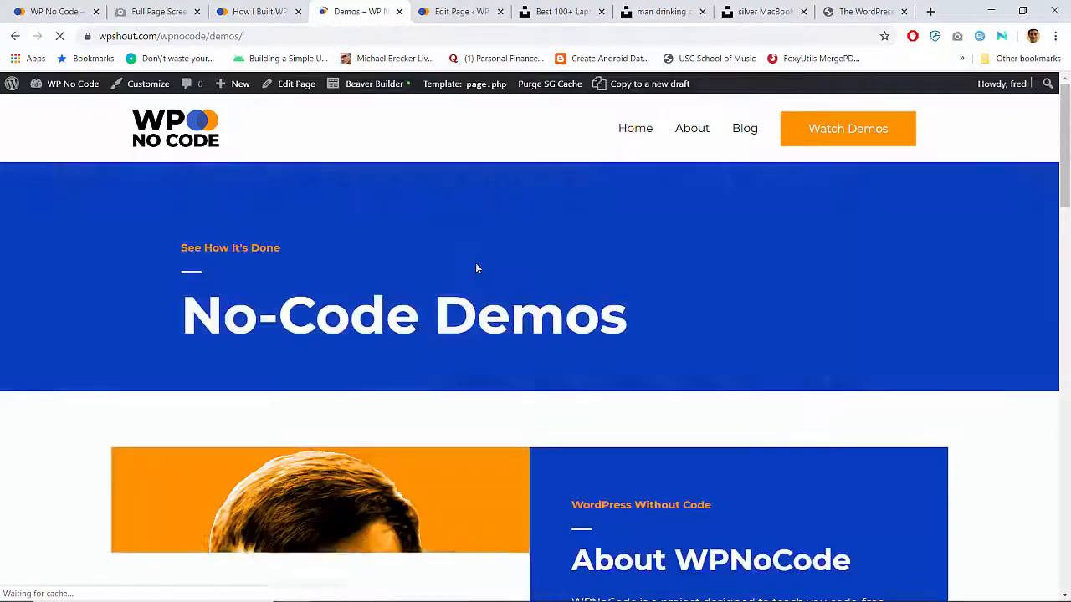
# Look over the upper part of the No-Code Demos page.
pyautogui.scroll(-5, 544, 250)
pyautogui.scroll(4, 544, 250)
pyautogui.scroll(1, 544, 254)
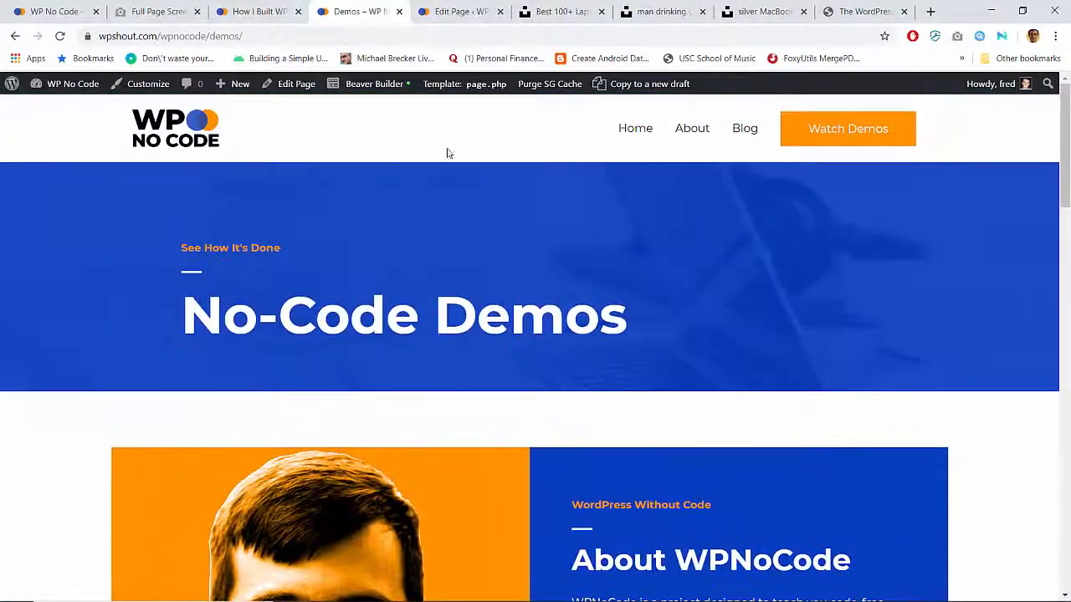
# Examine the layout of the "How I Built WP No Code" demo page from its header image down to the footer.
pyautogui.click(267, 10)
pyautogui.click(352, 6)
pyautogui.click(259, 11)
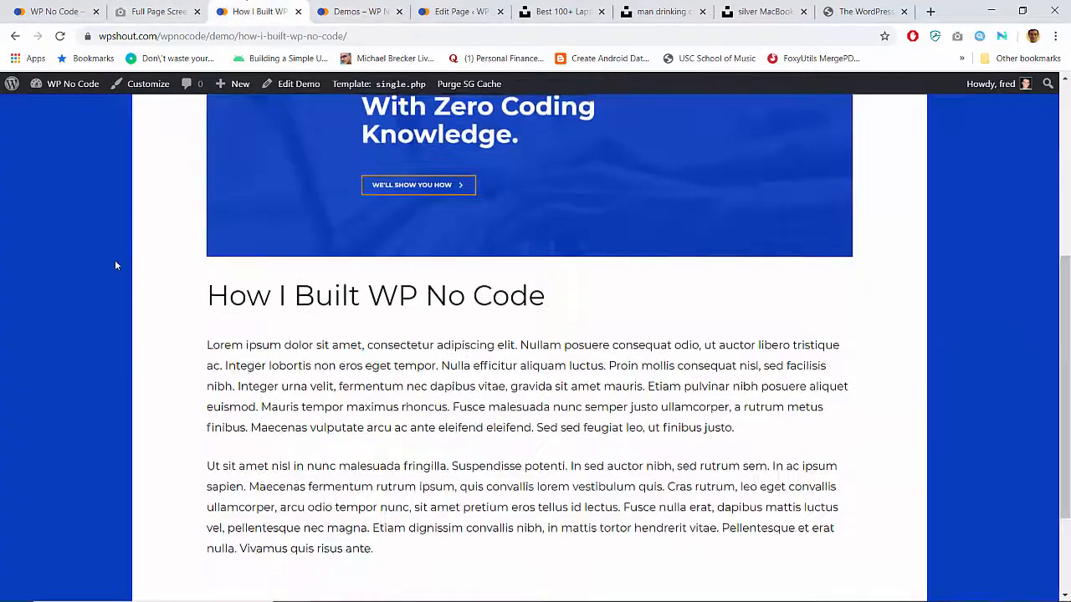
pyautogui.scroll(5, 116, 265)
pyautogui.scroll(-1, 116, 265)
pyautogui.scroll(1, 116, 265)
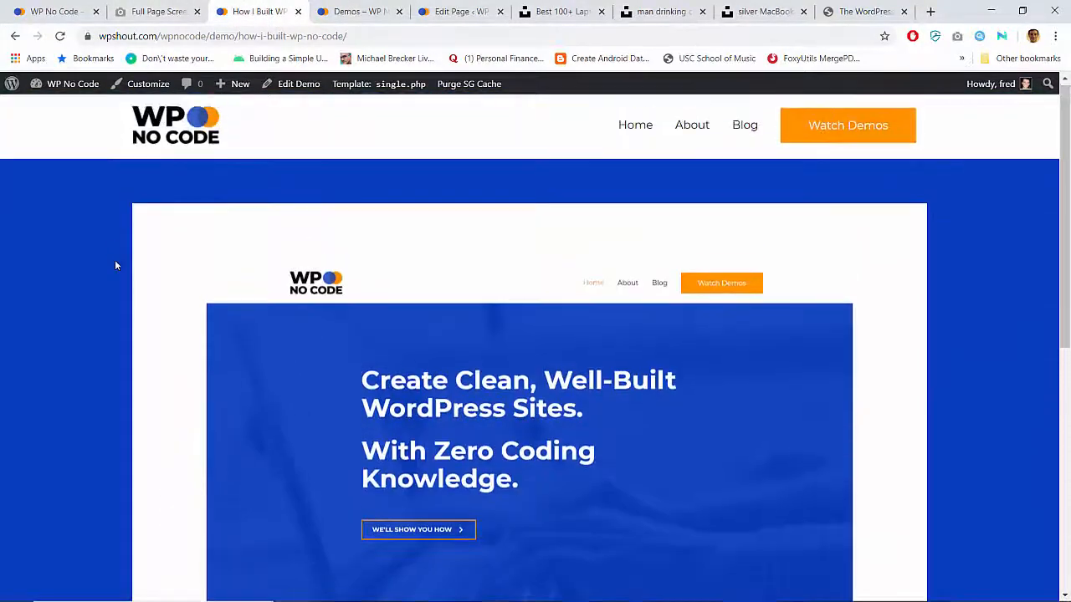
pyautogui.scroll(-6, 340, 299)
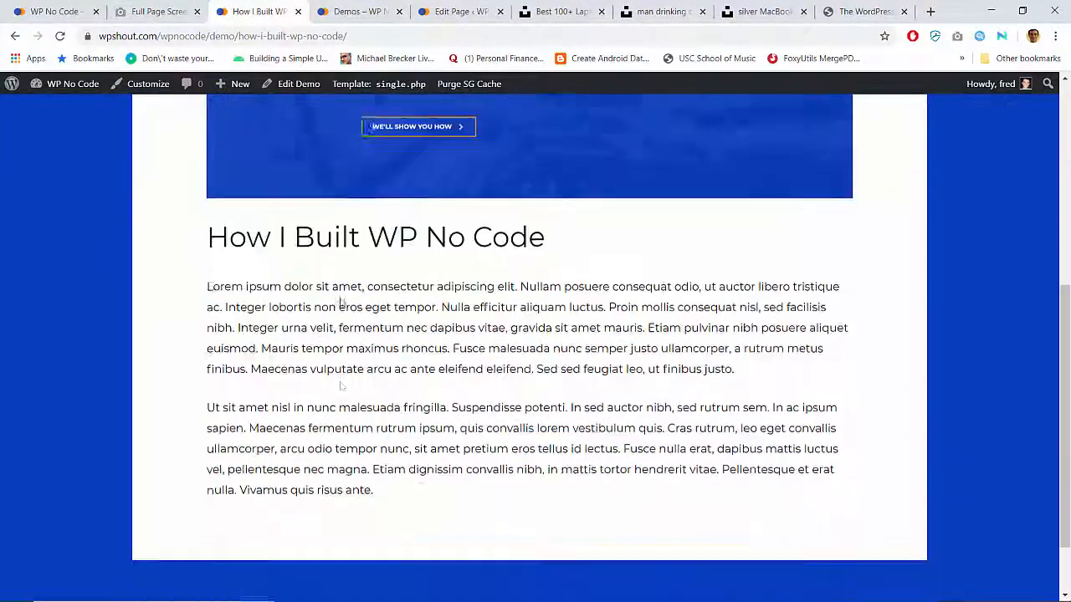
pyautogui.scroll(4, 340, 302)
pyautogui.scroll(-1, 339, 302)
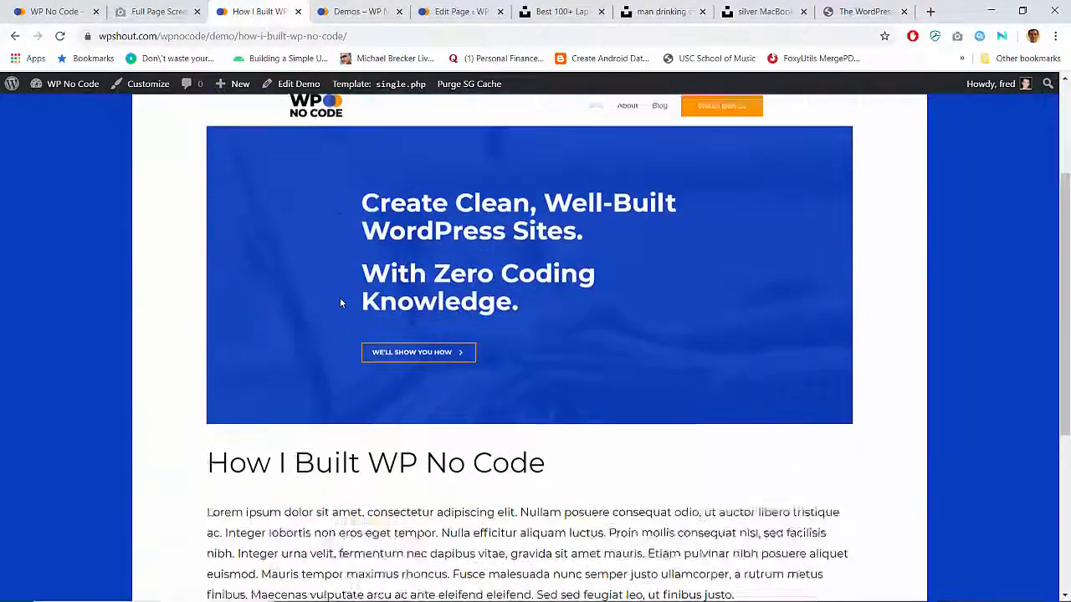
pyautogui.scroll(1, 340, 302)
pyautogui.scroll(-4, 340, 303)
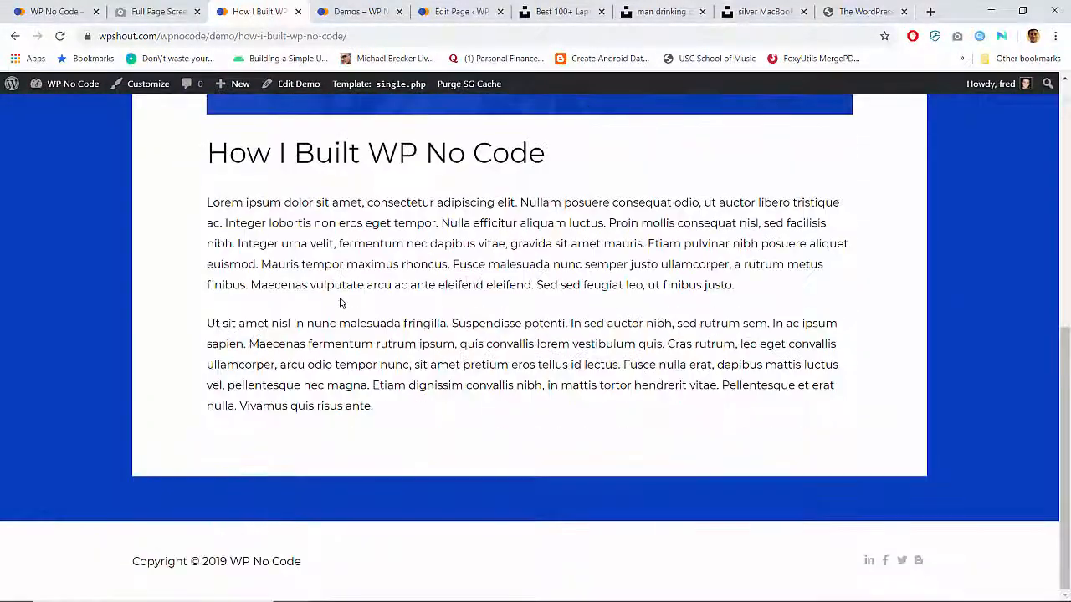
pyautogui.scroll(1, 342, 303)
pyautogui.scroll(-1, 340, 303)
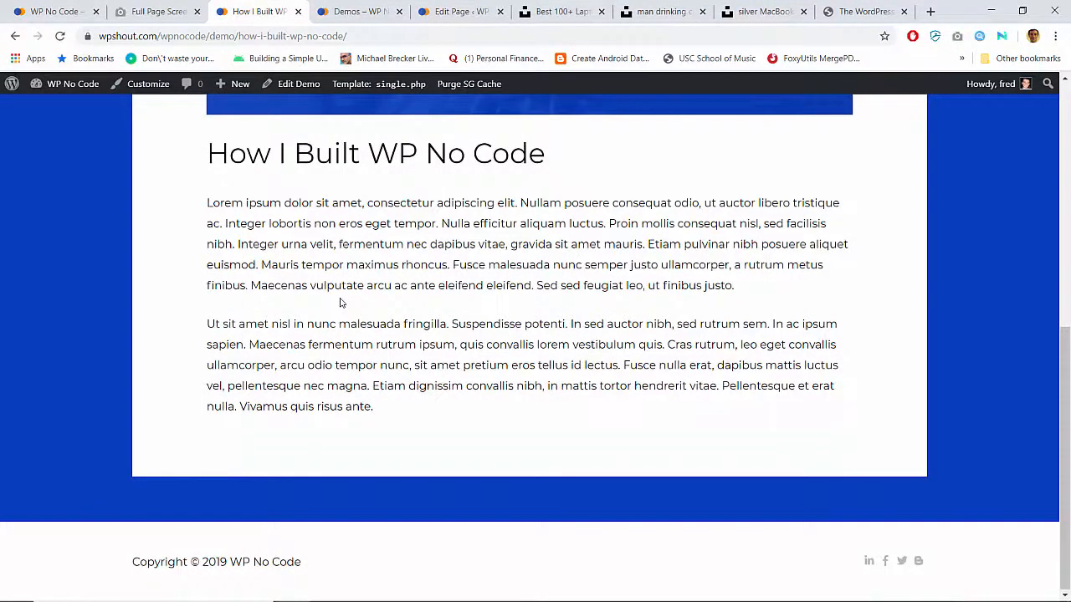
# Open the theme Customizer from the demo page and go to the Single Post settings of the Blog section.
pyautogui.click(151, 83)
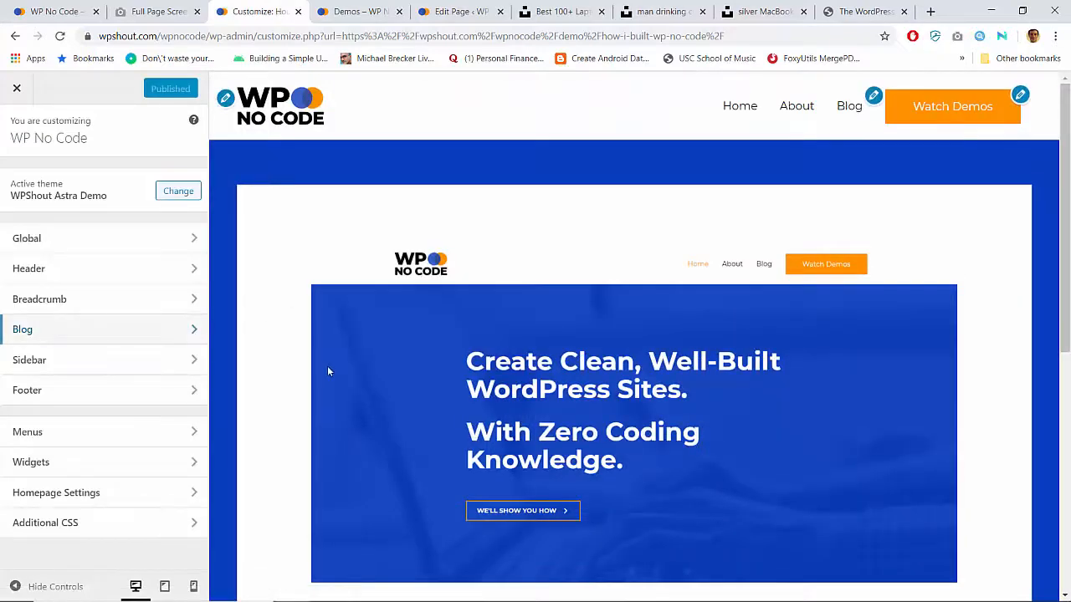
pyautogui.scroll(-5, 327, 365)
pyautogui.scroll(1, 293, 351)
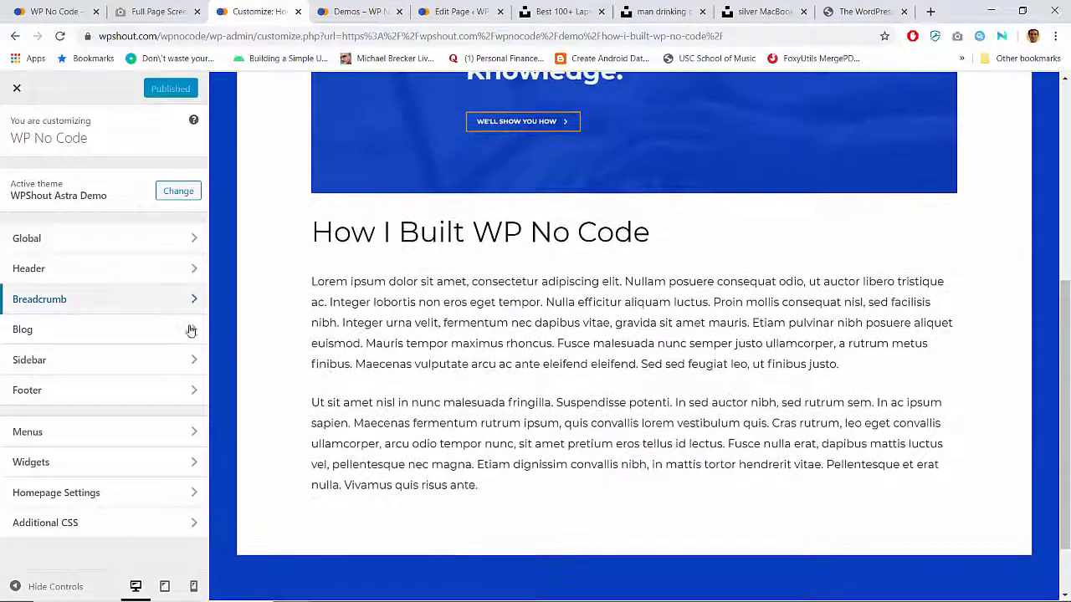
pyautogui.click(191, 331)
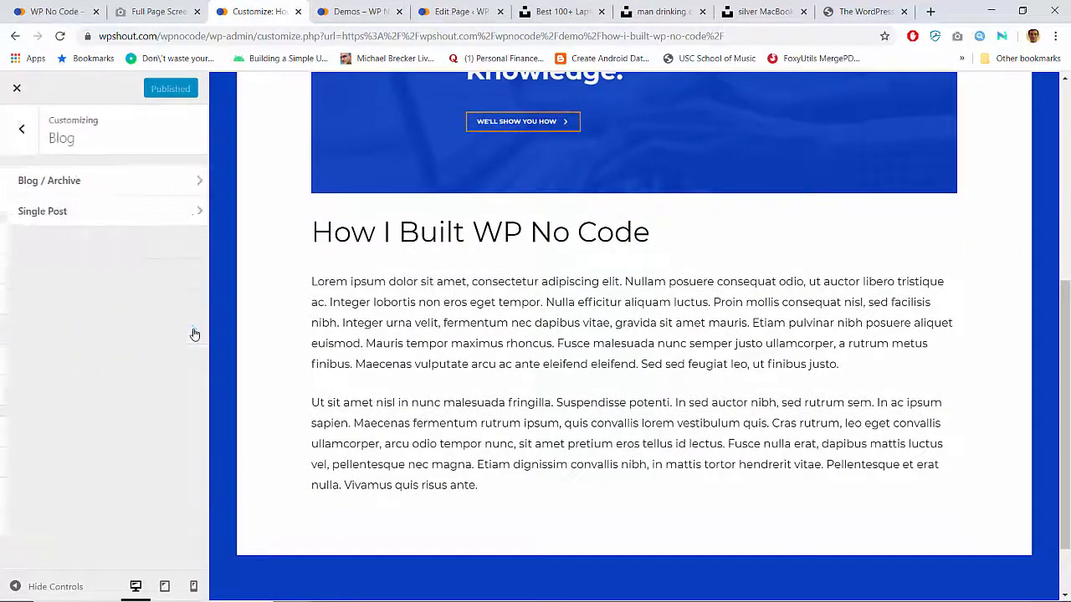
pyautogui.click(192, 211)
pyautogui.scroll(-1, 182, 251)
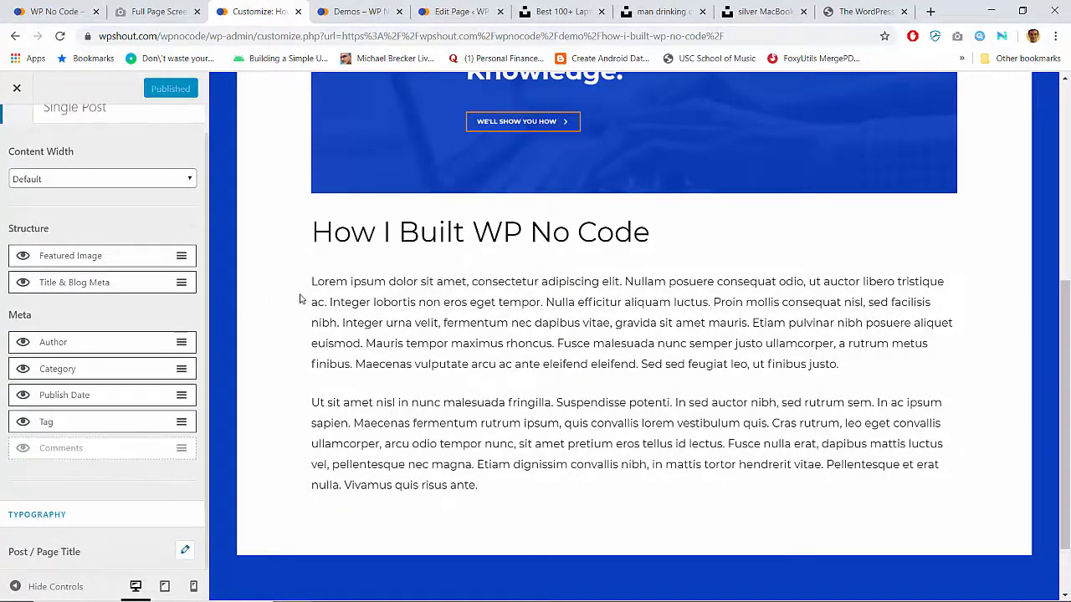
# Inspect the Post / Page Title typography and the Single Post structure and meta options against the demo preview.
pyautogui.click(185, 554)
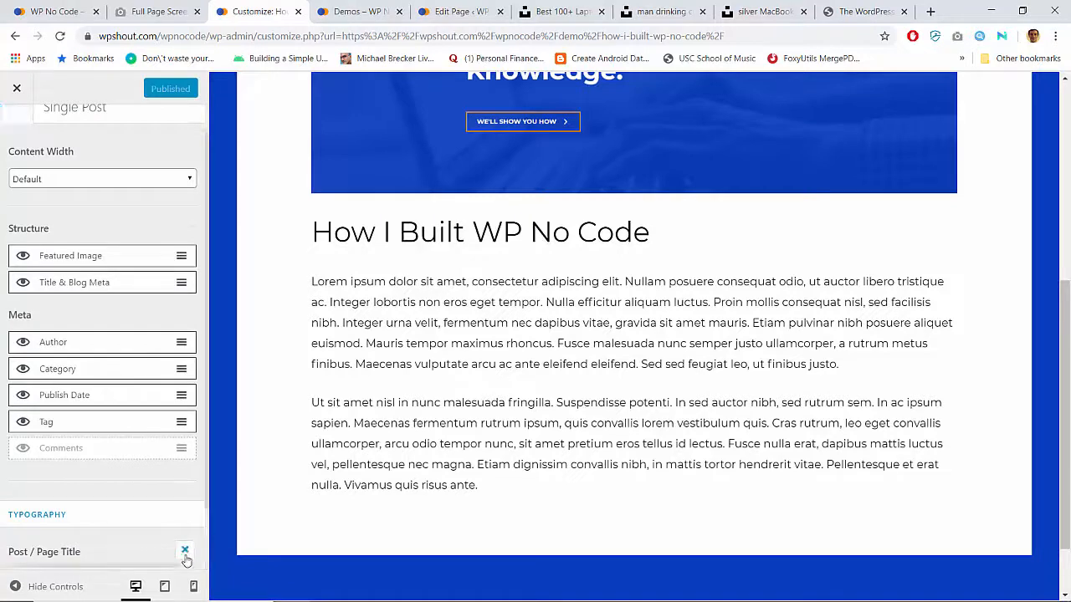
pyautogui.scroll(-2, 141, 540)
pyautogui.scroll(2, 140, 540)
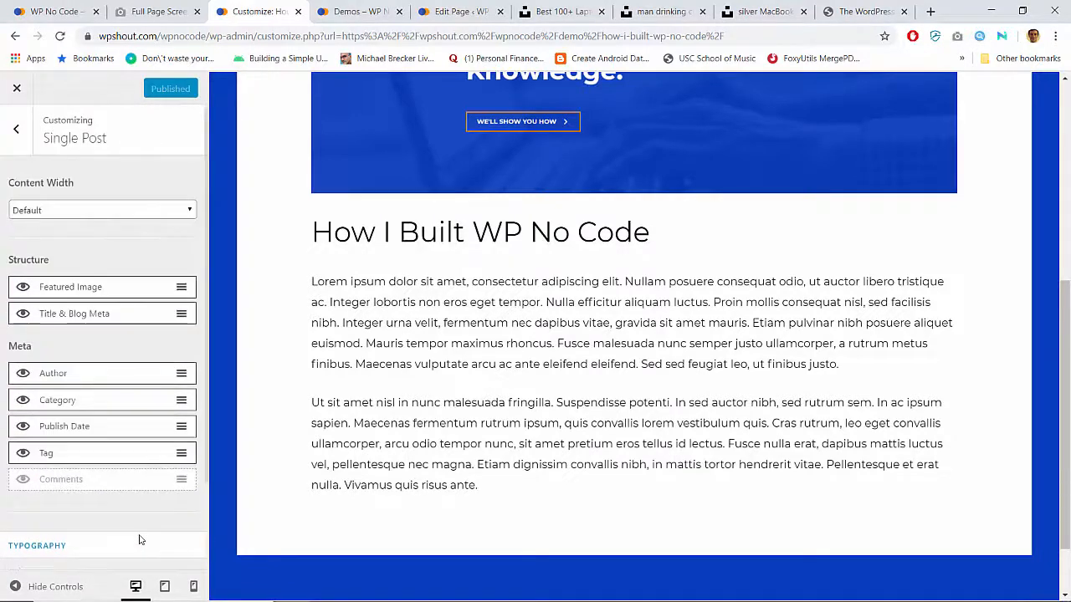
pyautogui.scroll(-2, 140, 540)
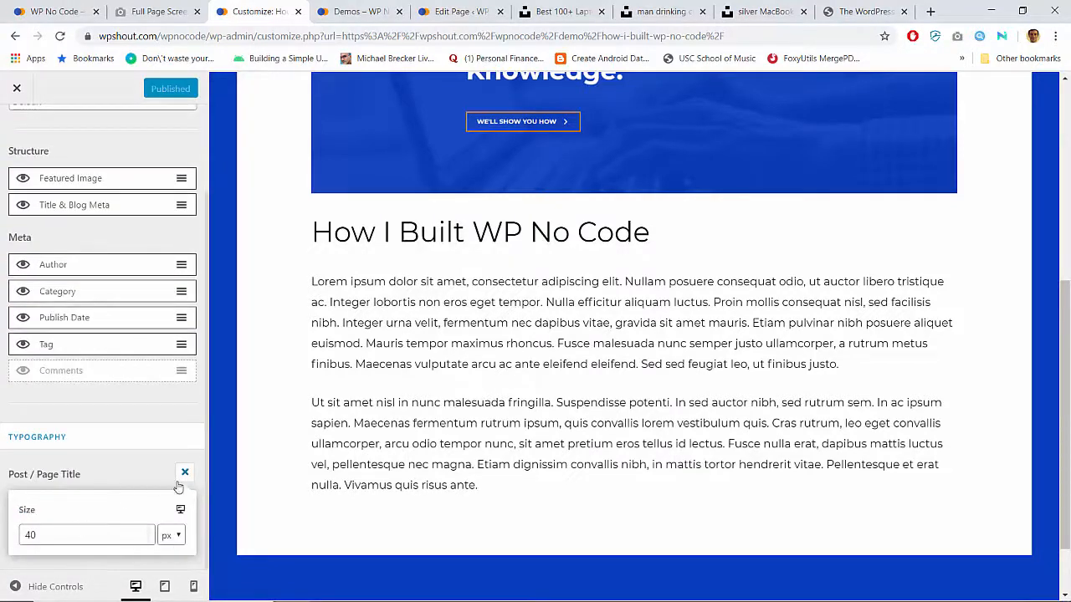
pyautogui.click(184, 473)
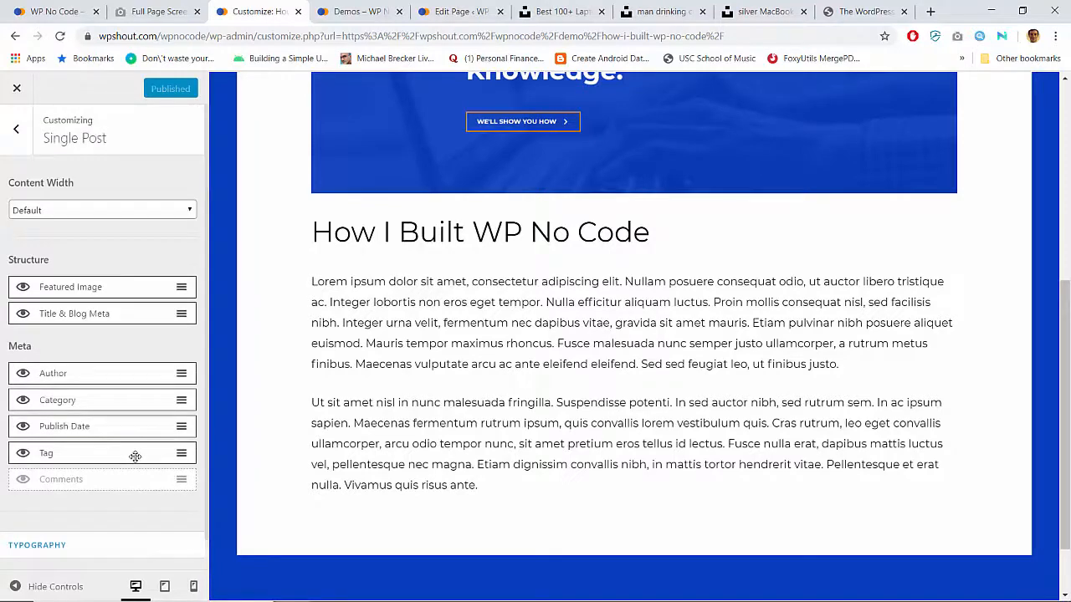
pyautogui.scroll(5, 345, 244)
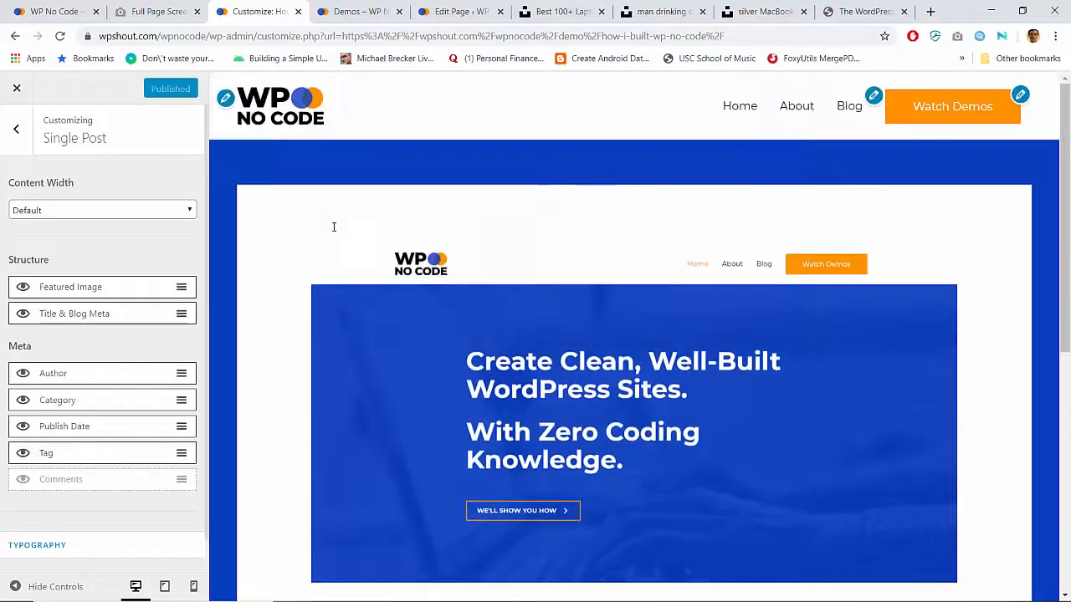
pyautogui.scroll(-3, 333, 226)
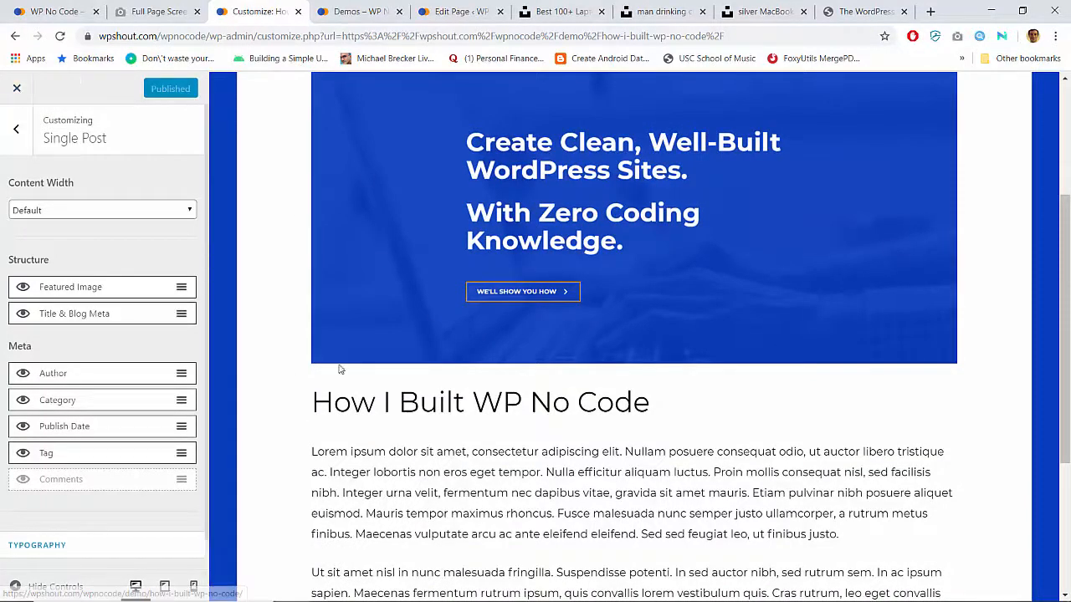
# Leave the Customizer without changes and review the "How I Built WP No Code" demo page's default layout.
pyautogui.click(25, 144)
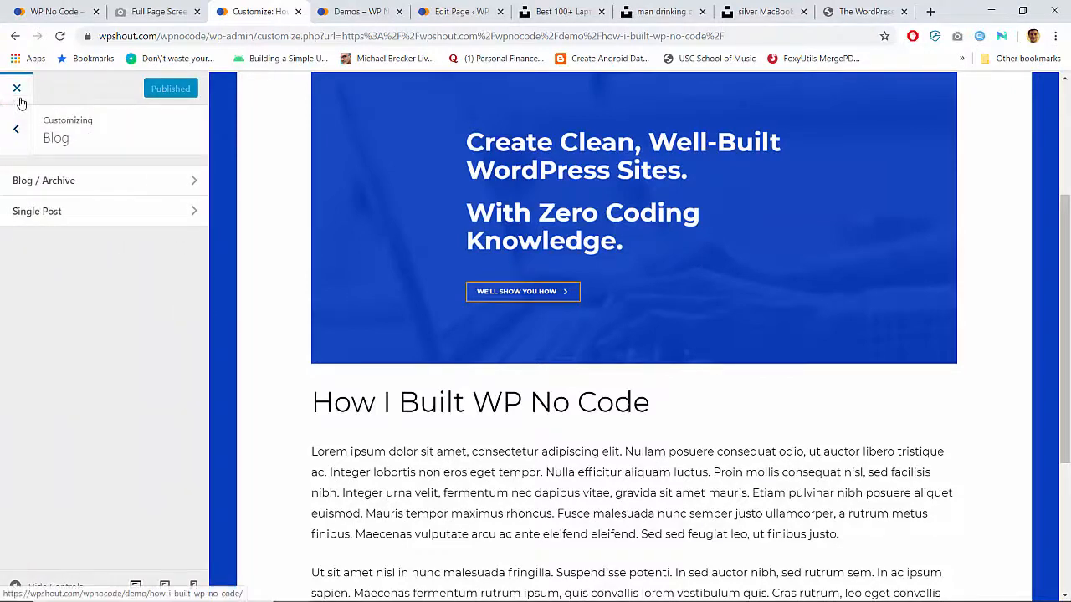
pyautogui.click(21, 101)
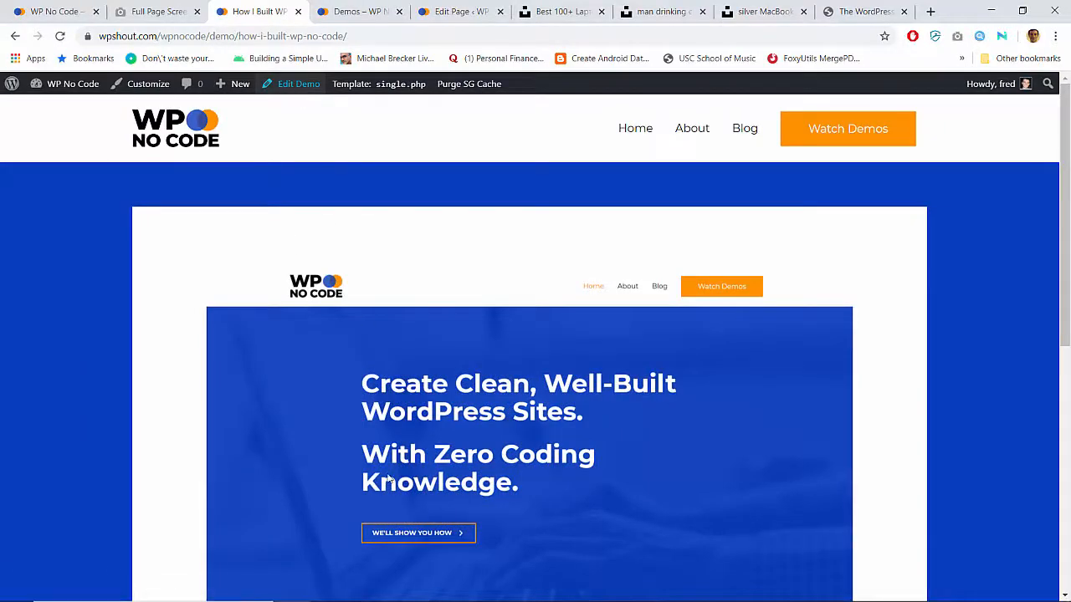
pyautogui.scroll(-5, 335, 455)
pyautogui.scroll(6, 334, 455)
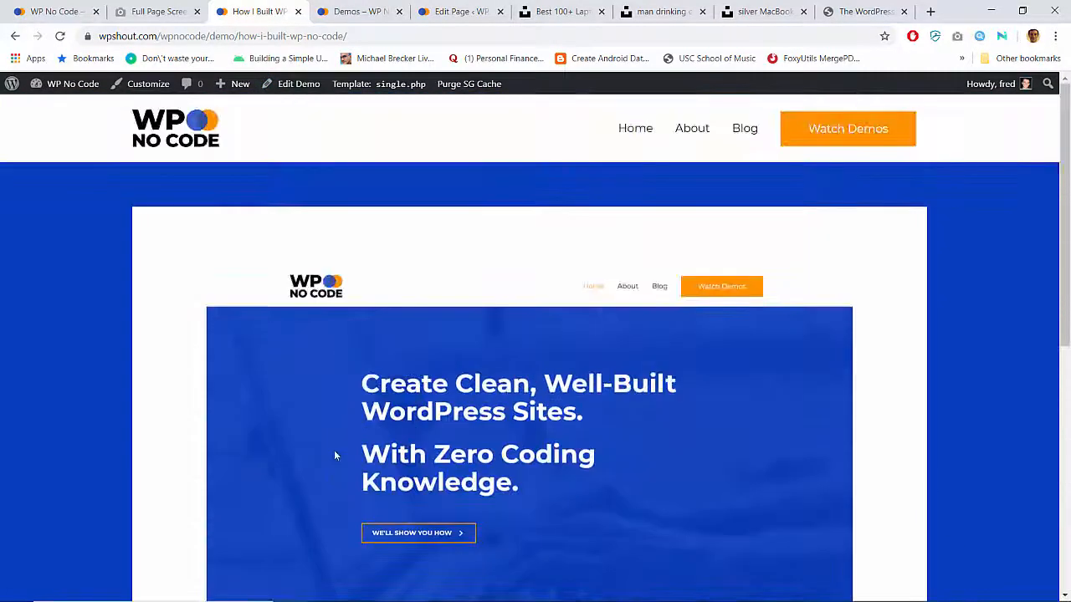
pyautogui.scroll(-4, 333, 450)
pyautogui.scroll(4, 334, 455)
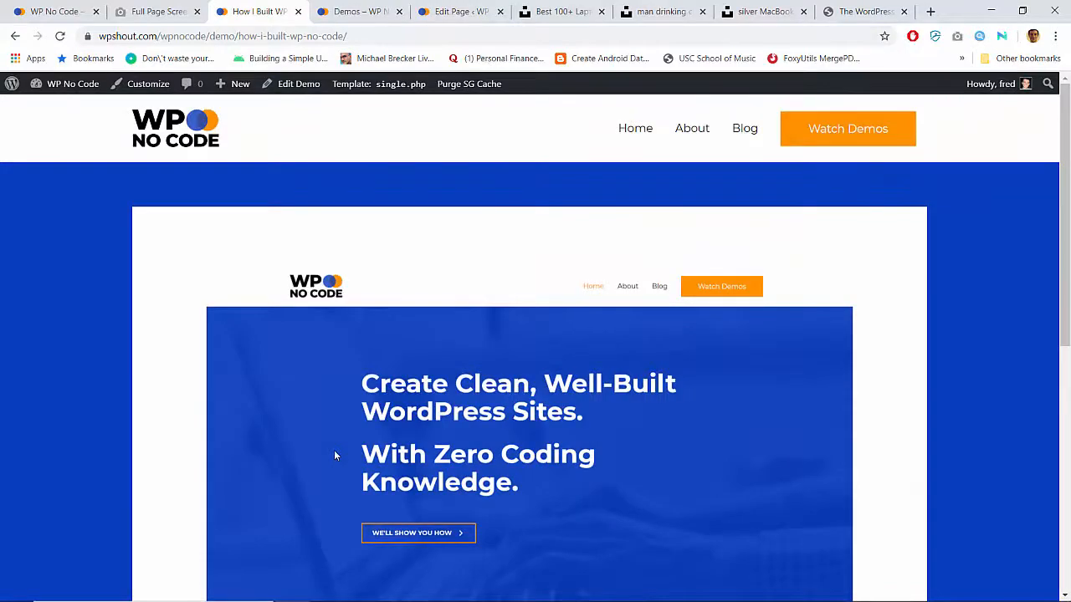
pyautogui.scroll(-2, 334, 455)
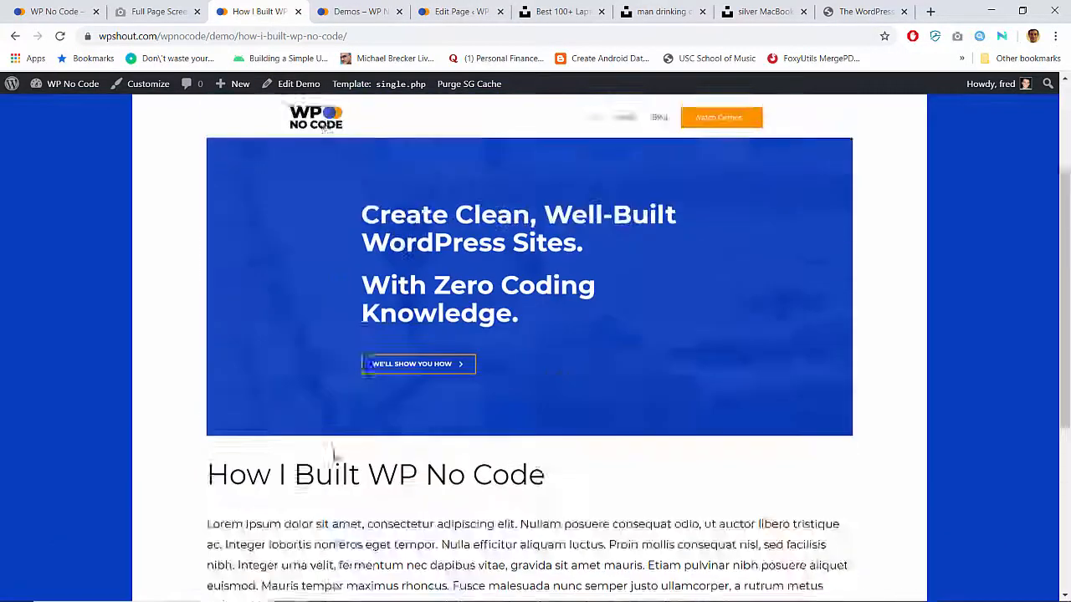
pyautogui.scroll(2, 334, 455)
# Go from the Demos page to the blog and examine the layout of the "WP No Code is Live!" post.
pyautogui.hotkey('ctrl', 'Tab')
pyautogui.scroll(-10, 352, 364)
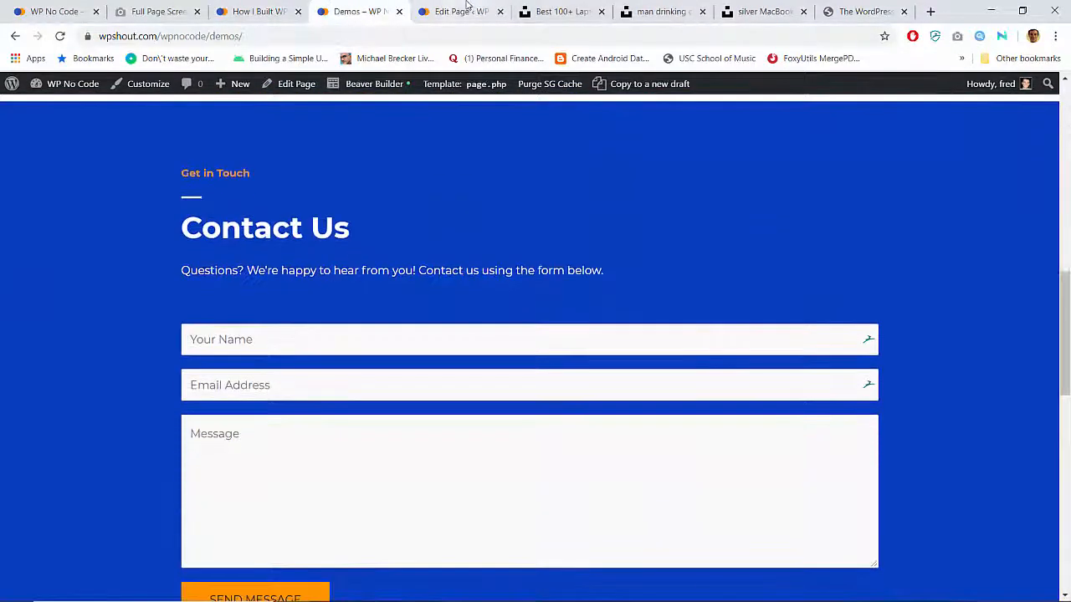
pyautogui.scroll(10, 435, 196)
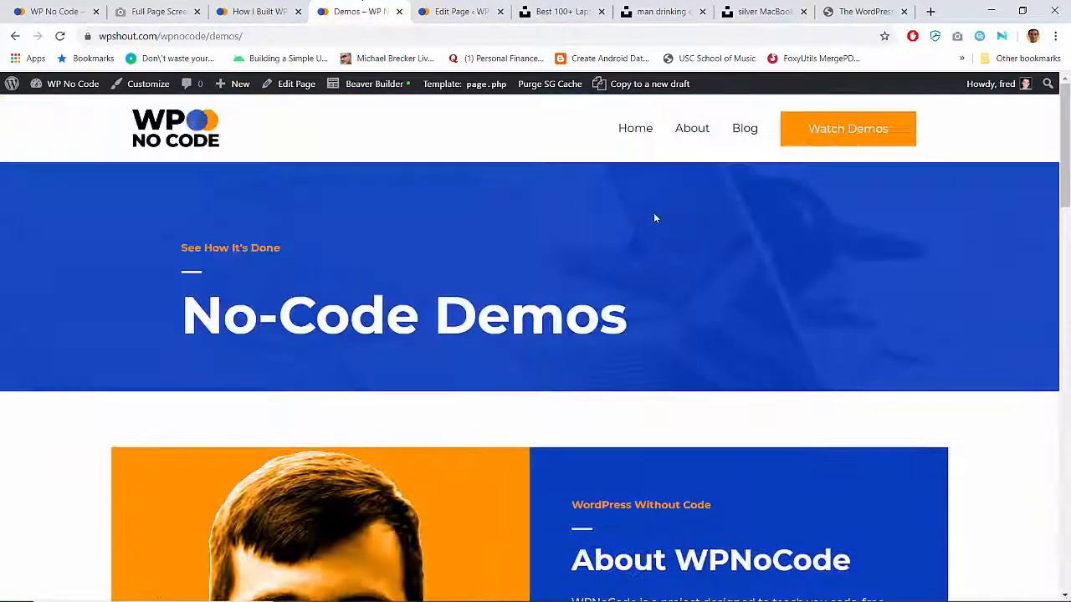
pyautogui.click(749, 130)
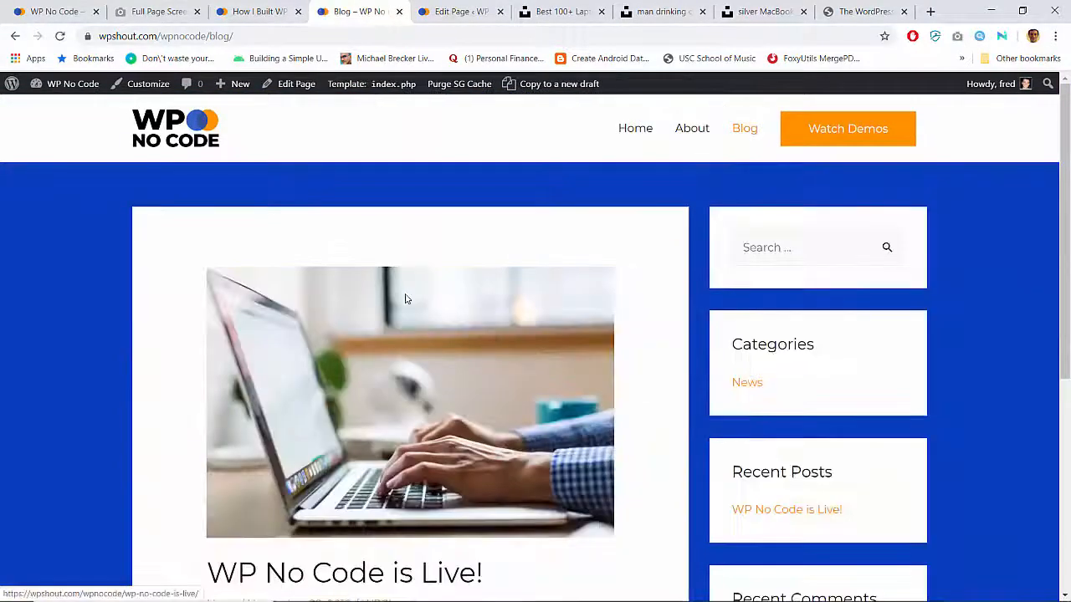
pyautogui.click(355, 312)
pyautogui.scroll(-4, 355, 312)
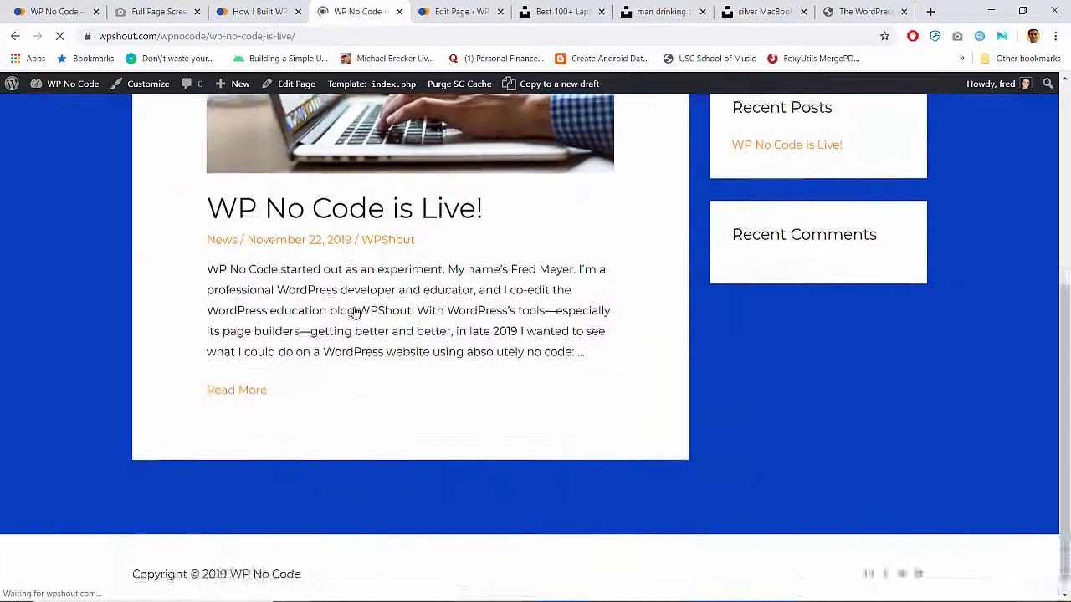
pyautogui.scroll(-6, 355, 312)
pyautogui.scroll(2, 354, 312)
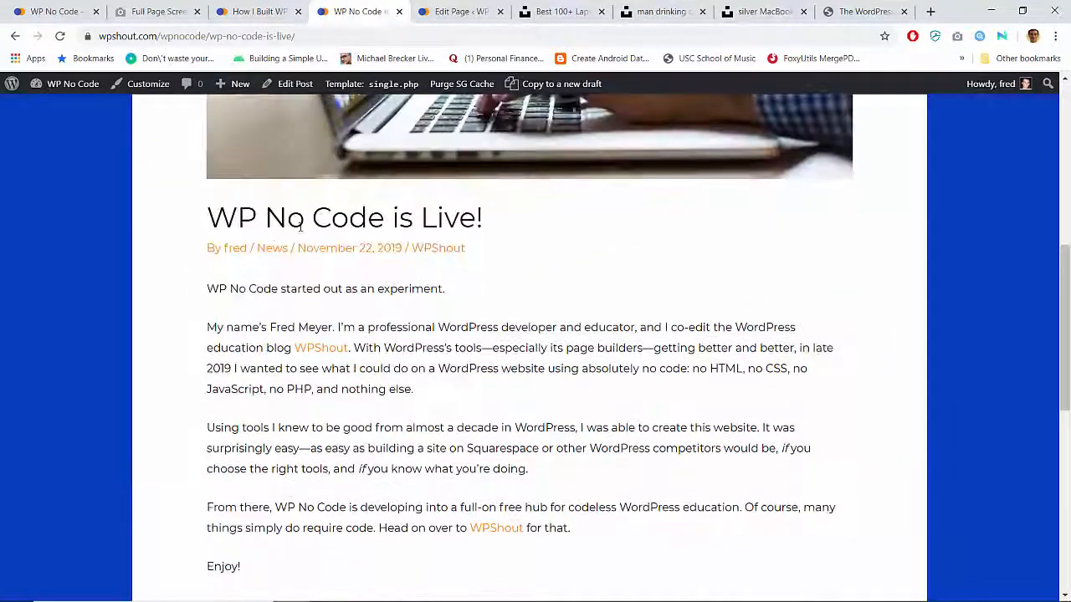
# Return to the "How I Built WP No Code" demo page and compare its layout with the blog post.
pyautogui.click(259, 11)
pyautogui.scroll(-1, 299, 288)
pyautogui.scroll(-4, 299, 288)
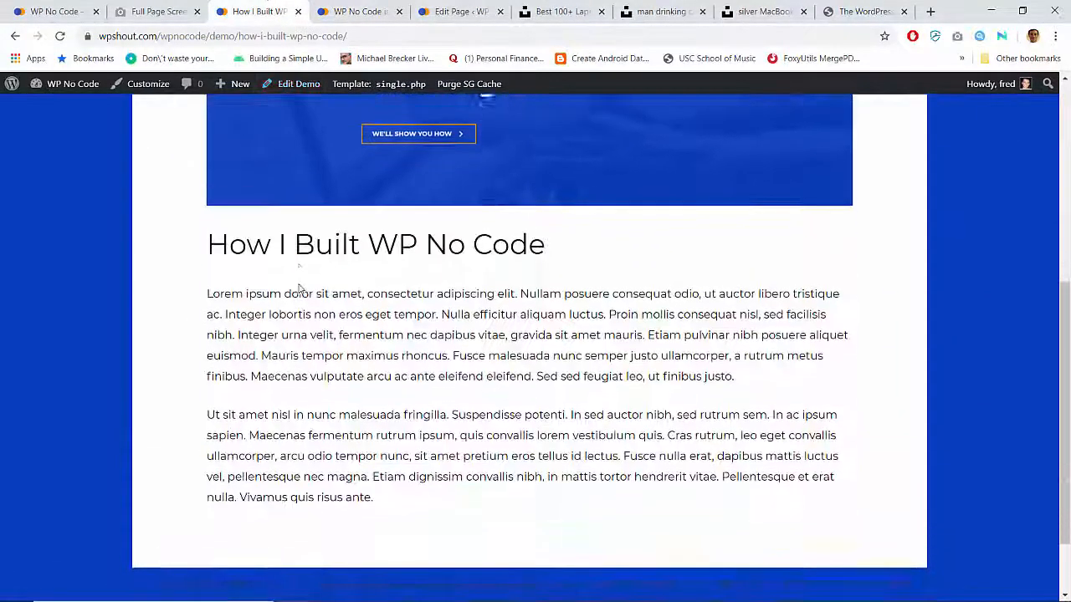
pyautogui.click(76, 11)
pyautogui.click(265, 7)
pyautogui.scroll(5, 251, 251)
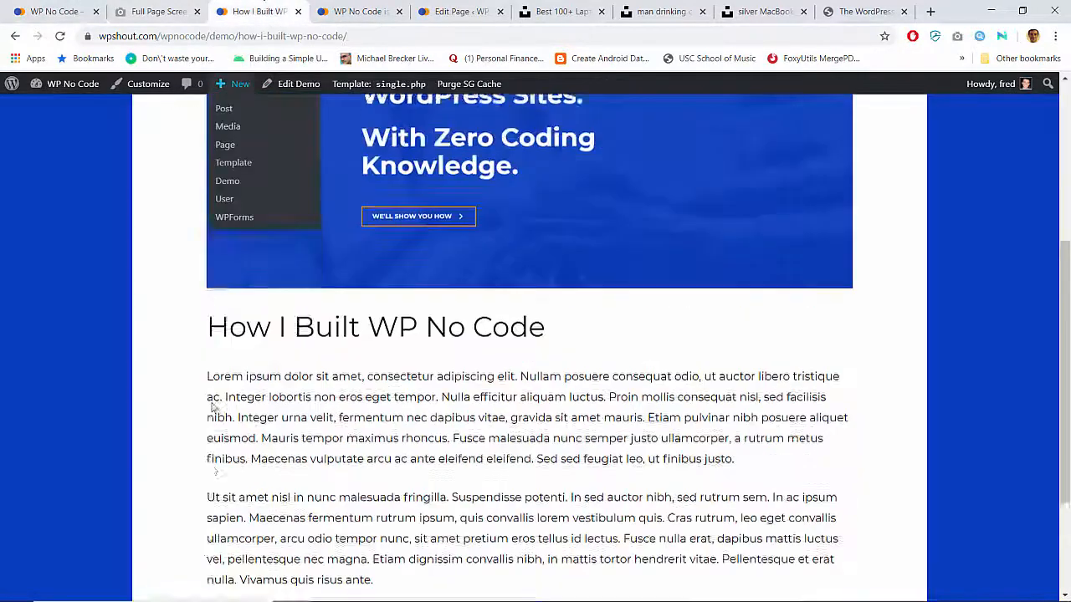
# Open the Demos custom post type for editing in the Pods administration area of the WordPress dashboard.
pyautogui.click(82, 89)
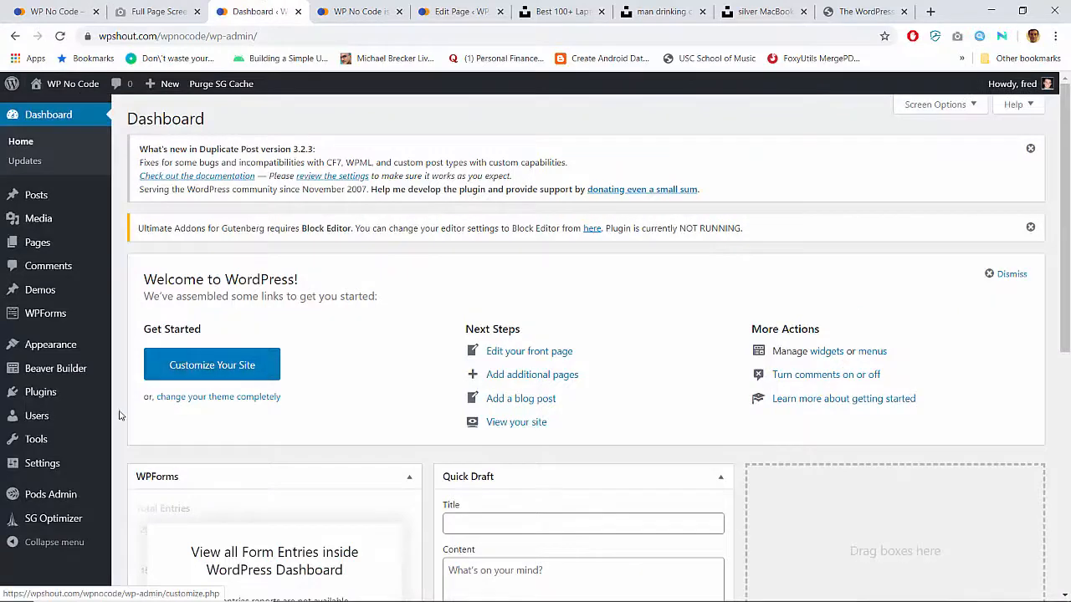
pyautogui.click(75, 496)
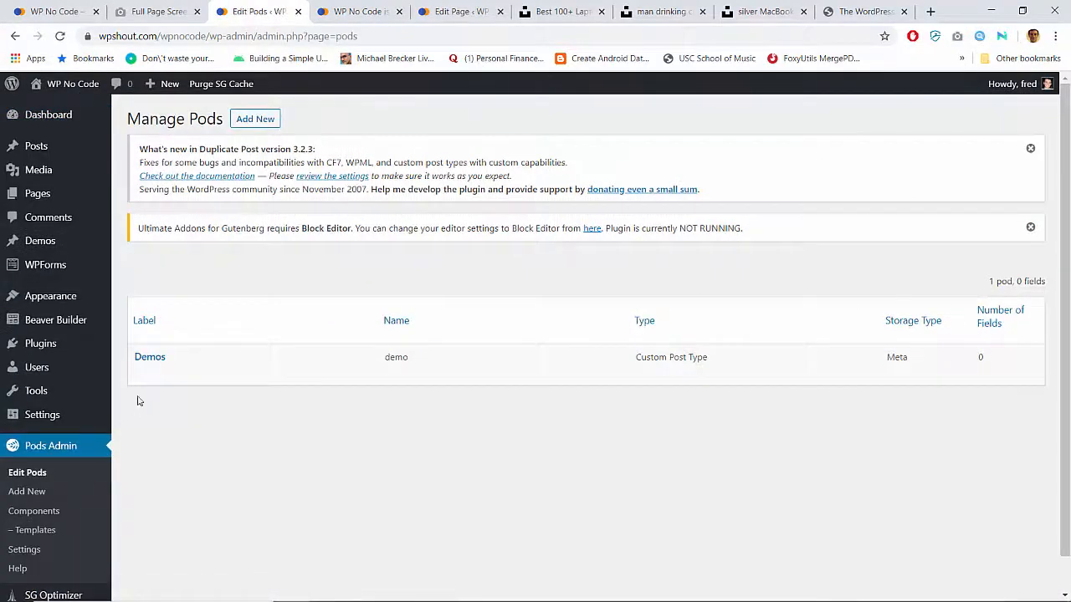
pyautogui.click(149, 358)
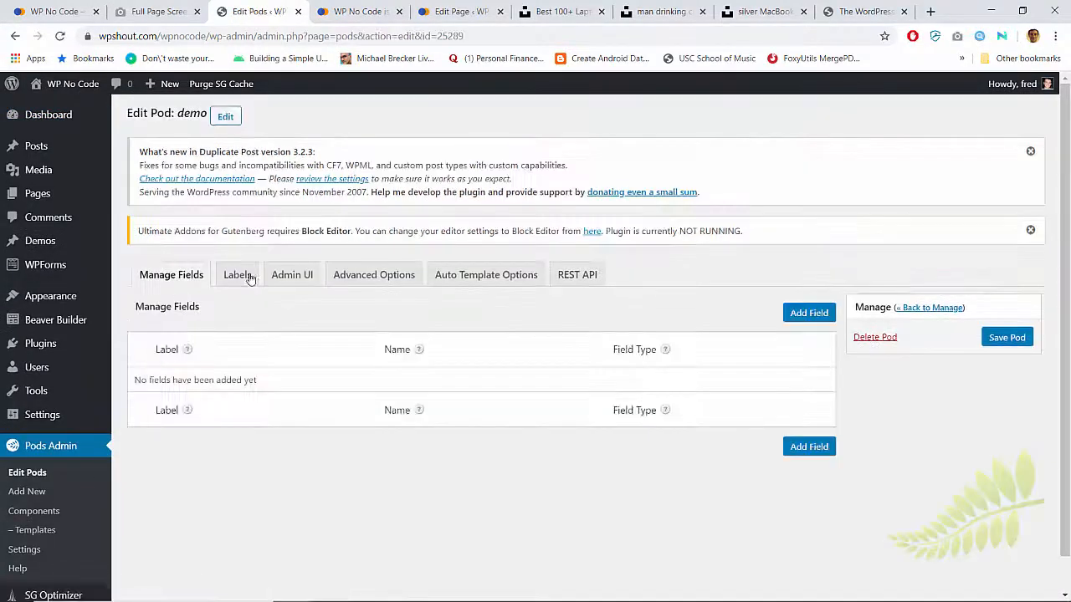
# Look through the demo pod's Advanced Options, Auto Template Options and Admin UI settings.
pyautogui.click(353, 276)
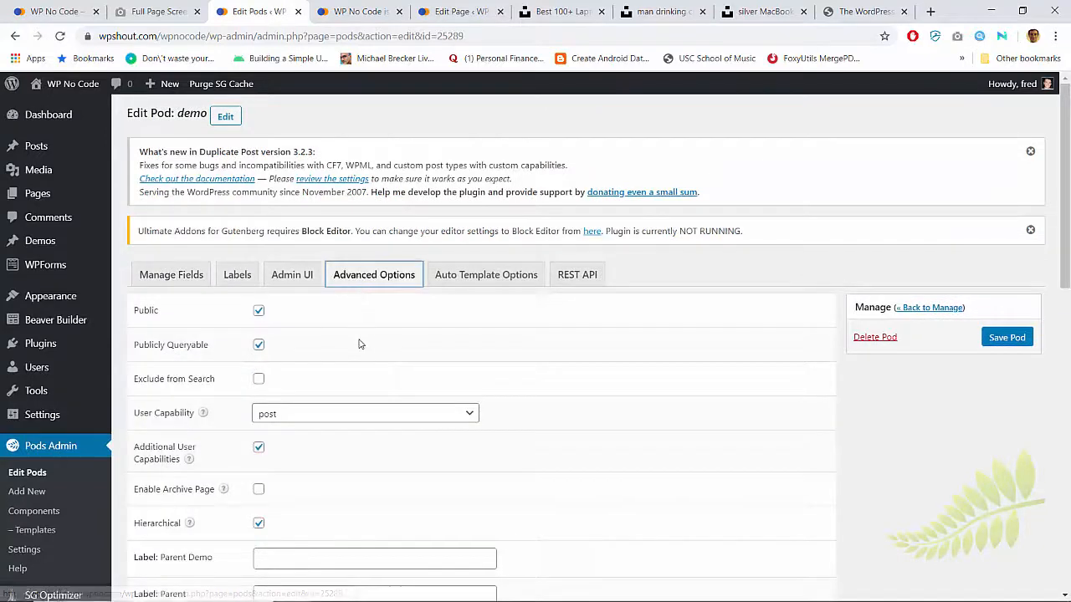
pyautogui.scroll(-1, 359, 344)
pyautogui.scroll(1, 360, 342)
pyautogui.click(456, 259)
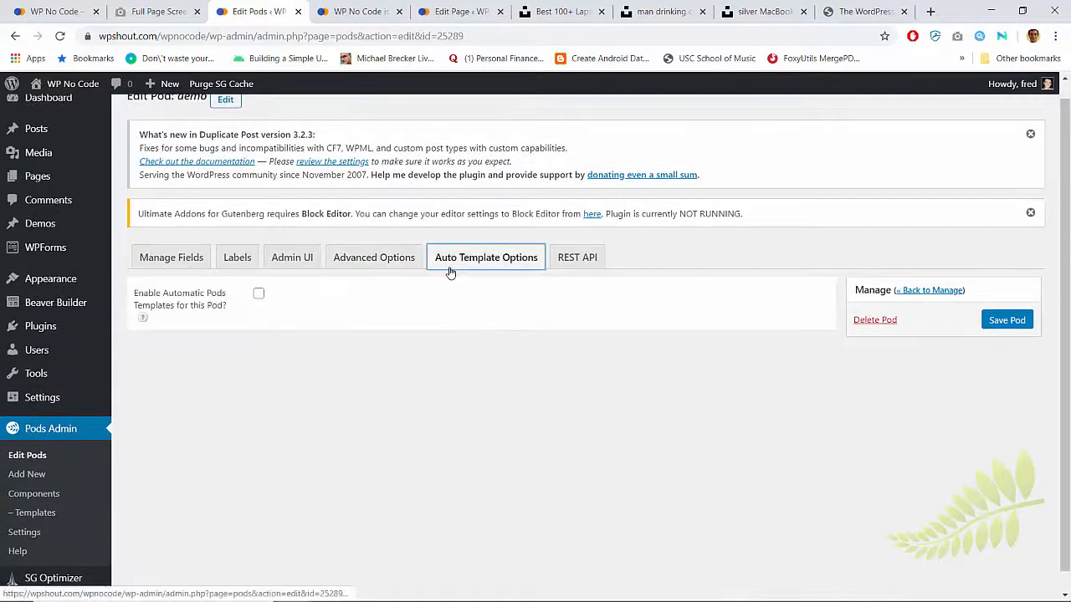
pyautogui.click(278, 257)
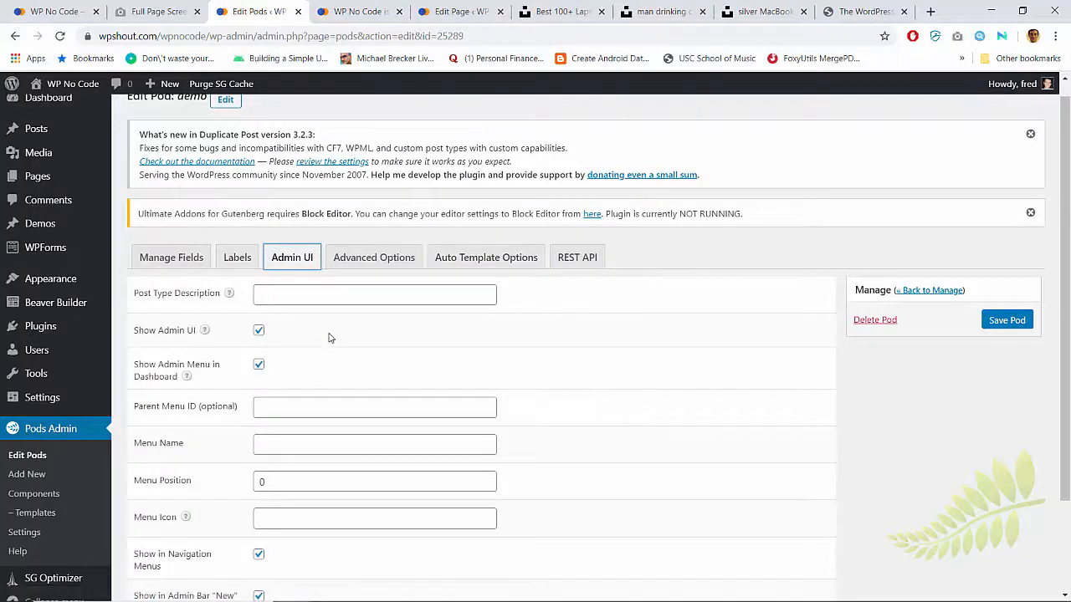
# Look through the demo pod's remaining Admin UI options and its Labels and REST API settings.
pyautogui.scroll(-3, 329, 338)
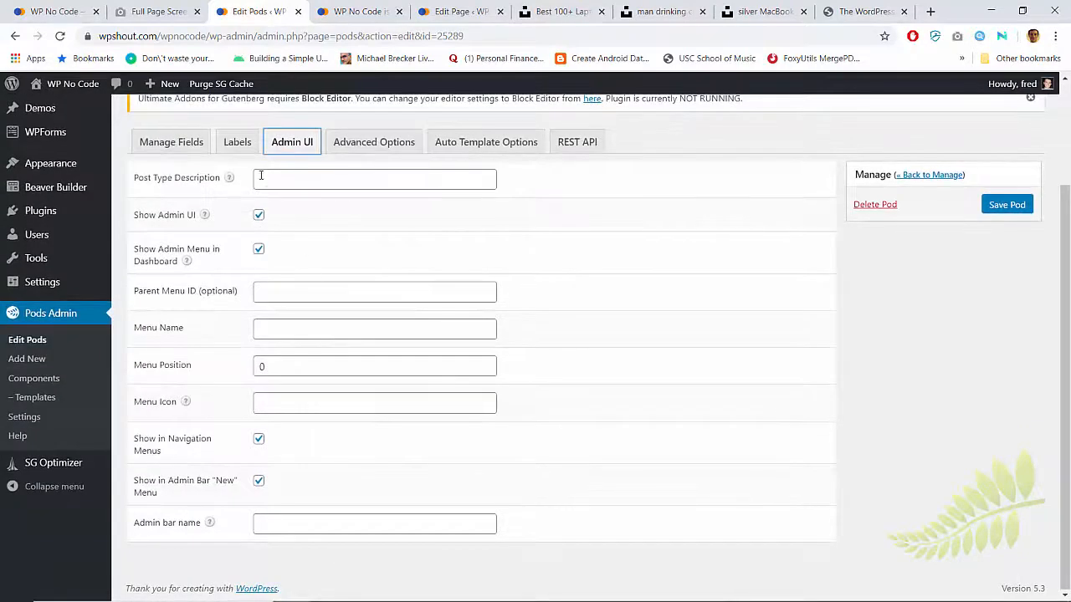
pyautogui.click(237, 142)
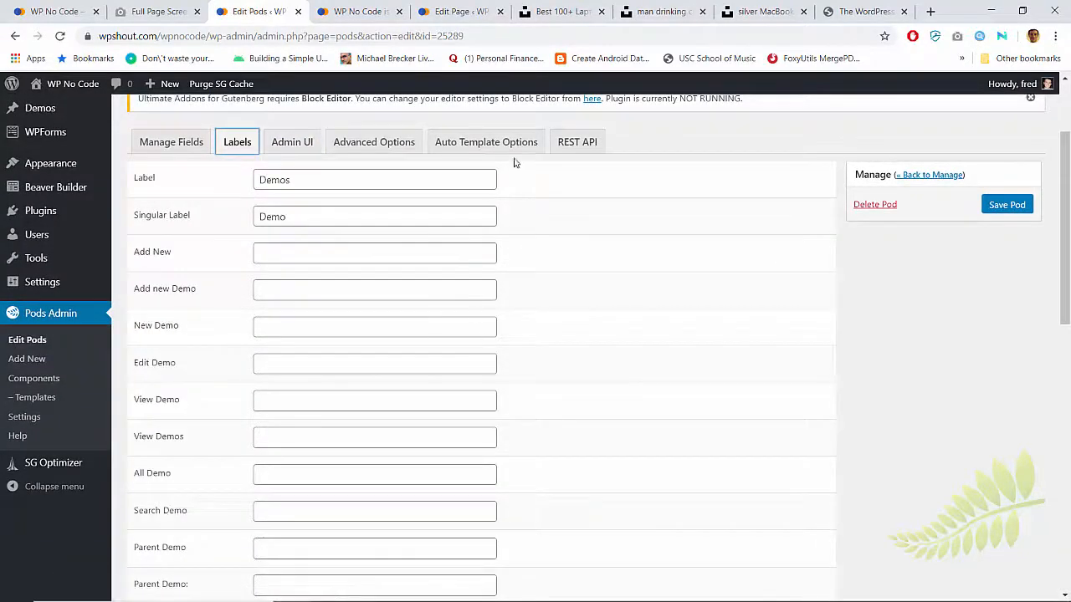
pyautogui.click(576, 141)
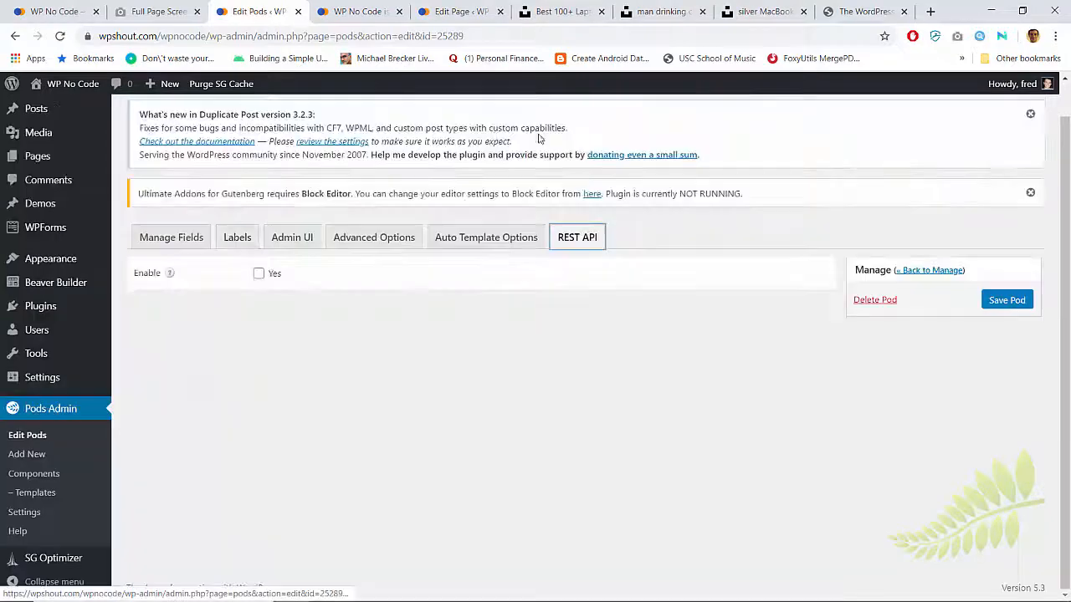
pyautogui.click(490, 241)
pyautogui.click(236, 238)
pyautogui.scroll(-10, 332, 376)
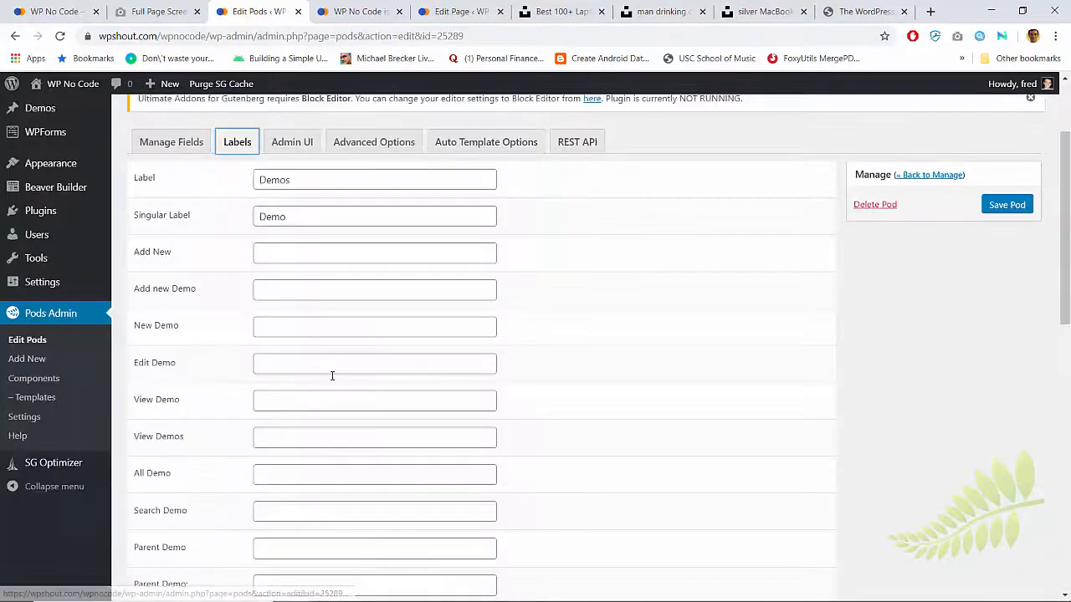
pyautogui.scroll(10, 332, 376)
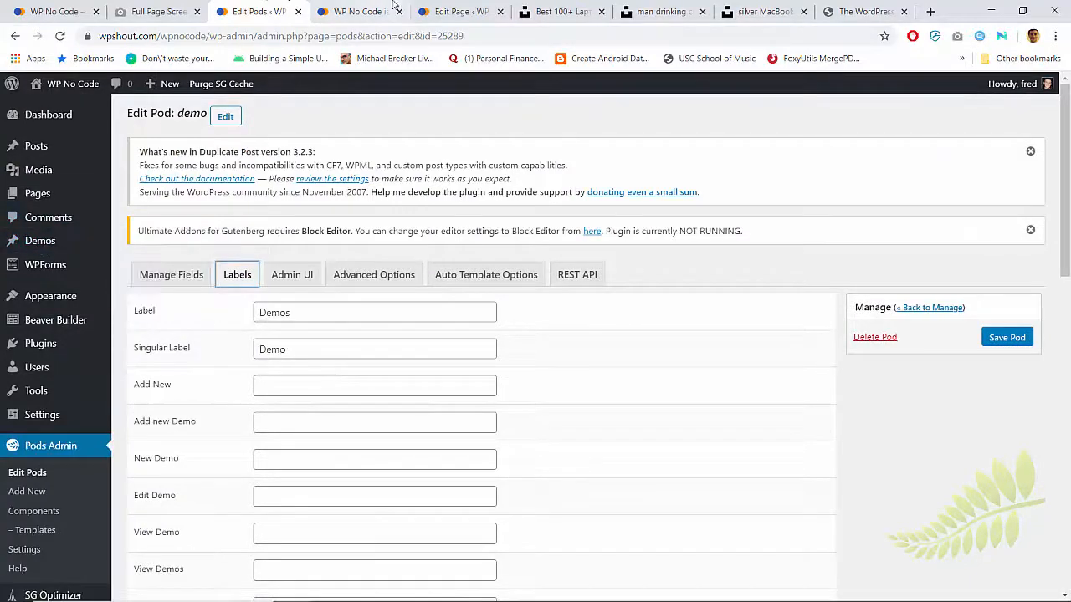
# Open the live site's About page and examine its layout from the header through the contact form.
pyautogui.click(368, 11)
pyautogui.scroll(5, 447, 237)
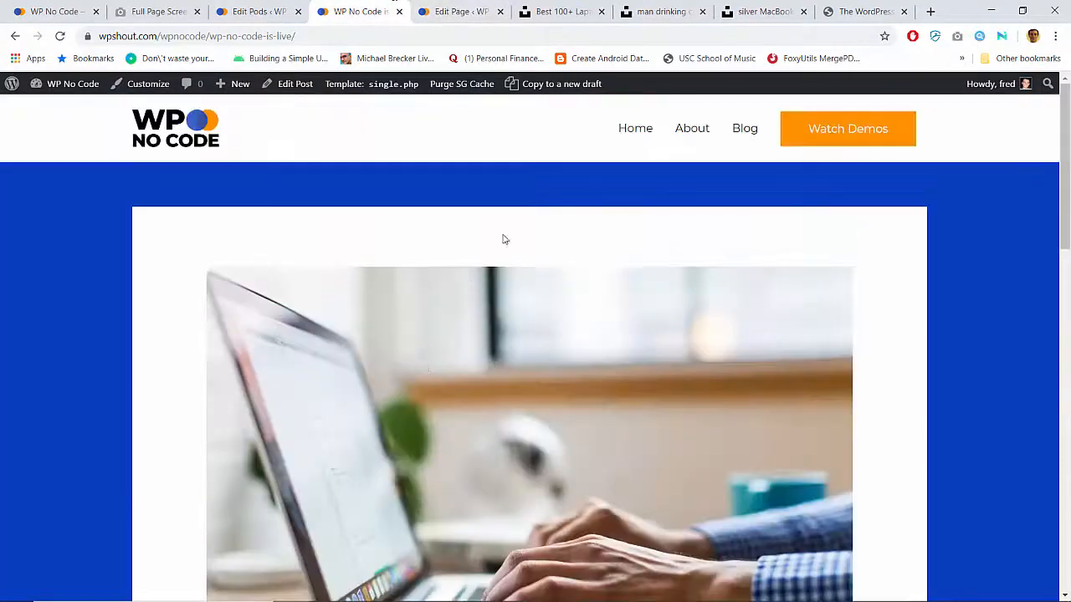
pyautogui.click(683, 143)
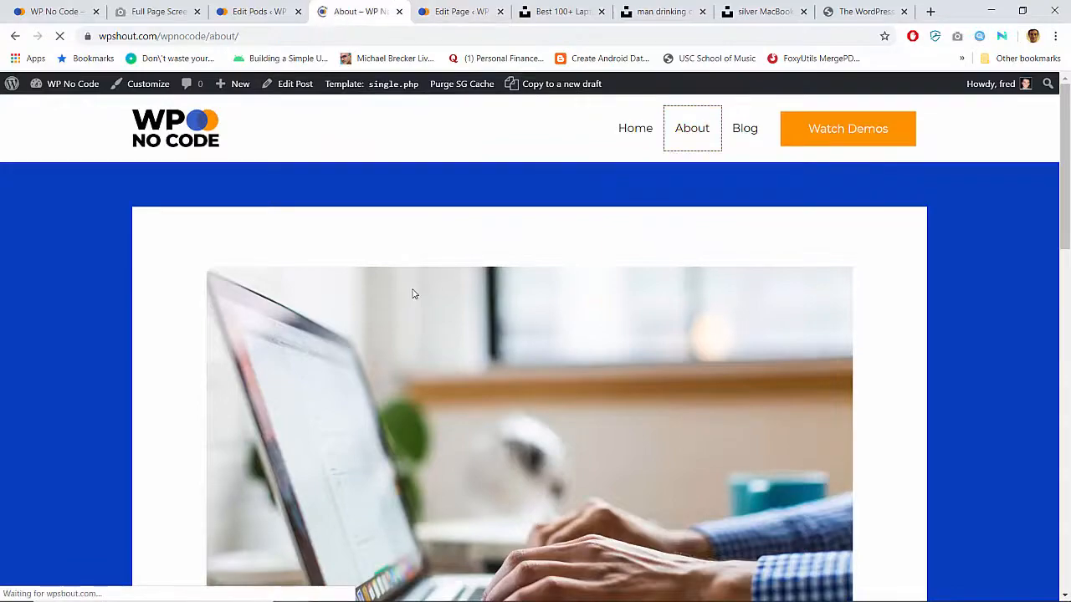
pyautogui.scroll(-18, 3, 427)
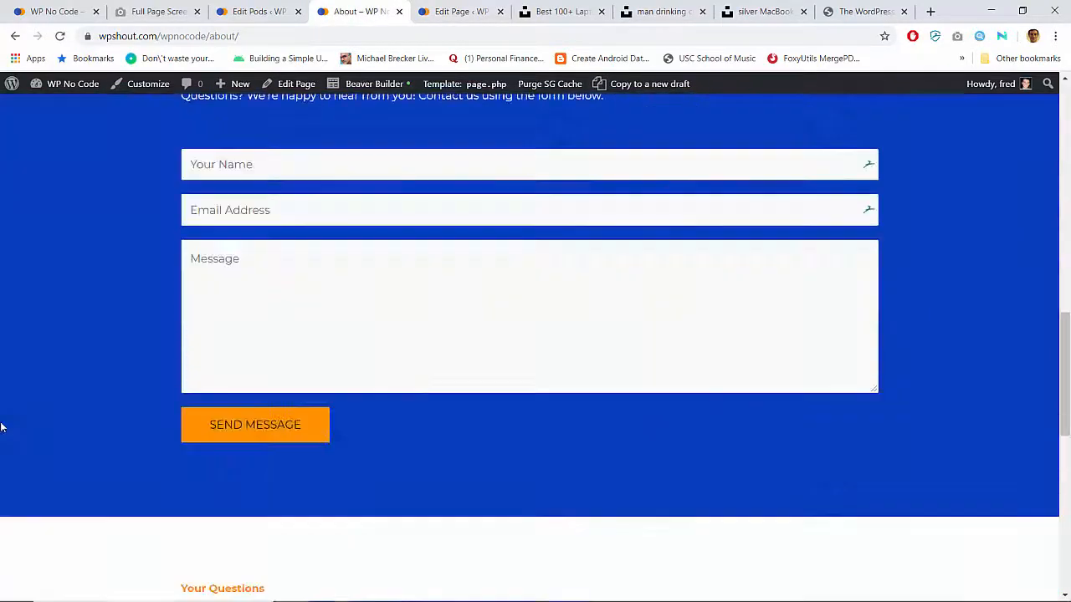
pyautogui.scroll(18, 3, 428)
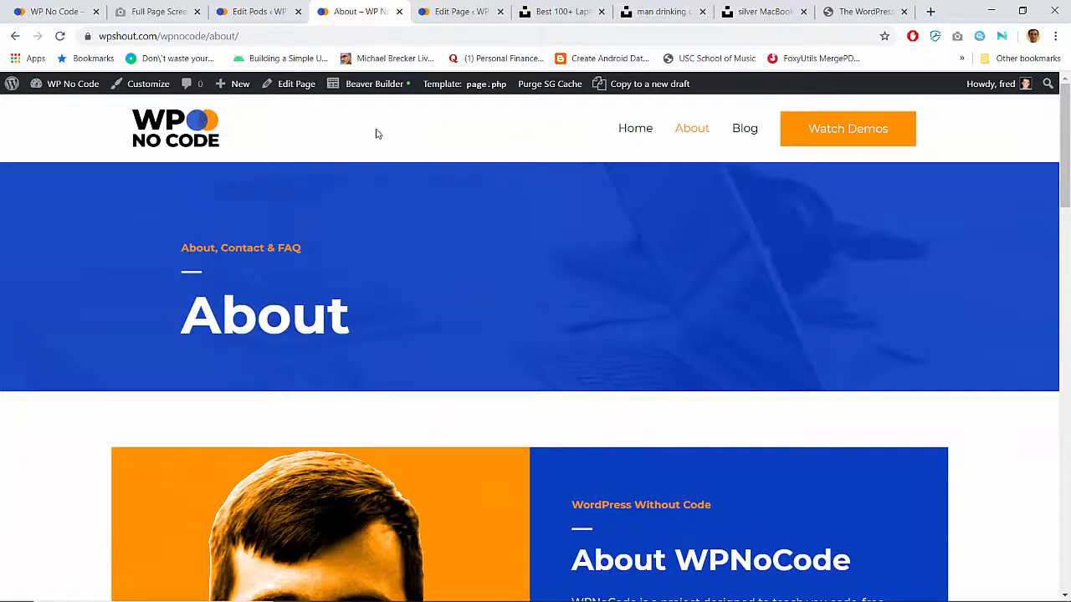
# Compare the header sections of the site's Home, About and Demos pages.
pyautogui.click(634, 130)
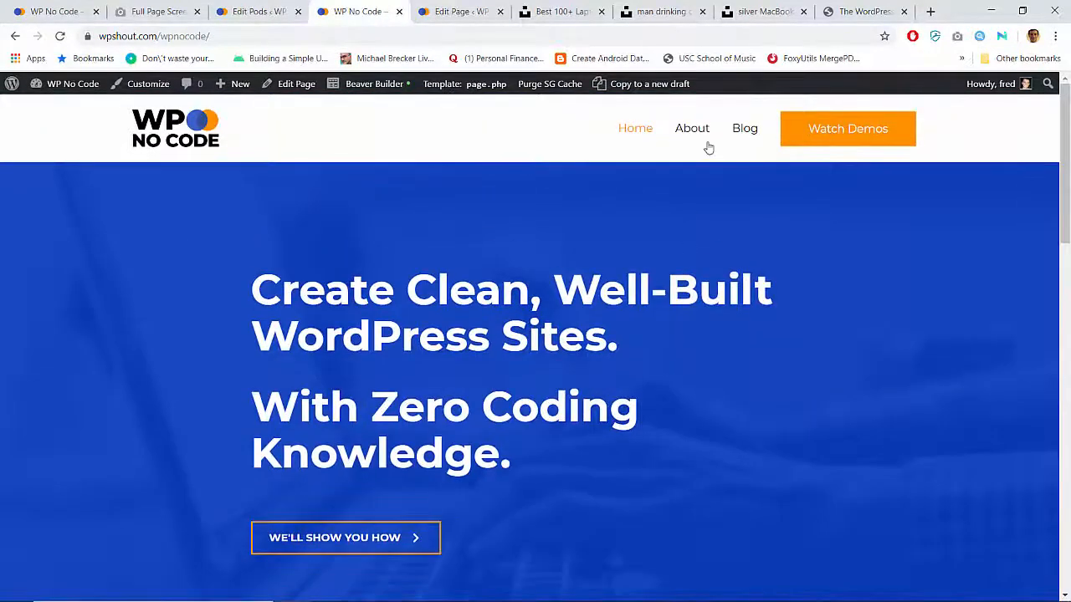
pyautogui.click(699, 133)
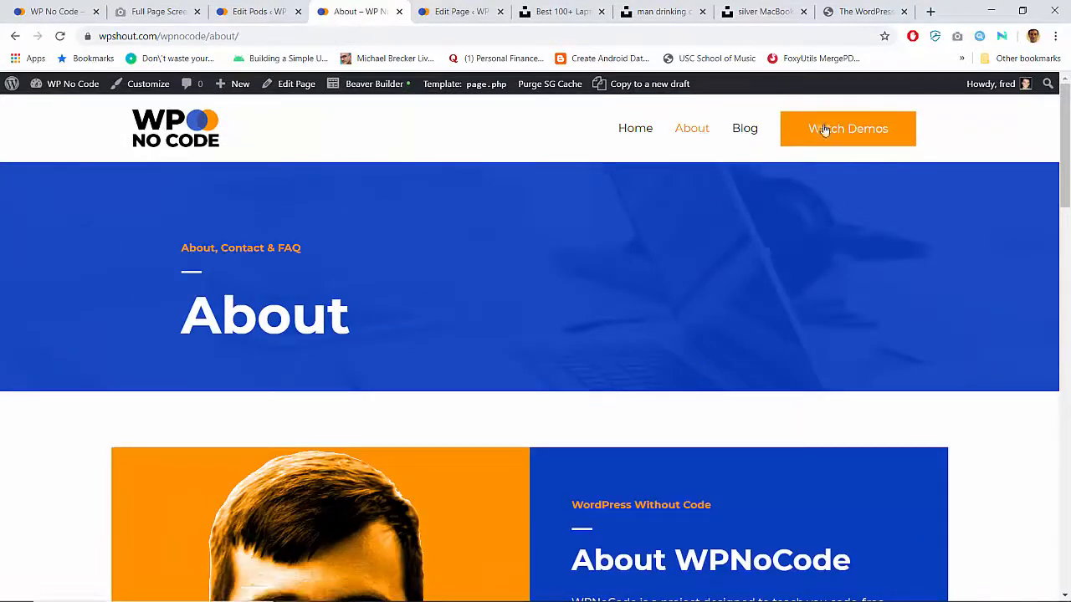
pyautogui.click(825, 132)
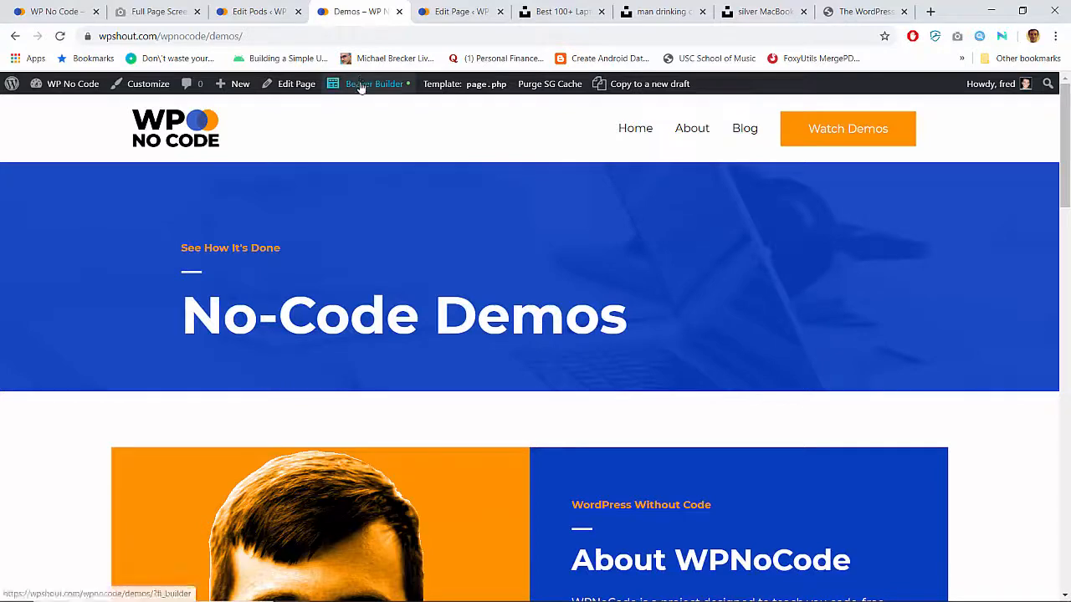
# Copy the enlarged Unsplash photo of the man drinking from a yellow cup behind a laptop.
pyautogui.click(676, 5)
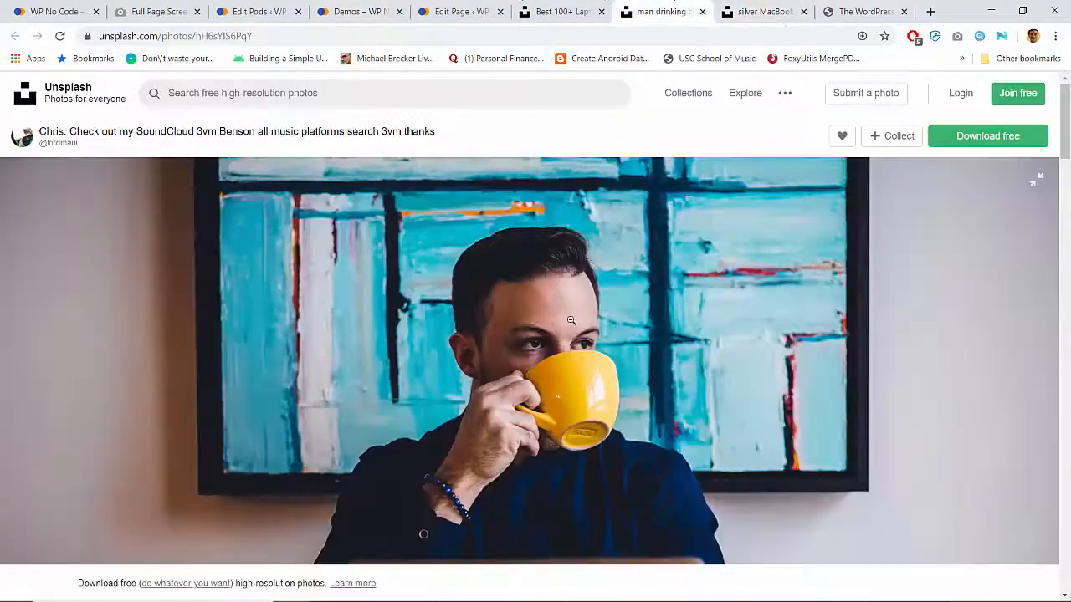
pyautogui.rightClick(570, 321)
pyautogui.click(519, 311)
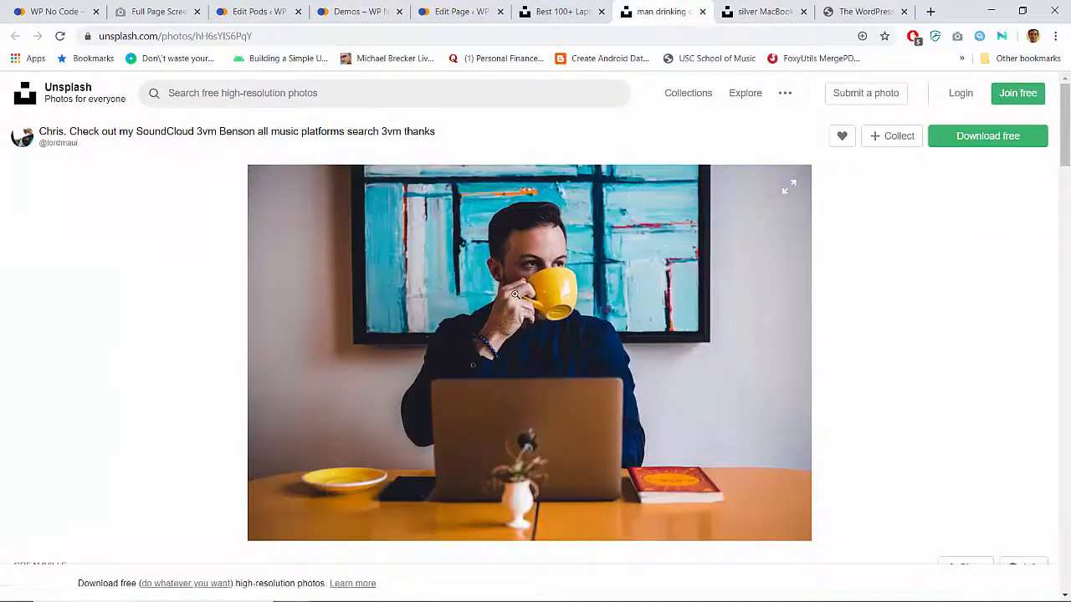
pyautogui.click(510, 287)
pyautogui.rightClick(511, 289)
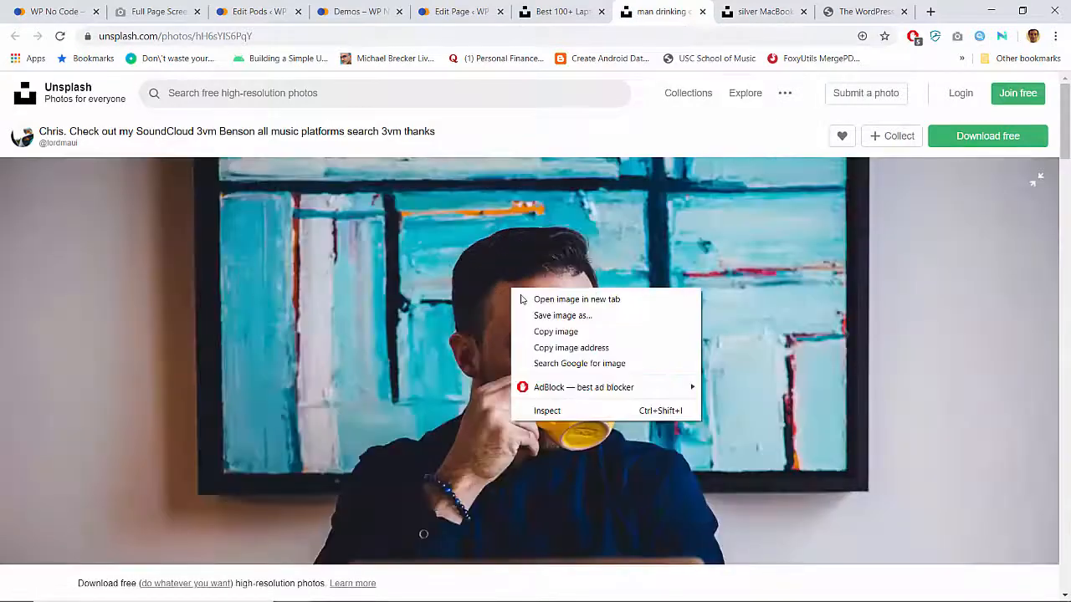
pyautogui.click(548, 334)
# Switch to GIMP and paste the copied photo as a new image, fitting its canvas to the layers.
pyautogui.click(407, 592)
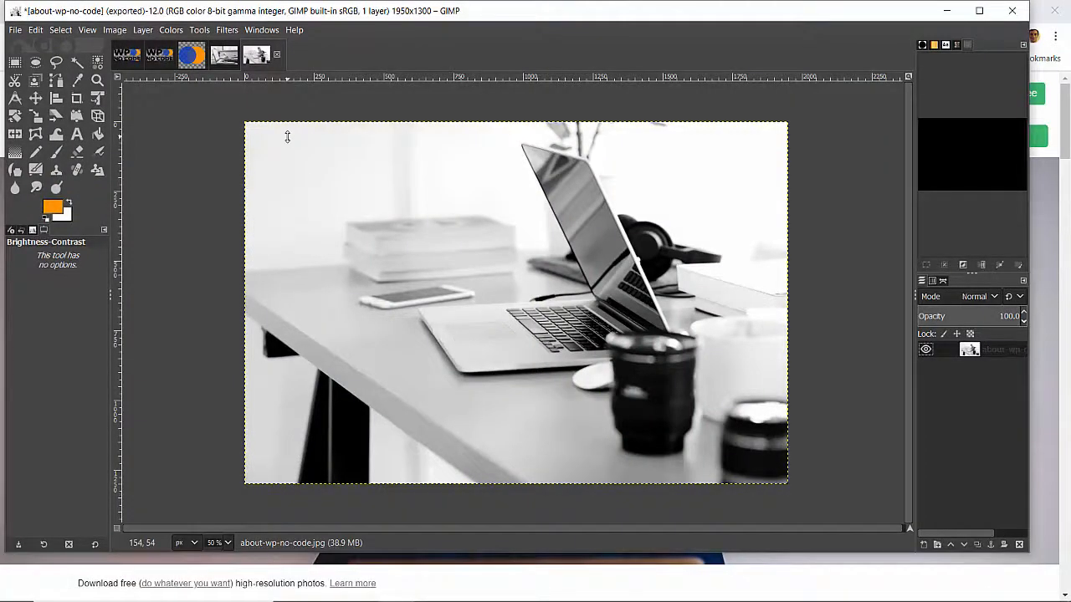
pyautogui.hotkey('ctrl', 'n')
pyautogui.press('Return')
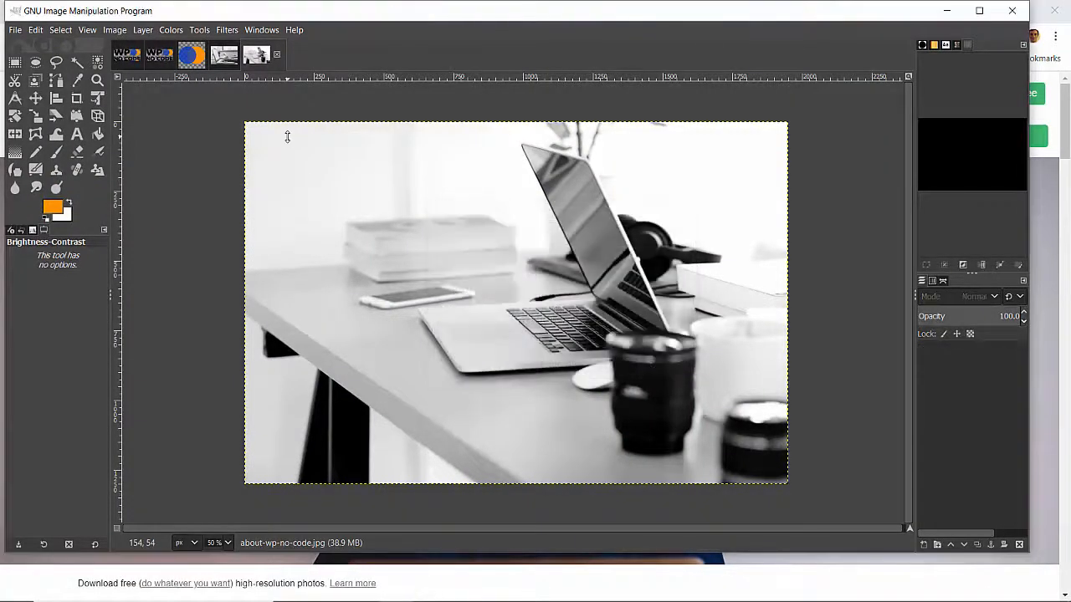
pyautogui.hotkey('ctrl', 'shift', 'v')
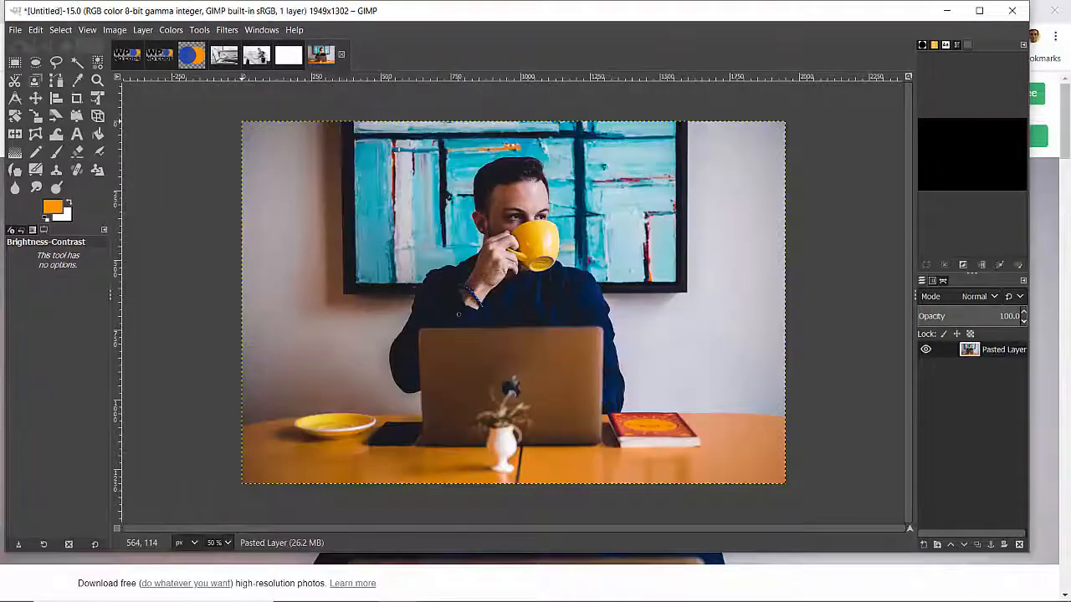
pyautogui.click(117, 32)
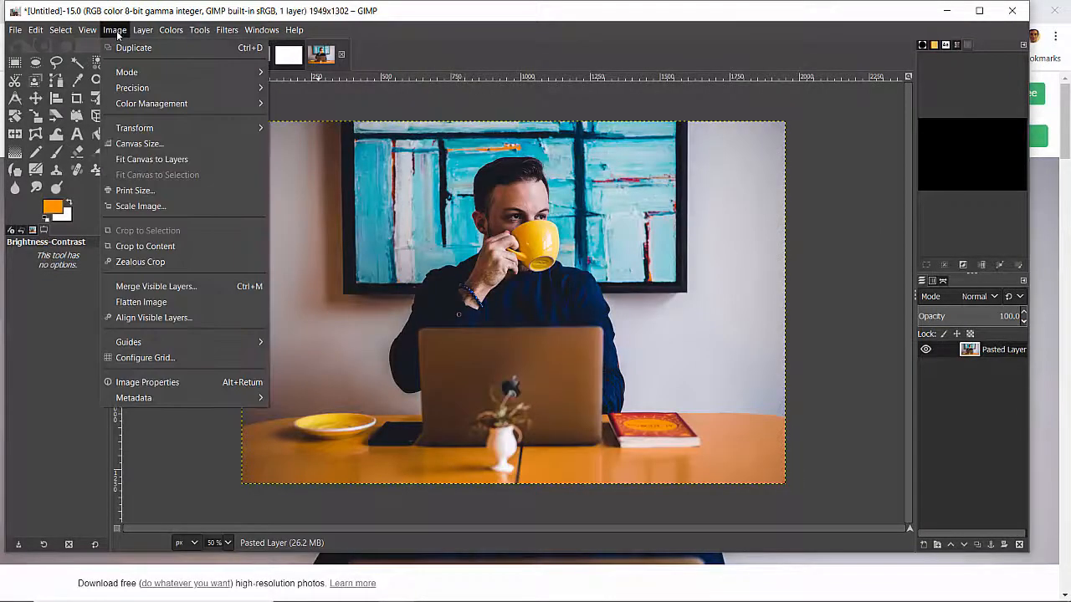
pyautogui.click(145, 162)
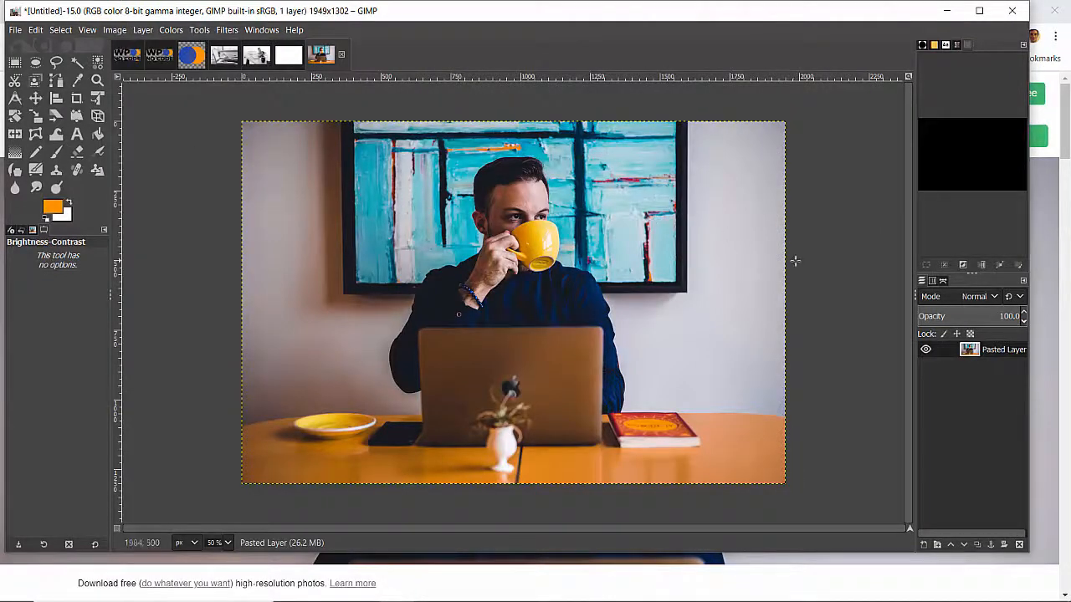
pyautogui.click(171, 29)
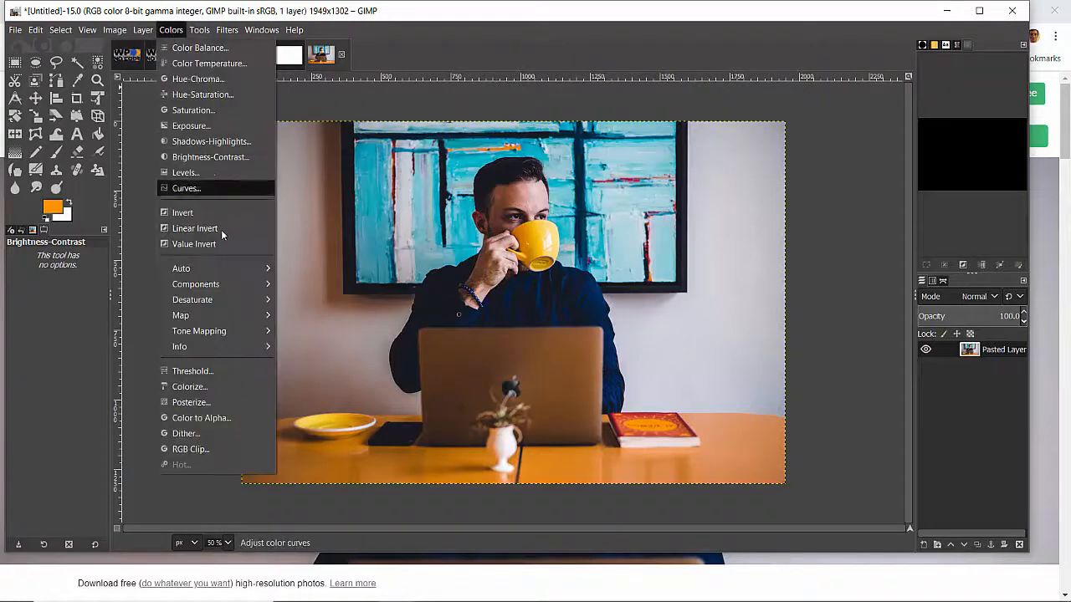
pyautogui.moveTo(199, 300)
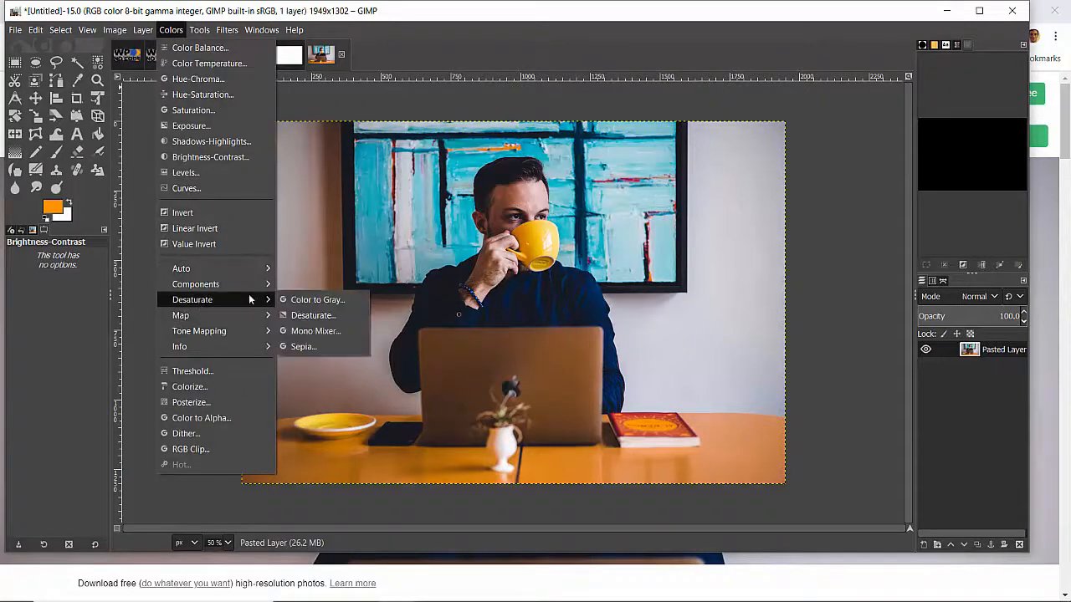
pyautogui.click(334, 313)
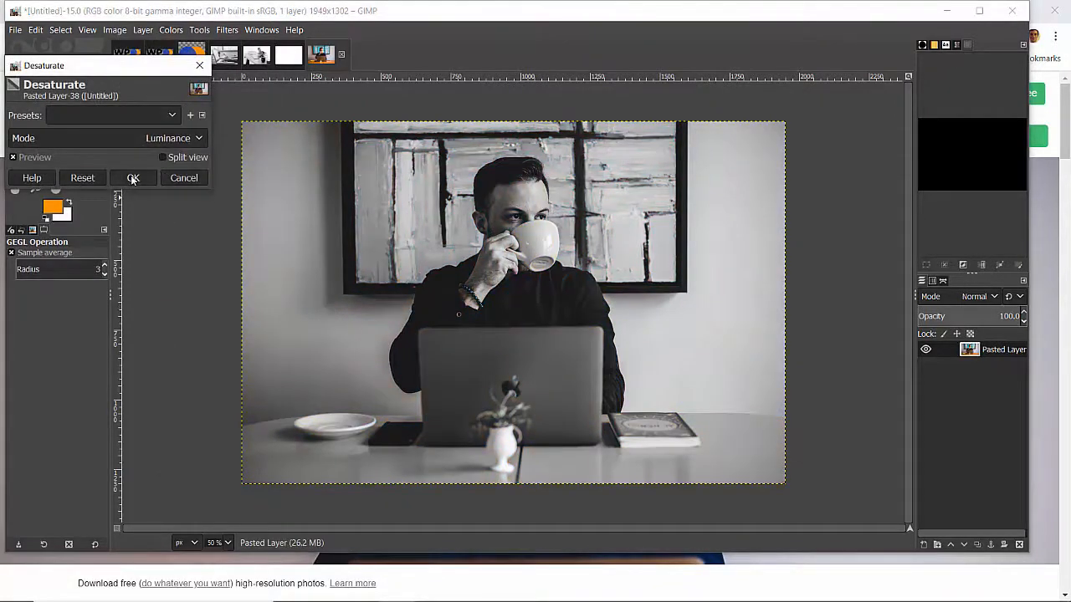
pyautogui.click(184, 177)
pyautogui.click(171, 30)
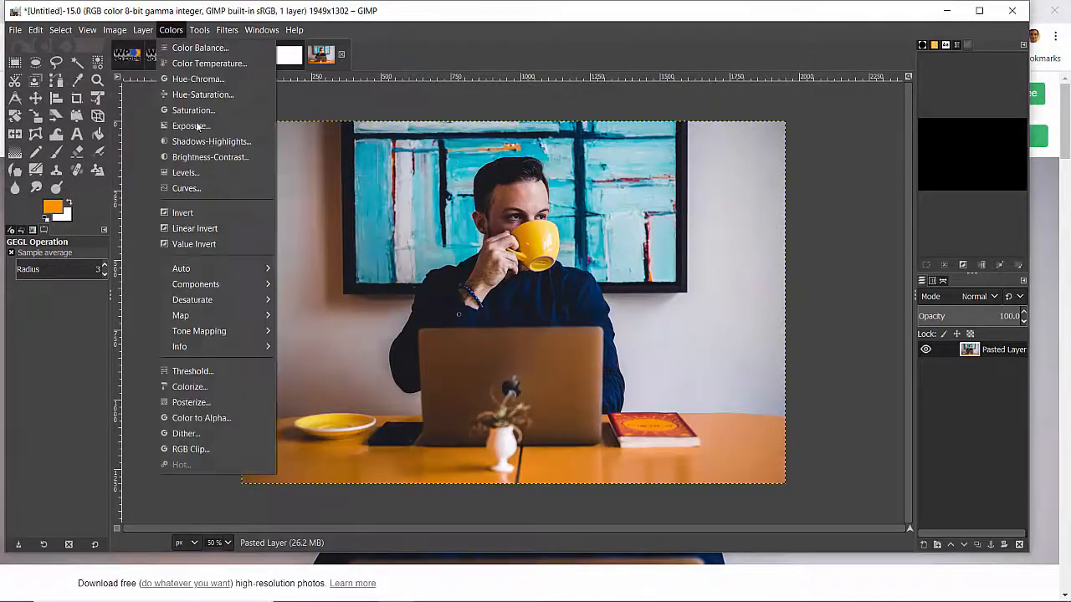
pyautogui.moveTo(199, 300)
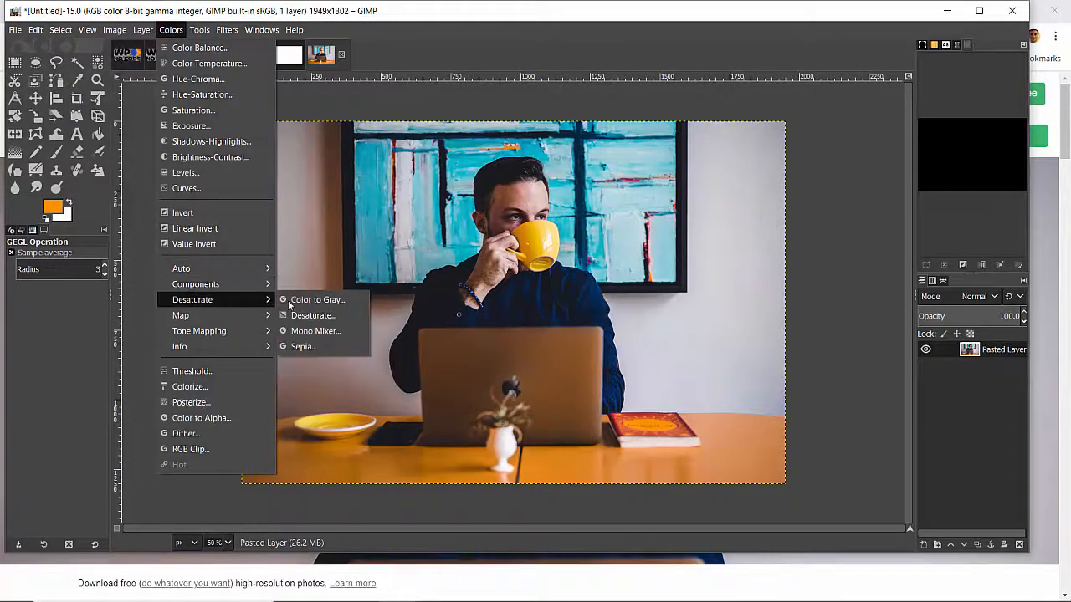
pyautogui.click(316, 301)
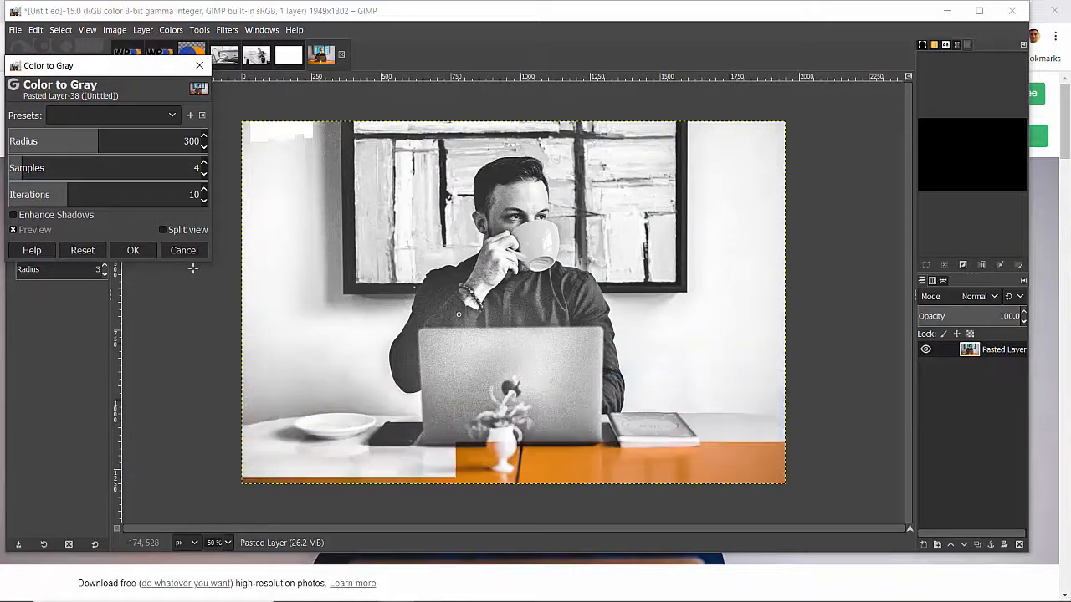
pyautogui.click(184, 251)
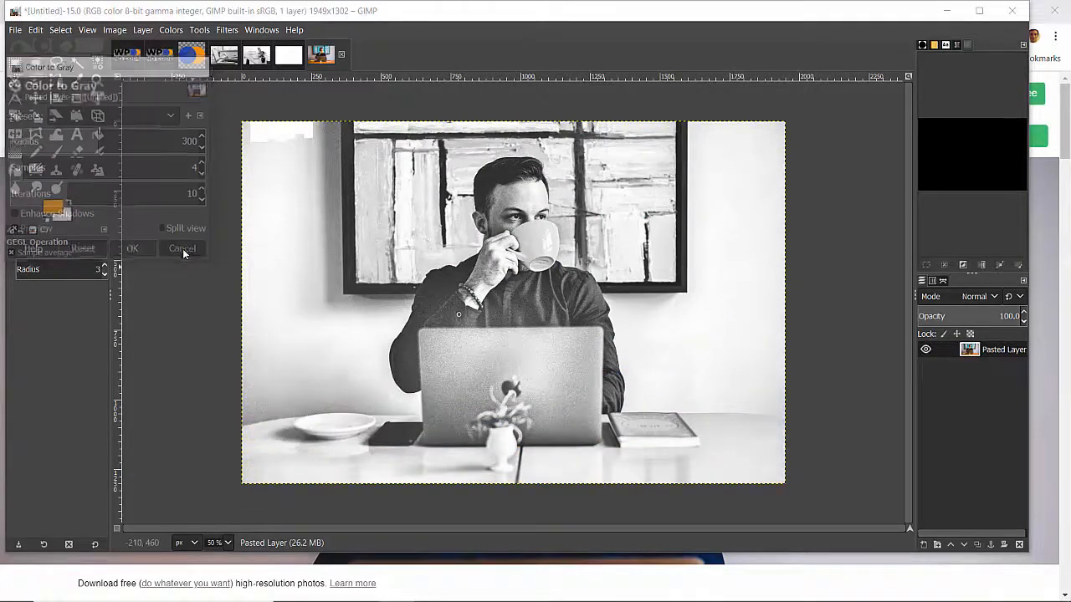
# Desaturate the pasted photo using the Luminance mode.
pyautogui.click(163, 32)
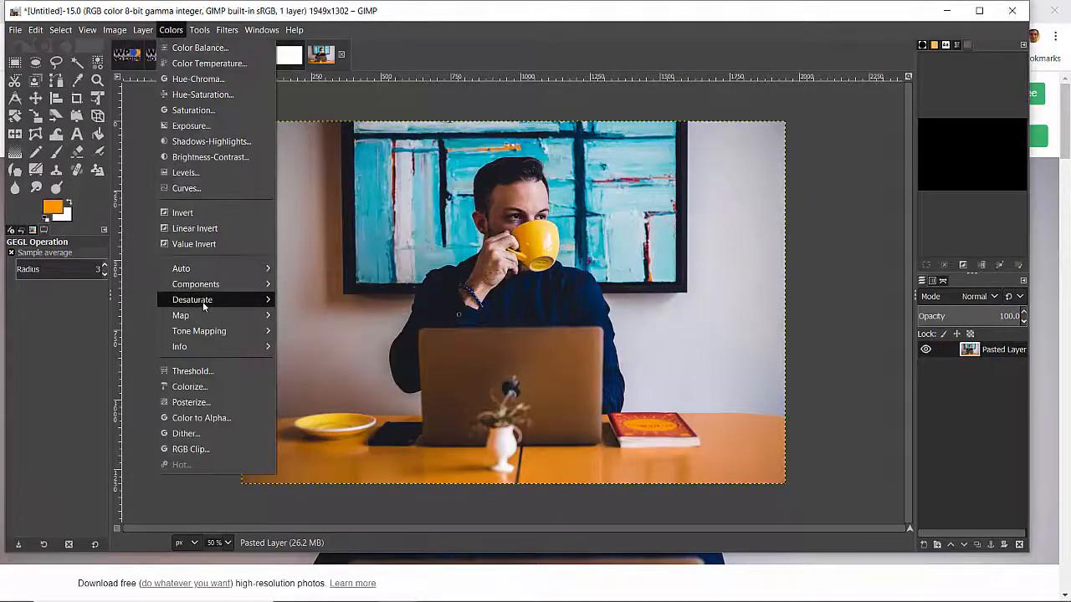
pyautogui.moveTo(220, 302)
pyautogui.click(312, 318)
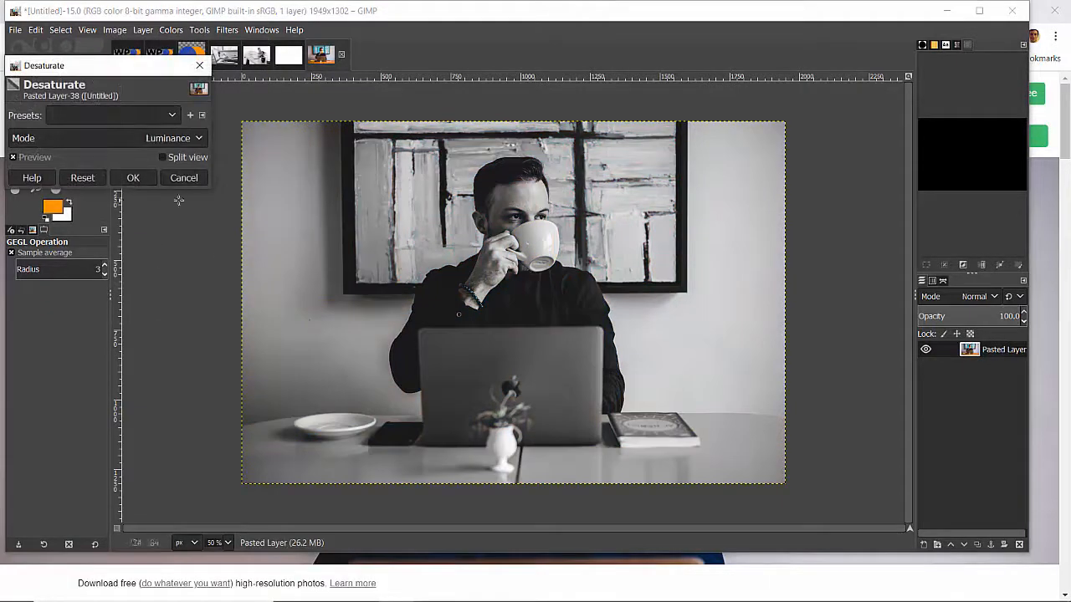
pyautogui.click(135, 179)
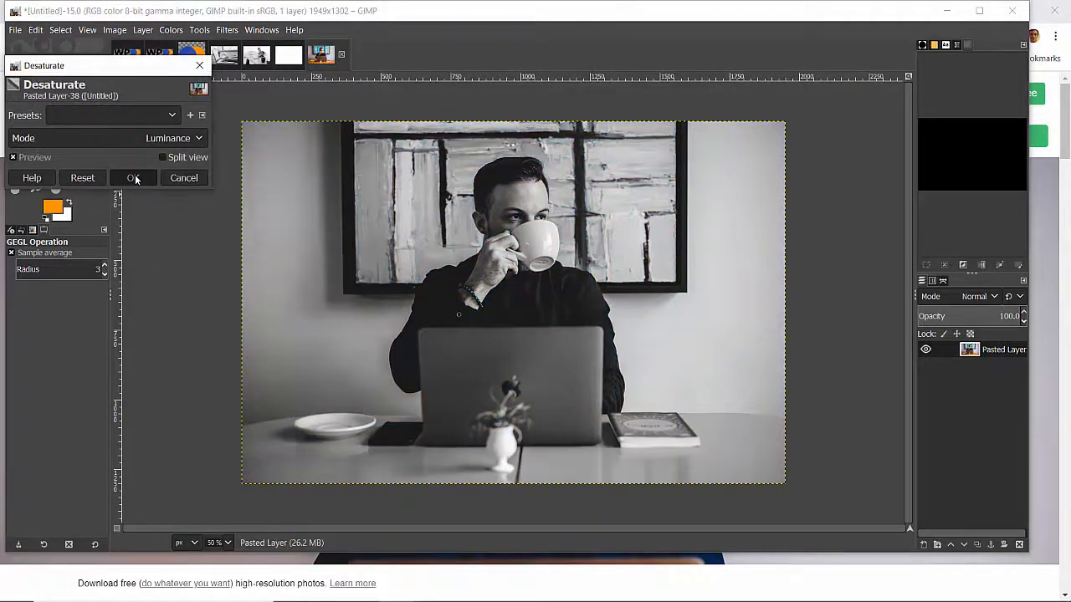
# Adjust the grayscale photo's brightness to -20 and its contrast to 10.
pyautogui.click(172, 31)
pyautogui.click(200, 166)
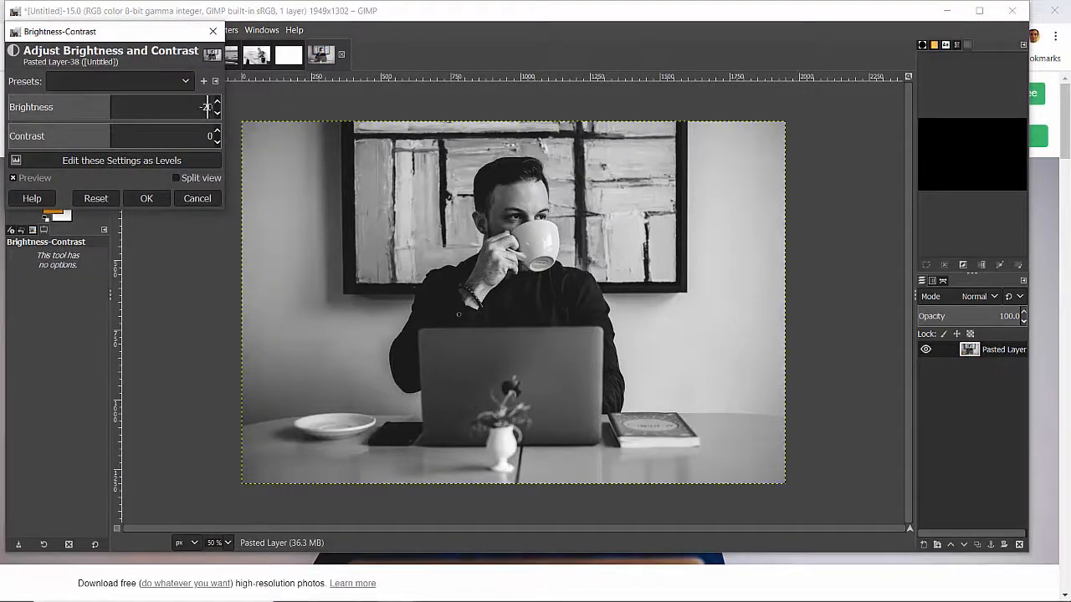
pyautogui.press('Return')
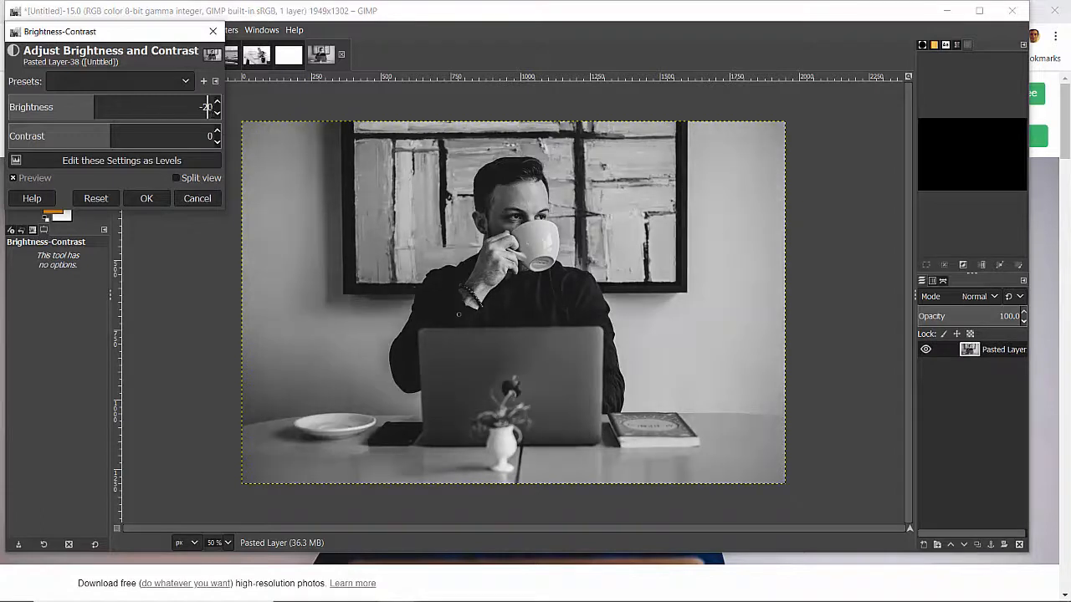
pyautogui.press('Return')
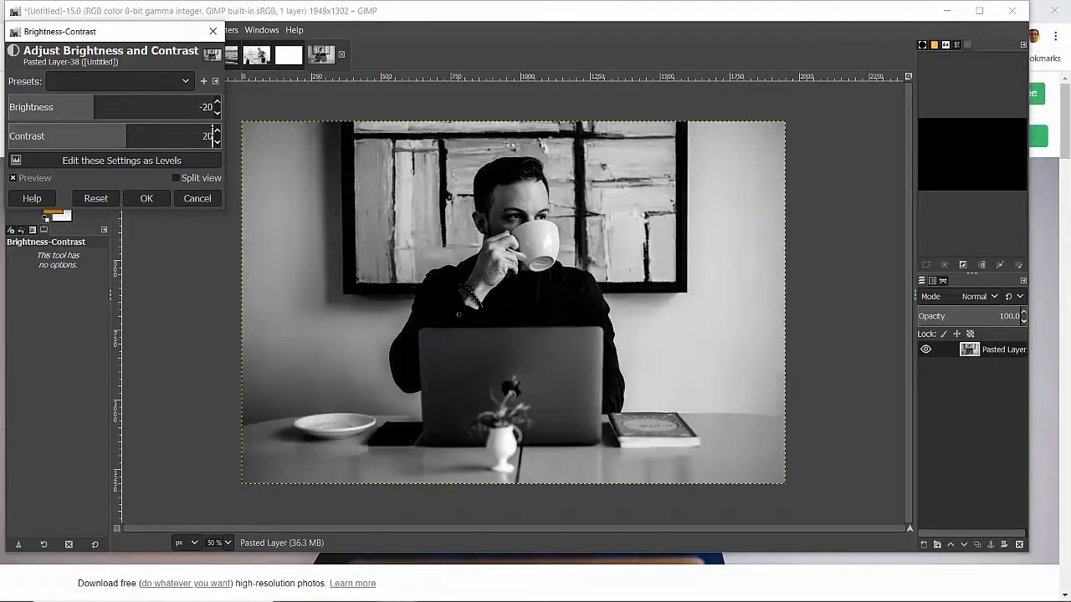
pyautogui.press('Return')
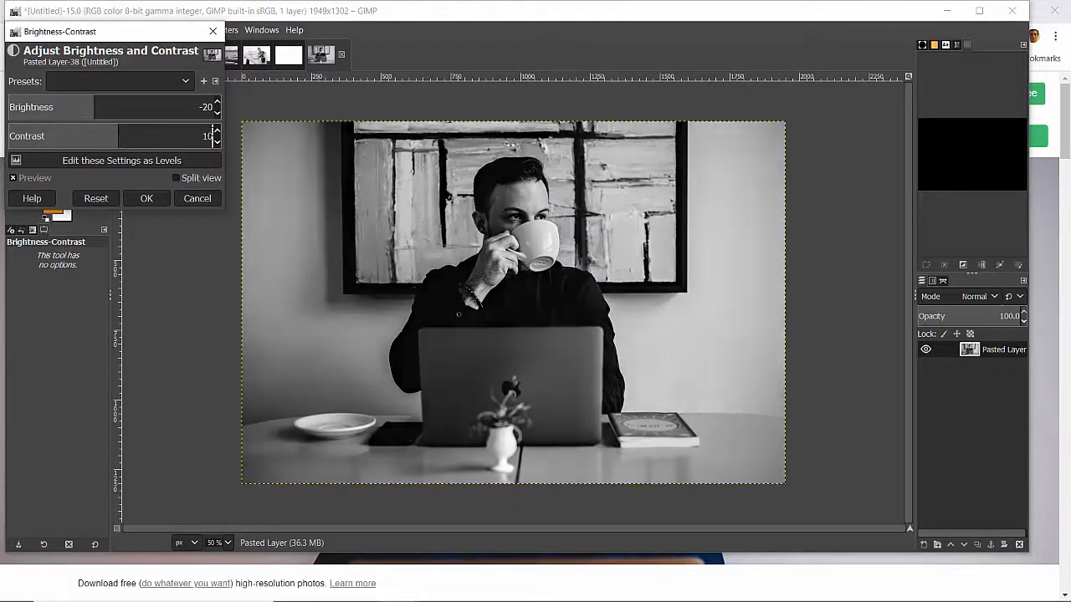
pyautogui.click(146, 199)
# Export the black-and-white photo to the Downloads folder as wp_no_code_demos.png.
pyautogui.hotkey('ctrl', 'shift', 'e')
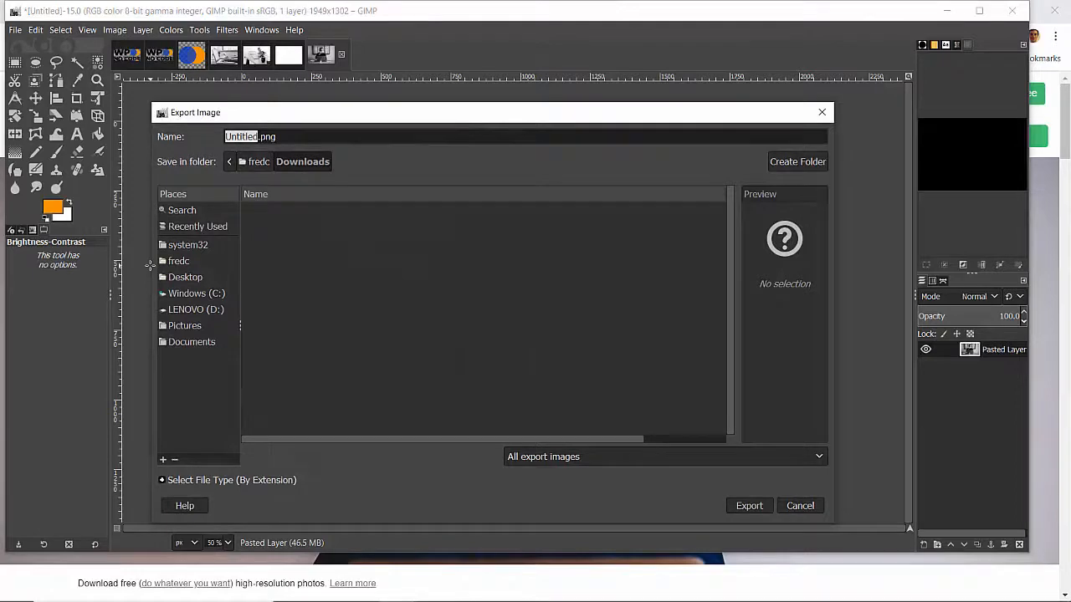
pyautogui.write('wp')
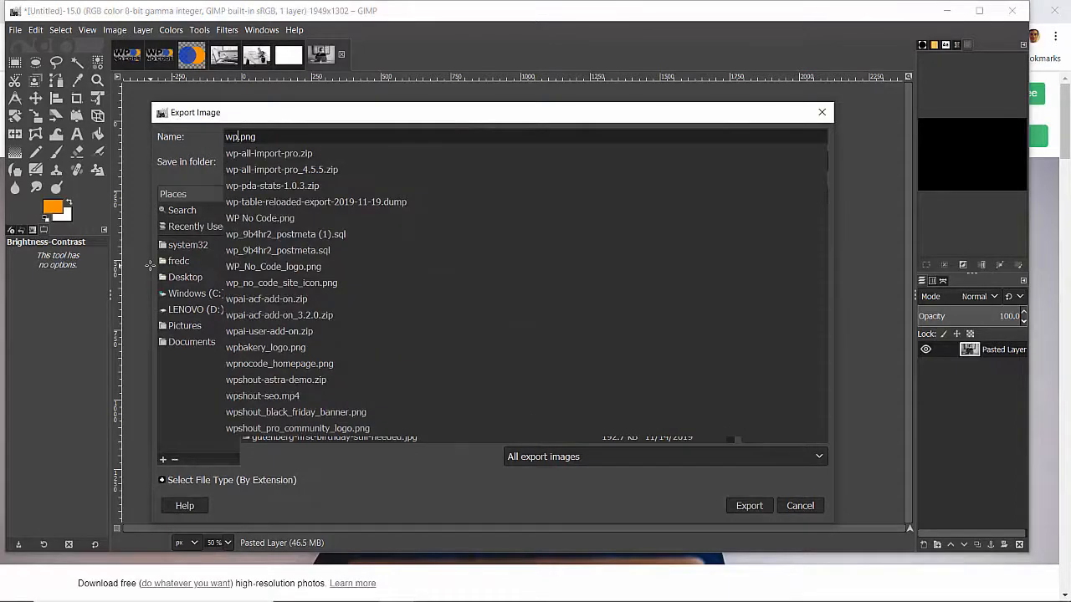
pyautogui.write('_no_cod')
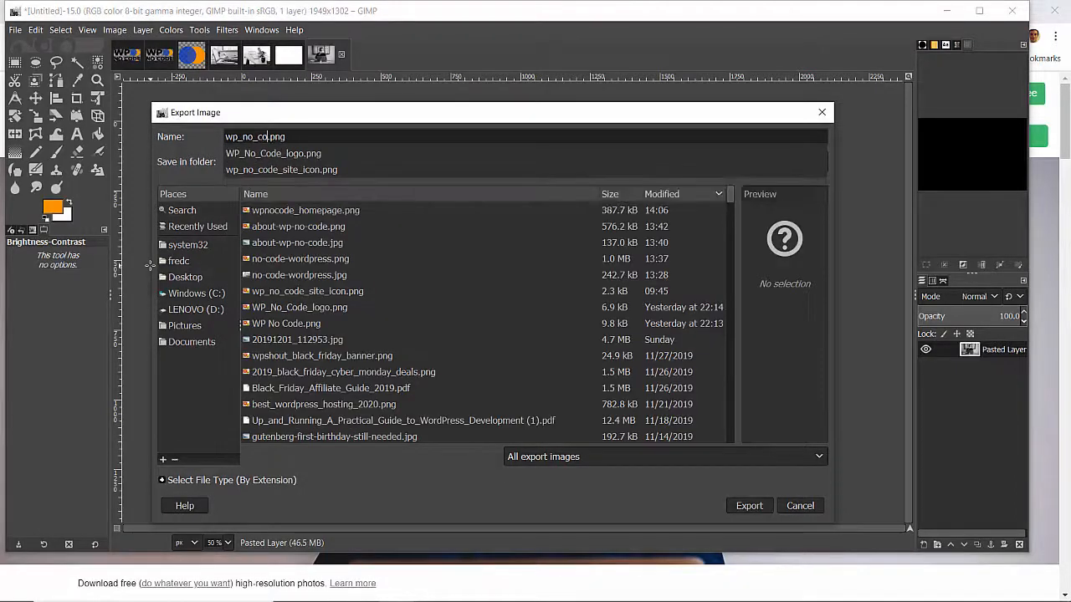
pyautogui.write('e_')
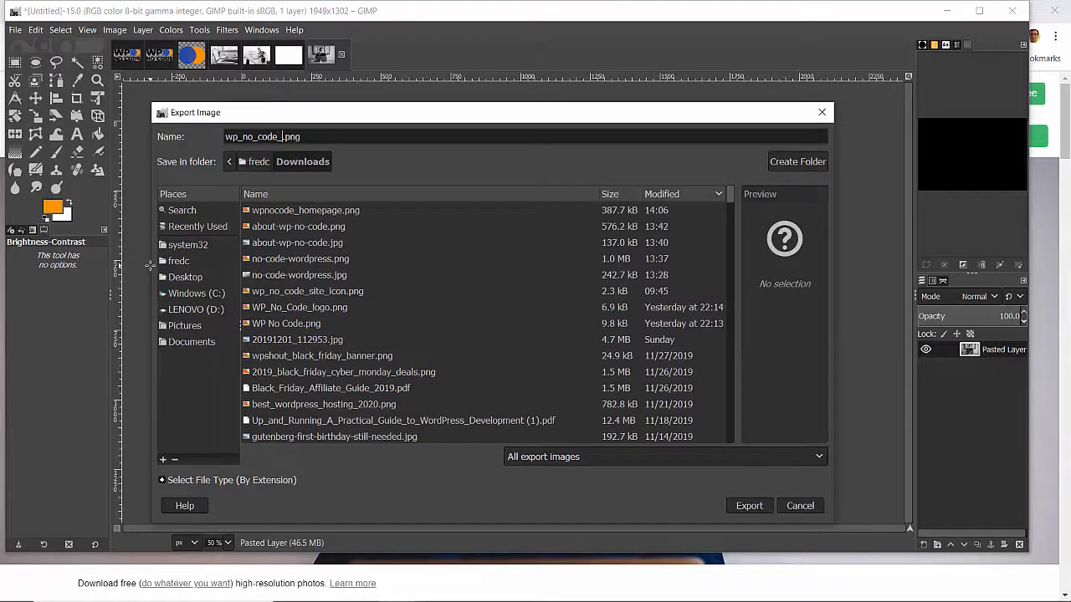
pyautogui.write('demos')
pyautogui.press('Return')
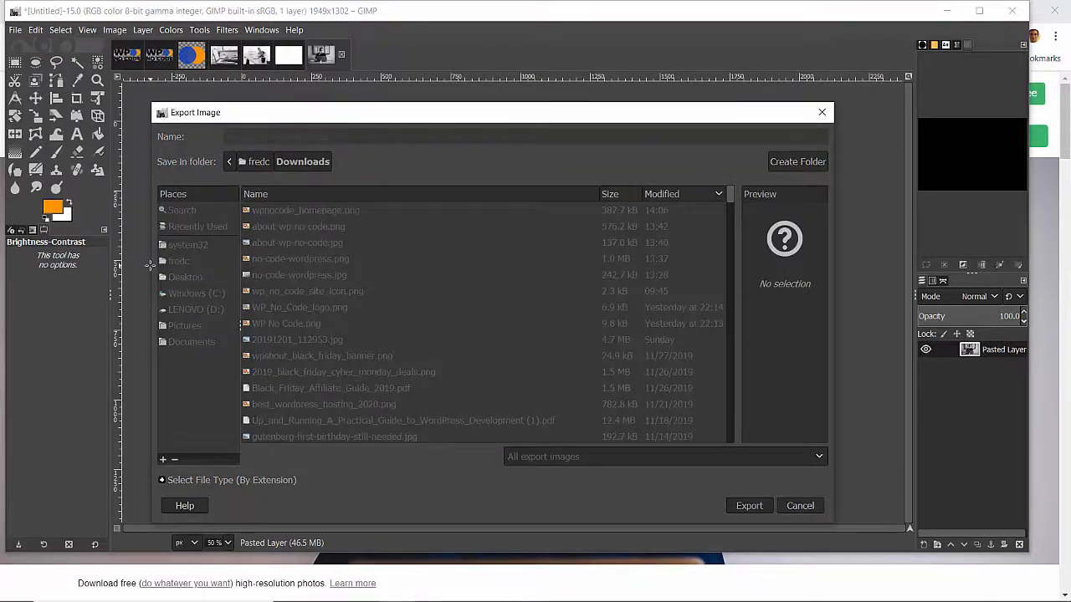
pyautogui.click(544, 425)
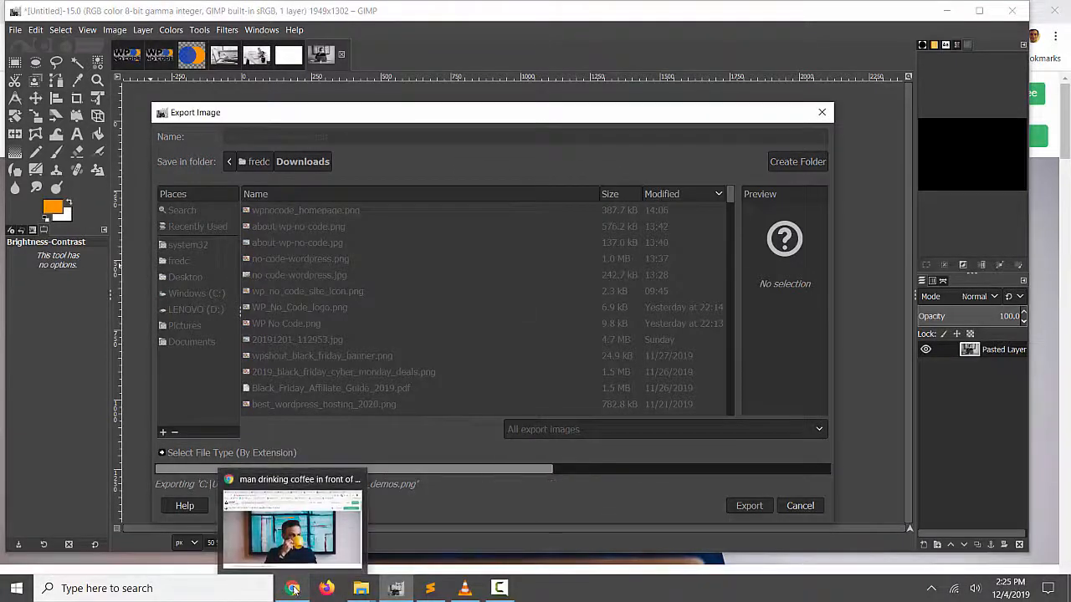
# Switch to Chrome and open the live Demos page in the Beaver Builder editor.
pyautogui.click(293, 588)
pyautogui.click(524, 5)
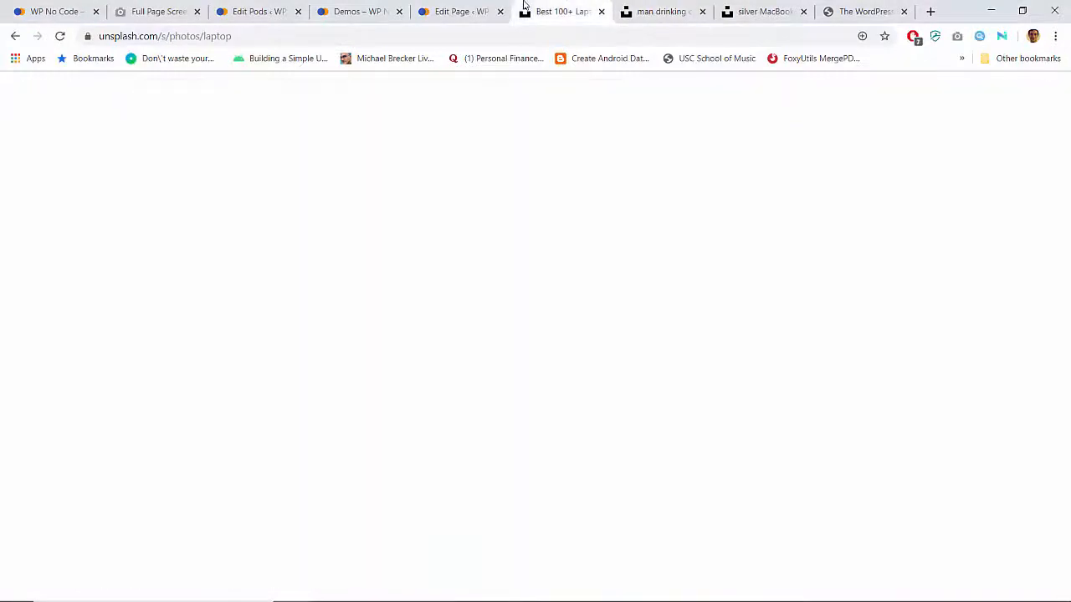
pyautogui.click(458, 11)
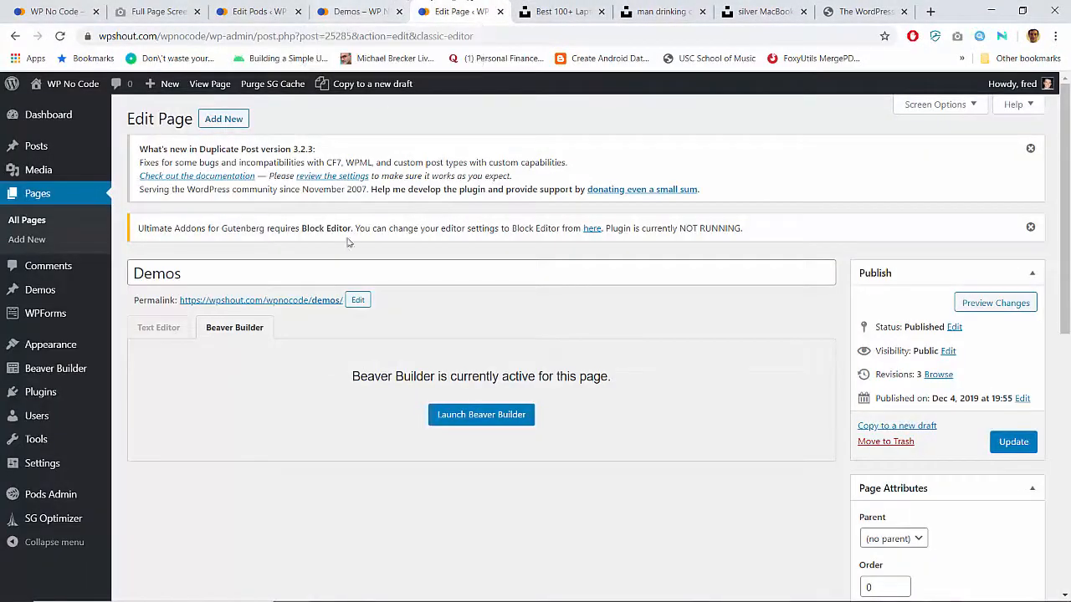
pyautogui.click(359, 11)
pyautogui.click(365, 86)
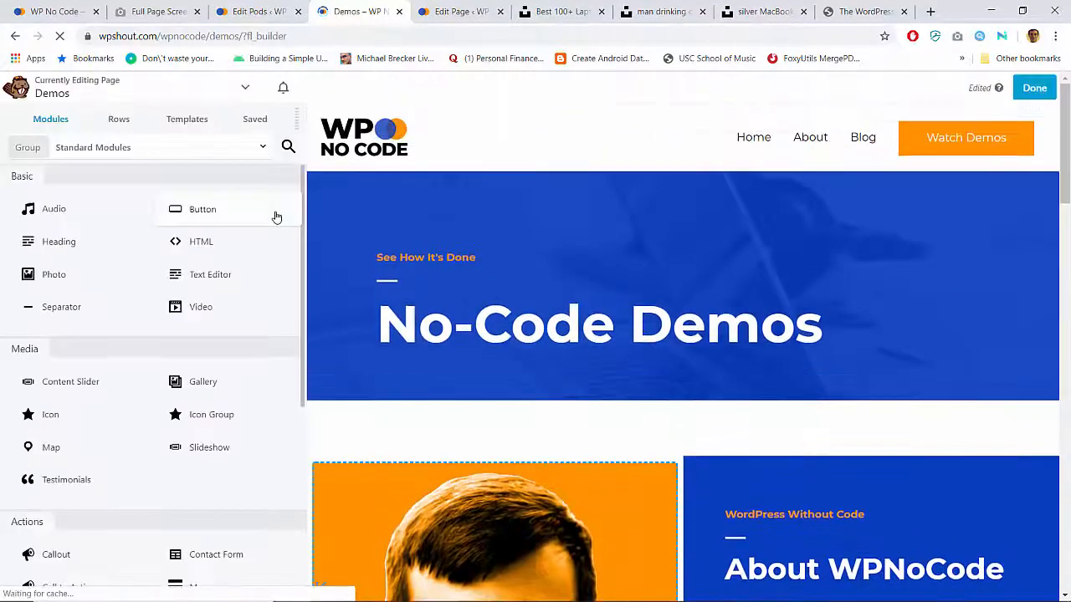
# Open the settings of the "No-Code Demos" header row and start changing its background photo.
pyautogui.moveTo(339, 179)
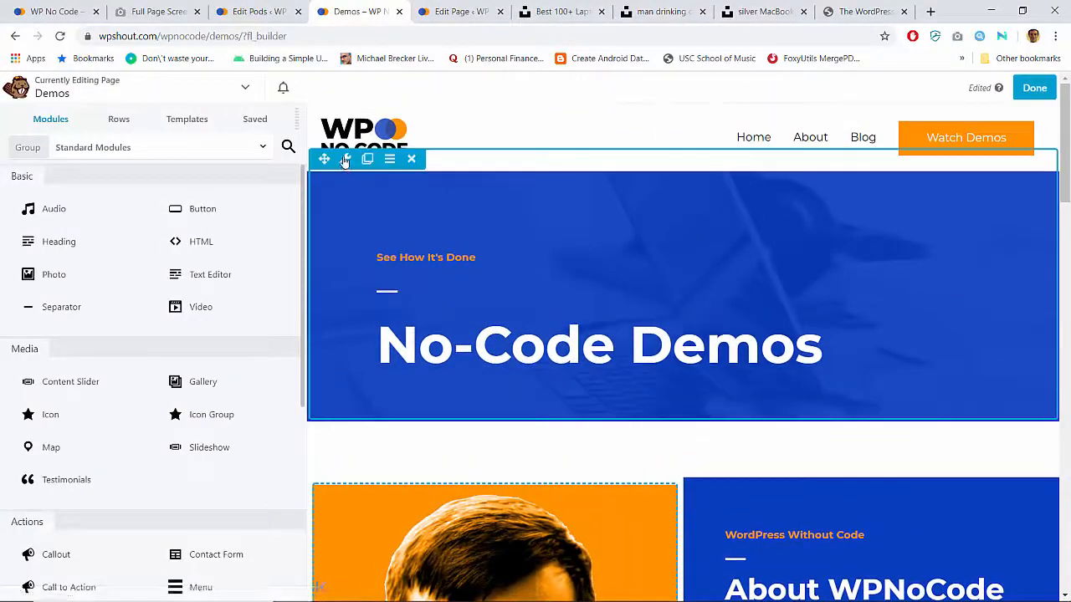
pyautogui.click(345, 159)
pyautogui.scroll(-2, 153, 363)
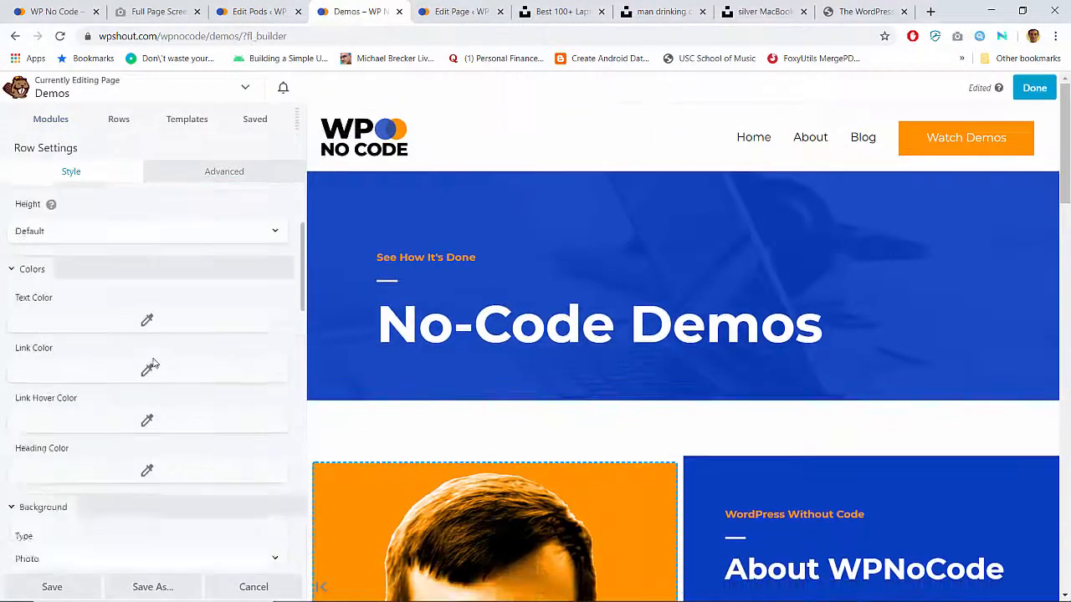
pyautogui.scroll(-5, 154, 363)
pyautogui.scroll(1, 95, 338)
pyautogui.click(74, 347)
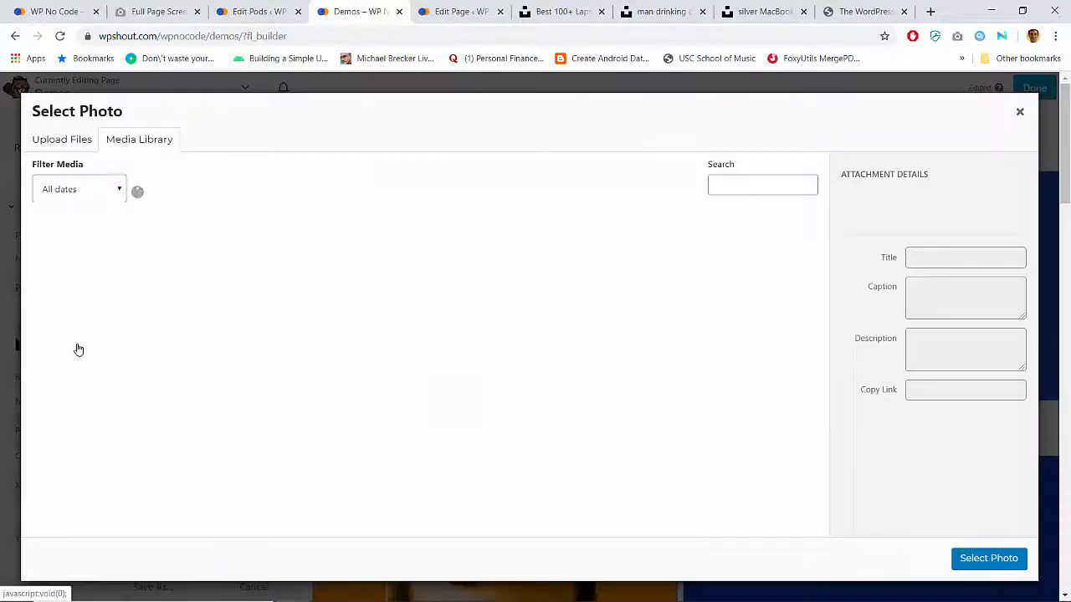
# Upload wp_no_code_demos.png from the Downloads folder to the media library.
pyautogui.click(62, 139)
pyautogui.click(504, 343)
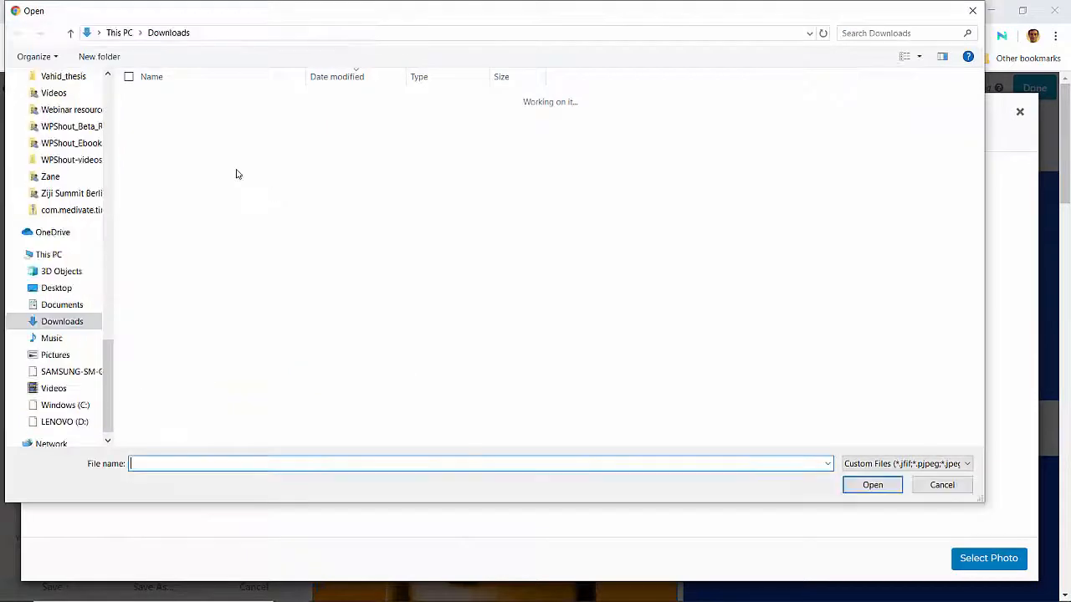
pyautogui.doubleClick(224, 119)
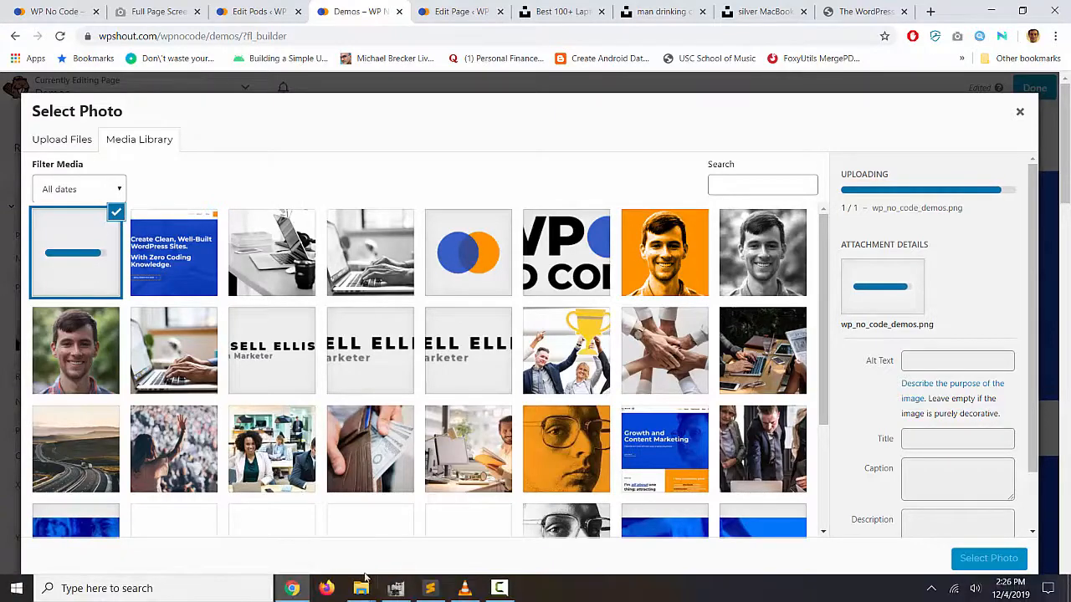
# Check the dimensions and file size of wp_no_code_demos.png in the Downloads folder, then return to the photo selection.
pyautogui.moveTo(361, 588)
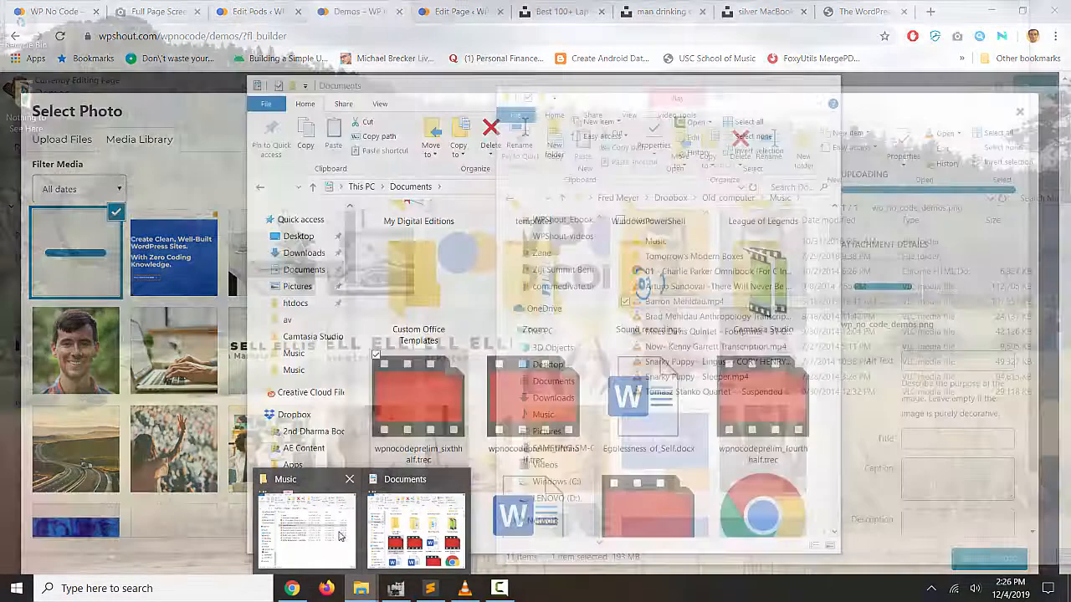
pyautogui.click(307, 527)
pyautogui.click(552, 398)
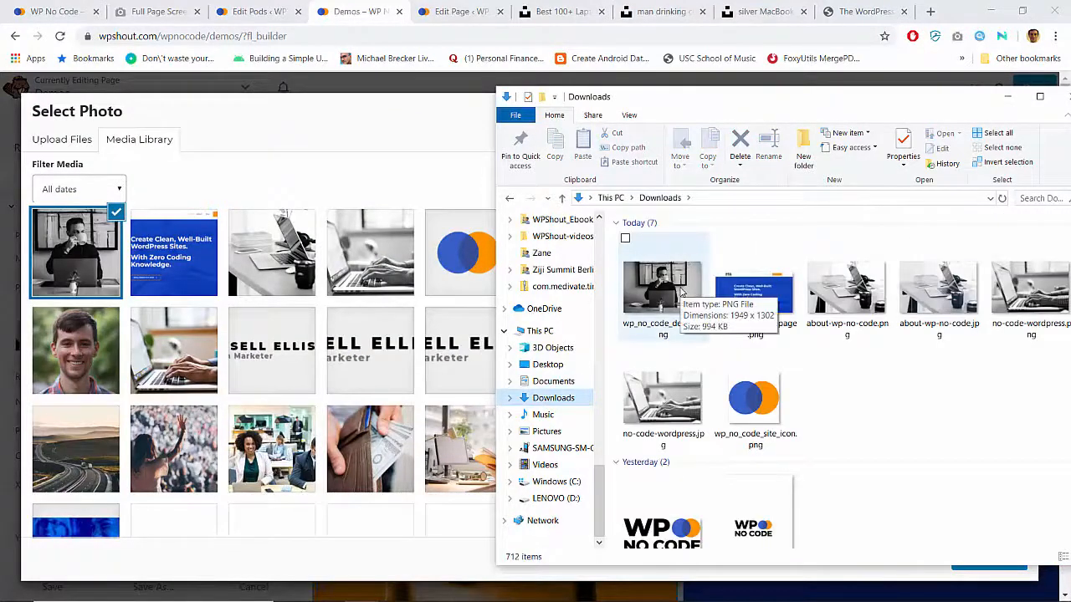
pyautogui.click(260, 181)
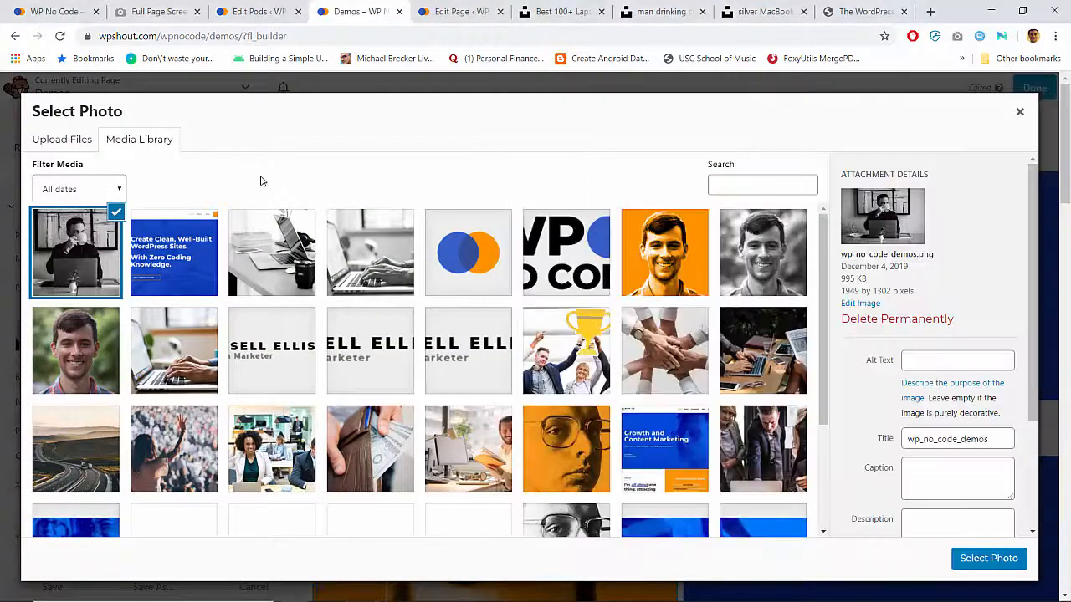
# Give the uploaded photo the alt text "demos | wp no code" and use it as the row's background photo.
pyautogui.click(948, 362)
pyautogui.write('demos | wp no code')
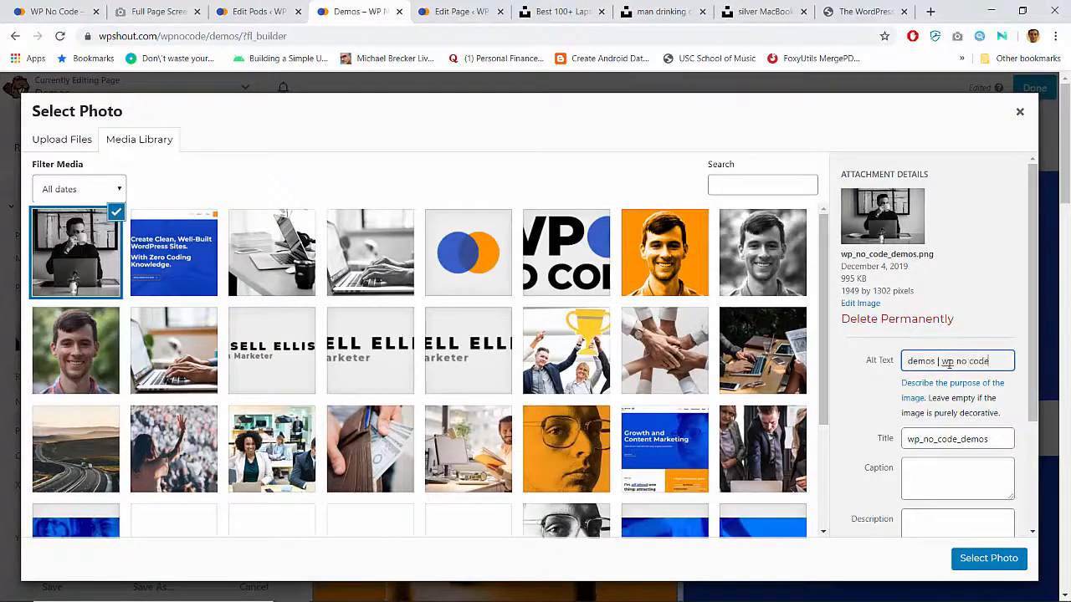
pyautogui.click(985, 558)
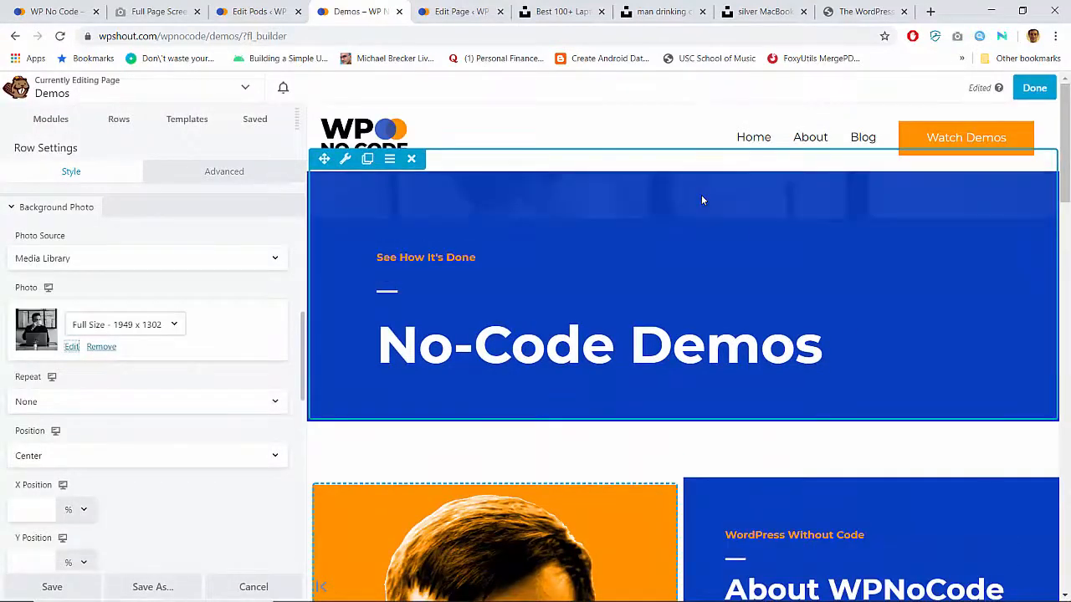
# Set the background photo's size to Large - 1024 x 684 and try the Center Bottom and Center Top positions.
pyautogui.click(173, 330)
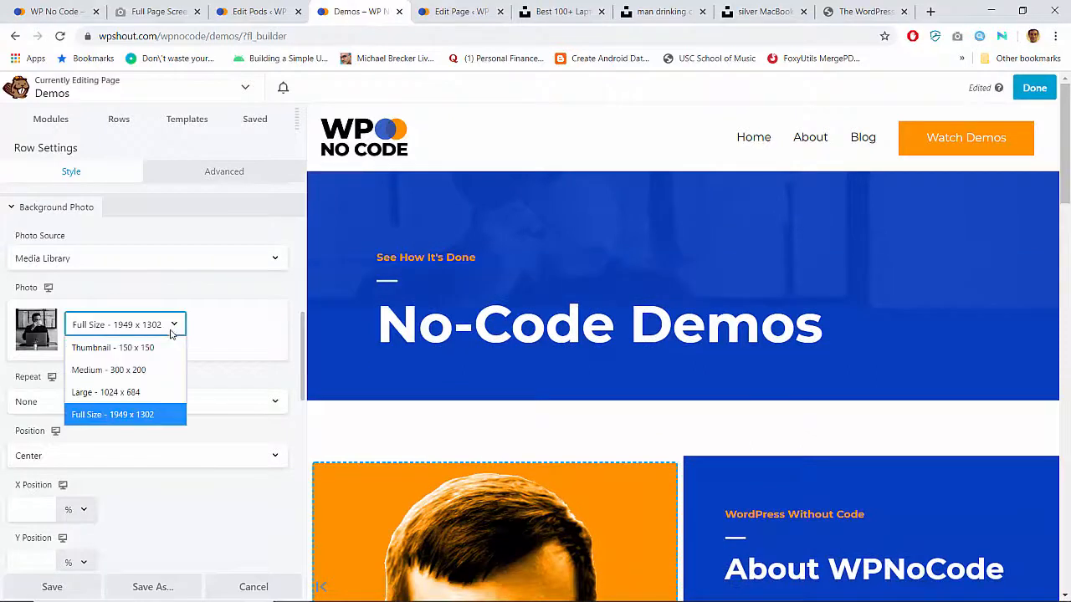
pyautogui.click(152, 391)
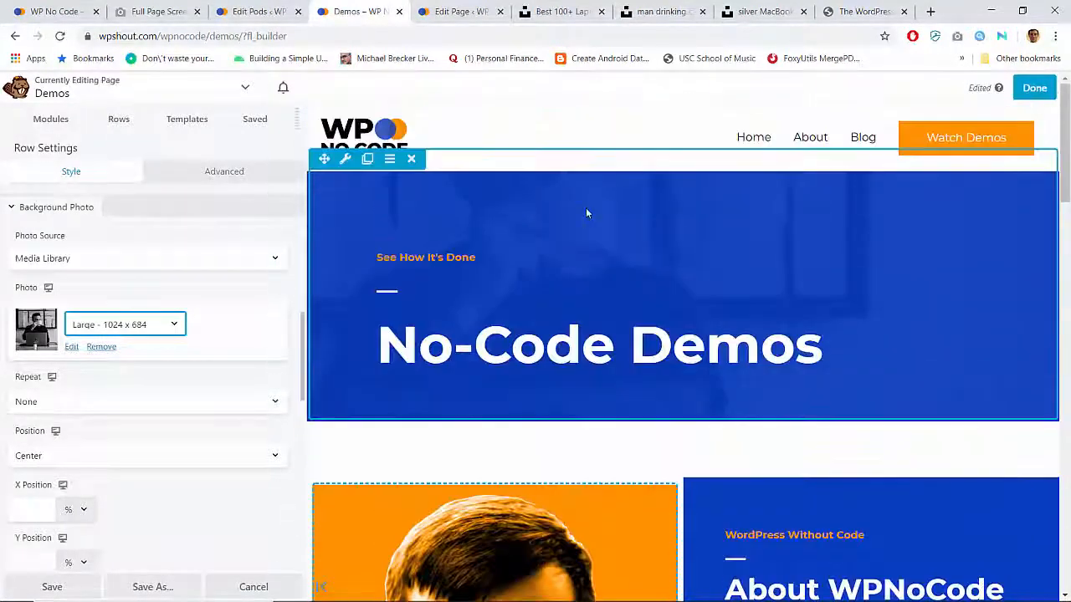
pyautogui.scroll(-2, 153, 427)
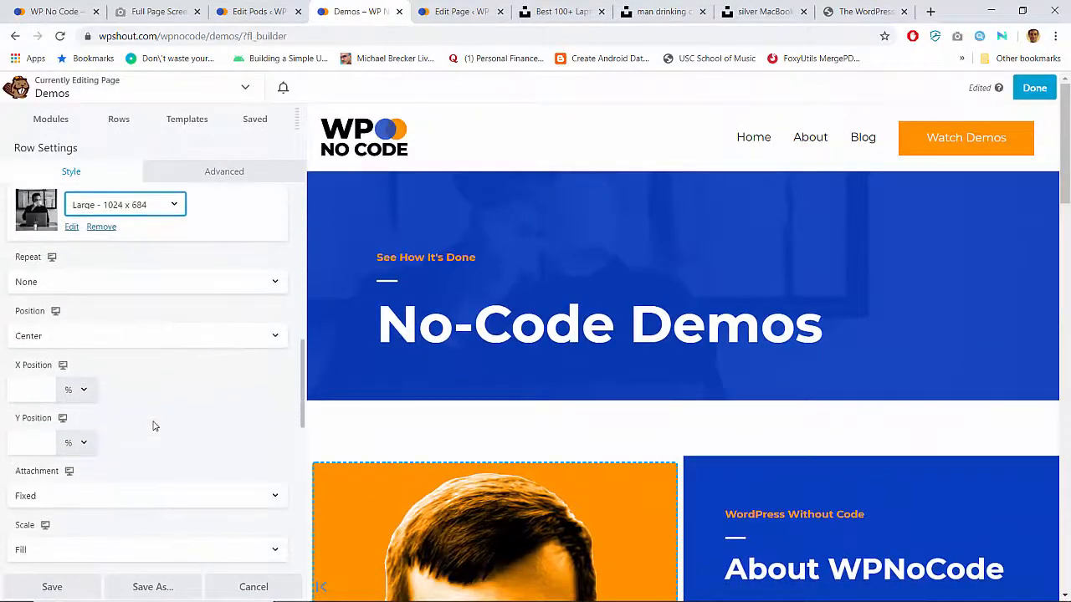
pyautogui.click(100, 342)
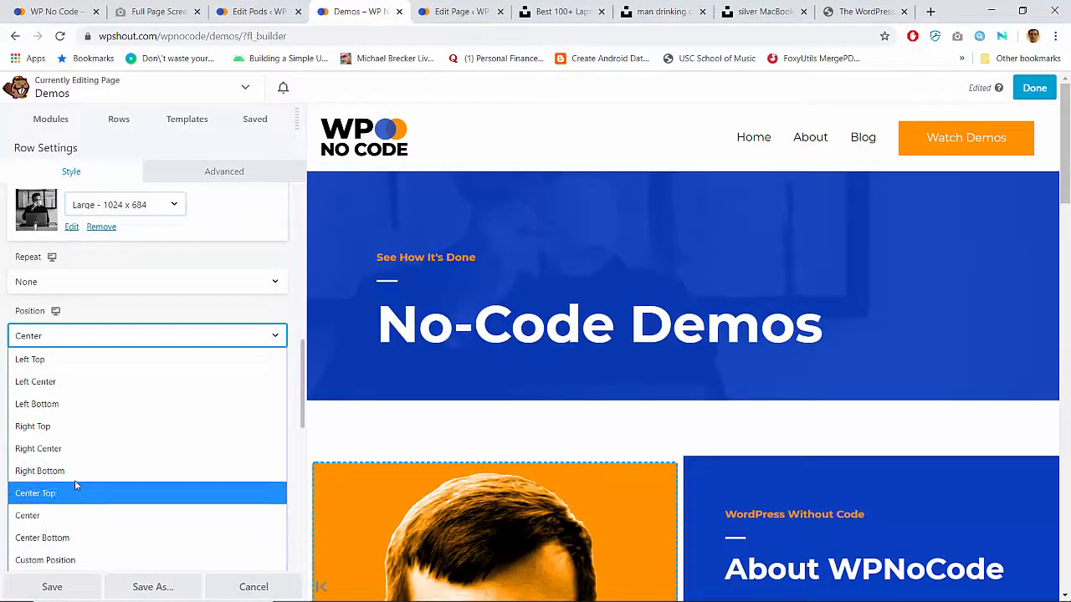
pyautogui.click(72, 537)
pyautogui.click(88, 340)
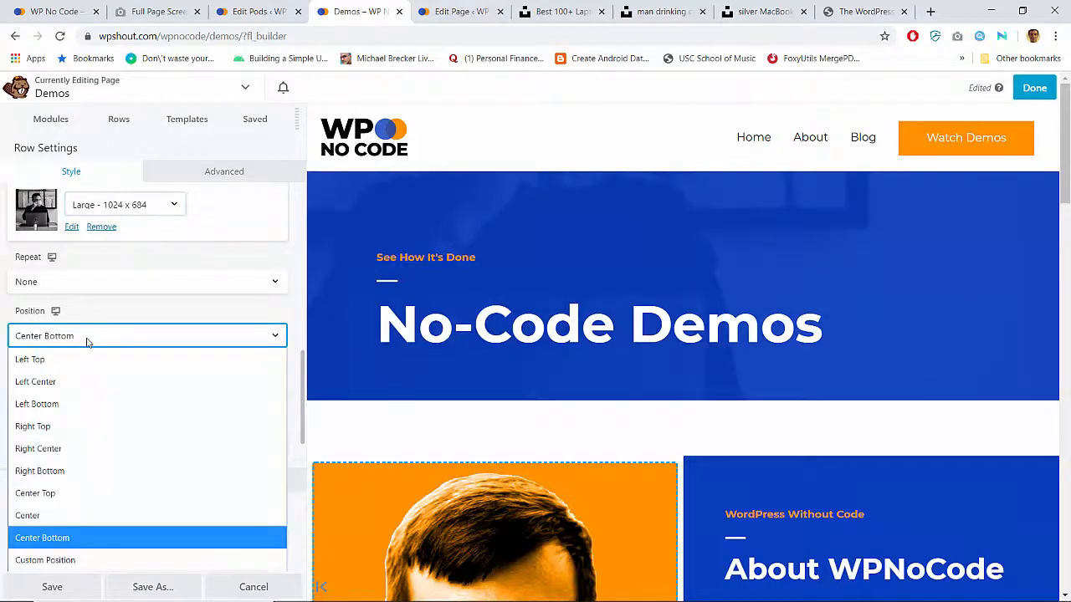
pyautogui.click(63, 491)
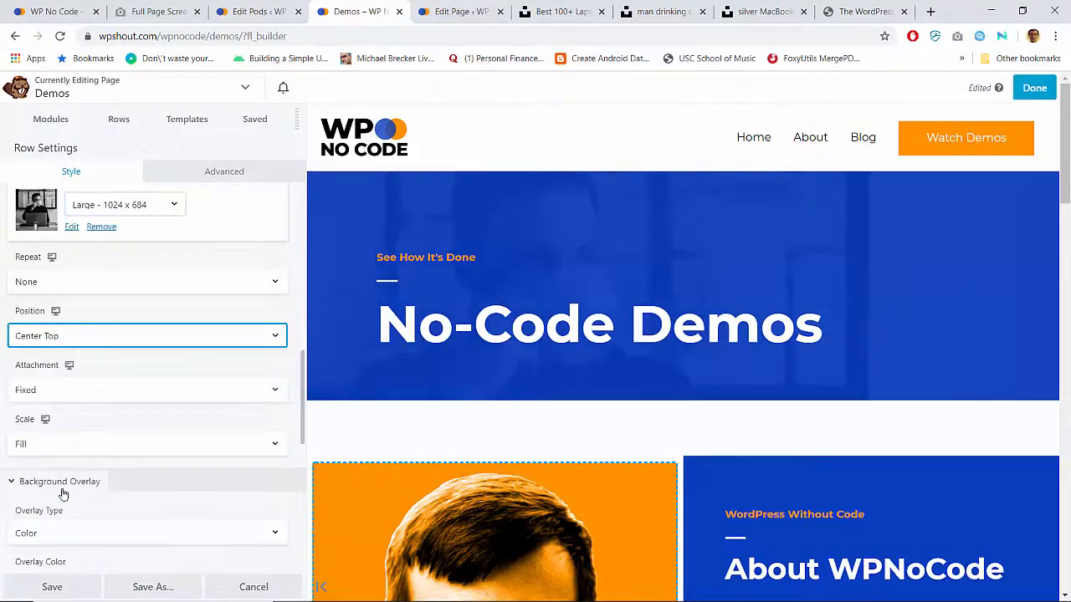
# Replace the row's background photo with about-wp-no-code.png from the media library at size Large - 1024 x 683.
pyautogui.scroll(-1, 588, 271)
pyautogui.scroll(1, 588, 270)
pyautogui.click(71, 228)
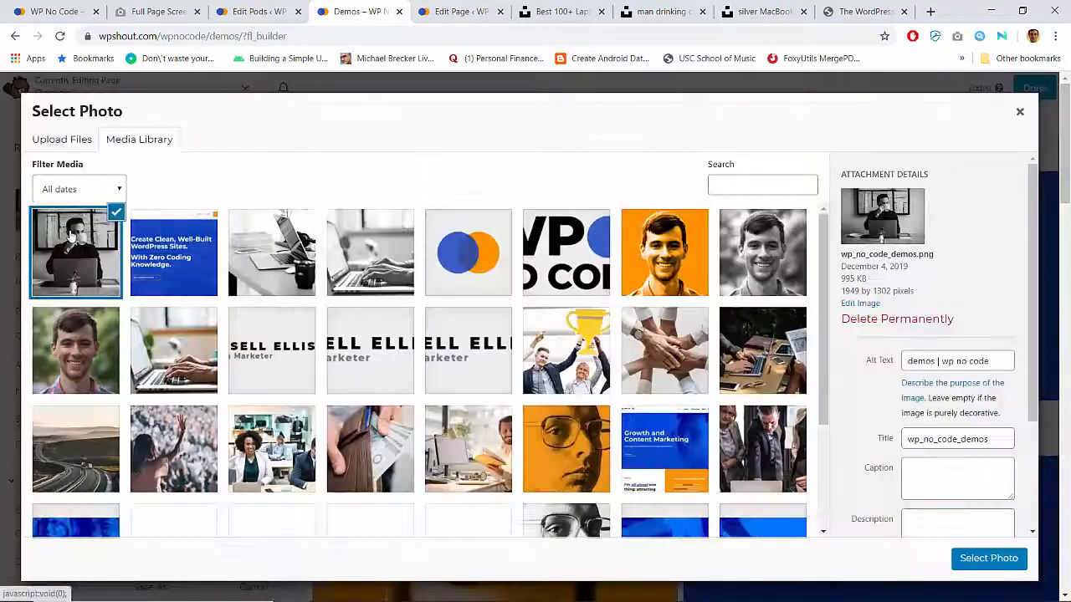
pyautogui.click(271, 229)
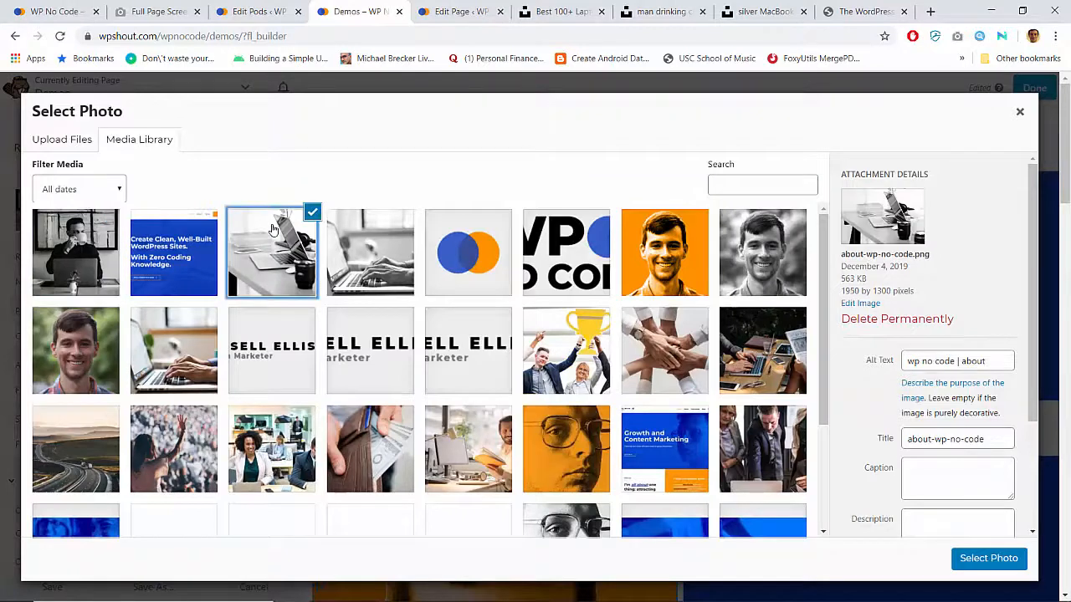
pyautogui.click(985, 558)
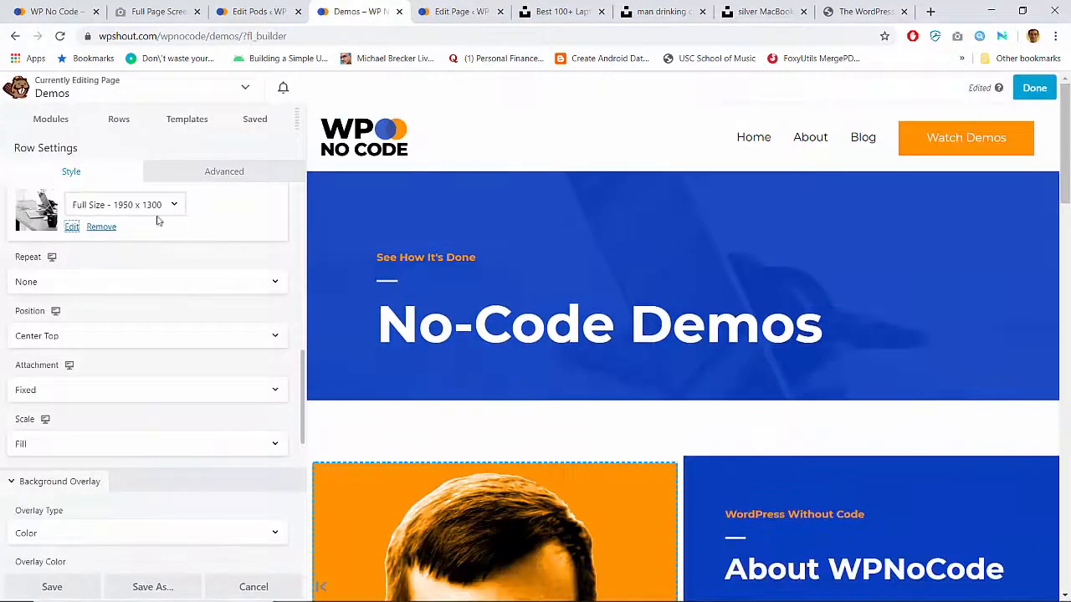
pyautogui.click(155, 206)
pyautogui.click(100, 273)
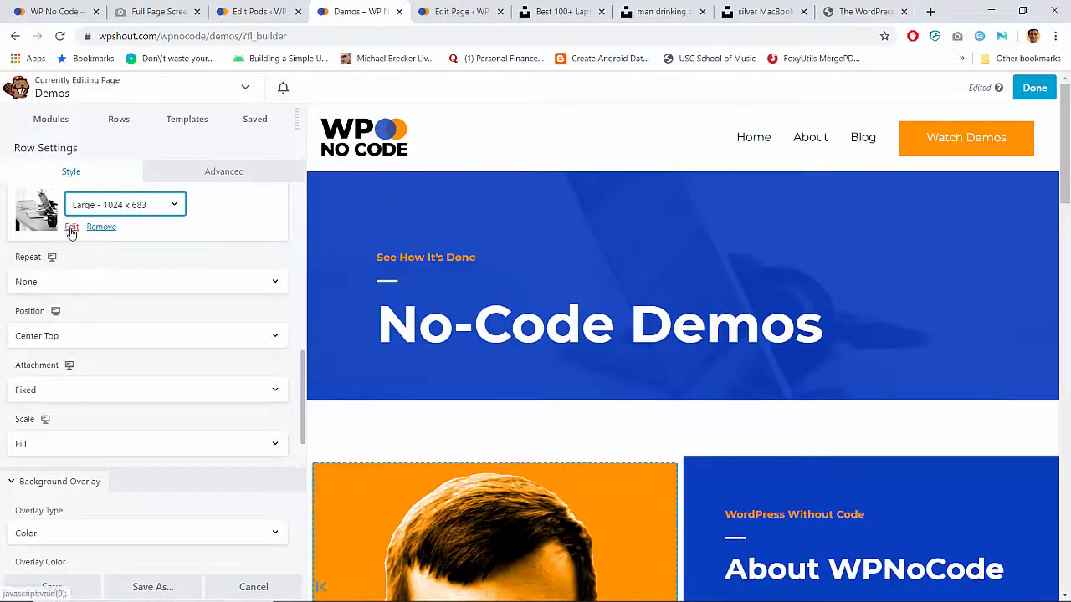
# Set the background photo's position to Center, then save the row settings and publish the Demos page.
pyautogui.click(127, 337)
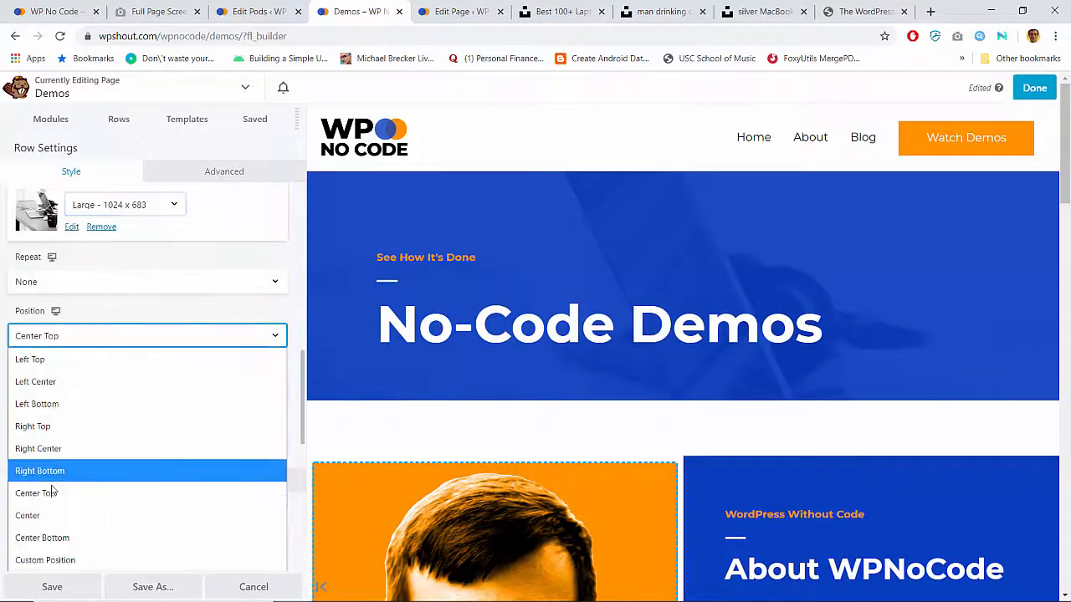
pyautogui.click(41, 519)
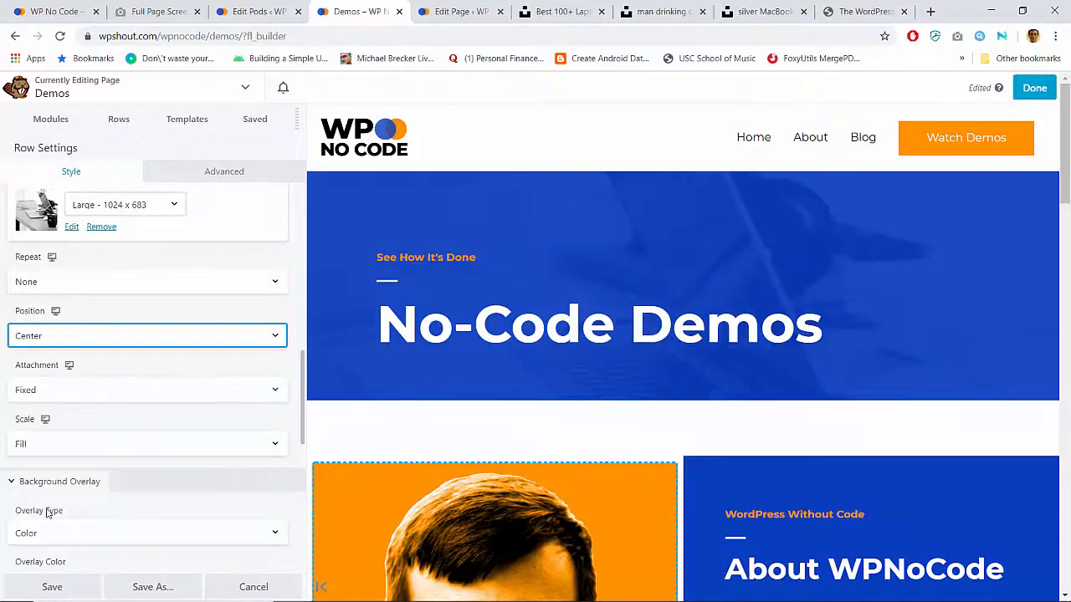
pyautogui.click(70, 592)
pyautogui.click(1032, 88)
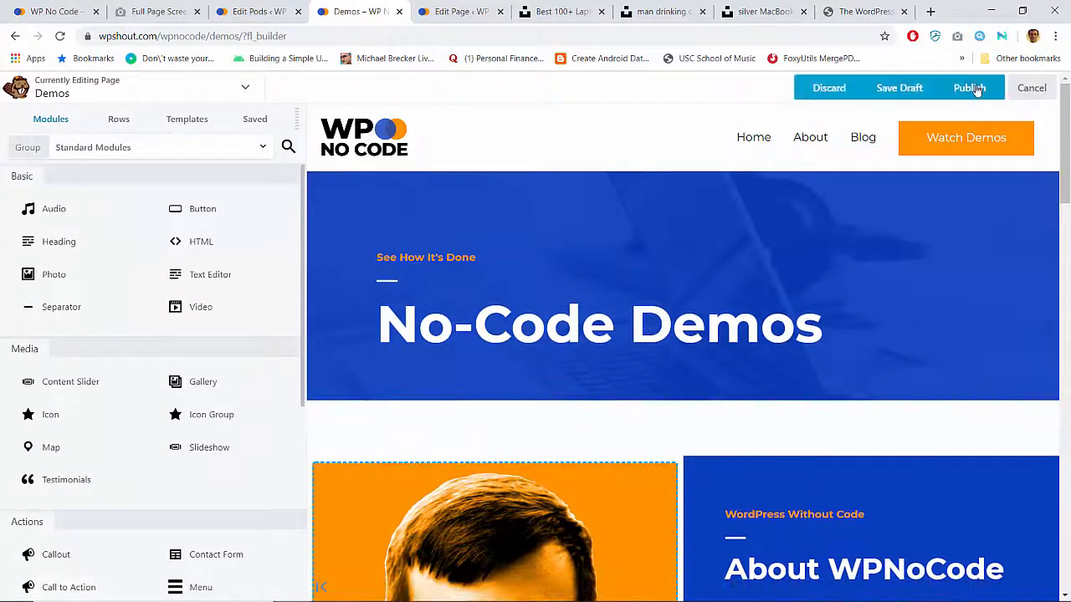
pyautogui.click(971, 88)
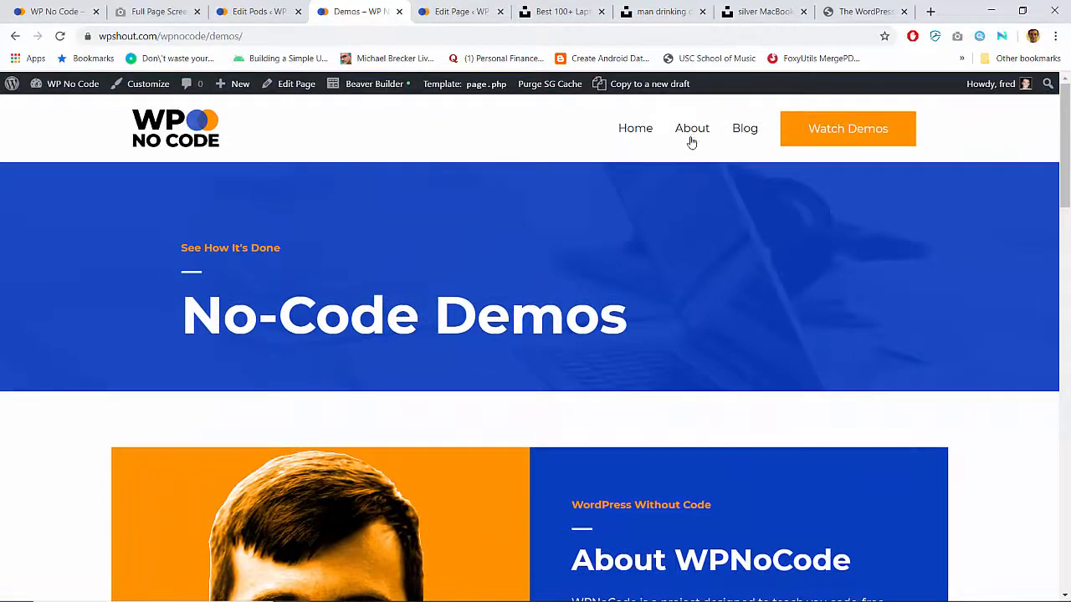
# Edit the About page in Beaver Builder and replace the header row's background photo with wp_no_code_demos.png from the media library.
pyautogui.click(691, 135)
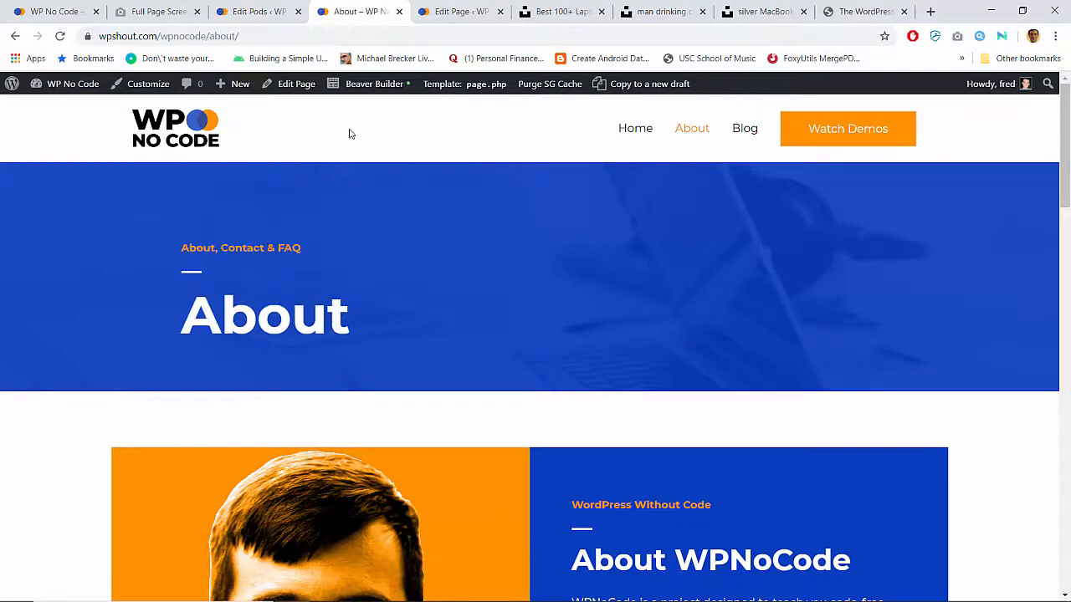
pyautogui.click(363, 84)
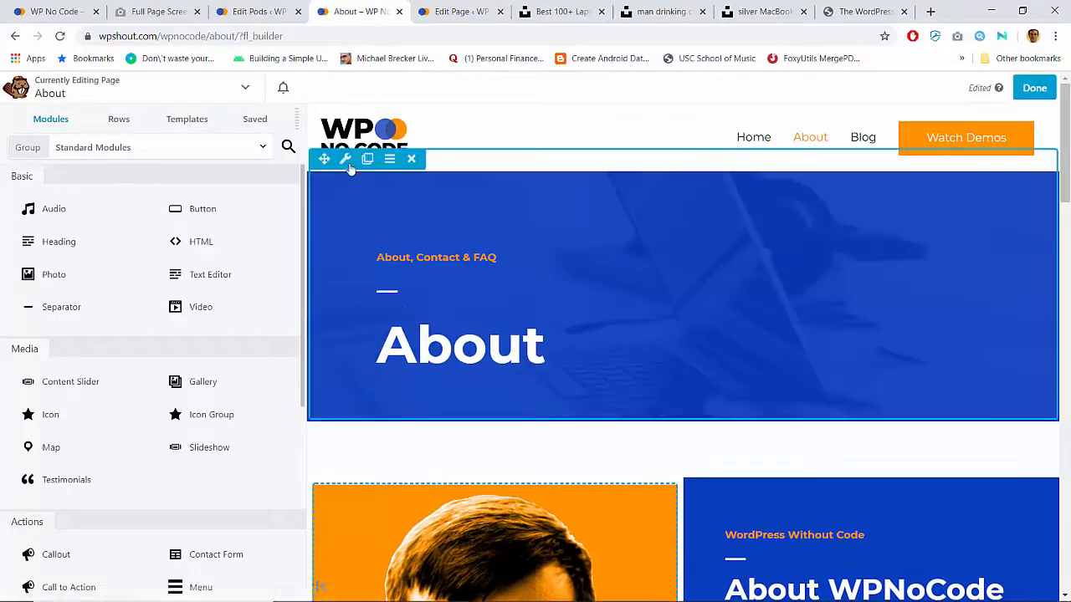
pyautogui.click(345, 159)
pyautogui.scroll(-4, 185, 316)
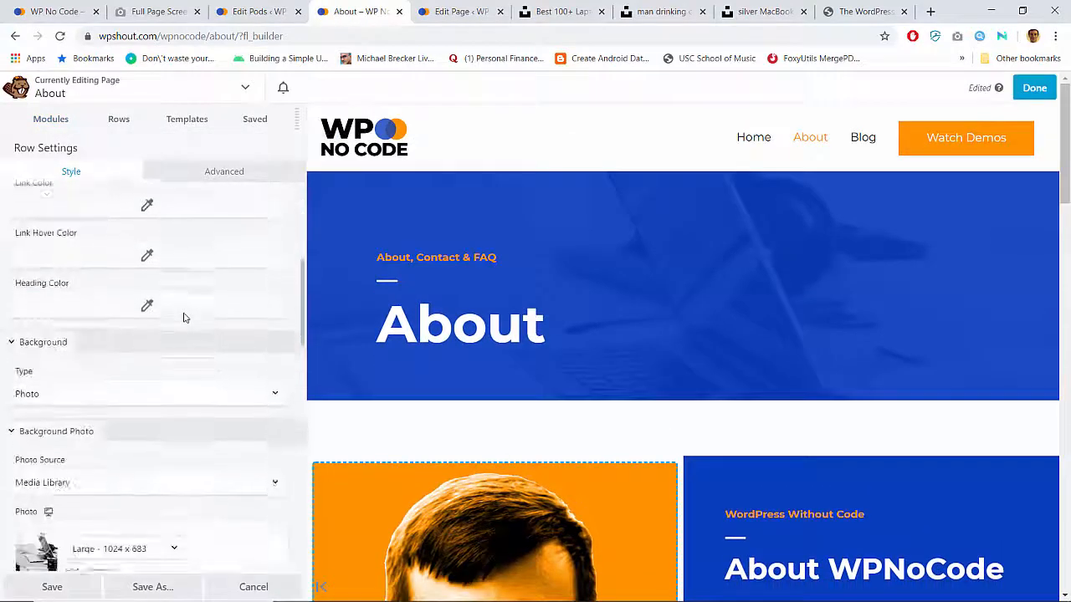
pyautogui.scroll(-3, 185, 317)
pyautogui.click(77, 306)
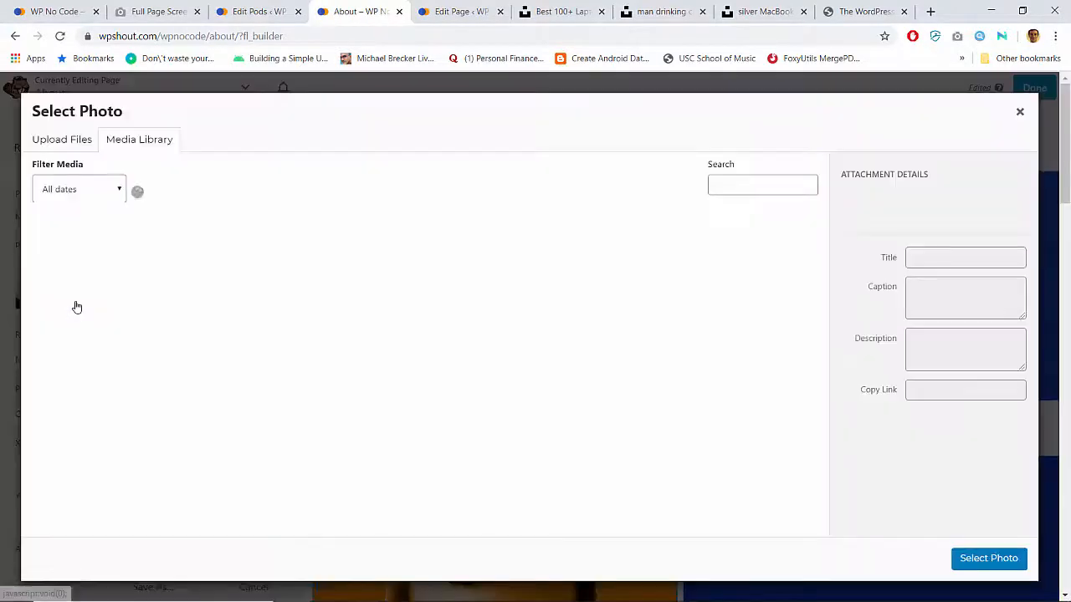
pyautogui.click(81, 243)
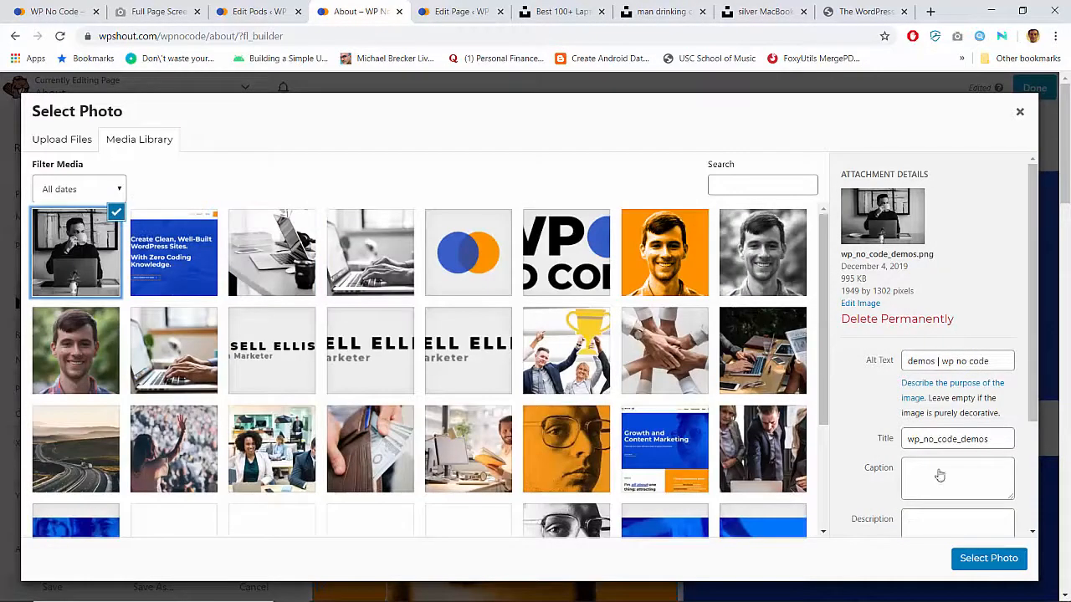
pyautogui.click(969, 555)
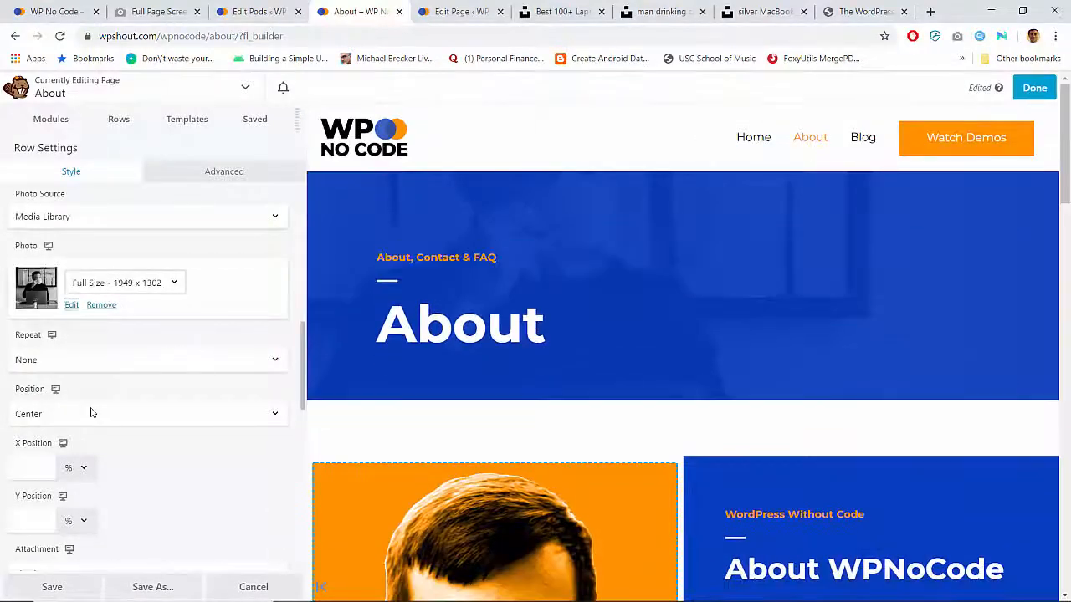
# Set the About header's background photo position to Center Top and publish the page.
pyautogui.click(92, 412)
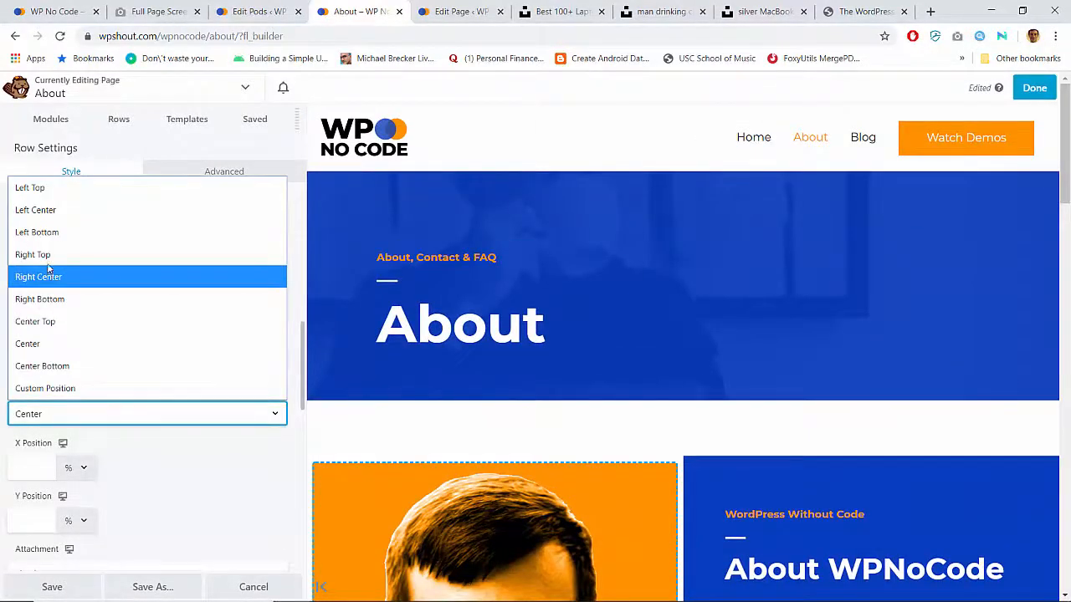
pyautogui.click(46, 319)
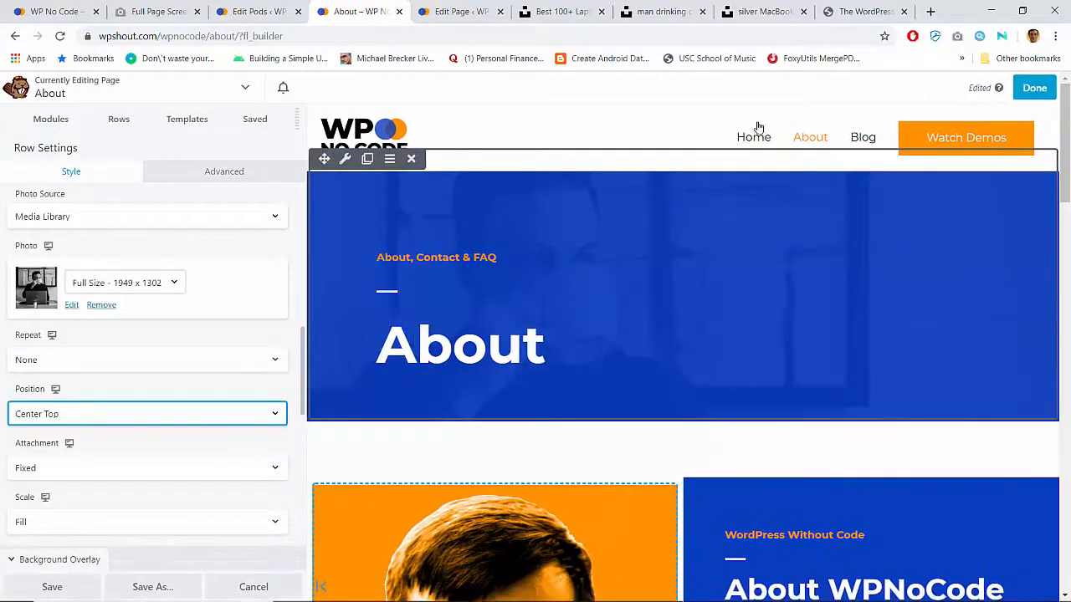
pyautogui.click(1032, 87)
pyautogui.click(970, 87)
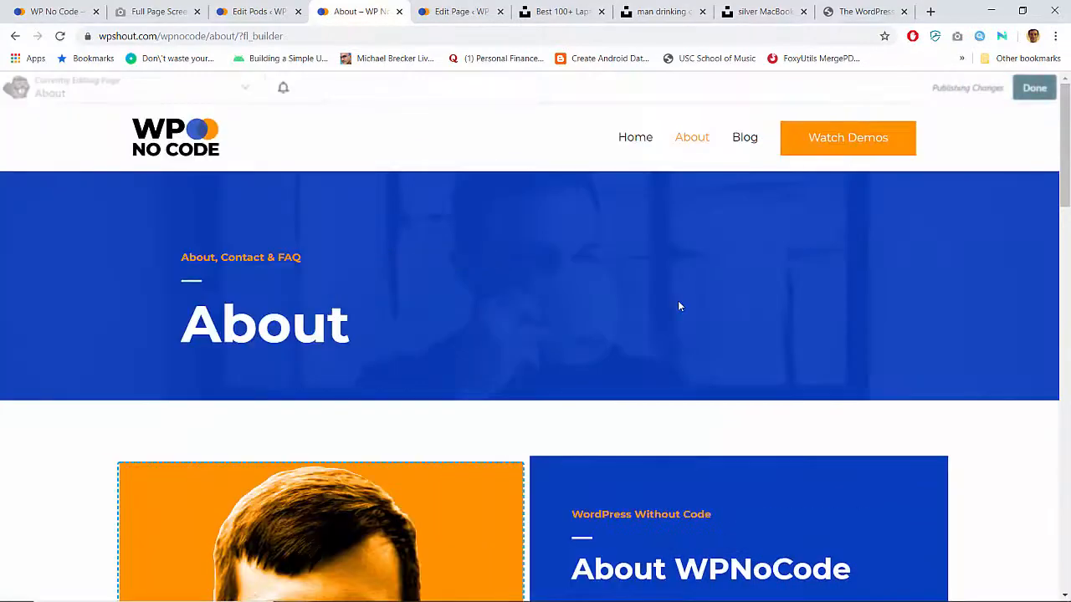
# Examine the published Demos and About pages, checking how each header background photo looks while scrolling.
pyautogui.click(837, 130)
pyautogui.scroll(-4, 443, 351)
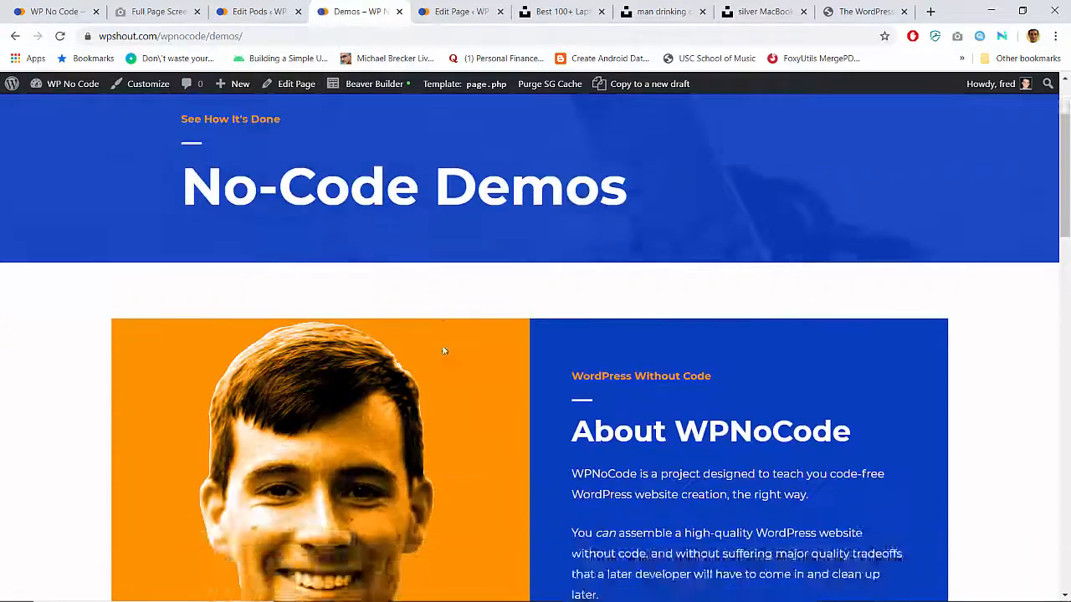
pyautogui.scroll(4, 443, 351)
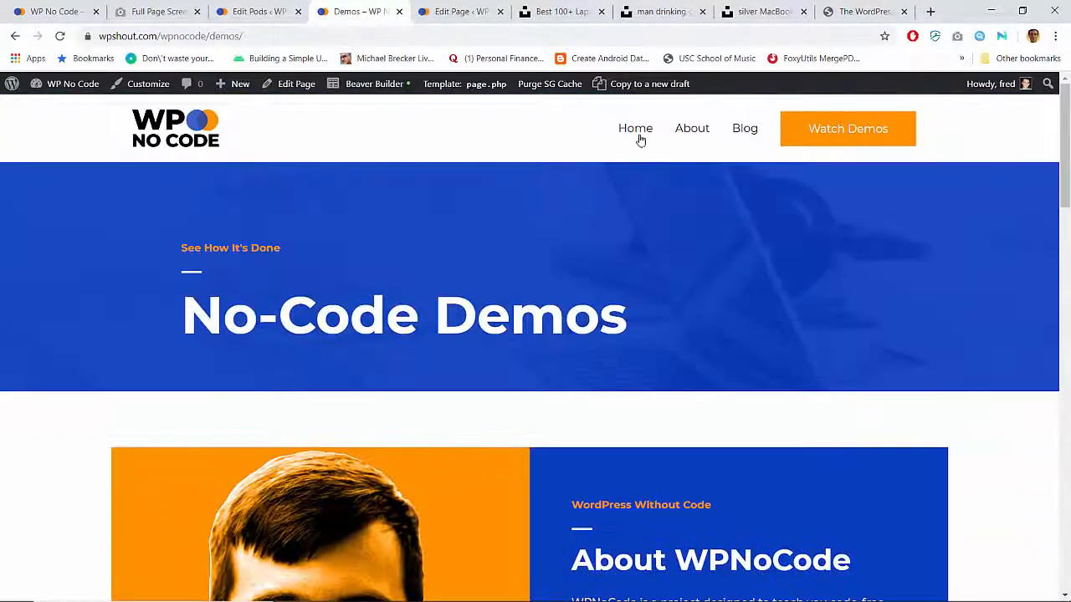
pyautogui.click(688, 134)
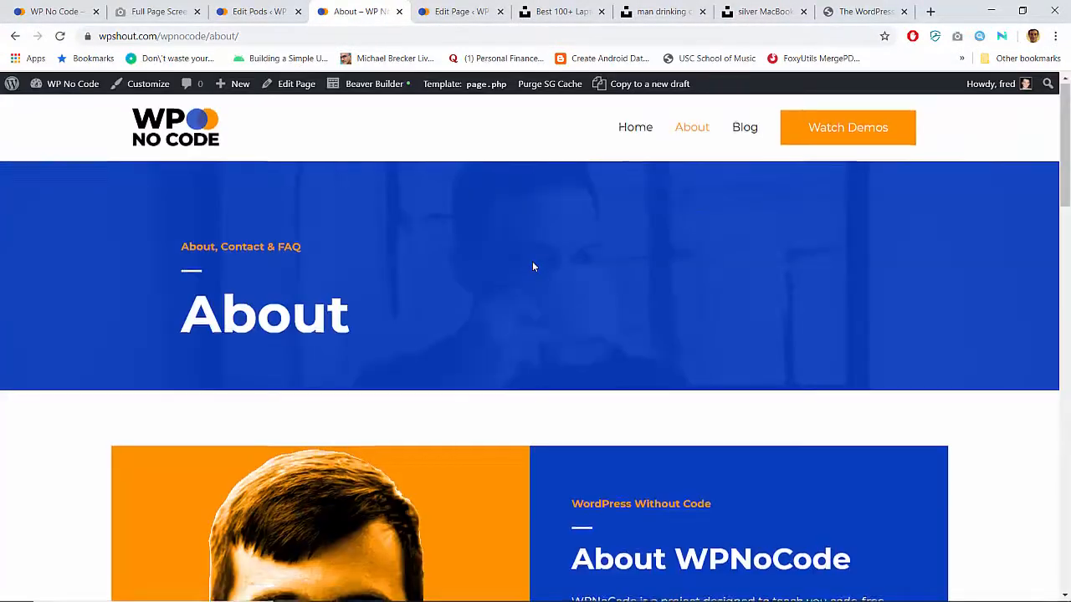
pyautogui.scroll(-1, 533, 267)
pyautogui.scroll(-9, 533, 267)
pyautogui.scroll(10, 532, 267)
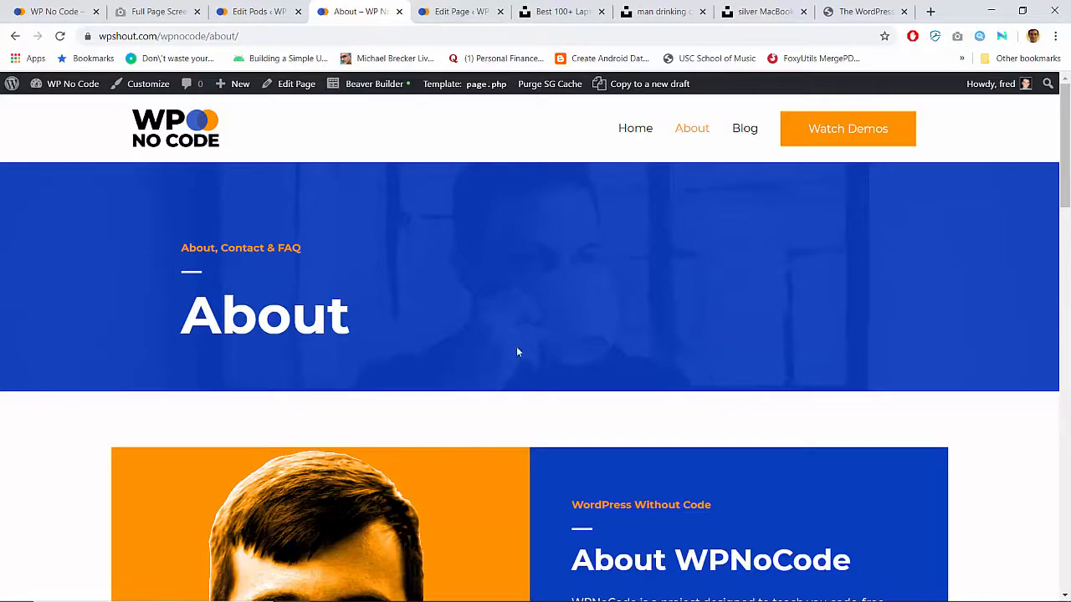
pyautogui.scroll(-8, 517, 352)
pyautogui.scroll(8, 517, 352)
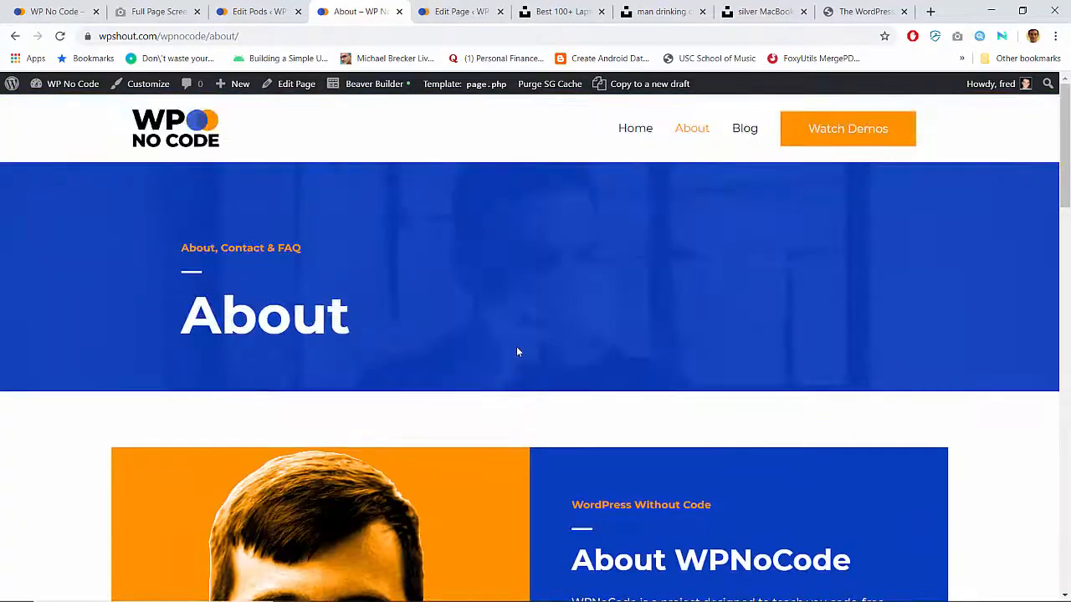
pyautogui.scroll(-3, 516, 352)
pyautogui.scroll(3, 362, 423)
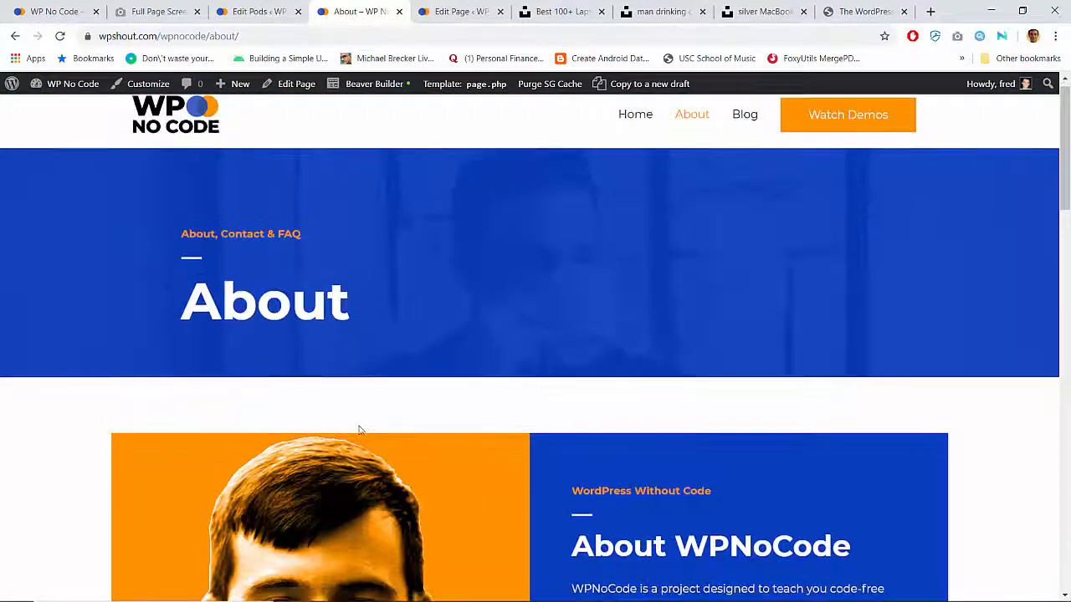
pyautogui.scroll(-3, 360, 429)
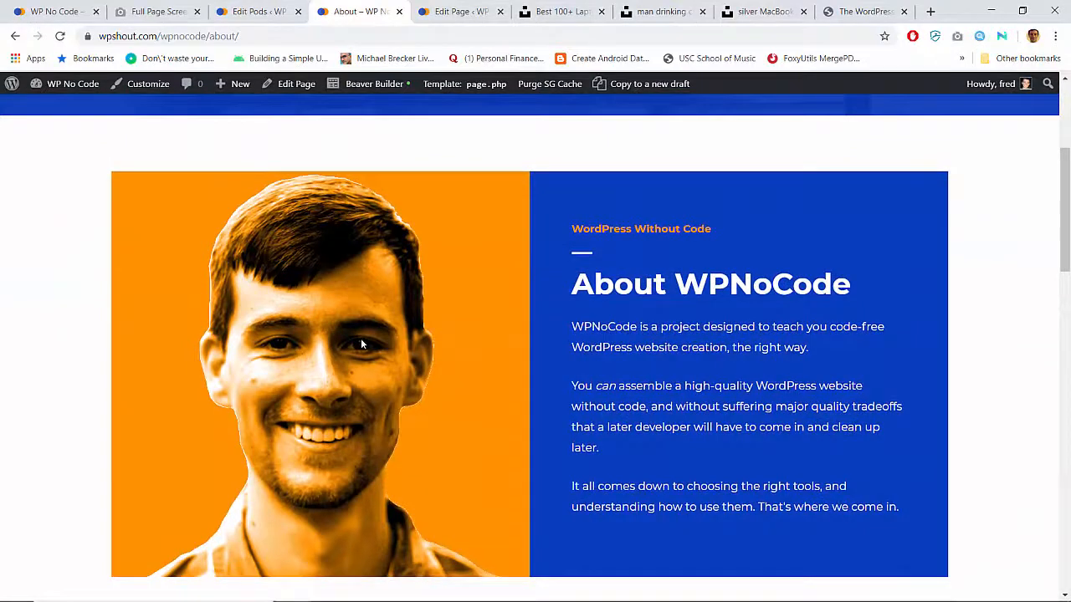
pyautogui.scroll(3, 405, 334)
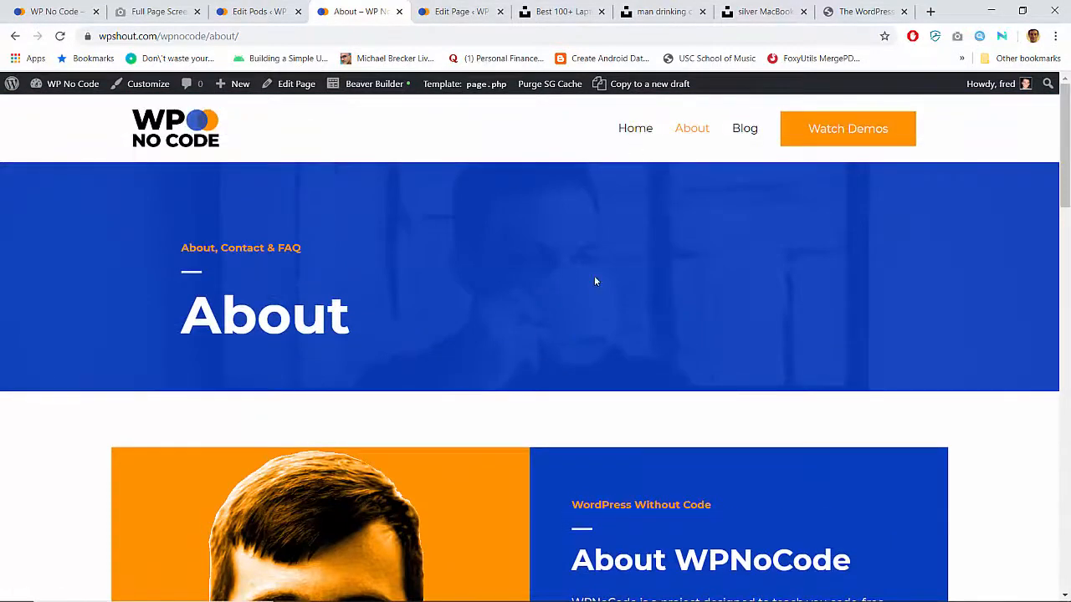
# View the Home page and examine how its hero background photo behaves while scrolling.
pyautogui.click(631, 133)
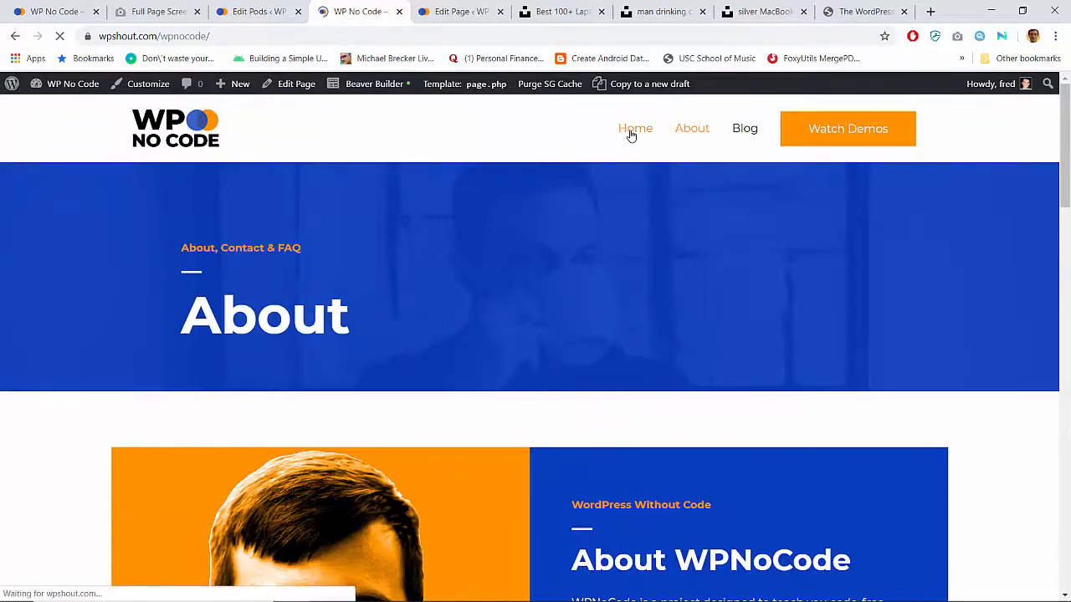
pyautogui.scroll(-4, 232, 306)
pyautogui.scroll(4, 233, 306)
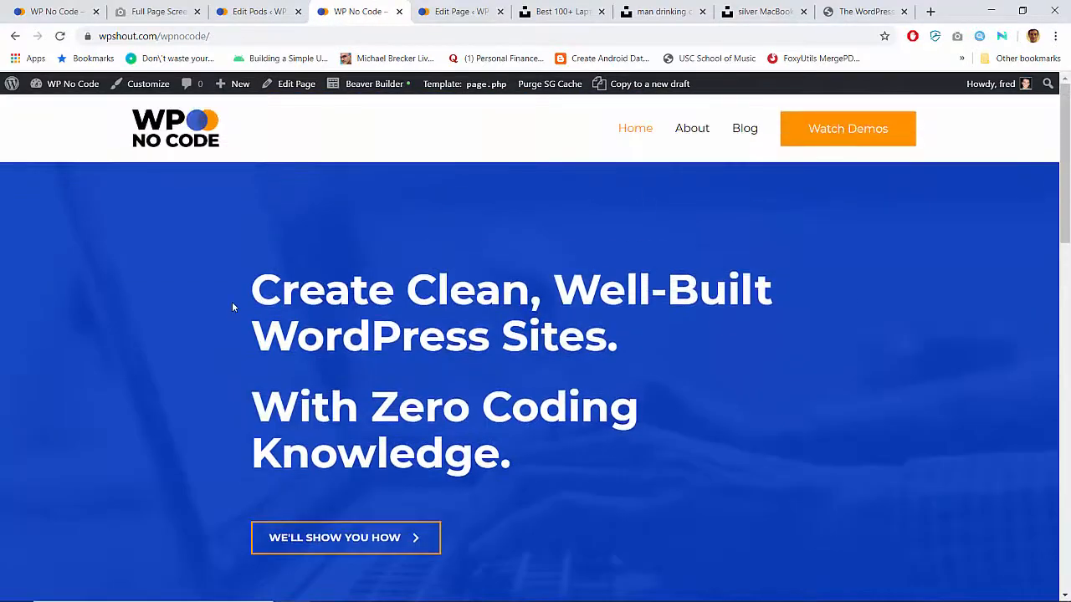
pyautogui.scroll(-1, 233, 306)
pyautogui.scroll(-3, 232, 304)
pyautogui.scroll(4, 233, 305)
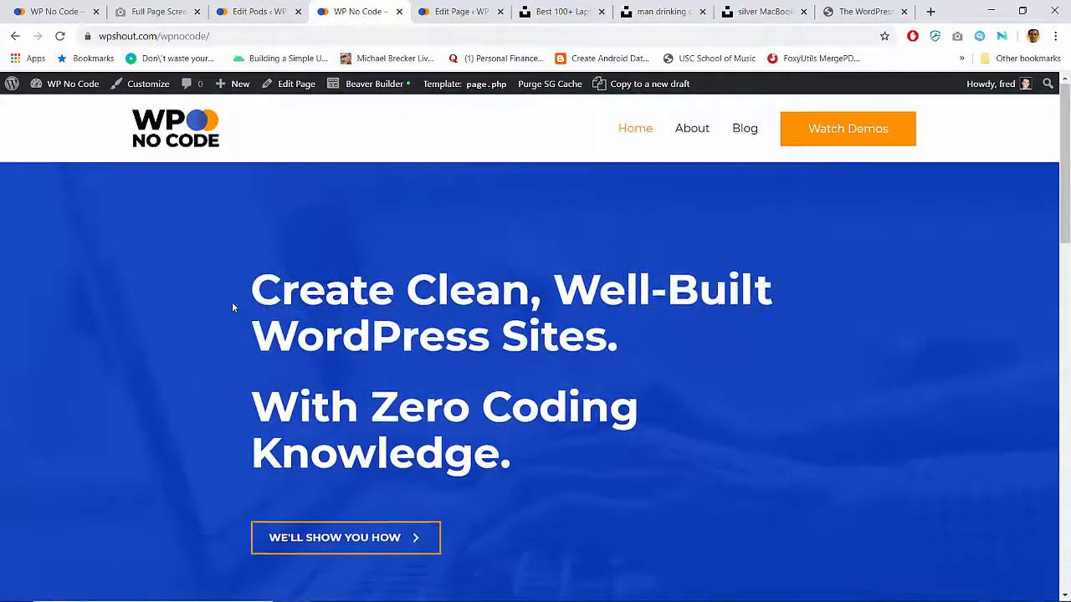
pyautogui.scroll(-1, 232, 304)
pyautogui.scroll(1, 109, 330)
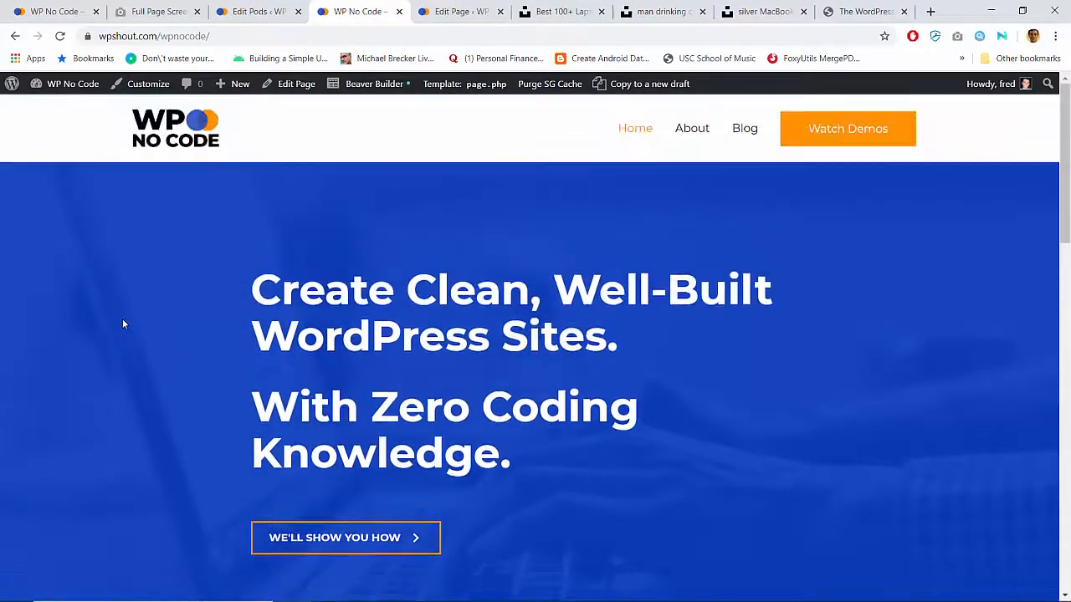
# Compare the header backgrounds of the Demos and About pages again and look through the About page's content.
pyautogui.click(837, 147)
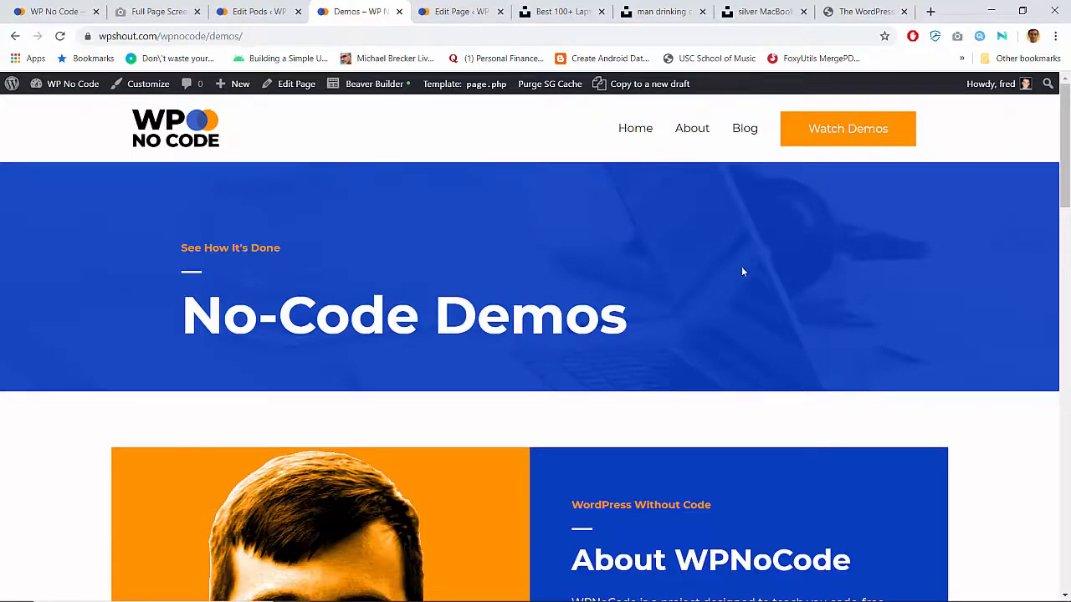
pyautogui.scroll(-3, 741, 271)
pyautogui.scroll(3, 741, 271)
pyautogui.scroll(-1, 741, 271)
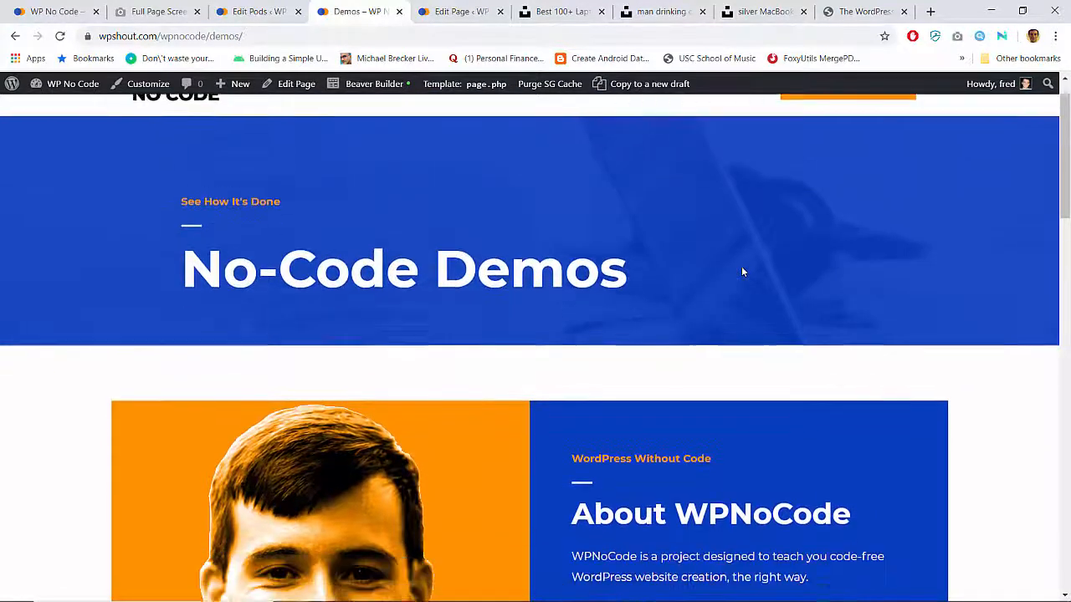
pyautogui.scroll(1, 741, 271)
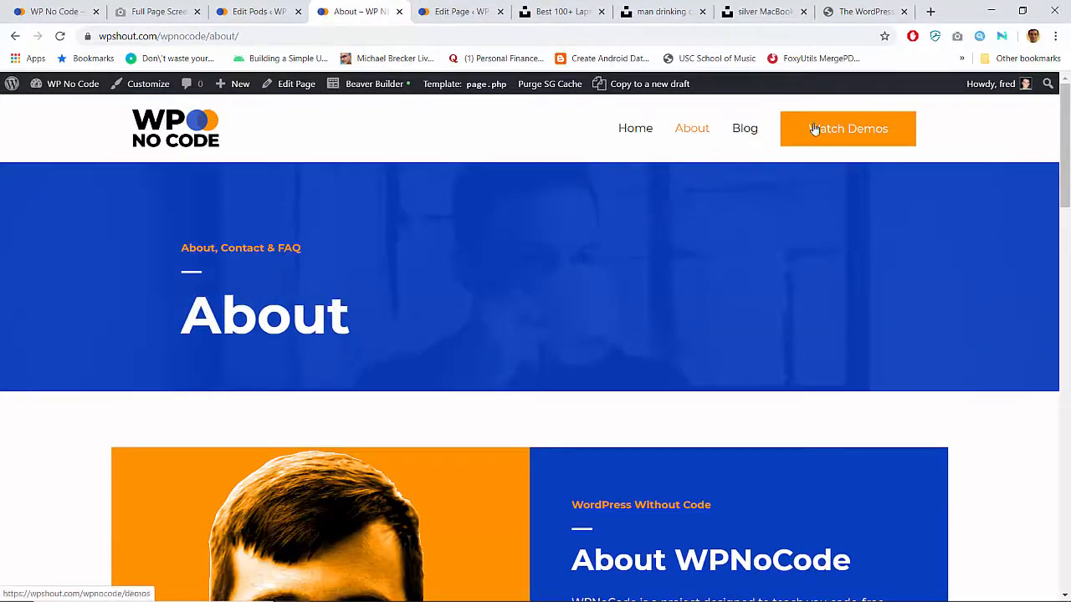
pyautogui.click(818, 130)
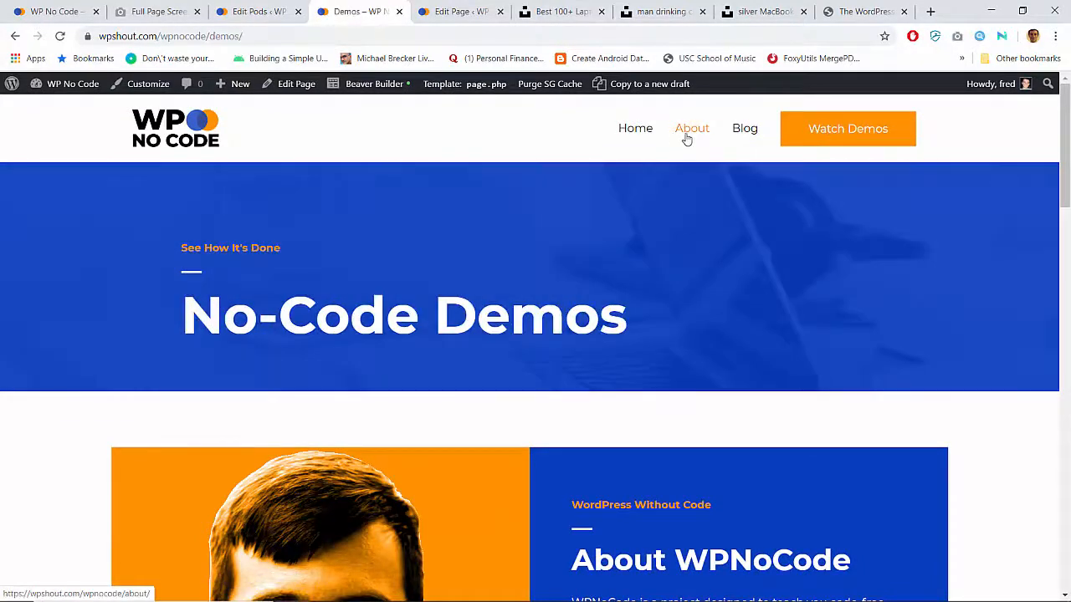
pyautogui.click(686, 138)
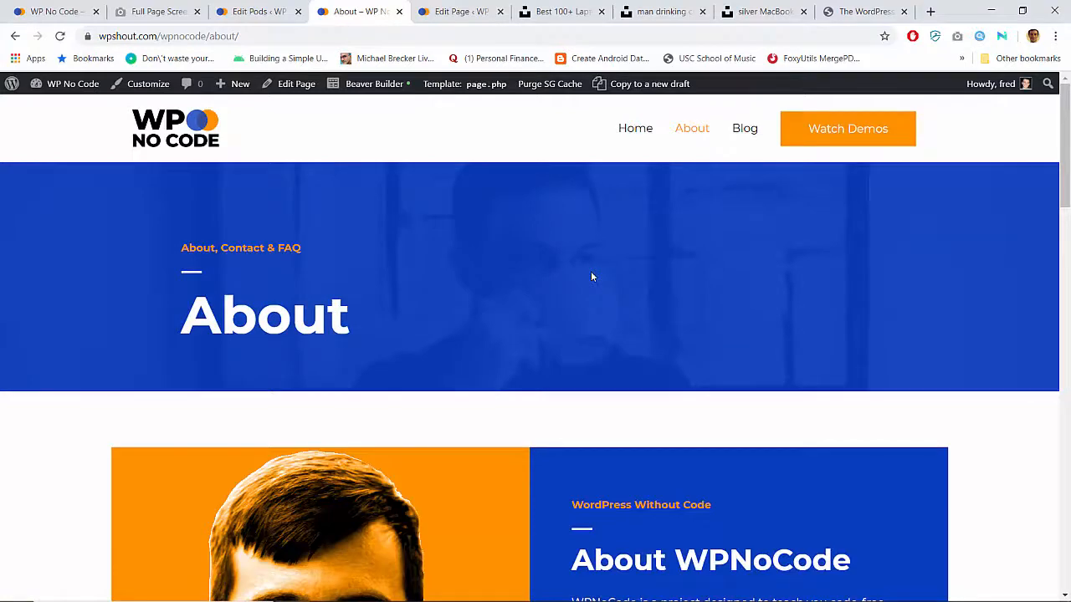
pyautogui.scroll(-2, 591, 276)
pyautogui.scroll(2, 590, 276)
pyautogui.scroll(-1, 590, 276)
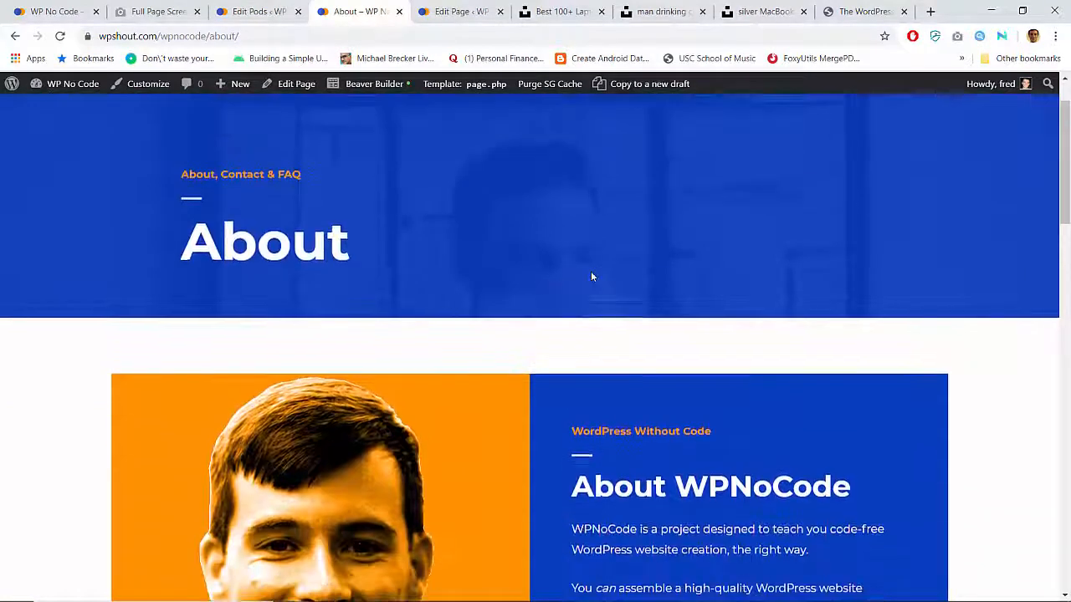
pyautogui.scroll(1, 591, 273)
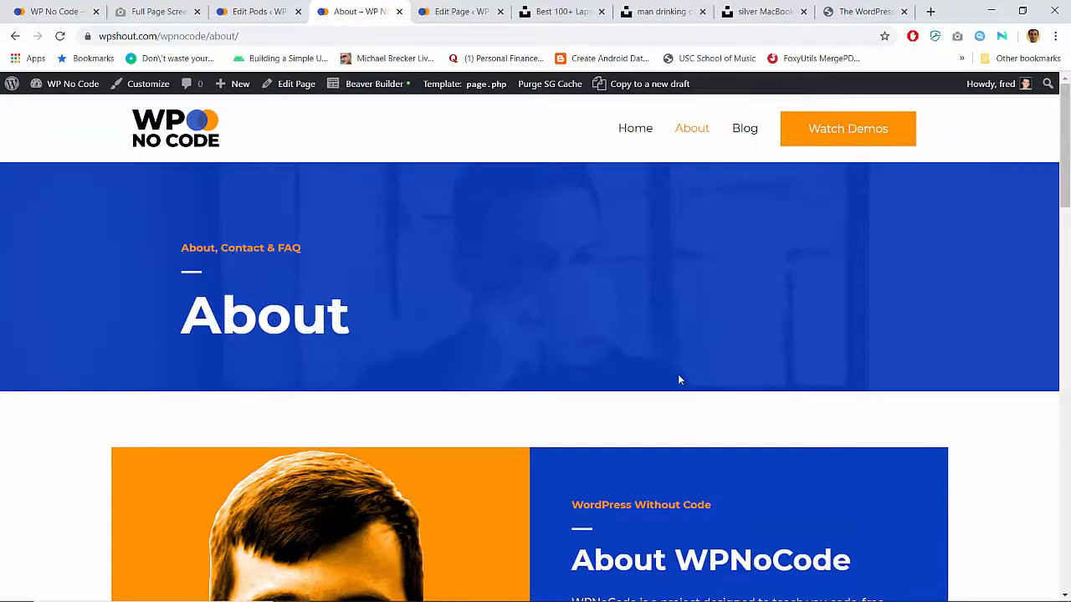
pyautogui.moveTo(827, 149); pyautogui.dragTo(823, 170)
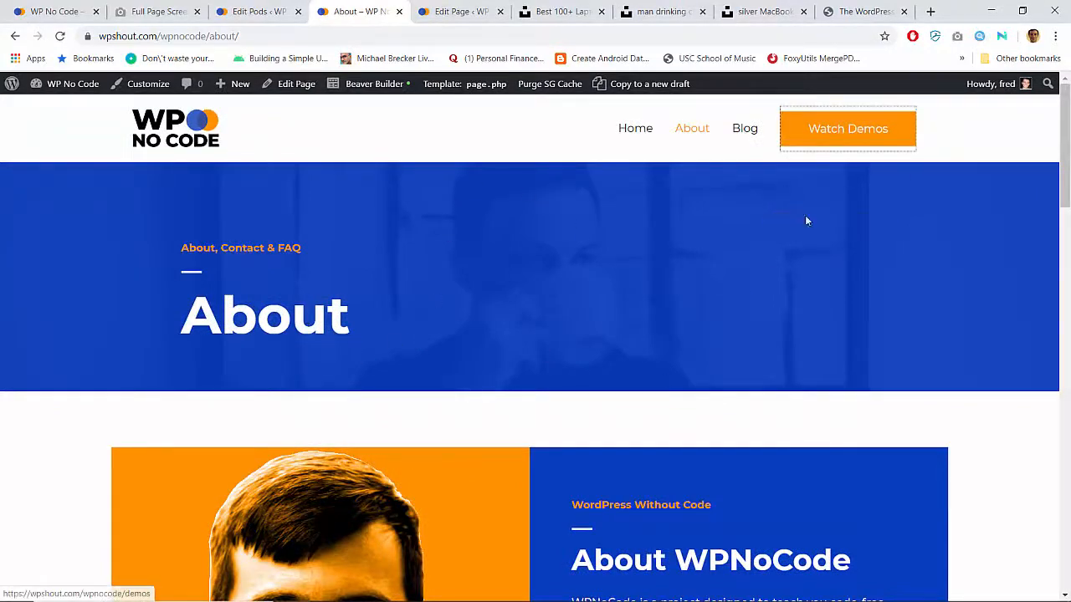
pyautogui.scroll(-10, 505, 333)
pyautogui.scroll(10, 506, 333)
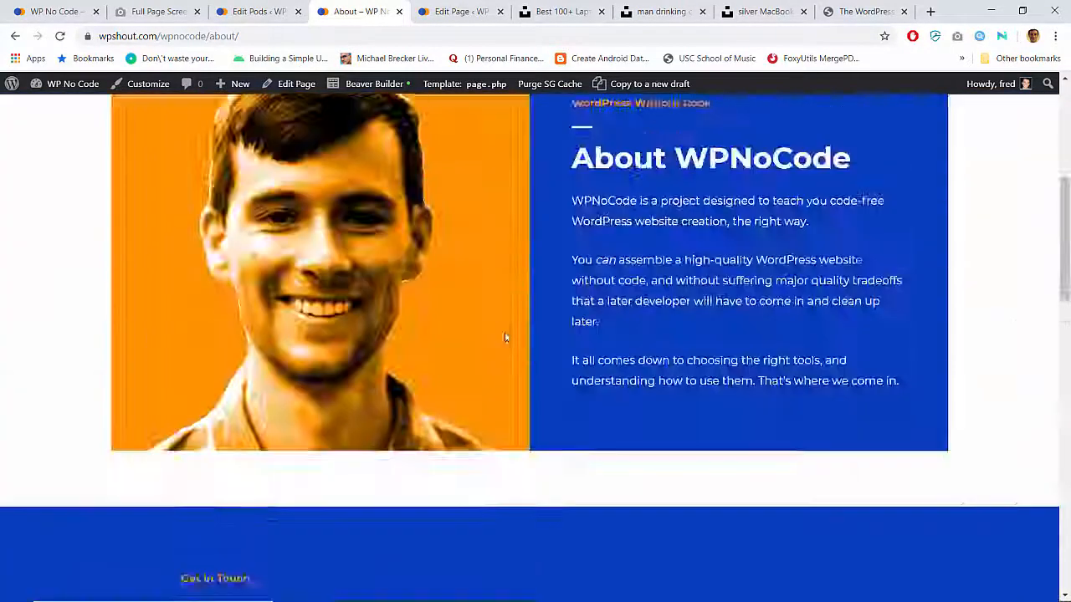
# Look through the whole Demos page to review the sections below its header.
pyautogui.click(832, 141)
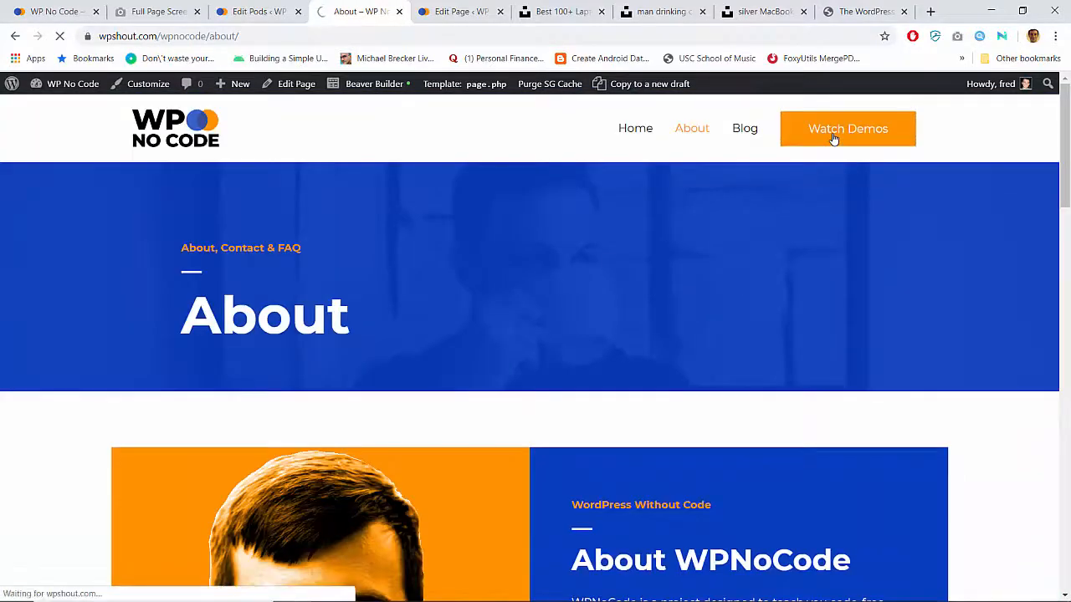
pyautogui.scroll(-10, 679, 310)
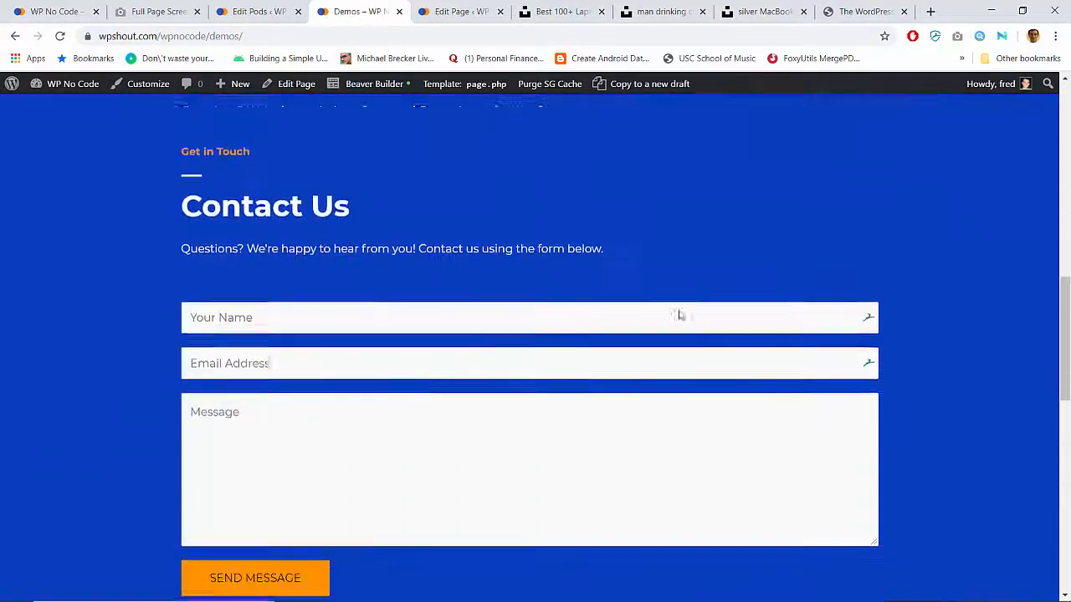
pyautogui.scroll(10, 678, 310)
pyautogui.scroll(-10, 679, 314)
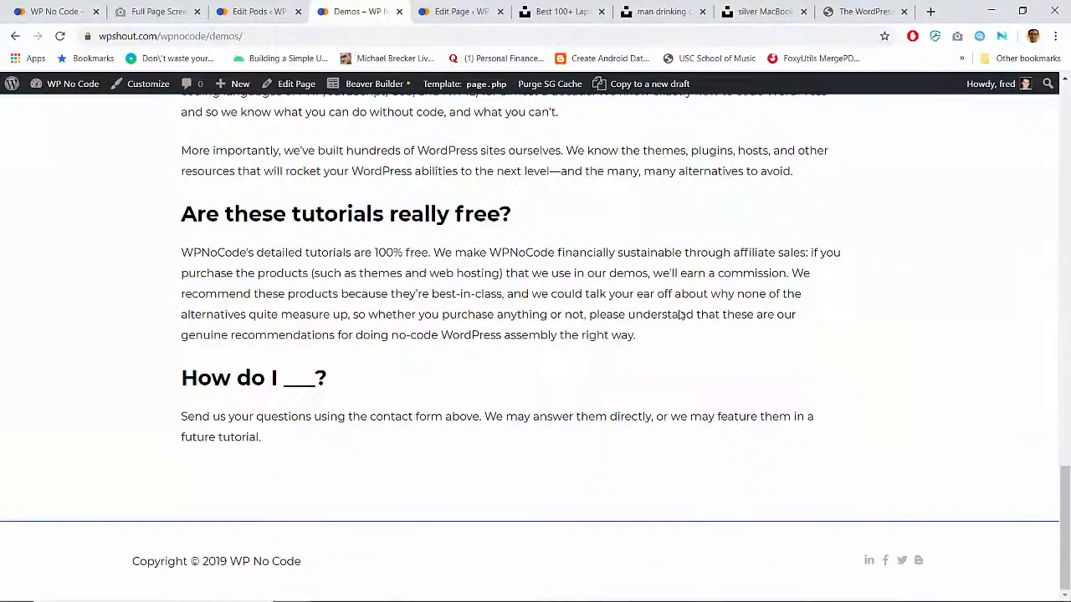
pyautogui.scroll(10, 679, 314)
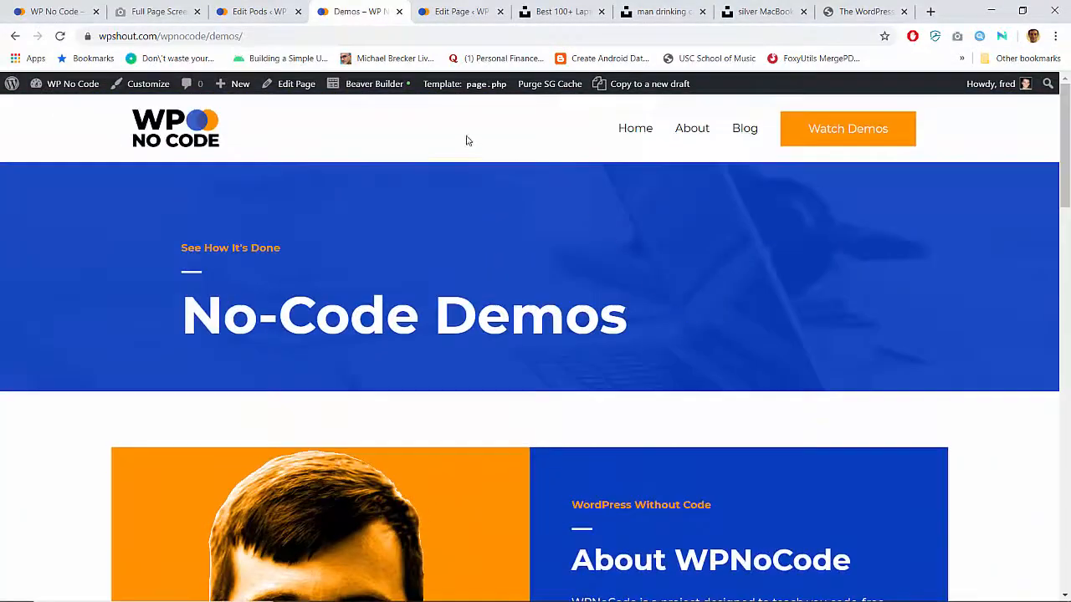
# Open the Demos page for editing in Beaver Builder and look through its rows from the header down to the FAQ.
pyautogui.click(368, 84)
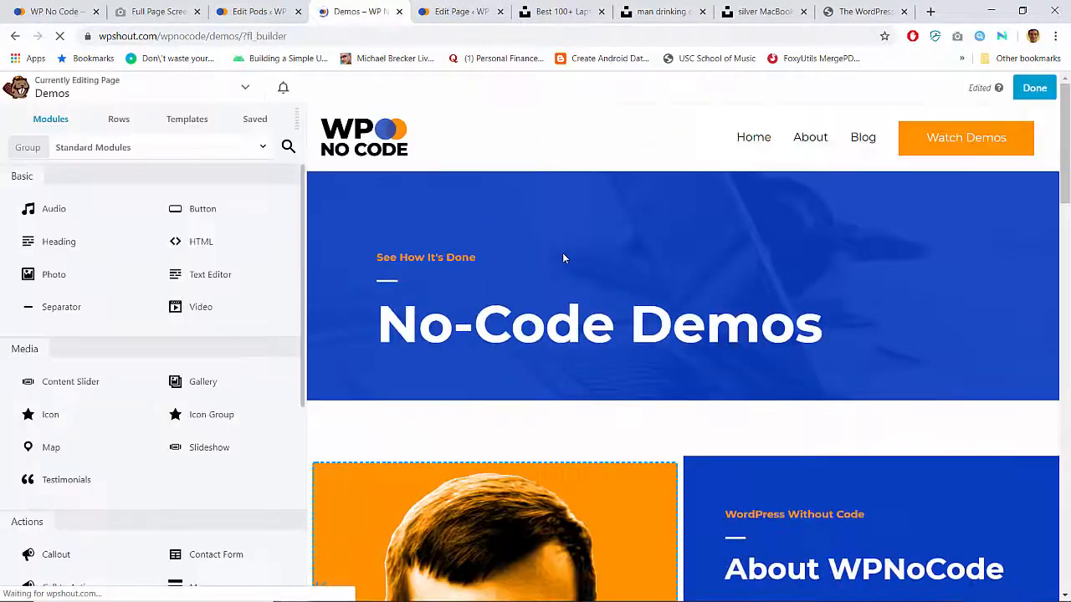
pyautogui.scroll(-8, 563, 259)
pyautogui.scroll(-10, 563, 259)
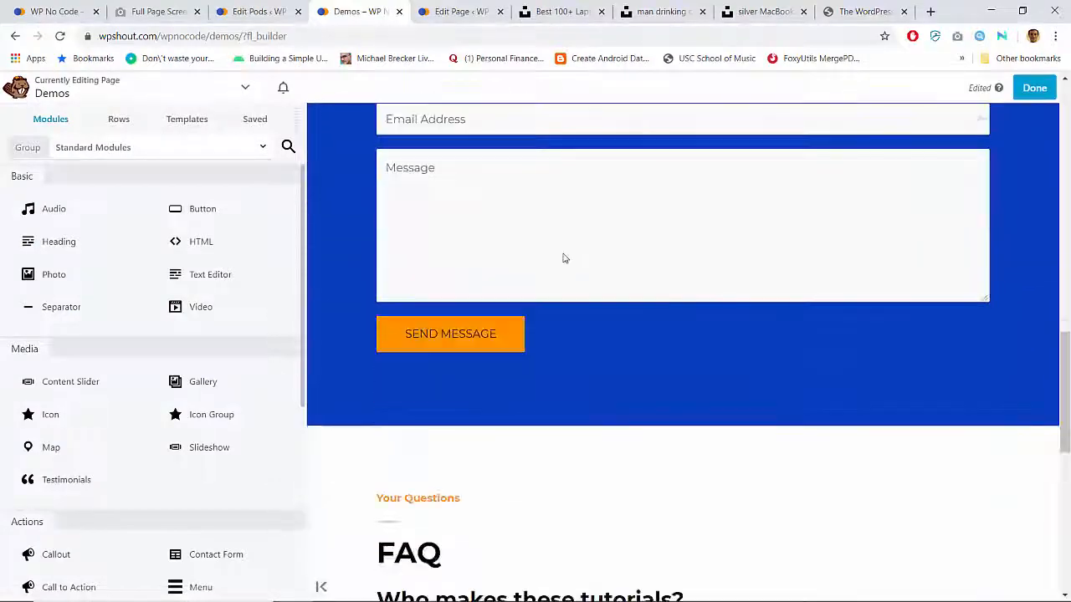
pyautogui.scroll(12, 563, 259)
pyautogui.scroll(5, 562, 258)
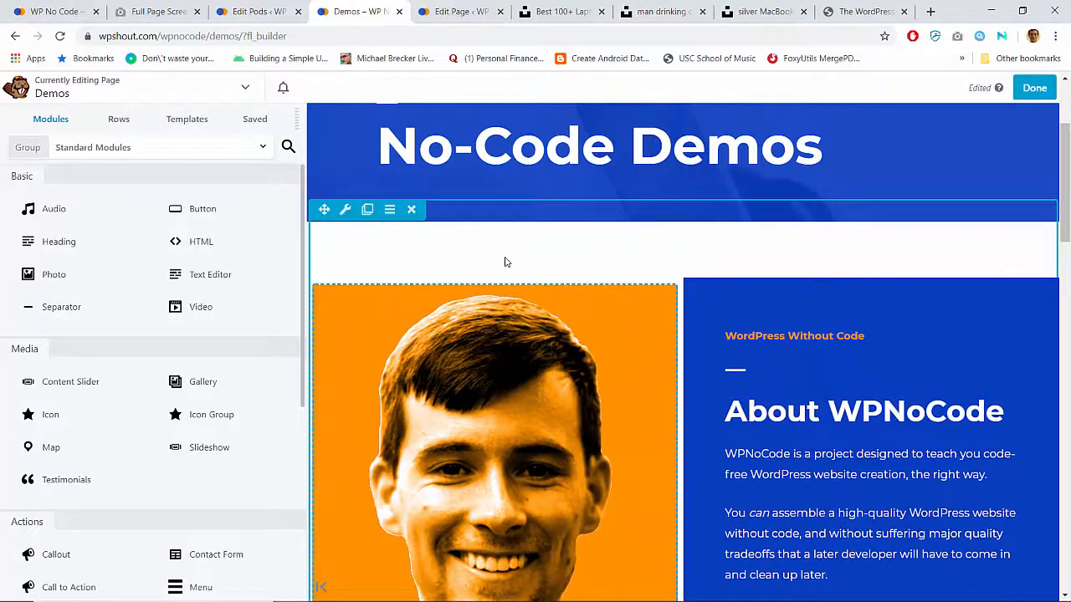
pyautogui.scroll(-15, 504, 262)
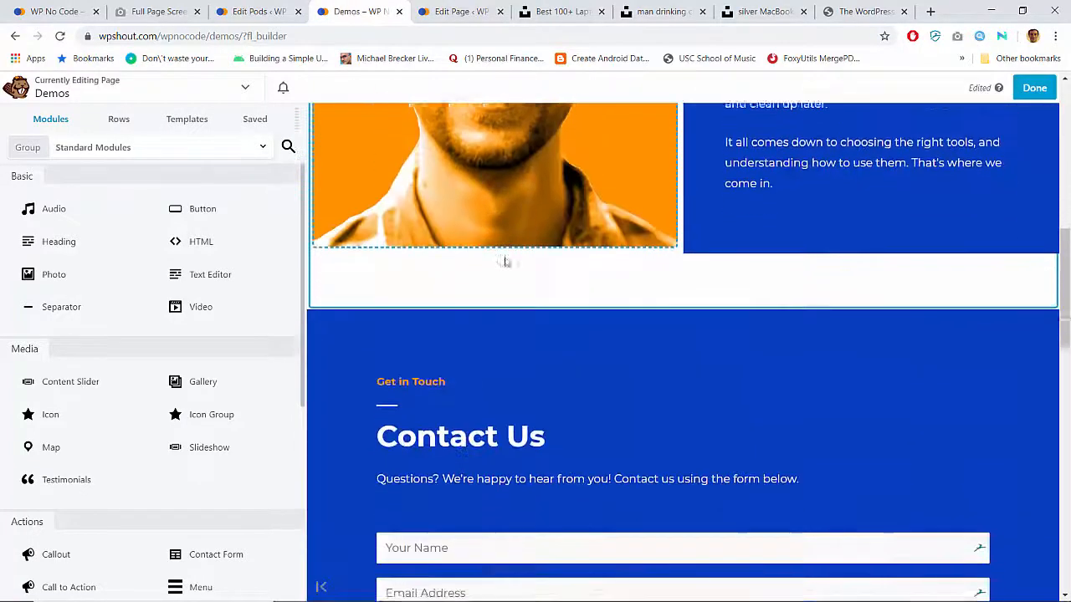
pyautogui.scroll(-3, 504, 262)
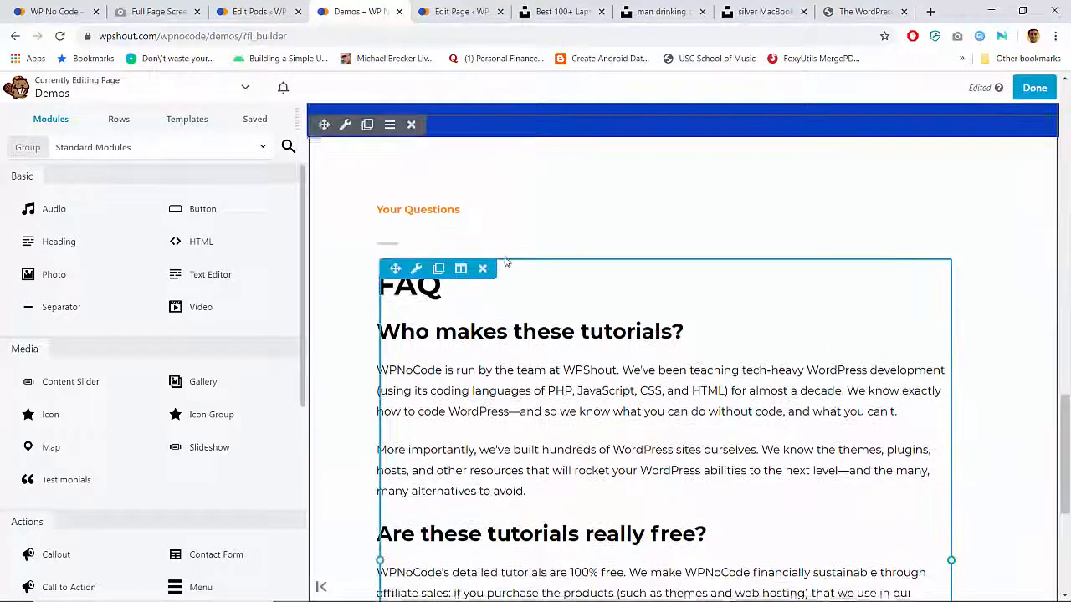
pyautogui.scroll(5, 505, 261)
pyautogui.scroll(10, 504, 261)
pyautogui.scroll(-12, 504, 262)
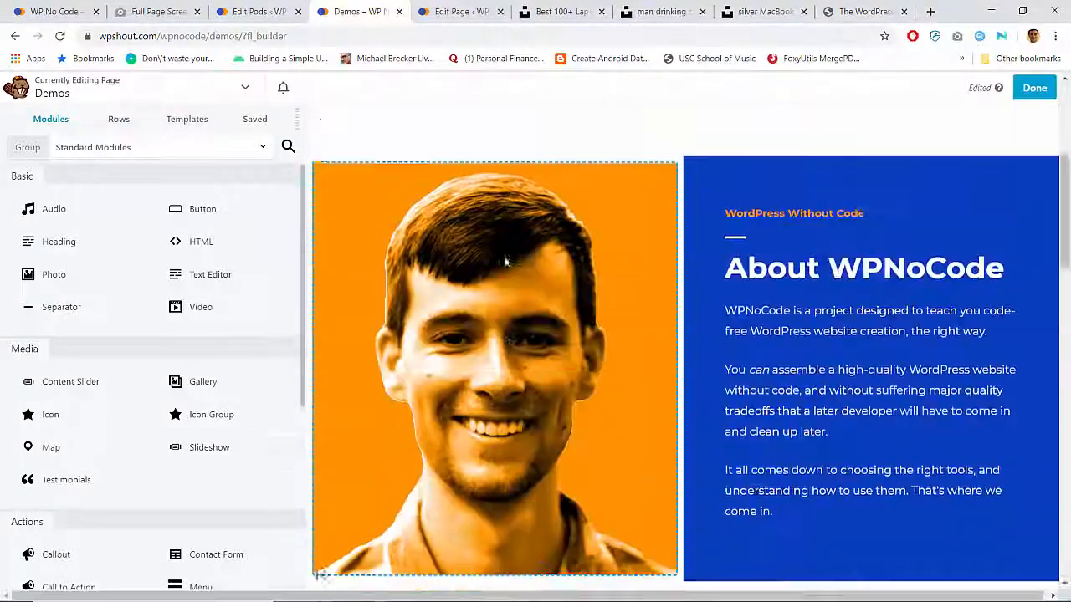
pyautogui.scroll(-1, 505, 262)
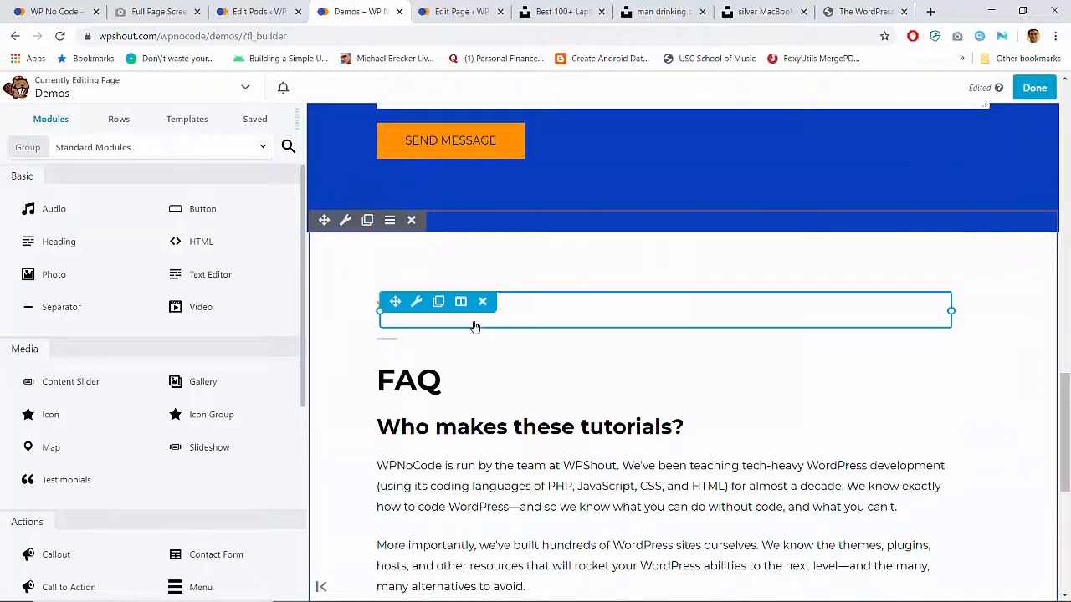
# Duplicate the whole FAQ row at the end of the Demos page.
pyautogui.scroll(8, 474, 325)
pyautogui.scroll(-8, 473, 325)
pyautogui.scroll(1, 474, 327)
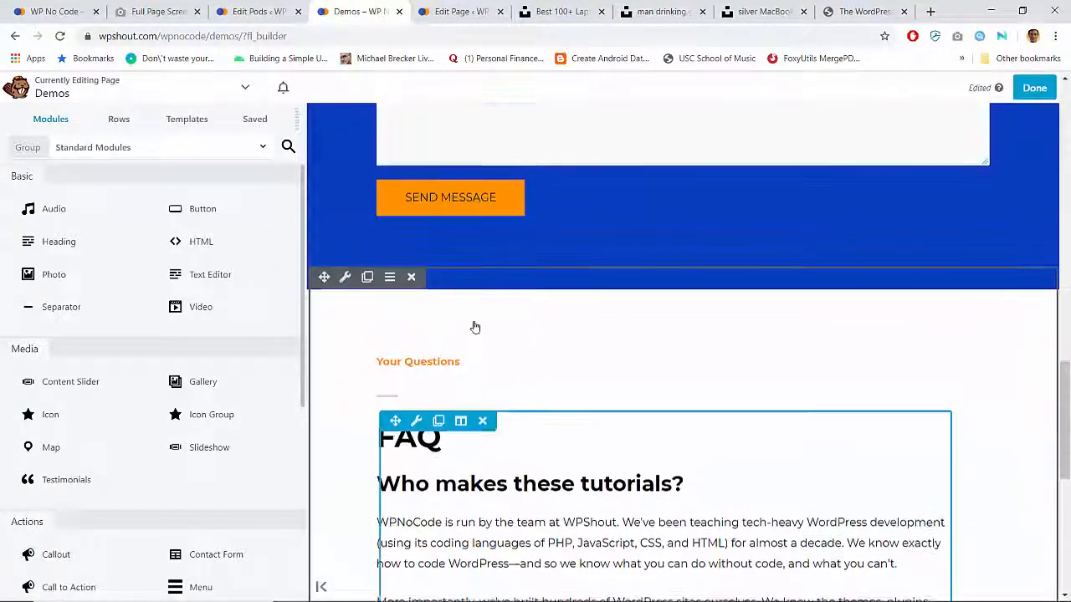
pyautogui.click(366, 280)
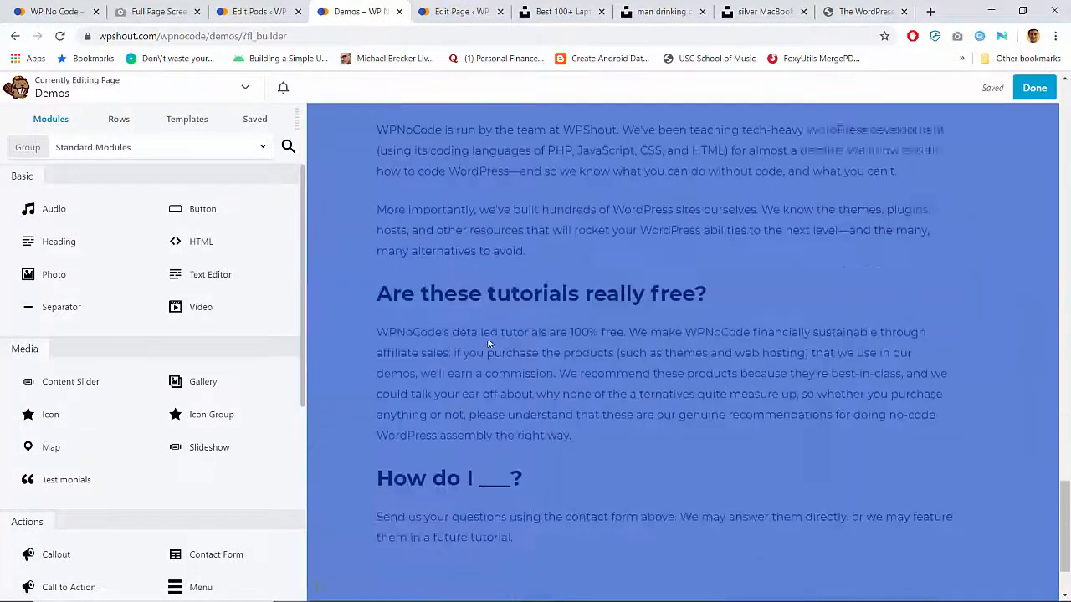
# Delete the text module with the FAQ heading and answers from the duplicated row, confirming the removal.
pyautogui.scroll(10, 490, 343)
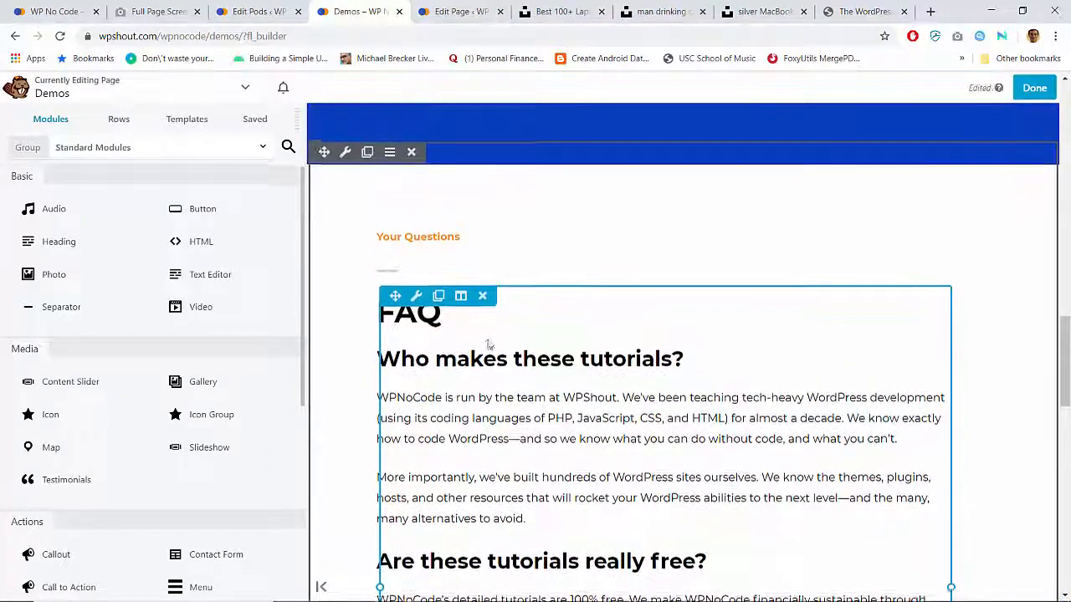
pyautogui.scroll(-10, 489, 343)
pyautogui.scroll(3, 490, 342)
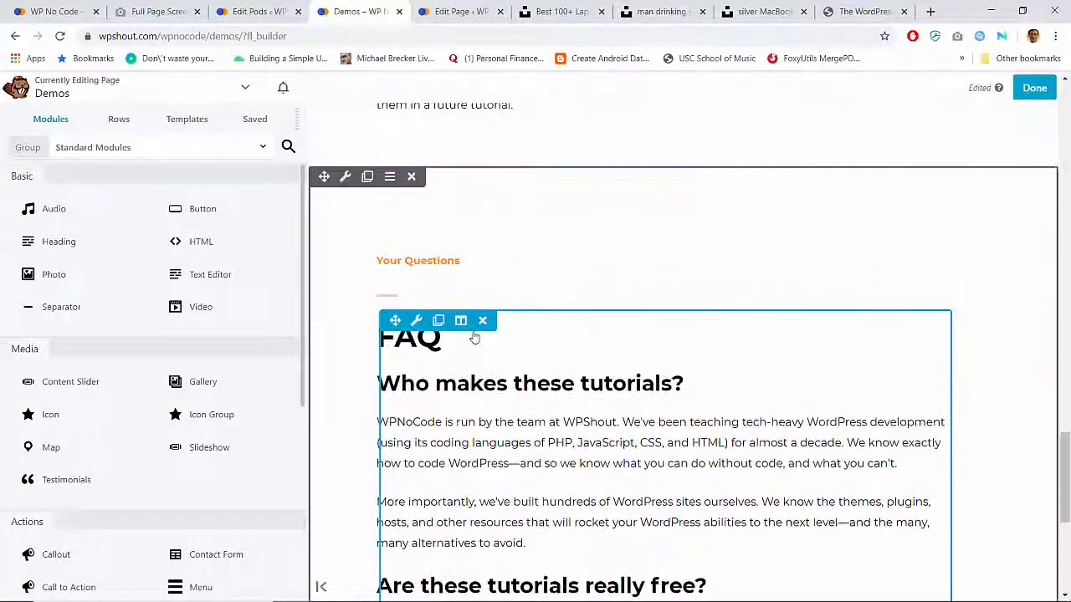
pyautogui.click(482, 322)
pyautogui.press('Return')
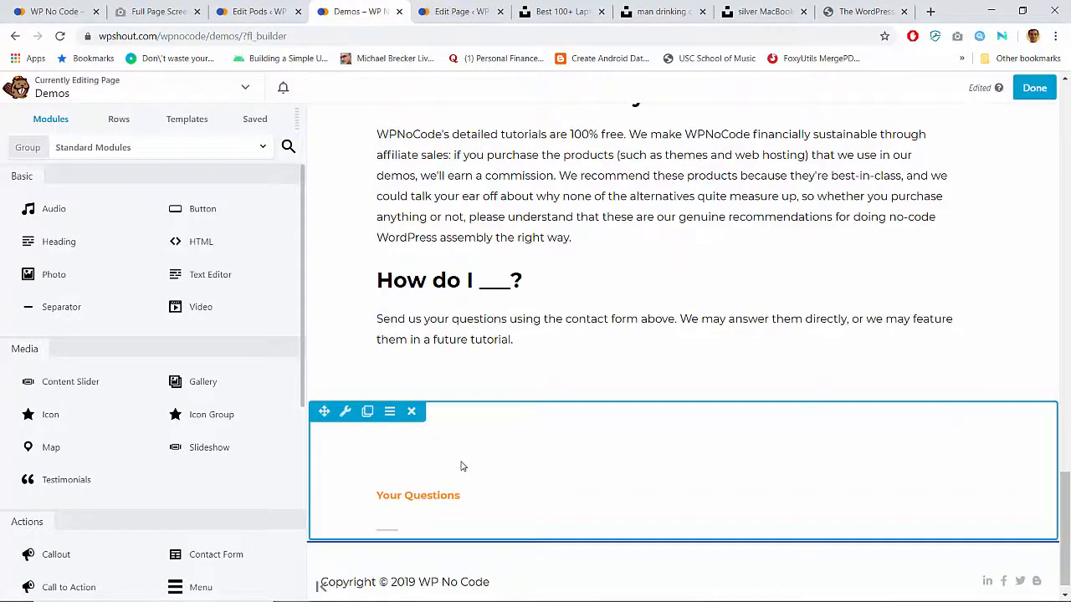
# Duplicate the original row's FAQ text module and move the copy below the short divider in the duplicated row.
pyautogui.scroll(6, 480, 302)
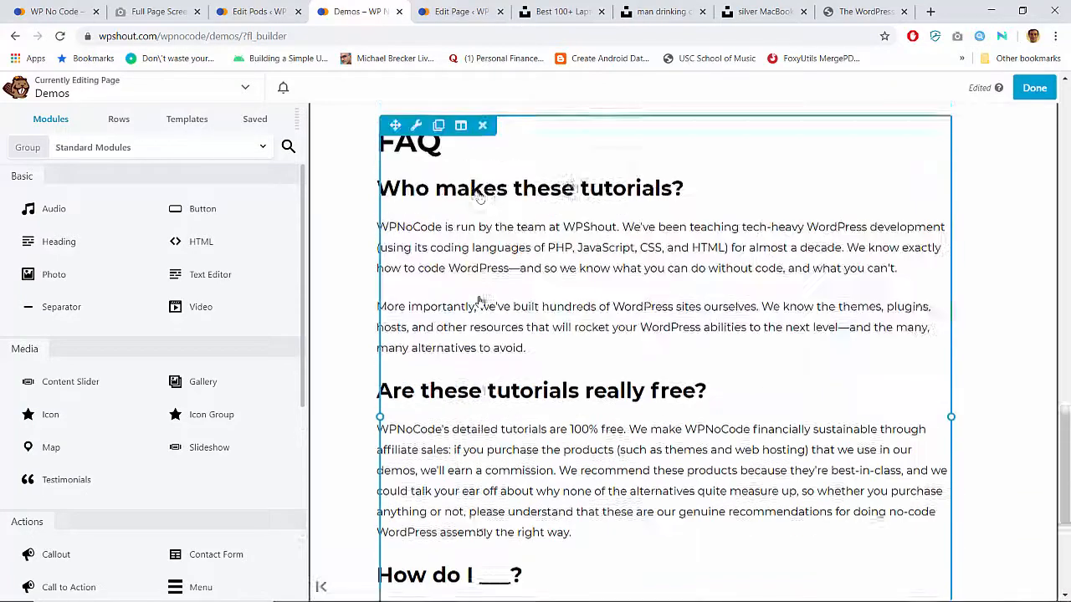
pyautogui.scroll(-1, 480, 302)
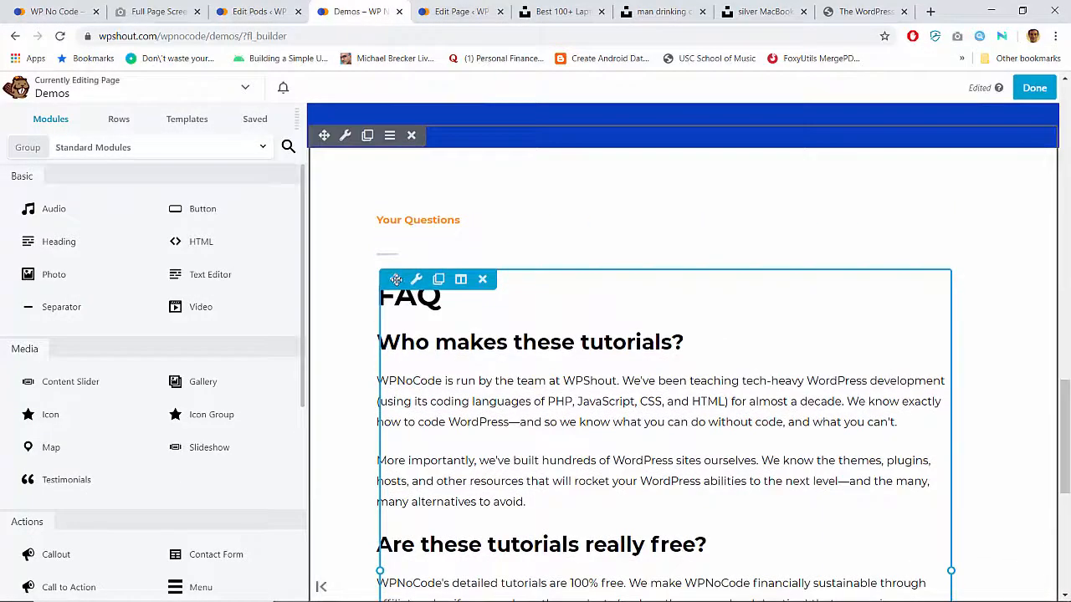
pyautogui.click(440, 281)
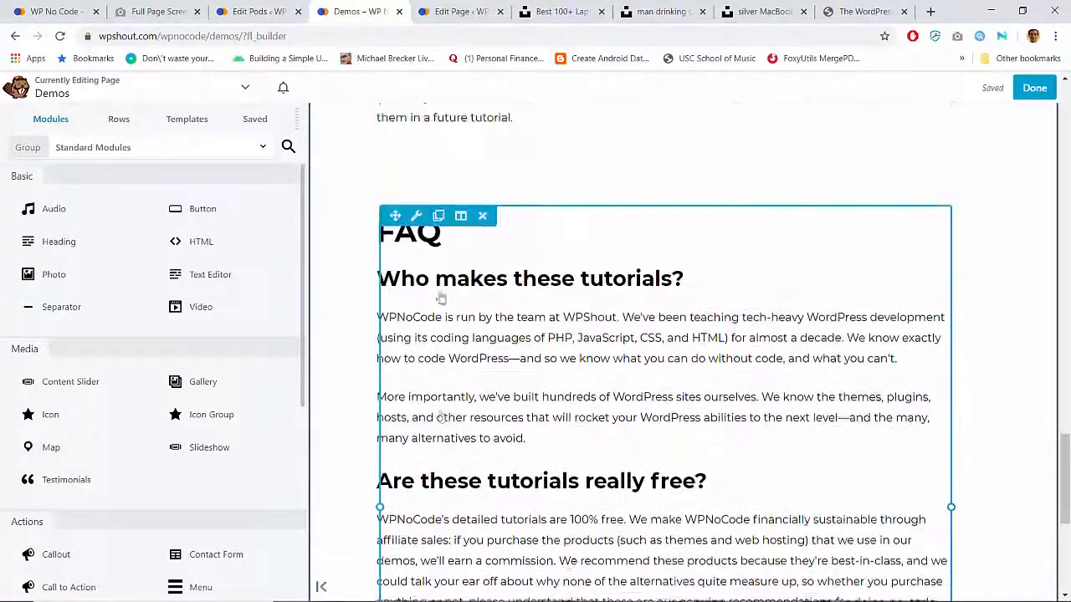
pyautogui.moveTo(393, 216); pyautogui.dragTo(402, 515)
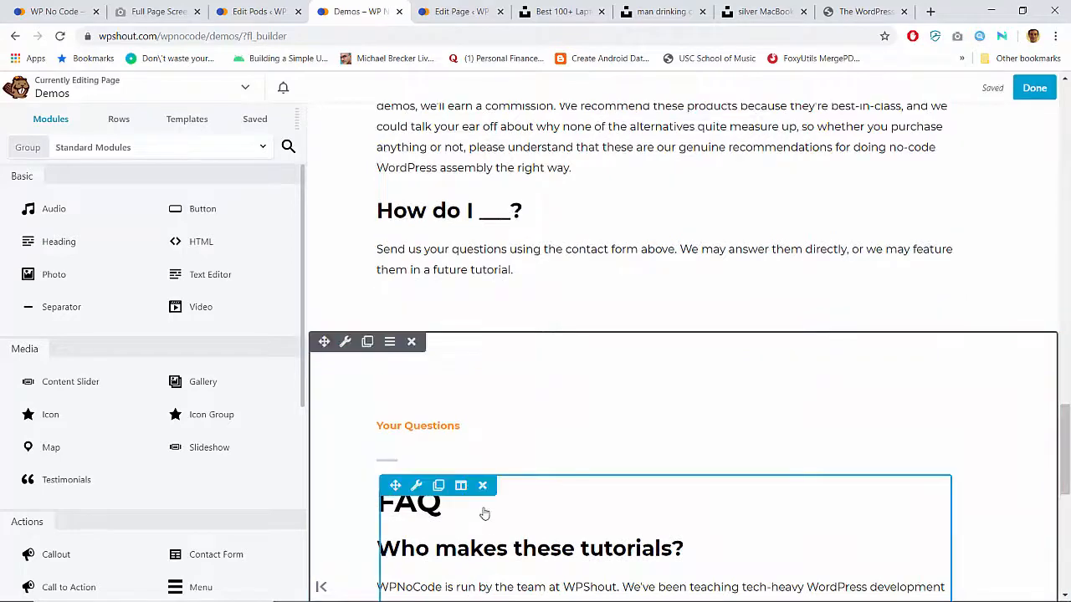
# Replace the FAQ heading in the duplicated row with "WP No Code Demos".
pyautogui.scroll(-5, 484, 513)
pyautogui.scroll(3, 484, 513)
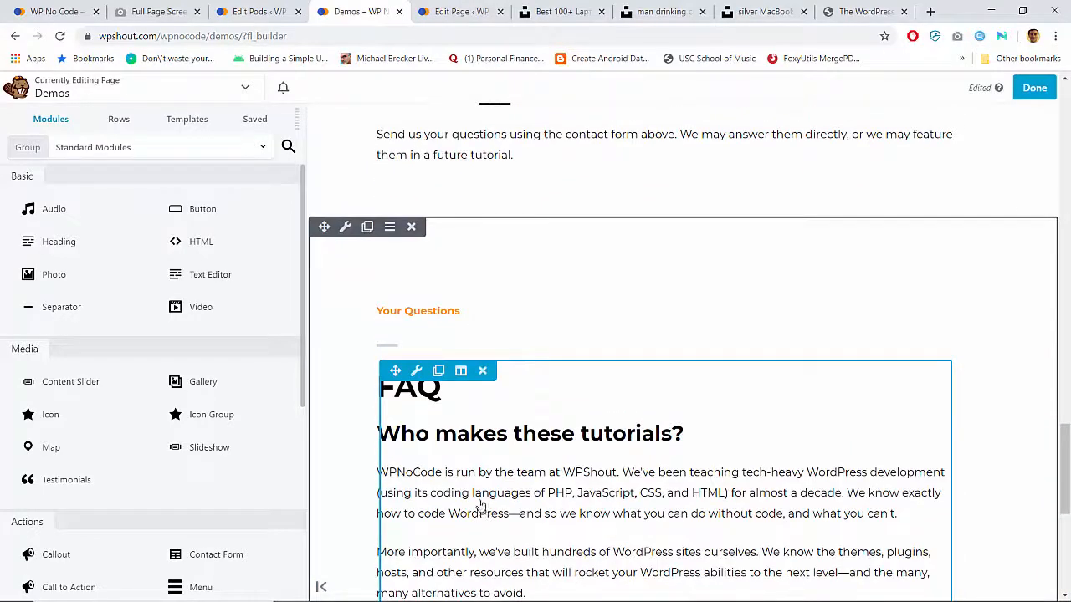
pyautogui.click(447, 389)
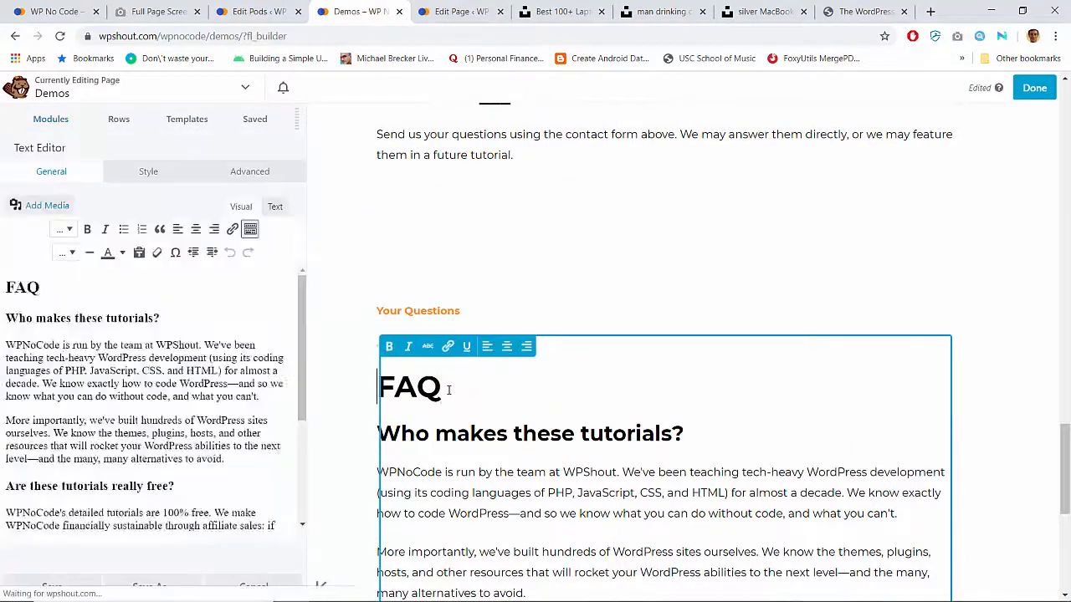
pyautogui.doubleClick(447, 389)
pyautogui.write('WP N')
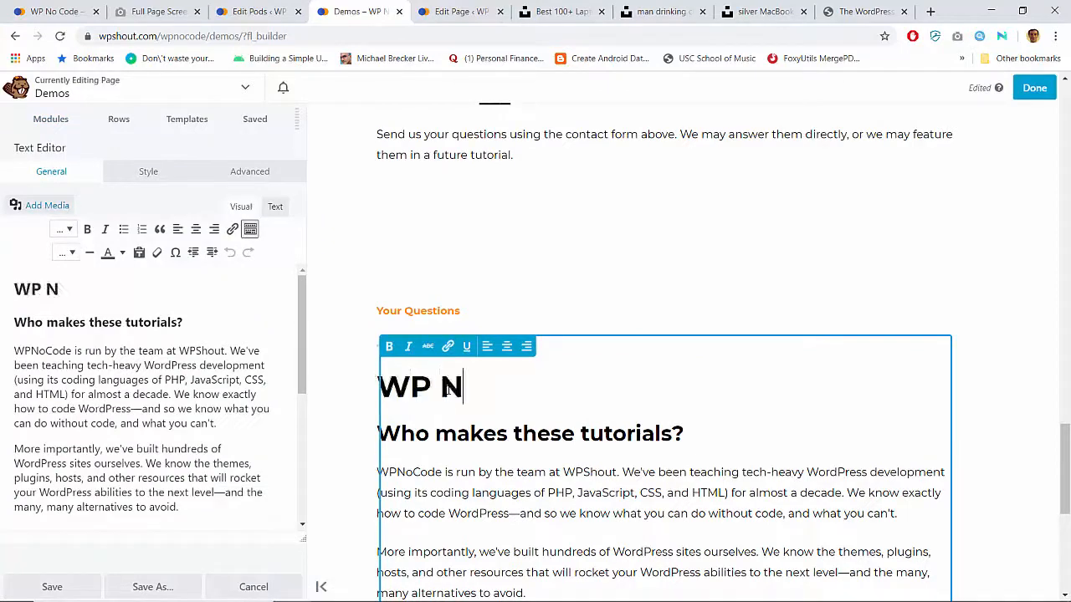
pyautogui.write('o Code Demos')
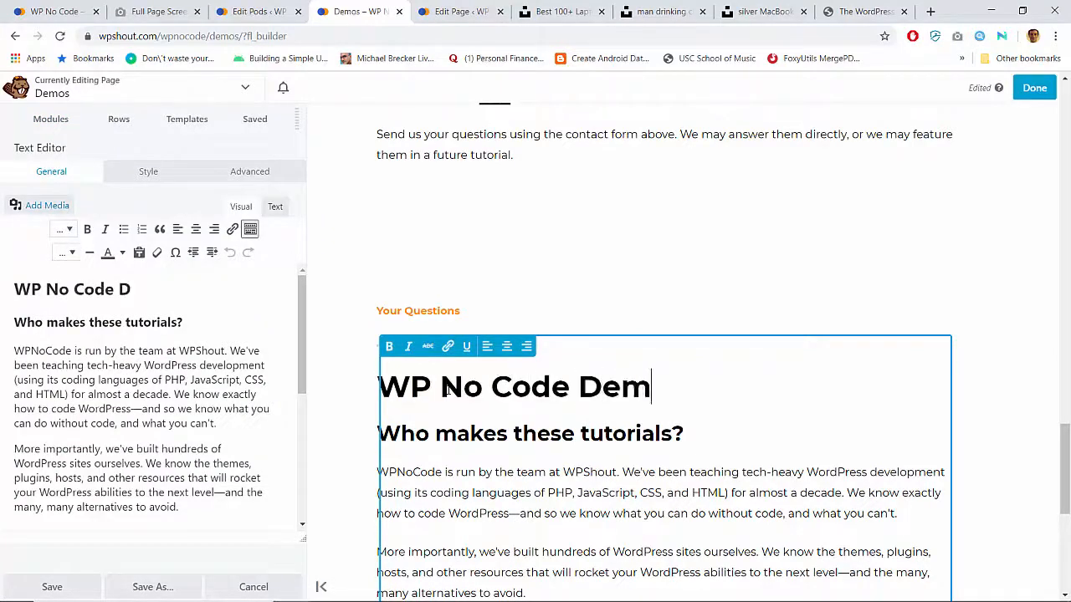
# Delete all the questions and answers beneath the "WP No Code Demos" heading.
pyautogui.hotkey('shift', 'Down')
pyautogui.hotkey('shift', 'Down')
pyautogui.hotkey('shift', 'Down')
pyautogui.hotkey('shift', 'Down')
pyautogui.hotkey('shift', 'Down')
pyautogui.hotkey('shift', 'Down')
pyautogui.hotkey('shift', 'Down')
pyautogui.hotkey('shift', 'Down')
pyautogui.hotkey('shift', 'Down')
pyautogui.hotkey('shift', 'Down')
pyautogui.hotkey('shift', 'Down')
pyautogui.hotkey('shift', 'Down')
pyautogui.hotkey('shift', 'Down')
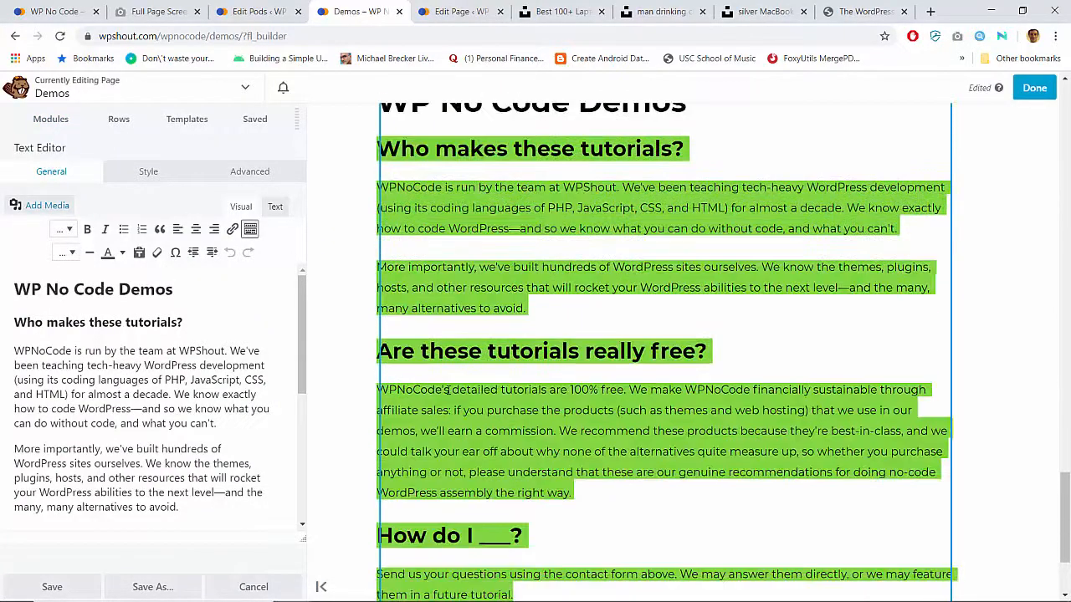
pyautogui.press('BackSpace')
pyautogui.press('Return')
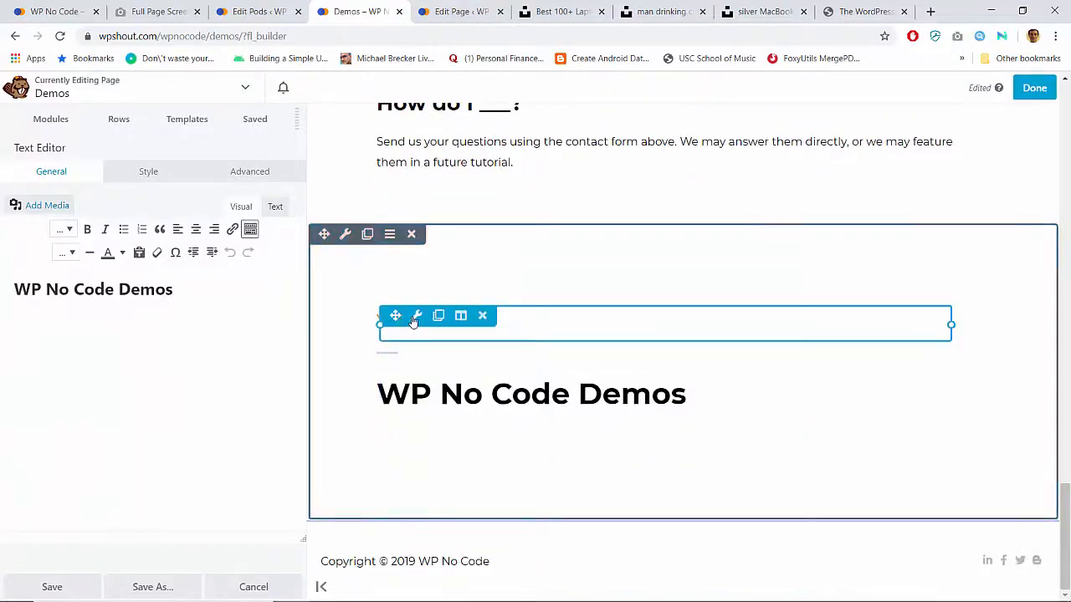
# Change the orange line above the "WP No Code Demos" heading to "Start Learning Now" and save the text modules.
pyautogui.click(416, 316)
pyautogui.tripleClick(69, 281)
pyautogui.write('Start Learning Now')
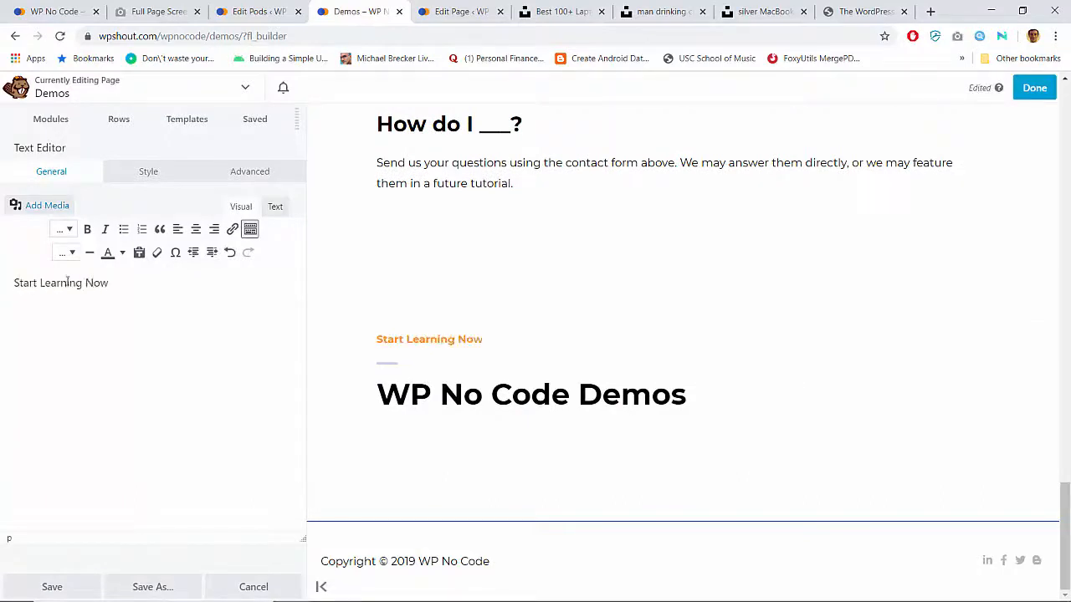
pyautogui.click(428, 451)
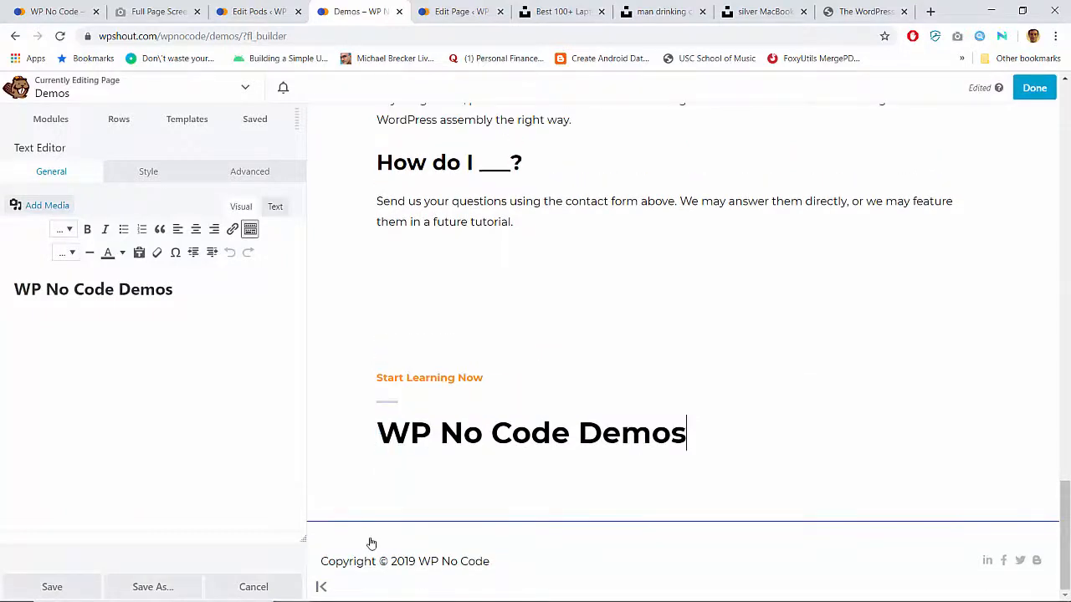
pyautogui.click(55, 587)
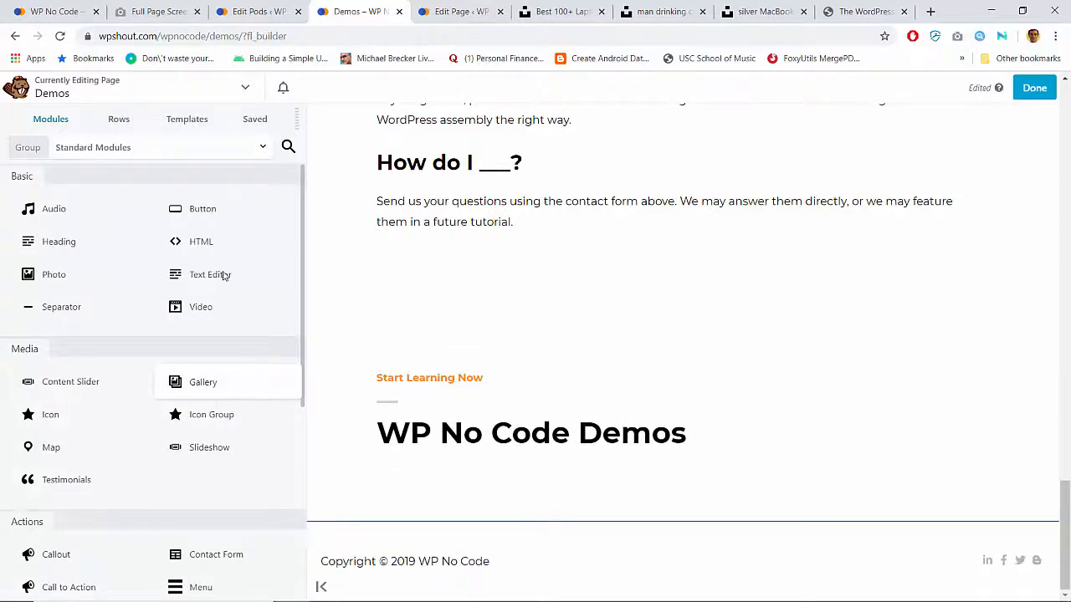
# Add a Posts module below the "WP No Code Demos" heading and look through its layout settings.
pyautogui.scroll(-4, 120, 281)
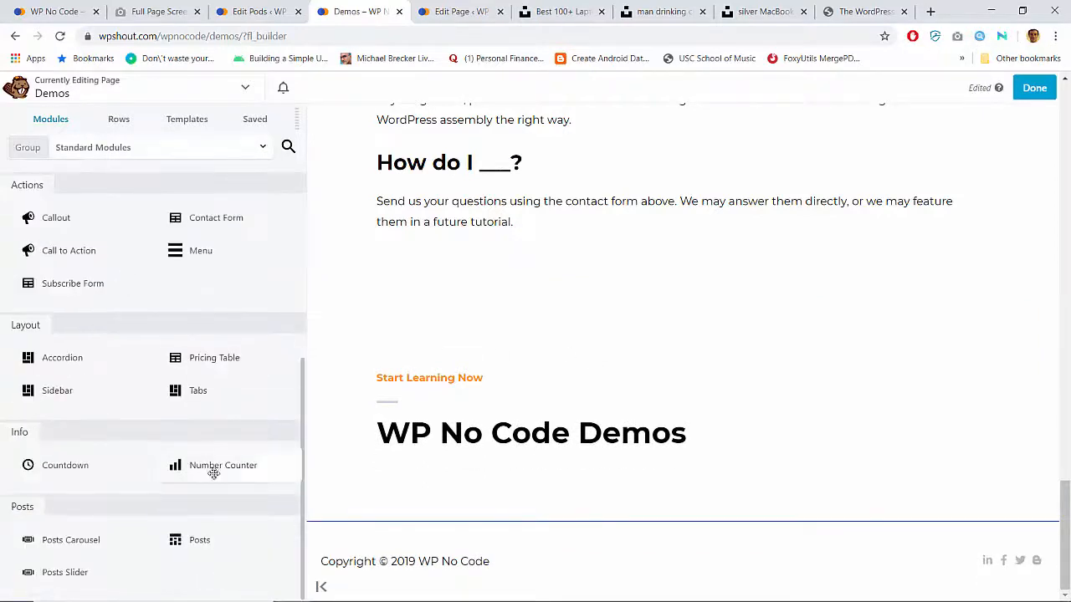
pyautogui.moveTo(210, 536); pyautogui.dragTo(406, 562)
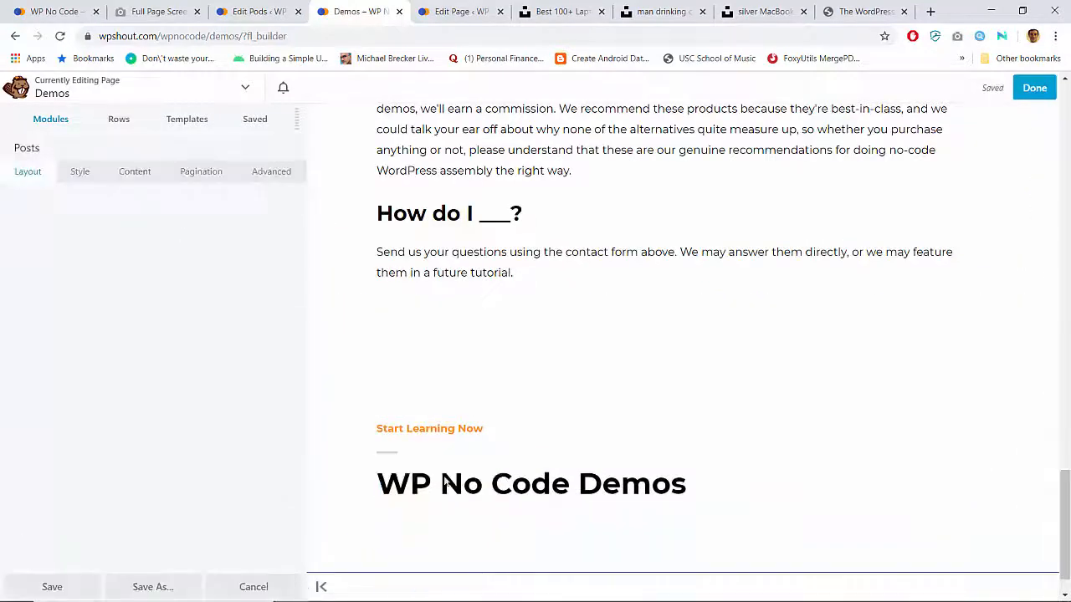
pyautogui.scroll(-3, 181, 393)
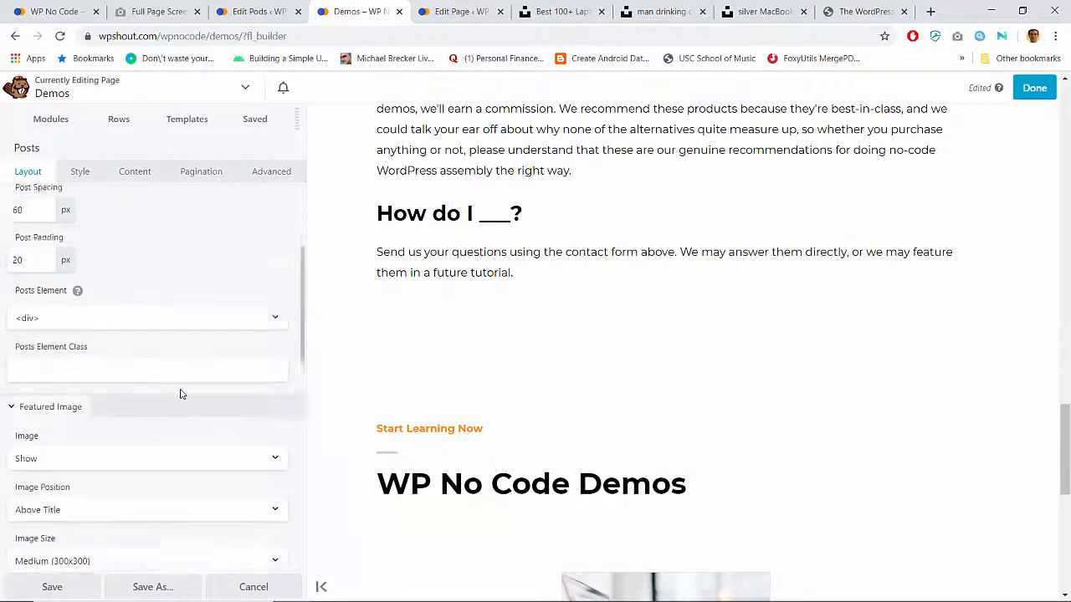
pyautogui.scroll(-5, 483, 433)
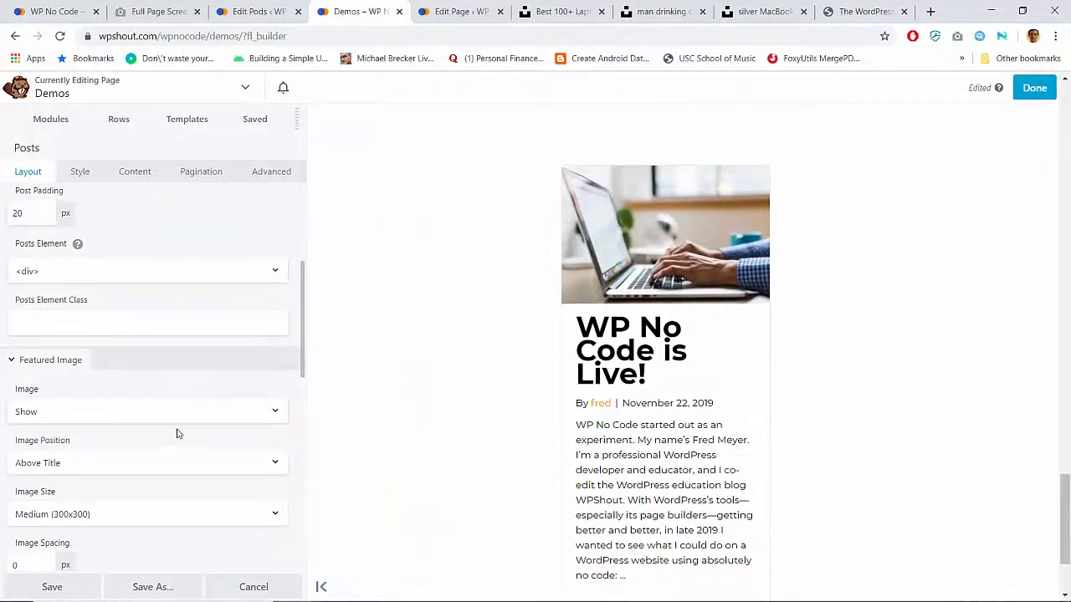
pyautogui.scroll(-5, 174, 434)
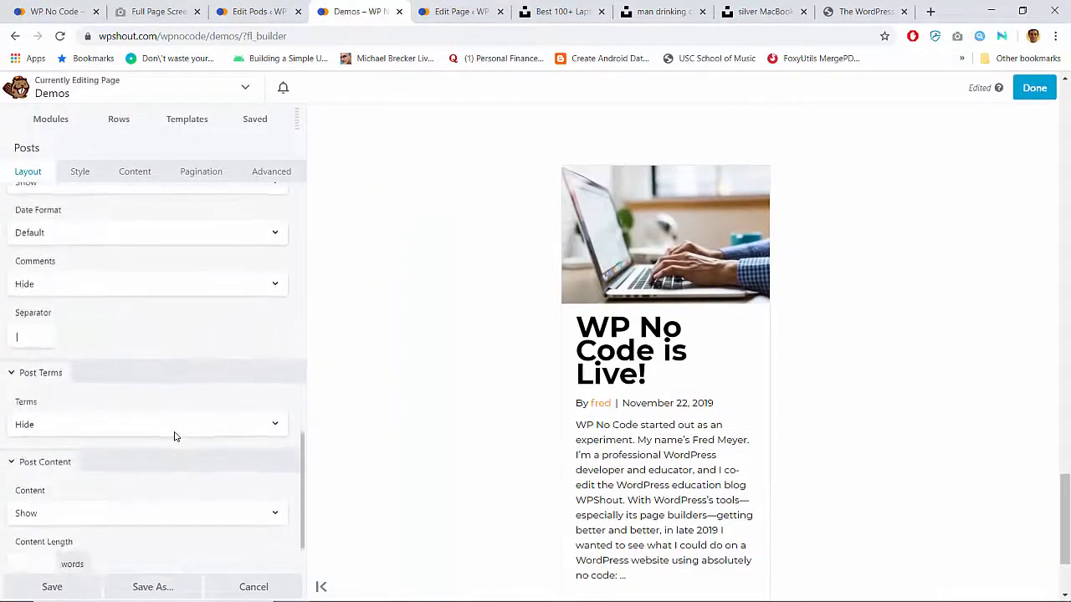
pyautogui.scroll(10, 174, 436)
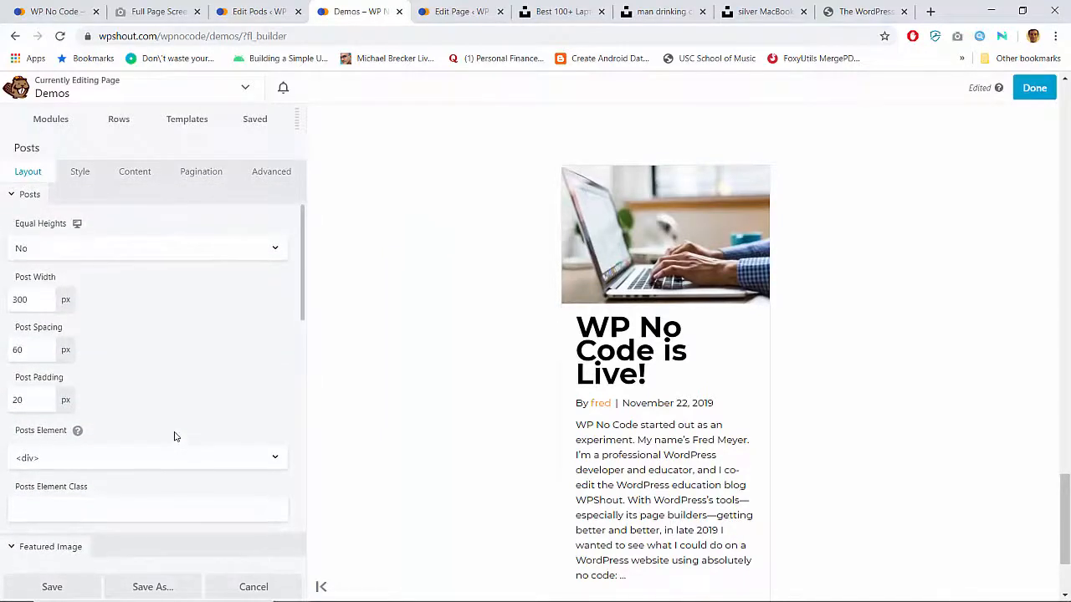
pyautogui.scroll(1, 173, 436)
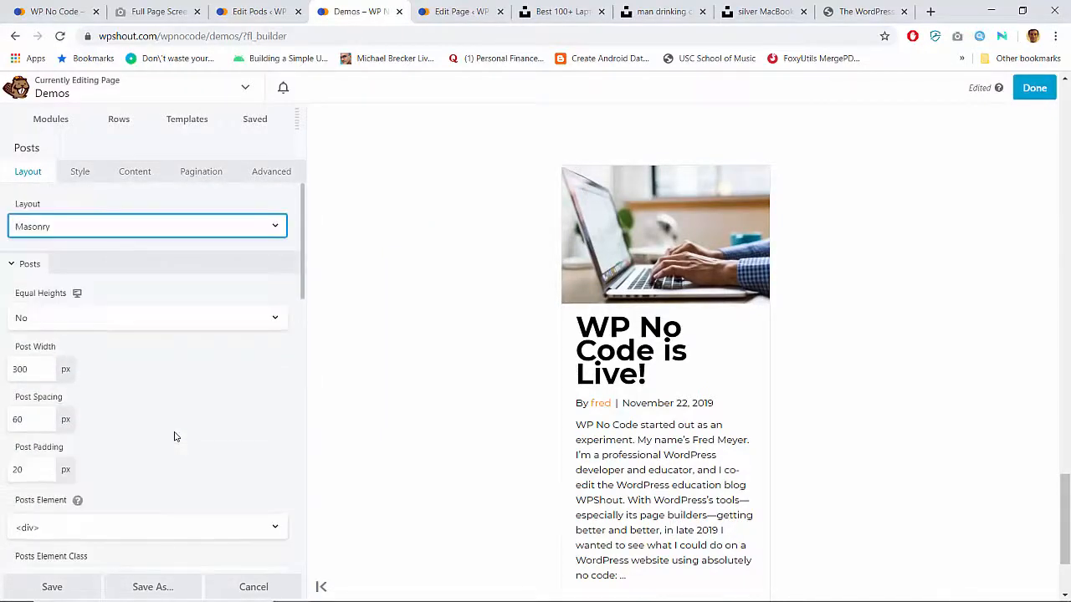
# Set the Posts module's post type to Demos, try Pages for comparison, and return it to Demos.
pyautogui.click(259, 173)
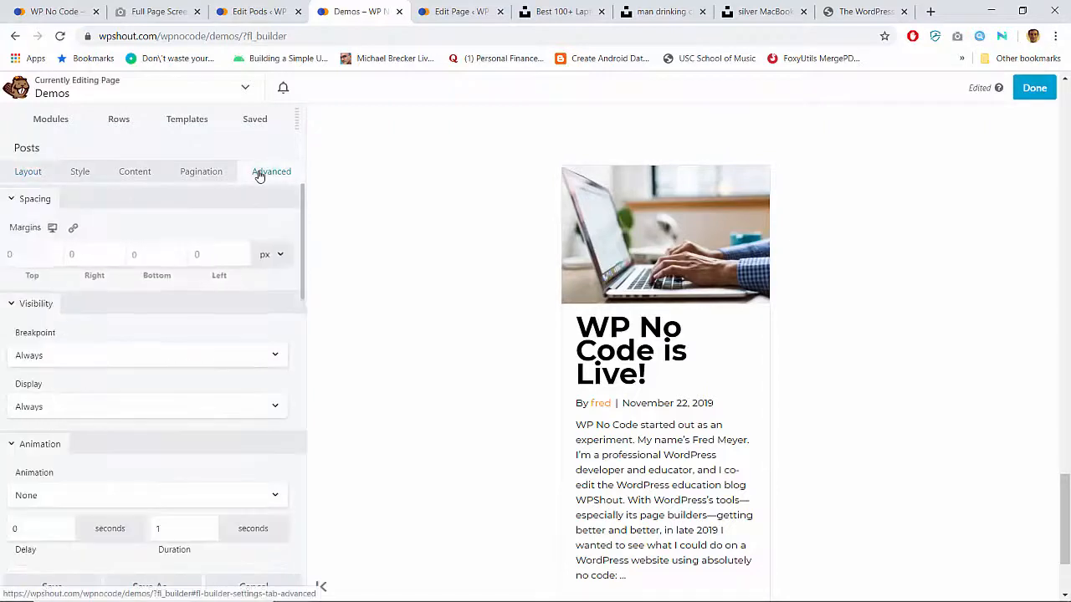
pyautogui.click(130, 174)
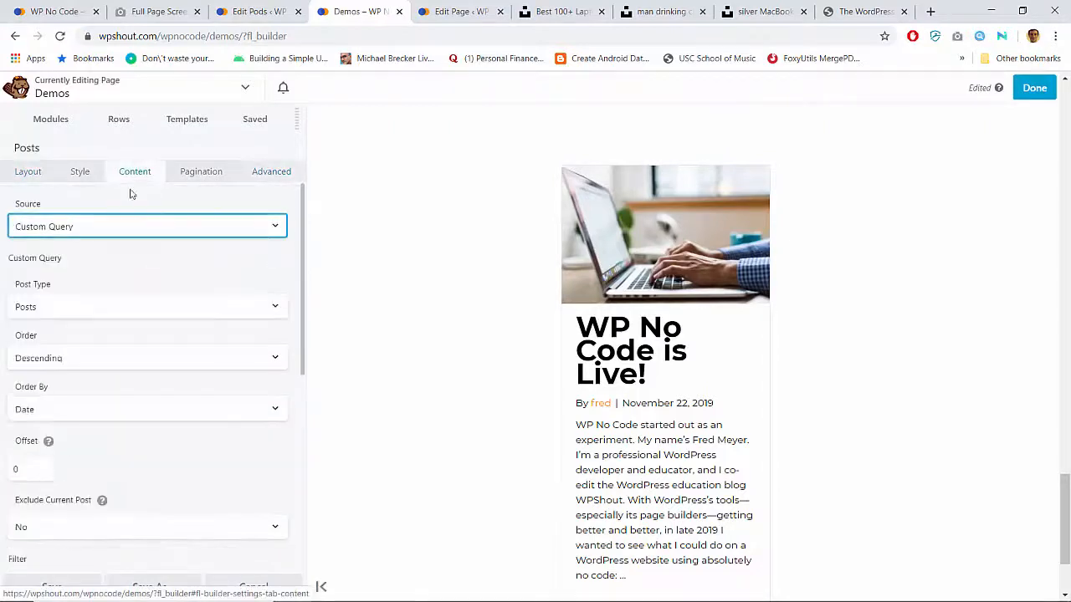
pyautogui.click(81, 304)
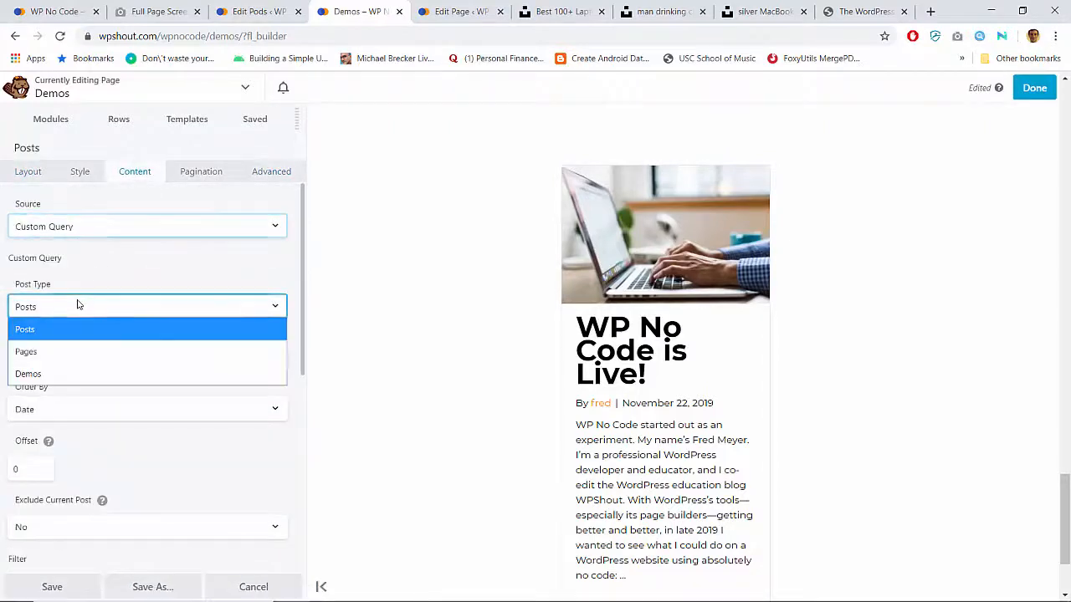
pyautogui.click(41, 374)
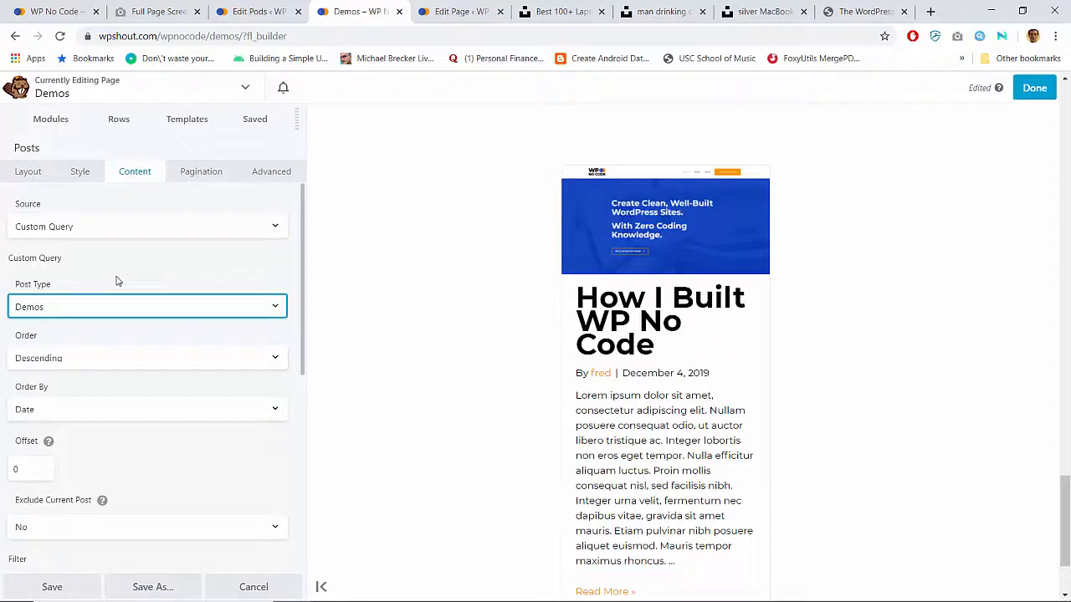
pyautogui.click(70, 311)
pyautogui.click(58, 346)
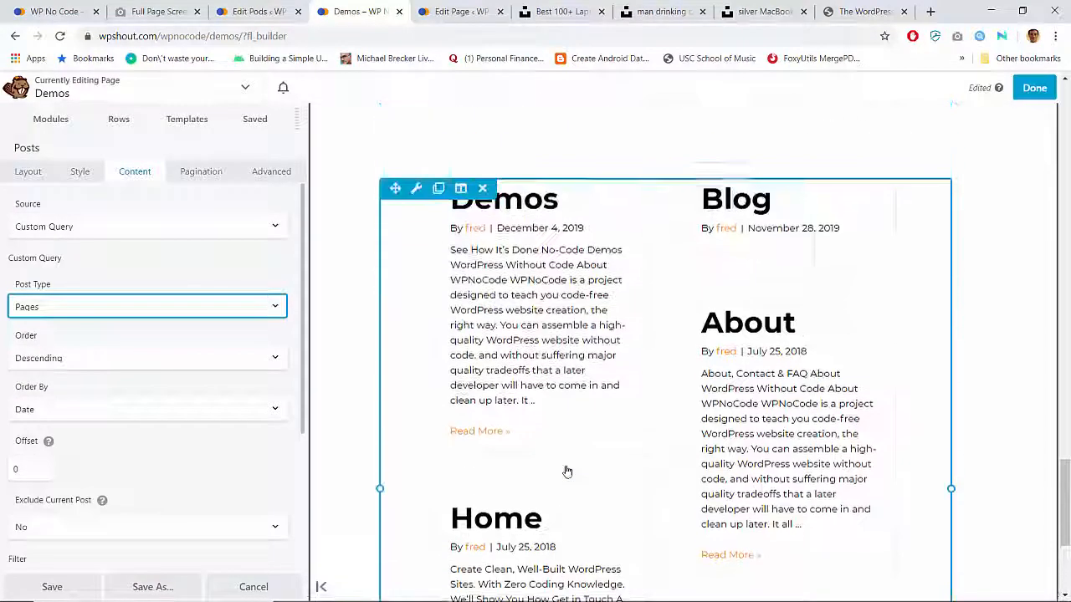
pyautogui.click(82, 307)
pyautogui.click(77, 373)
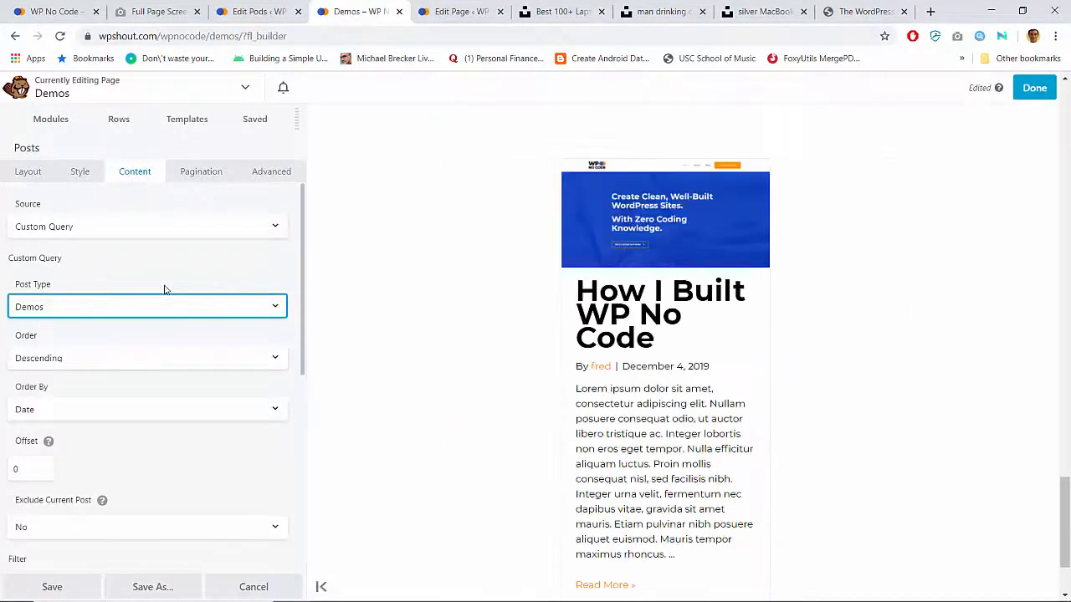
pyautogui.click(203, 172)
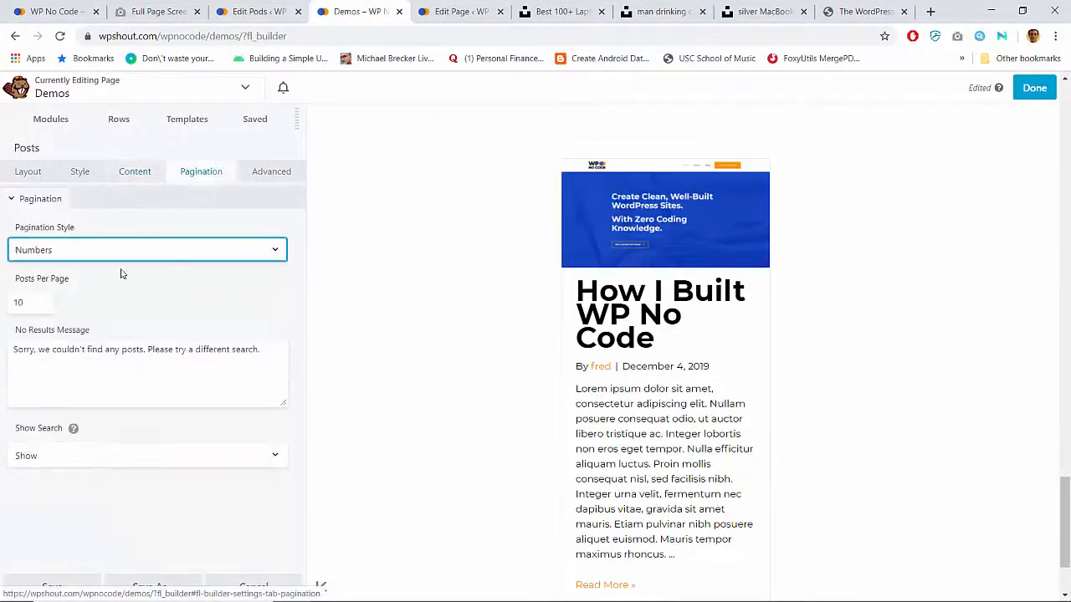
# Change the "WP No Code Demos" heading to "All WP No Code Demos".
pyautogui.scroll(-1, 376, 309)
pyautogui.scroll(4, 614, 368)
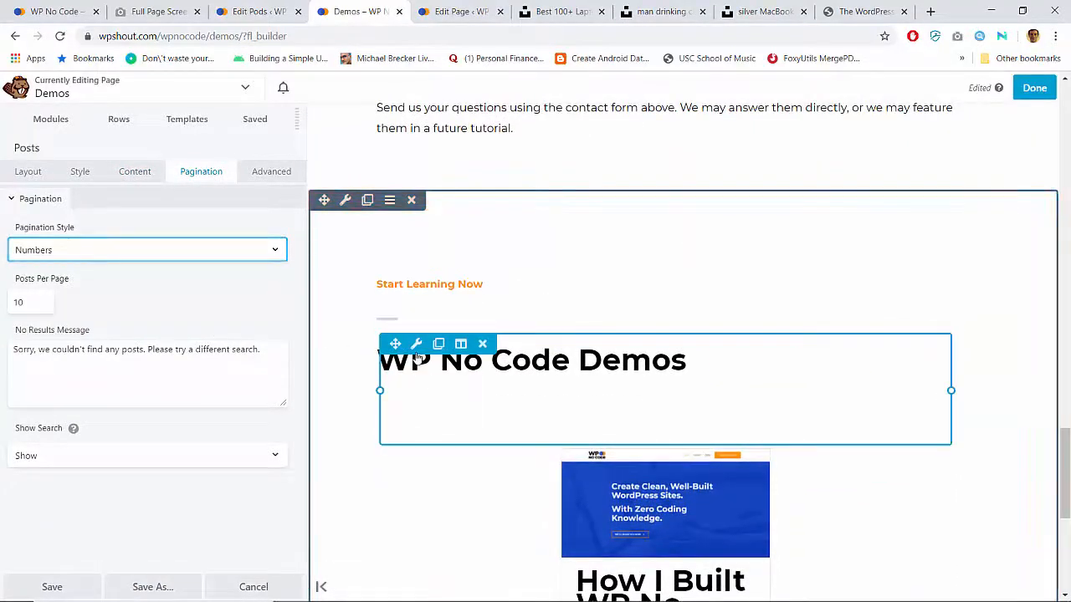
pyautogui.click(411, 360)
pyautogui.click(15, 290)
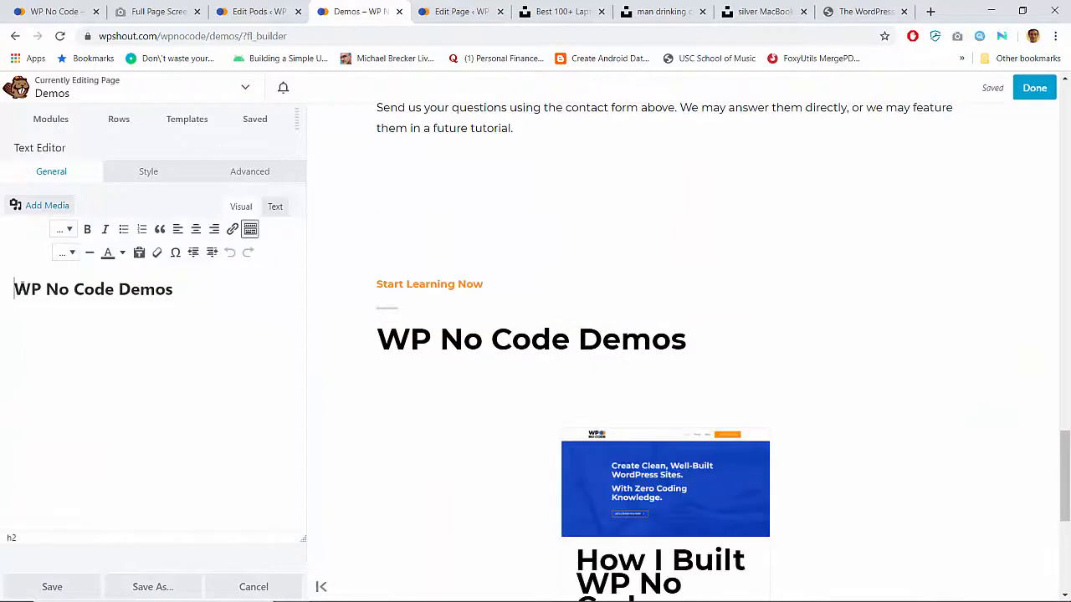
pyautogui.write('All')
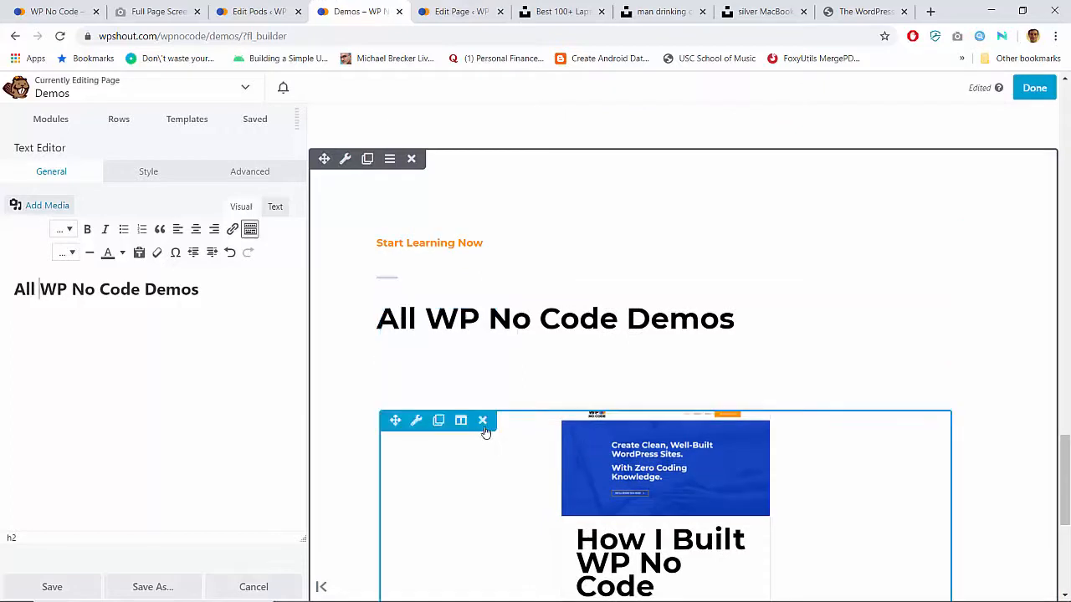
# Delete the Posts module below the "All WP No Code Demos" heading and publish the Demos page.
pyautogui.click(482, 420)
pyautogui.press('Return')
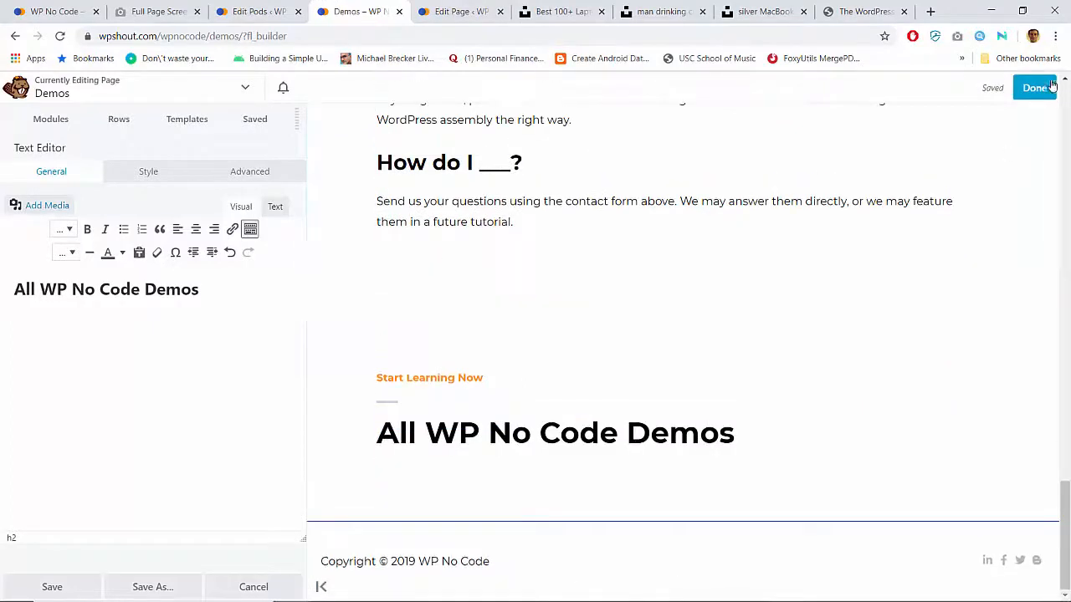
pyautogui.click(1050, 87)
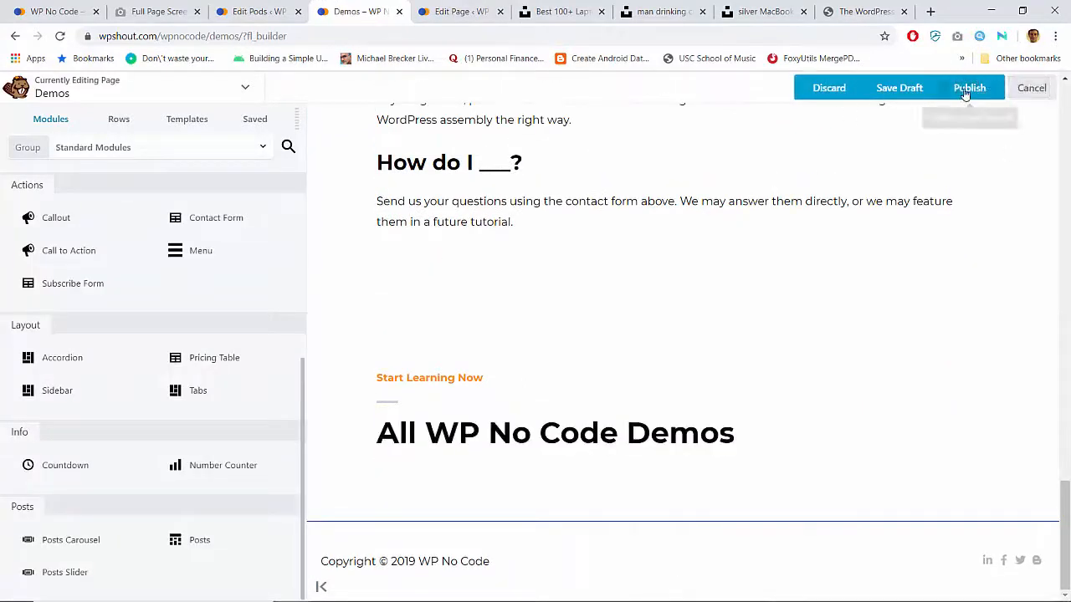
pyautogui.click(968, 88)
# Edit the Home page in Beaver Builder and open the settings of the Posts module under "Newest No-Code WordPress Tutorials".
pyautogui.scroll(10, 316, 371)
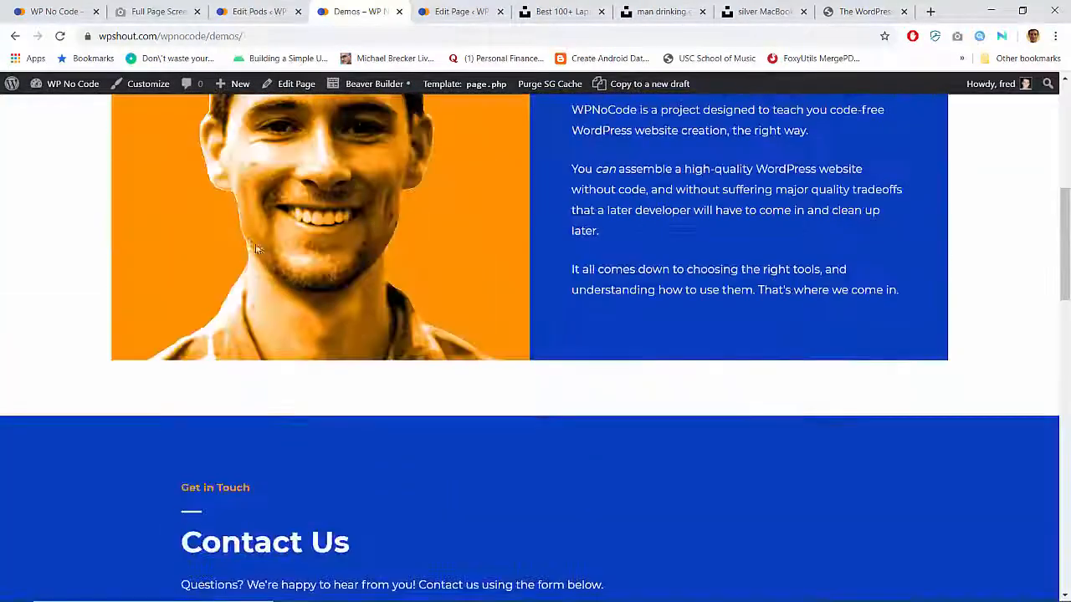
pyautogui.scroll(6, 257, 248)
pyautogui.click(168, 138)
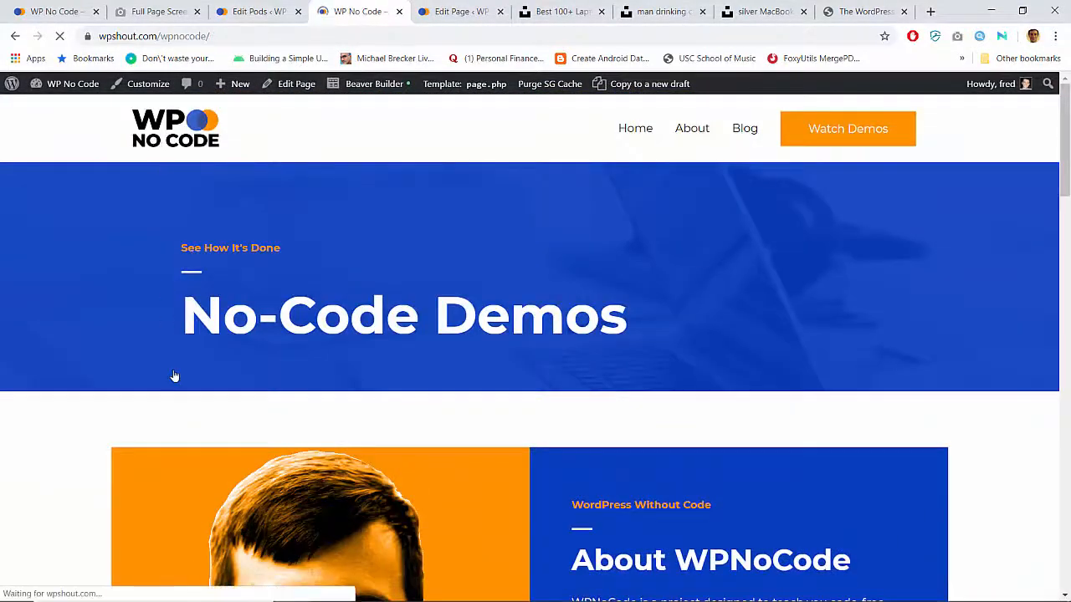
pyautogui.scroll(-10, 174, 376)
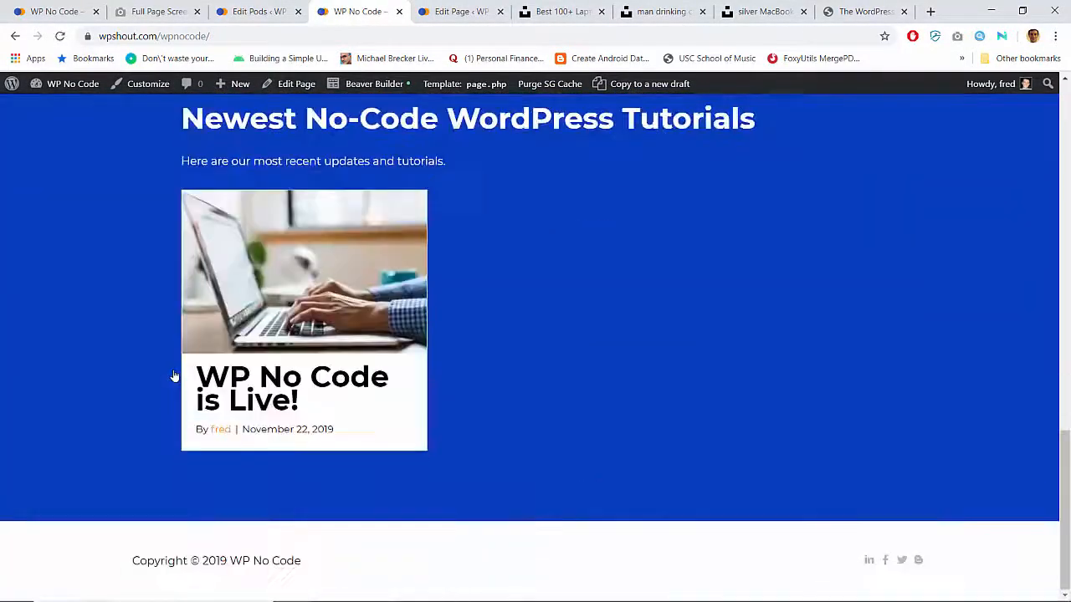
pyautogui.click(368, 83)
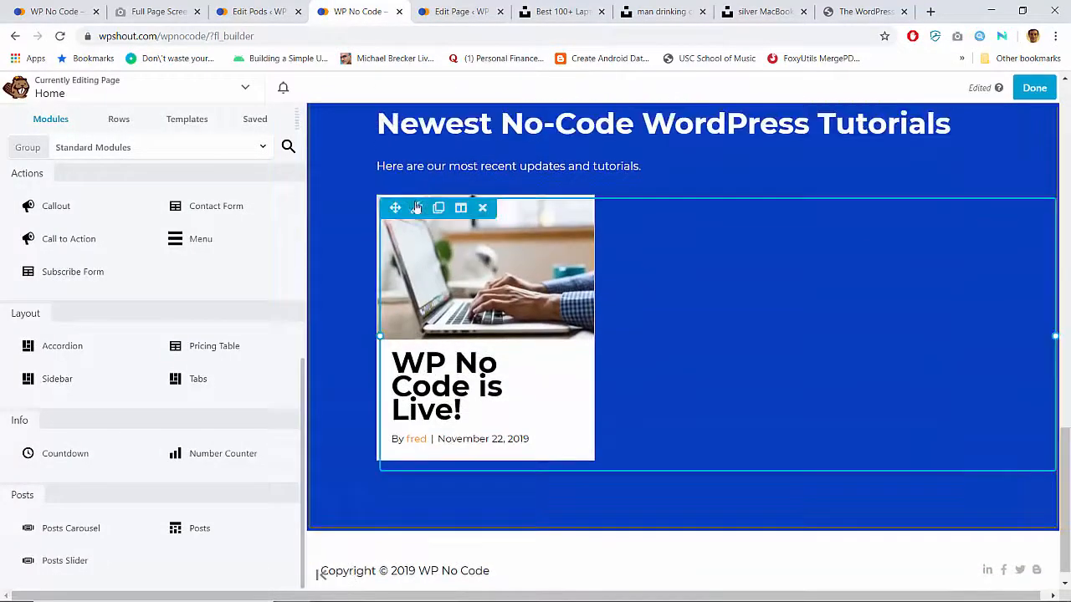
pyautogui.click(417, 207)
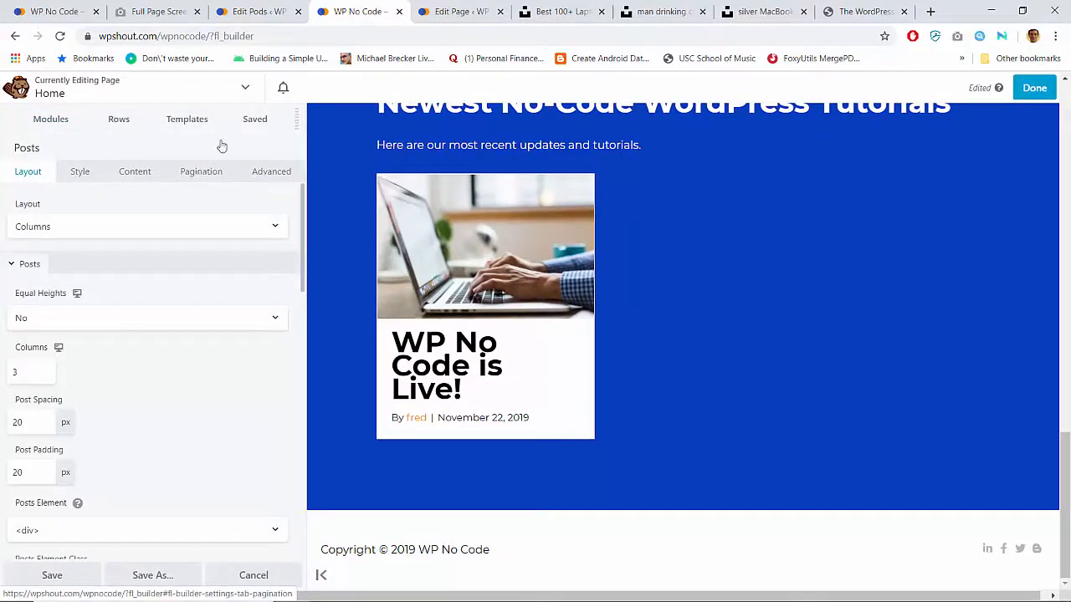
# Save the Posts module as a reusable, non-global module named "Posts Module with Settings" and publish the Home page.
pyautogui.click(154, 573)
pyautogui.click(144, 209)
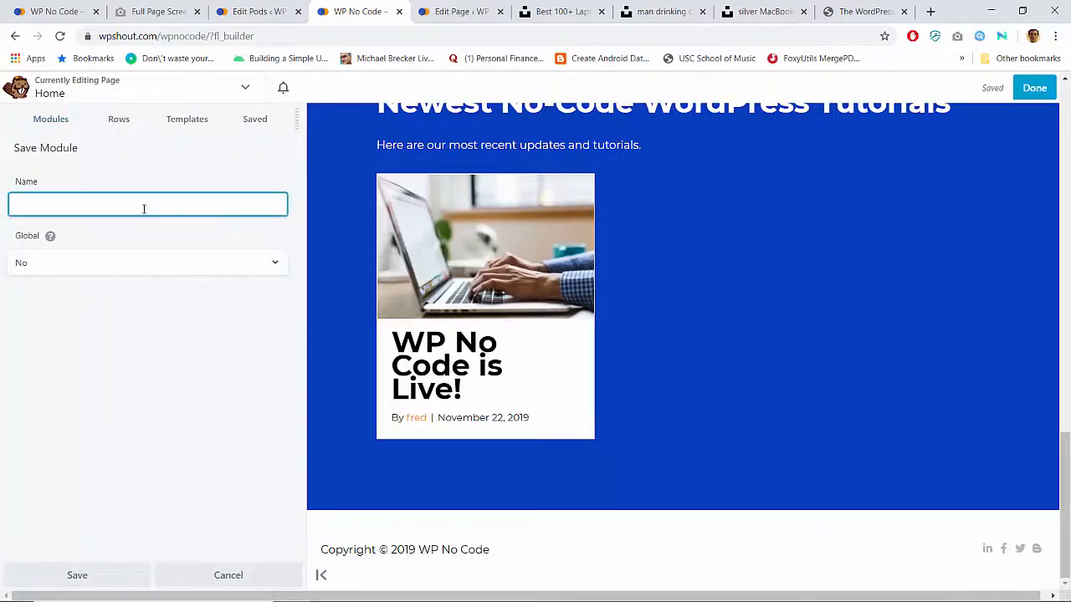
pyautogui.write('Posts Module with Settings')
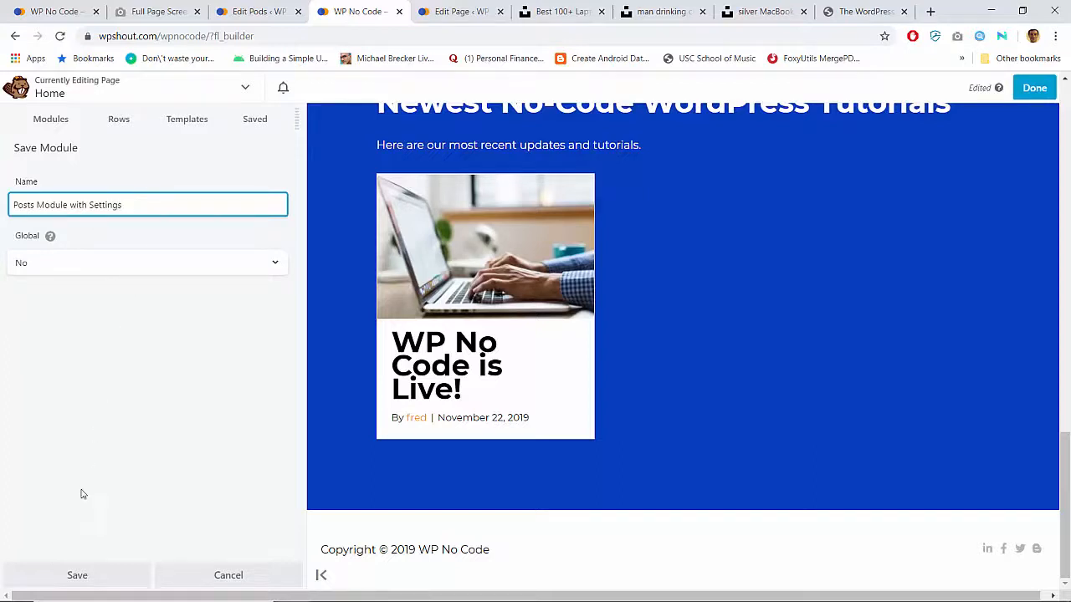
pyautogui.click(89, 577)
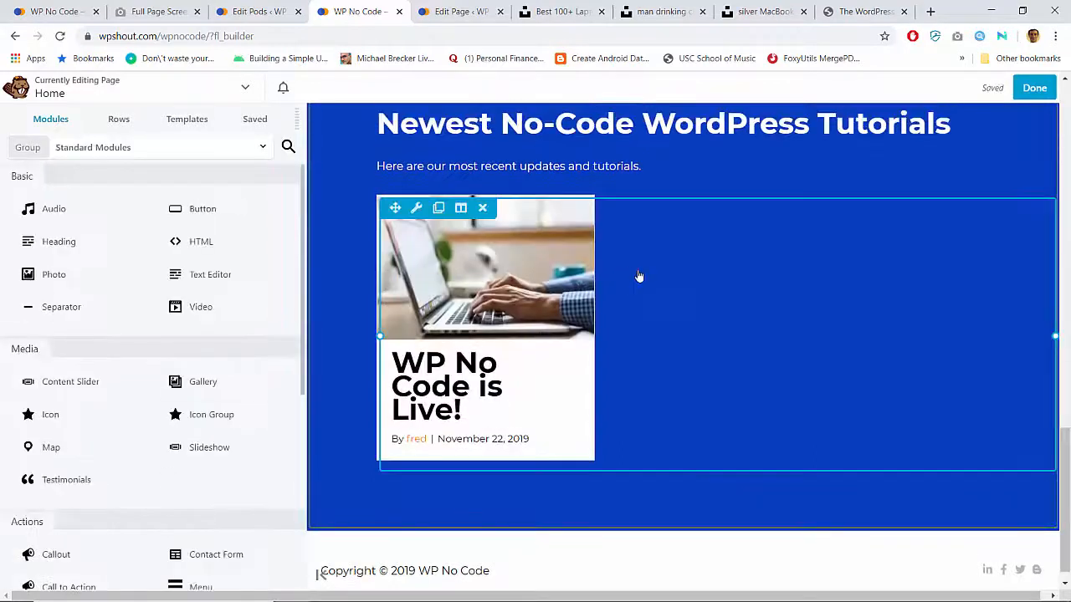
pyautogui.click(1034, 88)
pyautogui.click(973, 86)
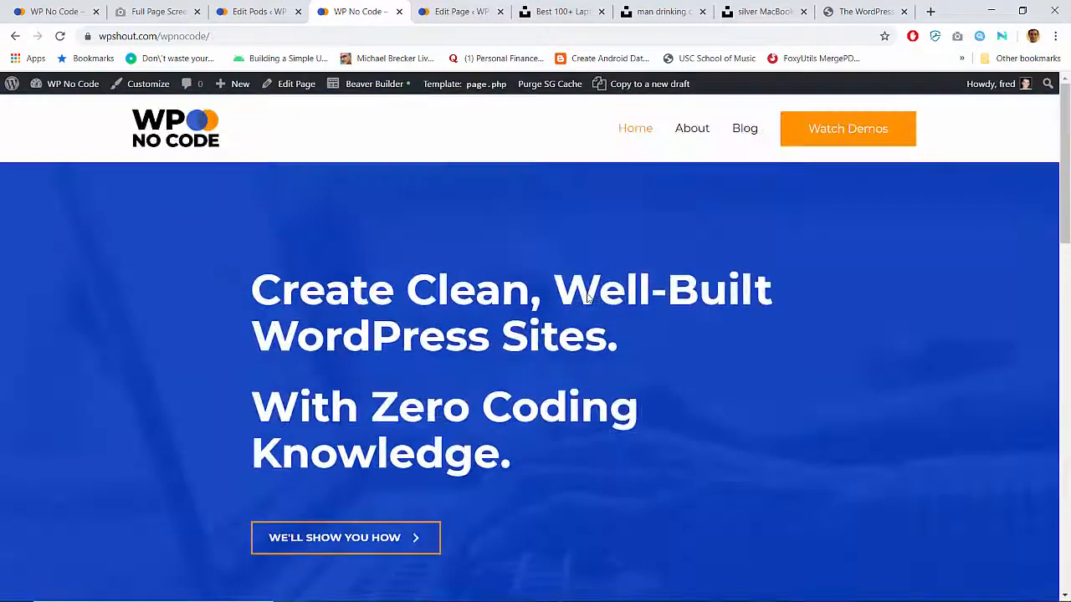
# Go to the site's Demos page and close the Edit Page and Edit Pods browser tabs.
pyautogui.click(847, 127)
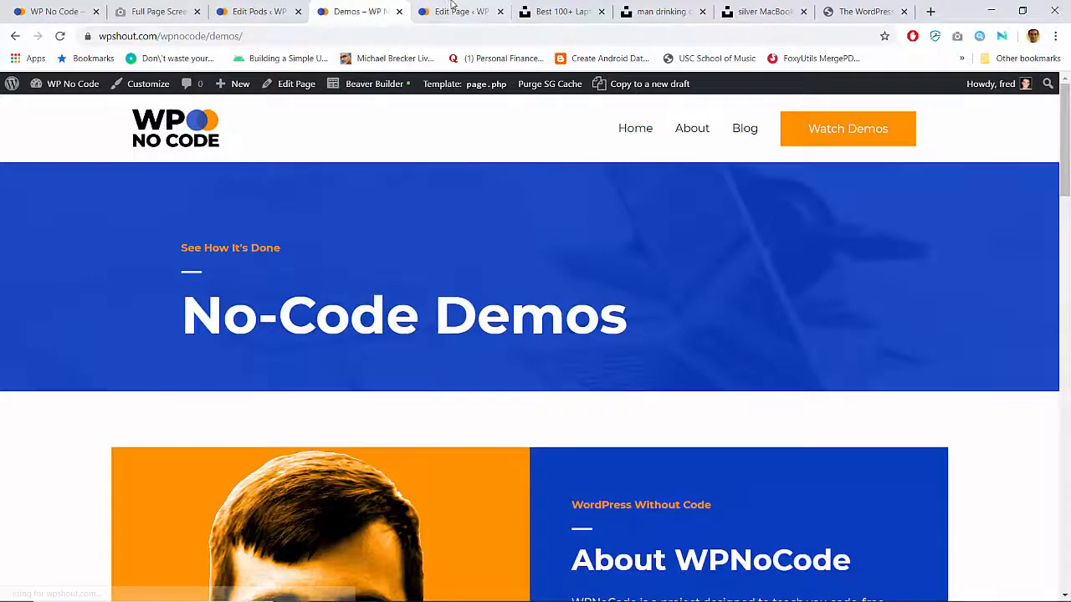
pyautogui.click(465, 12)
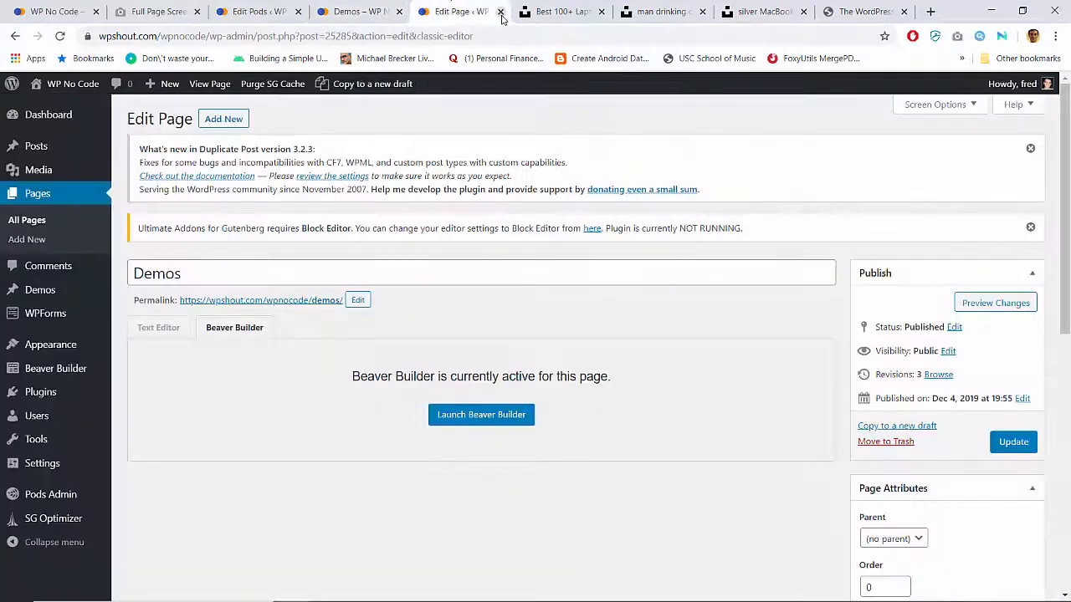
pyautogui.click(500, 11)
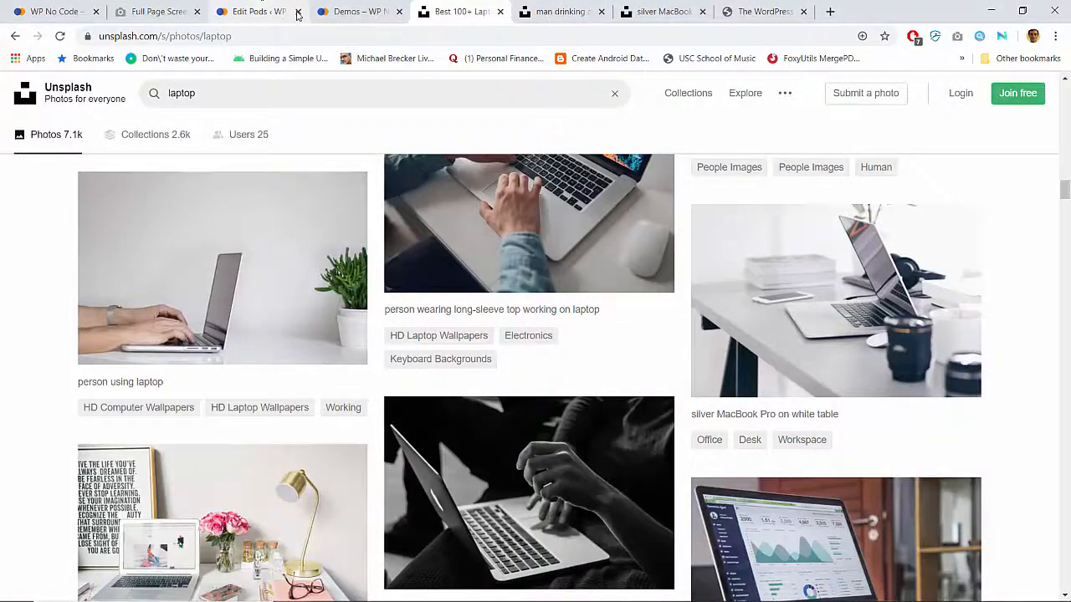
pyautogui.click(297, 14)
pyautogui.press('Return')
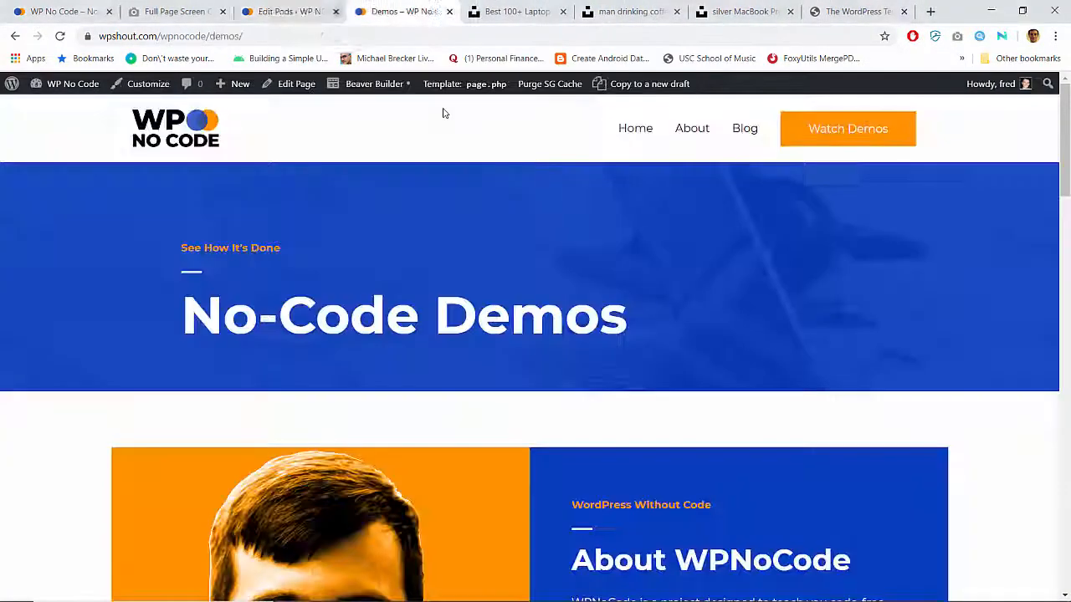
# Edit the Demos page in Beaver Builder and add the saved "Posts Module with Settings" below the "All WP No Code Demos" heading.
pyautogui.scroll(-20, 365, 352)
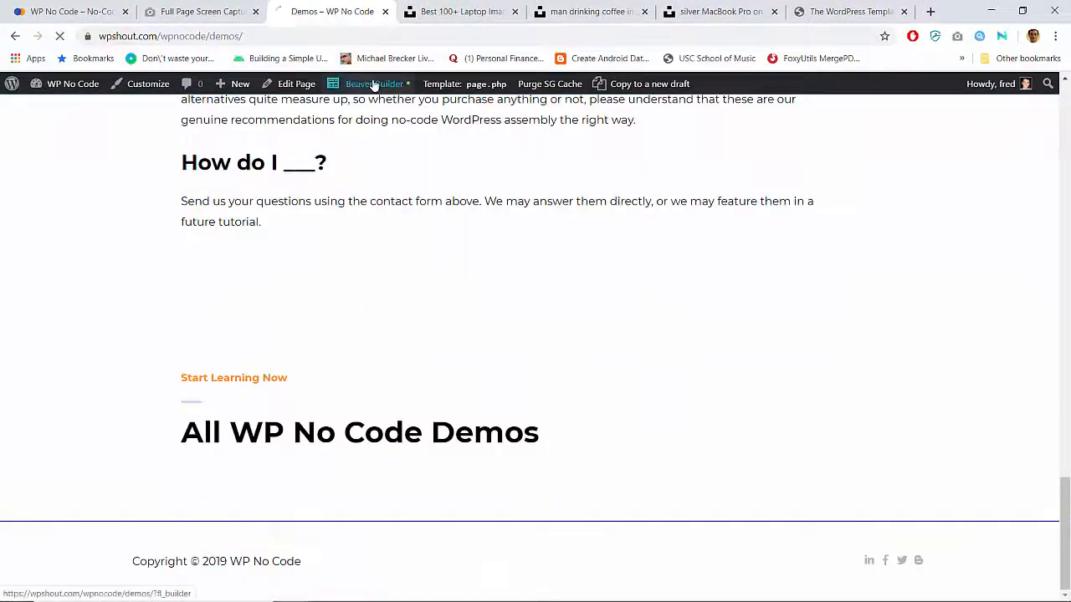
pyautogui.click(374, 84)
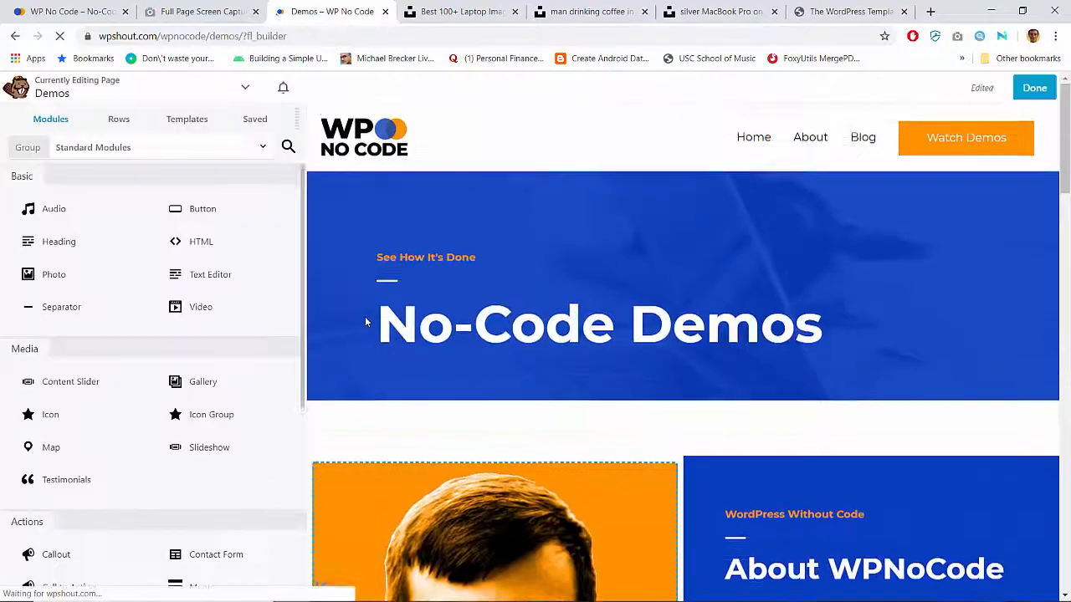
pyautogui.scroll(-15, 366, 316)
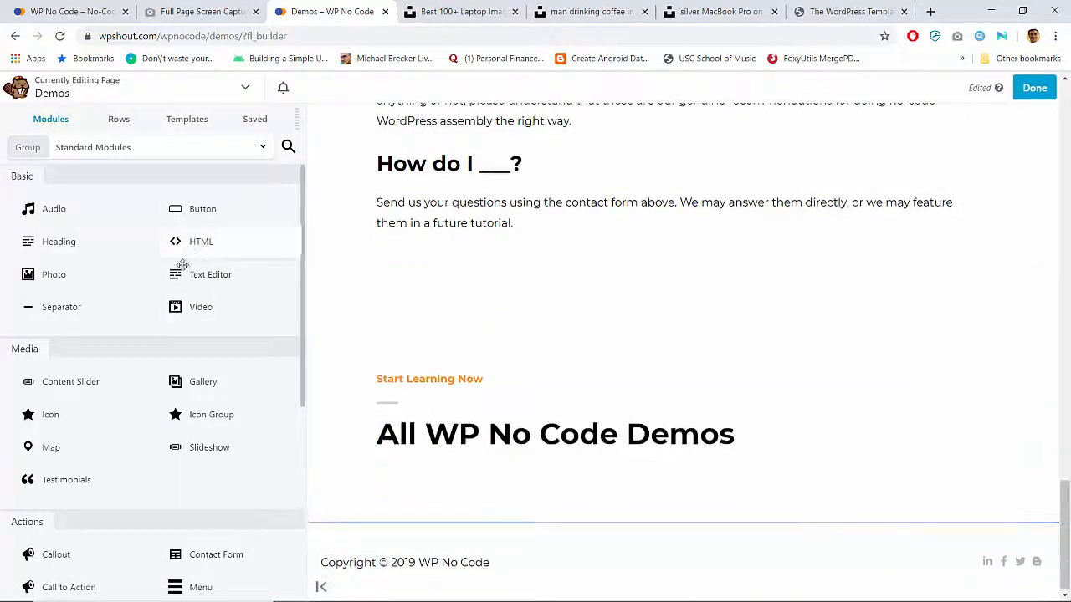
pyautogui.scroll(-4, 207, 320)
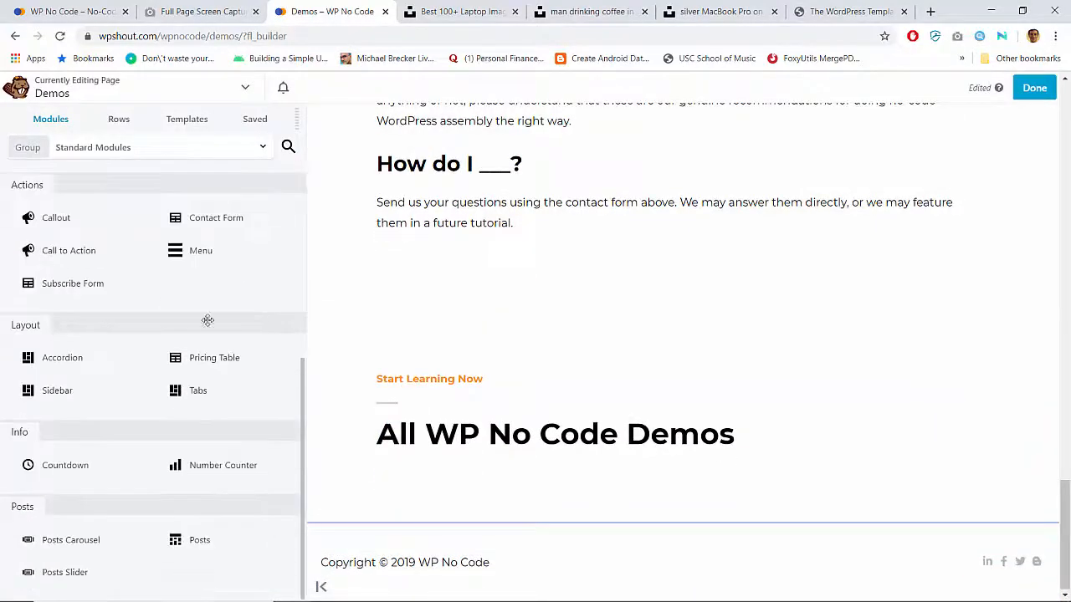
pyautogui.click(256, 119)
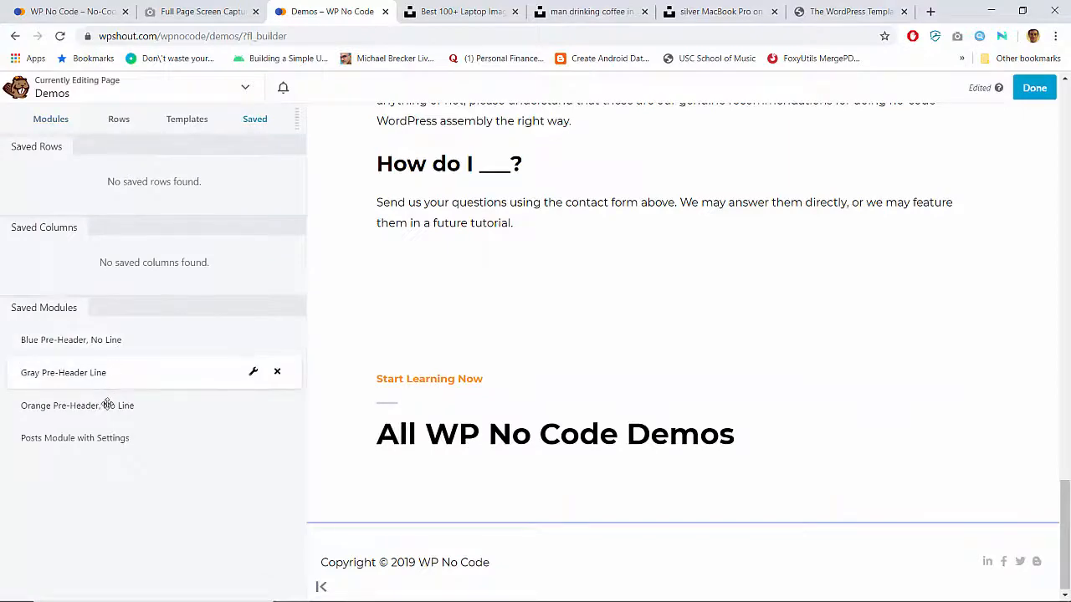
pyautogui.moveTo(105, 437); pyautogui.dragTo(404, 568)
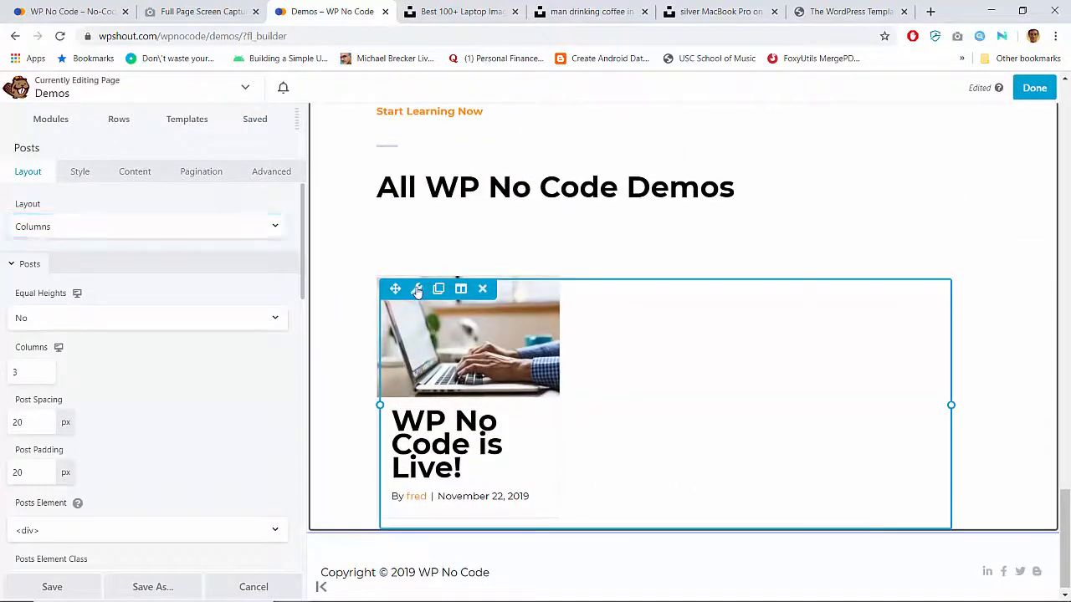
# Set the Posts module's pagination style to Numbers with 20 posts per page.
pyautogui.click(191, 169)
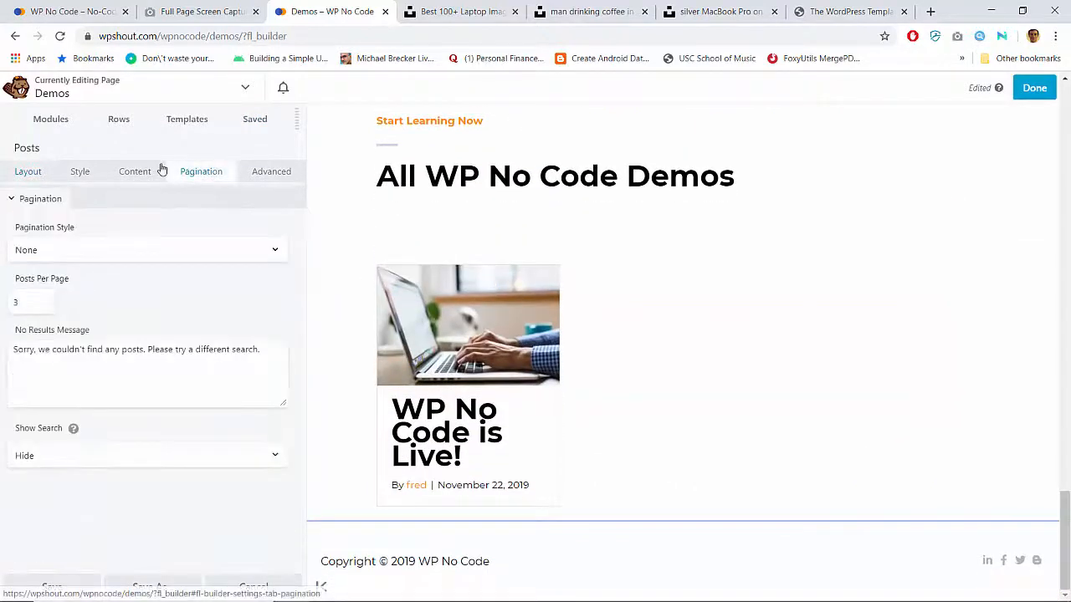
pyautogui.click(38, 176)
pyautogui.scroll(-10, 191, 412)
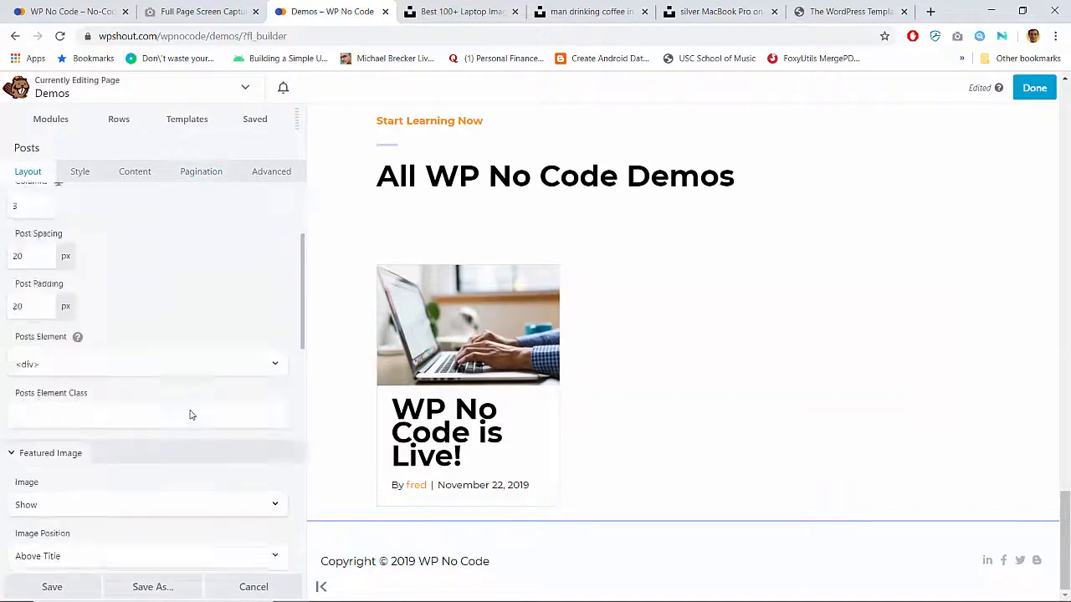
pyautogui.scroll(10, 190, 412)
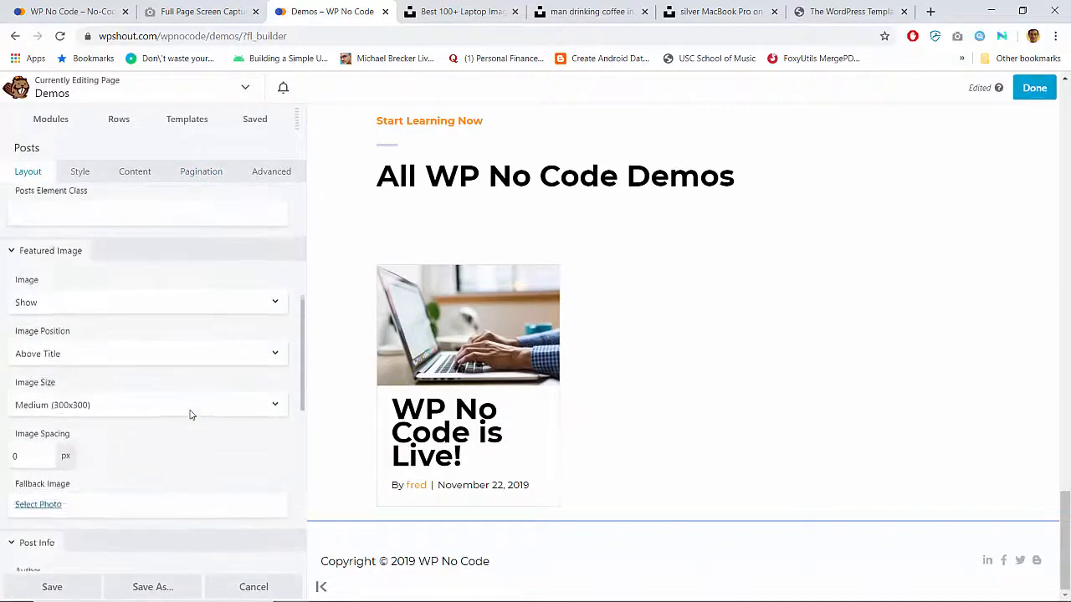
pyautogui.click(204, 179)
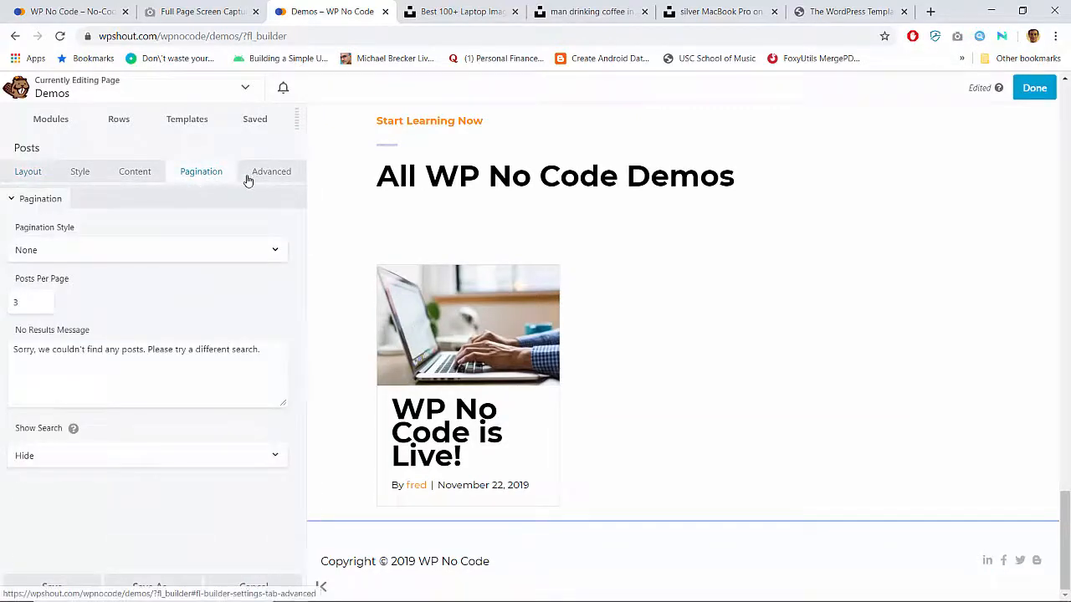
pyautogui.click(80, 251)
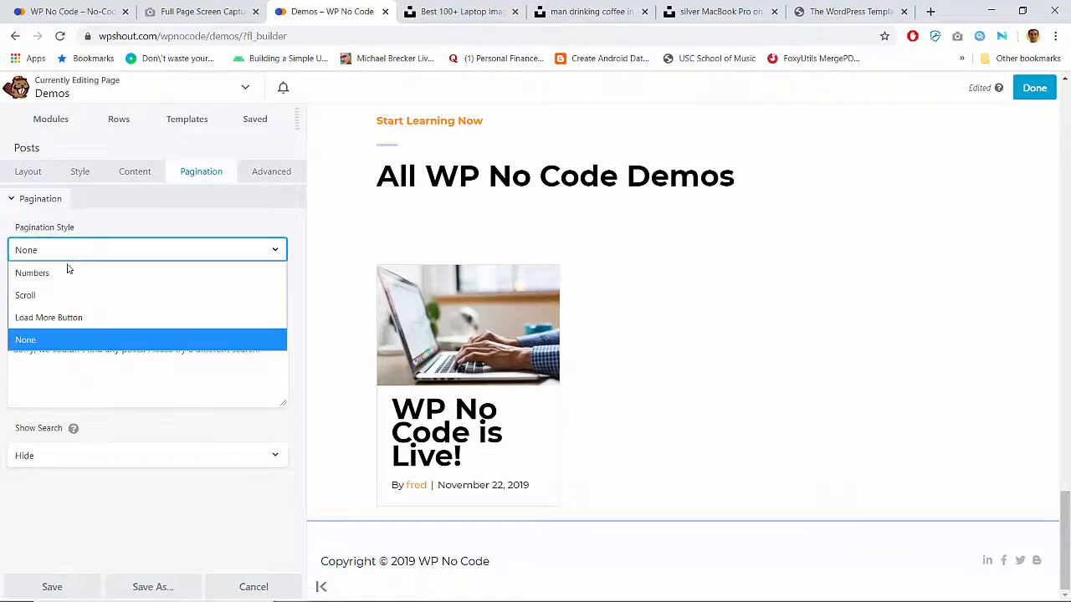
pyautogui.click(62, 274)
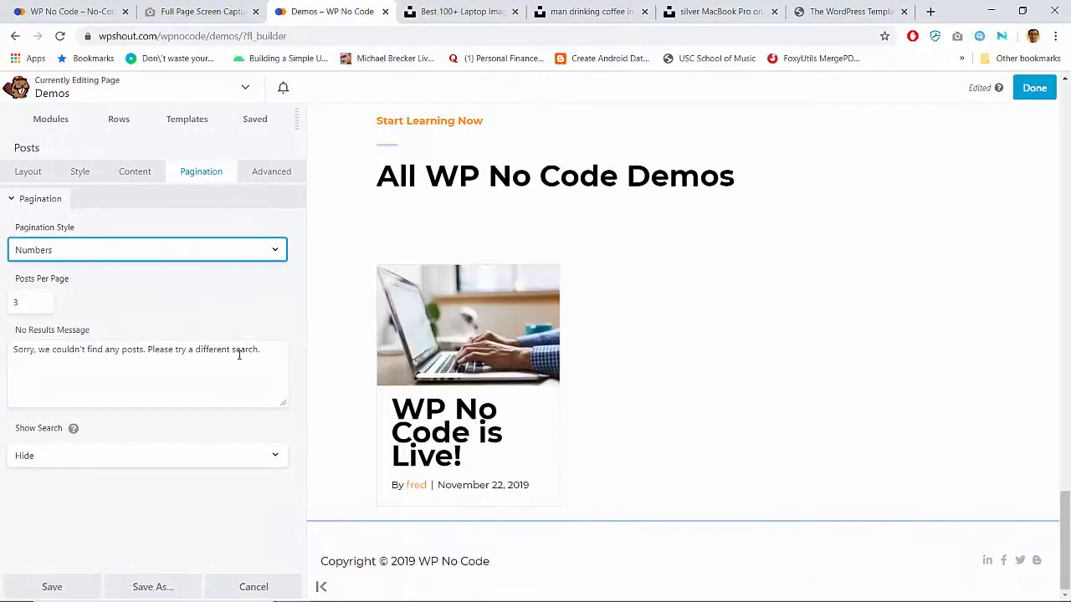
pyautogui.doubleClick(32, 302)
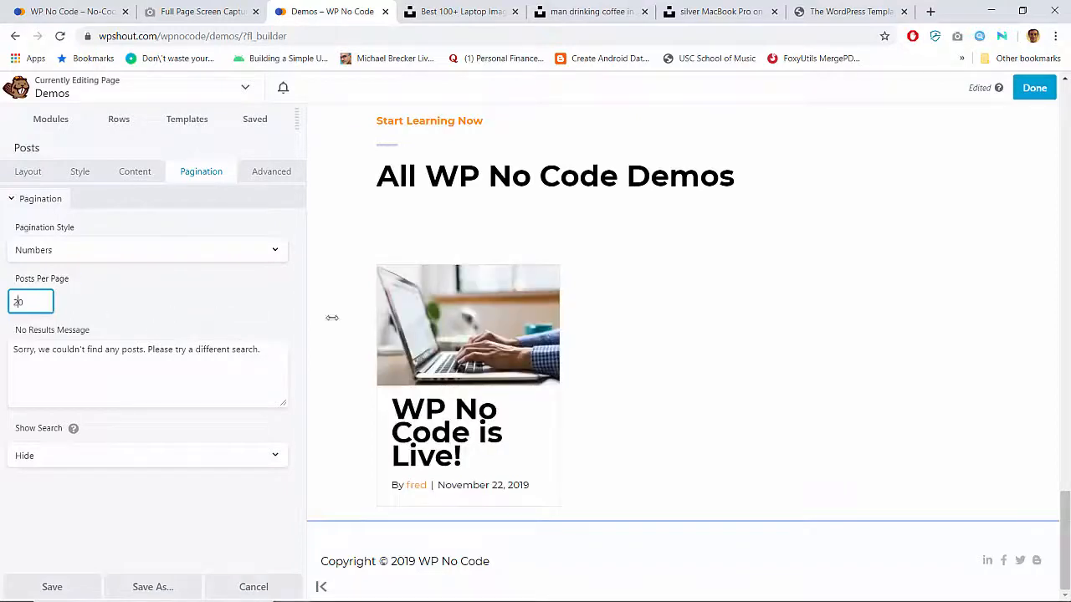
# Set the post type of the Posts module's custom query to Demos.
pyautogui.click(136, 173)
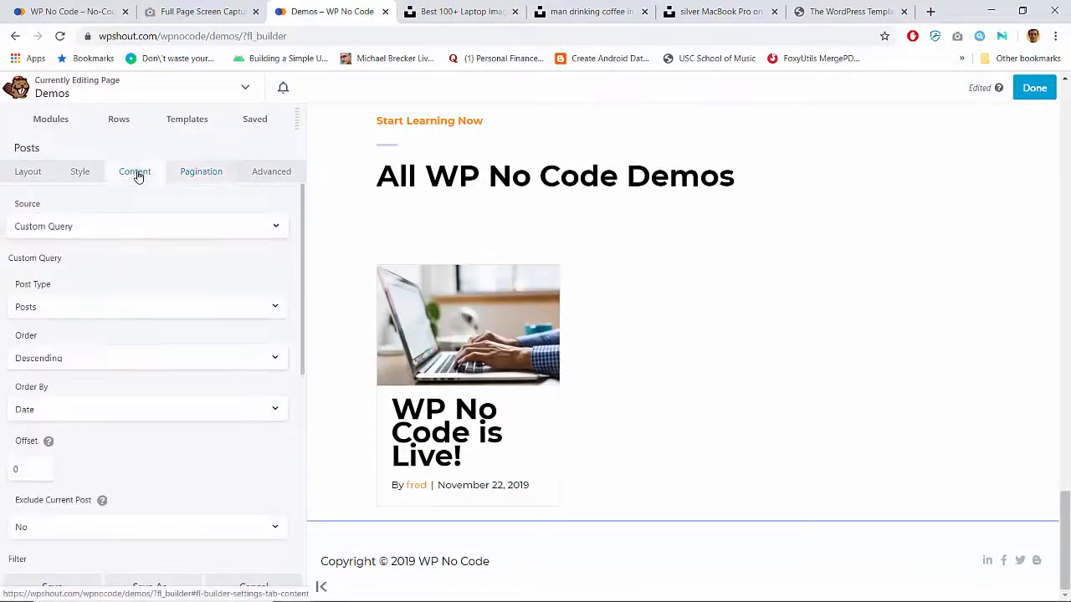
pyautogui.click(107, 319)
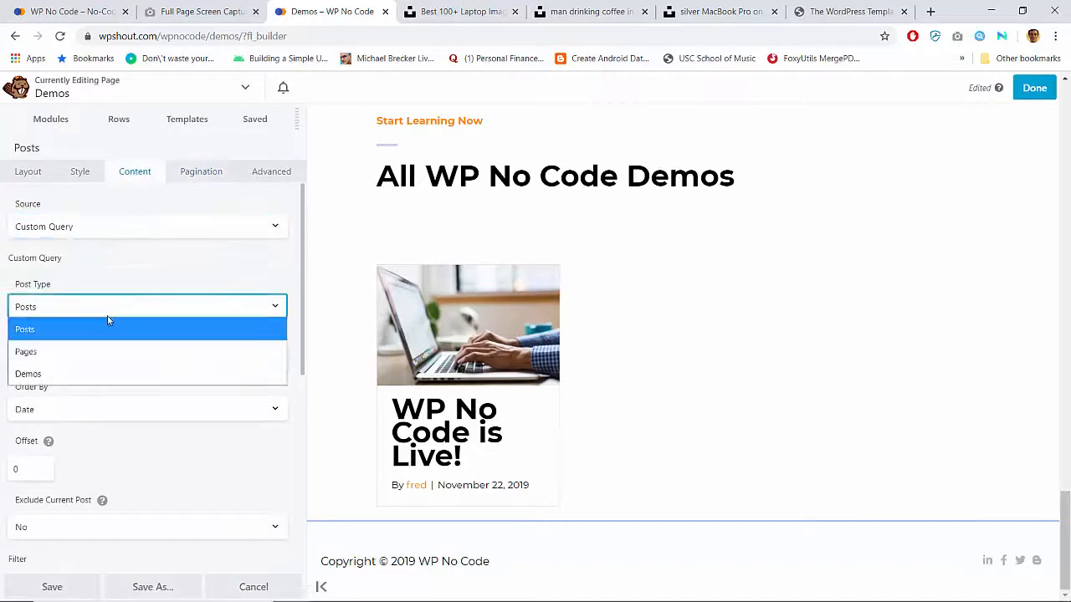
pyautogui.click(65, 374)
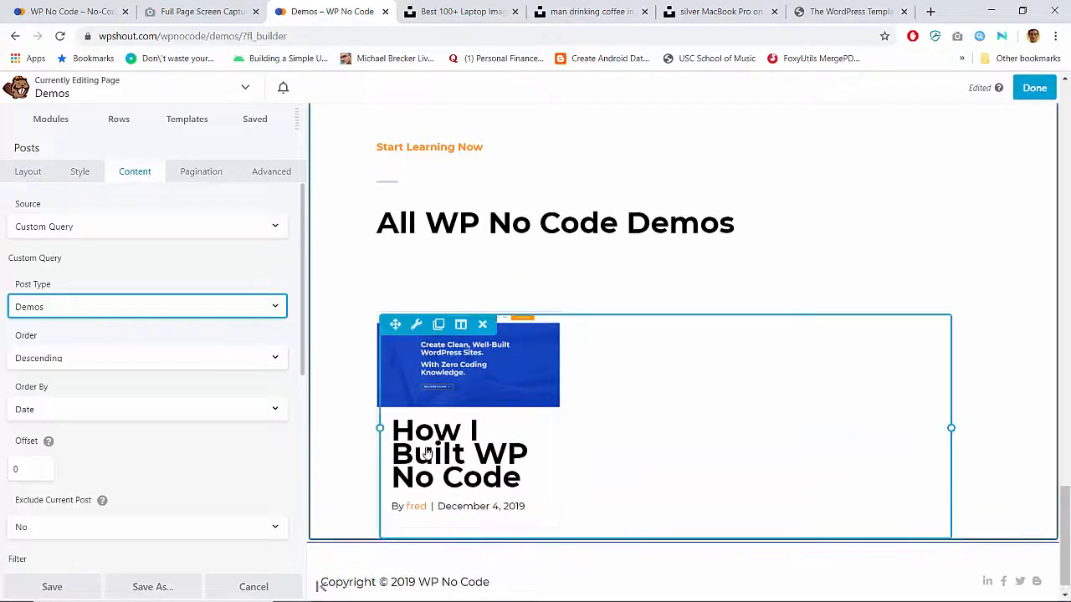
pyautogui.scroll(-3, 232, 284)
pyautogui.scroll(-3, 233, 284)
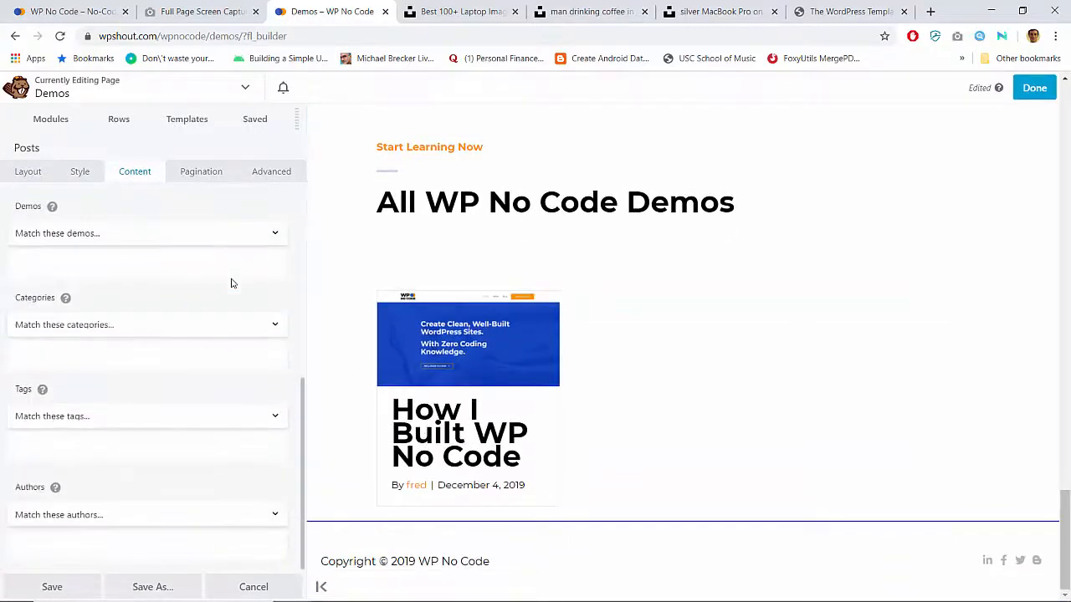
pyautogui.scroll(5, 233, 284)
pyautogui.scroll(3, 231, 283)
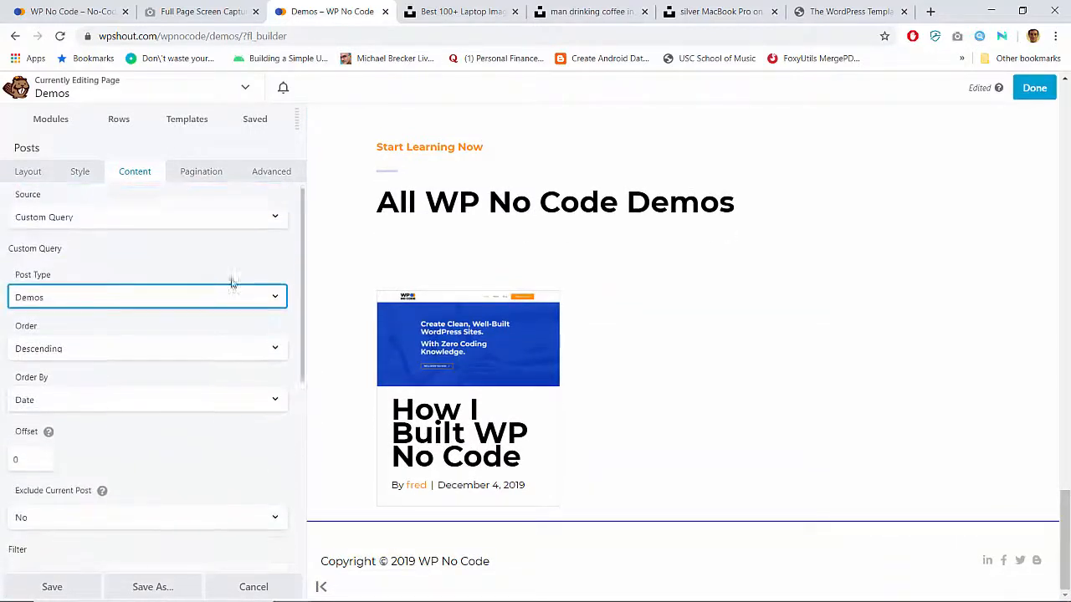
# Show the post content in the Posts module's layout and check the demo listing on the page.
pyautogui.click(28, 171)
pyautogui.scroll(-10, 165, 411)
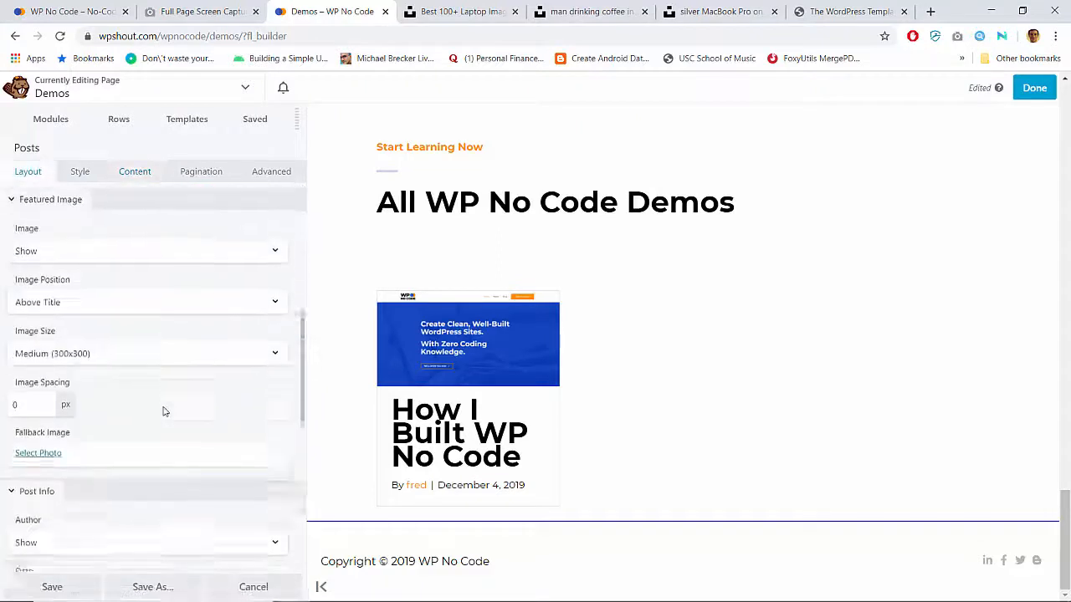
pyautogui.scroll(3, 165, 412)
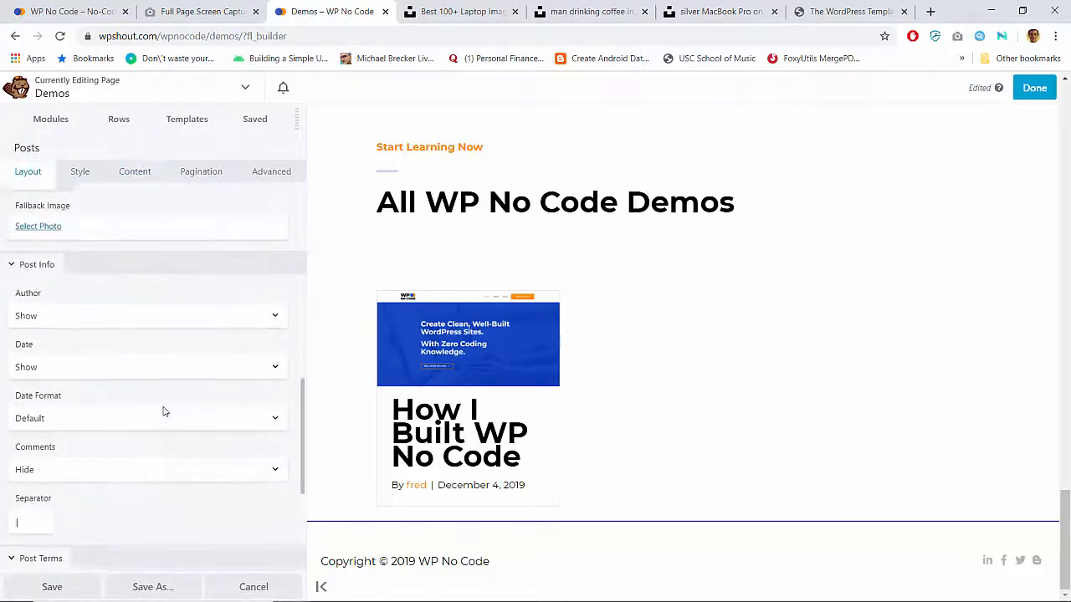
pyautogui.scroll(-4, 165, 412)
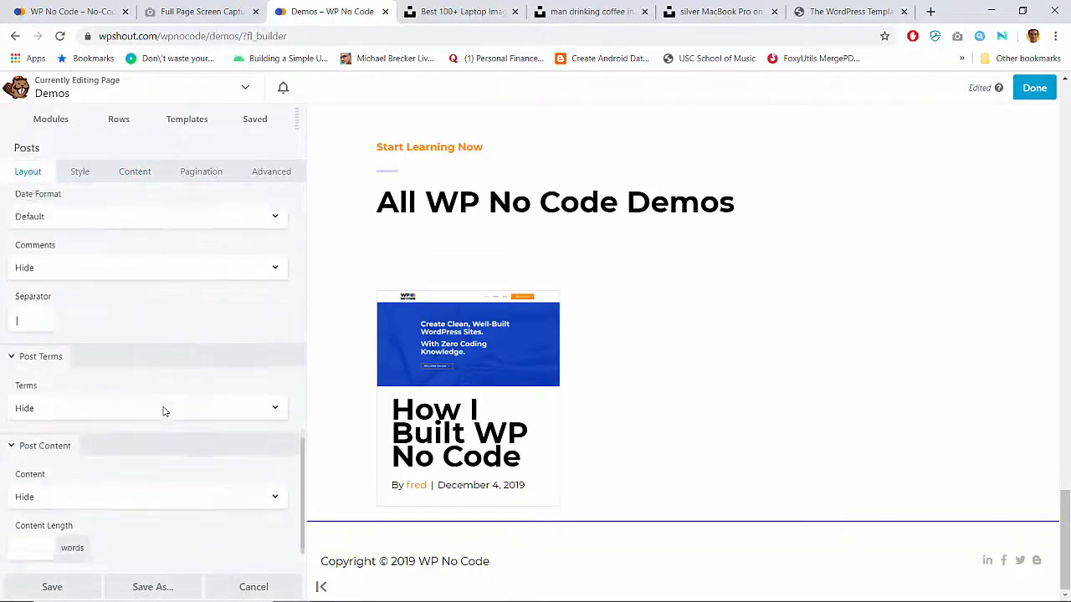
pyautogui.scroll(3, 138, 323)
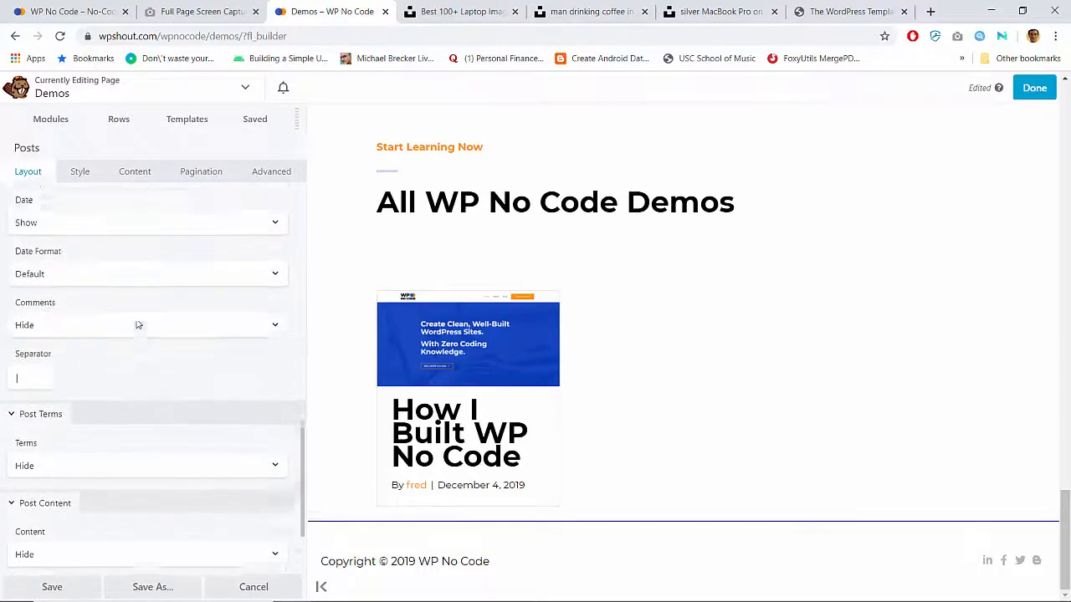
pyautogui.scroll(-2, 138, 324)
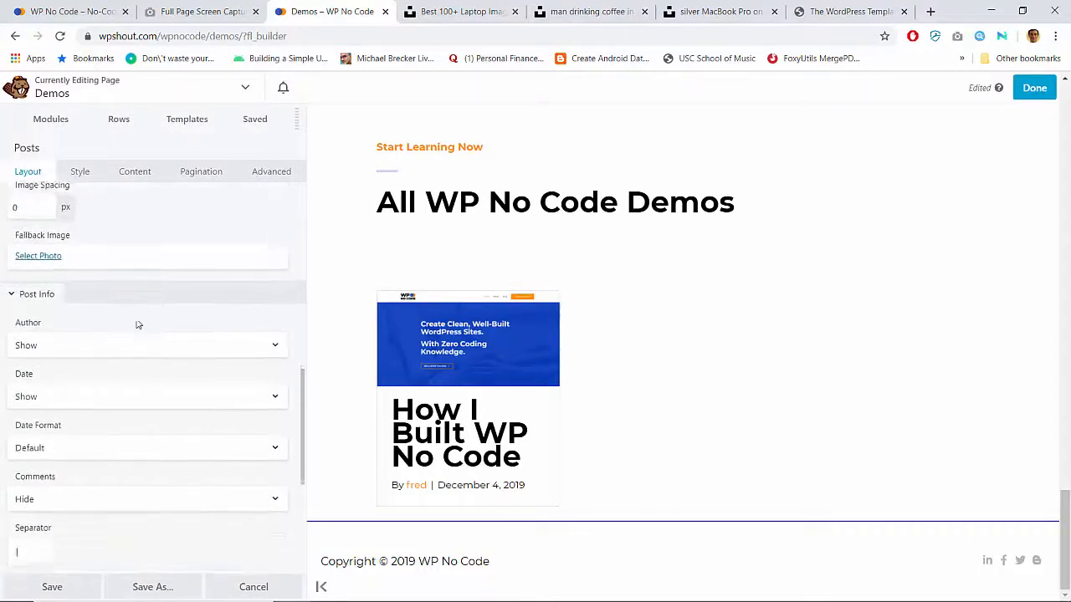
pyautogui.scroll(-2, 138, 324)
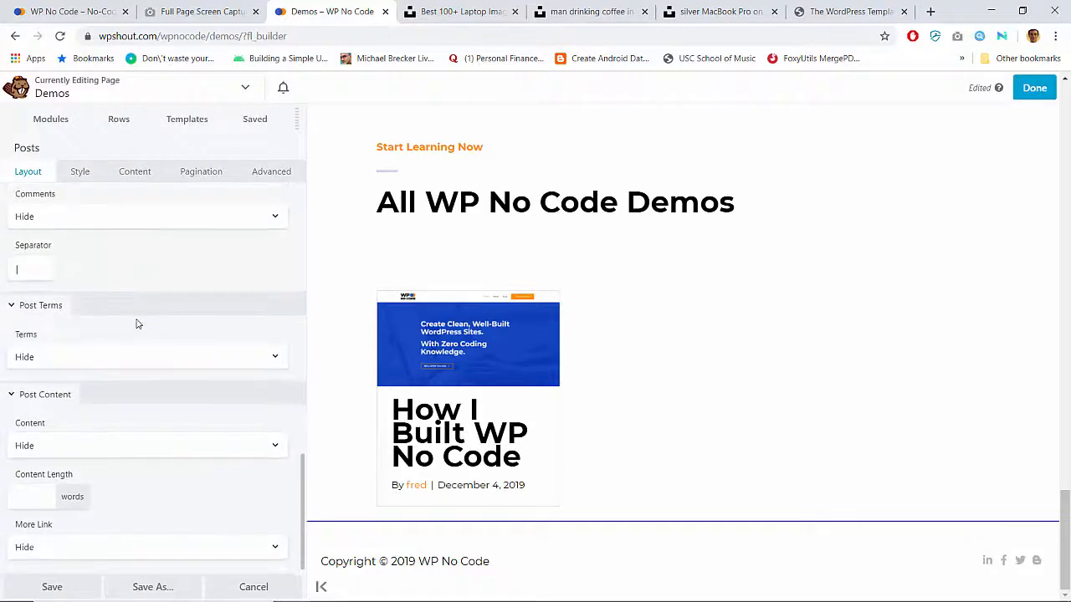
pyautogui.scroll(1, 138, 323)
pyautogui.scroll(-1, 131, 410)
pyautogui.click(123, 446)
pyautogui.click(87, 486)
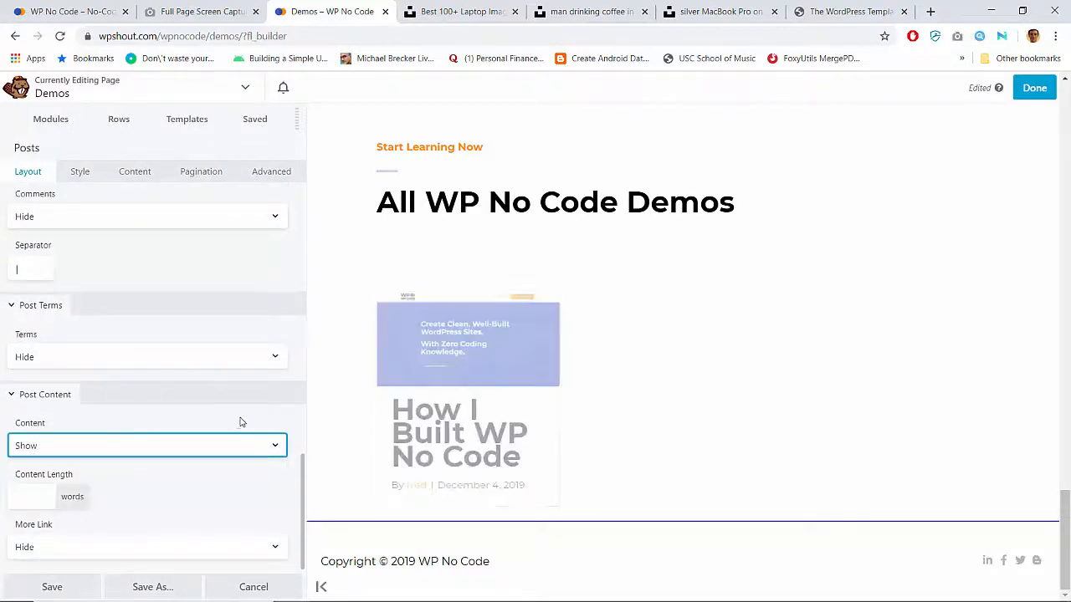
pyautogui.scroll(-3, 407, 430)
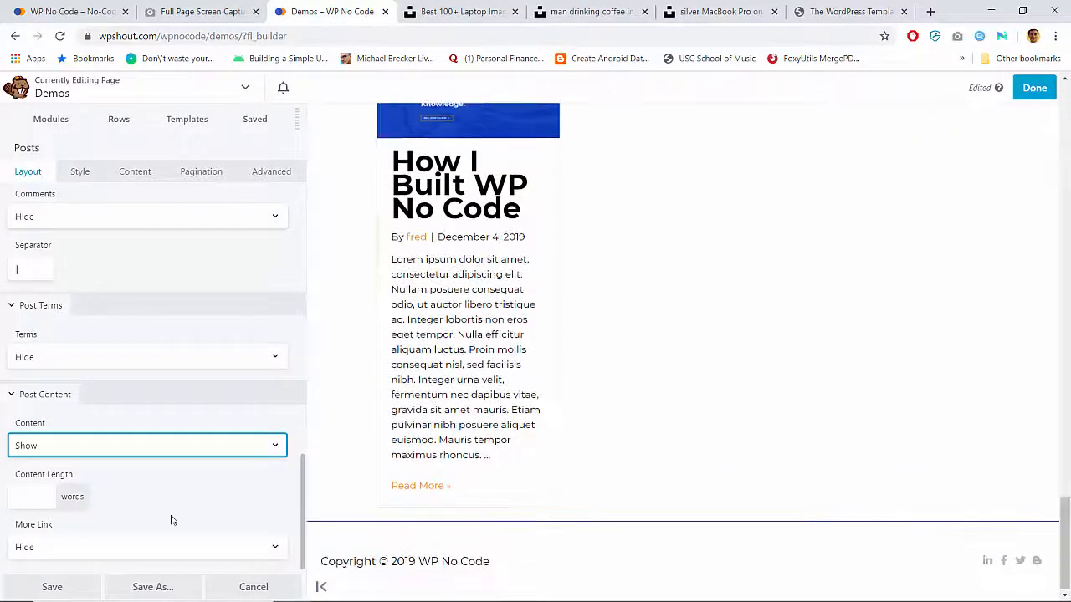
pyautogui.scroll(10, 484, 327)
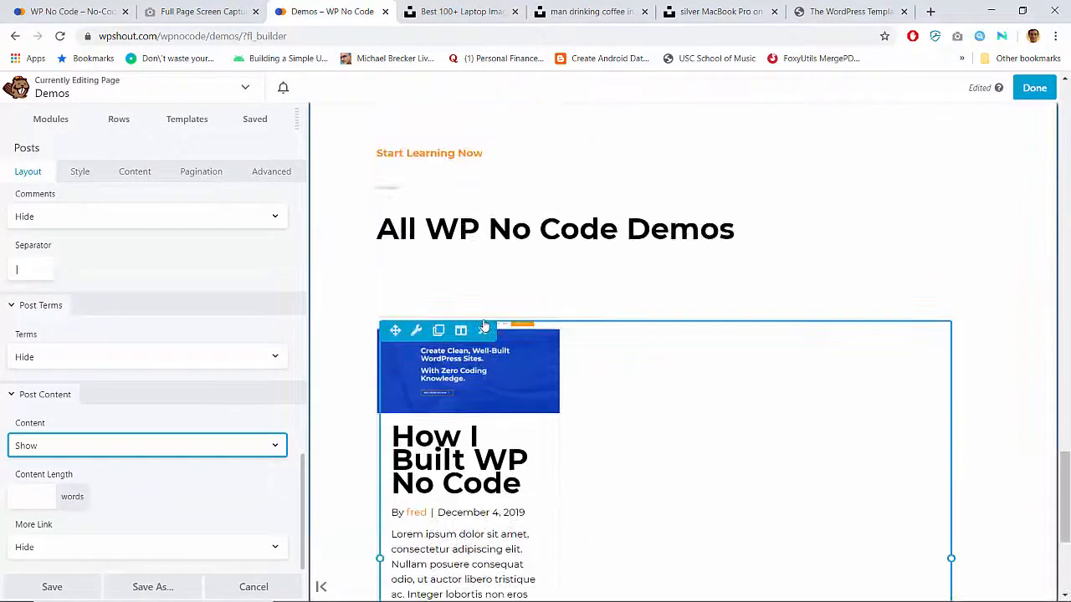
pyautogui.scroll(8, 151, 323)
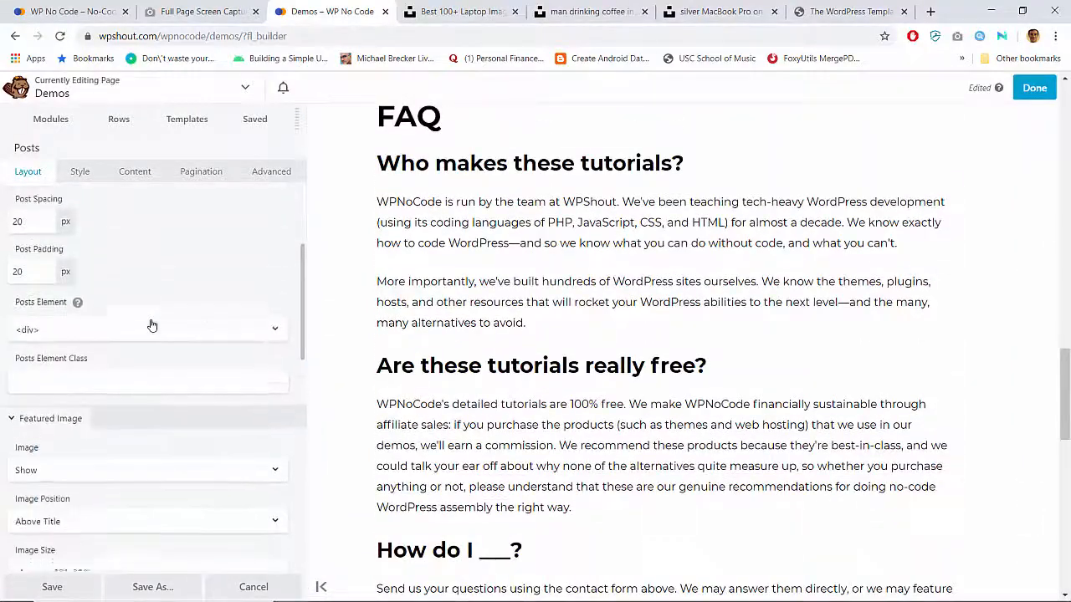
# Examine the Posts module's content, style, pagination and advanced settings for a terms display option.
pyautogui.click(131, 172)
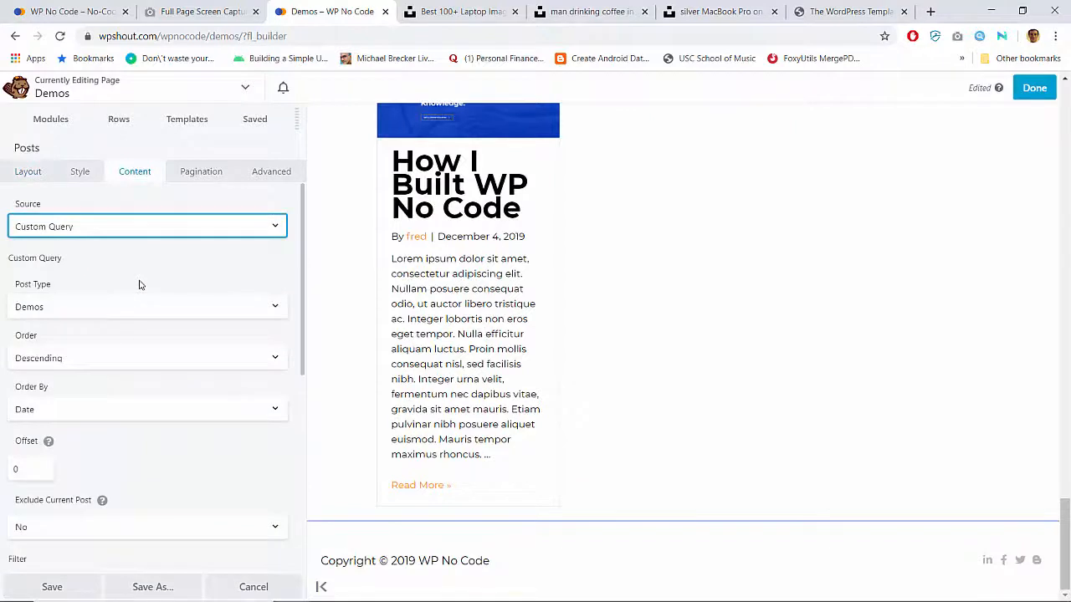
pyautogui.scroll(-5, 140, 286)
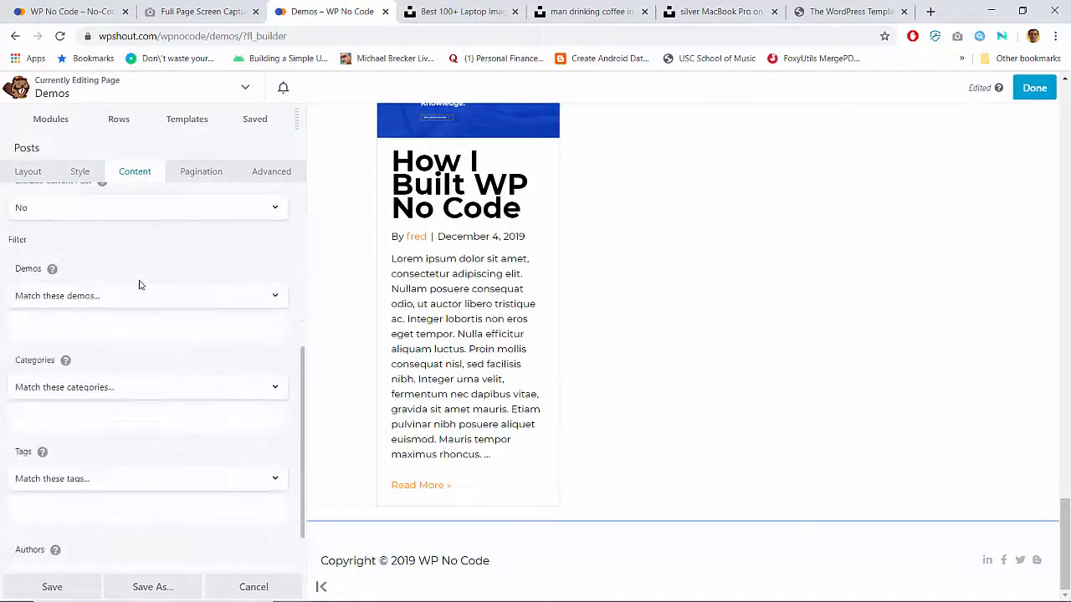
pyautogui.scroll(5, 131, 329)
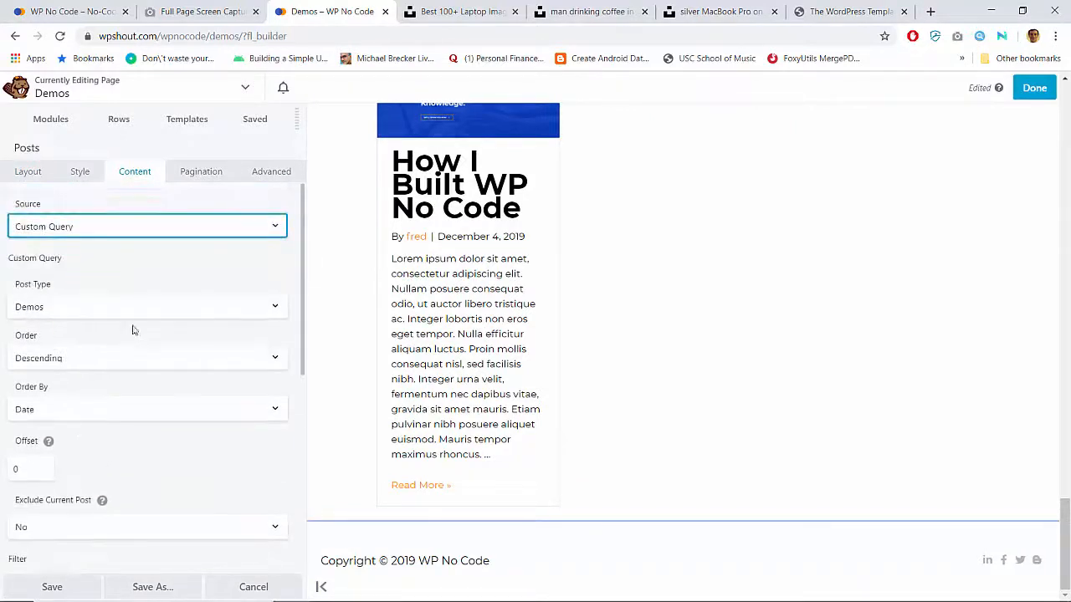
pyautogui.click(80, 170)
pyautogui.scroll(-5, 148, 351)
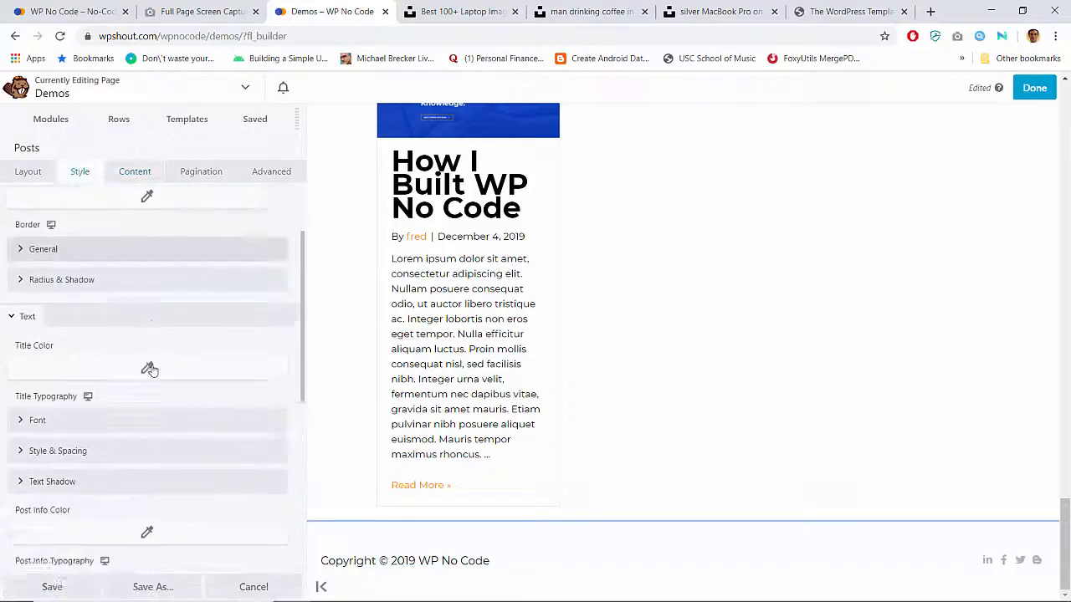
pyautogui.scroll(-1, 152, 368)
pyautogui.scroll(6, 150, 366)
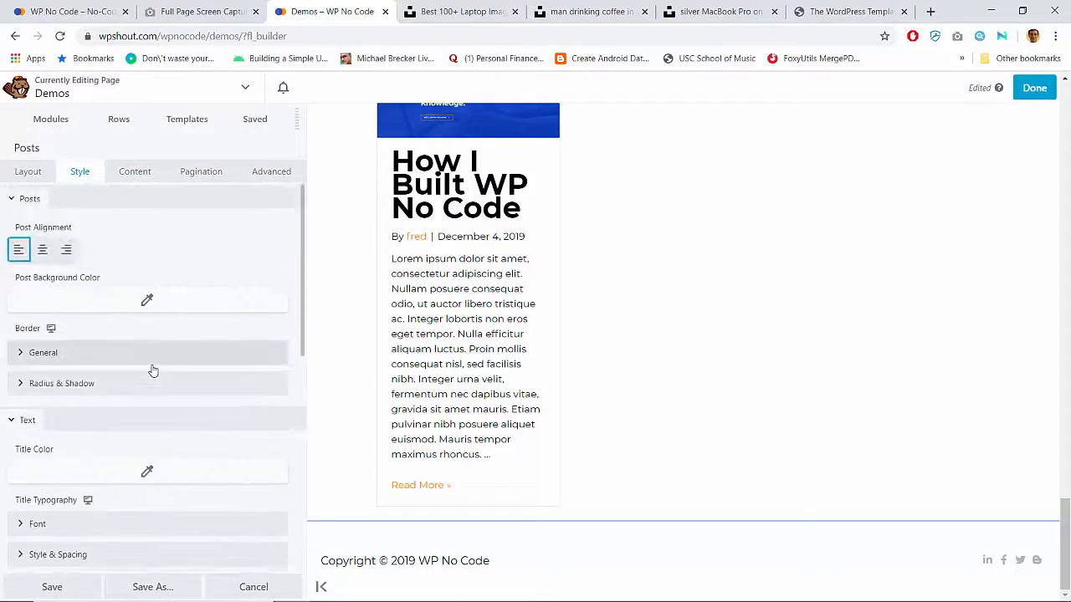
pyautogui.click(226, 176)
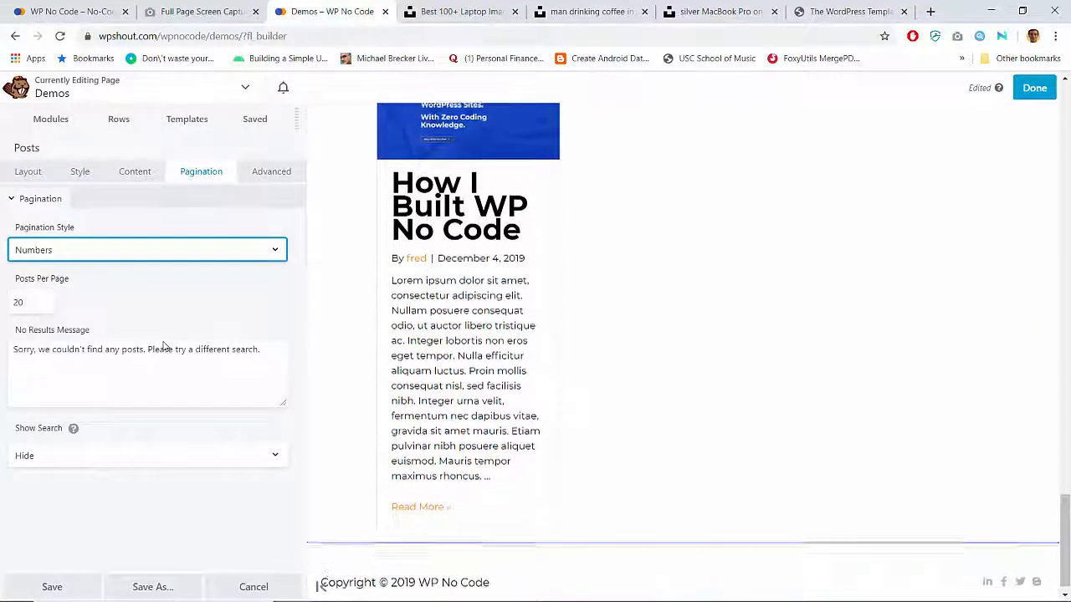
pyautogui.click(266, 177)
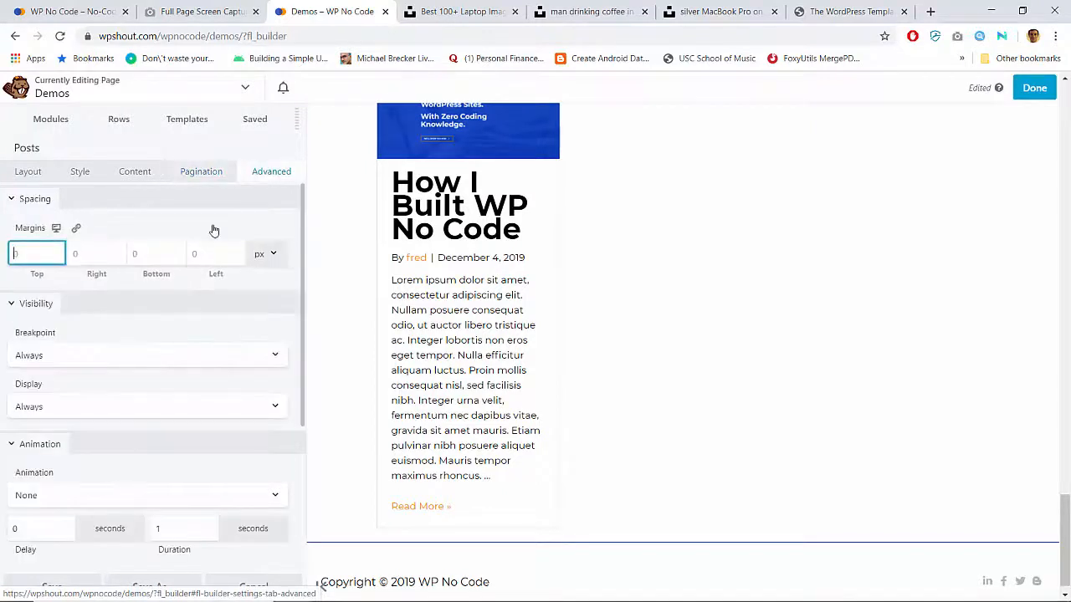
pyautogui.scroll(-4, 144, 314)
pyautogui.scroll(4, 145, 309)
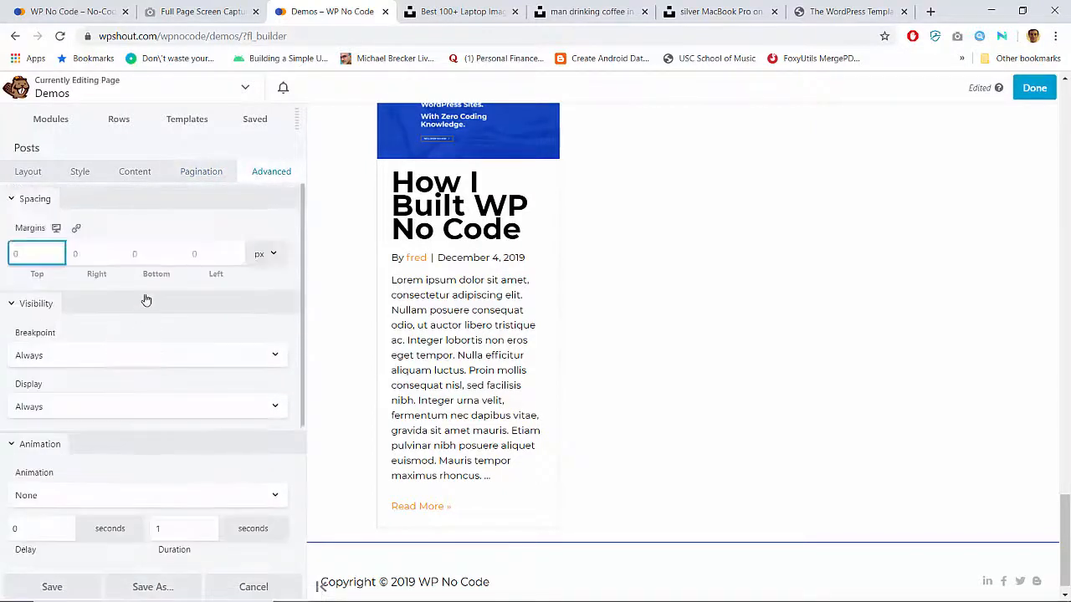
pyautogui.click(132, 177)
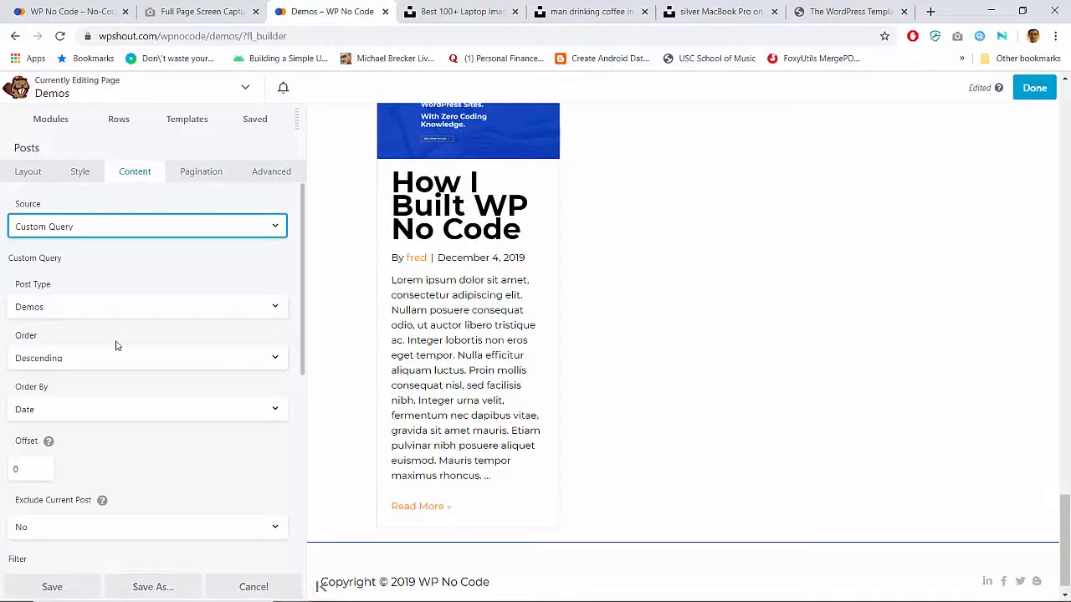
pyautogui.click(79, 174)
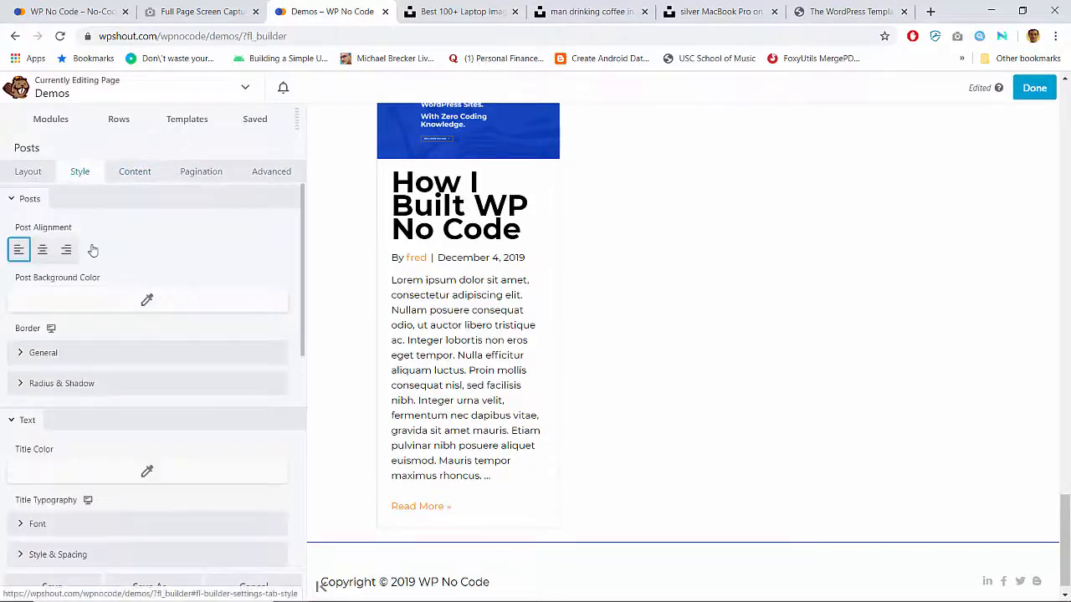
pyautogui.scroll(-5, 105, 268)
pyautogui.scroll(5, 105, 268)
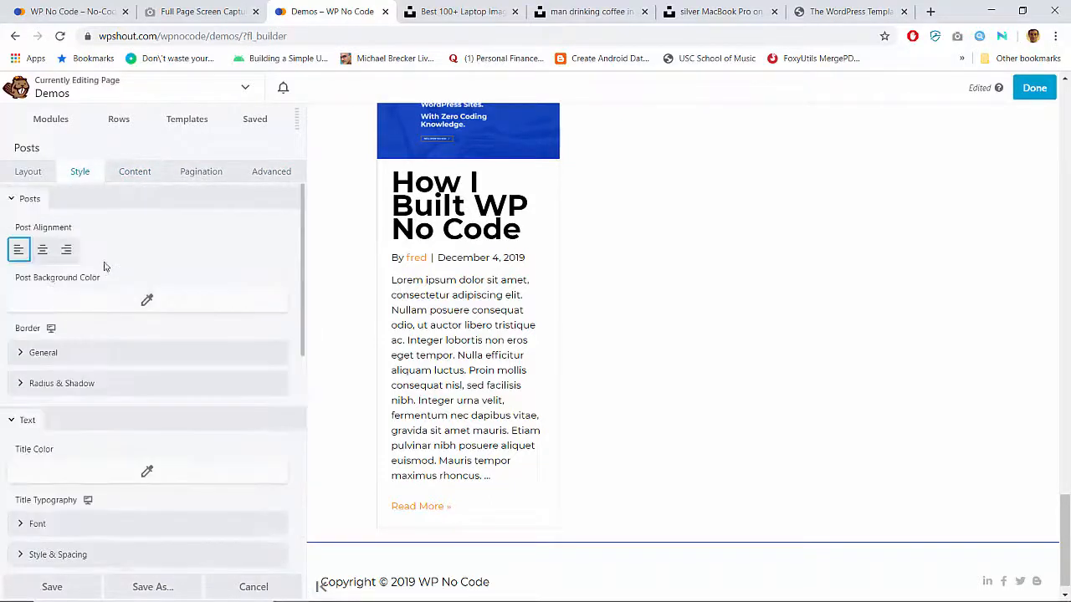
# Show the post terms in the Posts module's layout and check the terms label and separator fields.
pyautogui.click(29, 172)
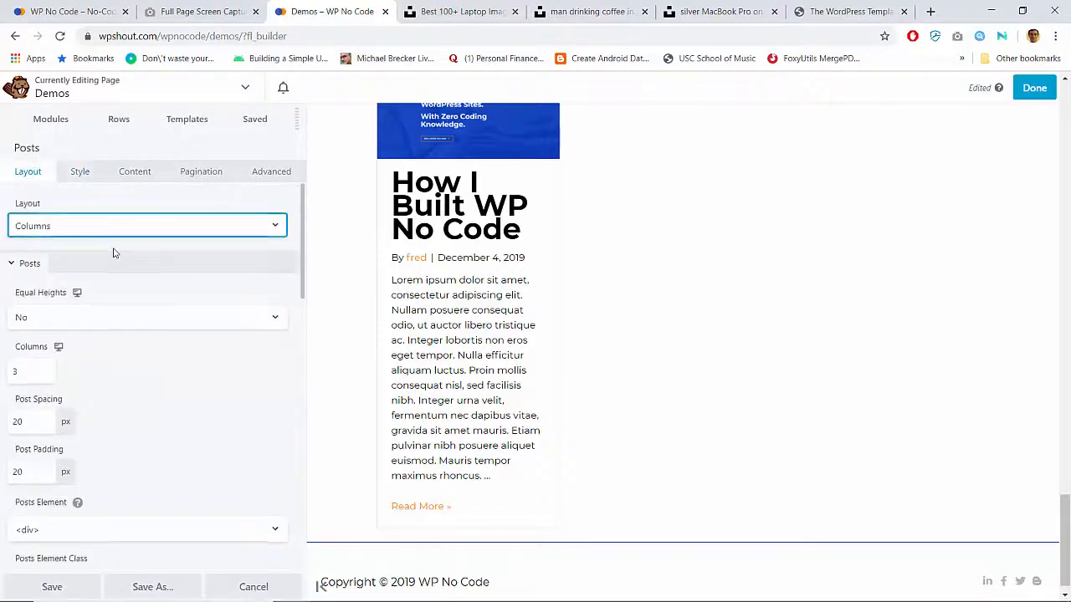
pyautogui.scroll(-2, 112, 251)
pyautogui.scroll(-1, 114, 252)
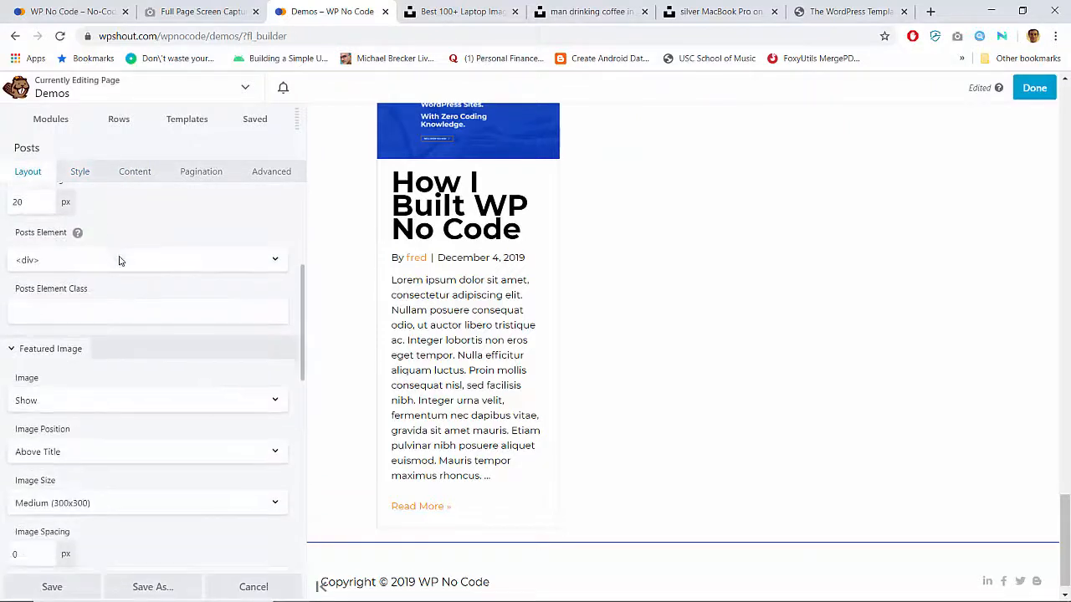
pyautogui.scroll(-4, 112, 349)
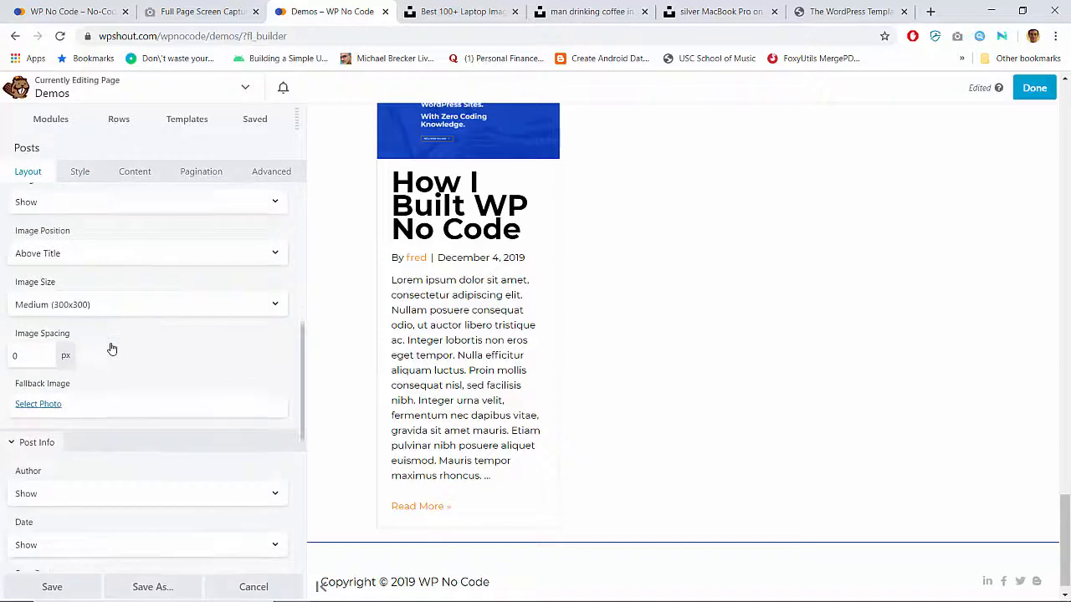
pyautogui.scroll(-1, 112, 349)
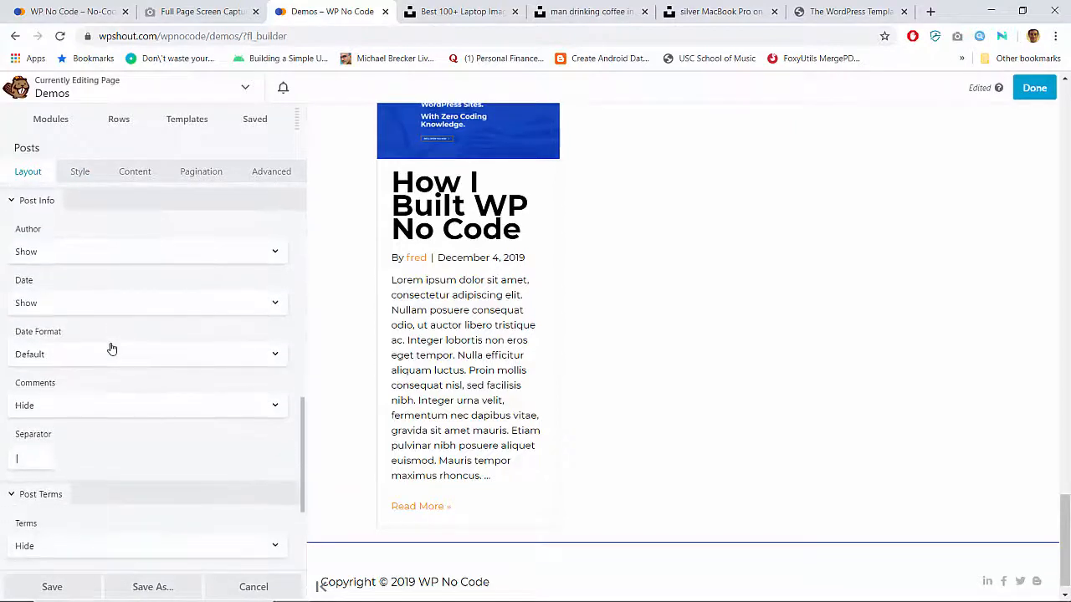
pyautogui.scroll(-1, 112, 349)
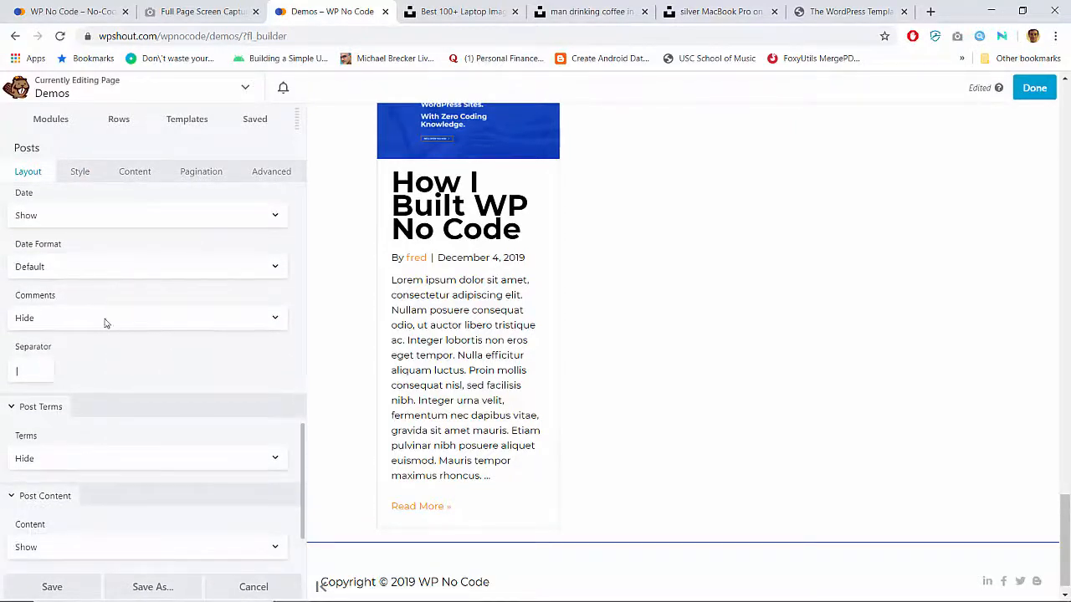
pyautogui.scroll(1, 125, 287)
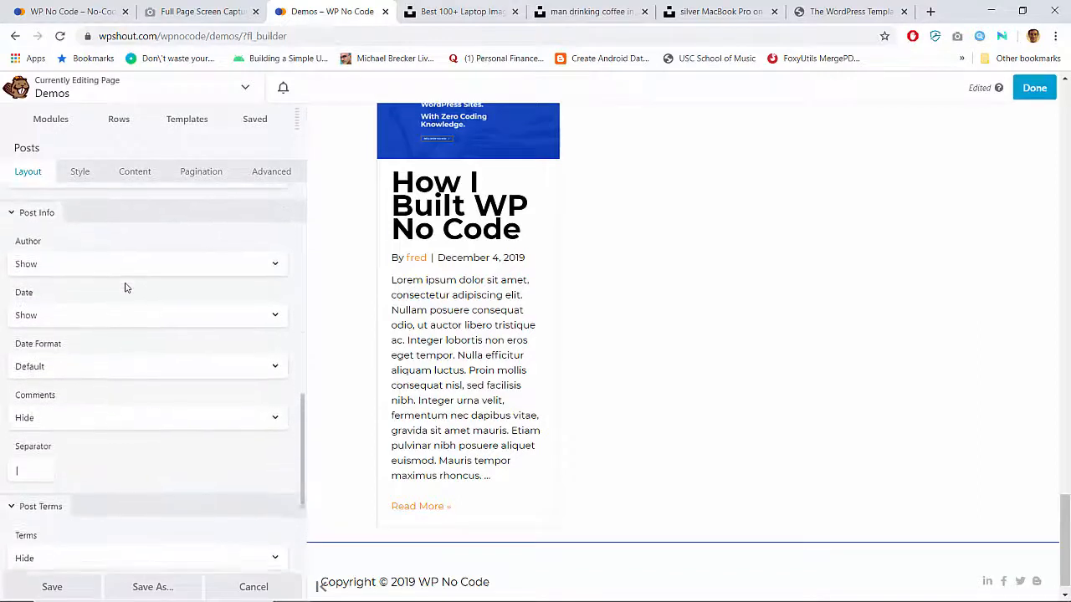
pyautogui.scroll(-2, 125, 287)
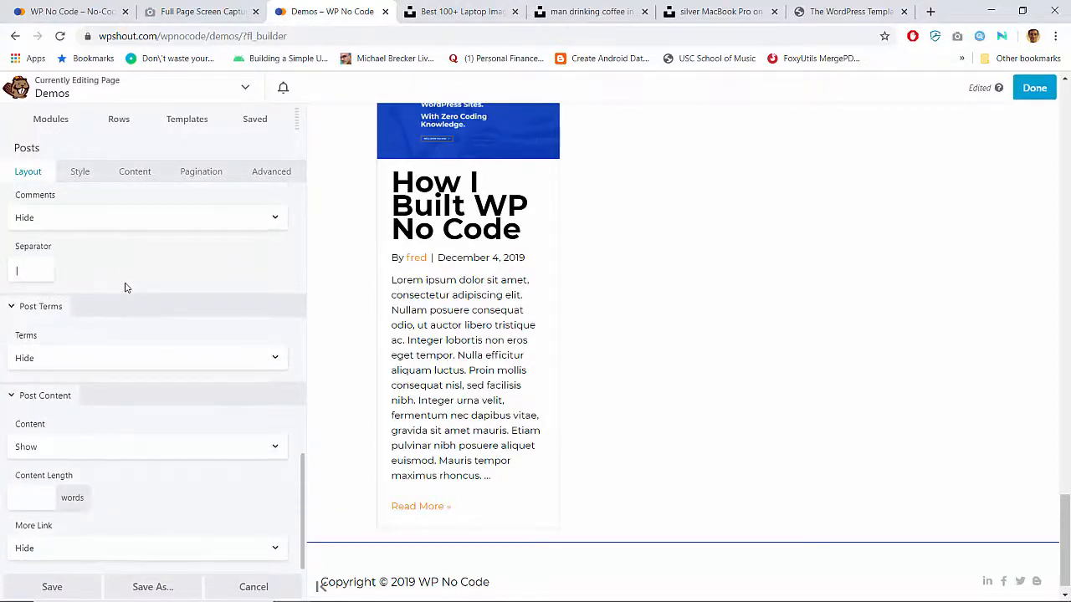
pyautogui.click(97, 359)
pyautogui.click(87, 399)
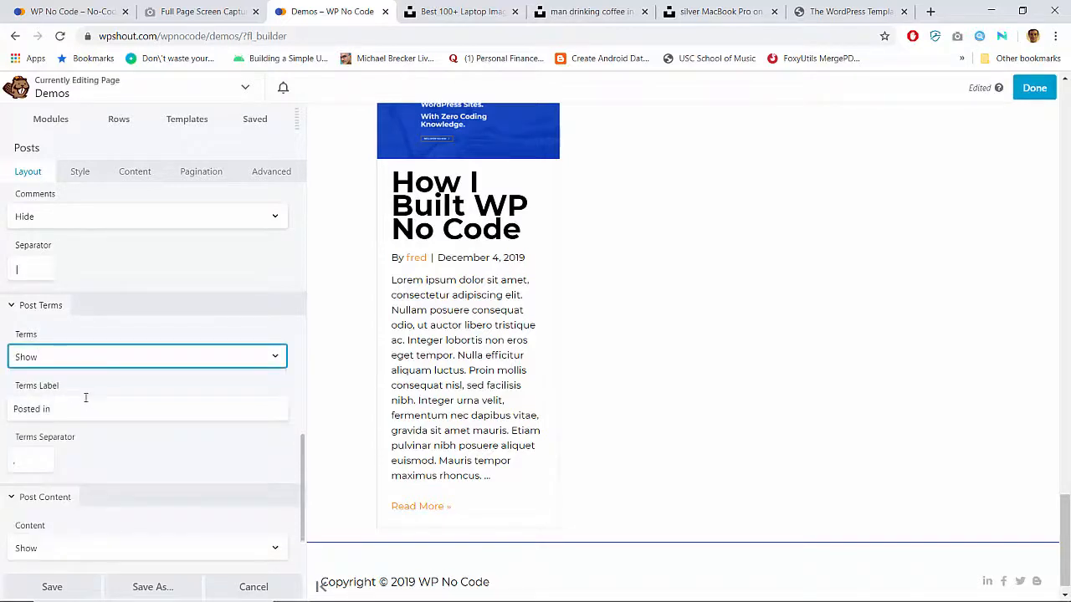
pyautogui.click(85, 408)
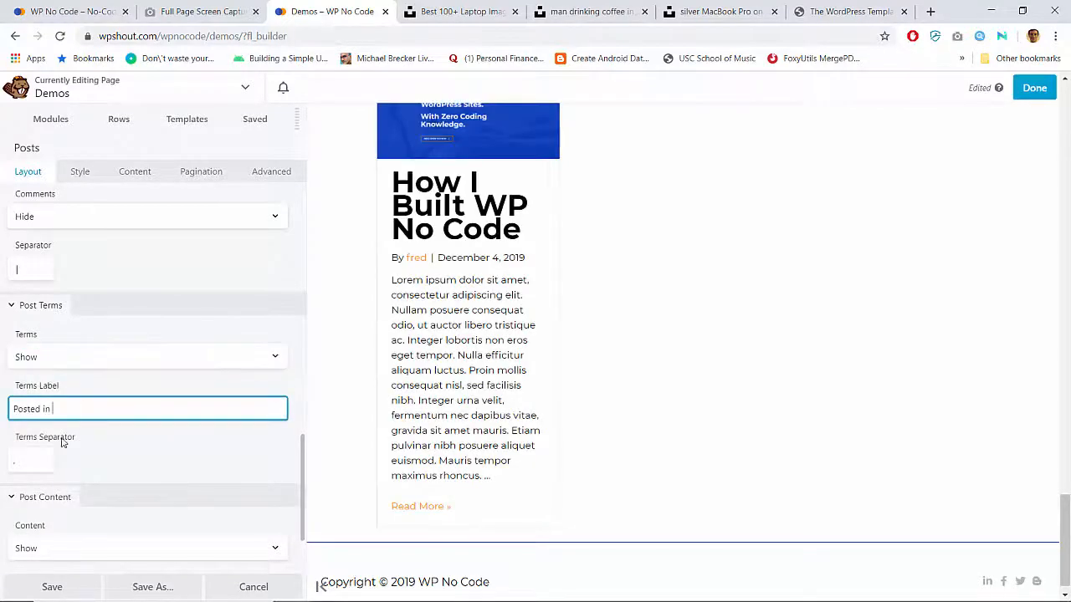
pyautogui.scroll(-1, 108, 386)
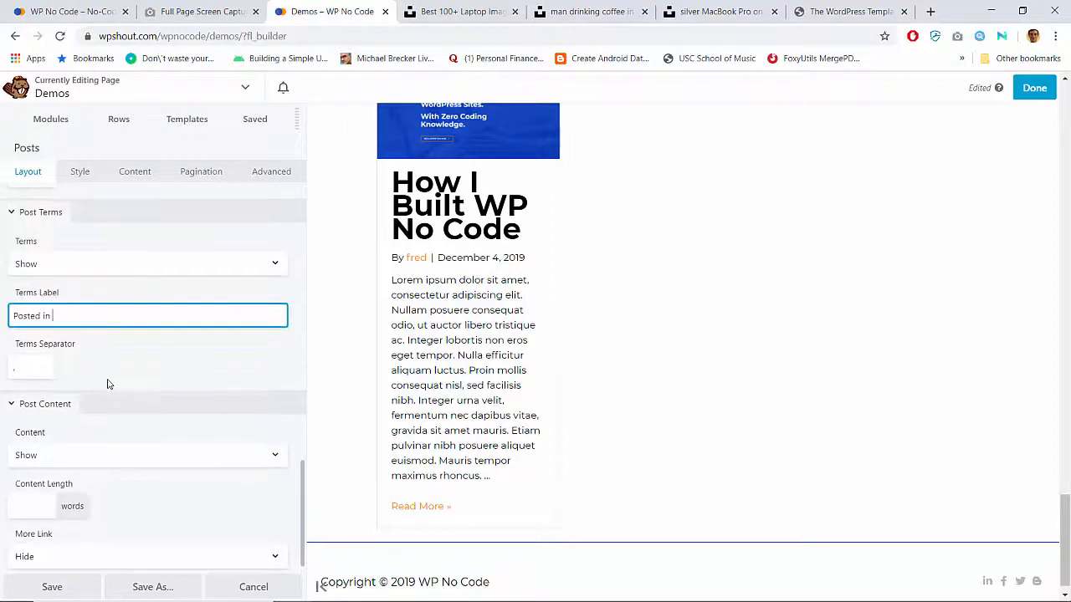
pyautogui.click(42, 370)
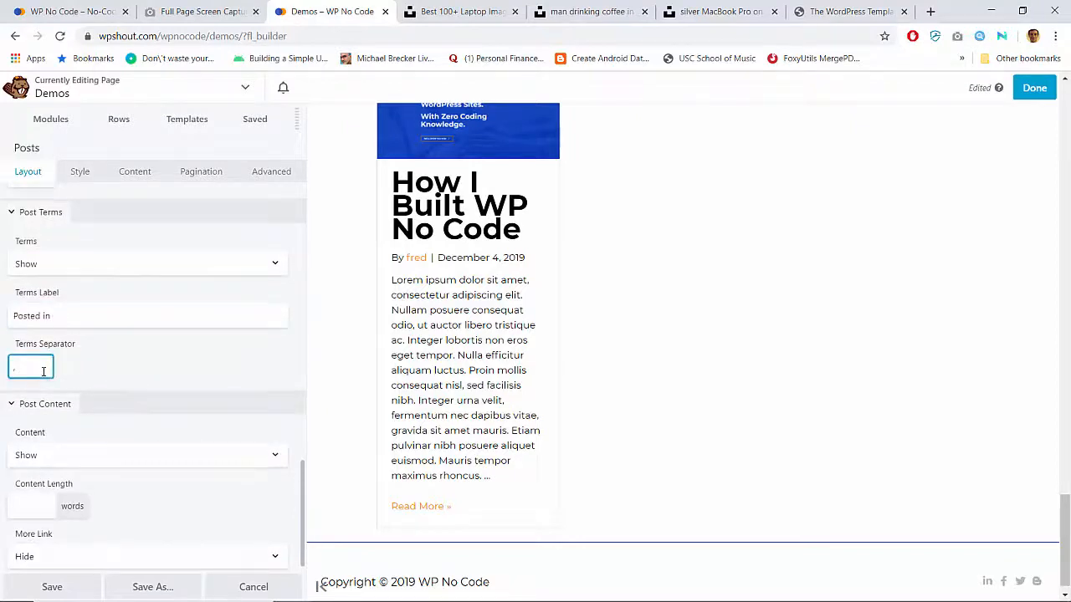
pyautogui.click(117, 264)
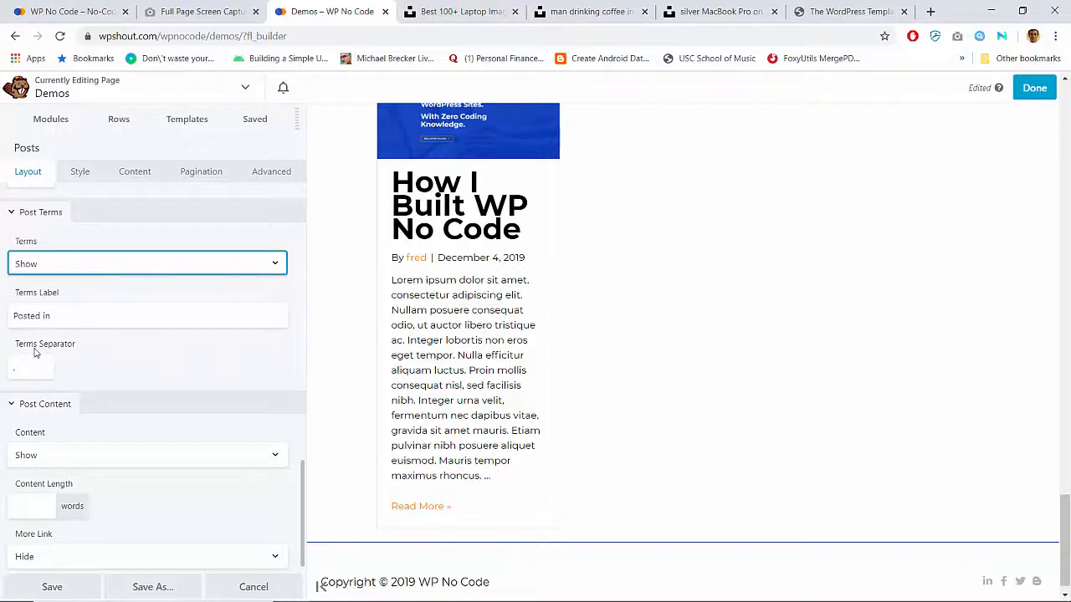
pyautogui.tripleClick(41, 319)
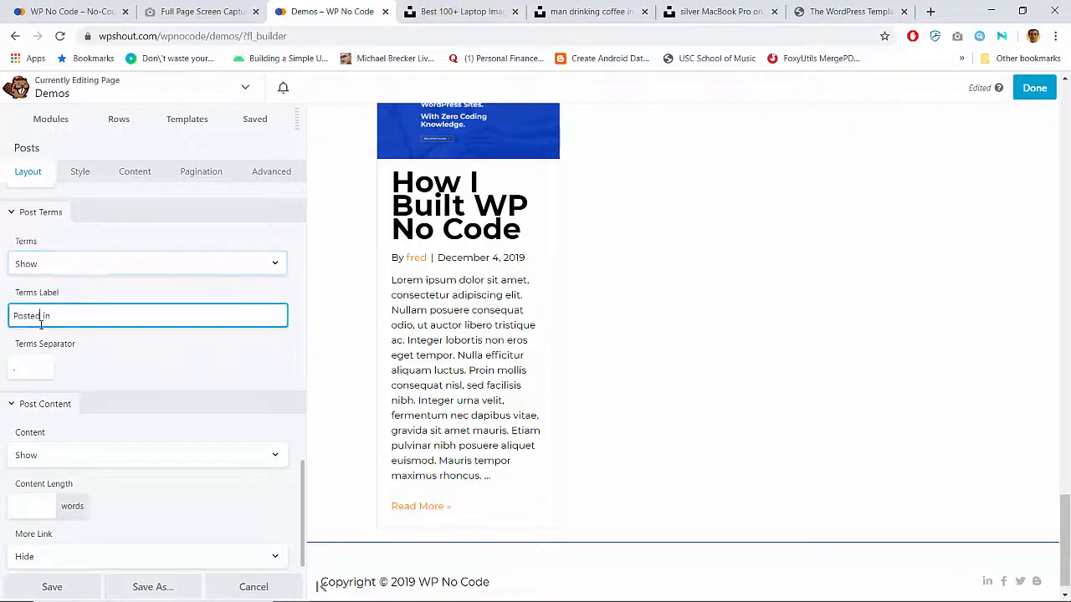
pyautogui.click(99, 367)
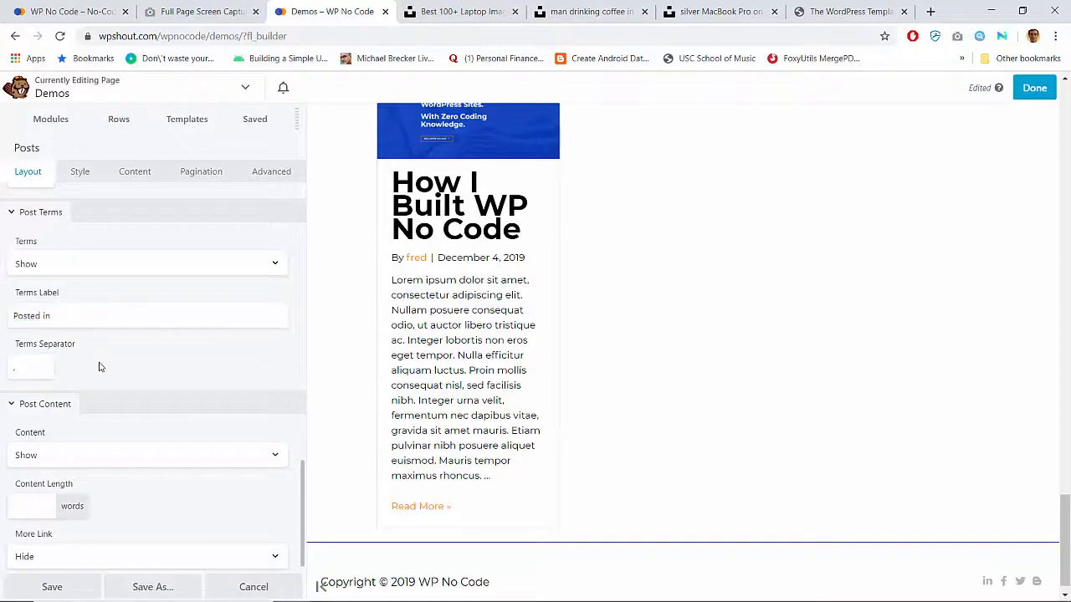
# Save the Posts module settings, publish the Demos page and check the demo listing on the live page.
pyautogui.click(53, 587)
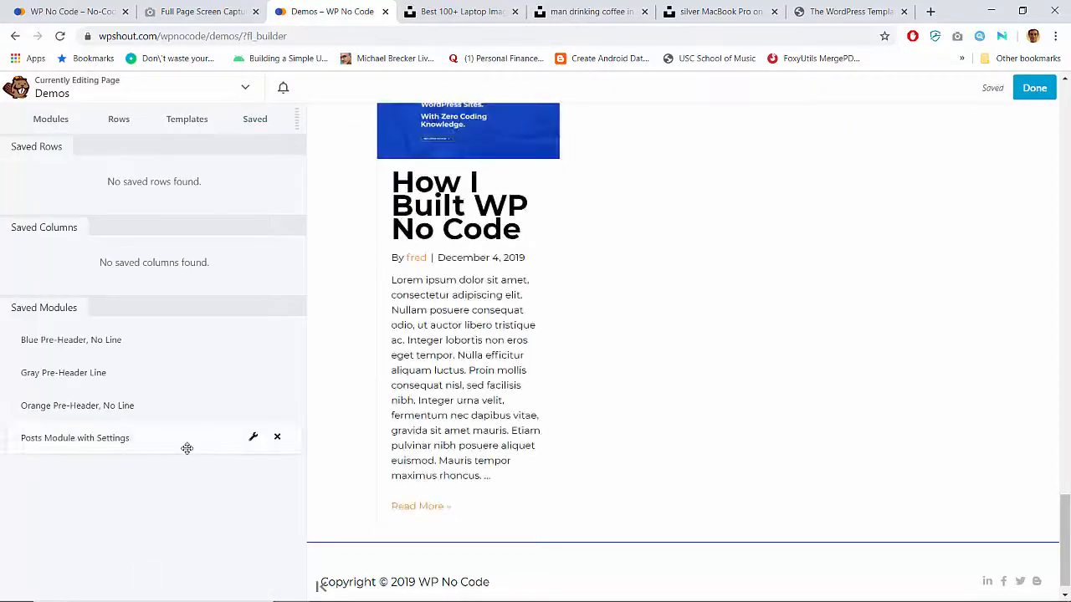
pyautogui.click(1025, 89)
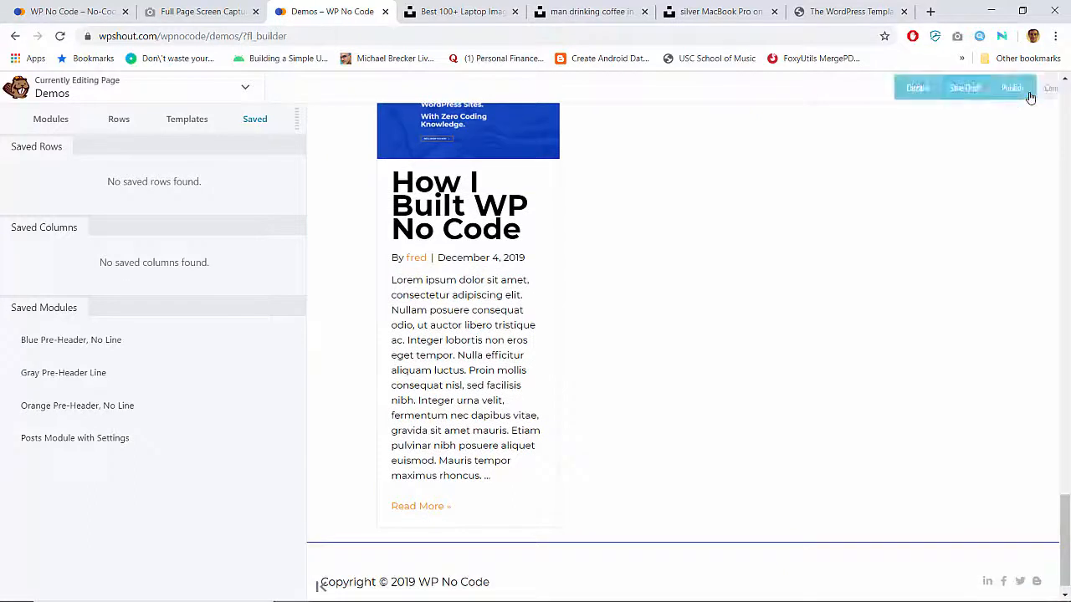
pyautogui.click(977, 92)
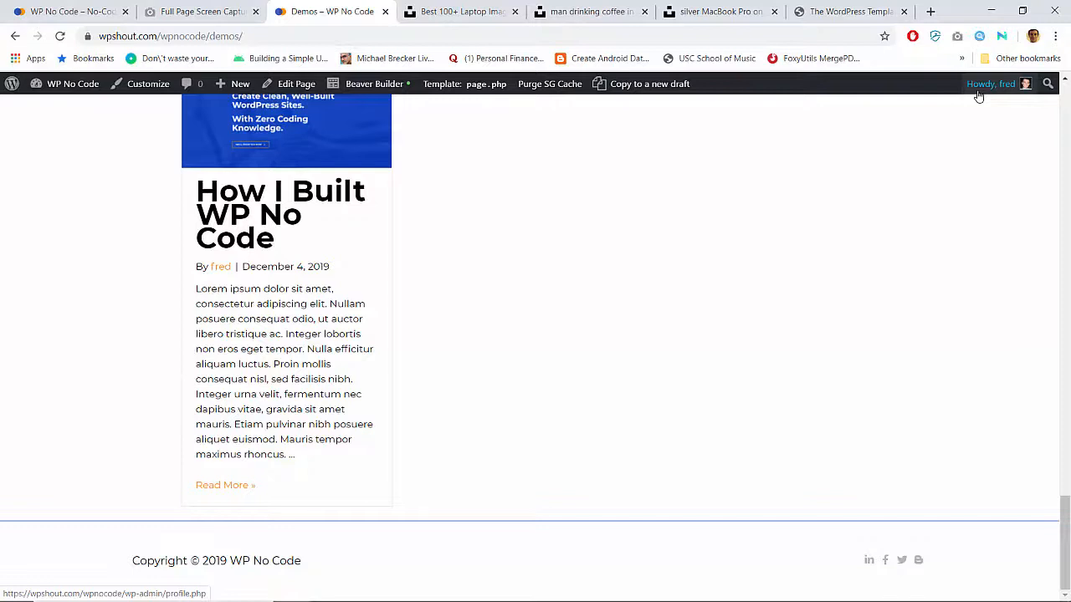
pyautogui.scroll(5, 528, 232)
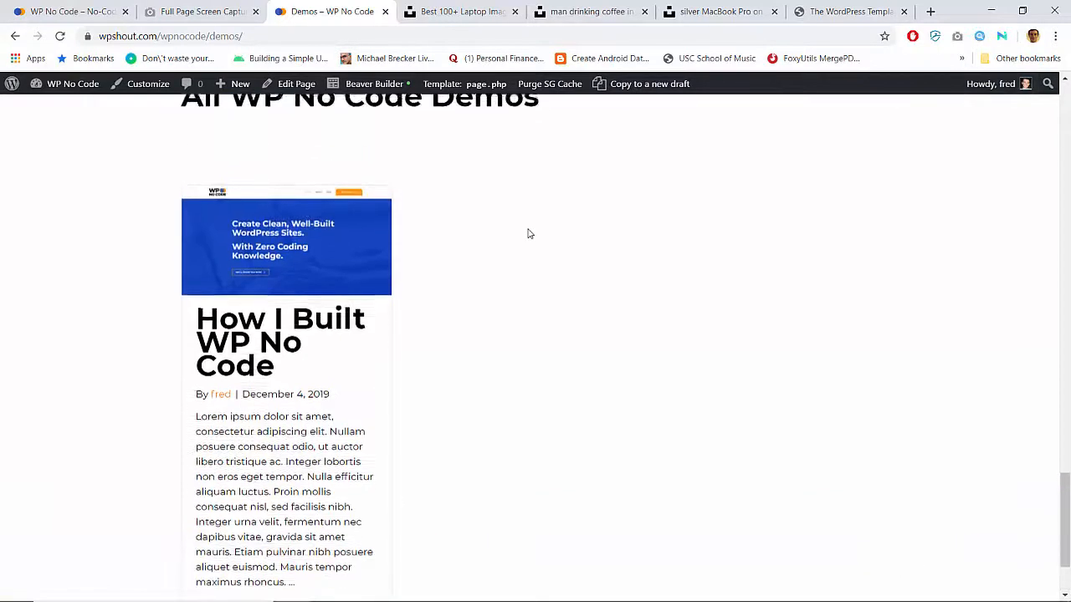
pyautogui.scroll(-5, 527, 233)
pyautogui.scroll(3, 528, 233)
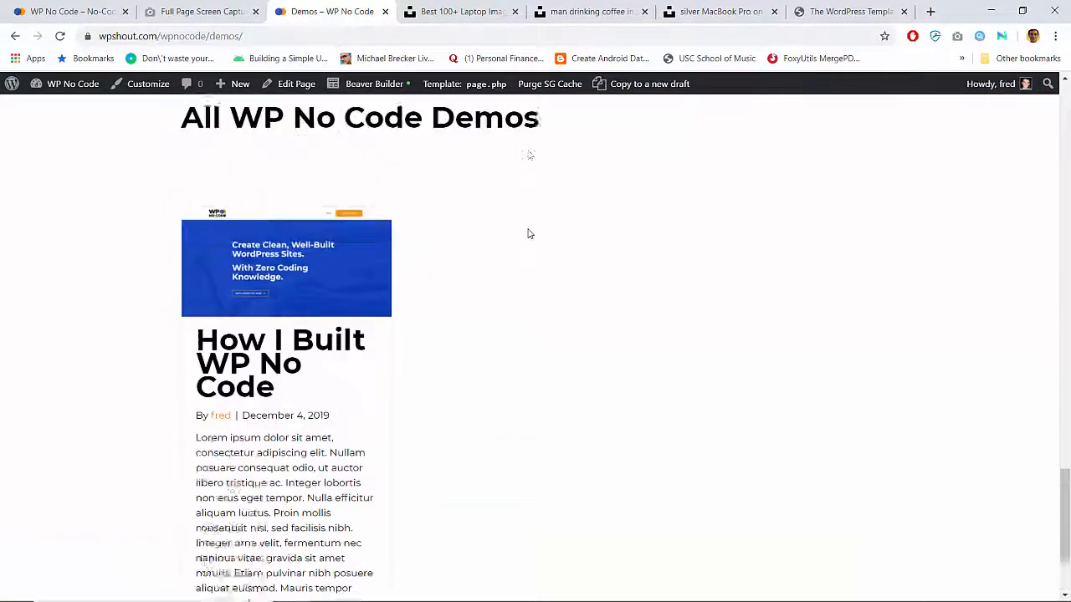
# Reopen the Demos page in Beaver Builder and clear the bottom margin of the "All WP No Code Demos" heading.
pyautogui.click(374, 83)
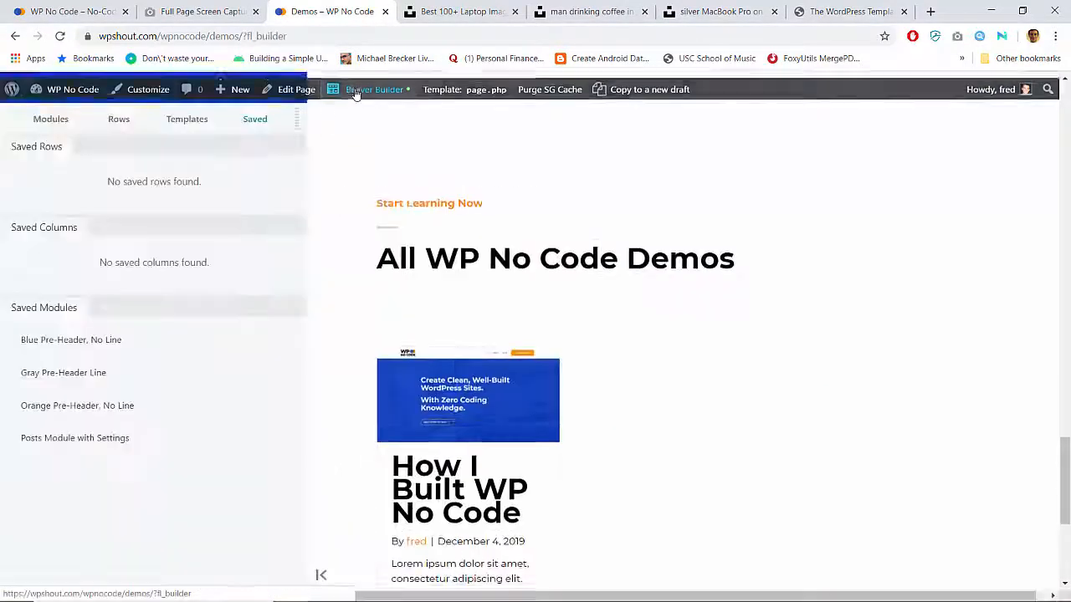
pyautogui.click(424, 266)
pyautogui.click(234, 171)
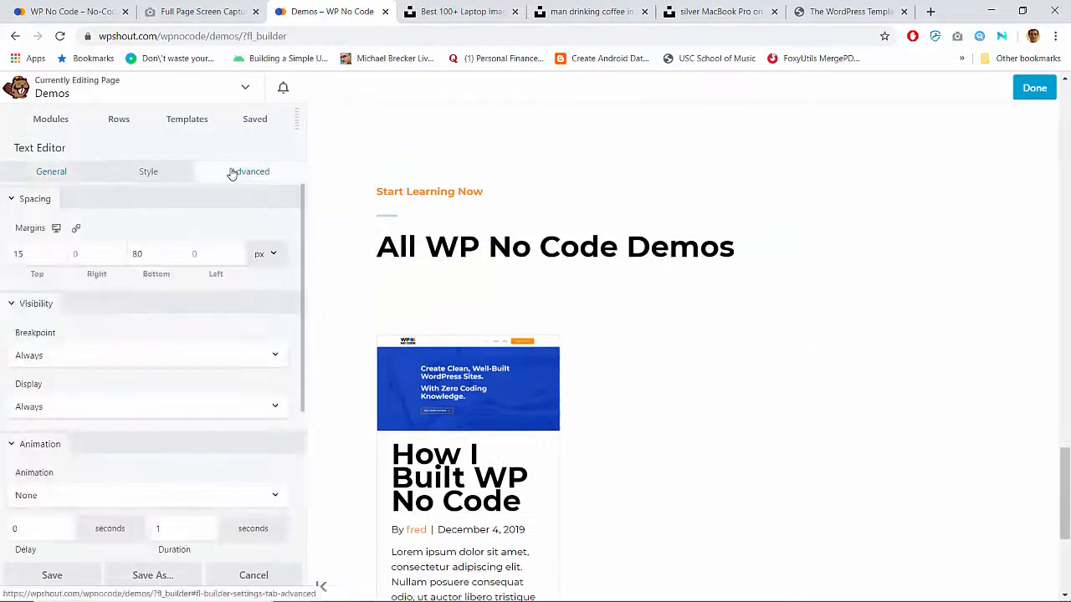
pyautogui.doubleClick(162, 254)
pyautogui.press('BackSpace')
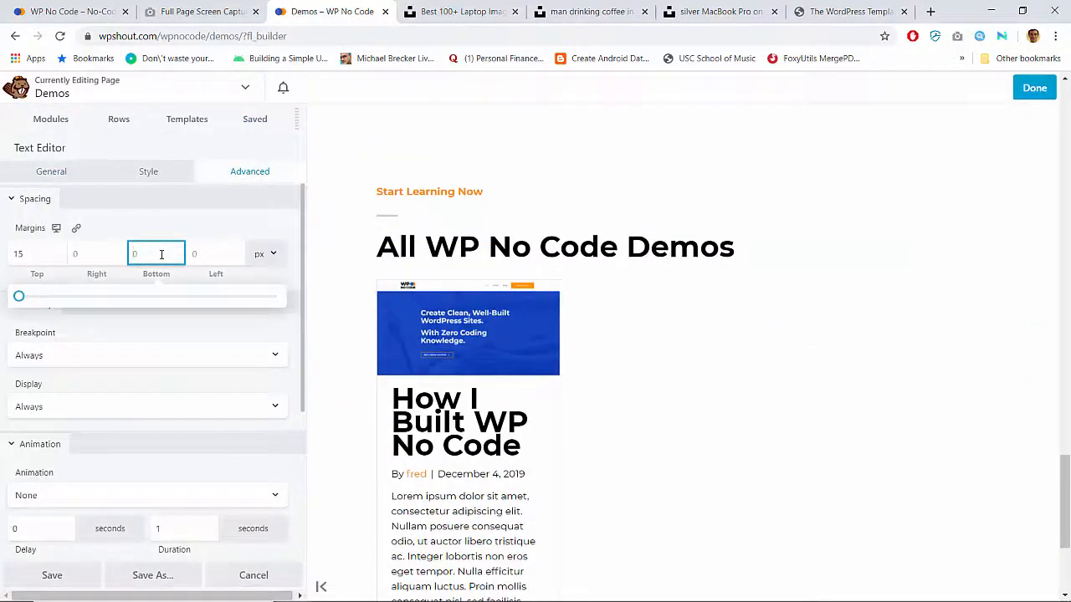
pyautogui.scroll(-3, 481, 389)
pyautogui.scroll(2, 481, 389)
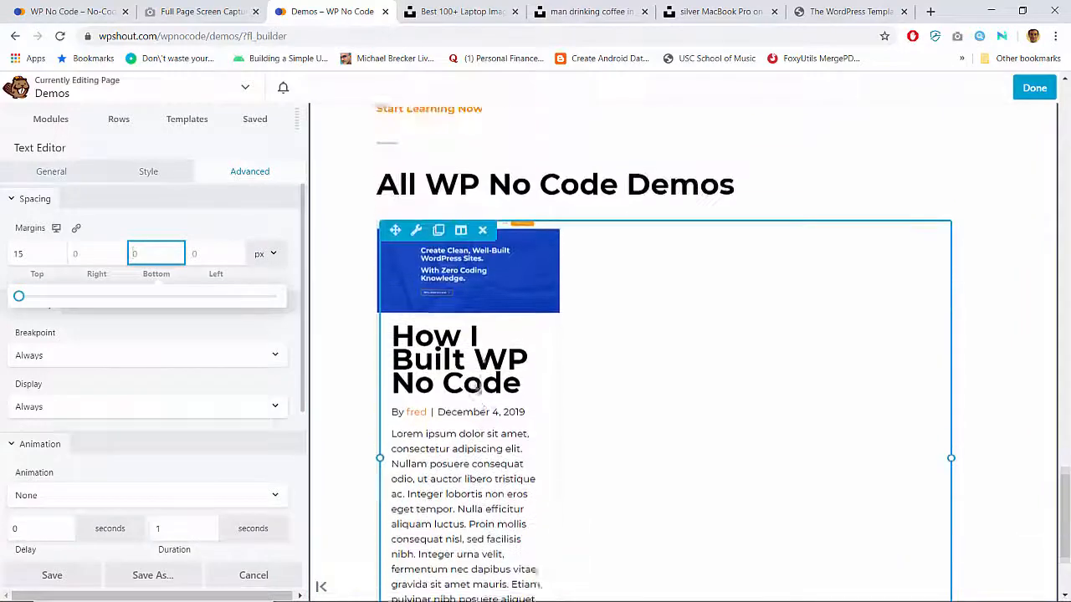
pyautogui.scroll(4, 441, 418)
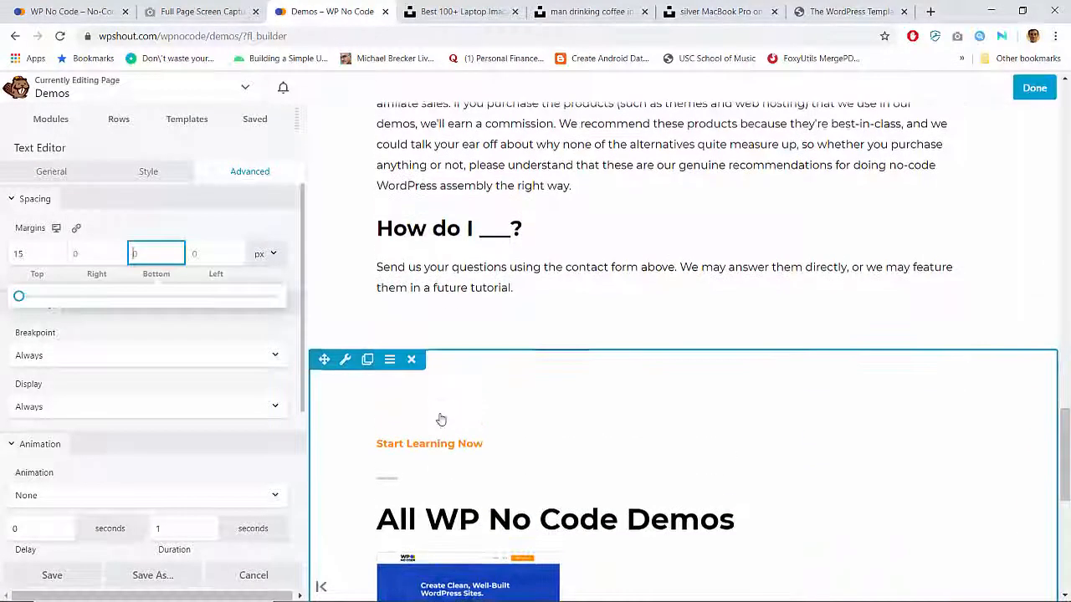
# Set the bottom padding of the row containing the "All WP No Code Demos" heading to 80 px.
pyautogui.scroll(-1, 346, 387)
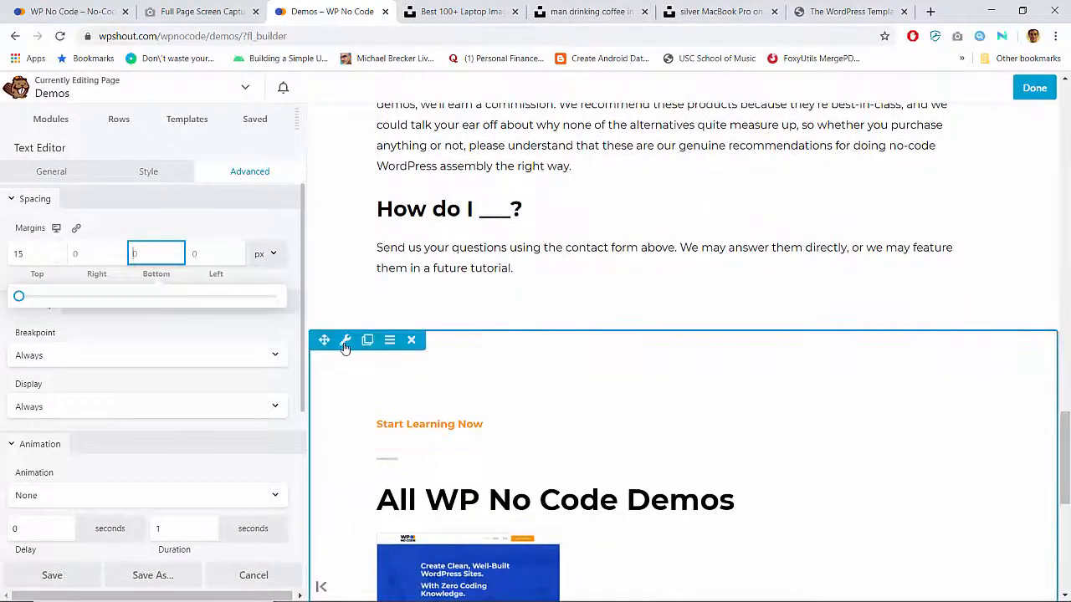
pyautogui.click(345, 343)
pyautogui.click(206, 177)
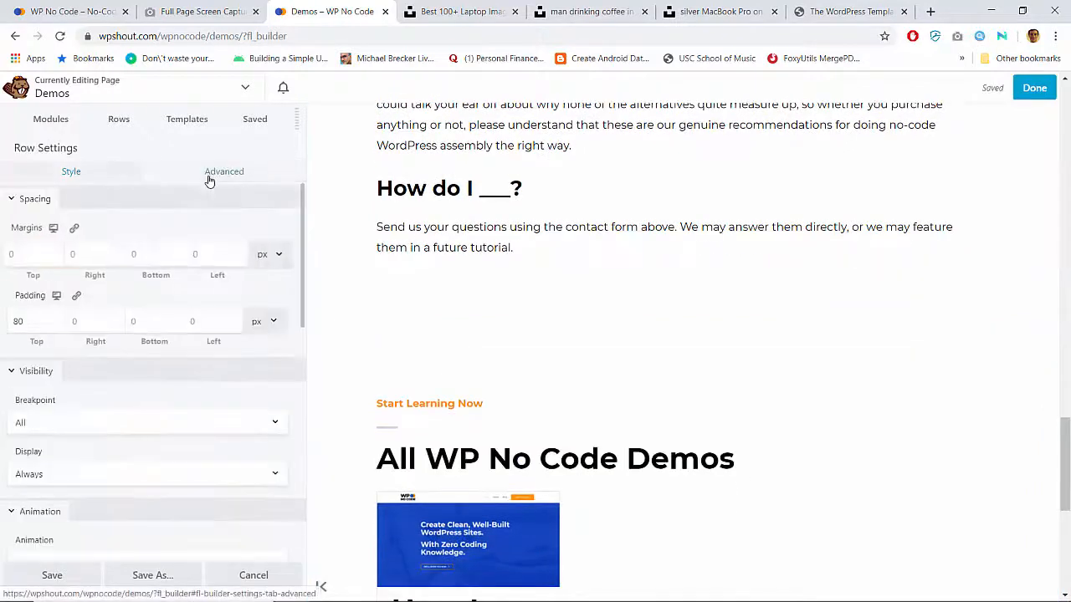
pyautogui.click(165, 325)
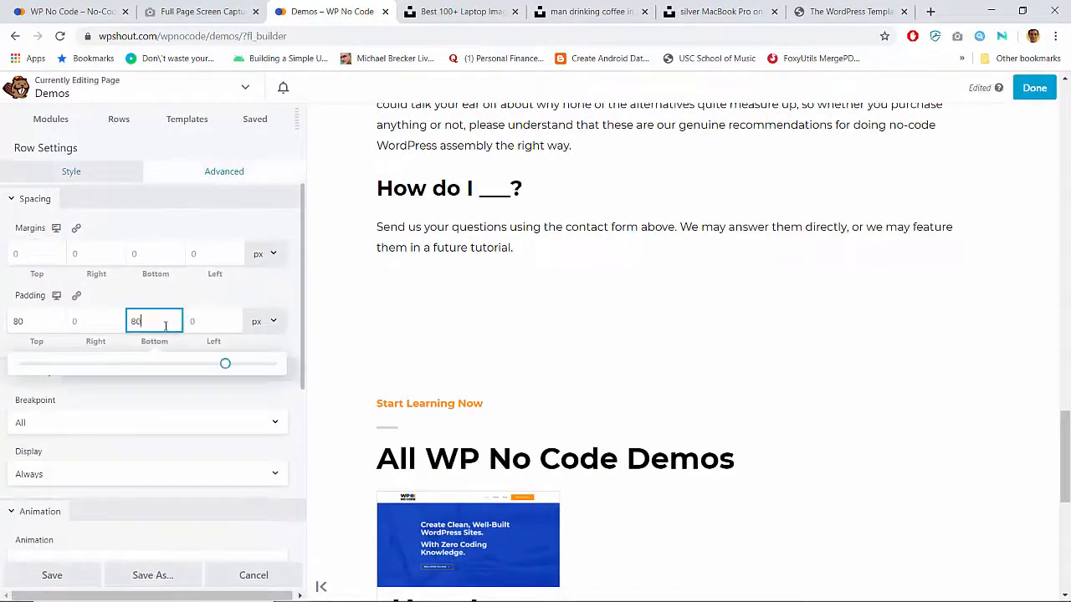
pyautogui.scroll(-6, 476, 375)
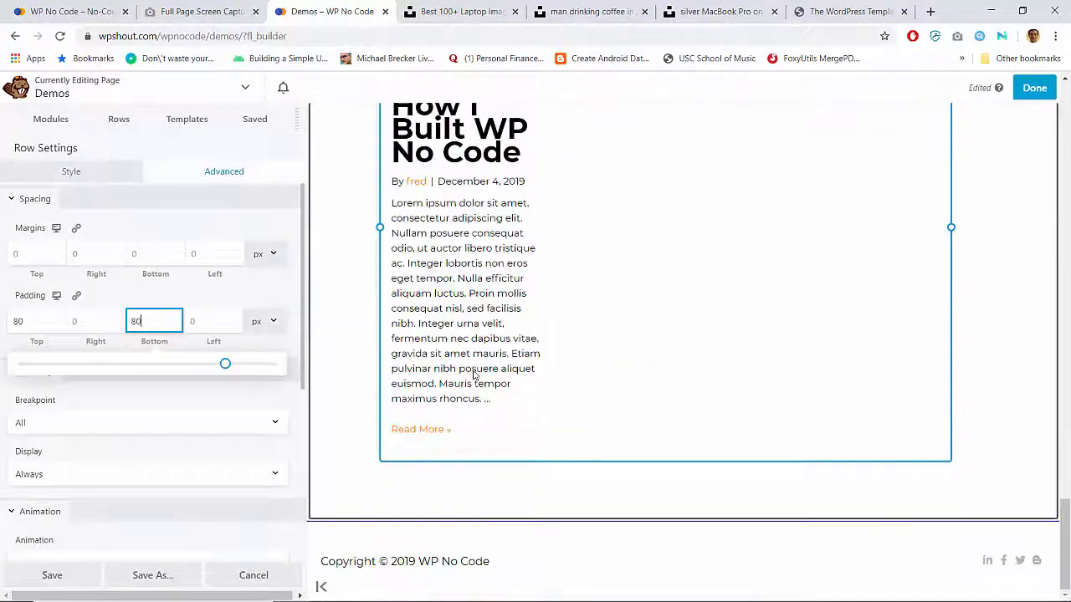
# Publish the Demos page and check the spacing below the demo listing on the live page.
pyautogui.click(1033, 88)
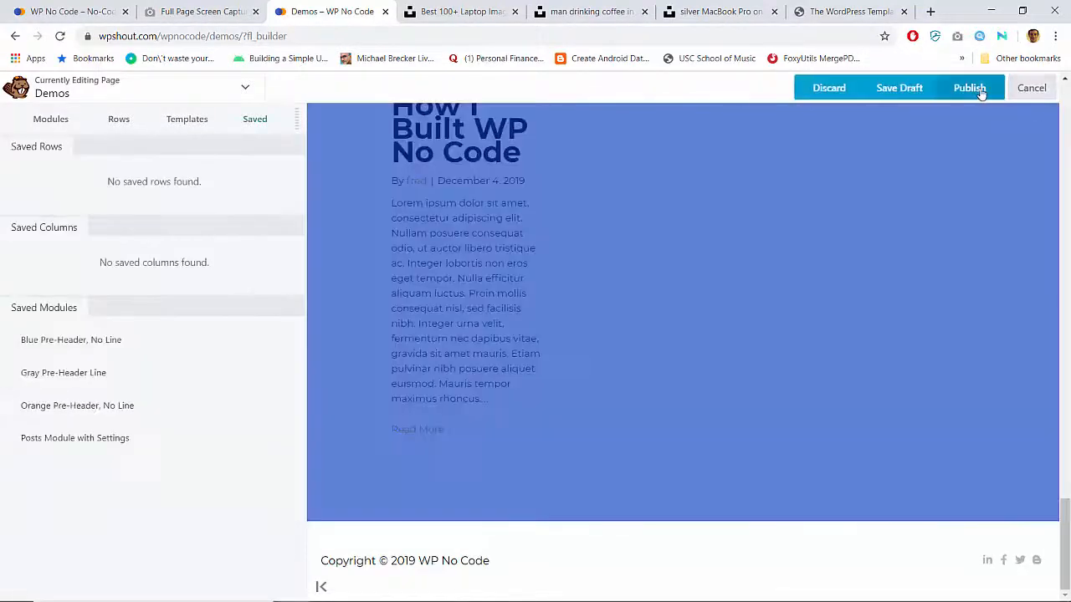
pyautogui.click(980, 90)
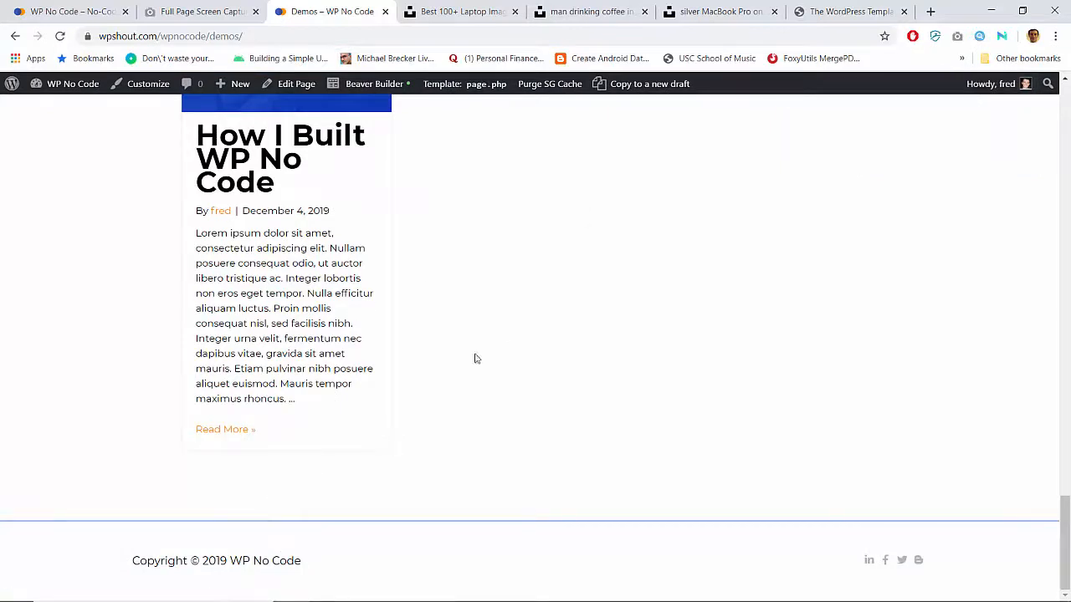
pyautogui.scroll(5, 459, 363)
pyautogui.scroll(-5, 459, 363)
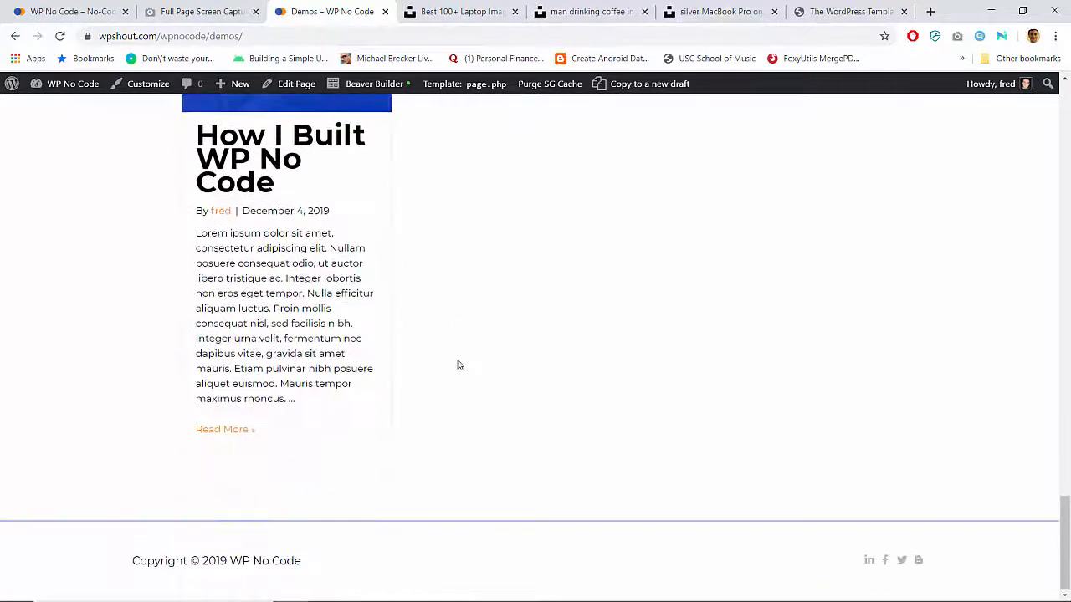
pyautogui.scroll(3, 459, 365)
# Reopen the Demos page in Beaver Builder and examine the Posts module's layout settings for post info, terms and content.
pyautogui.click(373, 84)
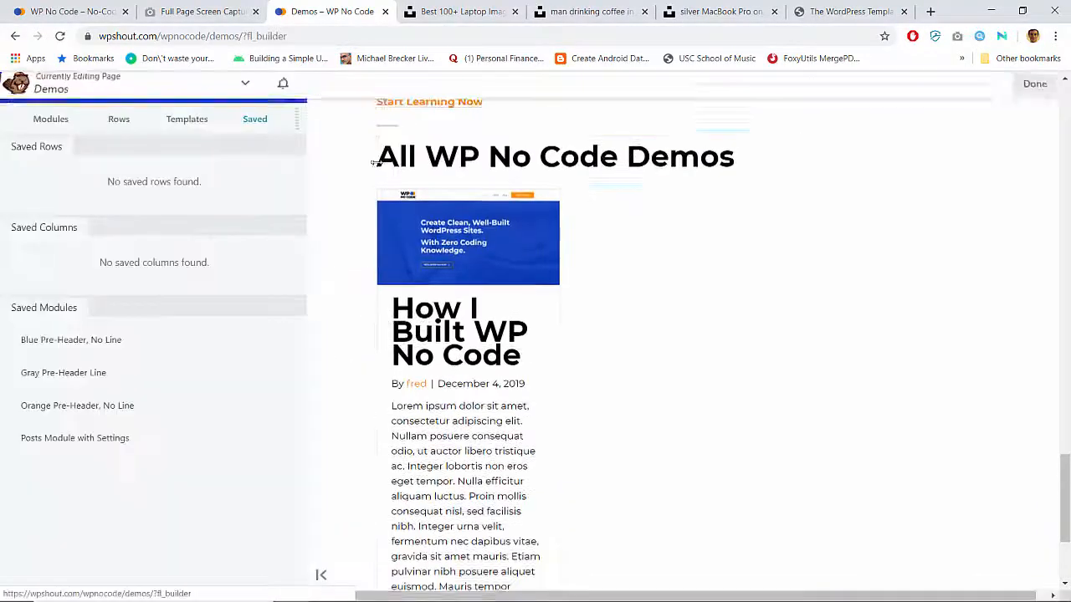
pyautogui.moveTo(423, 275)
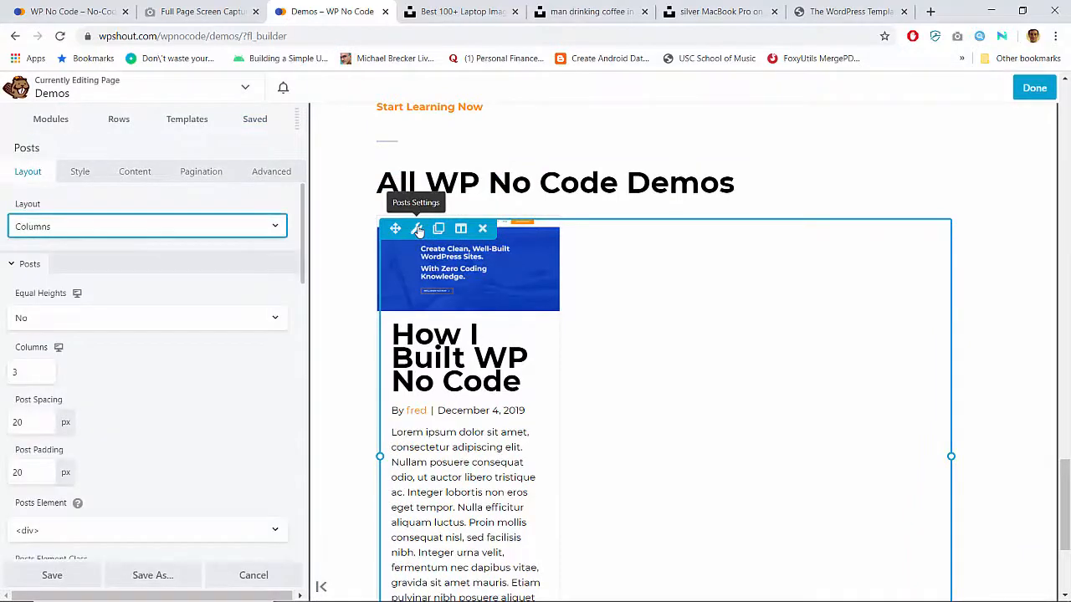
pyautogui.scroll(-4, 312, 347)
pyautogui.scroll(2, 312, 347)
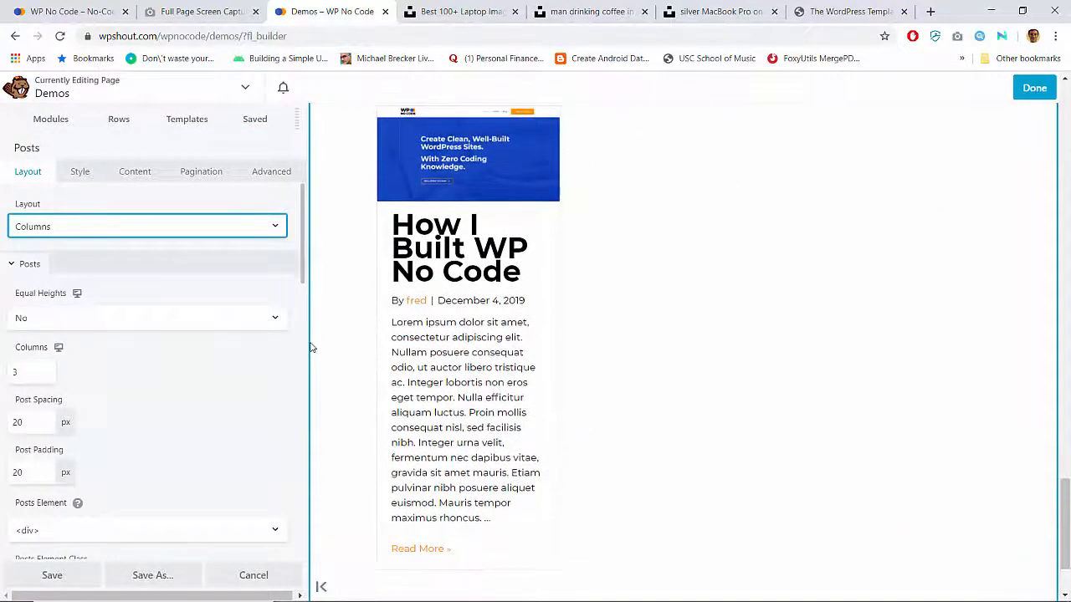
pyautogui.scroll(-1, 312, 347)
pyautogui.scroll(-8, 259, 392)
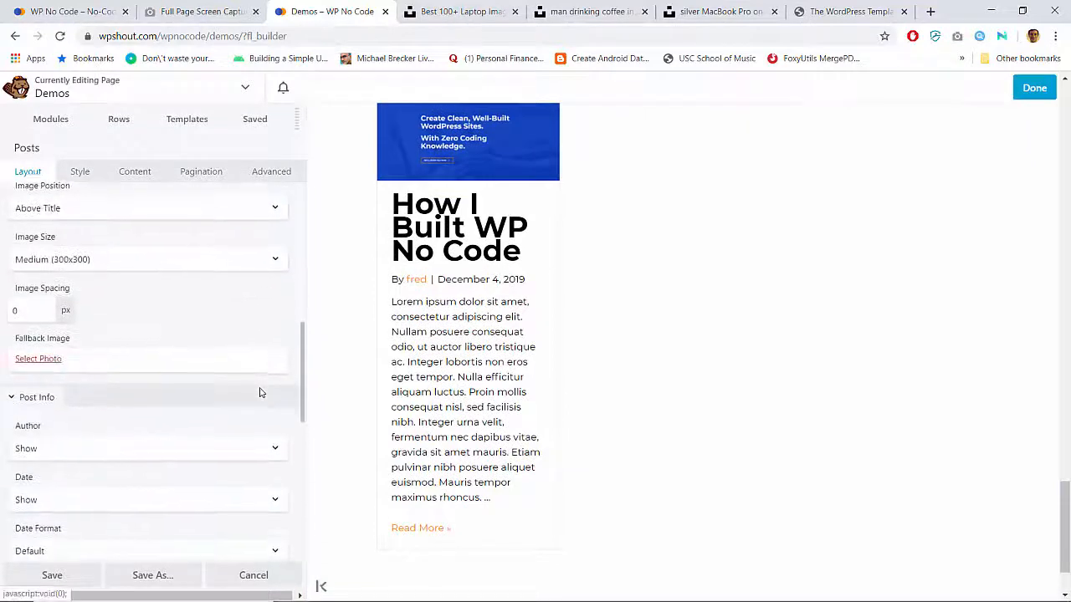
pyautogui.scroll(-3, 259, 392)
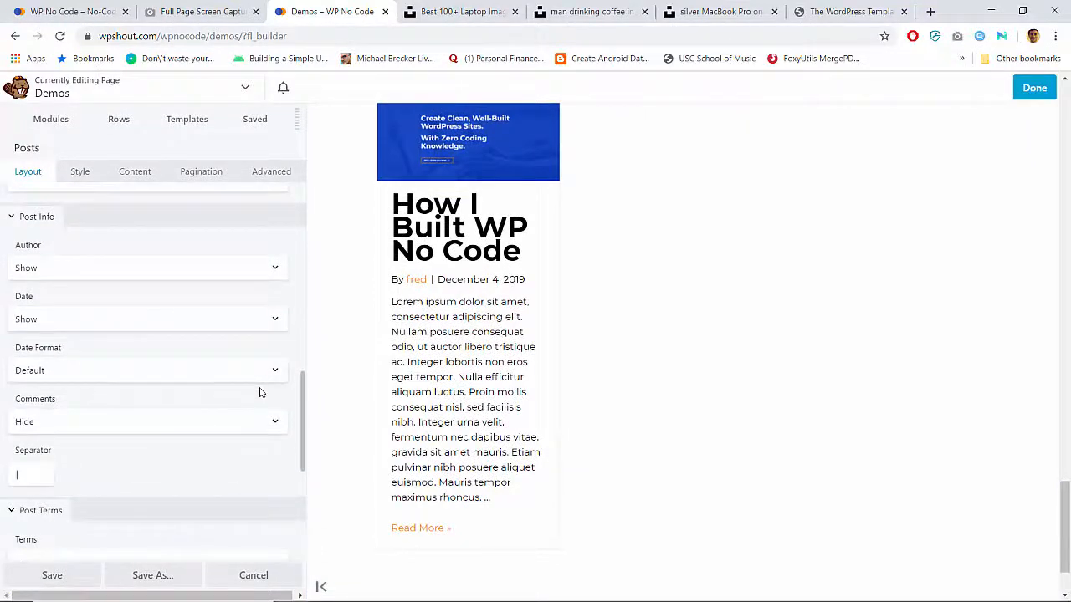
pyautogui.scroll(-5, 260, 392)
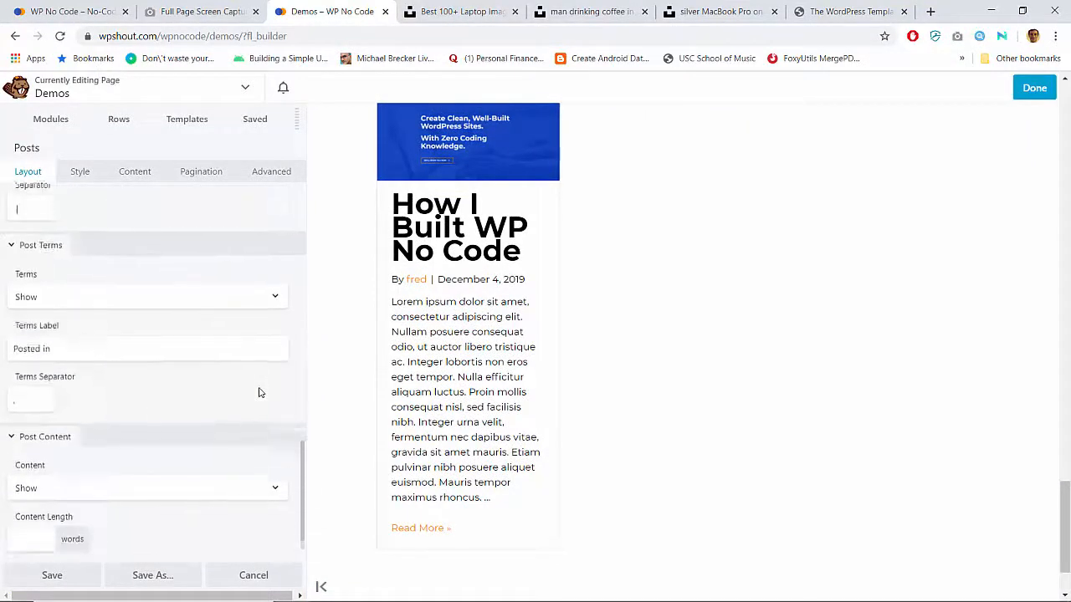
pyautogui.scroll(1, 260, 392)
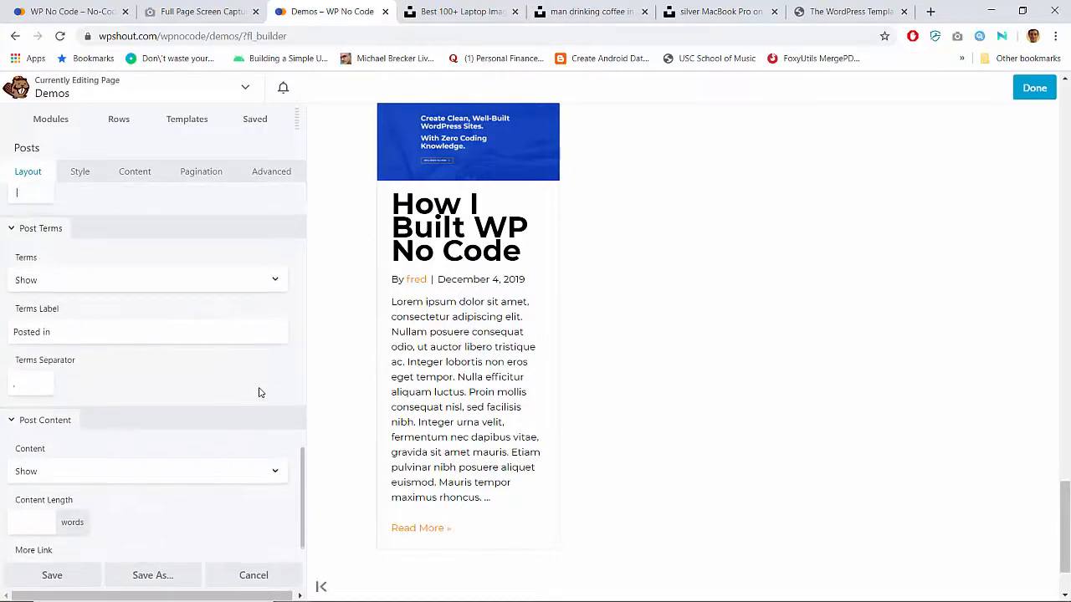
pyautogui.scroll(-1, 260, 392)
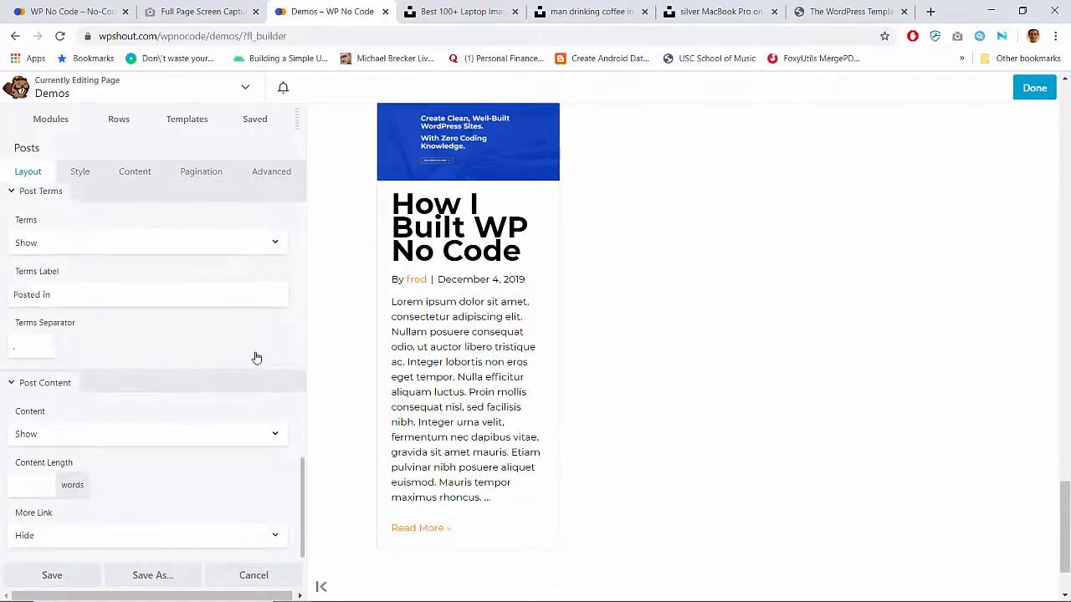
# Examine the Posts module's custom query, including the sort order choices and the category matching options.
pyautogui.click(137, 171)
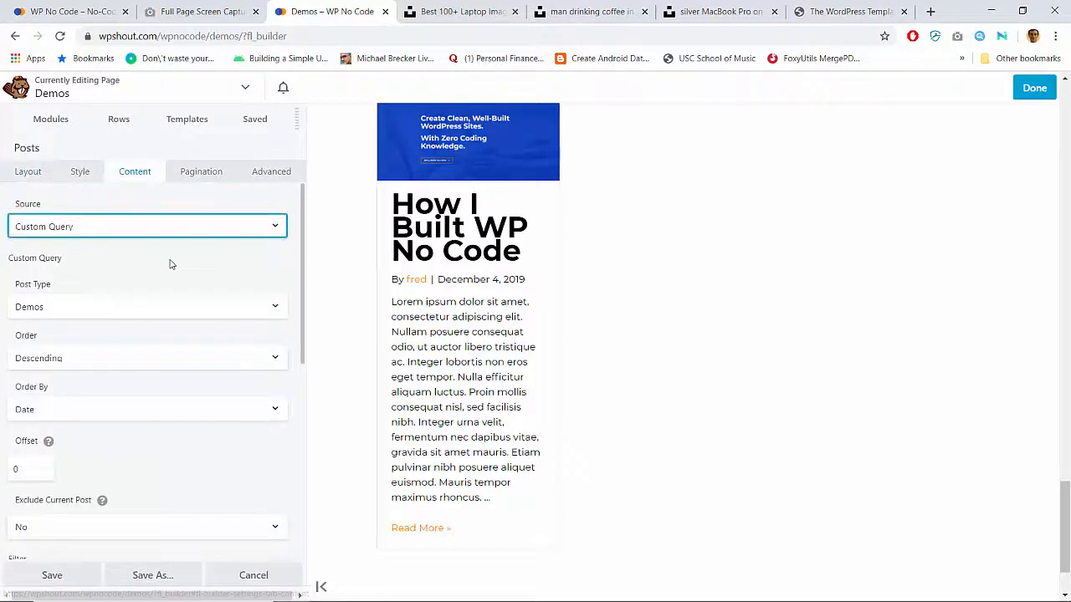
pyautogui.scroll(-2, 169, 263)
pyautogui.scroll(-2, 170, 265)
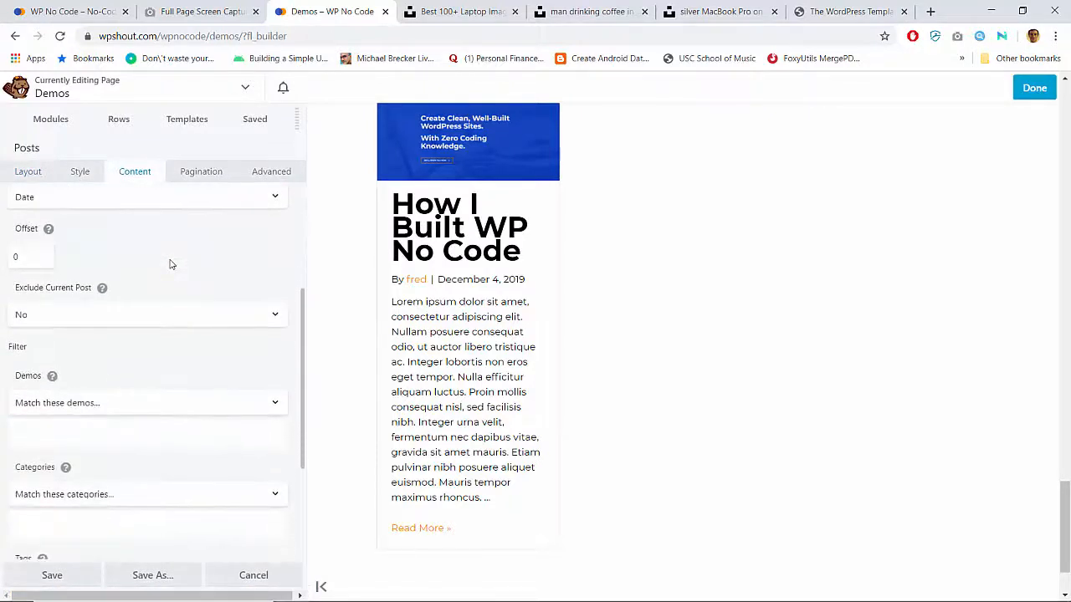
pyautogui.click(138, 216)
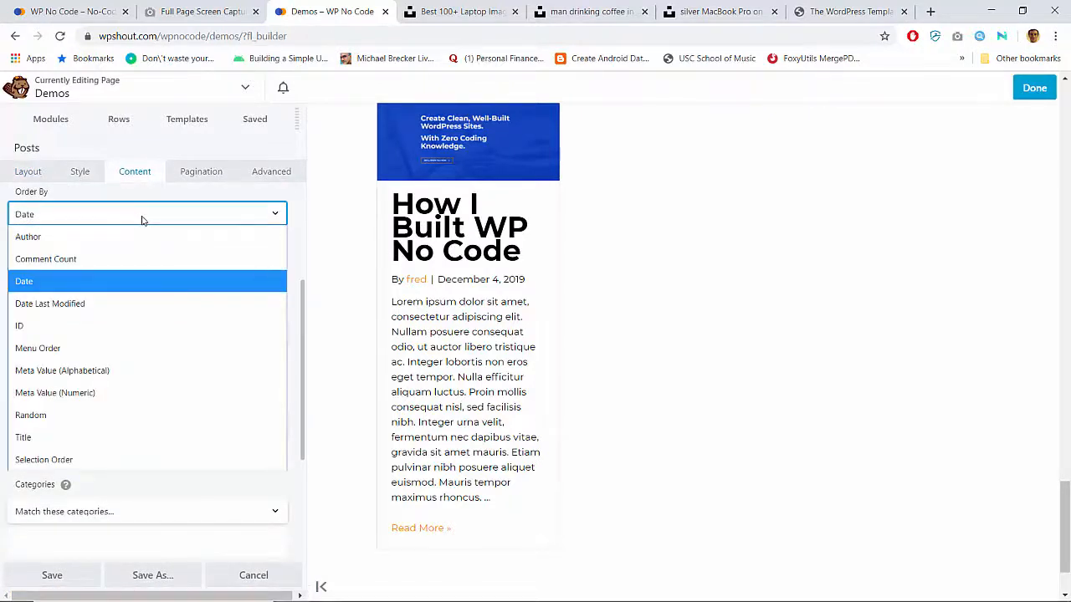
pyautogui.click(142, 217)
pyautogui.scroll(-3, 153, 323)
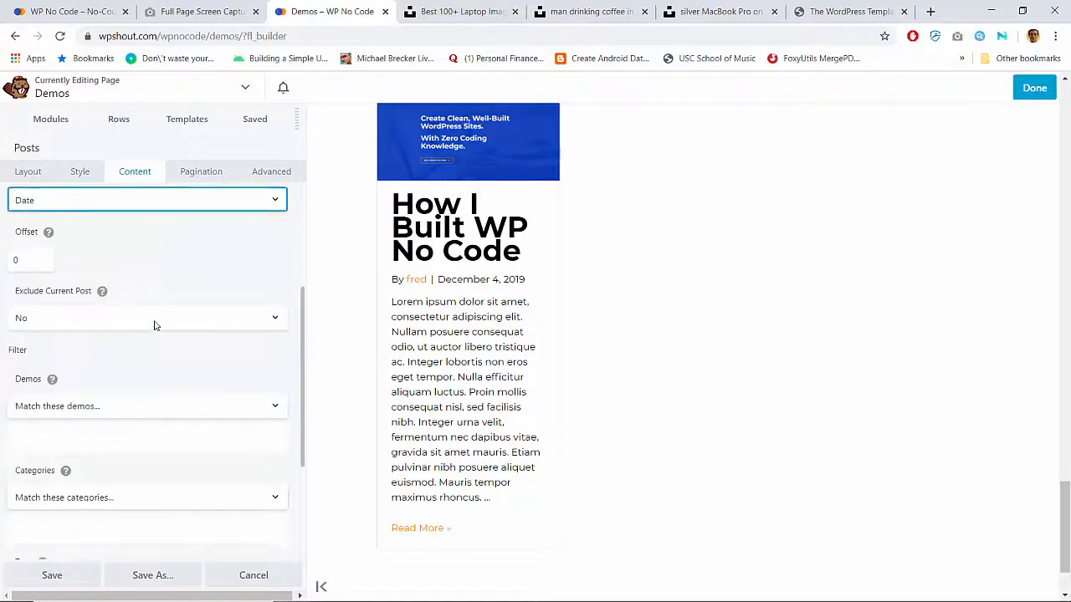
pyautogui.click(107, 328)
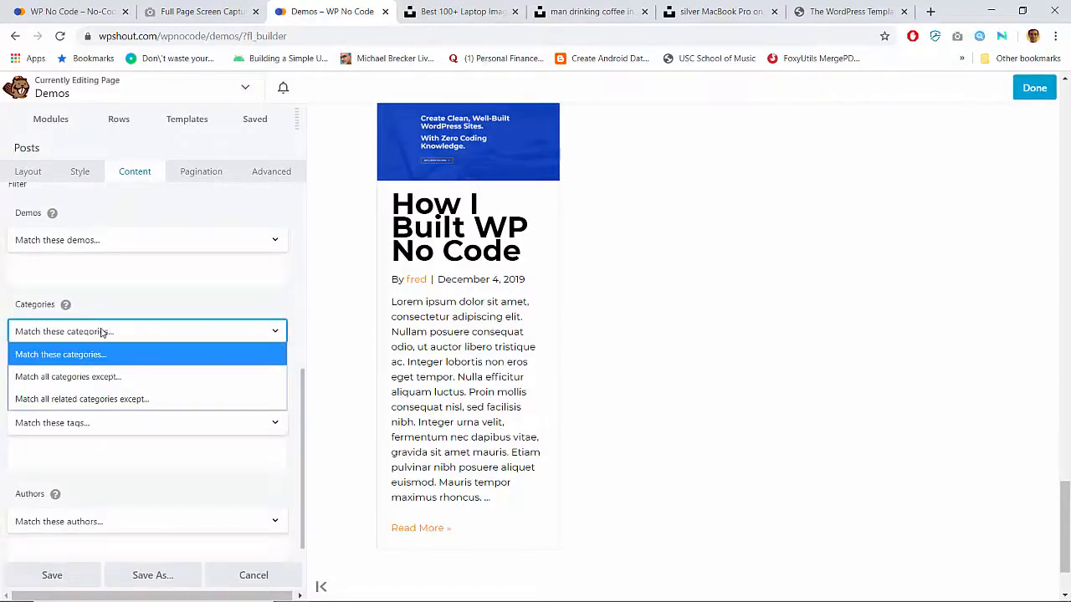
pyautogui.click(96, 331)
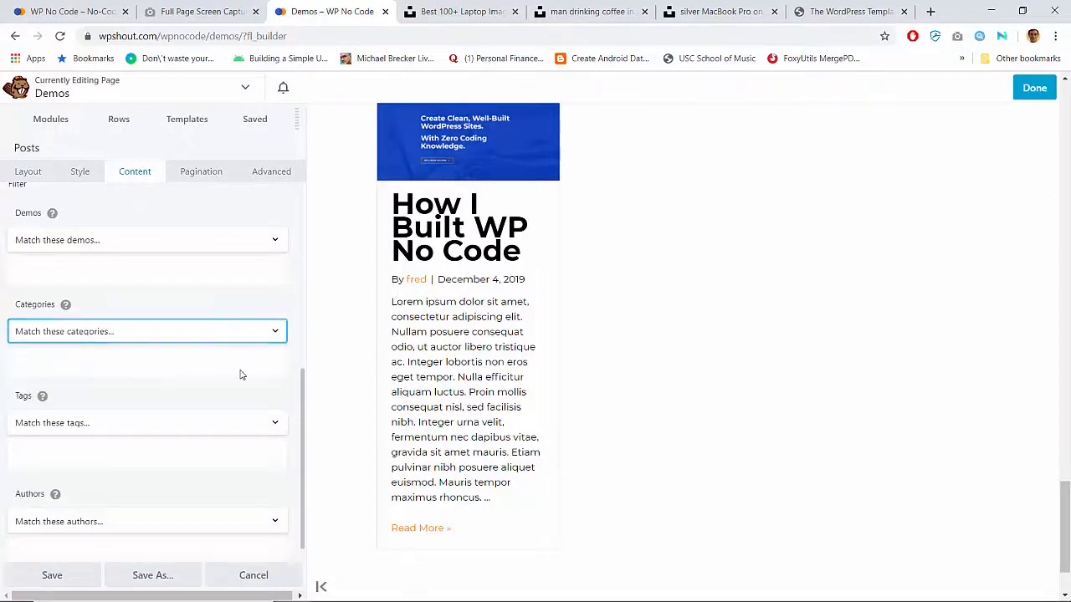
# Try filtering the Posts module by the Uncategorized category and remove that filter again.
pyautogui.click(169, 362)
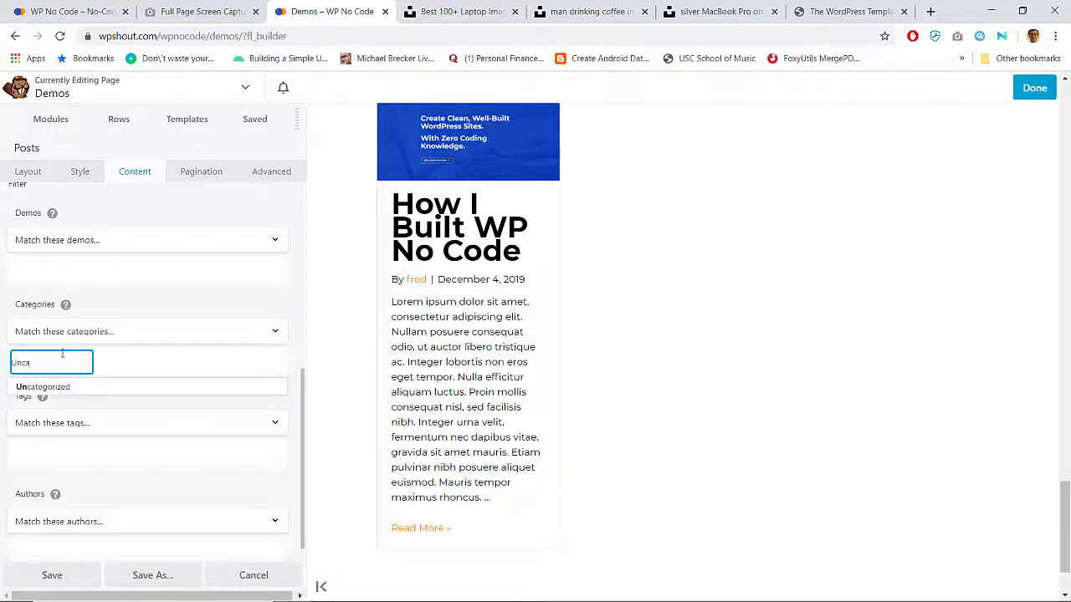
pyautogui.write('Unca')
pyautogui.click(49, 387)
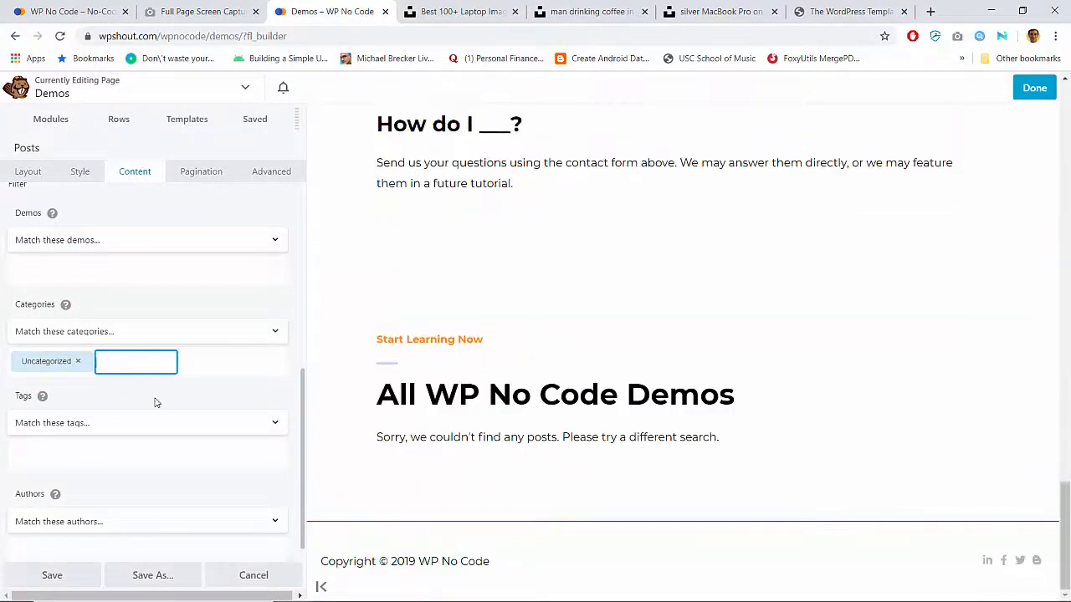
pyautogui.click(79, 361)
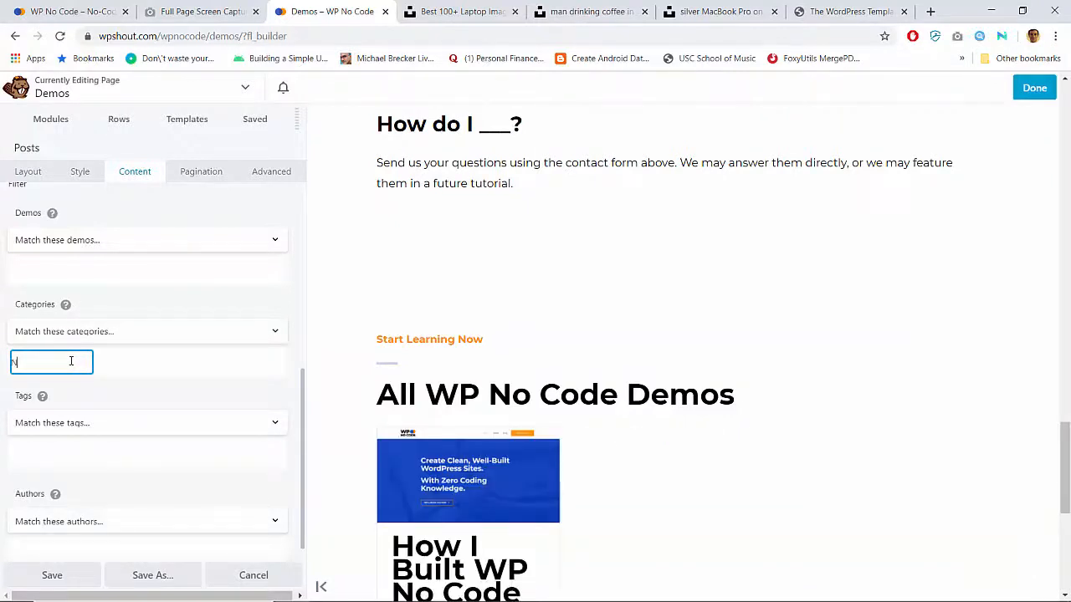
# Try filtering the Posts module by the News category, remove the filter and check the demo listing.
pyautogui.write('News')
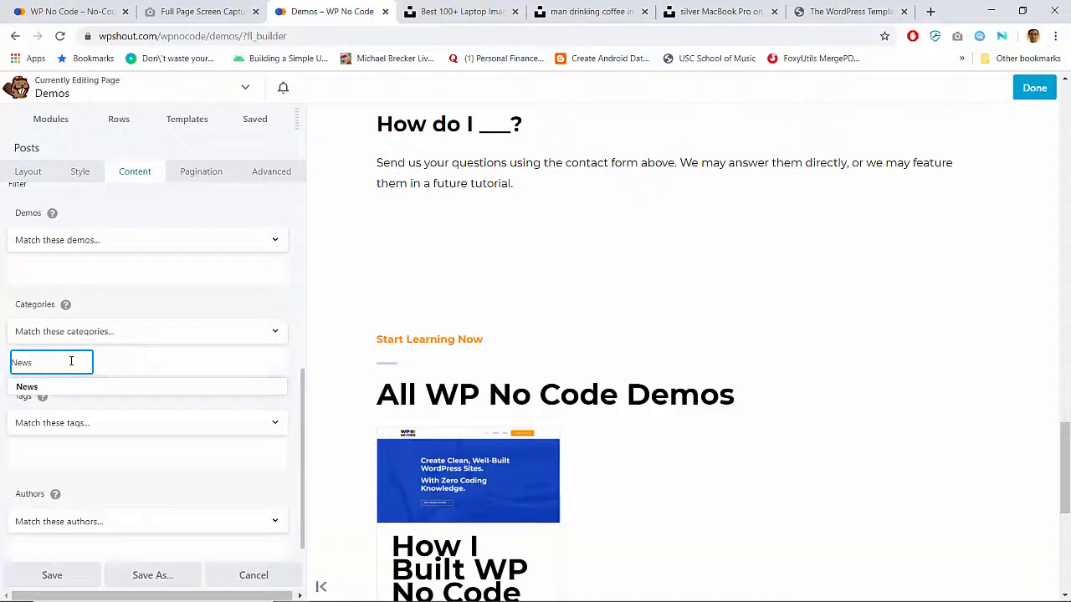
pyautogui.click(55, 381)
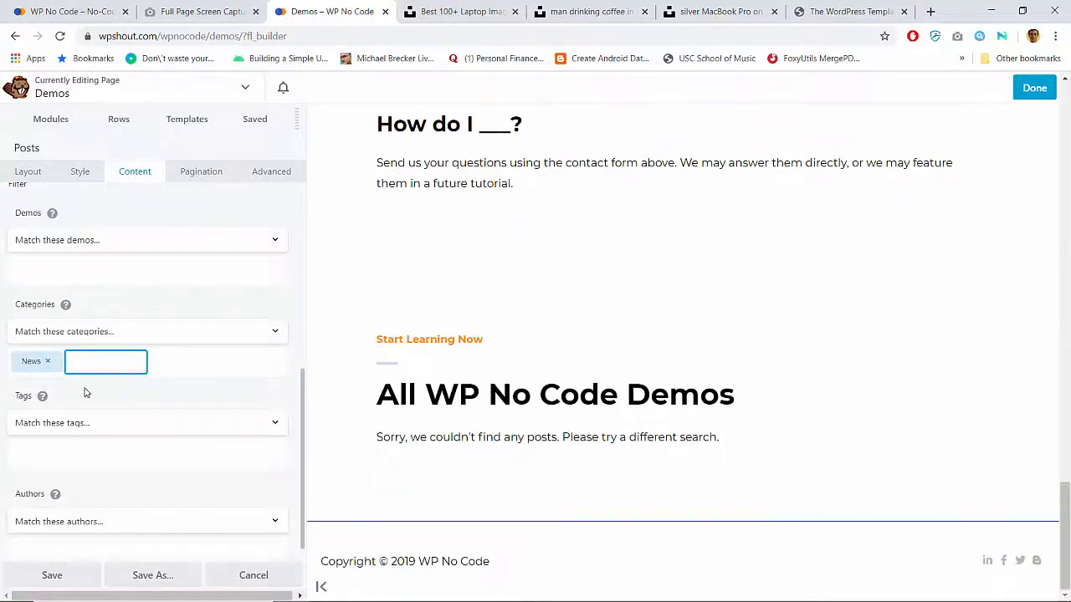
pyautogui.click(50, 361)
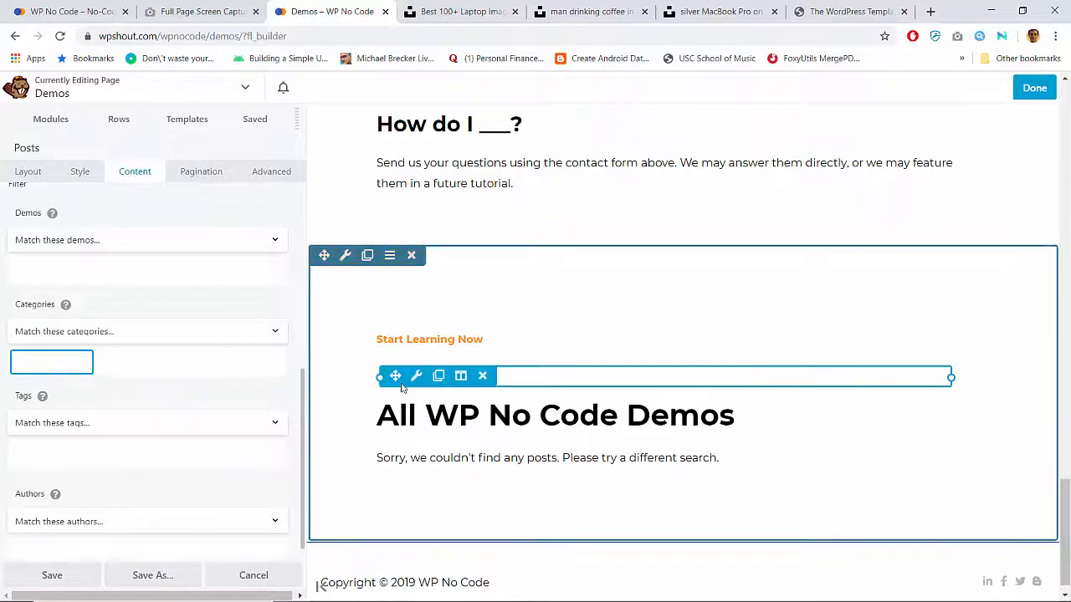
pyautogui.scroll(-3, 418, 422)
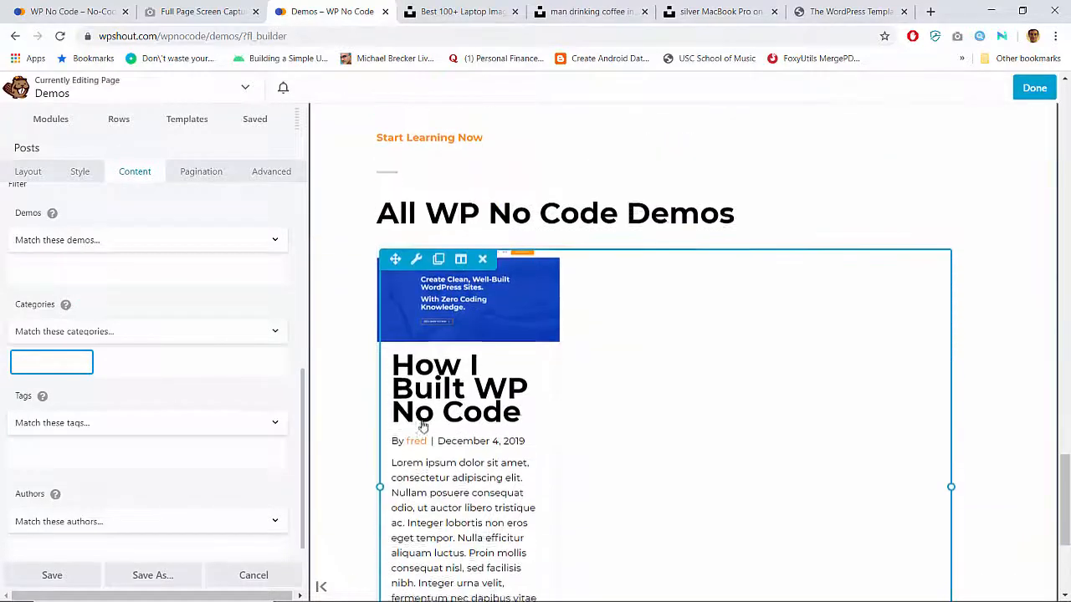
# Save the Posts module settings and publish the Demos page.
pyautogui.click(74, 577)
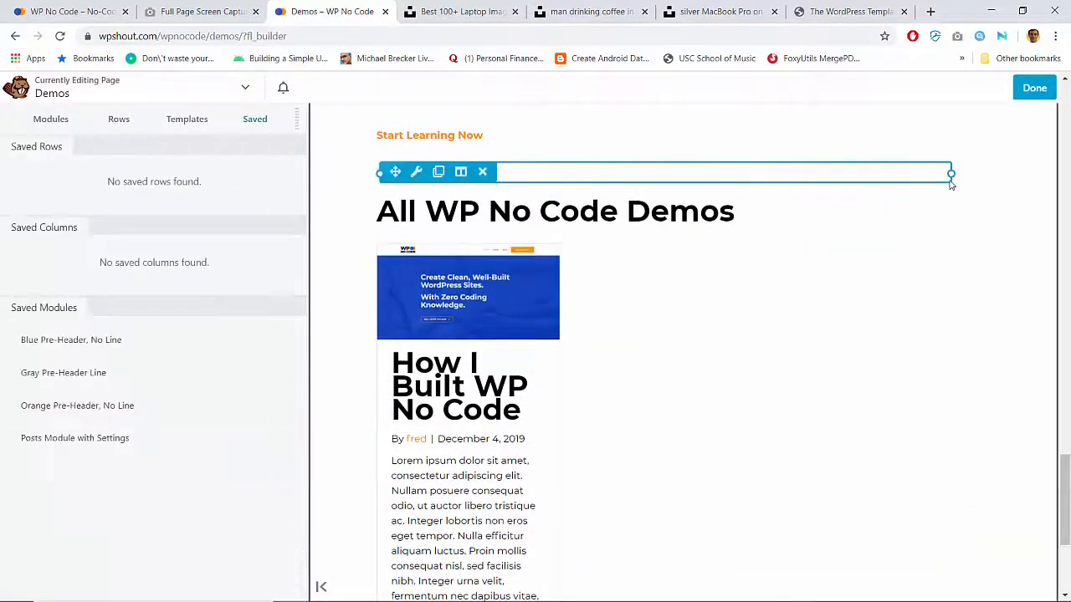
pyautogui.click(1030, 88)
pyautogui.click(973, 87)
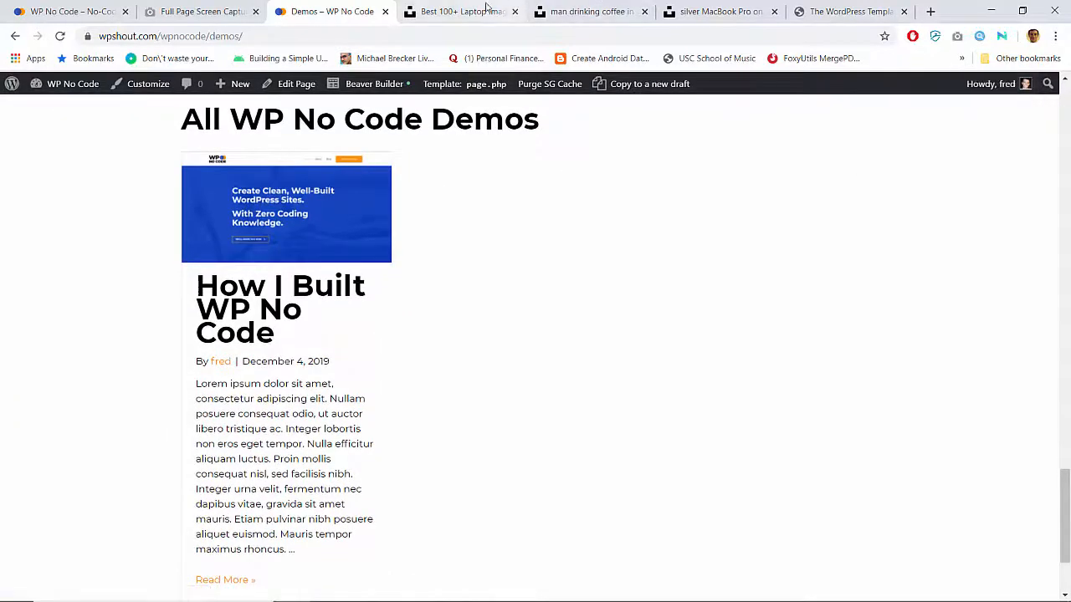
# Assign the News category to the How I Built WP No Code demo in the WordPress admin and update it.
pyautogui.click(103, 8)
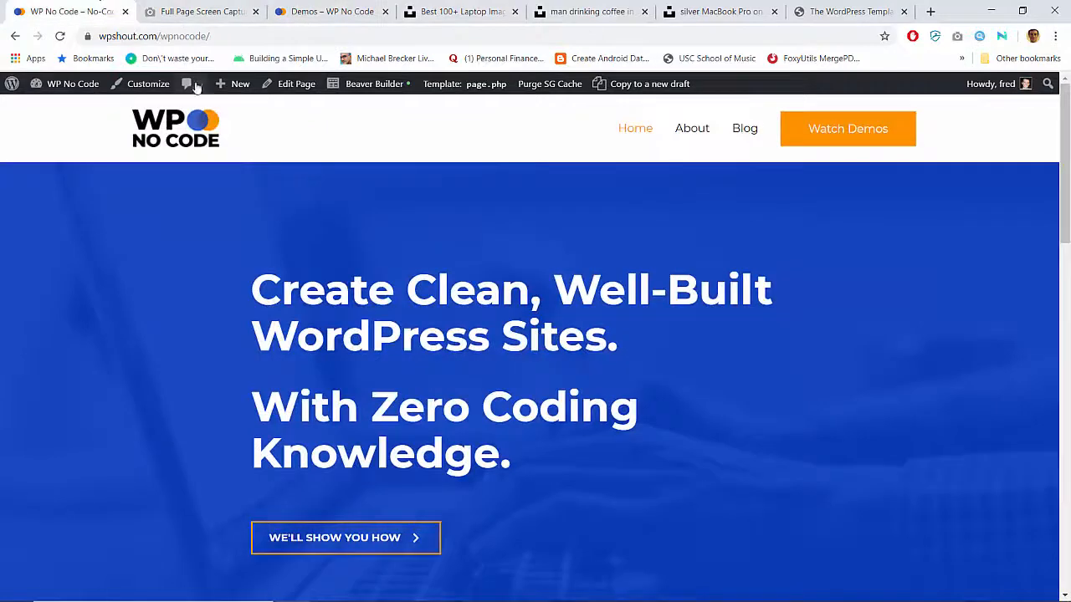
pyautogui.click(80, 85)
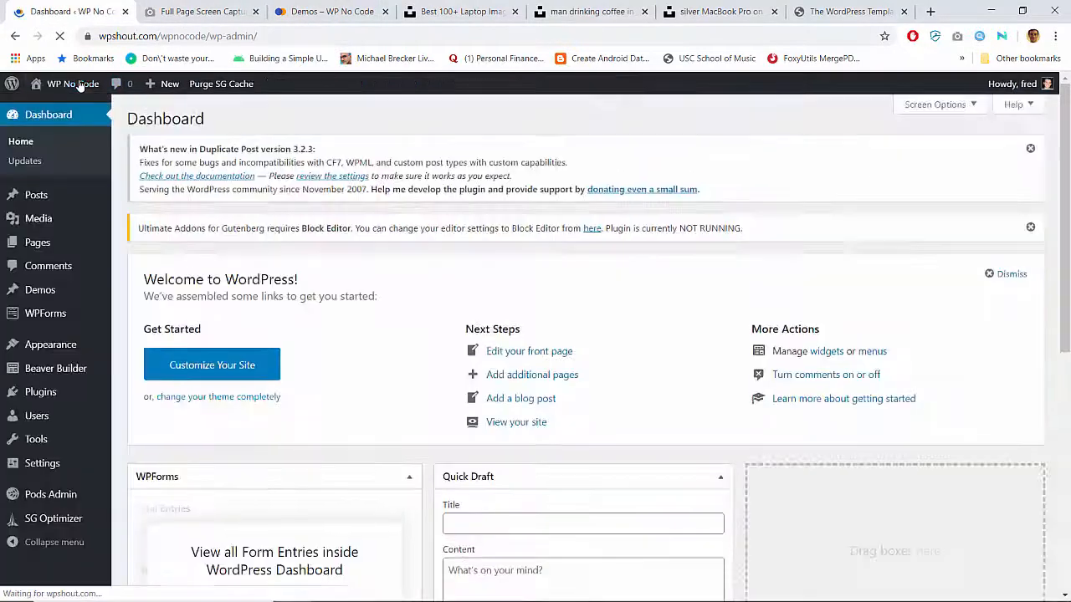
pyautogui.click(46, 290)
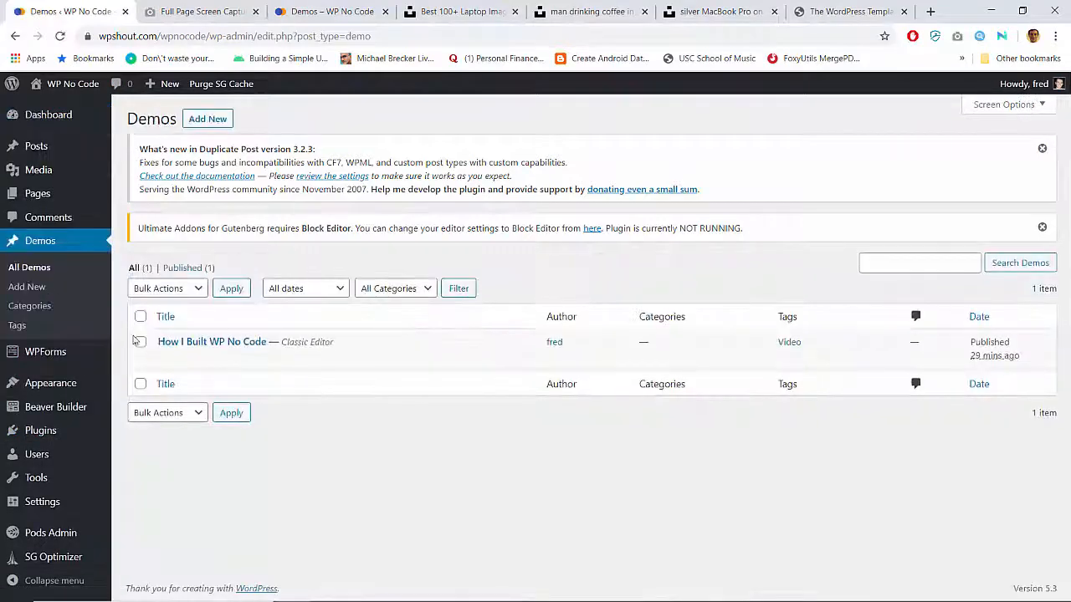
pyautogui.moveTo(163, 364)
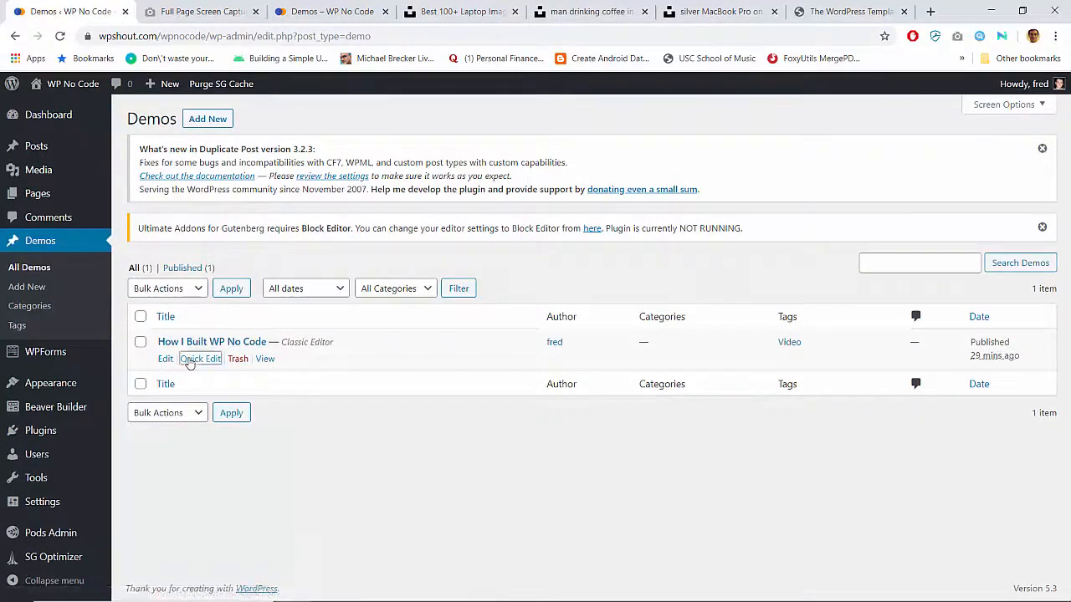
pyautogui.click(189, 359)
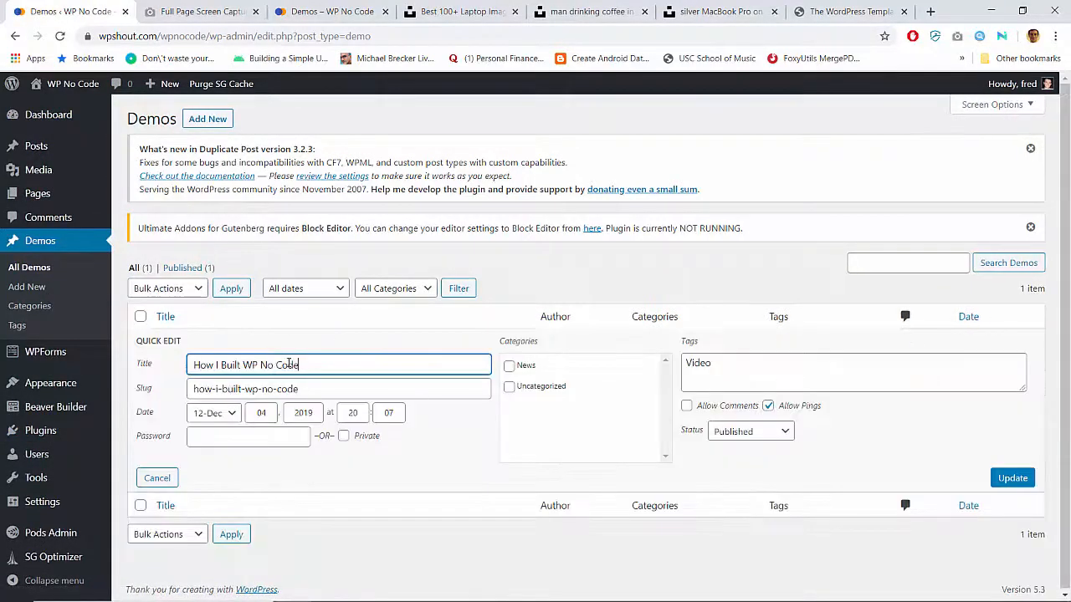
pyautogui.click(510, 367)
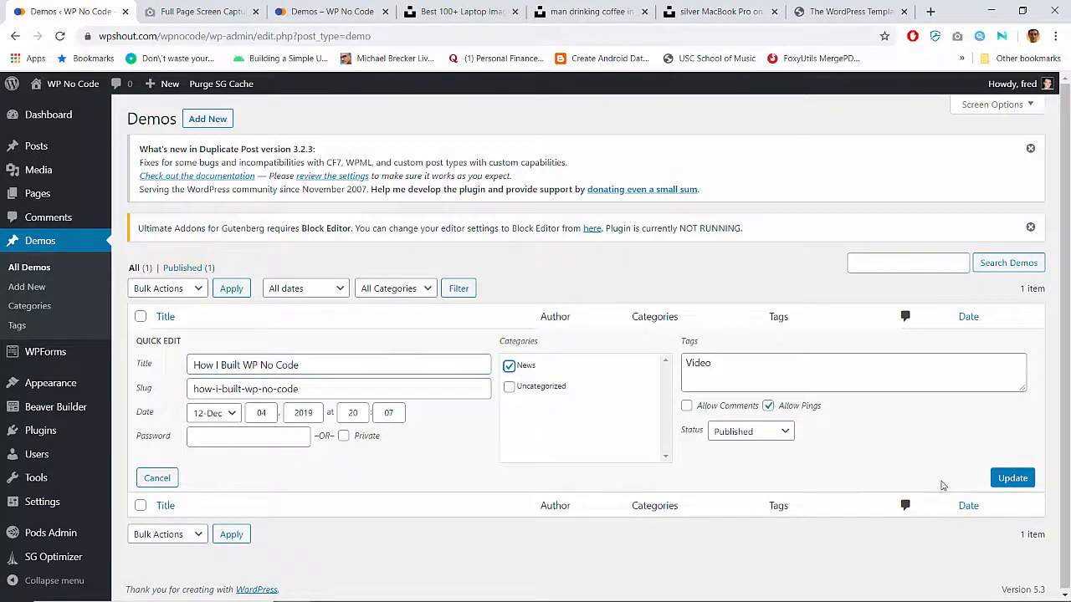
pyautogui.click(1010, 478)
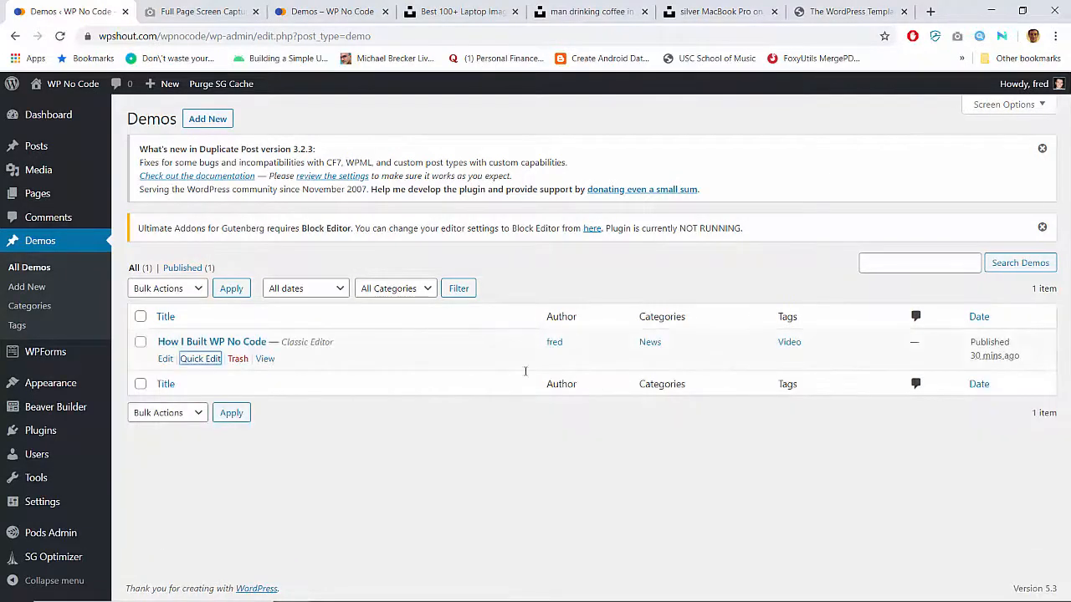
pyautogui.click(200, 359)
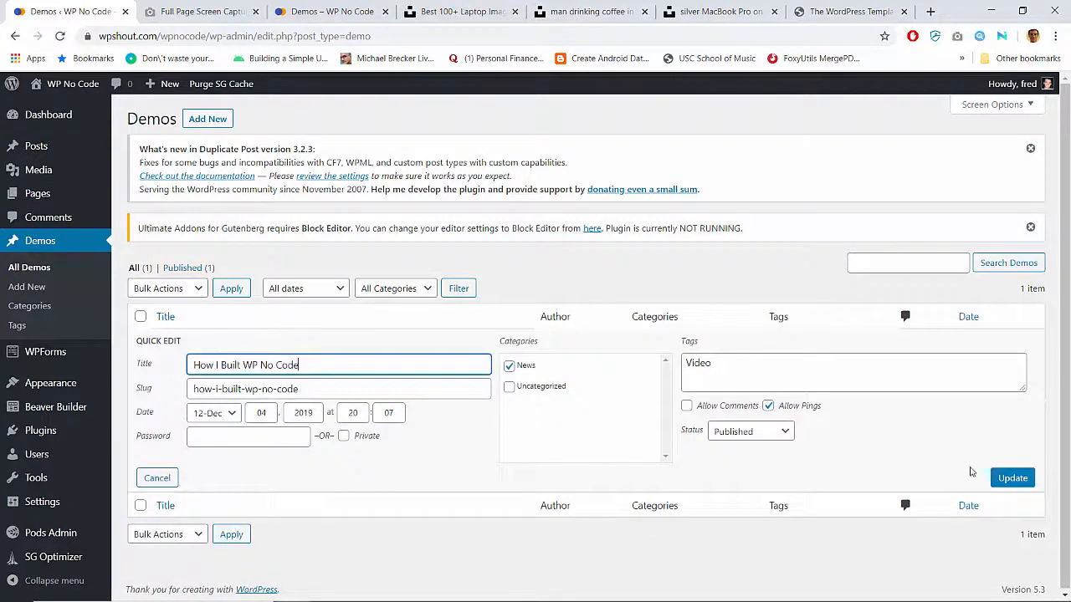
pyautogui.click(1003, 482)
# Filter the Posts module on the Demos page by the News category and save the module settings.
pyautogui.click(327, 11)
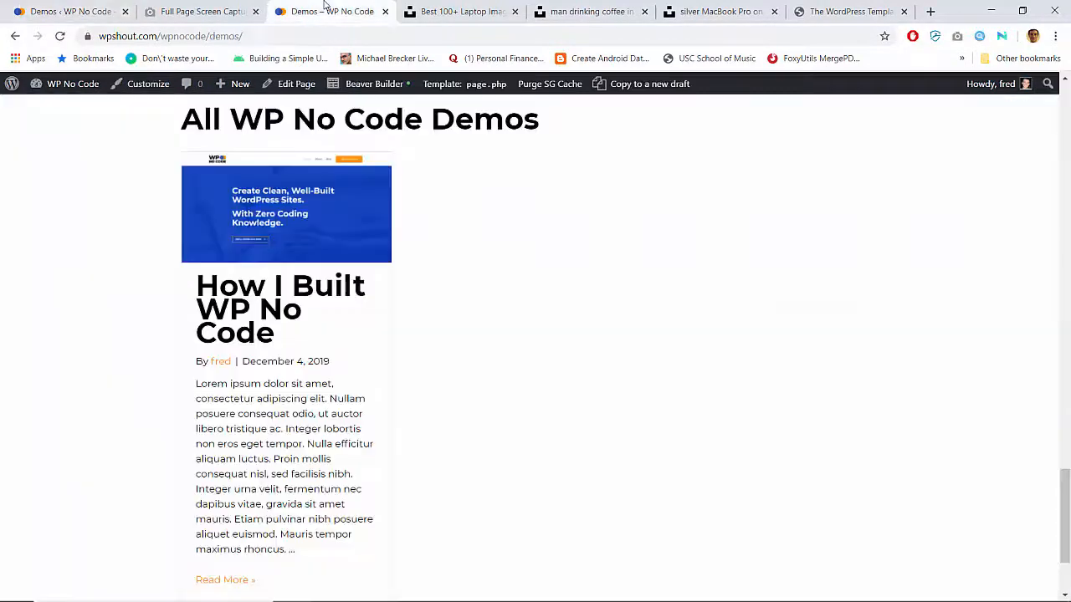
pyautogui.click(368, 85)
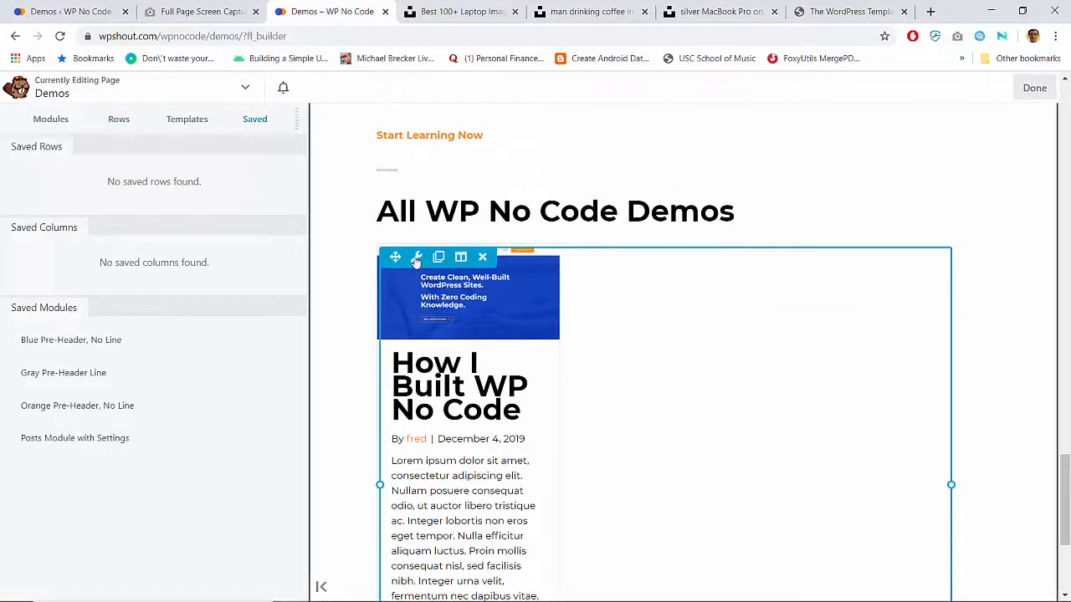
pyautogui.click(416, 257)
pyautogui.click(134, 172)
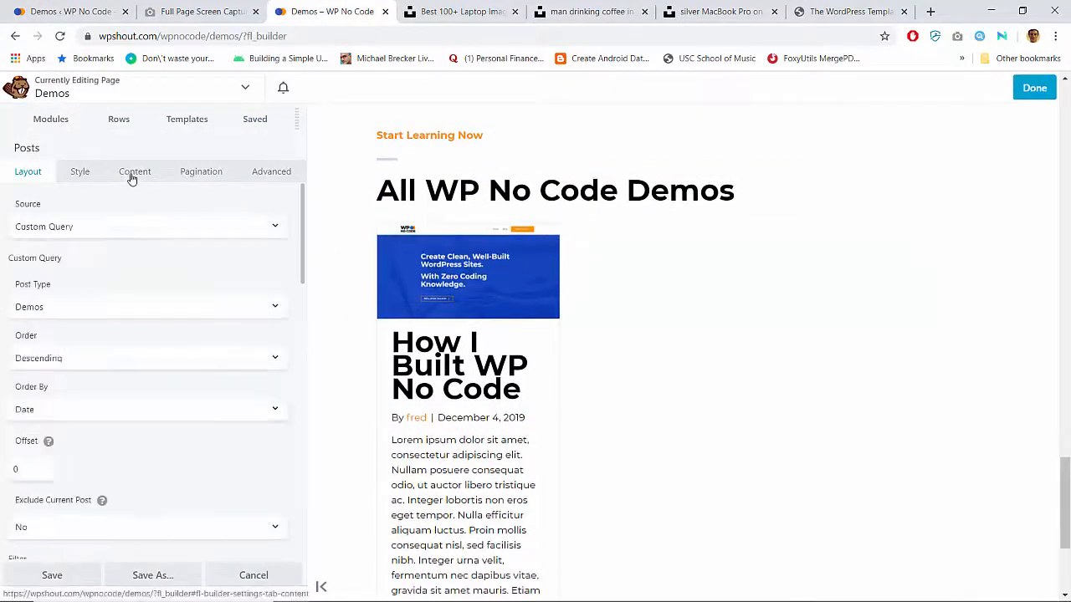
pyautogui.scroll(-5, 148, 346)
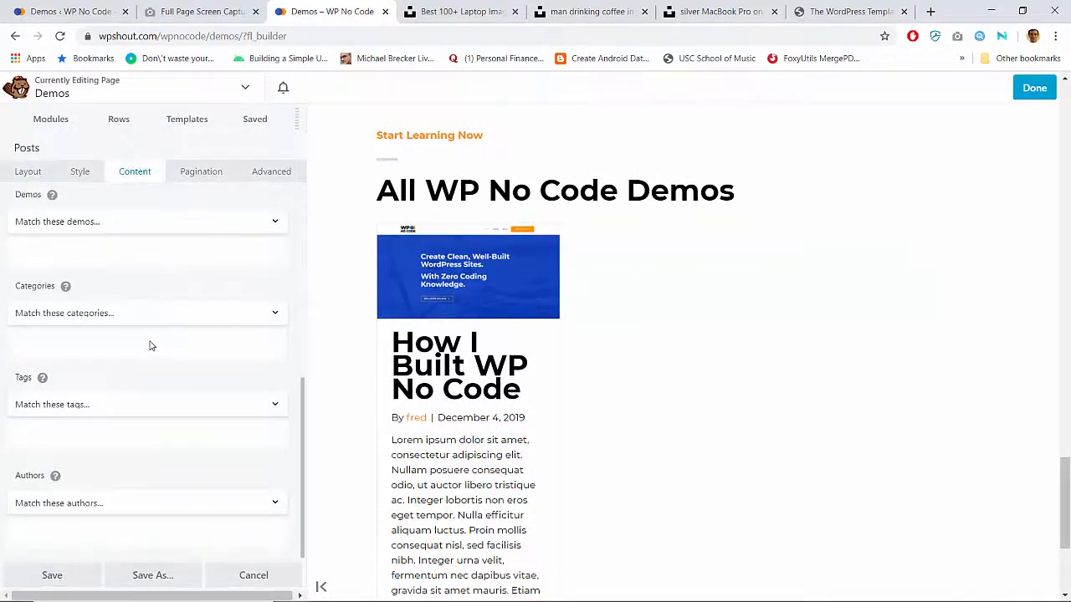
pyautogui.scroll(1, 150, 345)
pyautogui.click(133, 362)
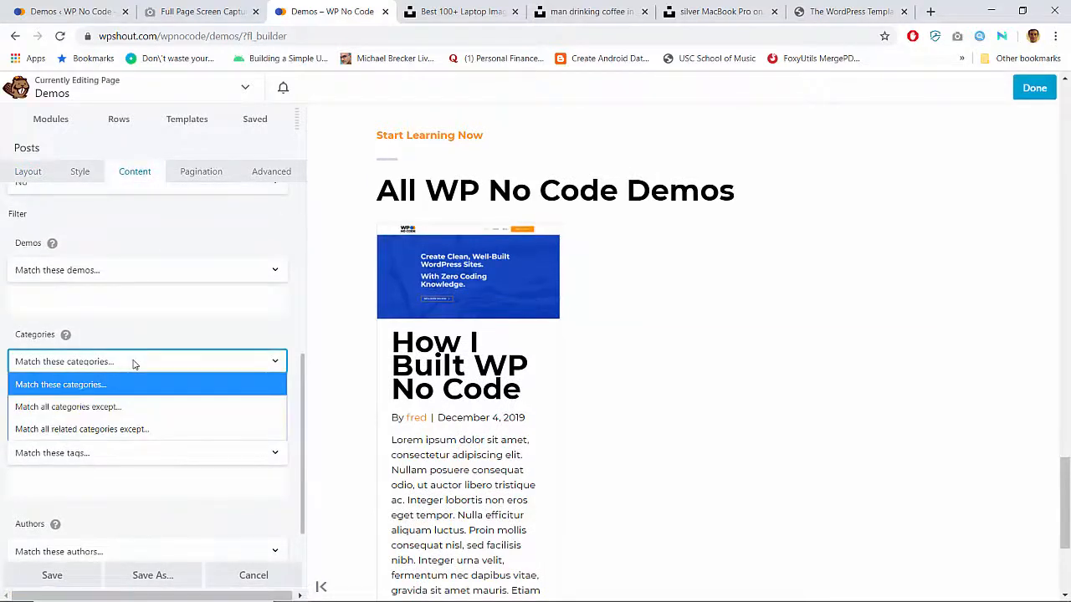
pyautogui.click(133, 363)
pyautogui.click(116, 402)
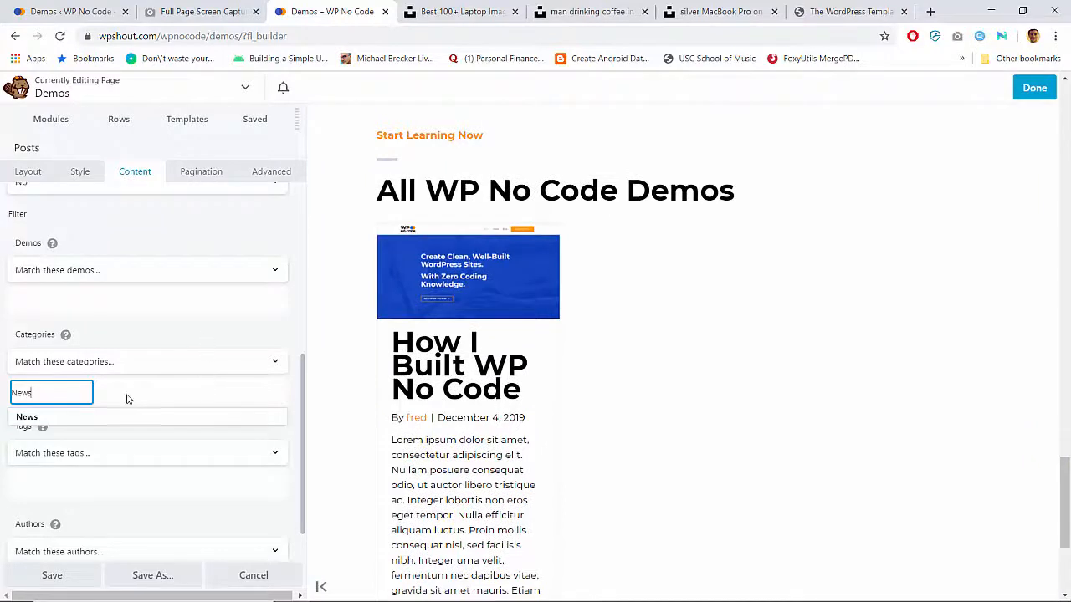
pyautogui.click(41, 422)
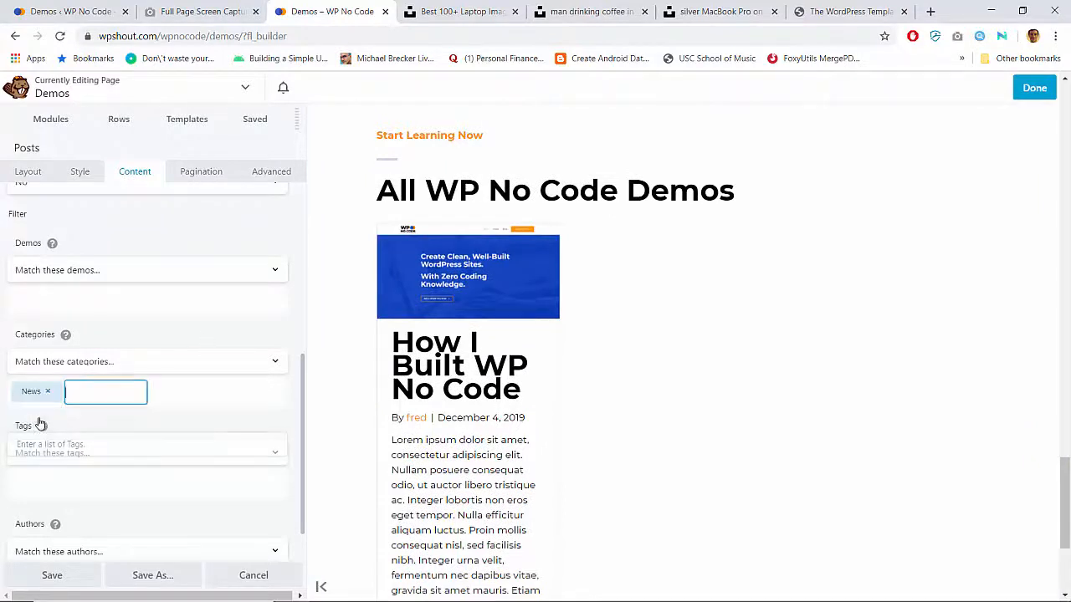
pyautogui.click(52, 577)
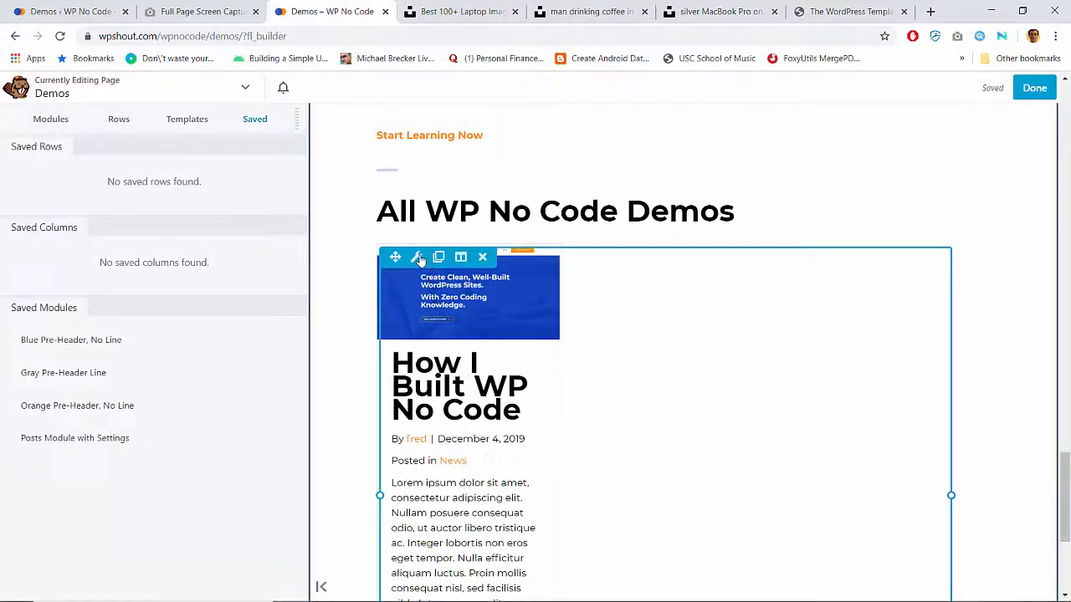
# Duplicate the All WP No Code Demos heading and change the copy's text to "News Demos".
pyautogui.click(418, 257)
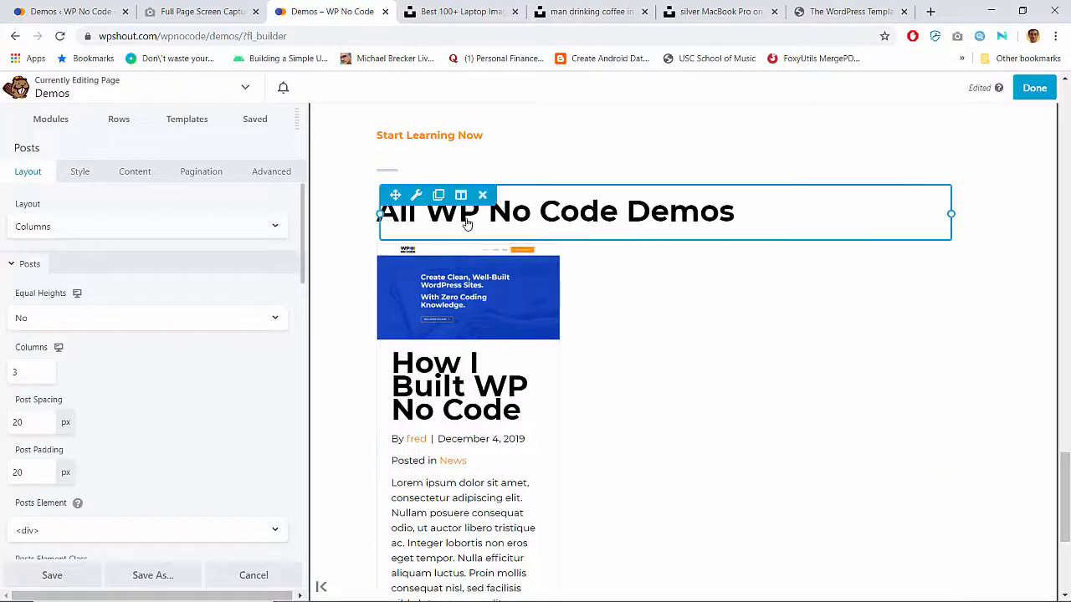
pyautogui.click(438, 195)
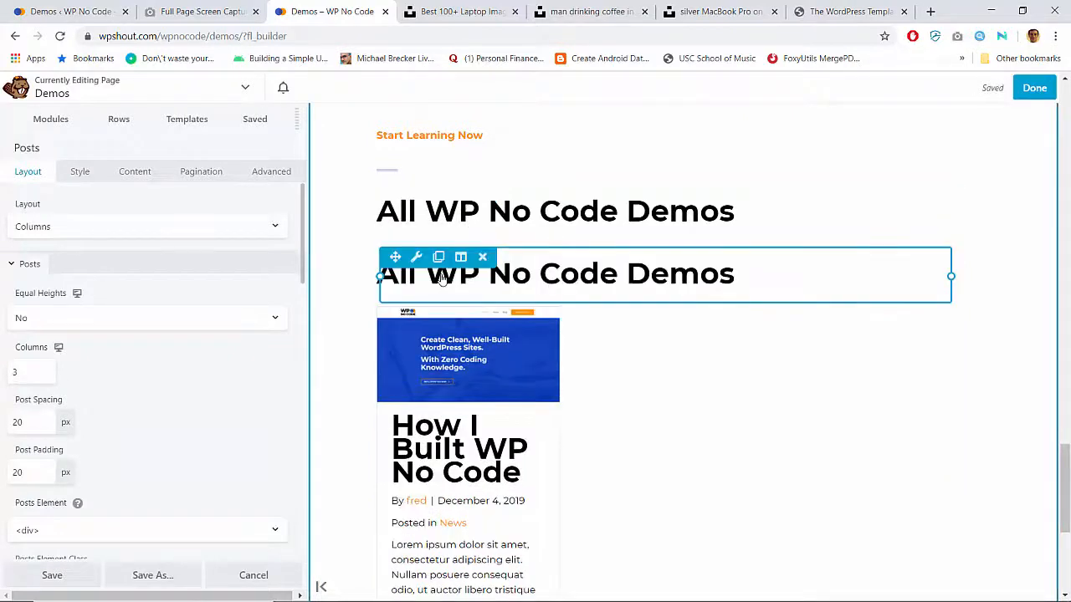
pyautogui.tripleClick(441, 275)
pyautogui.write('News Demos')
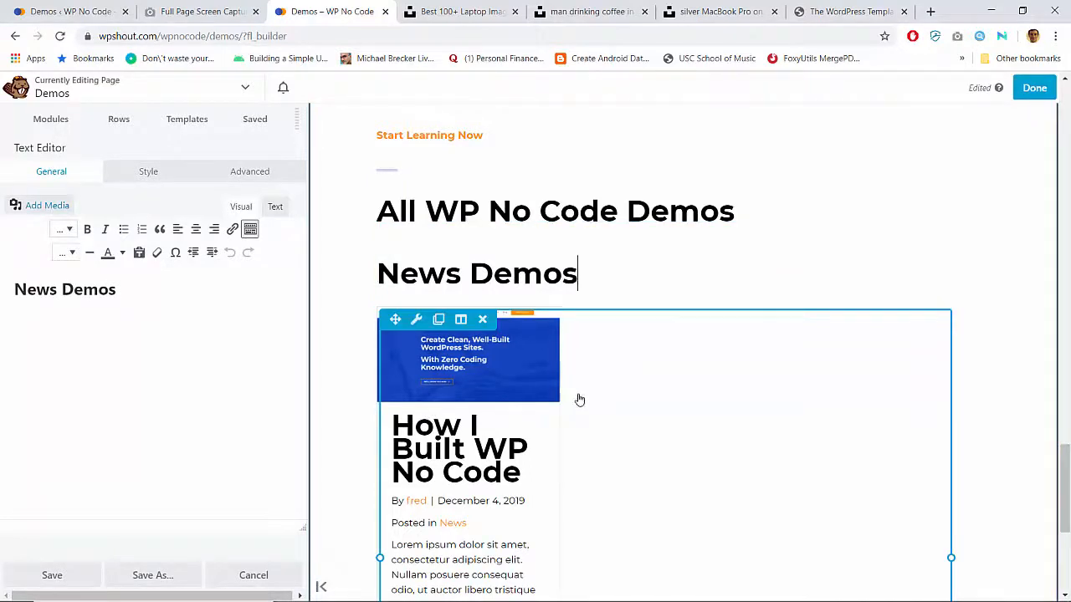
# Review the listing below the News Demos heading and delete that duplicated heading.
pyautogui.scroll(-2, 779, 393)
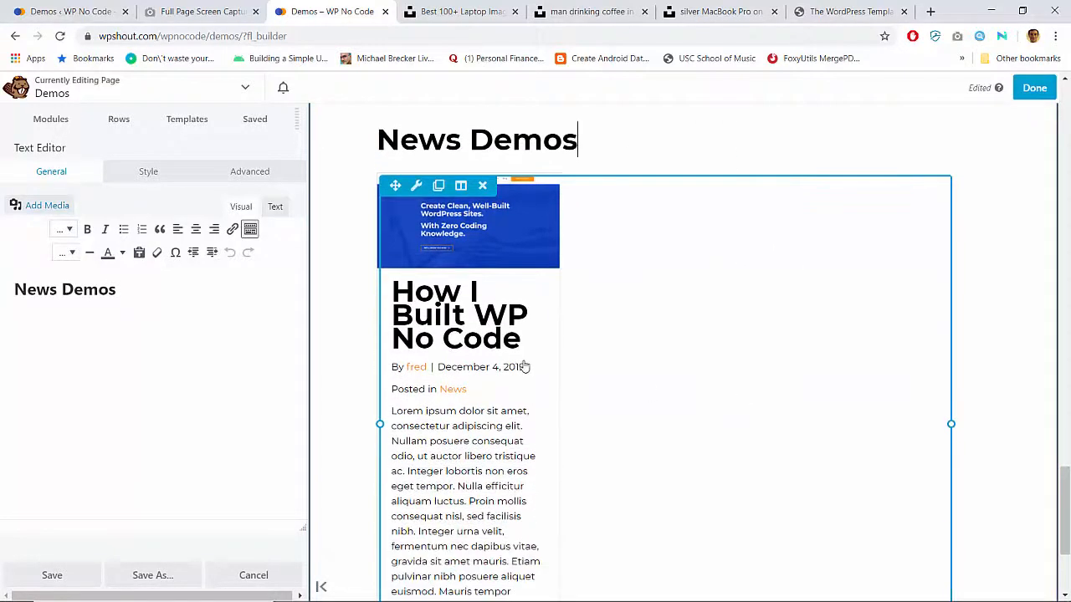
pyautogui.scroll(-1, 524, 366)
pyautogui.scroll(2, 524, 365)
pyautogui.scroll(-4, 612, 392)
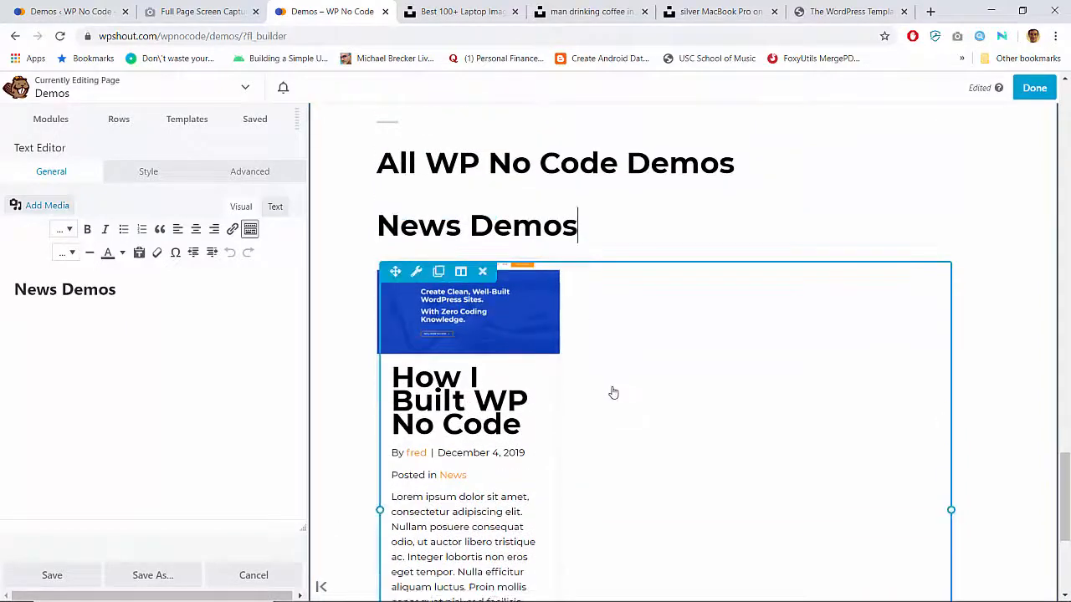
pyautogui.scroll(2, 611, 390)
pyautogui.scroll(3, 492, 272)
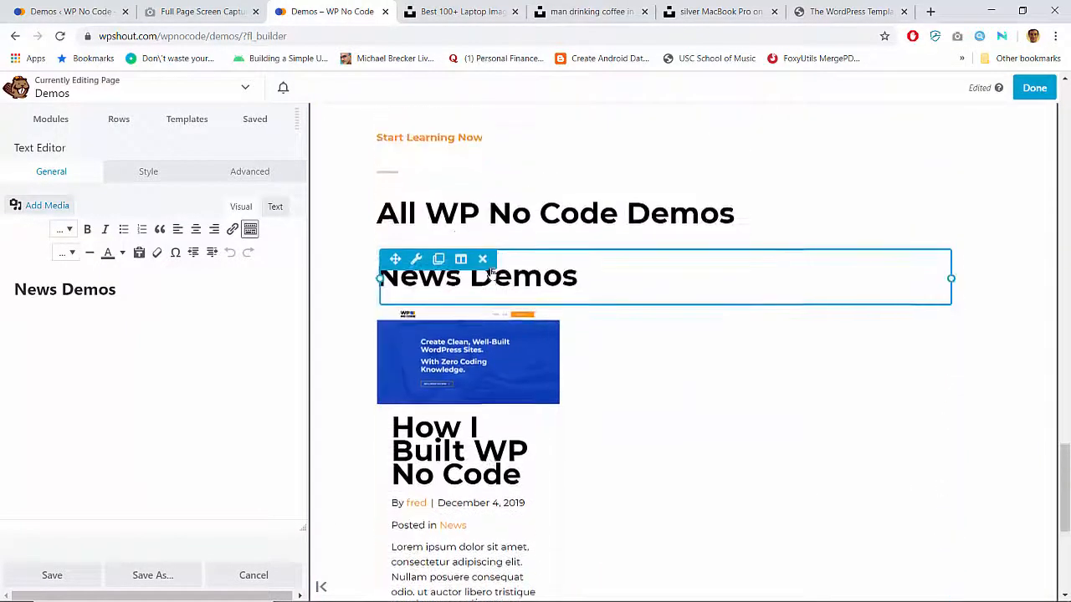
pyautogui.click(483, 264)
pyautogui.press('Return')
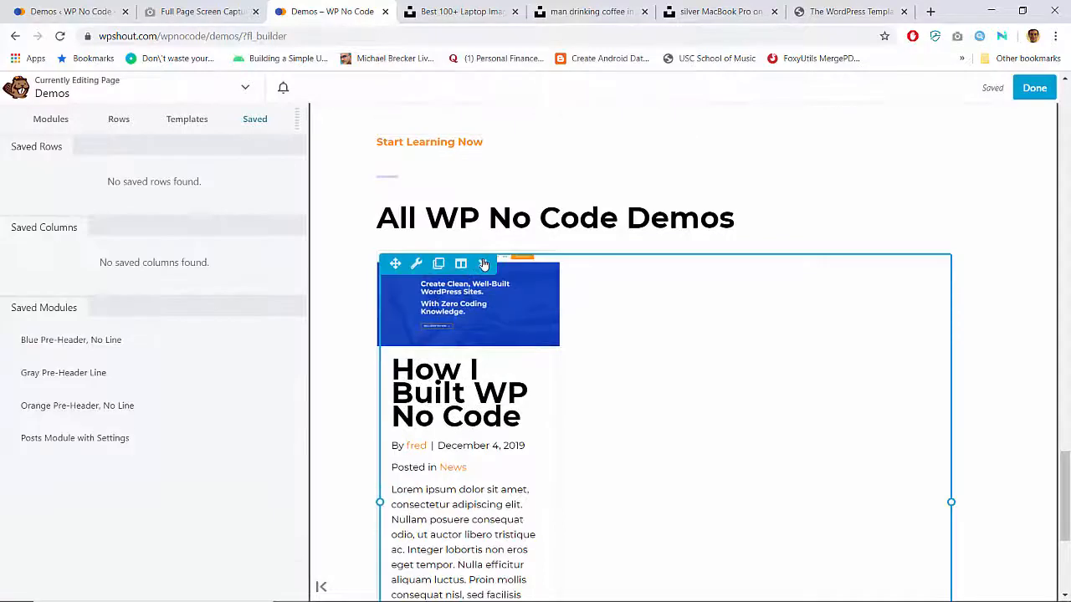
# Remove the News category filter from the Posts module's custom query and save the module.
pyautogui.click(417, 266)
pyautogui.click(144, 173)
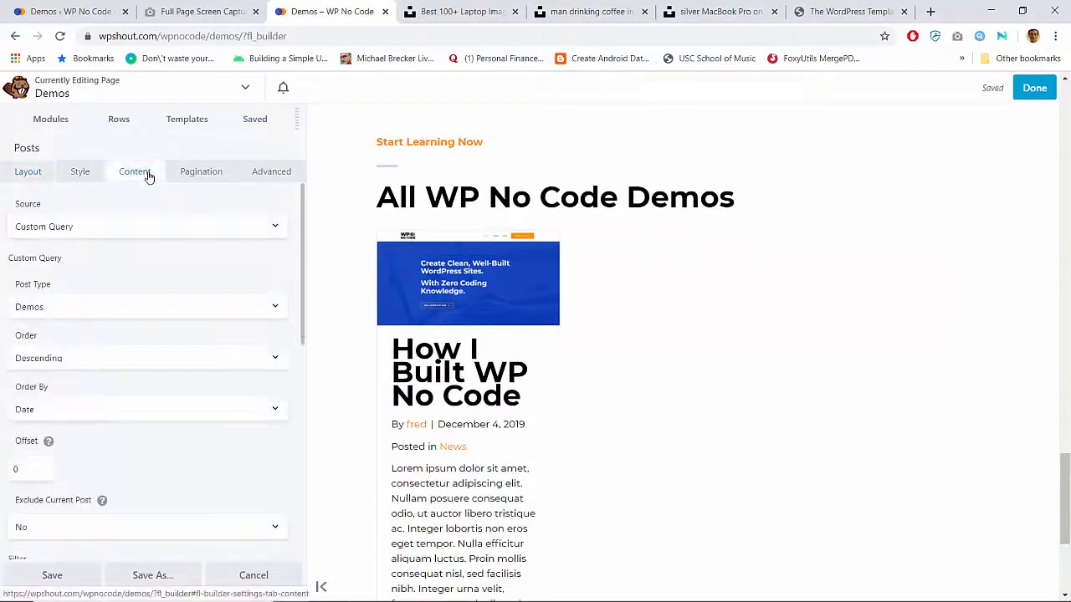
pyautogui.scroll(-5, 149, 298)
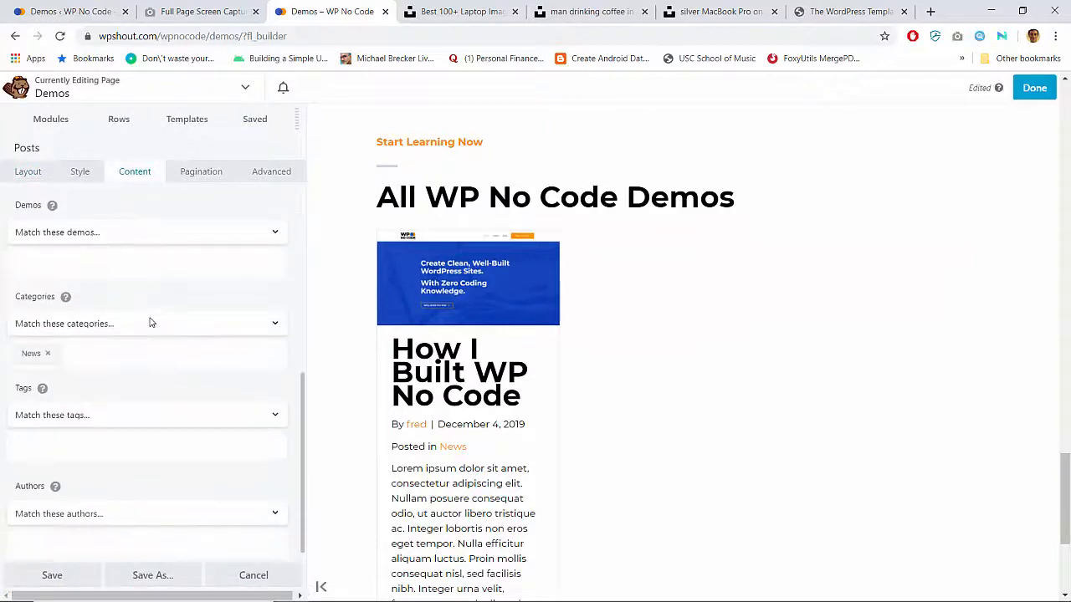
pyautogui.scroll(2, 151, 322)
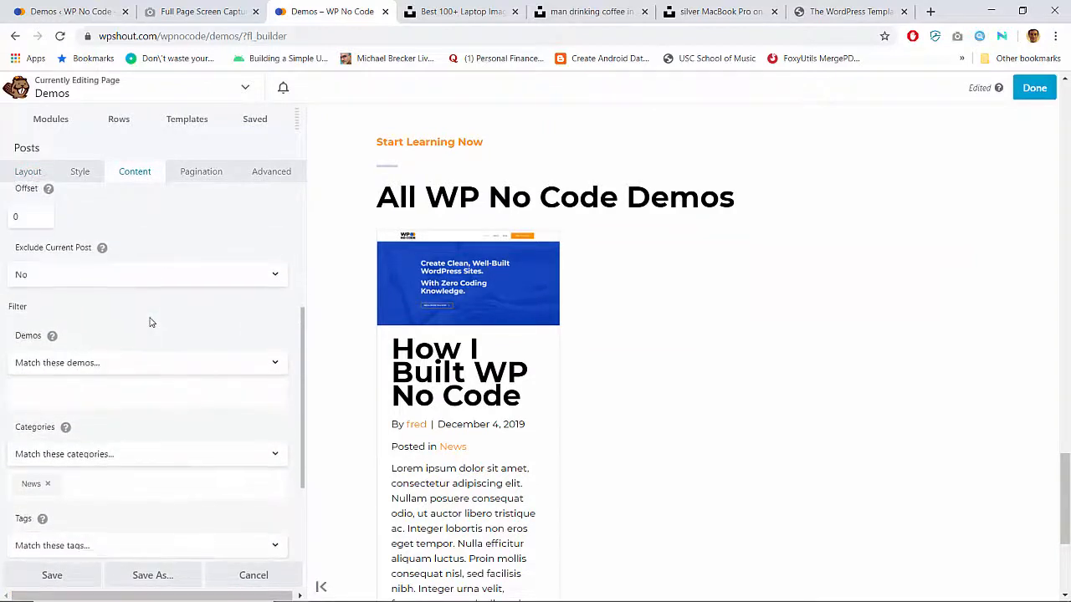
pyautogui.scroll(-2, 150, 322)
pyautogui.click(49, 357)
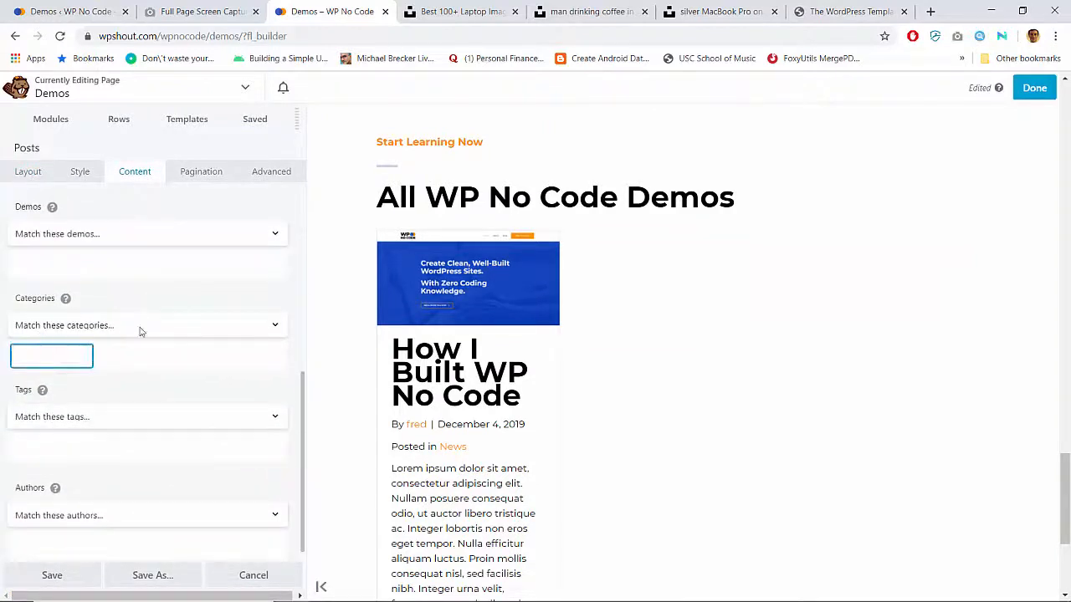
pyautogui.click(51, 576)
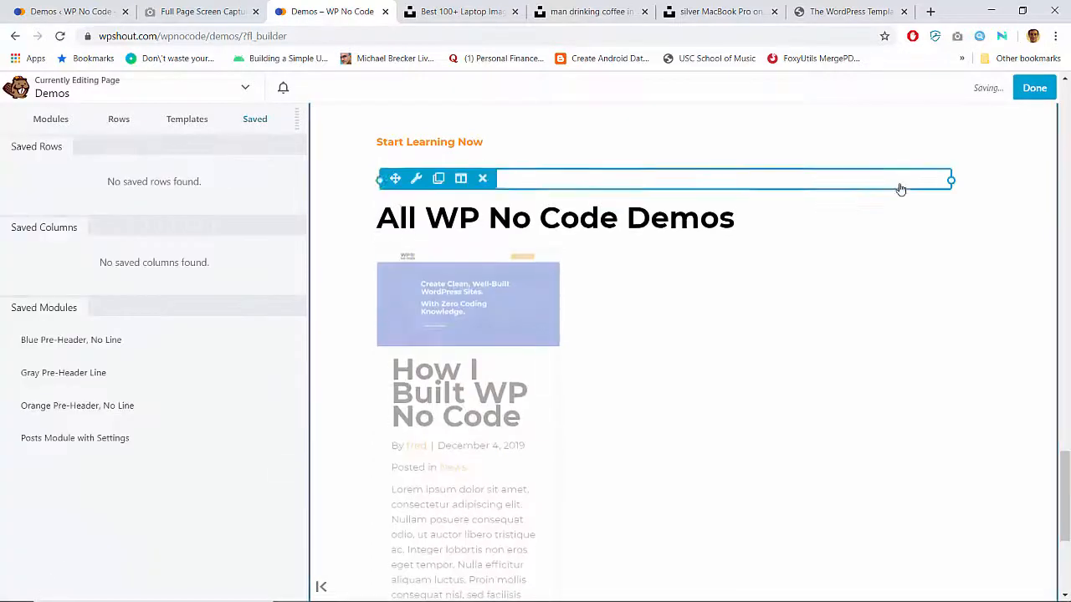
# Publish the Demos page and check the demo listing on the live page.
pyautogui.click(1035, 89)
pyautogui.click(968, 89)
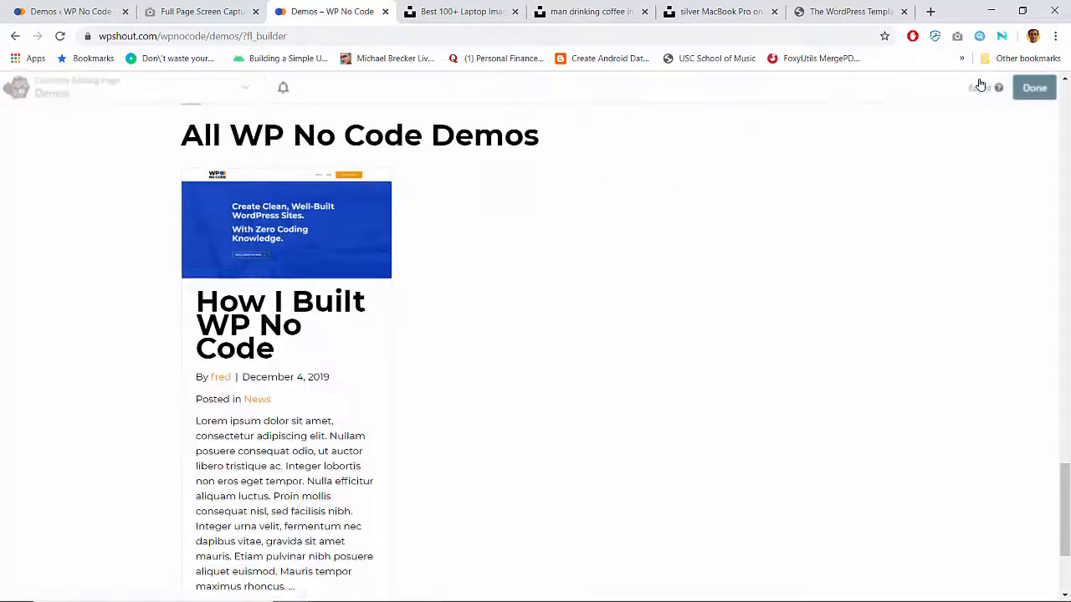
pyautogui.scroll(4, 579, 328)
pyautogui.scroll(-5, 579, 327)
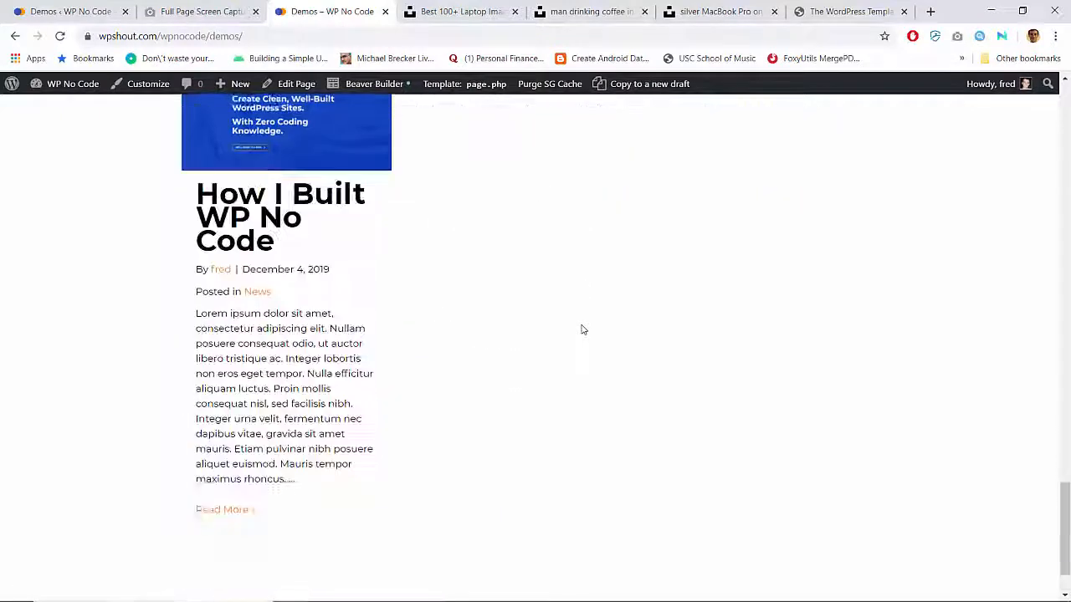
pyautogui.scroll(2, 577, 325)
# Return to the WordPress admin and open the Duplicate Post options.
pyautogui.click(67, 11)
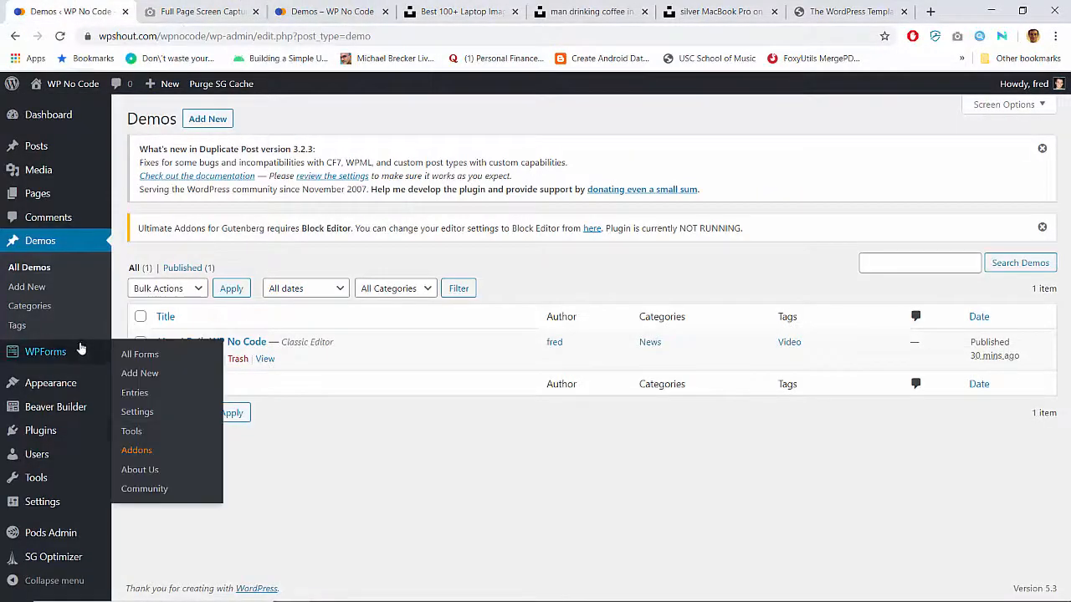
pyautogui.moveTo(50, 430)
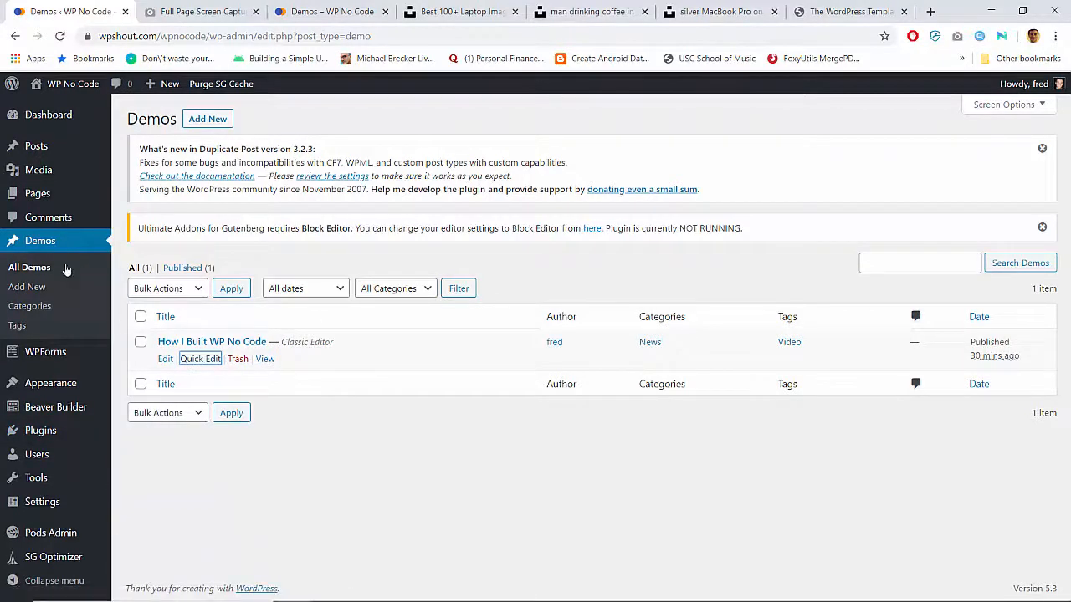
pyautogui.moveTo(35, 480)
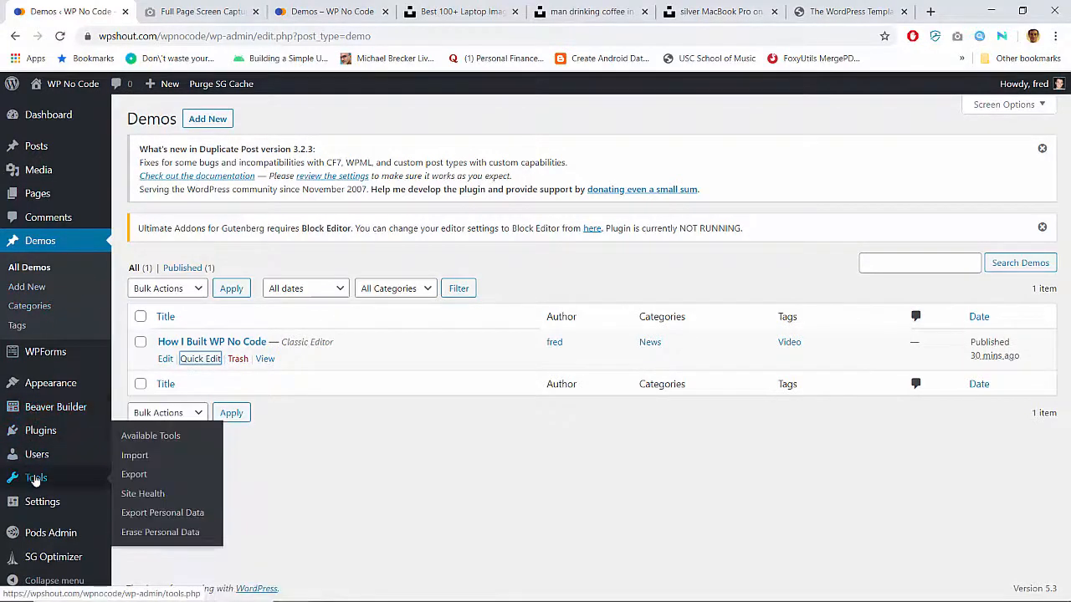
pyautogui.moveTo(42, 503)
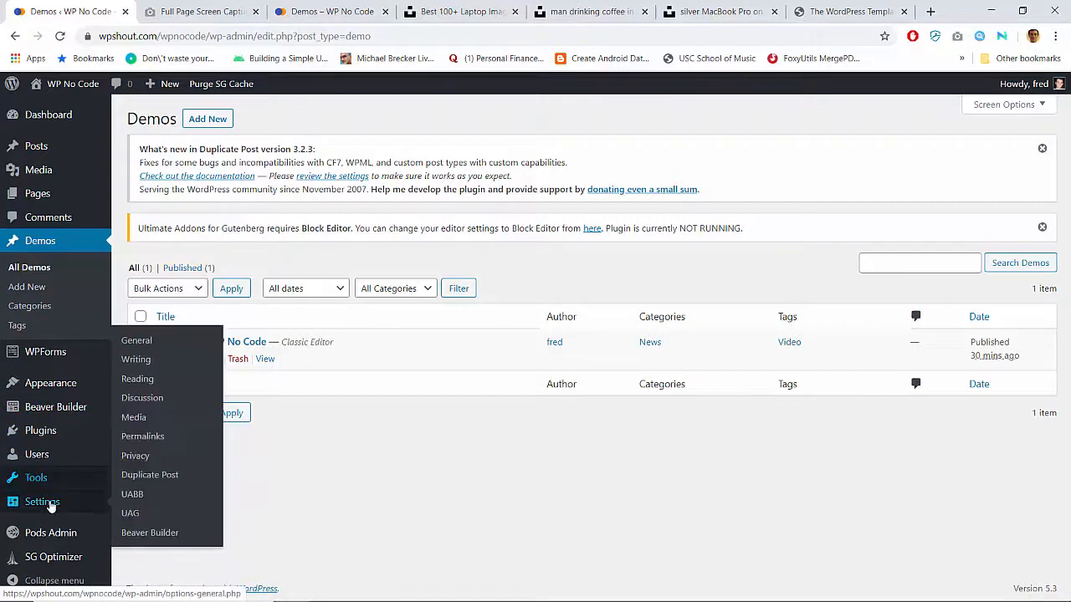
pyautogui.click(147, 474)
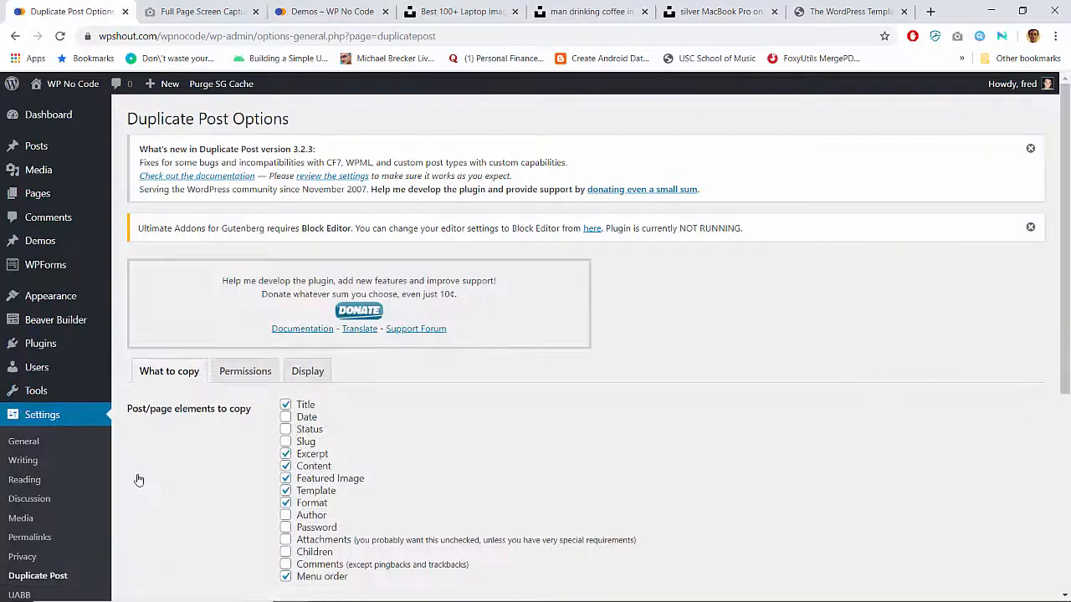
# Review which elements Duplicate Post copies, enable duplication for the Demos post type, and save the settings.
pyautogui.scroll(-3, 139, 479)
pyautogui.scroll(2, 205, 361)
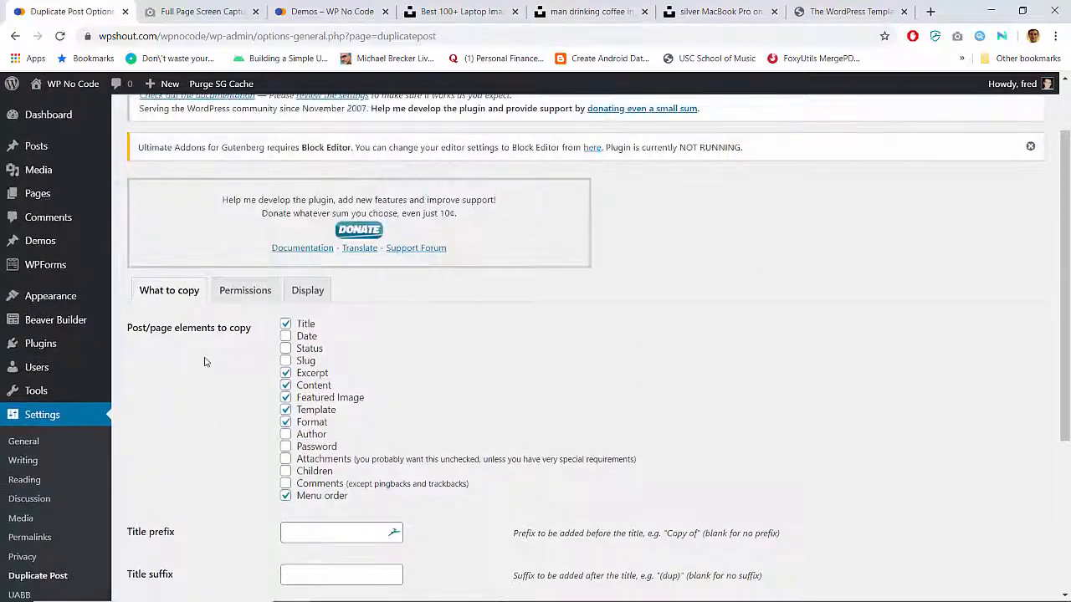
pyautogui.scroll(-3, 212, 410)
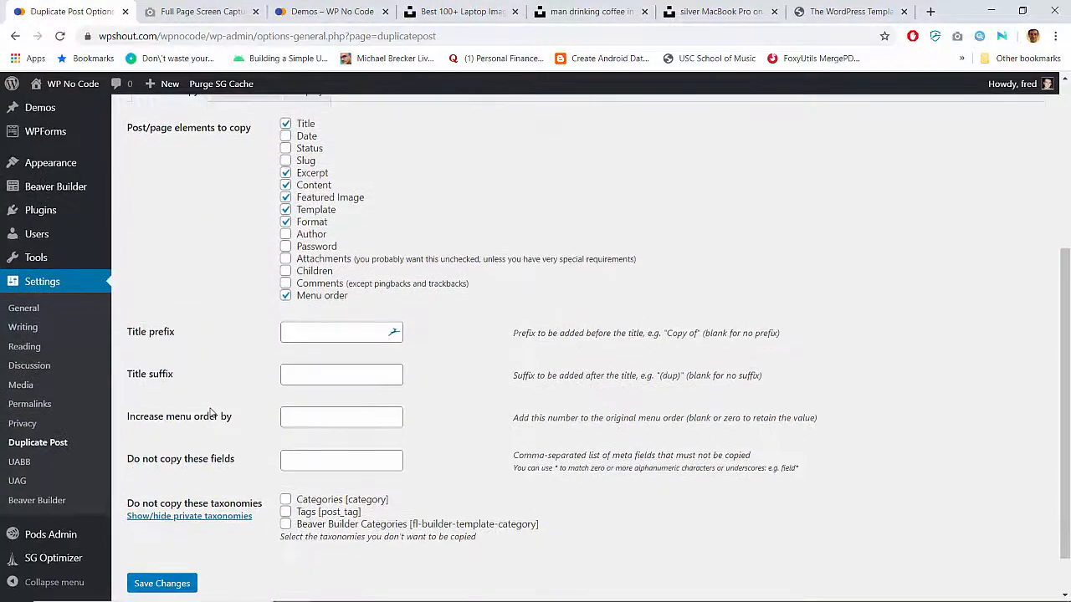
pyautogui.scroll(-1, 212, 410)
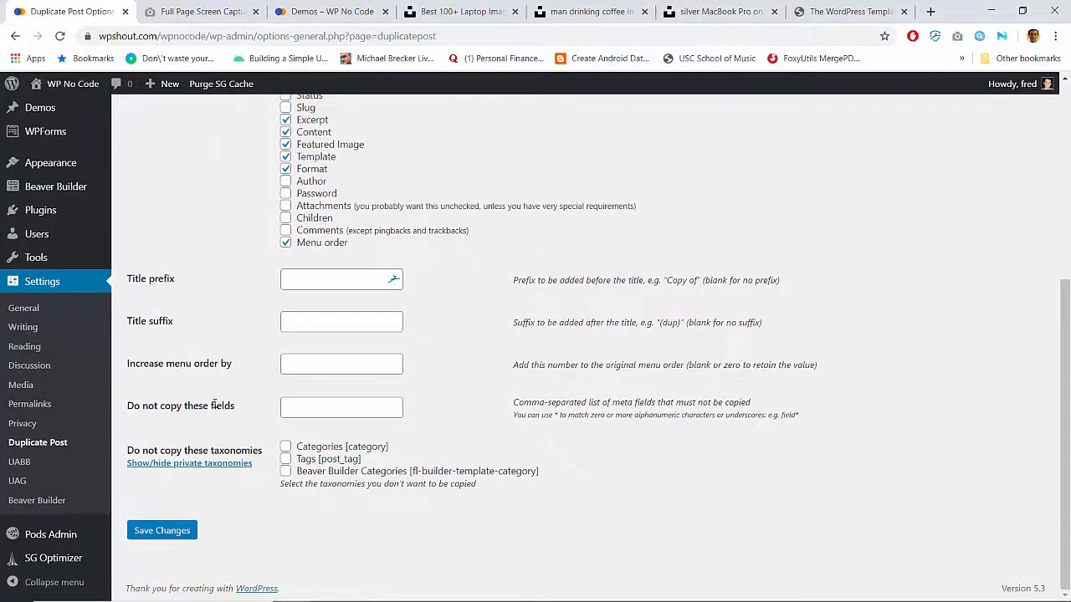
pyautogui.scroll(4, 223, 399)
pyautogui.click(245, 369)
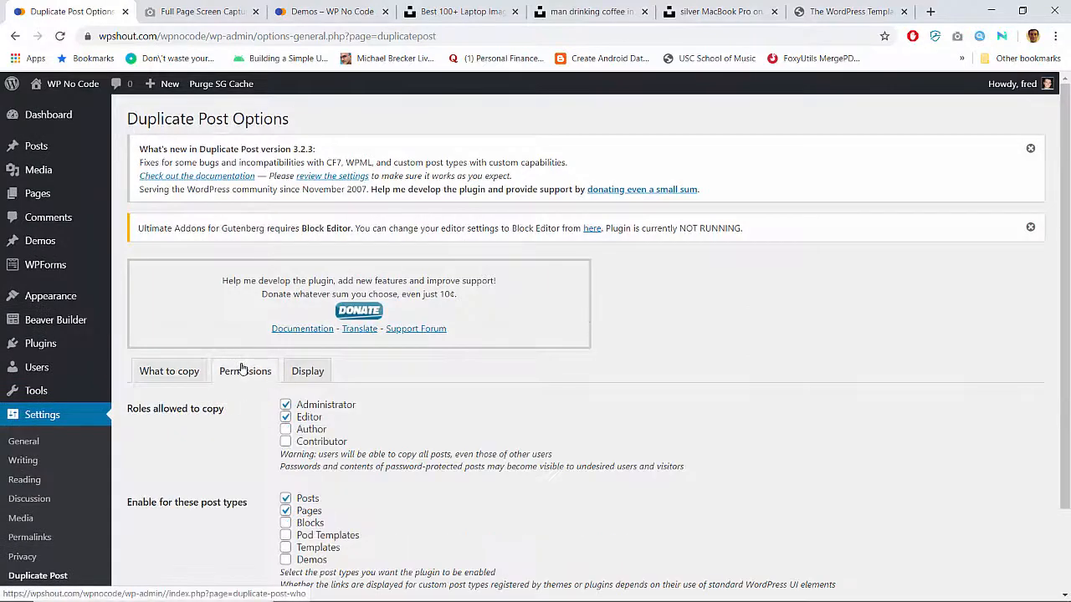
pyautogui.scroll(-2, 201, 477)
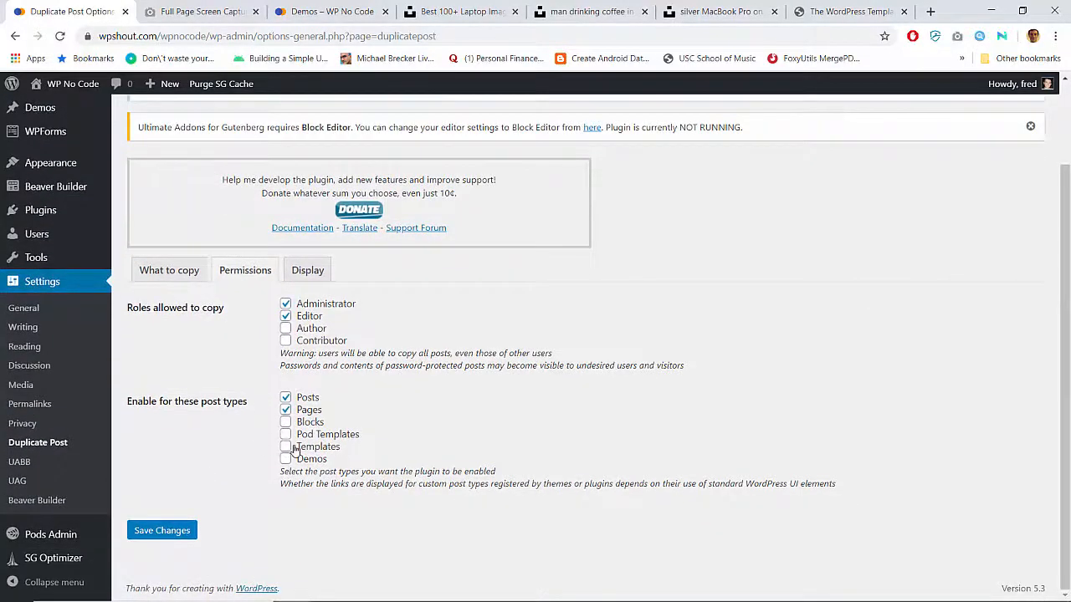
pyautogui.click(286, 459)
pyautogui.click(161, 530)
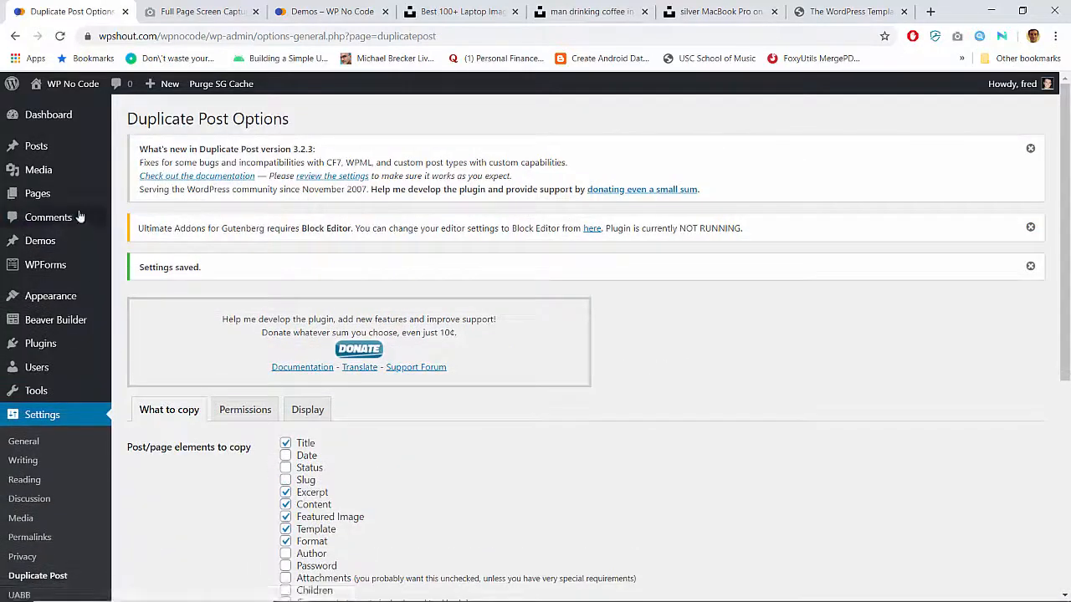
# Clone the How I Built WP No Code demo in the Demos list to create five draft copies.
pyautogui.click(54, 241)
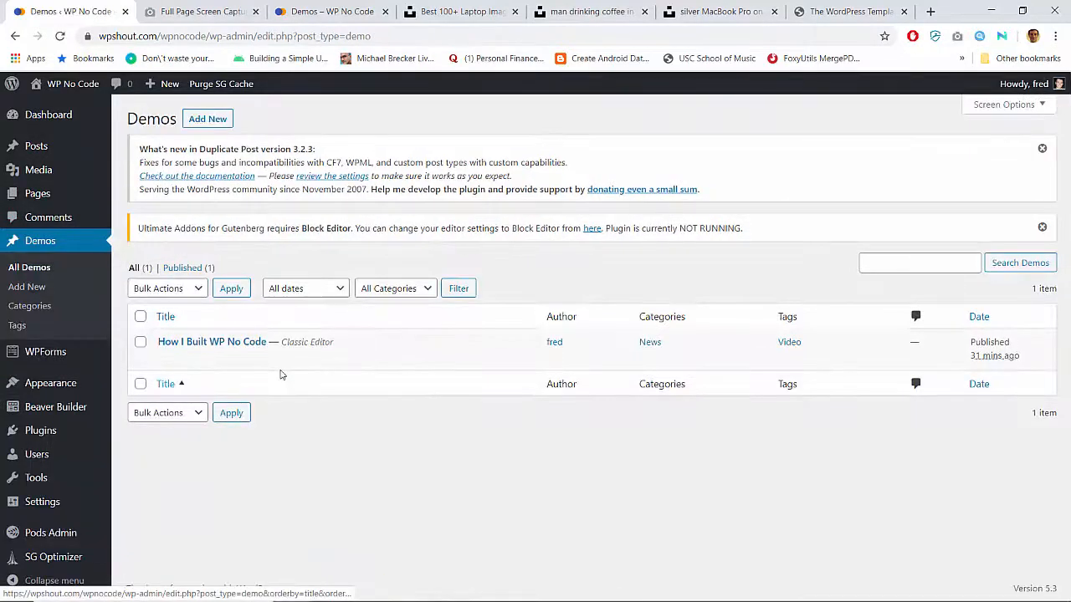
pyautogui.click(293, 360)
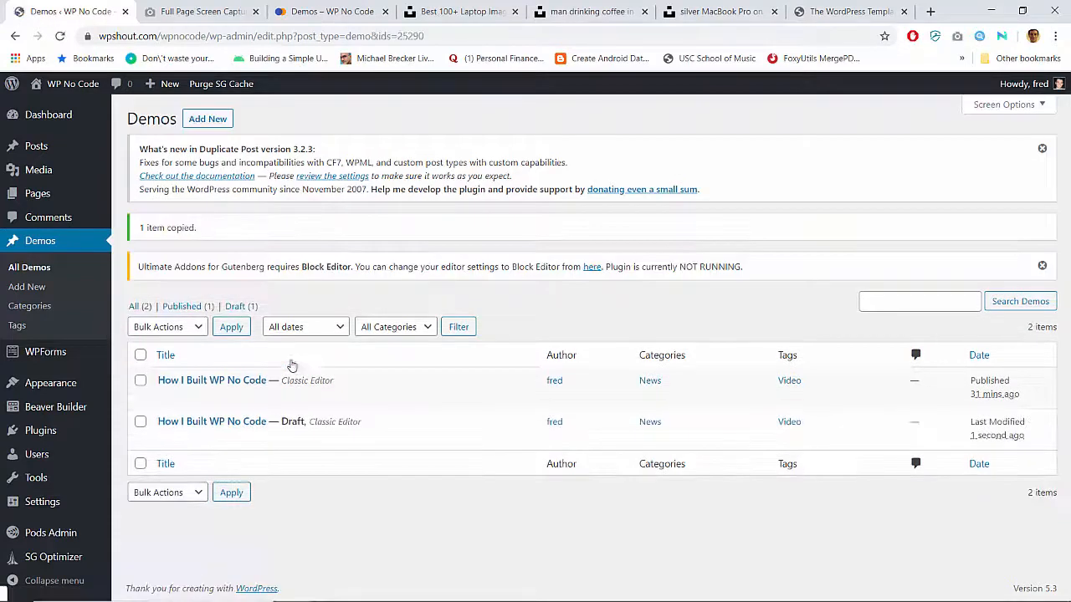
pyautogui.click(296, 441)
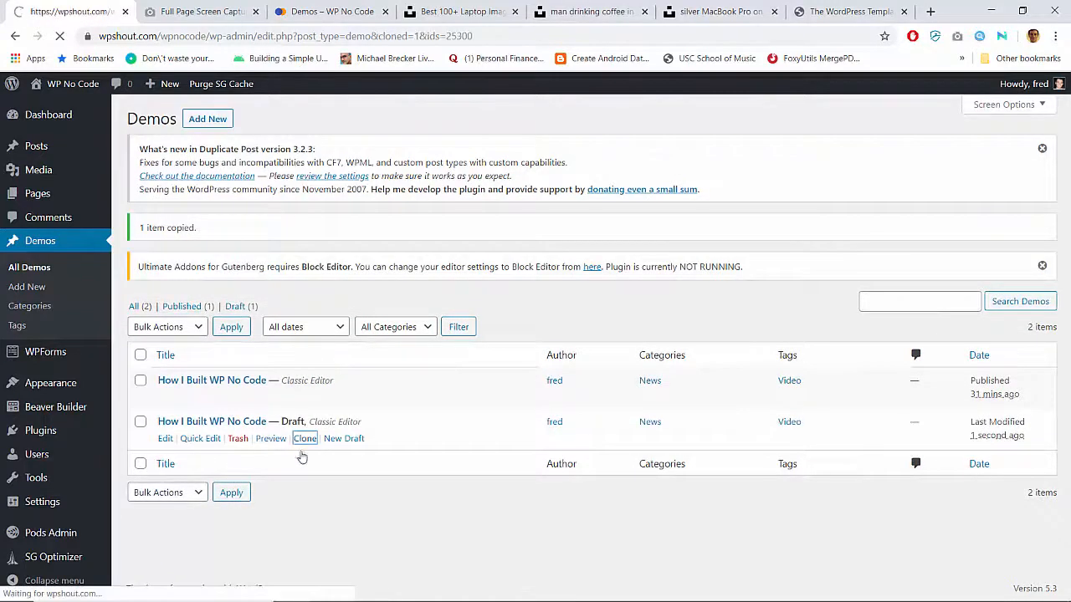
pyautogui.click(306, 480)
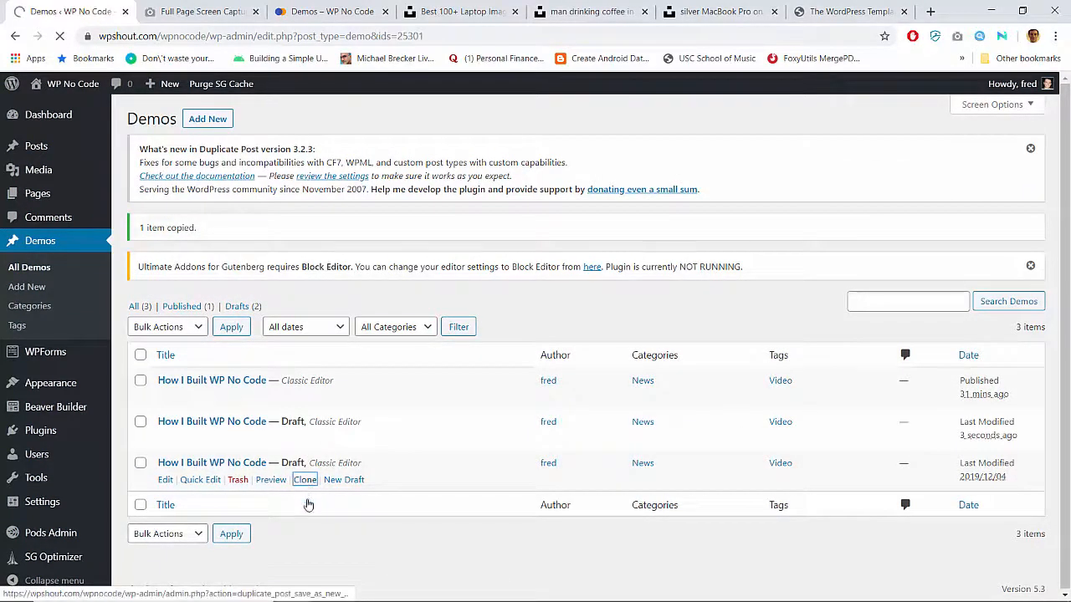
pyautogui.click(304, 520)
pyautogui.scroll(-1, 307, 523)
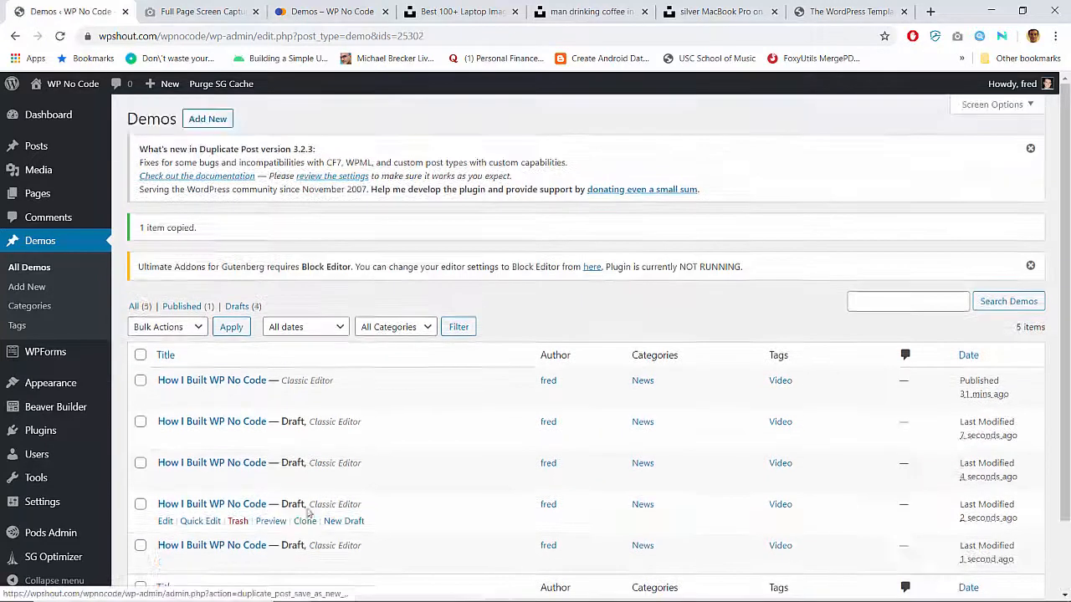
pyautogui.click(305, 563)
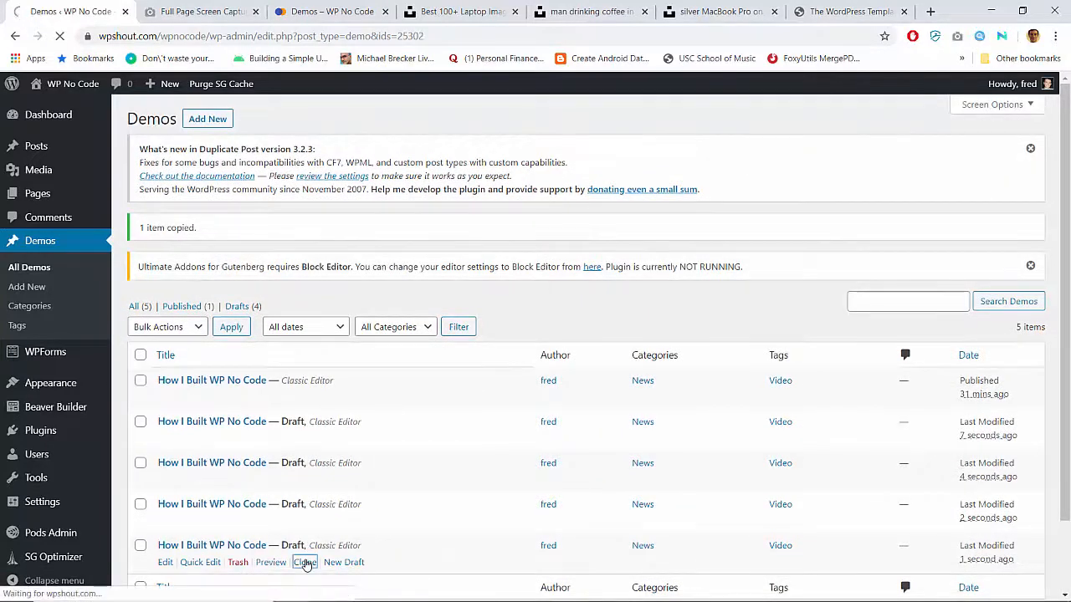
# Select all the listed demos and start a bulk edit on them.
pyautogui.click(140, 355)
pyautogui.click(163, 327)
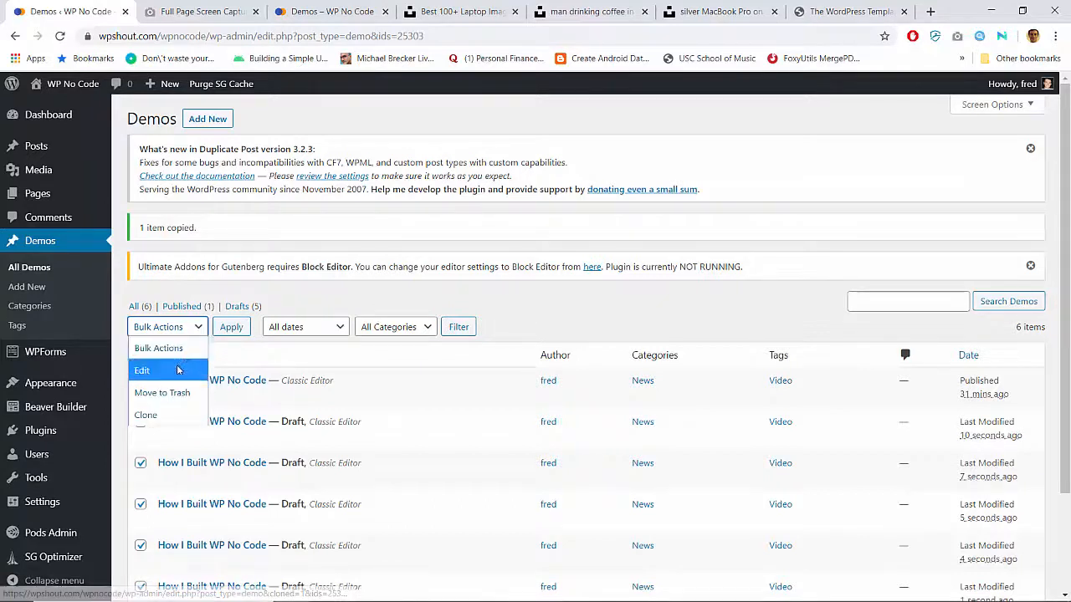
# Bulk edit all the selected How I Built WP No Code demos to set their status to Published.
pyautogui.click(178, 369)
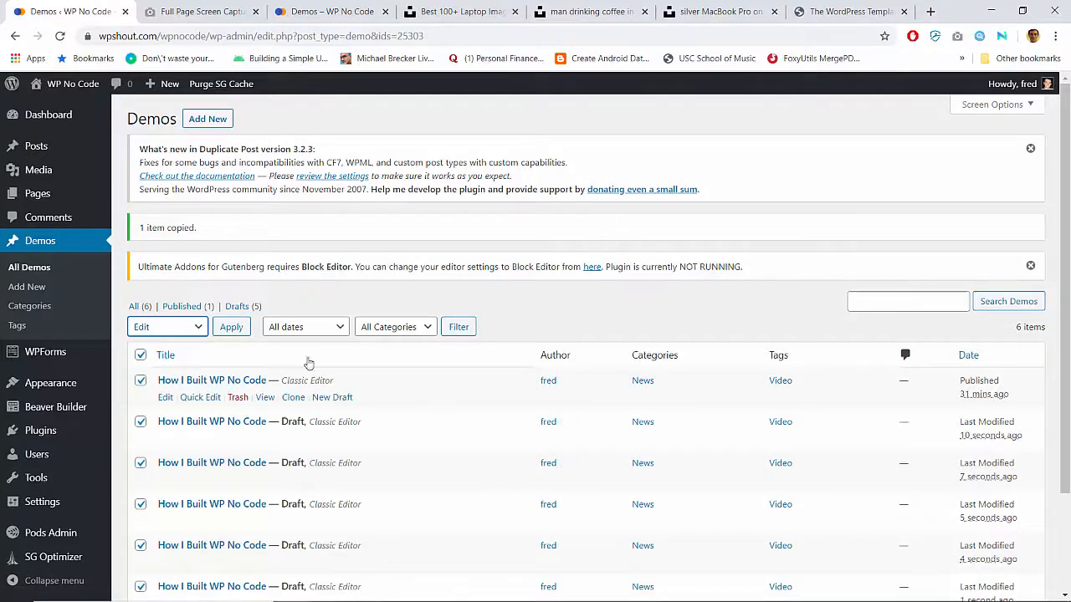
pyautogui.click(236, 331)
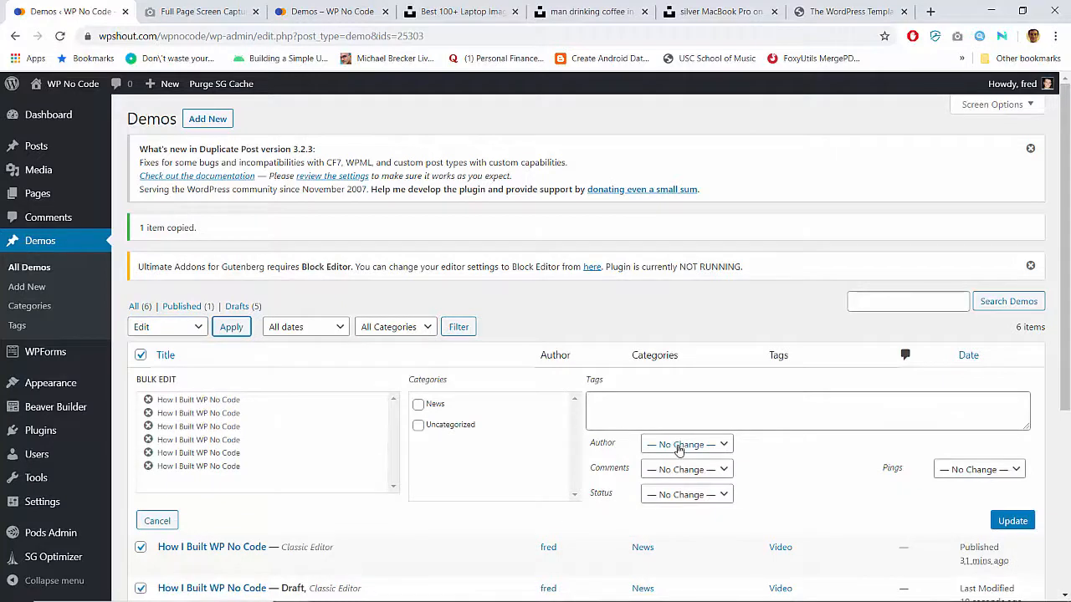
pyautogui.click(694, 494)
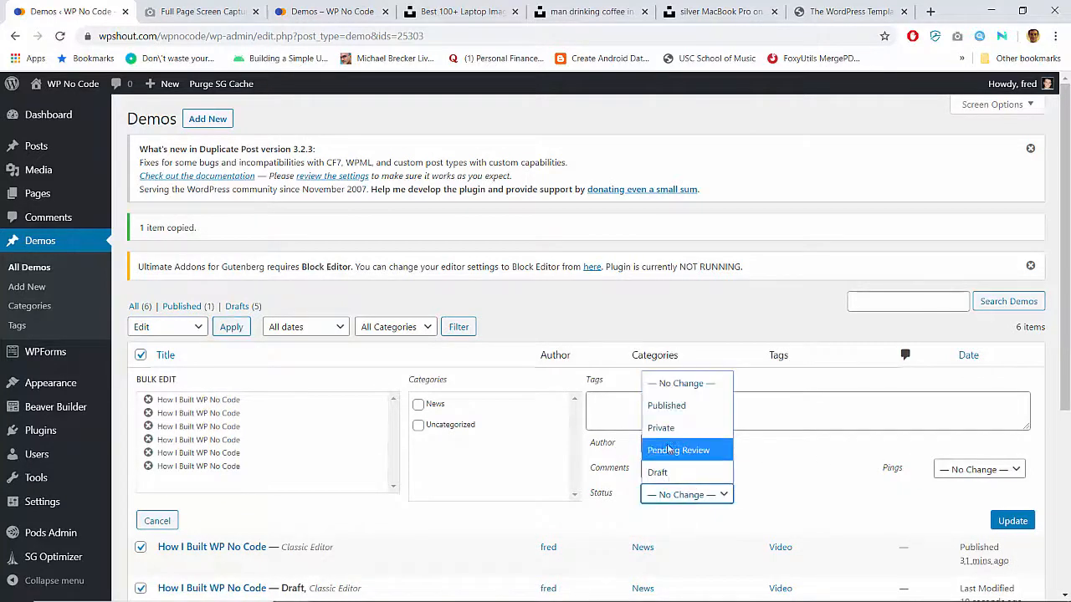
pyautogui.click(669, 404)
pyautogui.click(1014, 521)
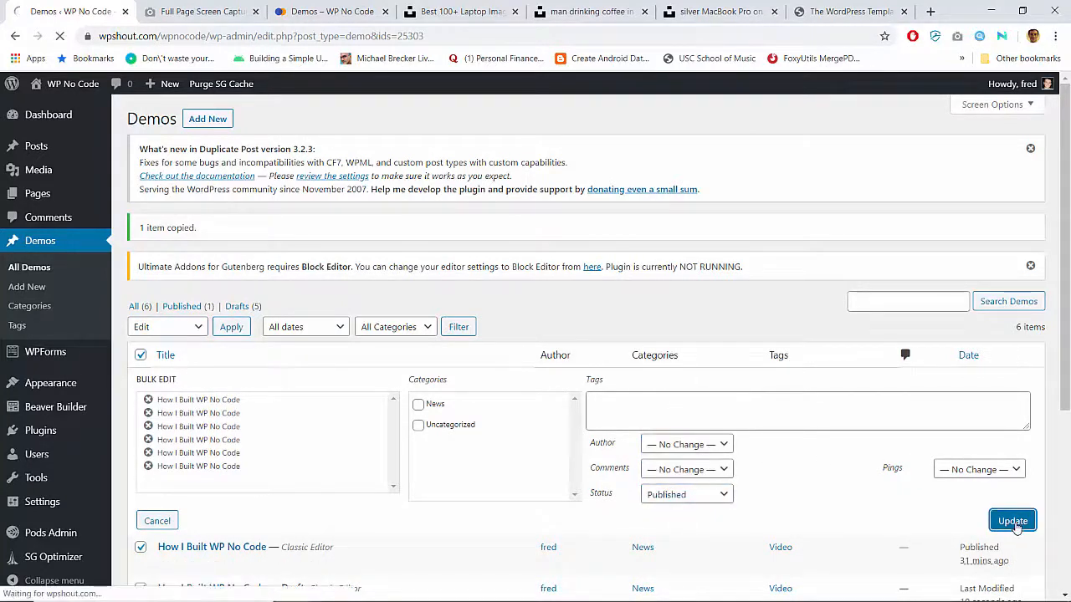
# Reload the front-end Demos page and review the post grid under All WP No Code Demos.
pyautogui.click(284, 10)
pyautogui.press('Return')
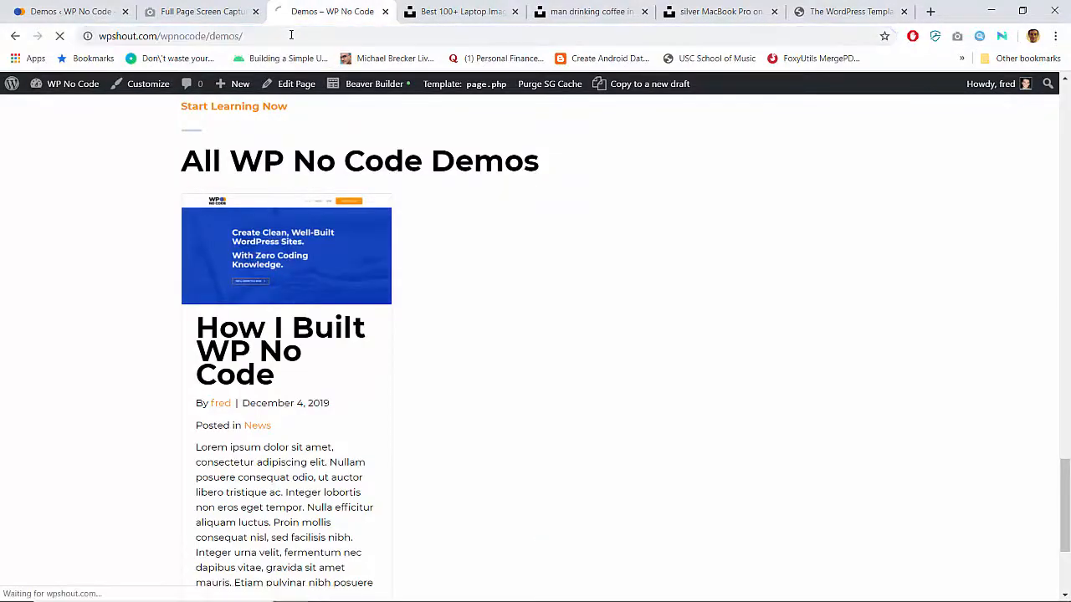
pyautogui.scroll(-3, 132, 298)
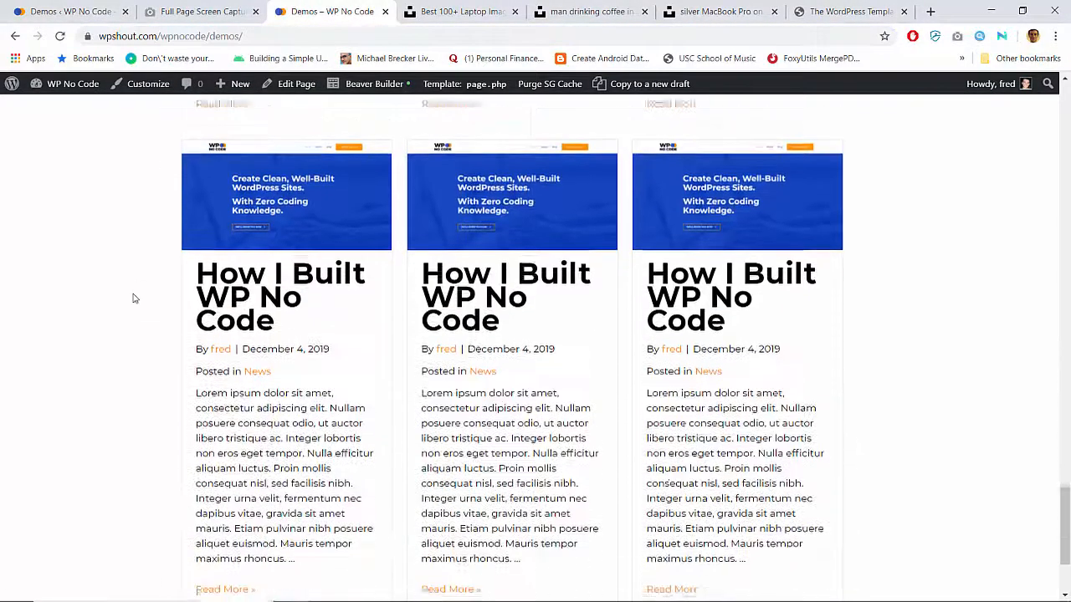
pyautogui.scroll(8, 135, 299)
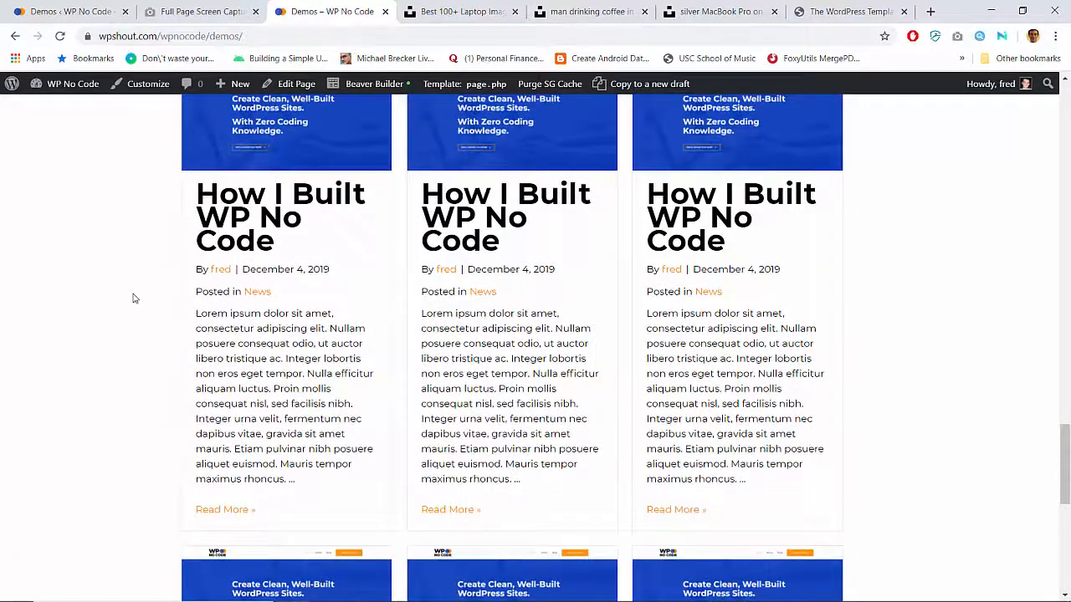
pyautogui.scroll(2, 133, 297)
pyautogui.scroll(-1, 218, 361)
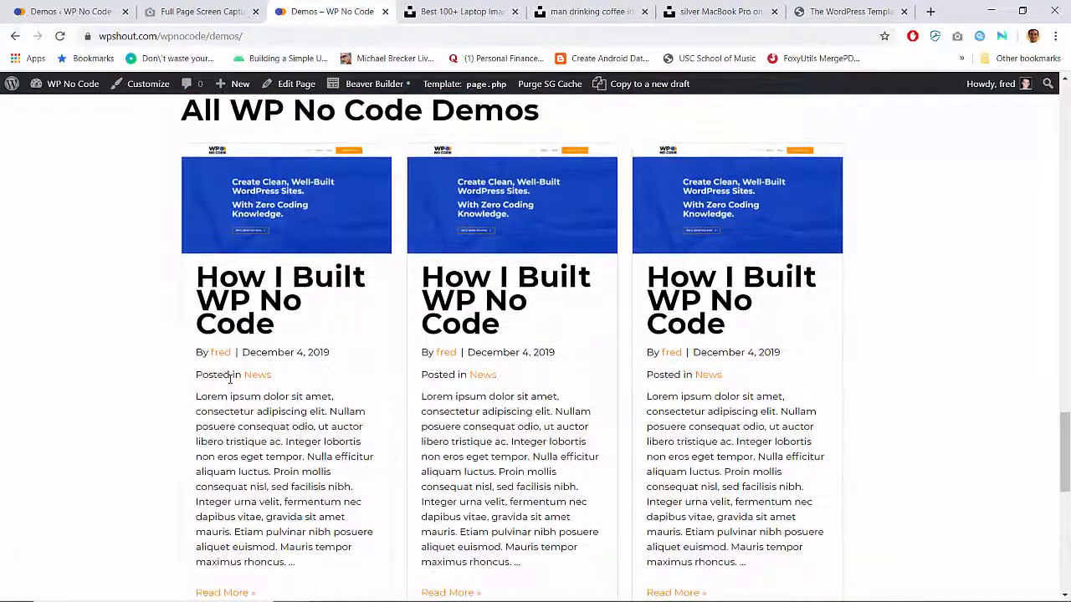
# Check the category line on each demo card in both rows of the post grid.
pyautogui.tripleClick(228, 376)
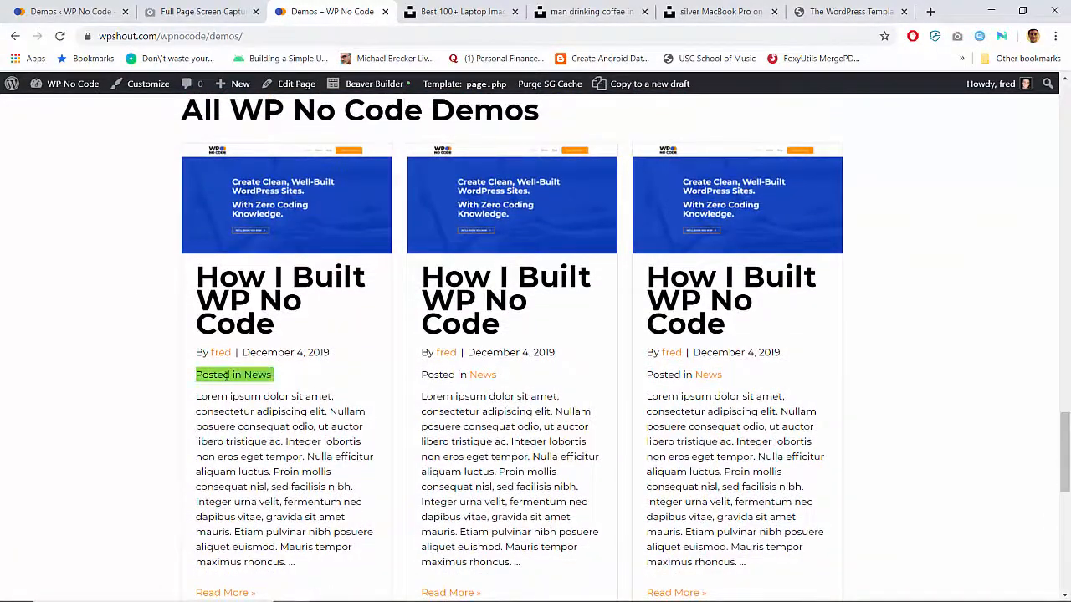
pyautogui.tripleClick(439, 376)
pyautogui.tripleClick(657, 376)
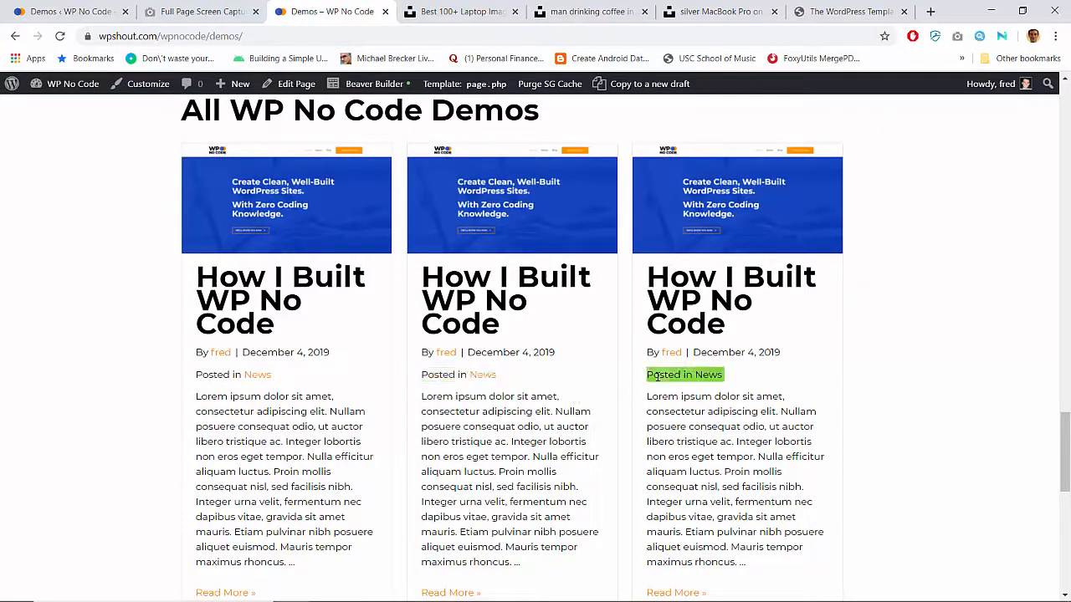
pyautogui.scroll(-8, 658, 376)
pyautogui.tripleClick(202, 303)
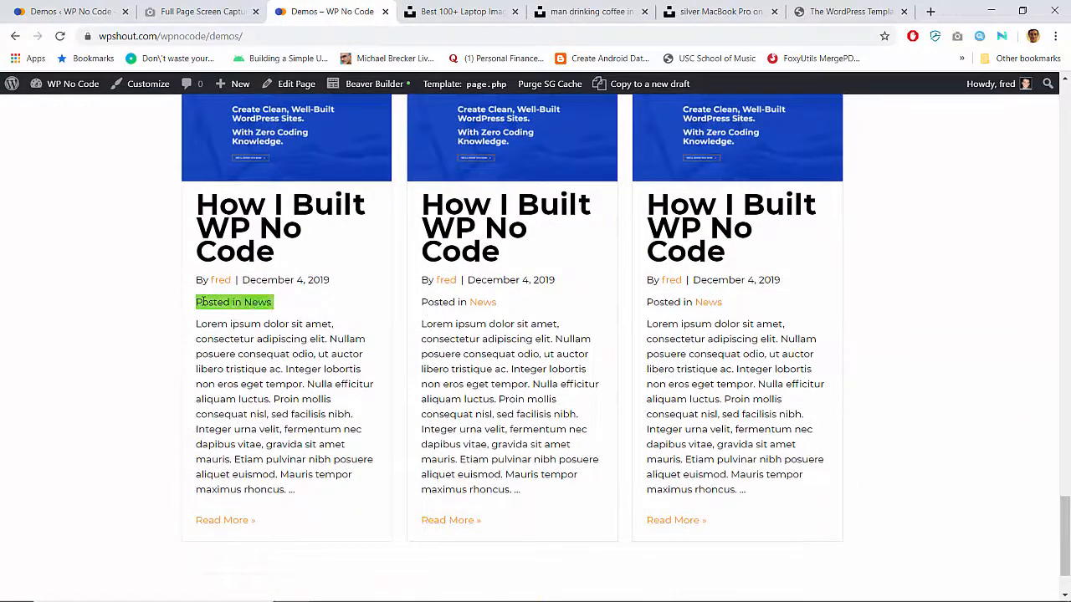
pyautogui.tripleClick(436, 302)
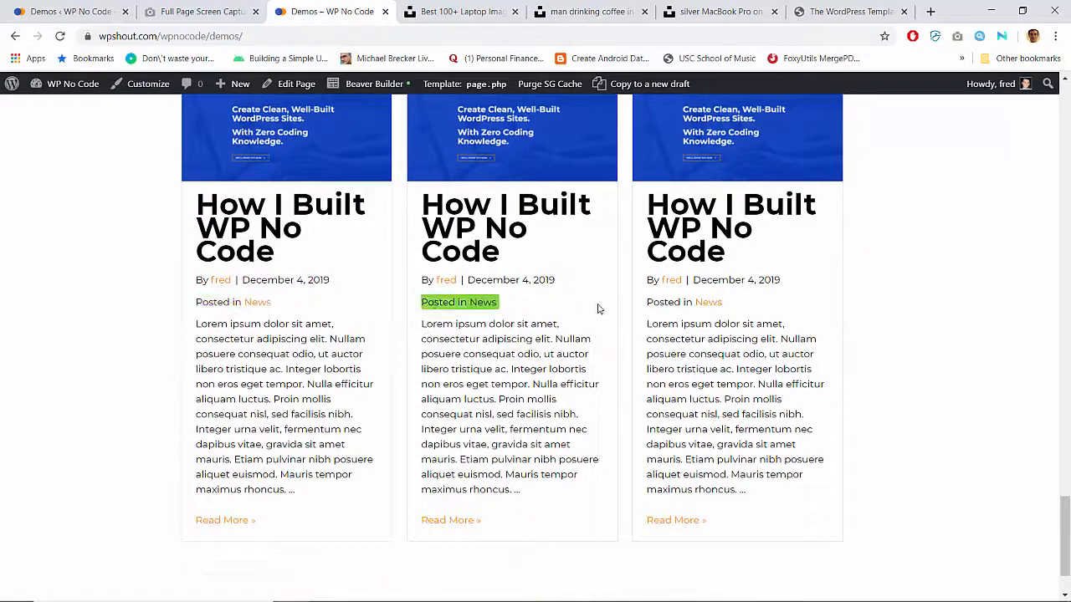
pyautogui.tripleClick(659, 303)
pyautogui.click(669, 329)
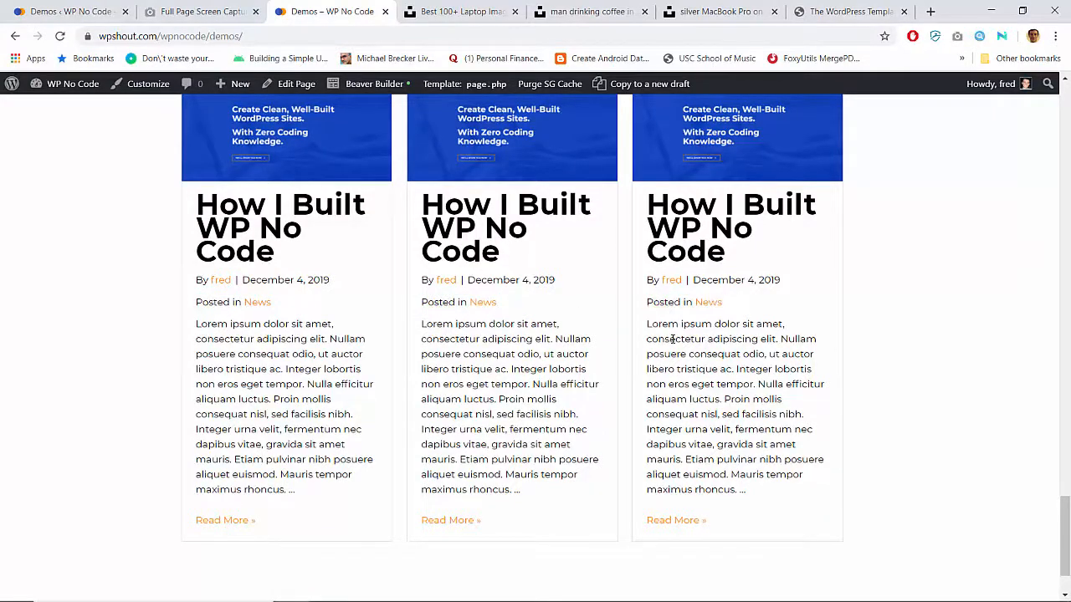
# Open the Demos page in Beaver Builder and open the settings of the Posts module under All WP No Code Demos.
pyautogui.scroll(10, 669, 334)
pyautogui.scroll(2, 672, 339)
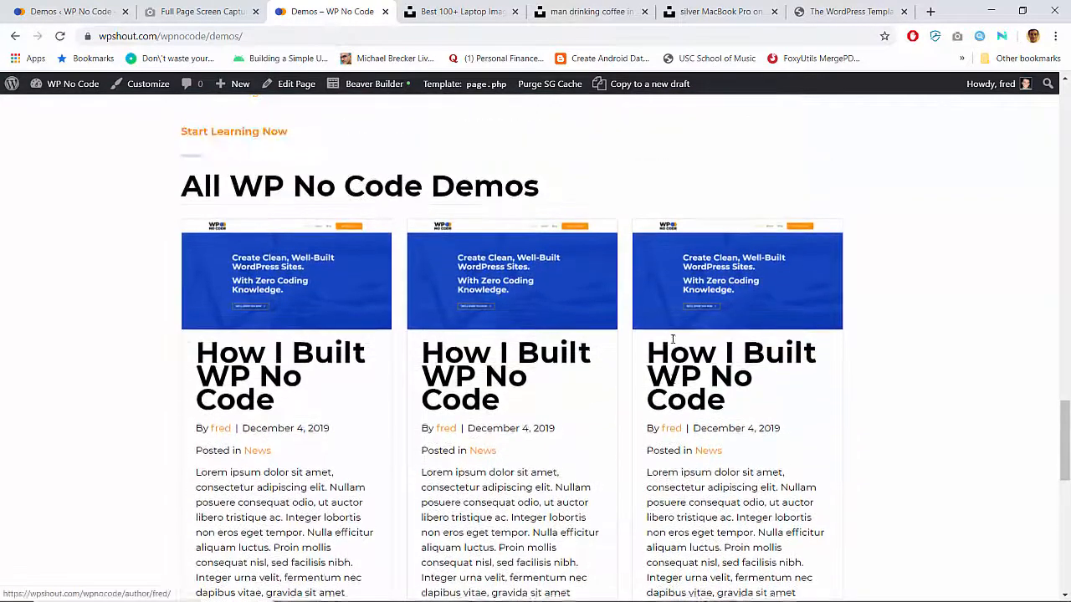
pyautogui.scroll(1, 671, 339)
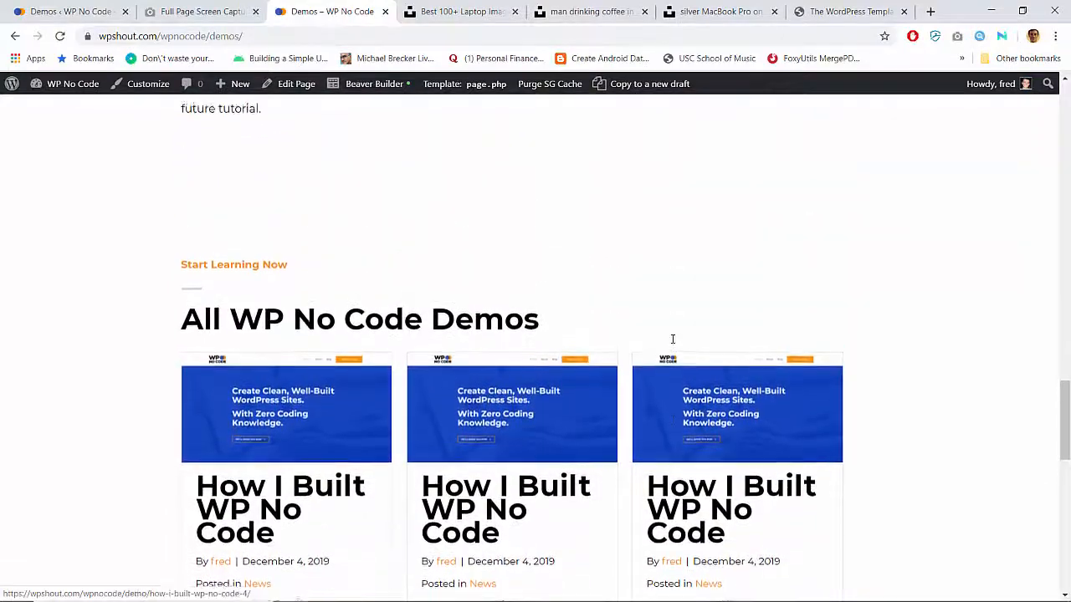
pyautogui.scroll(-2, 672, 338)
pyautogui.click(350, 87)
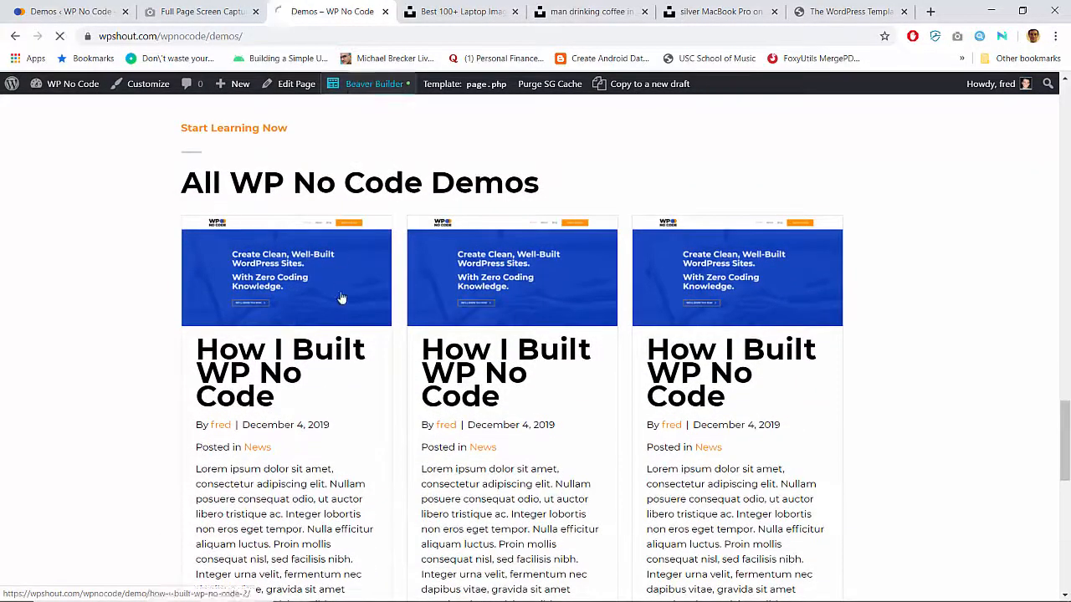
pyautogui.scroll(-20, 342, 313)
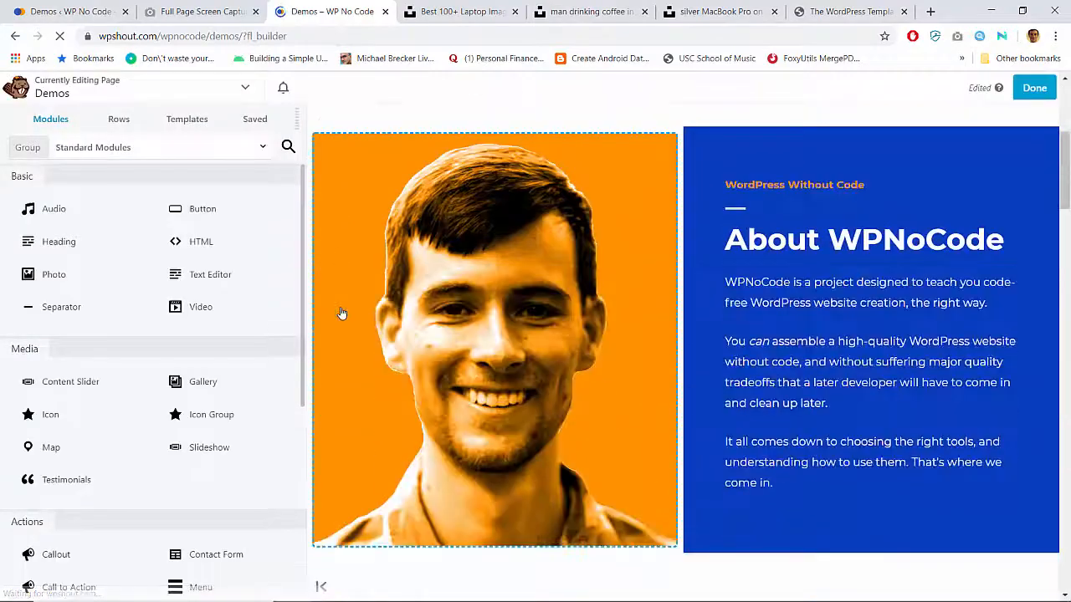
pyautogui.scroll(4, 341, 312)
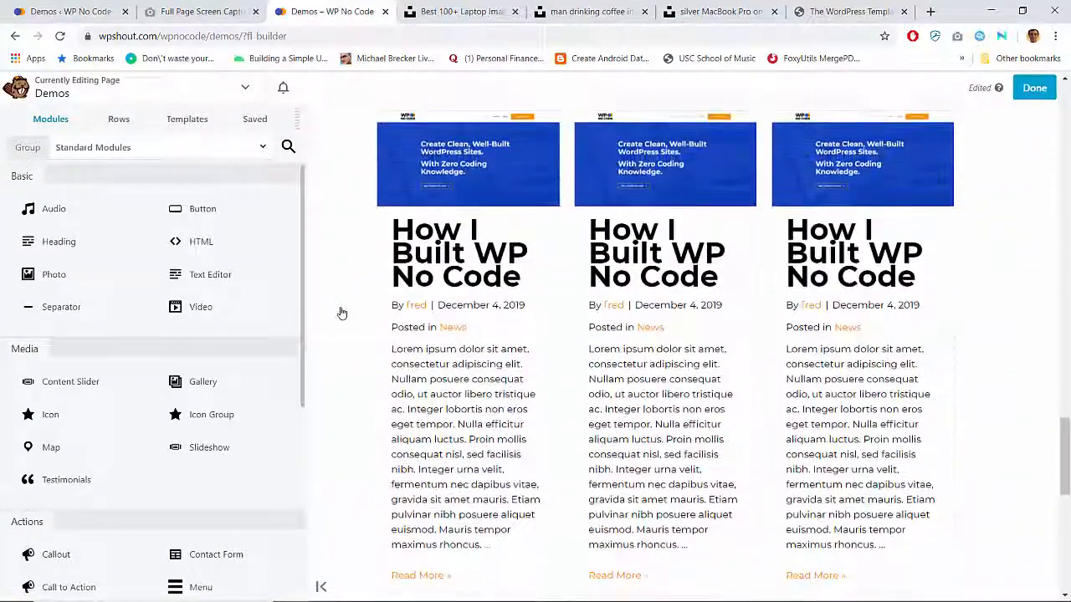
pyautogui.scroll(3, 415, 308)
pyautogui.click(416, 305)
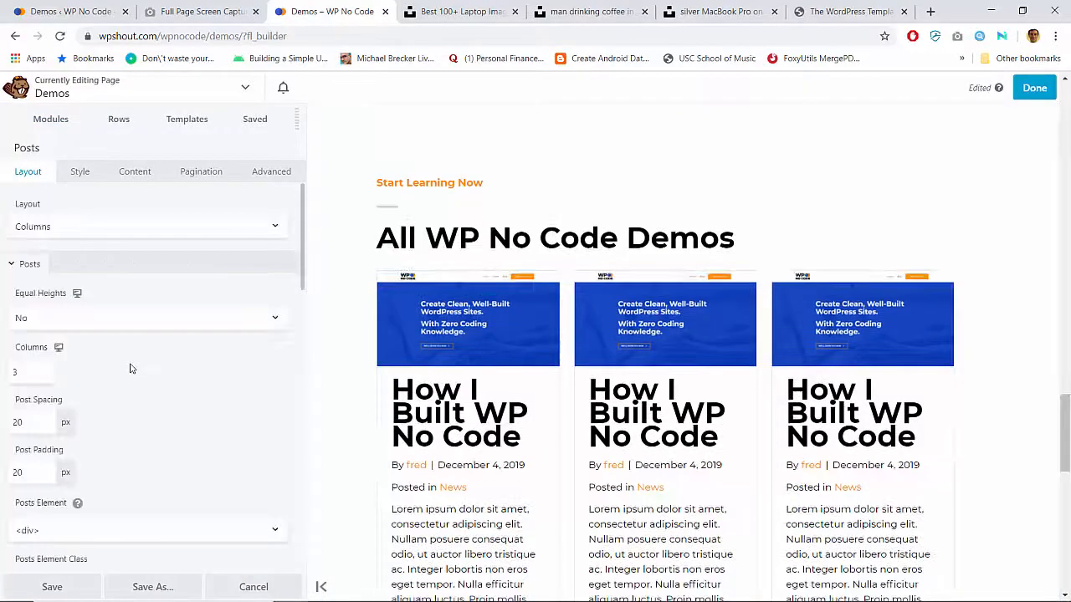
# Try limiting the Posts module's content to the Uncategorized category, and remove that category filter again.
pyautogui.scroll(-1, 130, 368)
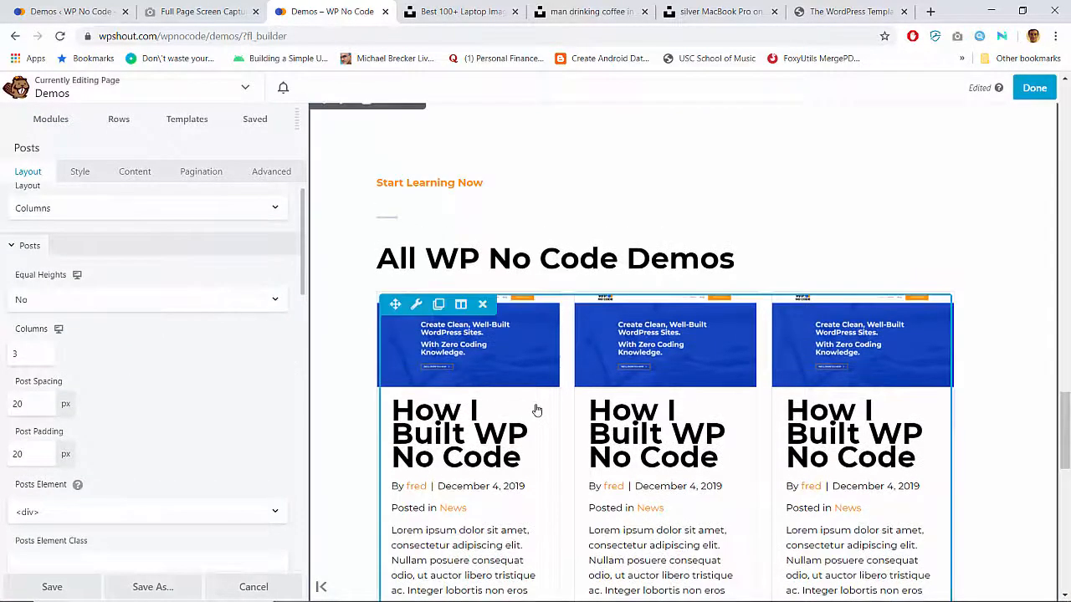
pyautogui.scroll(-9, 544, 438)
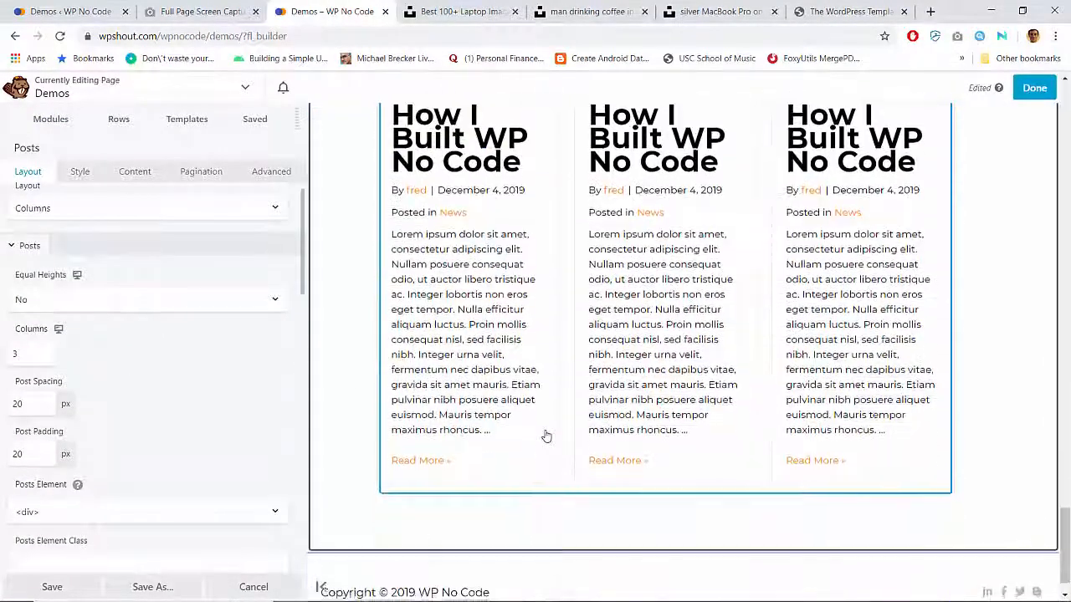
pyautogui.scroll(5, 544, 438)
pyautogui.click(136, 172)
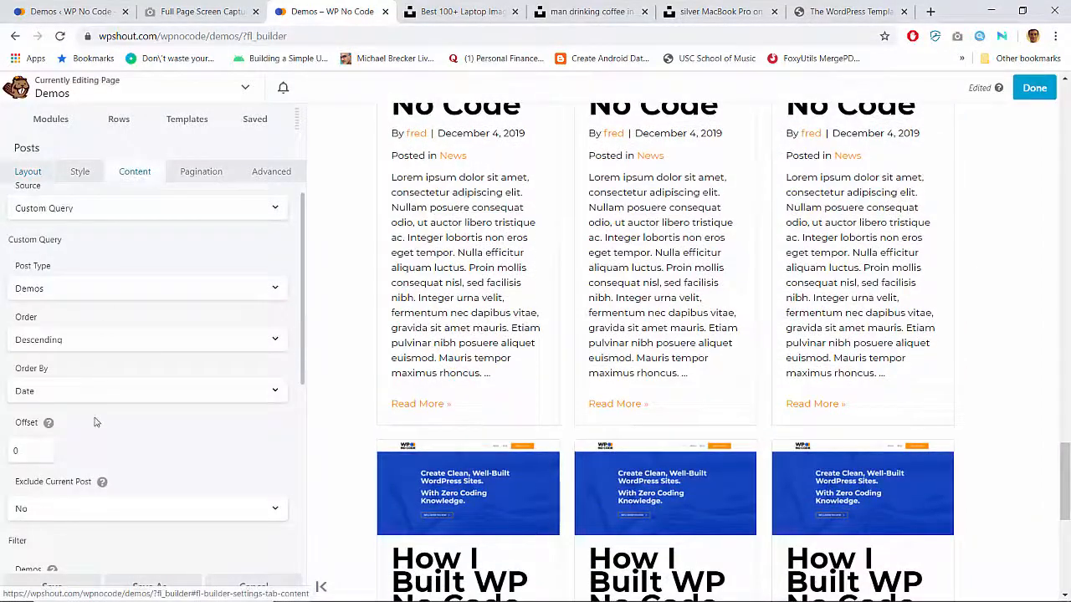
pyautogui.scroll(-5, 94, 420)
pyautogui.click(103, 361)
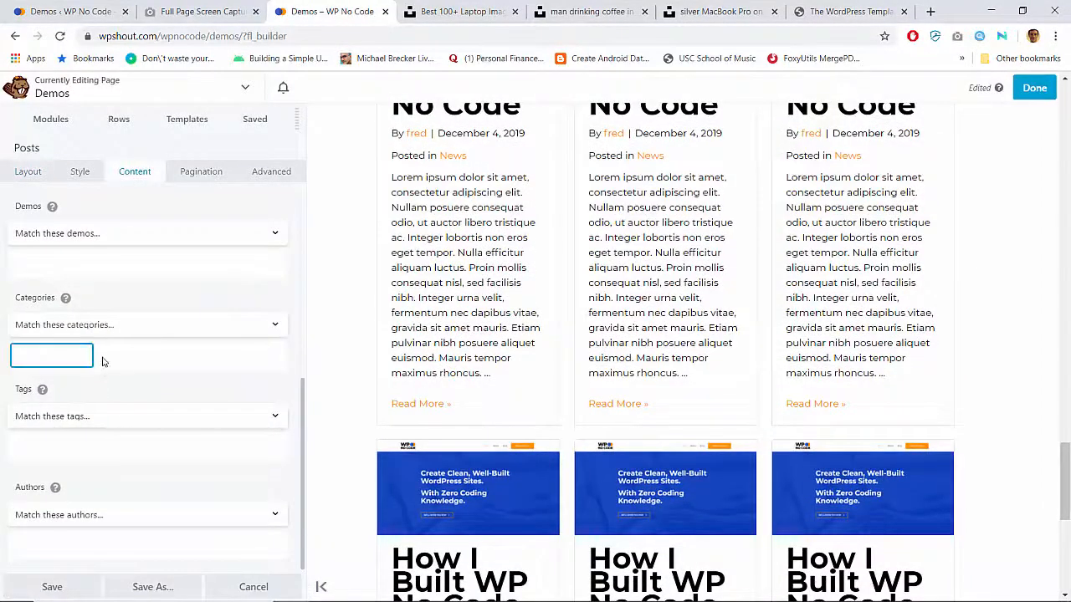
pyautogui.write('Uncategorized')
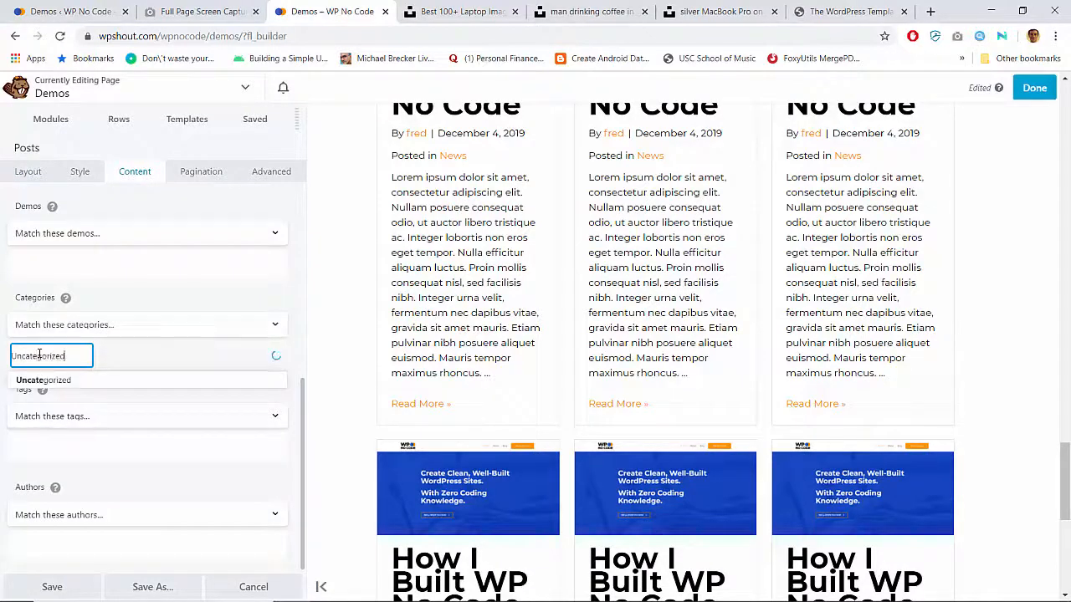
pyautogui.click(50, 381)
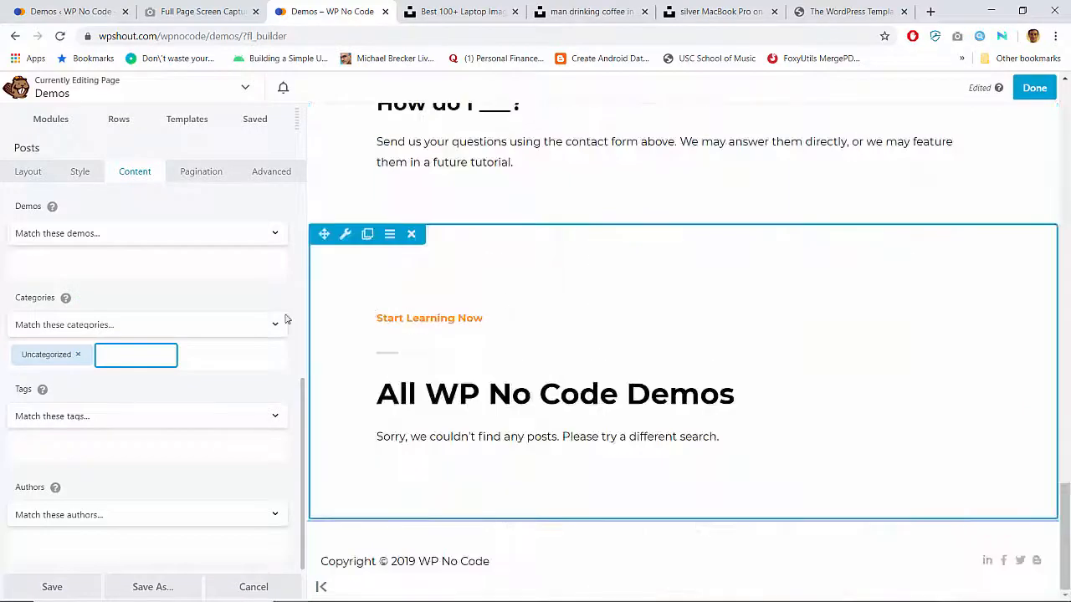
pyautogui.click(78, 354)
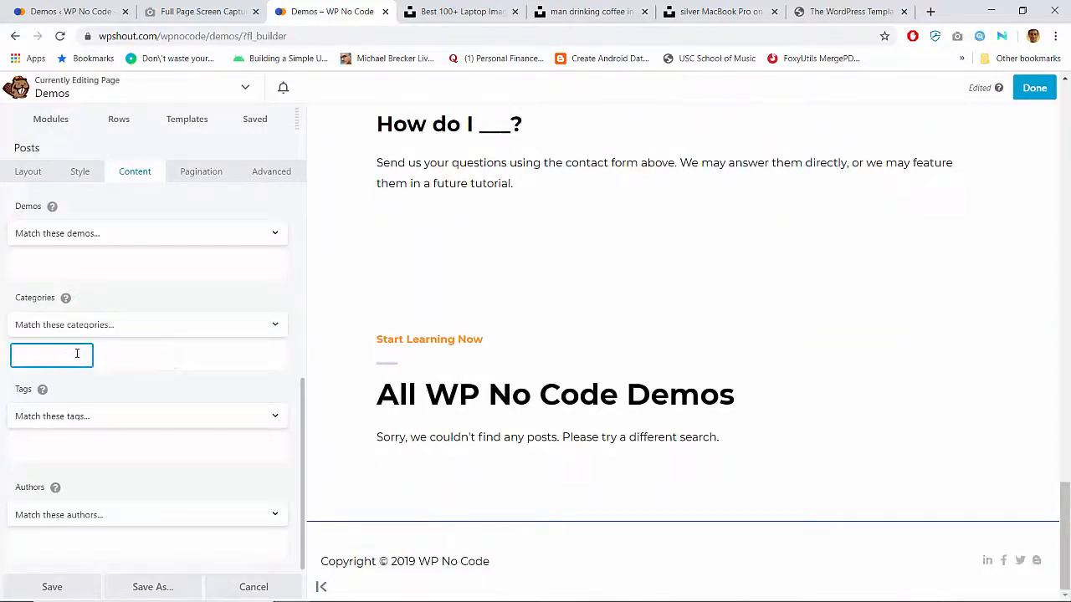
# Enter News in the Posts module's category filter and publish the Demos page changes.
pyautogui.write('News')
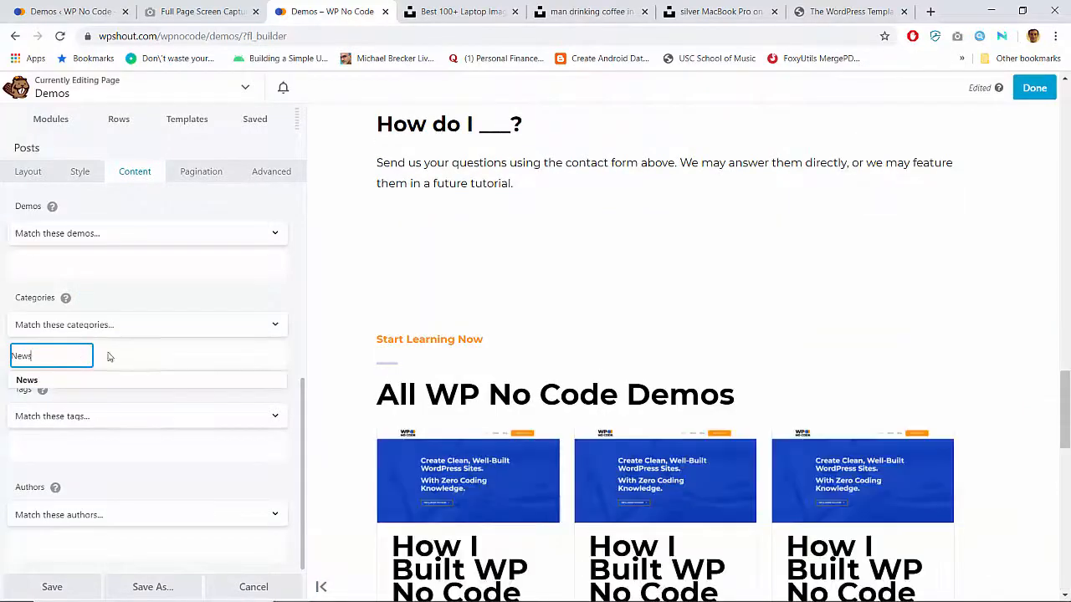
pyautogui.scroll(-4, 389, 405)
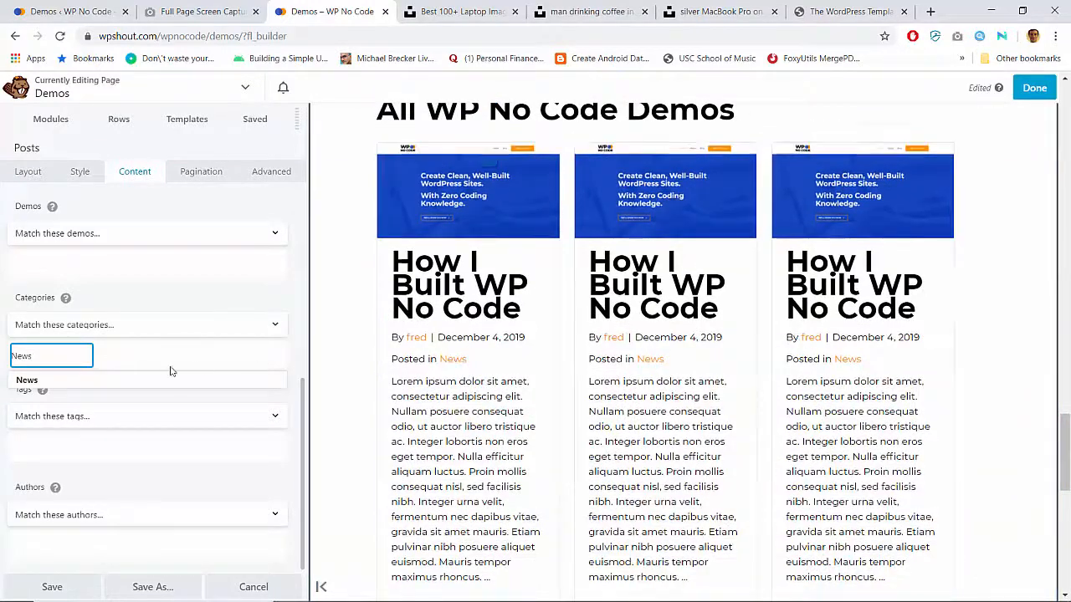
pyautogui.scroll(-1, 172, 370)
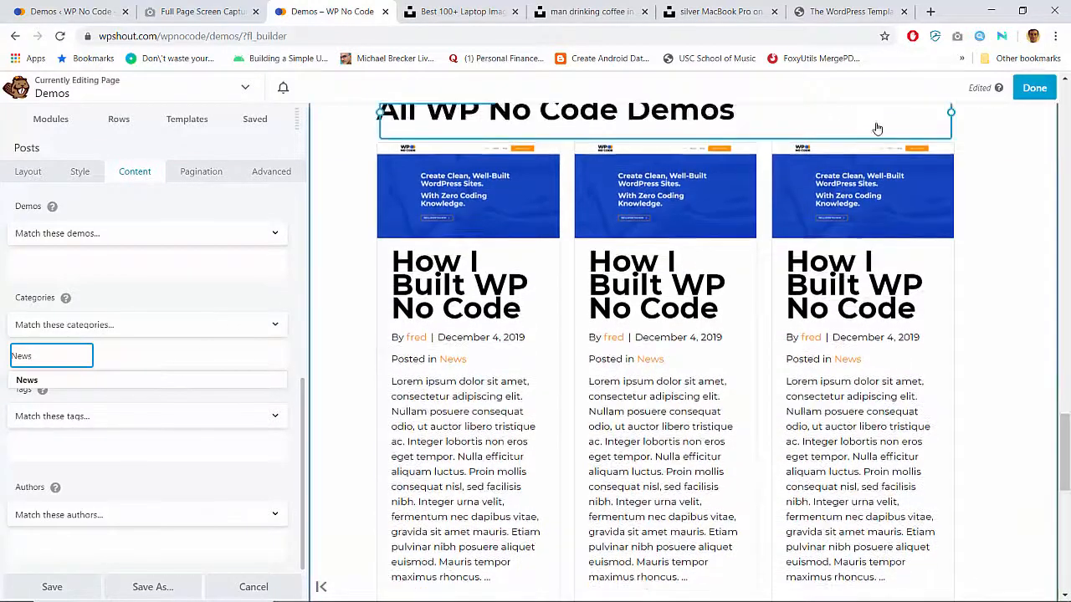
pyautogui.click(1035, 98)
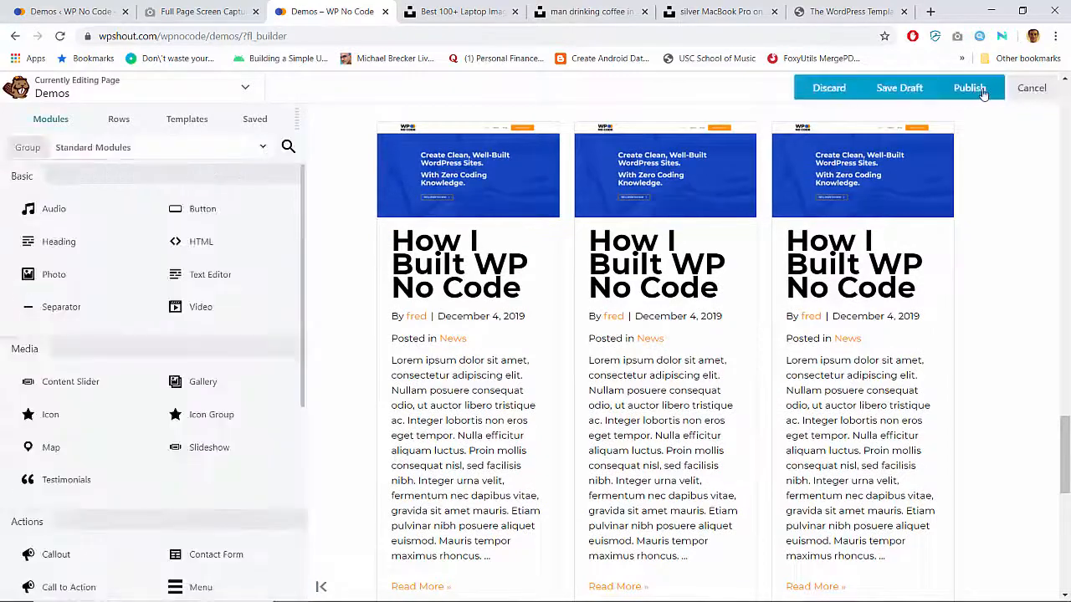
pyautogui.click(966, 89)
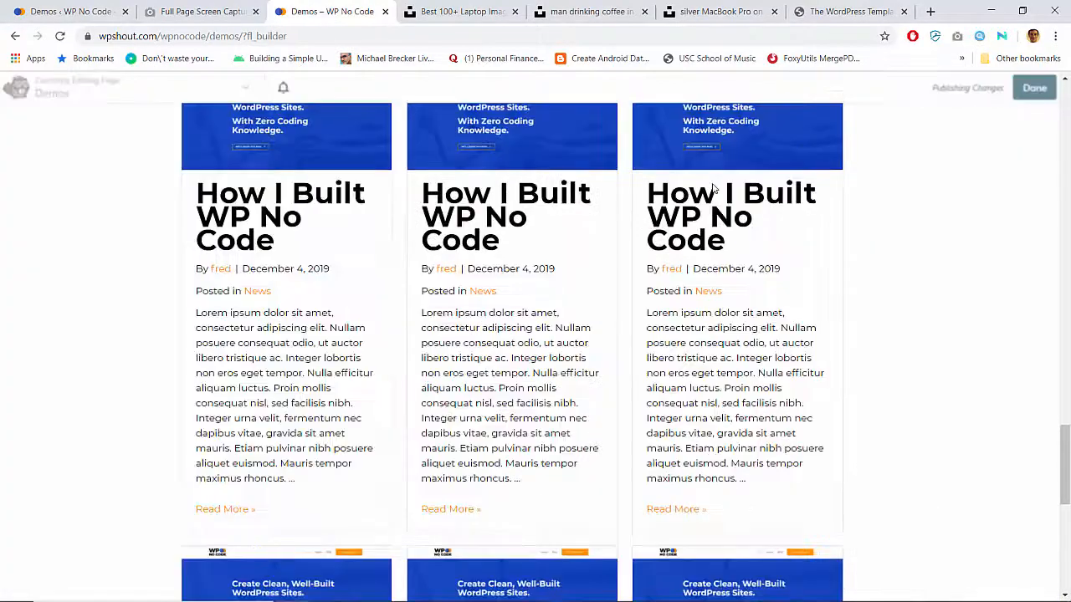
# Open the News category archive from a demo card and examine which posts it lists.
pyautogui.click(260, 284)
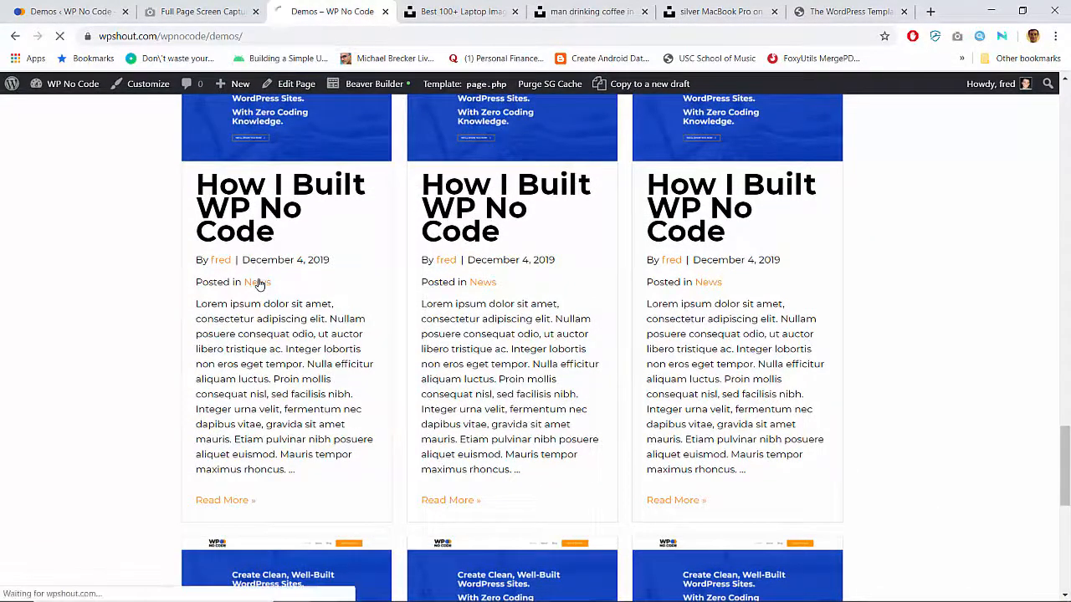
pyautogui.scroll(-5, 260, 284)
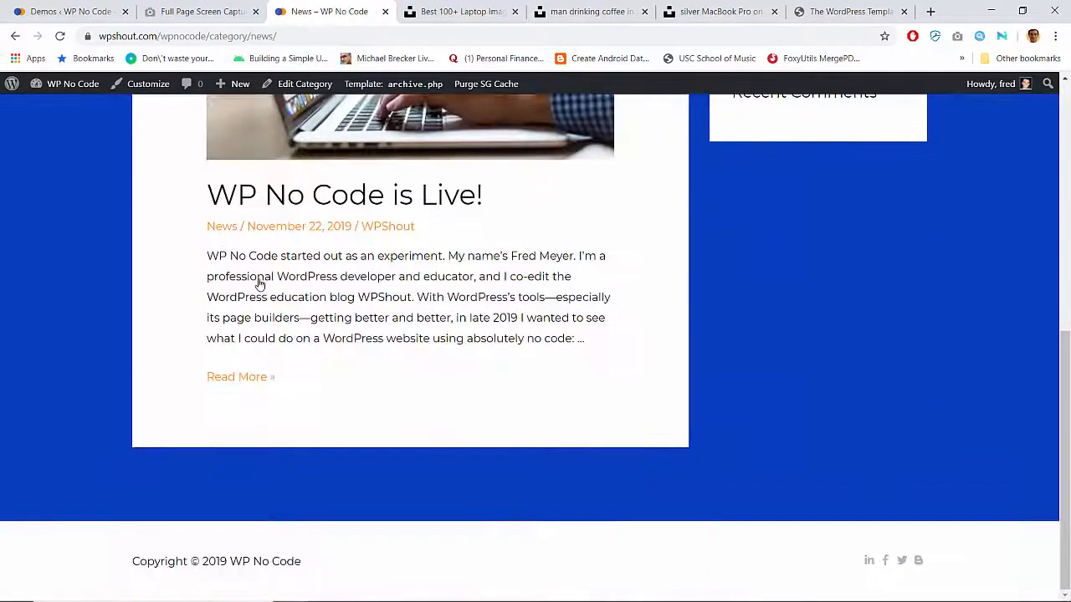
pyautogui.scroll(4, 259, 284)
pyautogui.scroll(-4, 259, 284)
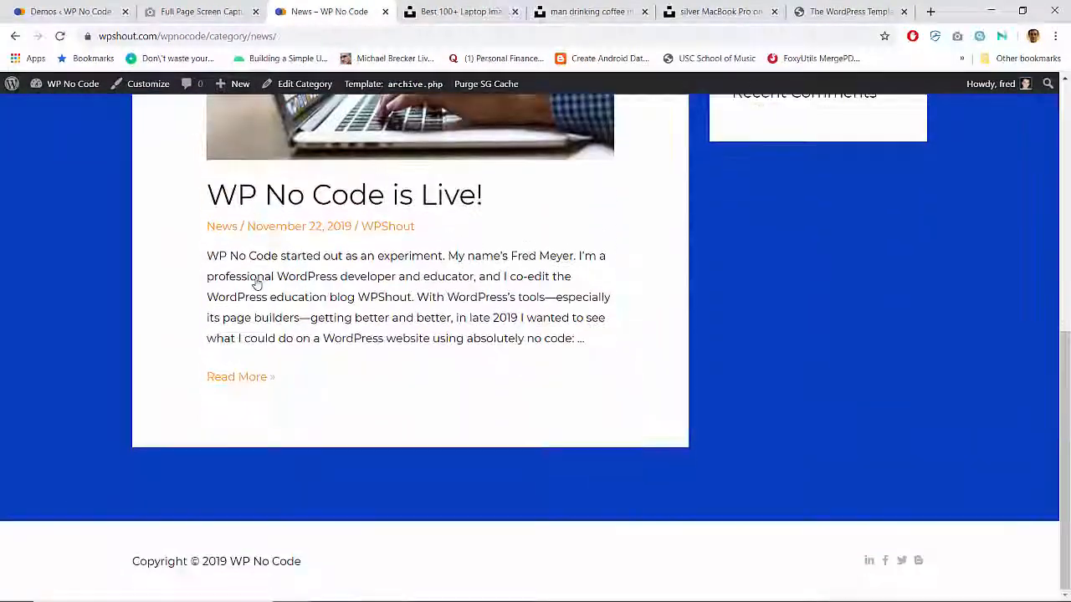
pyautogui.scroll(3, 302, 205)
pyautogui.scroll(3, 264, 299)
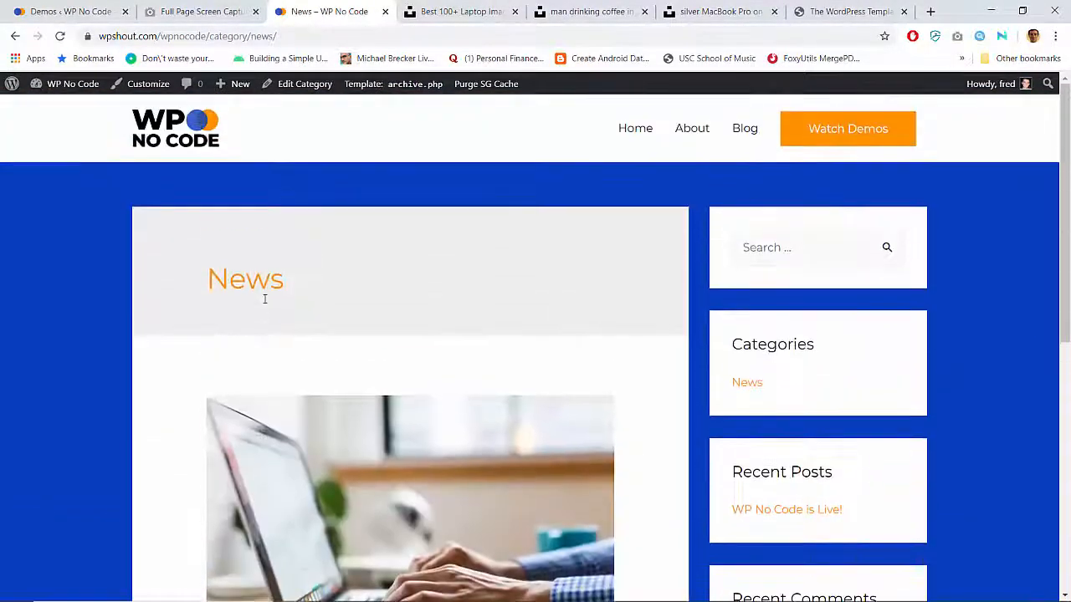
# Review the News archive's post listing, including the entry's category, date and excerpt.
pyautogui.scroll(-2, 265, 299)
pyautogui.scroll(2, 264, 298)
pyautogui.scroll(-5, 264, 299)
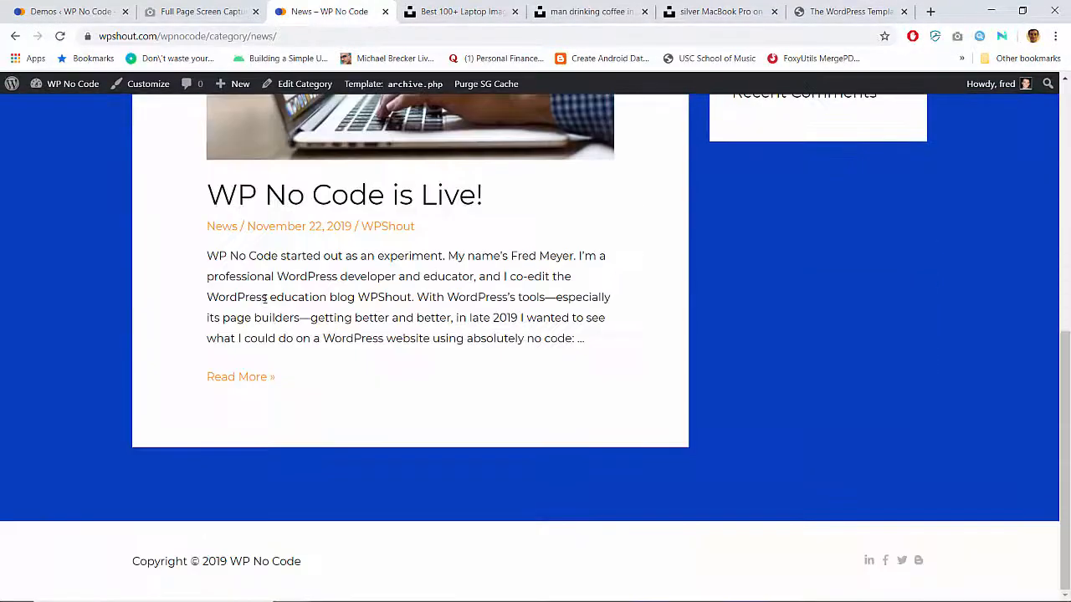
pyautogui.scroll(1, 264, 299)
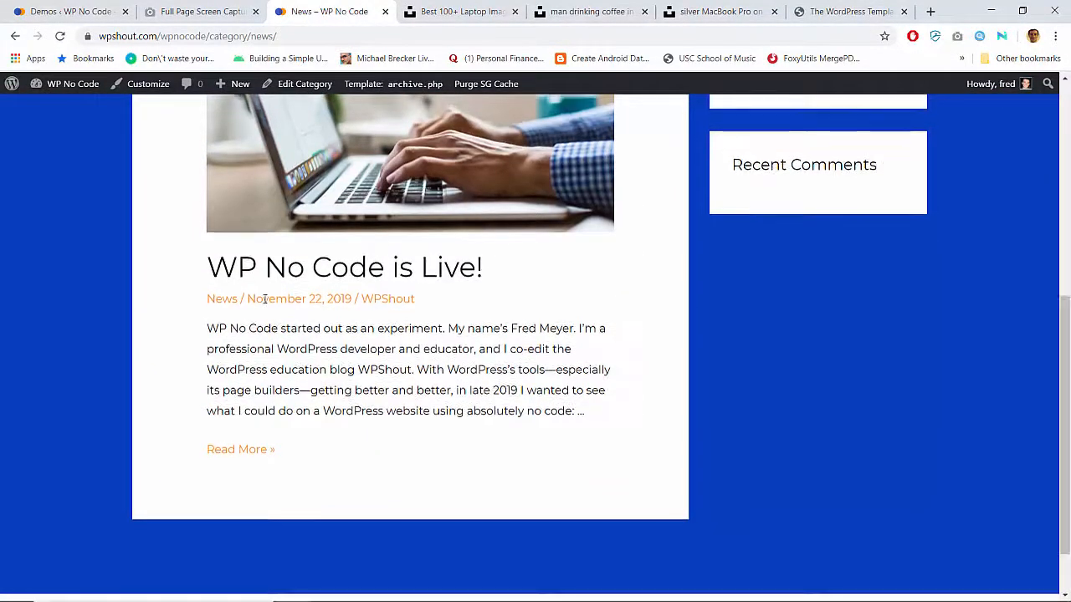
pyautogui.scroll(5, 265, 298)
pyautogui.scroll(-5, 263, 312)
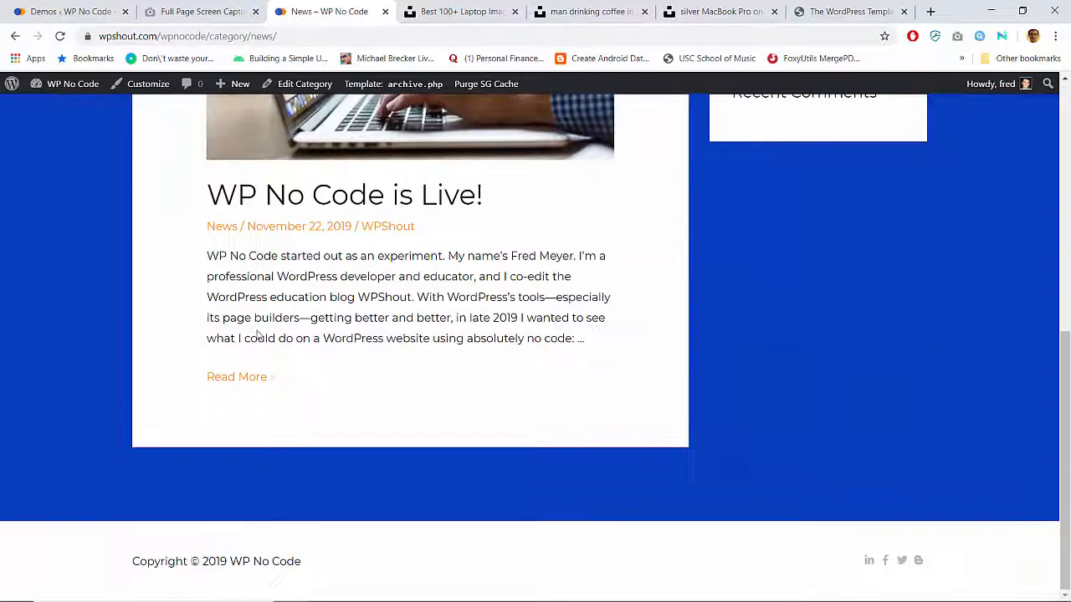
pyautogui.scroll(1, 258, 333)
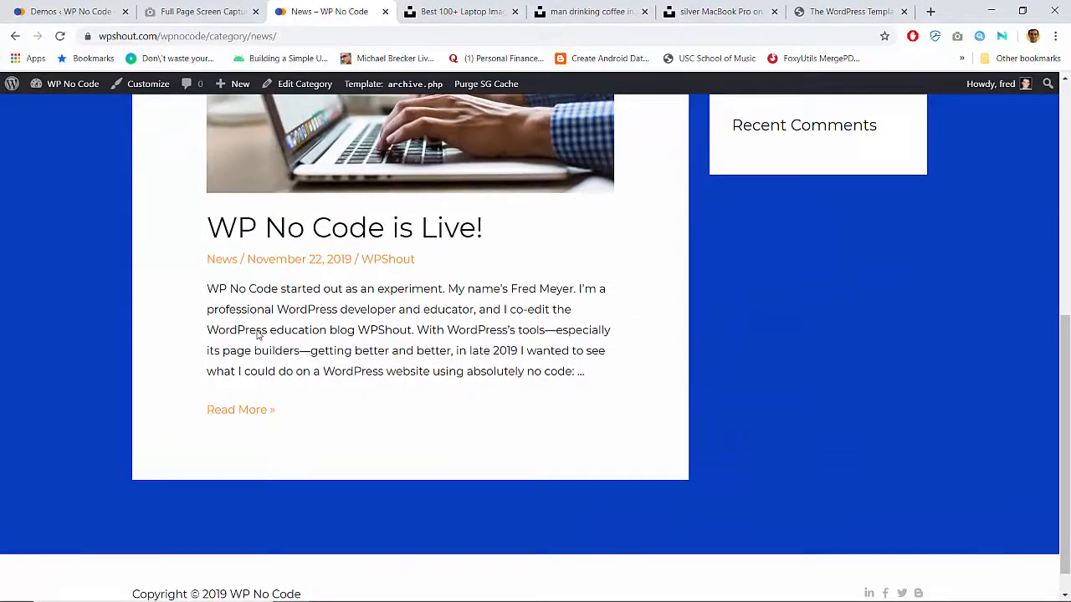
# Search the wpshout.com site for "wordpress terms" in a new browser tab.
pyautogui.click(102, 11)
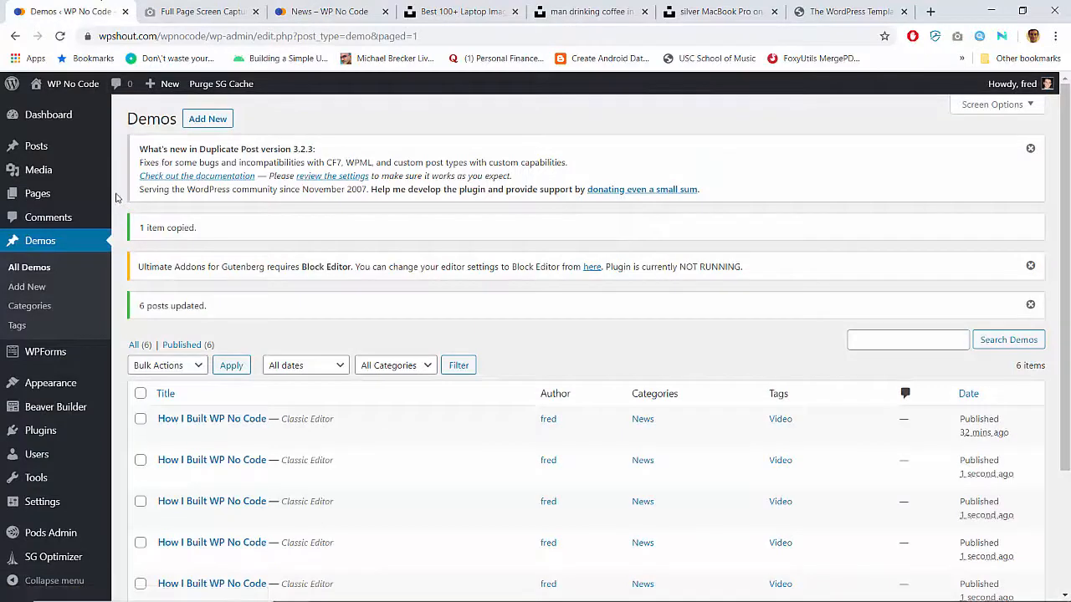
pyautogui.hotkey('ctrl', 't')
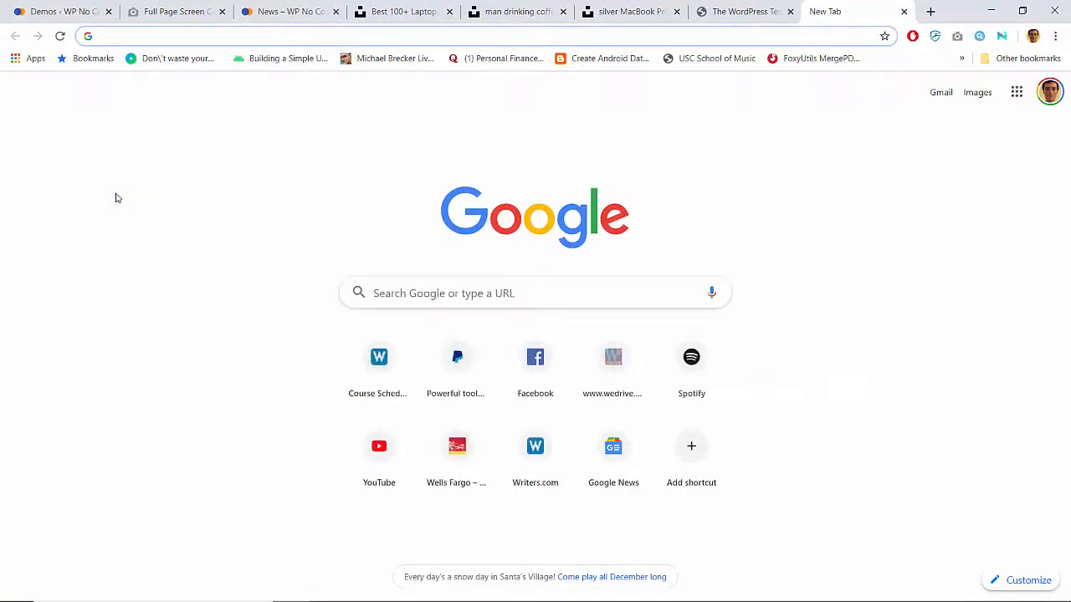
pyautogui.write('wpshout.com')
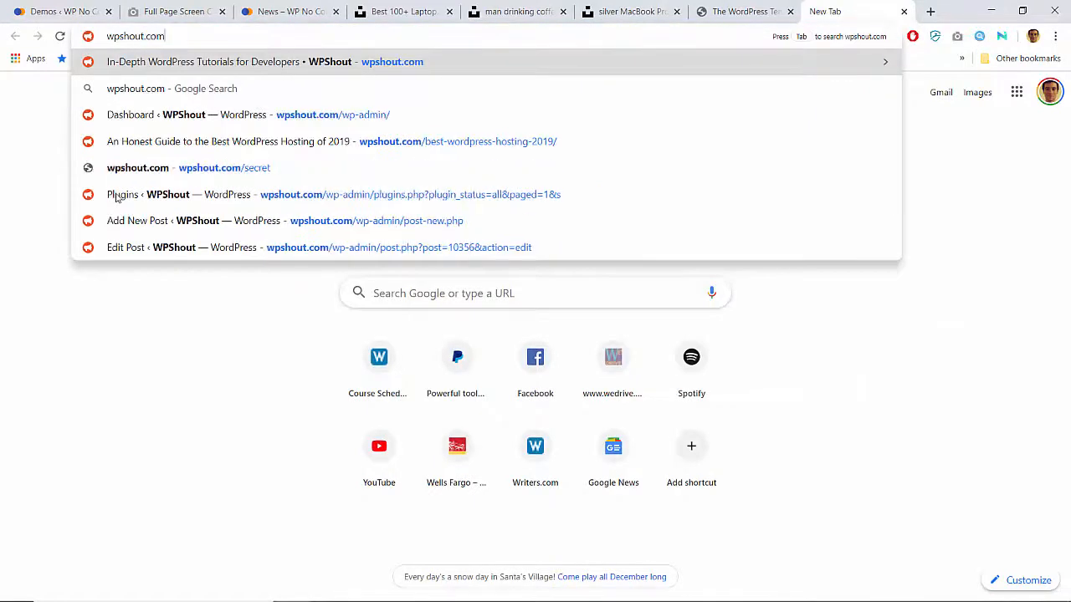
pyautogui.press('Tab')
pyautogui.write('wordpre')
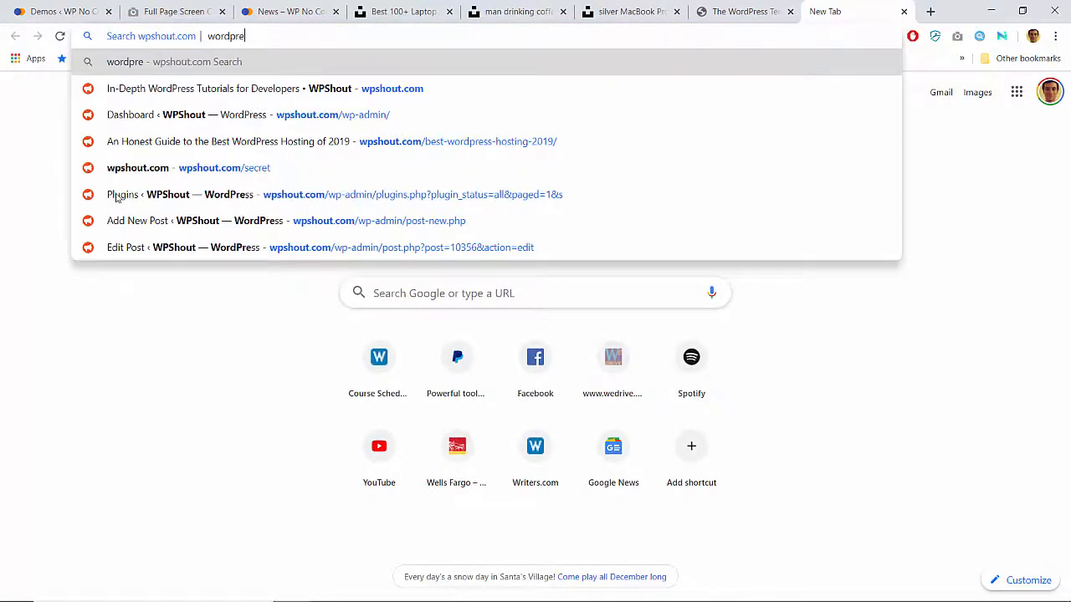
pyautogui.write('ss terms')
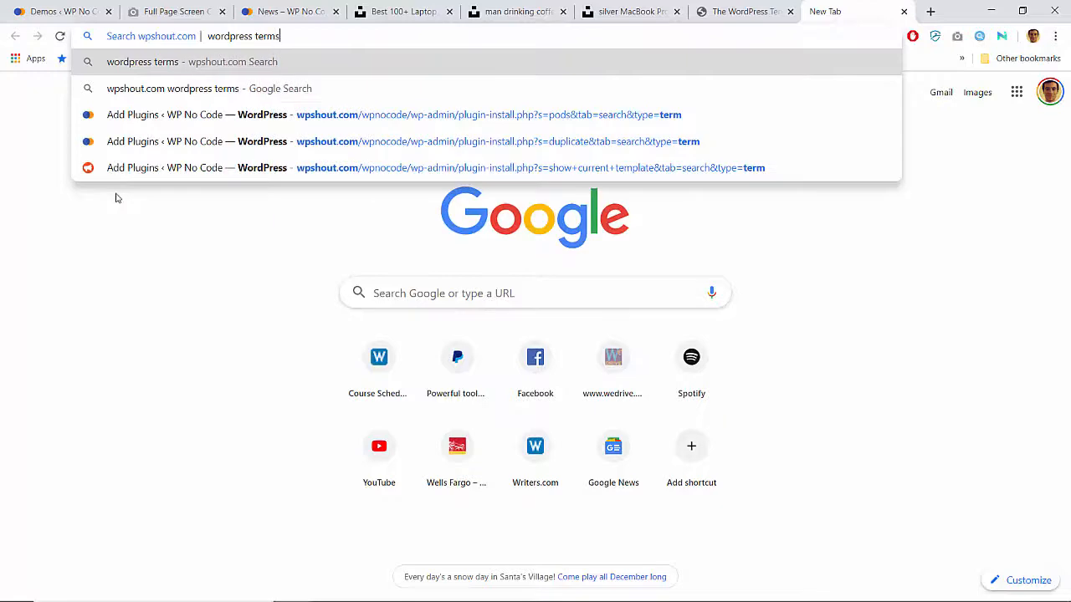
pyautogui.press('Return')
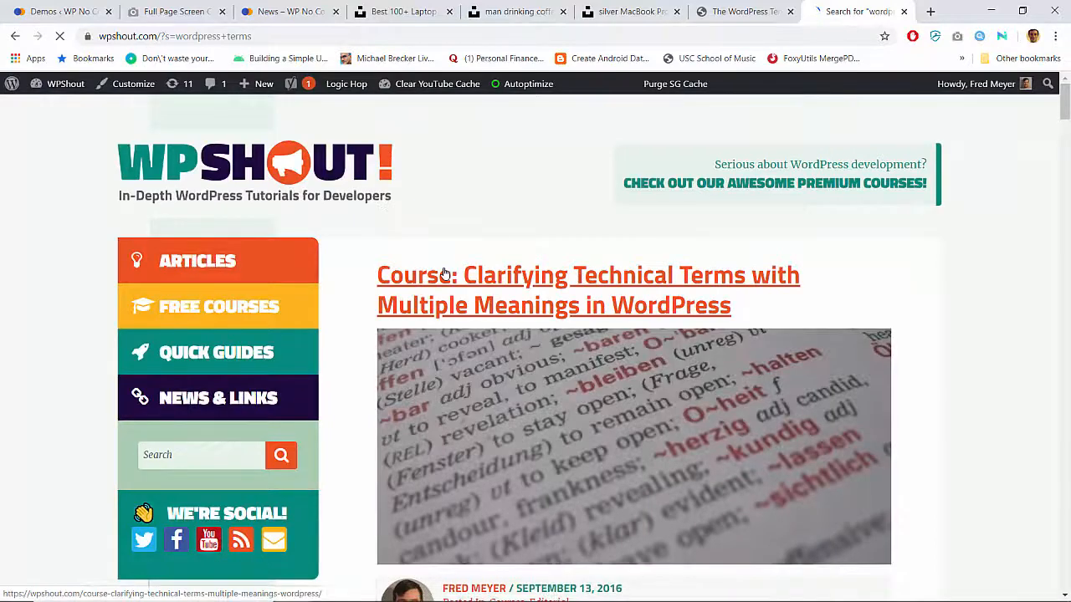
# Open the course on clarifying technical terms with multiple meanings in WordPress and find "posts" to read the meanings of "Post".
pyautogui.click(445, 273)
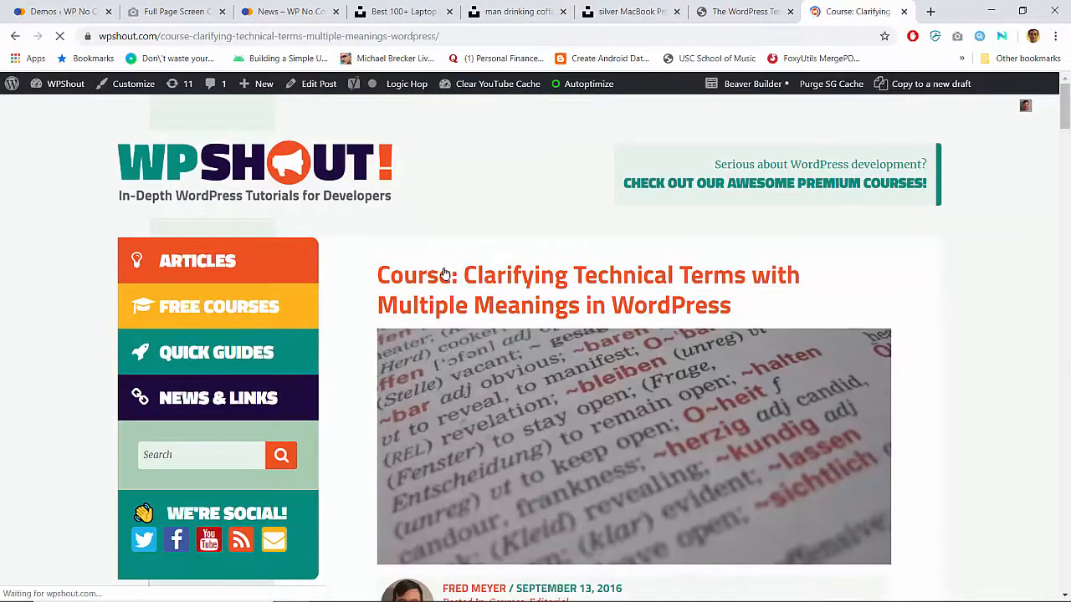
pyautogui.scroll(-10, 445, 274)
pyautogui.hotkey('ctrl', 'f')
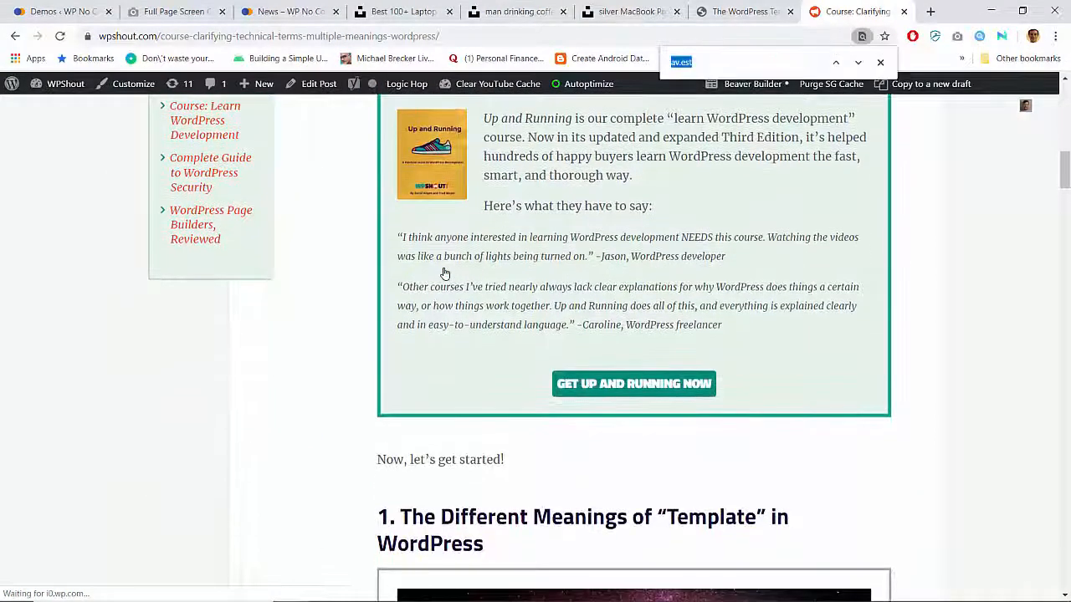
pyautogui.write('posts')
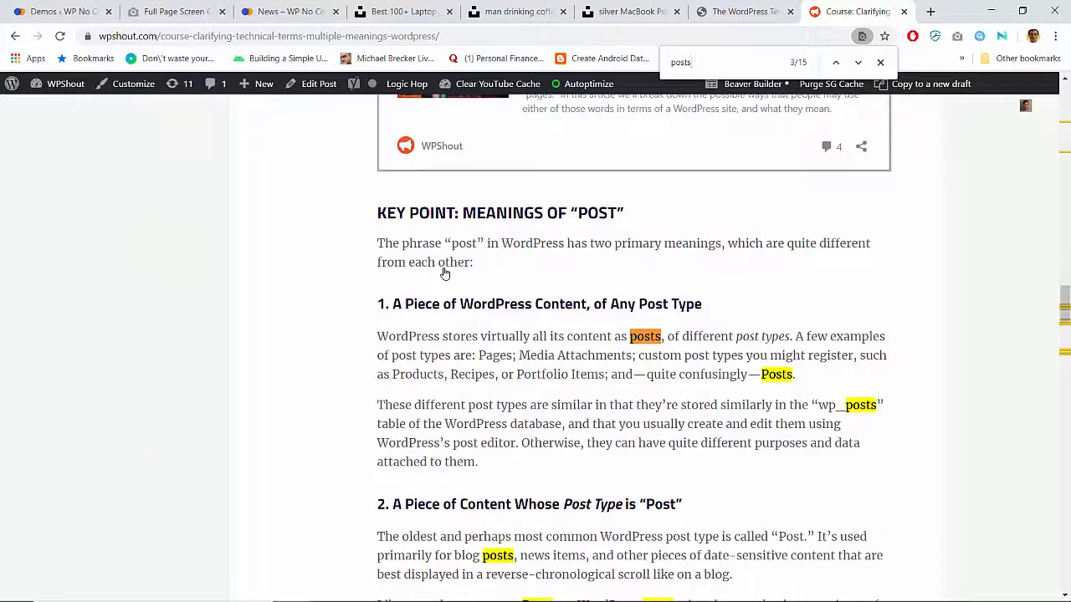
pyautogui.scroll(-2, 445, 274)
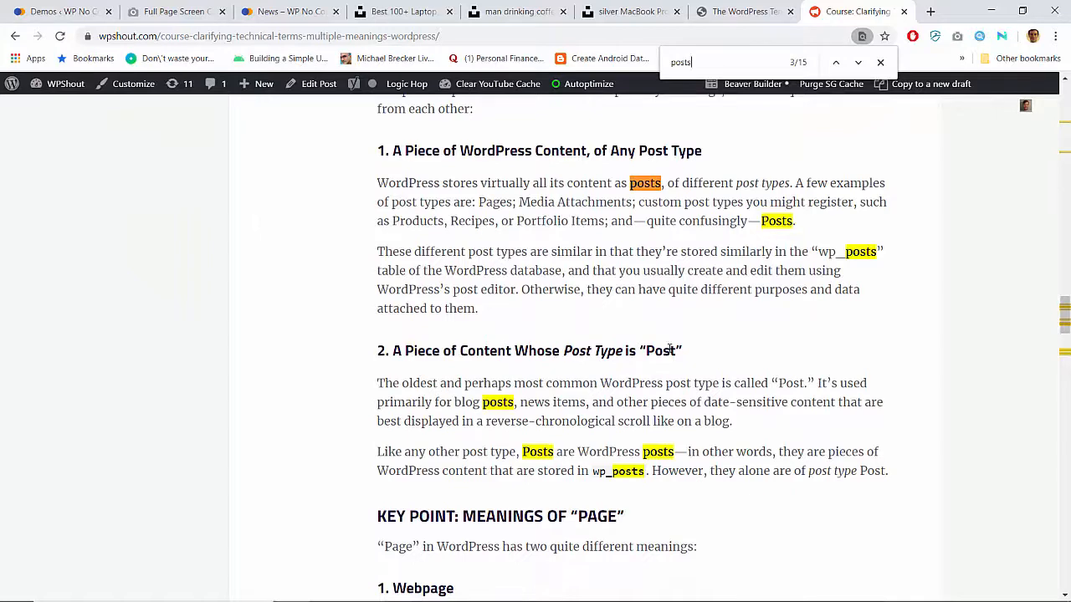
# Return to the News category archive and check its heading, template and listed content against the explained post types.
pyautogui.click(289, 11)
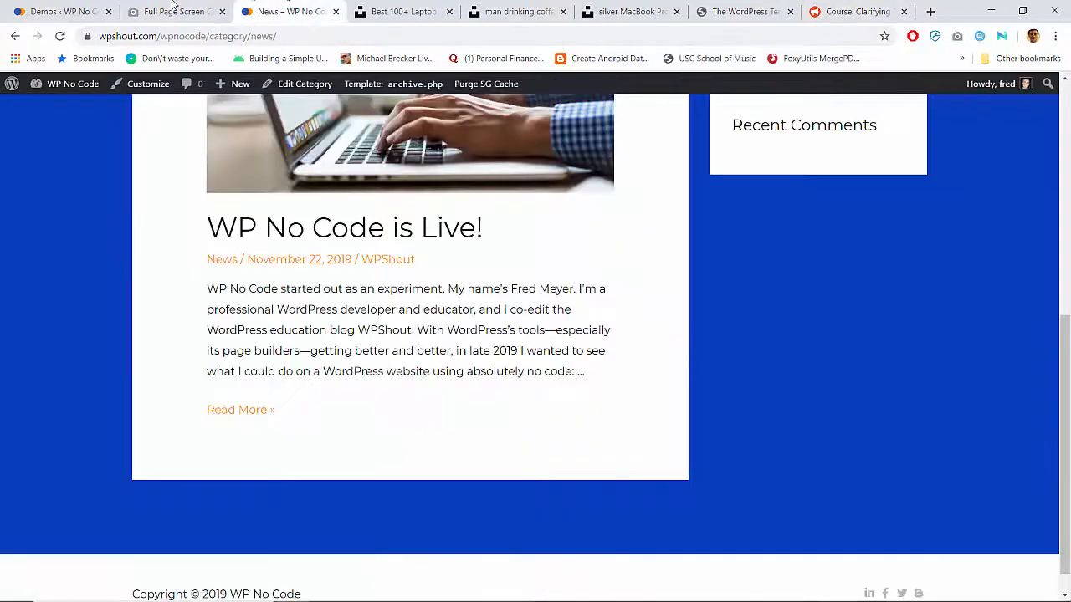
pyautogui.scroll(6, 237, 207)
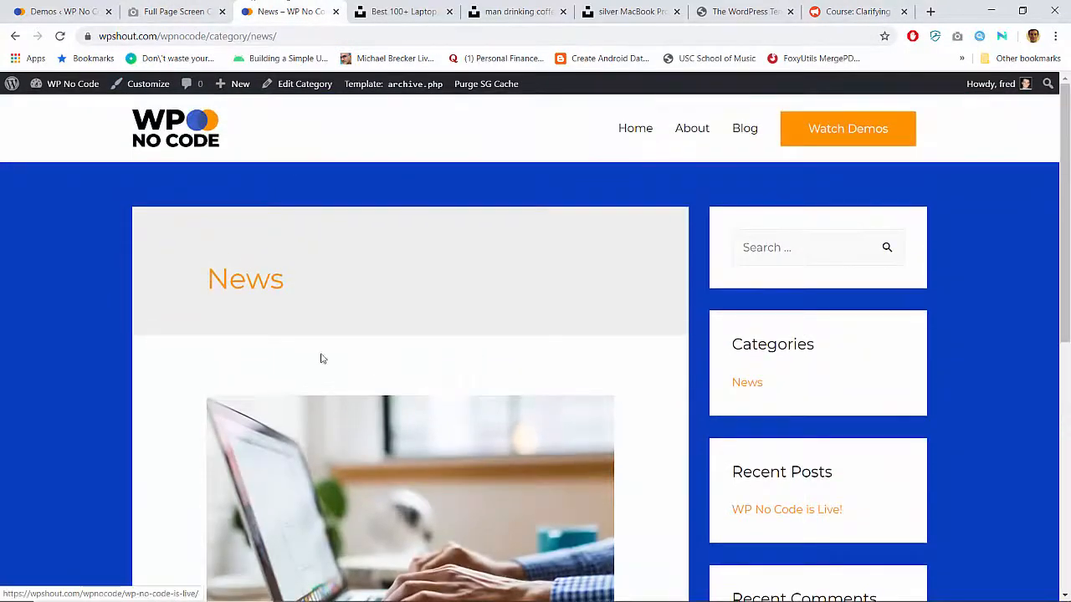
pyautogui.moveTo(385, 91)
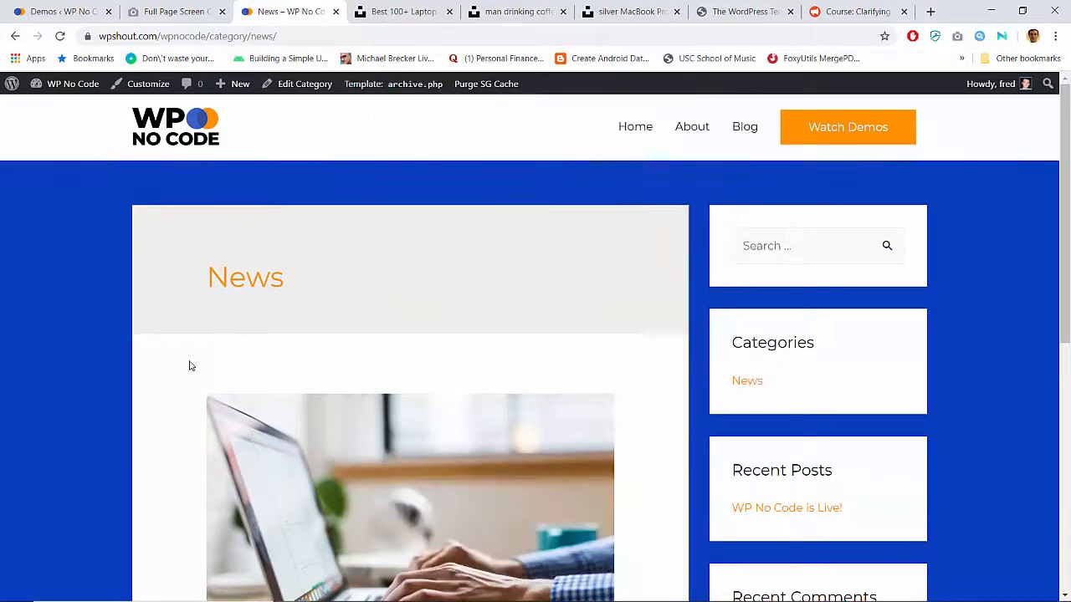
pyautogui.scroll(-5, 189, 363)
pyautogui.scroll(3, 189, 365)
pyautogui.scroll(2, 189, 366)
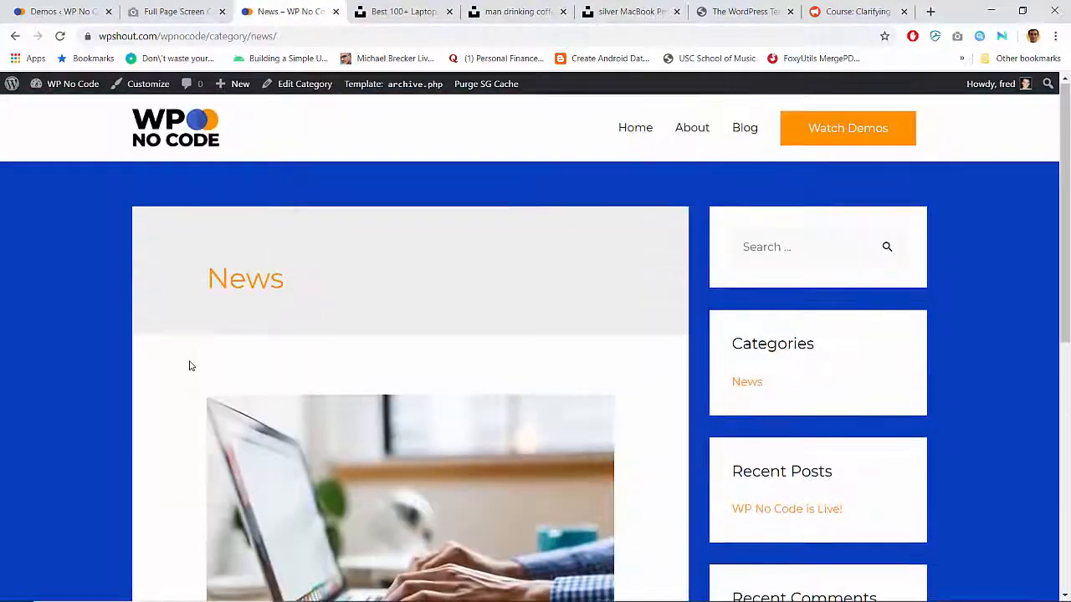
pyautogui.scroll(-4, 189, 366)
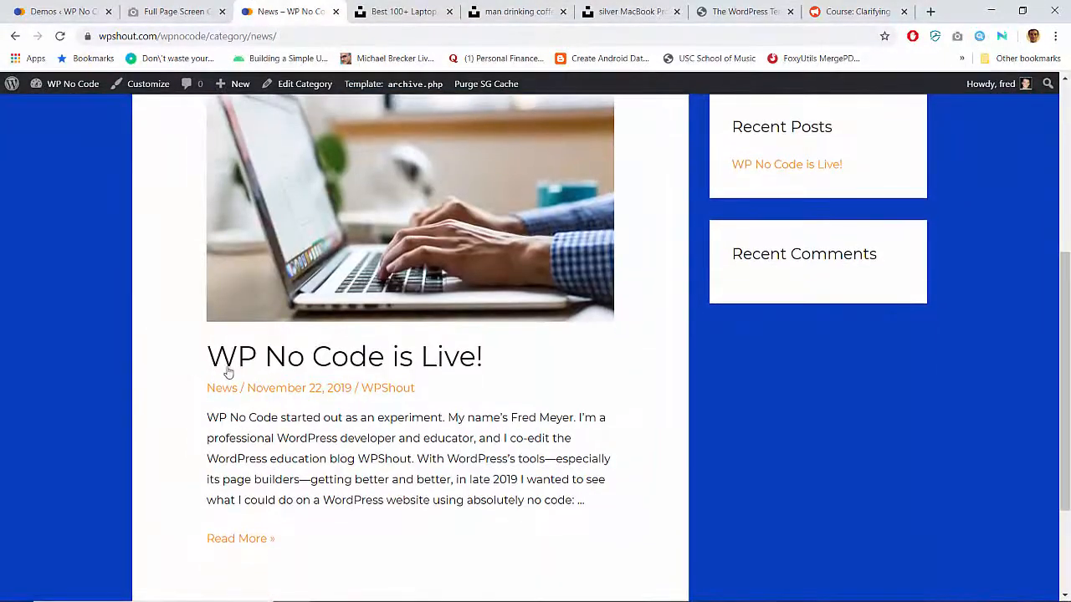
pyautogui.scroll(4, 175, 259)
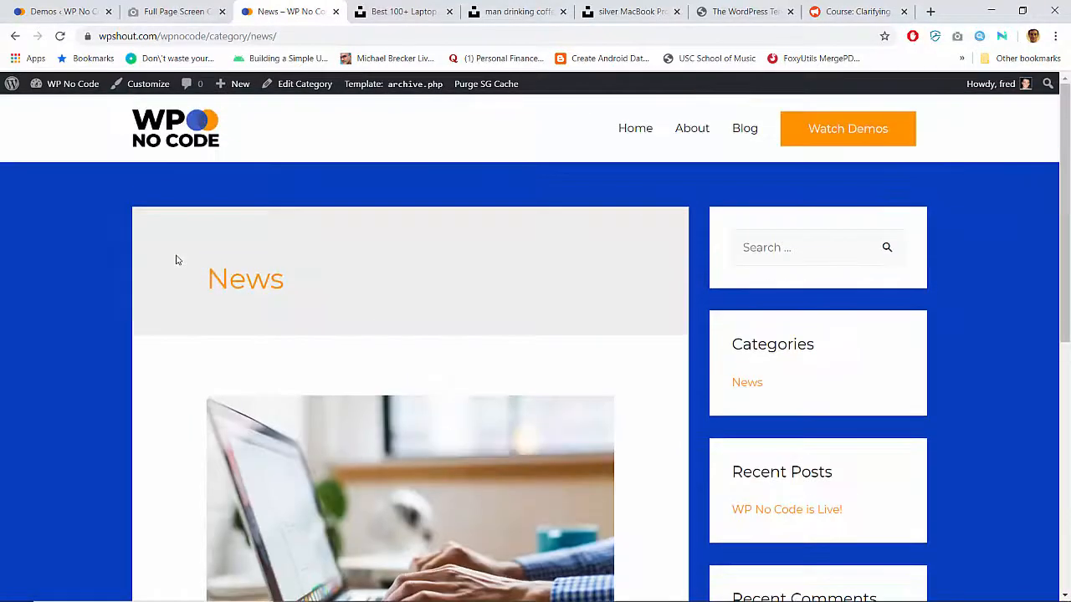
# Open the site's Demos page and view the cards under All WP No Code Demos.
pyautogui.click(838, 135)
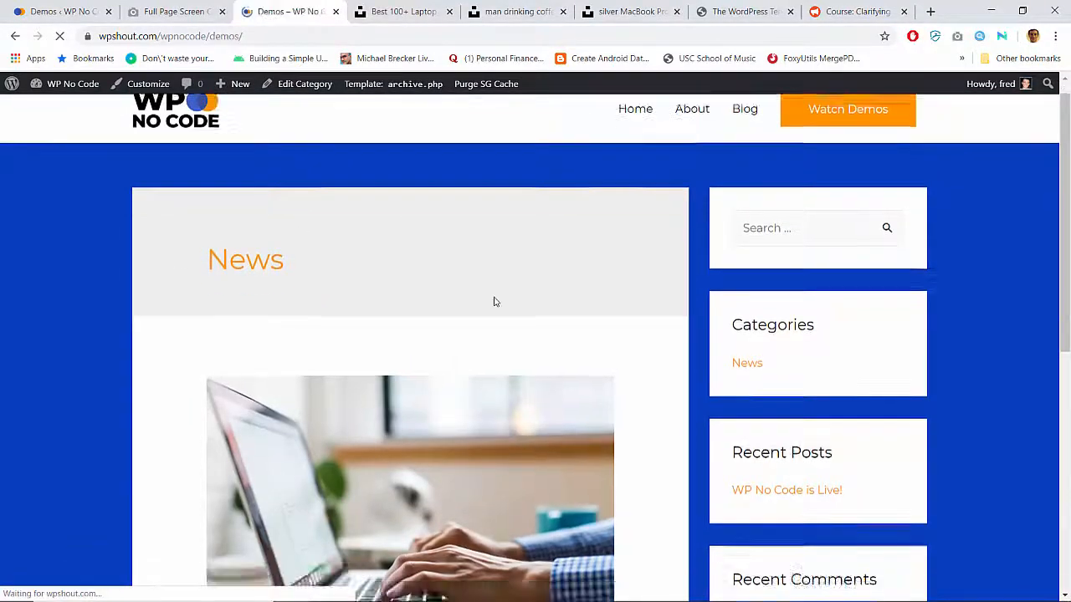
pyautogui.scroll(-5, 494, 301)
pyautogui.scroll(-10, 493, 302)
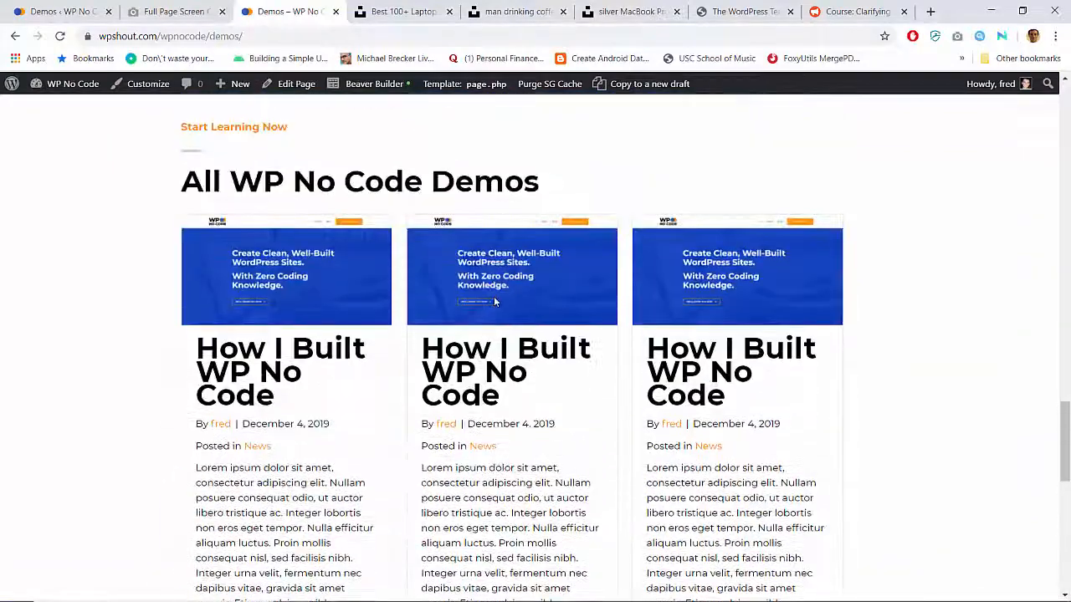
# Open the site's installed plugins in the WordPress admin and search them for "revelanssi".
pyautogui.click(64, 12)
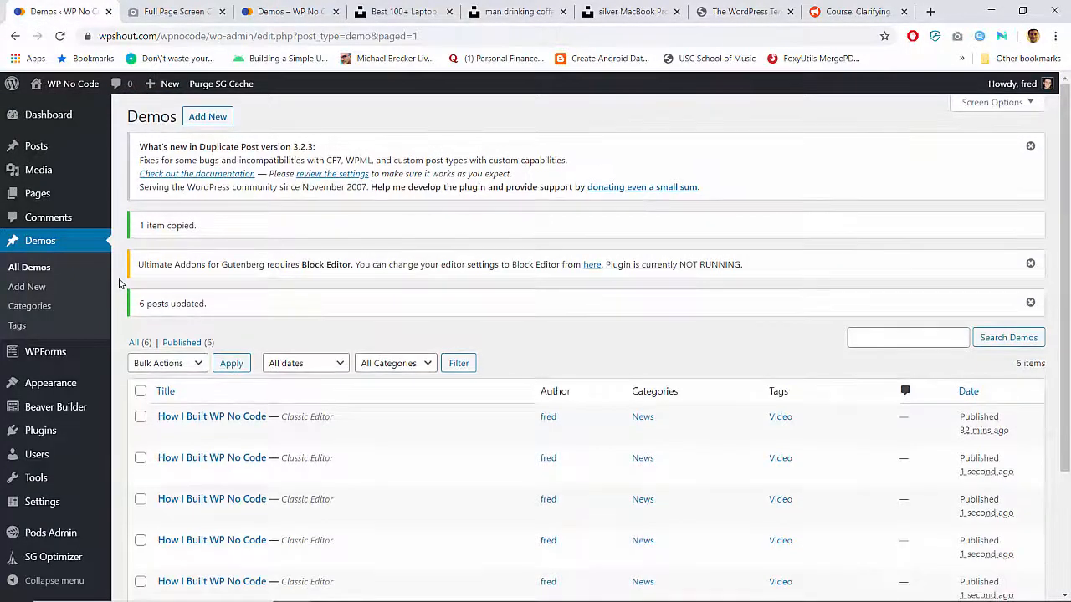
pyautogui.scroll(-2, 71, 377)
pyautogui.click(38, 440)
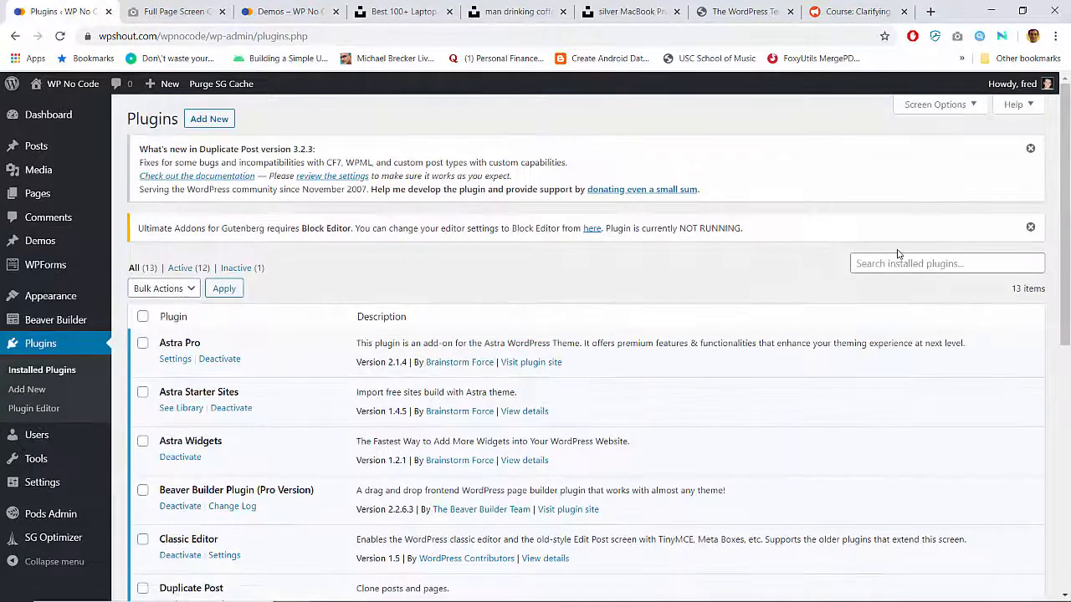
pyautogui.click(898, 262)
pyautogui.write('r')
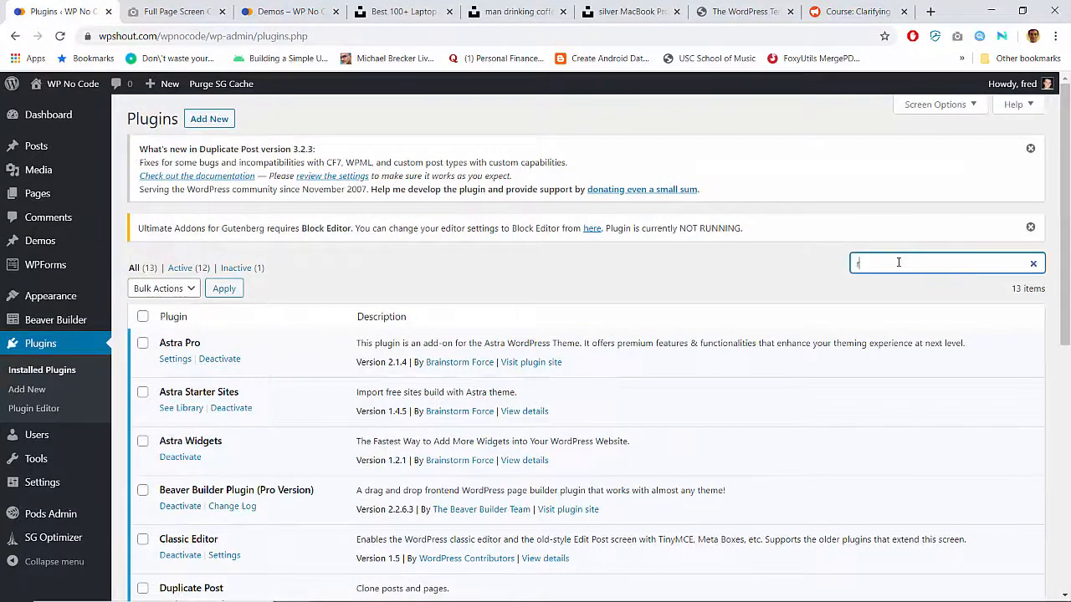
pyautogui.write('evelanssi')
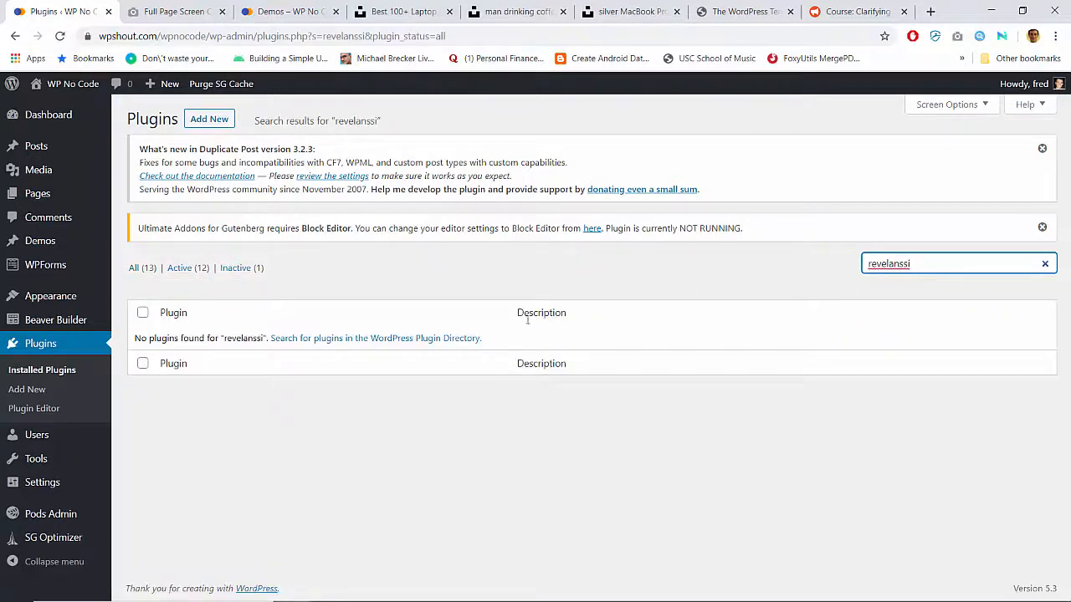
# Search the WordPress plugin directory for "relevanssi", and install and activate Relevanssi – A Better Search.
pyautogui.click(438, 340)
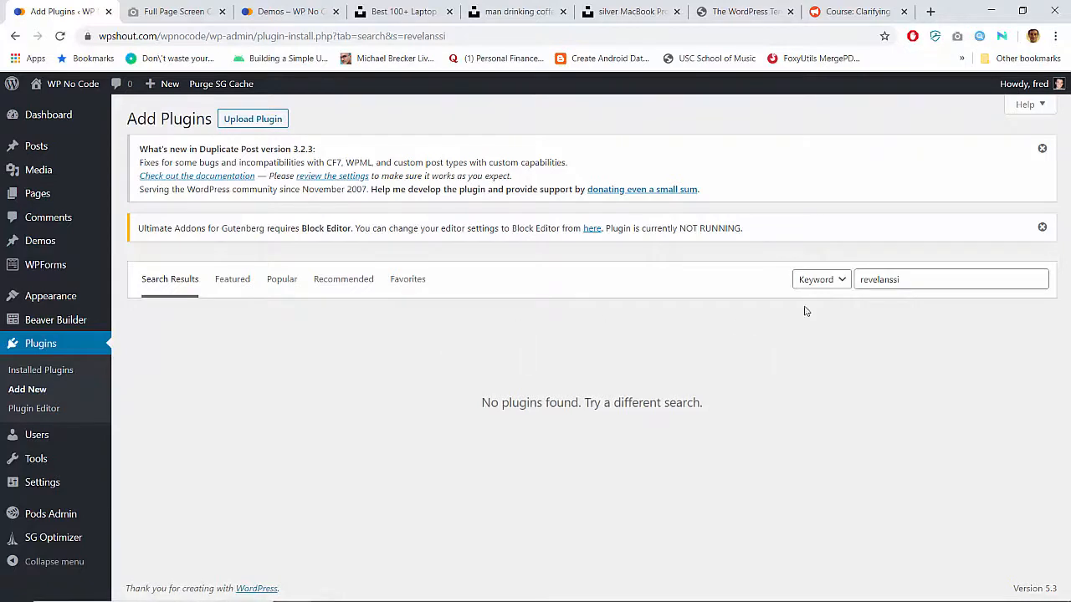
pyautogui.click(869, 282)
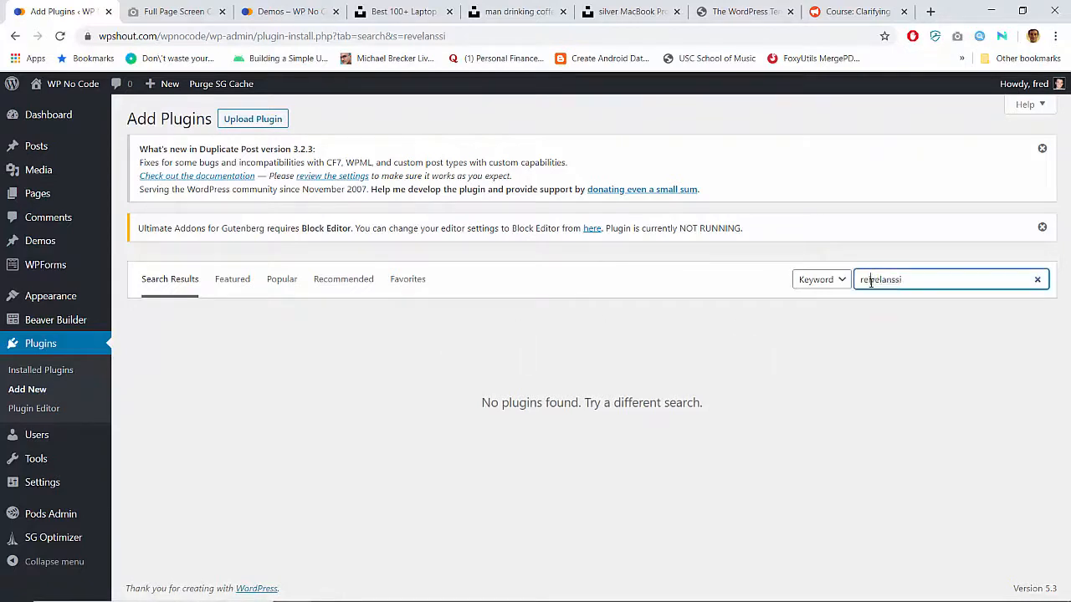
pyautogui.write('le')
pyautogui.press('BackSpace')
pyautogui.press('BackSpace')
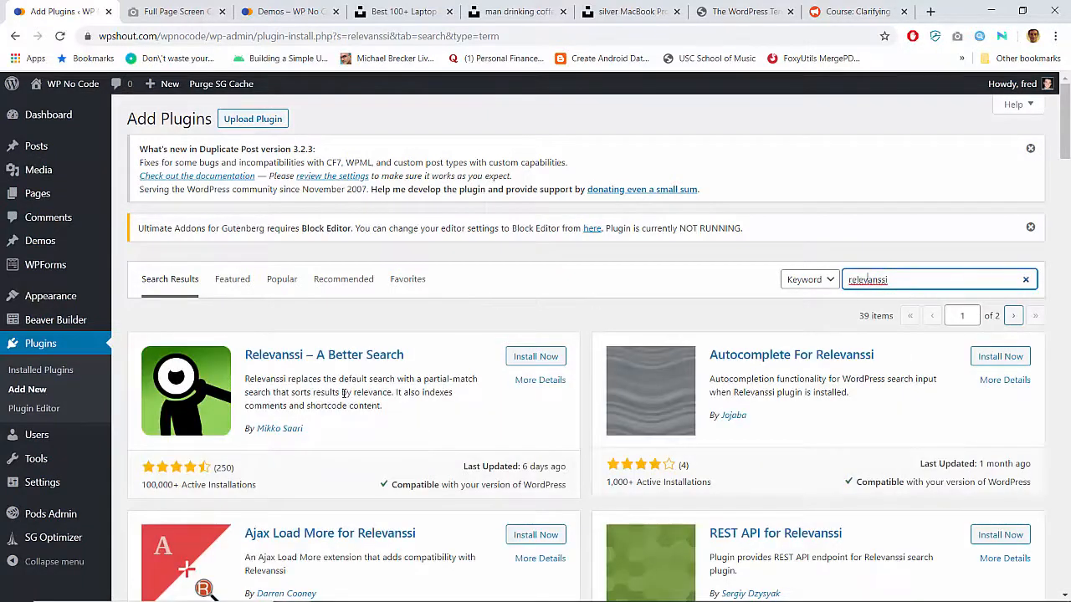
pyautogui.click(536, 357)
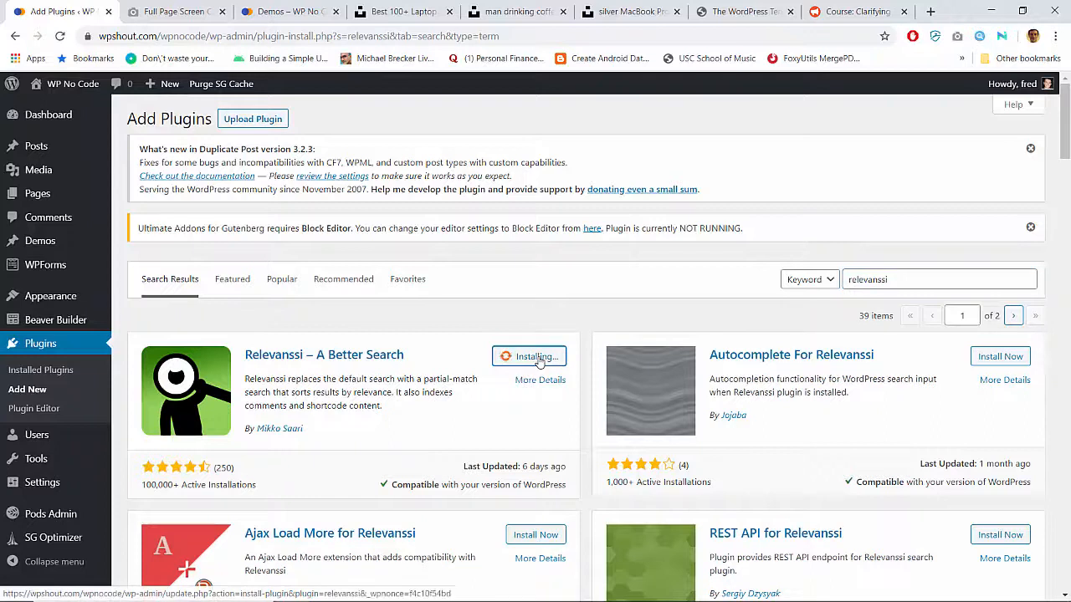
pyautogui.click(544, 358)
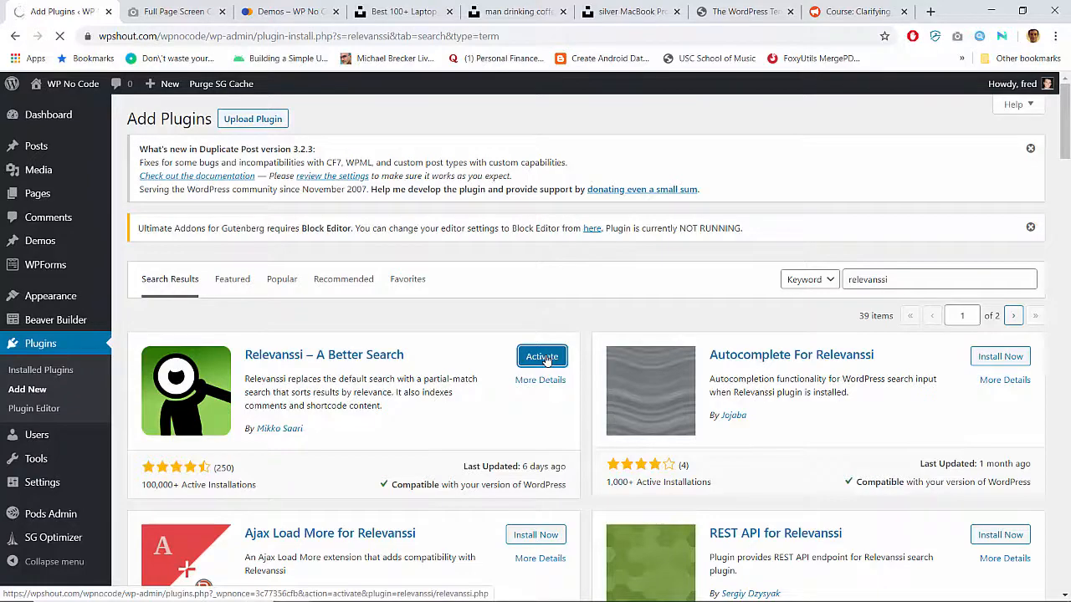
# Open the Relevanssi plugin's settings and examine the Overview's getting-started instructions and the list of Premium improvements.
pyautogui.scroll(-6, 546, 360)
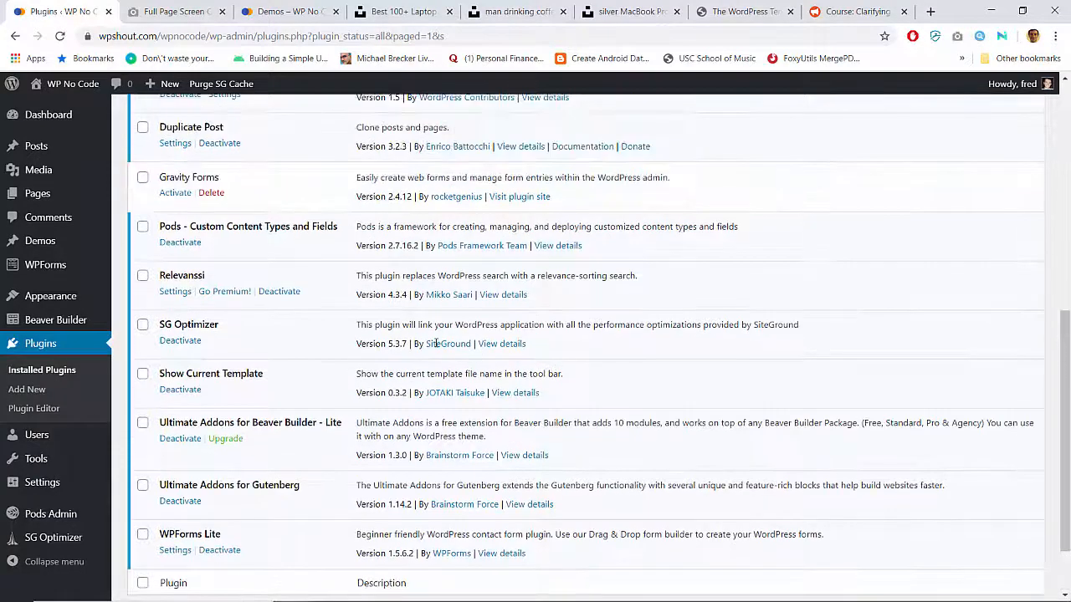
pyautogui.click(176, 293)
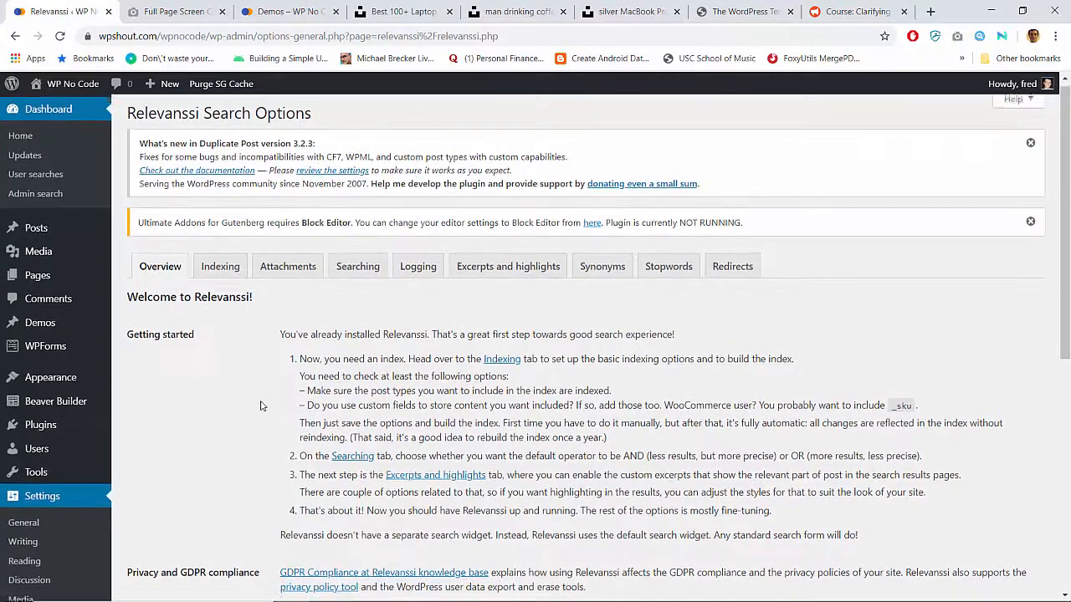
pyautogui.scroll(-1, 260, 405)
pyautogui.scroll(-2, 260, 405)
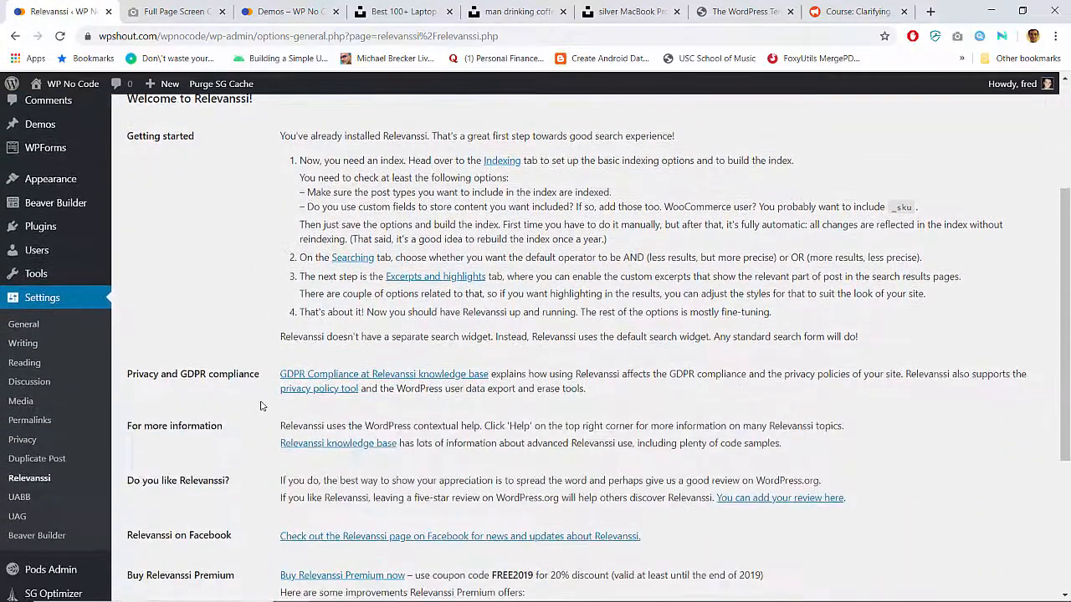
pyautogui.scroll(3, 260, 405)
pyautogui.scroll(-5, 260, 406)
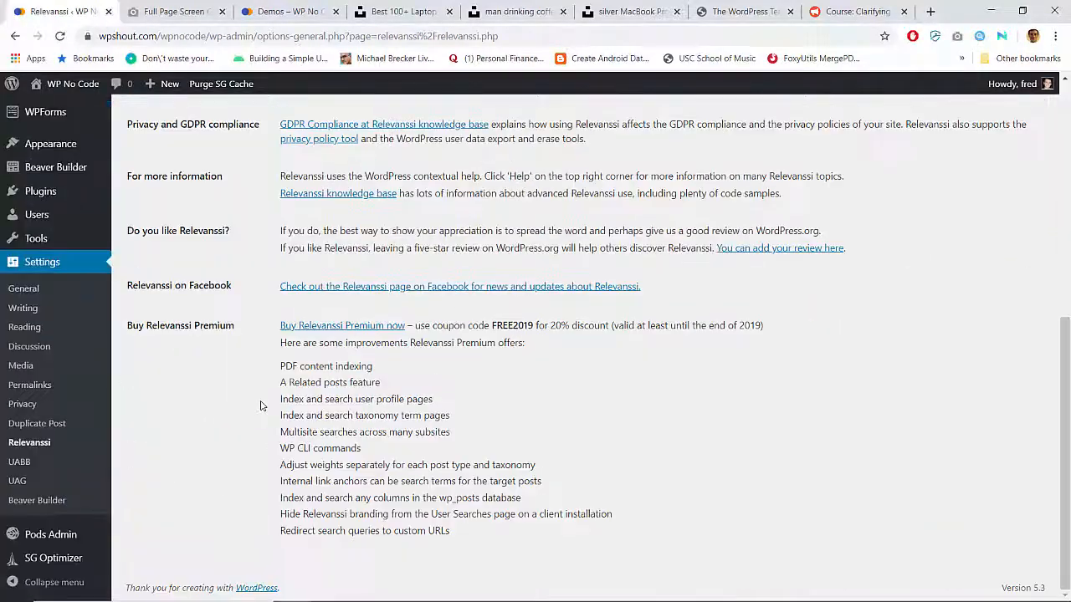
# Return to the Demos page, open the News category from the first demo card, and view the posts in that archive.
pyautogui.scroll(6, 260, 406)
pyautogui.hotkey('ctrl', 'Tab')
pyautogui.hotkey('ctrl', 'Tab')
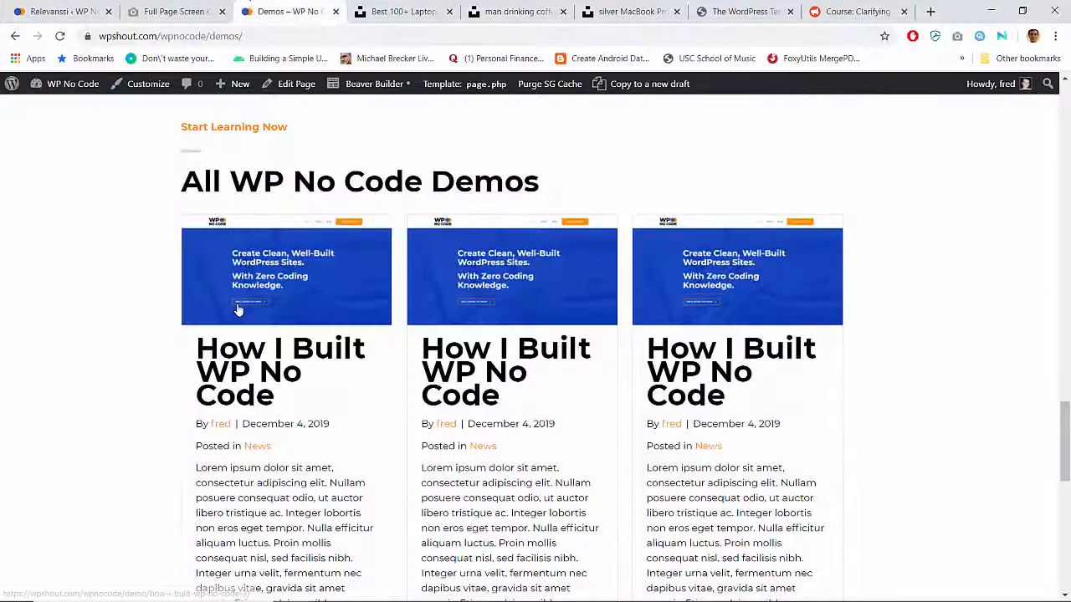
pyautogui.scroll(4, 237, 310)
pyautogui.scroll(-5, 246, 335)
pyautogui.click(251, 355)
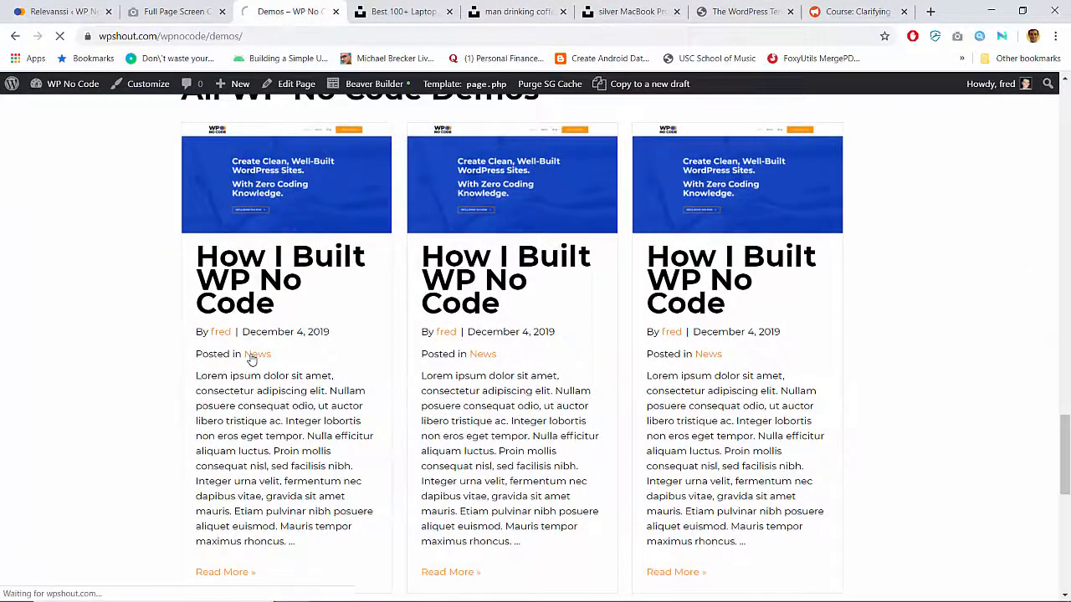
pyautogui.scroll(-6, 252, 360)
pyautogui.scroll(6, 252, 359)
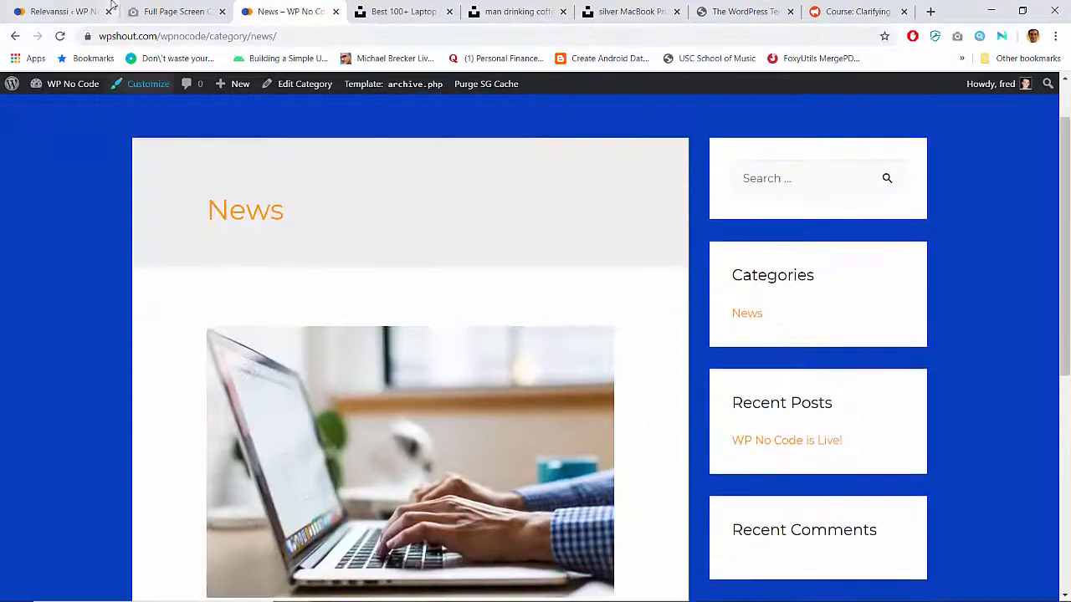
# Return to the Relevanssi settings, open the Indexing options, and include the demo post type in the index.
pyautogui.hotkey('ctrl', 'shift', 'Tab')
pyautogui.hotkey('ctrl', 'shift', 'Tab')
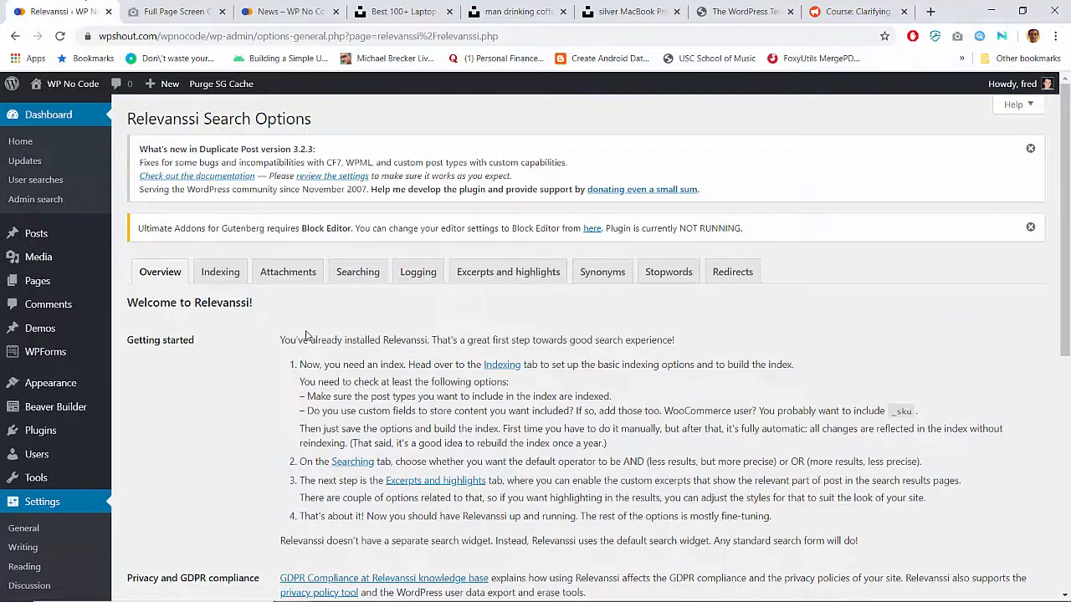
pyautogui.scroll(-5, 305, 334)
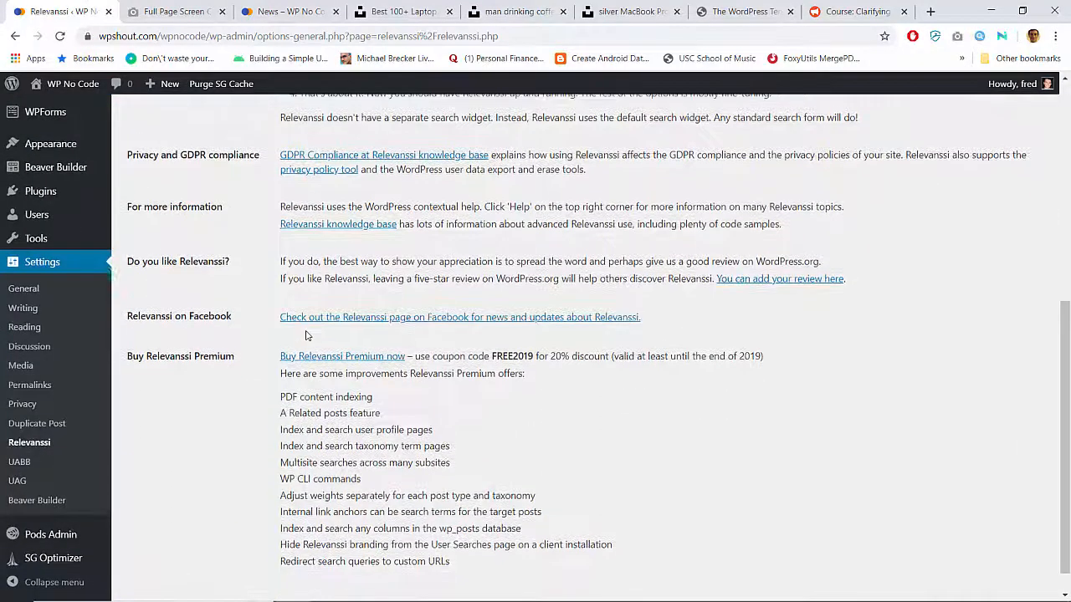
pyautogui.scroll(6, 306, 334)
pyautogui.scroll(-1, 305, 335)
pyautogui.scroll(1, 305, 335)
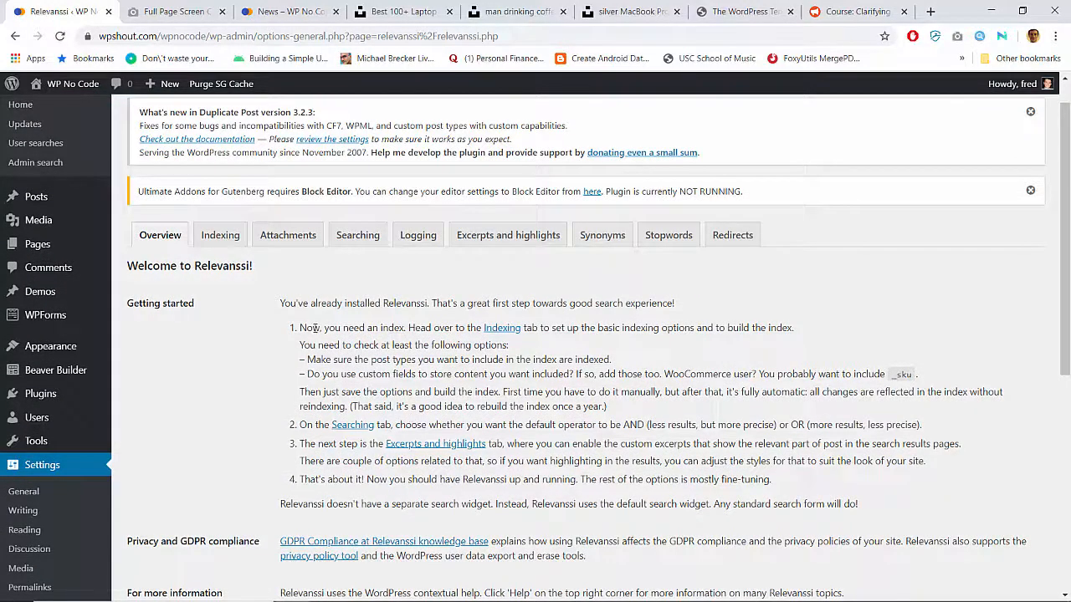
pyautogui.click(224, 241)
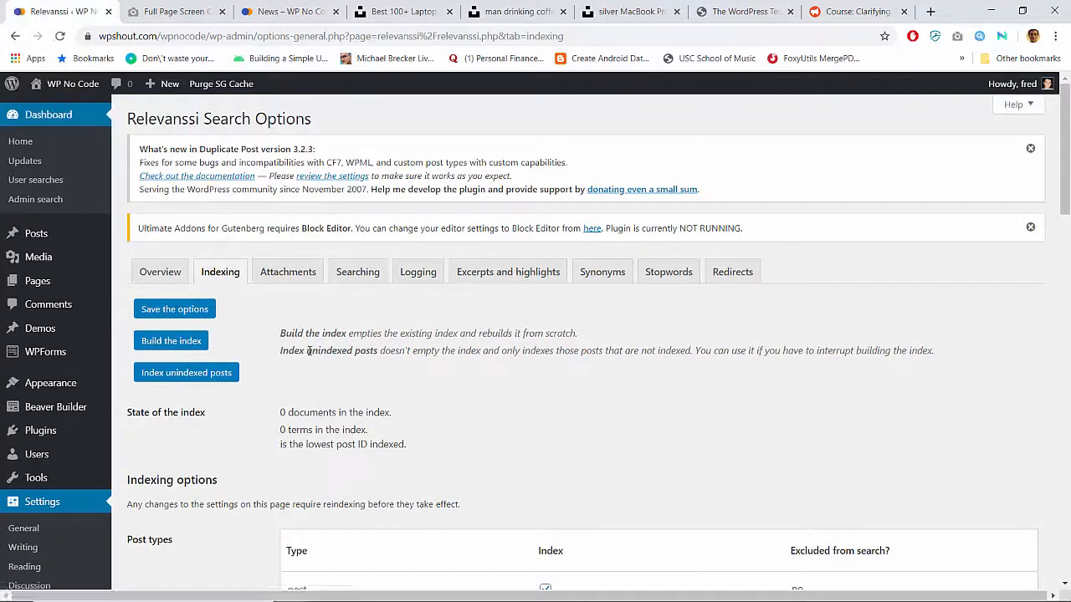
pyautogui.scroll(-5, 309, 350)
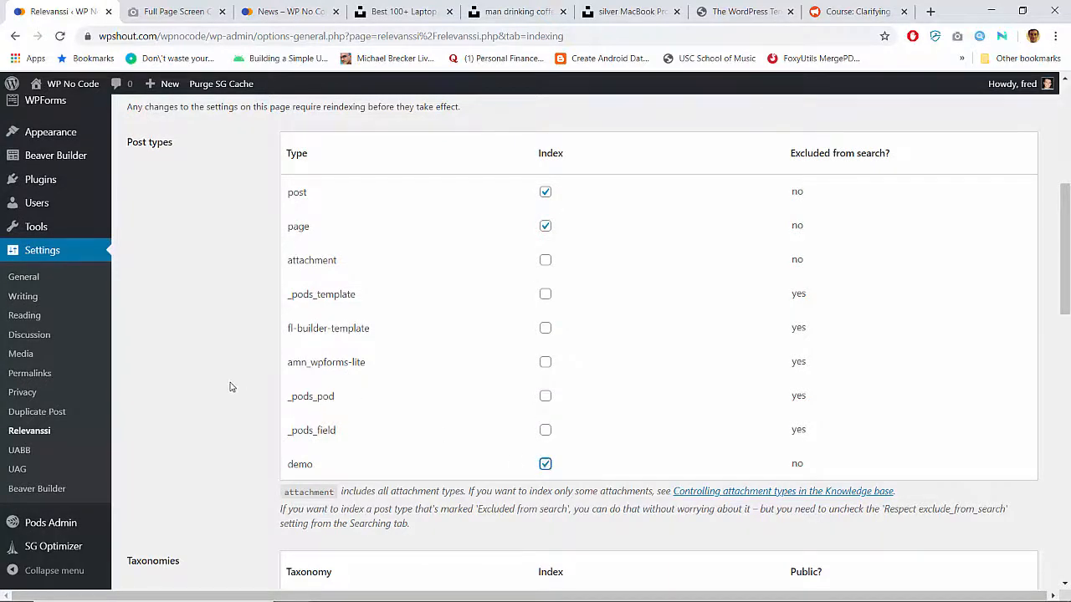
# Include the category and post_tag taxonomies in the index, and set comment indexing to comments.
pyautogui.scroll(-4, 232, 386)
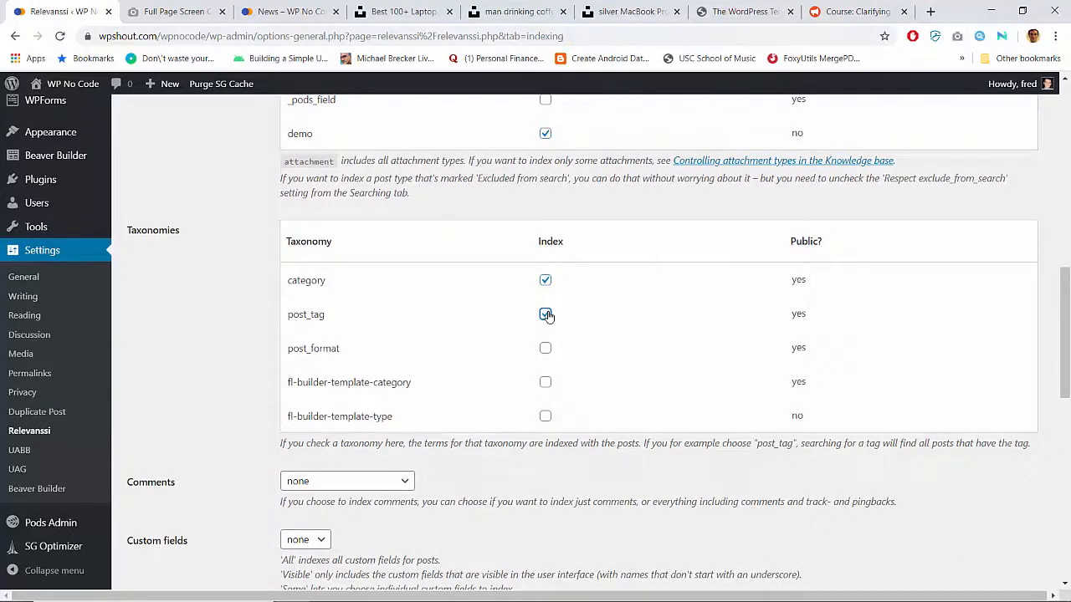
pyautogui.scroll(-2, 176, 421)
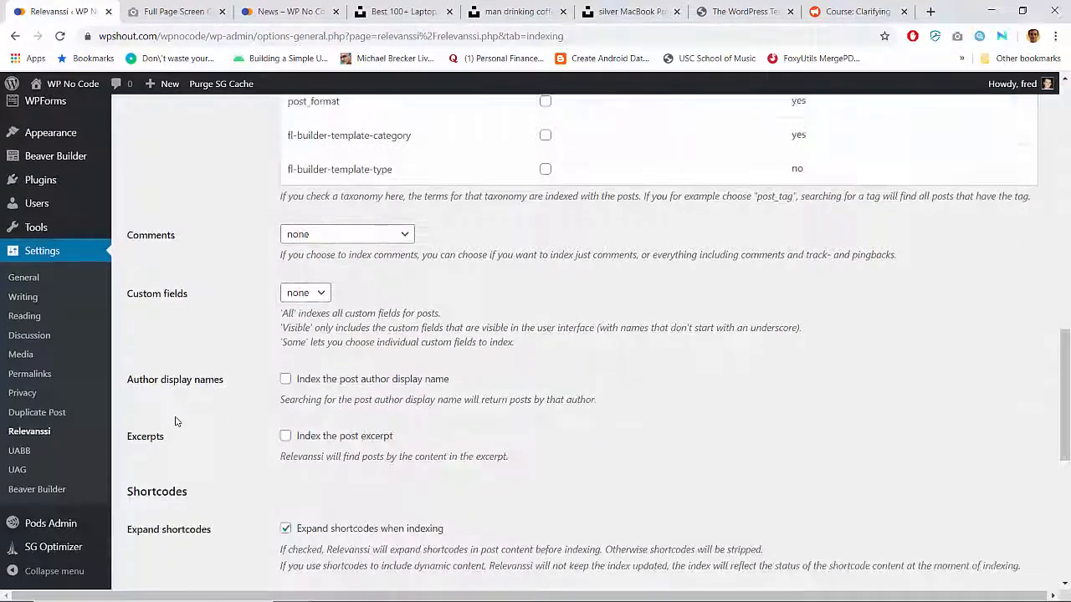
pyautogui.click(324, 235)
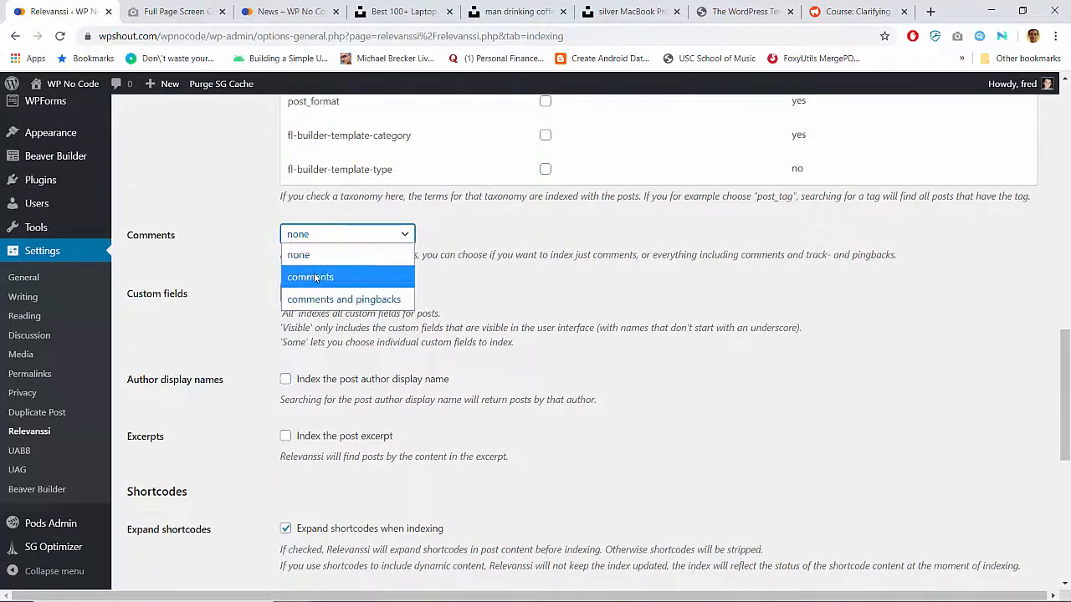
pyautogui.click(316, 276)
# Set custom field indexing to visible, and enable indexing of the post author display name.
pyautogui.scroll(-1, 221, 298)
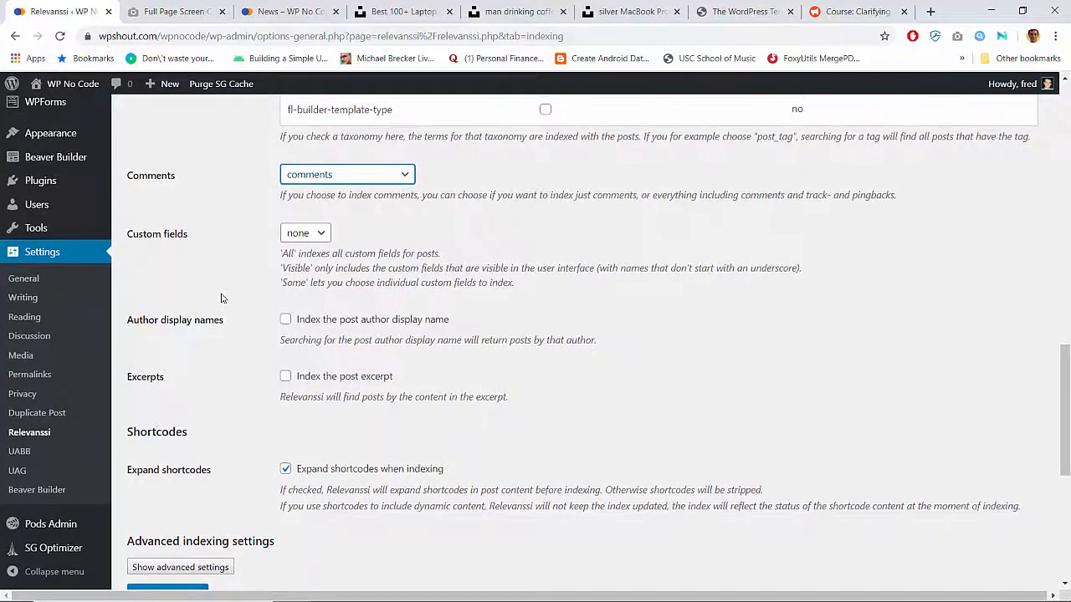
pyautogui.click(306, 235)
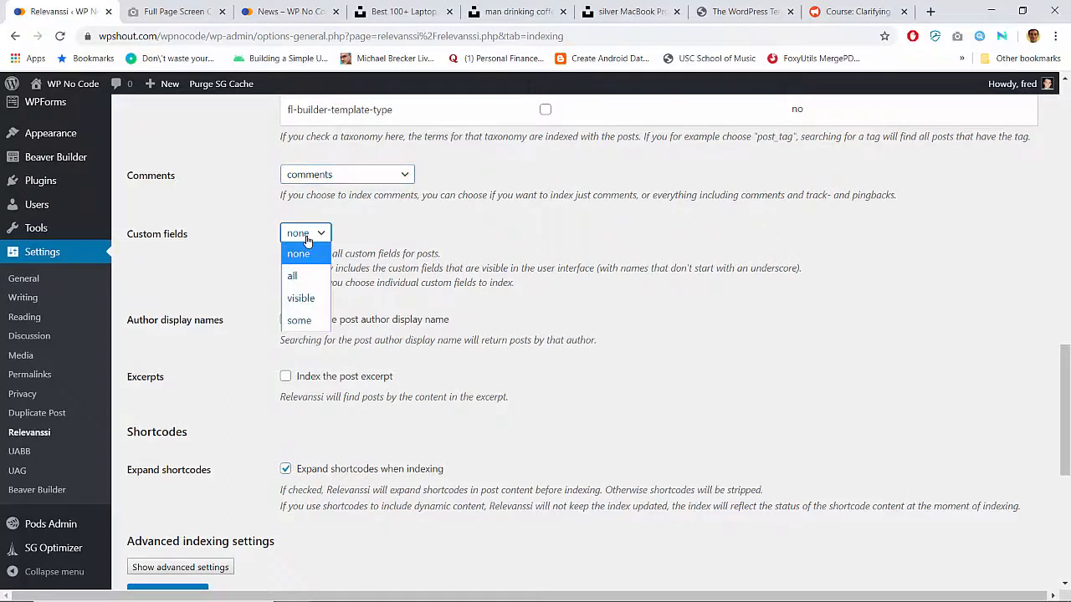
pyautogui.click(306, 240)
pyautogui.click(306, 240)
pyautogui.click(305, 321)
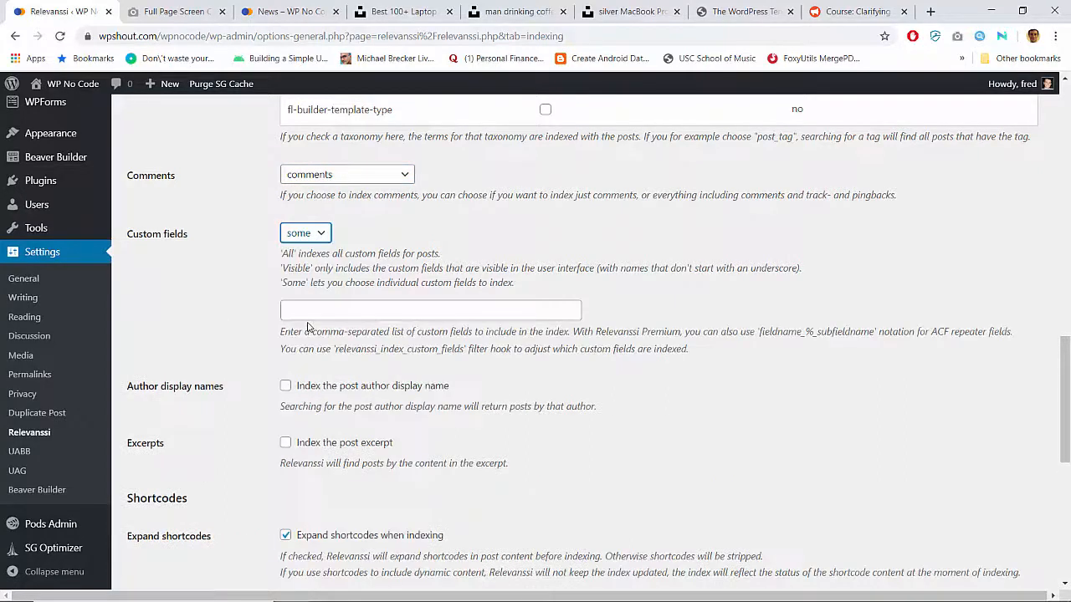
pyautogui.click(308, 237)
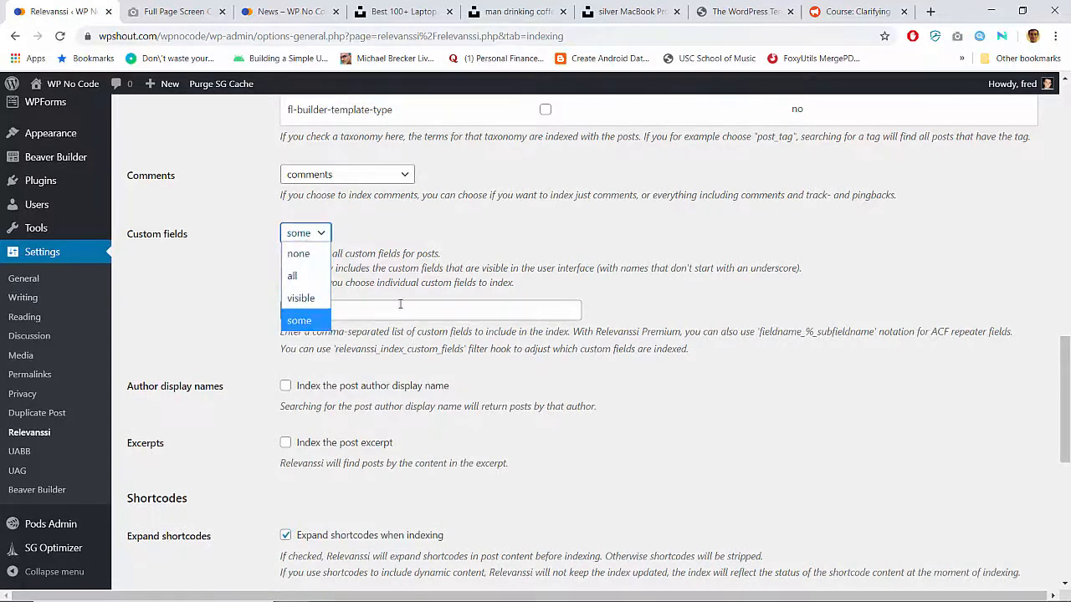
pyautogui.click(290, 297)
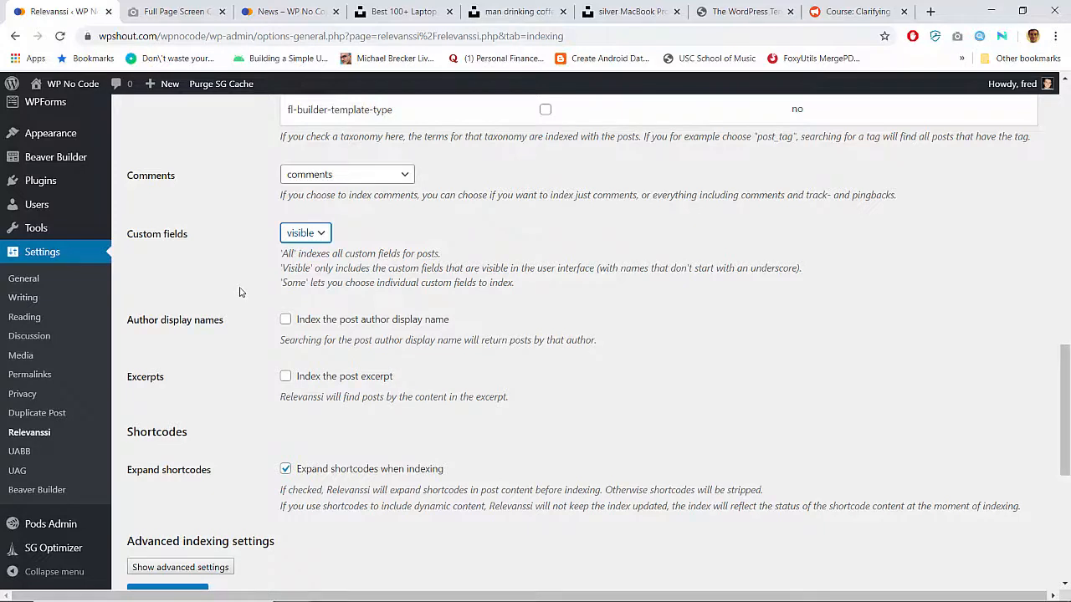
pyautogui.scroll(-1, 239, 292)
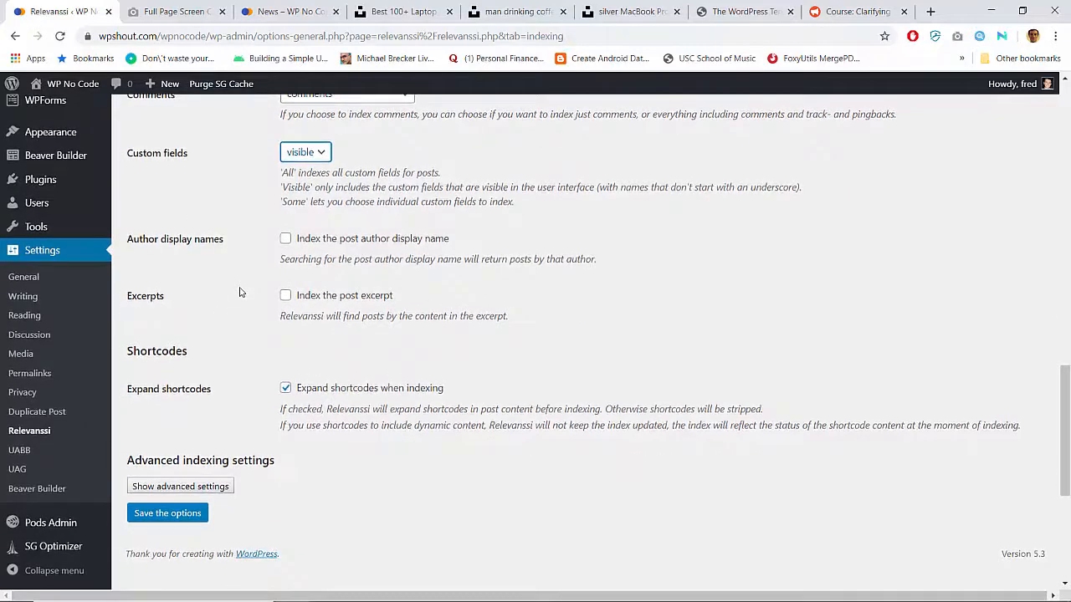
pyautogui.click(285, 239)
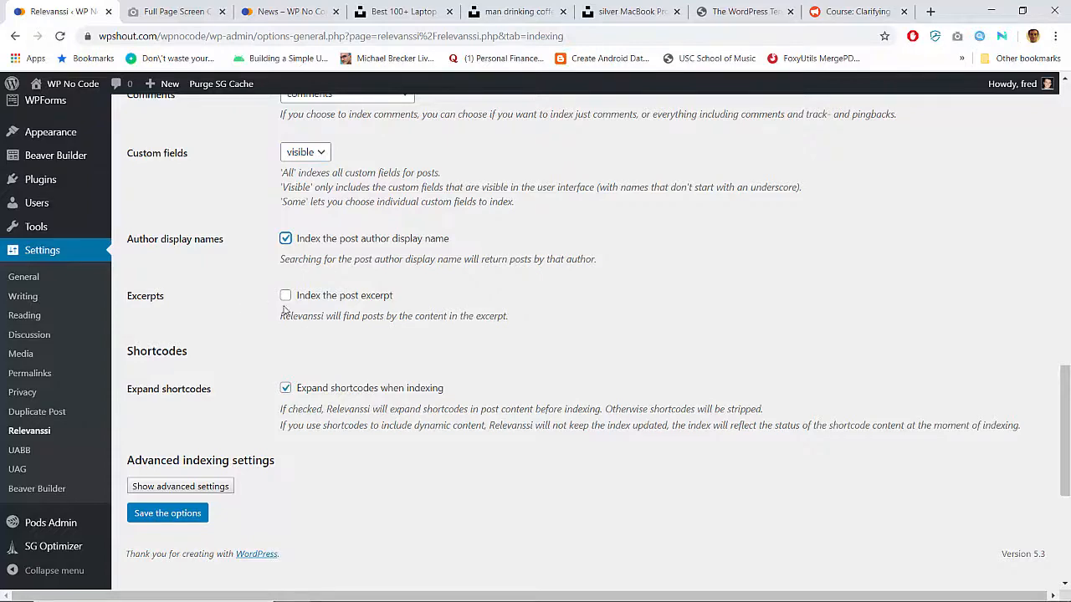
# Save the Relevanssi indexing options and build the search index.
pyautogui.scroll(20, 265, 327)
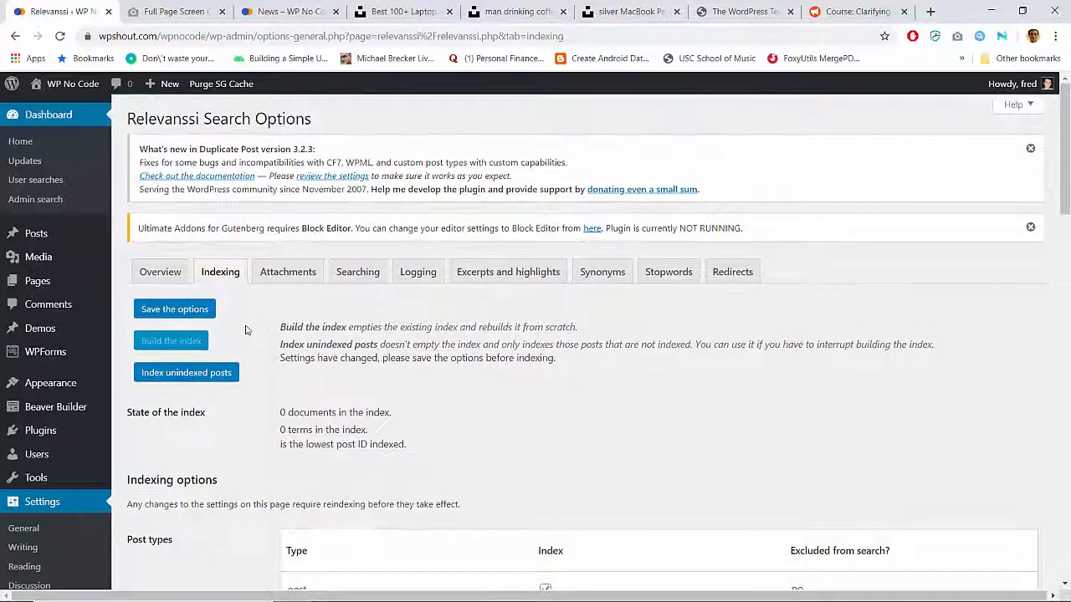
pyautogui.click(175, 312)
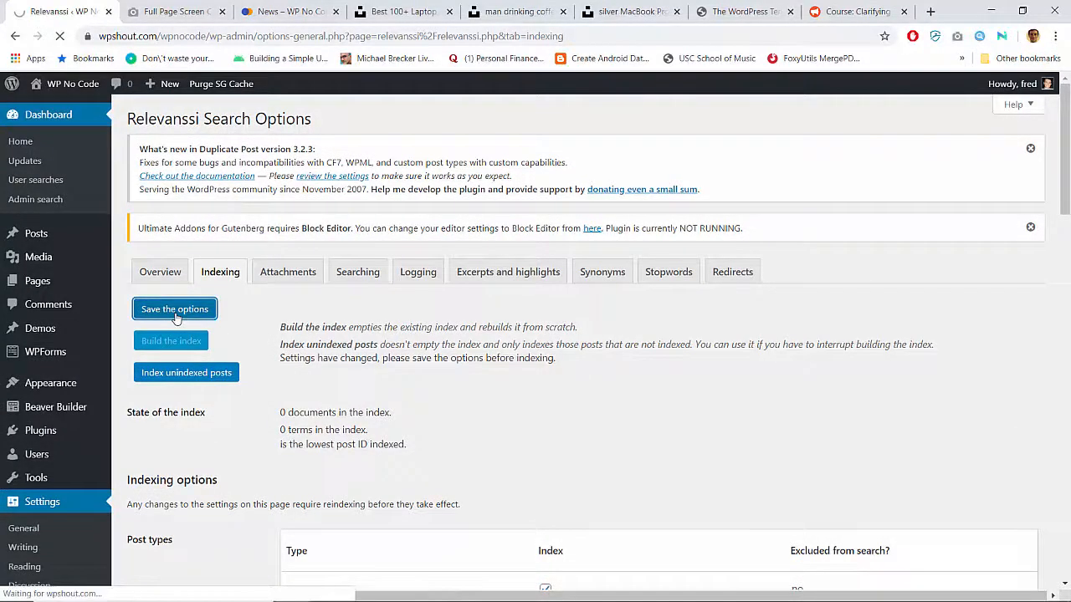
pyautogui.click(178, 340)
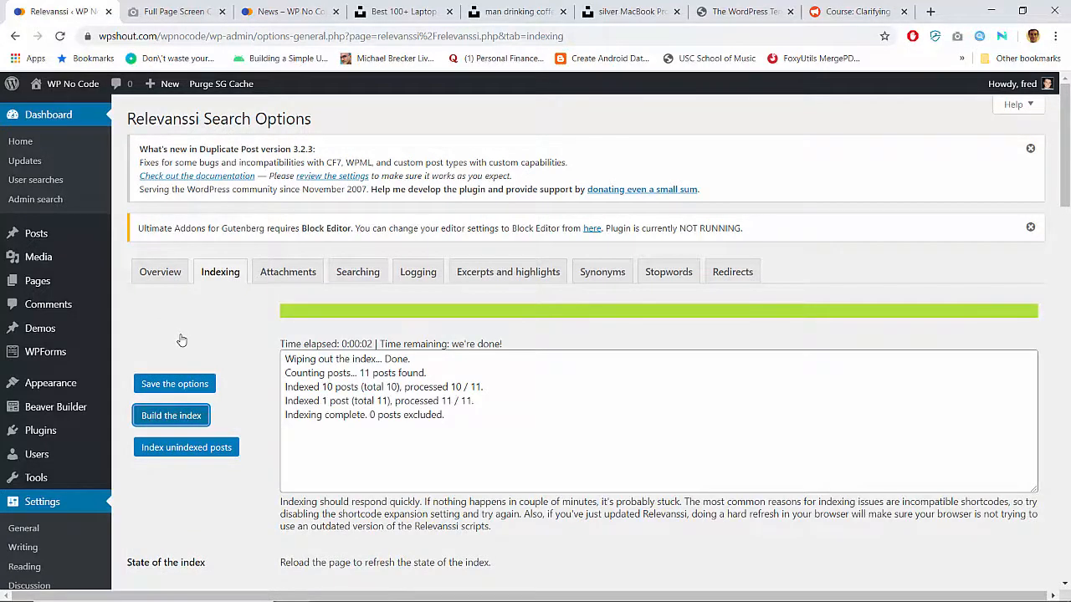
# Reload the News category archive on the site and check which posts it lists.
pyautogui.click(243, 9)
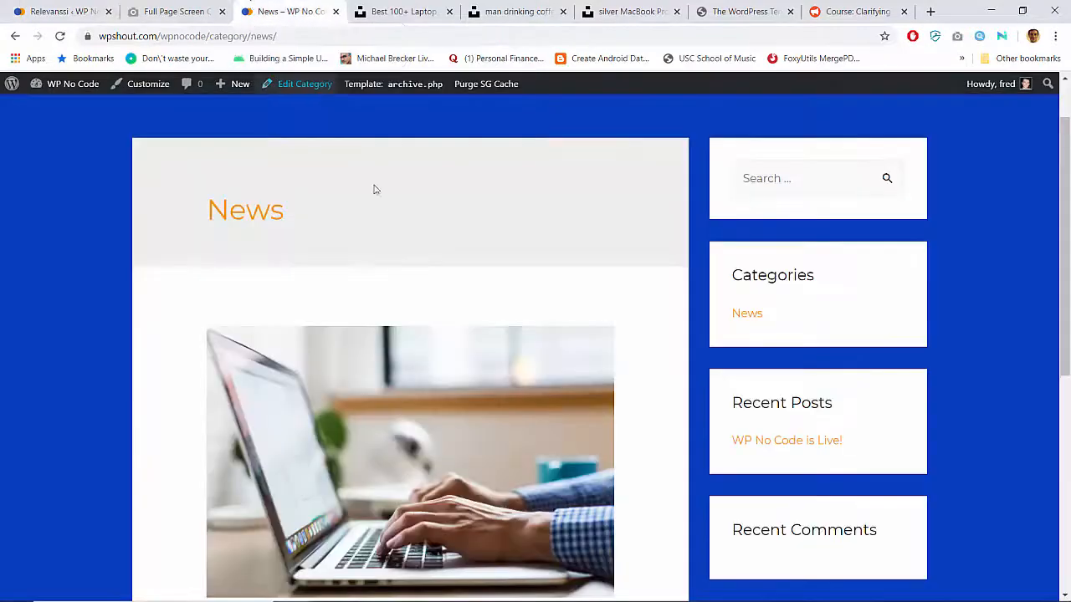
pyautogui.click(288, 35)
pyautogui.press('Return')
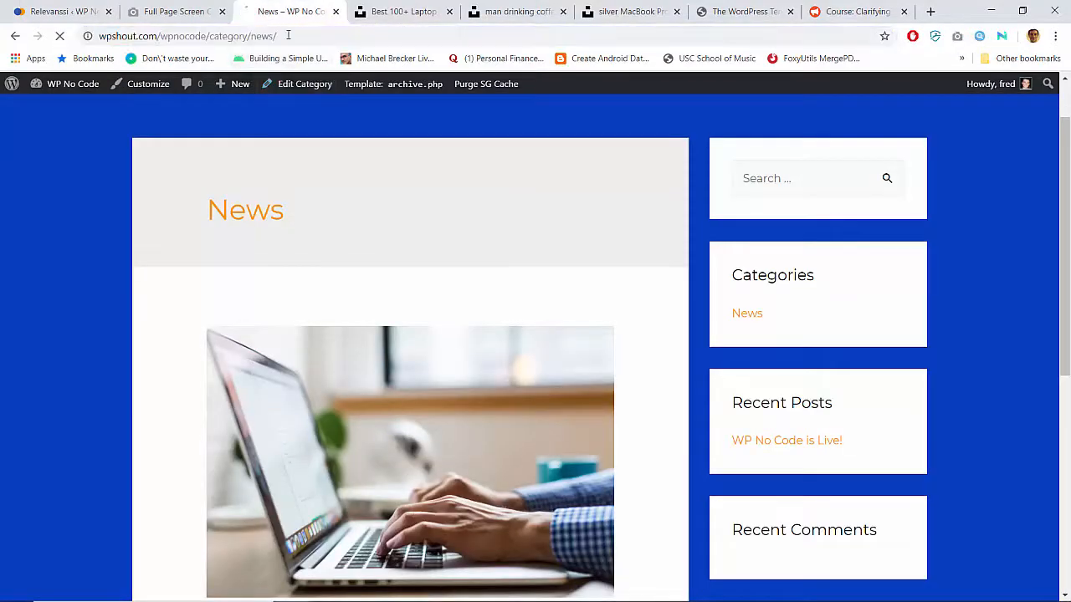
pyautogui.scroll(-5, 154, 301)
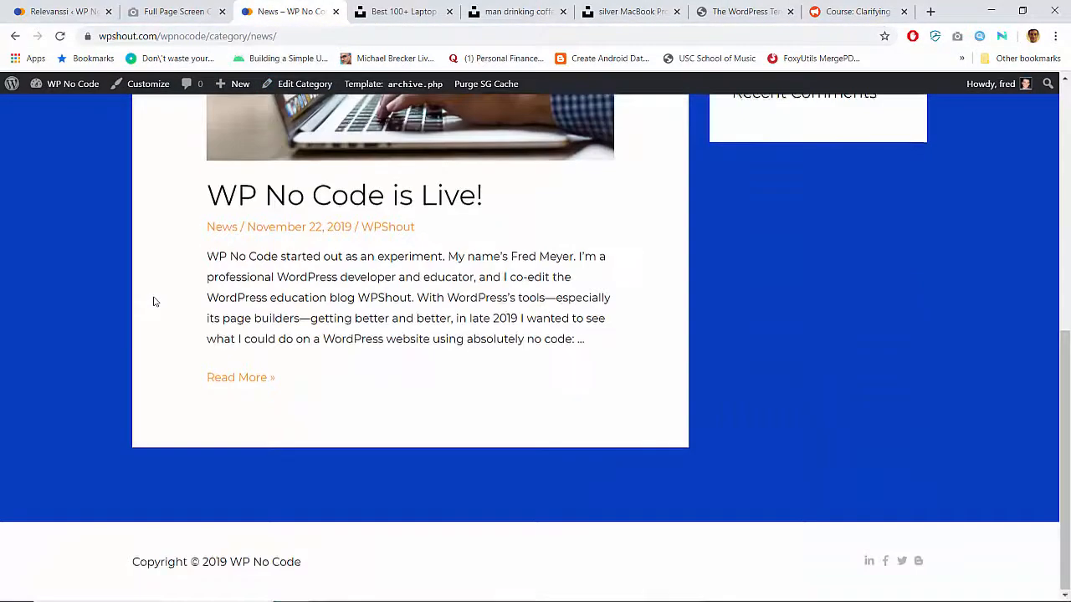
pyautogui.scroll(6, 154, 301)
# Search the site for "News" and look through the results for demo posts.
pyautogui.write('News')
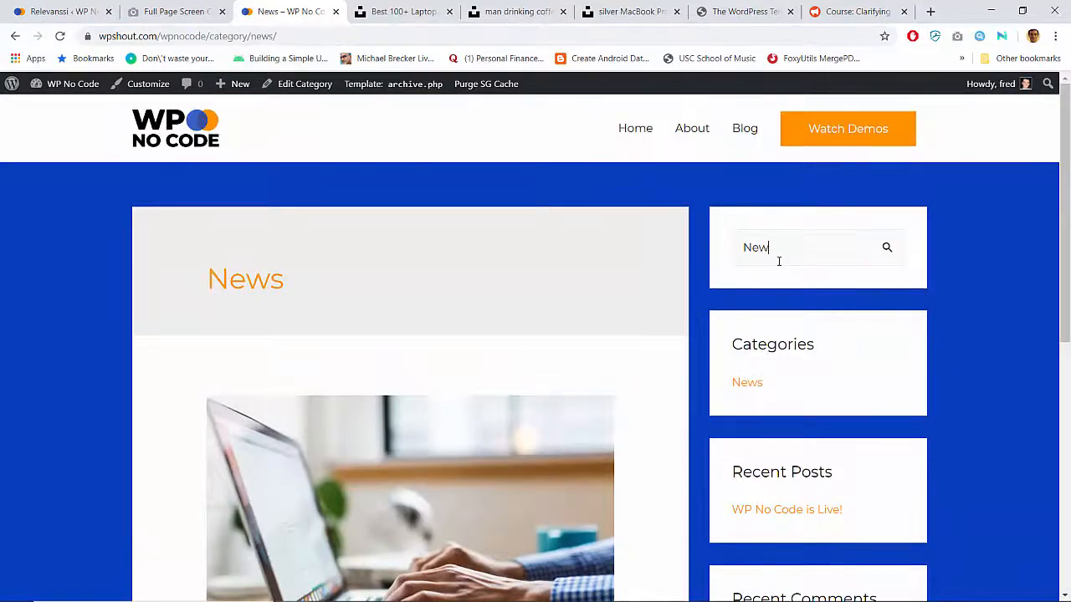
pyautogui.press('Return')
pyautogui.scroll(-10, 450, 278)
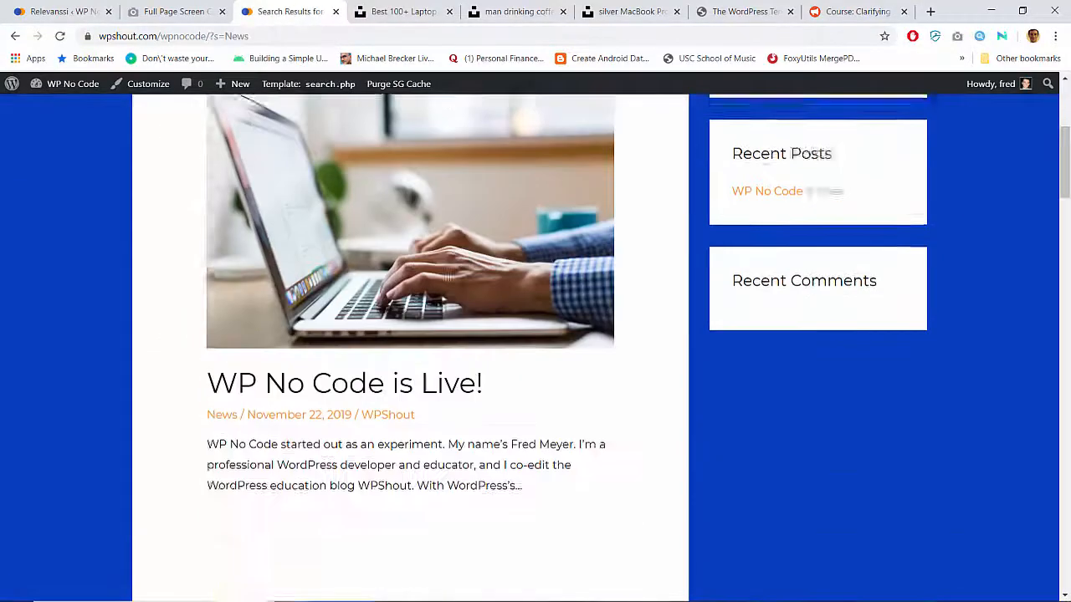
pyautogui.scroll(2, 449, 192)
pyautogui.scroll(-10, 449, 251)
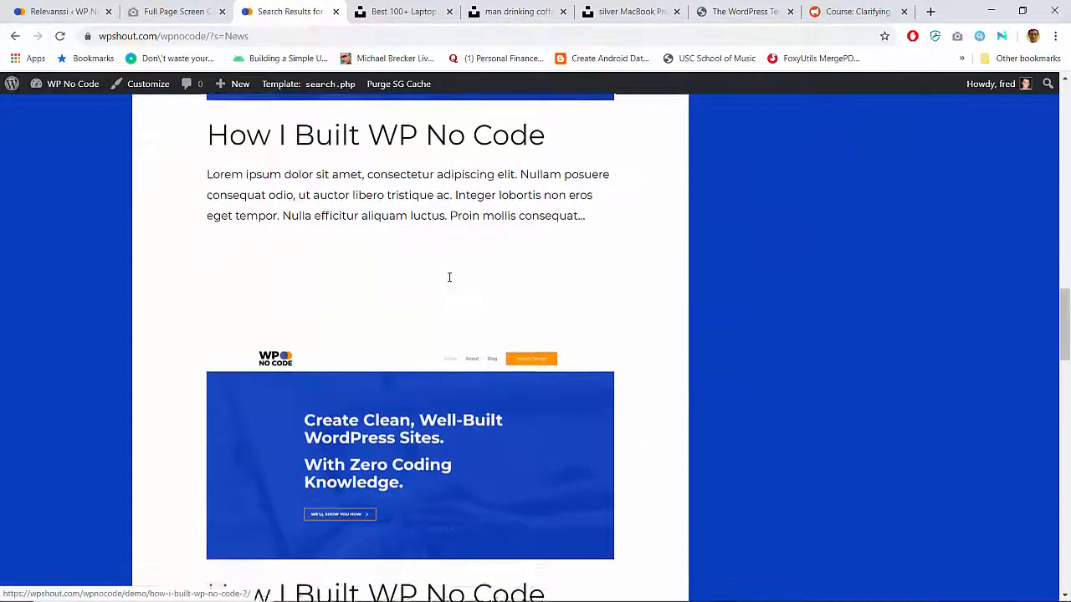
pyautogui.scroll(15, 449, 277)
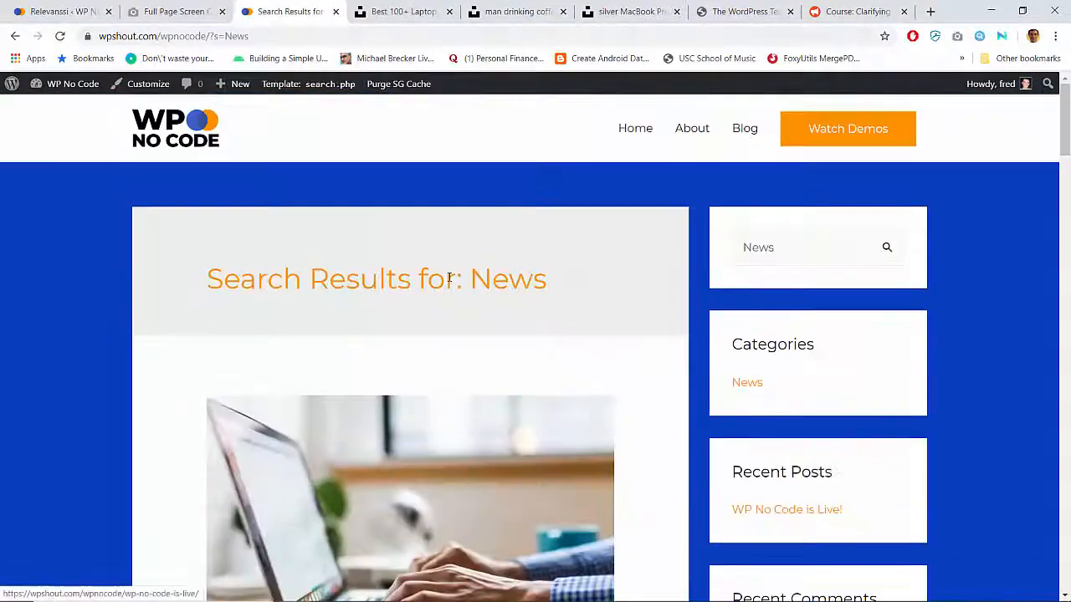
pyautogui.scroll(-6, 343, 266)
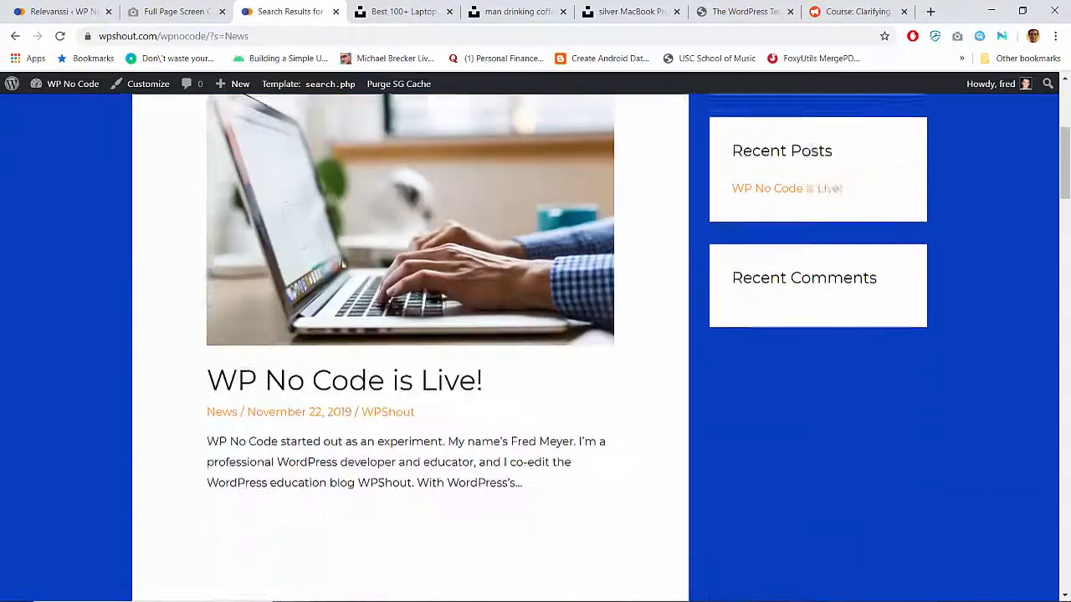
pyautogui.scroll(2, 318, 234)
pyautogui.scroll(-2, 292, 199)
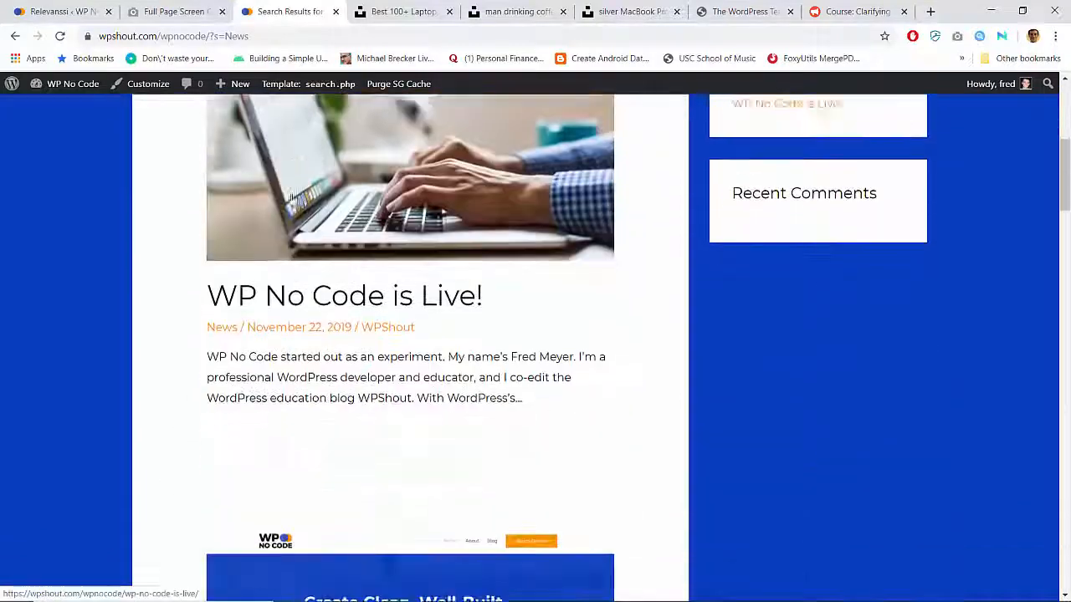
# Open the News category archive from the WP No Code is Live! search result and view its posts.
pyautogui.click(217, 309)
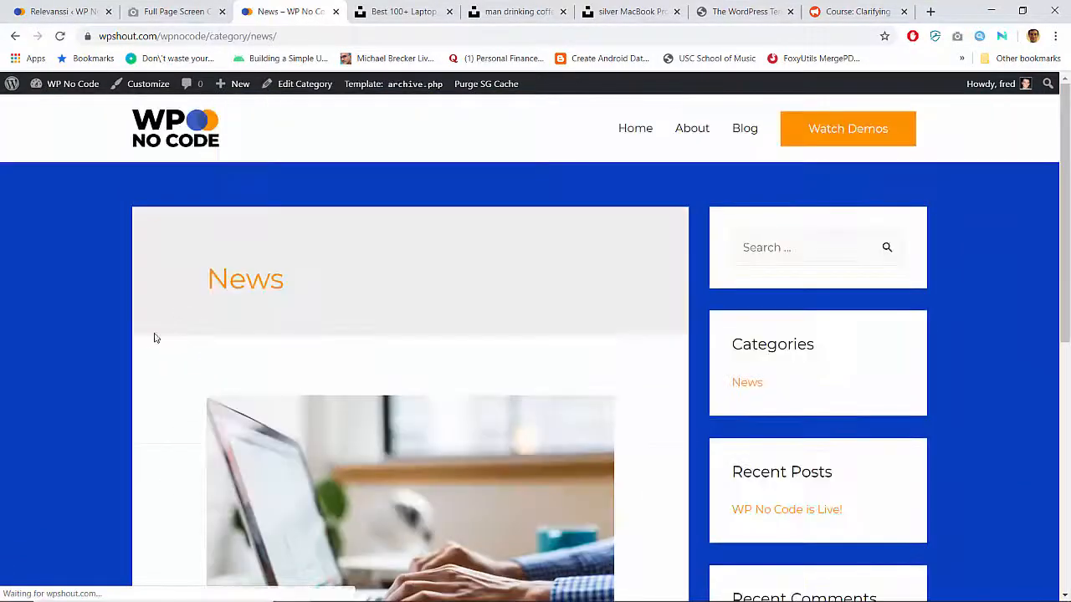
pyautogui.scroll(-6, 152, 339)
pyautogui.scroll(3, 152, 339)
pyautogui.scroll(3, 153, 339)
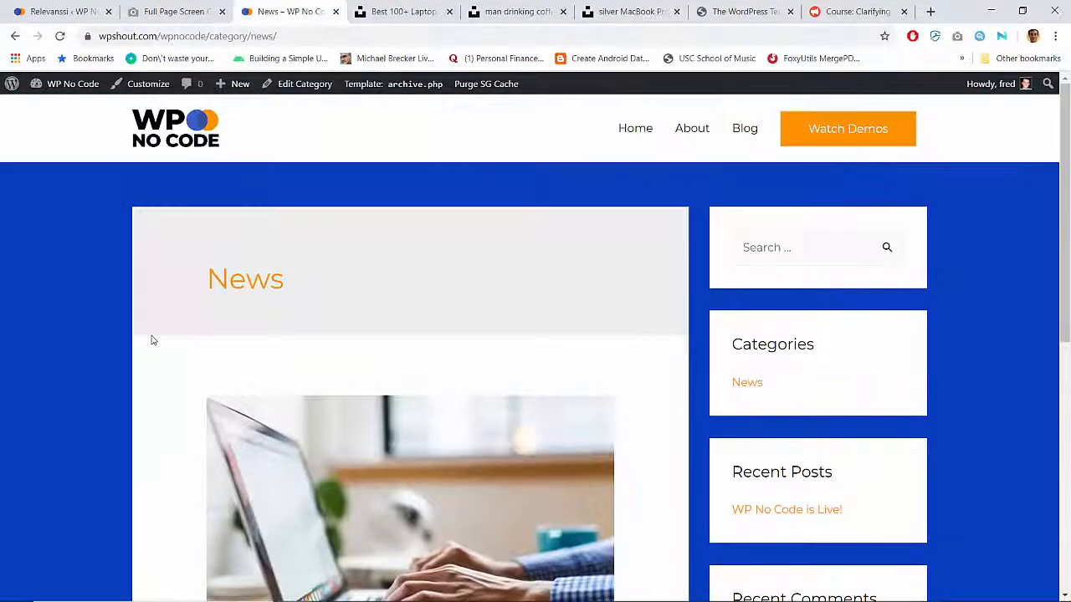
# Open the site's Demos page and examine the category links on the demo cards.
pyautogui.click(824, 131)
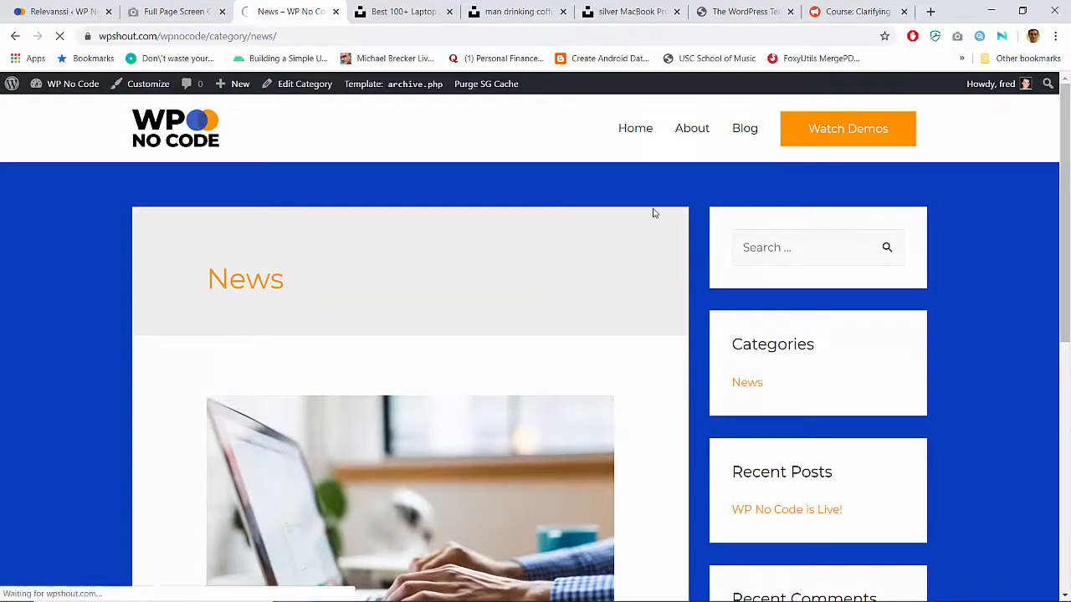
pyautogui.scroll(-20, 364, 387)
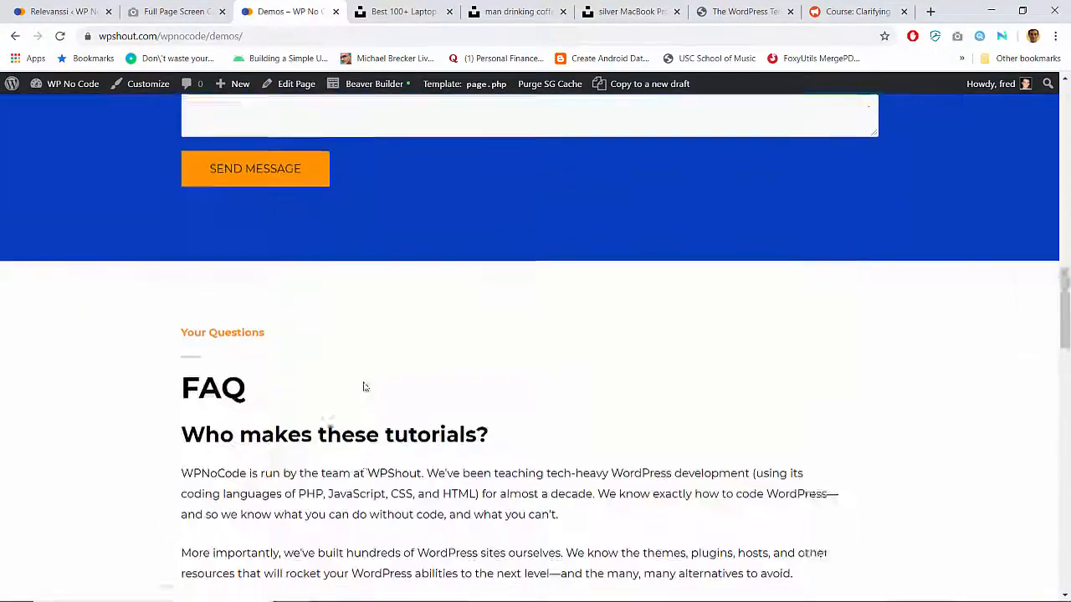
pyautogui.scroll(-2, 365, 385)
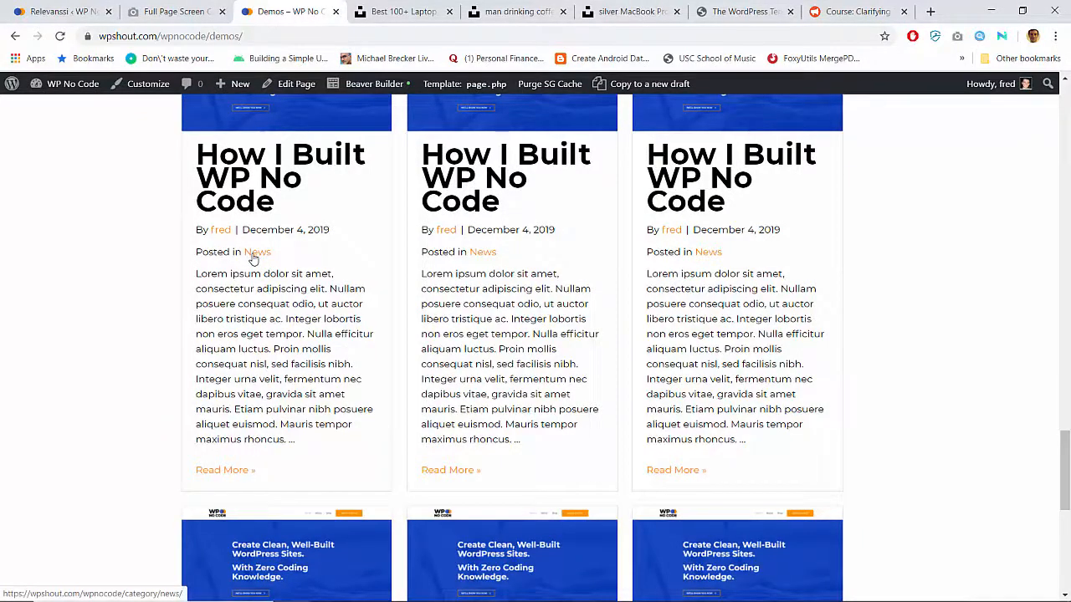
# Open the Demos pod for editing in the Pods admin and check the Demos post type's existing taxonomies.
pyautogui.click(66, 9)
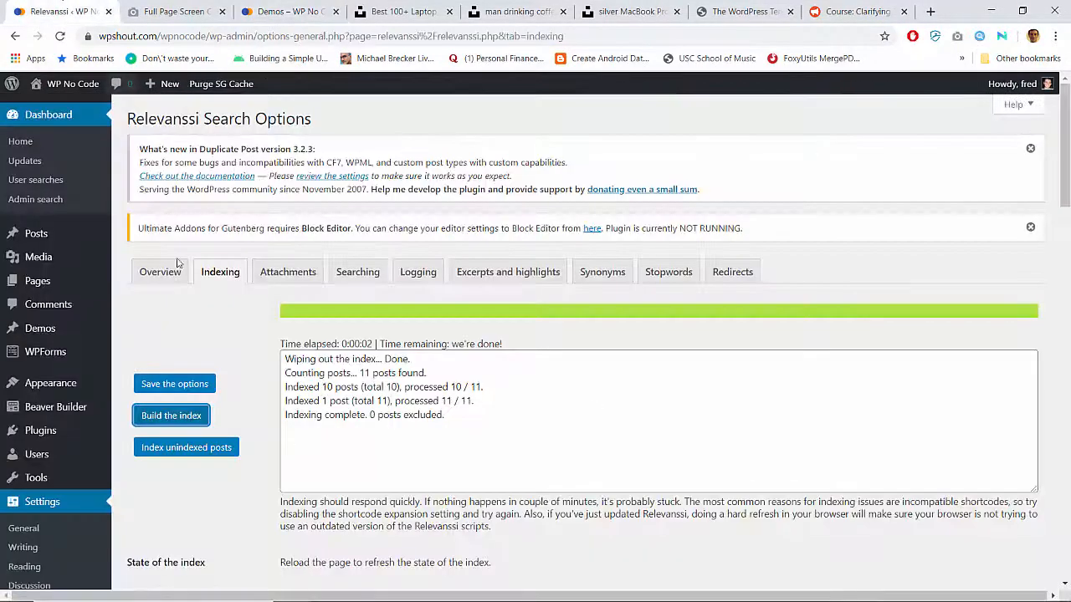
pyautogui.scroll(-7, 182, 313)
pyautogui.scroll(-5, 182, 313)
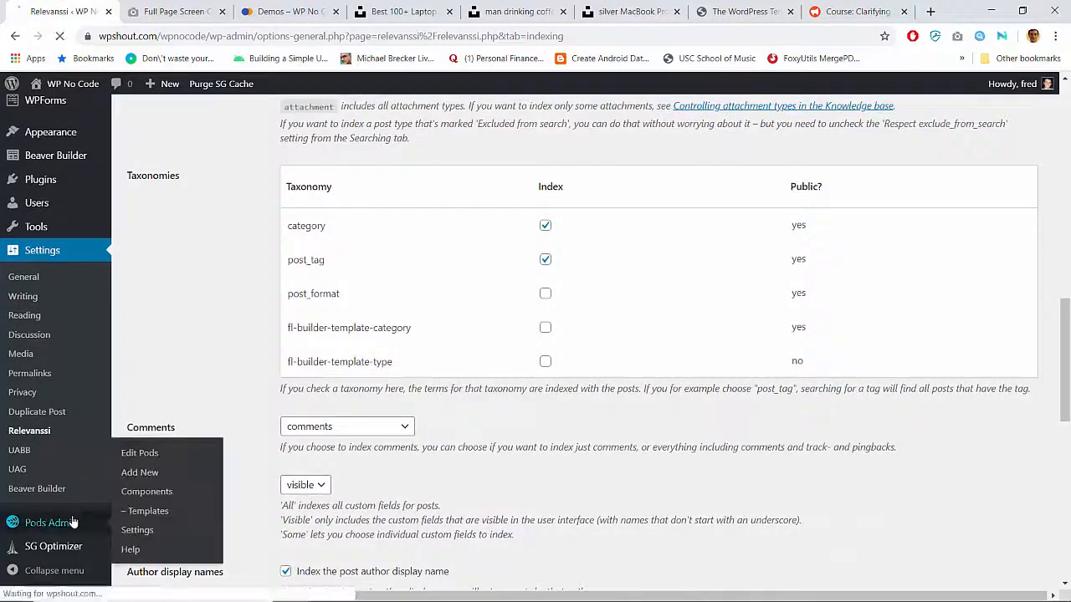
pyautogui.click(73, 522)
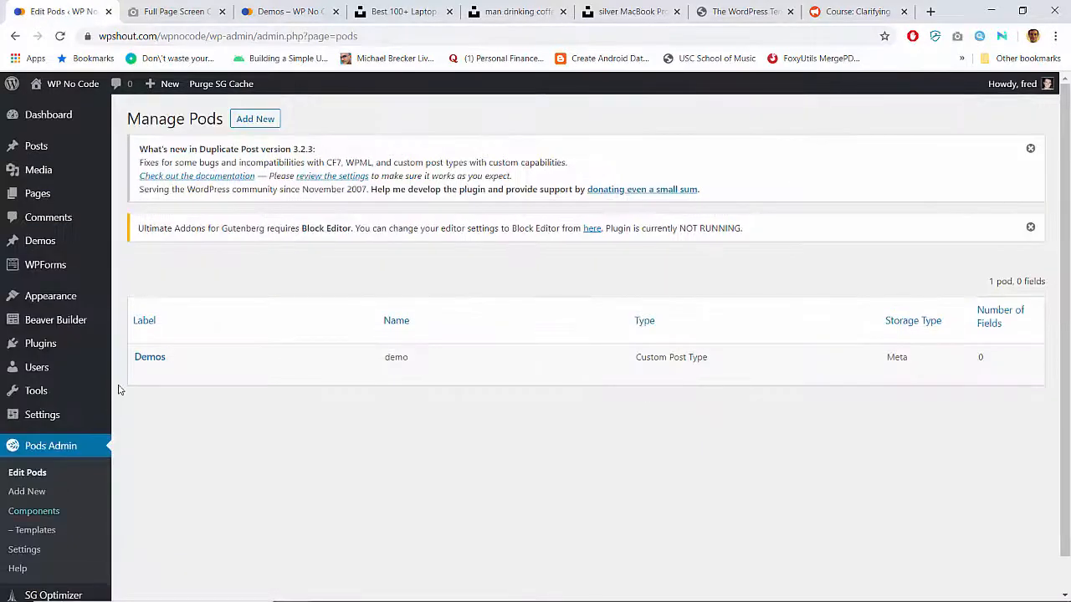
pyautogui.moveTo(143, 375)
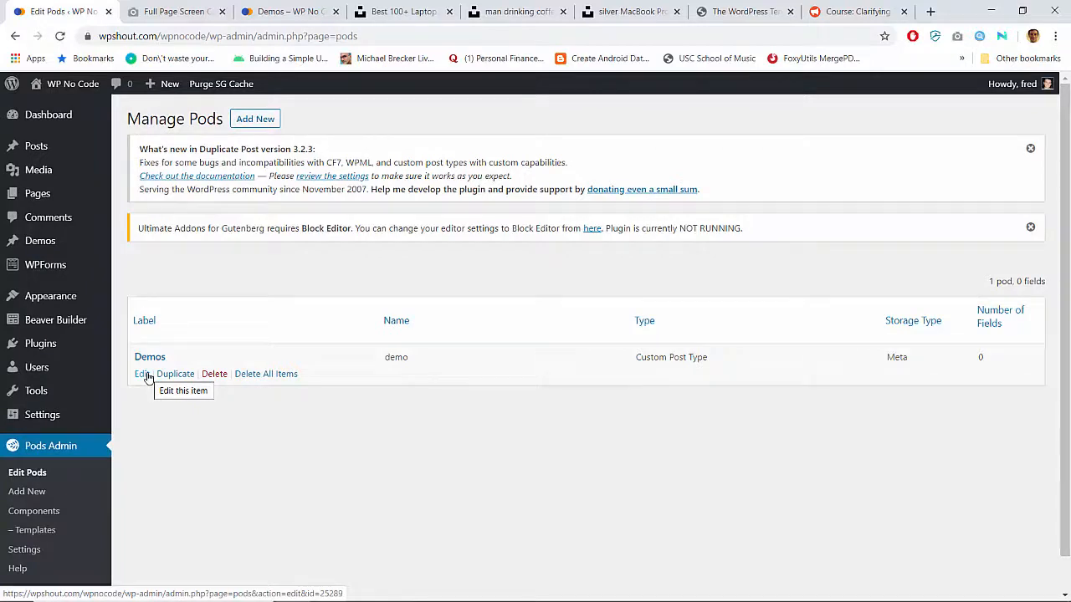
pyautogui.click(143, 375)
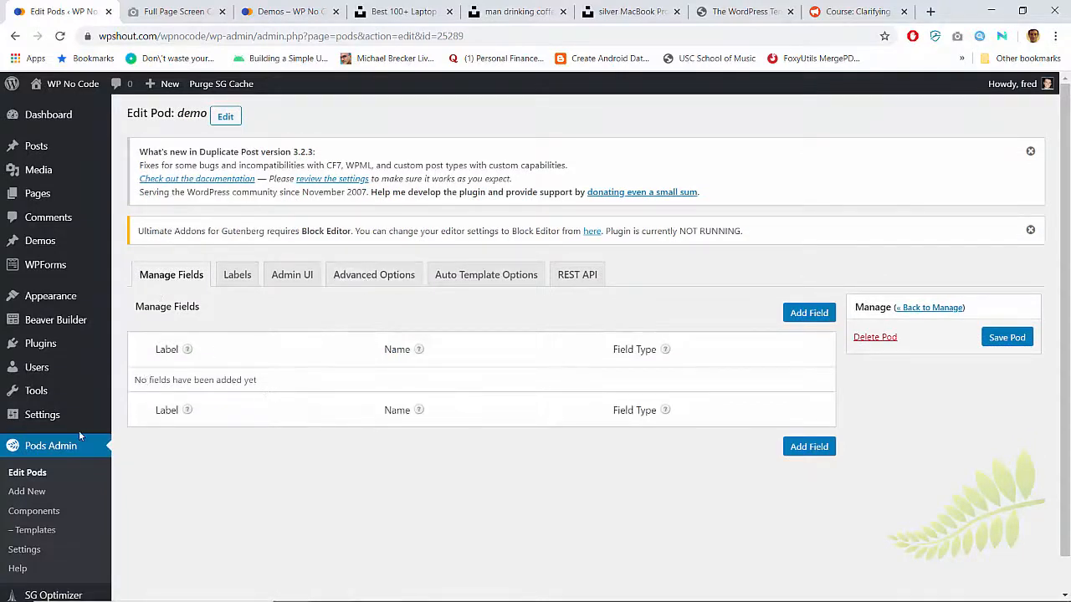
pyautogui.moveTo(50, 241)
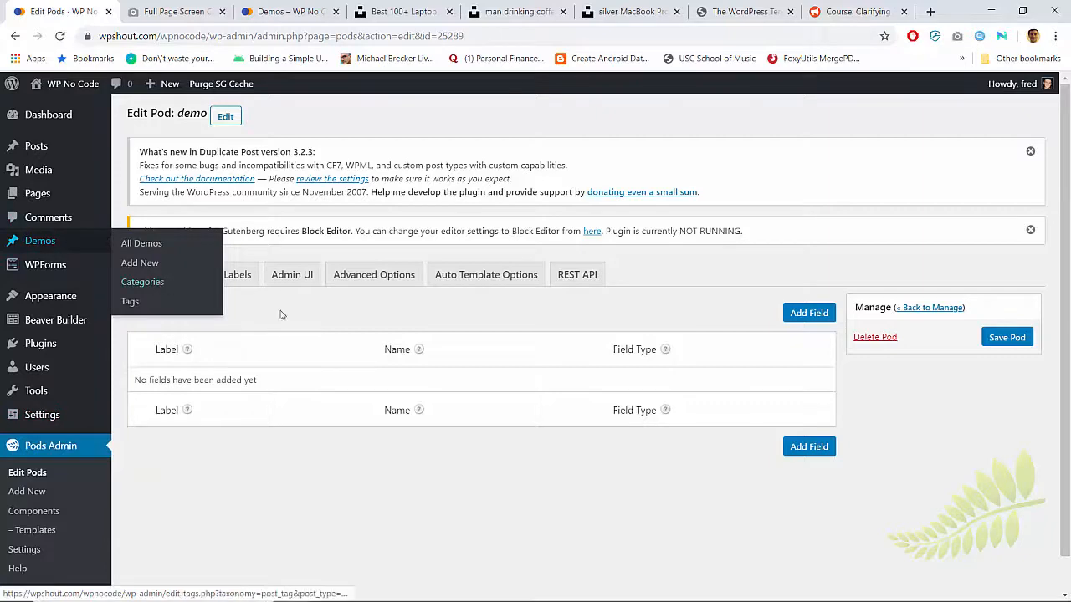
# Open the Demos page in Beaver Builder and bring up the settings of the Posts module under All WP No Code Demos.
pyautogui.click(281, 10)
pyautogui.scroll(1, 225, 283)
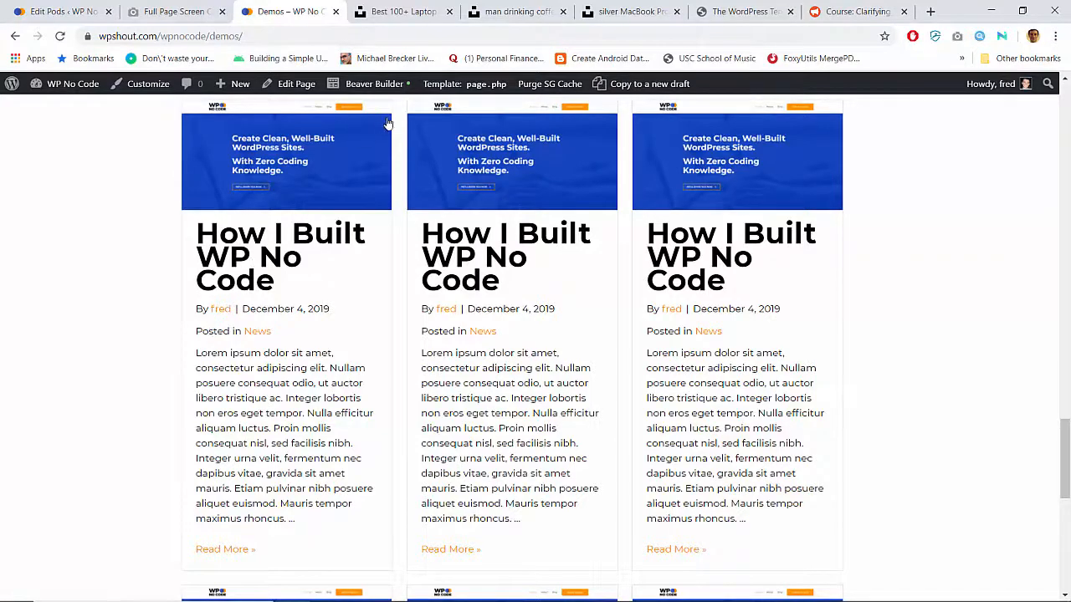
pyautogui.click(378, 84)
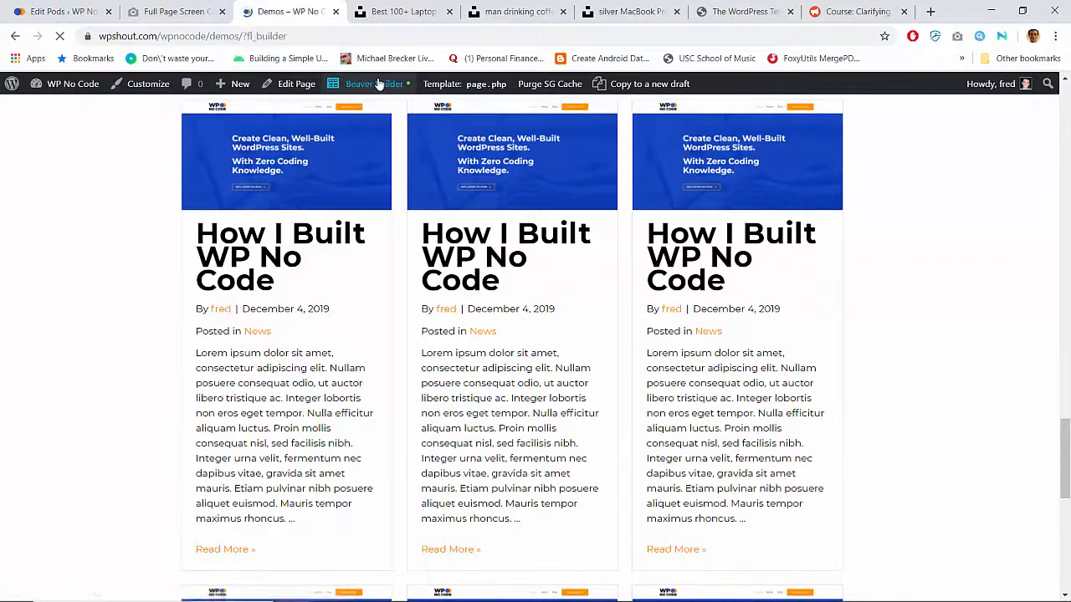
pyautogui.scroll(-3, 277, 367)
pyautogui.scroll(3, 277, 367)
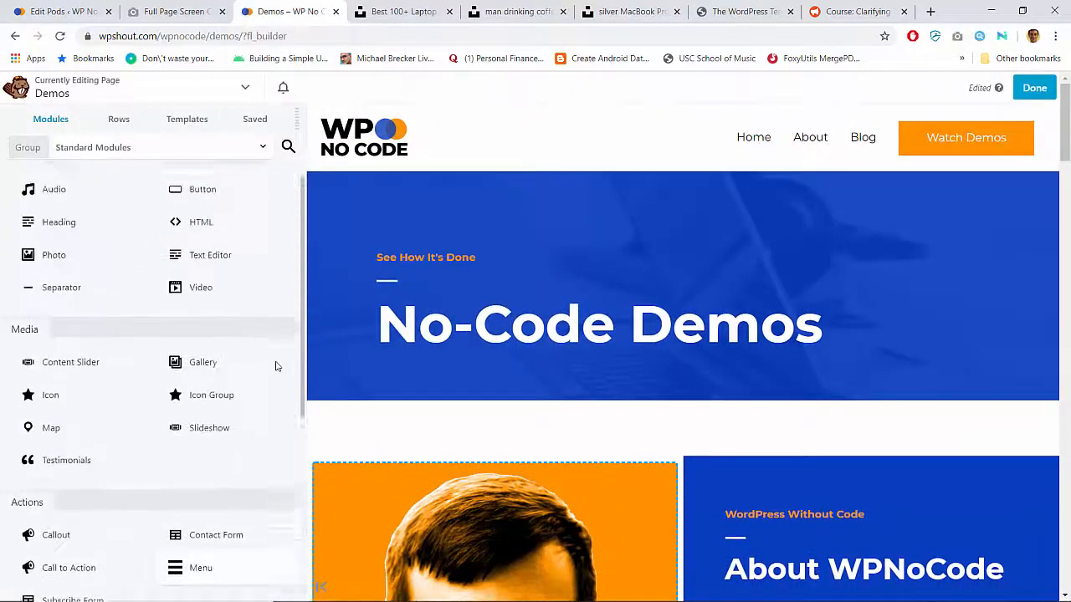
pyautogui.scroll(-15, 495, 394)
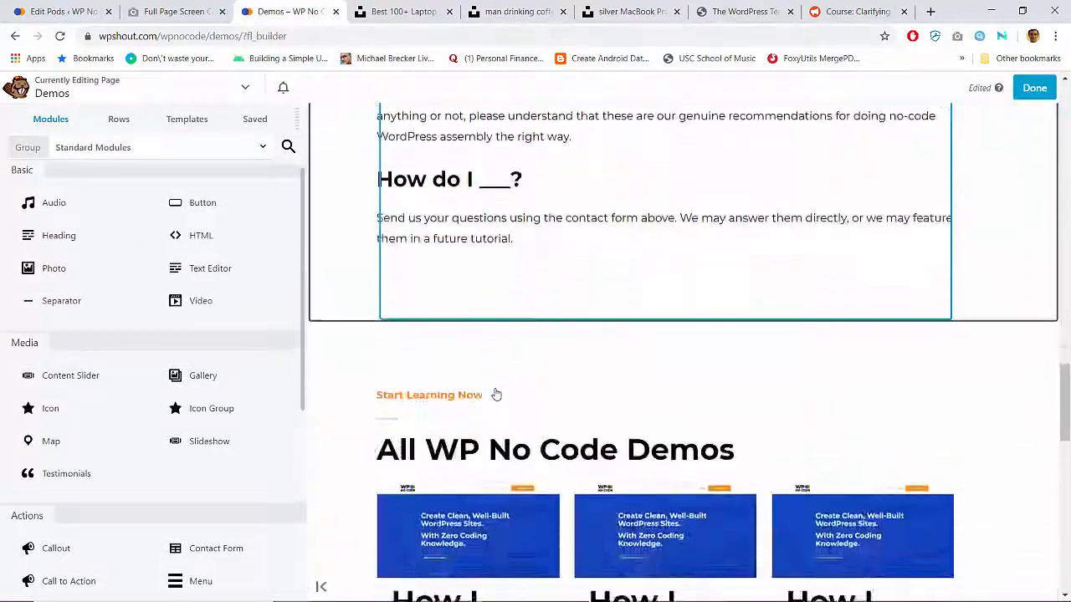
pyautogui.scroll(-4, 495, 394)
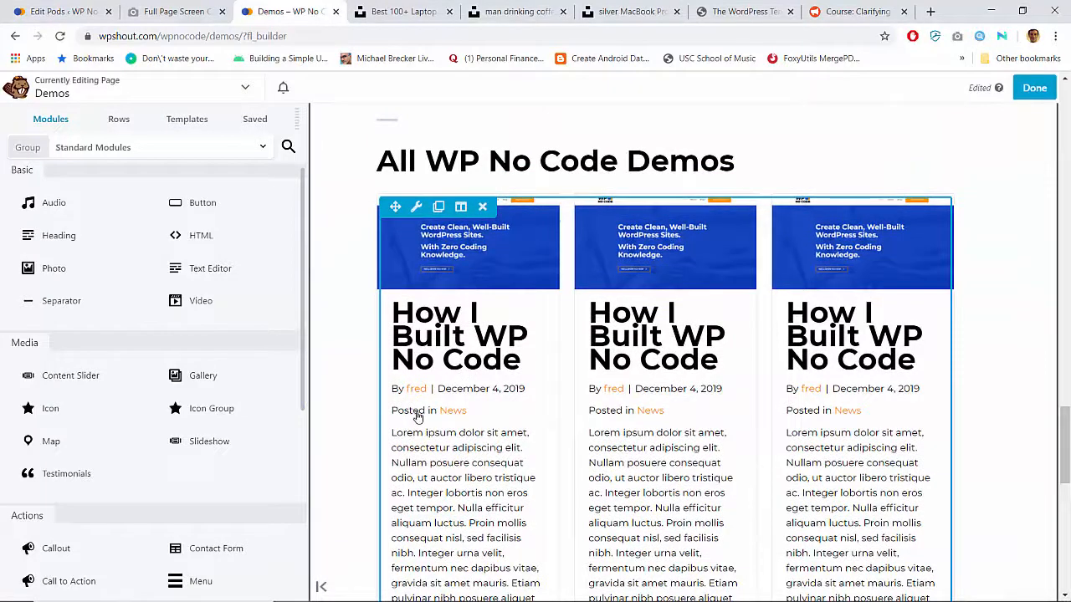
pyautogui.click(416, 210)
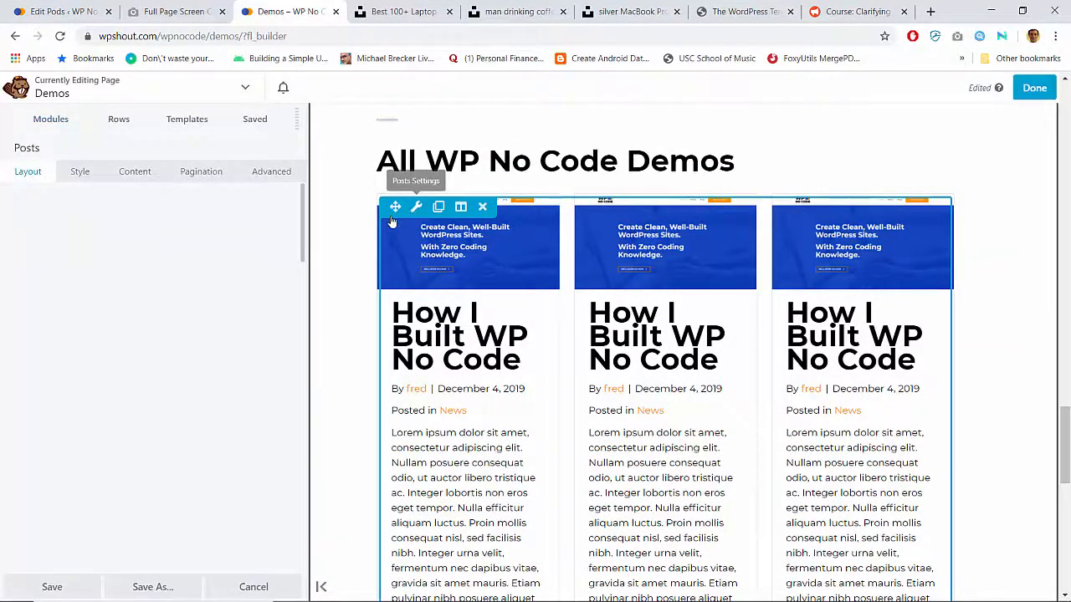
# Examine the Posts module's content query filters and style settings for options that control the displayed categories.
pyautogui.click(80, 171)
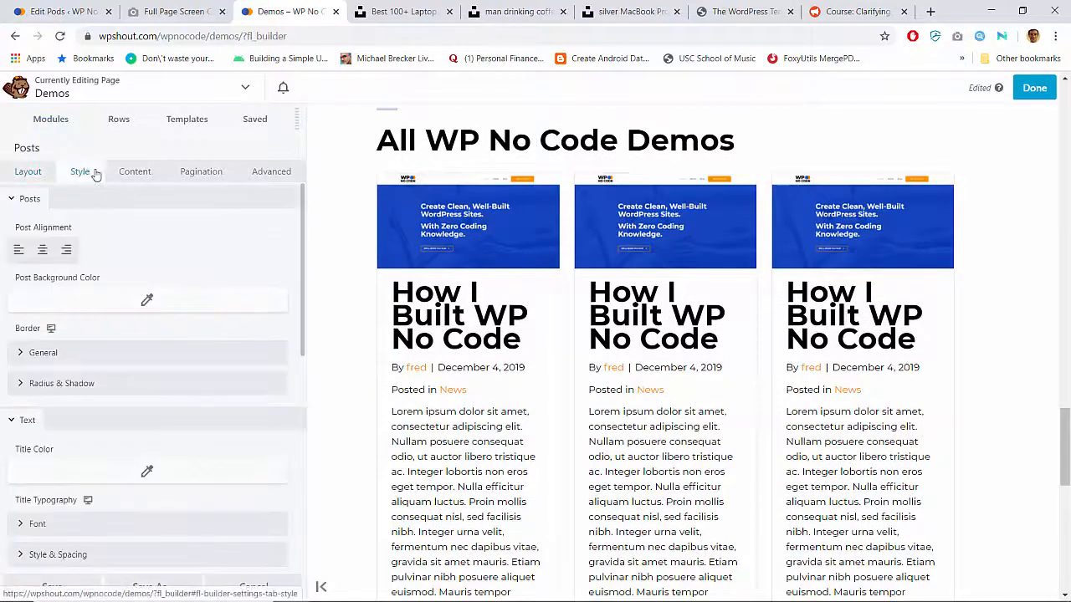
pyautogui.click(129, 172)
pyautogui.scroll(-3, 127, 410)
pyautogui.scroll(-2, 126, 413)
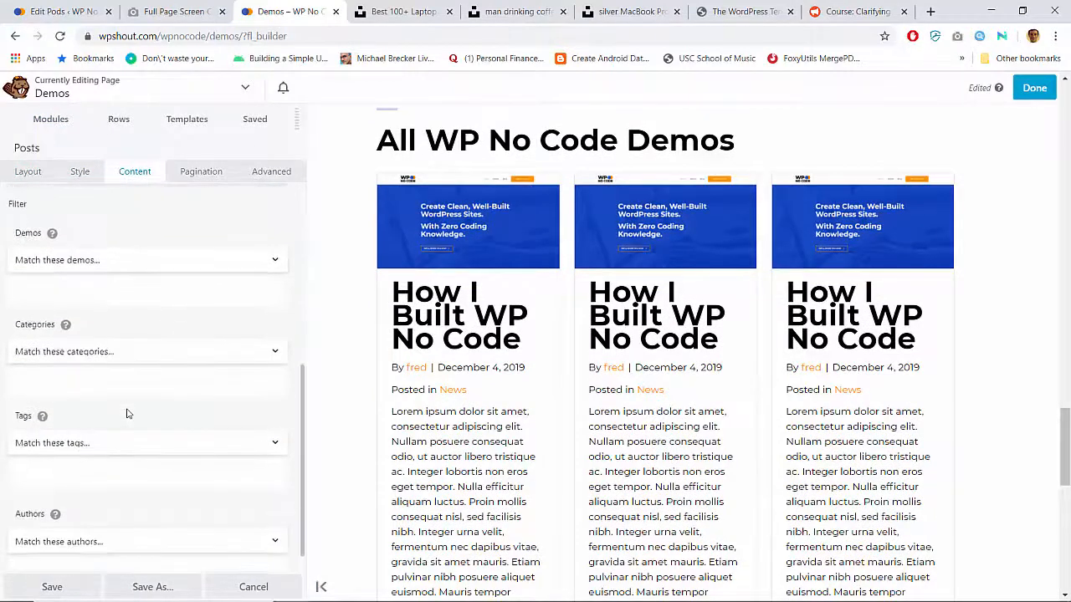
pyautogui.scroll(3, 127, 413)
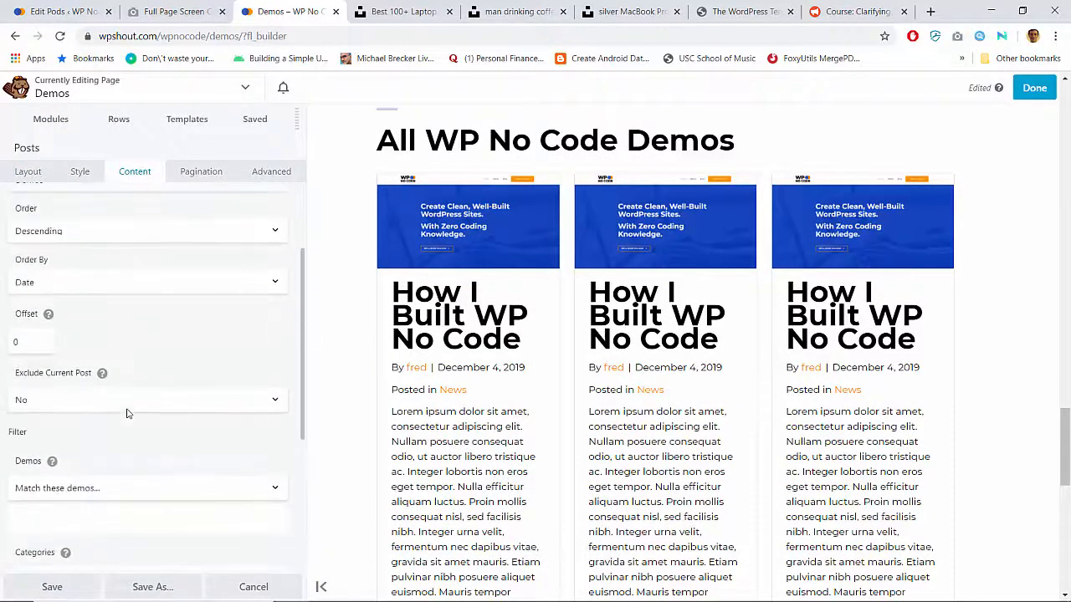
pyautogui.scroll(2, 128, 413)
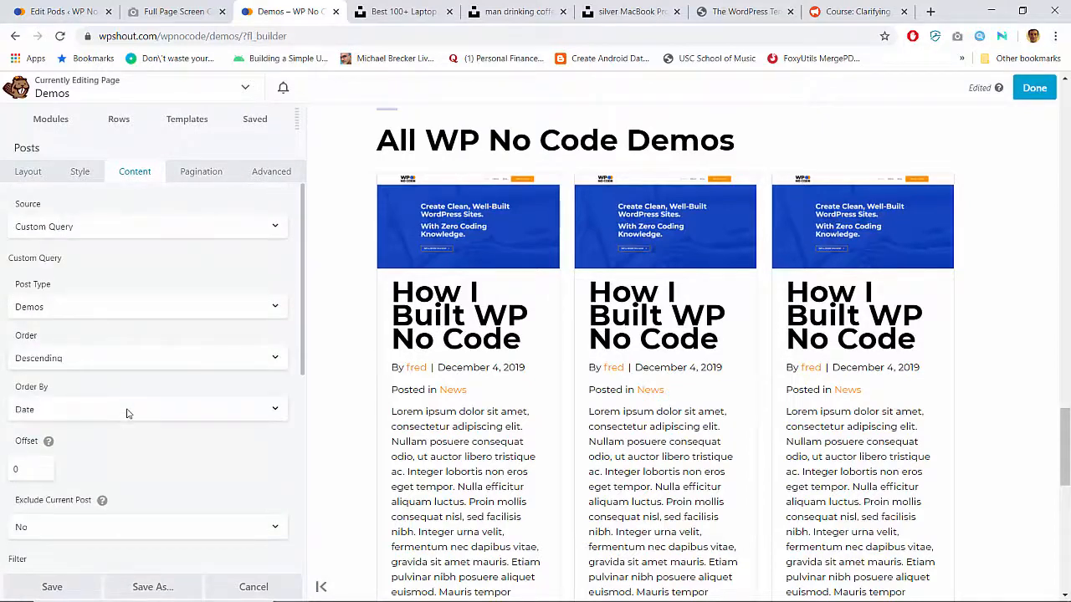
pyautogui.click(79, 172)
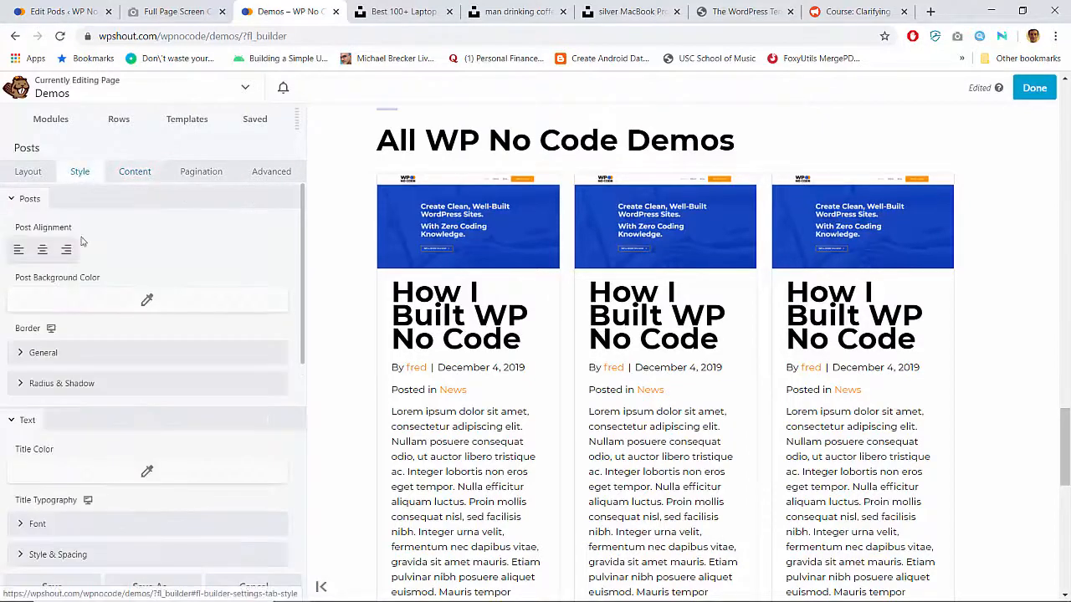
pyautogui.scroll(-5, 100, 421)
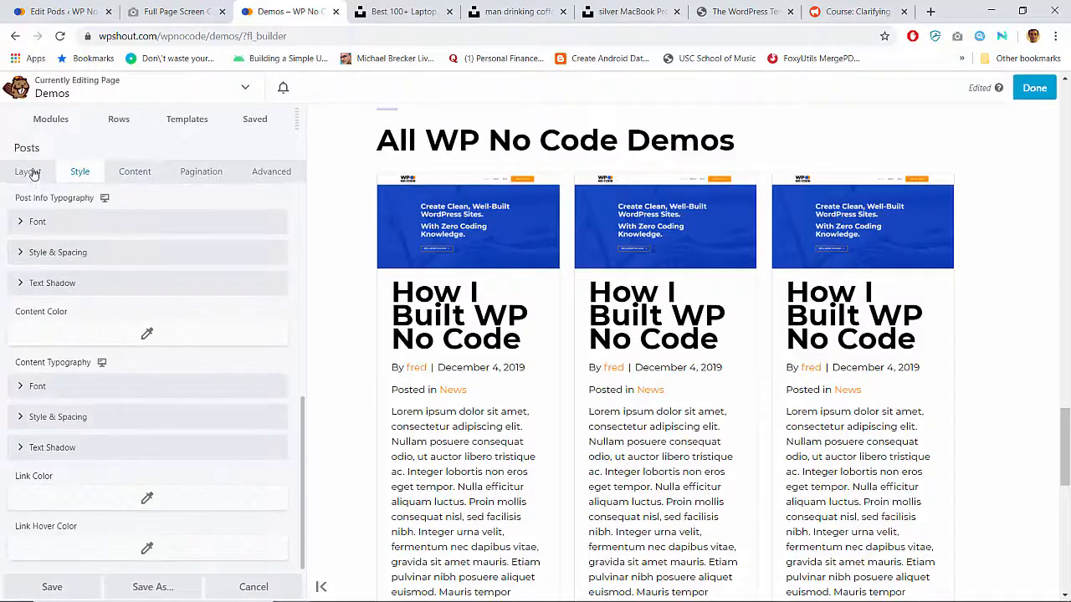
# Examine the Posts module's layout settings for Post Terms and check the choices for showing terms.
pyautogui.click(28, 172)
pyautogui.scroll(-5, 132, 370)
pyautogui.scroll(-4, 132, 373)
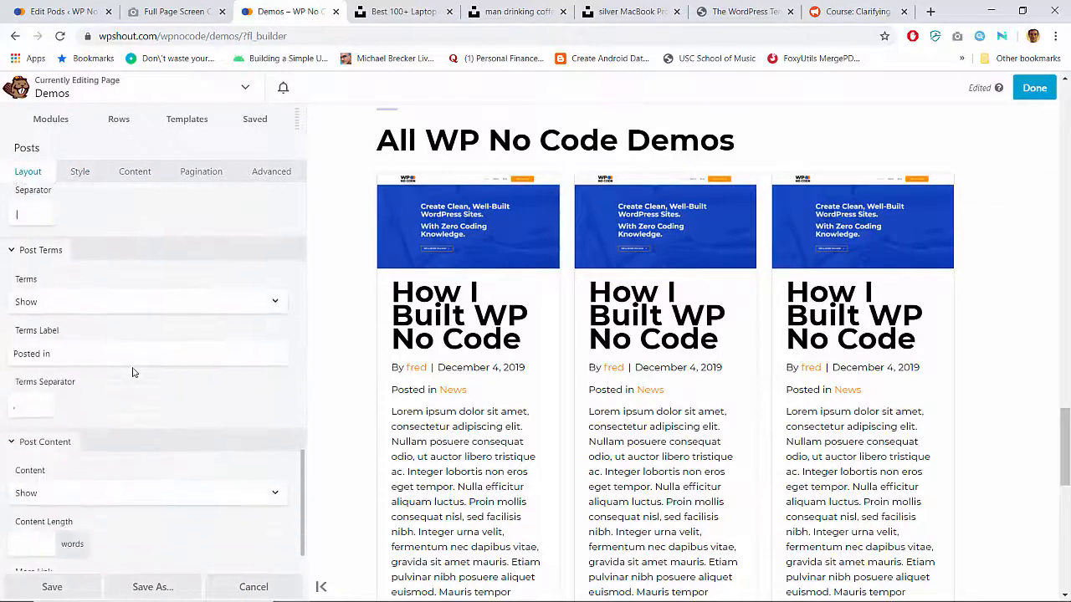
pyautogui.scroll(2, 132, 372)
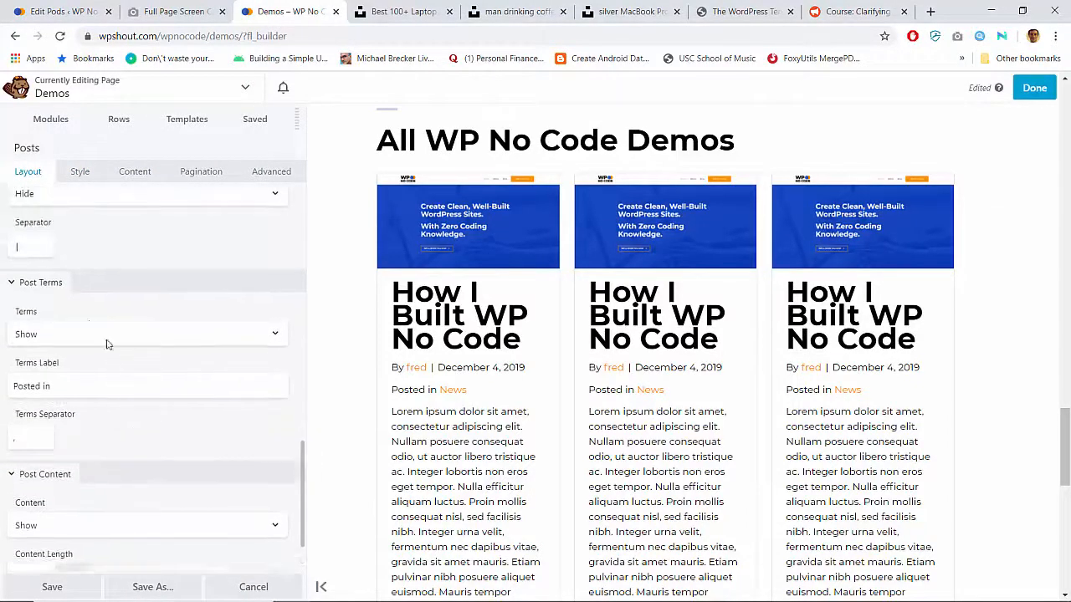
pyautogui.click(90, 331)
pyautogui.click(91, 331)
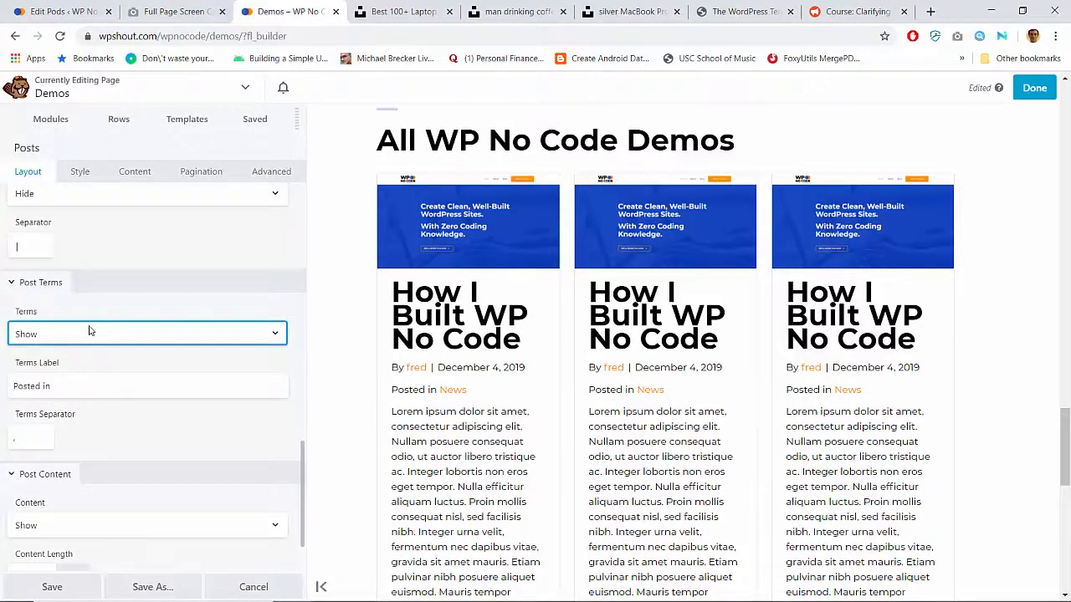
pyautogui.click(47, 285)
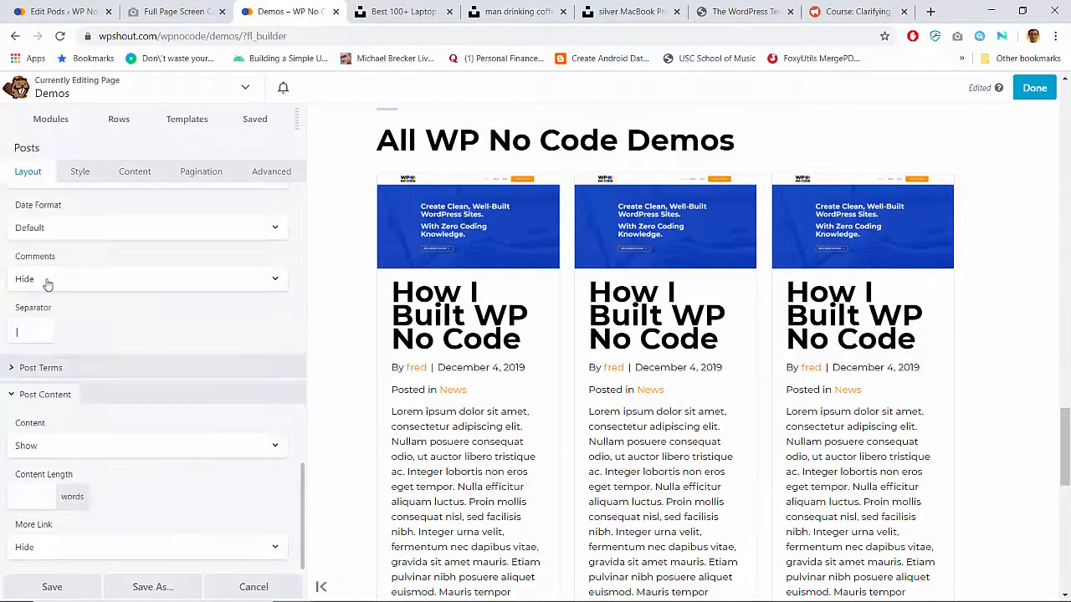
pyautogui.click(37, 371)
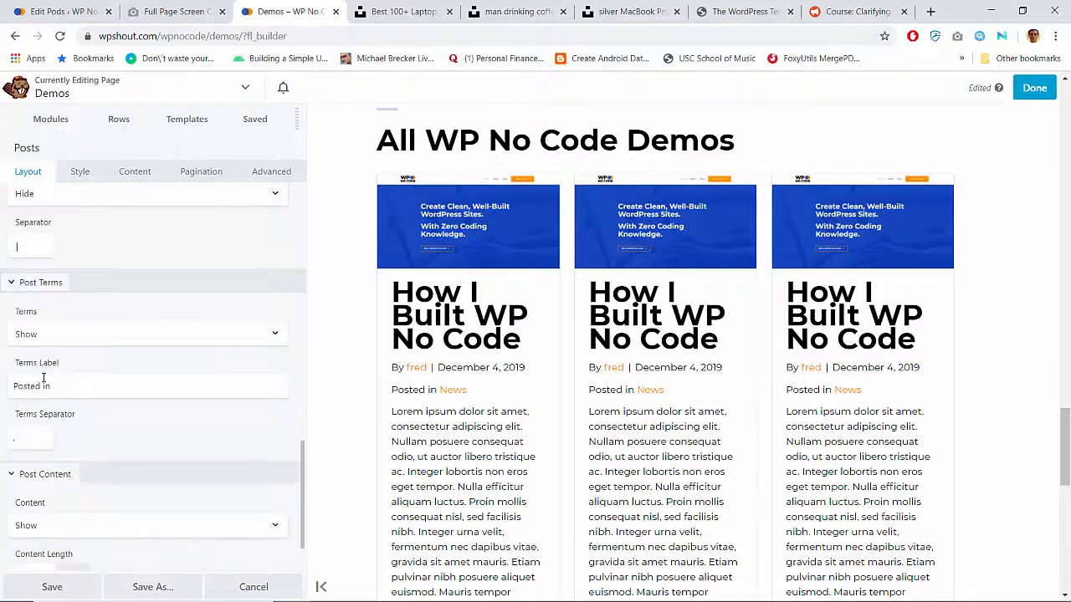
pyautogui.click(59, 334)
pyautogui.click(57, 334)
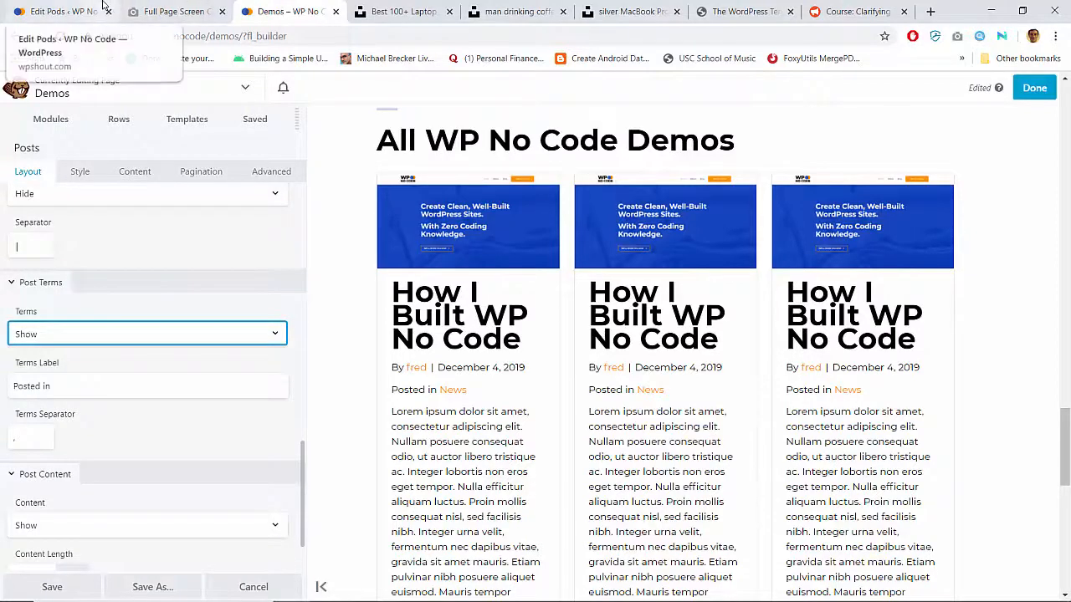
# Return to the WordPress admin and reopen the Demos pod to check its field setup.
pyautogui.click(80, 9)
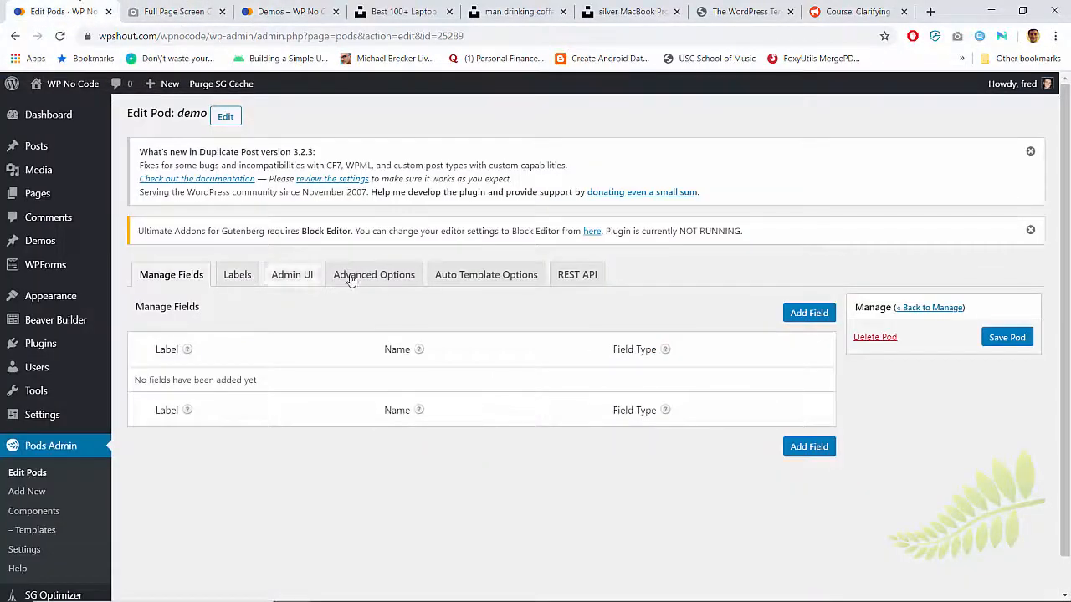
pyautogui.click(33, 473)
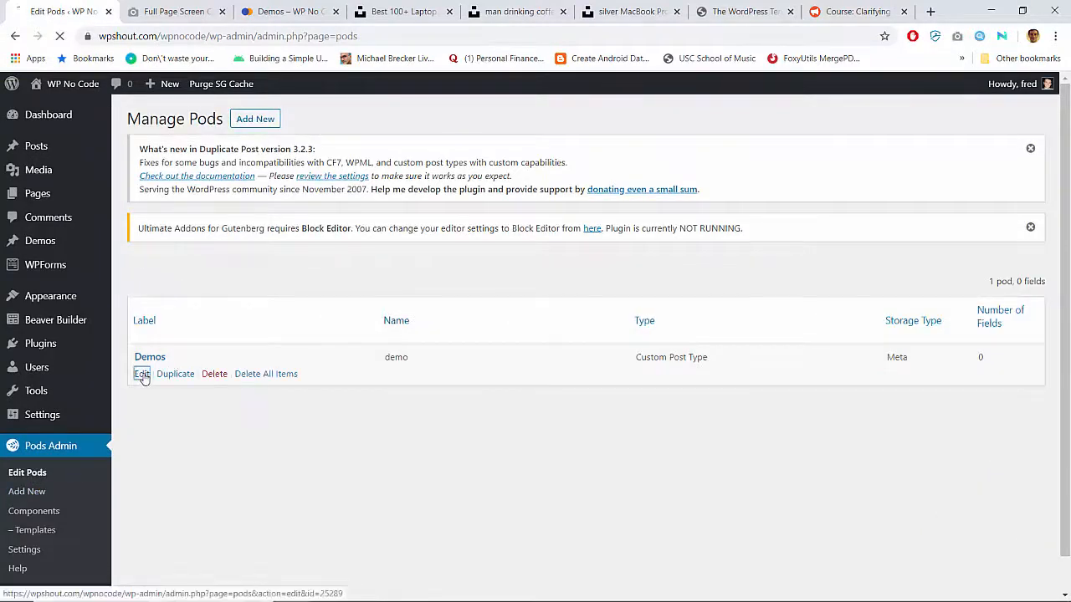
pyautogui.click(143, 377)
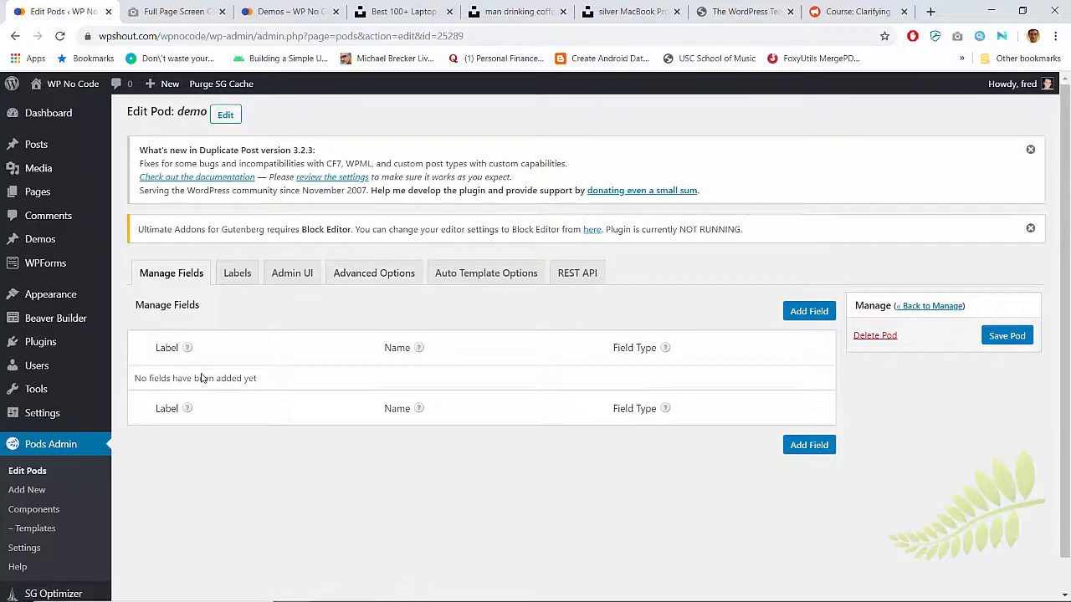
pyautogui.scroll(-1, 201, 378)
# Open the Pods components list and look through the available components.
pyautogui.click(42, 474)
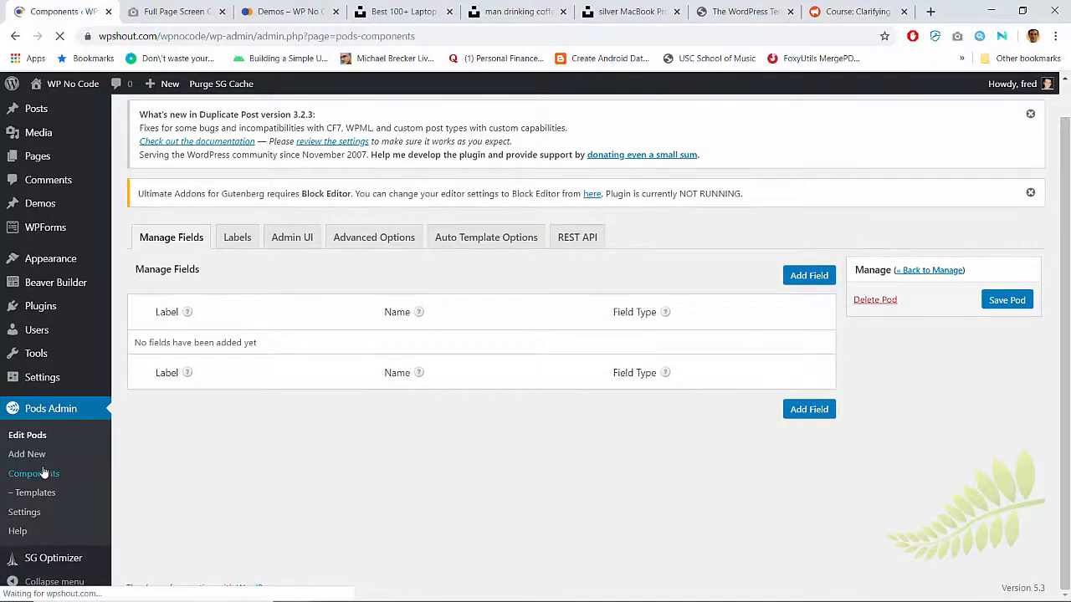
pyautogui.scroll(-2, 284, 438)
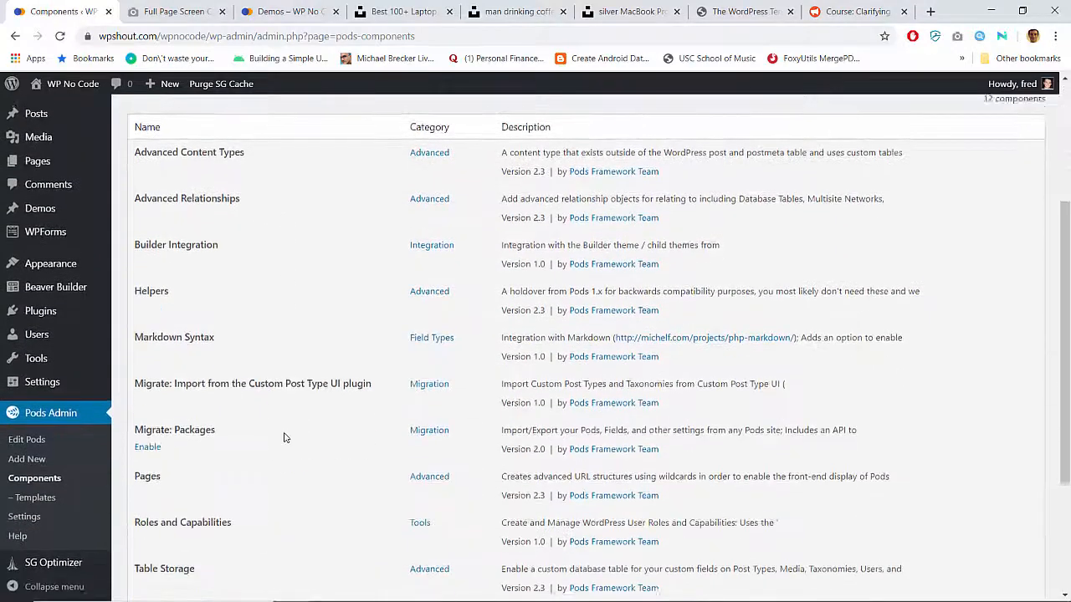
pyautogui.scroll(-5, 283, 437)
pyautogui.scroll(1, 284, 438)
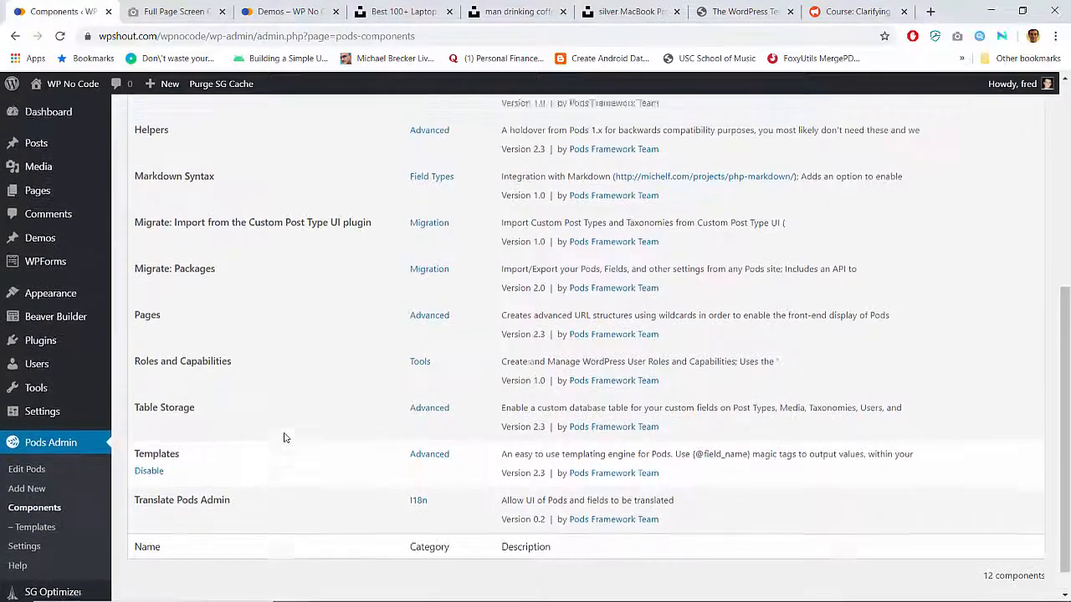
pyautogui.scroll(5, 284, 438)
# Search the Pods components page for "taxonom" and go through the matches.
pyautogui.hotkey('ctrl', 'f')
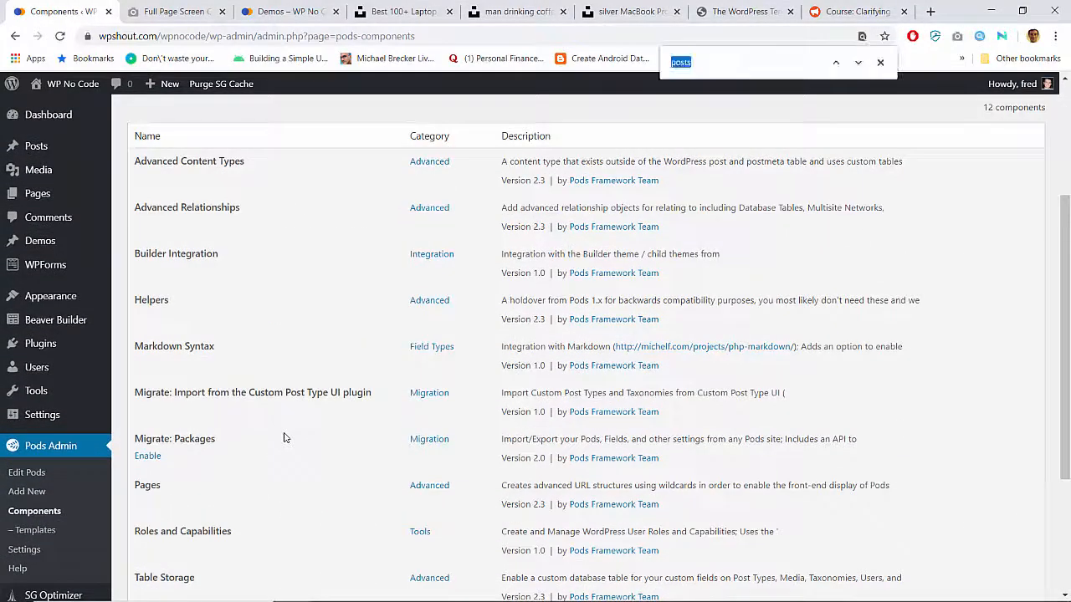
pyautogui.write('taxonom')
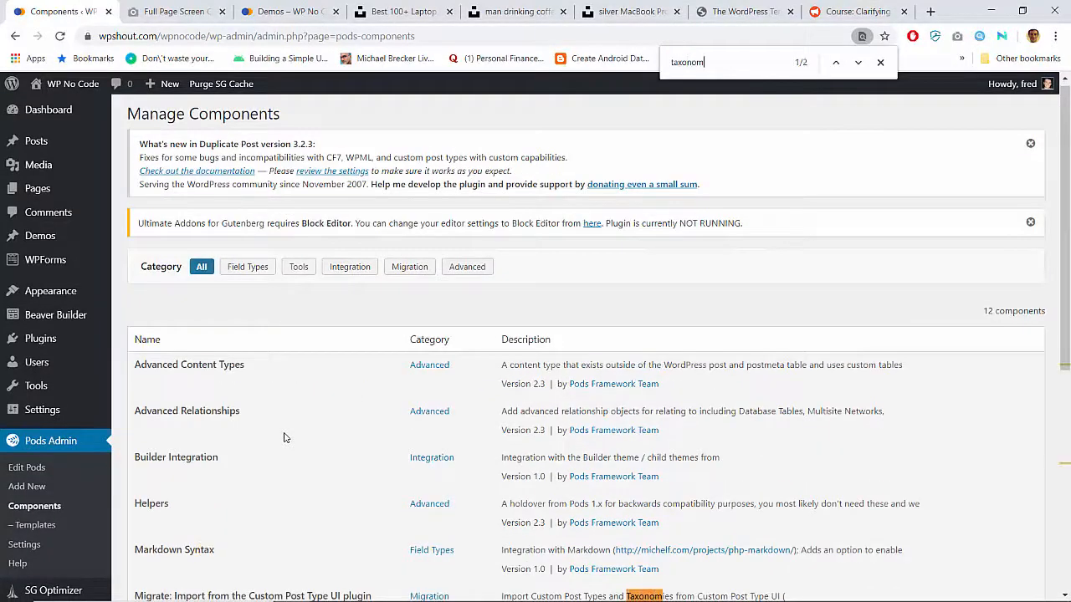
pyautogui.scroll(-3, 284, 437)
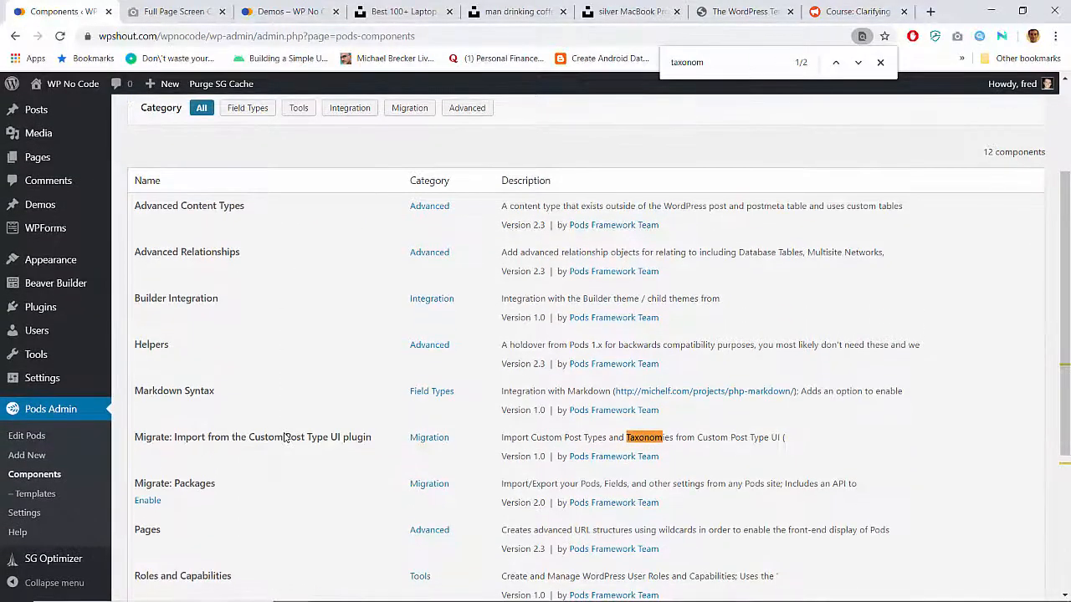
pyautogui.scroll(-3, 284, 438)
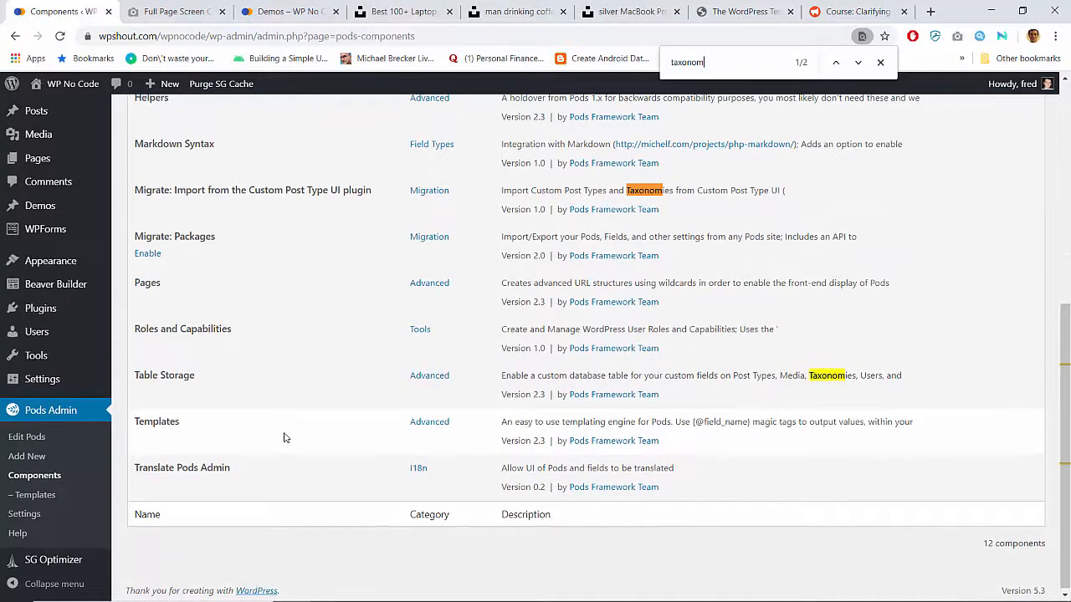
pyautogui.press('Return')
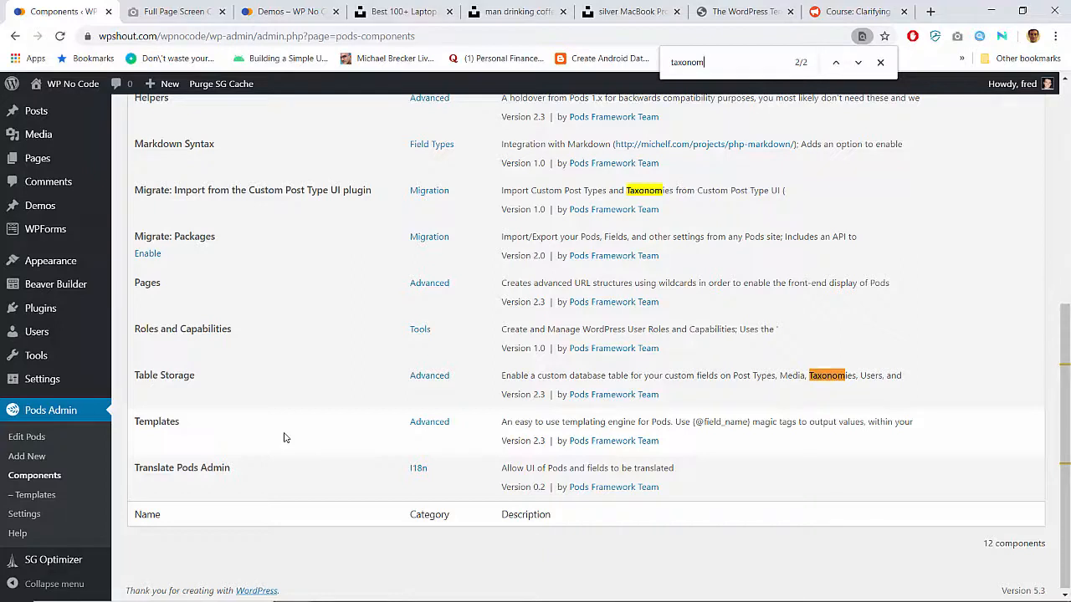
# Reopen the Demos pod and look through a new field's additional and advanced options, discarding the unsaved field.
pyautogui.click(27, 436)
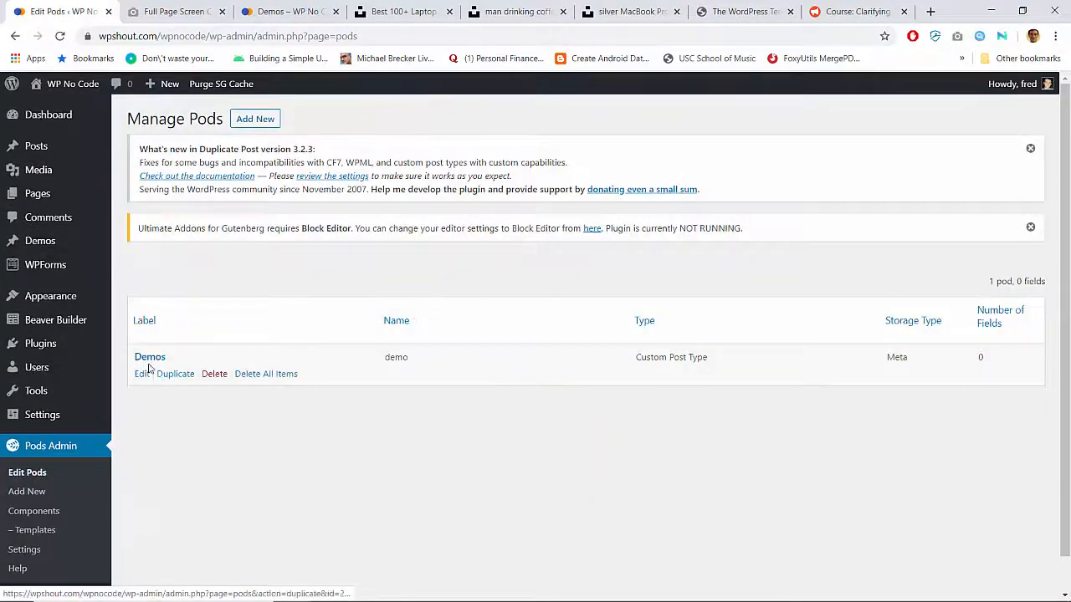
pyautogui.click(148, 358)
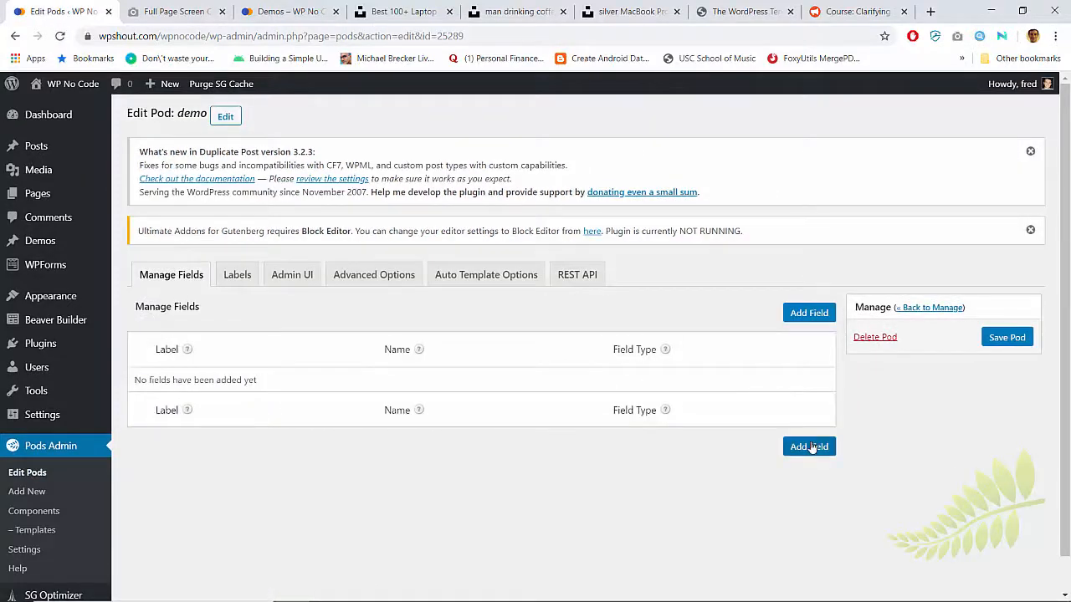
pyautogui.click(811, 445)
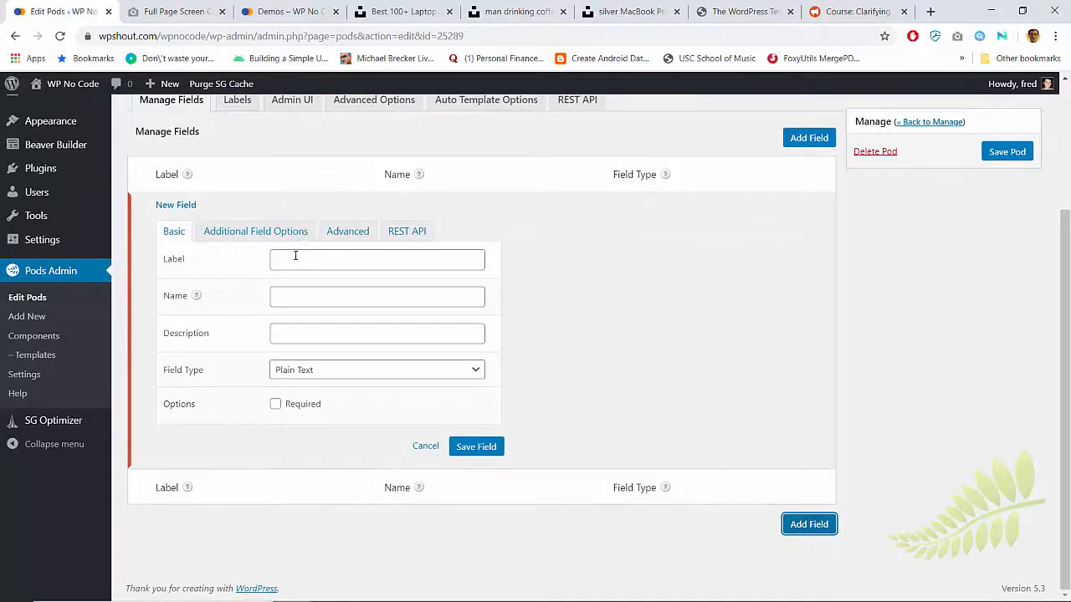
pyautogui.click(293, 260)
pyautogui.click(267, 237)
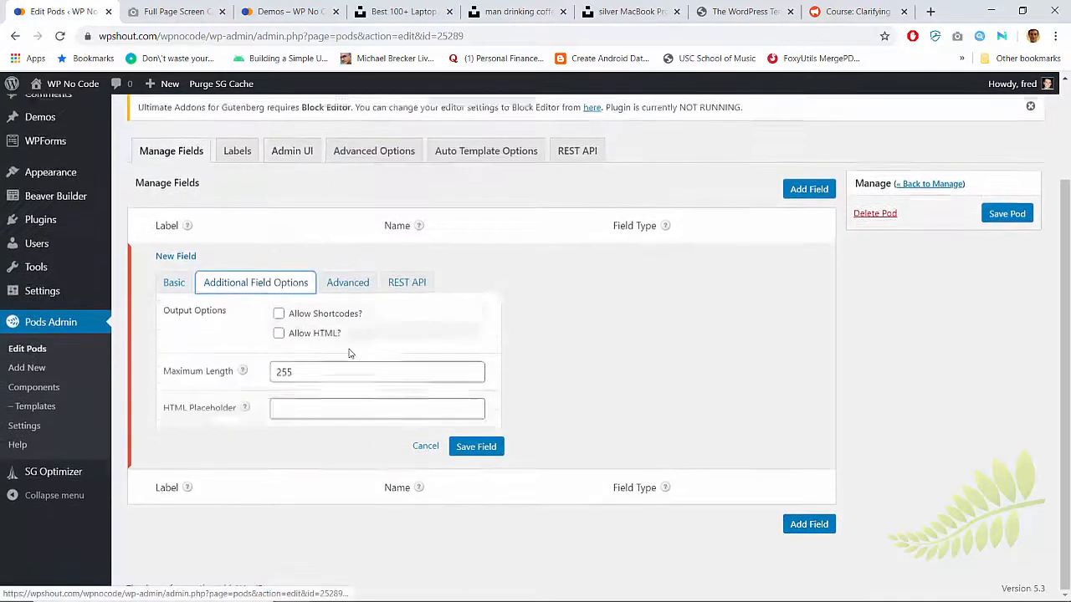
pyautogui.click(346, 278)
pyautogui.scroll(-2, 468, 435)
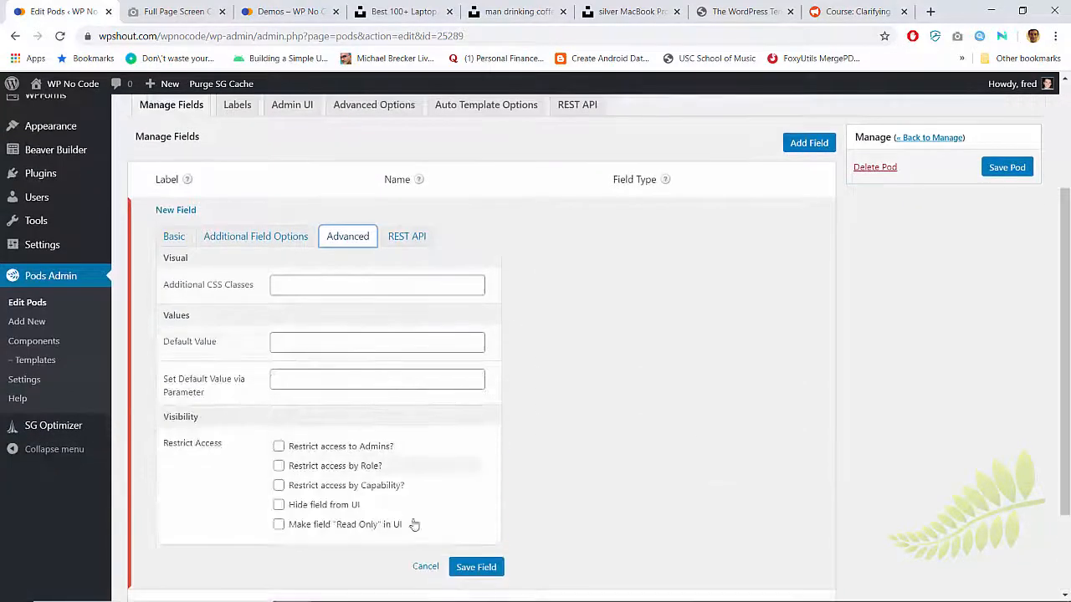
pyautogui.click(425, 567)
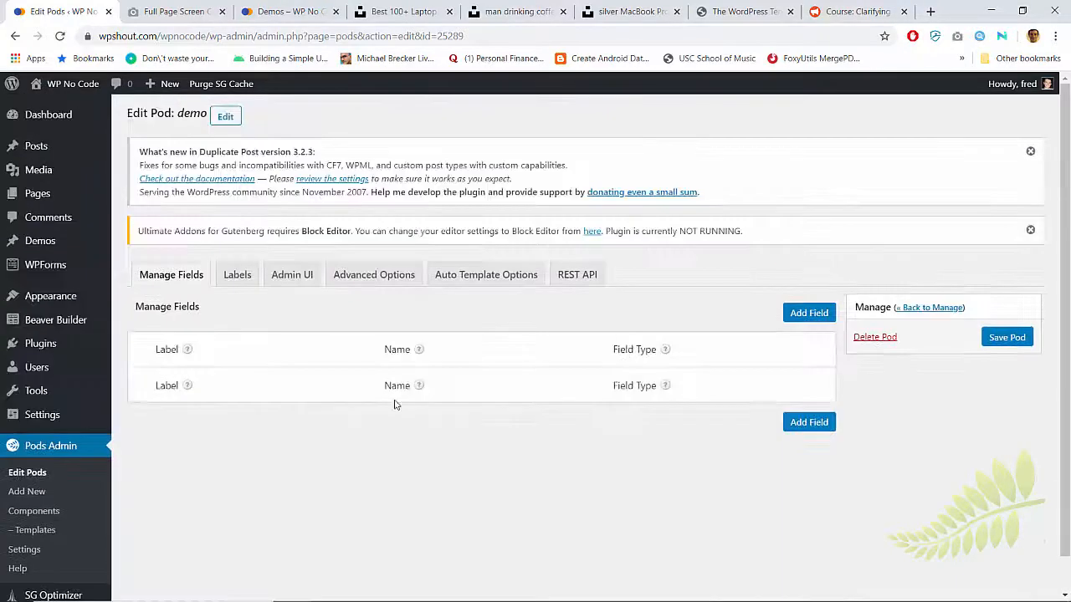
# Look through the Demos pod's label, Admin UI, advanced and auto template settings for a way to add a taxonomy.
pyautogui.click(243, 275)
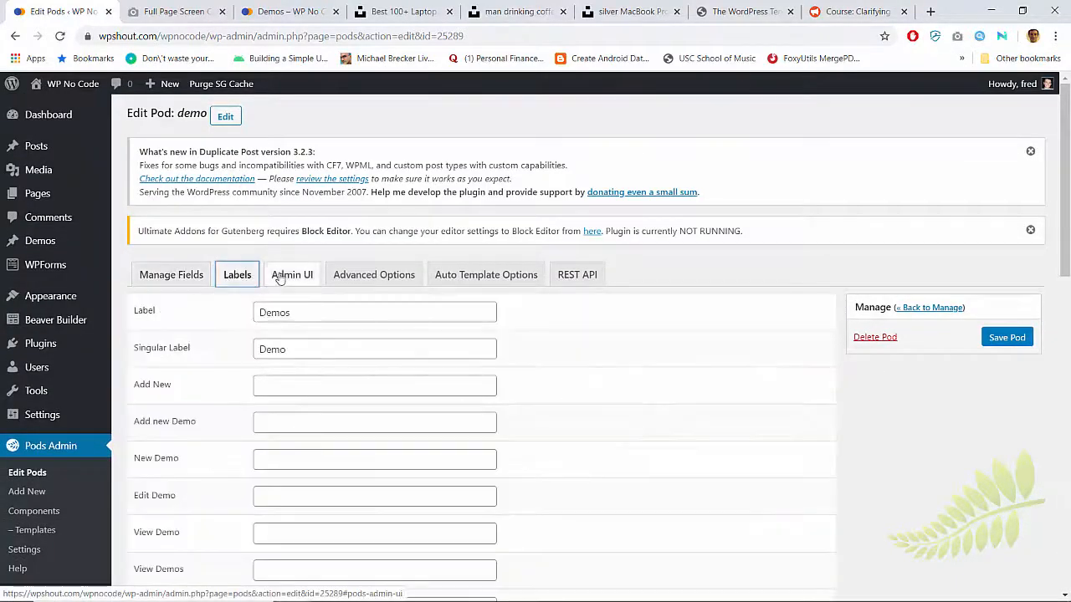
pyautogui.click(281, 273)
pyautogui.click(357, 269)
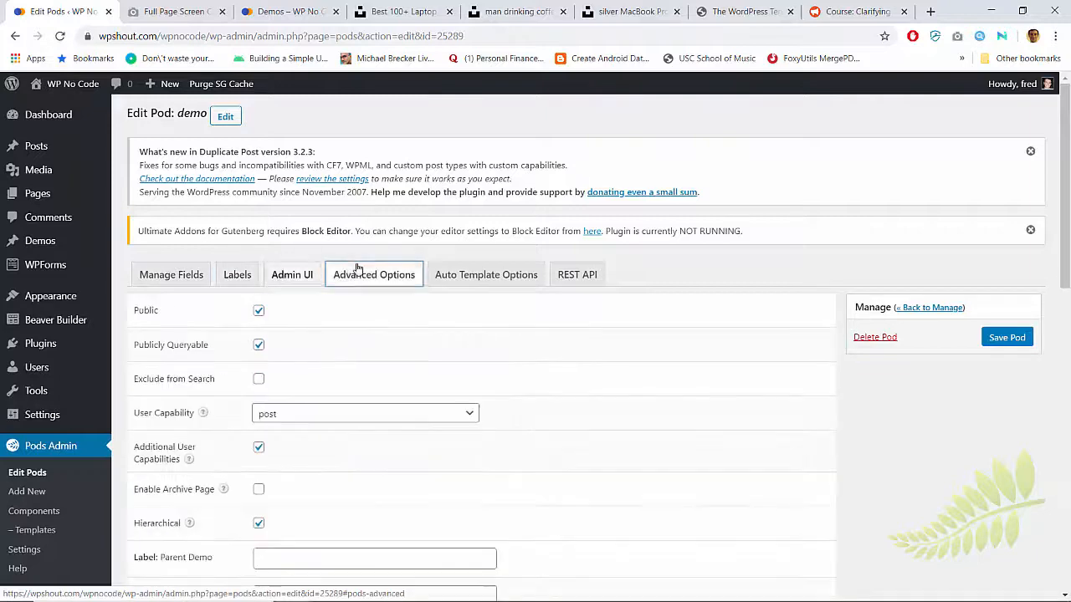
pyautogui.click(443, 276)
pyautogui.click(339, 275)
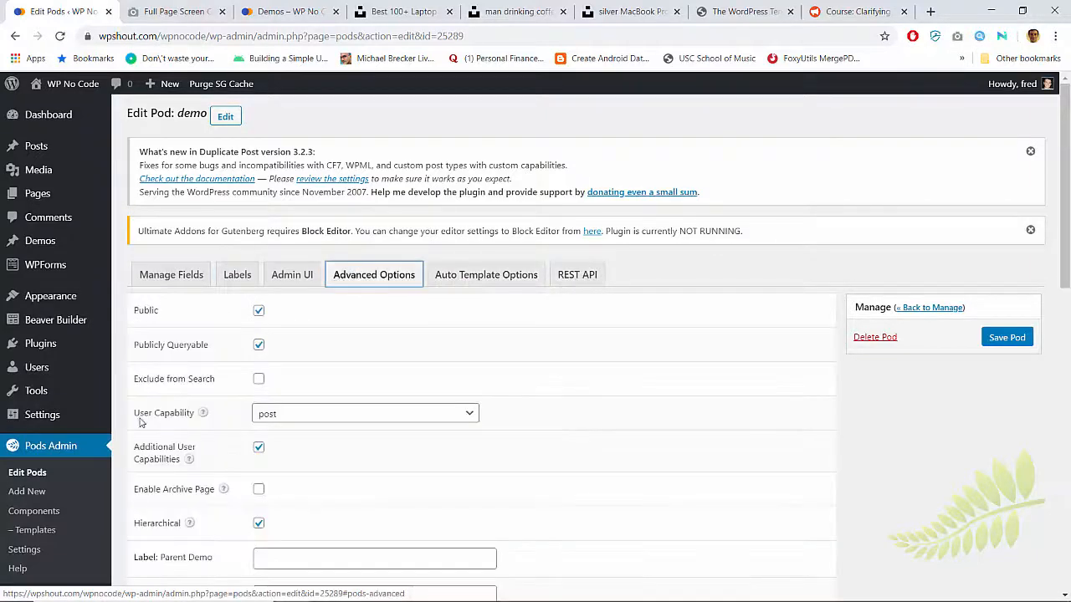
pyautogui.scroll(-2, 38, 476)
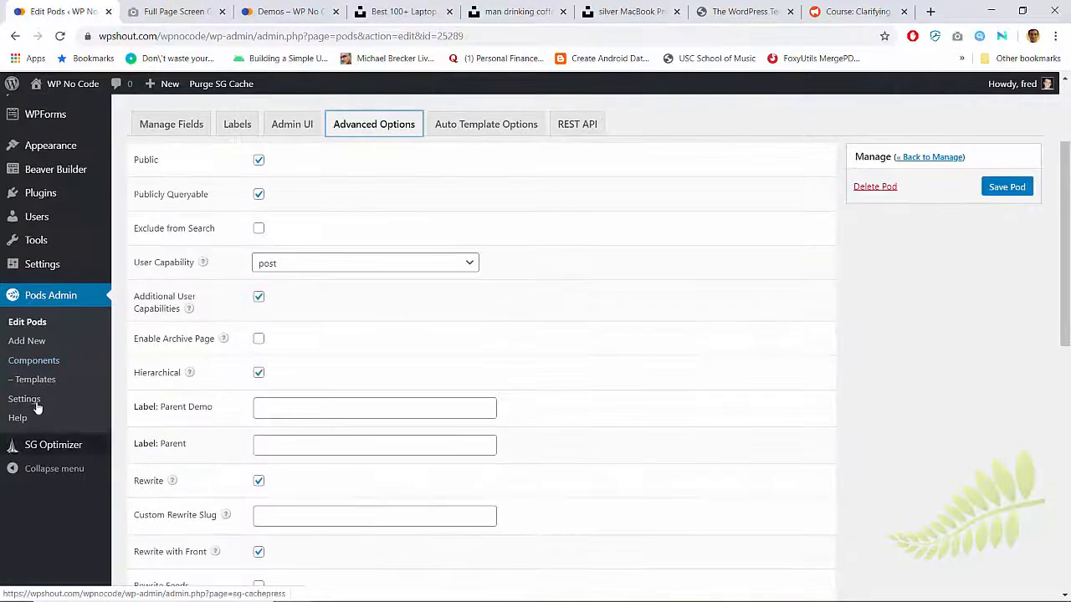
pyautogui.click(37, 341)
pyautogui.press('Escape')
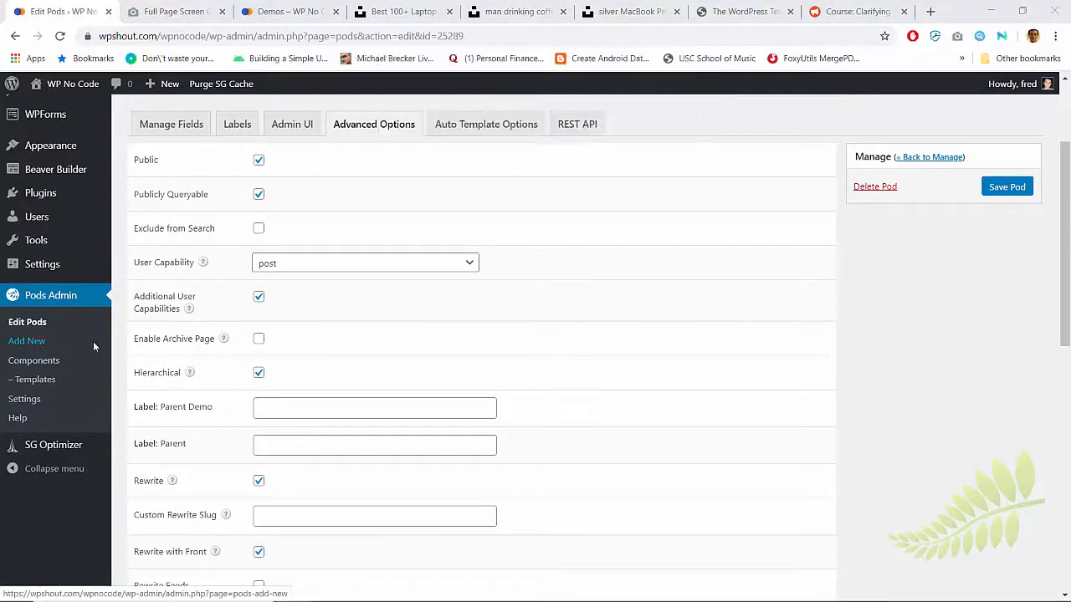
# Search the web for "pods plugin create custom taxonomies" and open the Pods Framework guide on creating a custom taxonomy.
pyautogui.hotkey('ctrl', 't')
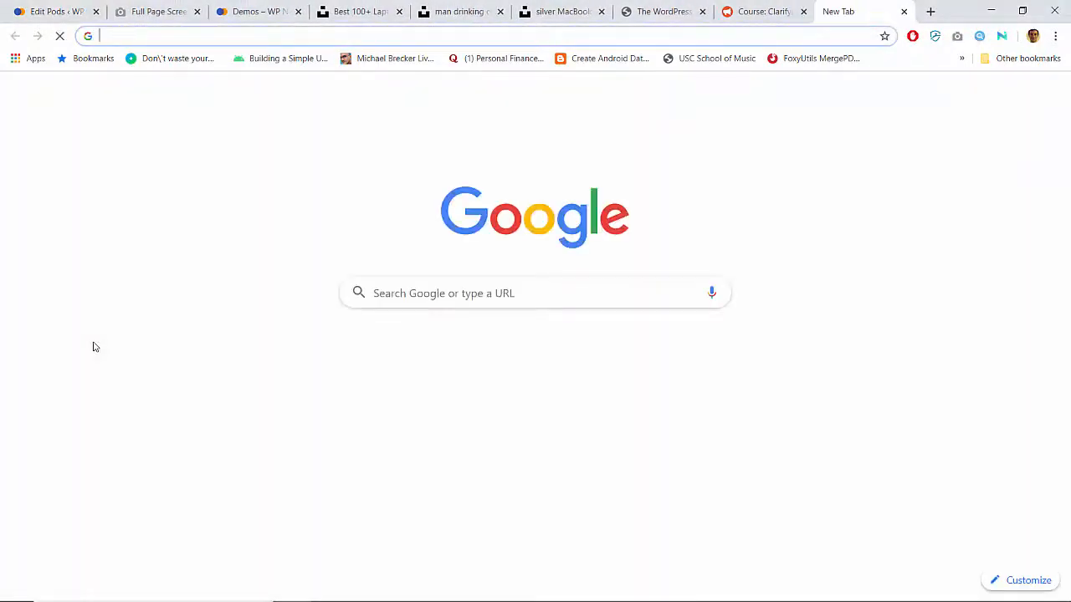
pyautogui.write('pods plugin create custom')
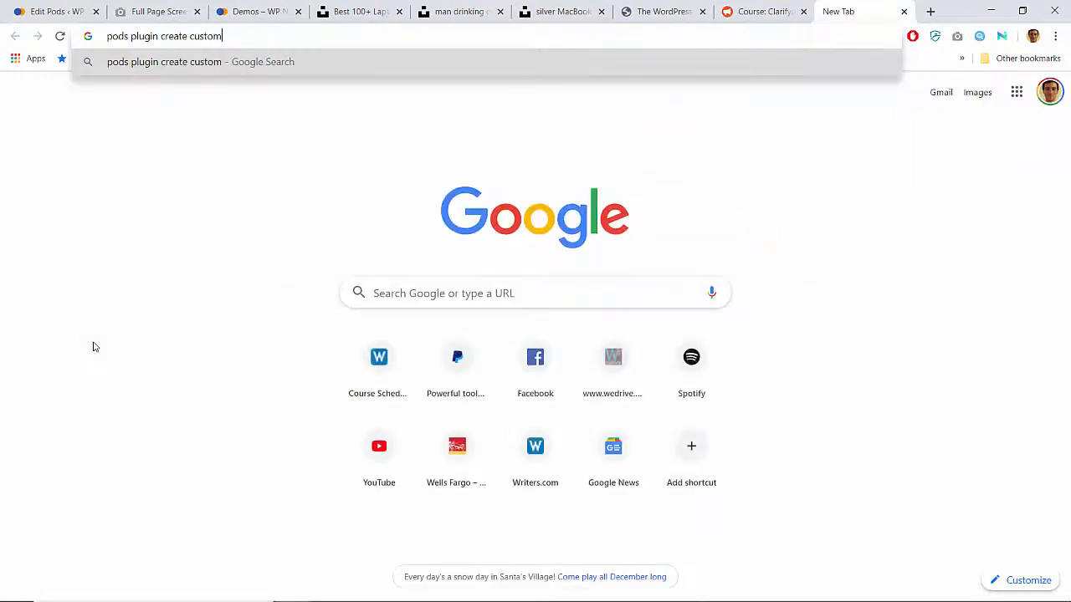
pyautogui.write(' taxonomies')
pyautogui.press('Return')
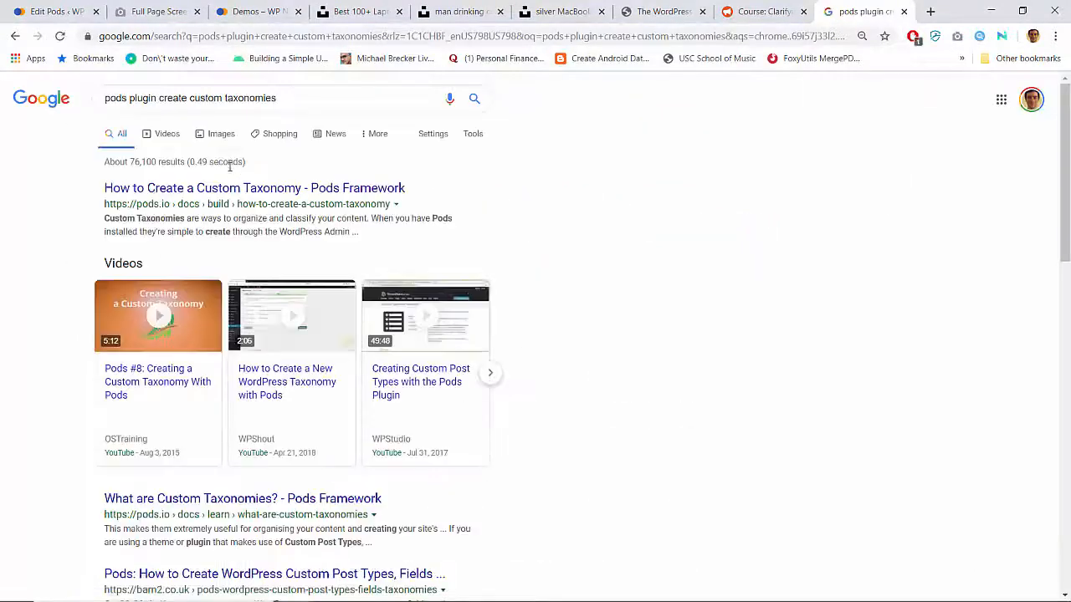
pyautogui.click(222, 193)
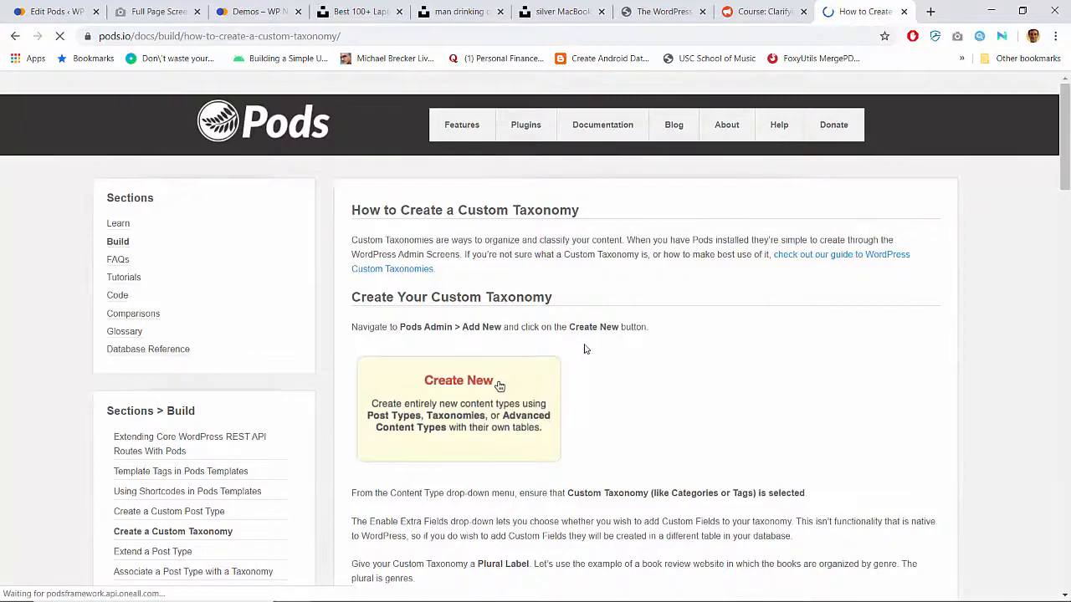
# Return to the WordPress admin, leave the Demos pod and begin a new pod with content type Custom Taxonomy (like Categories or Tags).
pyautogui.click(661, 10)
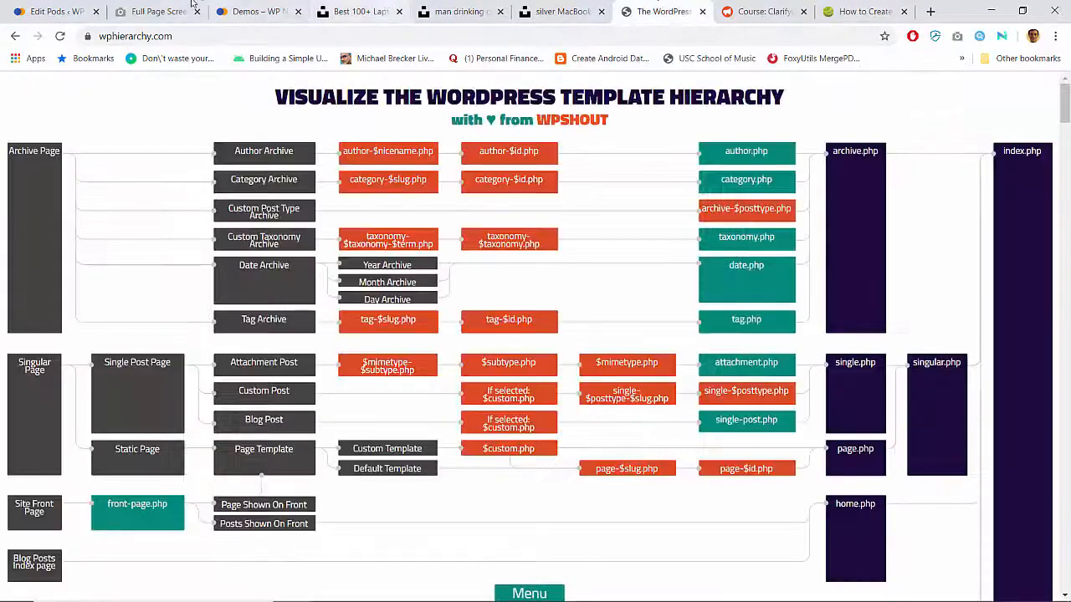
pyautogui.click(92, 6)
pyautogui.click(34, 338)
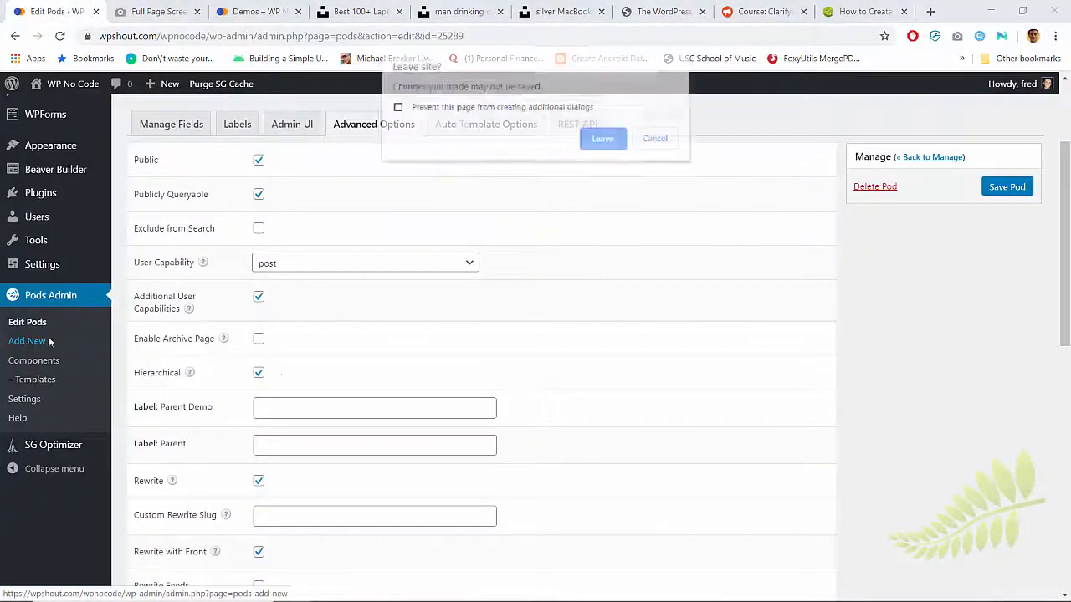
pyautogui.press('Return')
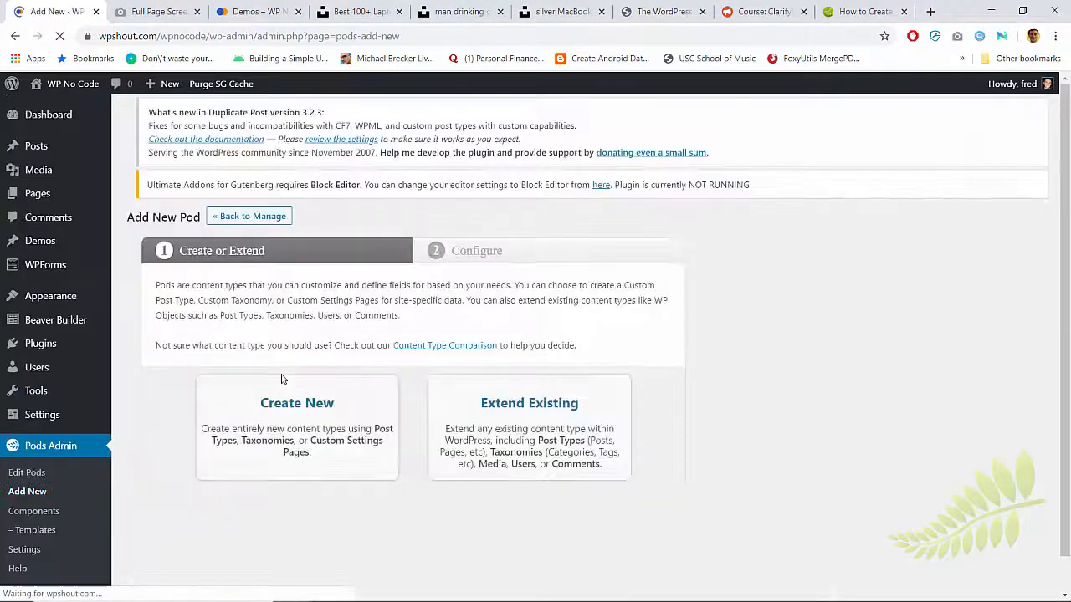
pyautogui.click(351, 424)
pyautogui.click(343, 410)
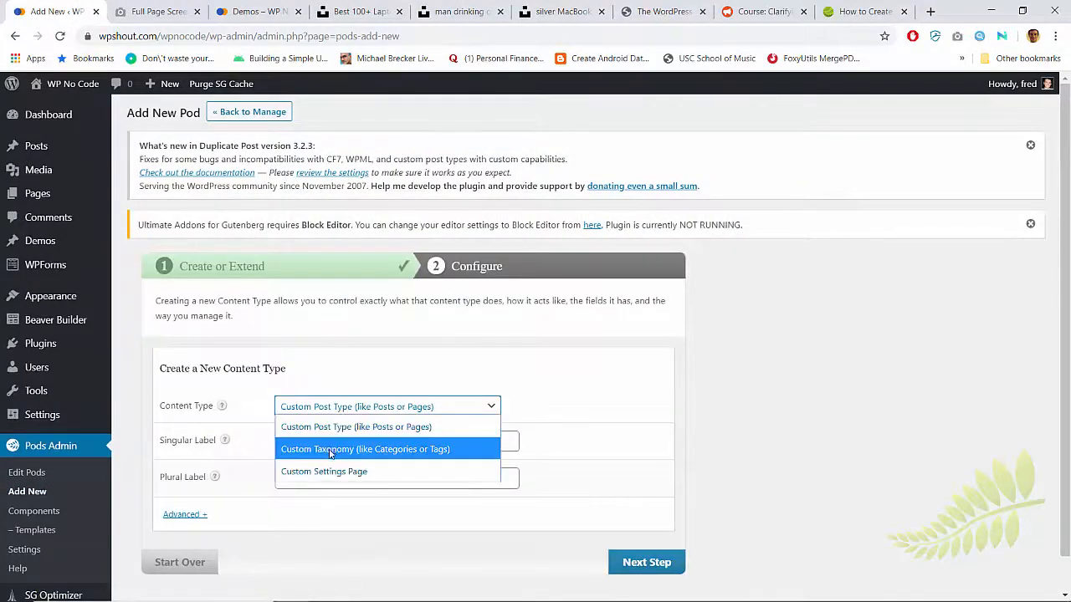
pyautogui.click(328, 447)
# Label the taxonomy Demo Category in singular and Demo Categories in plural, keep the pod name demo_category, and create it.
pyautogui.click(329, 445)
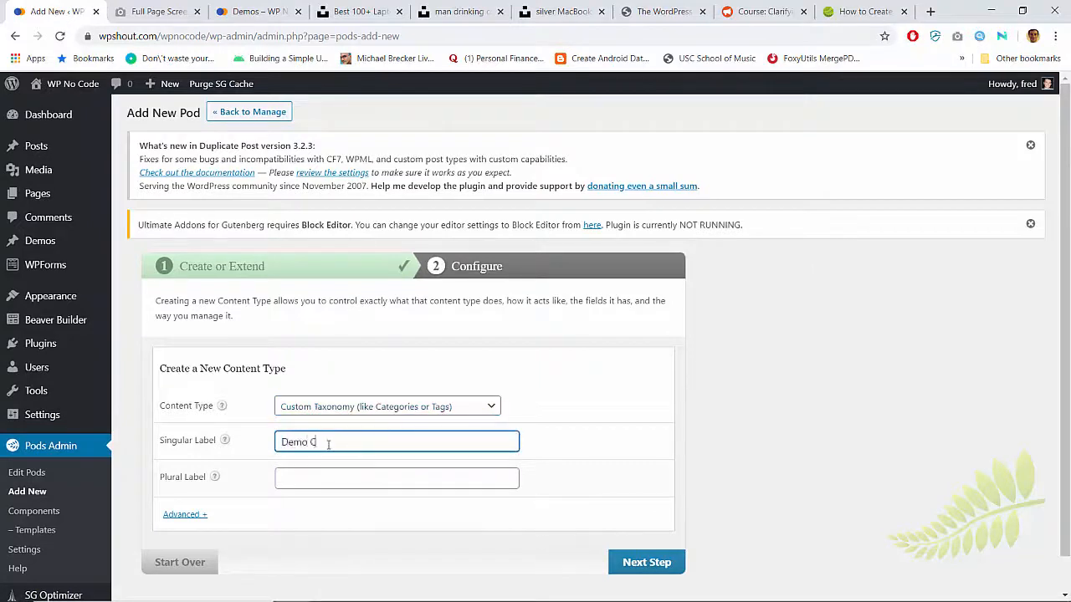
pyautogui.press('Tab')
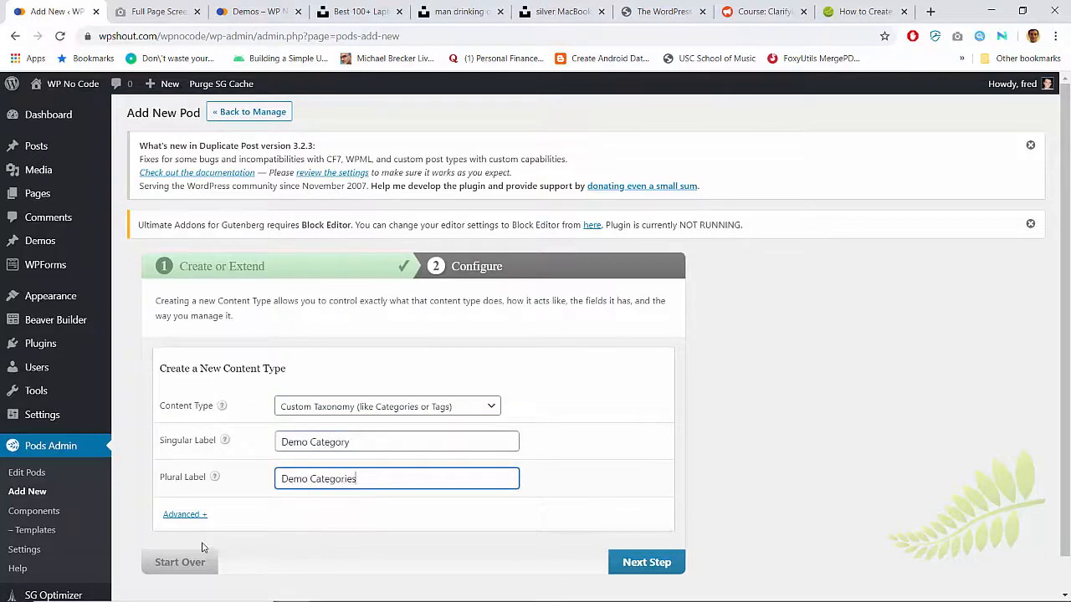
pyautogui.click(182, 514)
pyautogui.scroll(-1, 569, 530)
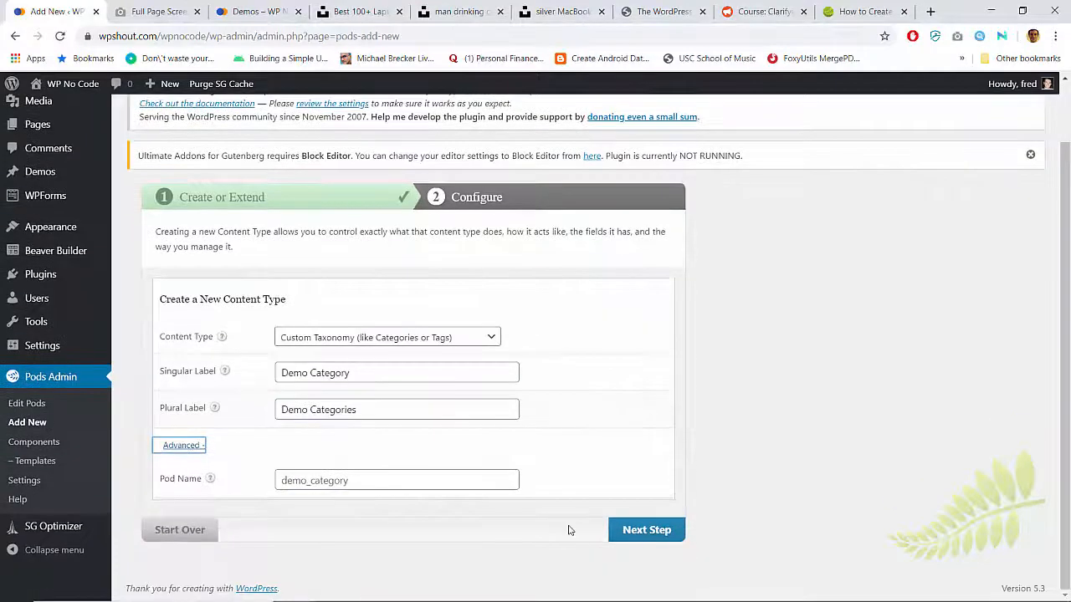
pyautogui.click(626, 533)
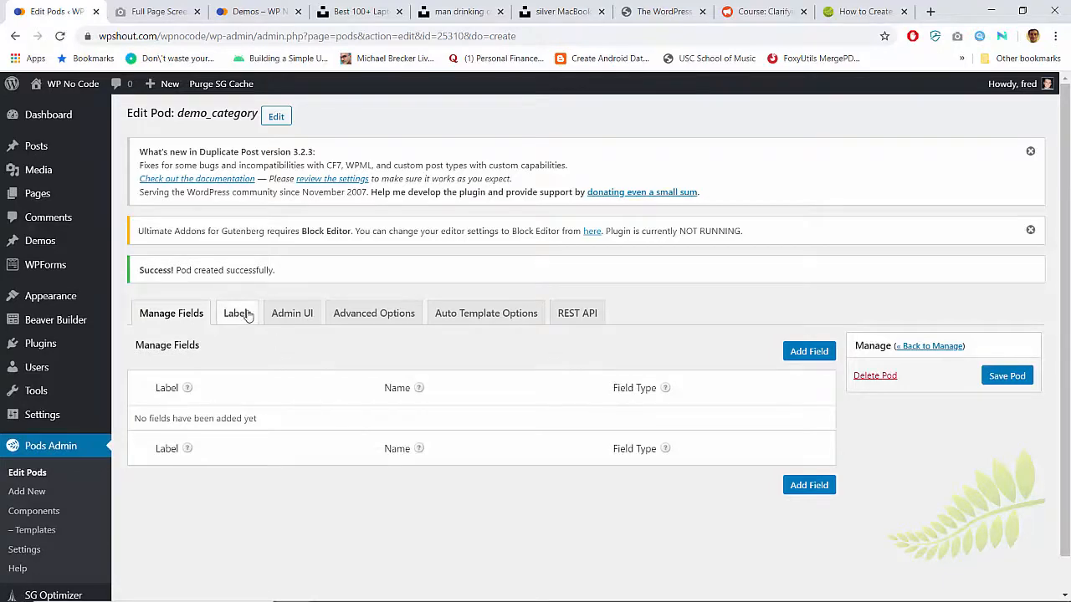
# Examine the new demo_category pod's advanced, label, Admin UI and field settings for a link to a post type.
pyautogui.click(336, 316)
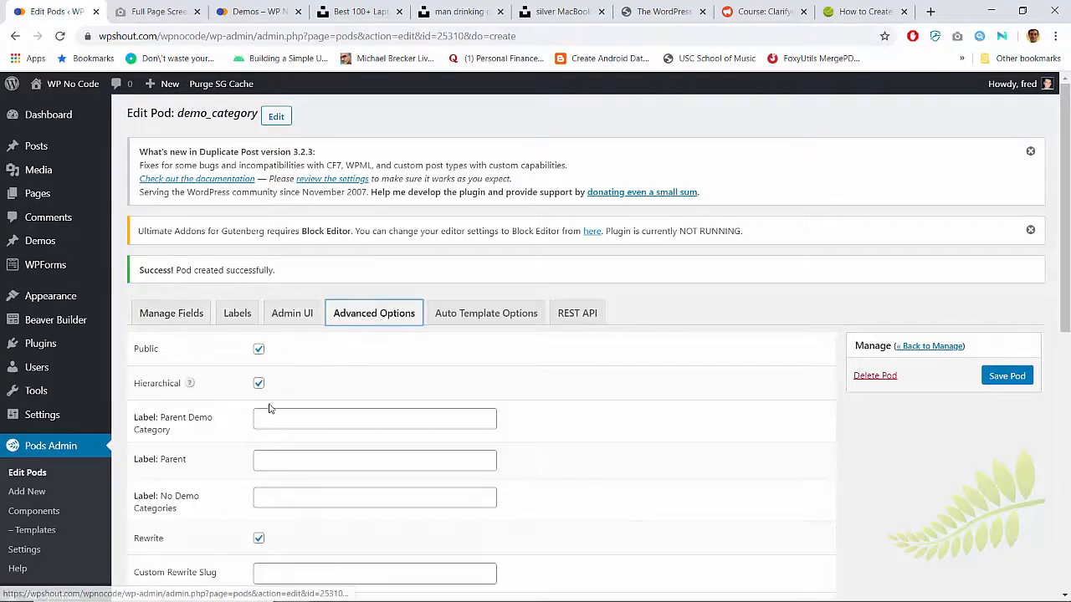
pyautogui.scroll(-2, 267, 409)
pyautogui.scroll(2, 267, 409)
pyautogui.click(237, 314)
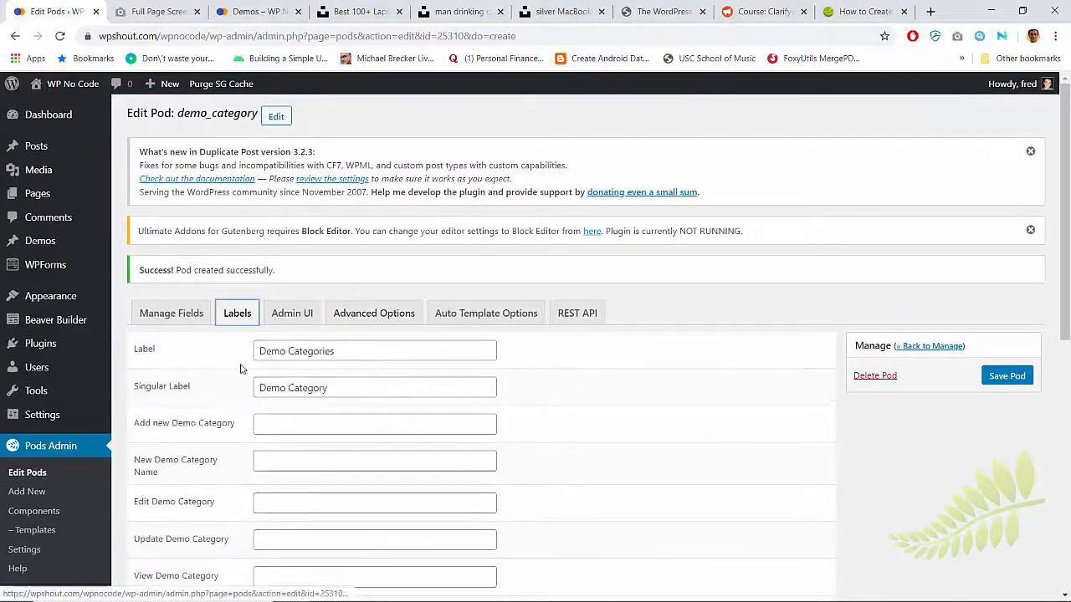
pyautogui.scroll(-2, 239, 399)
pyautogui.scroll(-3, 236, 399)
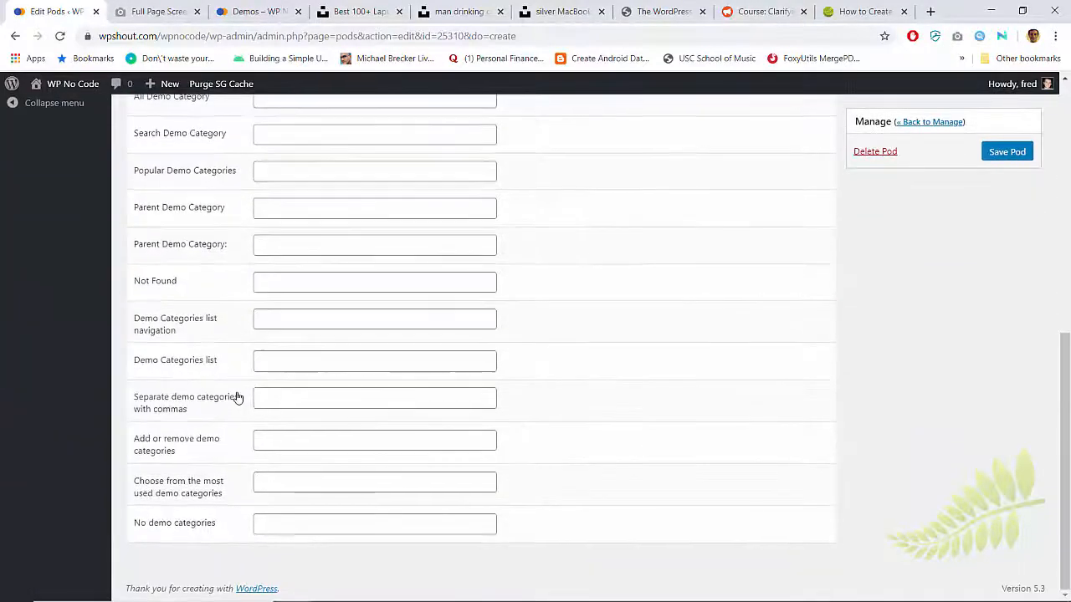
pyautogui.scroll(5, 239, 389)
pyautogui.click(287, 316)
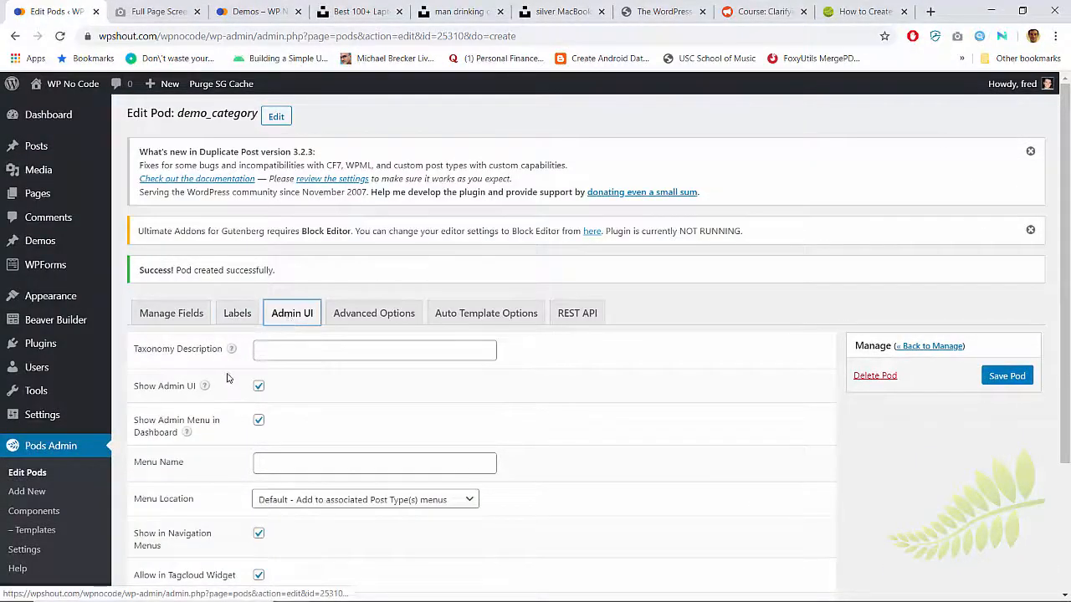
pyautogui.scroll(-2, 350, 399)
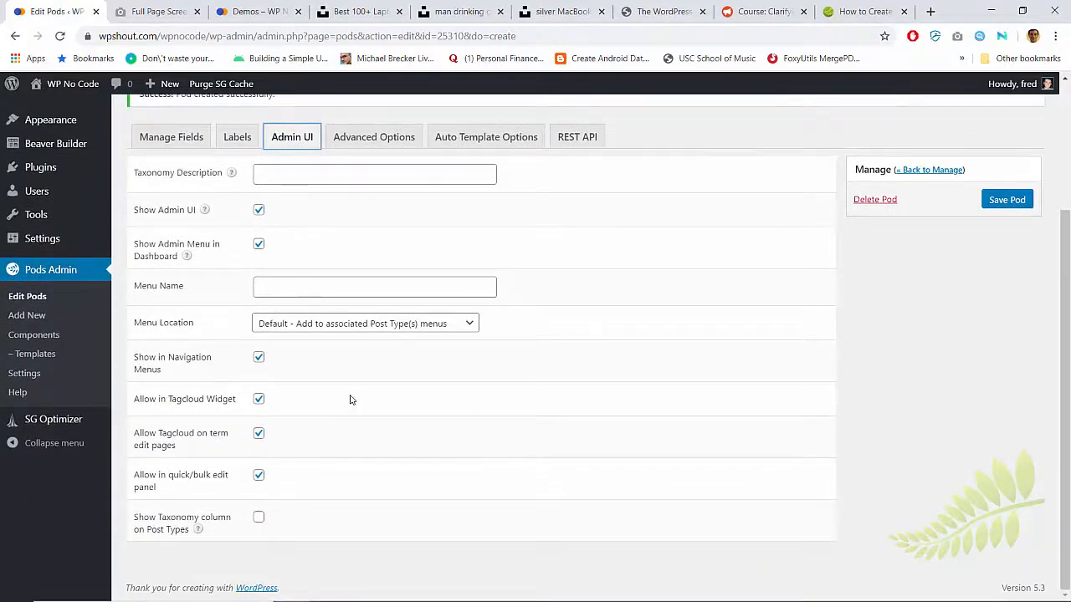
pyautogui.scroll(2, 350, 400)
pyautogui.click(398, 313)
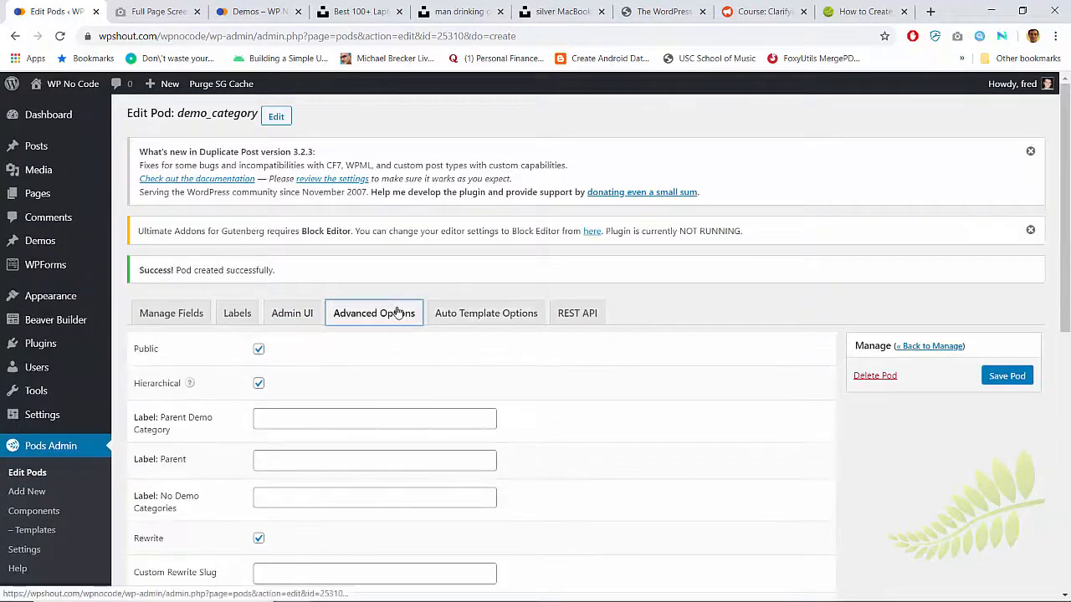
pyautogui.click(192, 315)
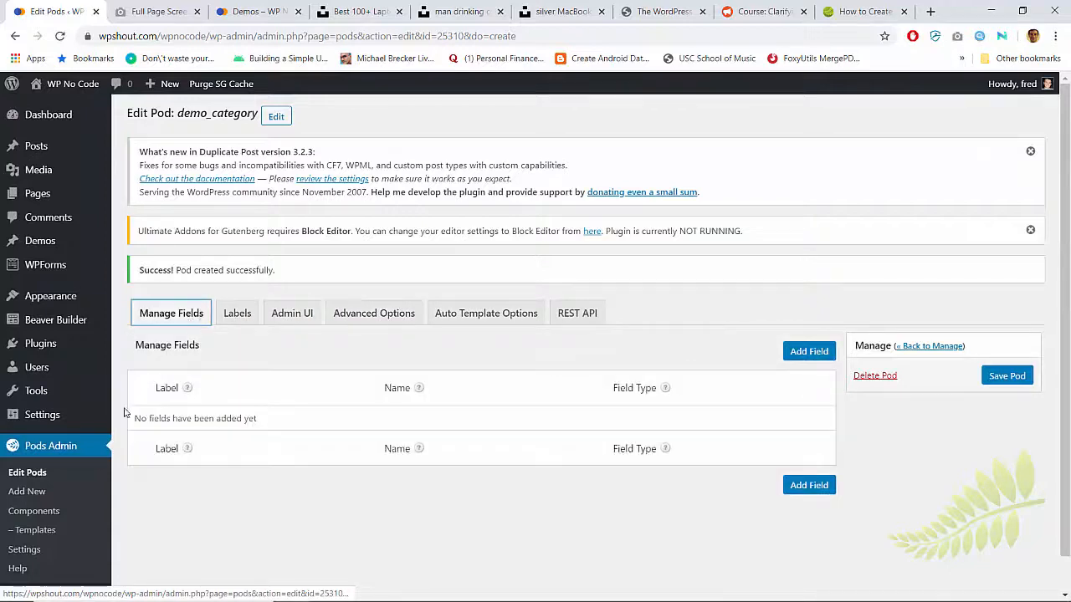
# Go back to the list of pods, leaving the current page, and reopen the Demo Categories pod for editing.
pyautogui.click(35, 473)
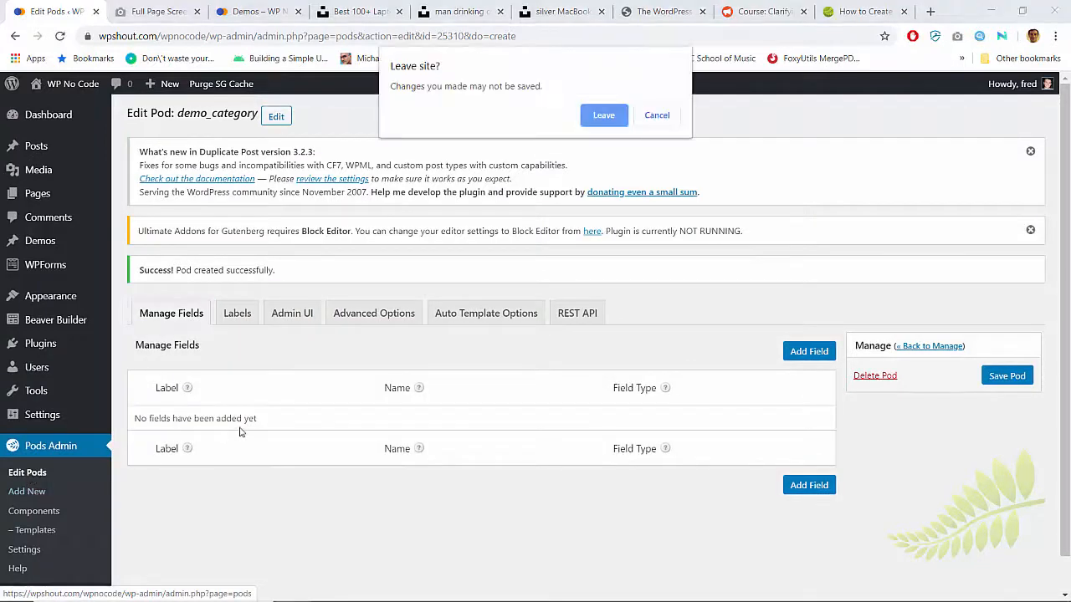
pyautogui.press('Return')
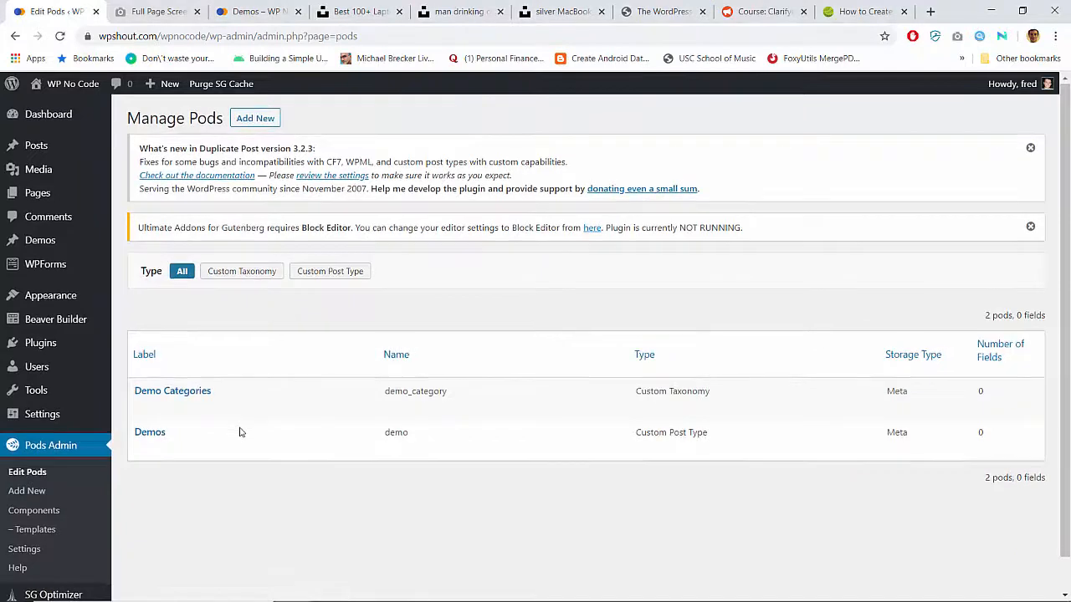
pyautogui.scroll(-1, 239, 431)
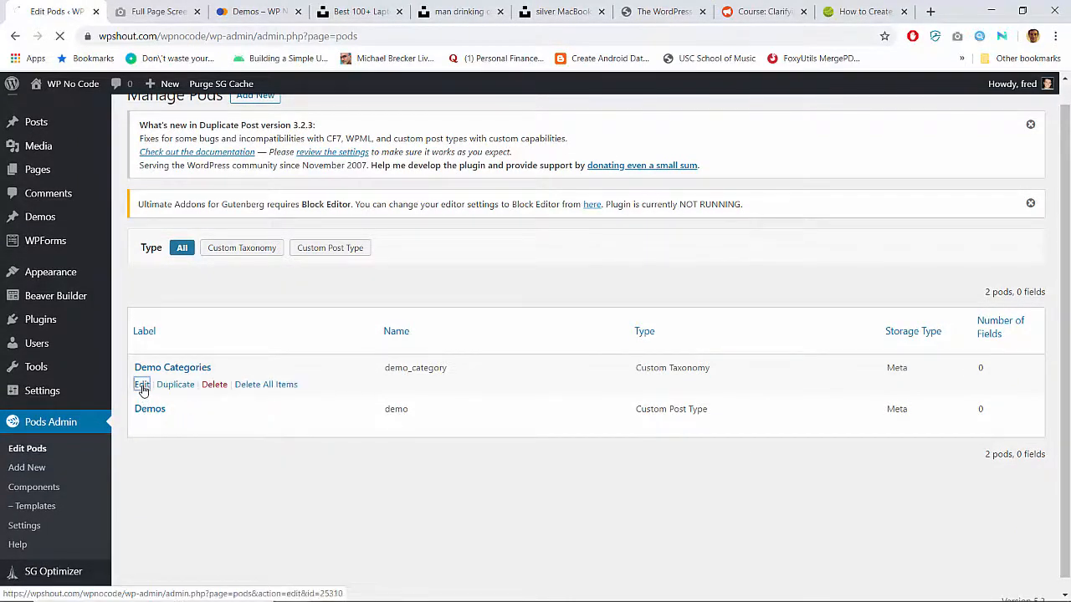
pyautogui.scroll(-1, 353, 409)
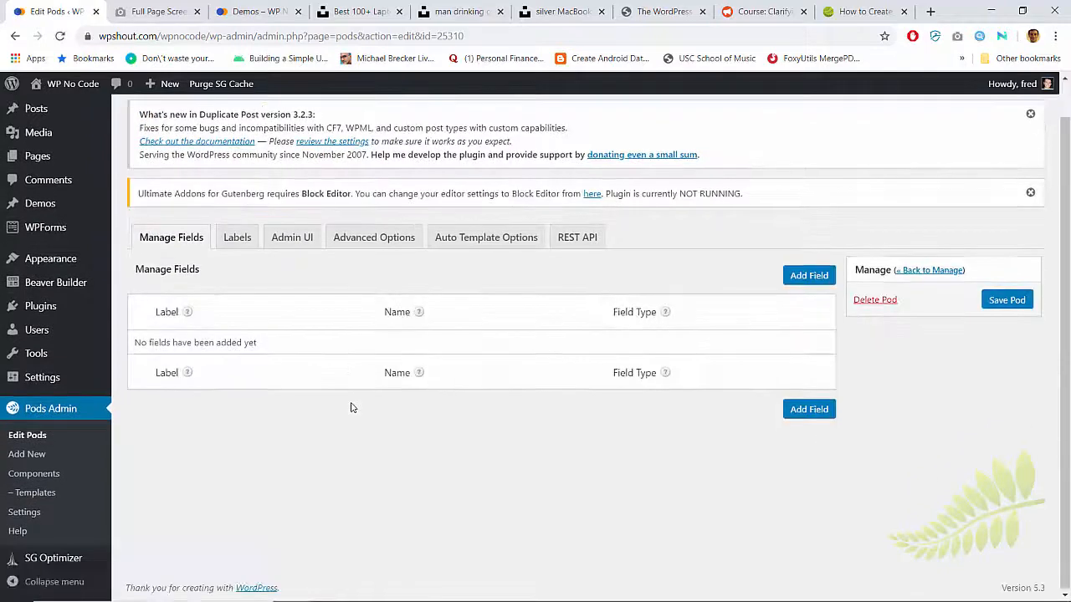
# Consult the Pods guide on creating a custom taxonomy for how to associate it with a post type.
pyautogui.click(866, 11)
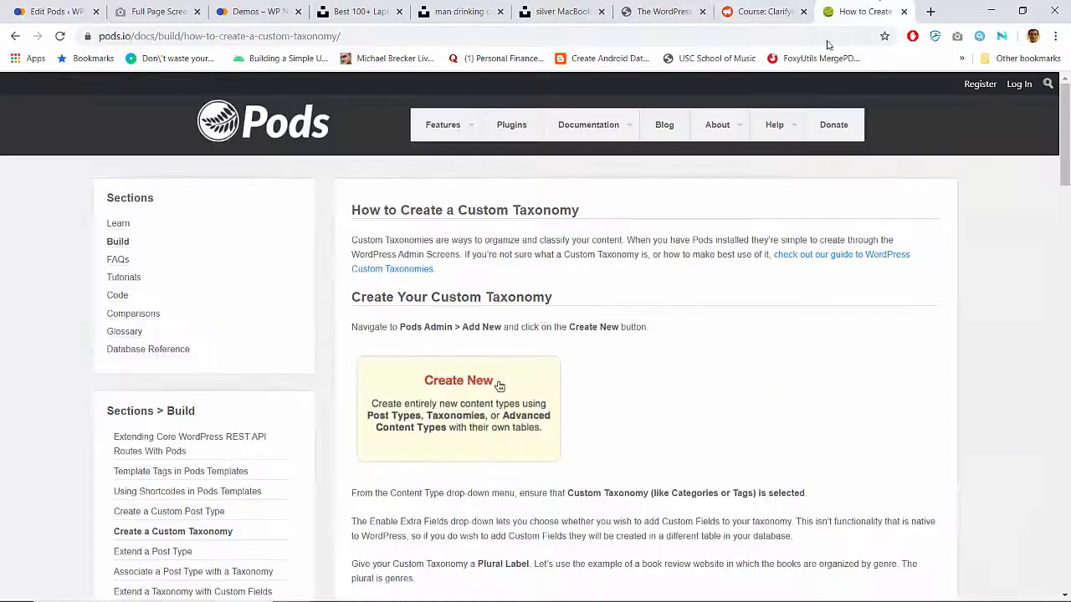
pyautogui.scroll(-3, 540, 318)
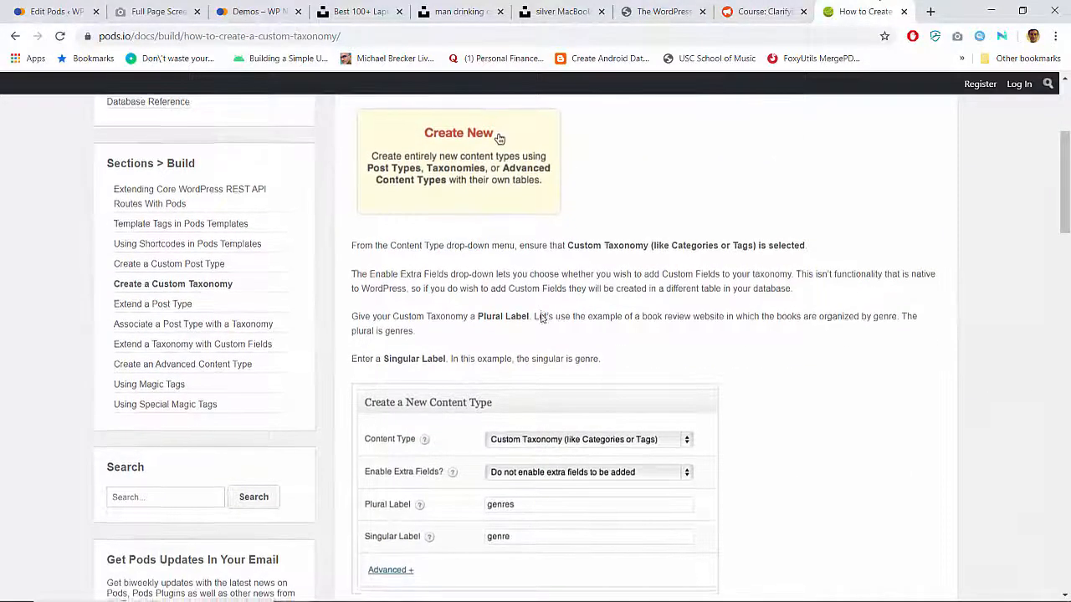
pyautogui.scroll(-6, 541, 318)
pyautogui.scroll(-3, 540, 318)
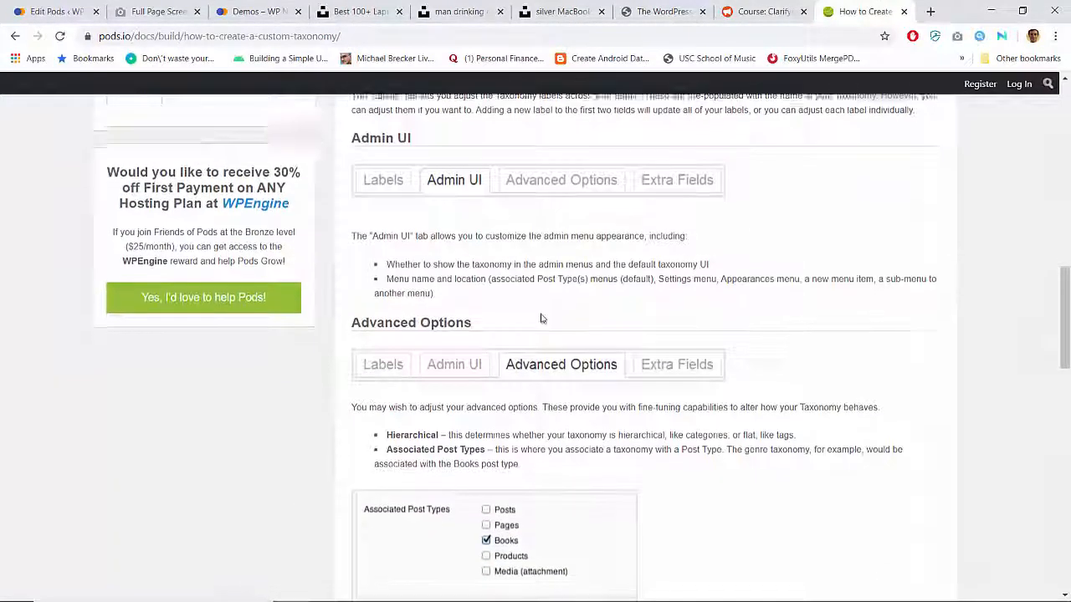
pyautogui.scroll(1, 542, 318)
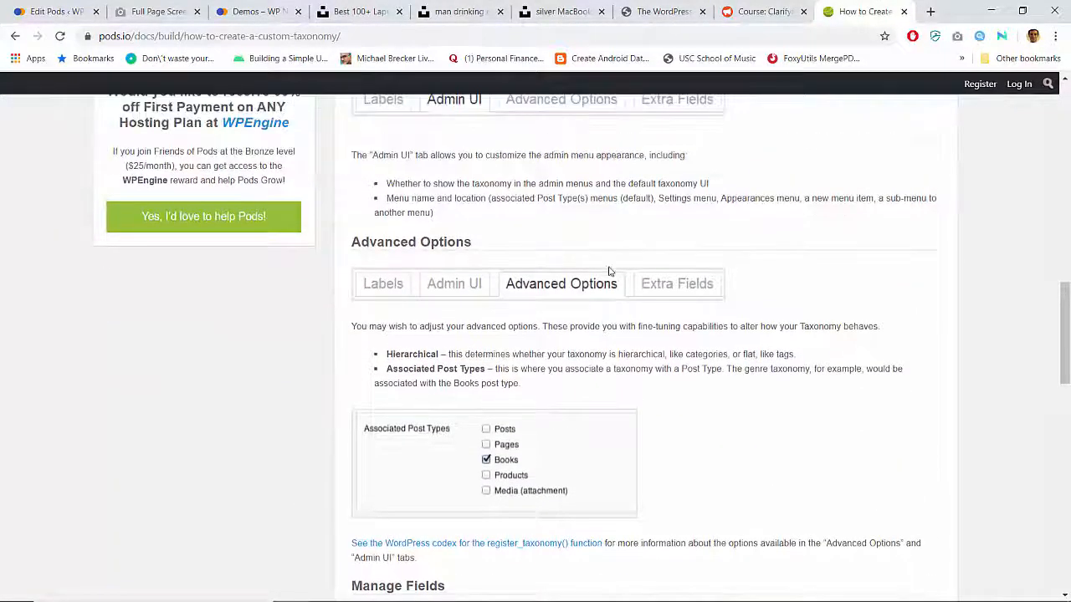
pyautogui.click(255, 11)
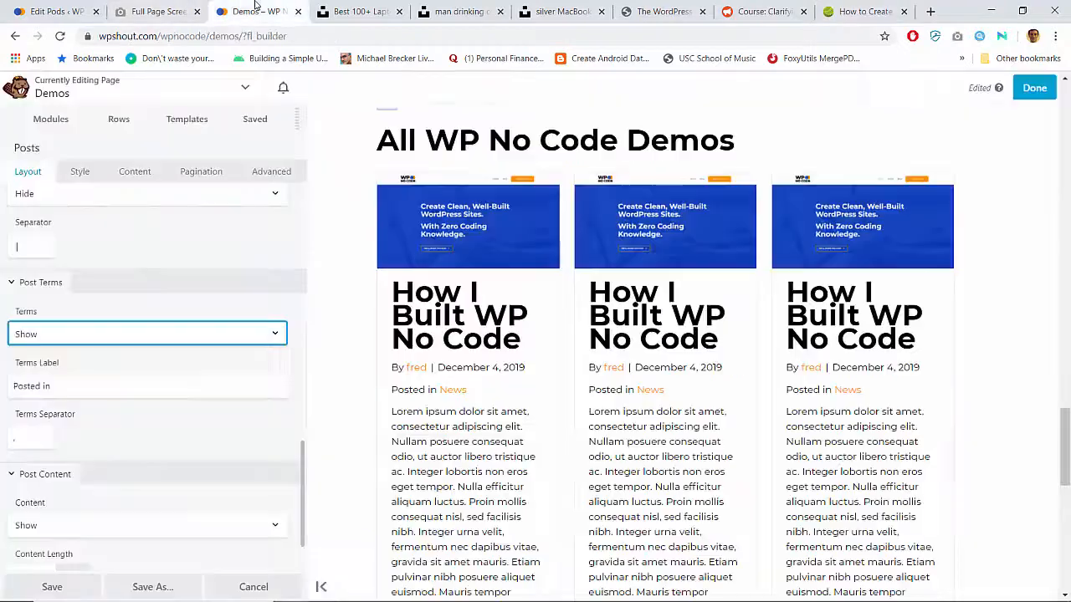
# Associate the Demo Categories taxonomy with the Demos (demo) post type and save the pod.
pyautogui.click(59, 10)
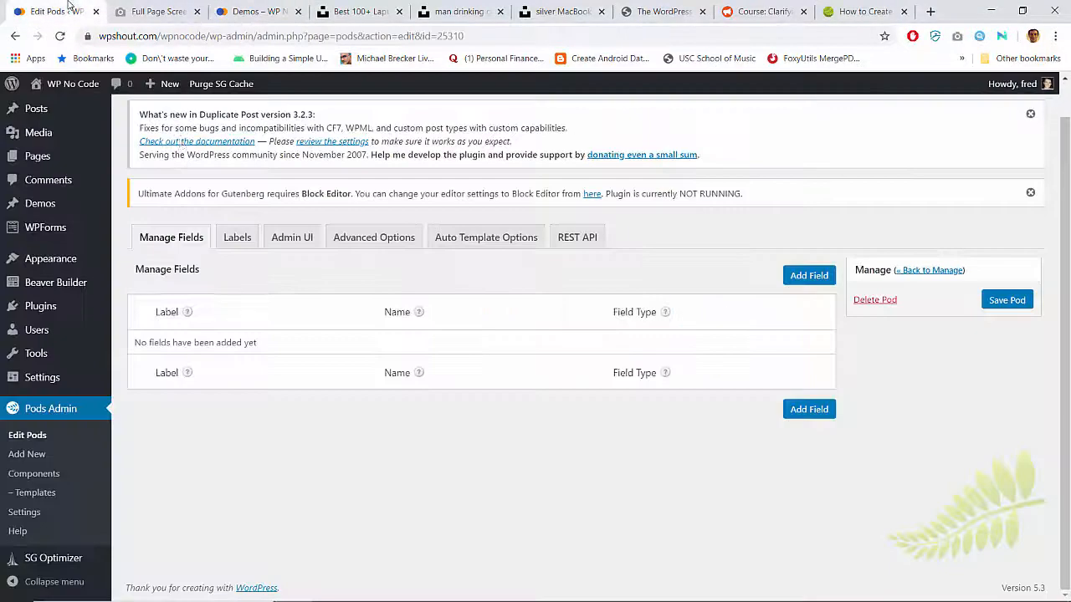
pyautogui.click(350, 240)
pyautogui.scroll(-5, 236, 387)
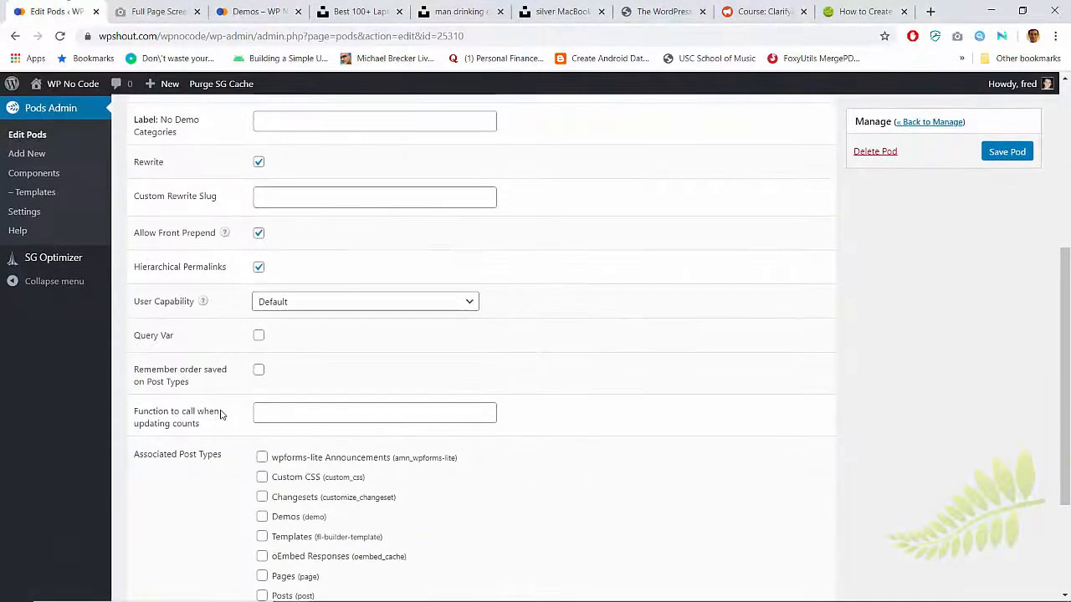
pyautogui.scroll(-1, 222, 415)
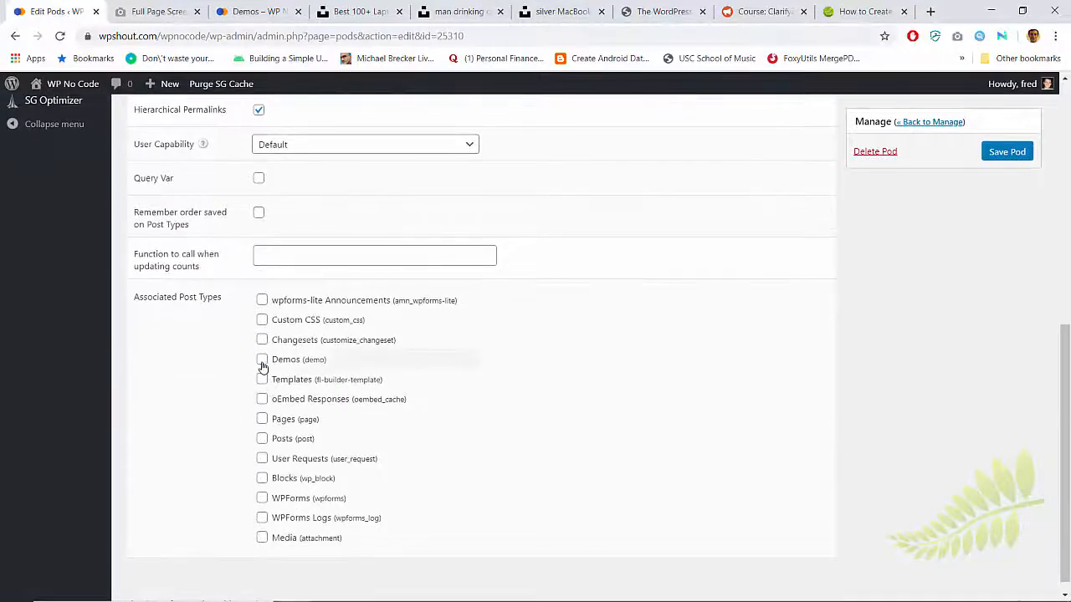
pyautogui.scroll(4, 694, 299)
pyautogui.click(995, 156)
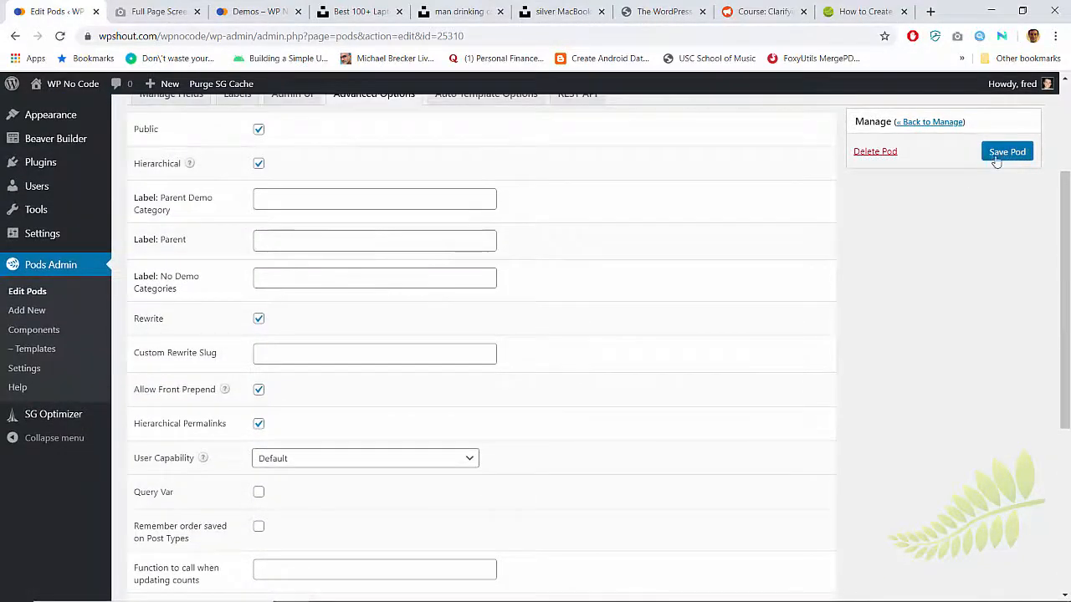
pyautogui.click(256, 9)
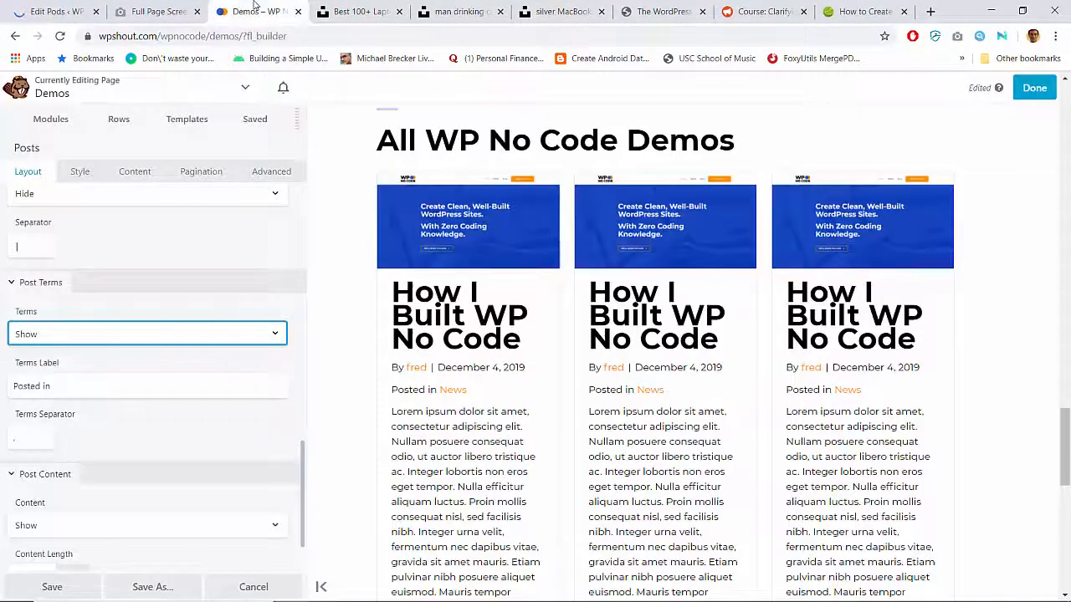
pyautogui.click(73, 10)
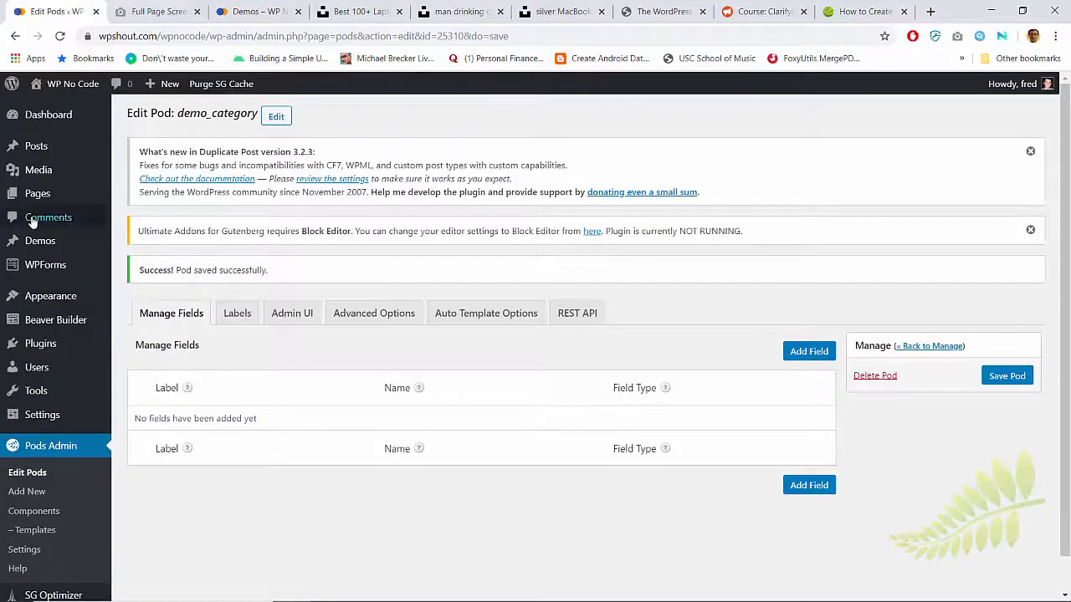
# Open the first demo in the Demos list for editing and check its Demo Categories section.
pyautogui.click(40, 243)
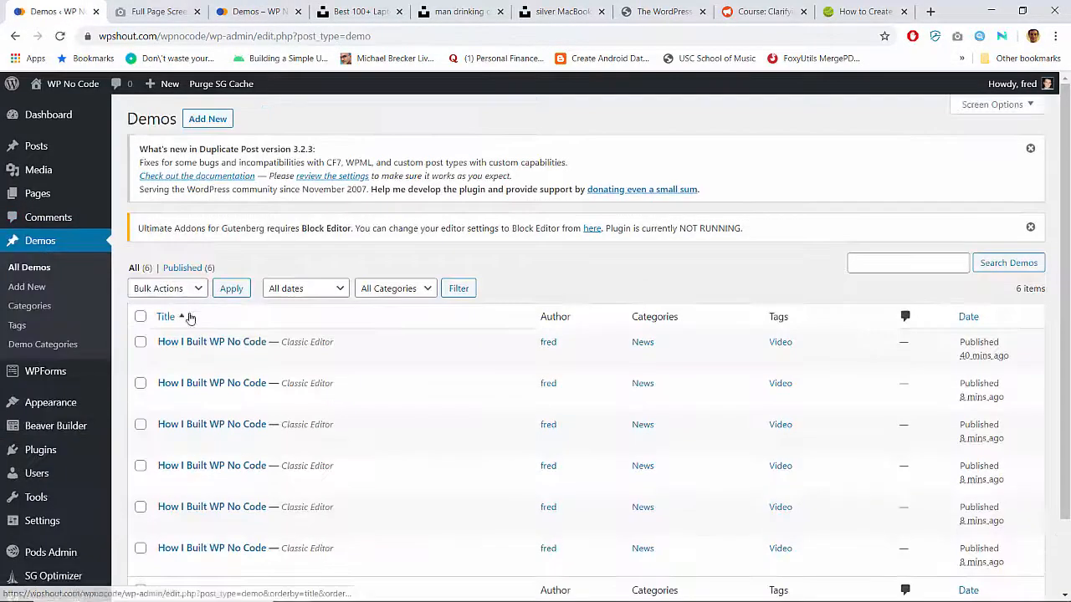
pyautogui.scroll(-1, 191, 393)
pyautogui.scroll(-1, 190, 393)
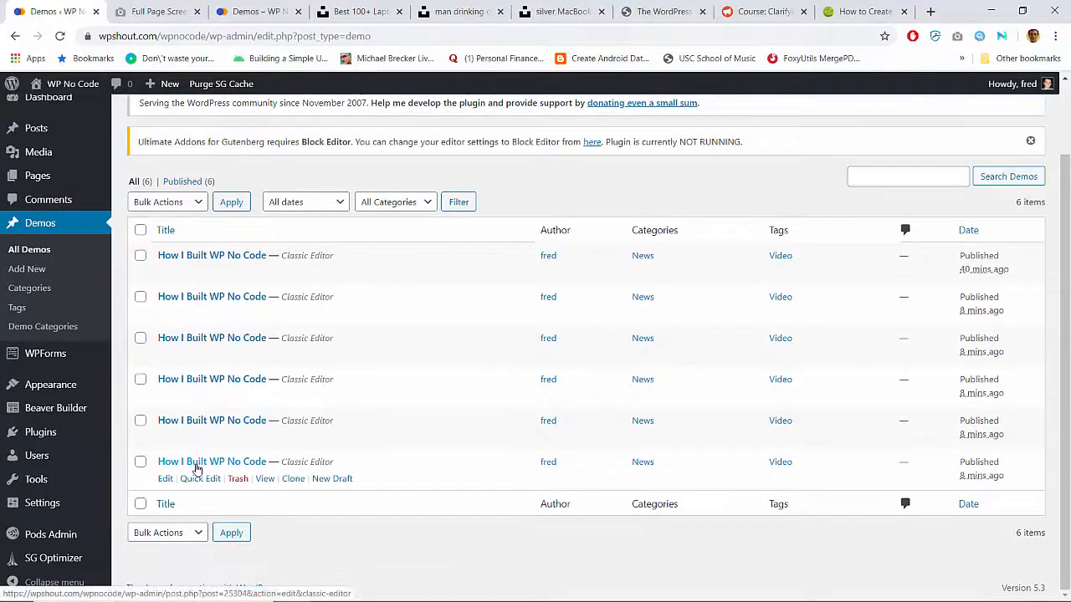
pyautogui.click(189, 258)
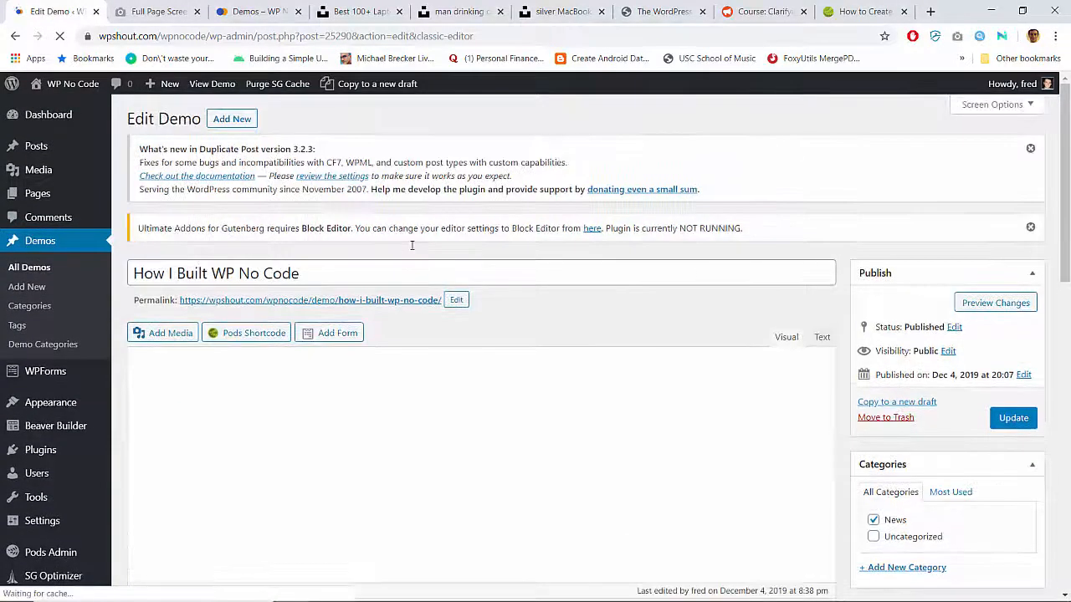
pyautogui.scroll(-5, 410, 246)
pyautogui.scroll(-3, 411, 244)
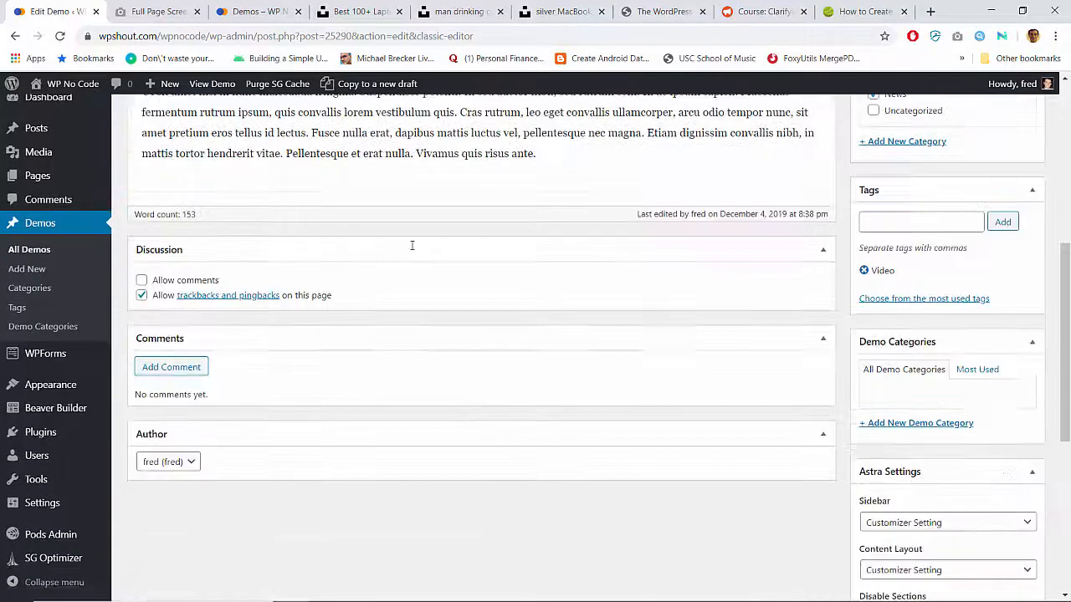
# Start entering a new demo category beginning with "Full" for this demo and update the demo.
pyautogui.click(910, 293)
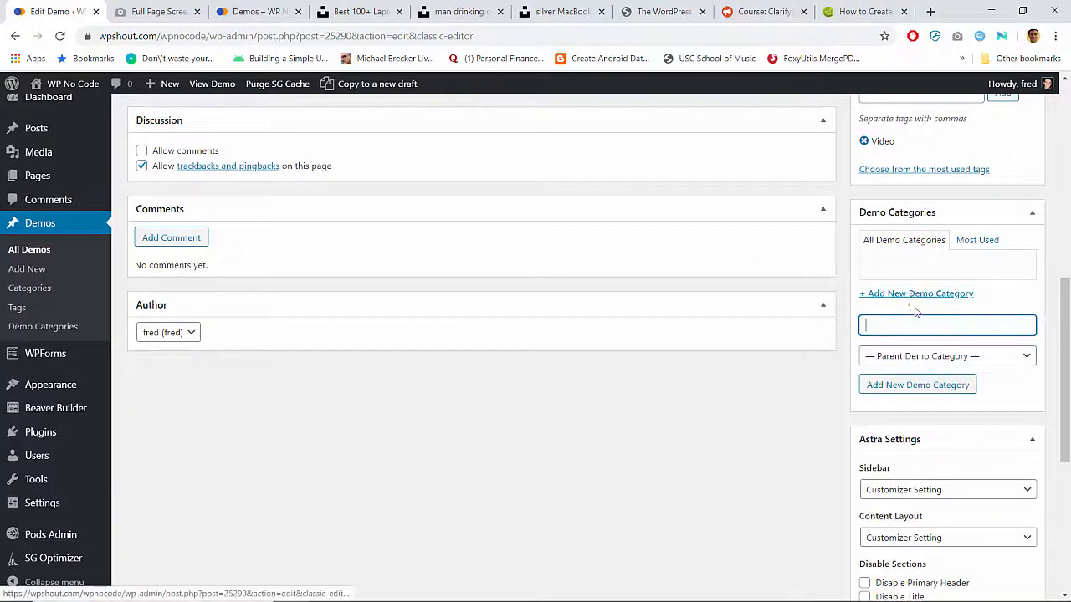
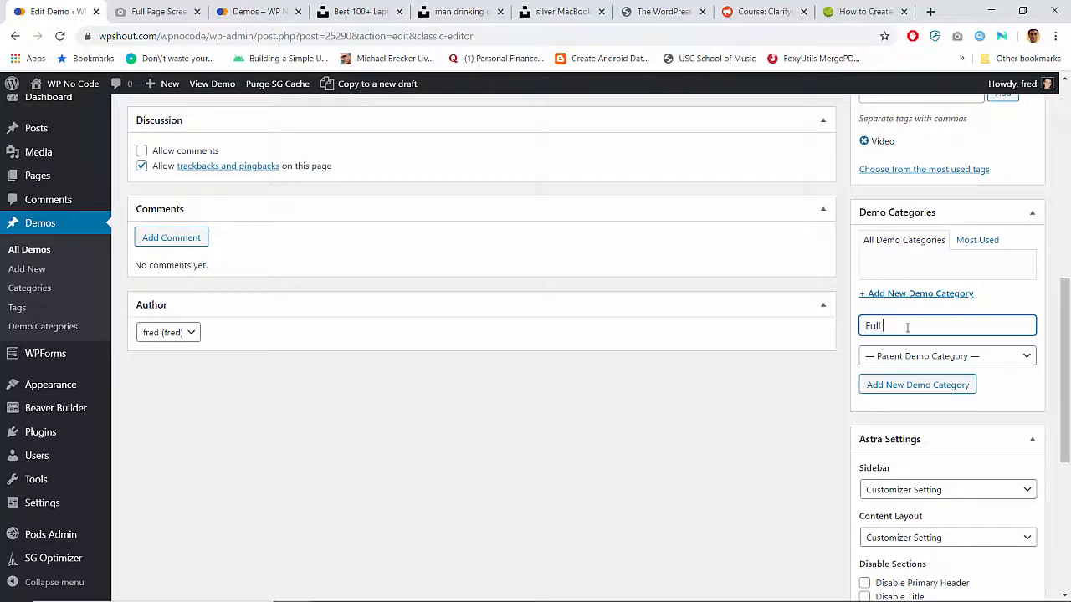
pyautogui.click(841, 379)
pyautogui.scroll(-3, 842, 379)
pyautogui.scroll(10, 841, 379)
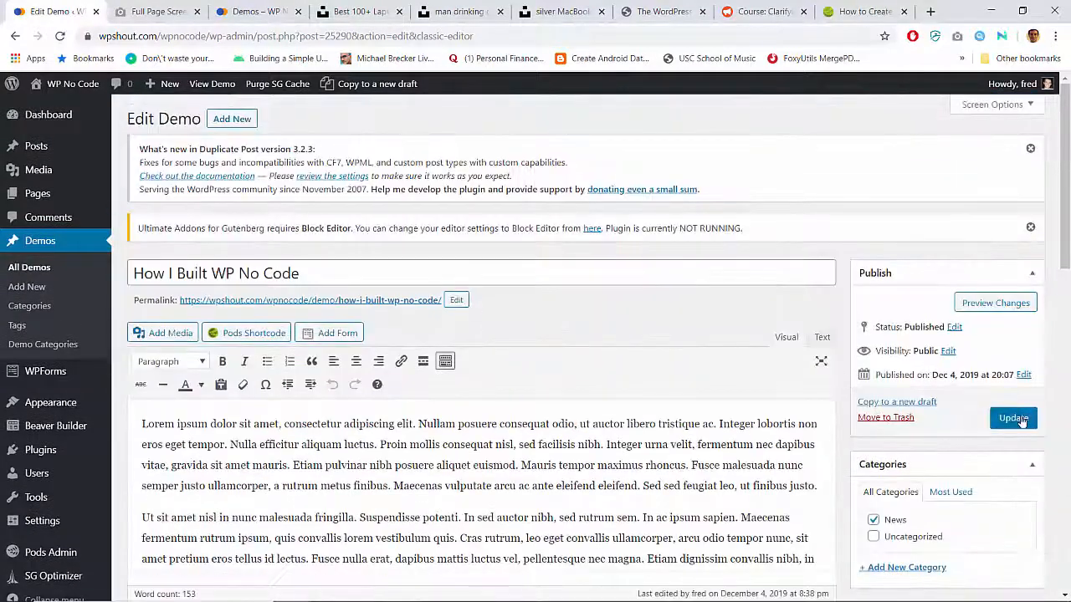
pyautogui.click(1021, 419)
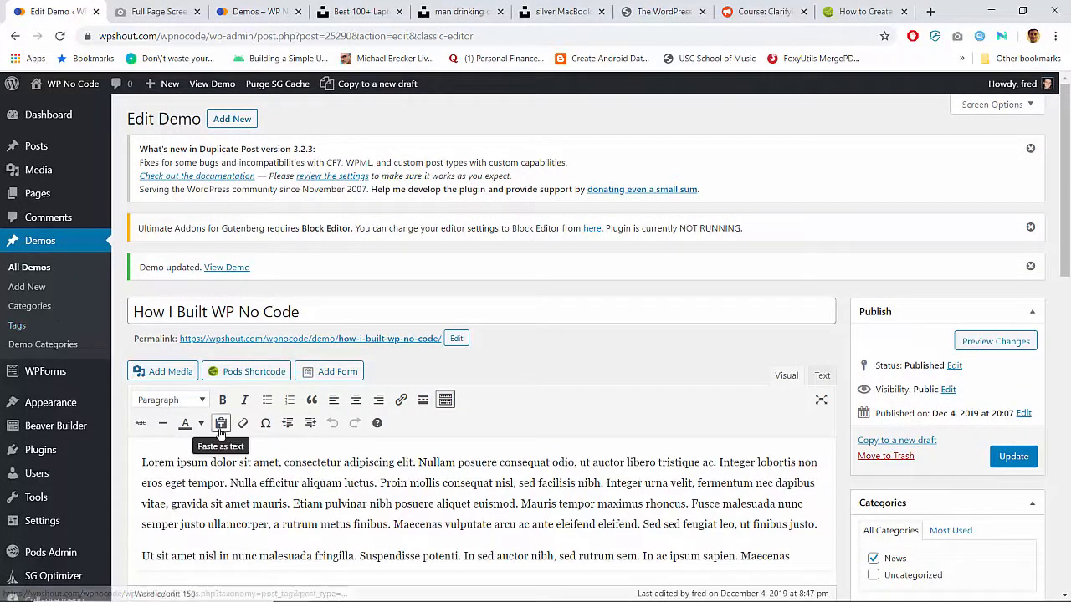
# Disable the built-in Categories (category) and Tags (post_tag) taxonomies for the Demos pod and save it.
pyautogui.tripleClick(176, 318)
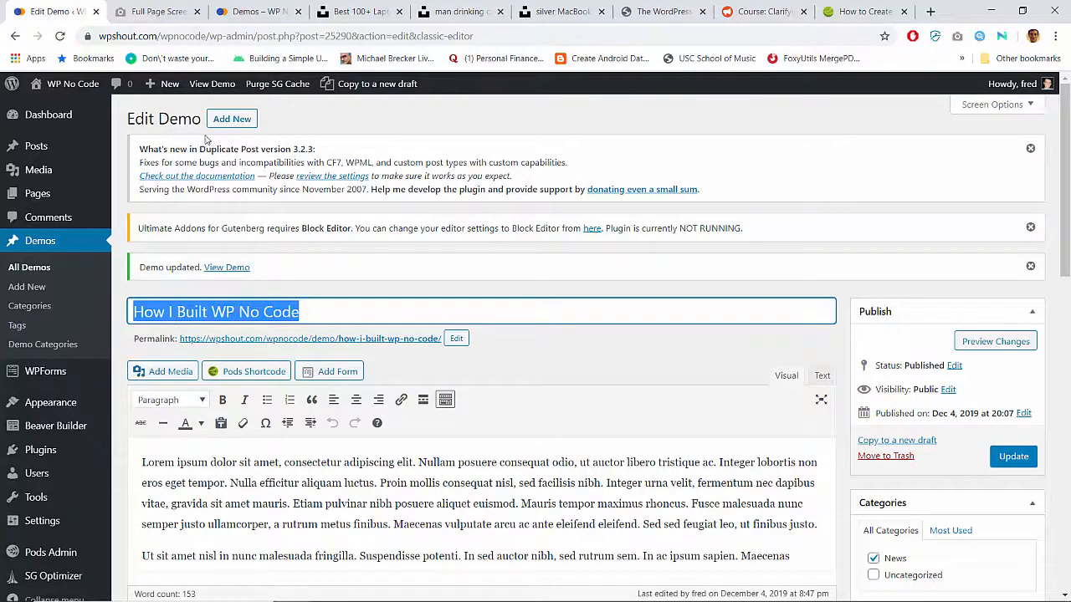
pyautogui.scroll(-10, 74, 377)
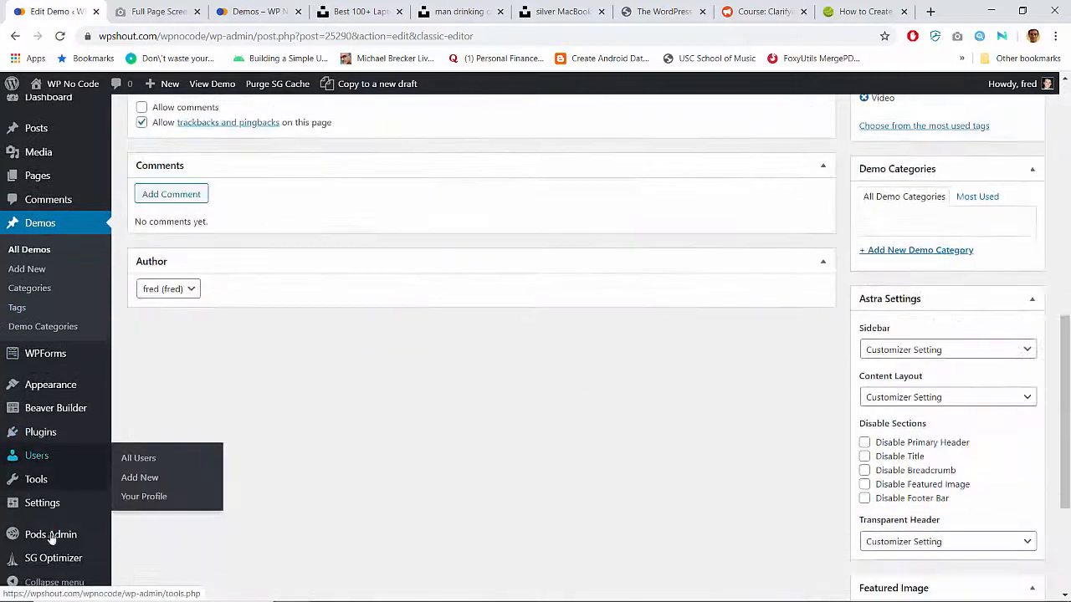
pyautogui.click(50, 535)
pyautogui.moveTo(179, 426)
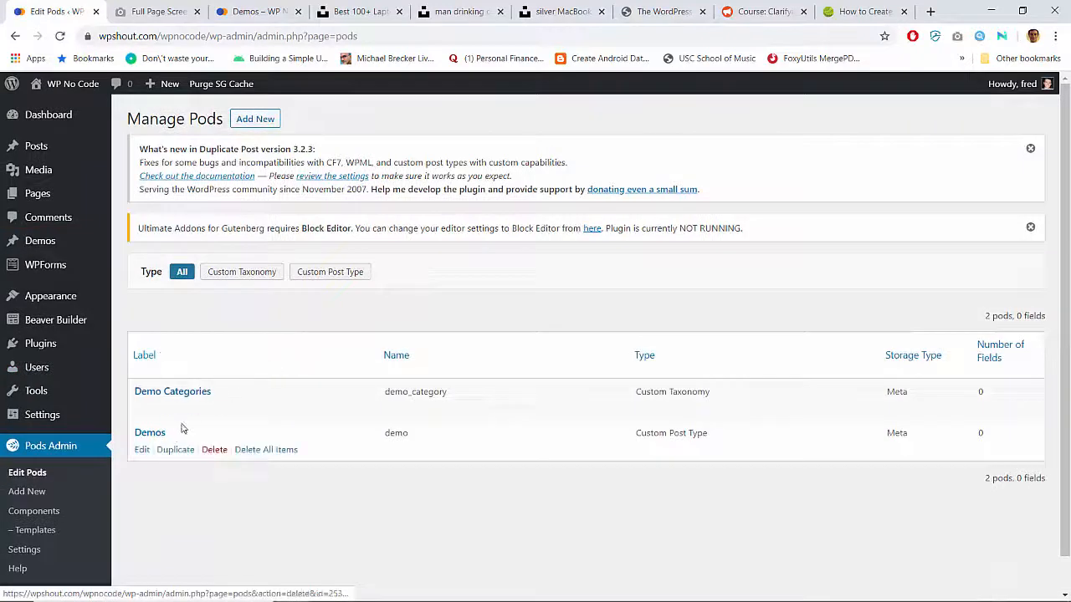
pyautogui.click(144, 451)
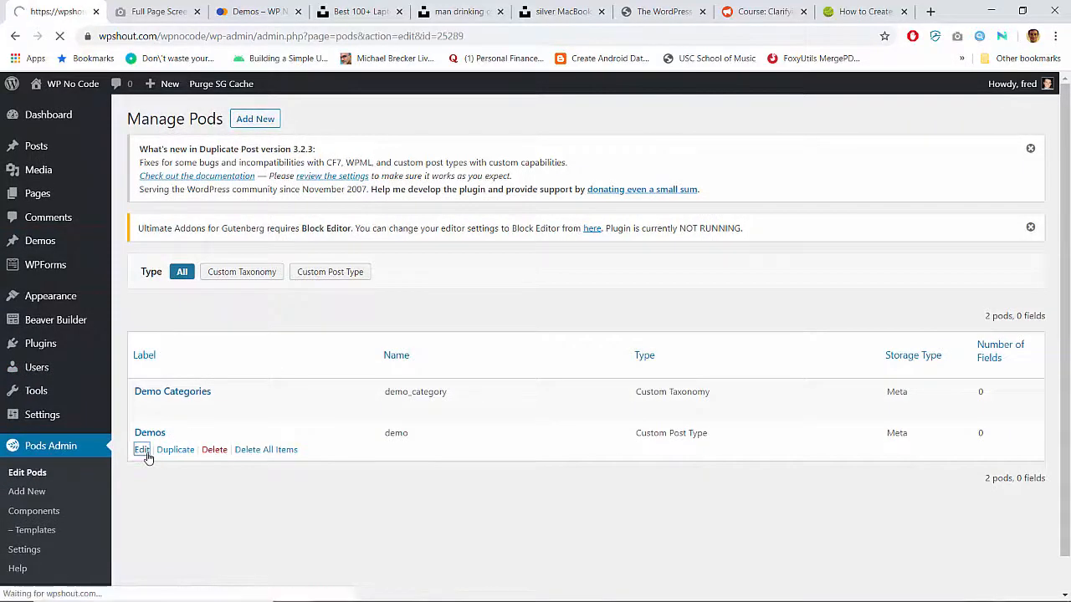
pyautogui.click(365, 269)
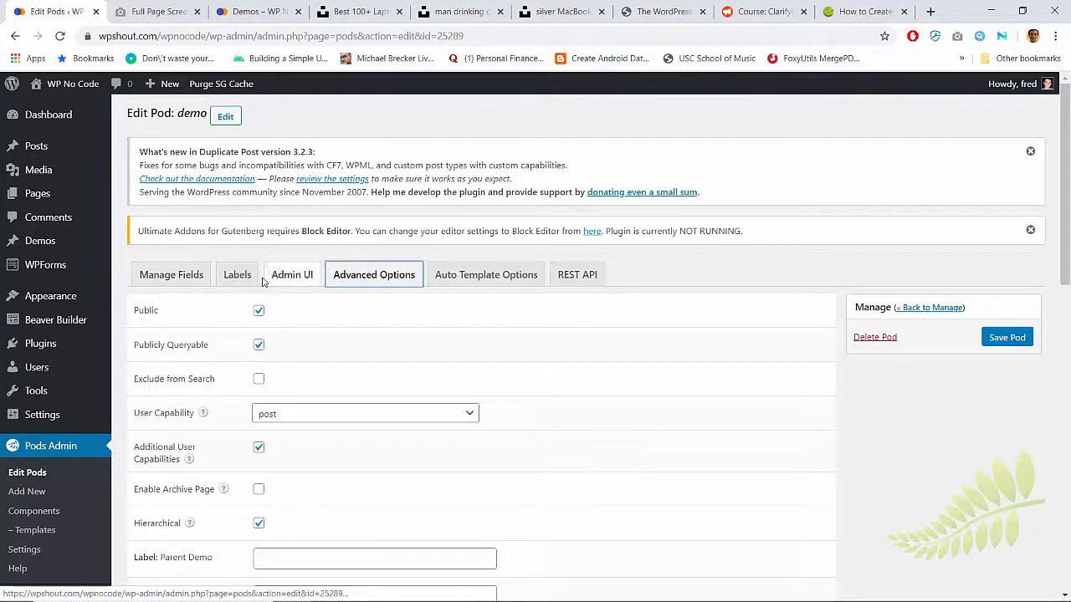
pyautogui.scroll(-10, 309, 356)
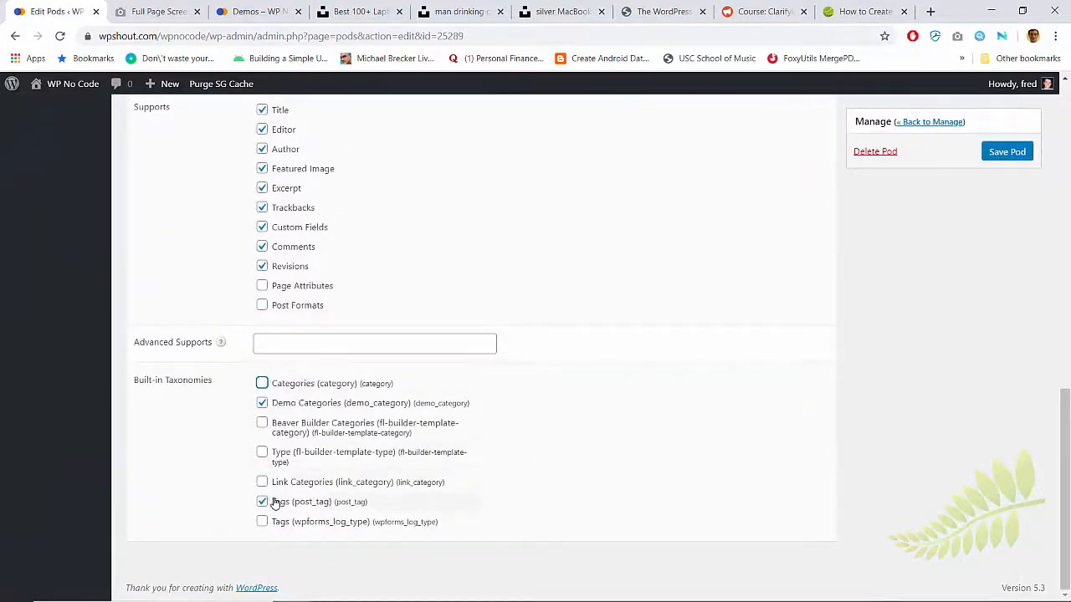
pyautogui.click(1007, 152)
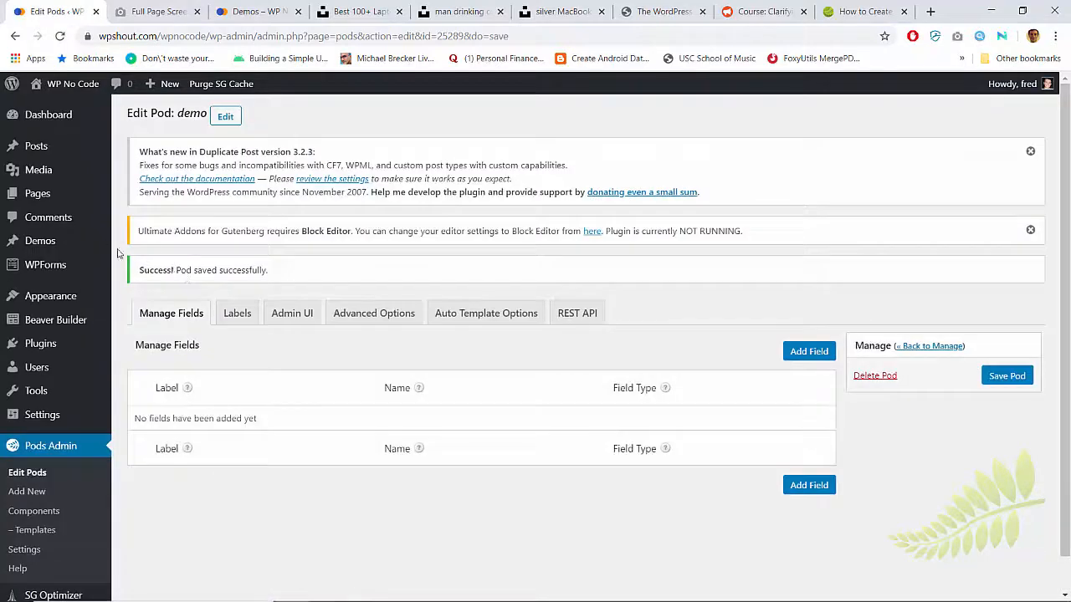
# Open the first demo from the Demos list and select its entire body text.
pyautogui.click(76, 243)
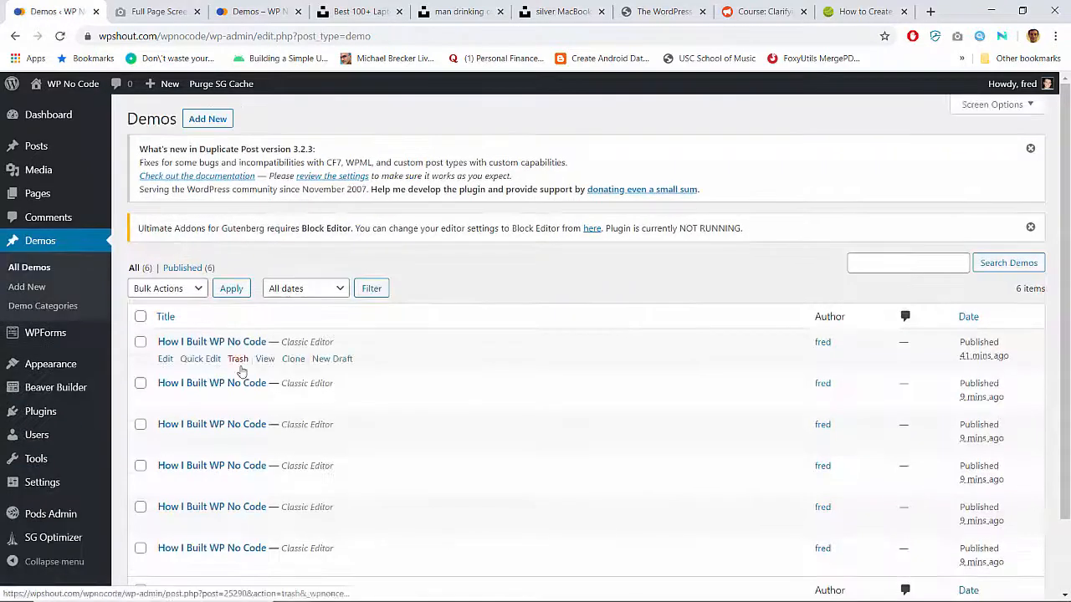
pyautogui.scroll(-2, 239, 363)
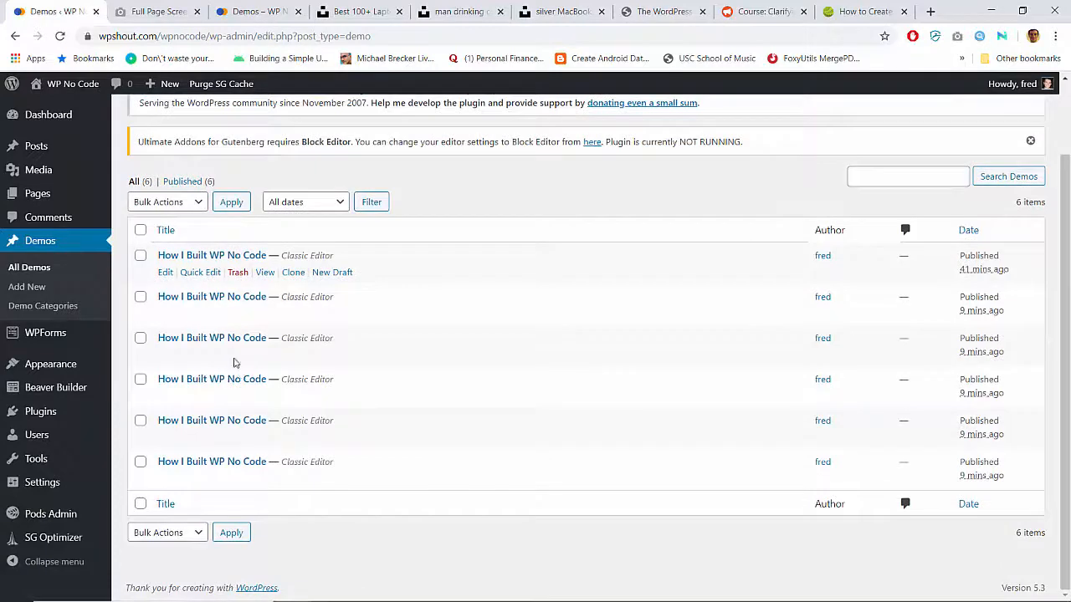
pyautogui.click(179, 257)
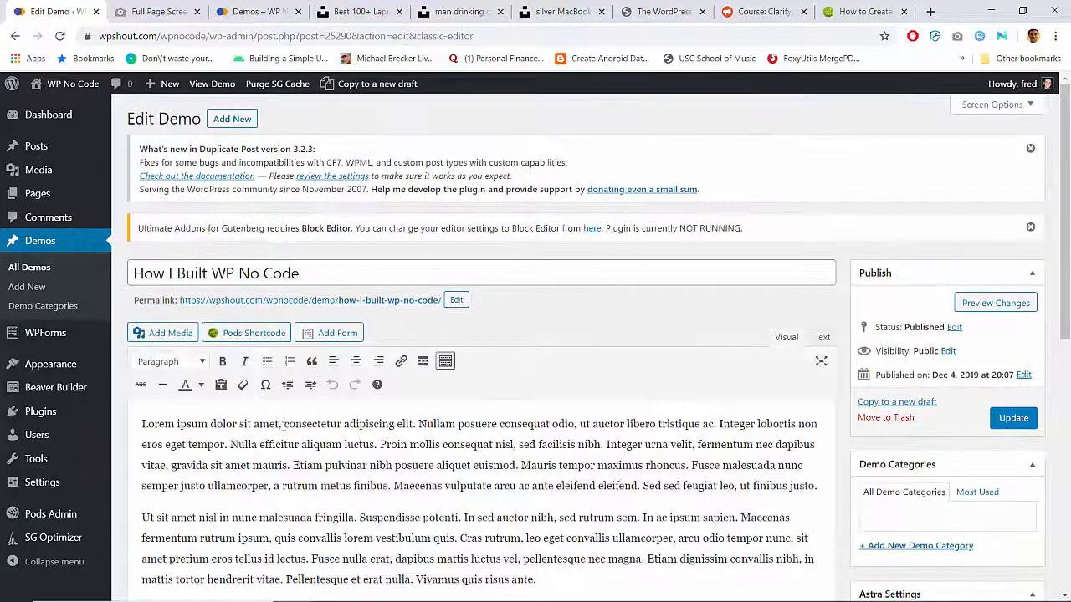
pyautogui.click(284, 427)
pyautogui.hotkey('ctrl', 'a')
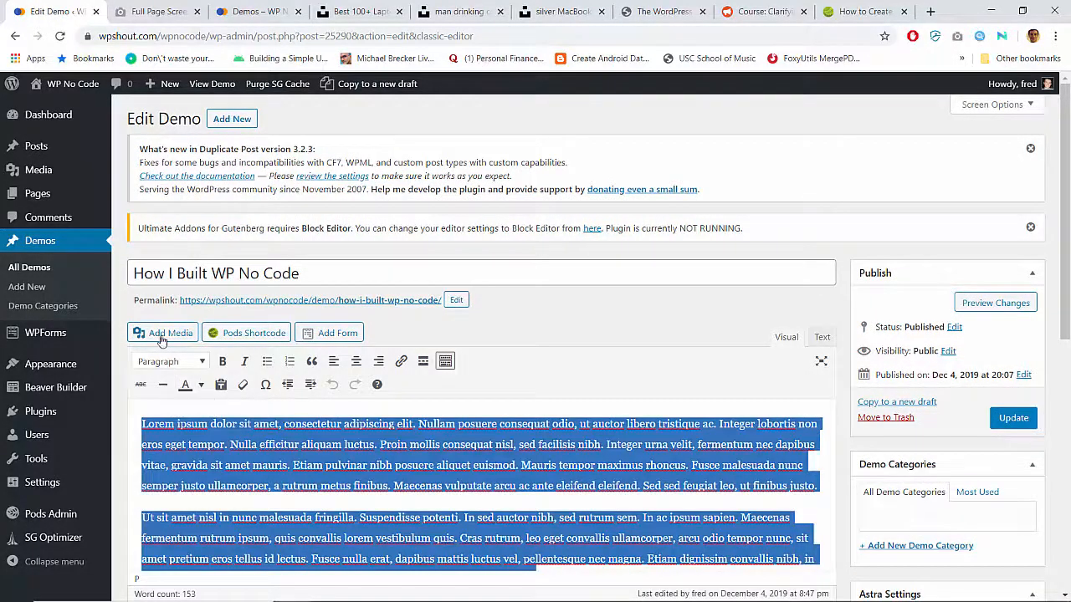
# Return to the list of all demos, select every demo and move them to the trash in bulk.
pyautogui.click(48, 267)
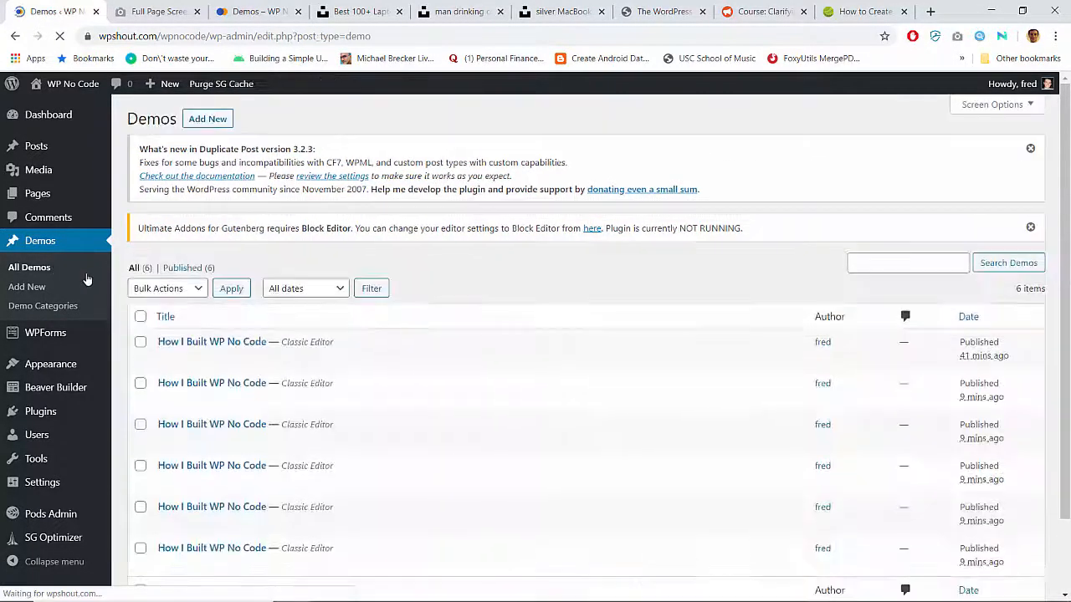
pyautogui.click(140, 317)
pyautogui.click(147, 289)
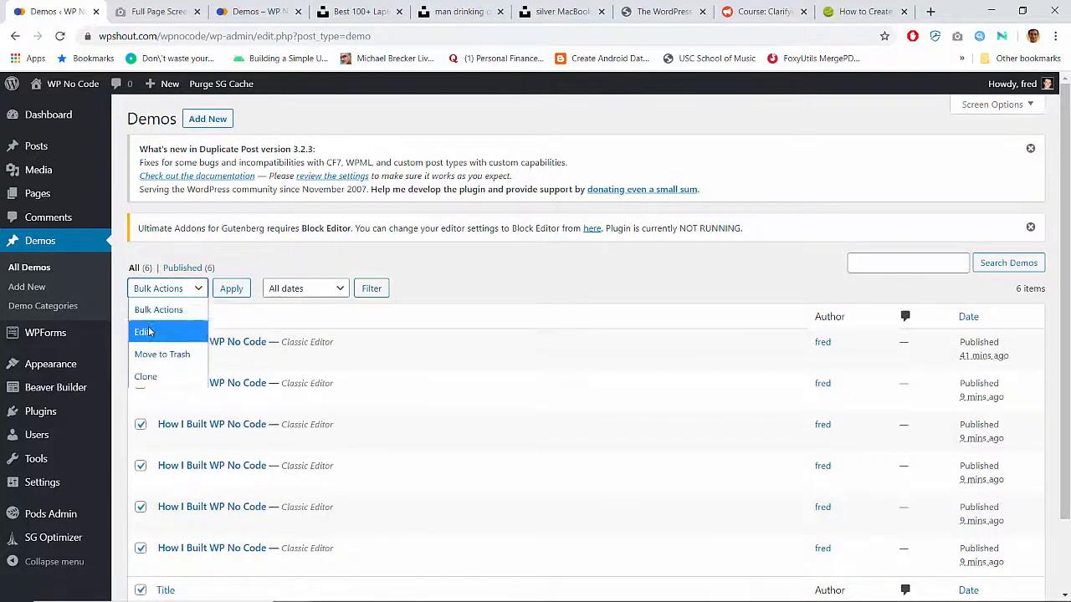
pyautogui.click(150, 355)
pyautogui.click(231, 293)
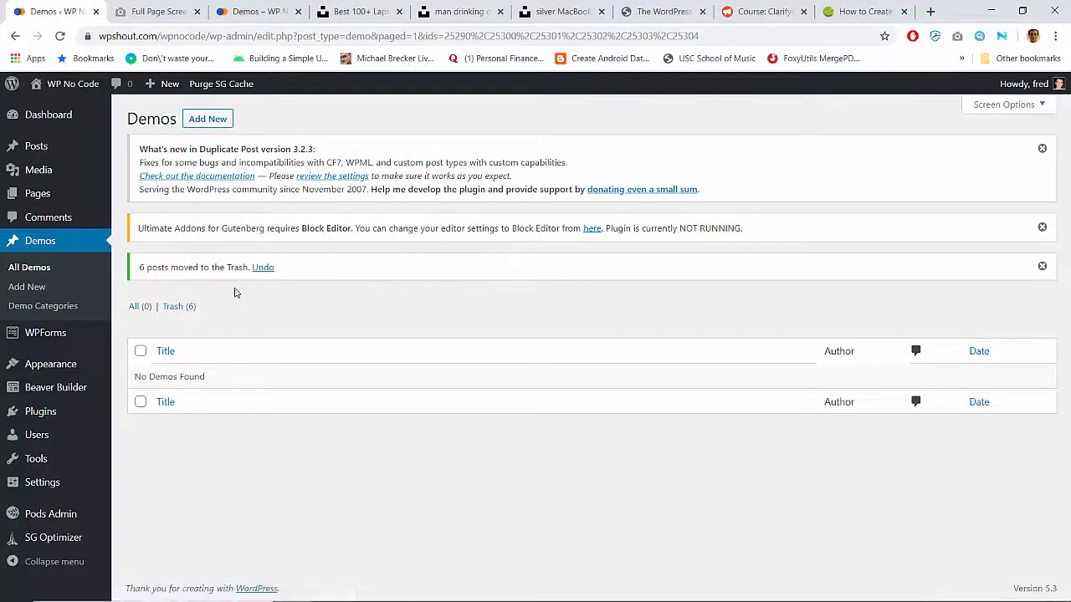
# Permanently delete all the demos in the trash in bulk.
pyautogui.click(177, 307)
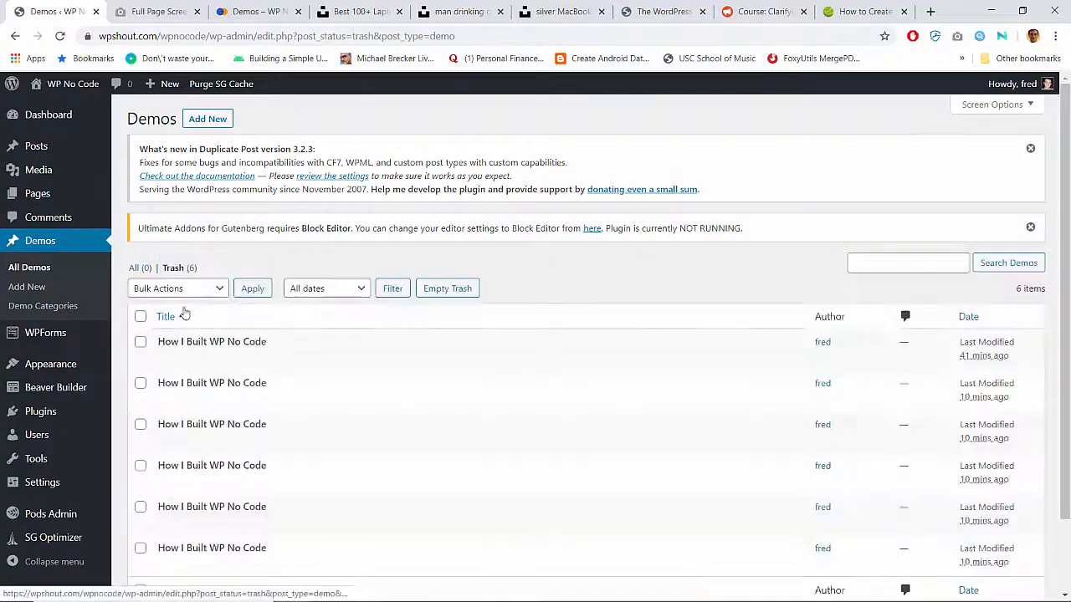
pyautogui.click(148, 288)
pyautogui.click(162, 360)
pyautogui.click(140, 316)
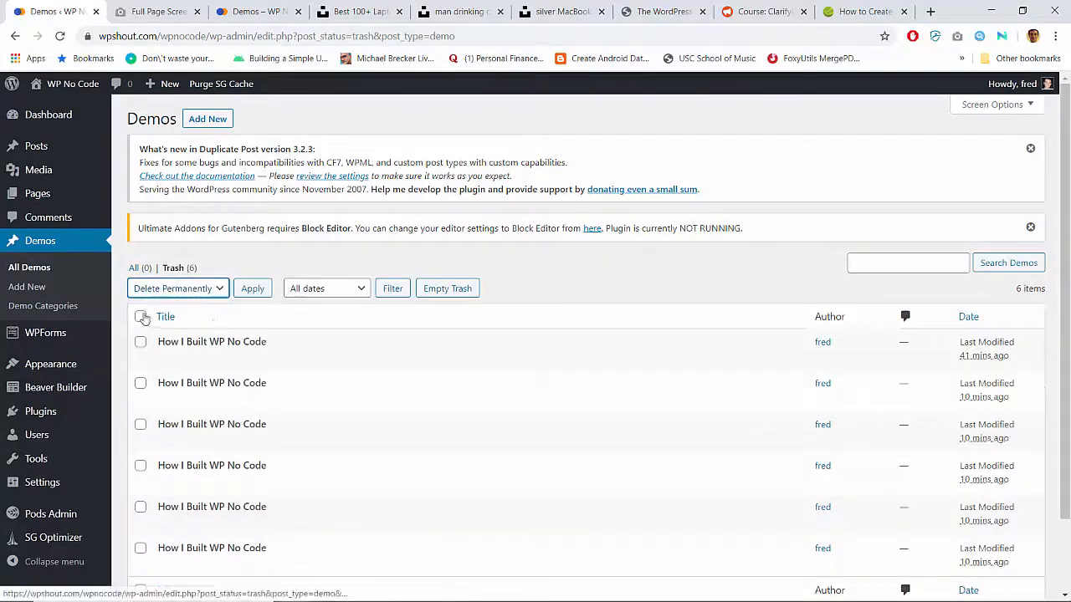
pyautogui.click(254, 290)
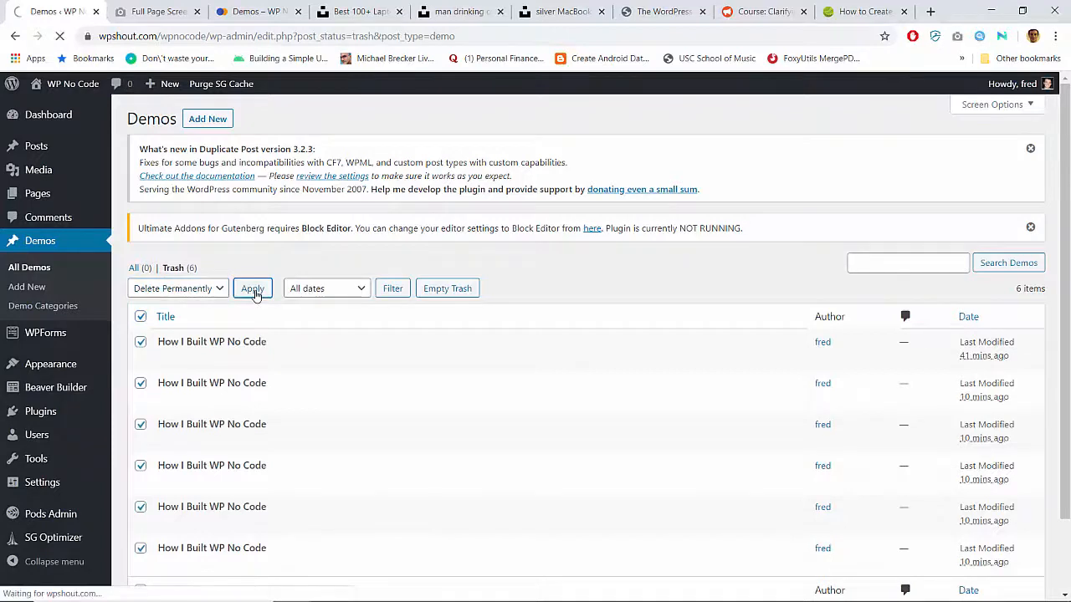
# Create a new demo titled "How I Built WP No Code" and paste the copied Lorem ipsum paragraphs as its body.
pyautogui.click(14, 287)
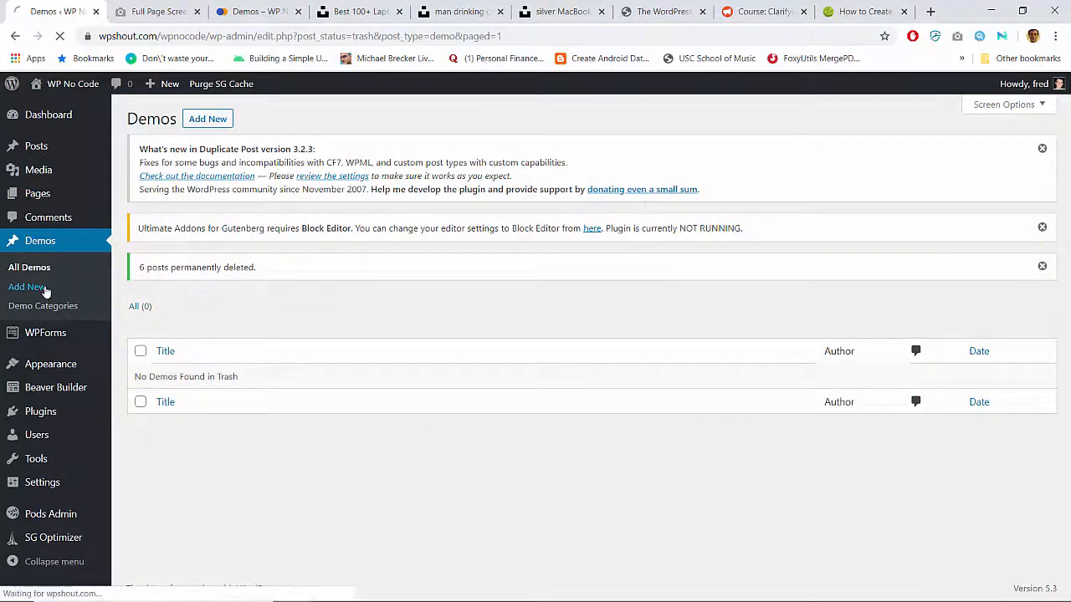
pyautogui.write('How I Built WP No Code')
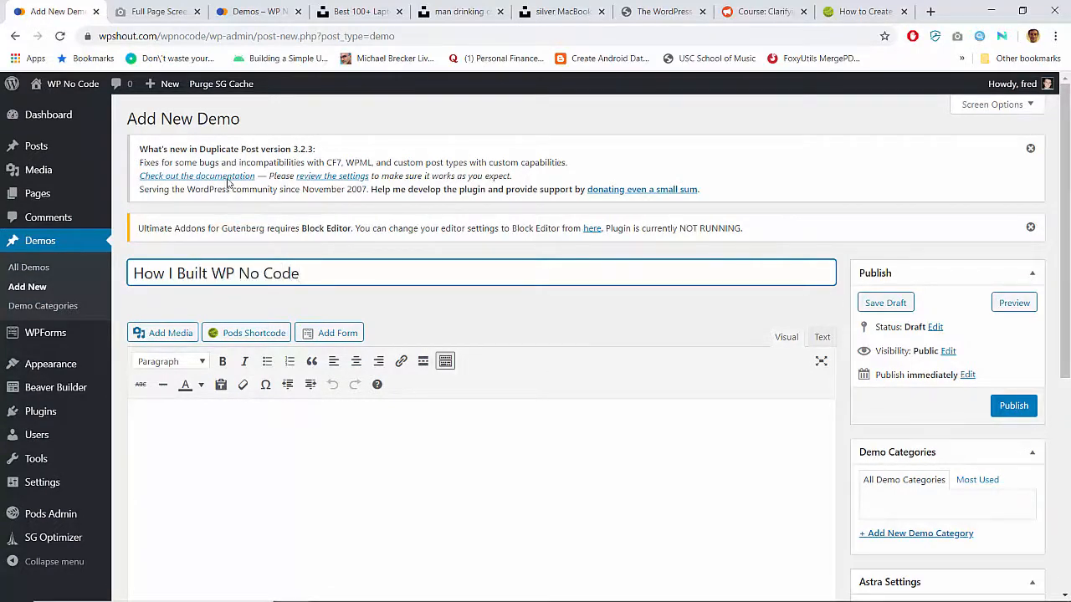
pyautogui.click(261, 11)
pyautogui.click(50, 10)
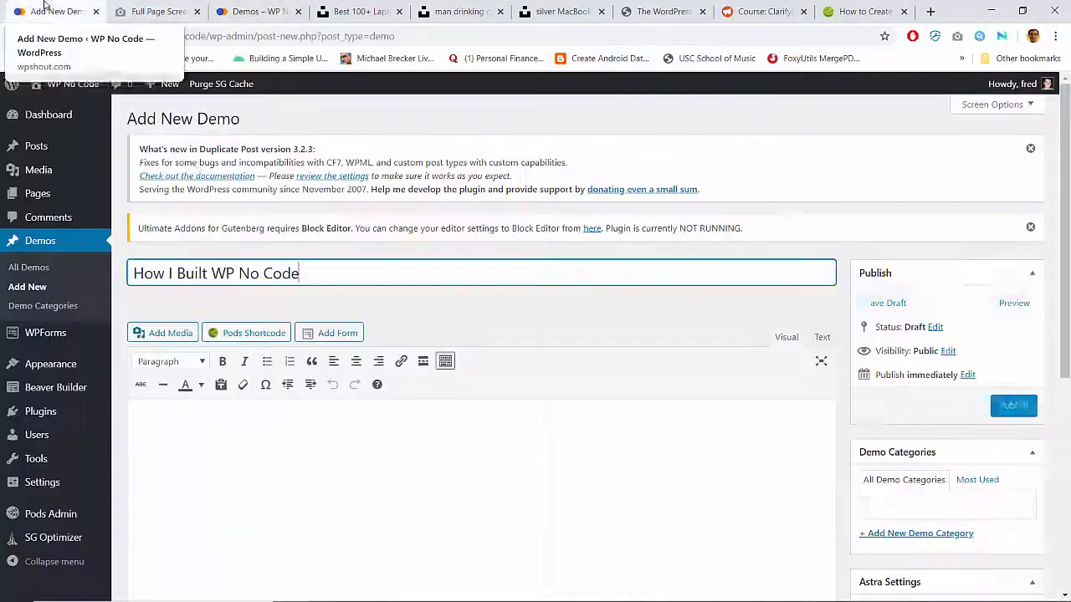
pyautogui.click(231, 454)
pyautogui.write('Lorem ipsum dolor sit amet, consectetur adipiscing elit. Nullam posuere consequat odio, ut auctor libero tristique ac. Integer lobortis non eros eget tempor. Nulla efficitur aliquam luctus. Proin mollis consequat nisl, sed facilisis nibh. Integer urna velit, fermentum nec dapibus vitae, gravida sit amet mauris. Etiam pulvinar nibh posuere aliquet euismod. Mauris tempor maximus rhoncus. Fusce malesuada nunc semper justo ullamcorper, a rutrum metus finibus. Maecenas vulputate arcu ac ante eleifend eleifend. Sed sed feugiat leo, ut finibus justo. Ut sit amet nisl in nunc malesuada fringilla. Suspendisse potenti. In sed auctor nibh, sed rutrum sem. In ac ipsum sapien. Maecenas fermentum rutrum ipsum, quis convallis lorem vestibulum quis. Cras rutrum, leo eget convallis ullamcorper, arcu odio tempor nunc, sit amet pretium eros tellus id lectus. Fusce nulla erat, dapibus mattis luctus vel, pellentesque nec magna. Etiam dignissim convallis nibh, in mattis tortor hendrerit vitae. Pellentesque et erat nulla. Vivamus quis risus ante.')
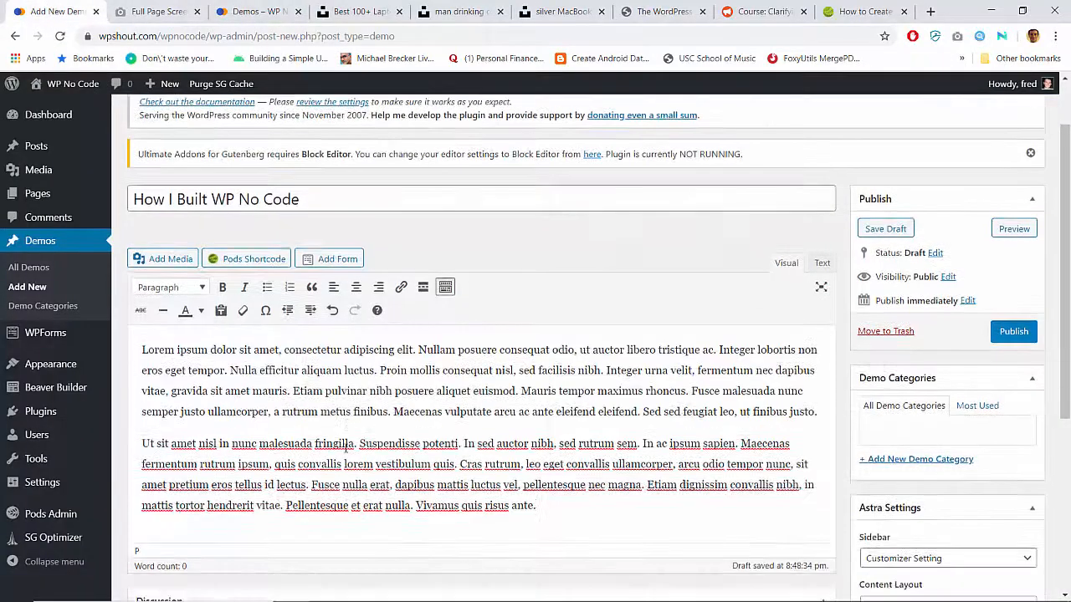
# Allow comments but not trackbacks and pingbacks on the demo, and set wpnocode_homepage.png as its featured image.
pyautogui.scroll(-4, 345, 445)
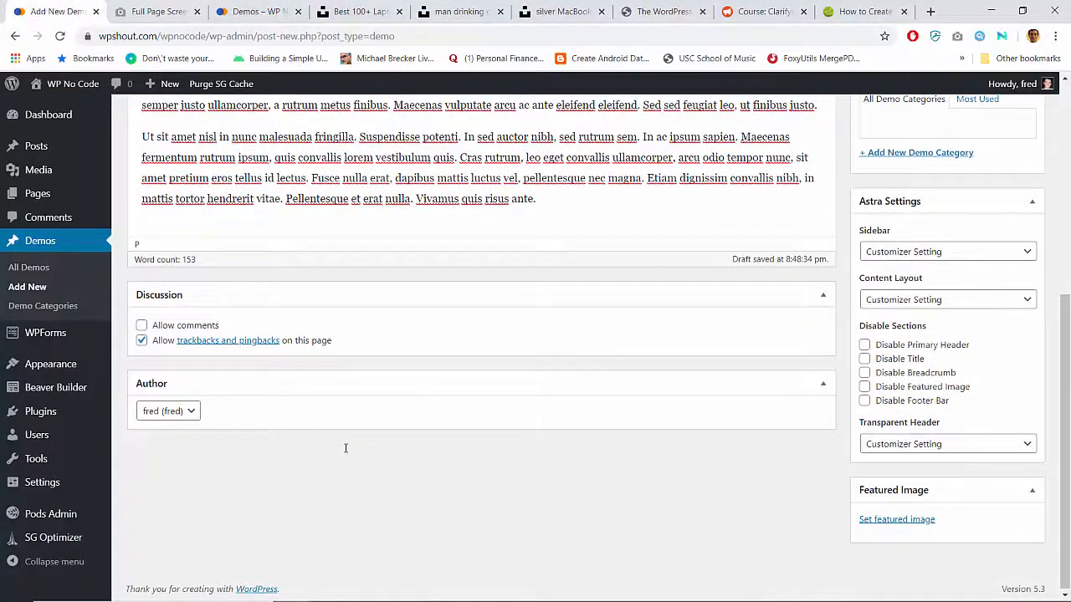
pyautogui.click(187, 327)
pyautogui.click(893, 521)
pyautogui.click(210, 256)
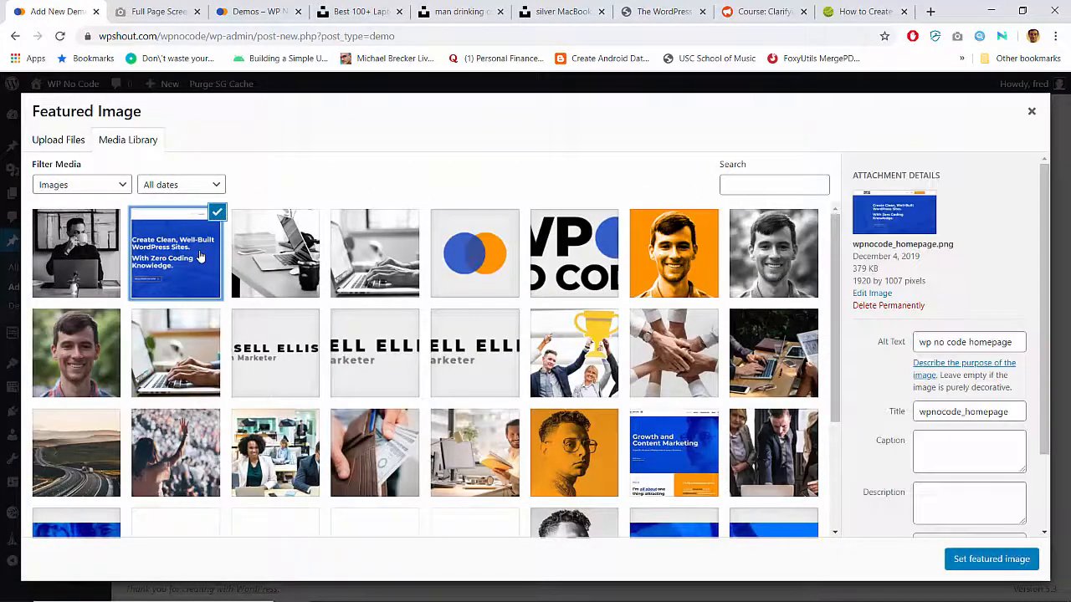
pyautogui.click(188, 260)
pyautogui.click(991, 558)
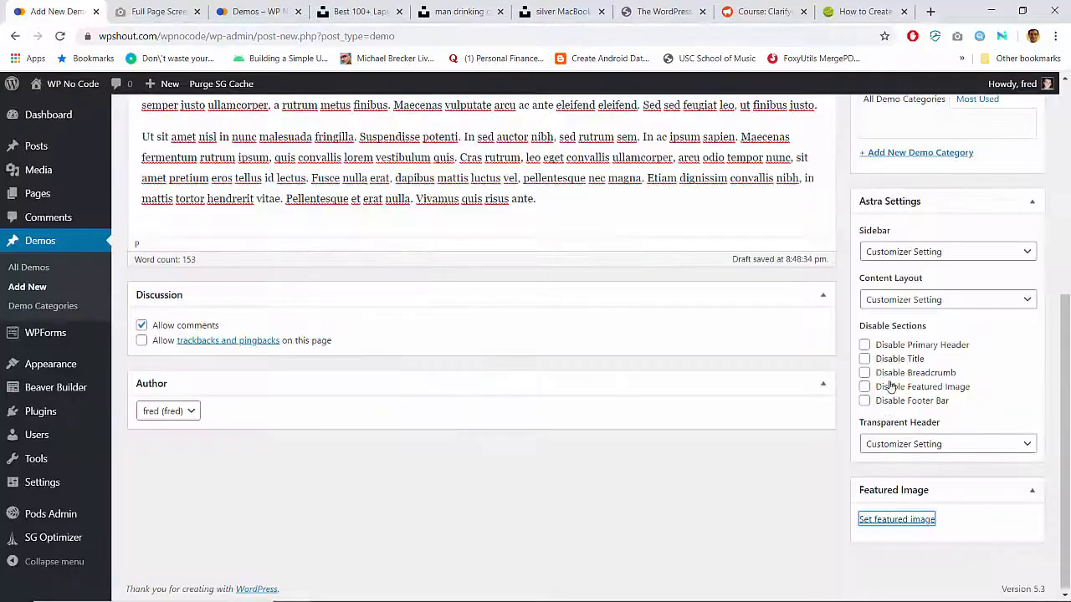
# Add the demo category "Full Builds" to the new demo and publish it.
pyautogui.scroll(3, 894, 376)
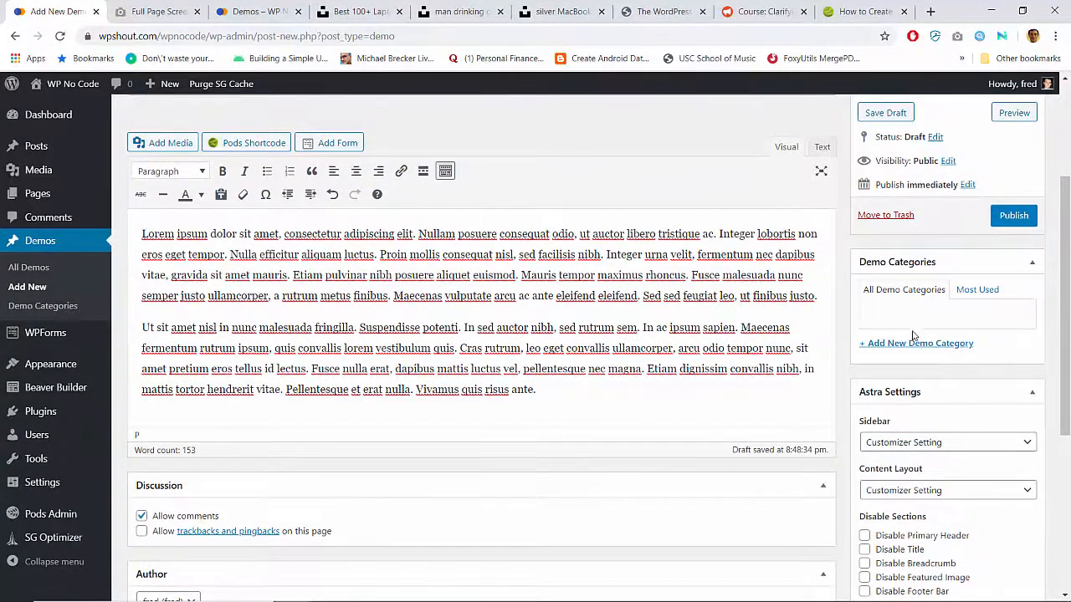
pyautogui.click(911, 343)
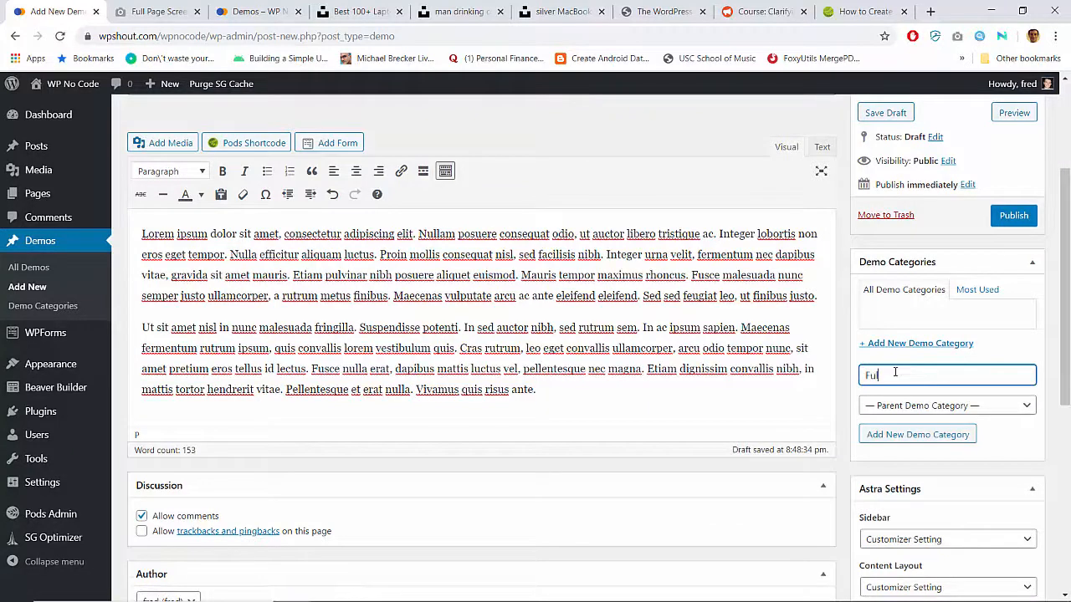
pyautogui.click(916, 433)
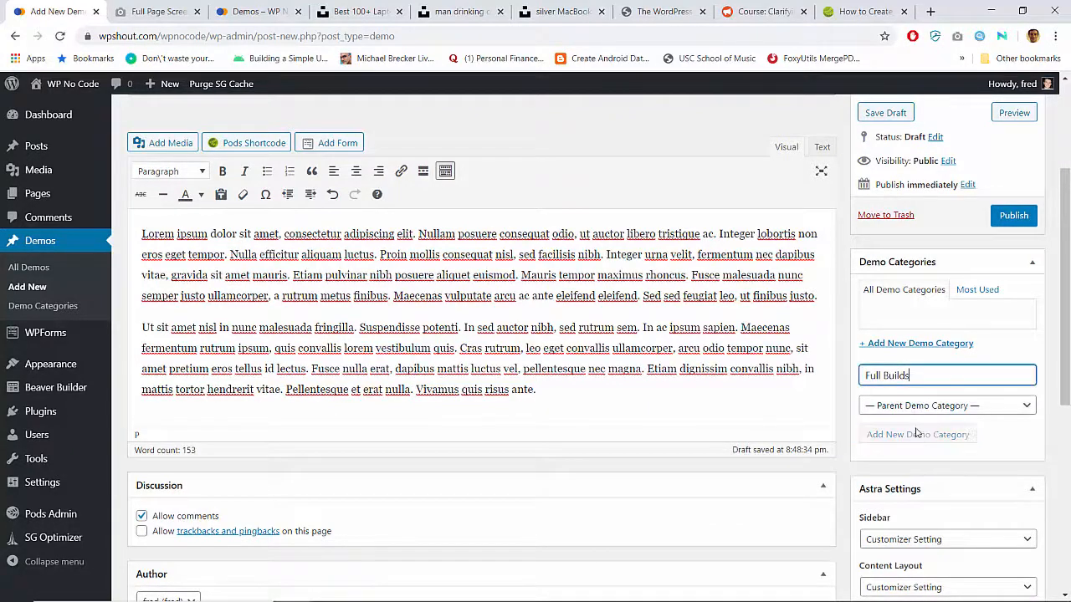
pyautogui.click(1013, 218)
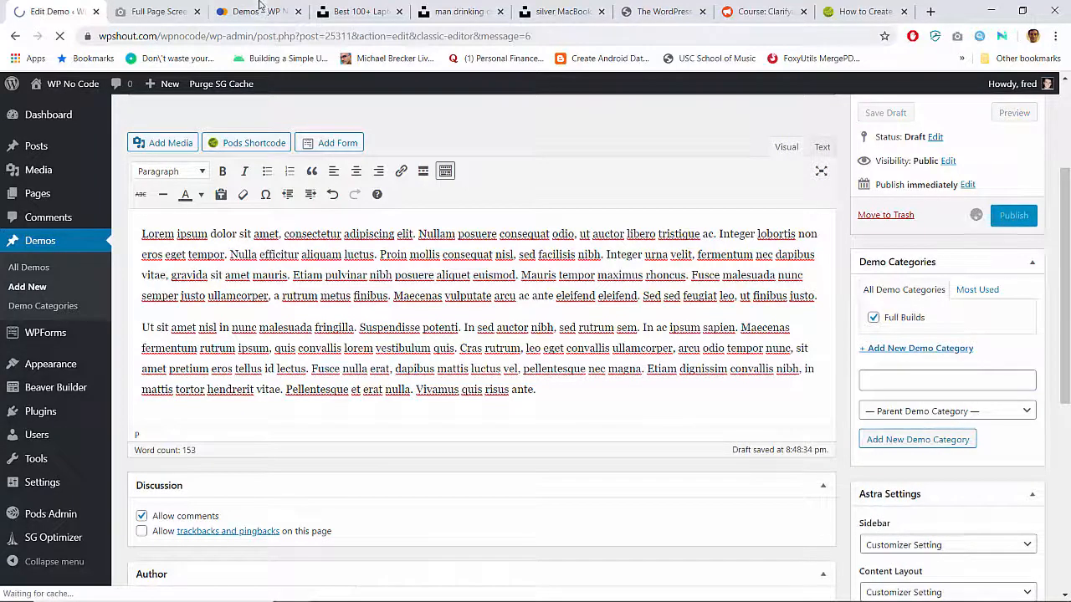
# Switch to the Demos page in the page builder, save the Posts module's settings and publish the page.
pyautogui.click(255, 11)
pyautogui.click(251, 36)
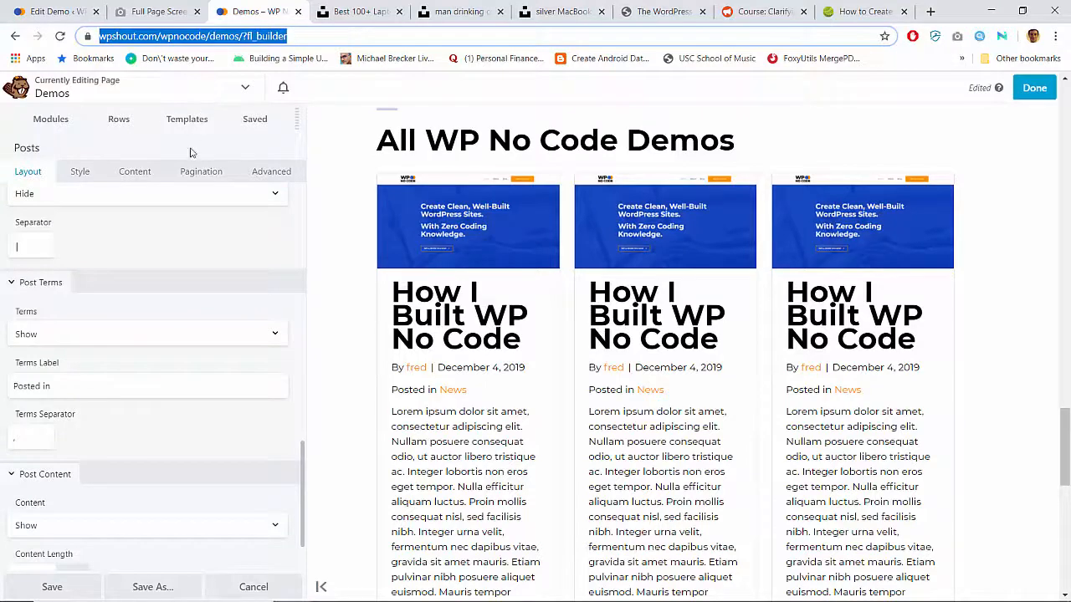
pyautogui.click(135, 171)
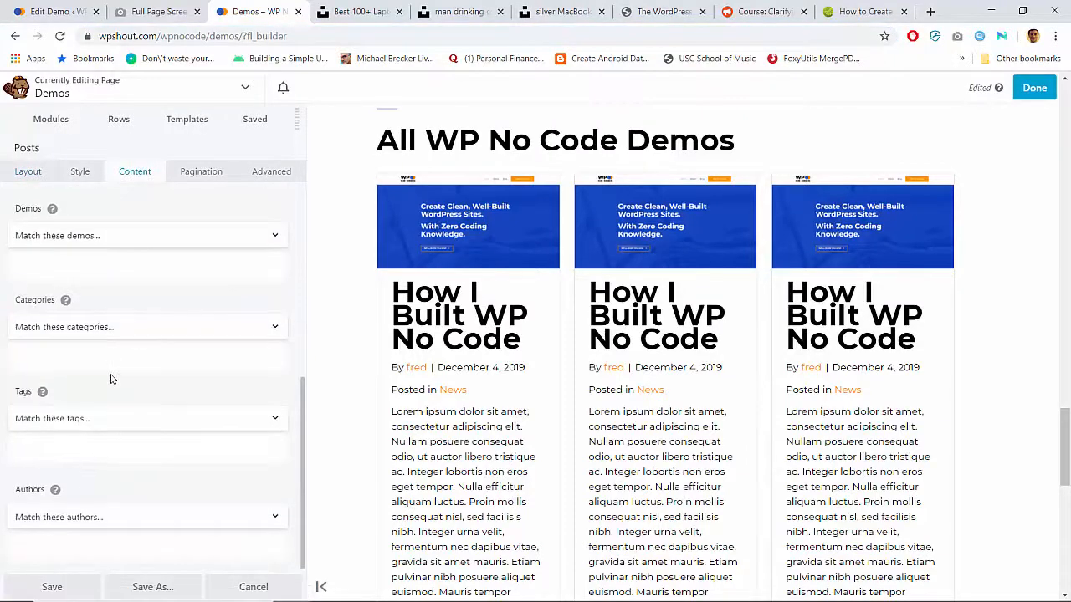
pyautogui.click(63, 584)
pyautogui.click(1024, 88)
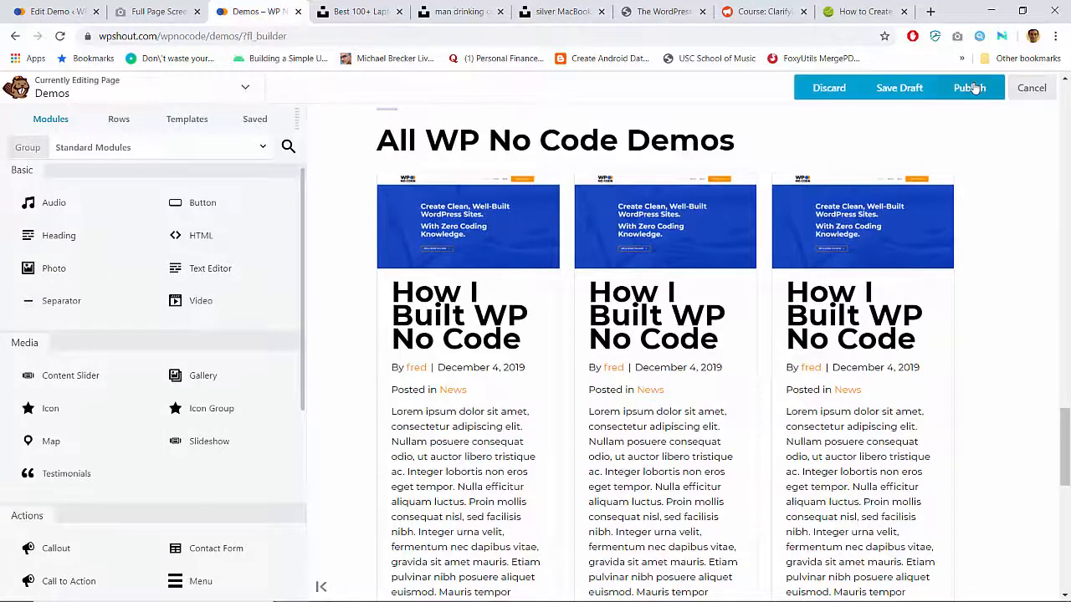
pyautogui.click(968, 87)
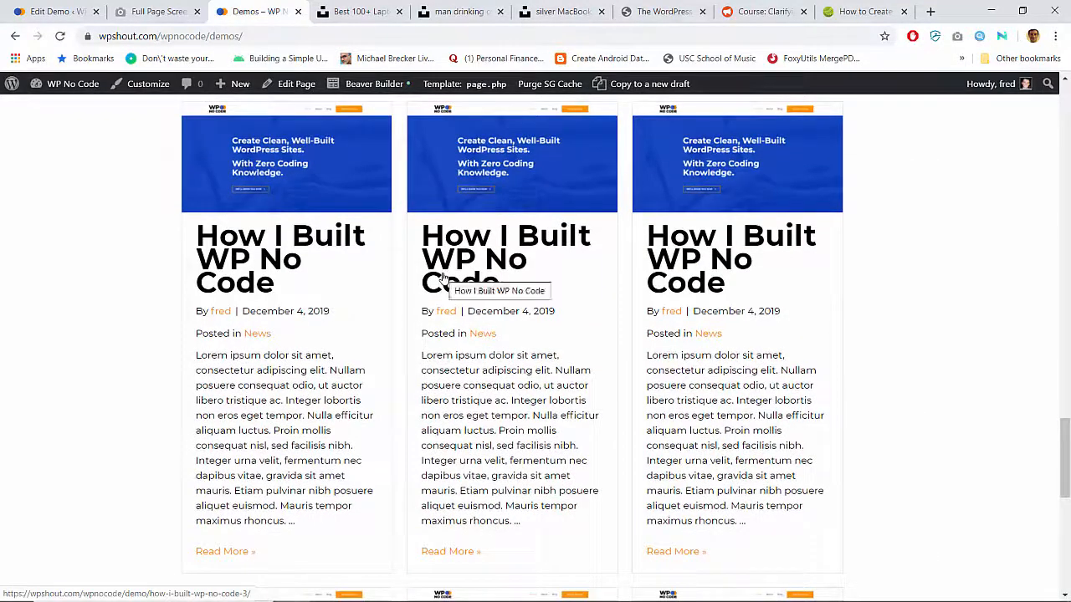
# Check the new demo's listing on the published Demos page and view its Full Builds category archive, returning to the Demos page.
pyautogui.click(443, 278)
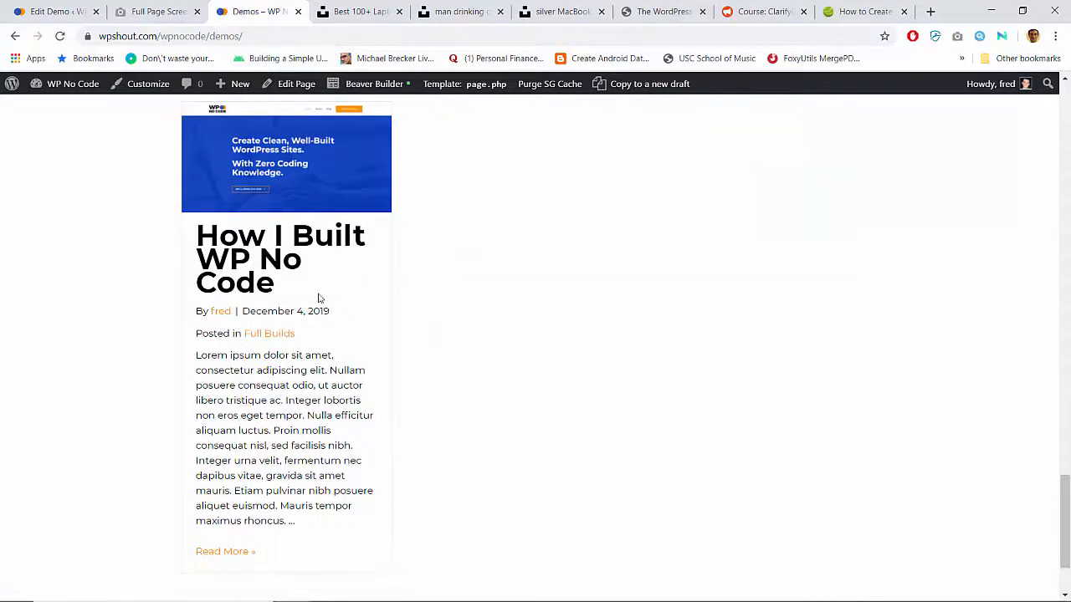
pyautogui.scroll(-1, 301, 304)
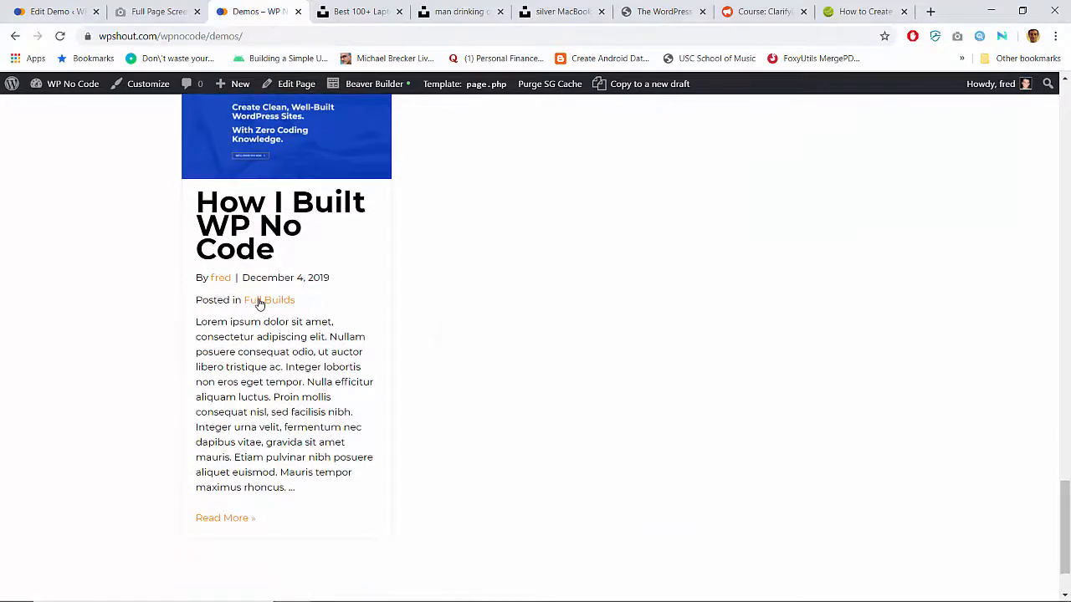
pyautogui.scroll(-7, 259, 305)
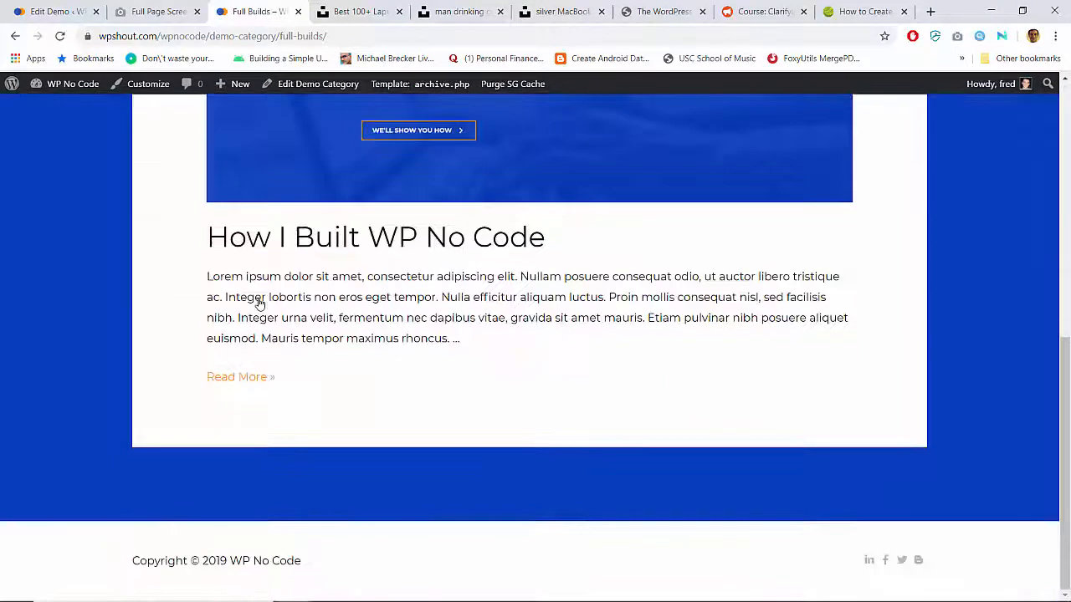
pyautogui.scroll(7, 259, 304)
pyautogui.hotkey('alt', 'Left')
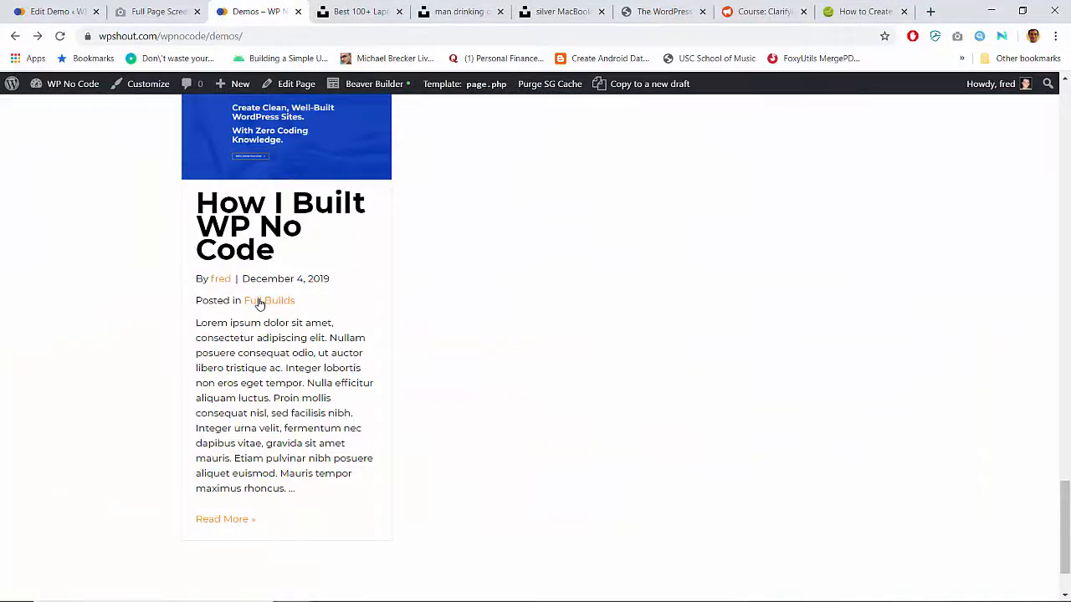
pyautogui.scroll(1, 259, 305)
pyautogui.scroll(4, 259, 304)
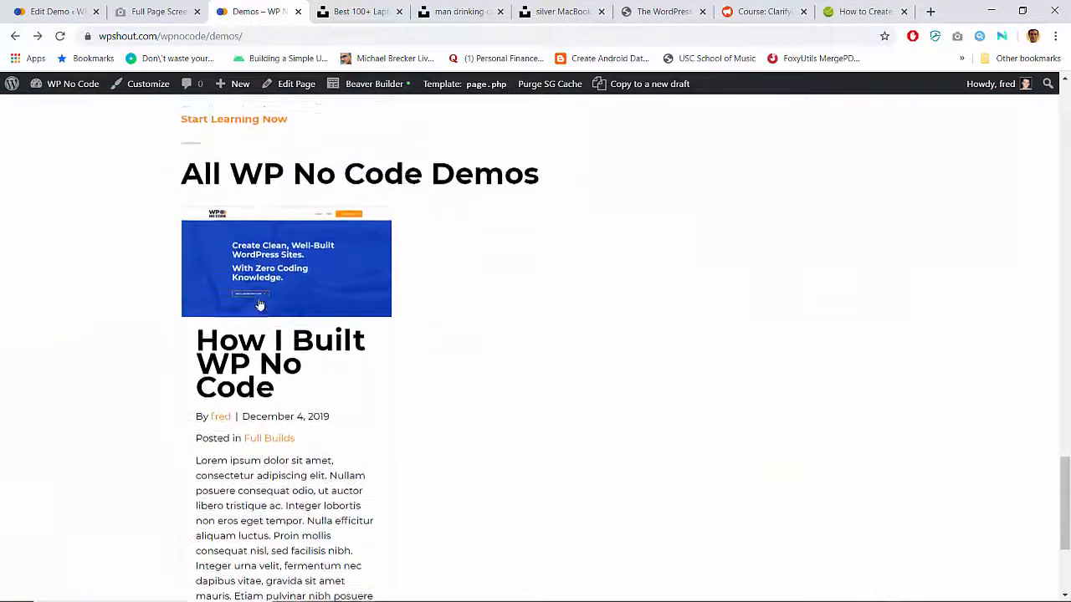
pyautogui.scroll(-1, 260, 305)
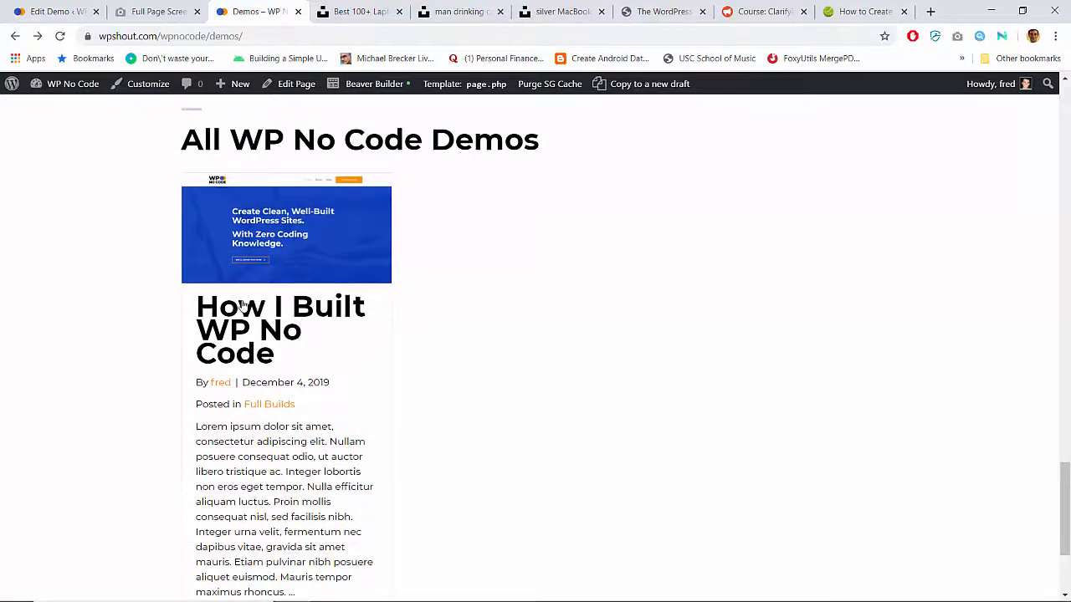
# Reopen the Demos page in Beaver Builder and open the settings of the Posts module below the "All WP No Code Demos" heading.
pyautogui.click(357, 84)
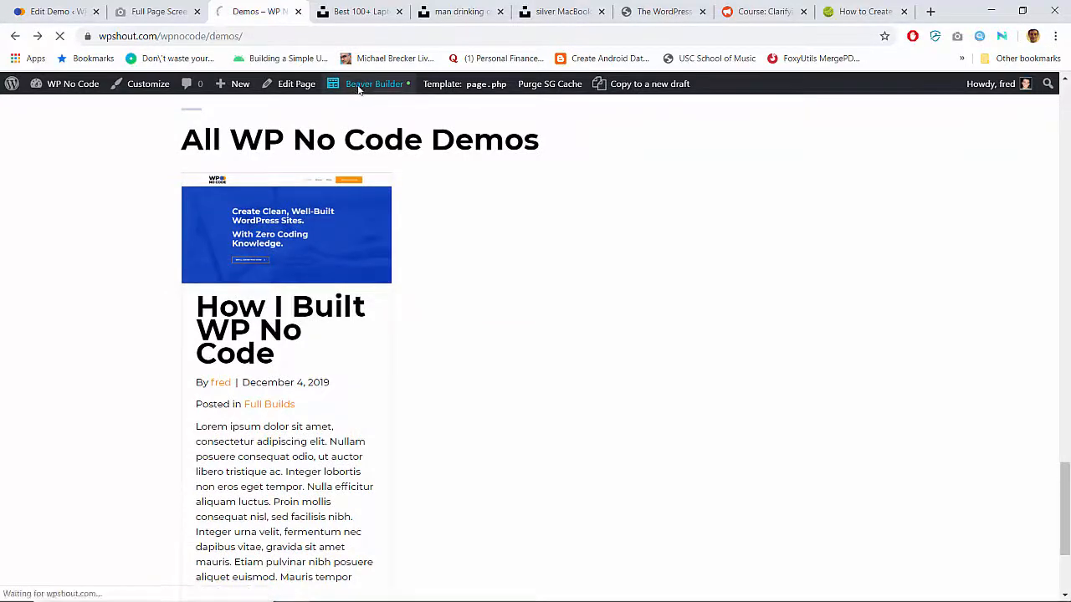
pyautogui.scroll(-10, 314, 356)
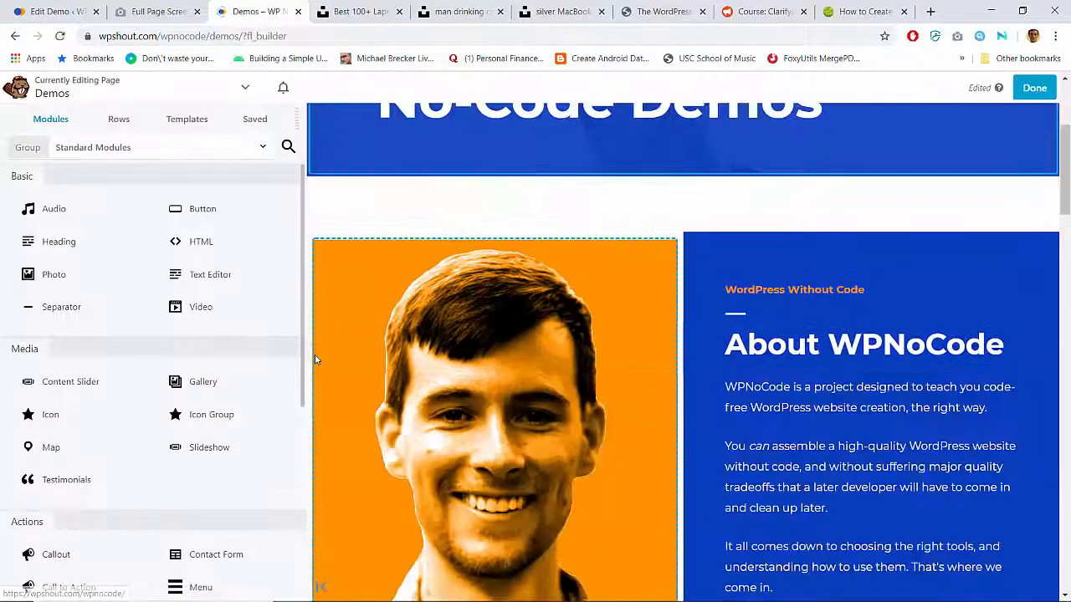
pyautogui.scroll(-16, 314, 360)
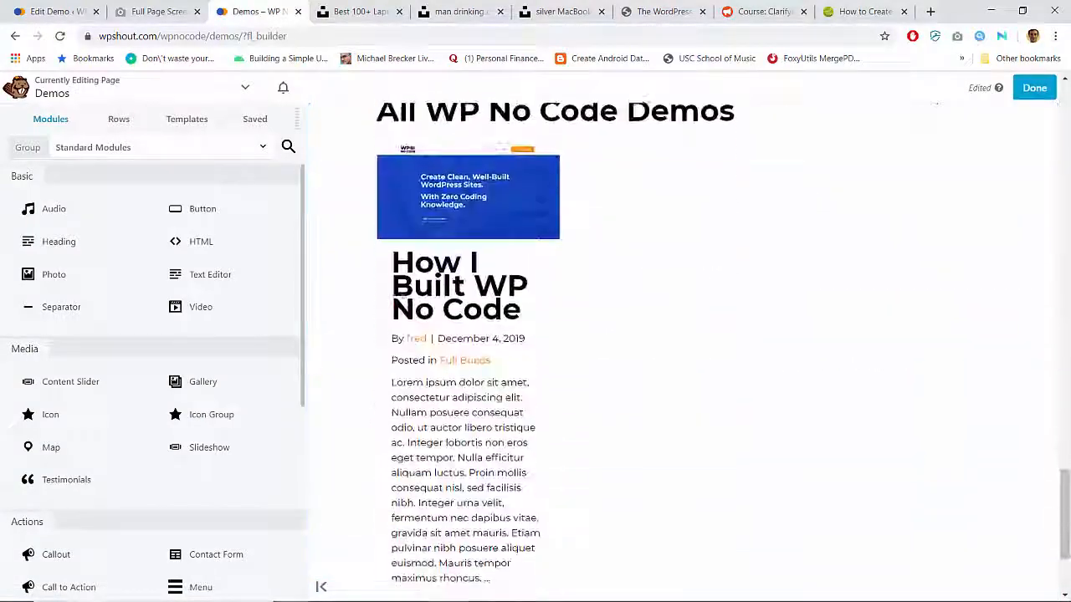
pyautogui.scroll(1, 314, 360)
pyautogui.click(417, 178)
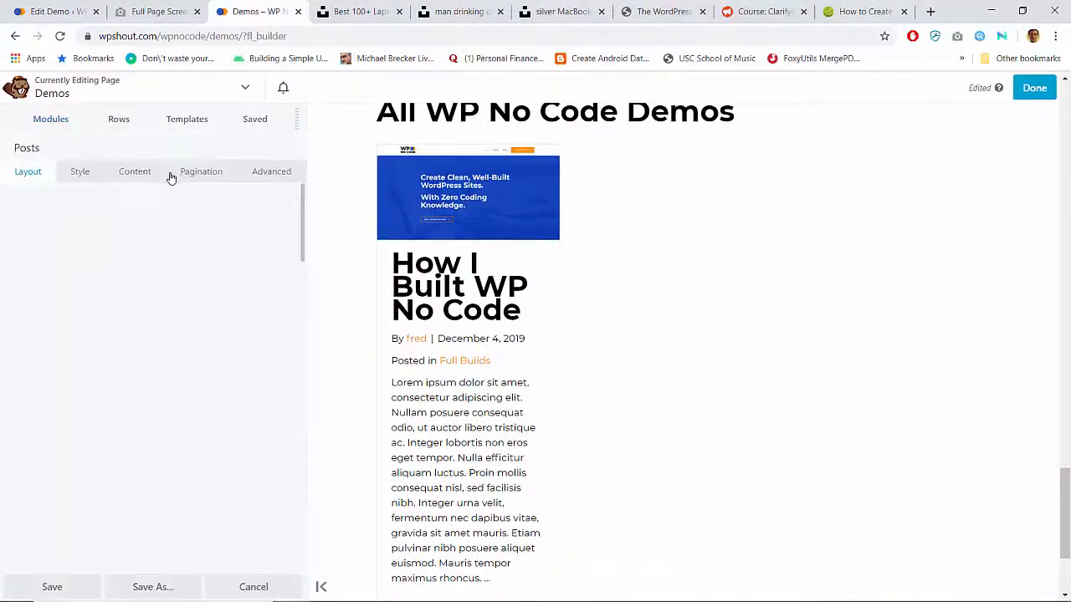
# Examine the Posts module's style, layout and content settings, including the post info, post terms, custom query and demo category filter.
pyautogui.click(84, 172)
pyautogui.scroll(-8, 172, 413)
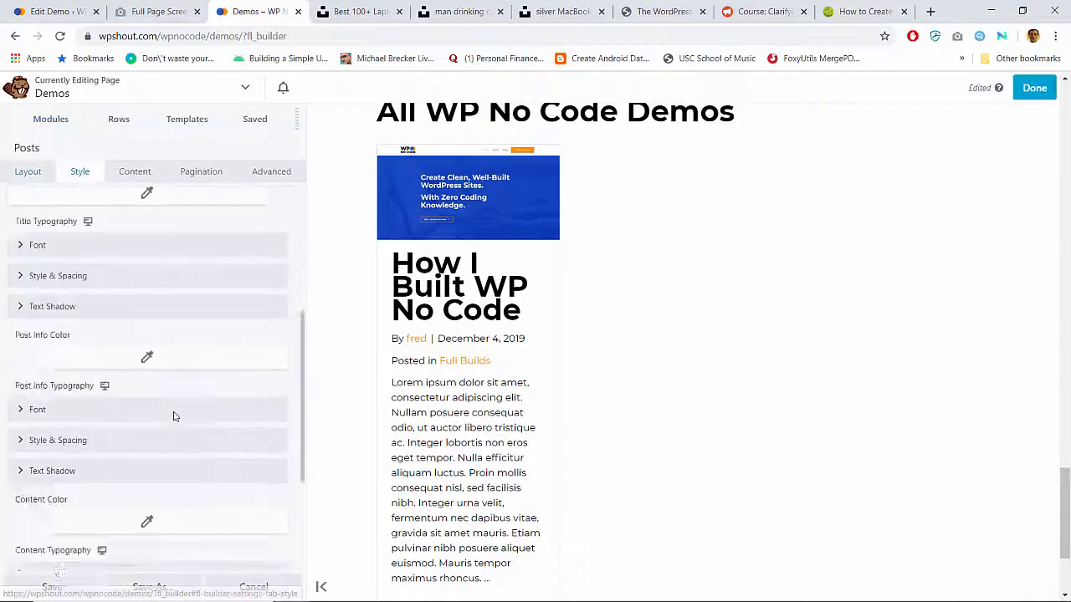
pyautogui.click(26, 171)
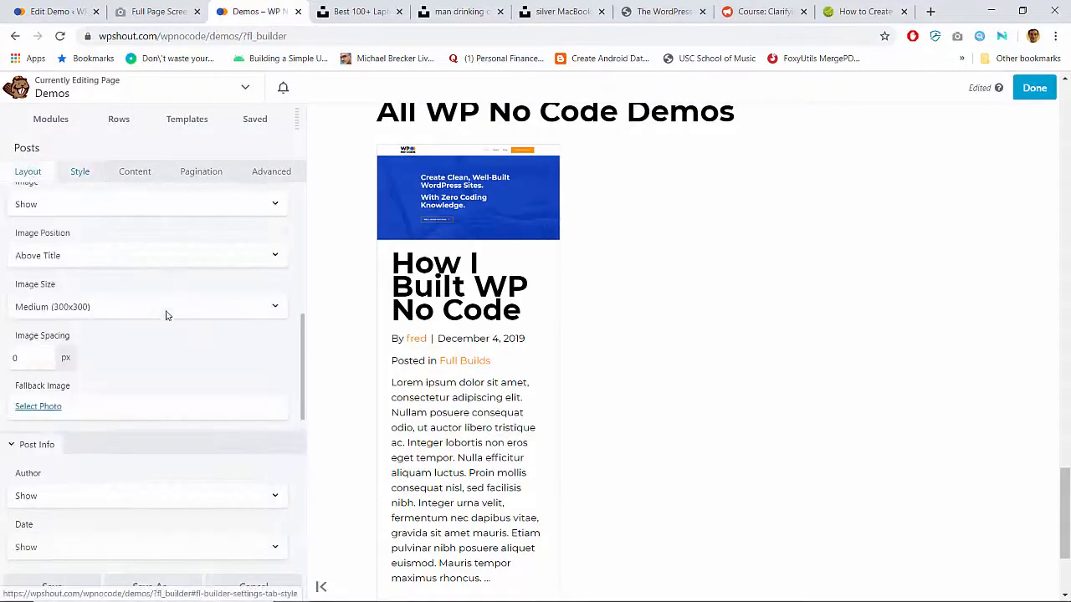
pyautogui.scroll(-5, 165, 322)
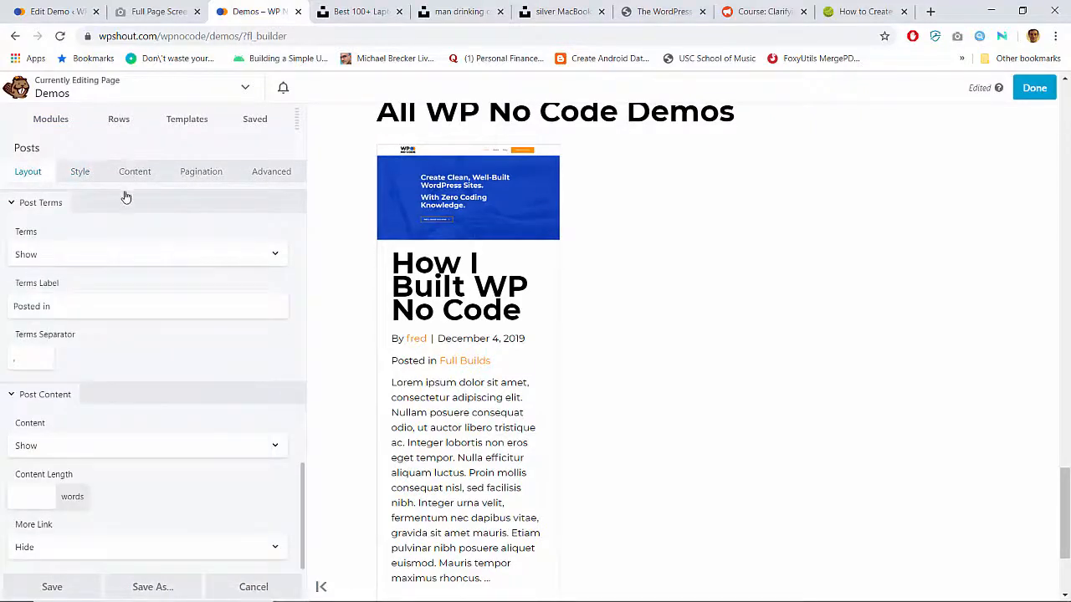
pyautogui.scroll(3, 142, 403)
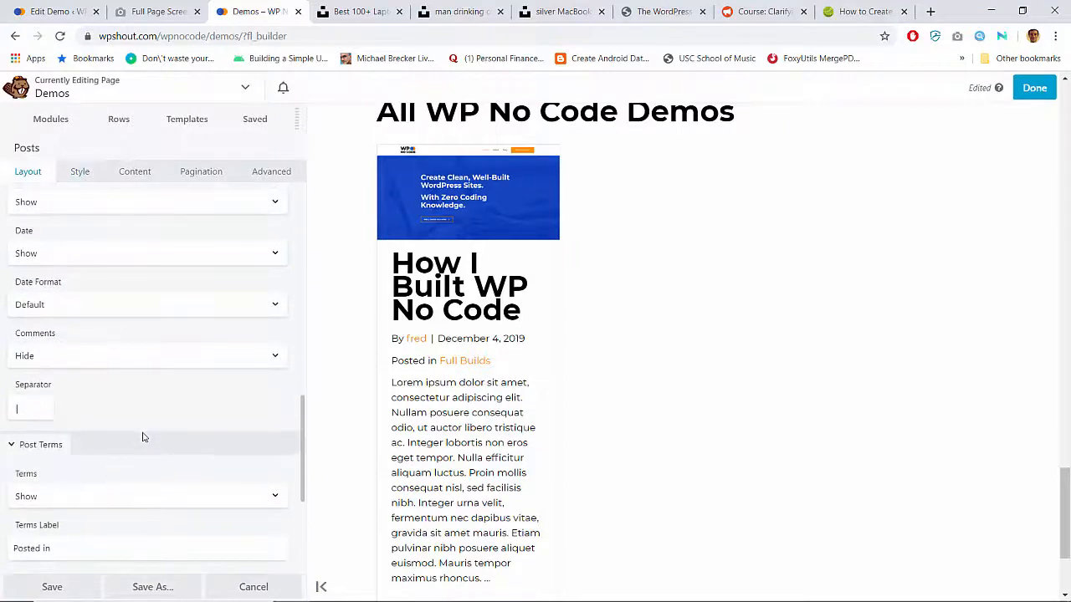
pyautogui.scroll(-2, 142, 437)
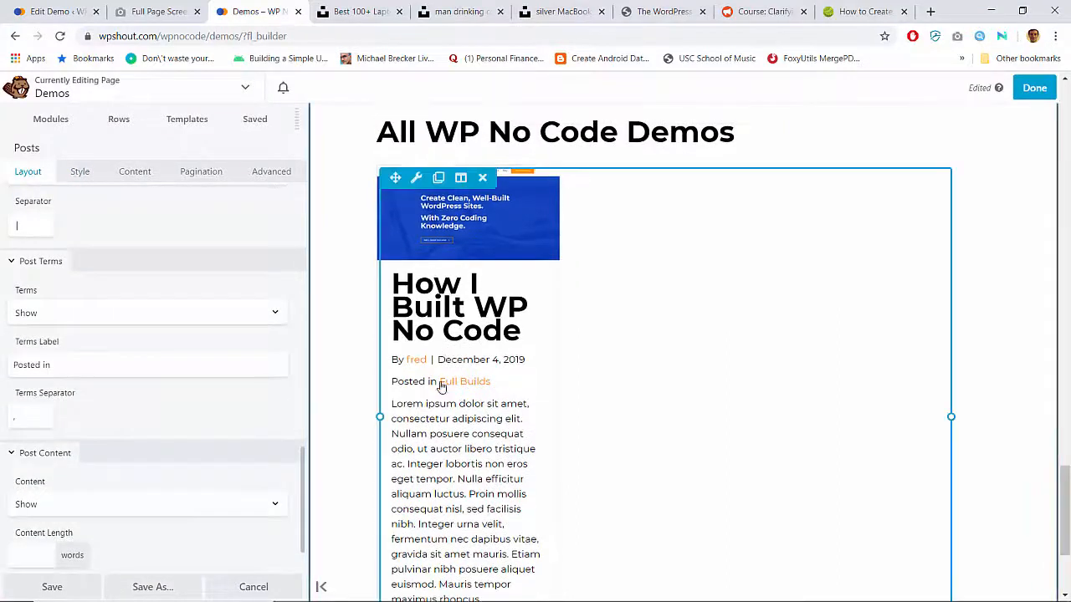
pyautogui.click(130, 172)
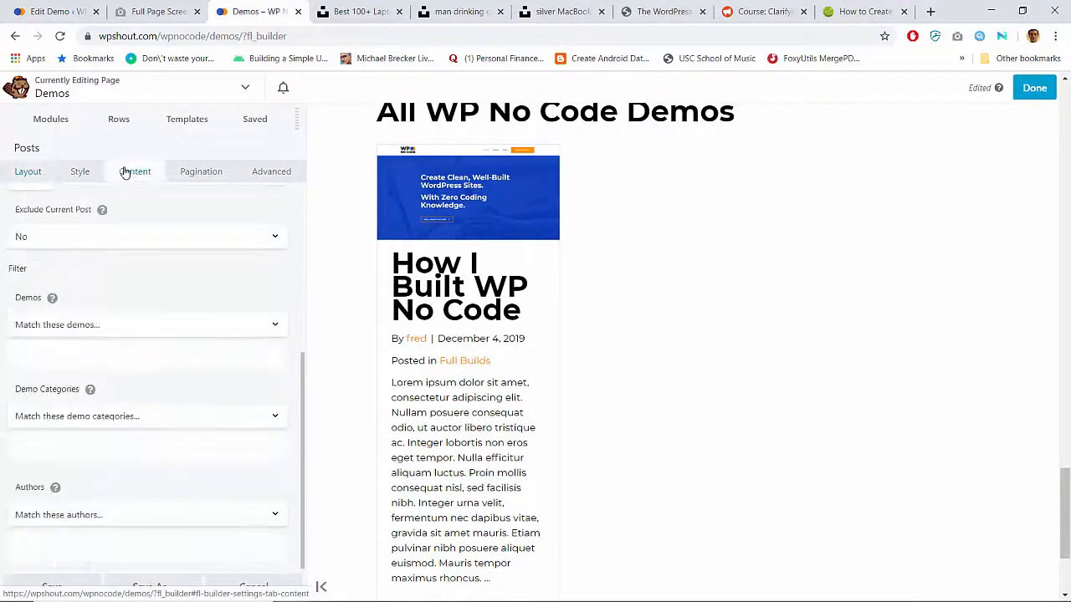
pyautogui.scroll(3, 129, 309)
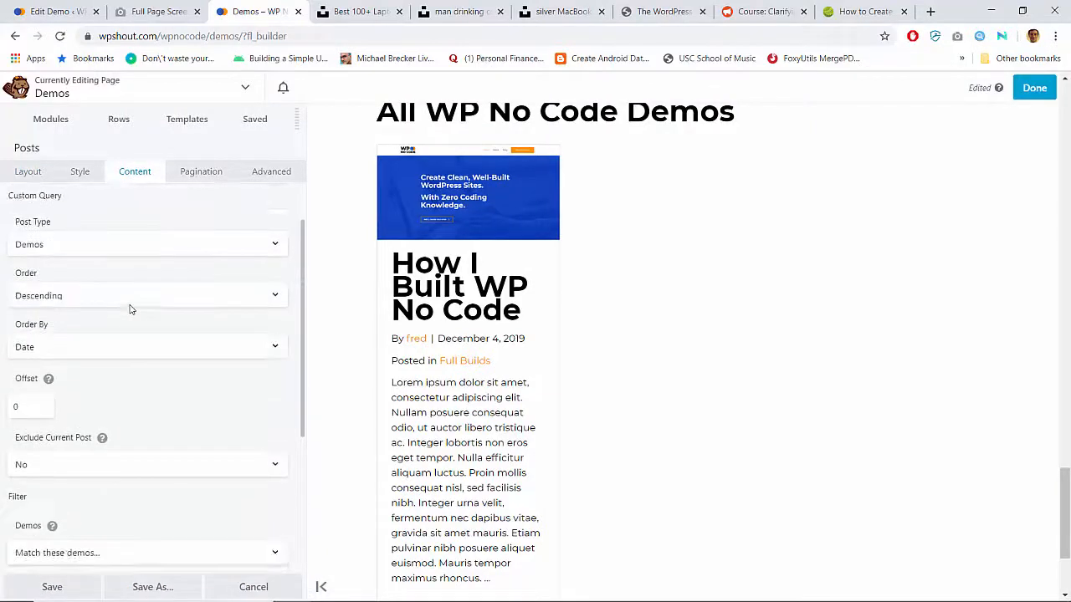
# Save the Posts module's settings and publish the Demos page.
pyautogui.scroll(-3, 134, 326)
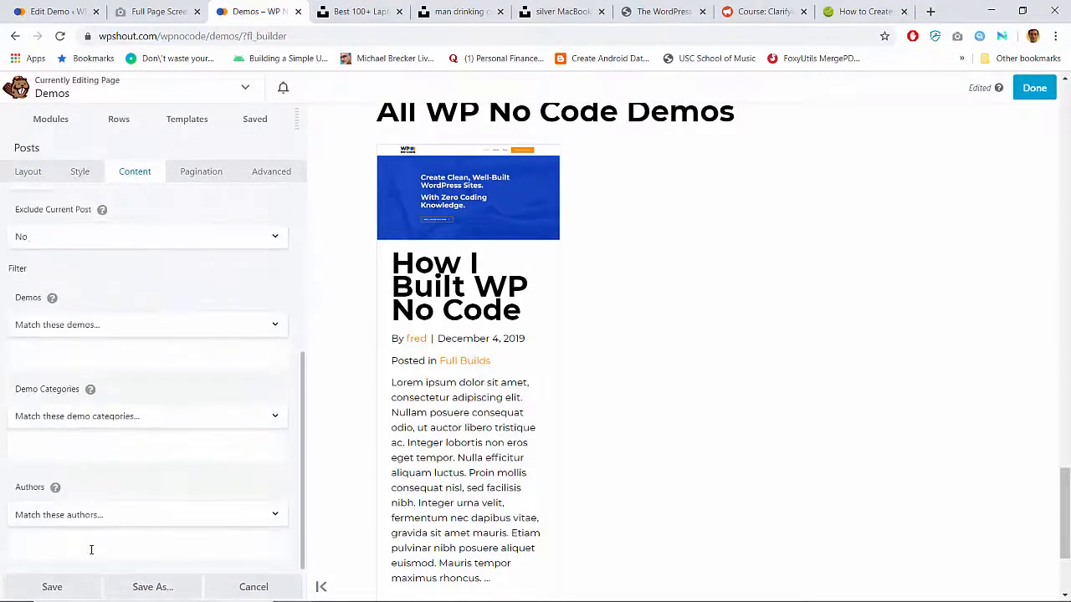
pyautogui.click(52, 587)
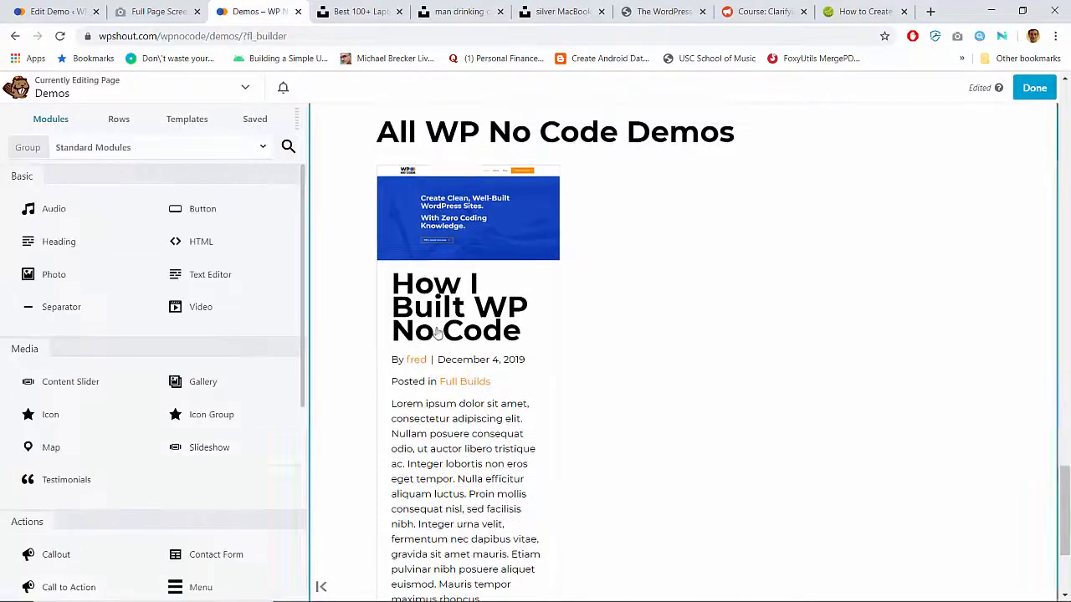
pyautogui.click(1037, 88)
pyautogui.click(978, 89)
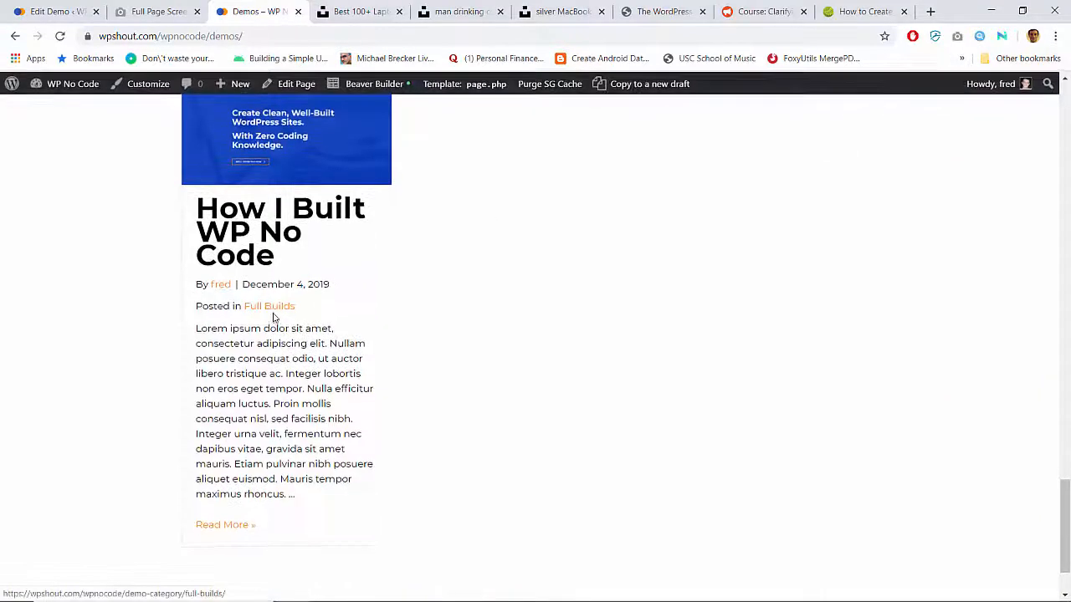
# View the Full Builds category archive from the new demo's listing and return to the Demos page.
pyautogui.click(271, 306)
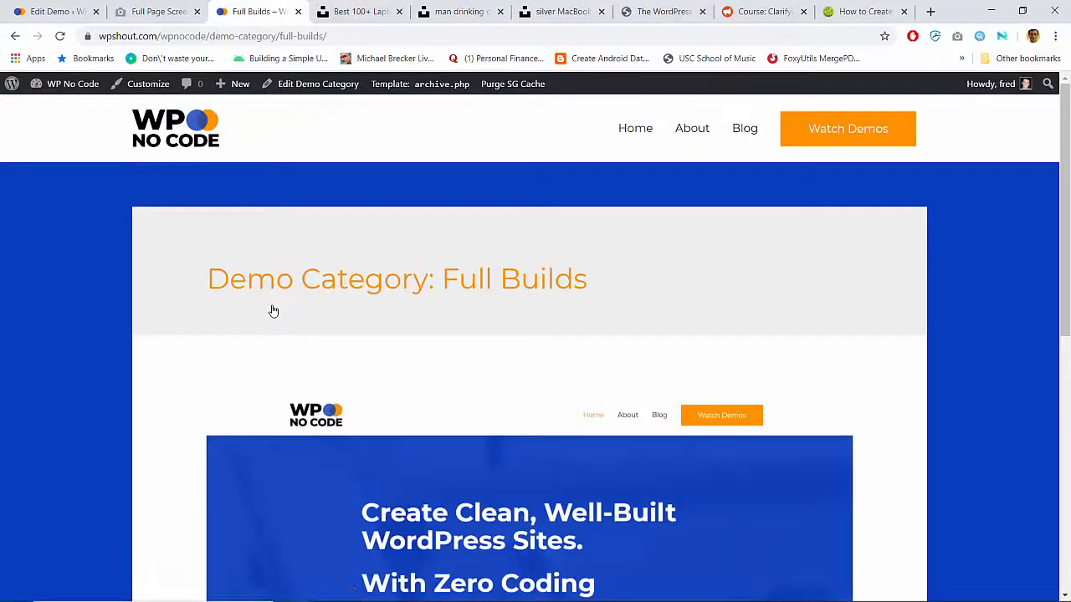
pyautogui.scroll(-6, 273, 312)
pyautogui.scroll(6, 273, 311)
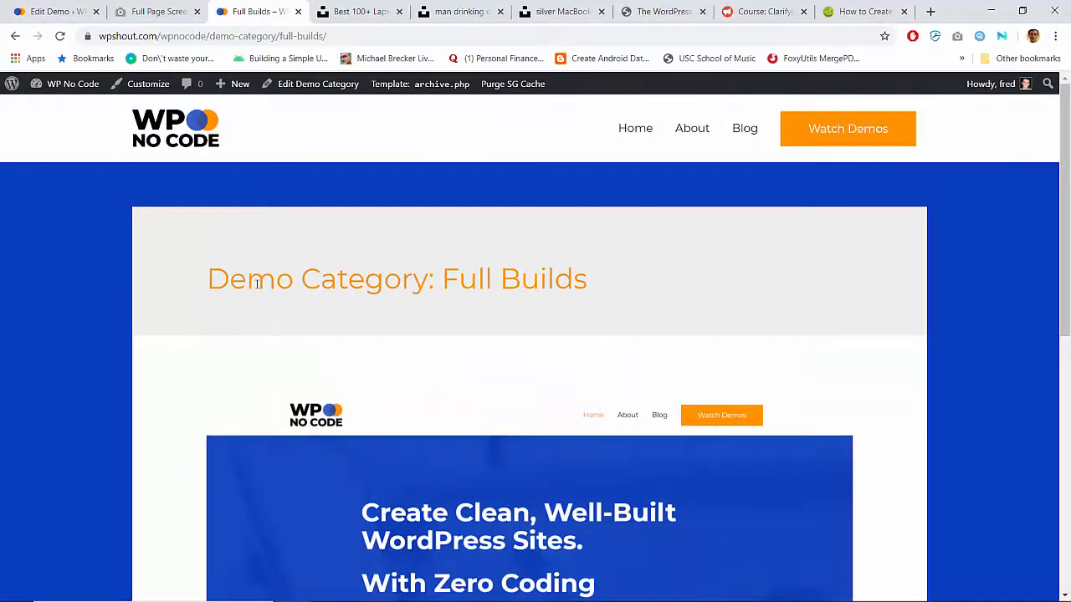
pyautogui.scroll(-6, 257, 282)
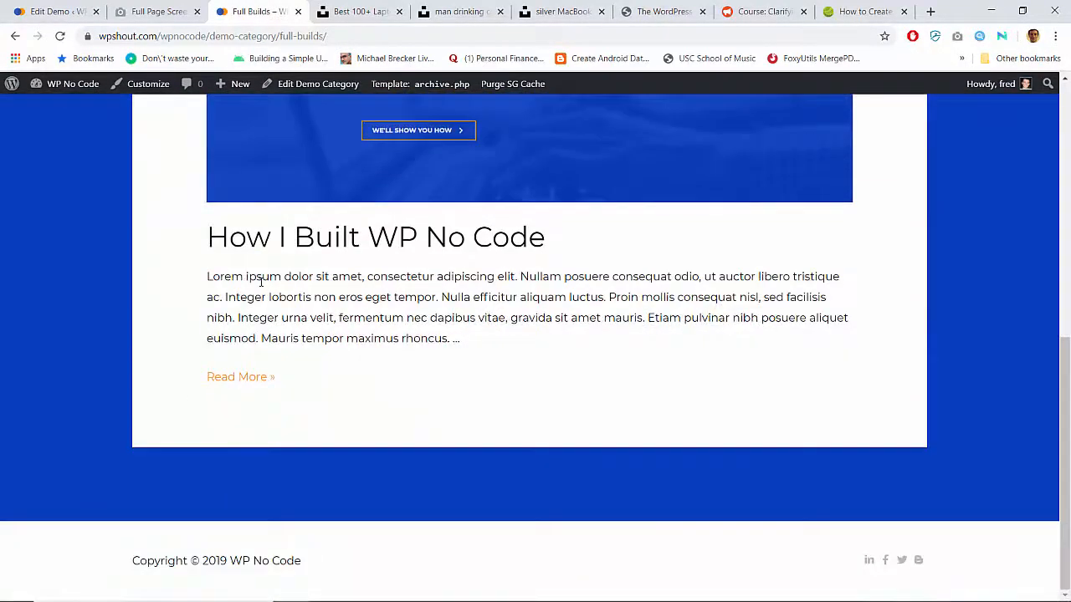
pyautogui.scroll(6, 260, 283)
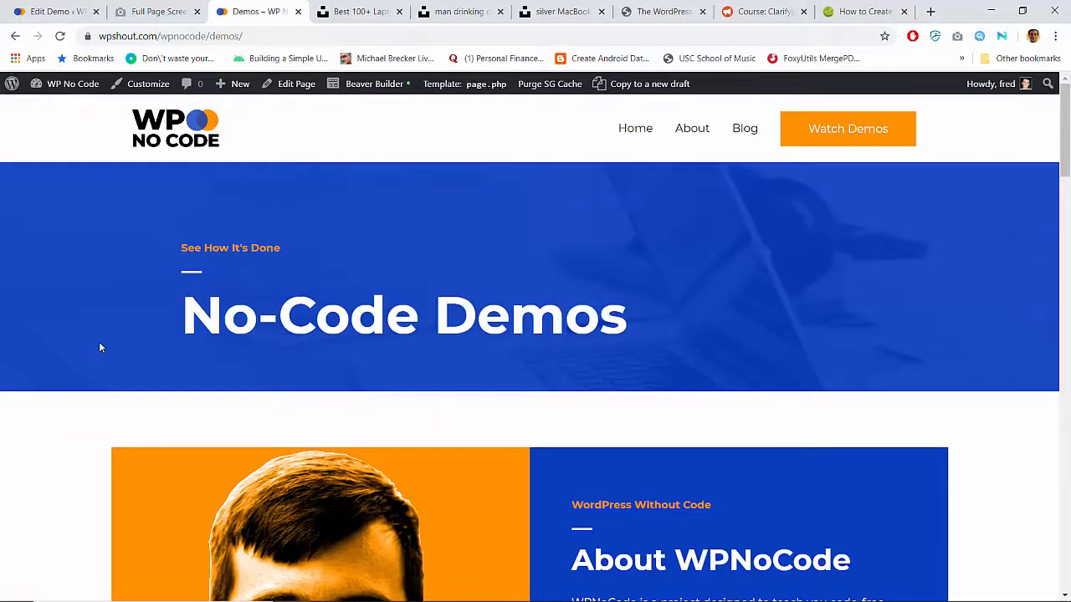
# Review the published Demos page down to the "All WP No Code Demos" listing, checking the demo's edit screen in between.
pyautogui.scroll(-20, 99, 347)
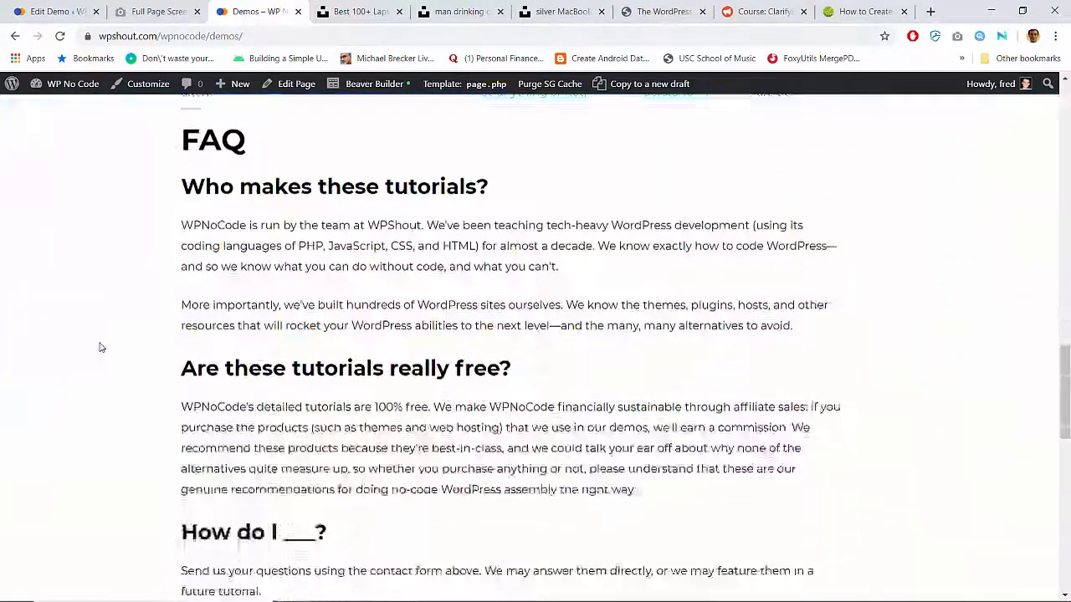
pyautogui.scroll(15, 99, 347)
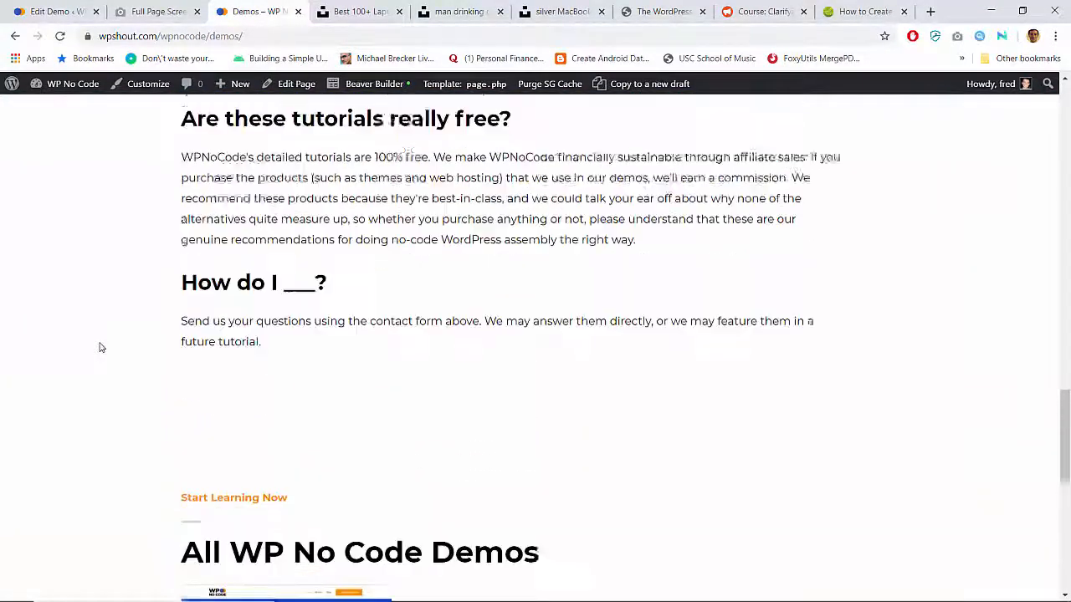
pyautogui.scroll(10, 99, 347)
pyautogui.scroll(-14, 99, 347)
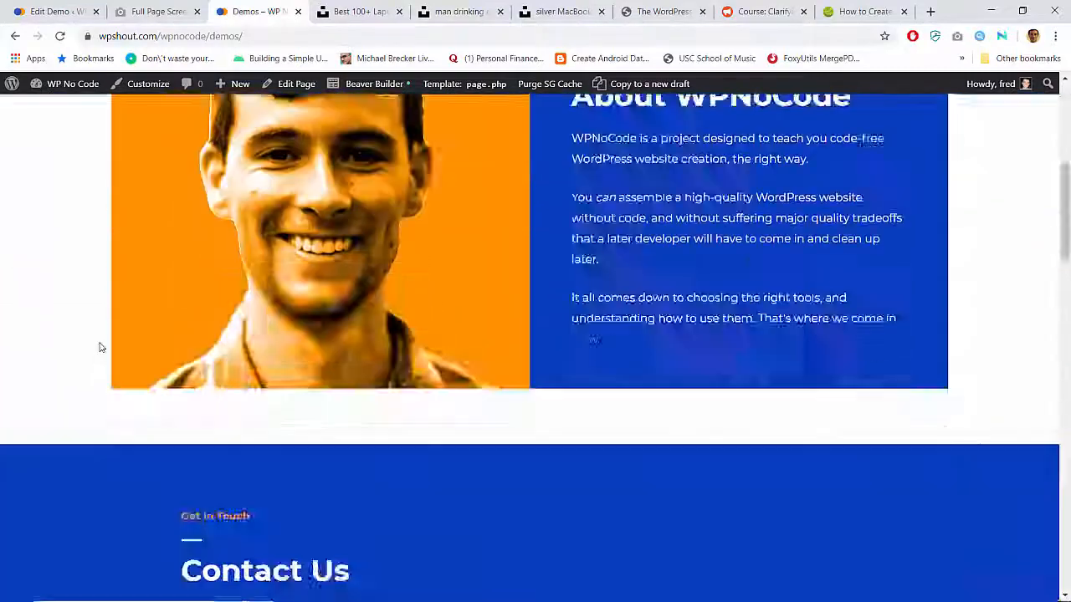
pyautogui.scroll(-10, 99, 347)
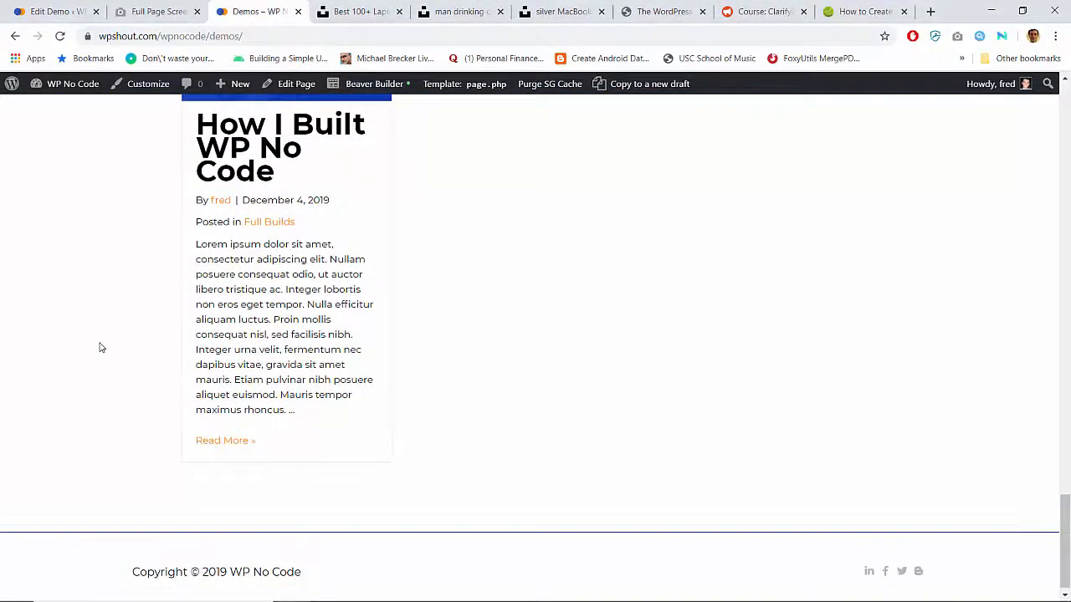
pyautogui.scroll(1, 99, 347)
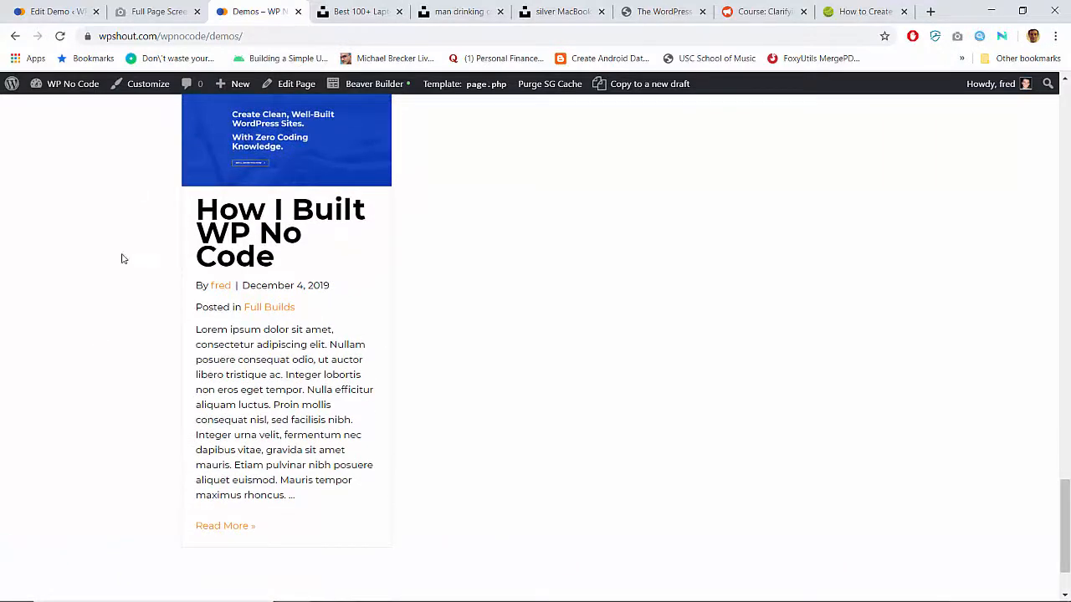
pyautogui.click(87, 7)
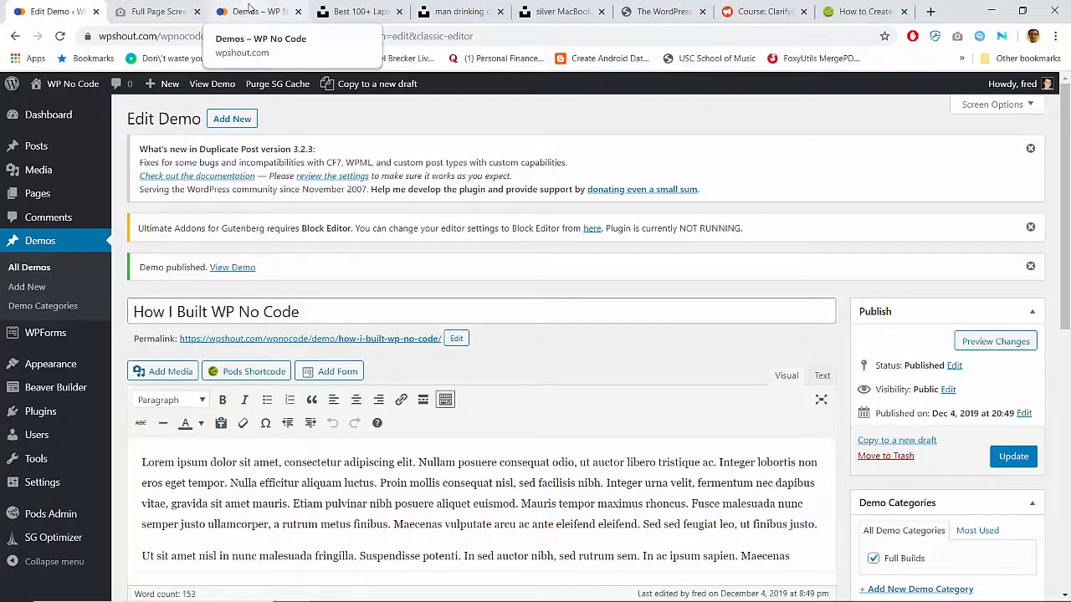
pyautogui.click(252, 10)
pyautogui.scroll(3, 195, 330)
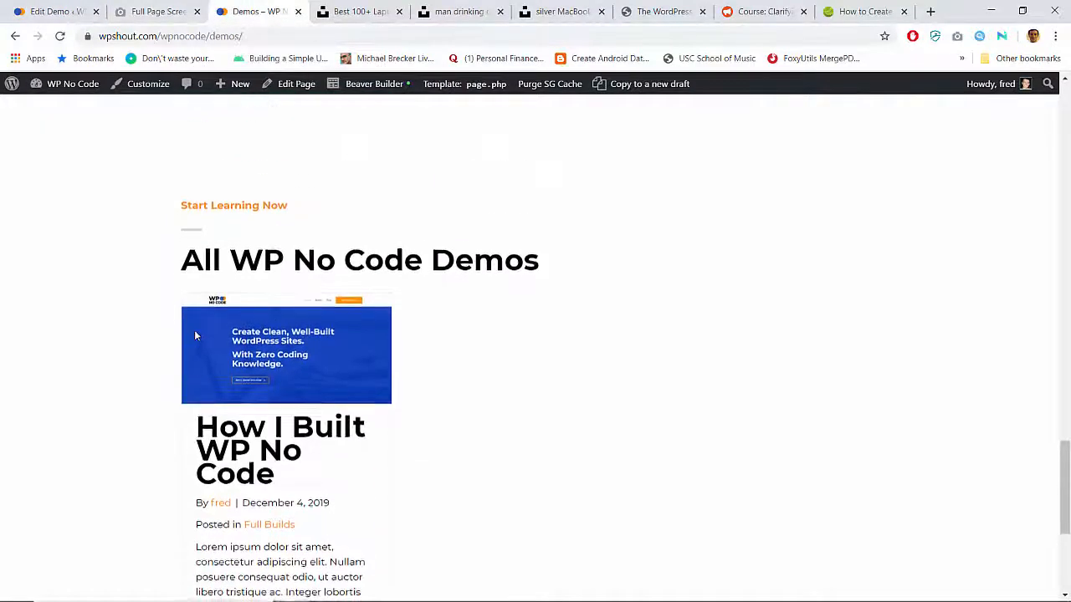
pyautogui.scroll(-4, 195, 329)
pyautogui.scroll(6, 195, 334)
pyautogui.scroll(-2, 195, 335)
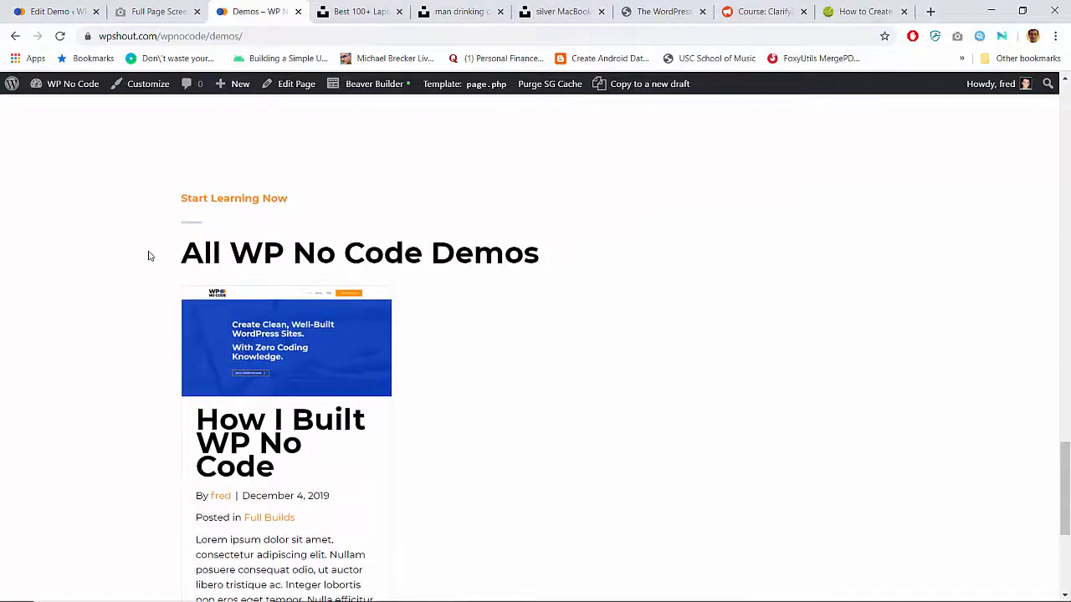
# Examine the Demos page's section design and backgrounds, from the hero through About, Contact Us and FAQ to the demo listing.
pyautogui.scroll(5, 148, 253)
pyautogui.scroll(15, 148, 256)
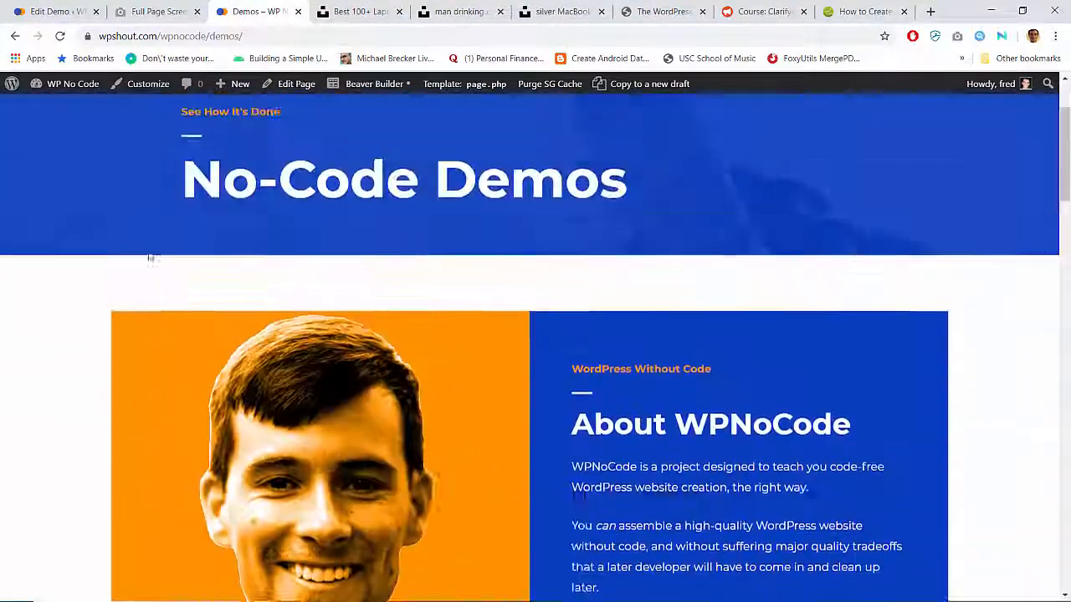
pyautogui.scroll(-14, 149, 256)
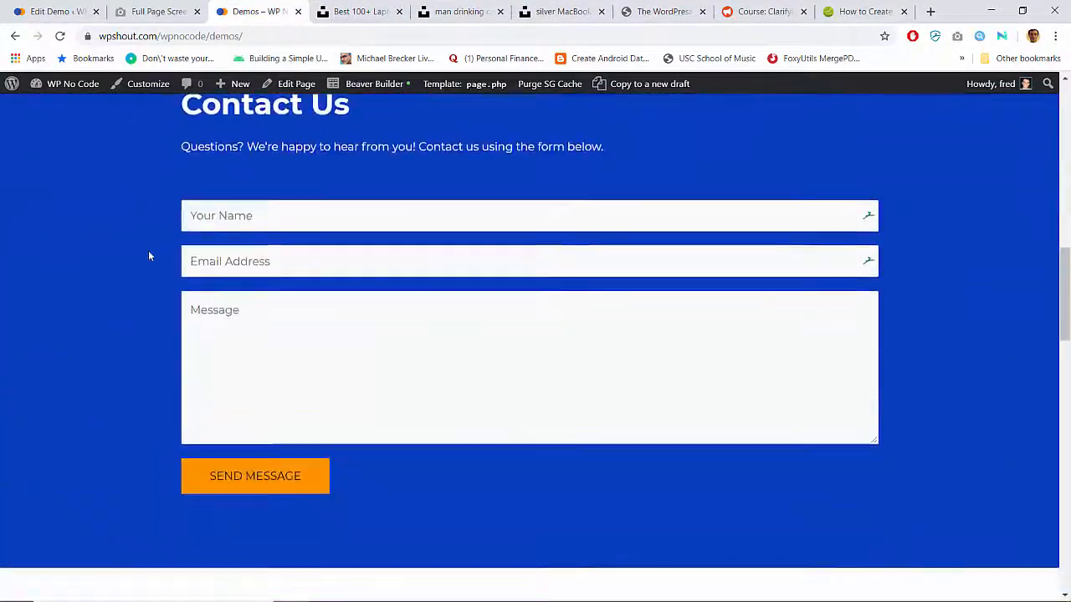
pyautogui.scroll(2, 149, 256)
pyautogui.scroll(-8, 148, 256)
pyautogui.scroll(18, 148, 256)
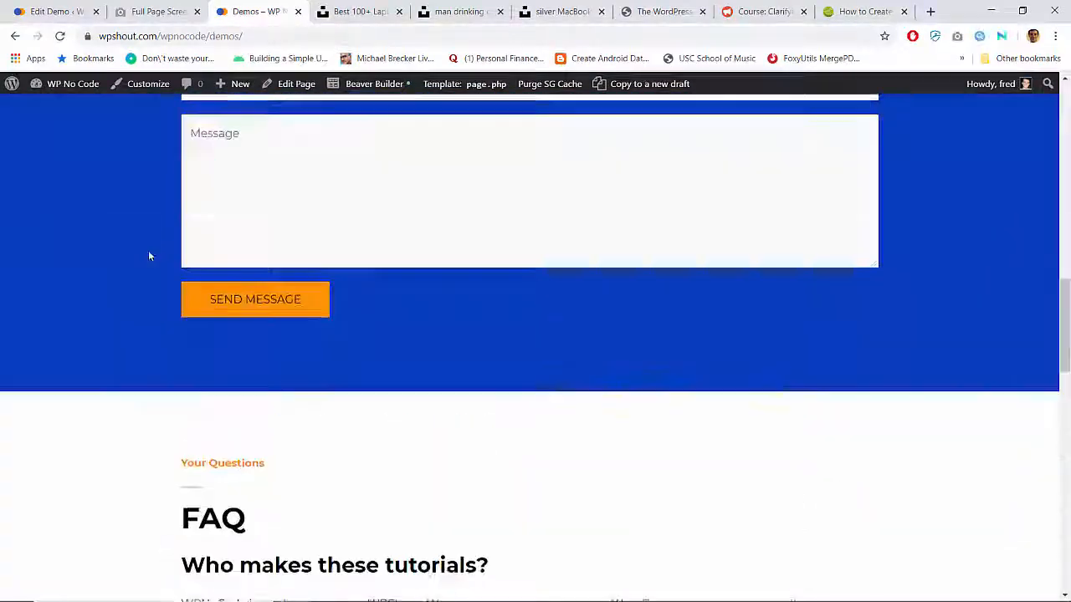
pyautogui.scroll(-3, 149, 256)
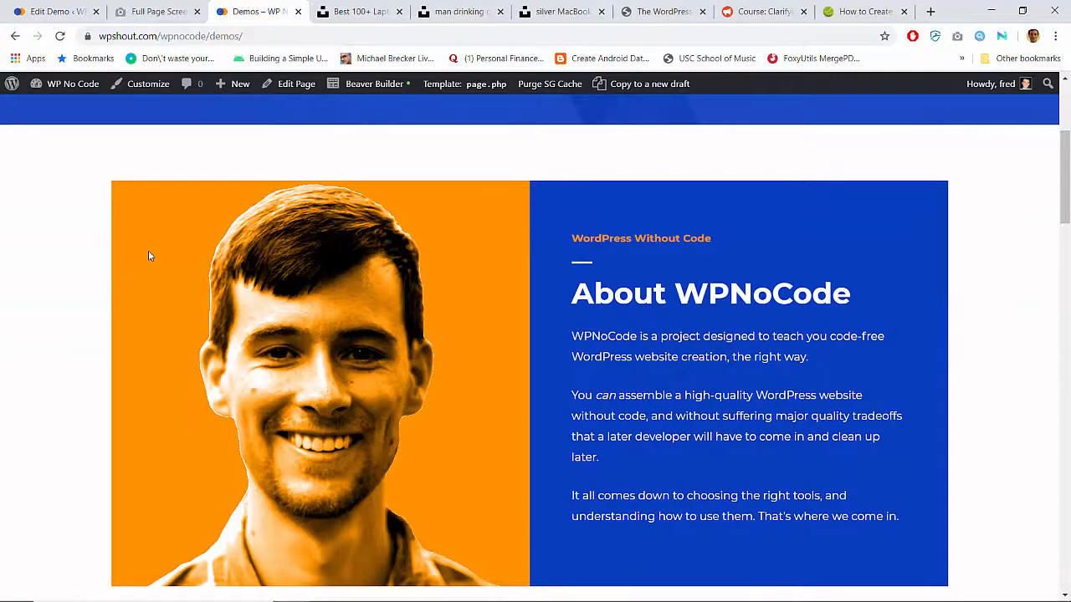
pyautogui.scroll(3, 149, 256)
pyautogui.scroll(-14, 148, 256)
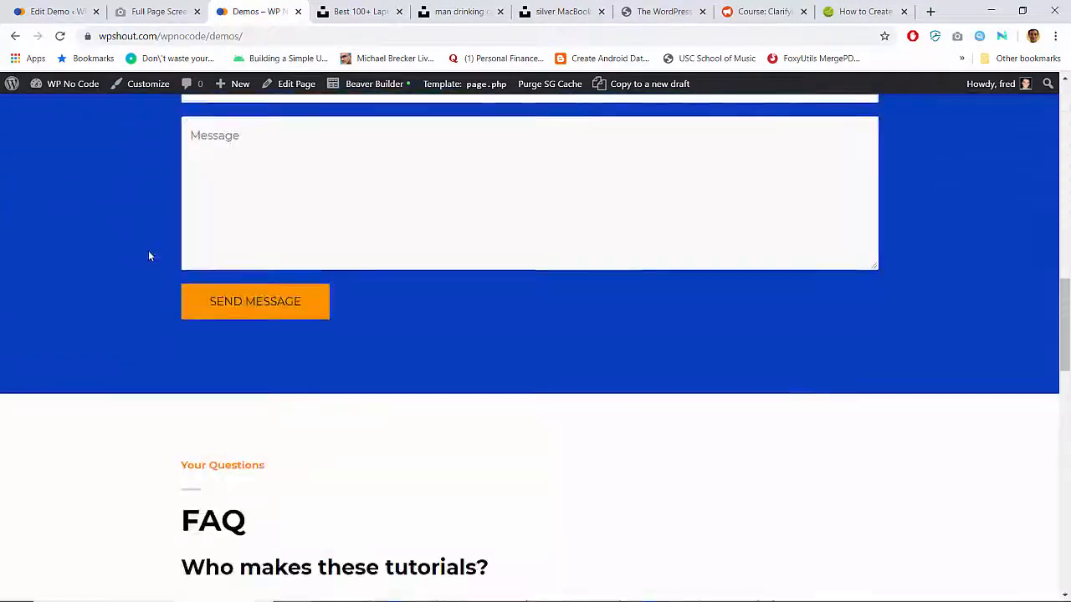
pyautogui.scroll(-10, 149, 256)
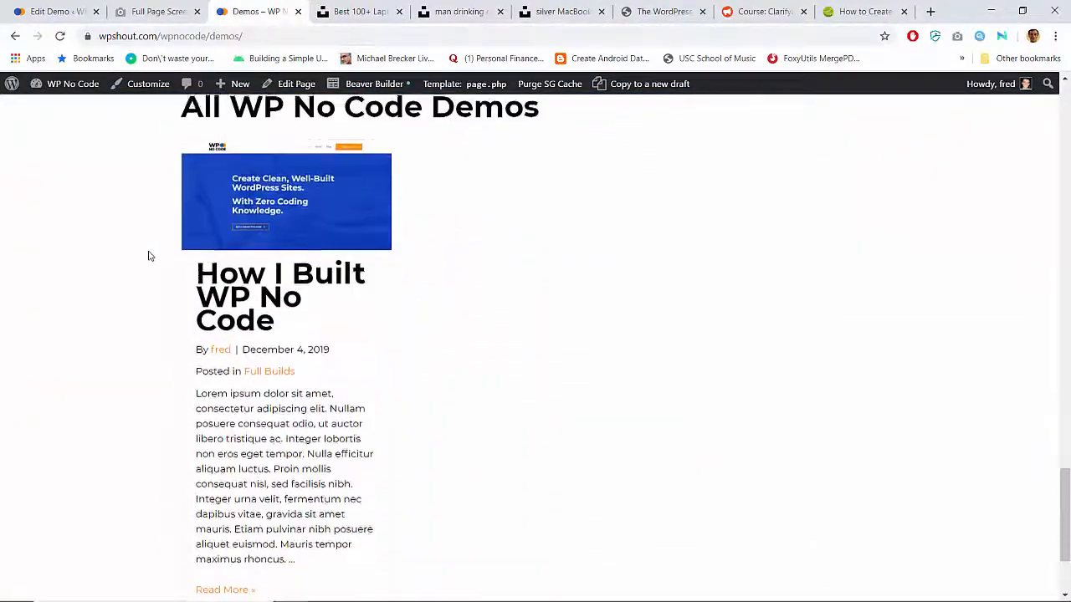
pyautogui.scroll(5, 149, 256)
pyautogui.scroll(-7, 149, 256)
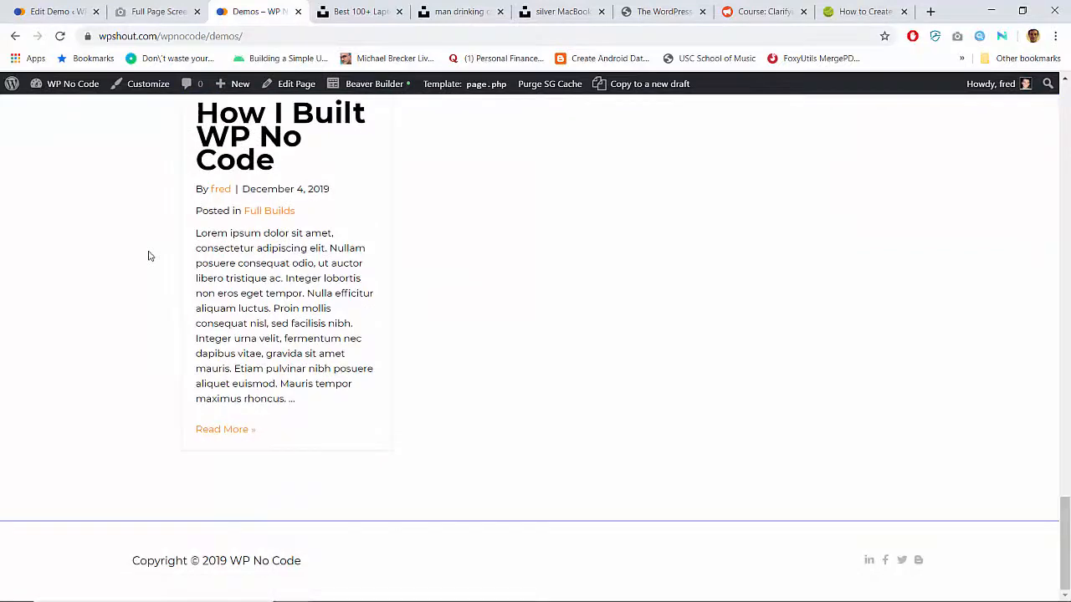
pyautogui.scroll(7, 149, 256)
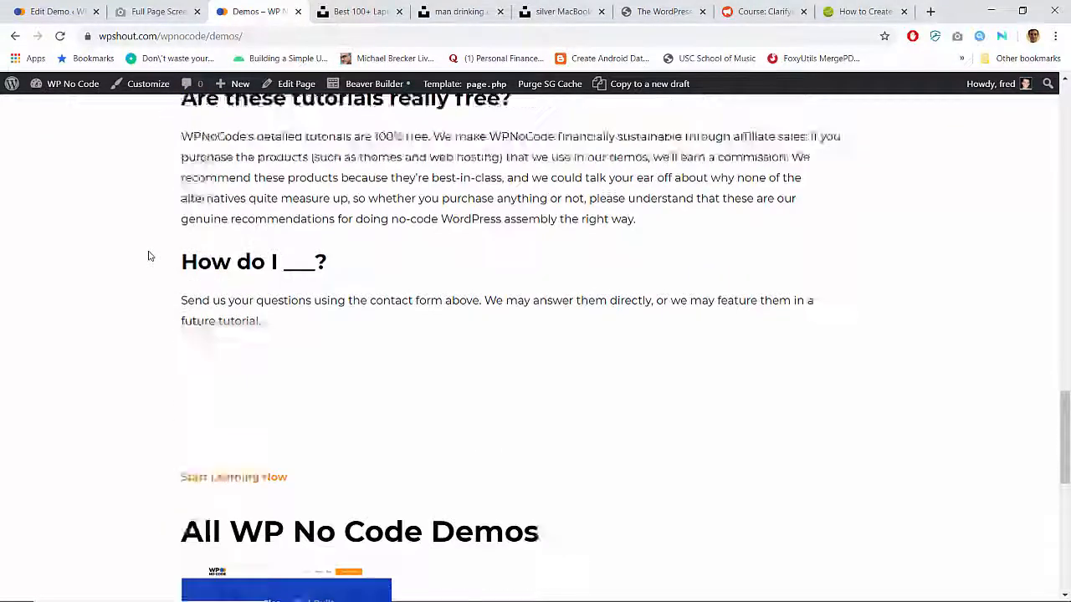
pyautogui.scroll(-2, 149, 256)
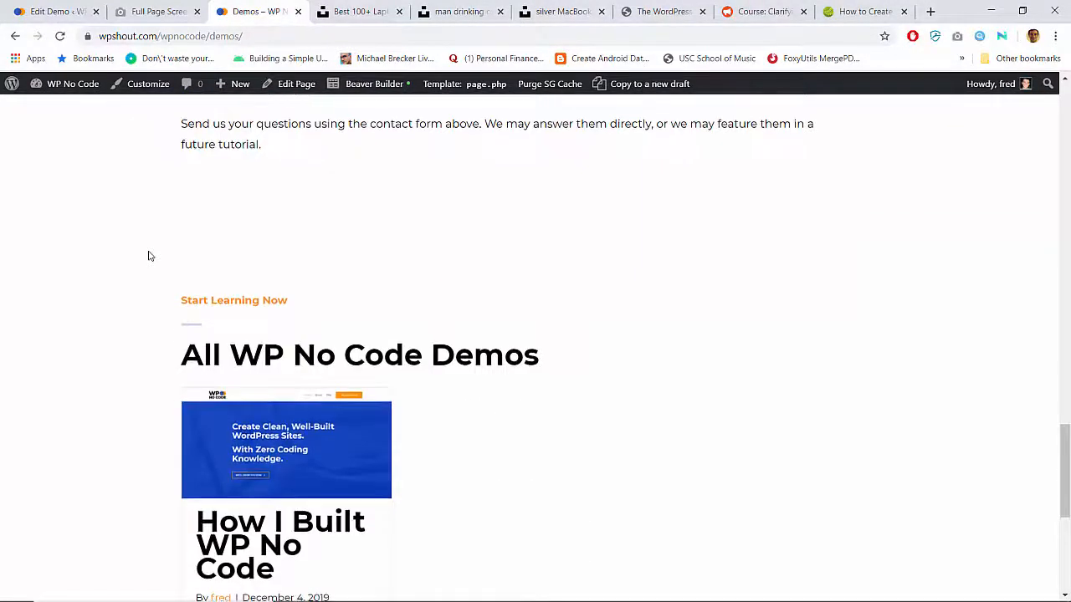
pyautogui.scroll(-3, 149, 255)
pyautogui.scroll(-1, 149, 256)
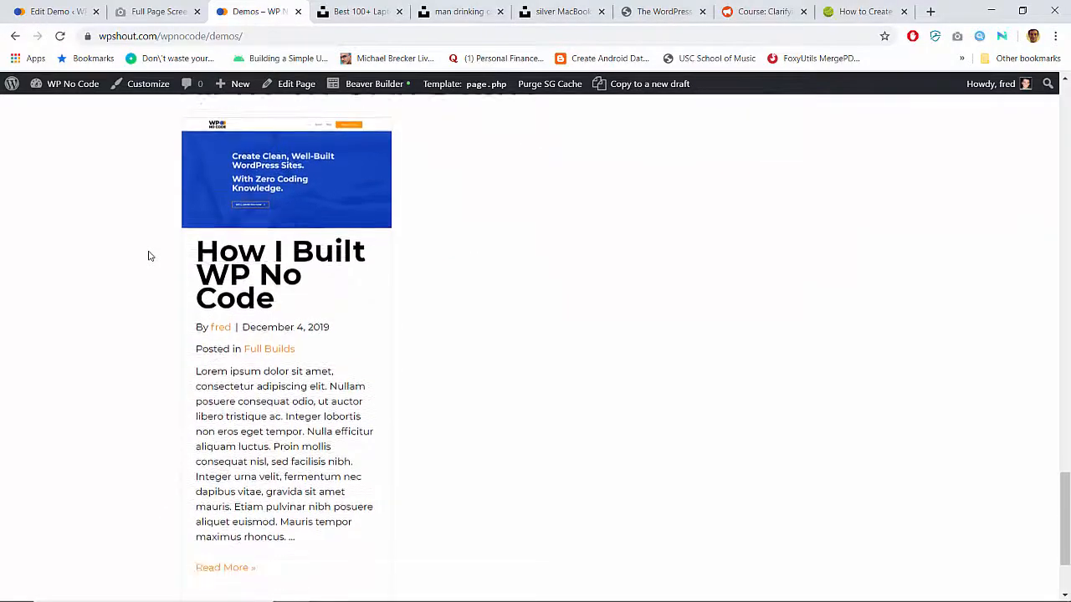
pyautogui.scroll(15, 149, 256)
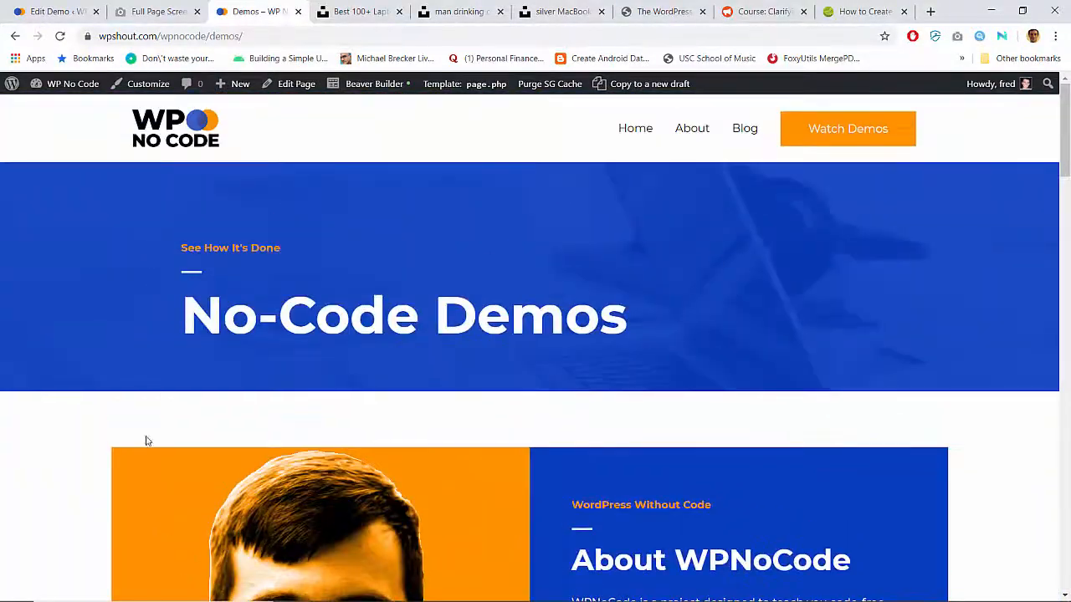
pyautogui.scroll(-12, 112, 460)
pyautogui.scroll(-8, 235, 443)
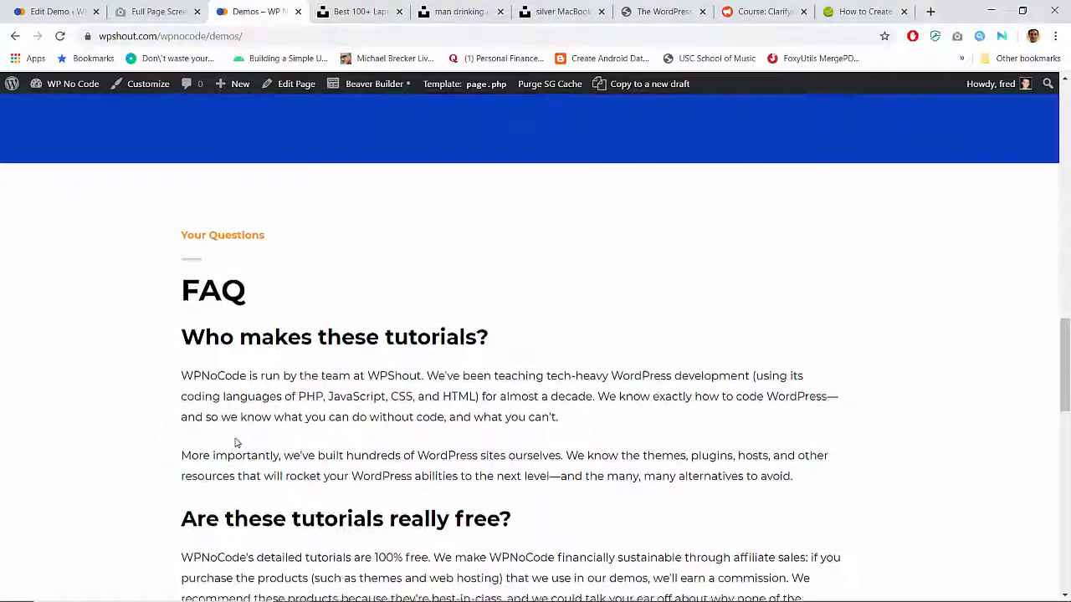
pyautogui.scroll(2, 246, 318)
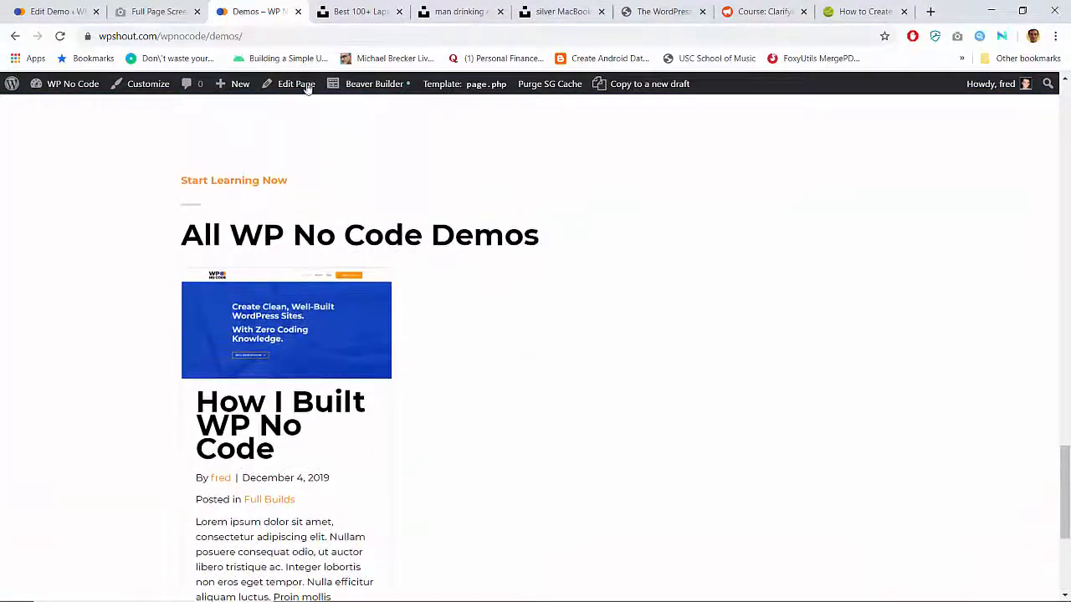
# Reopen the Demos page in Beaver Builder and open the settings of the row containing "All WP No Code Demos".
pyautogui.click(373, 86)
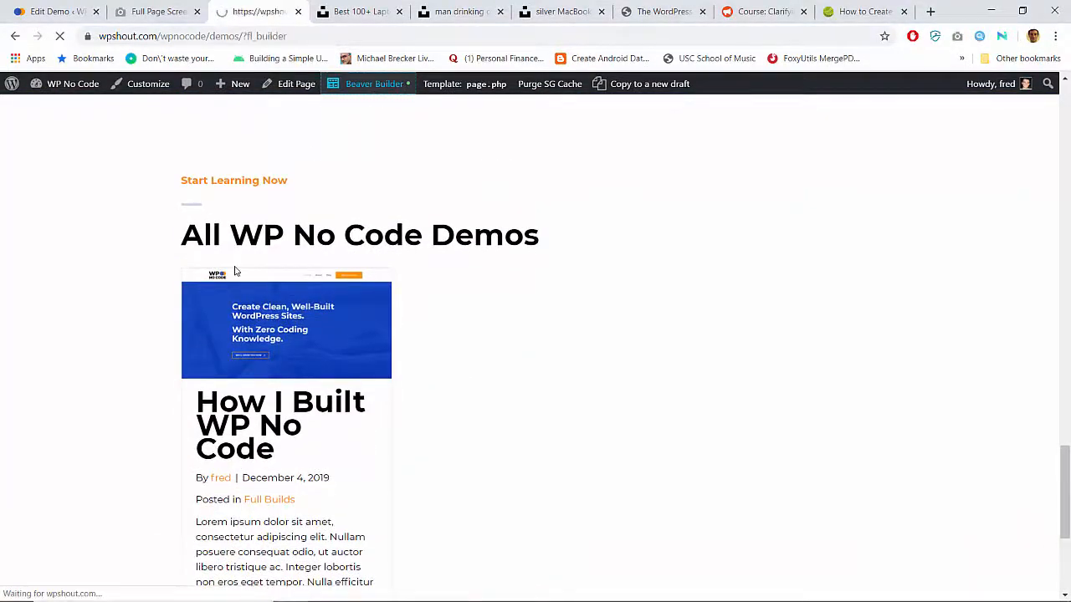
pyautogui.scroll(-2, 234, 270)
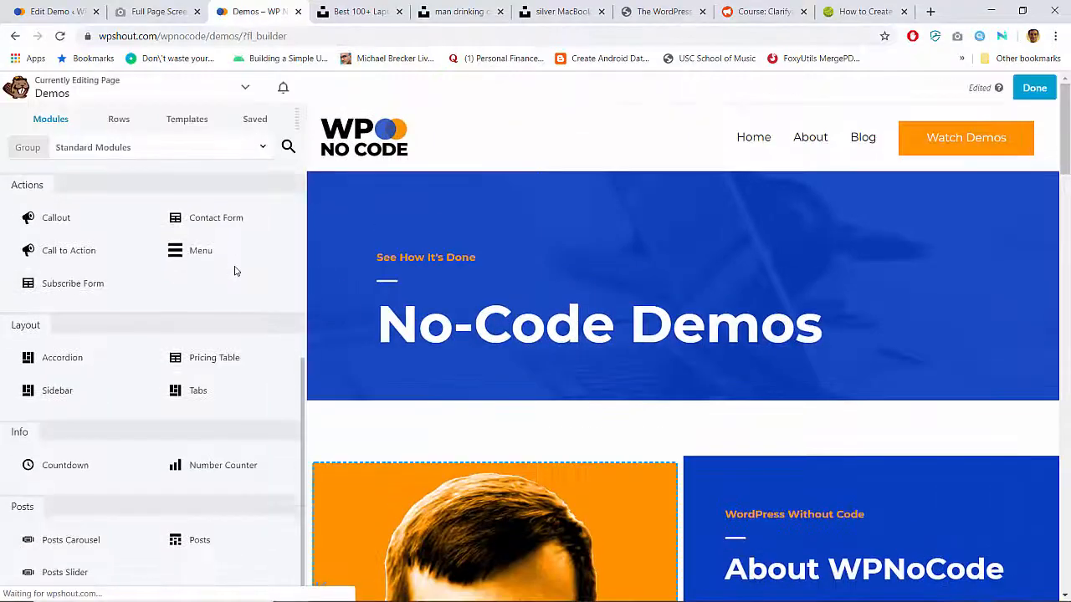
pyautogui.scroll(-2, 441, 378)
pyautogui.scroll(-15, 440, 378)
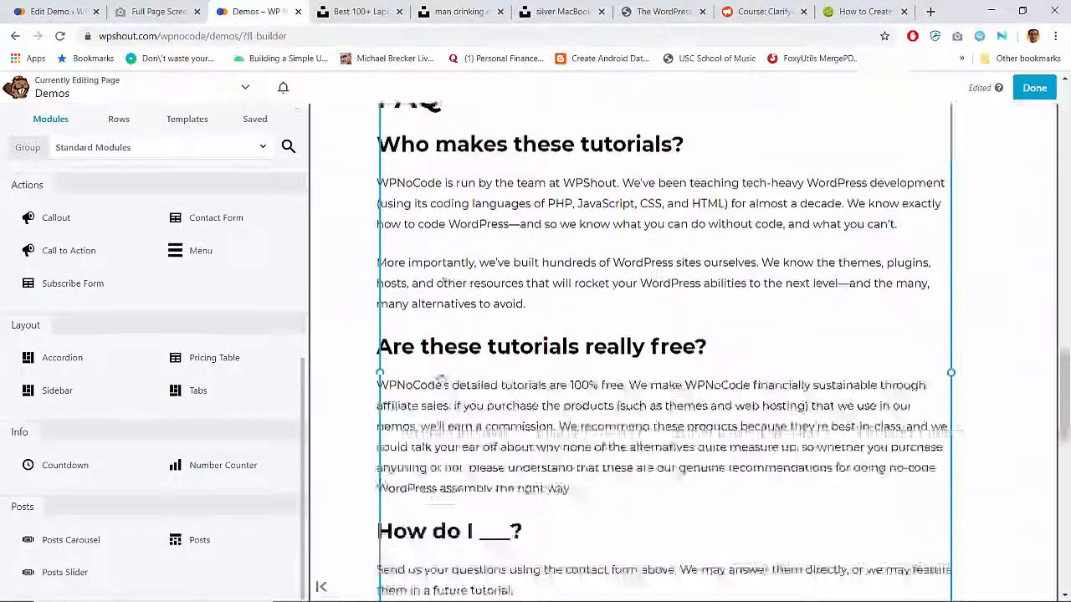
pyautogui.scroll(3, 441, 378)
pyautogui.click(346, 199)
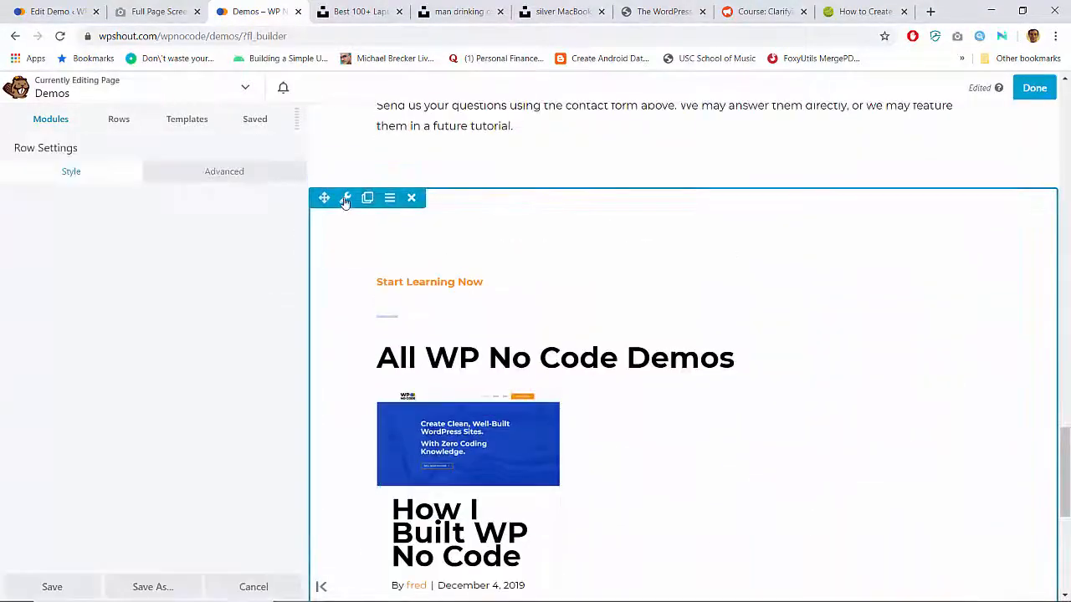
# Set the background color of the "All WP No Code Demos" row to the blue preset #073dbe.
pyautogui.scroll(-10, 162, 368)
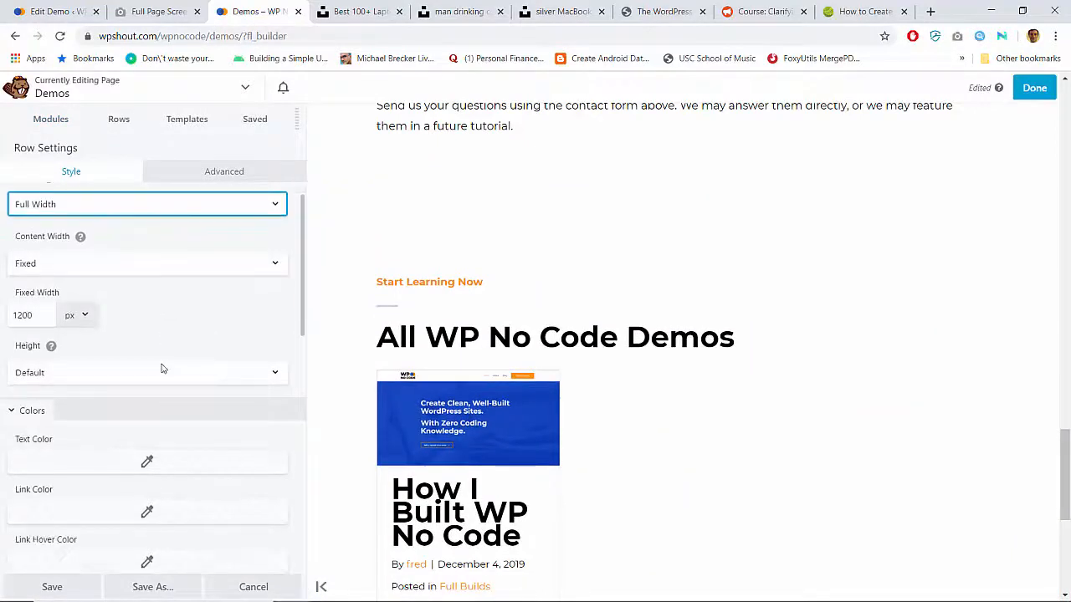
pyautogui.scroll(3, 162, 368)
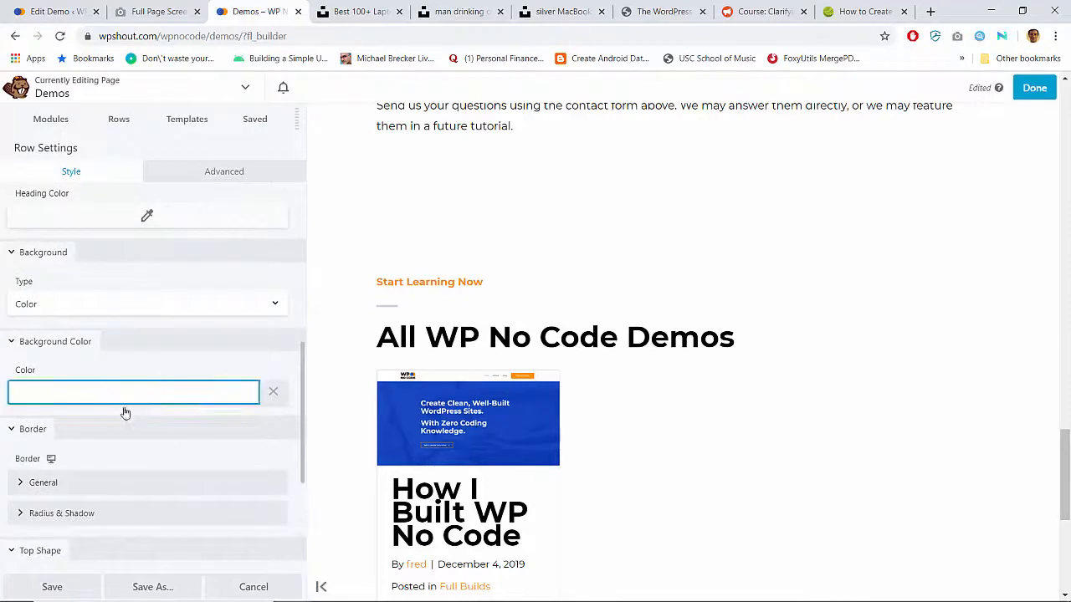
pyautogui.click(101, 390)
pyautogui.click(152, 366)
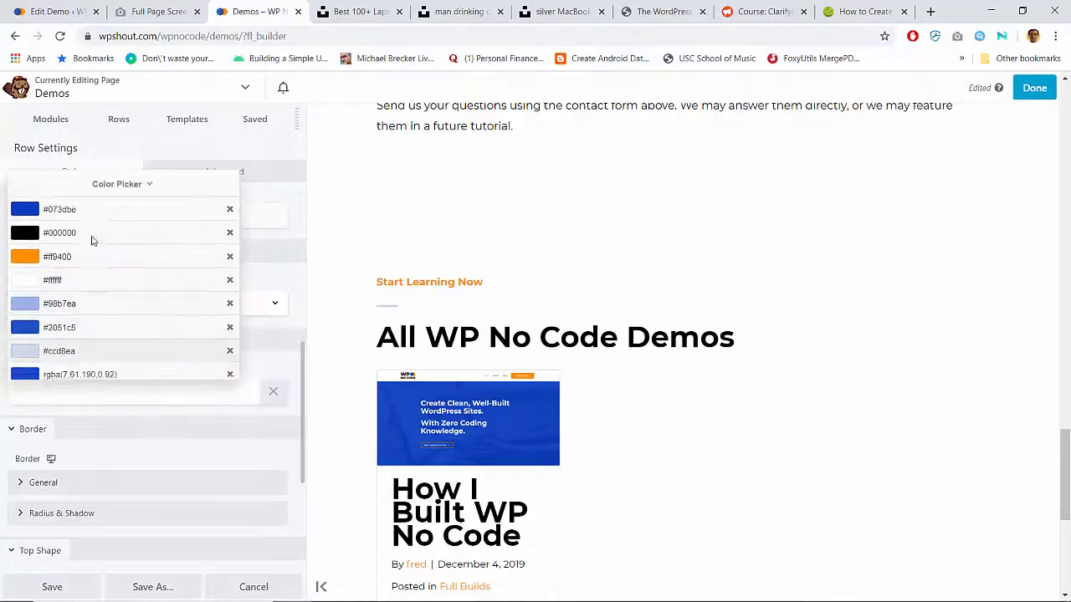
pyautogui.click(68, 209)
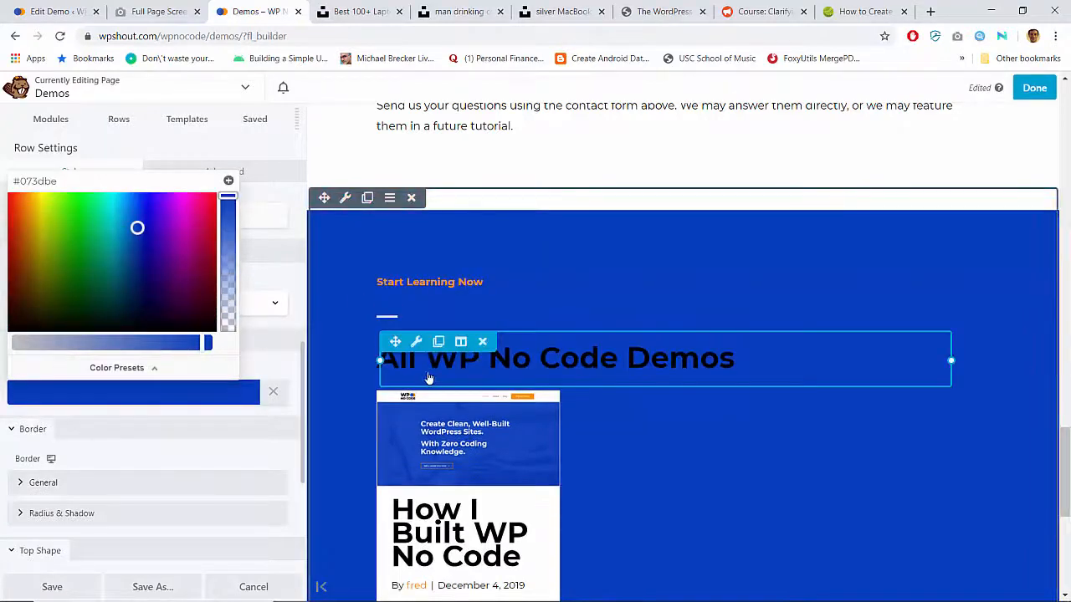
# Change the "All WP No Code Demos" heading color to the #ffffff preset, save the module and publish the page.
pyautogui.click(415, 345)
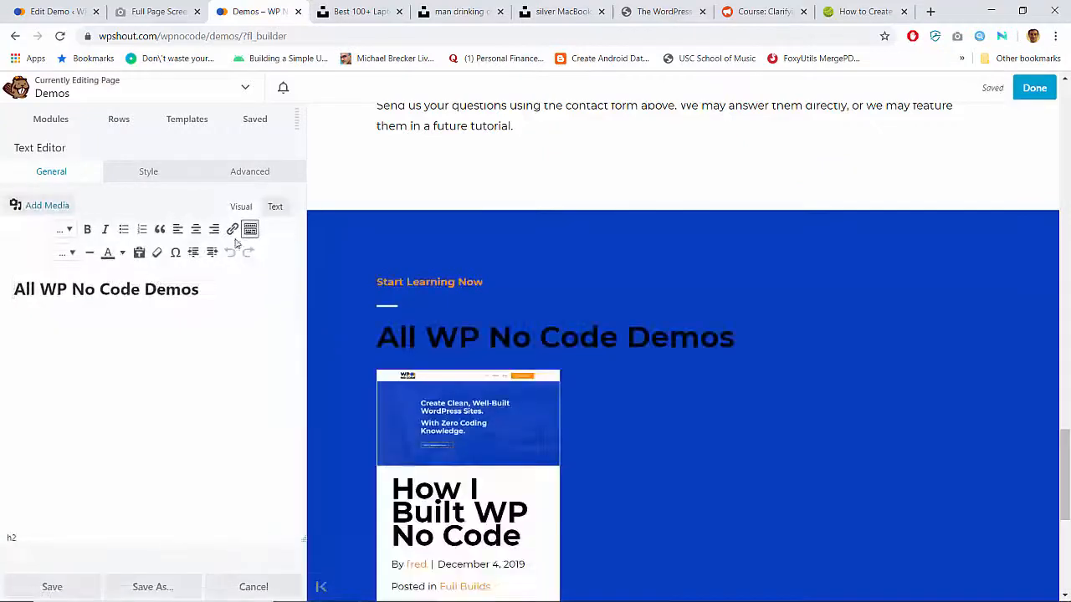
pyautogui.click(149, 172)
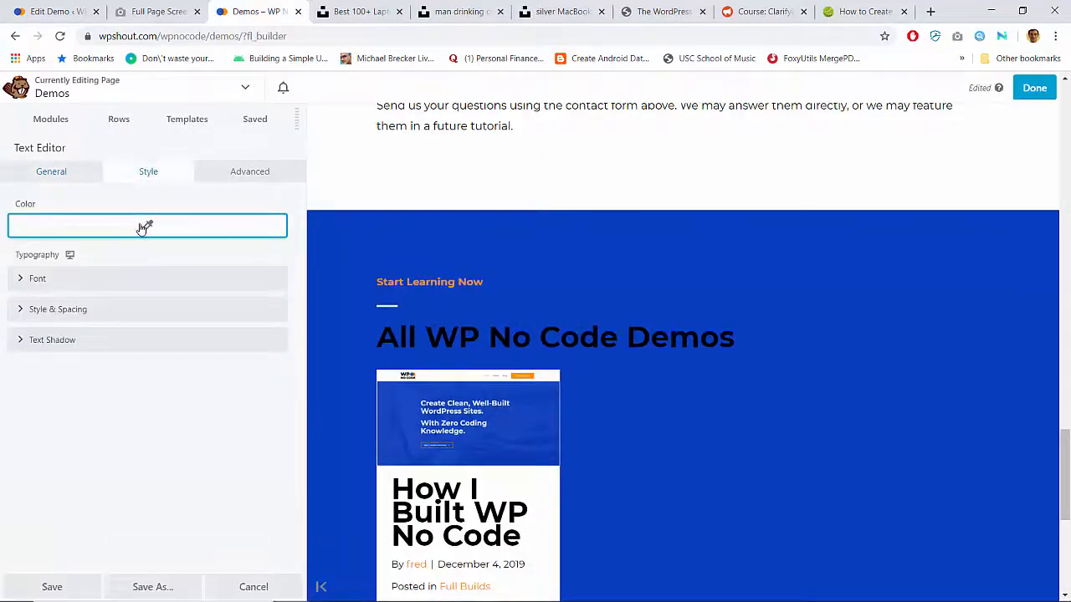
pyautogui.click(145, 228)
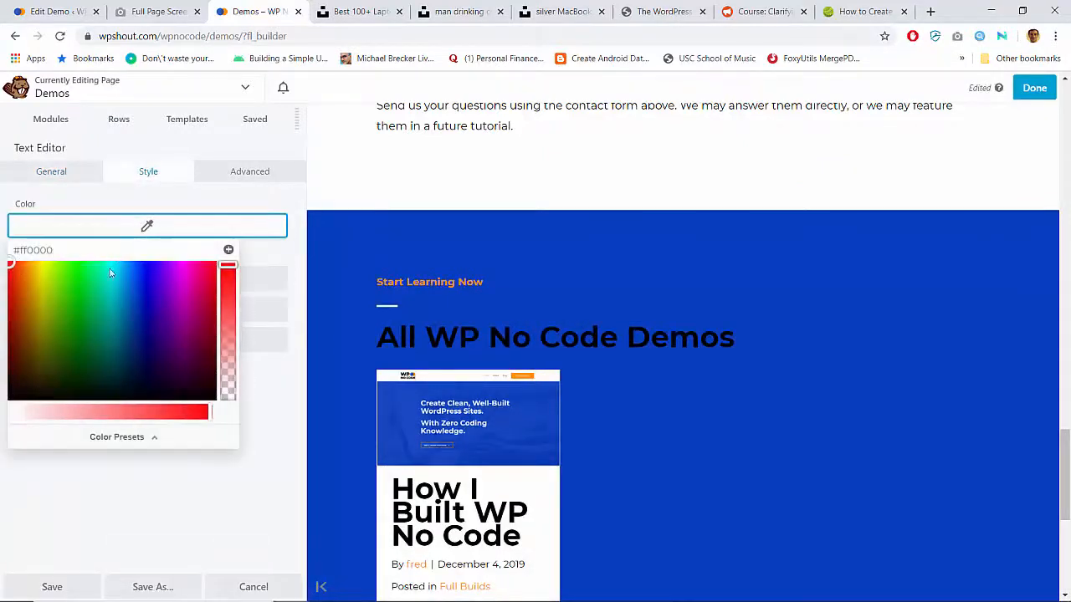
pyautogui.click(126, 434)
pyautogui.click(57, 347)
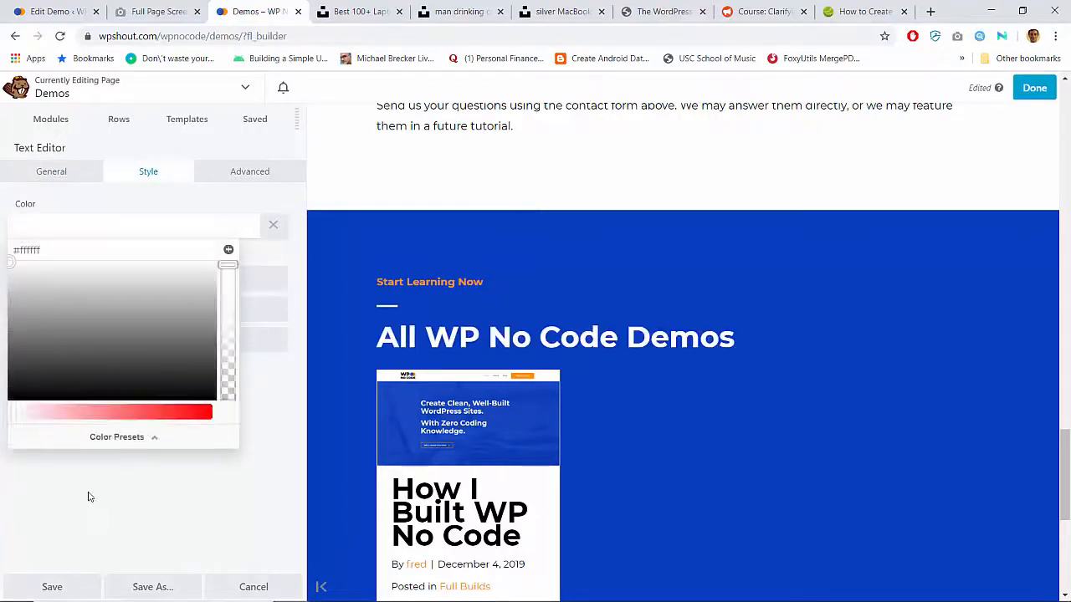
pyautogui.click(52, 586)
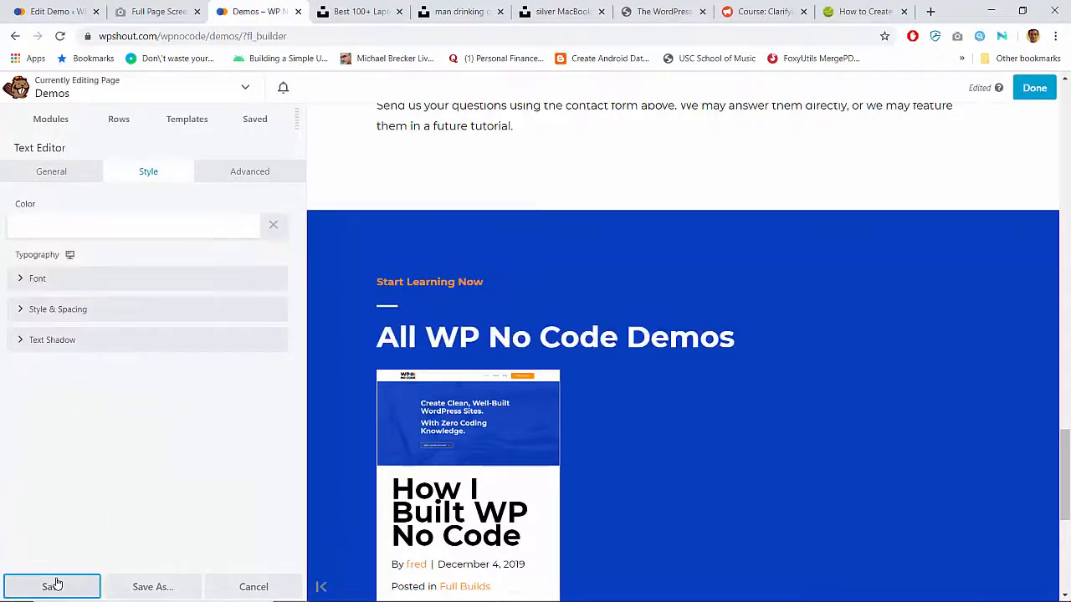
pyautogui.click(1035, 89)
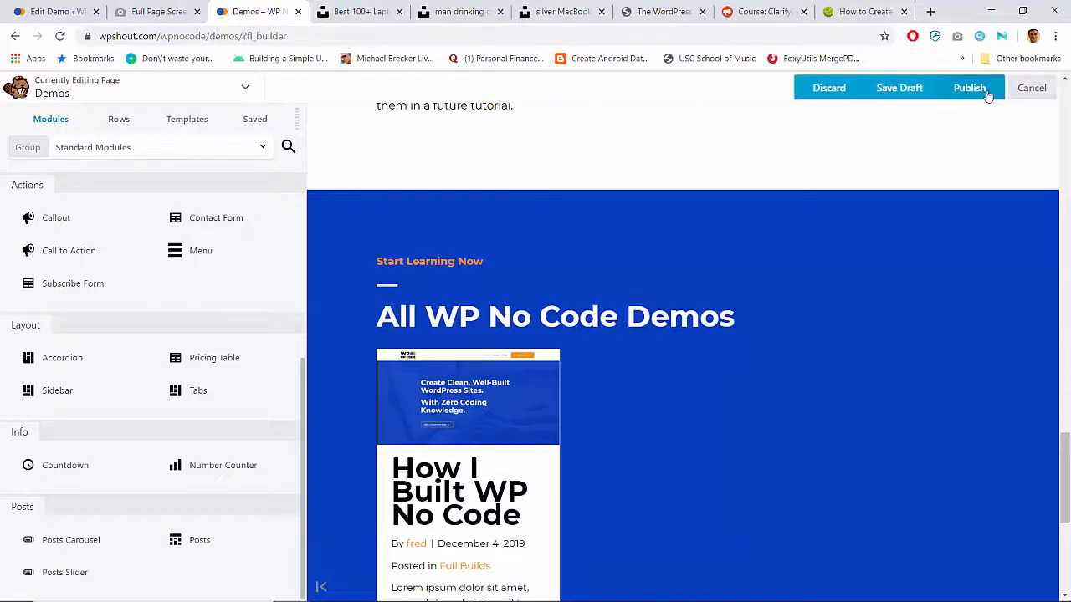
pyautogui.click(967, 86)
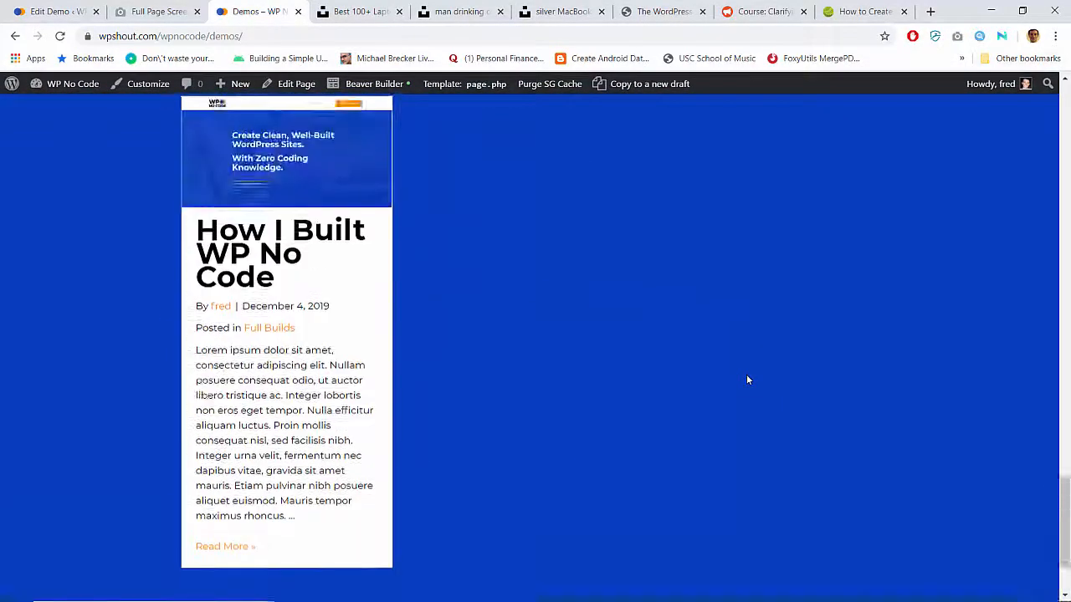
# Clone the published "How I Built WP No Code" demo five times in the admin's list of all demos and dismiss the plugin notices.
pyautogui.click(35, 10)
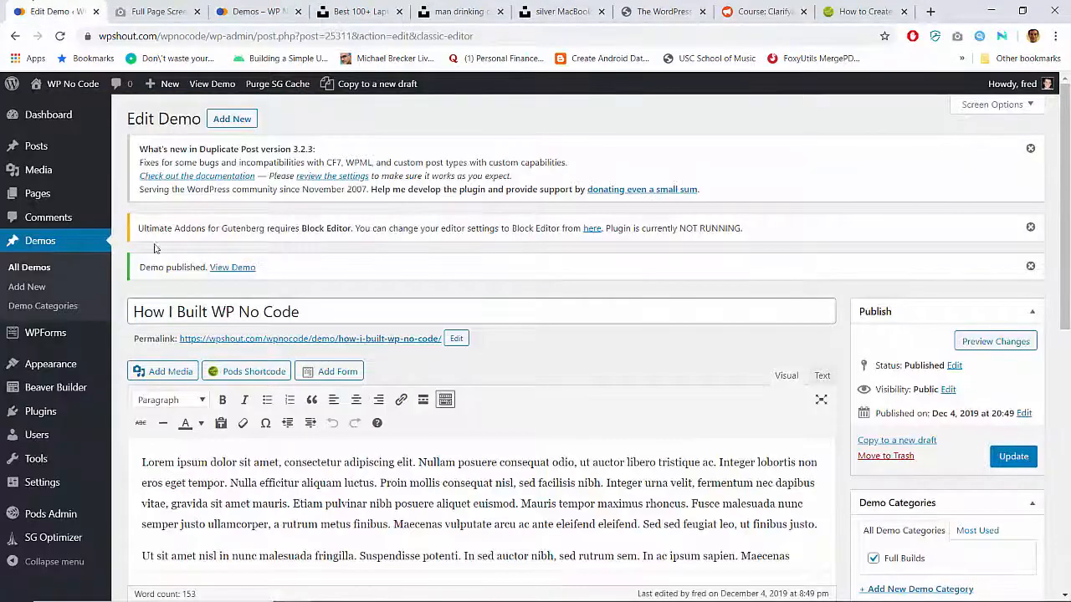
pyautogui.click(30, 267)
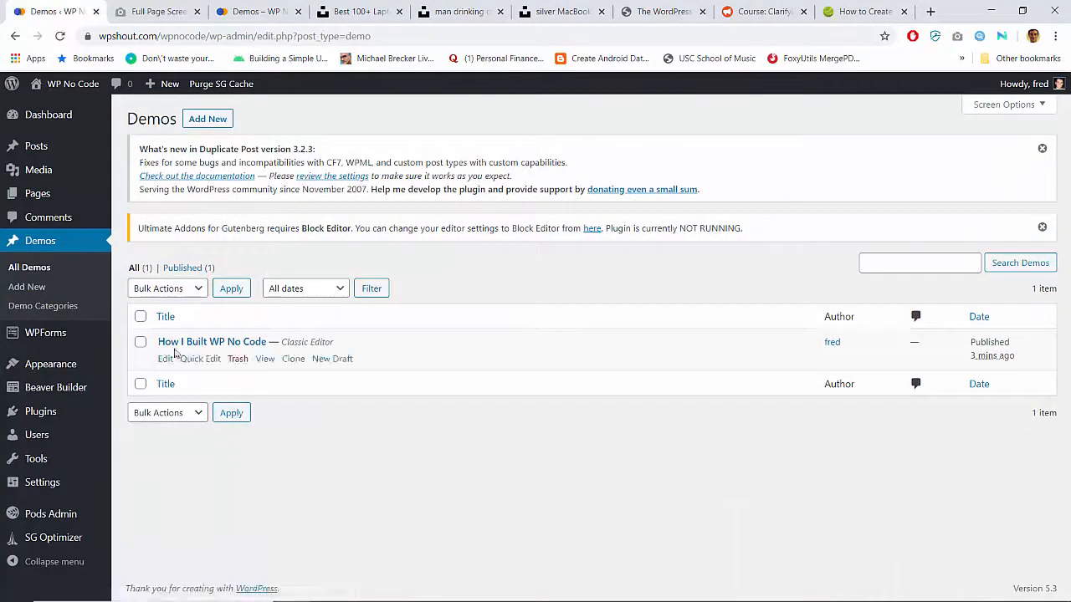
pyautogui.click(287, 360)
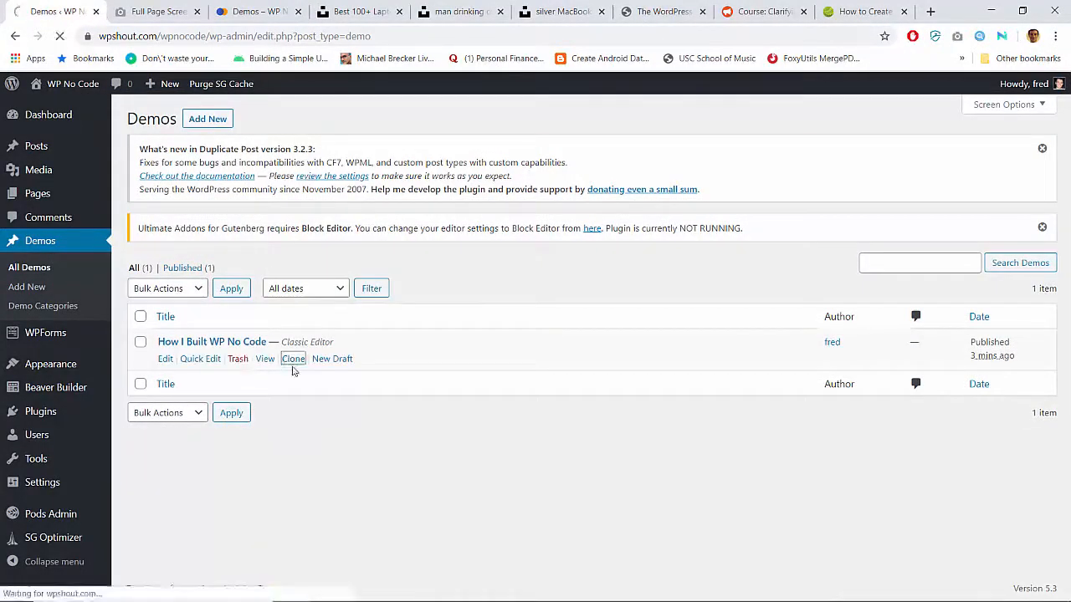
pyautogui.click(292, 399)
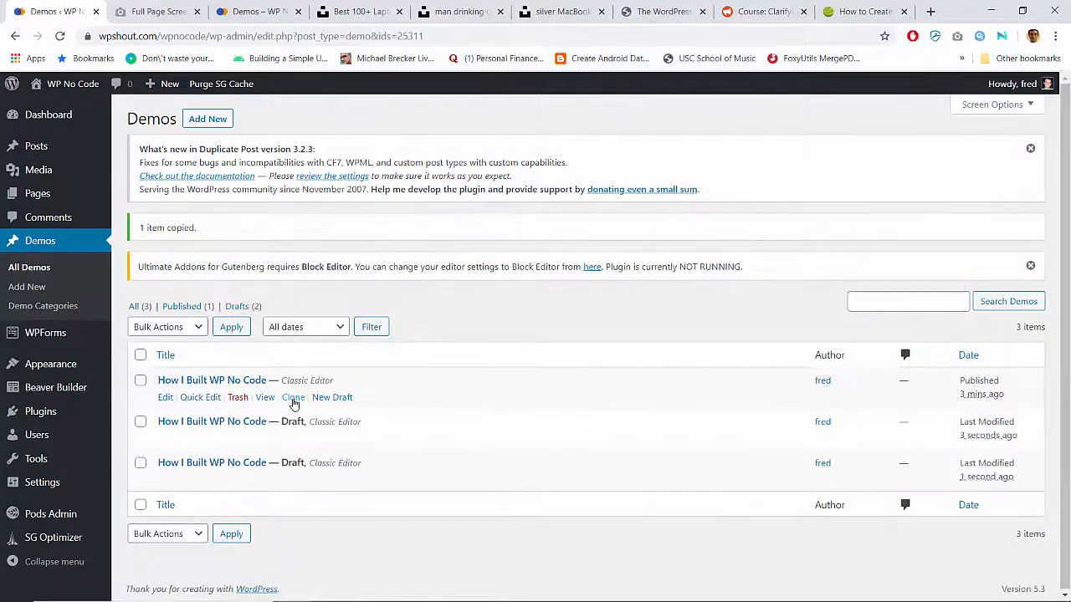
pyautogui.click(293, 399)
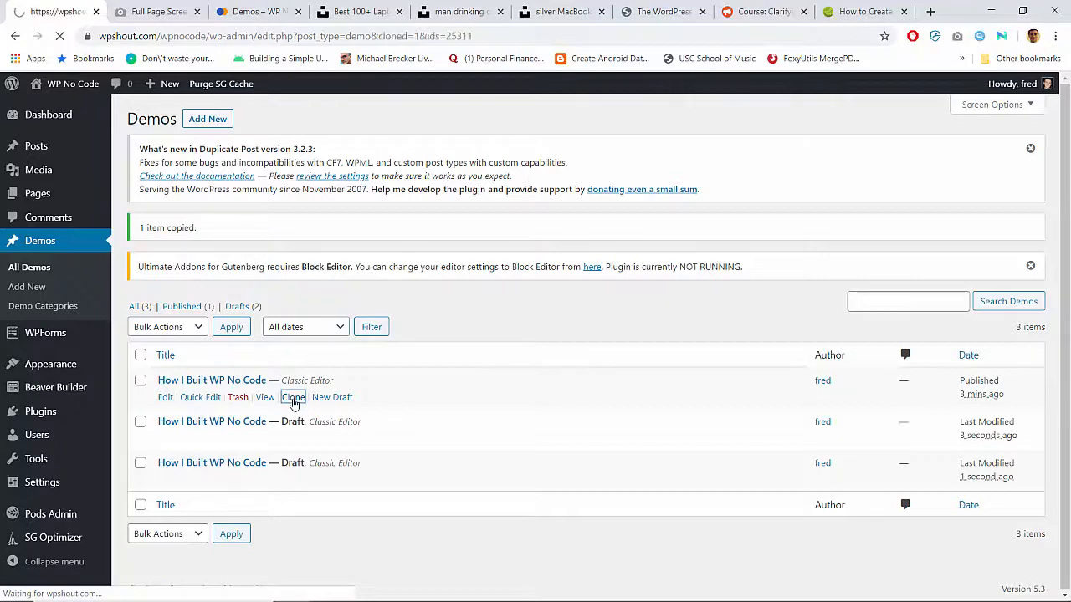
pyautogui.click(294, 399)
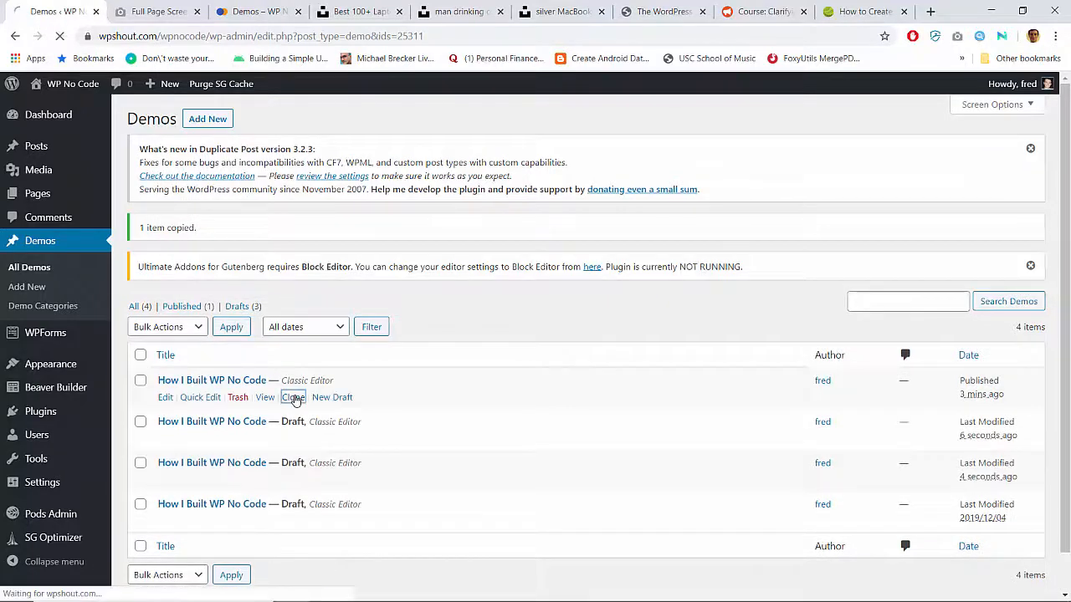
pyautogui.click(294, 399)
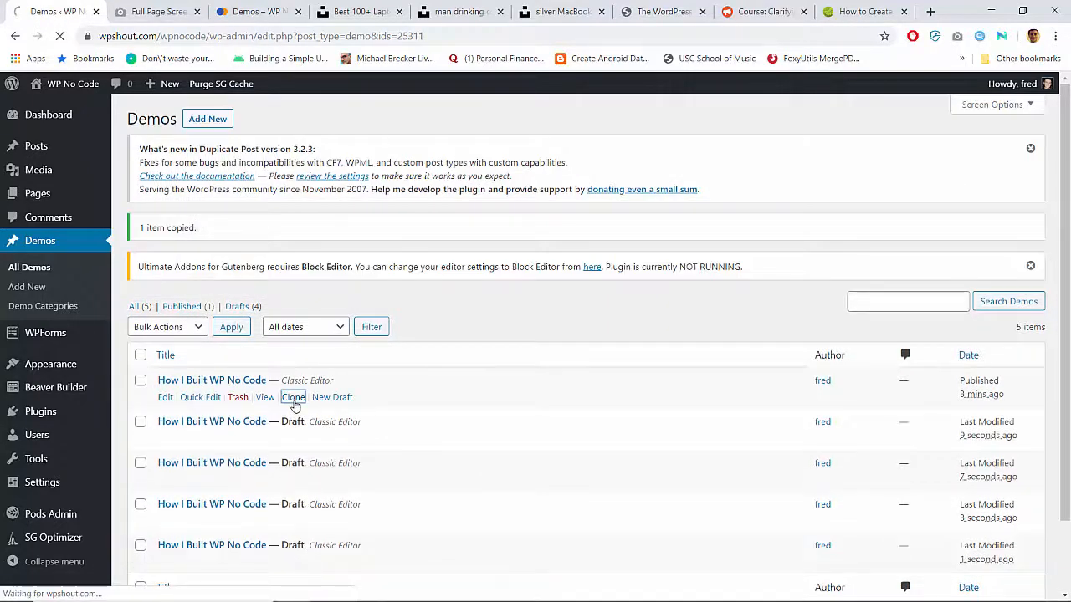
pyautogui.click(1030, 267)
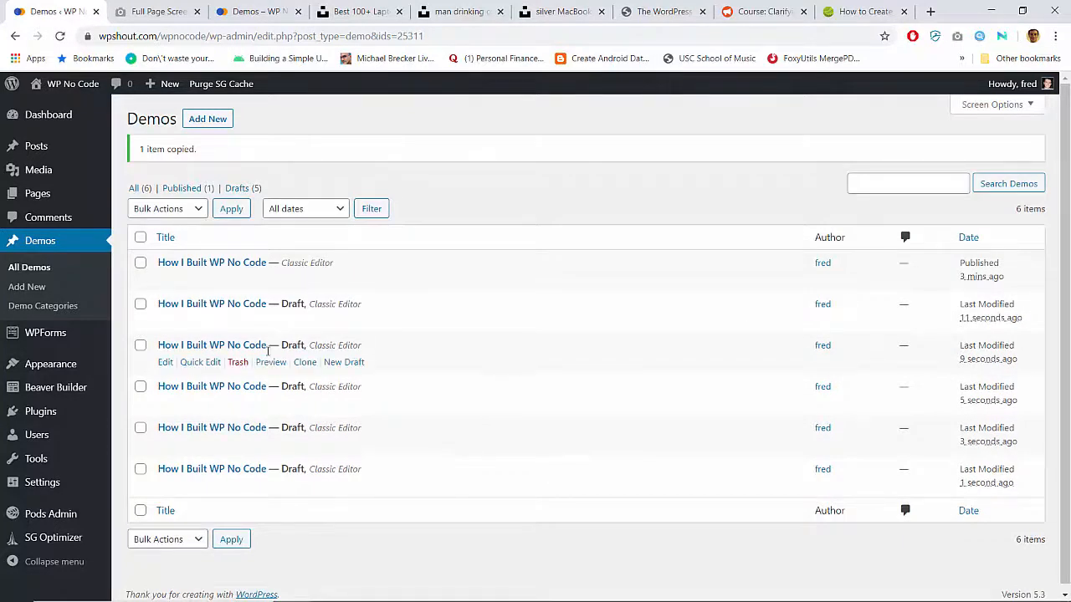
# Bulk edit the five draft copies of "How I Built WP No Code" to set their status to Published.
pyautogui.click(140, 304)
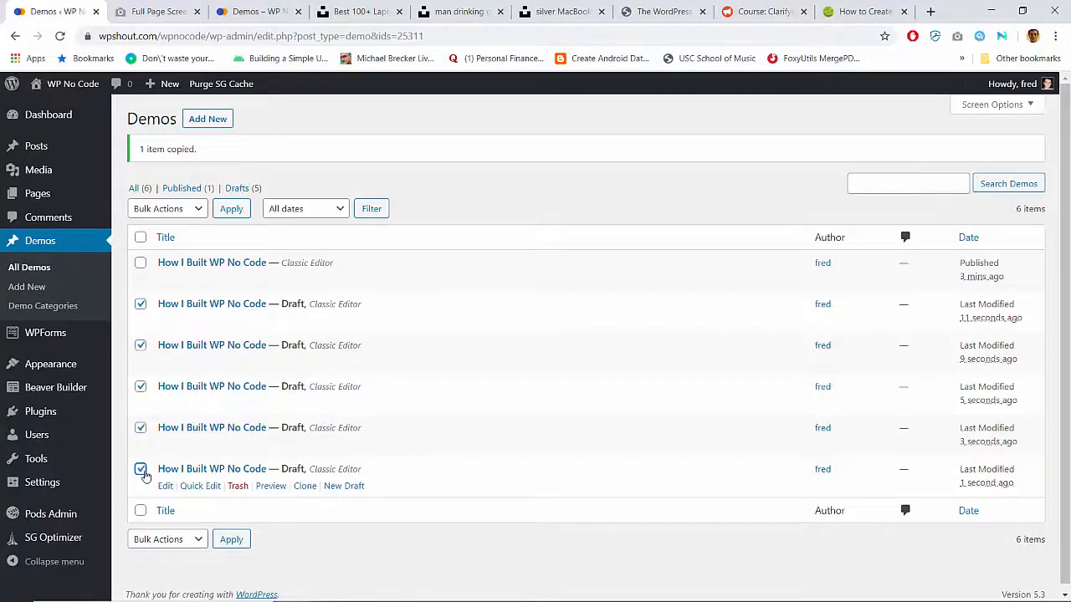
pyautogui.click(155, 208)
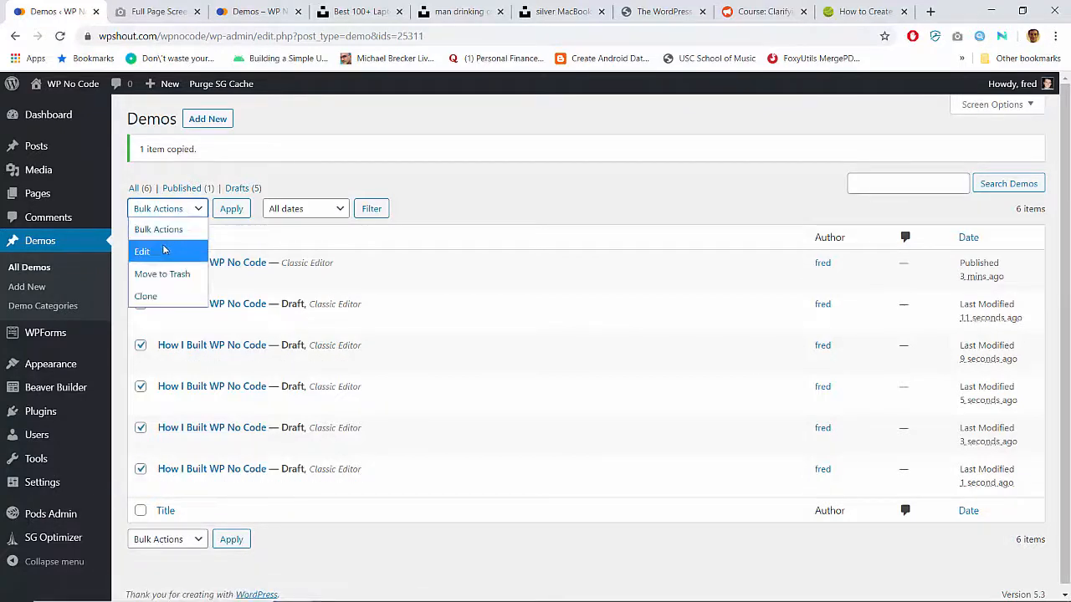
pyautogui.click(163, 251)
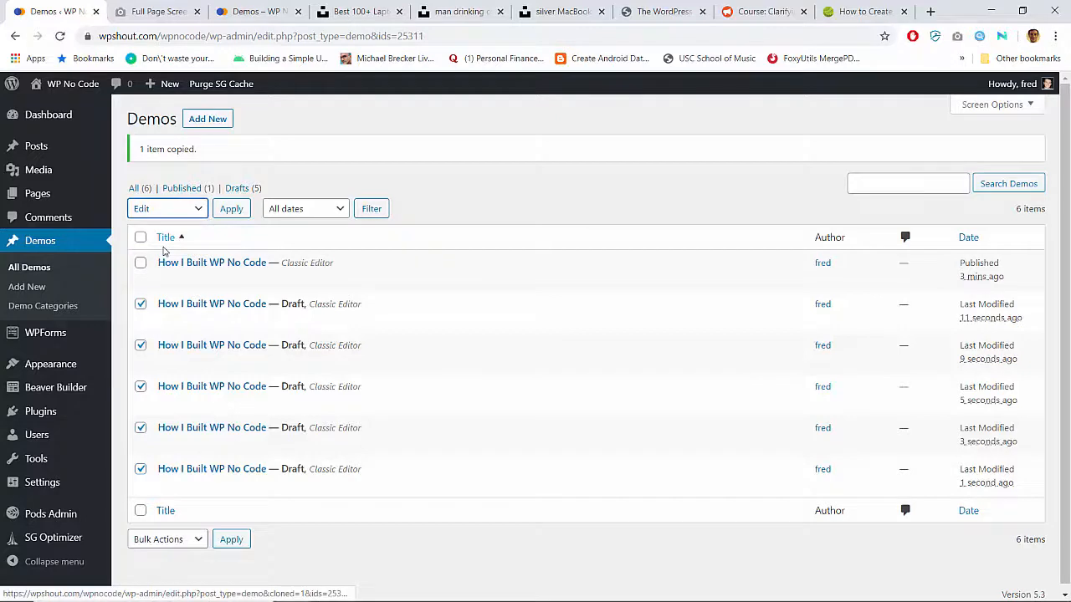
pyautogui.click(232, 209)
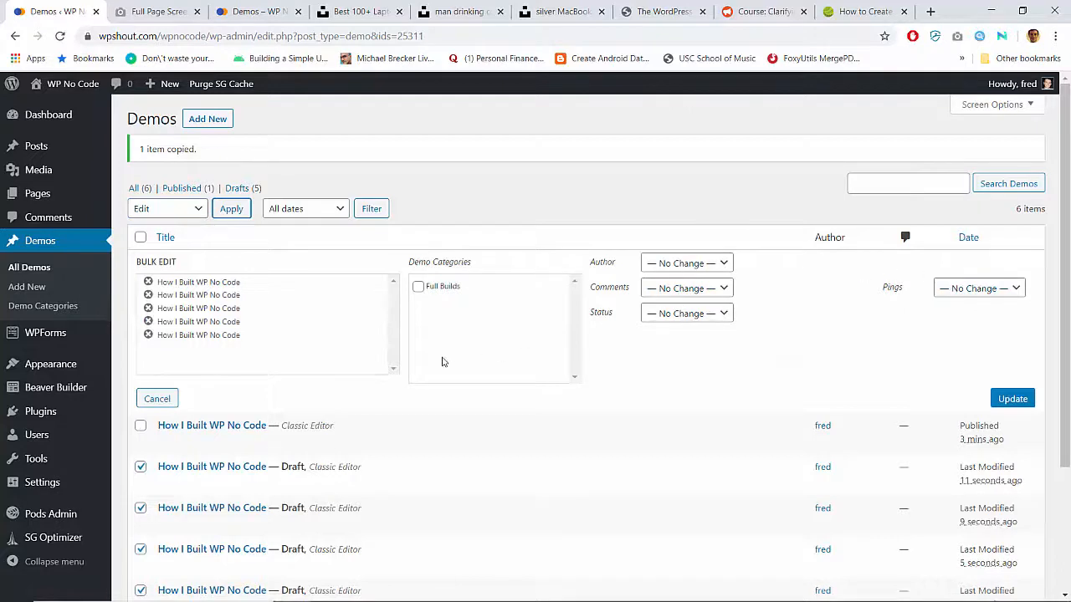
pyautogui.click(663, 313)
pyautogui.click(663, 353)
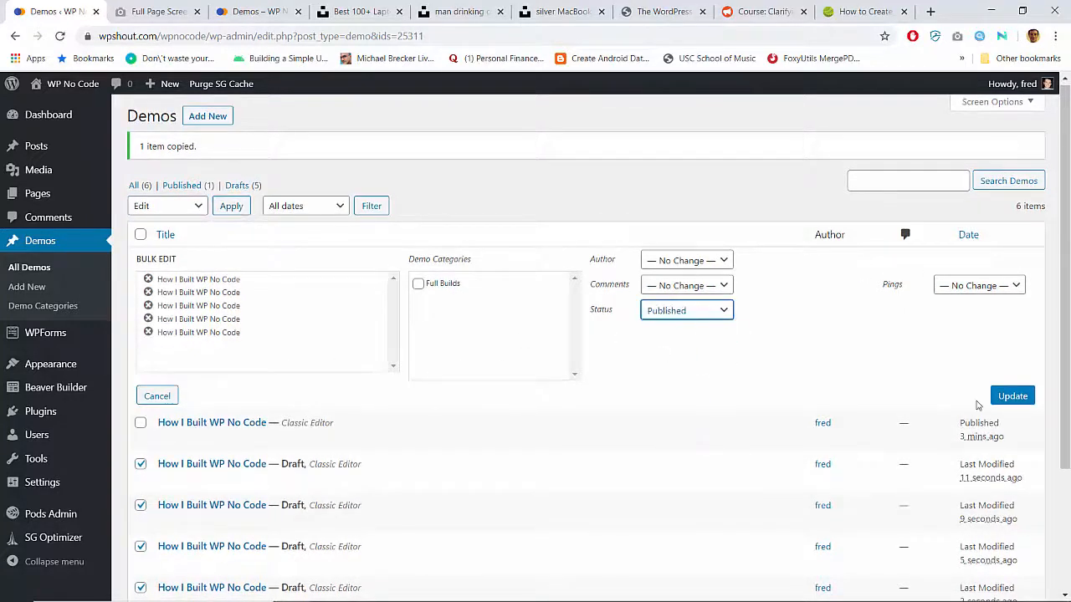
pyautogui.click(1015, 397)
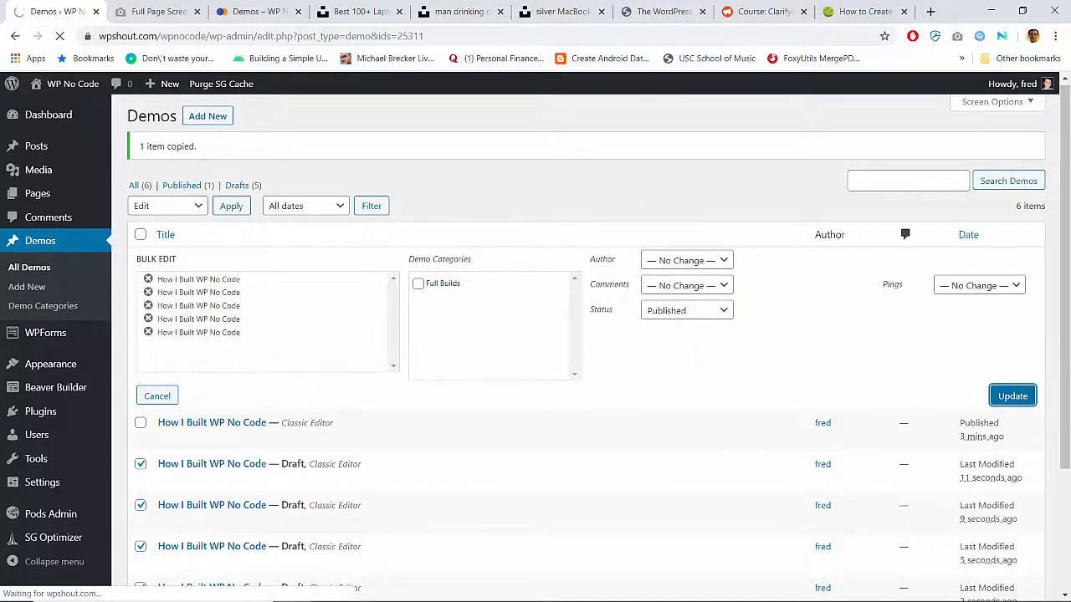
# Reload the live Demos page and review the cloned demos in the "All WP No Code Demos" listing.
pyautogui.click(259, 12)
pyautogui.click(264, 36)
pyautogui.press('Return')
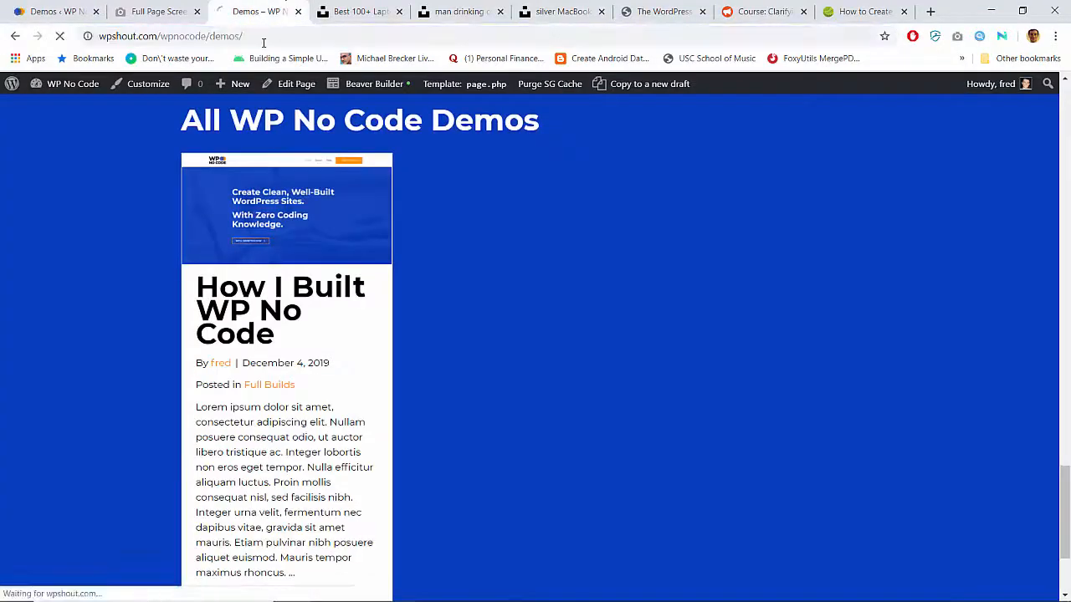
pyautogui.scroll(-10, 303, 336)
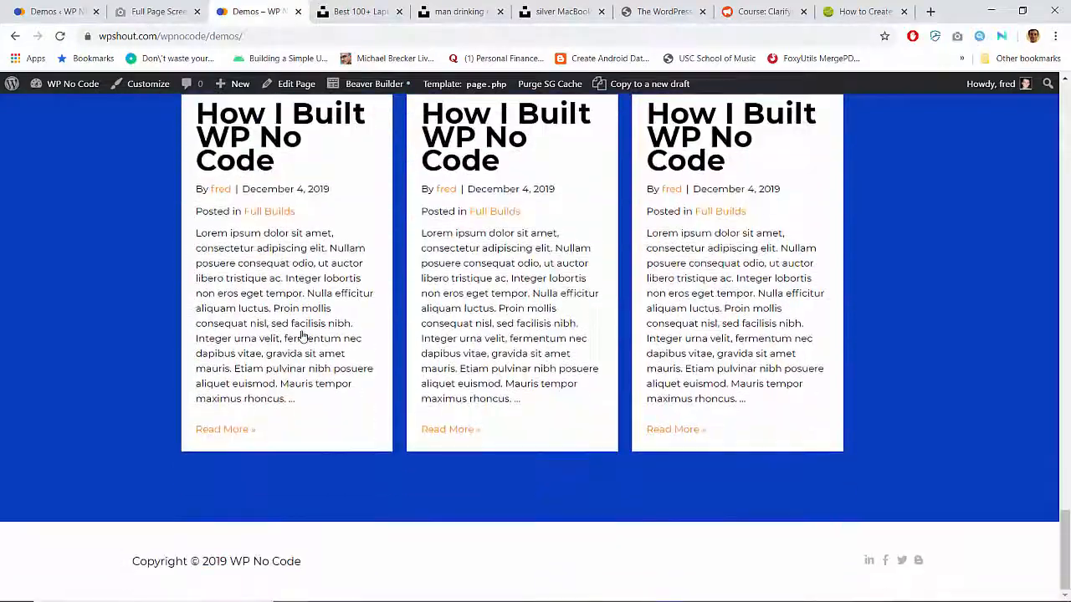
pyautogui.scroll(-8, 302, 336)
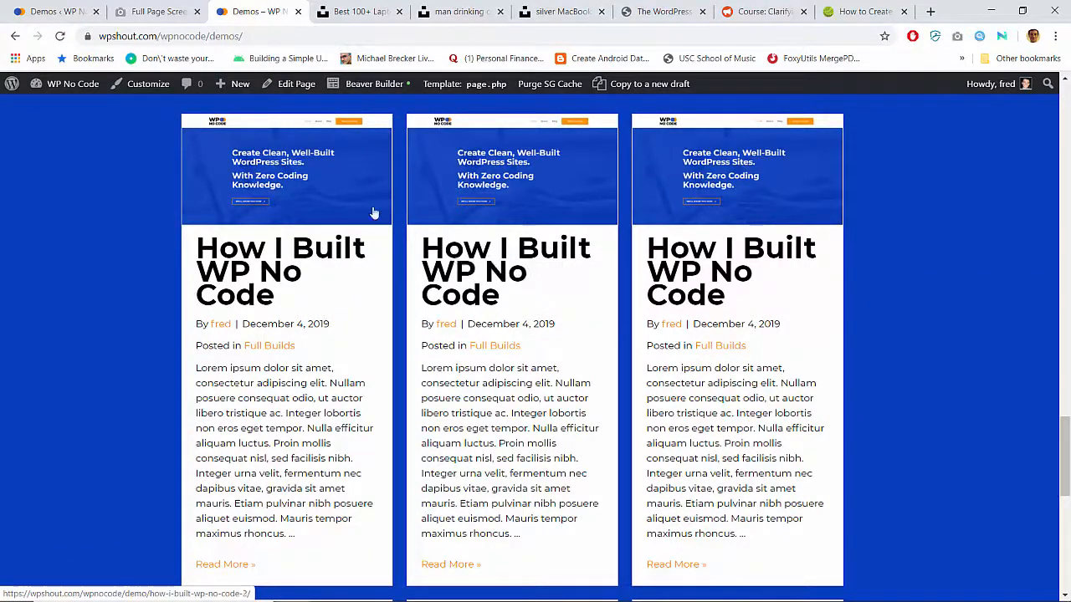
# Open the middle demo of the listing's first row for editing, replace its featured image with blog-image-6.jpg and update it.
pyautogui.click(463, 253)
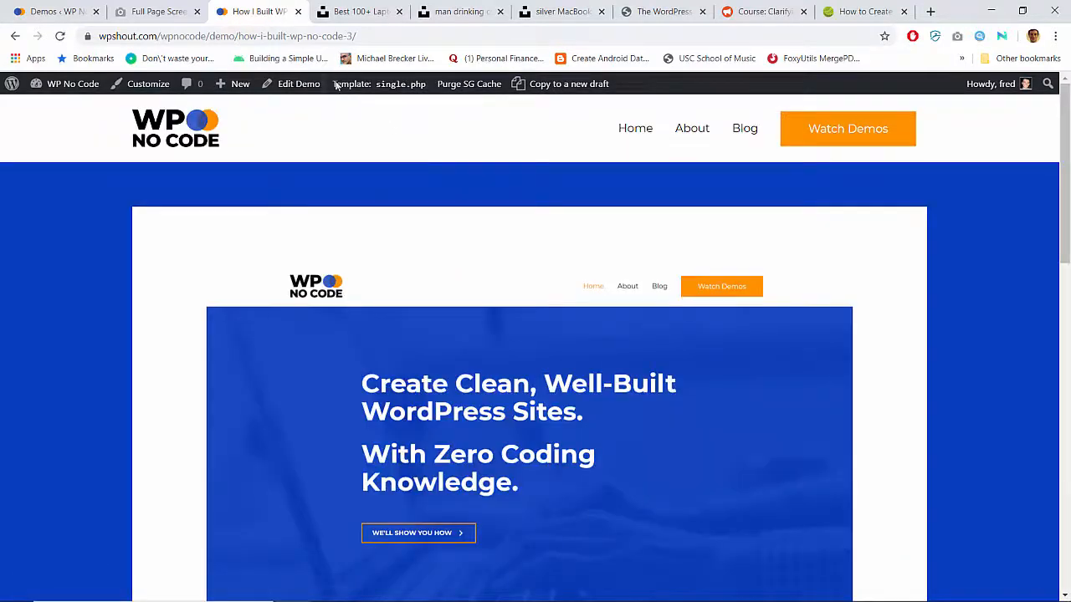
pyautogui.click(301, 84)
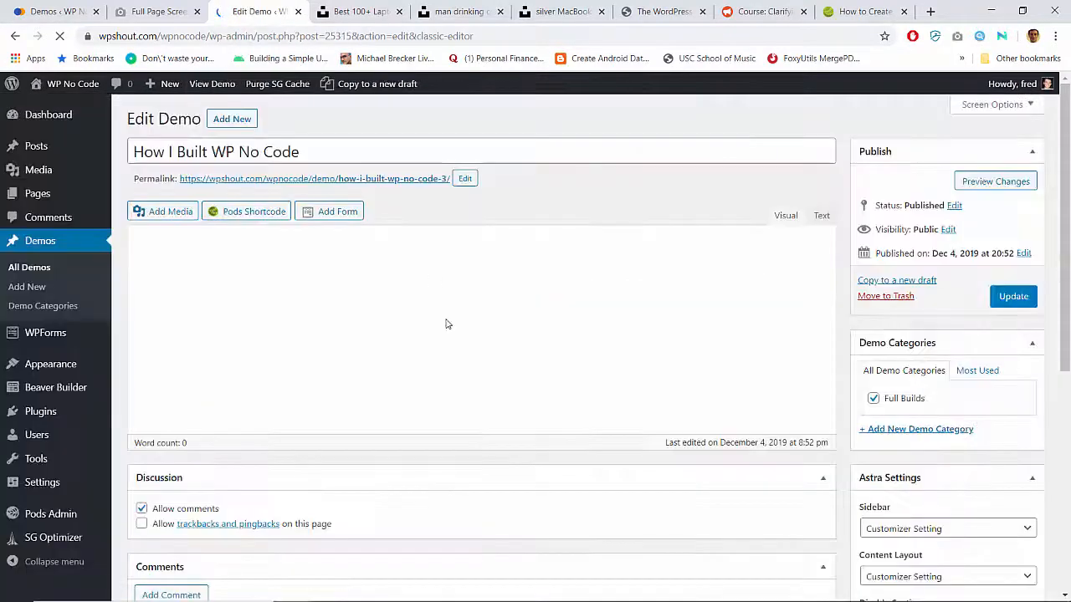
pyautogui.scroll(-5, 447, 324)
pyautogui.click(882, 443)
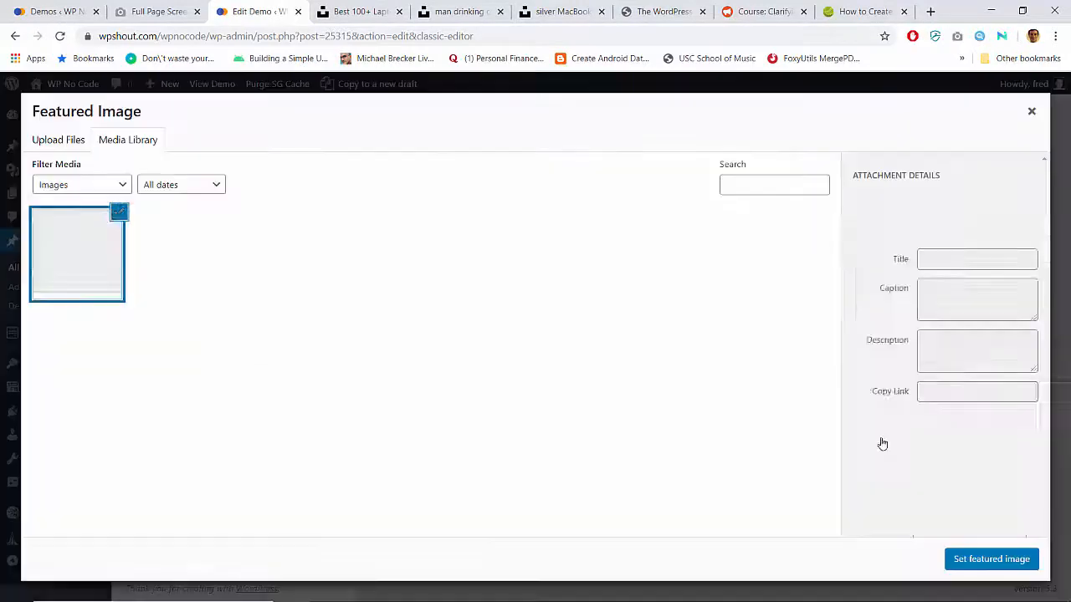
pyautogui.scroll(-1, 692, 256)
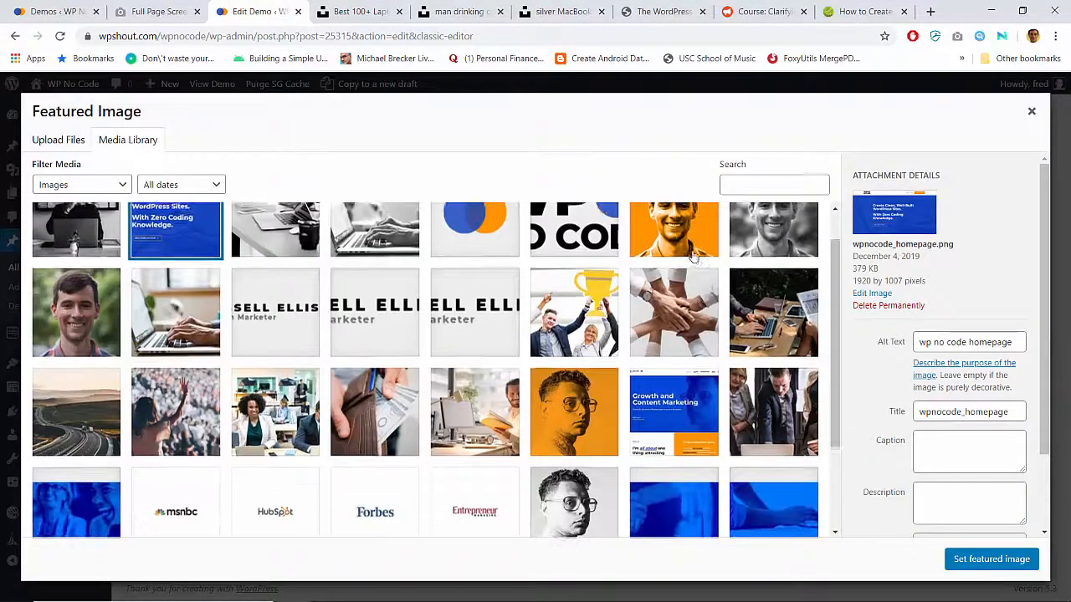
pyautogui.scroll(1, 692, 257)
pyautogui.click(587, 334)
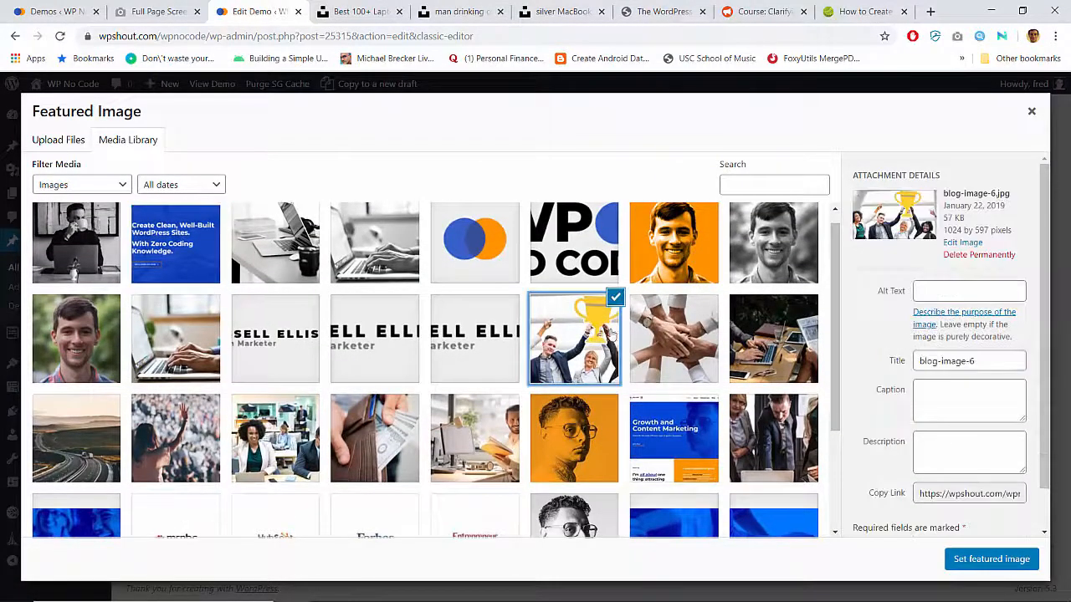
pyautogui.click(986, 559)
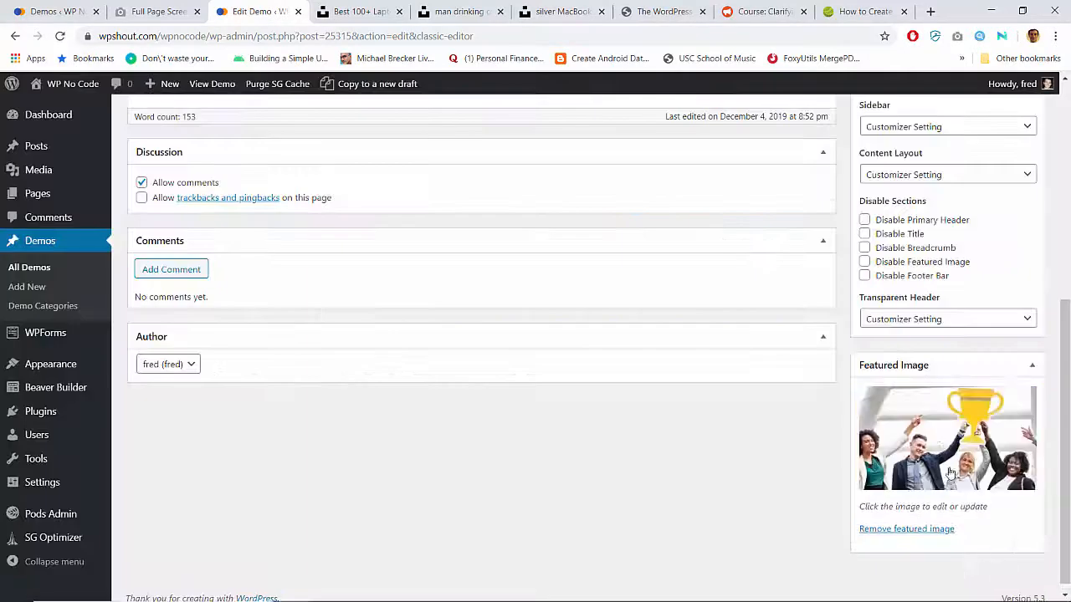
pyautogui.scroll(4, 1016, 299)
pyautogui.click(1013, 297)
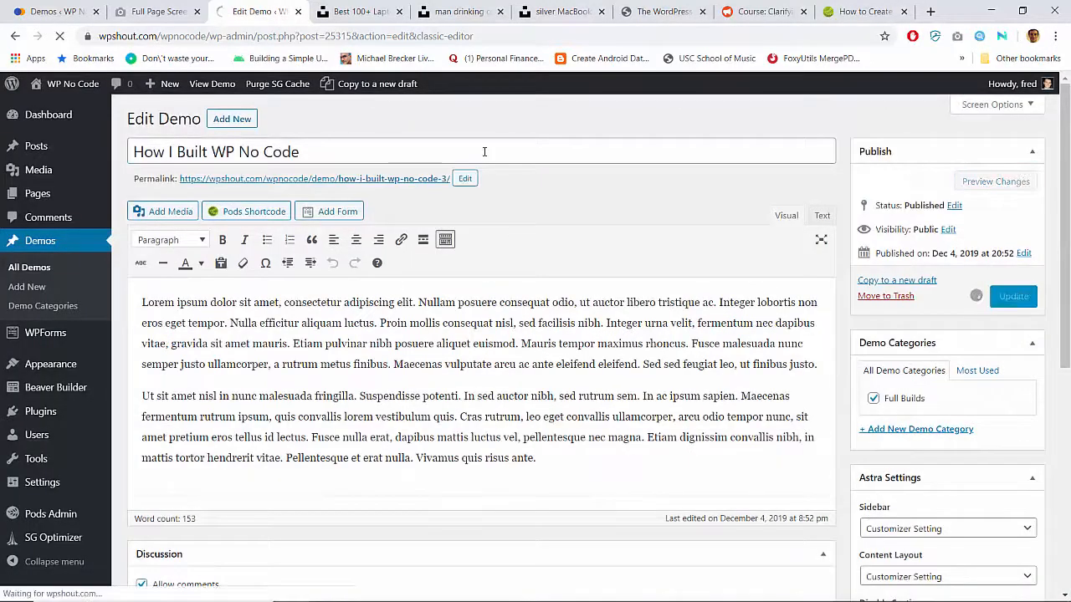
# View the updated demo's live page, then go to the live Demos page and review the "All WP No Code Demos" listing.
pyautogui.click(288, 221)
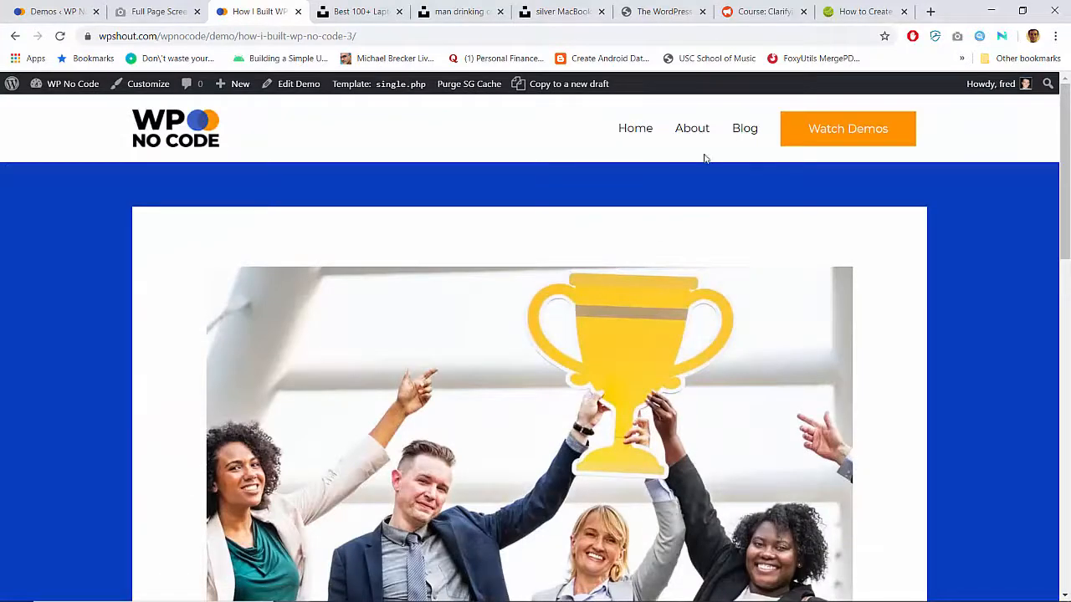
pyautogui.click(843, 134)
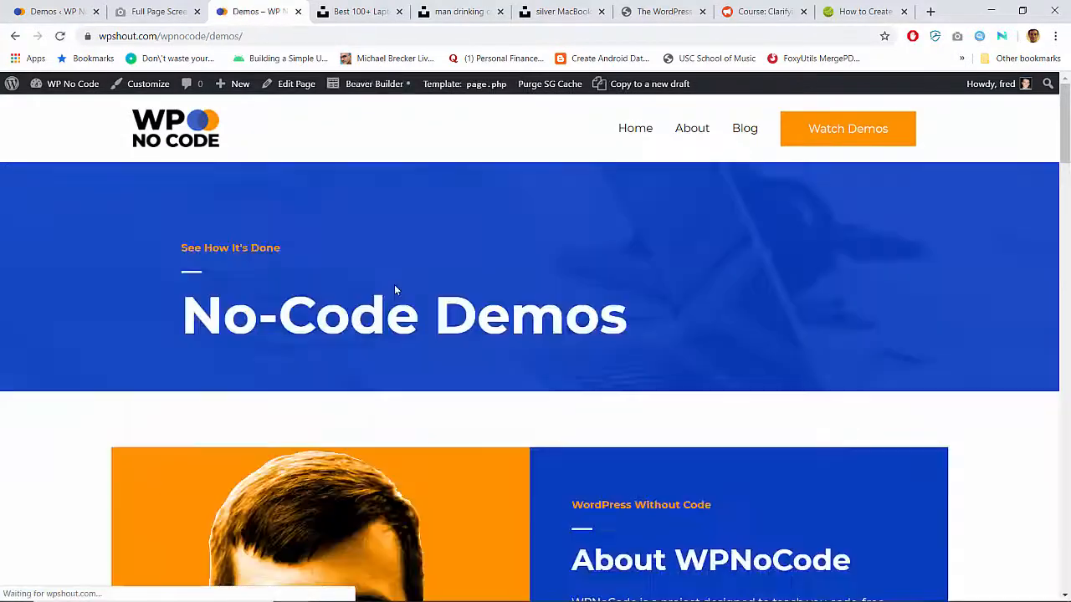
pyautogui.scroll(-20, 384, 329)
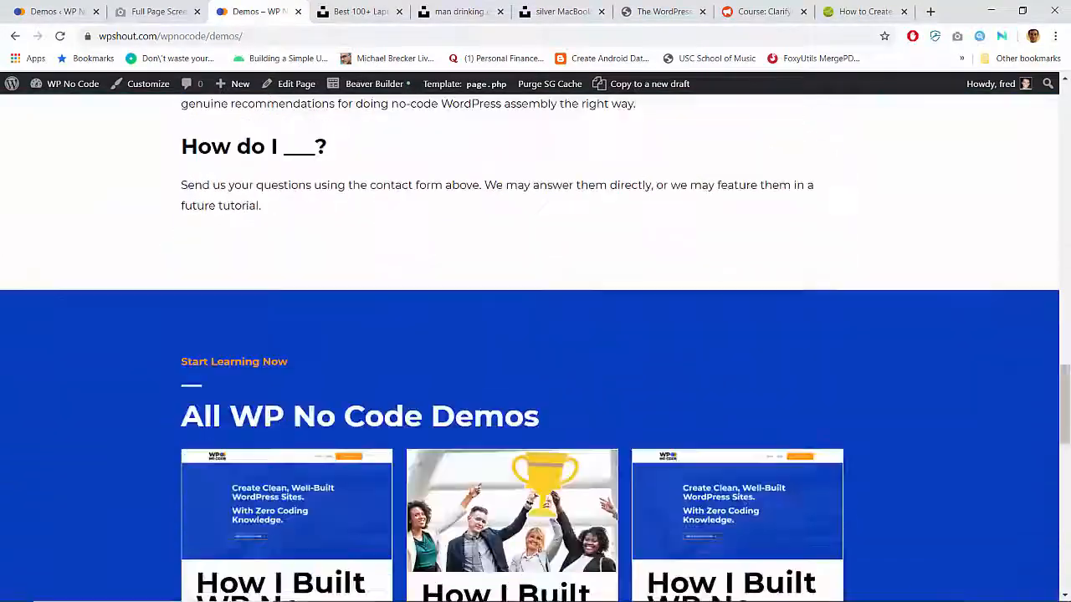
pyautogui.scroll(1, 384, 330)
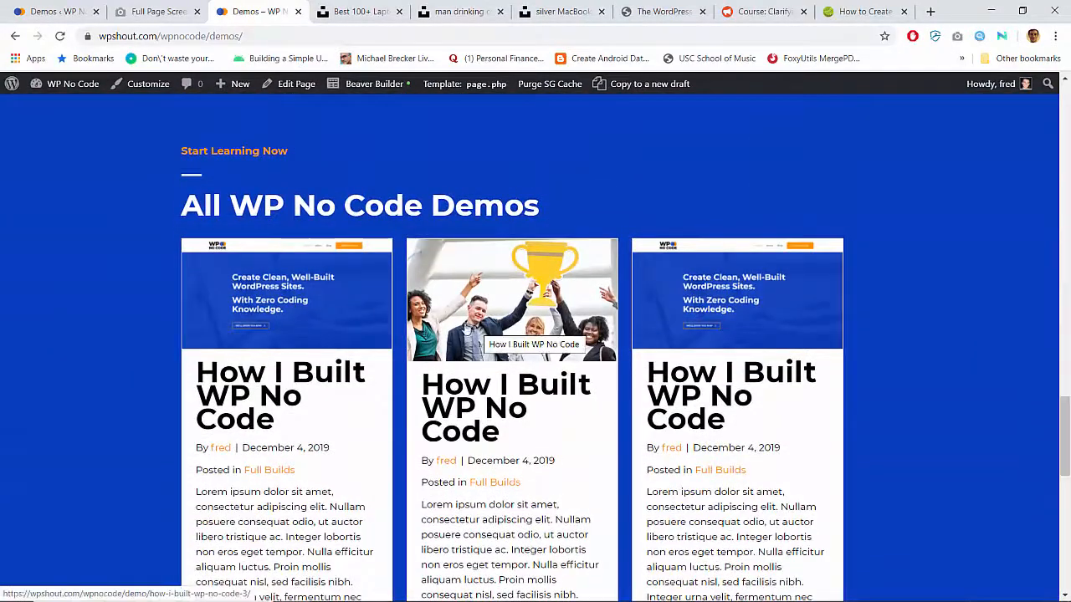
# Open the middle demo from the listing's first row, view its full-size featured image and return to the Demos page.
pyautogui.click(459, 328)
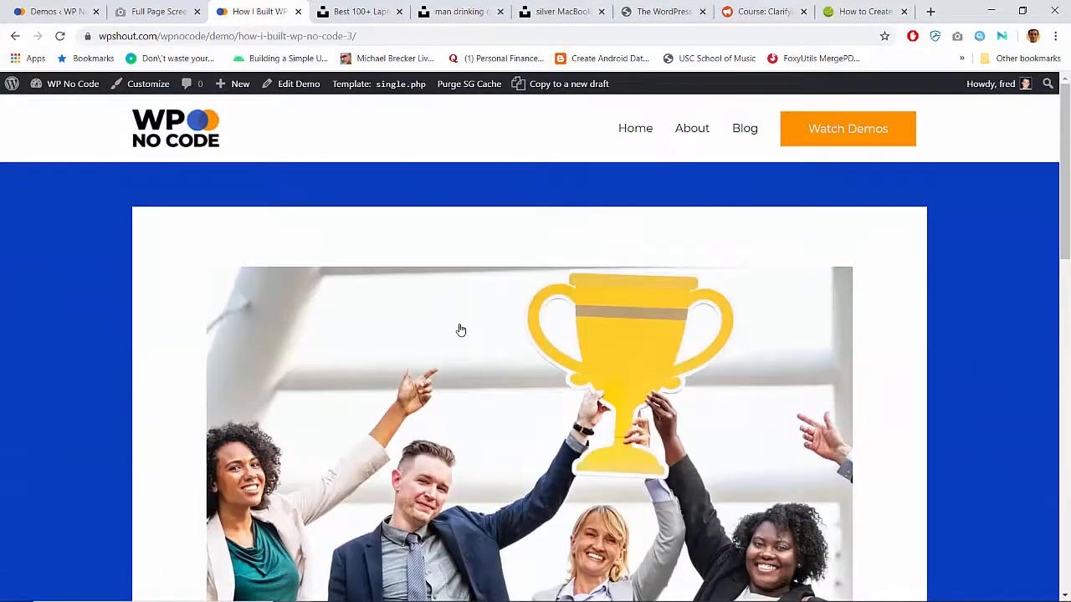
pyautogui.scroll(-2, 460, 330)
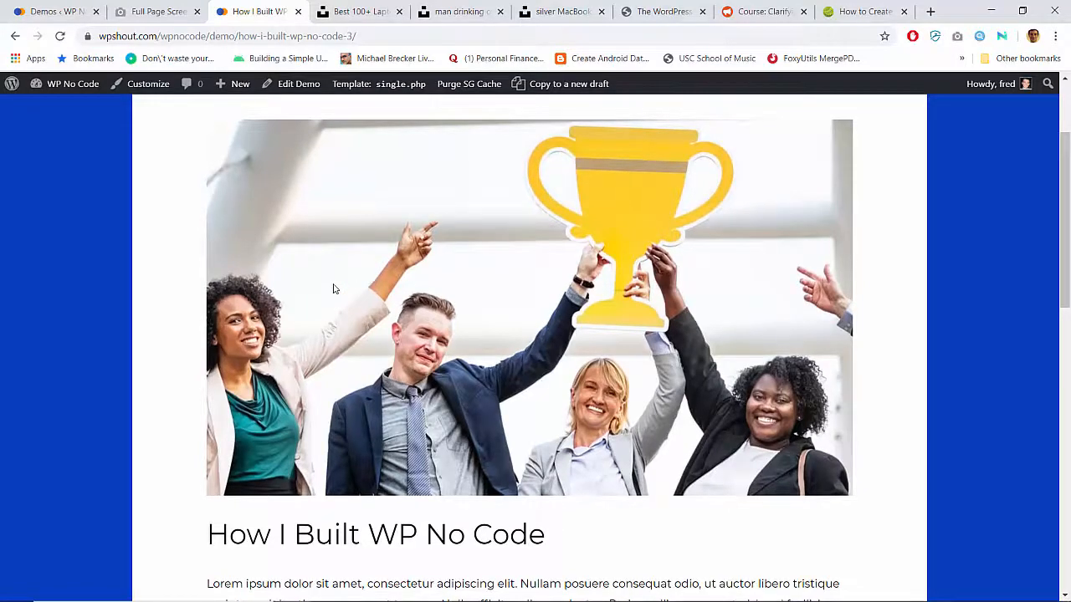
pyautogui.scroll(2, 333, 289)
pyautogui.hotkey('alt', 'Left')
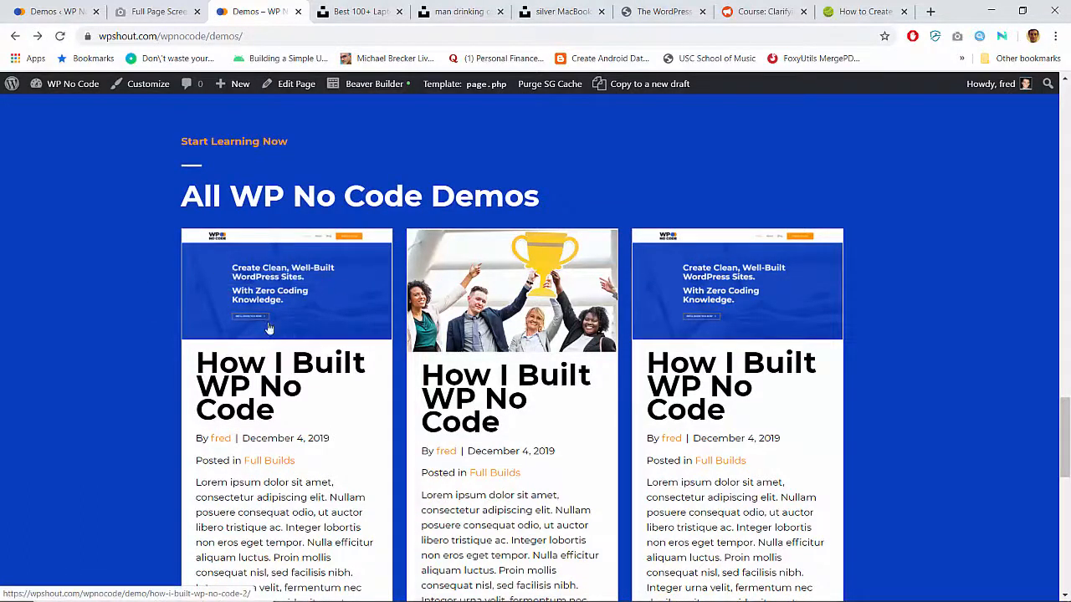
# Compare the featured images across the listing's first row and check the middle demo's single page again.
pyautogui.scroll(2, 96, 282)
pyautogui.scroll(-2, 96, 282)
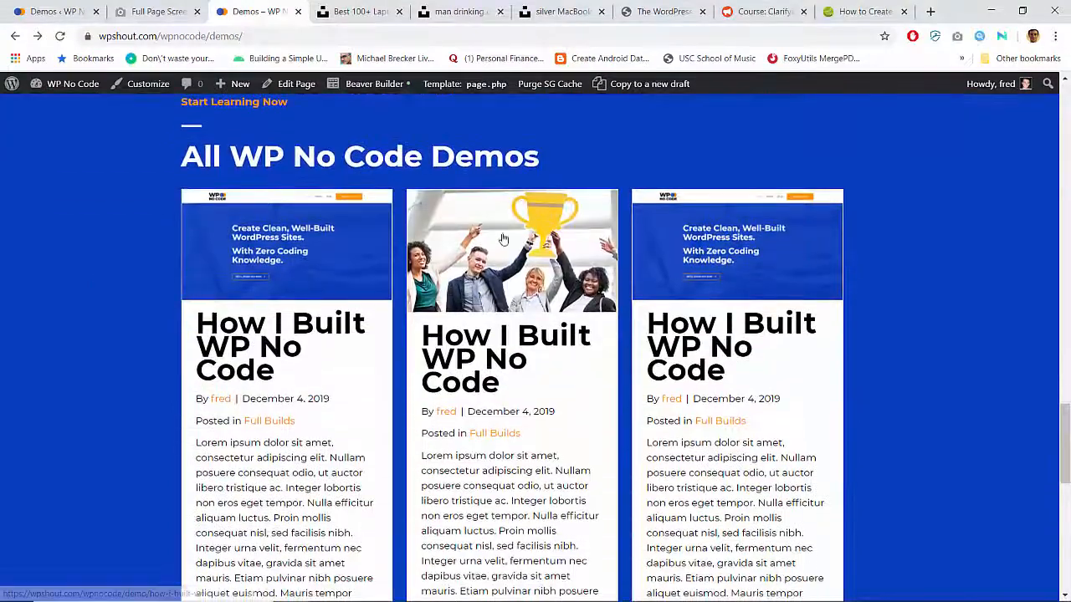
pyautogui.scroll(-1, 52, 342)
pyautogui.scroll(2, 52, 343)
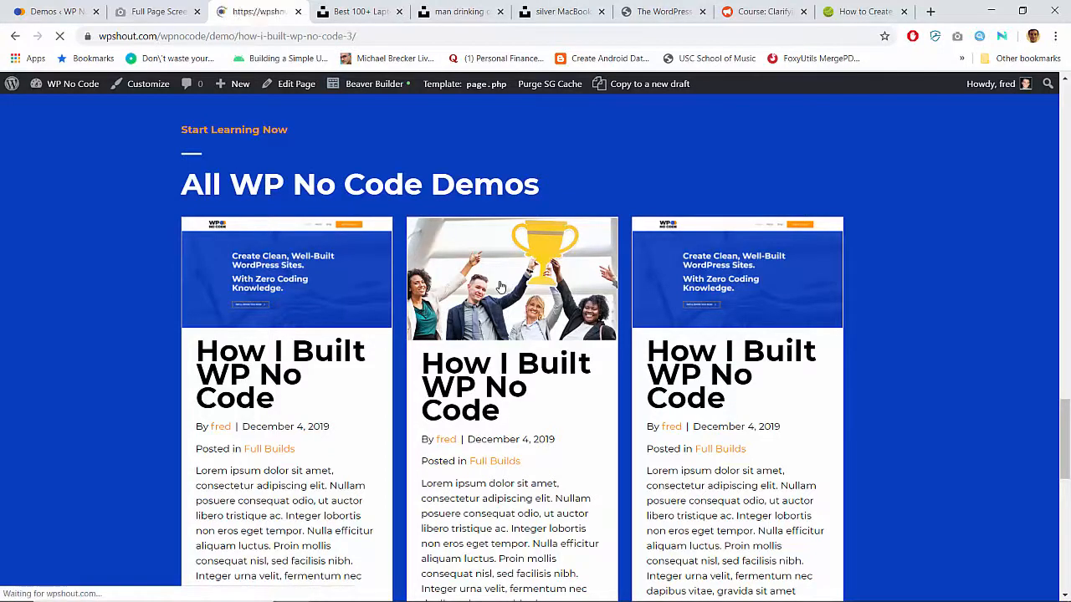
pyautogui.scroll(-1, 485, 272)
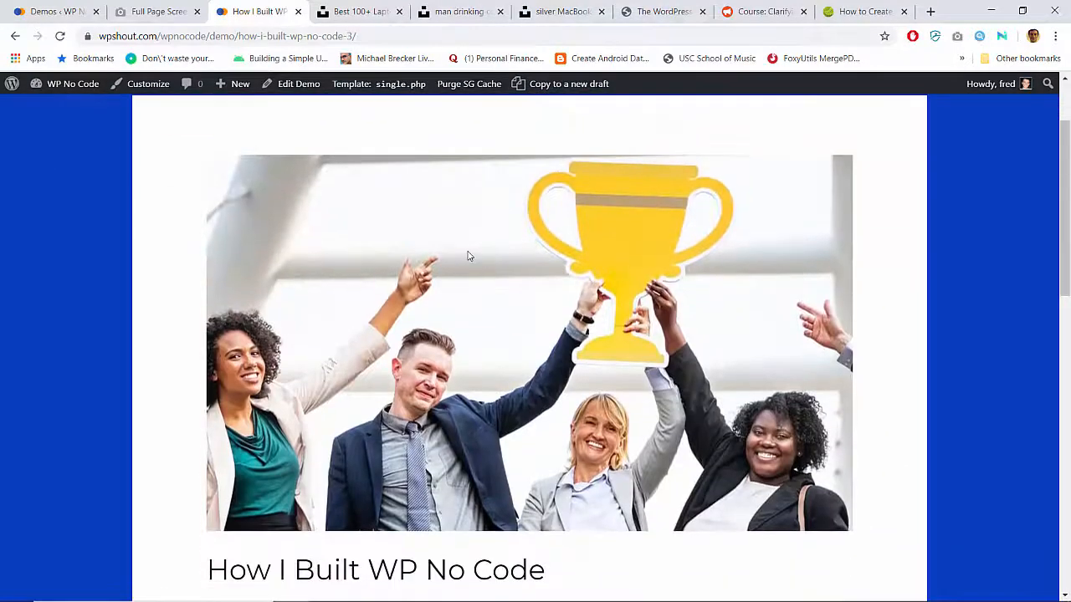
pyautogui.hotkey('alt', 'Left')
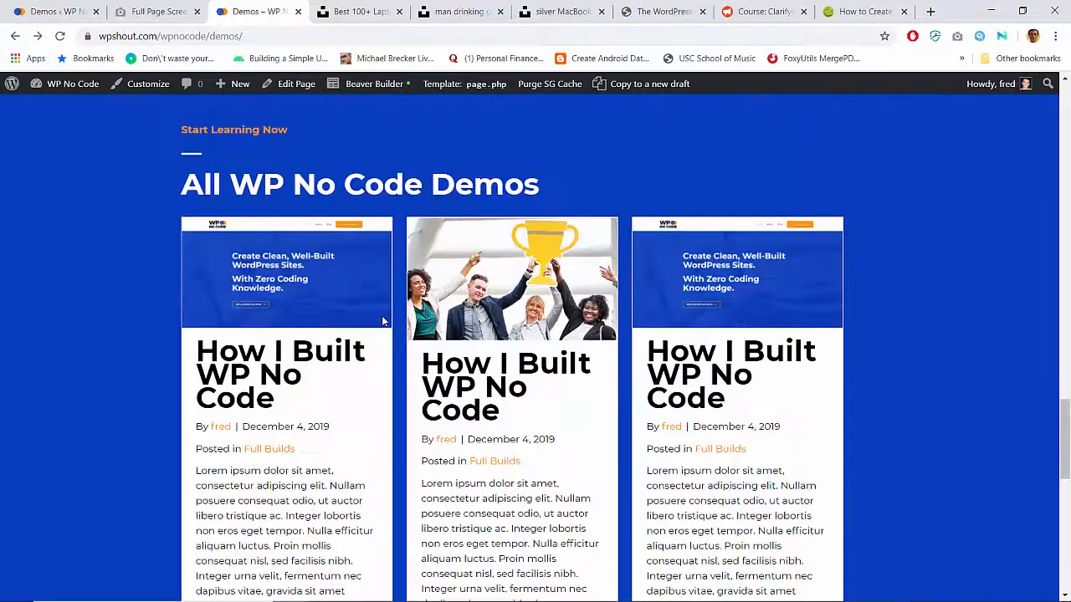
# Return to the middle demo's page, open the demo for editing and bring up its featured image selection.
pyautogui.hotkey('alt', 'Right')
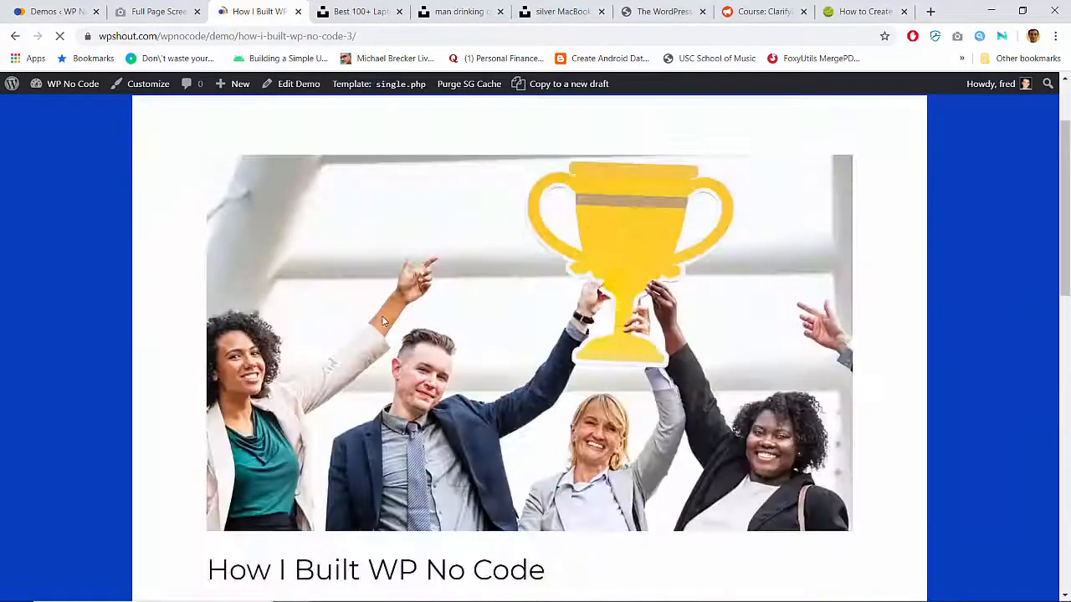
pyautogui.click(293, 85)
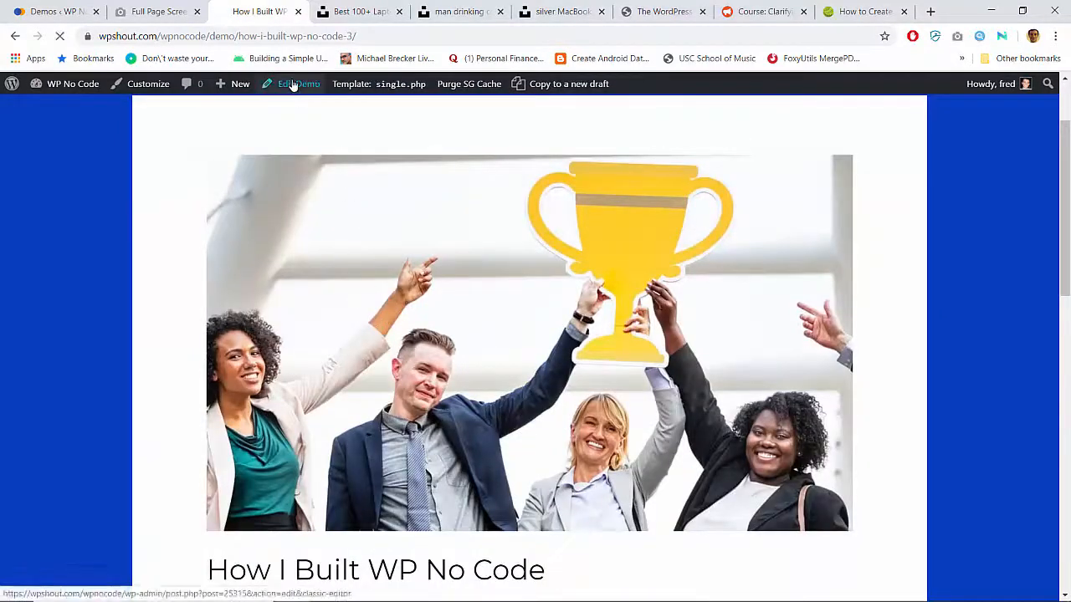
pyautogui.scroll(-2, 681, 292)
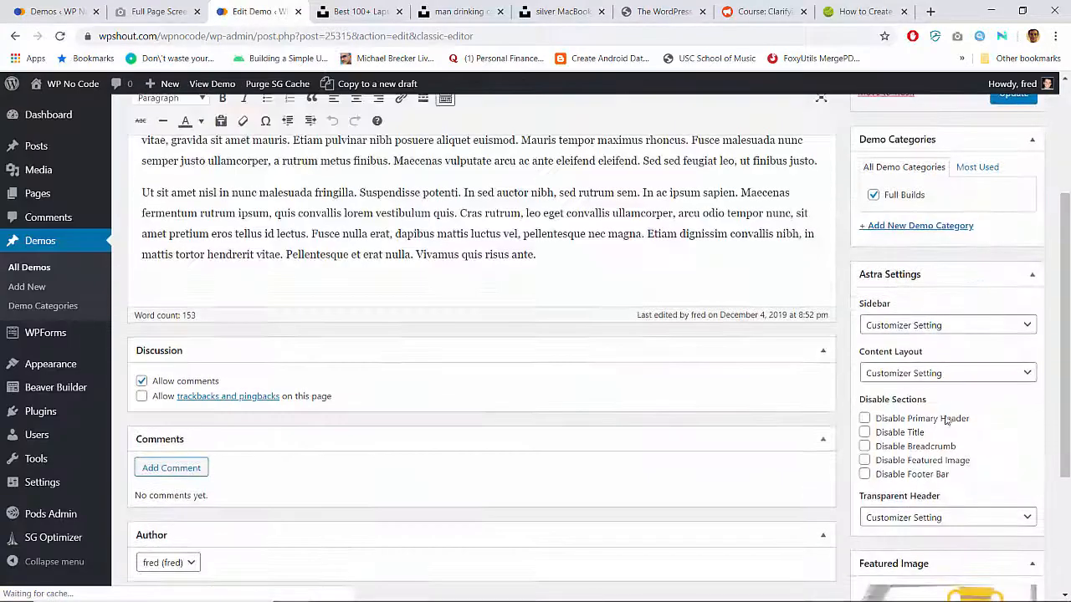
pyautogui.scroll(-3, 890, 419)
pyautogui.click(945, 419)
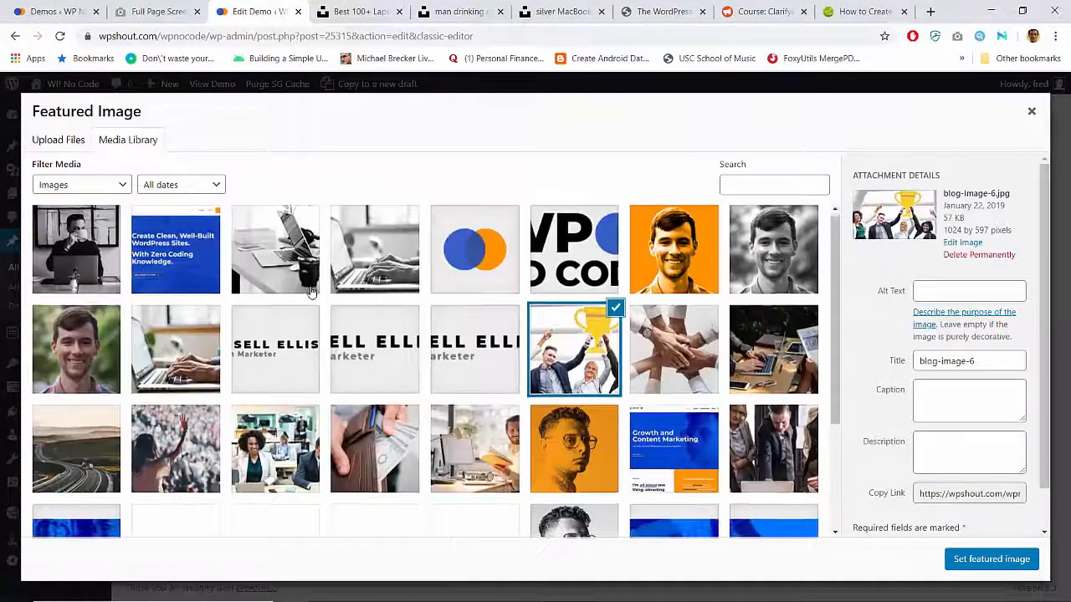
# Examine the file details and pixel dimensions of the media library's images one by one, finishing with blog-image-6.jpg selected.
pyautogui.scroll(-3, 360, 277)
pyautogui.click(385, 280)
pyautogui.click(469, 287)
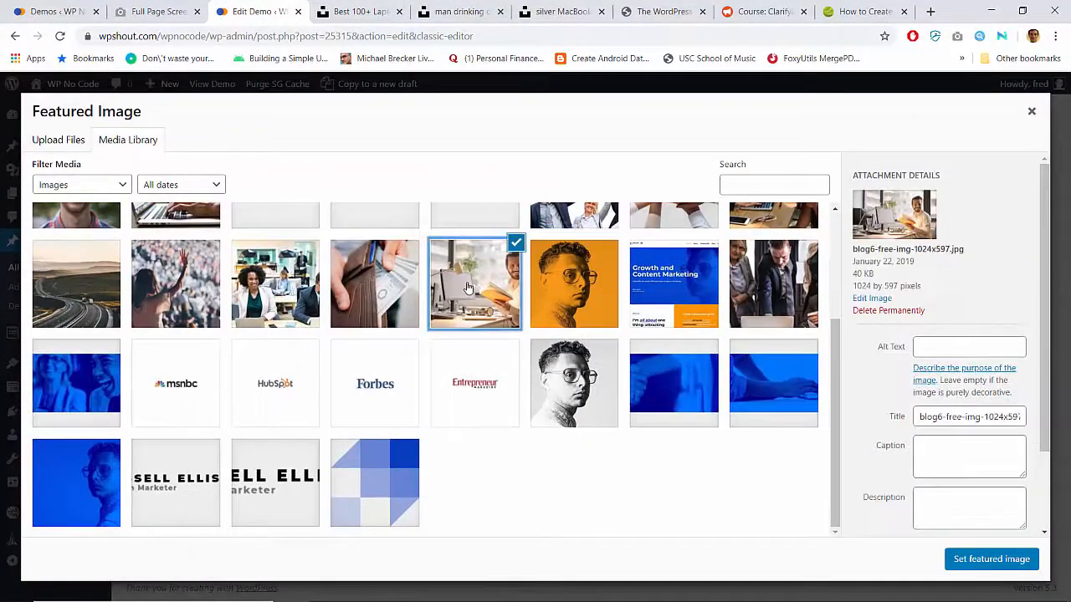
pyautogui.click(557, 289)
pyautogui.click(679, 287)
pyautogui.rightClick(757, 283)
pyautogui.click(742, 292)
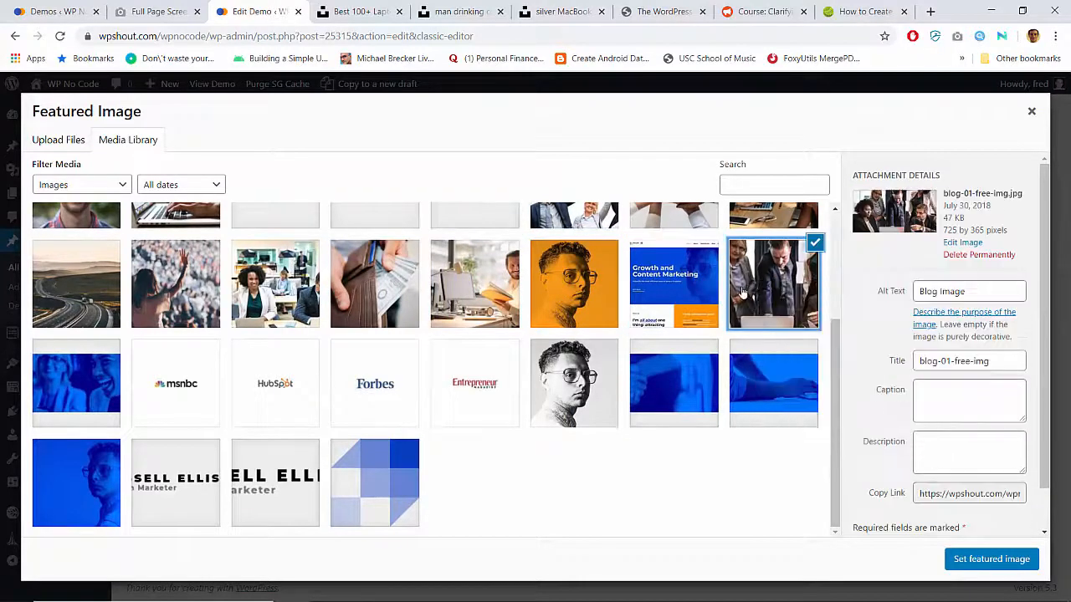
pyautogui.click(755, 355)
pyautogui.click(680, 380)
pyautogui.click(520, 377)
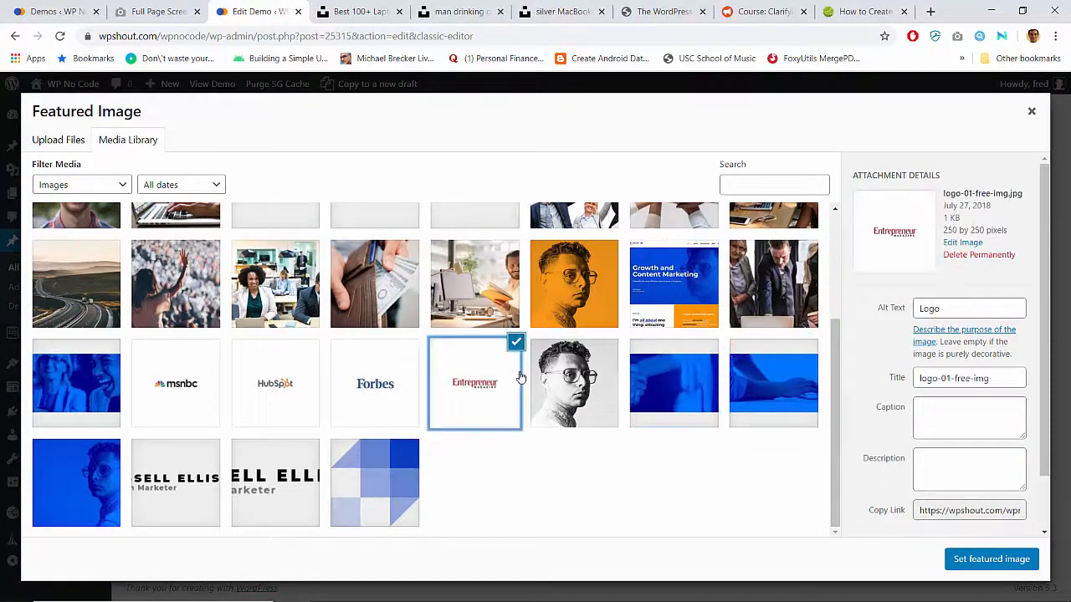
pyautogui.click(554, 386)
pyautogui.click(369, 383)
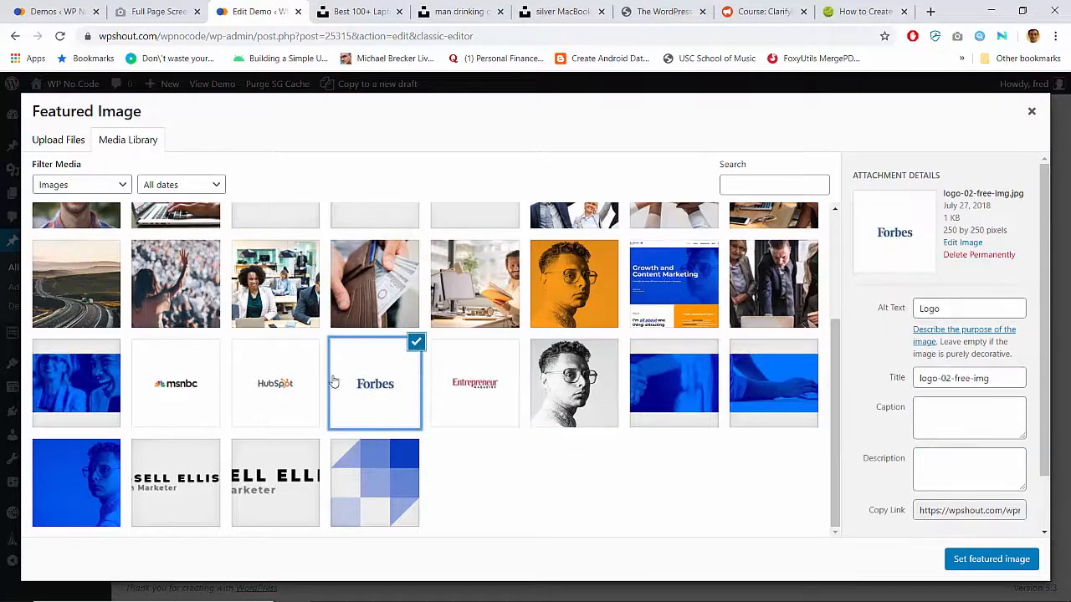
pyautogui.click(90, 486)
pyautogui.click(83, 403)
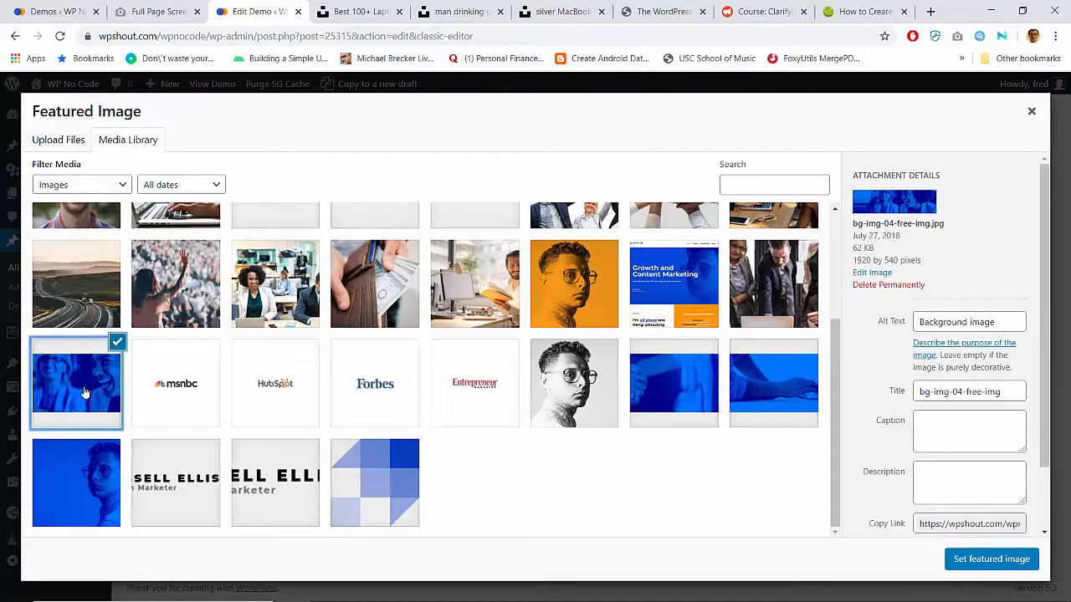
pyautogui.click(91, 312)
pyautogui.scroll(1, 93, 312)
pyautogui.scroll(1, 93, 311)
pyautogui.click(93, 311)
pyautogui.scroll(1, 122, 339)
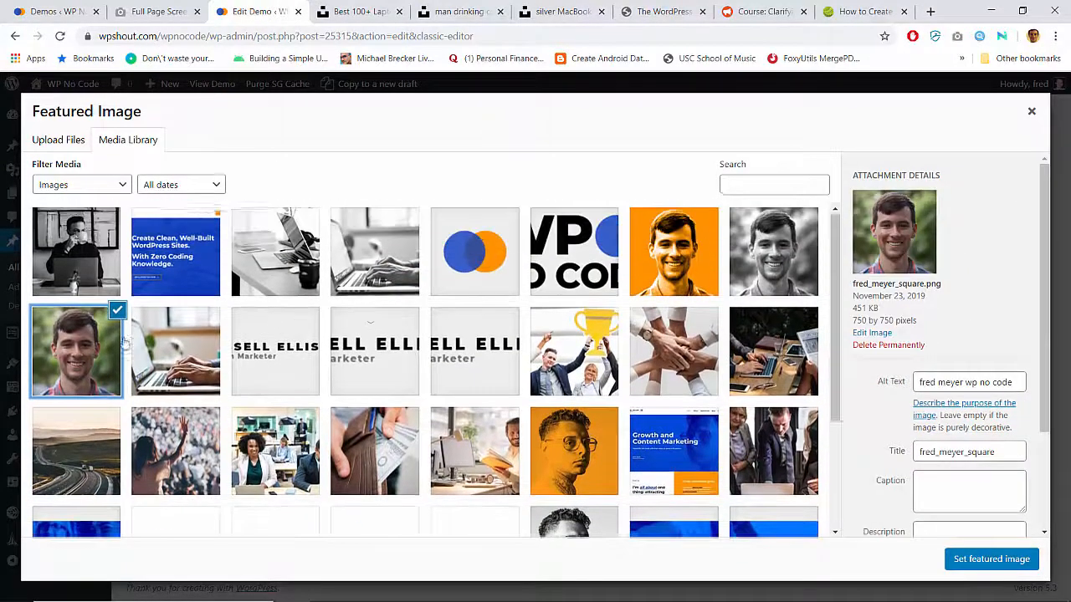
pyautogui.click(772, 255)
pyautogui.click(705, 242)
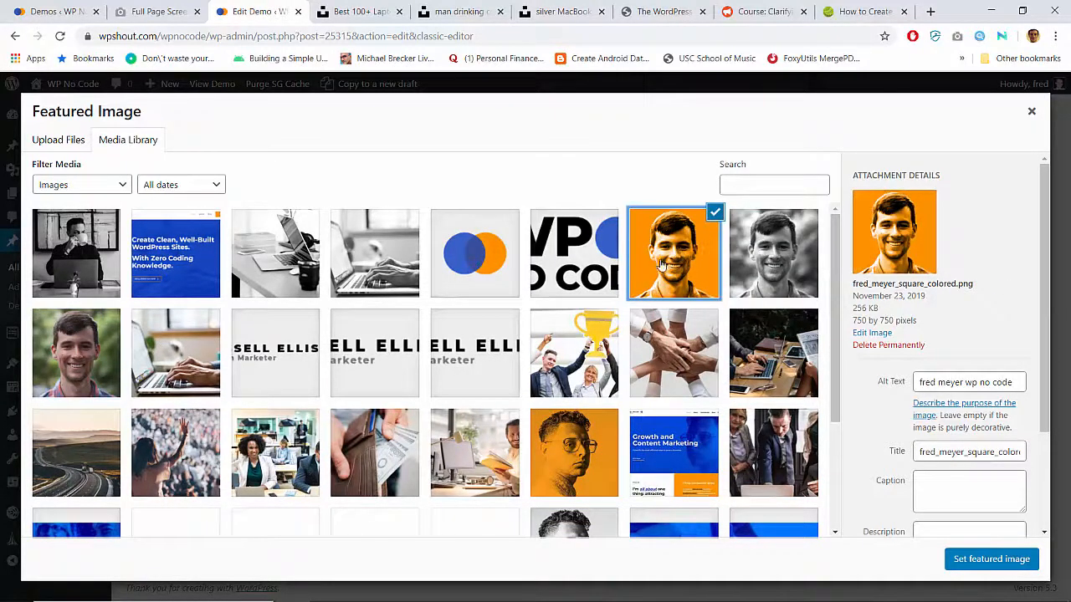
pyautogui.click(283, 291)
pyautogui.click(67, 378)
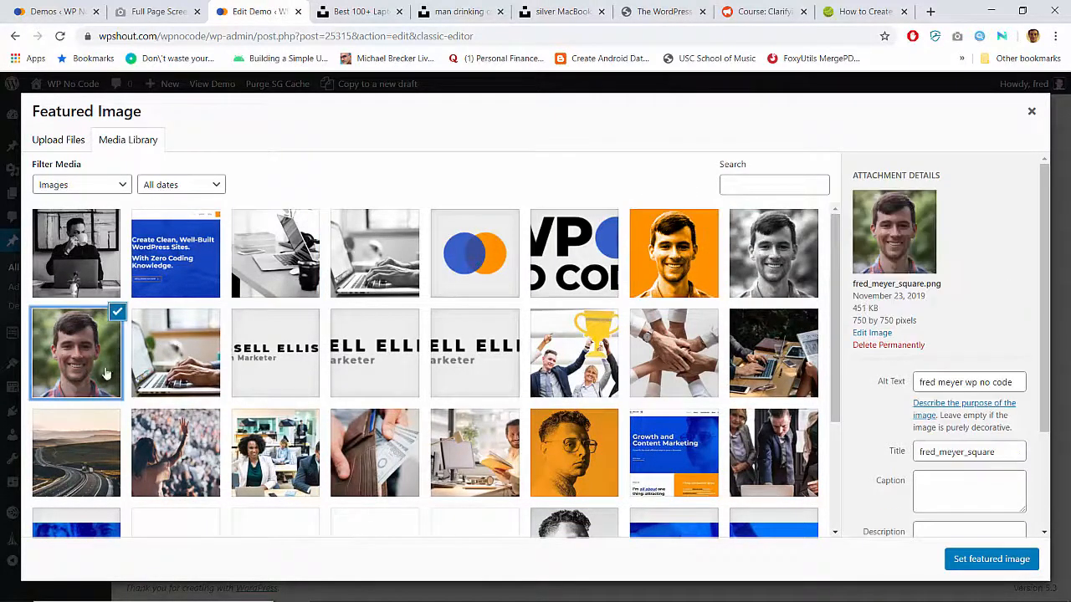
pyautogui.click(161, 372)
pyautogui.click(170, 454)
pyautogui.click(244, 433)
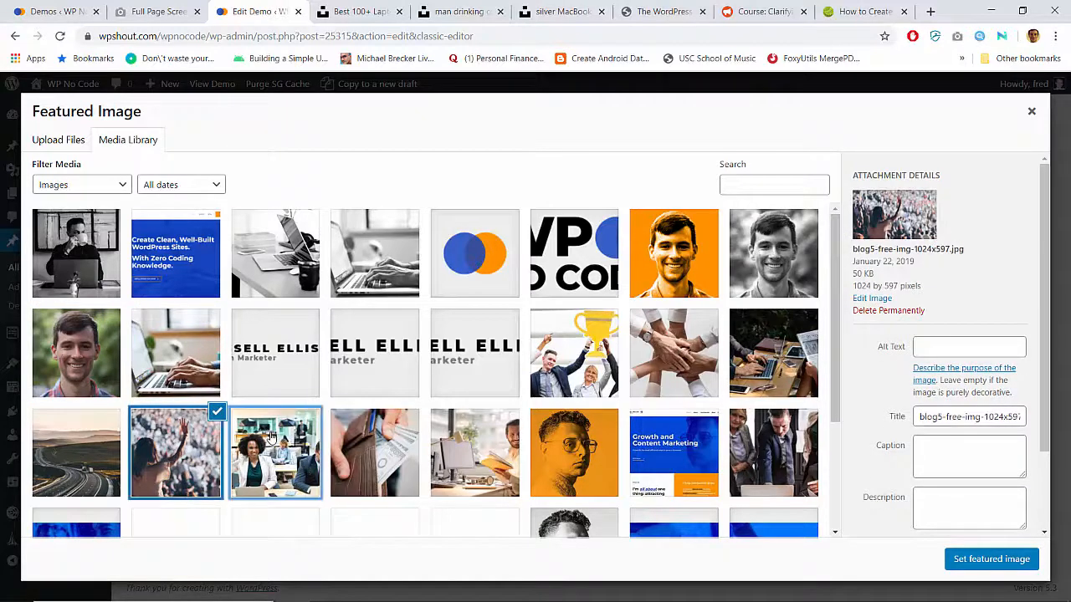
pyautogui.click(371, 447)
pyautogui.click(496, 440)
pyautogui.click(599, 339)
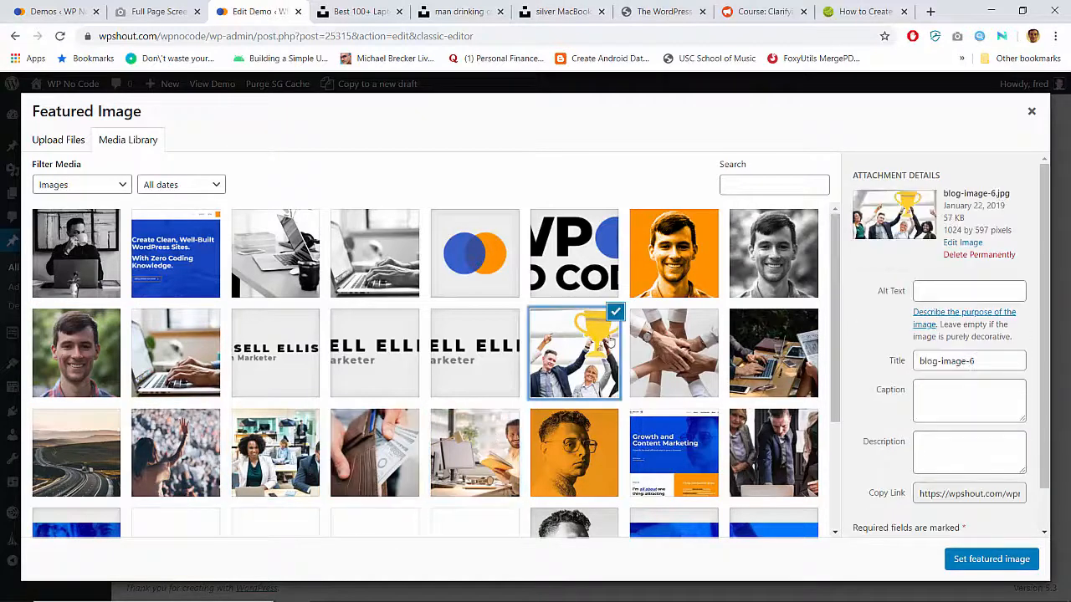
# Set the square colour portrait photo on a green background as the demo's featured image and update the demo.
pyautogui.click(678, 354)
pyautogui.rightClick(744, 355)
pyautogui.click(752, 338)
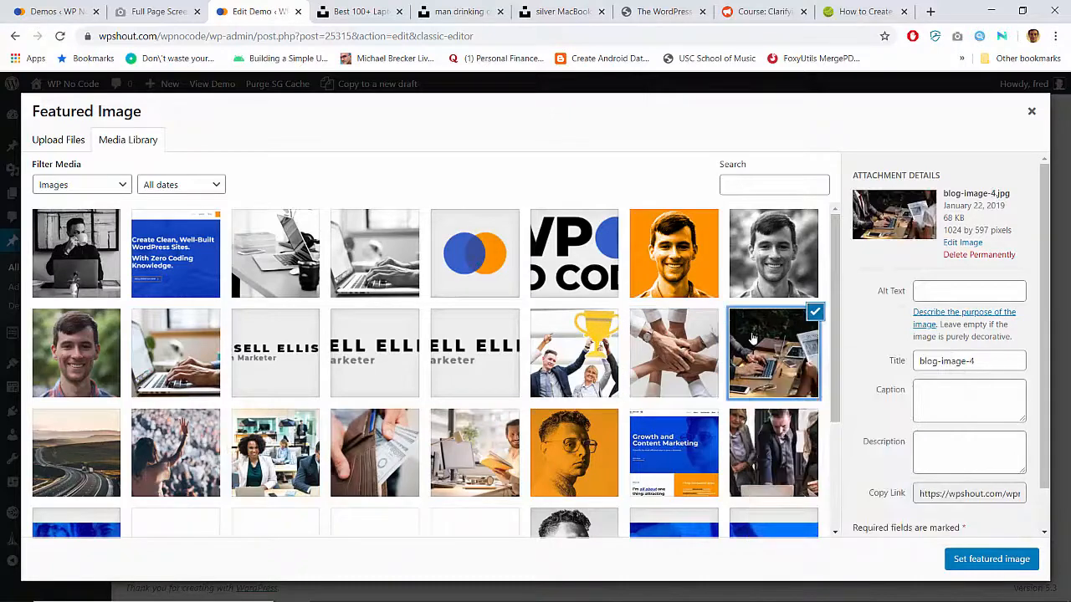
pyautogui.click(73, 358)
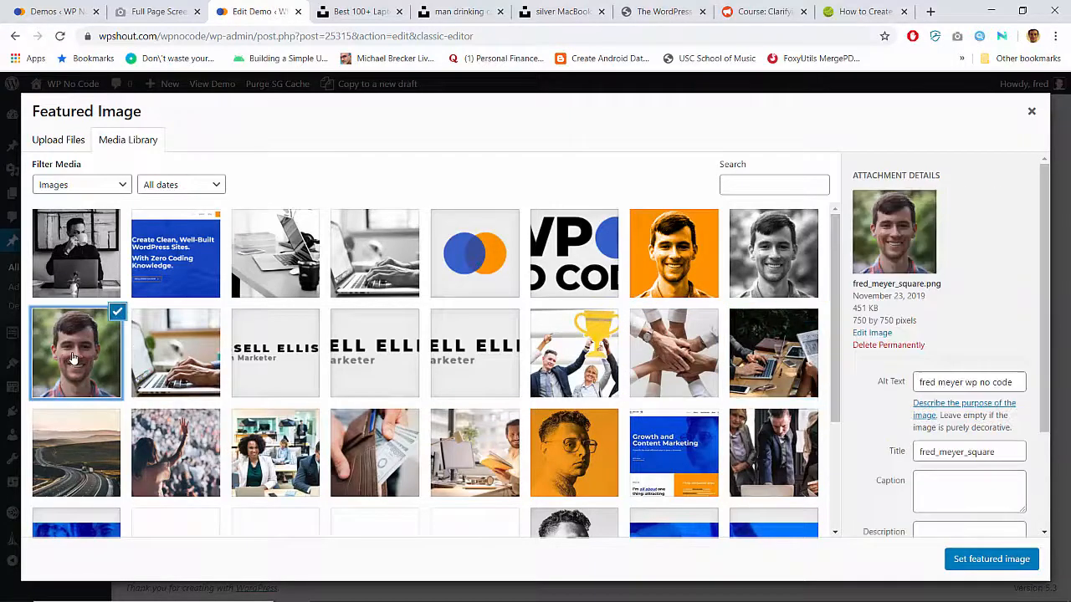
pyautogui.click(981, 559)
pyautogui.scroll(5, 753, 410)
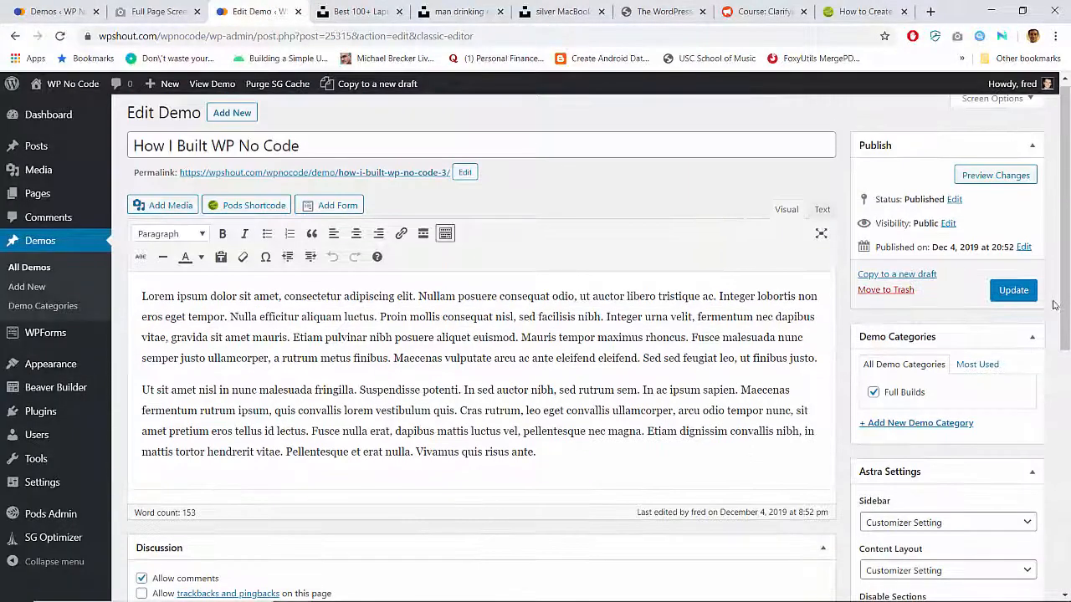
pyautogui.click(1013, 290)
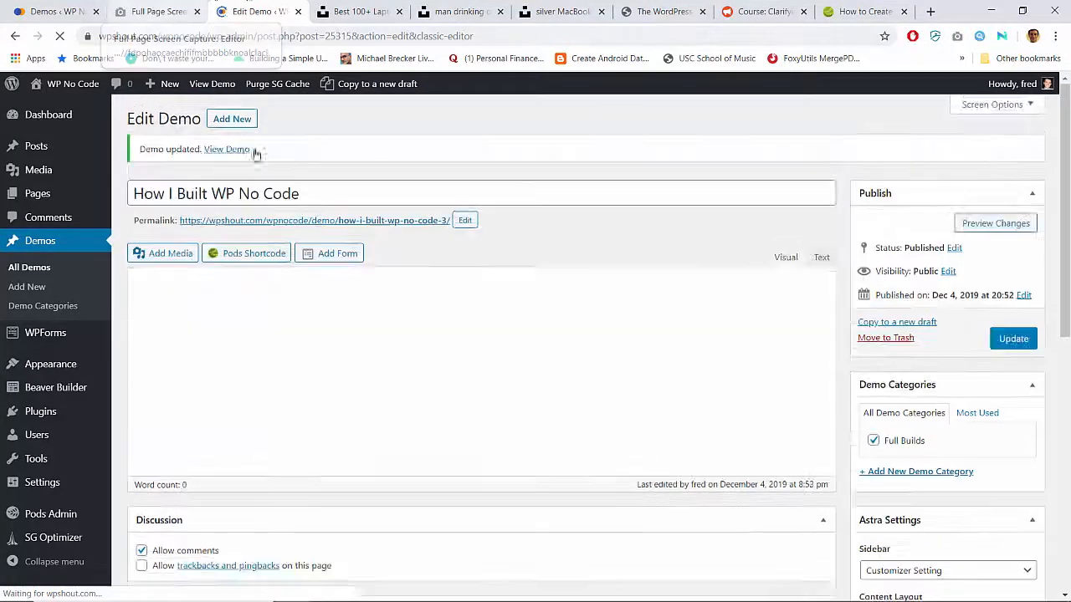
# View the published demo and examine how its featured image appears above the title.
pyautogui.click(253, 221)
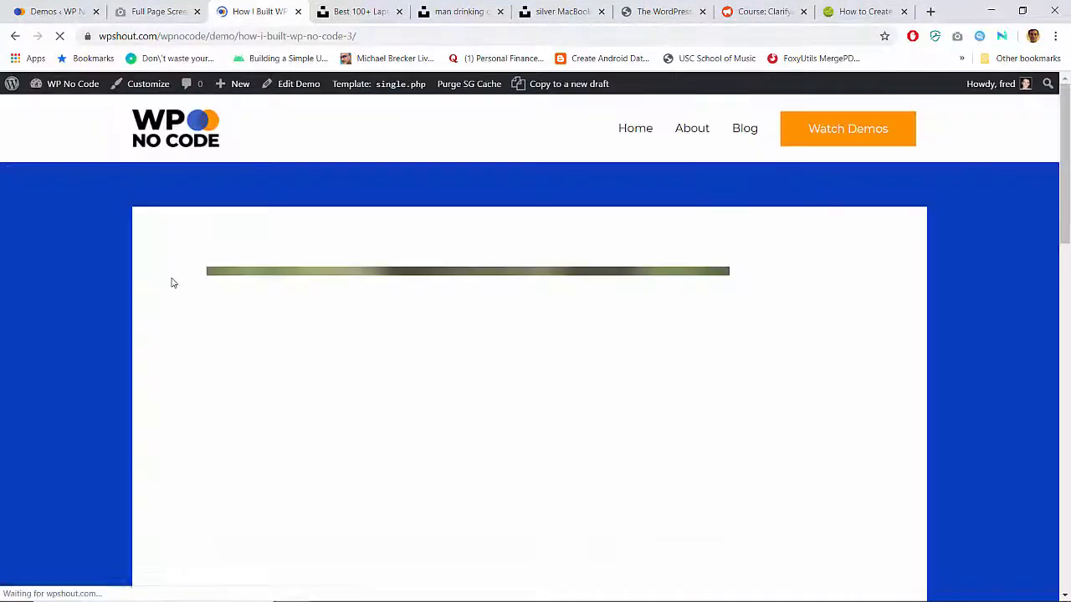
pyautogui.scroll(-2, 172, 283)
pyautogui.scroll(2, 172, 283)
pyautogui.scroll(-3, 171, 283)
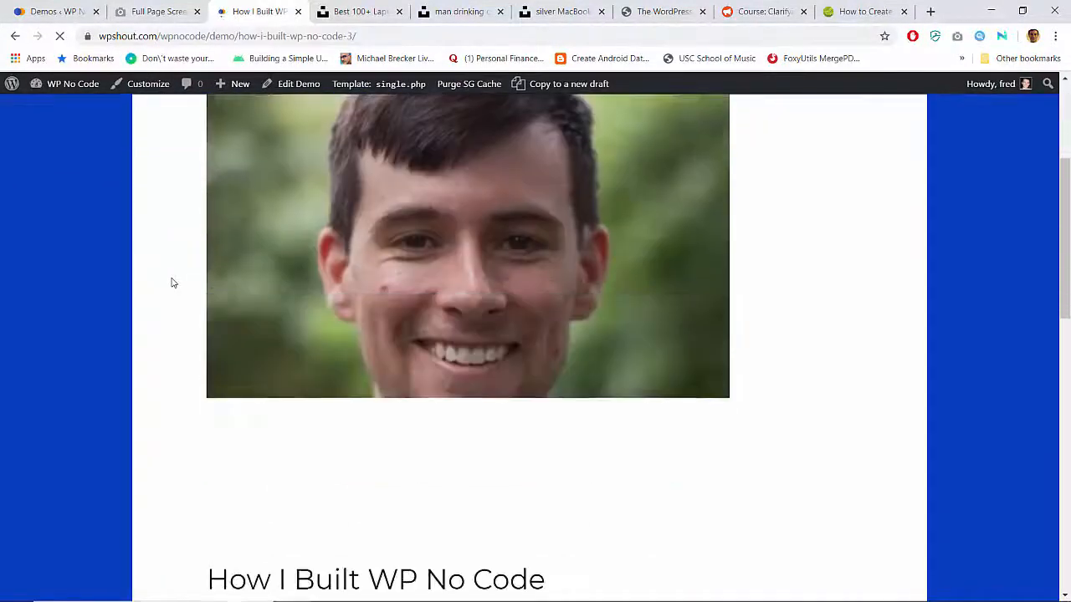
pyautogui.scroll(3, 171, 282)
pyautogui.scroll(-3, 171, 283)
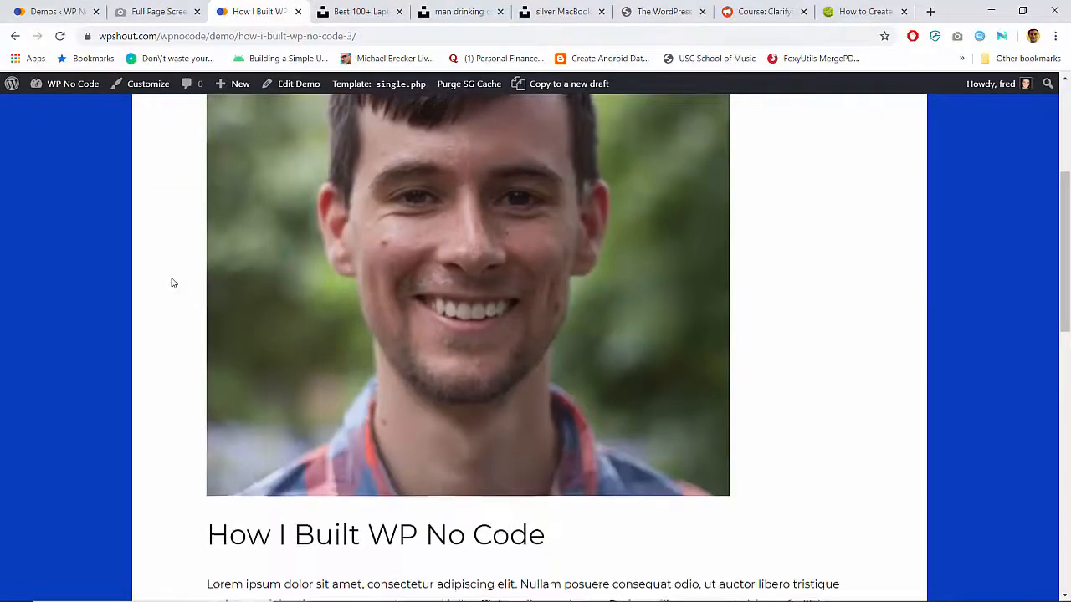
pyautogui.scroll(3, 172, 283)
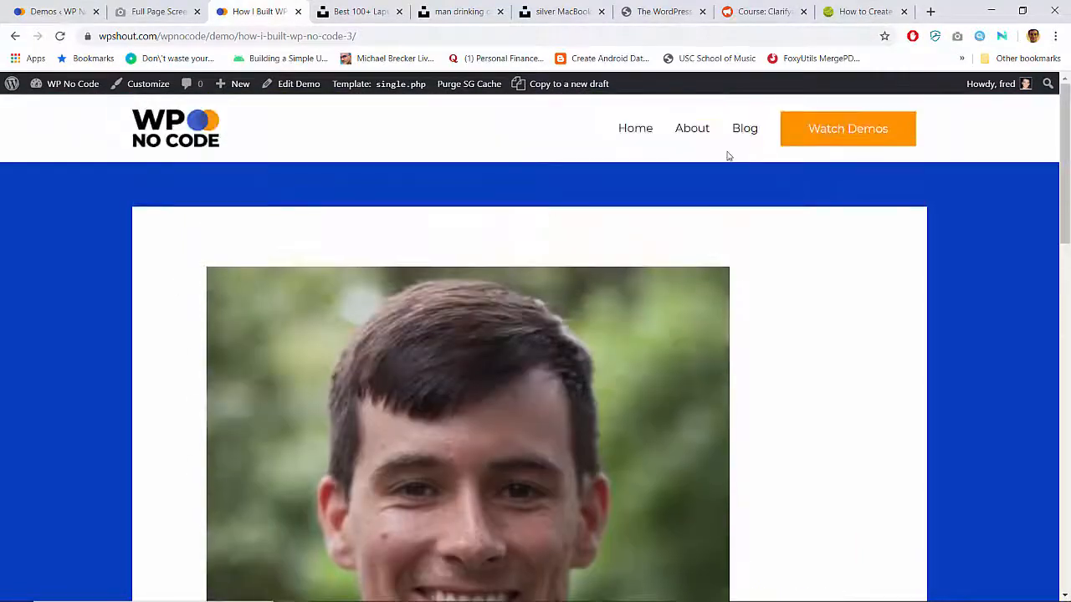
# Open the site's Demos page and examine the featured images in the All WP No Code Demos grid.
pyautogui.click(829, 144)
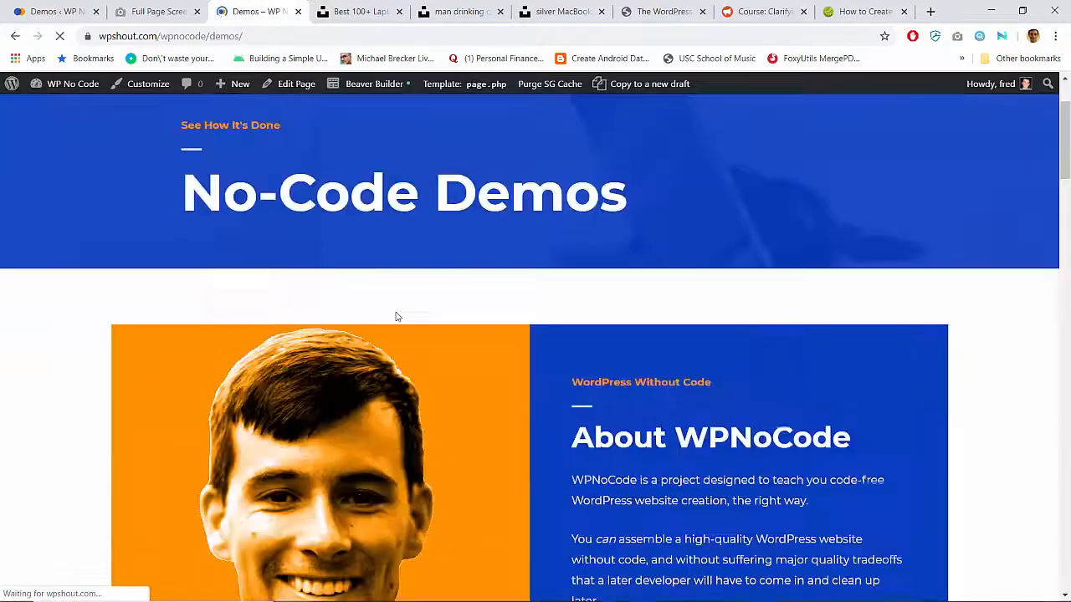
pyautogui.scroll(-10, 397, 314)
pyautogui.scroll(-15, 397, 316)
pyautogui.scroll(1, 398, 316)
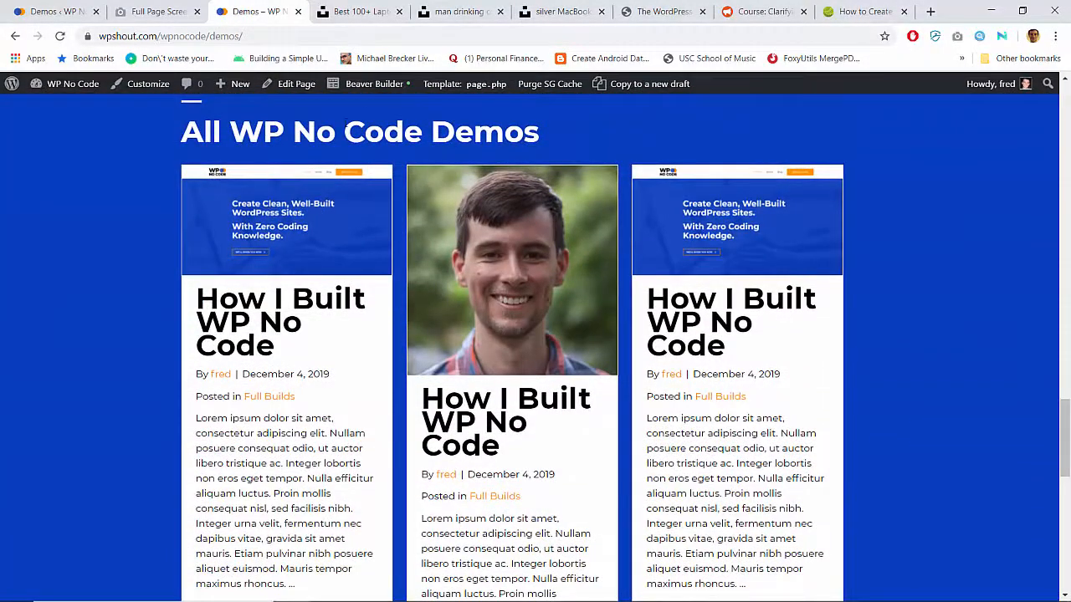
# Open the Demos page in Beaver Builder and bring up the settings of the Posts module under All WP No Code Demos.
pyautogui.click(364, 89)
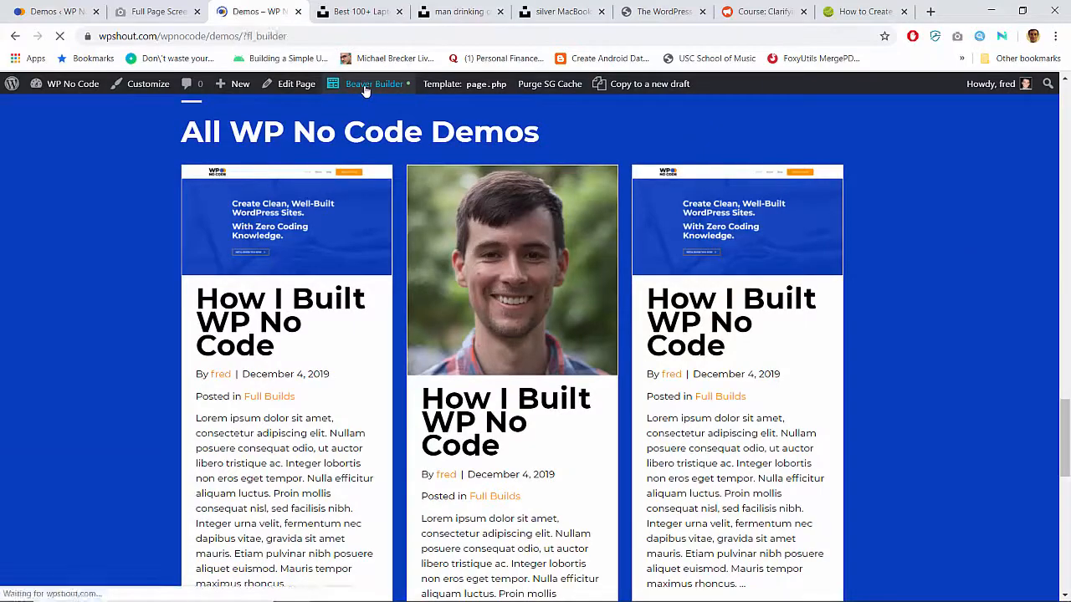
pyautogui.scroll(-15, 339, 368)
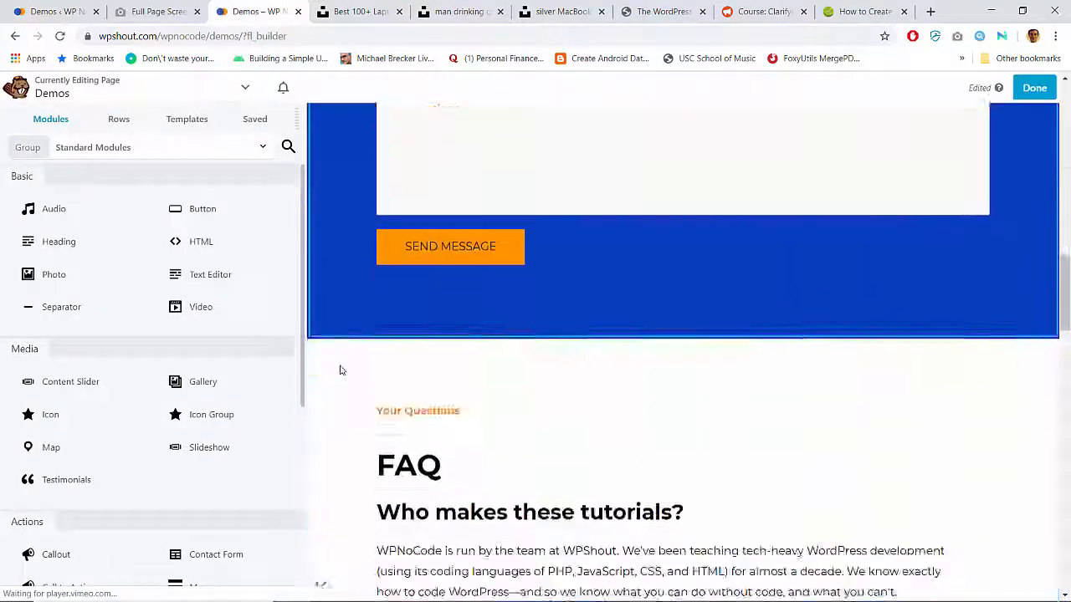
pyautogui.scroll(-5, 340, 368)
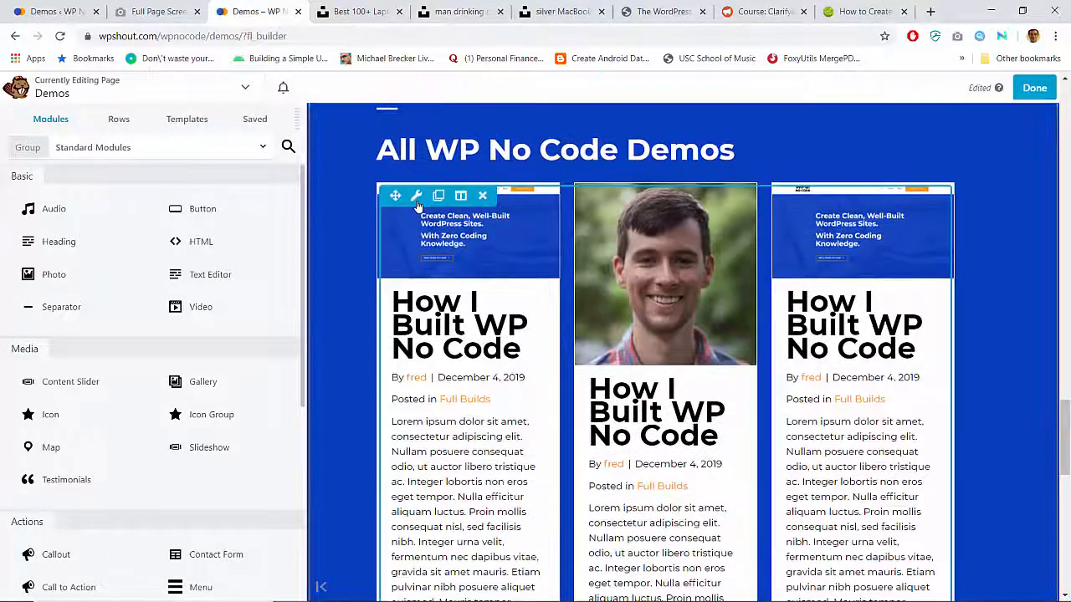
pyautogui.click(417, 201)
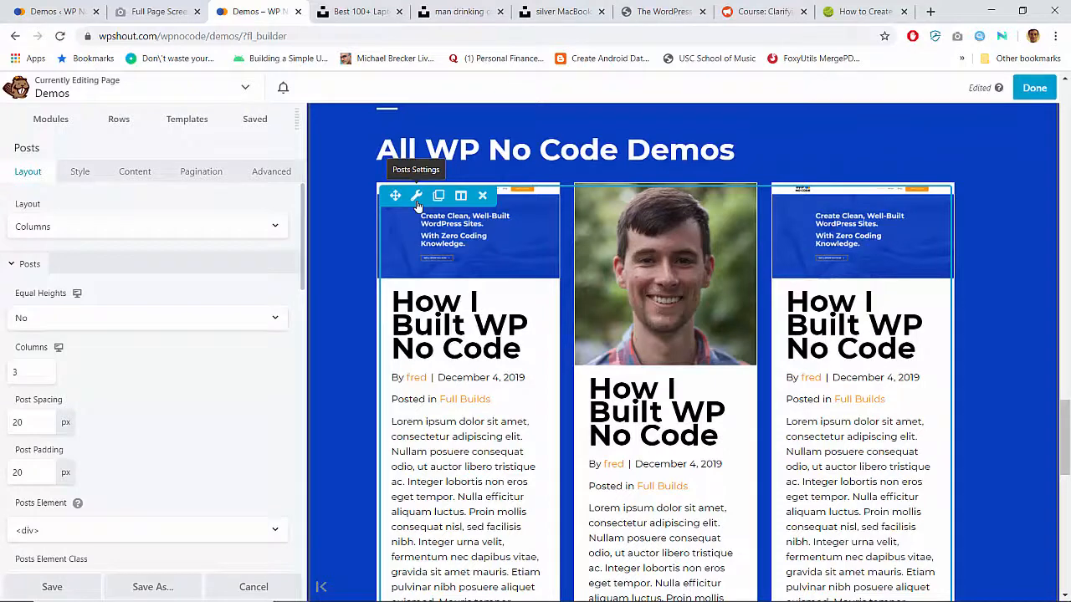
# Set the Posts module's featured image position to Above Content.
pyautogui.scroll(-6, 149, 368)
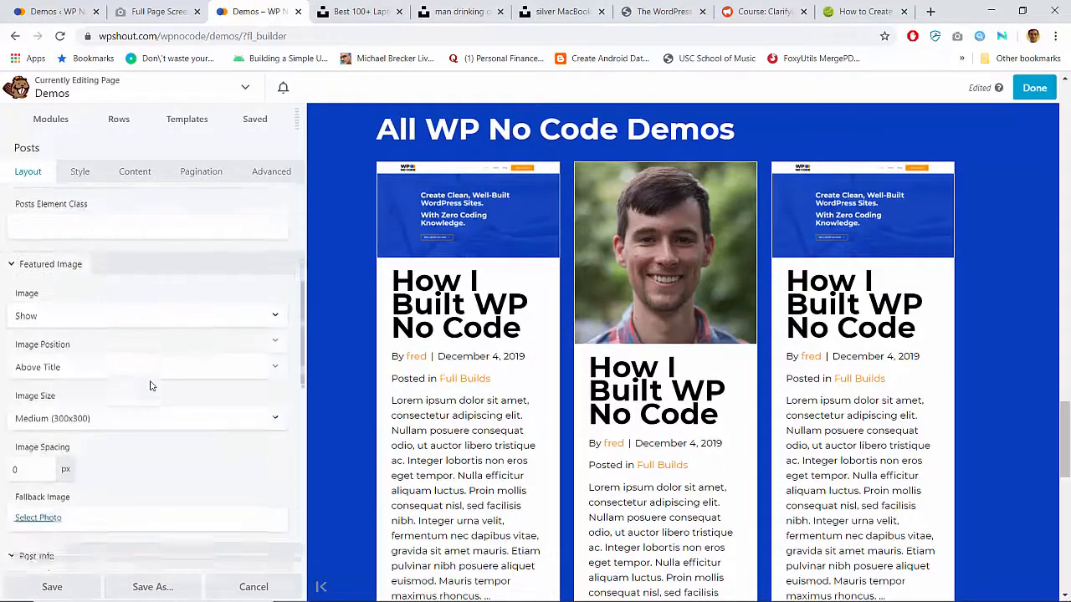
pyautogui.scroll(-3, 151, 386)
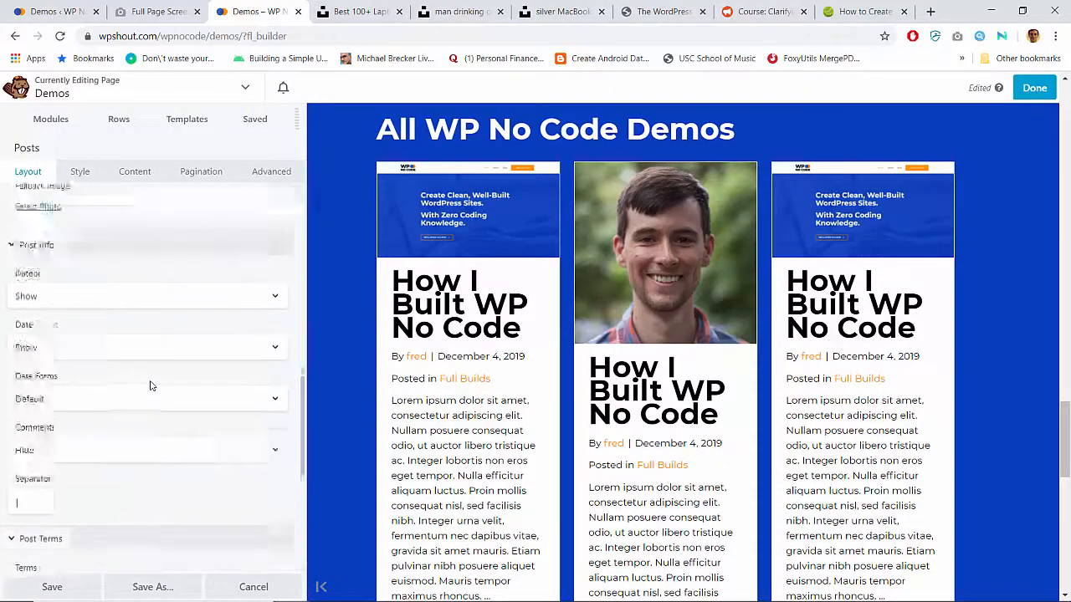
pyautogui.scroll(3, 151, 385)
pyautogui.scroll(2, 150, 385)
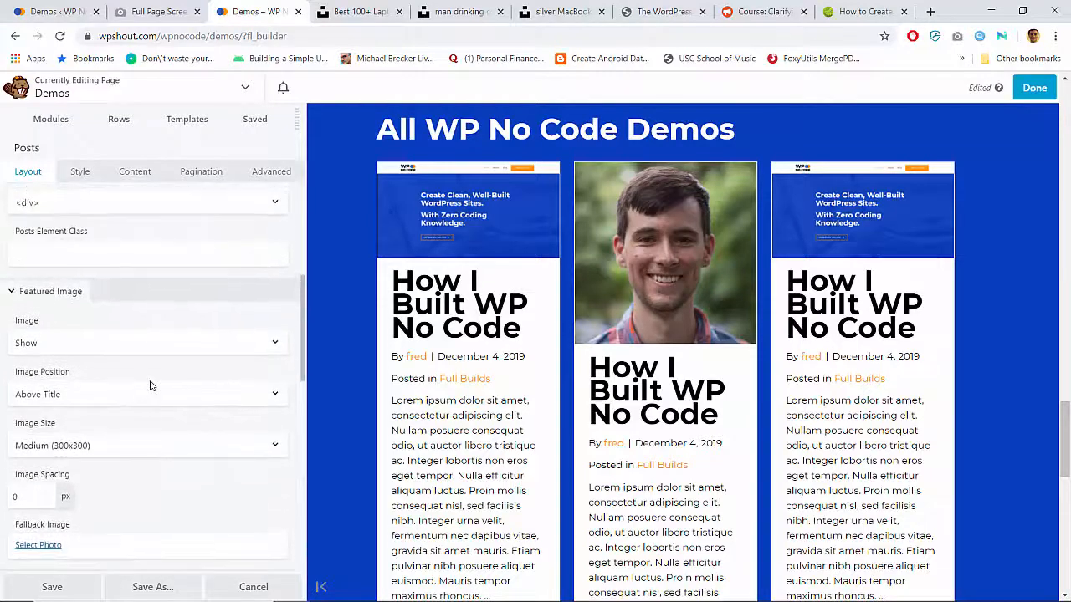
pyautogui.click(103, 405)
pyautogui.click(102, 405)
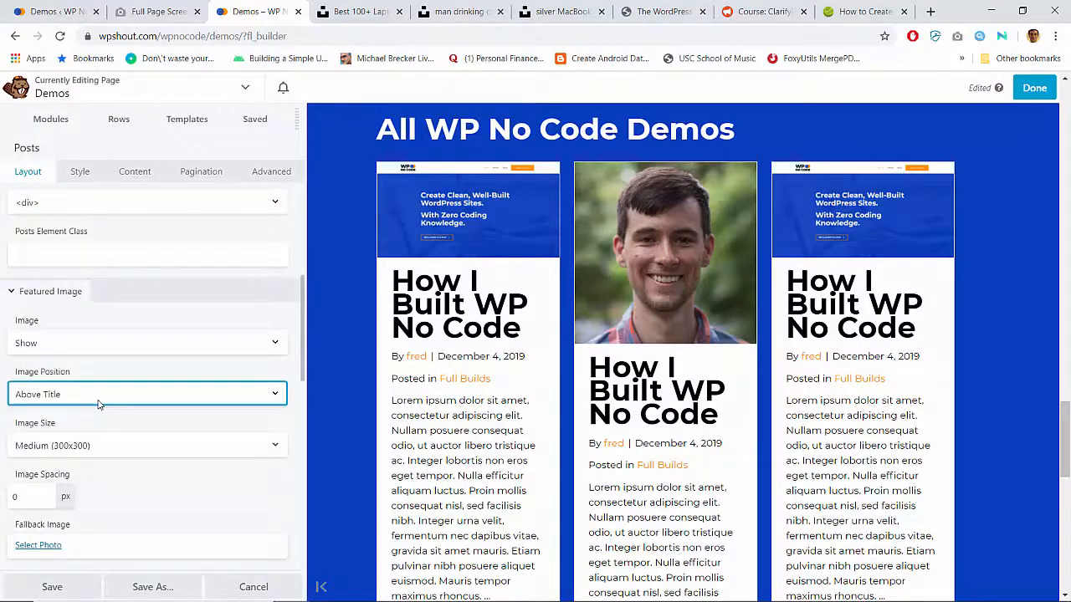
pyautogui.click(98, 404)
pyautogui.click(73, 436)
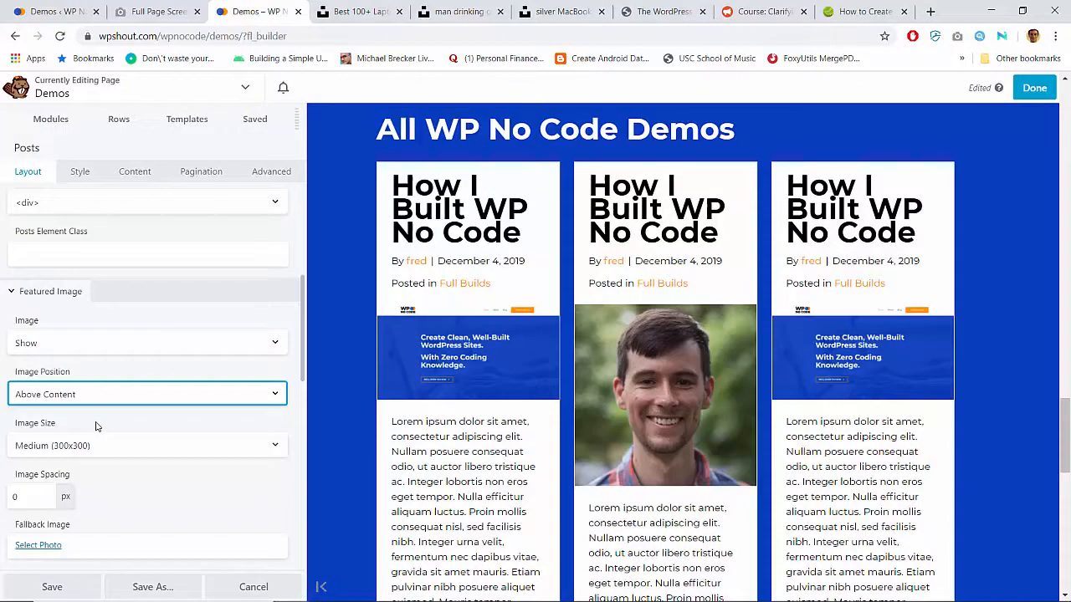
# Set the featured image position back to Above Title and review the available image sizes, keeping Medium (300x300).
pyautogui.click(98, 404)
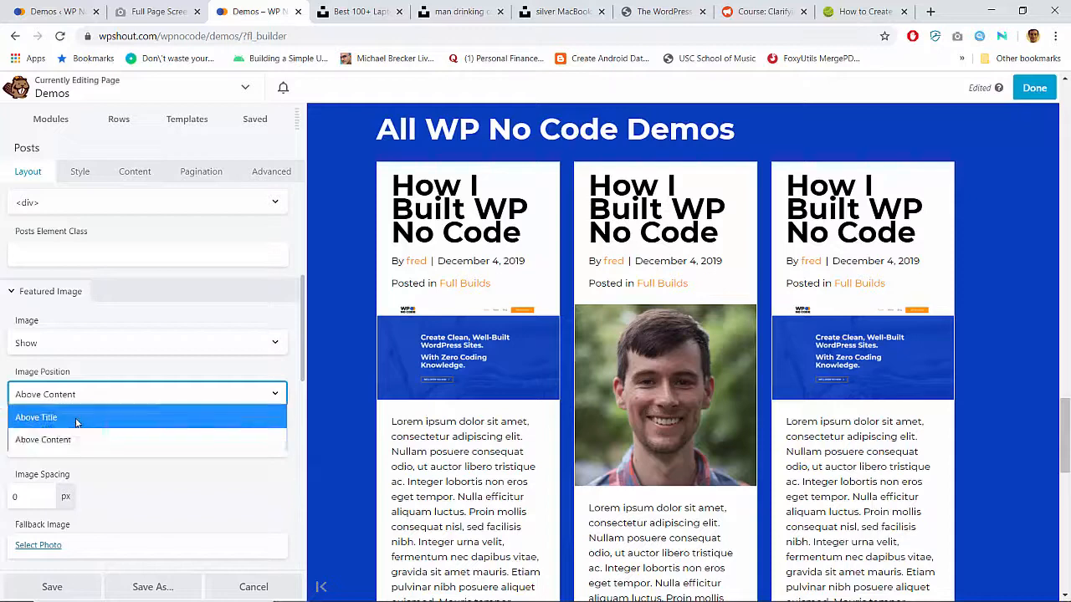
pyautogui.click(74, 418)
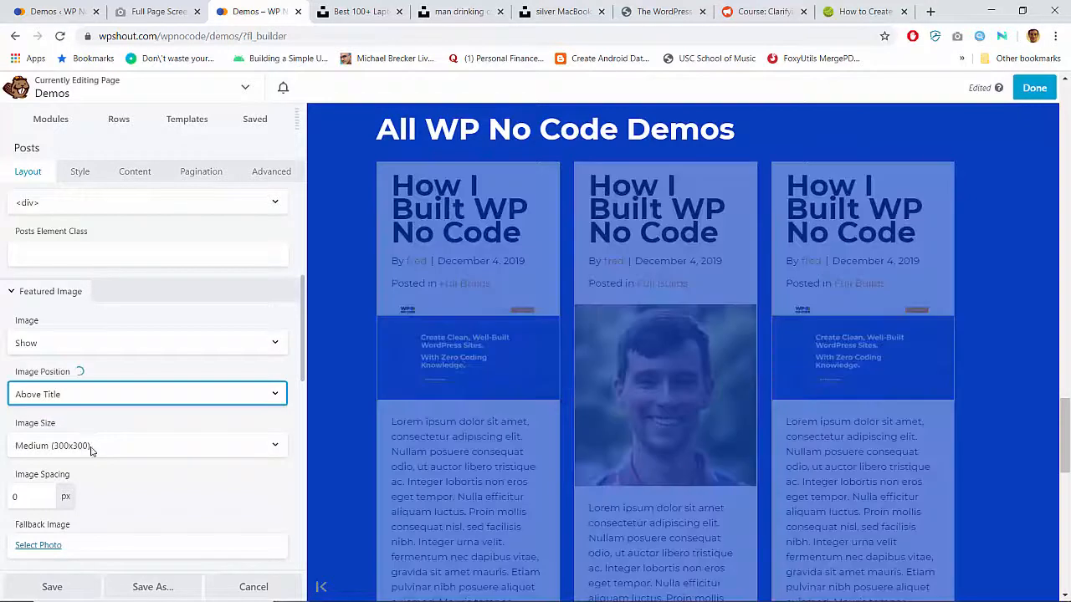
pyautogui.click(92, 450)
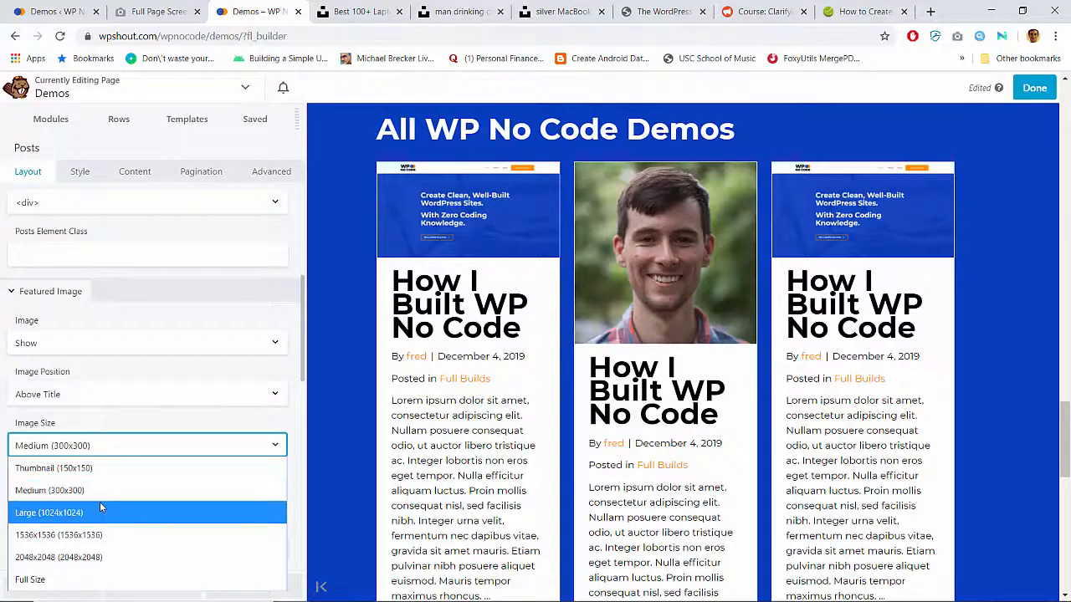
pyautogui.click(146, 450)
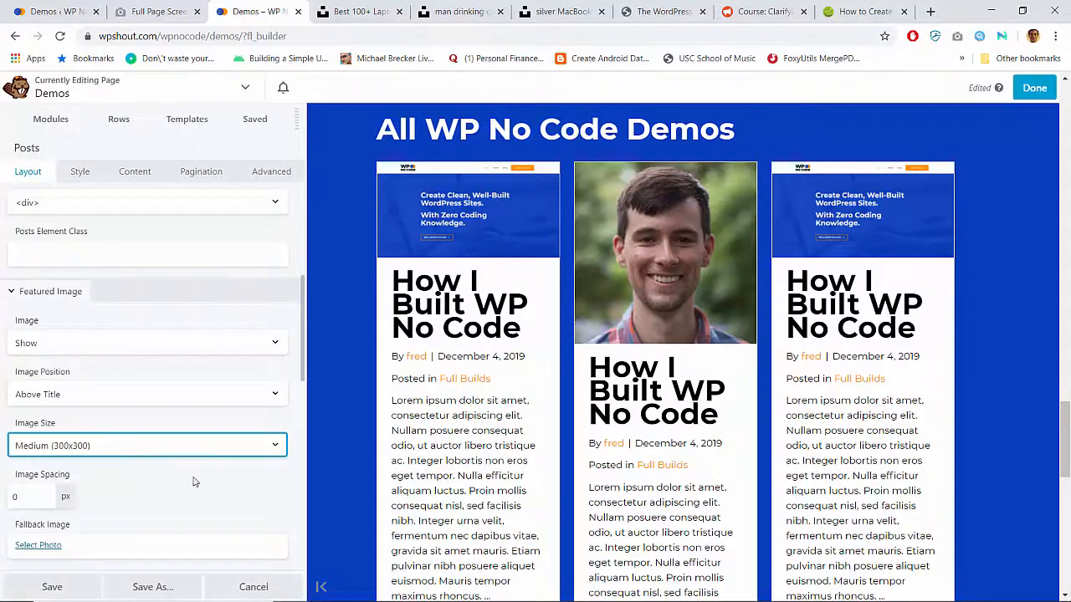
# Discard the unpublished changes to the Demos page and exit the page builder.
pyautogui.click(1033, 89)
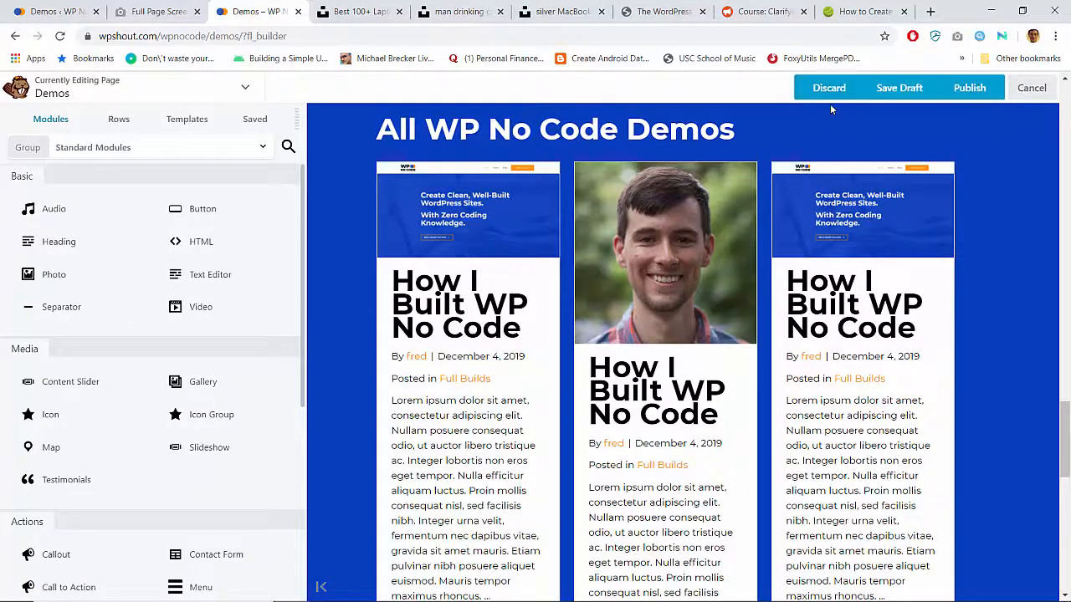
pyautogui.click(828, 88)
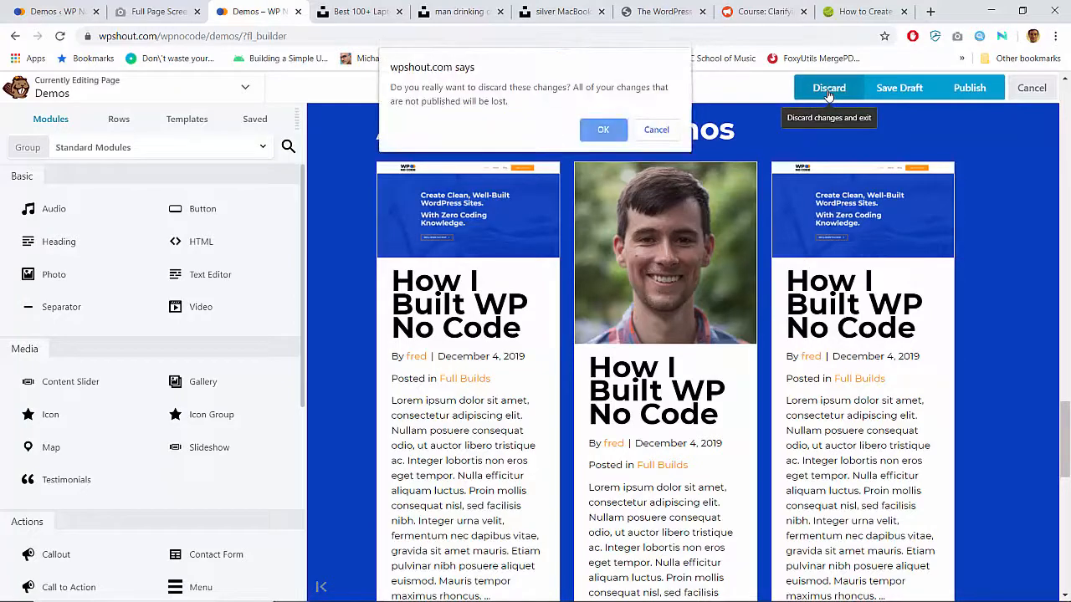
pyautogui.press('Return')
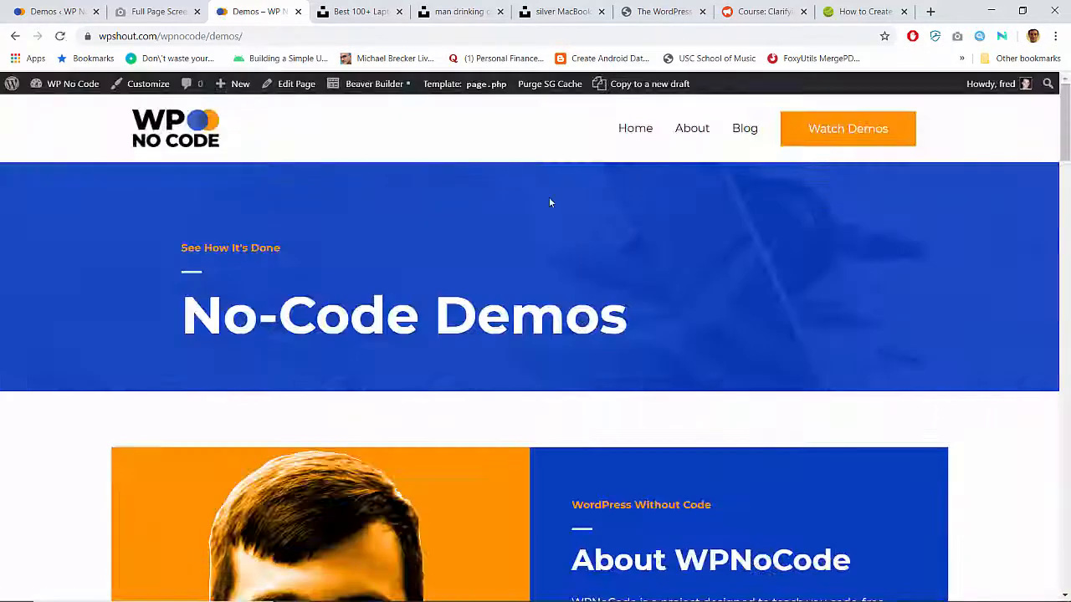
# Reload the live Demos page and examine the layout of the demo posts grid.
pyautogui.scroll(-8, 329, 273)
pyautogui.scroll(8, 394, 249)
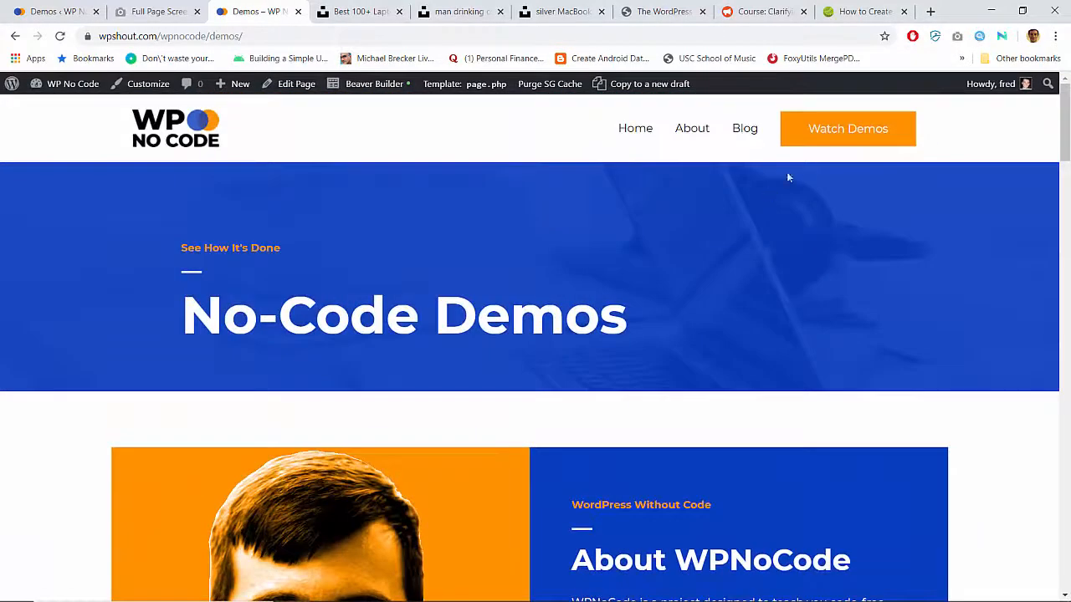
pyautogui.click(794, 137)
pyautogui.scroll(-9, 399, 356)
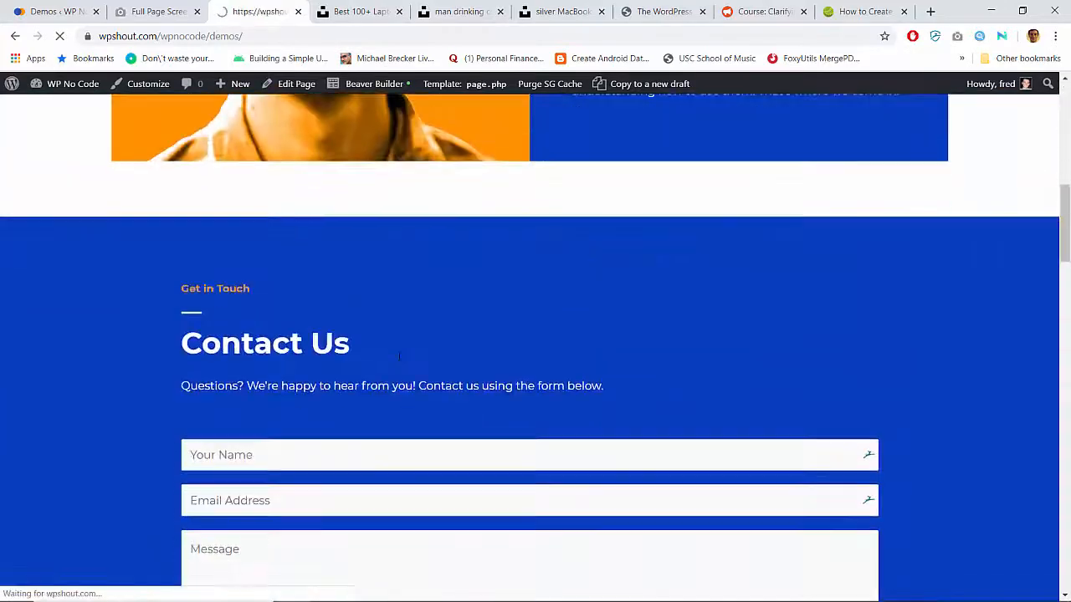
pyautogui.scroll(8, 399, 356)
pyautogui.scroll(-15, 399, 356)
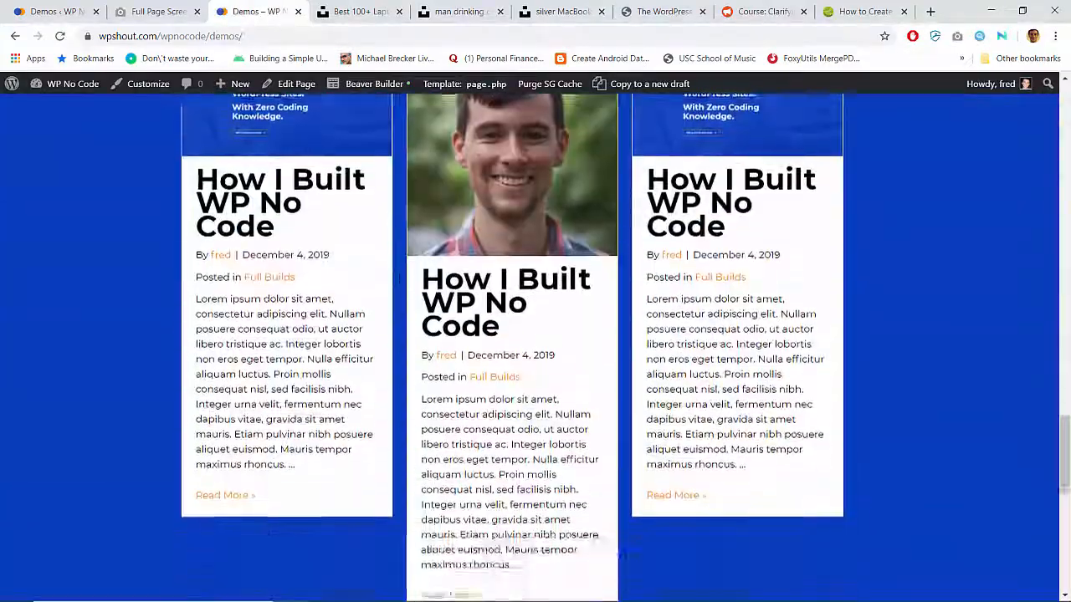
pyautogui.scroll(2, 399, 357)
pyautogui.scroll(-7, 399, 357)
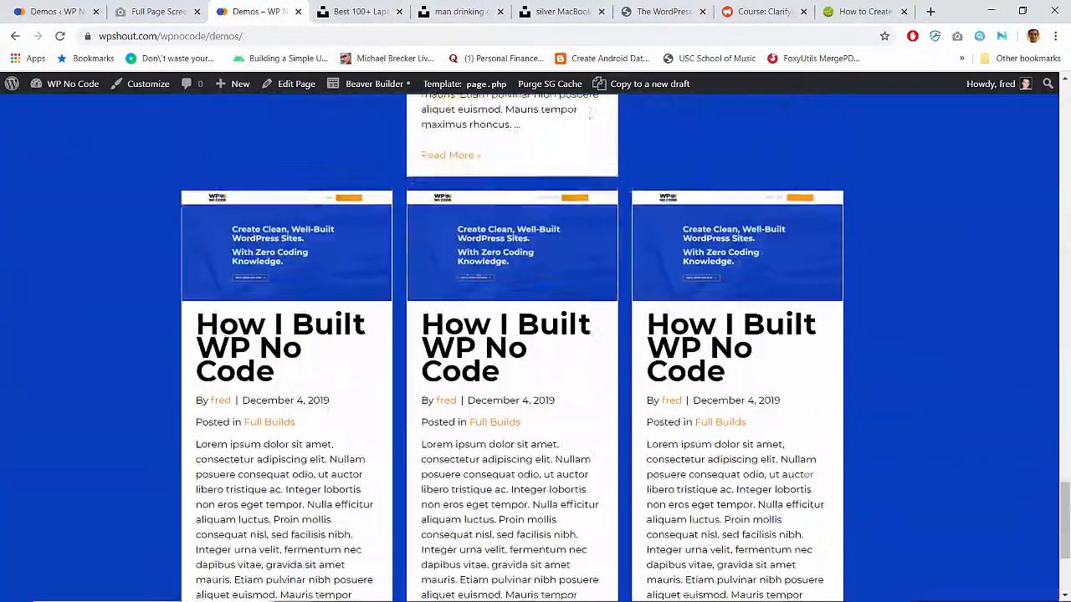
pyautogui.scroll(9, 399, 357)
# In the admin list of demos, move all demos except the first one to the Trash in bulk.
pyautogui.click(127, 5)
pyautogui.click(50, 10)
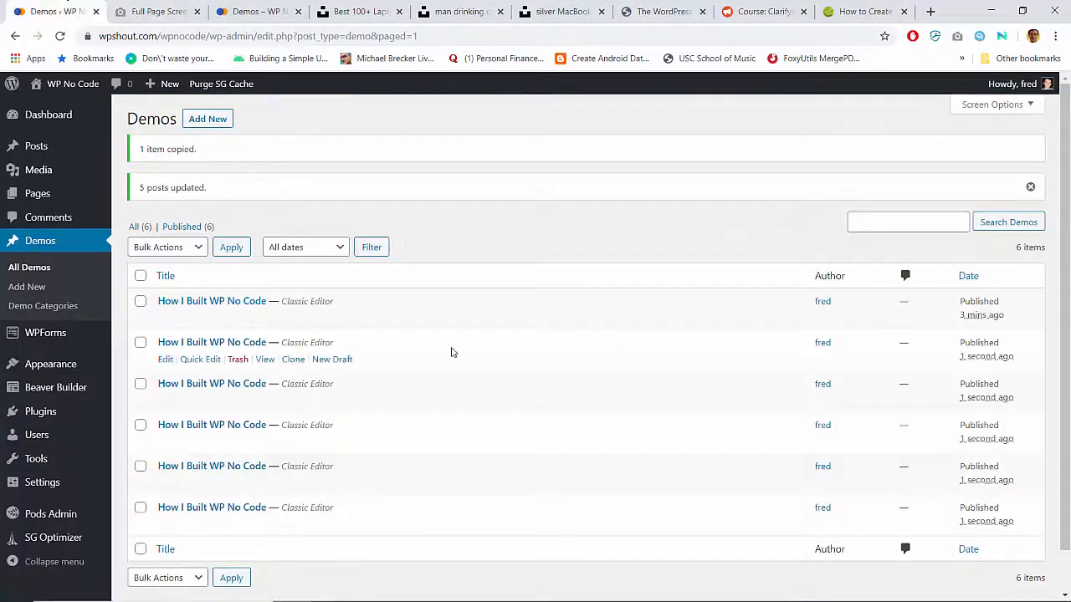
pyautogui.click(141, 343)
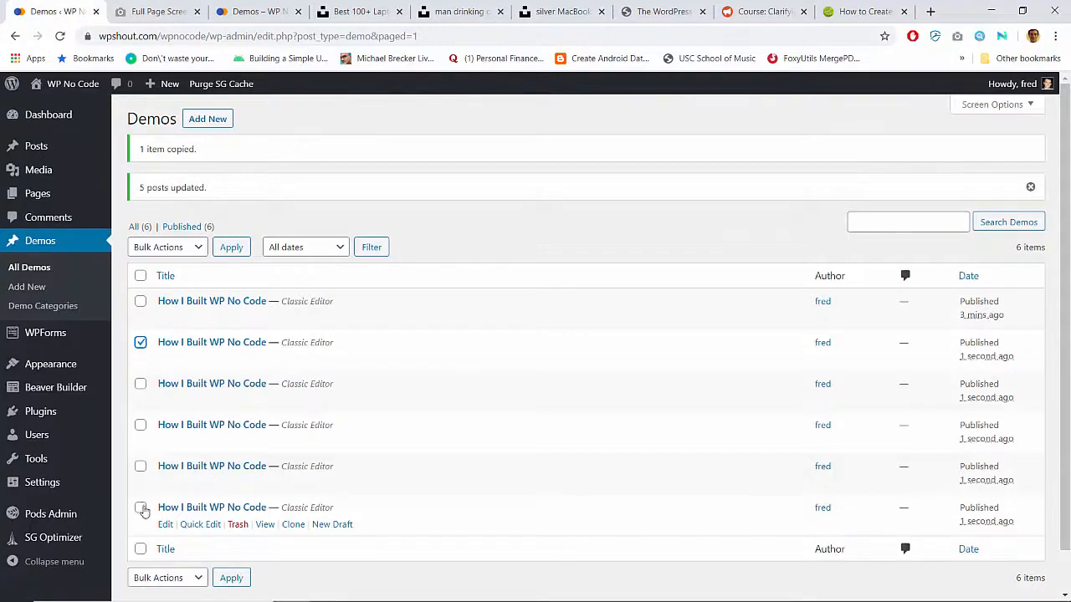
pyautogui.click(167, 247)
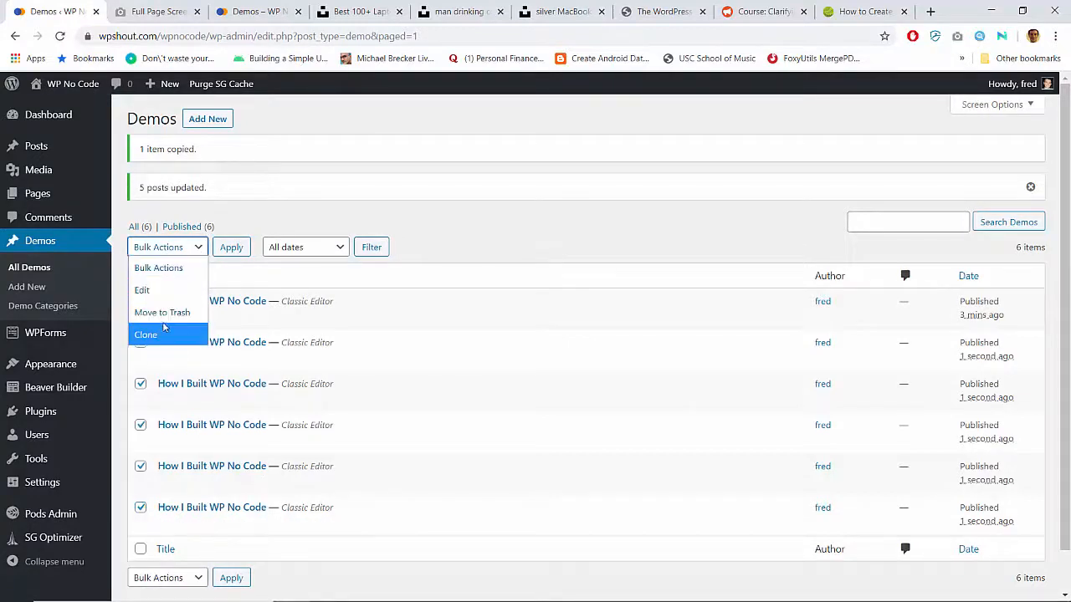
pyautogui.click(164, 311)
pyautogui.click(231, 249)
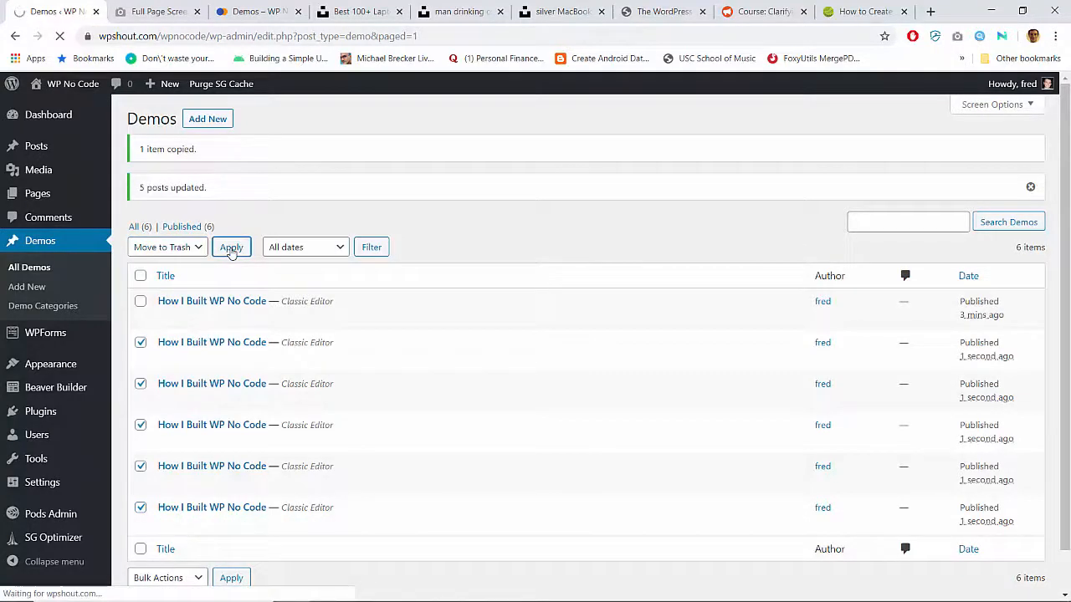
# Select all the demos in the Trash and delete them permanently in bulk.
pyautogui.click(241, 227)
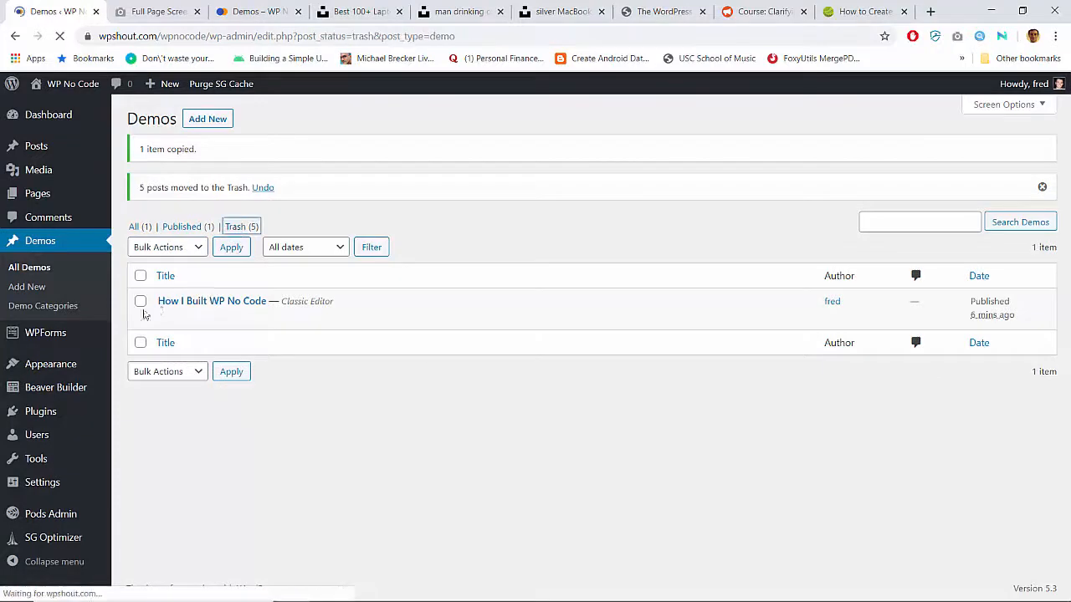
pyautogui.click(141, 196)
pyautogui.click(159, 168)
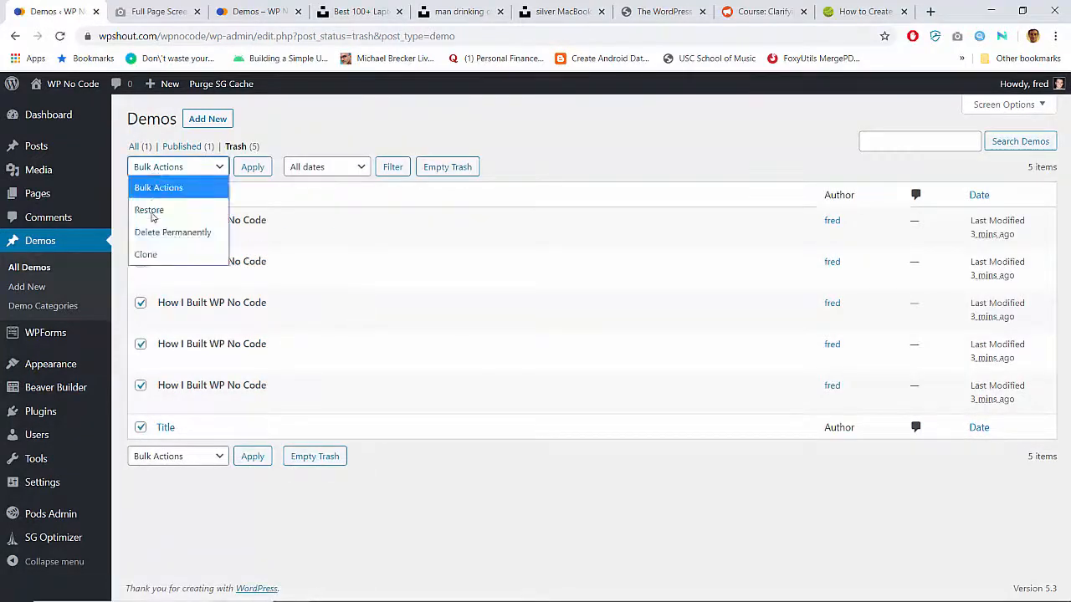
pyautogui.click(148, 231)
pyautogui.click(252, 170)
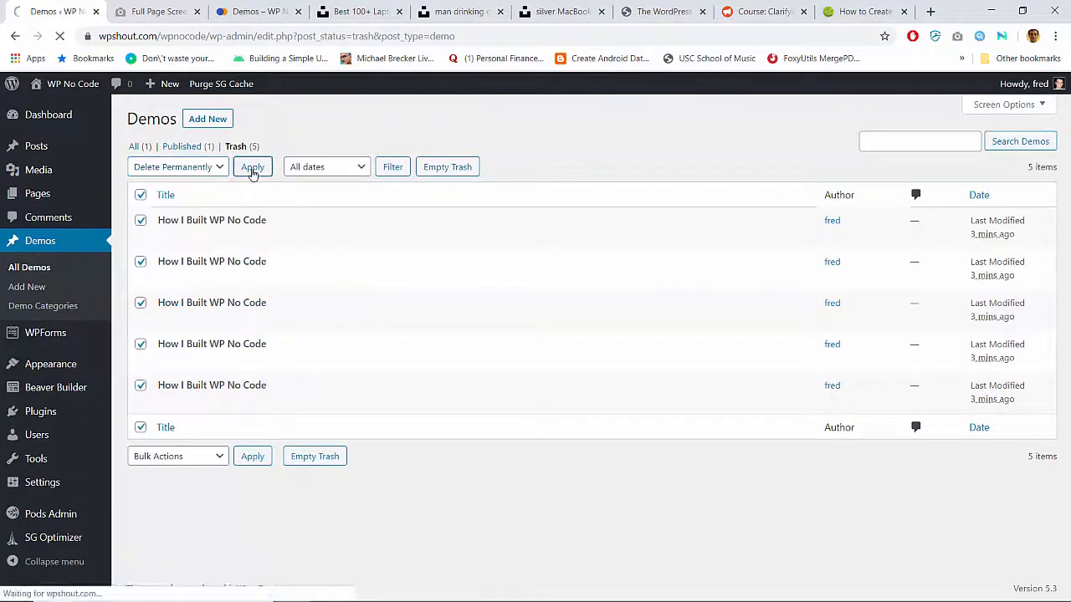
# Look through the live Demos page to review its About, Contact Us, FAQ and demo grid sections.
pyautogui.click(275, 9)
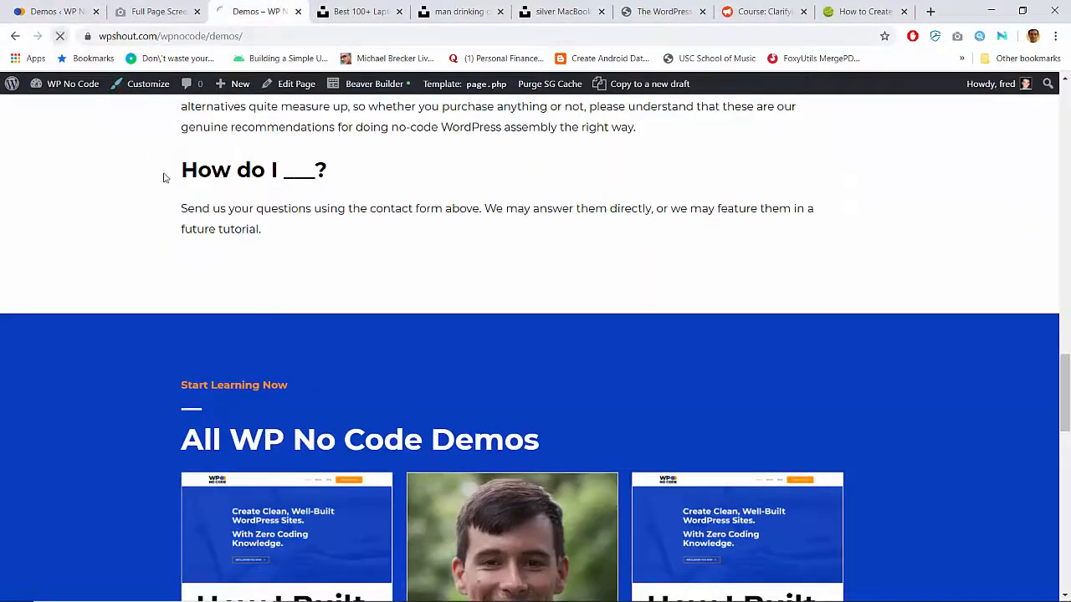
pyautogui.scroll(20, 259, 349)
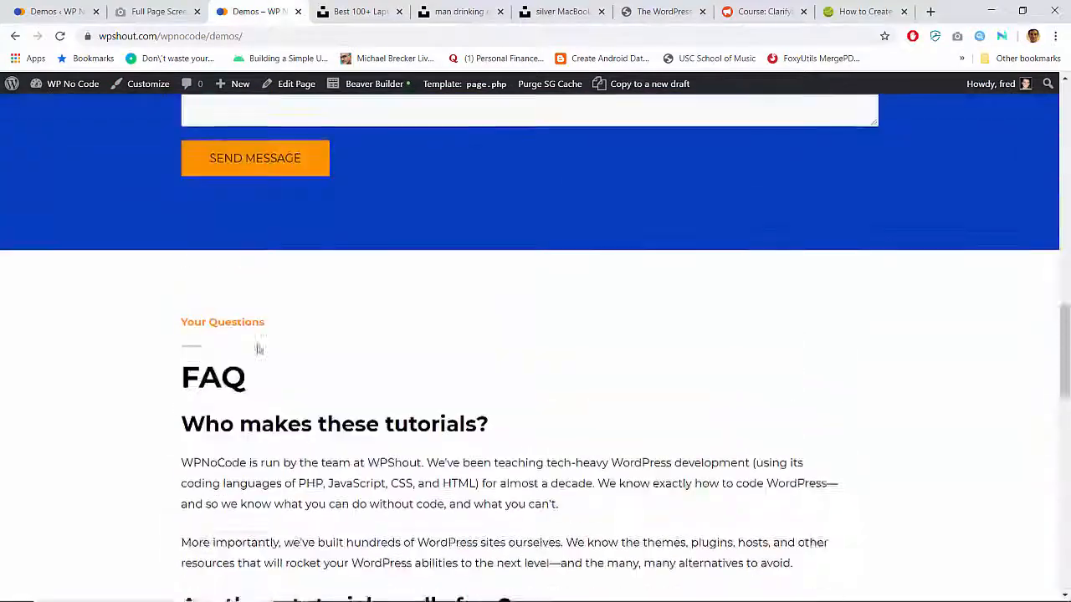
pyautogui.scroll(-5, 257, 350)
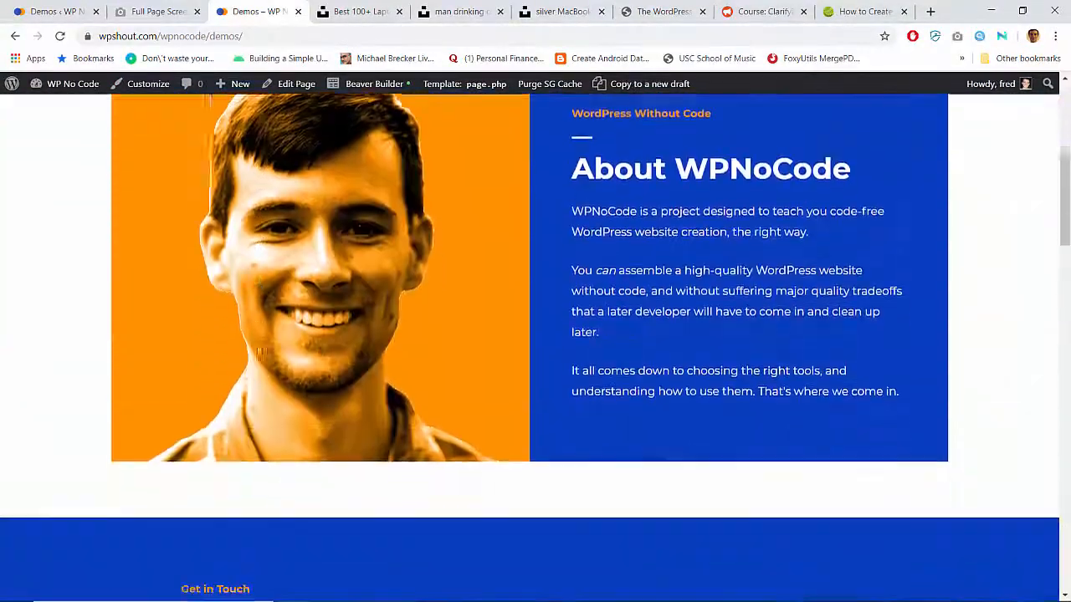
pyautogui.scroll(5, 257, 350)
pyautogui.scroll(-3, 376, 467)
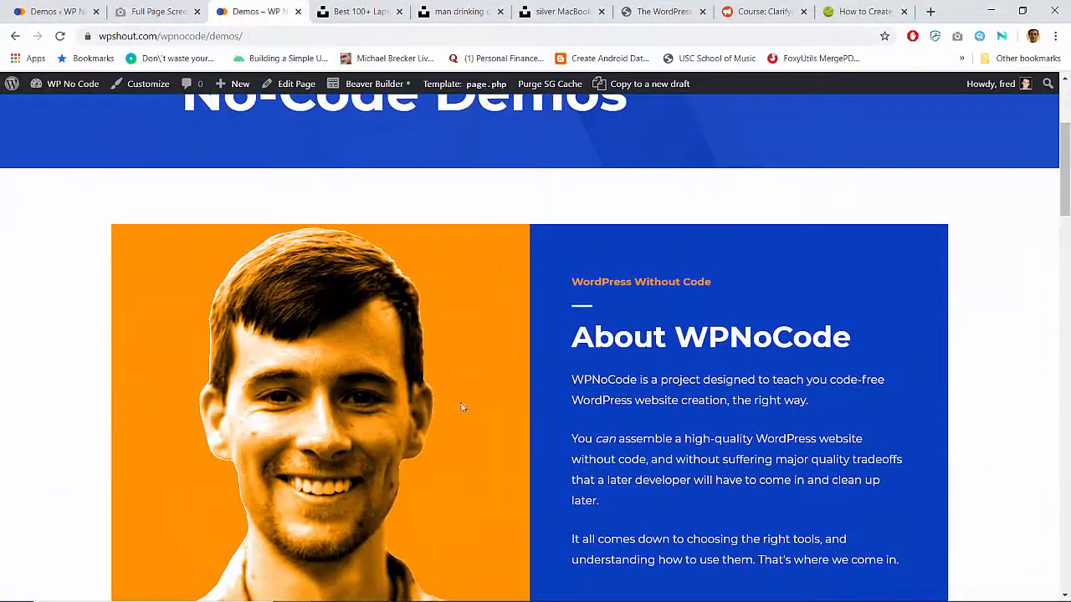
pyautogui.scroll(-8, 457, 395)
pyautogui.scroll(-2, 458, 398)
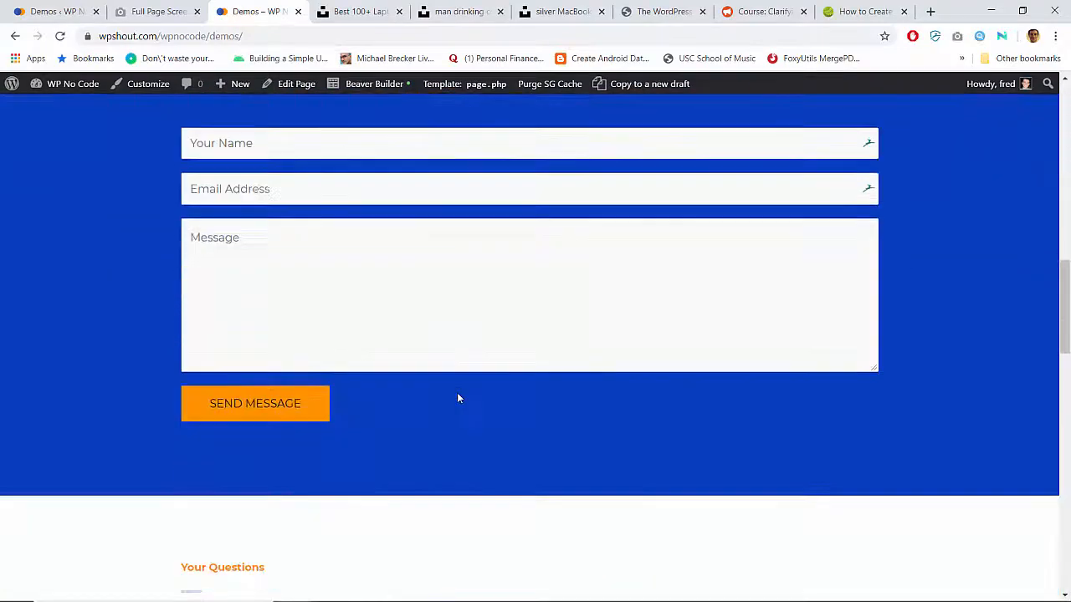
pyautogui.scroll(3, 458, 398)
# Delete the Contact Us row from the Demos page in Beaver Builder and publish the change.
pyautogui.click(376, 83)
pyautogui.scroll(3, 255, 305)
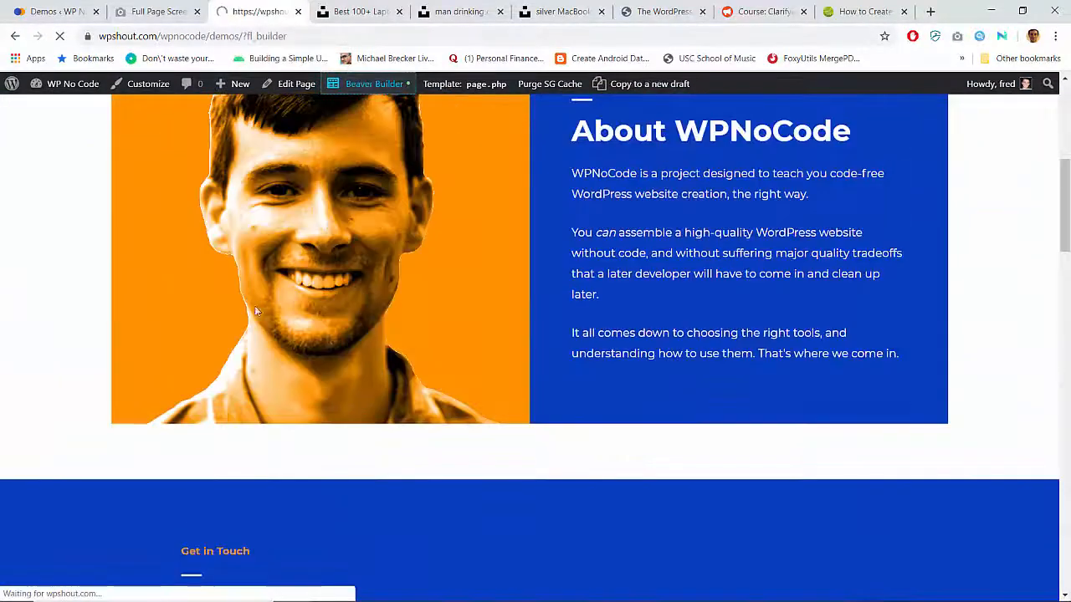
pyautogui.scroll(-10, 432, 391)
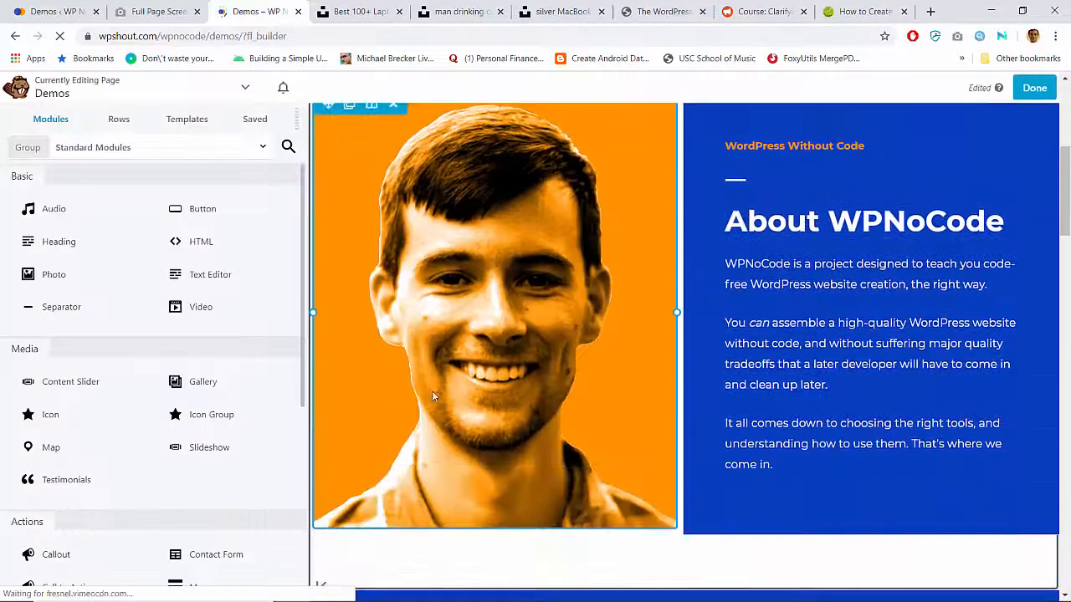
pyautogui.click(411, 217)
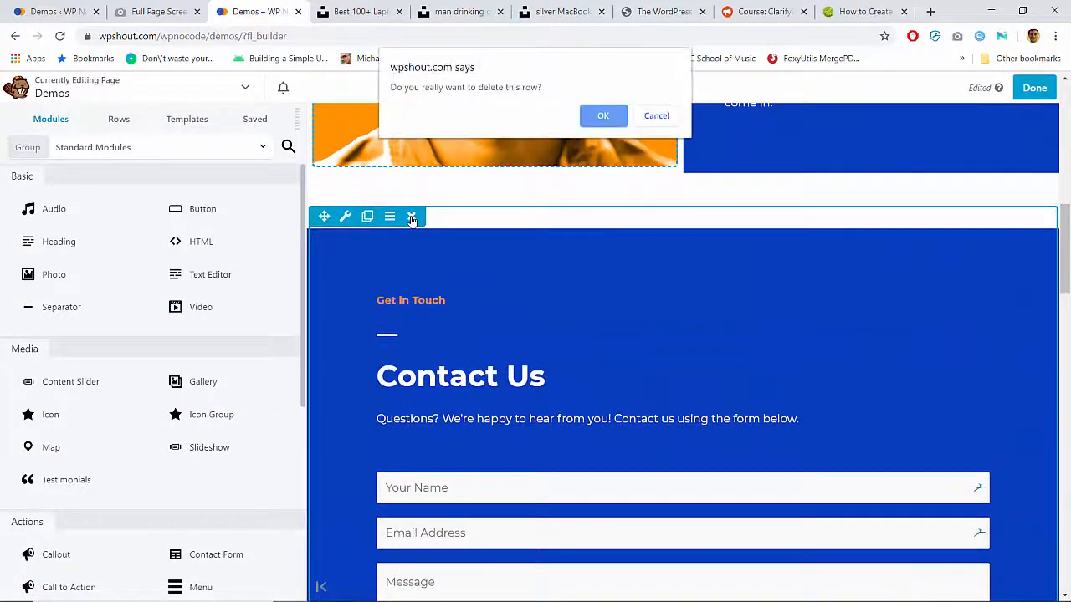
pyautogui.press('Return')
pyautogui.scroll(6, 411, 222)
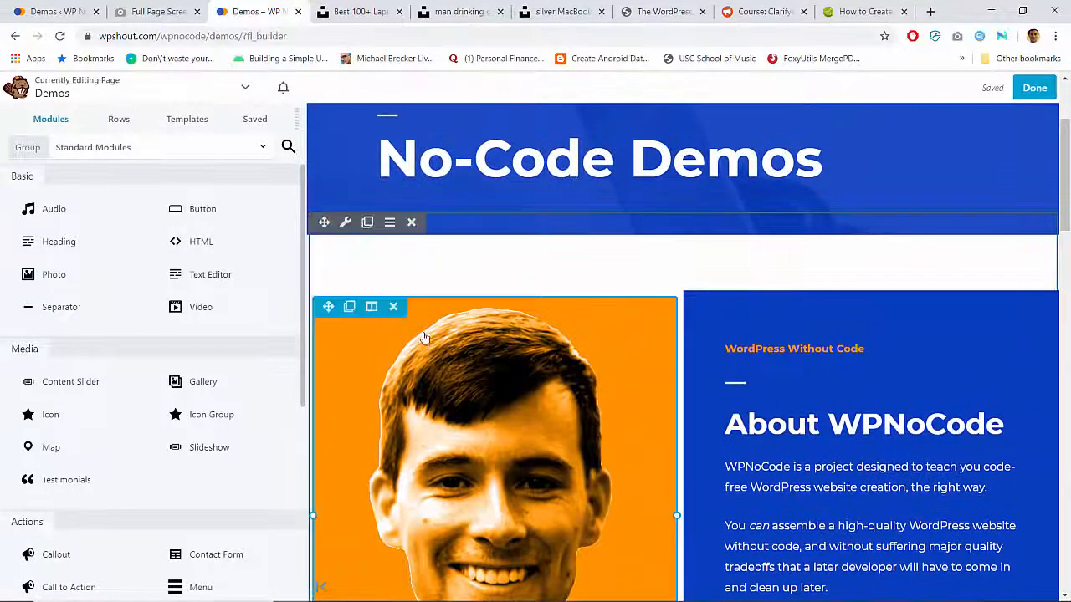
pyautogui.click(1034, 87)
pyautogui.click(966, 87)
# Examine the published Demos page and compare its sections with those of the About page.
pyautogui.scroll(-5, 552, 325)
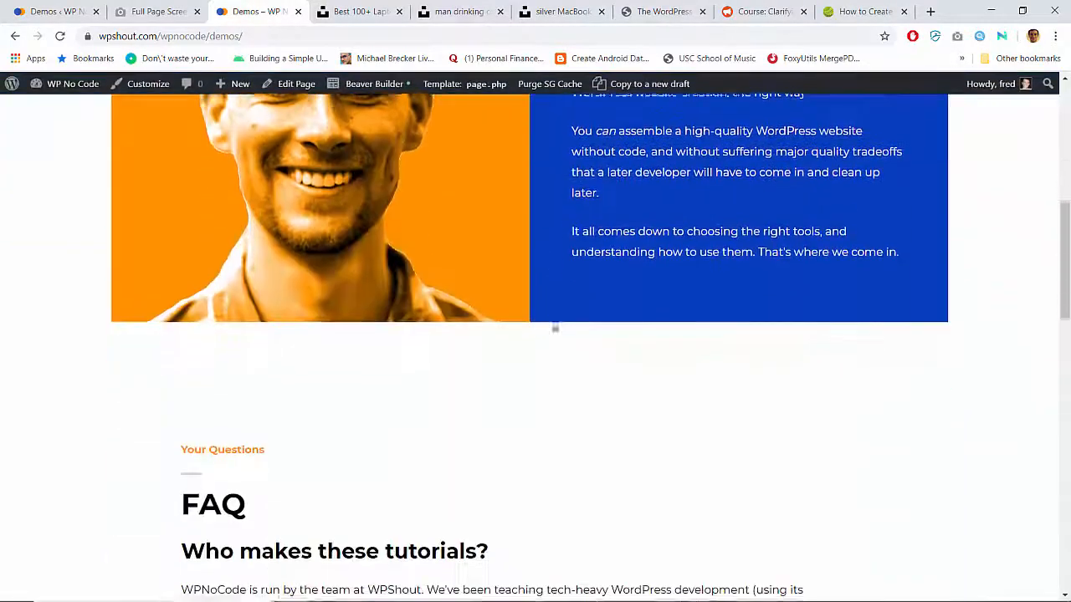
pyautogui.scroll(6, 552, 325)
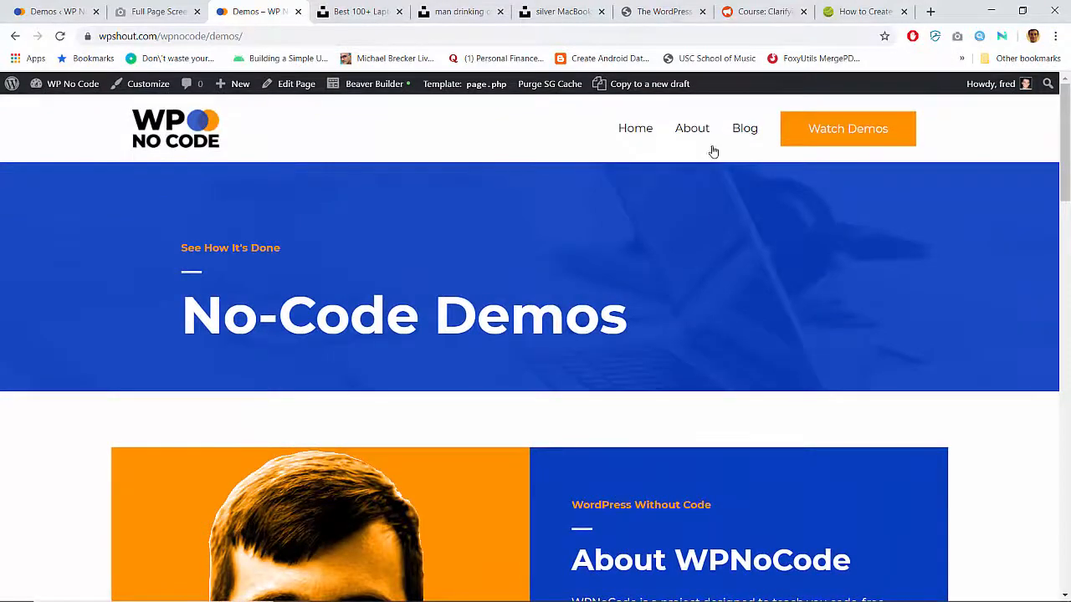
pyautogui.click(704, 142)
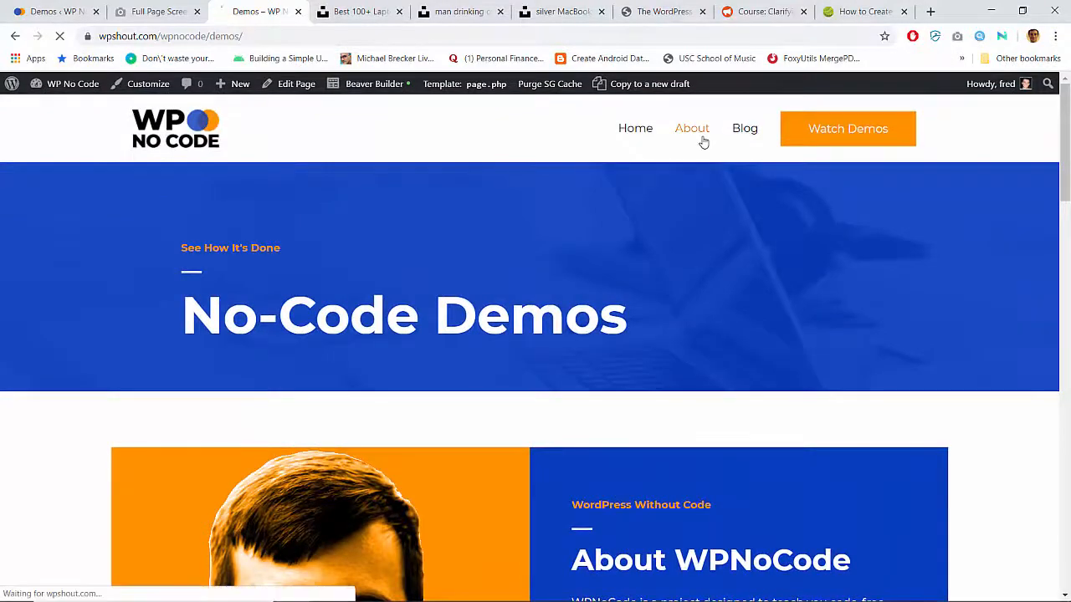
pyautogui.scroll(-12, 371, 327)
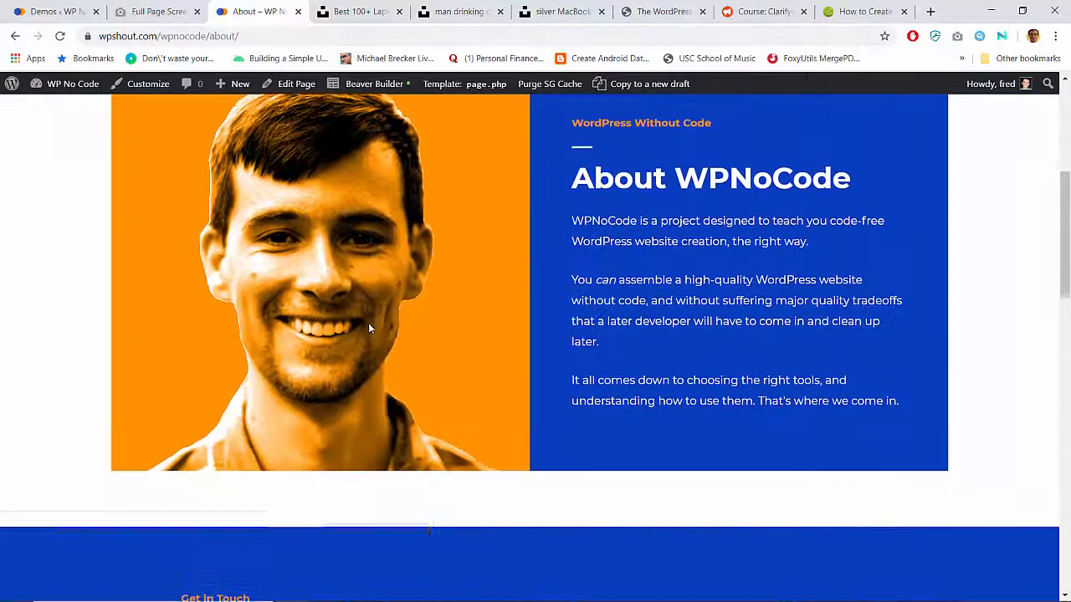
pyautogui.scroll(12, 370, 328)
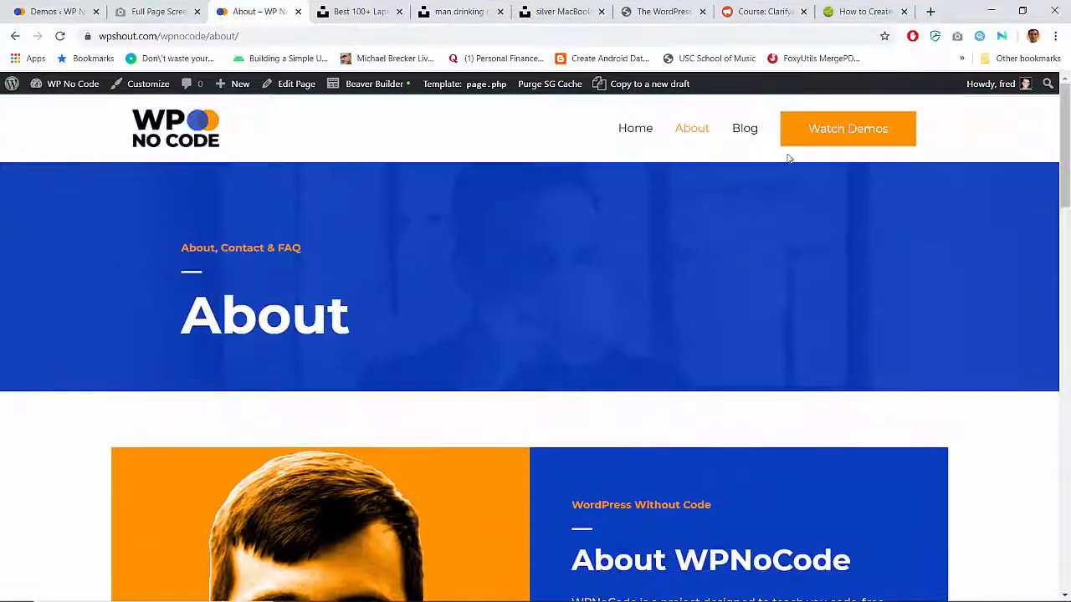
pyautogui.click(791, 144)
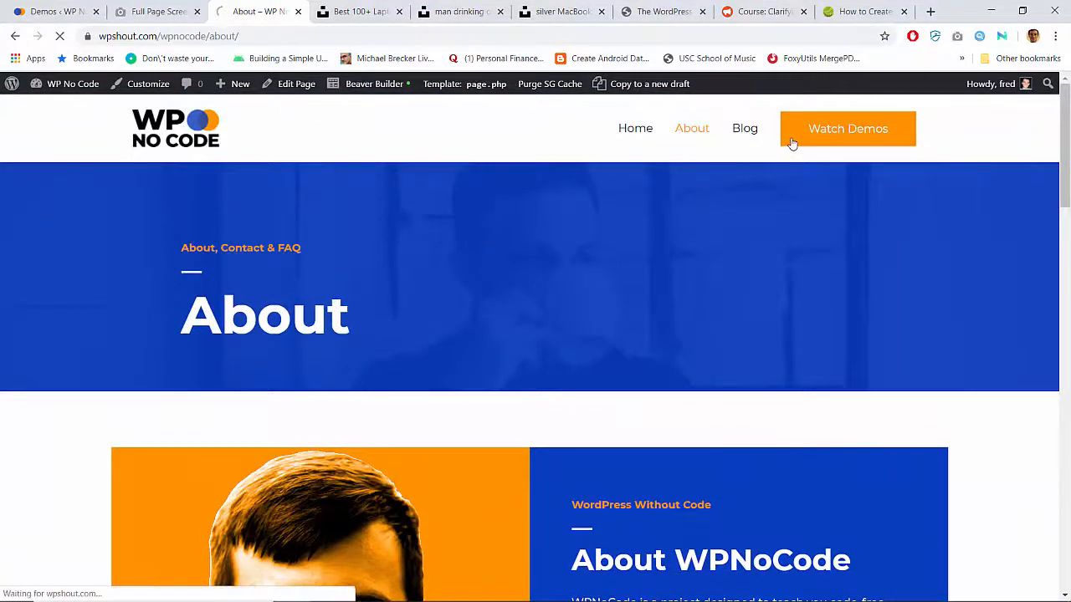
pyautogui.scroll(-15, 501, 329)
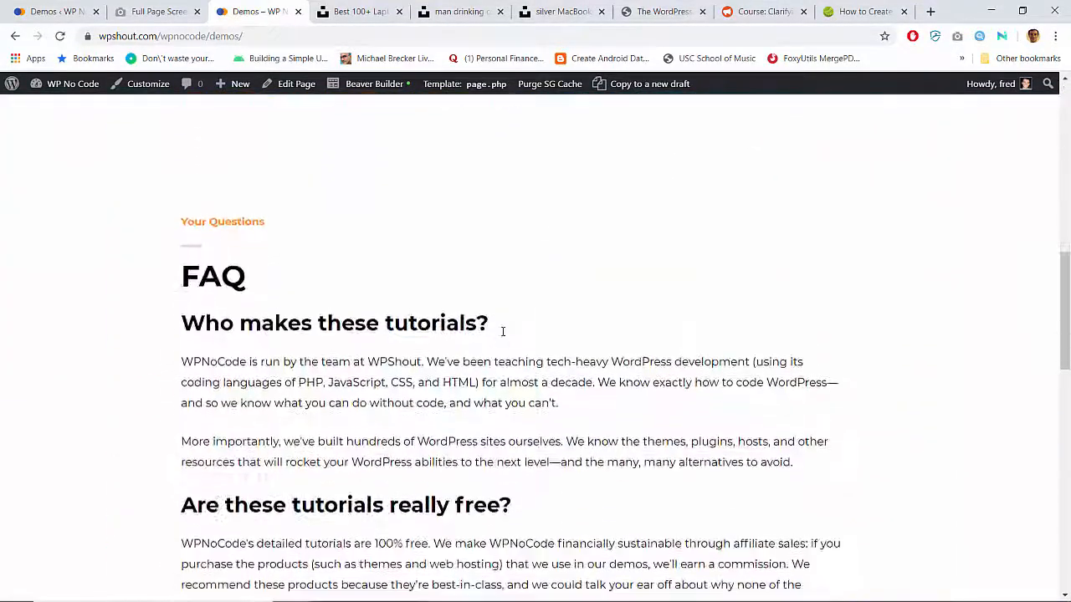
pyautogui.scroll(15, 502, 329)
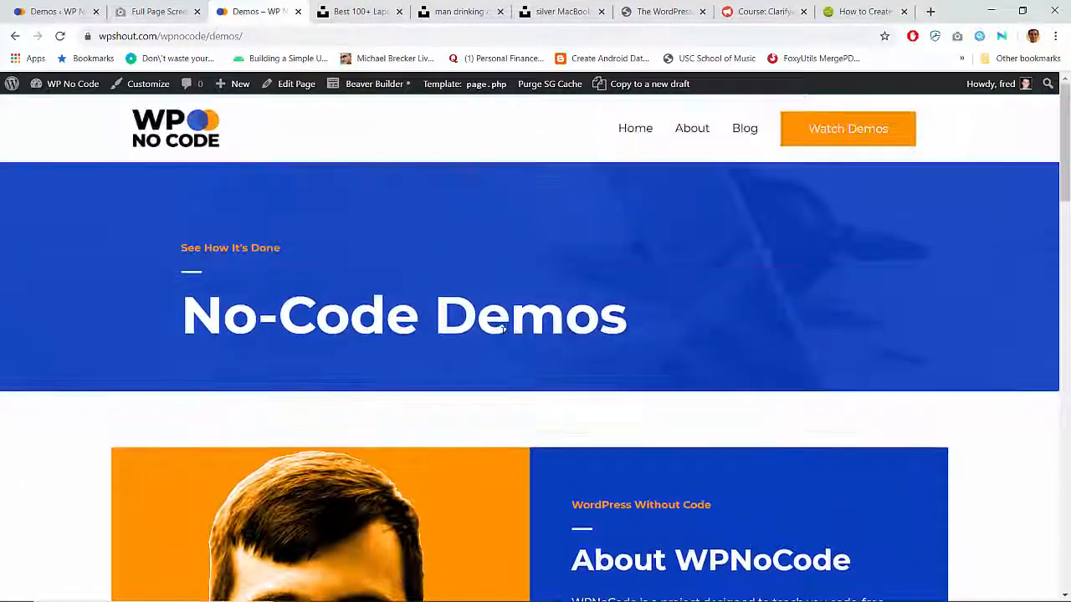
pyautogui.scroll(-5, 501, 332)
pyautogui.scroll(5, 502, 332)
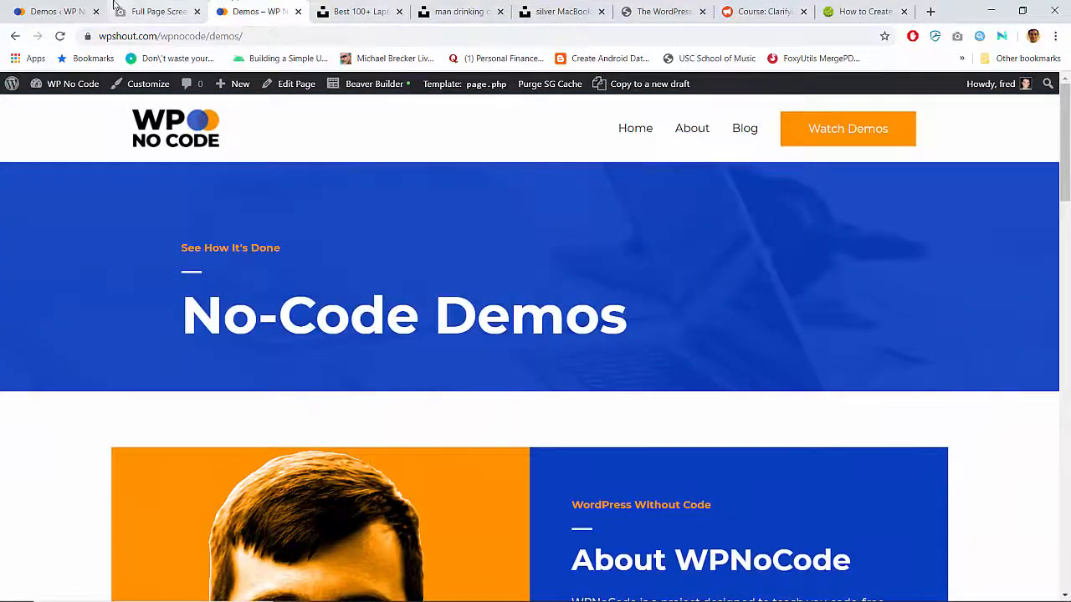
# Open the theme Customizer from the live Demos page.
pyautogui.click(84, 7)
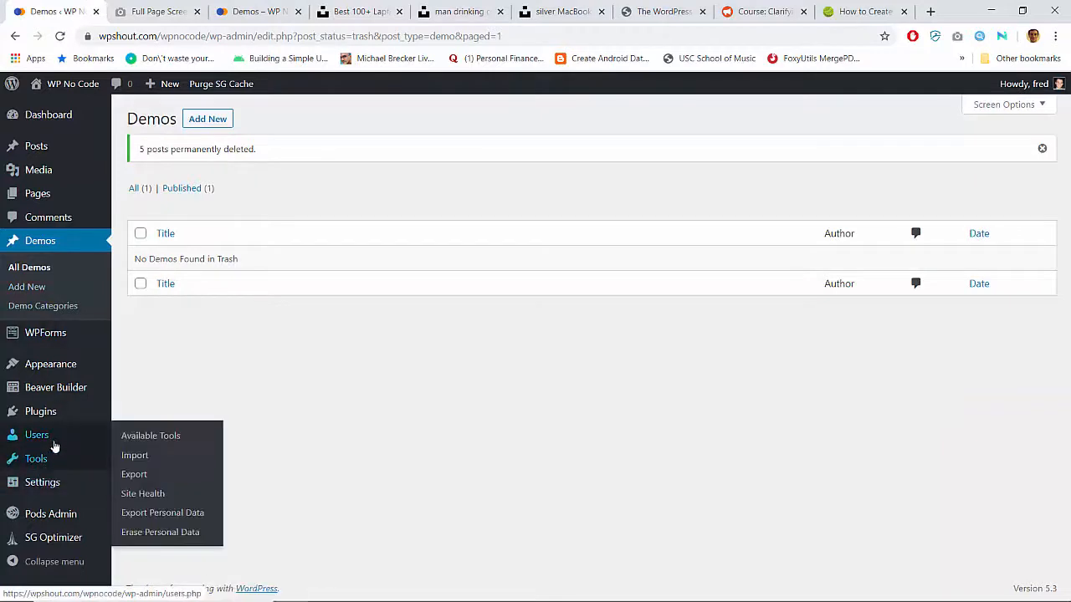
pyautogui.click(238, 8)
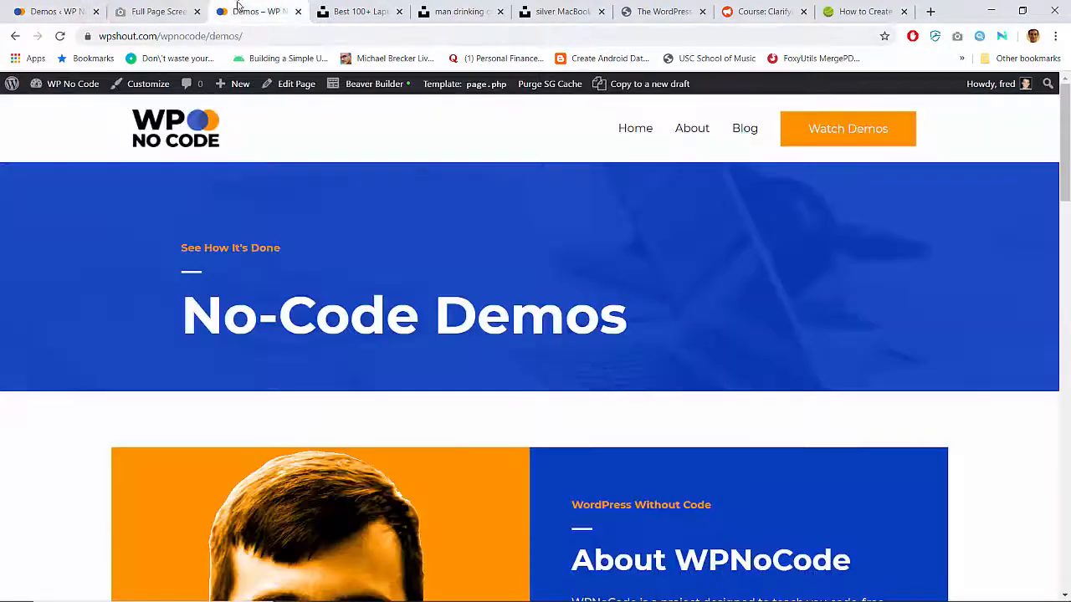
pyautogui.click(157, 87)
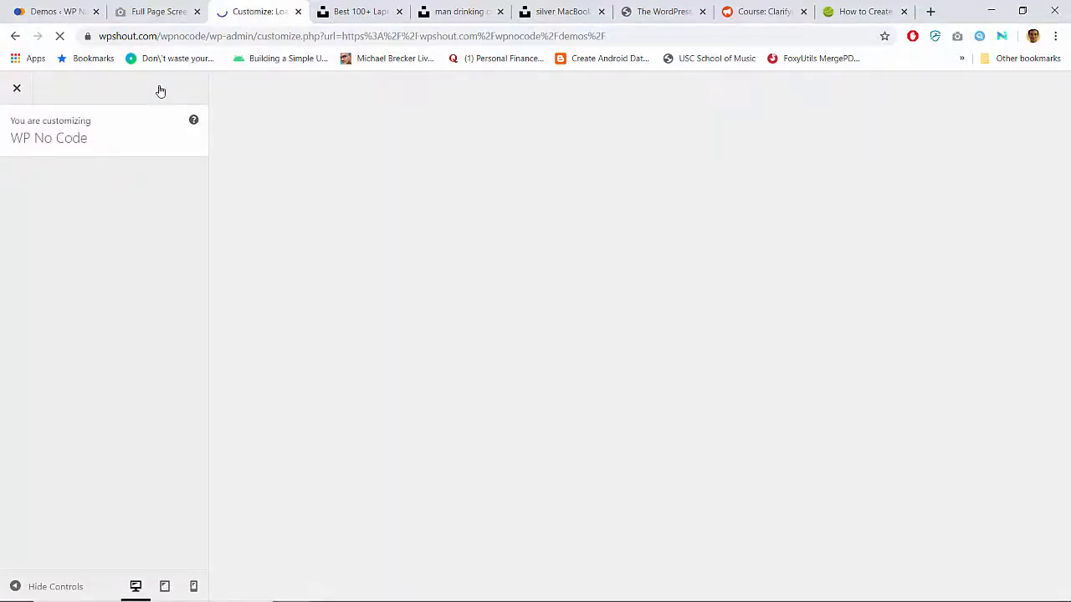
# Restore the Hire Me and Testimonials pages from the pages Trash and permanently delete the trashed Demos page.
pyautogui.click(46, 7)
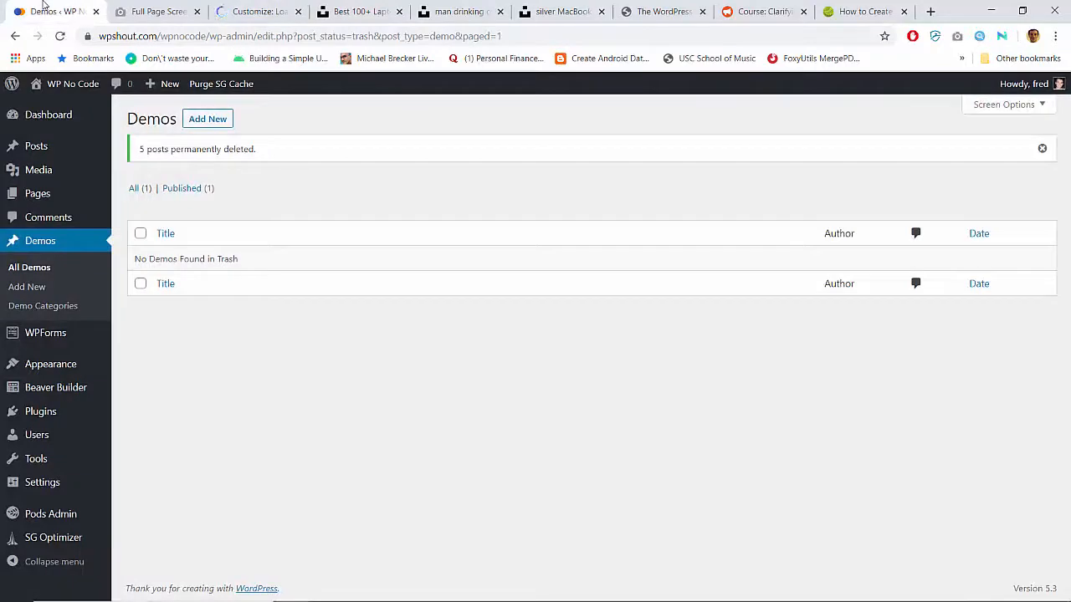
pyautogui.click(35, 200)
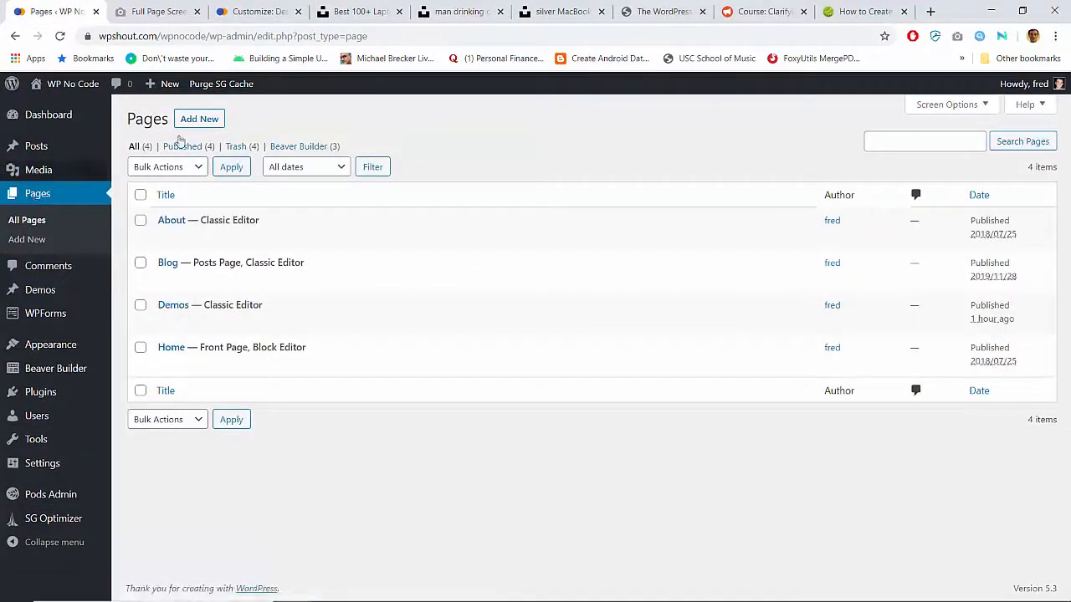
pyautogui.click(236, 148)
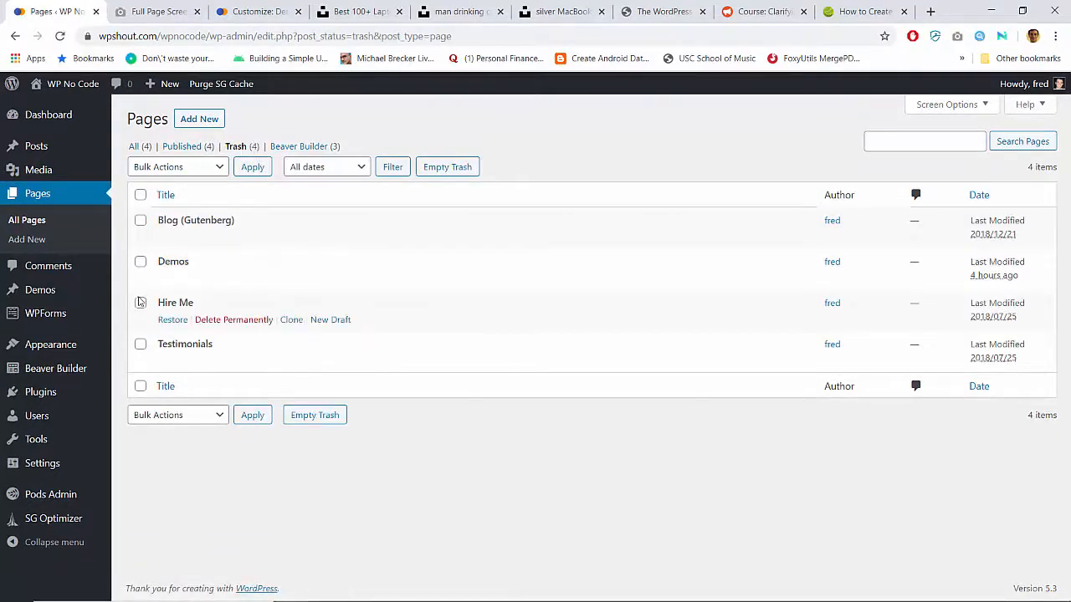
pyautogui.click(140, 303)
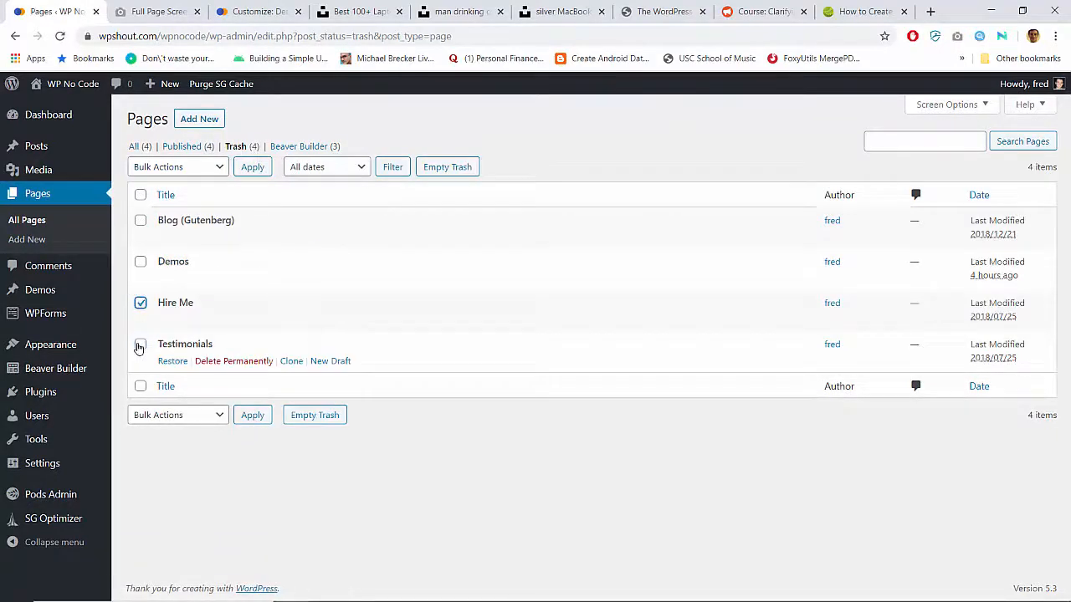
pyautogui.click(167, 171)
pyautogui.click(163, 208)
pyautogui.click(254, 166)
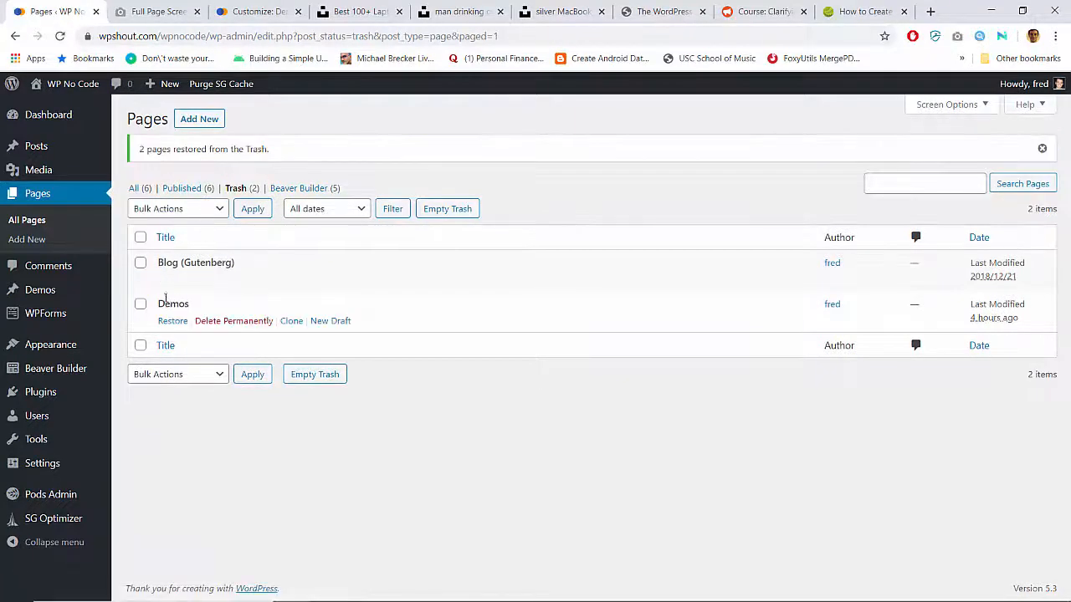
pyautogui.click(237, 323)
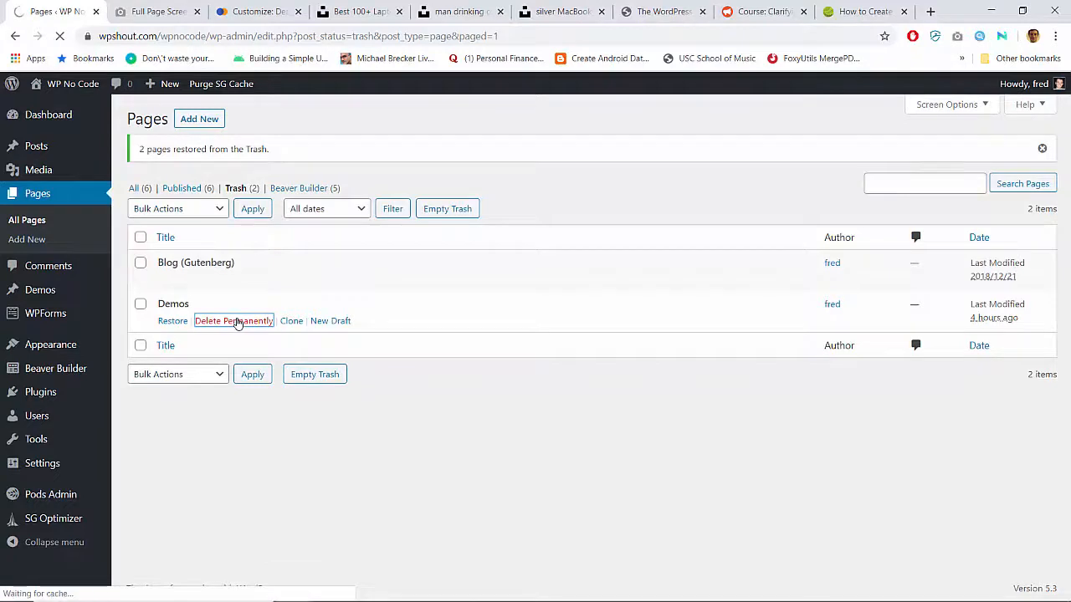
# From the list of all pages, open the live Hire Me and Testimonials pages in new tabs and examine the Hire Me layout.
pyautogui.click(145, 189)
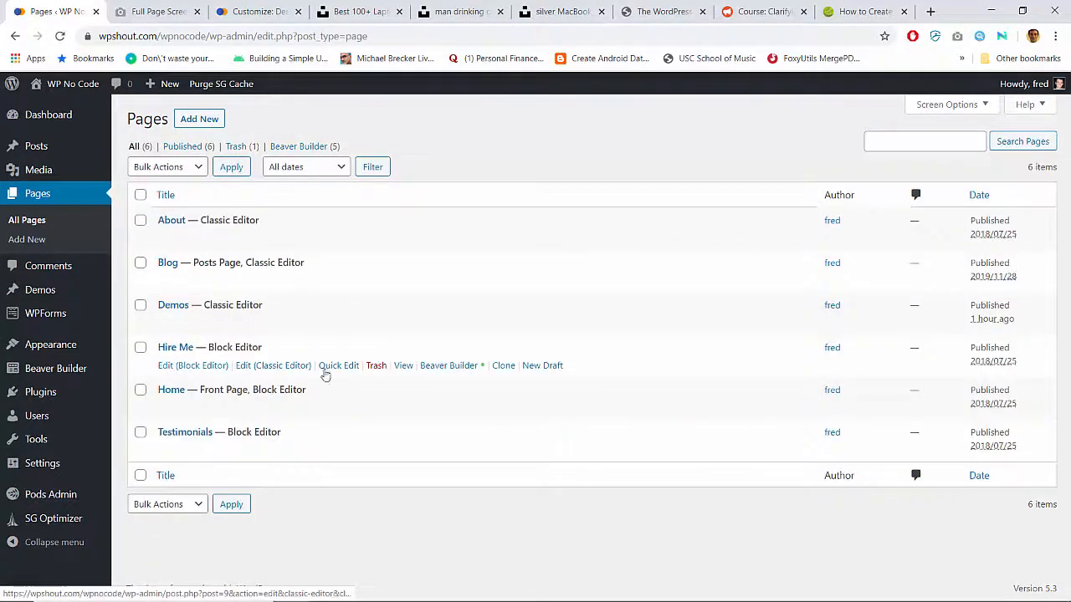
pyautogui.rightClick(404, 368)
pyautogui.click(411, 377)
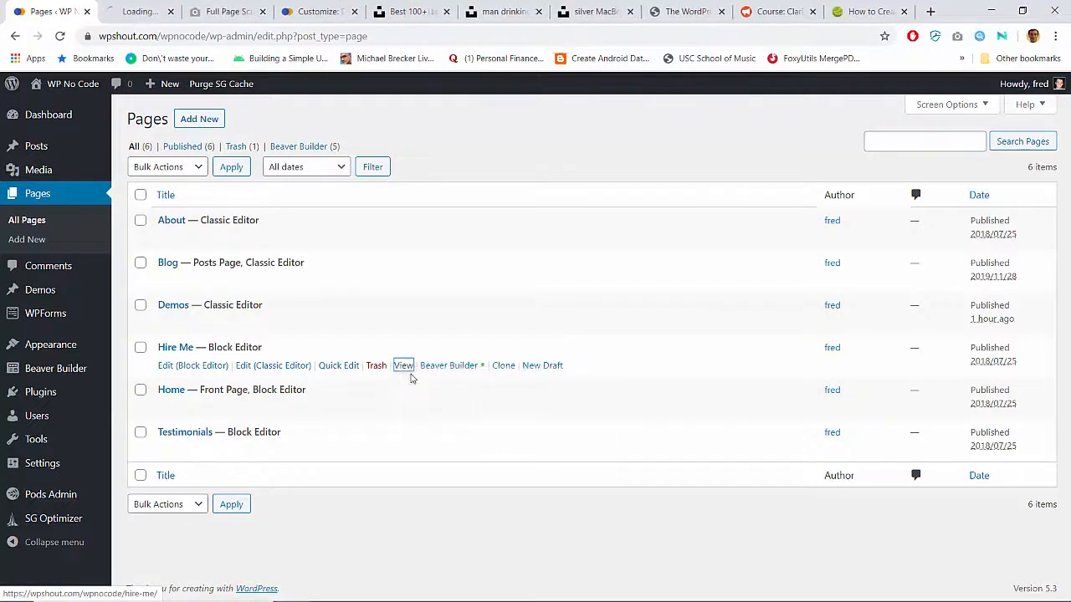
pyautogui.rightClick(404, 452)
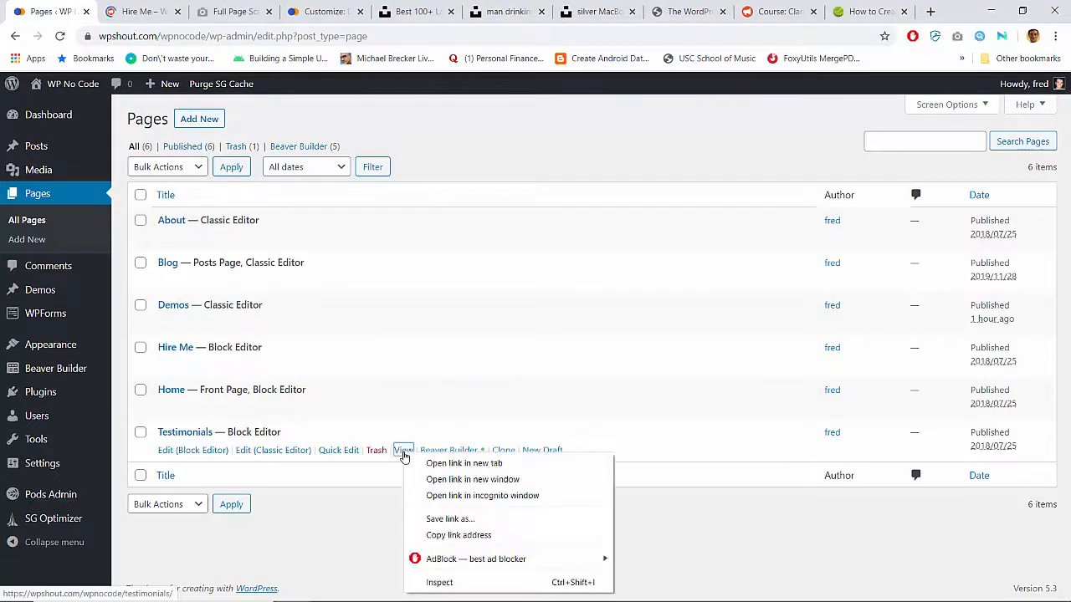
pyautogui.click(419, 462)
pyautogui.click(111, 5)
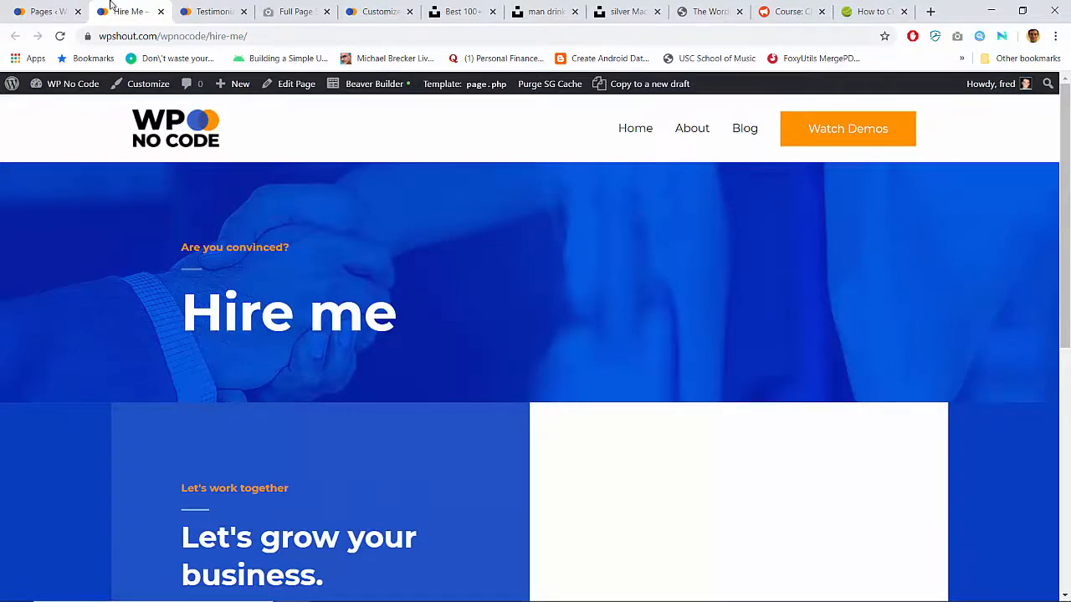
pyautogui.scroll(-6, 348, 169)
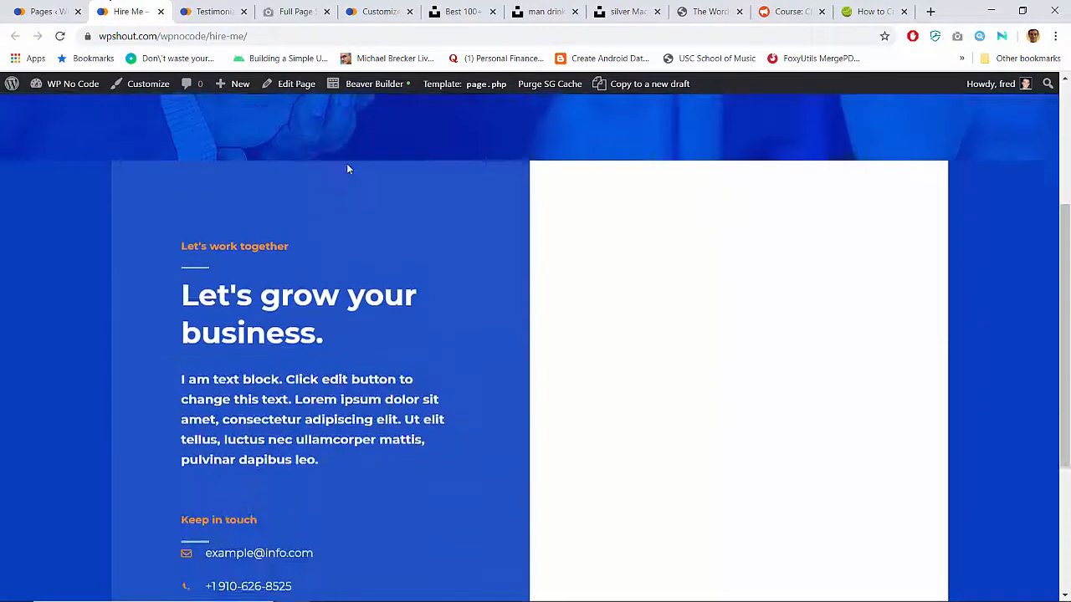
# Examine the rest of the live Hire Me page and the grid of testimonial blocks on the Testimonials page.
pyautogui.scroll(1, 348, 169)
pyautogui.scroll(5, 348, 169)
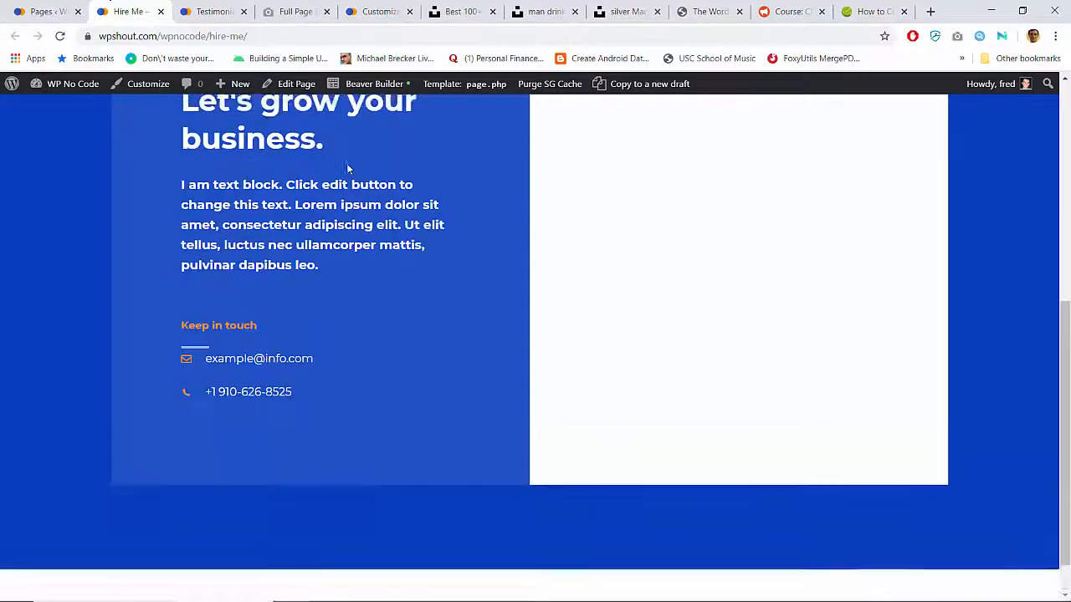
pyautogui.click(229, 8)
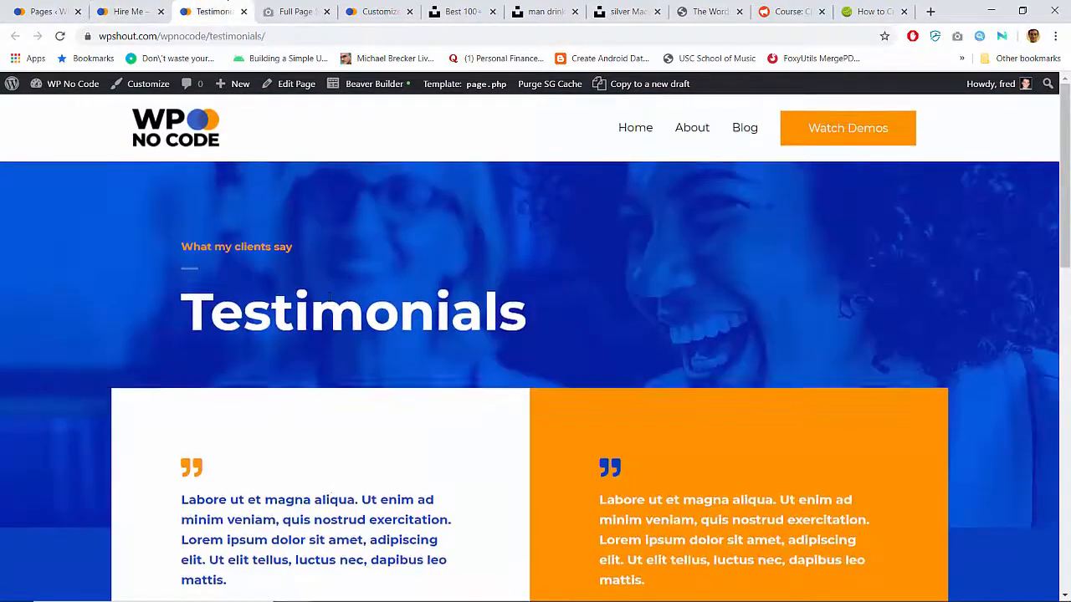
pyautogui.scroll(-10, 328, 298)
pyautogui.scroll(10, 328, 298)
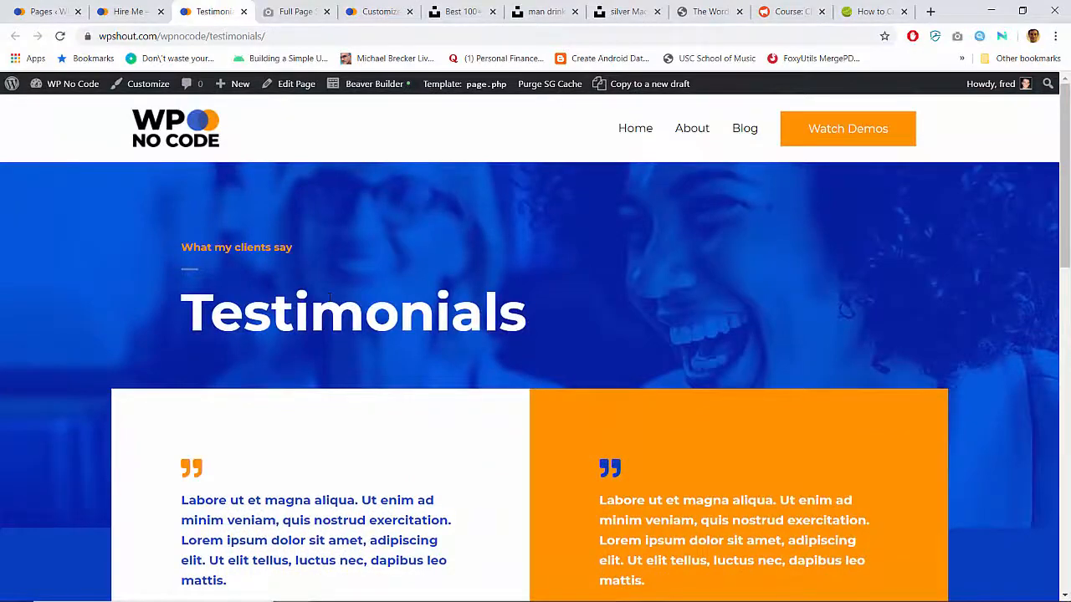
pyautogui.scroll(-10, 330, 296)
pyautogui.scroll(9, 330, 296)
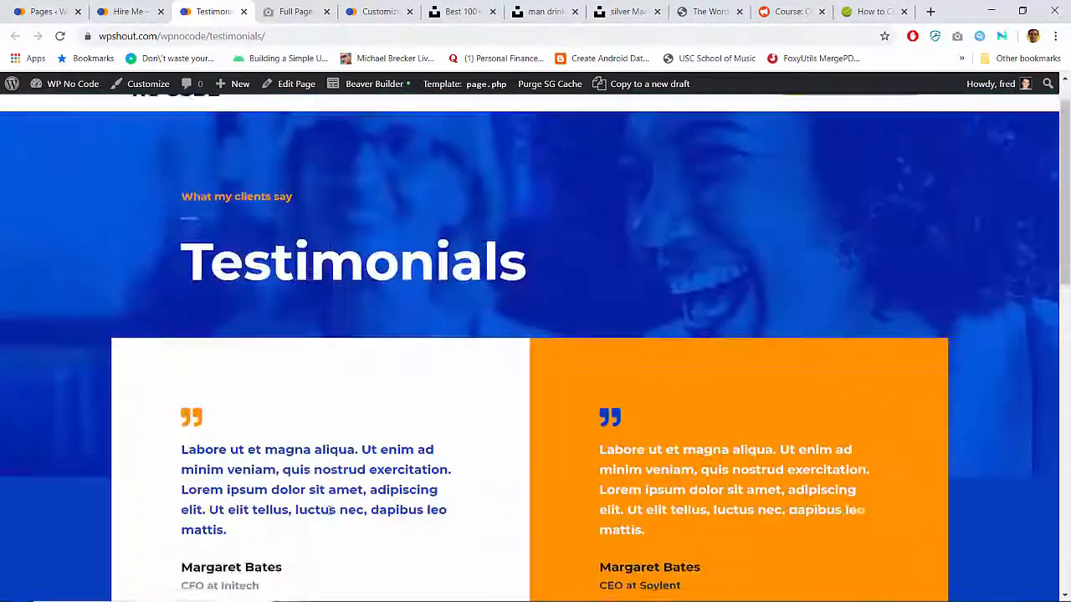
pyautogui.scroll(-10, 329, 510)
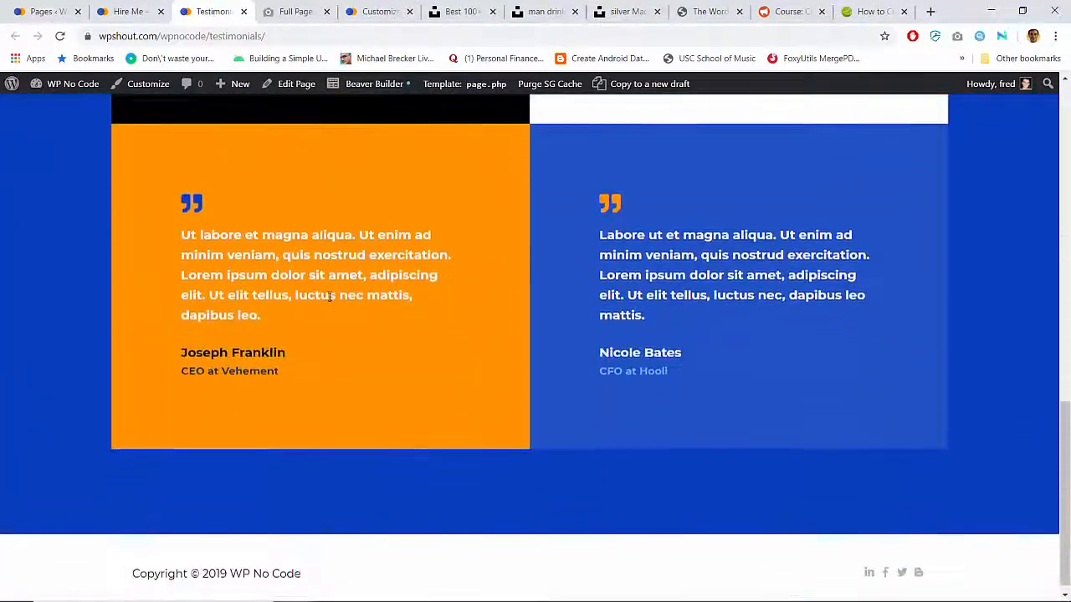
pyautogui.scroll(4, 330, 297)
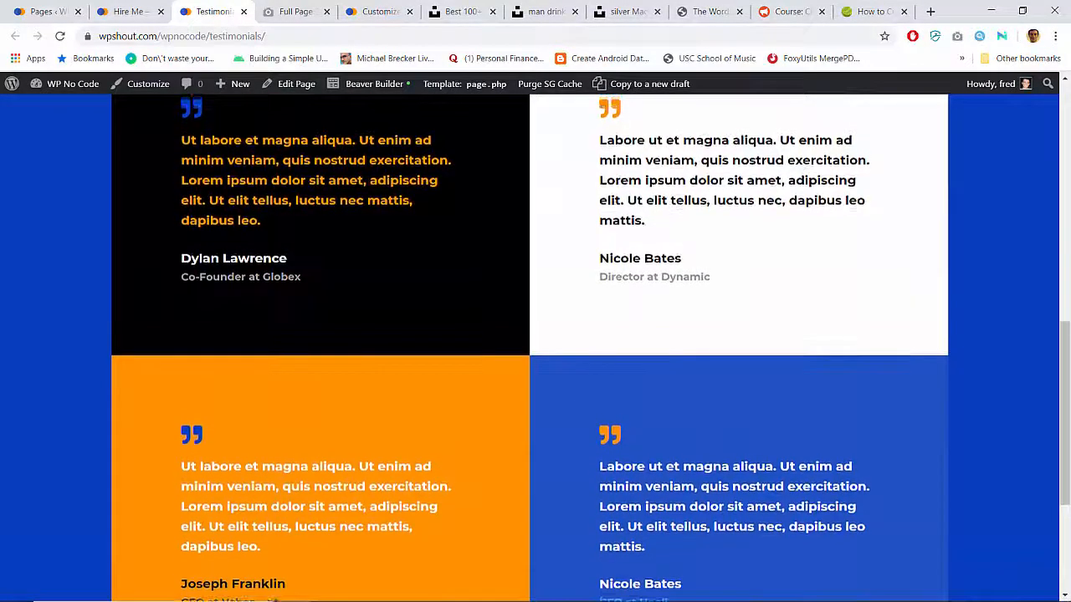
pyautogui.scroll(3, 724, 417)
pyautogui.scroll(-5, 724, 416)
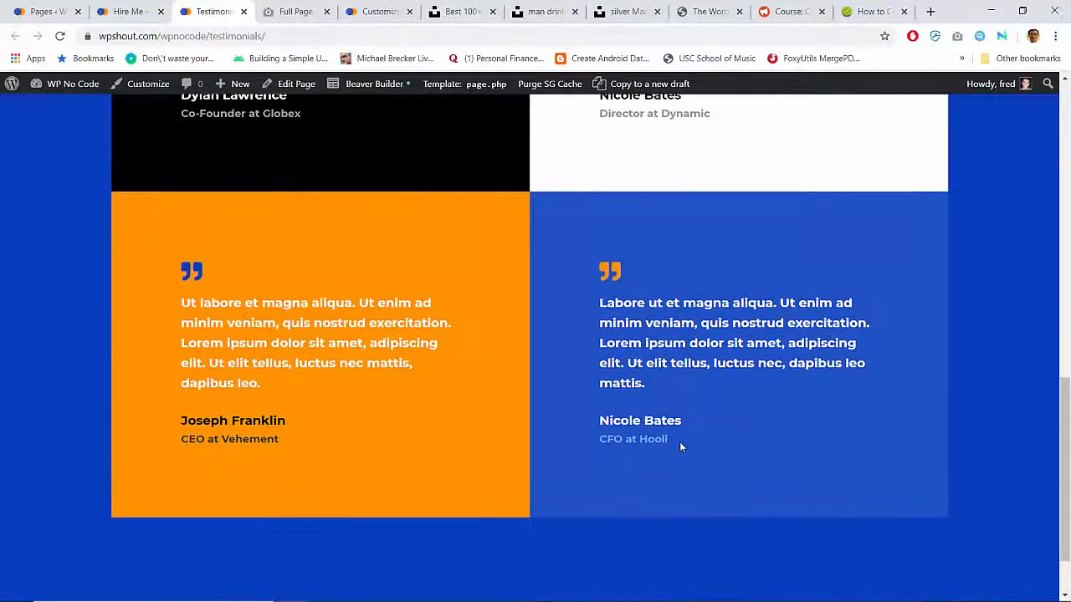
pyautogui.scroll(5, 654, 435)
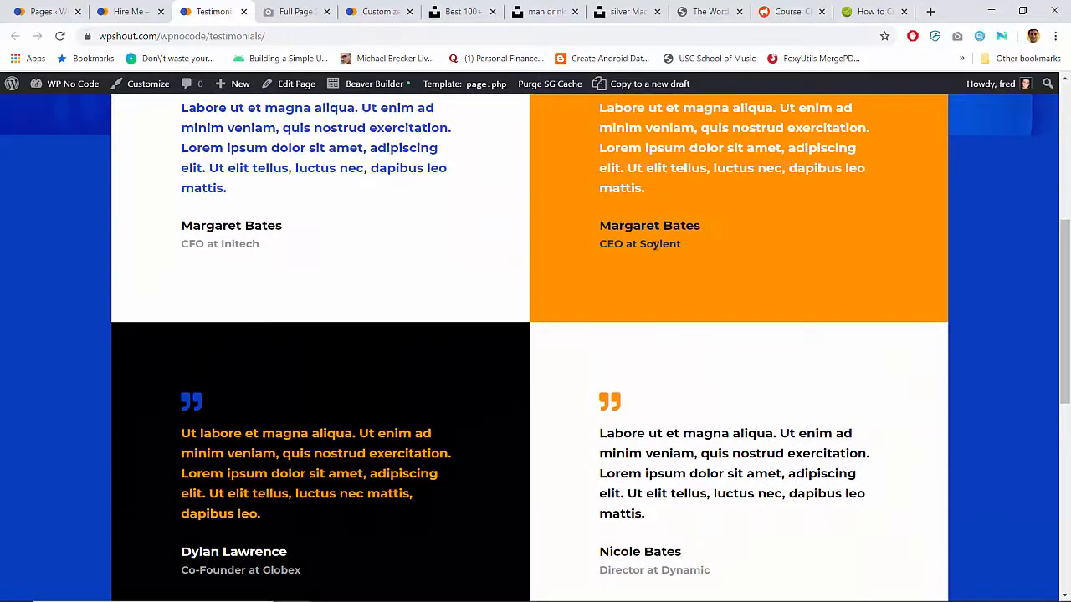
# Move the Hire Me and Testimonials pages to the Trash from the list of all pages.
pyautogui.hotkey('ctrl', 'shift', 'Tab')
pyautogui.hotkey('ctrl', 'shift', 'Tab')
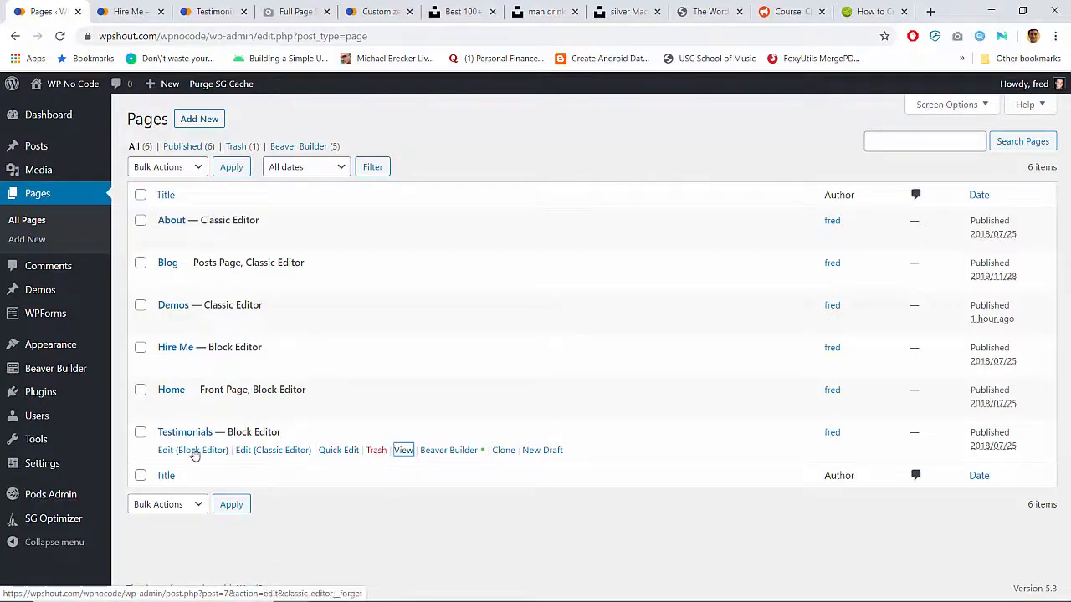
pyautogui.click(140, 433)
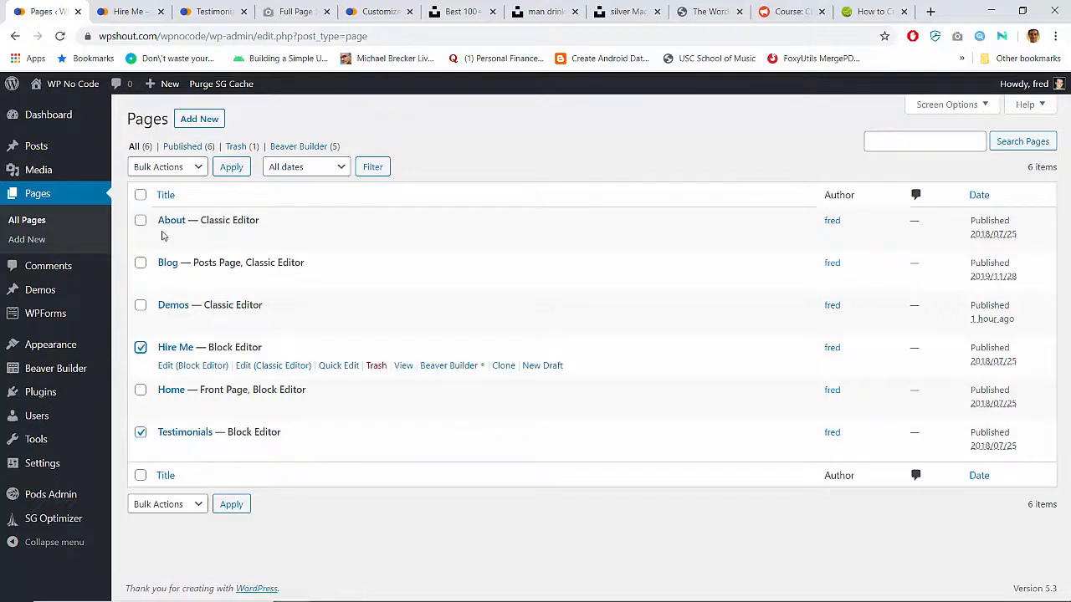
pyautogui.click(167, 168)
pyautogui.click(165, 231)
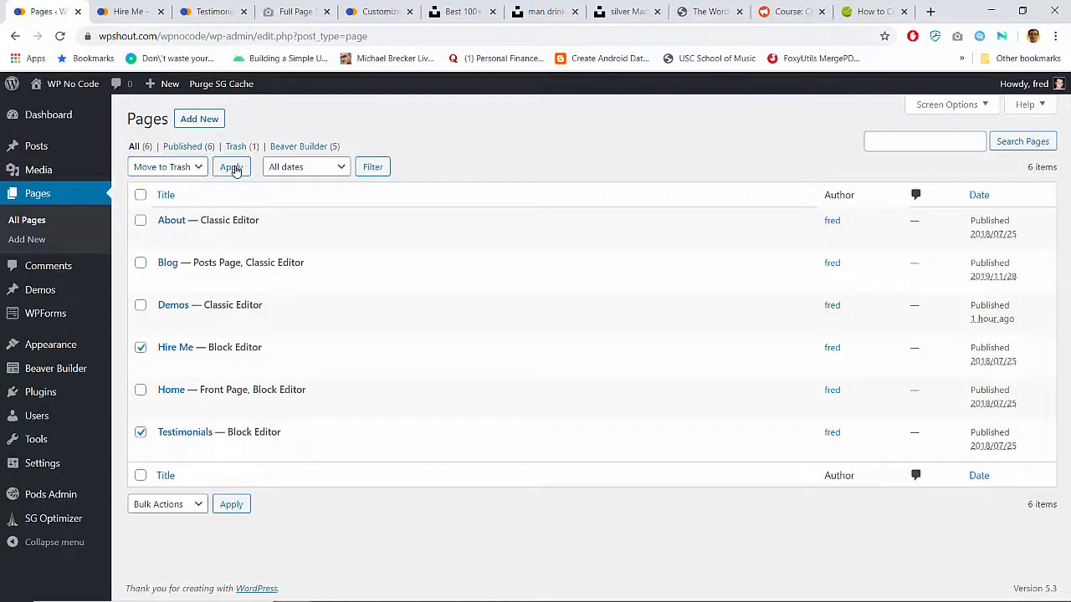
pyautogui.click(231, 167)
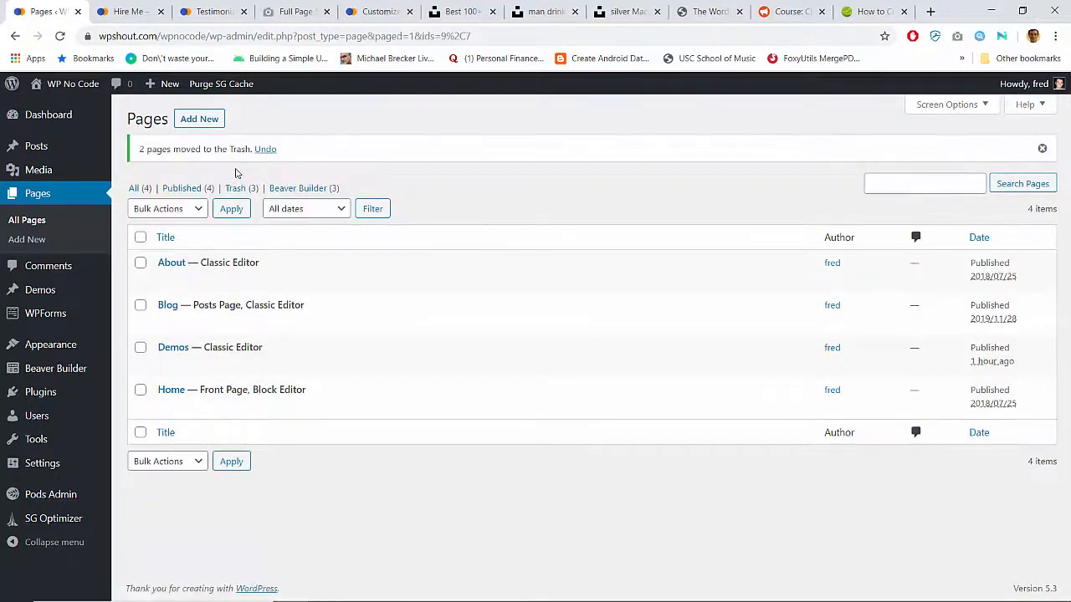
# Permanently delete the Hire Me and Testimonials pages from the pages Trash.
pyautogui.click(239, 189)
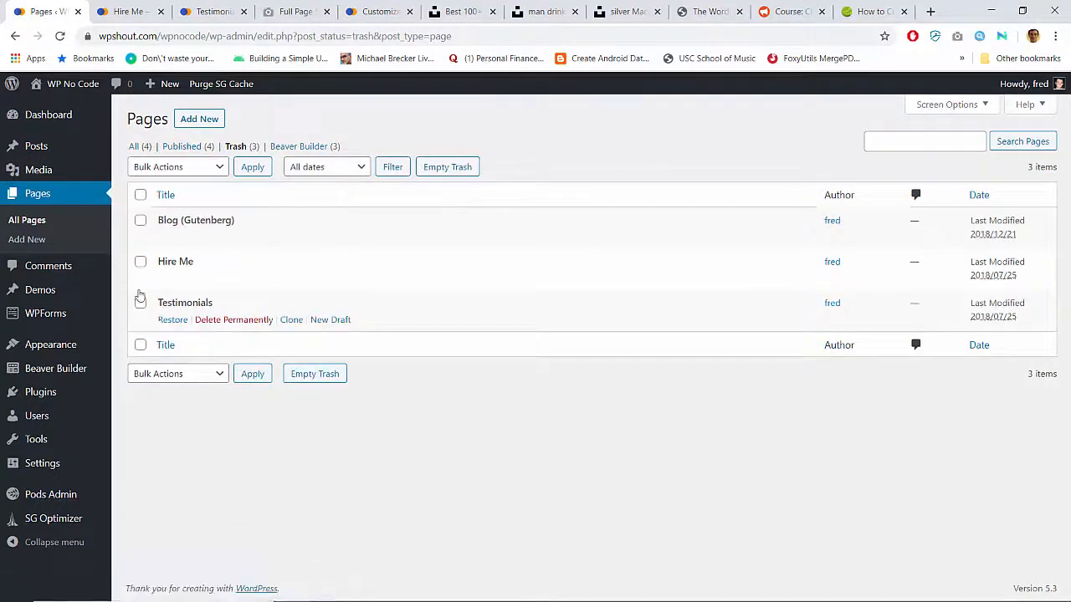
pyautogui.click(141, 303)
pyautogui.click(171, 167)
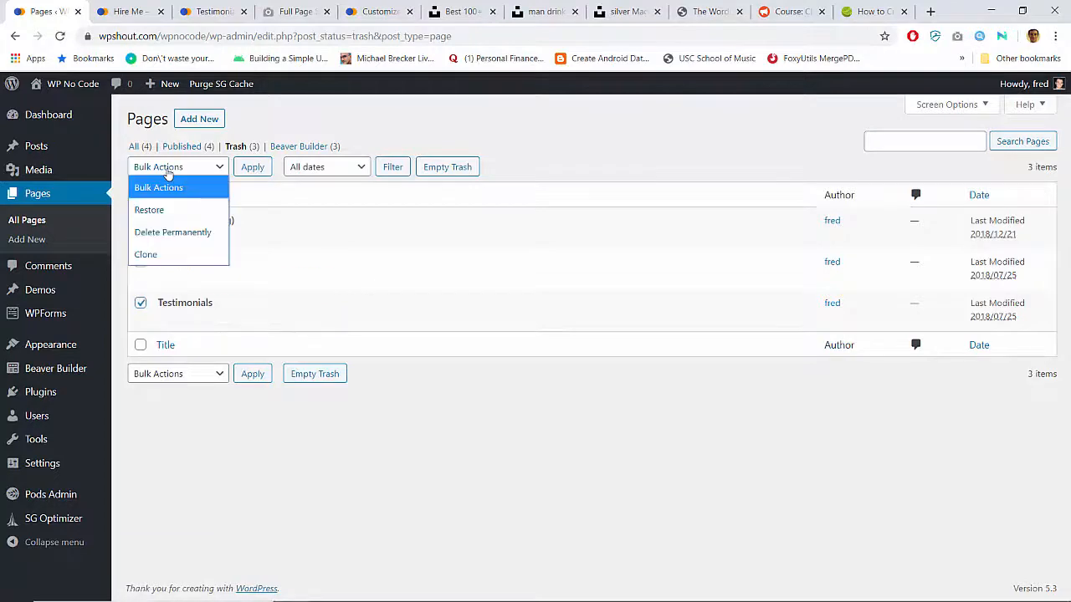
pyautogui.click(163, 232)
pyautogui.click(249, 171)
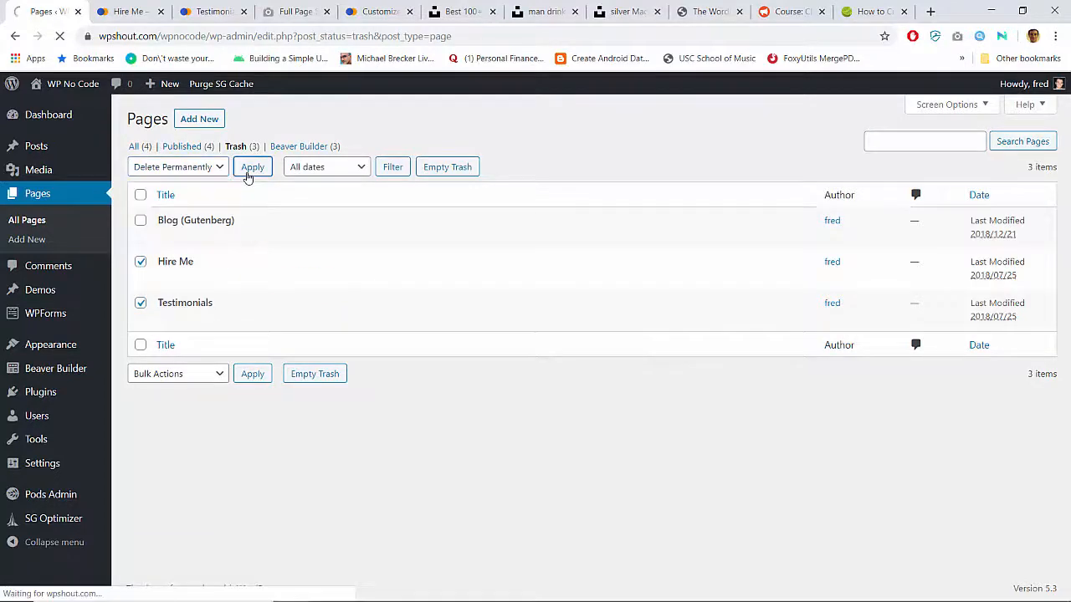
# Open the live Demos page from the Testimonials page's header and examine its About WPNoCode, FAQ and demos sections.
pyautogui.click(219, 10)
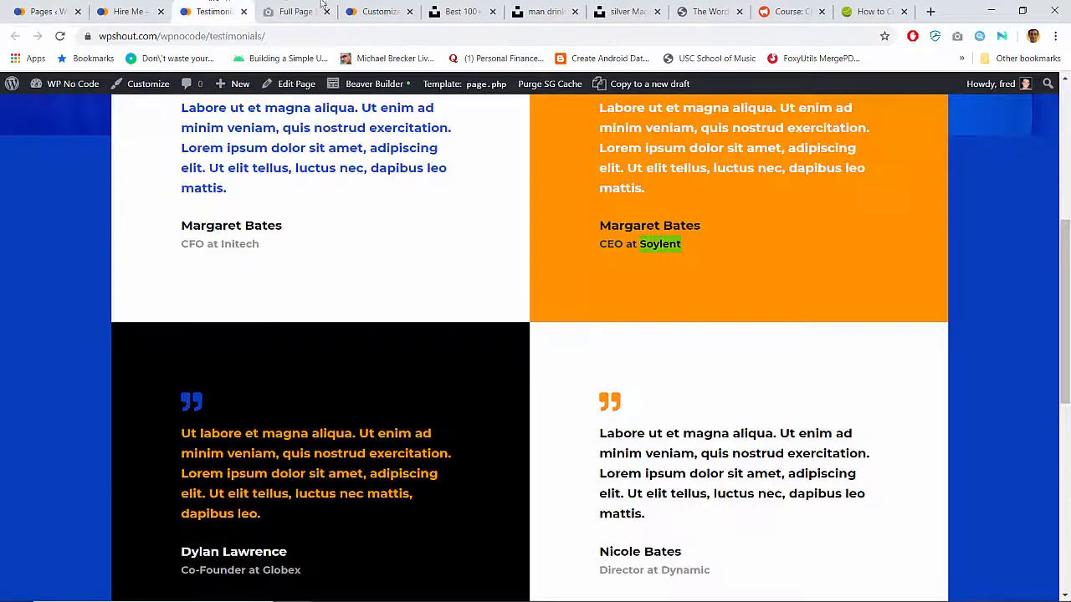
pyautogui.scroll(5, 111, 299)
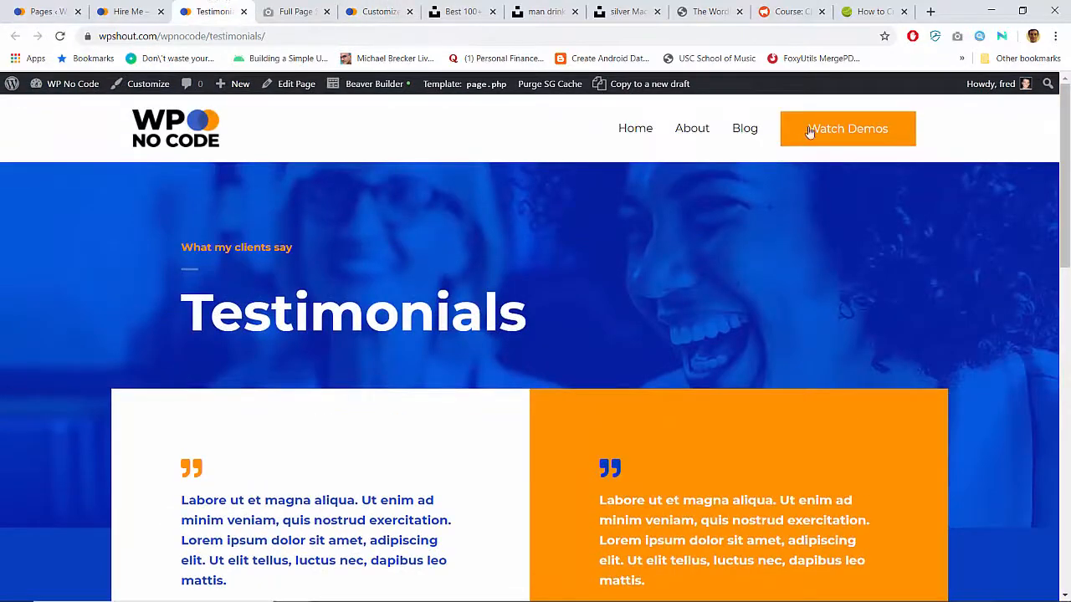
pyautogui.click(809, 132)
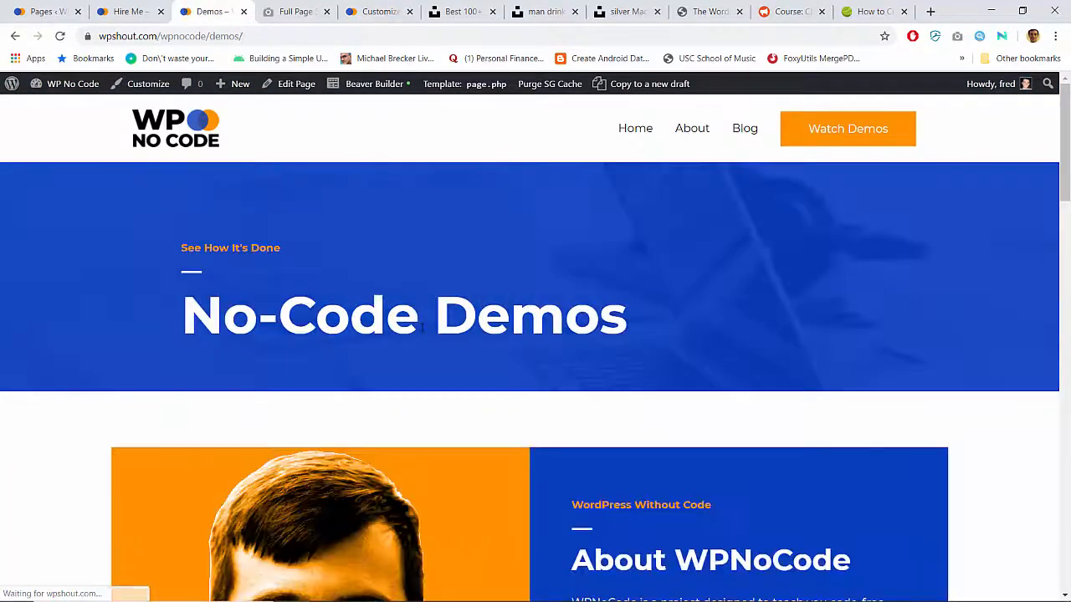
pyautogui.scroll(-15, 536, 347)
pyautogui.scroll(15, 536, 347)
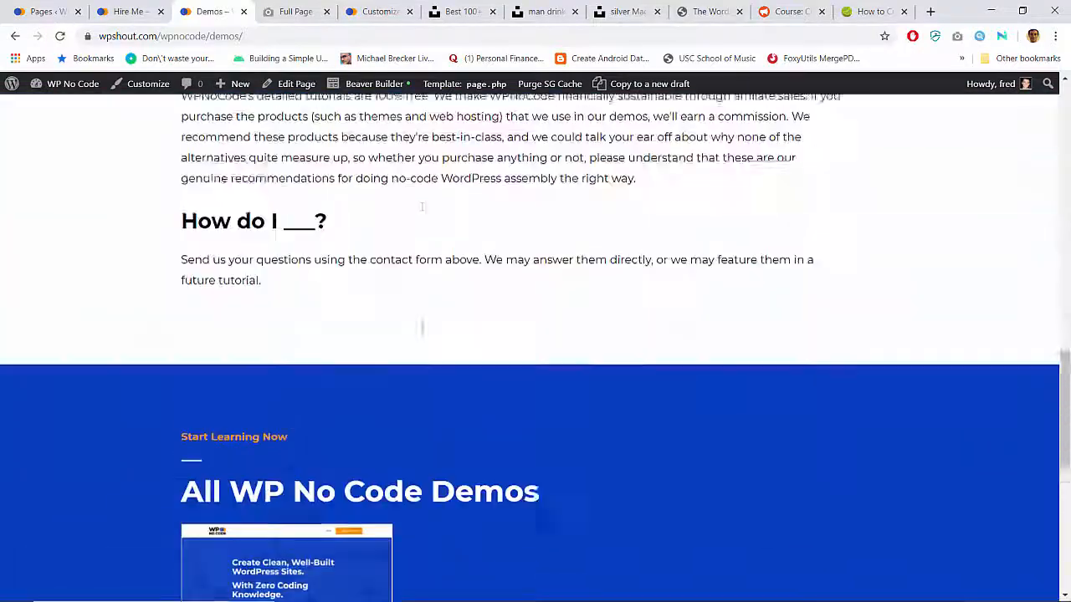
pyautogui.scroll(-5, 535, 347)
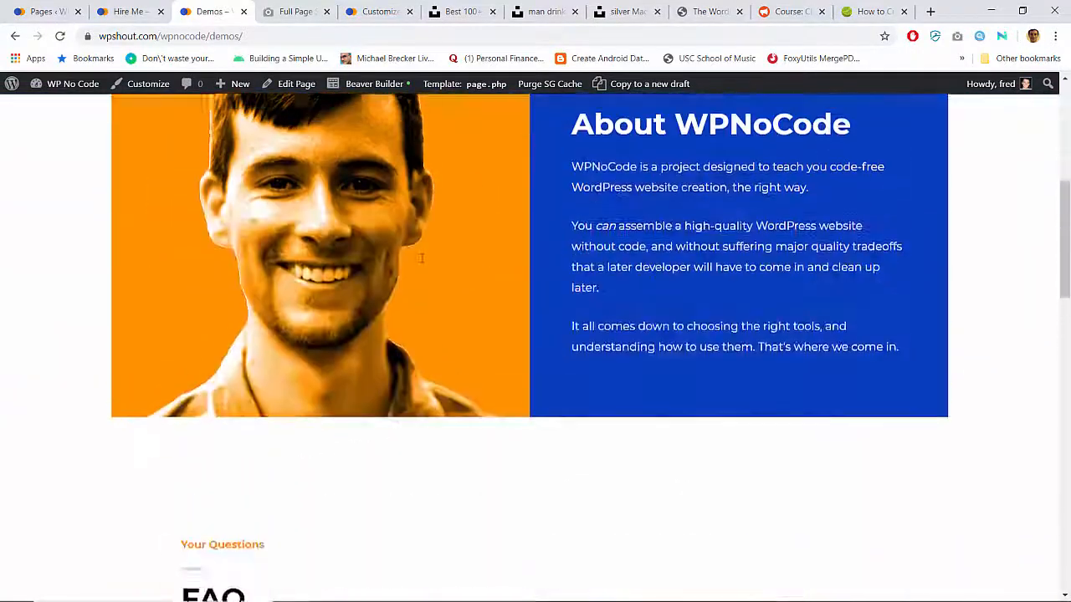
pyautogui.scroll(3, 535, 347)
pyautogui.scroll(-1, 535, 347)
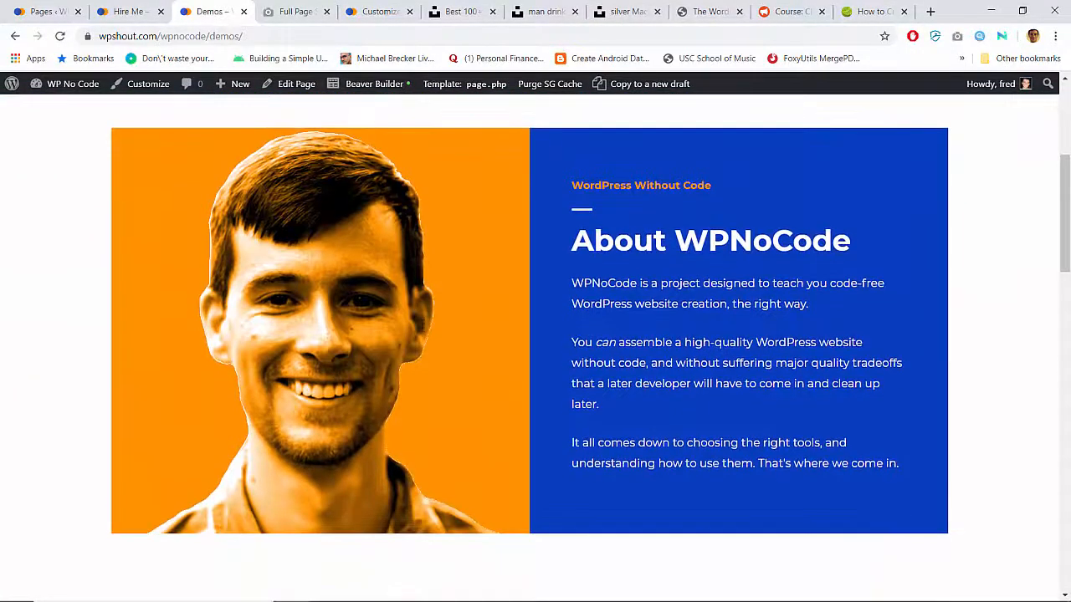
pyautogui.scroll(4, 535, 347)
pyautogui.scroll(-4, 536, 347)
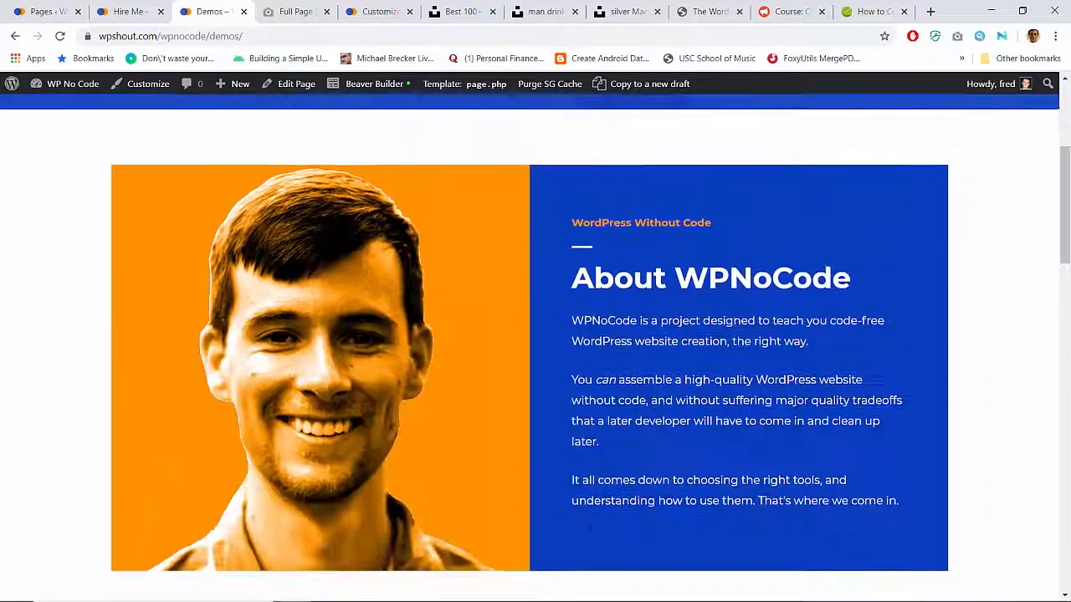
pyautogui.scroll(1, 536, 347)
pyautogui.scroll(-1, 535, 347)
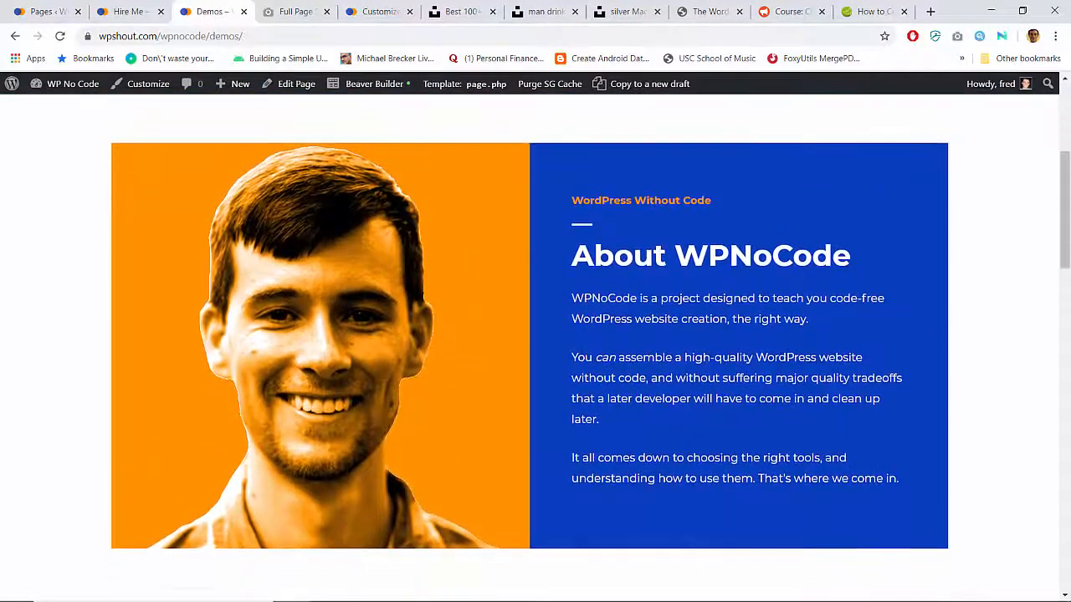
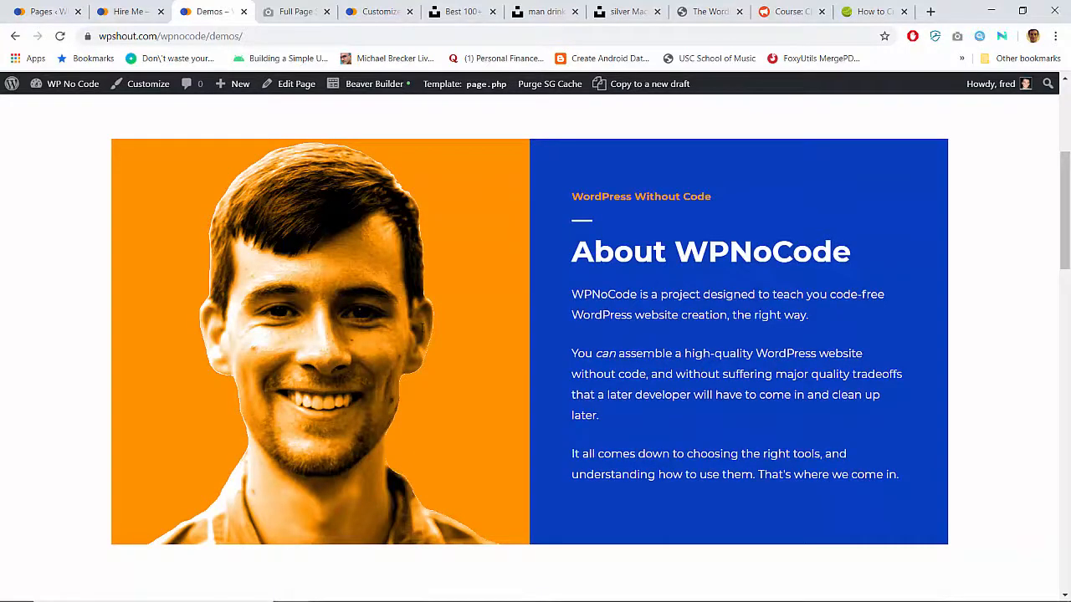
pyautogui.scroll(-7, 420, 327)
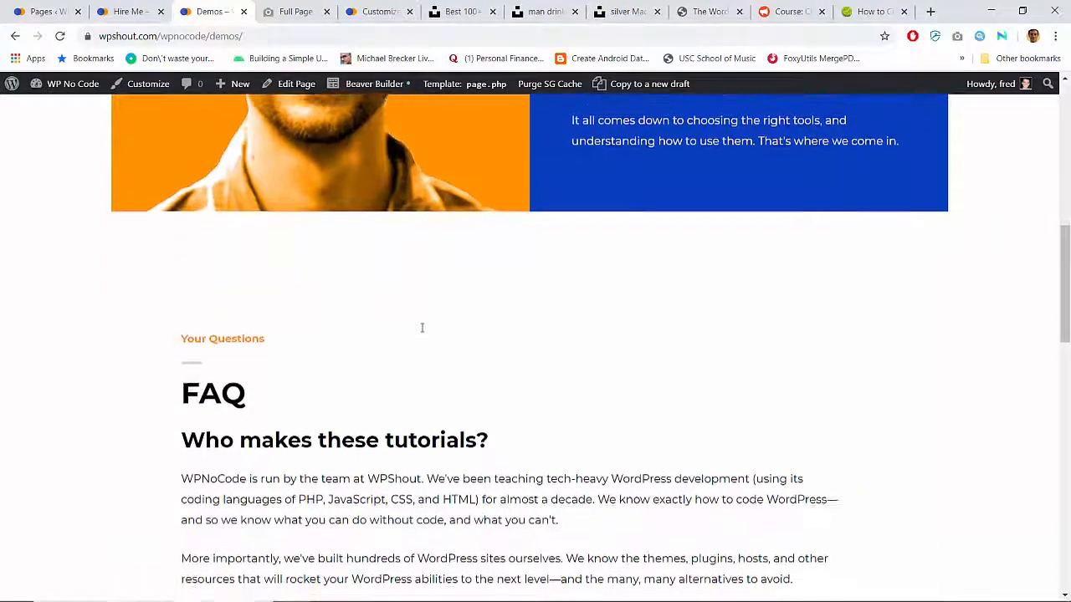
pyautogui.scroll(2, 421, 327)
pyautogui.scroll(10, 422, 327)
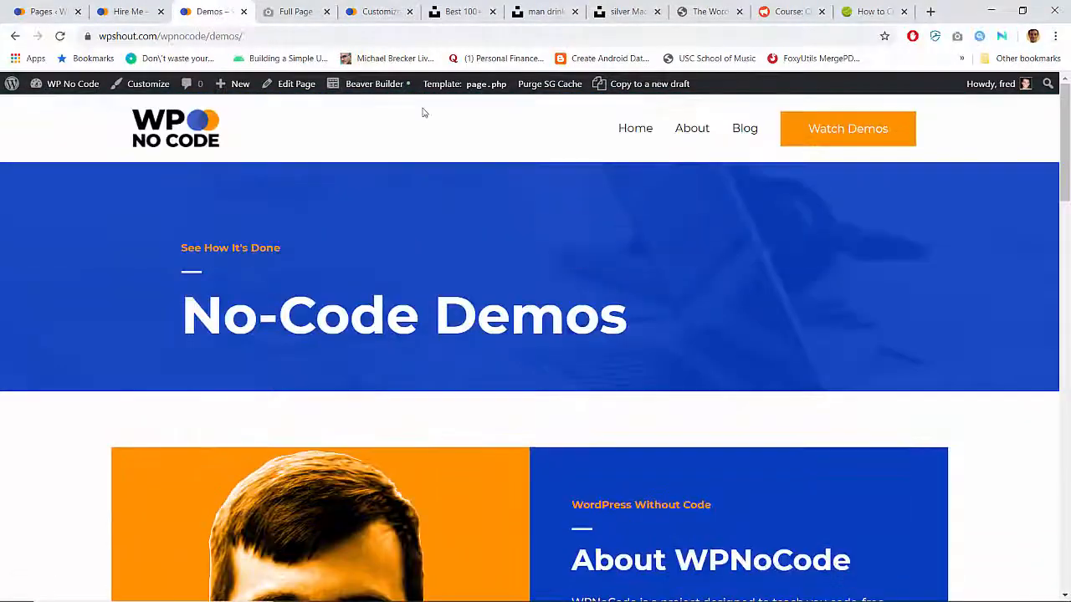
# Open the Demos page in Beaver Builder and delete the row with the portrait photo and About WPNoCode text.
pyautogui.click(391, 84)
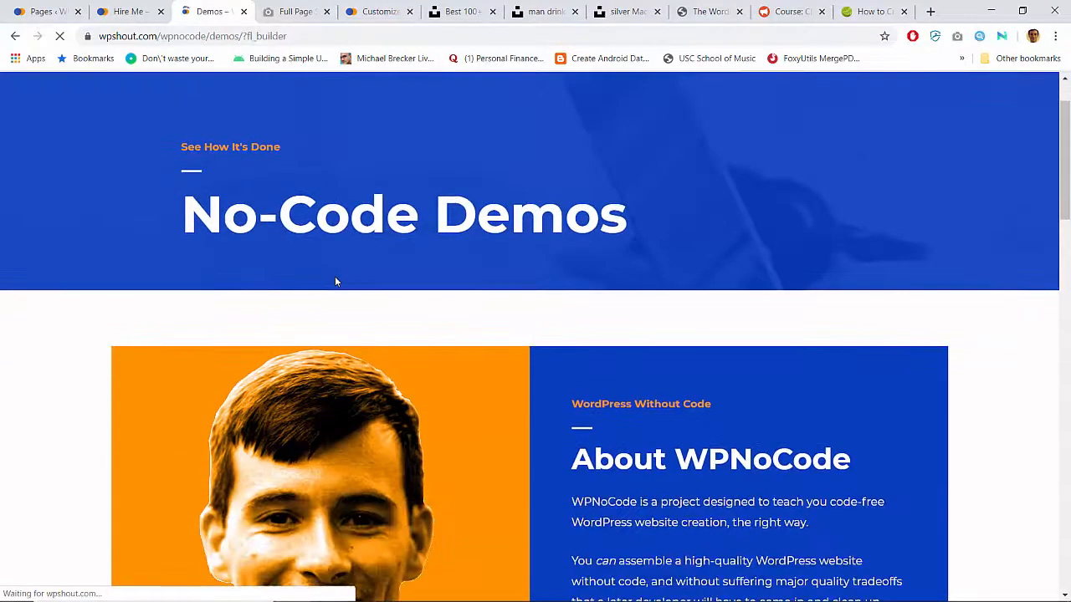
pyautogui.scroll(-2, 336, 281)
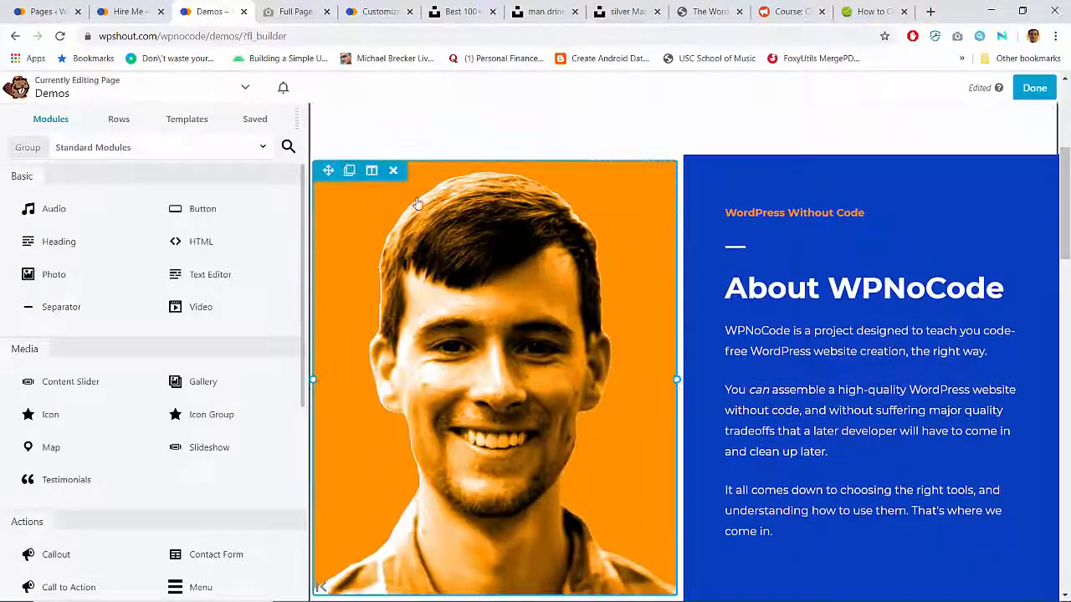
pyautogui.scroll(2, 394, 141)
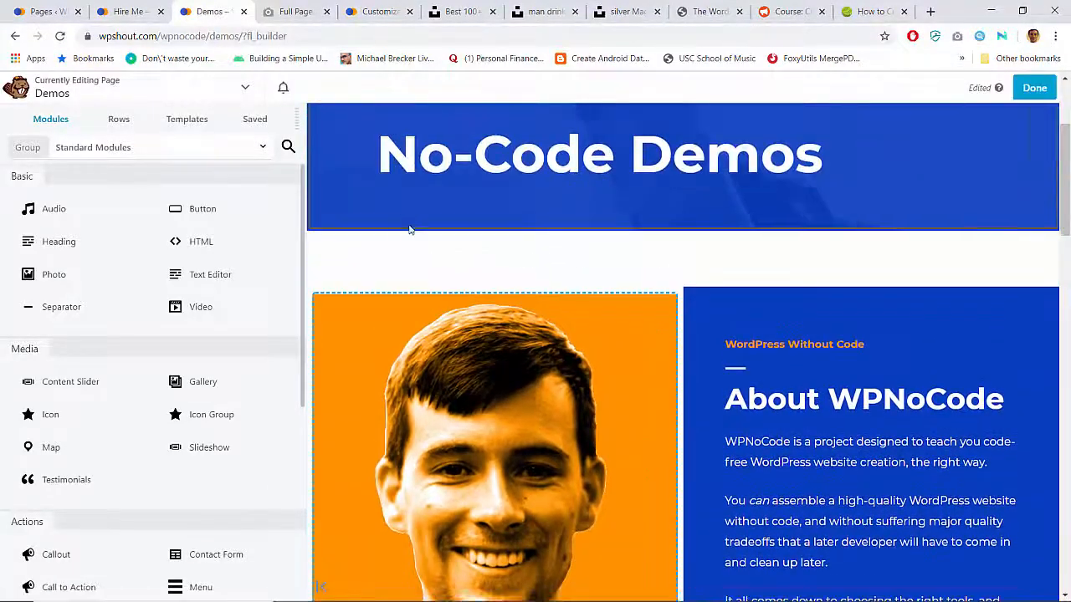
pyautogui.click(411, 197)
pyautogui.press('Return')
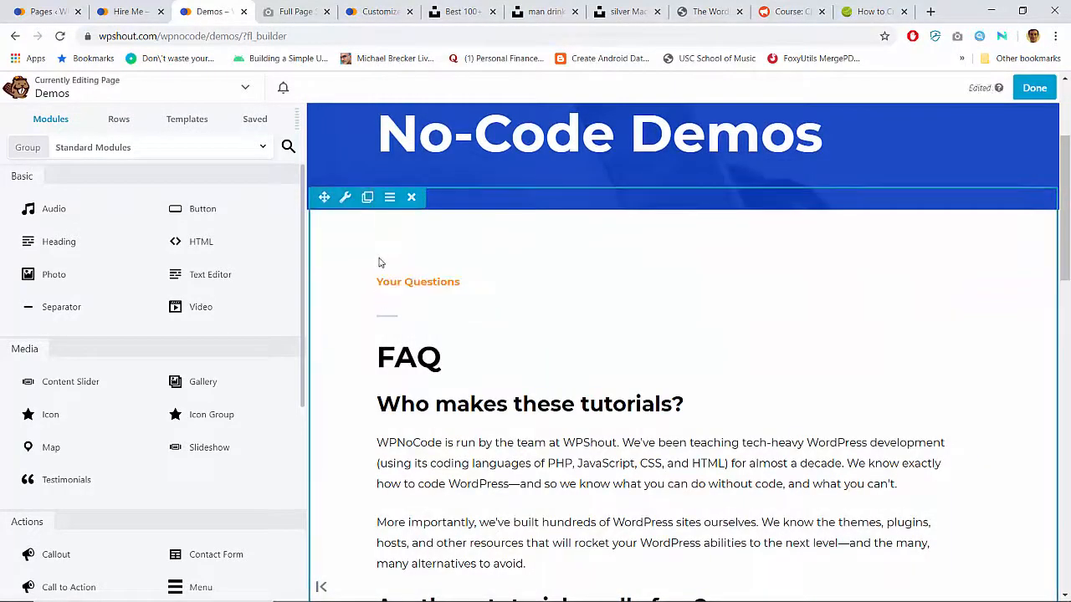
# Replace the orange Your Questions text above the FAQ heading with "Our Code-Free Demos".
pyautogui.click(416, 280)
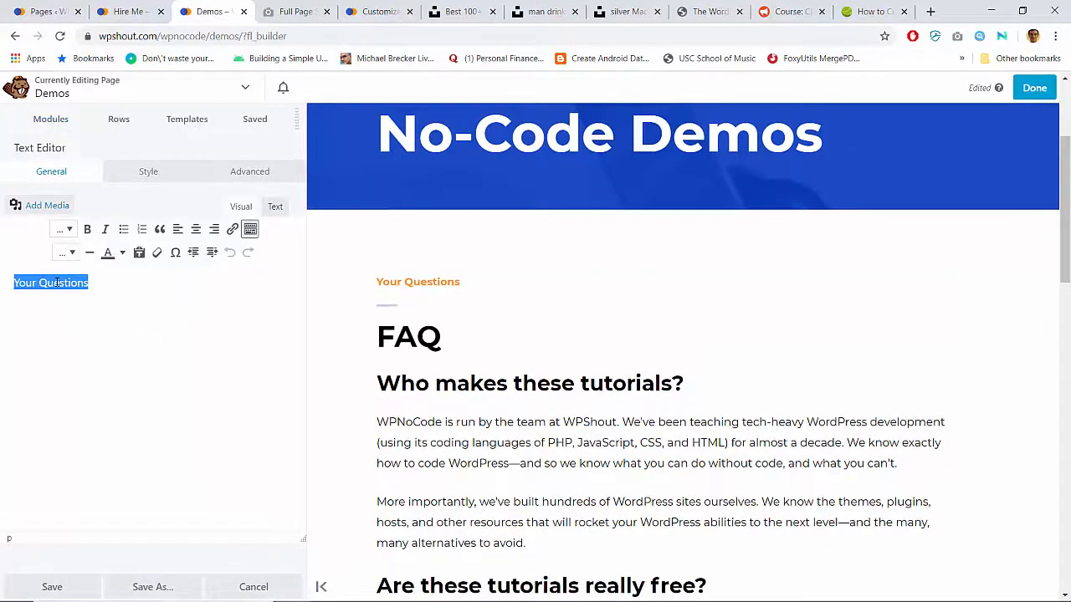
pyautogui.write('Learn WordPress')
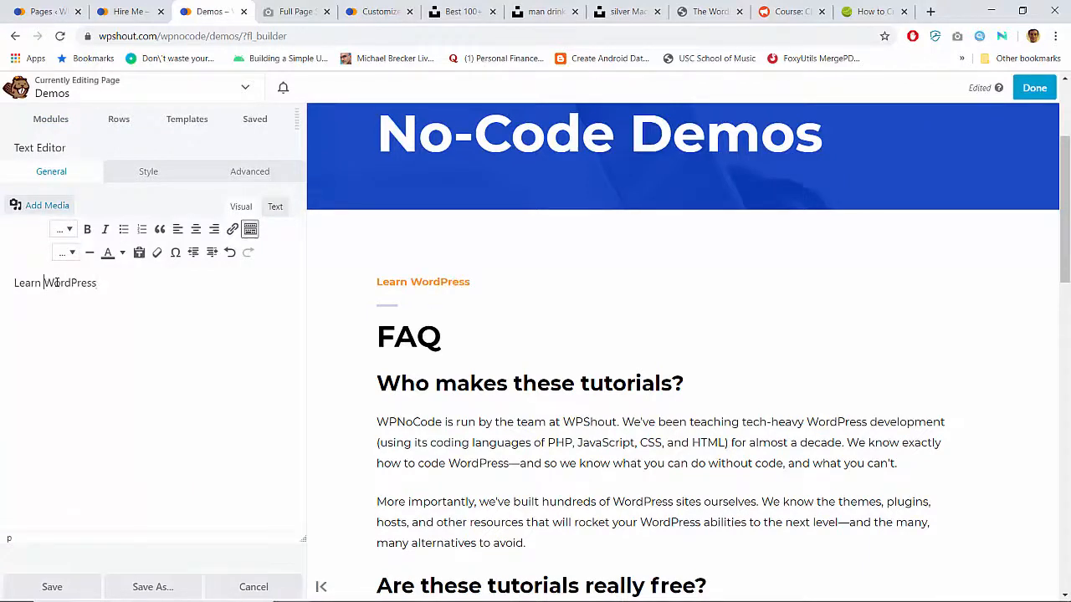
pyautogui.write('Code-Free ')
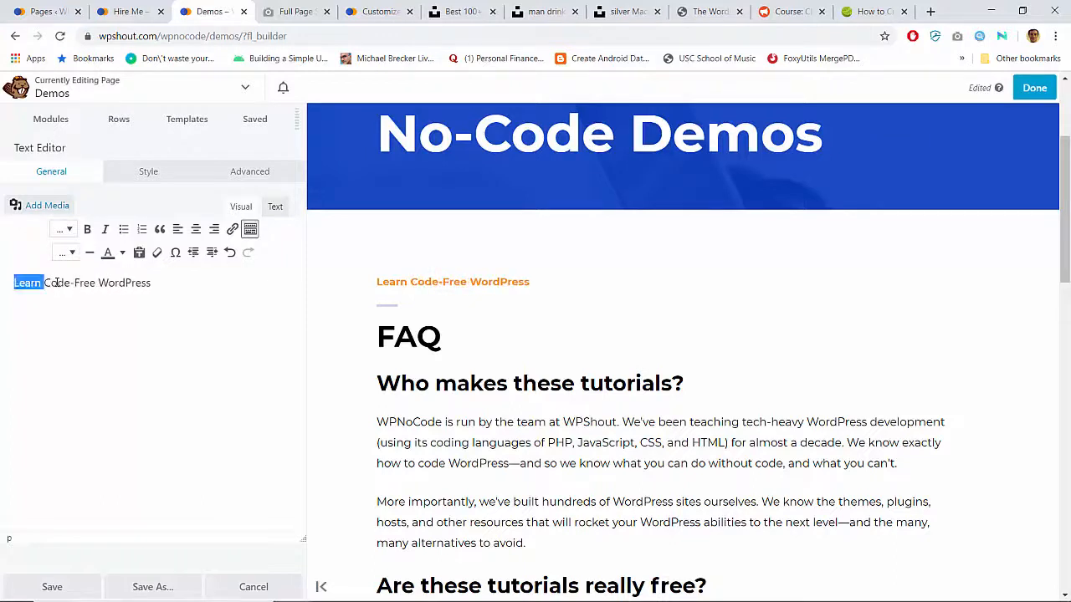
pyautogui.write('Our')
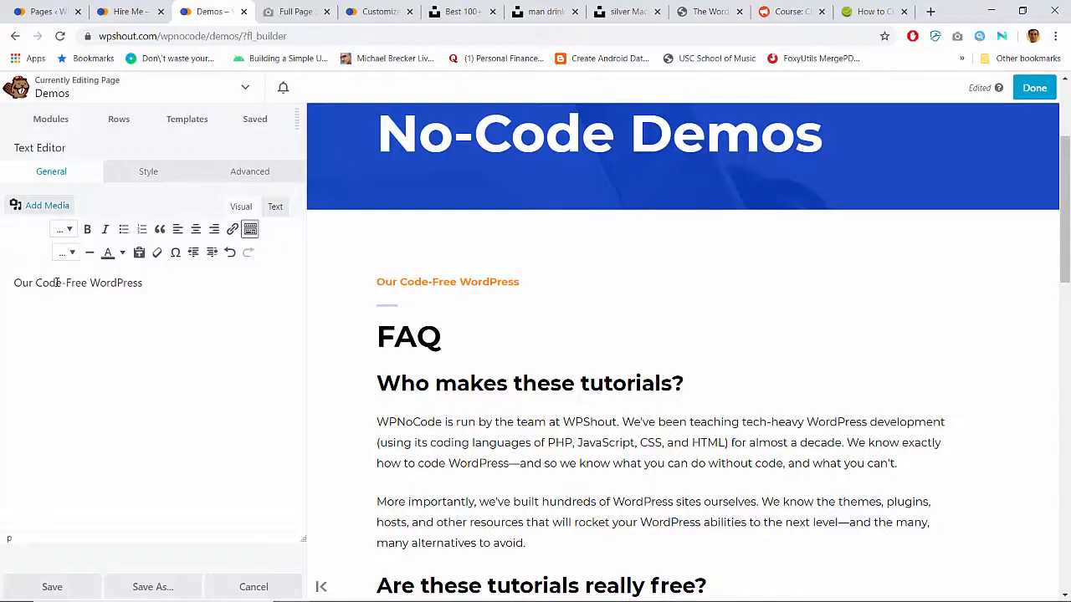
pyautogui.scroll(-9, 441, 363)
pyautogui.scroll(12, 441, 363)
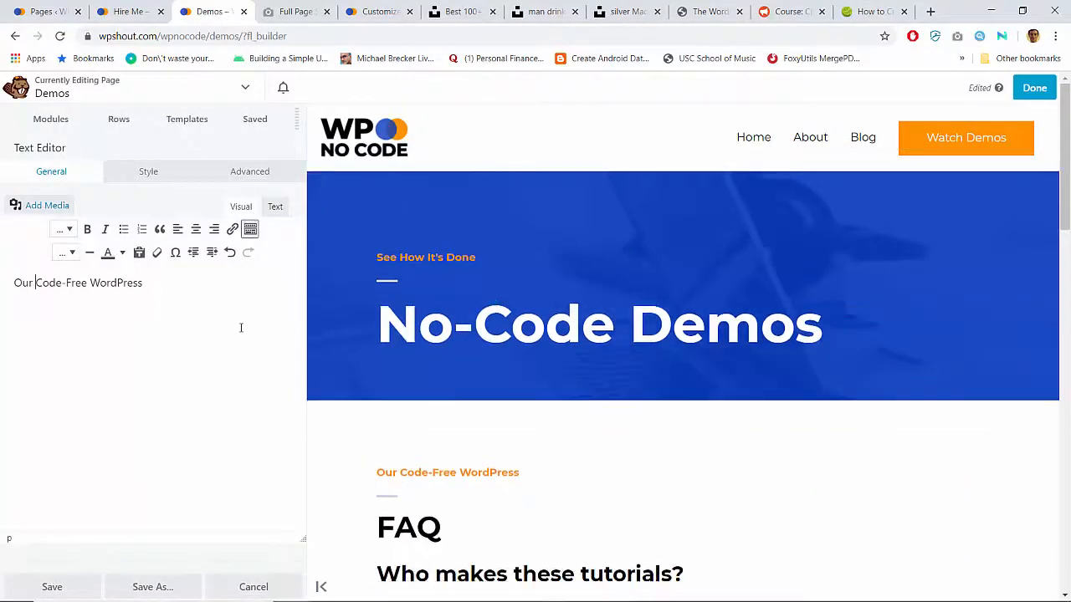
pyautogui.doubleClick(92, 283)
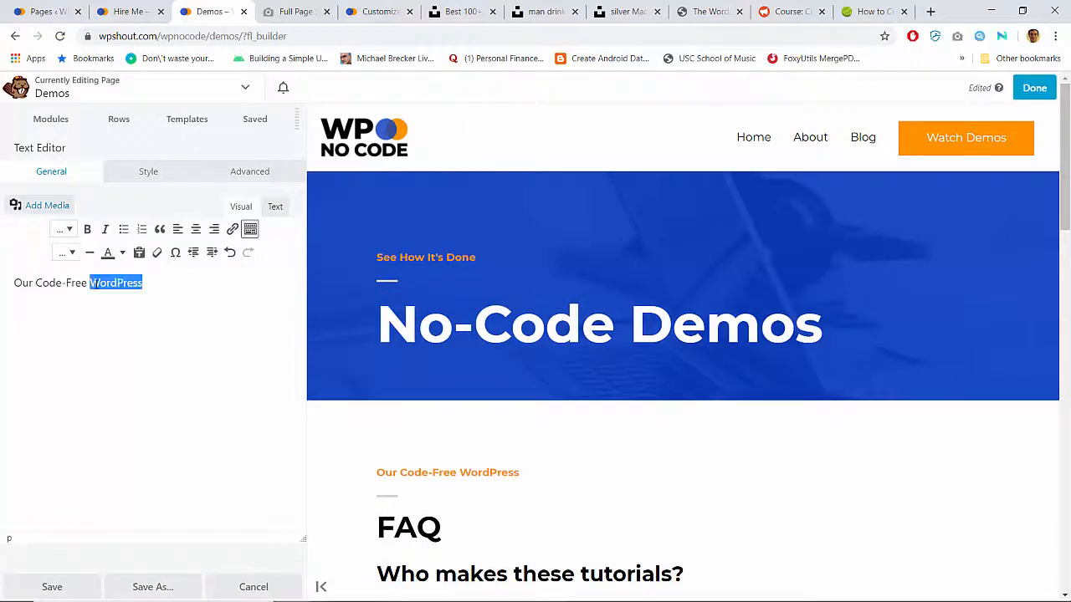
pyautogui.write('Demo')
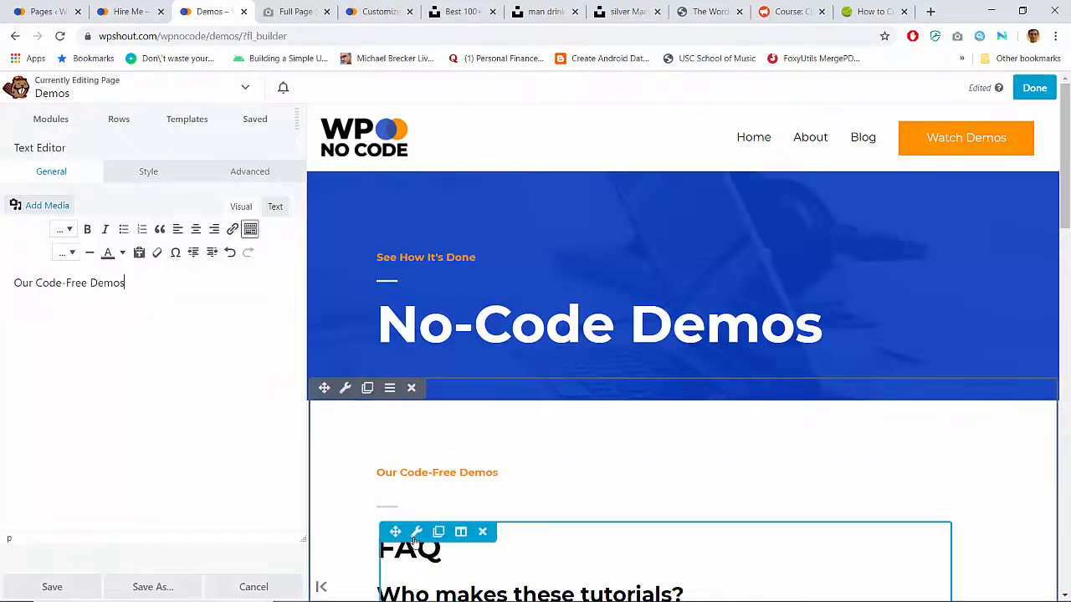
# Change the FAQ heading in the text module below Our Code-Free Demos to "See How It's Done".
pyautogui.click(416, 533)
pyautogui.tripleClick(129, 299)
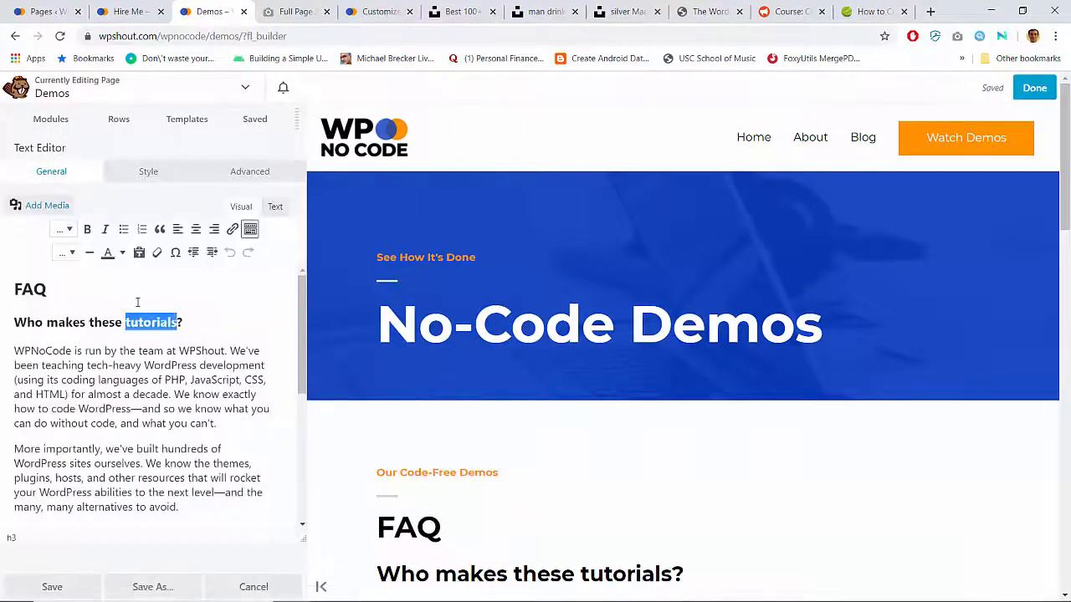
pyautogui.click(99, 284)
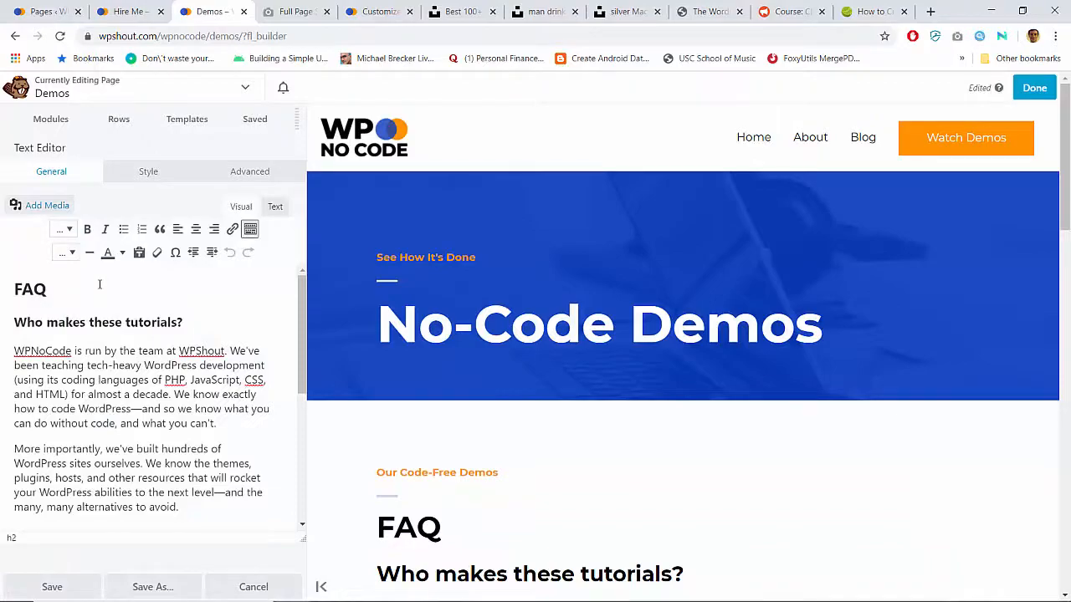
pyautogui.scroll(-13, 412, 435)
pyautogui.scroll(12, 412, 435)
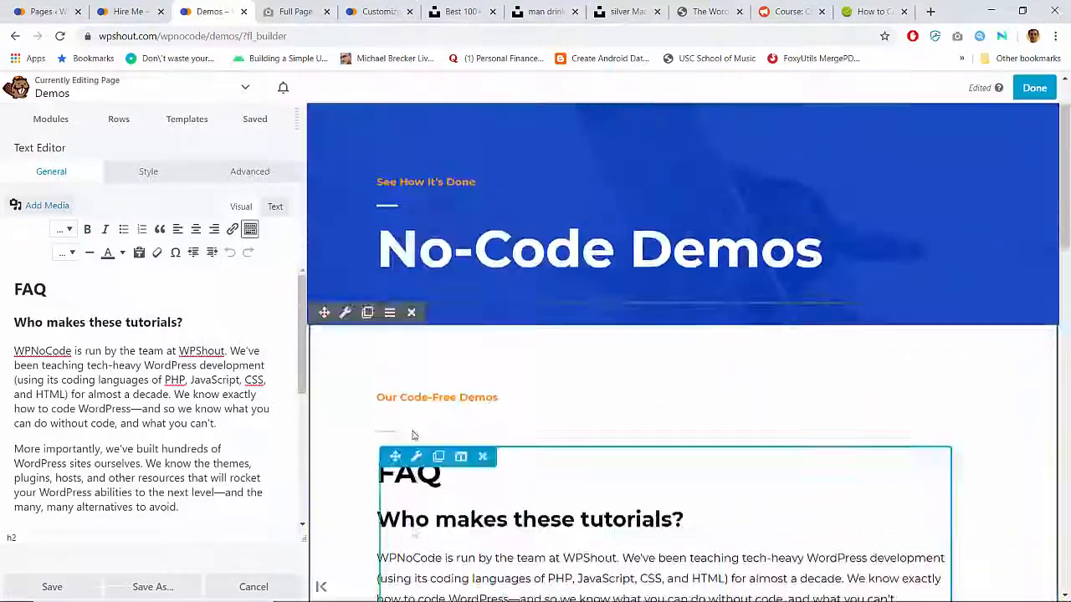
pyautogui.scroll(-12, 412, 435)
pyautogui.scroll(10, 412, 434)
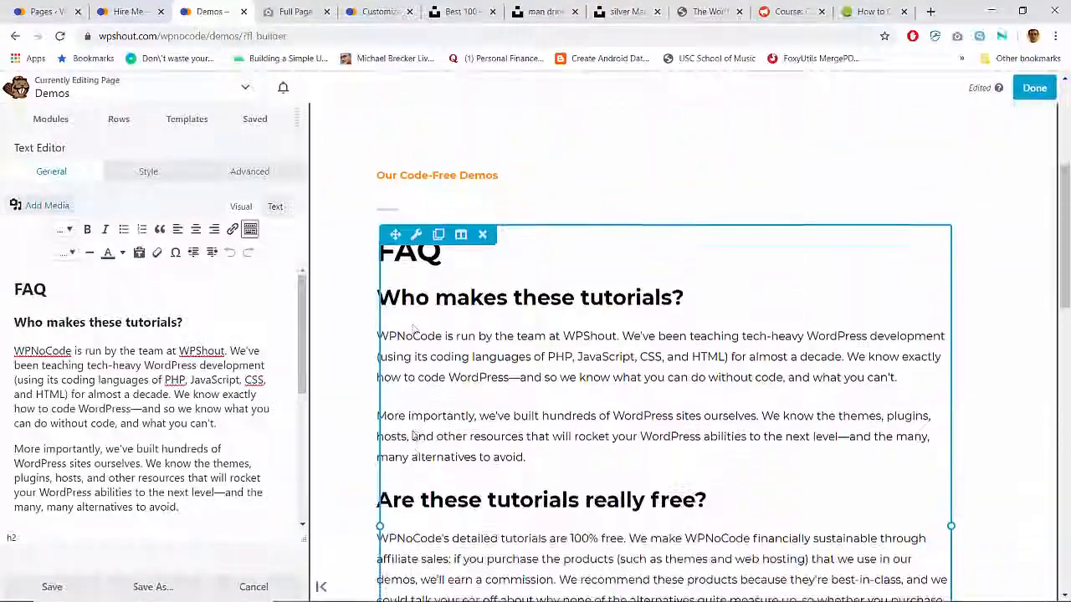
pyautogui.scroll(1, 412, 435)
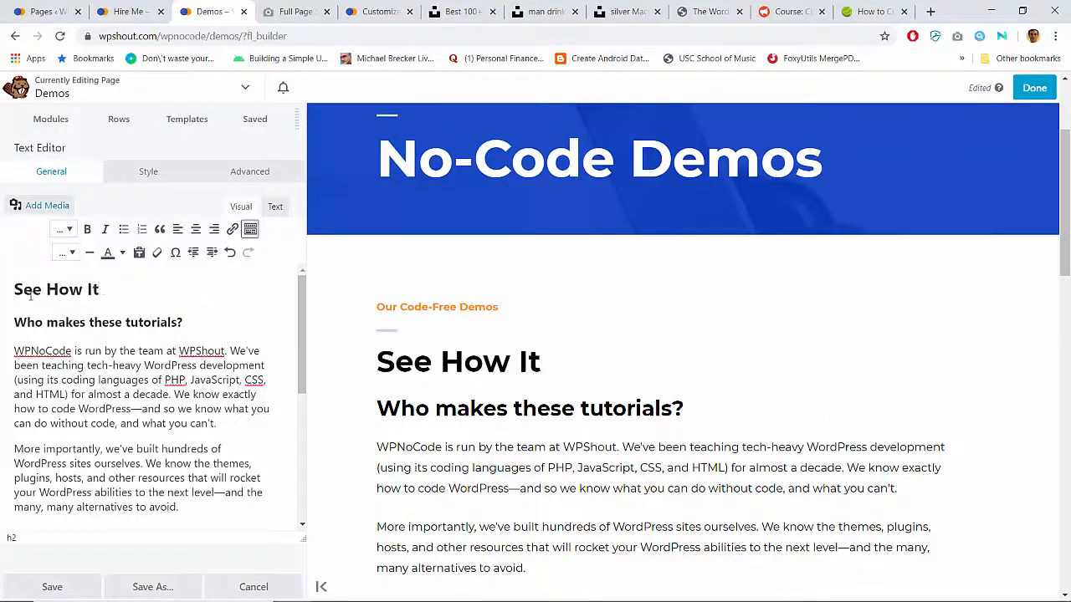
pyautogui.write("'s Done")
# Delete the "Who makes these tutorials?" subheading and its two paragraphs from the text module.
pyautogui.press('Right')
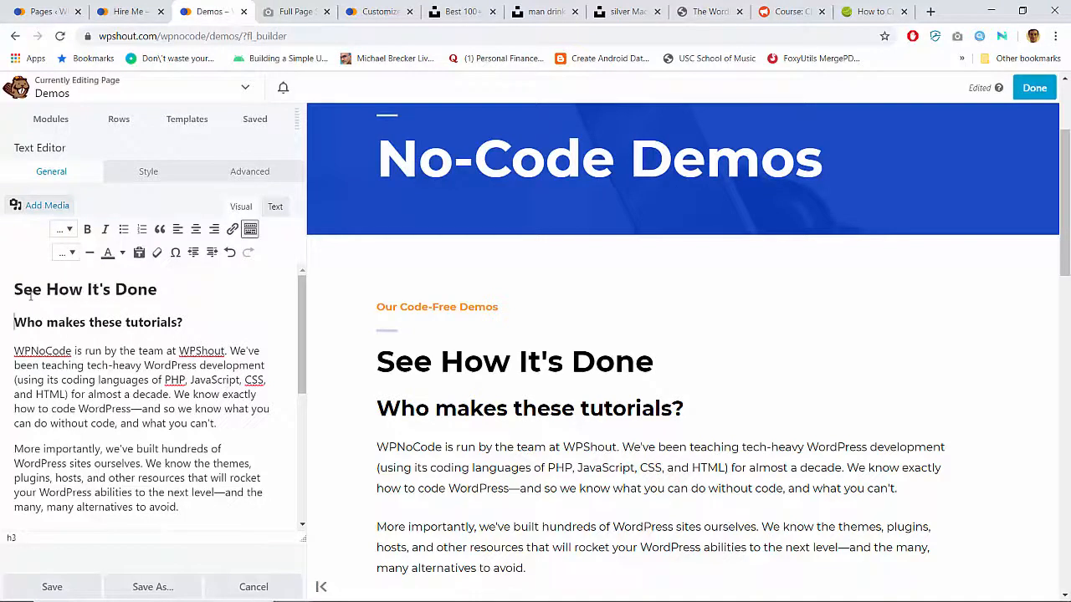
pyautogui.hotkey('shift', 'End')
pyautogui.press('Delete')
pyautogui.hotkey('shift', 'Down')
pyautogui.hotkey('shift', 'Down')
pyautogui.hotkey('shift', 'Down')
pyautogui.hotkey('shift', 'Down')
pyautogui.hotkey('shift', 'Down')
pyautogui.hotkey('shift', 'End')
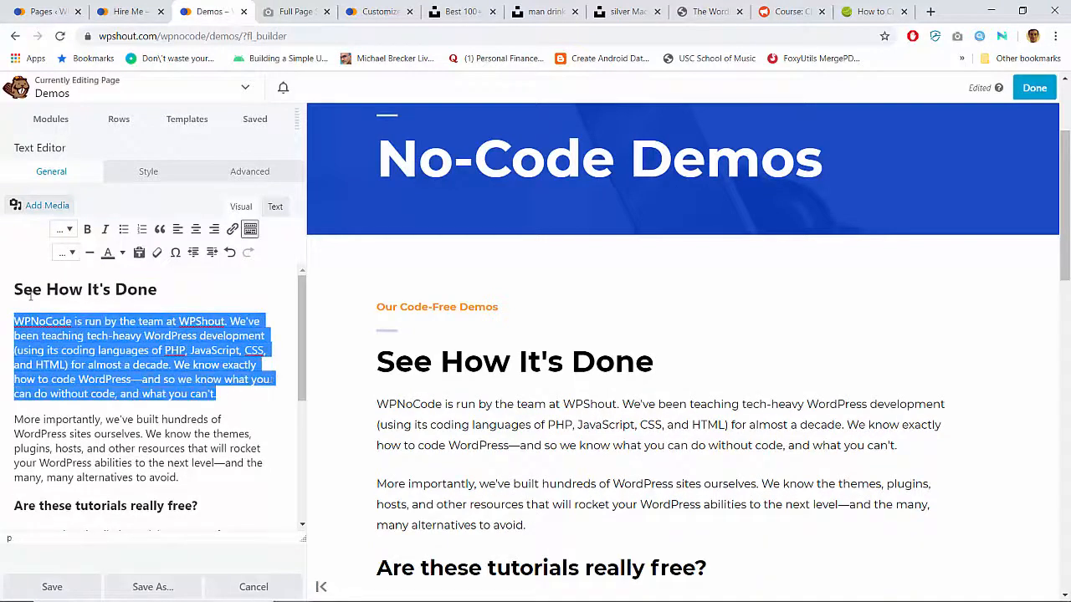
pyautogui.hotkey('shift', 'Down')
pyautogui.hotkey('shift', 'Down')
pyautogui.hotkey('shift', 'Down')
pyautogui.hotkey('shift', 'Down')
pyautogui.hotkey('shift', 'Down')
pyautogui.hotkey('shift', 'End')
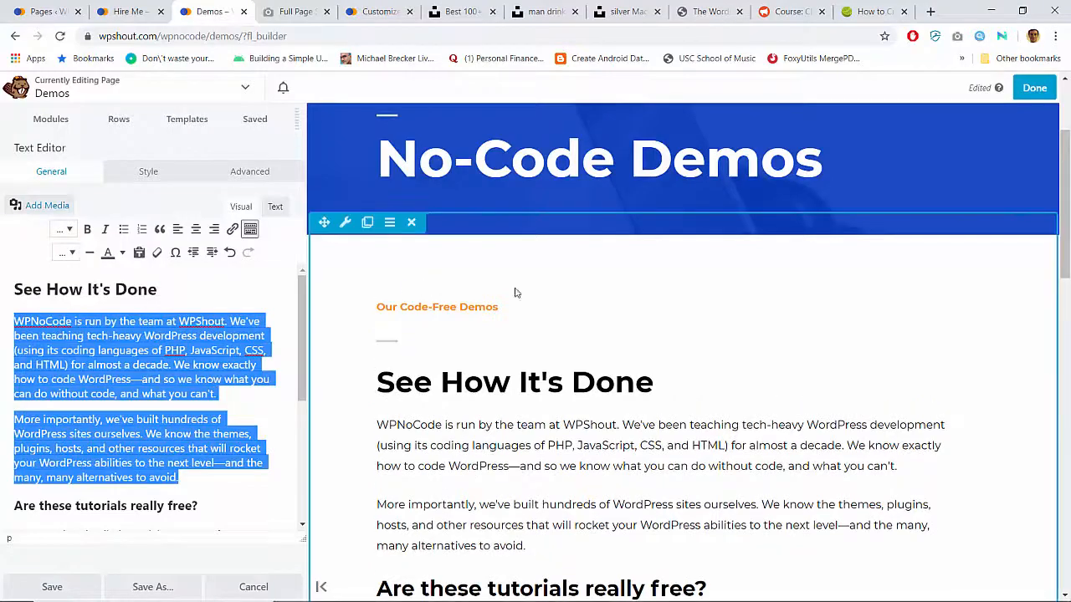
pyautogui.scroll(-8, 540, 368)
pyautogui.scroll(-2, 540, 368)
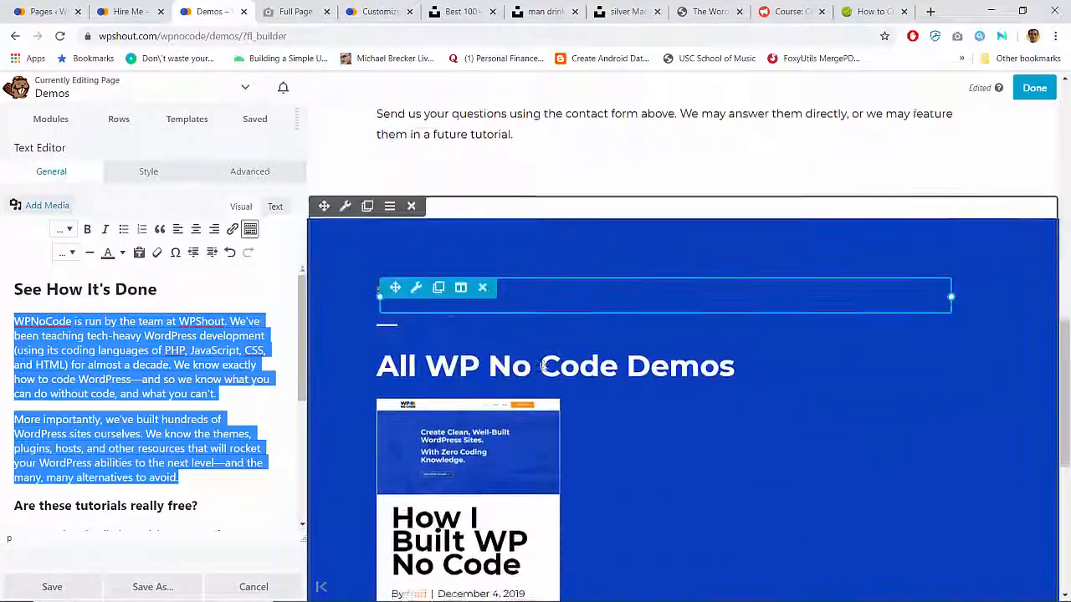
pyautogui.scroll(7, 540, 368)
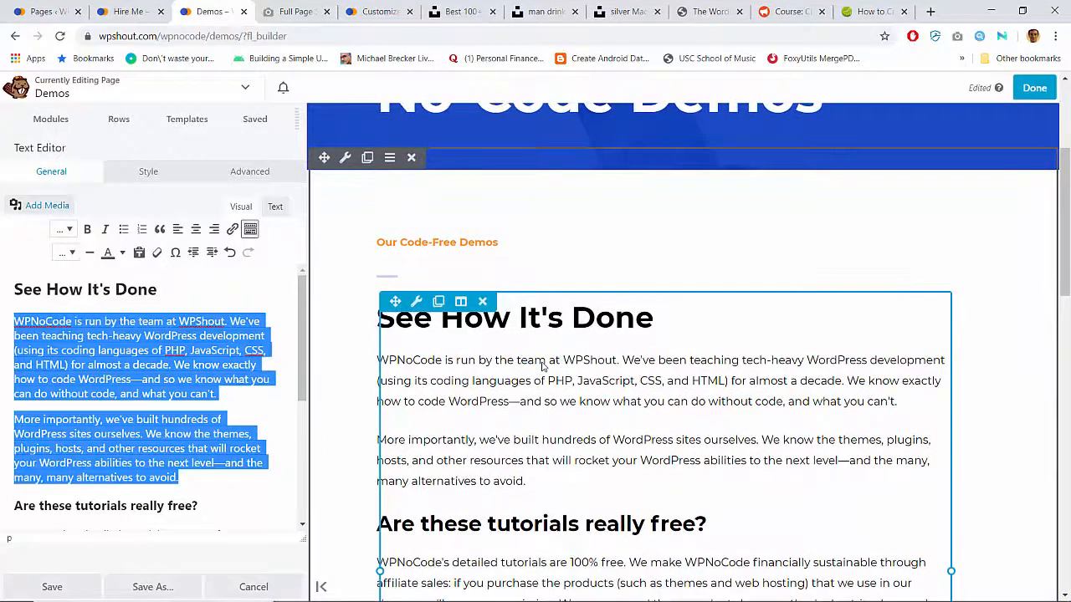
pyautogui.press('BackSpace')
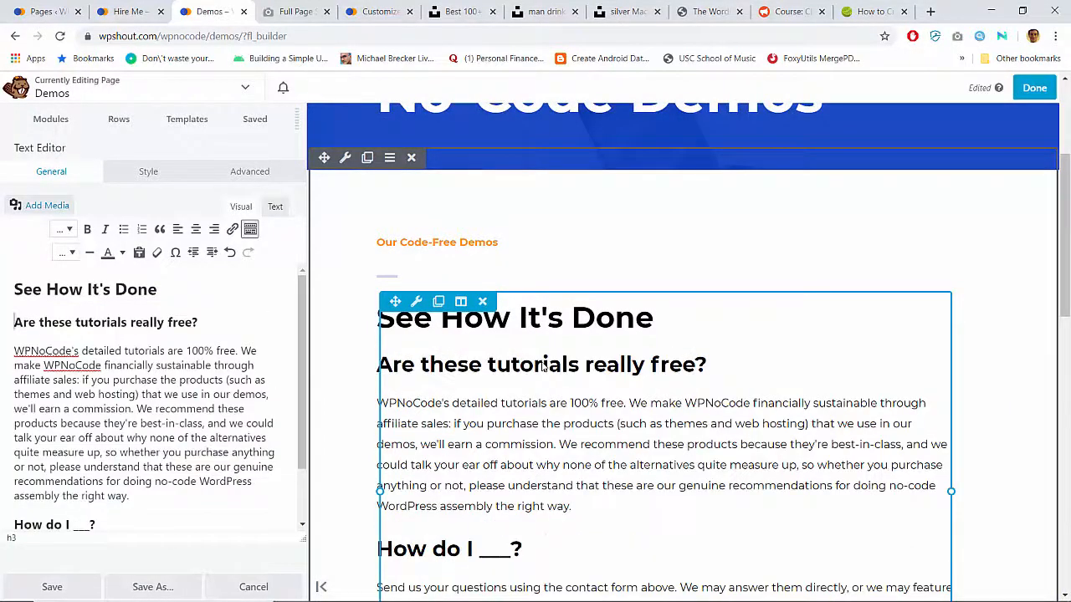
# Copy the first Lorem ipsum paragraph from lipsum.com/feed/html and insert it directly below the See How It's Done heading.
pyautogui.press('Return')
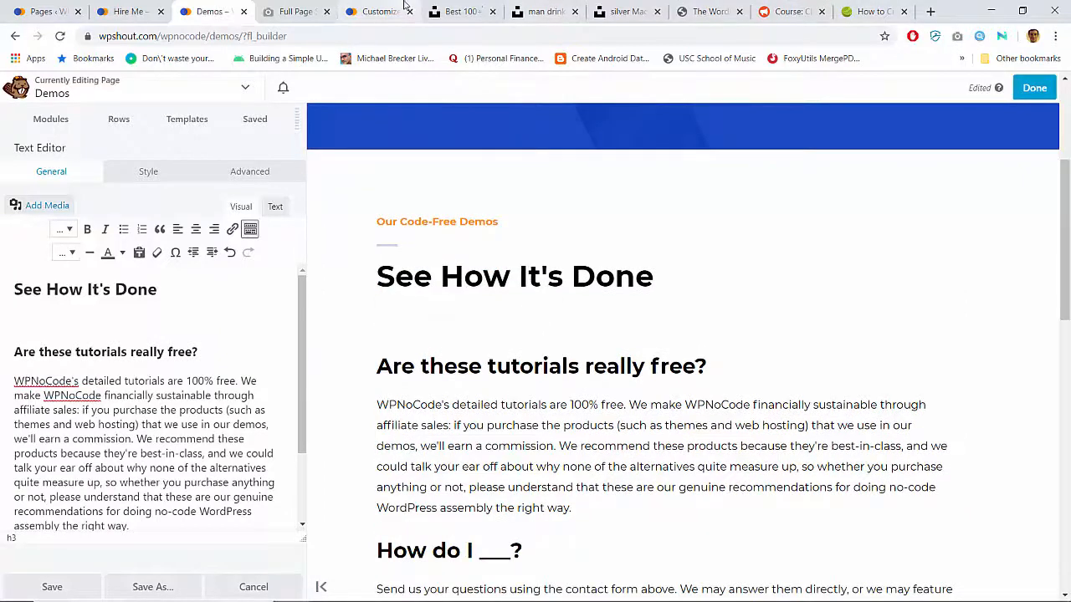
pyautogui.hotkey('ctrl', 't')
pyautogui.write('lipsum.com/feed/html')
pyautogui.press('Return')
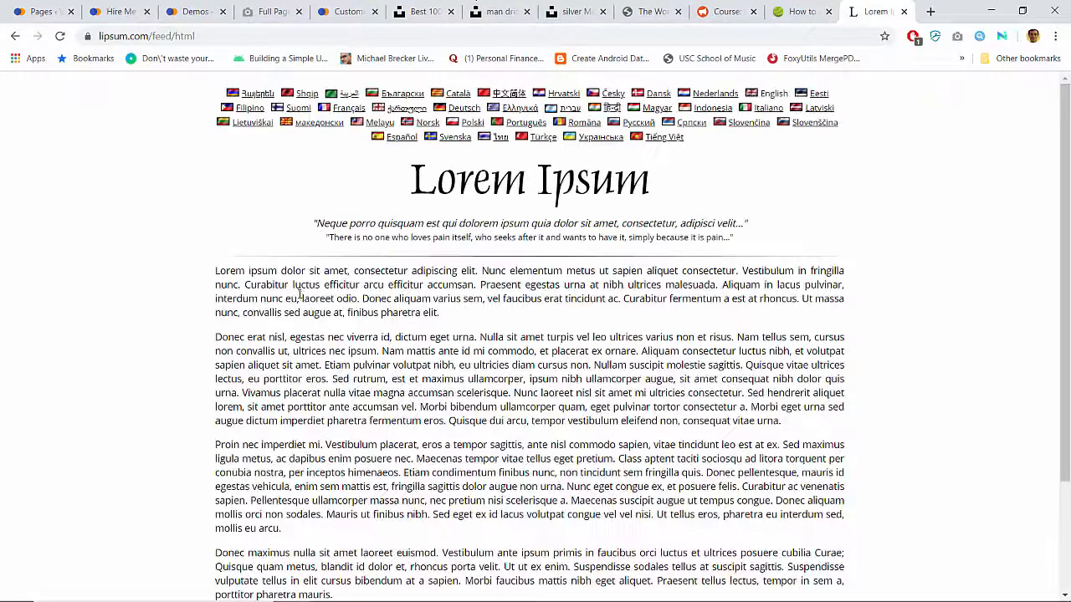
pyautogui.tripleClick(300, 298)
pyautogui.click(344, 11)
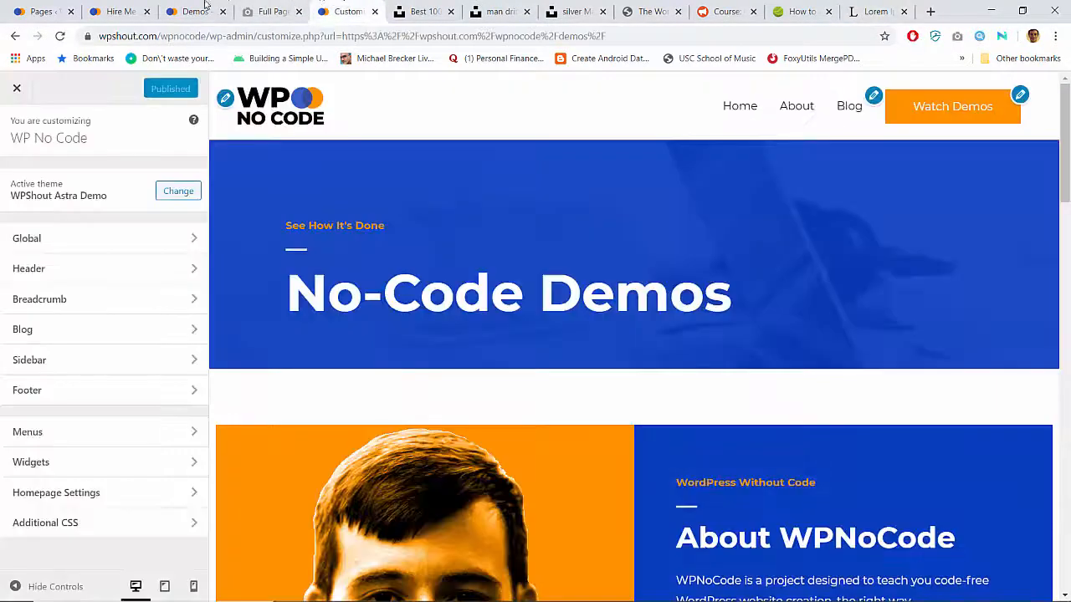
pyautogui.click(197, 10)
pyautogui.write('Lorem ipsum dolor sit amet, consectetur adipiscing elit. Nunc elementum metus ut sapien aliquet consectetur. Vestibulum in fringilla nunc. Curabitur luctus efficitur arcu efficitur accumsan. Praesent egestas urna at nibh ultrices malesuada. Aliquam in lacus pulvinar, interdum nunc eu, laoreet odio. Donec aliquam varius sem, vel faucibus erat tincidunt ac. Curabitur fermentum a est at rhoncus. Ut massa nunc, convallis sed augue at, finibus pharetra elit.')
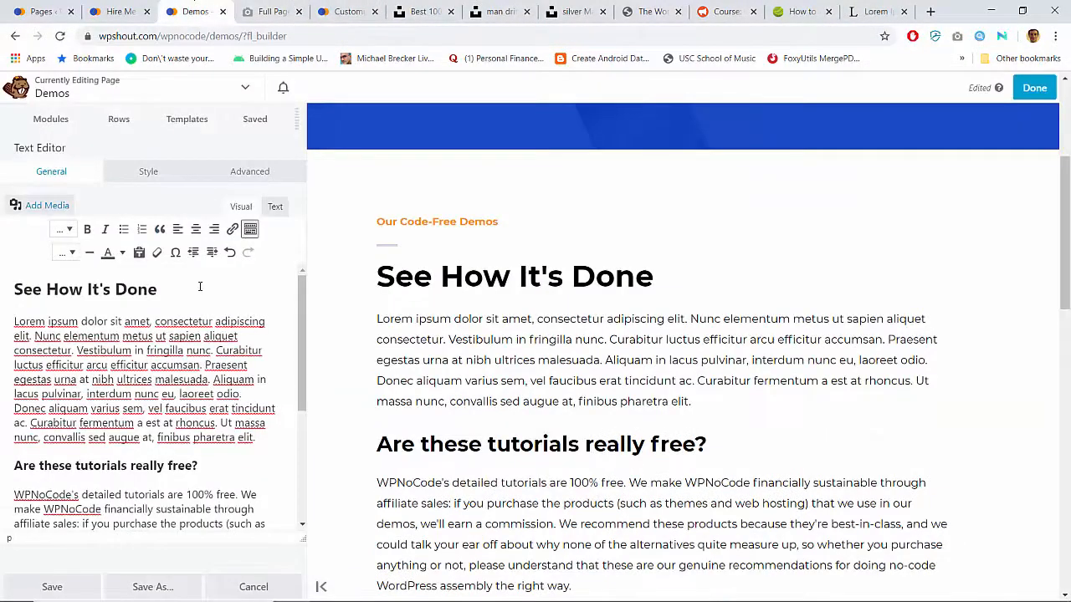
# Publish the Demos page changes and review the rewritten section on the live page.
pyautogui.scroll(-7, 544, 413)
pyautogui.scroll(10, 544, 413)
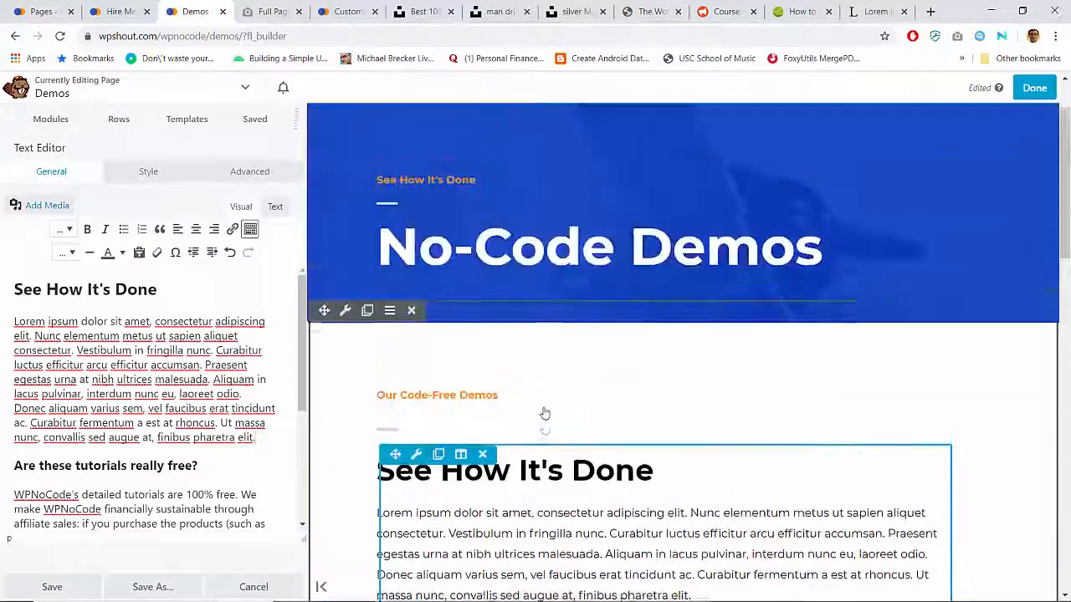
pyautogui.scroll(-5, 545, 413)
pyautogui.scroll(2, 565, 244)
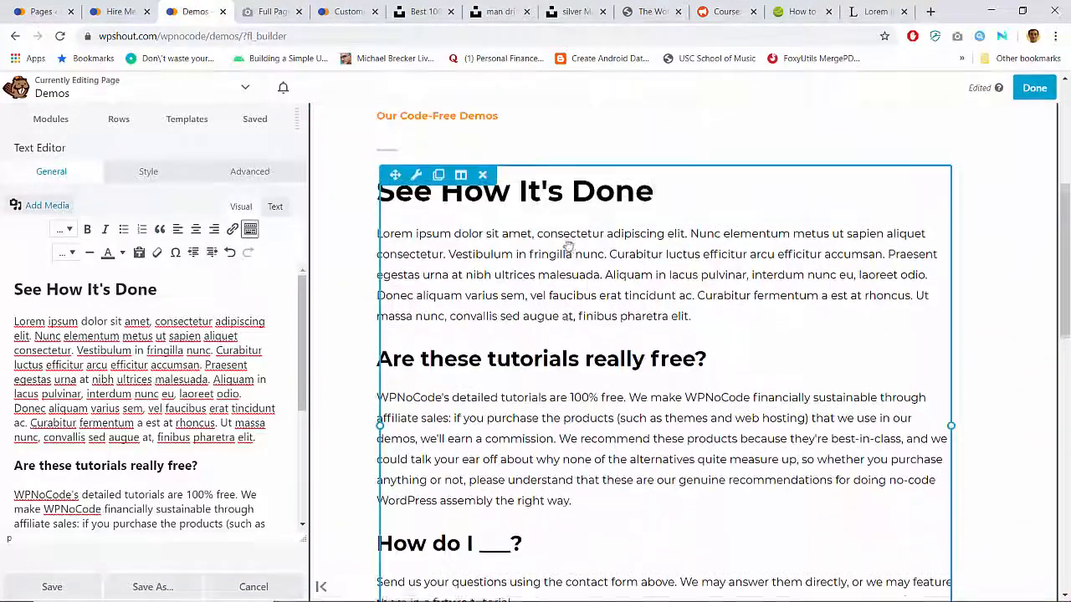
pyautogui.click(1034, 88)
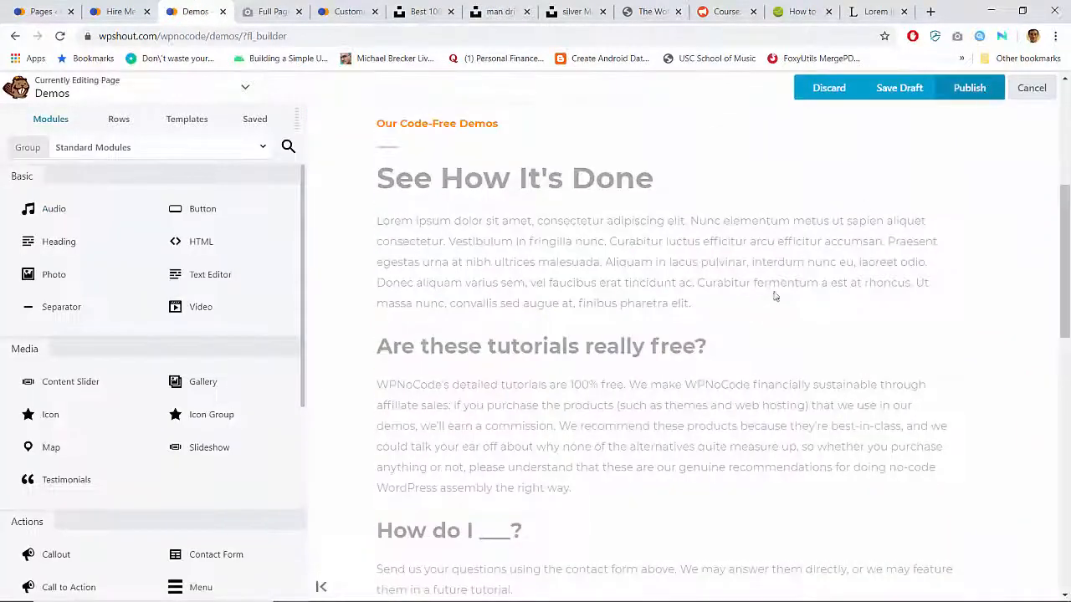
pyautogui.scroll(2, 775, 296)
pyautogui.scroll(-2, 774, 297)
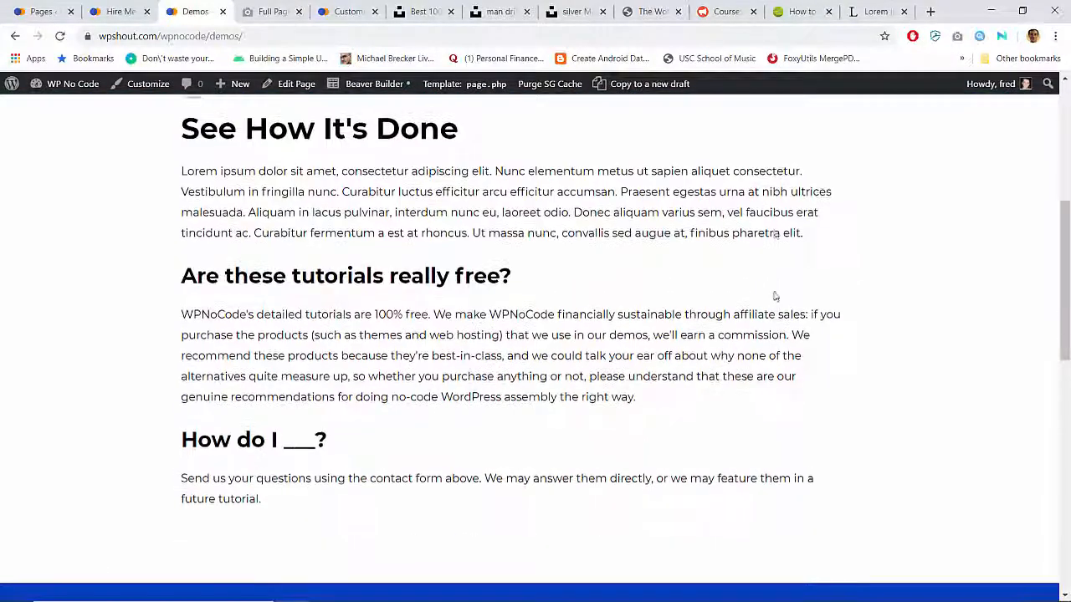
pyautogui.scroll(1, 774, 296)
pyautogui.scroll(-1, 473, 276)
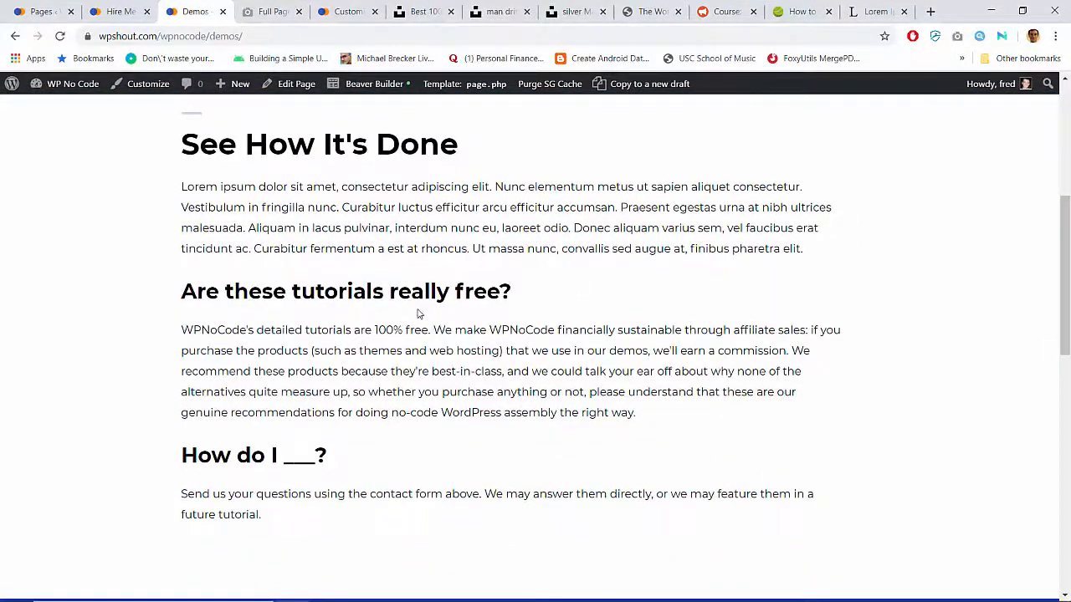
pyautogui.scroll(-1, 417, 319)
pyautogui.scroll(1, 417, 319)
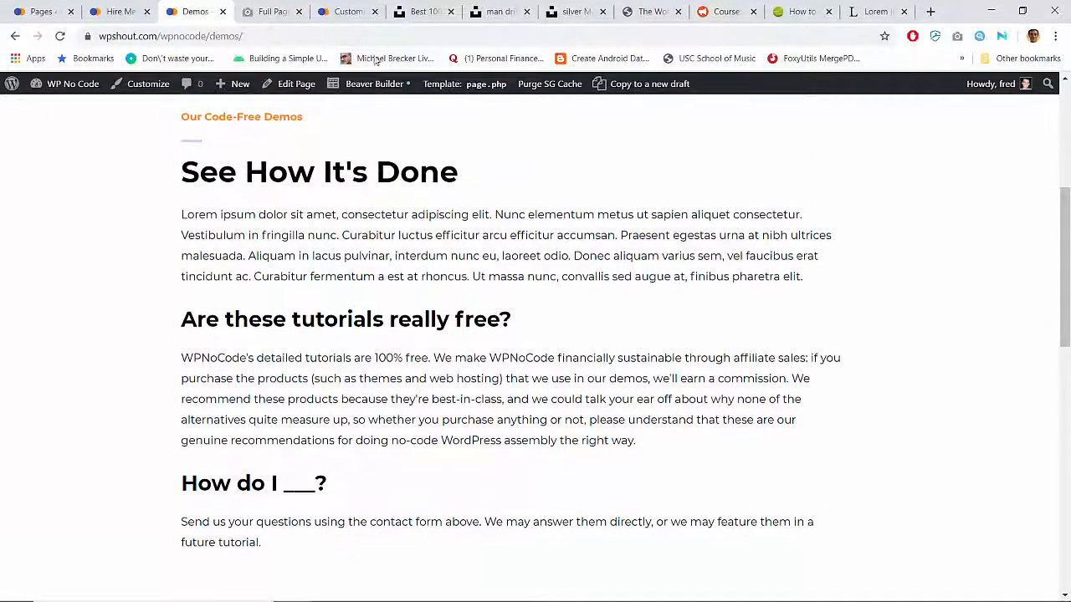
# Reopen the Demos page in Beaver Builder and add a second copy of the Lorem ipsum paragraph below the first.
pyautogui.click(372, 83)
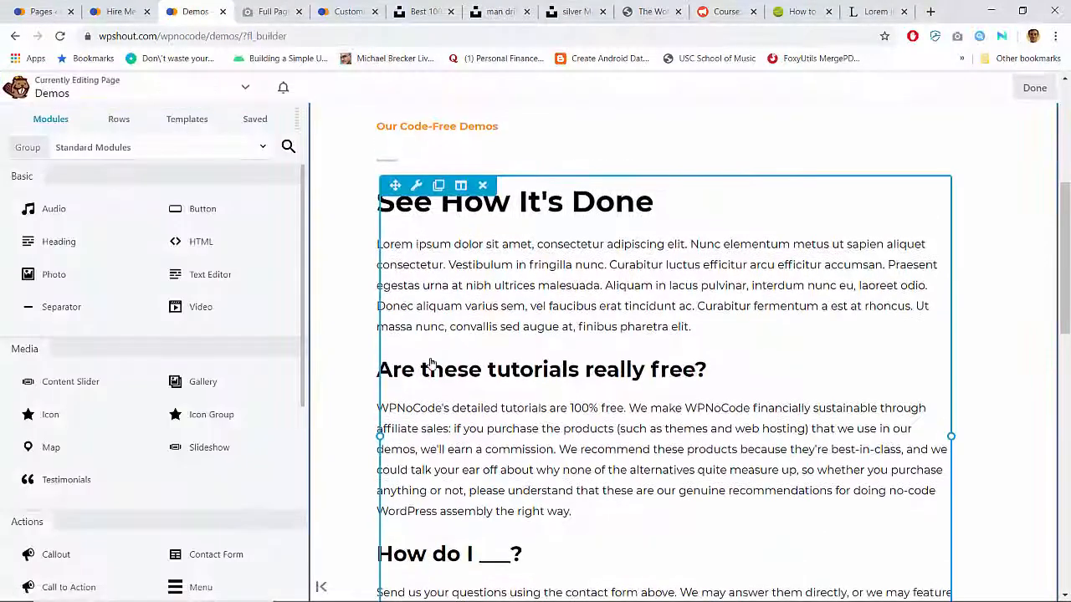
pyautogui.click(431, 363)
pyautogui.doubleClick(220, 353)
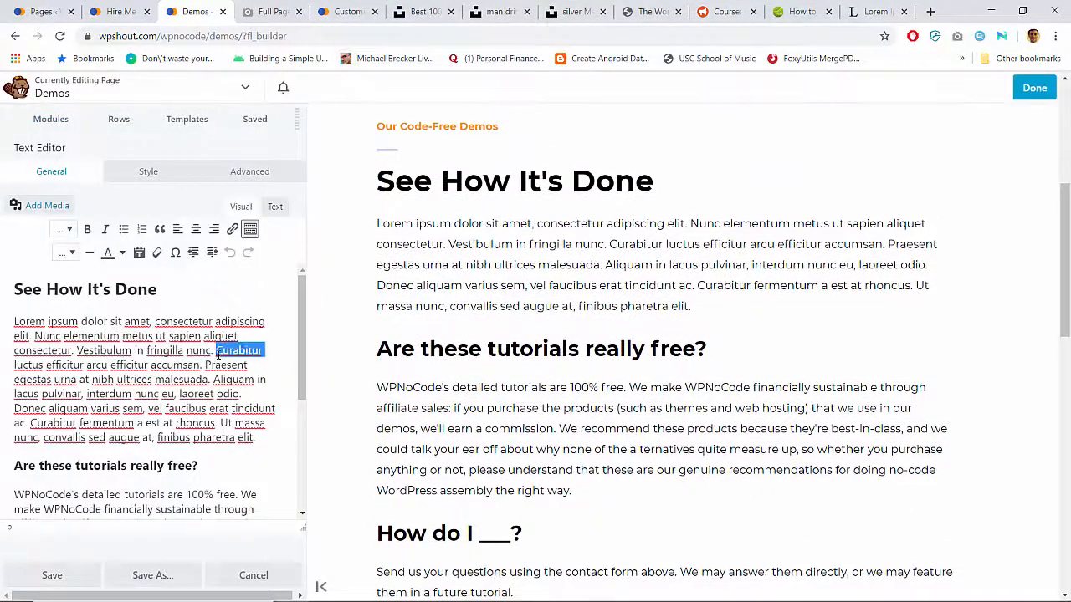
pyautogui.click(219, 354)
pyautogui.hotkey('ctrl', 'c')
pyautogui.click(273, 430)
pyautogui.press('Return')
pyautogui.hotkey('ctrl', 'v')
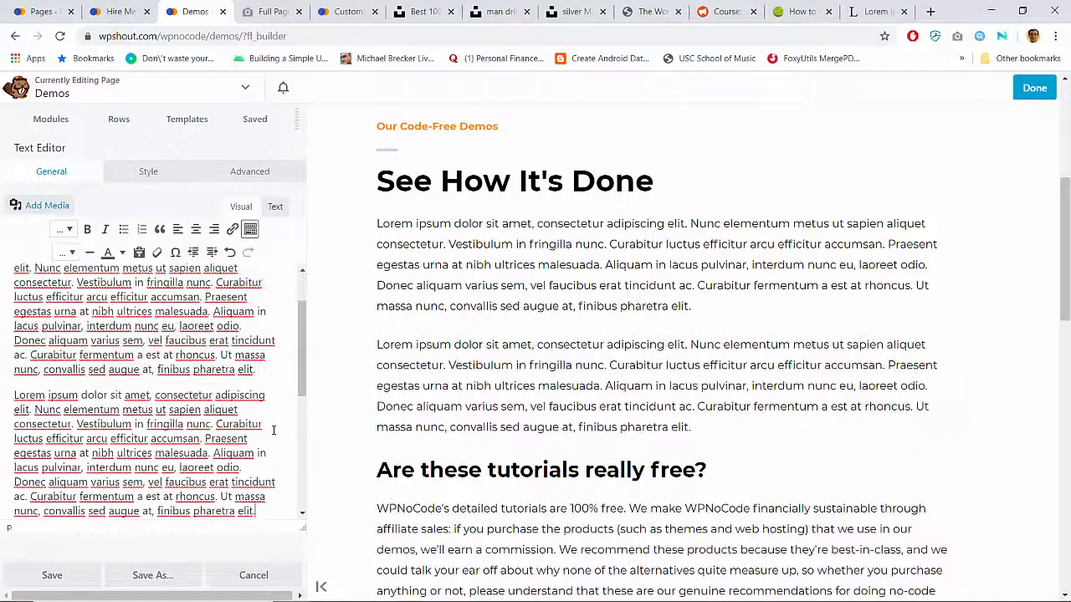
# Delete the remaining "Are these tutorials really free?" and "How do I ___?" subheadings with their text.
pyautogui.press('Down')
pyautogui.press('Home')
pyautogui.hotkey('shift', 'Down')
pyautogui.hotkey('shift', 'Down')
pyautogui.hotkey('shift', 'Down')
pyautogui.hotkey('shift', 'Down')
pyautogui.hotkey('shift', 'Down')
pyautogui.hotkey('shift', 'Down')
pyautogui.hotkey('shift', 'Down')
pyautogui.hotkey('shift', 'Down')
pyautogui.hotkey('shift', 'Down')
pyautogui.hotkey('shift', 'Down')
pyautogui.hotkey('shift', 'Down')
pyautogui.hotkey('shift', 'Down')
pyautogui.hotkey('shift', 'Down')
pyautogui.hotkey('shift', 'Down')
pyautogui.hotkey('shift', 'Down')
pyautogui.hotkey('shift', 'Down')
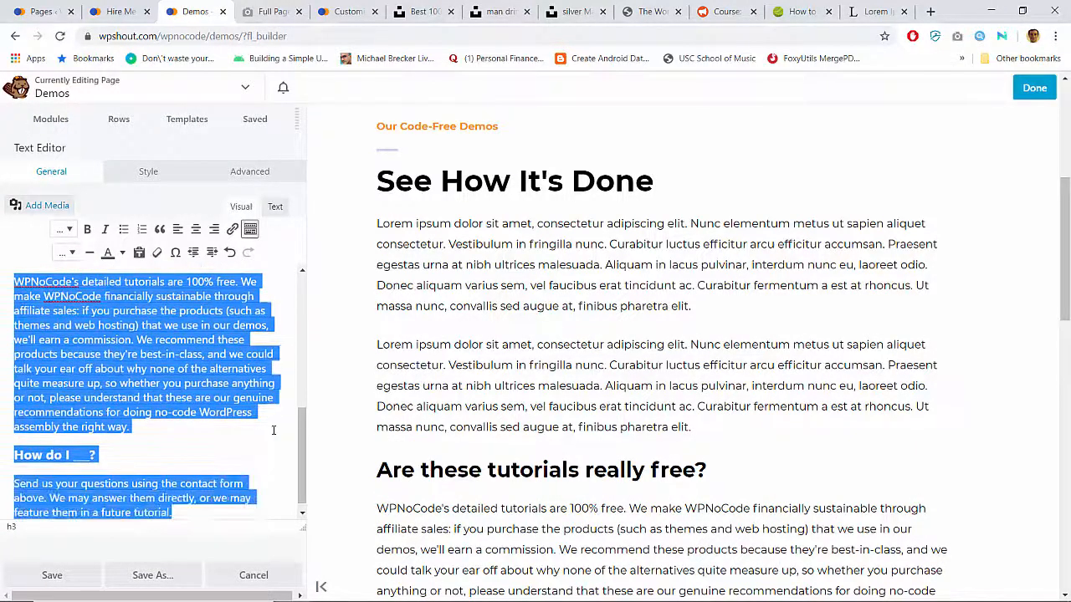
pyautogui.press('BackSpace')
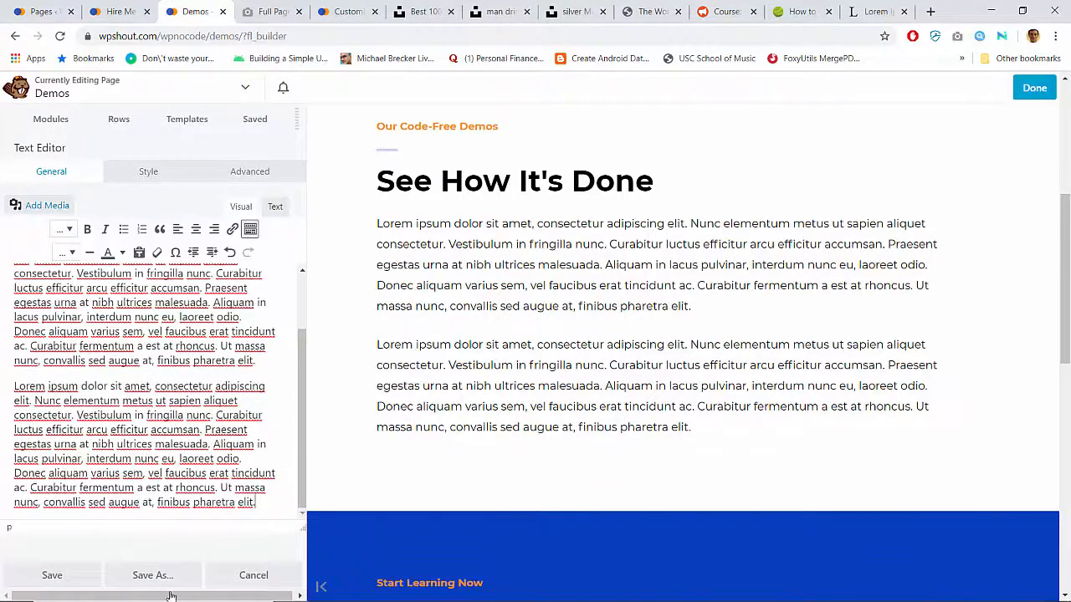
# Save the text module and publish the Demos page.
pyautogui.click(80, 581)
pyautogui.click(1030, 88)
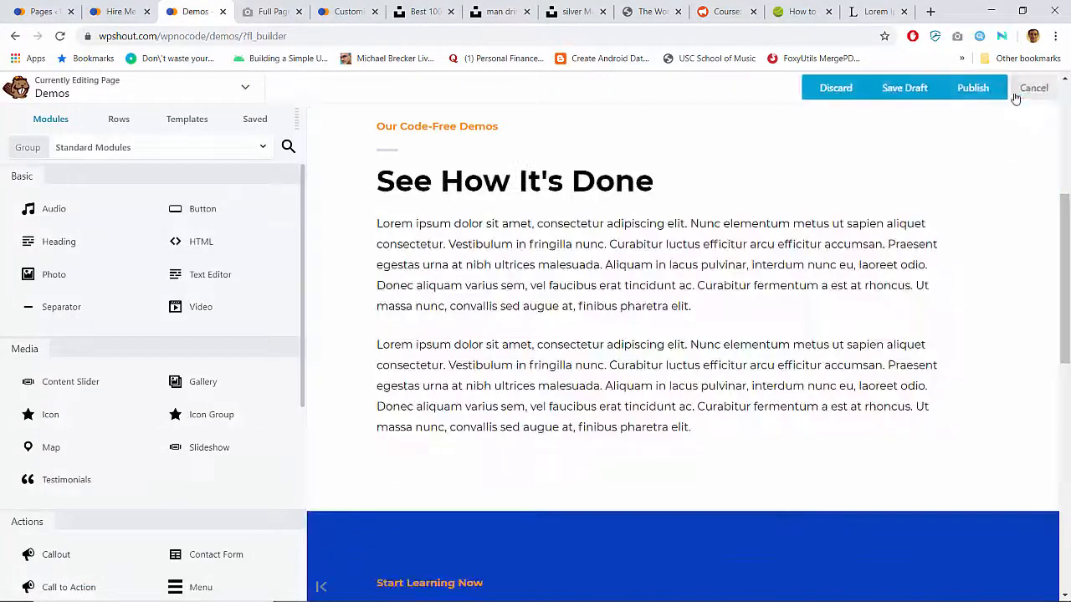
pyautogui.click(978, 88)
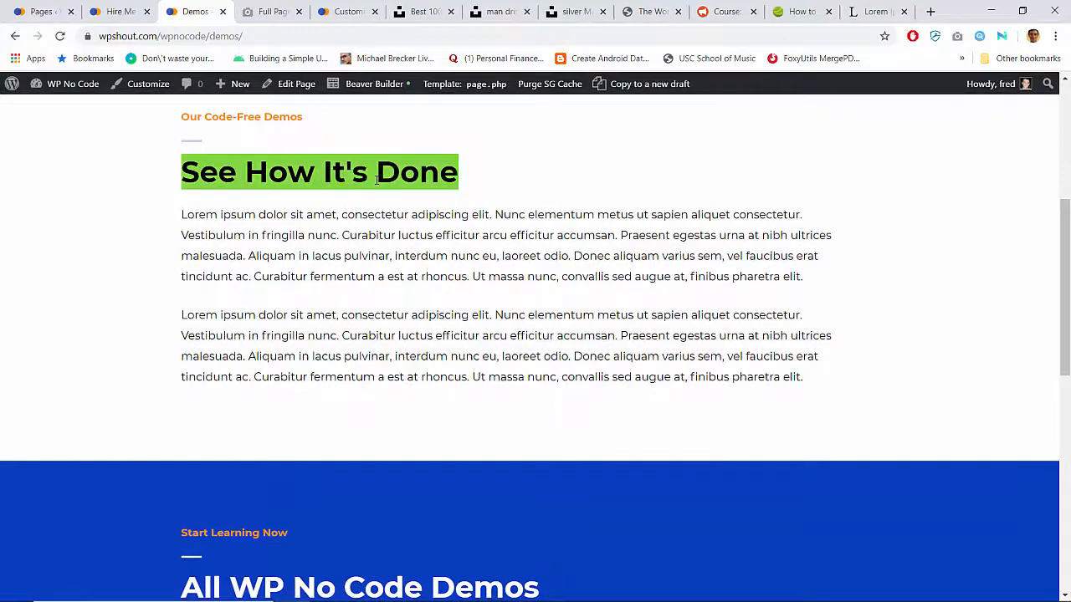
# Review the live Demos page from the No-Code Demos header through the introduction to the All WP No Code Demos section.
pyautogui.scroll(4, 376, 180)
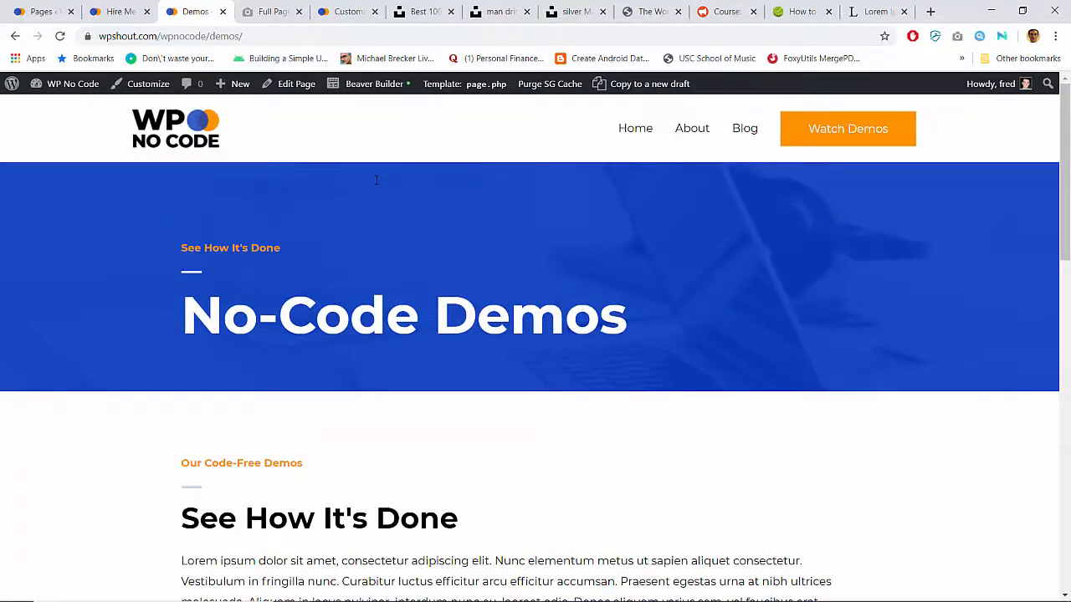
pyautogui.scroll(-3, 377, 180)
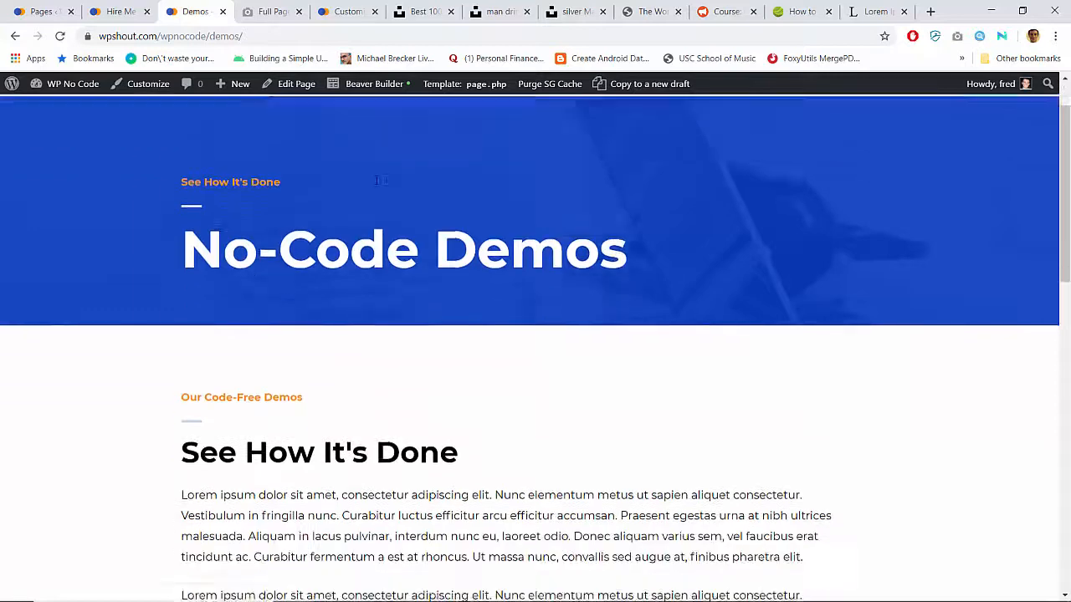
pyautogui.tripleClick(353, 307)
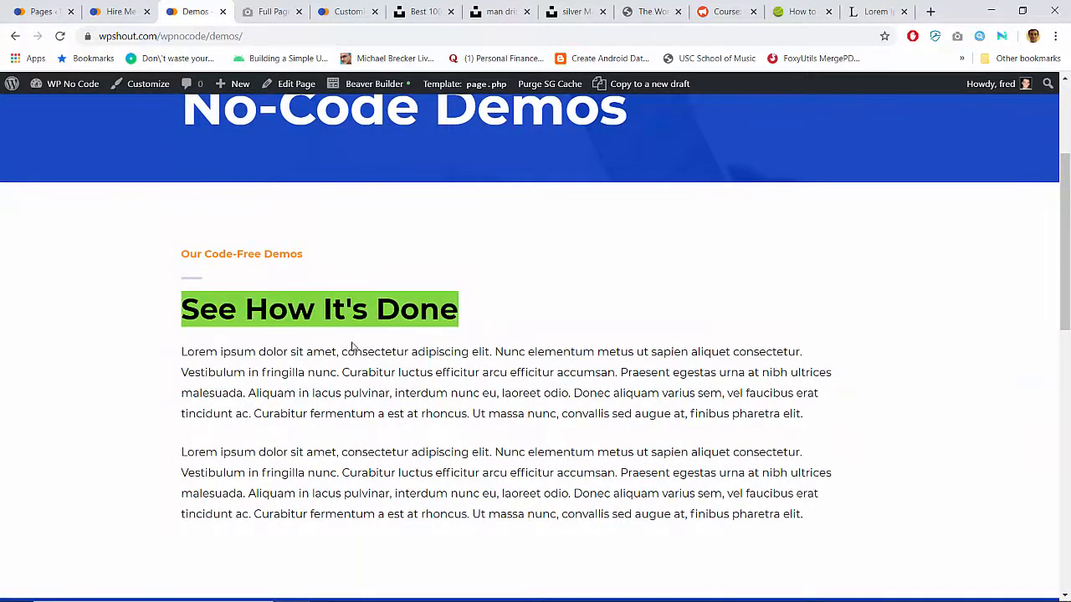
pyautogui.scroll(-9, 352, 347)
pyautogui.scroll(3, 352, 346)
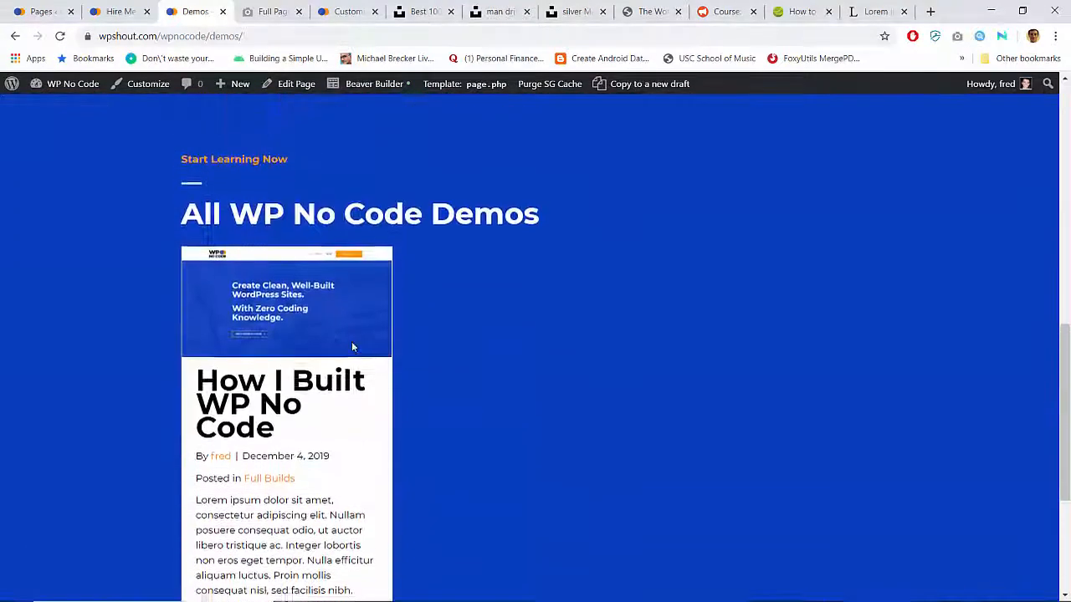
pyautogui.scroll(10, 352, 346)
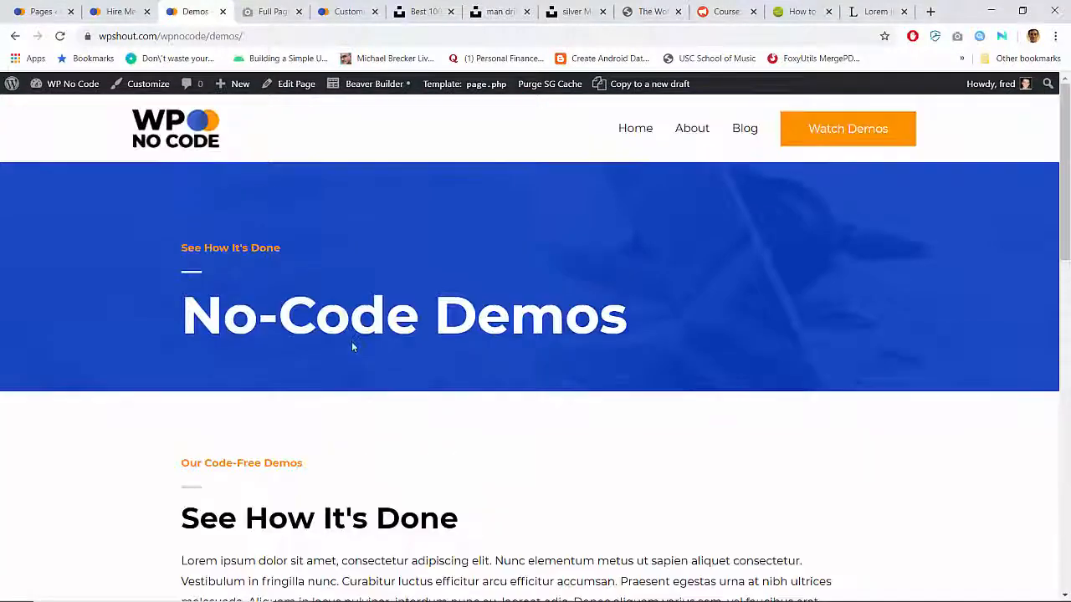
pyautogui.scroll(-10, 352, 346)
pyautogui.scroll(9, 352, 346)
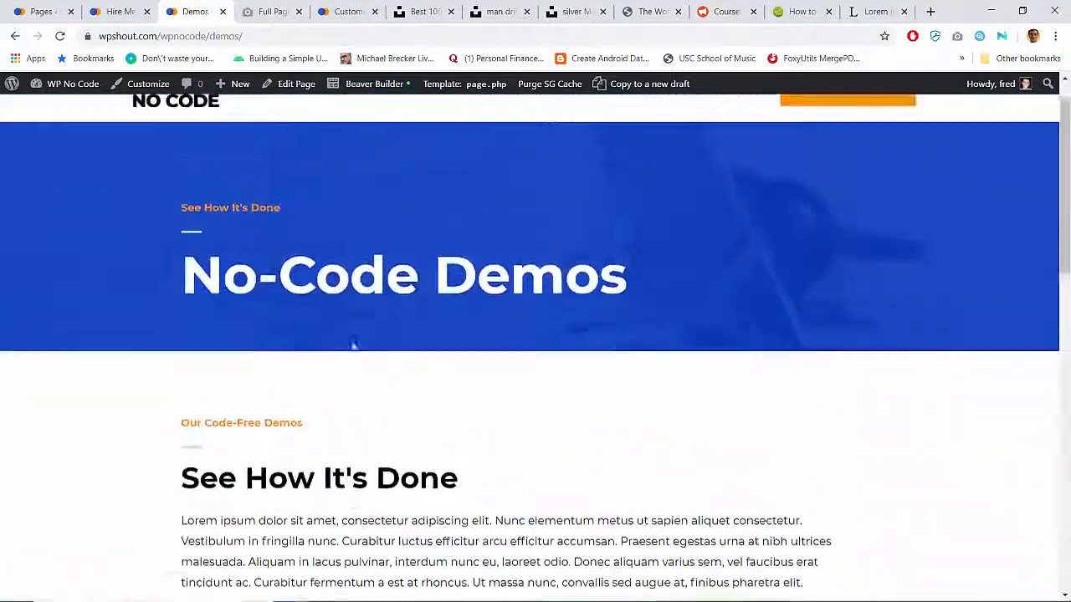
pyautogui.scroll(1, 353, 418)
pyautogui.scroll(-3, 393, 361)
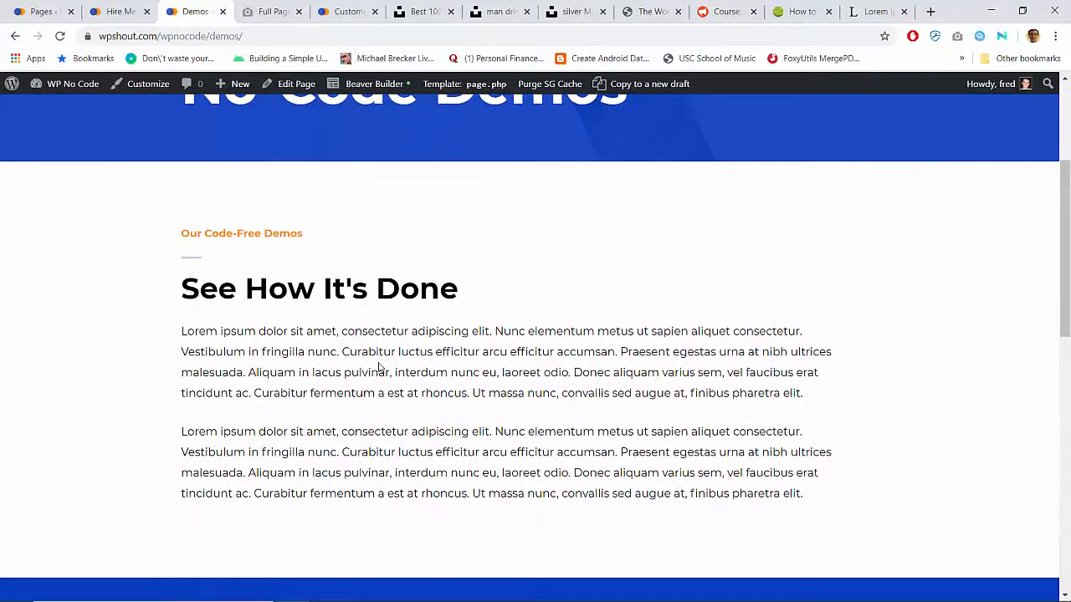
pyautogui.scroll(-6, 379, 366)
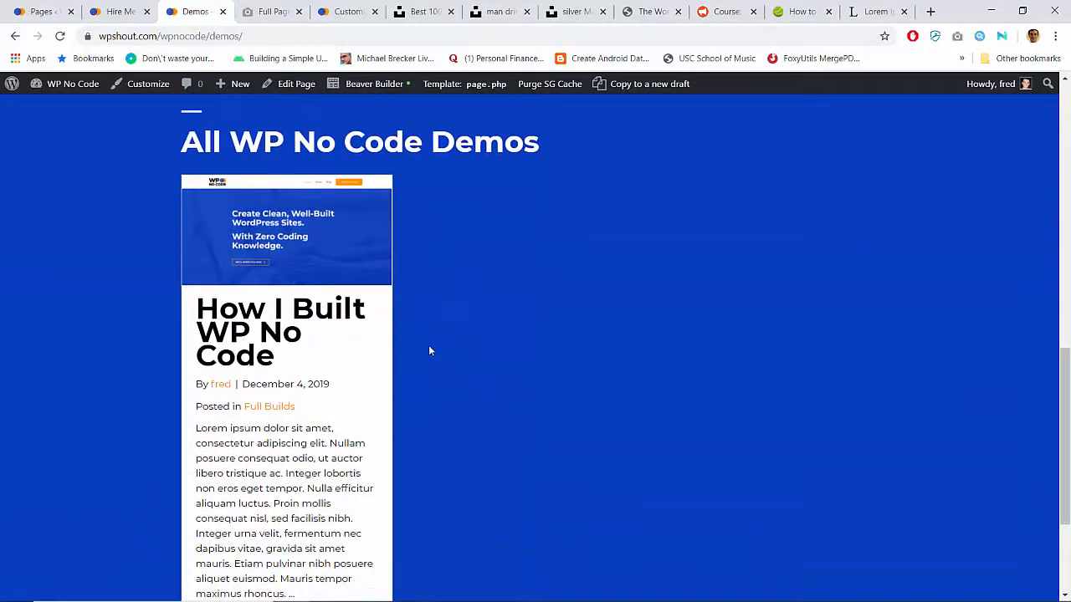
# Open the "How I Built WP No Code" demo and review its featured image, title and body text.
pyautogui.click(273, 327)
pyautogui.scroll(-1, 485, 389)
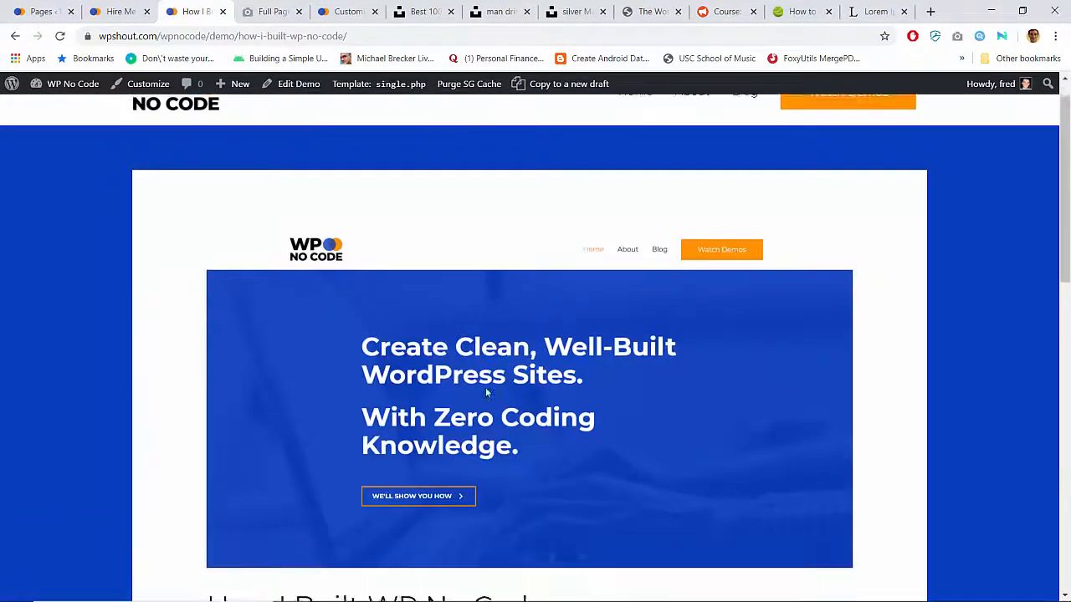
pyautogui.scroll(-10, 485, 389)
pyautogui.scroll(6, 485, 389)
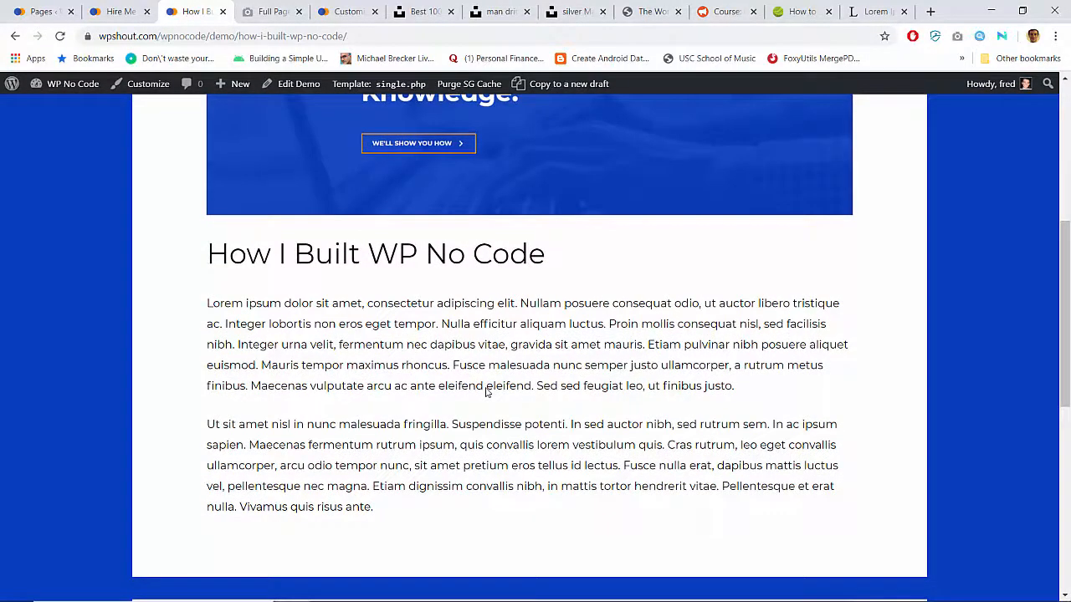
pyautogui.scroll(-1, 488, 393)
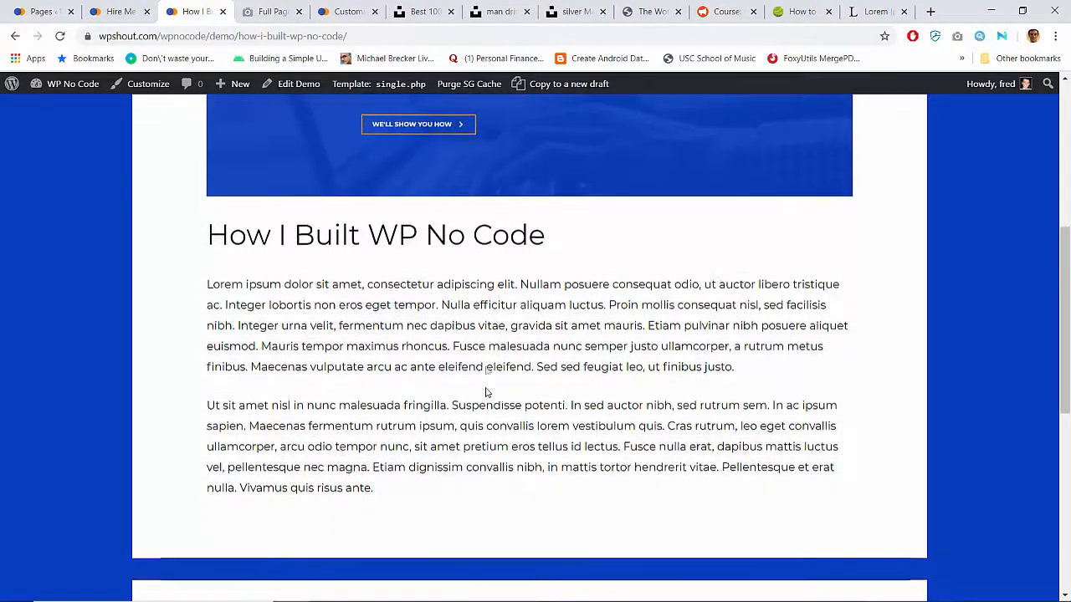
pyautogui.scroll(1, 487, 393)
# Open the demo for editing and insert an empty paragraph after the first body paragraph.
pyautogui.click(306, 87)
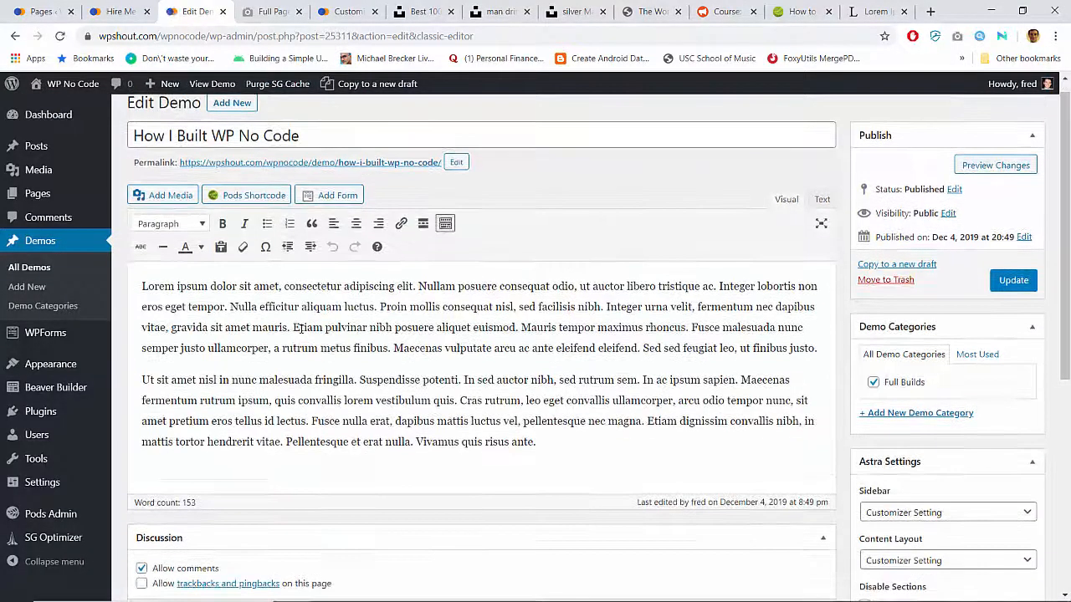
pyautogui.click(824, 350)
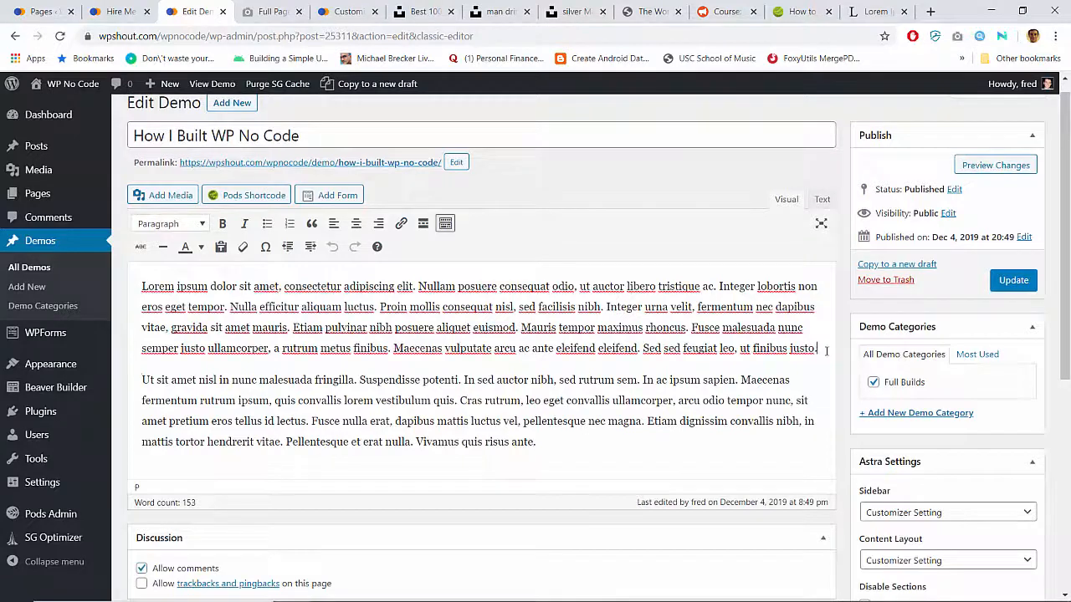
pyautogui.press('Return')
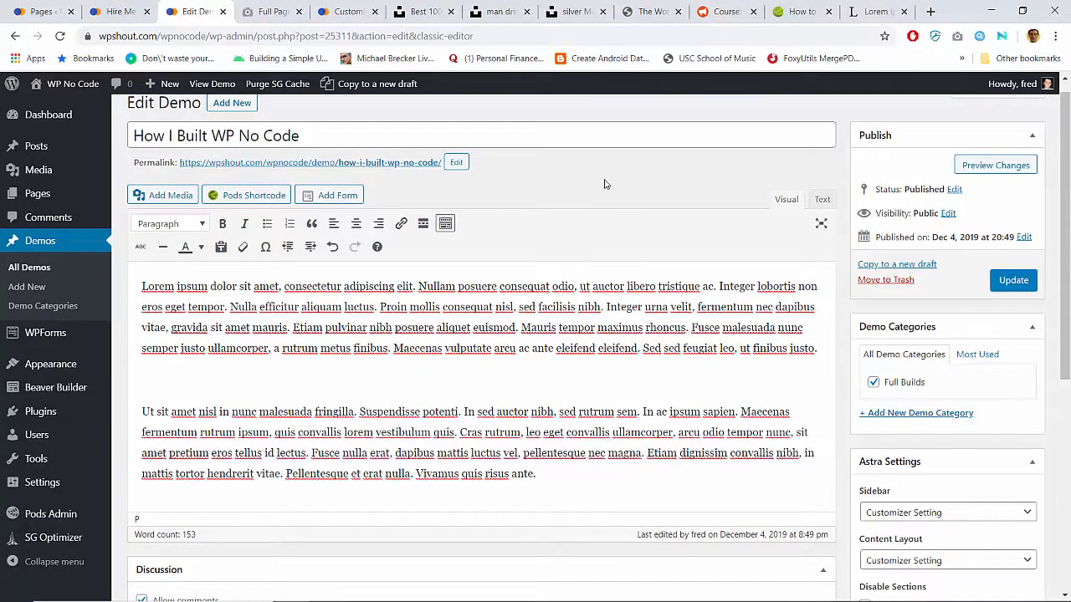
# Search the web for "wpshout youtube" in a new tab, open a WPShout video and copy its address, then close the tab.
pyautogui.hotkey('ctrl', 't')
pyautogui.write('wpshout ')
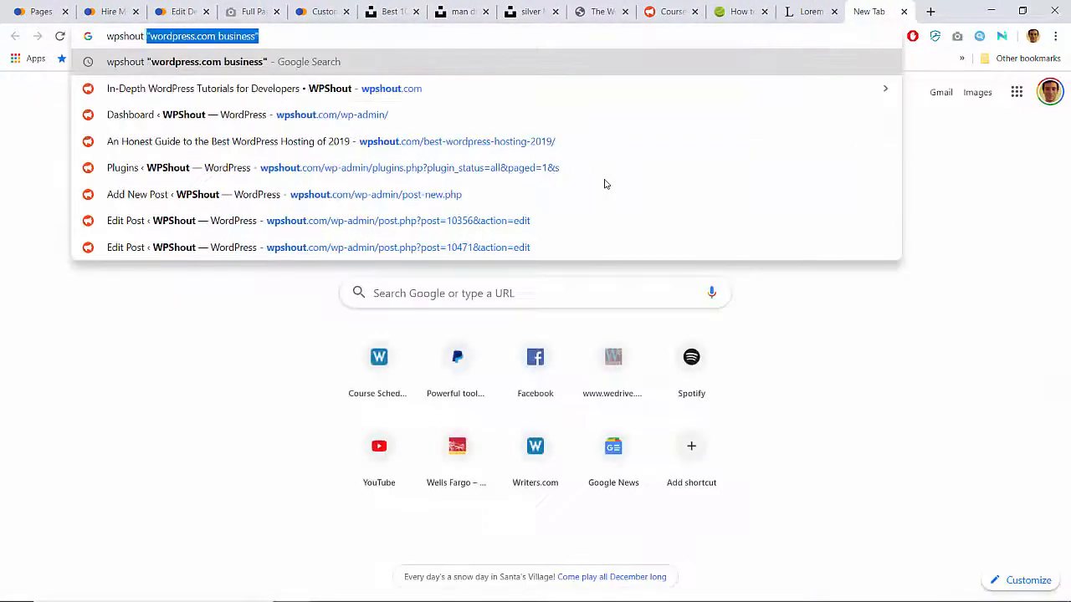
pyautogui.write('youtube')
pyautogui.press('Return')
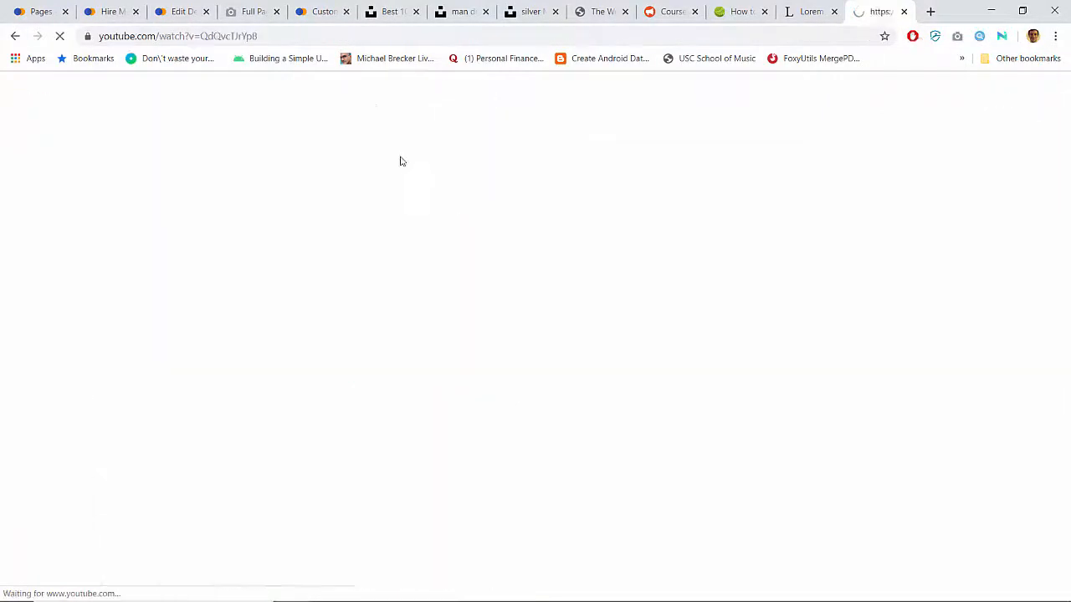
pyautogui.click(360, 37)
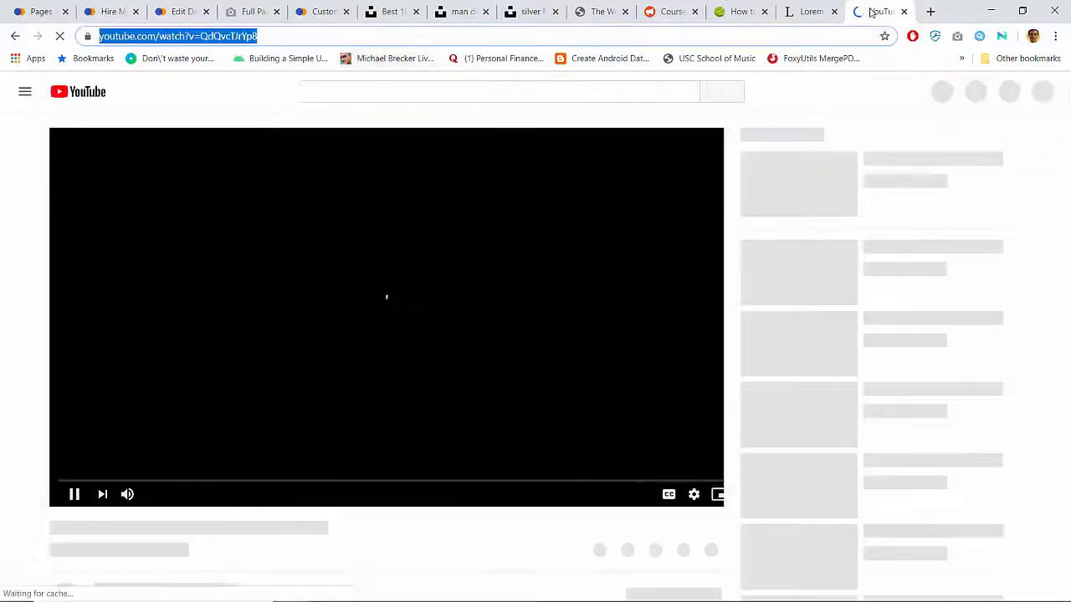
pyautogui.click(904, 10)
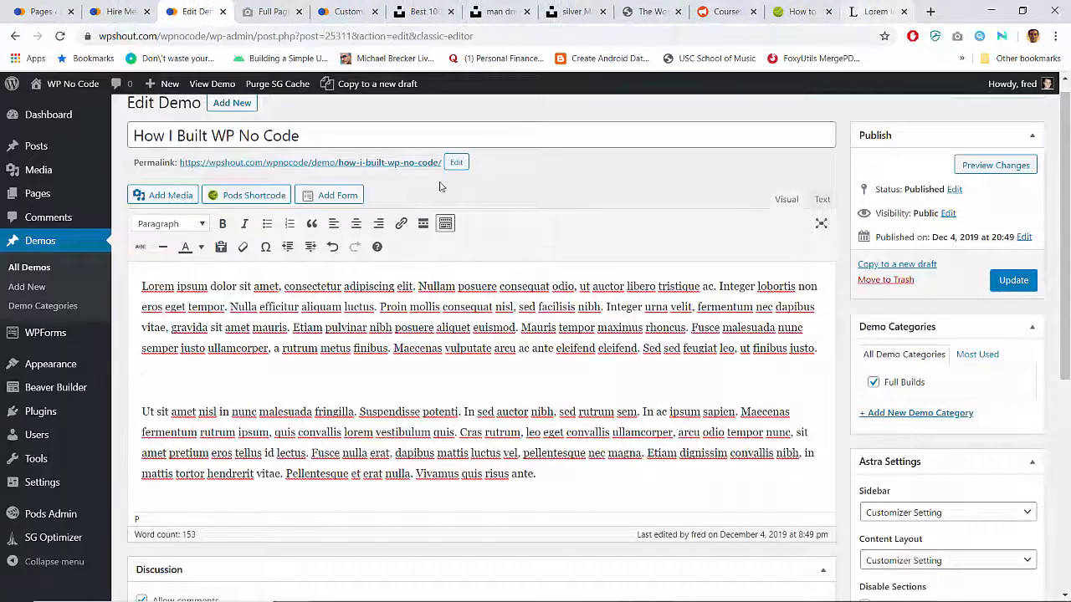
# Embed the WPShout Code Walkthrough video between the two body paragraphs by its YouTube address and update the demo.
pyautogui.write('https://www.youtube.com/watch?v=QJEvZ3rYji4')
pyautogui.press('Return')
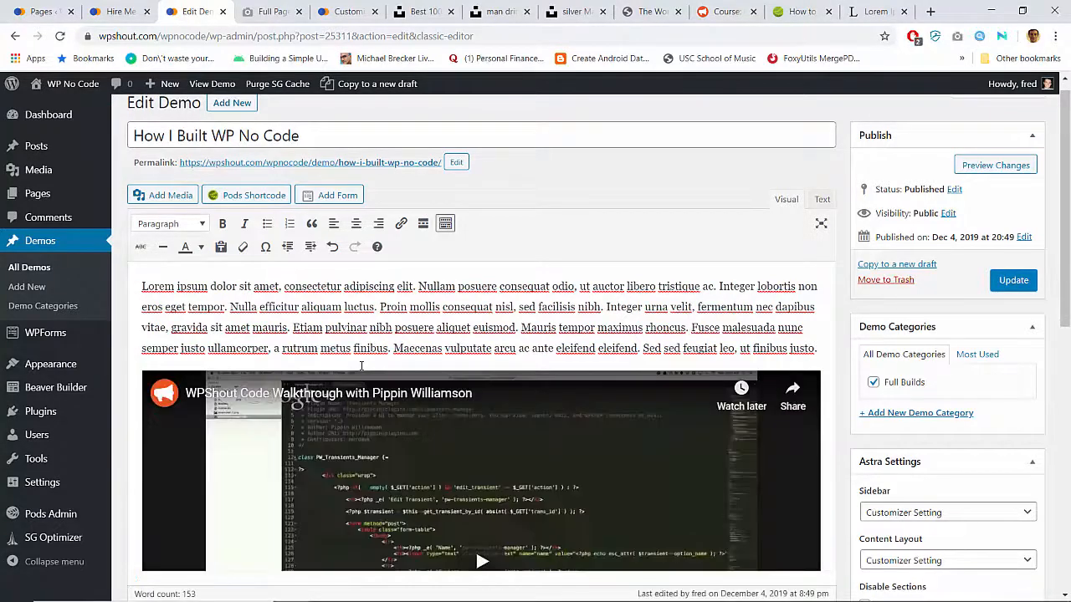
pyautogui.scroll(-5, 361, 366)
pyautogui.scroll(6, 361, 366)
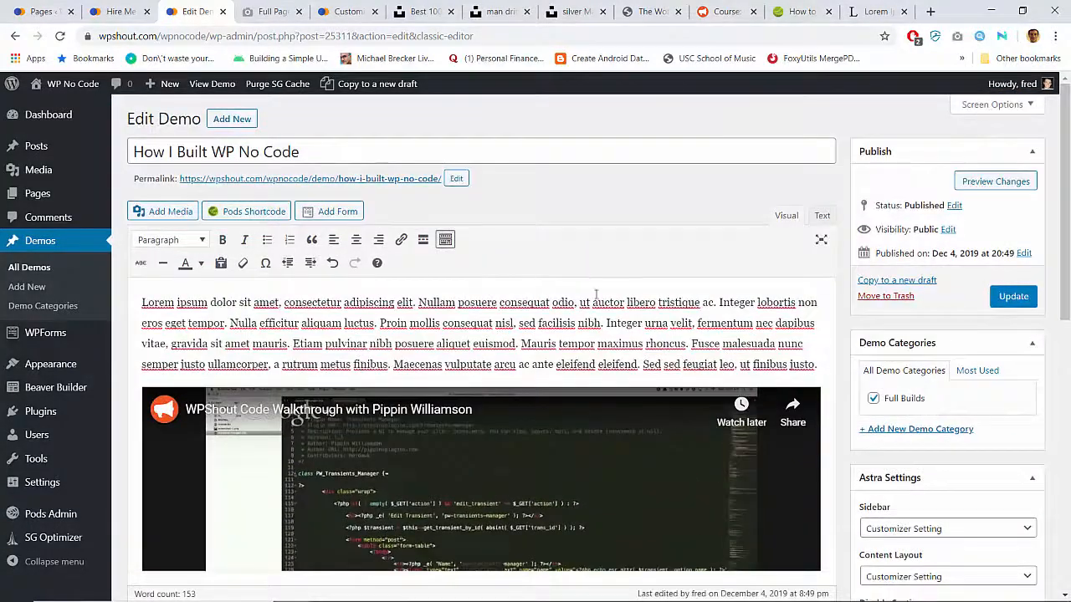
pyautogui.click(1007, 306)
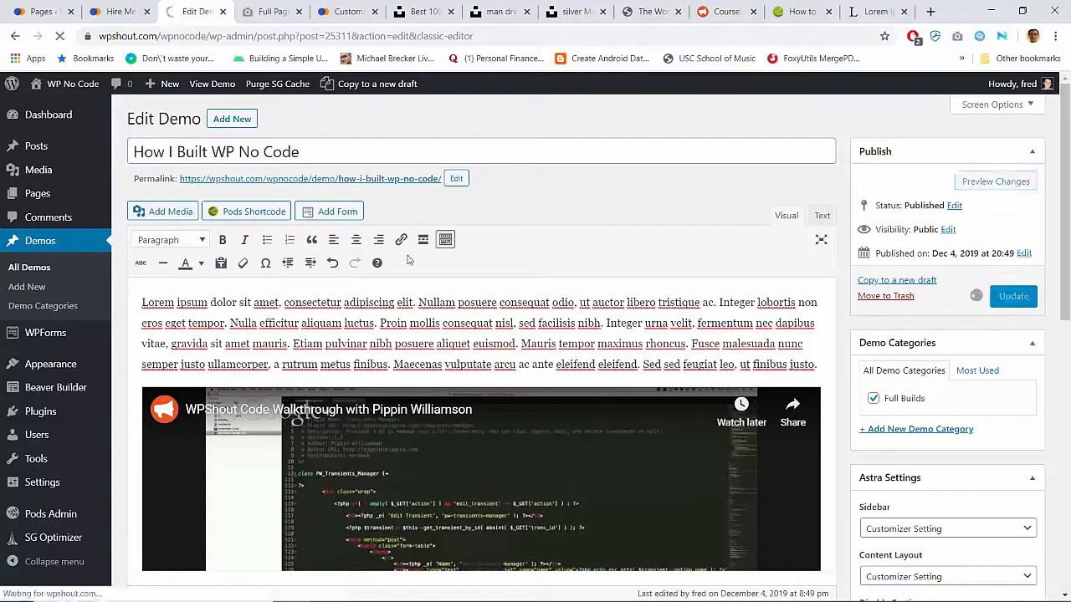
# View the updated demo on the live site and check the embedded video between the paragraphs.
pyautogui.scroll(-1, 332, 203)
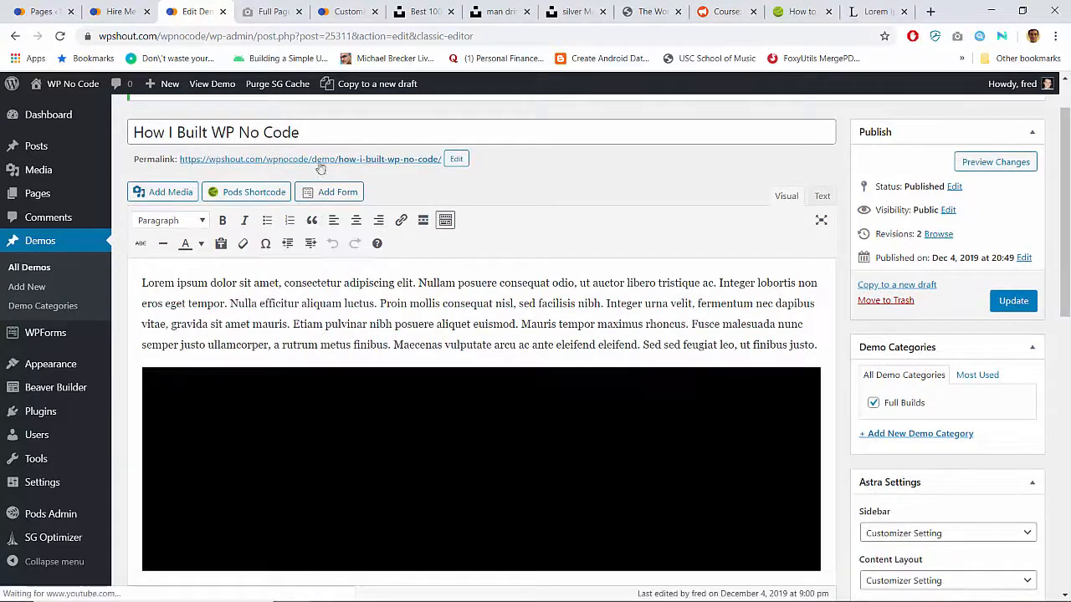
pyautogui.click(319, 161)
pyautogui.scroll(-7, 351, 297)
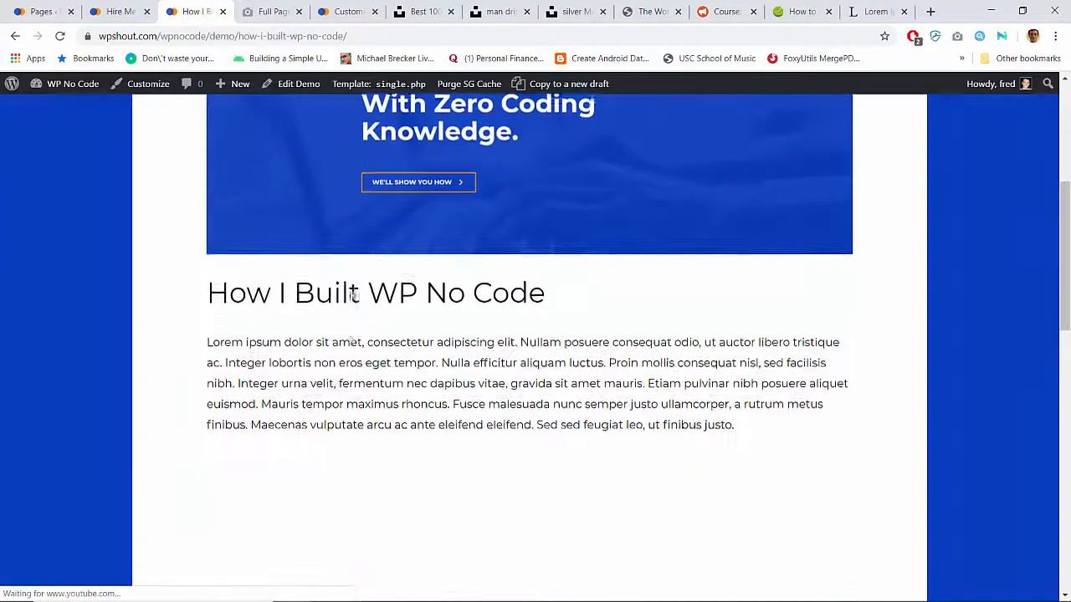
pyautogui.scroll(-5, 351, 294)
pyautogui.scroll(5, 352, 294)
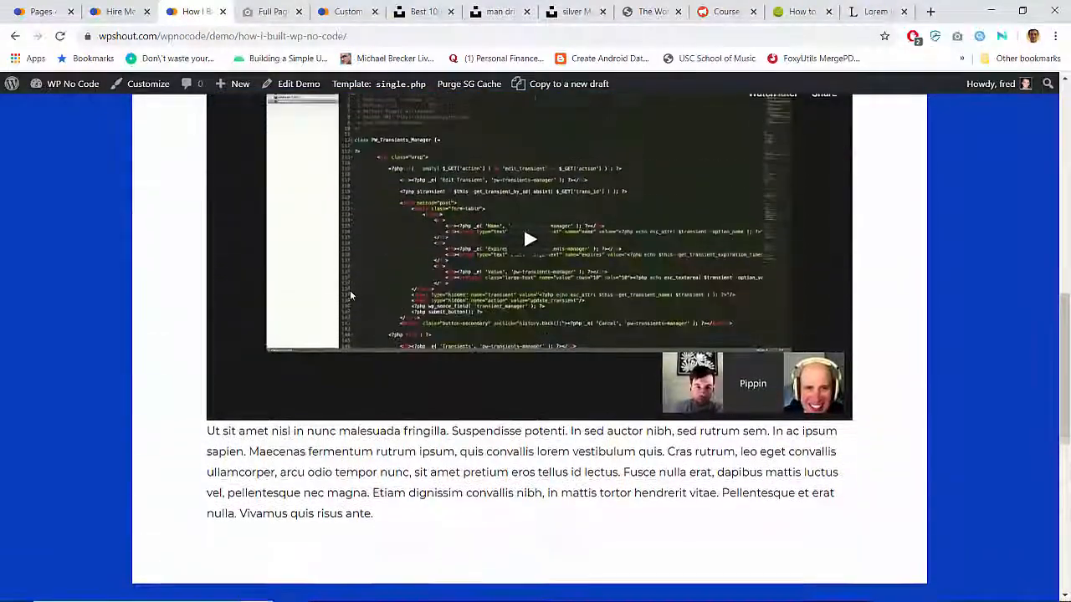
pyautogui.scroll(2, 352, 289)
pyautogui.scroll(-4, 352, 289)
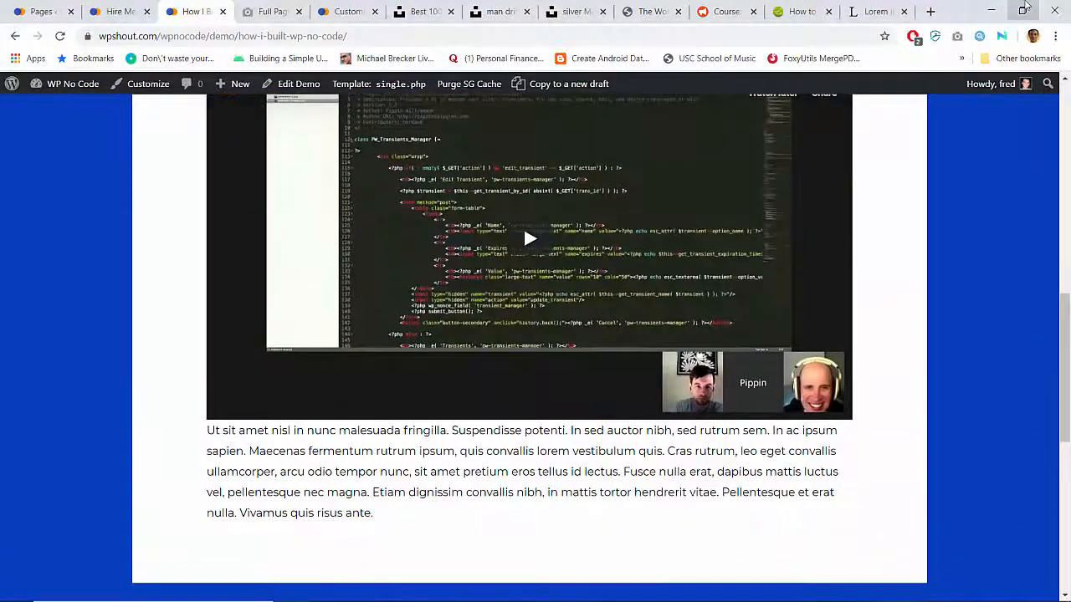
# Check the demo page and its embedded video in a smaller browser window and again with the window maximized.
pyautogui.click(1023, 10)
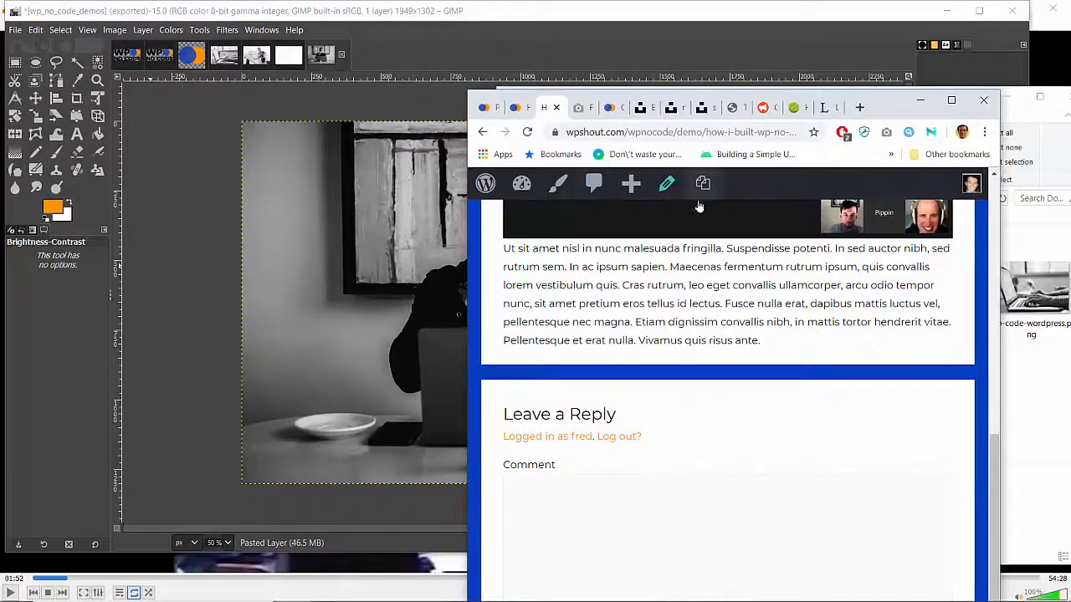
pyautogui.scroll(5, 779, 329)
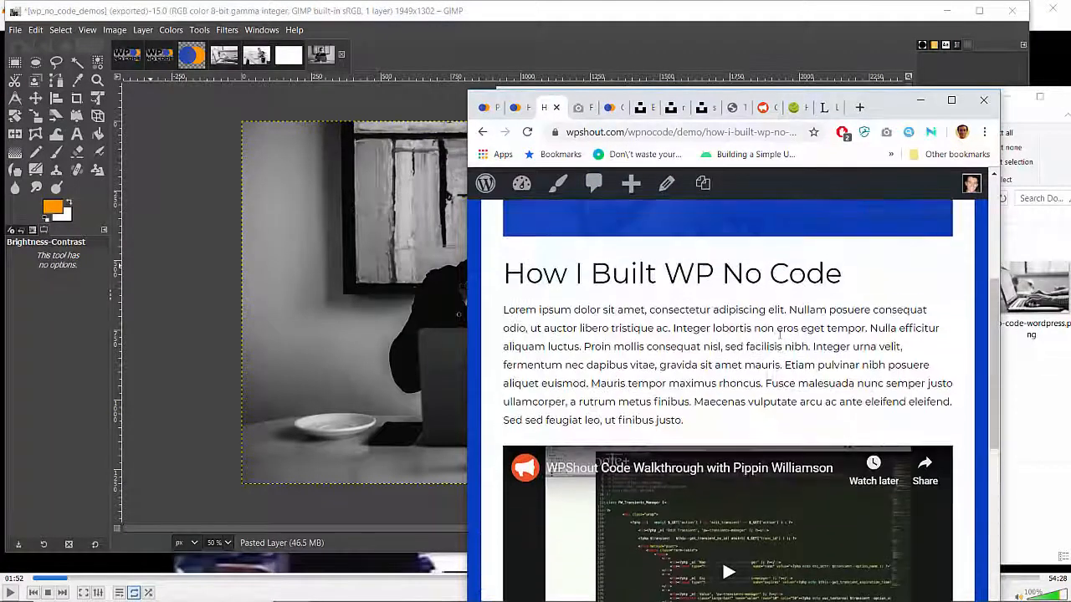
pyautogui.moveTo(470, 339); pyautogui.dragTo(383, 322)
pyautogui.click(948, 102)
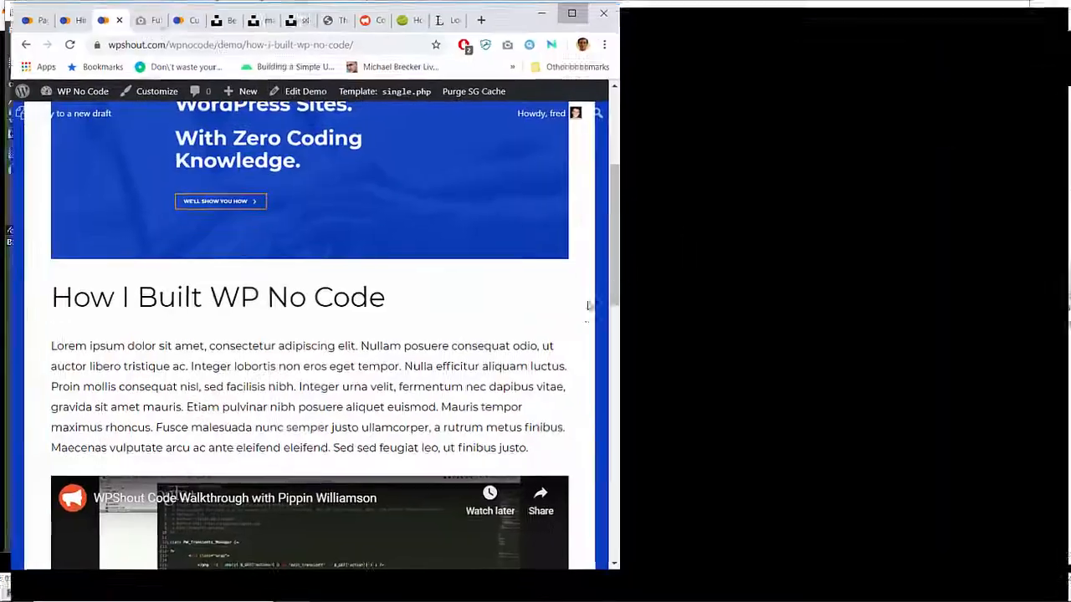
pyautogui.scroll(-5, 581, 309)
pyautogui.scroll(-5, 583, 314)
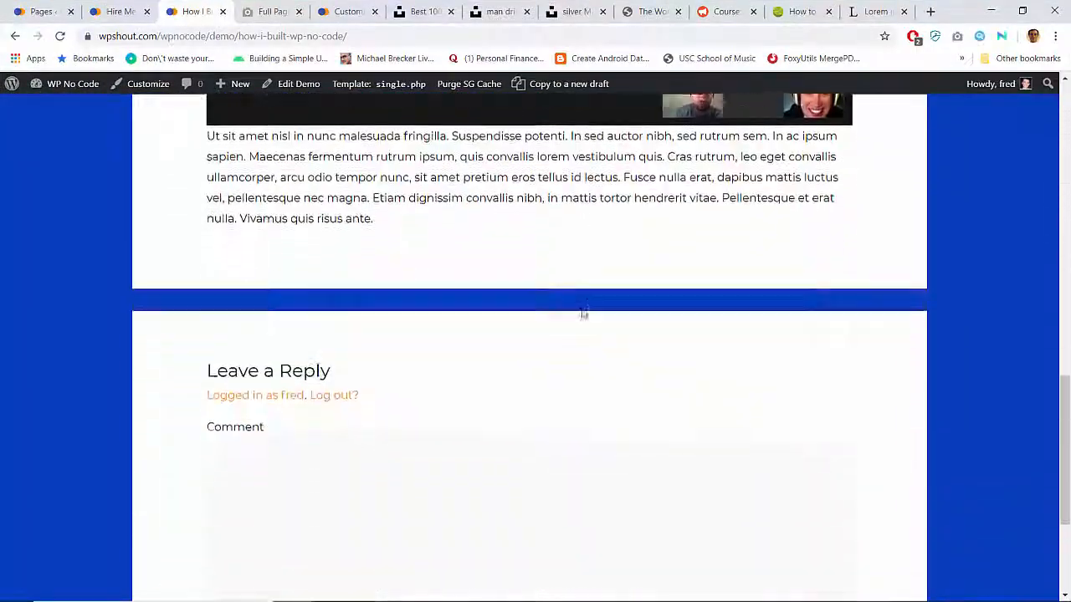
pyautogui.scroll(12, 583, 314)
pyautogui.scroll(-4, 583, 314)
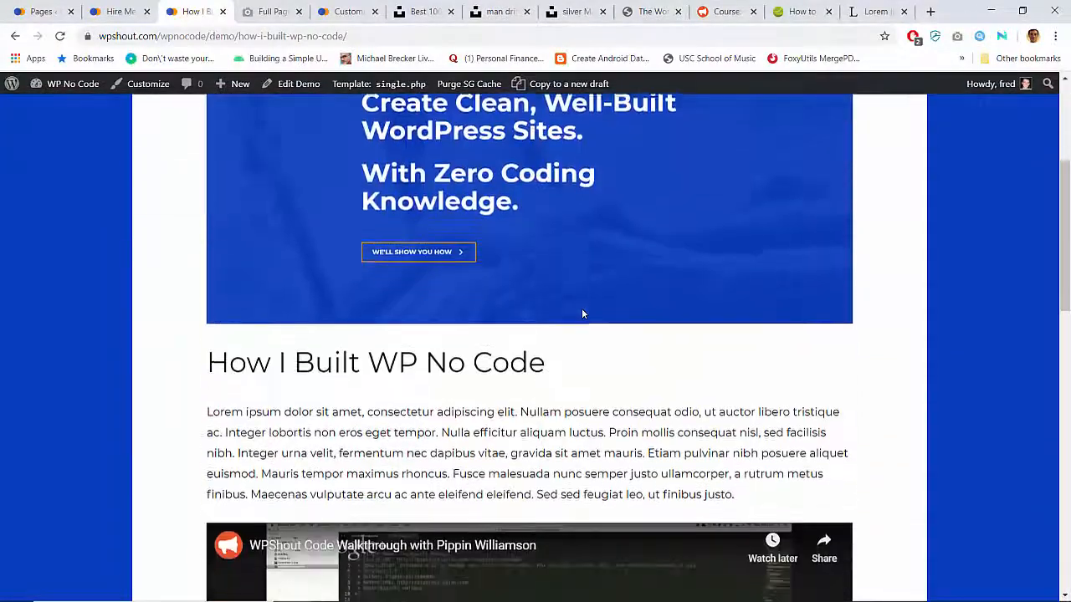
pyautogui.scroll(5, 581, 310)
# Return to the Demos page and examine the introduction text and the "How I Built WP No Code" card in the demos listing.
pyautogui.click(806, 144)
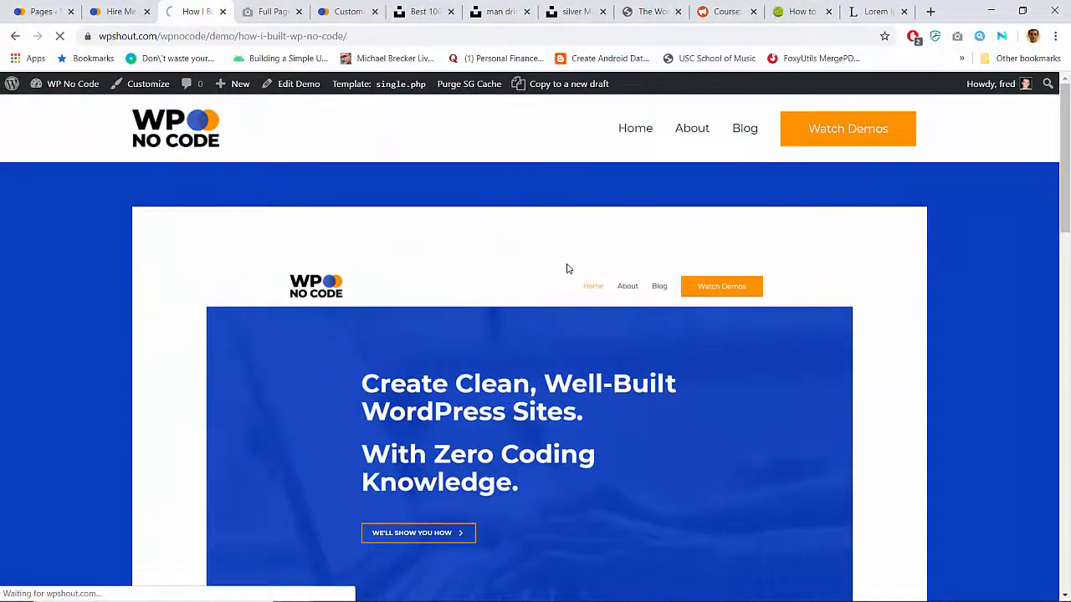
pyautogui.scroll(-5, 567, 268)
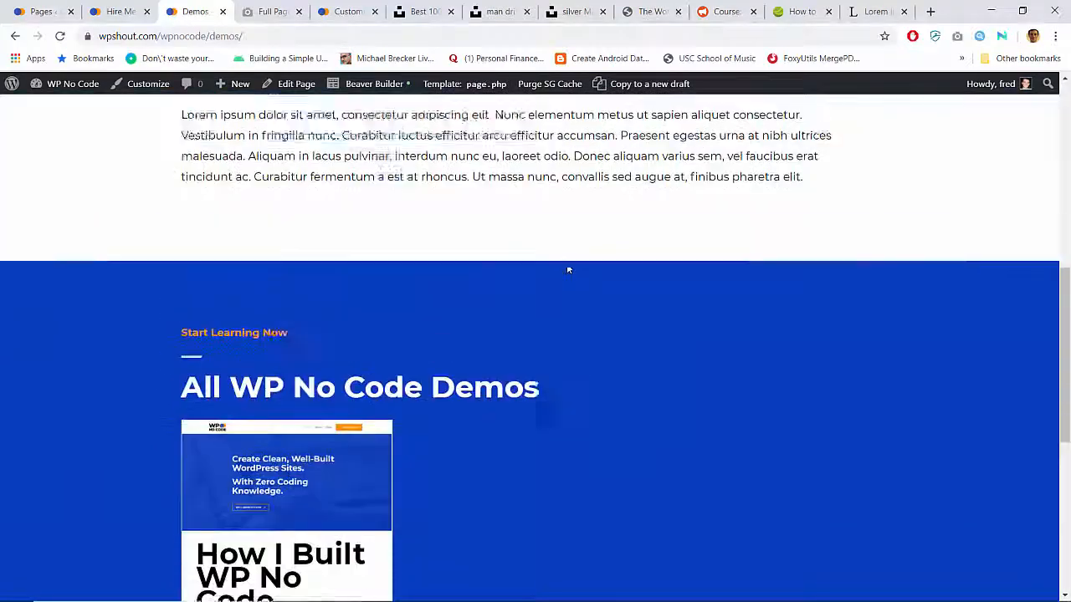
pyautogui.scroll(2, 566, 269)
pyautogui.scroll(-6, 472, 323)
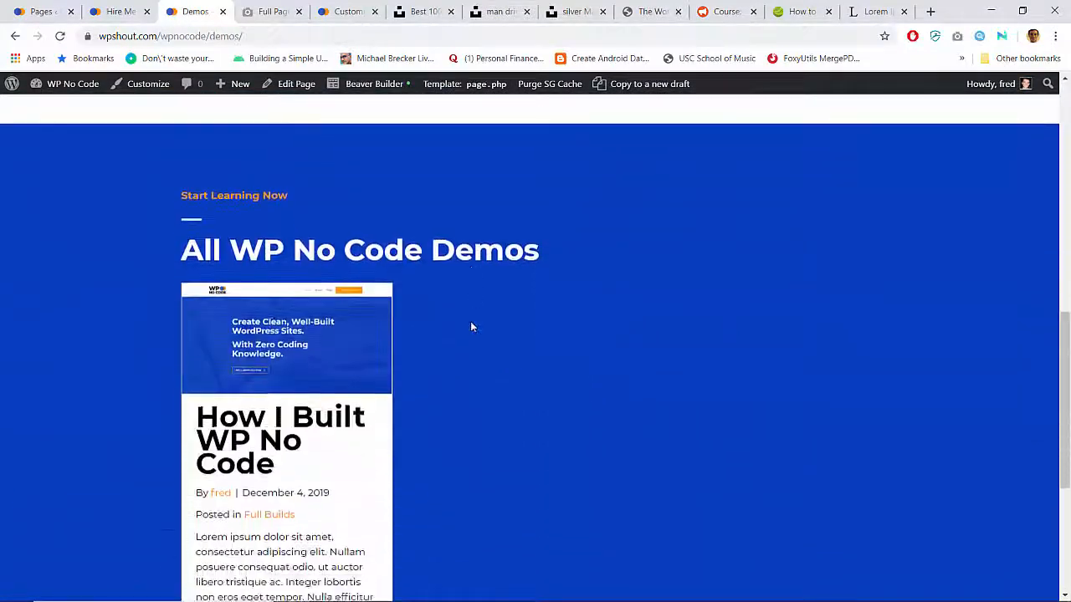
pyautogui.scroll(-1, 427, 314)
pyautogui.scroll(5, 409, 314)
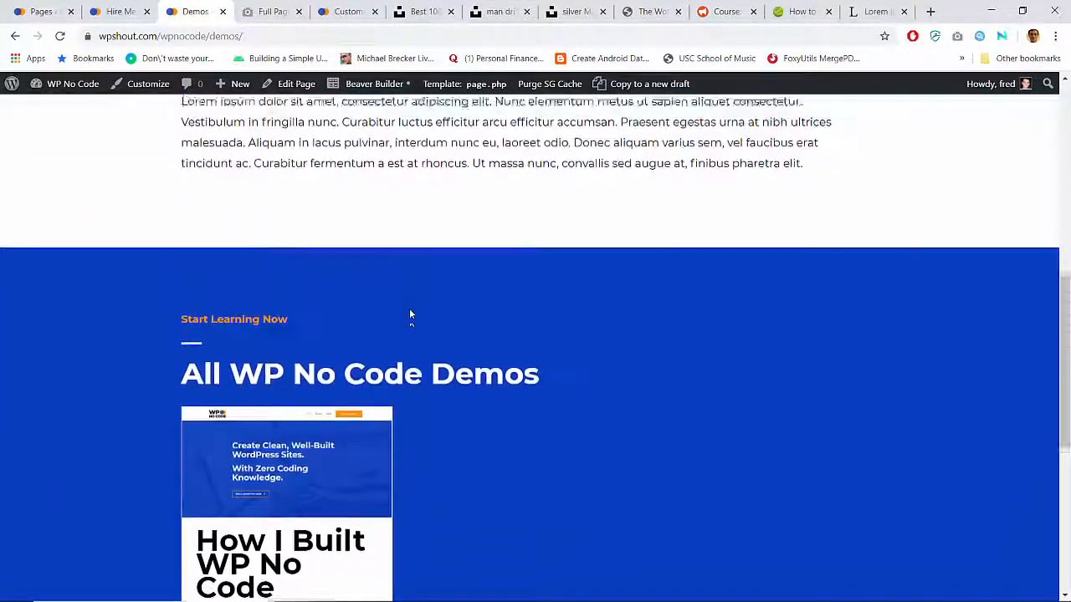
pyautogui.scroll(-5, 410, 314)
pyautogui.scroll(3, 410, 313)
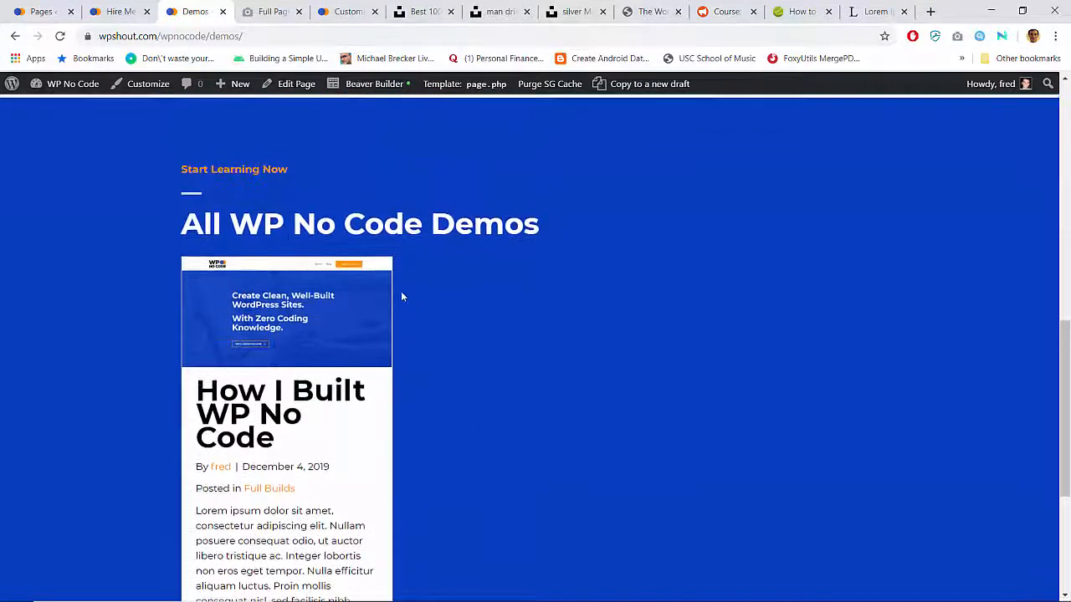
# Look over the whole Demos page, from the No-Code Demos banner to the All WP No Code Demos listing.
pyautogui.tripleClick(274, 231)
pyautogui.click(426, 327)
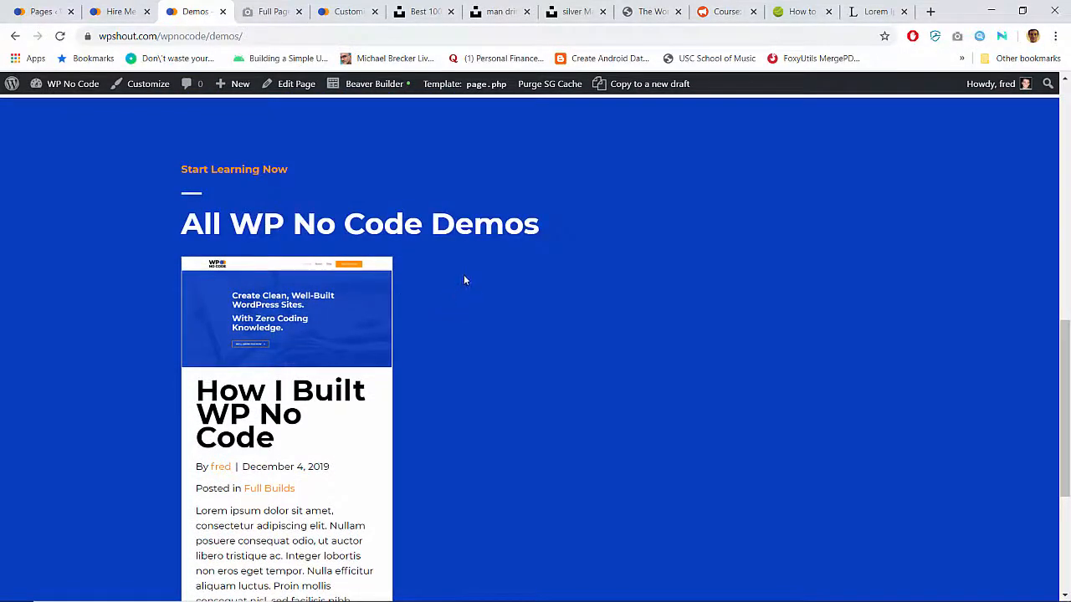
pyautogui.scroll(-3, 463, 276)
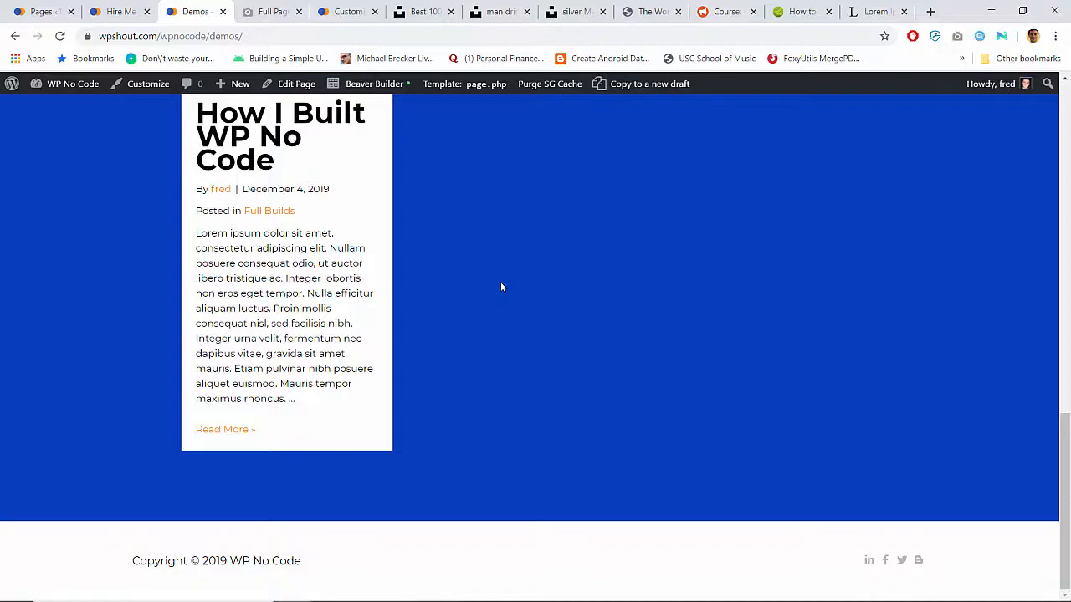
pyautogui.scroll(10, 501, 286)
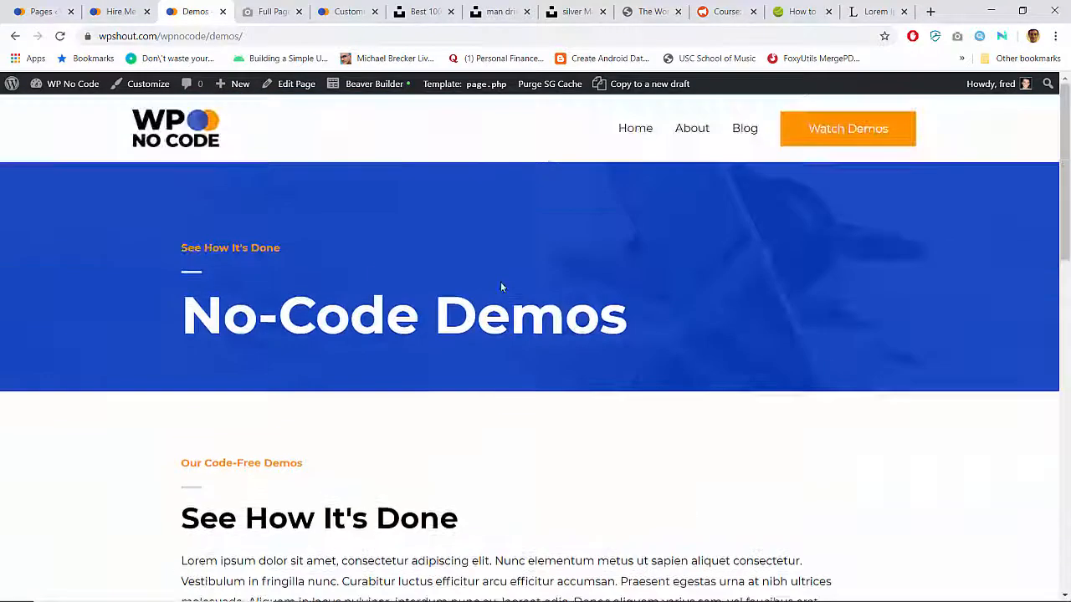
pyautogui.scroll(-2, 500, 287)
pyautogui.scroll(3, 500, 287)
pyautogui.scroll(-12, 501, 287)
pyautogui.scroll(12, 500, 287)
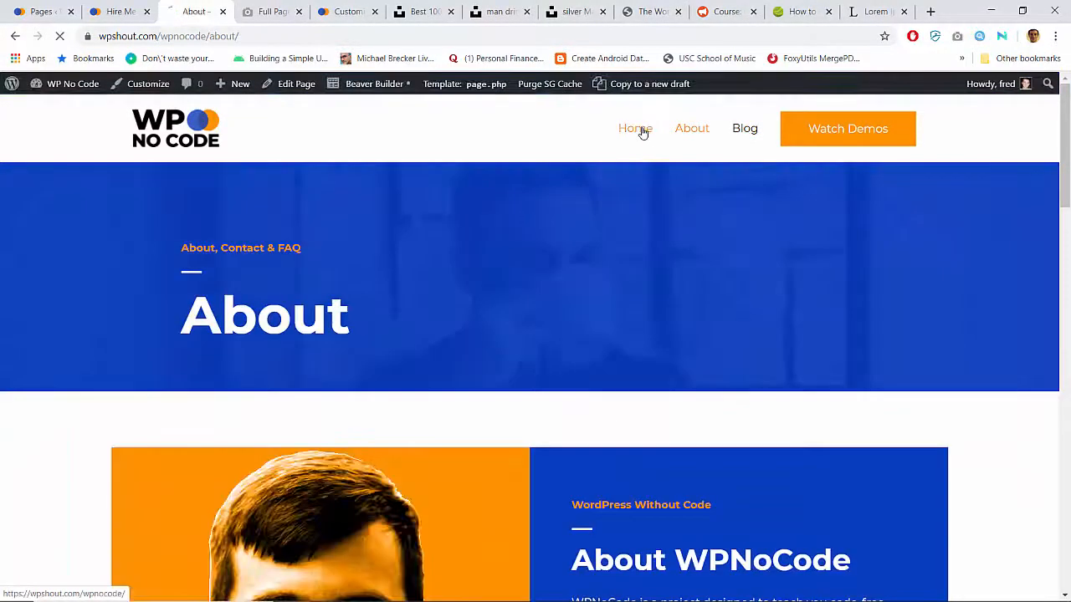
# On the Home page, change the small label above the Newest No-Code WordPress Tutorials heading to "Newest Demos" and save it.
pyautogui.click(642, 130)
pyautogui.scroll(-15, 523, 252)
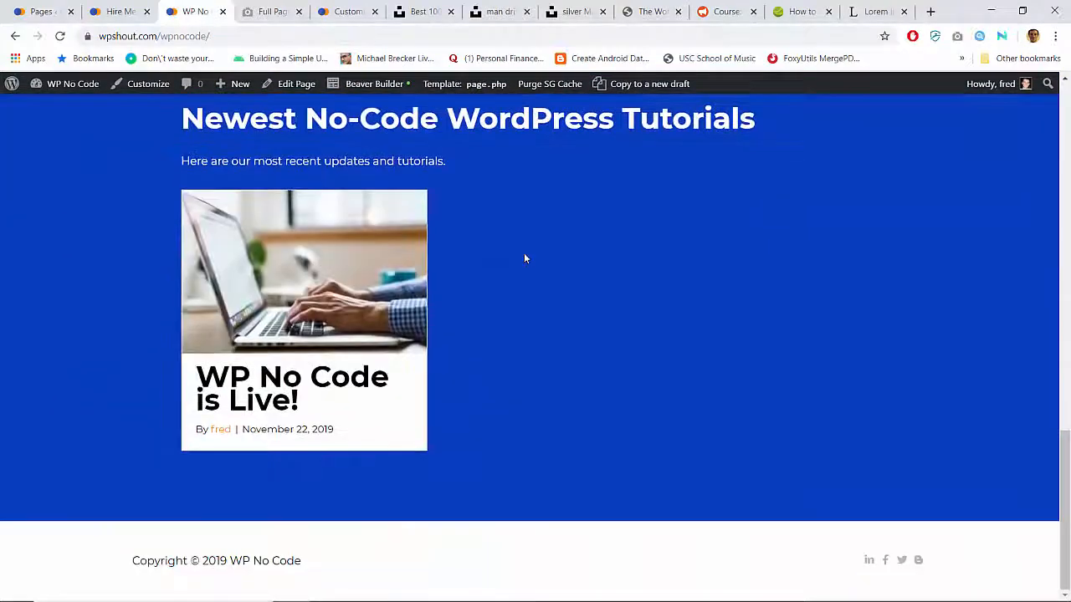
pyautogui.scroll(2, 524, 259)
pyautogui.scroll(-2, 525, 259)
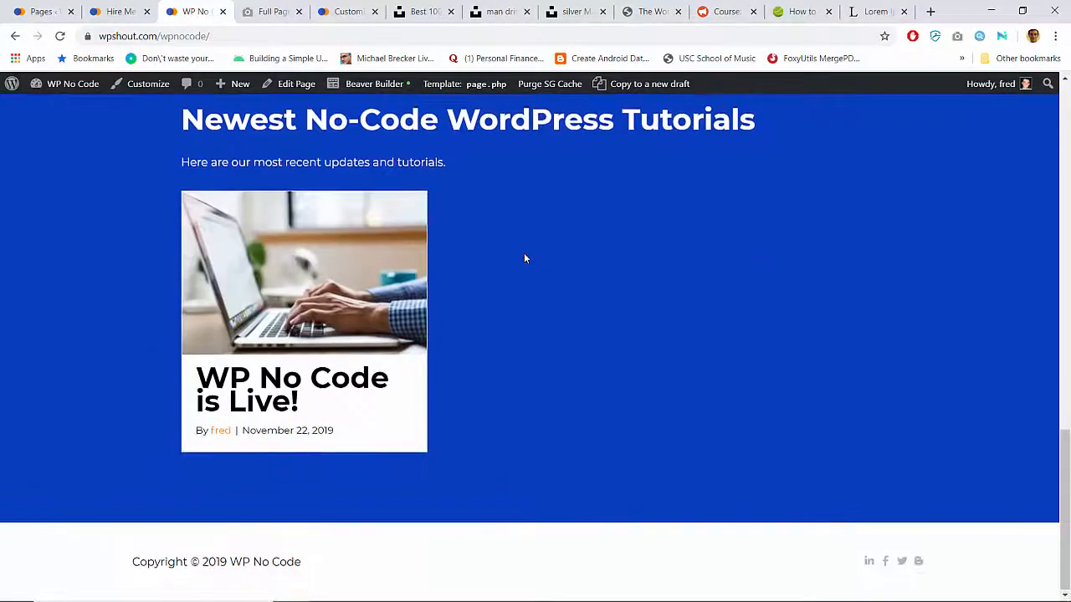
pyautogui.scroll(1, 525, 258)
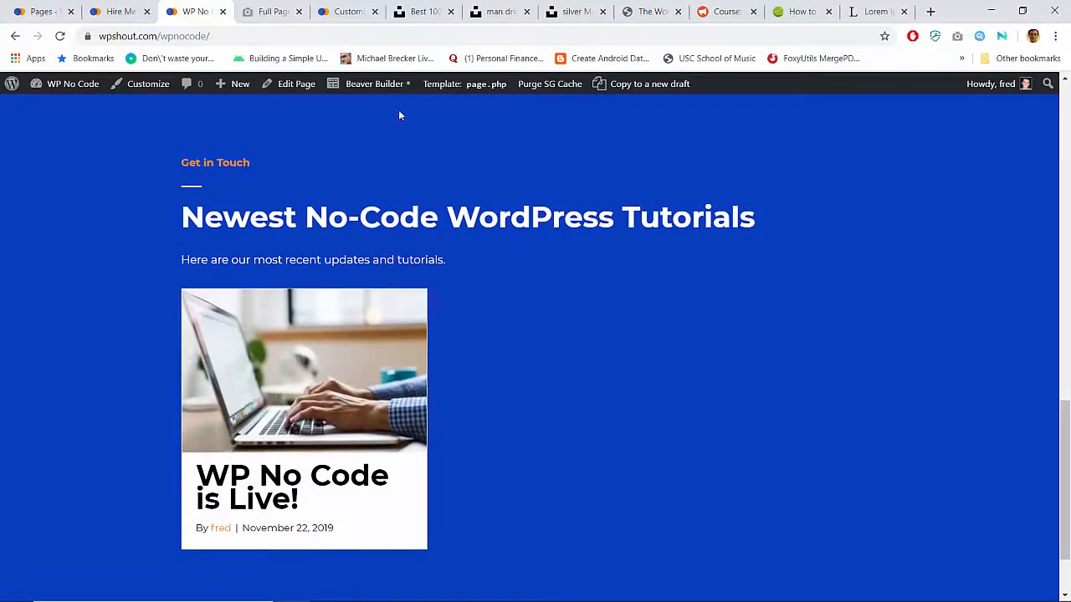
pyautogui.click(386, 84)
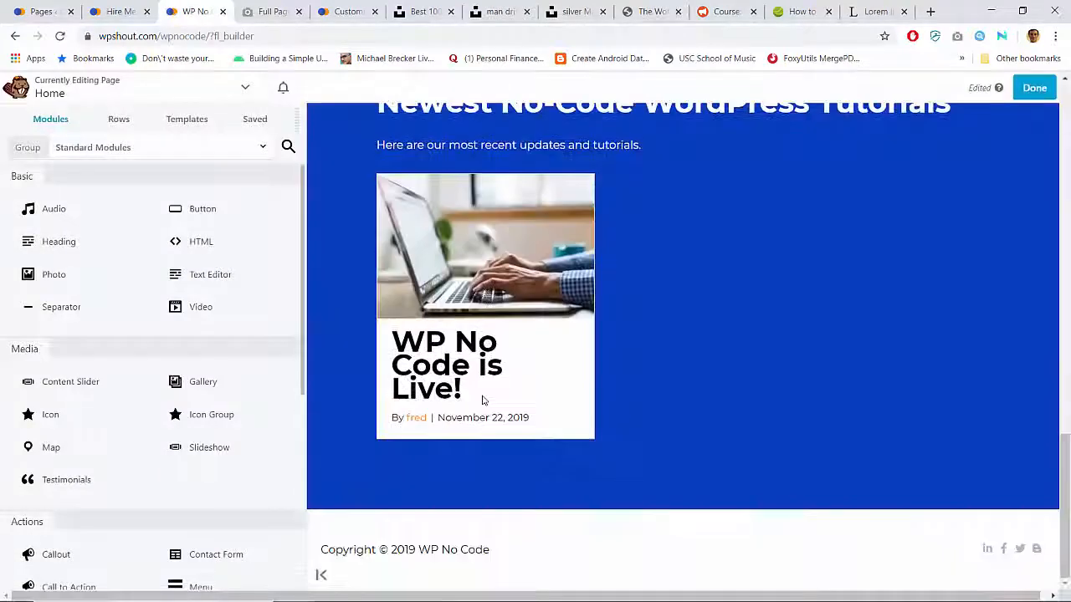
pyautogui.click(419, 241)
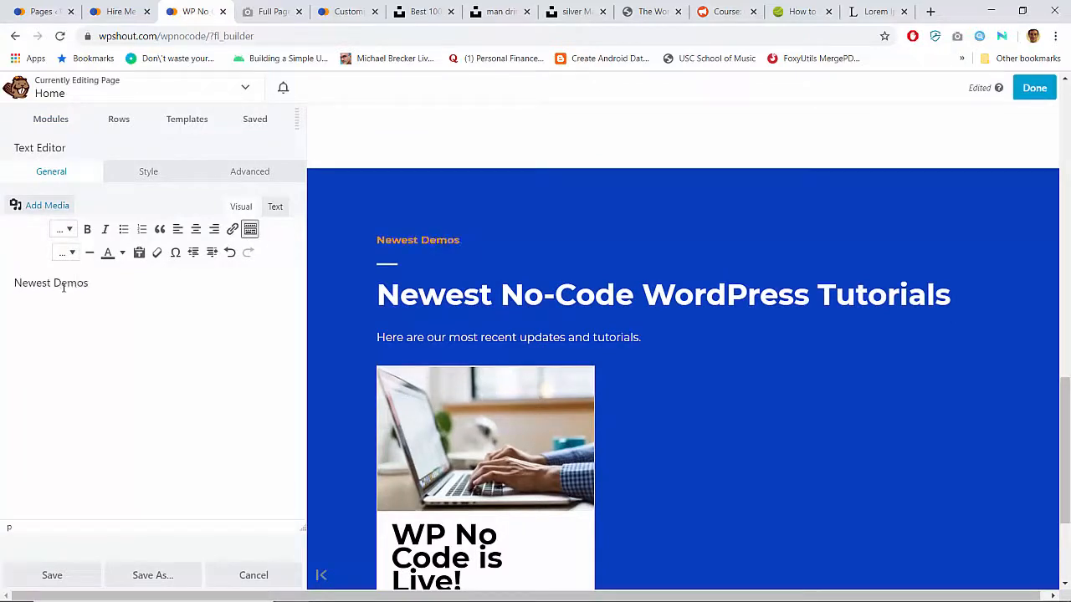
pyautogui.click(67, 574)
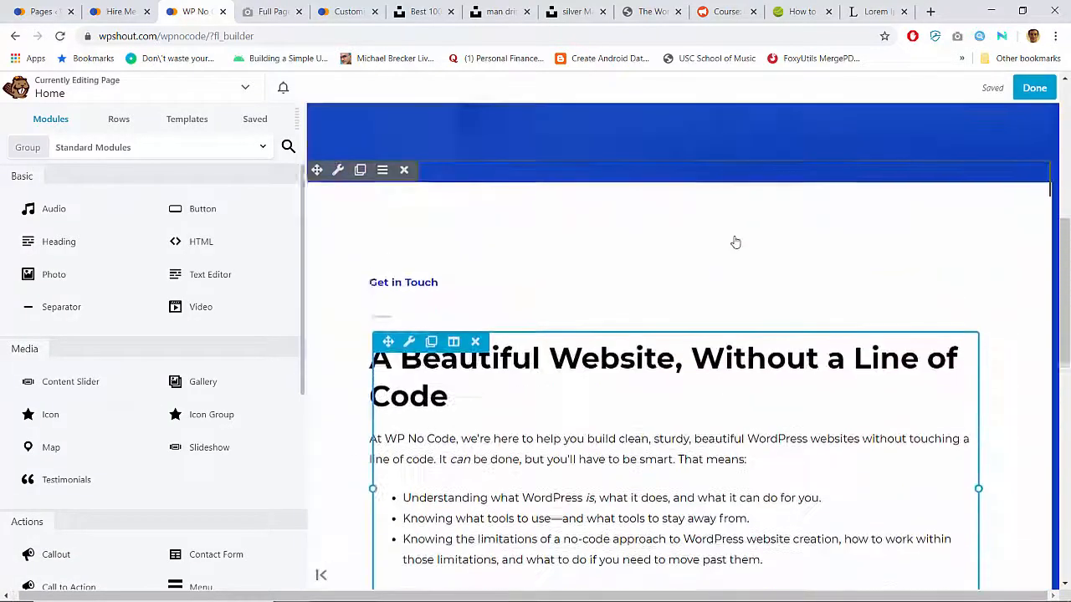
# Set the post type of the Home page's Posts module to Demos.
pyautogui.scroll(-1, 735, 243)
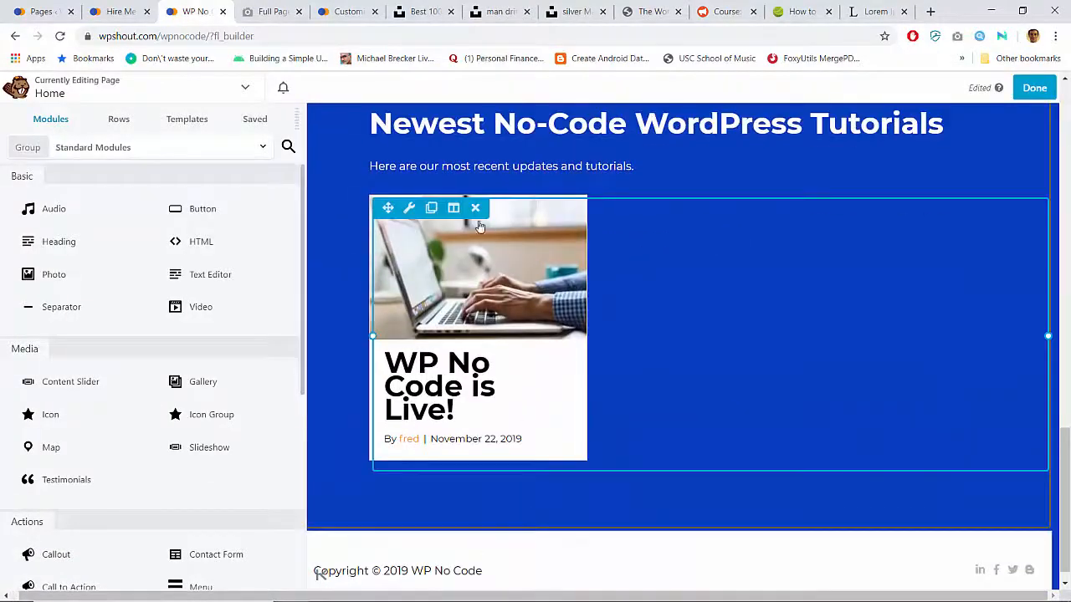
pyautogui.click(409, 208)
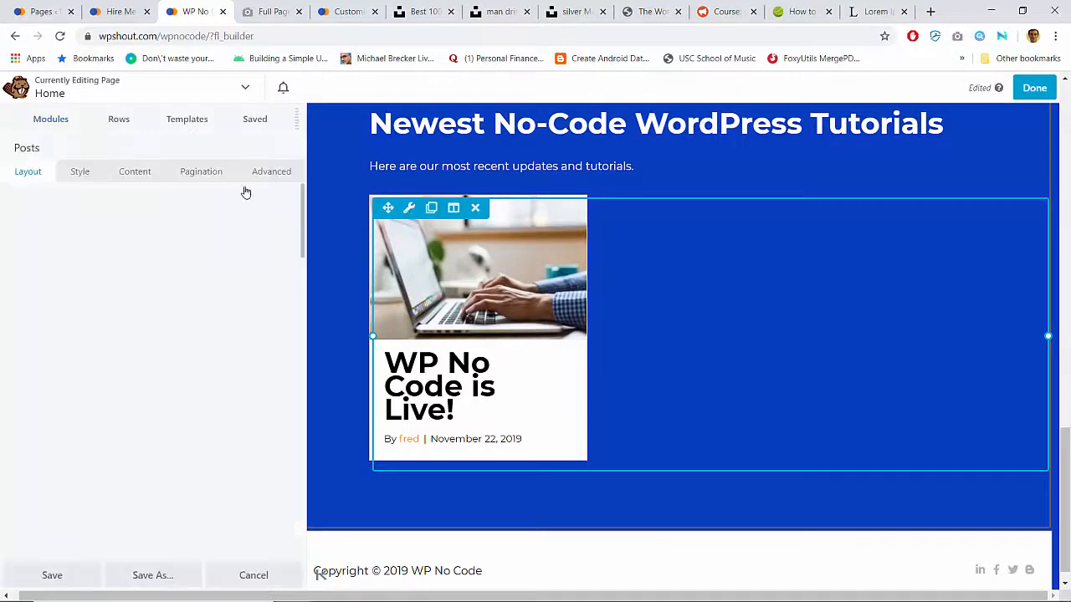
pyautogui.click(138, 173)
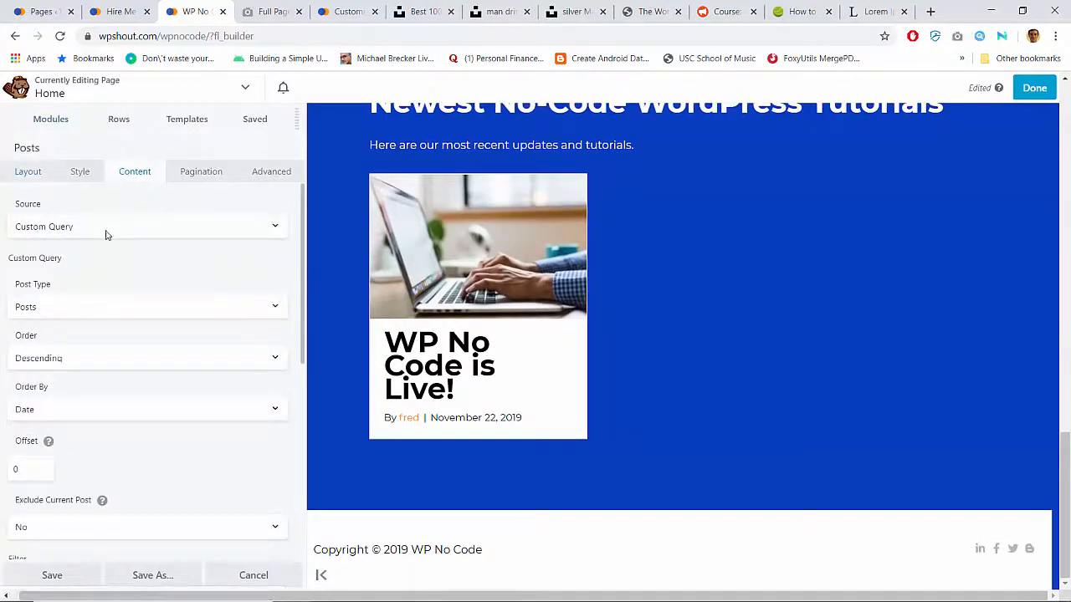
pyautogui.click(82, 307)
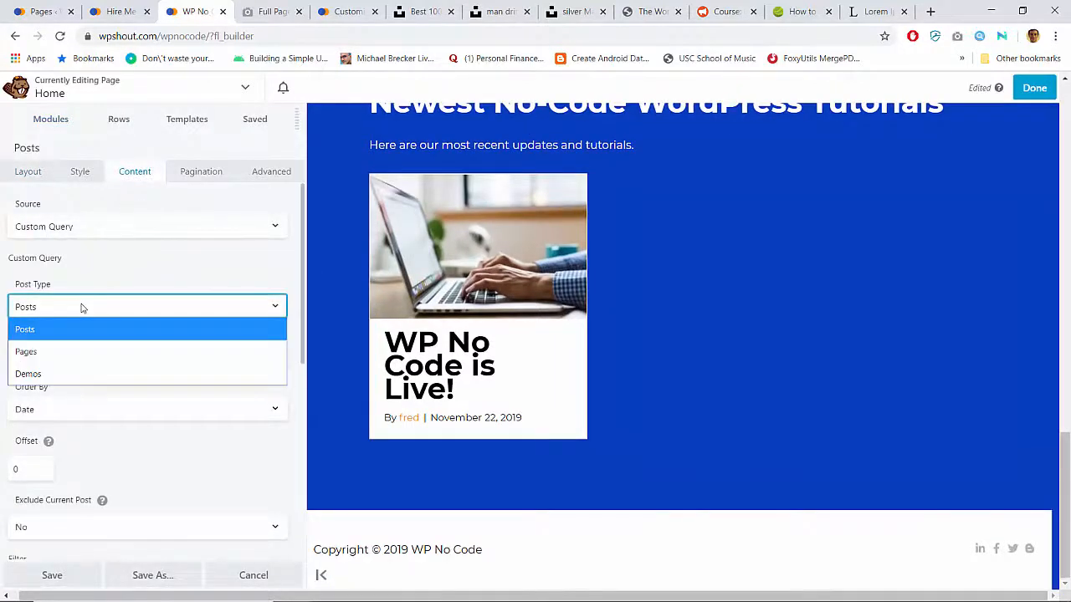
pyautogui.click(46, 375)
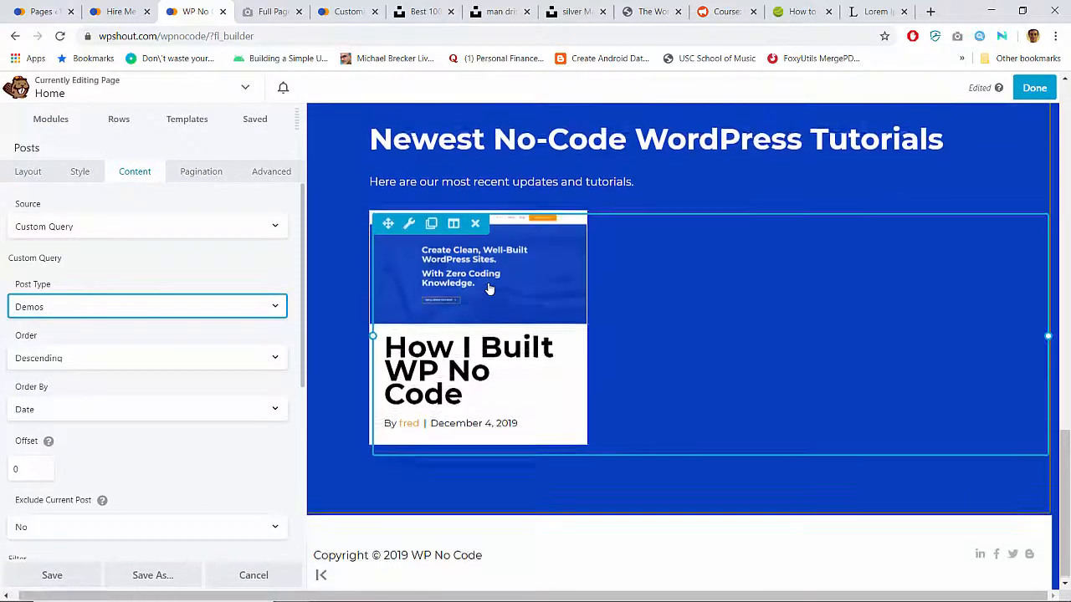
# Reword the sentence under the tutorials heading to "Here are our most recent demos on building WordPress websites from scratch without code." and save it.
pyautogui.scroll(2, 490, 288)
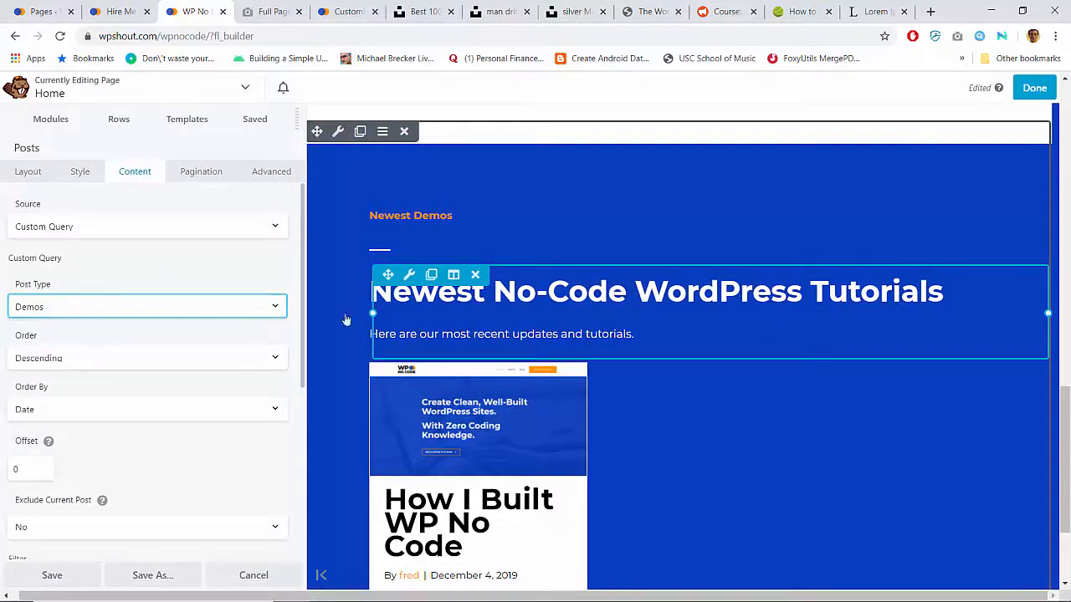
pyautogui.click(480, 310)
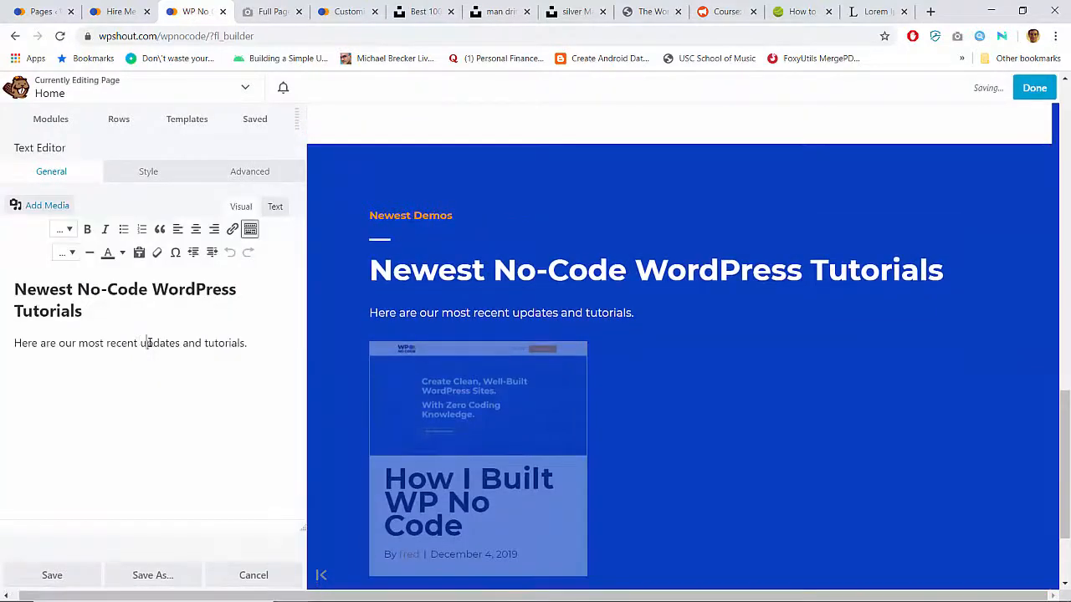
pyautogui.doubleClick(149, 343)
pyautogui.write('demos')
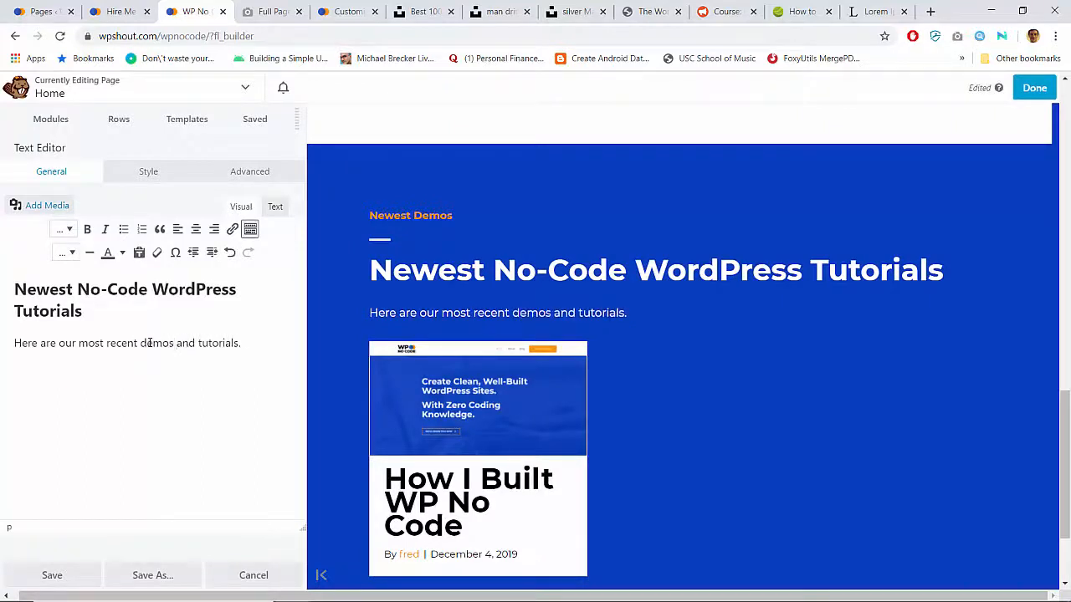
pyautogui.write(' on building W ')
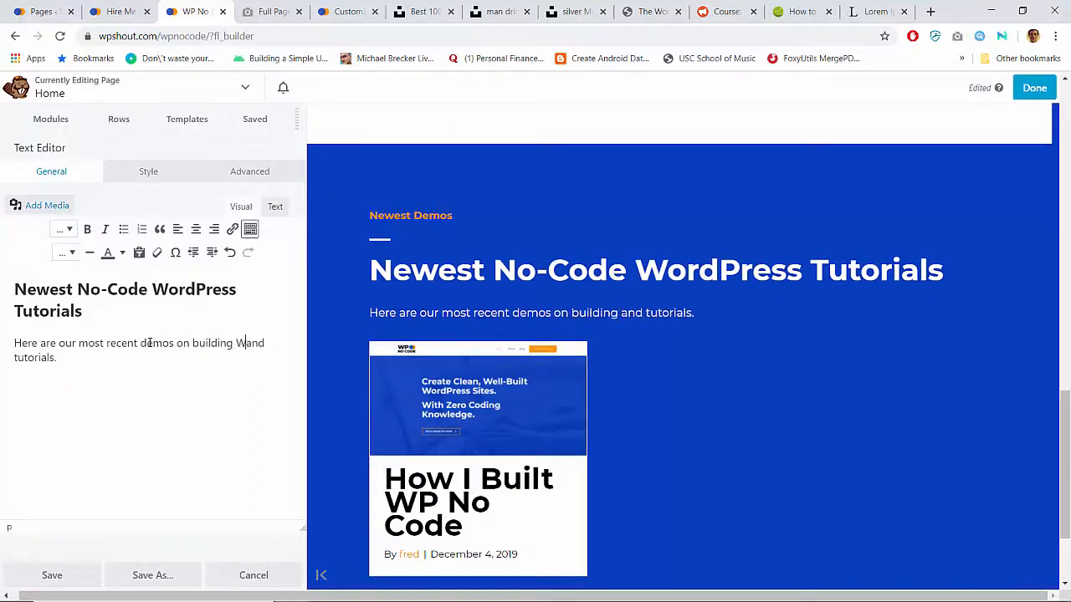
pyautogui.write('ordPress webs')
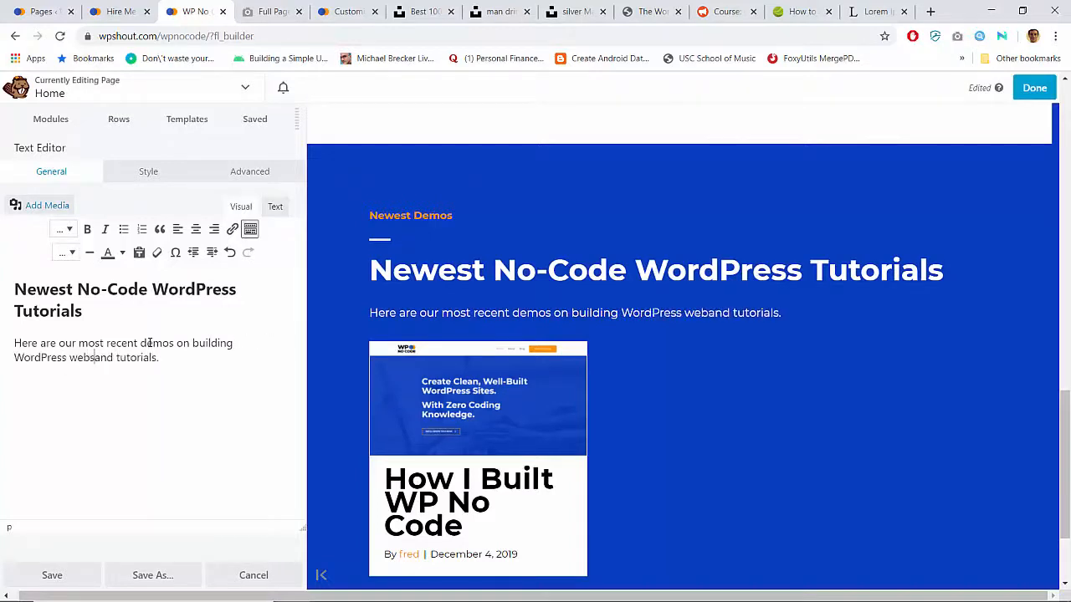
pyautogui.write('ites from sr')
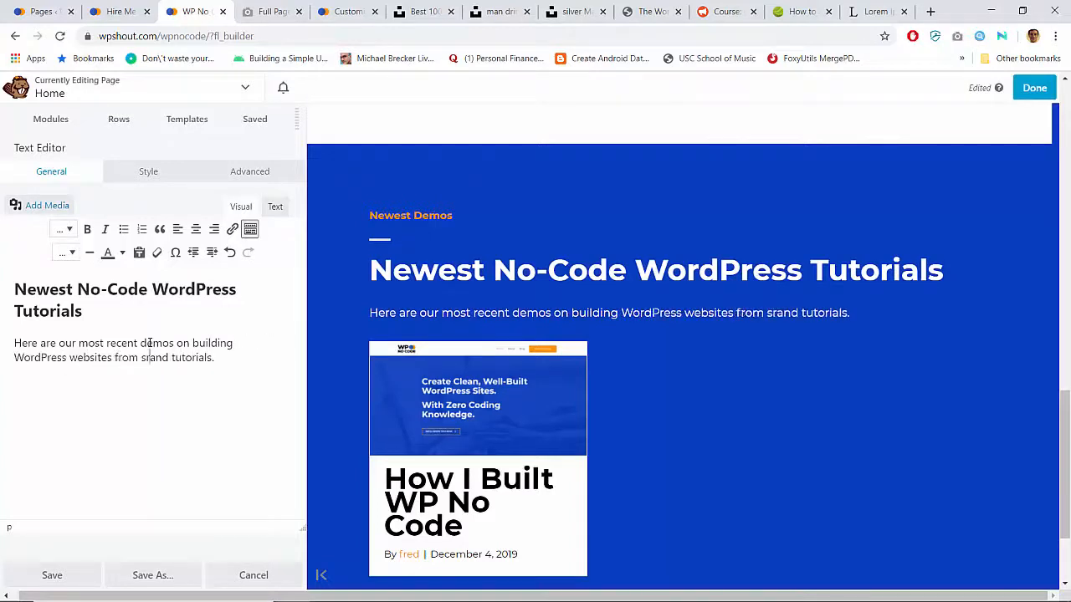
pyautogui.press('BackSpace')
pyautogui.press('BackSpace')
pyautogui.write('scratch without code')
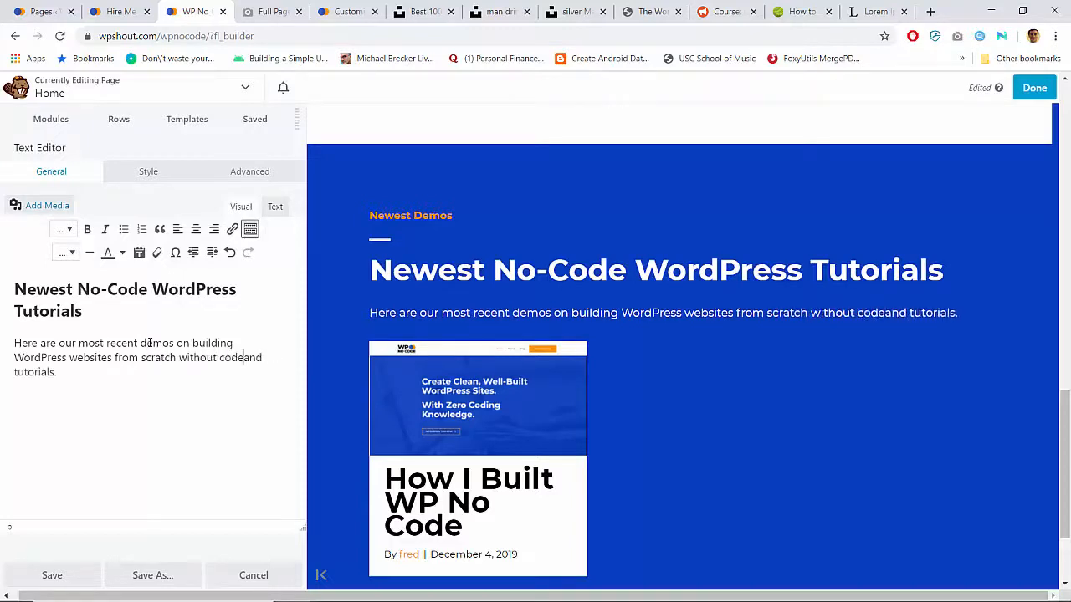
pyautogui.hotkey('ctrl', 'shift', 'End')
pyautogui.write('de.')
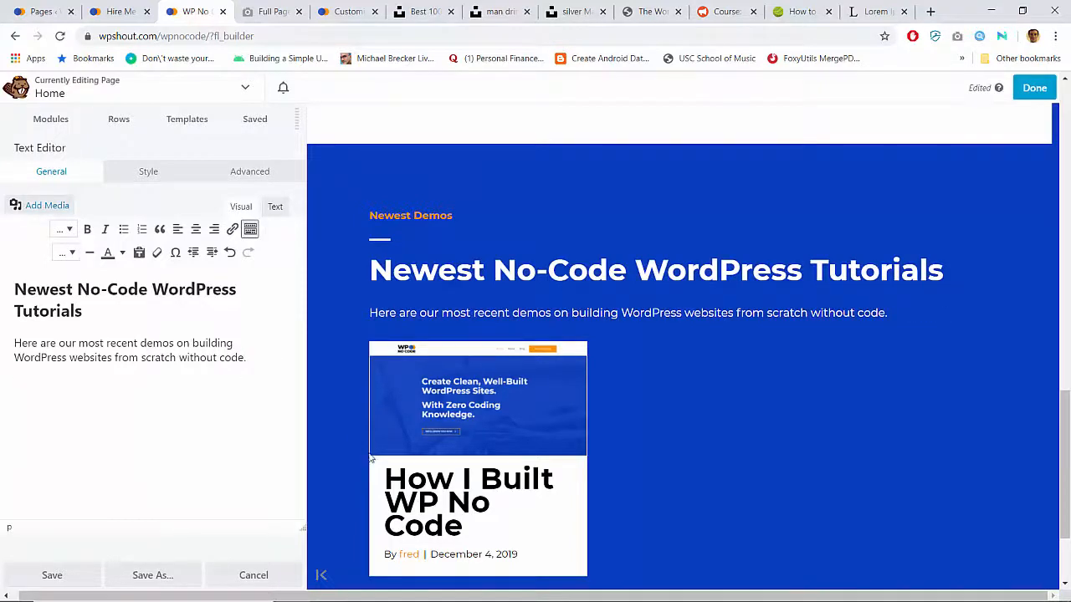
pyautogui.scroll(-3, 531, 459)
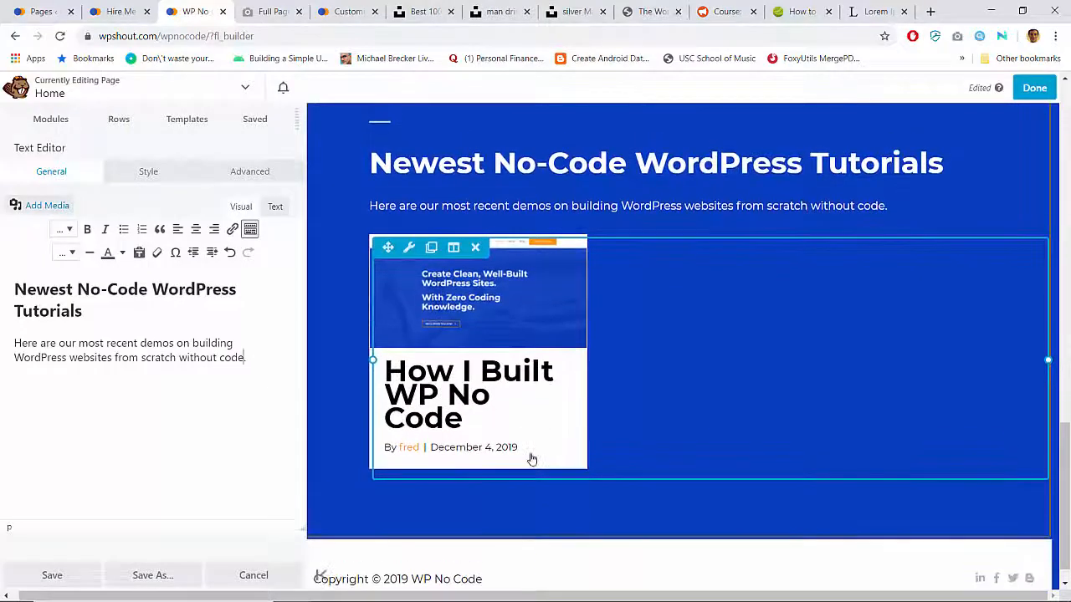
pyautogui.click(52, 576)
# Publish the Home page changes and check the hero section on the live page.
pyautogui.scroll(8, 322, 573)
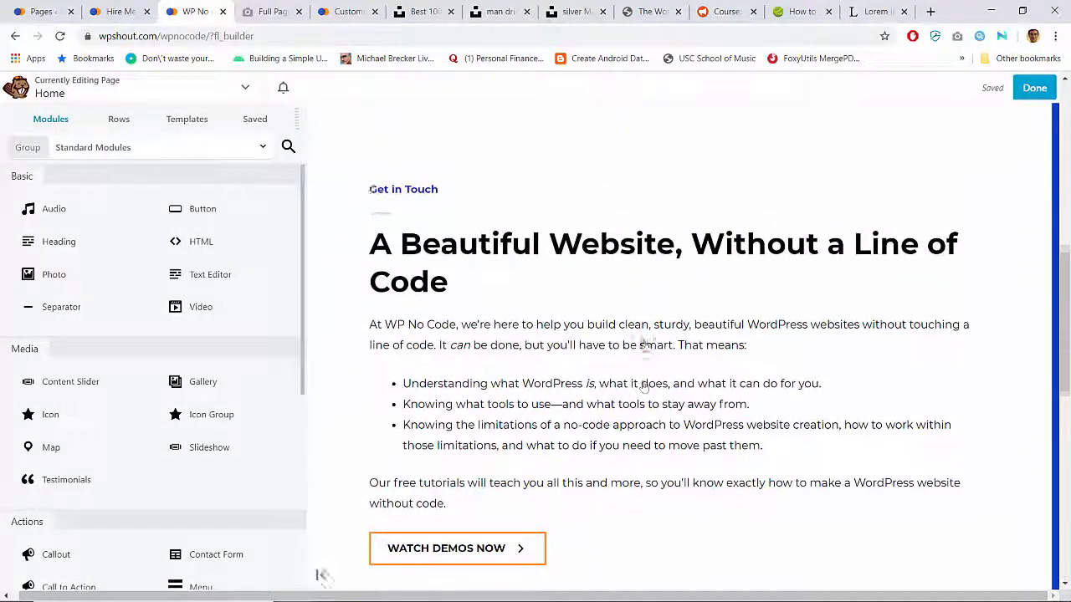
pyautogui.click(1030, 88)
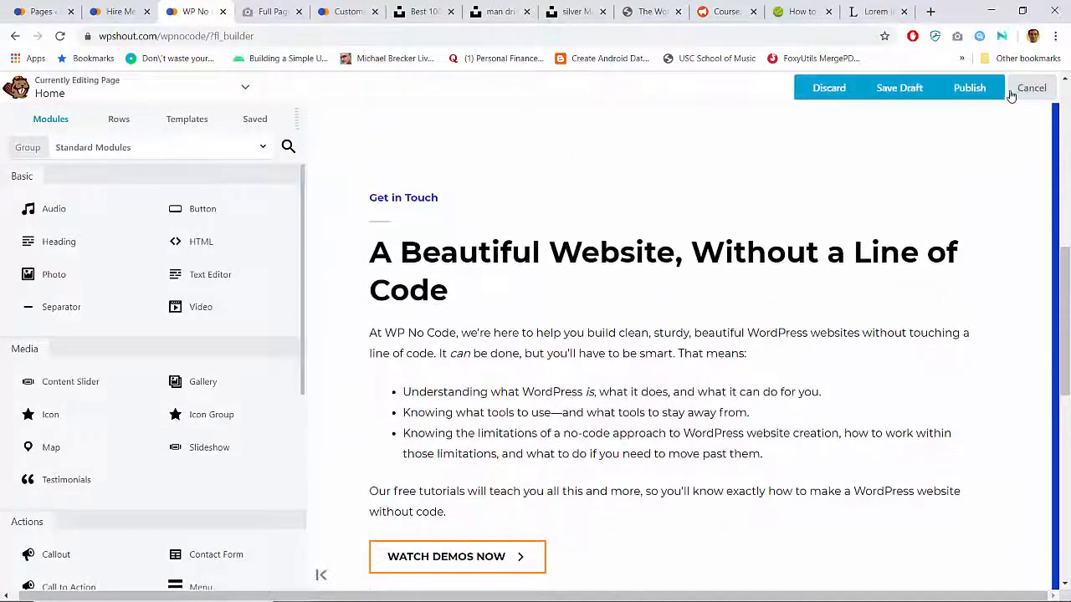
pyautogui.click(970, 88)
pyautogui.scroll(7, 688, 291)
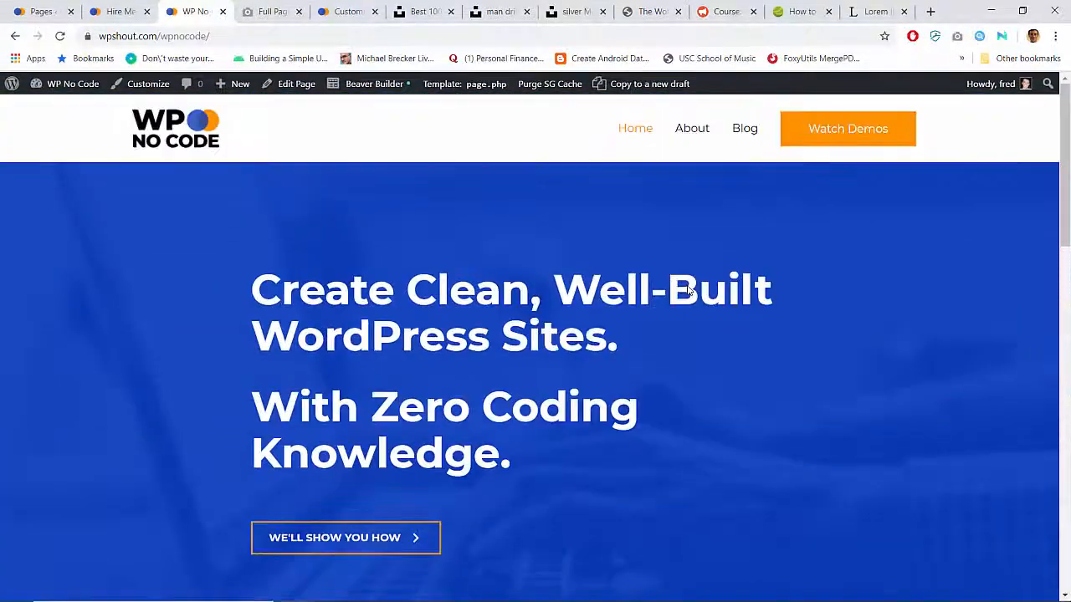
pyautogui.scroll(-3, 688, 290)
pyautogui.scroll(3, 688, 290)
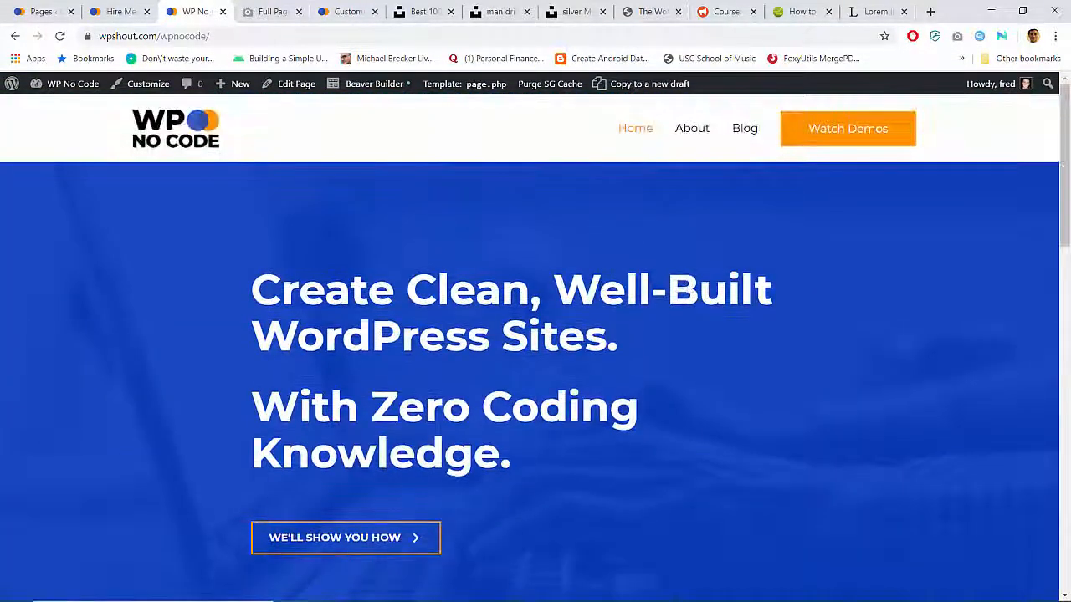
# Open the About page and look over its banner, the About WPNoCode section and the Contact Us section.
pyautogui.click(691, 128)
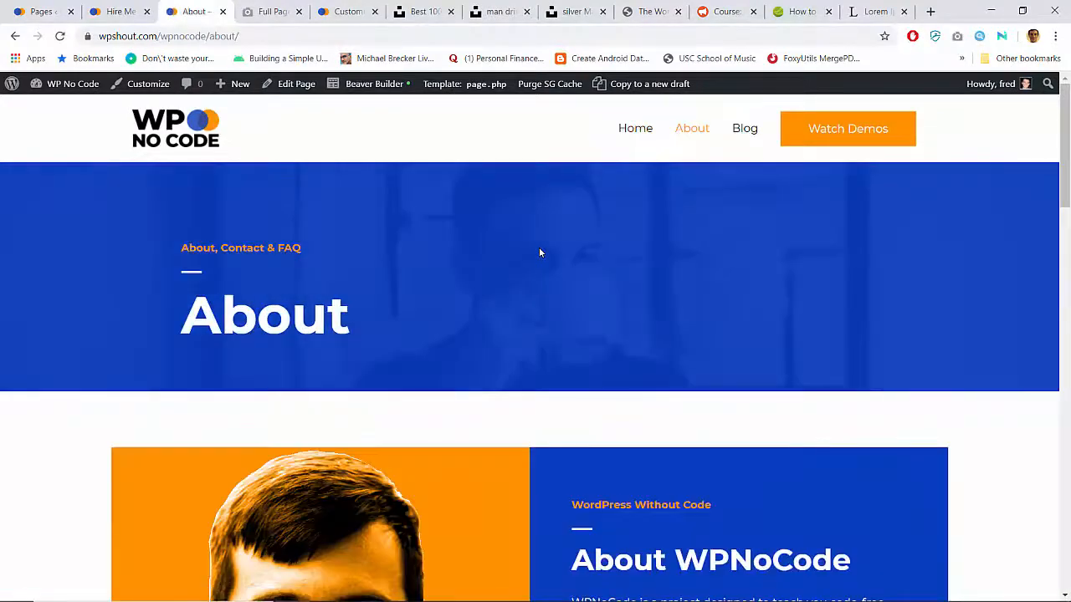
pyautogui.scroll(-10, 540, 252)
pyautogui.scroll(7, 539, 253)
pyautogui.scroll(-3, 540, 252)
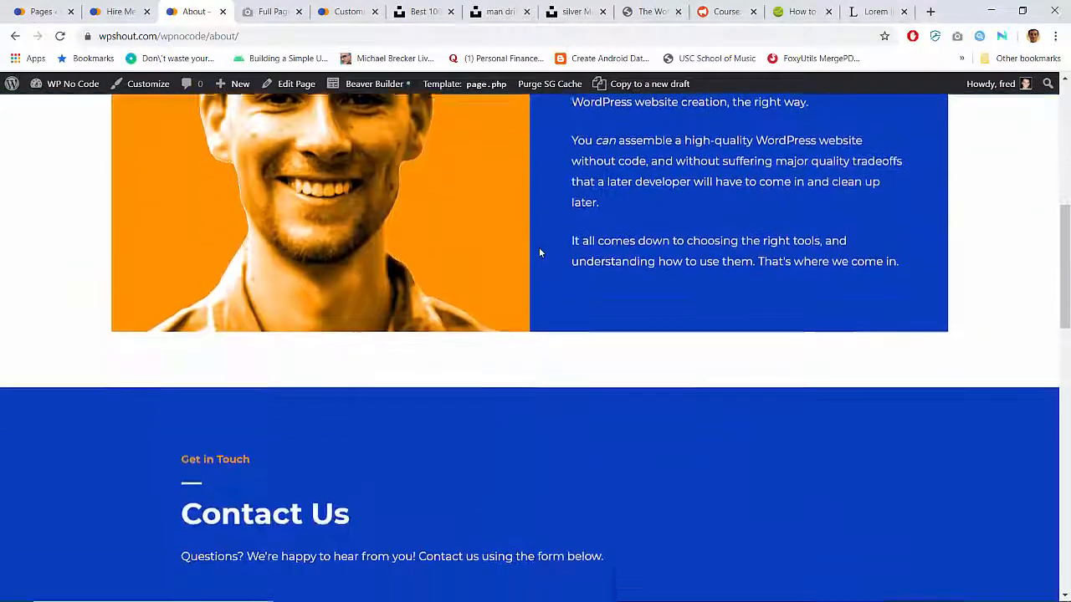
pyautogui.scroll(6, 540, 253)
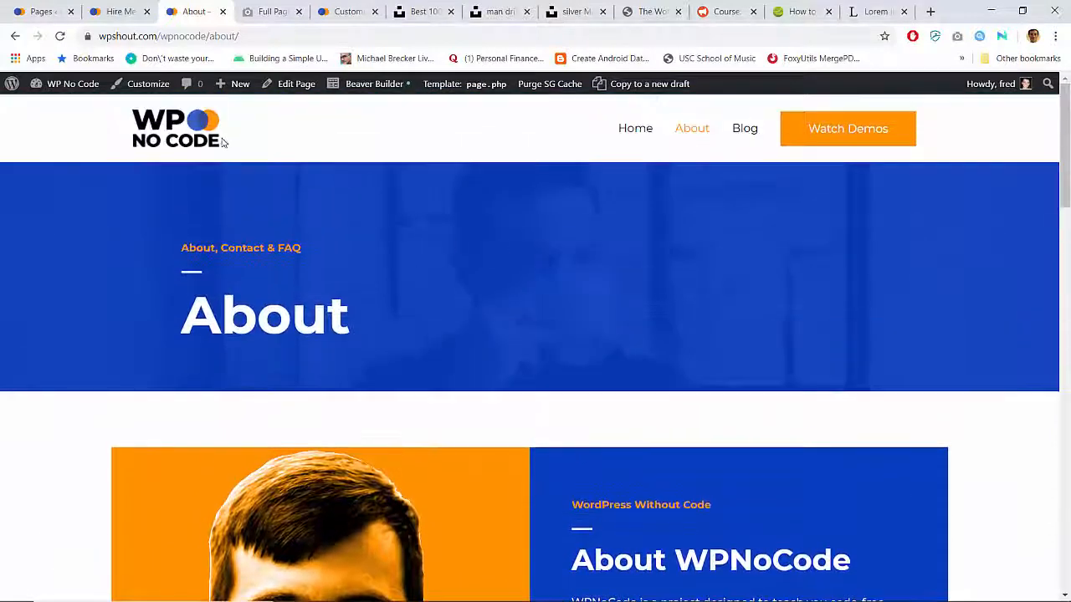
# Open the Home page in Beaver Builder and set the hero row's fixed content width to 1200 px.
pyautogui.click(223, 142)
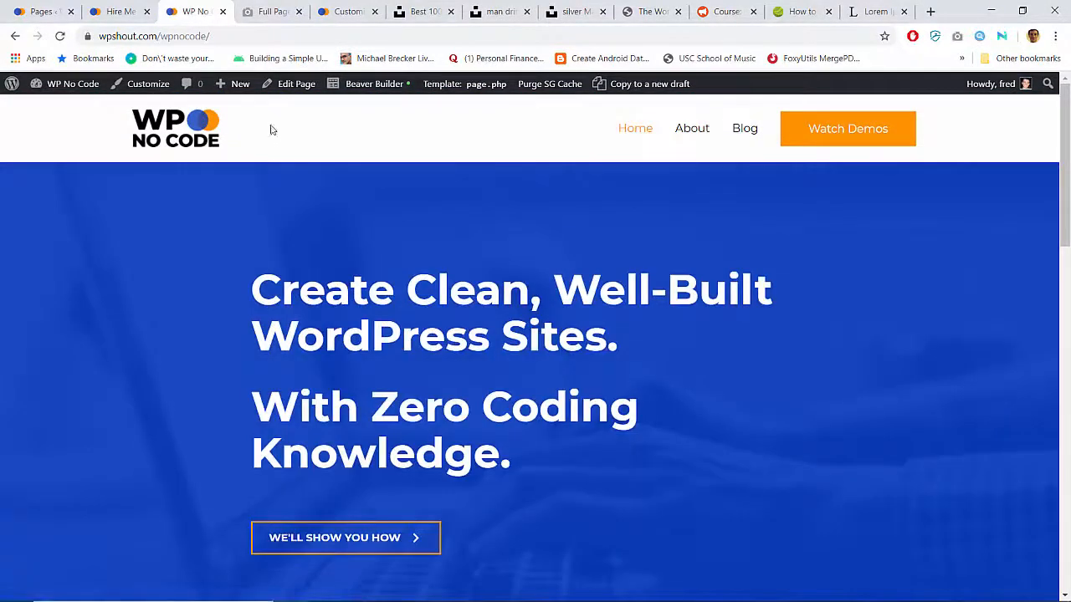
pyautogui.click(374, 84)
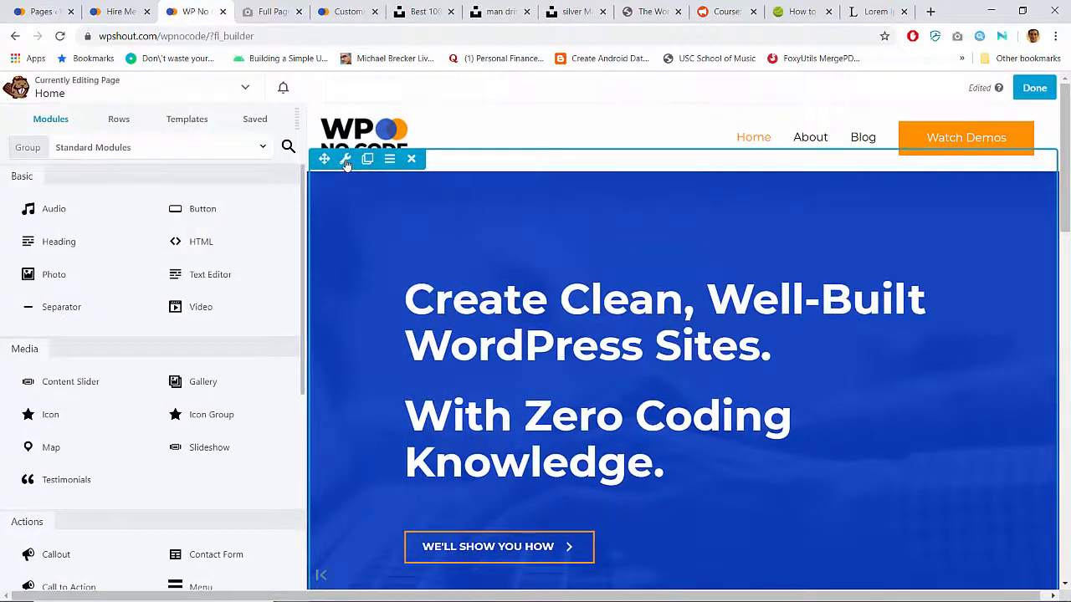
pyautogui.click(346, 161)
pyautogui.doubleClick(14, 347)
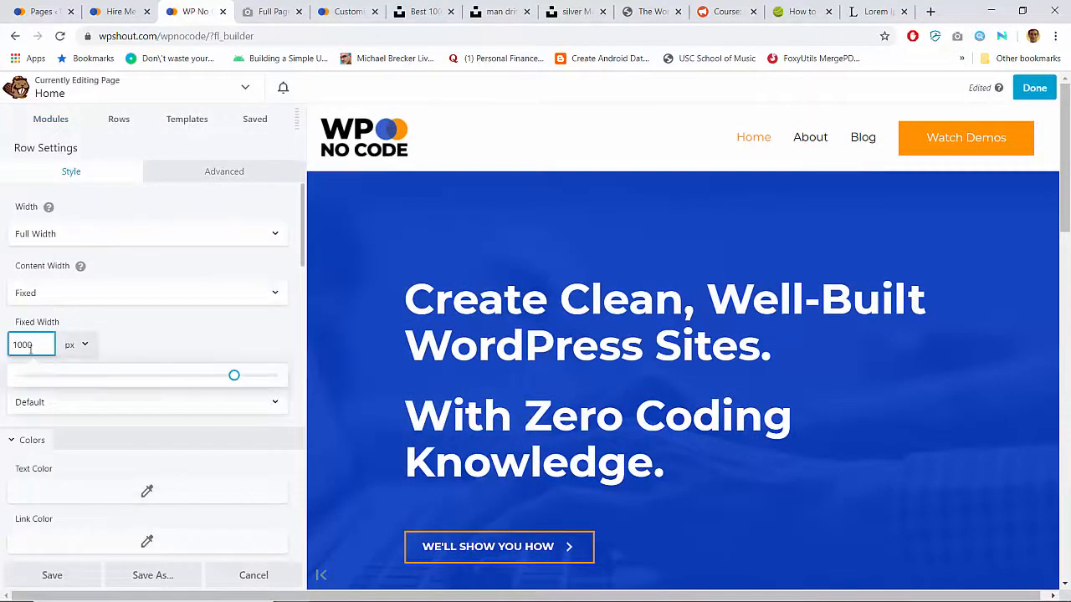
pyautogui.write('1200')
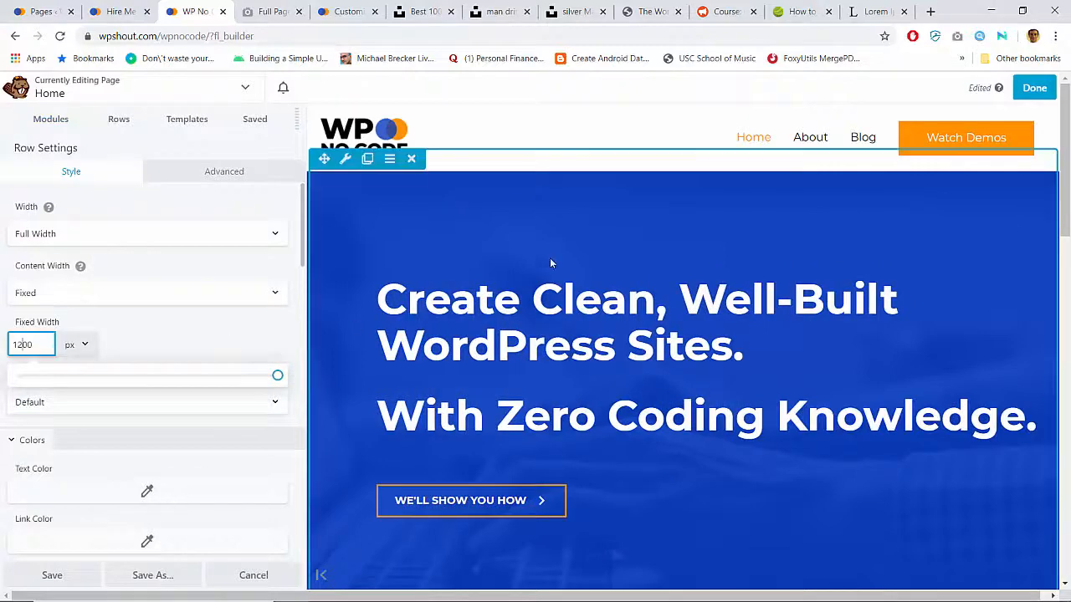
# Publish the Home page's row width change and check the hero's alignment on the live page.
pyautogui.click(1032, 88)
pyautogui.click(970, 88)
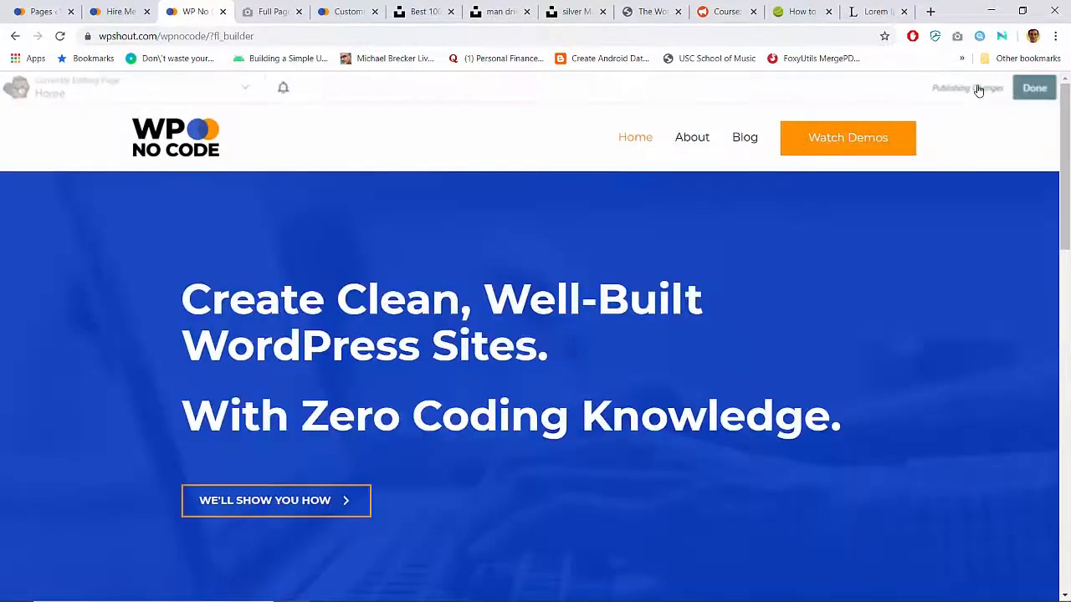
pyautogui.scroll(-3, 640, 280)
pyautogui.scroll(3, 640, 280)
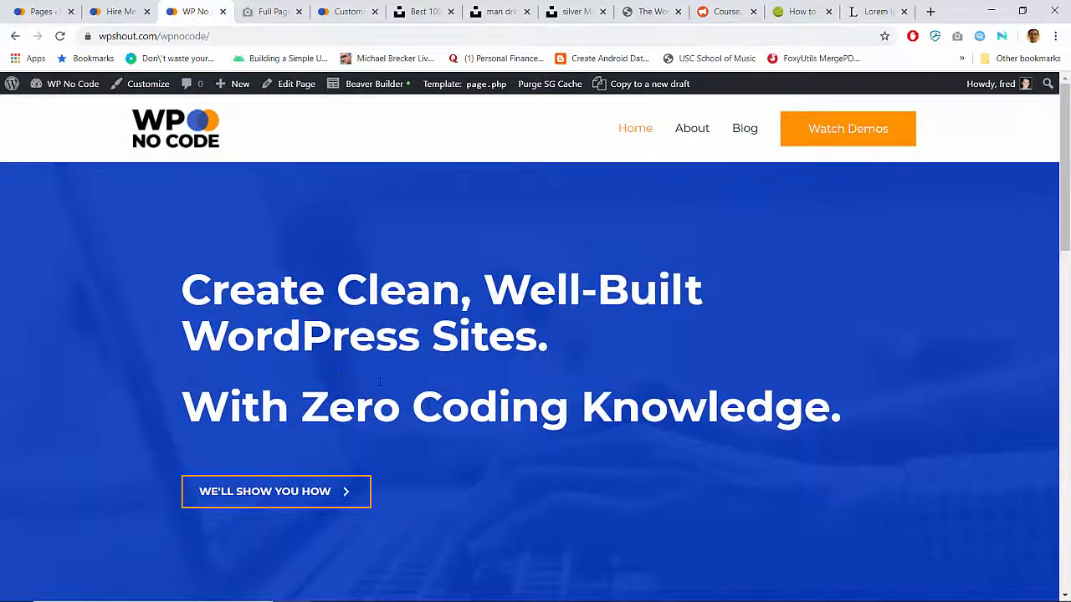
# Switch to the browser tab with the Hire Me page and close it, returning to the Home page.
pyautogui.click(121, 11)
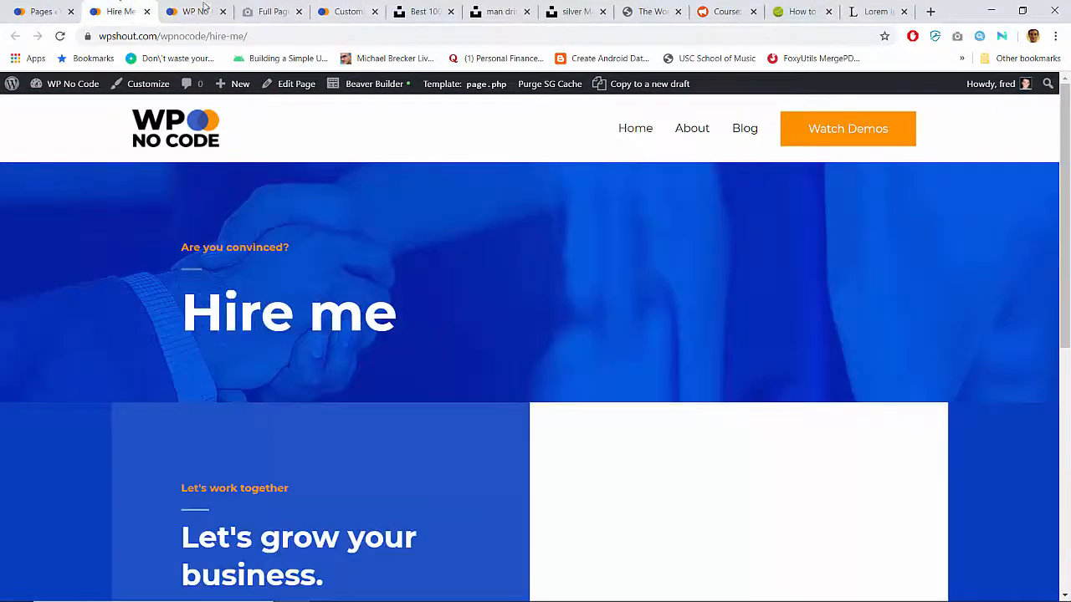
pyautogui.click(139, 36)
pyautogui.press('Return')
pyautogui.click(145, 11)
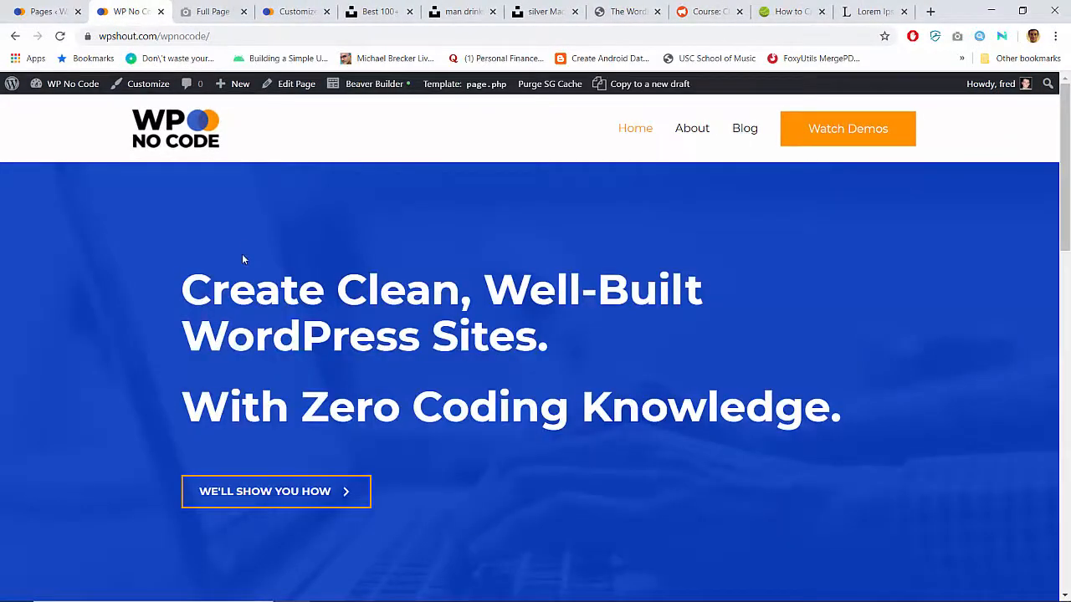
# Review the live Home page from the hero through the introduction to the Newest No-Code WordPress Tutorials section.
pyautogui.scroll(-15, 243, 260)
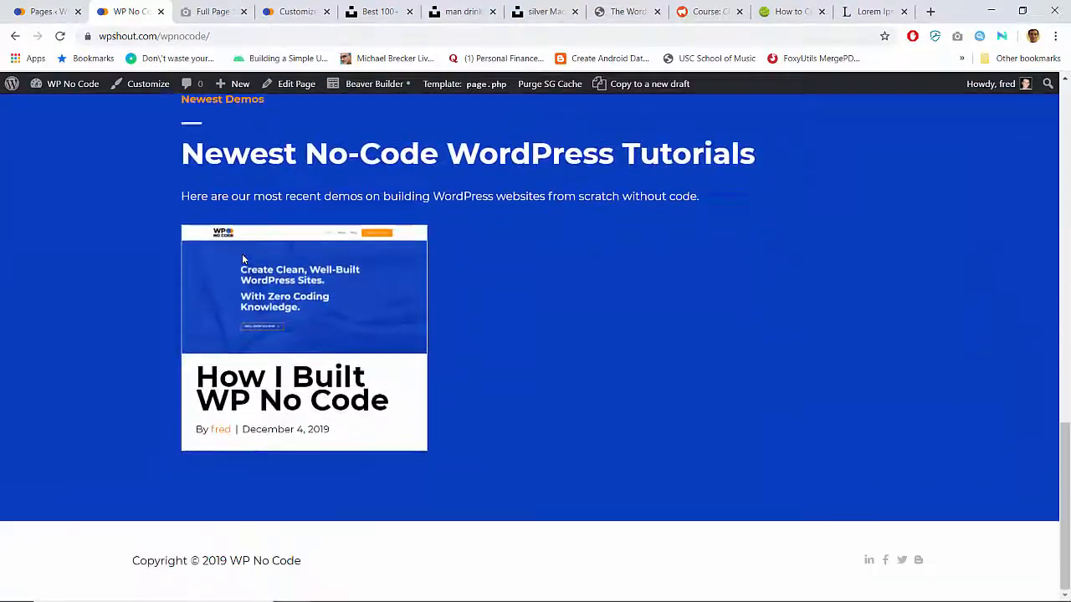
pyautogui.scroll(7, 242, 260)
pyautogui.scroll(-6, 243, 259)
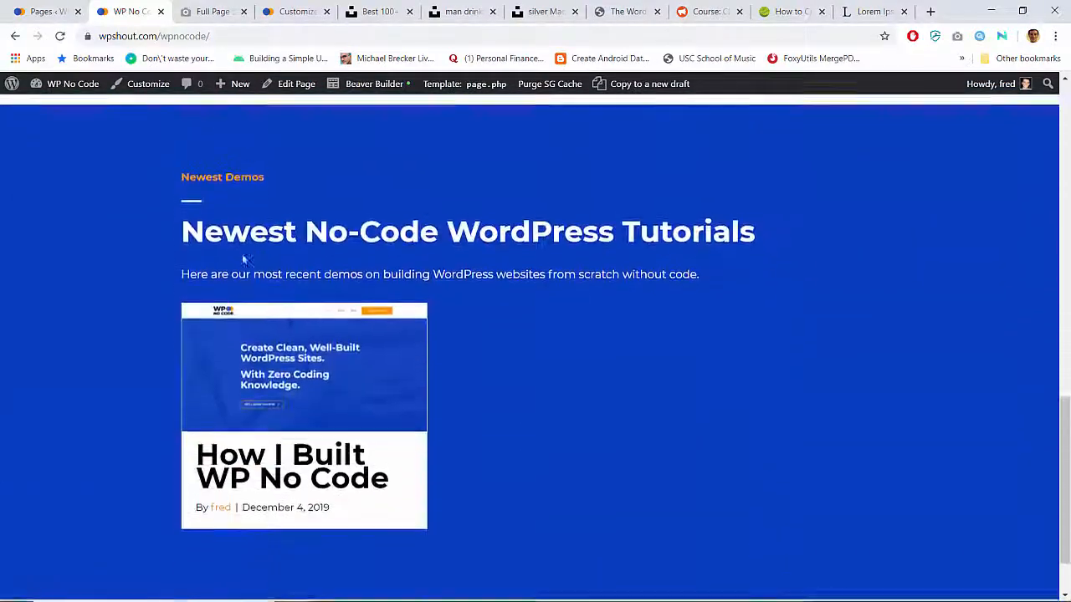
pyautogui.scroll(-1, 243, 260)
pyautogui.scroll(8, 243, 259)
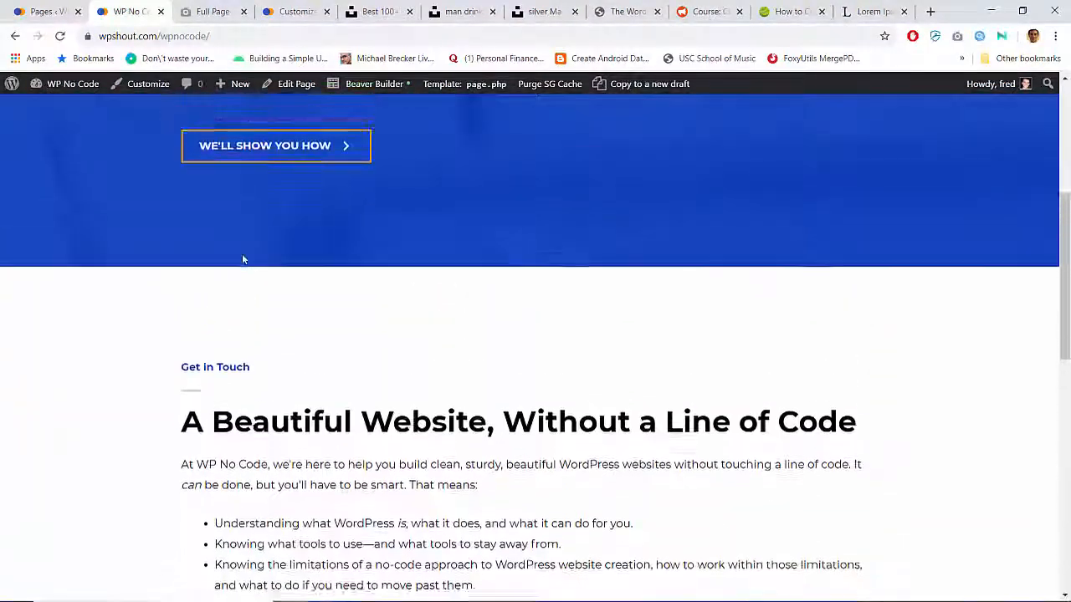
pyautogui.scroll(4, 242, 259)
# Open the About page and examine the layout and alignment of its banner, About WPNoCode, Contact Us and FAQ sections.
pyautogui.click(703, 134)
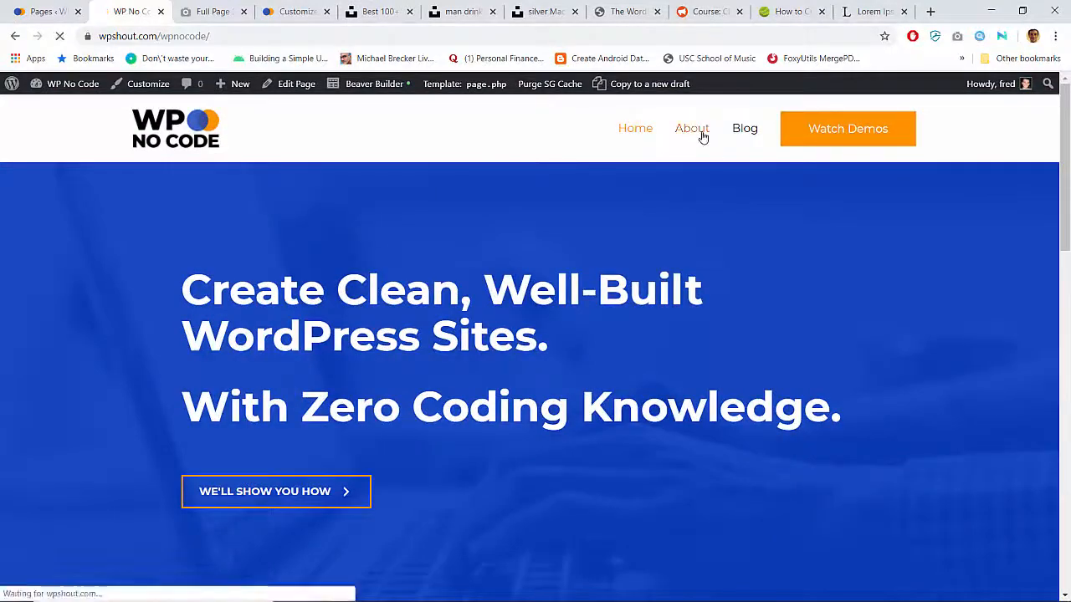
pyautogui.scroll(-10, 419, 264)
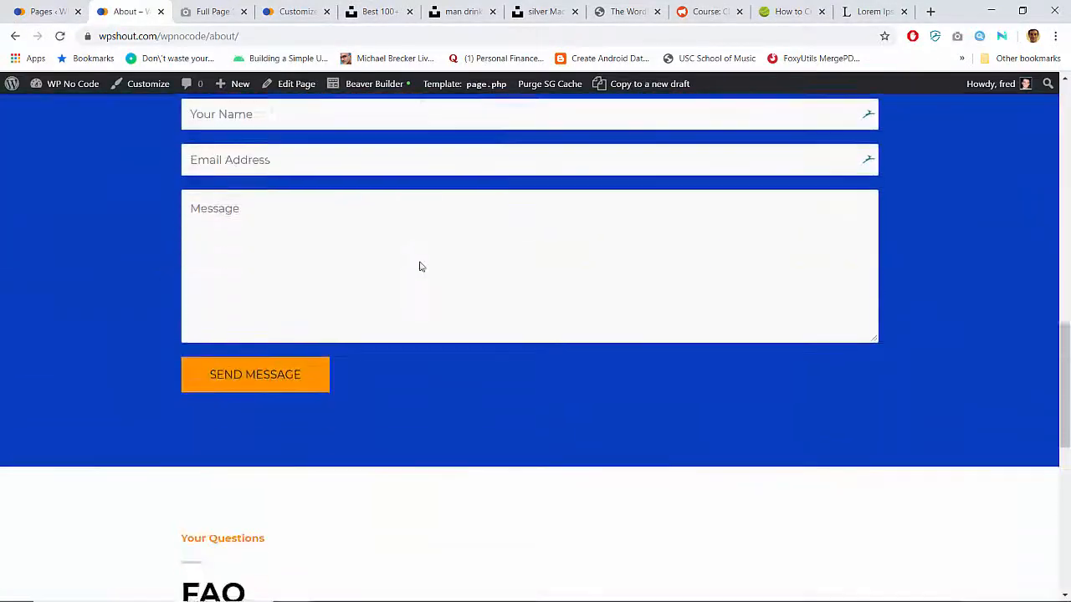
pyautogui.scroll(-3, 420, 266)
pyautogui.scroll(15, 420, 266)
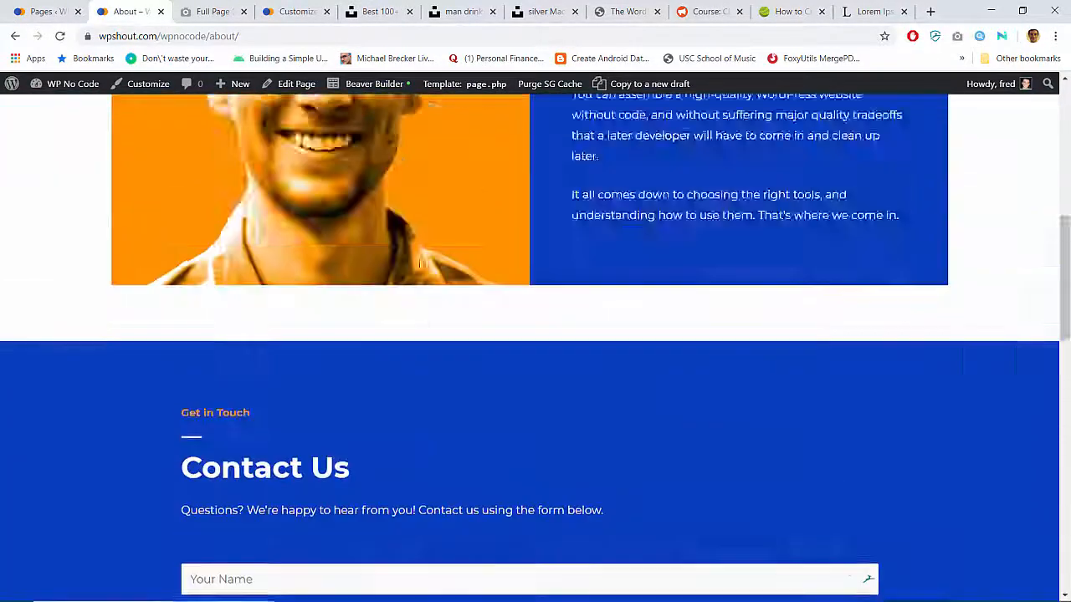
pyautogui.scroll(-10, 419, 266)
pyautogui.scroll(6, 419, 266)
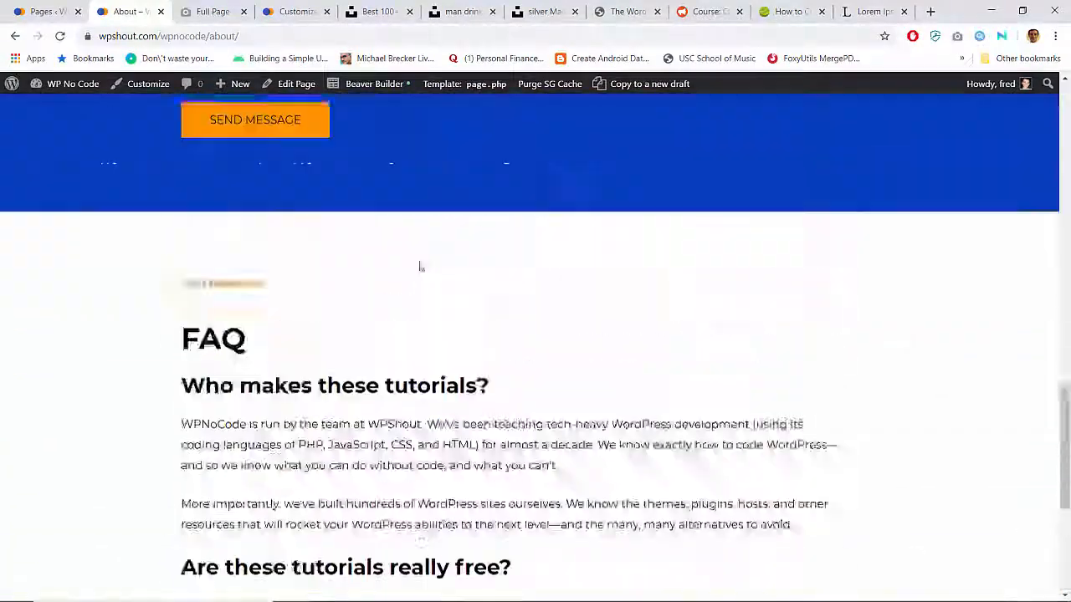
pyautogui.scroll(4, 420, 266)
pyautogui.scroll(-5, 420, 265)
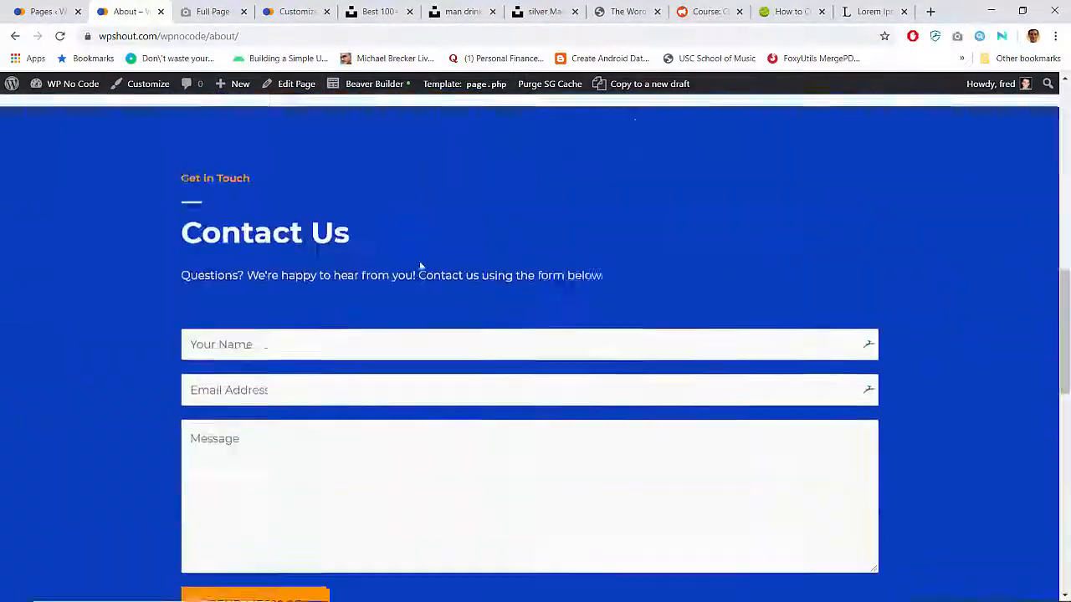
pyautogui.scroll(-10, 420, 266)
pyautogui.scroll(10, 420, 266)
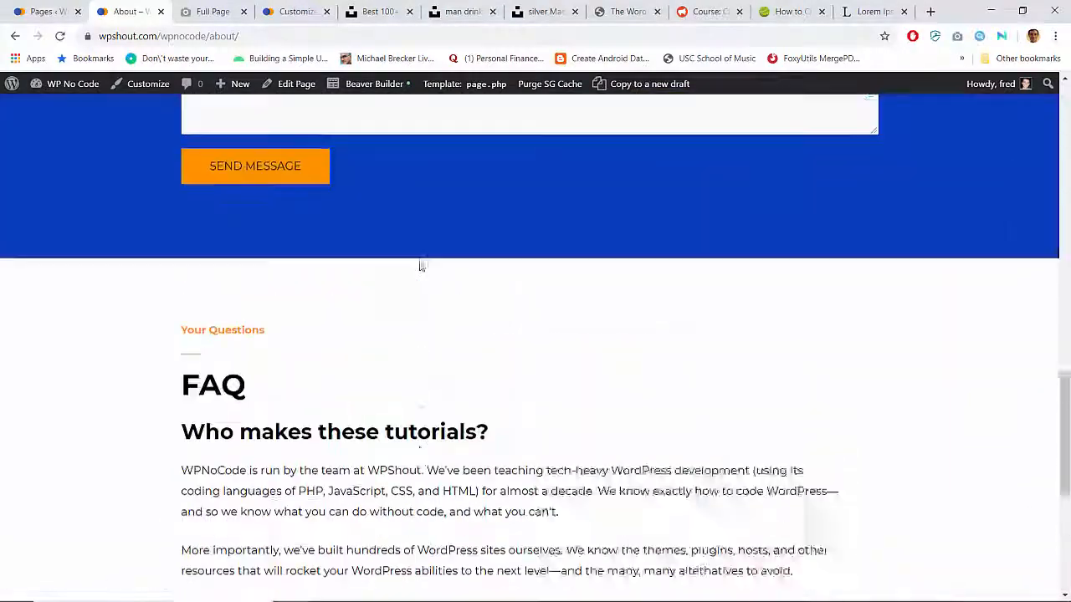
pyautogui.scroll(10, 420, 266)
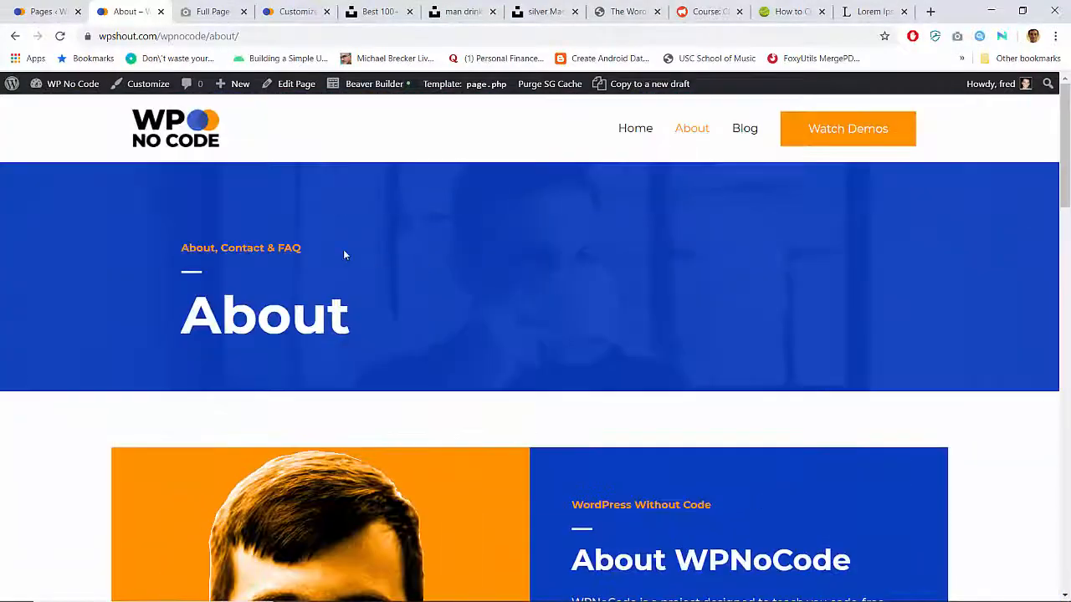
pyautogui.scroll(-15, 396, 311)
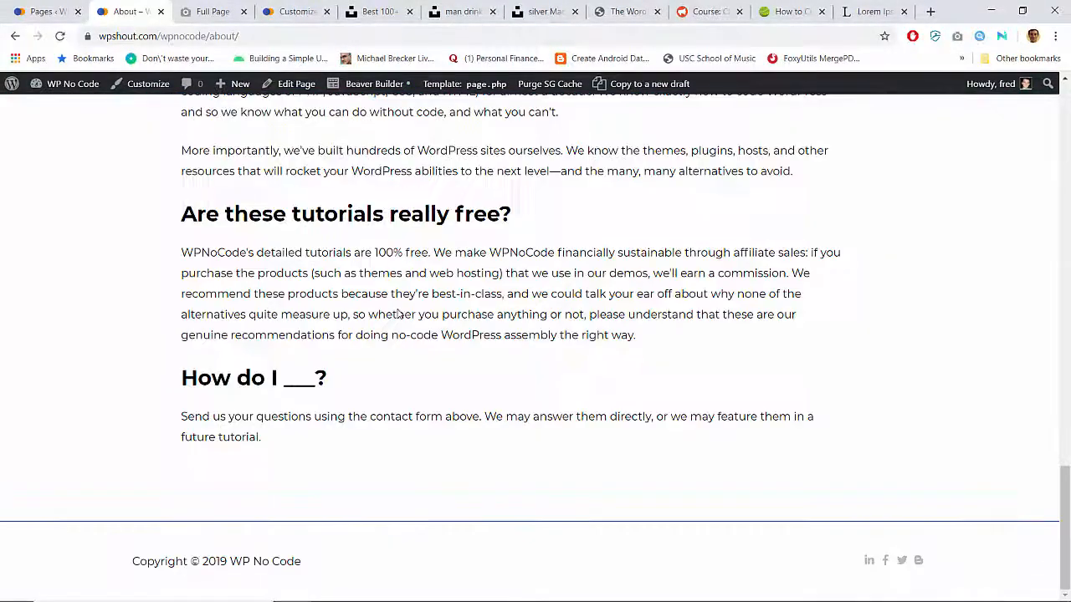
pyautogui.scroll(8, 398, 314)
pyautogui.scroll(4, 398, 315)
pyautogui.scroll(-12, 396, 310)
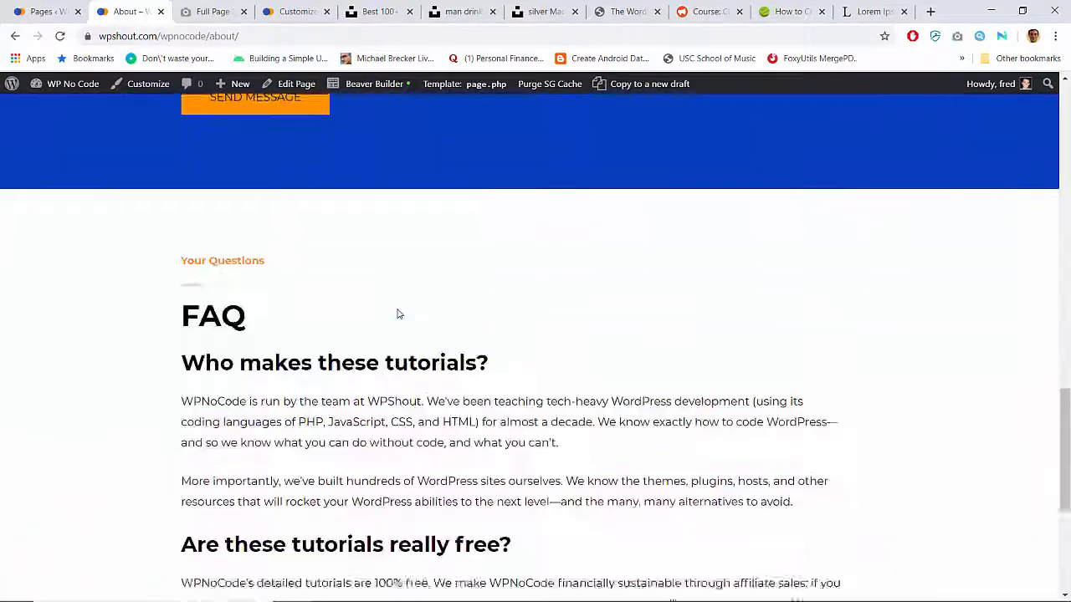
pyautogui.scroll(15, 396, 314)
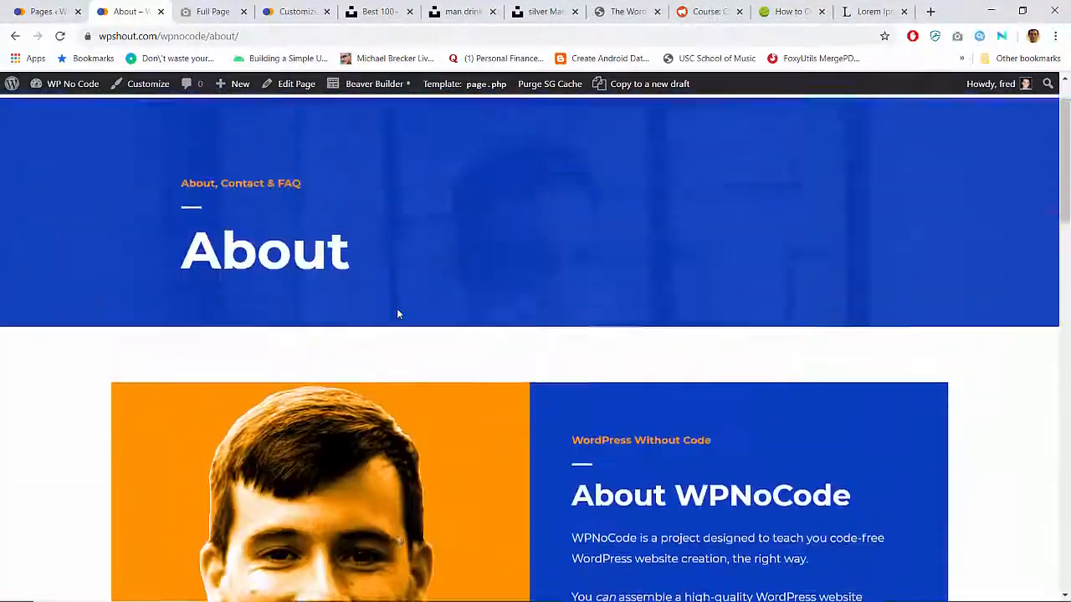
pyautogui.scroll(-5, 396, 309)
pyautogui.scroll(-10, 396, 314)
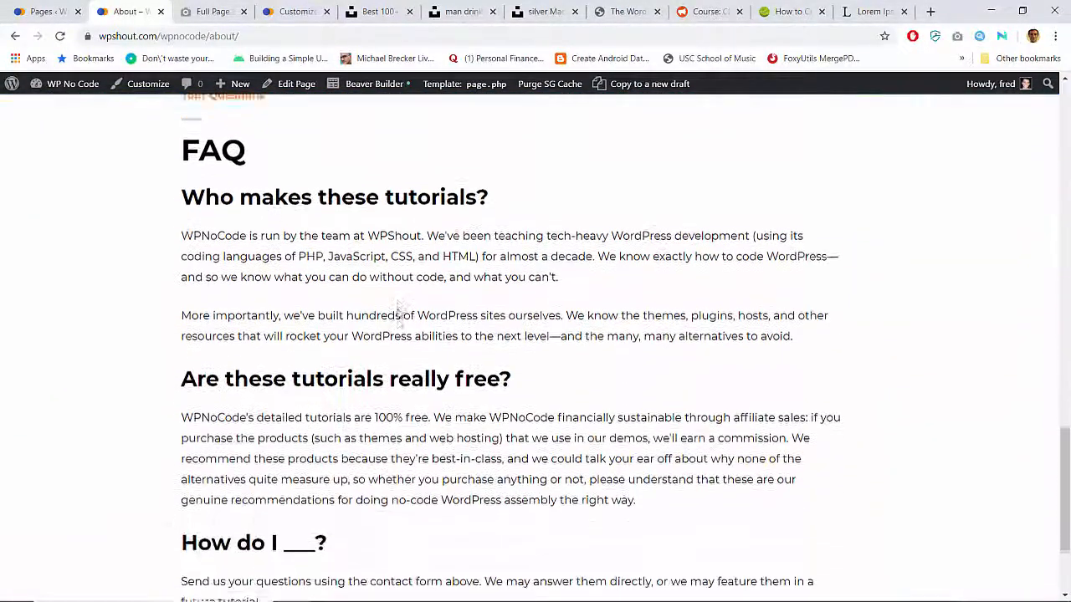
pyautogui.scroll(12, 398, 315)
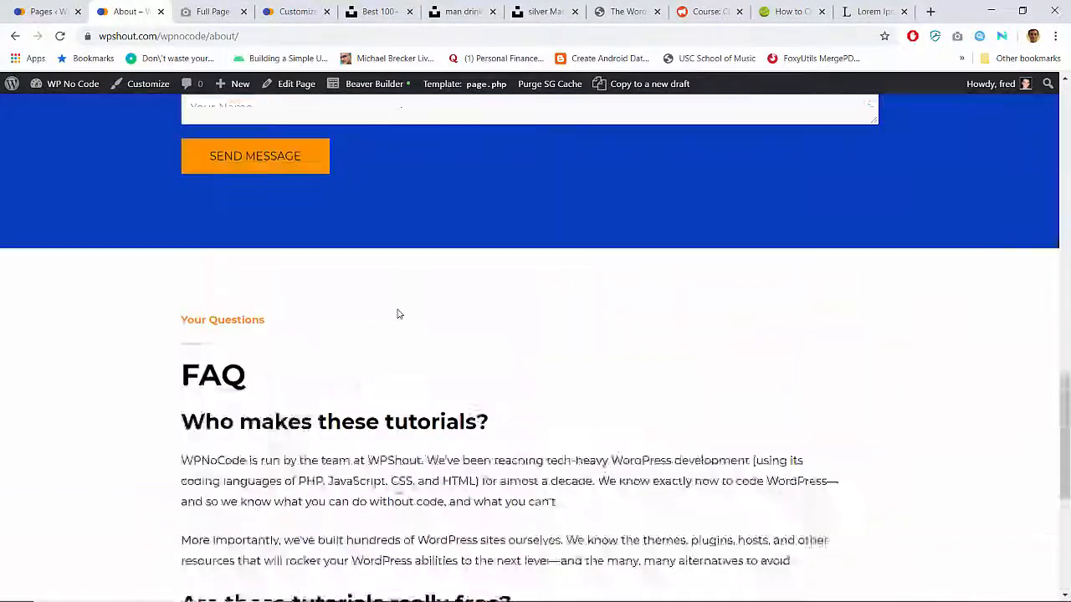
pyautogui.scroll(-4, 399, 314)
pyautogui.scroll(-3, 400, 314)
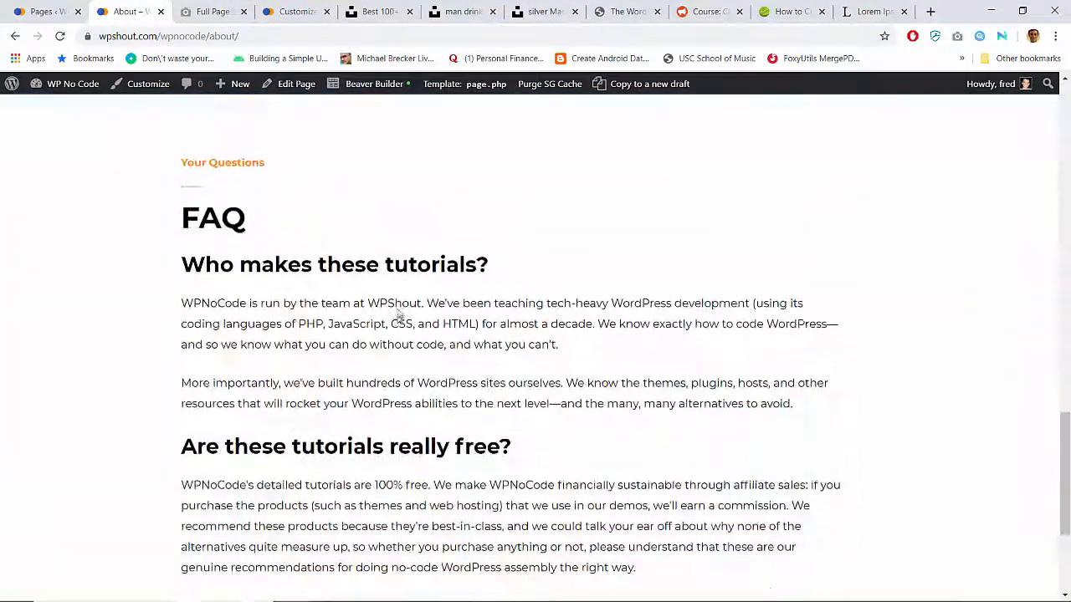
pyautogui.scroll(10, 399, 313)
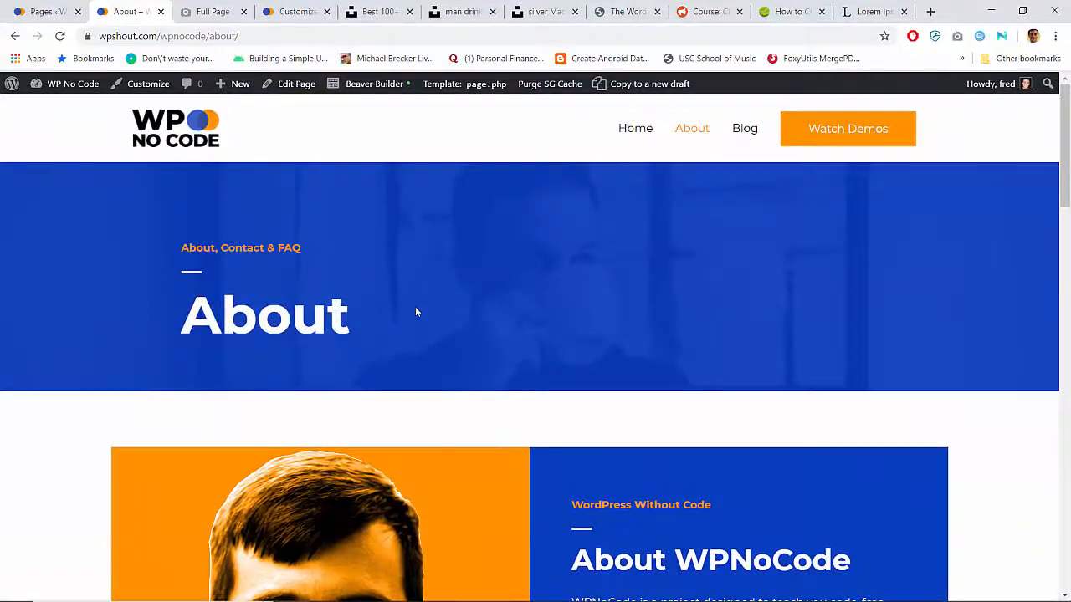
pyautogui.scroll(-12, 415, 310)
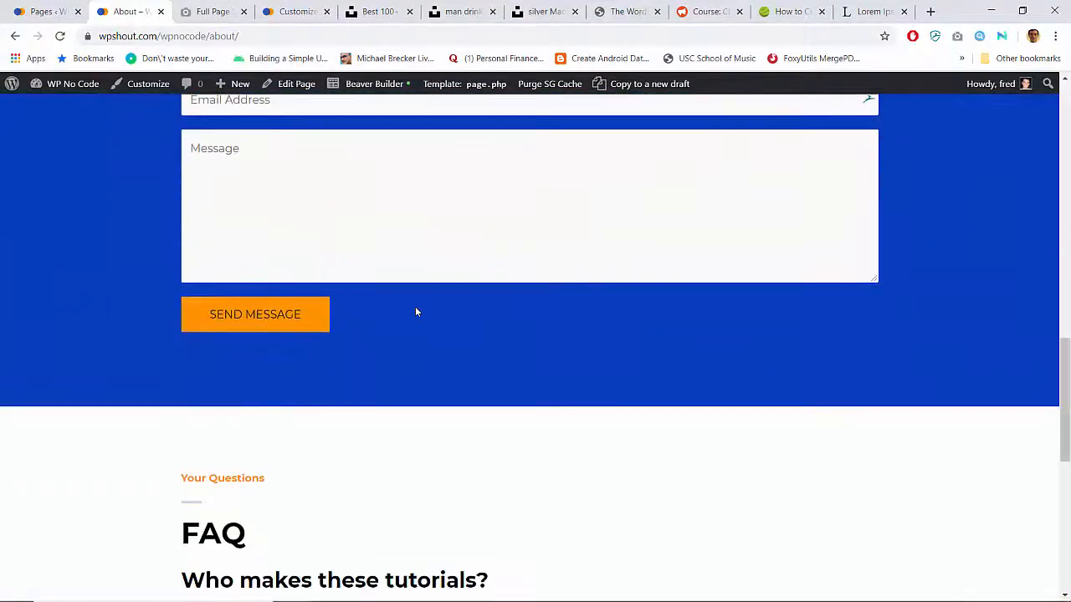
pyautogui.scroll(-4, 415, 312)
pyautogui.scroll(9, 415, 312)
pyautogui.scroll(-1, 416, 312)
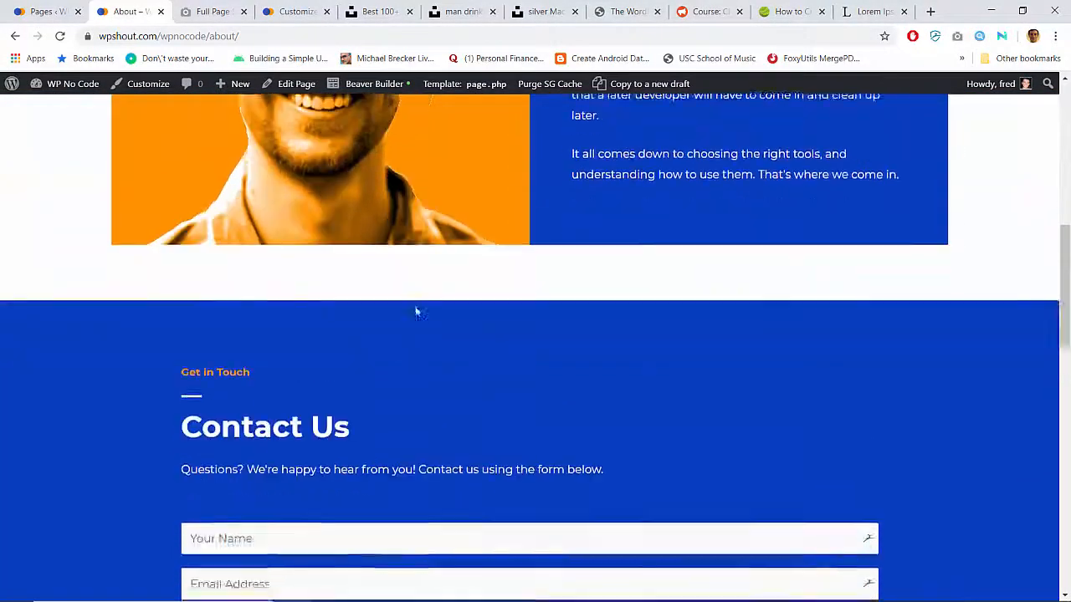
pyautogui.scroll(1, 416, 312)
pyautogui.scroll(-10, 416, 312)
pyautogui.scroll(1, 416, 312)
pyautogui.scroll(20, 415, 312)
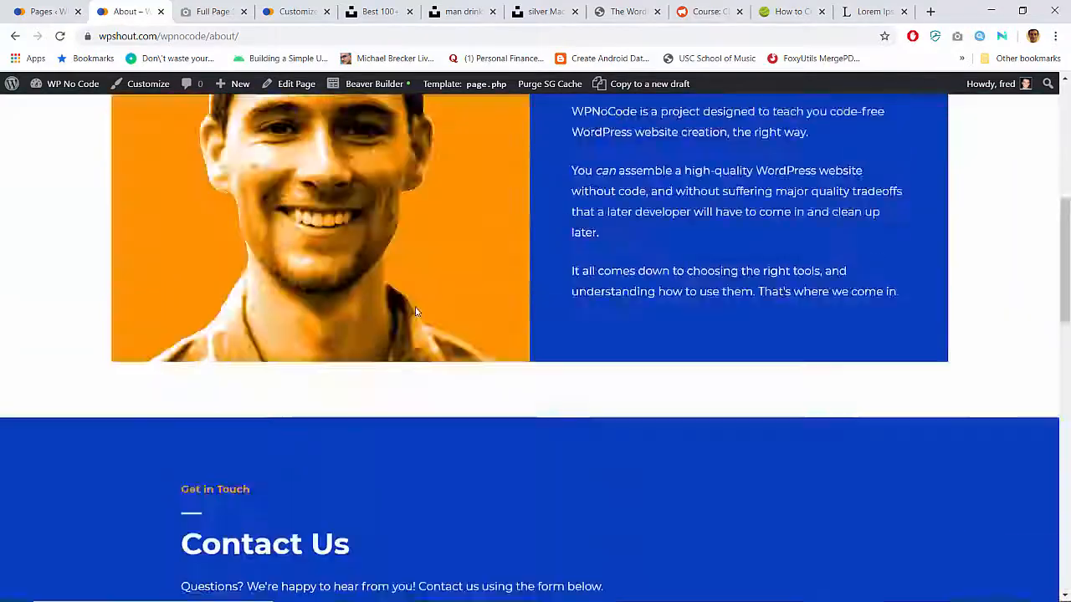
pyautogui.scroll(-4, 416, 312)
pyautogui.scroll(-12, 415, 312)
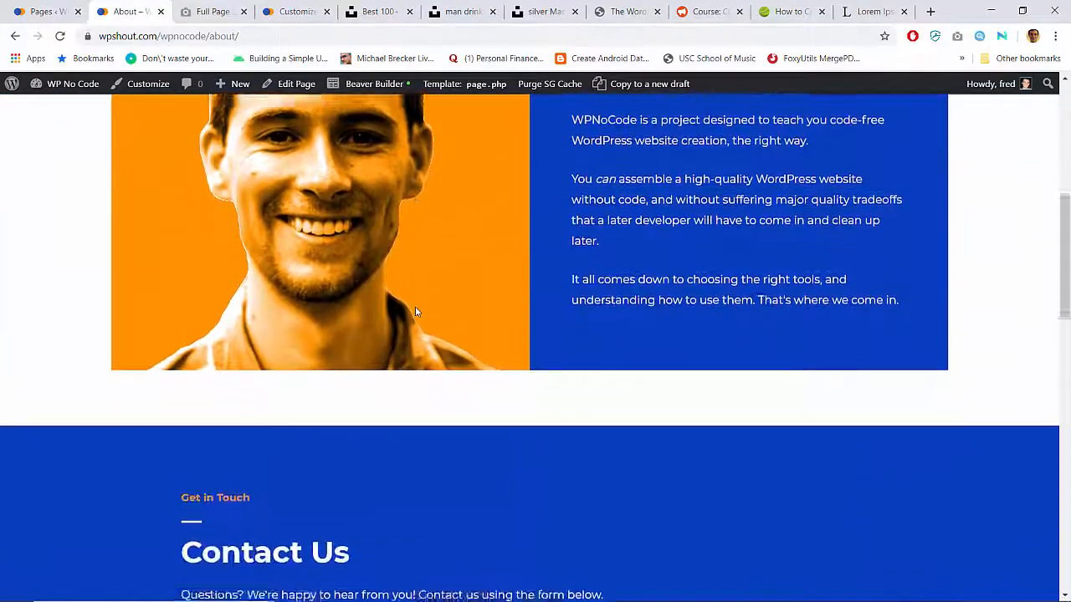
pyautogui.scroll(20, 416, 312)
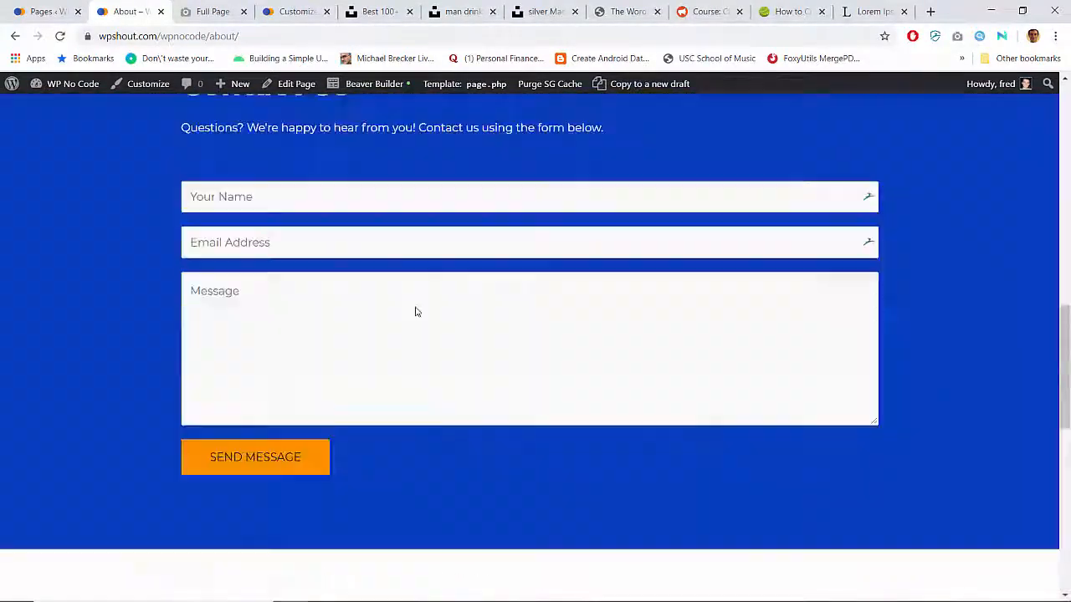
# Open the Demos page and examine the All WP No Code Demos section and its demo post card.
pyautogui.click(822, 143)
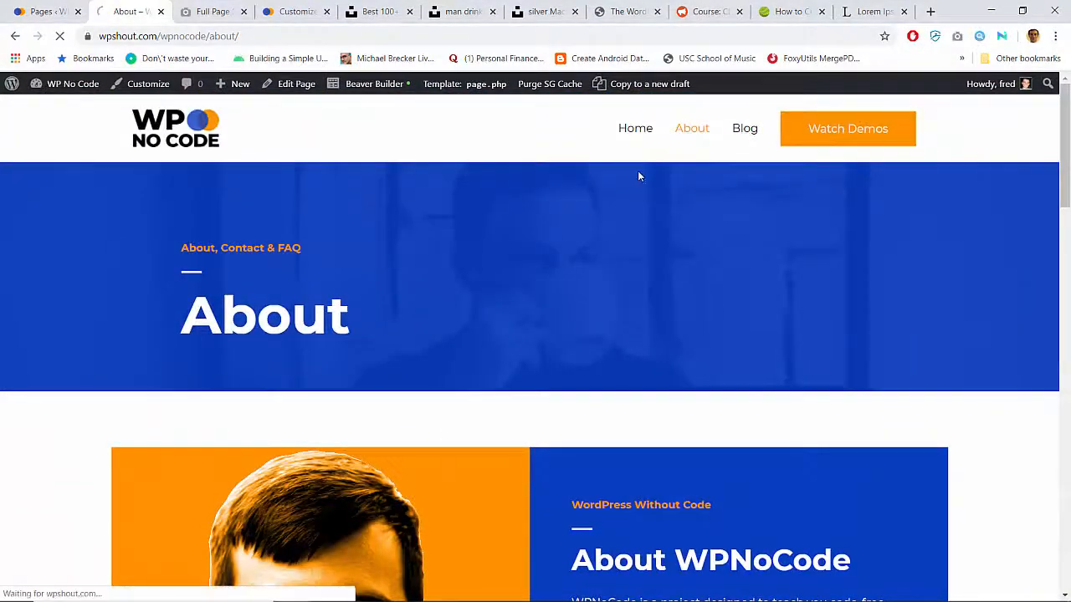
pyautogui.scroll(-12, 386, 306)
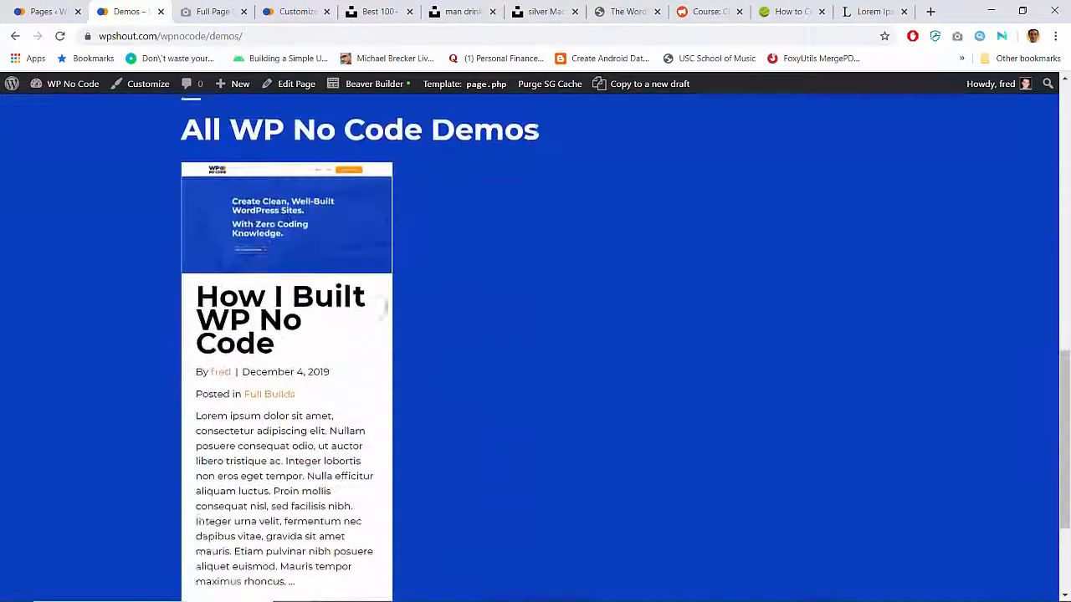
pyautogui.scroll(7, 387, 217)
pyautogui.scroll(-6, 388, 306)
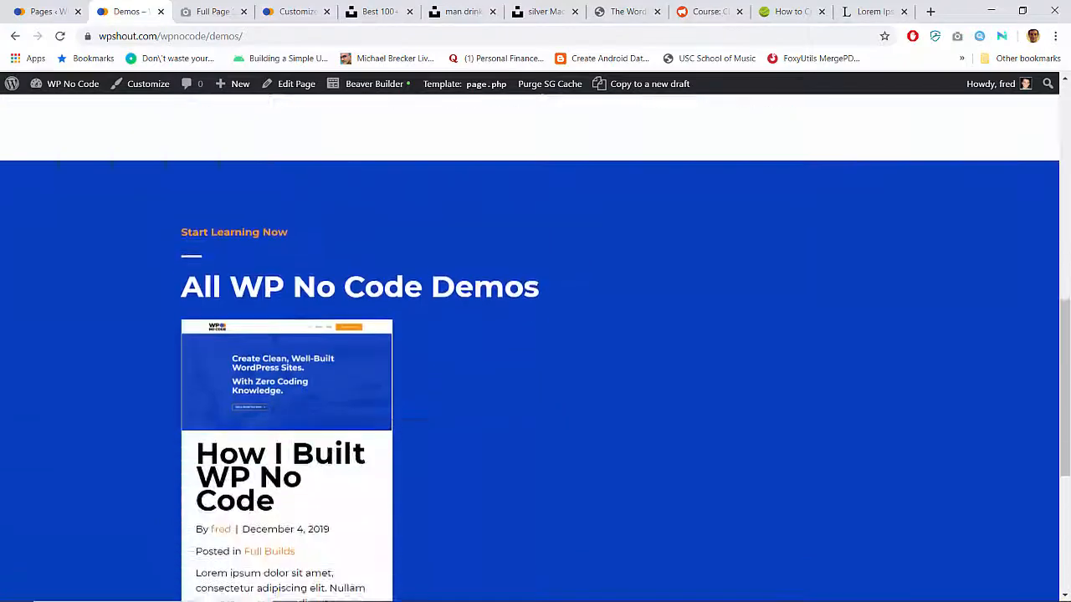
pyautogui.scroll(2, 387, 307)
pyautogui.scroll(1, 387, 308)
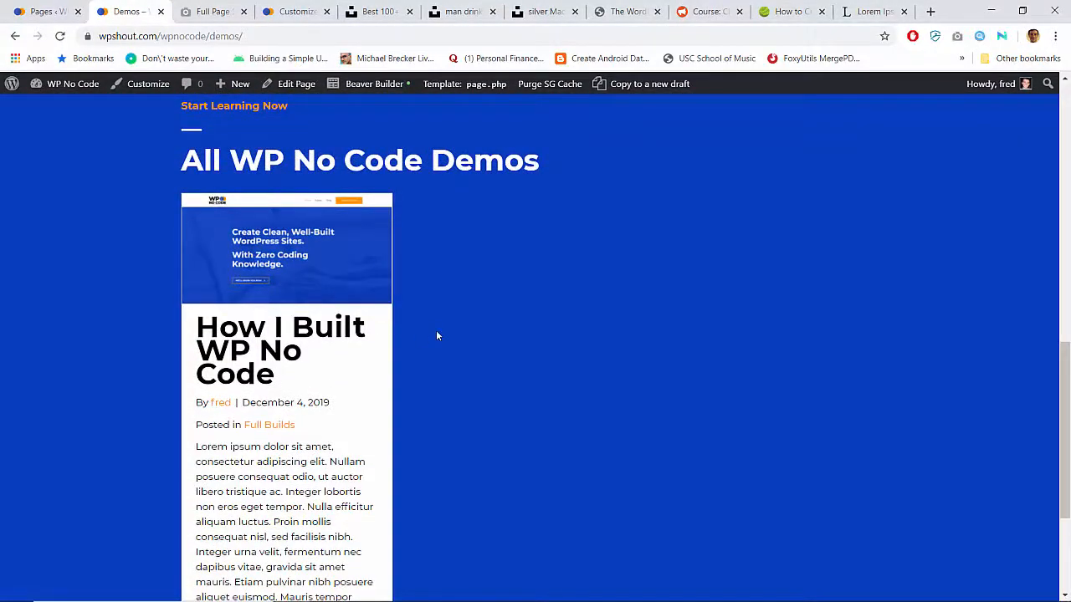
pyautogui.scroll(1, 436, 335)
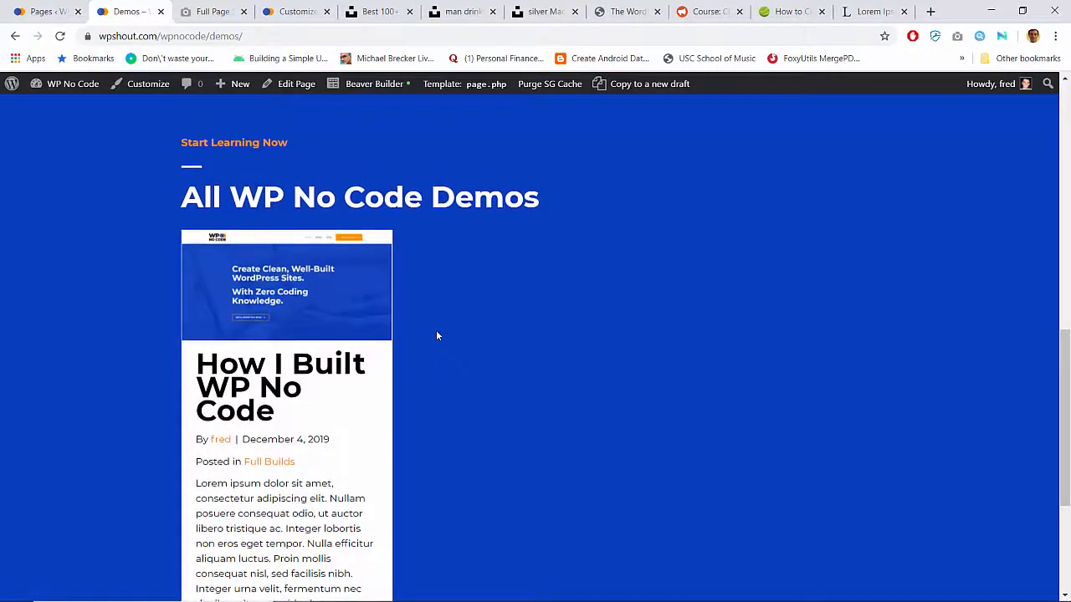
# Review the whole Demos page from its banner and introduction down to the demo post card and footer.
pyautogui.scroll(3, 436, 335)
pyautogui.scroll(-7, 435, 335)
pyautogui.scroll(4, 436, 335)
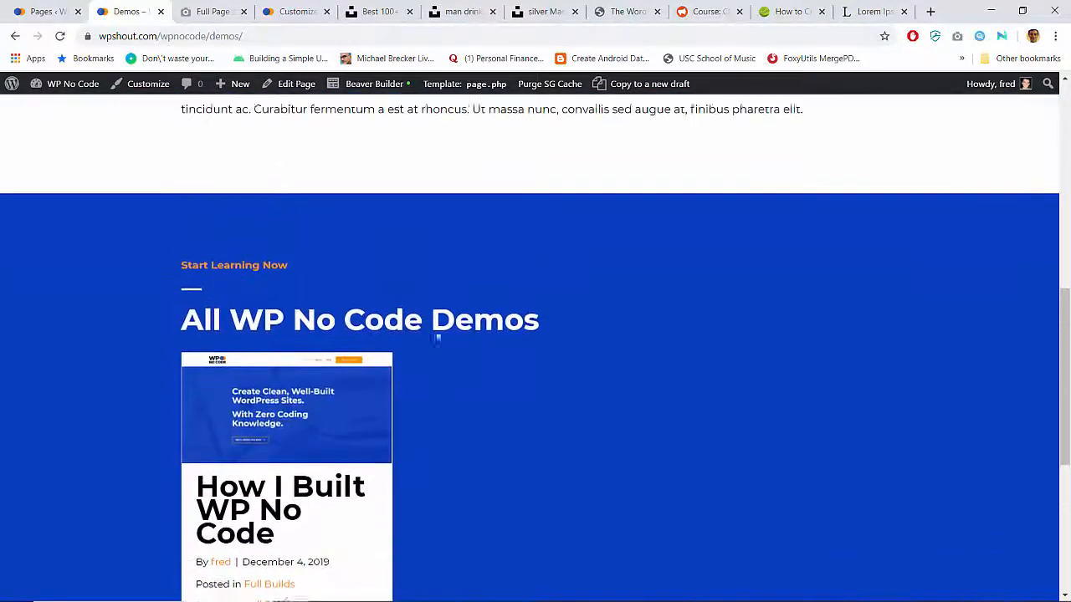
pyautogui.scroll(-1, 436, 336)
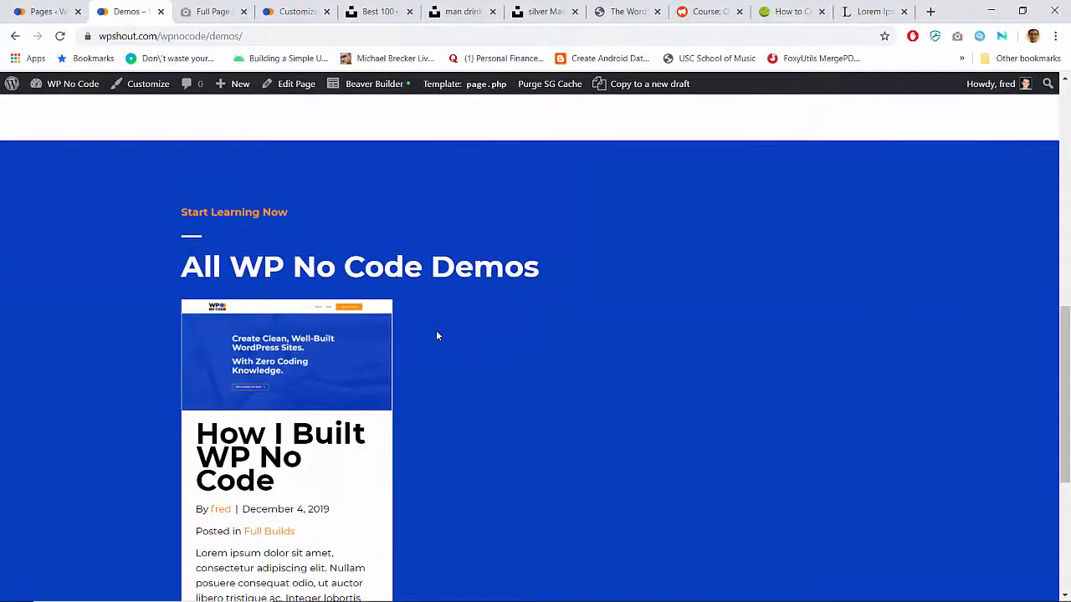
pyautogui.scroll(8, 436, 335)
pyautogui.scroll(-4, 436, 336)
pyautogui.scroll(-8, 436, 336)
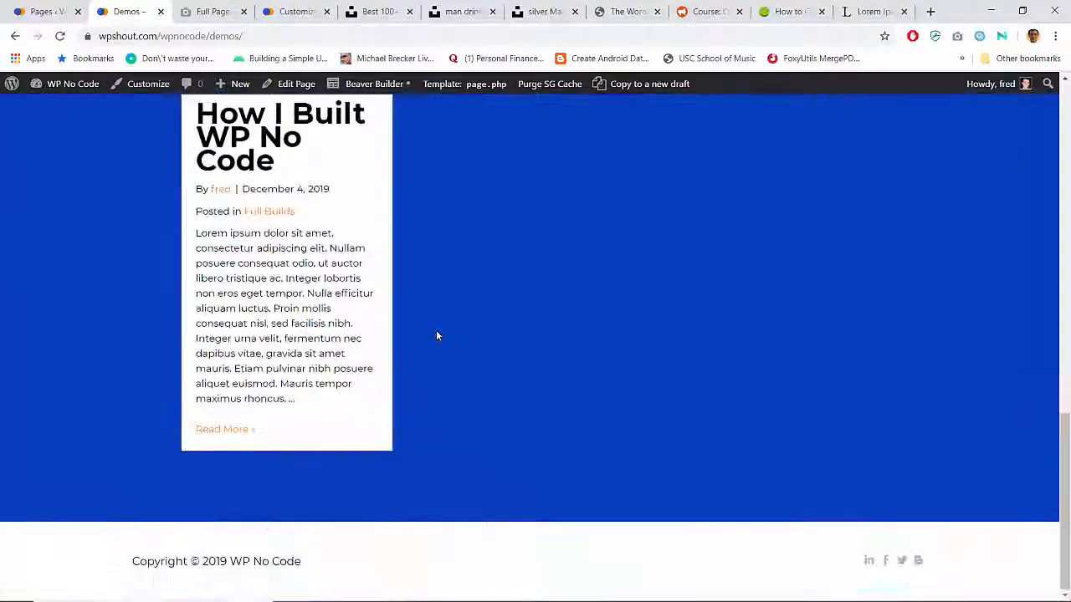
pyautogui.scroll(12, 436, 336)
pyautogui.scroll(-6, 435, 335)
pyautogui.scroll(-5, 436, 335)
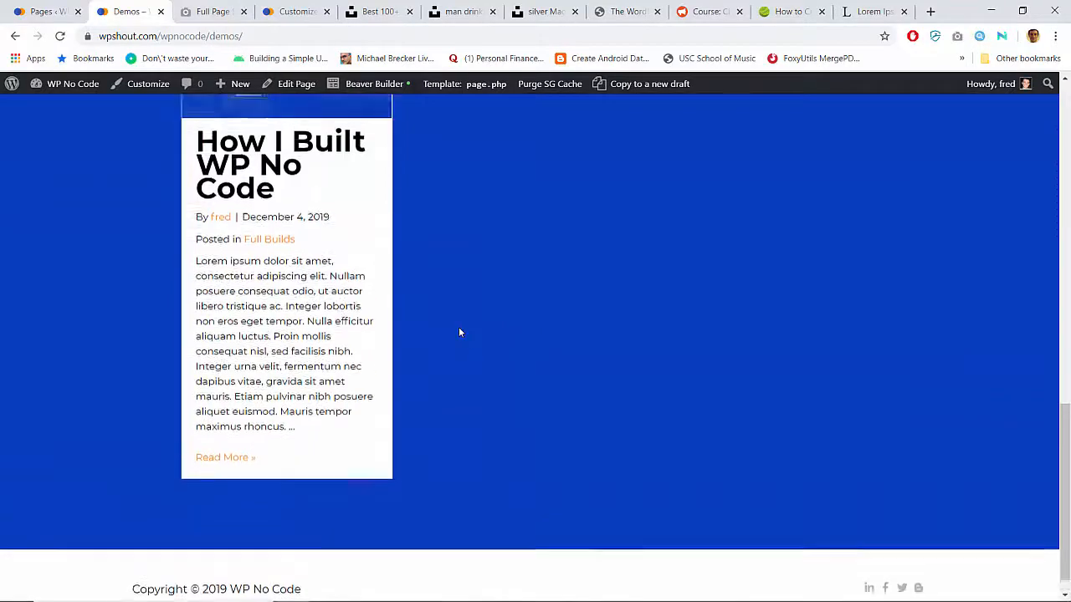
pyautogui.scroll(10, 458, 327)
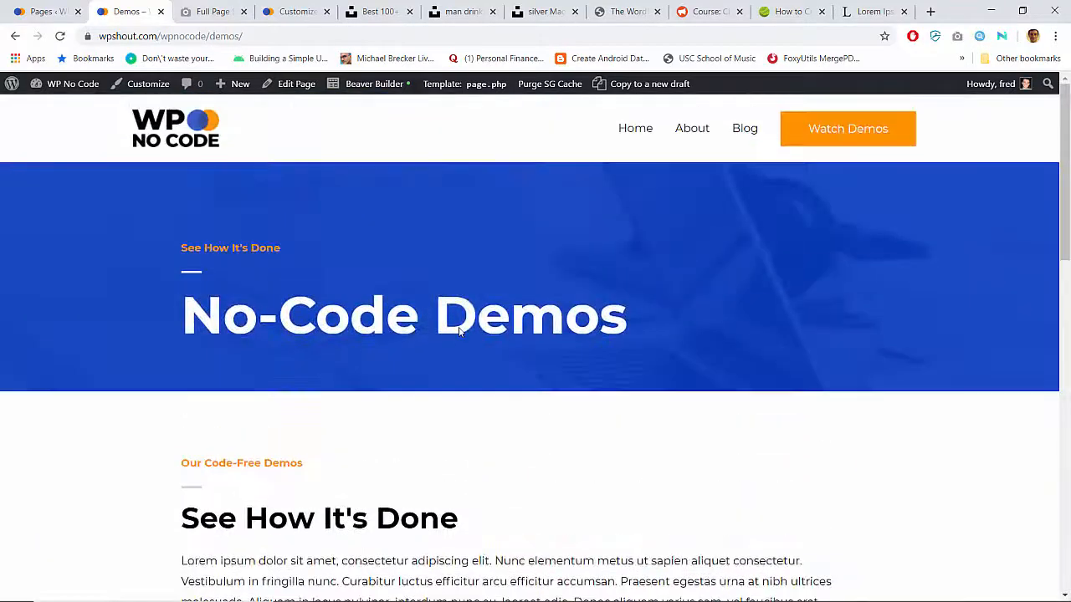
# Open the About page, check its footer, and start customizing the site from that page.
pyautogui.click(699, 132)
pyautogui.scroll(-8, 411, 287)
pyautogui.scroll(-10, 410, 287)
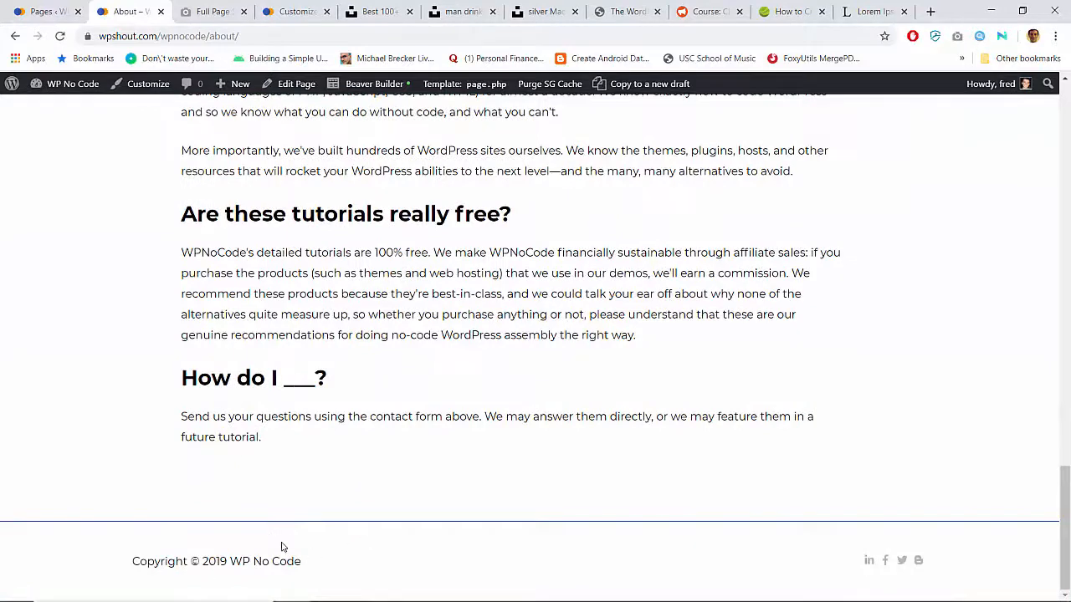
pyautogui.click(149, 83)
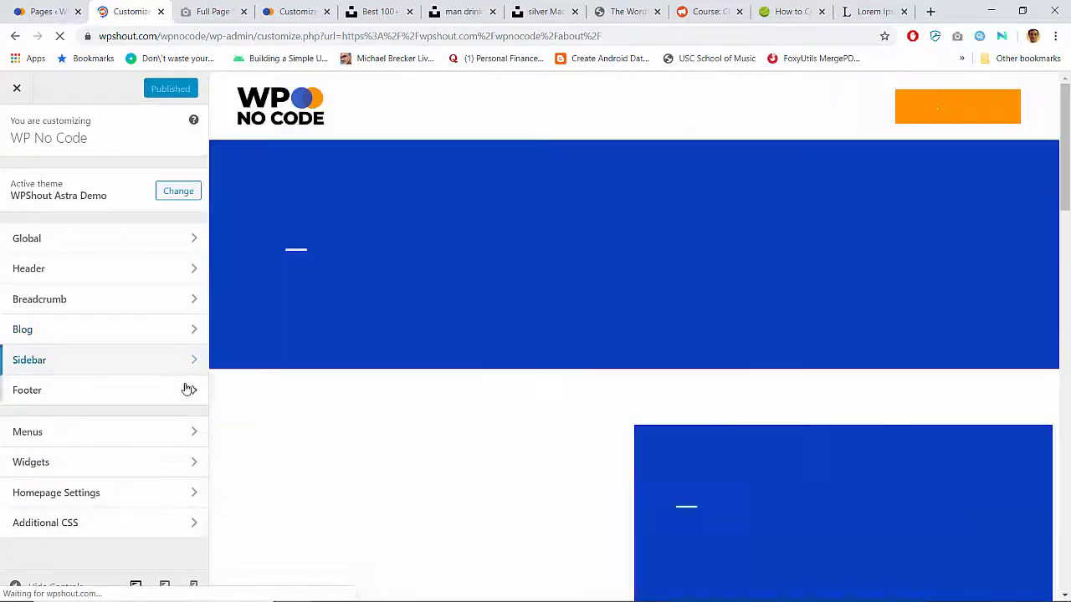
# Open the Footer settings and examine the layout options for Footer Widgets.
pyautogui.click(187, 387)
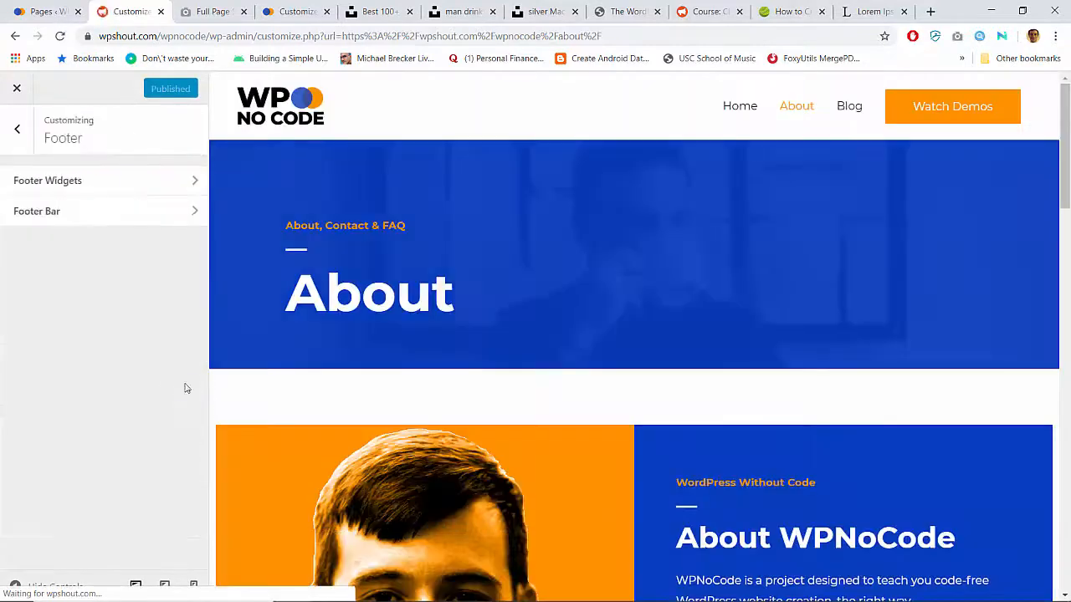
pyautogui.click(180, 189)
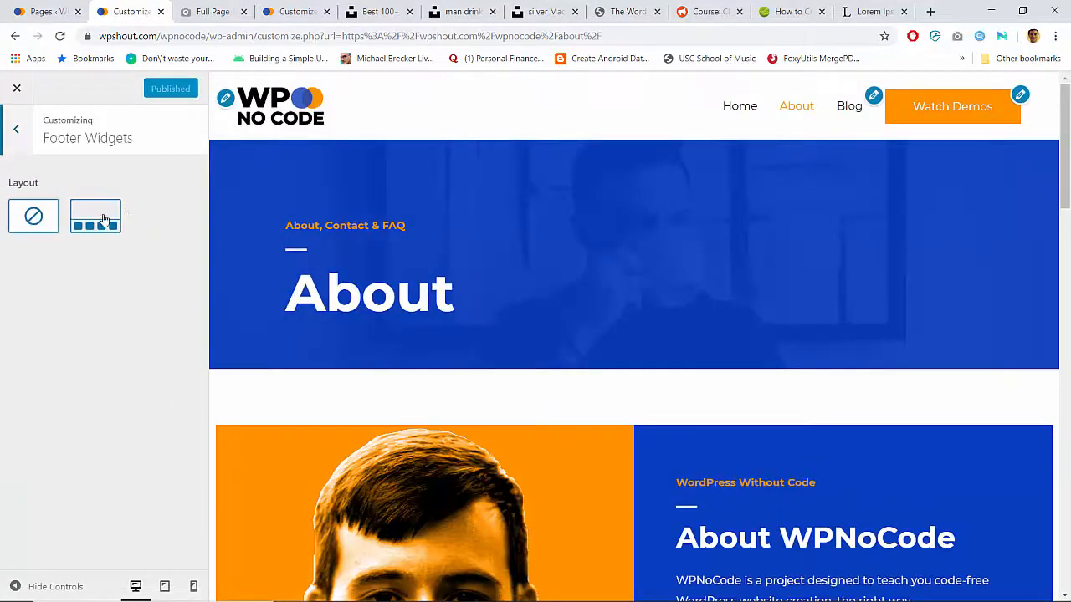
pyautogui.click(28, 142)
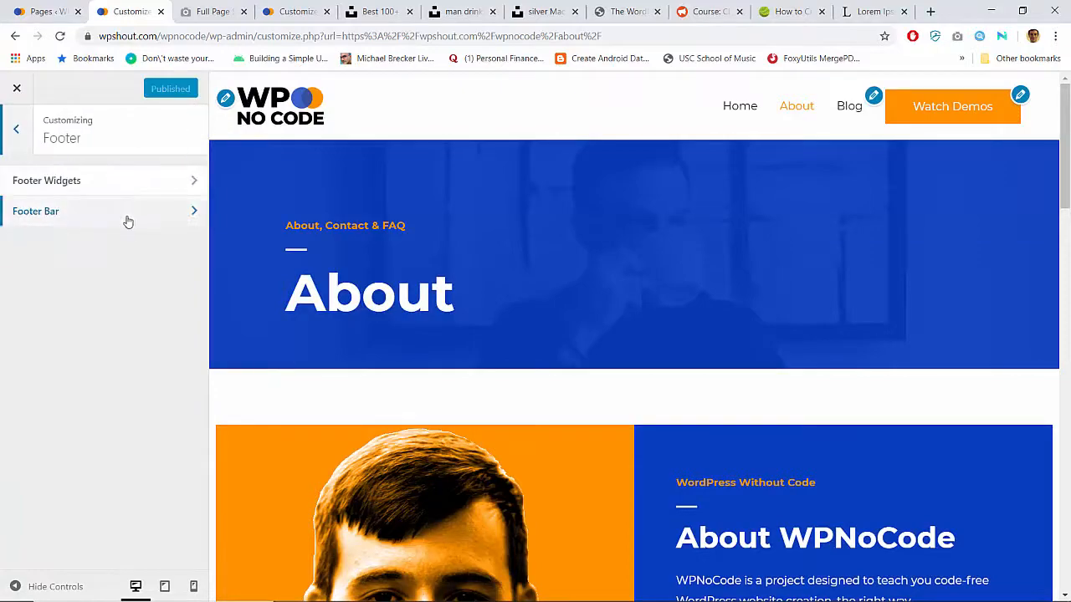
# Open the Footer Bar settings and examine the content types available for Section 2.
pyautogui.click(127, 216)
pyautogui.scroll(-15, 470, 312)
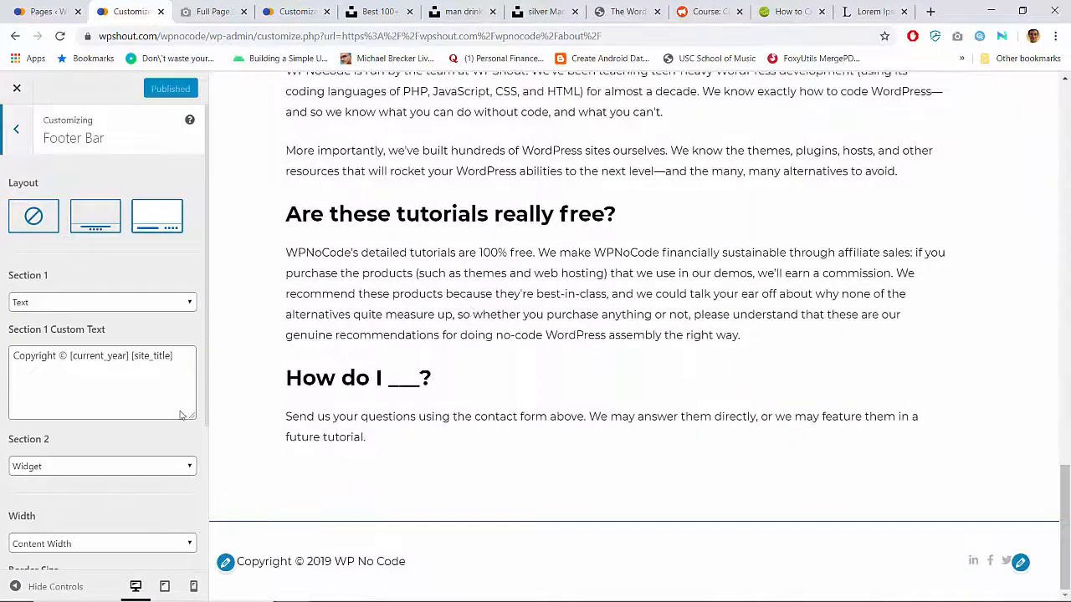
pyautogui.scroll(-3, 120, 391)
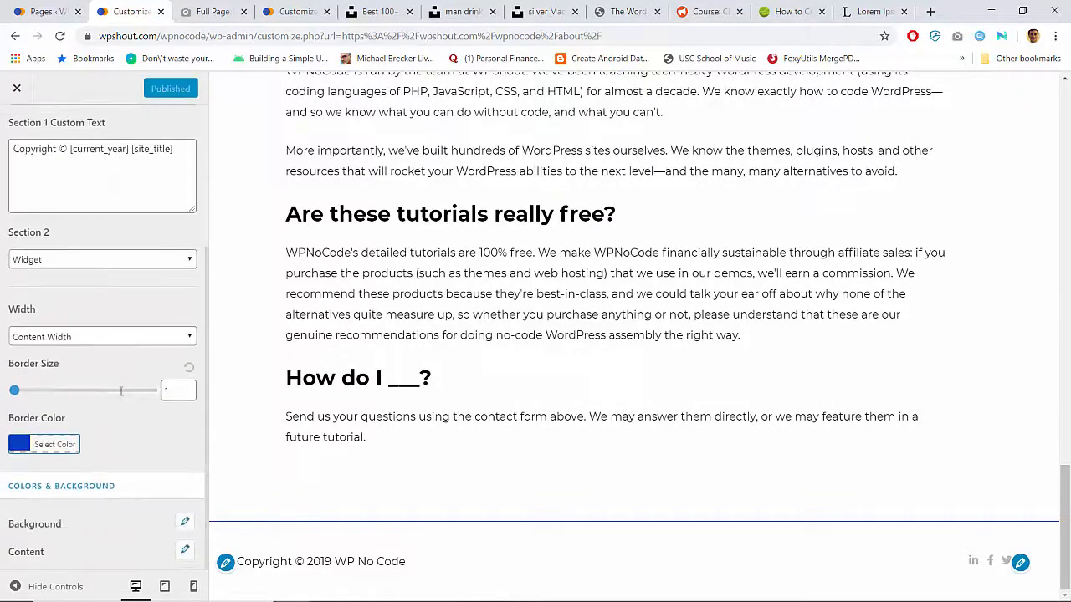
pyautogui.click(135, 264)
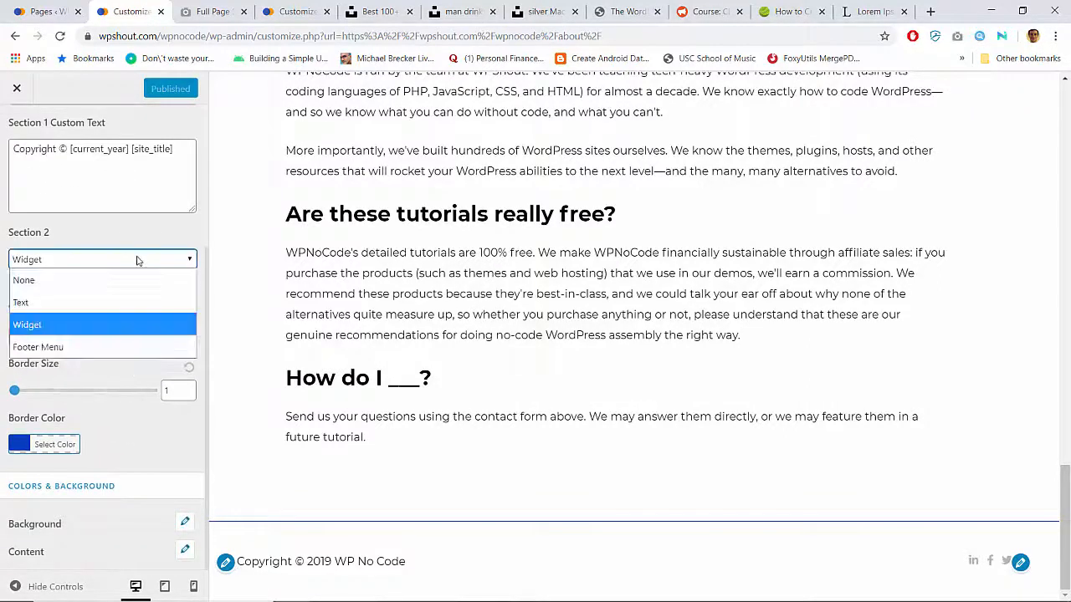
pyautogui.click(137, 260)
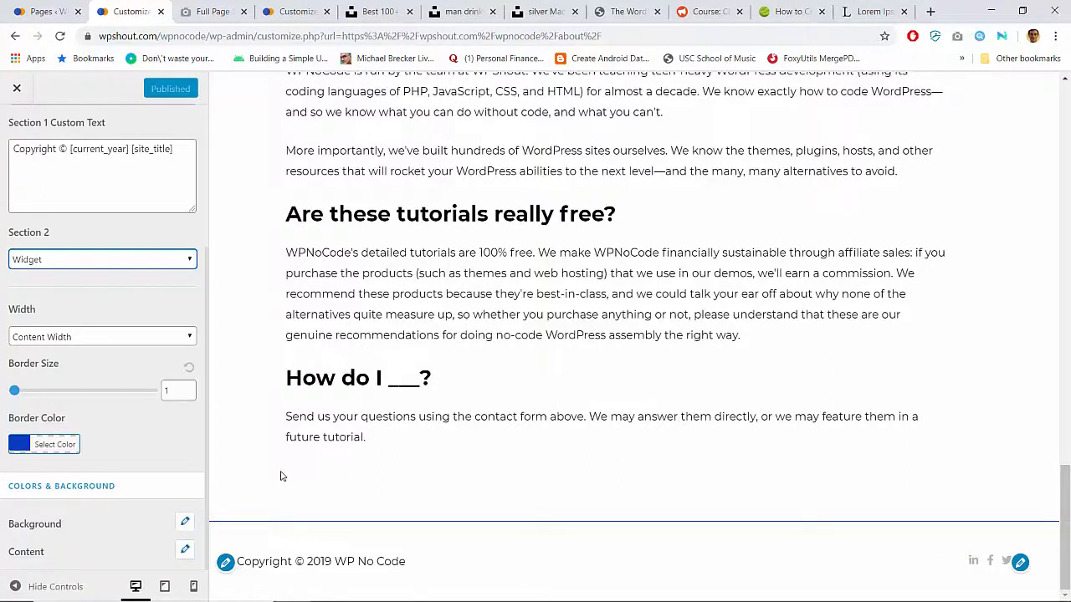
# Delete the LinkedIn item from the Social Profiles widget in Footer Bar Section 2.
pyautogui.click(1020, 564)
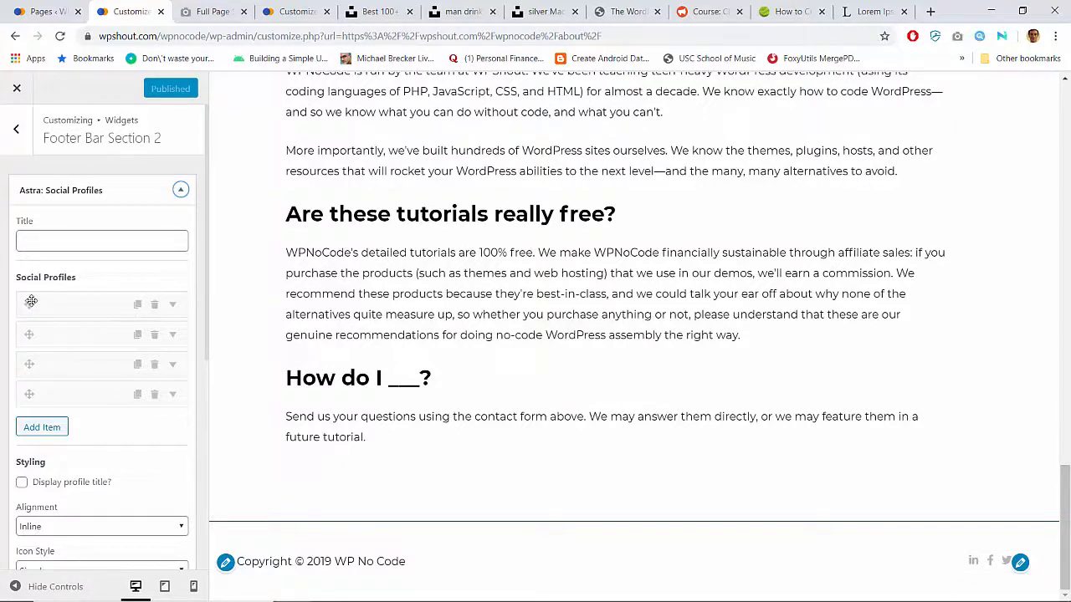
pyautogui.click(108, 308)
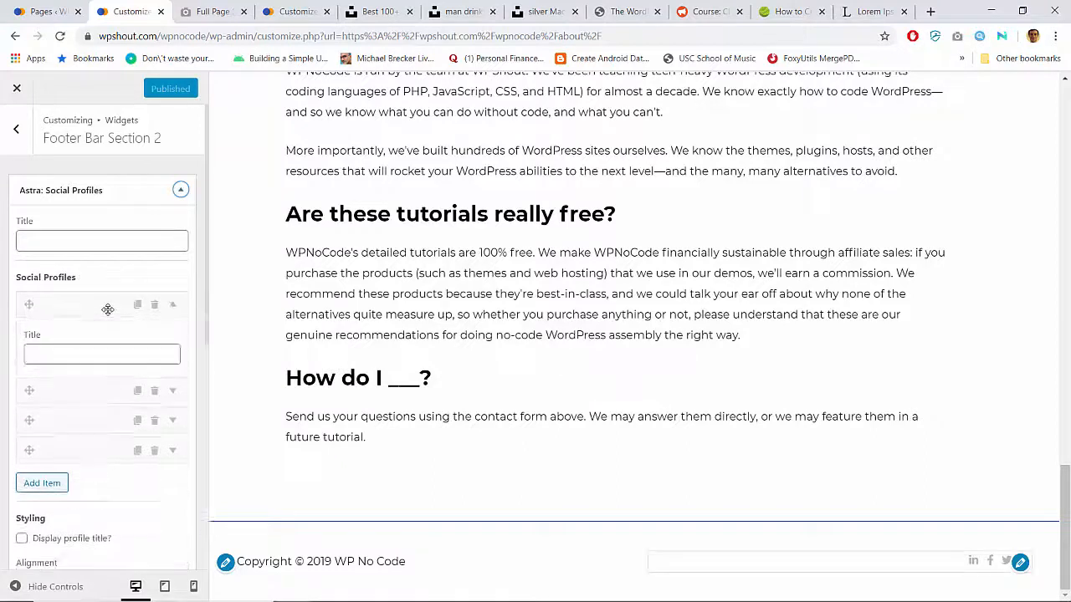
pyautogui.scroll(-2, 103, 358)
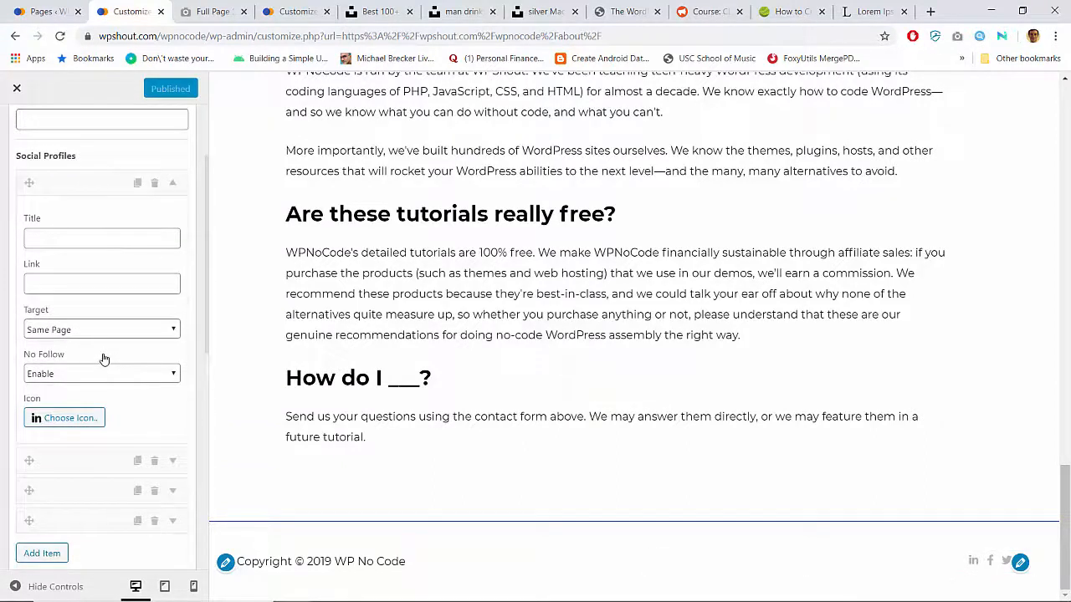
pyautogui.click(154, 183)
pyautogui.press('Return')
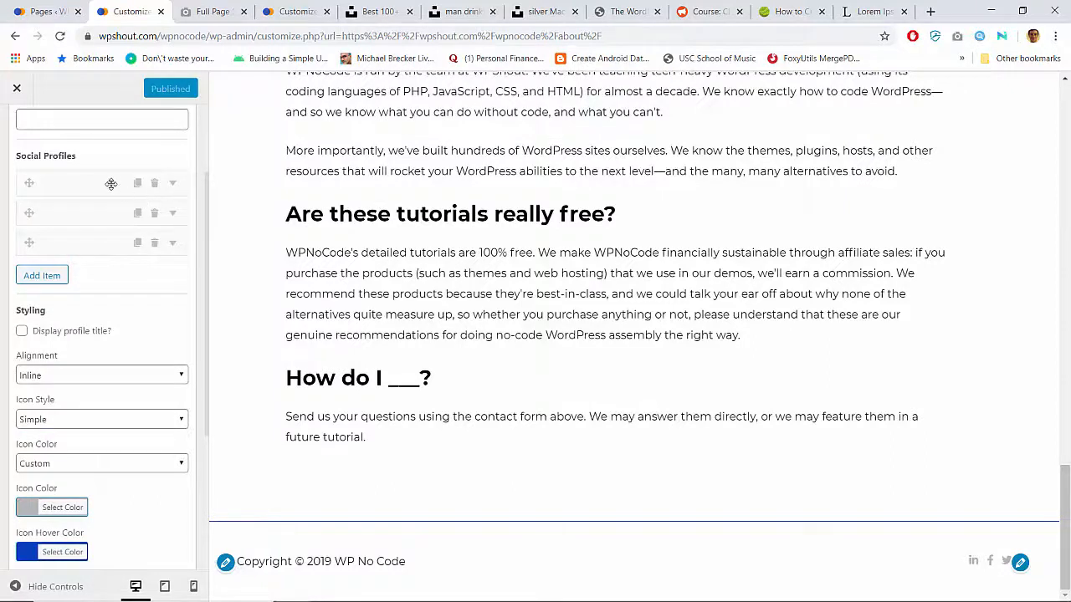
pyautogui.click(111, 183)
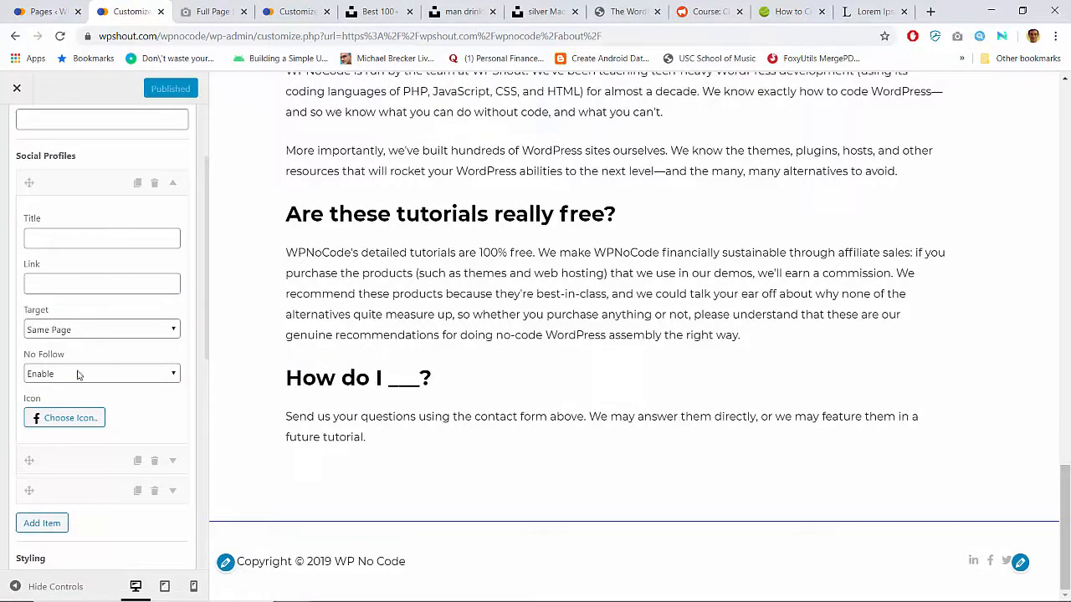
pyautogui.click(74, 331)
pyautogui.click(74, 335)
pyautogui.click(74, 333)
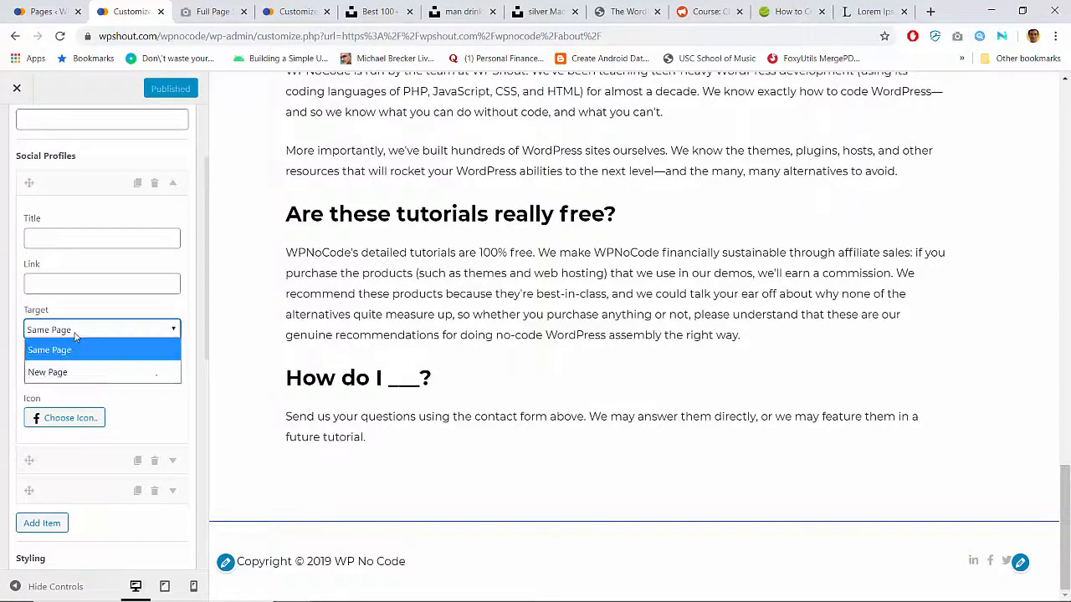
pyautogui.click(93, 236)
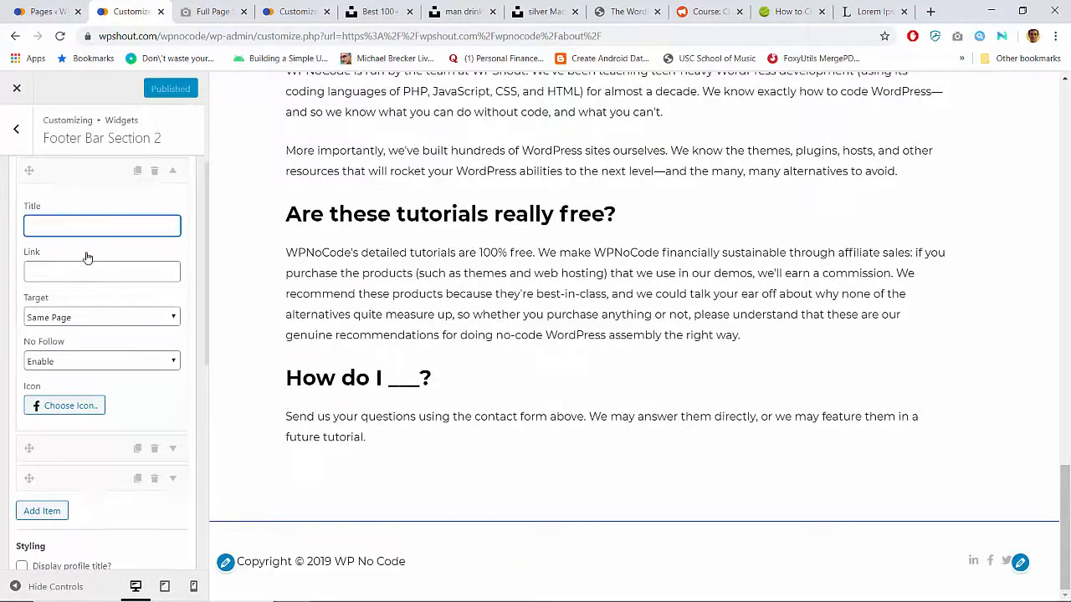
pyautogui.click(83, 266)
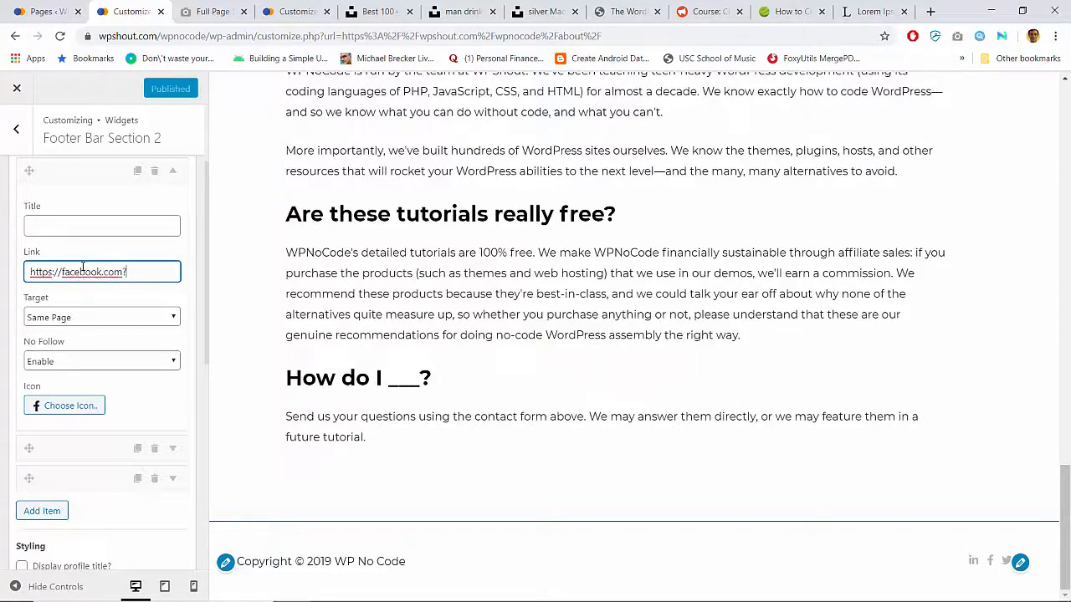
pyautogui.write('/WPShout')
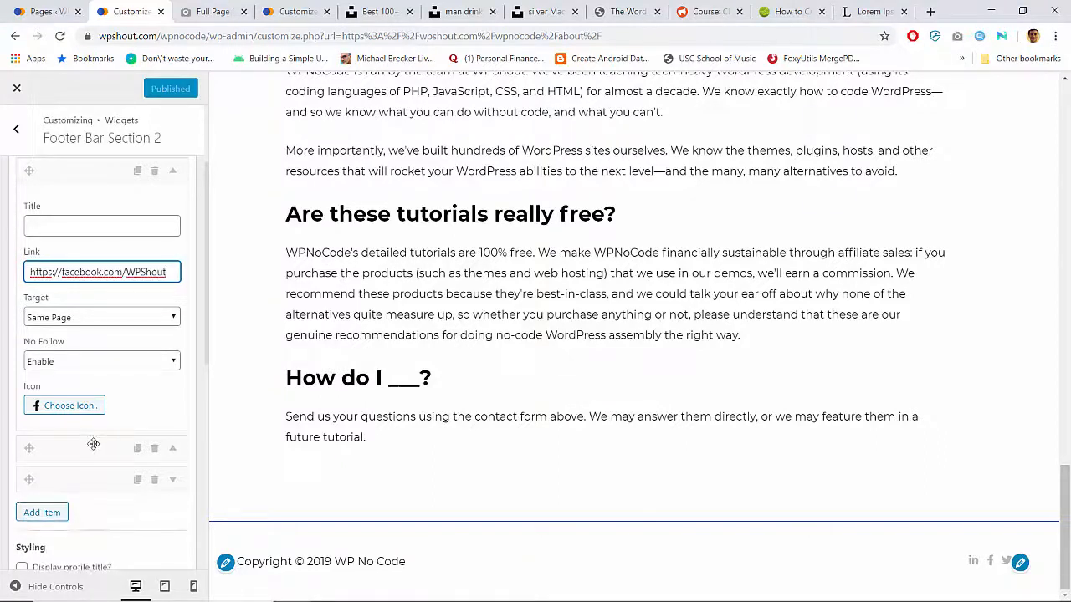
pyautogui.click(95, 446)
pyautogui.scroll(-1, 95, 468)
pyautogui.scroll(-2, 96, 474)
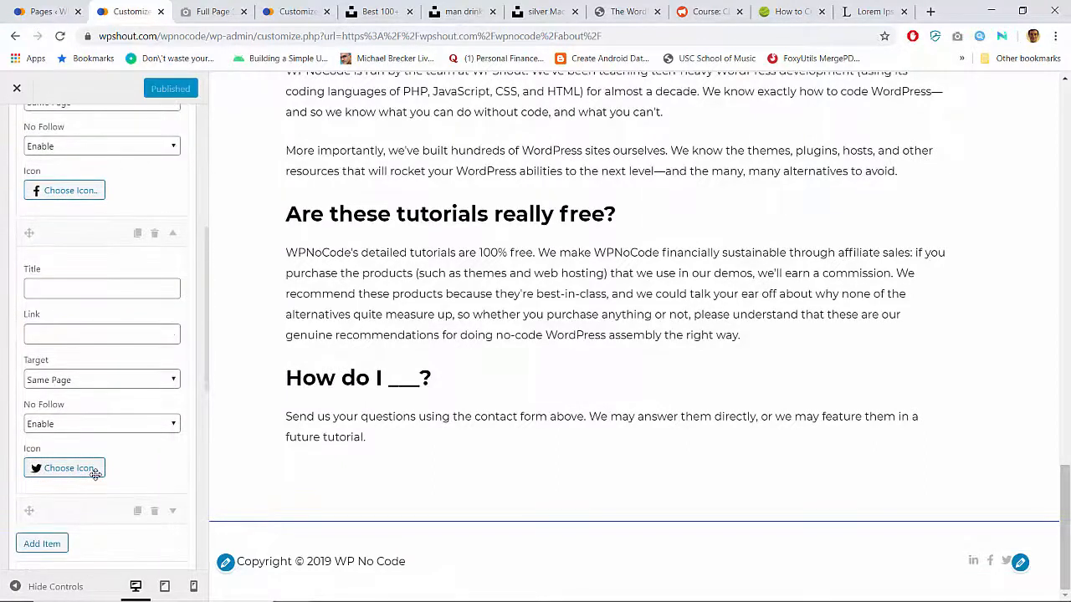
pyautogui.click(71, 335)
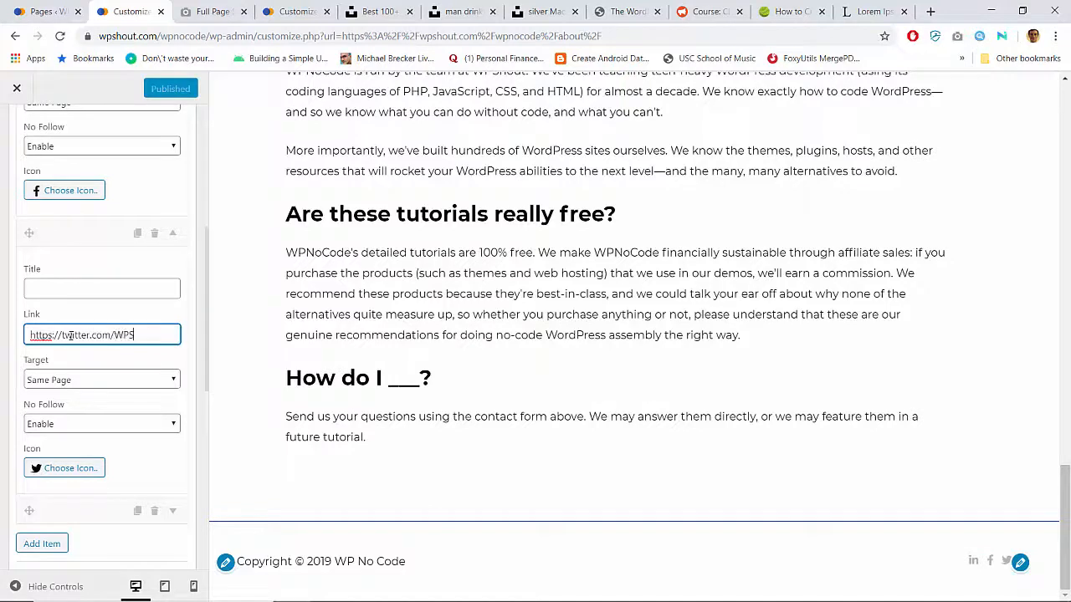
pyautogui.scroll(-2, 83, 368)
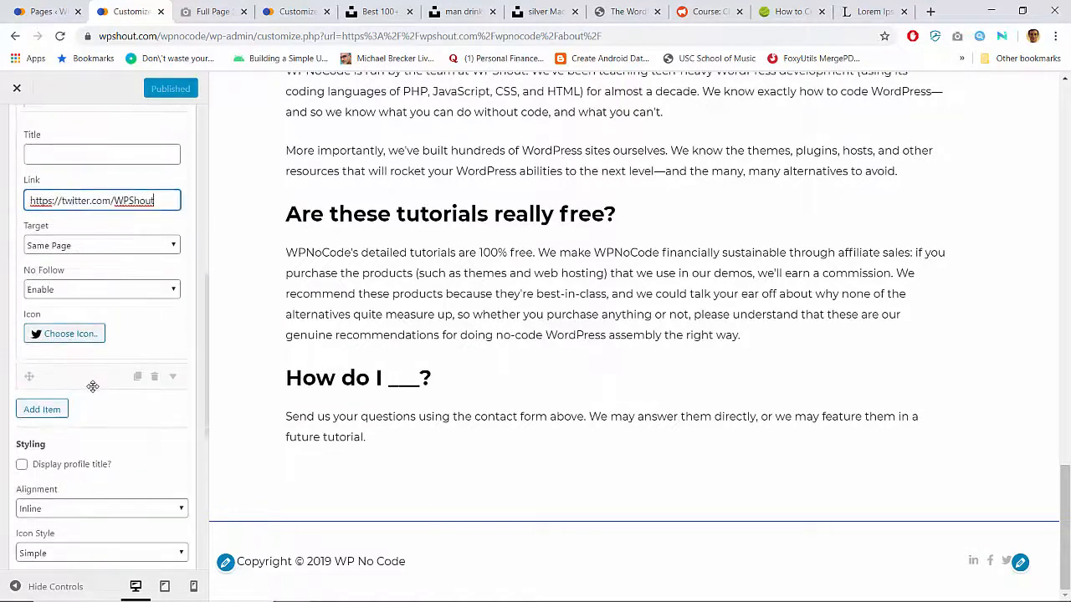
# Expand the Blogger social profile and examine its settings and icon choices alongside the Facebook and Twitter entries.
pyautogui.click(92, 384)
pyautogui.scroll(-3, 86, 464)
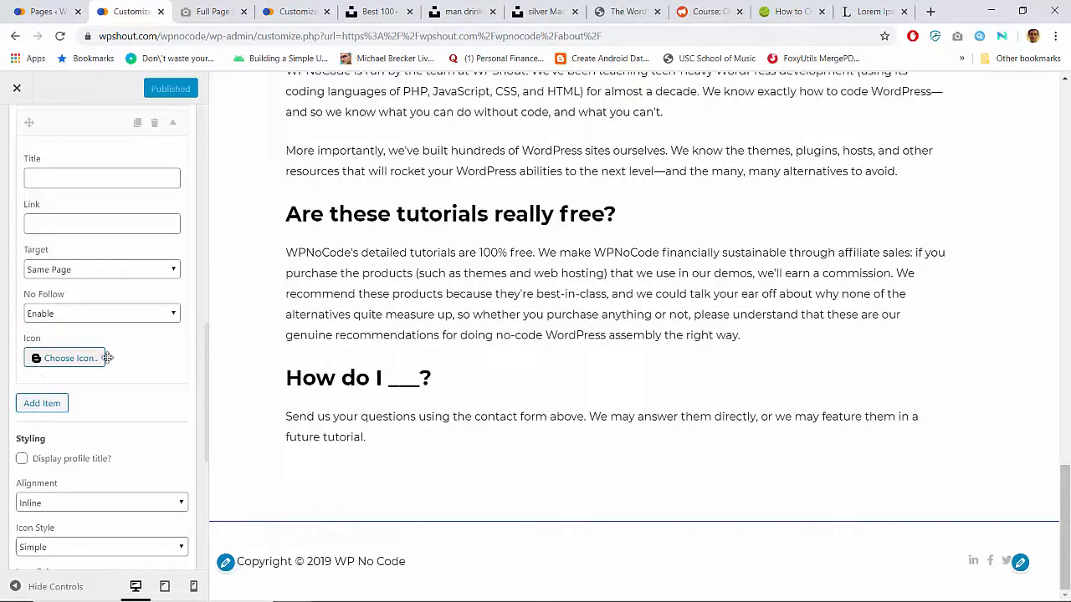
pyautogui.scroll(1, 136, 371)
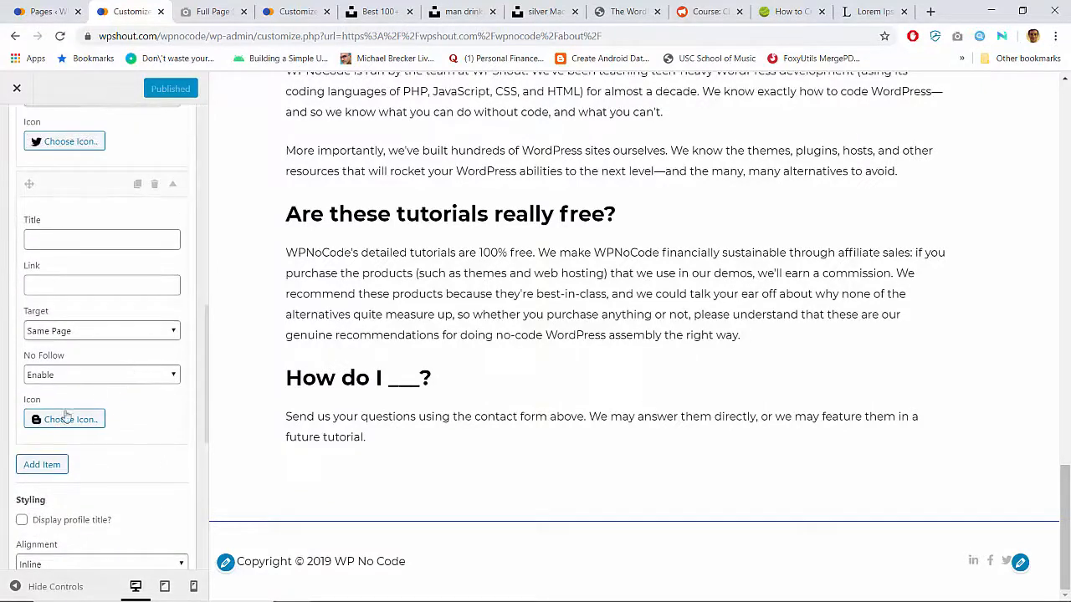
pyautogui.click(53, 419)
pyautogui.scroll(-2, 53, 423)
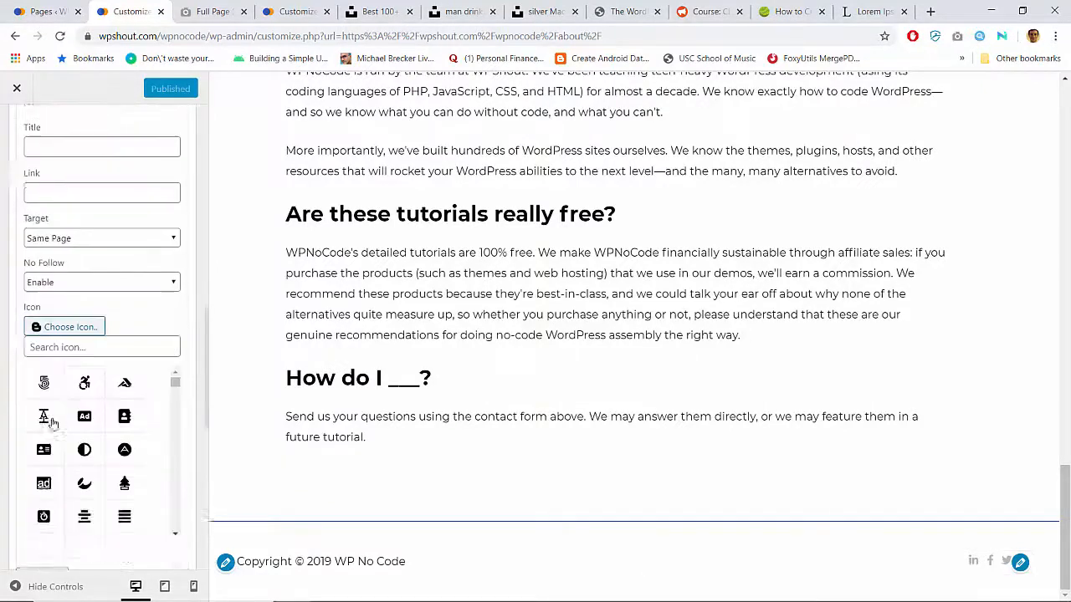
pyautogui.scroll(1, 52, 424)
pyautogui.click(65, 324)
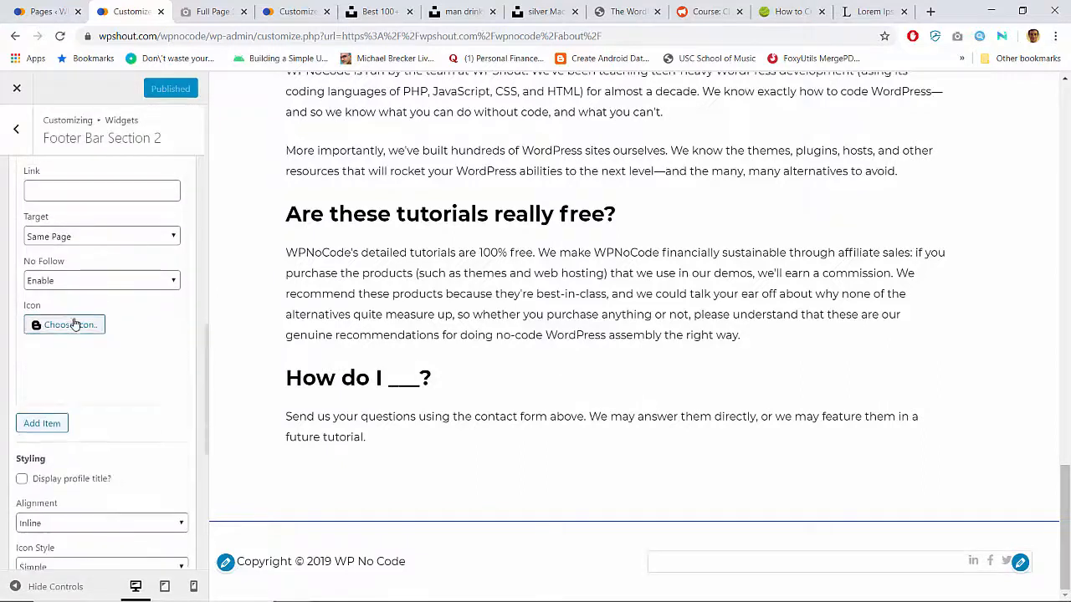
pyautogui.scroll(1, 115, 322)
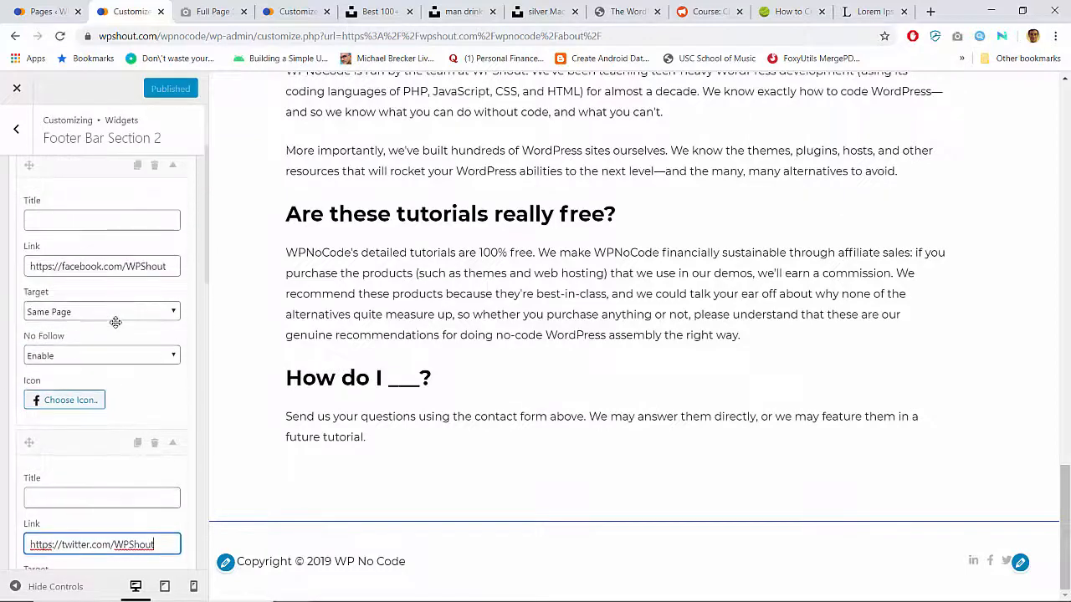
pyautogui.scroll(2, 115, 322)
pyautogui.scroll(-10, 115, 322)
pyautogui.scroll(2, 116, 322)
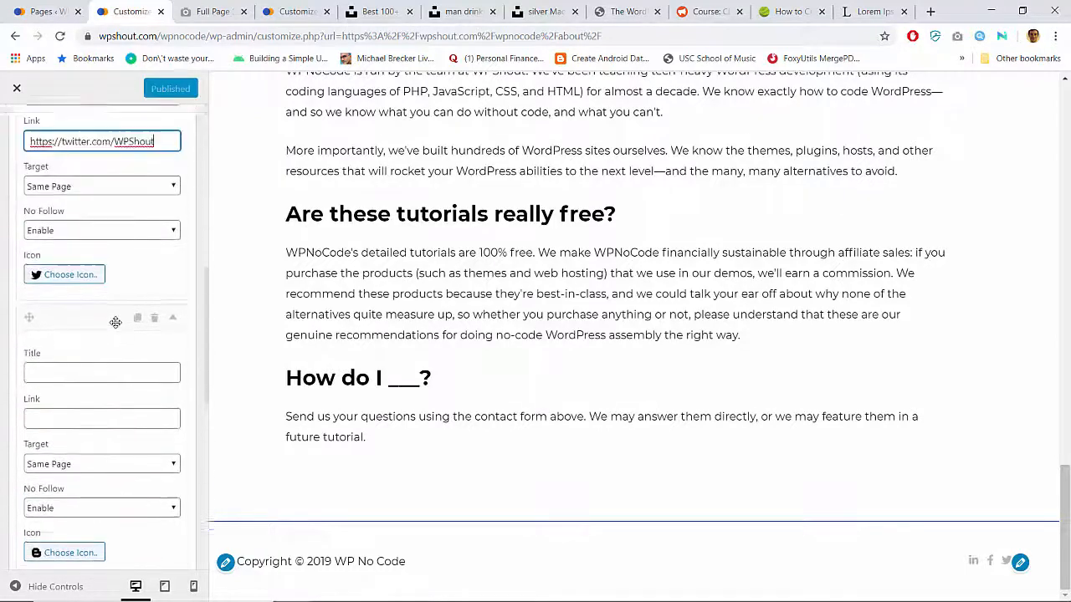
pyautogui.scroll(-5, 115, 322)
# Search the icon library for "youtube" and replace the Blogger profile's icon with the solid YouTube logo.
pyautogui.click(38, 314)
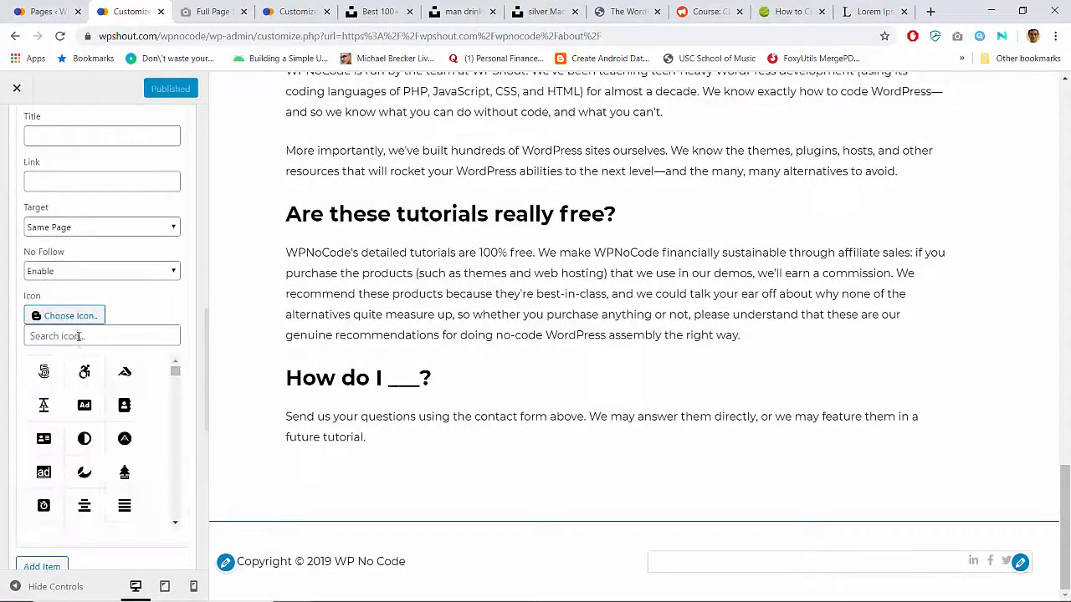
pyautogui.click(79, 335)
pyautogui.write('youtube')
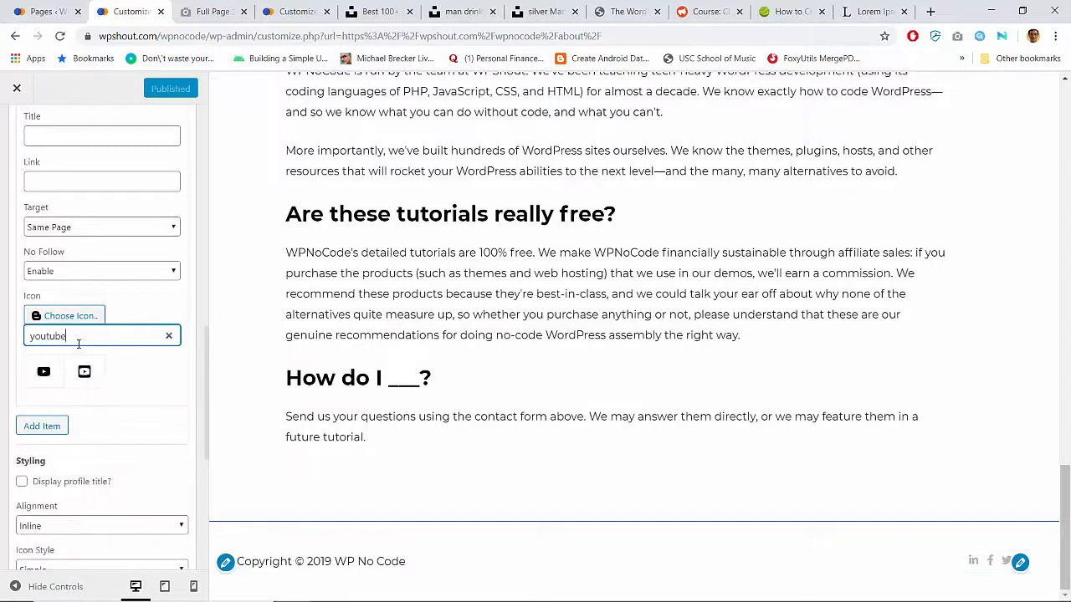
pyautogui.click(44, 371)
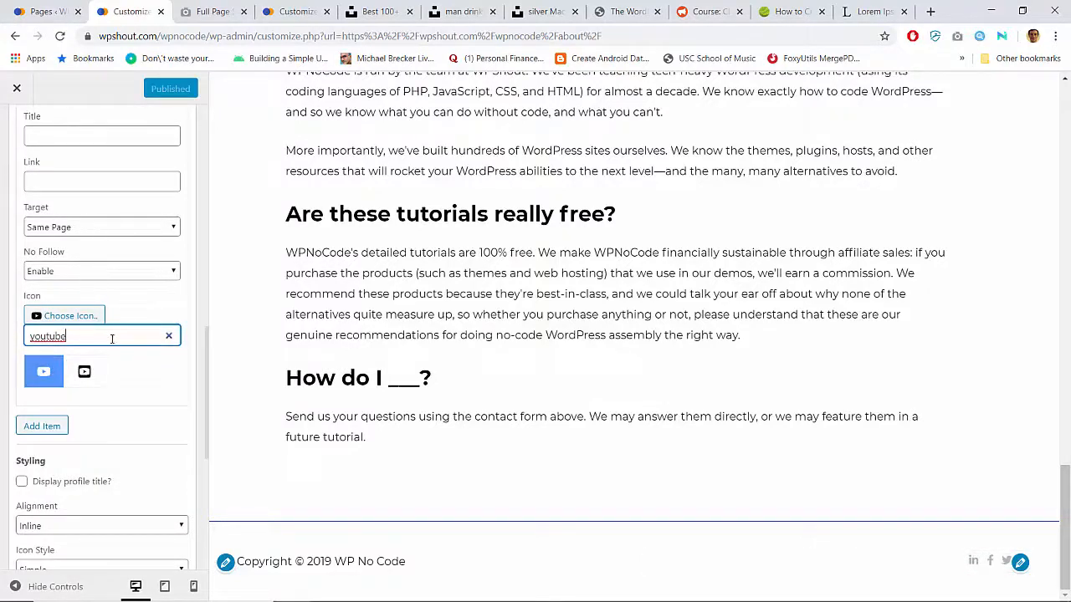
# Look up WPShout's YouTube channel in a new tab and copy its address for the YouTube social profile's link.
pyautogui.click(84, 338)
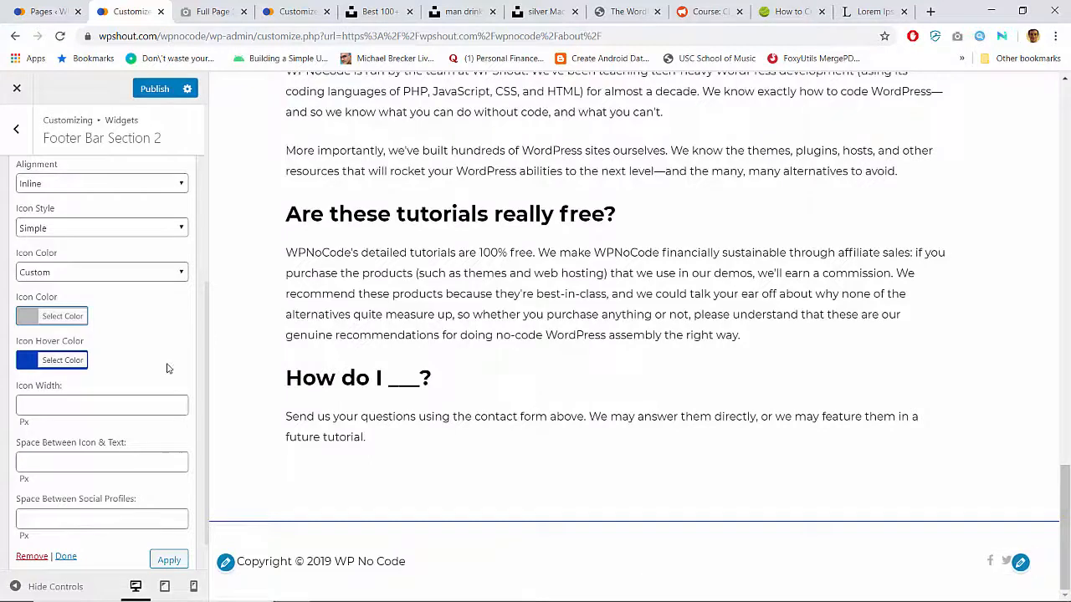
pyautogui.scroll(4, 168, 365)
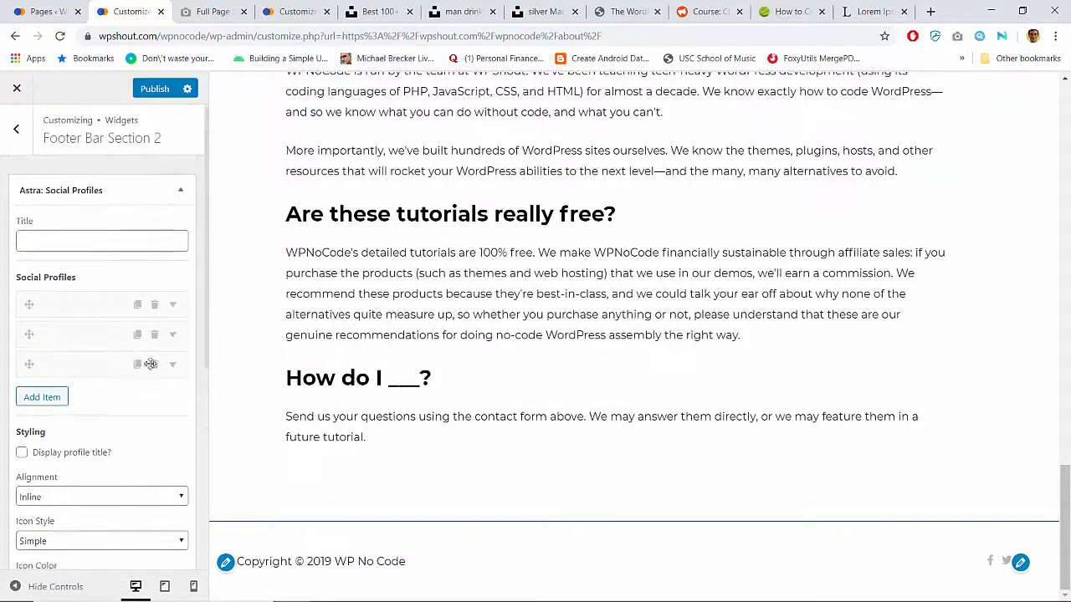
pyautogui.click(99, 366)
pyautogui.click(86, 420)
pyautogui.click(92, 462)
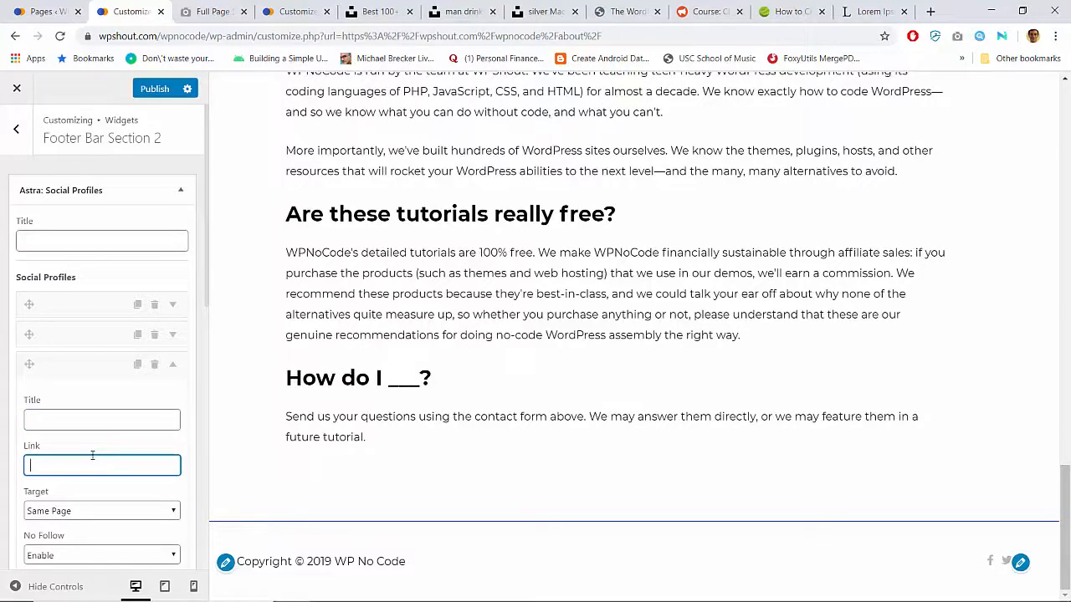
pyautogui.hotkey('ctrl', 't')
pyautogui.write('youtube wpshout')
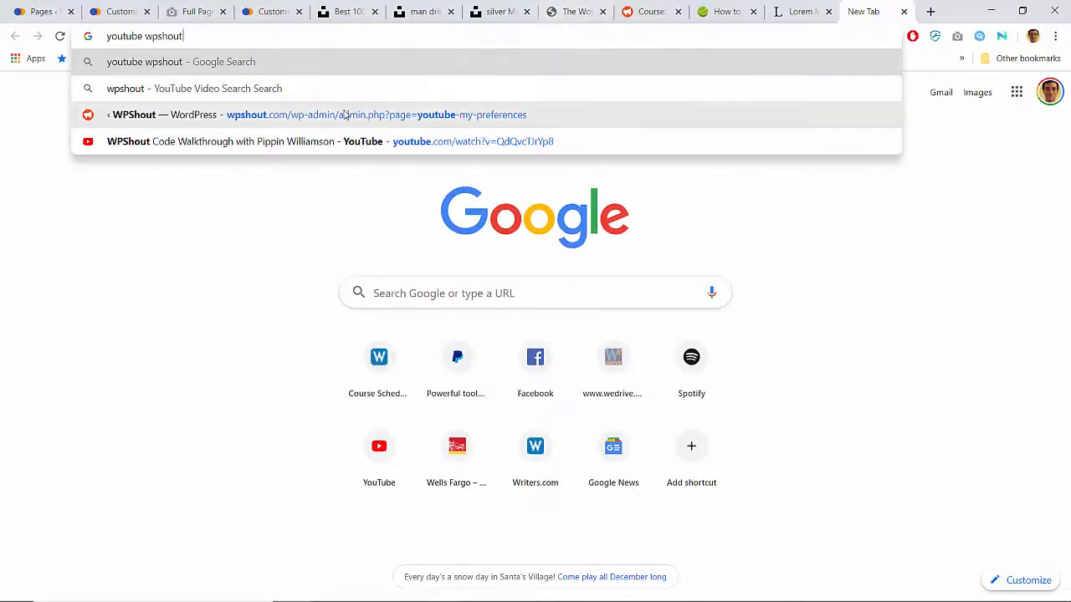
pyautogui.click(329, 151)
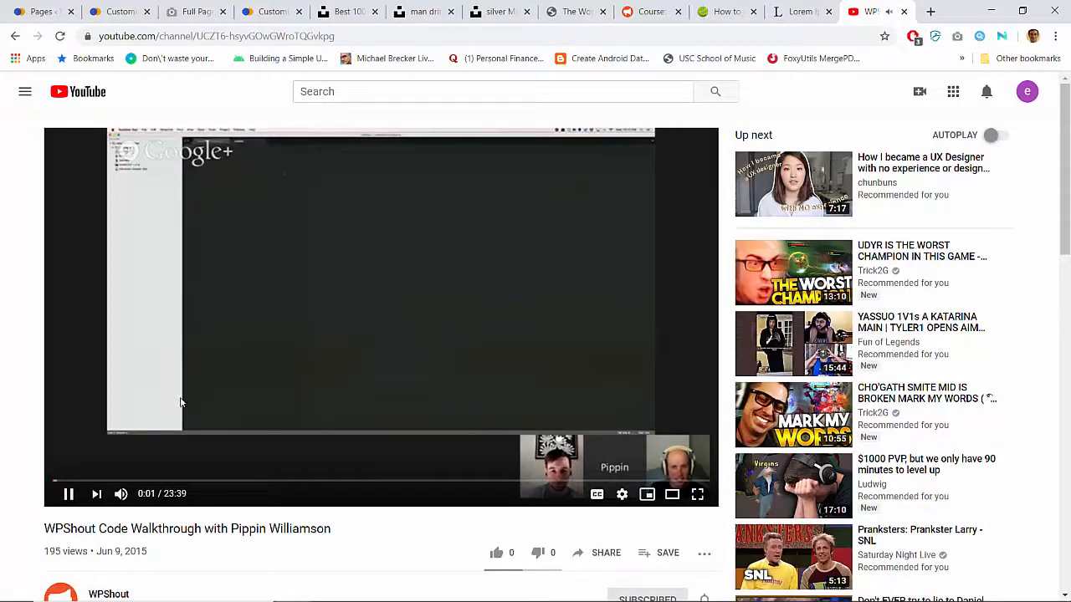
pyautogui.click(109, 593)
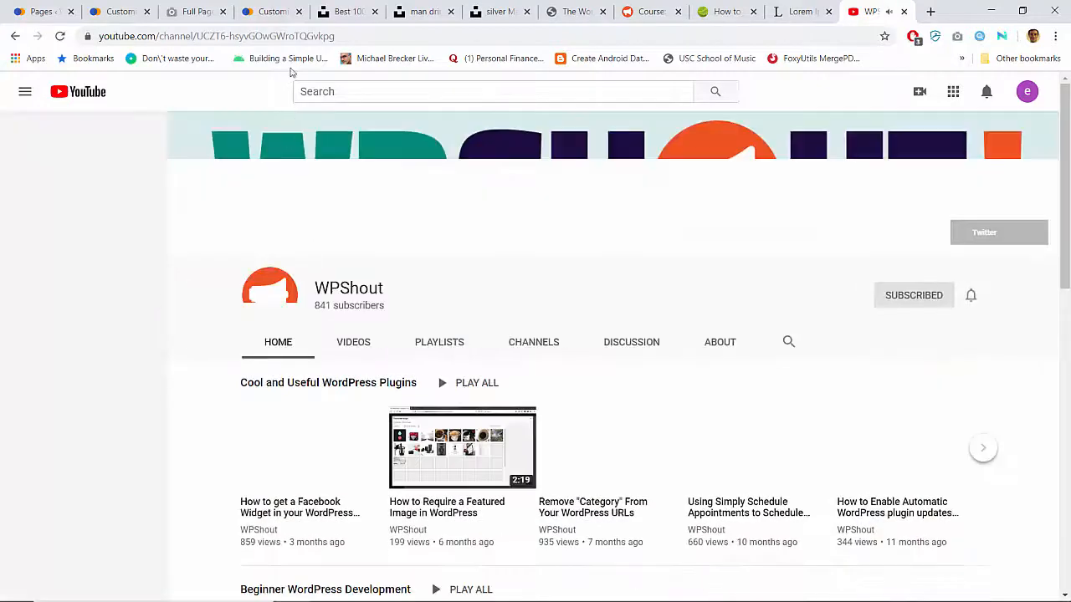
pyautogui.click(282, 36)
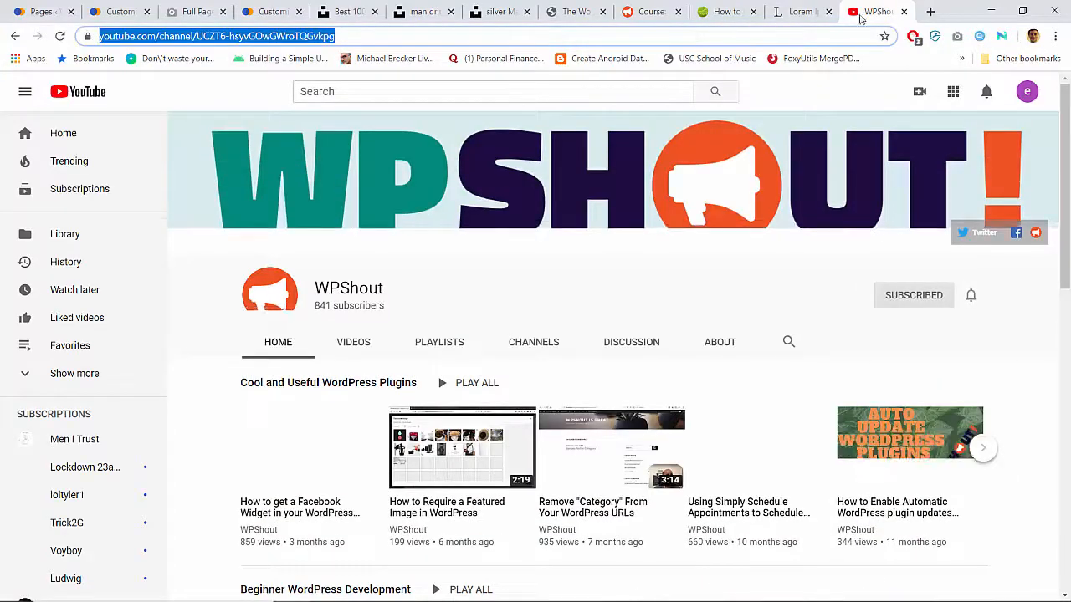
pyautogui.click(903, 11)
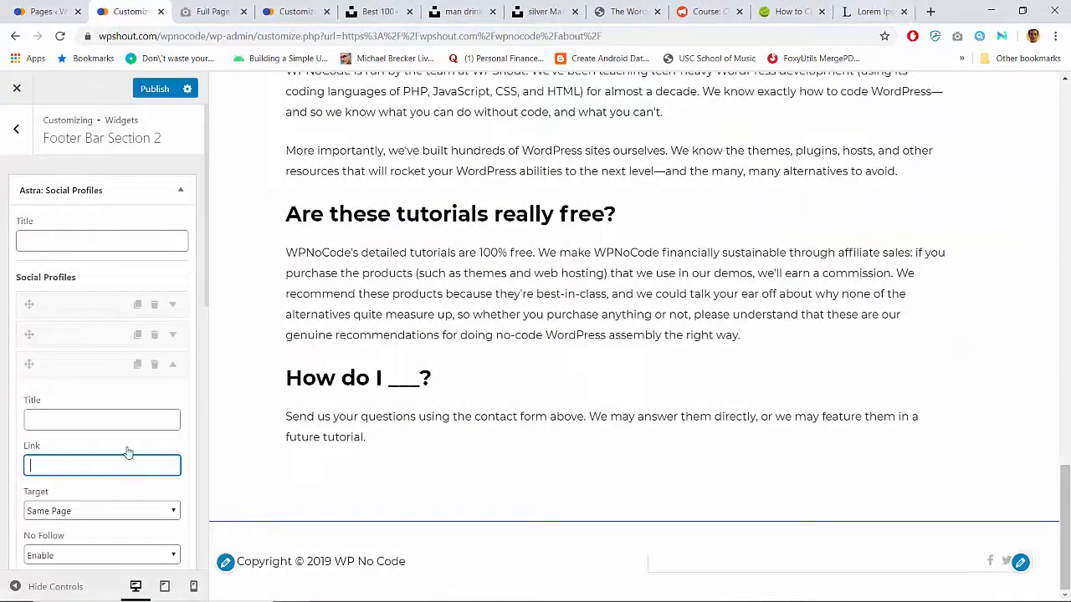
# Set the YouTube profile's link to the copied WPShout channel address, publish the changes and check the footer without the customizer controls.
pyautogui.write('https://www.youtube.com/channel/UCZT6-hsvvGOwGWroTQGvkpq')
pyautogui.scroll(-4, 118, 465)
pyautogui.scroll(-3, 118, 464)
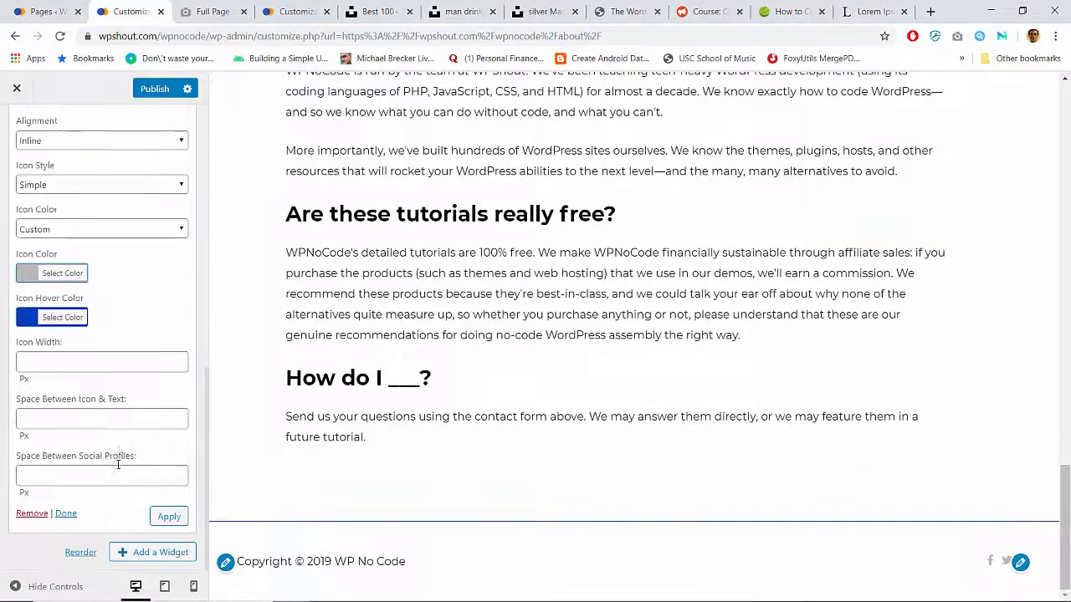
pyautogui.click(154, 87)
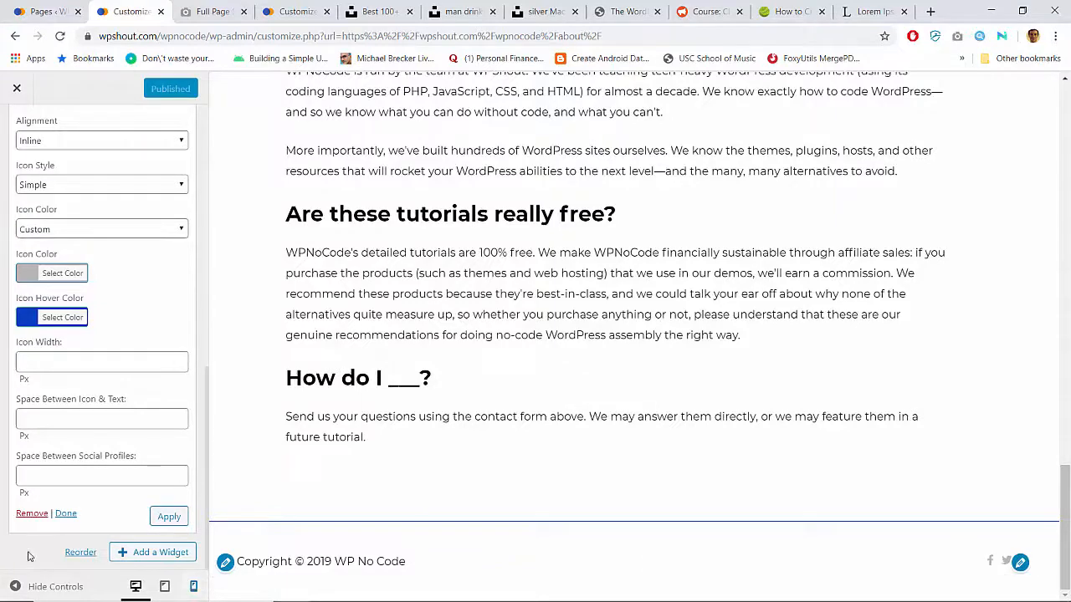
pyautogui.click(20, 585)
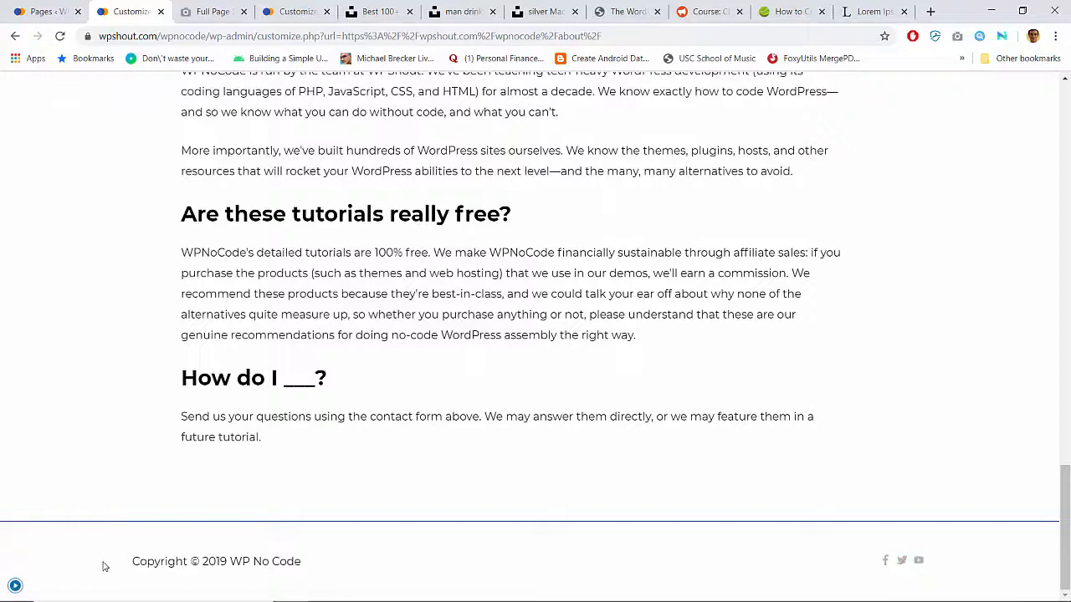
pyautogui.click(15, 586)
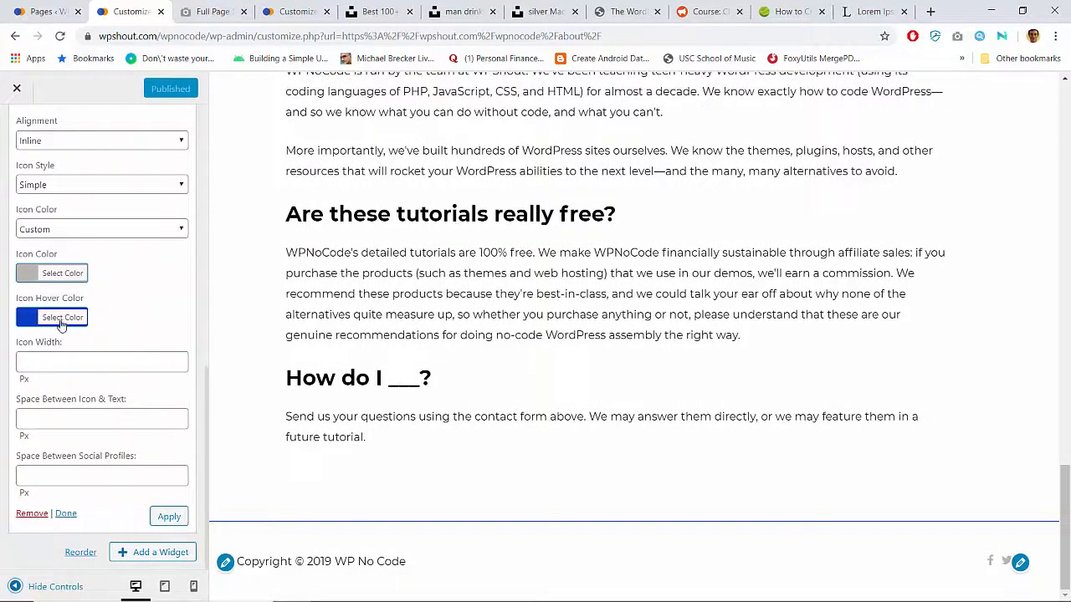
# Copy the background color code #073dbe from the global Base Colors in the demos customizer for use as the social icon color.
pyautogui.click(29, 273)
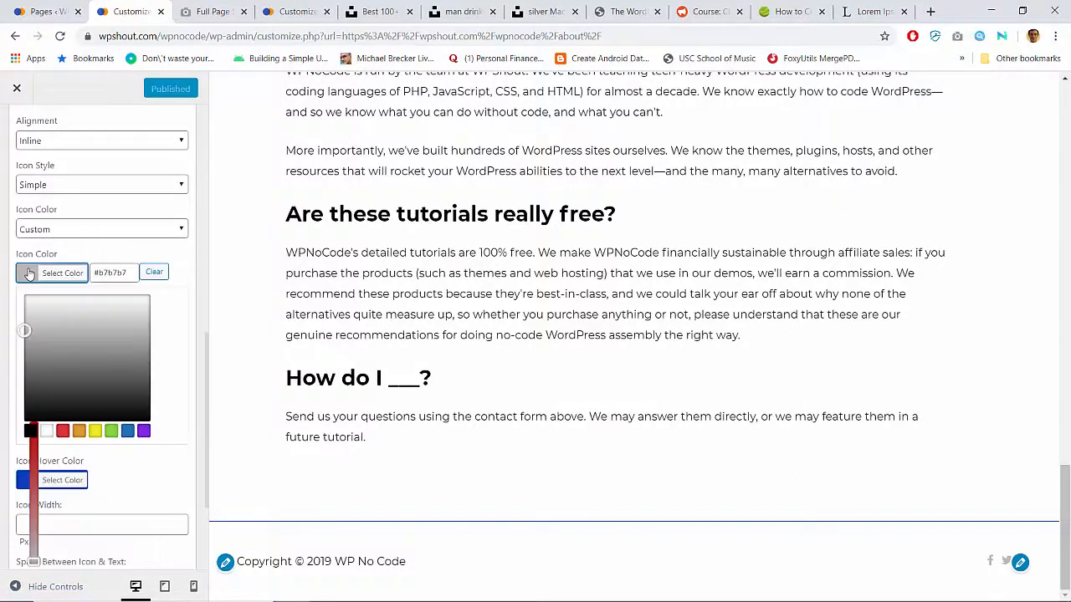
pyautogui.click(103, 248)
pyautogui.click(67, 273)
pyautogui.doubleClick(114, 273)
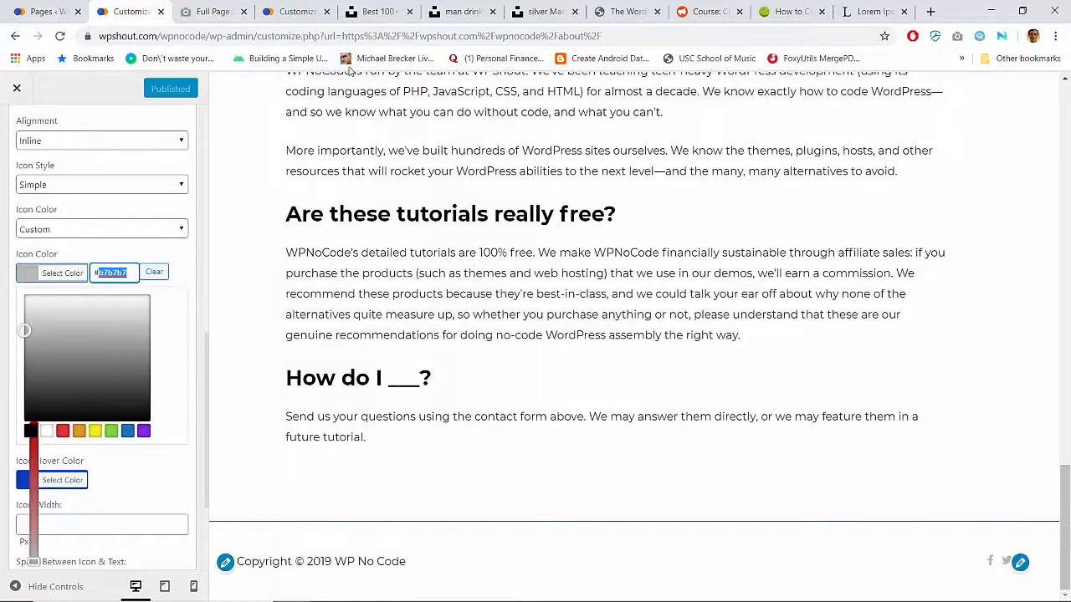
pyautogui.click(292, 11)
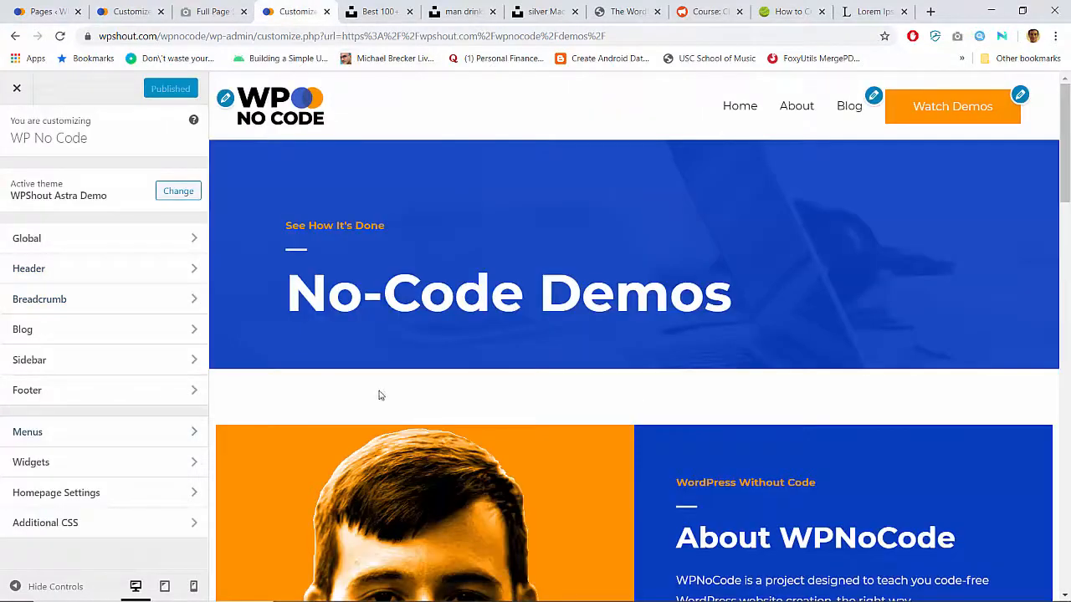
pyautogui.scroll(-8, 378, 393)
pyautogui.scroll(6, 381, 334)
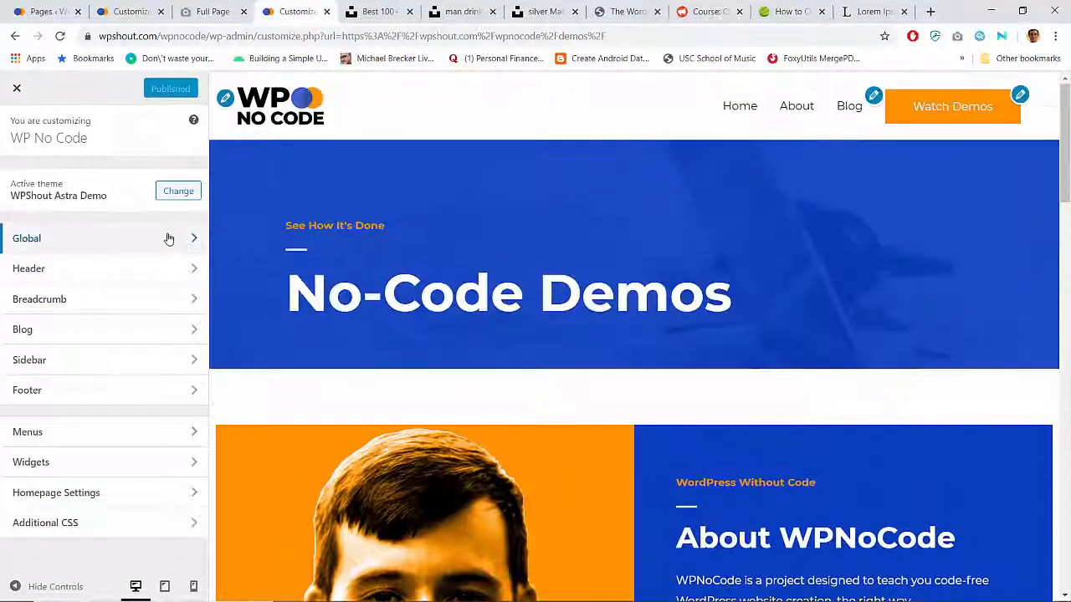
pyautogui.click(163, 237)
pyautogui.click(128, 209)
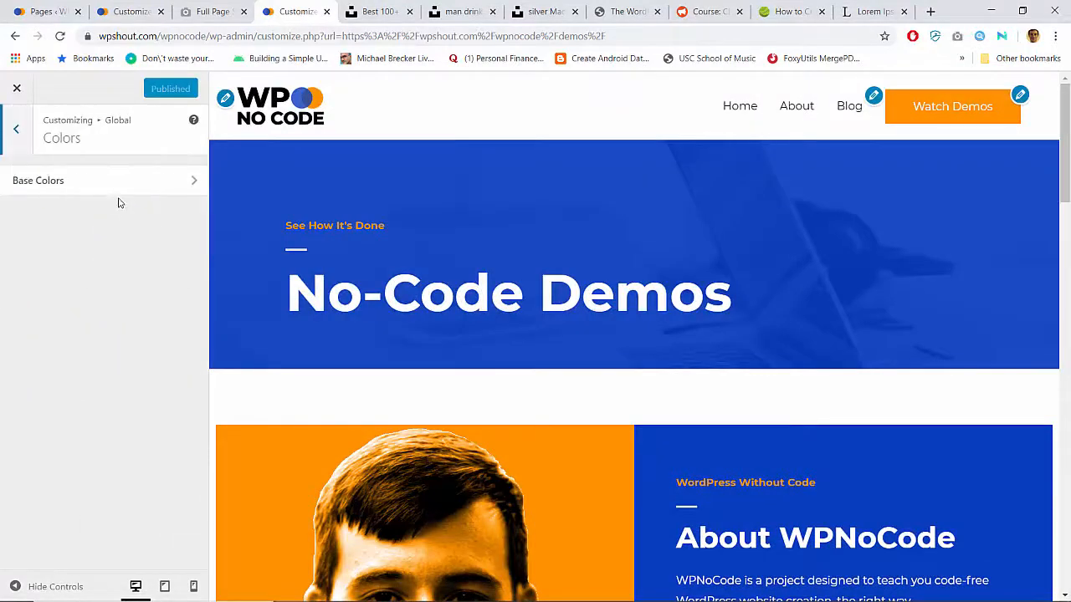
pyautogui.click(107, 191)
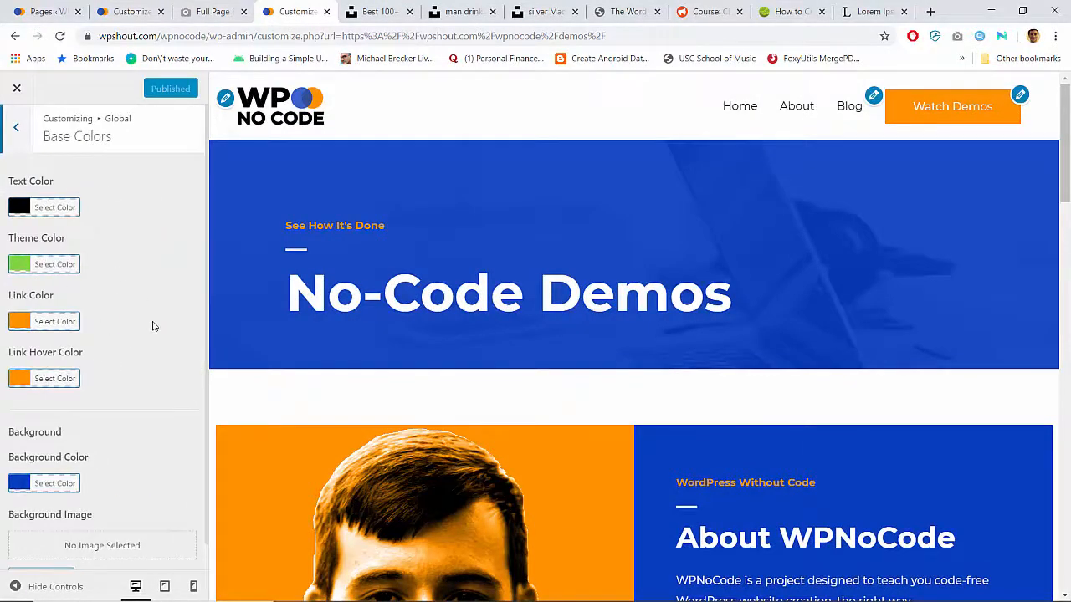
pyautogui.scroll(-1, 153, 326)
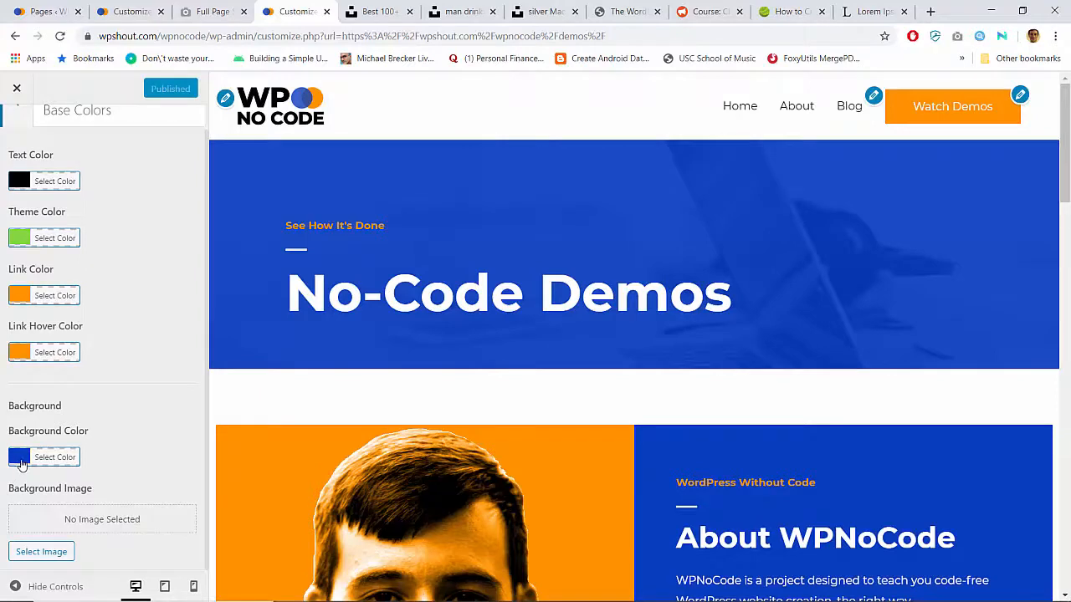
pyautogui.click(17, 462)
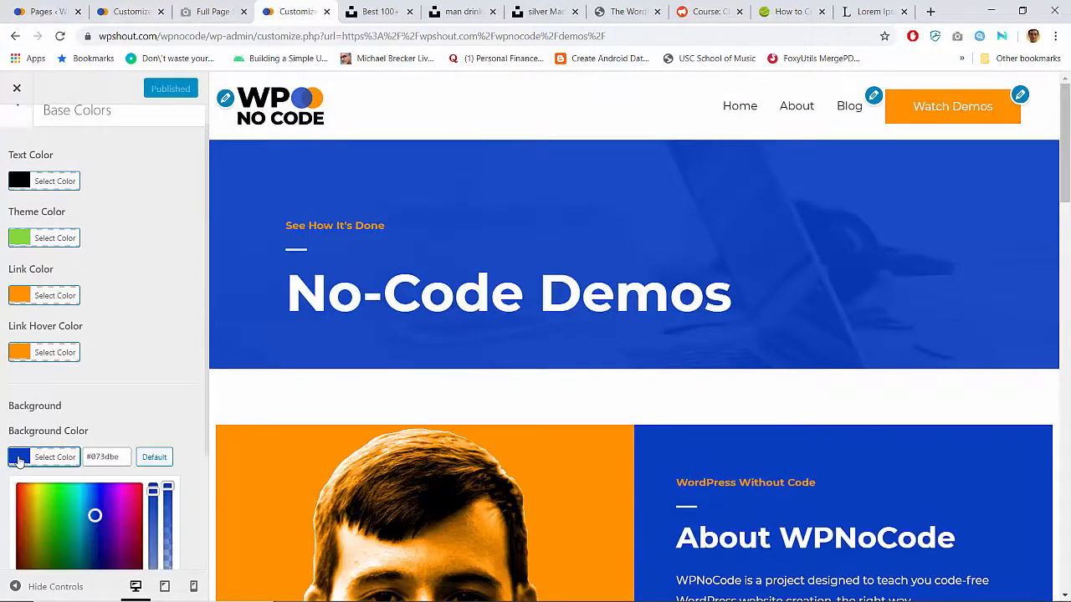
pyautogui.doubleClick(106, 458)
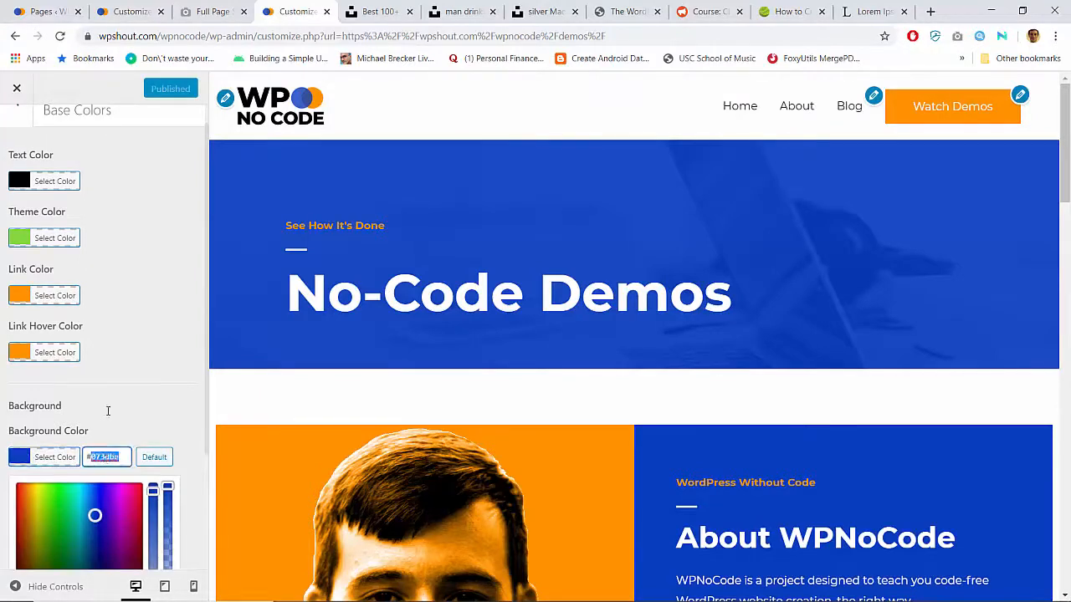
# Set the Icon Color of the footer's social profiles to #073dbe and compare it with the Icon Hover Color.
pyautogui.click(140, 8)
pyautogui.write('073abe')
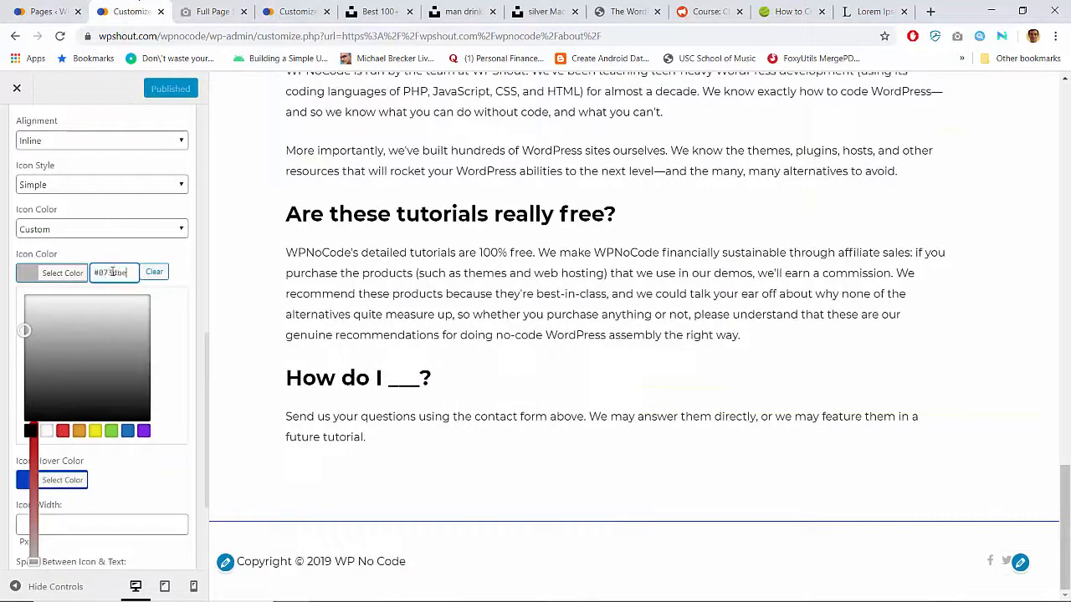
pyautogui.click(177, 261)
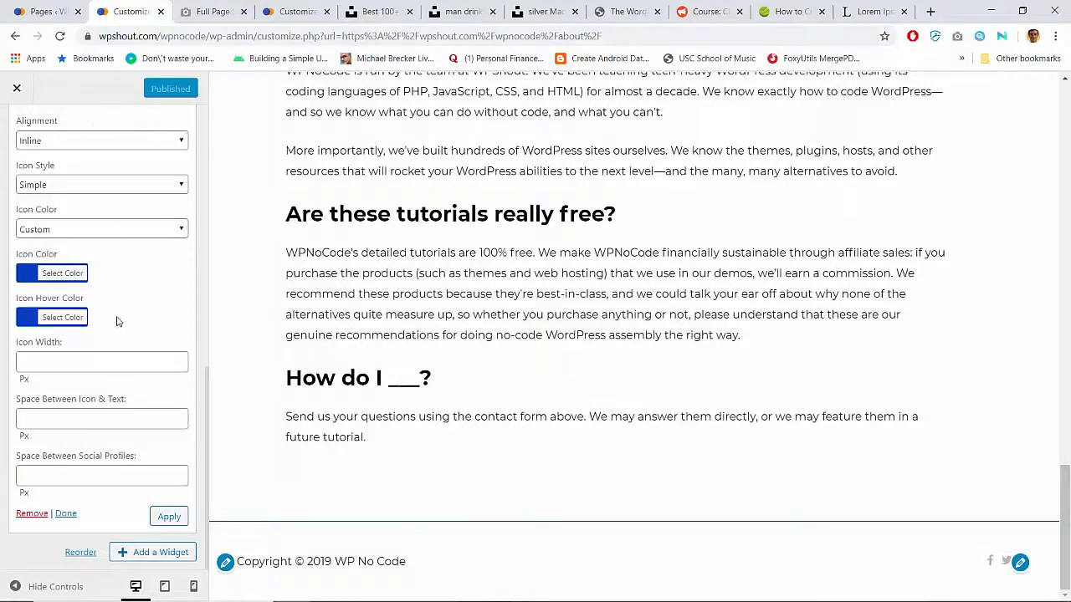
pyautogui.click(47, 318)
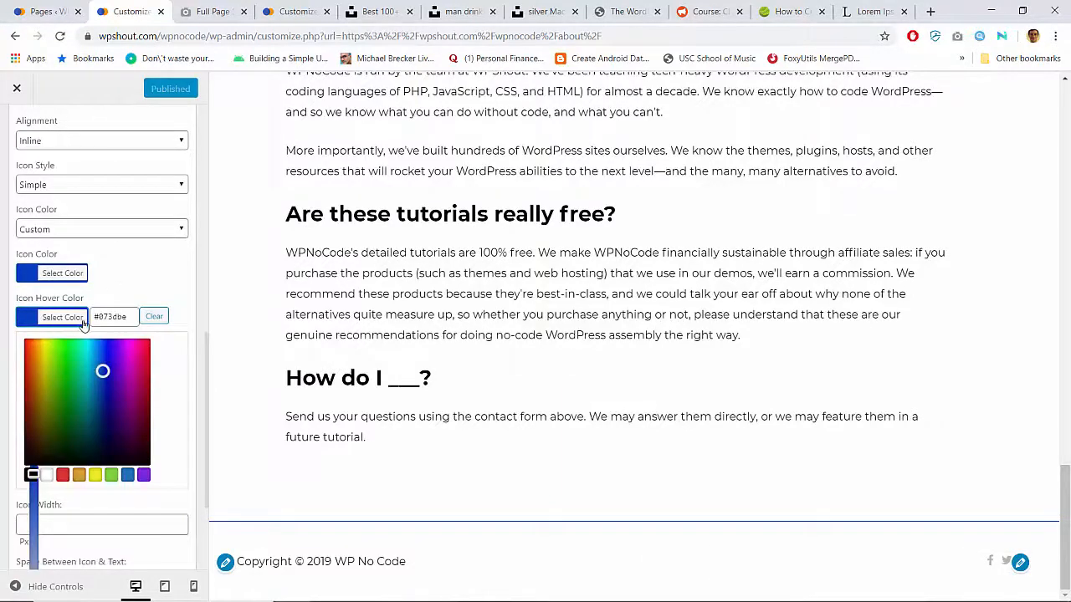
pyautogui.click(114, 317)
pyautogui.click(67, 276)
pyautogui.click(69, 276)
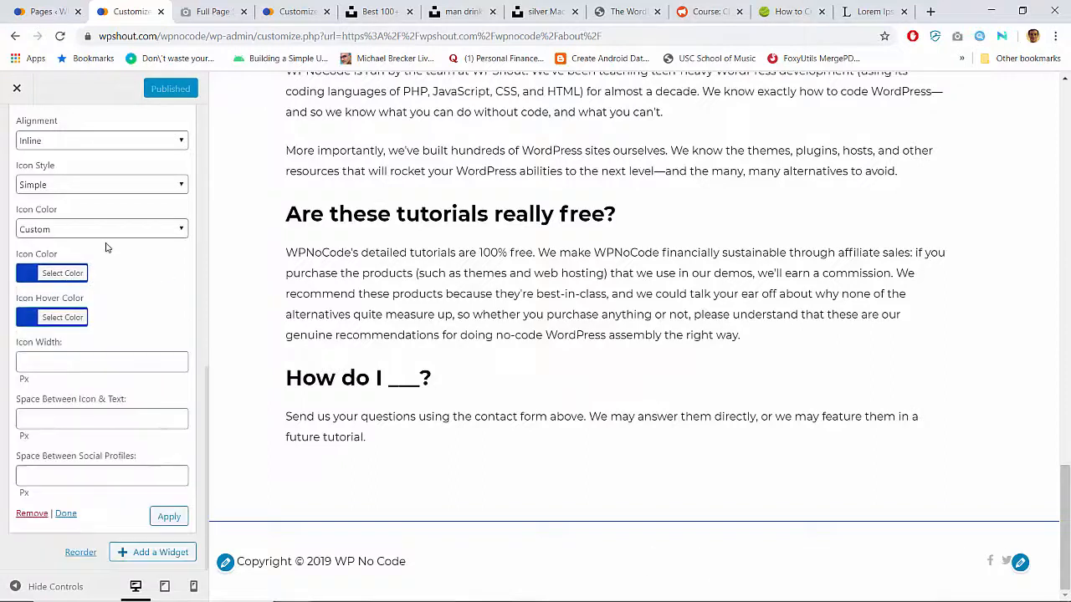
# Try the Official Color option for the social icons, switch back to Custom and return to the widget areas.
pyautogui.click(87, 227)
pyautogui.click(75, 243)
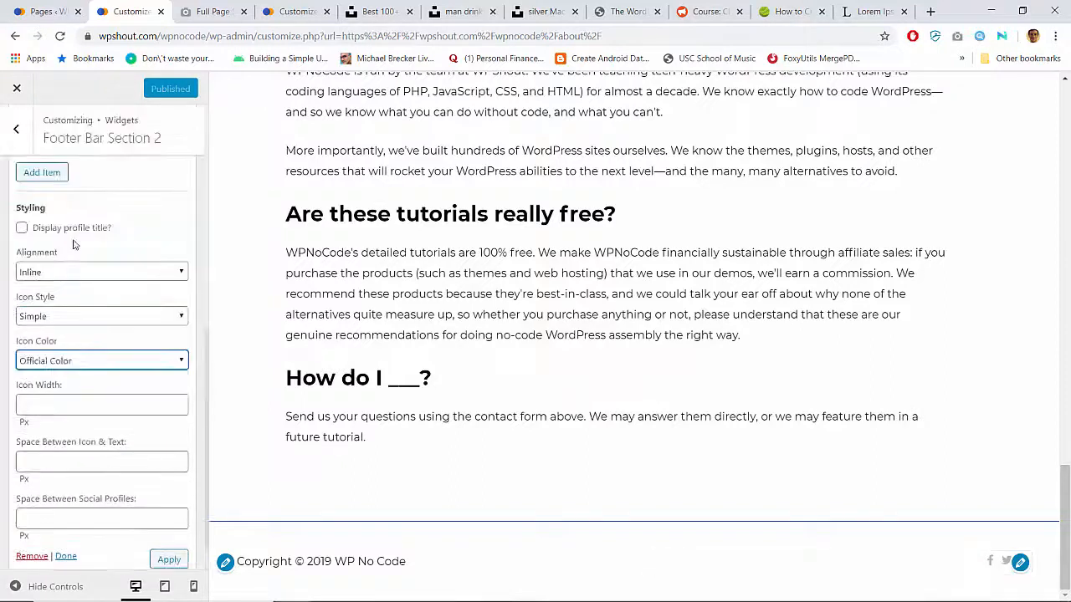
pyautogui.click(61, 362)
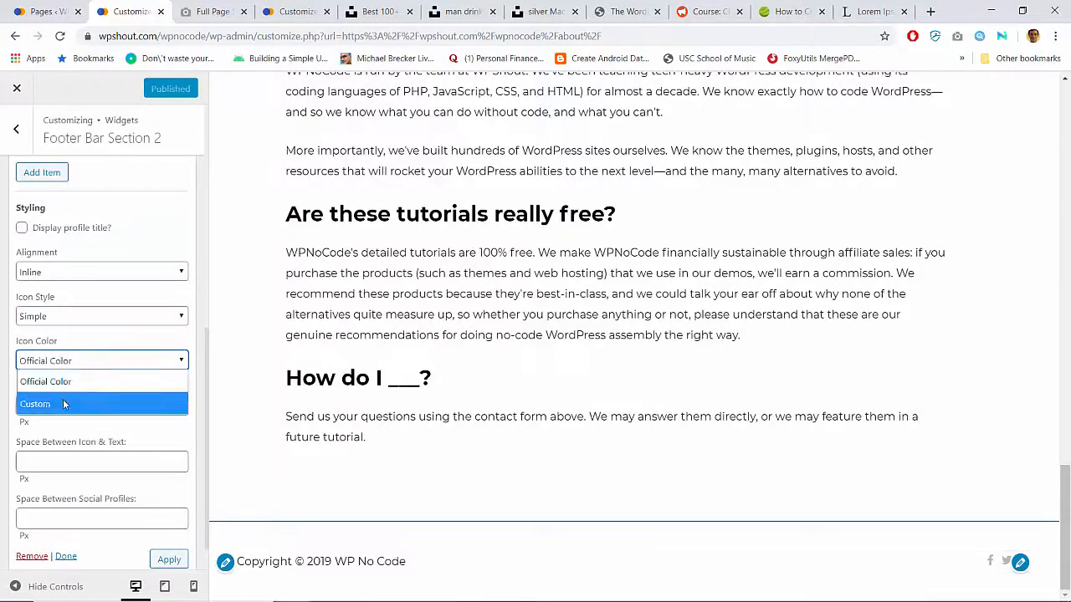
pyautogui.click(63, 399)
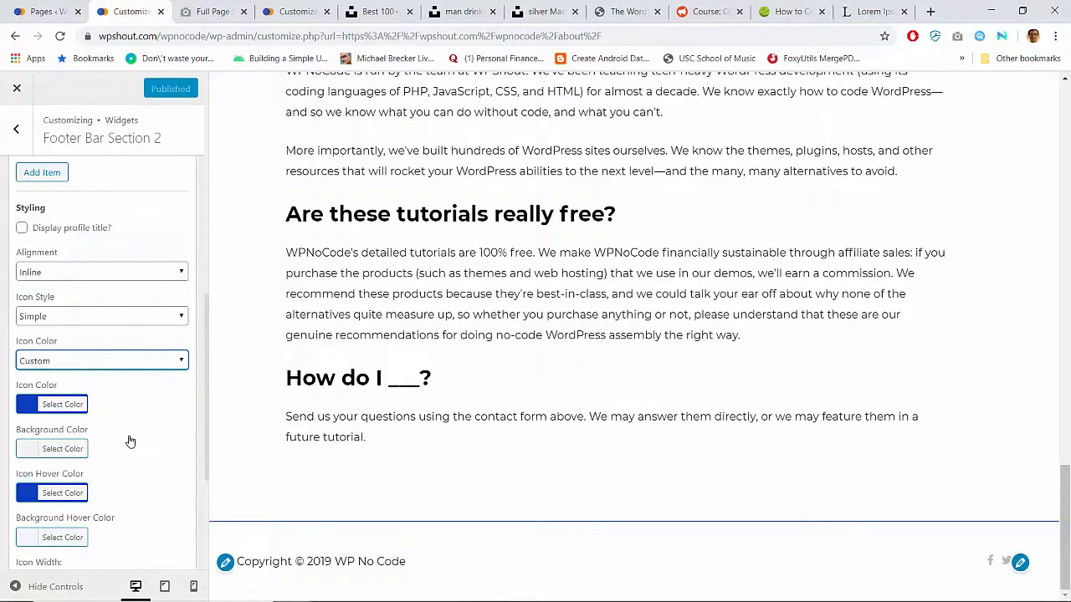
pyautogui.scroll(-1, 129, 441)
pyautogui.scroll(4, 123, 410)
pyautogui.click(25, 144)
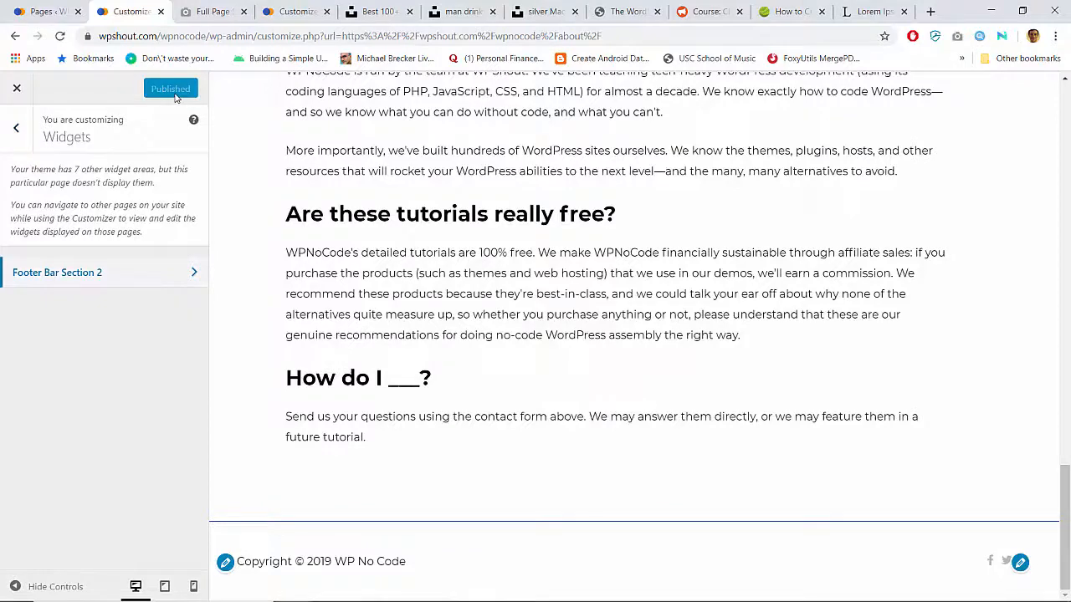
# Close the demos customizer tab and reload the customizer for the About page.
pyautogui.click(303, 12)
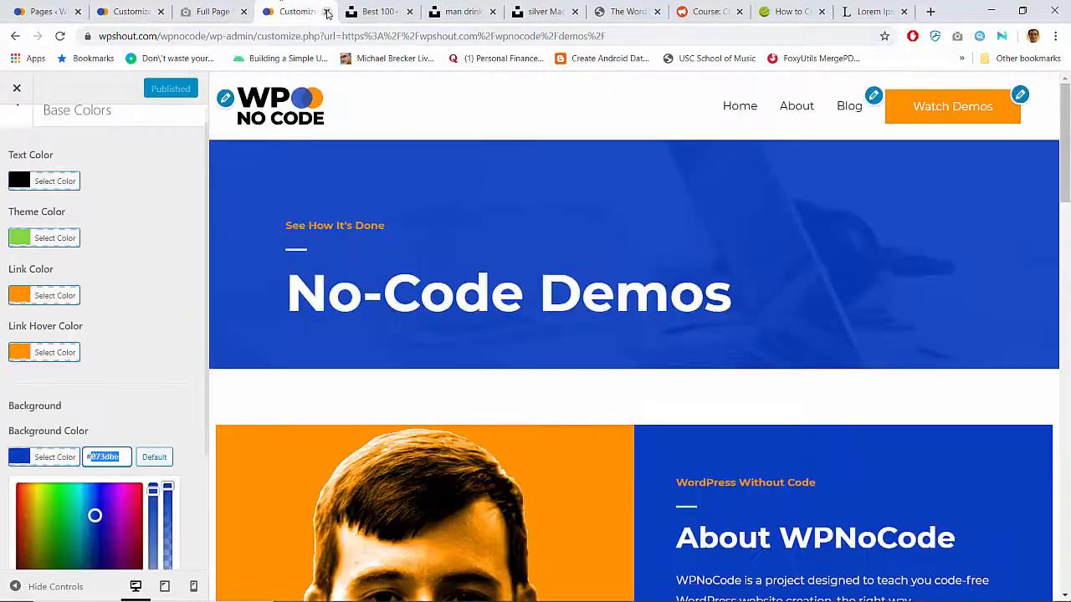
pyautogui.click(326, 12)
pyautogui.click(132, 8)
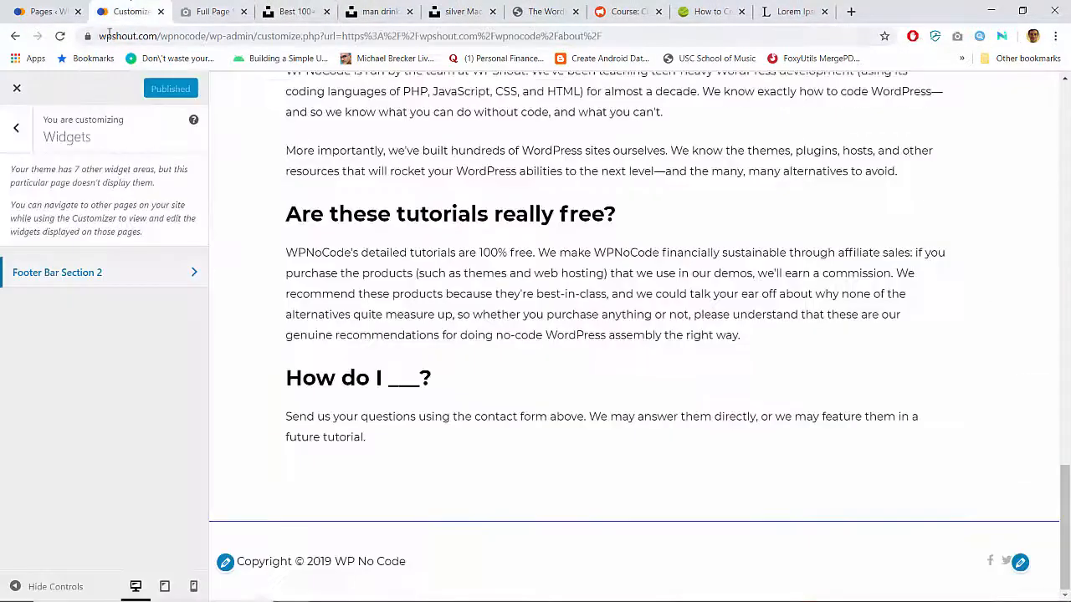
pyautogui.click(59, 38)
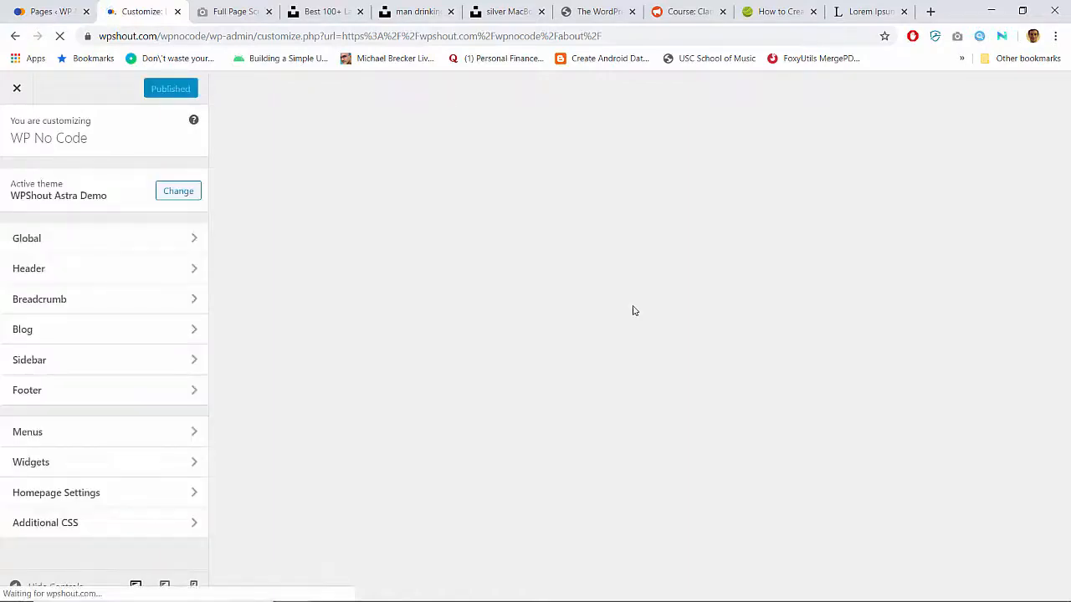
pyautogui.scroll(-15, 633, 311)
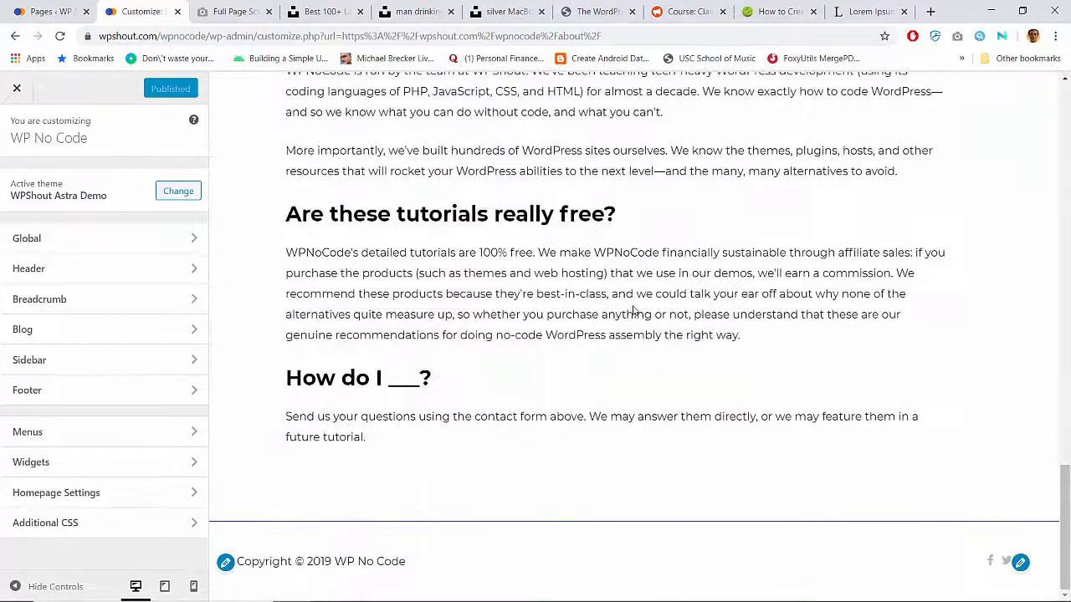
# Set the Icon Color of the Astra: Social Profiles widget in Footer Bar Section 2 to #073dbe.
pyautogui.click(1018, 563)
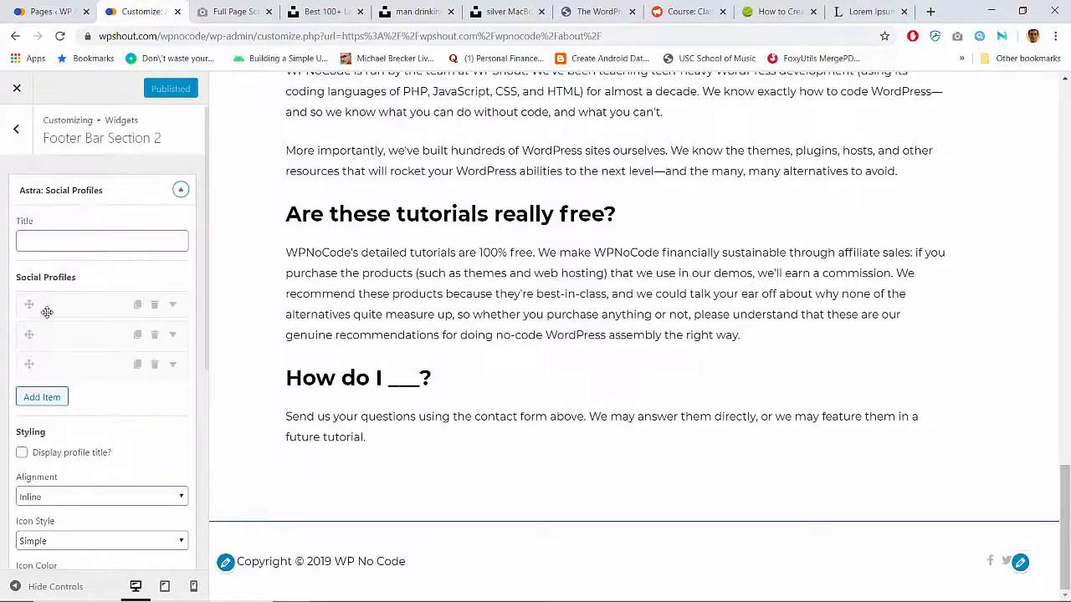
pyautogui.scroll(-3, 46, 312)
pyautogui.click(29, 370)
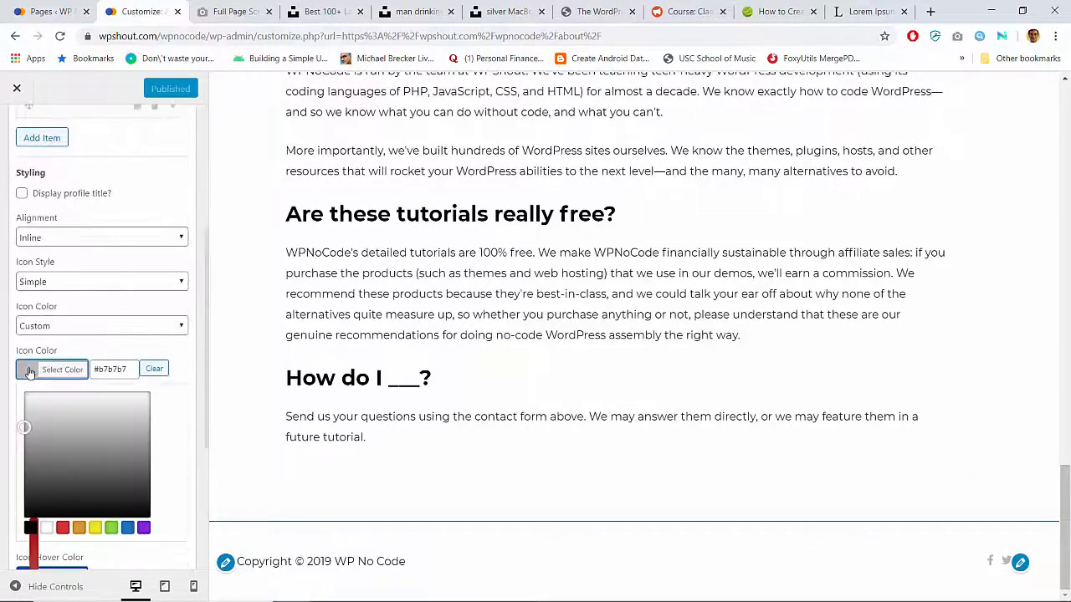
pyautogui.doubleClick(110, 371)
pyautogui.write('073dbe')
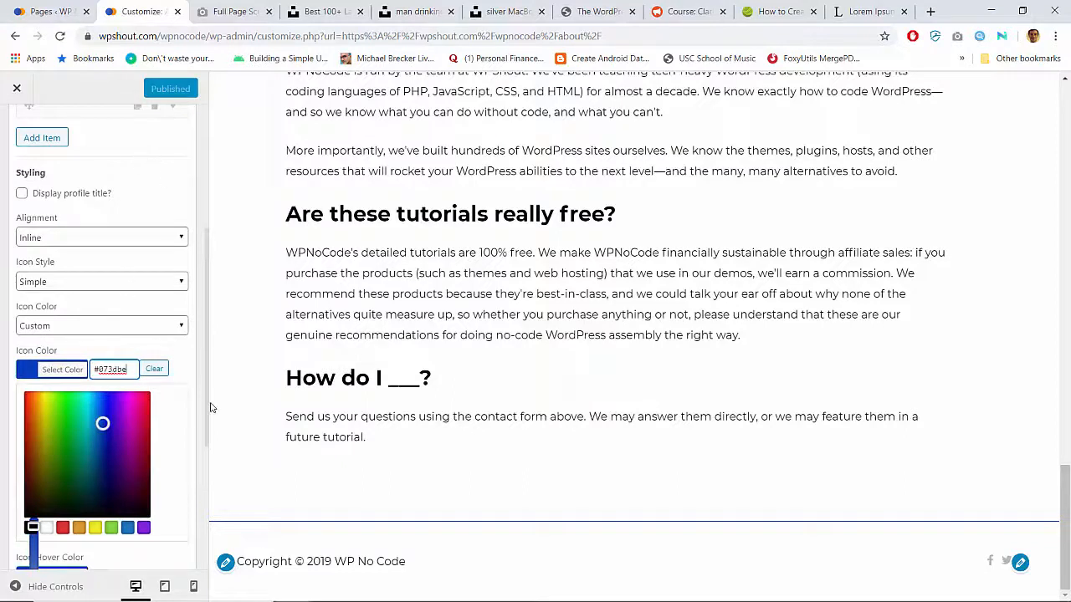
pyautogui.click(187, 366)
pyautogui.click(72, 350)
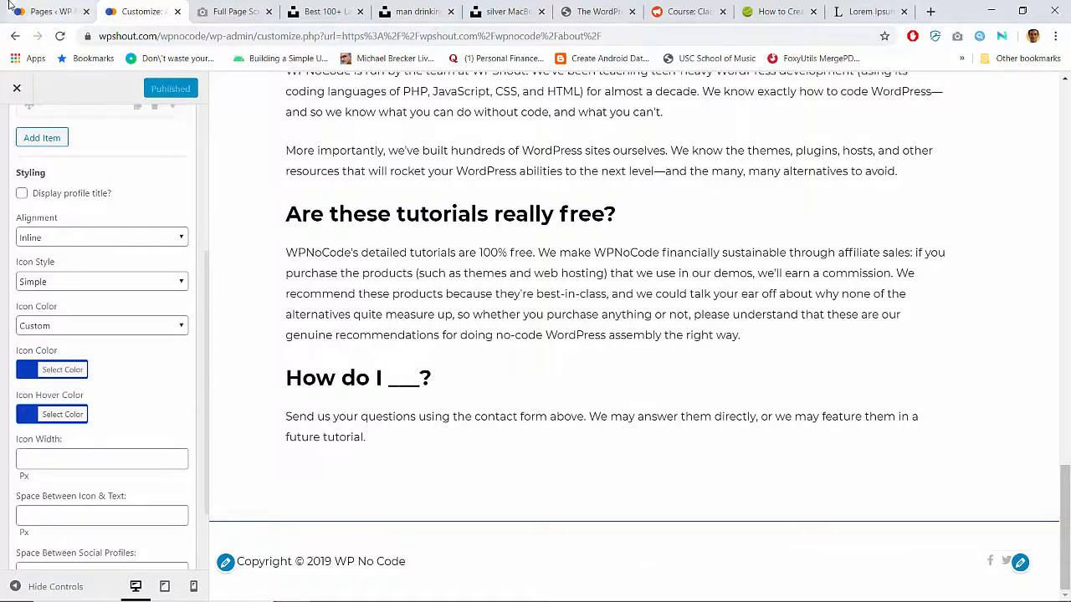
# Load the Widgets admin page in the browser tab that holds the Pages list.
pyautogui.scroll(3, 113, 255)
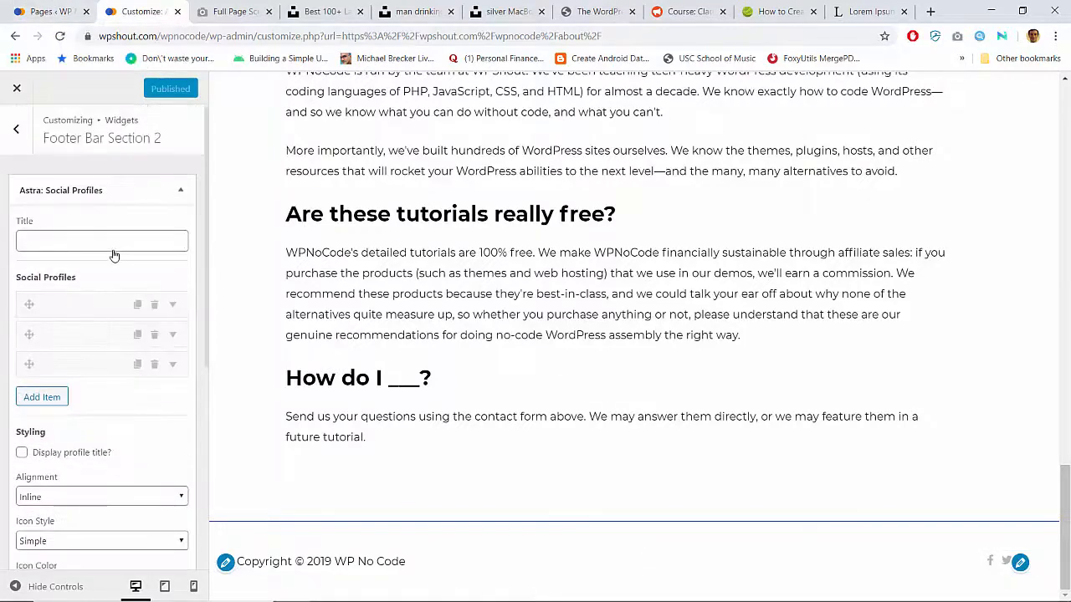
pyautogui.click(50, 11)
pyautogui.moveTo(65, 344)
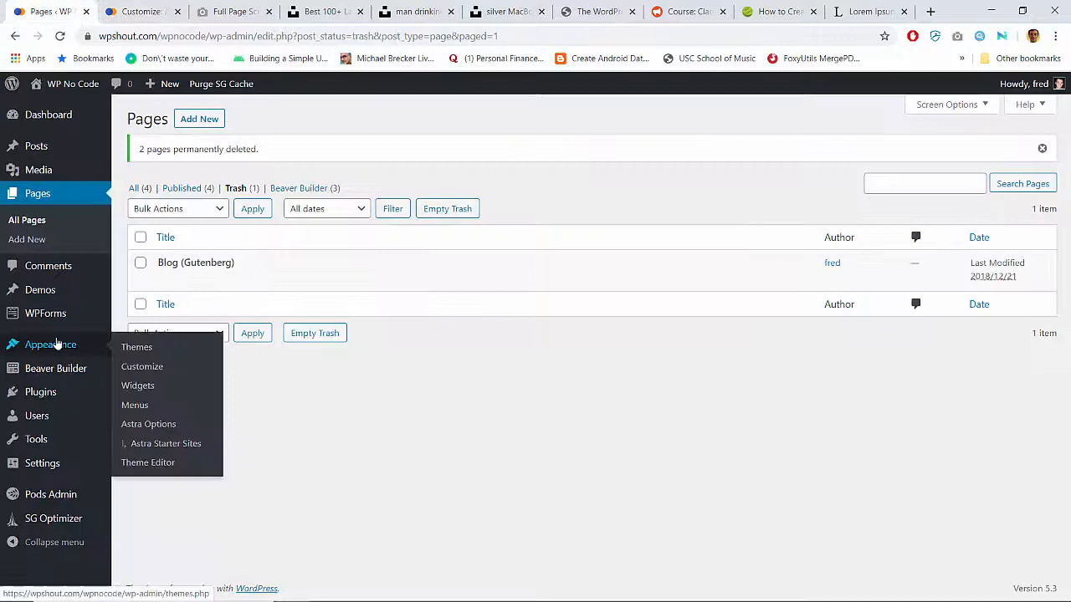
pyautogui.click(138, 387)
# Return to the About page customizer and apply the new social icon color to the footer widget.
pyautogui.click(143, 4)
pyautogui.scroll(-5, 80, 368)
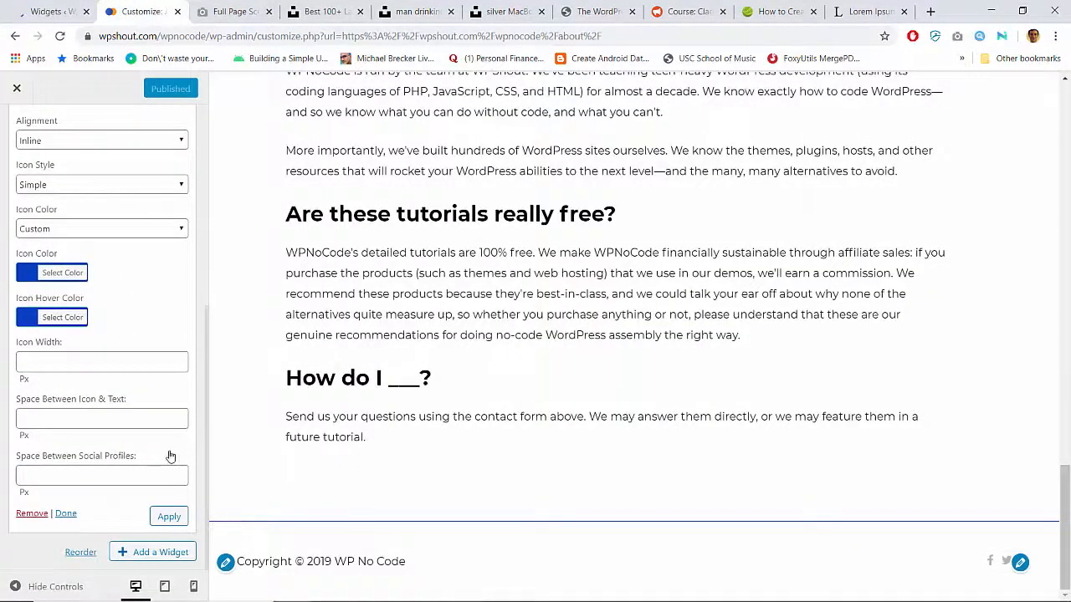
pyautogui.click(169, 516)
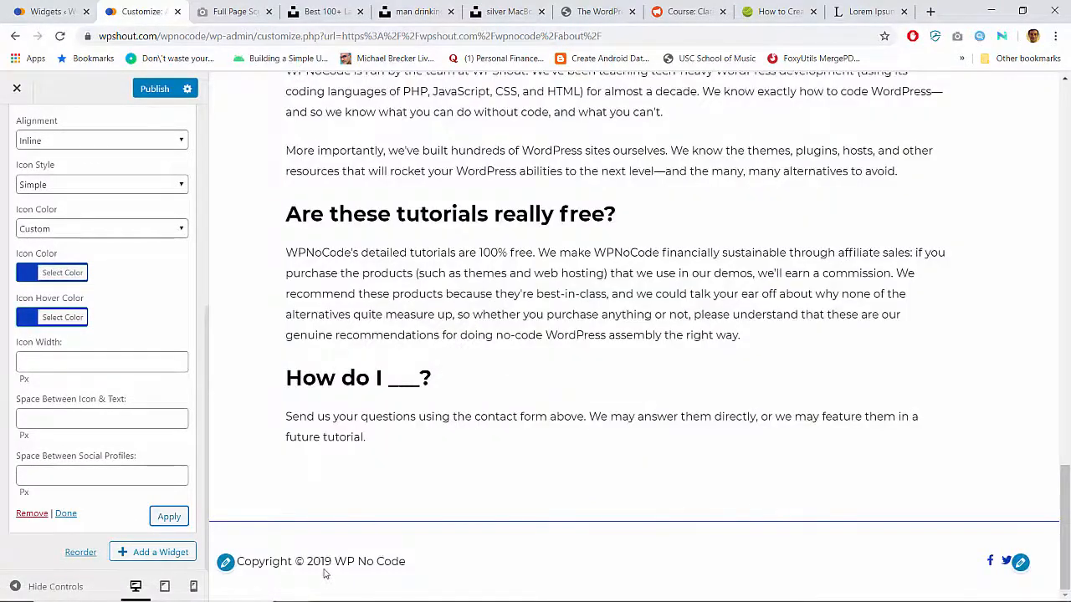
# Set the normal Text Color of the Footer Bar's content to #073dbe so the copyright line matches the social icons.
pyautogui.scroll(5, 112, 216)
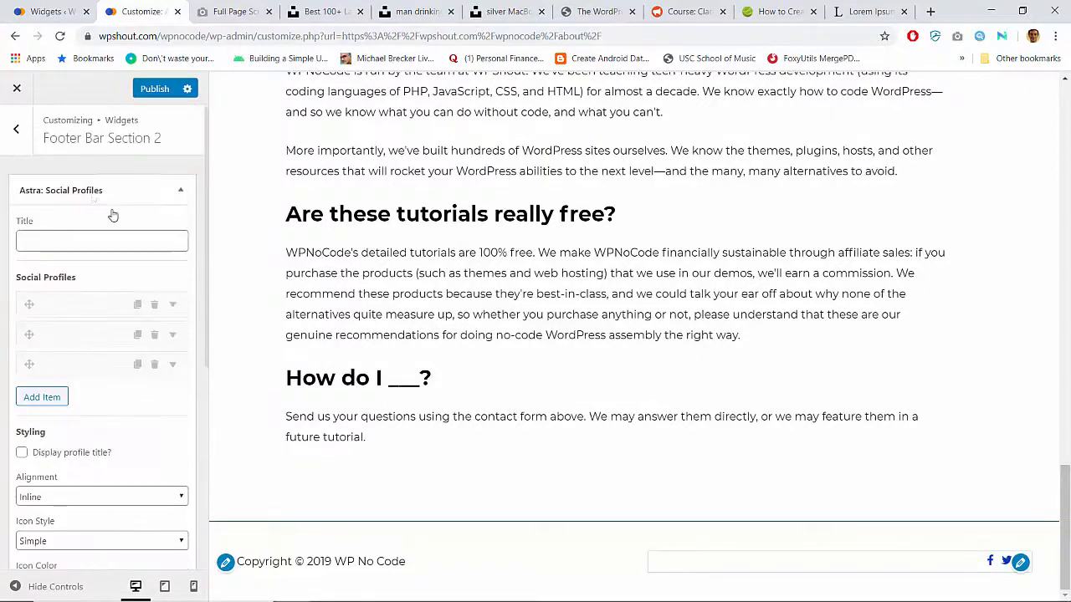
pyautogui.click(18, 132)
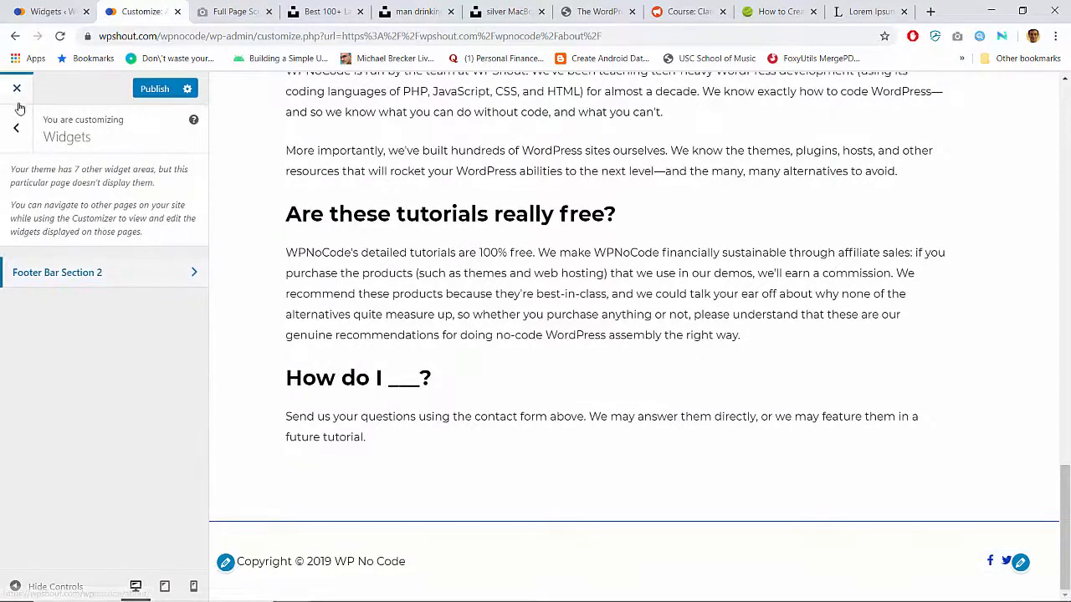
pyautogui.click(16, 129)
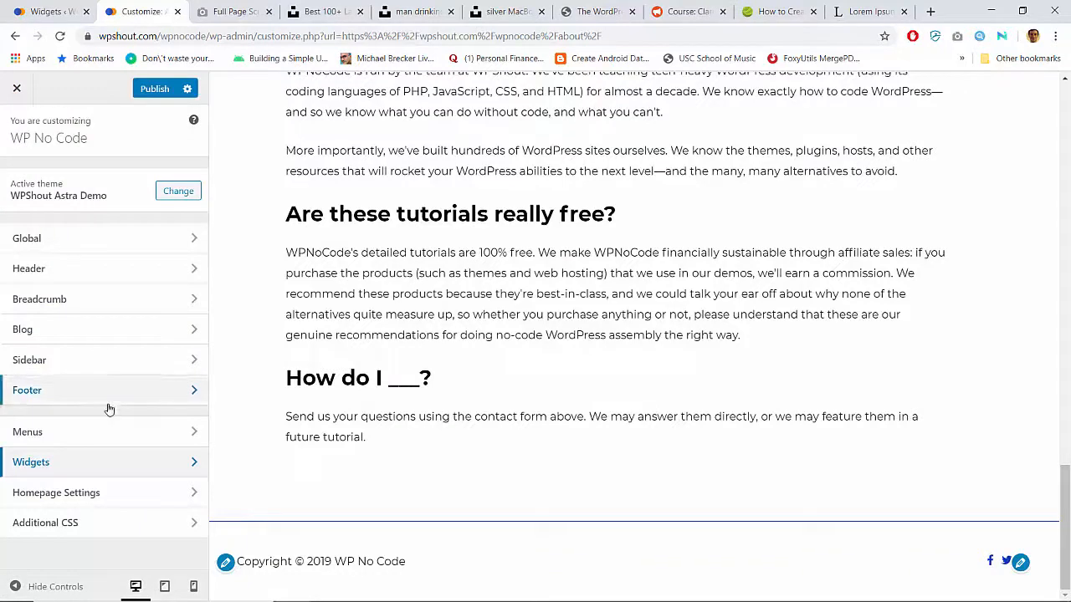
pyautogui.click(226, 561)
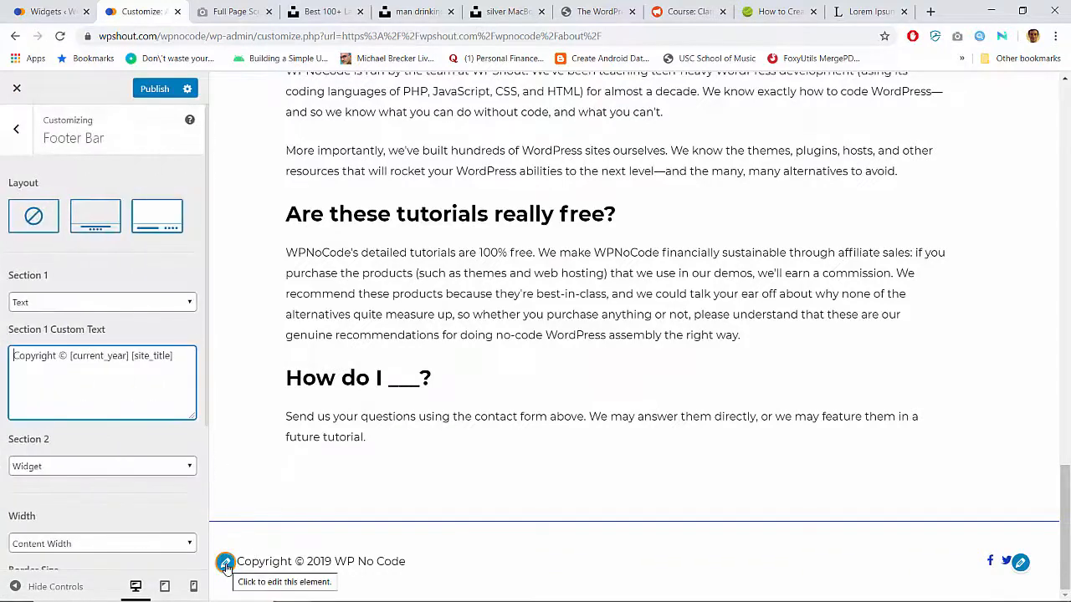
pyautogui.scroll(-3, 108, 371)
pyautogui.scroll(3, 108, 371)
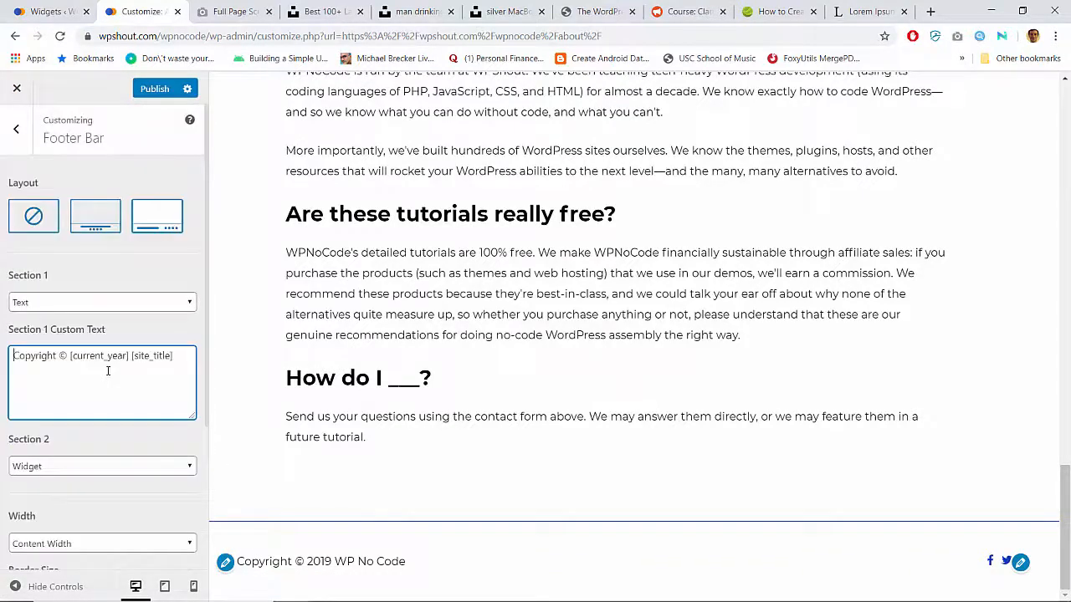
pyautogui.scroll(-3, 108, 370)
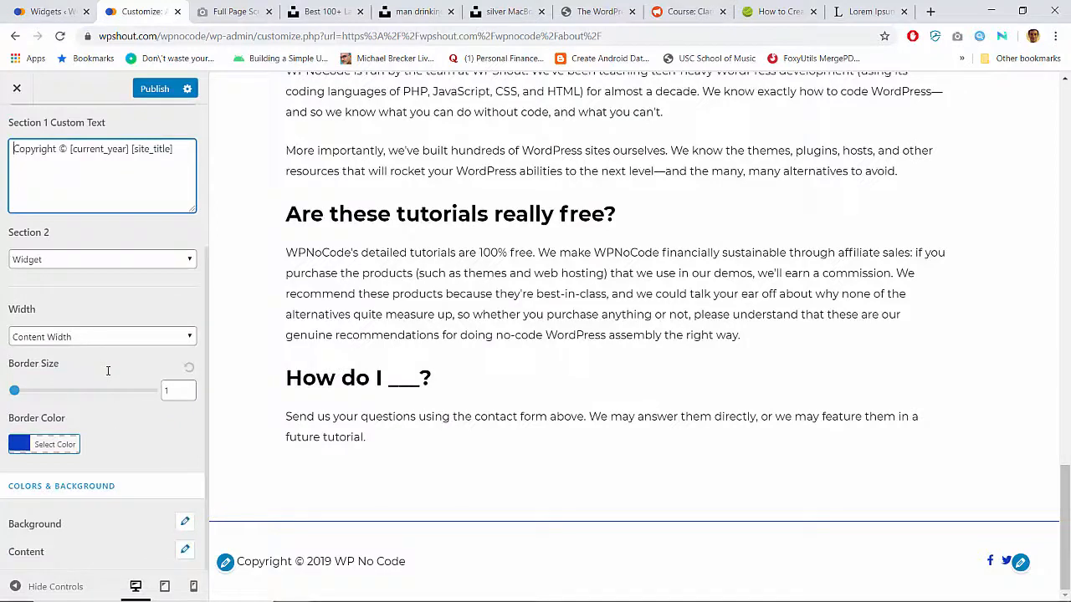
pyautogui.click(185, 548)
pyautogui.scroll(-2, 139, 548)
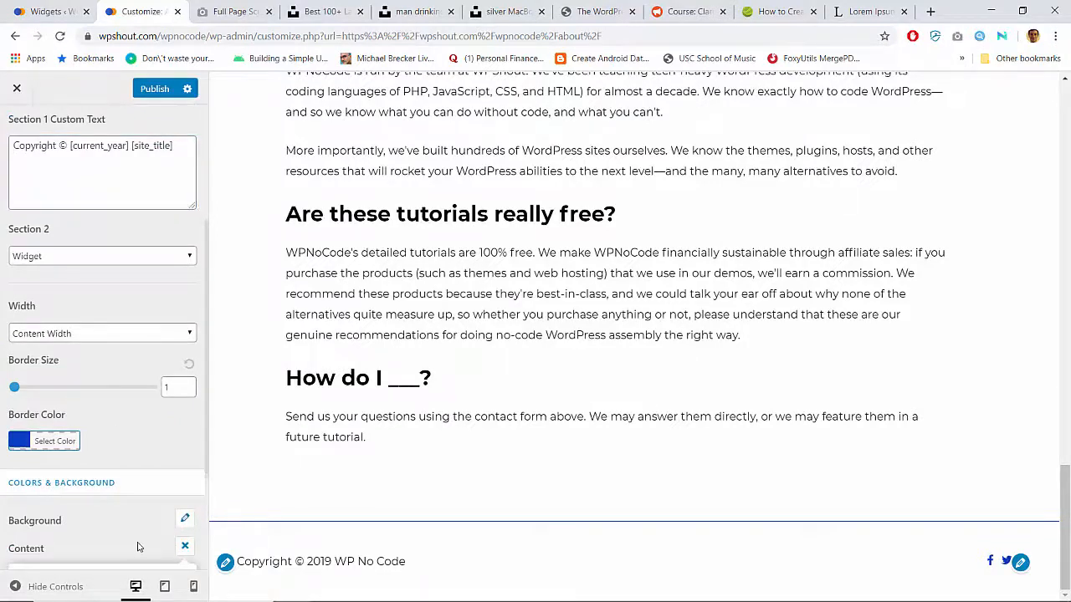
pyautogui.click(48, 476)
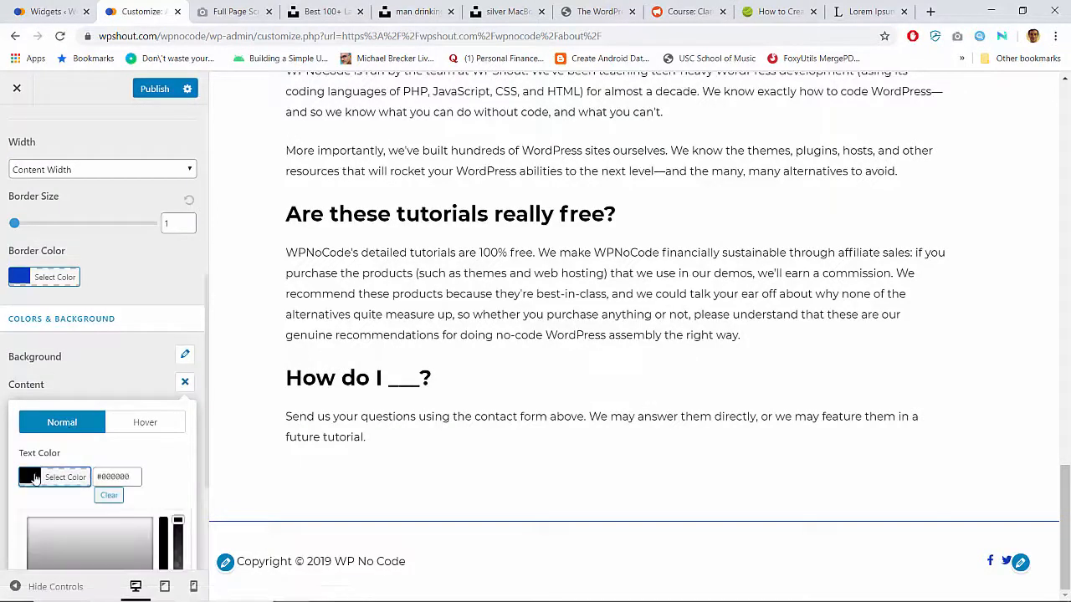
pyautogui.doubleClick(117, 477)
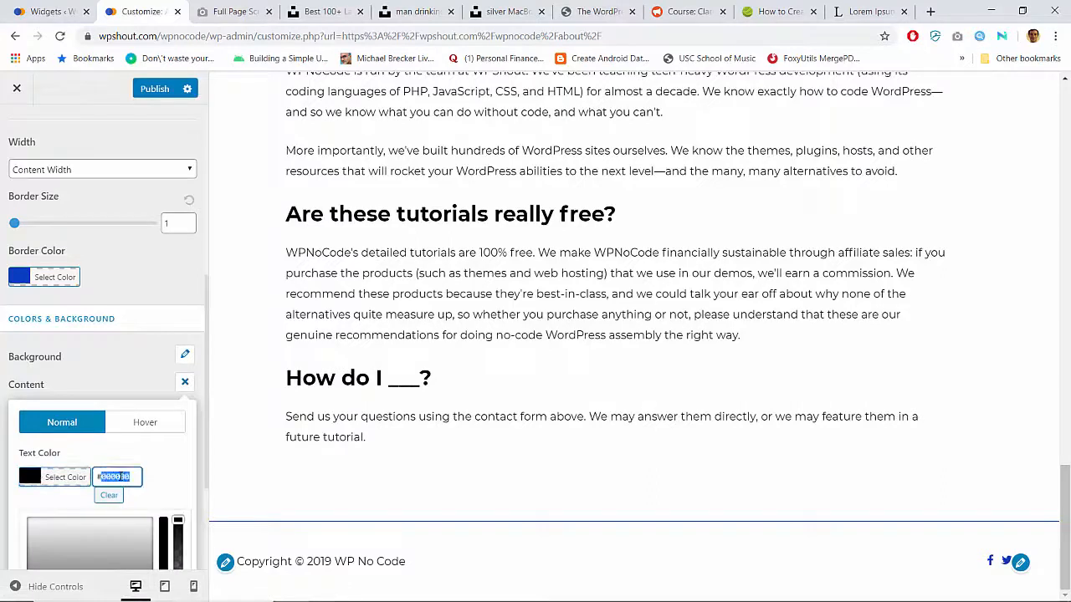
pyautogui.click(152, 466)
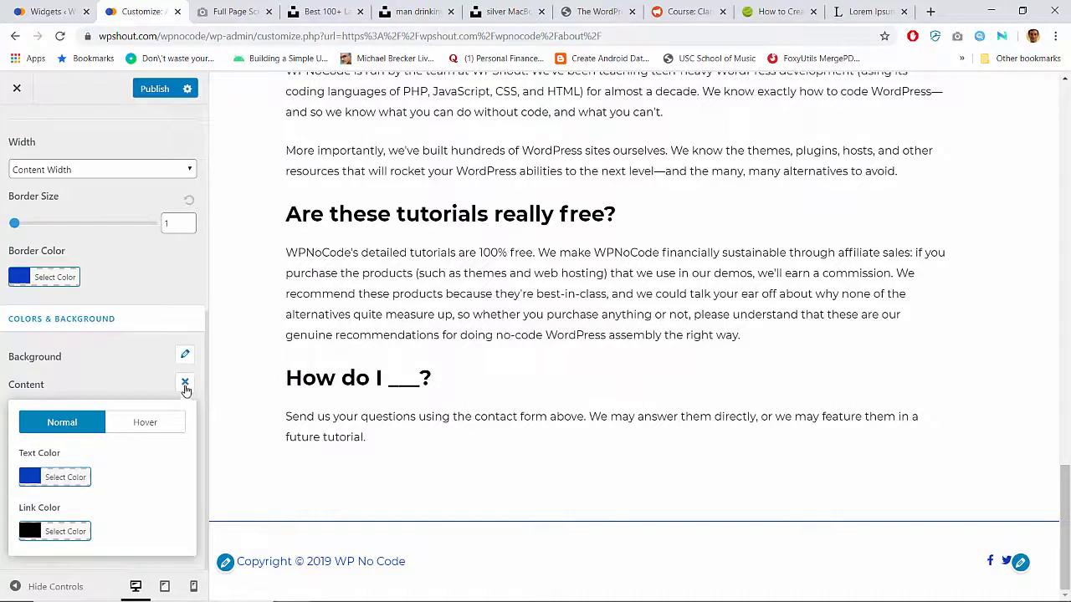
# Clear the normal Text Color of the Footer Bar's content and exit the customizer, discarding the unsaved changes.
pyautogui.click(146, 379)
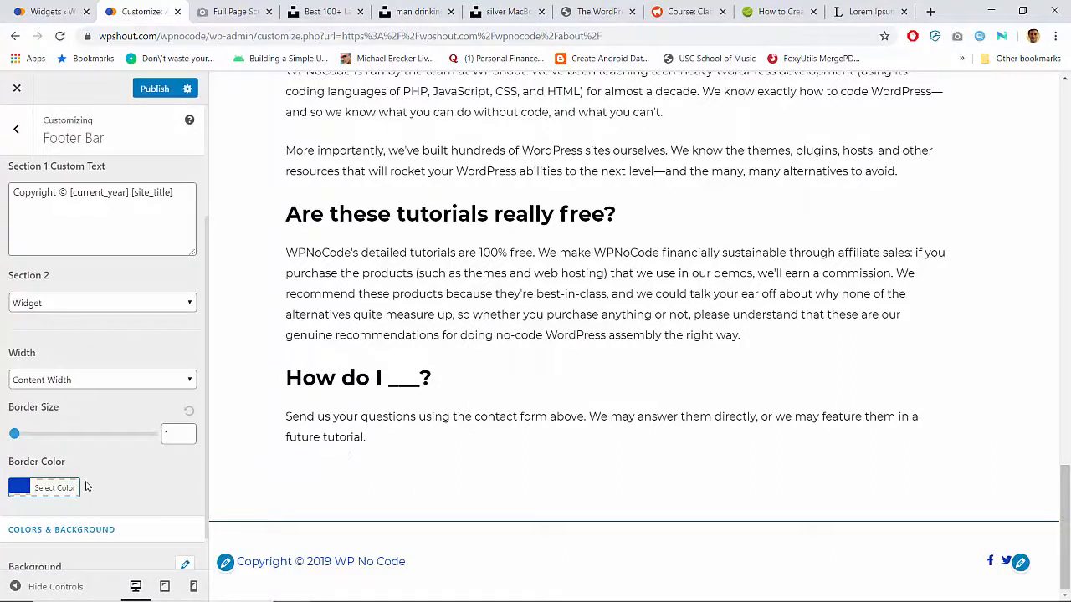
pyautogui.scroll(2, 115, 356)
pyautogui.scroll(-3, 114, 354)
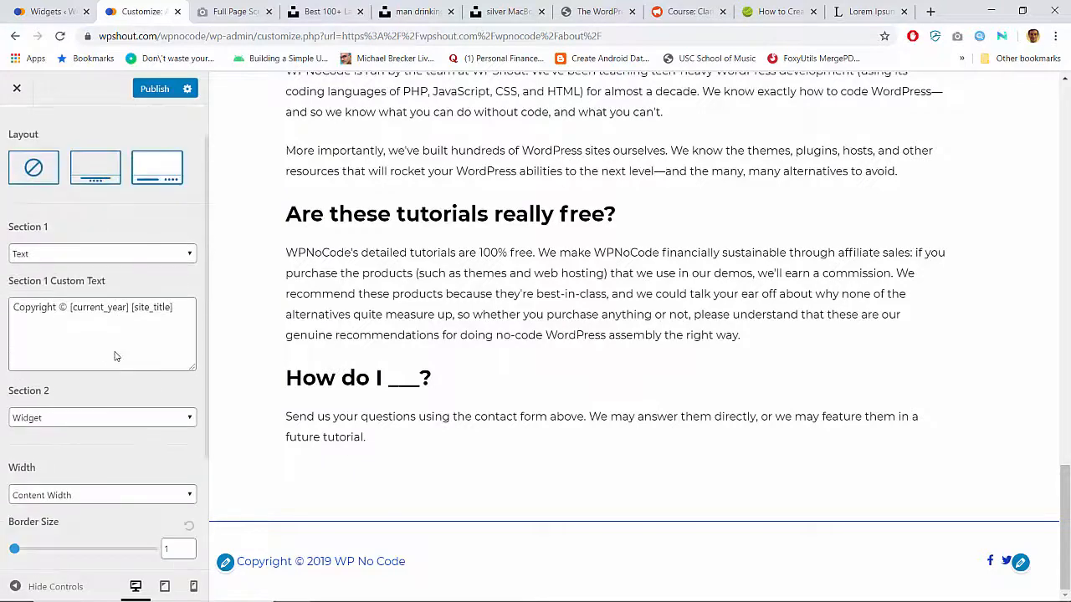
pyautogui.click(184, 550)
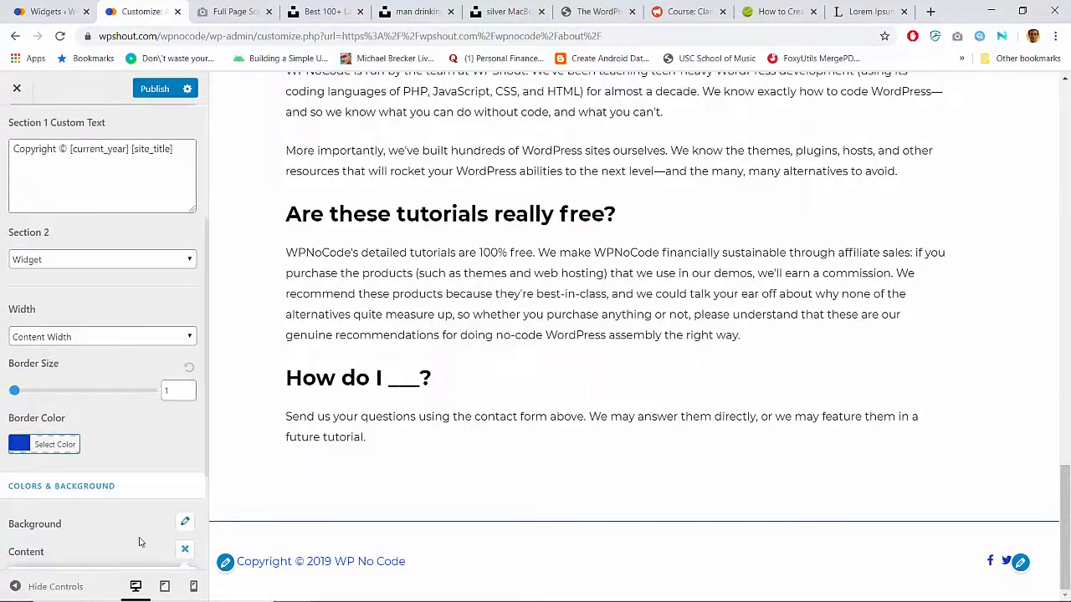
pyautogui.scroll(-2, 125, 514)
pyautogui.click(62, 477)
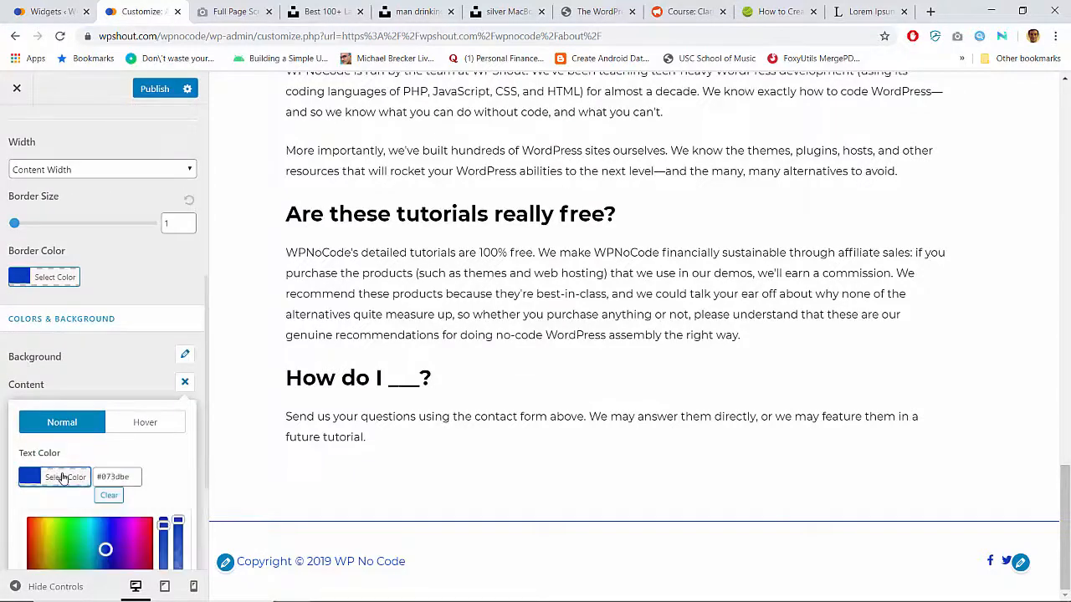
pyautogui.click(128, 477)
pyautogui.click(110, 497)
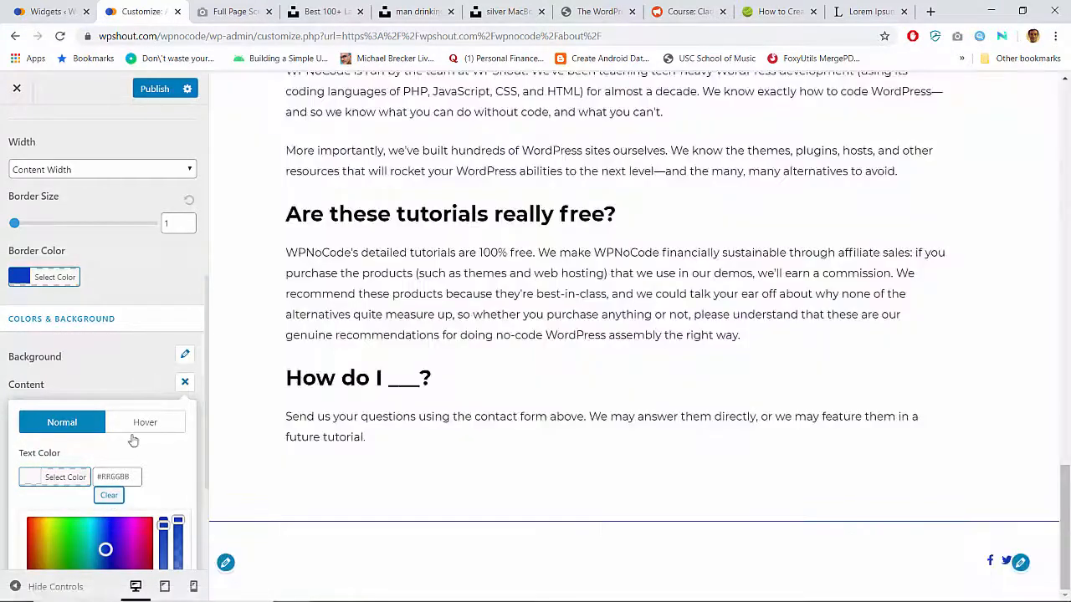
pyautogui.click(120, 478)
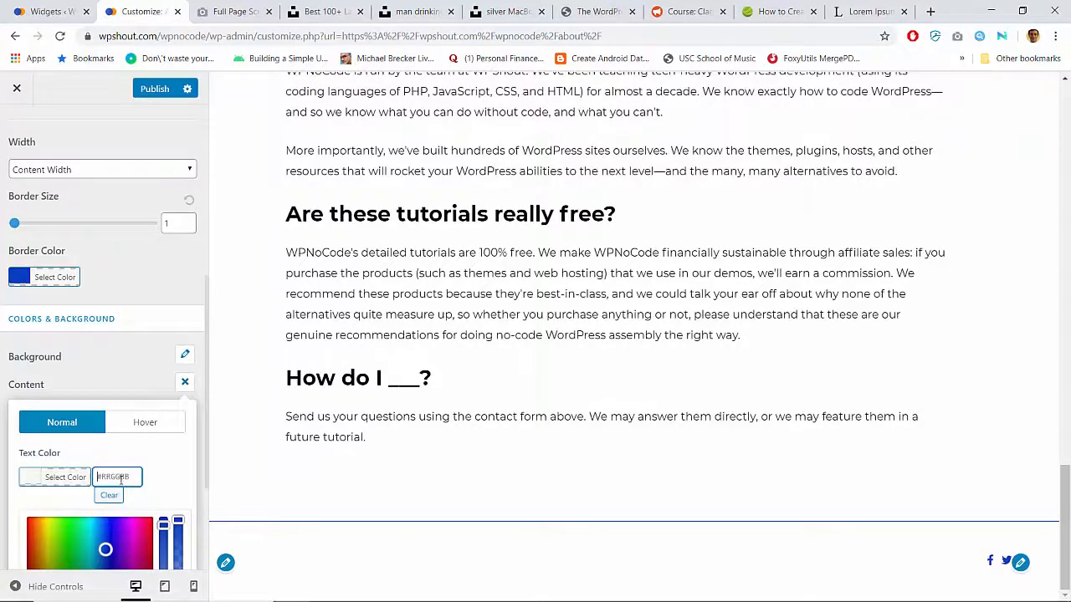
pyautogui.click(18, 89)
pyautogui.press('Return')
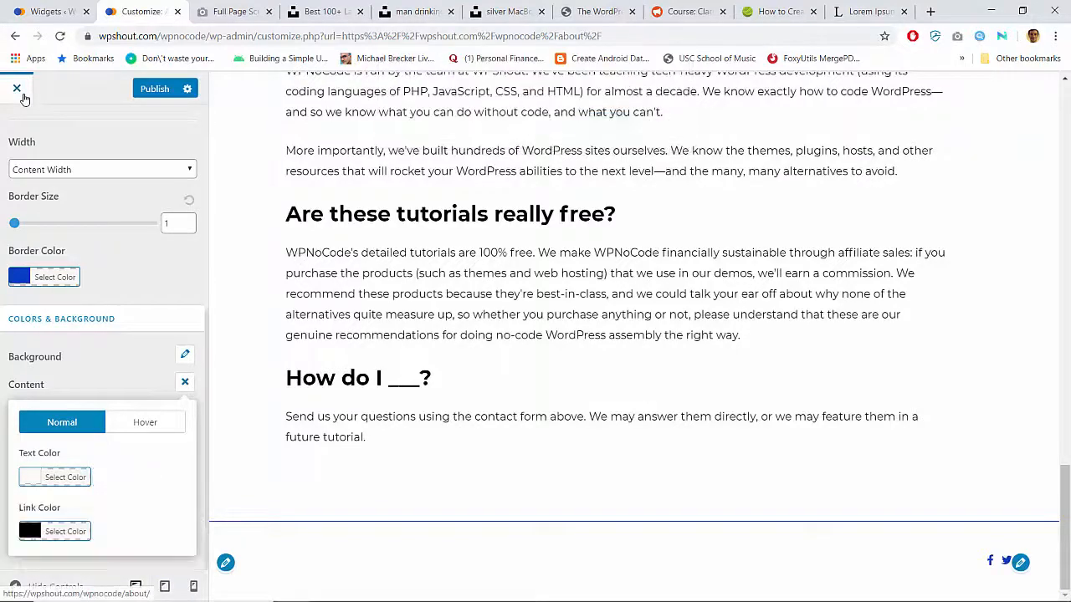
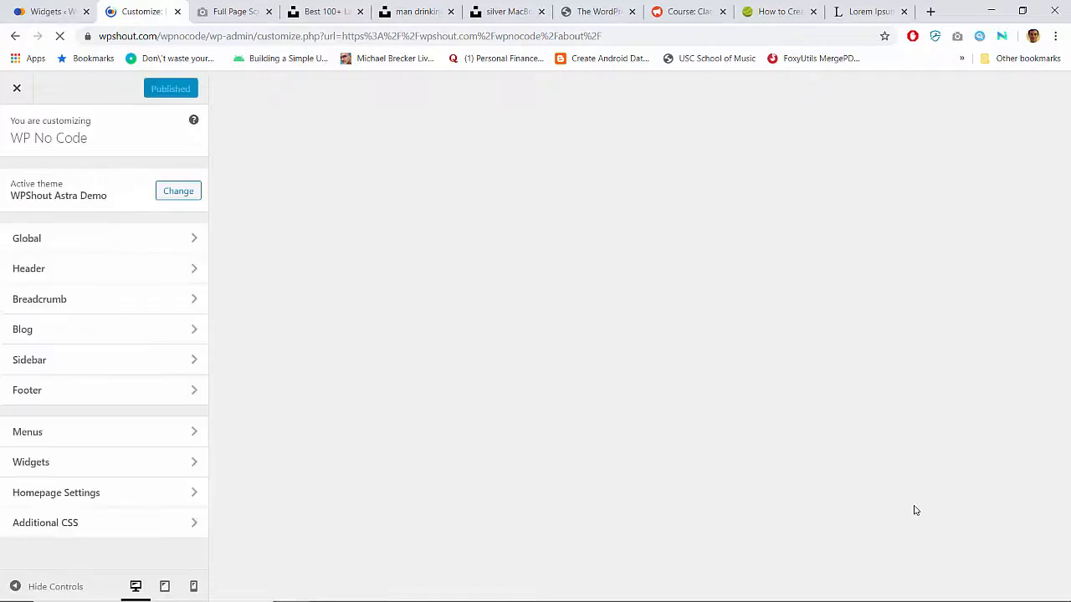
# Set the Icon Color of the social profiles widget in Footer Bar Section 2 to #073dbe again and apply it.
pyautogui.scroll(-15, 914, 509)
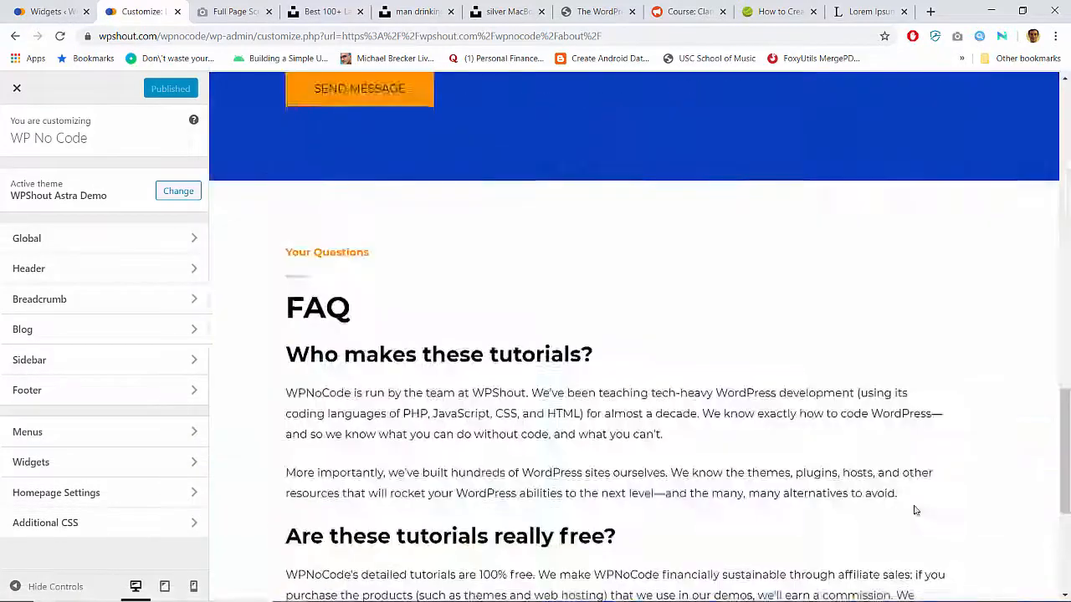
pyautogui.click(1020, 564)
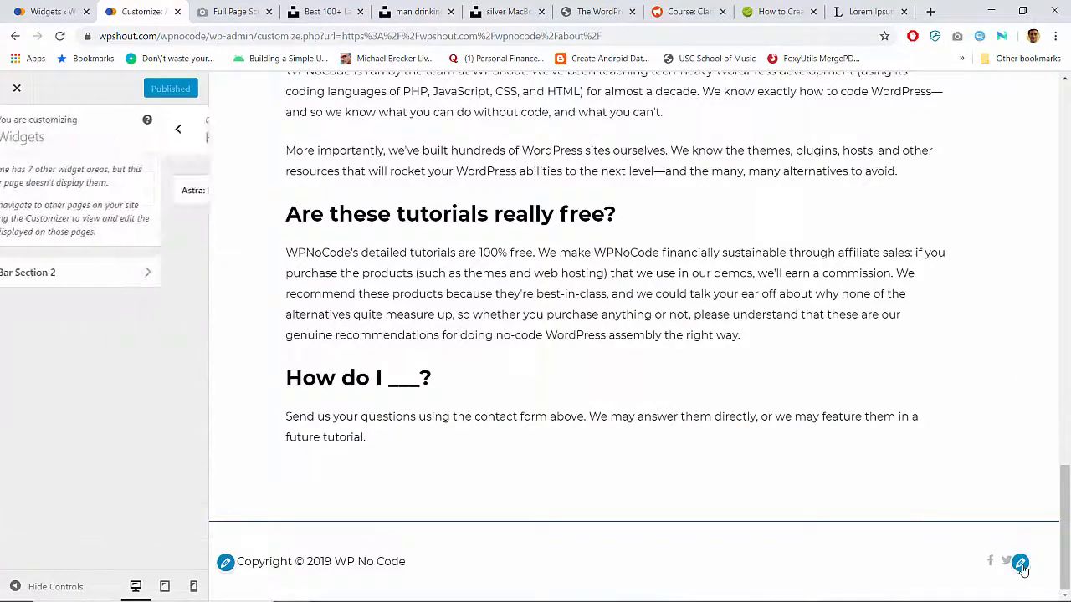
pyautogui.scroll(-3, 159, 338)
pyautogui.scroll(-2, 162, 343)
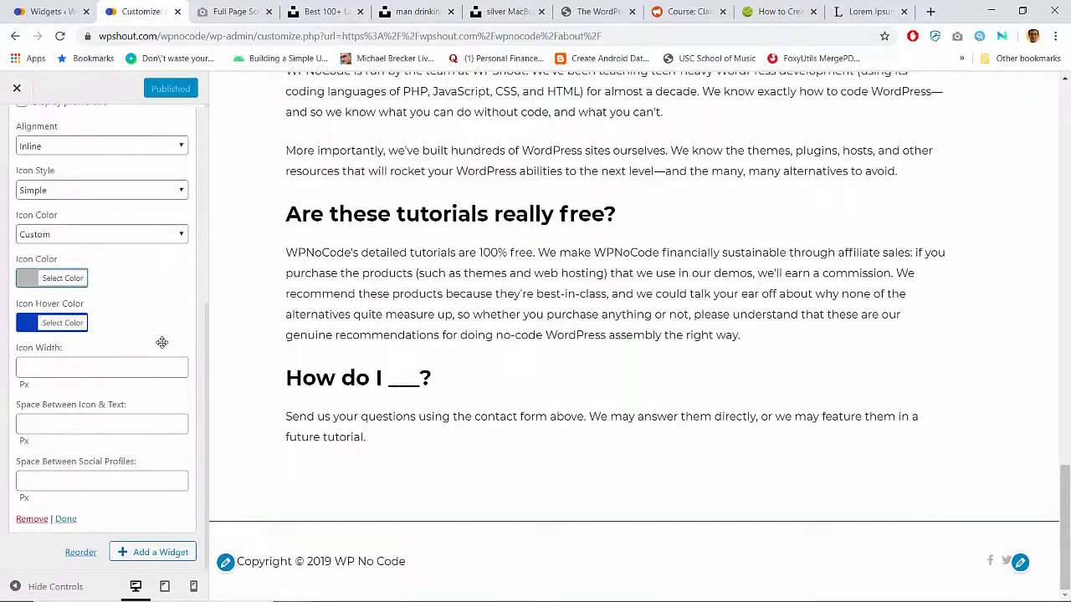
pyautogui.click(46, 287)
pyautogui.click(128, 275)
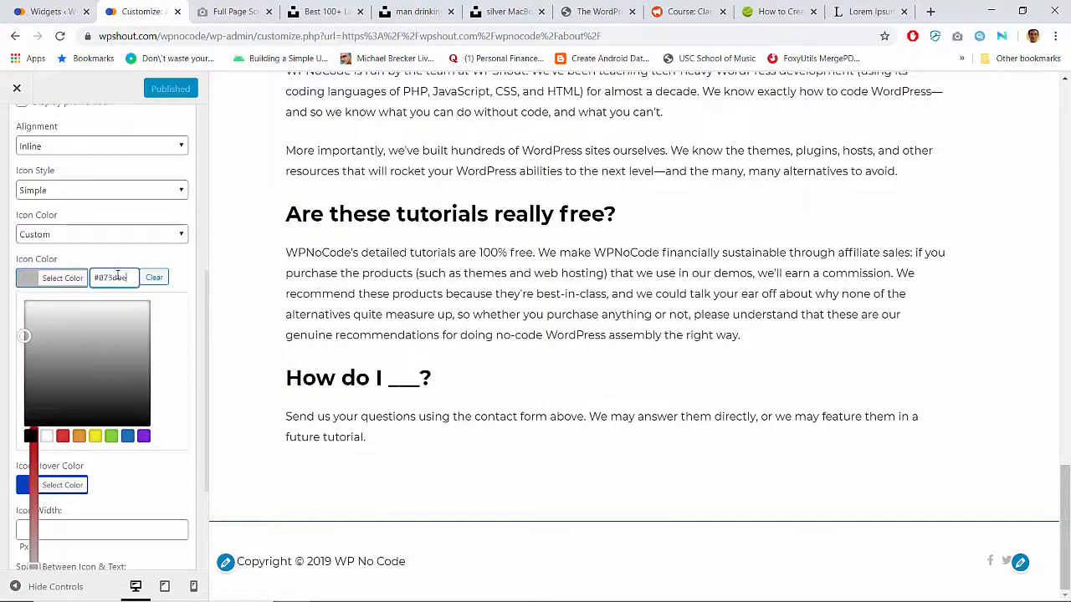
pyautogui.doubleClick(119, 275)
pyautogui.hotkey('ctrl', 'v')
pyautogui.click(160, 262)
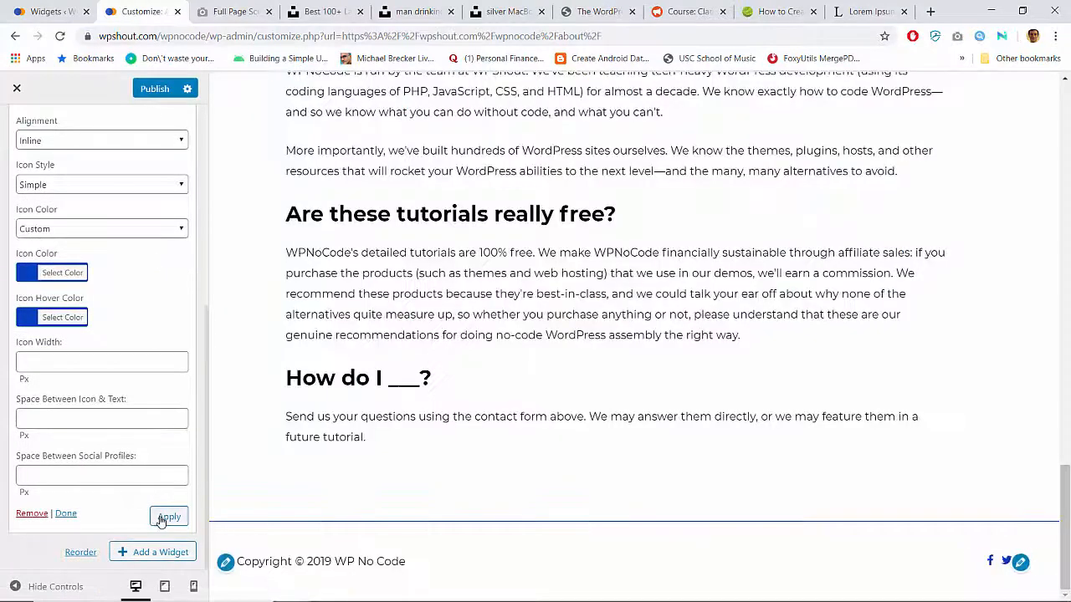
# Apply the footer social profiles widget's settings, then publish the changes and leave the Customizer.
pyautogui.click(161, 521)
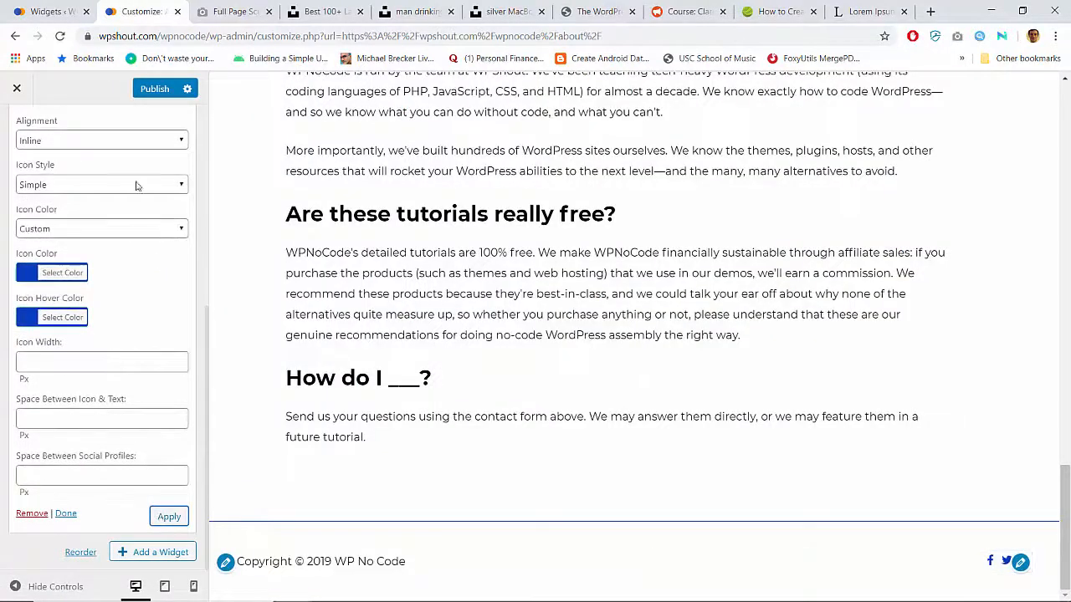
pyautogui.click(168, 516)
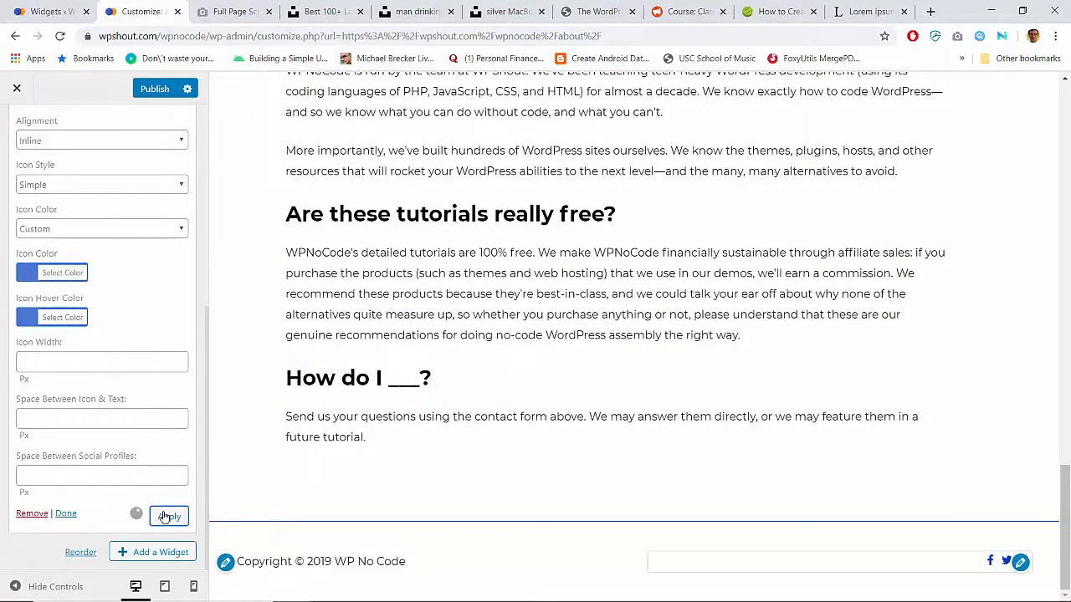
pyautogui.click(156, 89)
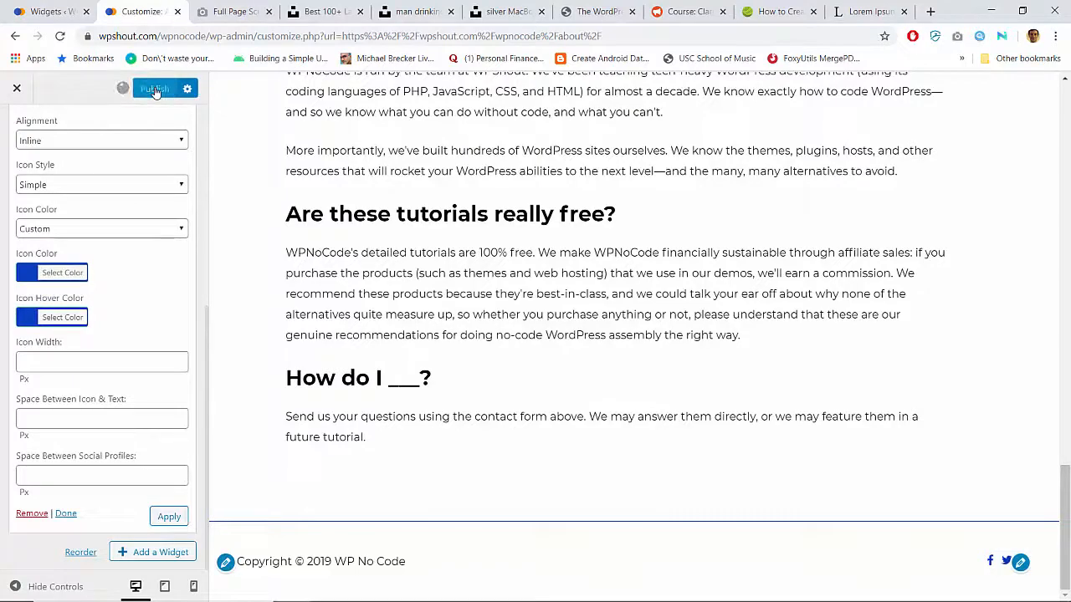
pyautogui.click(19, 91)
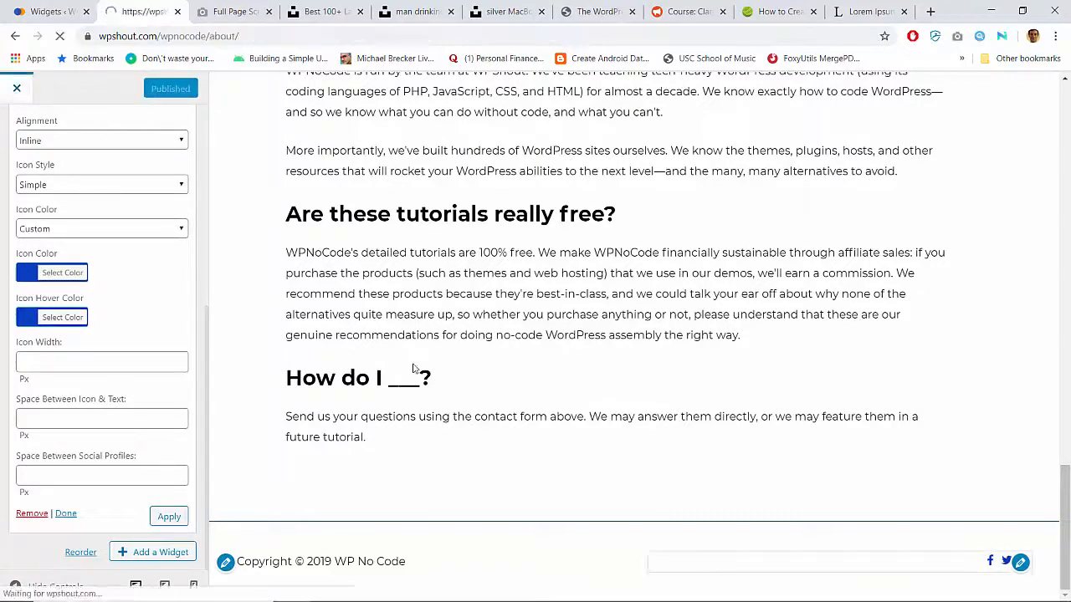
# Check the footer on the live About page and review the home page from its hero down to the footer.
pyautogui.scroll(-15, 412, 369)
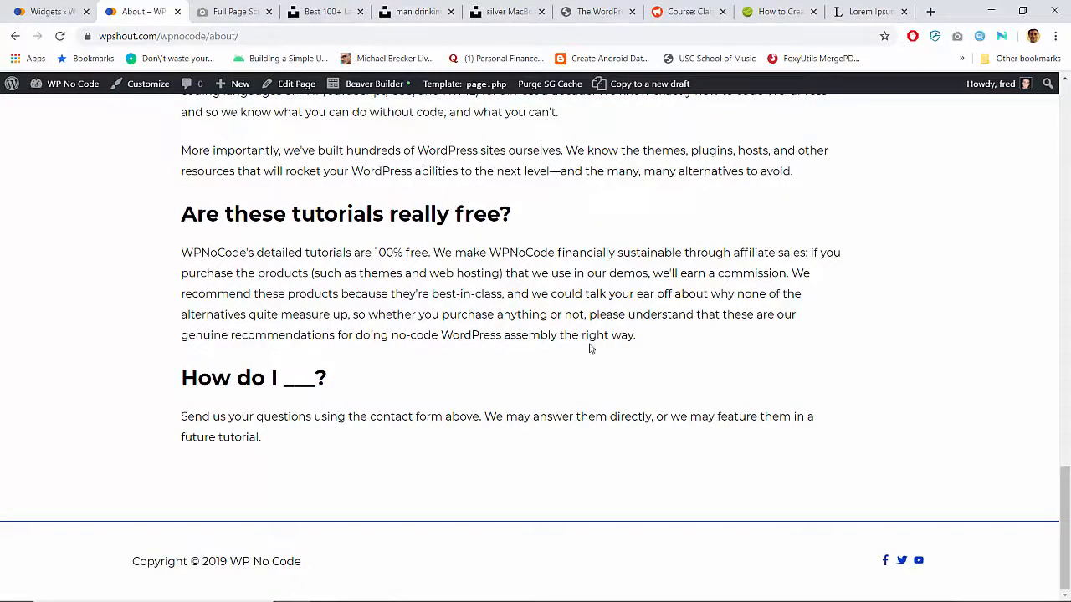
pyautogui.scroll(15, 589, 348)
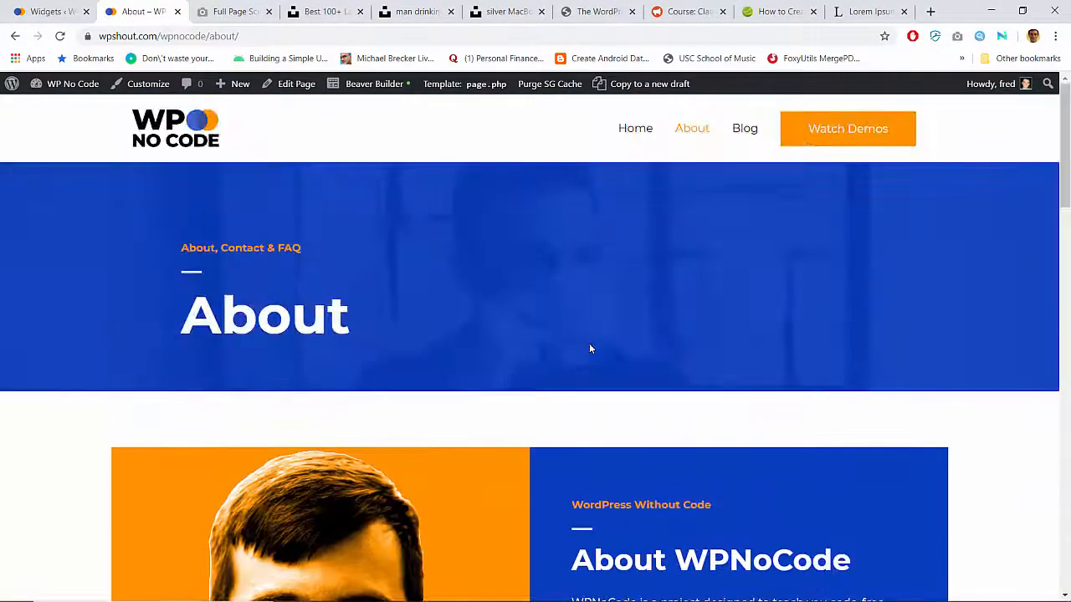
pyautogui.click(177, 125)
pyautogui.scroll(-5, 119, 343)
pyautogui.scroll(-7, 119, 343)
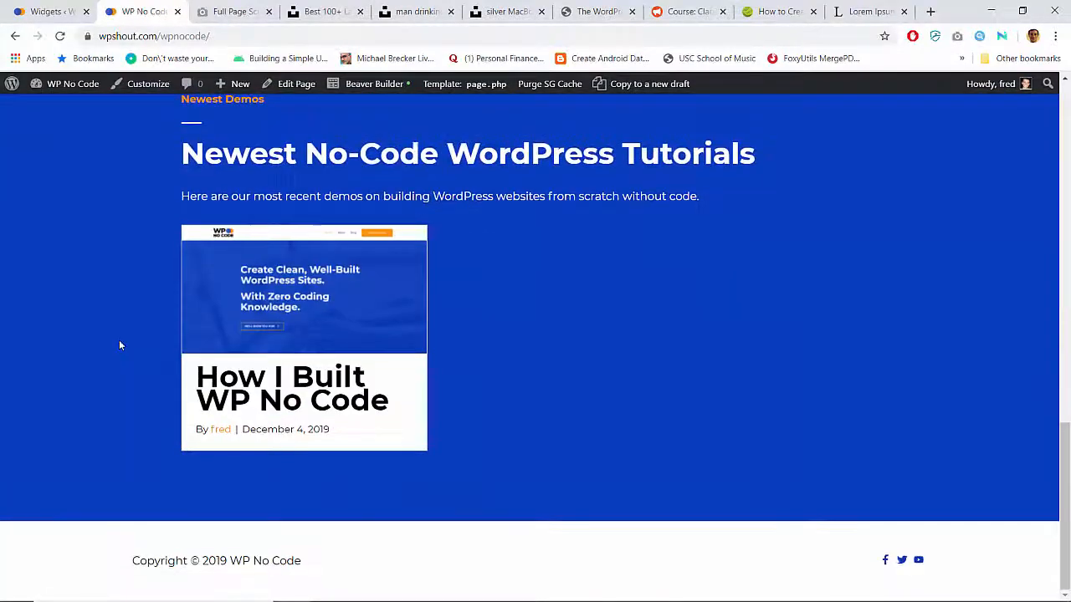
pyautogui.scroll(13, 119, 343)
pyautogui.scroll(-13, 119, 342)
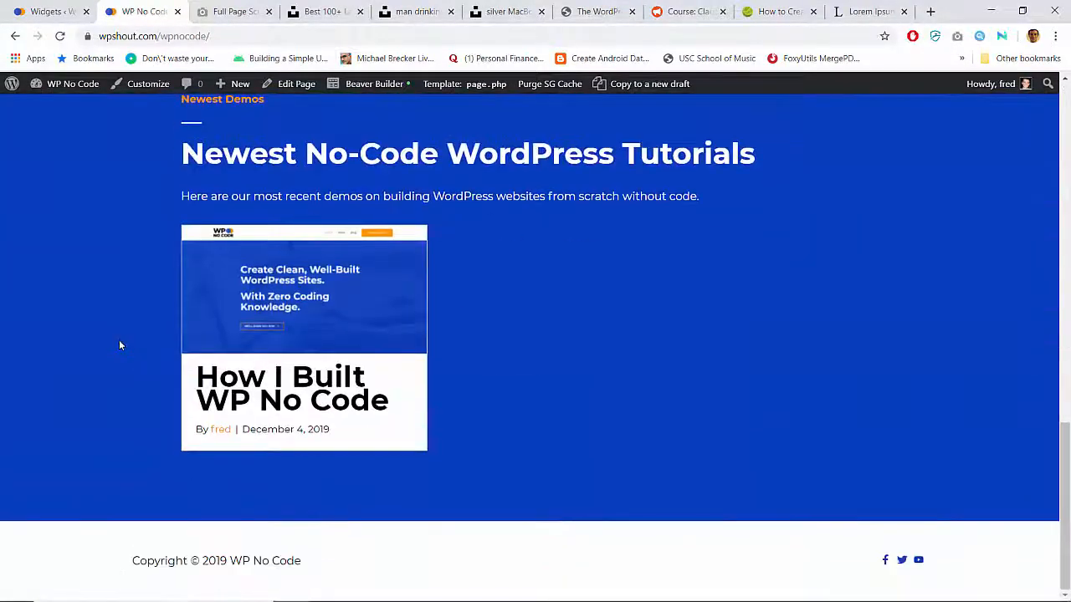
pyautogui.scroll(13, 119, 345)
pyautogui.scroll(1, 119, 345)
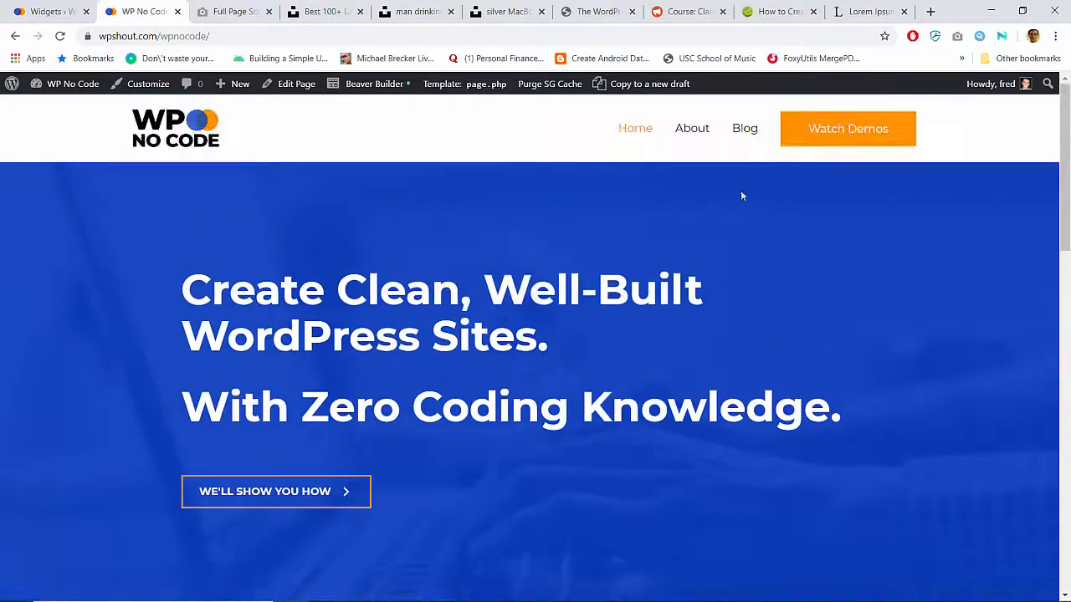
# Open the live Demos page and examine the demo card under All WP No Code Demos.
pyautogui.click(805, 148)
pyautogui.scroll(-10, 614, 310)
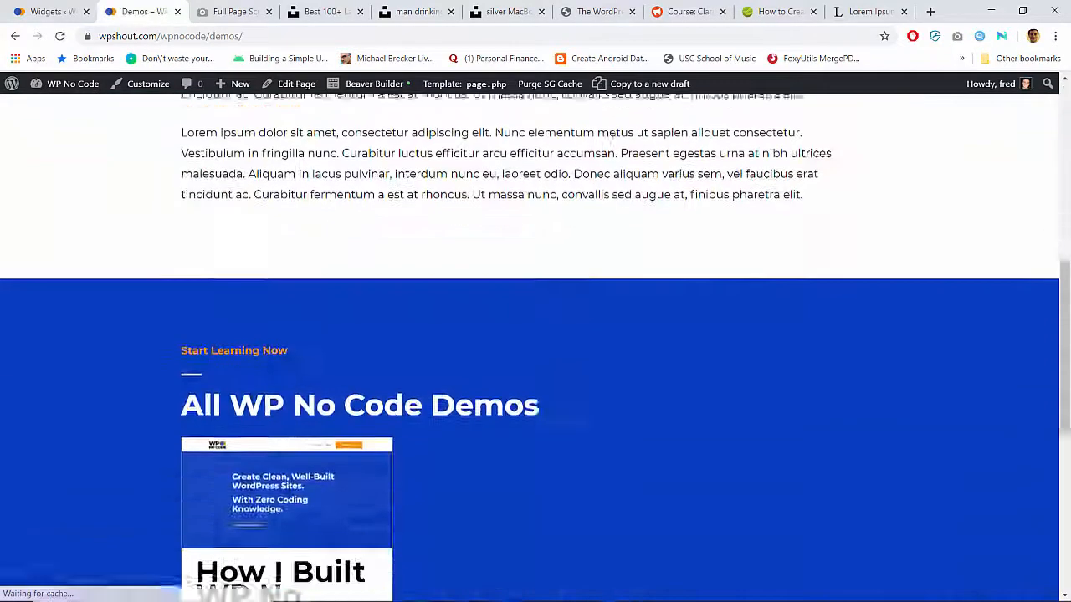
pyautogui.scroll(4, 614, 309)
pyautogui.scroll(-2, 216, 343)
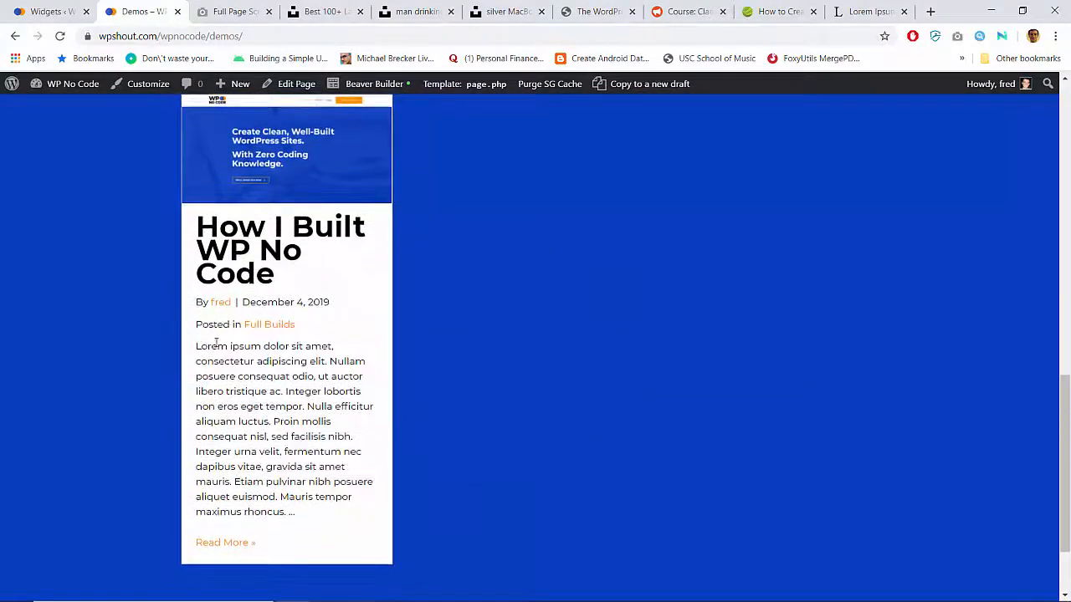
pyautogui.scroll(2, 301, 372)
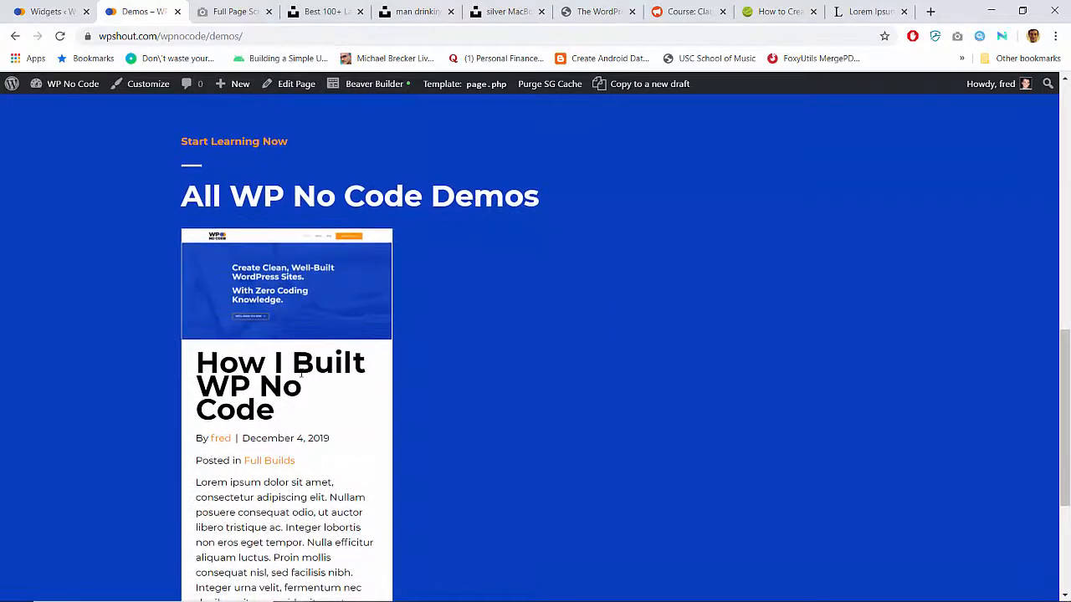
pyautogui.scroll(-1, 300, 372)
pyautogui.scroll(-3, 301, 373)
pyautogui.scroll(11, 301, 372)
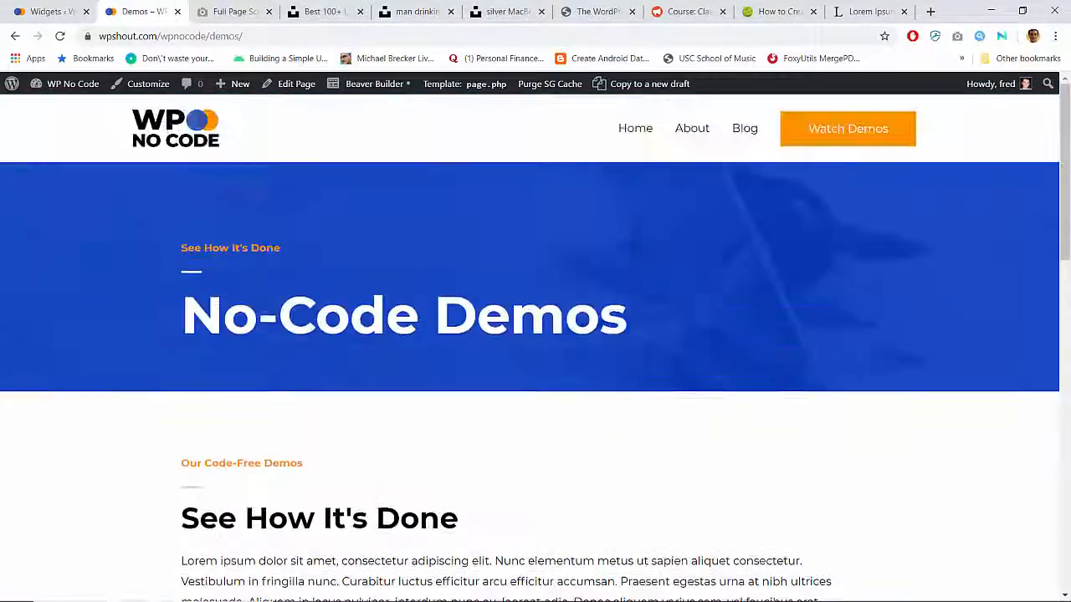
# Open the home page in Beaver Builder at the Newest No-Code WordPress Tutorials section.
pyautogui.click(191, 145)
pyautogui.scroll(-10, 98, 373)
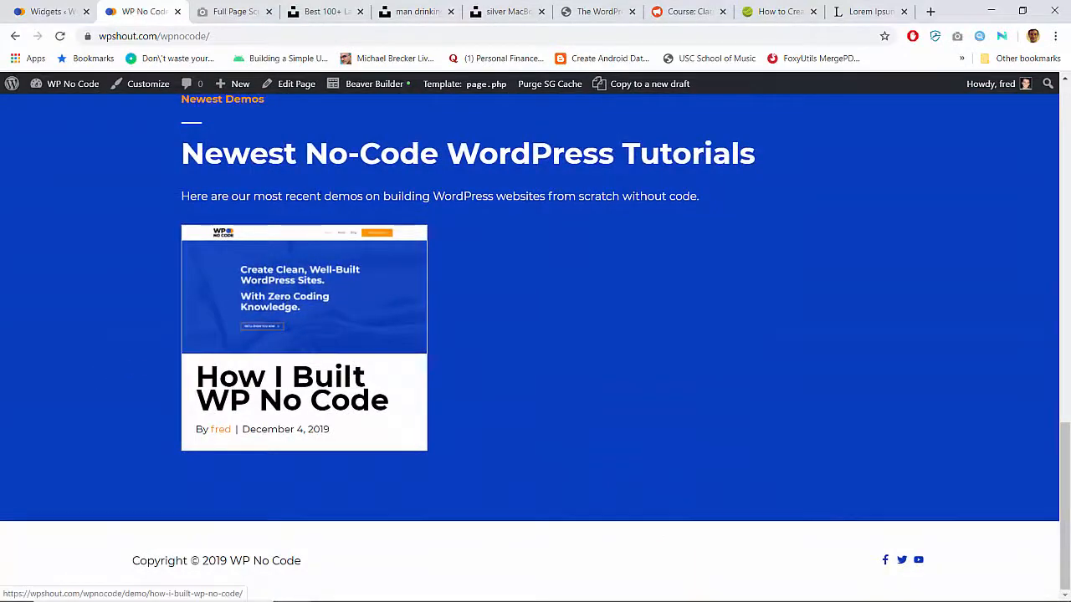
pyautogui.click(355, 80)
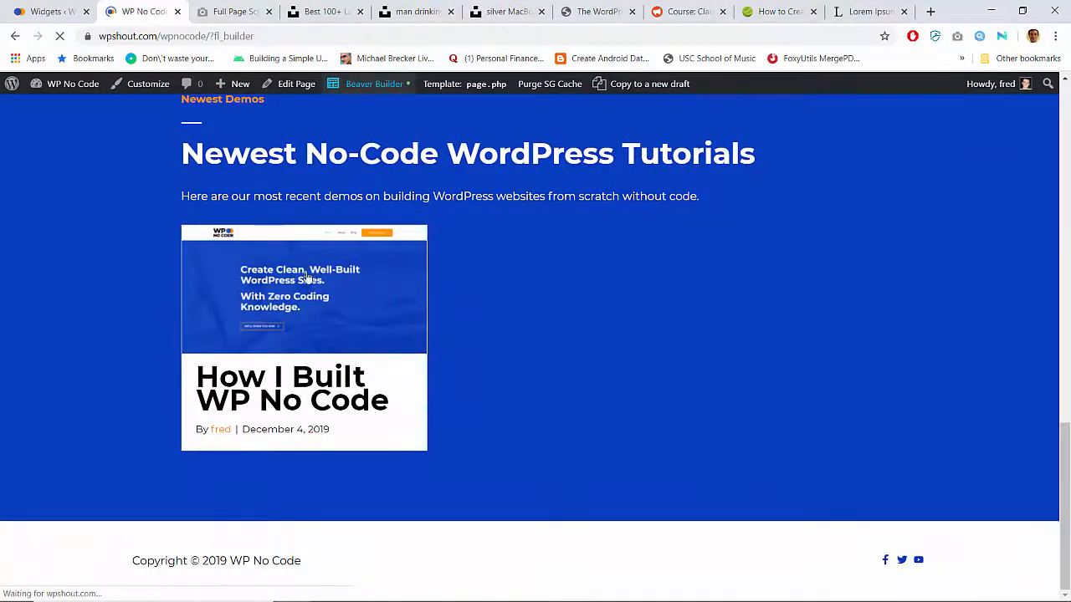
pyautogui.scroll(-6, 295, 324)
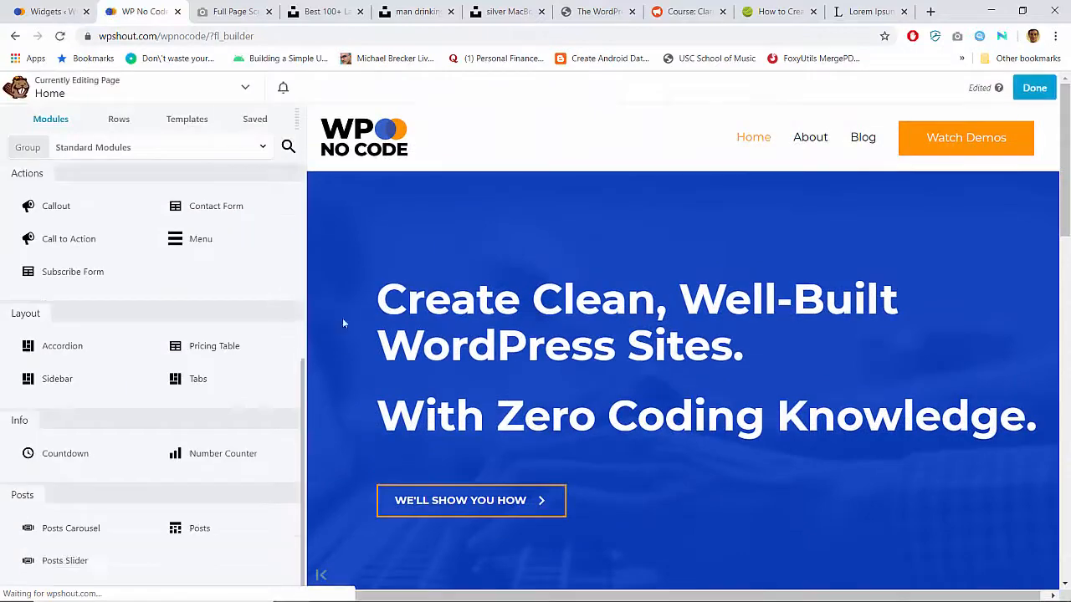
pyautogui.scroll(-7, 419, 339)
pyautogui.scroll(-10, 418, 339)
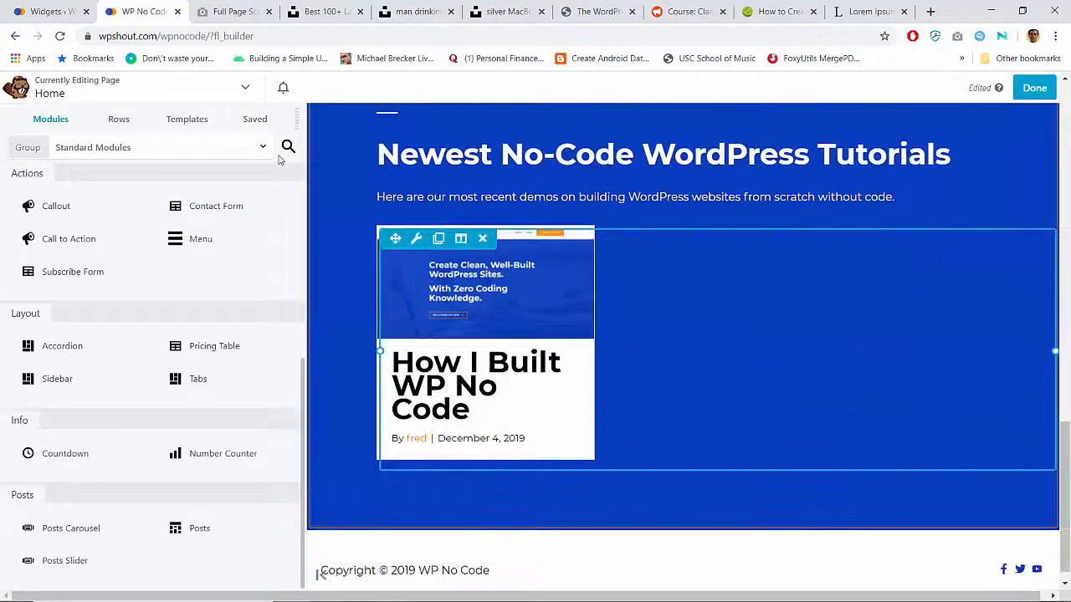
# Load the live Demos page in the Widgets browser tab and compare its demo card with the one in the home page builder.
pyautogui.click(75, 7)
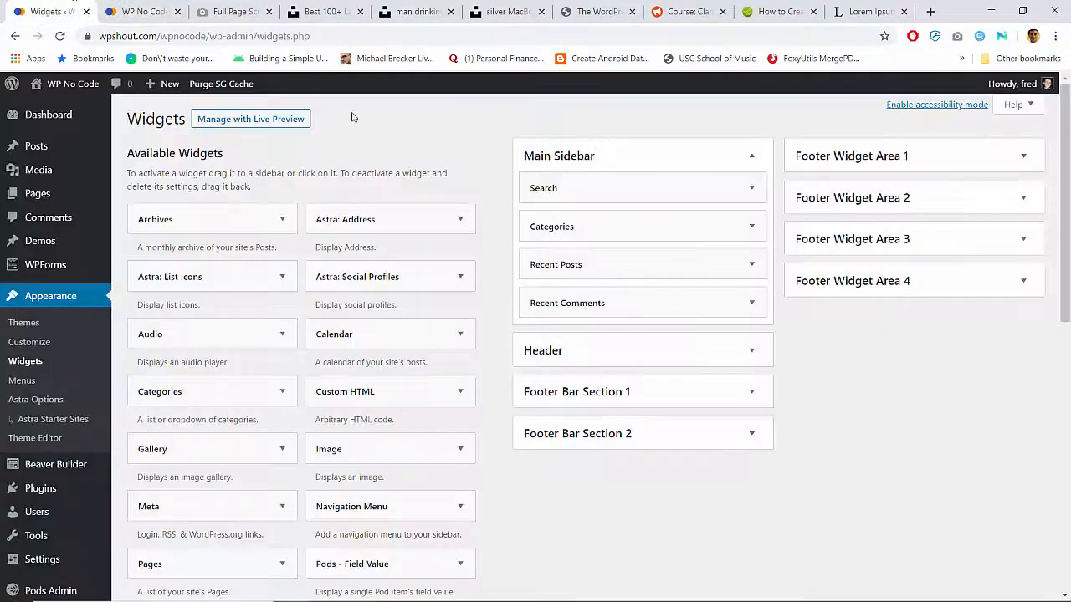
pyautogui.click(90, 86)
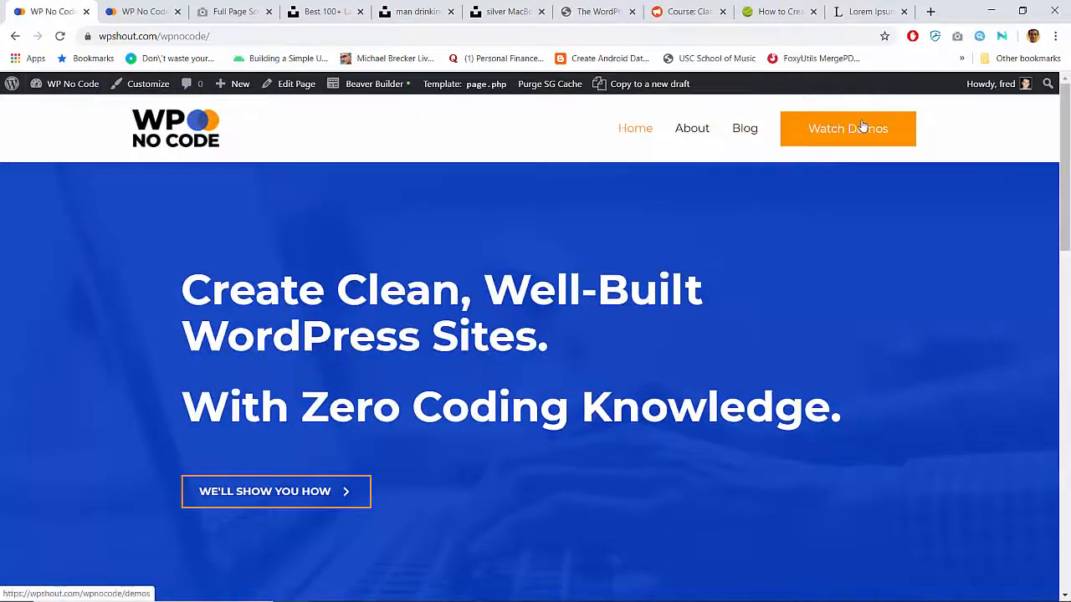
pyautogui.scroll(-12, 443, 339)
pyautogui.scroll(2, 442, 339)
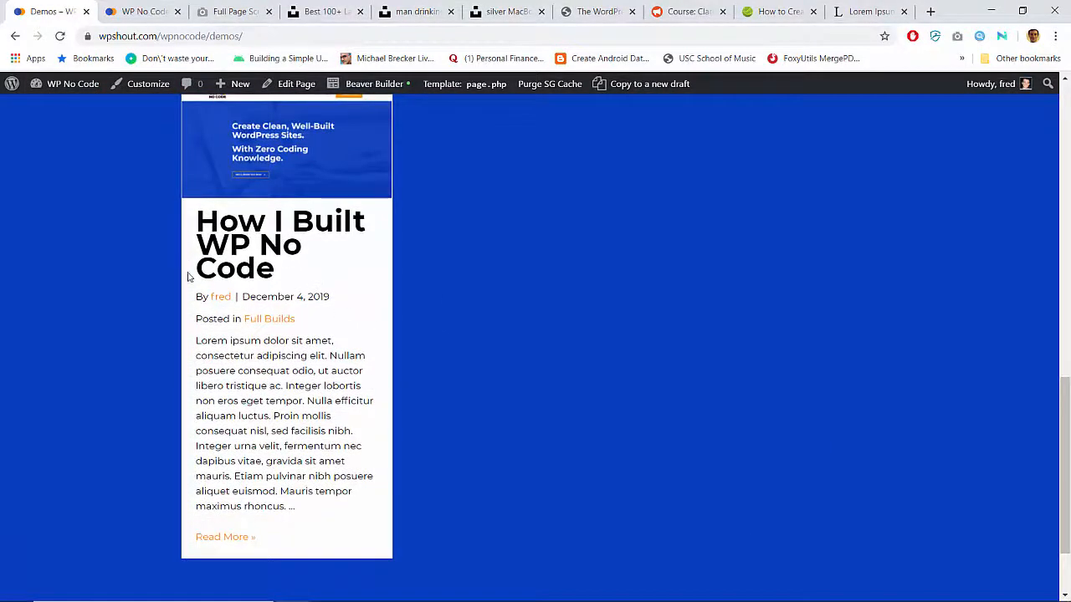
pyautogui.click(142, 11)
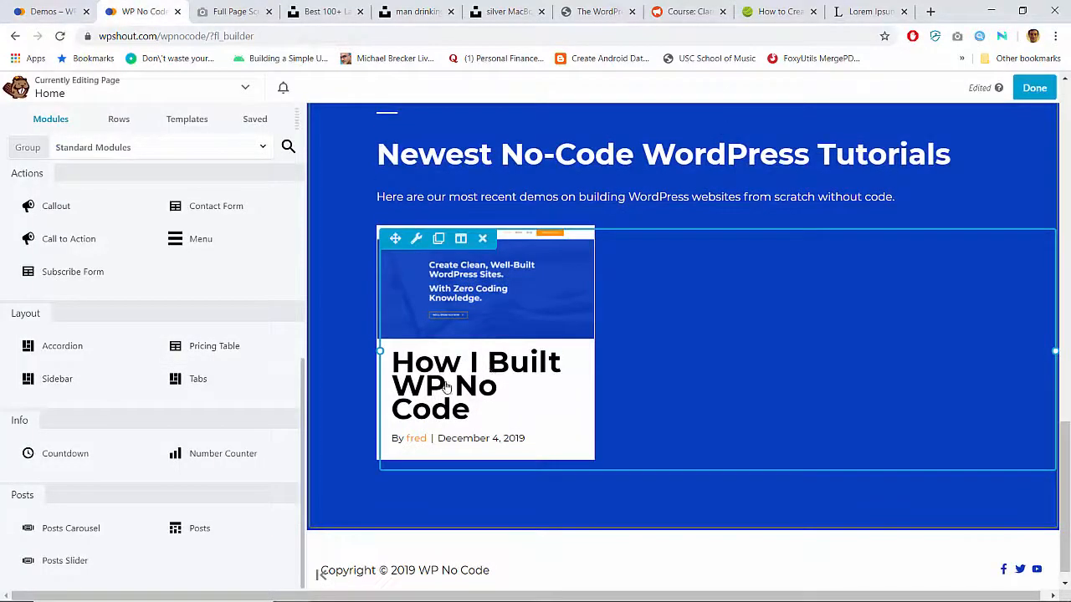
pyautogui.scroll(-1, 426, 435)
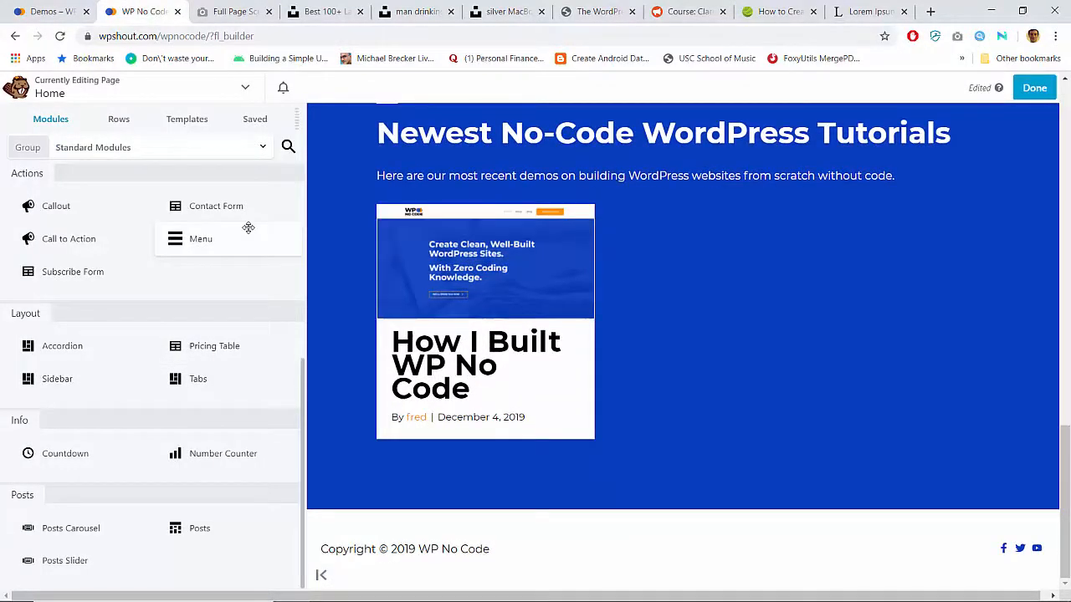
pyautogui.scroll(1, 605, 193)
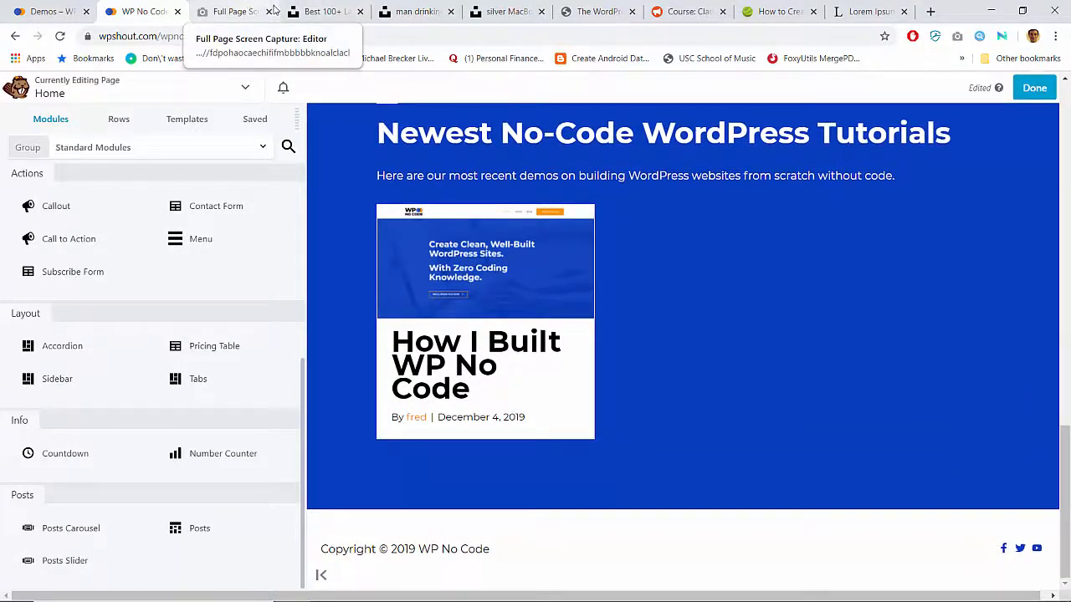
# Close the screen capture browser tab and load wpshout.com/wpnocode in the Unsplash laptop photos tab.
pyautogui.click(268, 11)
pyautogui.click(237, 15)
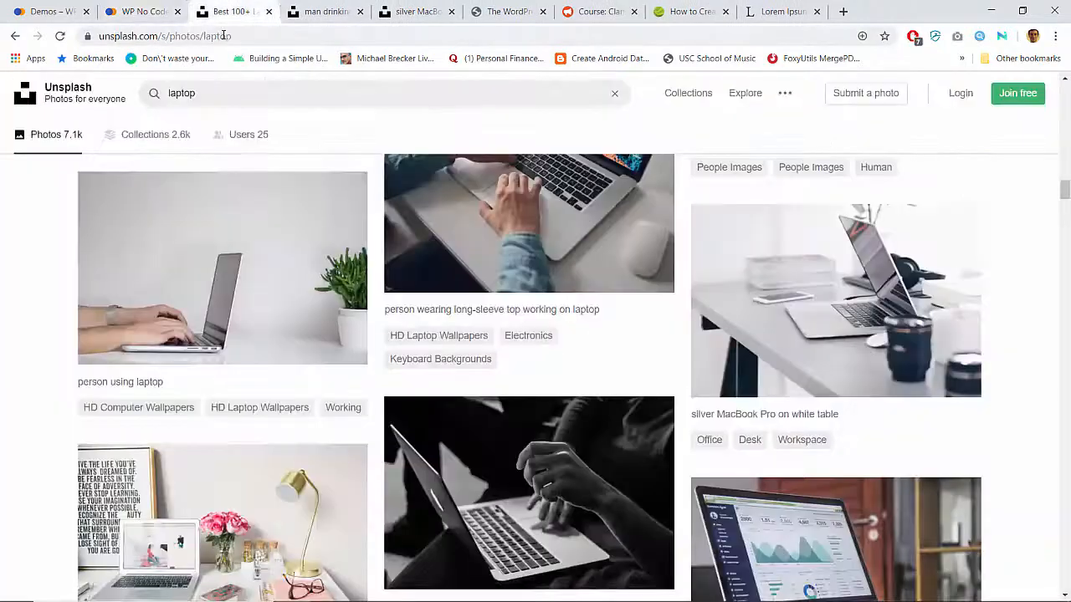
pyautogui.click(223, 35)
pyautogui.write('wpshout.com/w')
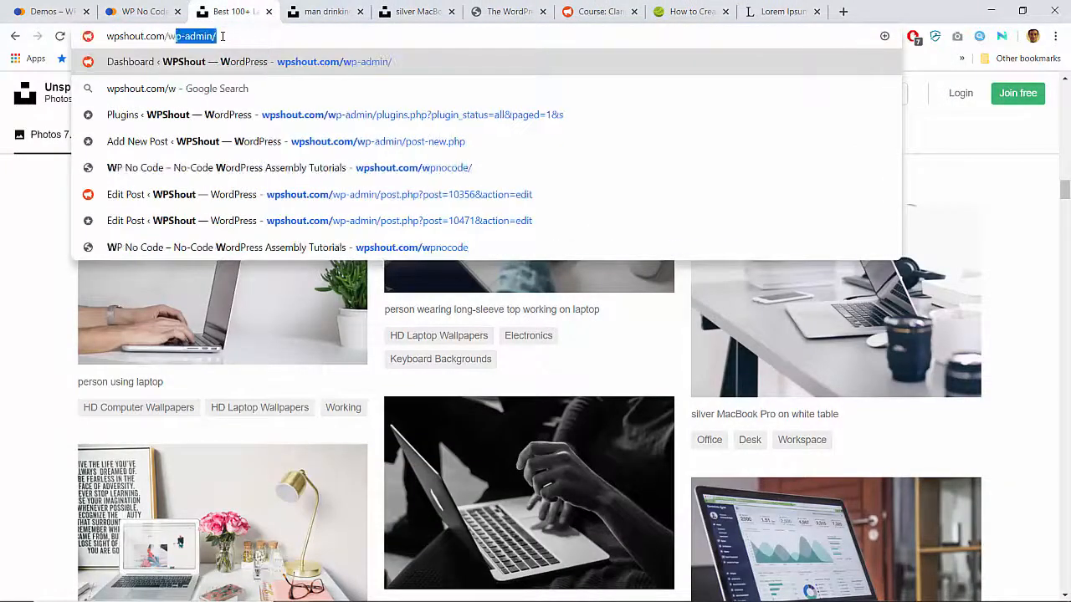
pyautogui.write('pno')
pyautogui.press('Return')
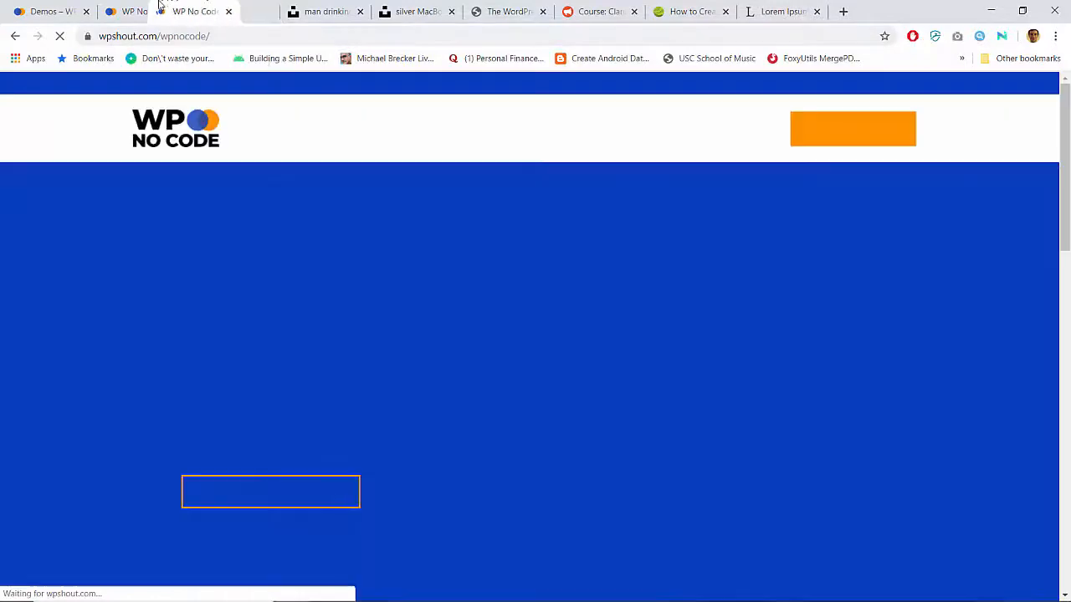
# Compare the demo cards on the live home page, the live Demos page and the home page builder.
pyautogui.click(158, 11)
pyautogui.scroll(-8, 393, 233)
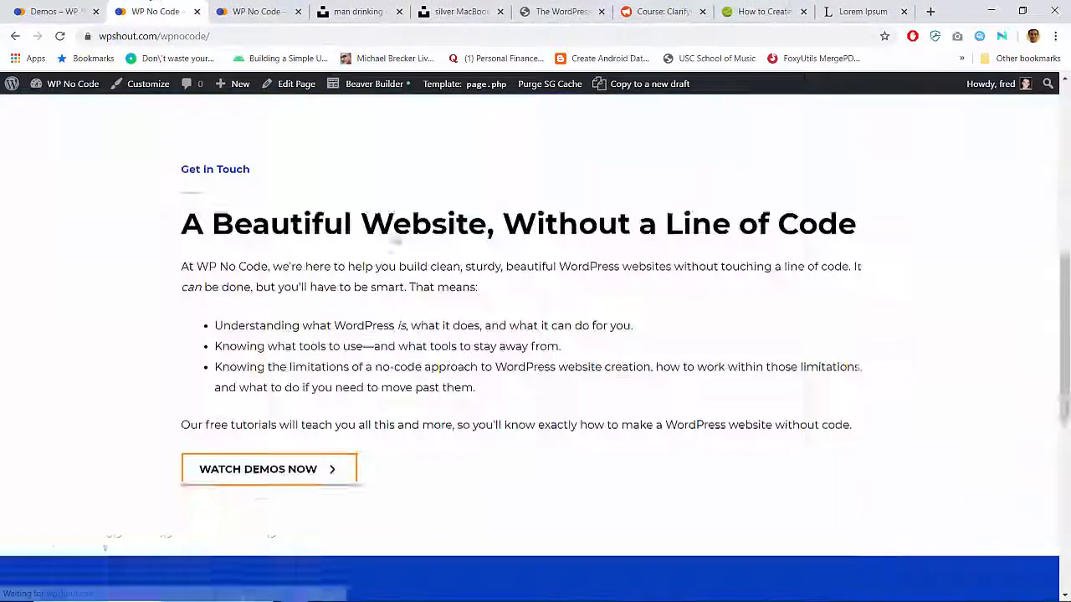
pyautogui.scroll(-5, 393, 236)
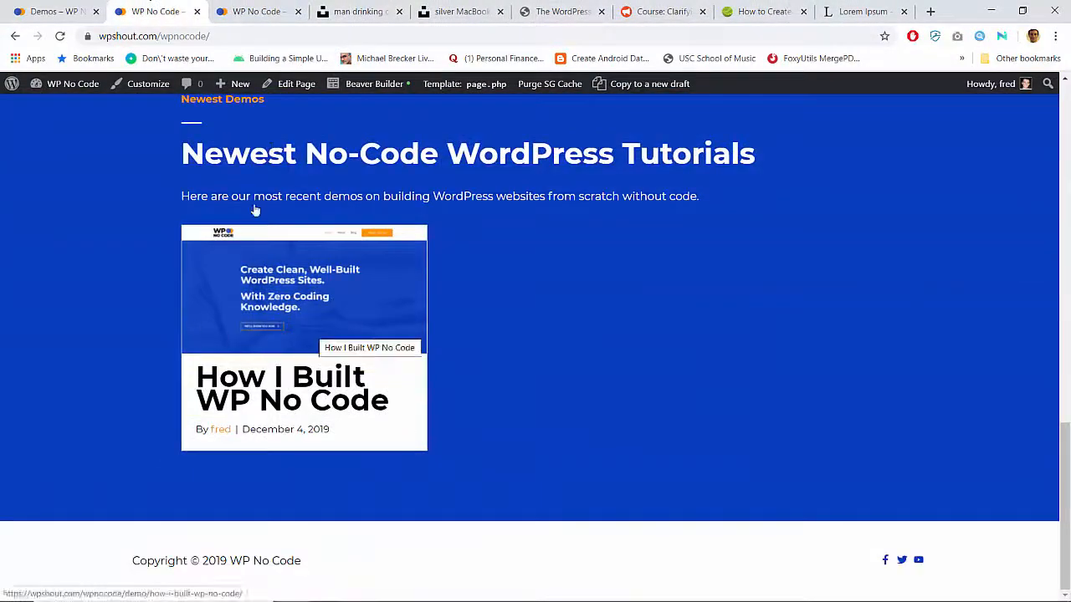
pyautogui.click(50, 11)
pyautogui.scroll(3, 459, 254)
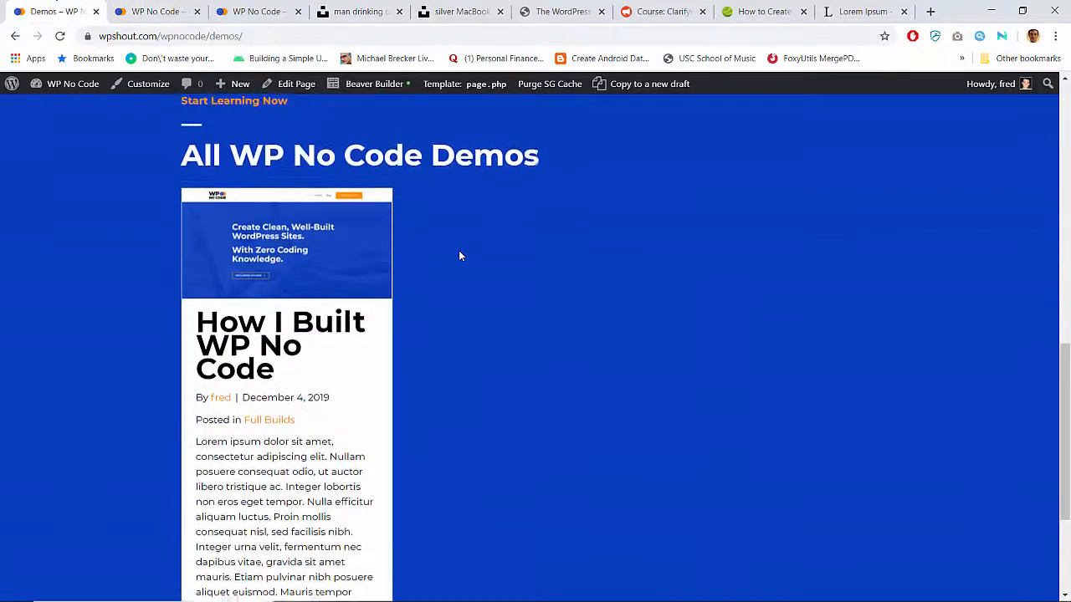
pyautogui.click(246, 7)
pyautogui.moveTo(244, 5); pyautogui.dragTo(150, 5)
pyautogui.click(235, 5)
pyautogui.click(162, 6)
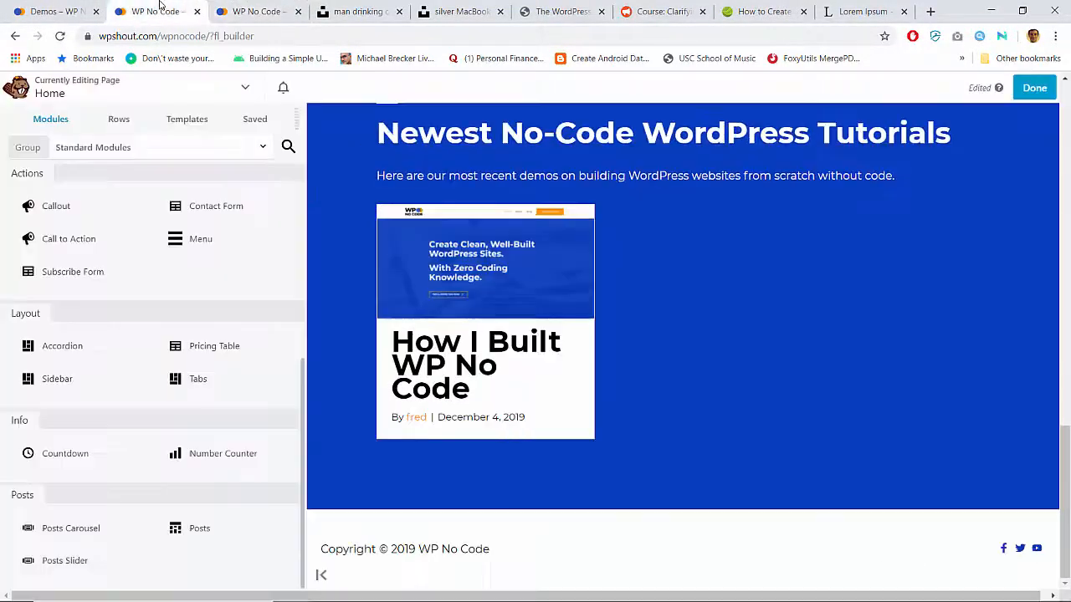
pyautogui.click(258, 10)
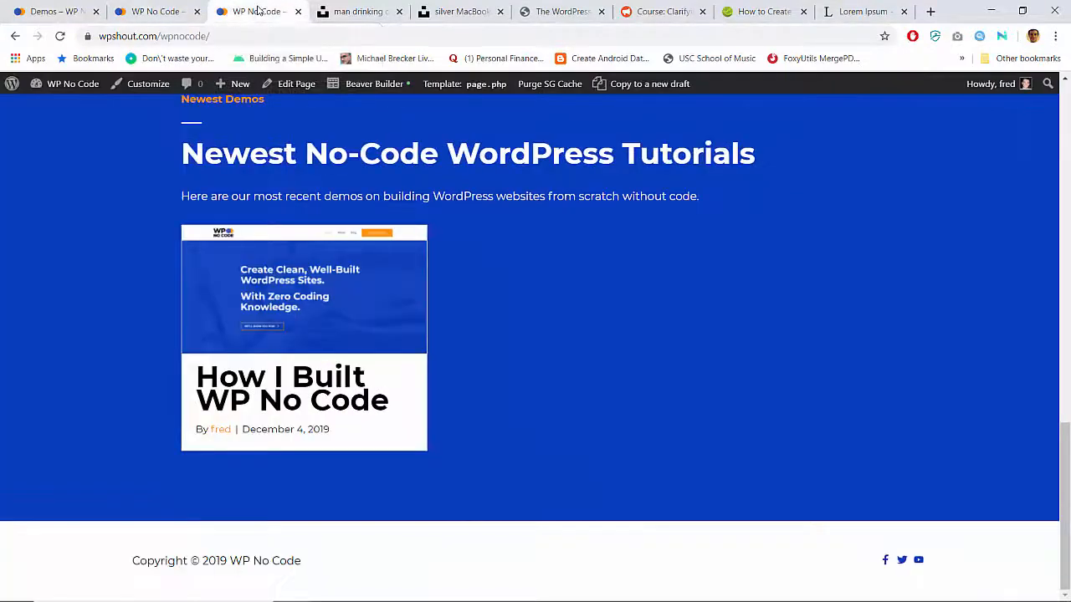
# Open the settings of the home page's Posts module, review its layout options and slightly narrow the settings panel.
pyautogui.click(177, 7)
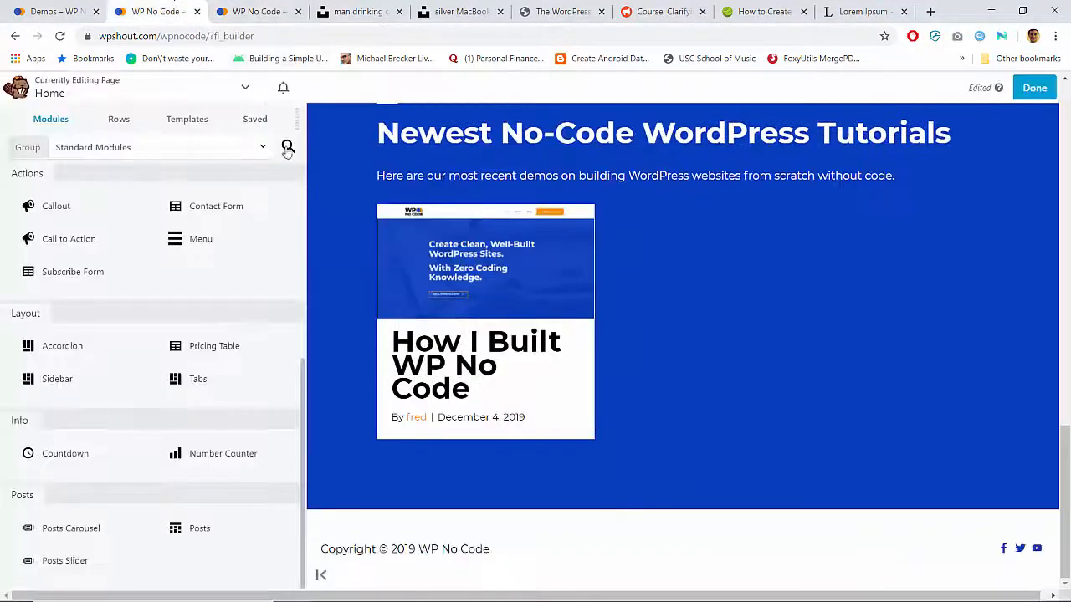
pyautogui.click(417, 239)
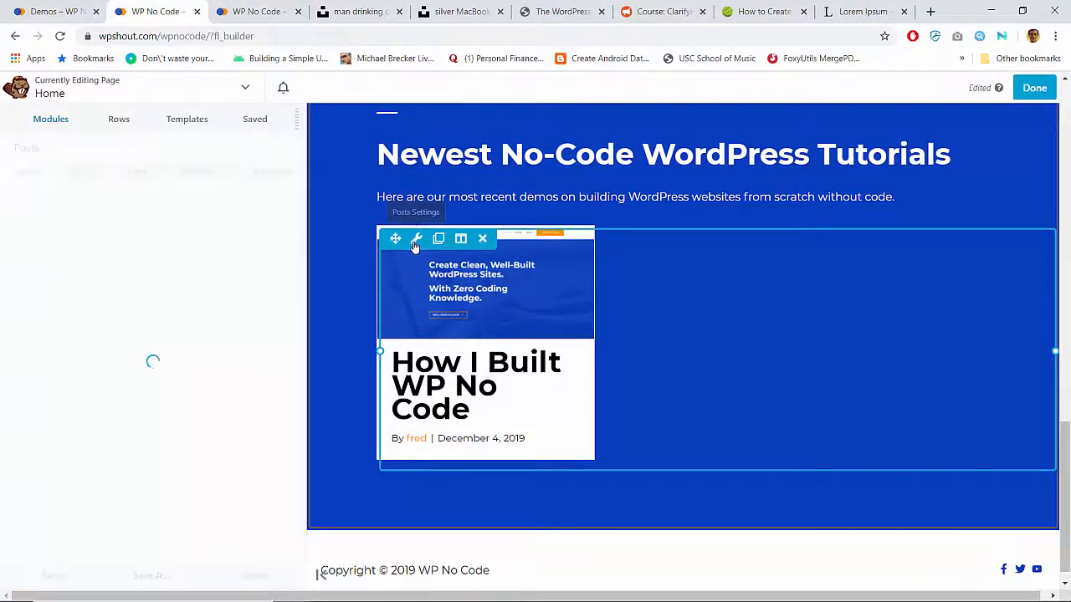
pyautogui.scroll(-1, 151, 311)
pyautogui.scroll(-1, 150, 311)
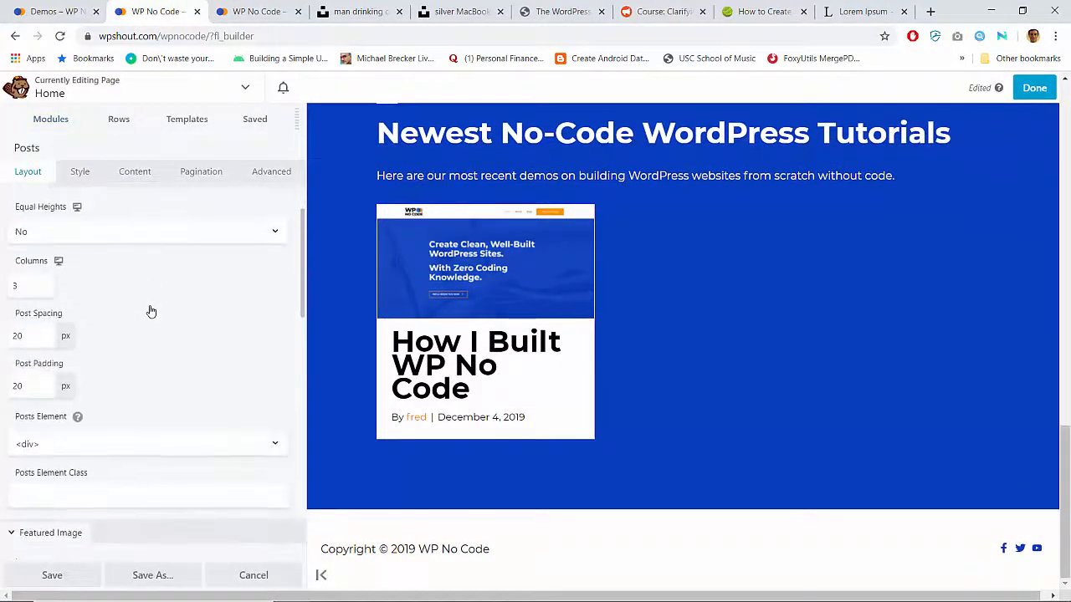
pyautogui.scroll(1, 150, 311)
pyautogui.scroll(-2, 151, 311)
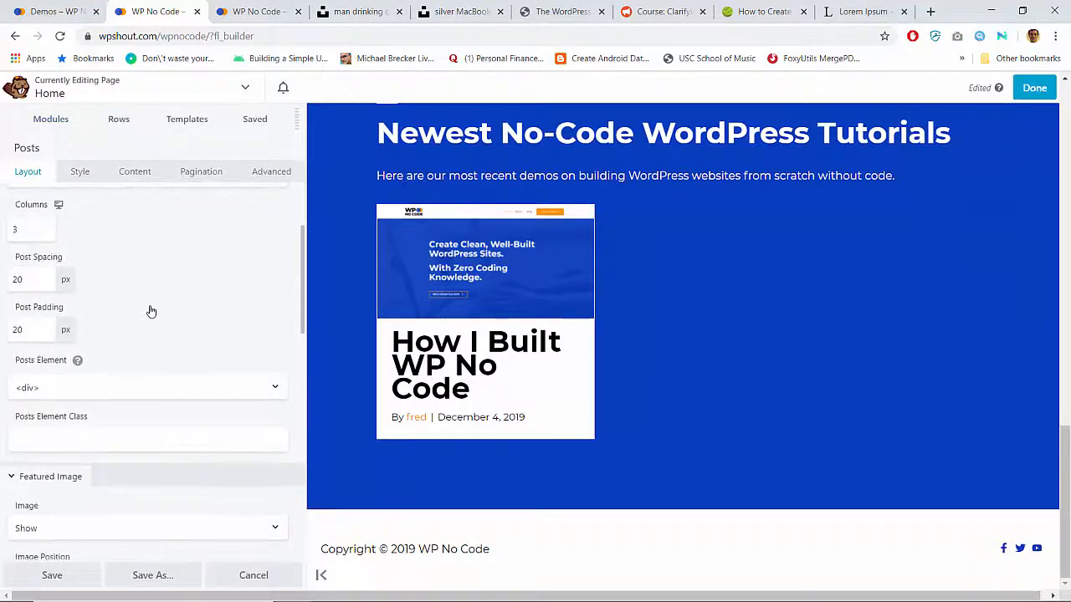
pyautogui.scroll(2, 151, 311)
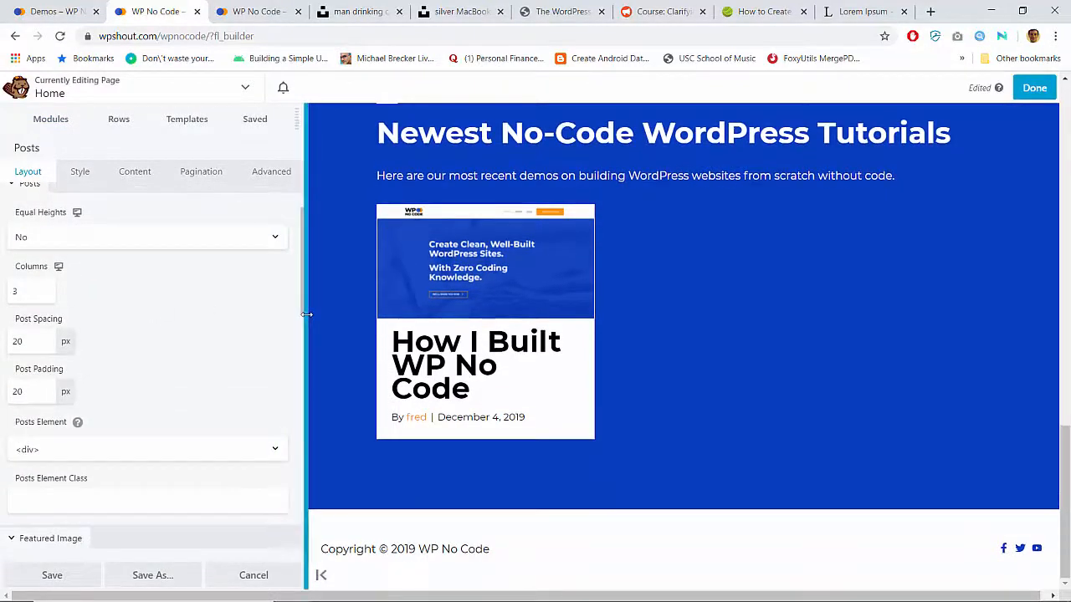
pyautogui.moveTo(307, 314); pyautogui.dragTo(285, 340)
# Compare the live Demos page's demo card with the layout settings of the home page's Posts module.
pyautogui.click(75, 12)
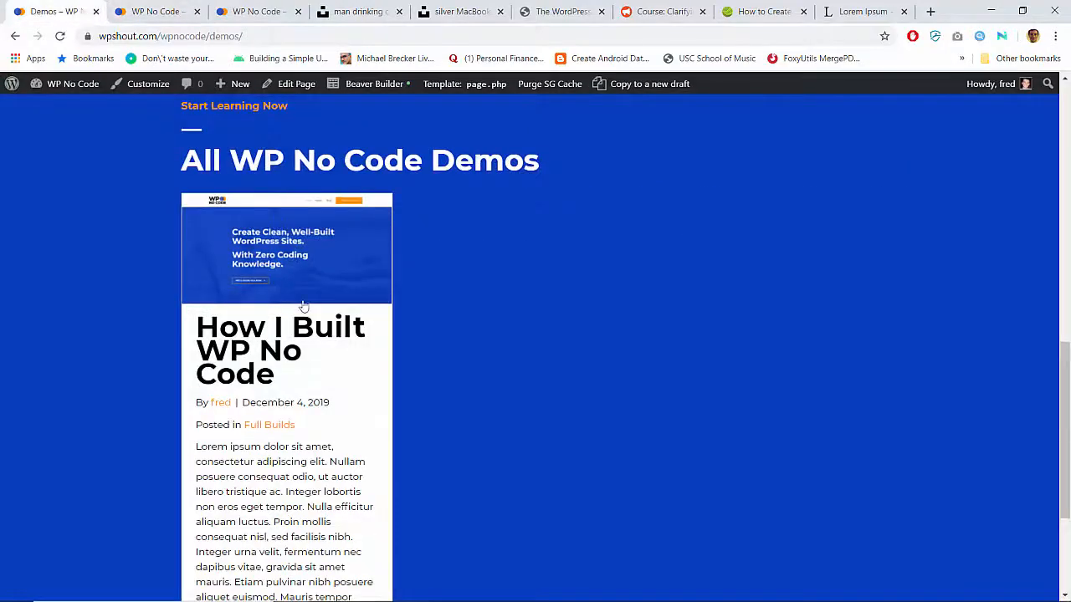
pyautogui.scroll(-3, 303, 306)
pyautogui.scroll(5, 303, 306)
pyautogui.scroll(-5, 304, 306)
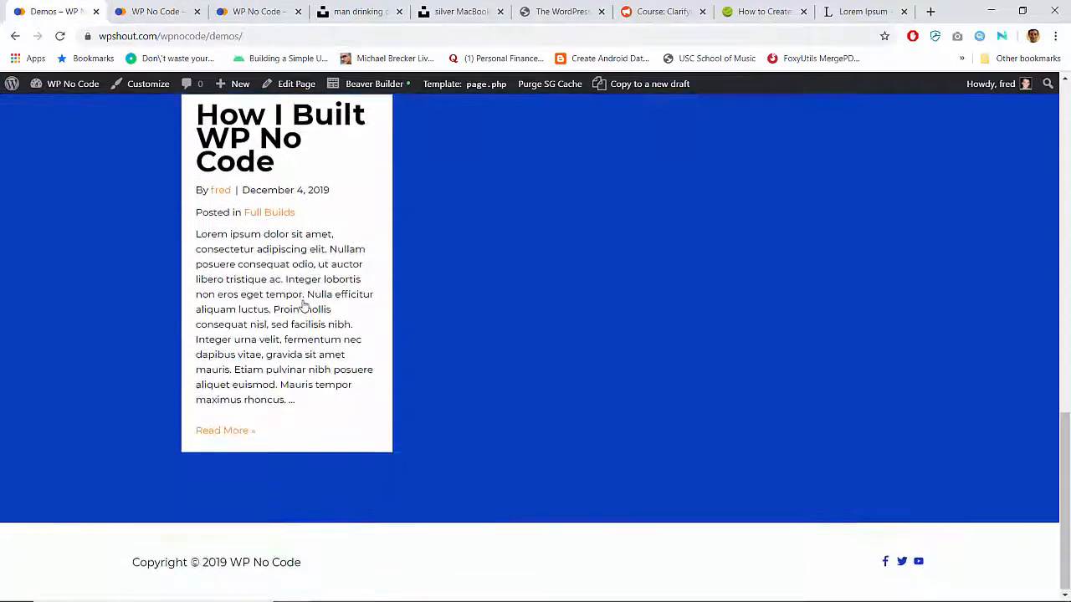
pyautogui.scroll(1, 303, 306)
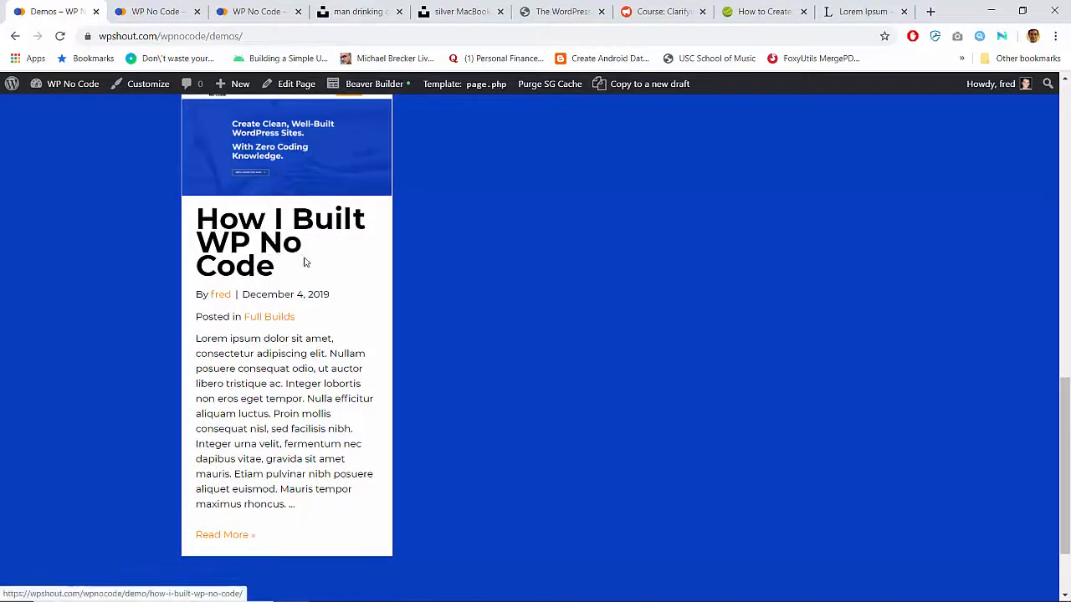
pyautogui.click(159, 12)
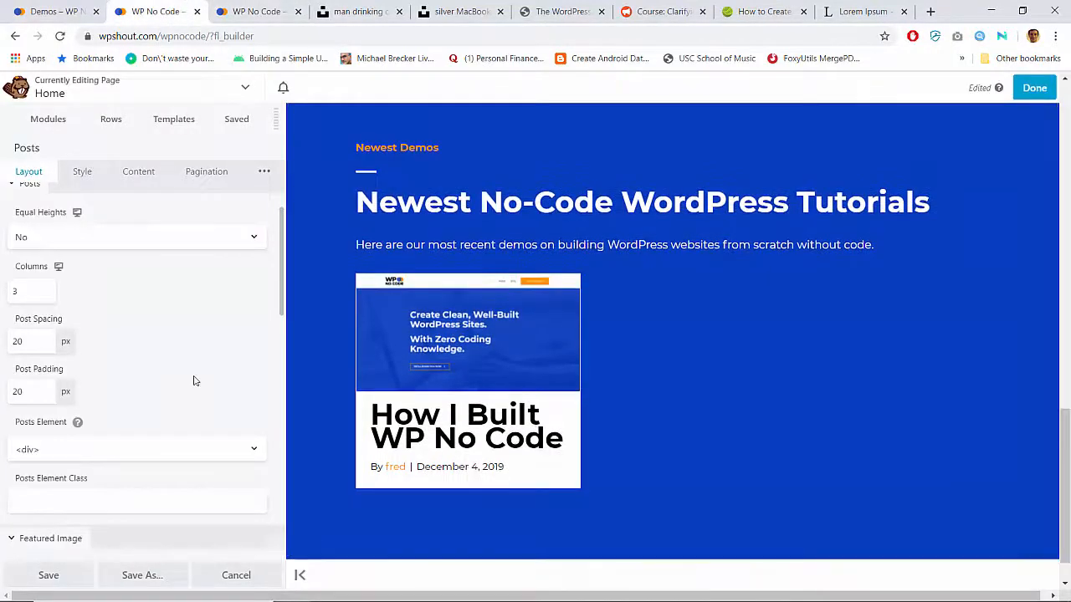
pyautogui.scroll(1, 193, 379)
pyautogui.scroll(-5, 193, 378)
pyautogui.scroll(5, 193, 378)
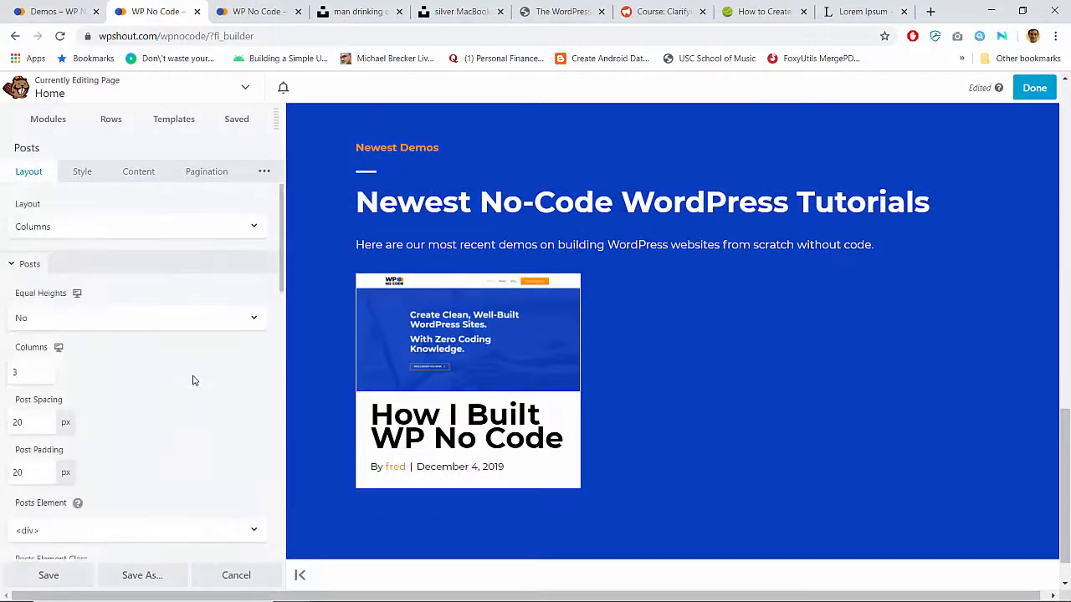
# Open the Demos page in Beaver Builder and review the layout settings of the Posts module under All WP No Code Demos.
pyautogui.click(71, 10)
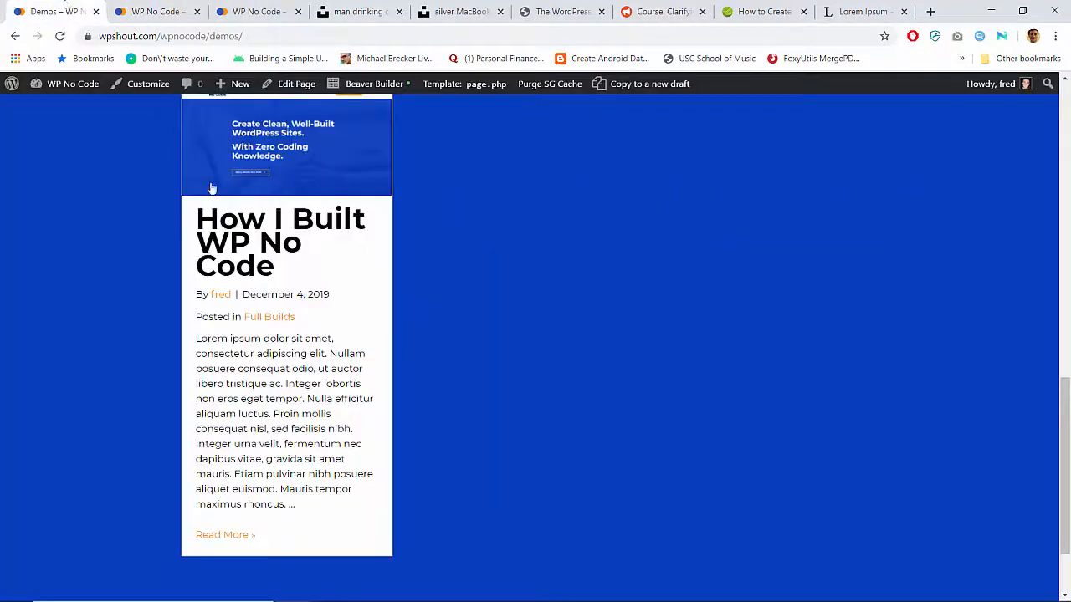
pyautogui.click(390, 88)
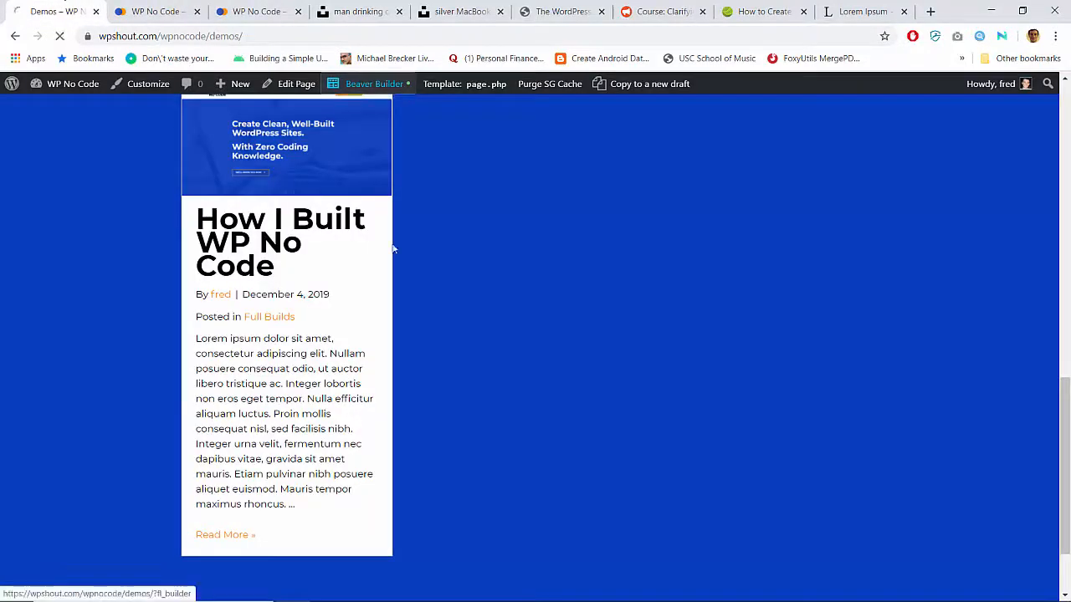
pyautogui.scroll(-15, 395, 298)
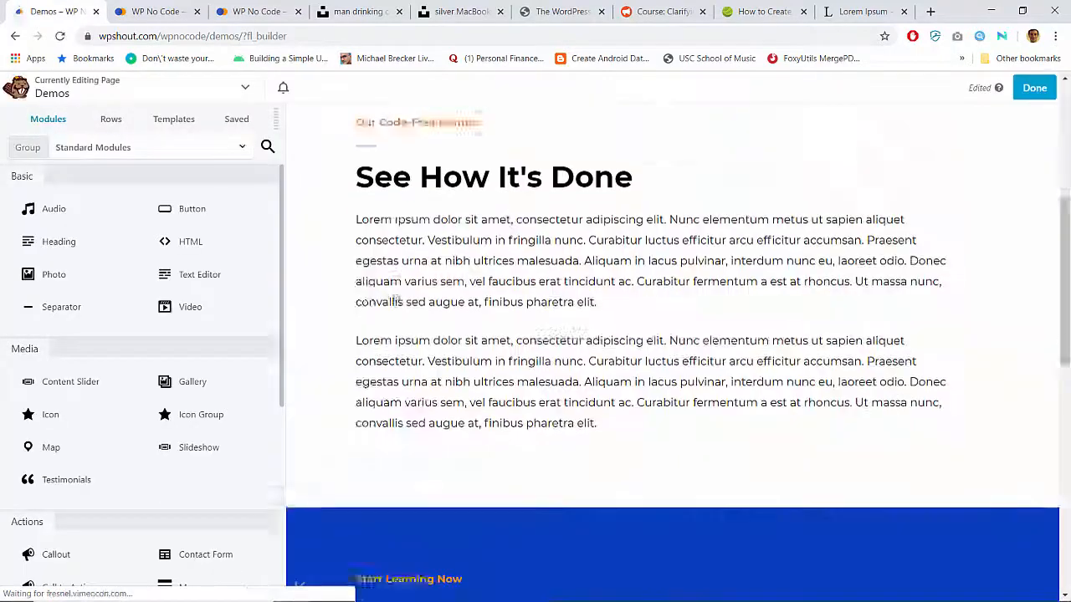
pyautogui.scroll(5, 393, 298)
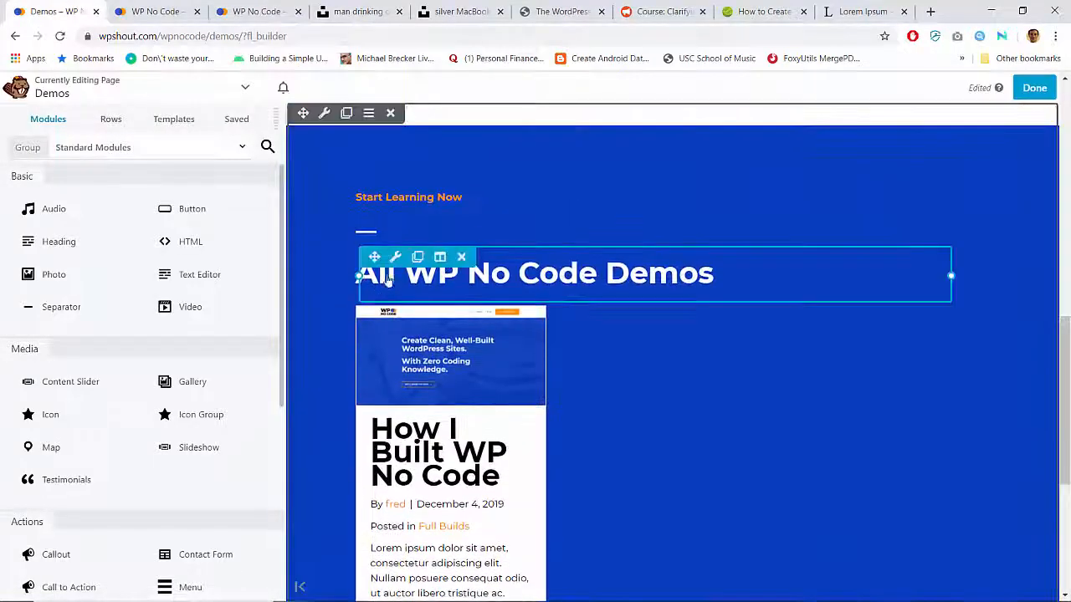
pyautogui.click(396, 320)
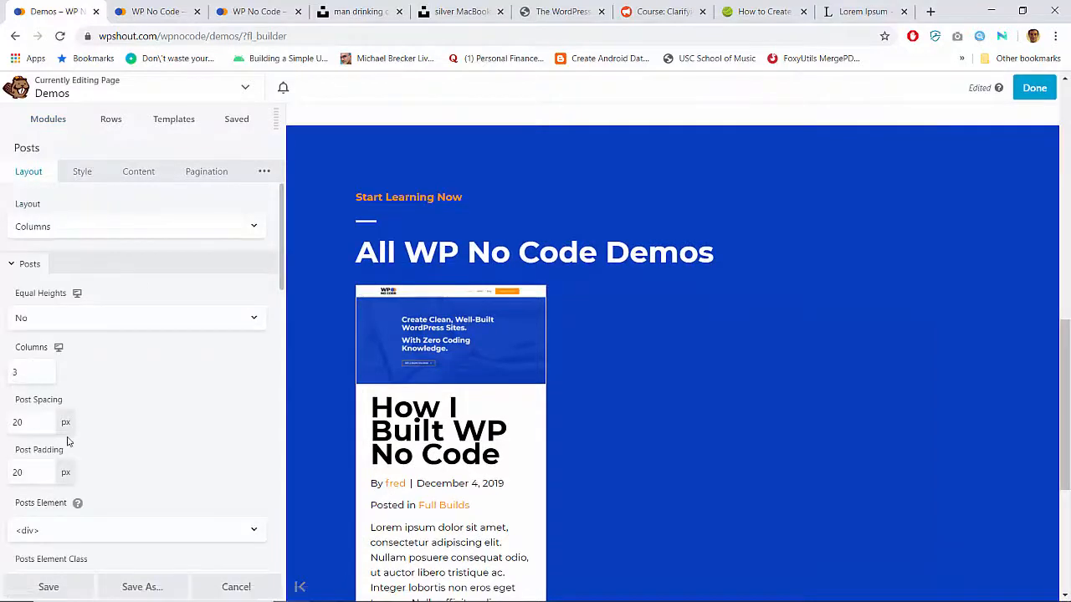
pyautogui.scroll(-6, 136, 436)
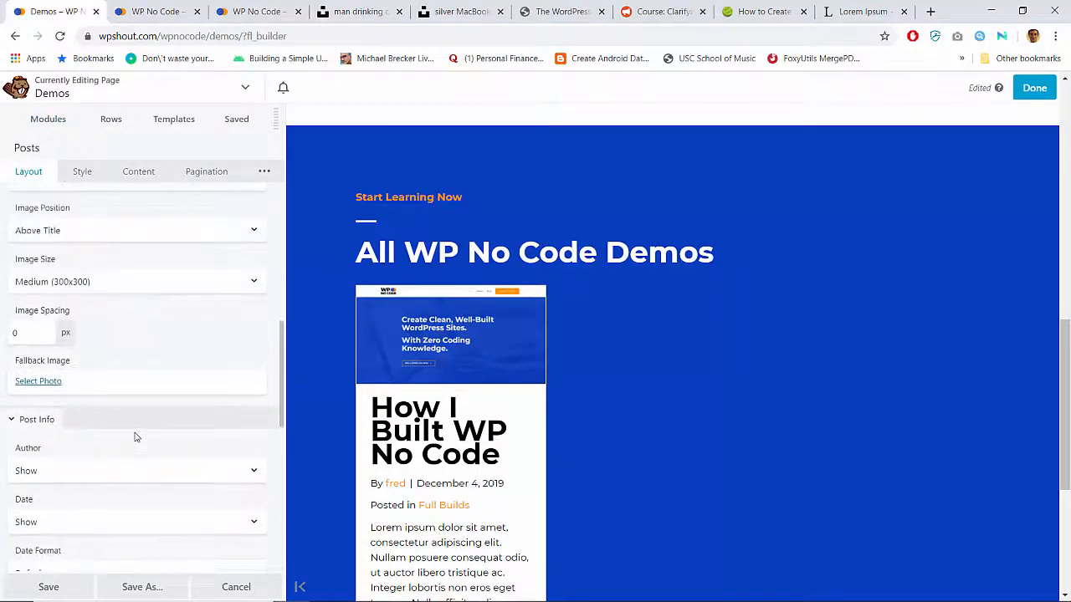
pyautogui.scroll(-3, 136, 436)
pyautogui.scroll(5, 135, 436)
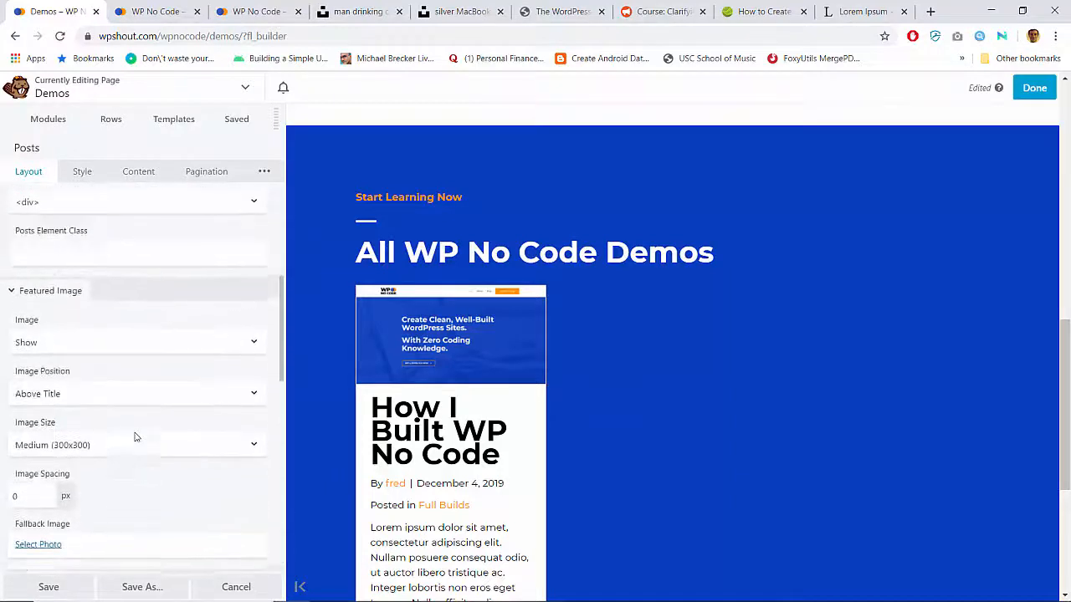
# Open the row settings of the home page's Newest Demos section and check the row's fixed width.
pyautogui.click(129, 10)
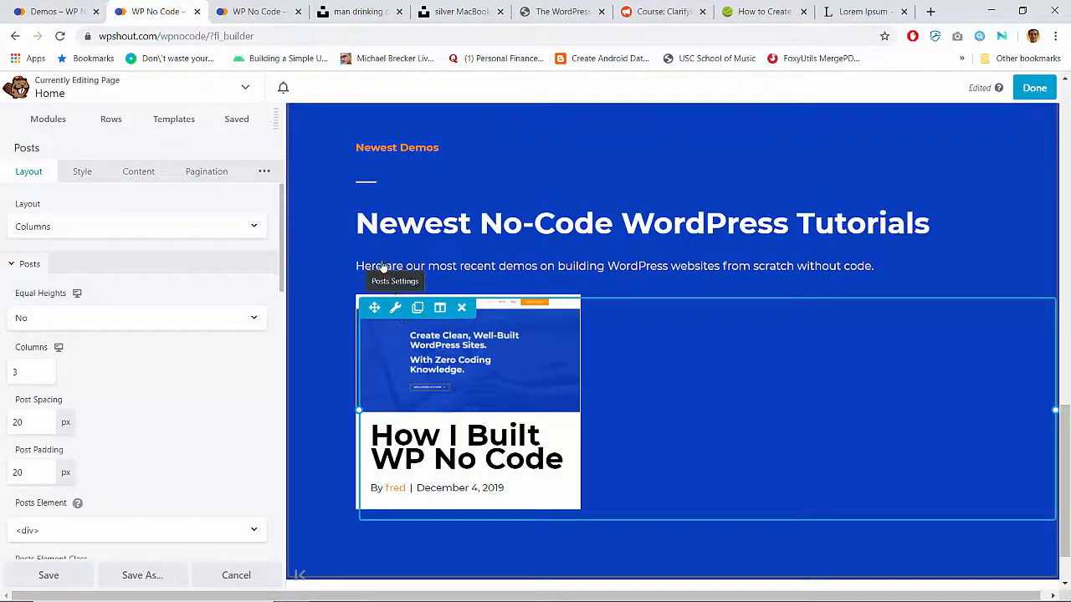
pyautogui.scroll(1, 350, 201)
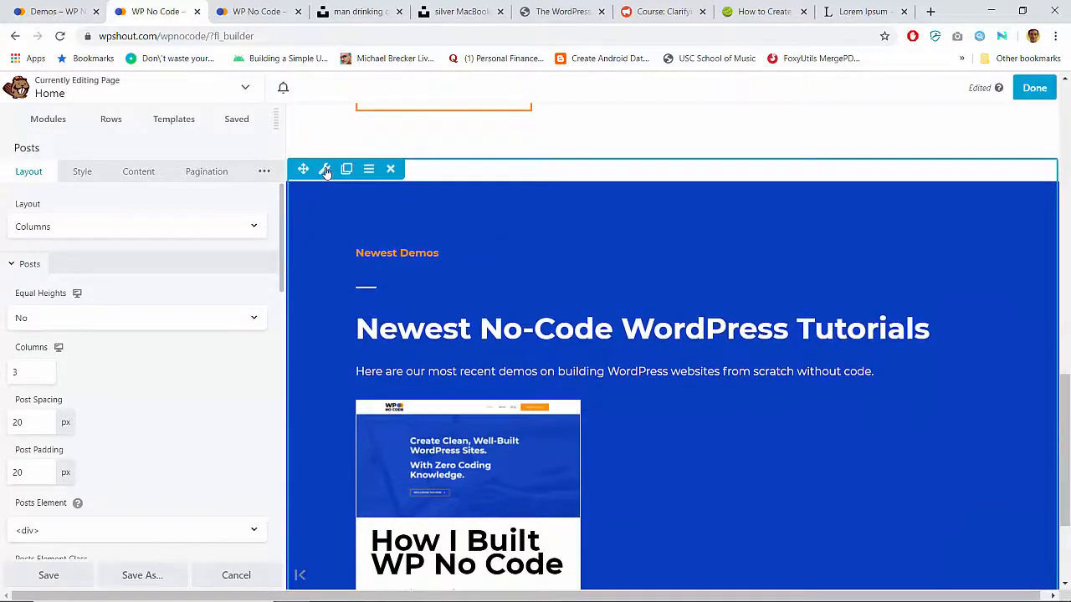
pyautogui.click(325, 169)
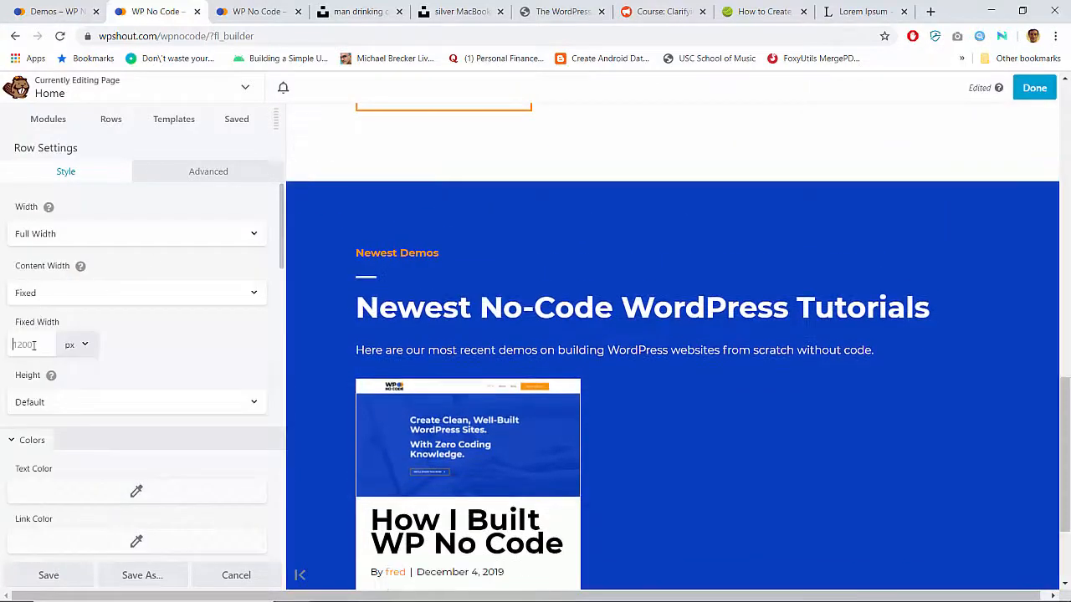
pyautogui.click(33, 344)
# Clear the fixed width of the All WP No Code Demos row on the Demos page, save it and publish the page.
pyautogui.click(99, 6)
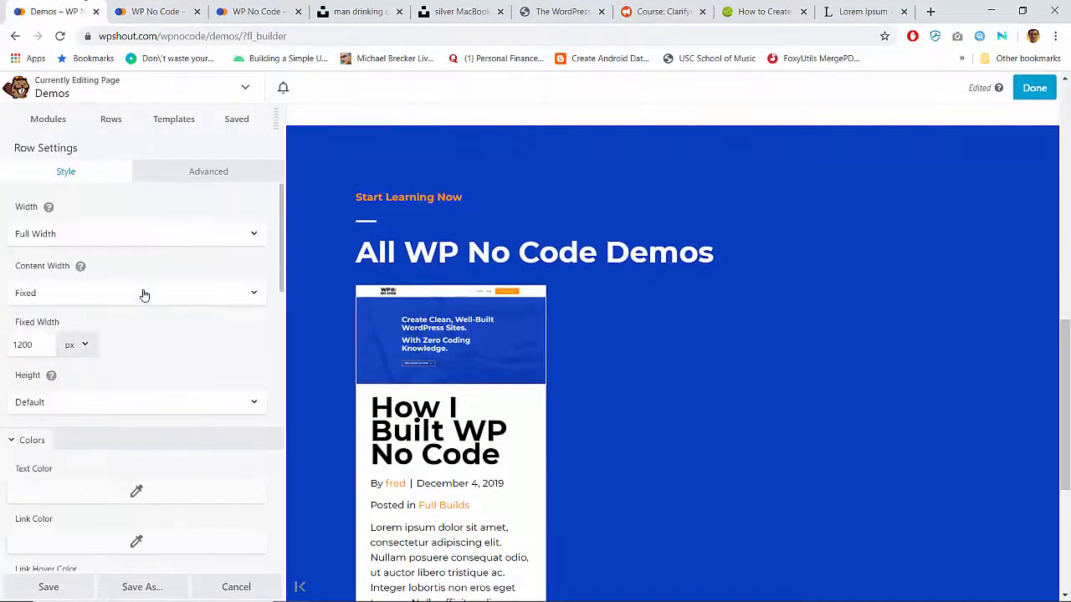
pyautogui.doubleClick(23, 345)
pyautogui.press('BackSpace')
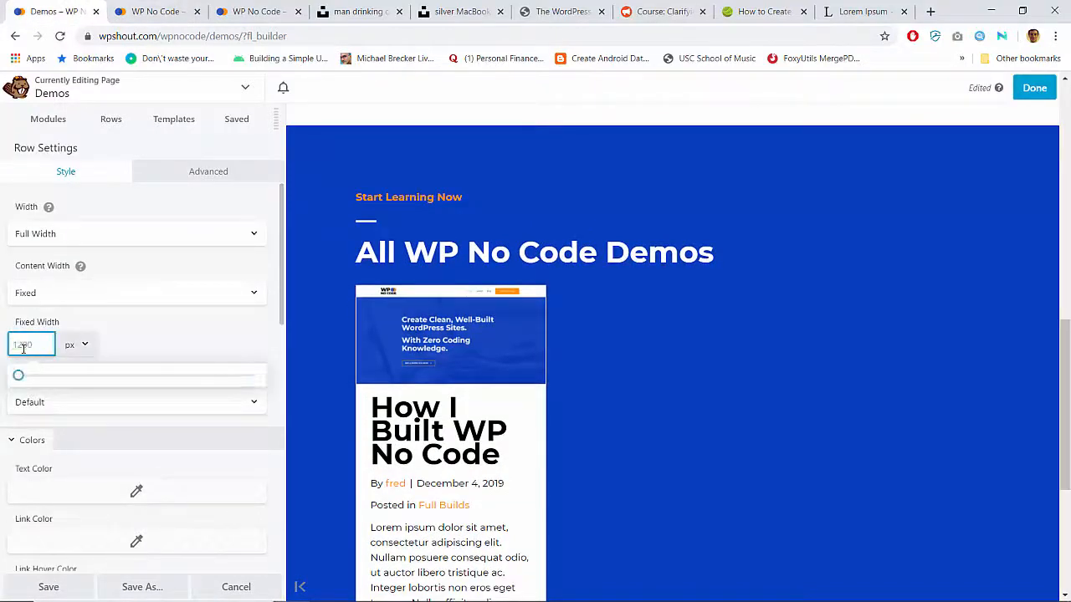
pyautogui.click(176, 336)
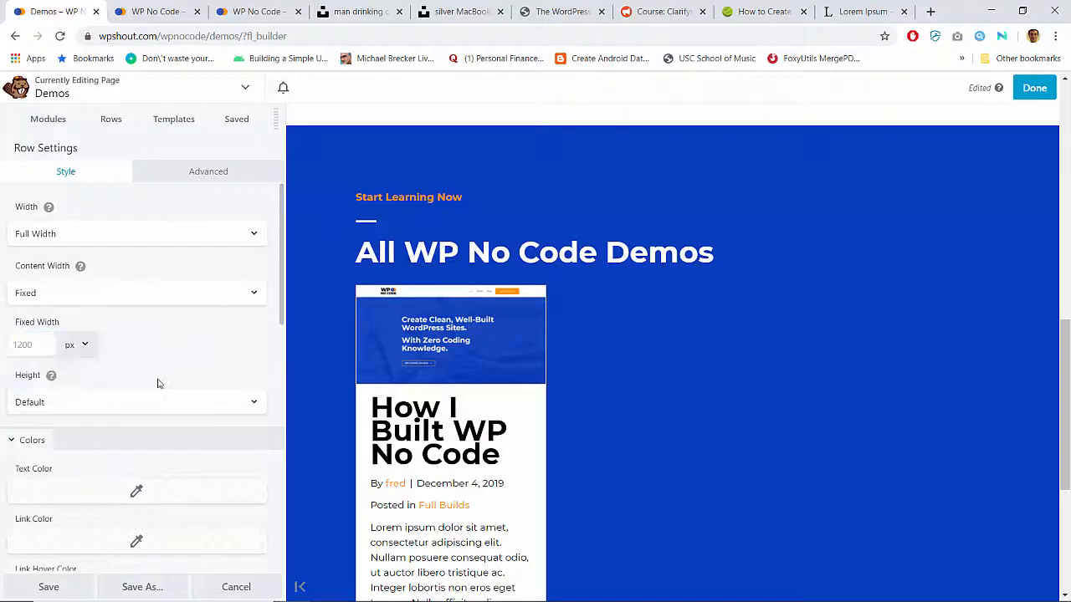
pyautogui.click(50, 586)
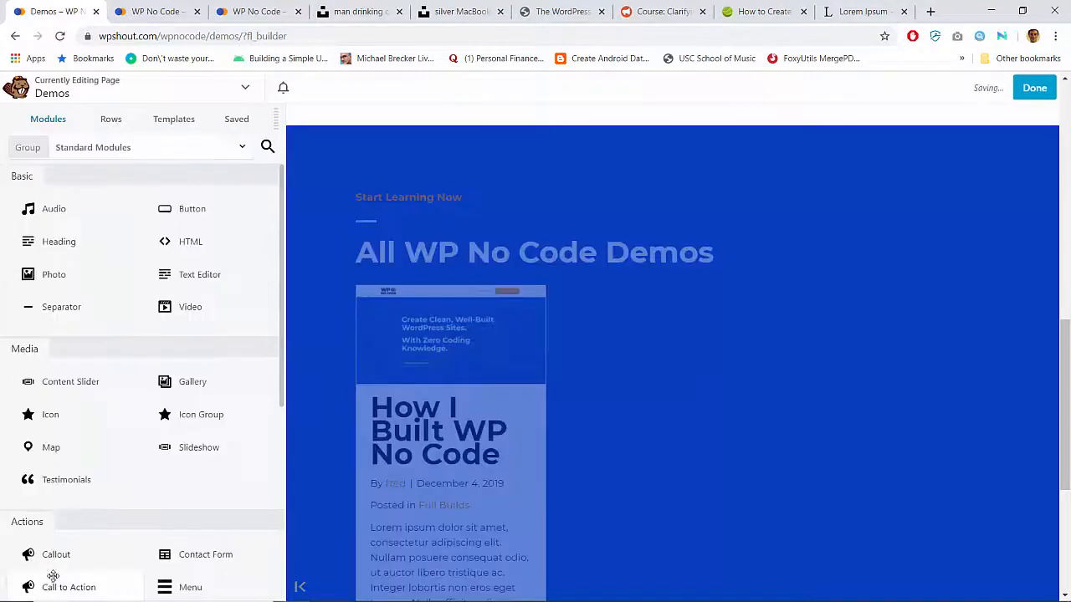
pyautogui.click(1015, 90)
pyautogui.click(970, 89)
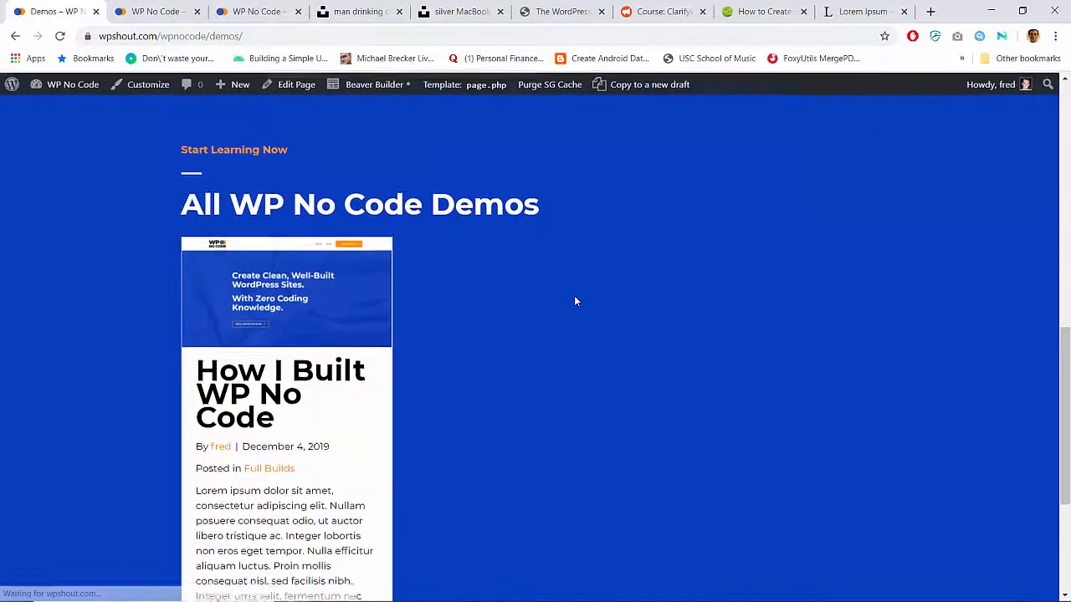
# Review the style settings of the home page's Newest Demos row and publish the home page.
pyautogui.click(155, 11)
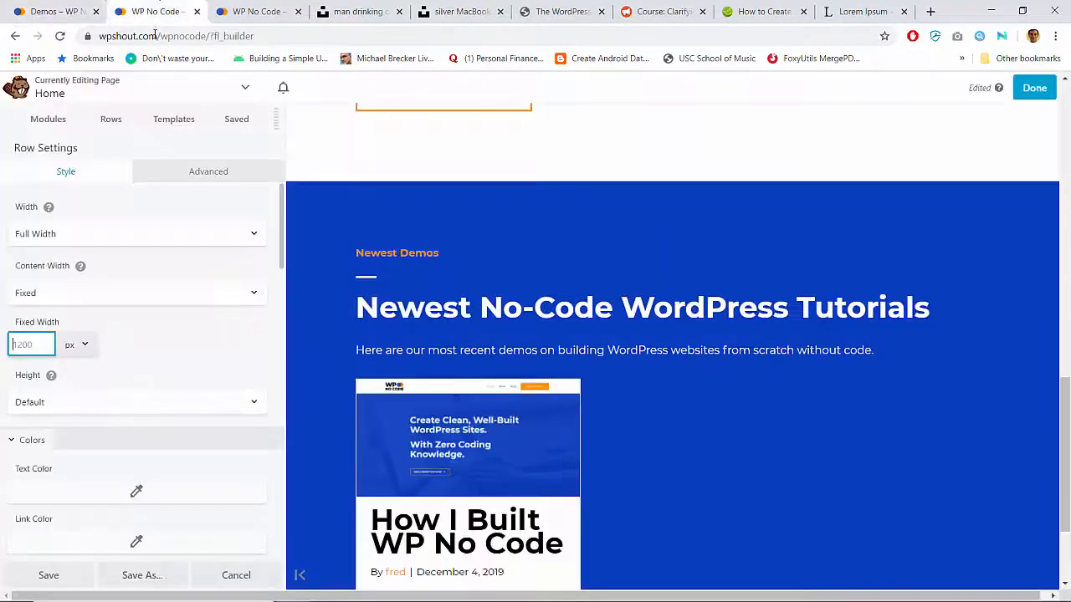
pyautogui.click(181, 176)
pyautogui.click(83, 176)
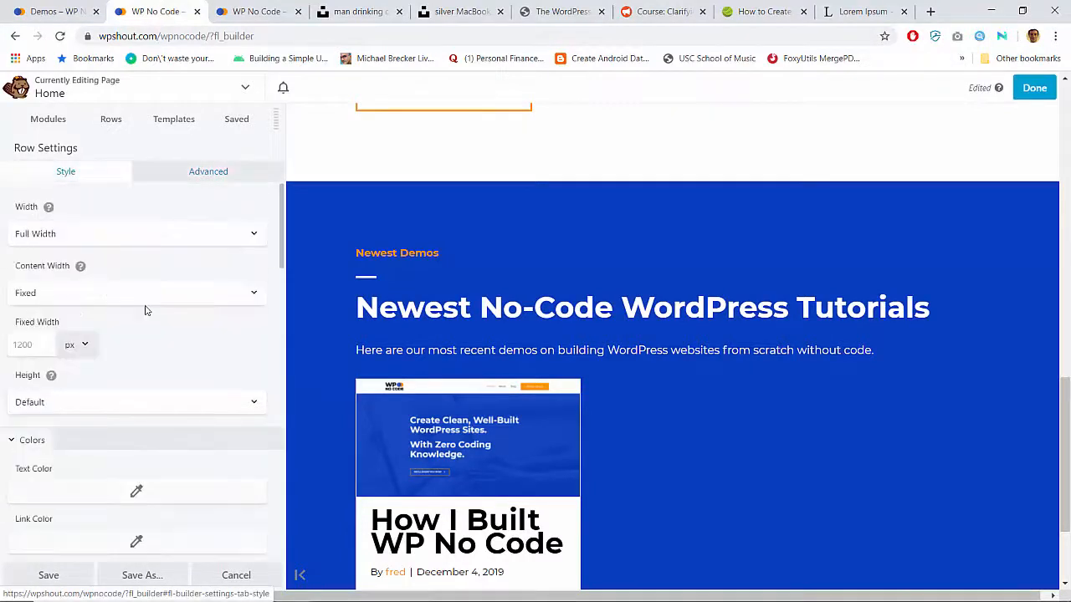
pyautogui.scroll(-6, 143, 309)
pyautogui.scroll(-5, 145, 311)
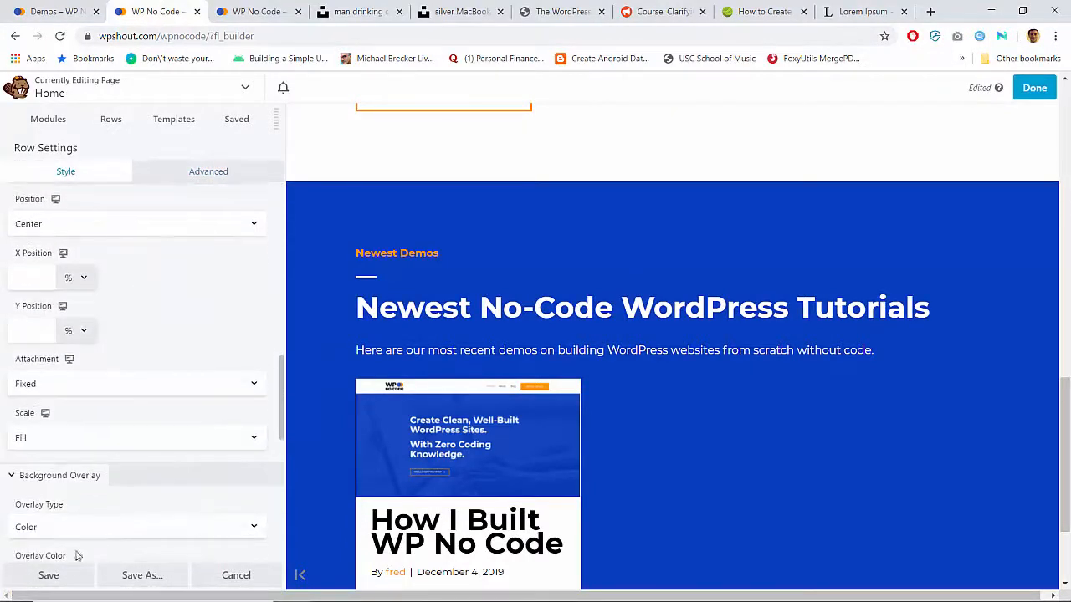
pyautogui.scroll(-1, 849, 184)
pyautogui.click(1044, 93)
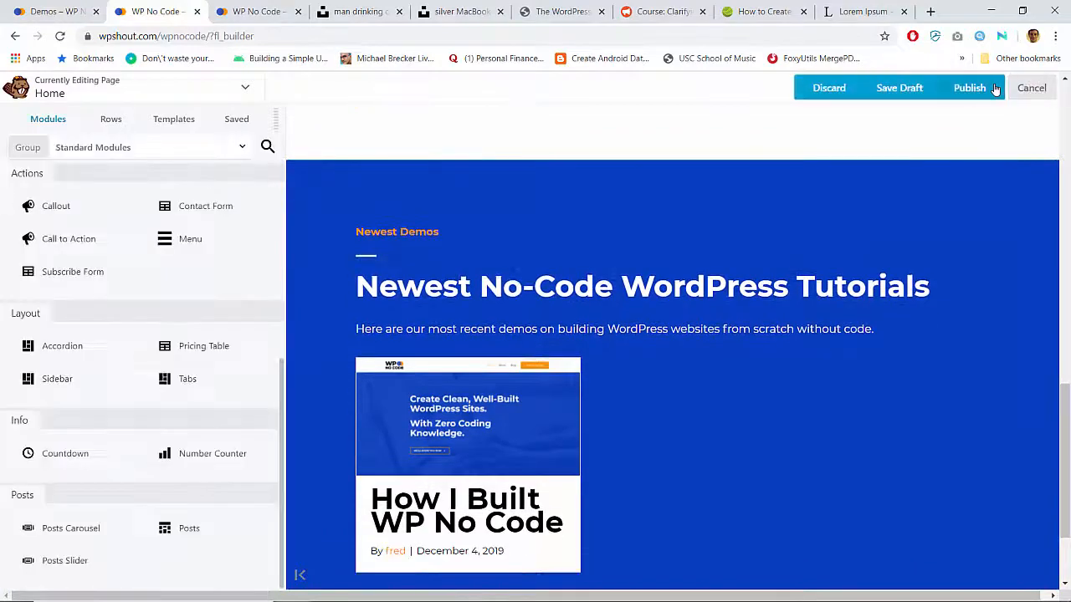
pyautogui.click(970, 87)
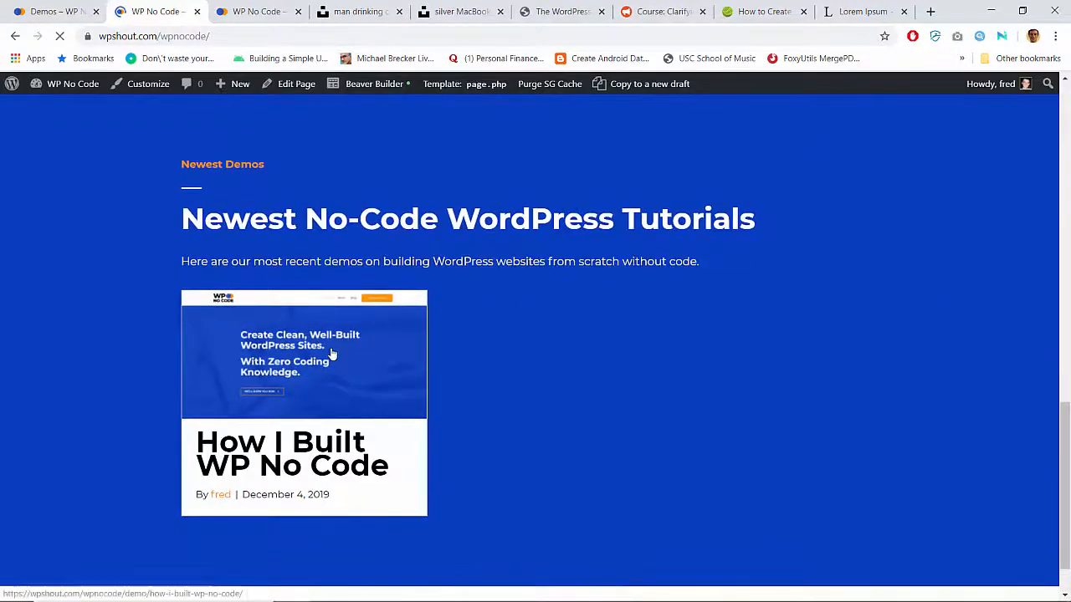
# Compare the published demo listings on the live home page and the live Demos page.
pyautogui.scroll(-1, 331, 354)
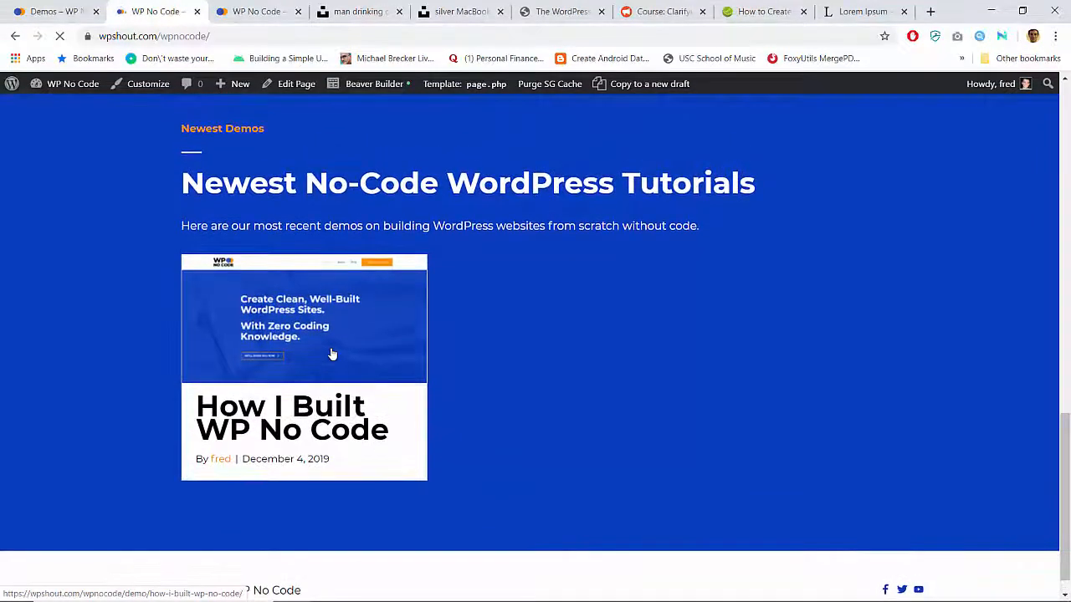
pyautogui.click(249, 8)
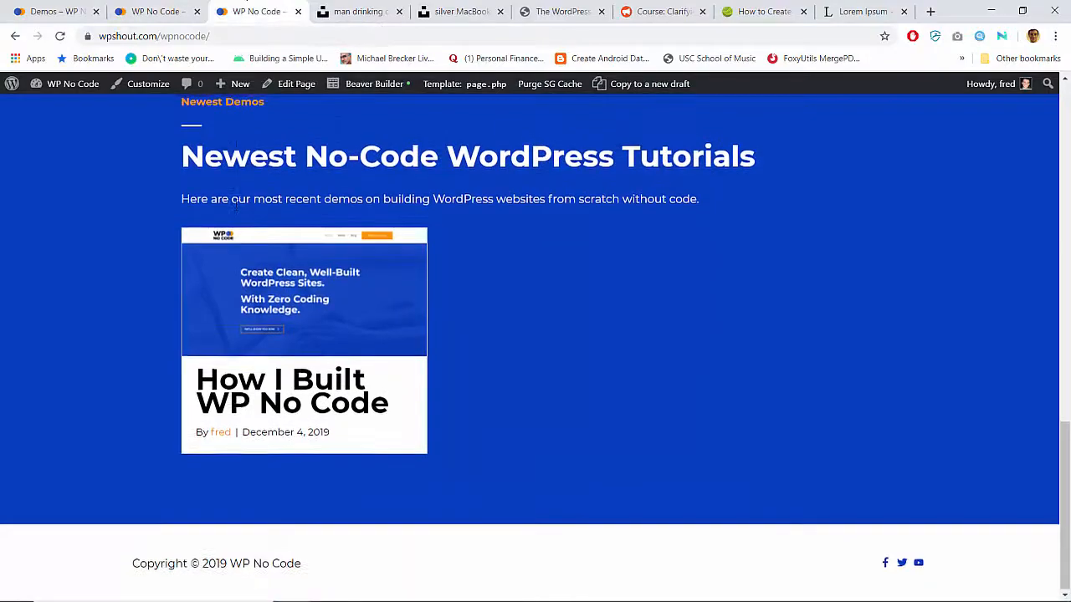
pyautogui.scroll(10, 236, 203)
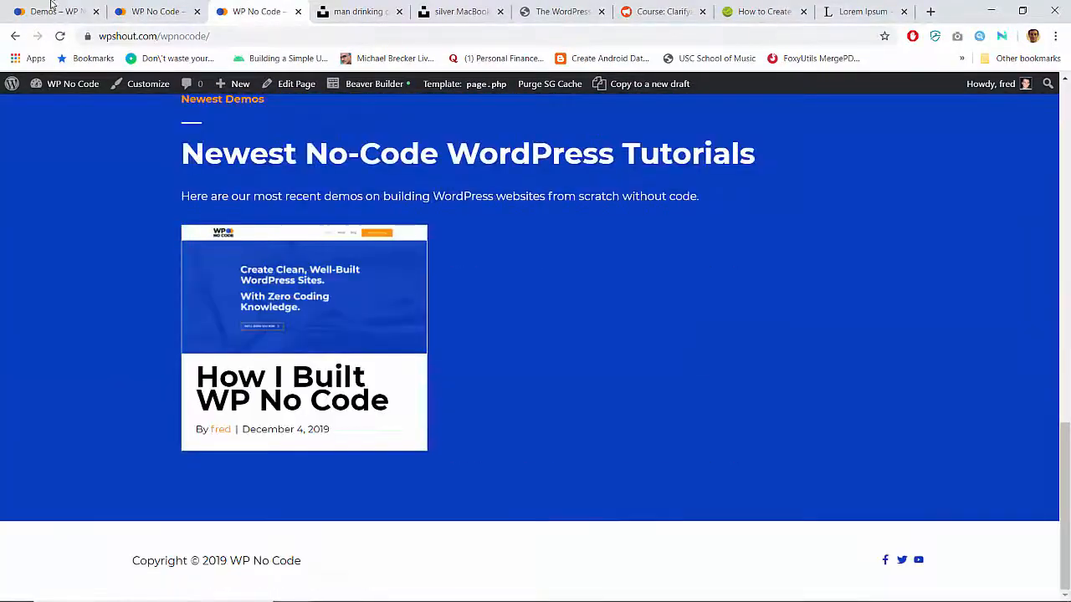
pyautogui.click(54, 7)
pyautogui.scroll(-3, 243, 298)
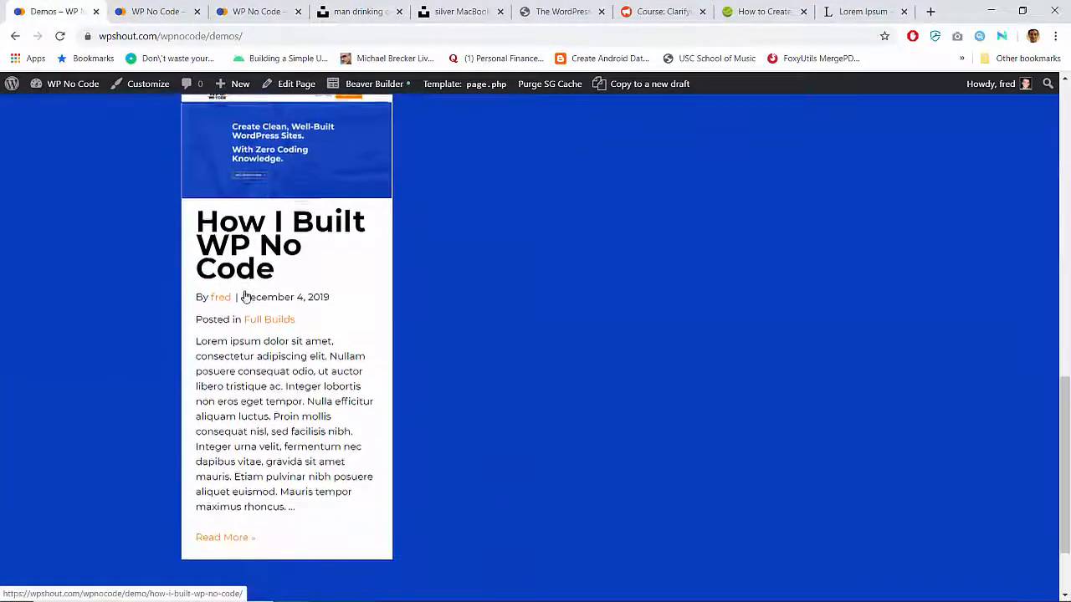
pyautogui.scroll(8, 245, 297)
pyautogui.scroll(2, 246, 299)
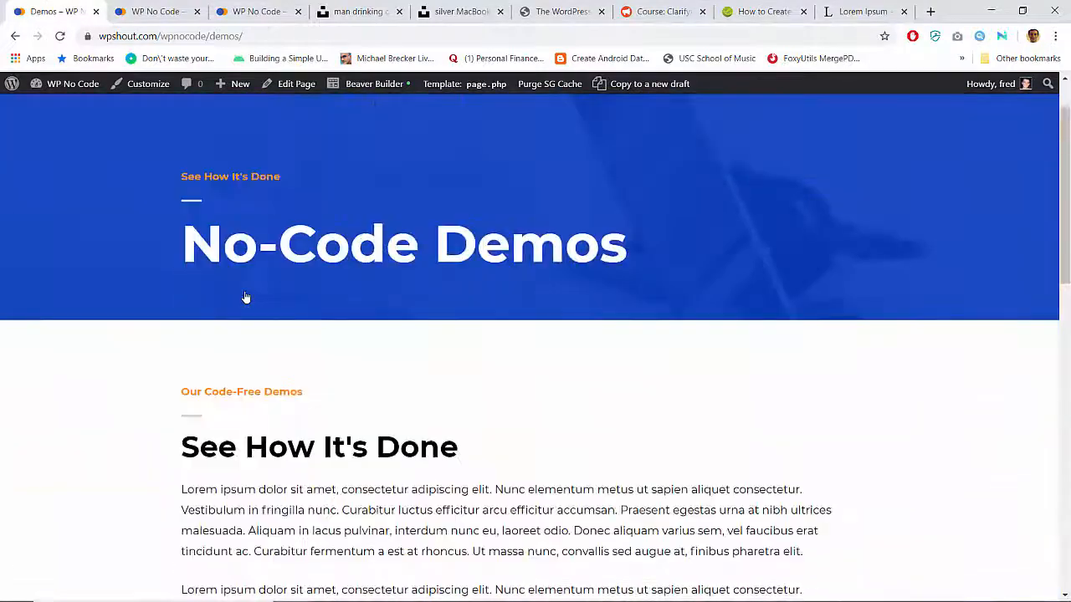
# Open the settings of the Posts module in the home page's Newest Demos section for editing.
pyautogui.scroll(-10, 246, 299)
pyautogui.scroll(3, 242, 251)
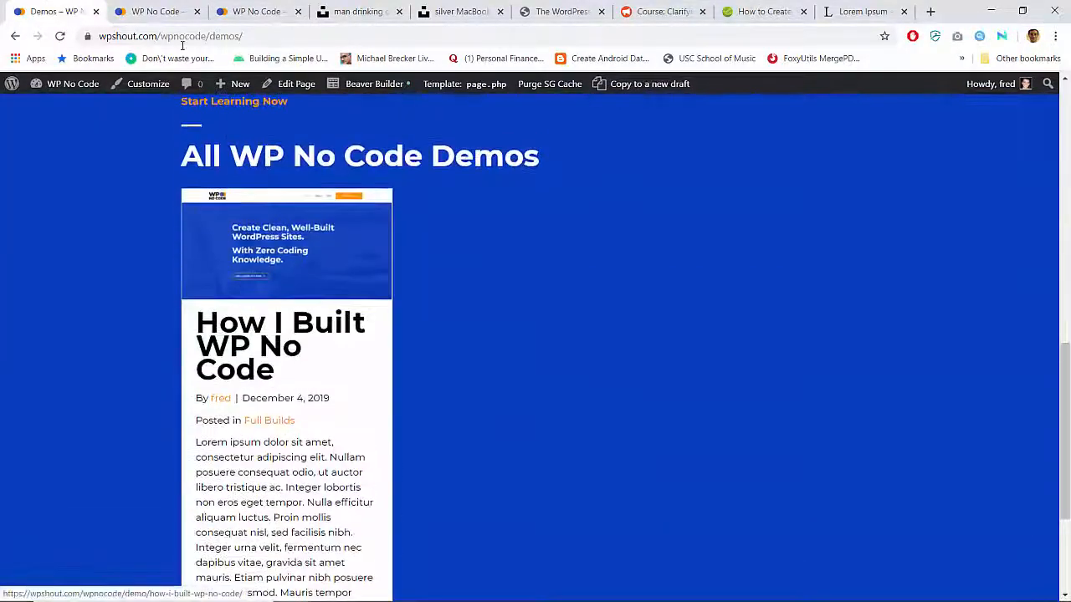
pyautogui.click(154, 11)
pyautogui.scroll(-2, 215, 351)
pyautogui.scroll(1, 218, 354)
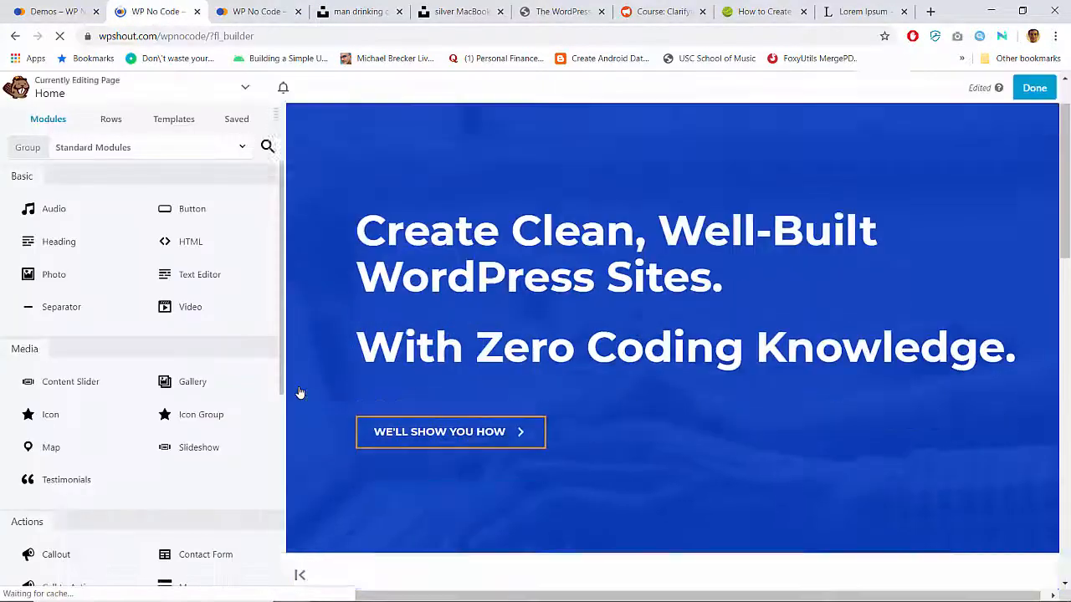
pyautogui.scroll(-4, 420, 393)
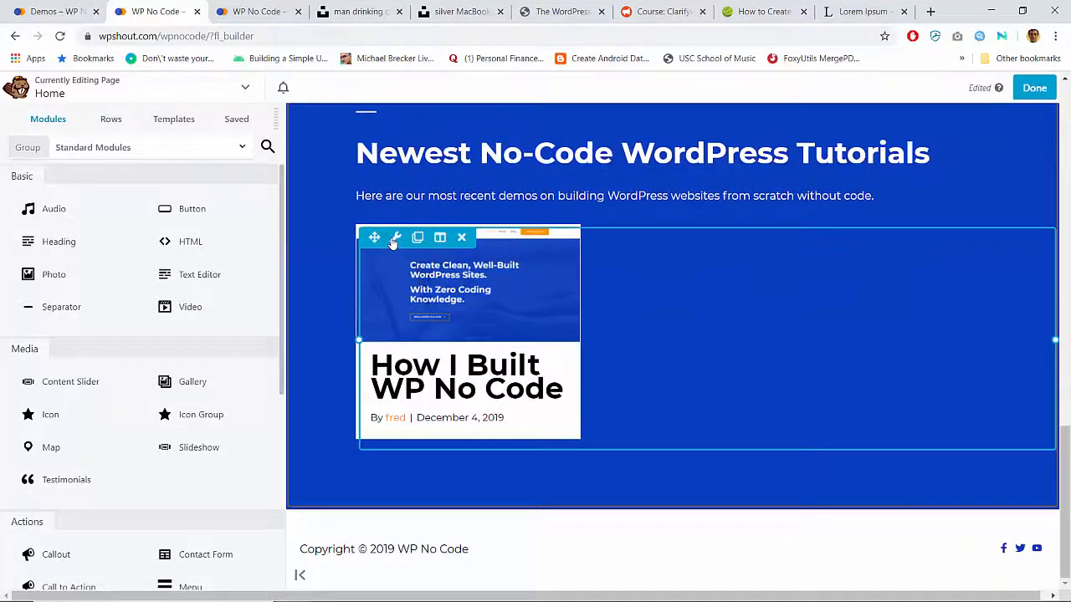
pyautogui.click(395, 237)
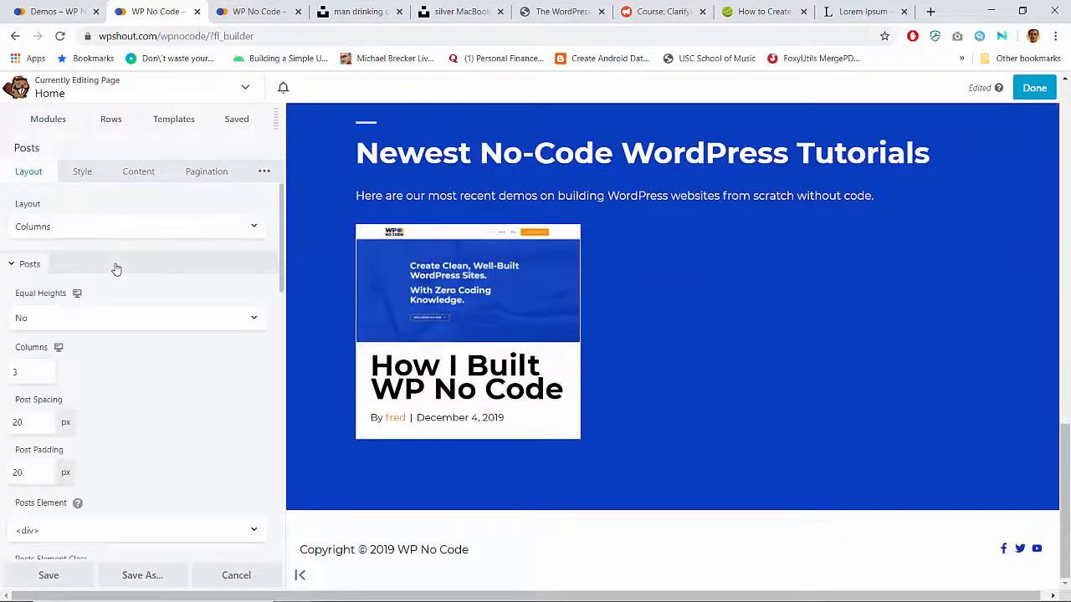
# Review the home page Posts module's layout settings, including post spacing, featured image and post info.
pyautogui.scroll(-8, 114, 299)
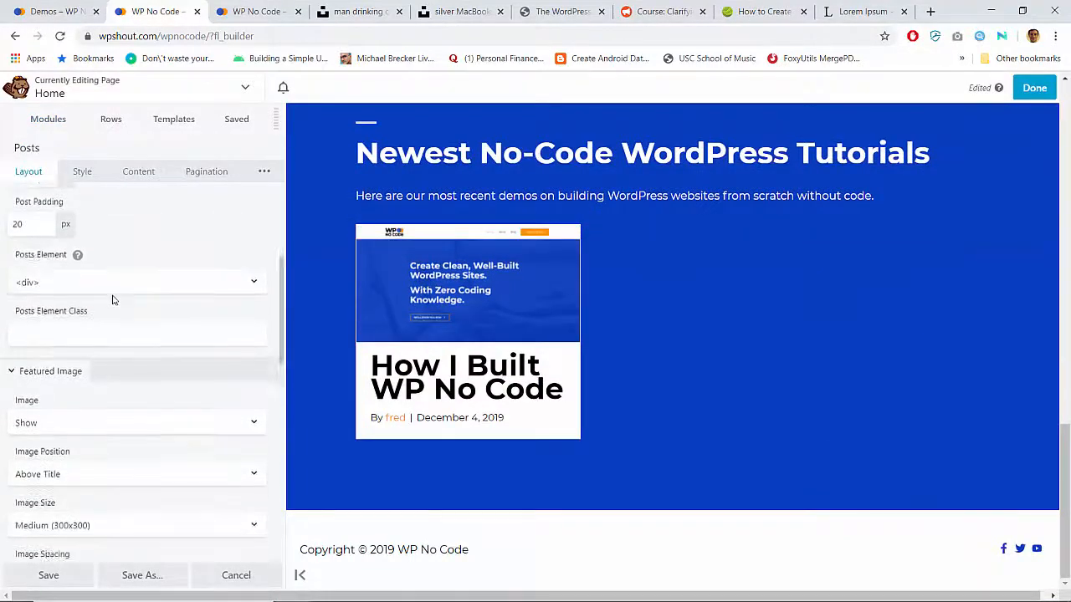
pyautogui.scroll(-3, 114, 300)
pyautogui.scroll(5, 114, 299)
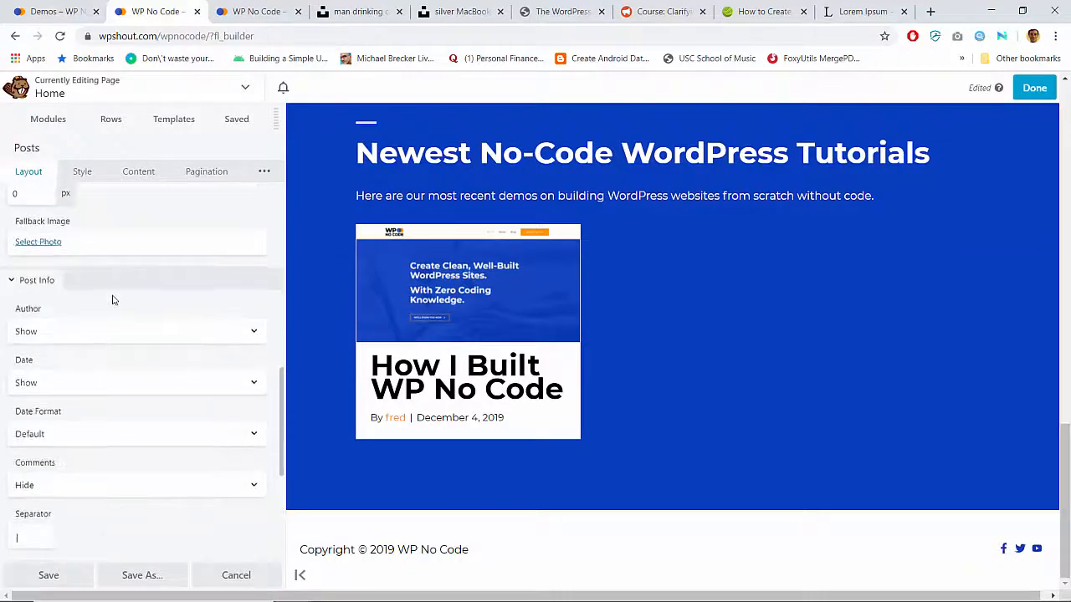
pyautogui.scroll(2, 113, 299)
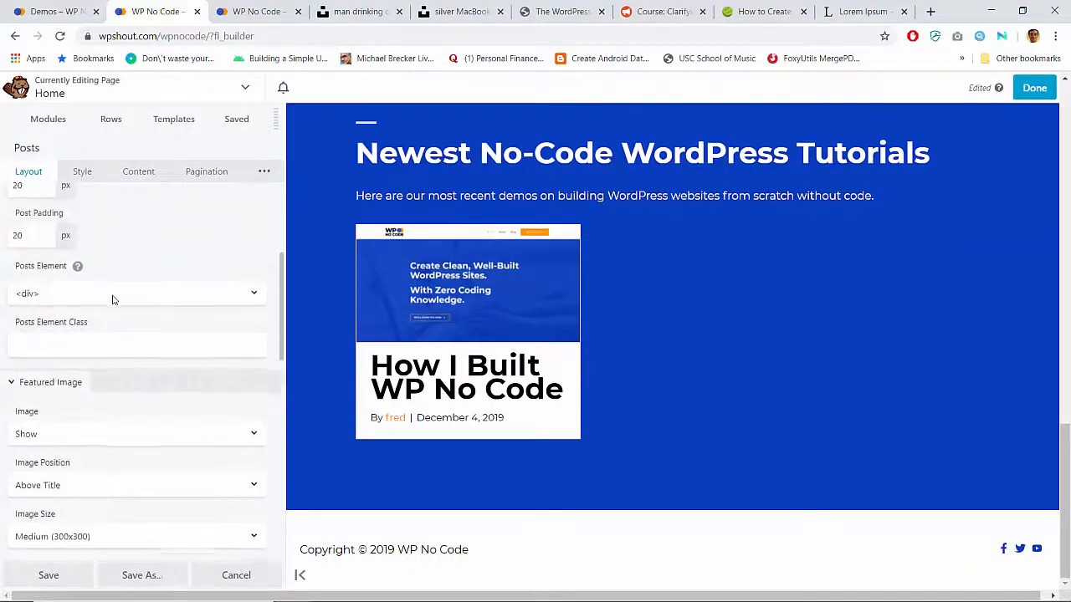
pyautogui.scroll(-3, 113, 299)
pyautogui.scroll(1, 114, 299)
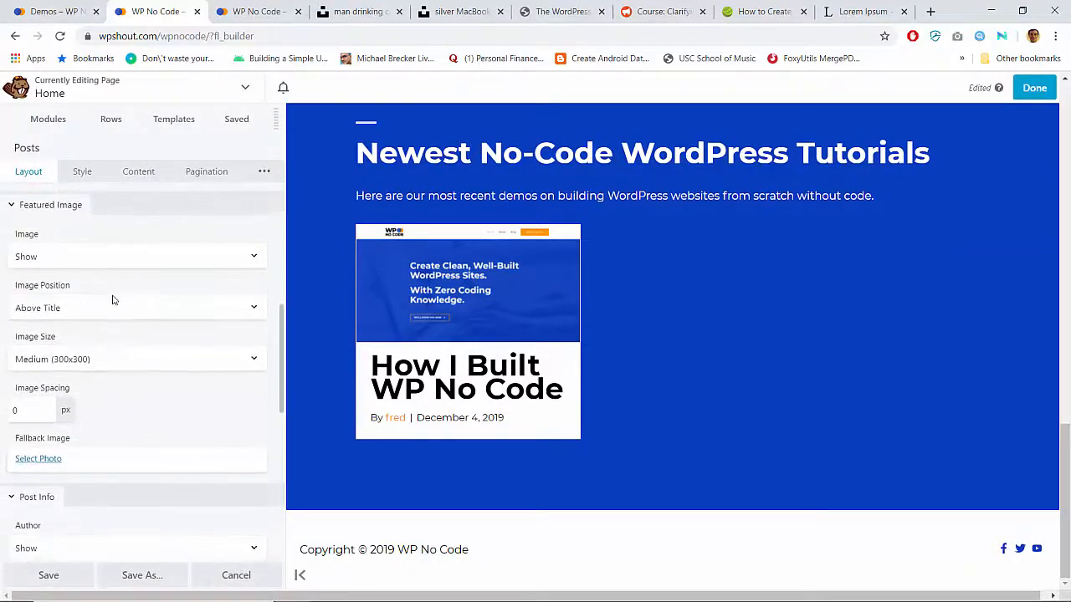
# Edit the Demos page in Beaver Builder and open the settings of the Posts module under All WP No Code Demos.
pyautogui.click(101, 8)
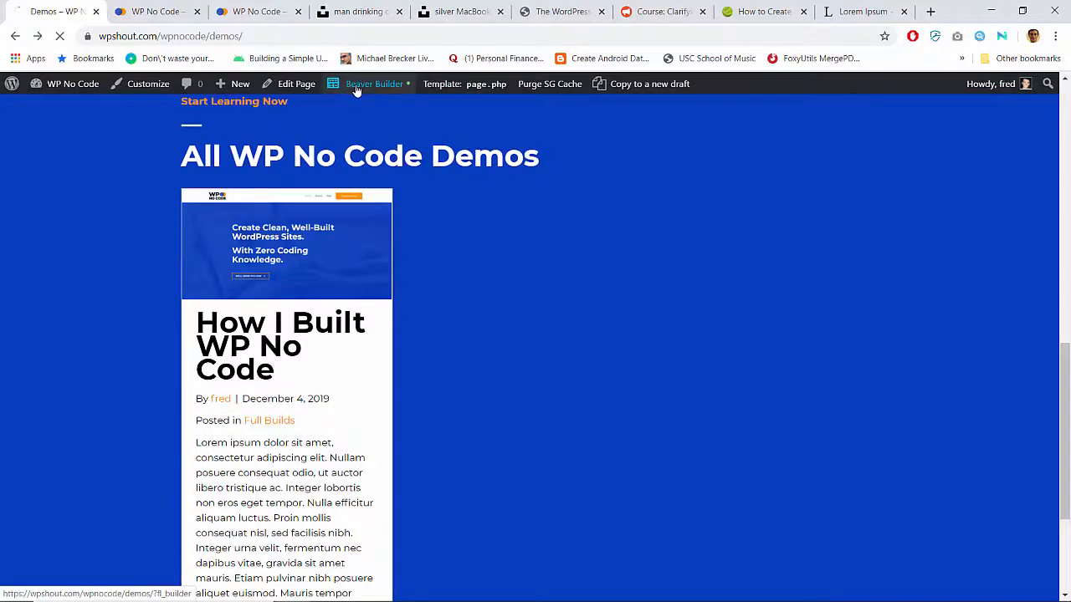
pyautogui.click(356, 87)
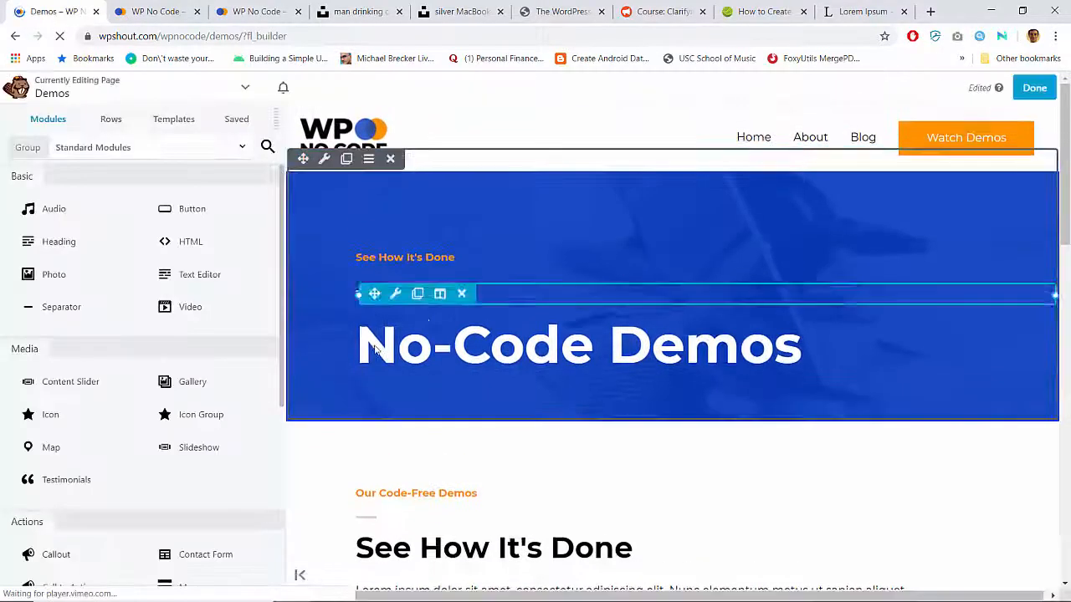
pyautogui.scroll(-15, 374, 351)
pyautogui.scroll(3, 408, 332)
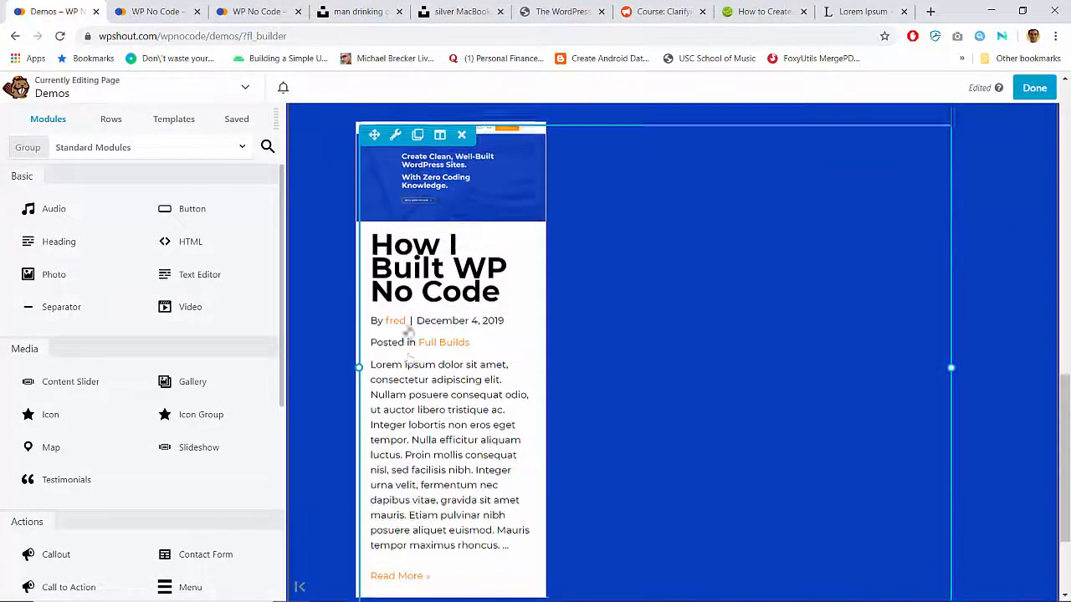
pyautogui.click(397, 233)
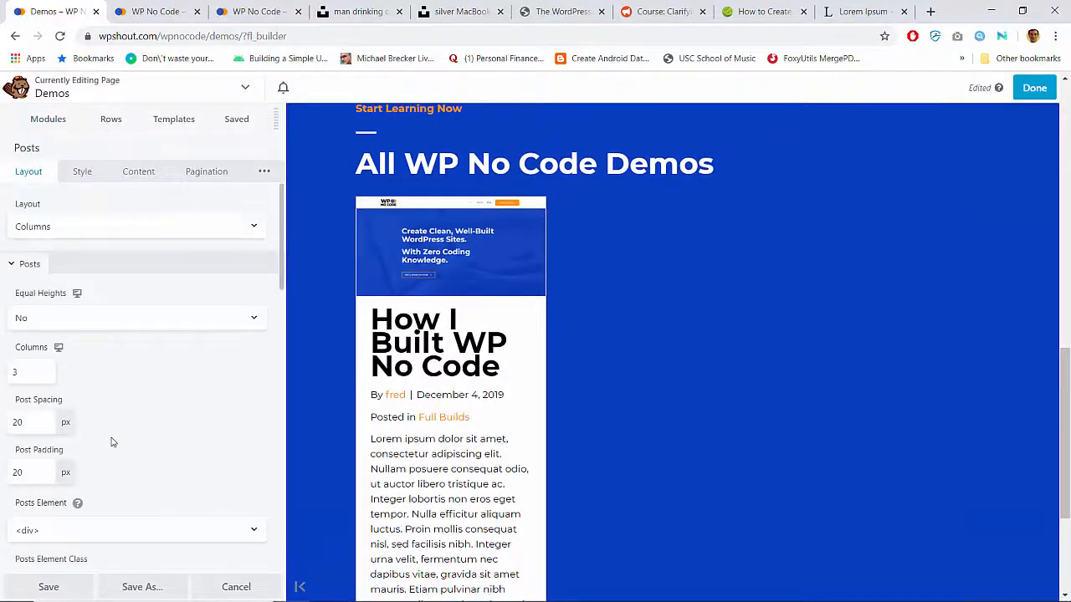
# Review the Demos page Posts module's layout settings, from post spacing and featured image to post terms and content.
pyautogui.scroll(-3, 149, 385)
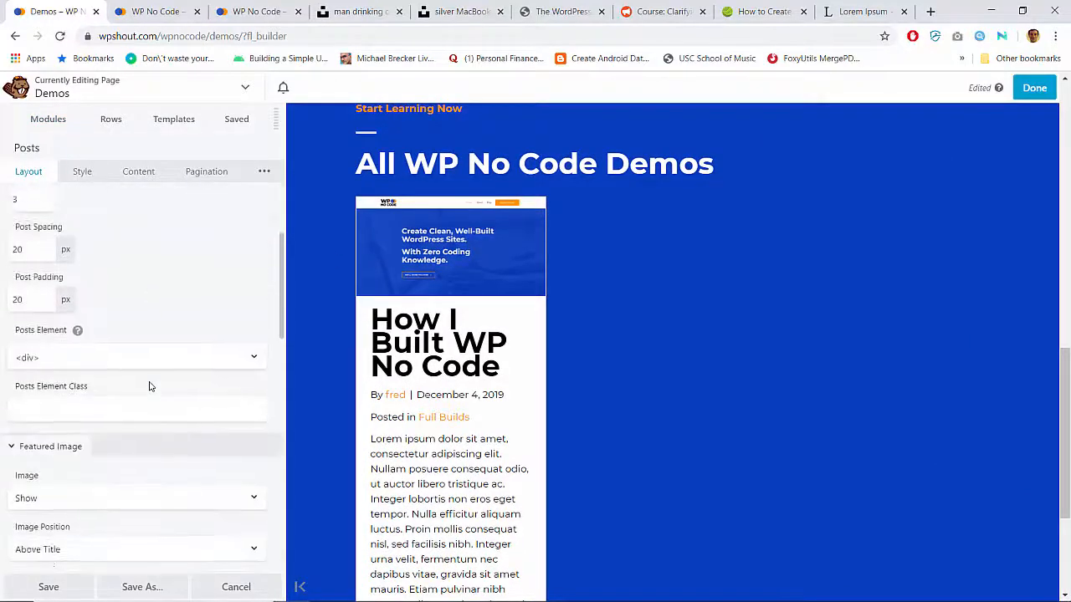
pyautogui.scroll(3, 149, 385)
pyautogui.scroll(-5, 149, 386)
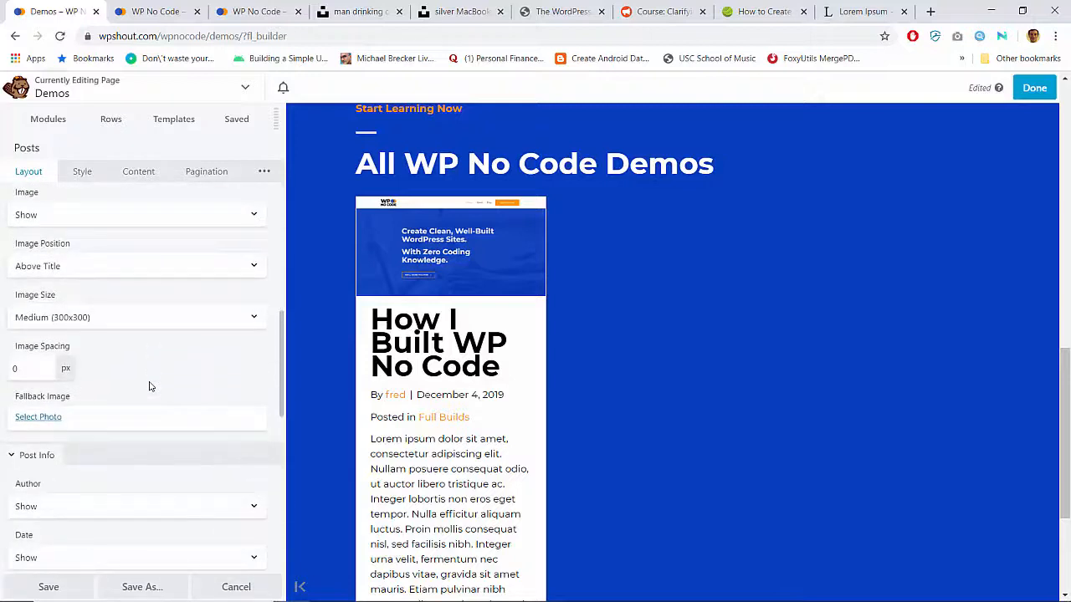
pyautogui.scroll(-7, 149, 385)
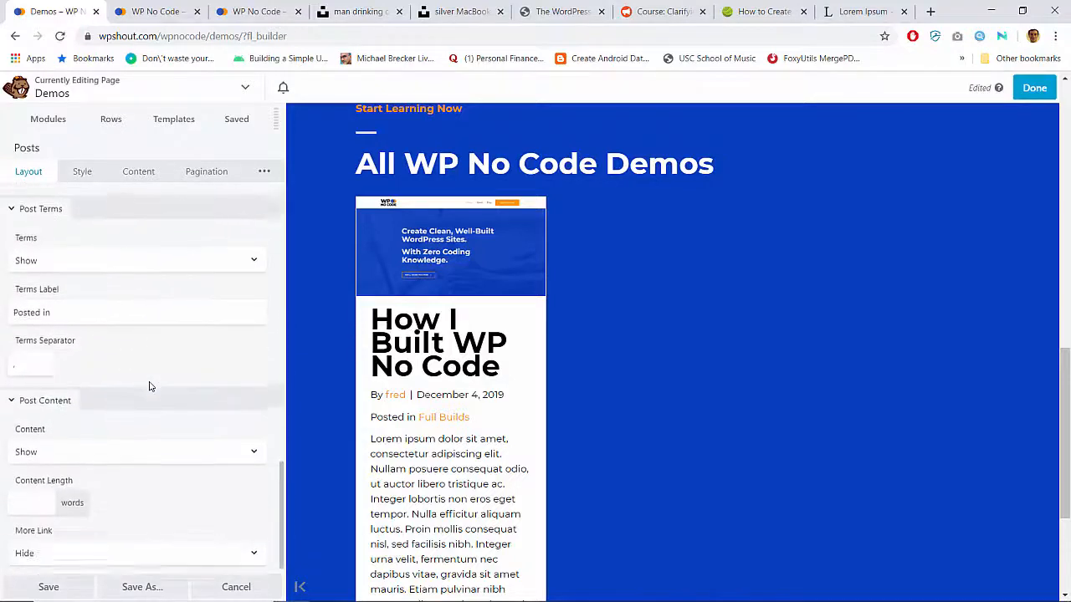
pyautogui.scroll(12, 149, 386)
# Examine the style, content query and pagination settings of the Demos page's Posts module.
pyautogui.click(84, 175)
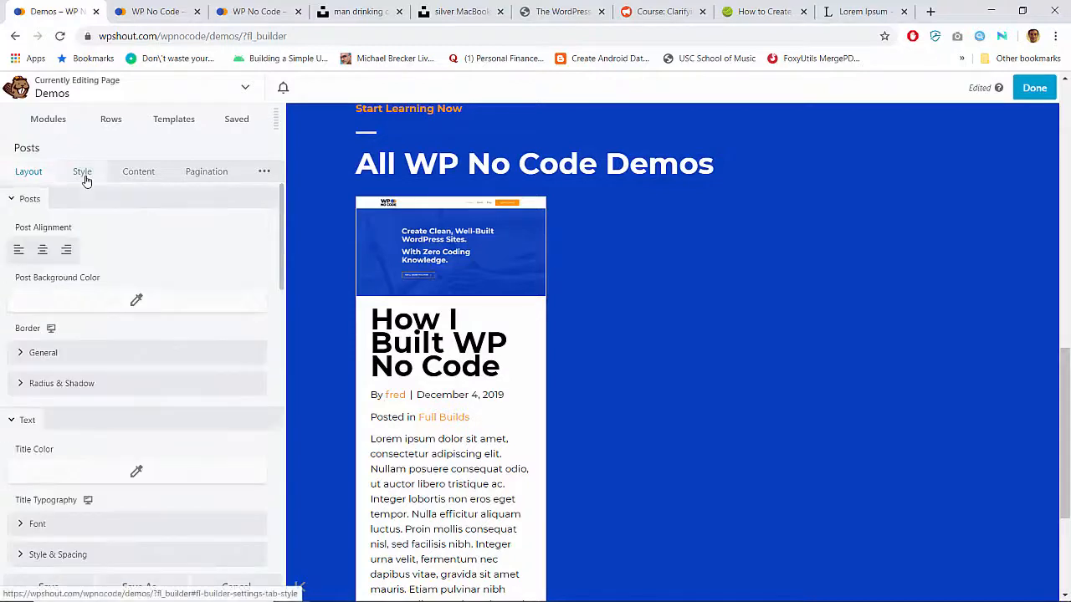
pyautogui.click(139, 173)
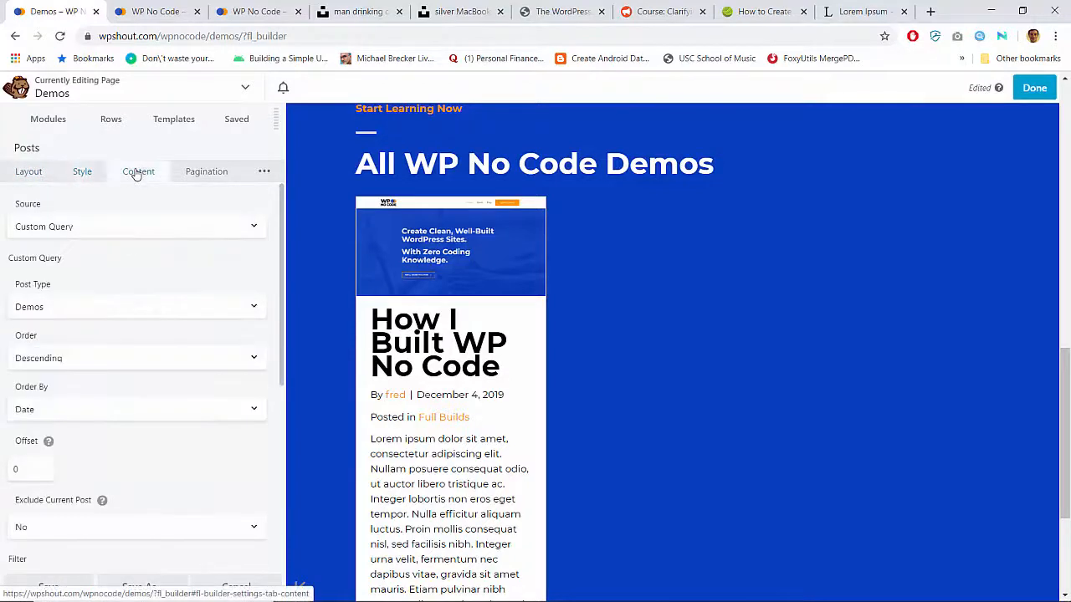
pyautogui.scroll(-4, 128, 334)
pyautogui.scroll(4, 128, 335)
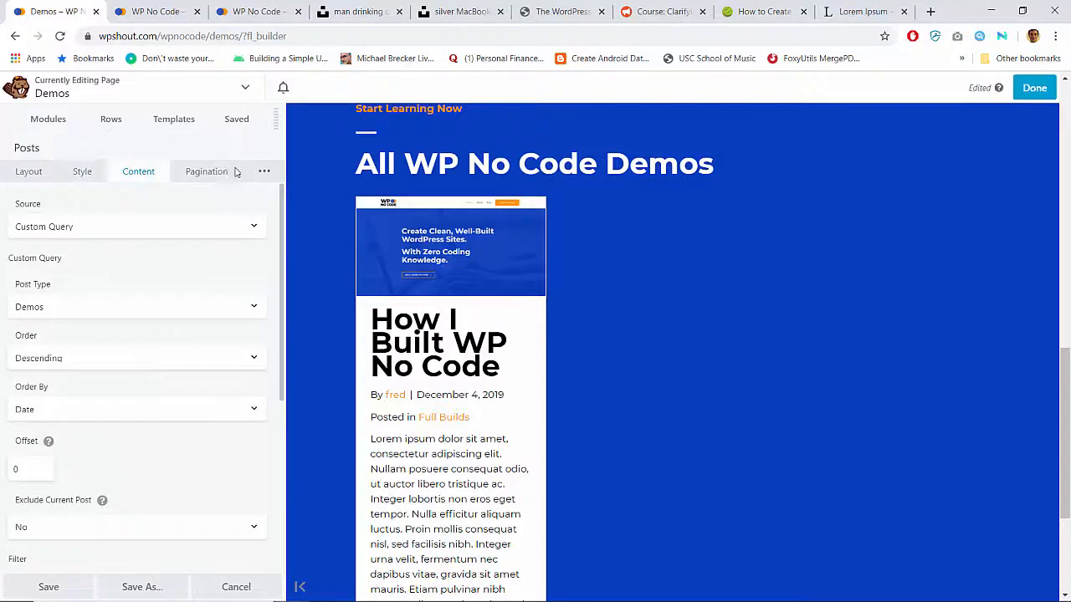
pyautogui.click(206, 172)
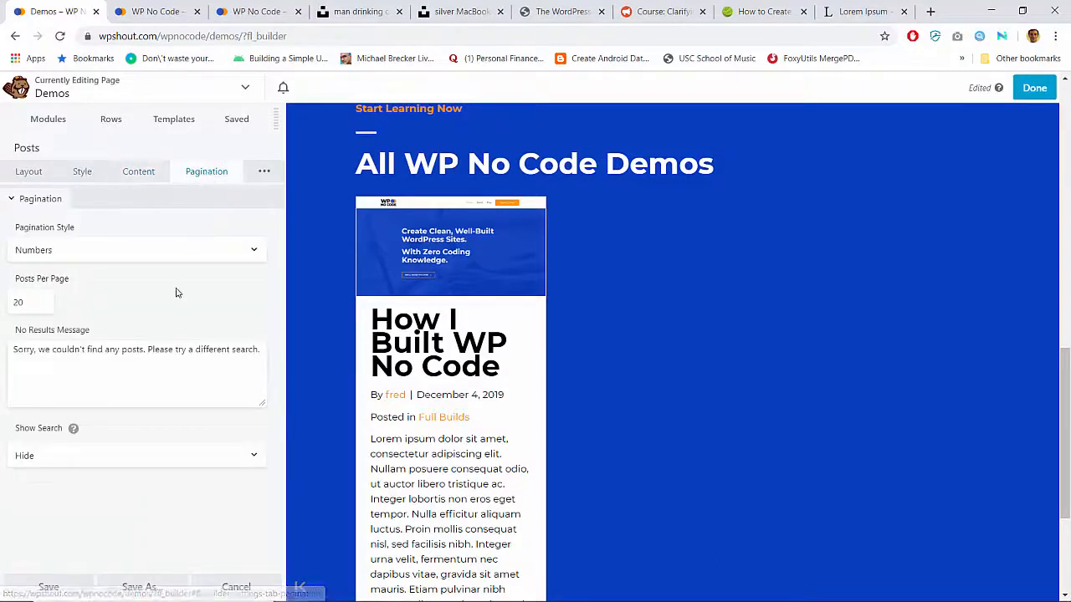
# Compare the pagination settings of the Posts modules on the home page and the Demos page.
pyautogui.click(143, 11)
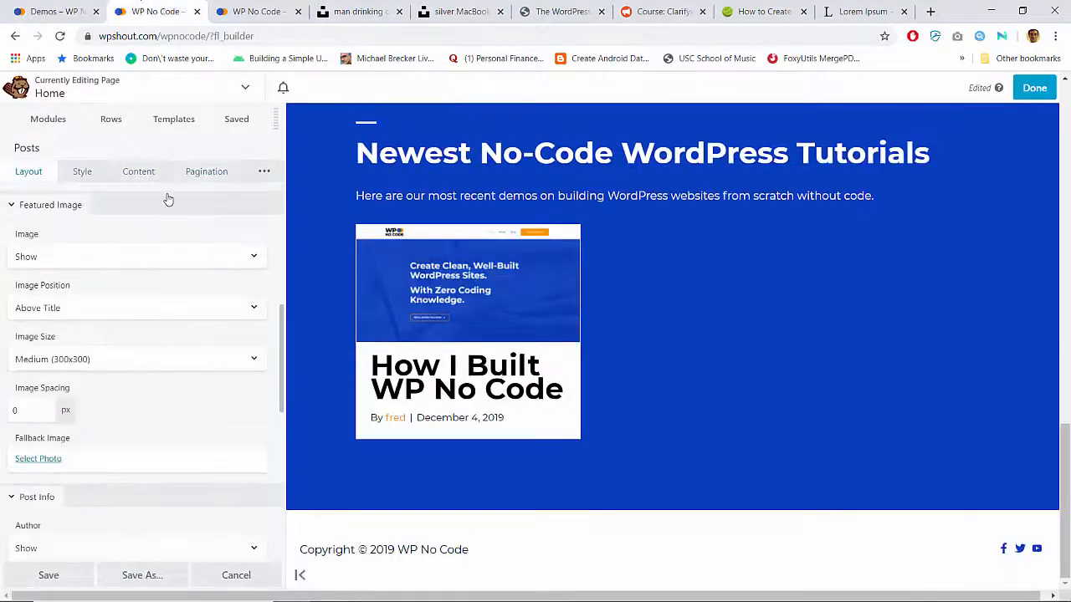
pyautogui.click(199, 176)
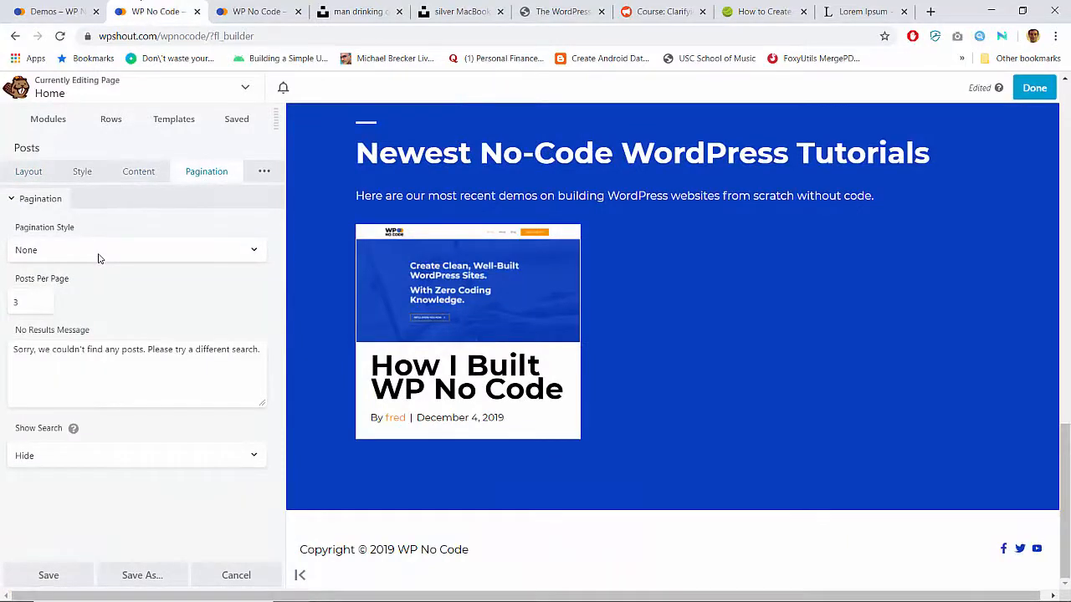
pyautogui.click(63, 7)
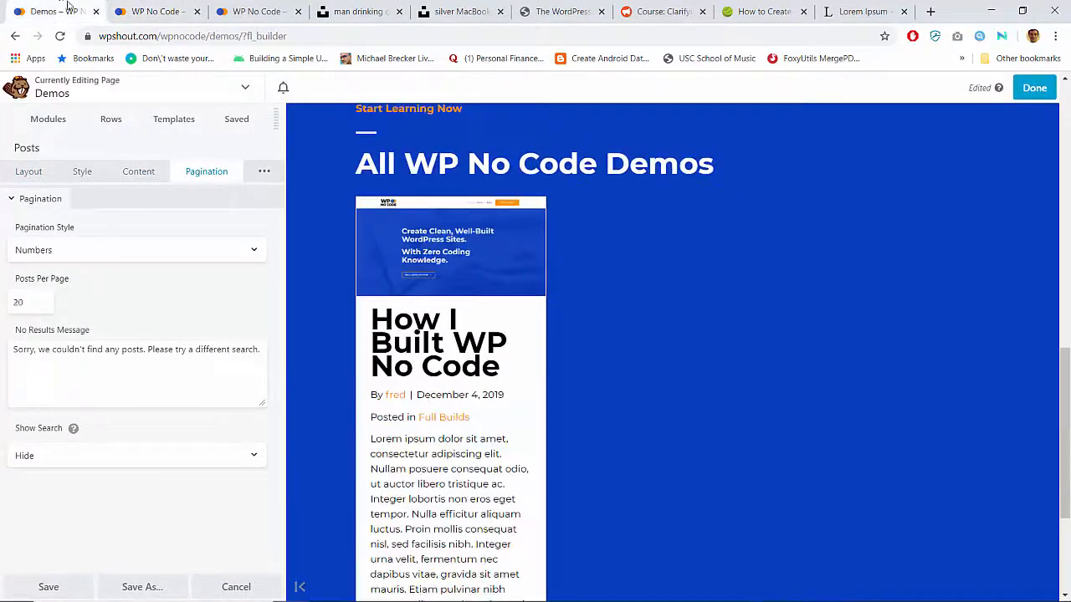
pyautogui.click(146, 6)
# Try the Numbers pagination style on the home page's Posts module, then restore it to None.
pyautogui.click(105, 249)
pyautogui.click(78, 272)
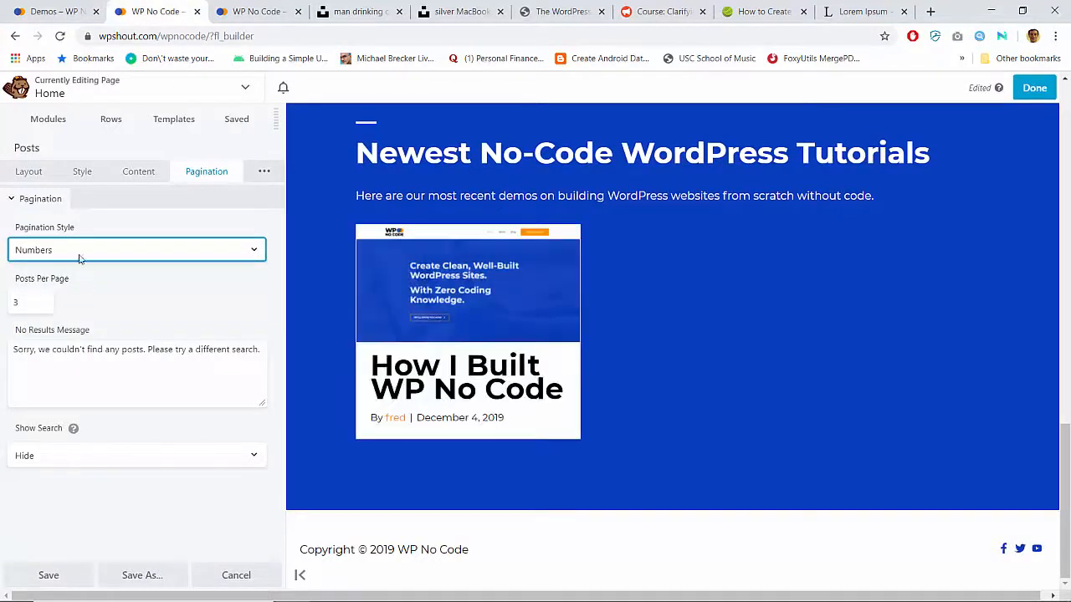
pyautogui.click(80, 259)
pyautogui.click(43, 337)
# Set the post content to Show in the layout settings of the home page's Posts module.
pyautogui.click(35, 171)
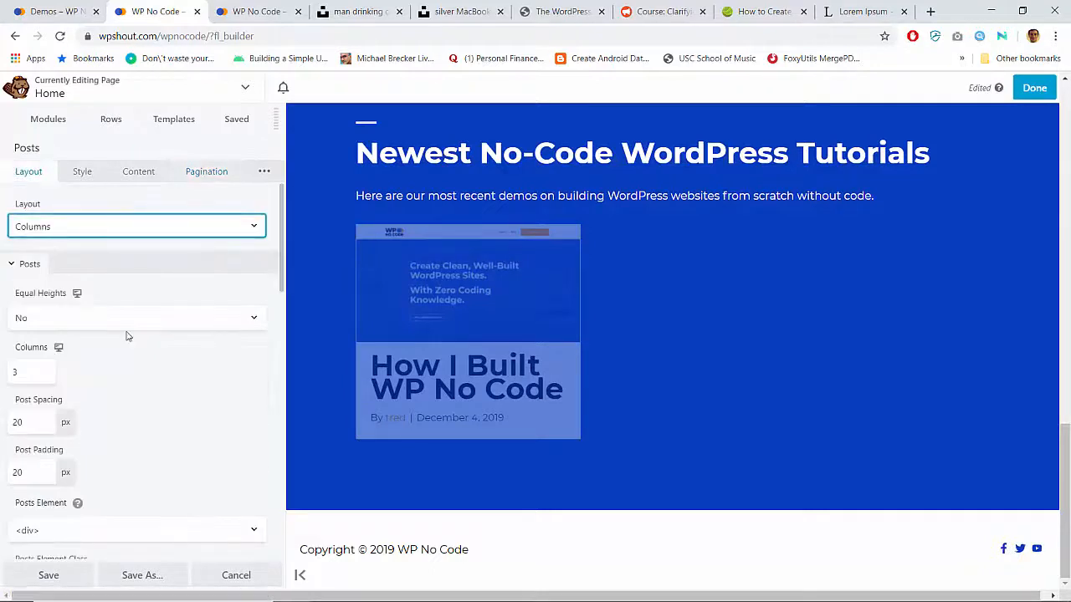
pyautogui.scroll(-10, 127, 336)
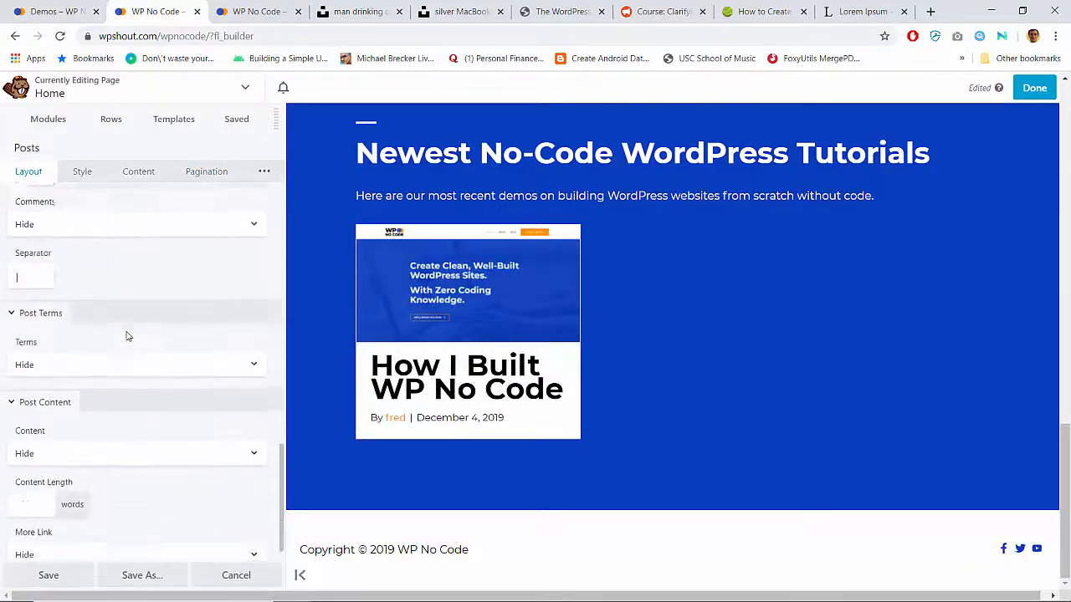
pyautogui.scroll(-1, 127, 336)
pyautogui.click(80, 432)
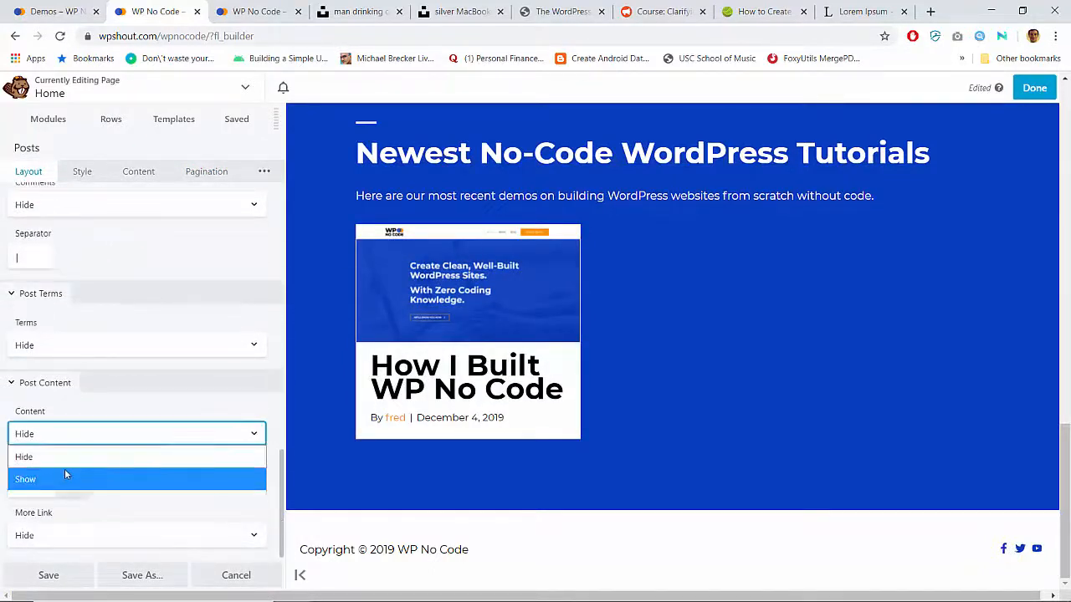
pyautogui.click(65, 471)
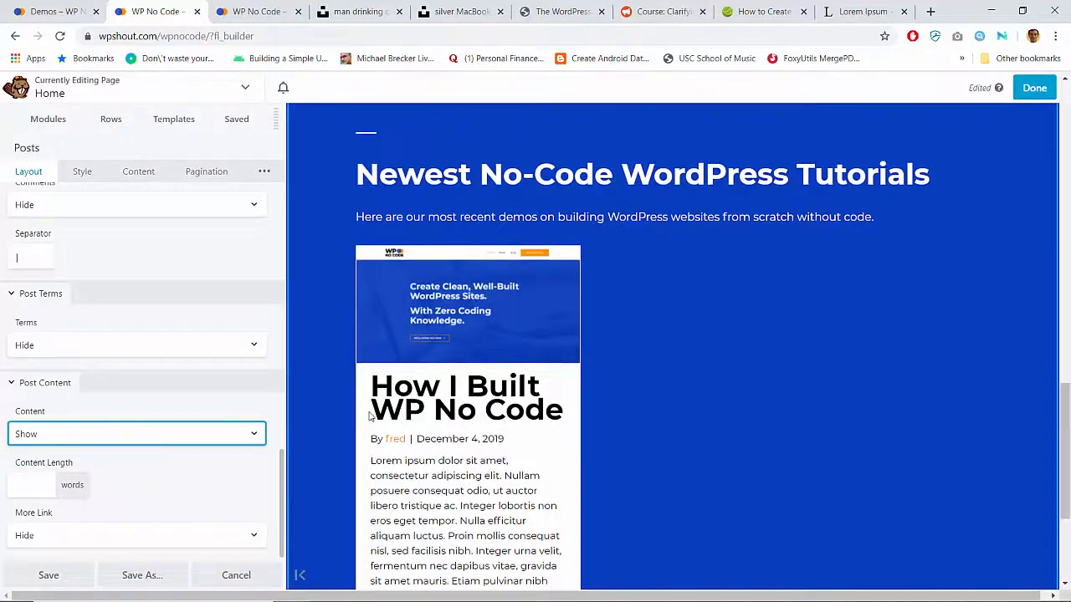
# Compare the demo post card on the live home page with the one in the Demos page editor.
pyautogui.click(217, 6)
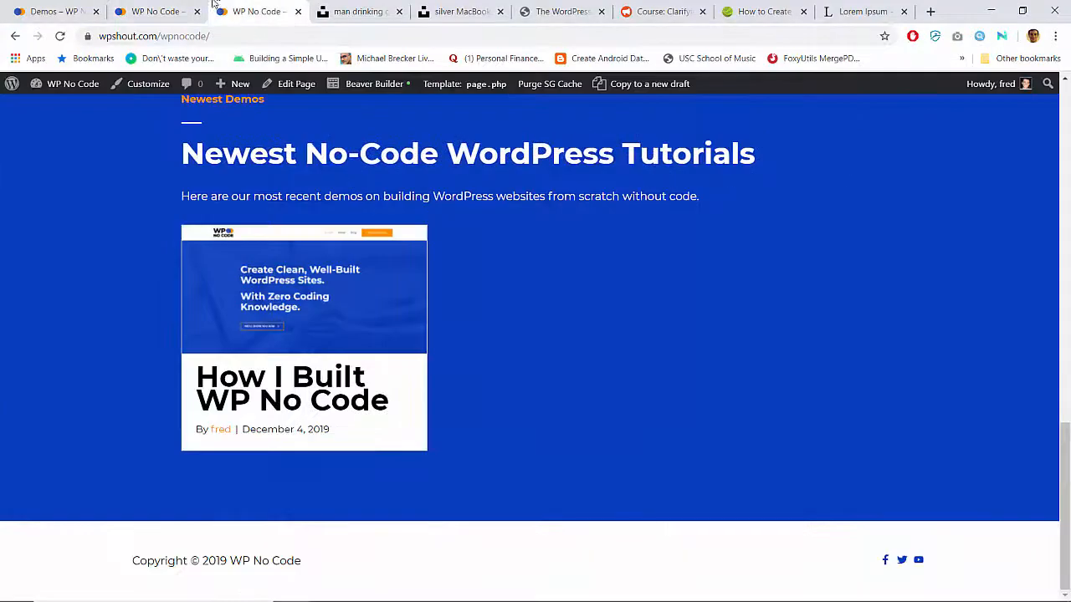
pyautogui.click(75, 6)
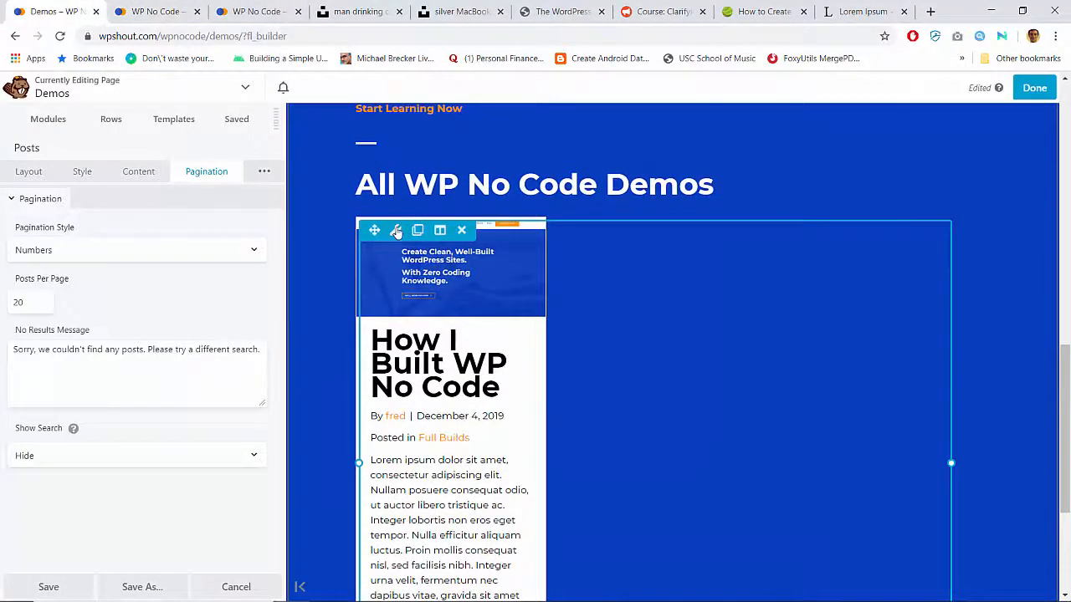
pyautogui.scroll(7, 115, 287)
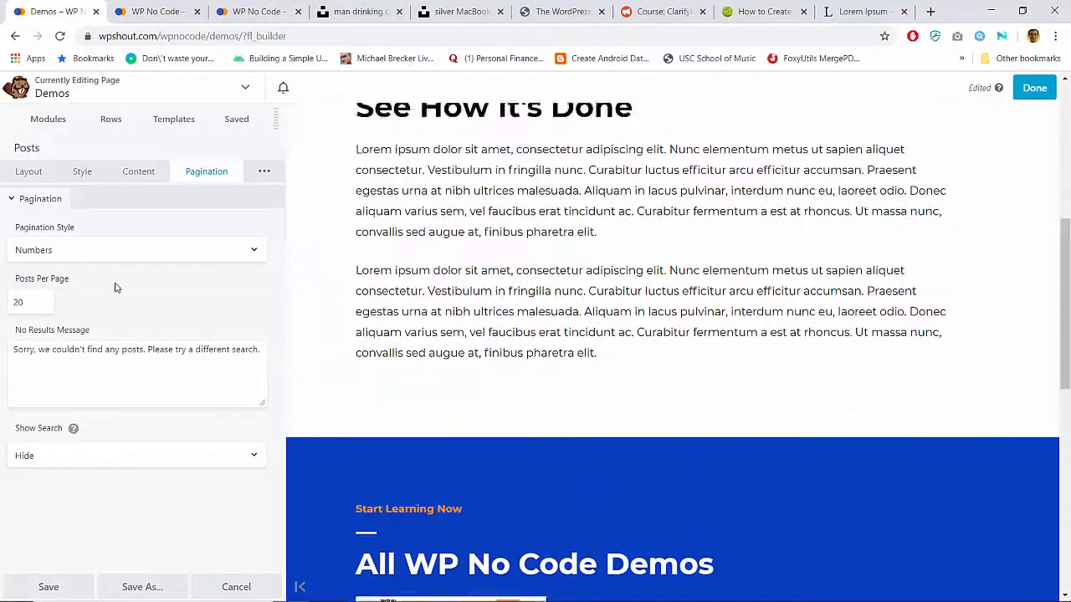
pyautogui.scroll(-3, 116, 288)
pyautogui.scroll(-8, 116, 287)
pyautogui.scroll(4, 131, 347)
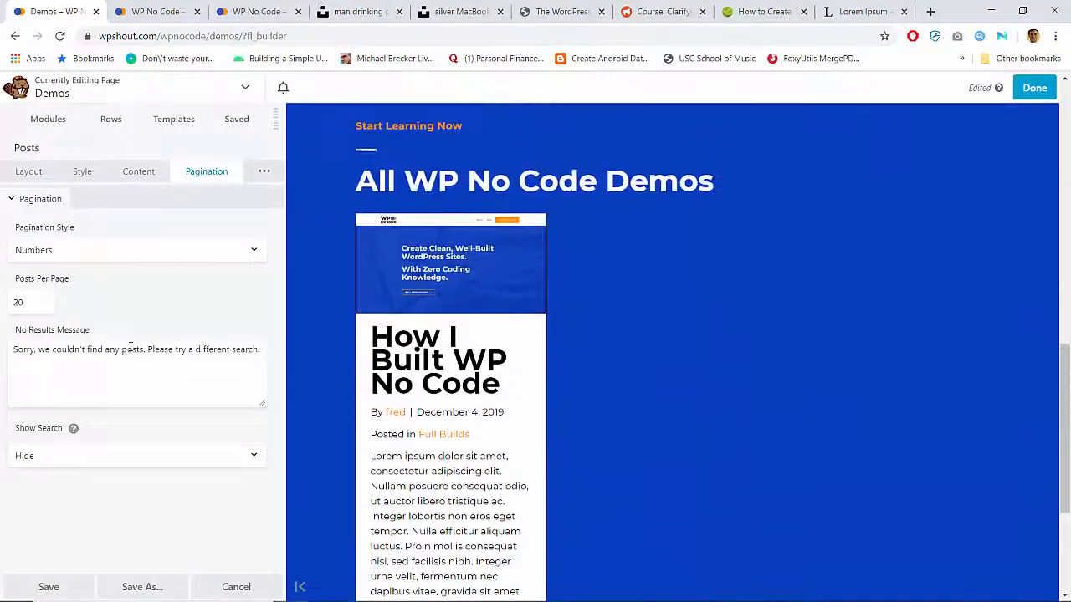
pyautogui.scroll(-3, 131, 347)
pyautogui.scroll(-1, 130, 347)
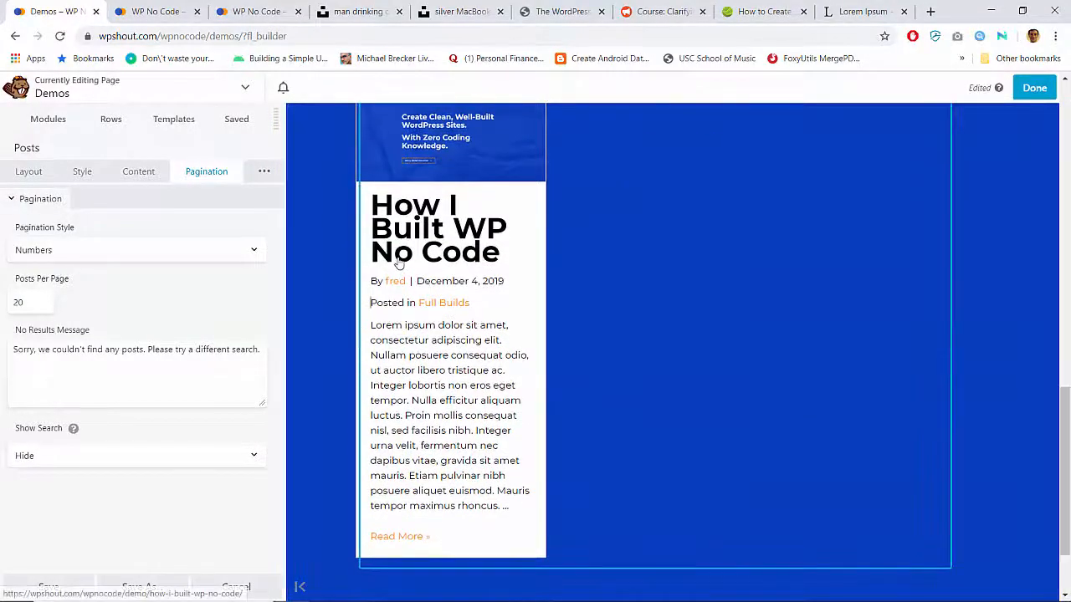
# Compare the layout settings and demo post card of the Demos page's Posts module with those on the home page.
pyautogui.click(34, 174)
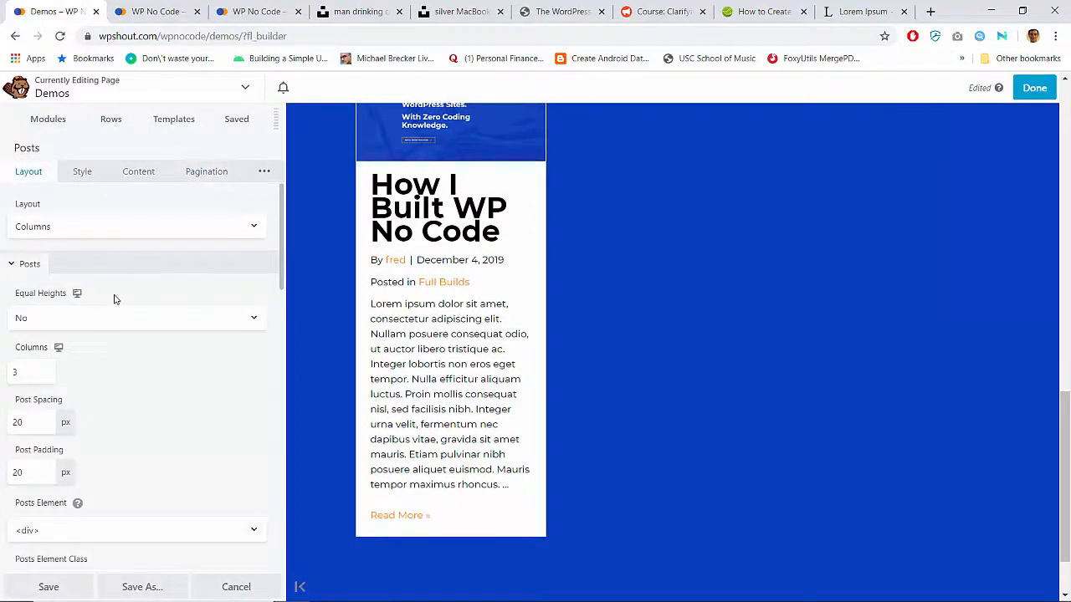
pyautogui.scroll(-8, 211, 413)
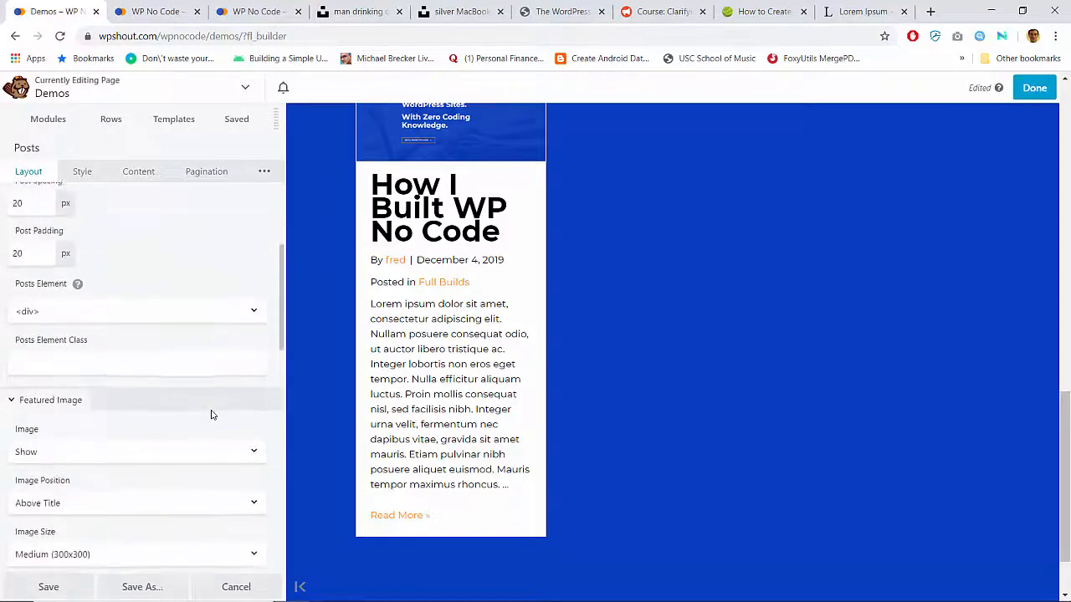
pyautogui.scroll(-5, 211, 413)
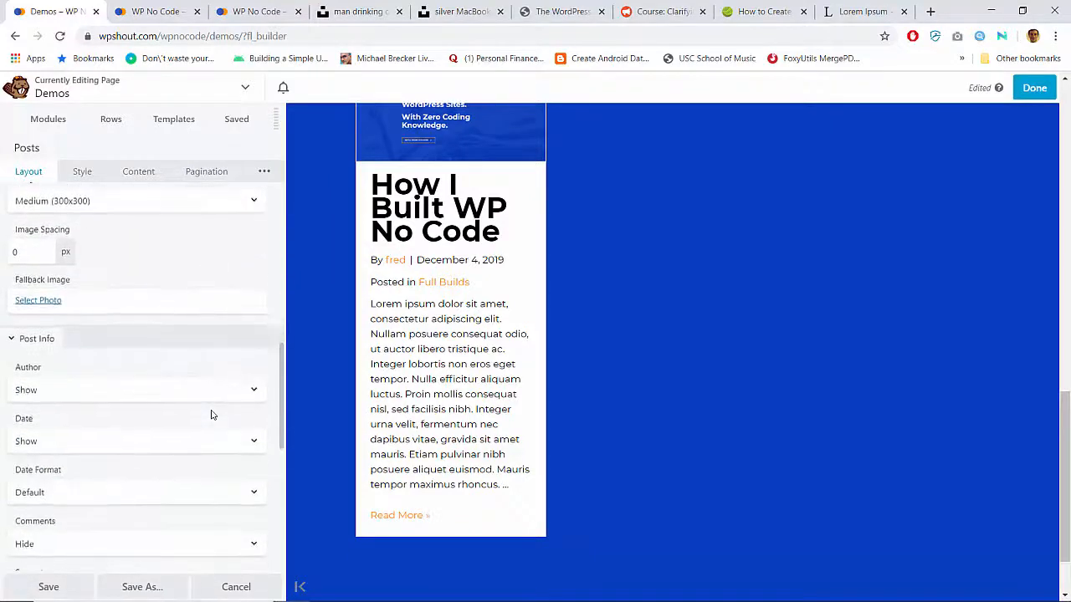
pyautogui.scroll(-1, 211, 415)
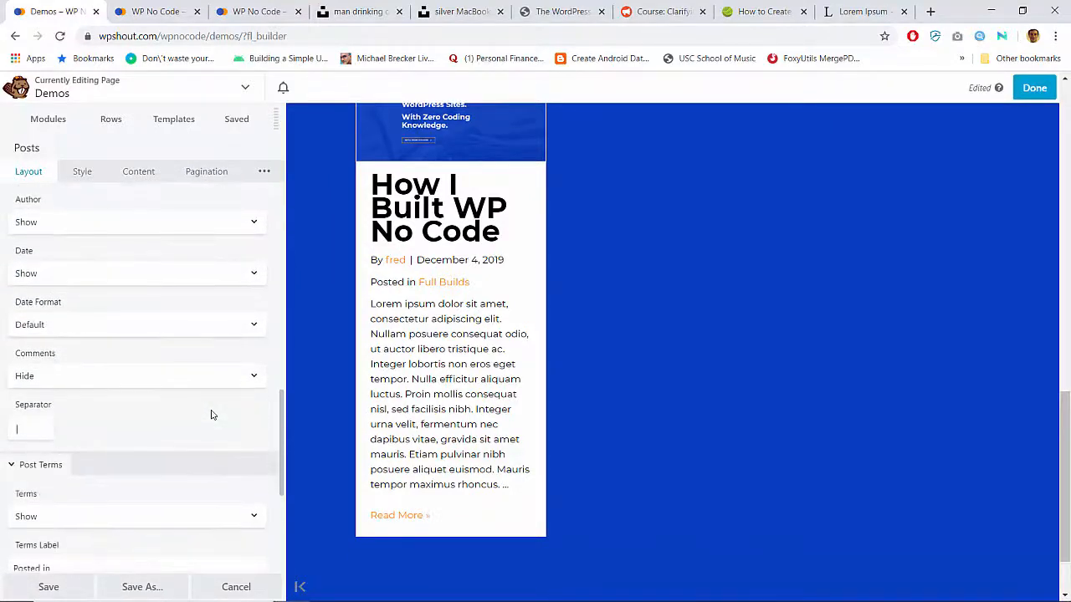
pyautogui.click(136, 8)
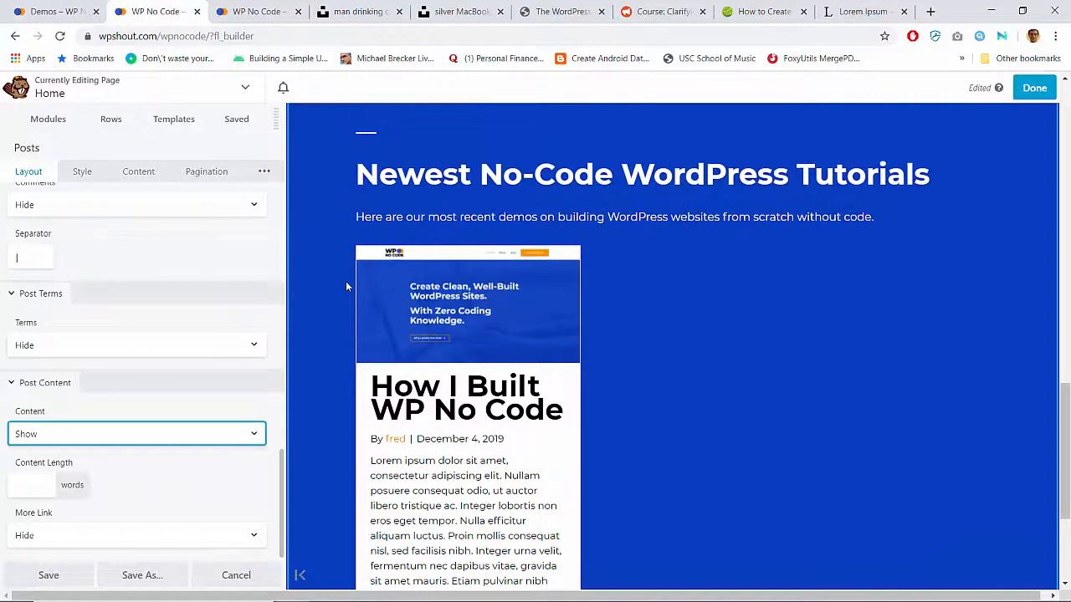
pyautogui.moveTo(378, 328)
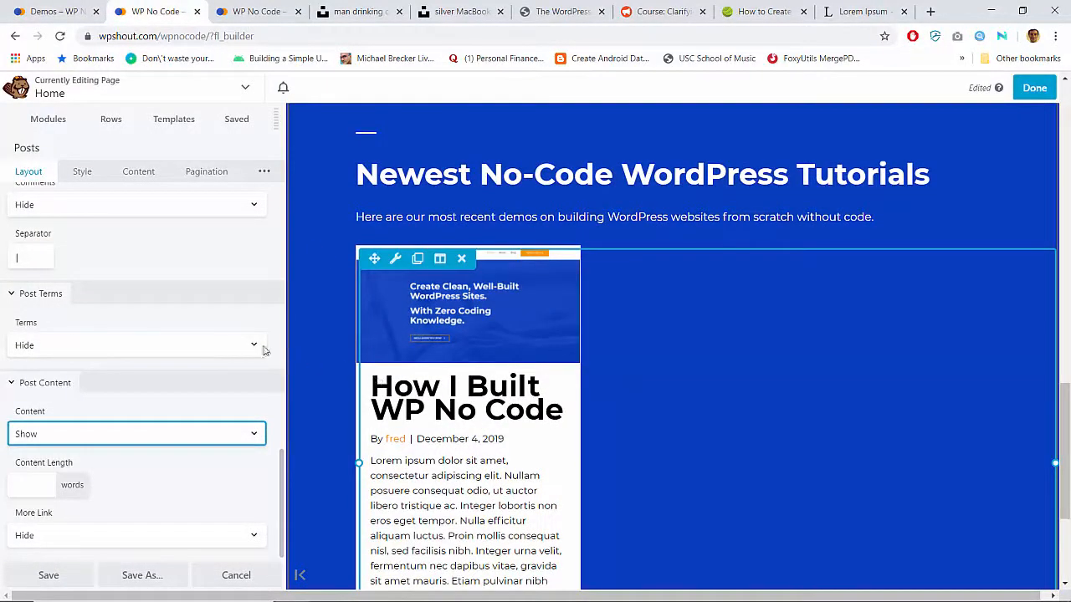
pyautogui.scroll(-3, 420, 394)
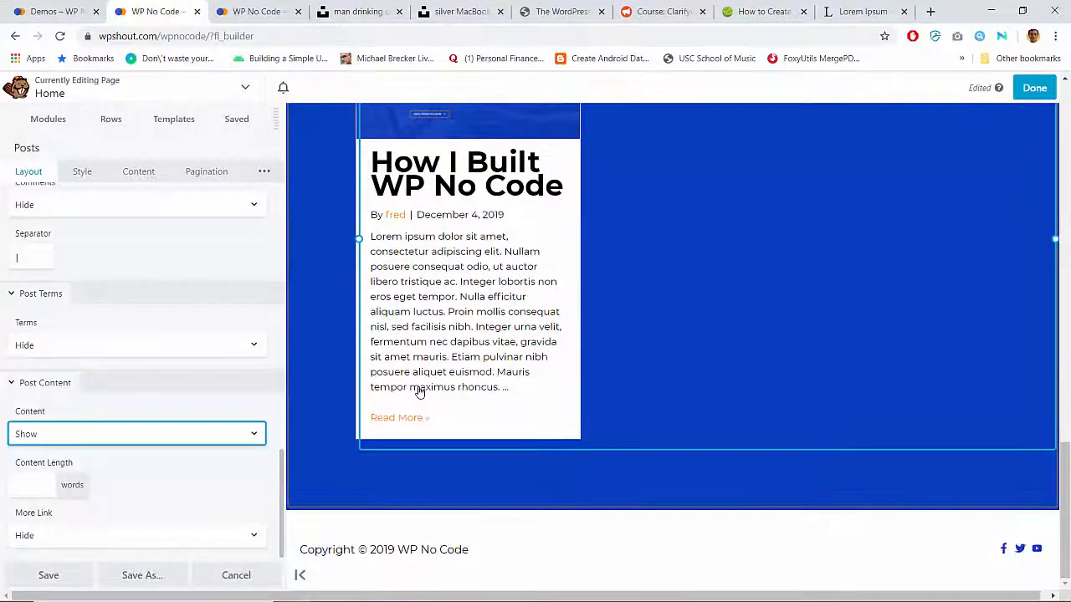
pyautogui.scroll(2, 496, 306)
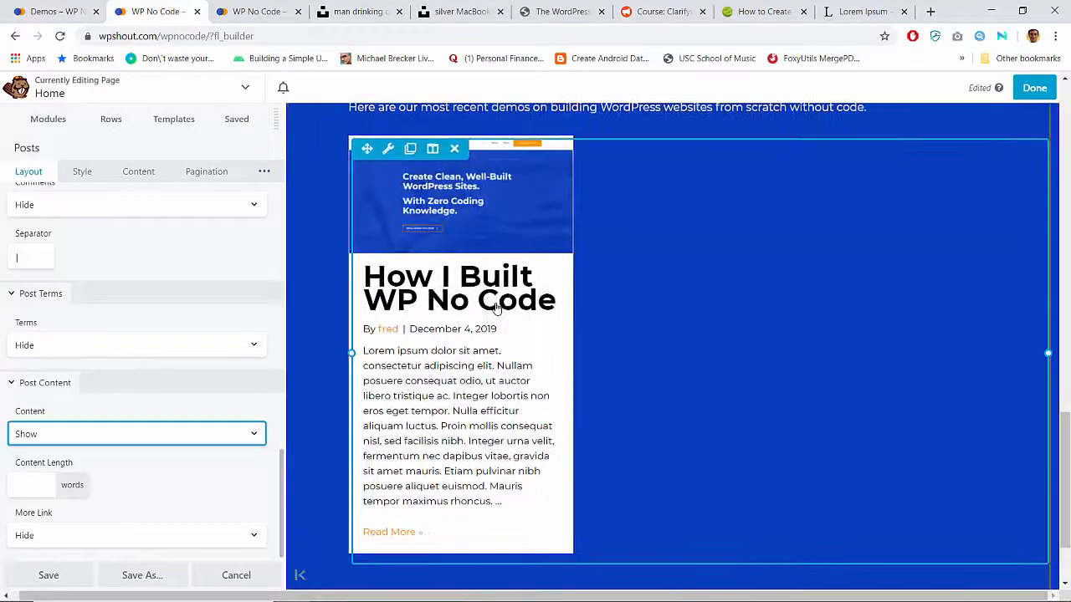
pyautogui.scroll(3, 495, 308)
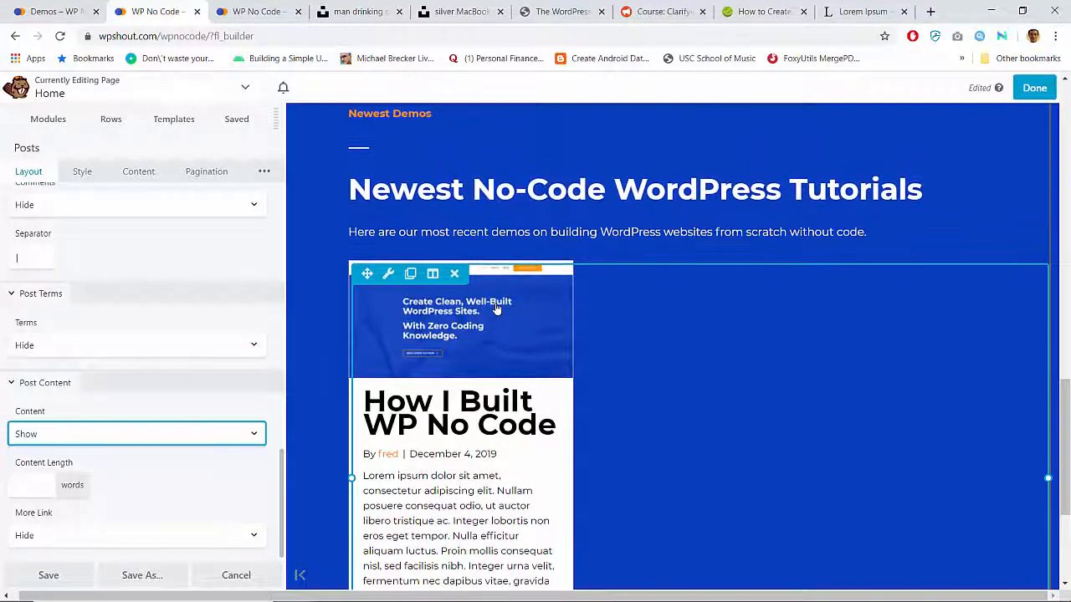
# Compare the width settings of the All WP No Code Demos row with those of the home page's Newest Demos row.
pyautogui.click(76, 8)
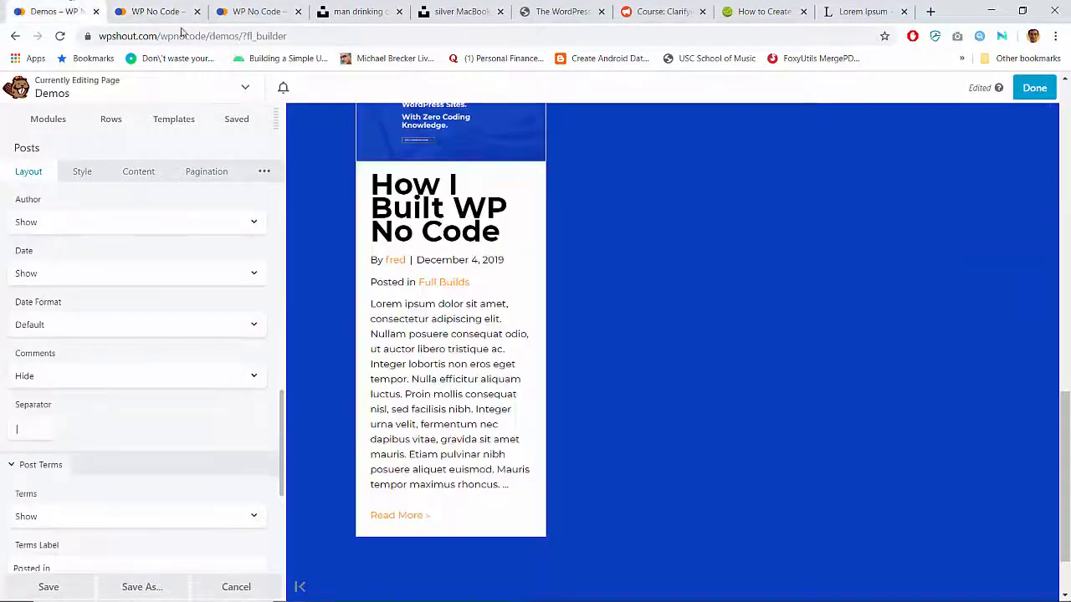
pyautogui.scroll(3, 562, 293)
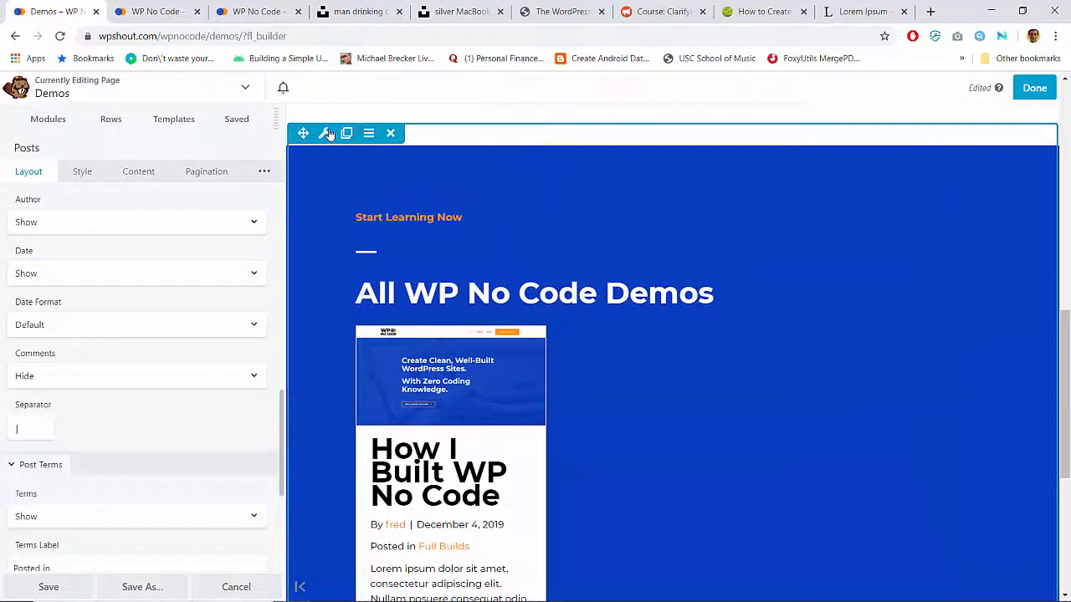
pyautogui.click(341, 170)
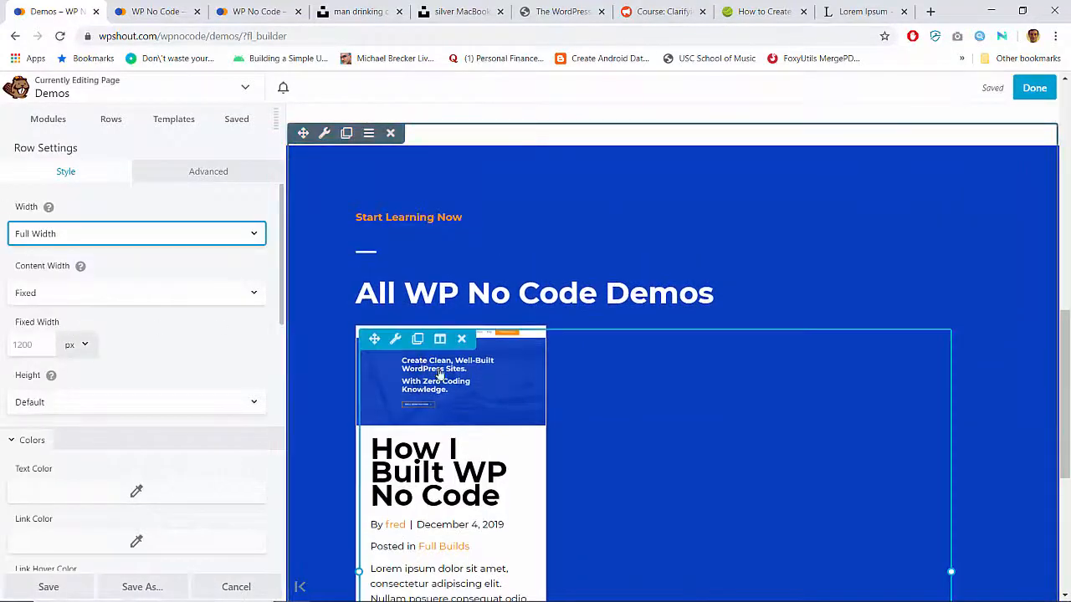
pyautogui.click(156, 11)
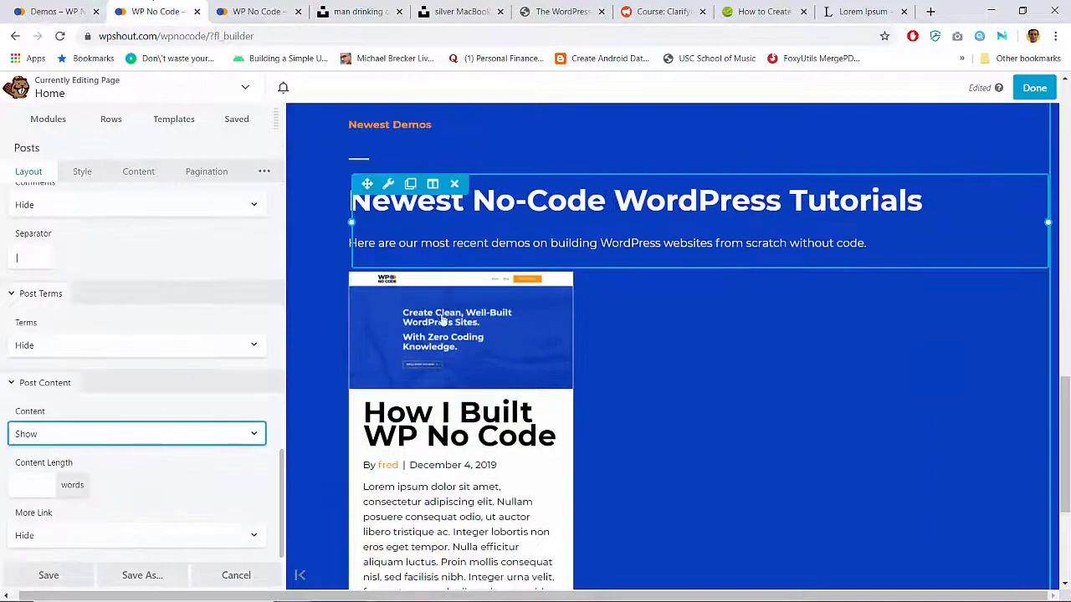
pyautogui.scroll(2, 444, 318)
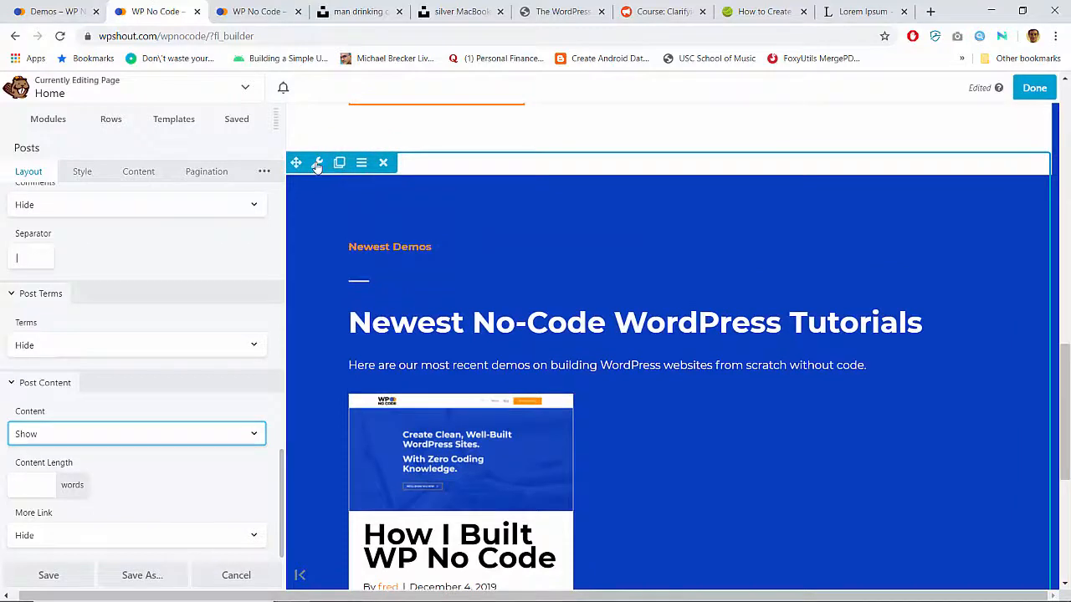
pyautogui.click(317, 164)
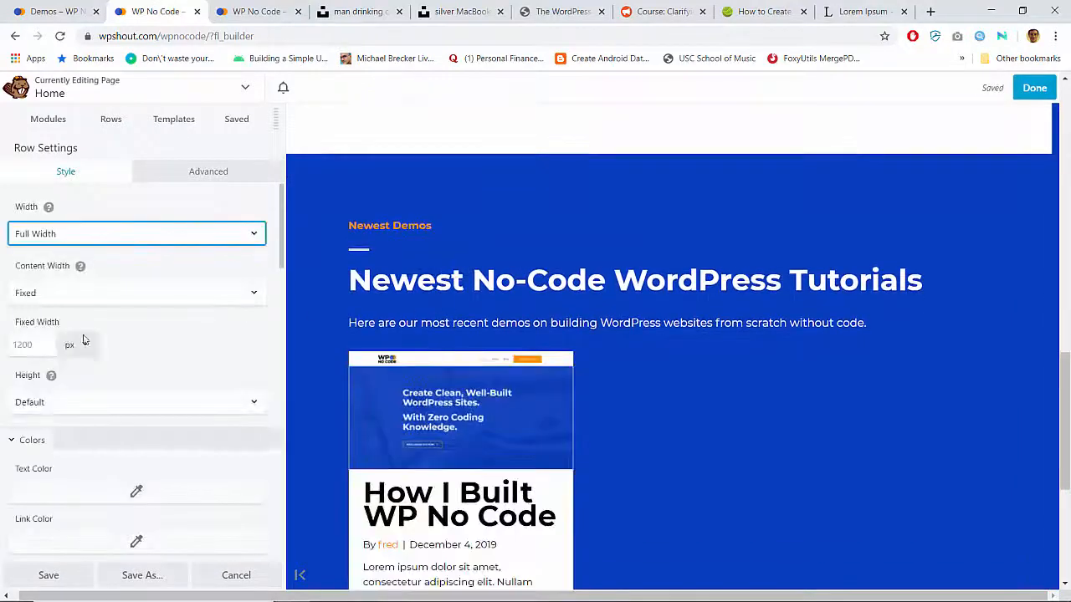
# Try a fixed content width of 800 px on the home page's Newest Demos row, then clear the value.
pyautogui.click(30, 345)
pyautogui.write('800')
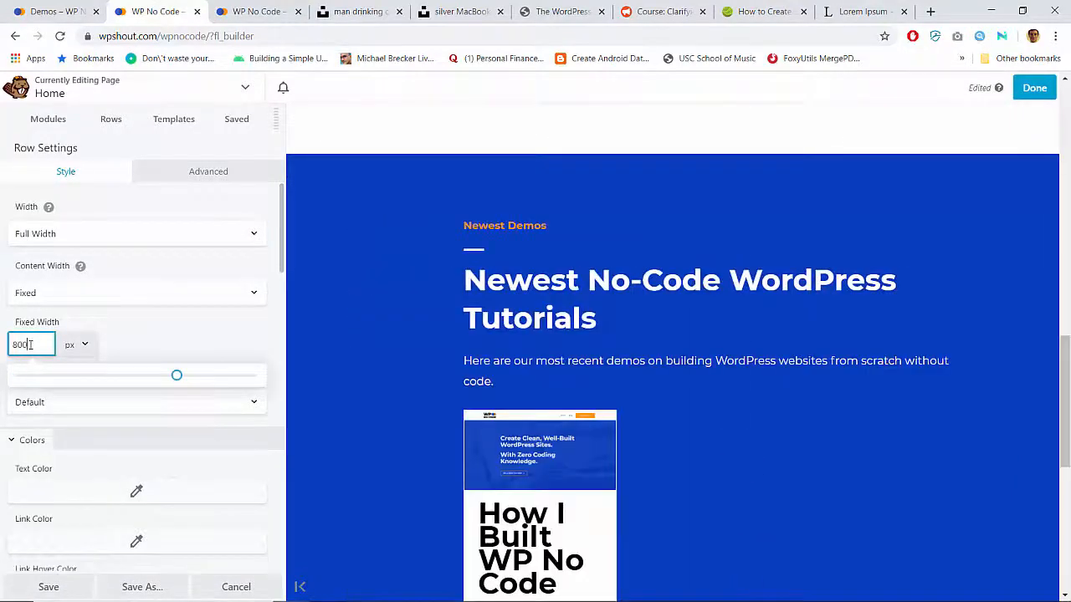
pyautogui.press('Return')
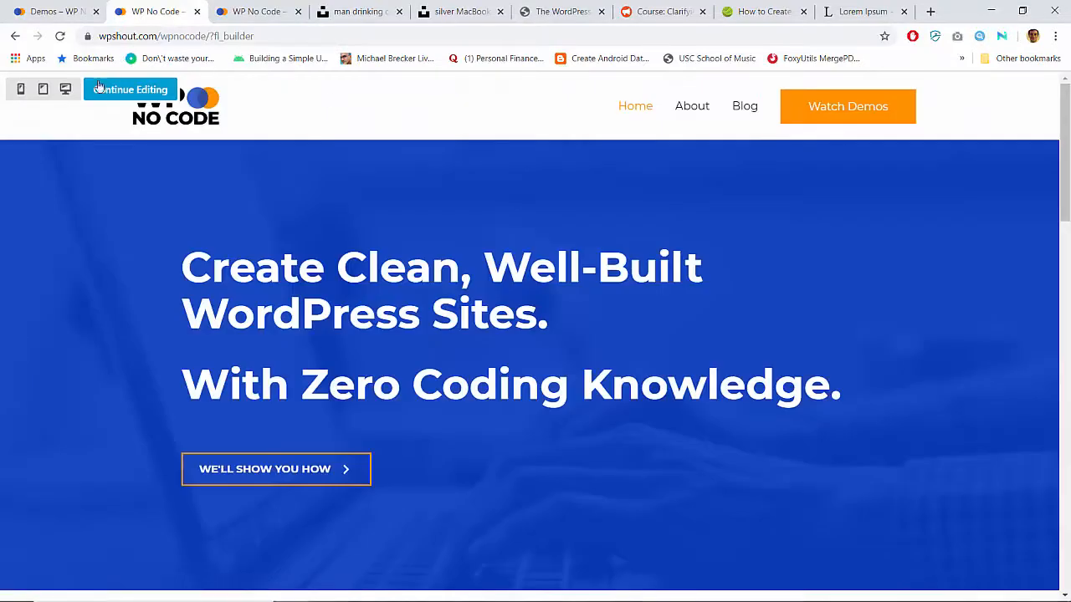
pyautogui.click(100, 90)
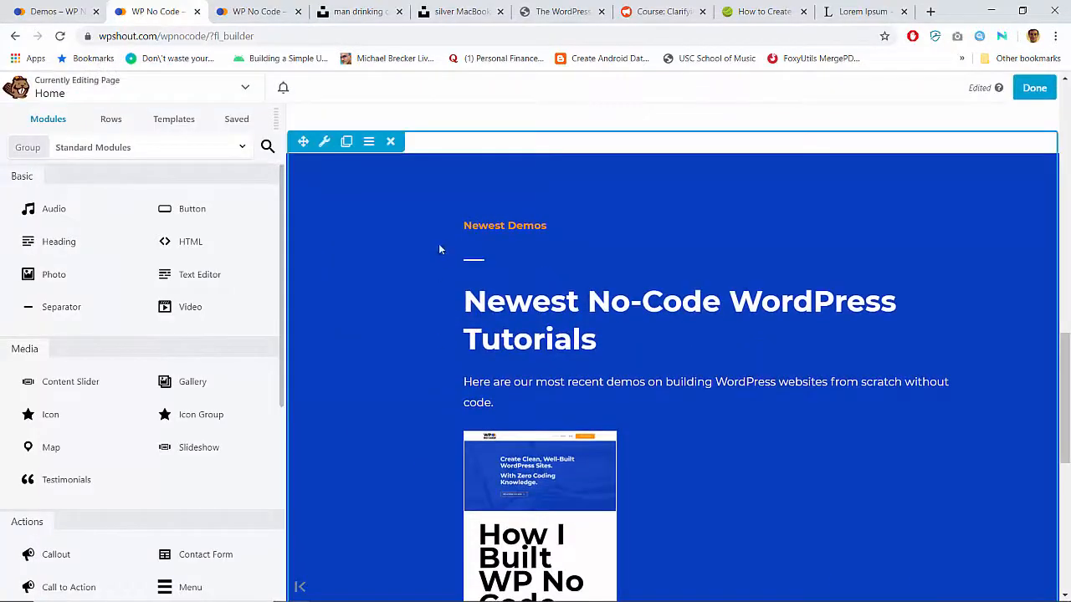
pyautogui.click(324, 144)
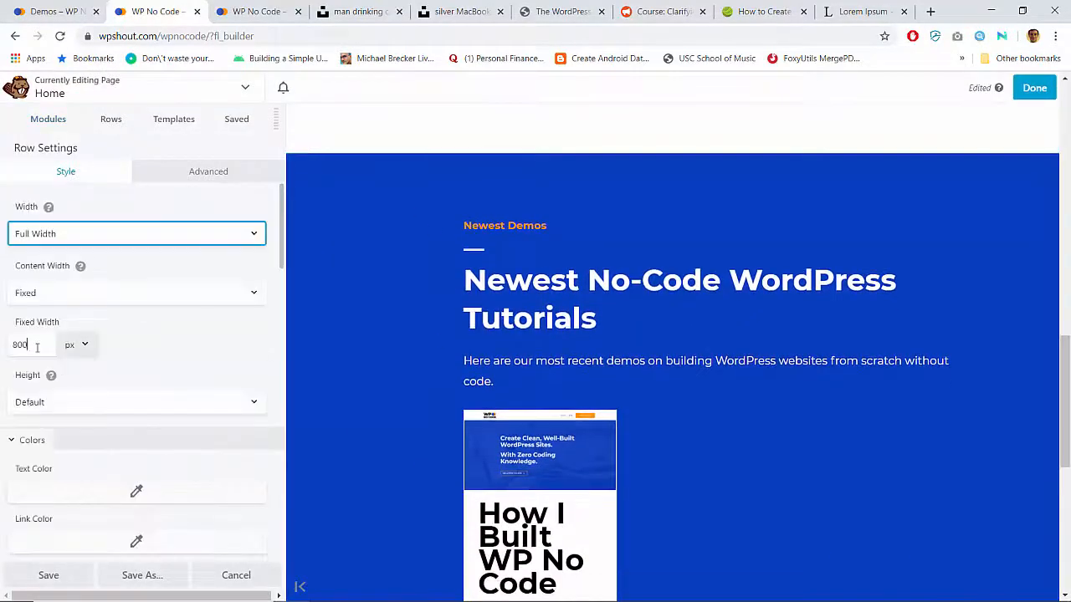
pyautogui.click(39, 344)
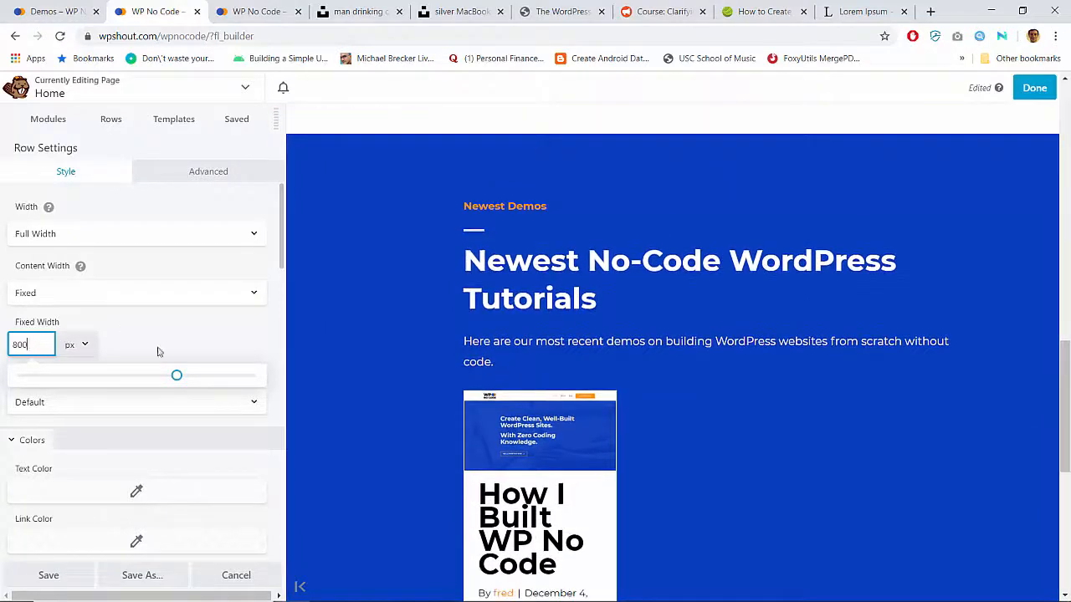
pyautogui.press('BackSpace')
pyautogui.press('BackSpace')
pyautogui.press('BackSpace')
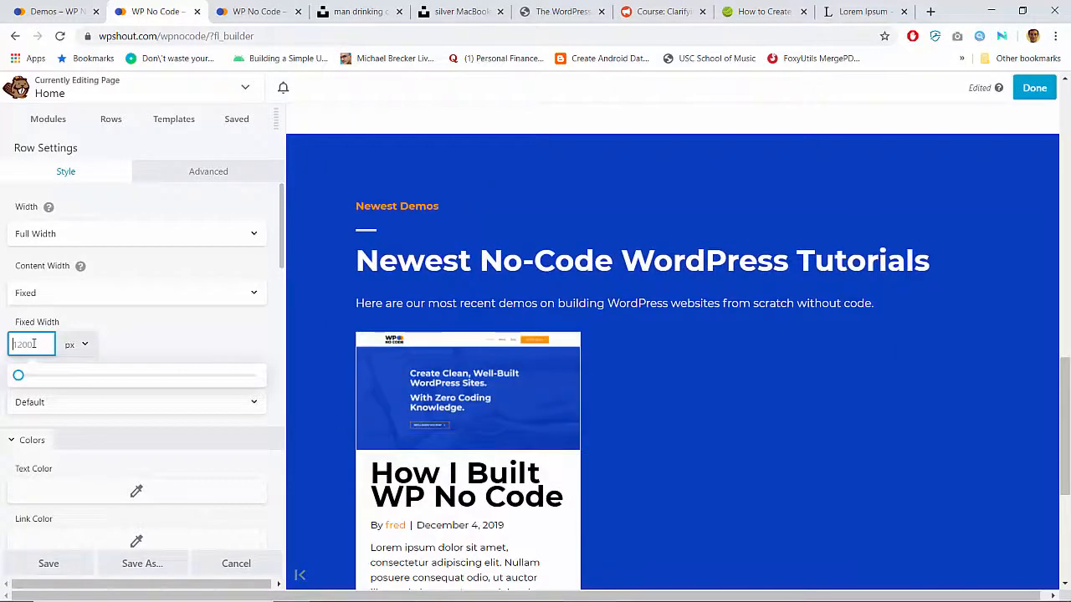
# Compare the margins and padding of the demo listing rows on the home page and the Demos page.
pyautogui.click(223, 172)
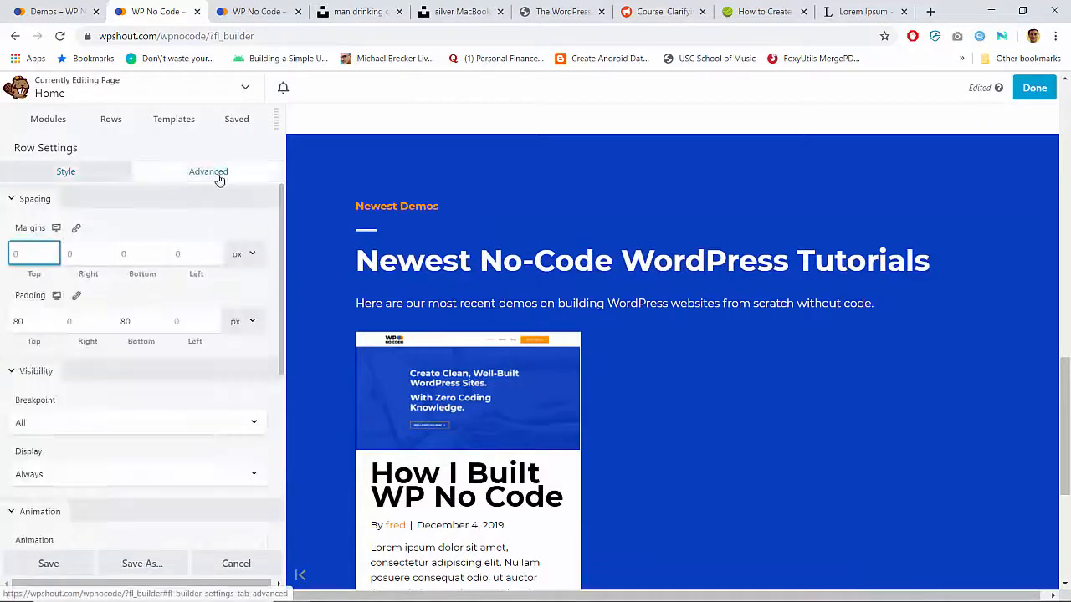
pyautogui.click(70, 7)
pyautogui.click(176, 174)
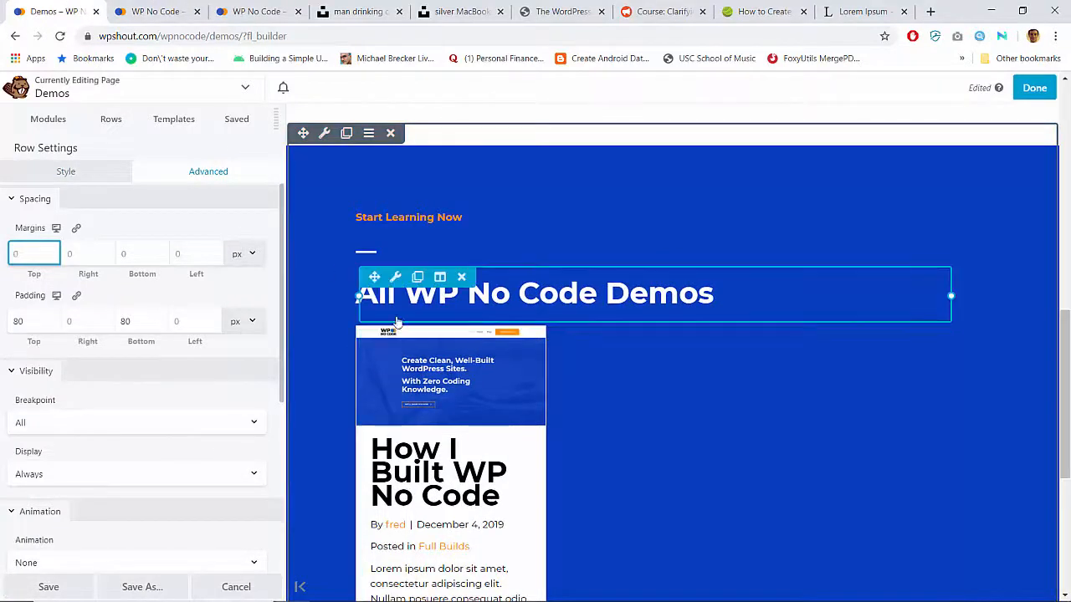
pyautogui.click(393, 282)
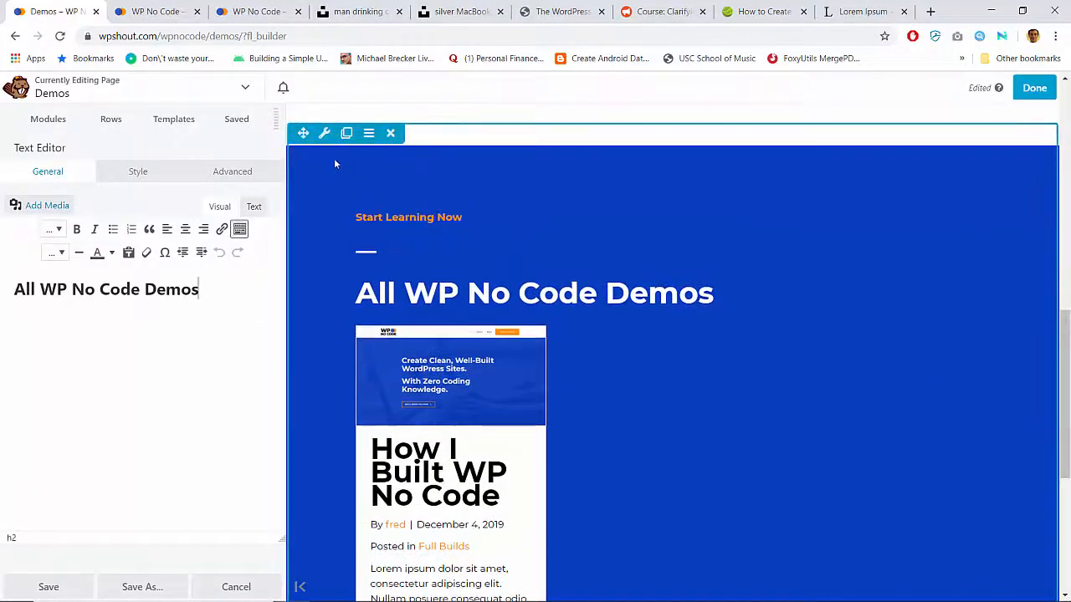
pyautogui.click(324, 136)
pyautogui.click(233, 172)
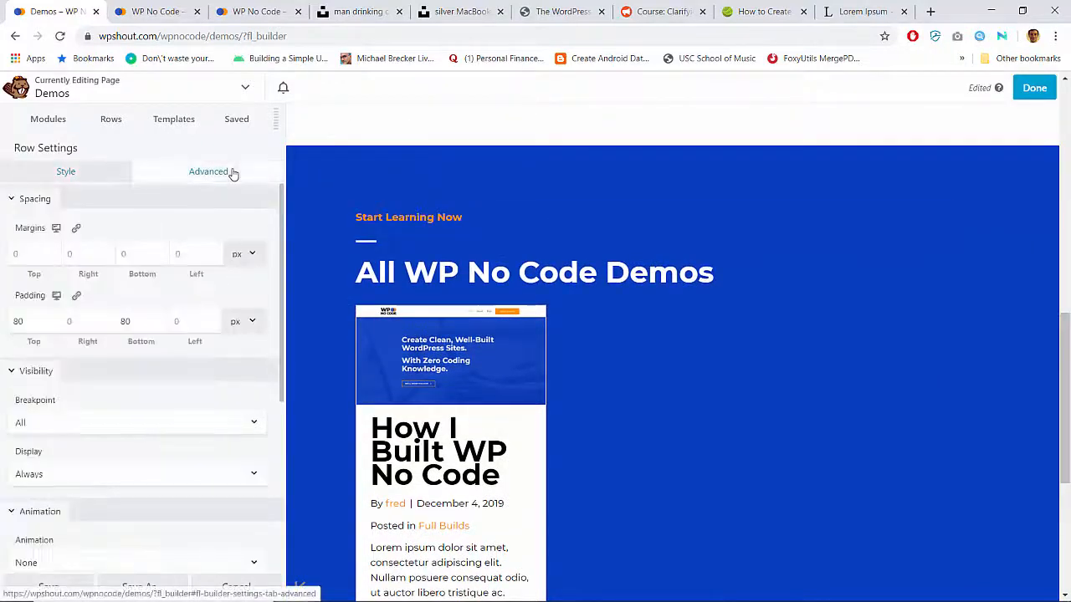
pyautogui.click(198, 16)
pyautogui.moveTo(373, 179)
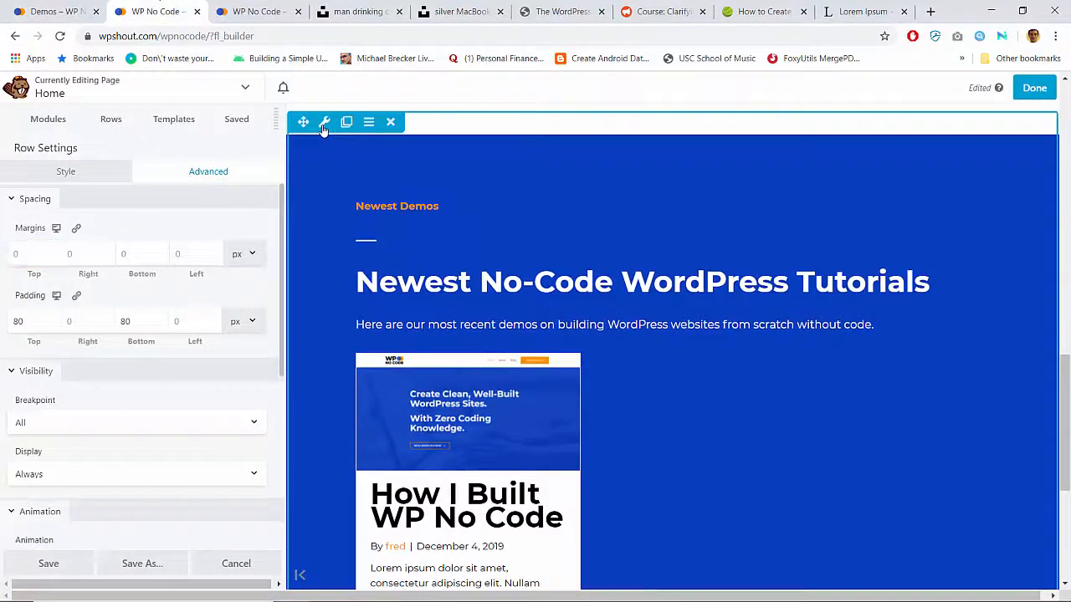
# Examine the content width and alignment of the home page's Newest Demos row against the section above it.
pyautogui.scroll(5, 335, 184)
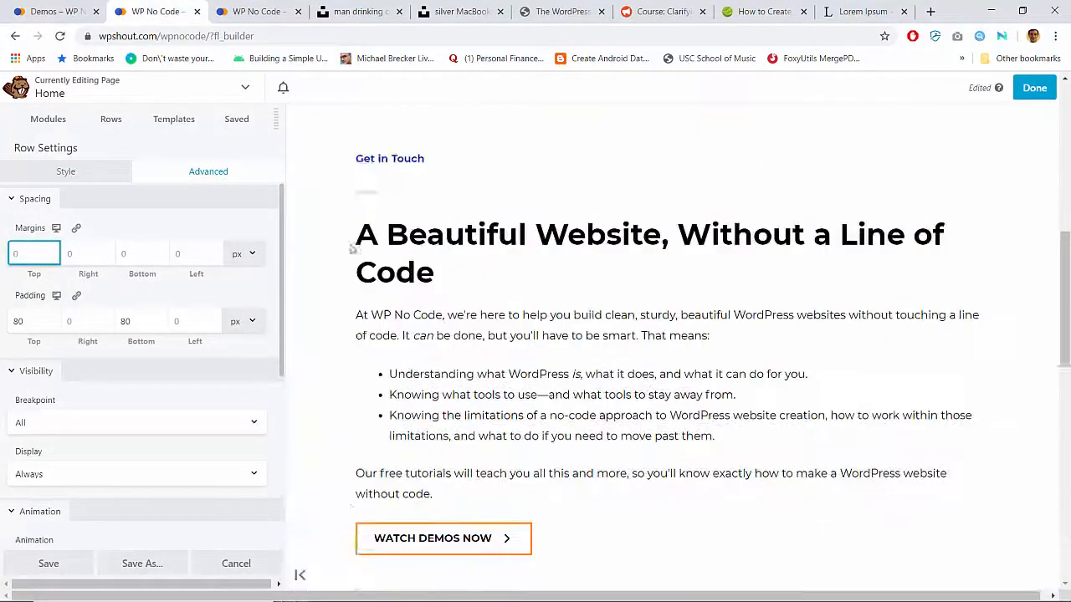
pyautogui.scroll(-2, 352, 249)
pyautogui.scroll(2, 351, 250)
pyautogui.scroll(-8, 352, 248)
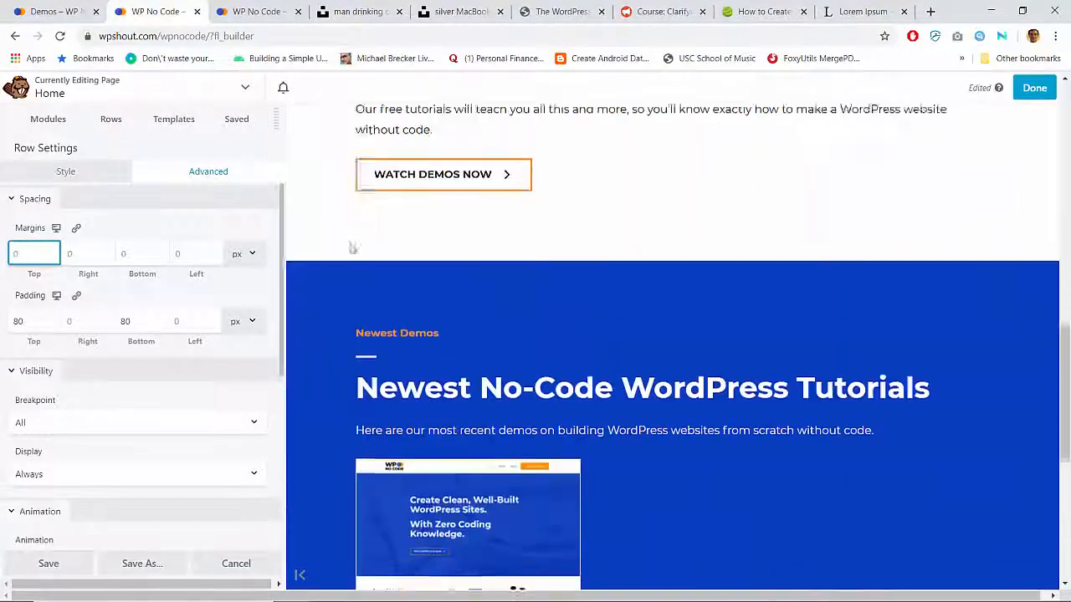
pyautogui.scroll(6, 471, 235)
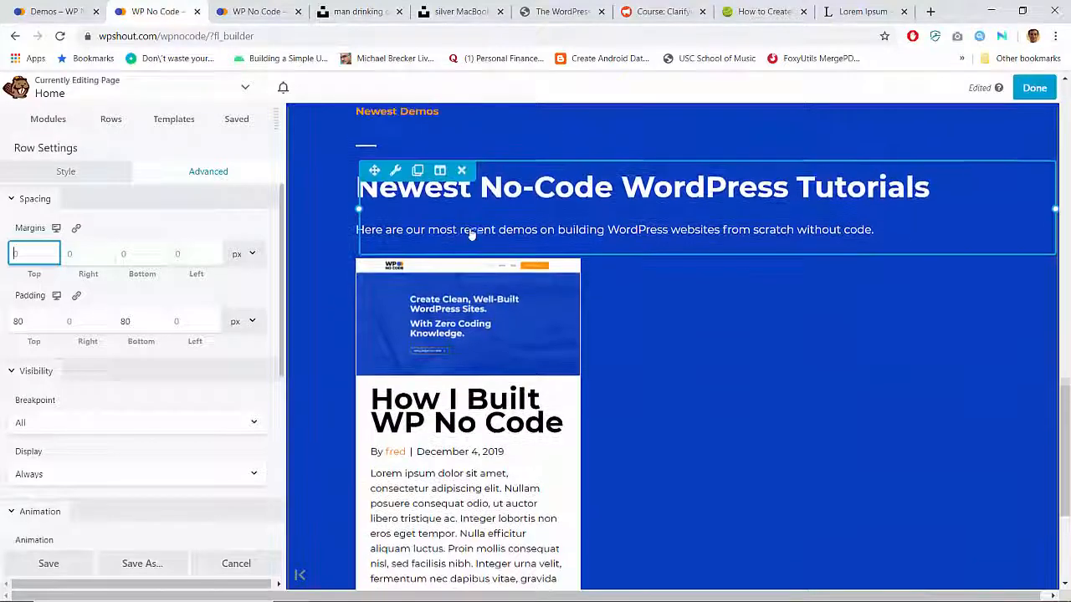
pyautogui.scroll(3, 471, 236)
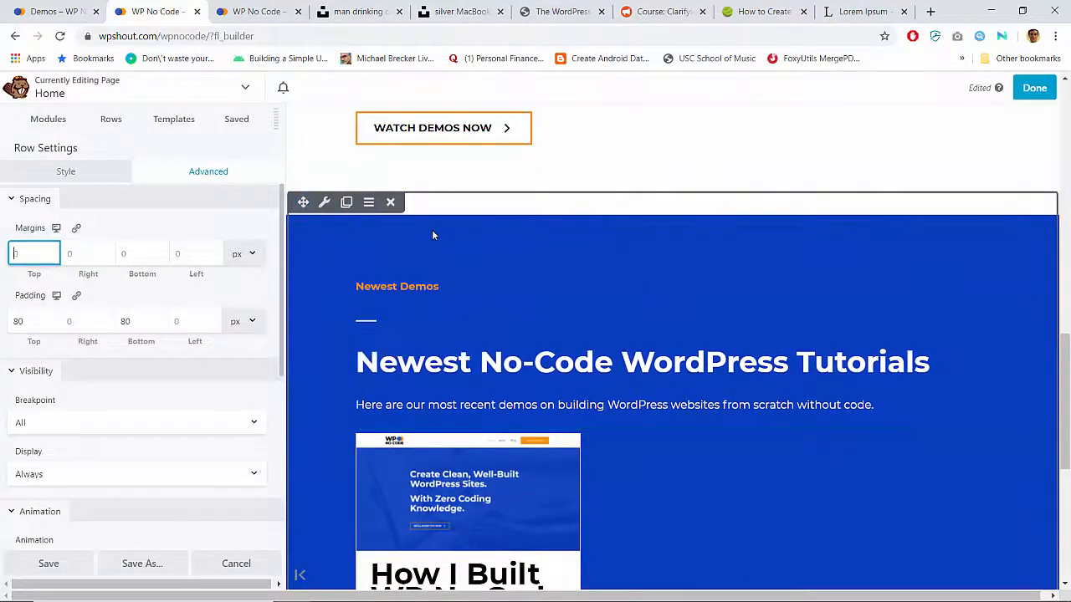
pyautogui.scroll(5, 309, 197)
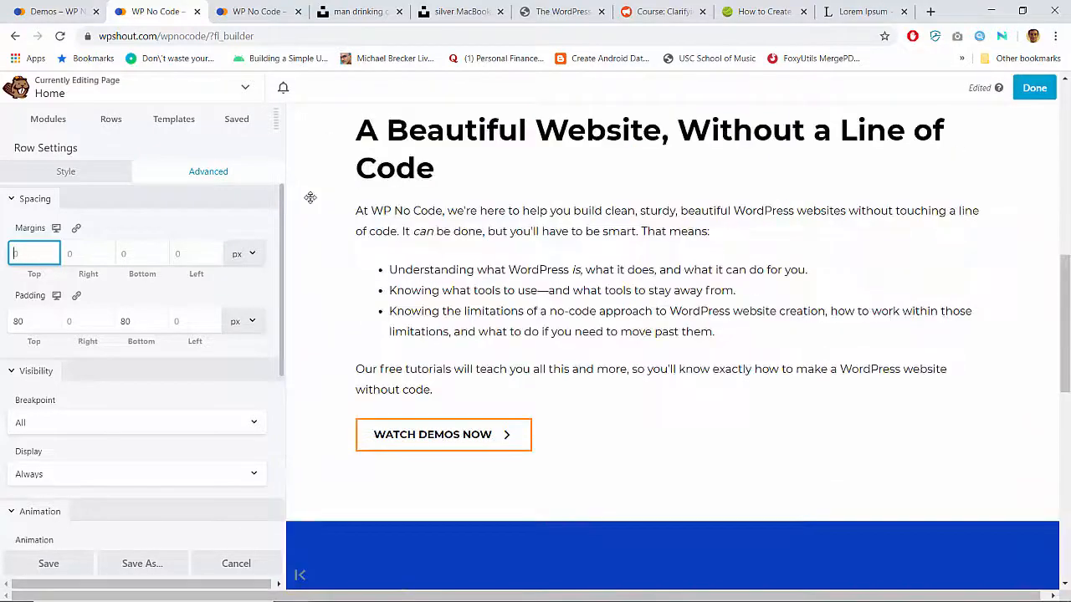
pyautogui.scroll(-7, 310, 197)
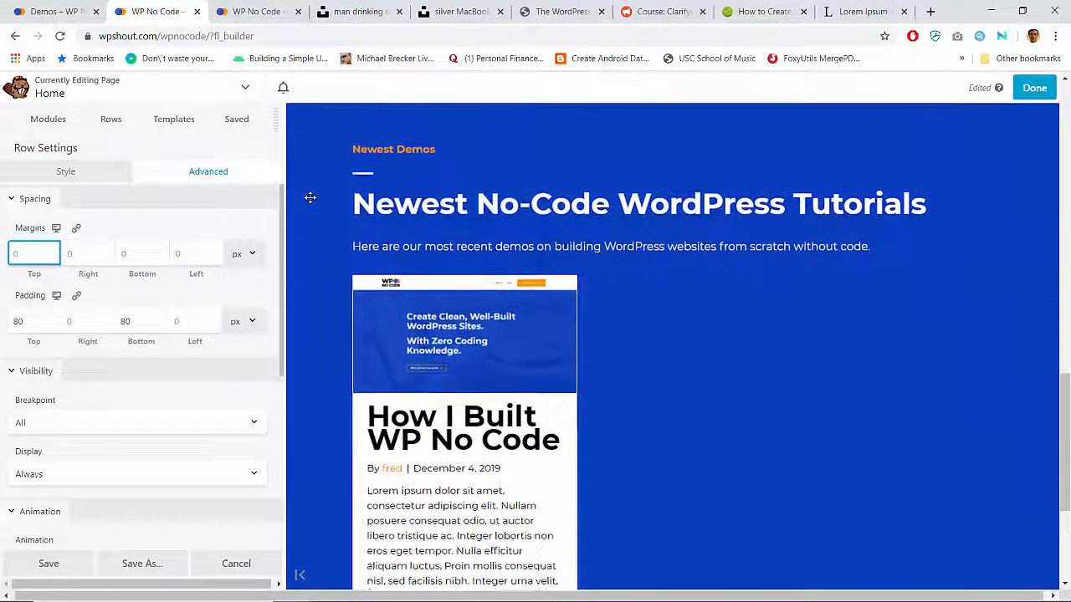
pyautogui.scroll(2, 309, 198)
pyautogui.scroll(-3, 310, 198)
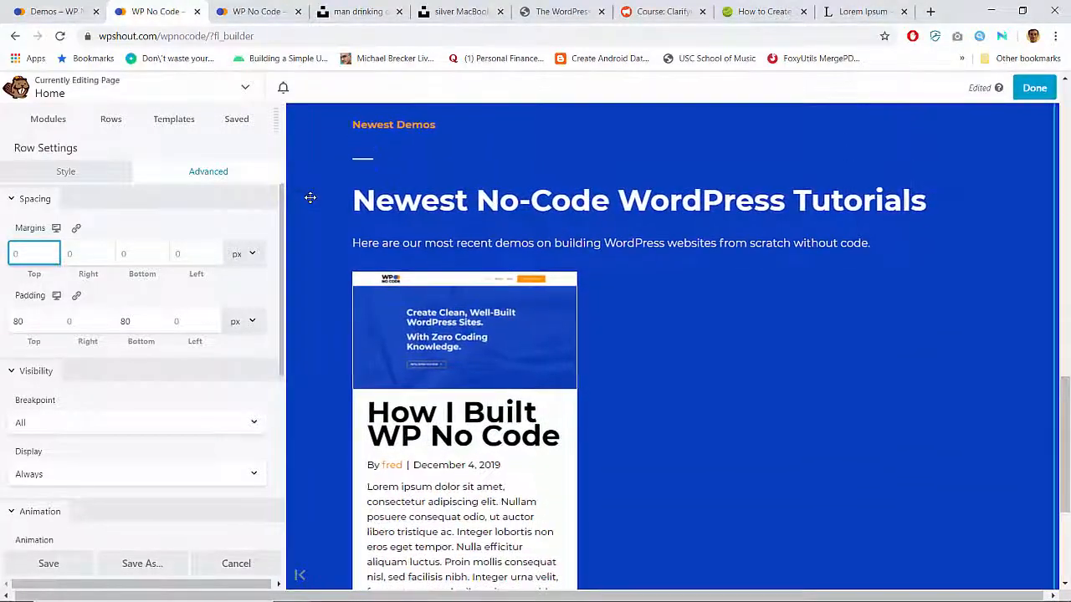
# Publish the home page's changes and check the Newest Demos section on the live page.
pyautogui.click(1035, 88)
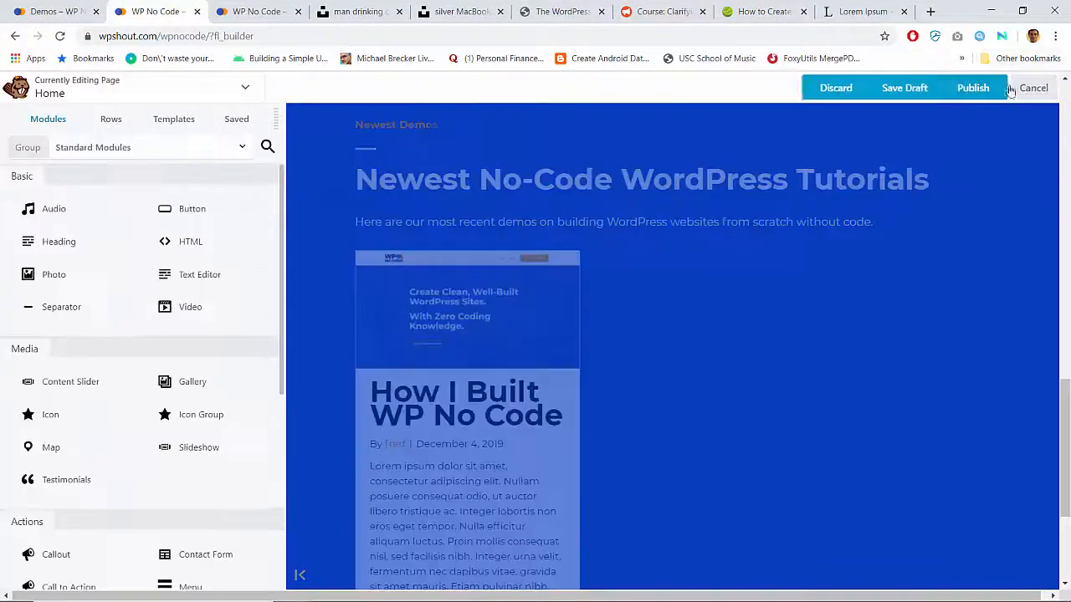
pyautogui.click(993, 89)
pyautogui.scroll(7, 470, 252)
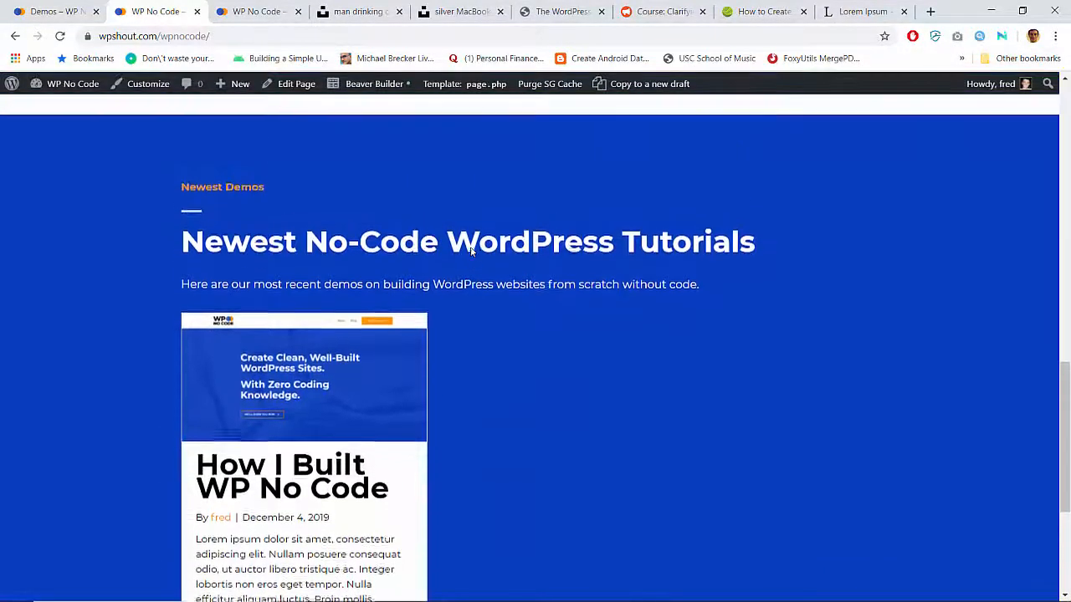
# Append a run of spaced filler letters "s" to the "Newest No-Code WordPress Tutorials" heading until it wraps, and publish the page.
pyautogui.scroll(-6, 471, 251)
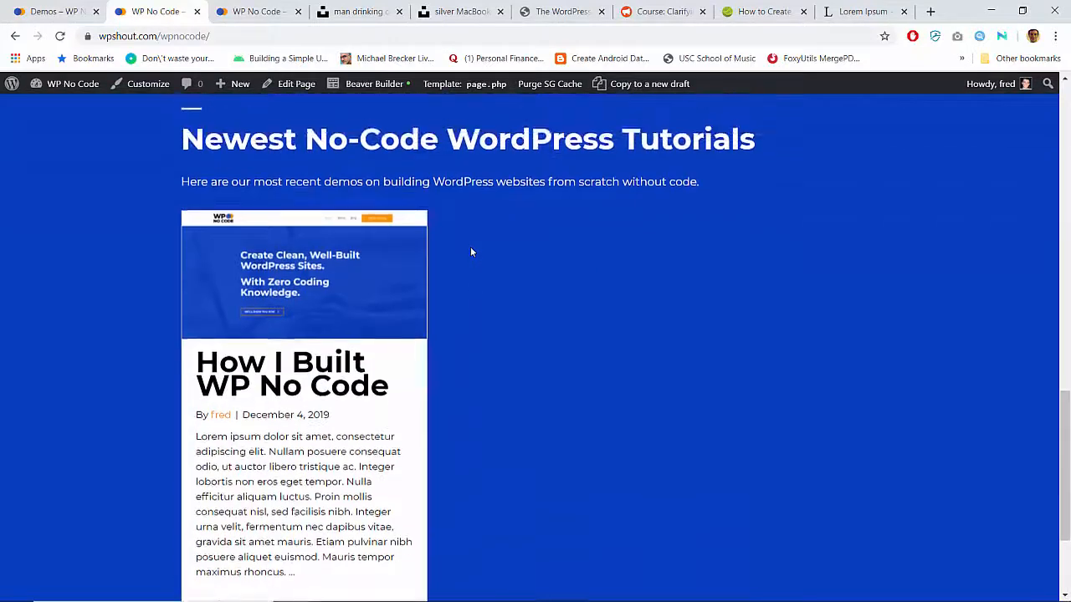
pyautogui.click(376, 84)
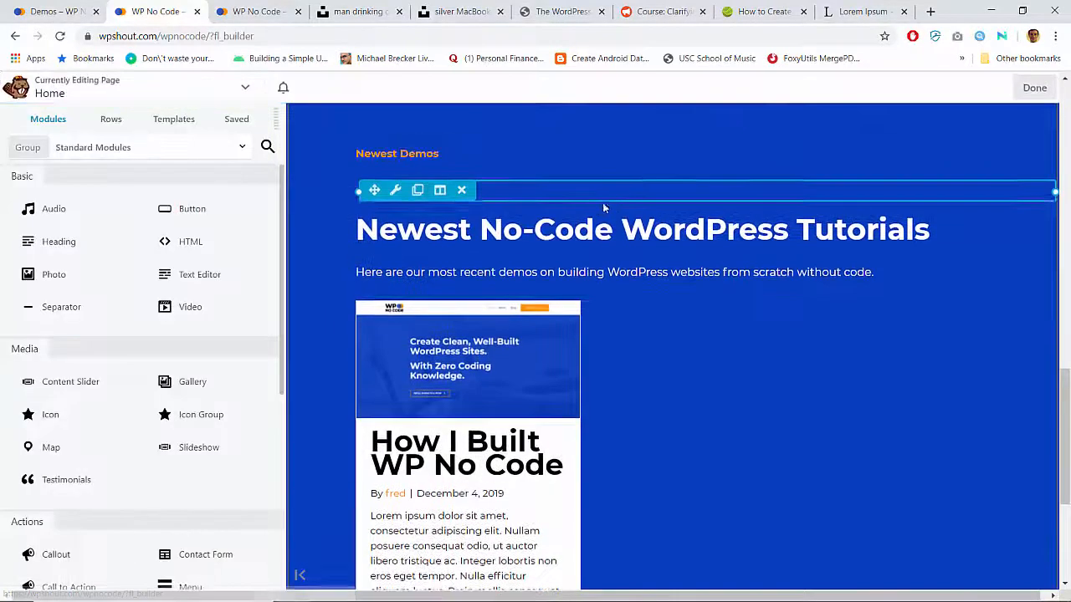
pyautogui.click(652, 230)
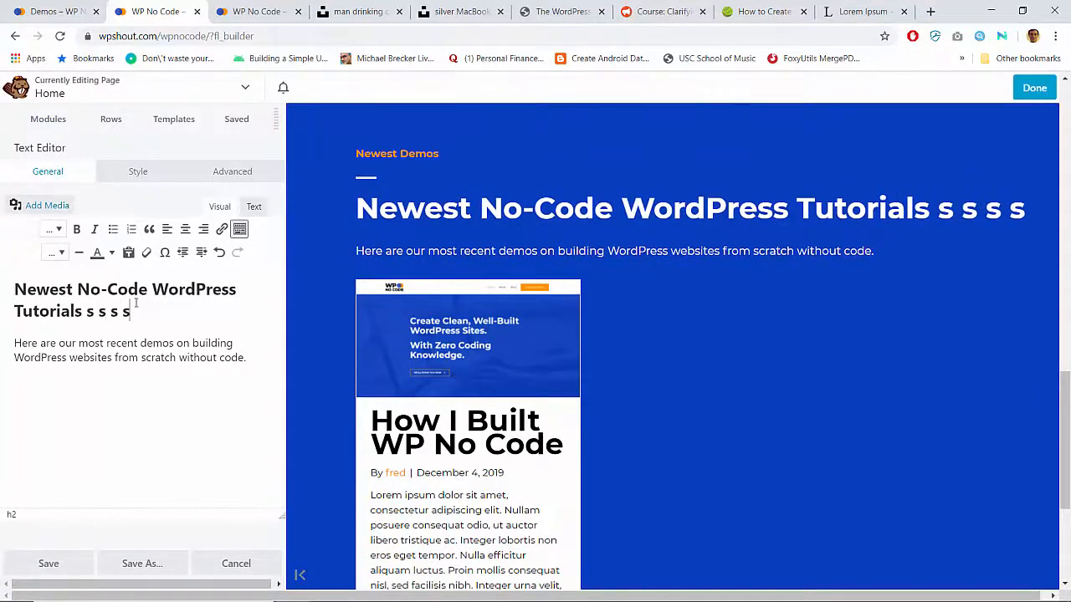
pyautogui.write('s s s s s s s s s s s s')
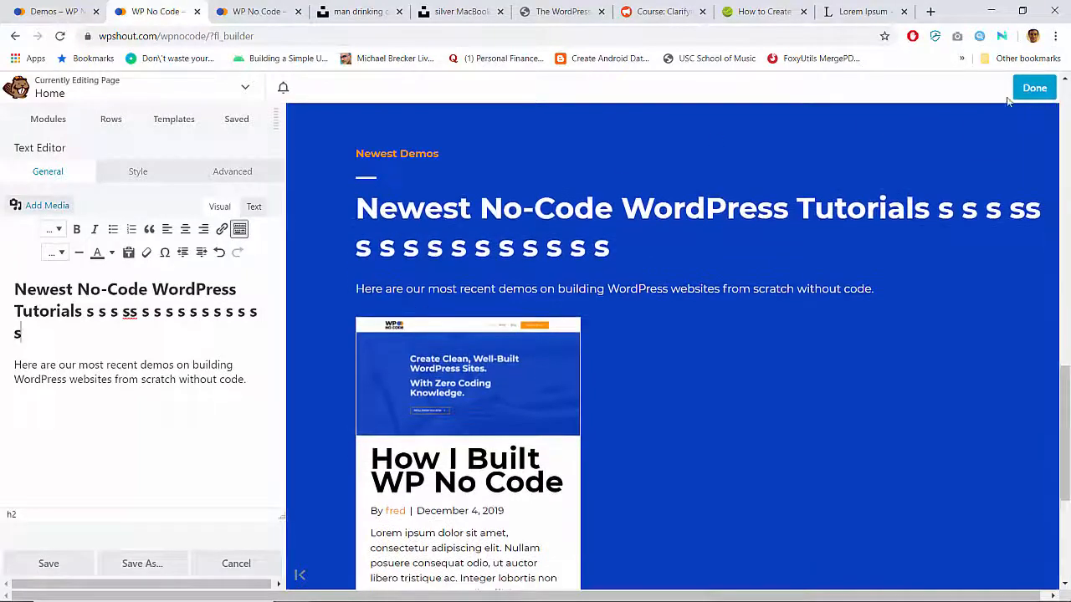
pyautogui.click(1022, 92)
pyautogui.click(981, 89)
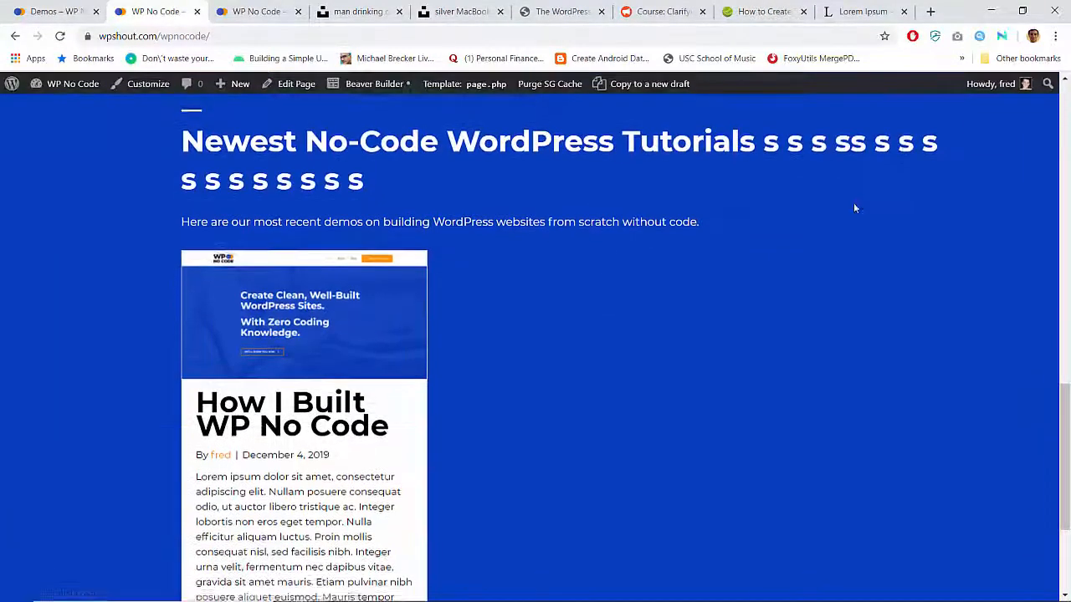
# Compare where the Newest Demos heading wraps on the live home page with the text width of the sections above it.
pyautogui.scroll(8, 853, 202)
pyautogui.scroll(-3, 854, 207)
pyautogui.scroll(1, 853, 207)
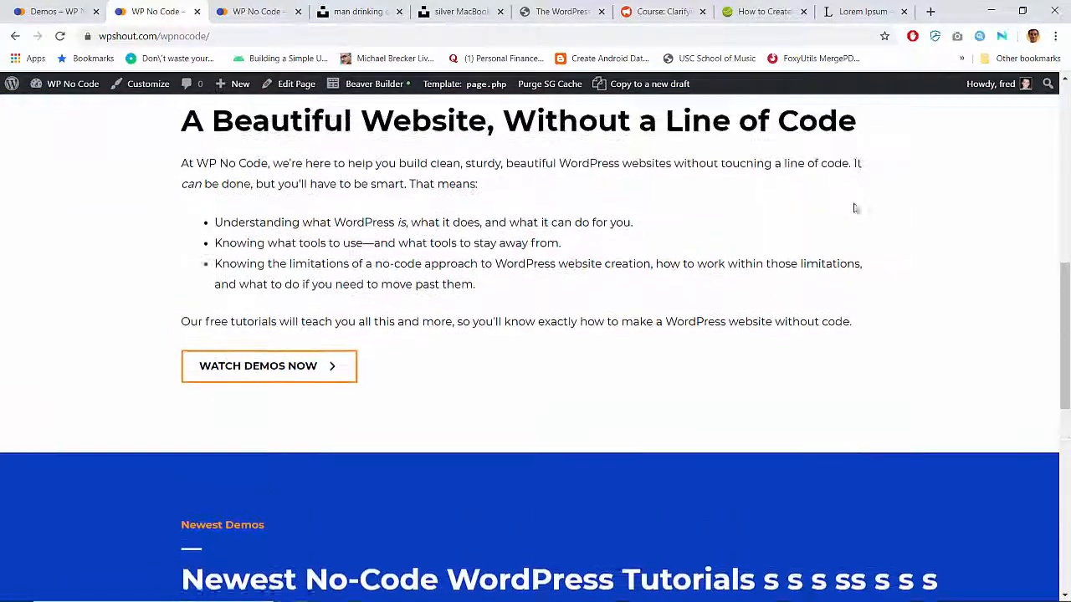
pyautogui.scroll(-3, 853, 208)
pyautogui.scroll(3, 854, 208)
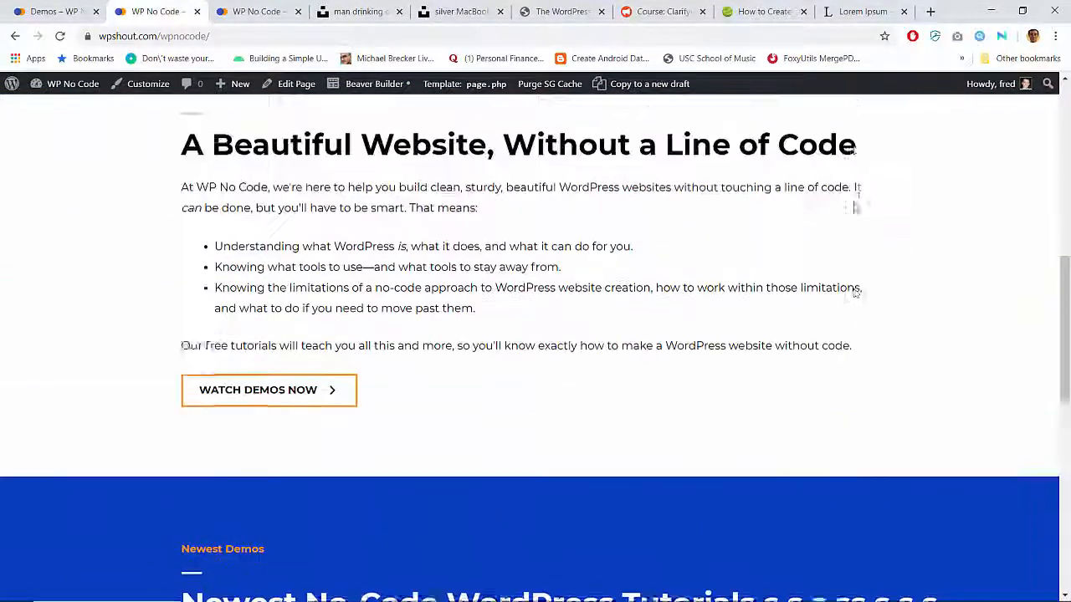
pyautogui.scroll(6, 790, 227)
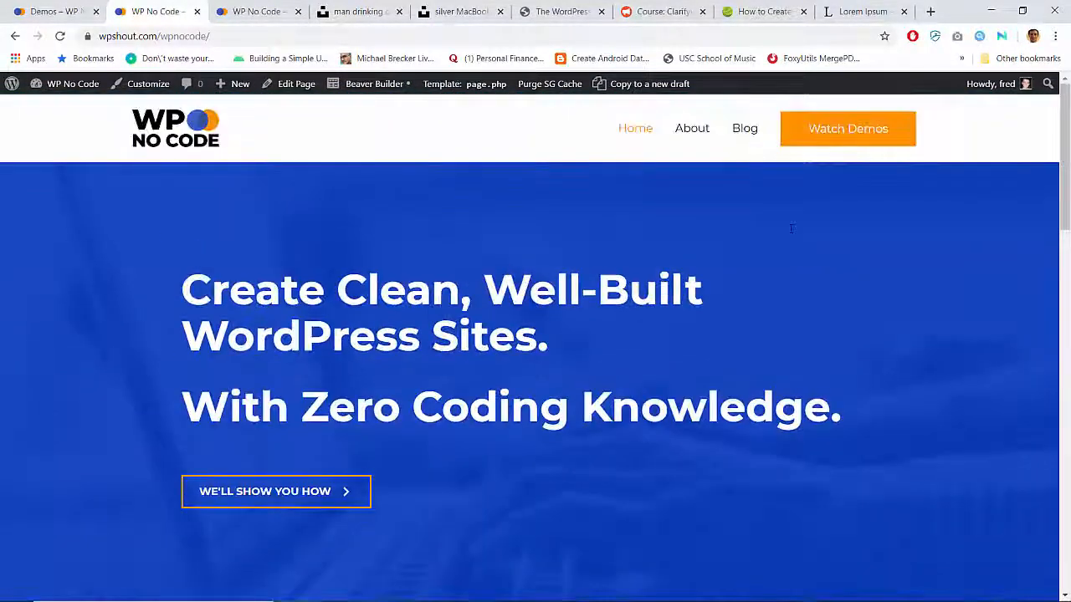
pyautogui.scroll(-7, 790, 228)
pyautogui.scroll(-4, 790, 228)
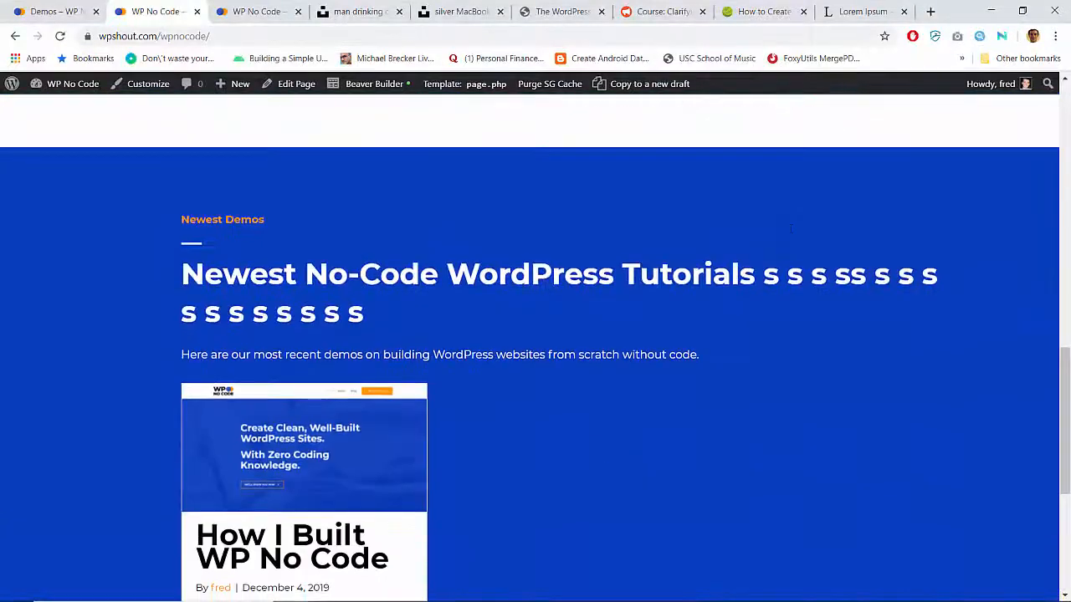
pyautogui.scroll(5, 790, 229)
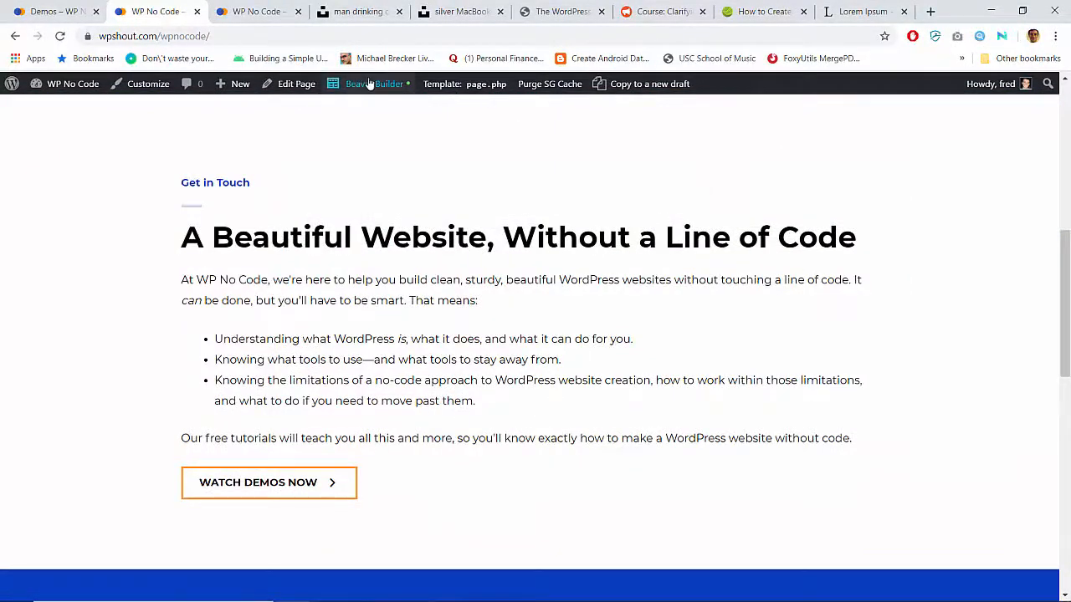
# Append a run of spaced filler letters "s" to the "A Beautiful Website, Without a Line of Code" heading and publish the page.
pyautogui.click(369, 85)
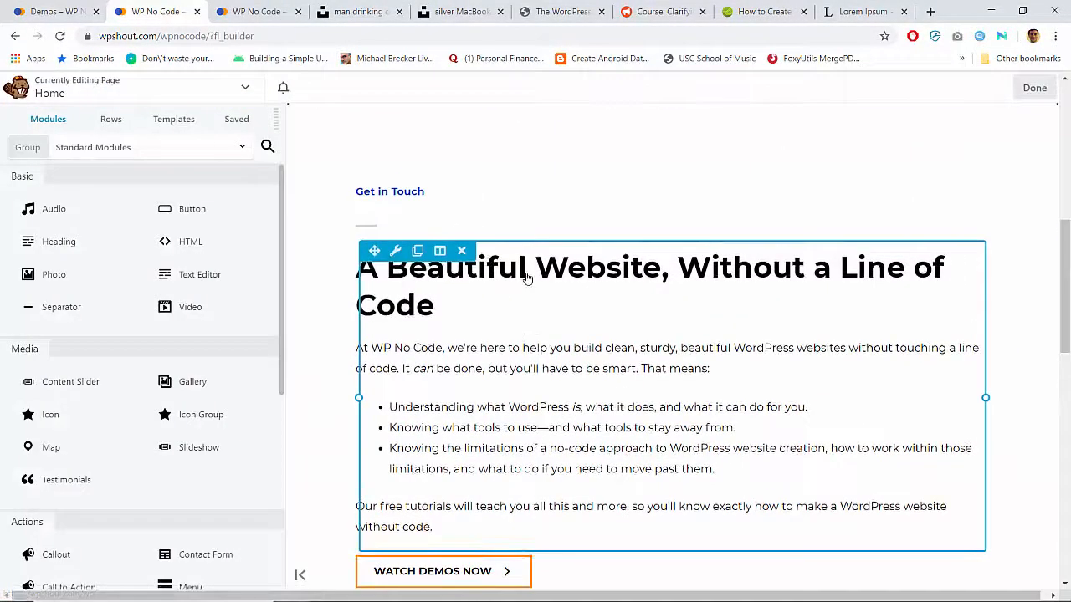
pyautogui.click(527, 278)
pyautogui.scroll(-4, 554, 370)
pyautogui.scroll(2, 554, 376)
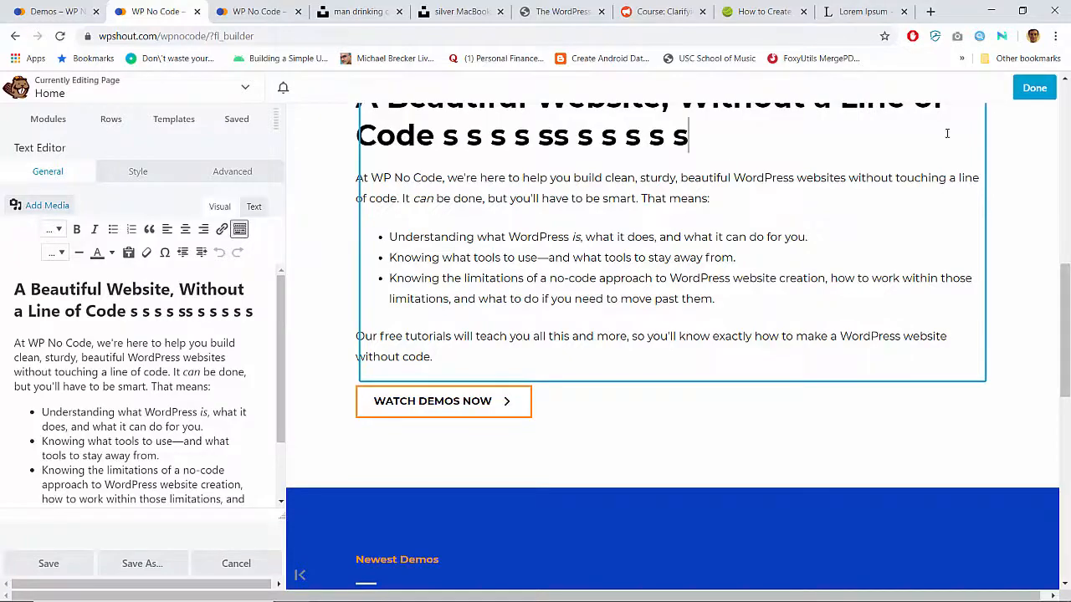
pyautogui.click(1031, 88)
pyautogui.click(971, 89)
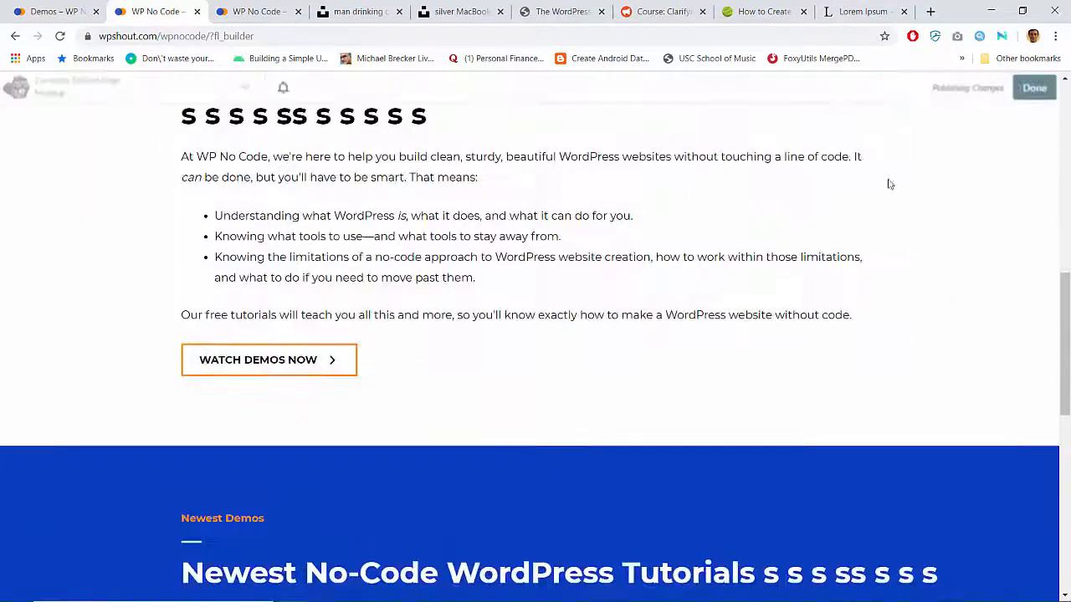
# Compare the line wrapping of the Get in Touch and Newest Demos headings on the live home page.
pyautogui.scroll(3, 844, 239)
pyautogui.scroll(-4, 844, 239)
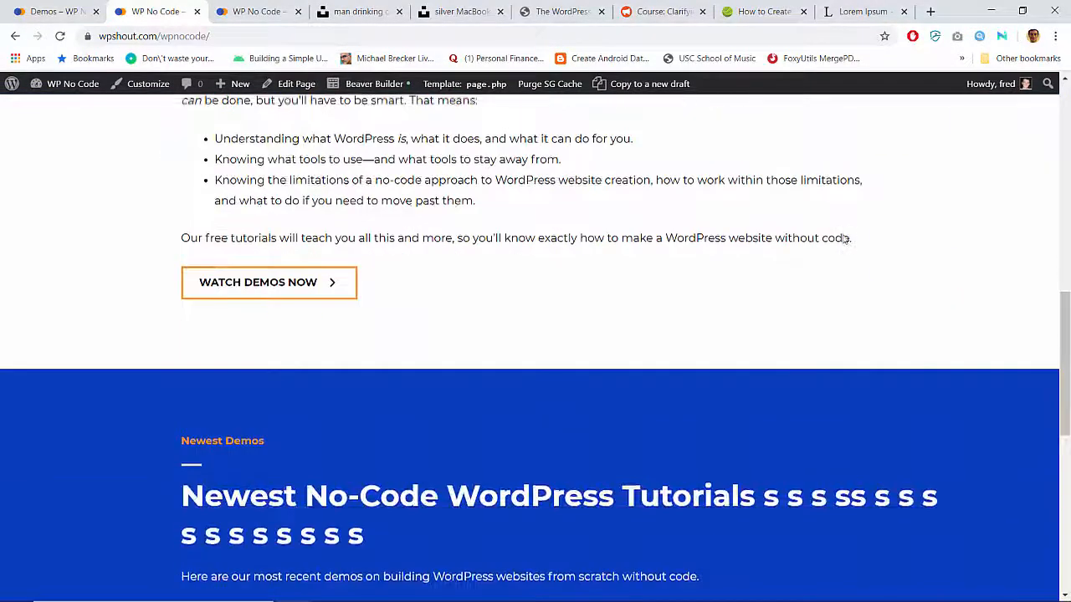
pyautogui.scroll(2, 844, 239)
pyautogui.scroll(-4, 843, 239)
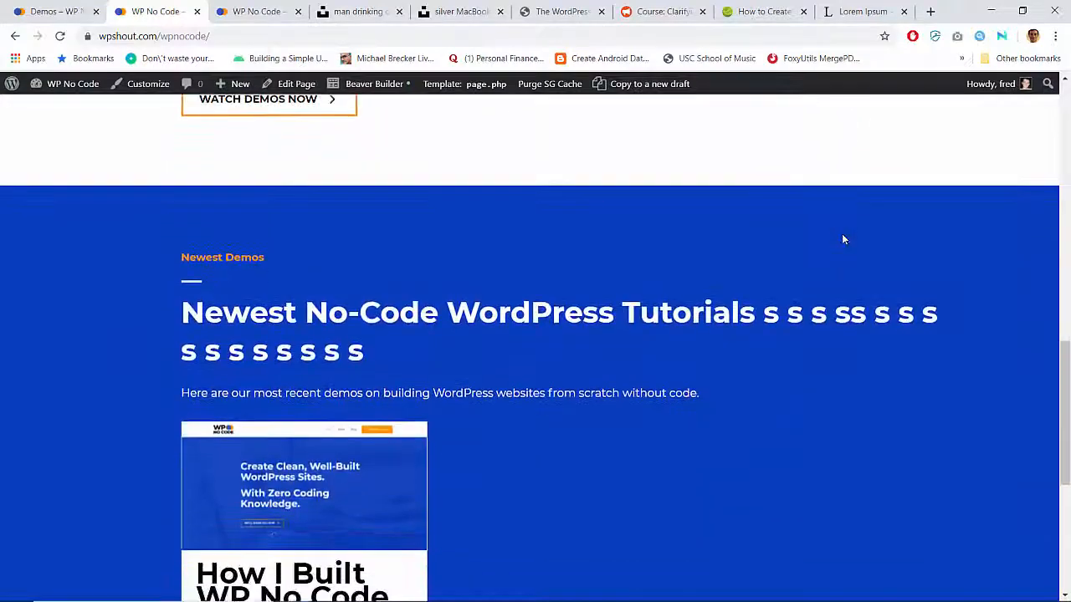
pyautogui.scroll(-3, 843, 239)
pyautogui.scroll(4, 843, 239)
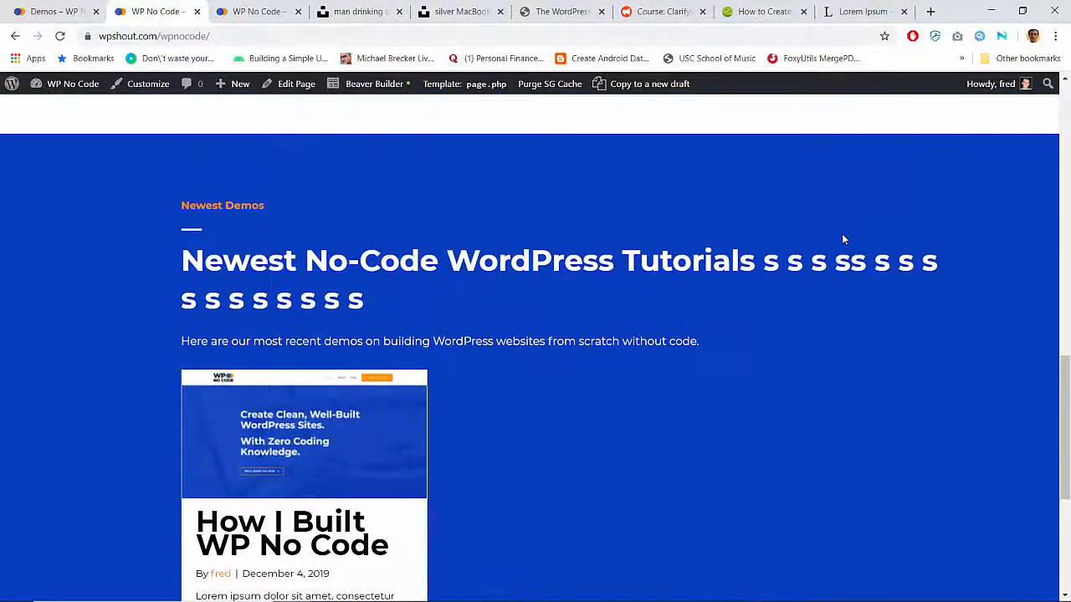
pyautogui.scroll(10, 843, 239)
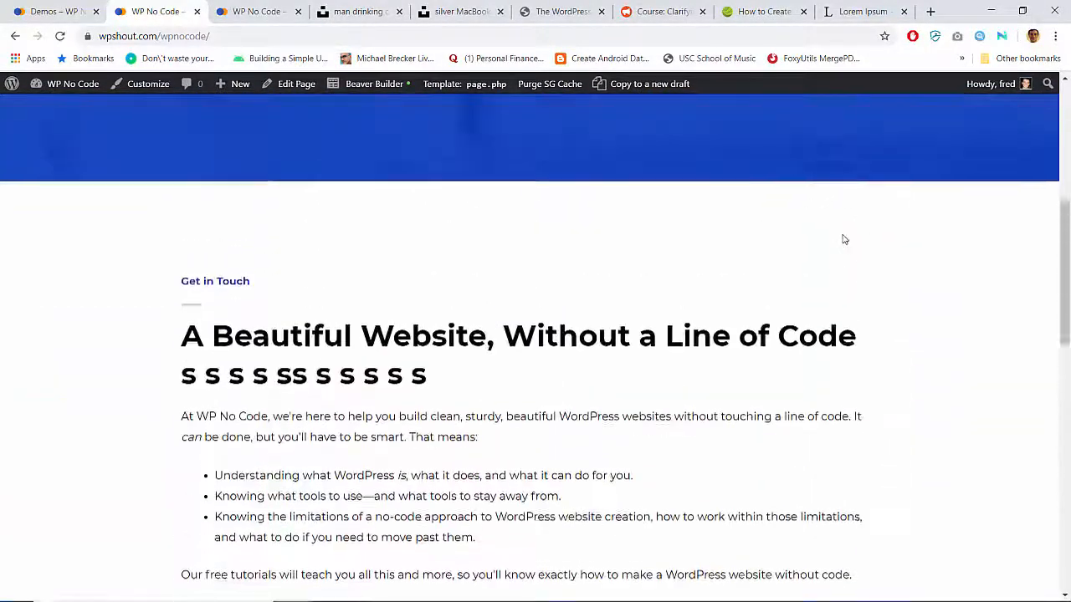
pyautogui.scroll(-13, 843, 239)
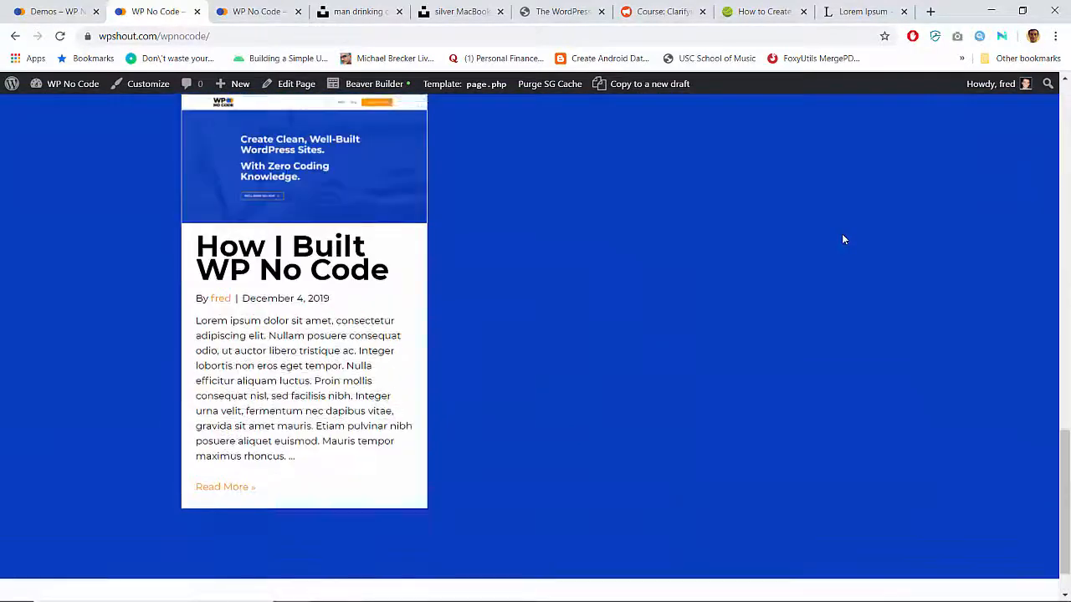
pyautogui.scroll(3, 843, 239)
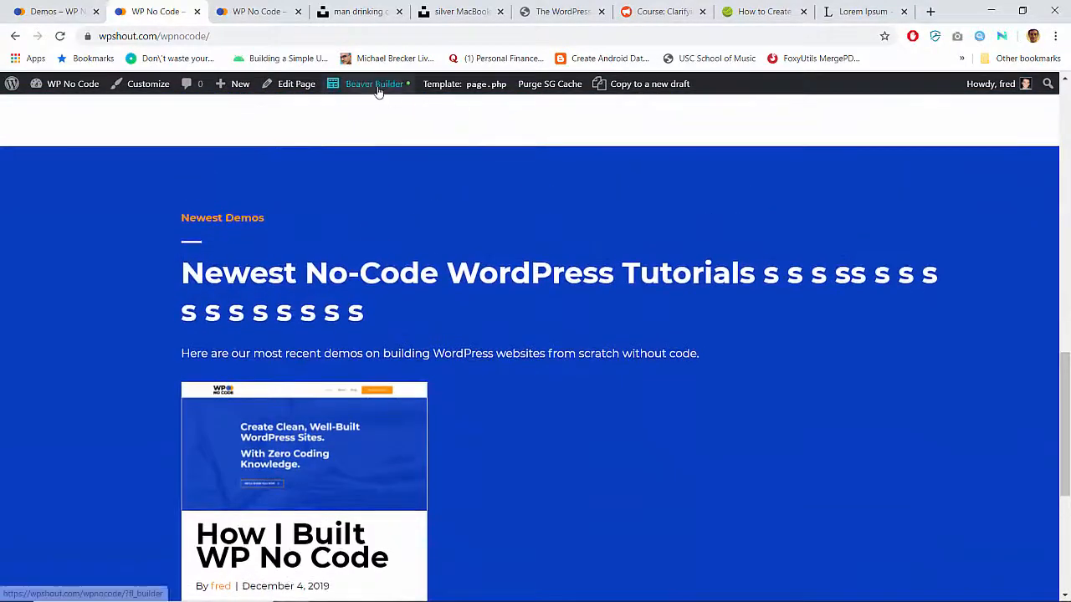
# Reopen the home page in Beaver Builder and check the Newest Demos row's width settings against the Get in Touch section.
pyautogui.click(376, 84)
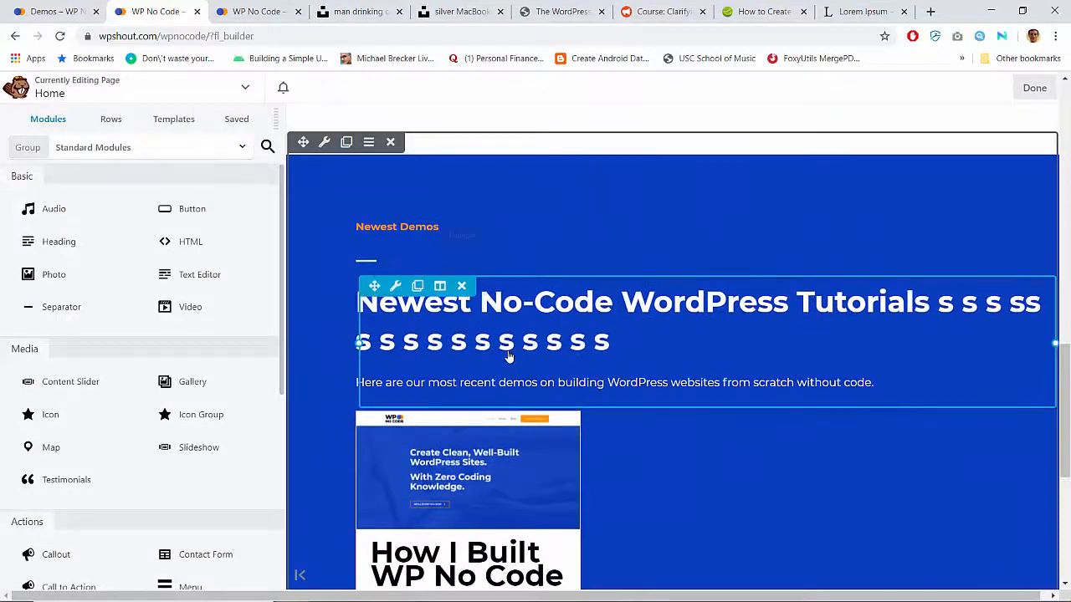
pyautogui.scroll(-3, 508, 357)
pyautogui.scroll(5, 508, 356)
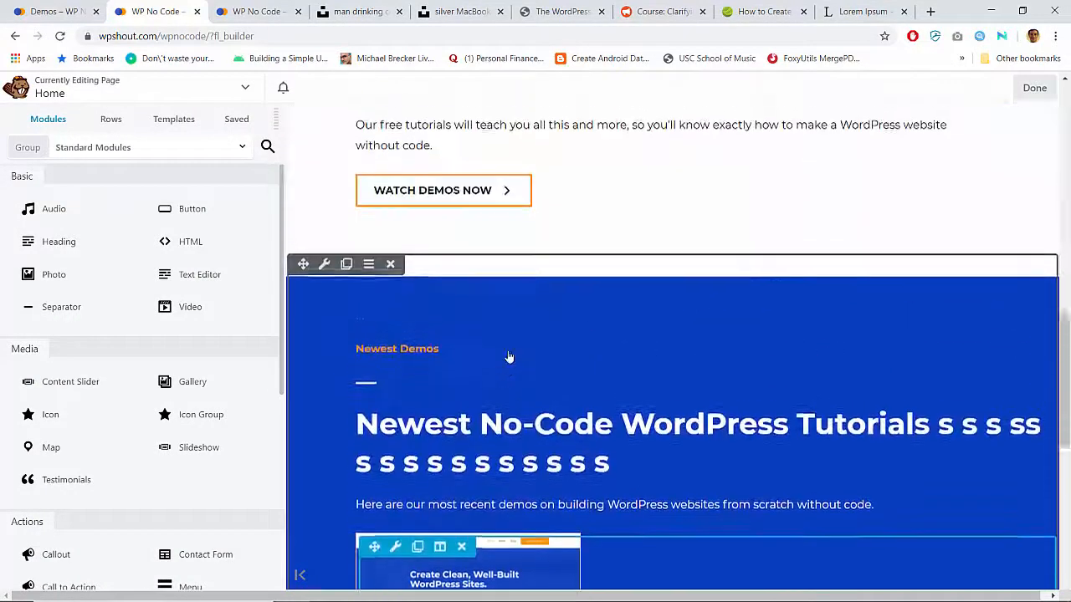
pyautogui.click(324, 298)
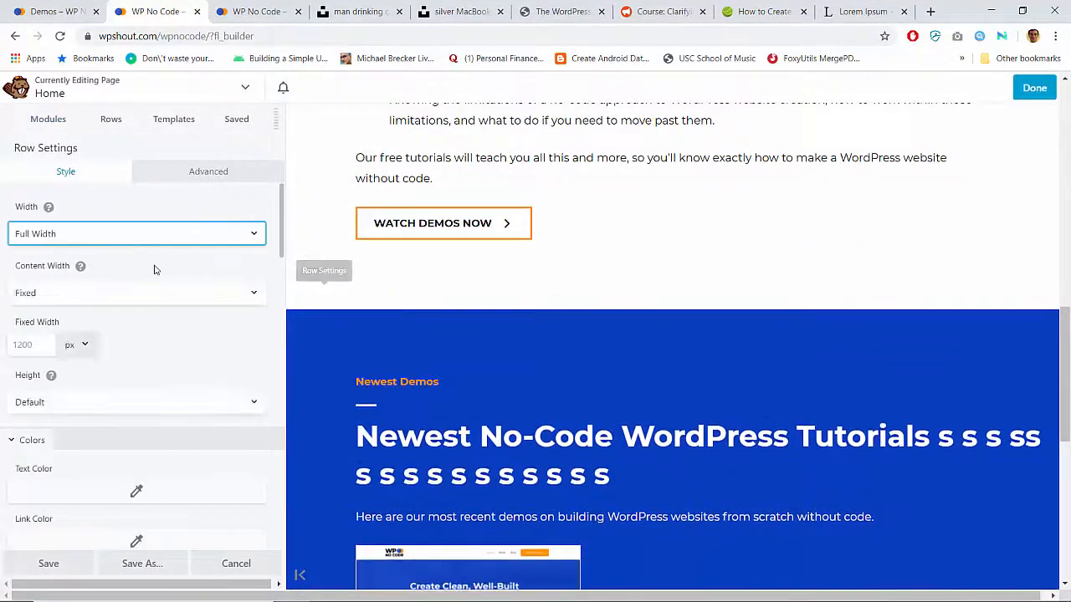
pyautogui.scroll(5, 334, 260)
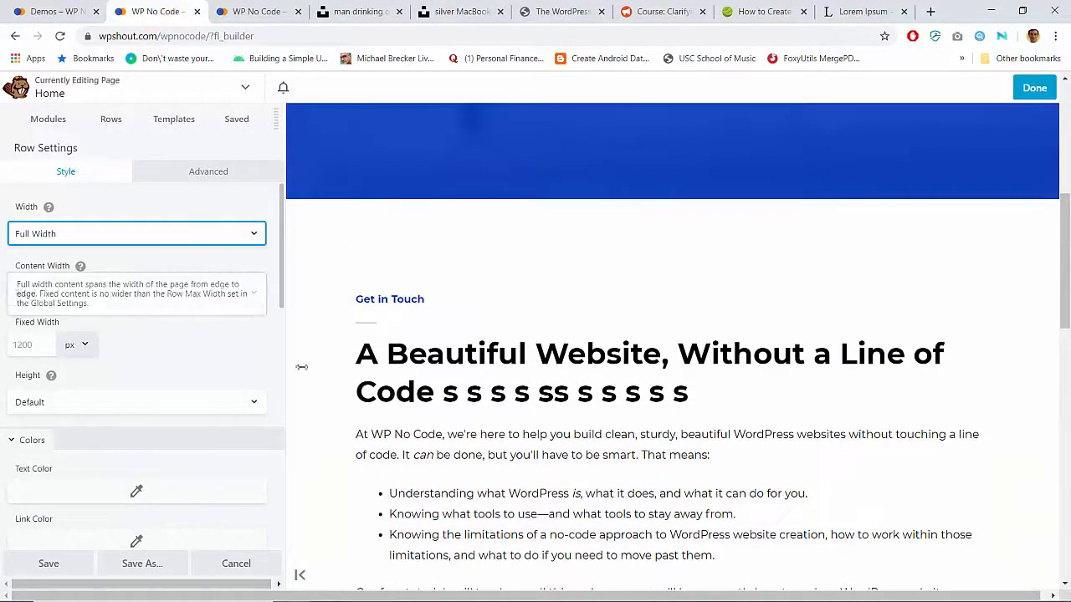
pyautogui.scroll(-5, 301, 367)
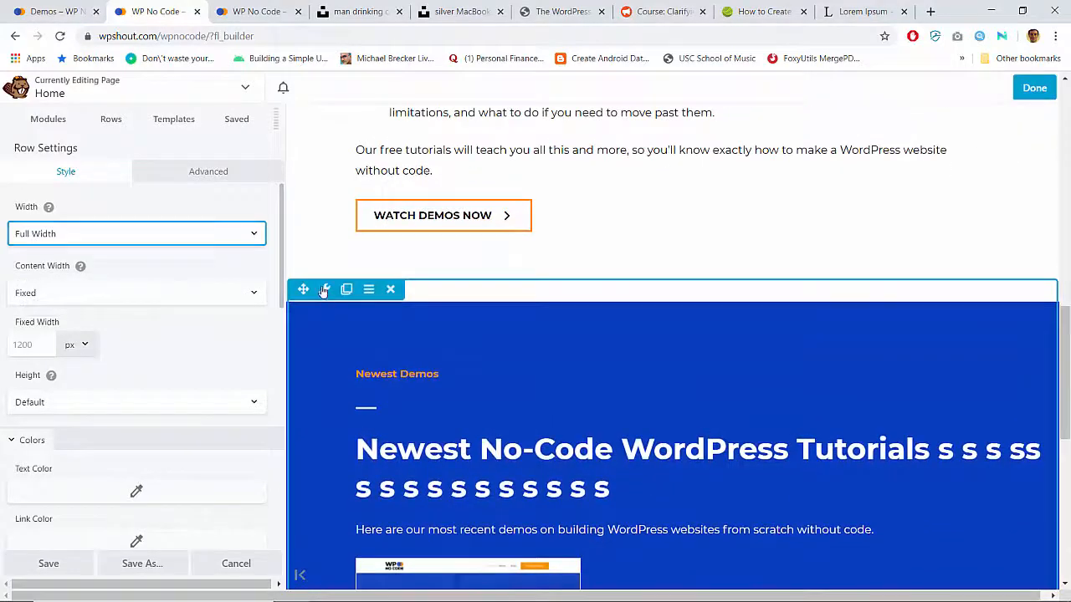
# Clear the background overlay color of the Newest Demos row and review its background photo settings.
pyautogui.click(324, 289)
pyautogui.scroll(-10, 173, 370)
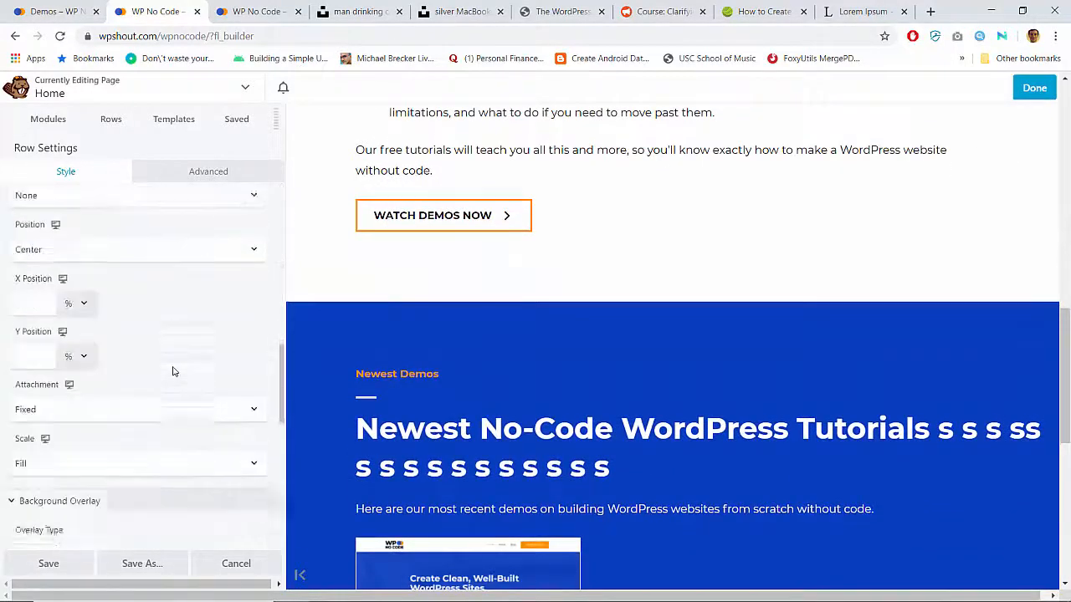
pyautogui.scroll(-5, 173, 370)
pyautogui.scroll(2, 173, 371)
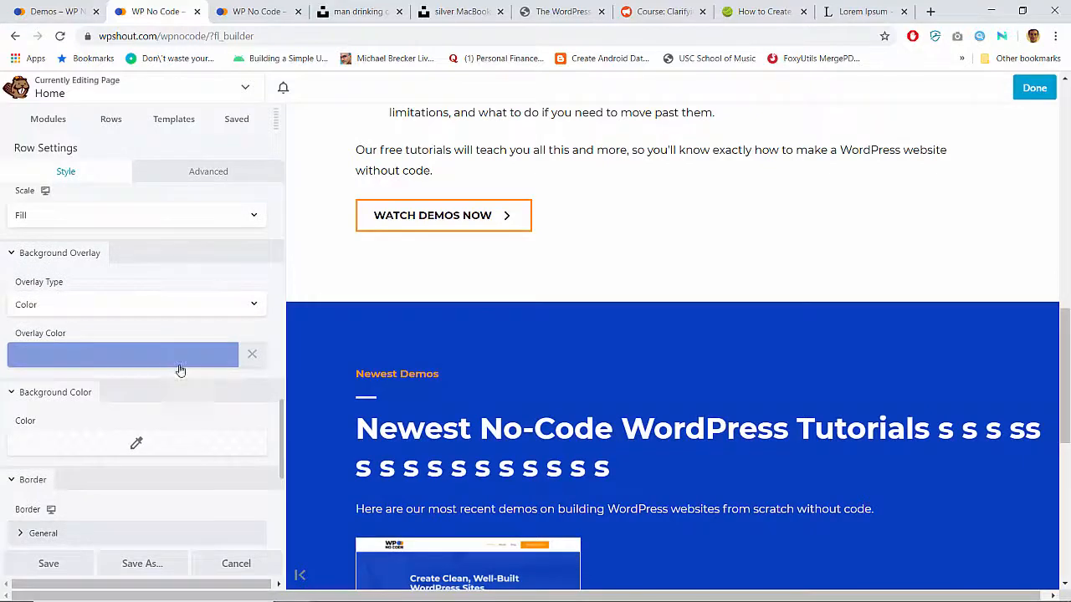
pyautogui.click(251, 356)
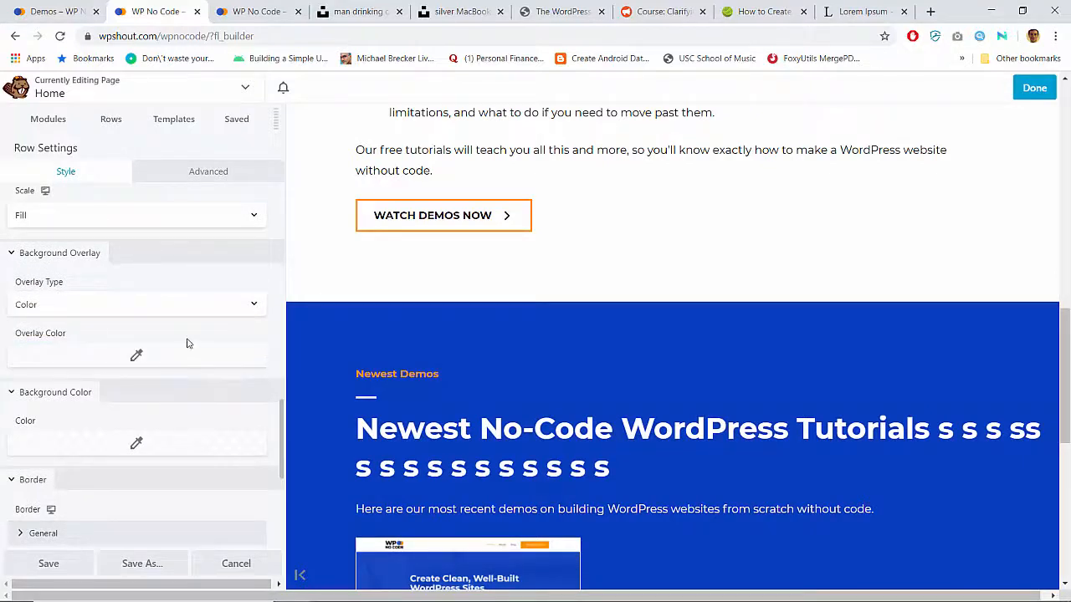
pyautogui.scroll(5, 187, 343)
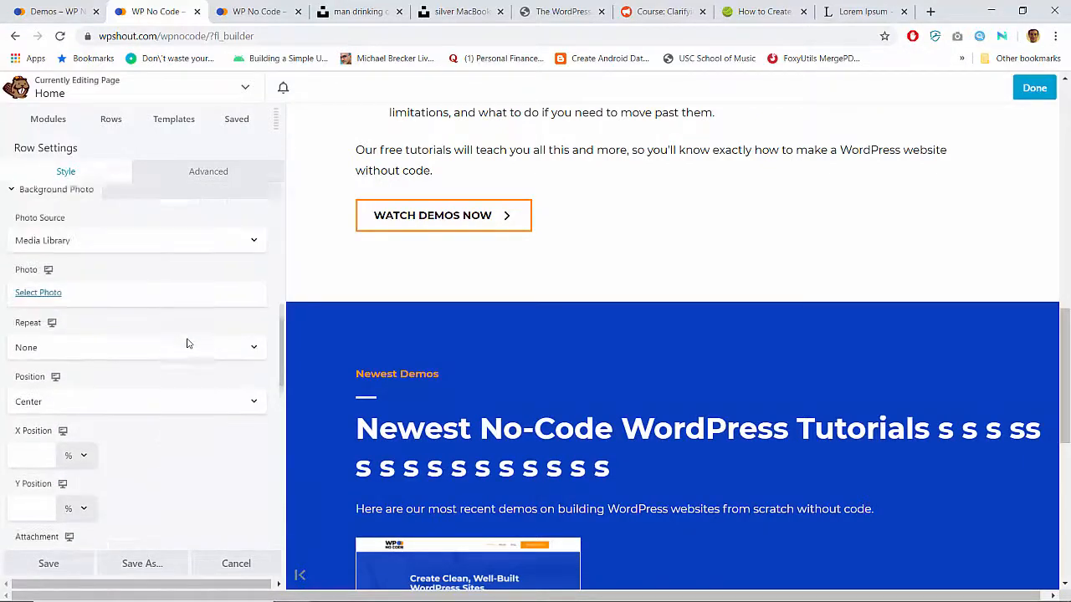
pyautogui.scroll(1, 187, 343)
# Duplicate the Get in Touch row on the home page.
pyautogui.scroll(10, 443, 302)
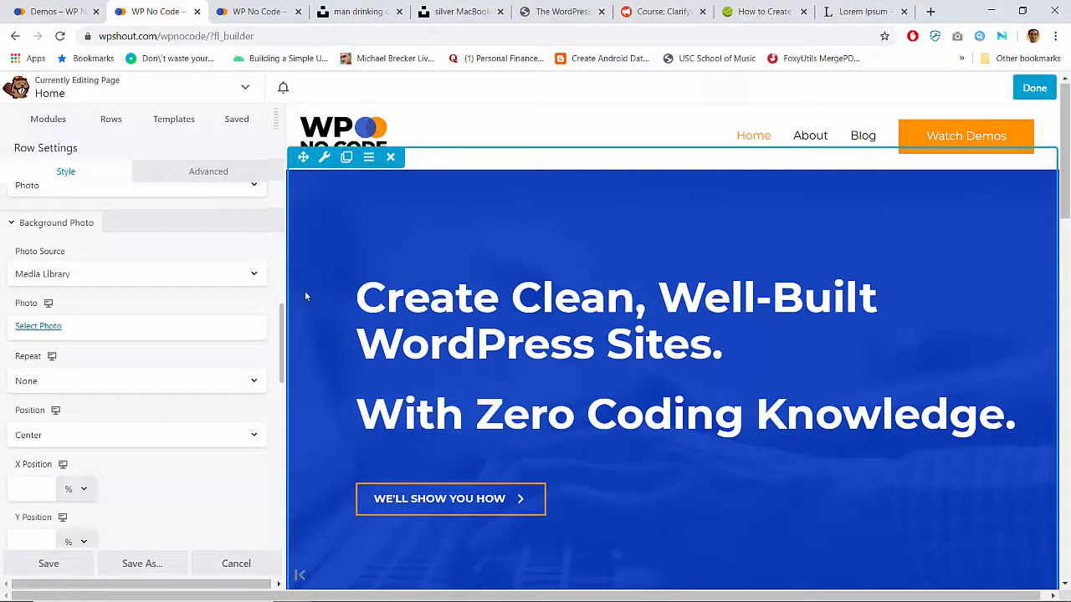
pyautogui.scroll(-12, 304, 293)
pyautogui.scroll(6, 304, 295)
pyautogui.scroll(1, 310, 276)
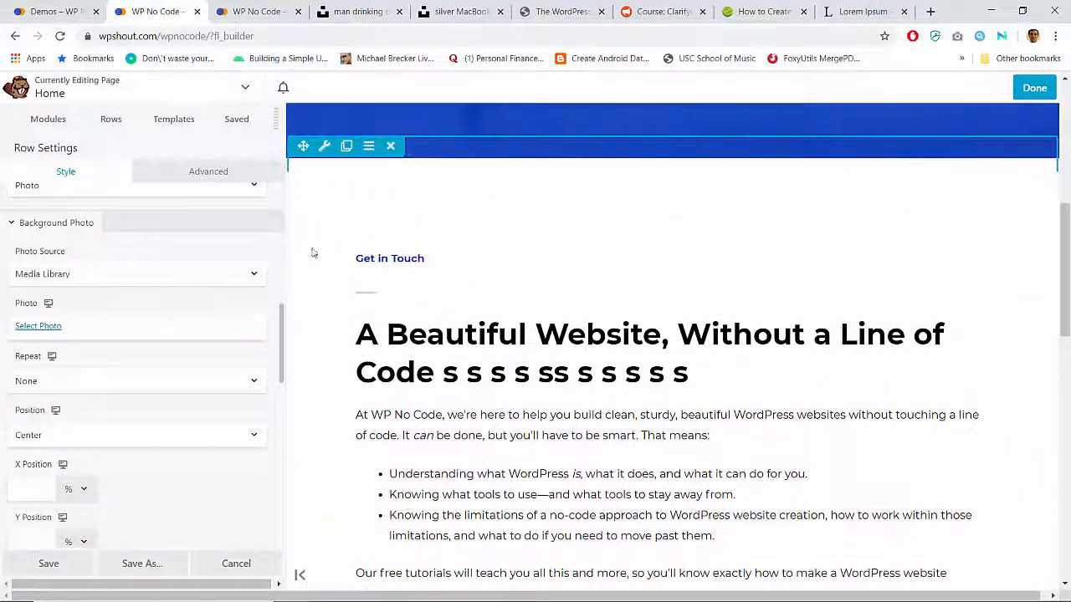
pyautogui.click(345, 147)
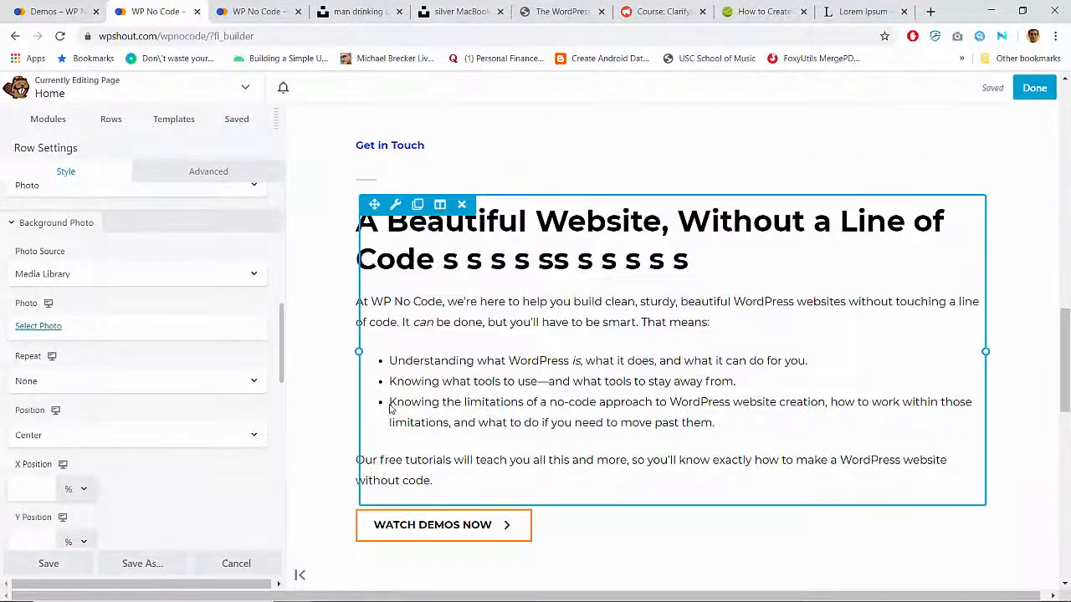
# Set the duplicated Get in Touch row's background color to the blue preset #073dbe.
pyautogui.scroll(1, 390, 408)
pyautogui.click(325, 132)
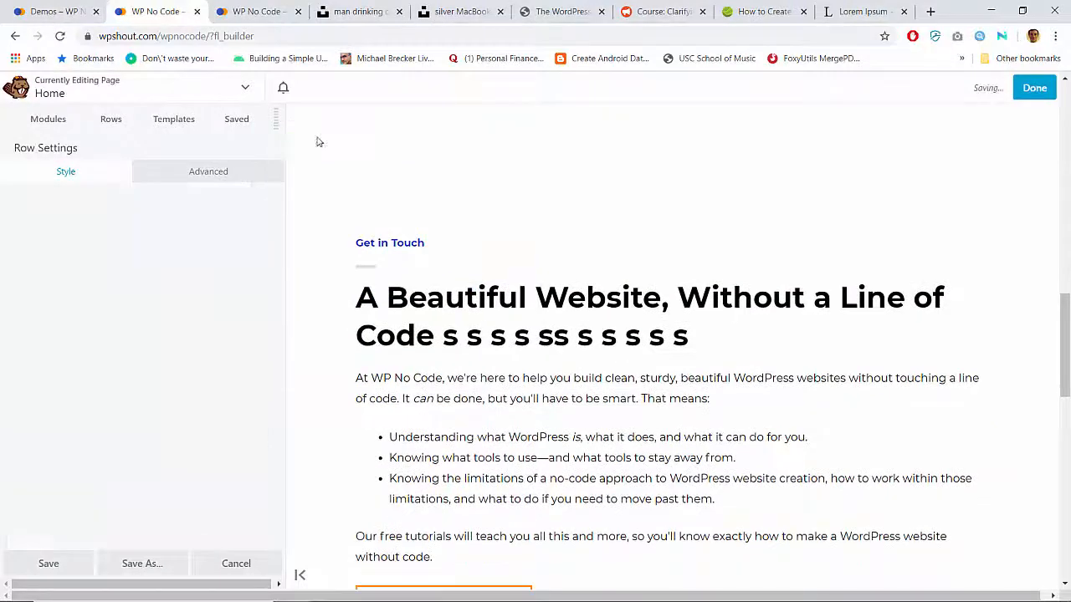
pyautogui.scroll(-5, 92, 378)
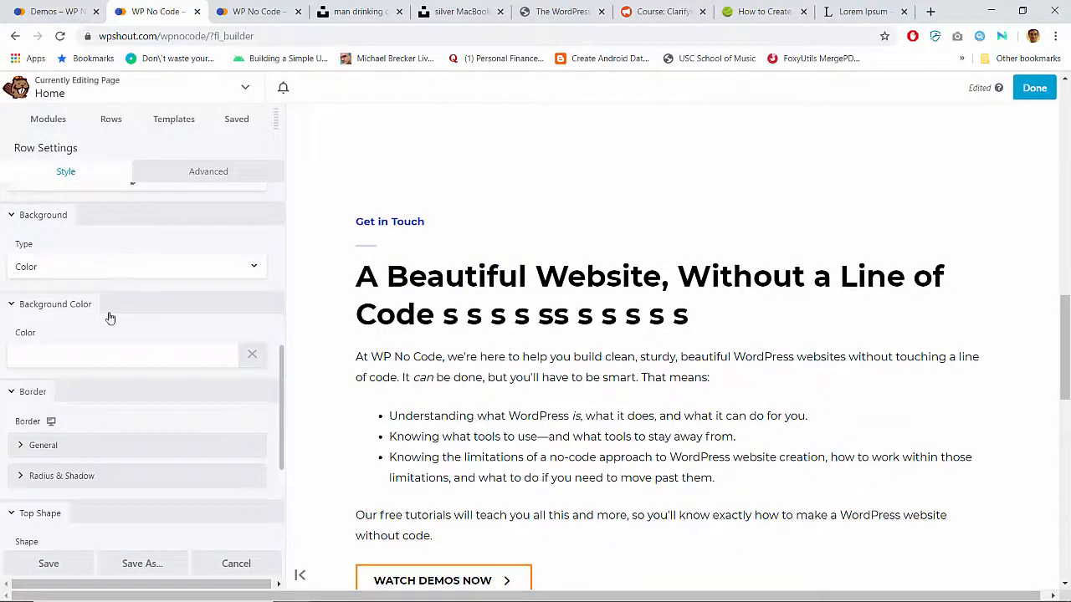
pyautogui.click(139, 356)
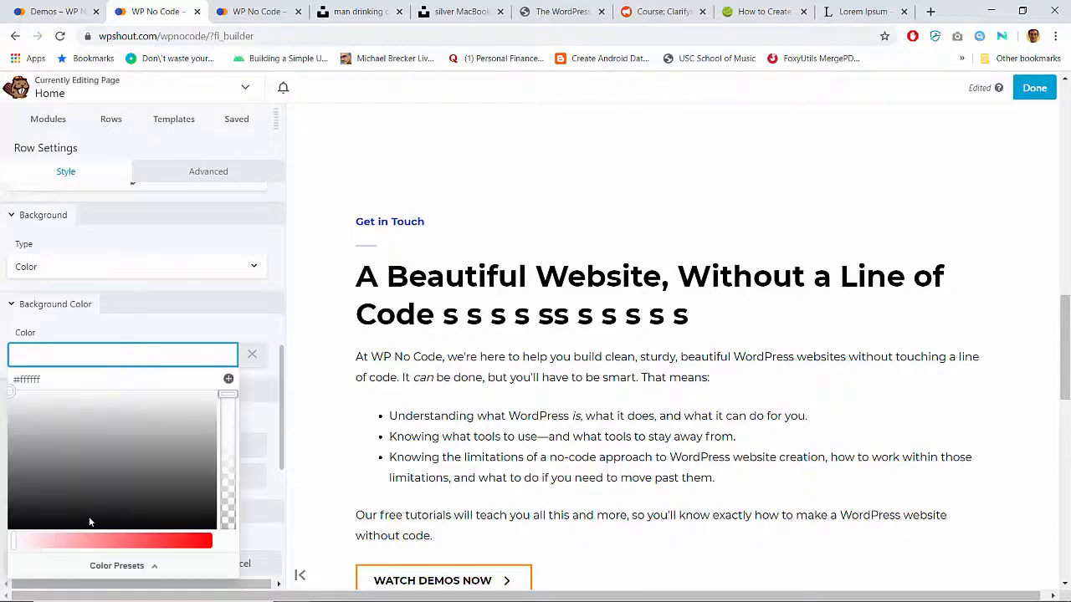
pyautogui.click(105, 566)
pyautogui.click(51, 408)
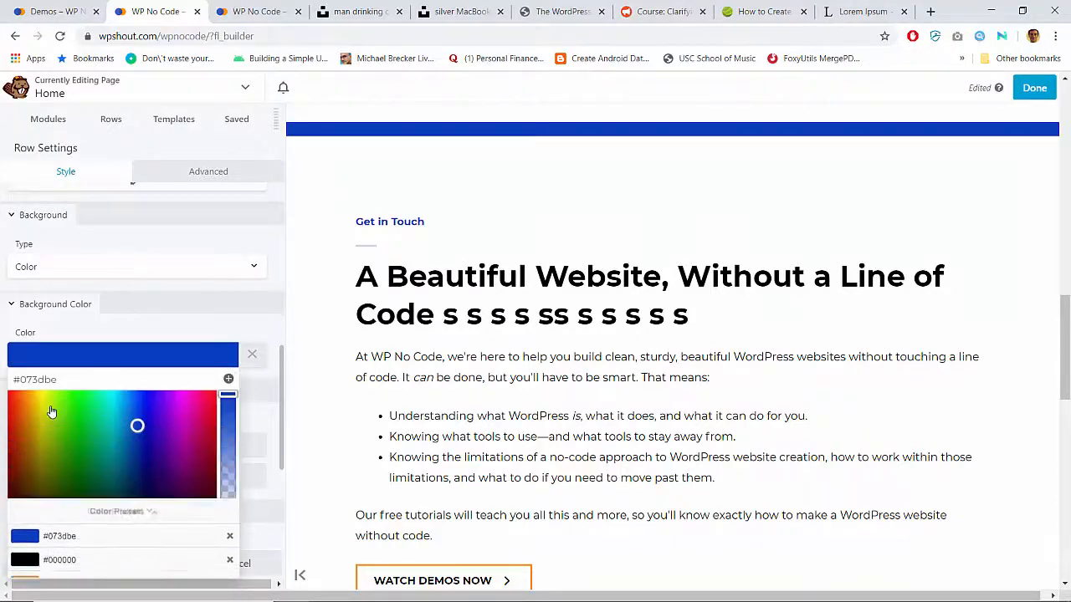
# Delete the label, separator, text and button modules from the blue duplicated Get in Touch row.
pyautogui.scroll(2, 368, 330)
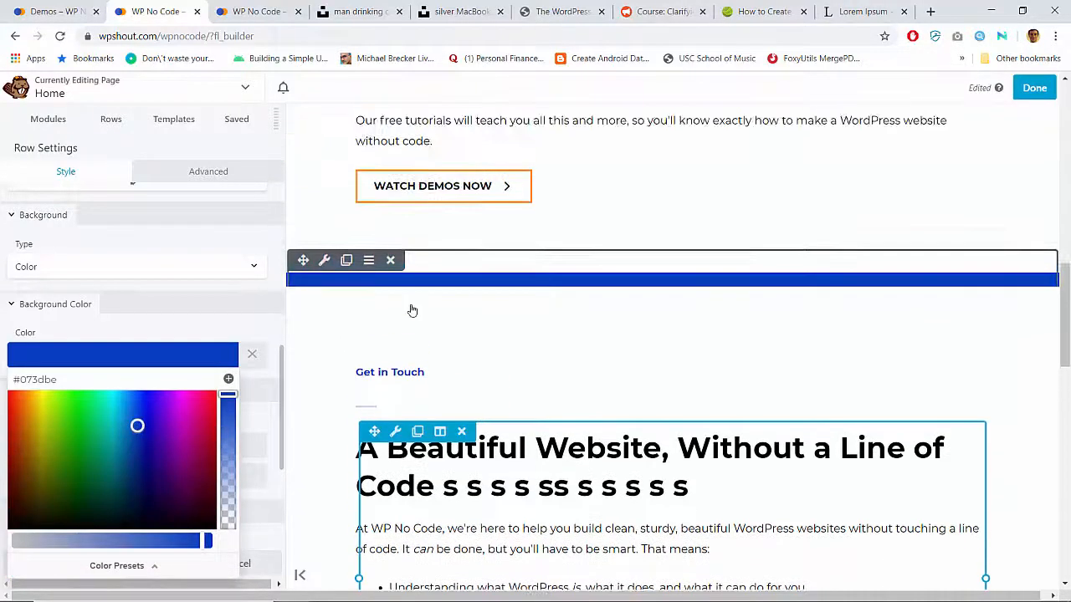
pyautogui.scroll(-1, 373, 251)
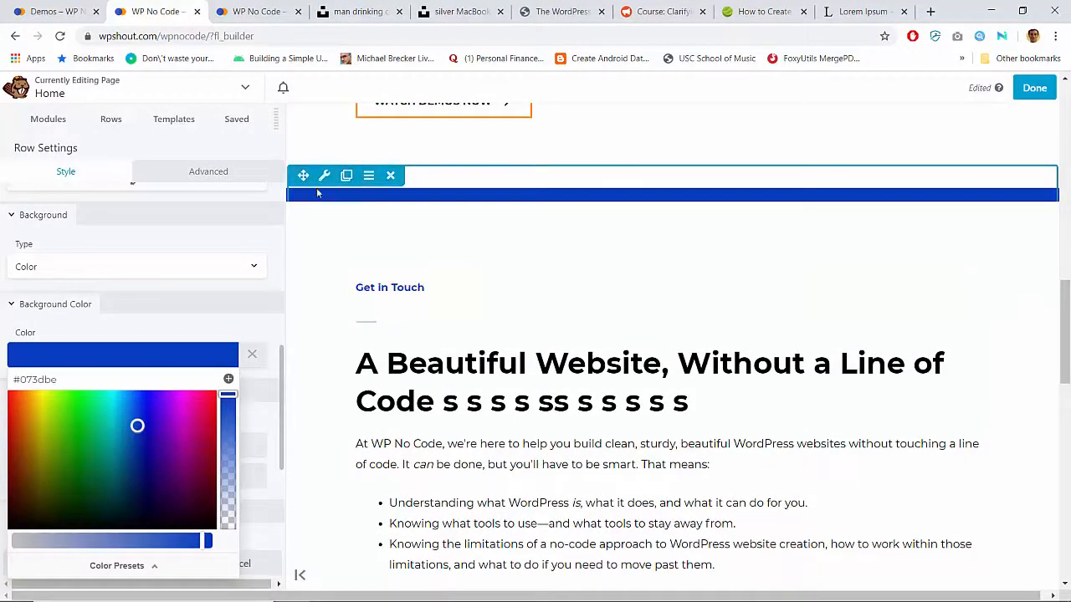
pyautogui.click(463, 289)
pyautogui.press('Return')
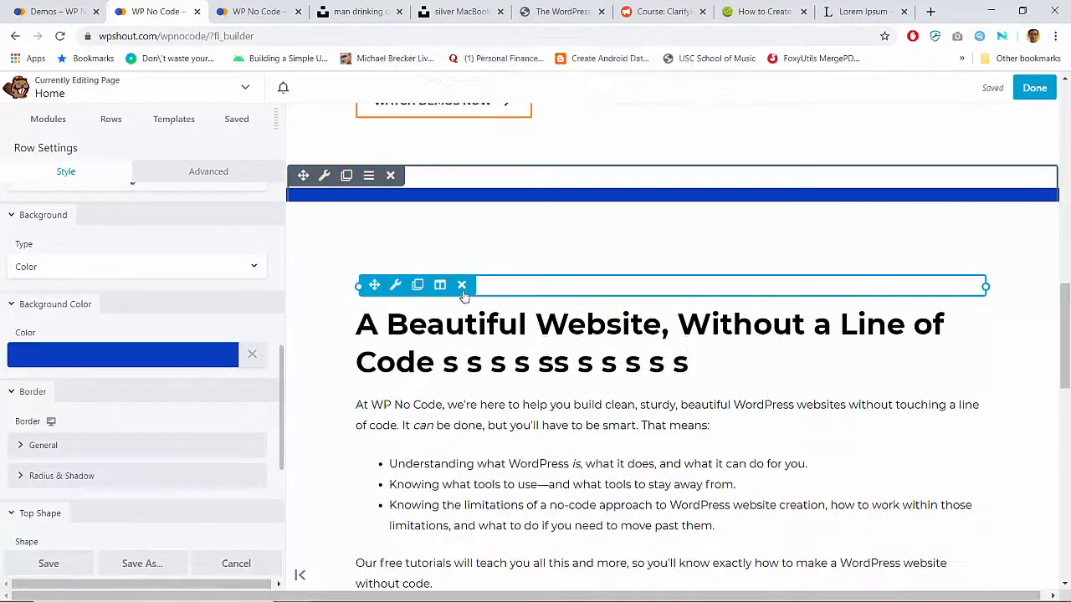
pyautogui.click(462, 286)
pyautogui.press('Return')
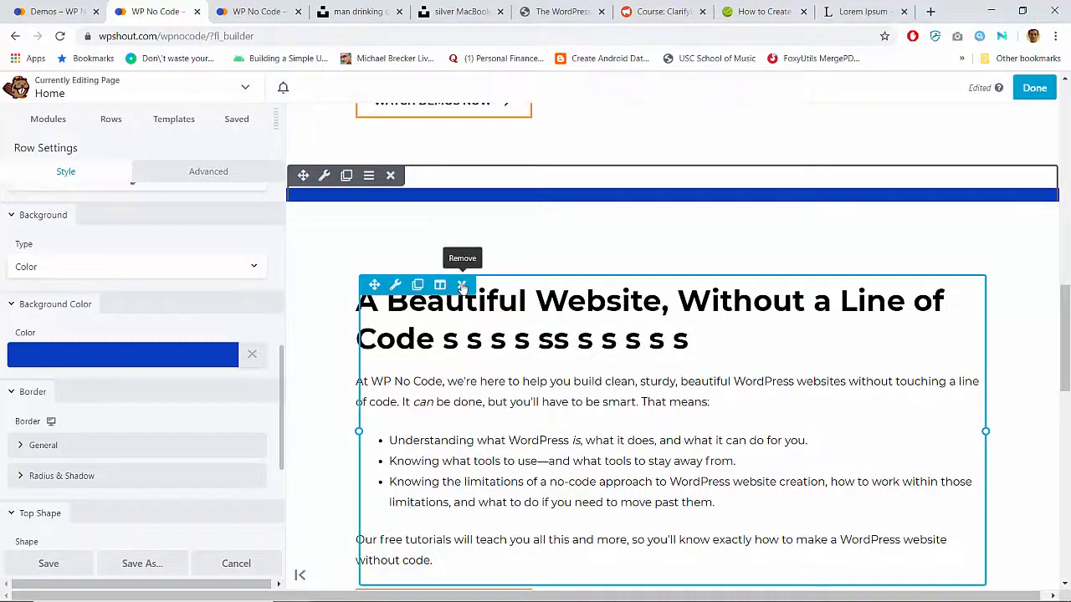
pyautogui.click(461, 287)
pyautogui.press('Return')
pyautogui.click(462, 286)
pyautogui.press('Return')
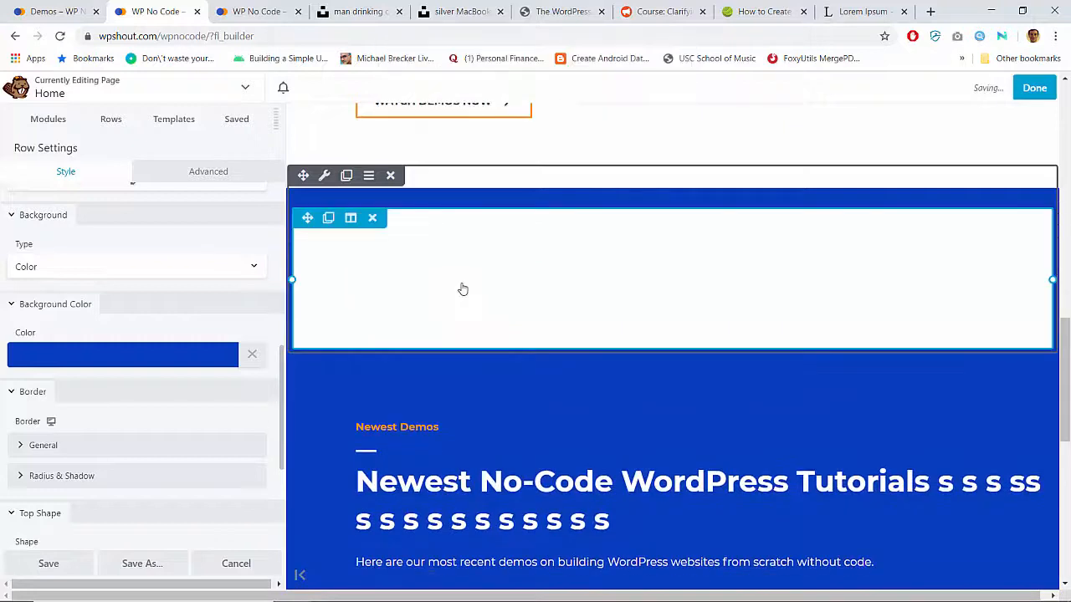
# Move the Newest Demos label into the blue duplicated row and remove that row's empty white column.
pyautogui.click(373, 219)
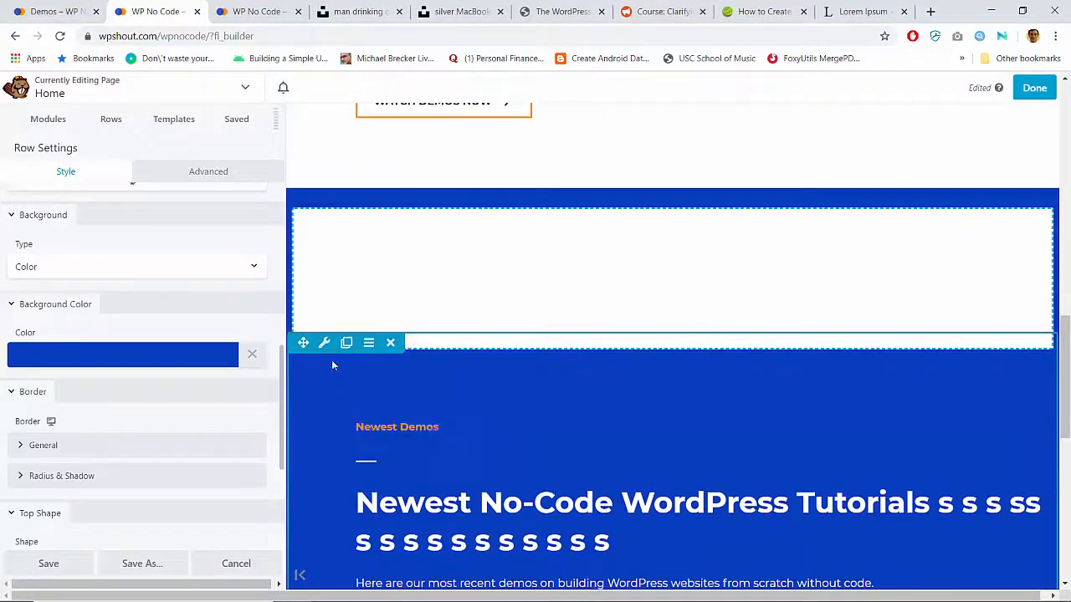
pyautogui.moveTo(375, 424); pyautogui.dragTo(354, 161)
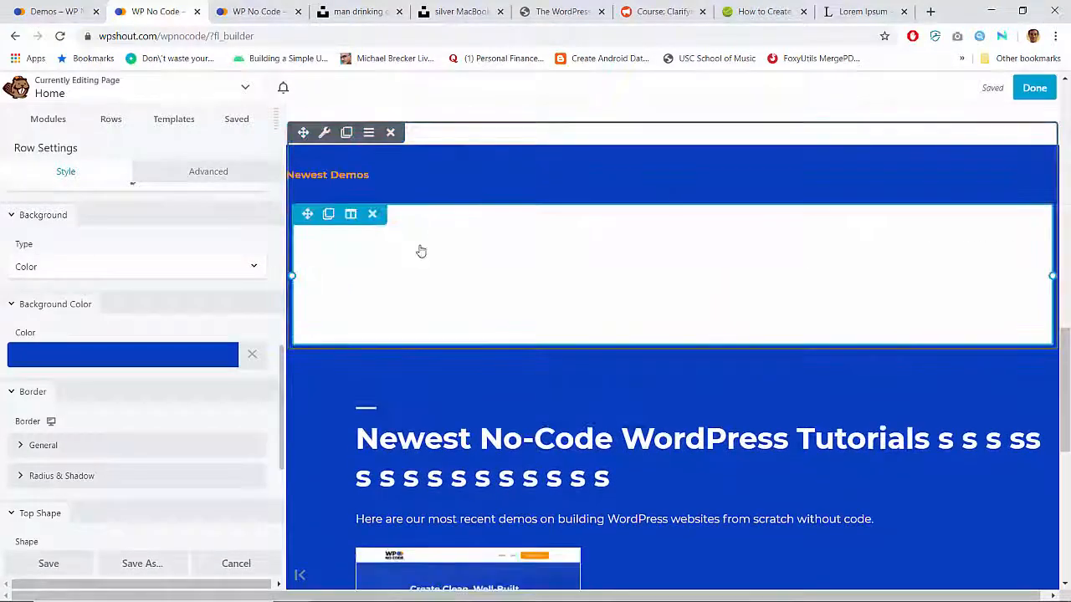
pyautogui.click(373, 216)
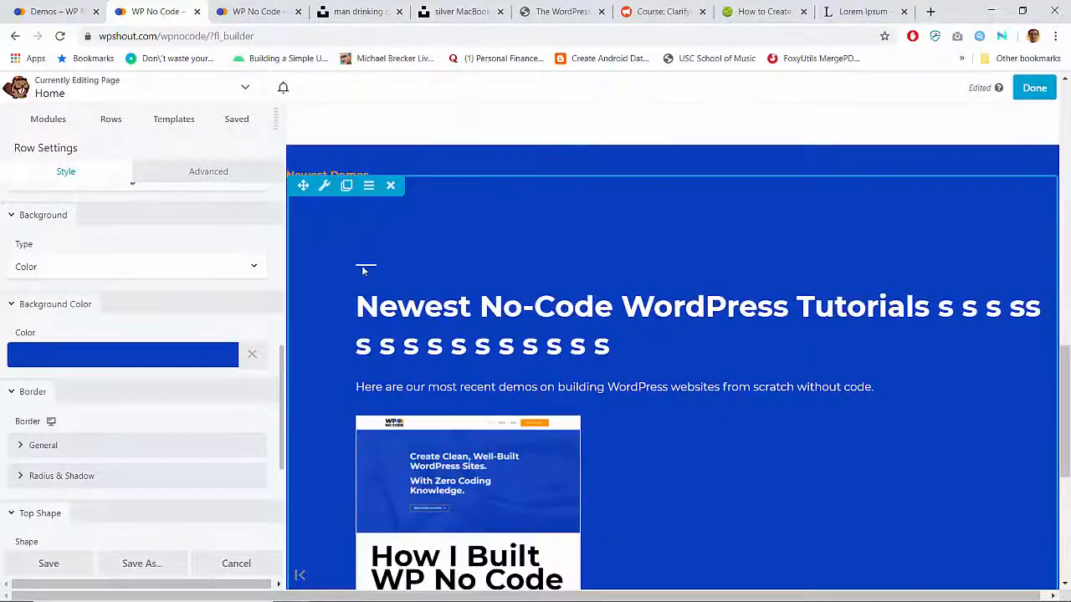
# Move the separator, heading text and posts modules under the Newest Demos label in the duplicated row, and delete the emptied original row.
pyautogui.moveTo(362, 268)
pyautogui.moveTo(371, 267); pyautogui.dragTo(383, 363)
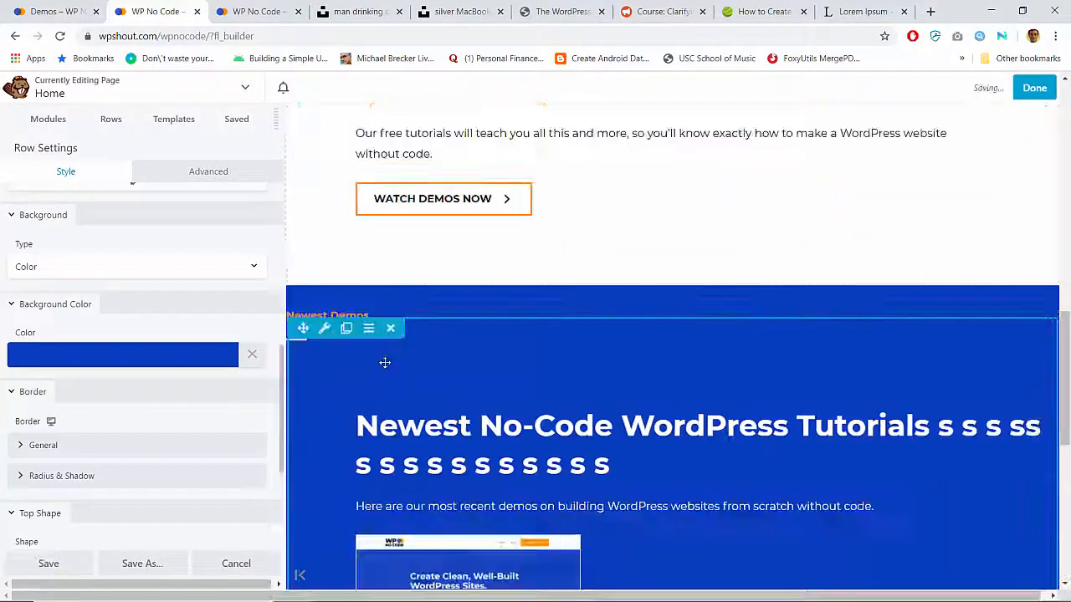
pyautogui.moveTo(375, 410); pyautogui.dragTo(370, 284)
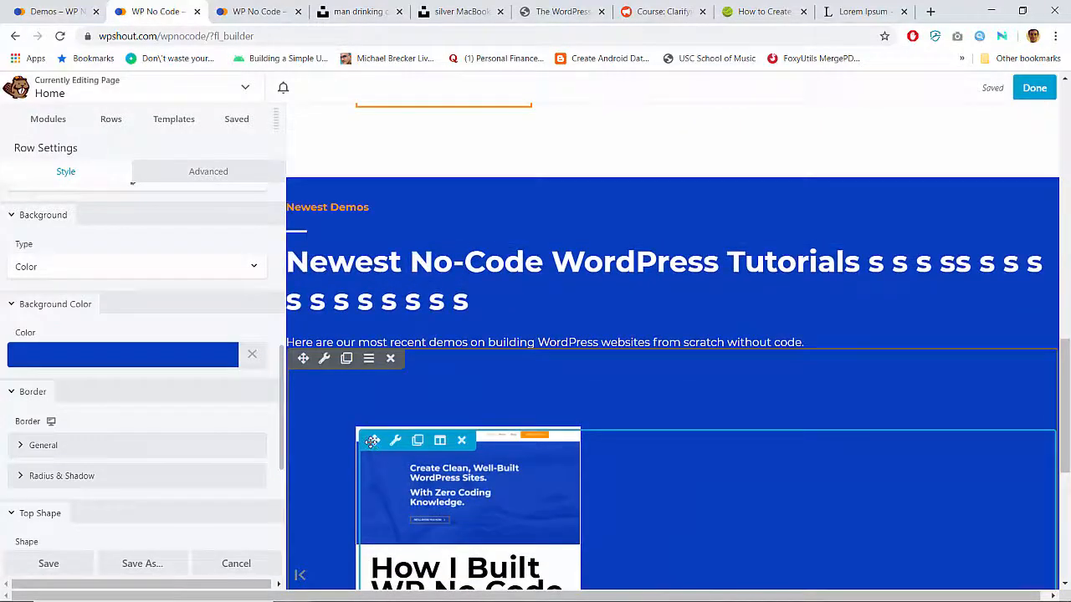
pyautogui.moveTo(370, 444); pyautogui.dragTo(366, 318)
pyautogui.scroll(-5, 389, 392)
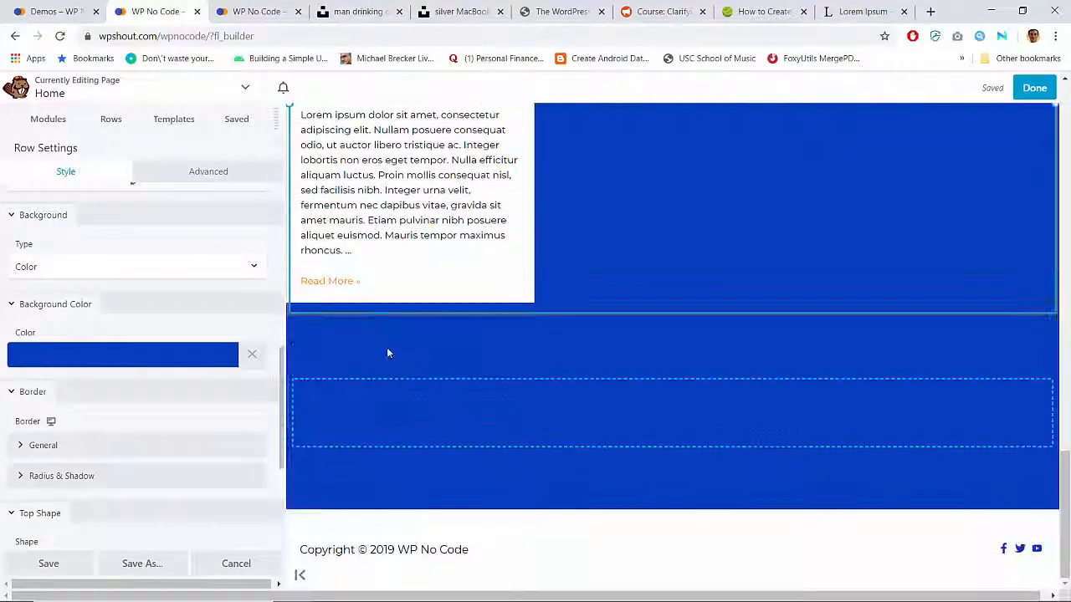
pyautogui.click(389, 306)
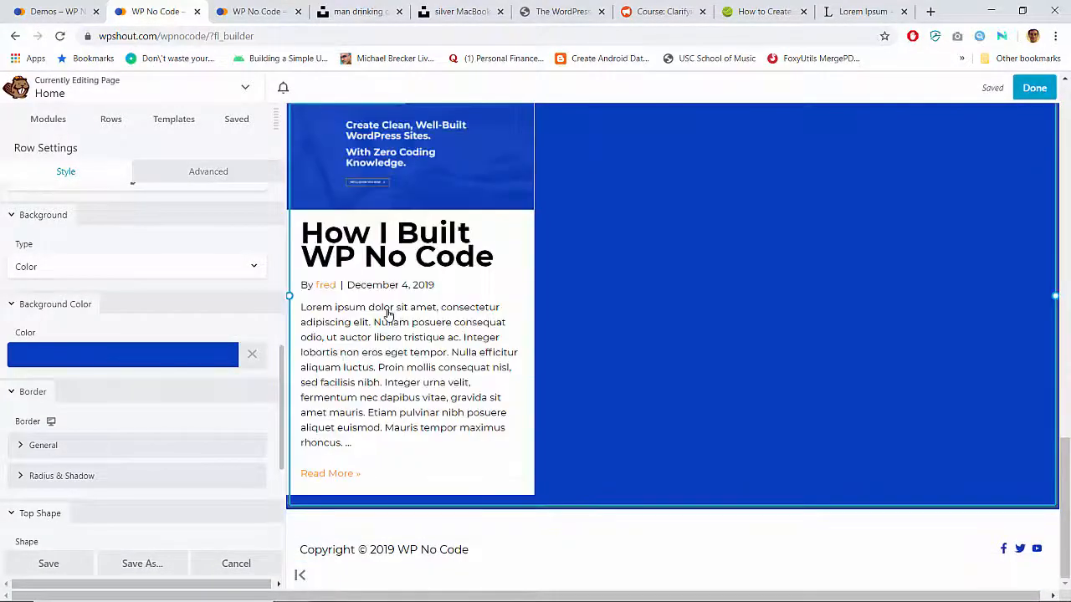
# Set the rebuilt Newest Demos row's top and bottom padding to 80 px.
pyautogui.scroll(4, 387, 312)
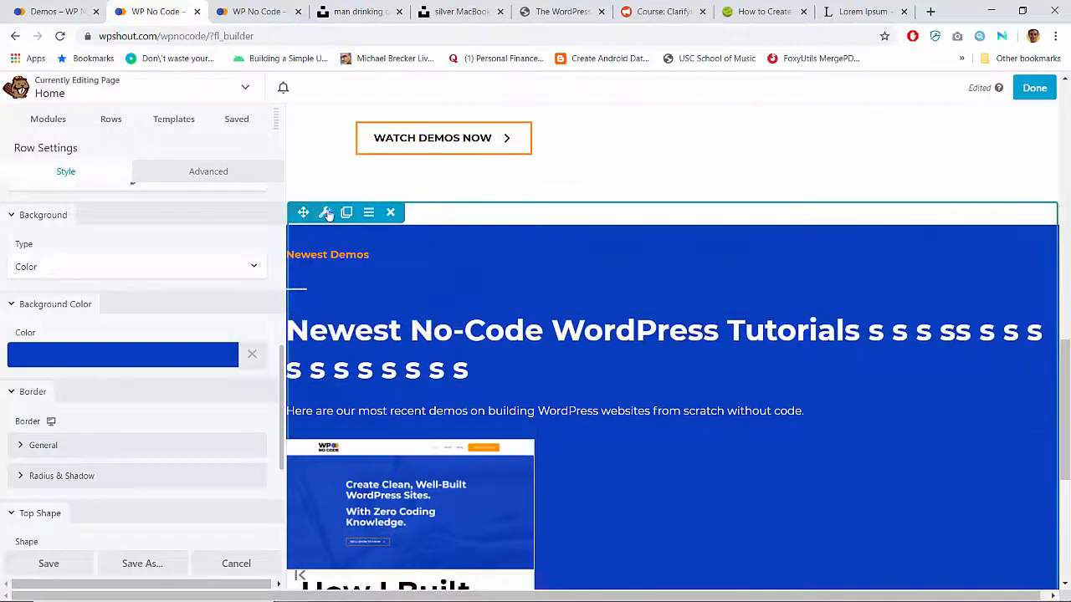
pyautogui.click(216, 174)
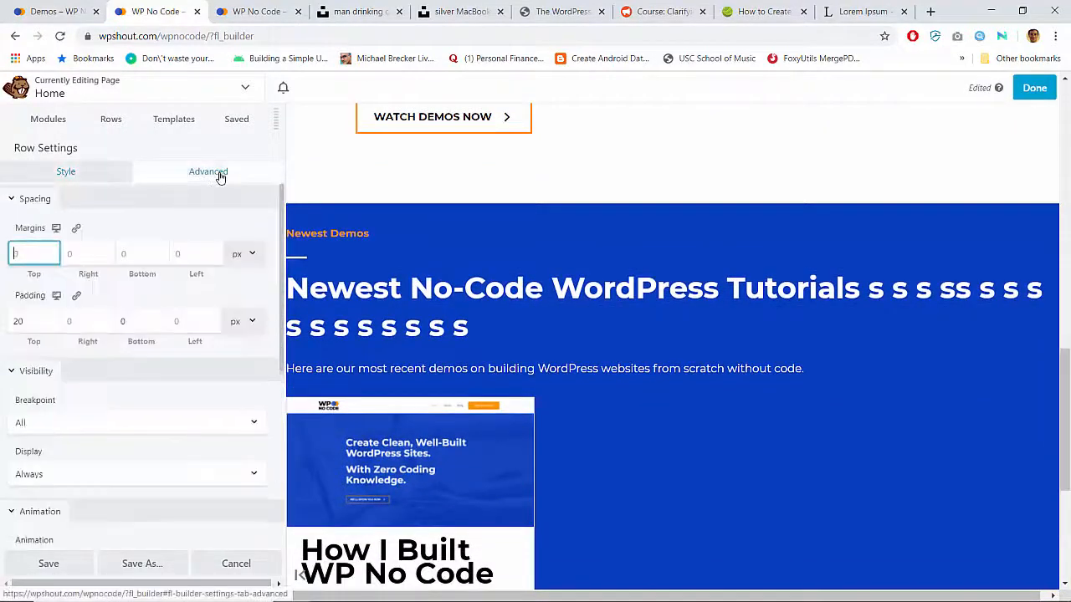
pyautogui.doubleClick(44, 317)
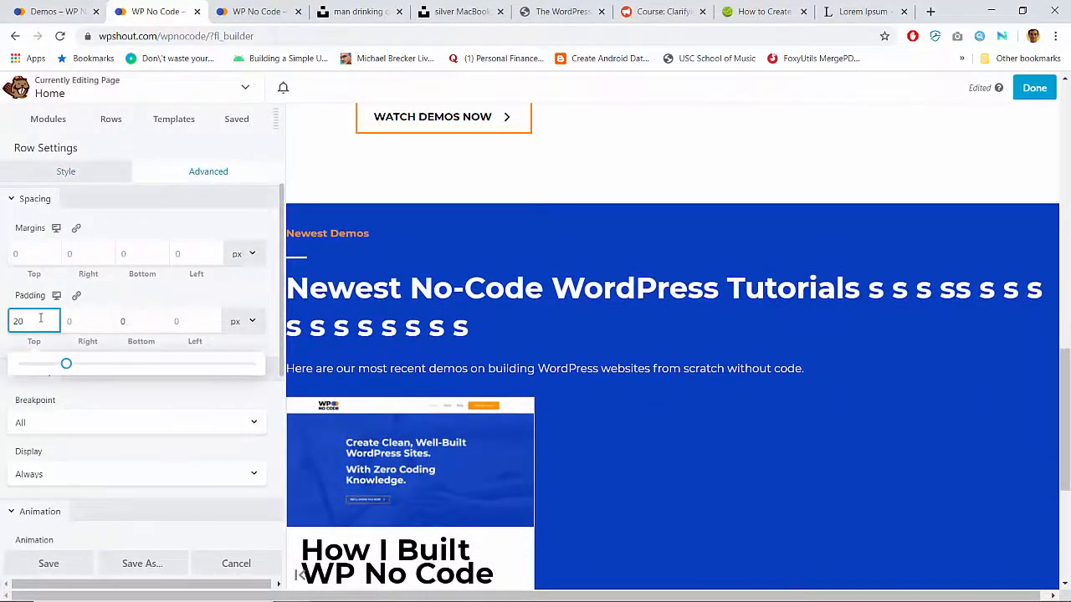
pyautogui.write('80')
pyautogui.press('Tab')
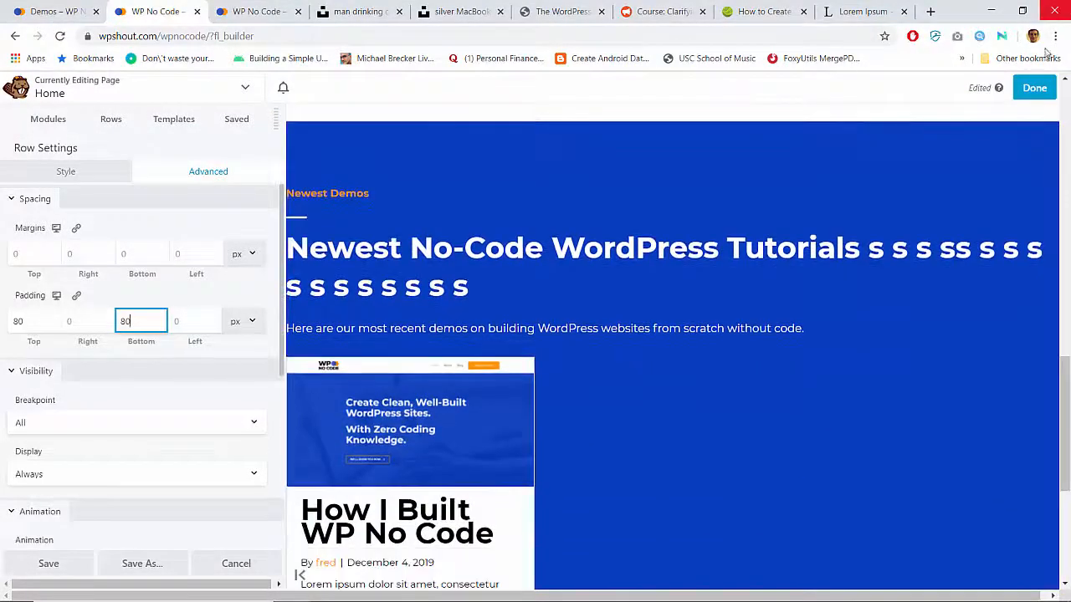
# Publish the home page and compare the Newest Demos section's text width with the sections above it.
pyautogui.click(1035, 89)
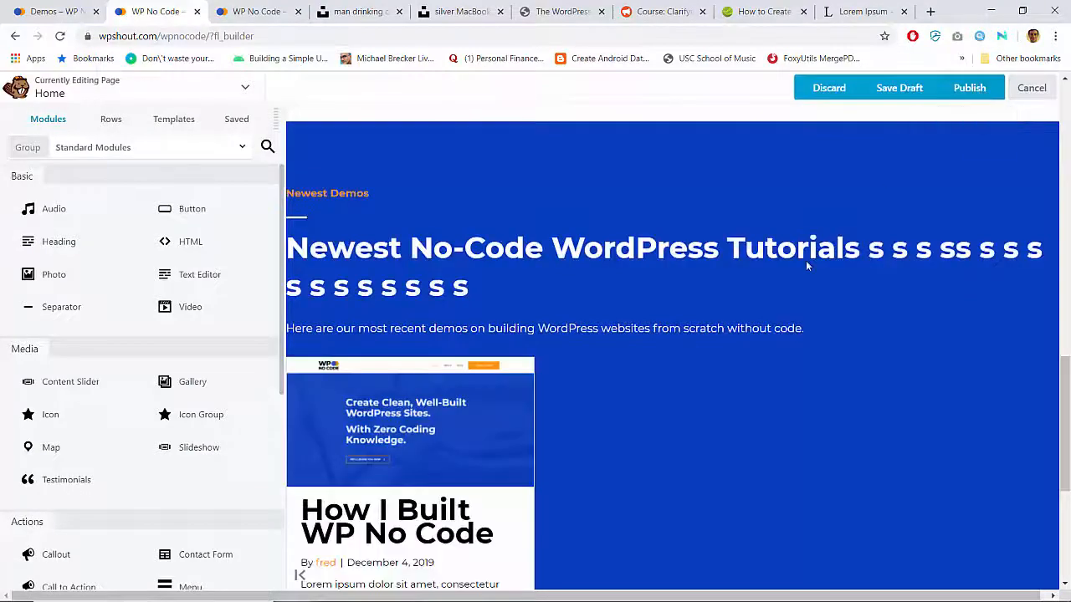
pyautogui.scroll(2, 391, 242)
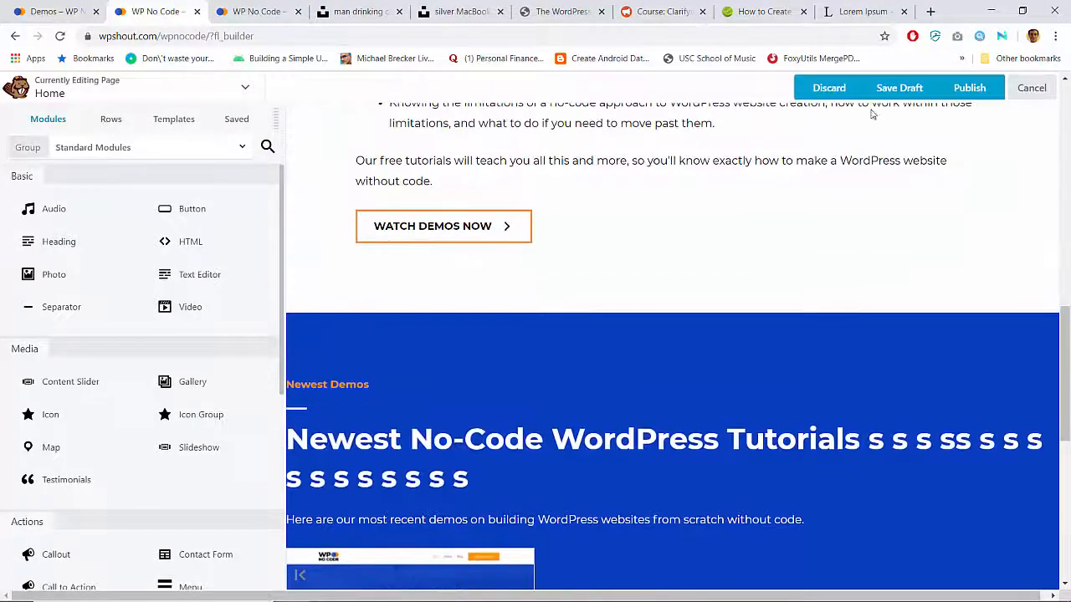
pyautogui.click(968, 88)
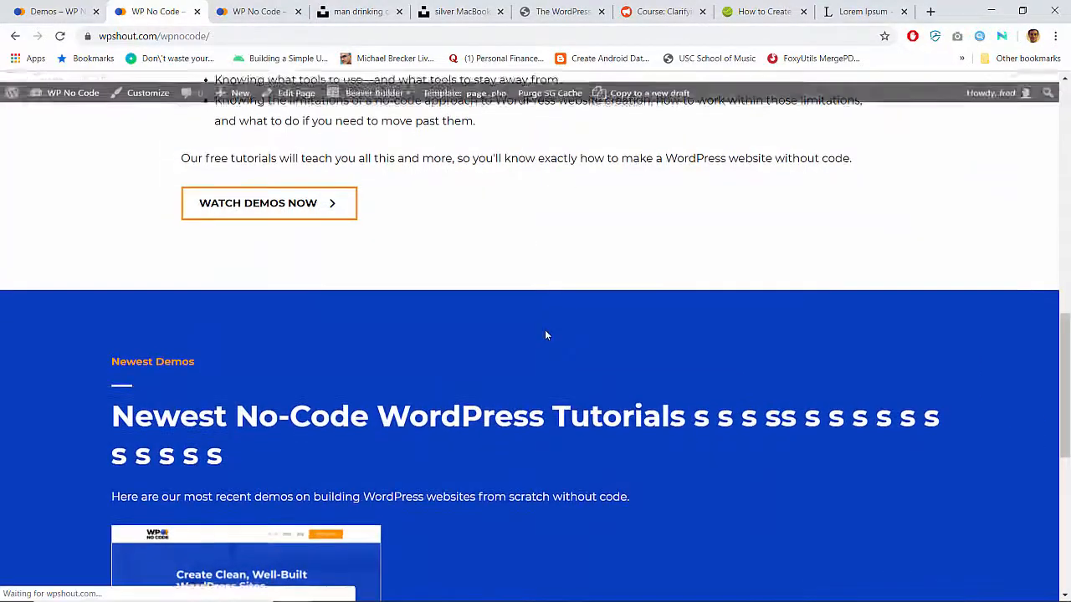
pyautogui.scroll(5, 544, 334)
pyautogui.scroll(4, 545, 334)
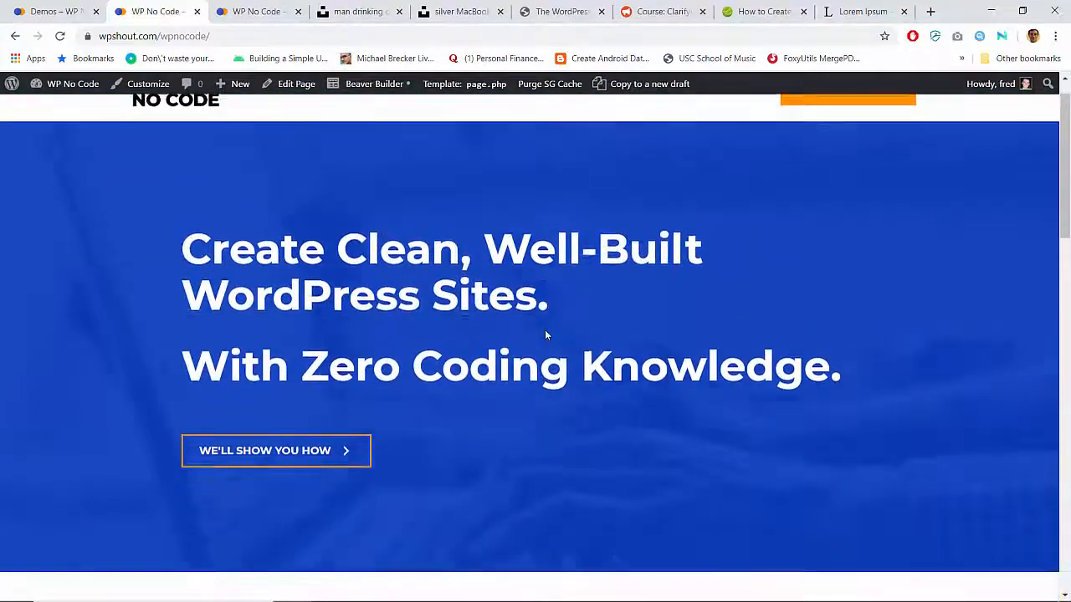
pyautogui.scroll(-12, 544, 334)
pyautogui.scroll(-3, 545, 335)
pyautogui.scroll(3, 546, 336)
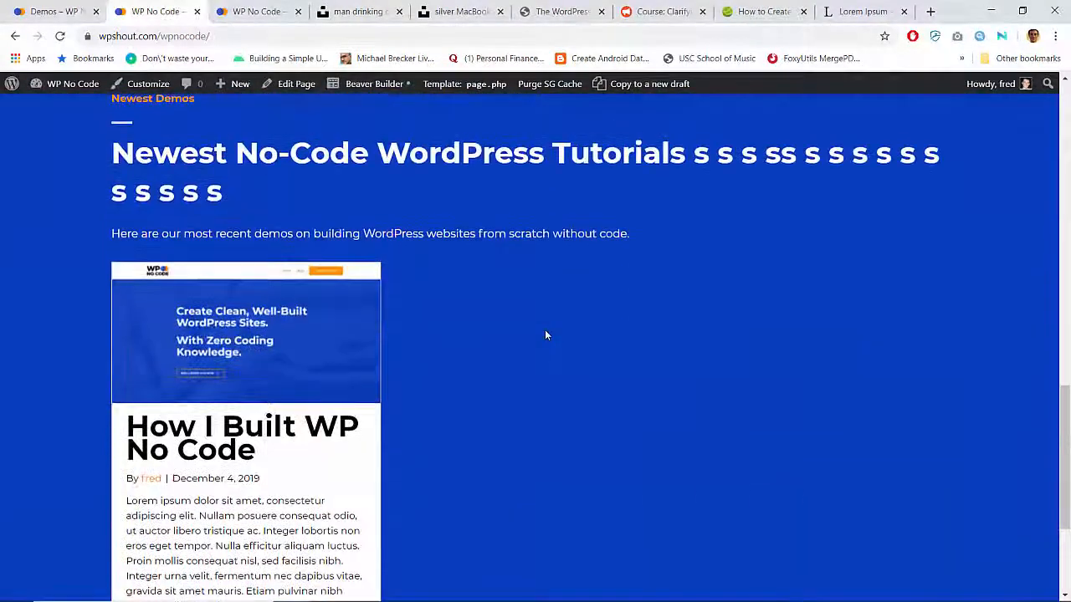
# Reopen the home page in Beaver Builder and check the Newest Demos row's spacing and width settings.
pyautogui.click(363, 83)
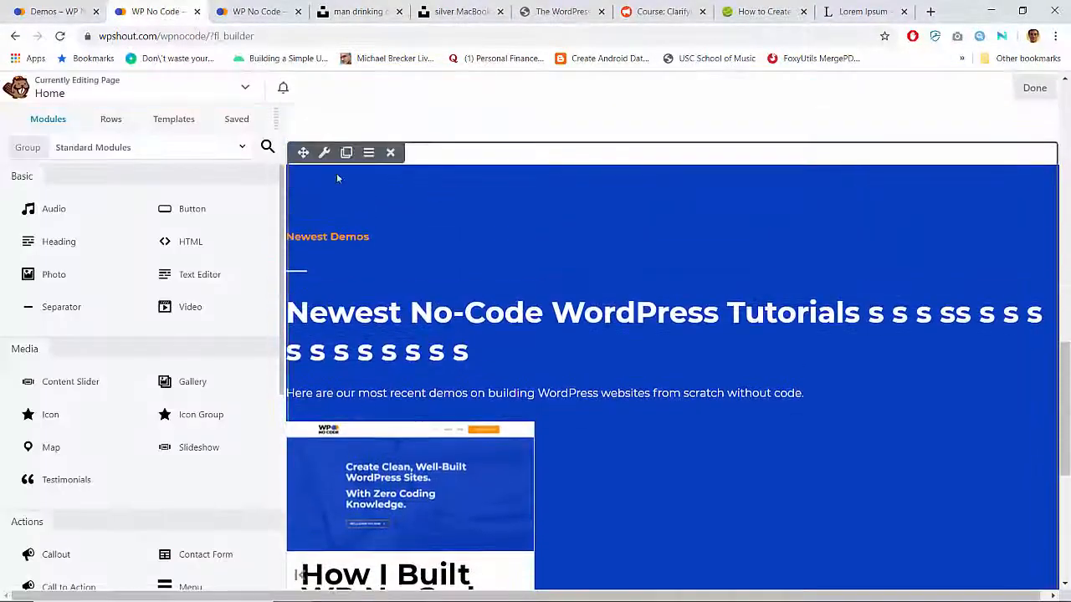
pyautogui.click(327, 157)
pyautogui.click(216, 172)
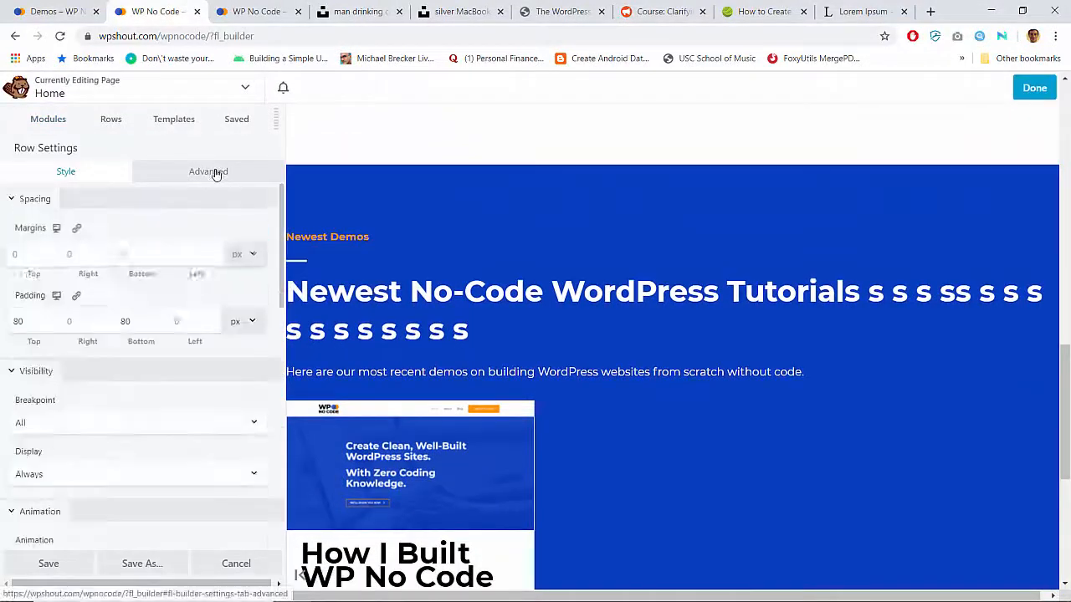
pyautogui.click(59, 173)
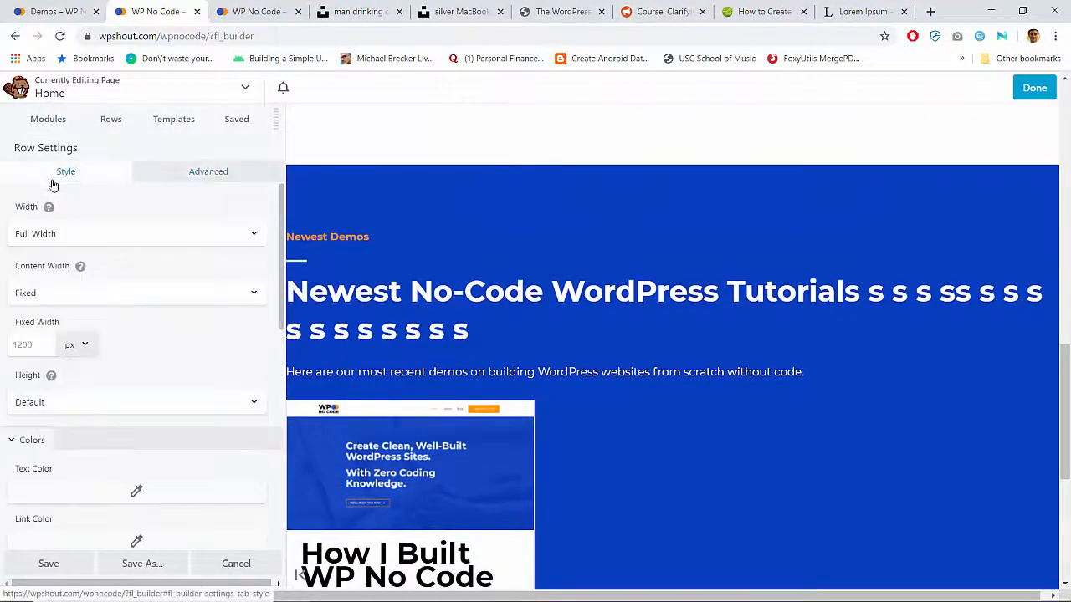
# Inspect the settings of the Newest Demos label, separator and heading text modules, including the HTML source of both text modules.
pyautogui.click(325, 237)
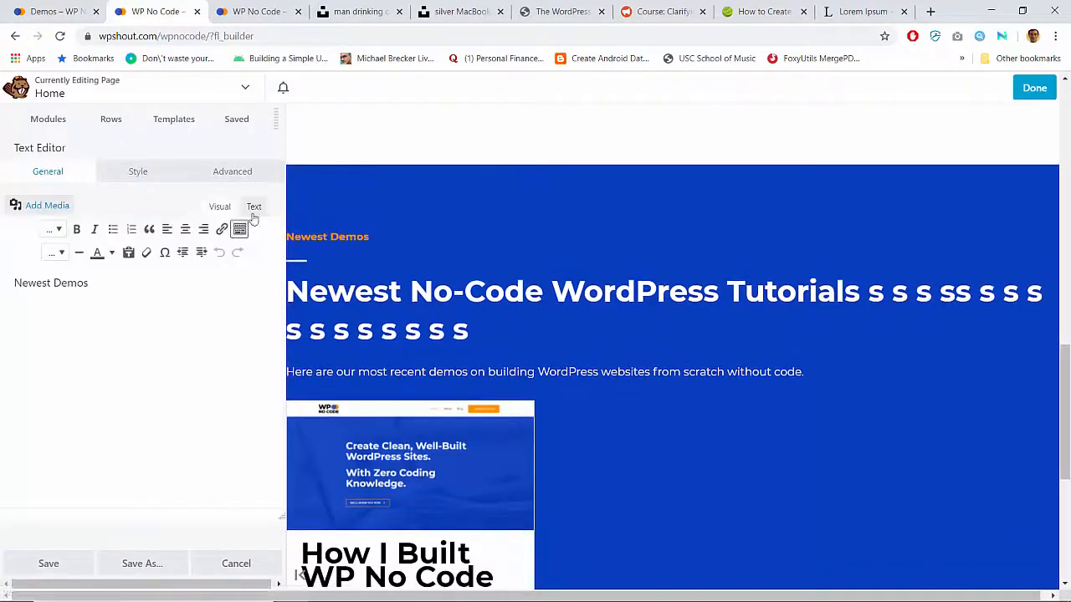
pyautogui.click(254, 210)
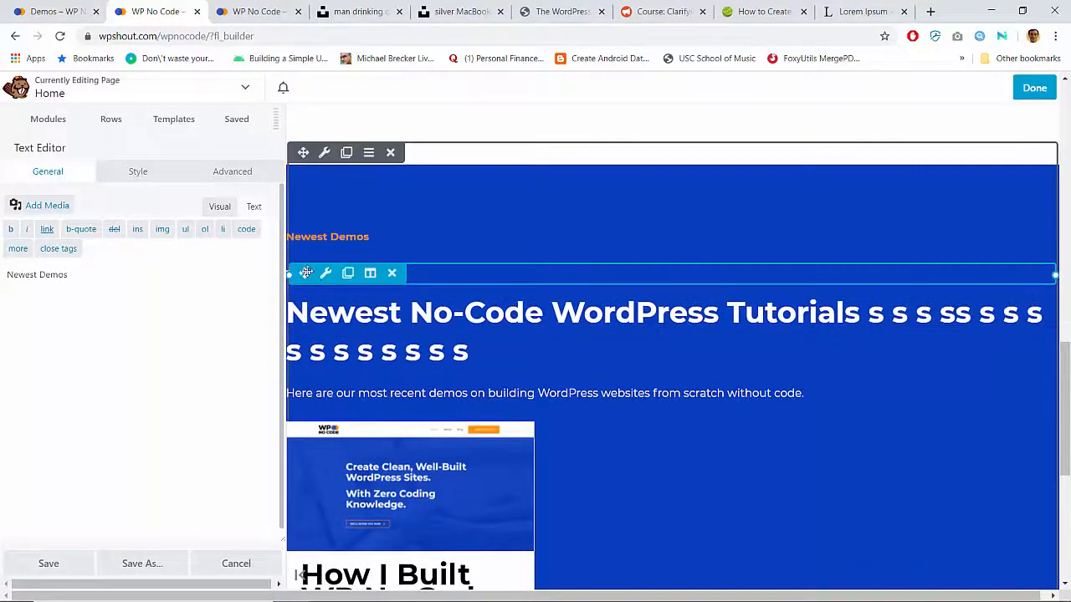
pyautogui.click(311, 257)
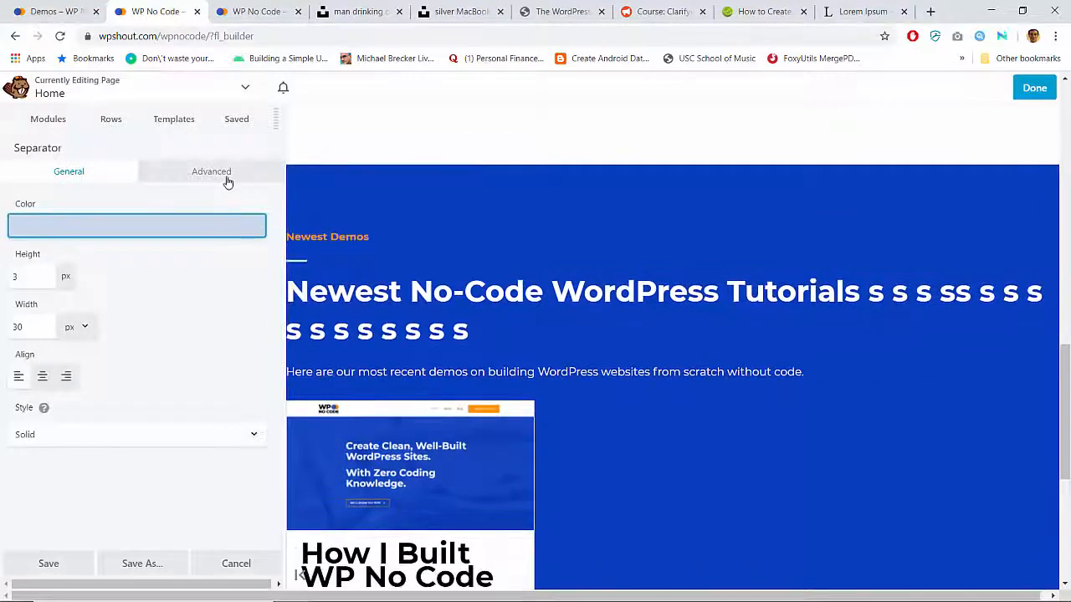
pyautogui.click(227, 176)
pyautogui.click(70, 173)
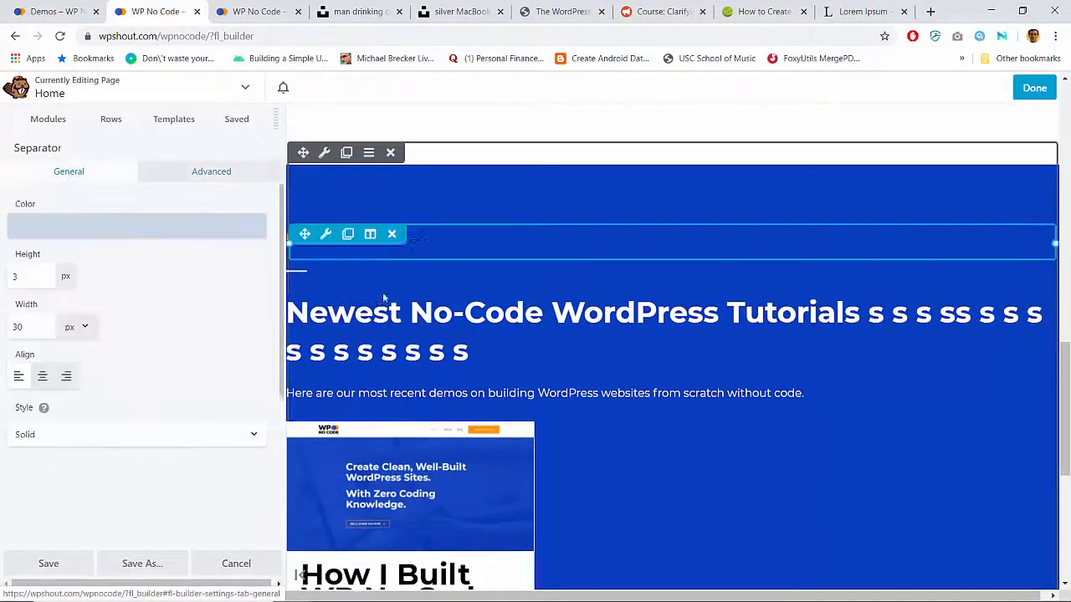
pyautogui.click(343, 301)
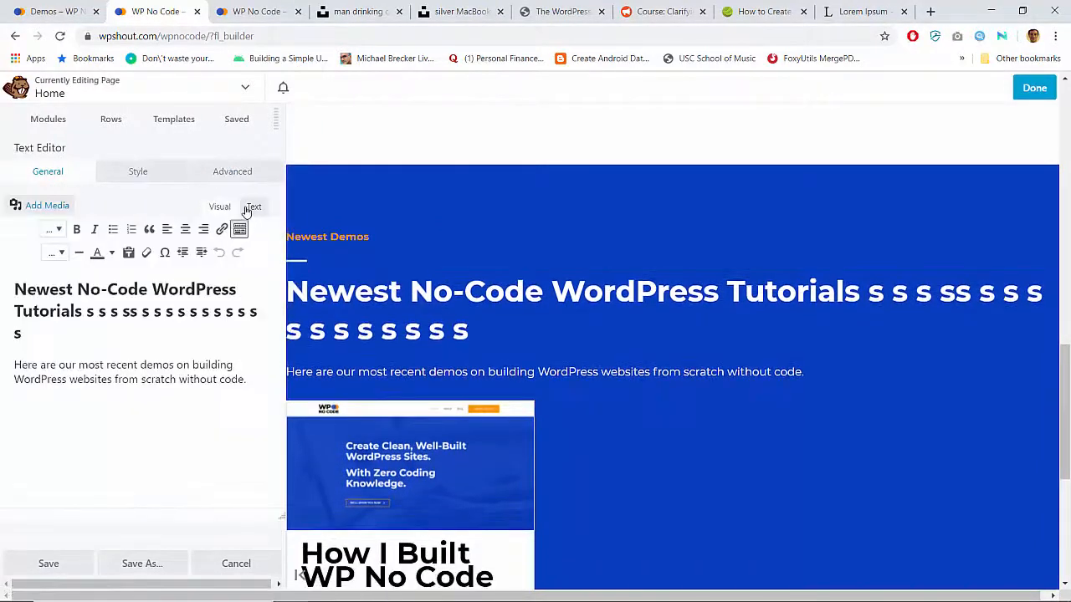
pyautogui.click(249, 208)
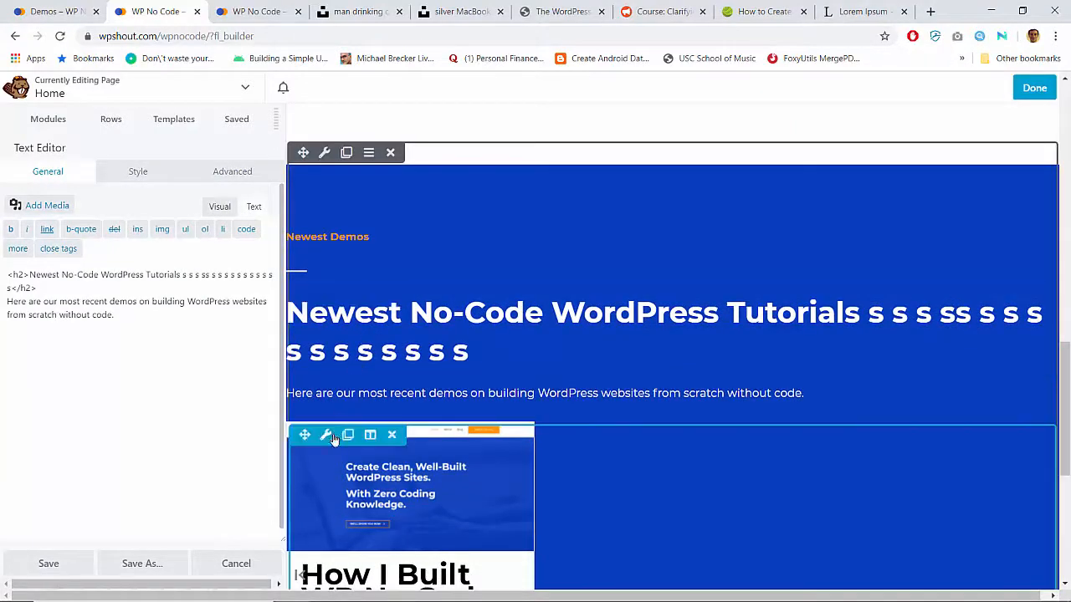
# Delete the posts module from the Newest Demos row, and publish the home page to check the section's text width.
pyautogui.click(393, 436)
pyautogui.press('Return')
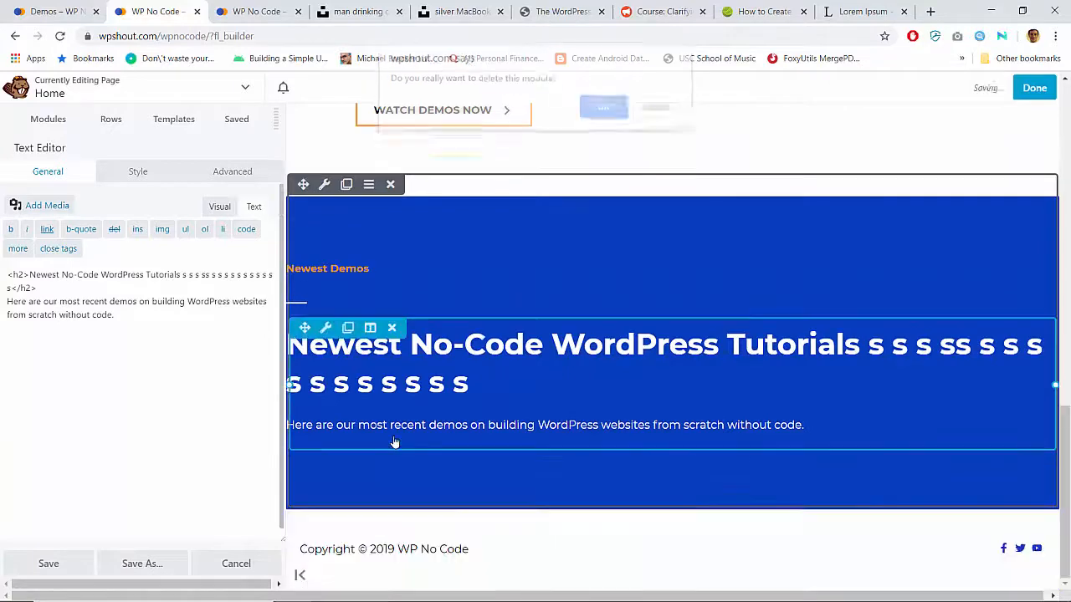
pyautogui.click(1036, 89)
pyautogui.click(971, 87)
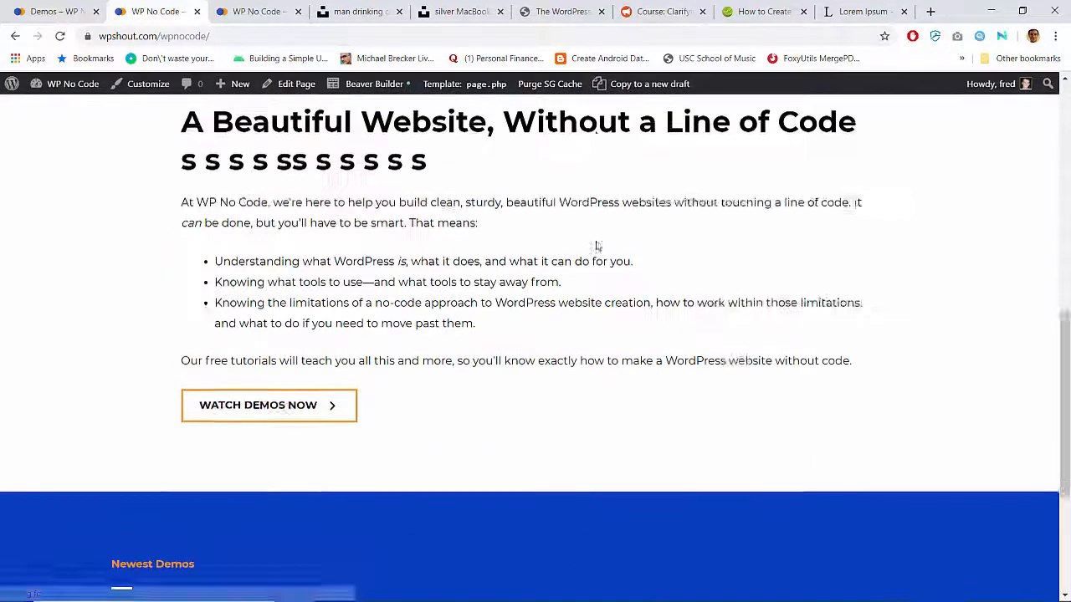
pyautogui.scroll(8, 597, 245)
pyautogui.scroll(-11, 597, 246)
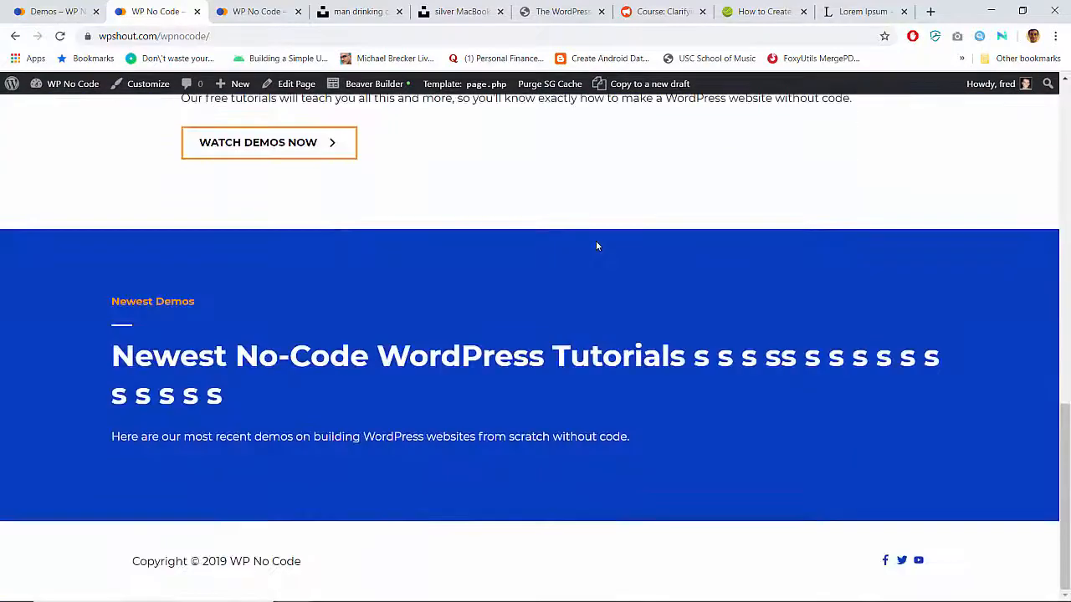
# Reopen the home page in Beaver Builder and delete the heading text module from the Newest Demos row.
pyautogui.click(372, 84)
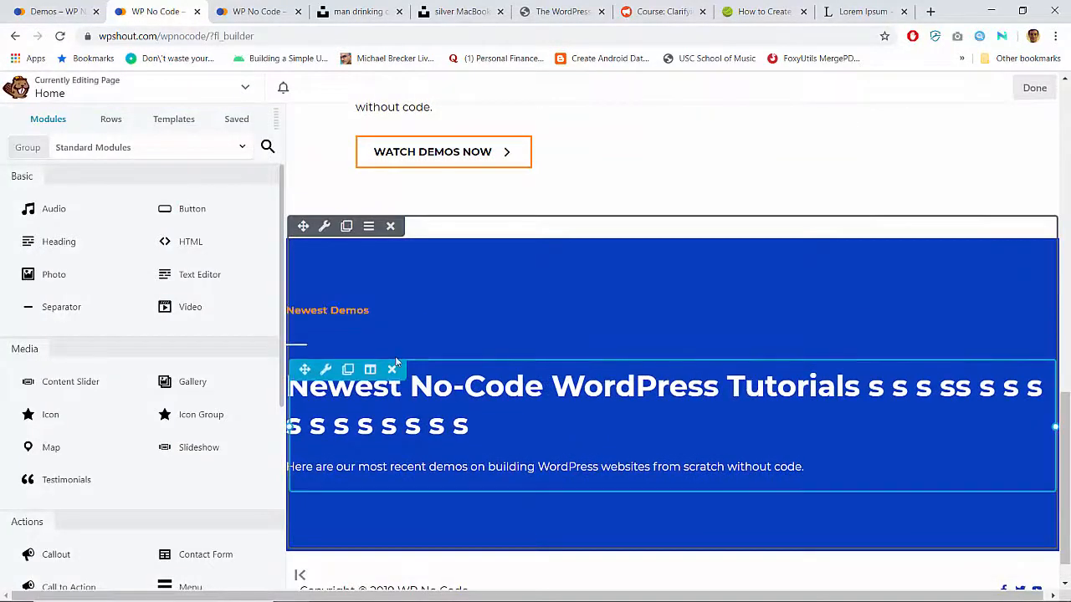
pyautogui.click(392, 370)
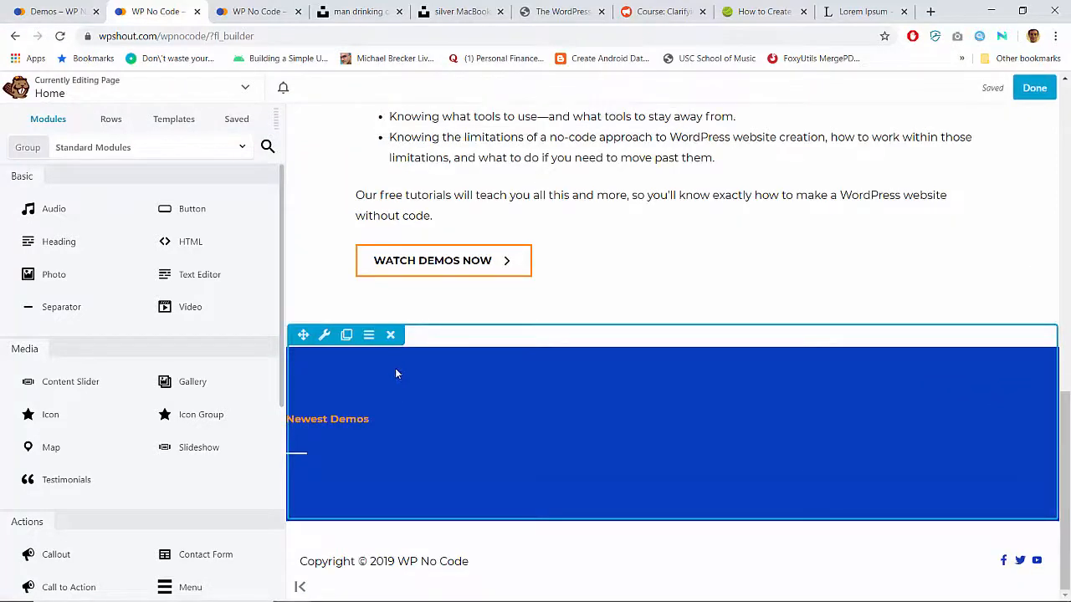
# Discard the unpublished home page changes and compare the text width of the Get in Touch and Newest Demos sections on the live page.
pyautogui.click(1031, 88)
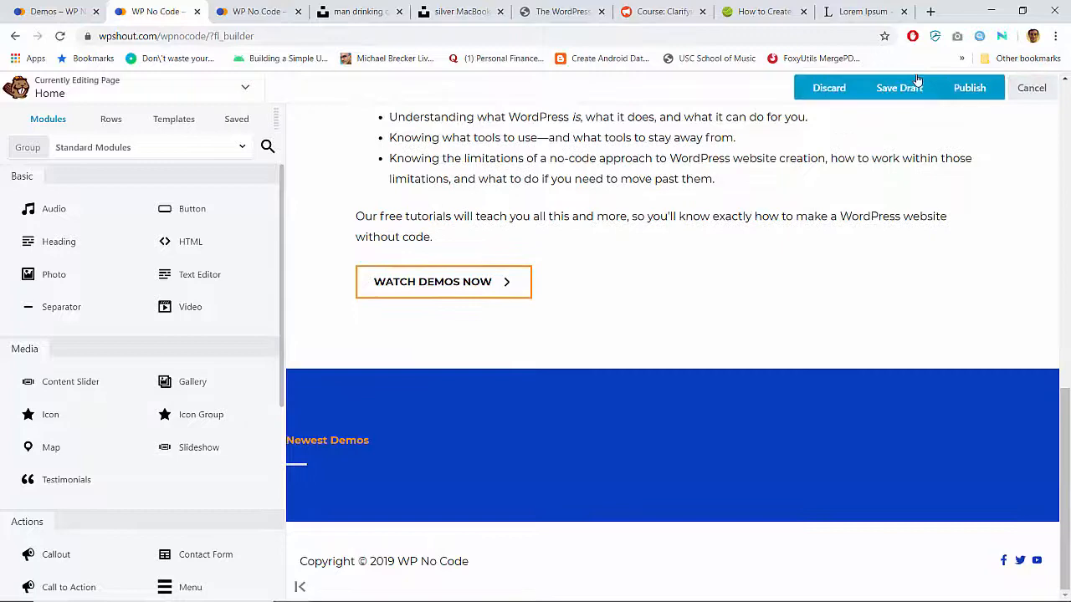
pyautogui.click(829, 89)
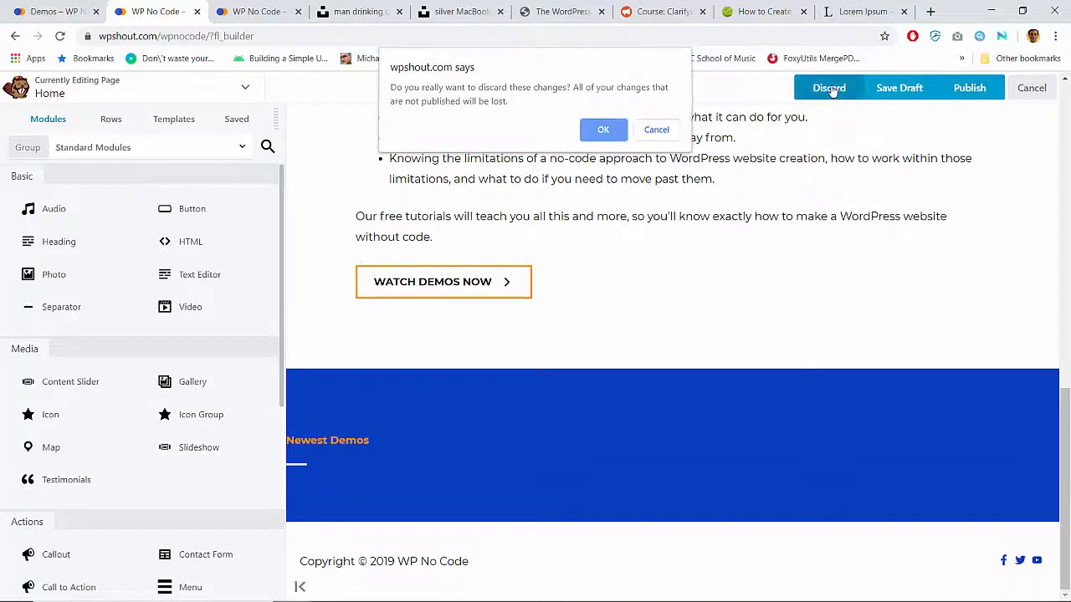
pyautogui.click(603, 131)
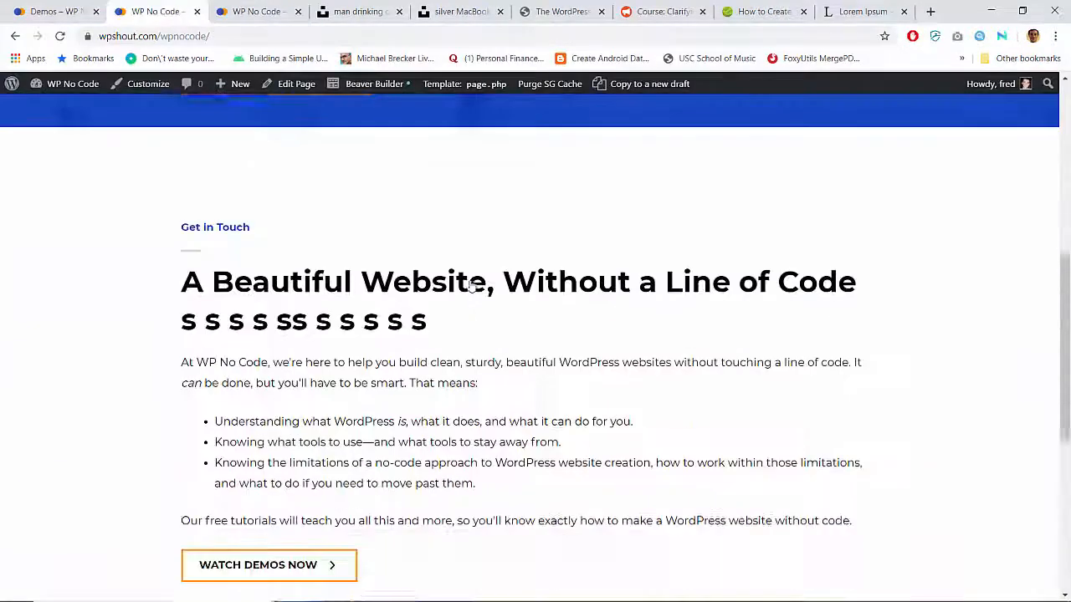
pyautogui.scroll(-5, 471, 286)
pyautogui.scroll(5, 471, 286)
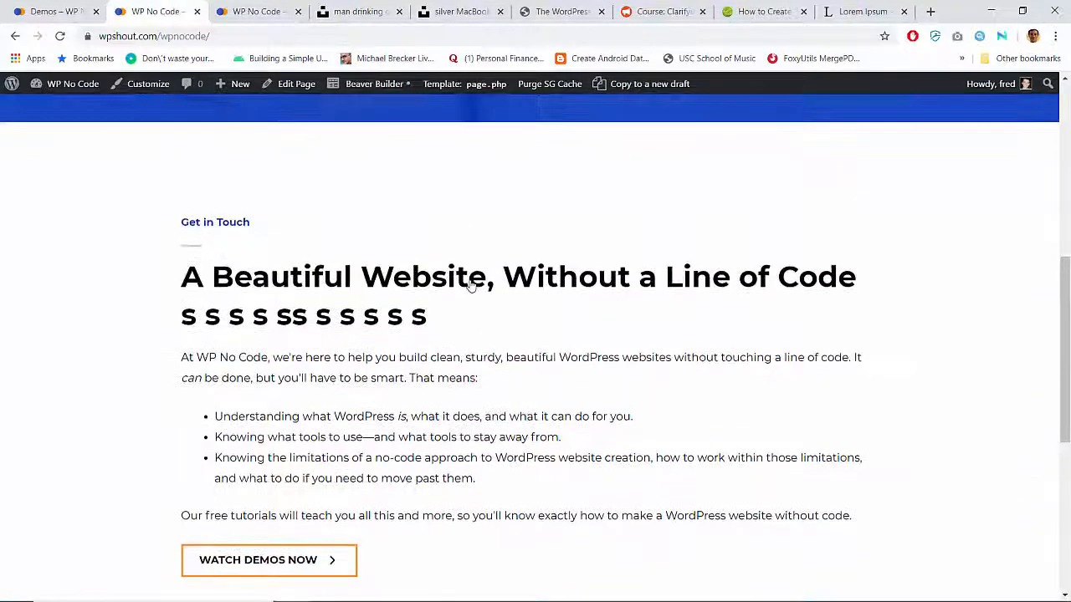
pyautogui.scroll(-5, 471, 286)
pyautogui.scroll(5, 471, 286)
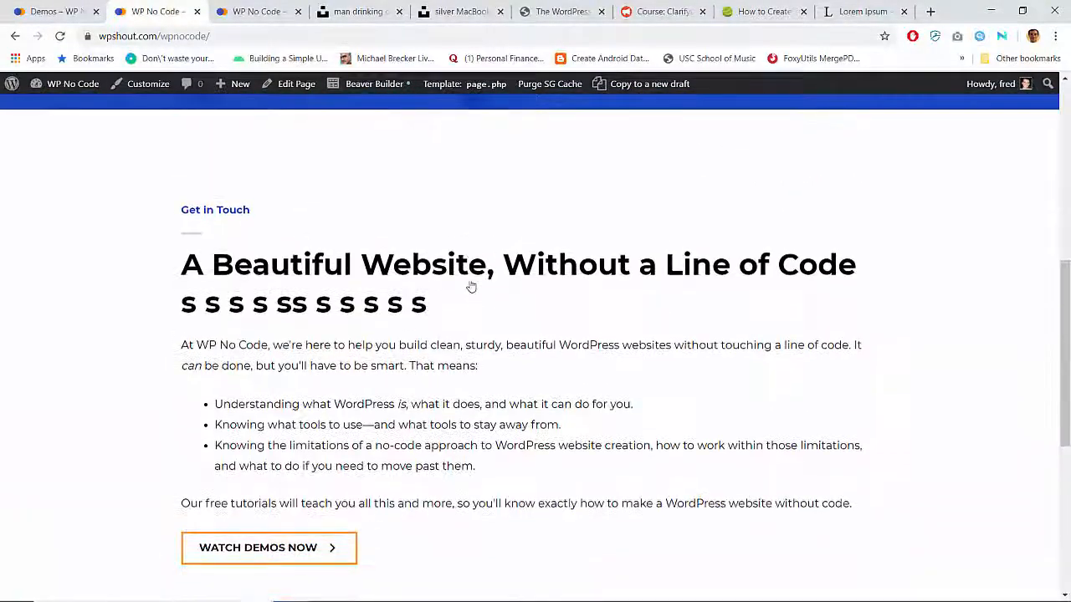
pyautogui.scroll(-5, 406, 338)
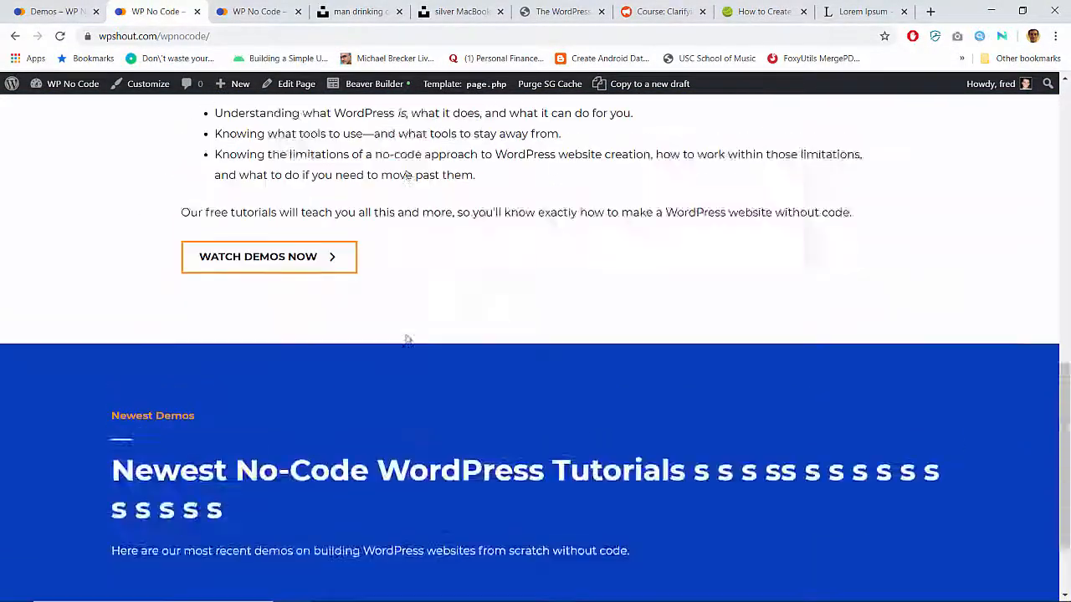
pyautogui.scroll(5, 423, 127)
# Reopen the home page in Beaver Builder and, in the other open copy of the page, examine how the two sections' text aligns.
pyautogui.click(374, 84)
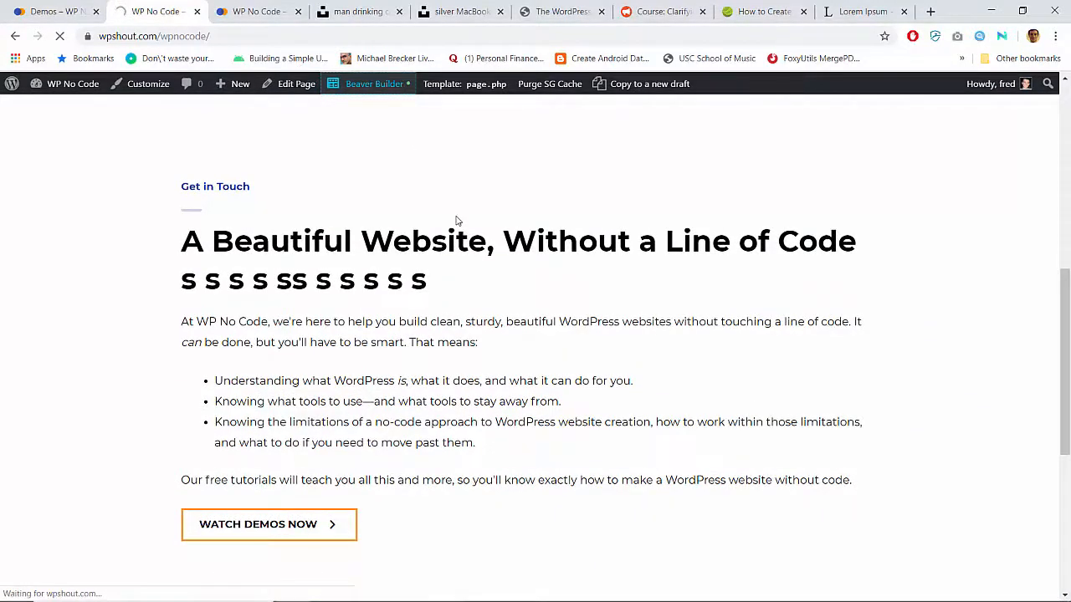
pyautogui.scroll(-5, 472, 322)
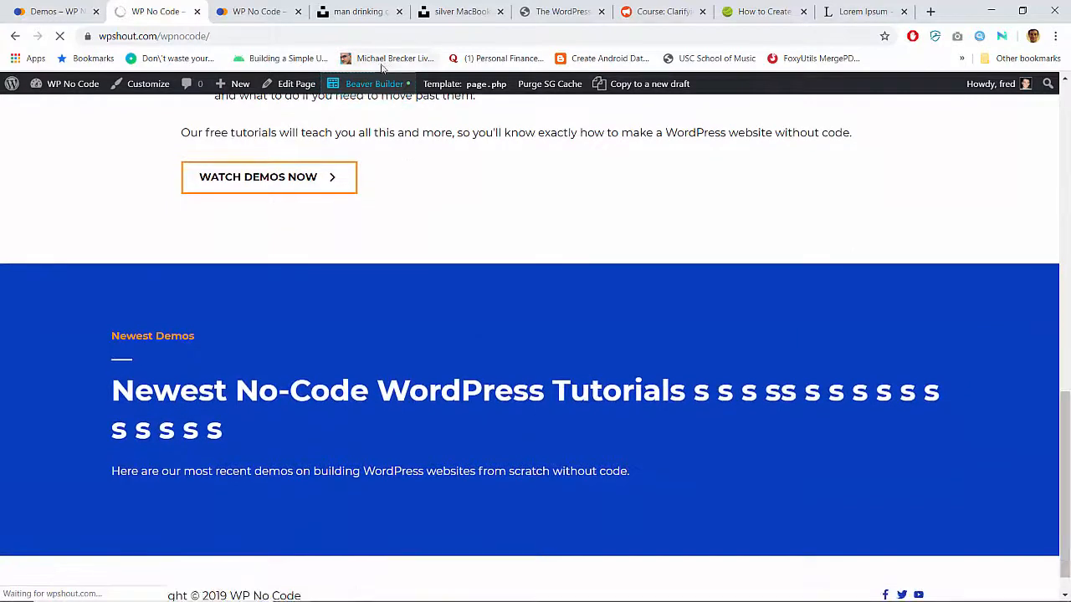
pyautogui.click(370, 86)
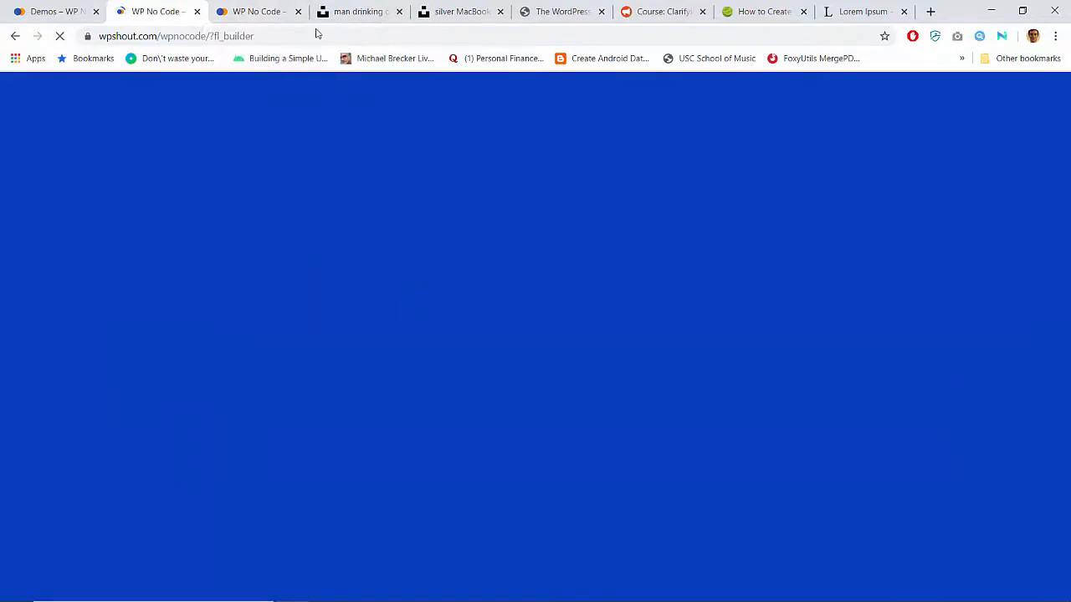
pyautogui.click(285, 11)
pyautogui.scroll(4, 517, 282)
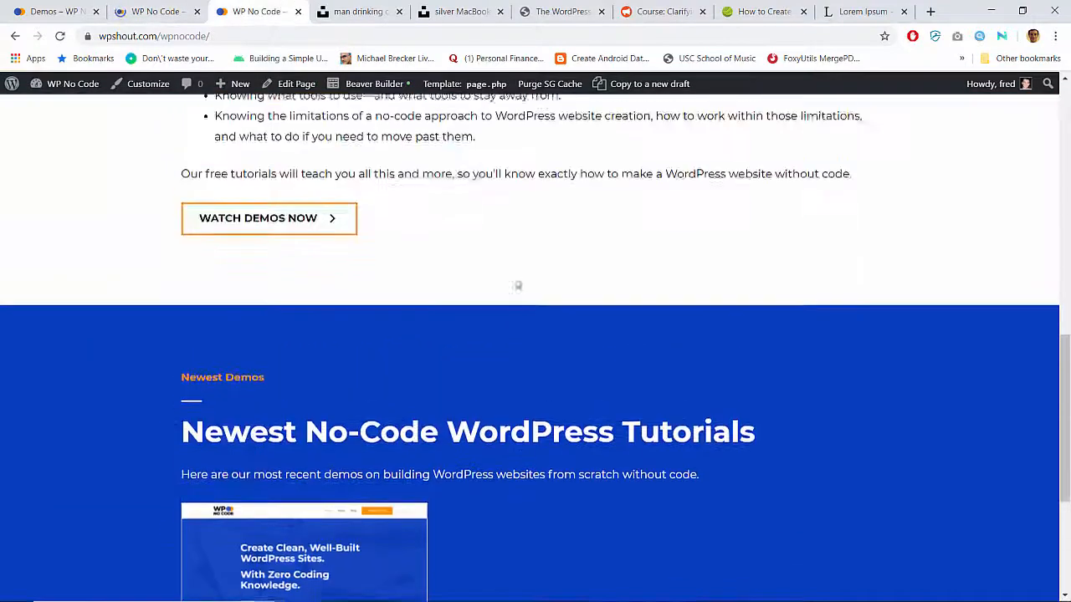
pyautogui.scroll(3, 518, 285)
pyautogui.scroll(-4, 516, 283)
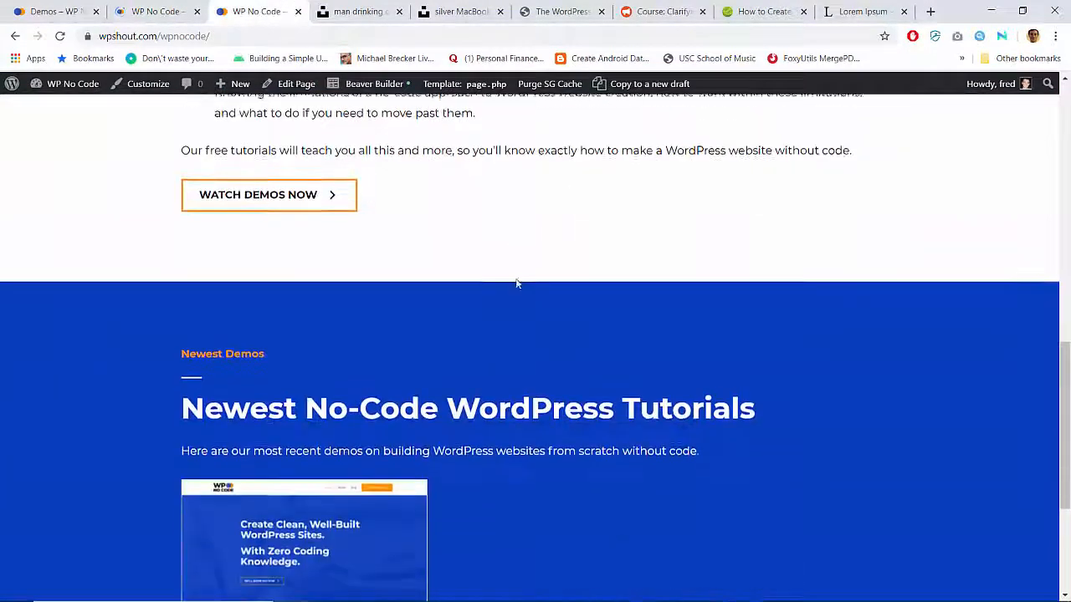
pyautogui.scroll(4, 516, 283)
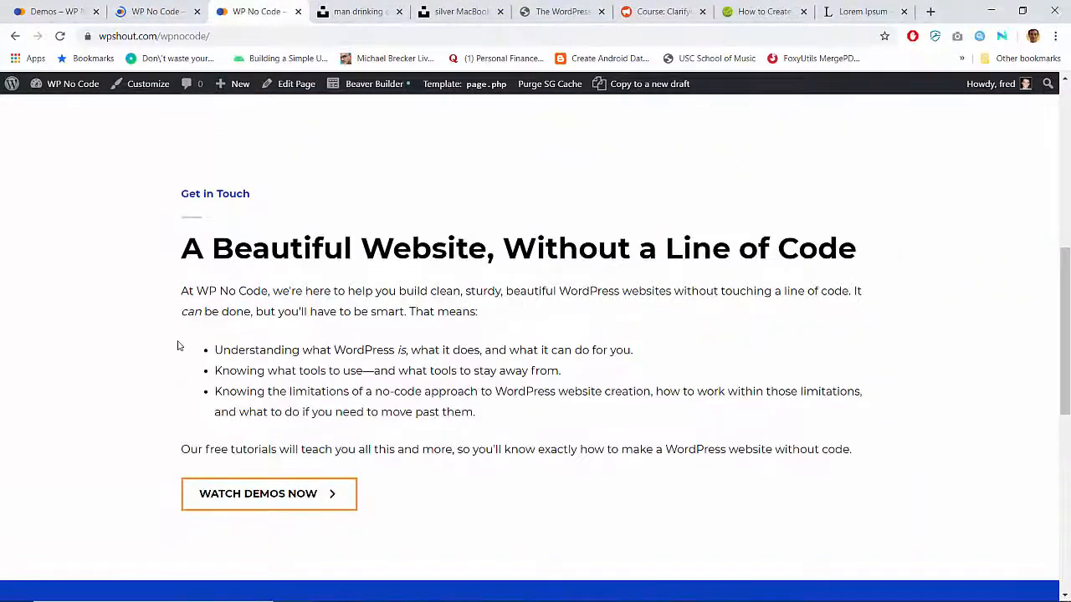
pyautogui.scroll(-6, 177, 345)
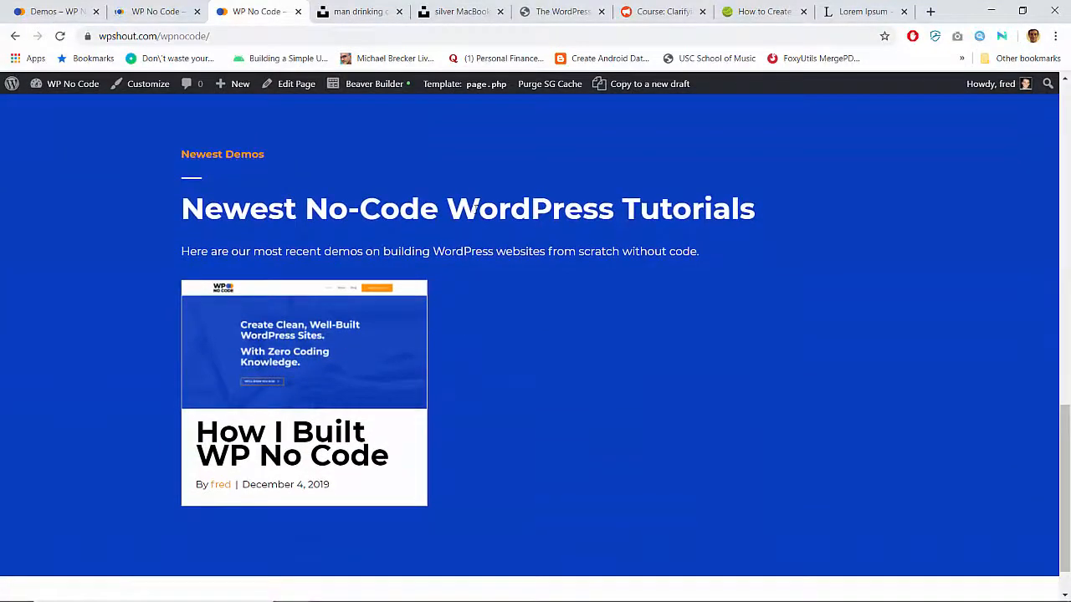
# Return to the home page editor and compare the text alignment of the Get in Touch and Newest Demos rows.
pyautogui.click(159, 12)
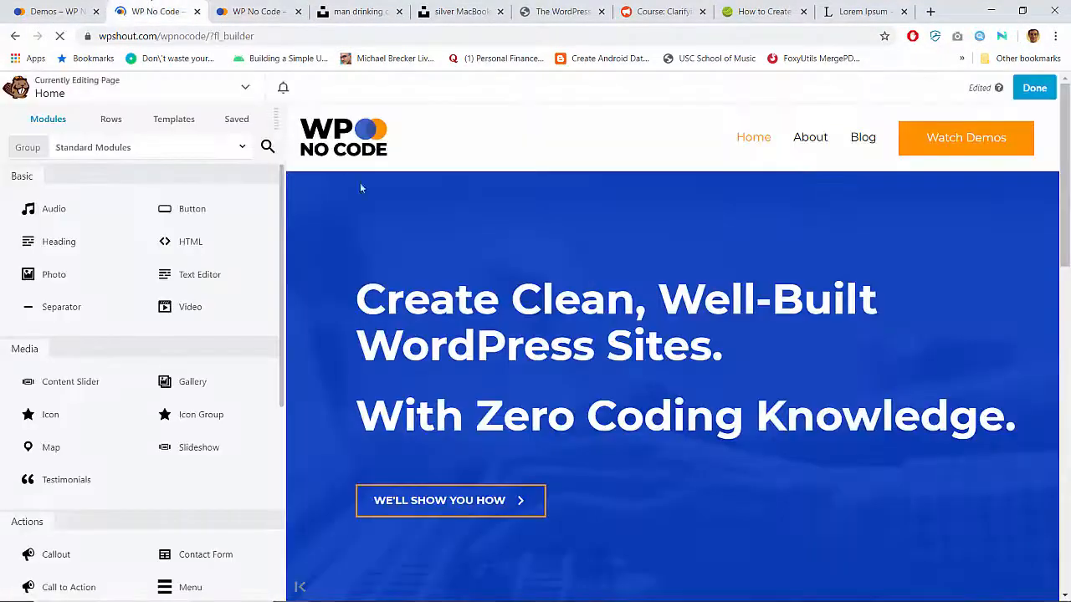
pyautogui.scroll(-10, 365, 193)
pyautogui.scroll(5, 365, 193)
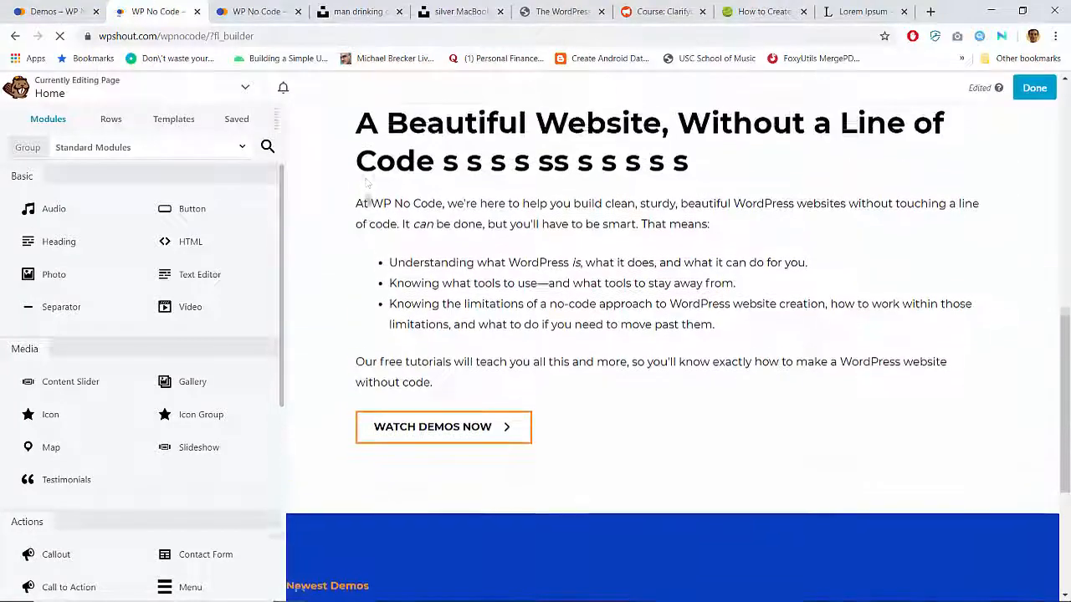
pyautogui.scroll(-3, 367, 197)
pyautogui.moveTo(394, 325)
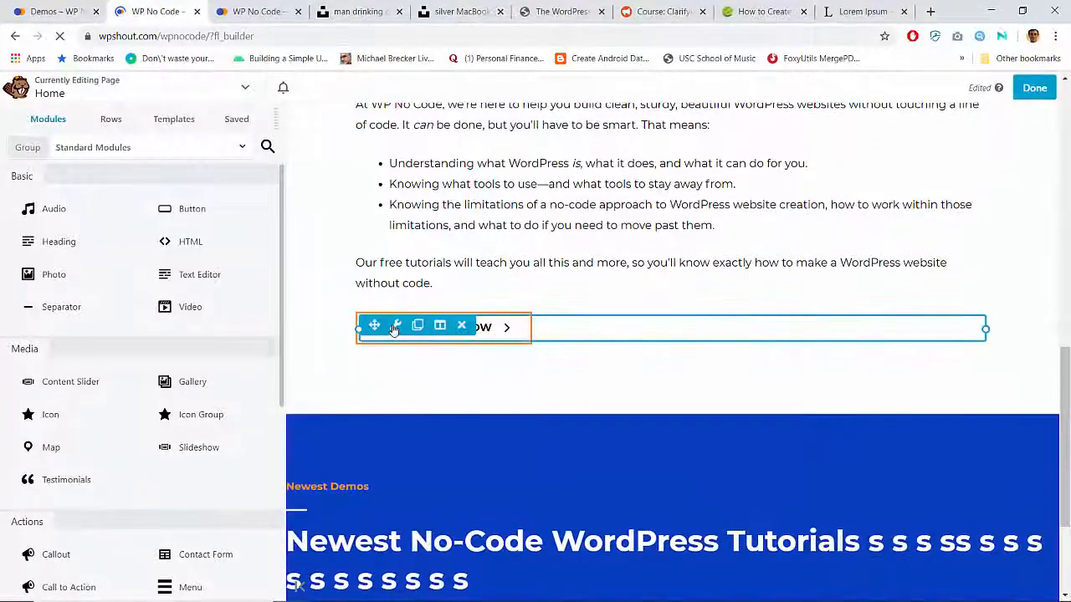
pyautogui.scroll(-1, 325, 287)
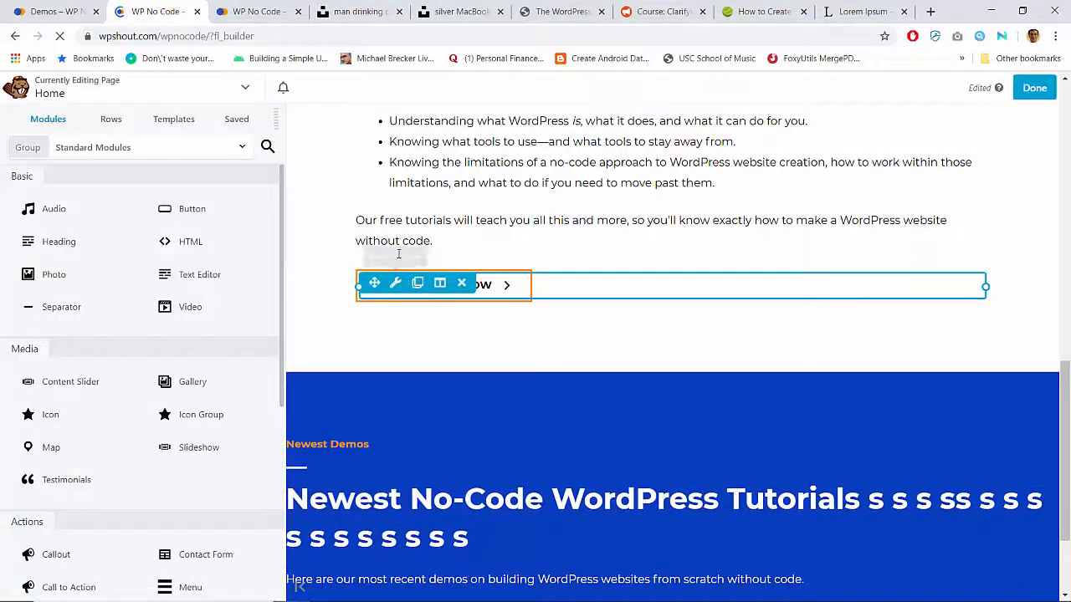
pyautogui.scroll(4, 397, 255)
pyautogui.scroll(1, 399, 253)
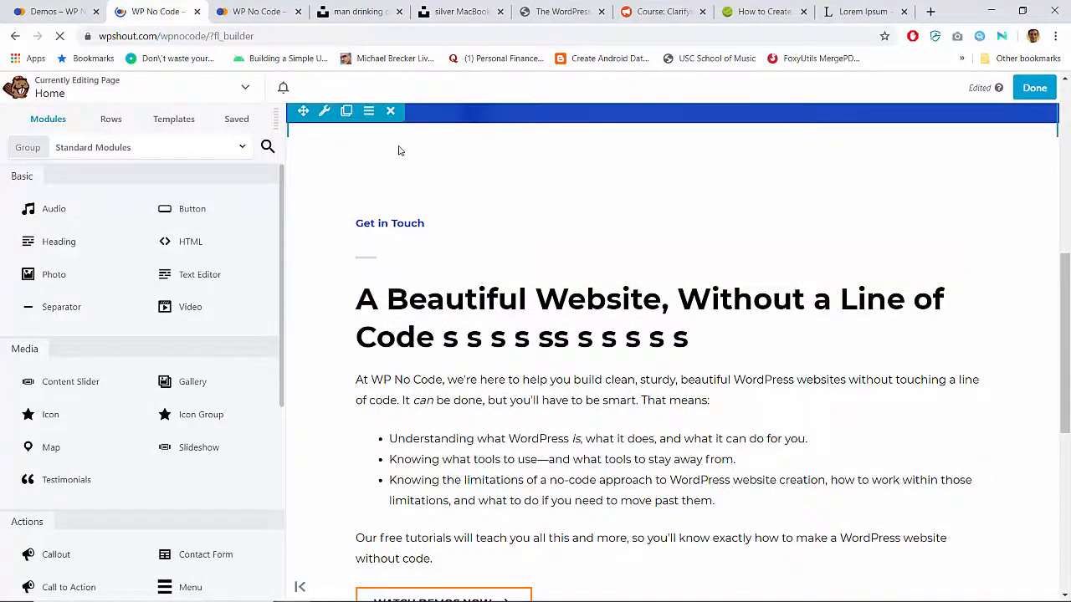
# Close the browser tab with the Demos page editor and confirm leaving it.
pyautogui.click(67, 5)
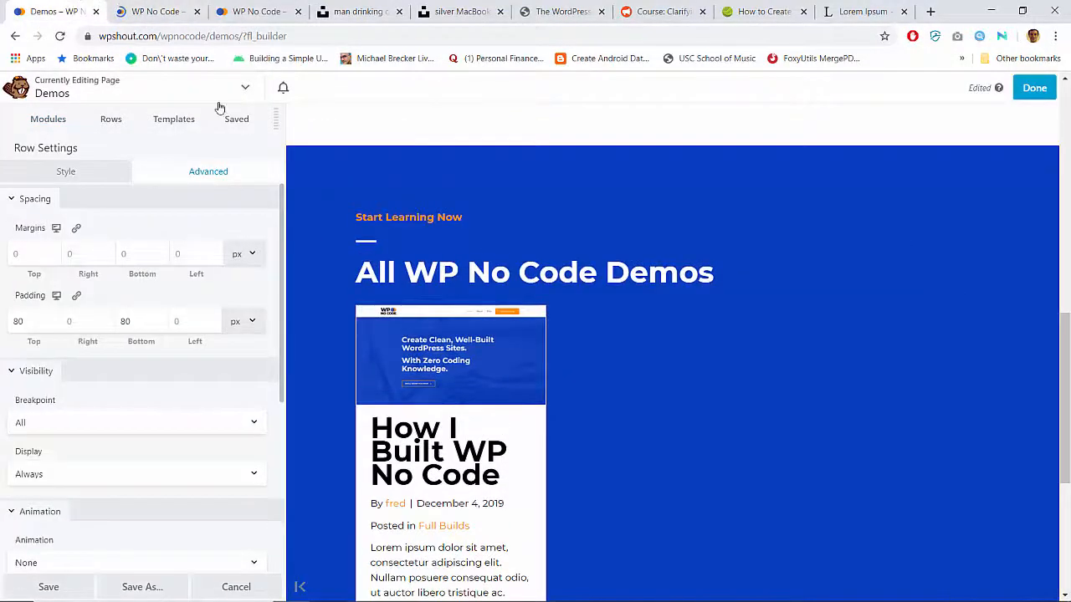
pyautogui.click(96, 12)
pyautogui.press('Return')
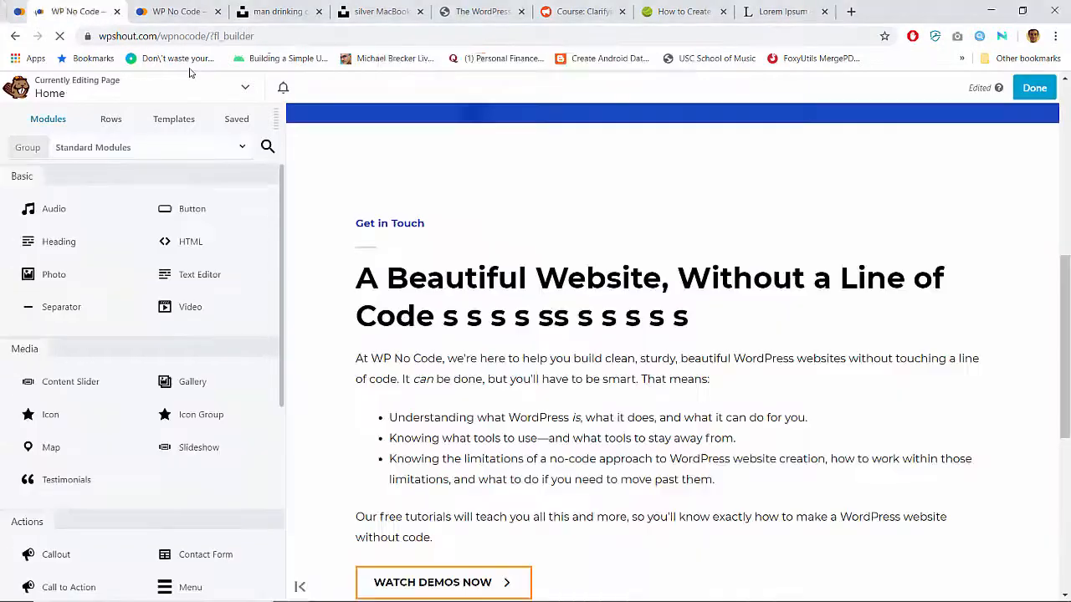
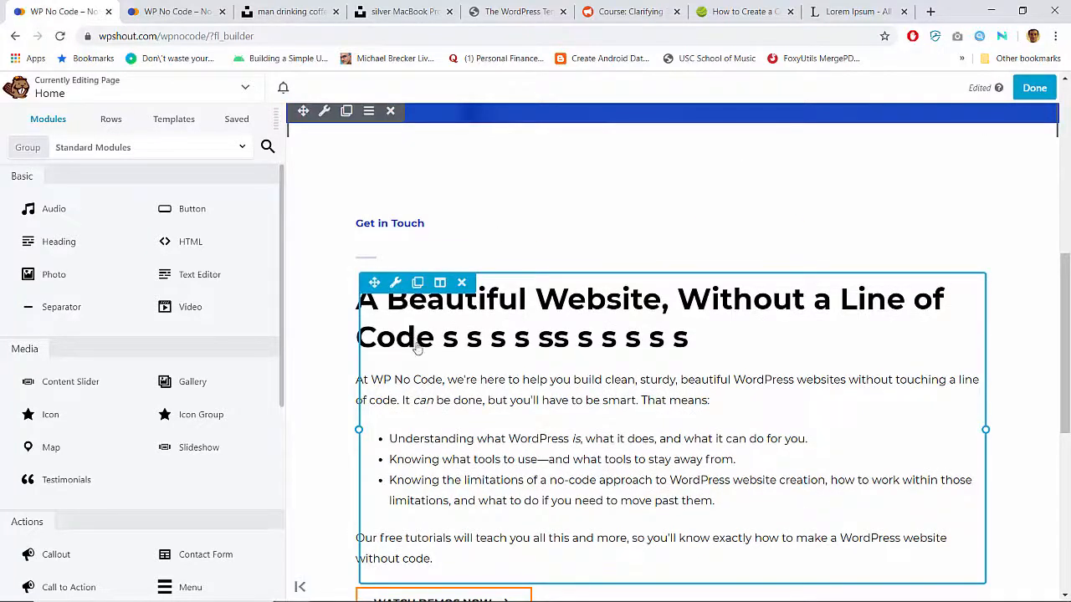
# Compare the home page rows in the editor, discard the draft, and recheck the Newest Demos section on the live page.
pyautogui.scroll(-6, 491, 420)
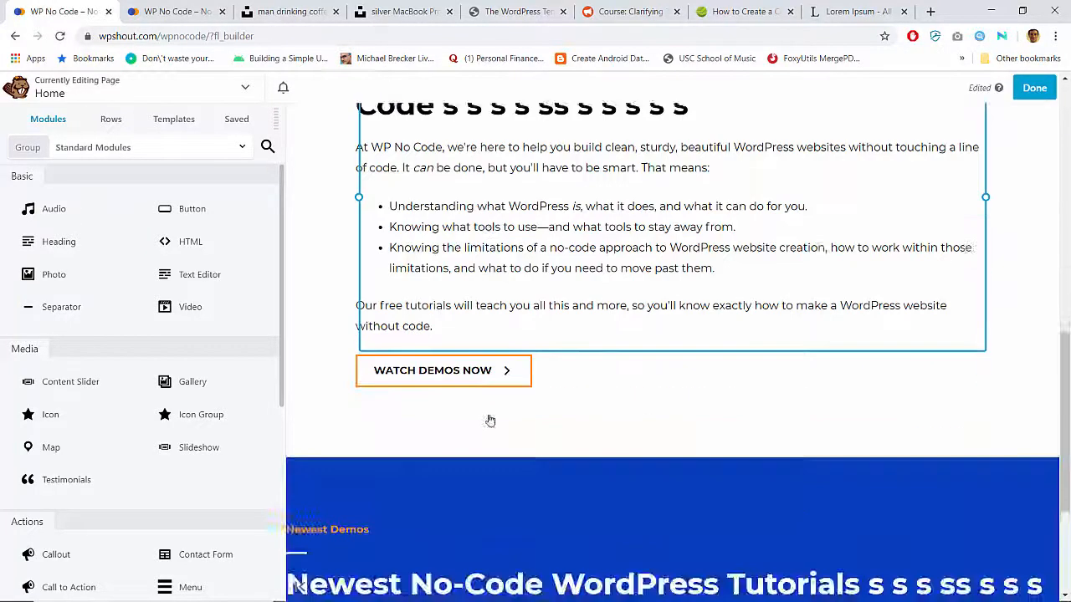
pyautogui.scroll(6, 491, 420)
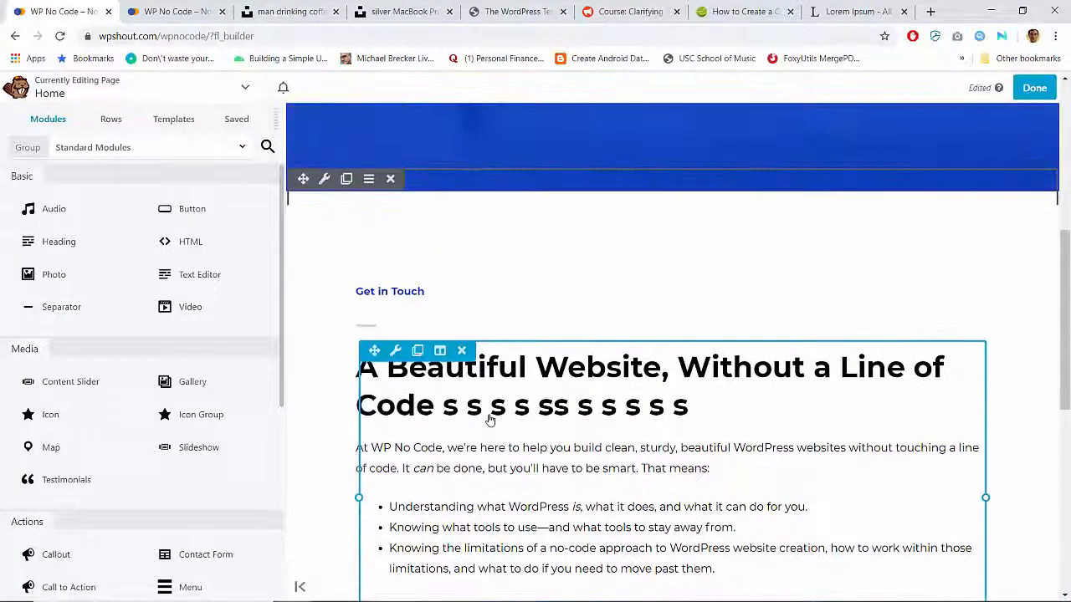
pyautogui.scroll(-6, 490, 420)
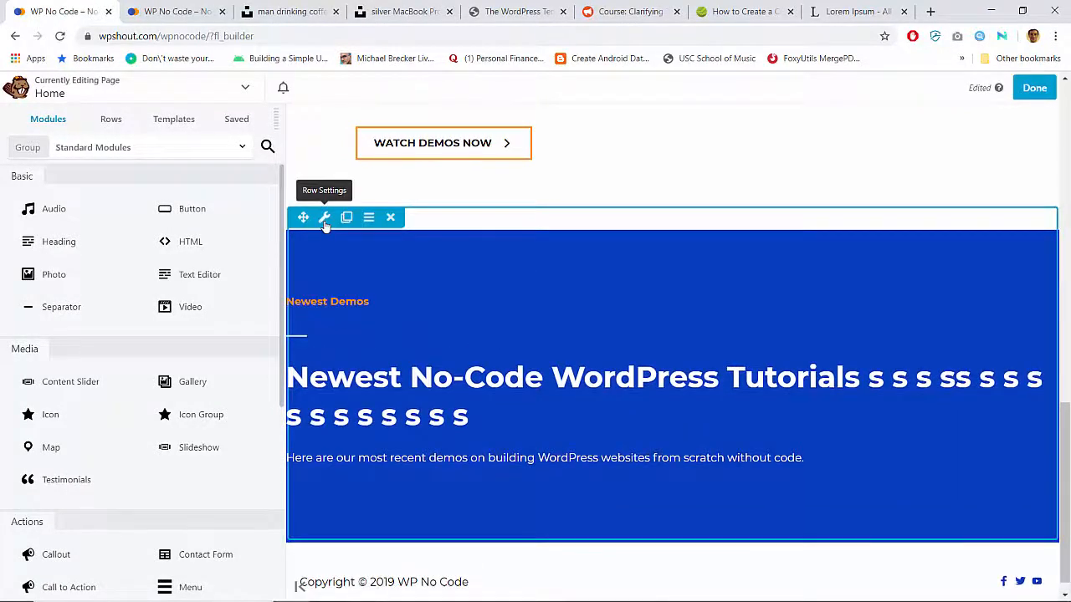
pyautogui.click(1034, 88)
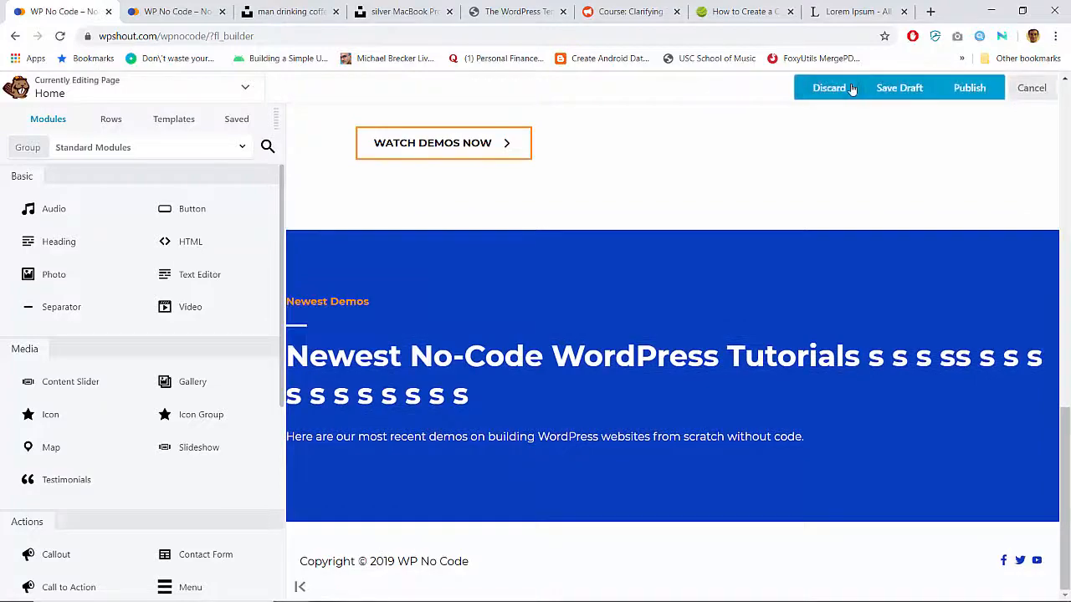
pyautogui.click(853, 89)
pyautogui.press('Return')
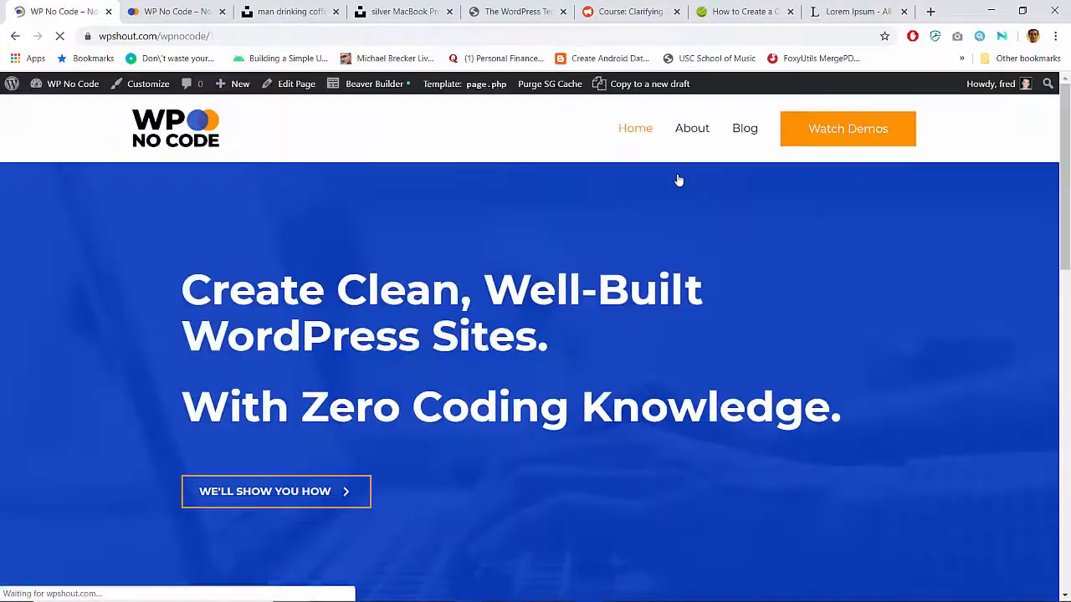
pyautogui.scroll(-10, 677, 180)
pyautogui.scroll(1, 652, 168)
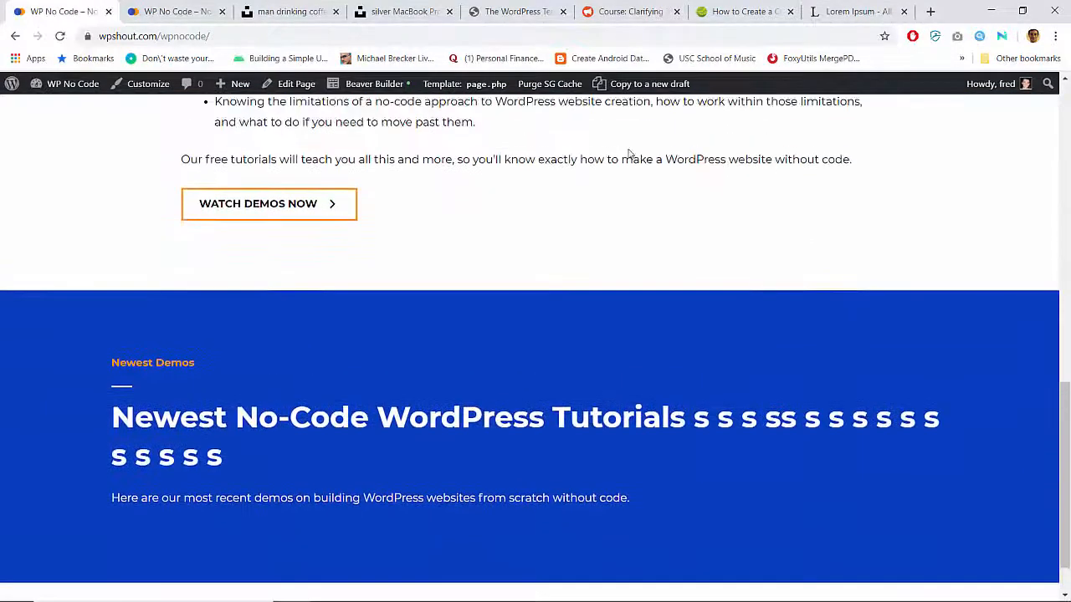
# Reopen the home page in Beaver Builder, set the Newest Demos row's fixed content width to 600 px, and compare it with the row above.
pyautogui.click(374, 84)
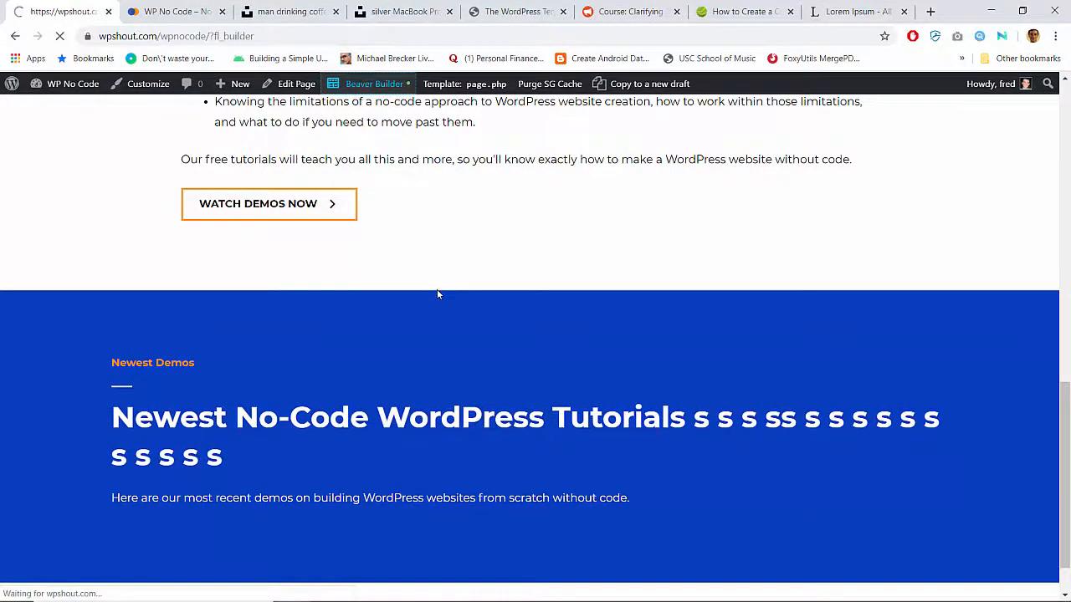
pyautogui.scroll(-10, 437, 289)
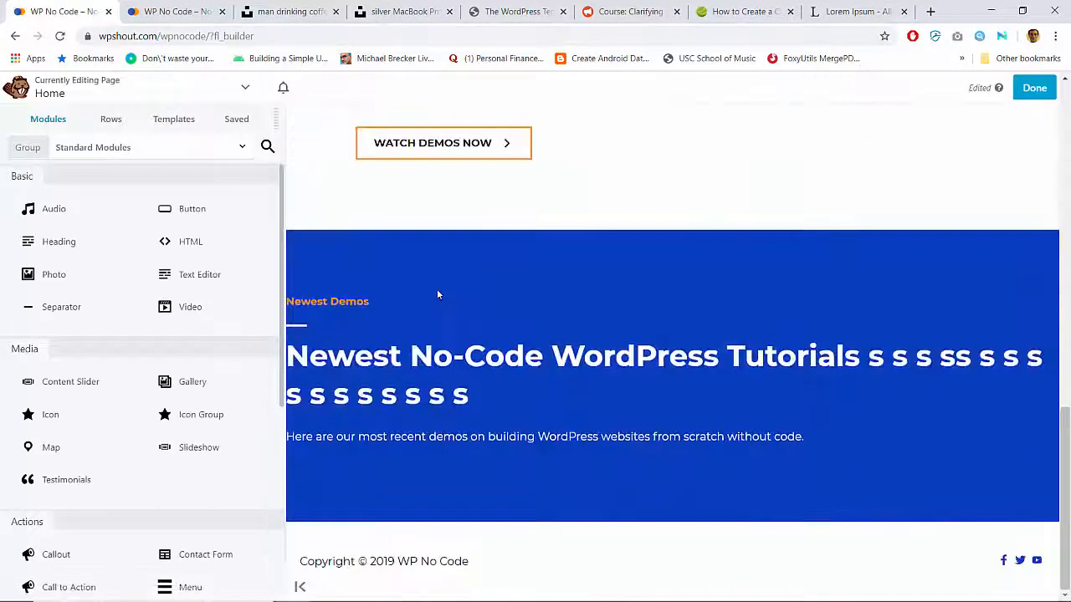
pyautogui.click(326, 219)
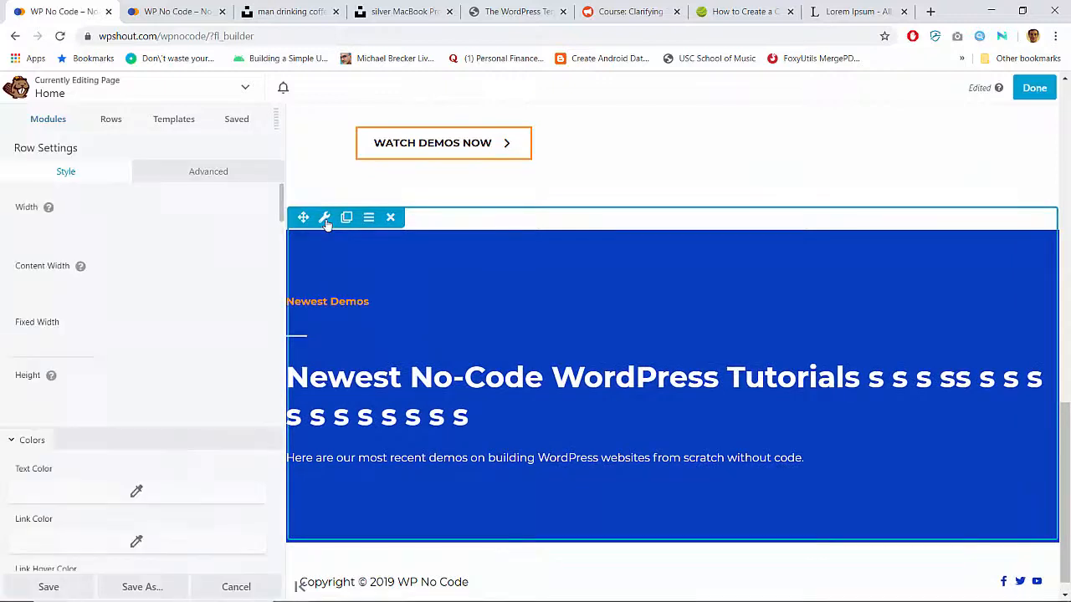
pyautogui.click(32, 335)
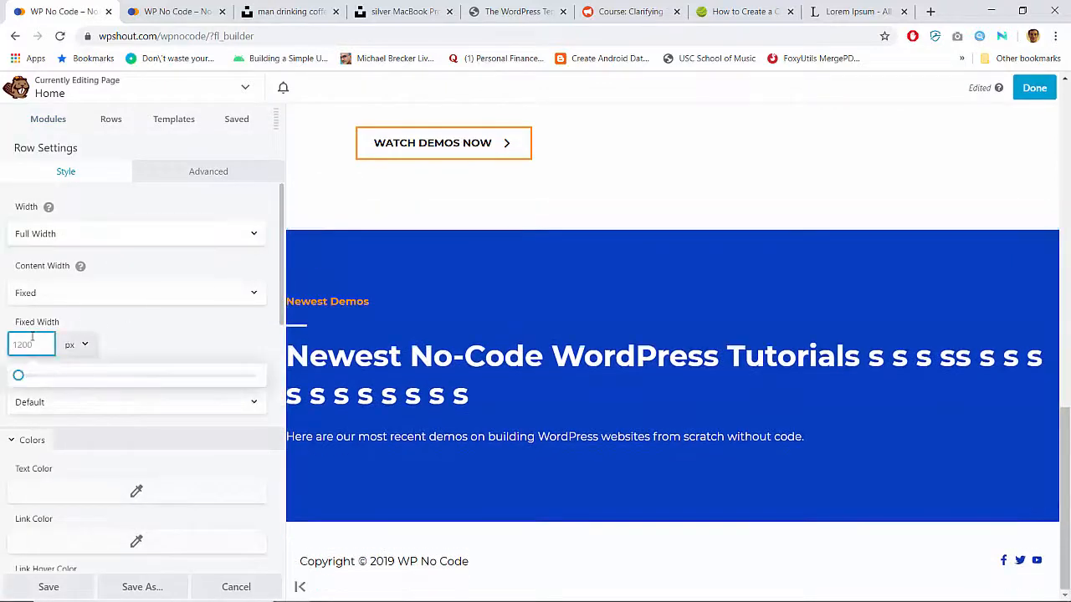
pyautogui.write('1200')
pyautogui.press('BackSpace')
pyautogui.press('Delete')
pyautogui.write('600')
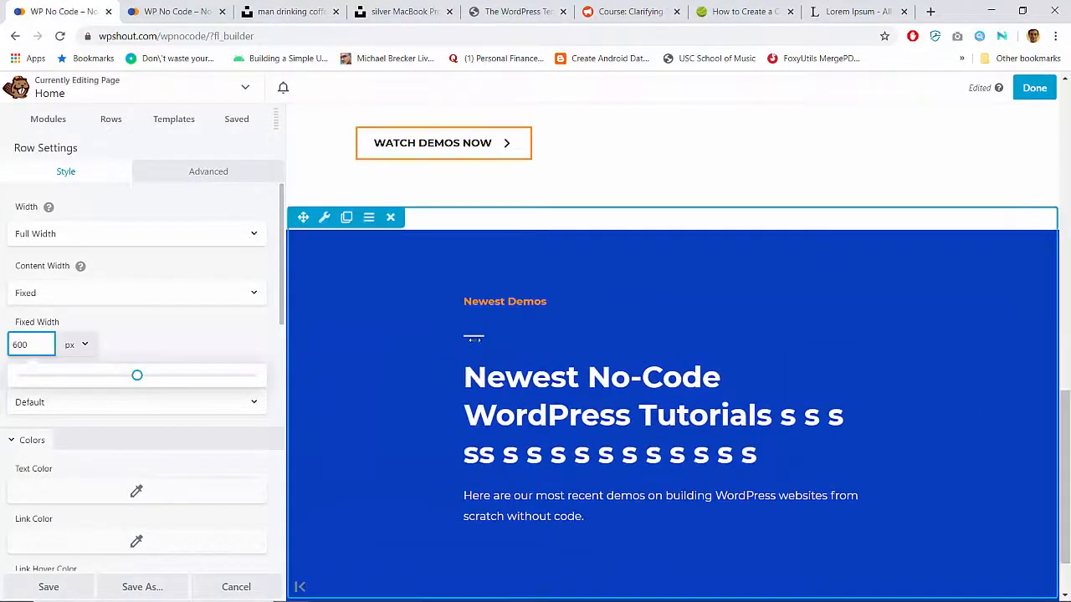
pyautogui.scroll(2, 356, 269)
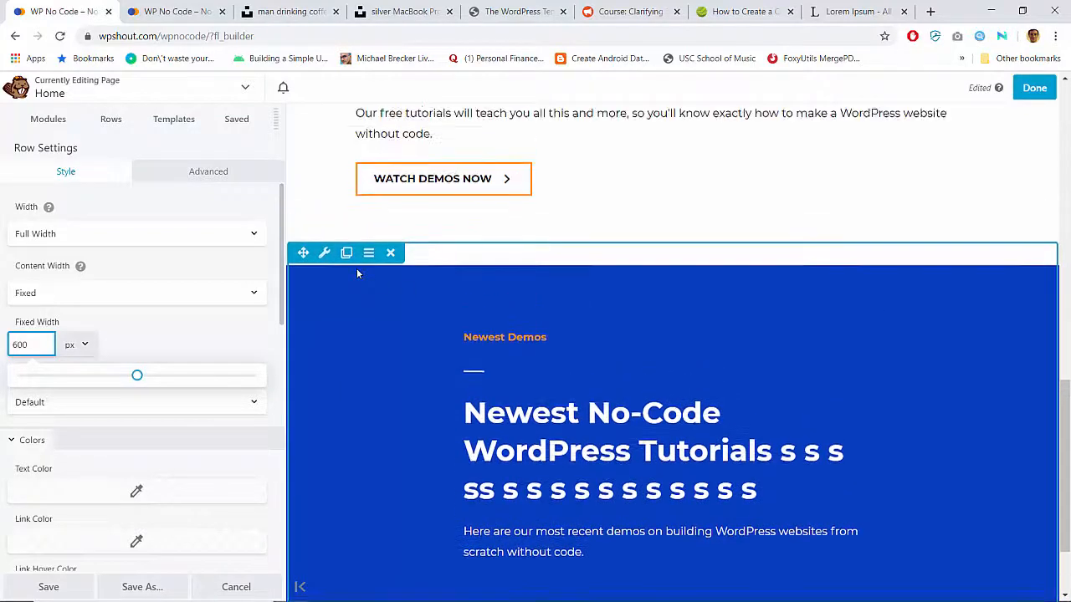
pyautogui.scroll(-3, 356, 268)
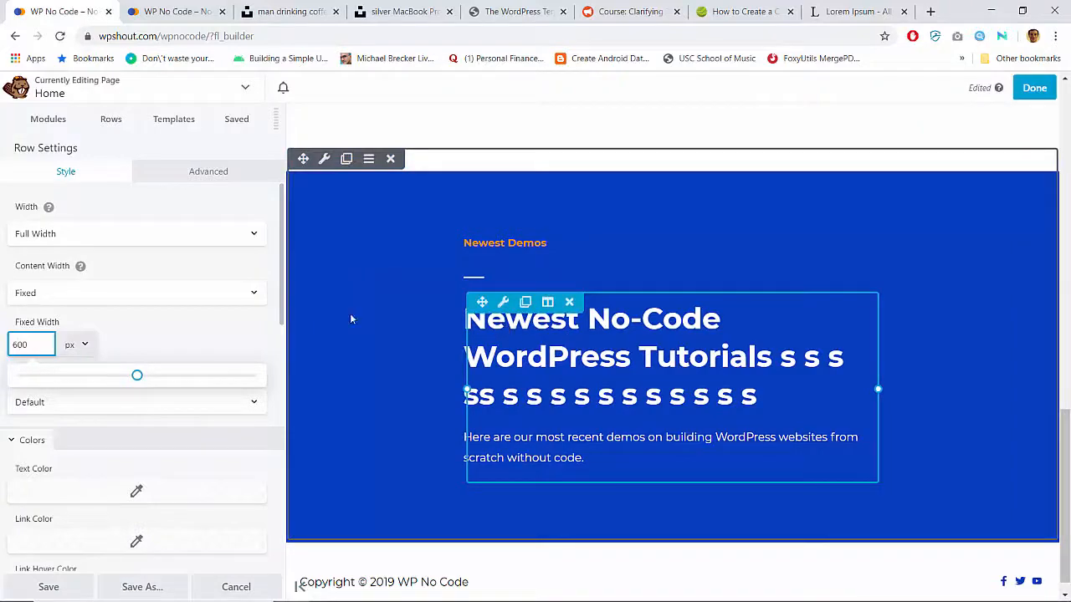
pyautogui.scroll(3, 326, 301)
pyautogui.scroll(3, 320, 302)
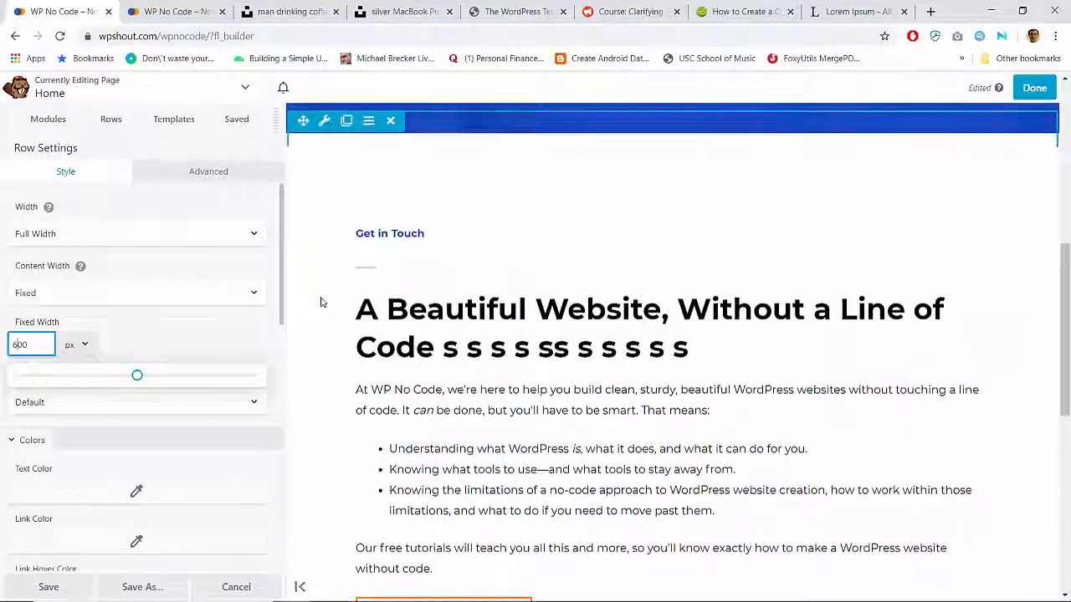
# Inspect the settings of the Newest Demos row's heading text, label and separator modules for anything affecting the text width.
pyautogui.scroll(-6, 321, 302)
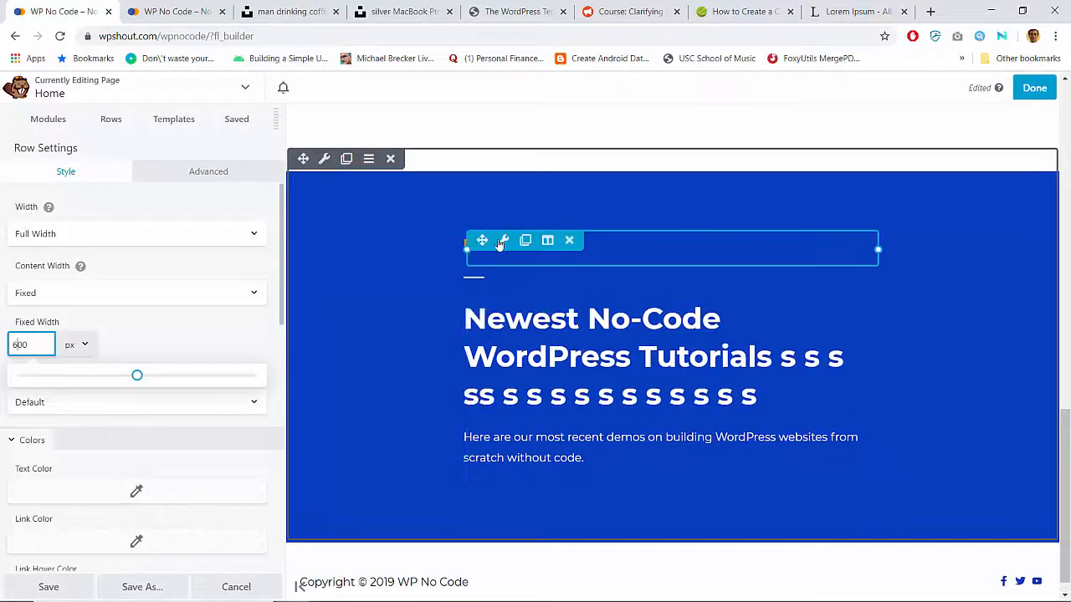
pyautogui.click(503, 301)
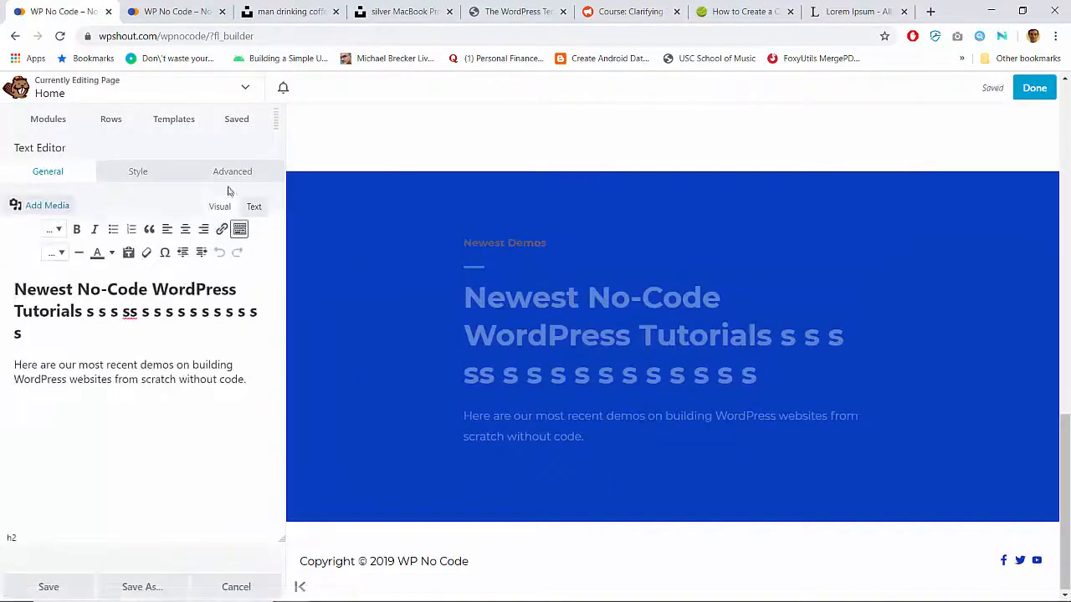
pyautogui.click(254, 207)
pyautogui.click(242, 173)
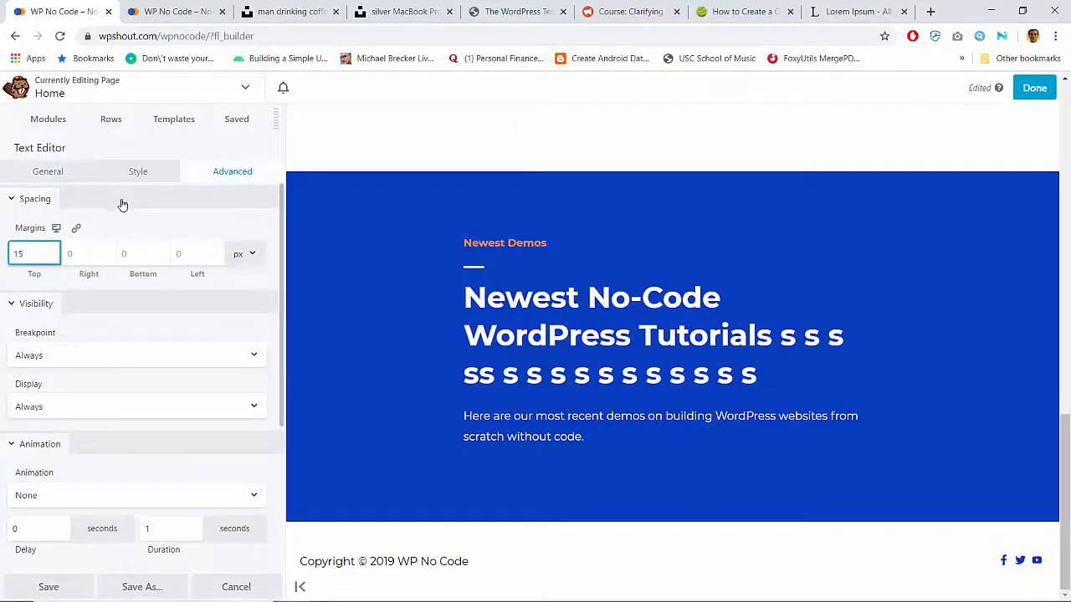
pyautogui.click(144, 176)
pyautogui.click(47, 171)
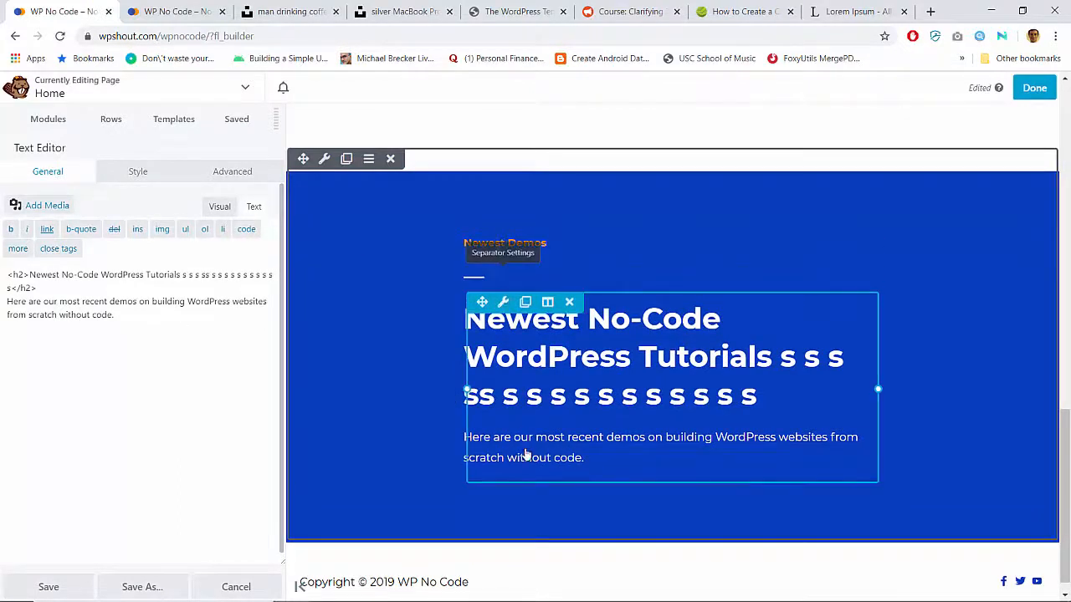
pyautogui.click(502, 242)
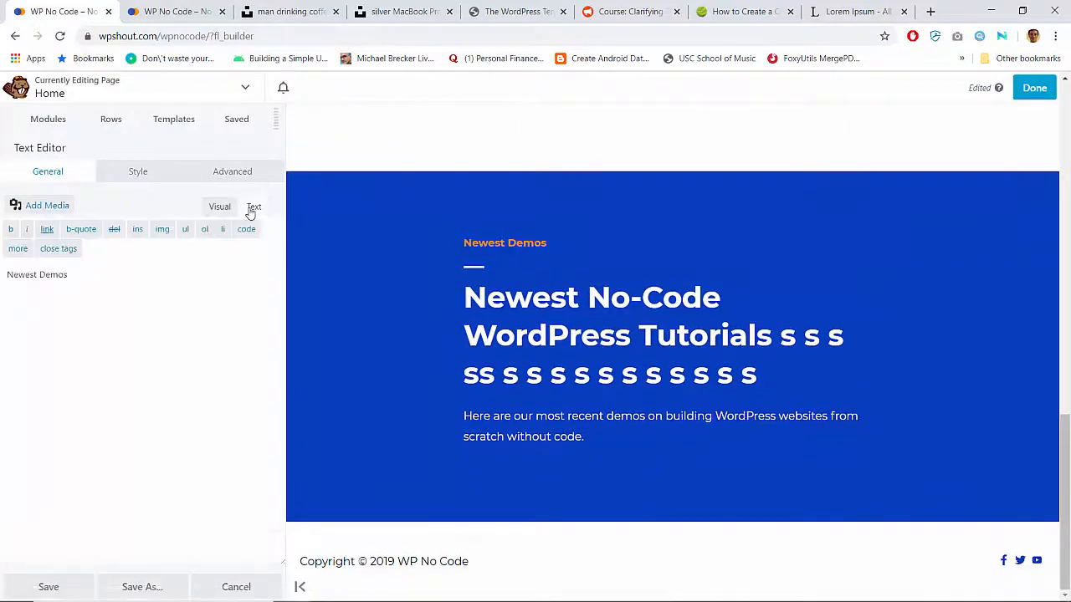
pyautogui.click(164, 170)
pyautogui.click(216, 172)
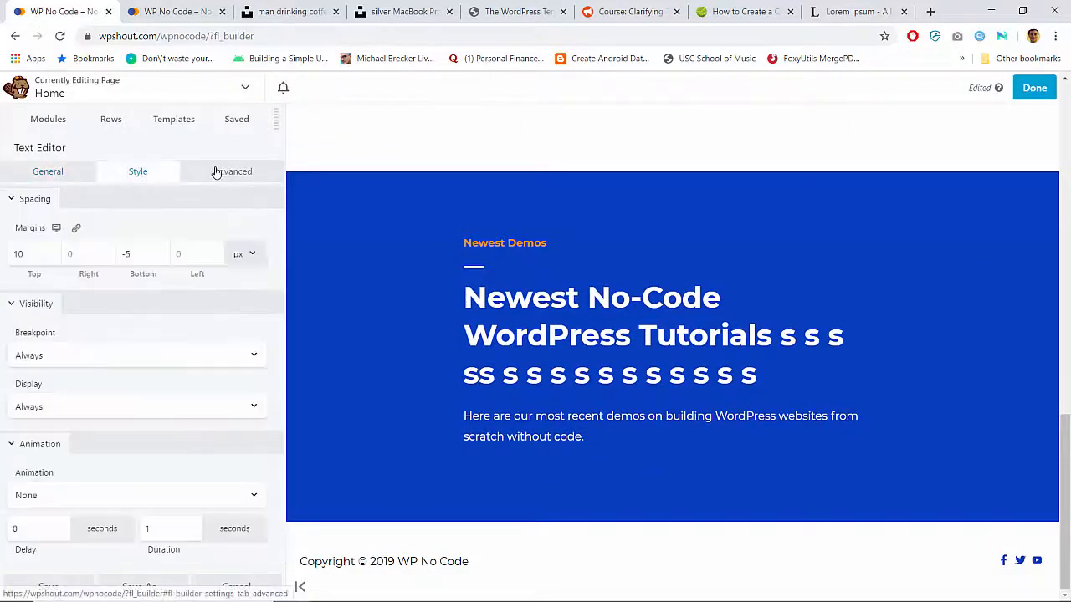
pyautogui.click(61, 172)
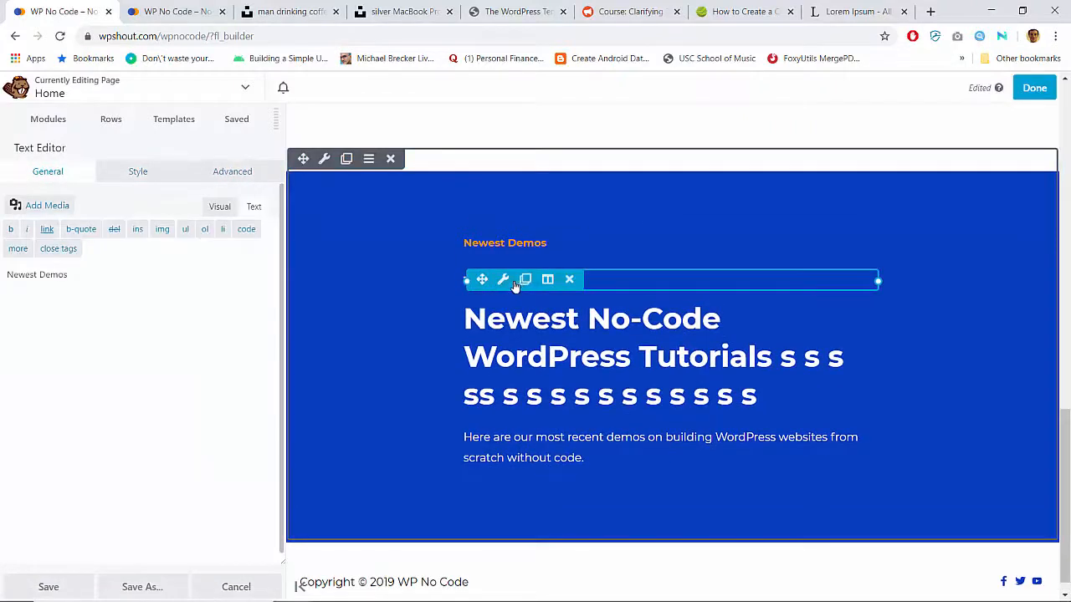
pyautogui.click(506, 283)
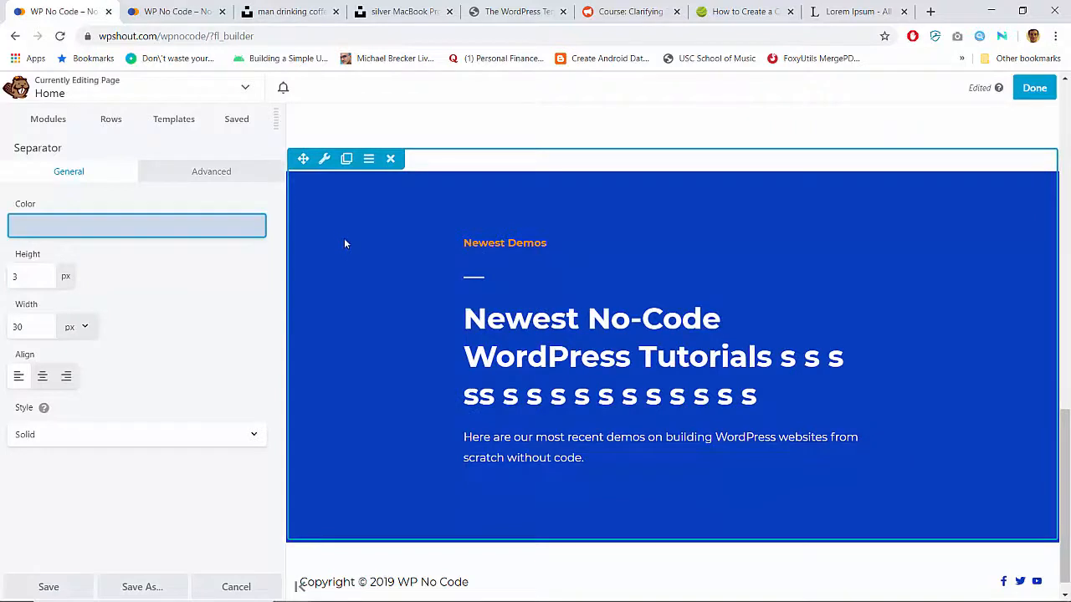
# Try a fixed content width of 800 px and then 1000 px on the Newest Demos row.
pyautogui.click(325, 159)
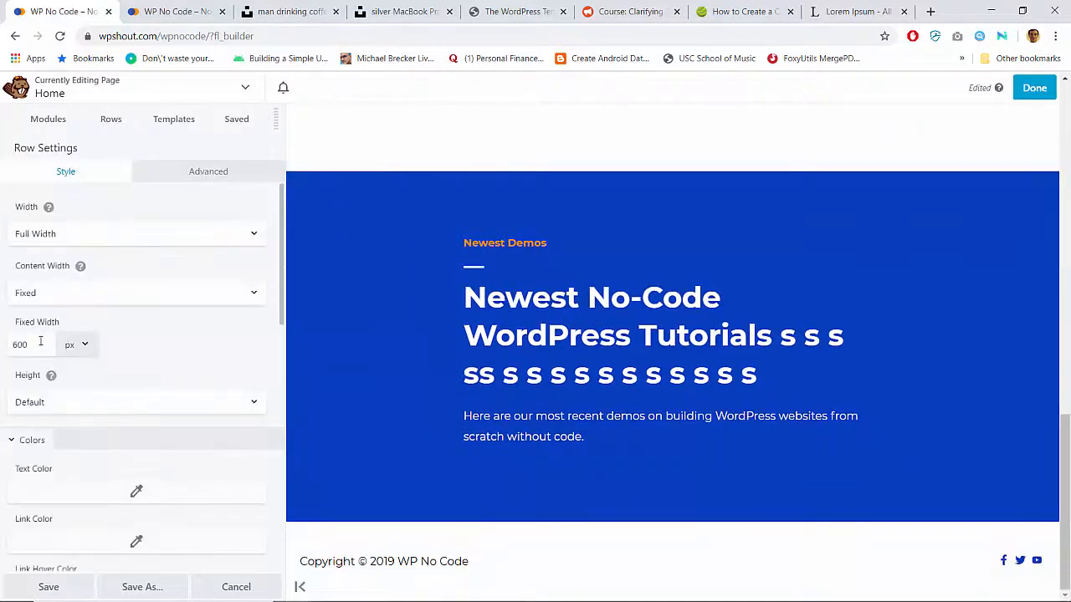
pyautogui.click(31, 344)
pyautogui.doubleClick(31, 344)
pyautogui.write('800')
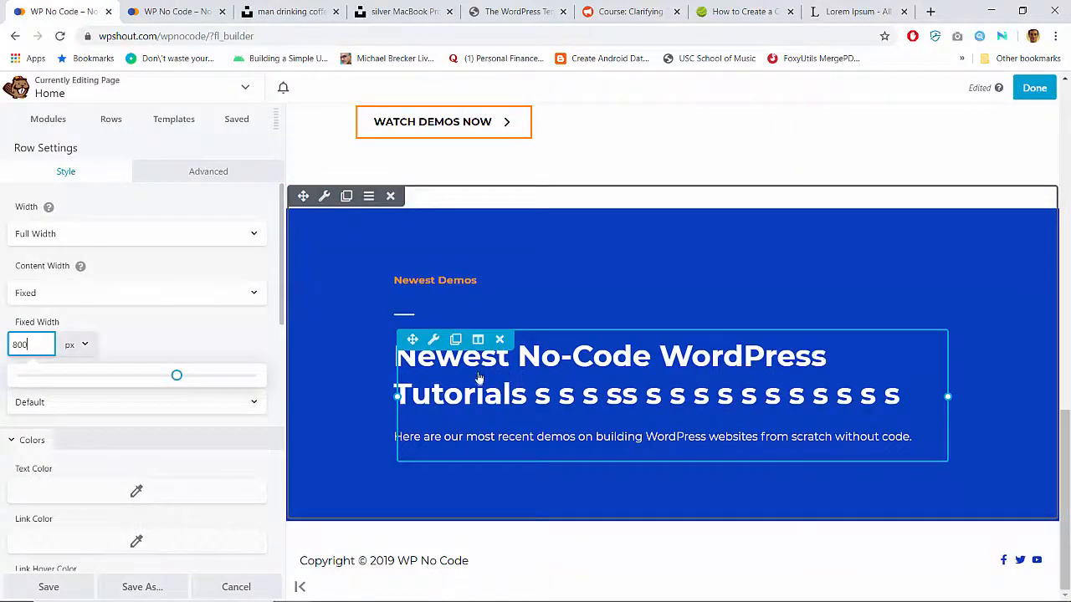
pyautogui.press('BackSpace')
pyautogui.write('10')
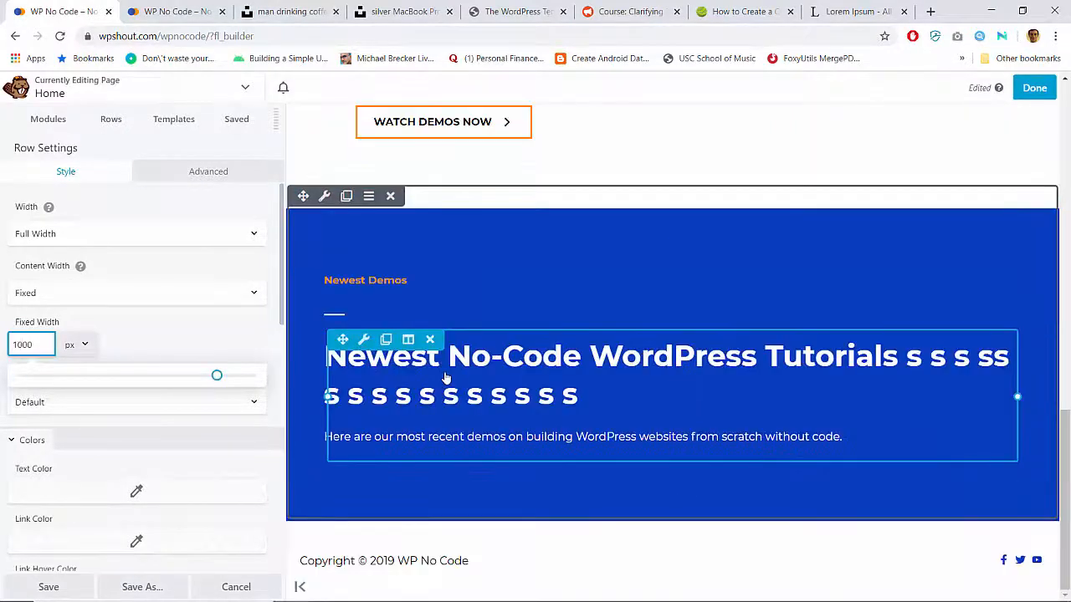
# Compare the text edges of the Newest Demos row with those of the Get in Touch row above it.
pyautogui.scroll(5, 617, 241)
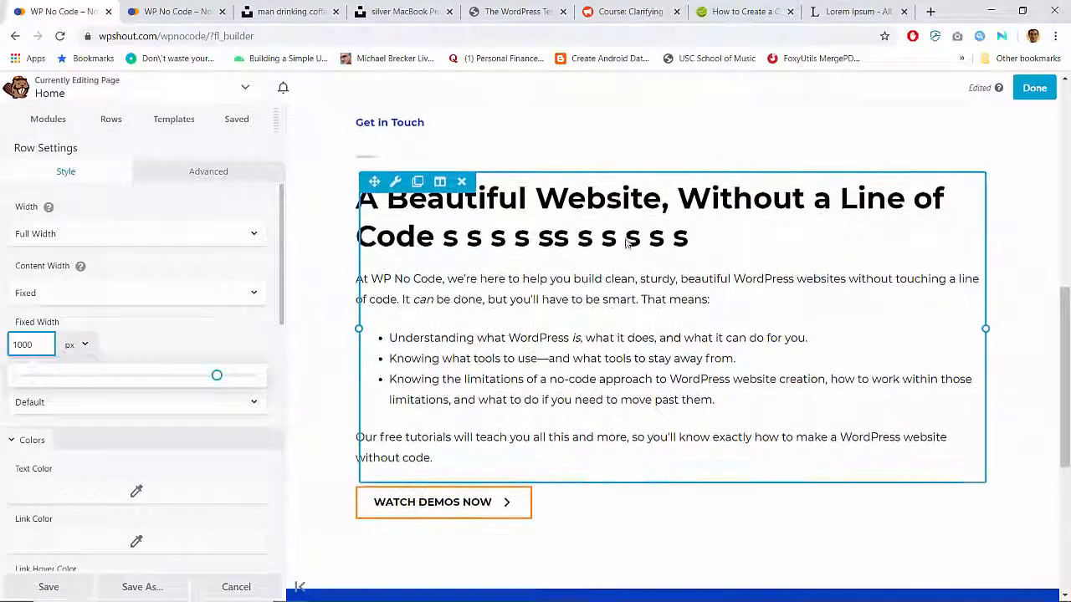
pyautogui.scroll(-5, 454, 251)
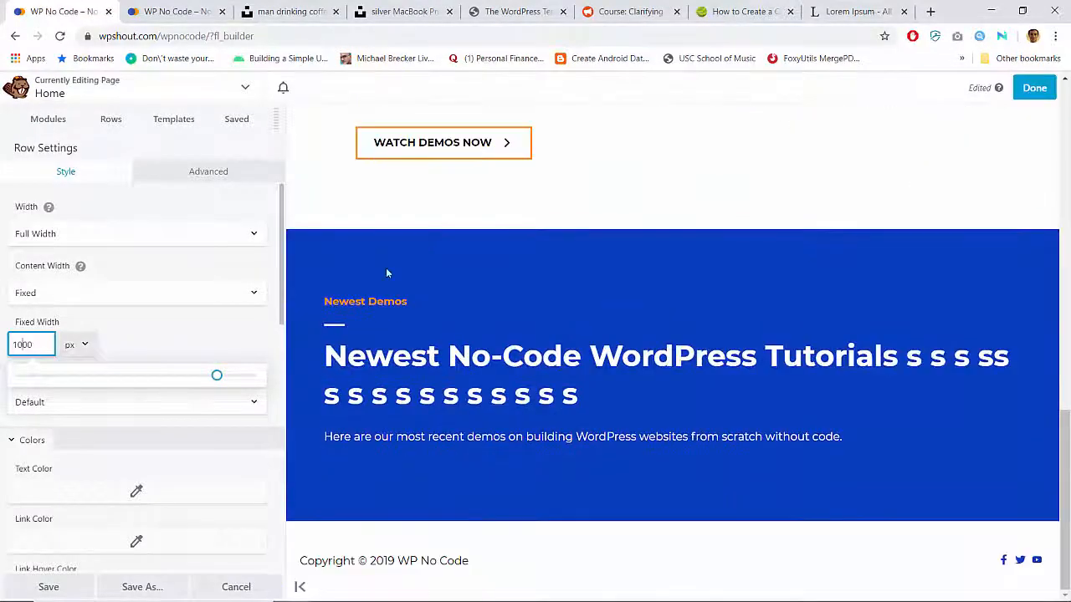
pyautogui.scroll(-5, 84, 472)
pyautogui.scroll(-3, 85, 473)
pyautogui.scroll(8, 84, 471)
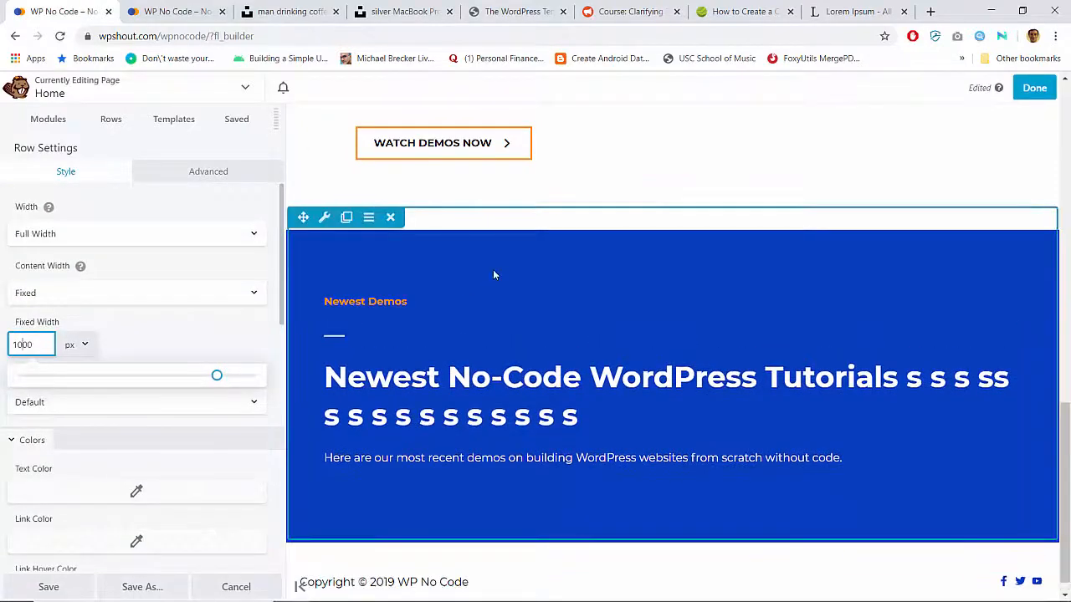
pyautogui.scroll(10, 493, 274)
pyautogui.scroll(-10, 493, 274)
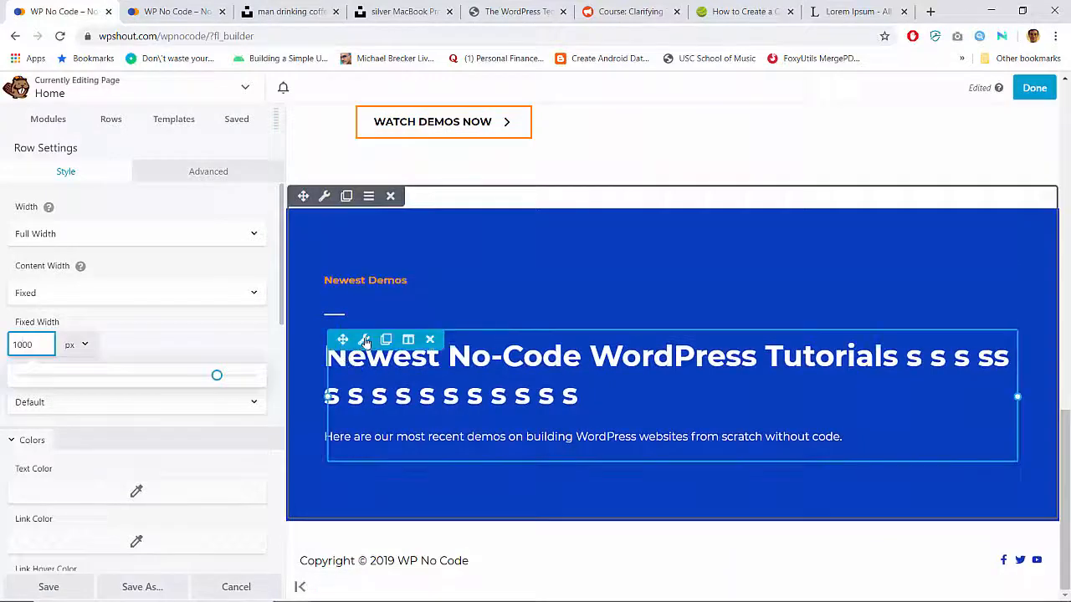
# Copy all of the Newest Demos heading module's text and paste it into a new file in Sublime Text.
pyautogui.click(364, 340)
pyautogui.click(159, 332)
pyautogui.hotkey('ctrl', 'a')
pyautogui.hotkey('ctrl', 'c')
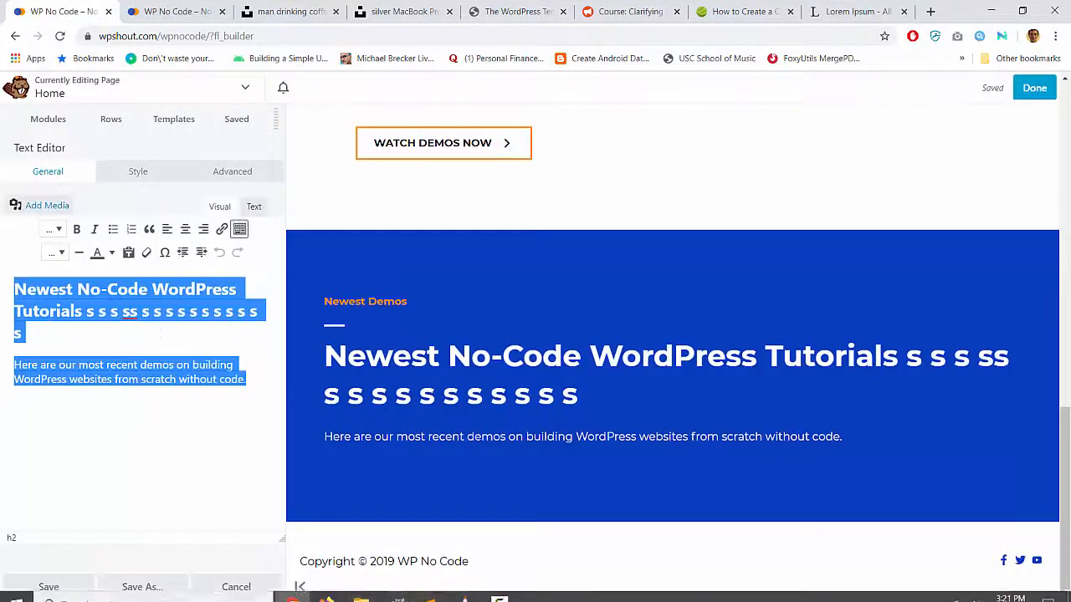
pyautogui.click(430, 588)
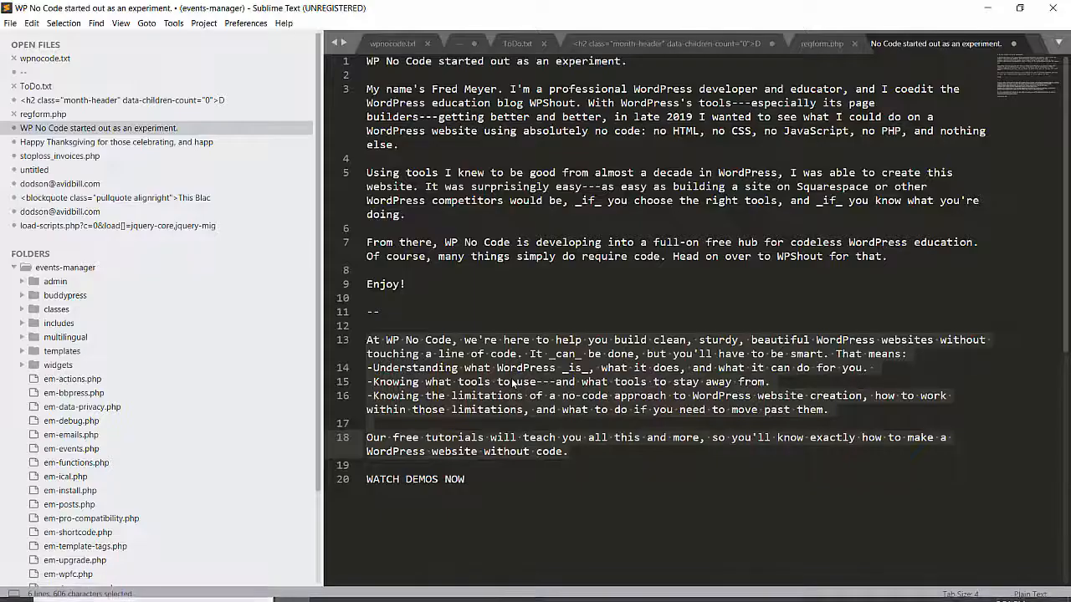
pyautogui.hotkey('ctrl', 'n')
pyautogui.hotkey('ctrl', 'n')
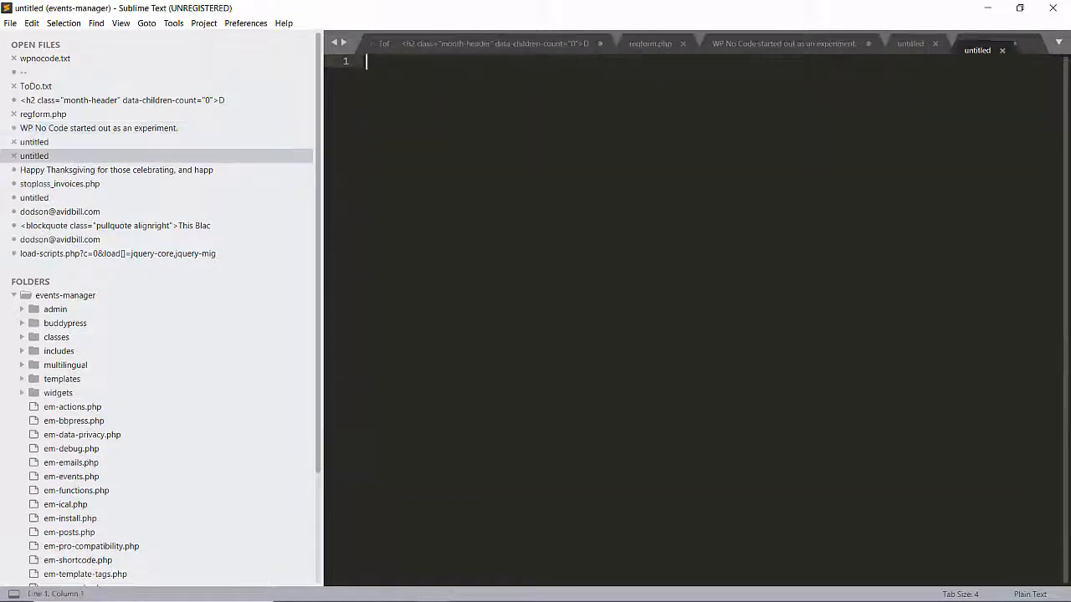
pyautogui.hotkey('ctrl', 'v')
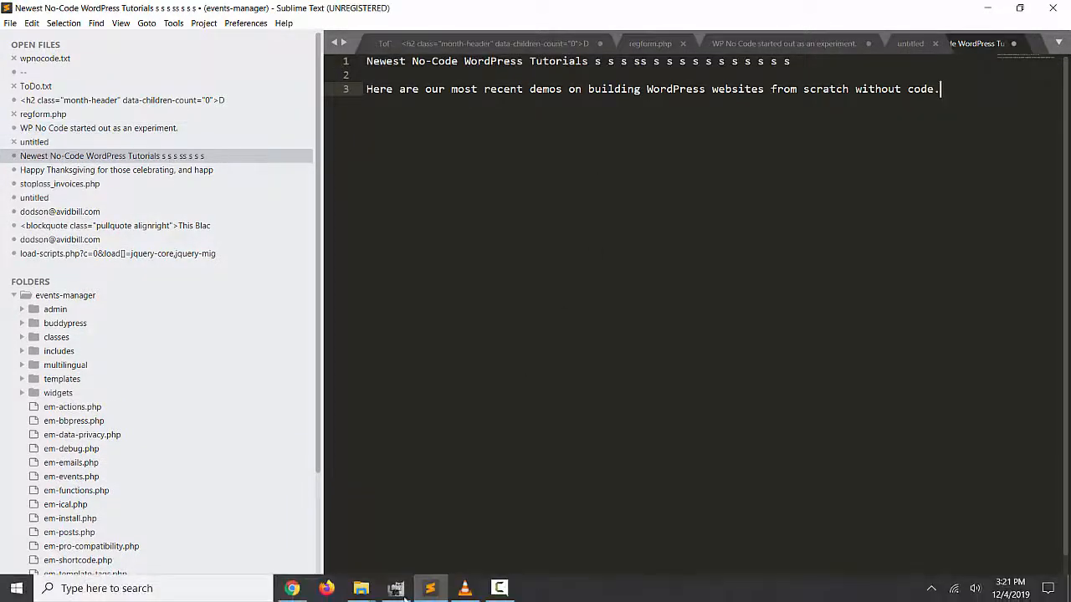
# Check the section label in Chrome, then add the line "Newest Demos" above the pasted heading in the Sublime Text file.
pyautogui.click(293, 589)
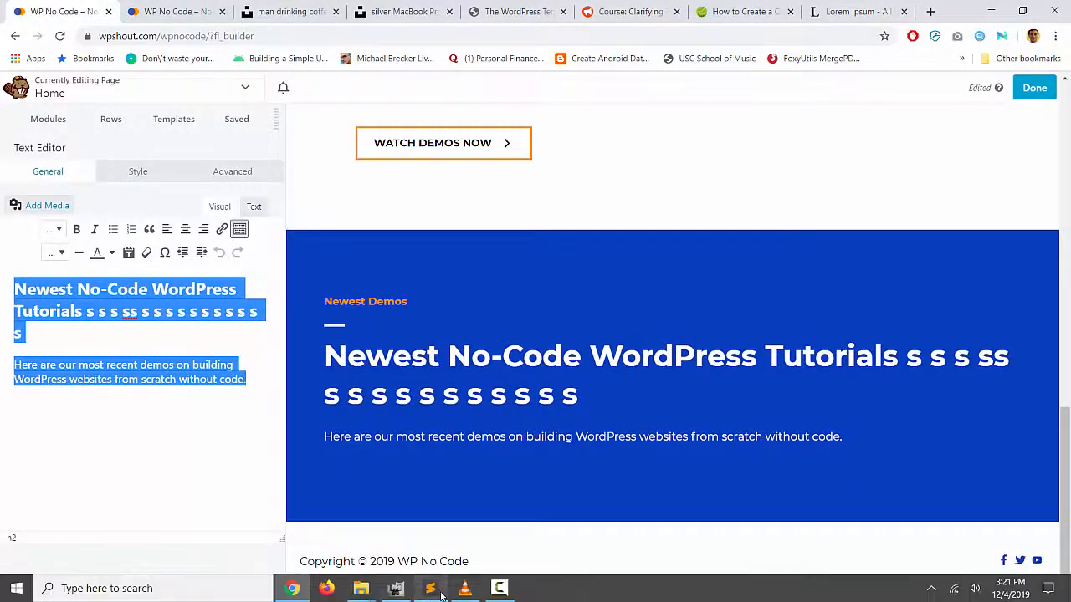
pyautogui.click(430, 588)
pyautogui.press('Up')
pyautogui.press('Up')
pyautogui.press('Return')
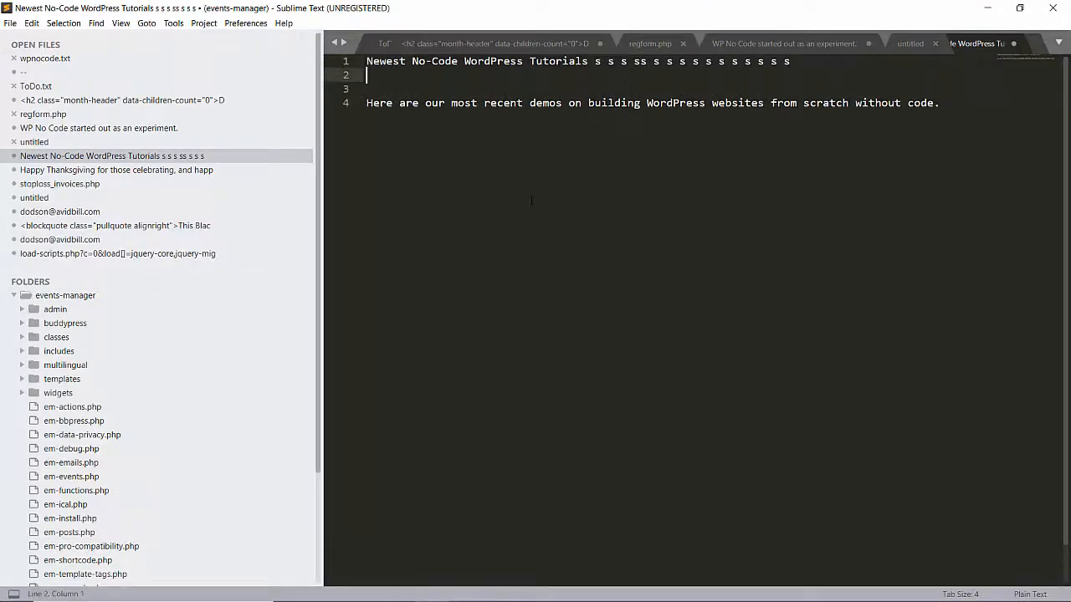
pyautogui.press('Up')
pyautogui.press('Return')
pyautogui.press('Return')
pyautogui.press('Up')
pyautogui.press('Up')
pyautogui.write('N')
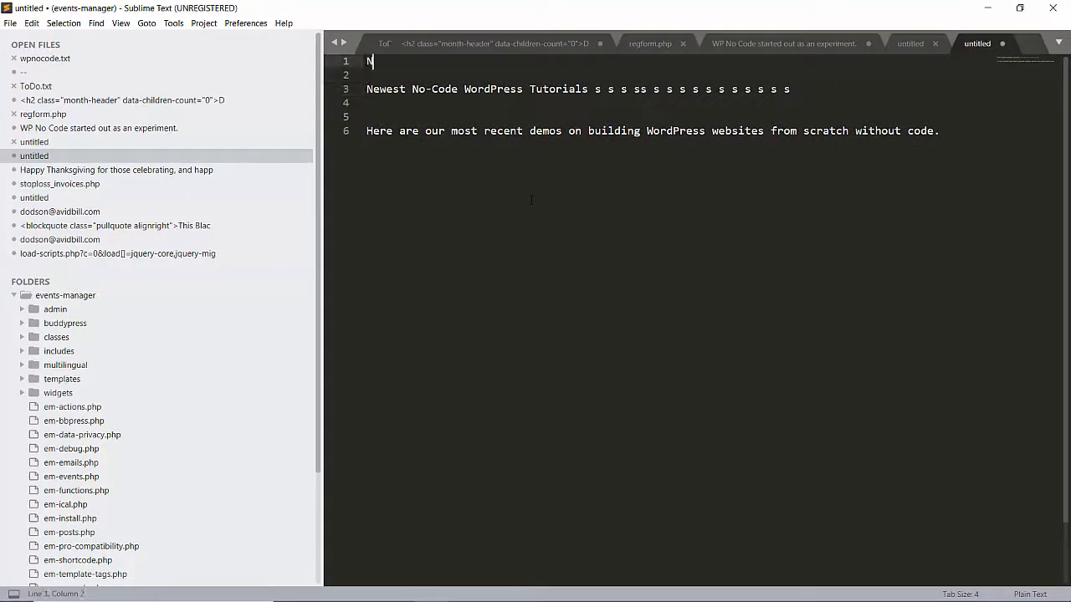
pyautogui.write('ewest Demos')
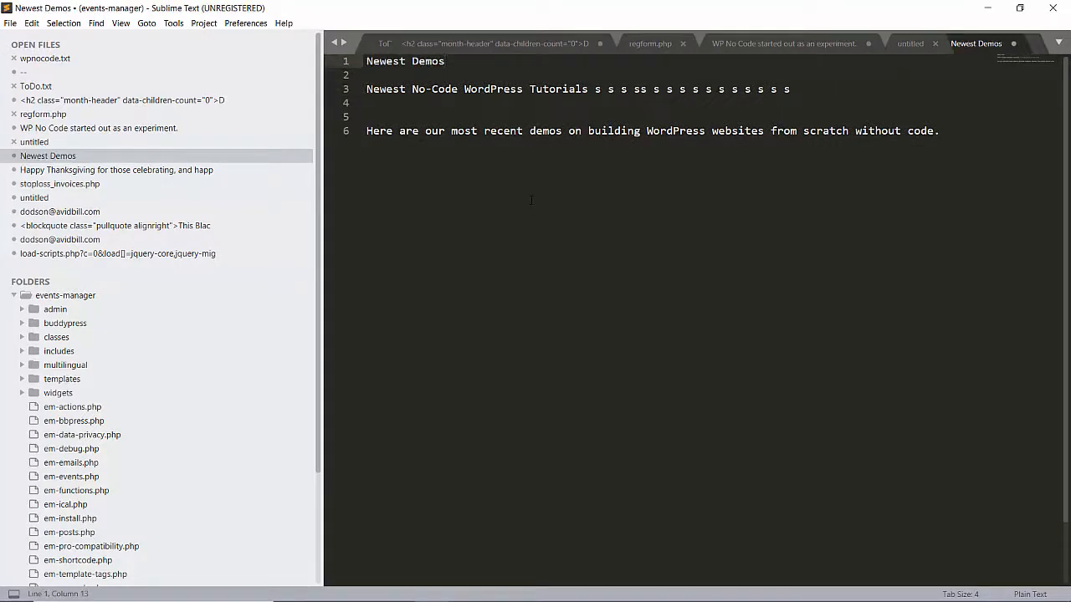
# Switch back to Chrome, delete the Newest Demos row from the home page, and publish the change.
pyautogui.click(327, 590)
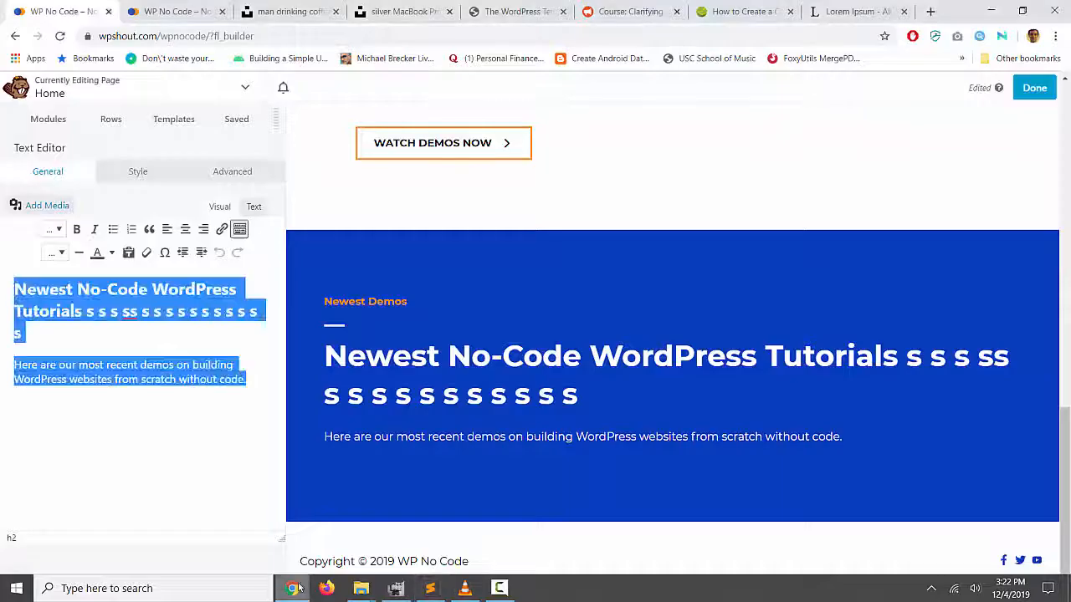
pyautogui.click(389, 218)
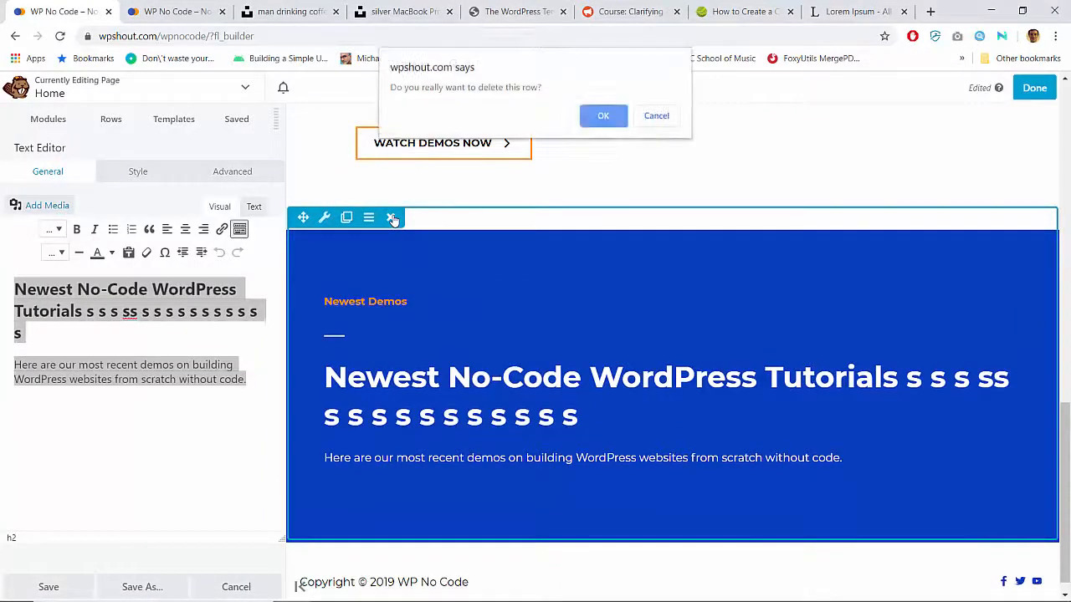
pyautogui.press('Return')
pyautogui.click(1034, 88)
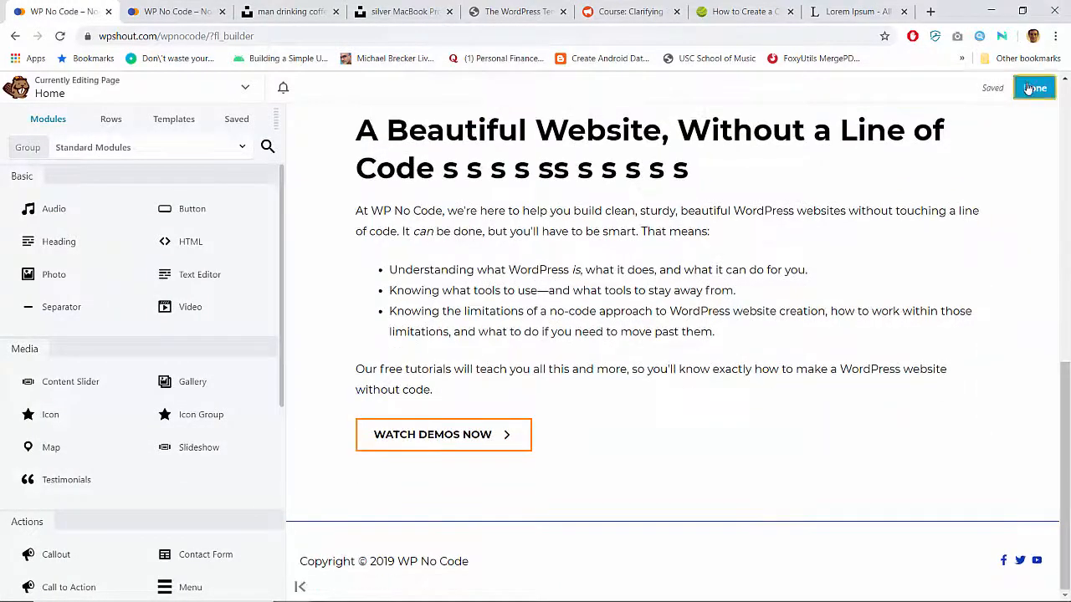
pyautogui.click(965, 87)
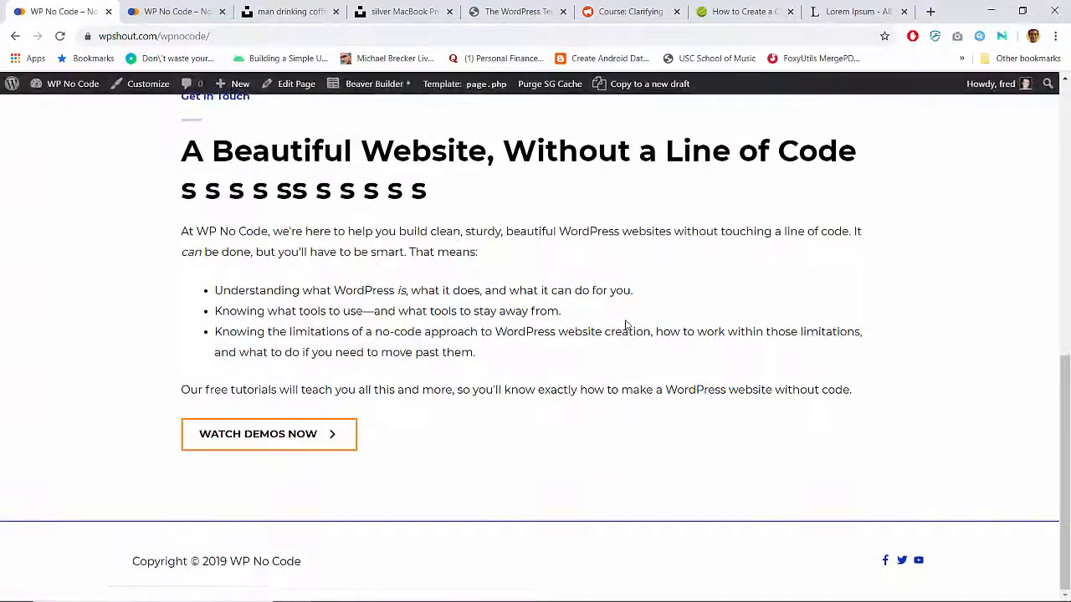
# Reopen the home page in Beaver Builder, duplicate the Get in Touch row, and publish the change.
pyautogui.scroll(1, 625, 324)
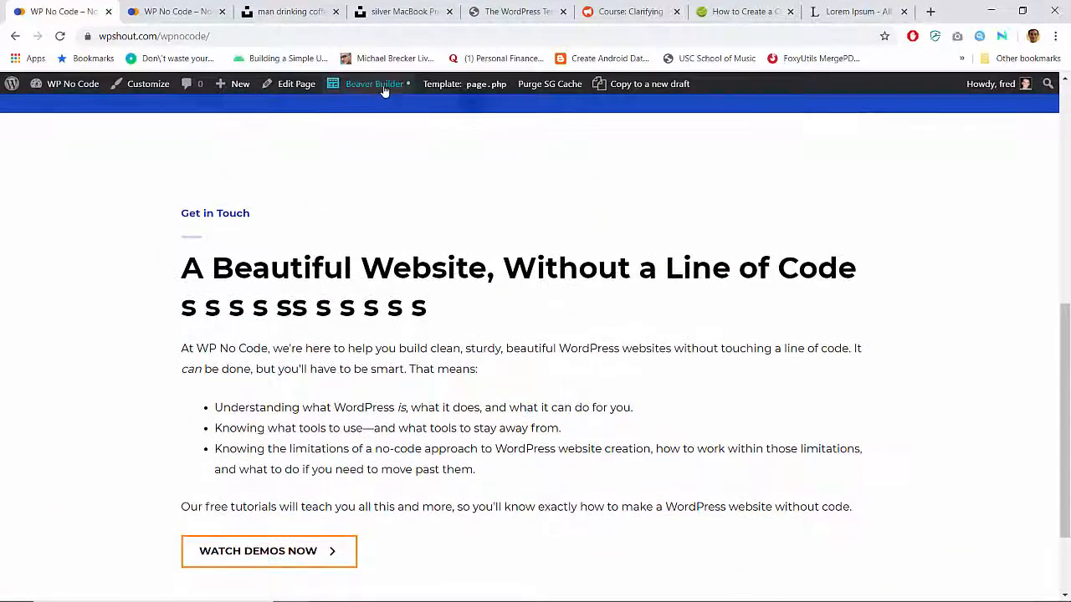
pyautogui.click(378, 84)
pyautogui.click(441, 362)
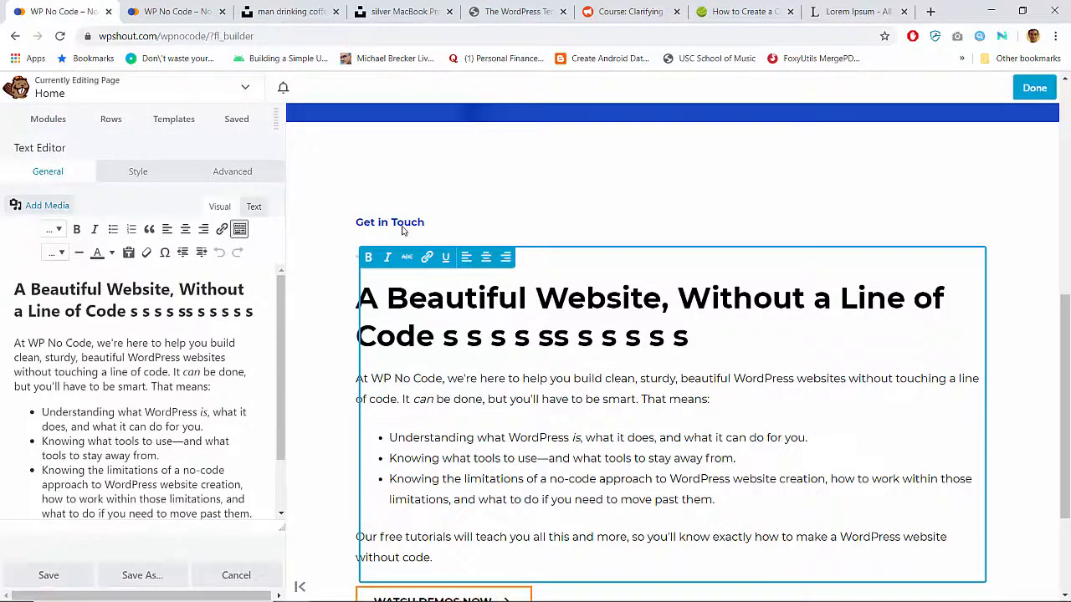
pyautogui.click(348, 112)
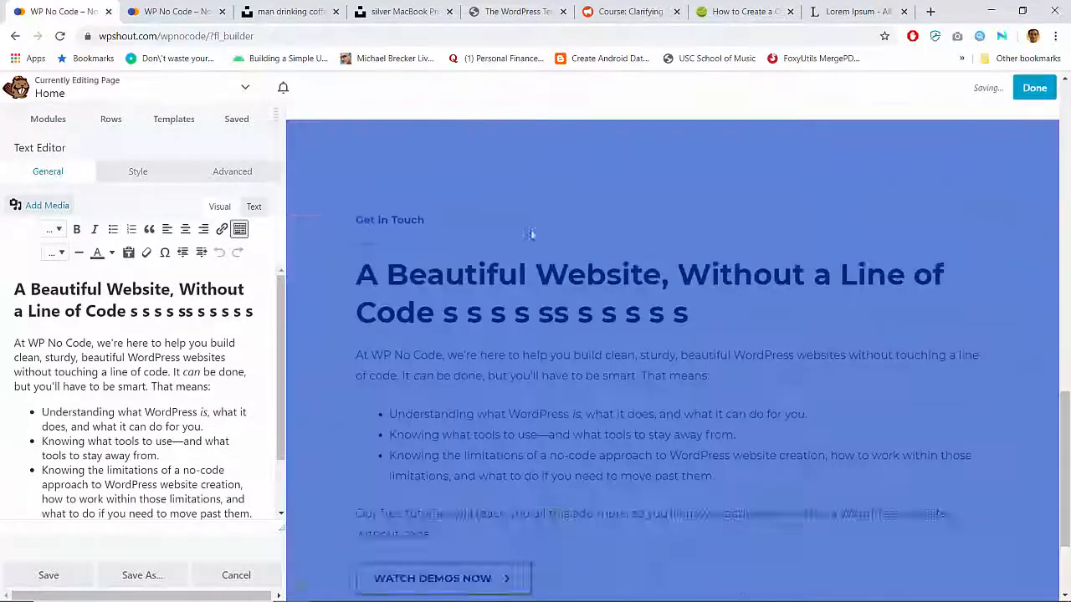
pyautogui.click(1036, 88)
pyautogui.click(973, 88)
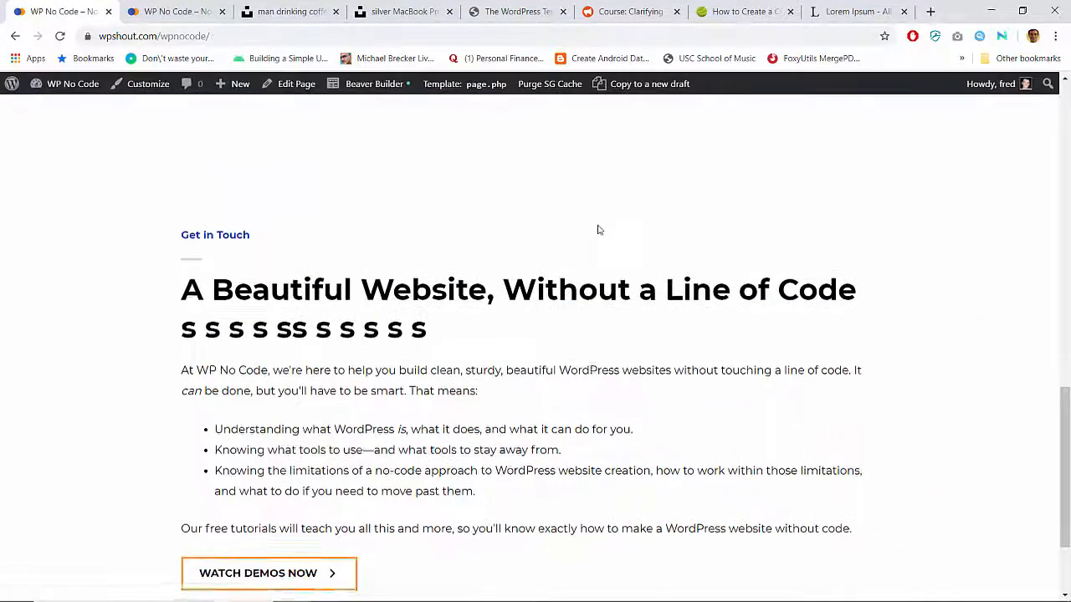
# Review the live home page and compare the duplicated Get in Touch section with the original.
pyautogui.scroll(9, 598, 229)
pyautogui.scroll(3, 598, 226)
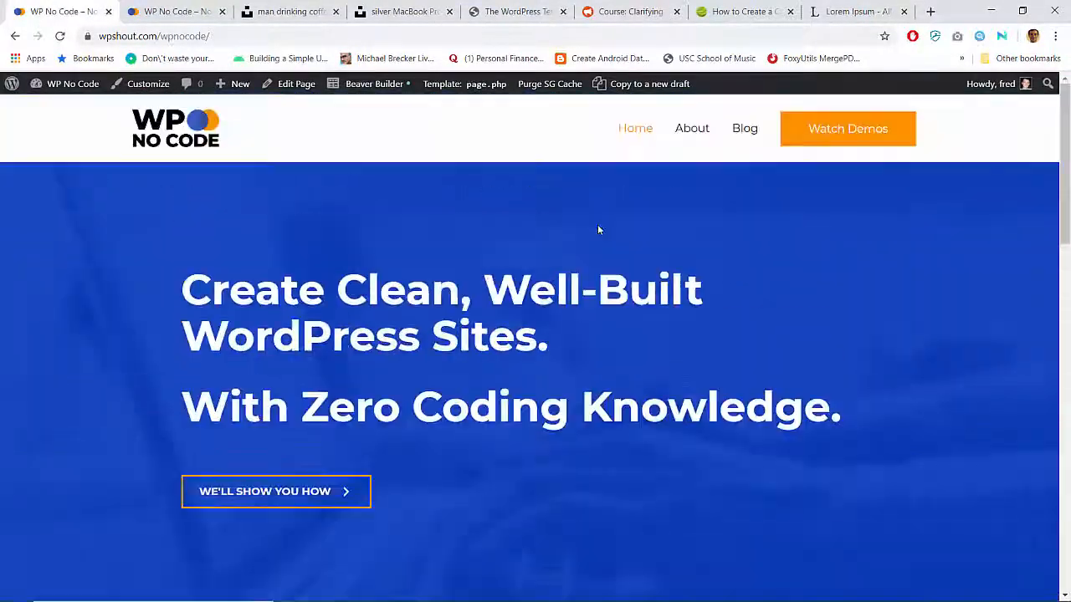
pyautogui.scroll(-7, 598, 226)
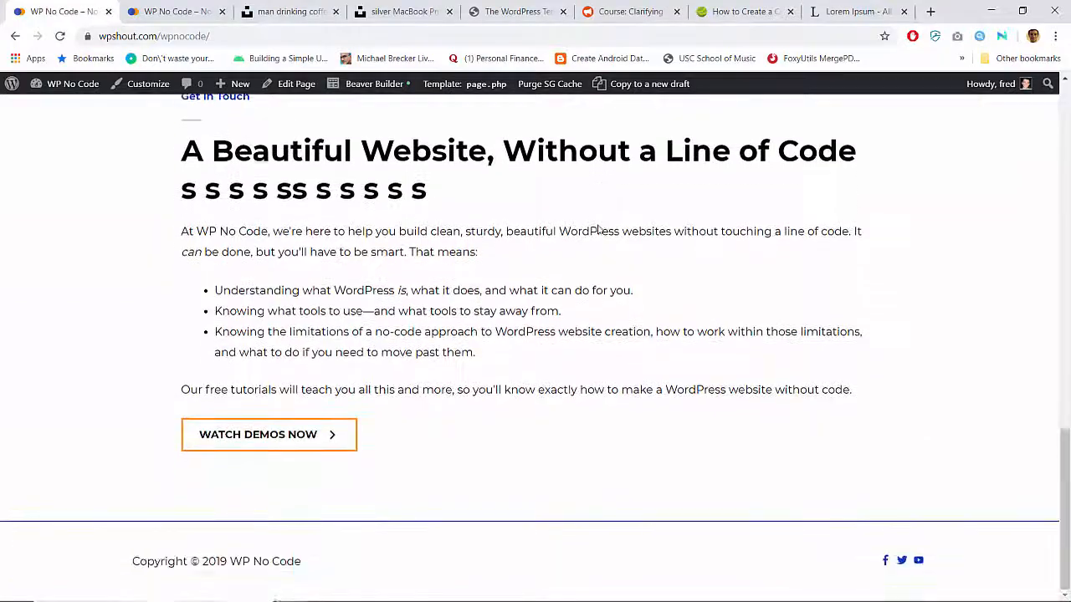
pyautogui.scroll(4, 598, 229)
pyautogui.scroll(-4, 598, 229)
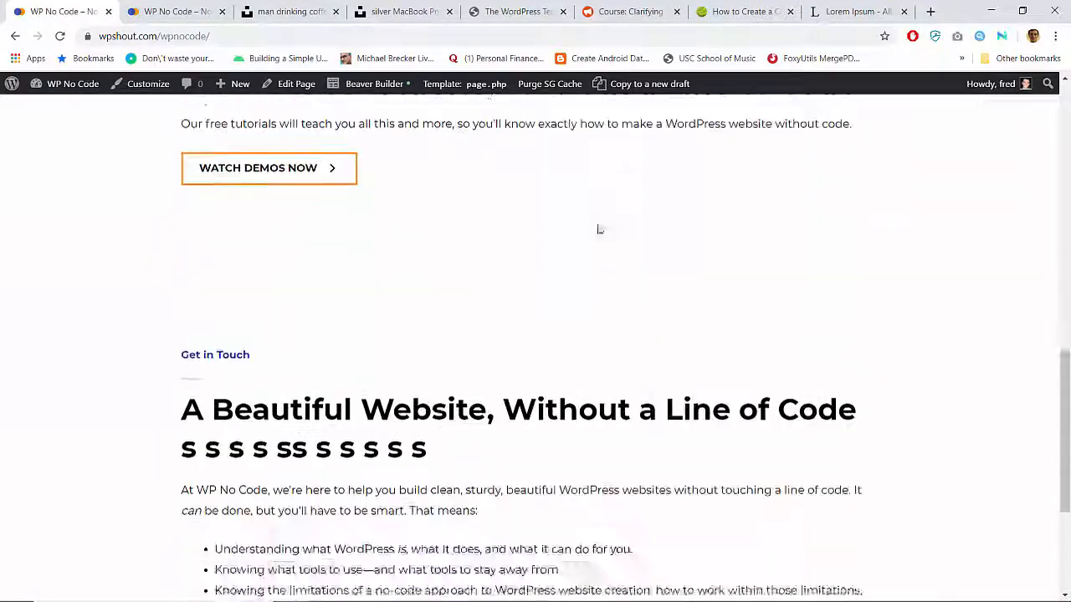
pyautogui.scroll(1, 594, 229)
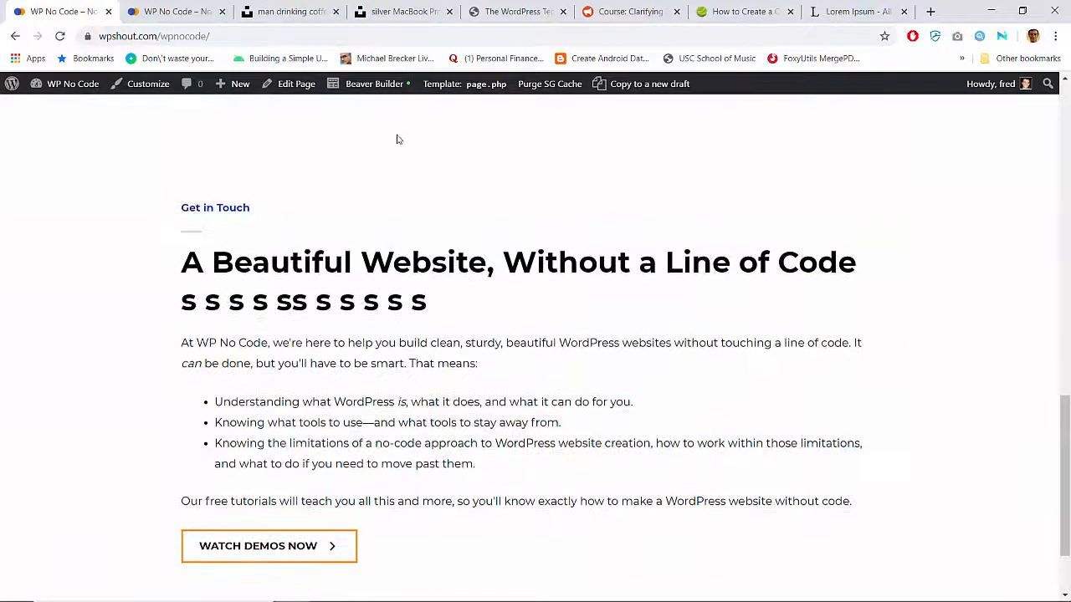
# Reopen the home page in Beaver Builder and set the duplicated section's "Get in Touch" label color to #ff9400.
pyautogui.click(374, 84)
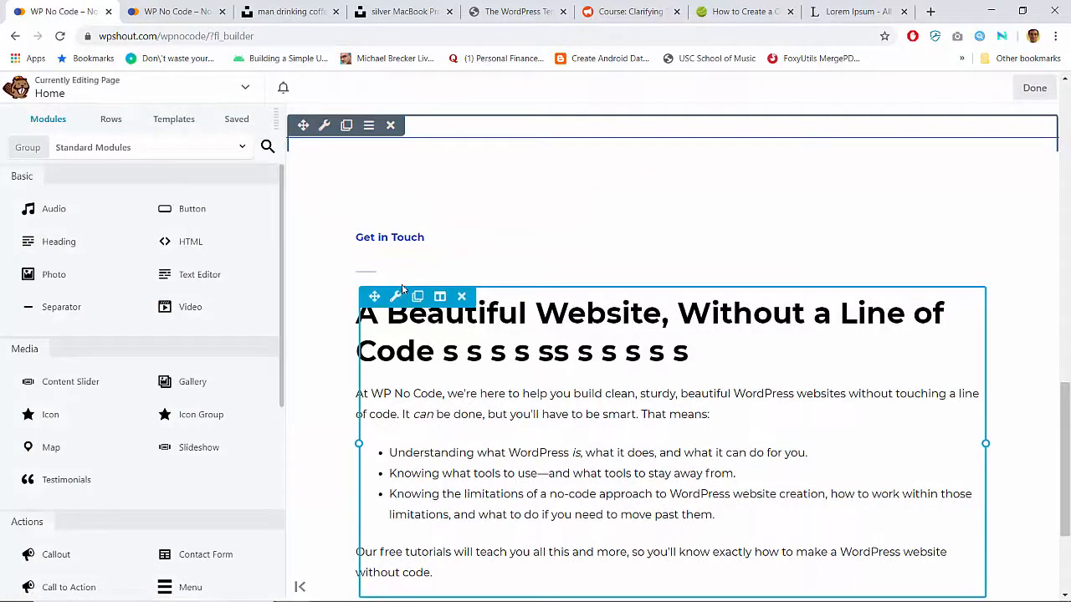
pyautogui.click(396, 235)
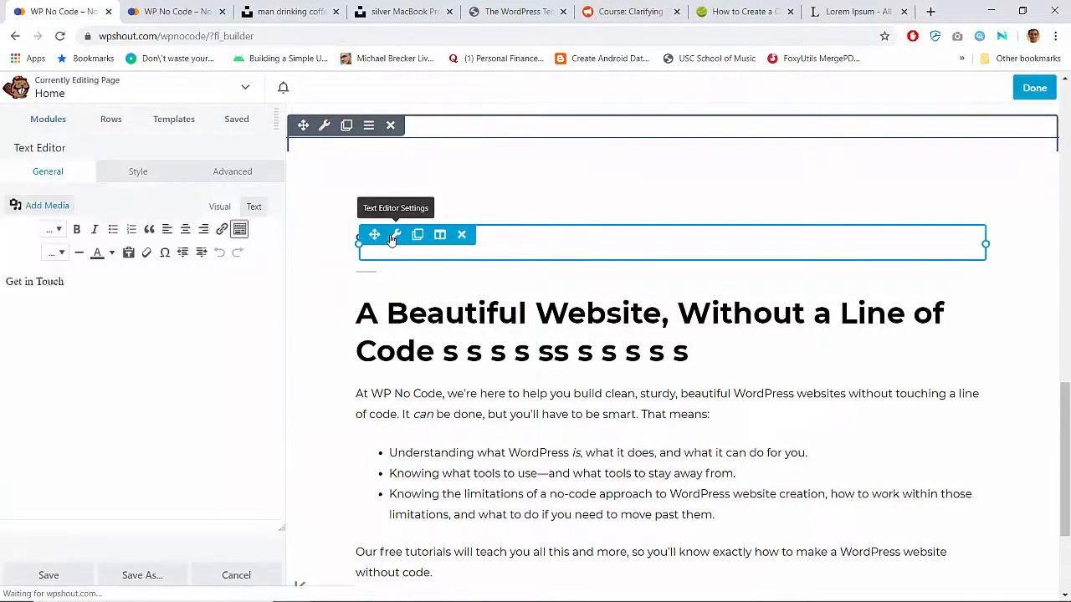
pyautogui.click(140, 174)
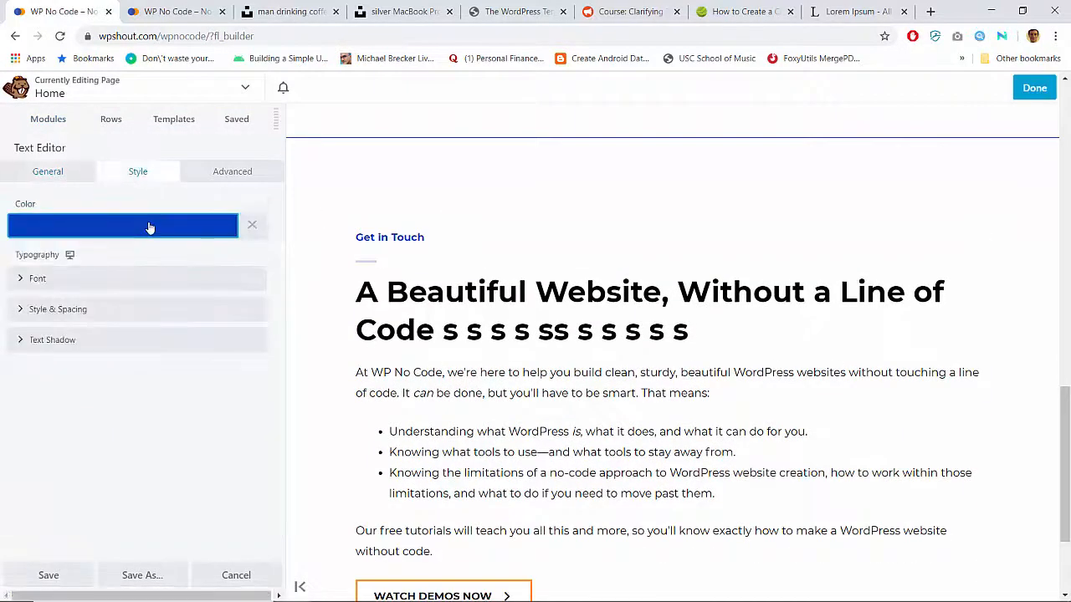
pyautogui.click(148, 225)
pyautogui.click(114, 437)
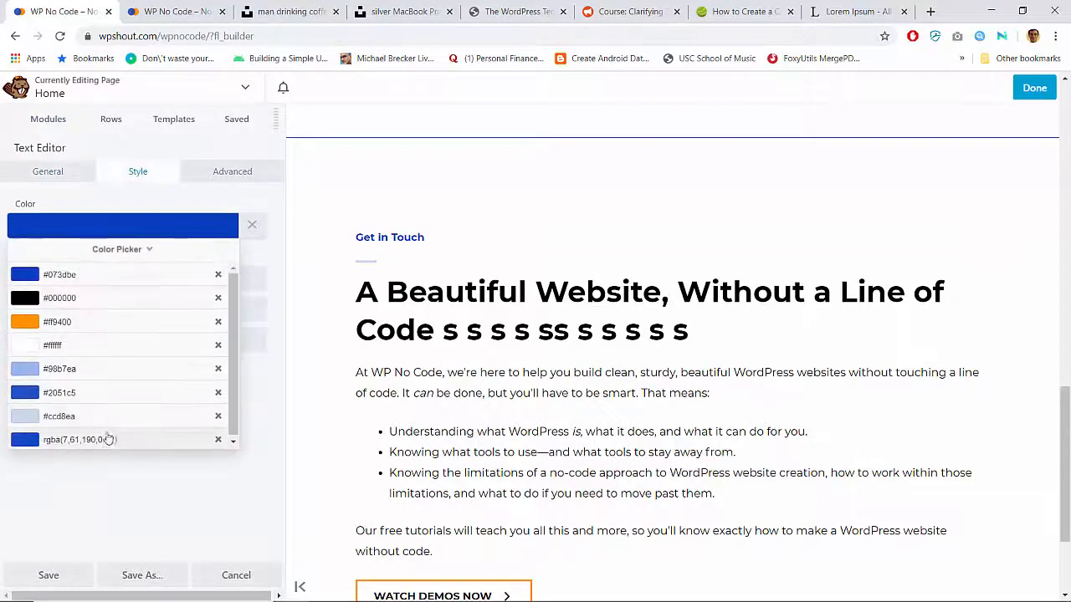
pyautogui.click(62, 320)
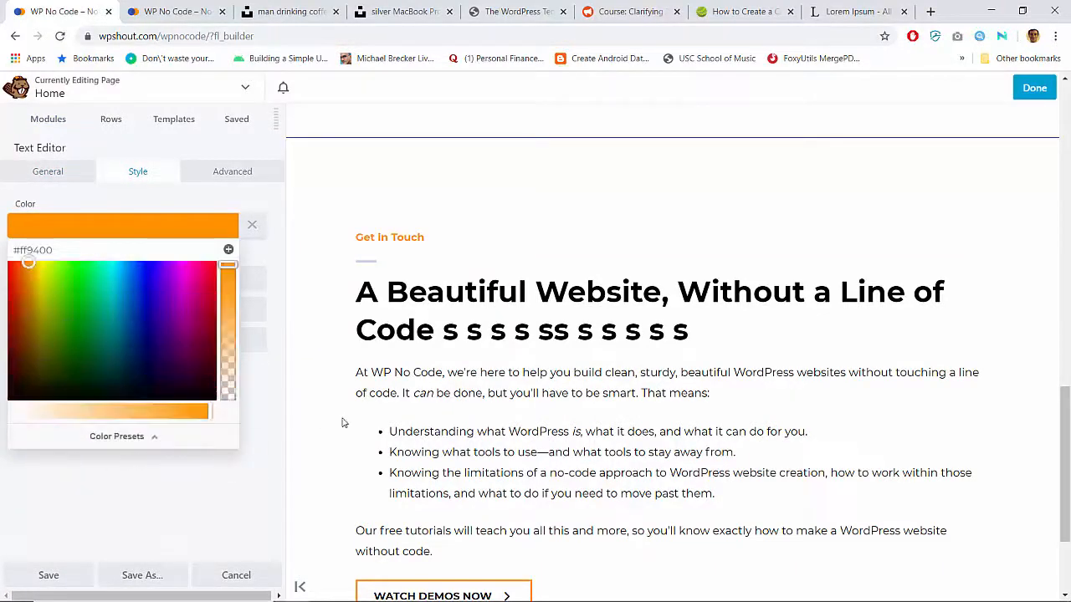
# Switch to Sublime Text and copy the lines from "Newest No-Code WordPress Tutorials" through the recent demos sentence.
pyautogui.click(430, 588)
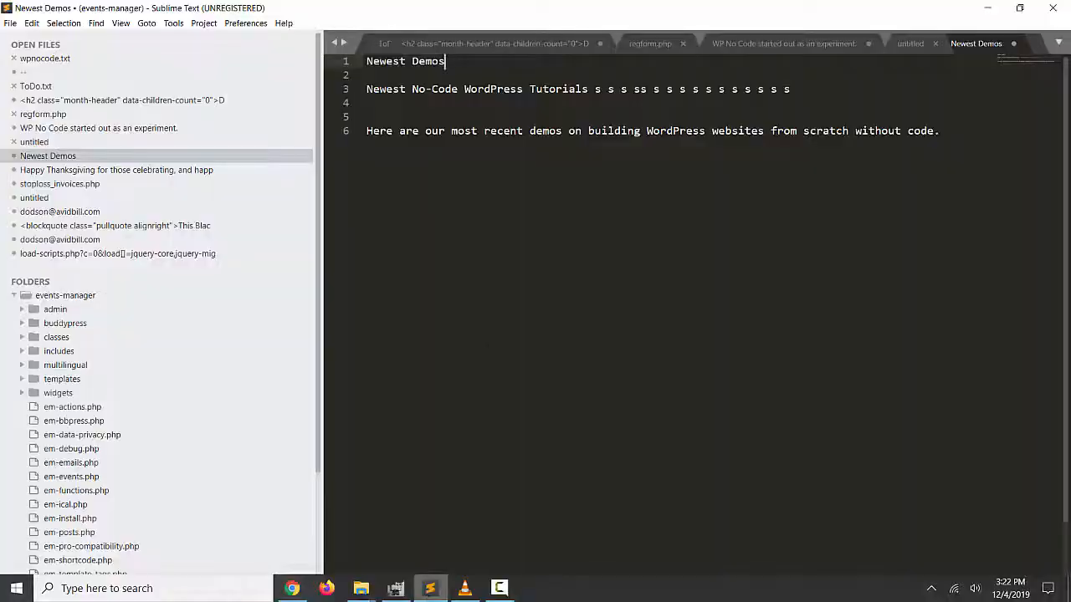
pyautogui.press('Down')
pyautogui.hotkey('shift', 'Down')
pyautogui.hotkey('shift', 'Down')
pyautogui.hotkey('shift', 'Down')
pyautogui.hotkey('shift', 'Down')
pyautogui.hotkey('shift', 'End')
pyautogui.hotkey('ctrl', 'c')
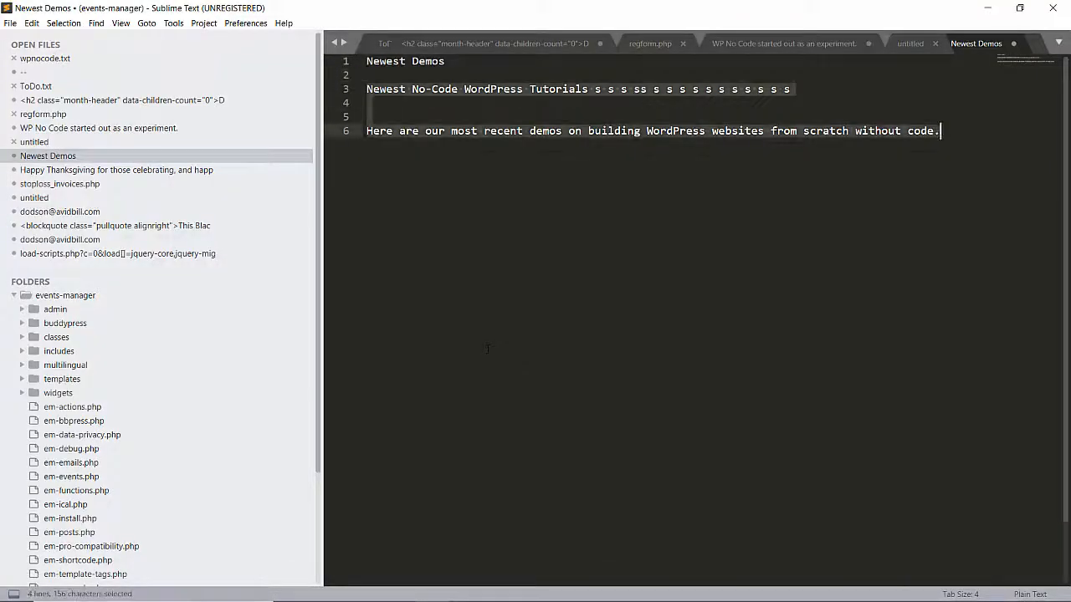
# Switch back to Chrome and replace the duplicated section's heading and body text with the copied lines.
pyautogui.click(327, 588)
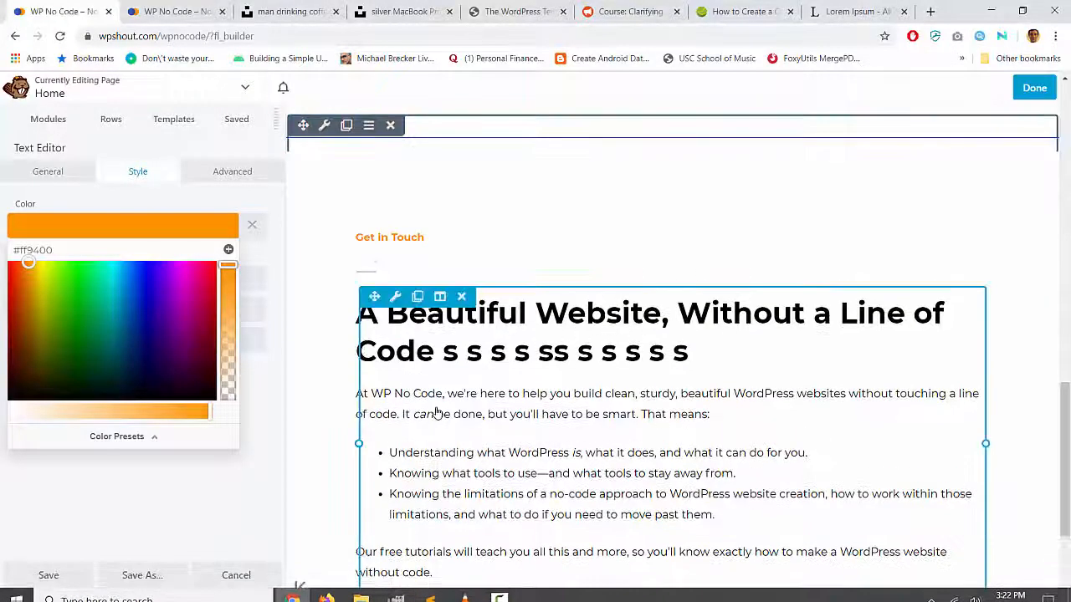
pyautogui.click(435, 410)
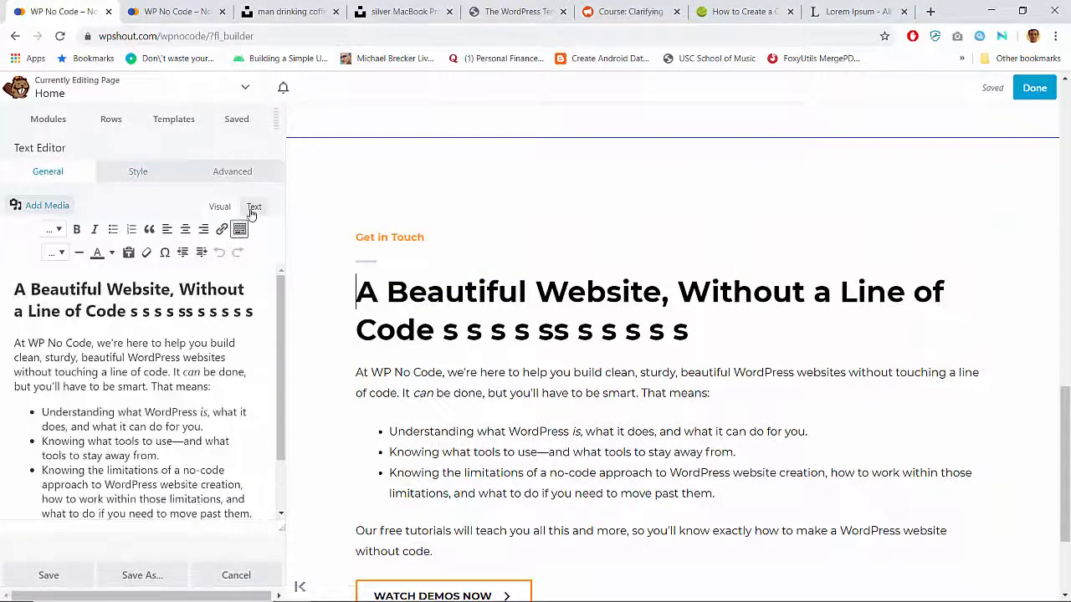
pyautogui.click(252, 207)
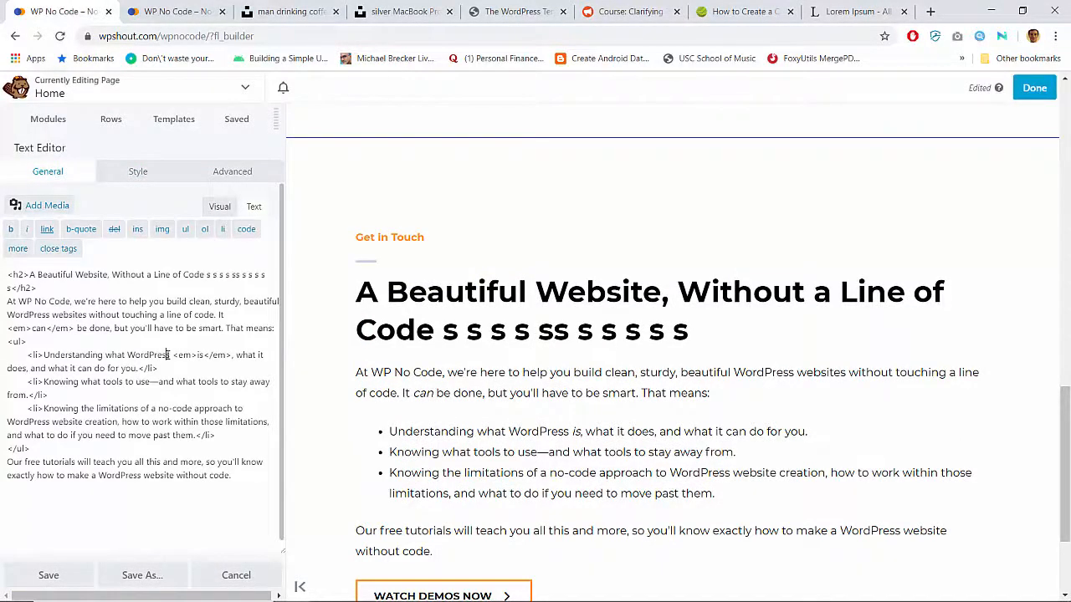
pyautogui.click(219, 206)
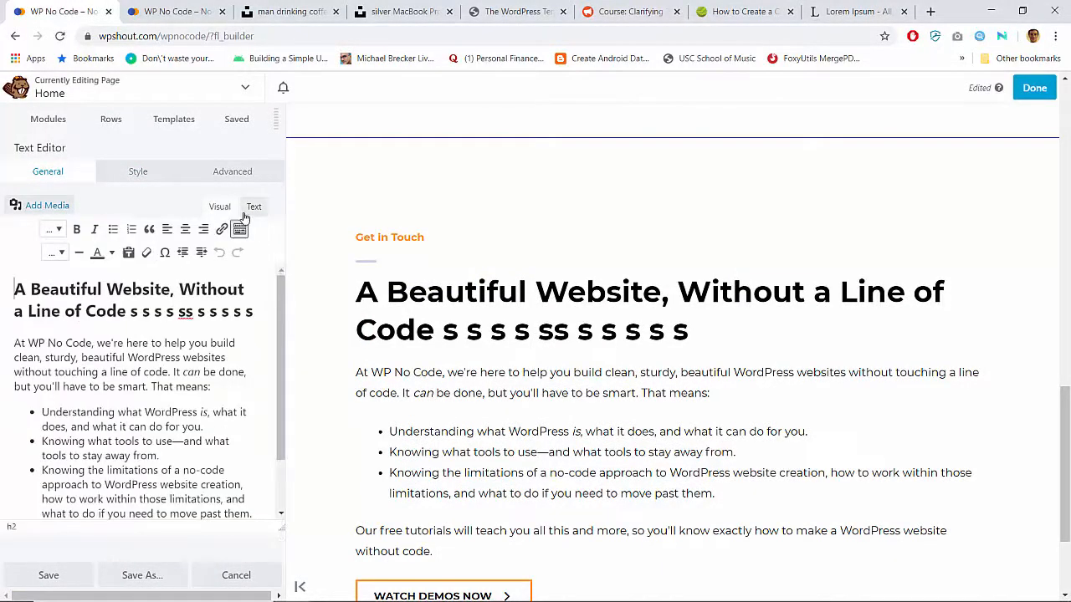
pyautogui.hotkey('ctrl', 'a')
pyautogui.hotkey('ctrl', 'v')
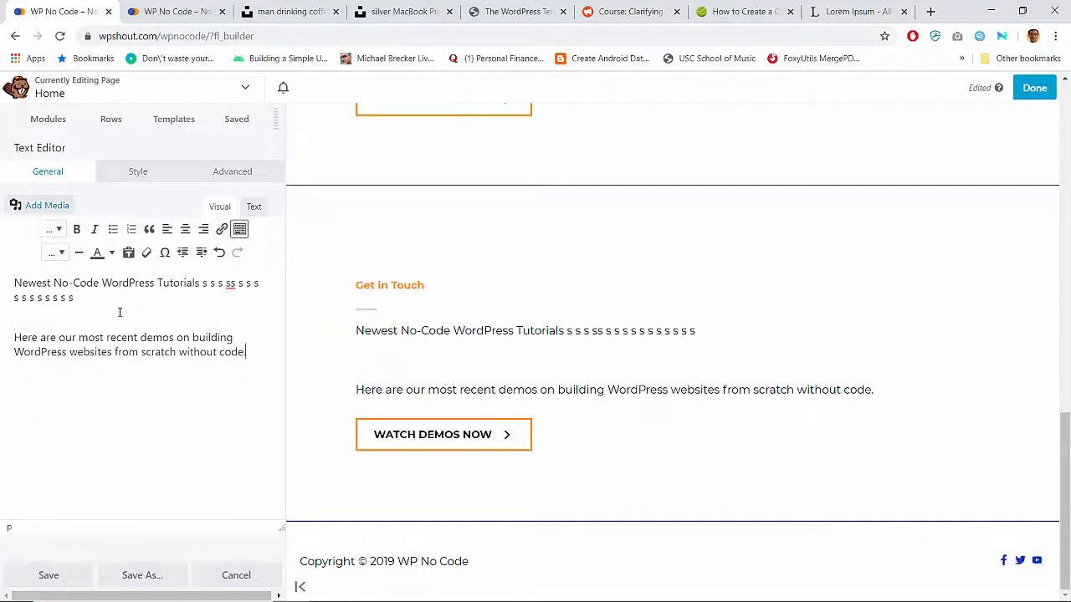
# Remove the filler s characters and extra blank line after "Newest No-Code WordPress Tutorials" and format that line as Heading 2.
pyautogui.hotkey('shift', 'Up')
pyautogui.hotkey('shift', 'Up')
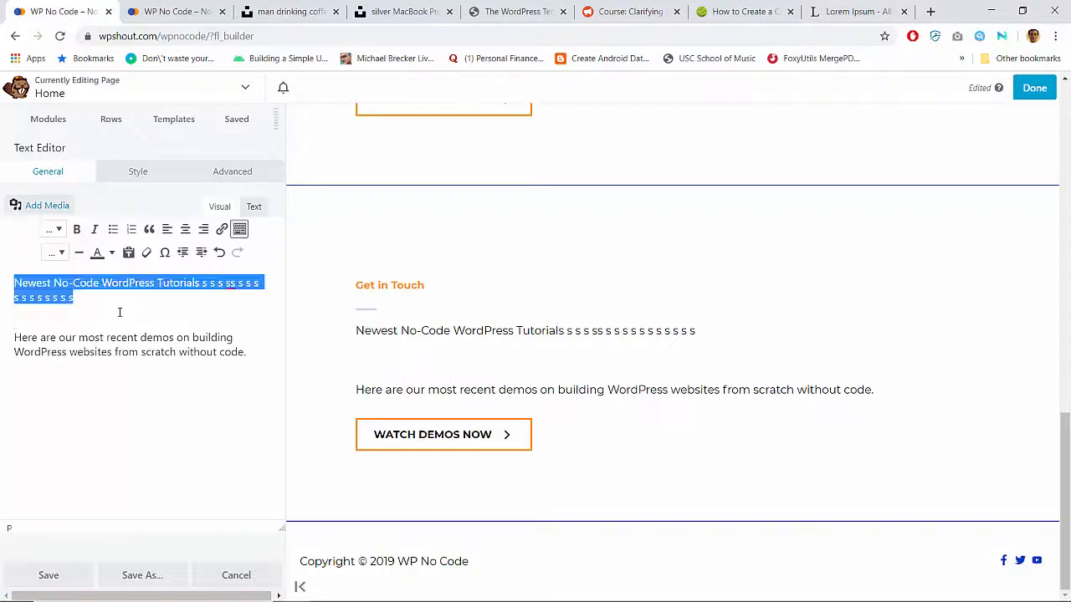
pyautogui.hotkey('shift', 'Down')
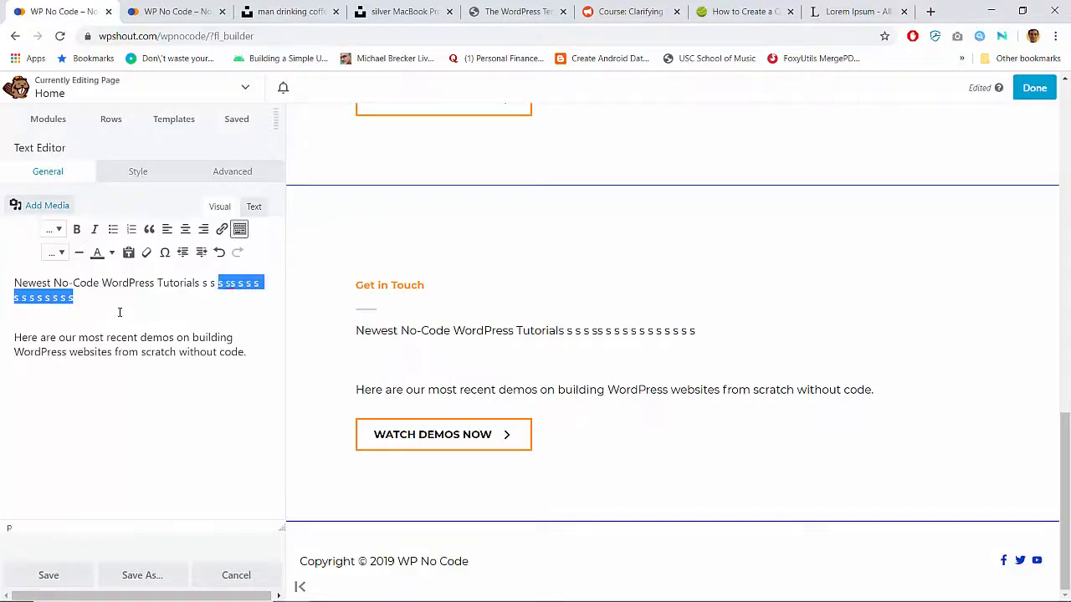
pyautogui.press('BackSpace')
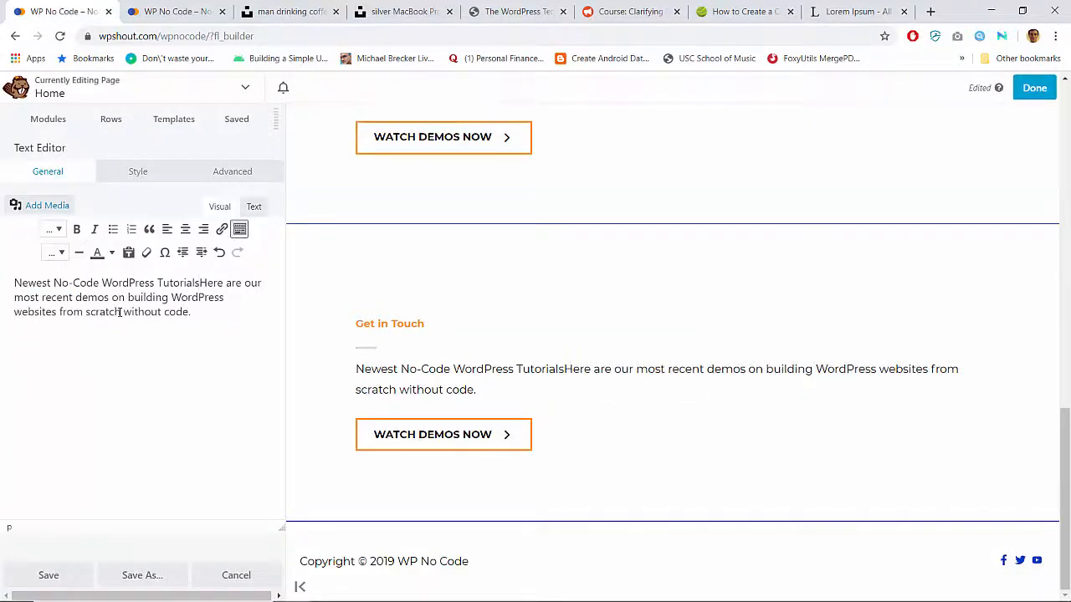
pyautogui.press('Return')
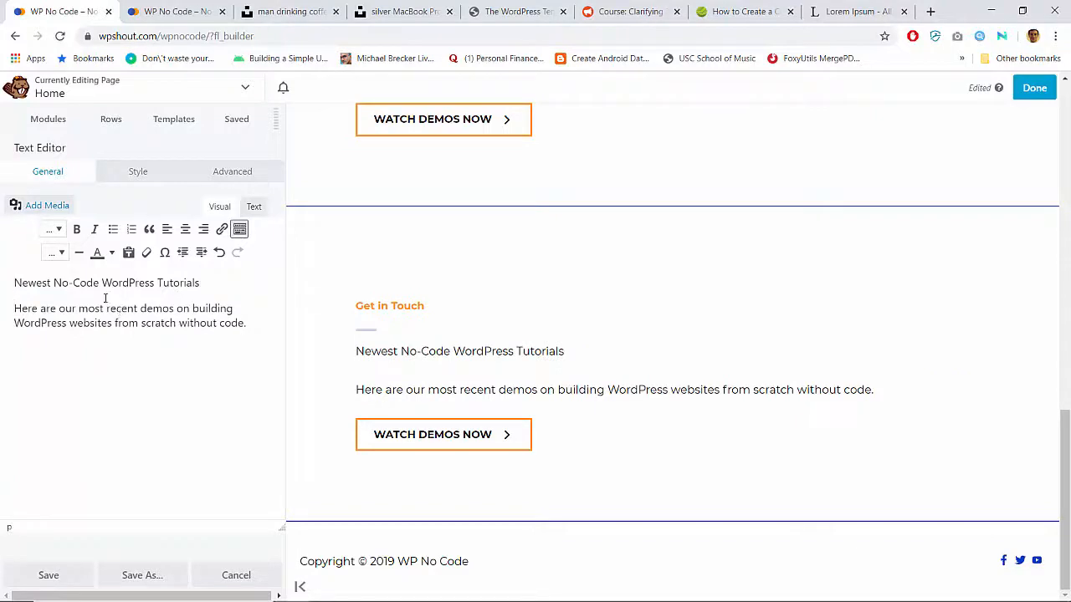
pyautogui.click(60, 230)
pyautogui.click(59, 308)
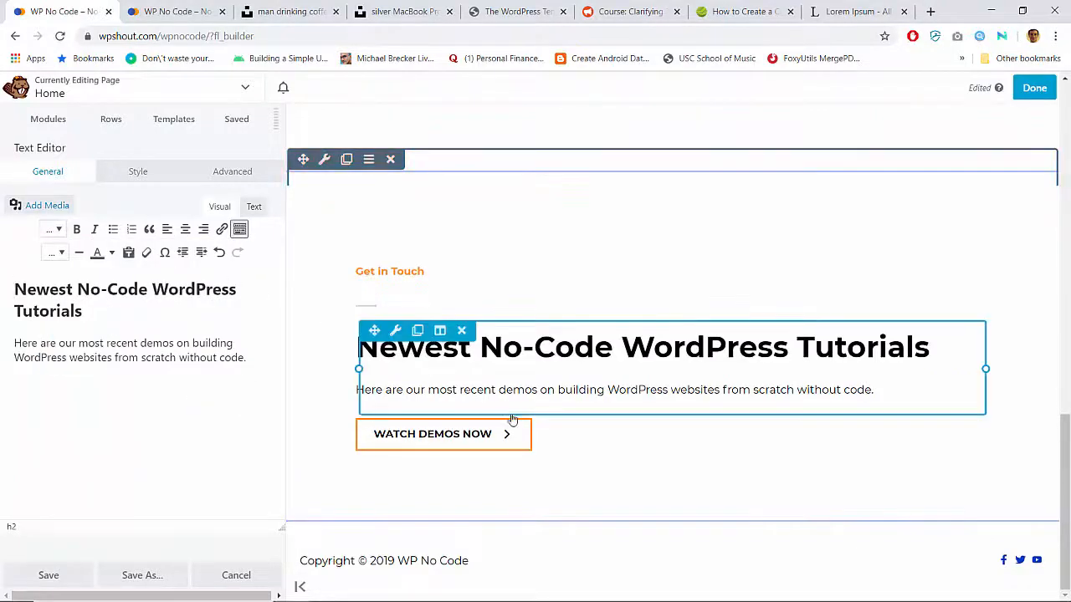
# Delete the Watch Demos Now button from the duplicated section and publish the page.
pyautogui.click(464, 431)
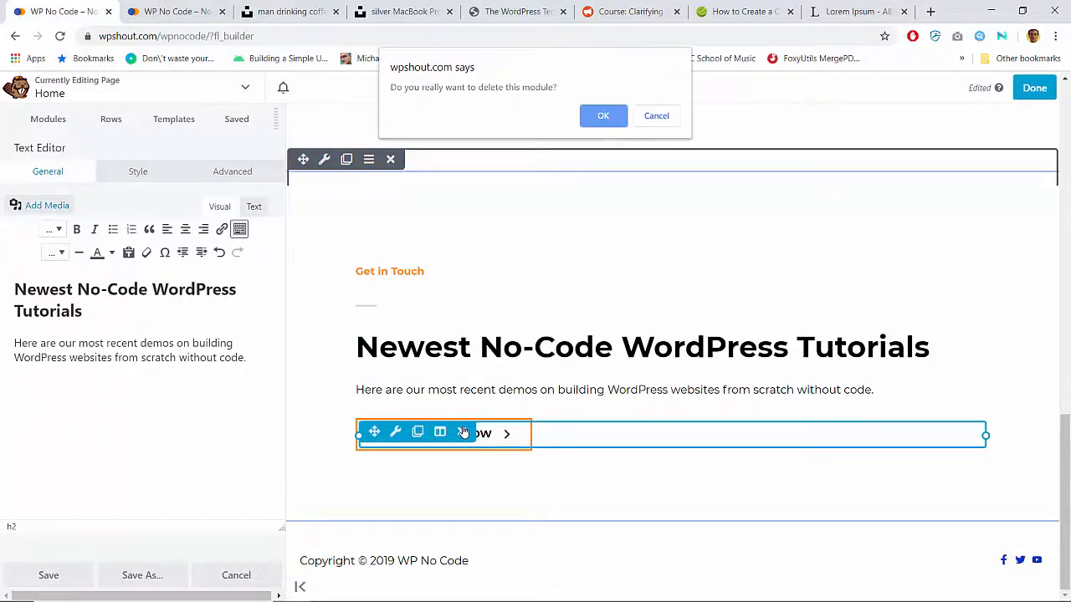
pyautogui.press('Return')
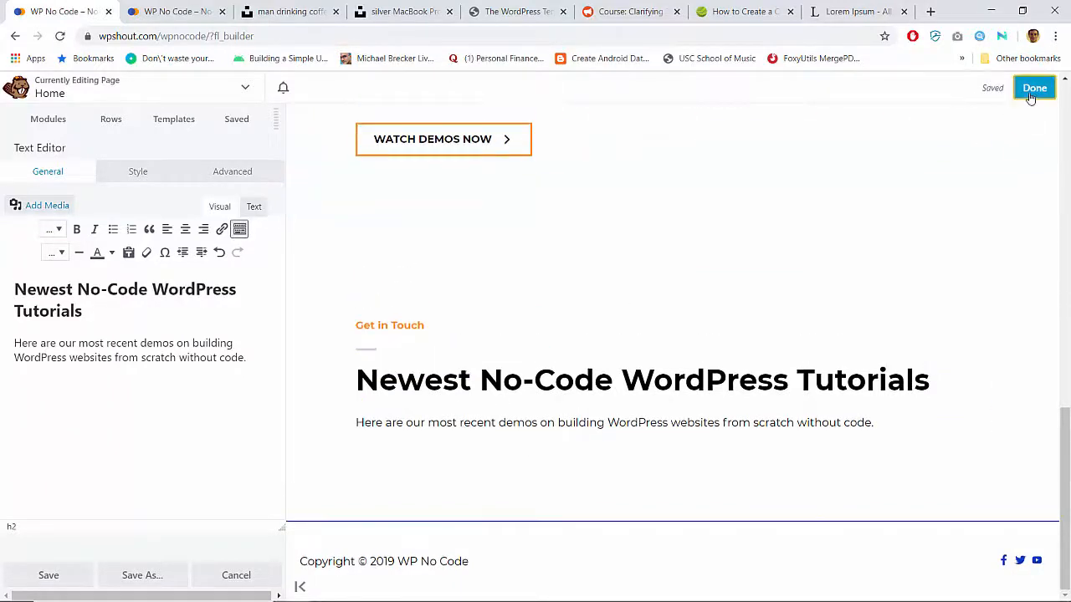
pyautogui.click(1035, 87)
pyautogui.click(972, 90)
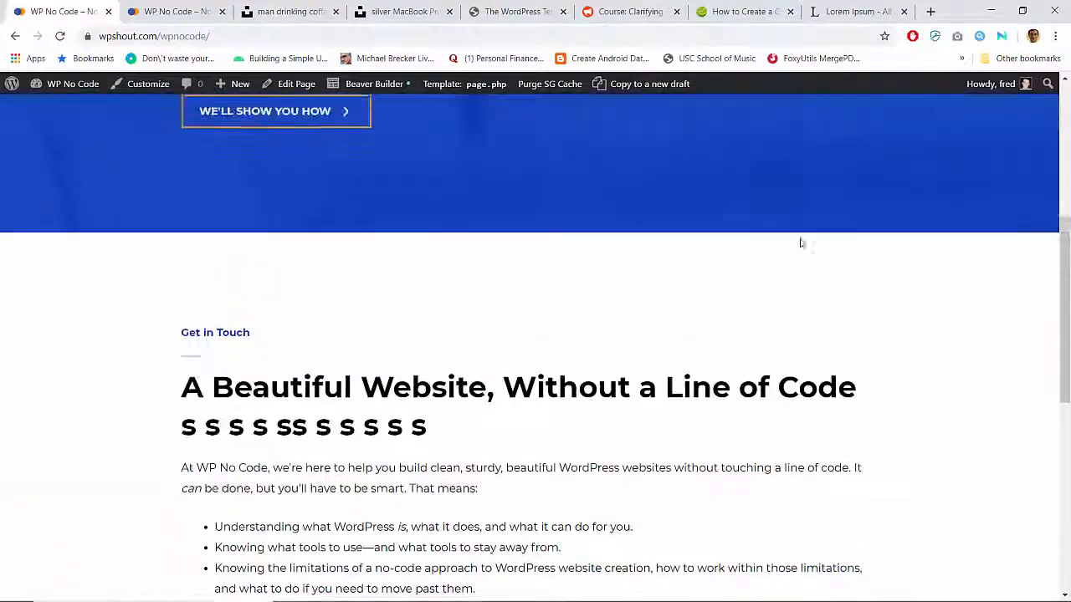
pyautogui.scroll(-4, 802, 243)
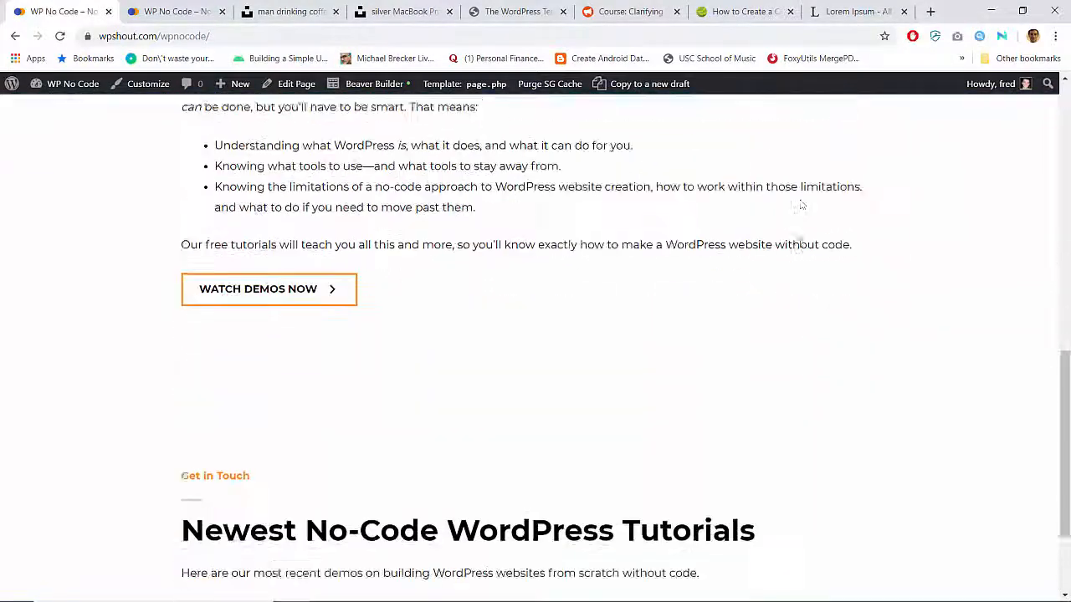
# Reopen the page in Beaver Builder and set the Newest No-Code WordPress Tutorials row's background color to the preset #073dbe.
pyautogui.click(395, 86)
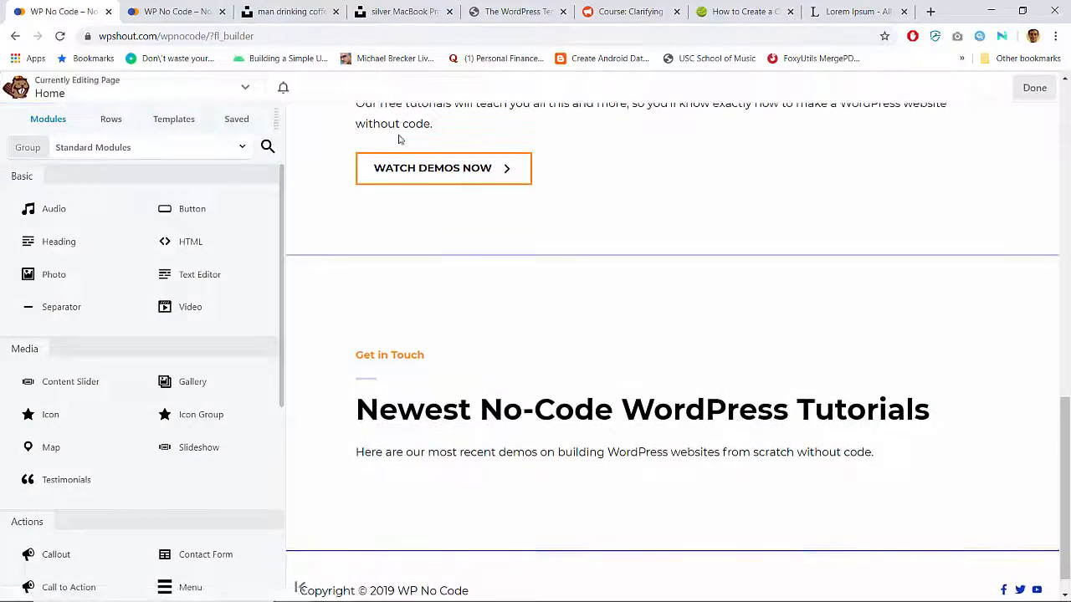
pyautogui.click(325, 222)
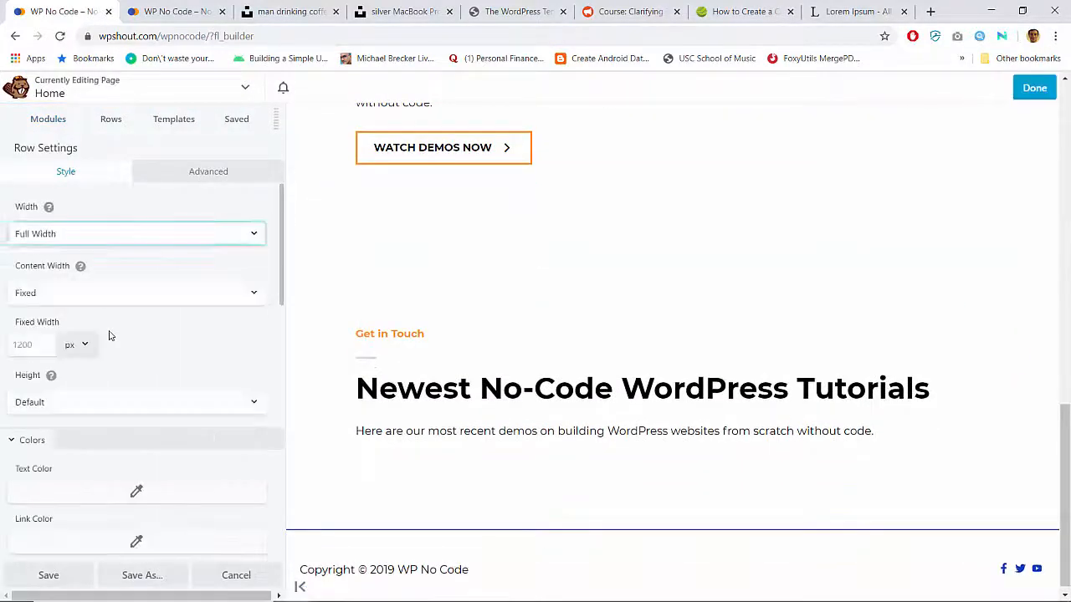
pyautogui.scroll(-10, 108, 335)
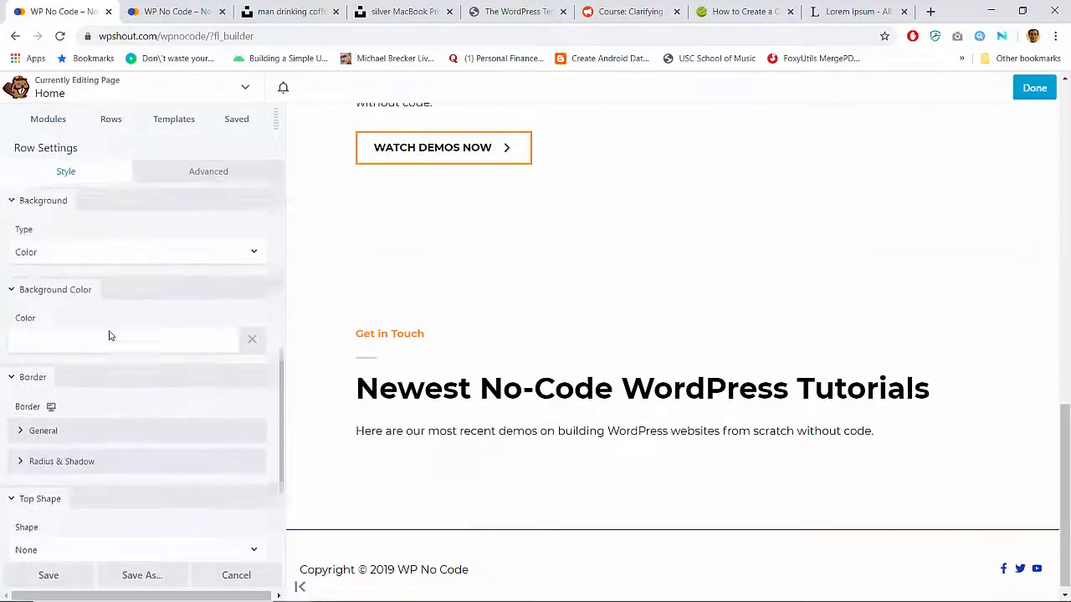
pyautogui.scroll(1, 109, 335)
pyautogui.click(95, 362)
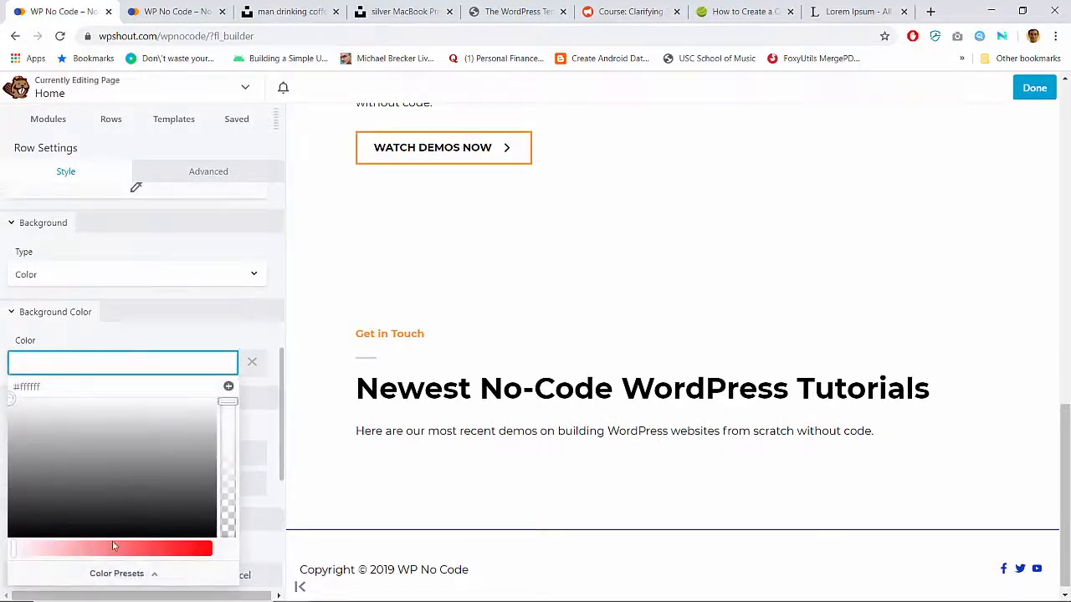
pyautogui.click(114, 572)
pyautogui.click(69, 412)
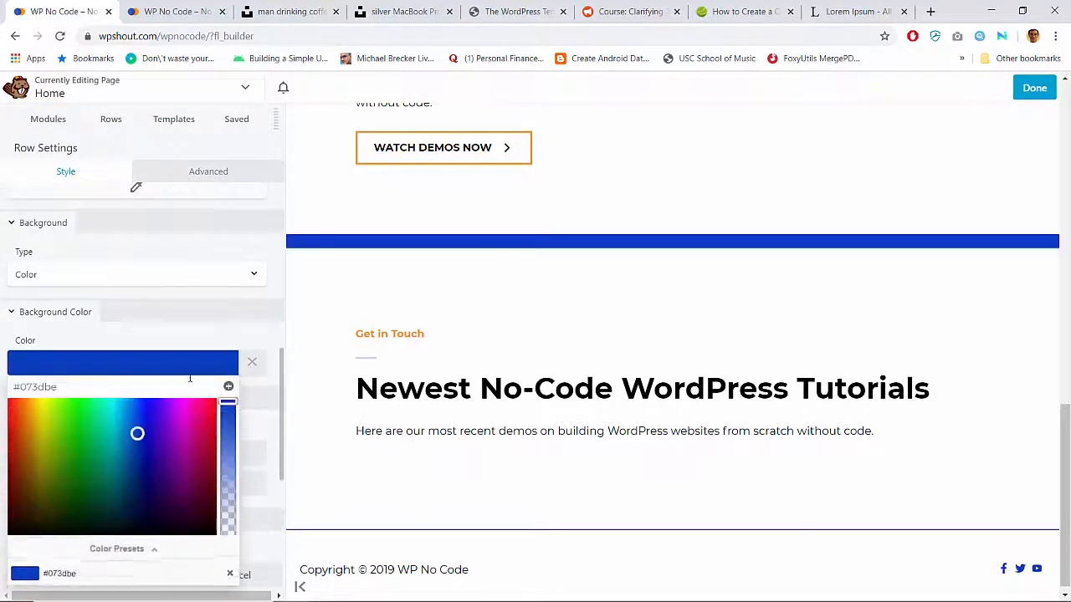
pyautogui.click(205, 336)
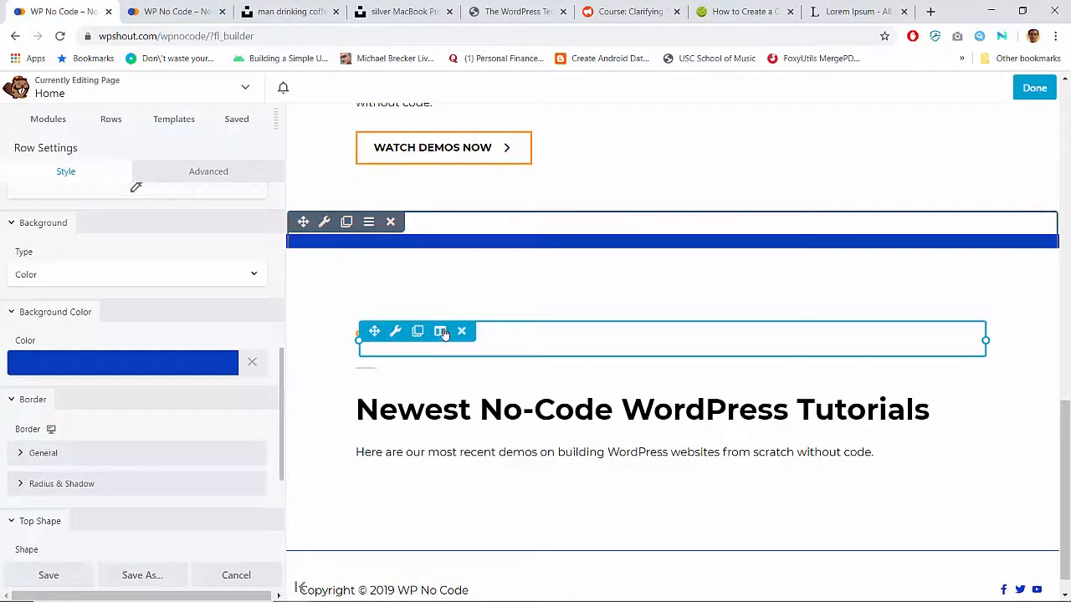
# Clear the background color of the column inside the Newest No-Code WordPress Tutorials row.
pyautogui.moveTo(444, 333)
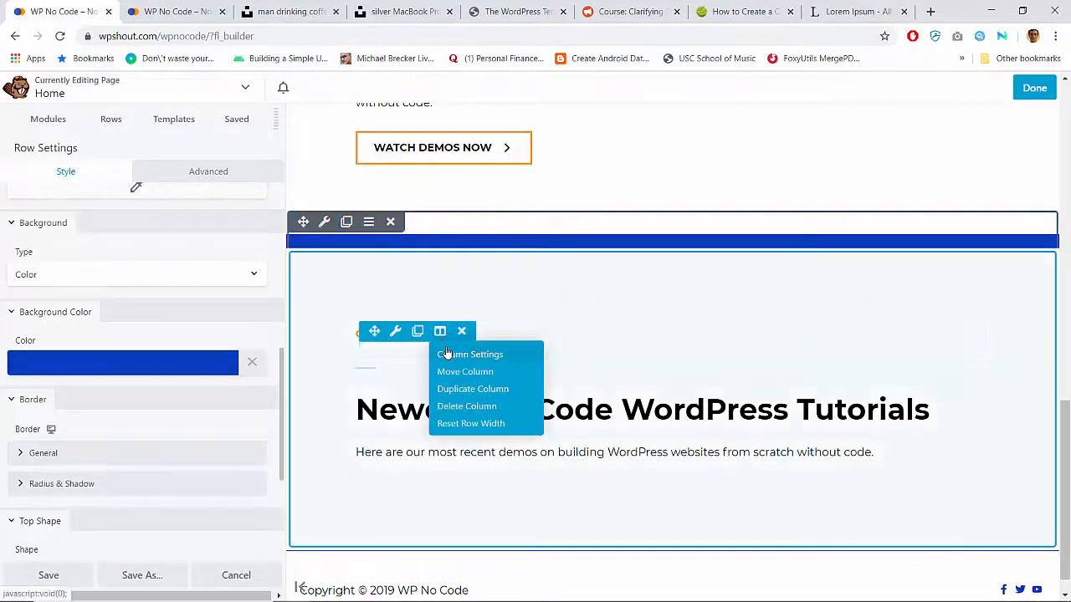
pyautogui.click(448, 351)
pyautogui.scroll(-3, 192, 287)
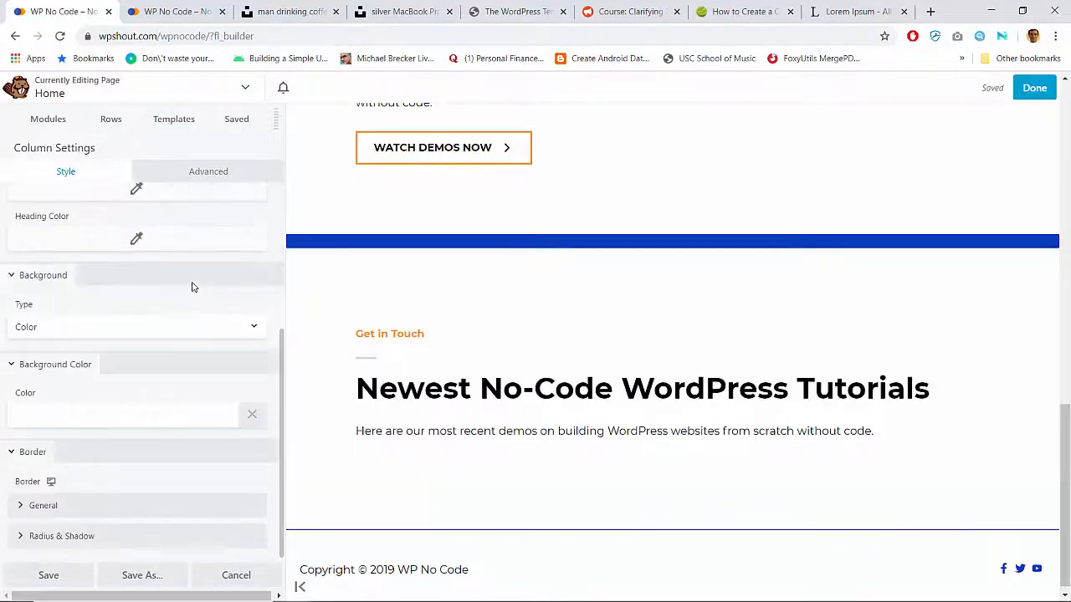
pyautogui.click(253, 415)
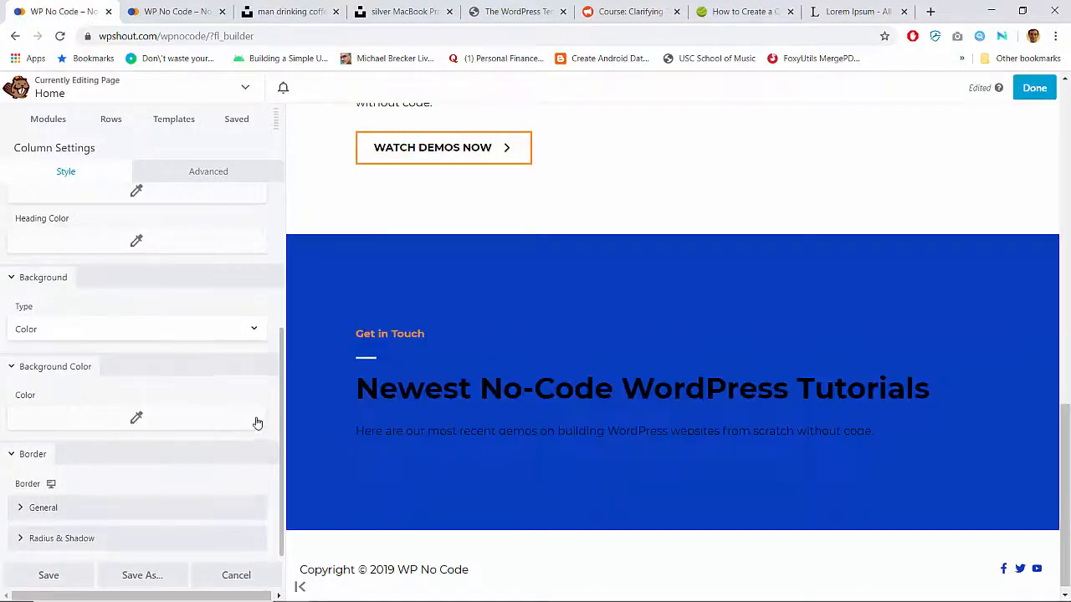
# Clear the padding on all four sides of the Newest No-Code WordPress Tutorials column.
pyautogui.scroll(3, 200, 375)
pyautogui.click(193, 179)
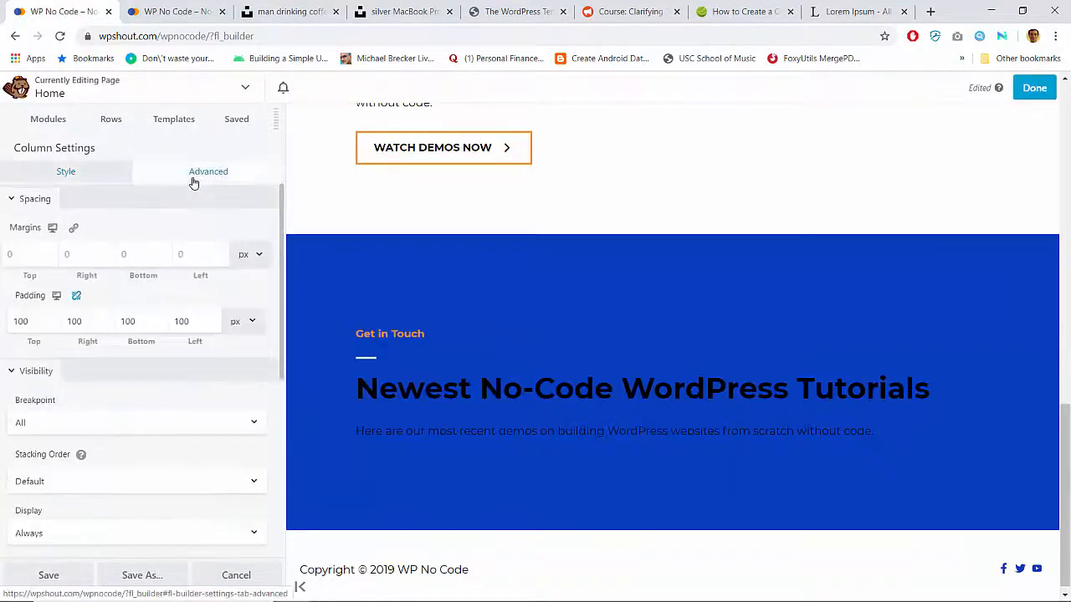
pyautogui.doubleClick(33, 327)
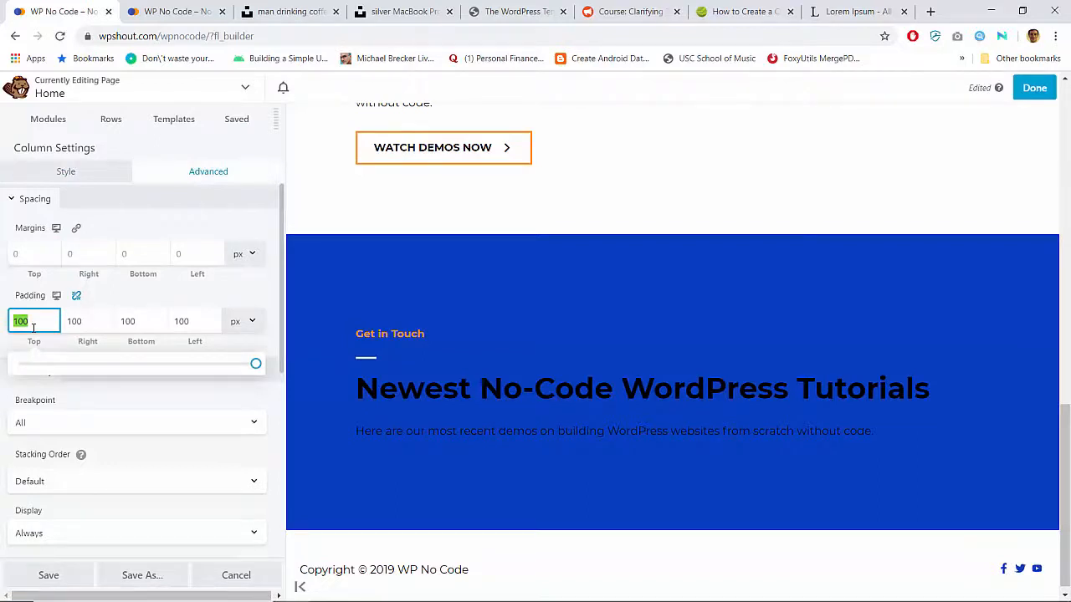
pyautogui.press('BackSpace')
pyautogui.press('Tab')
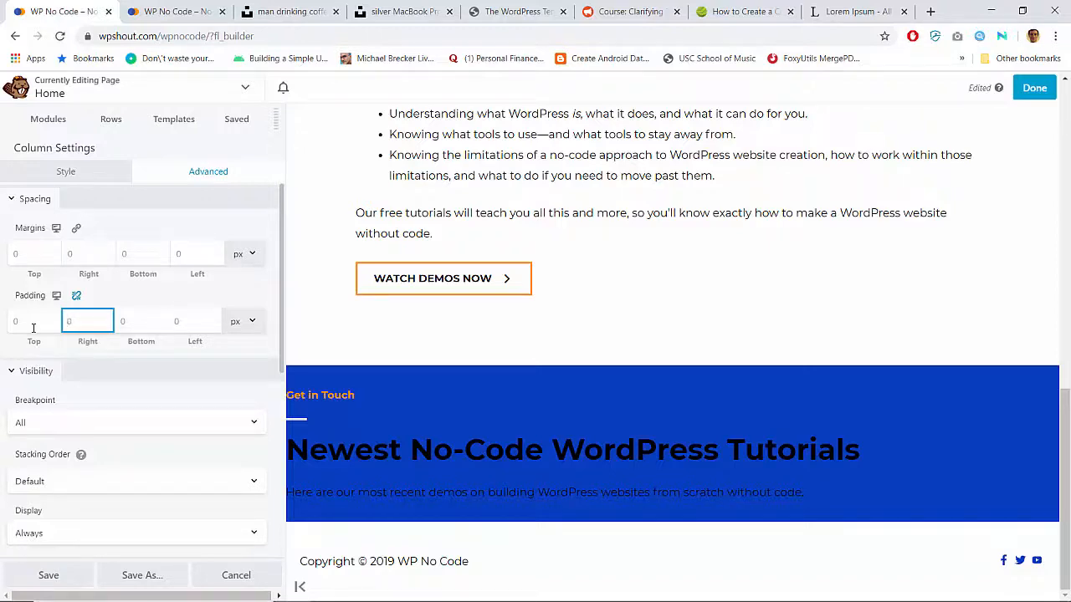
# Examine the padding and margin settings of the column in the A Beautiful Website row.
pyautogui.scroll(3, 368, 247)
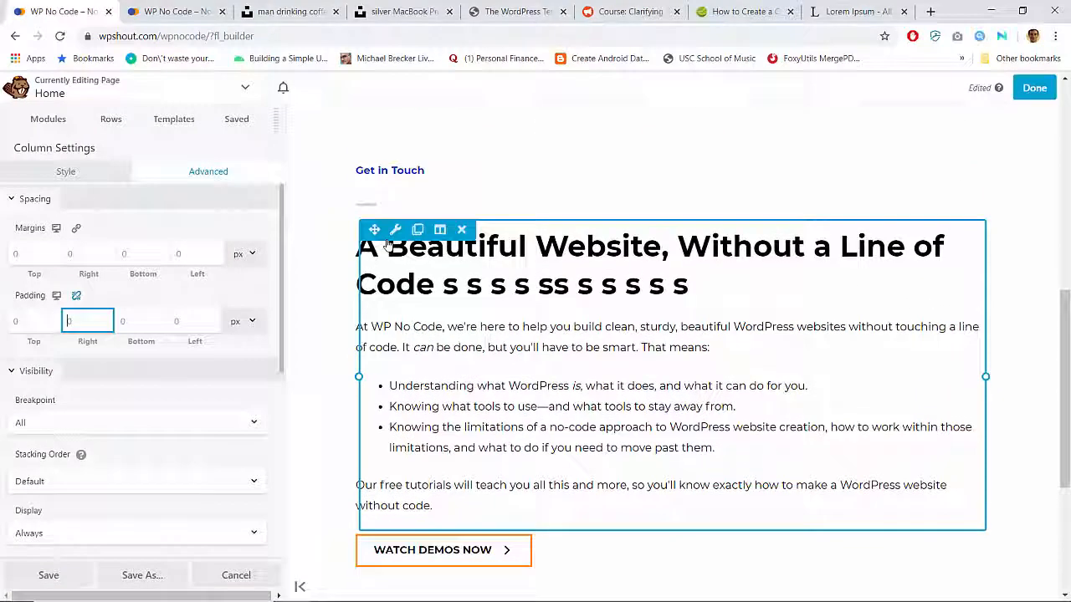
pyautogui.click(441, 231)
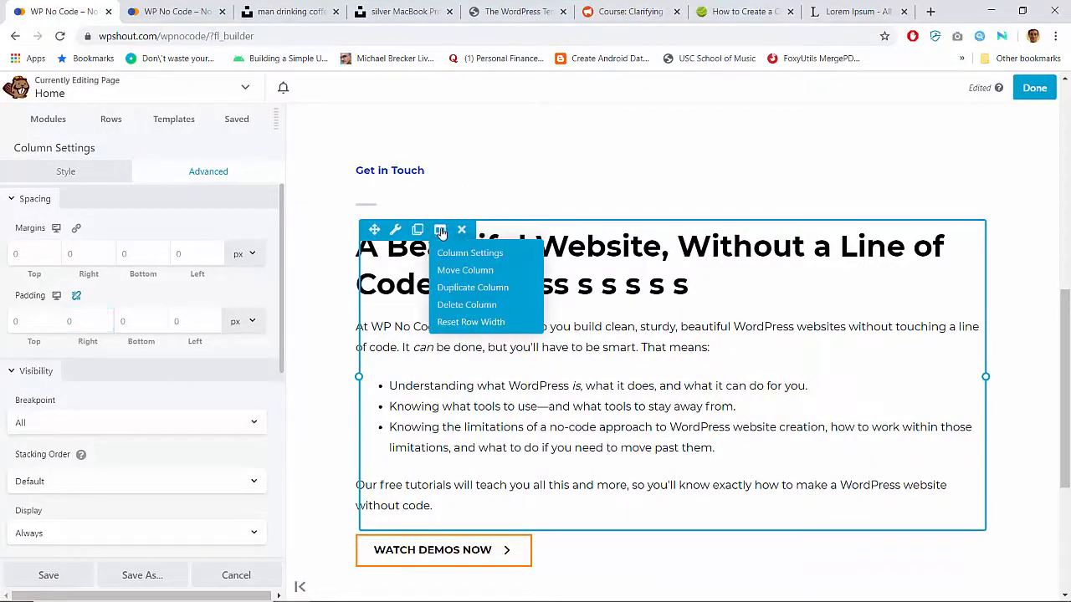
pyautogui.click(455, 253)
pyautogui.click(207, 173)
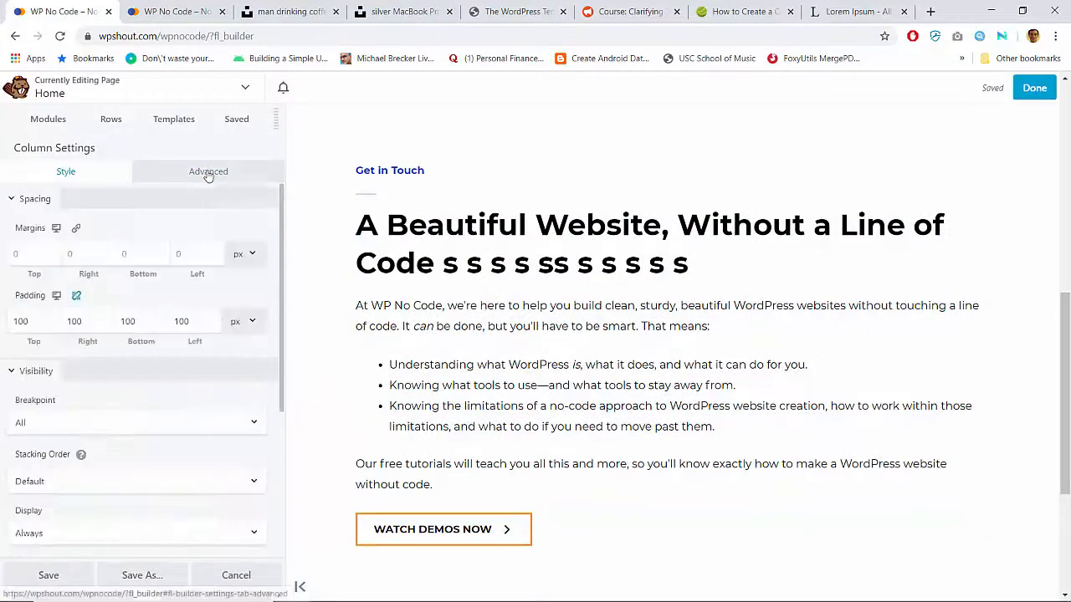
pyautogui.scroll(5, 416, 240)
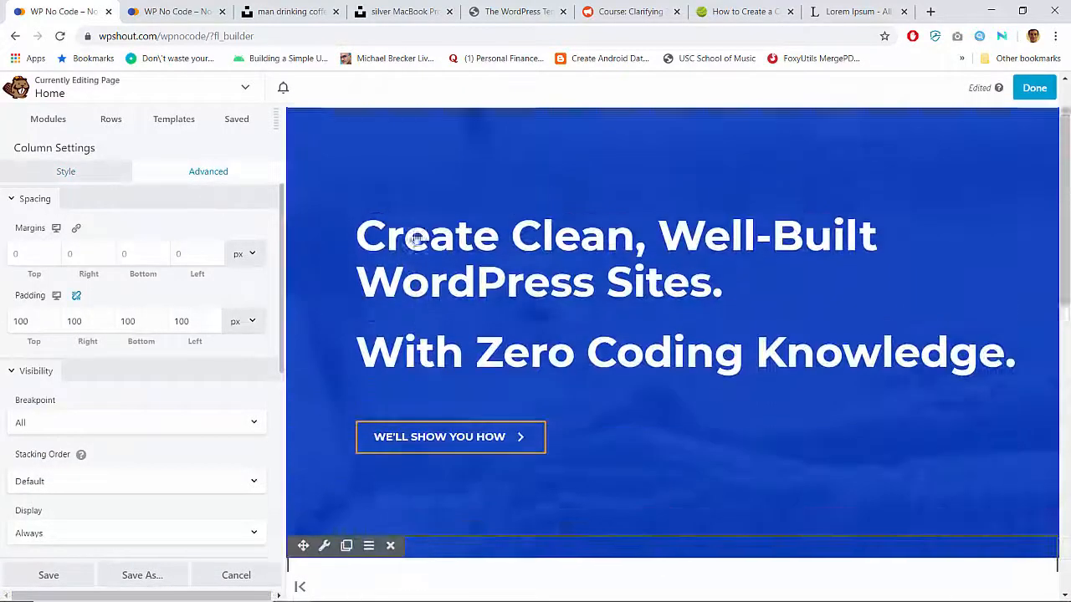
pyautogui.scroll(1, 415, 240)
pyautogui.scroll(-10, 508, 304)
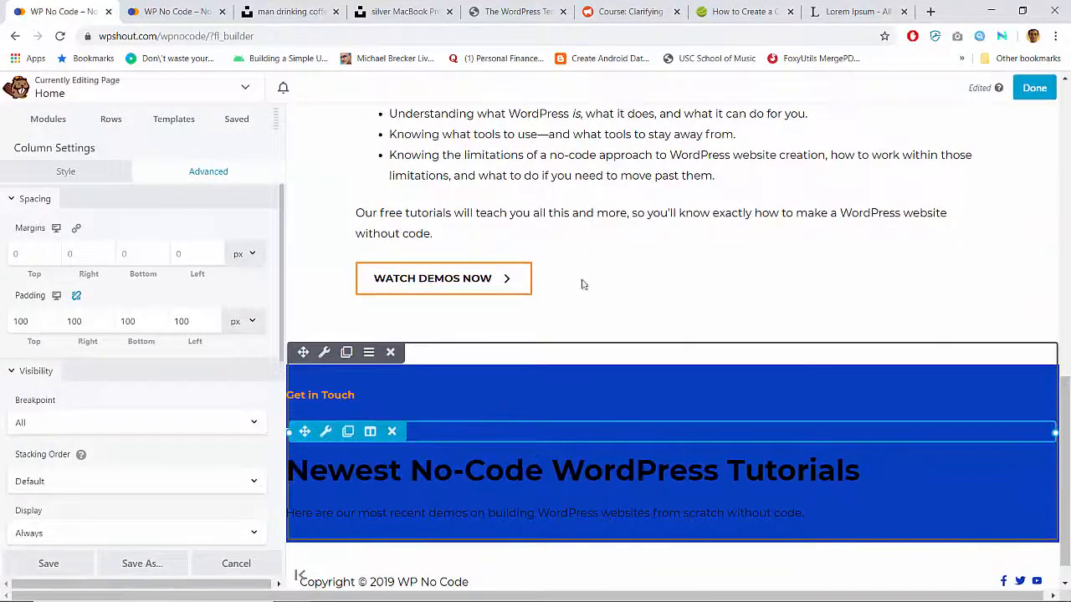
# Publish the home page changes and return to the live page's header.
pyautogui.click(1033, 87)
pyautogui.click(968, 89)
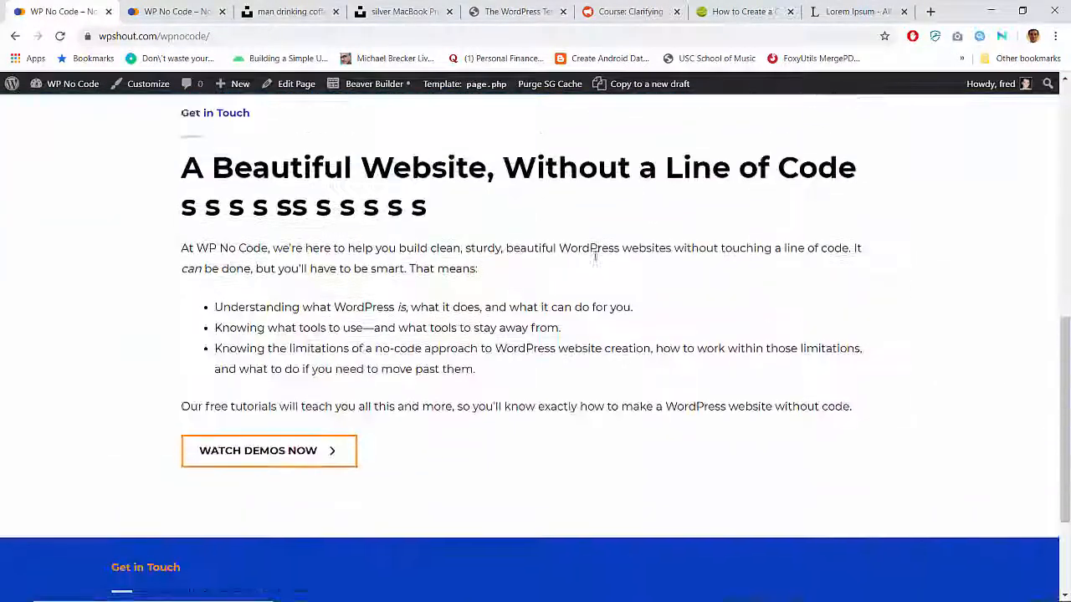
pyautogui.scroll(15, 422, 361)
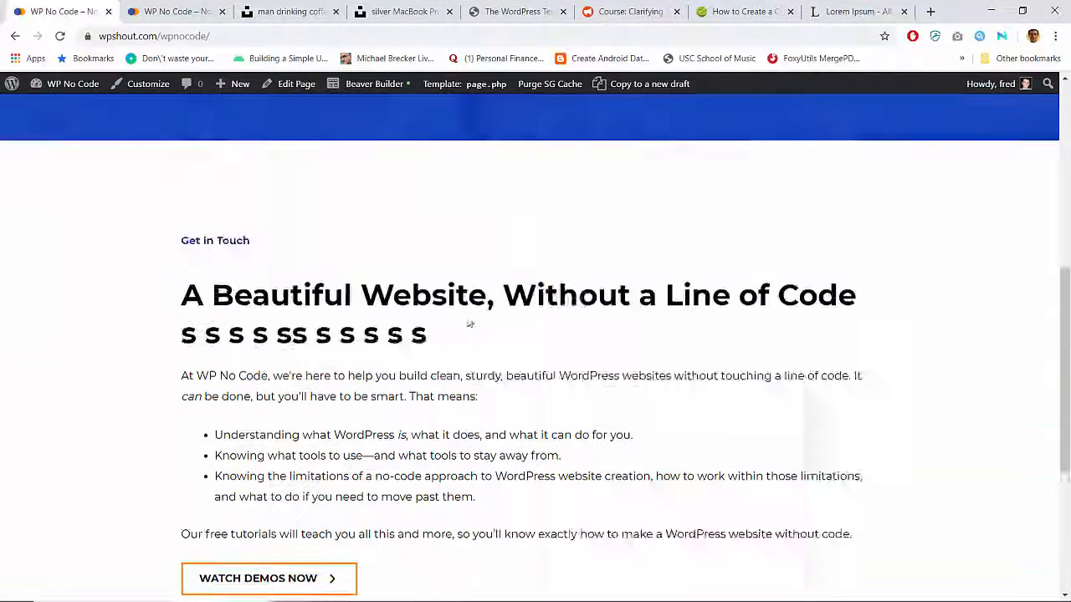
# Open the About page in Beaver Builder and examine the spacing settings of the Contact Us section's column.
pyautogui.click(692, 129)
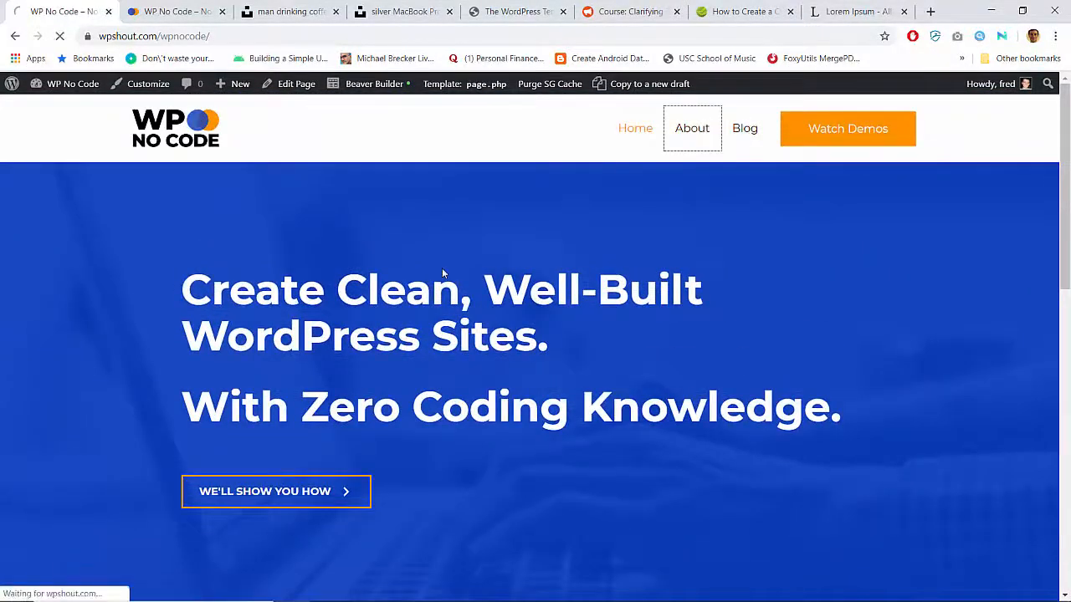
pyautogui.scroll(-8, 443, 270)
pyautogui.scroll(-3, 443, 273)
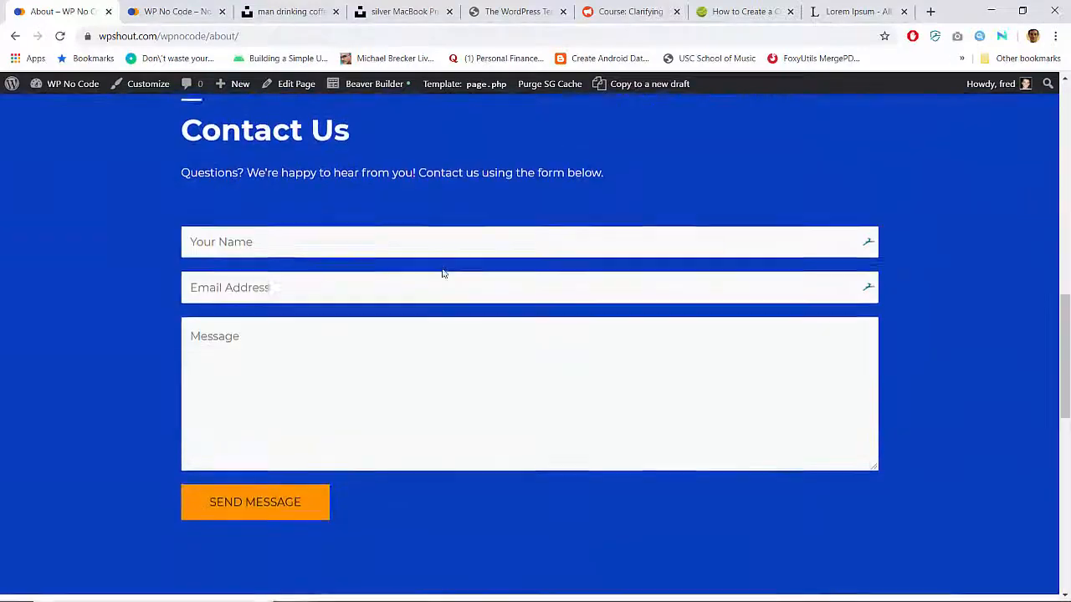
pyautogui.click(381, 87)
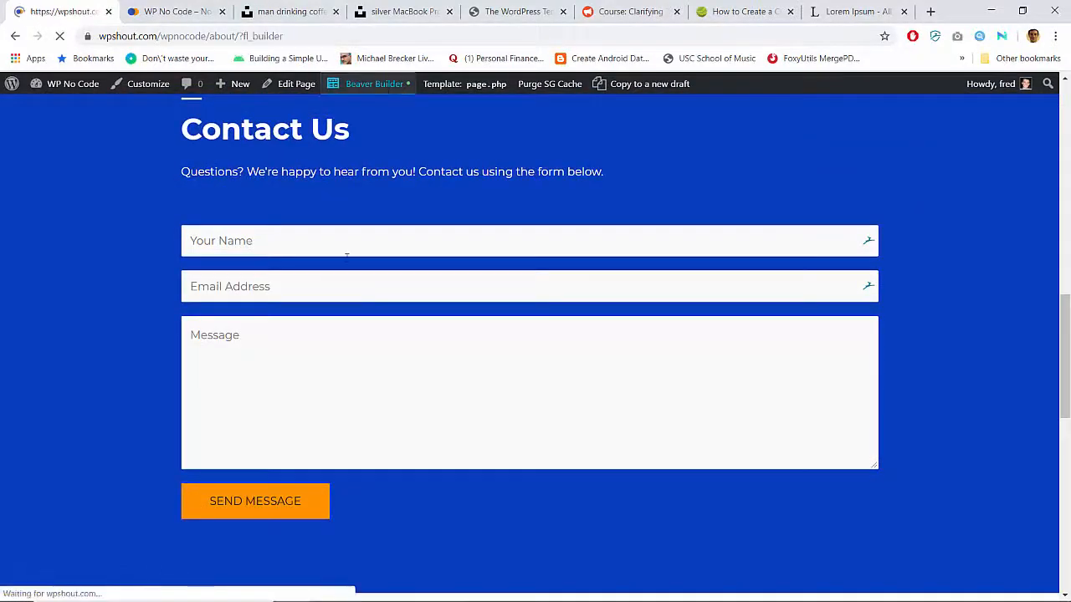
pyautogui.scroll(-8, 347, 257)
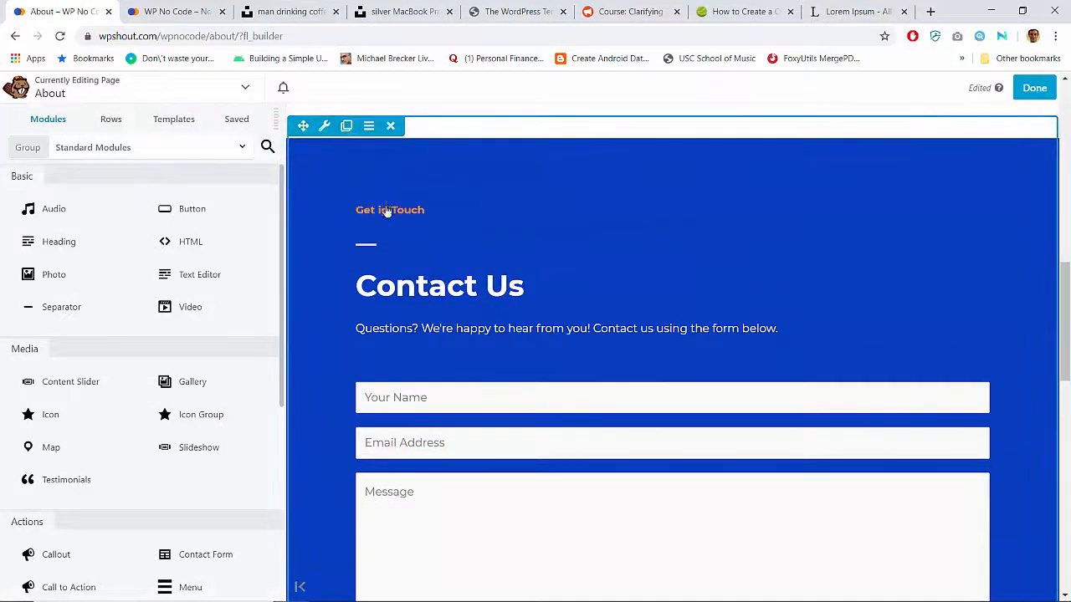
pyautogui.moveTo(439, 209)
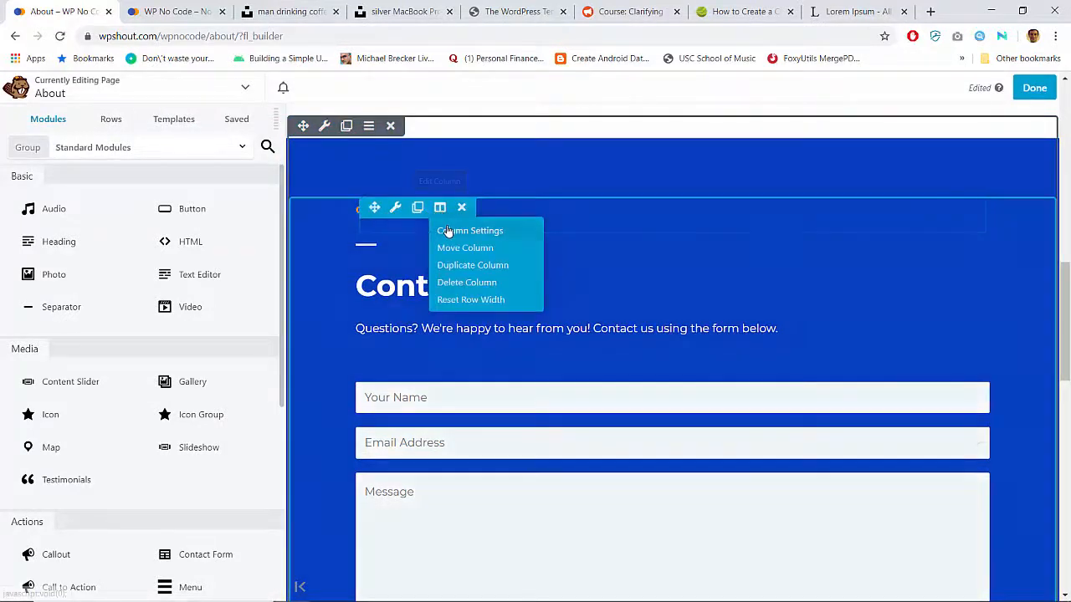
pyautogui.click(444, 230)
pyautogui.click(195, 174)
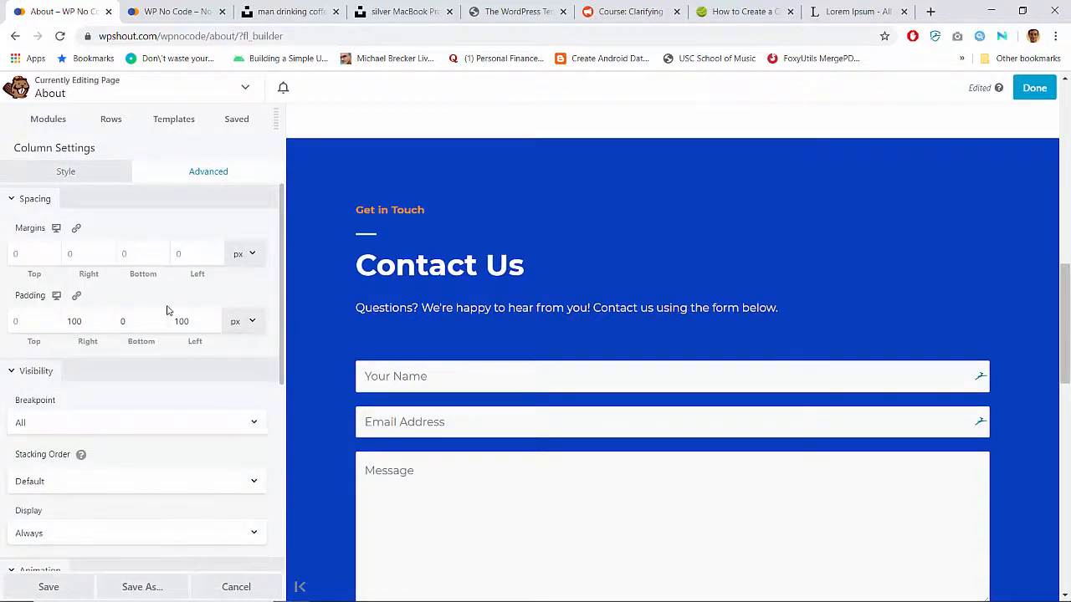
# Examine the spacing settings of the column holding the Your Questions FAQ content on the About page.
pyautogui.scroll(-10, 439, 313)
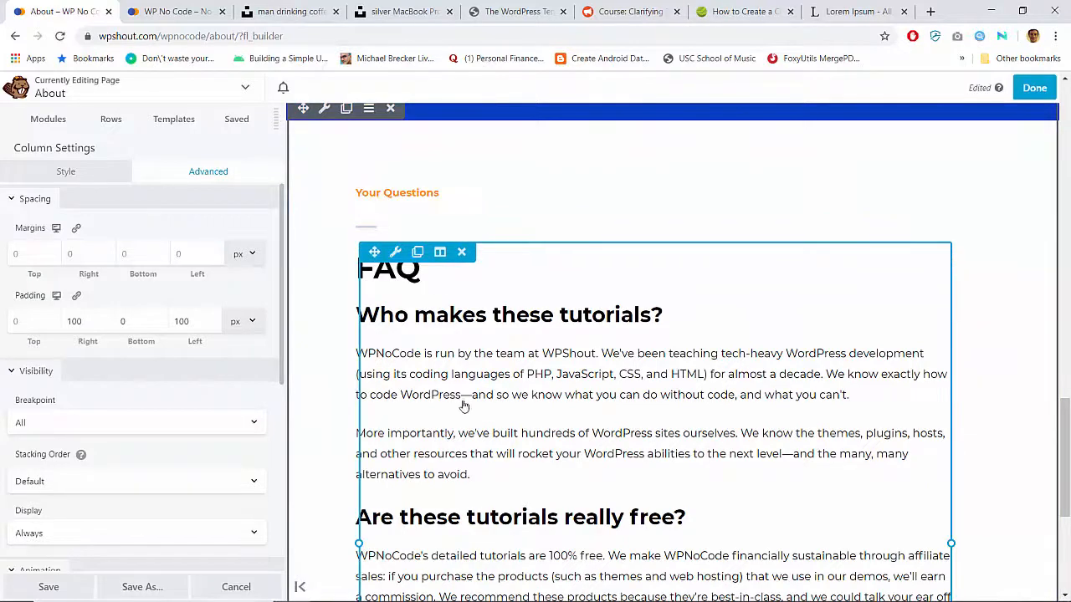
pyautogui.scroll(2, 468, 397)
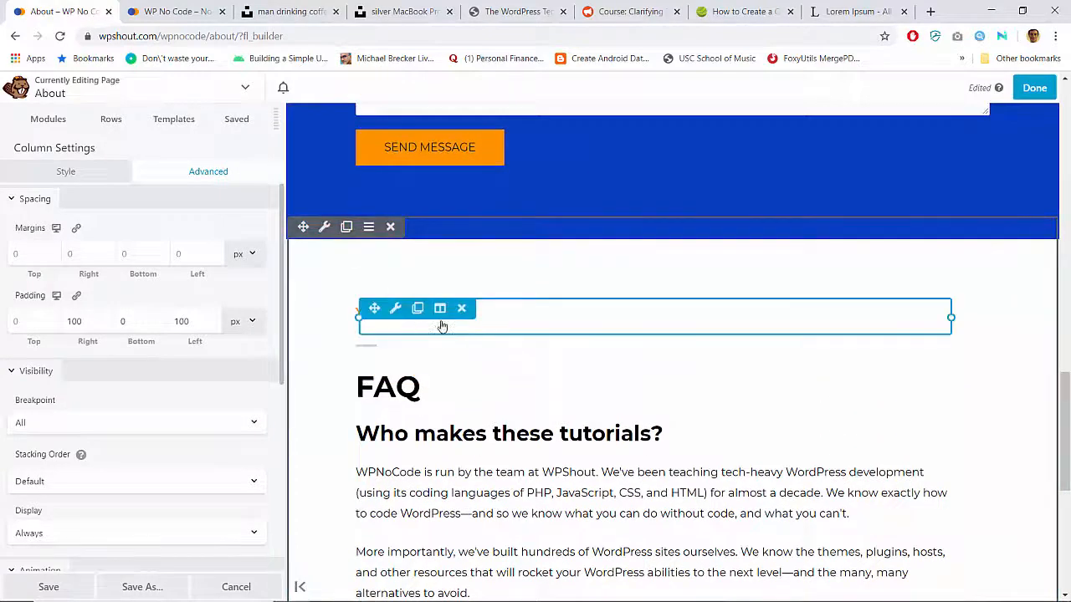
pyautogui.click(452, 332)
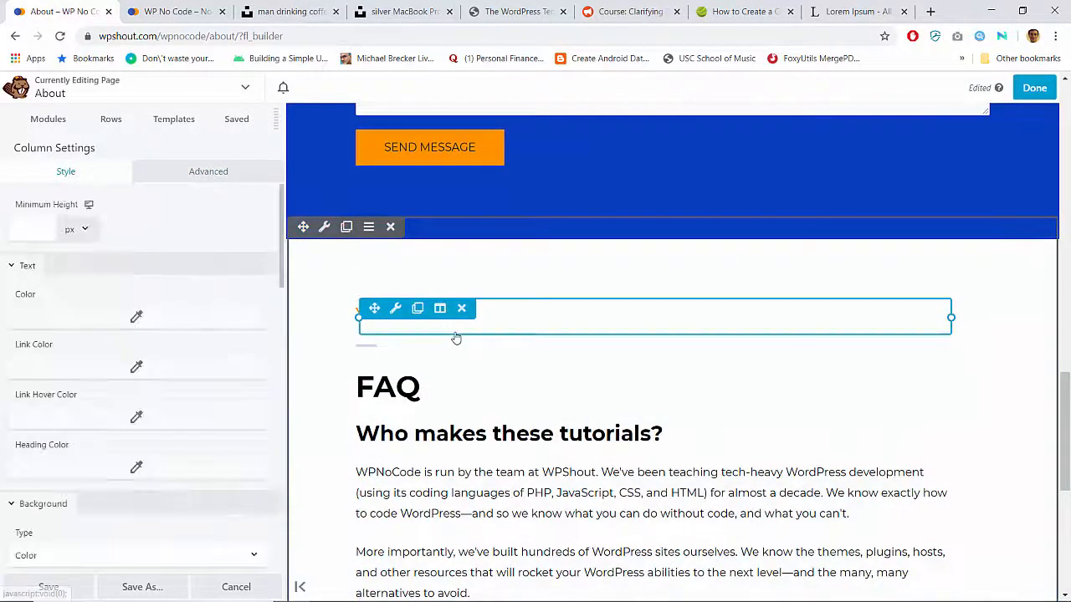
pyautogui.click(196, 177)
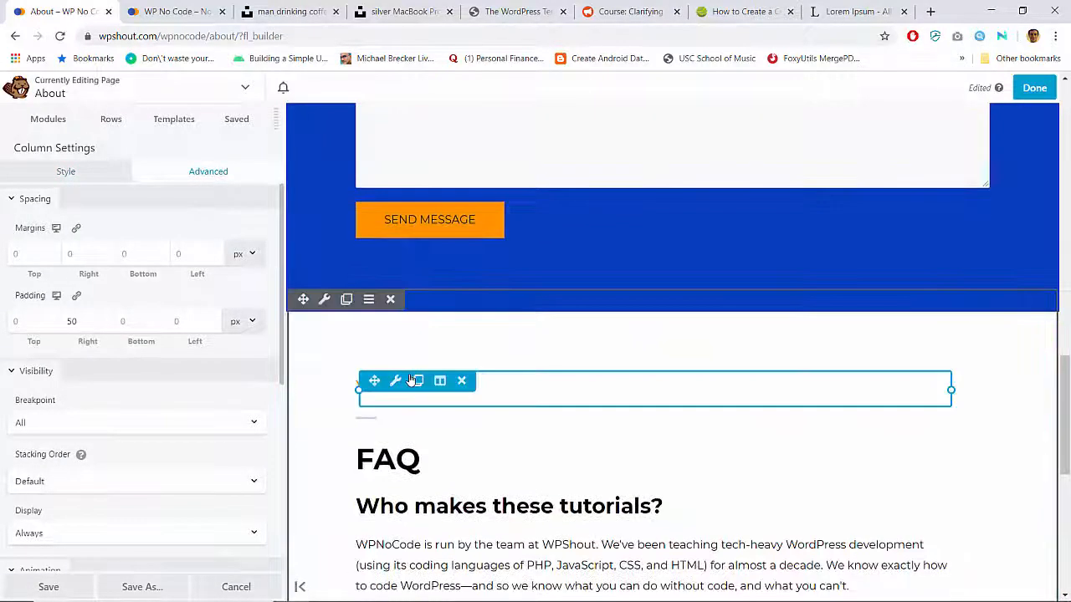
pyautogui.scroll(-3, 504, 457)
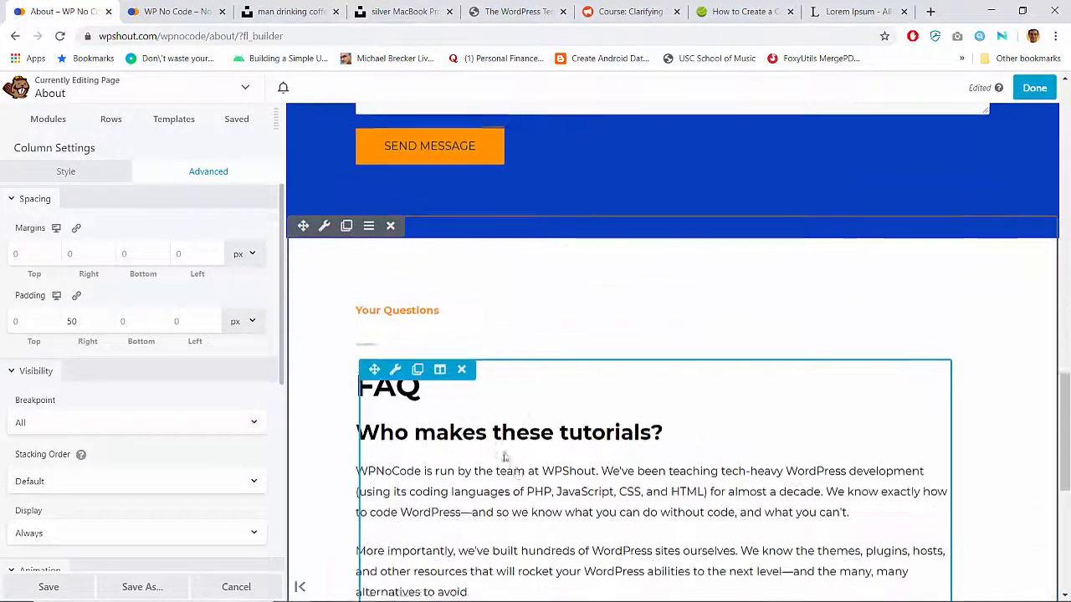
pyautogui.scroll(-5, 557, 472)
pyautogui.scroll(15, 557, 472)
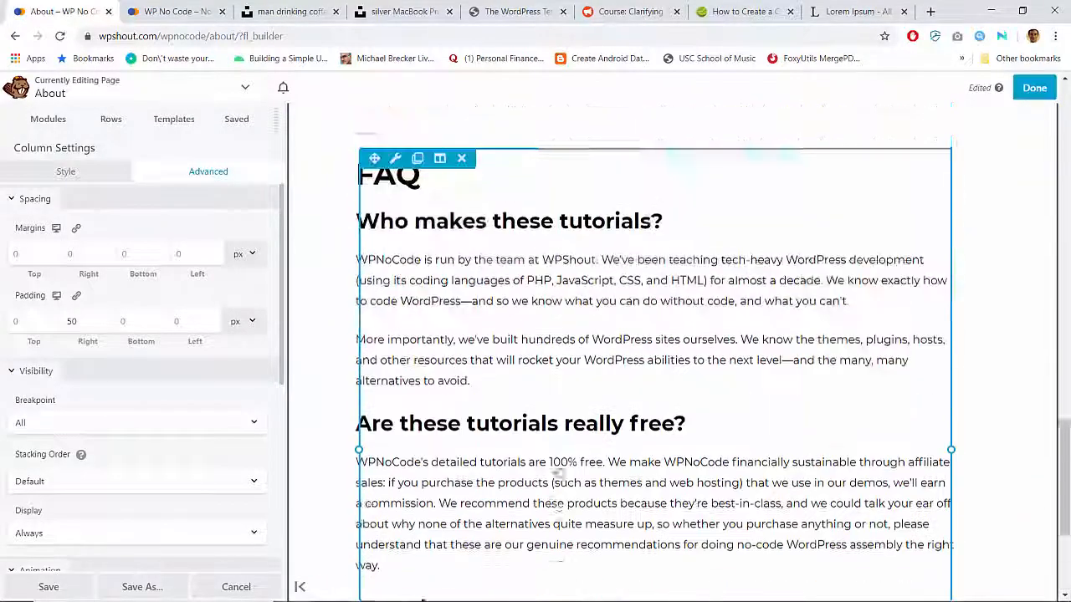
pyautogui.scroll(-5, 557, 471)
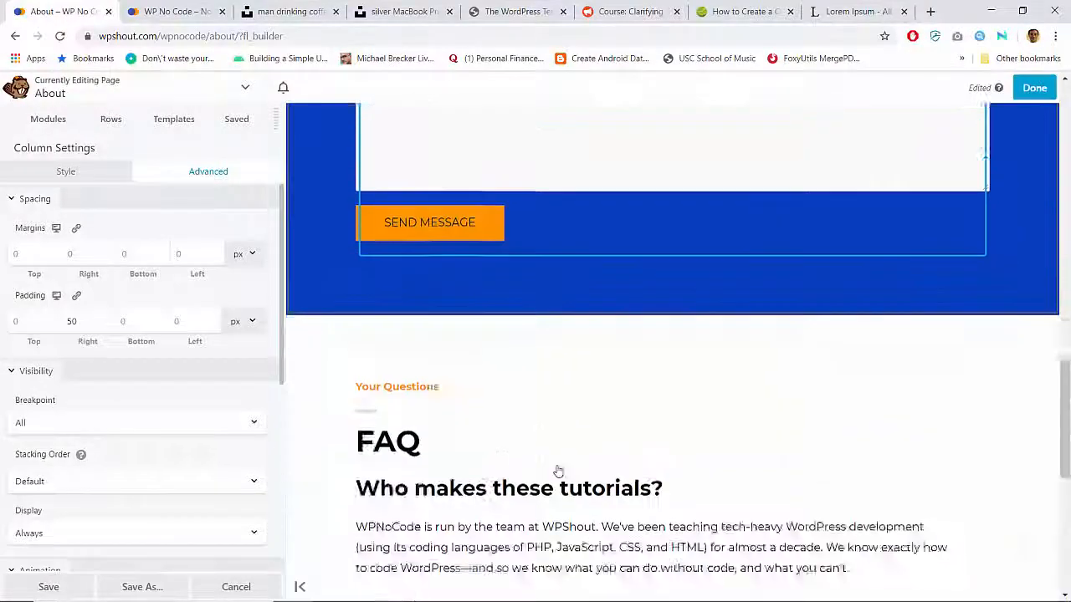
# Check the width settings of the FAQ row and publish the About page.
pyautogui.click(325, 211)
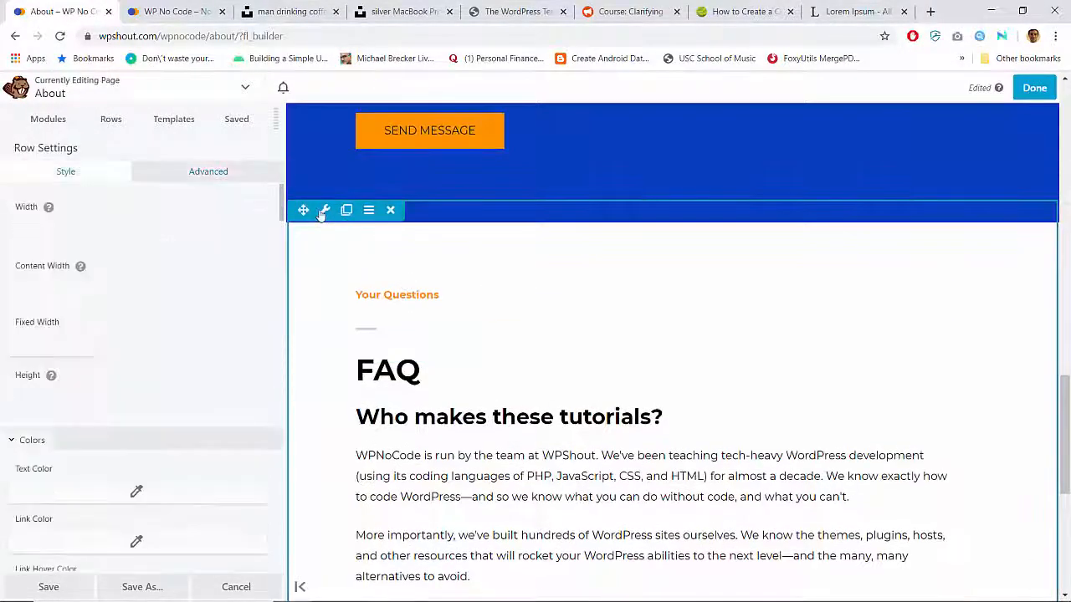
pyautogui.doubleClick(24, 345)
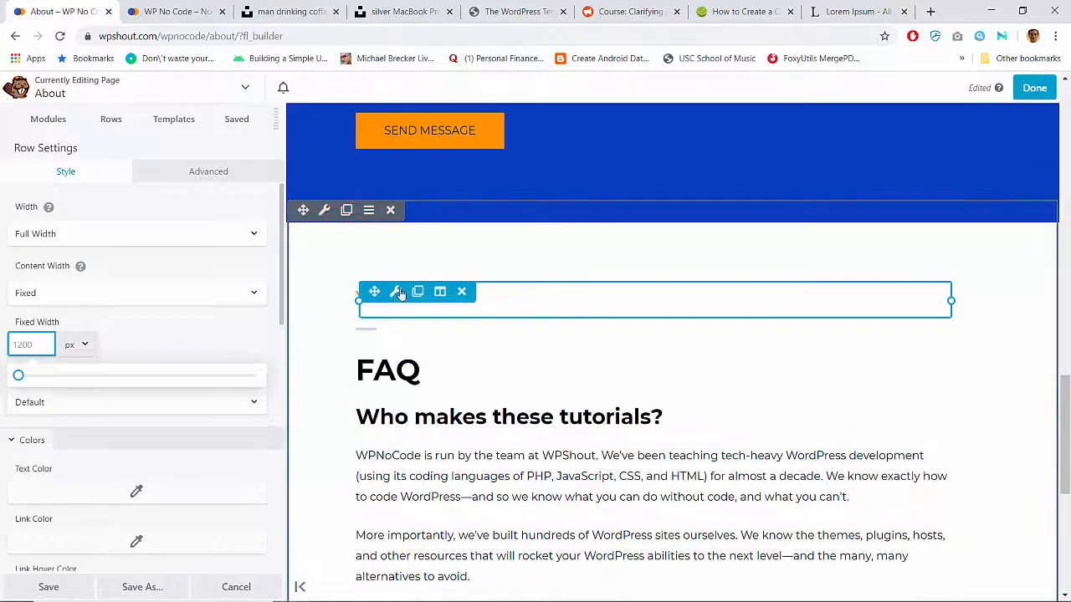
pyautogui.click(1034, 89)
pyautogui.click(971, 89)
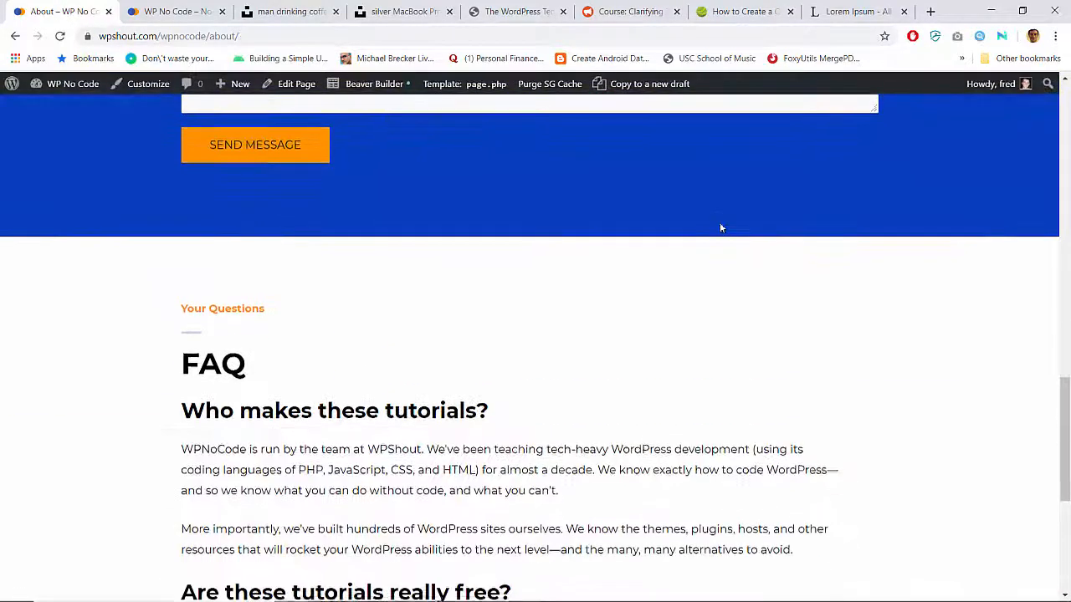
# Compare the sections' left alignment on the live About page and reopen the page in Beaver Builder.
pyautogui.scroll(-6, 722, 227)
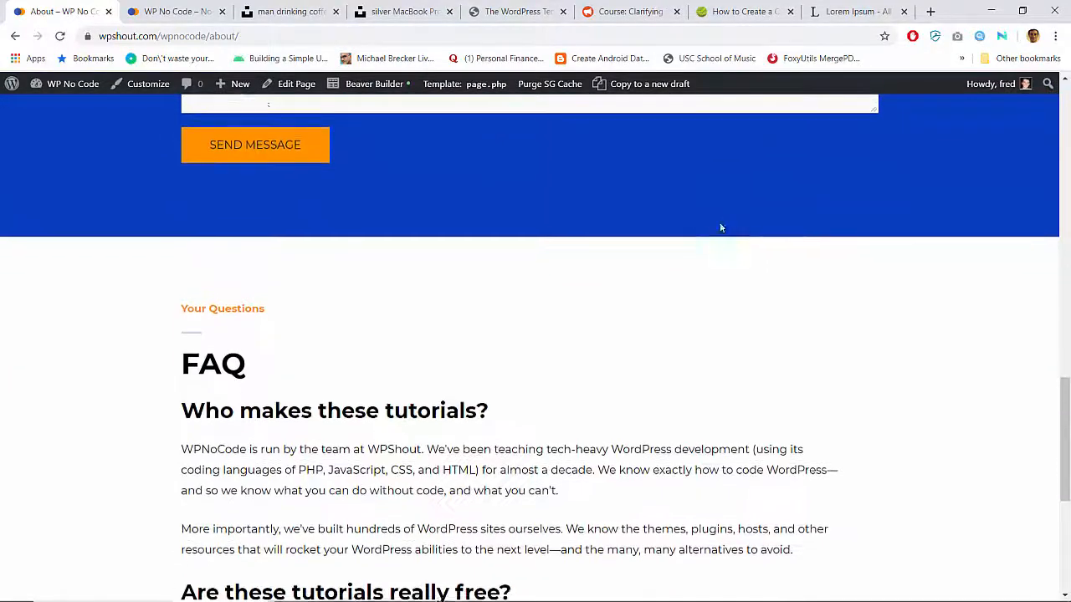
pyautogui.scroll(6, 722, 227)
pyautogui.scroll(10, 721, 228)
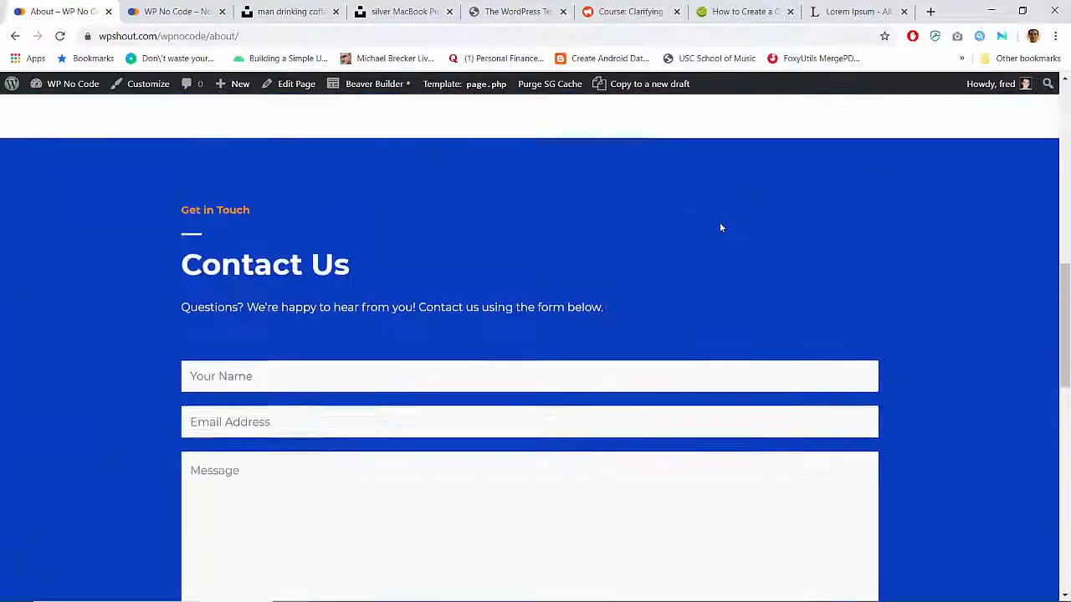
pyautogui.scroll(3, 719, 227)
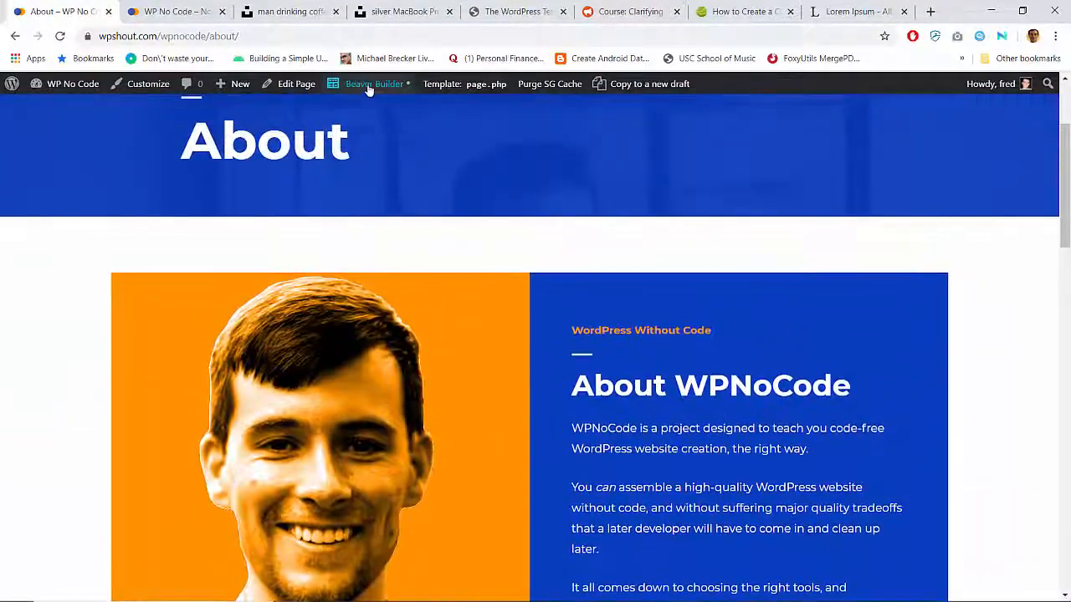
pyautogui.click(368, 86)
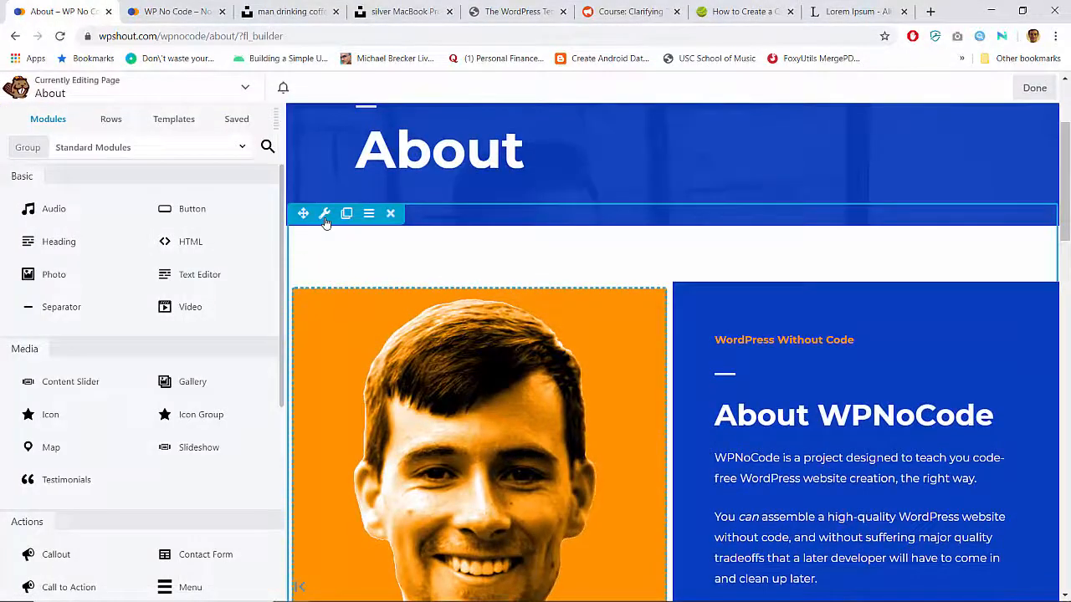
# Publish the About page's changes and review the live page through the contact and FAQ sections.
pyautogui.click(325, 215)
pyautogui.scroll(-3, 385, 256)
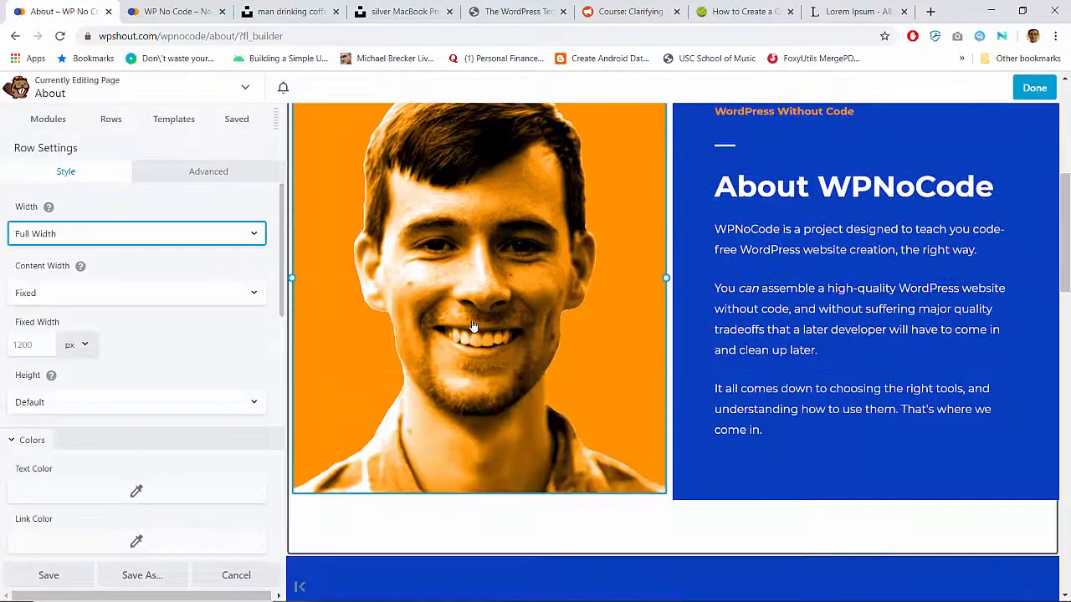
pyautogui.click(1035, 88)
pyautogui.click(970, 87)
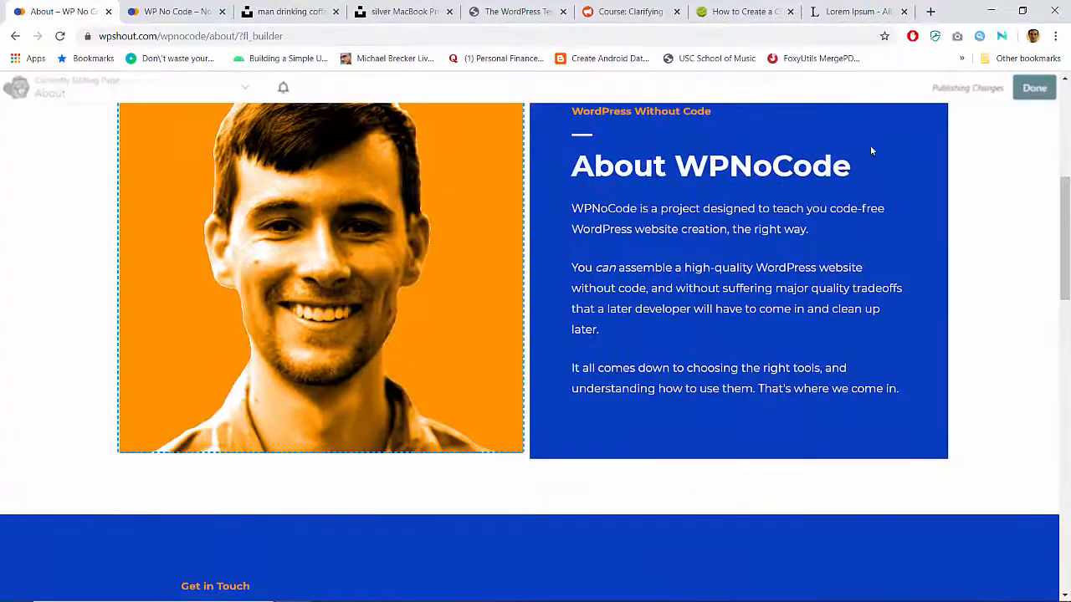
pyautogui.scroll(-10, 698, 245)
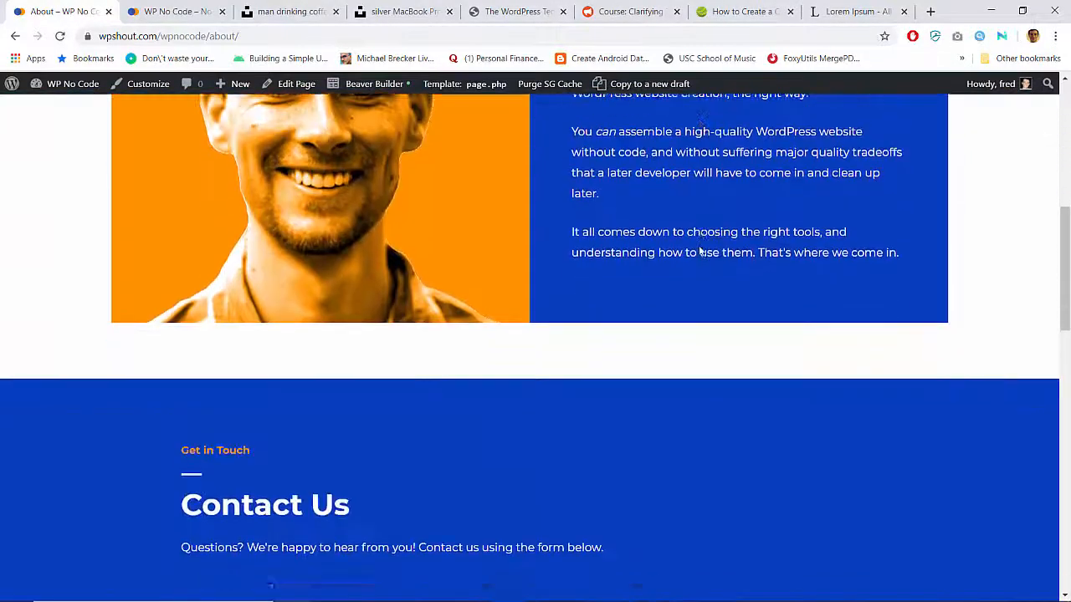
pyautogui.scroll(12, 701, 251)
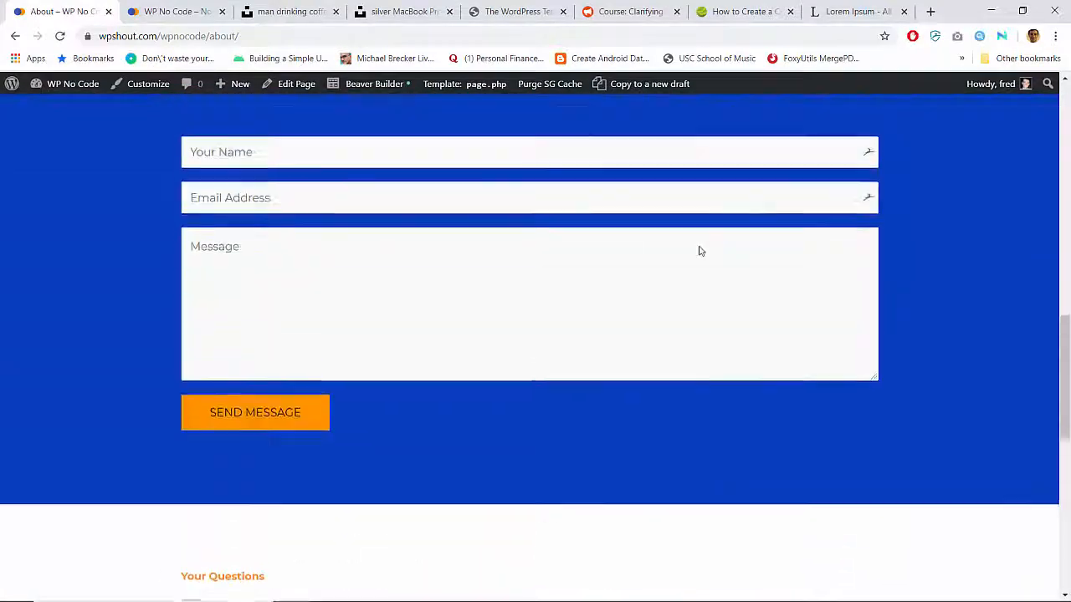
pyautogui.scroll(-8, 701, 249)
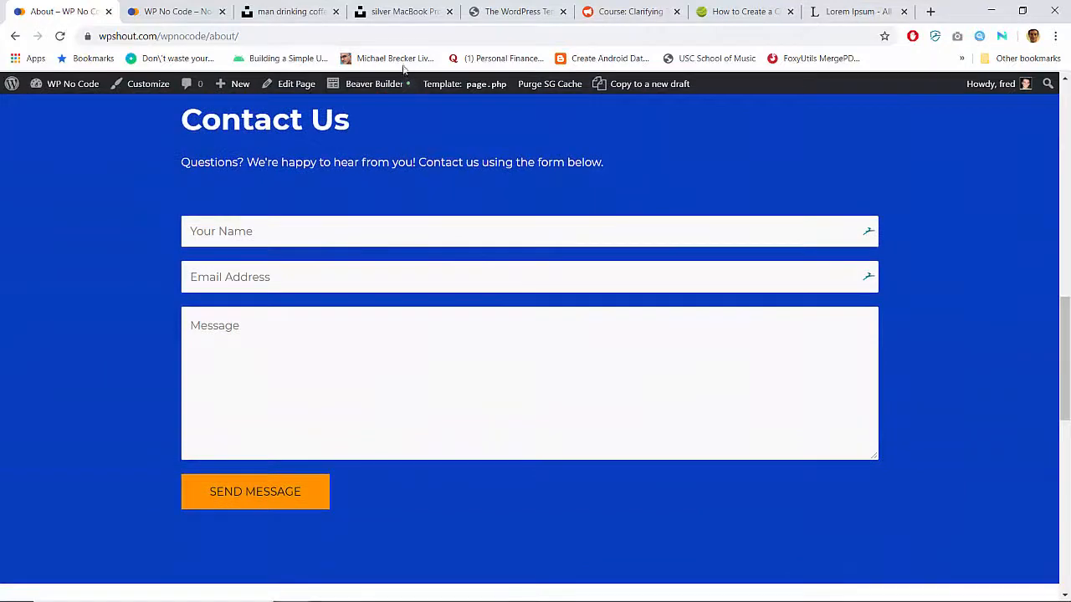
# Reopen the About page in Beaver Builder and check the Contact Us column's spacing settings.
pyautogui.click(389, 85)
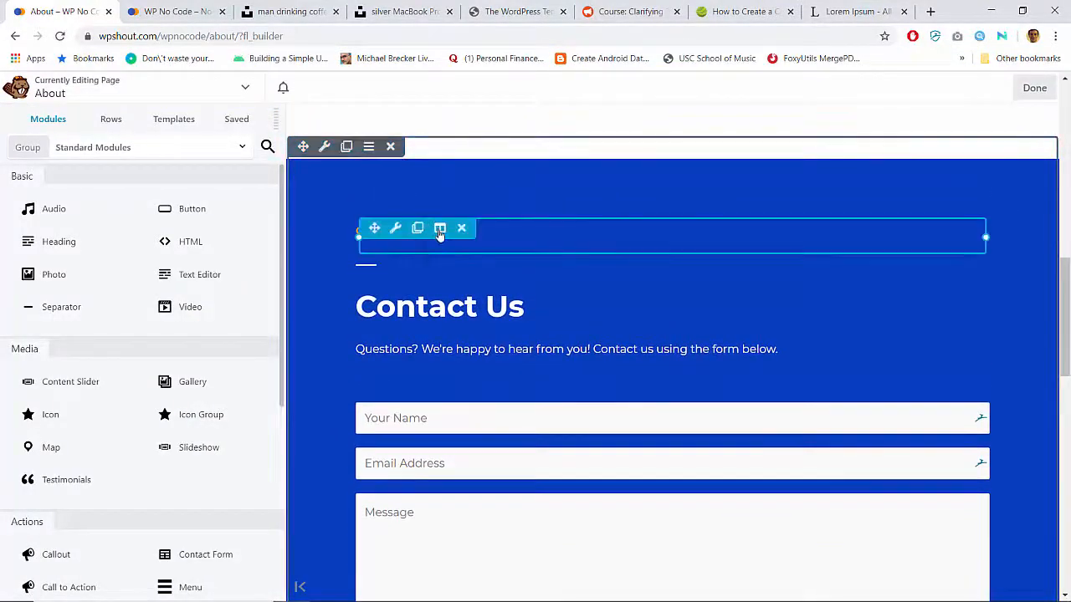
pyautogui.moveTo(439, 231)
pyautogui.click(460, 250)
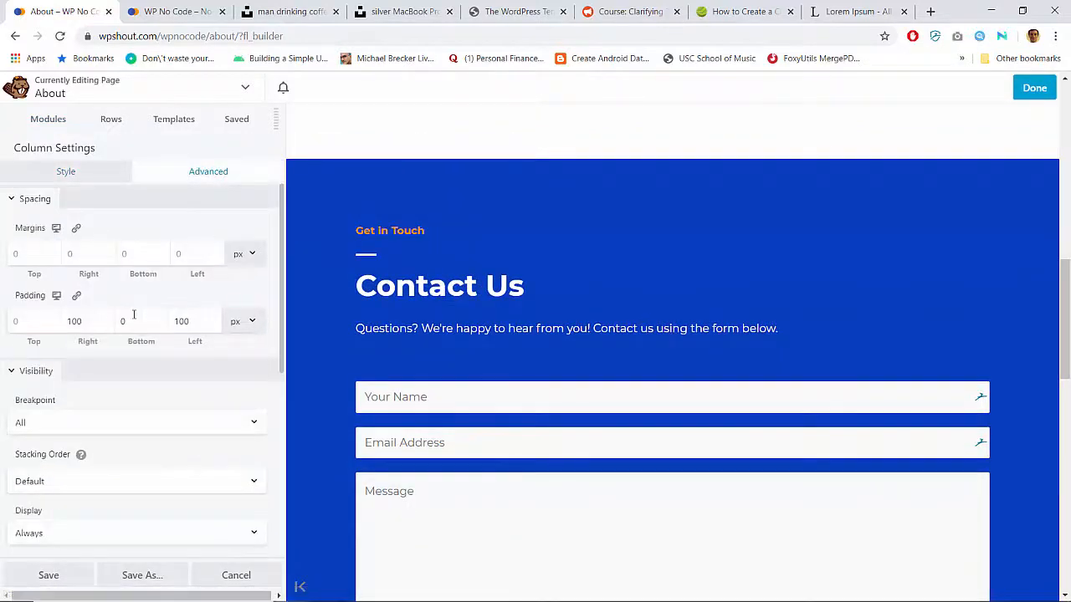
# Set the FAQ column's right and left padding to 100 px.
pyautogui.scroll(-7, 372, 226)
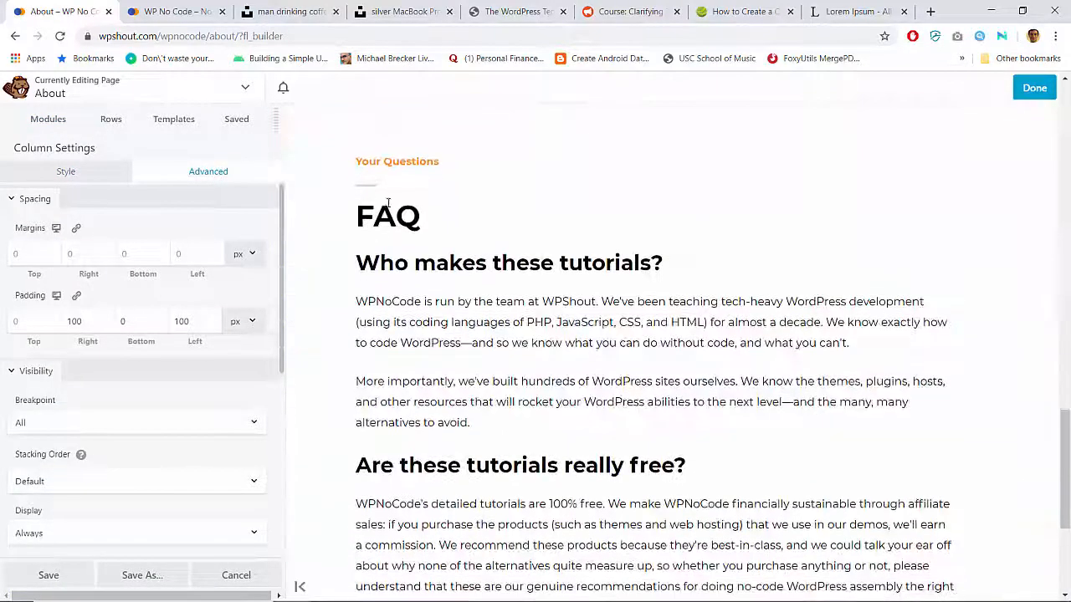
pyautogui.scroll(1, 395, 182)
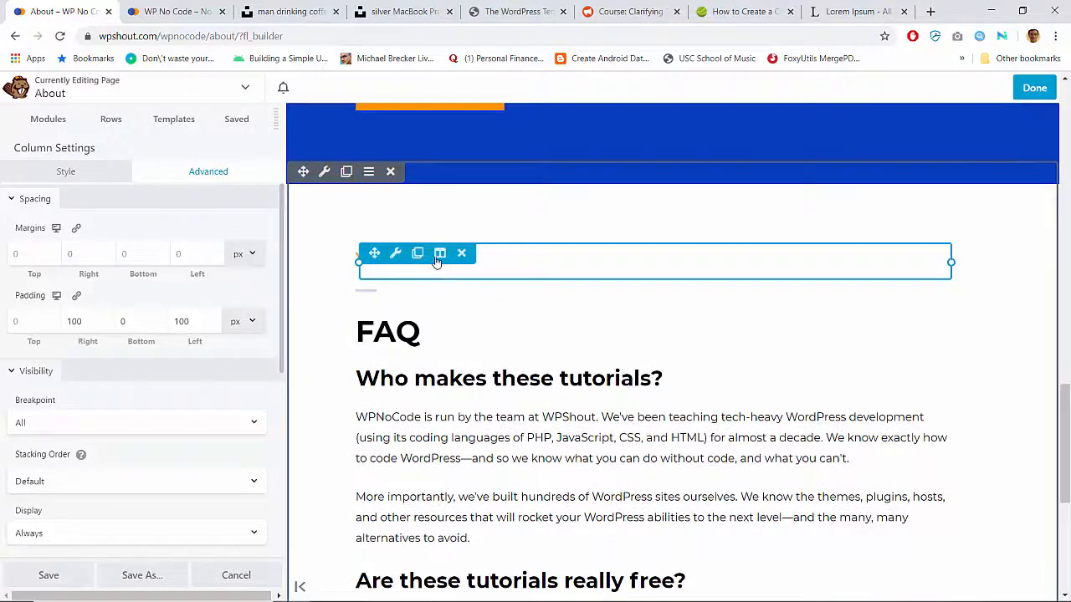
pyautogui.moveTo(440, 254)
pyautogui.click(455, 276)
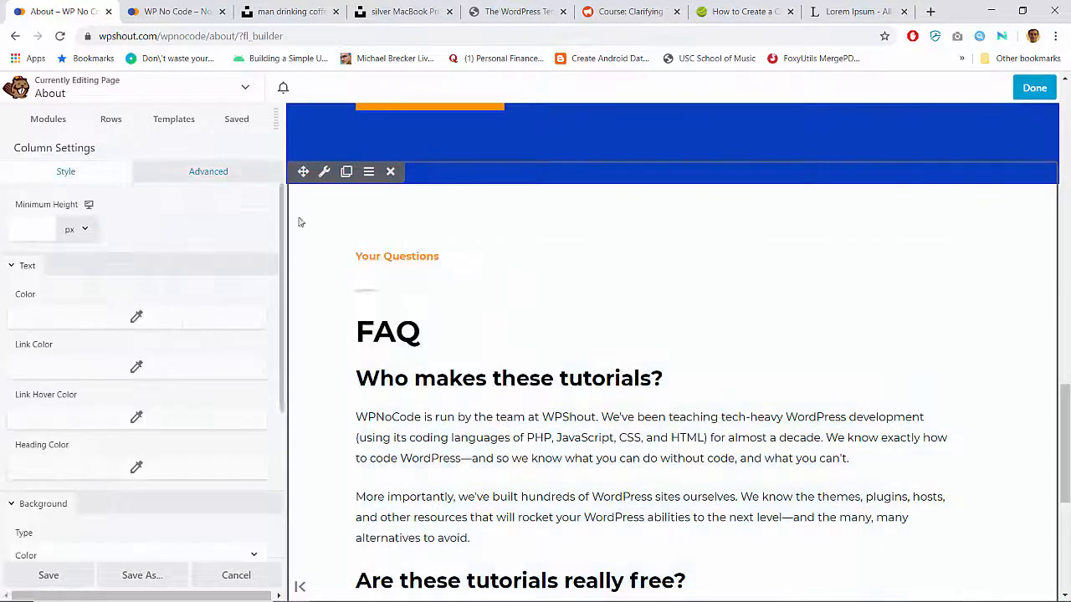
pyautogui.click(226, 173)
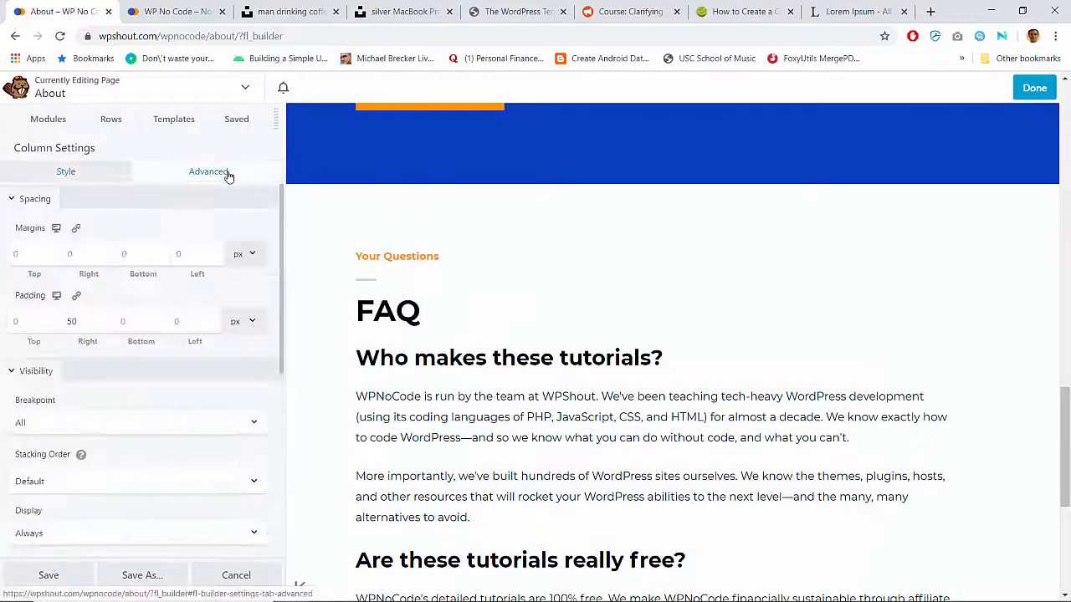
pyautogui.doubleClick(72, 321)
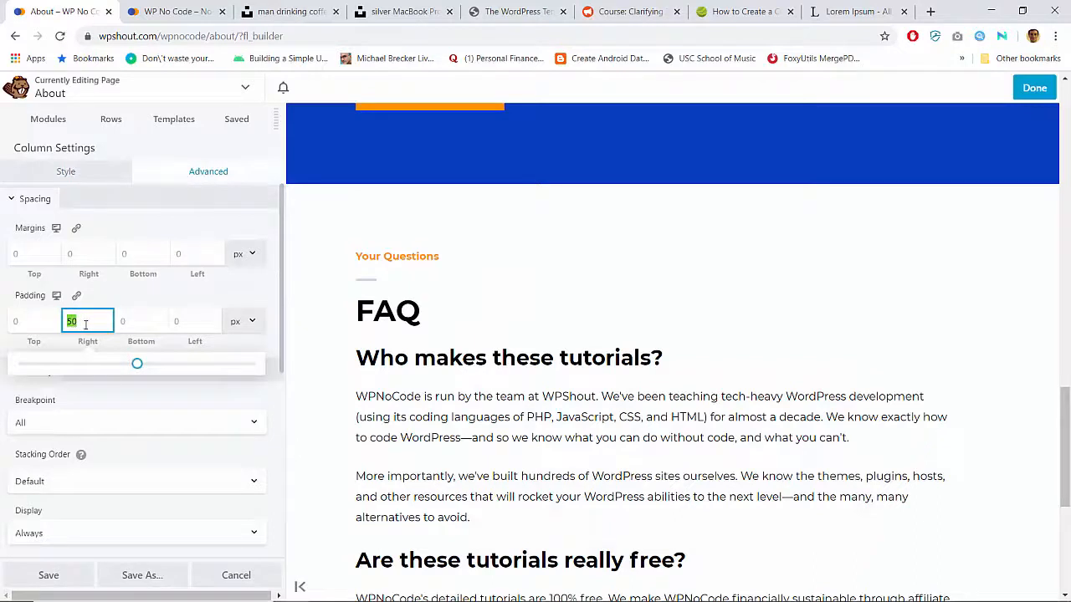
pyautogui.write('100')
pyautogui.press('Tab')
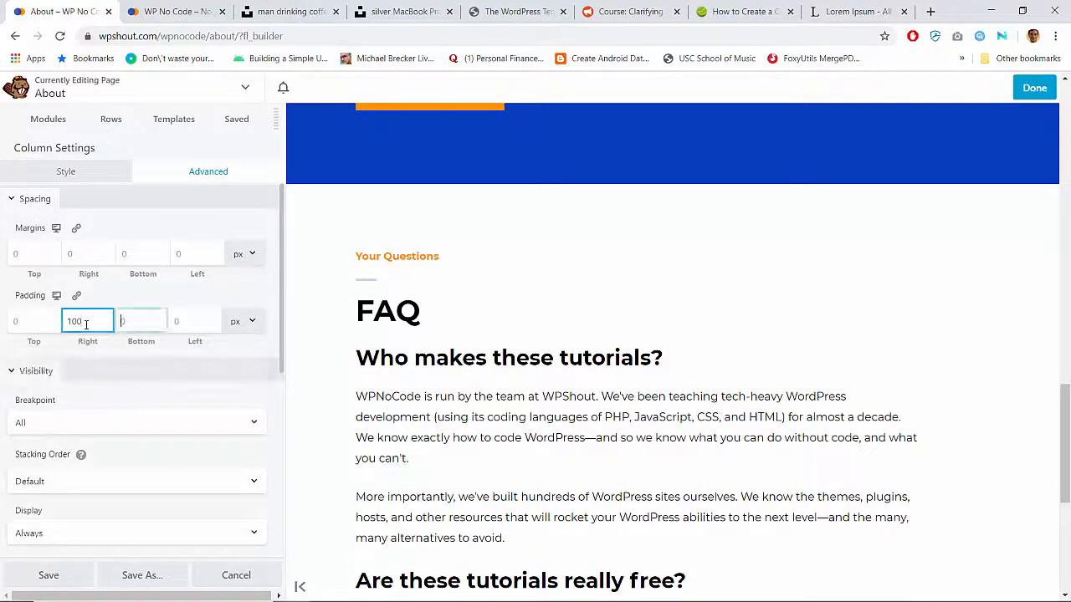
pyautogui.click(178, 319)
pyautogui.write('100')
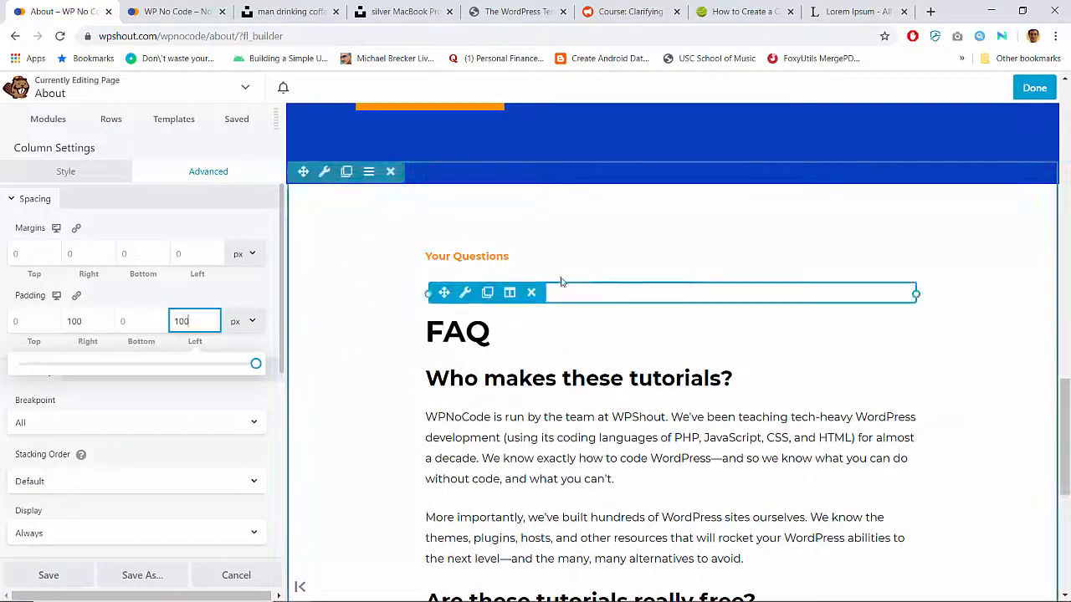
# Compare the FAQ section's alignment with the contact section and examine the FAQ row's spacing settings.
pyautogui.scroll(8, 577, 282)
pyautogui.scroll(-7, 605, 281)
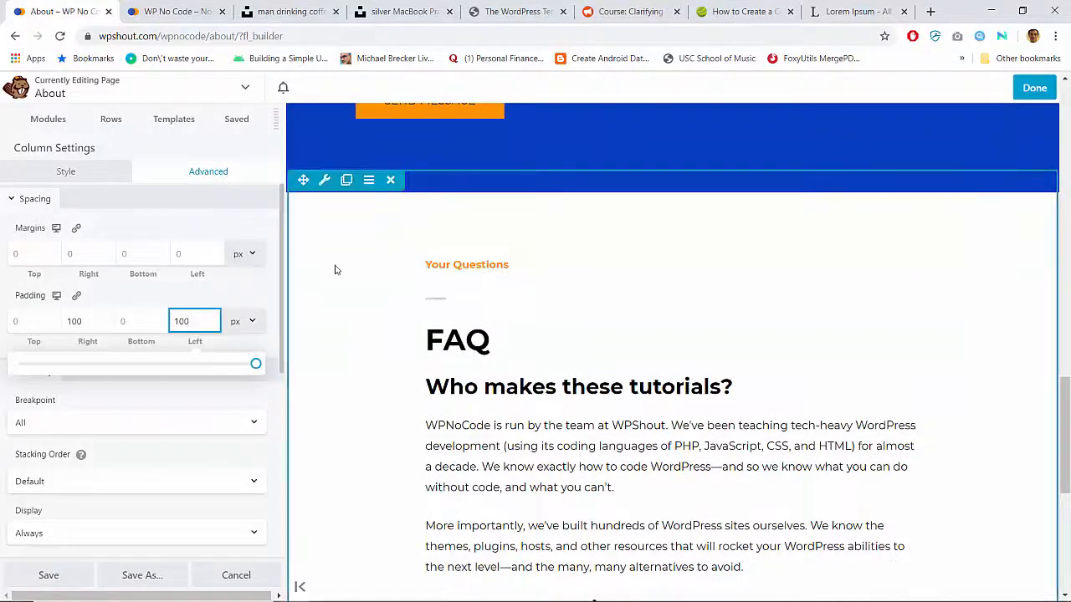
pyautogui.scroll(-1, 335, 169)
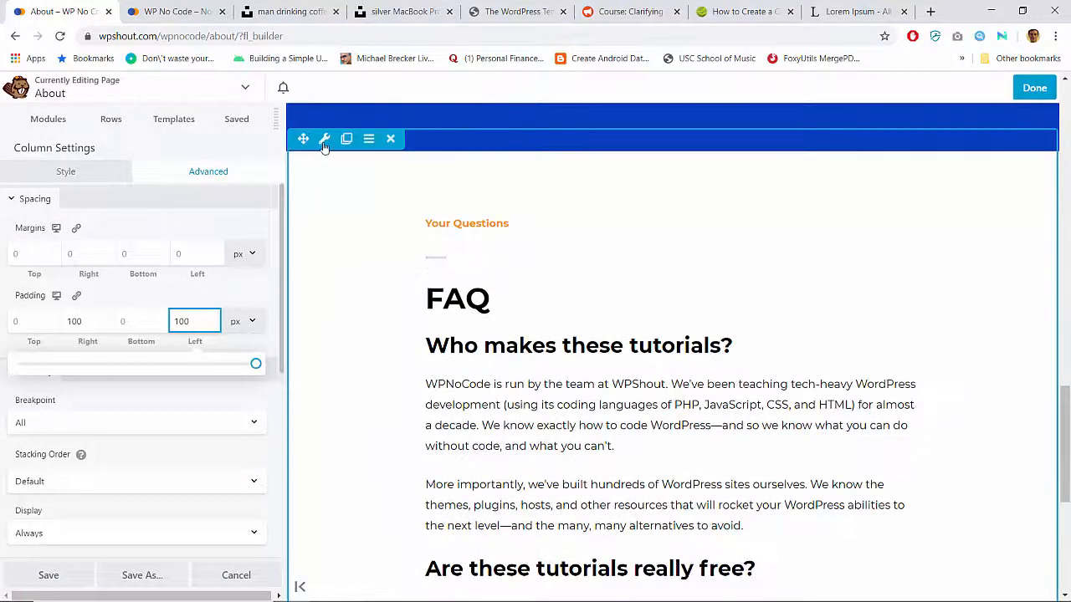
pyautogui.click(324, 140)
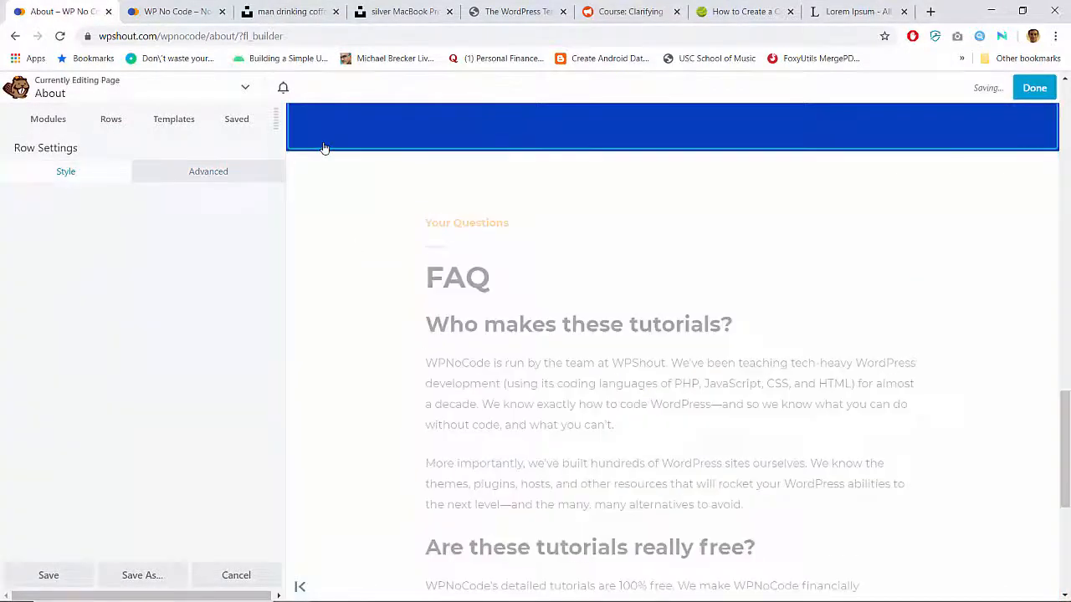
pyautogui.click(199, 171)
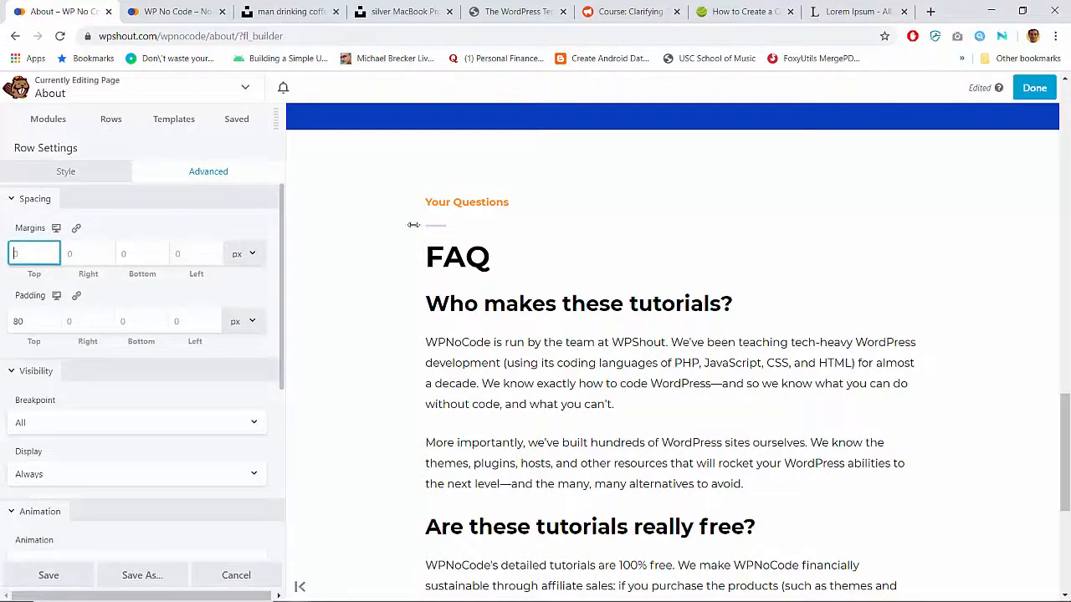
# Examine the margins and padding of the Contact Us column.
pyautogui.scroll(5, 450, 198)
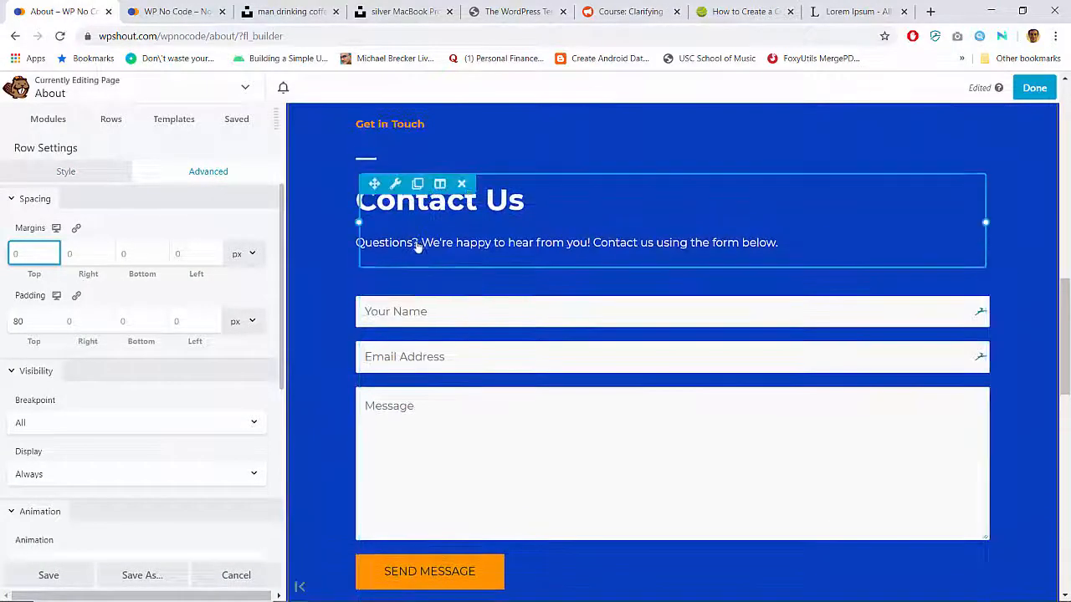
pyautogui.scroll(-1, 409, 361)
pyautogui.scroll(2, 411, 360)
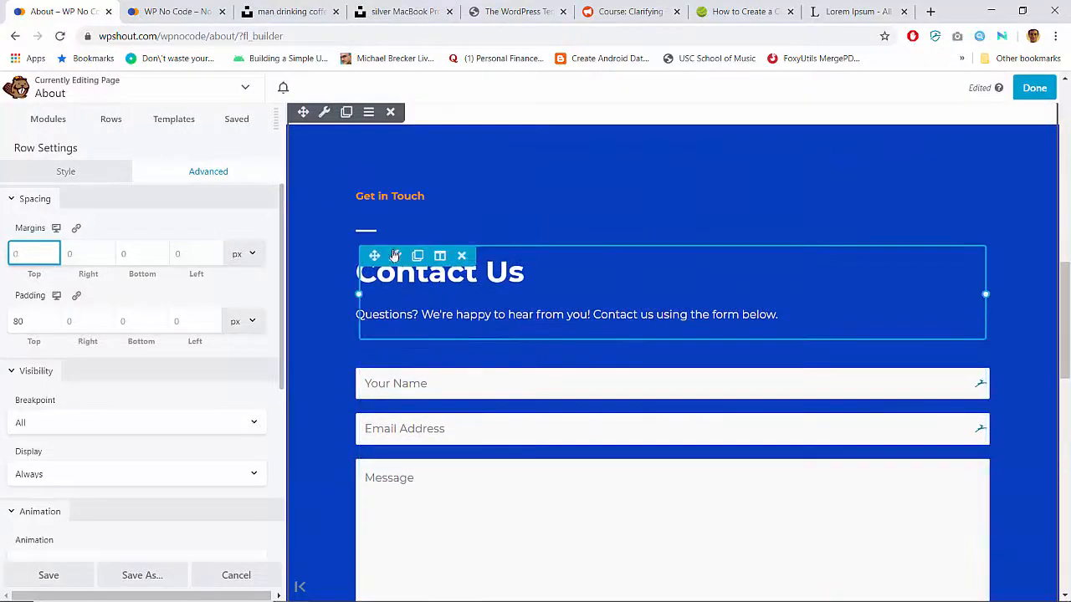
pyautogui.click(439, 256)
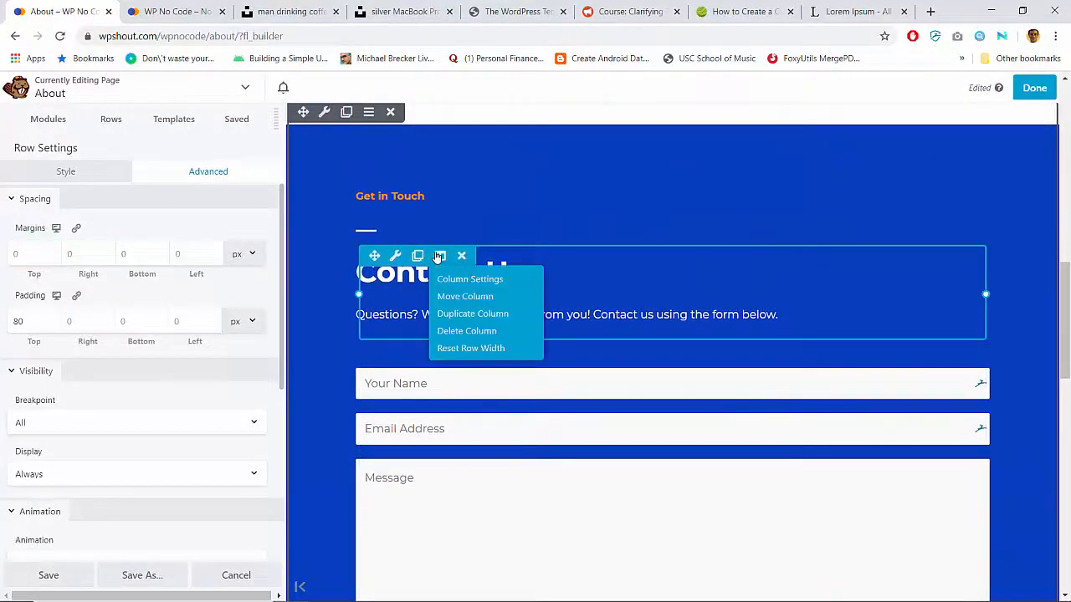
pyautogui.click(452, 279)
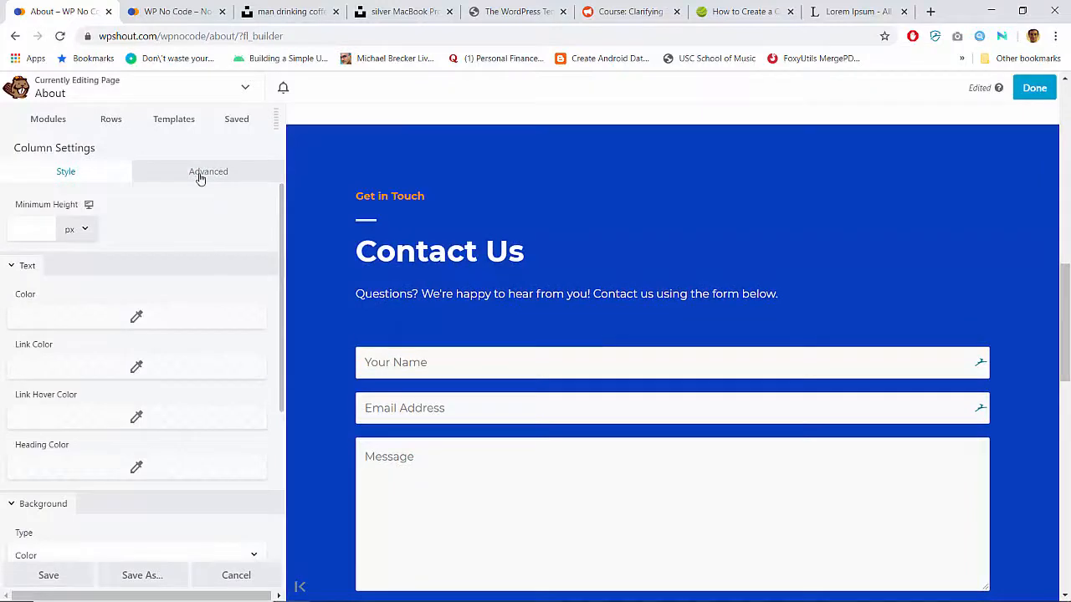
pyautogui.click(200, 177)
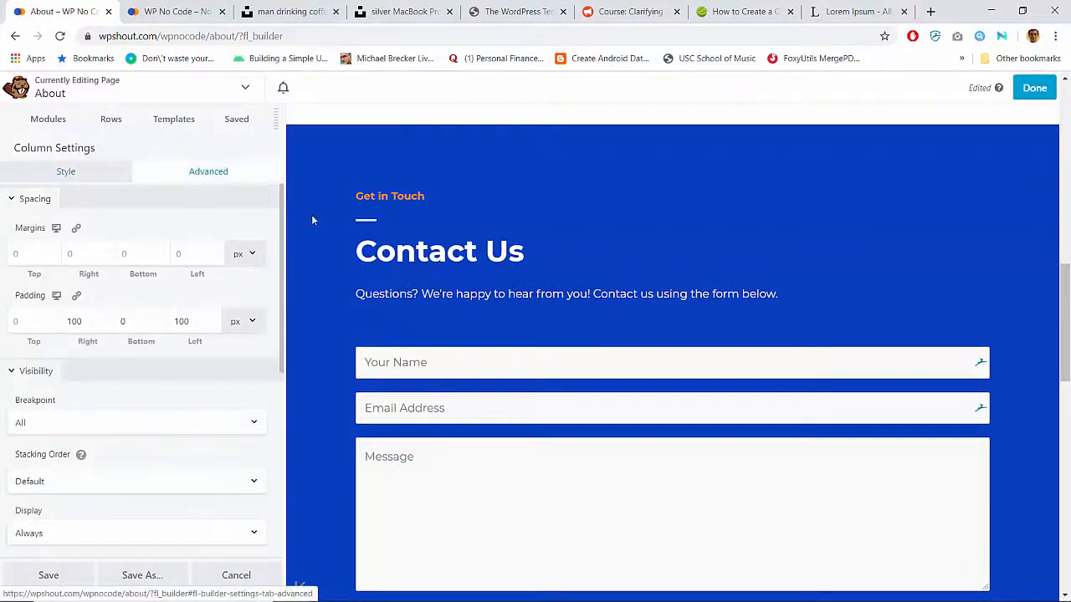
pyautogui.scroll(-7, 340, 280)
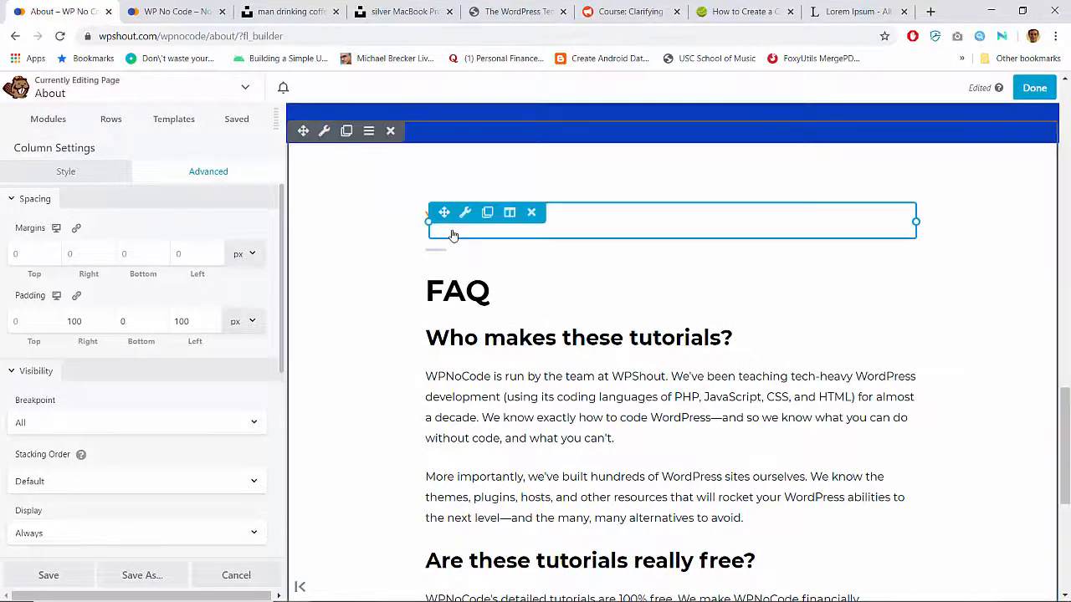
pyautogui.click(488, 213)
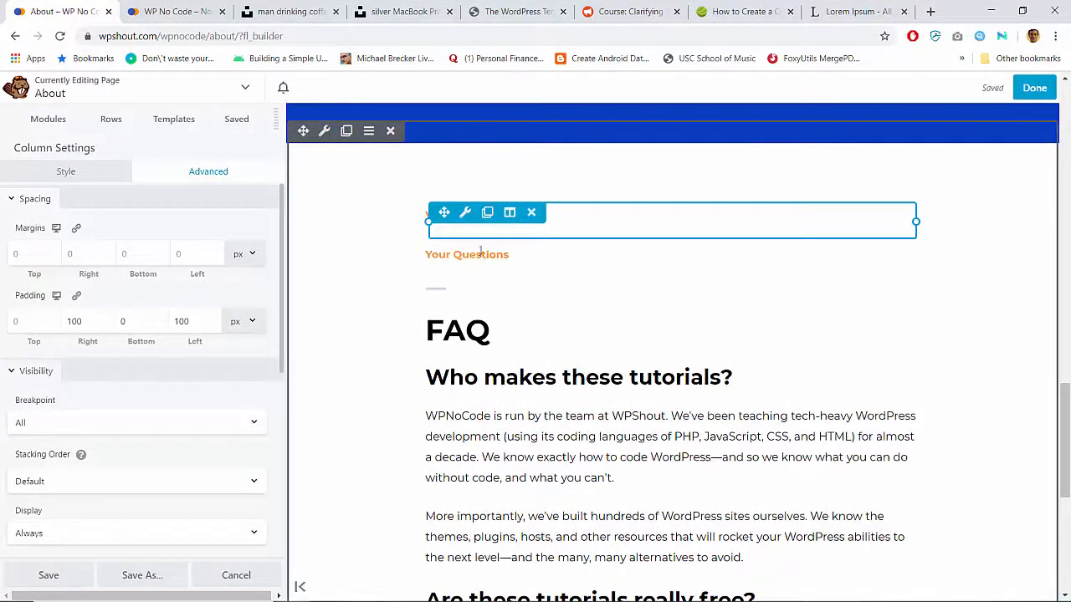
pyautogui.click(532, 252)
pyautogui.press('Return')
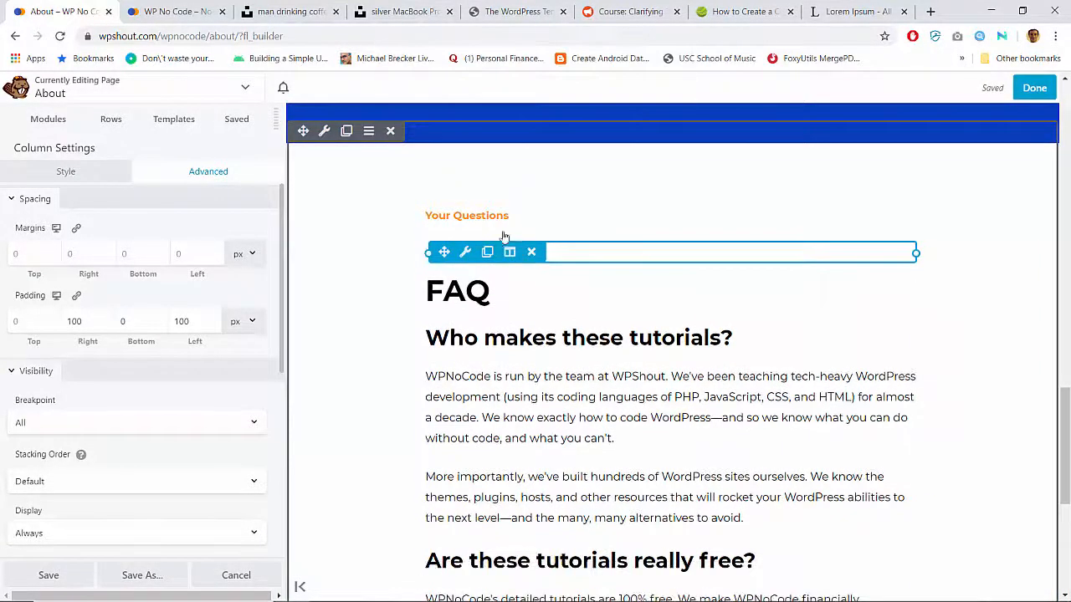
# Set the FAQ column's right padding to 50 px and clear its left padding.
pyautogui.moveTo(506, 218)
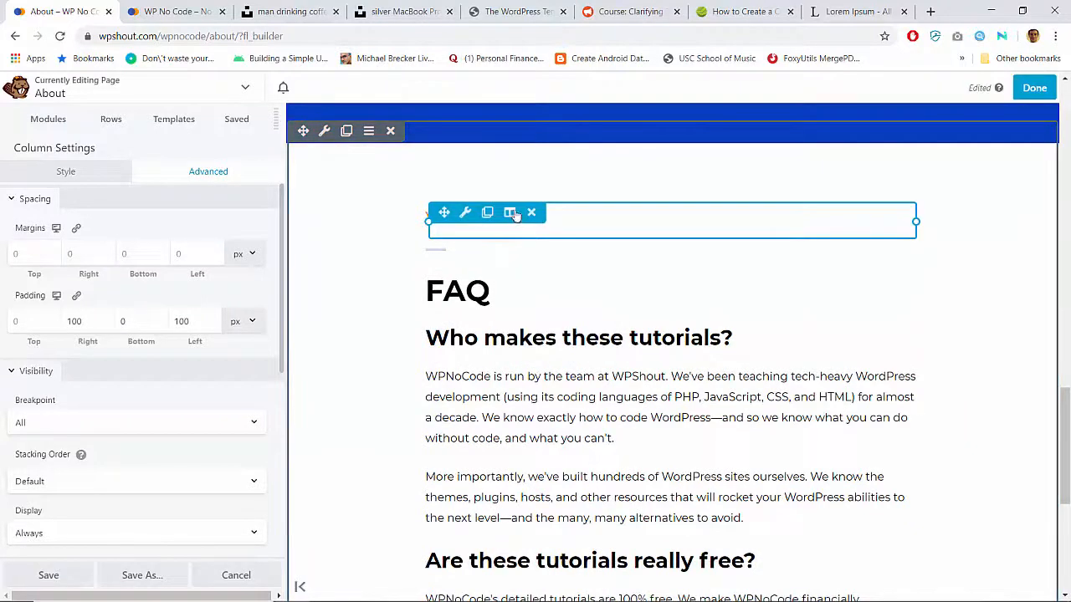
pyautogui.click(527, 234)
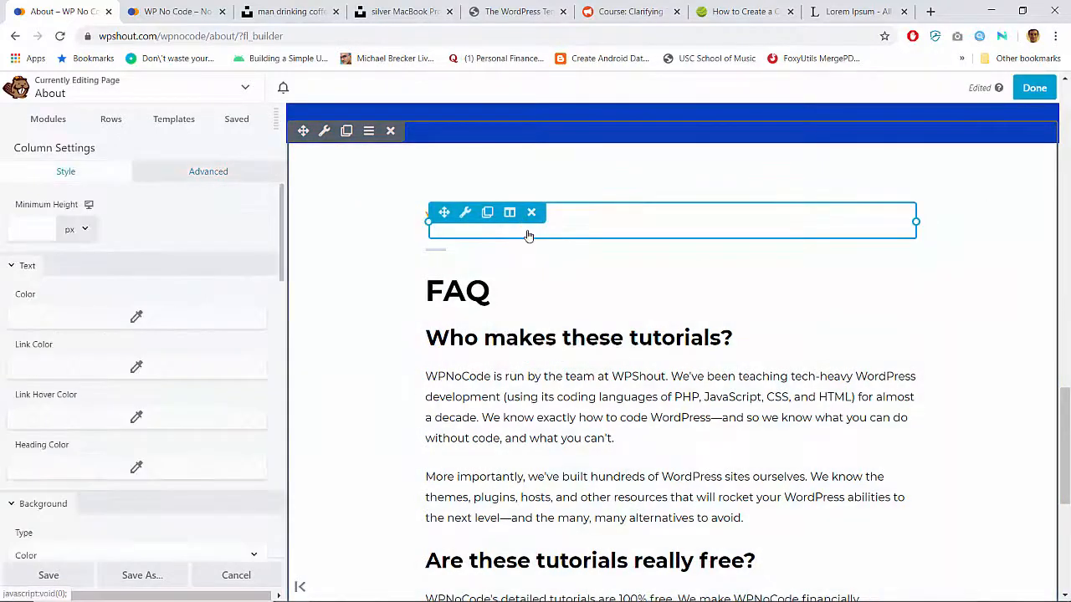
pyautogui.click(215, 174)
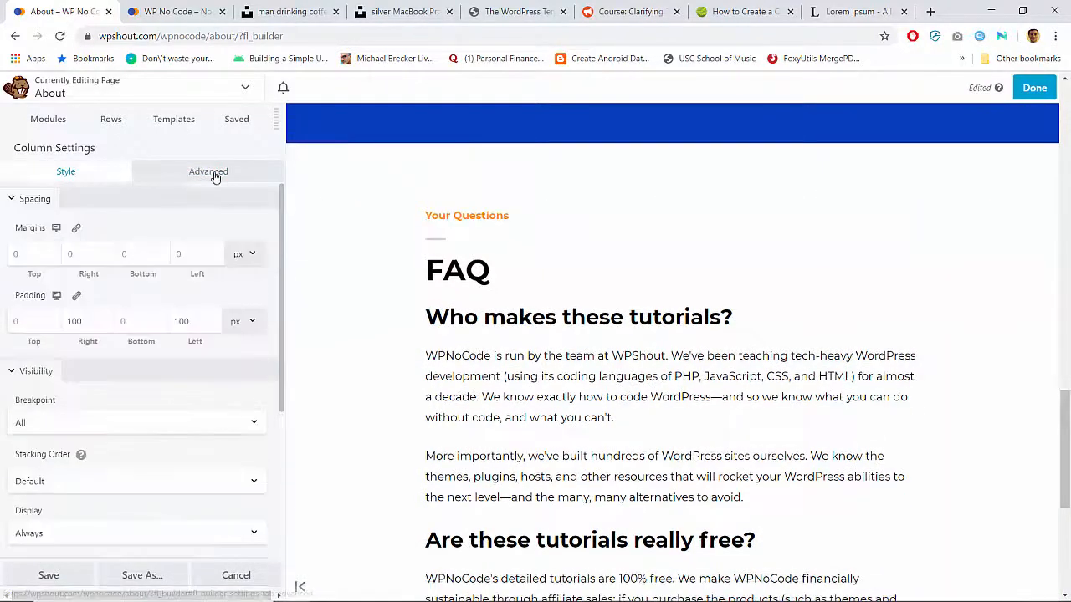
pyautogui.doubleClick(76, 322)
pyautogui.write('50')
pyautogui.press('Tab')
pyautogui.press('Tab')
pyautogui.press('BackSpace')
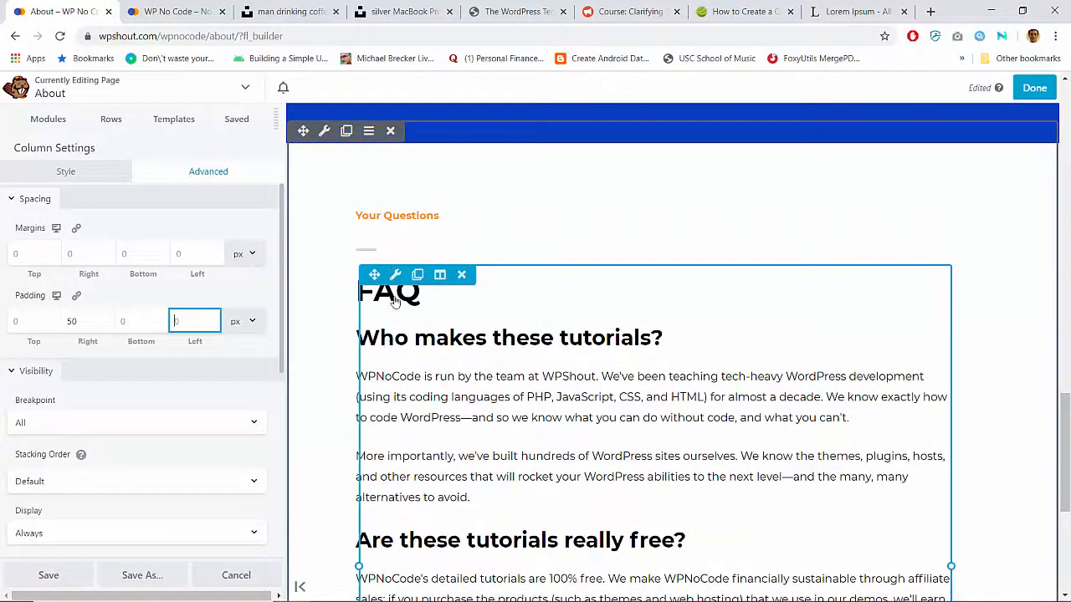
# Clear the FAQ column's right padding.
pyautogui.scroll(3, 805, 235)
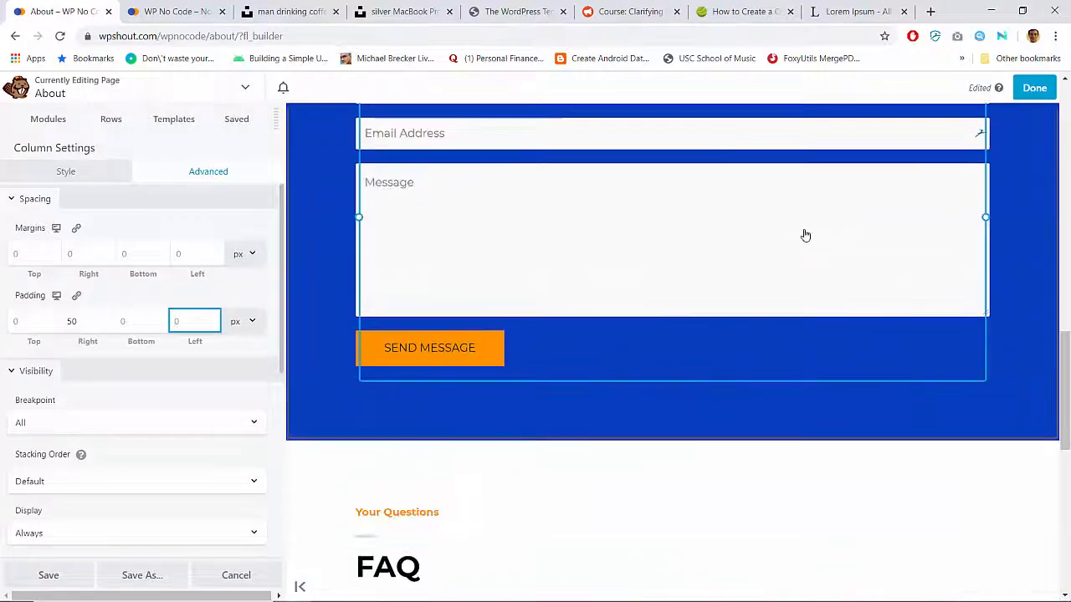
pyautogui.scroll(-4, 804, 235)
pyautogui.doubleClick(82, 321)
pyautogui.press('BackSpace')
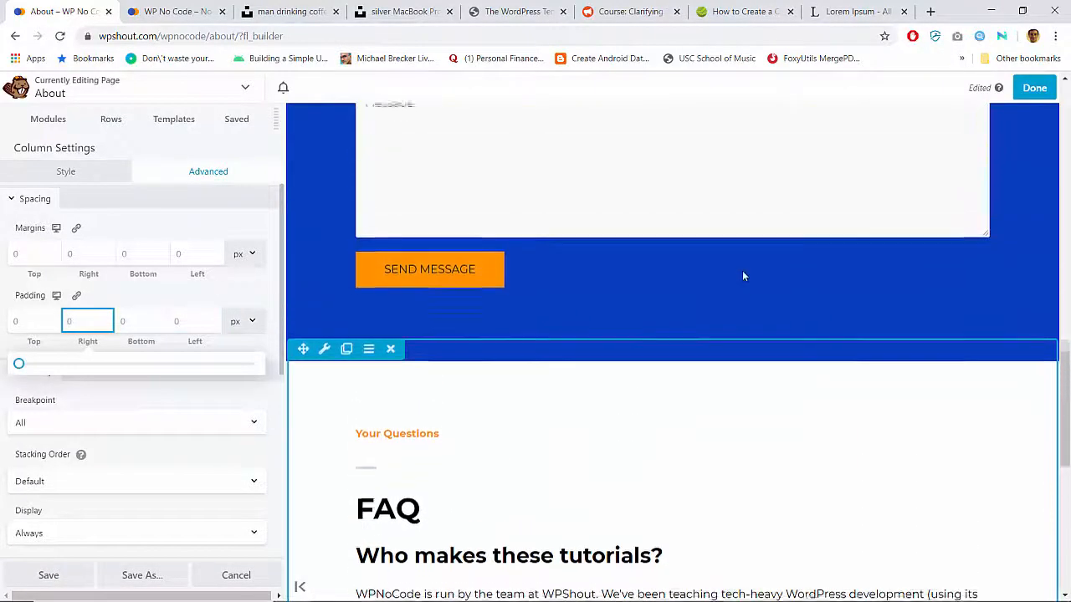
# Test the Contact Us column's right and left padding at 10 px each, restoring each to 100 px.
pyautogui.scroll(8, 743, 276)
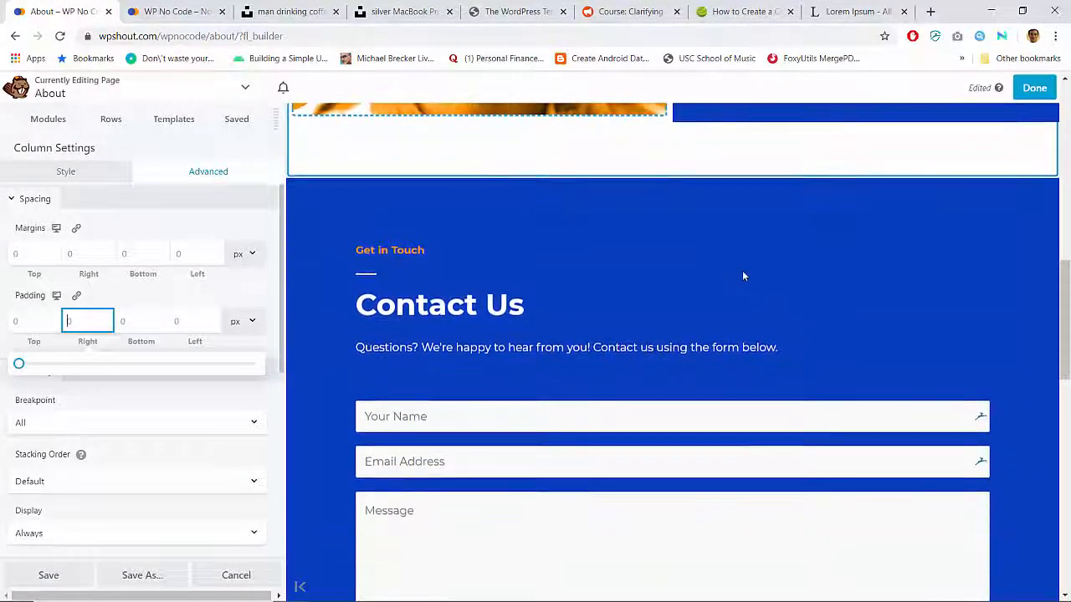
pyautogui.moveTo(436, 352)
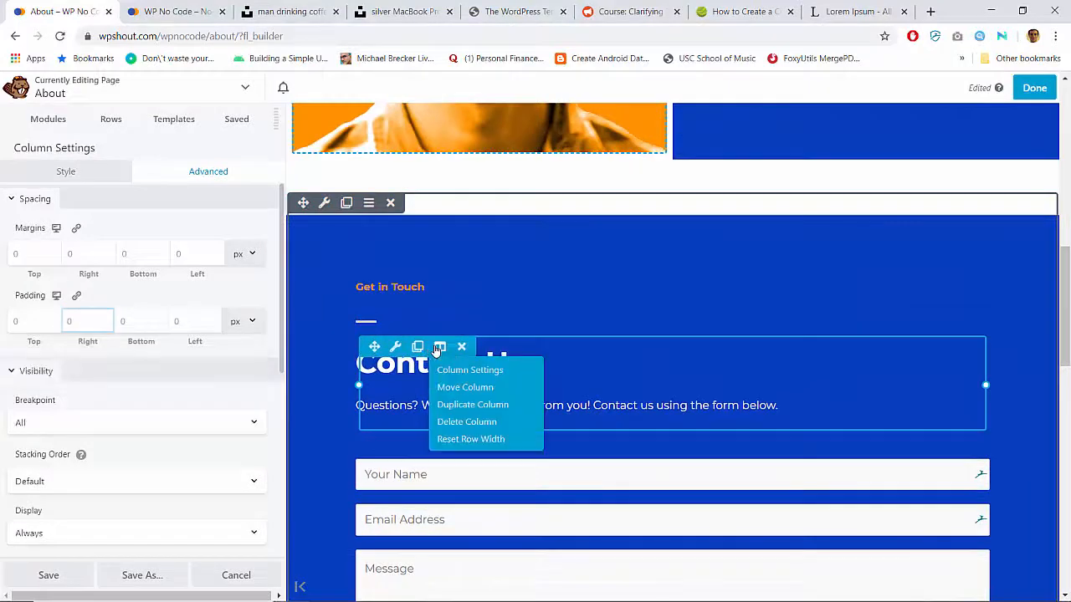
pyautogui.click(456, 370)
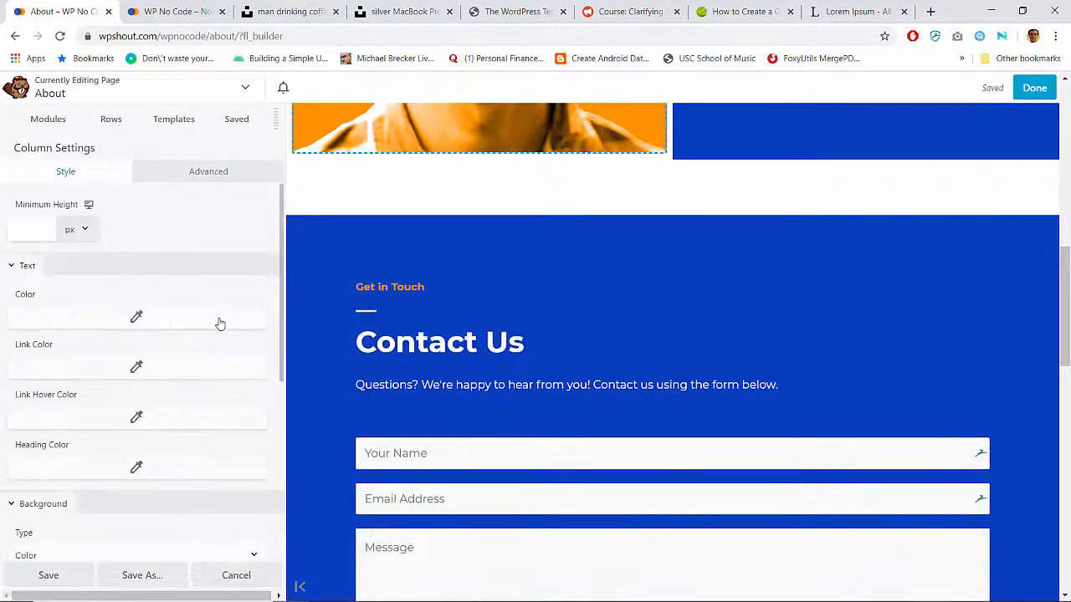
pyautogui.click(210, 171)
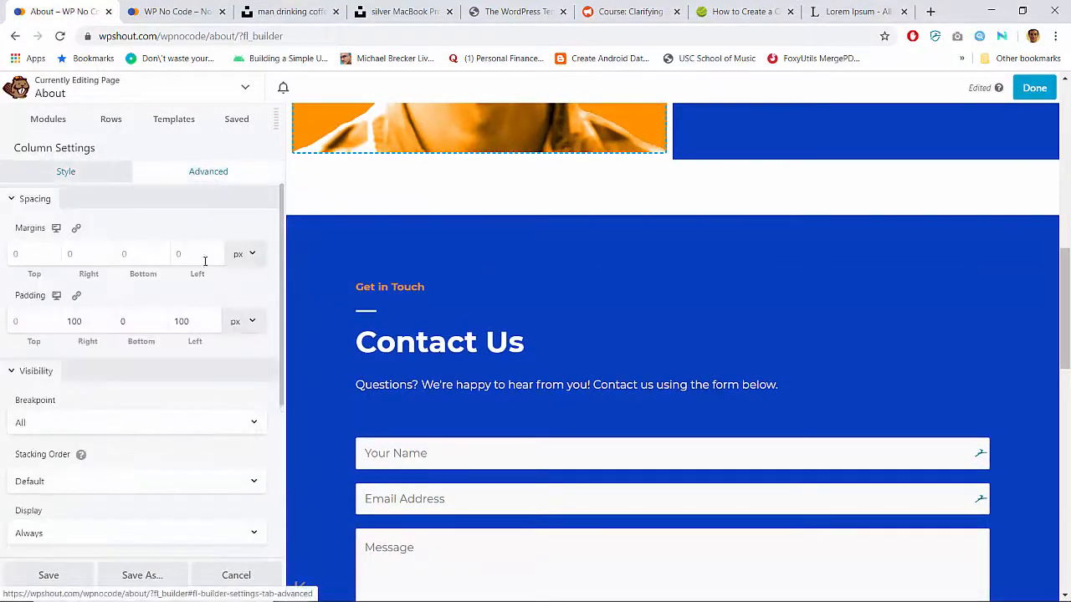
pyautogui.click(78, 323)
pyautogui.press('BackSpace')
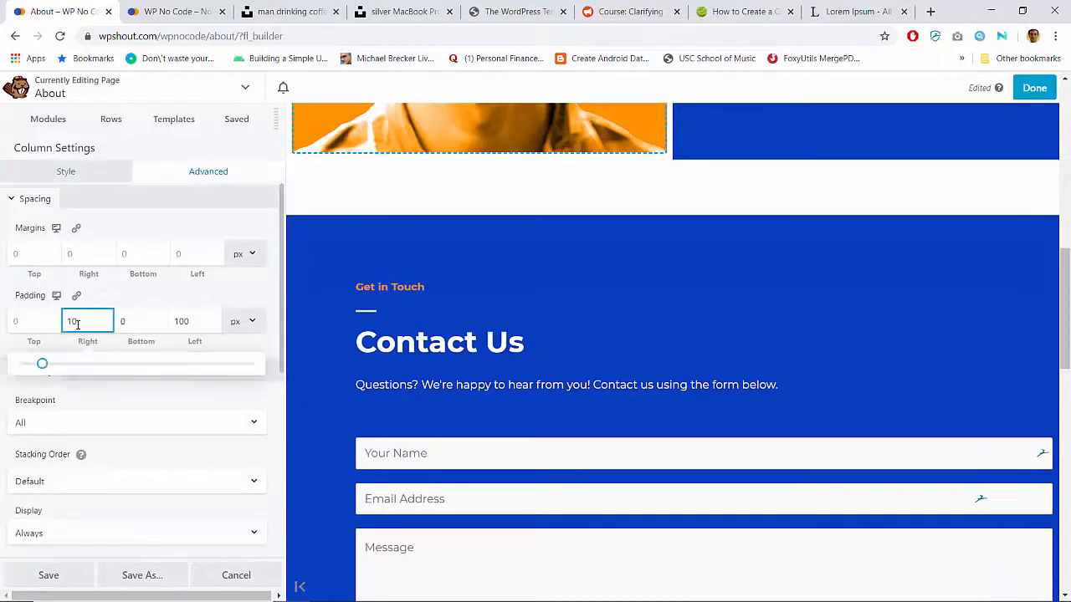
pyautogui.write('0')
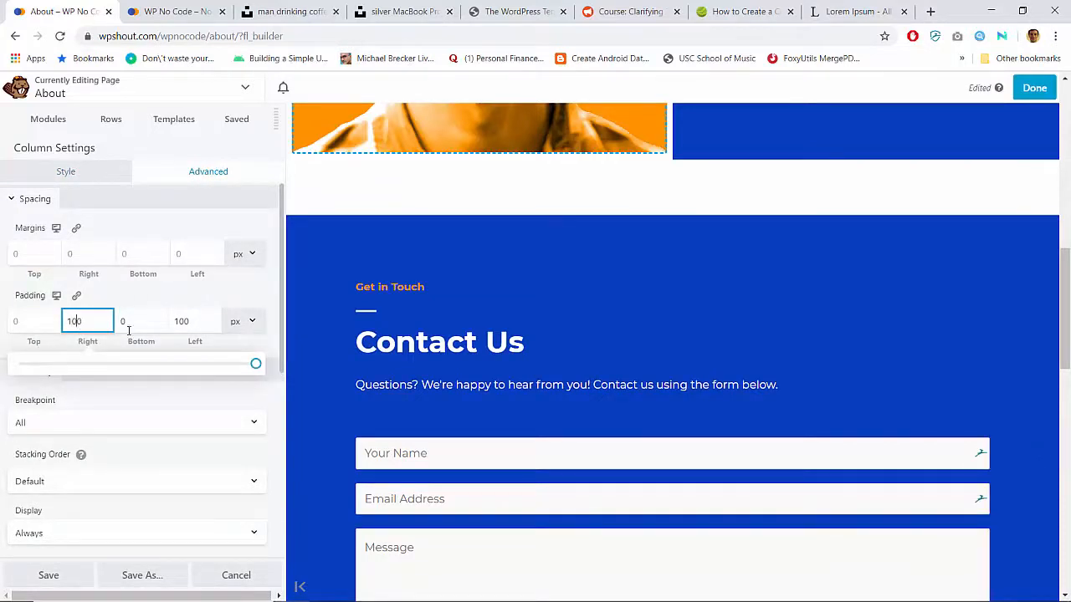
pyautogui.click(183, 322)
pyautogui.press('BackSpace')
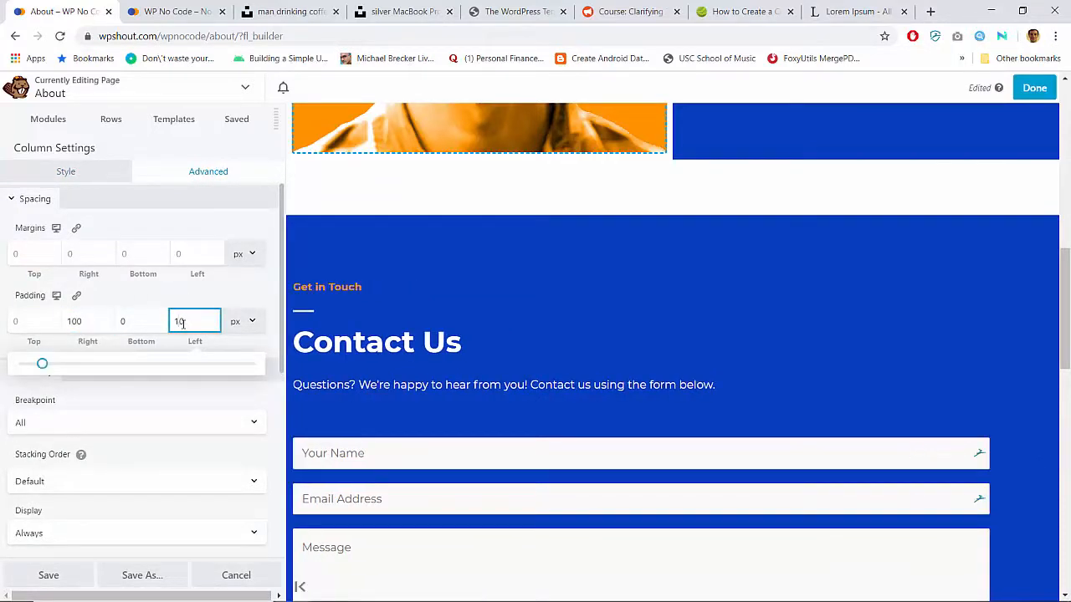
pyautogui.write('0')
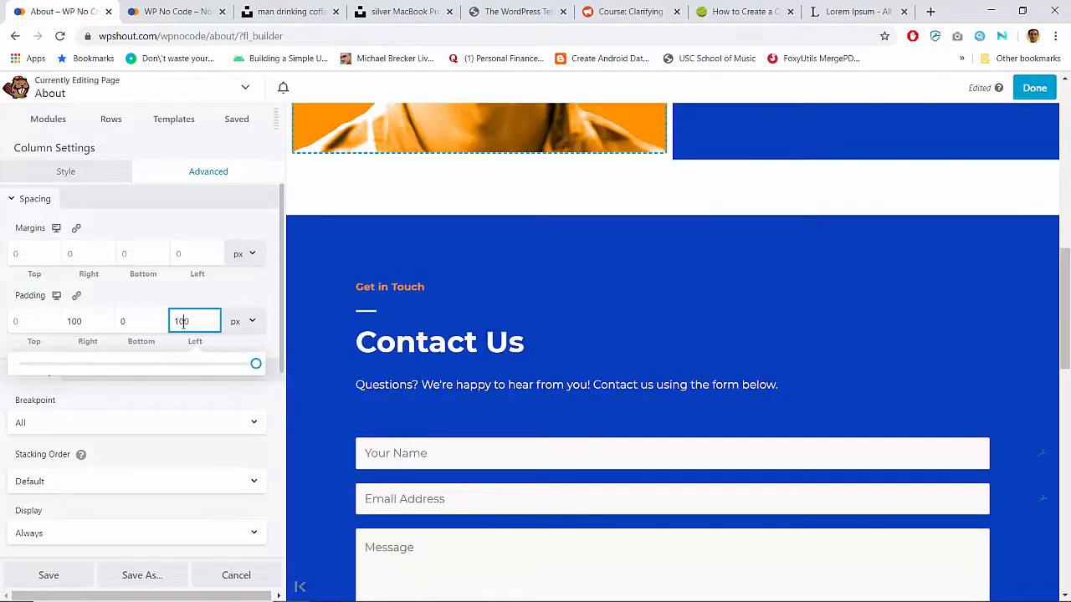
# Set the FAQ column's right and left padding to 100 px.
pyautogui.scroll(-8, 471, 313)
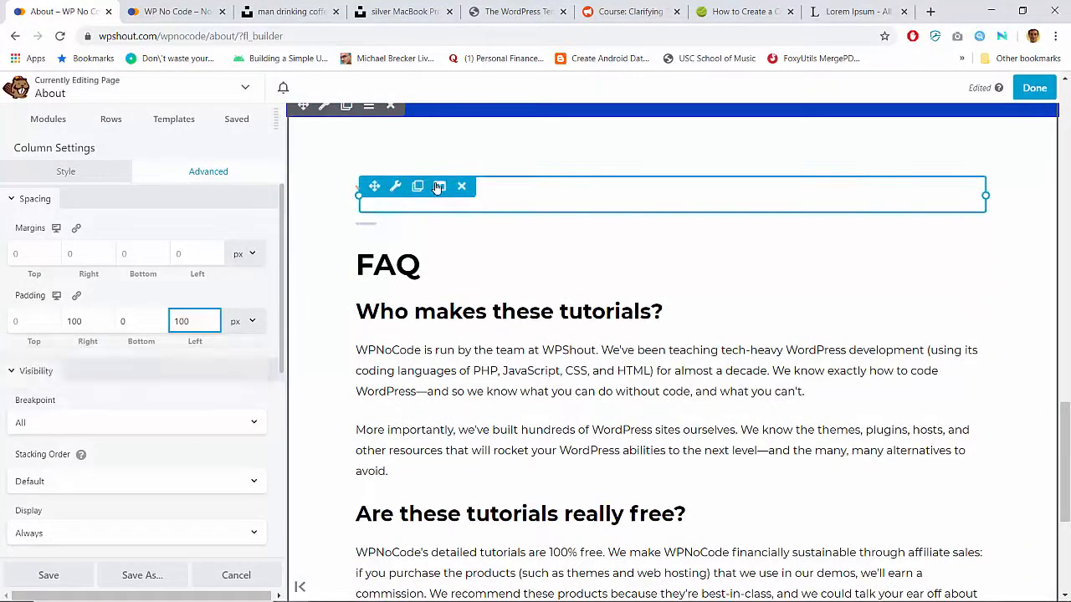
pyautogui.click(438, 187)
pyautogui.click(444, 209)
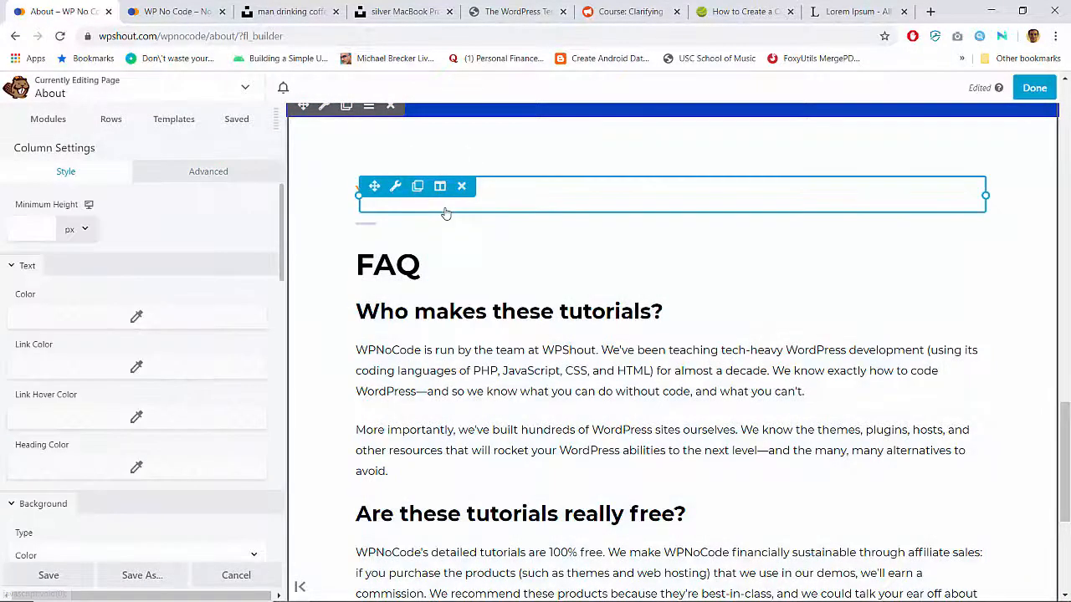
pyautogui.click(221, 175)
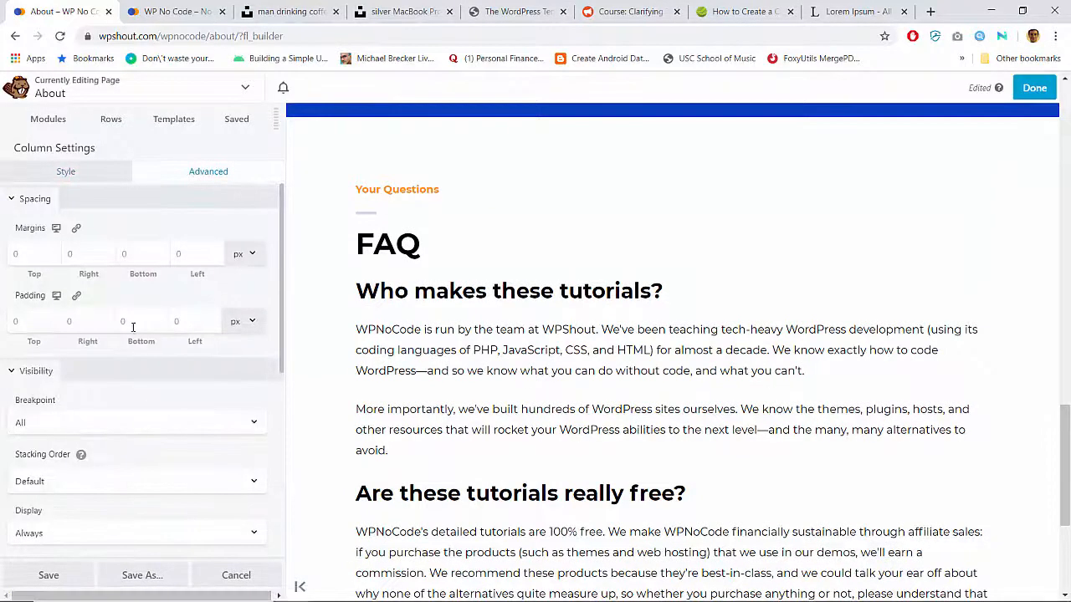
pyautogui.click(79, 323)
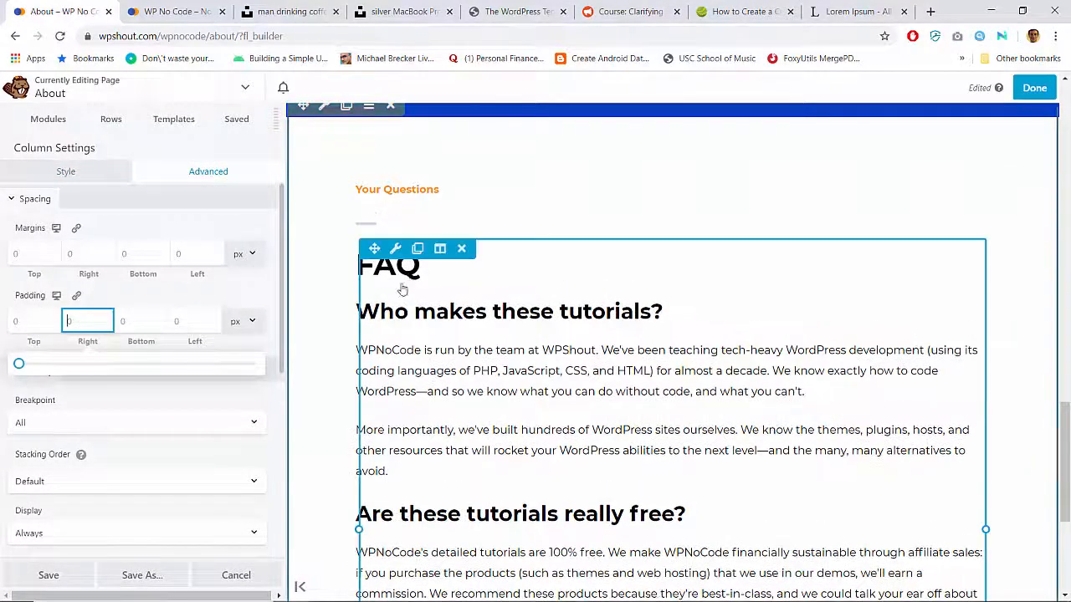
pyautogui.write('100')
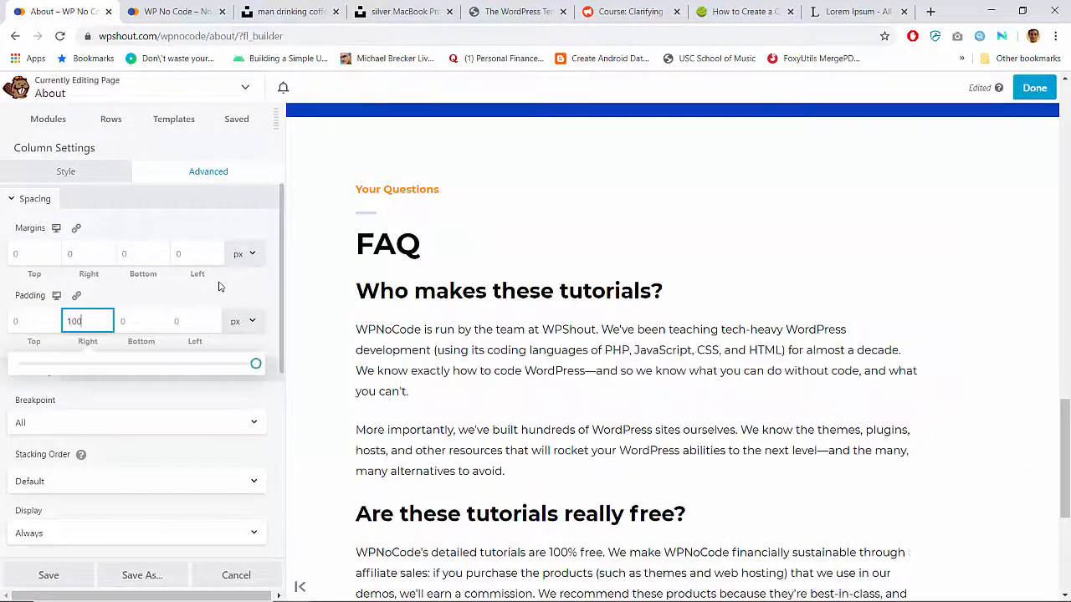
pyautogui.press('Tab')
pyautogui.write('100')
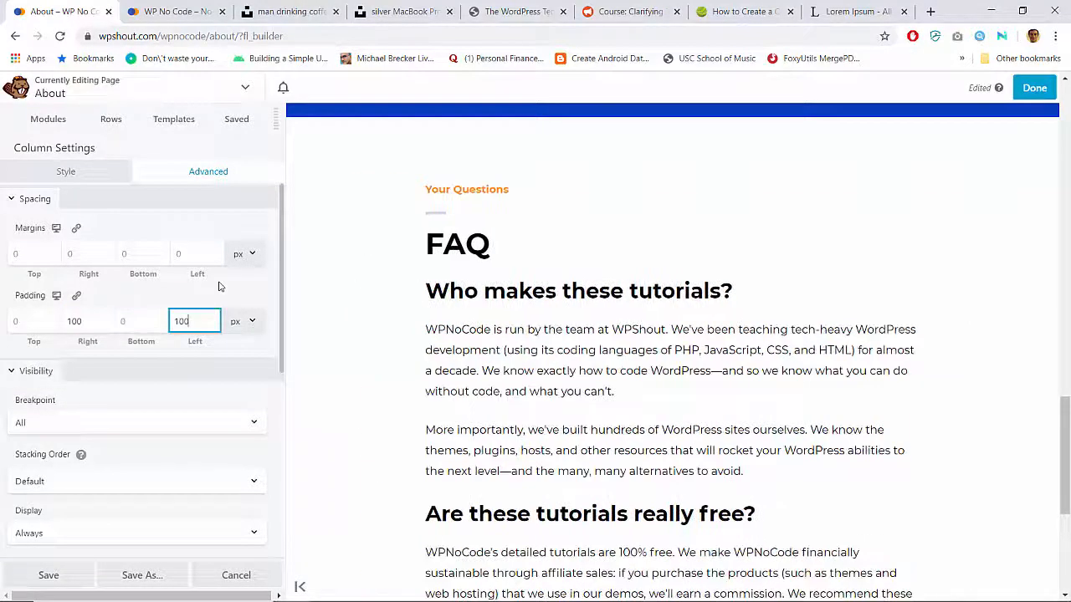
# Narrow the settings panel and compare the FAQ text's side alignment with the Contact Us section.
pyautogui.scroll(7, 617, 311)
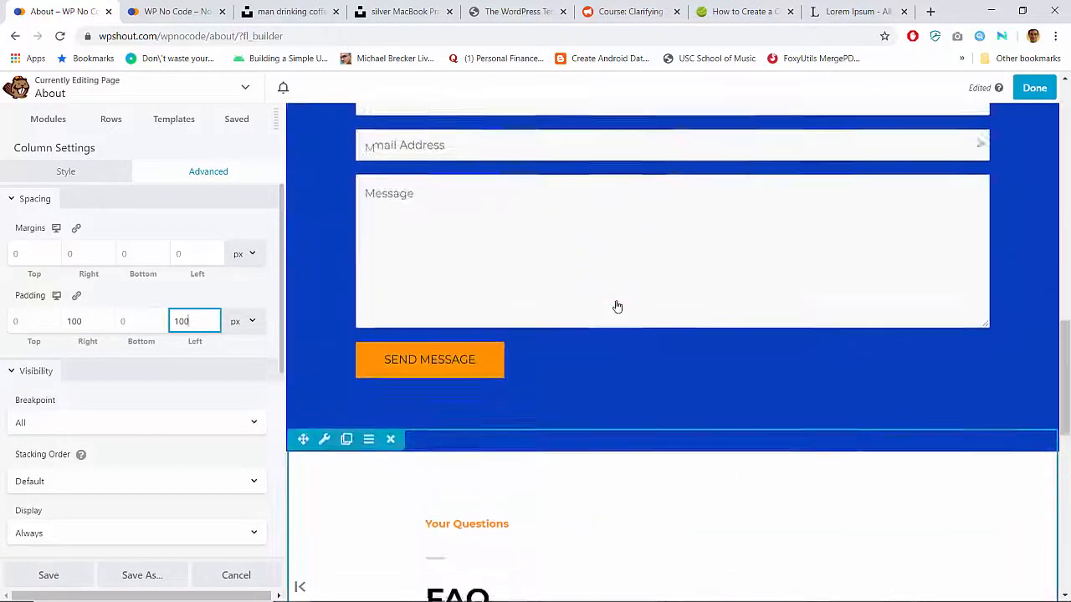
pyautogui.scroll(1, 617, 308)
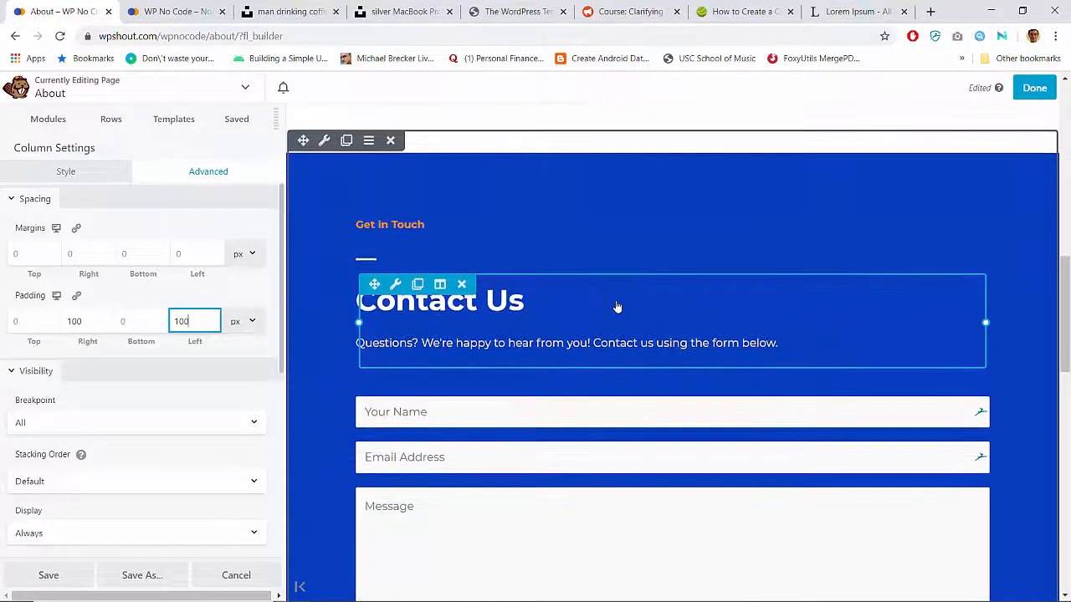
pyautogui.scroll(-8, 616, 307)
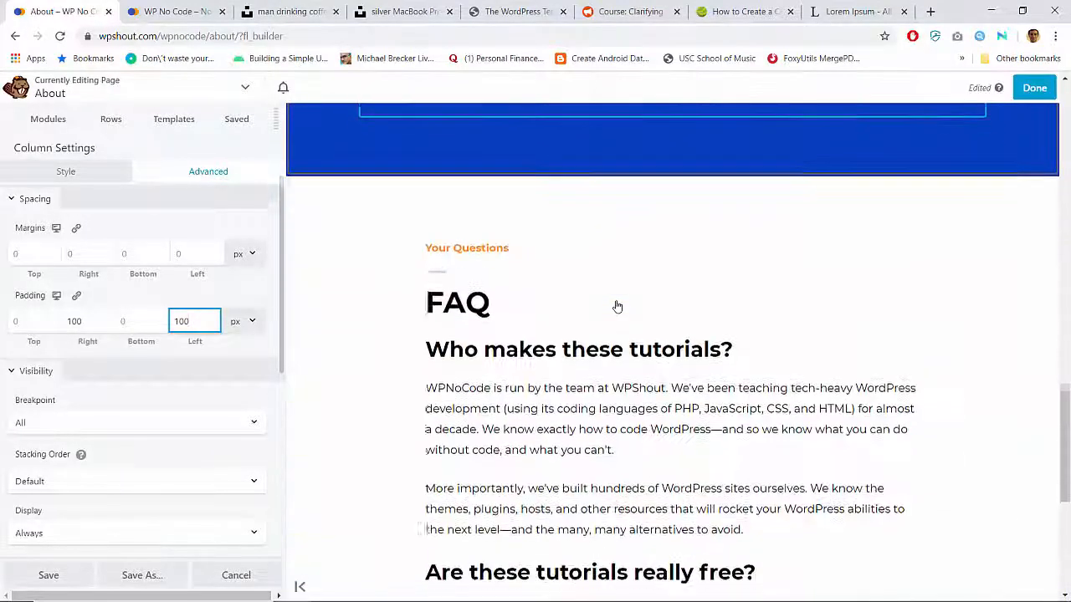
pyautogui.scroll(5, 616, 306)
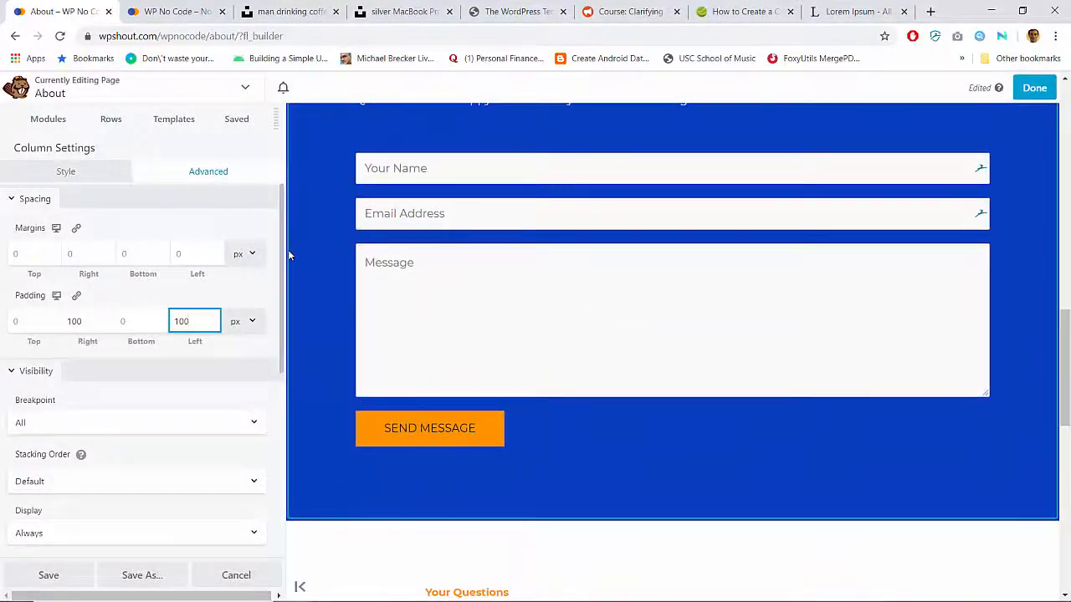
pyautogui.moveTo(287, 250); pyautogui.dragTo(227, 251)
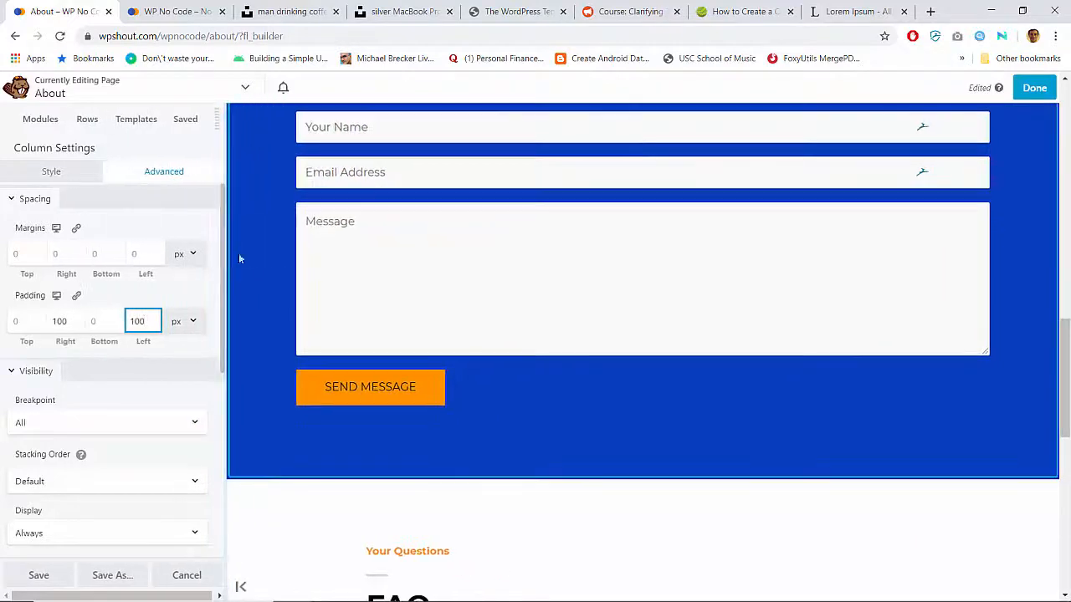
pyautogui.scroll(3, 511, 337)
pyautogui.scroll(-6, 510, 338)
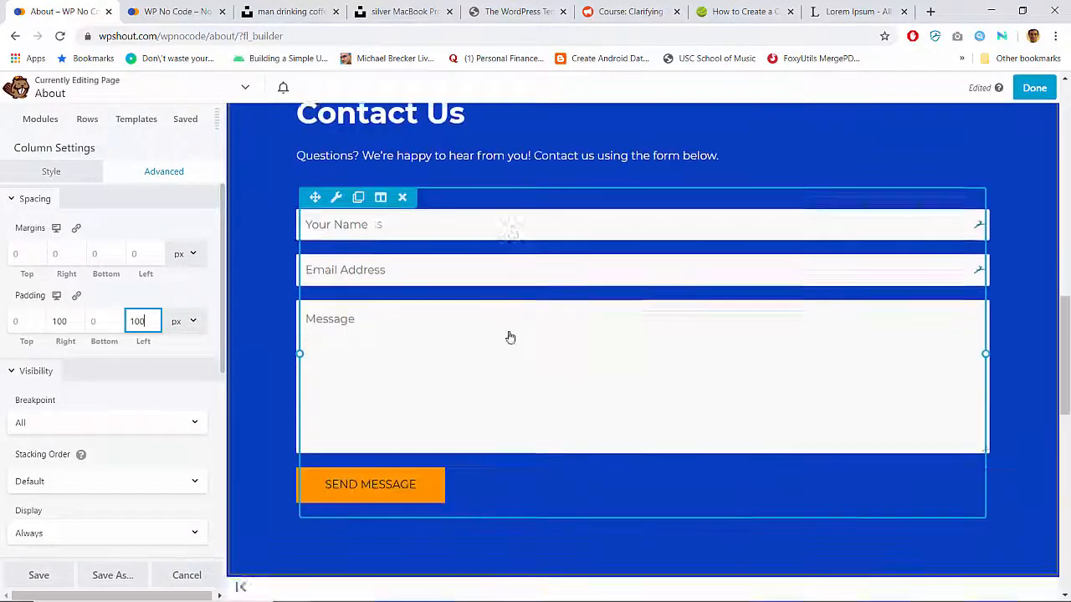
pyautogui.scroll(-3, 510, 337)
pyautogui.scroll(1, 510, 338)
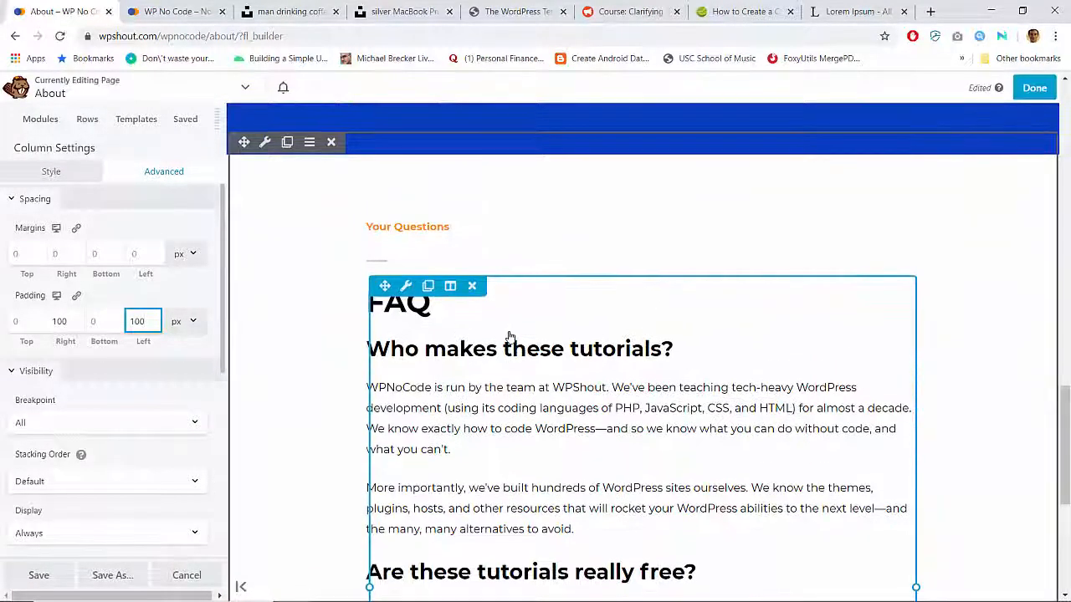
# Clear the FAQ column's left and right padding.
pyautogui.press('BackSpace')
pyautogui.press('BackSpace')
pyautogui.press('BackSpace')
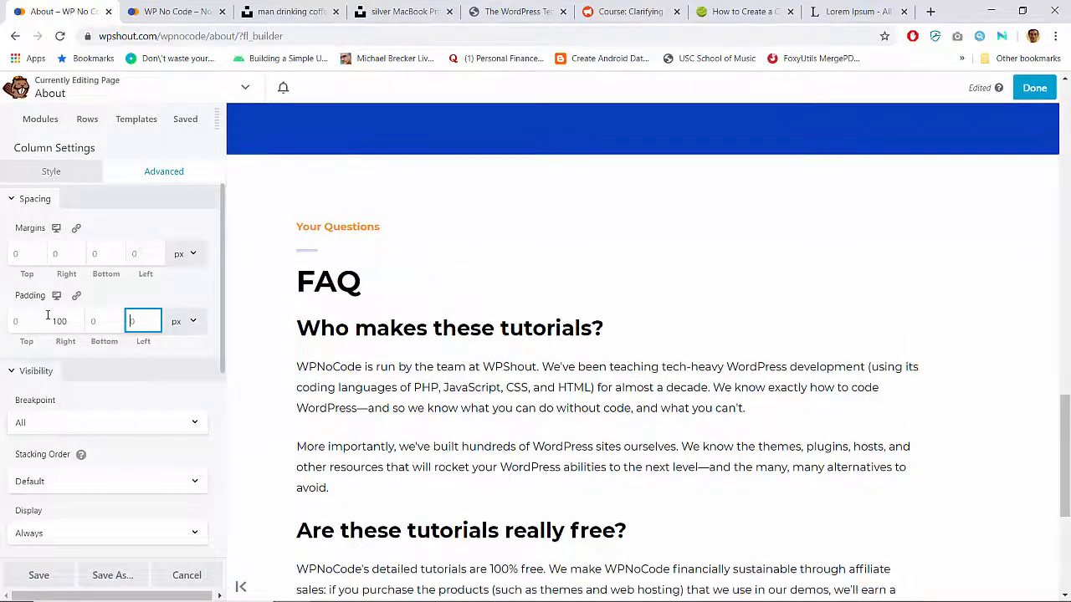
pyautogui.doubleClick(56, 325)
pyautogui.press('BackSpace')
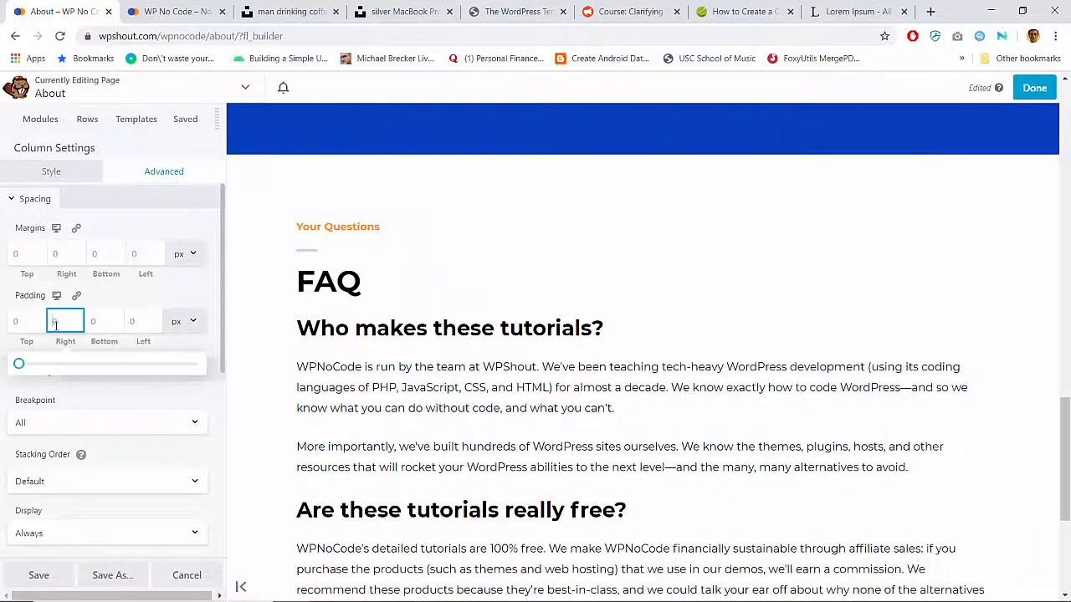
# Examine the spacing settings of the Contact Us column again.
pyautogui.scroll(6, 499, 292)
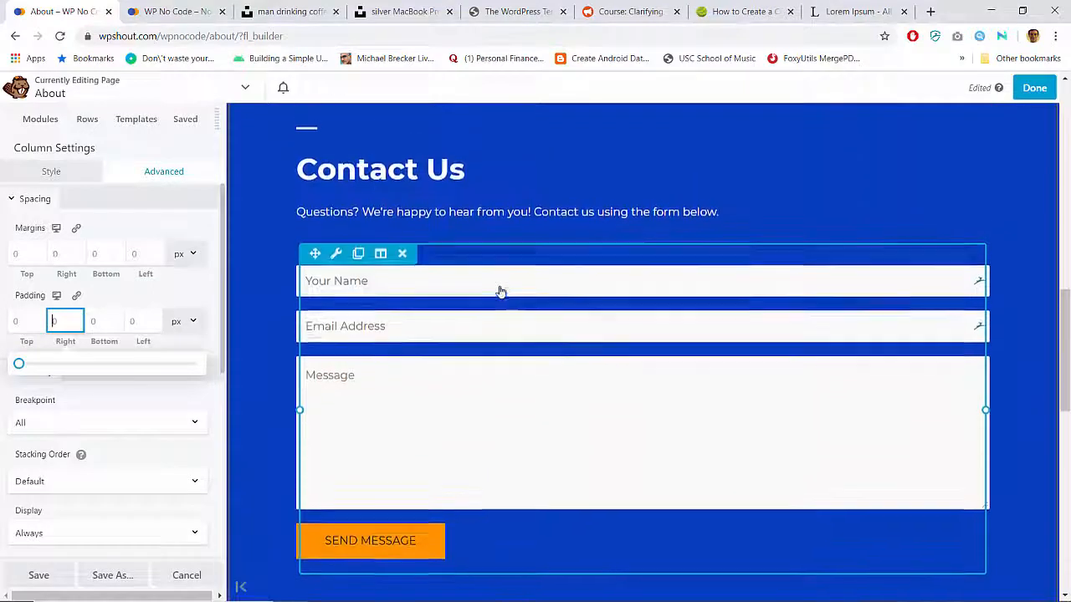
pyautogui.click(381, 277)
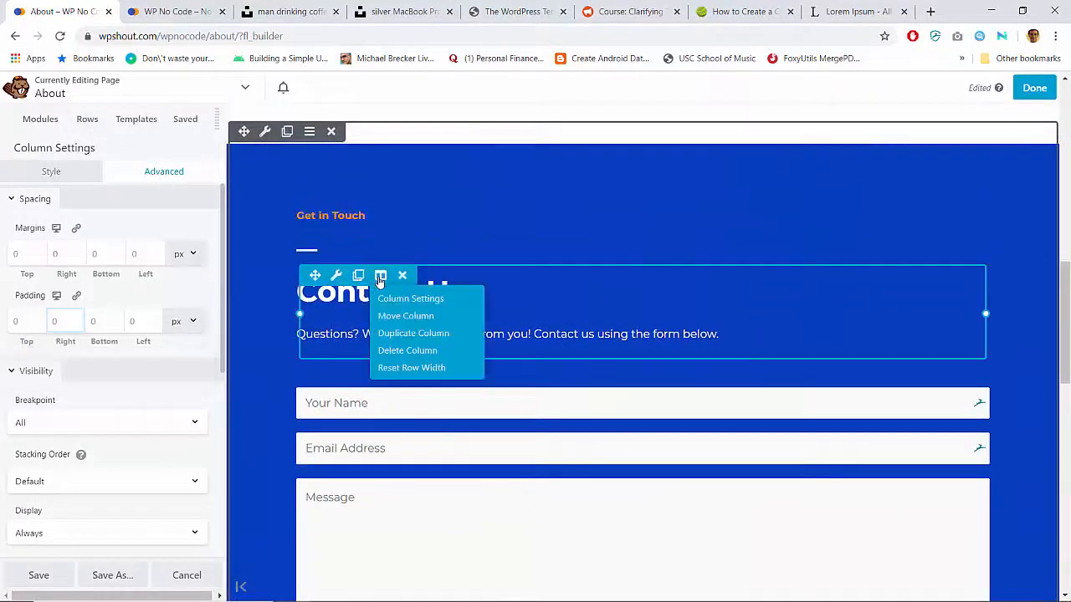
pyautogui.click(385, 298)
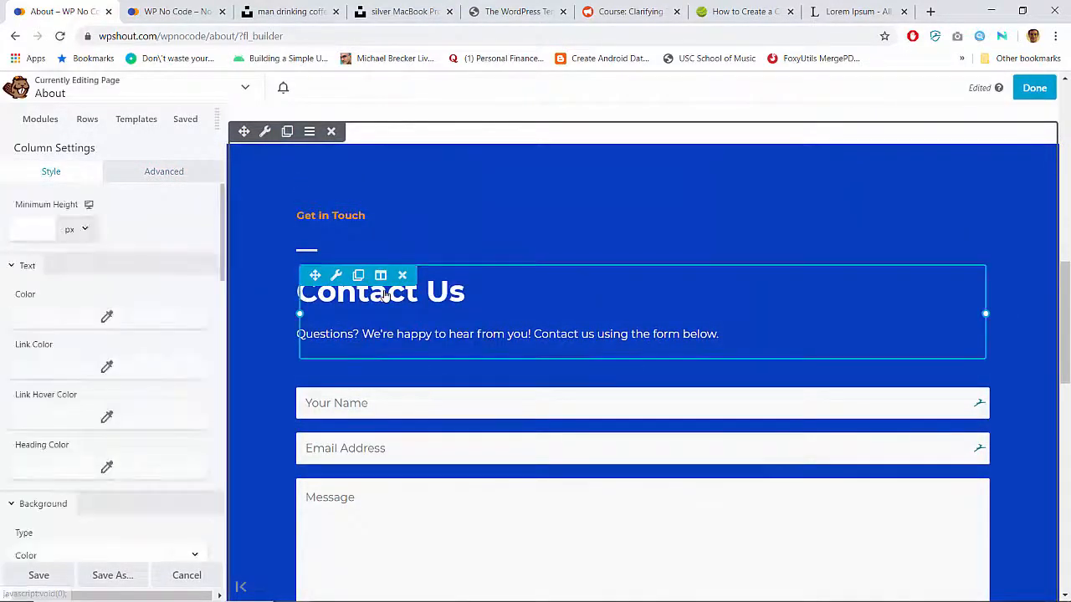
pyautogui.click(140, 171)
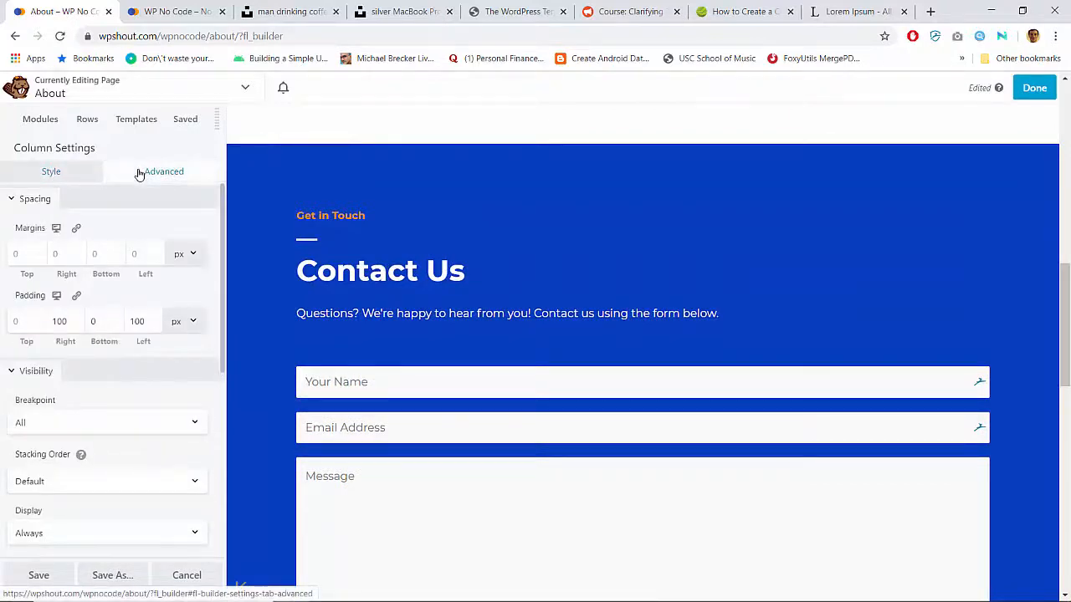
# Compare the side alignment of the Contact Us section with the About heading and the About WPNoCode section.
pyautogui.scroll(5, 400, 258)
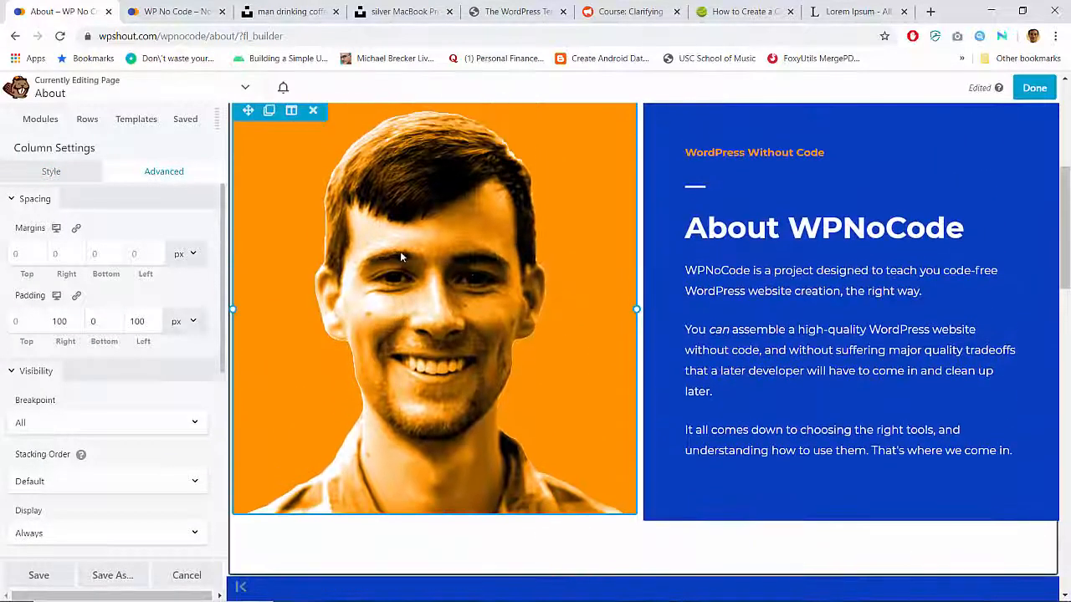
pyautogui.scroll(-5, 400, 258)
pyautogui.scroll(6, 400, 257)
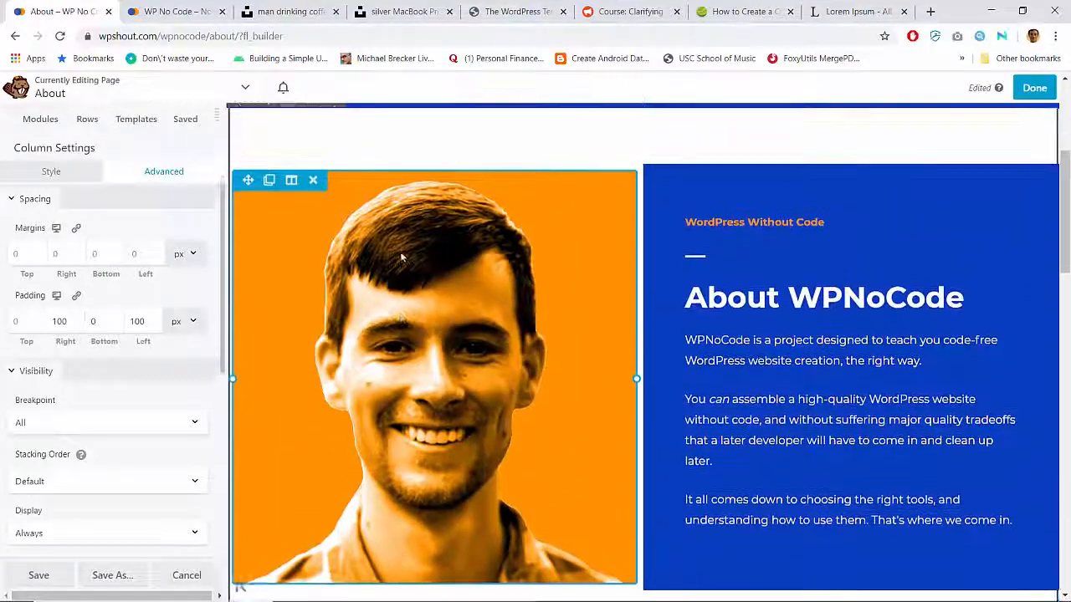
pyautogui.scroll(-5, 401, 258)
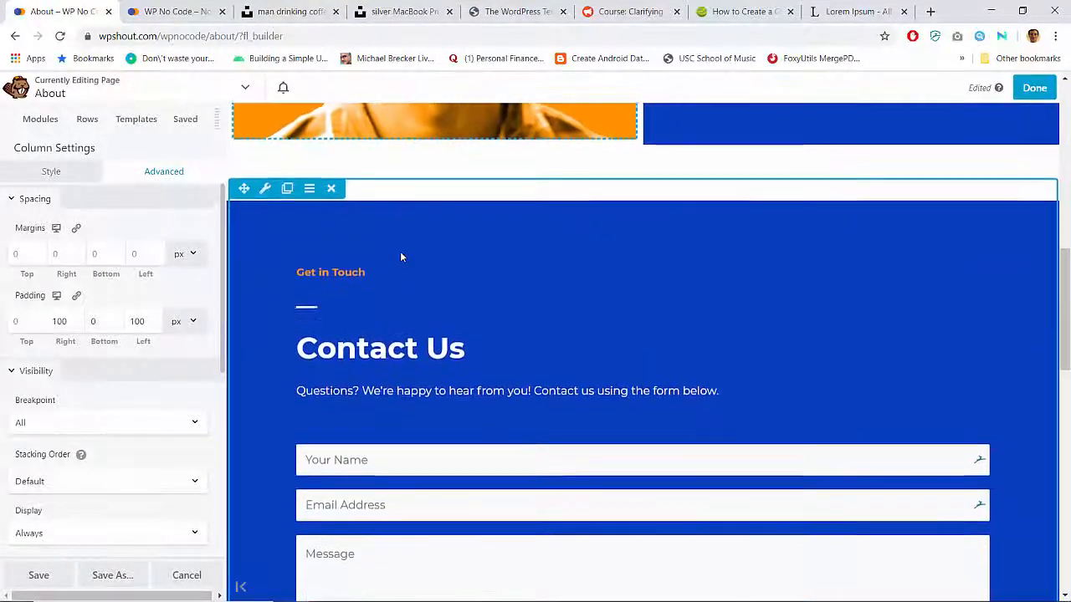
pyautogui.scroll(6, 400, 256)
pyautogui.scroll(-4, 399, 257)
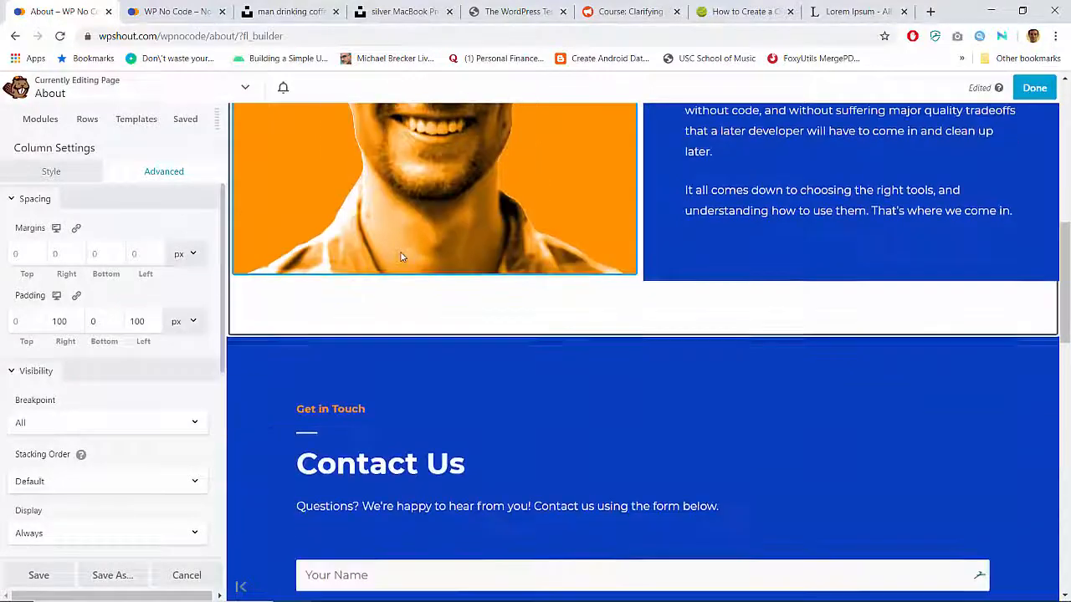
pyautogui.scroll(5, 399, 258)
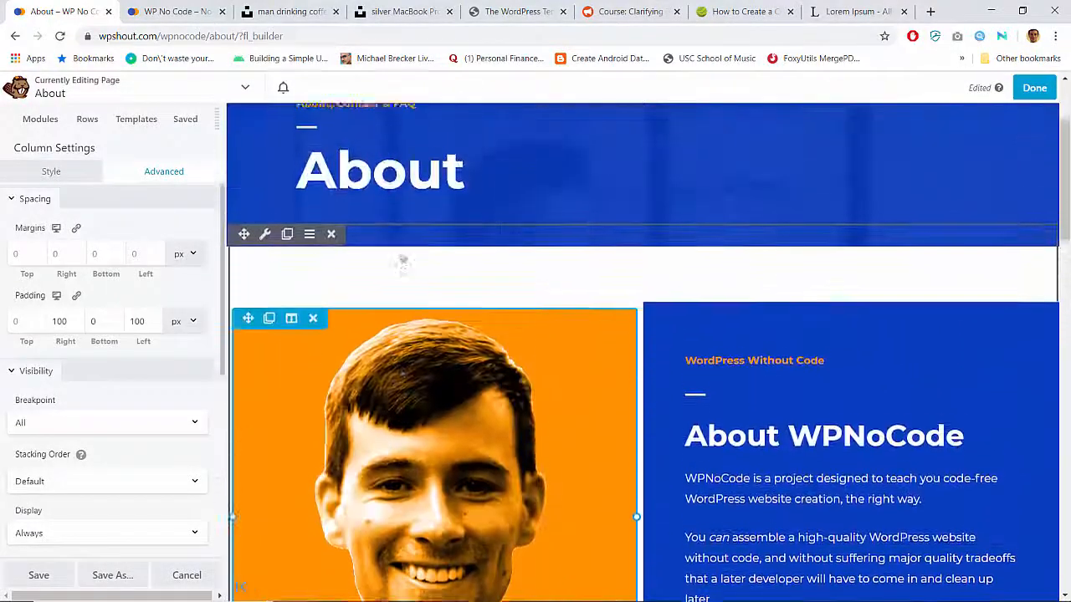
pyautogui.scroll(1, 403, 262)
pyautogui.scroll(-2, 433, 340)
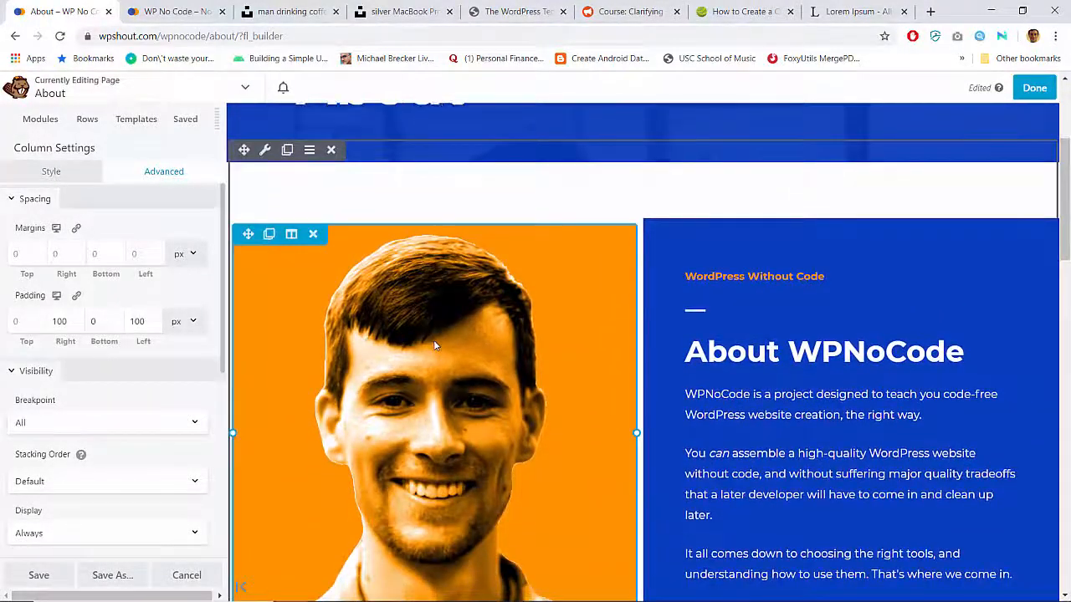
pyautogui.scroll(-4, 433, 339)
pyautogui.scroll(2, 433, 339)
pyautogui.scroll(-2, 433, 339)
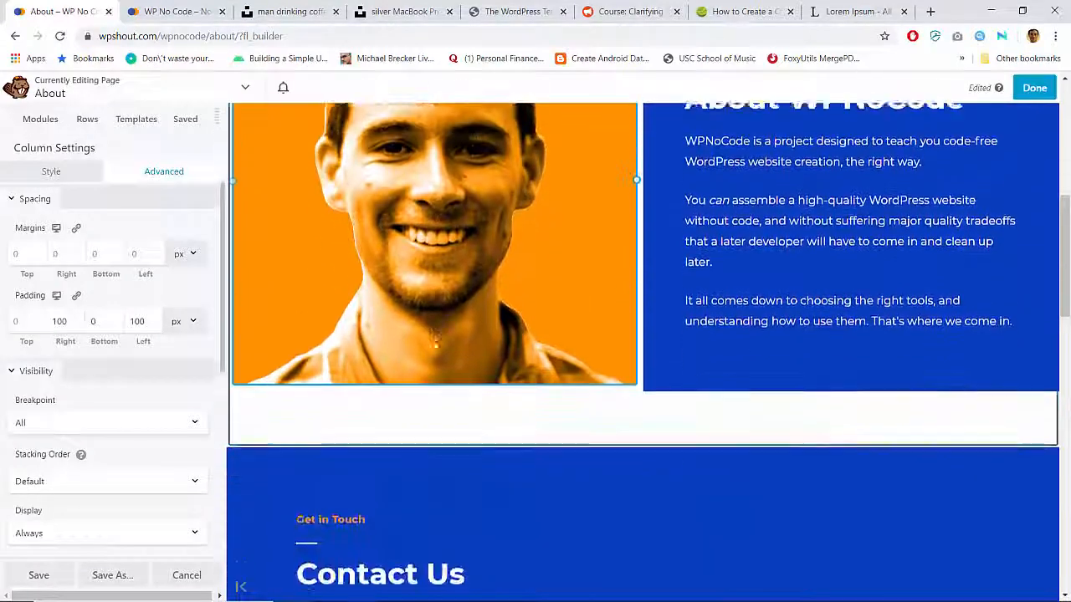
pyautogui.scroll(-4, 433, 340)
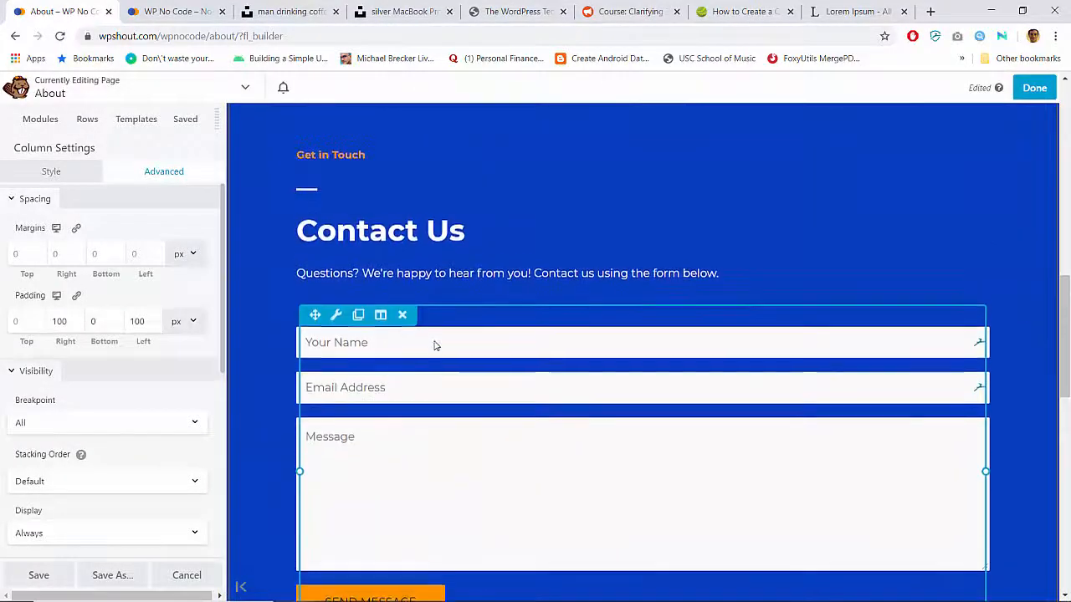
# Test line wrapping in a duplicate of the Contact Us text module extended with "asdf" filler words, and delete the duplicate.
pyautogui.click(362, 217)
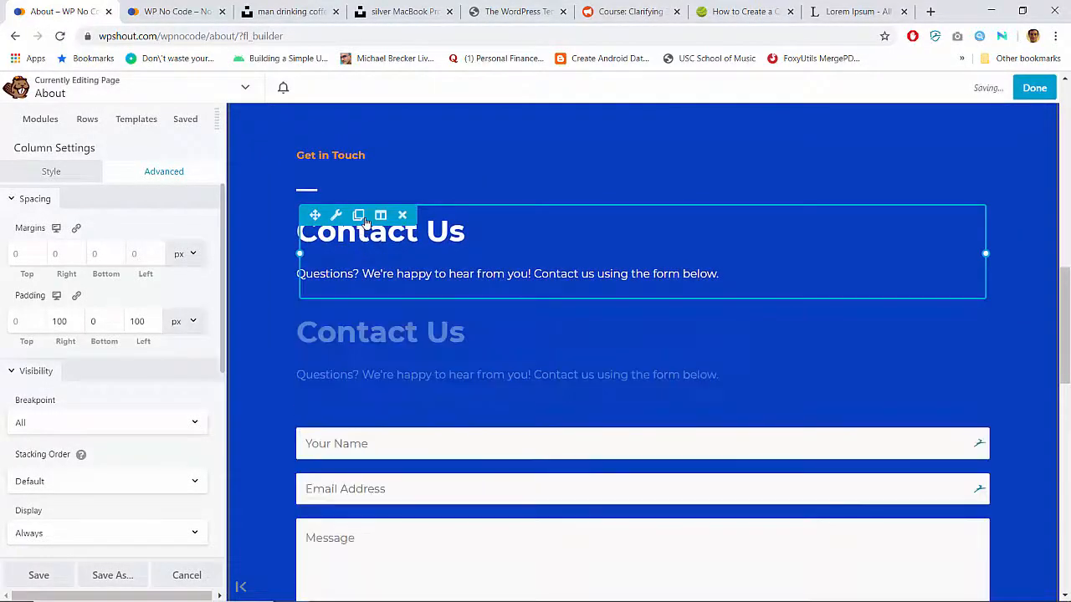
pyautogui.click(427, 379)
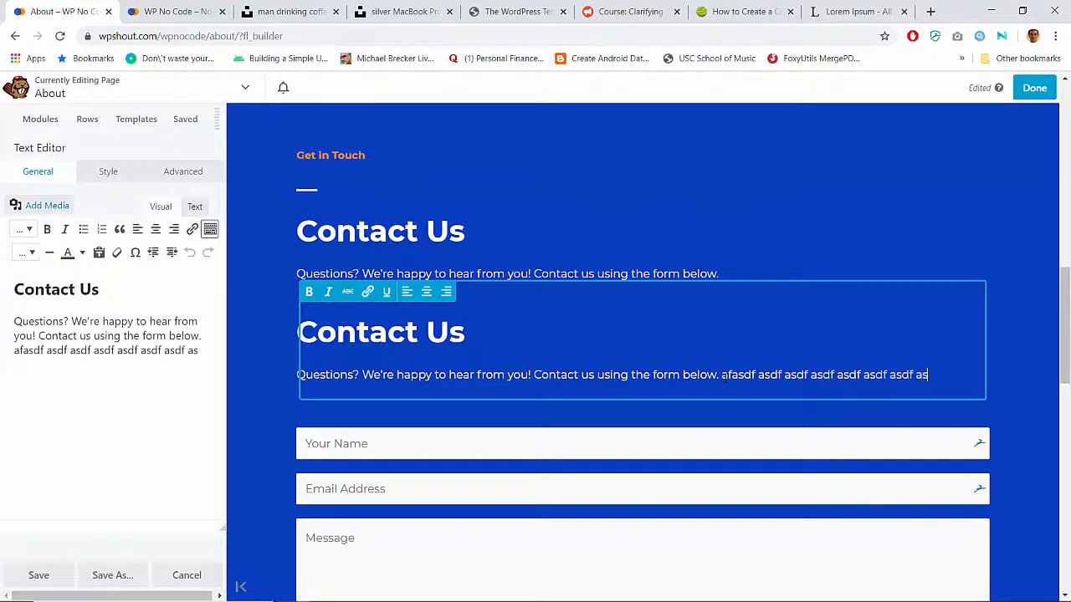
pyautogui.write('sdf asdf asdf asdf')
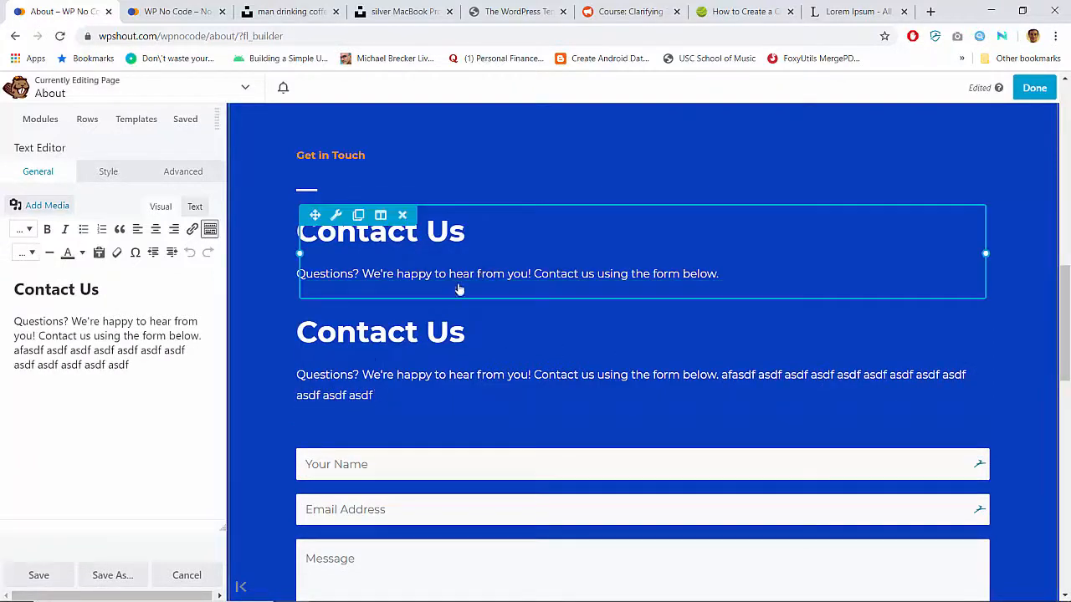
pyautogui.click(403, 315)
pyautogui.press('Return')
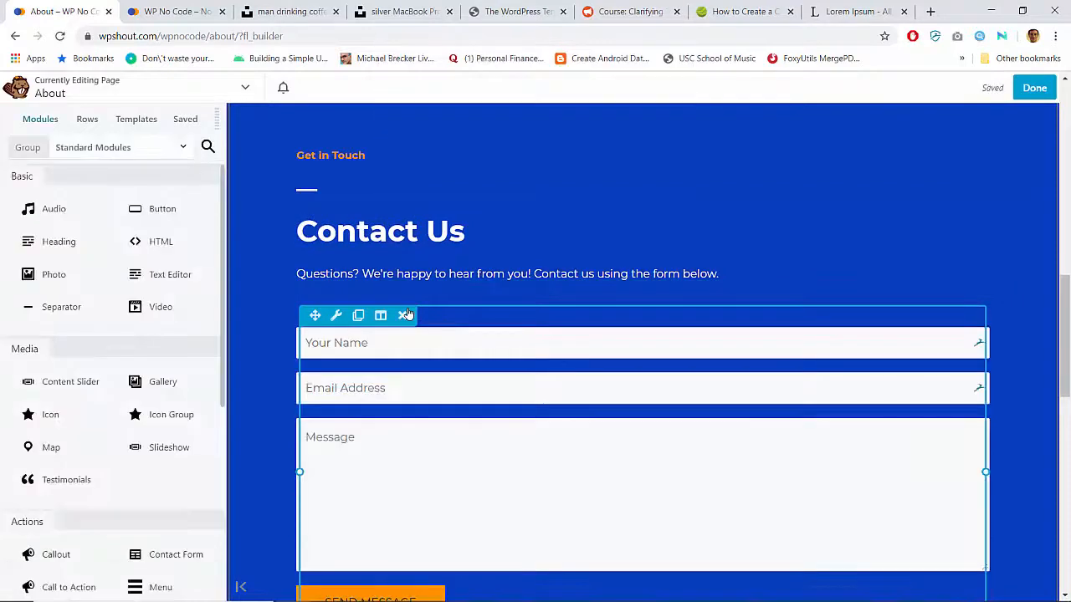
# Check the Contact Us row's spacing settings and set the row's fixed content width to 1800 px.
pyautogui.scroll(1, 364, 251)
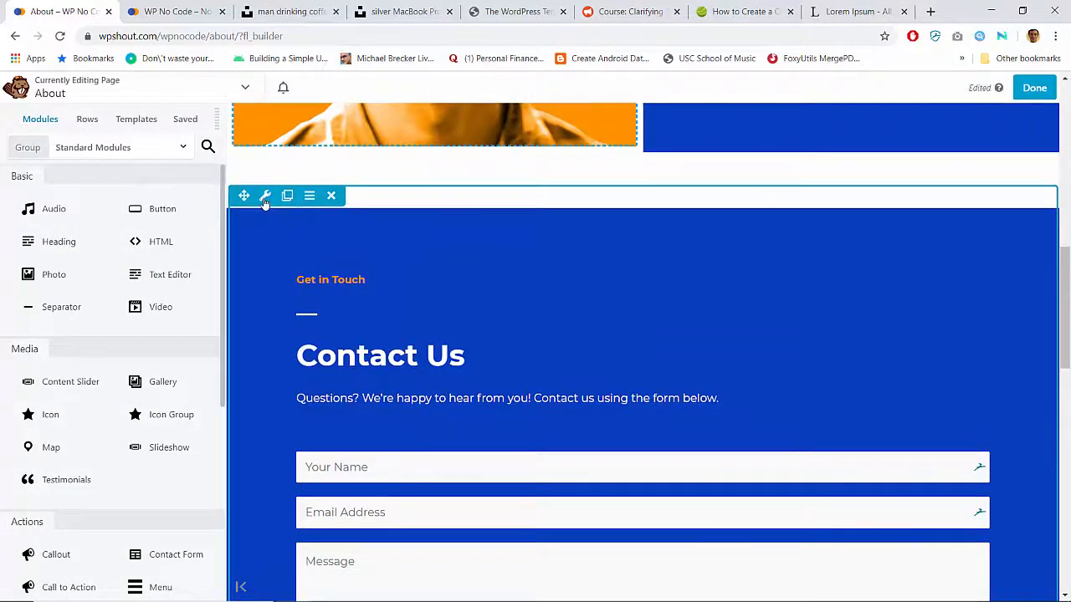
pyautogui.click(266, 198)
pyautogui.click(139, 176)
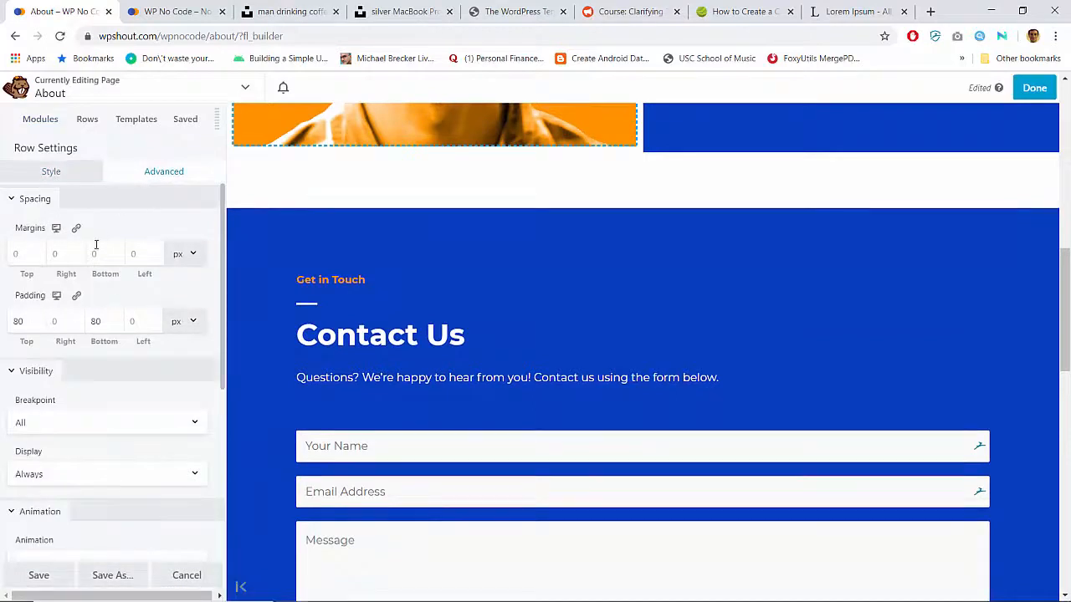
pyautogui.click(36, 177)
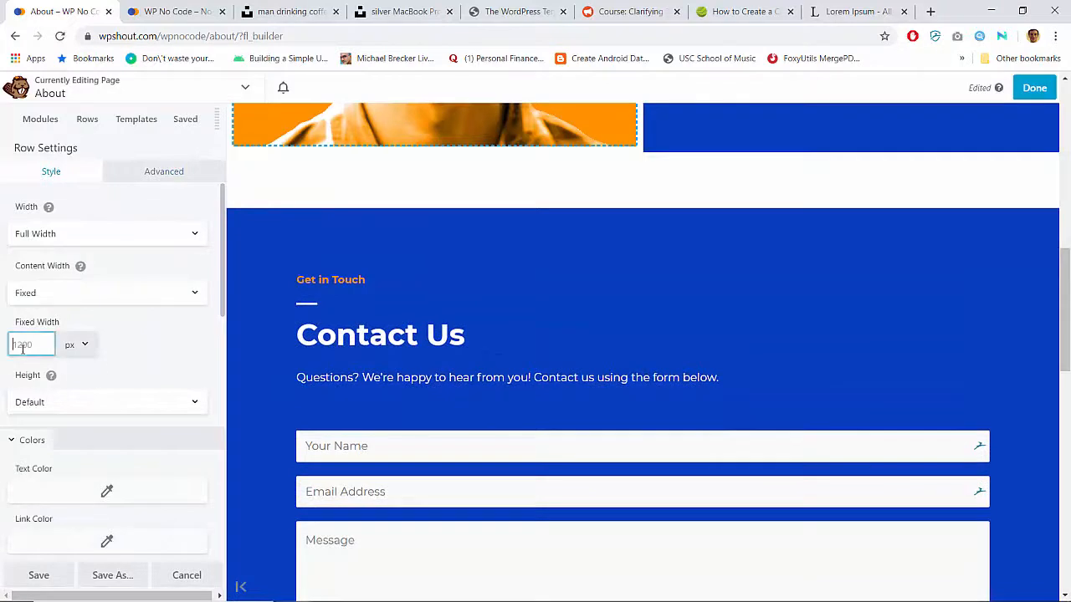
pyautogui.write('1800')
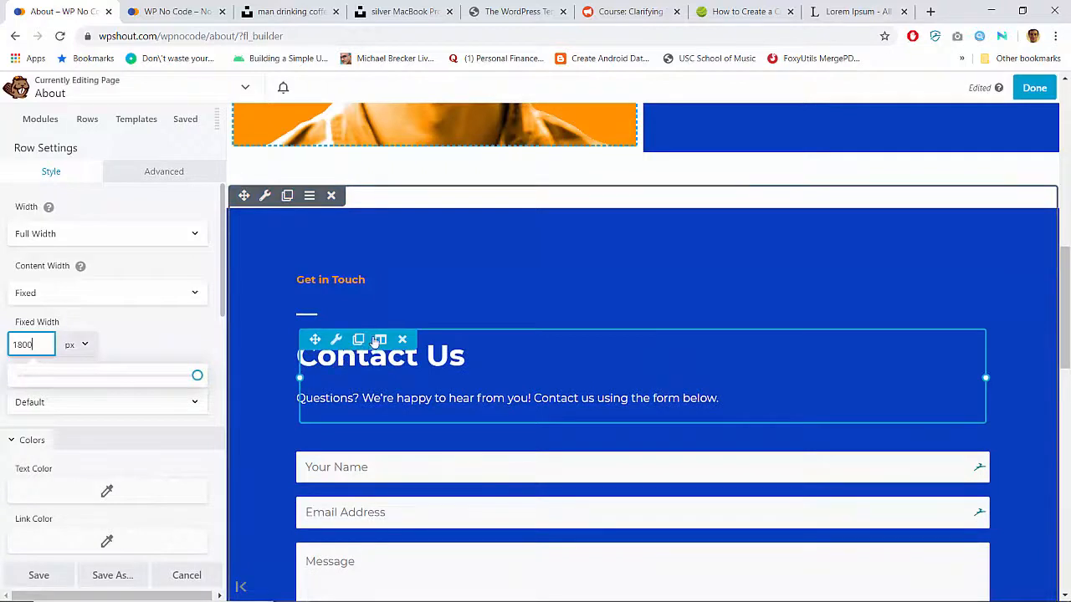
# Check the margins and padding of the Contact Us column, and open the settings of the separator above the heading.
pyautogui.moveTo(378, 340)
pyautogui.click(397, 363)
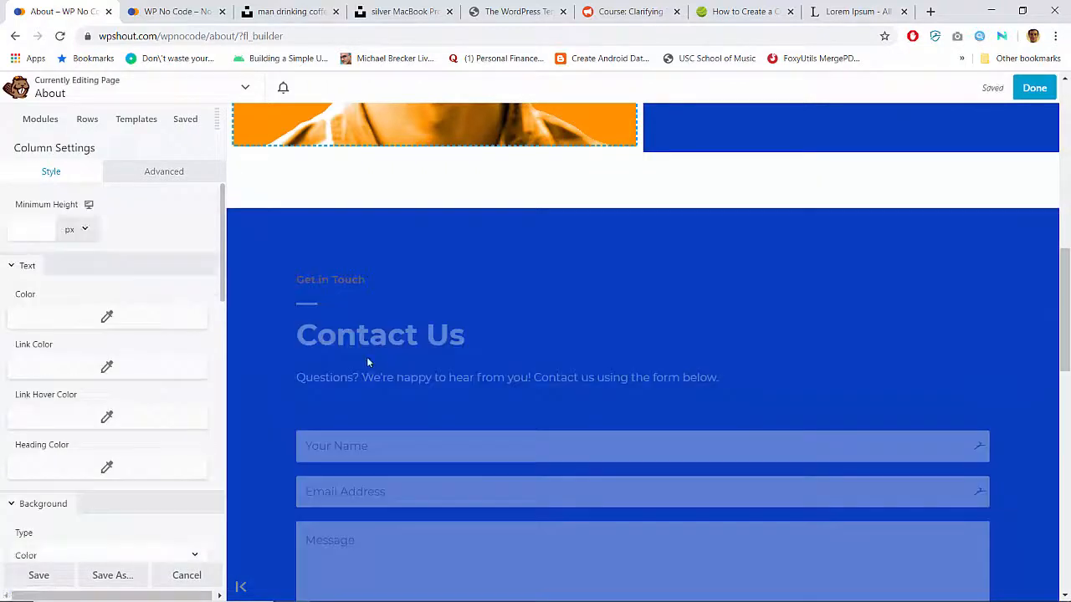
pyautogui.click(163, 170)
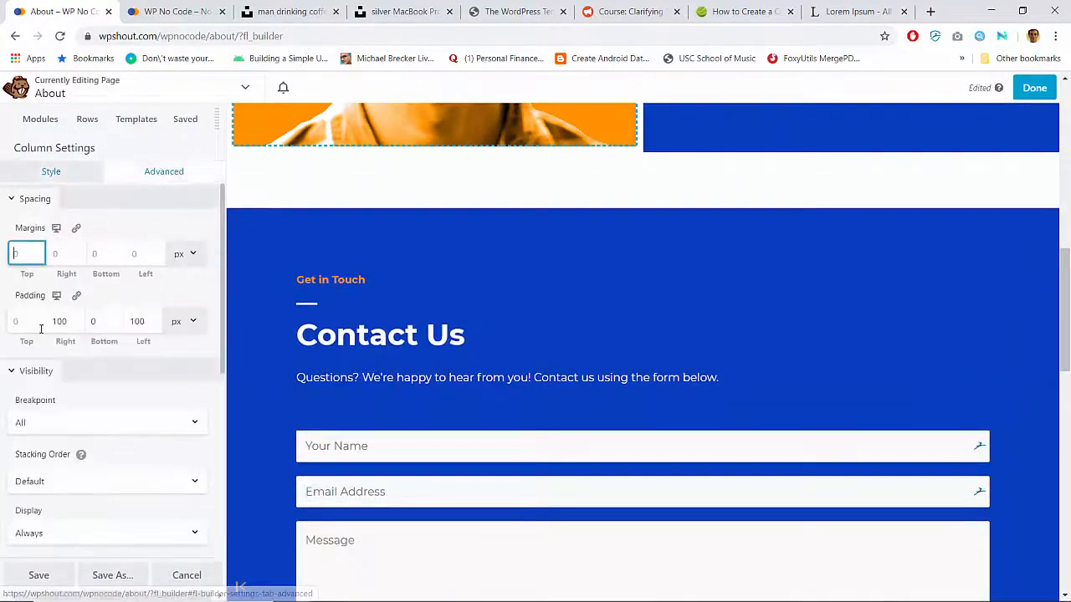
pyautogui.click(335, 316)
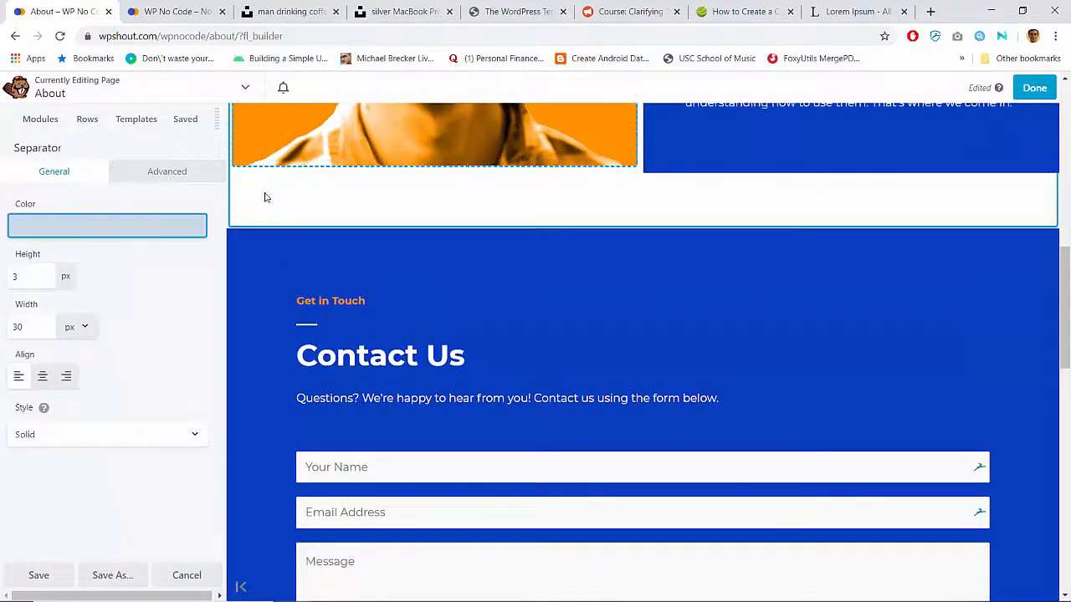
# Clear the custom fixed width of the Contact Us row.
pyautogui.click(264, 197)
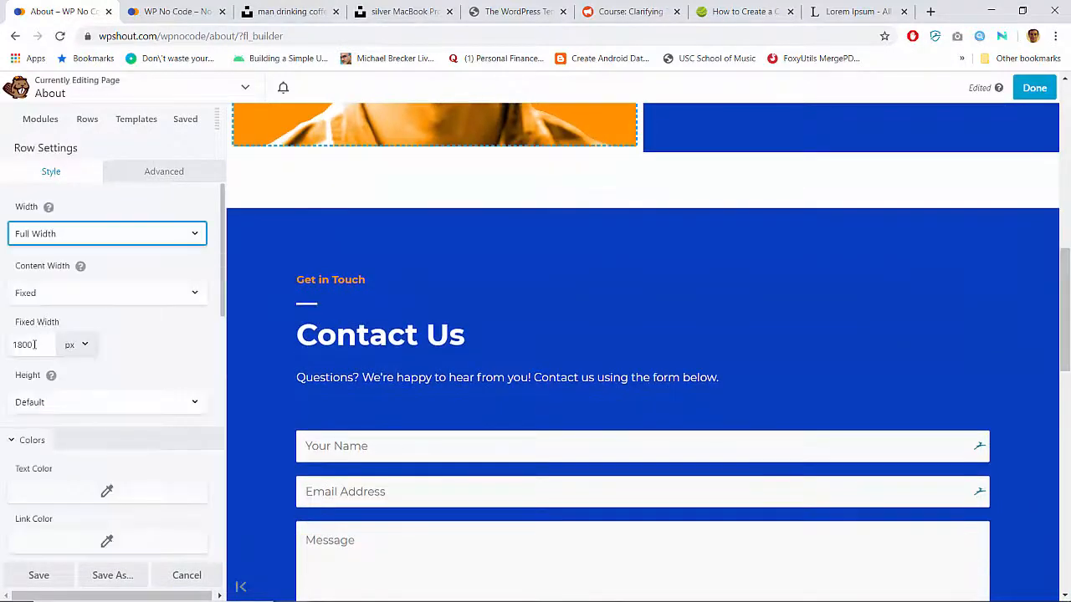
pyautogui.click(33, 345)
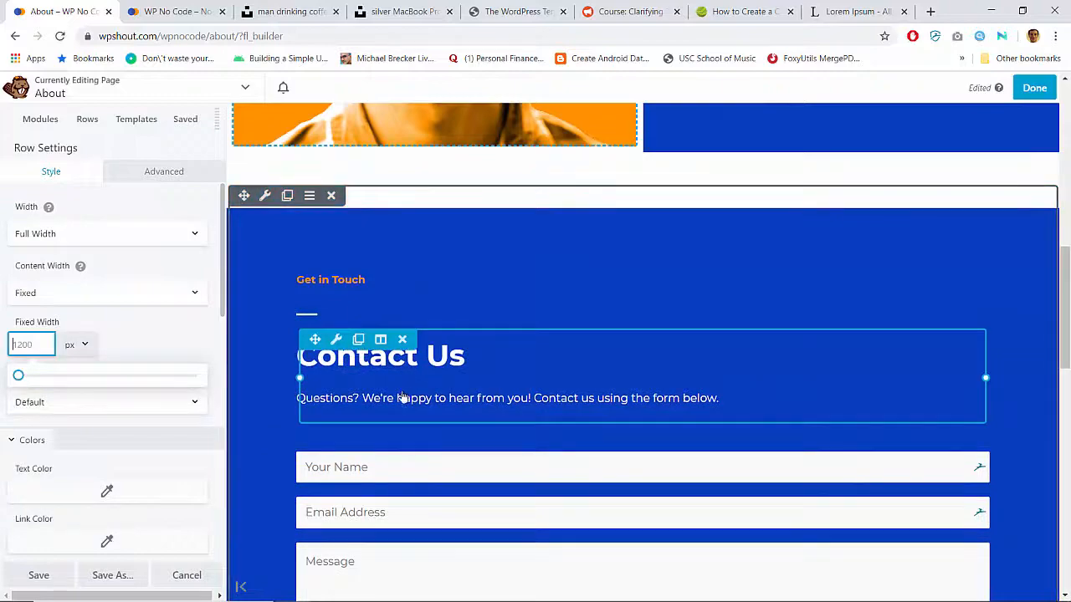
pyautogui.scroll(-6, 401, 399)
pyautogui.scroll(8, 368, 301)
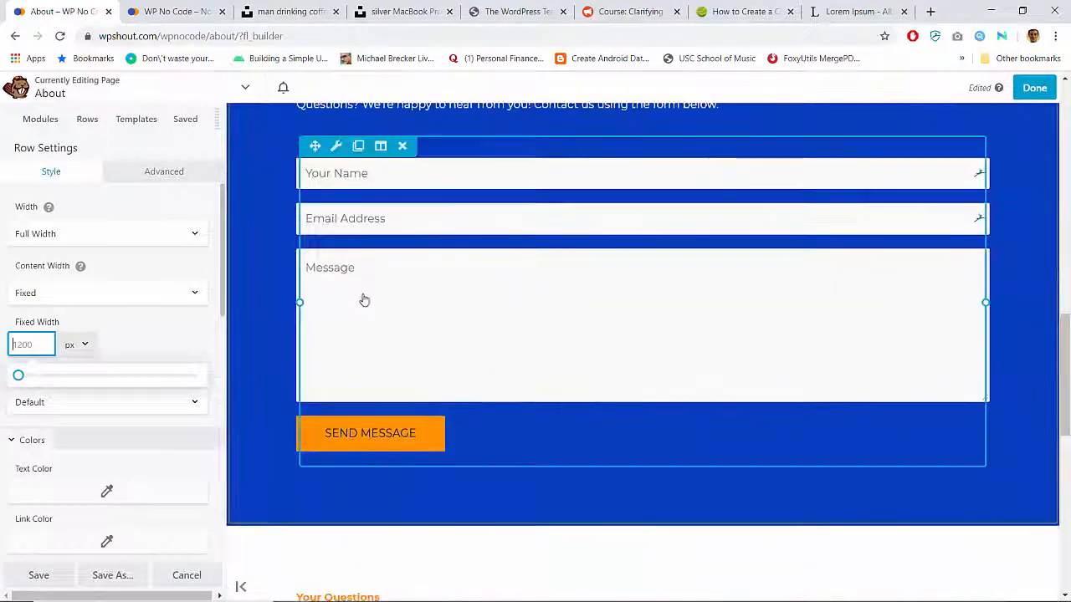
# Check the FAQ row's spacing settings and set the row's fixed content width to 1900 px.
pyautogui.scroll(-6, 368, 301)
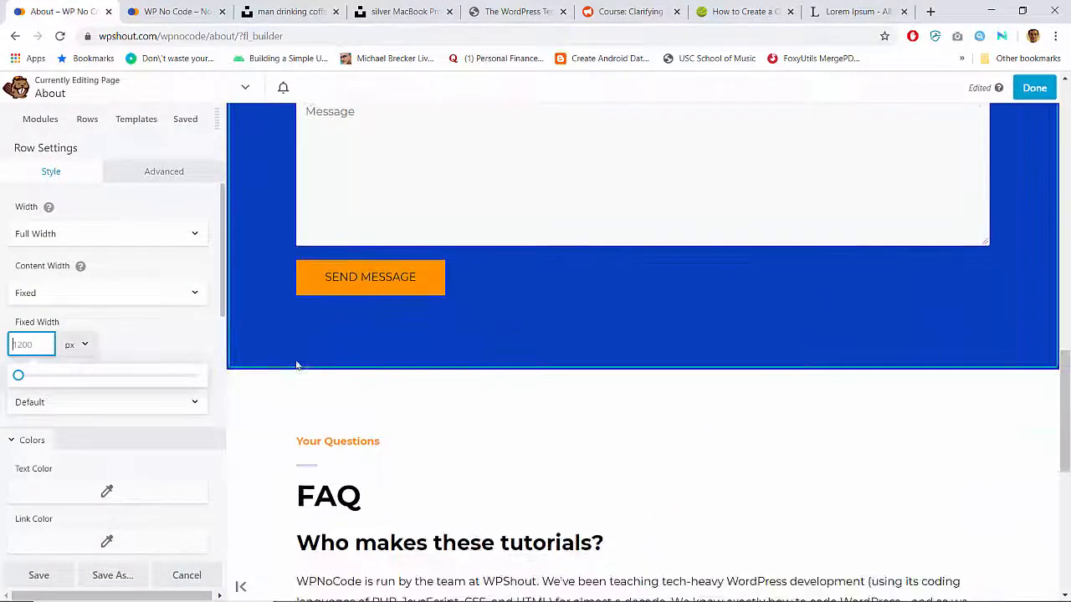
pyautogui.click(265, 338)
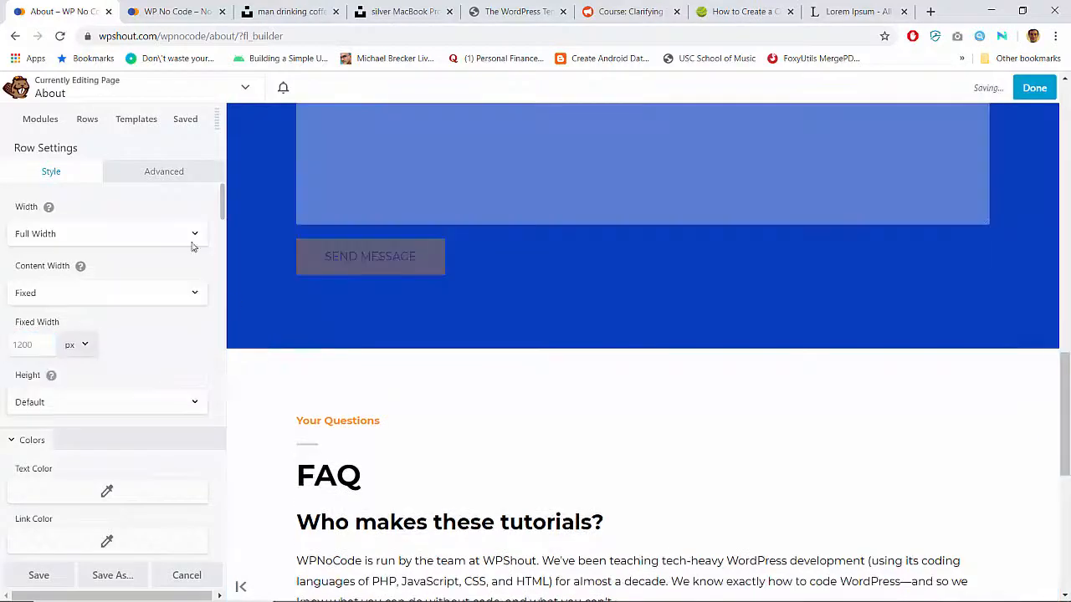
pyautogui.click(161, 182)
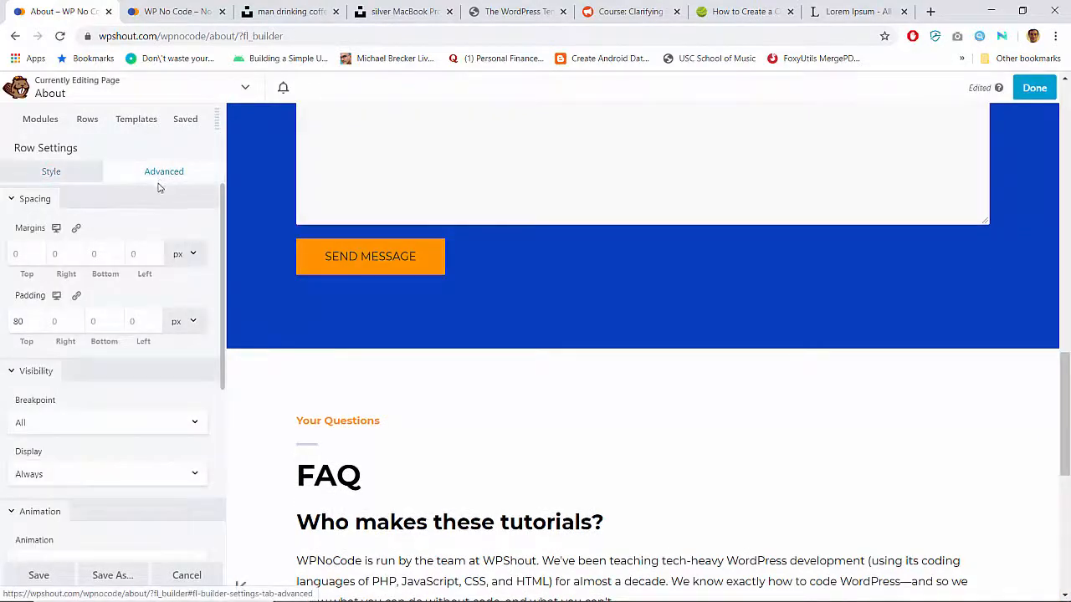
pyautogui.click(48, 173)
pyautogui.click(44, 343)
pyautogui.write('1900')
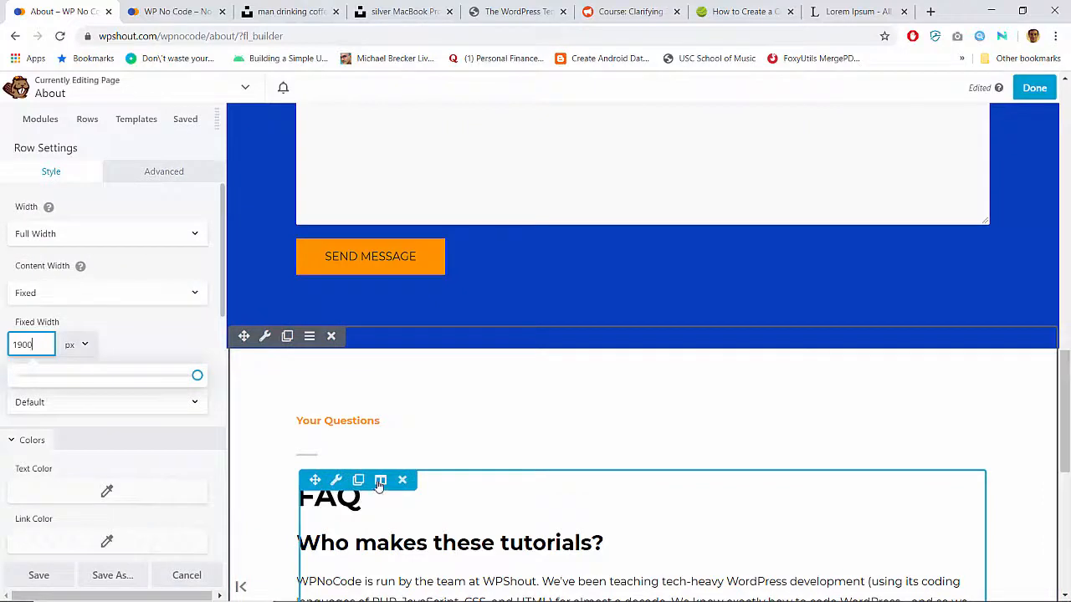
# Examine the FAQ row's remaining style settings and the FAQ column's style, spacing and other advanced settings.
pyautogui.scroll(-1, 134, 238)
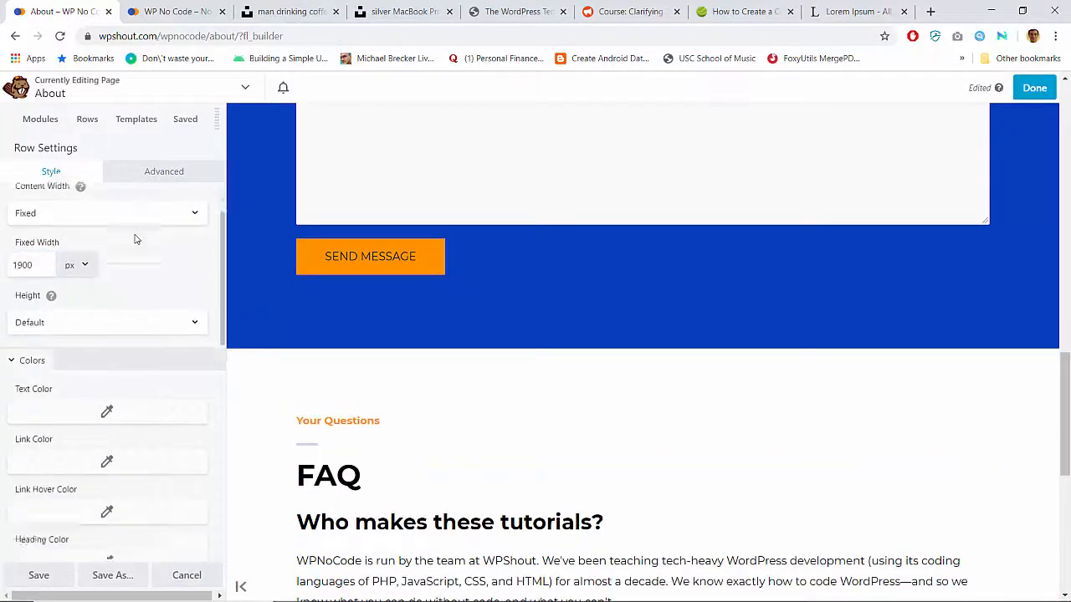
pyautogui.scroll(-5, 134, 239)
pyautogui.scroll(5, 133, 239)
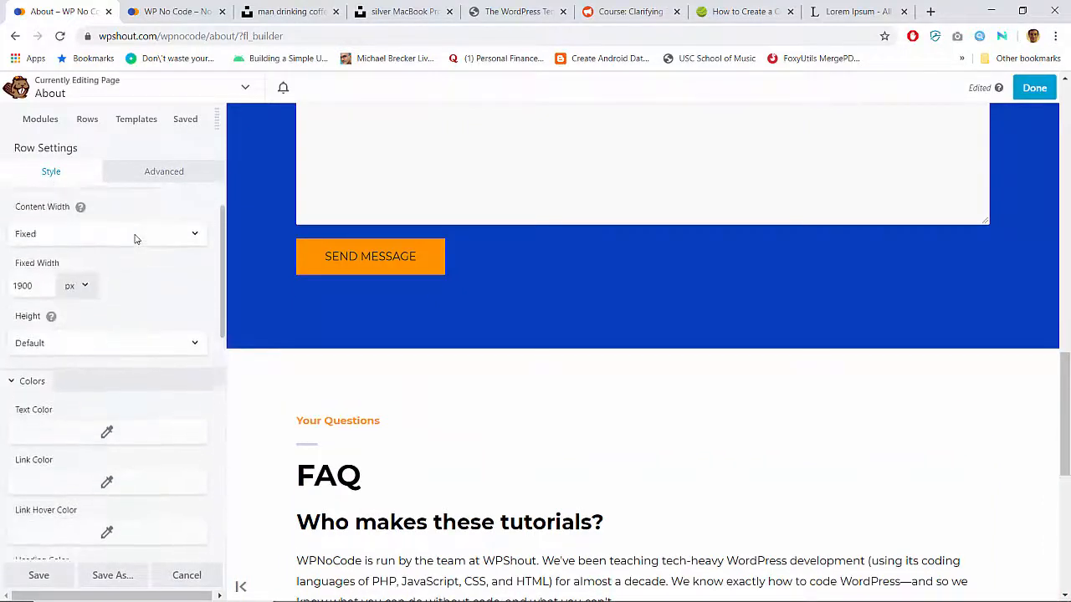
pyautogui.moveTo(383, 462)
pyautogui.click(389, 481)
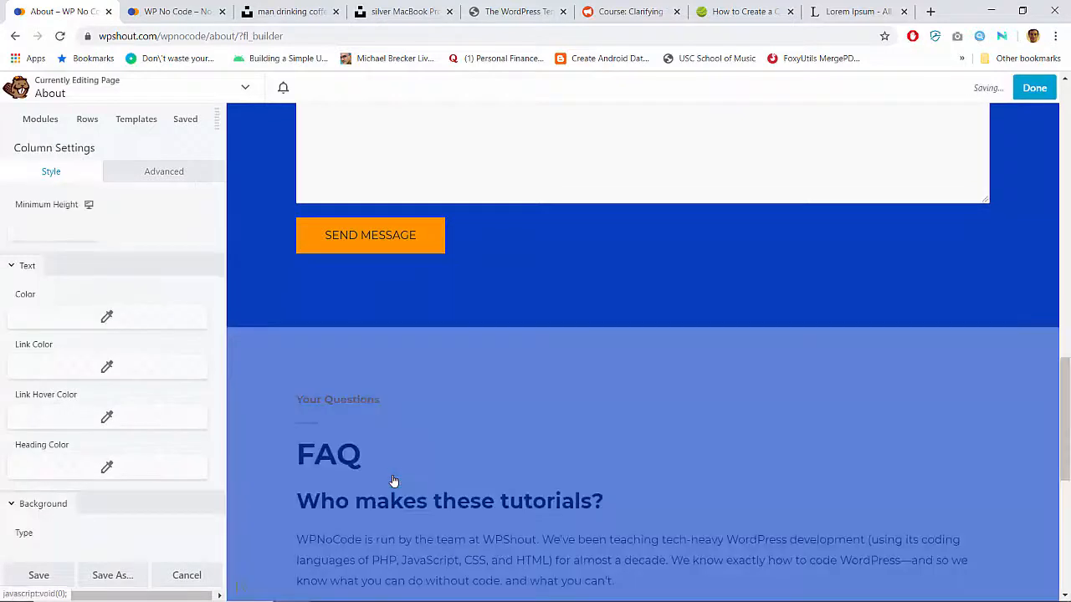
pyautogui.scroll(-3, 145, 399)
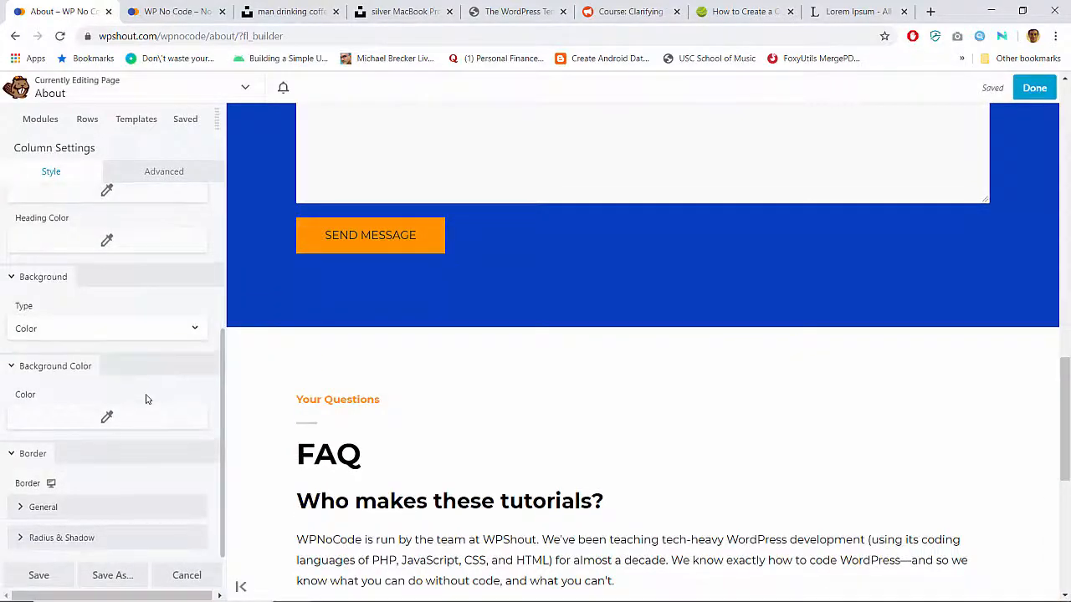
pyautogui.scroll(3, 146, 399)
pyautogui.click(127, 178)
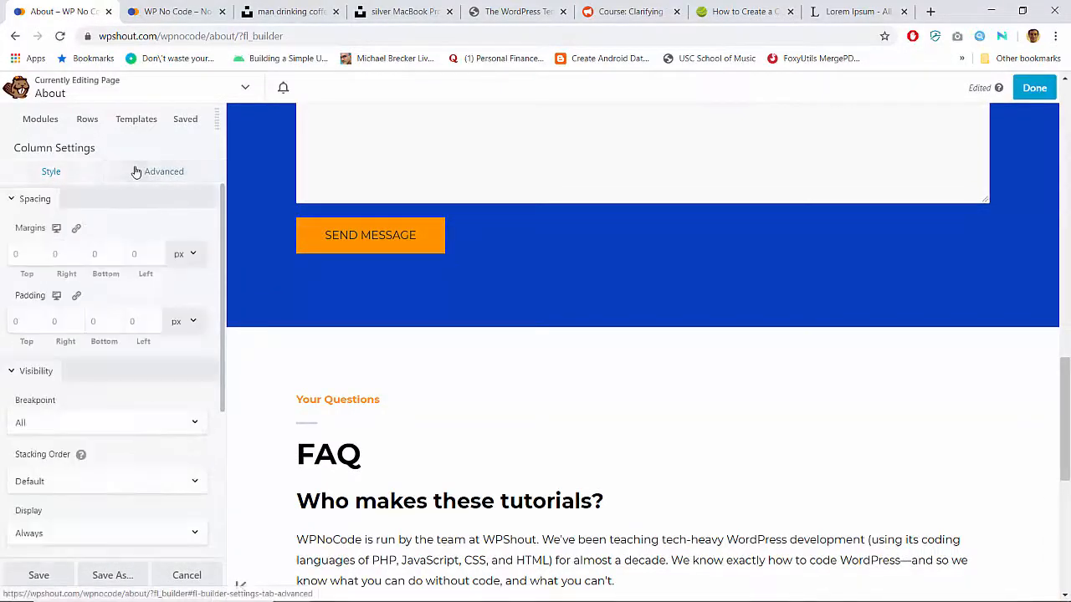
pyautogui.scroll(-5, 129, 242)
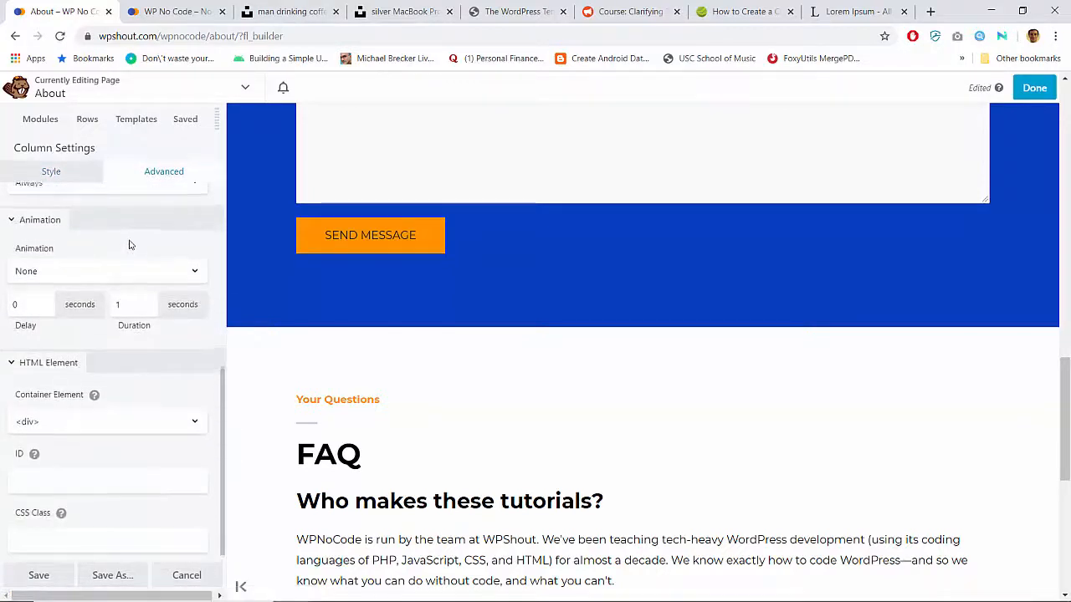
pyautogui.scroll(5, 130, 244)
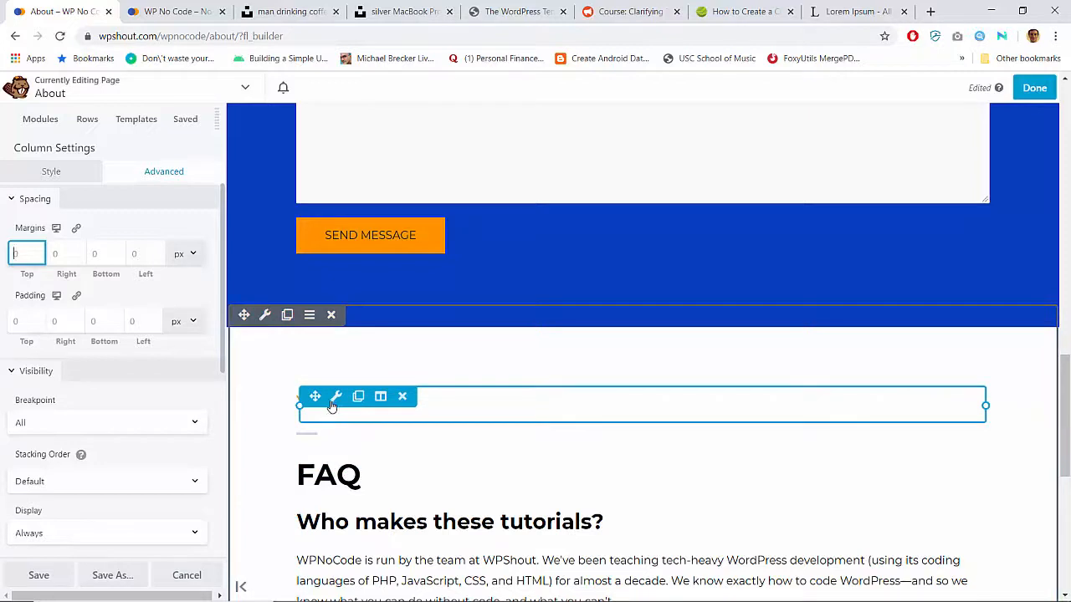
# Test line wrapping in the Your Questions text with repeated "s" filler, and remove the filler again.
pyautogui.click(334, 401)
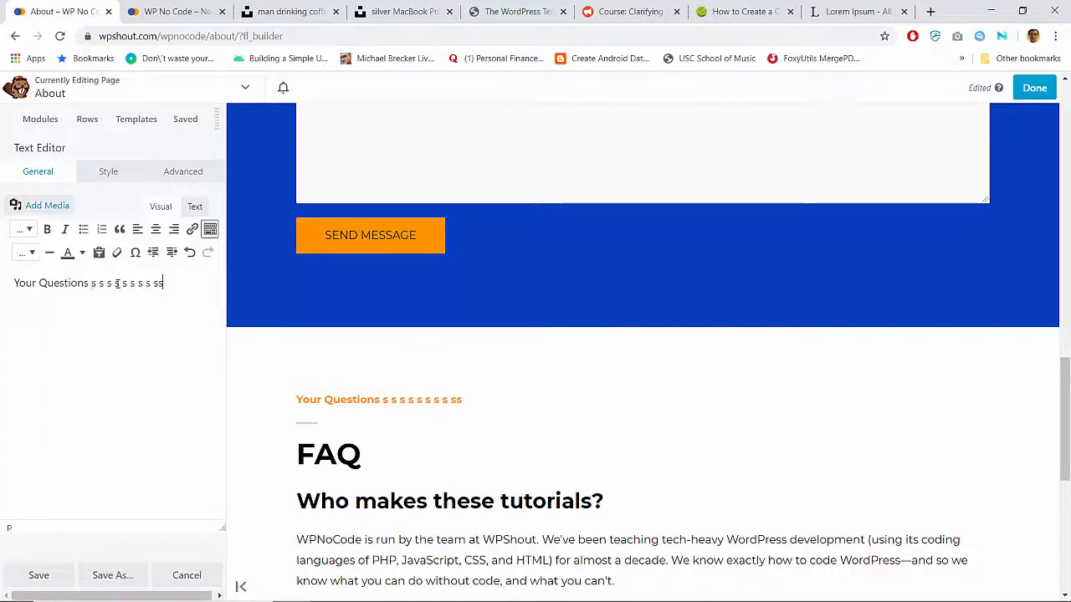
pyautogui.write('s s s s s s s s sss s s s s s s s sss s s s s s s s ss')
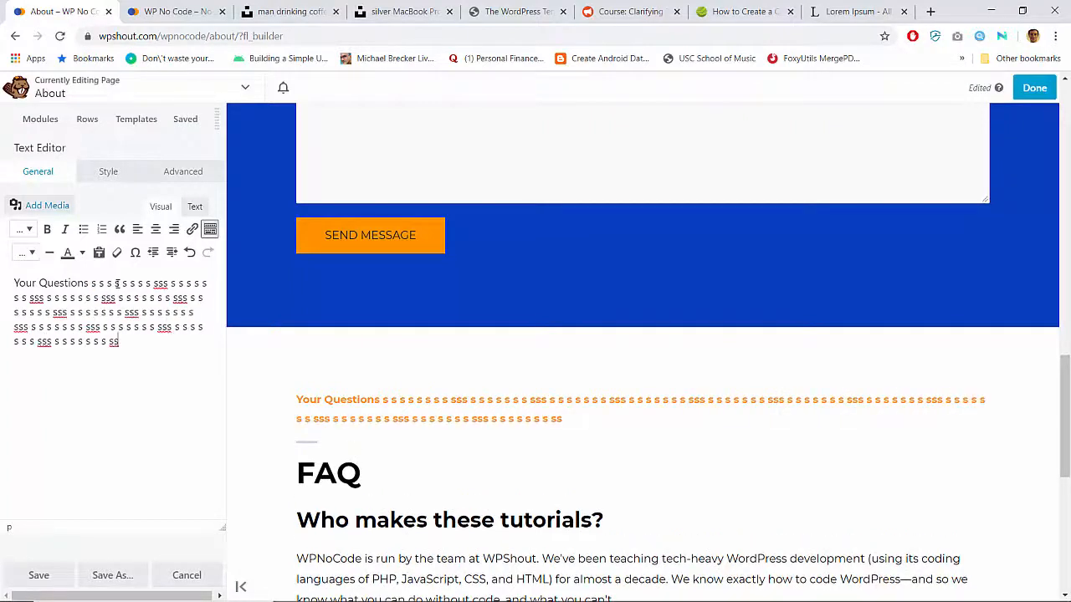
pyautogui.write('s s s s s s s s sss s s s s s s s s sss s s s s s s s sss s s s s s s s sss s s s s s s s sss s s s s s s s sss s s s s s s s sss s s s s s s s sss s s s s s s s s sss s s s s s s s sss s s s s s s s sss s s s s s s s')
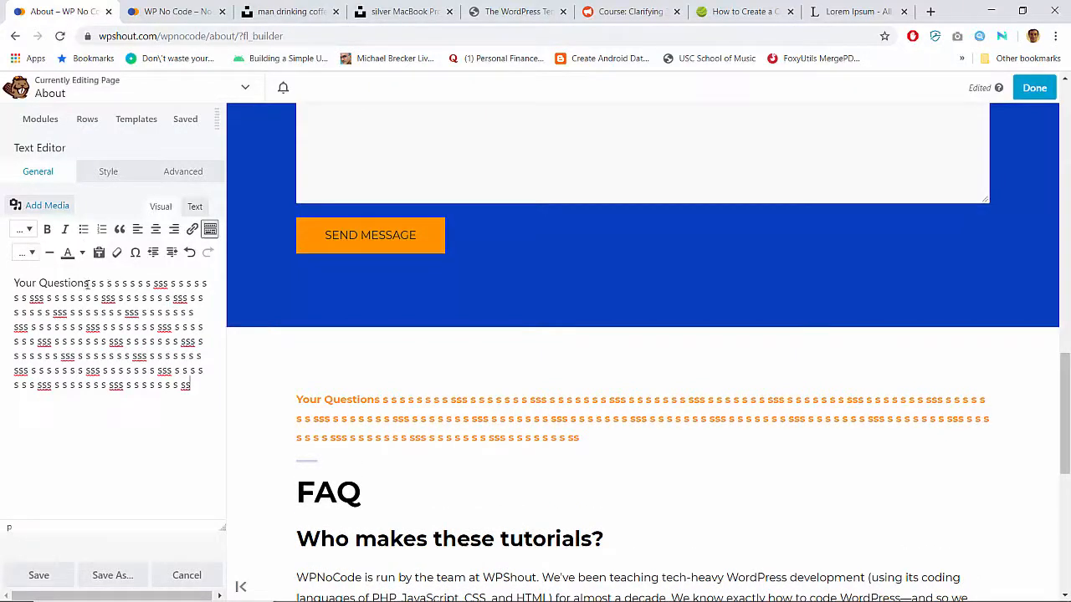
pyautogui.moveTo(90, 283); pyautogui.dragTo(192, 386)
pyautogui.press('Delete')
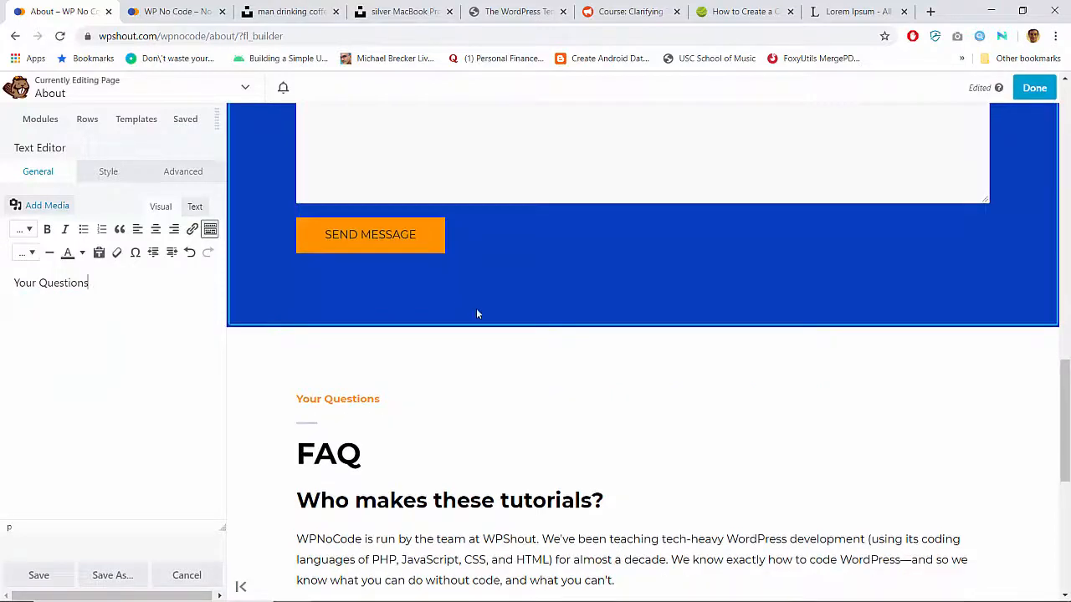
# Compare the side alignment of the FAQ and Contact Us sections, and save the Your Questions text module.
pyautogui.scroll(-6, 435, 461)
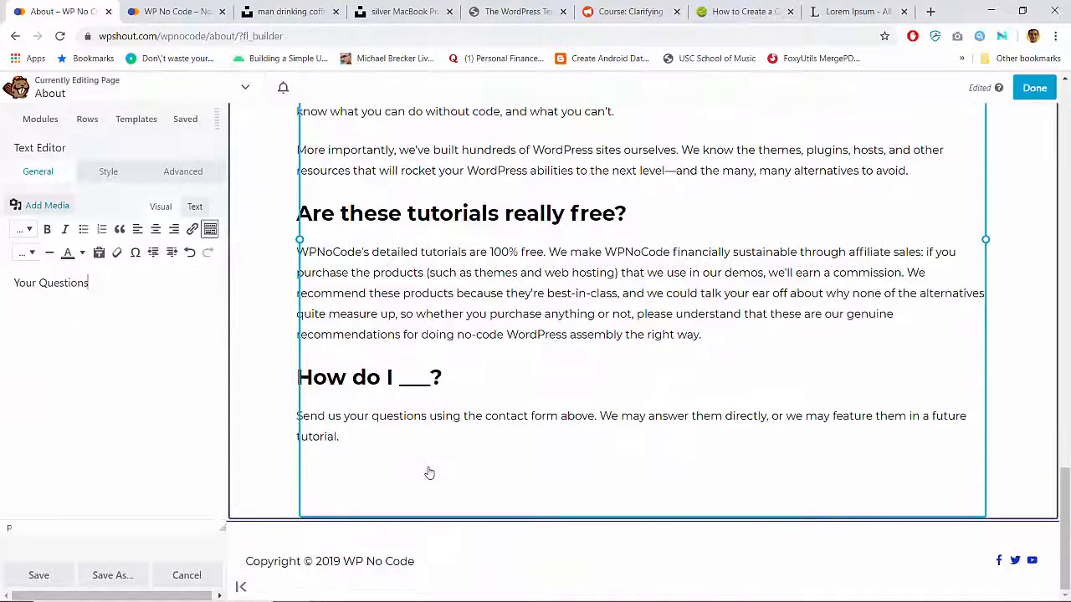
pyautogui.scroll(10, 429, 473)
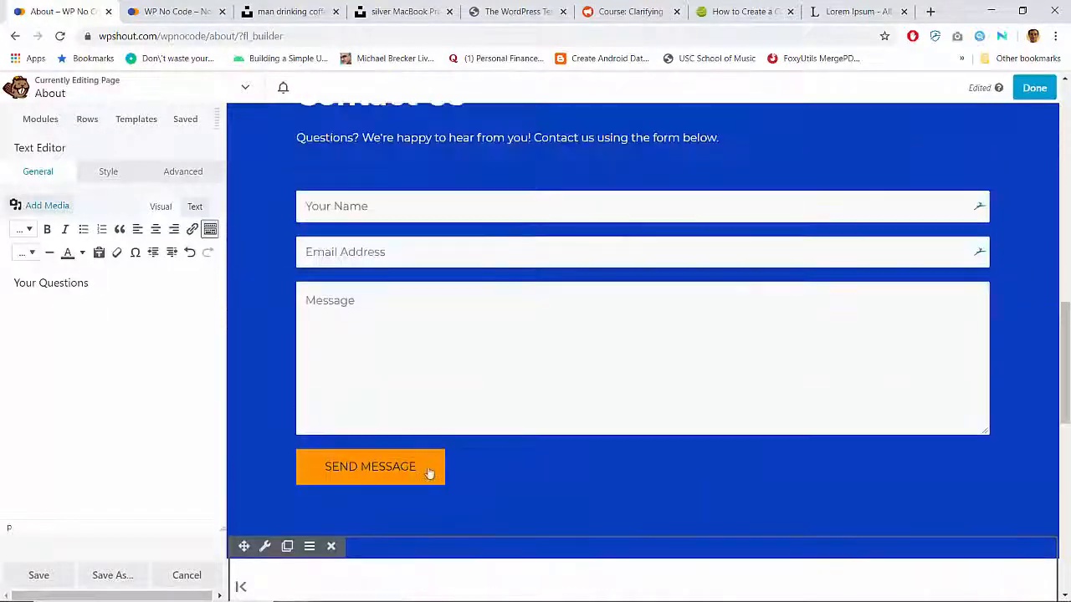
pyautogui.scroll(-6, 430, 474)
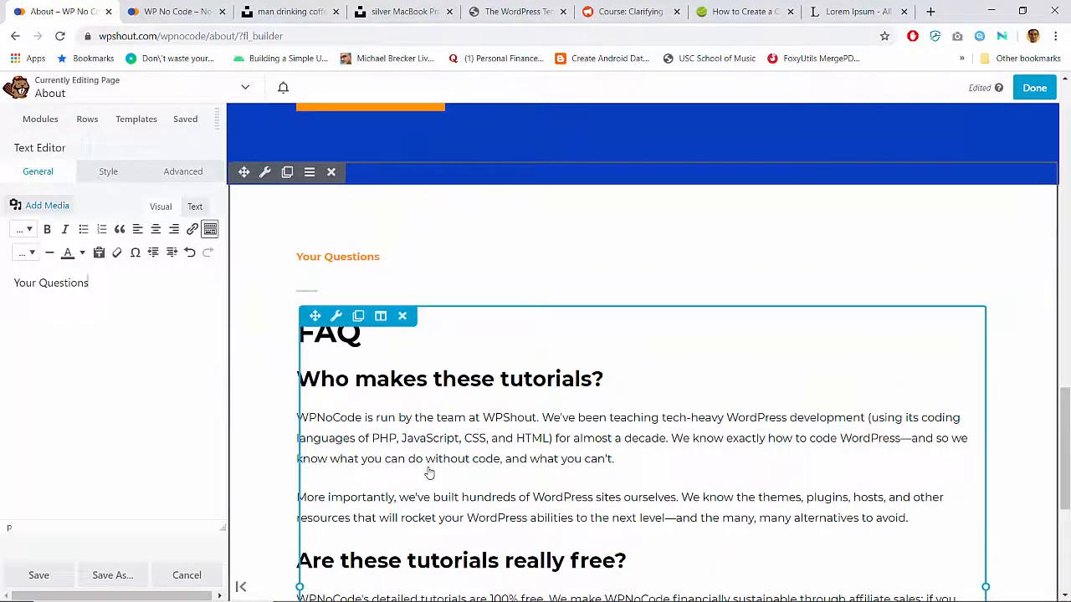
pyautogui.scroll(8, 390, 406)
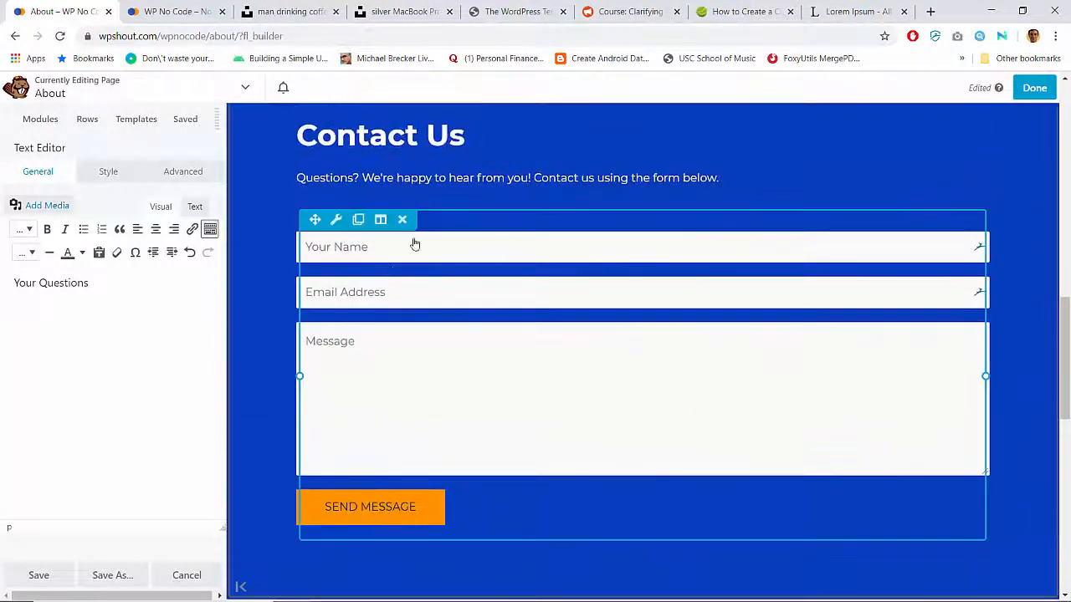
pyautogui.scroll(-8, 411, 244)
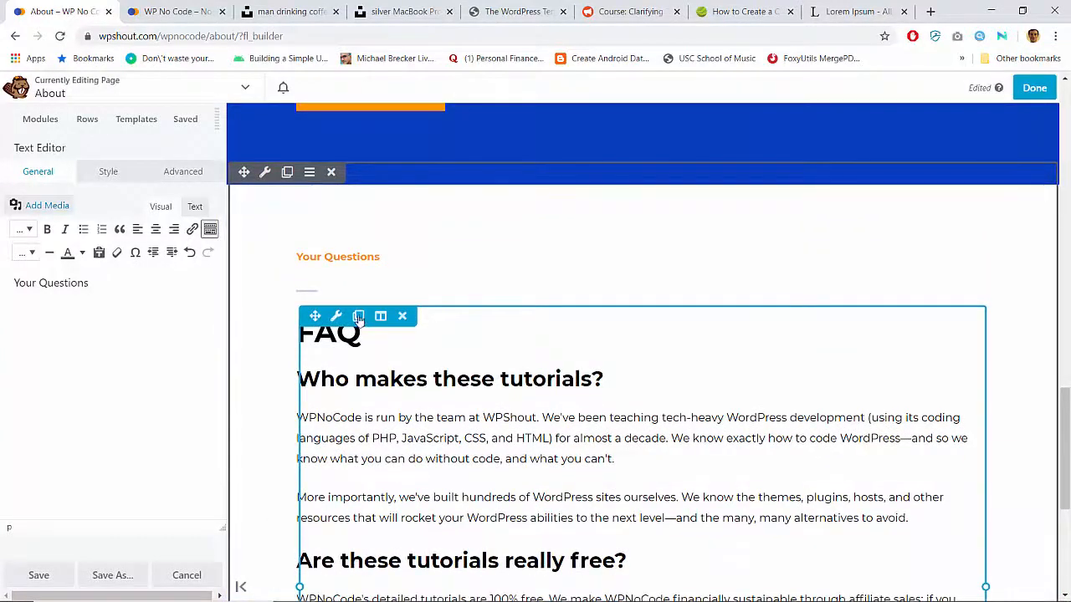
pyautogui.click(54, 566)
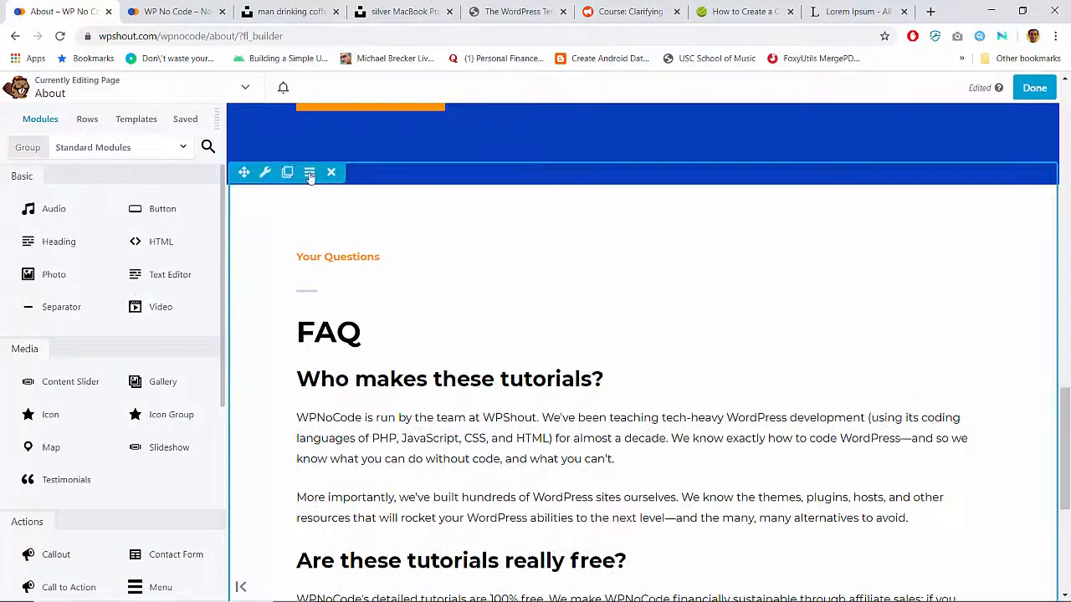
# Reset the FAQ row's column widths and publish the About page.
pyautogui.click(309, 173)
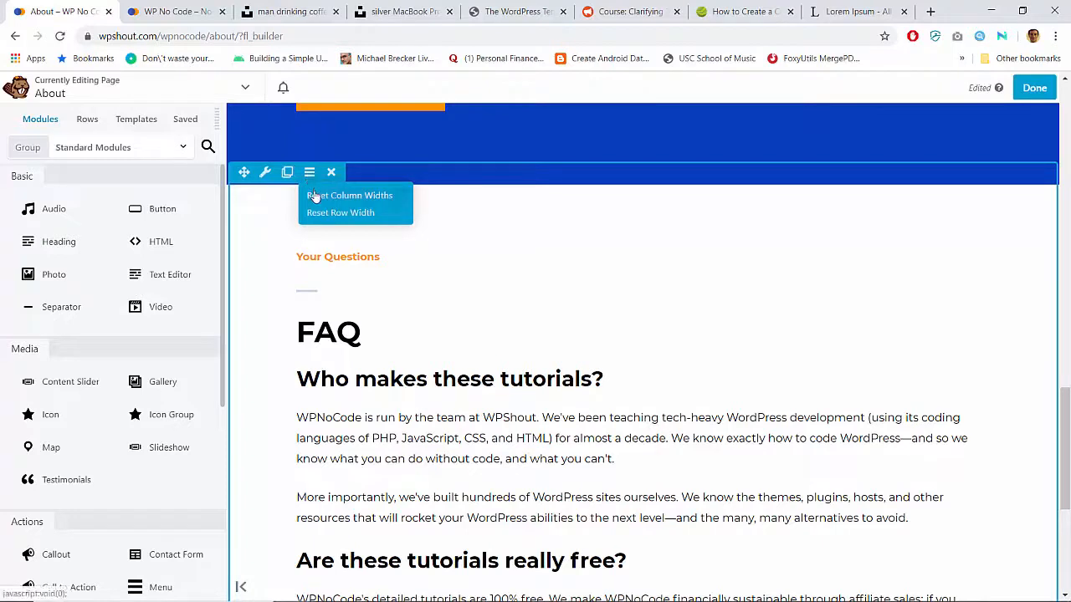
pyautogui.click(316, 197)
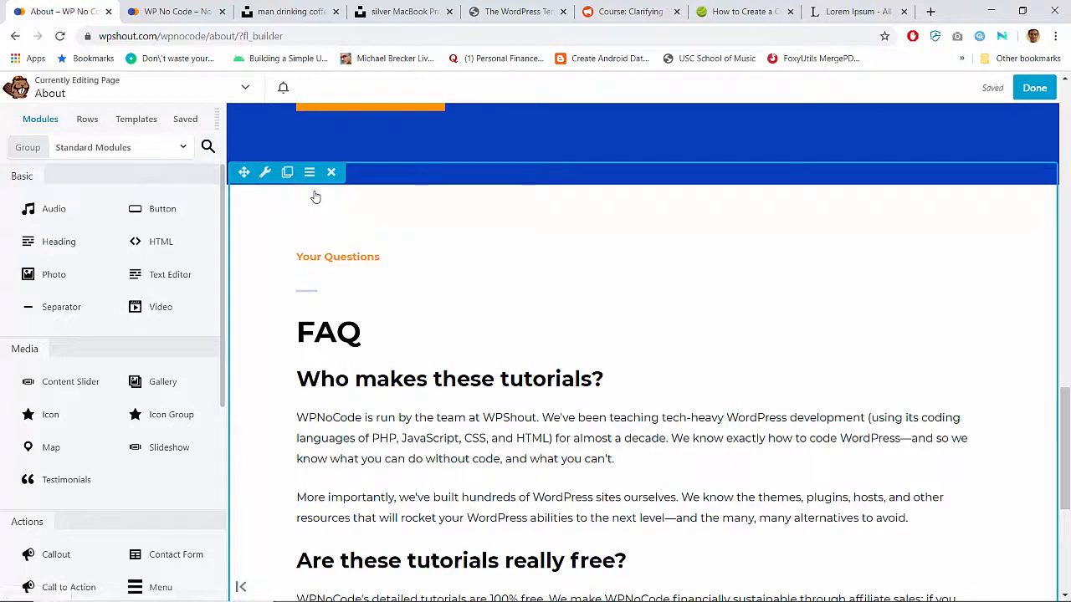
pyautogui.click(266, 173)
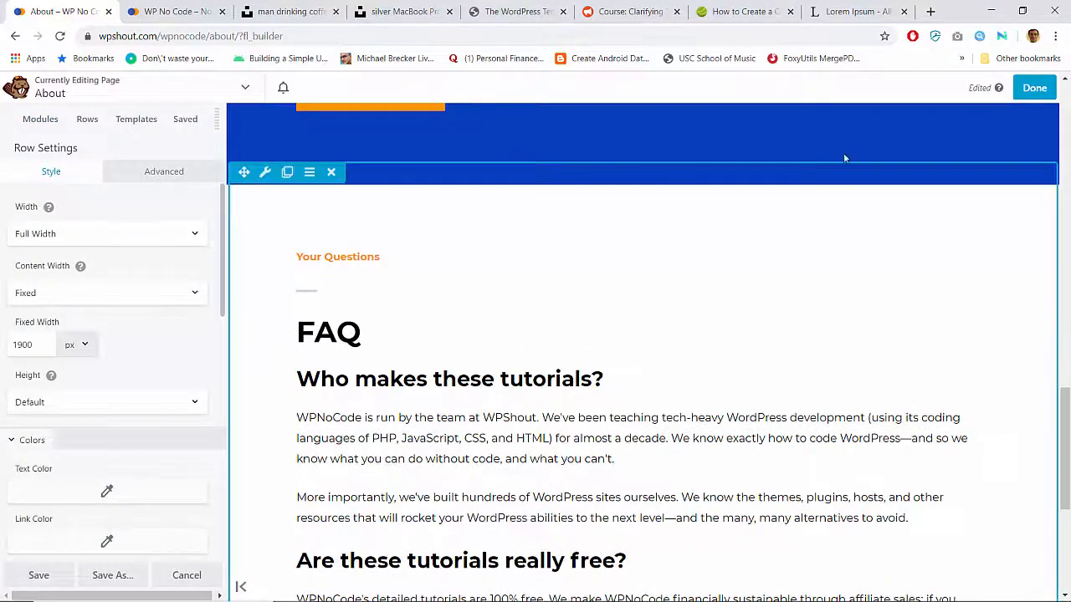
pyautogui.click(1034, 88)
pyautogui.click(968, 89)
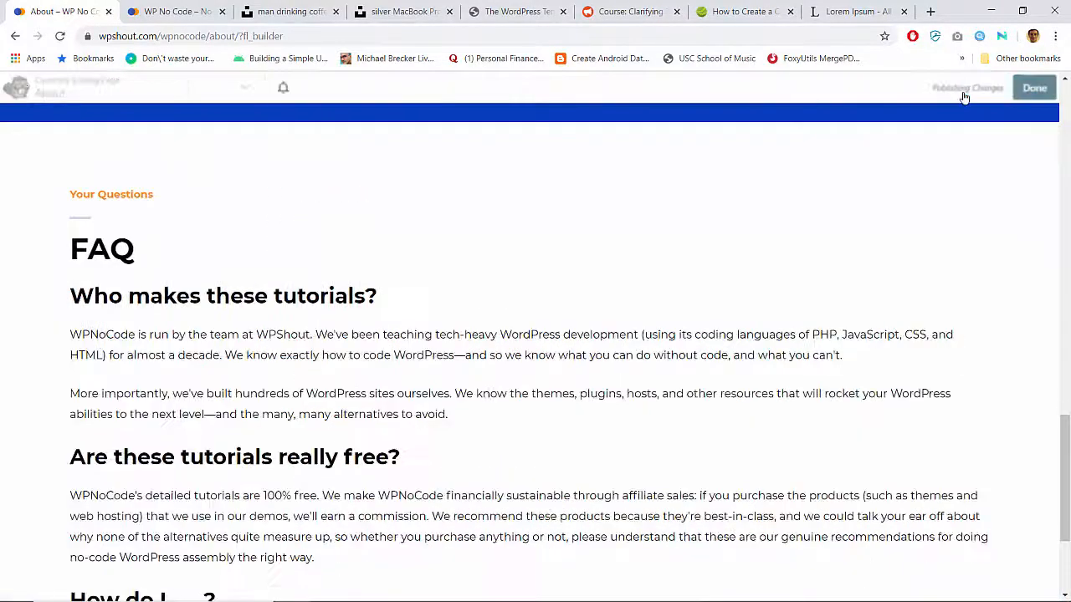
# Compare the side alignment of the FAQ and Contact Us sections on the published About page.
pyautogui.scroll(-5, 603, 268)
pyautogui.scroll(8, 604, 268)
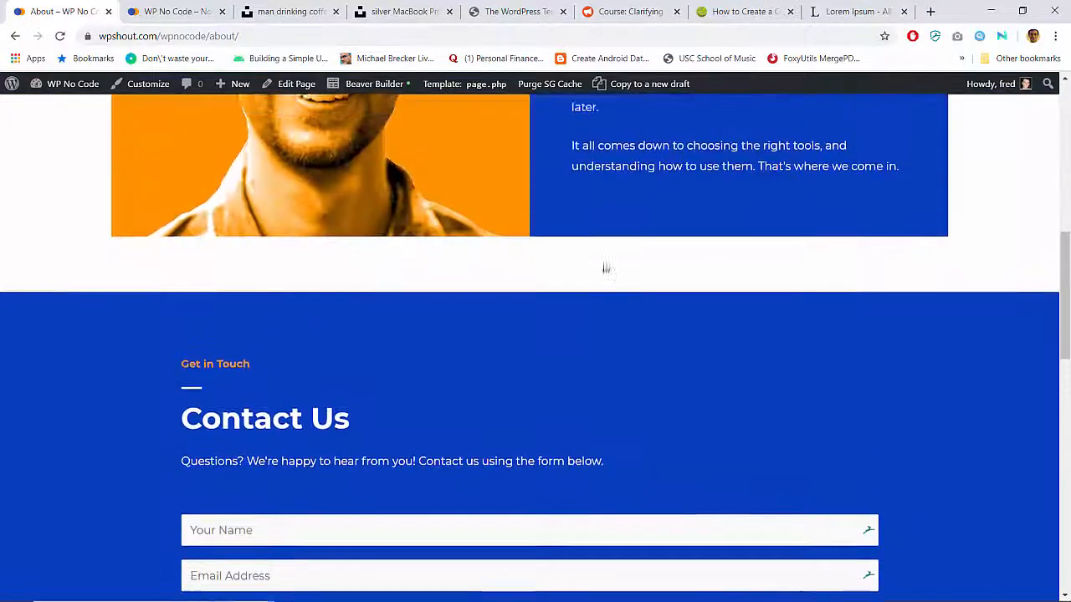
pyautogui.scroll(-10, 604, 267)
pyautogui.scroll(-8, 605, 268)
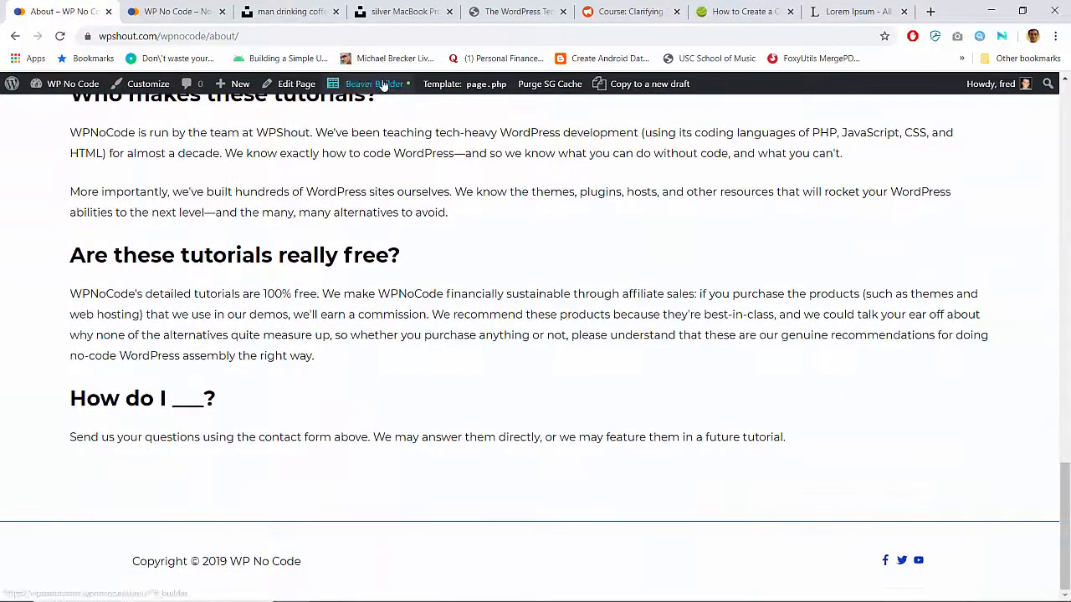
pyautogui.scroll(3, 128, 330)
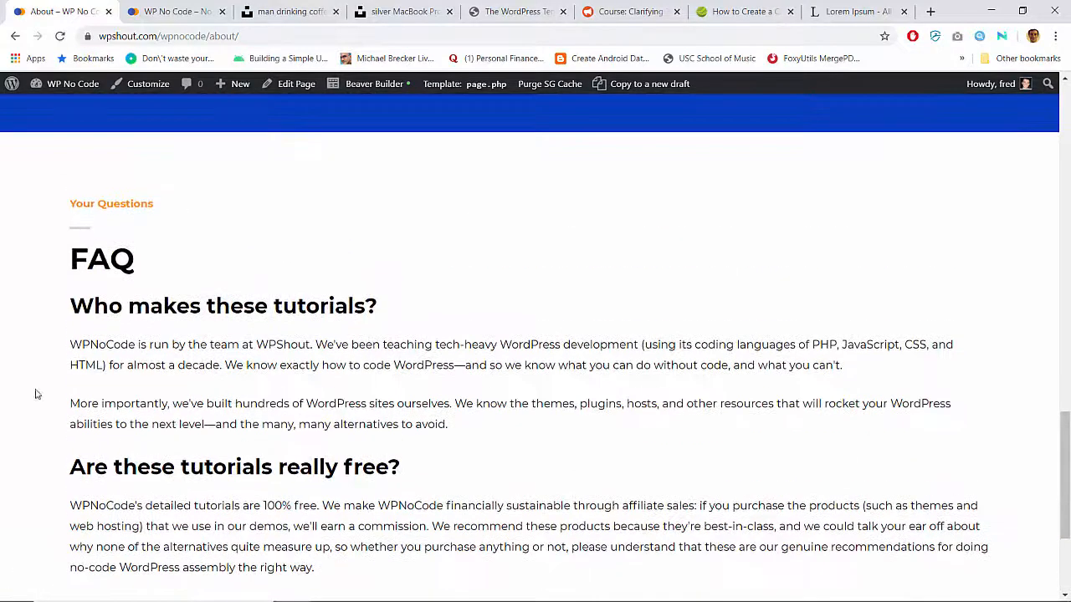
# Reopen the About page in Beaver Builder, clear the FAQ row's fixed width to use the default, and publish the saved change.
pyautogui.click(374, 83)
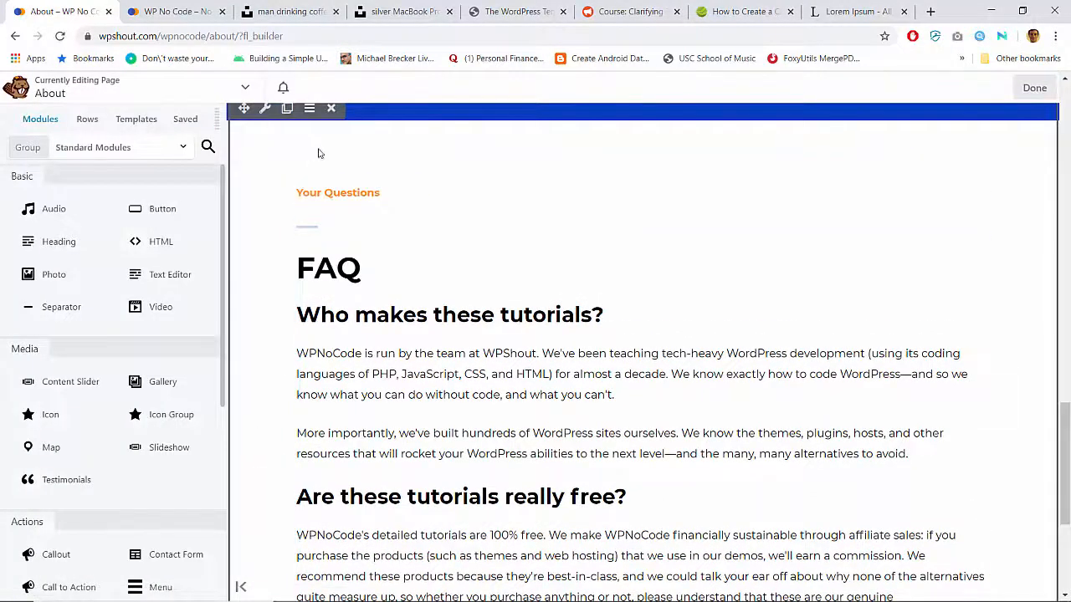
pyautogui.scroll(1, 338, 289)
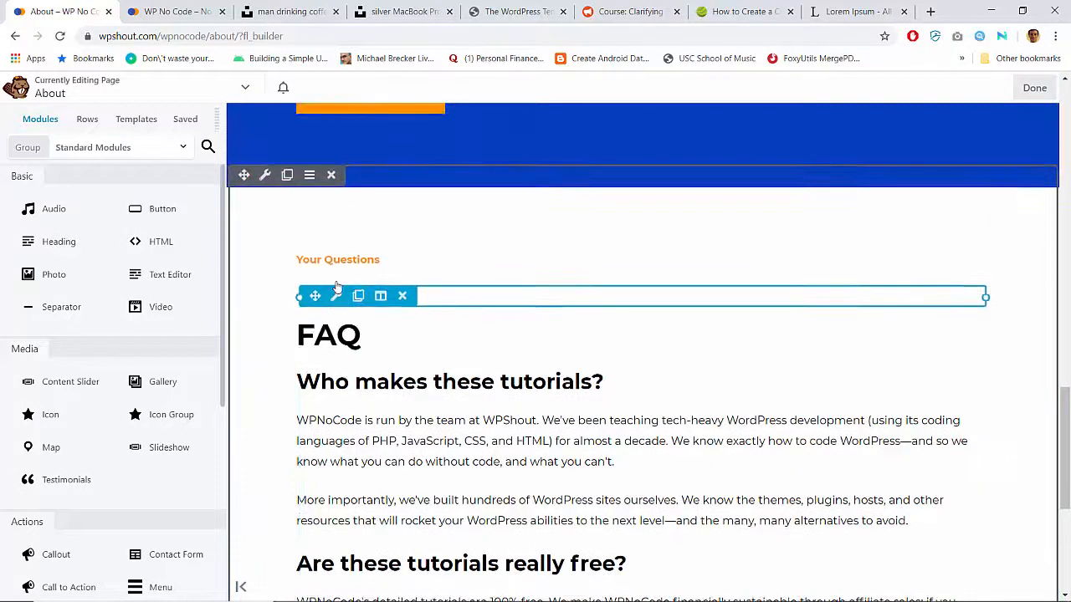
pyautogui.click(265, 175)
pyautogui.click(33, 339)
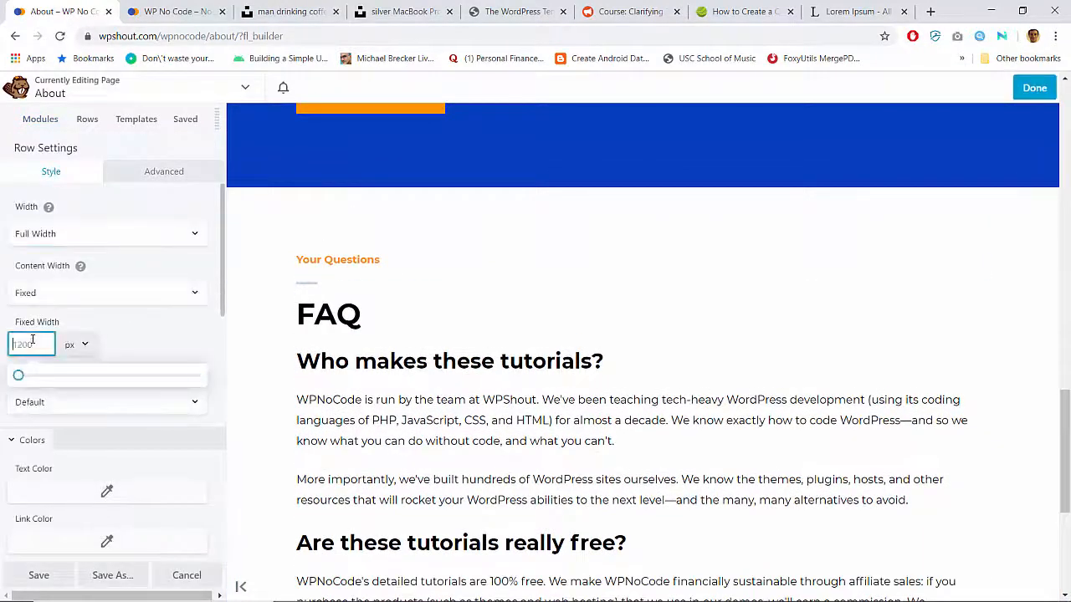
pyautogui.click(37, 574)
pyautogui.scroll(-1, 627, 220)
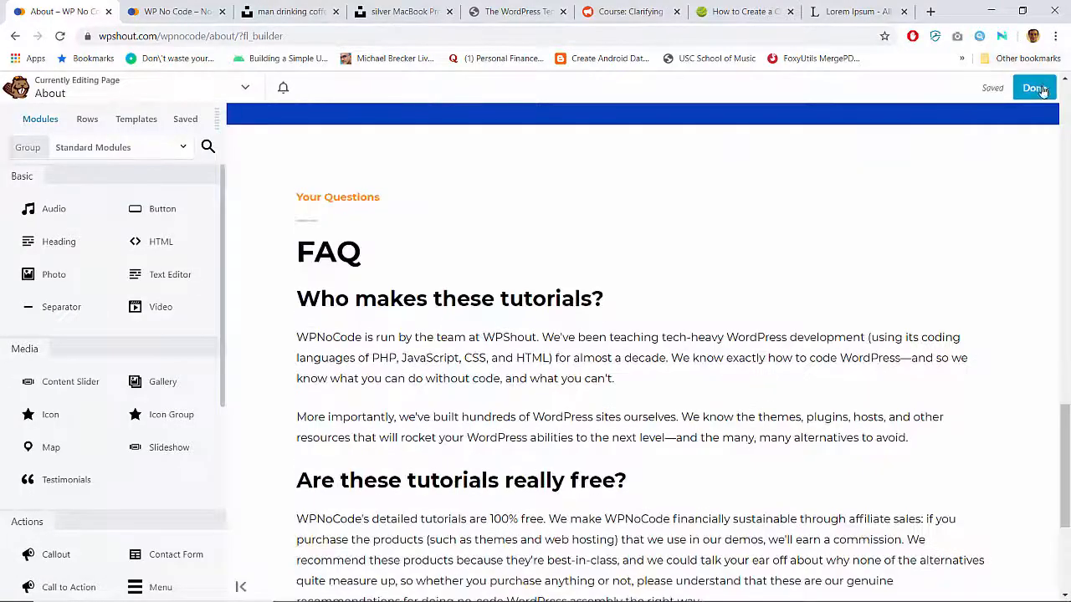
pyautogui.click(1035, 88)
pyautogui.click(967, 87)
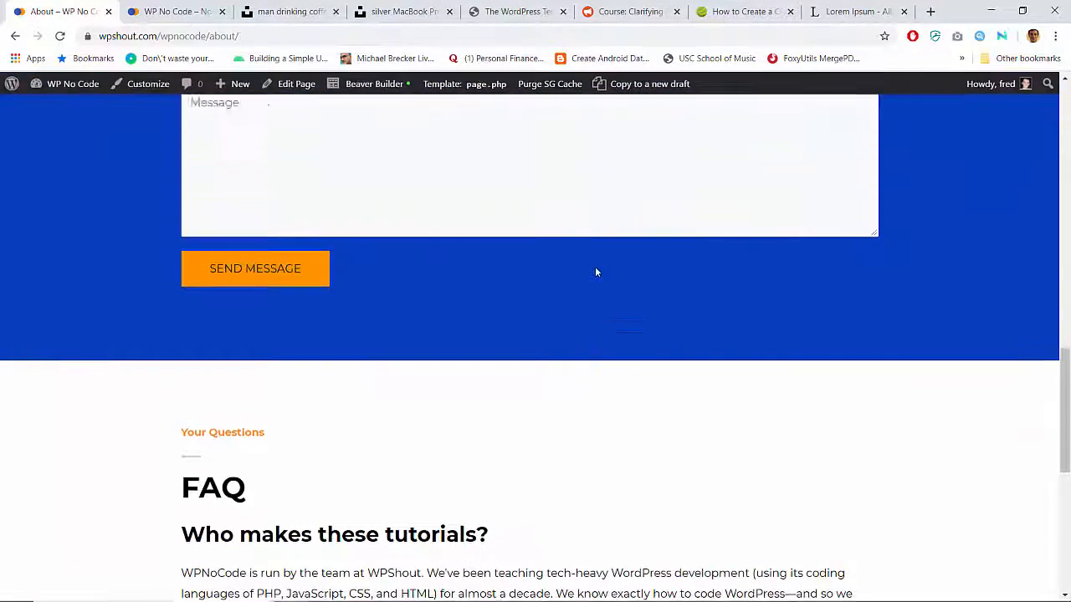
# Check the published About page up to its header, and review the Home page's sections down to the footer.
pyautogui.scroll(15, 597, 272)
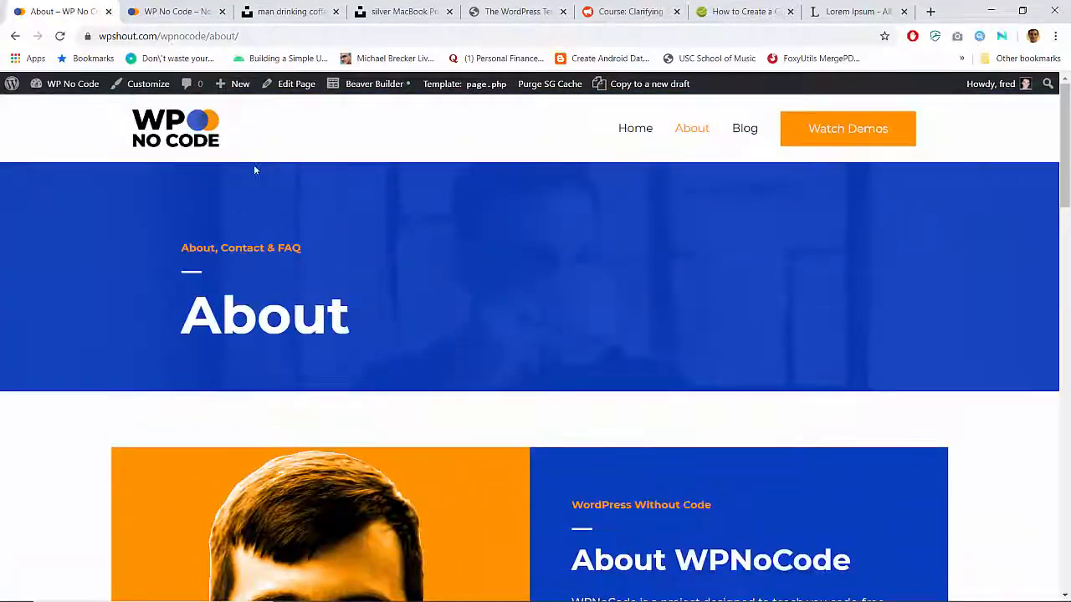
pyautogui.click(636, 146)
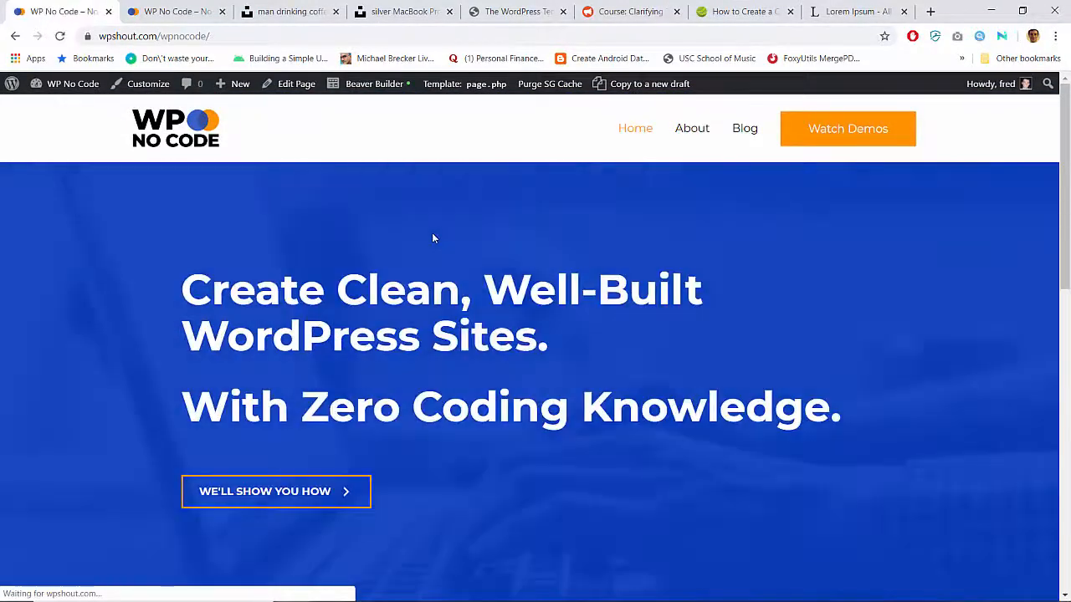
pyautogui.scroll(-10, 432, 238)
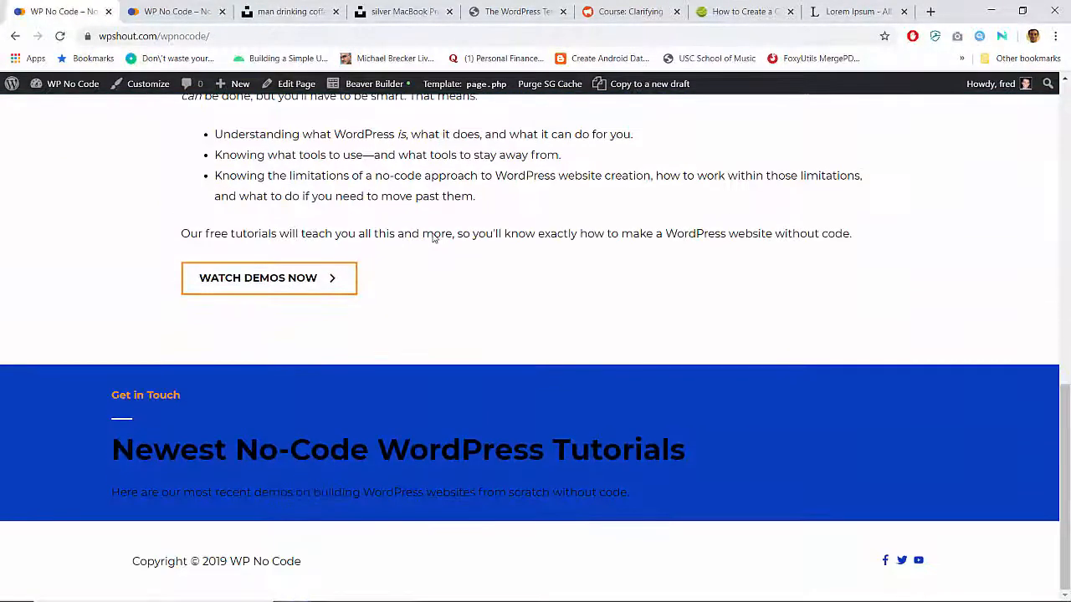
pyautogui.scroll(6, 432, 237)
pyautogui.scroll(-7, 385, 401)
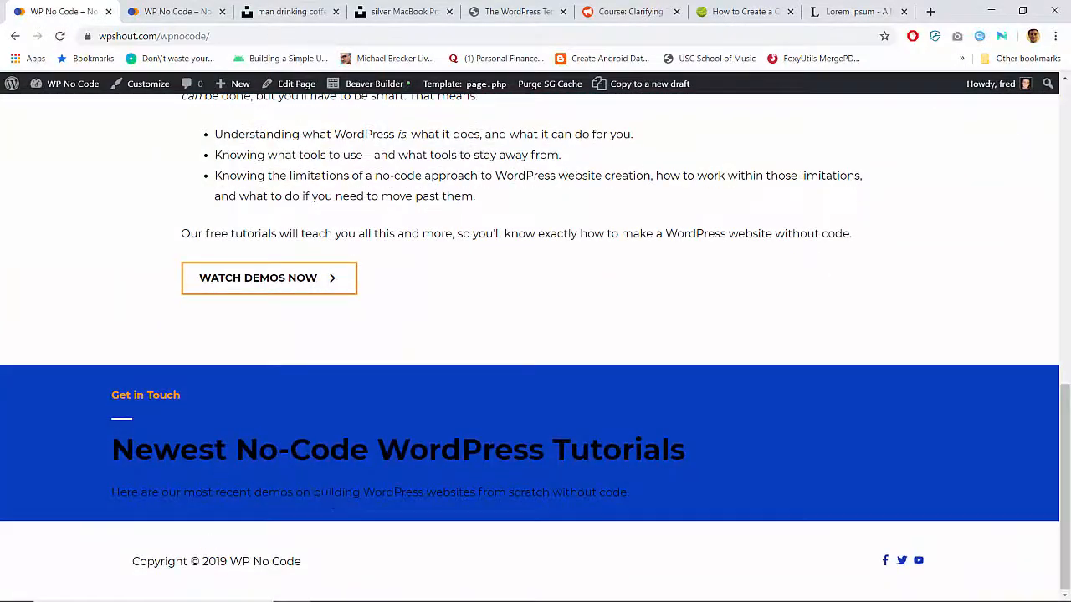
pyautogui.scroll(7, 356, 423)
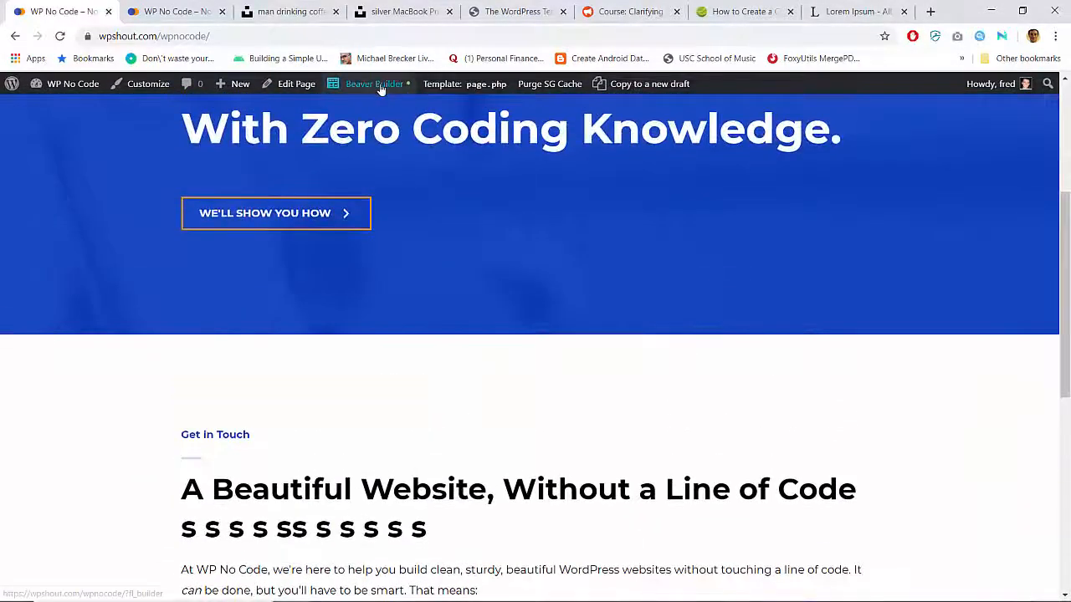
# Edit the Home page in Beaver Builder and remove the repeated "s" filler from the "A Beautiful Website, Without a Line of Code" heading.
pyautogui.click(381, 88)
pyautogui.scroll(-4, 504, 332)
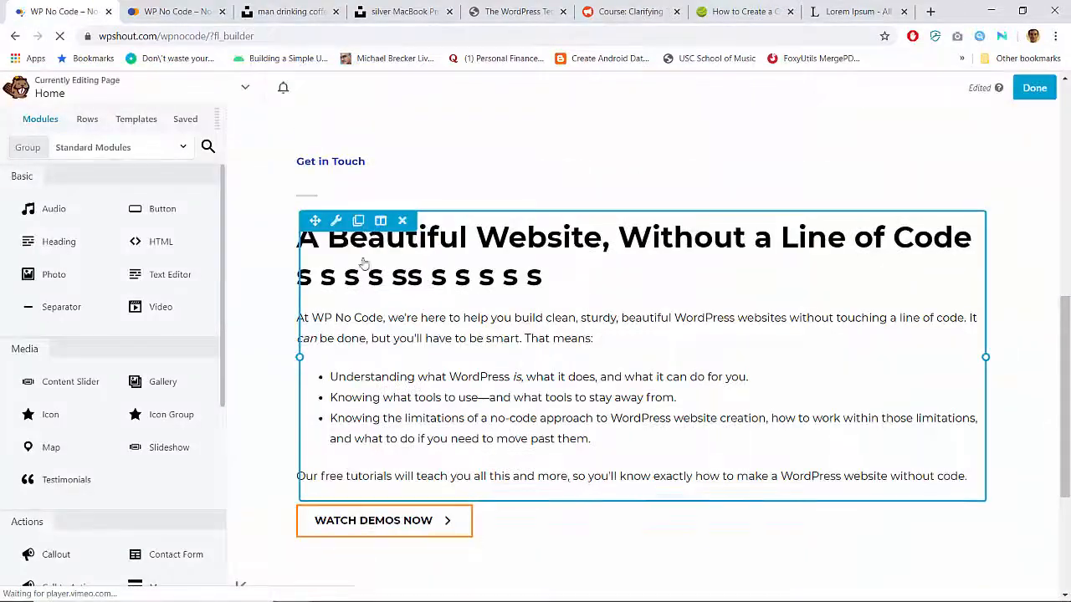
pyautogui.click(347, 275)
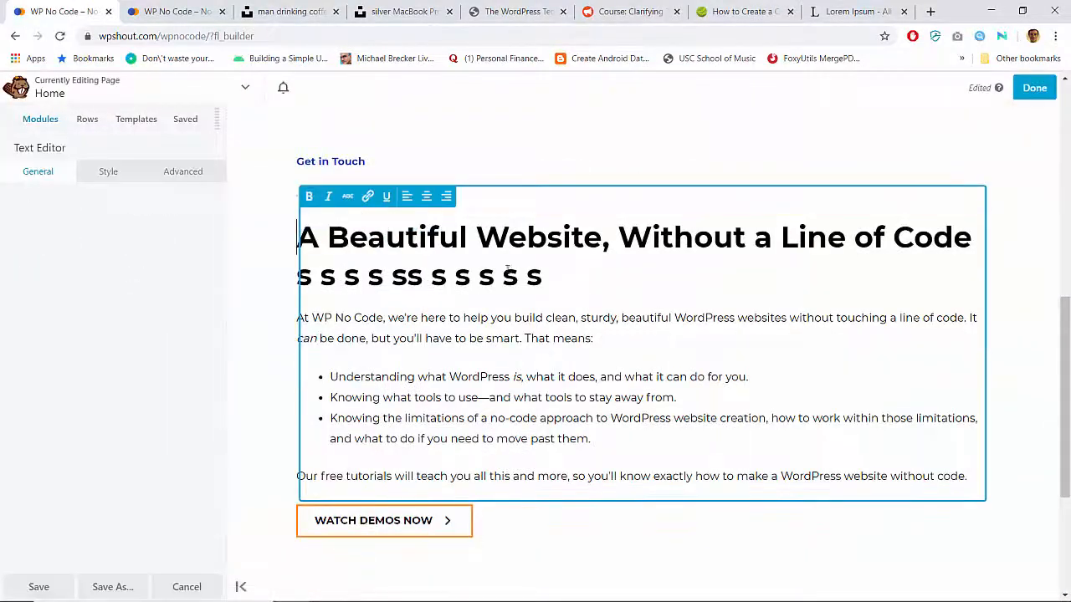
pyautogui.moveTo(547, 277); pyautogui.dragTo(303, 289)
pyautogui.press('BackSpace')
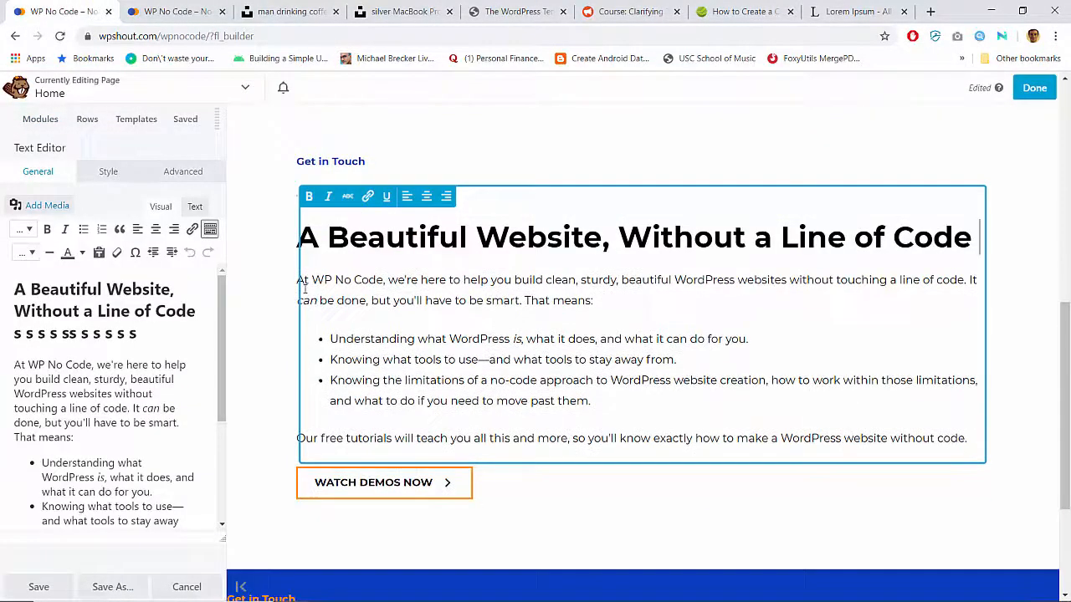
# Set the right and left padding of the Newest No-Code WordPress Tutorials column to 100 px.
pyautogui.scroll(-2, 303, 288)
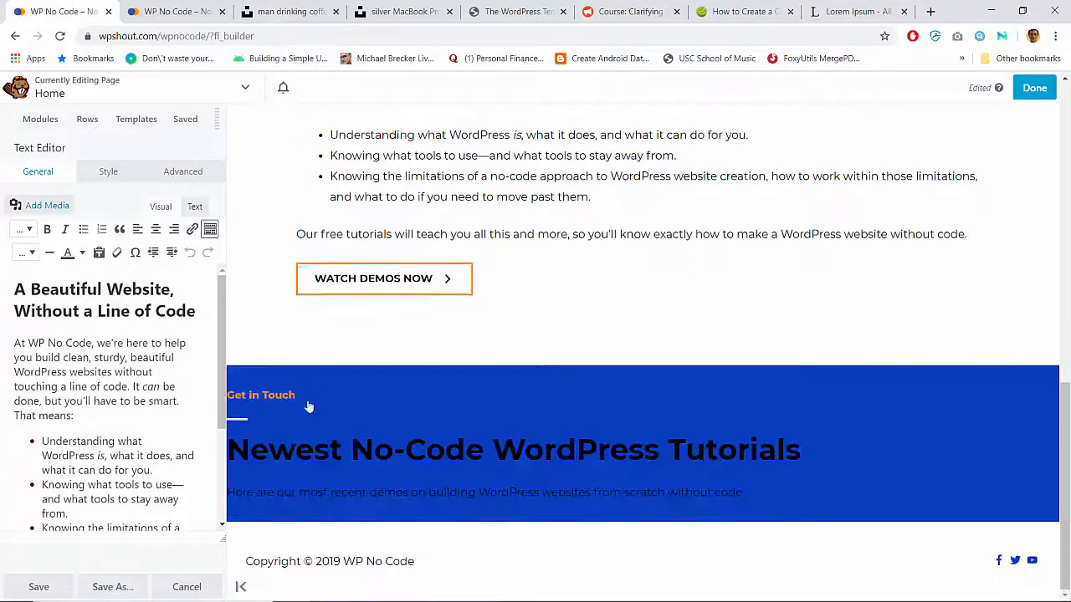
pyautogui.moveTo(274, 366)
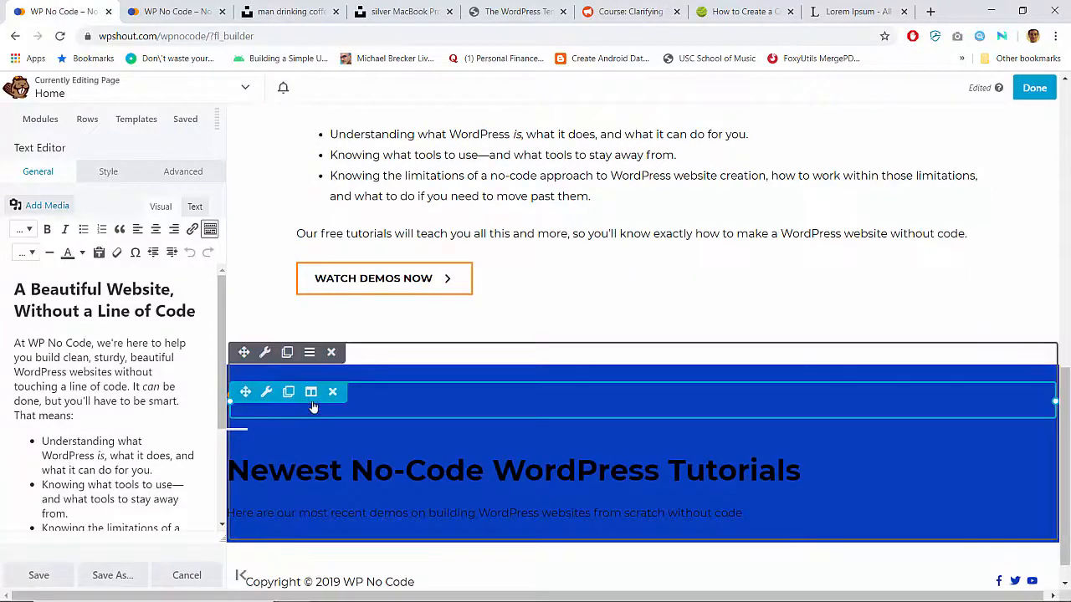
pyautogui.moveTo(312, 397)
pyautogui.click(340, 415)
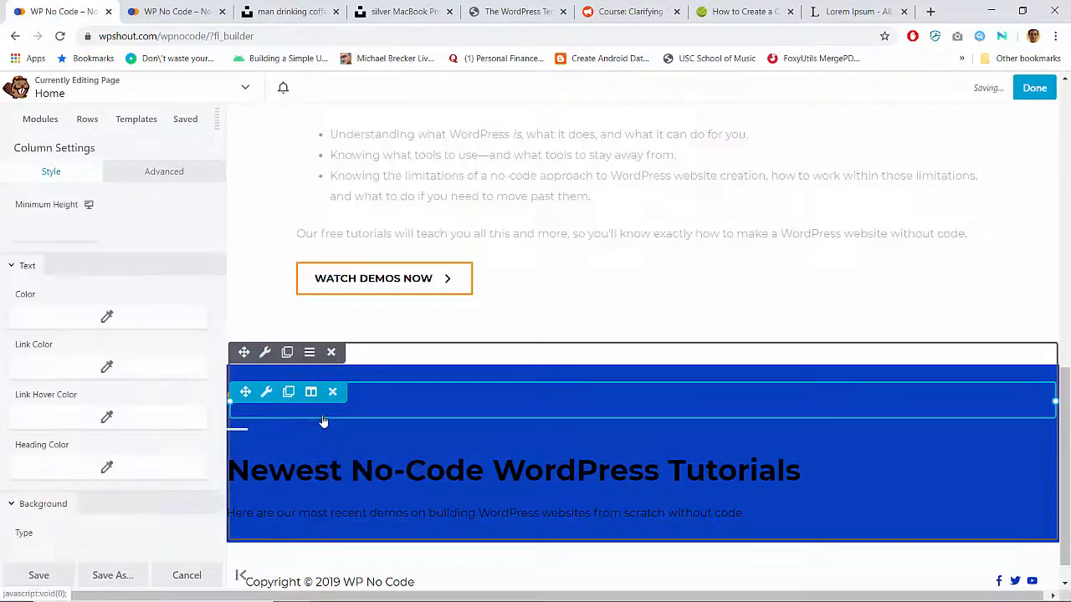
pyautogui.click(164, 171)
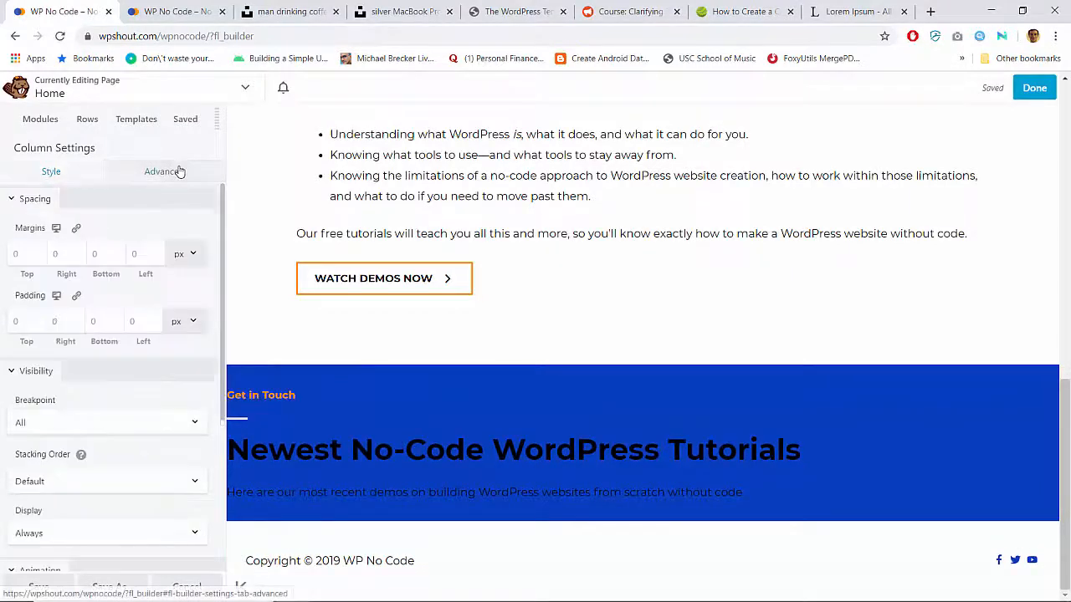
pyautogui.click(67, 318)
pyautogui.write('100')
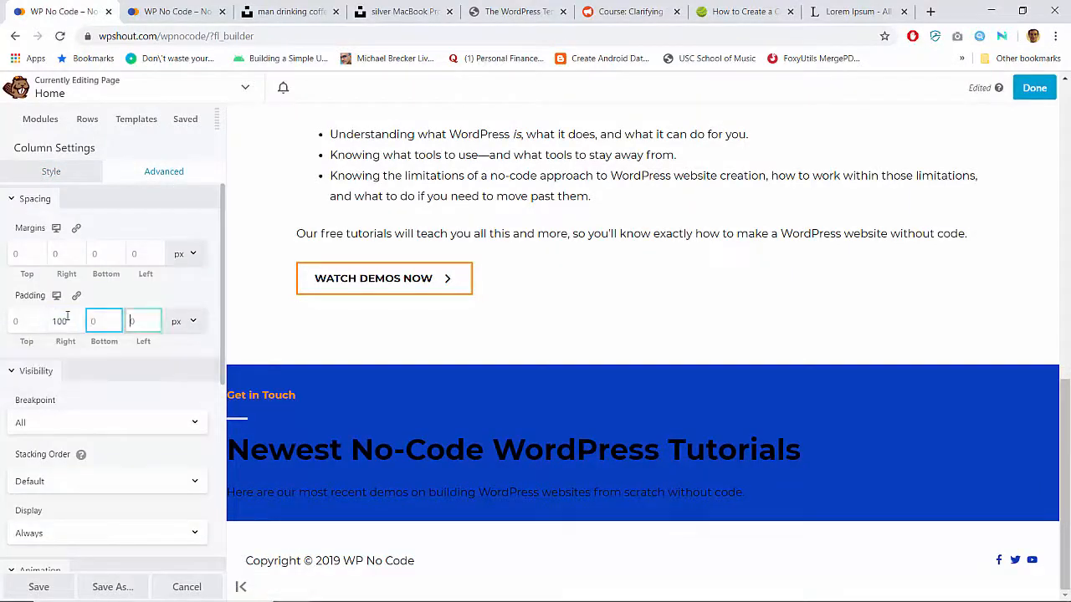
pyautogui.write('100')
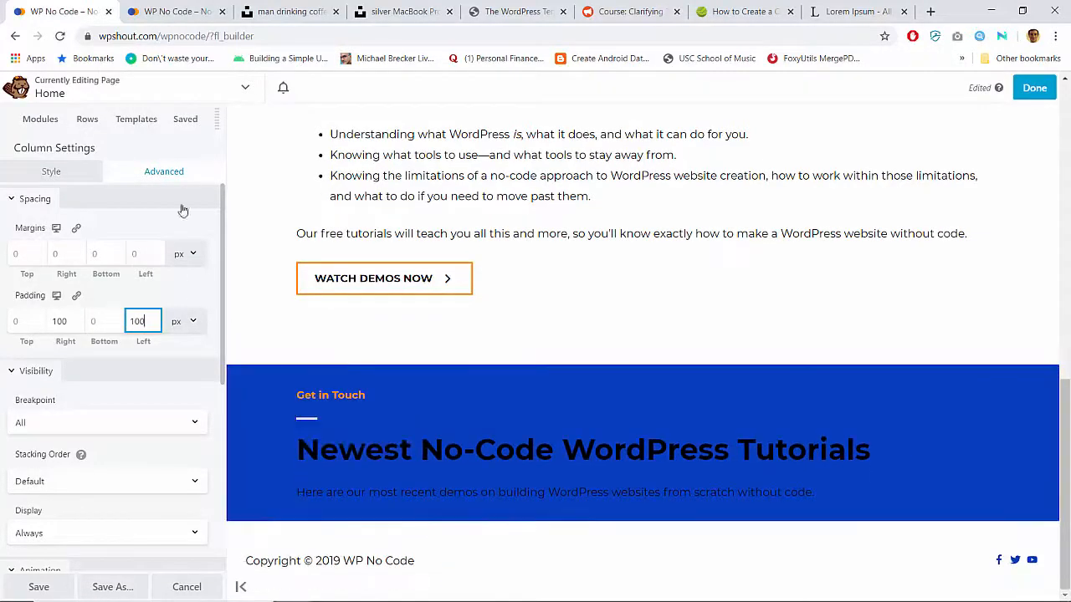
# Add the saved Posts Module with Settings below the Newest No-Code WordPress Tutorials text and set its post type to Demos.
pyautogui.click(180, 124)
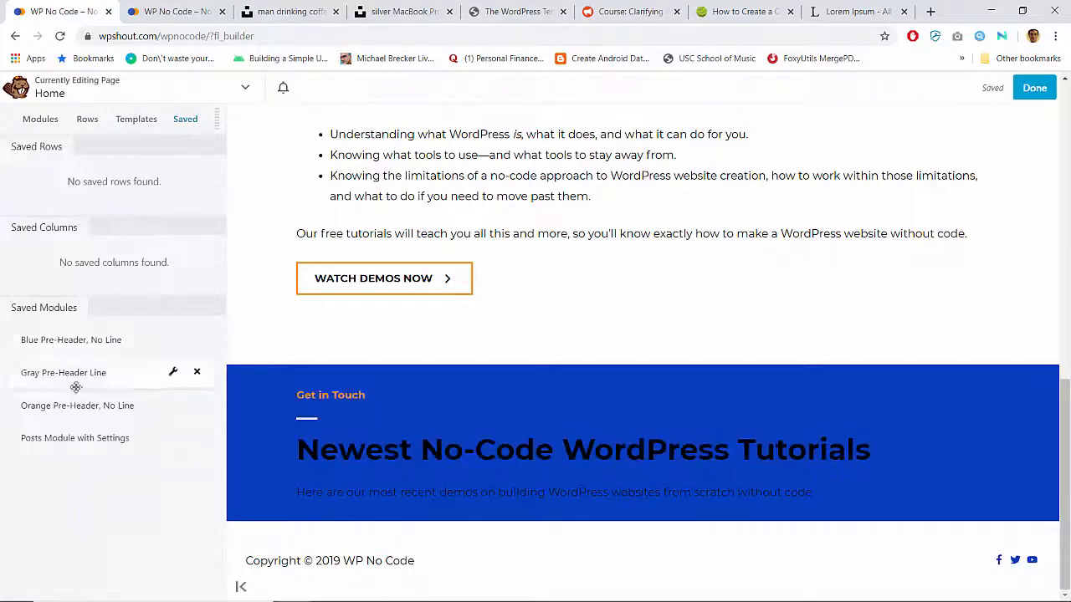
pyautogui.moveTo(75, 438); pyautogui.dragTo(340, 548)
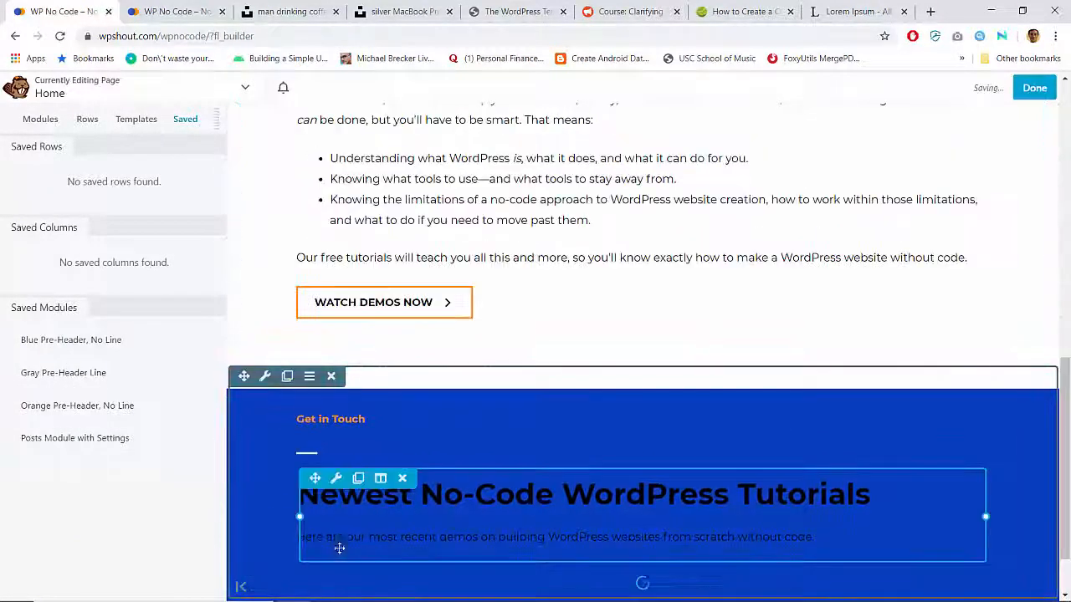
pyautogui.scroll(-3, 410, 468)
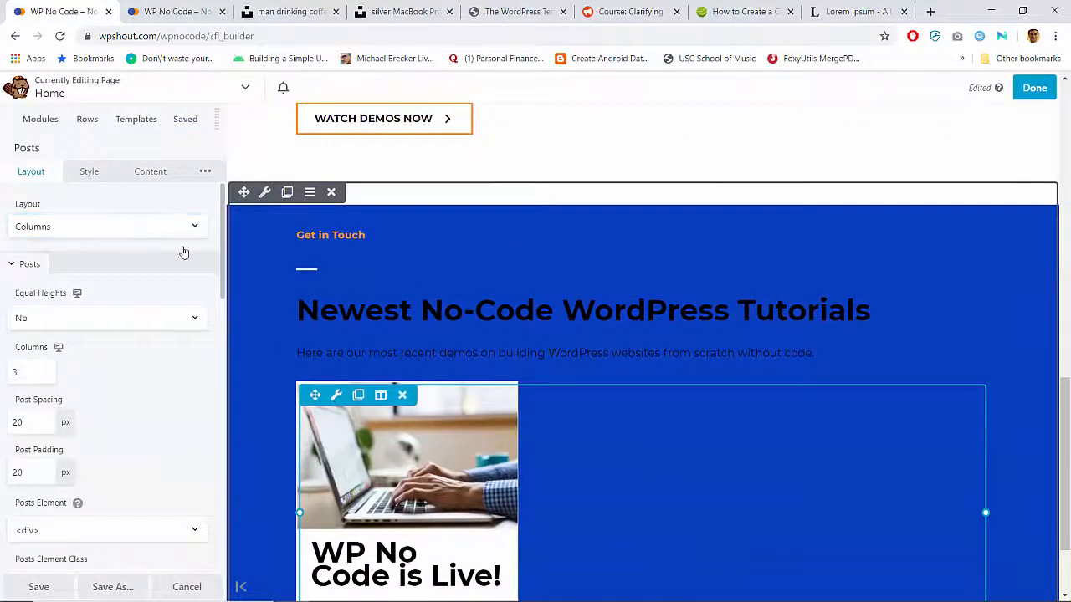
pyautogui.click(144, 176)
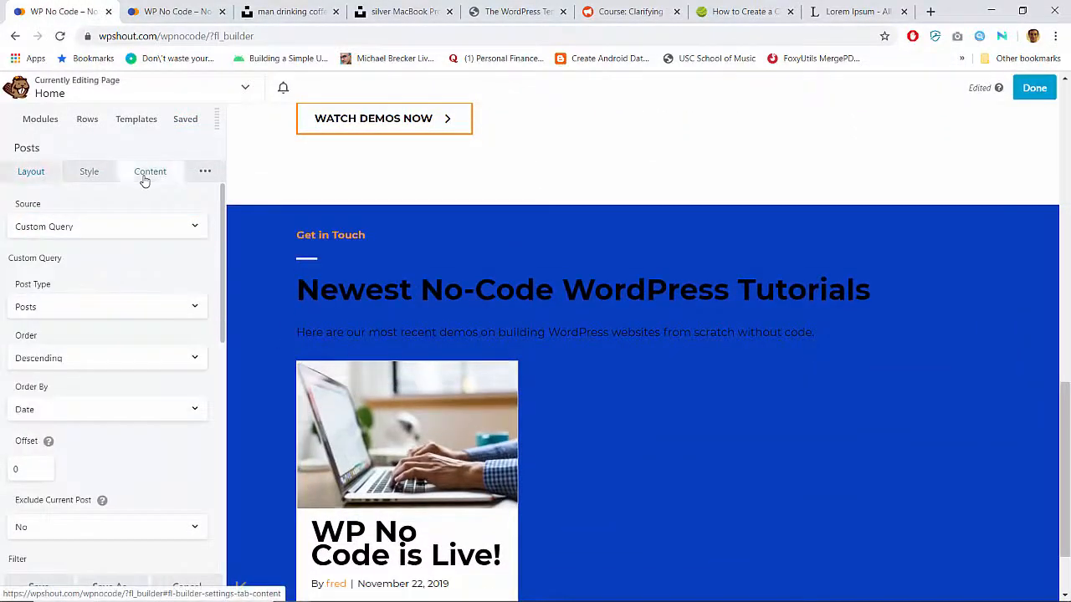
pyautogui.click(58, 311)
pyautogui.click(55, 365)
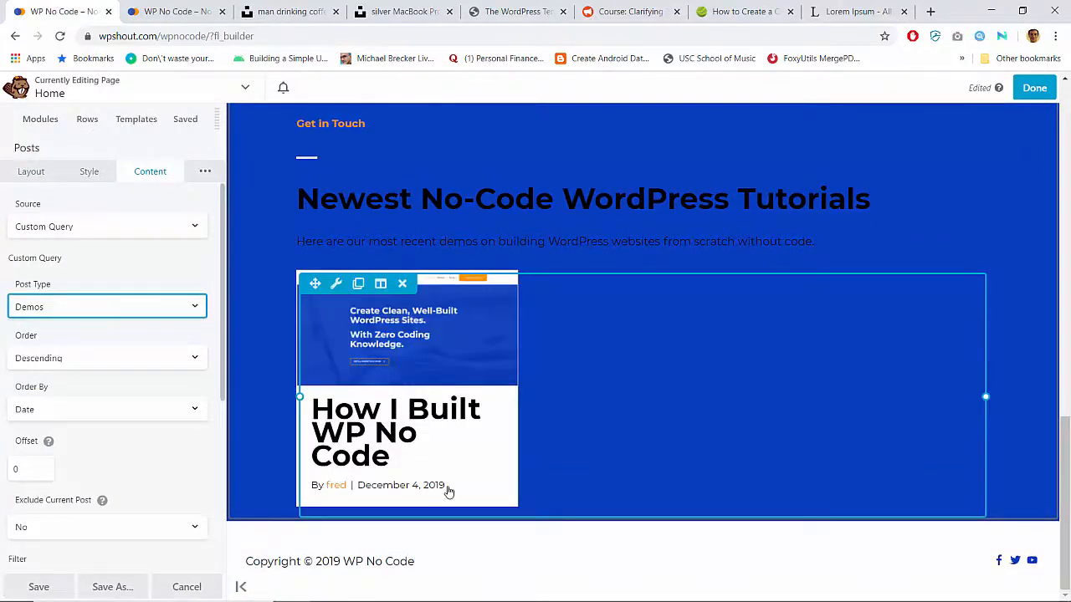
# Examine the Posts module's layout options and its text style settings.
pyautogui.click(33, 172)
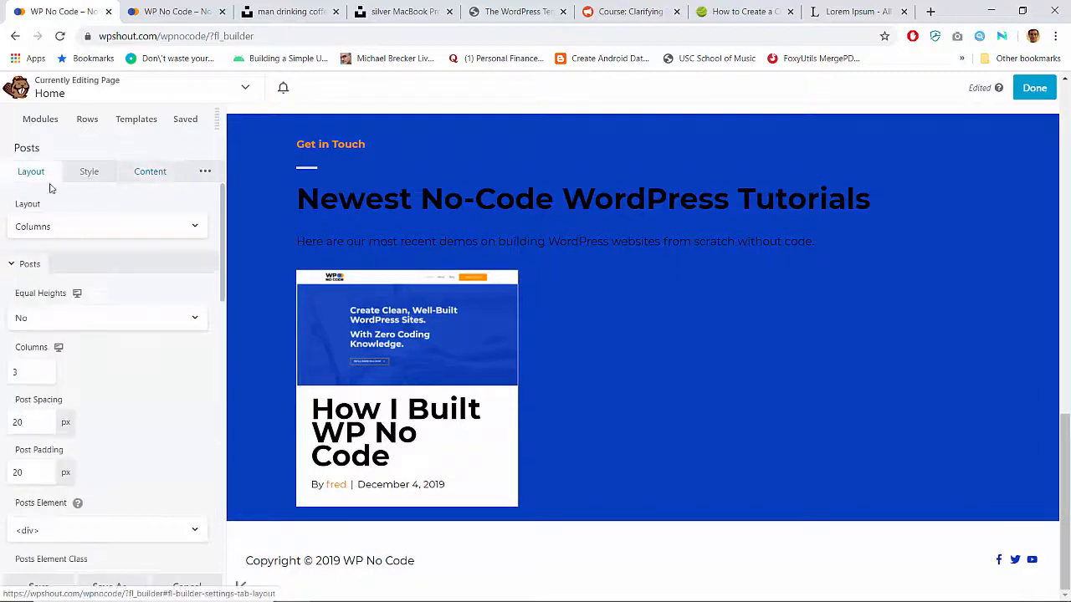
pyautogui.scroll(-3, 112, 413)
pyautogui.scroll(-1, 110, 417)
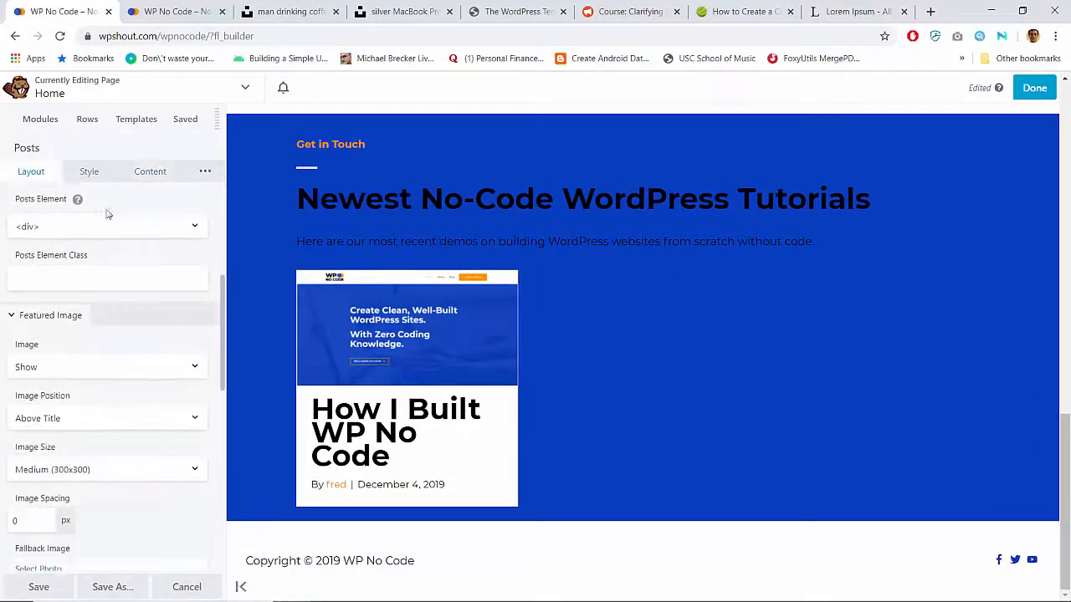
pyautogui.click(90, 171)
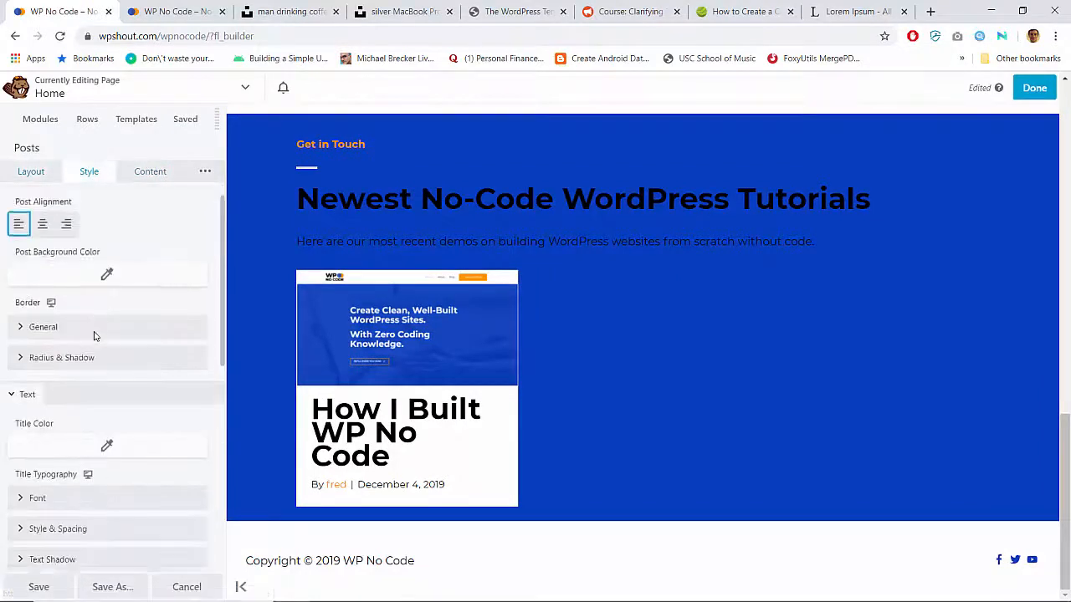
pyautogui.scroll(-6, 98, 334)
pyautogui.scroll(-1, 97, 335)
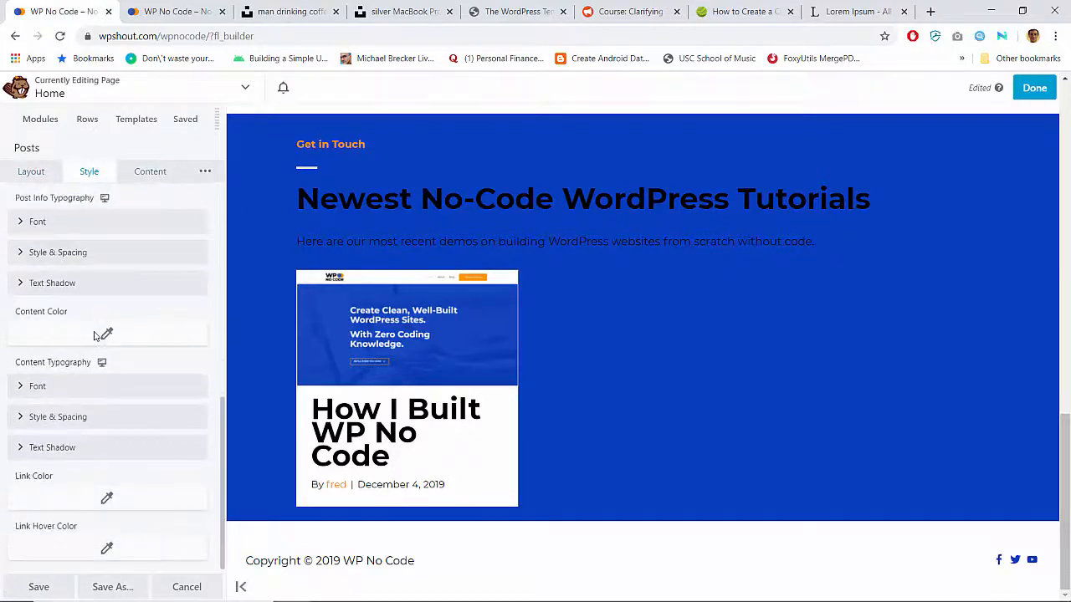
# Set the Posts module to show post terms on the demo cards.
pyautogui.scroll(6, 94, 335)
pyautogui.click(31, 172)
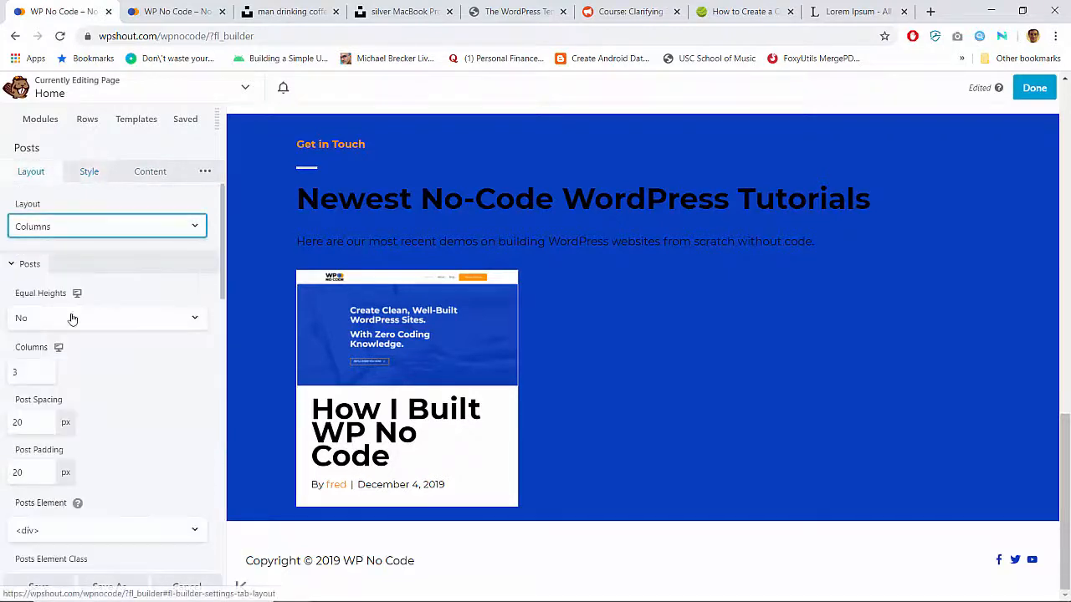
pyautogui.scroll(-7, 72, 318)
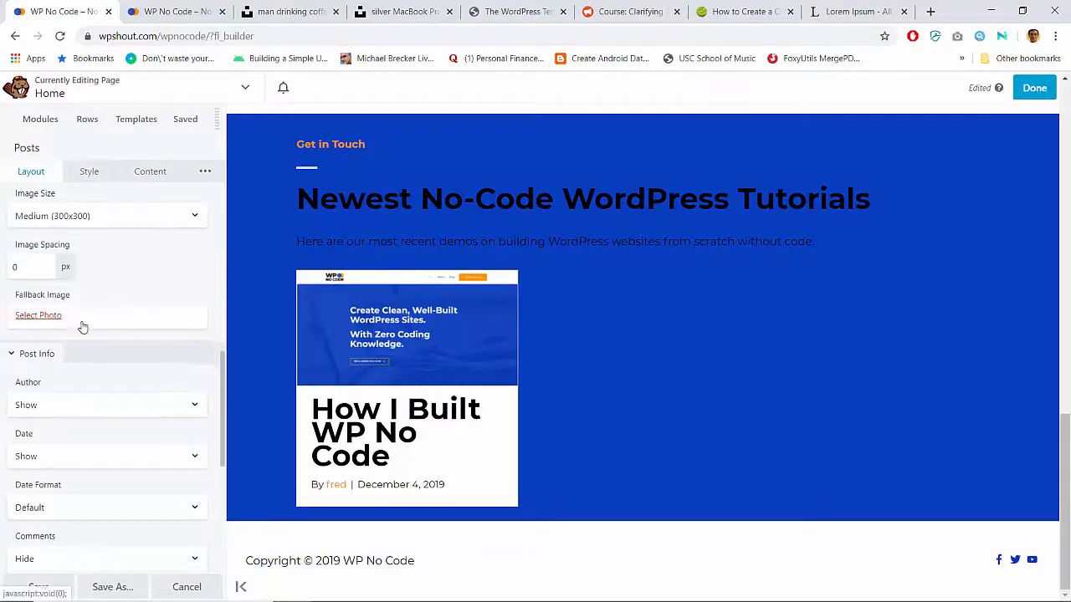
pyautogui.scroll(-3, 120, 382)
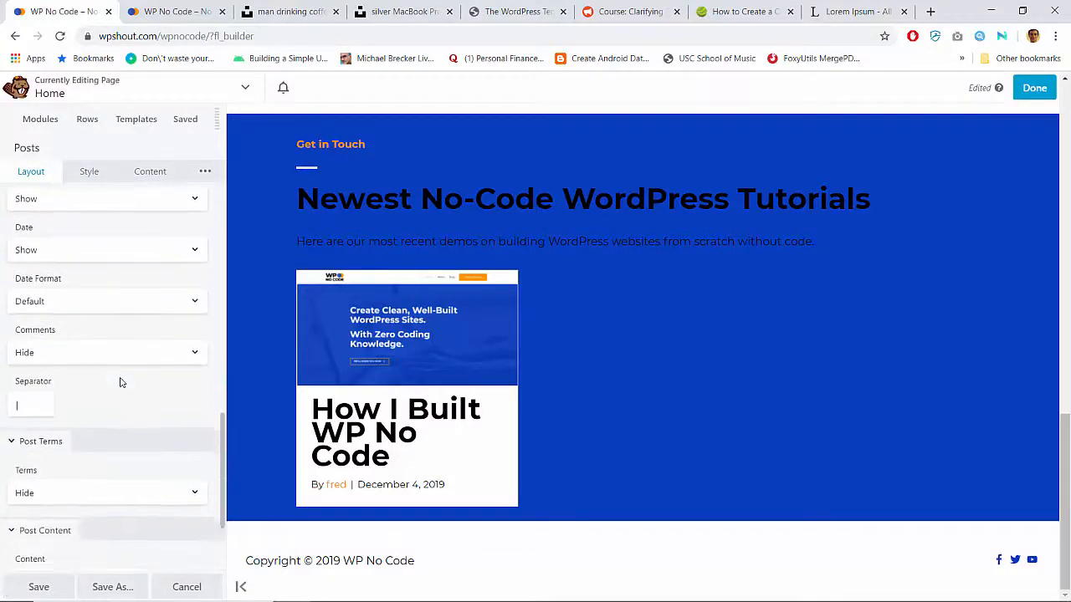
pyautogui.scroll(-3, 120, 383)
pyautogui.click(95, 393)
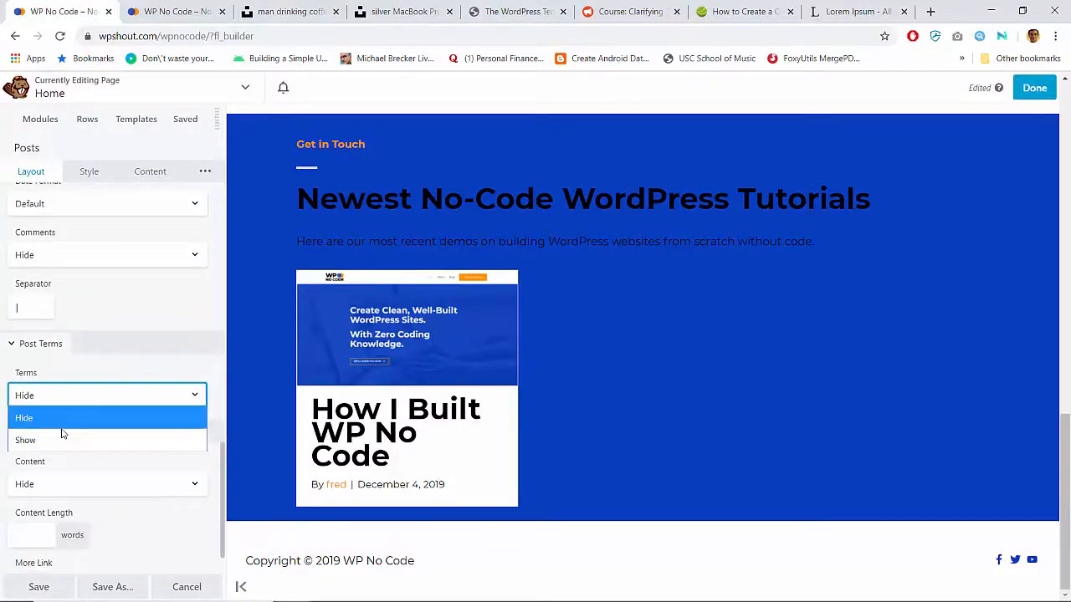
pyautogui.click(62, 438)
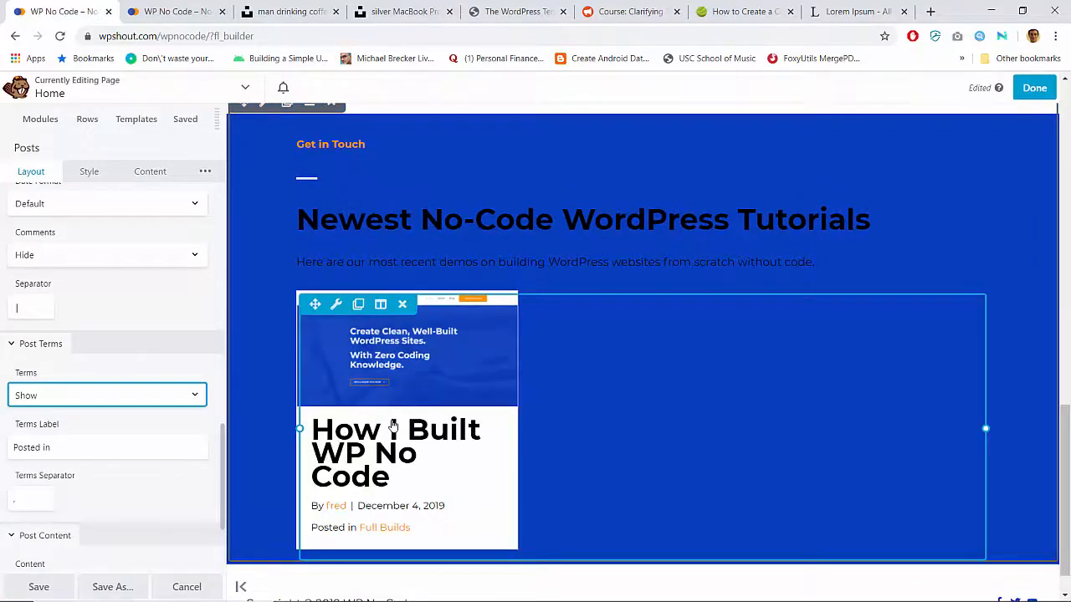
# Set the text color of the Newest No-Code WordPress Tutorials text module to white (#ffffff) and save it.
pyautogui.scroll(-1, 392, 426)
pyautogui.scroll(3, 392, 427)
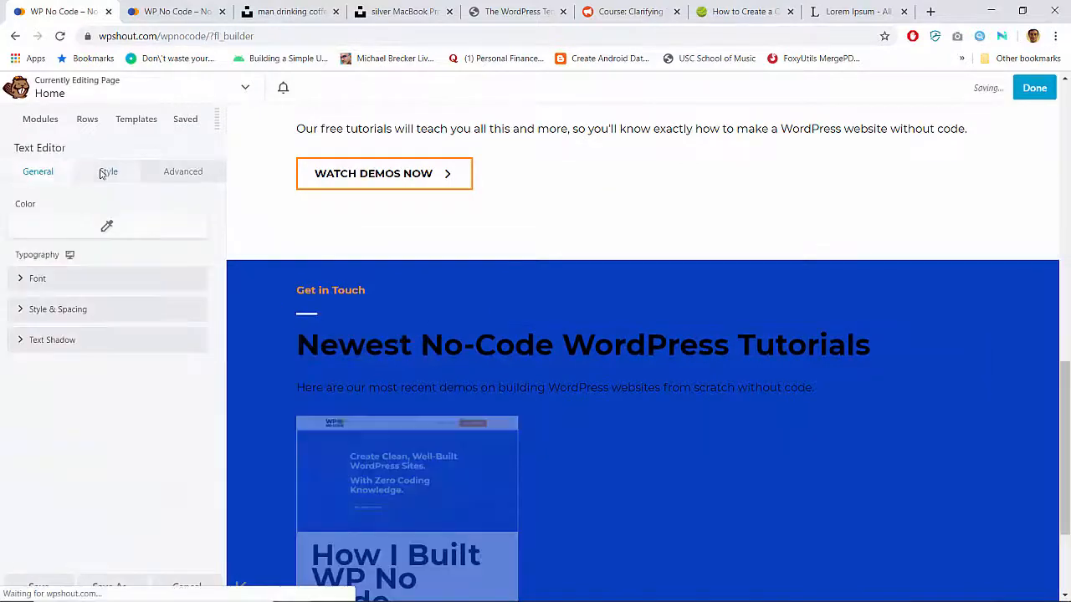
pyautogui.click(102, 173)
pyautogui.click(104, 224)
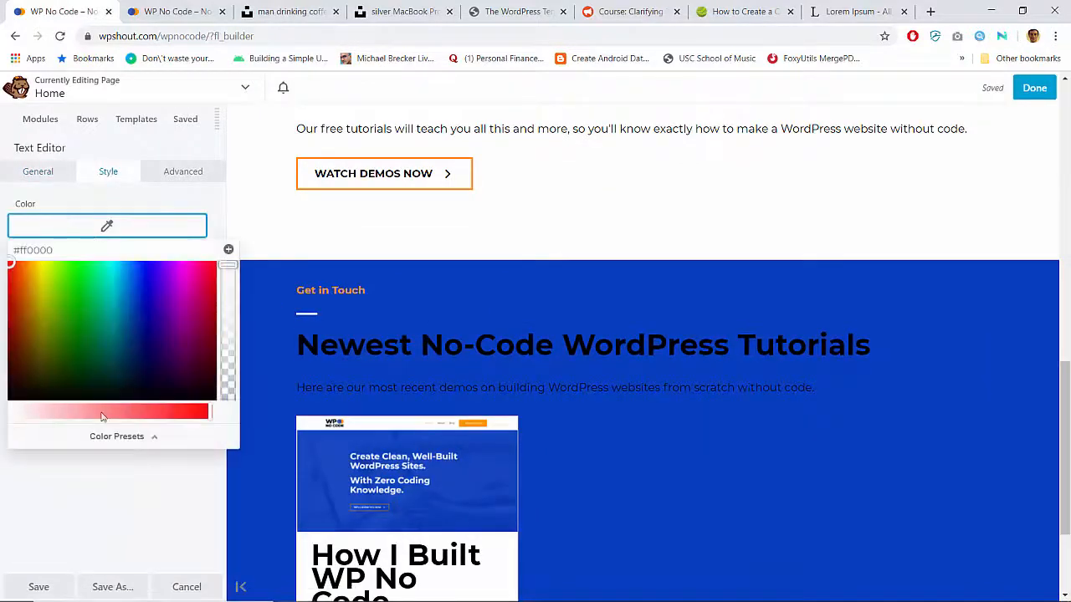
pyautogui.click(112, 436)
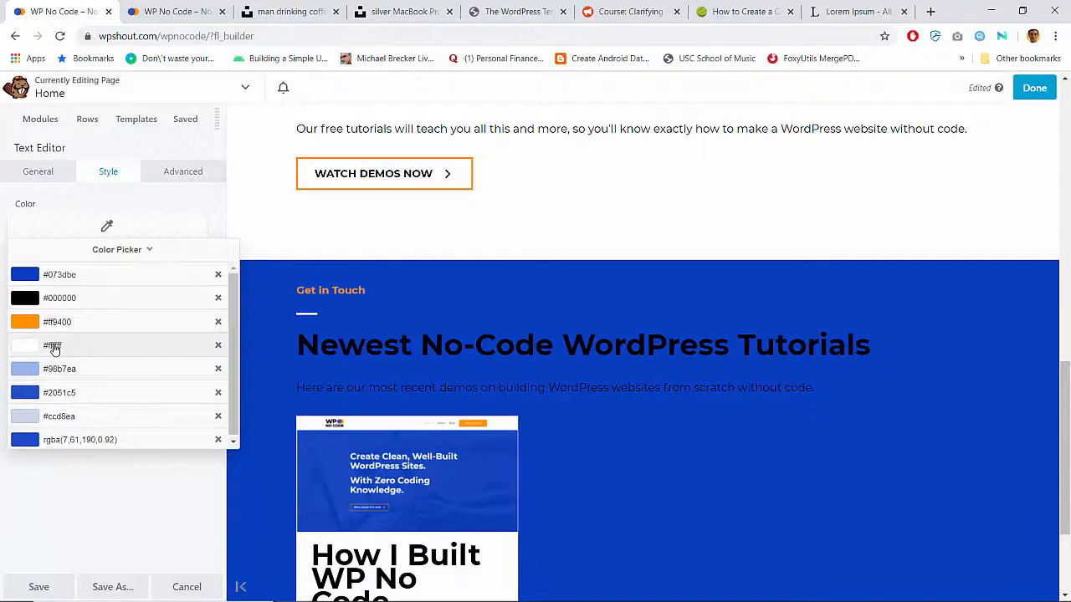
pyautogui.click(53, 345)
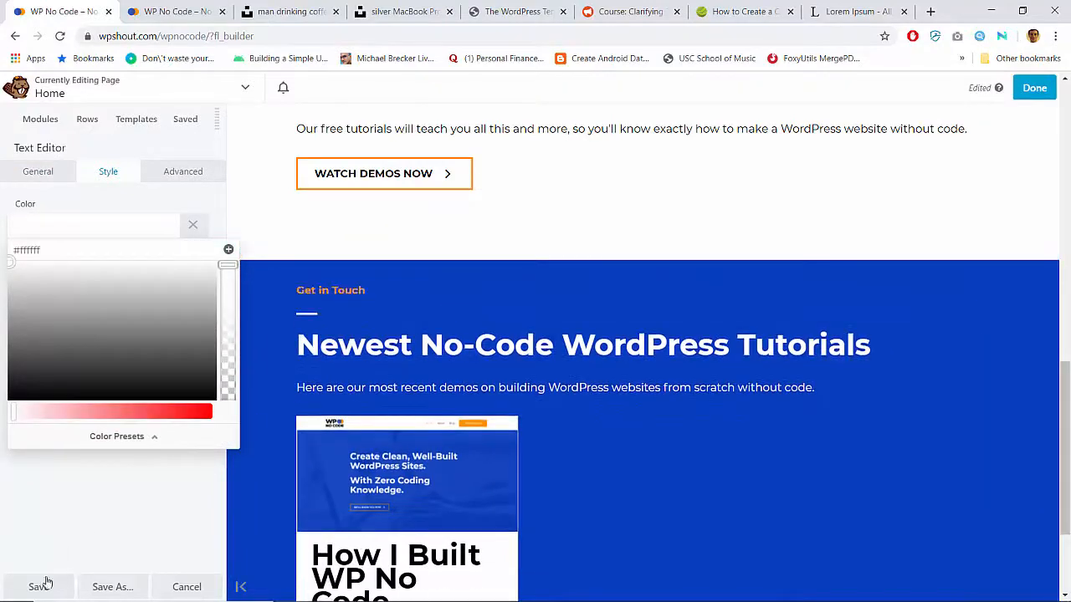
pyautogui.click(38, 586)
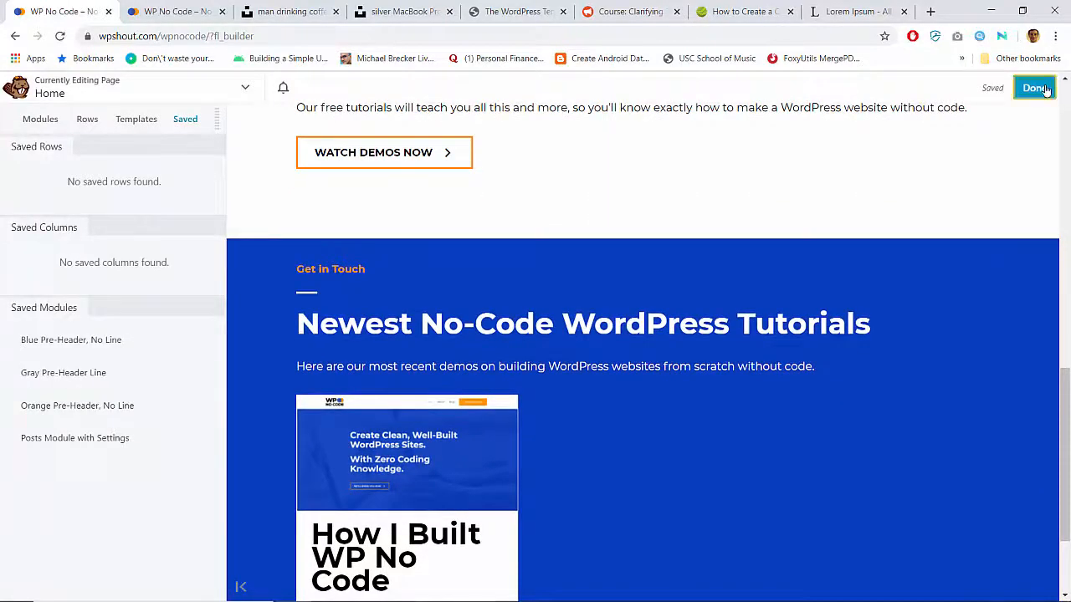
# Publish the Home page and review the live tutorials section against the sections above it.
pyautogui.click(1037, 87)
pyautogui.click(970, 87)
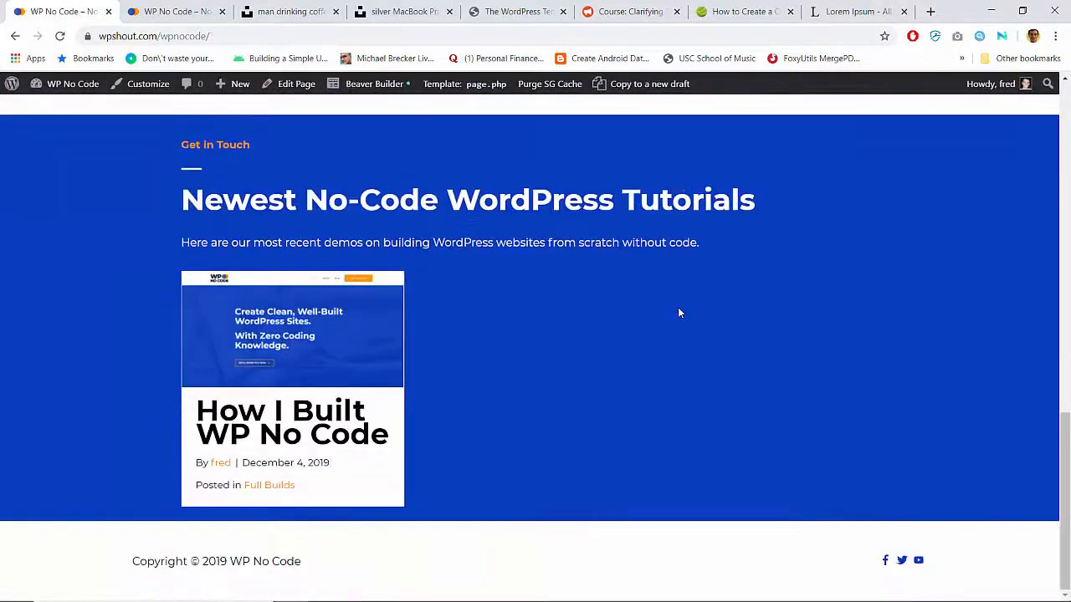
pyautogui.scroll(13, 679, 313)
pyautogui.scroll(-10, 679, 313)
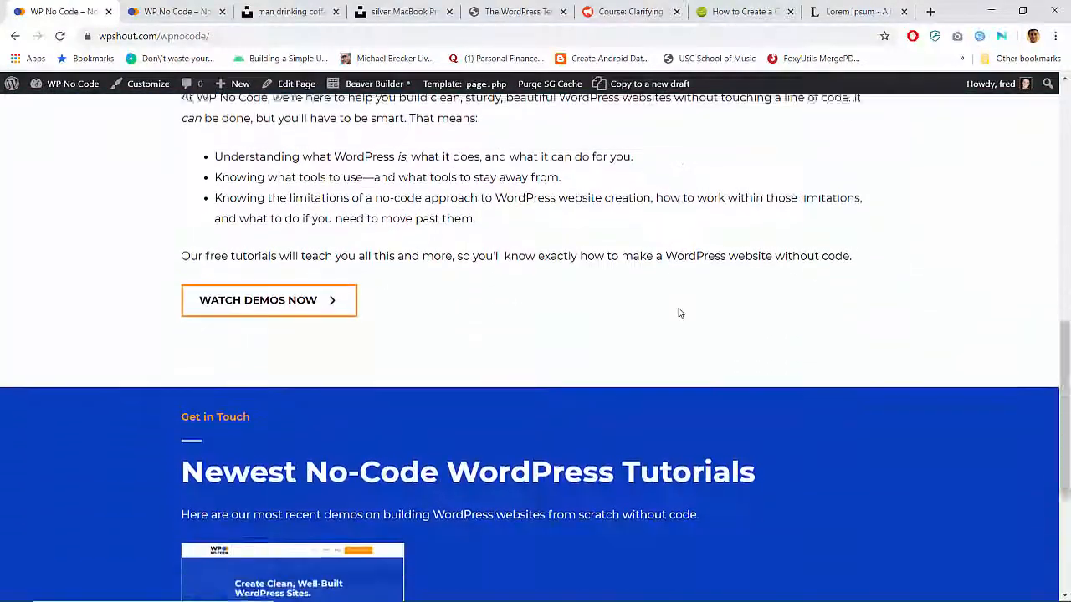
pyautogui.scroll(-3, 678, 311)
pyautogui.scroll(1, 678, 310)
# Reopen the Home page in Beaver Builder and set the blue tutorials row's top and bottom padding to 80 px.
pyautogui.click(373, 83)
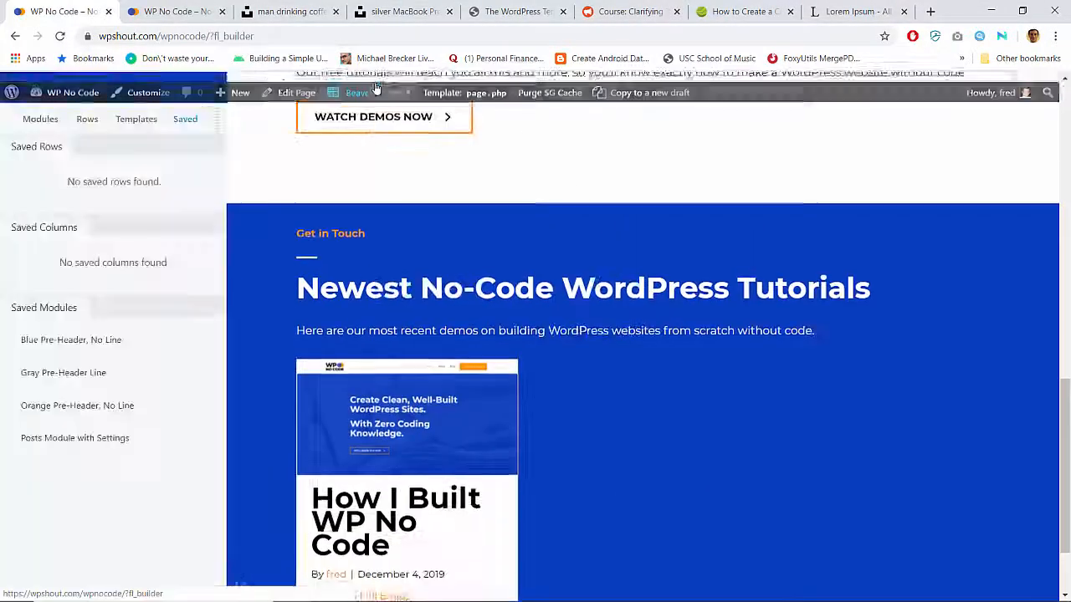
pyautogui.click(235, 181)
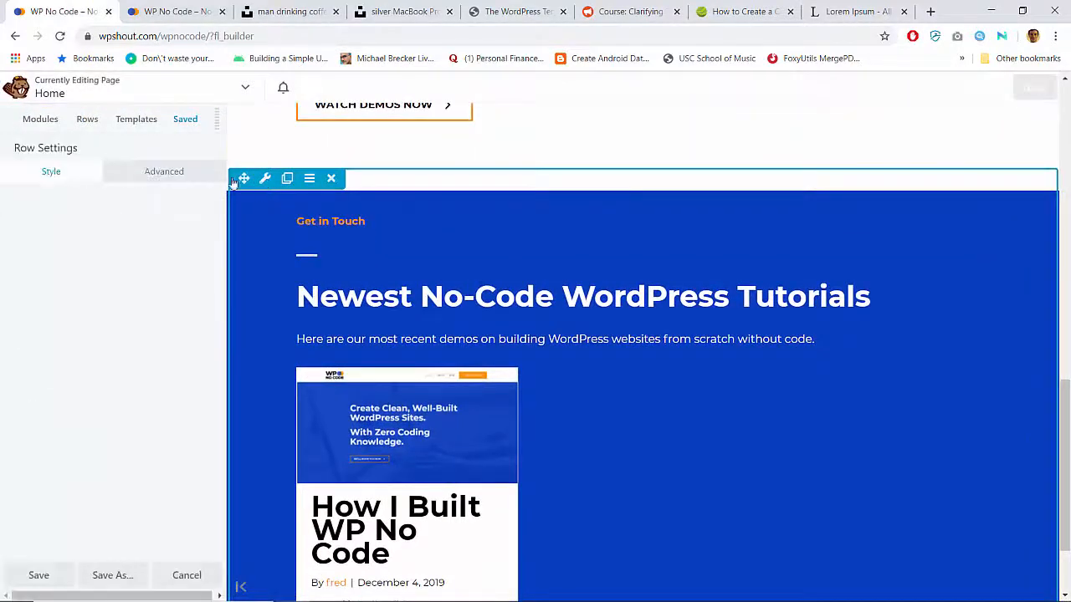
pyautogui.click(164, 170)
pyautogui.click(27, 253)
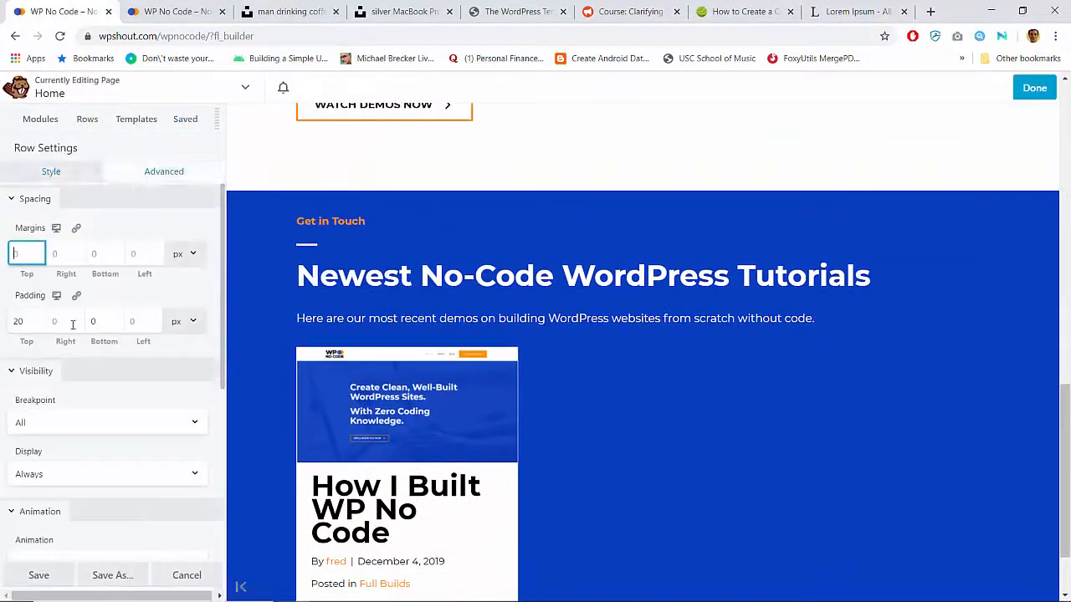
pyautogui.doubleClick(29, 322)
pyautogui.write('80')
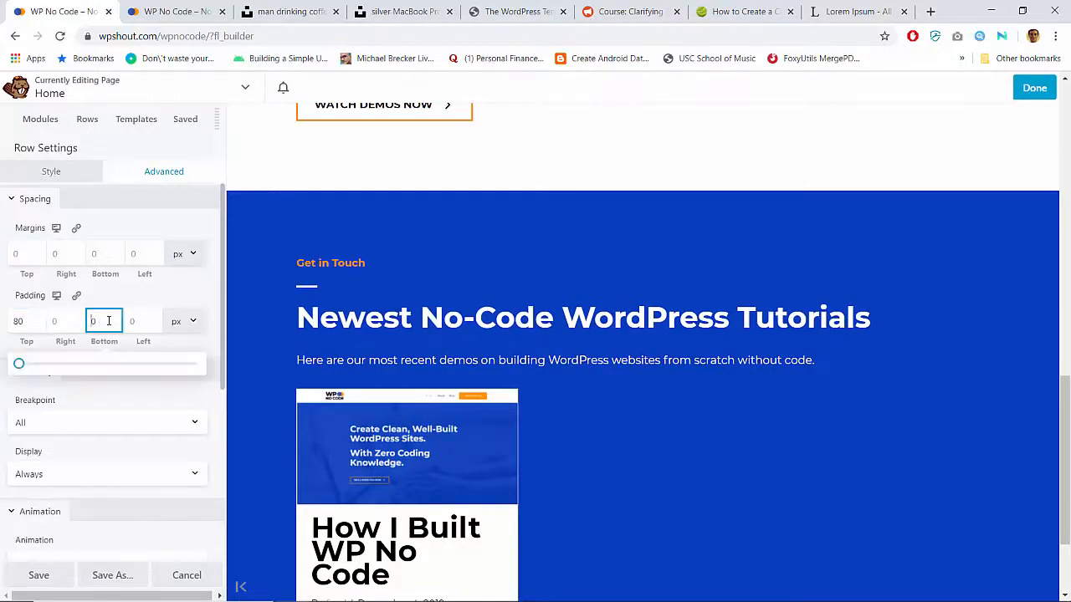
pyautogui.scroll(-3, 583, 292)
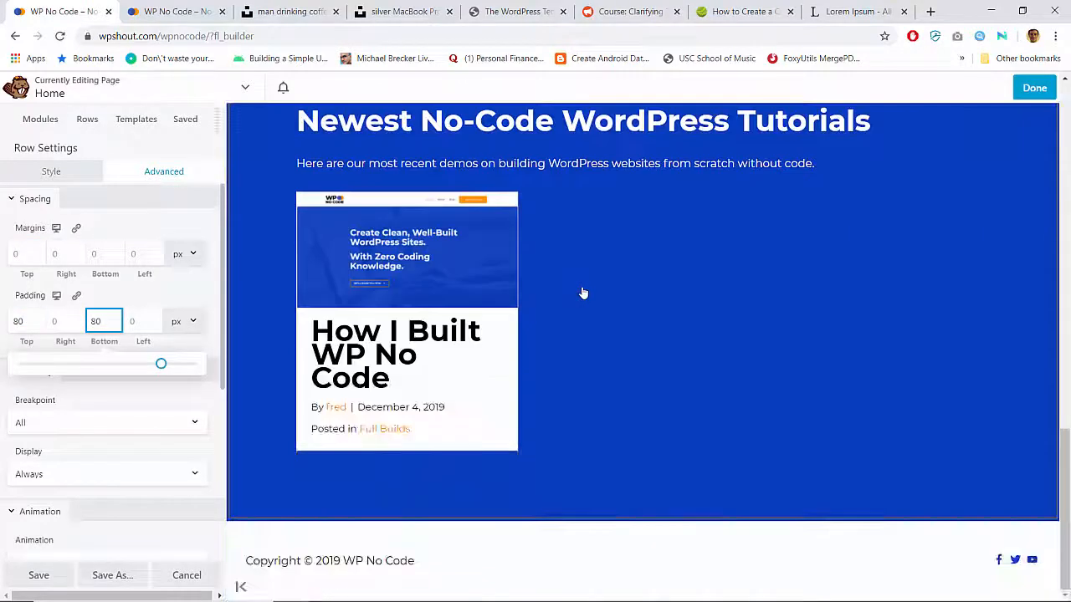
# Publish the row padding change and look over the full-width Home page from hero to tutorials section.
pyautogui.click(1034, 87)
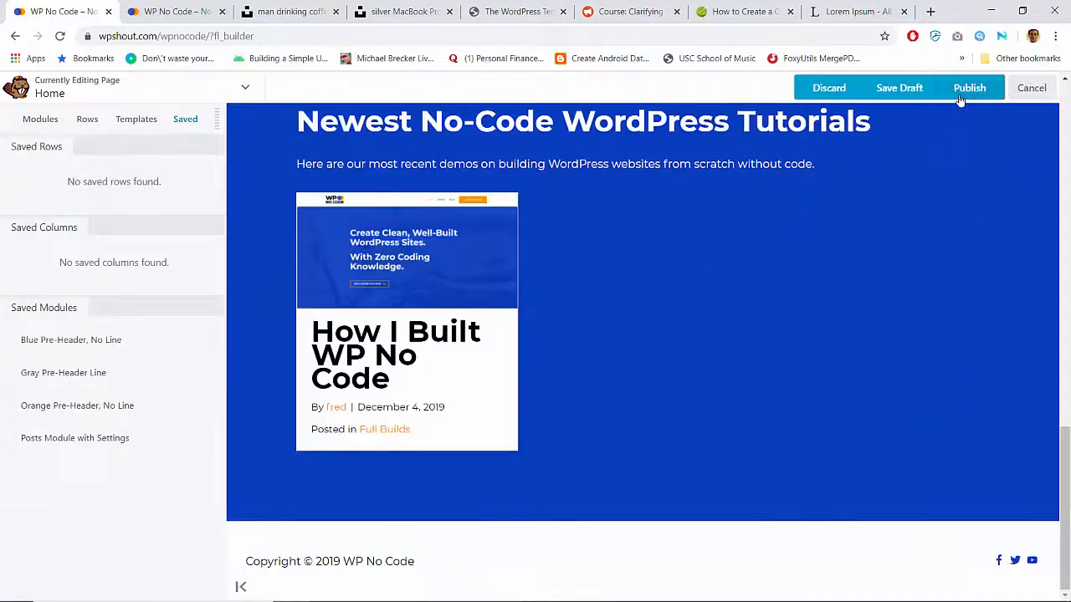
pyautogui.click(960, 97)
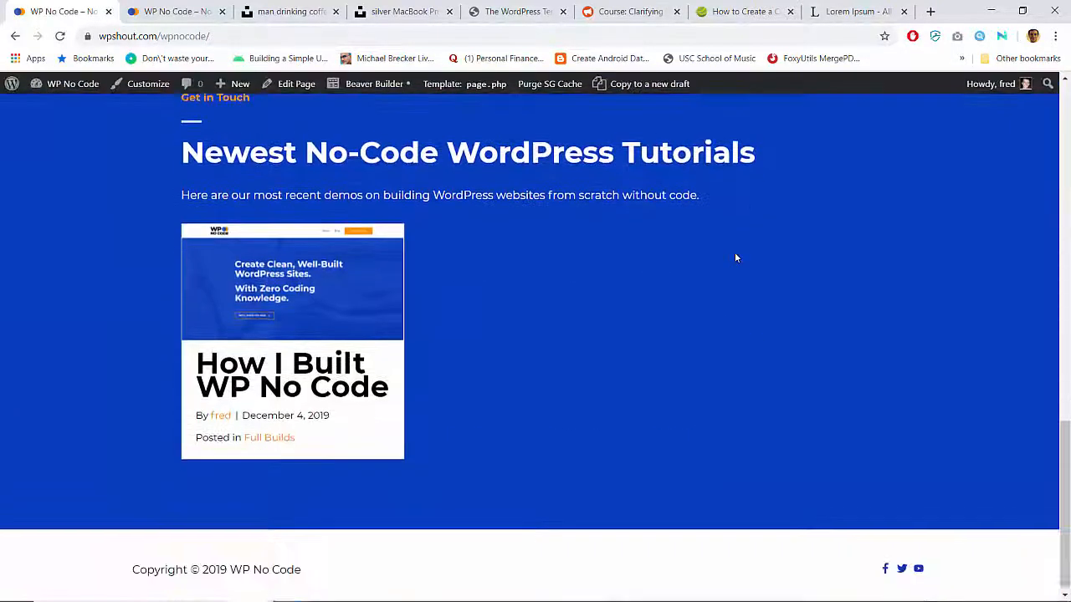
pyautogui.scroll(15, 736, 258)
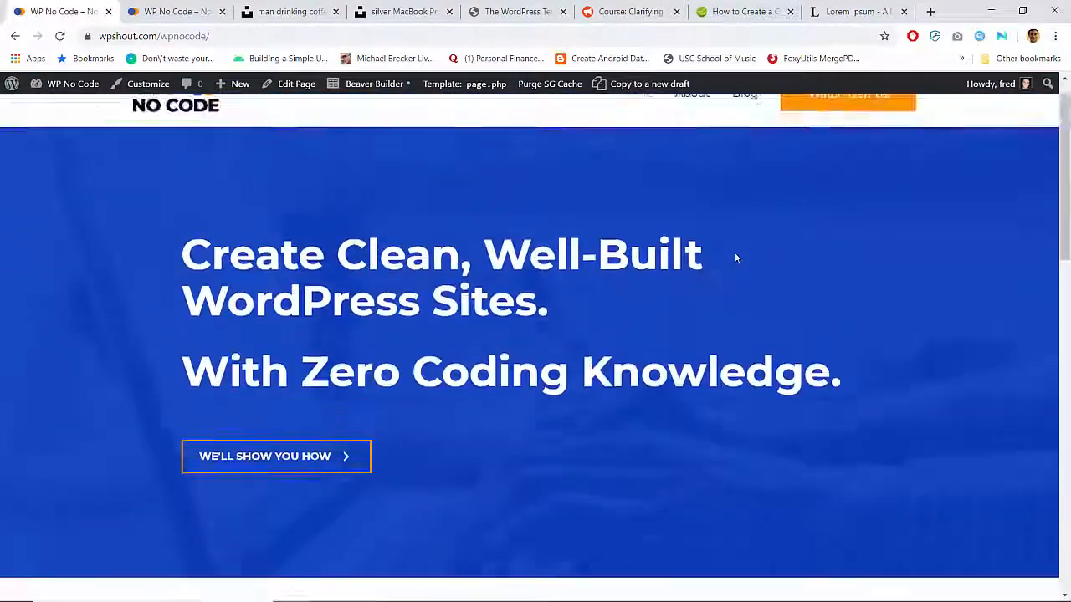
pyautogui.scroll(-7, 736, 258)
pyautogui.scroll(6, 736, 257)
pyautogui.scroll(-15, 736, 257)
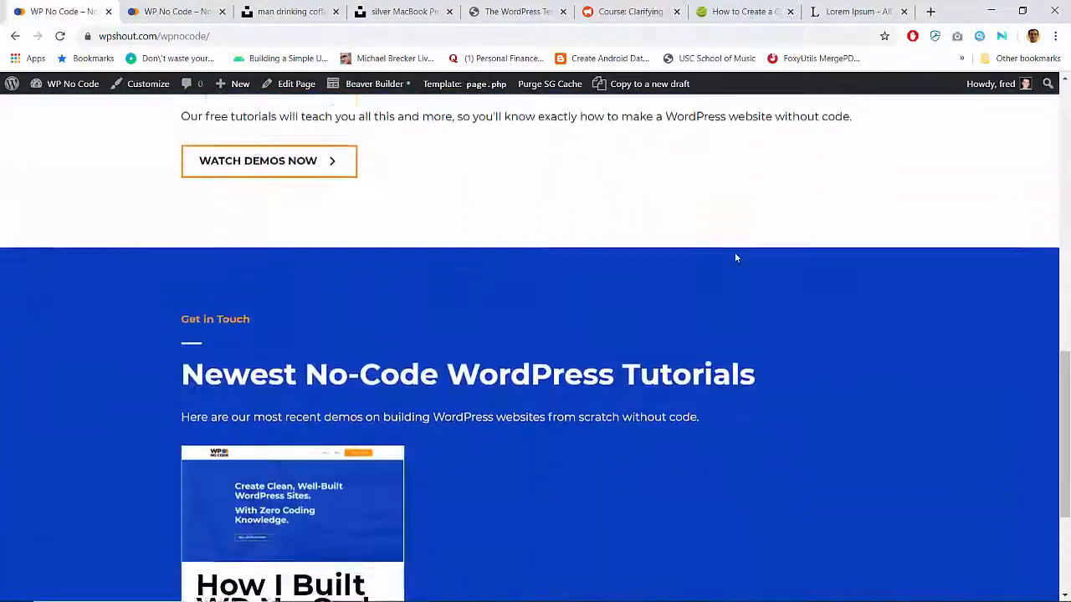
pyautogui.scroll(15, 653, 355)
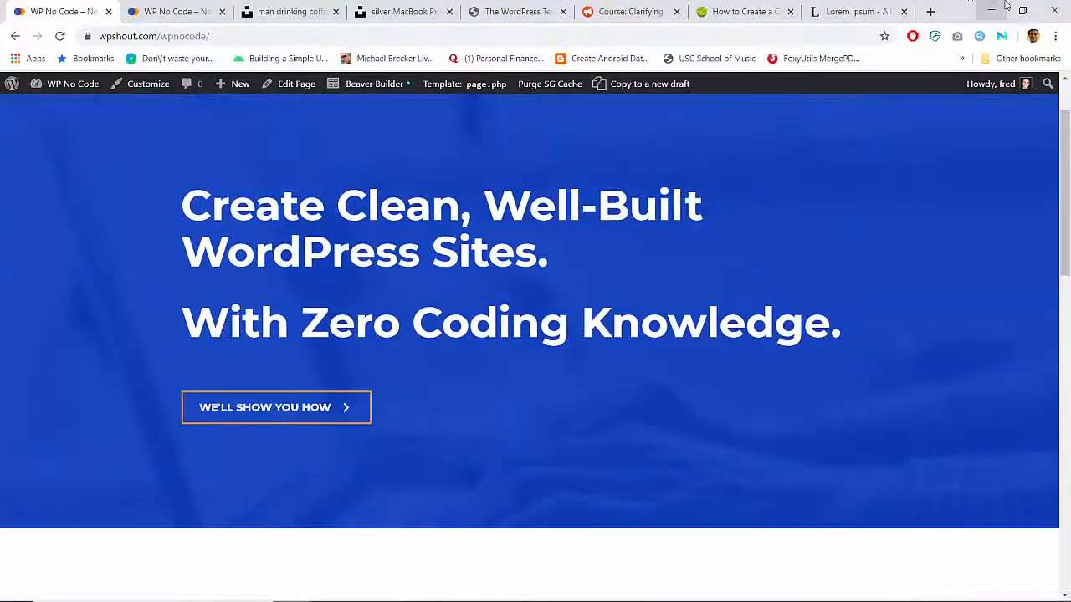
# Shrink the browser window to a phone-like width to test the Home page's responsive layout.
pyautogui.click(1023, 10)
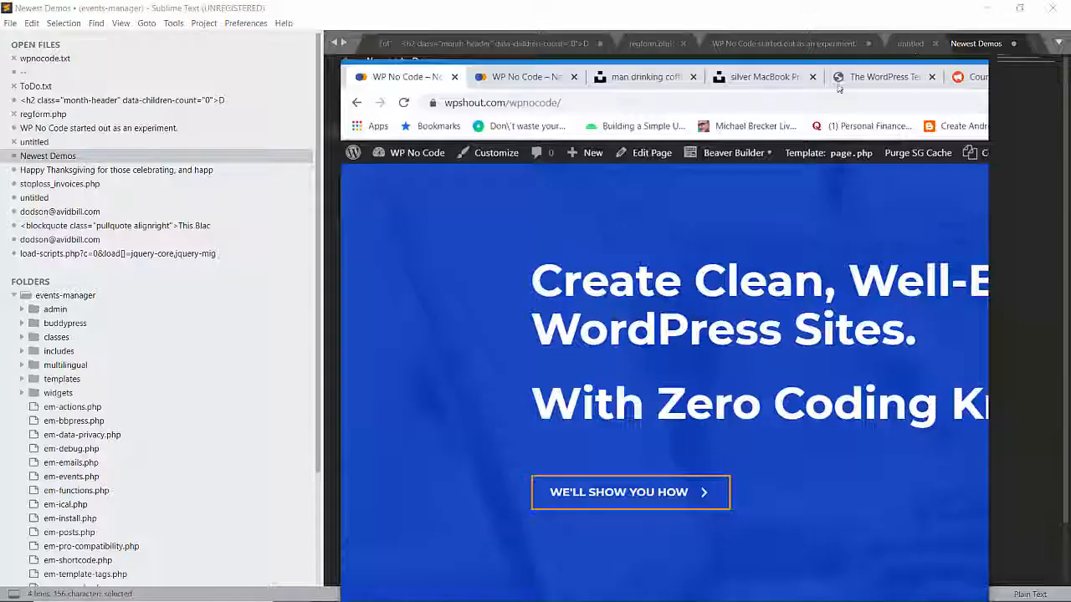
pyautogui.scroll(-3, 562, 283)
pyautogui.scroll(-5, 585, 284)
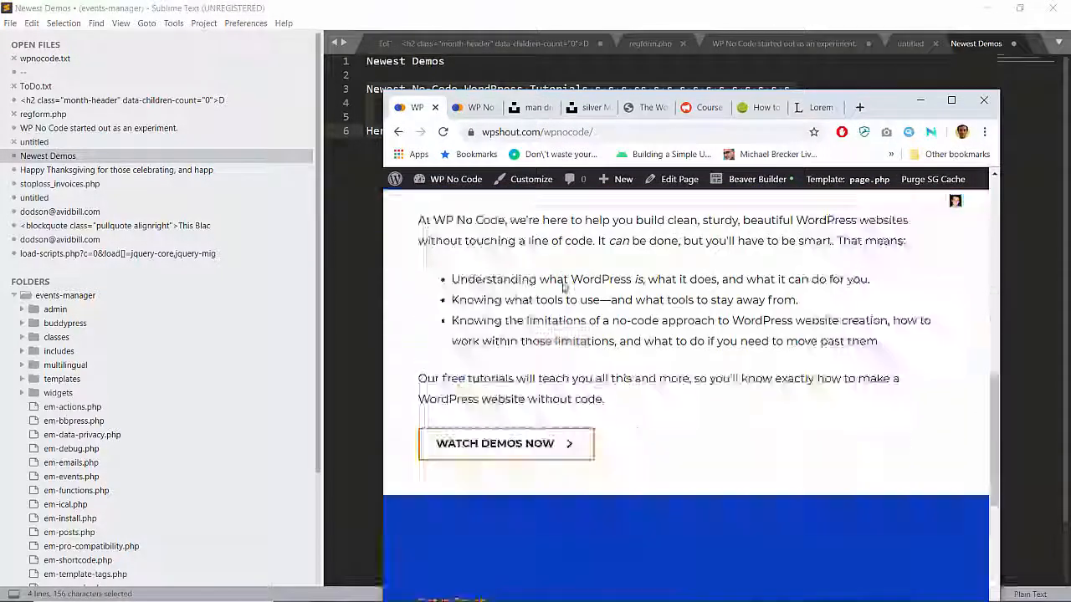
pyautogui.scroll(2, 878, 250)
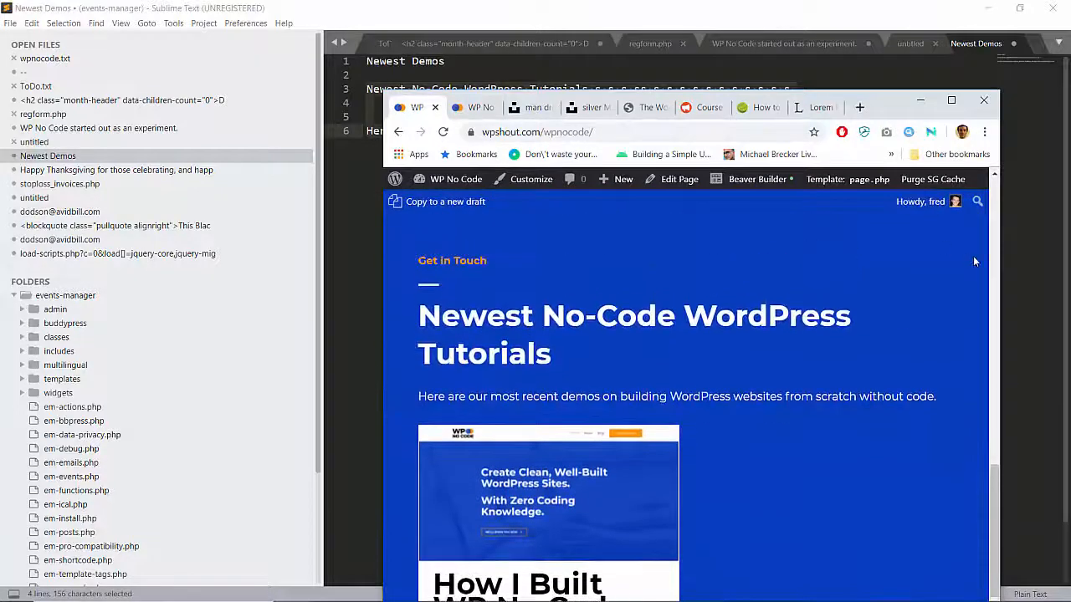
pyautogui.moveTo(998, 269); pyautogui.dragTo(803, 278)
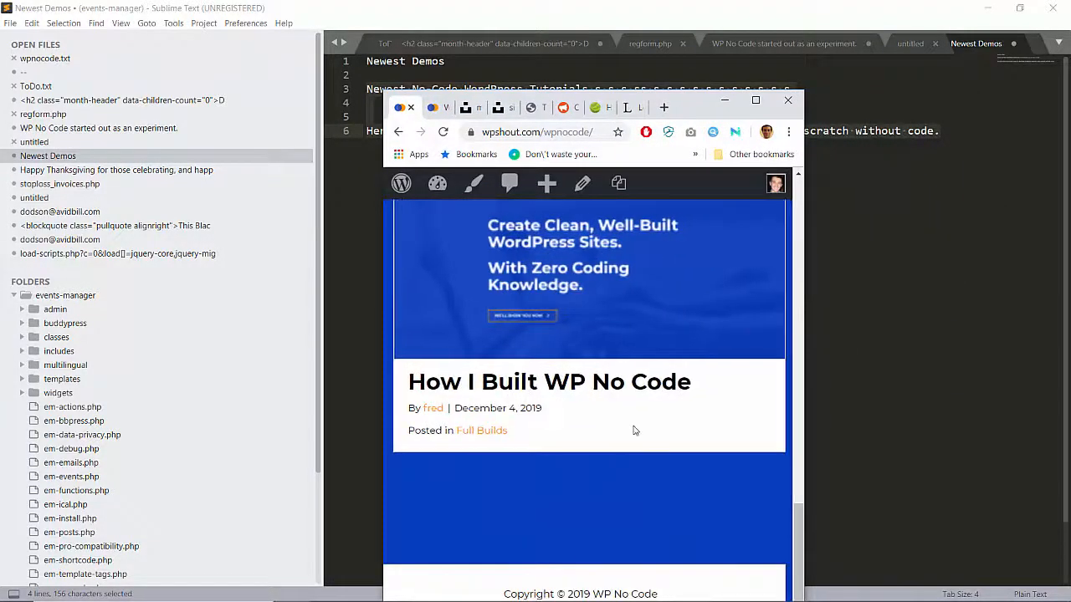
# Examine the Home page's mobile layout from the hero to the demo card and expand the mobile navigation menu.
pyautogui.scroll(10, 634, 430)
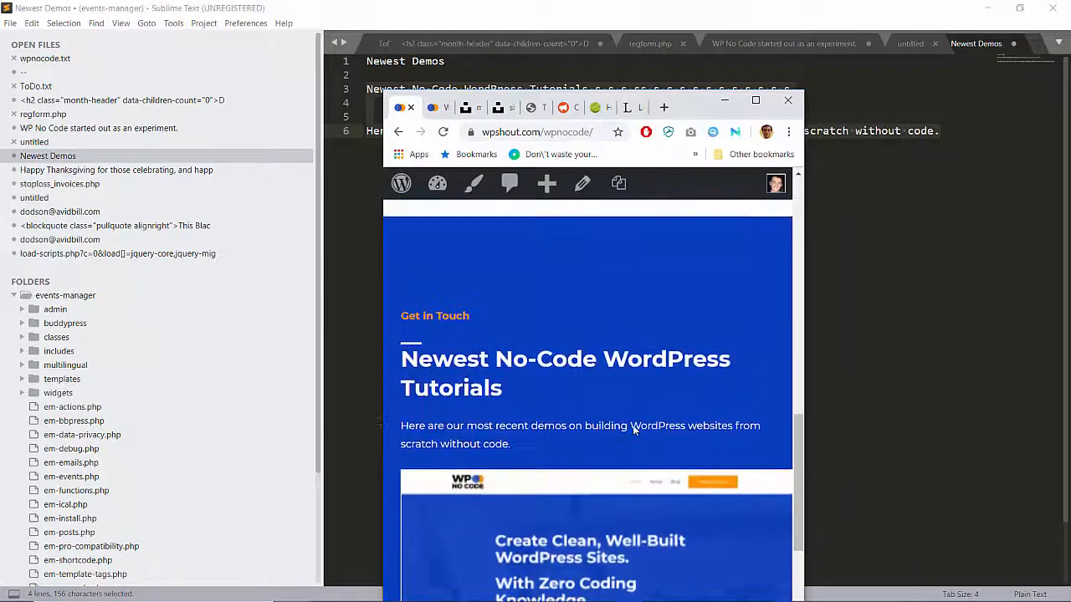
pyautogui.scroll(3, 634, 430)
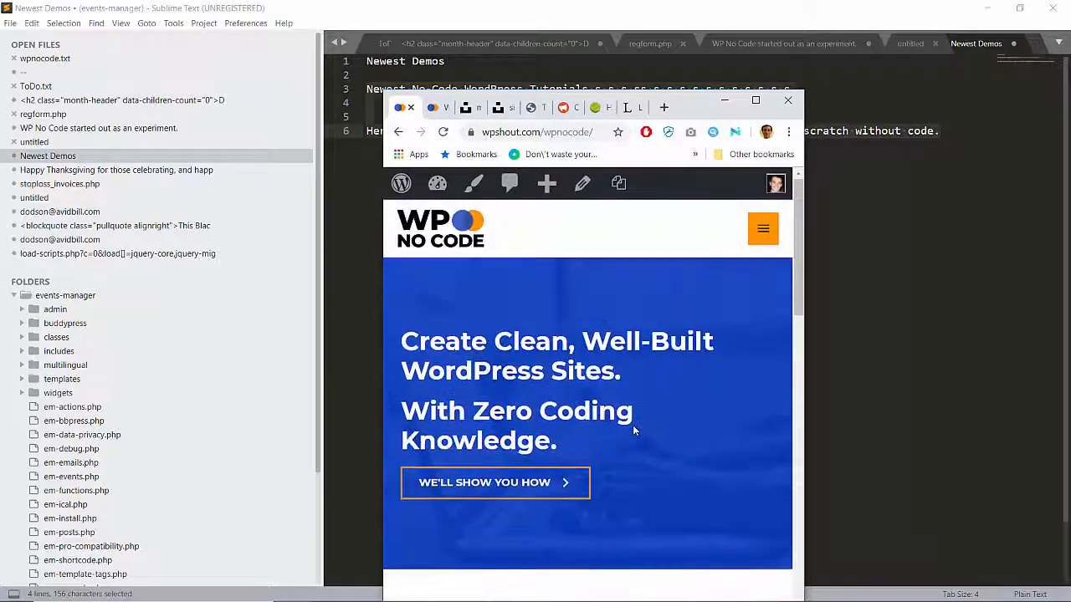
pyautogui.scroll(-15, 633, 430)
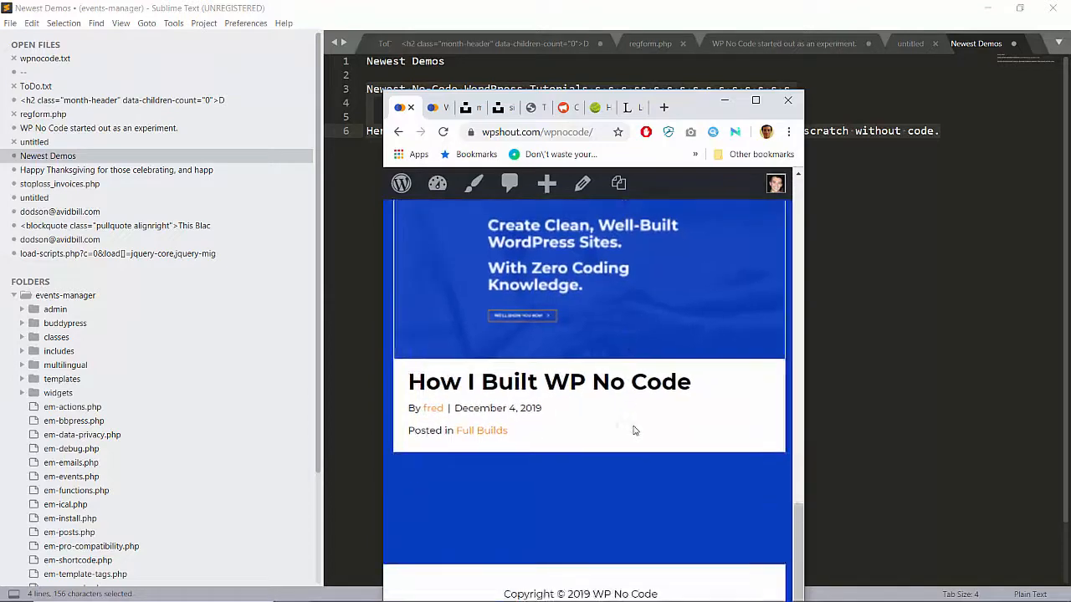
pyautogui.scroll(8, 634, 430)
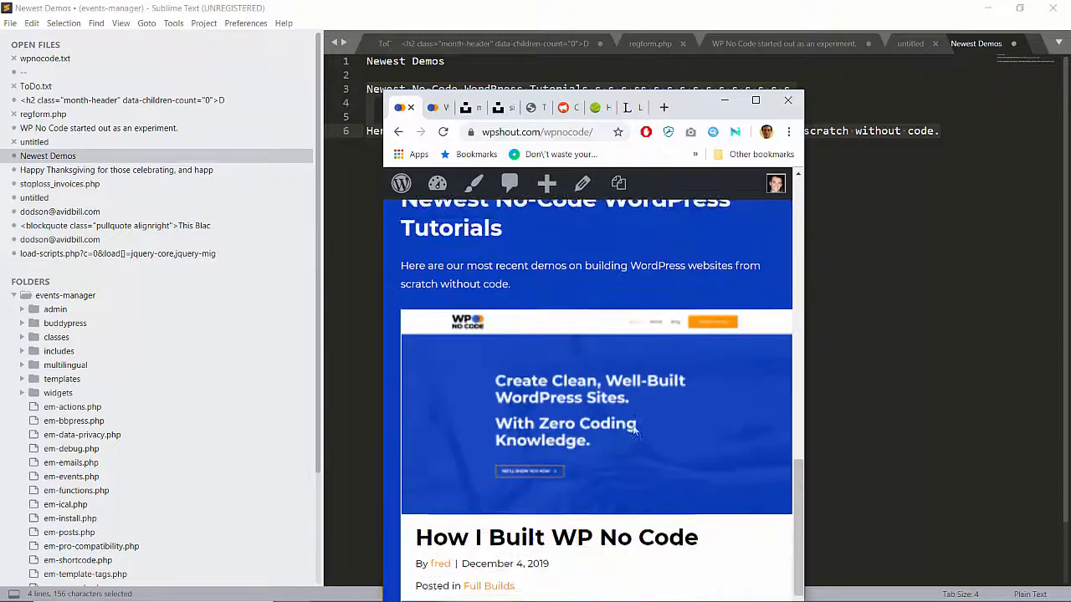
pyautogui.scroll(10, 633, 431)
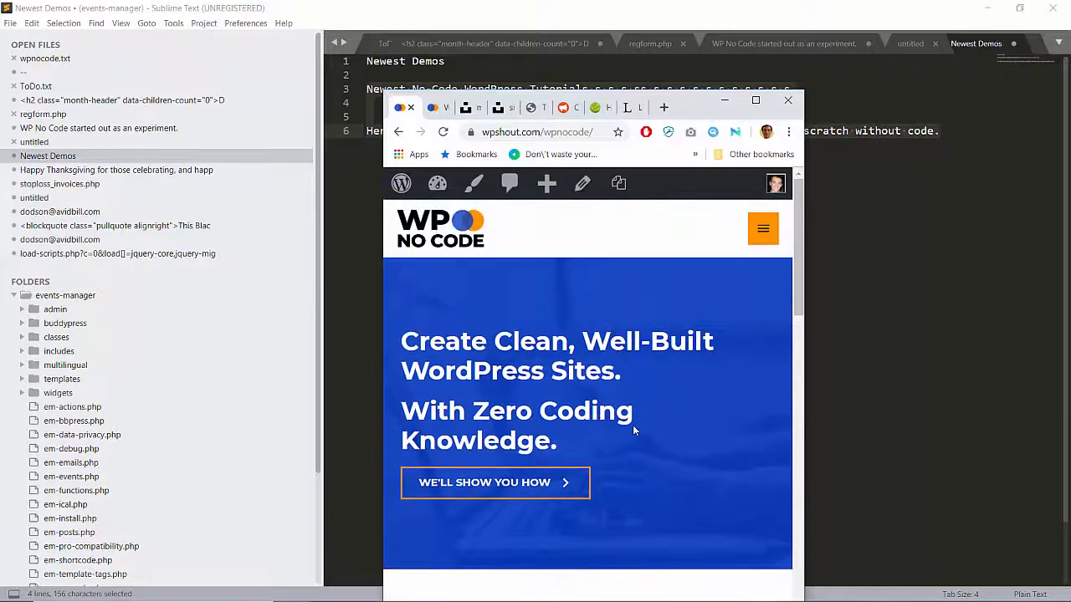
pyautogui.scroll(-15, 641, 397)
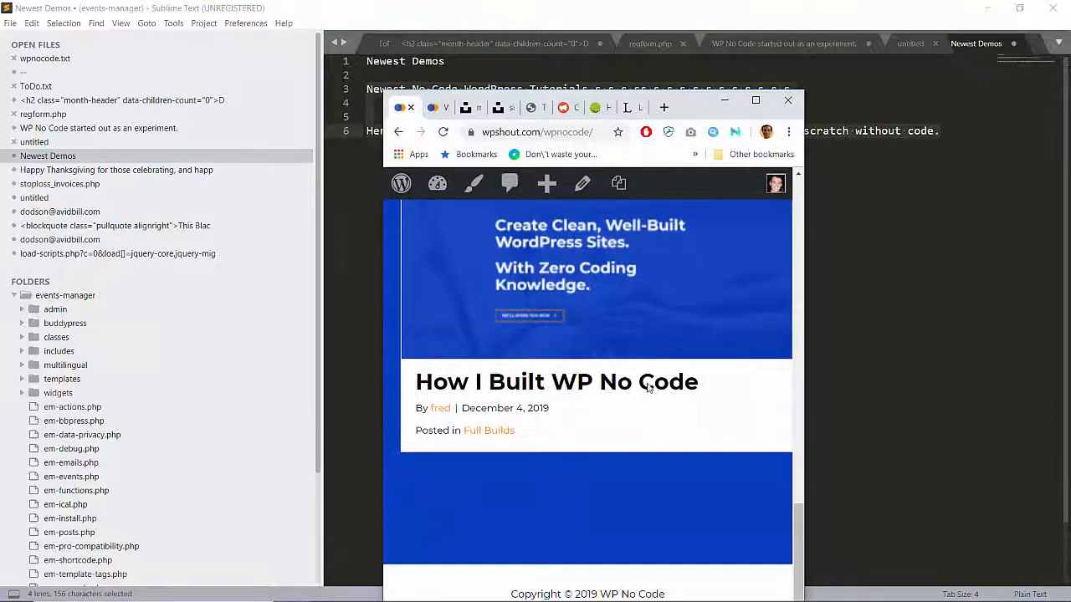
pyautogui.scroll(2, 648, 387)
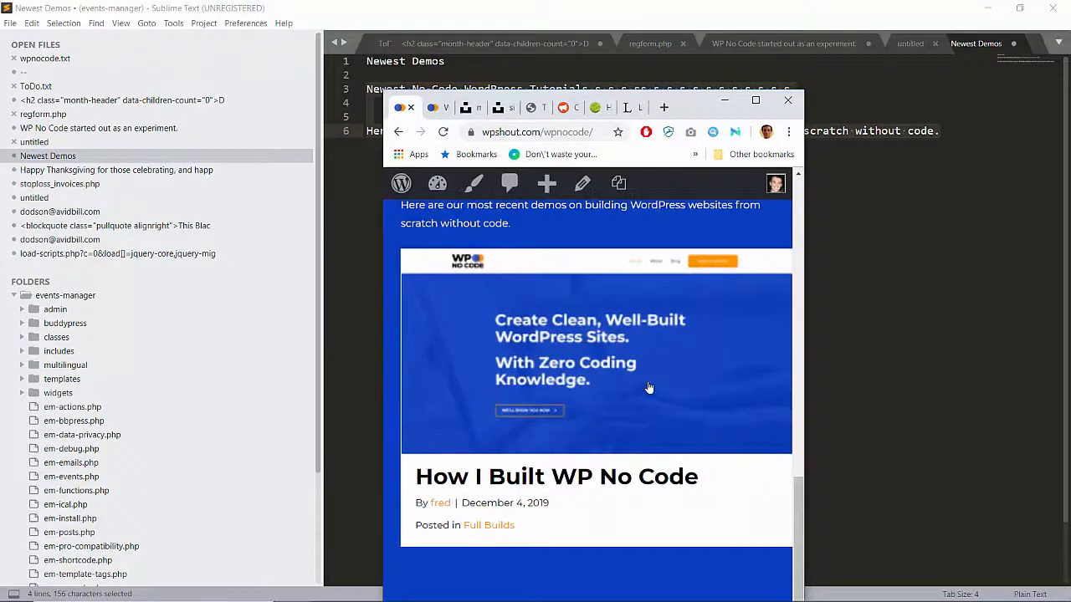
pyautogui.scroll(15, 648, 386)
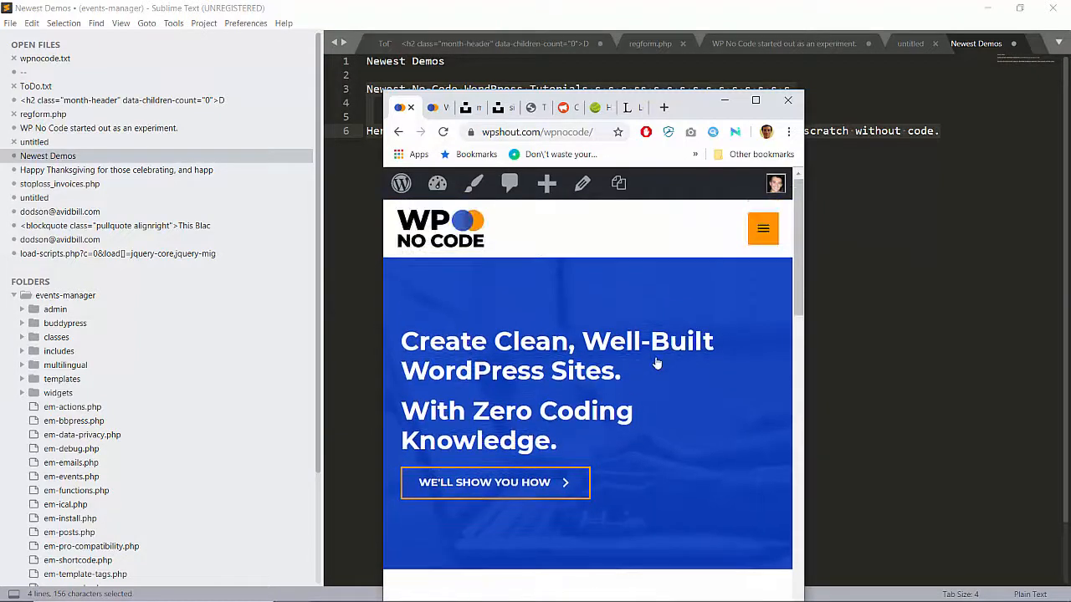
pyautogui.click(766, 229)
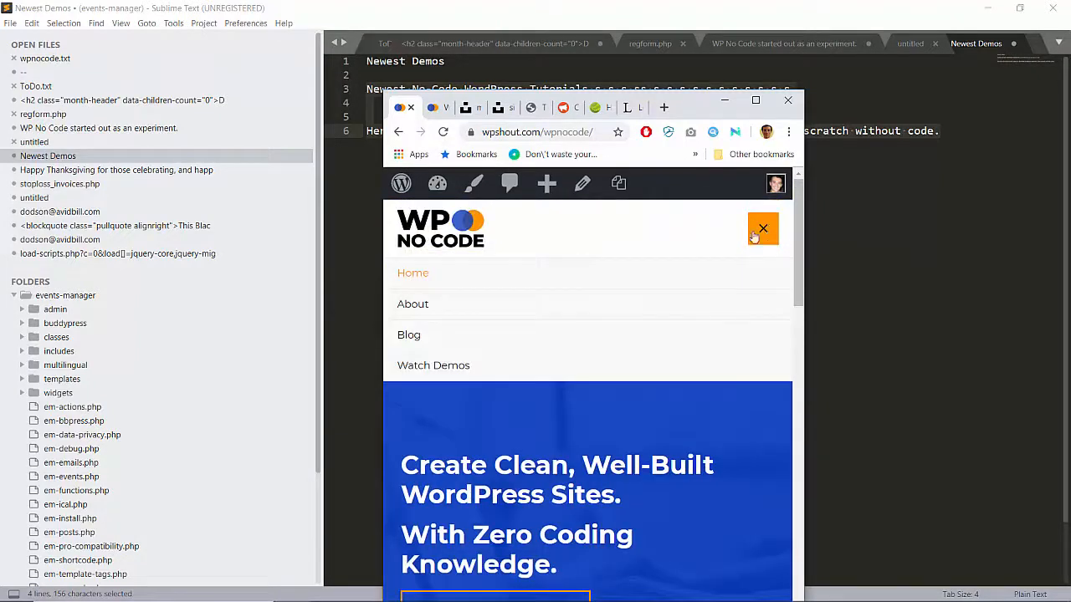
# Open the About page from the mobile navigation and examine its narrow layout from the hero through the contact form and FAQ.
pyautogui.click(528, 316)
pyautogui.scroll(-3, 594, 398)
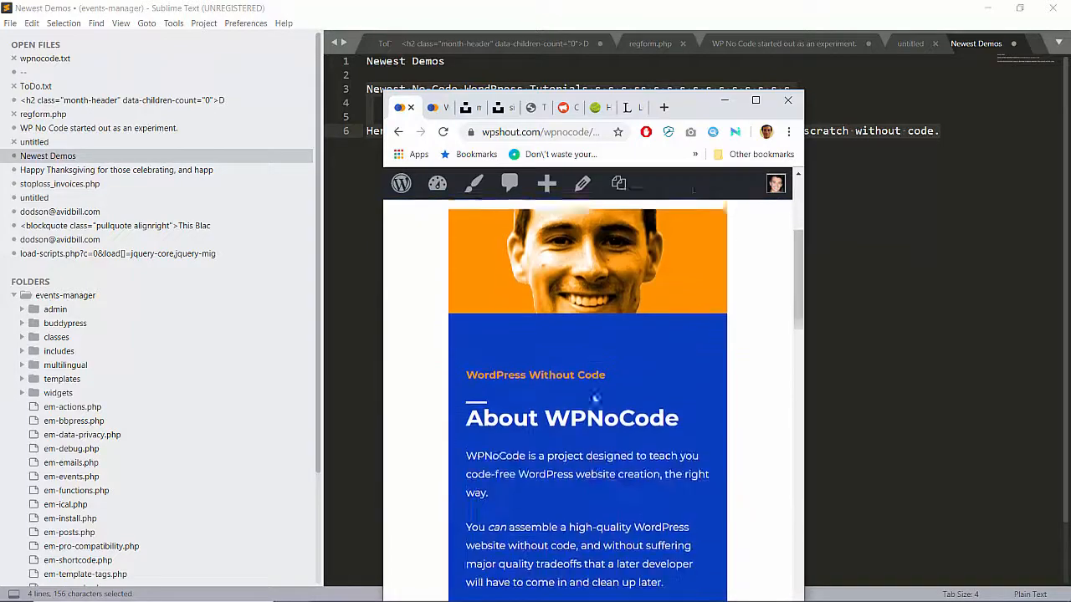
pyautogui.scroll(-15, 594, 398)
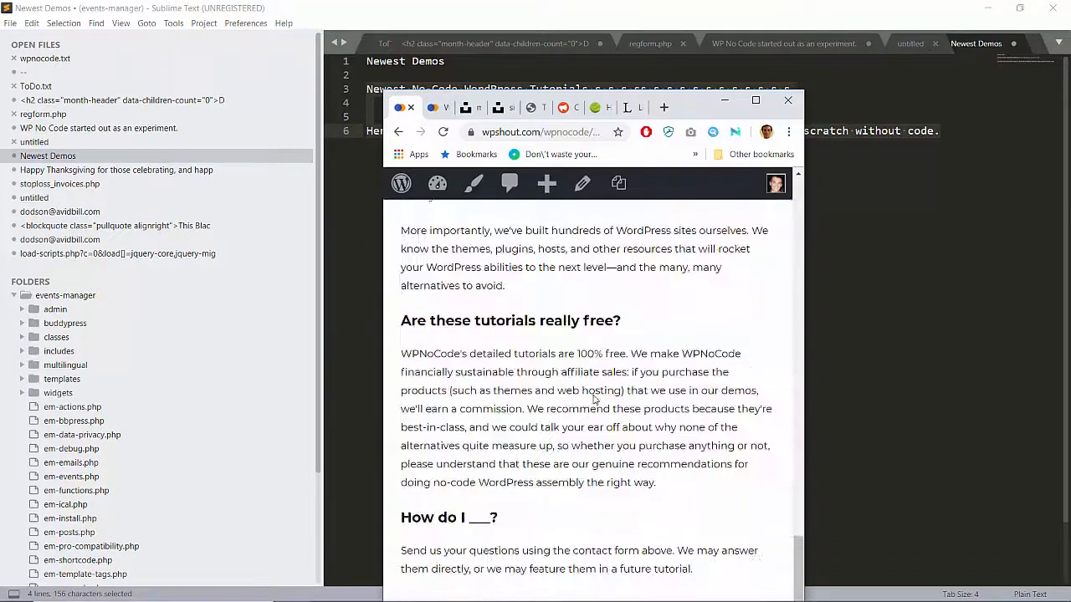
pyautogui.scroll(10, 594, 400)
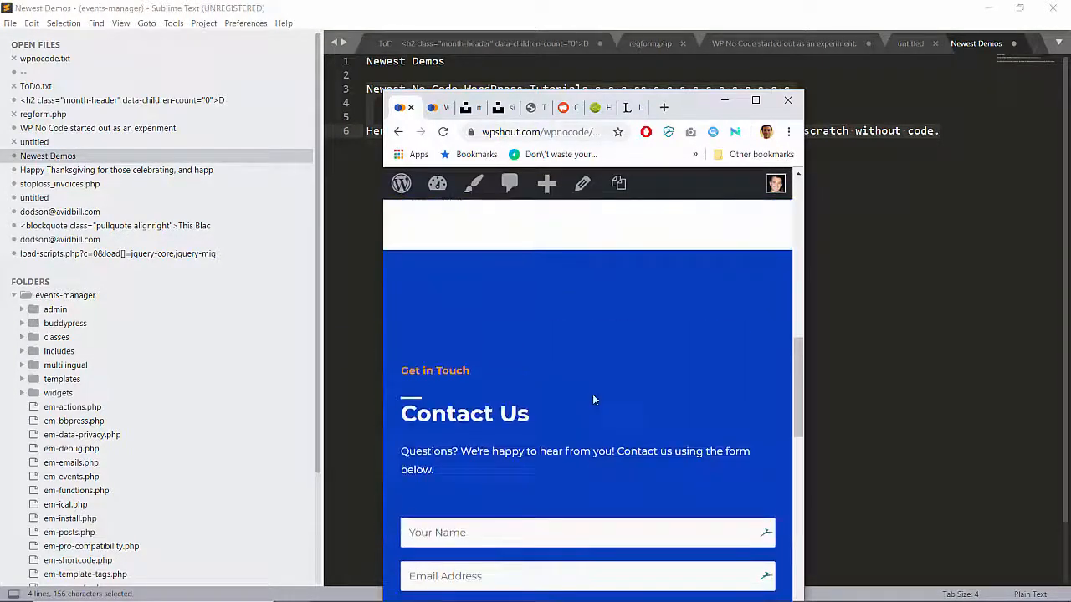
pyautogui.scroll(10, 592, 399)
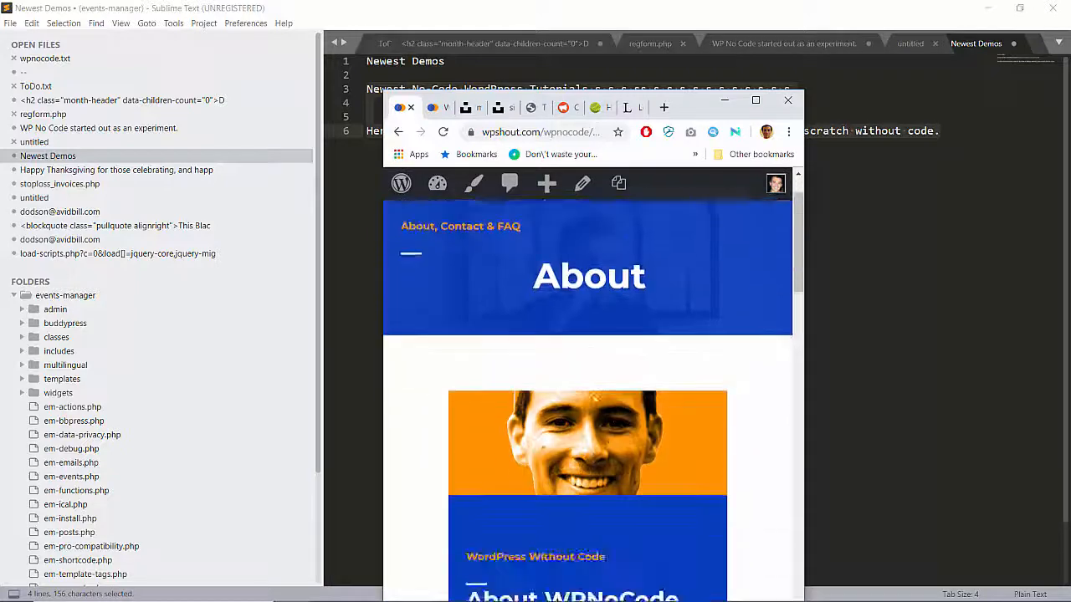
pyautogui.scroll(-10, 592, 398)
pyautogui.scroll(11, 592, 398)
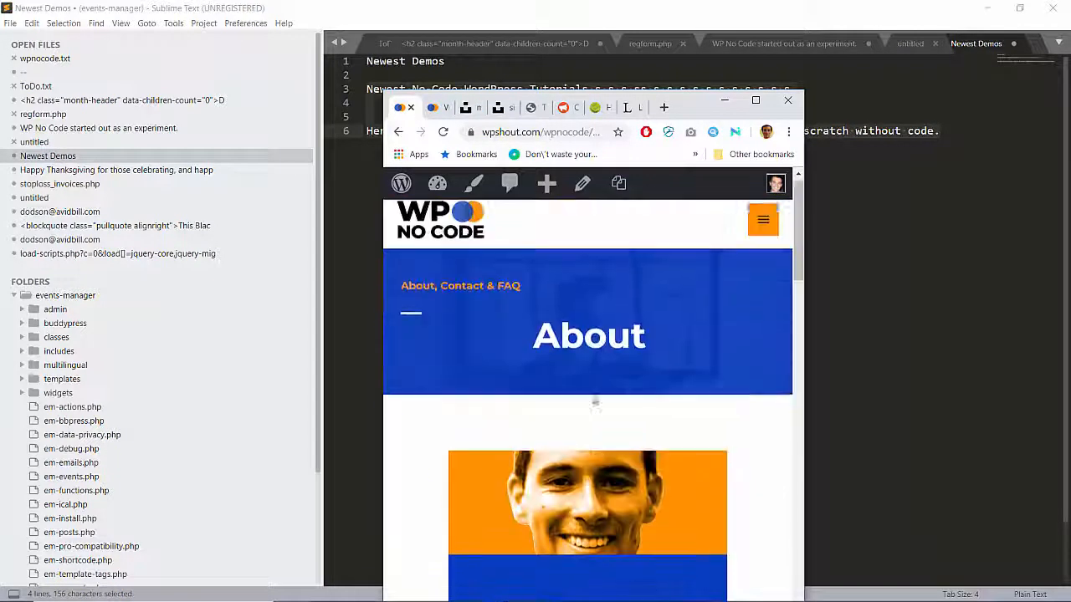
pyautogui.scroll(-3, 595, 402)
pyautogui.scroll(1, 592, 394)
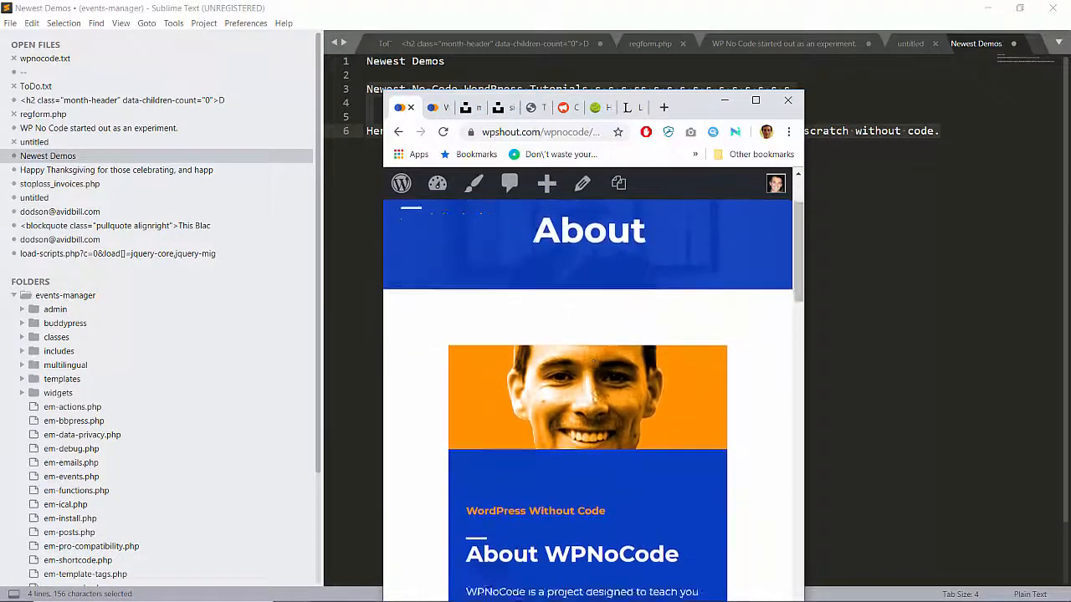
pyautogui.scroll(-5, 592, 394)
pyautogui.scroll(9, 592, 394)
# Open the Blog page from the mobile navigation and check how its first post displays at phone width.
pyautogui.click(771, 231)
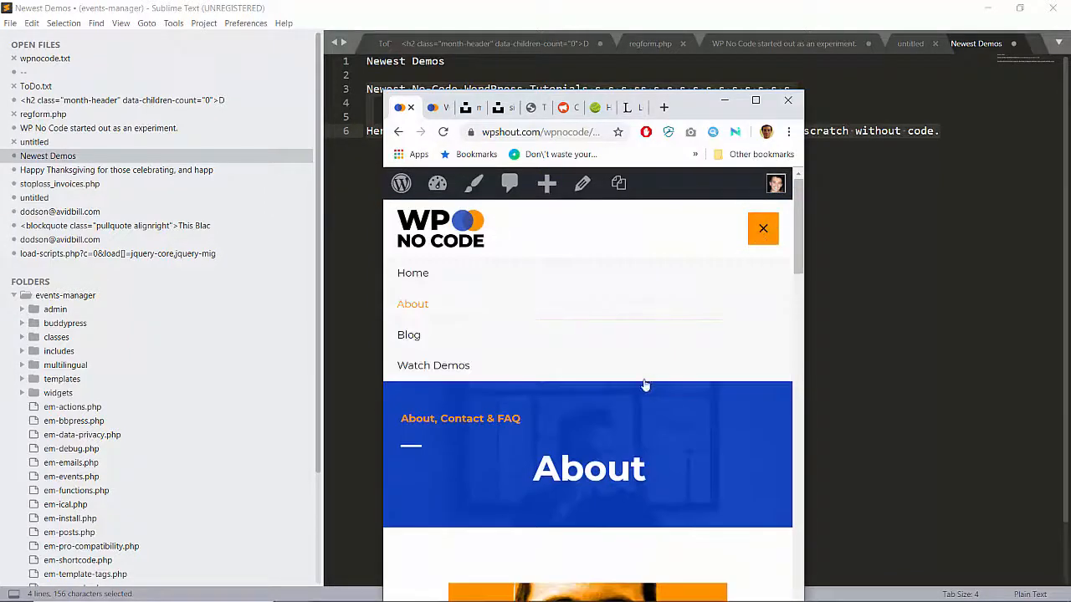
pyautogui.click(478, 345)
pyautogui.scroll(-7, 588, 328)
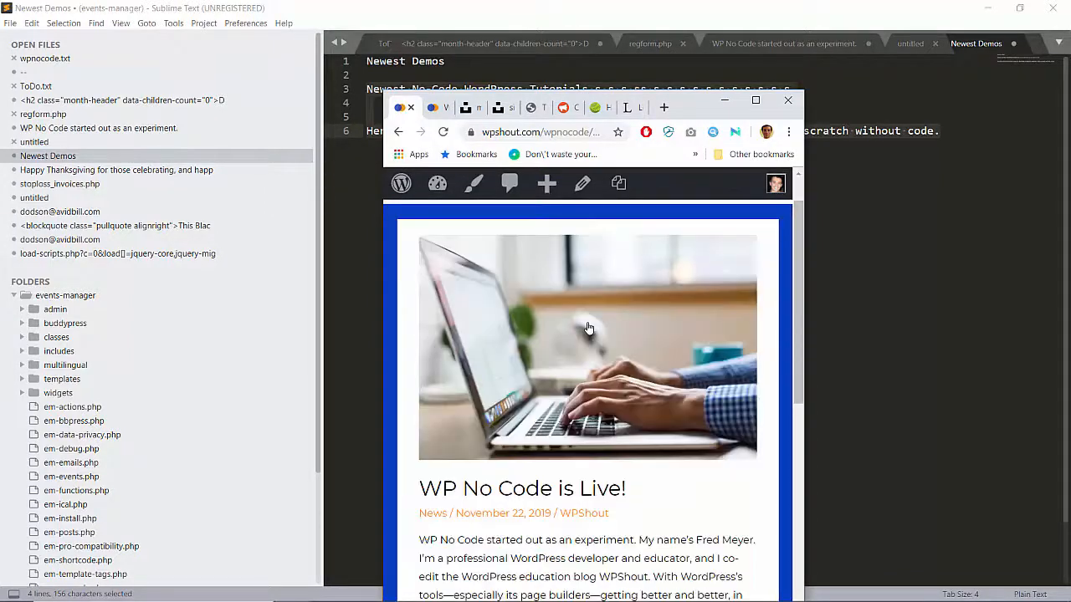
pyautogui.scroll(8, 588, 327)
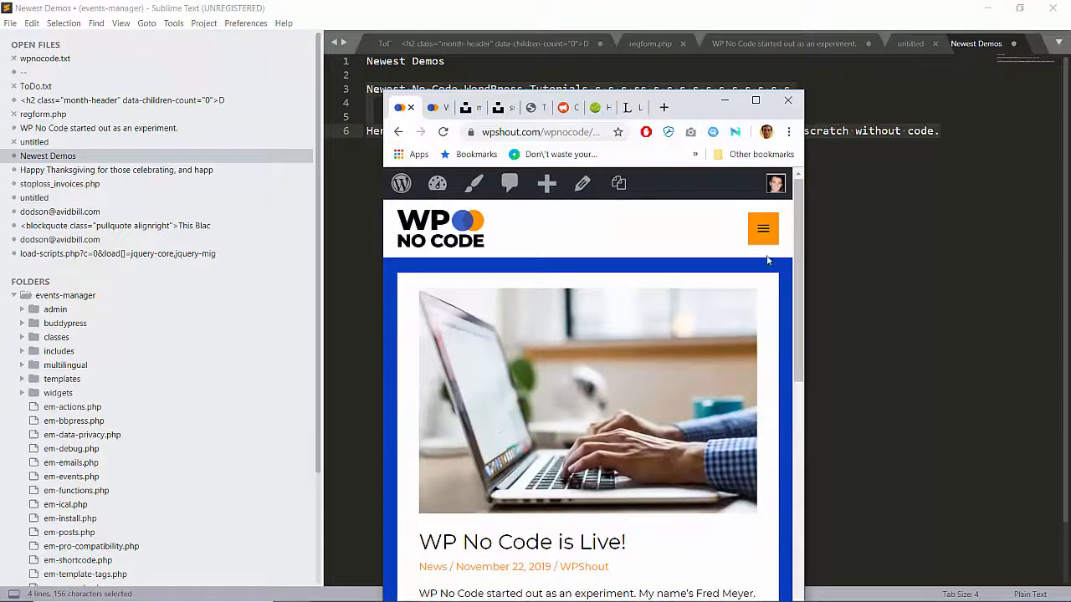
# Open the Watch Demos page from the mobile navigation and look over its hero and intro section at phone width.
pyautogui.click(763, 228)
pyautogui.click(535, 366)
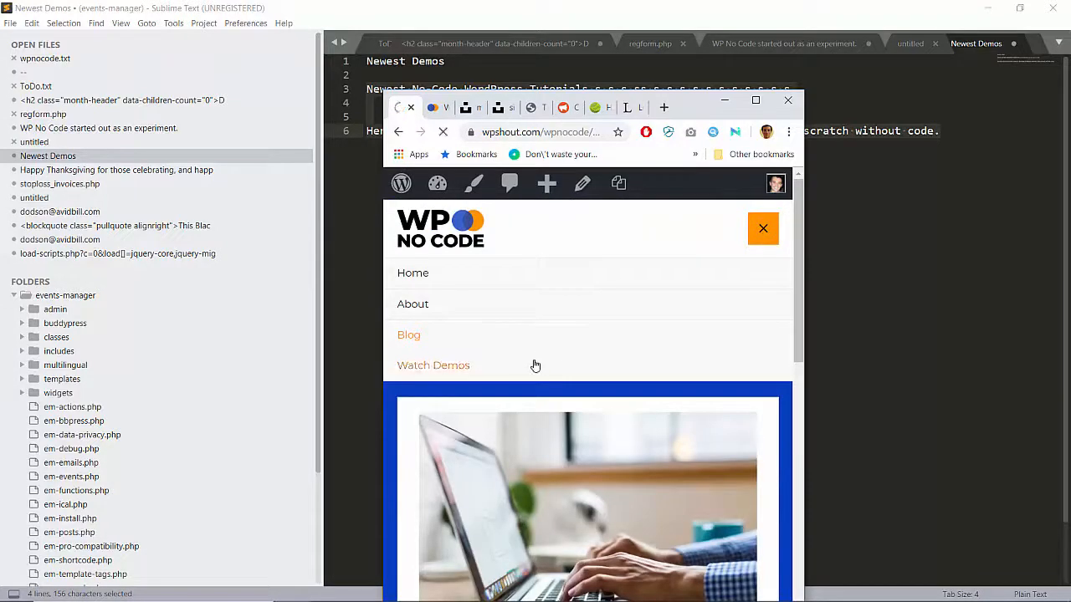
pyautogui.scroll(-4, 536, 366)
pyautogui.scroll(4, 535, 365)
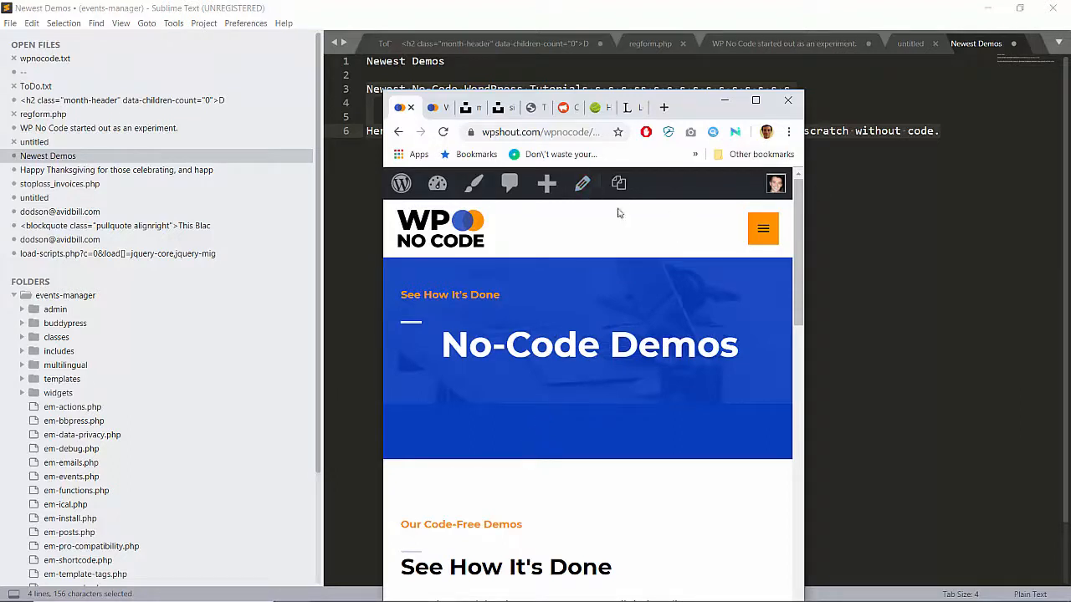
# Edit the Demos page in Beaver Builder with the canvas at mobile width and set the Our Code-Free Demos row's top padding to 80 px.
pyautogui.moveTo(381, 218); pyautogui.dragTo(150, 240)
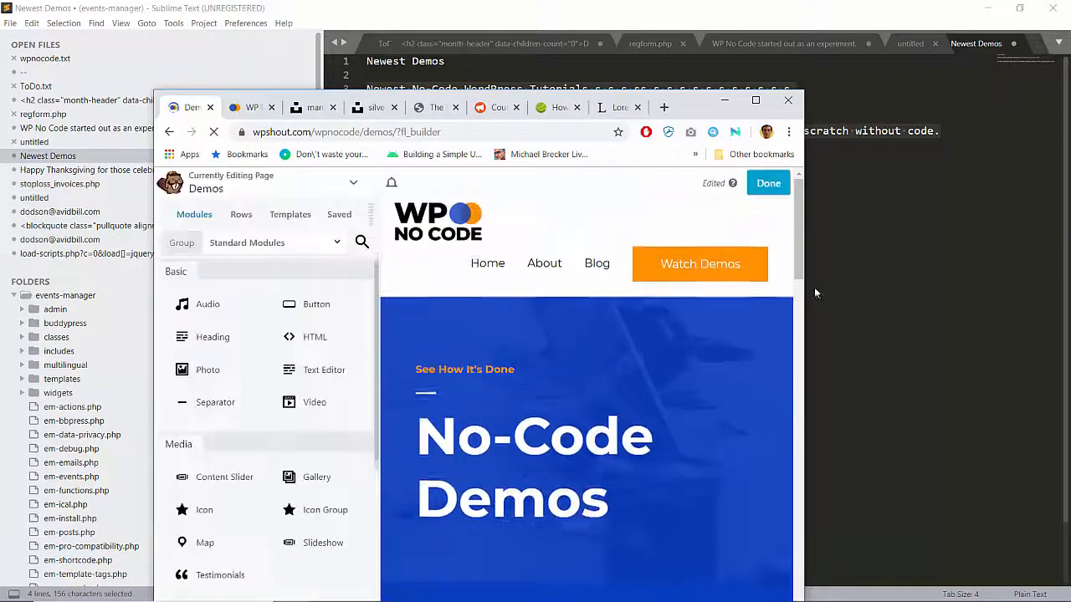
pyautogui.moveTo(807, 288); pyautogui.dragTo(687, 289)
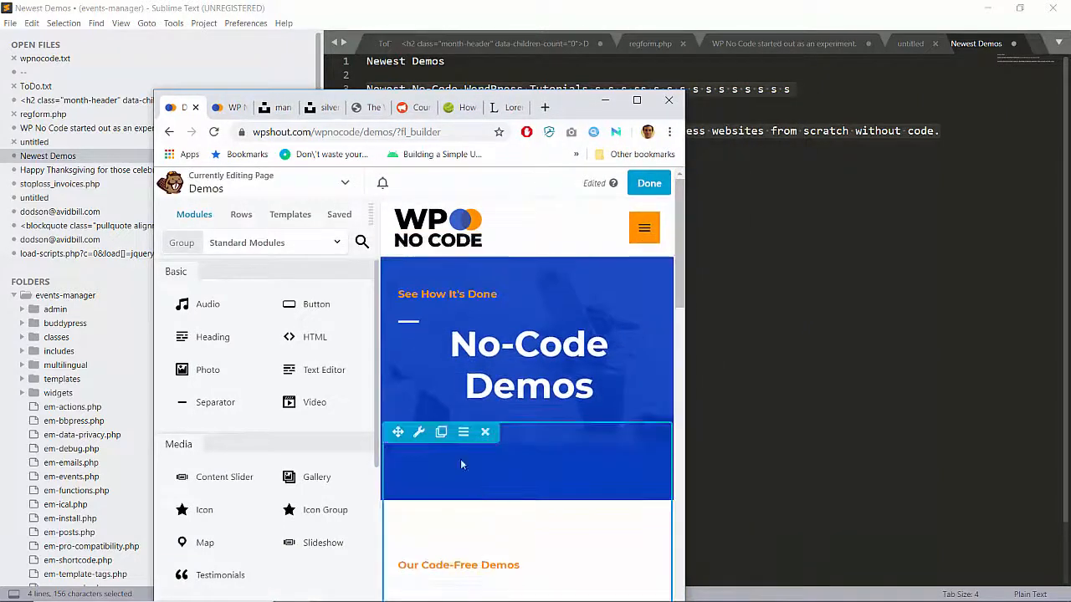
pyautogui.scroll(-3, 435, 393)
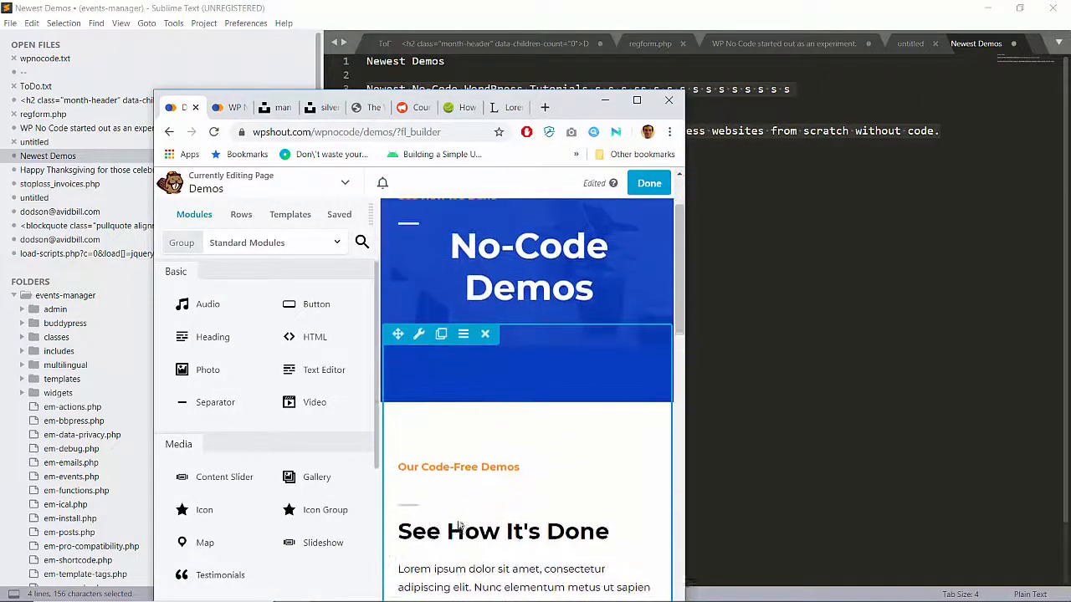
pyautogui.click(419, 333)
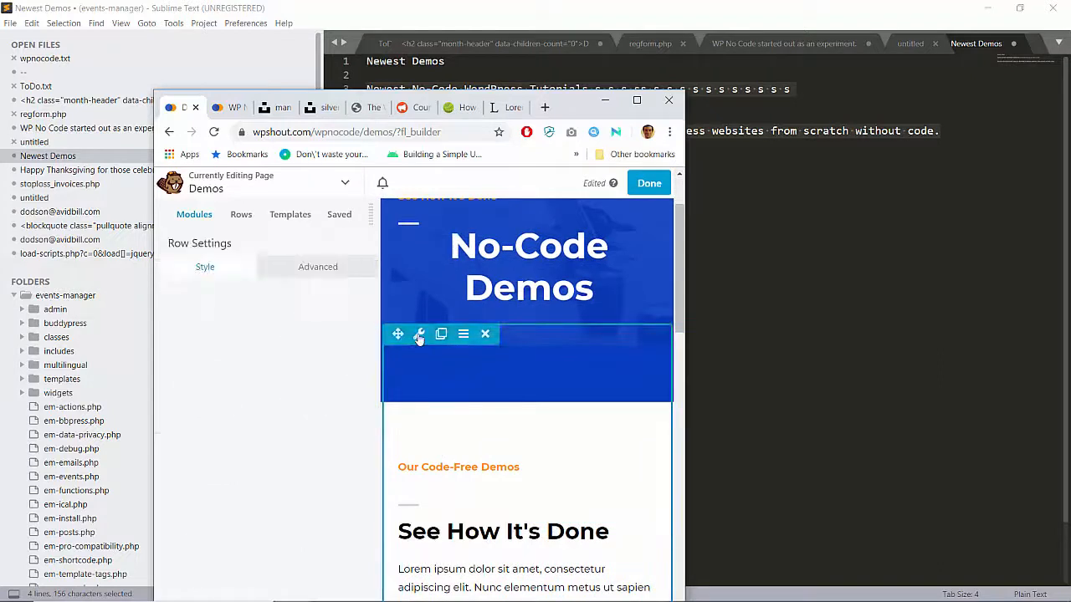
pyautogui.click(322, 269)
pyautogui.click(180, 348)
pyautogui.click(181, 418)
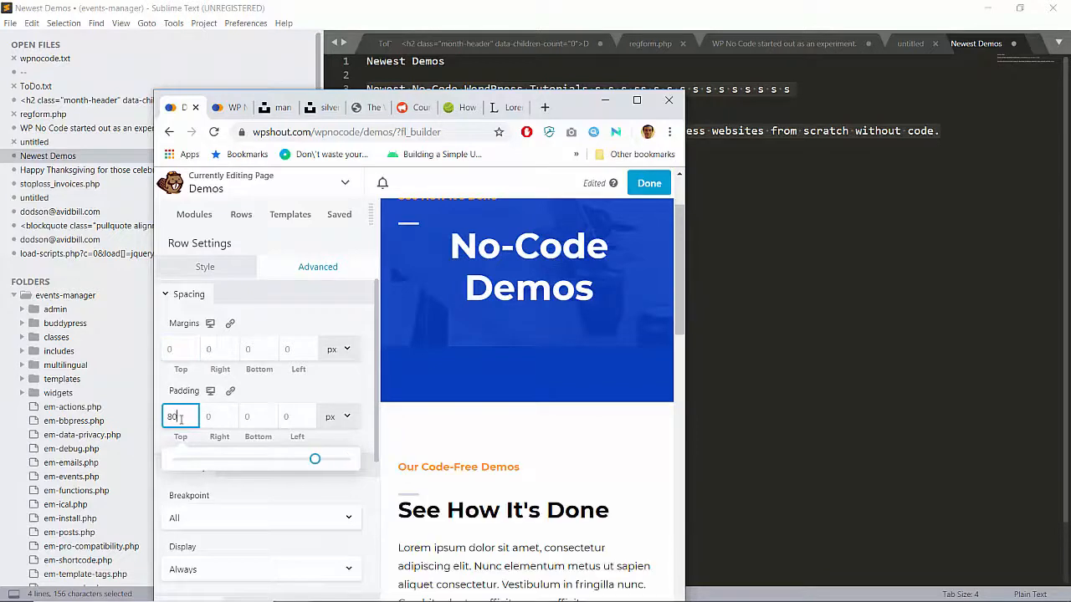
# Clear the No-Code Demos hero row's bottom padding and re-enter it as 50 px.
pyautogui.scroll(1, 507, 342)
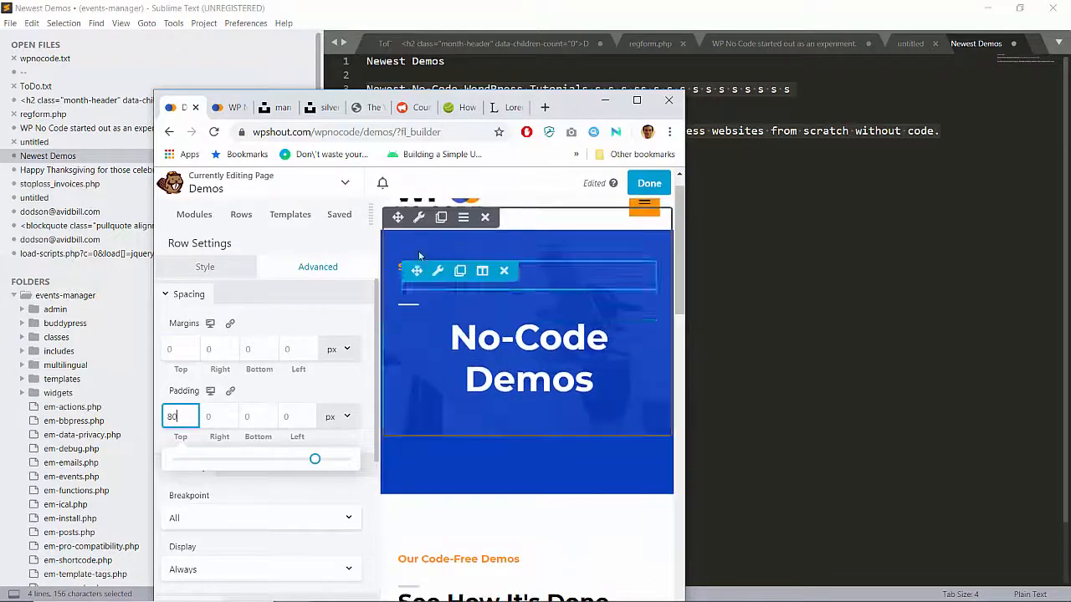
pyautogui.click(417, 218)
pyautogui.click(318, 266)
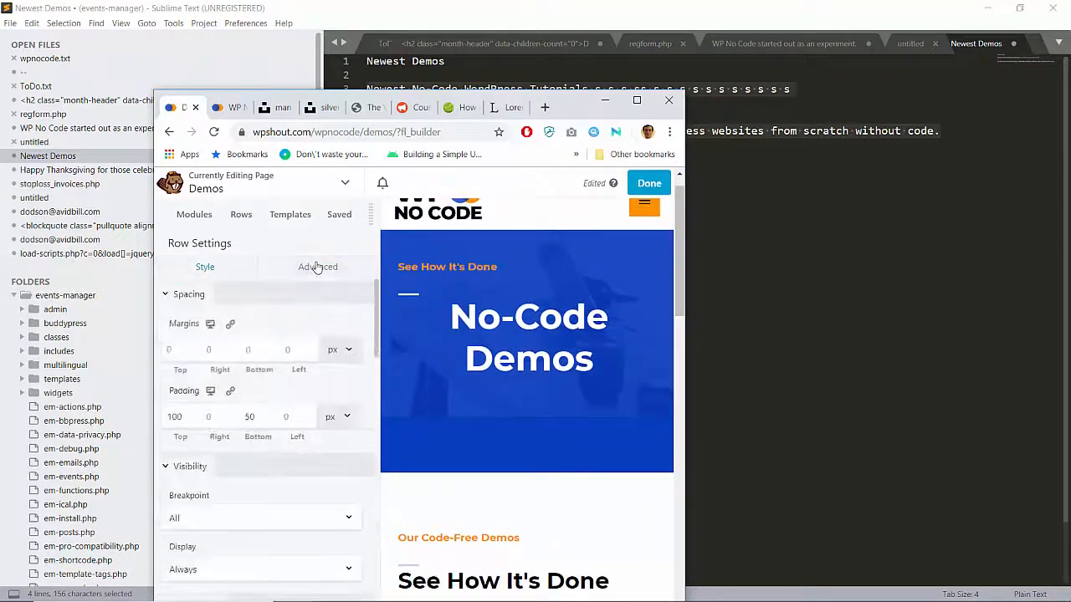
pyautogui.click(181, 349)
pyautogui.doubleClick(262, 416)
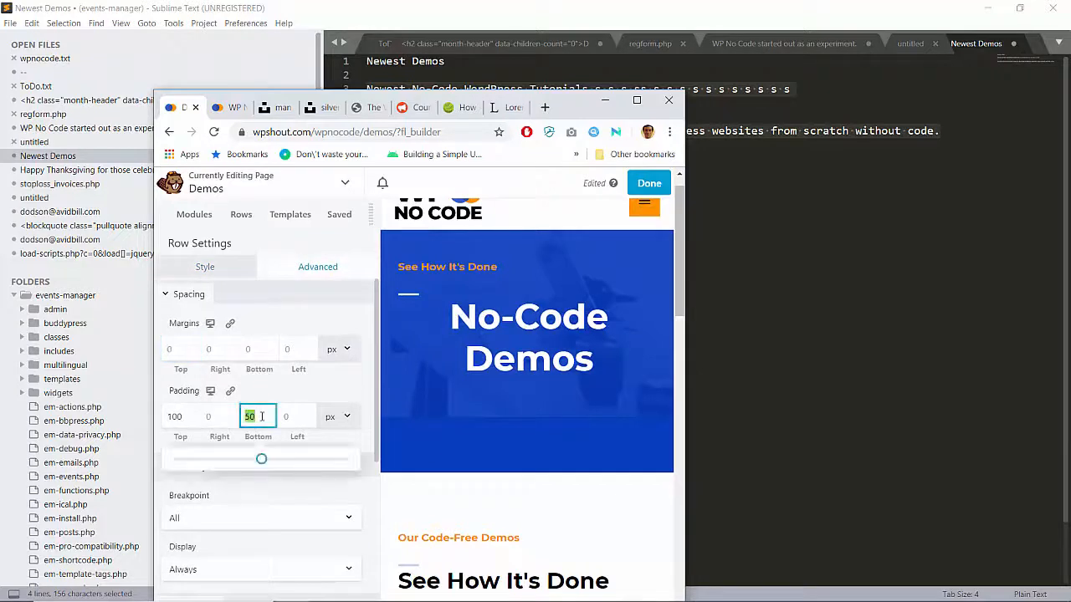
pyautogui.press('BackSpace')
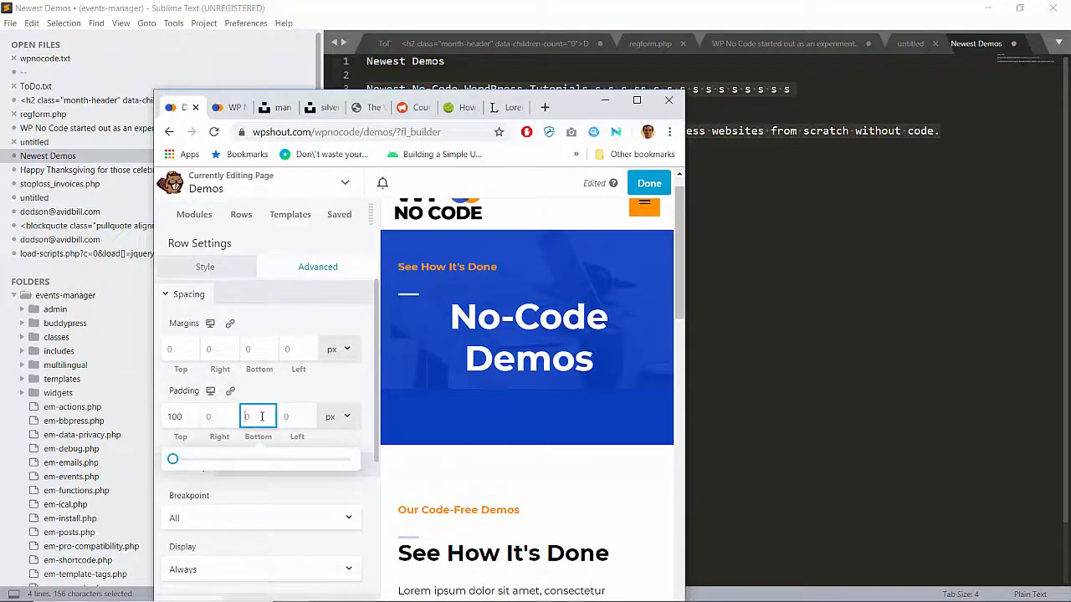
pyautogui.write('50')
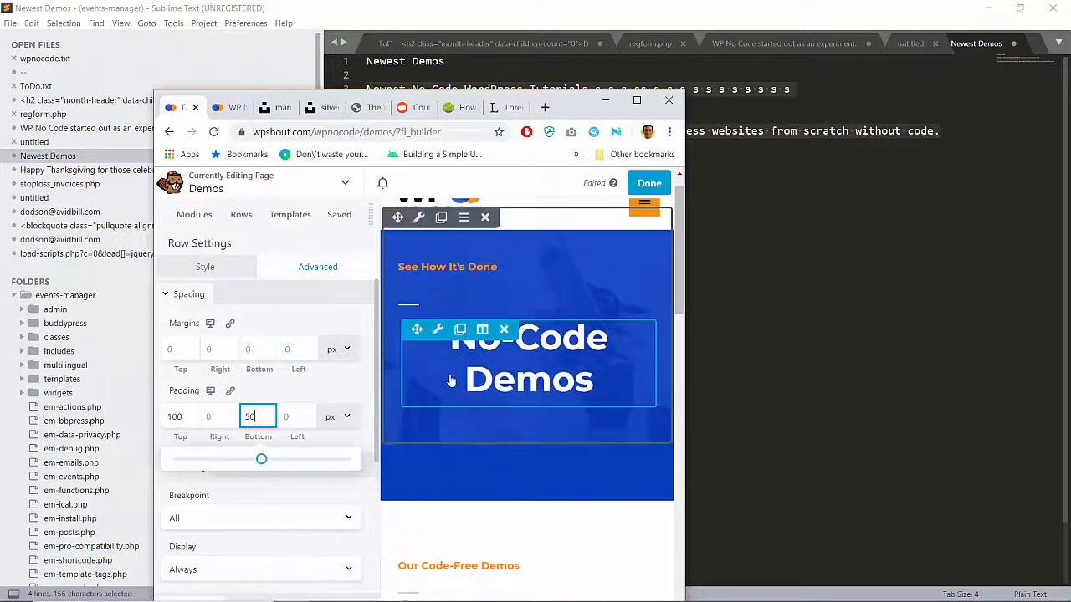
# Try the Fit scale on the hero row's background photo and switch it back to Fill.
pyautogui.moveTo(437, 333)
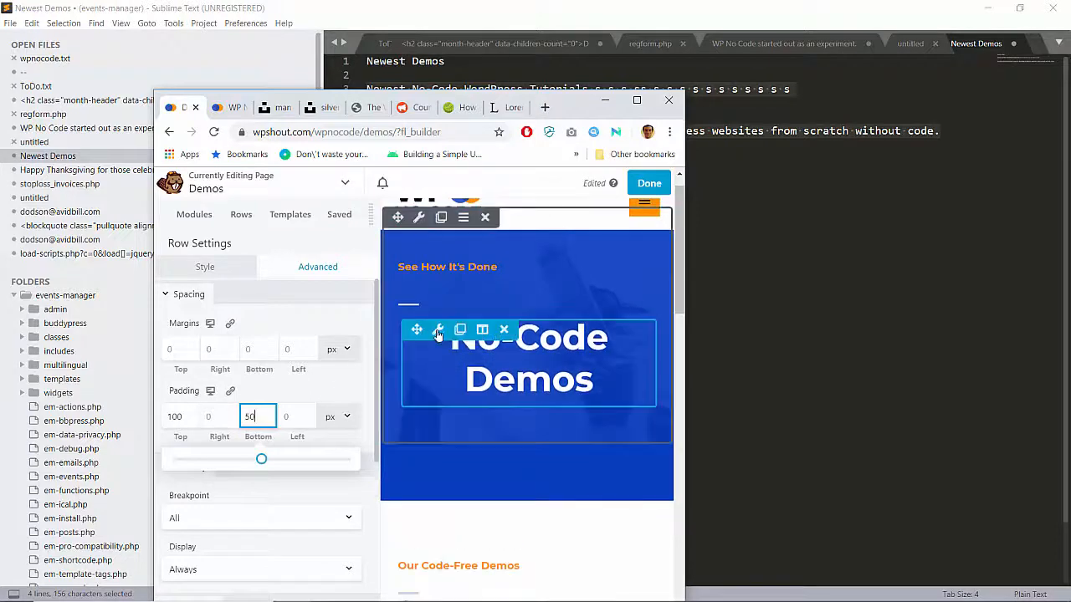
pyautogui.click(420, 220)
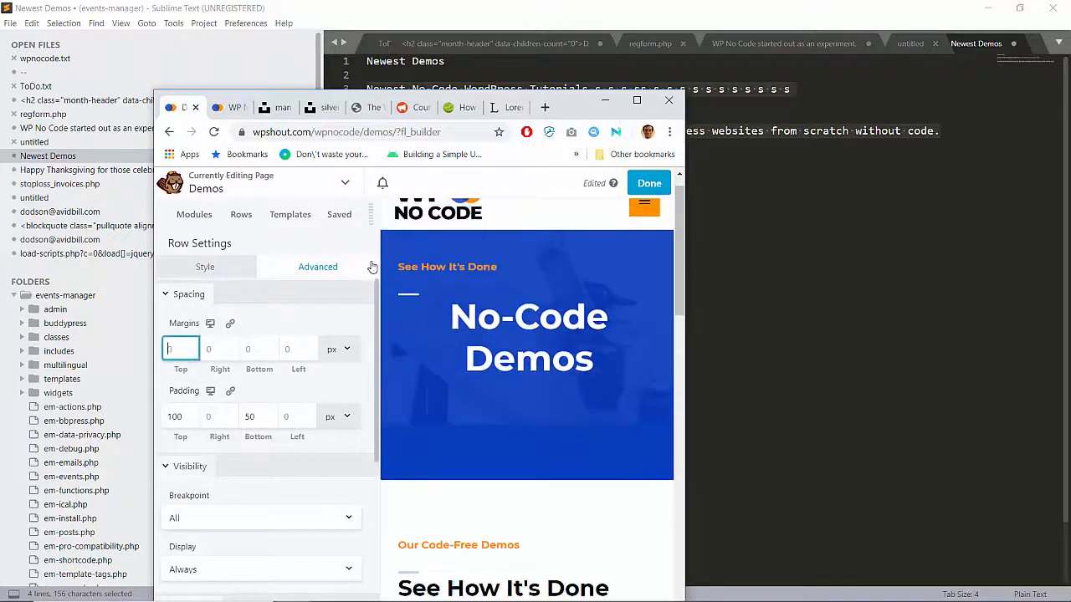
pyautogui.click(240, 273)
pyautogui.scroll(-5, 288, 460)
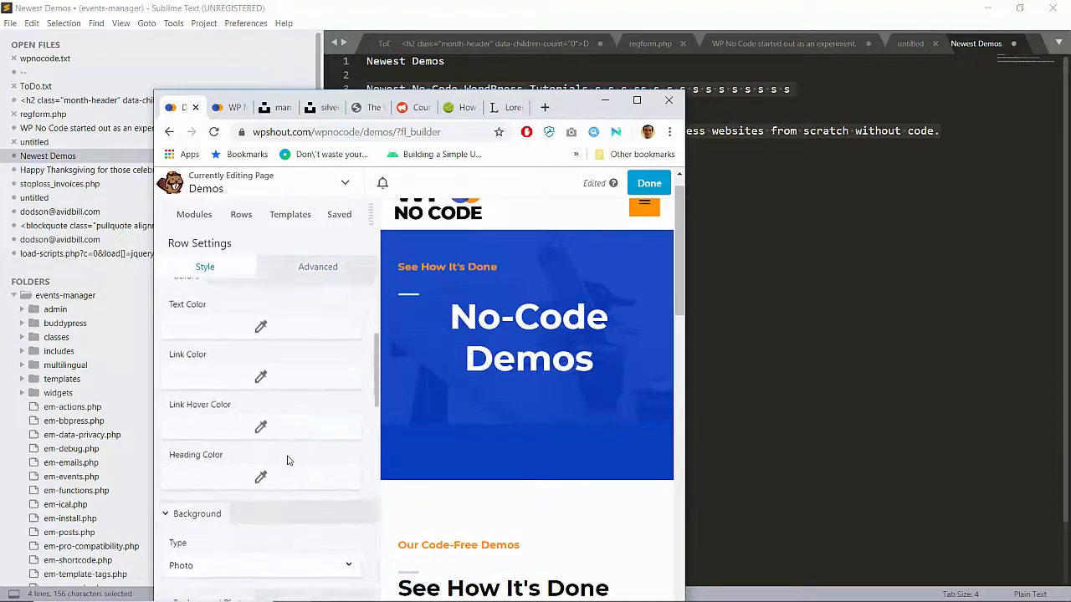
pyautogui.scroll(-8, 288, 460)
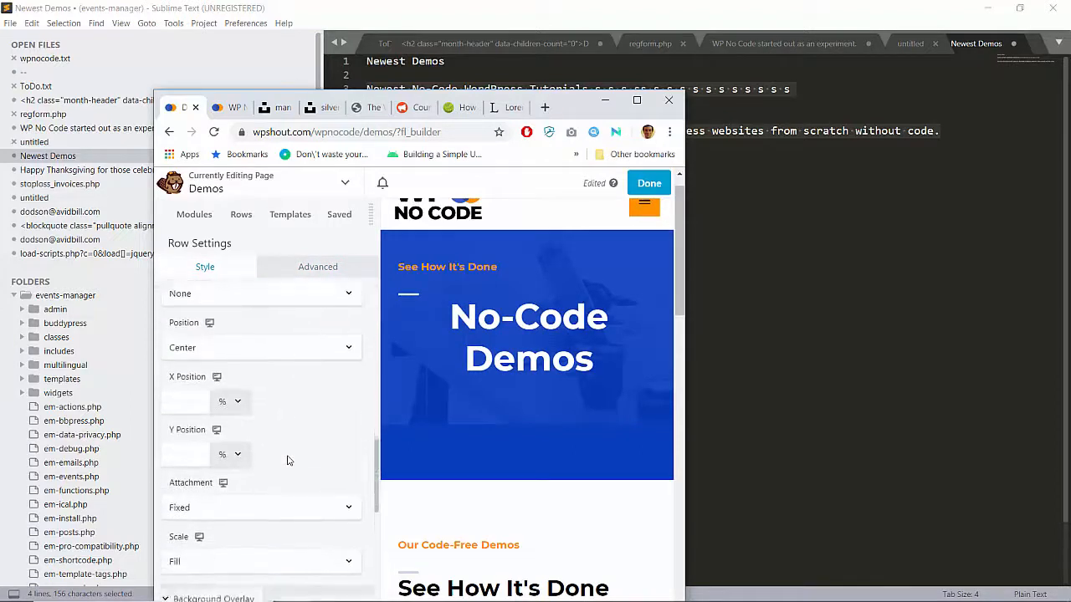
pyautogui.click(245, 491)
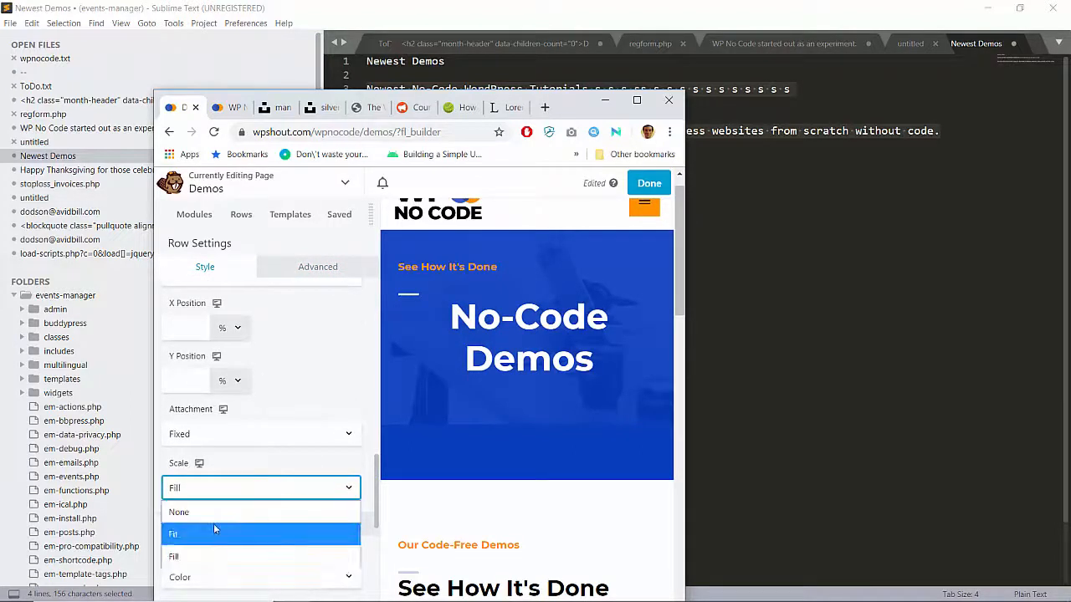
pyautogui.click(210, 533)
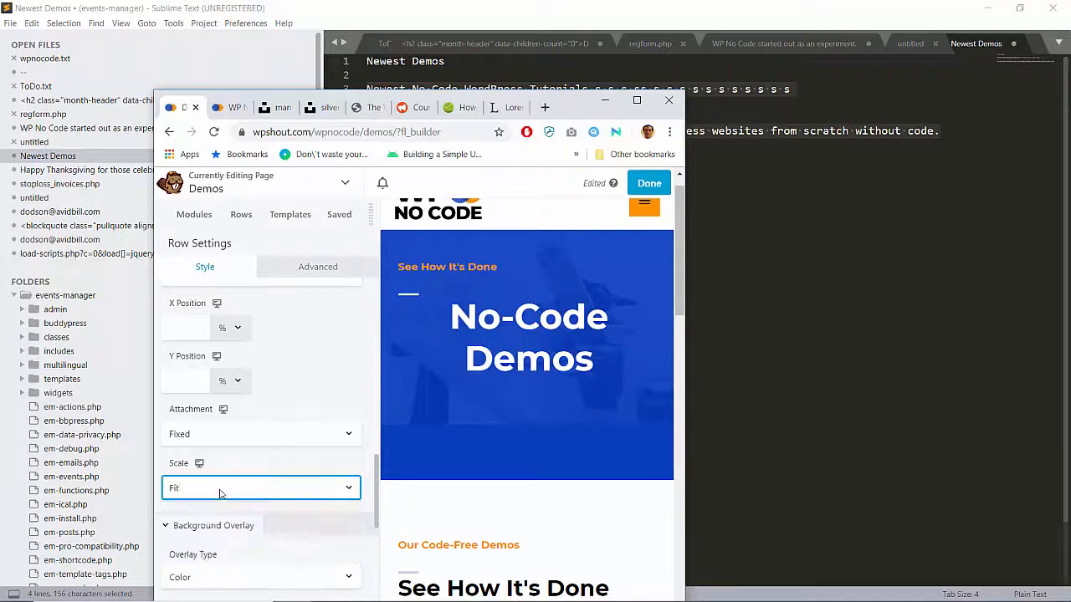
pyautogui.click(220, 494)
pyautogui.click(195, 553)
pyautogui.scroll(-2, 349, 414)
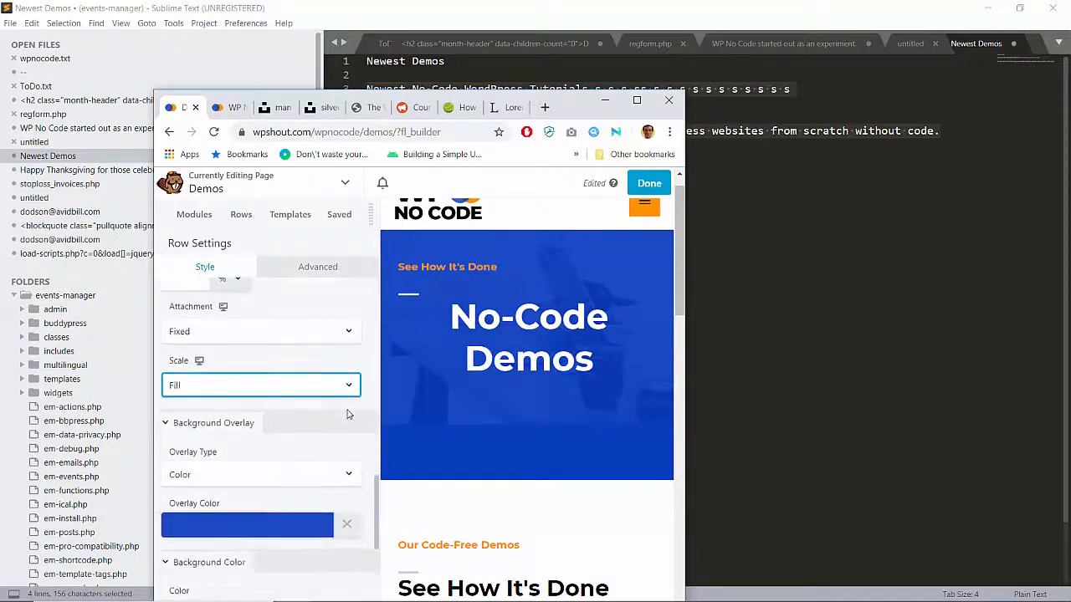
pyautogui.scroll(2, 349, 414)
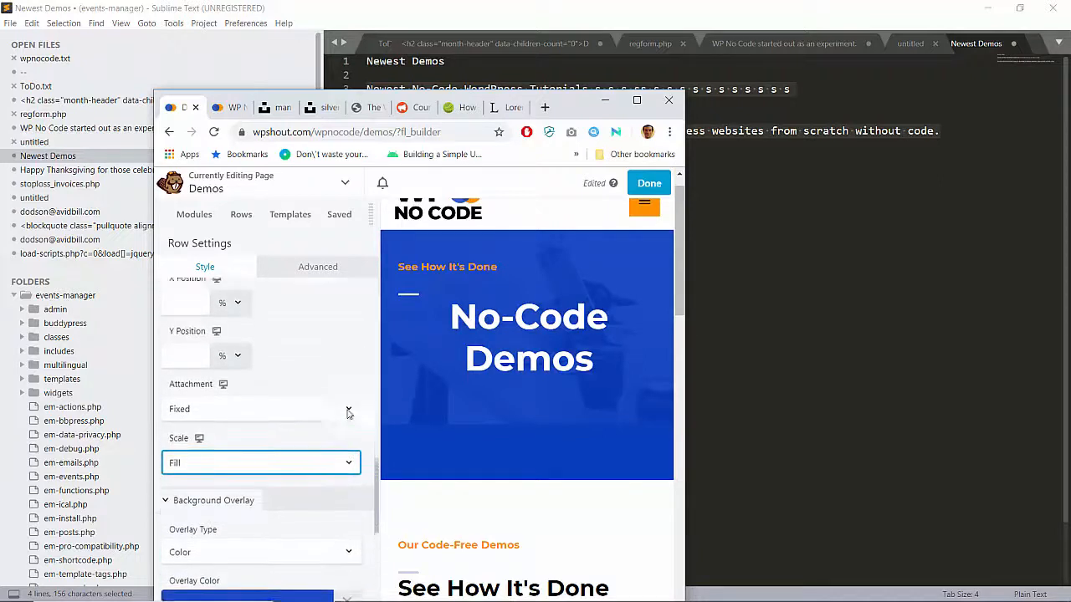
# Clear the hero row's vertical padding and re-enter 100 px for the top and 50 px for the bottom.
pyautogui.click(316, 269)
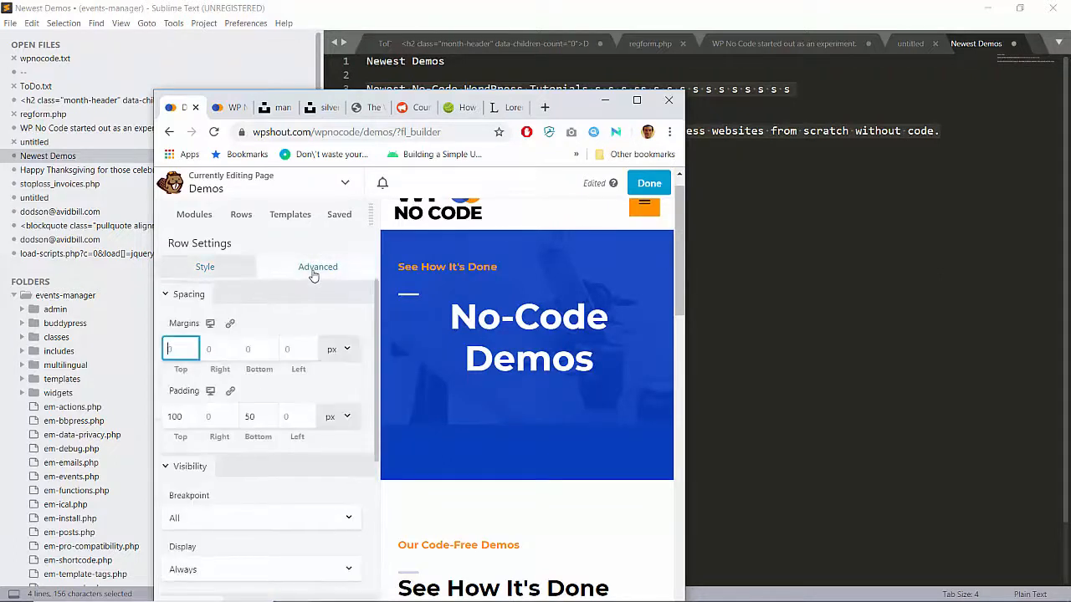
pyautogui.doubleClick(256, 415)
pyautogui.press('BackSpace')
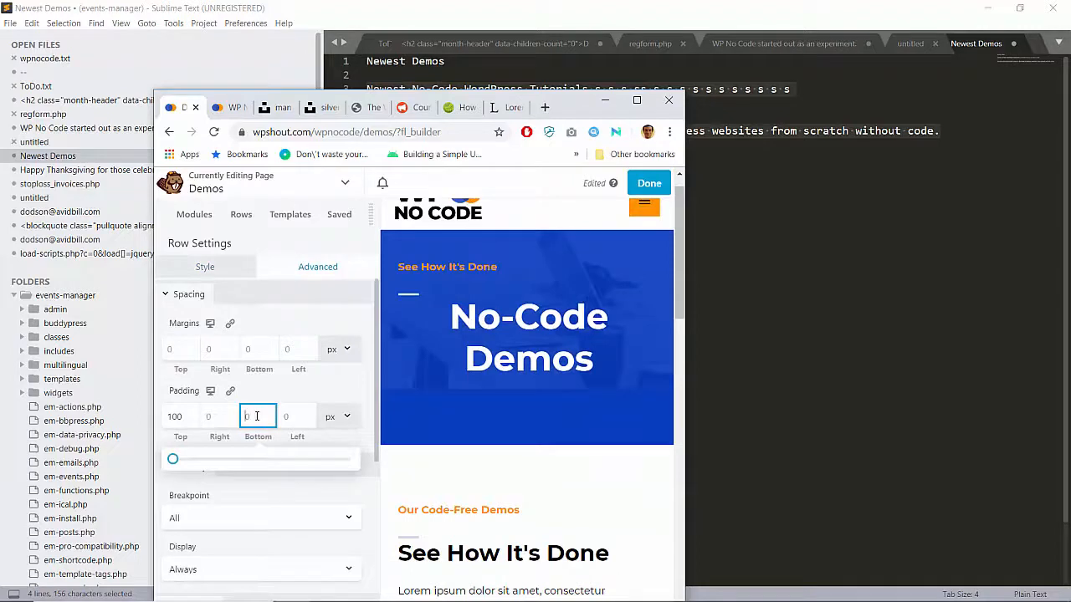
pyautogui.doubleClick(171, 415)
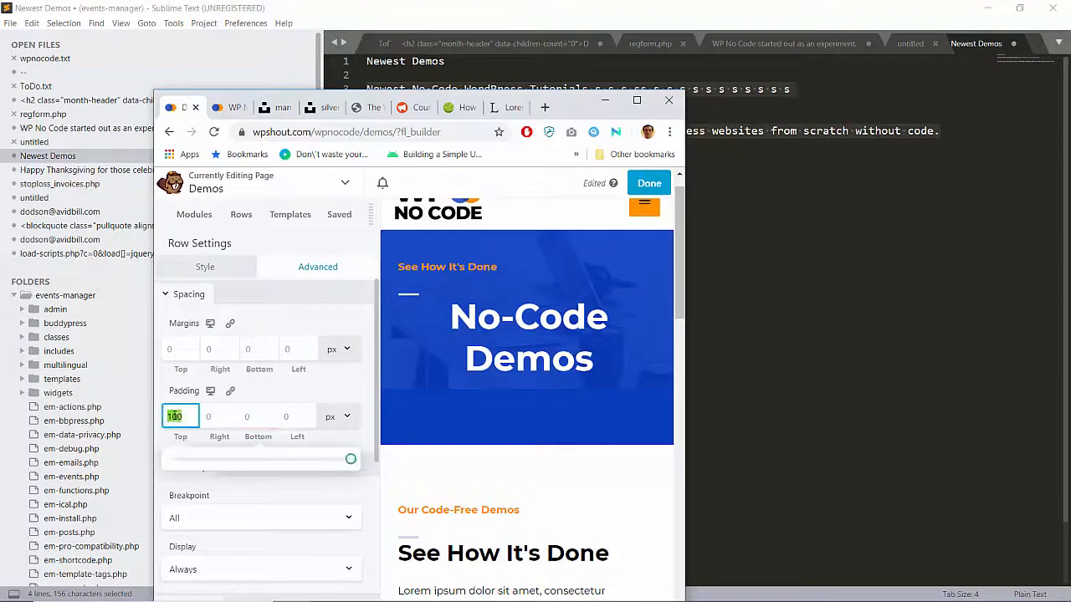
pyautogui.press('BackSpace')
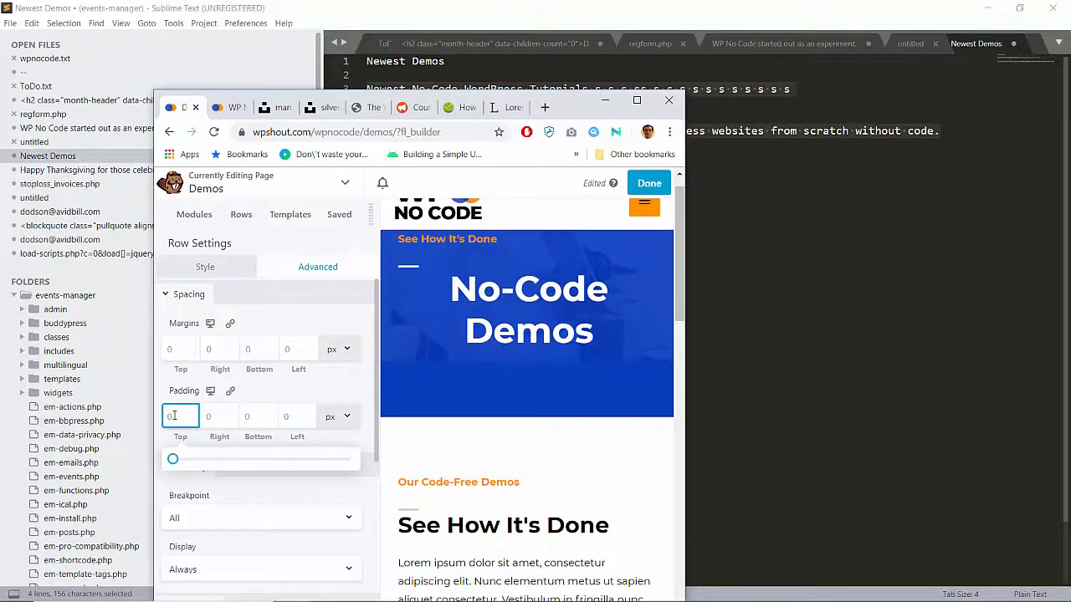
pyautogui.write('100')
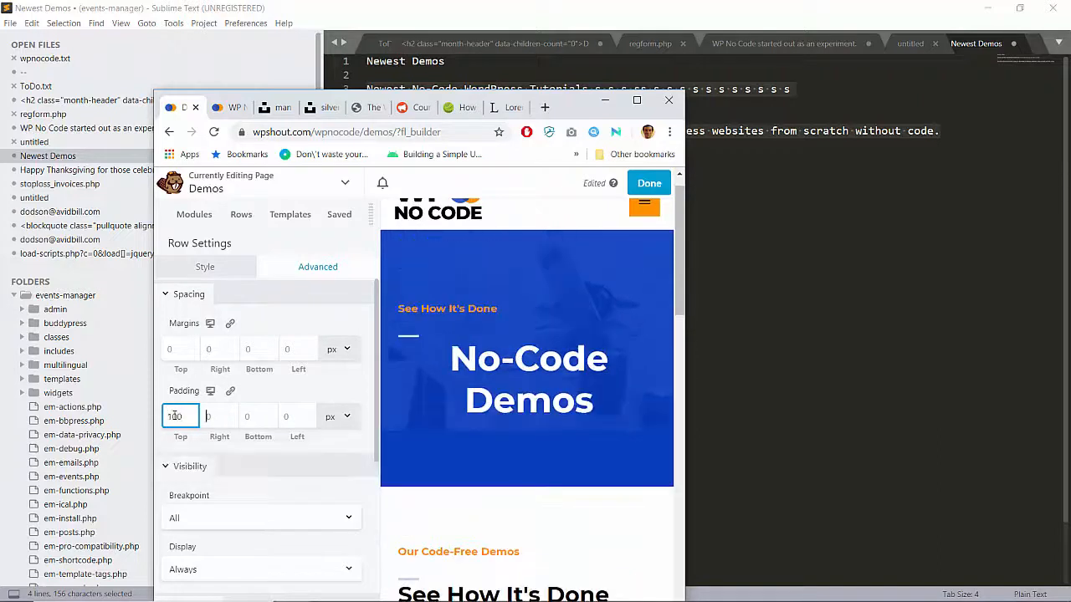
pyautogui.press('Tab')
pyautogui.press('Tab')
pyautogui.write('50')
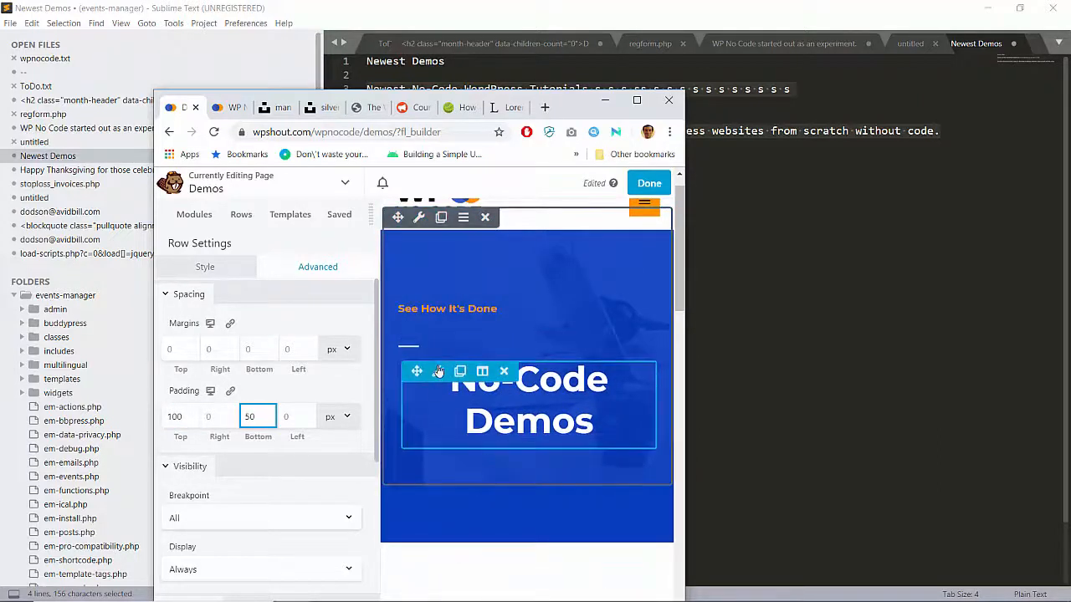
# Open the No-Code Demos heading's advanced settings to examine its margins.
pyautogui.click(438, 370)
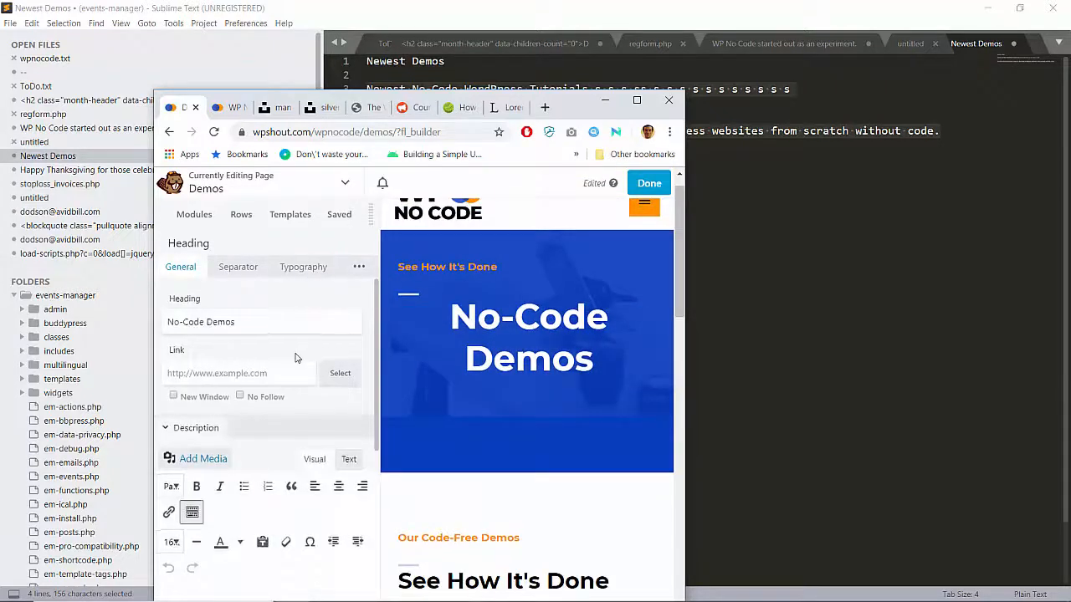
pyautogui.click(360, 267)
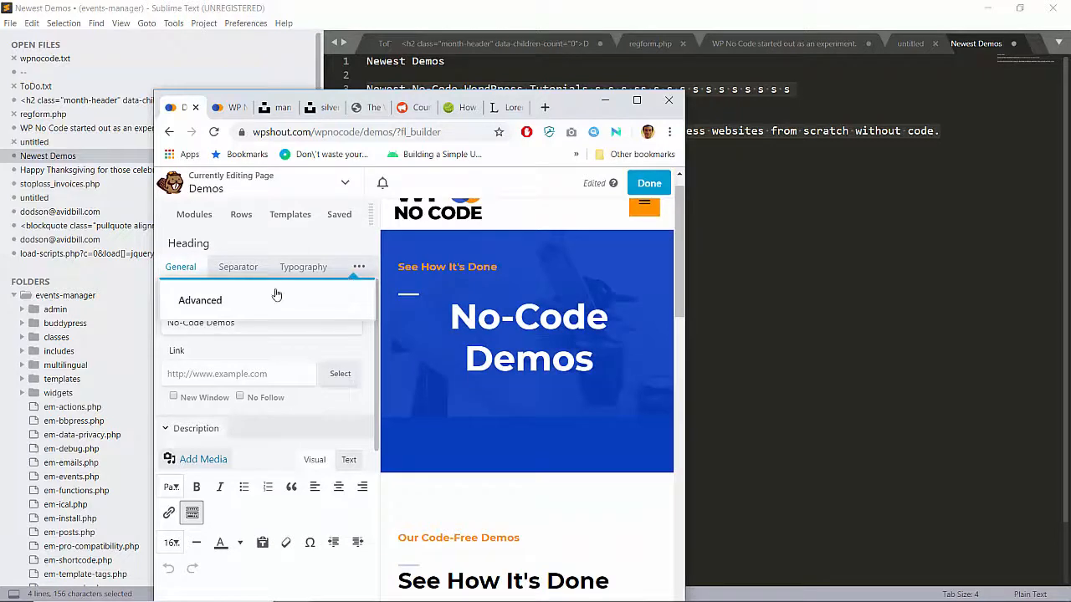
pyautogui.click(218, 308)
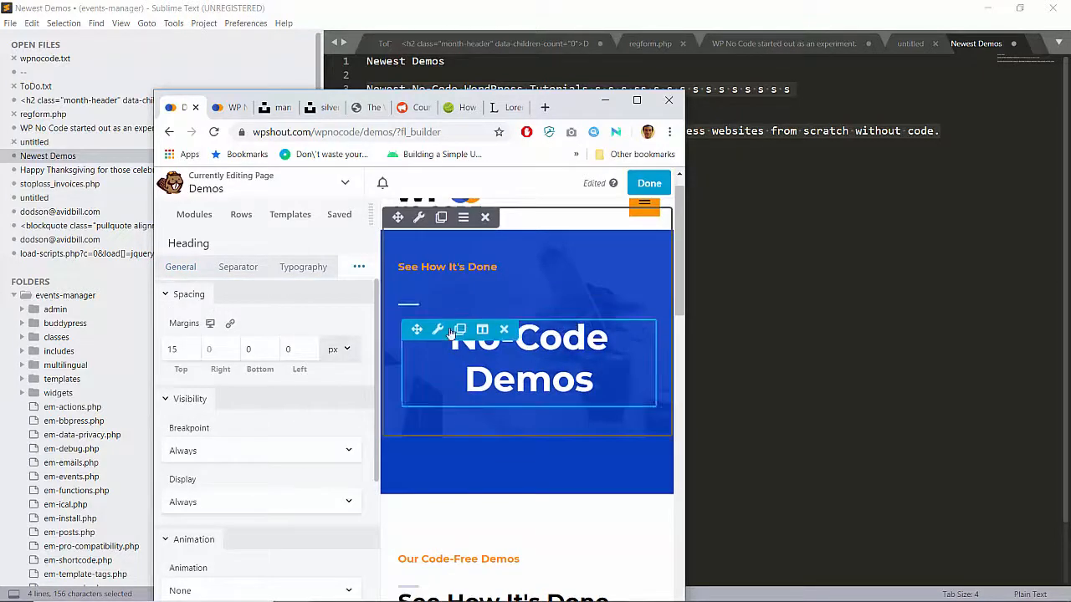
# Try the Center Bottom position on the hero row's background photo and switch it back to Center.
pyautogui.click(419, 219)
pyautogui.scroll(-6, 245, 350)
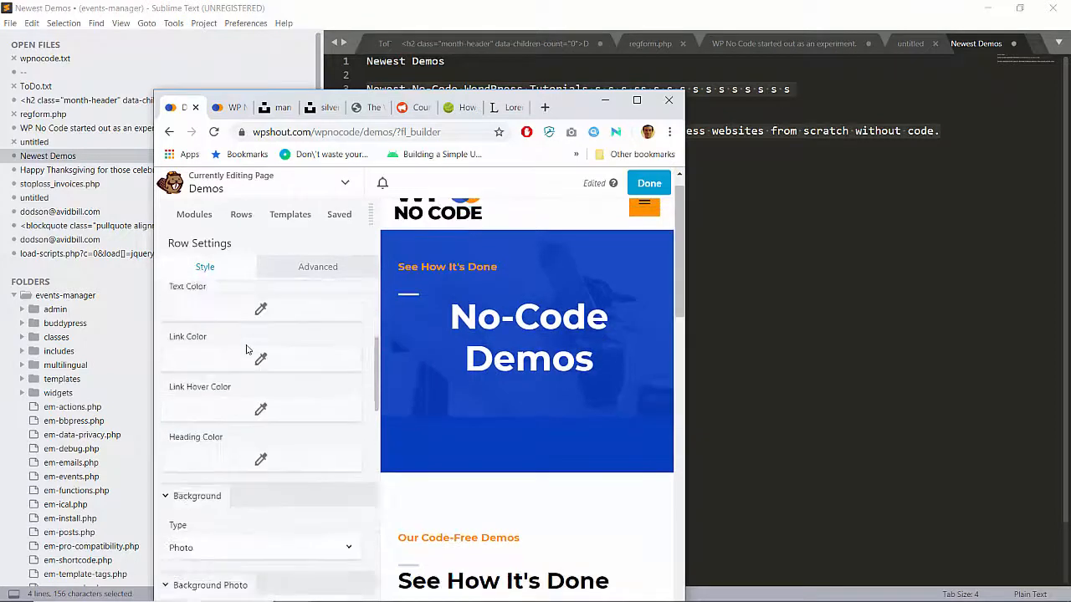
pyautogui.scroll(-5, 246, 350)
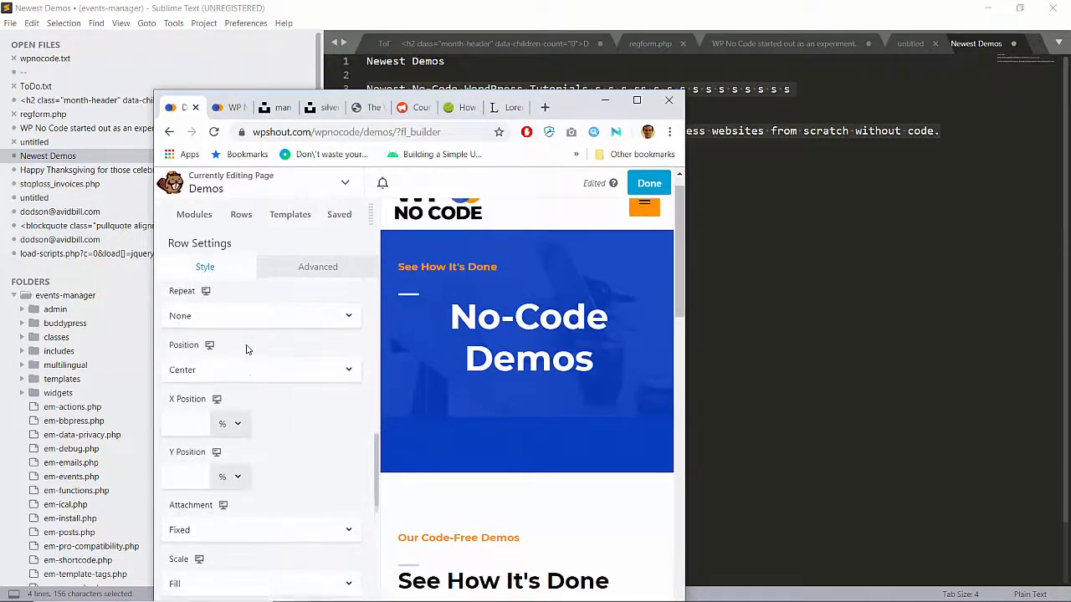
pyautogui.click(238, 326)
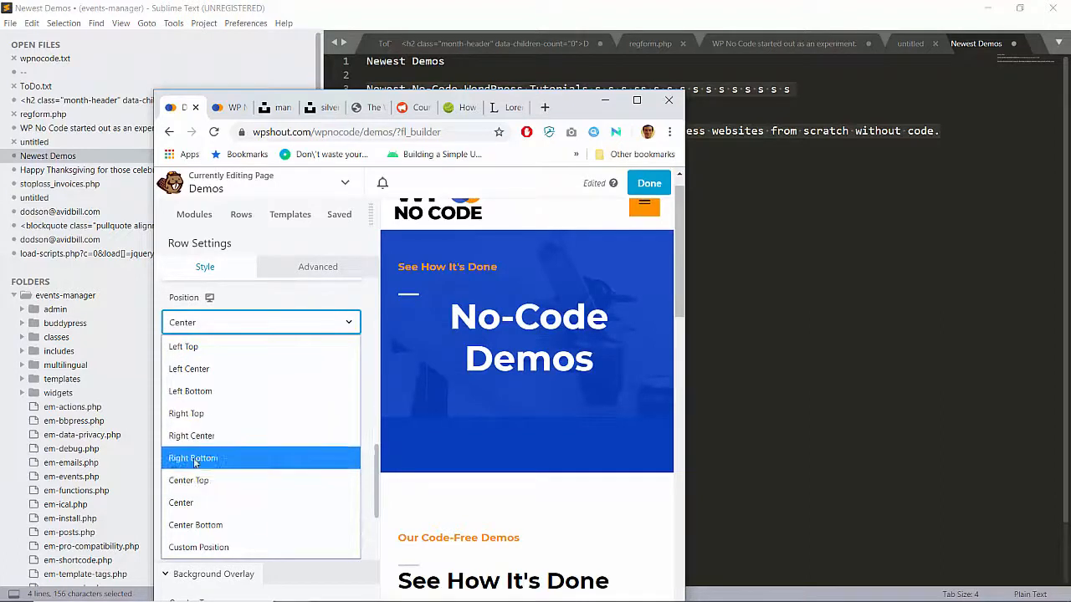
pyautogui.click(202, 526)
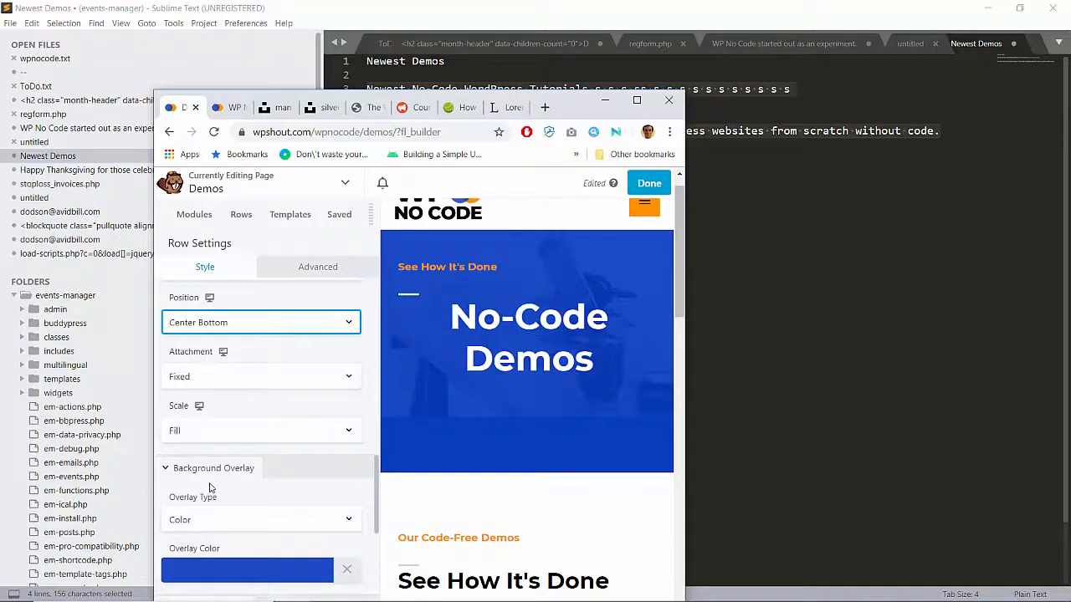
pyautogui.click(236, 325)
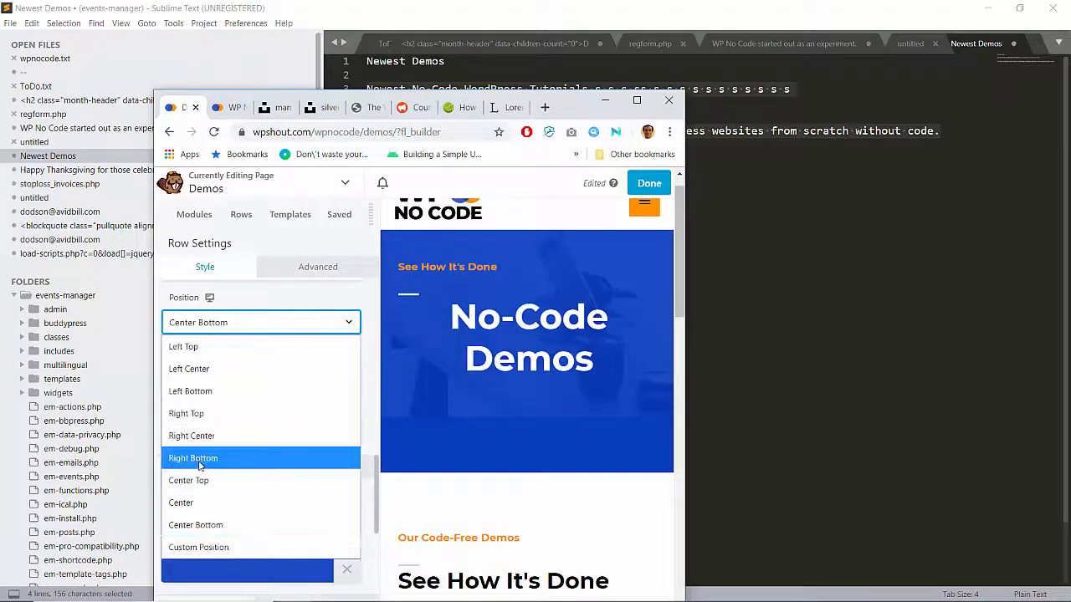
pyautogui.click(204, 502)
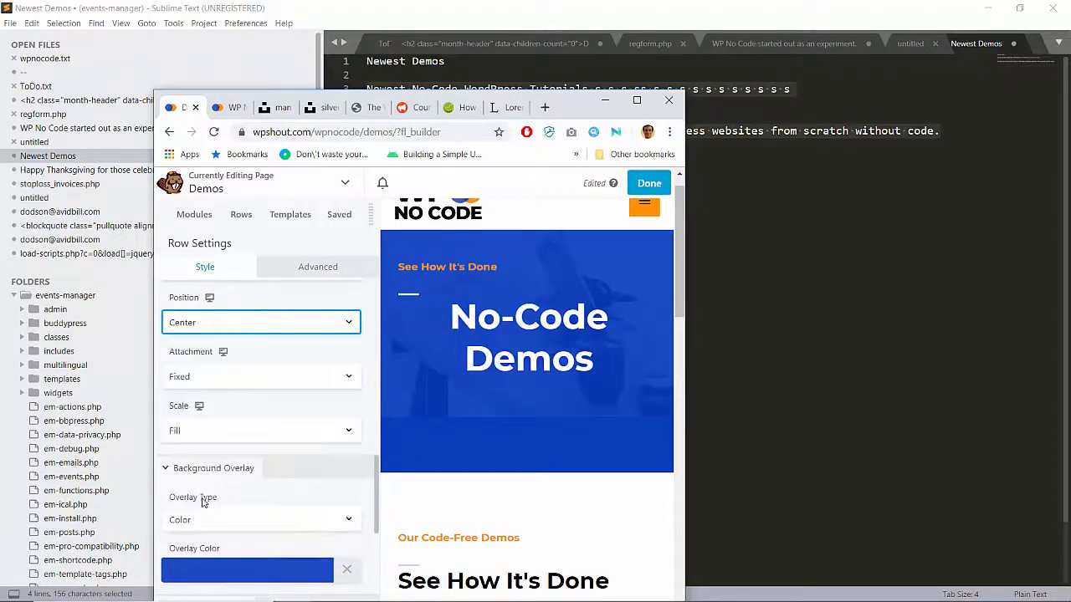
# Try the None scale on the hero row's background photo and return it to Fill.
pyautogui.click(237, 426)
pyautogui.click(218, 448)
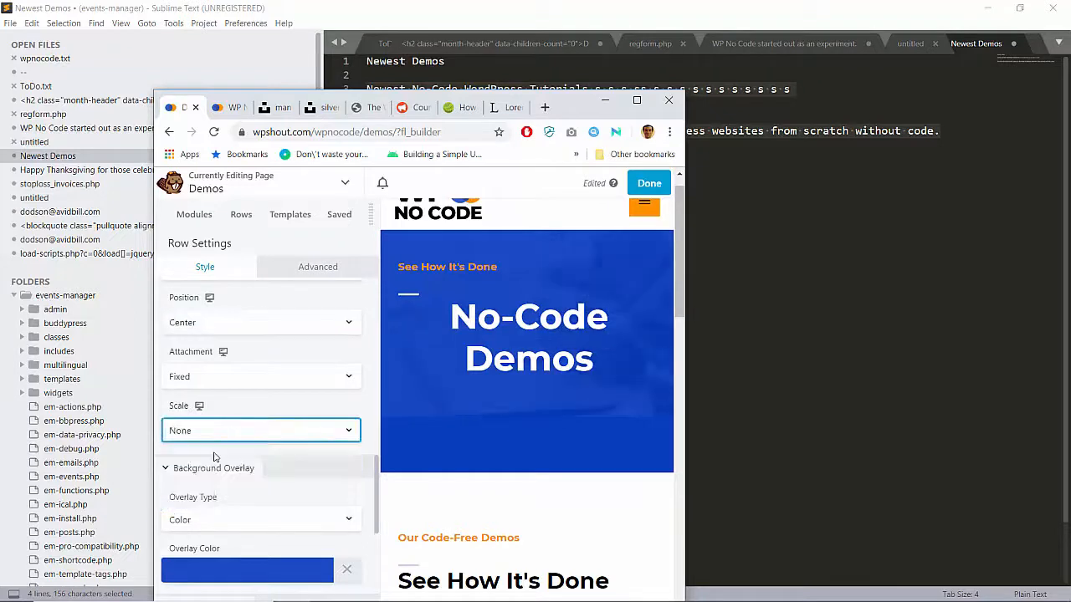
pyautogui.click(224, 429)
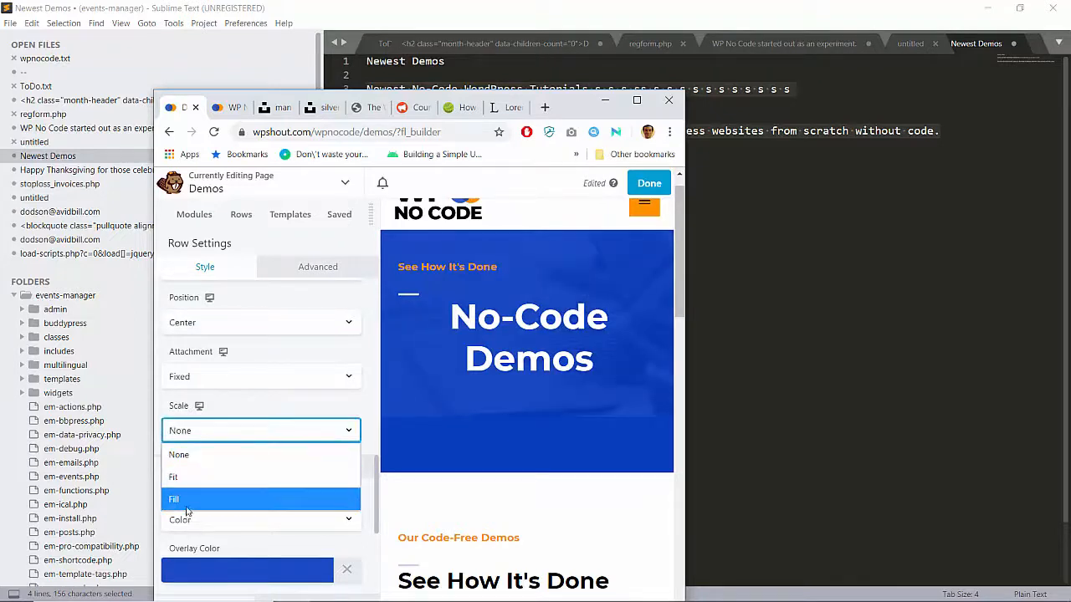
pyautogui.click(187, 500)
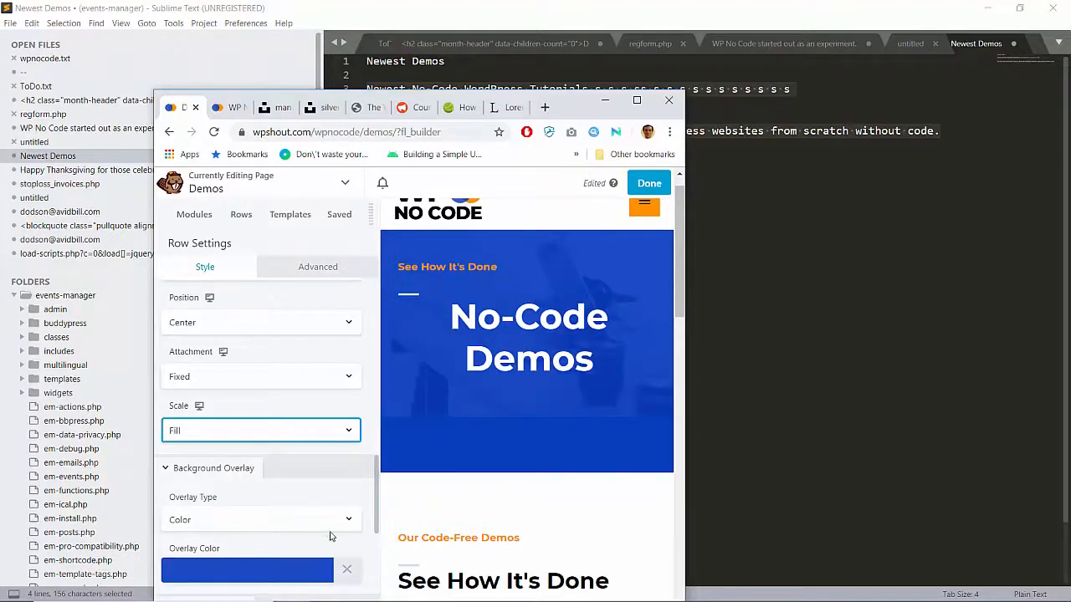
# Try a brown rgba(119,80,2,0.92) overlay on the hero row's background photo and replace it with the #073dbe preset.
pyautogui.click(319, 572)
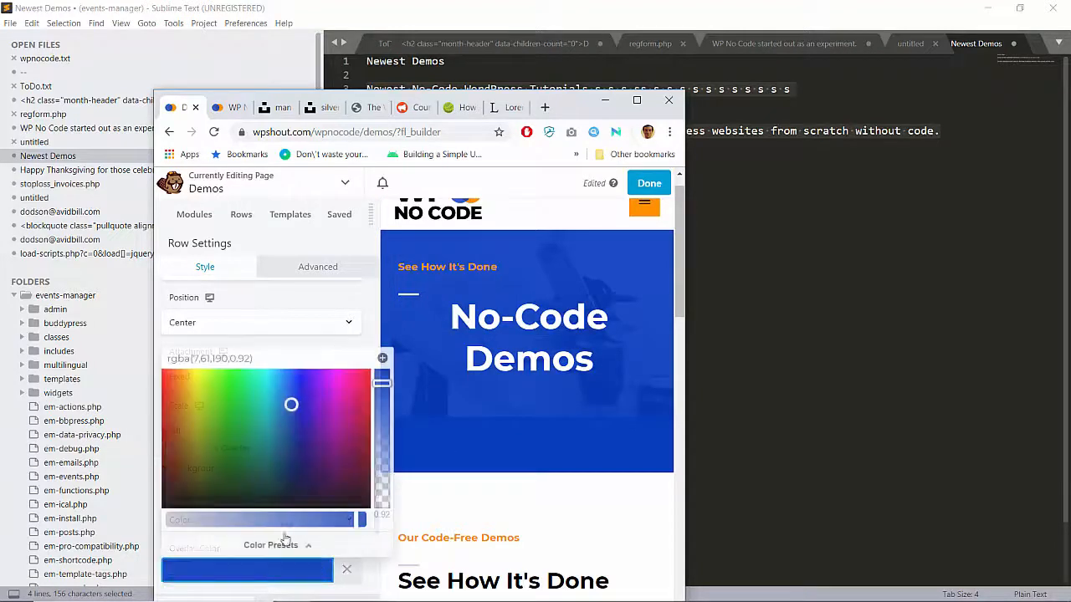
pyautogui.moveTo(231, 424); pyautogui.dragTo(184, 444)
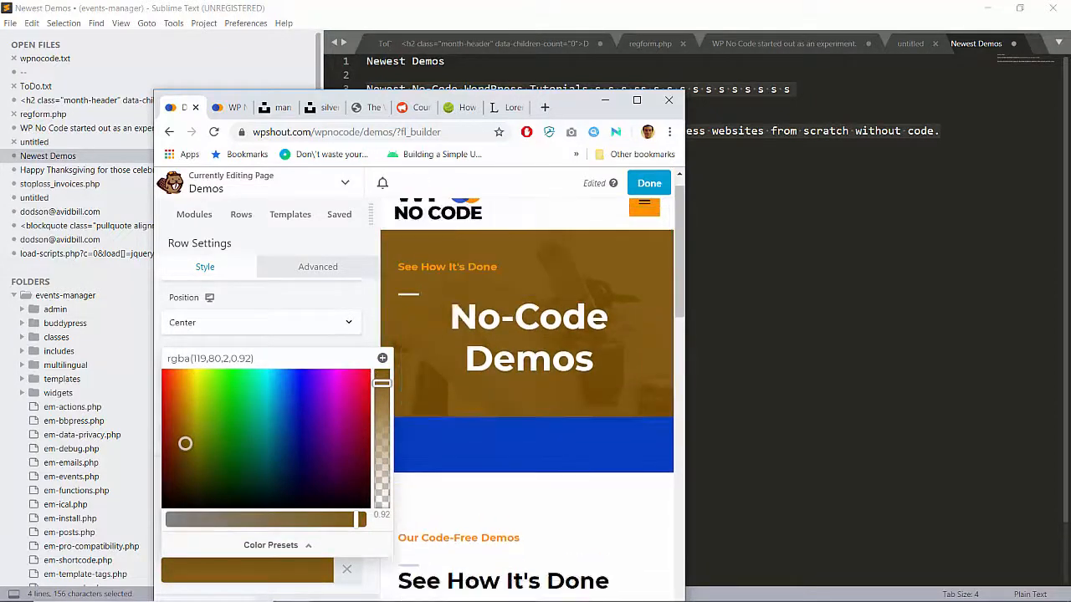
pyautogui.click(300, 544)
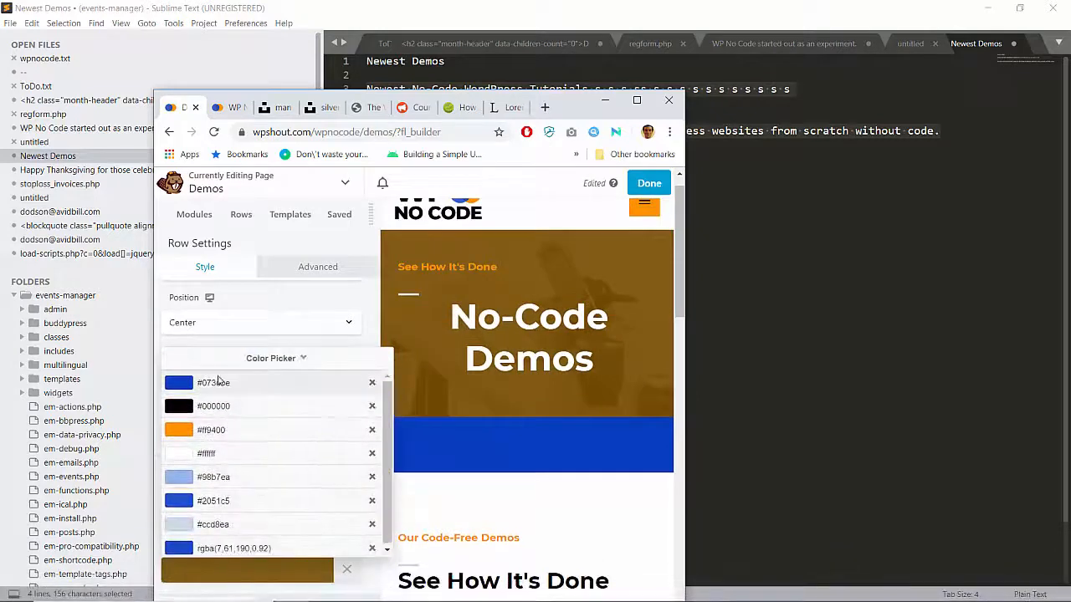
pyautogui.click(215, 383)
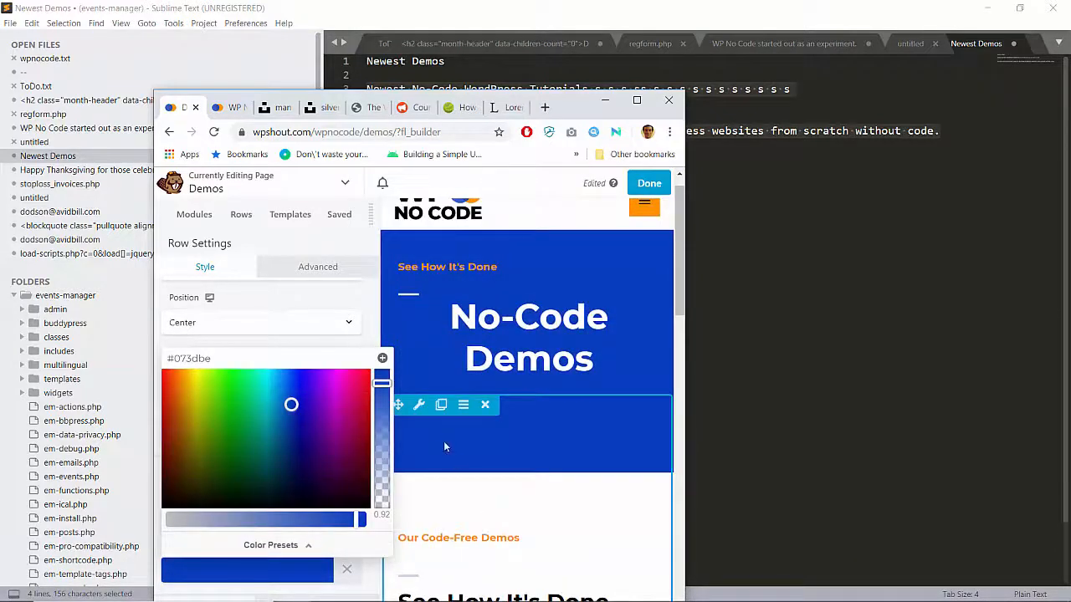
# Check the Our Code-Free Demos row's margins and padding at desktop, tablet and mobile sizes.
pyautogui.click(418, 406)
pyautogui.click(323, 266)
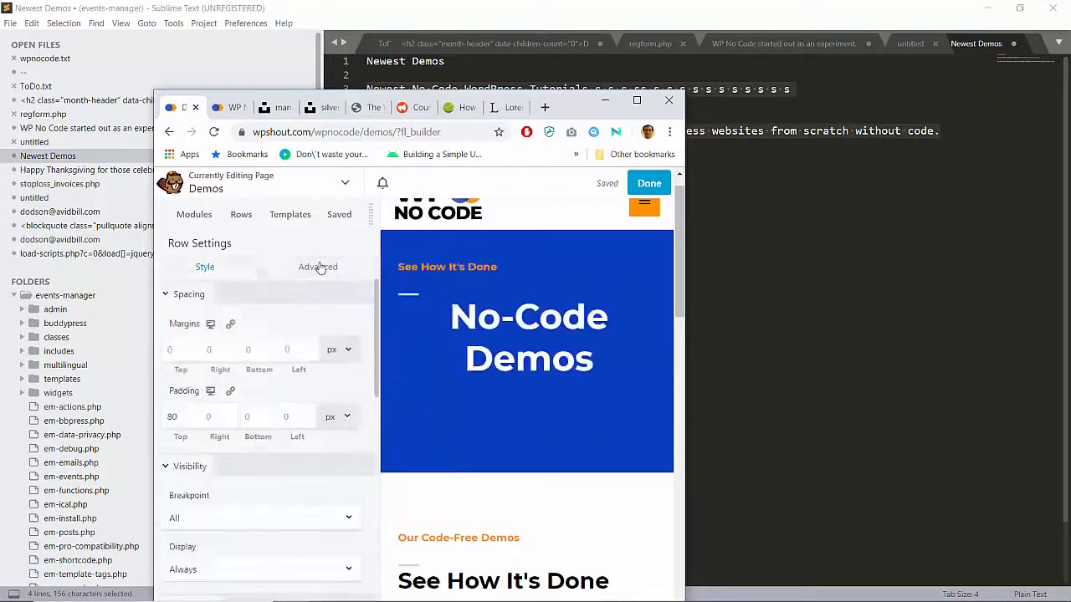
pyautogui.doubleClick(178, 416)
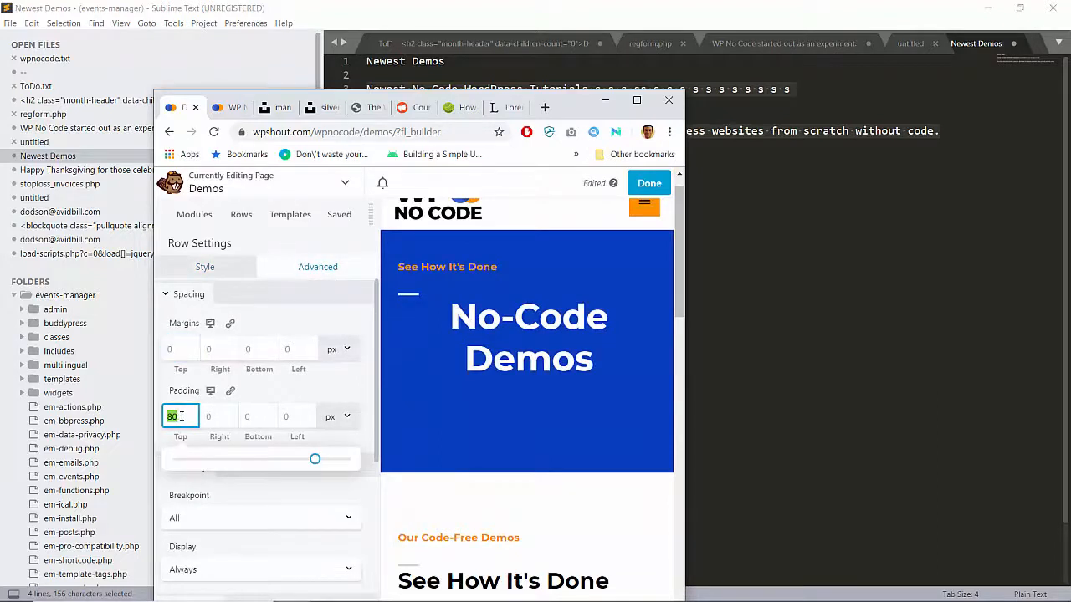
pyautogui.click(211, 392)
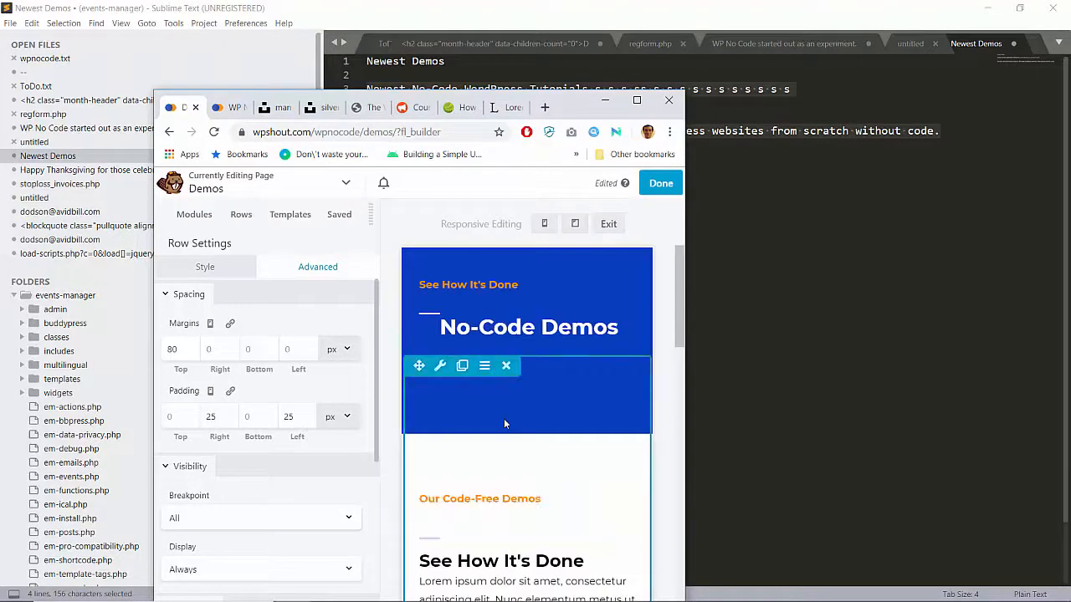
pyautogui.click(214, 419)
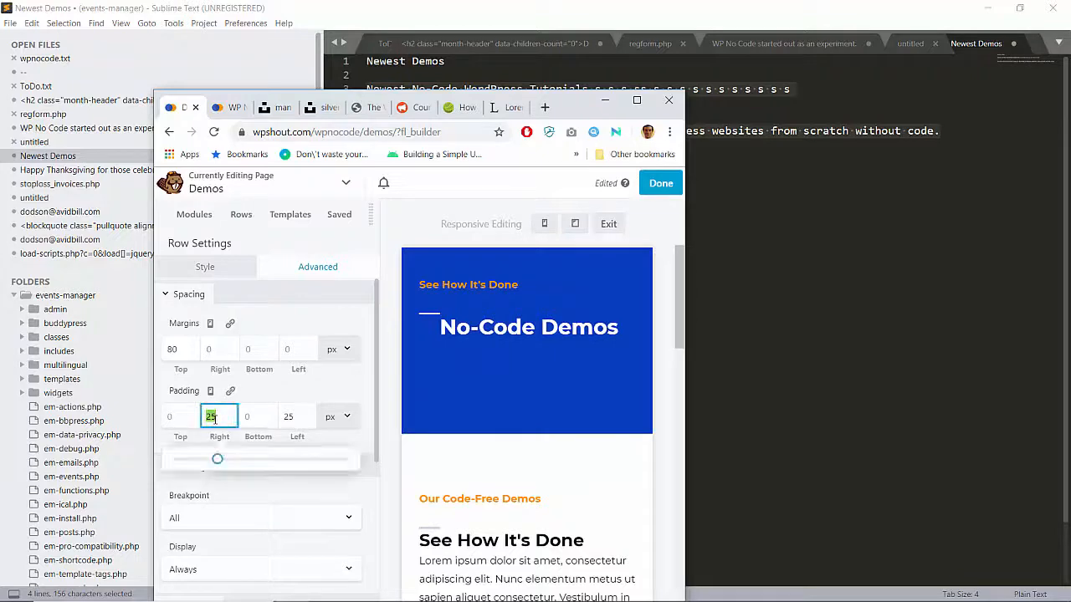
pyautogui.click(210, 392)
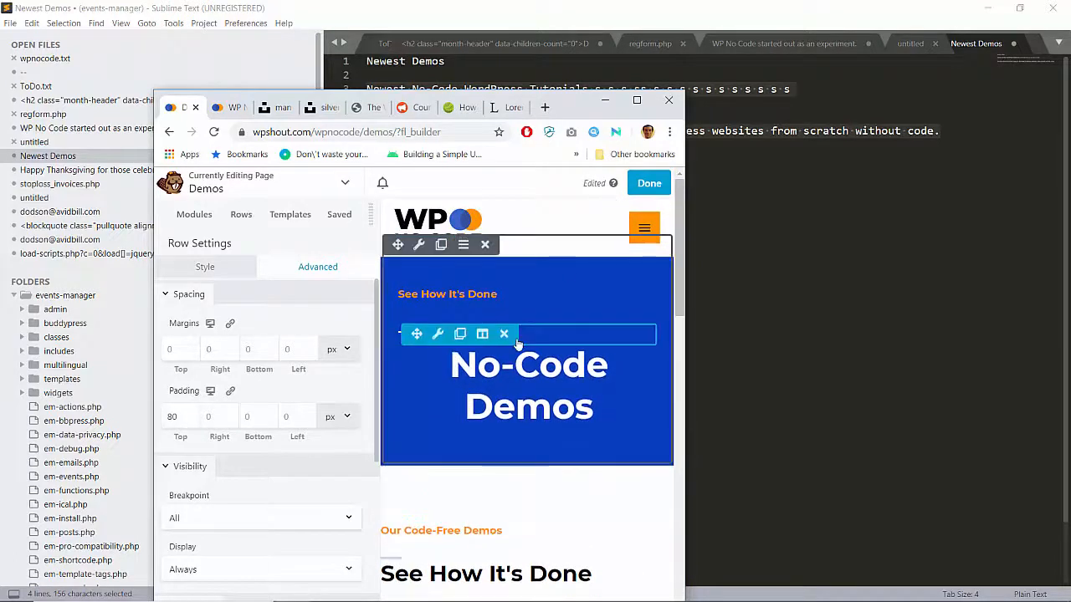
pyautogui.click(345, 184)
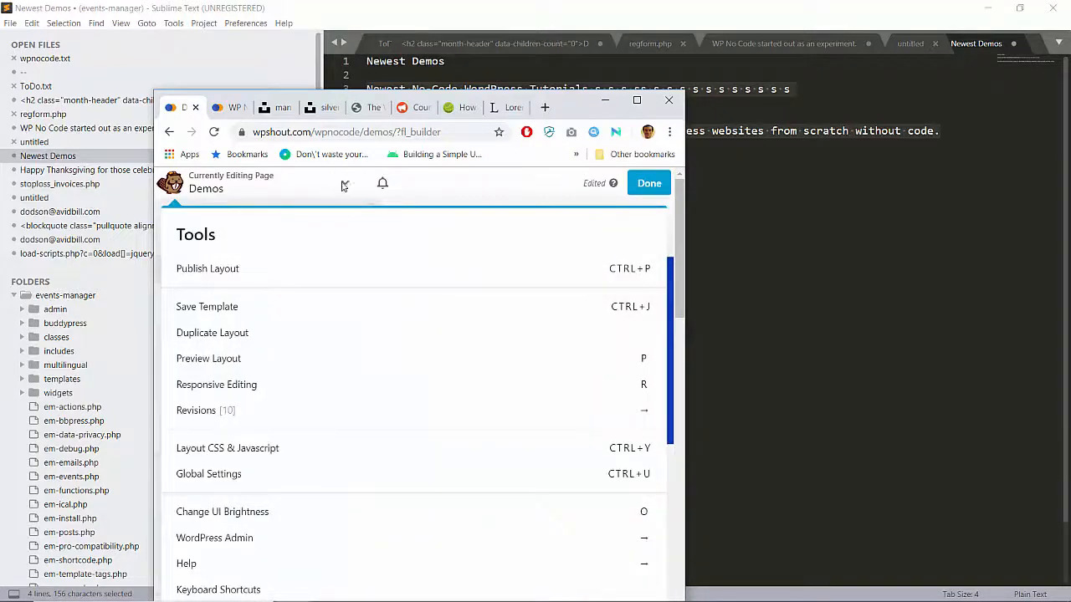
pyautogui.click(210, 386)
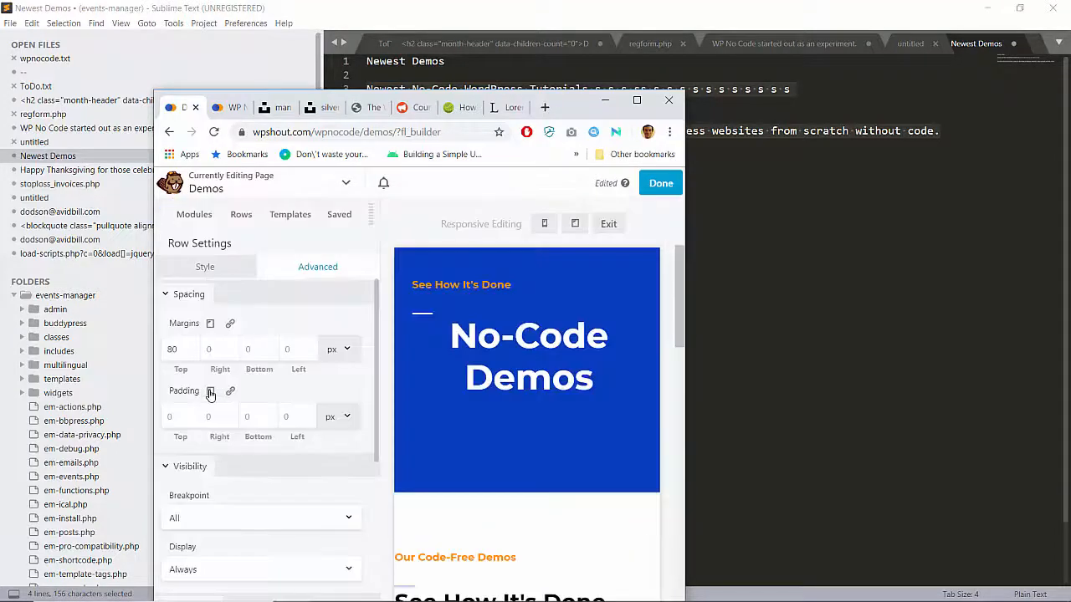
pyautogui.click(548, 226)
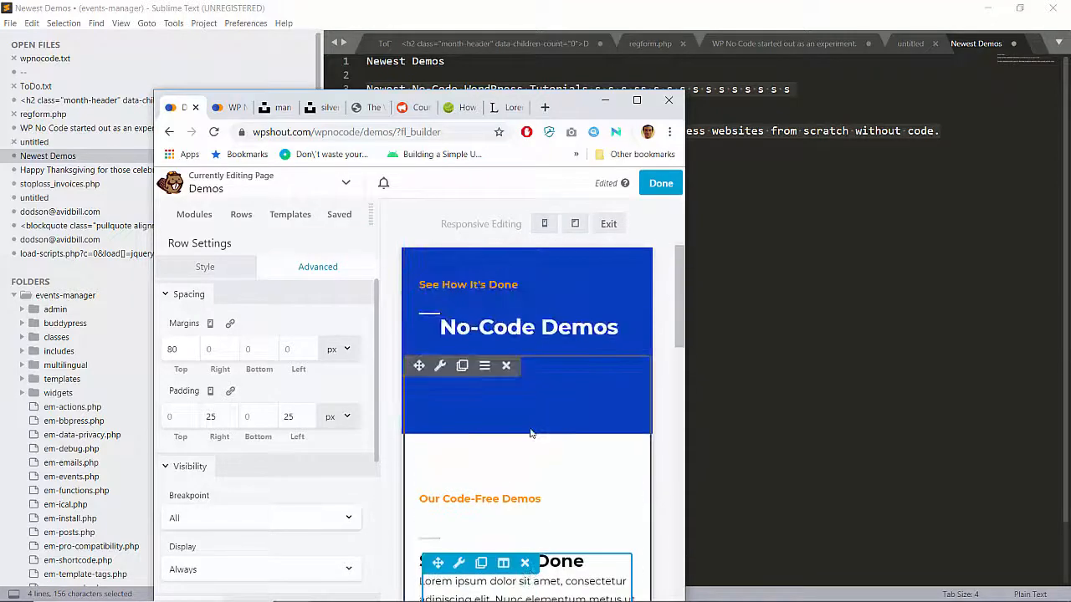
# Discard the unpublished changes to the Demos page and leave the page editor.
pyautogui.click(660, 185)
pyautogui.click(461, 183)
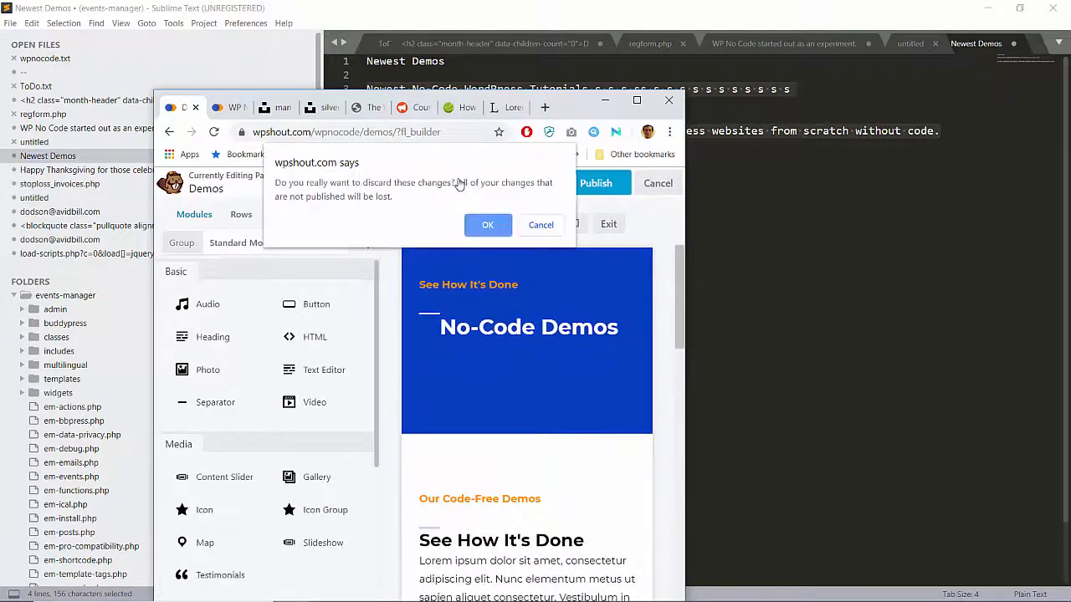
pyautogui.click(487, 223)
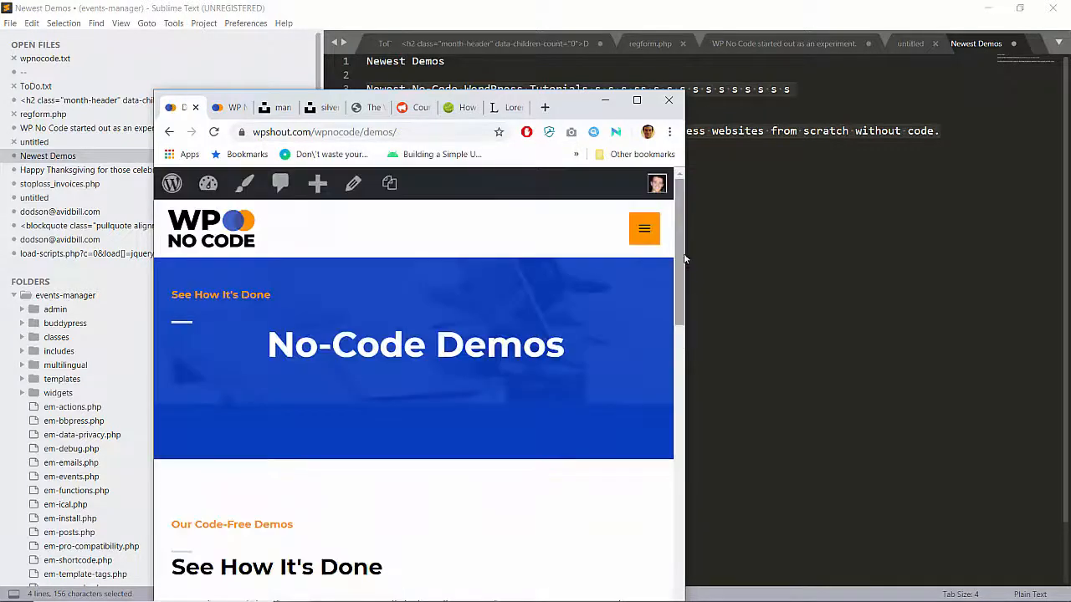
# Compare the hero sections of the Demos and About pages in the slightly narrowed browser window.
pyautogui.moveTo(684, 260)
pyautogui.mouseDown()
pyautogui.moveTo(509, 260)
pyautogui.moveTo(680, 256)
pyautogui.mouseUp()
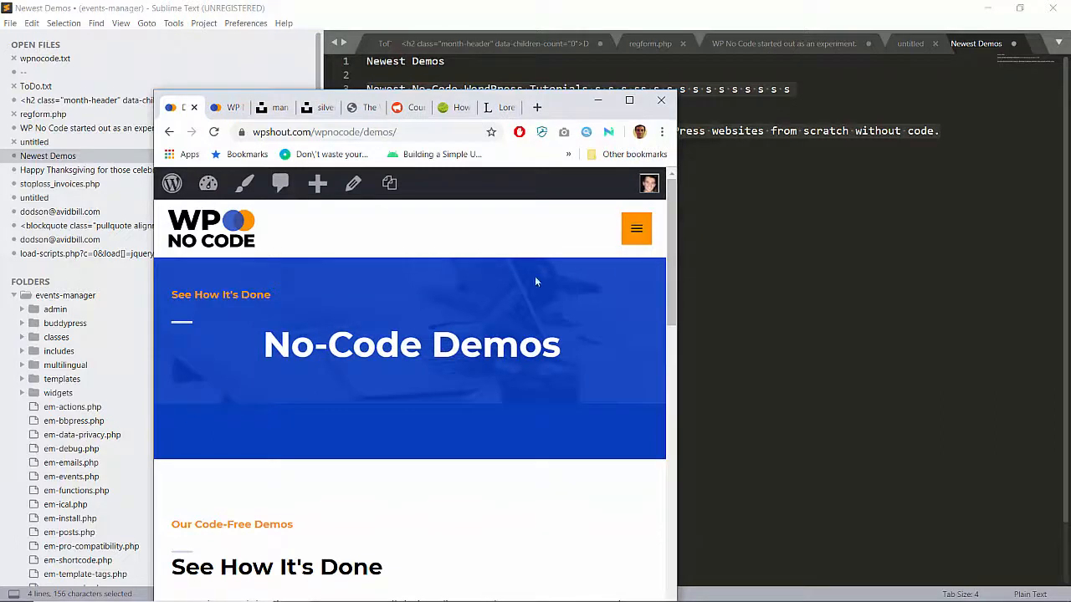
pyautogui.click(635, 234)
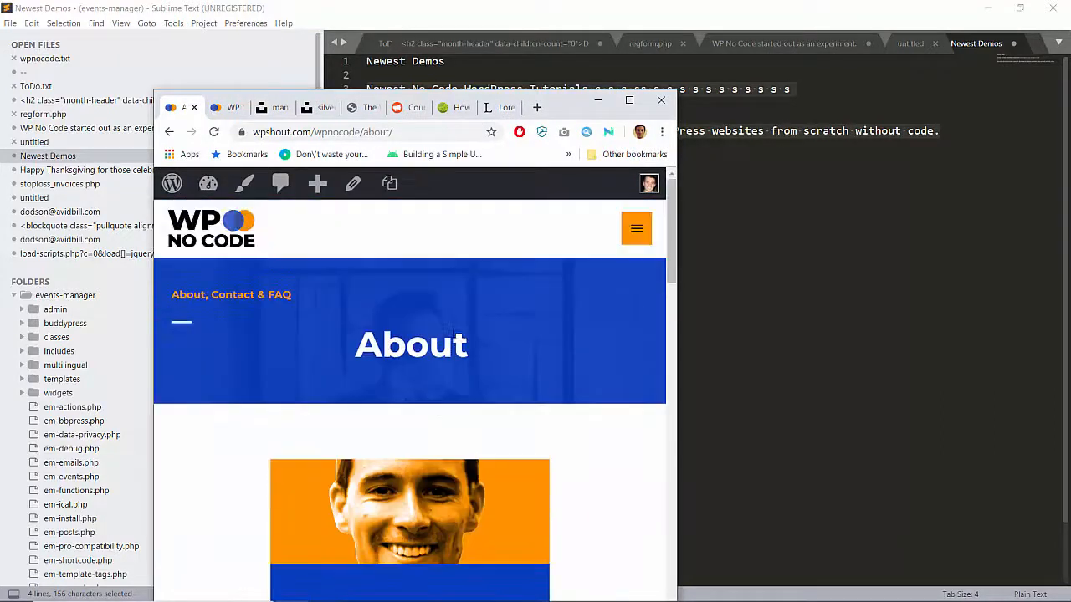
pyautogui.scroll(-5, 559, 366)
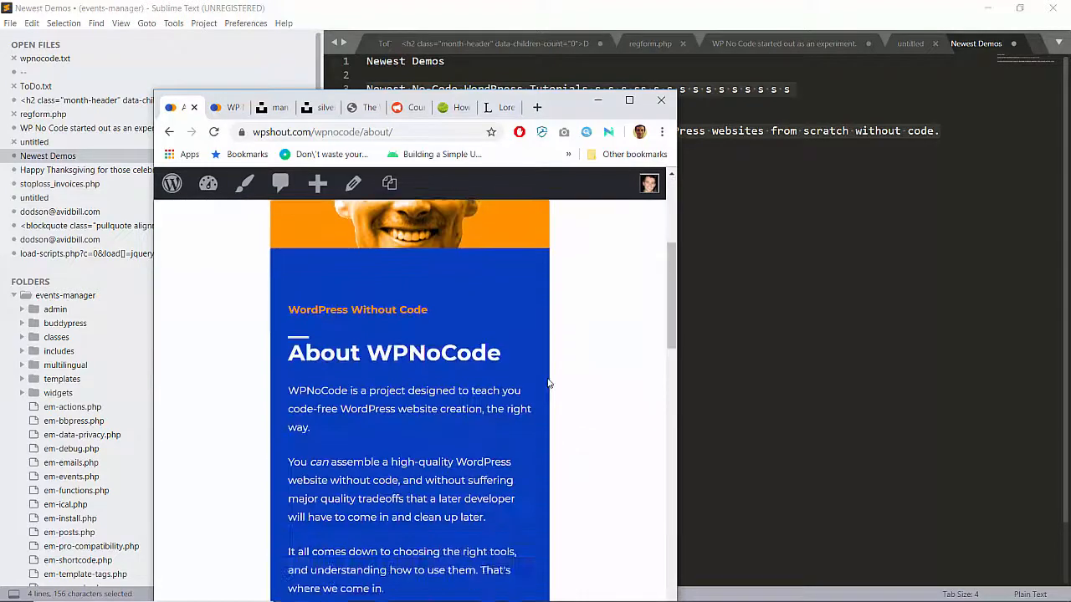
pyautogui.scroll(5, 549, 378)
pyautogui.click(636, 231)
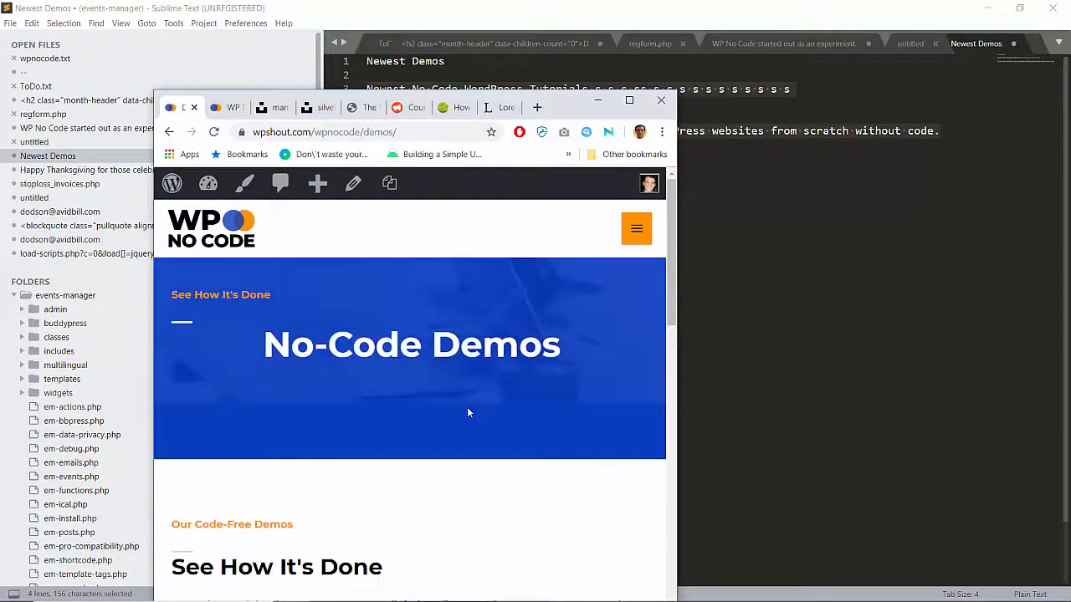
pyautogui.scroll(-3, 467, 406)
pyautogui.scroll(3, 467, 406)
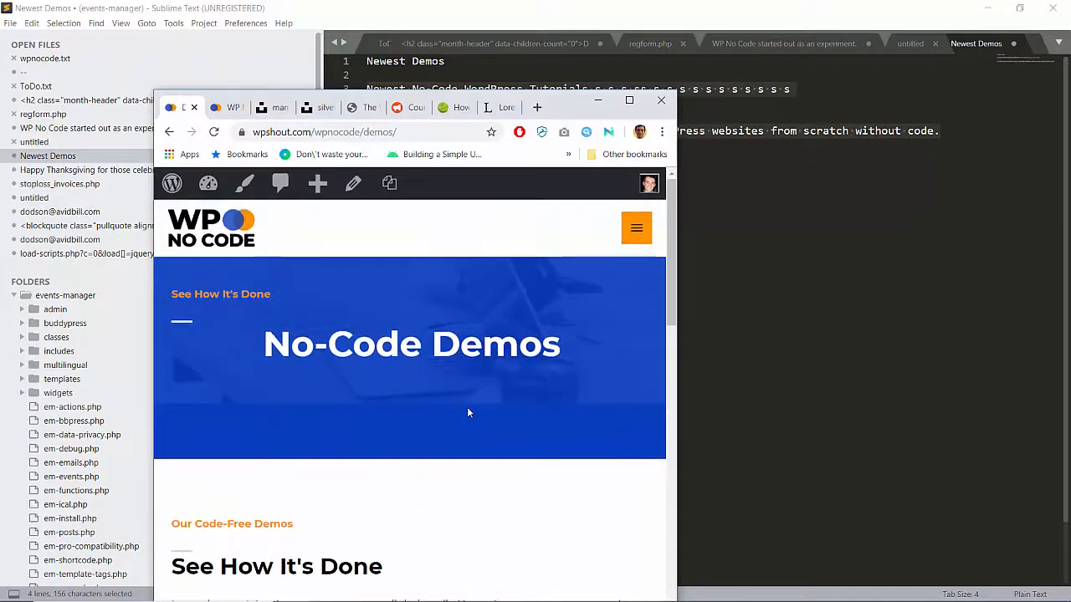
pyautogui.scroll(-1, 467, 406)
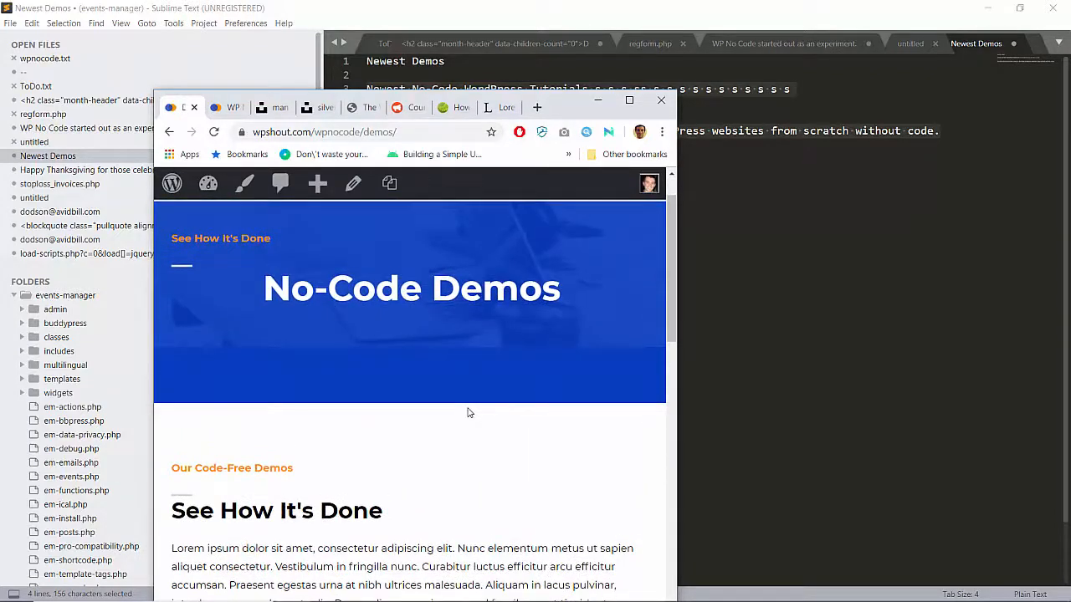
# Maximize the browser window and edit the Demos page in Beaver Builder with Responsive Editing turned on.
pyautogui.click(629, 101)
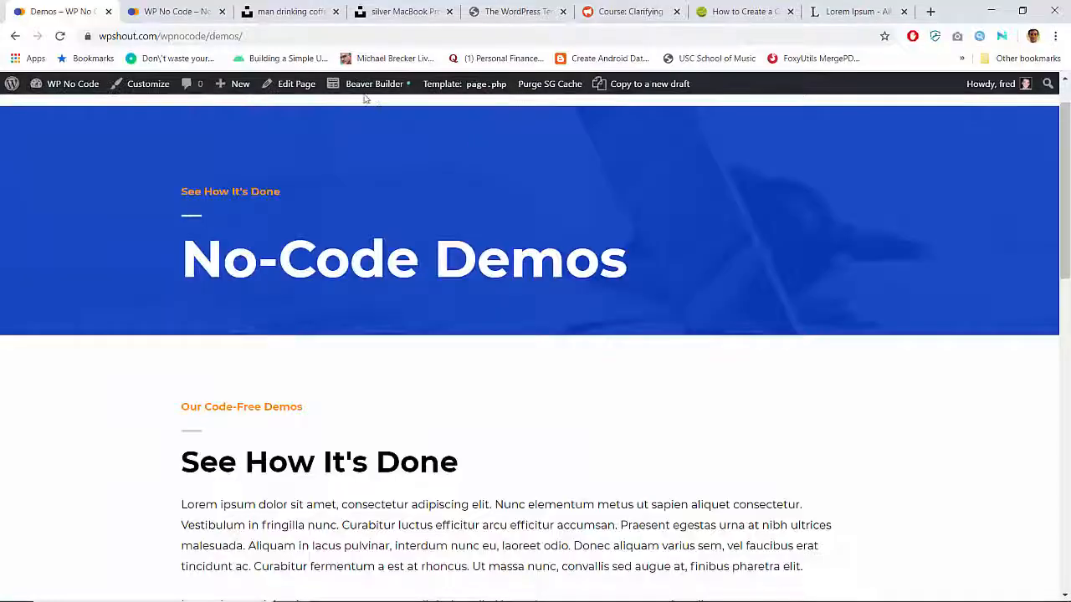
pyautogui.click(356, 90)
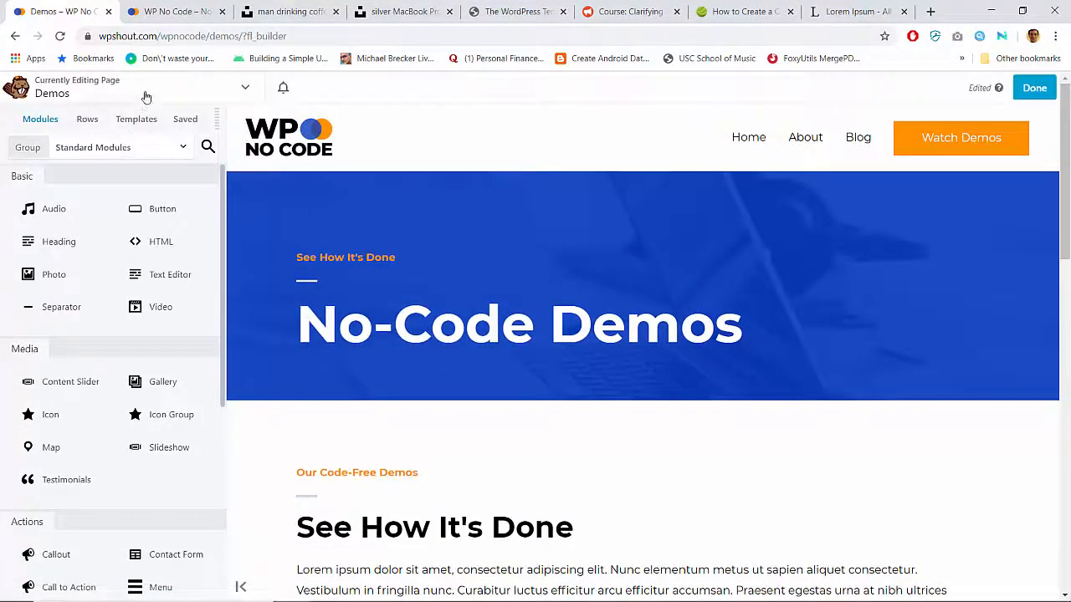
pyautogui.click(146, 98)
pyautogui.click(80, 293)
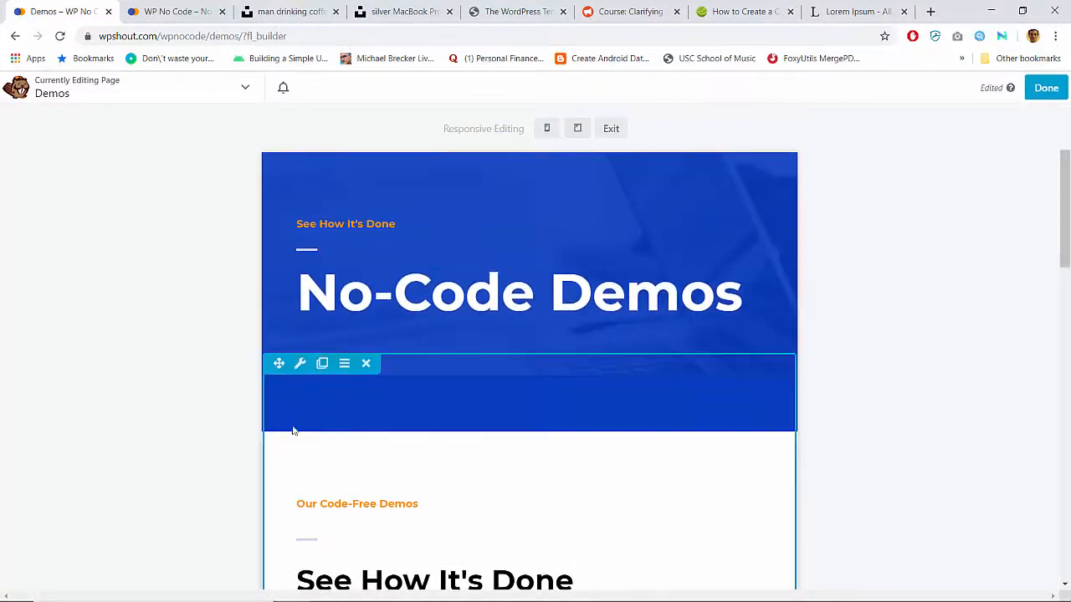
# Set the Our Code-Free Demos row's background color to white, #ffffff.
pyautogui.click(299, 366)
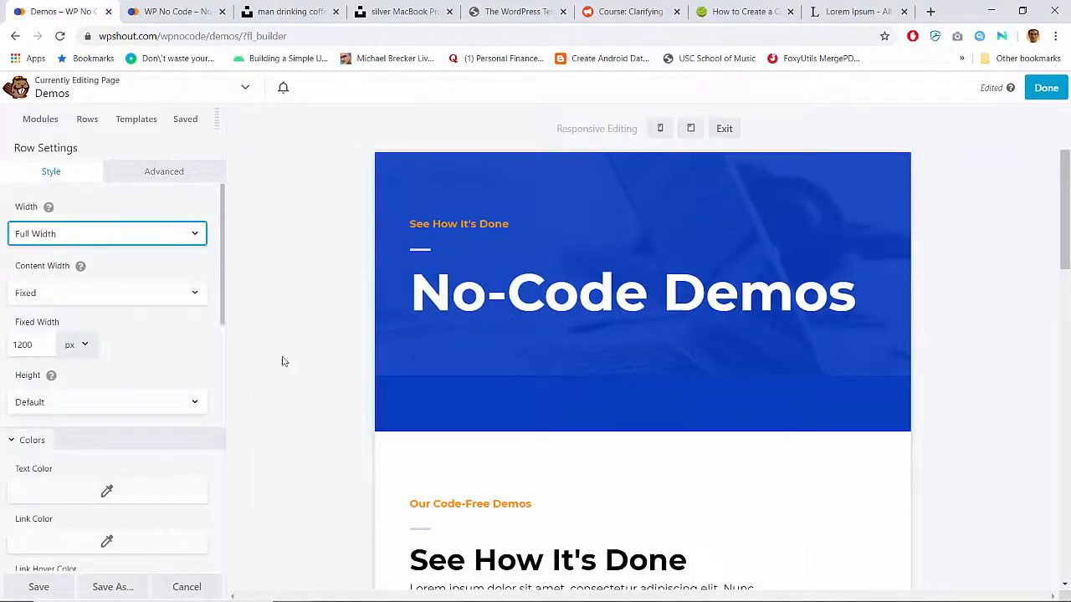
pyautogui.scroll(-5, 166, 296)
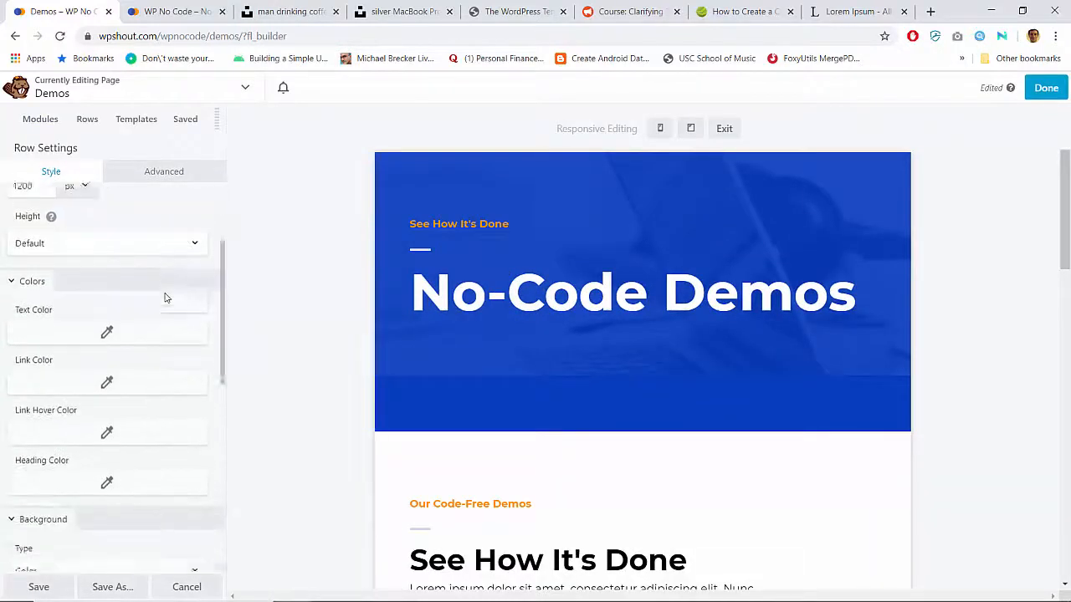
pyautogui.click(87, 342)
pyautogui.click(65, 386)
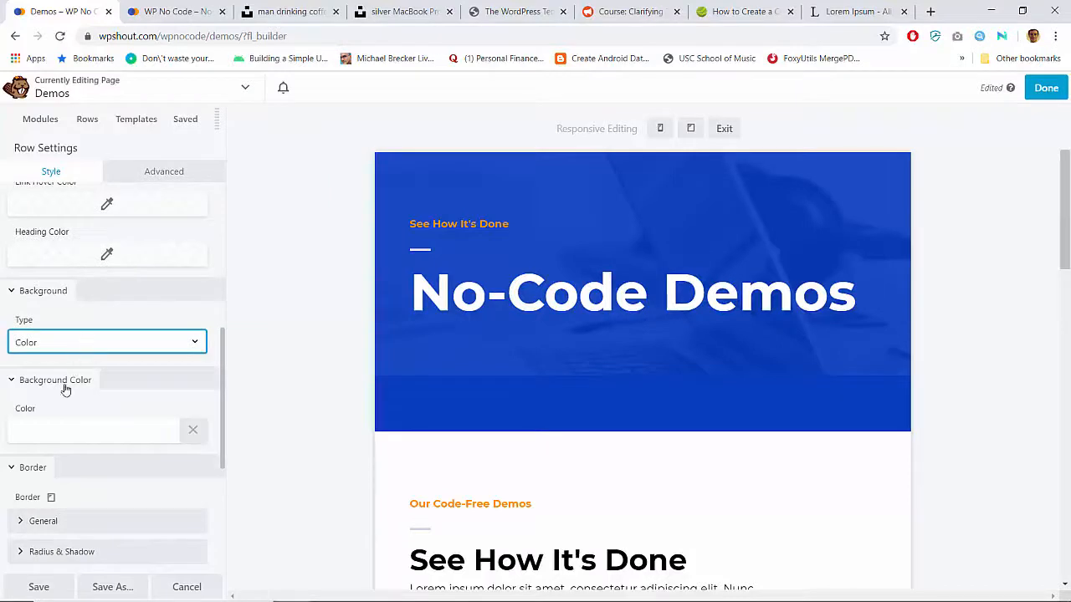
pyautogui.click(56, 432)
pyautogui.moveTo(112, 384); pyautogui.dragTo(3, 378)
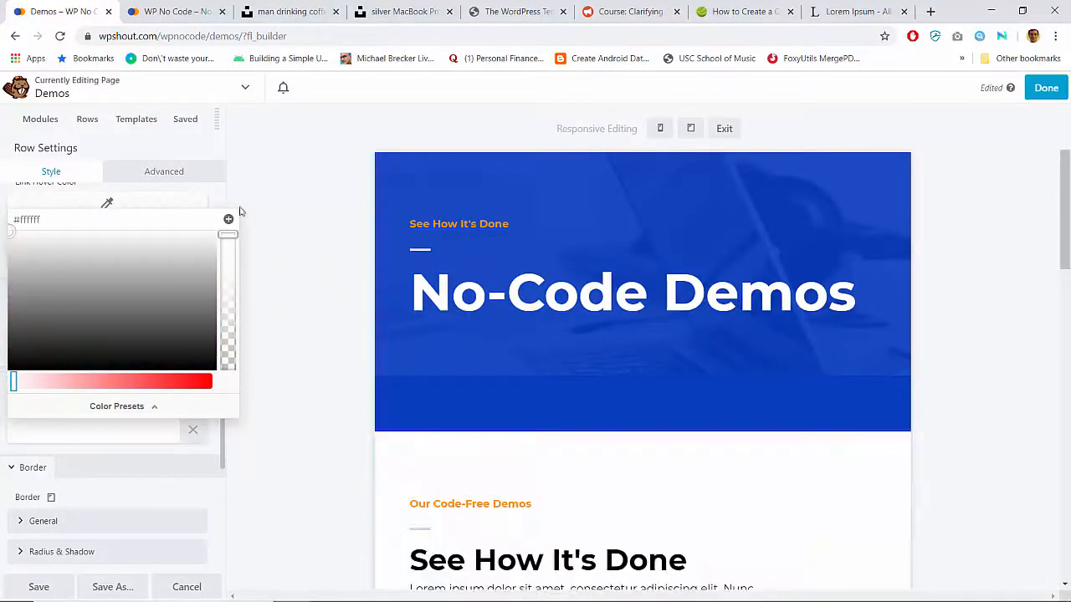
# Set the Our Code-Free Demos row's top margin to 0 at tablet size.
pyautogui.click(189, 183)
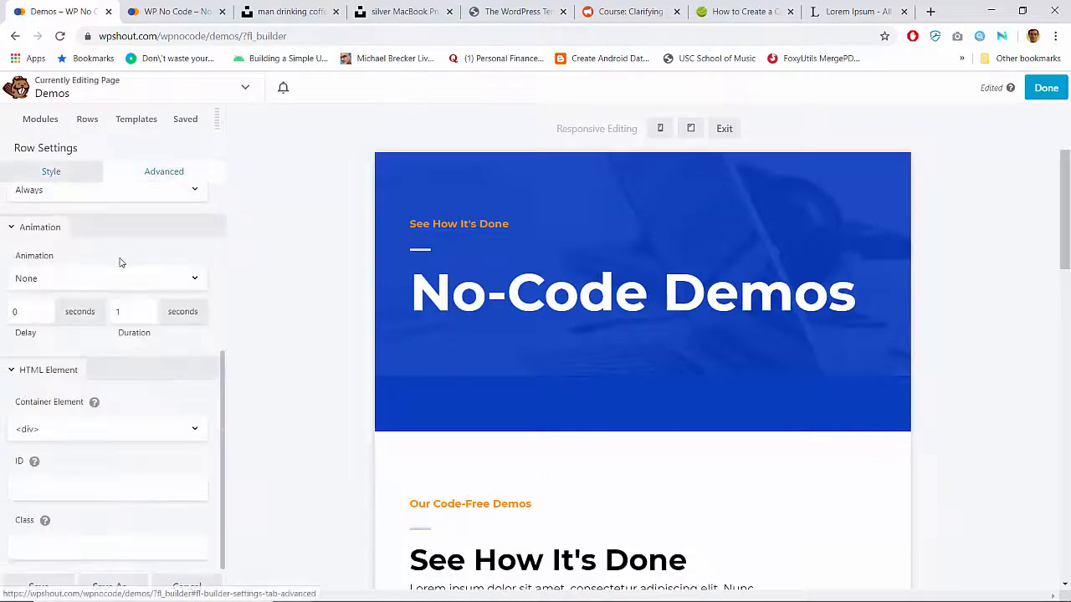
pyautogui.scroll(4, 119, 262)
pyautogui.doubleClick(20, 257)
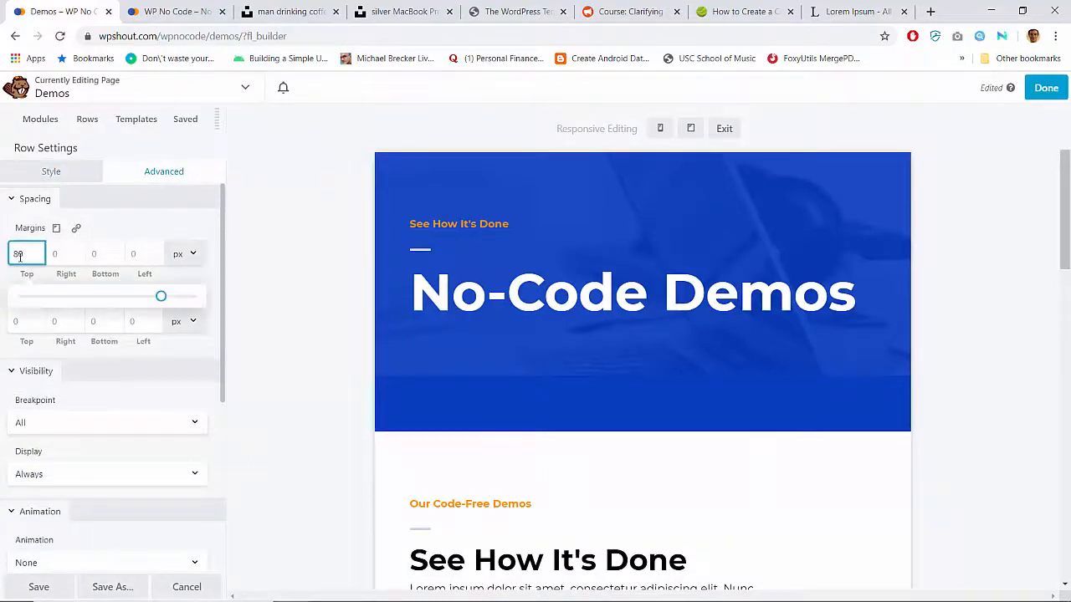
pyautogui.write('0')
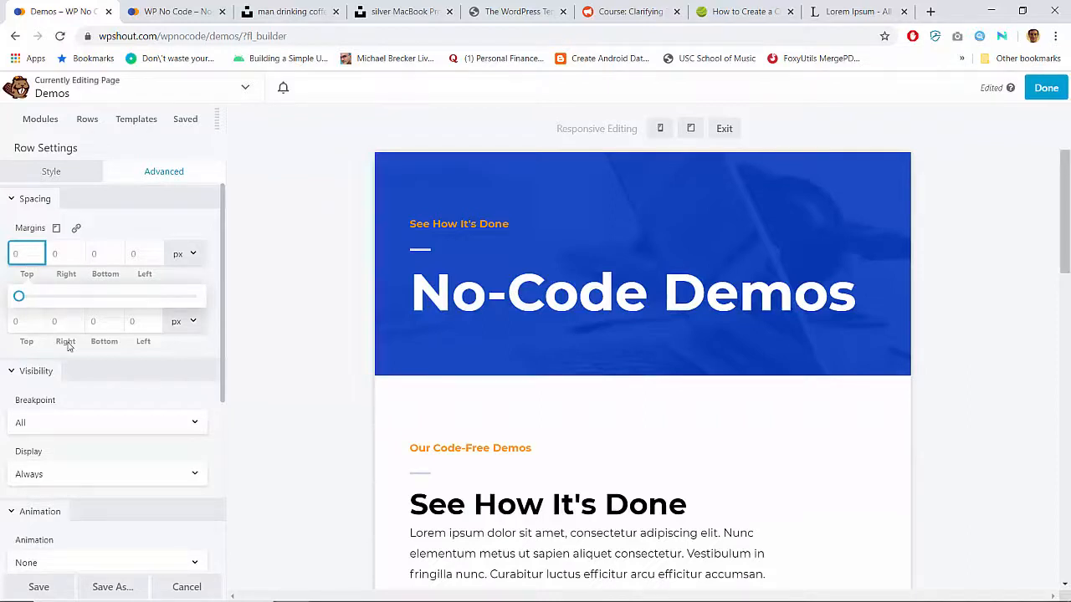
# Check the Our Code-Free Demos row's spacing at mobile, desktop and tablet sizes and inspect the mobile preview.
pyautogui.click(189, 220)
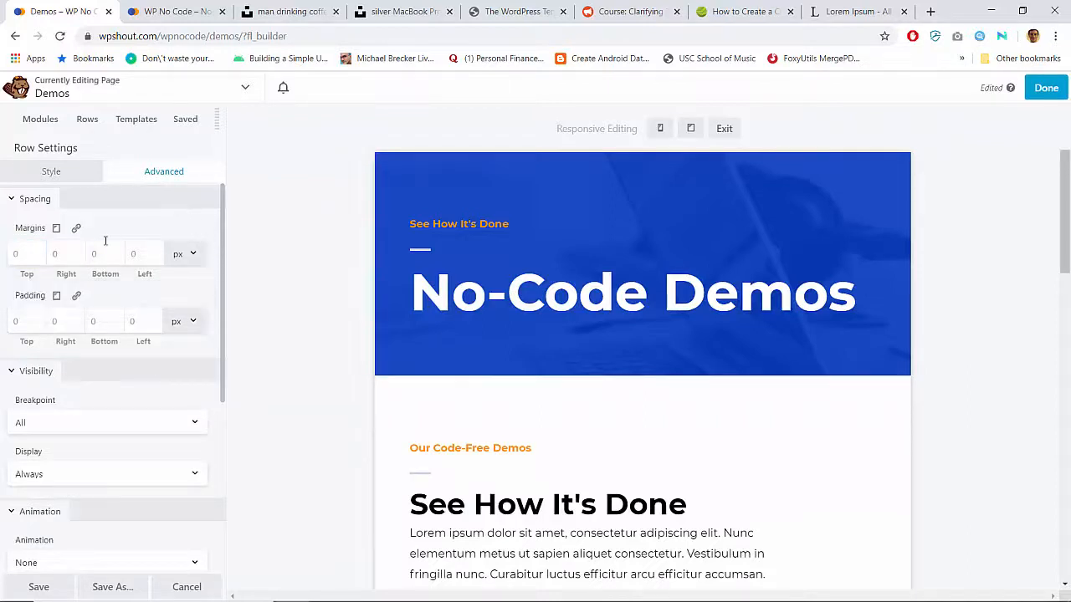
pyautogui.click(31, 322)
pyautogui.write('80')
pyautogui.click(56, 296)
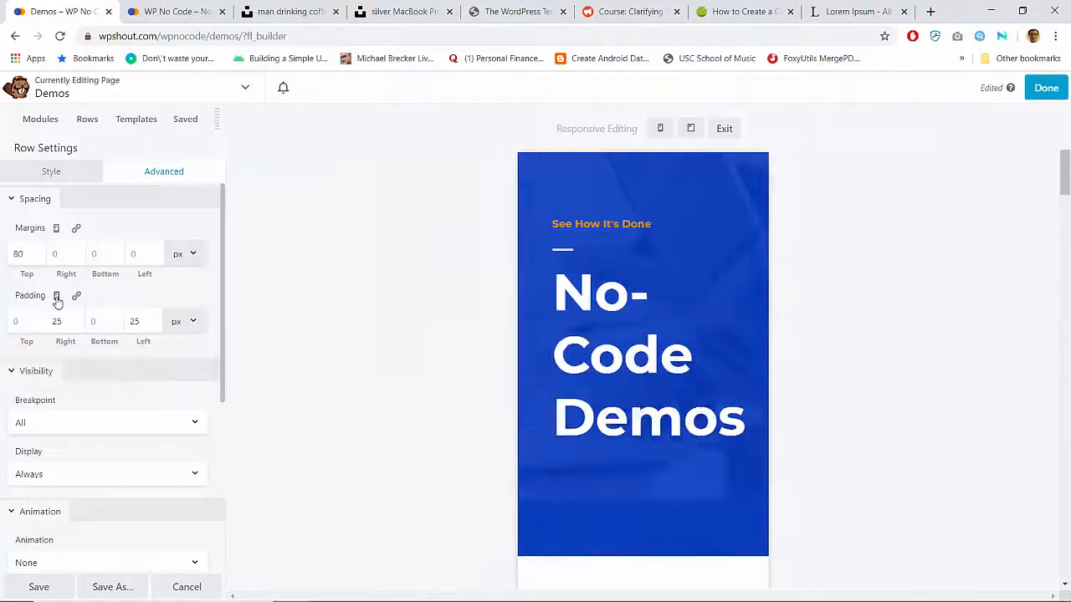
pyautogui.click(57, 299)
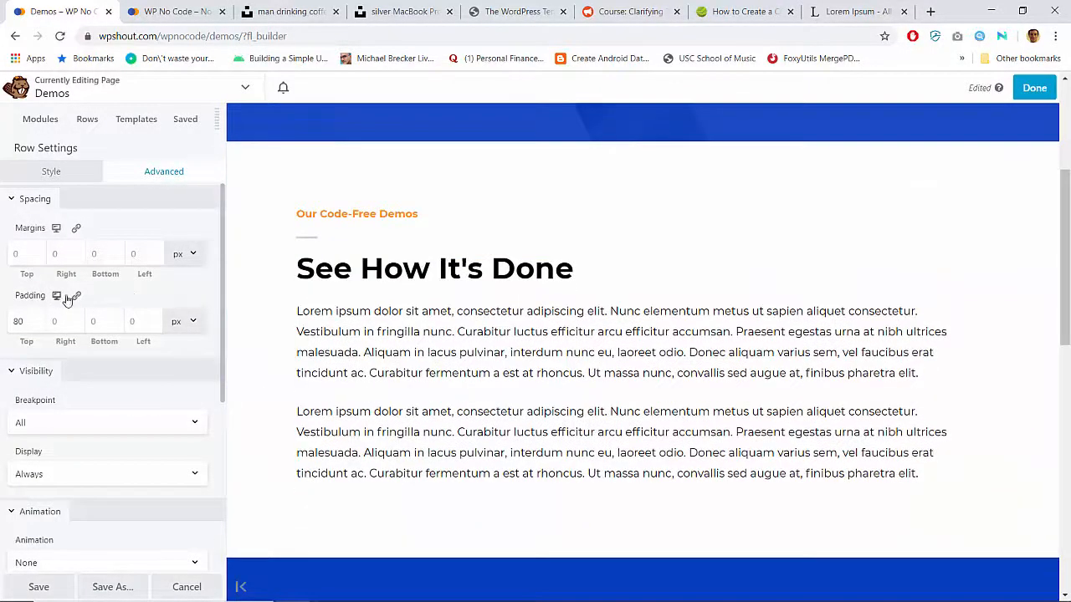
pyautogui.click(66, 299)
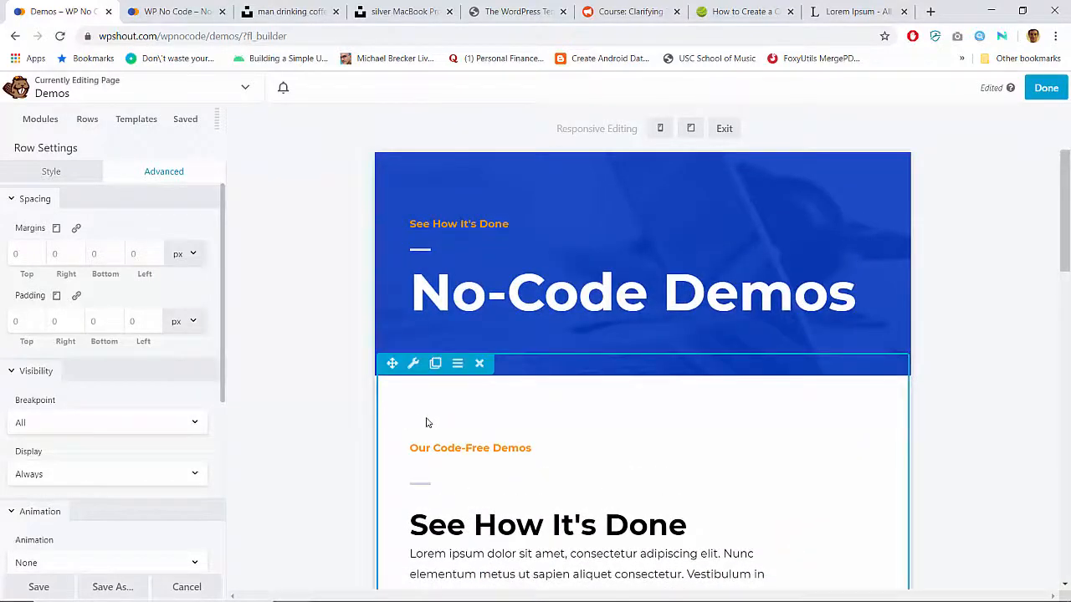
pyautogui.click(57, 301)
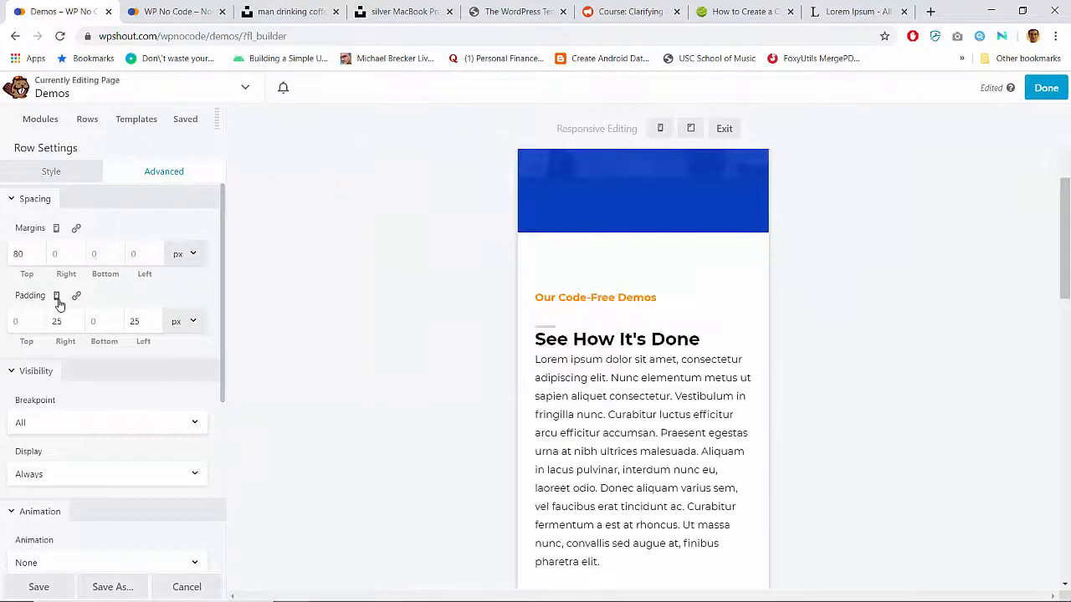
pyautogui.scroll(-5, 589, 363)
pyautogui.scroll(6, 590, 369)
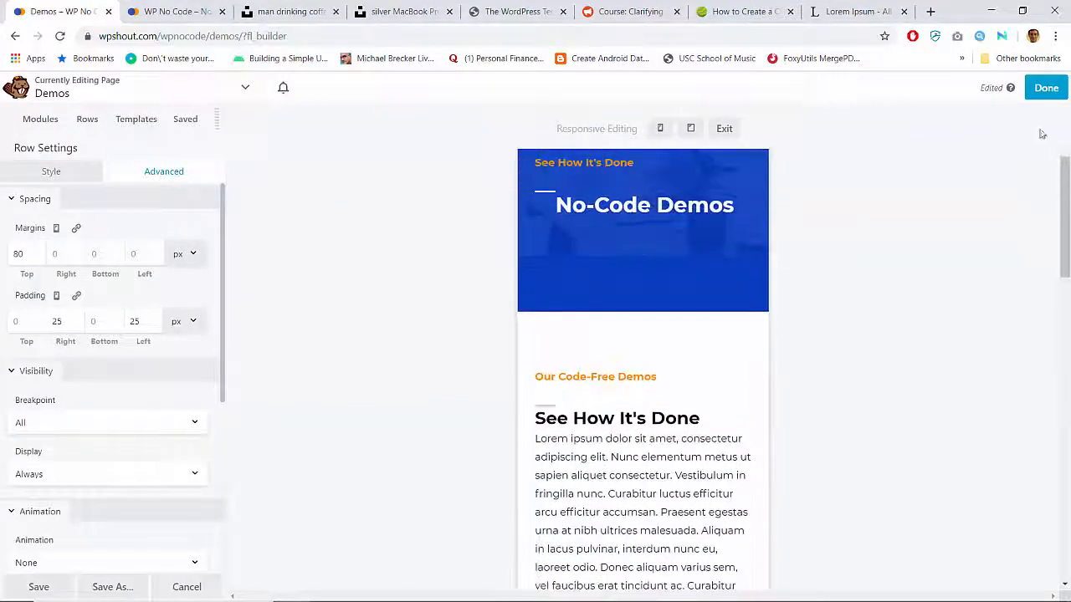
# Publish the Demos page and view its hero section in a browser window narrowed to phone width.
pyautogui.click(1043, 87)
pyautogui.click(987, 86)
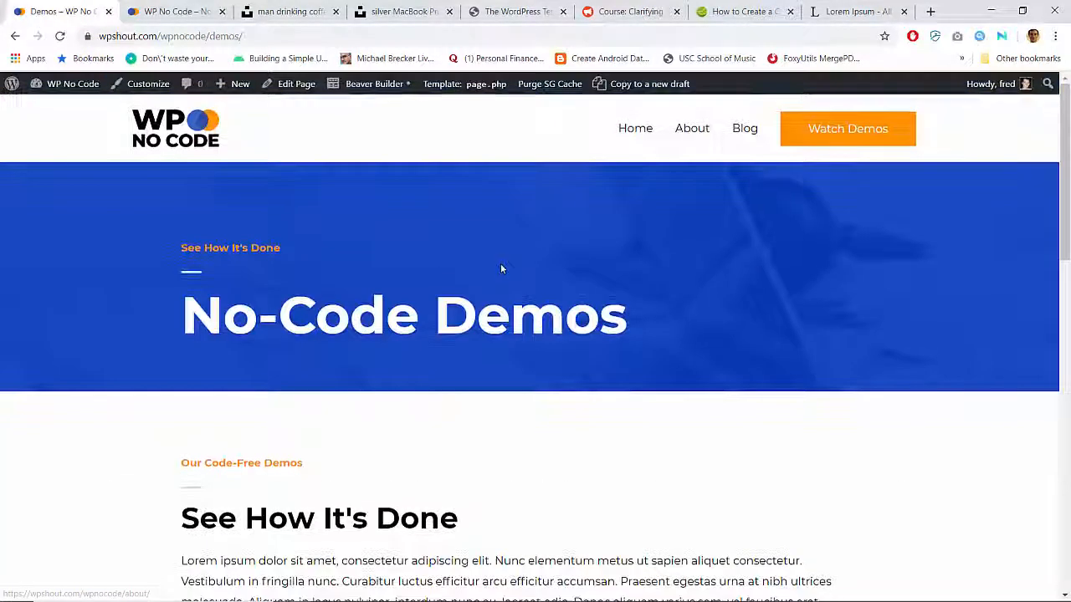
pyautogui.click(1022, 11)
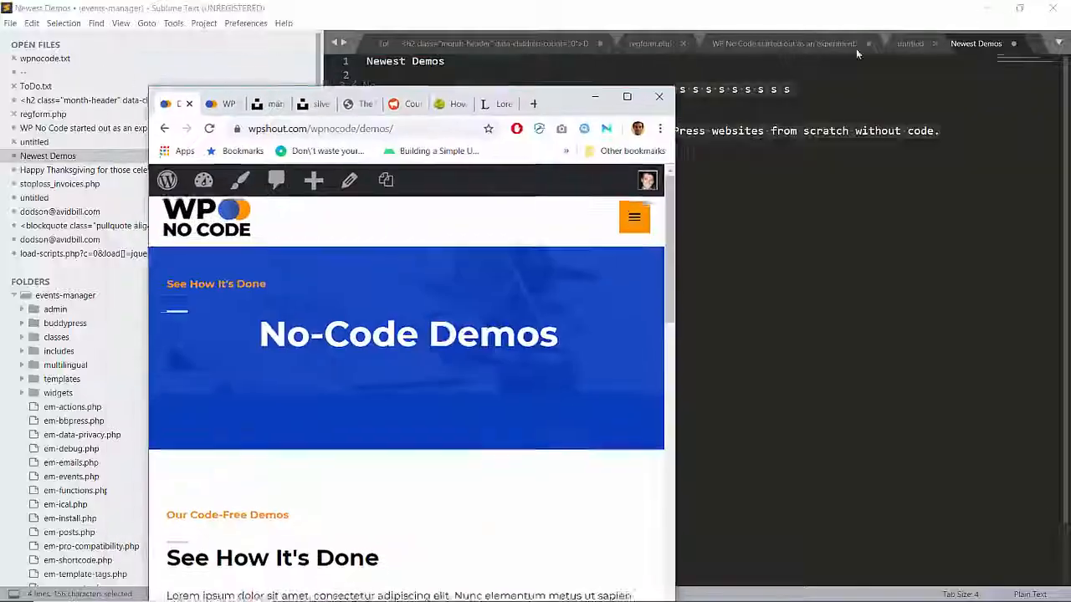
pyautogui.moveTo(677, 251); pyautogui.dragTo(425, 245)
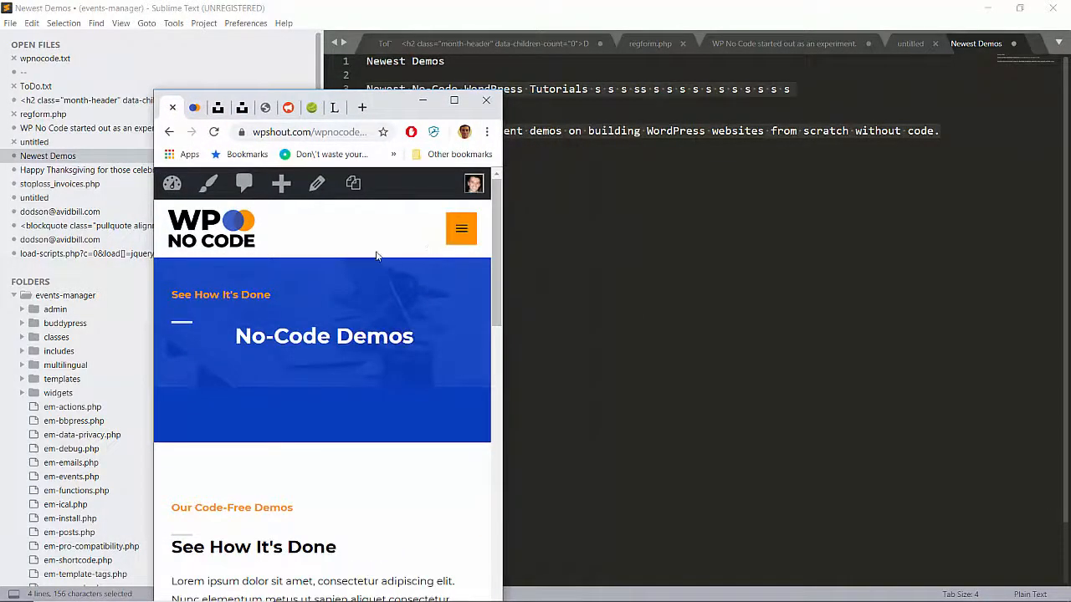
# Maximize the browser, reopen the Demos page in Beaver Builder and clear the Our Code-Free Demos row's mobile top margin.
pyautogui.click(454, 100)
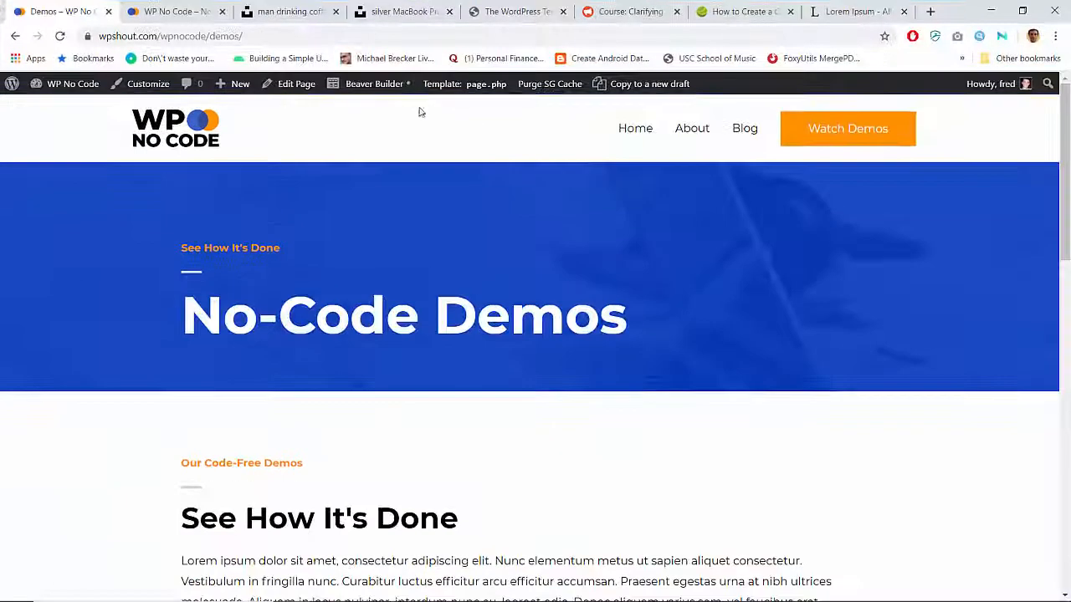
pyautogui.click(382, 84)
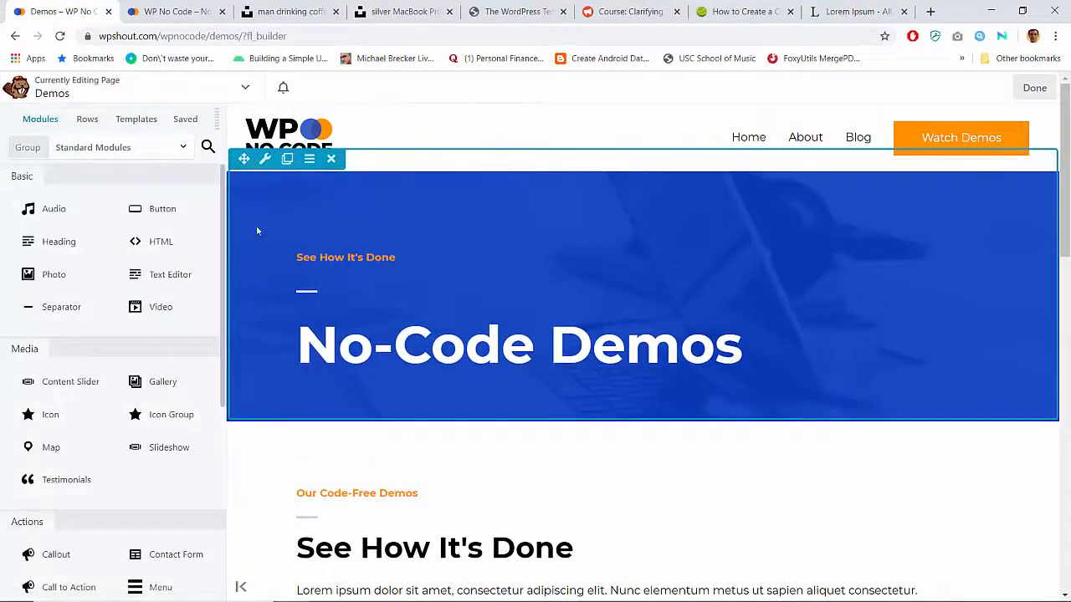
pyautogui.click(264, 390)
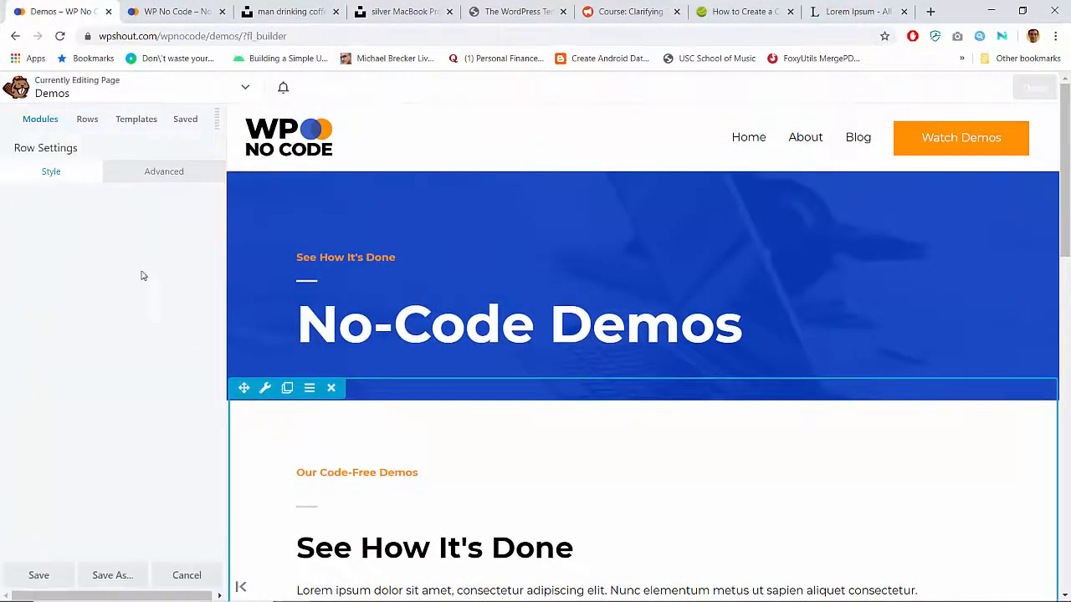
pyautogui.click(162, 175)
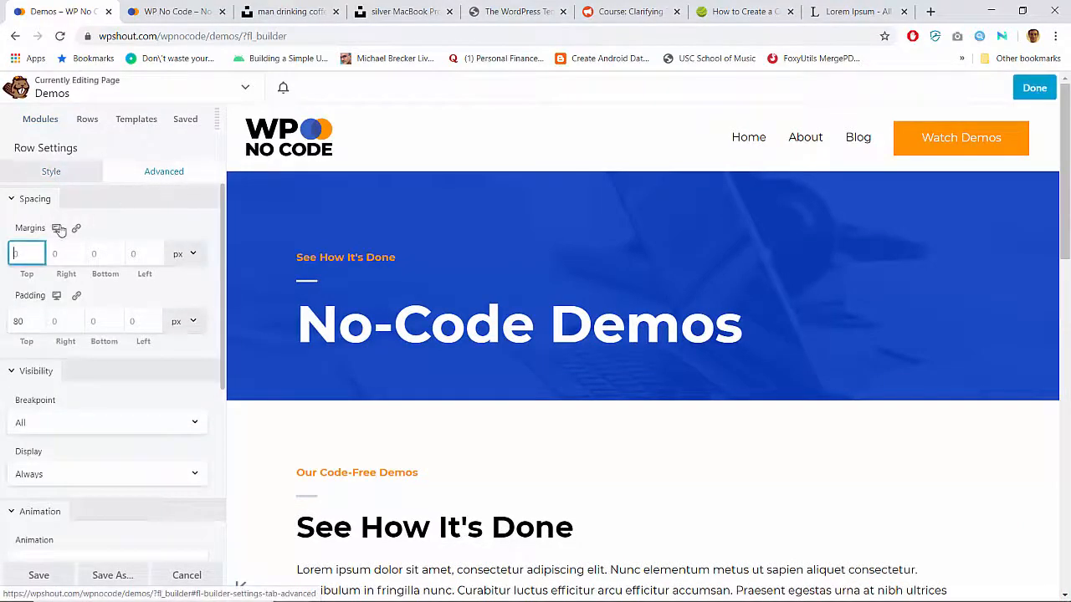
pyautogui.click(58, 230)
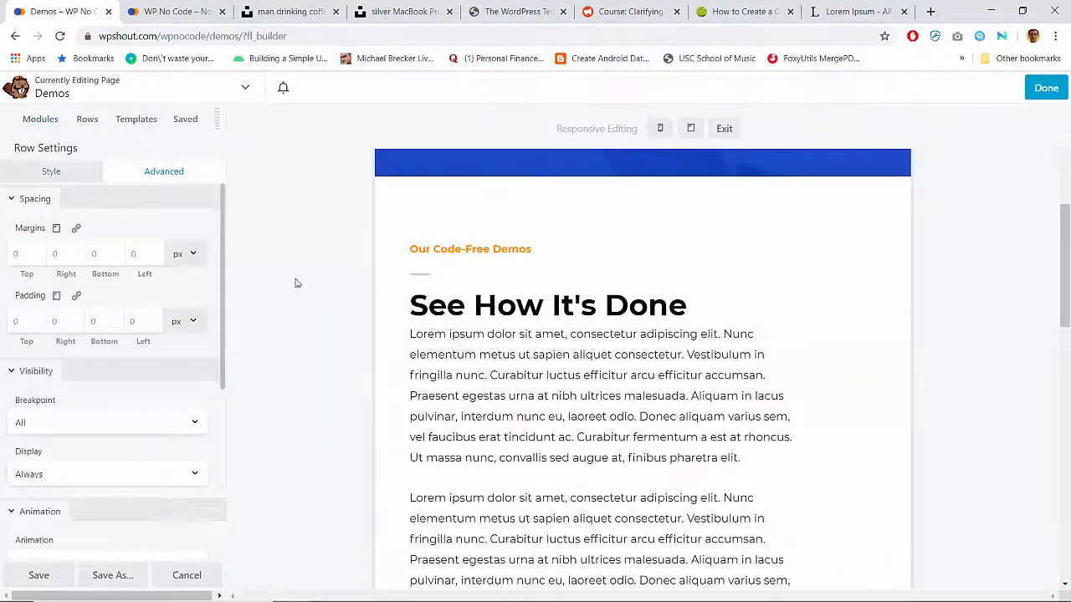
pyautogui.scroll(3, 426, 321)
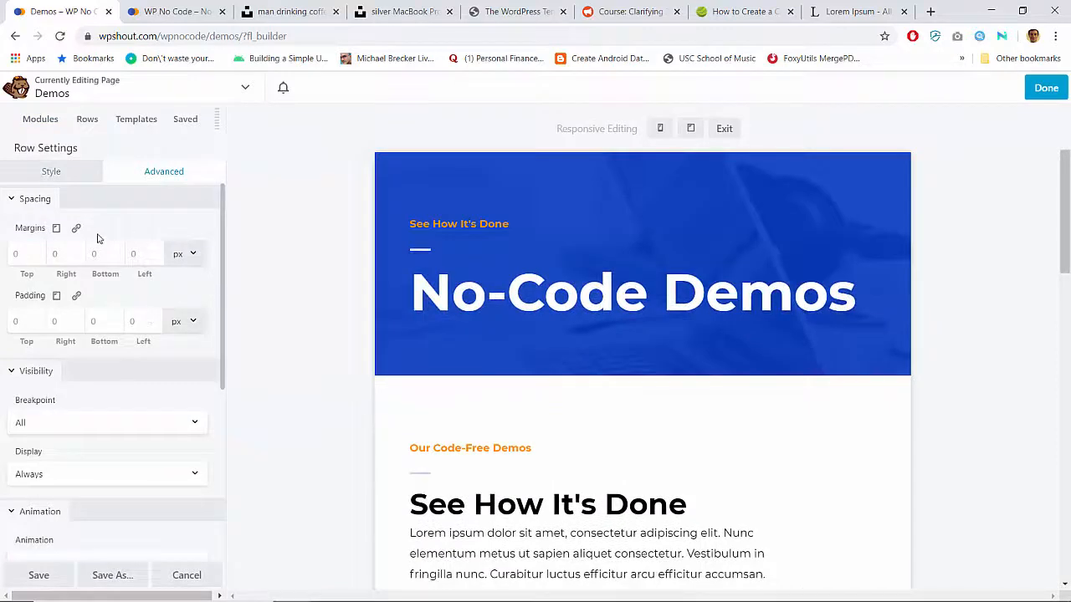
pyautogui.click(55, 231)
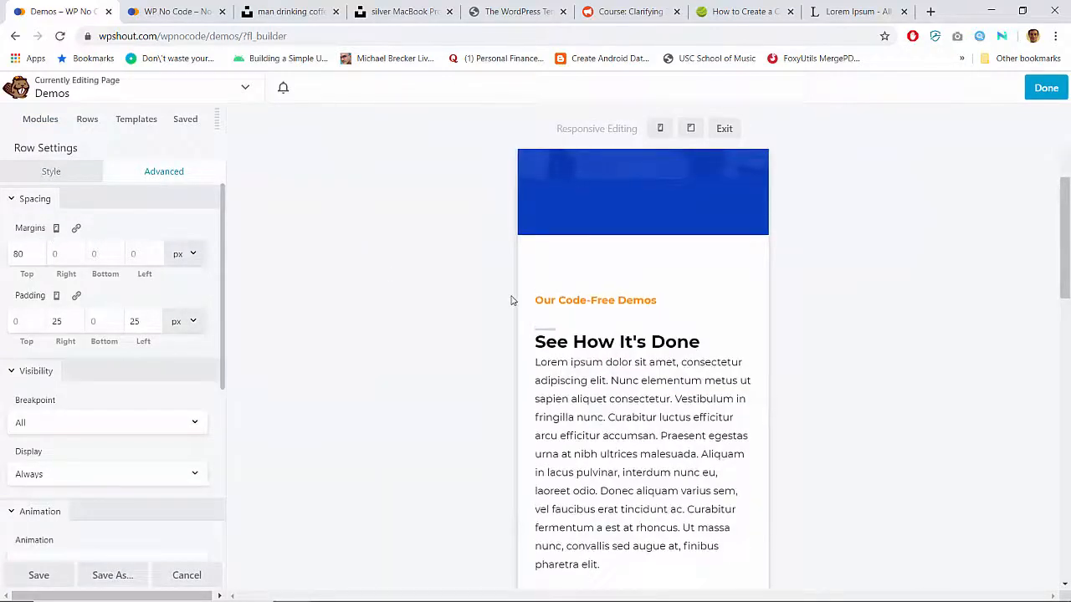
pyautogui.doubleClick(17, 253)
pyautogui.press('BackSpace')
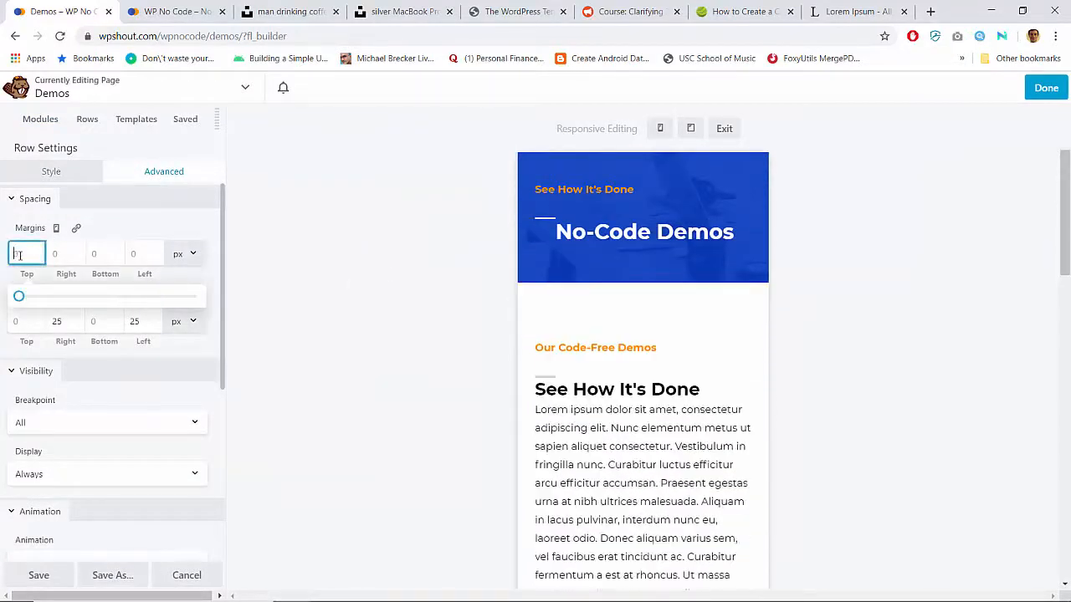
# Publish the Demos page and check the area below its hero in the phone-width browser window.
pyautogui.click(1046, 89)
pyautogui.click(980, 87)
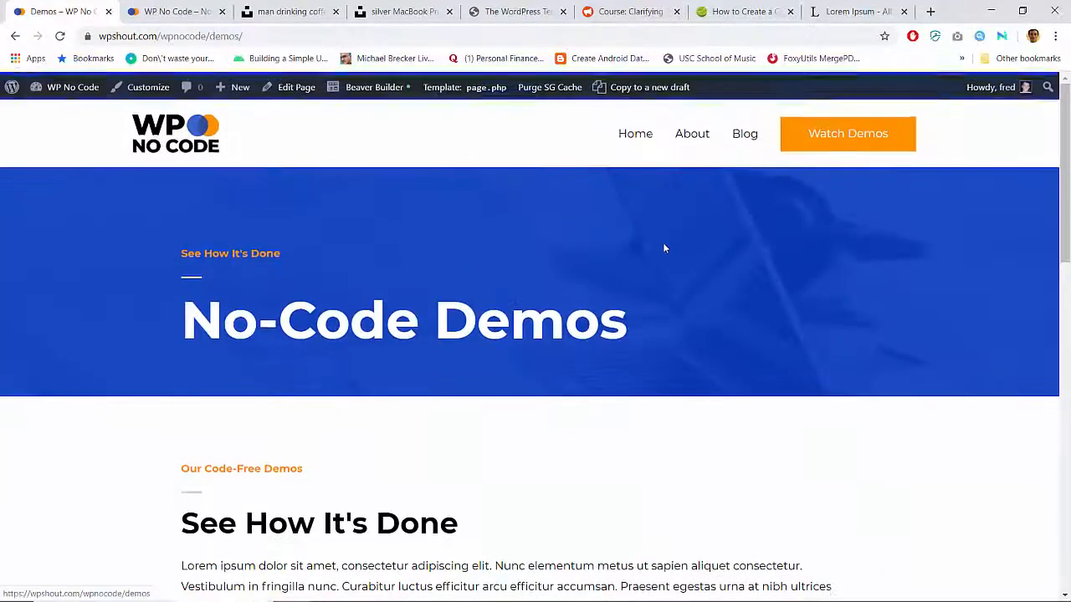
pyautogui.click(1022, 11)
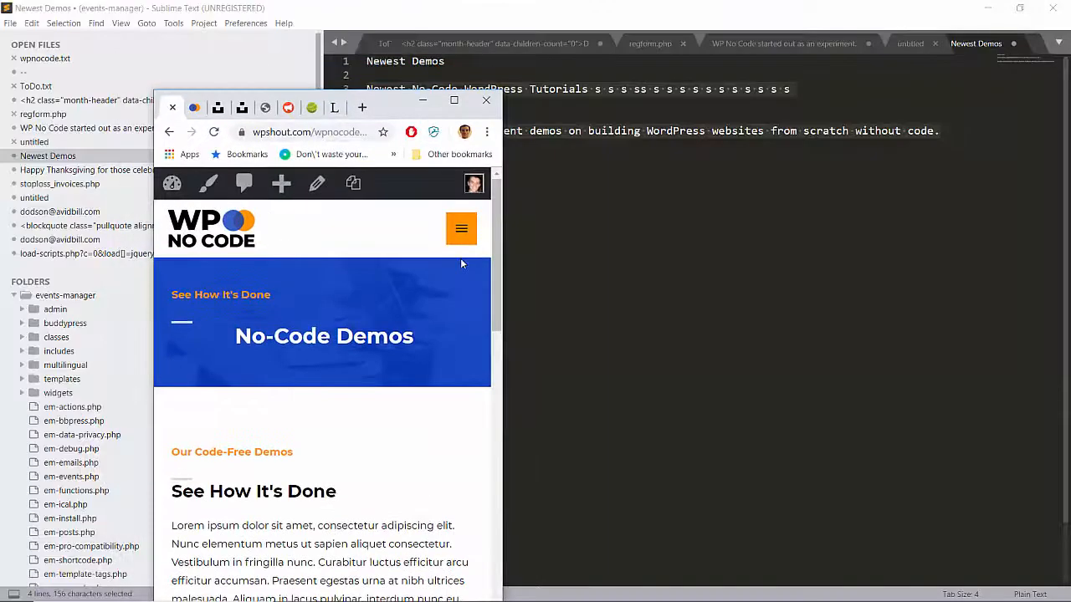
pyautogui.scroll(-2, 333, 383)
pyautogui.scroll(2, 333, 383)
# Open the About page at phone width and review its section spacing from the hero down to the footer.
pyautogui.click(463, 230)
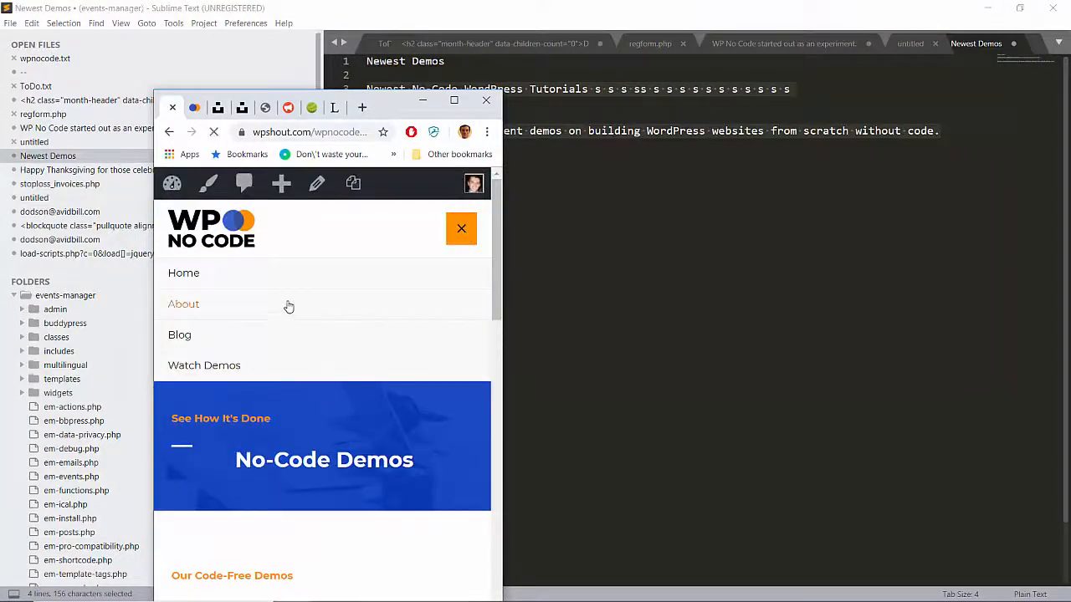
pyautogui.scroll(-3, 288, 308)
pyautogui.scroll(3, 288, 307)
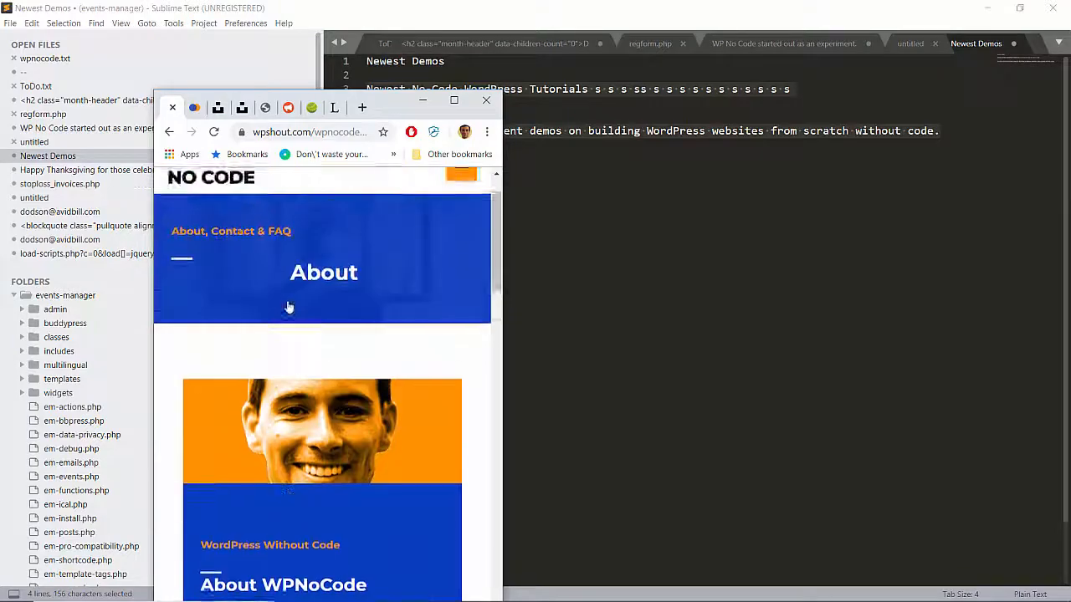
pyautogui.scroll(-15, 289, 308)
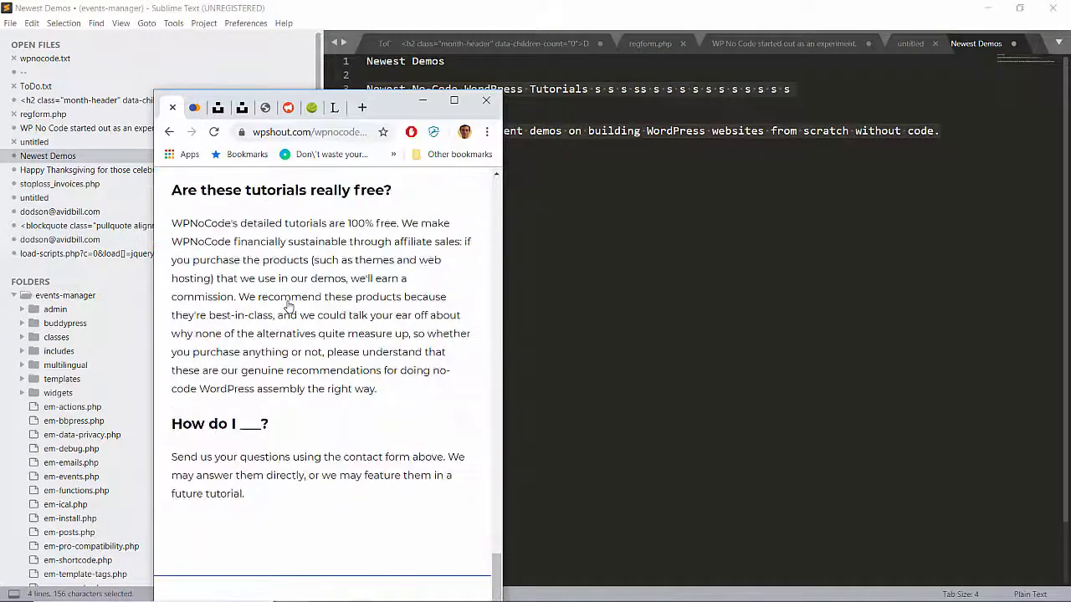
pyautogui.scroll(1, 289, 308)
pyautogui.scroll(-1, 288, 308)
pyautogui.moveTo(390, 113); pyautogui.dragTo(409, 49)
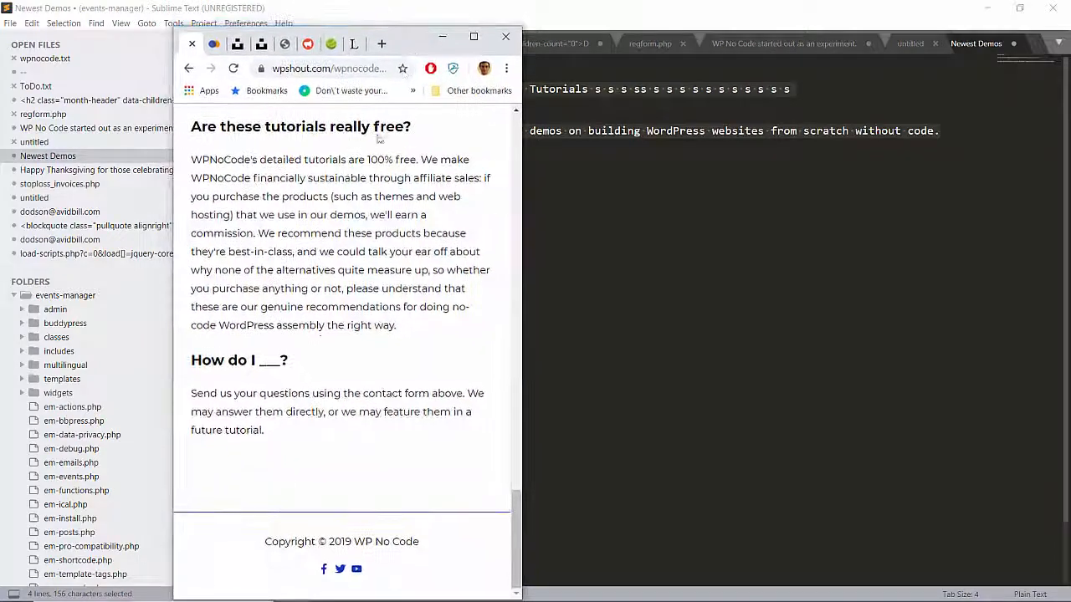
pyautogui.scroll(15, 320, 331)
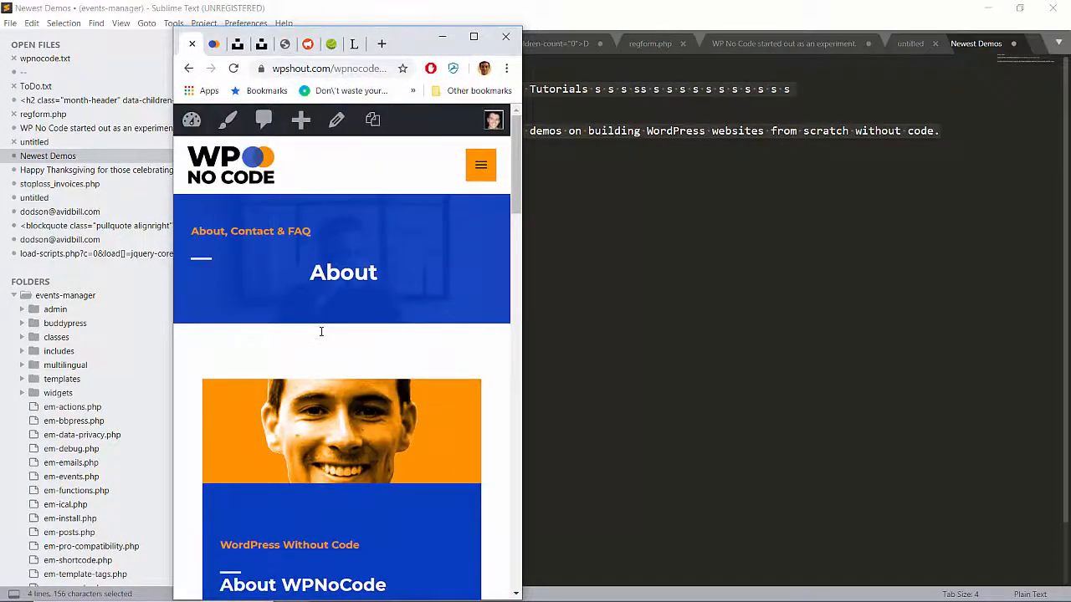
# Return to the Demos page at phone width and examine the spacing around the All WP No Code Demos section.
pyautogui.click(475, 167)
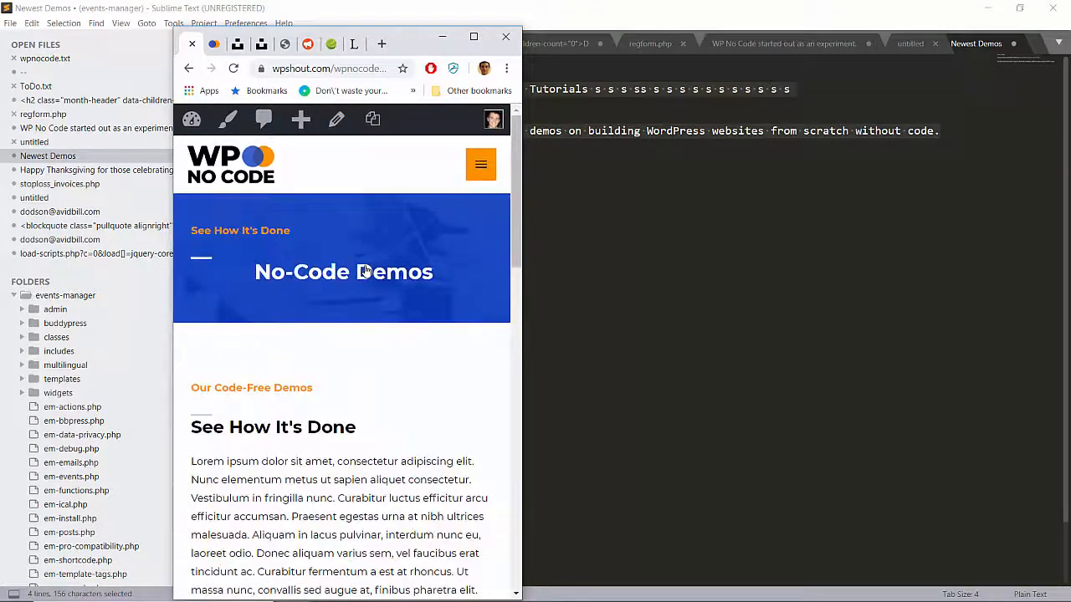
pyautogui.scroll(-6, 366, 270)
pyautogui.scroll(-6, 365, 271)
pyautogui.scroll(4, 366, 270)
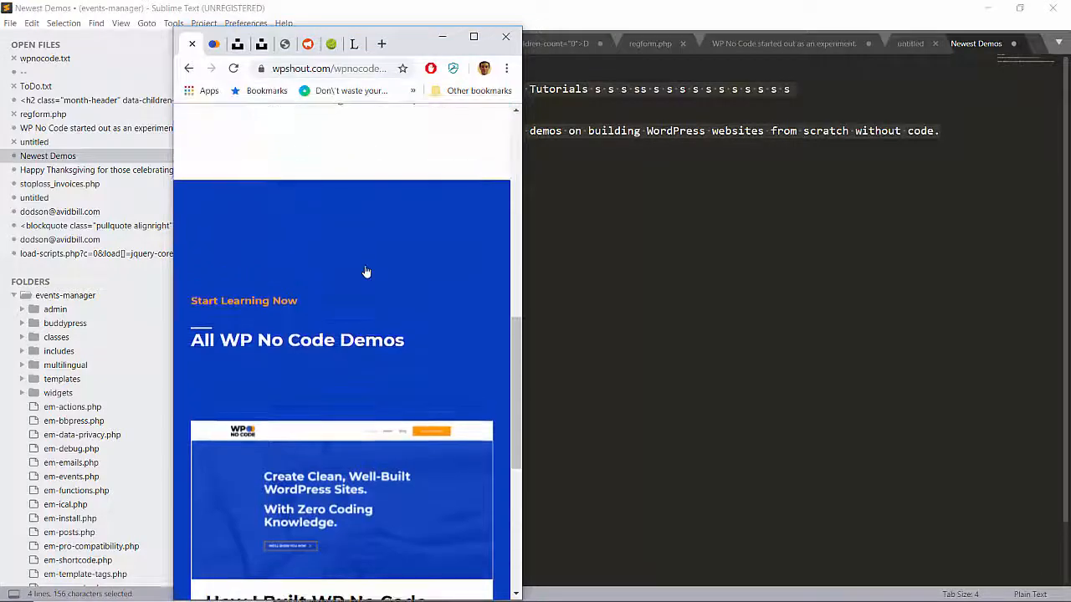
pyautogui.scroll(-1, 366, 270)
pyautogui.scroll(1, 365, 272)
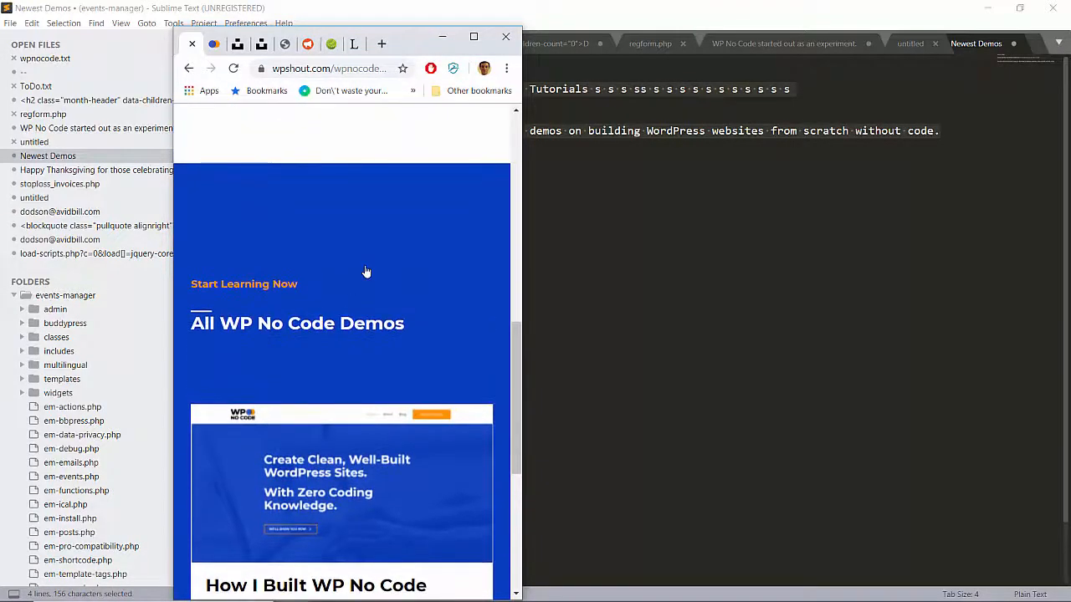
pyautogui.scroll(-5, 366, 271)
pyautogui.scroll(2, 365, 272)
pyautogui.scroll(3, 366, 272)
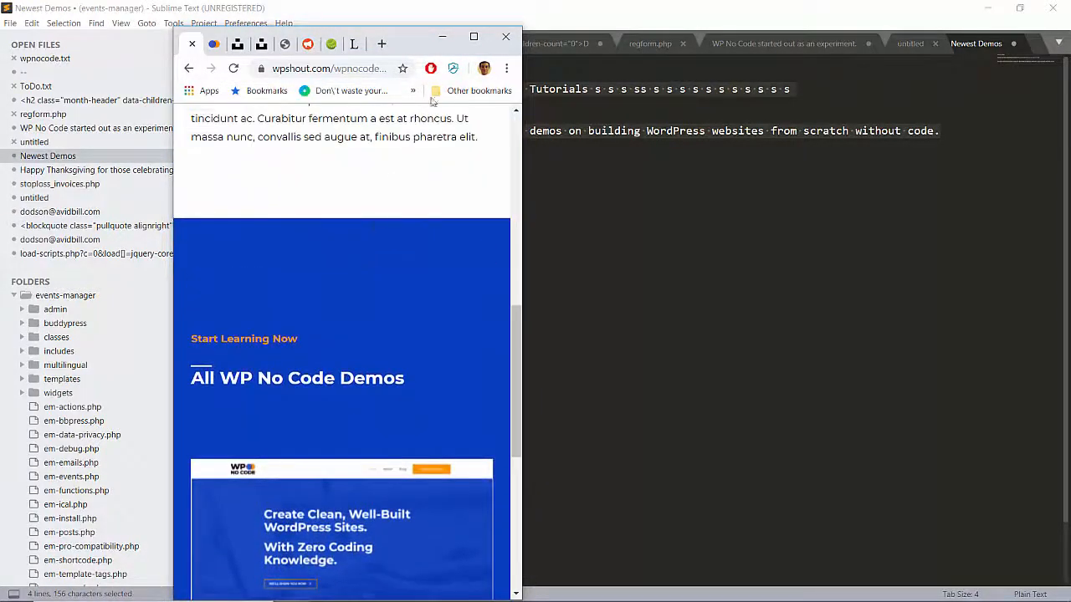
# Maximize the browser, open the Demos page in Beaver Builder and turn on responsive editing at the All WP No Code Demos section.
pyautogui.click(473, 38)
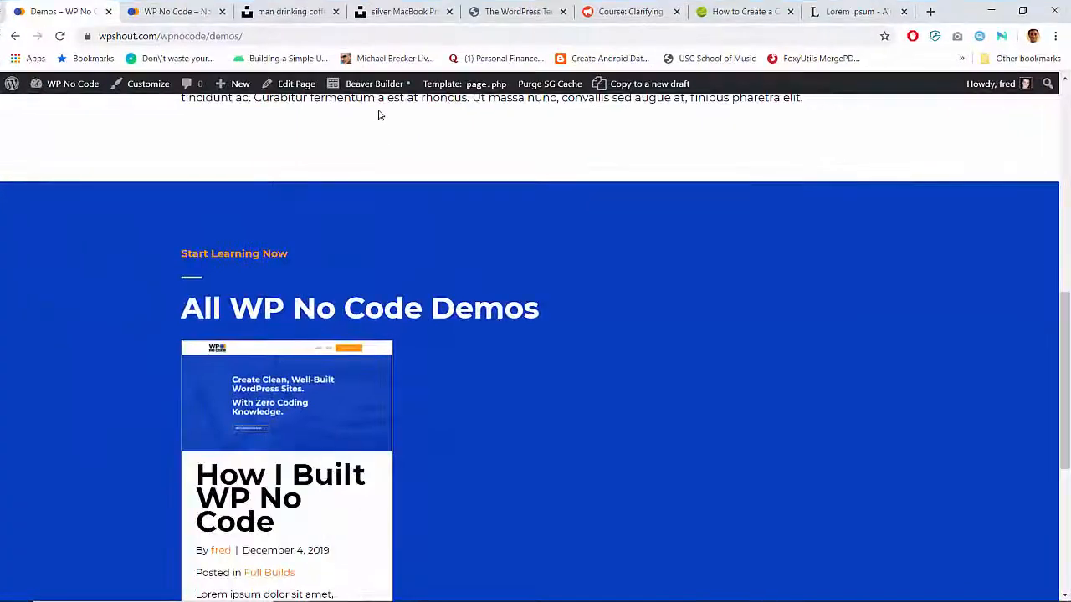
pyautogui.click(376, 84)
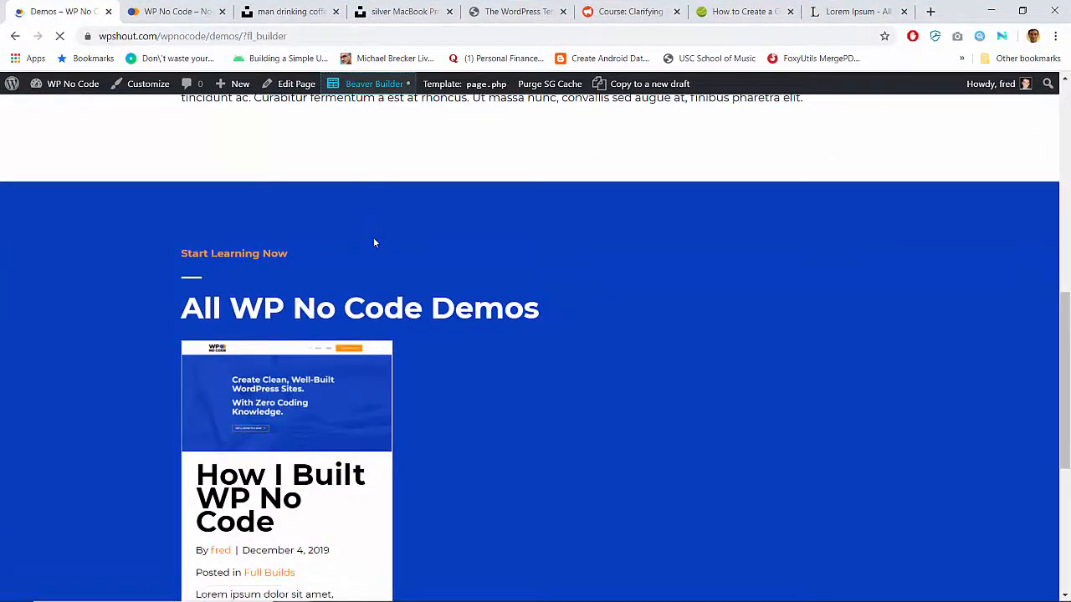
pyautogui.scroll(-8, 380, 349)
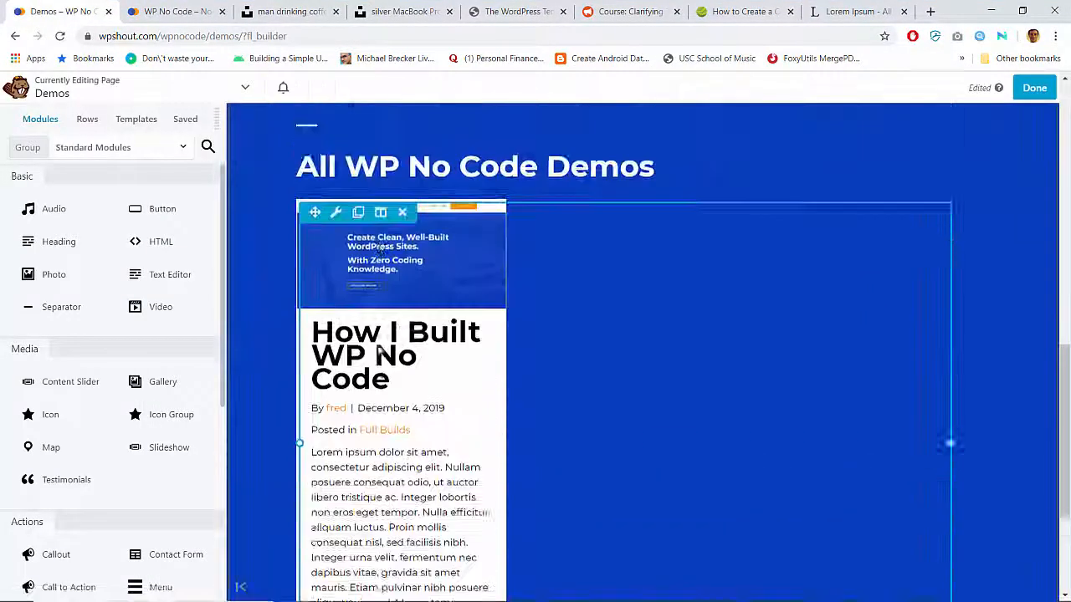
pyautogui.scroll(2, 380, 352)
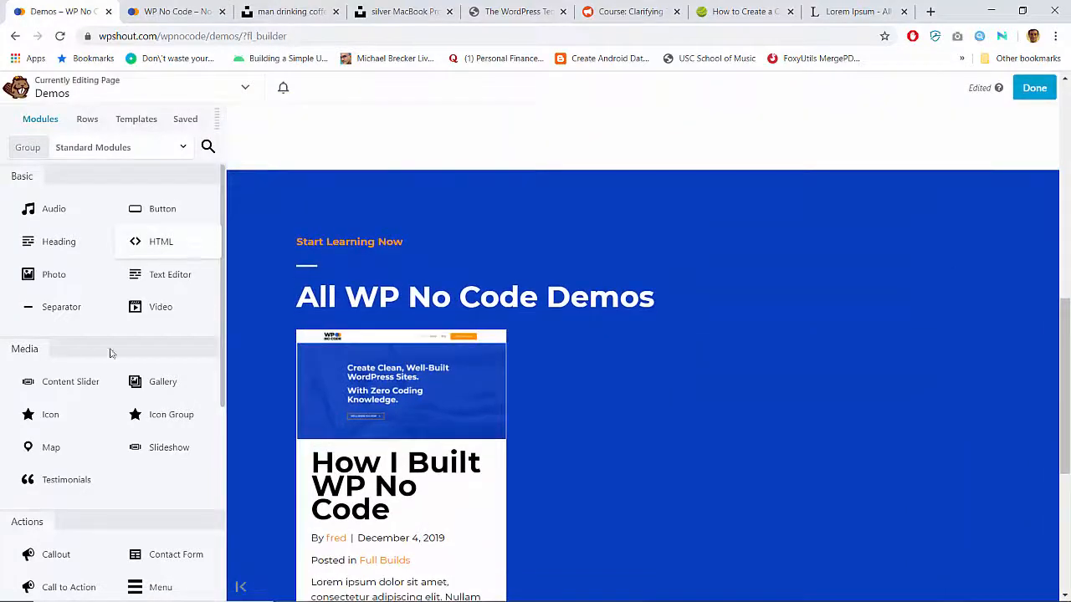
pyautogui.click(159, 97)
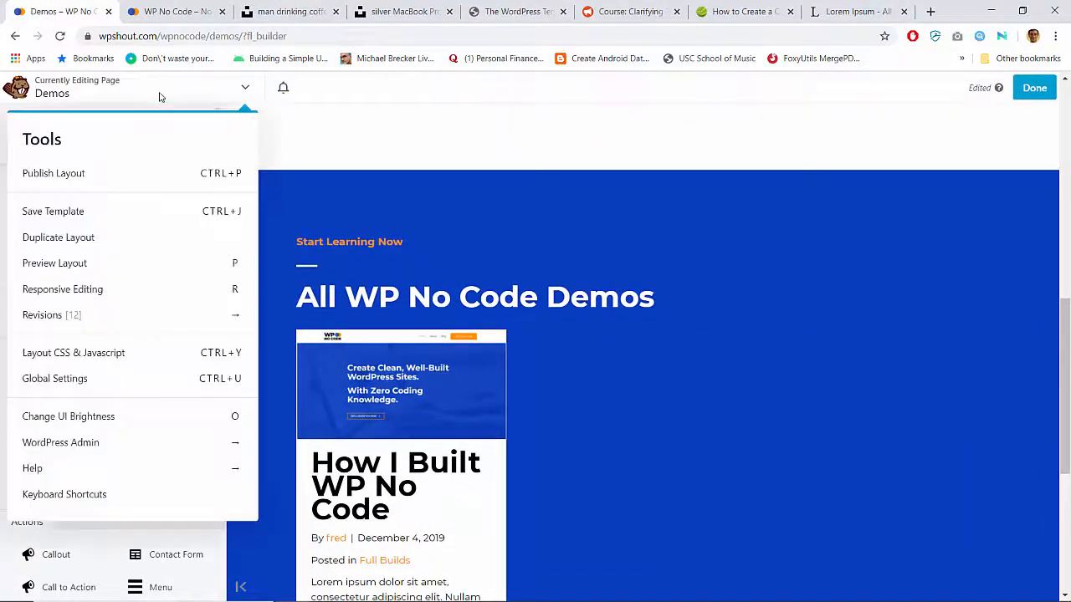
pyautogui.click(60, 290)
pyautogui.scroll(-5, 451, 361)
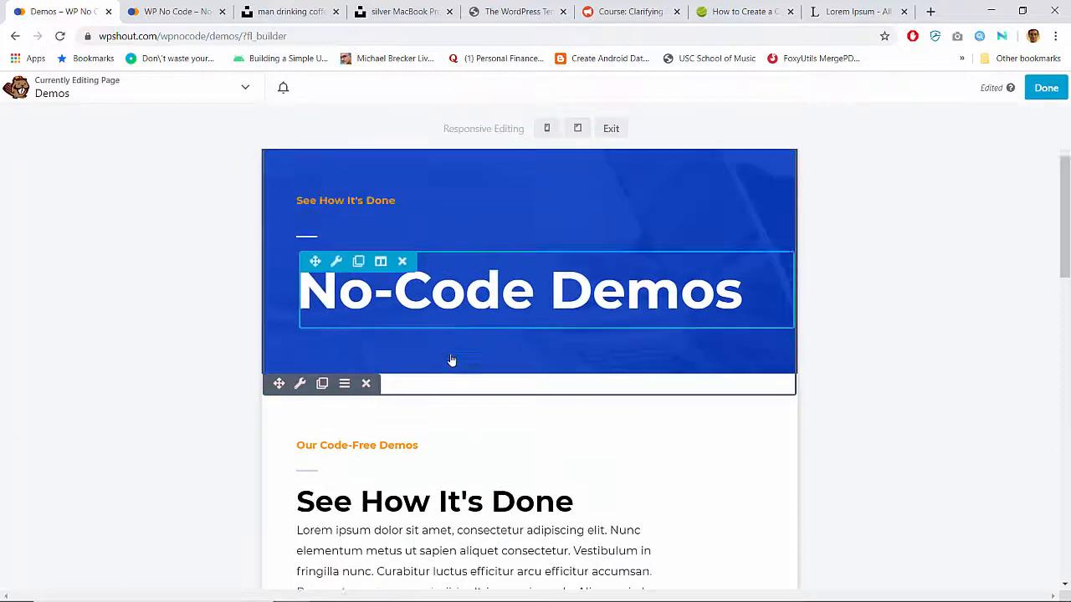
pyautogui.scroll(-4, 451, 362)
pyautogui.scroll(3, 452, 360)
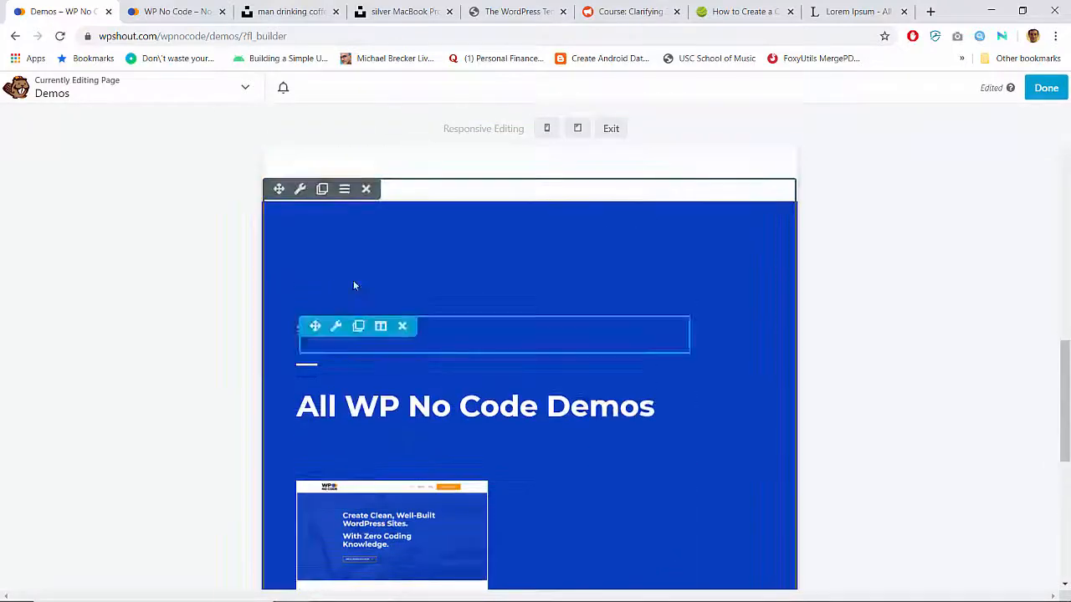
# Clear the tablet and mobile top margins of the All WP No Code Demos row.
pyautogui.click(301, 191)
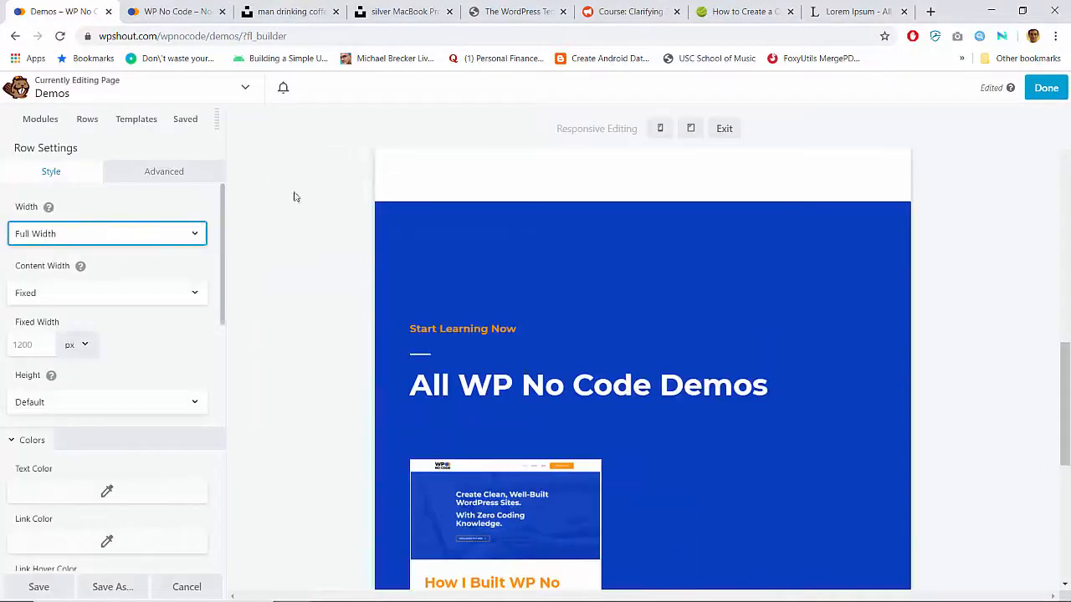
pyautogui.click(144, 174)
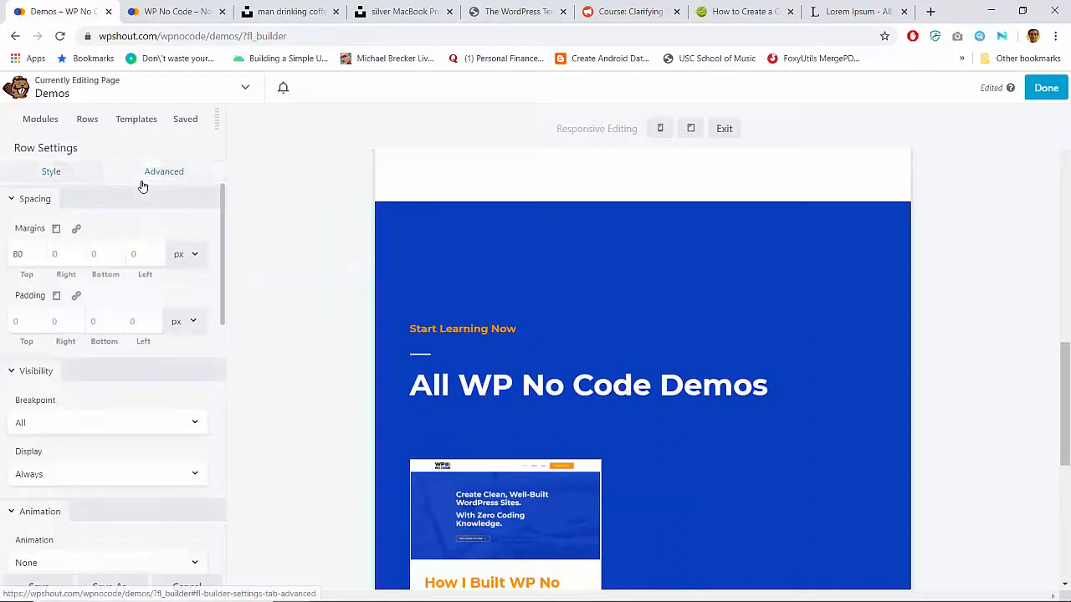
pyautogui.click(22, 254)
pyautogui.write('80')
pyautogui.press('BackSpace')
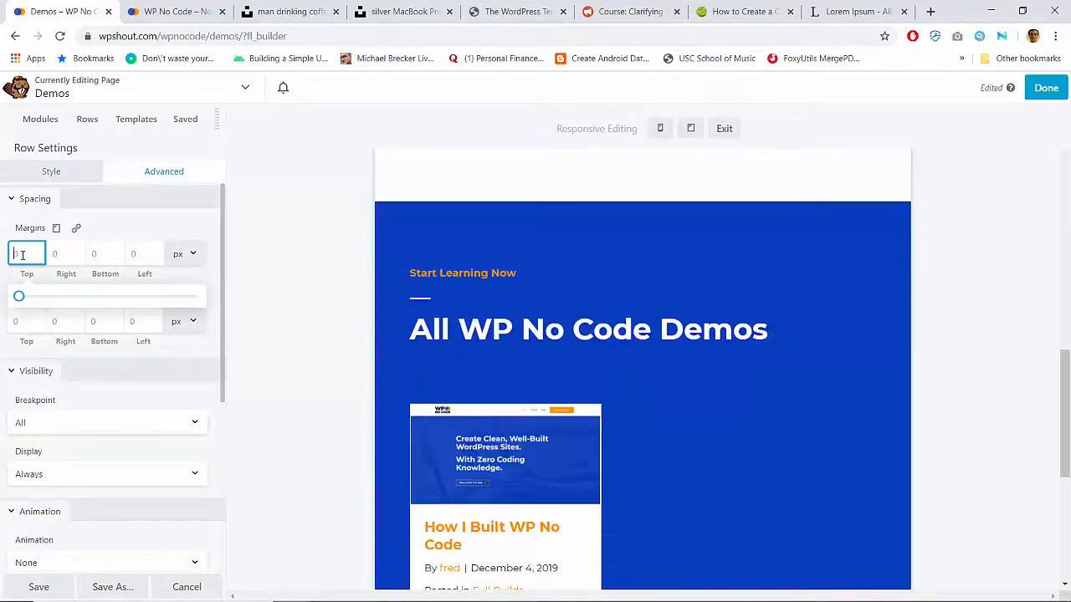
pyautogui.click(55, 227)
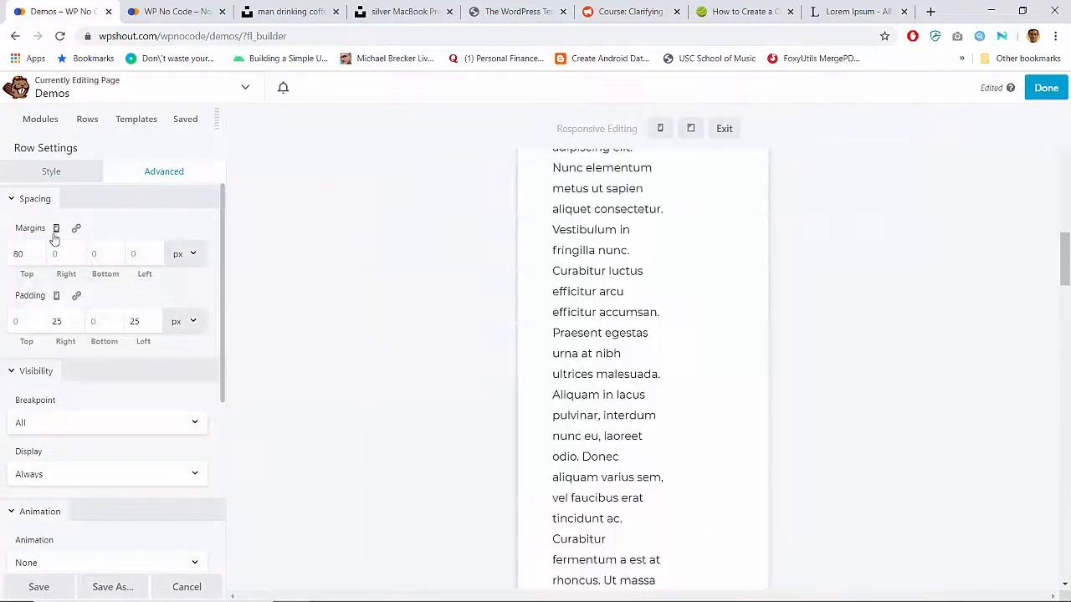
pyautogui.click(25, 253)
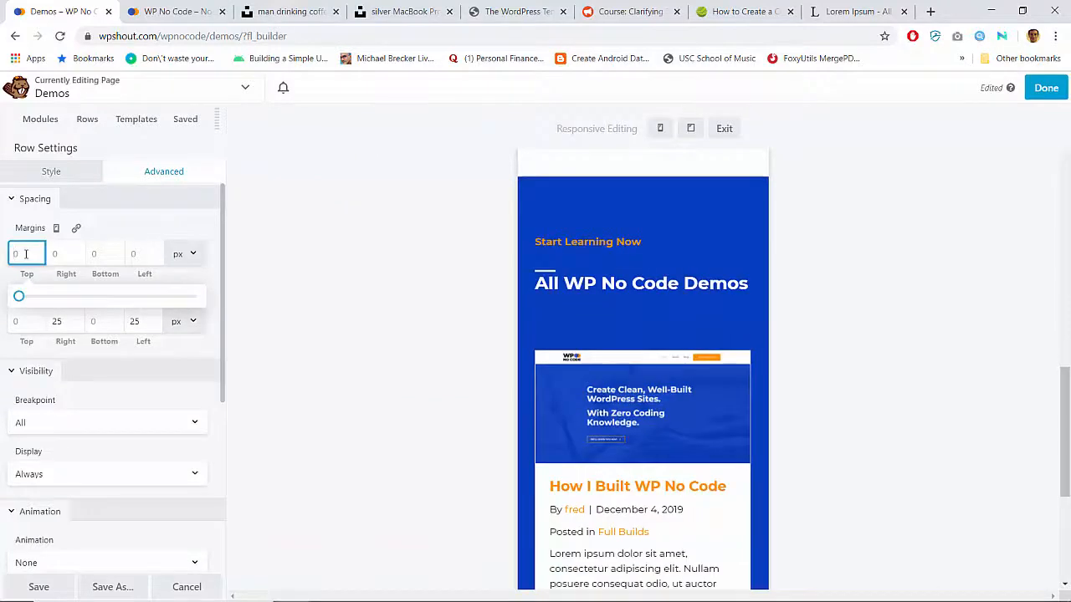
pyautogui.click(55, 228)
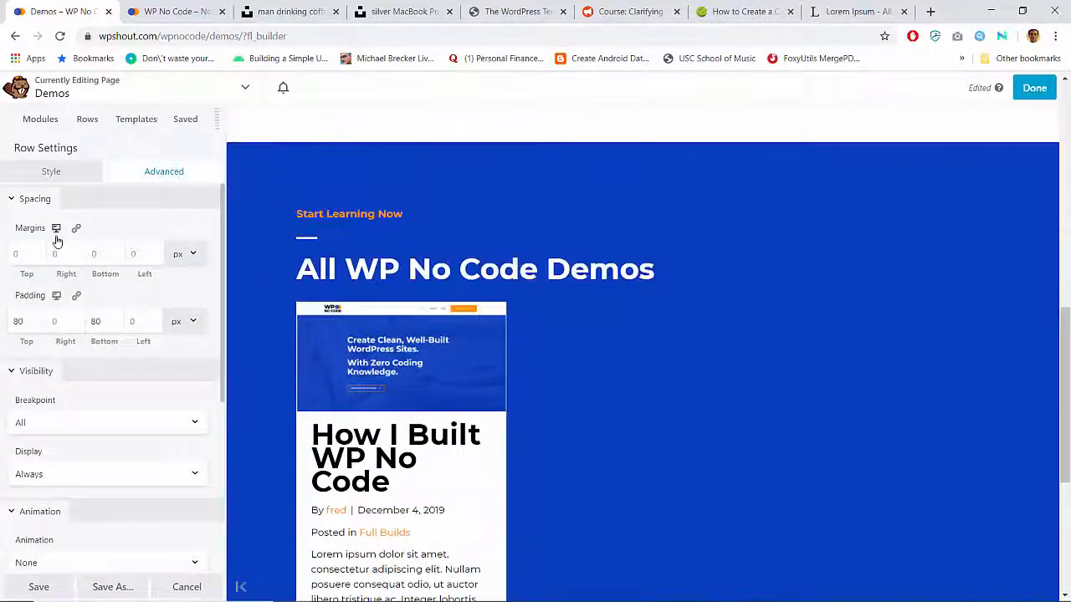
# Publish the Demos page and check the All WP No Code Demos section's spacing in the phone-width browser window.
pyautogui.click(1034, 87)
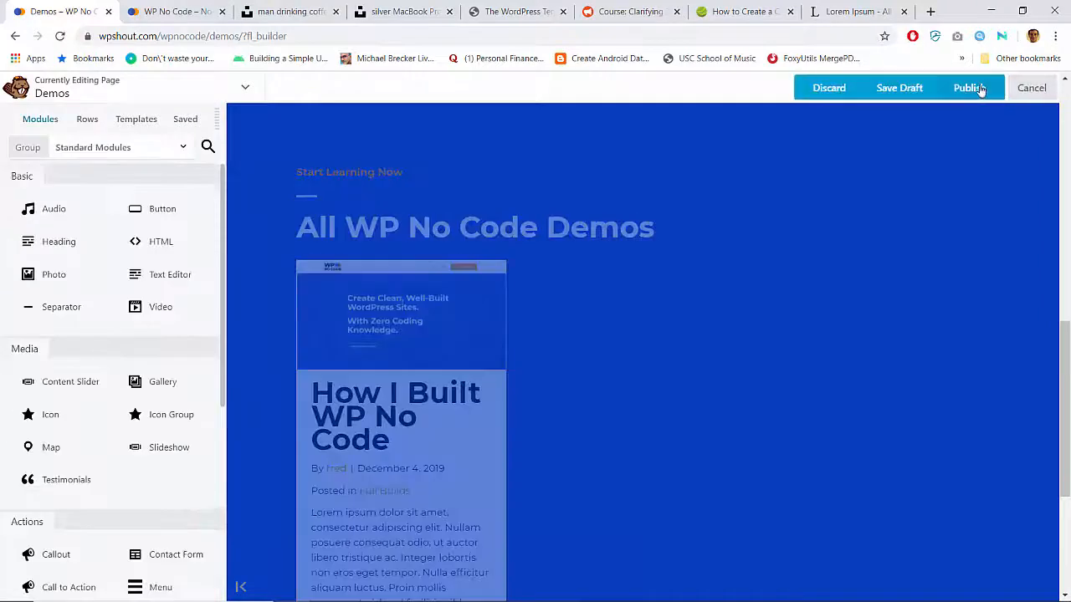
pyautogui.click(970, 88)
pyautogui.scroll(2, 597, 303)
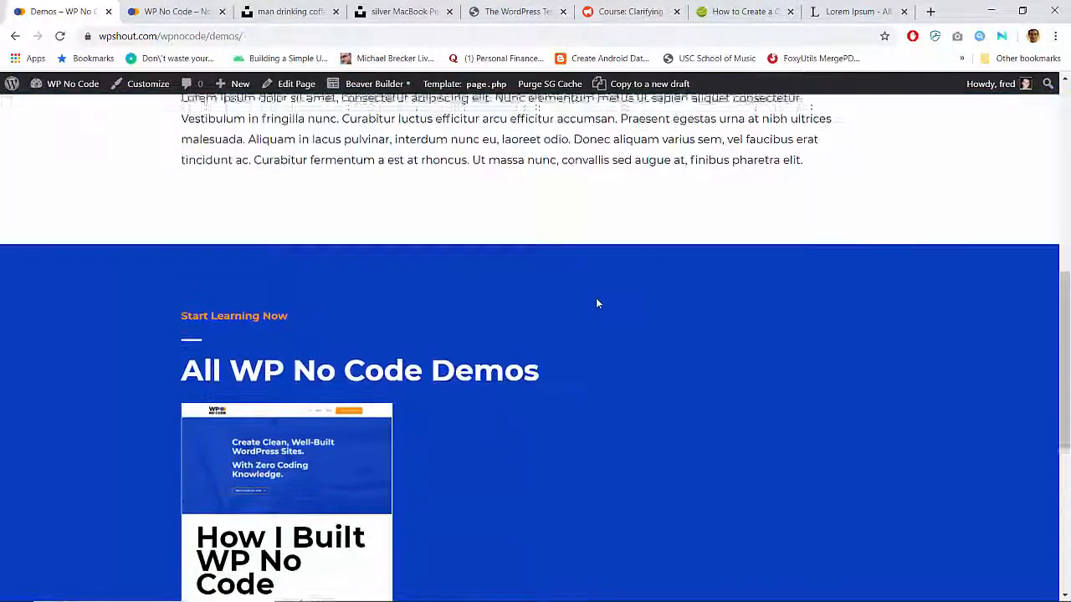
pyautogui.scroll(-5, 597, 302)
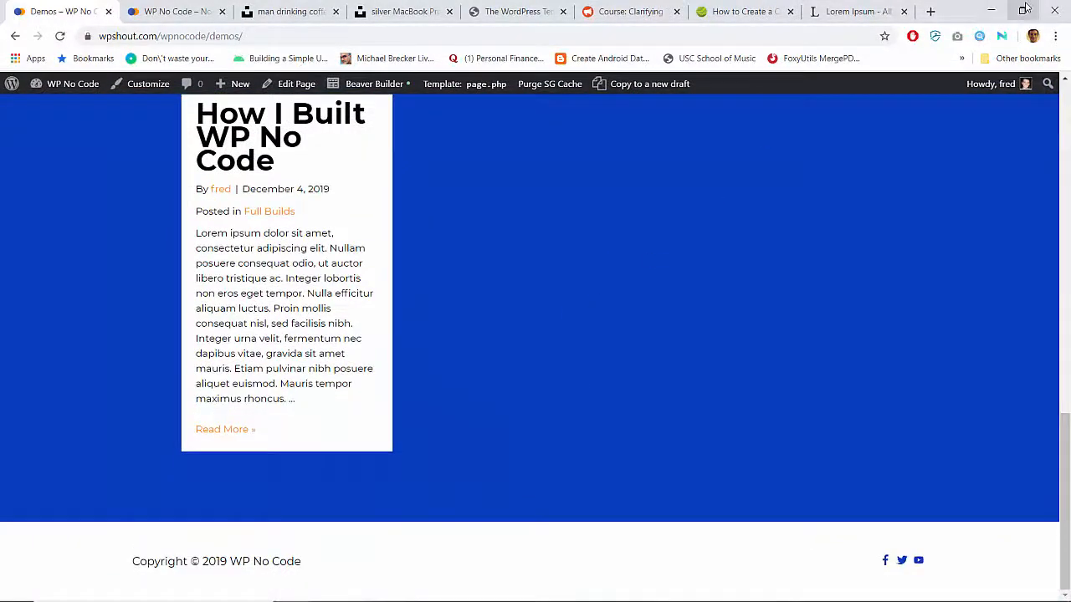
pyautogui.click(1022, 10)
pyautogui.scroll(3, 406, 272)
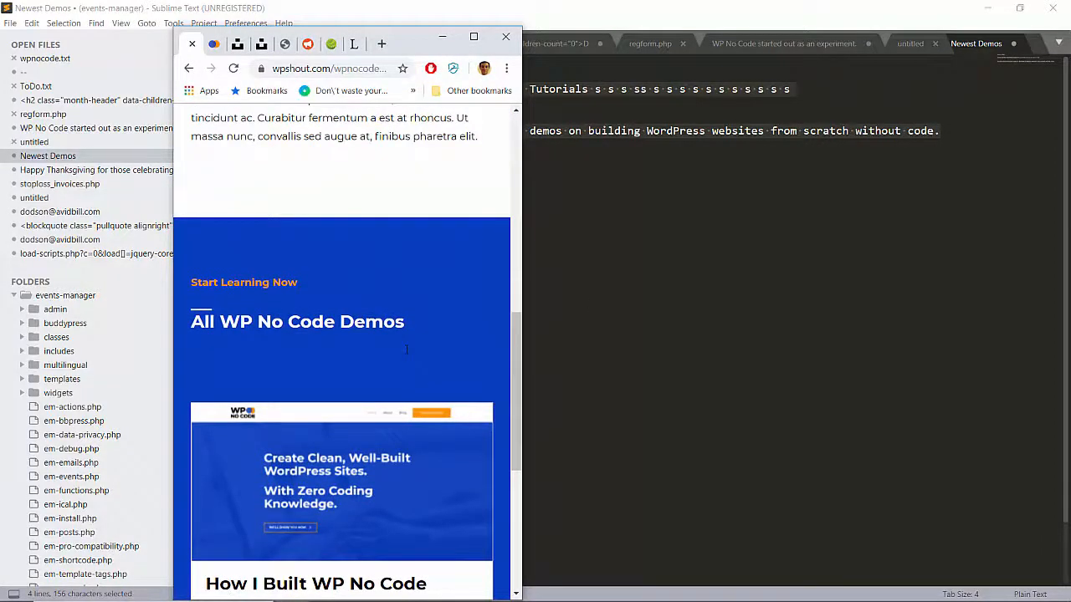
# Maximize the browser and reopen the Demos page in Beaver Builder with responsive editing on.
pyautogui.click(474, 37)
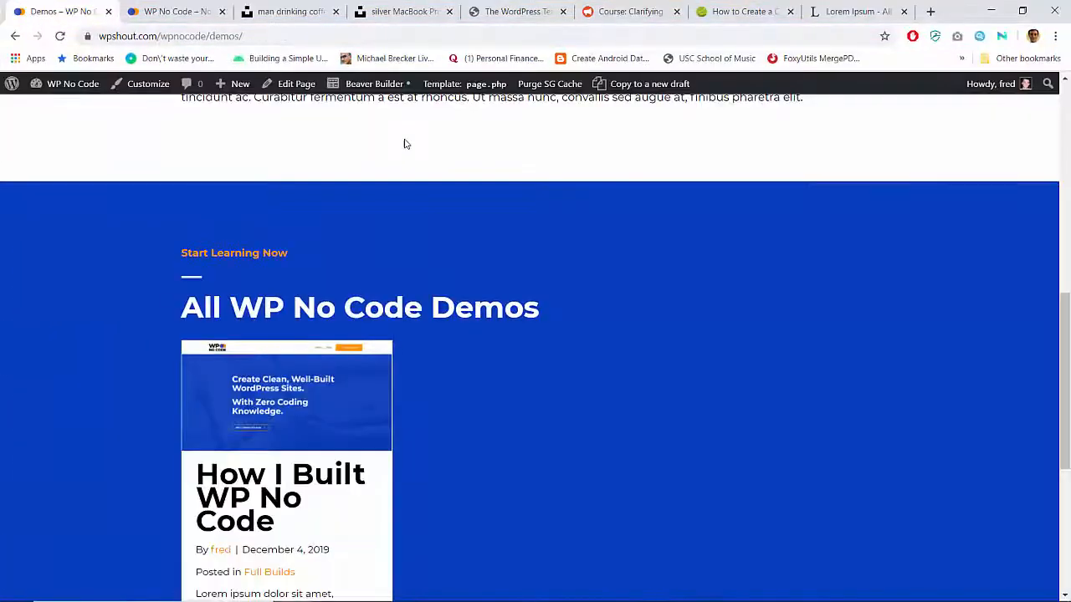
pyautogui.click(371, 84)
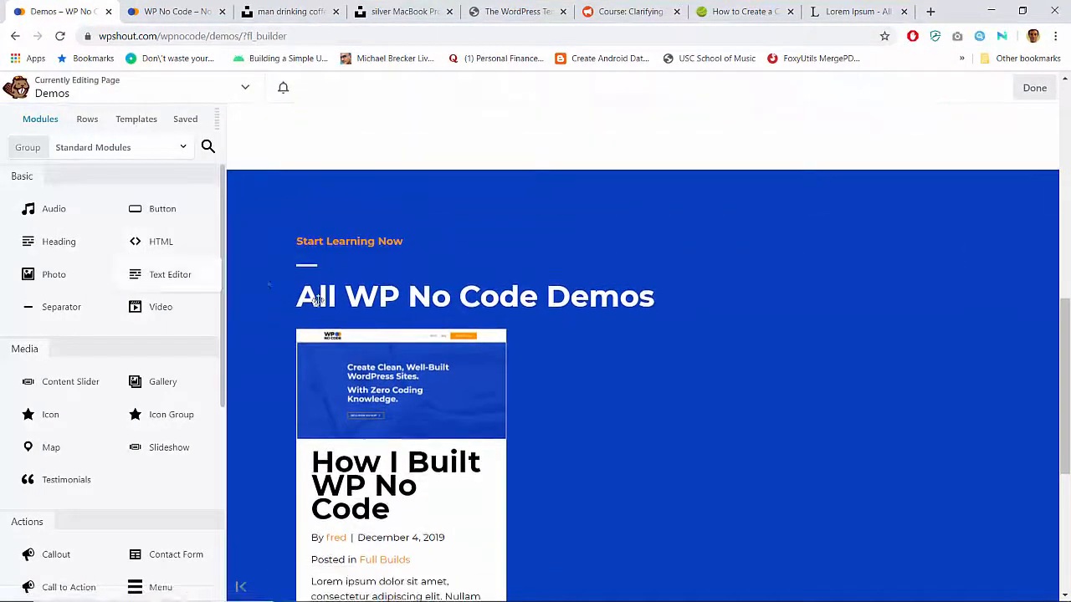
pyautogui.click(266, 158)
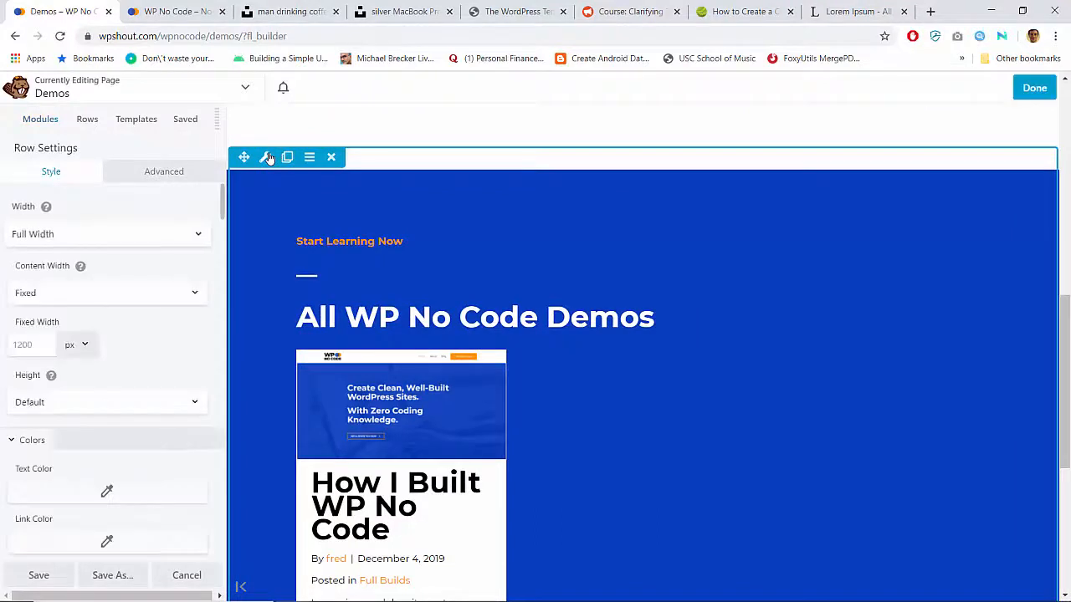
pyautogui.click(81, 94)
pyautogui.click(83, 290)
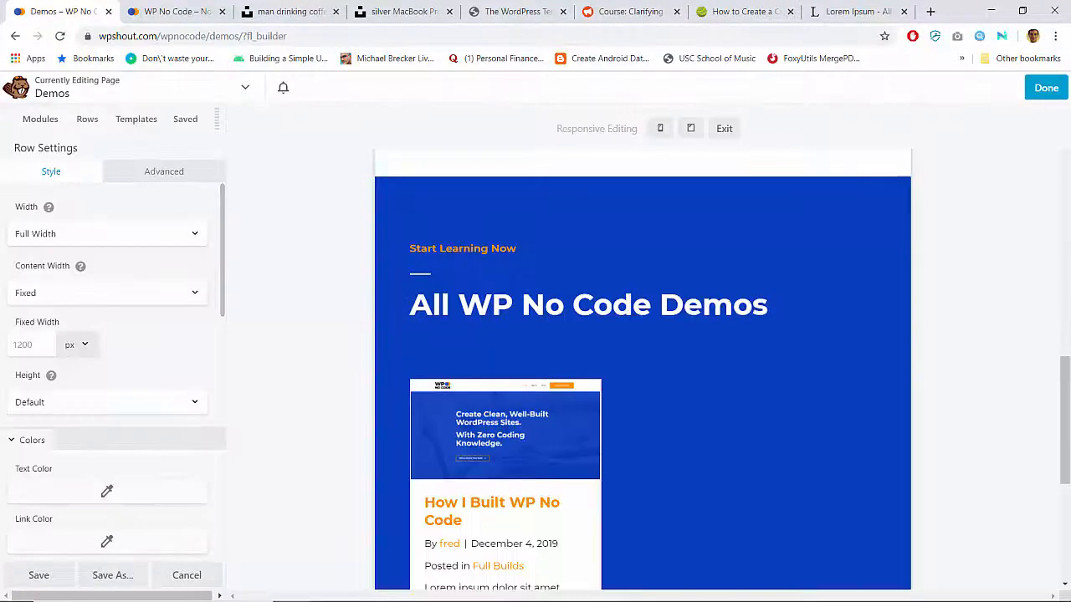
# Clear the tablet and mobile bottom margins of the All WP No Code Demos heading and publish the page.
pyautogui.click(450, 311)
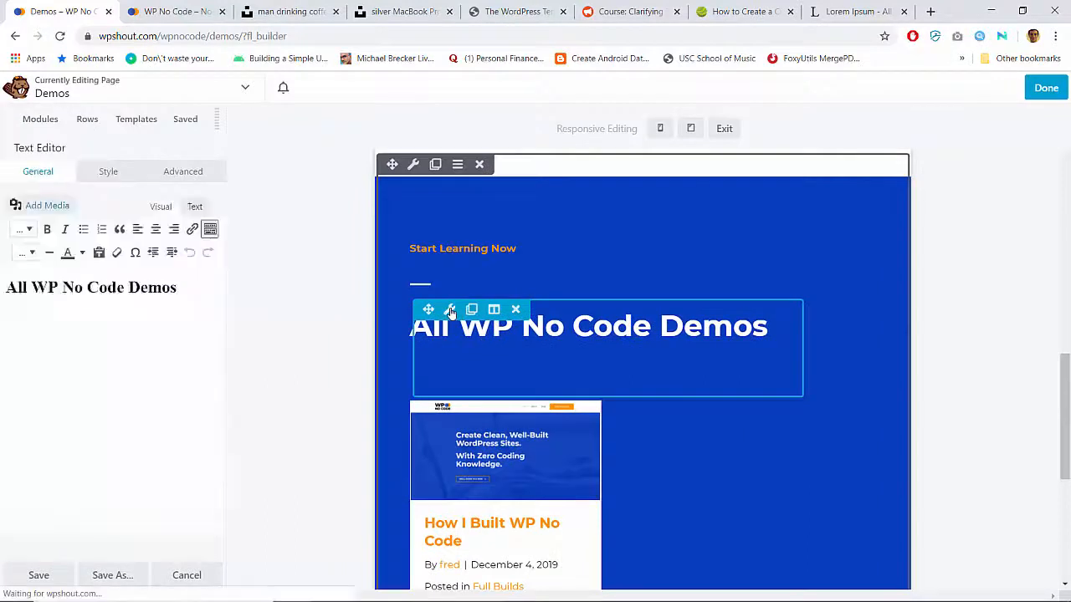
pyautogui.click(181, 172)
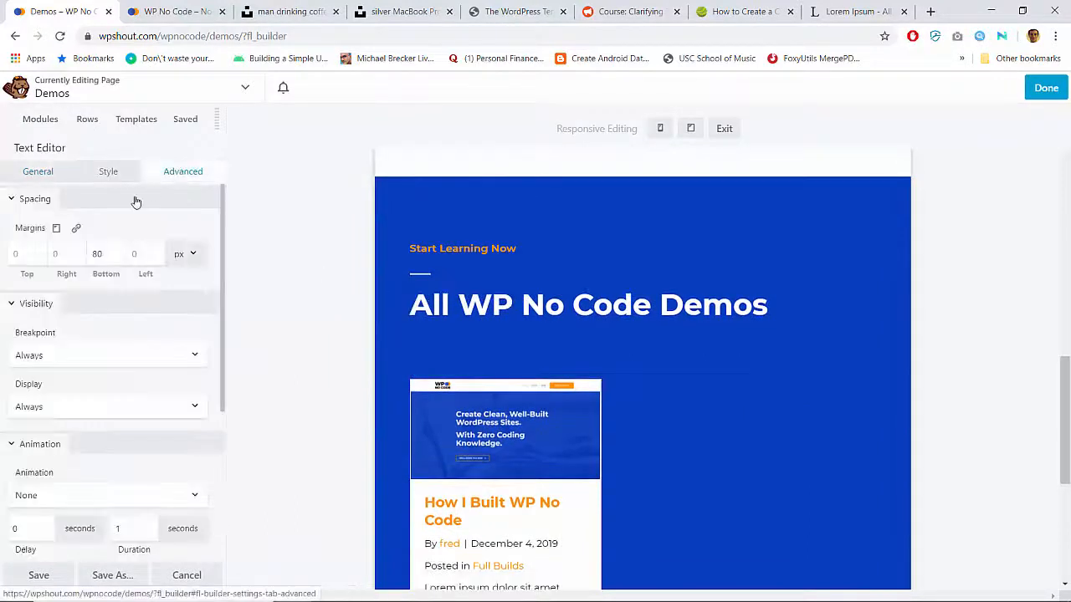
pyautogui.doubleClick(97, 253)
pyautogui.press('BackSpace')
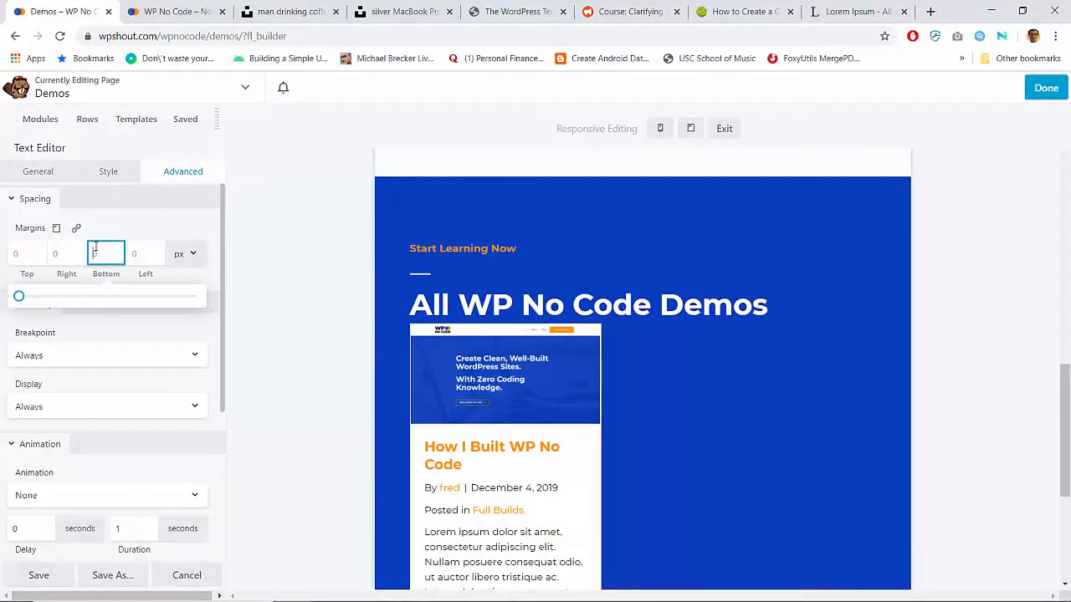
pyautogui.click(55, 233)
pyautogui.doubleClick(97, 254)
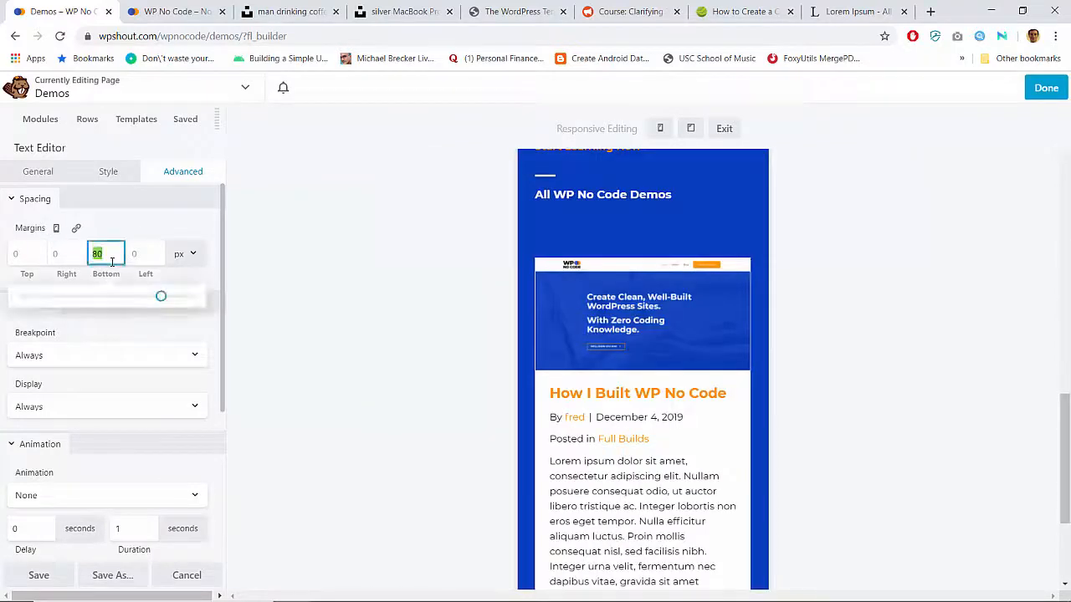
pyautogui.press('BackSpace')
pyautogui.click(52, 225)
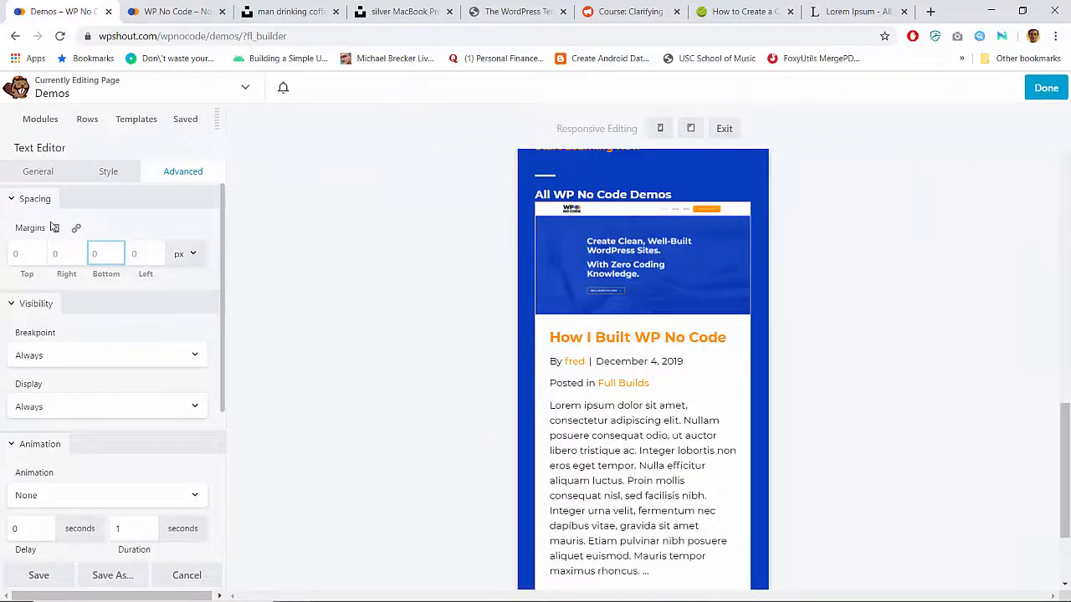
pyautogui.click(57, 229)
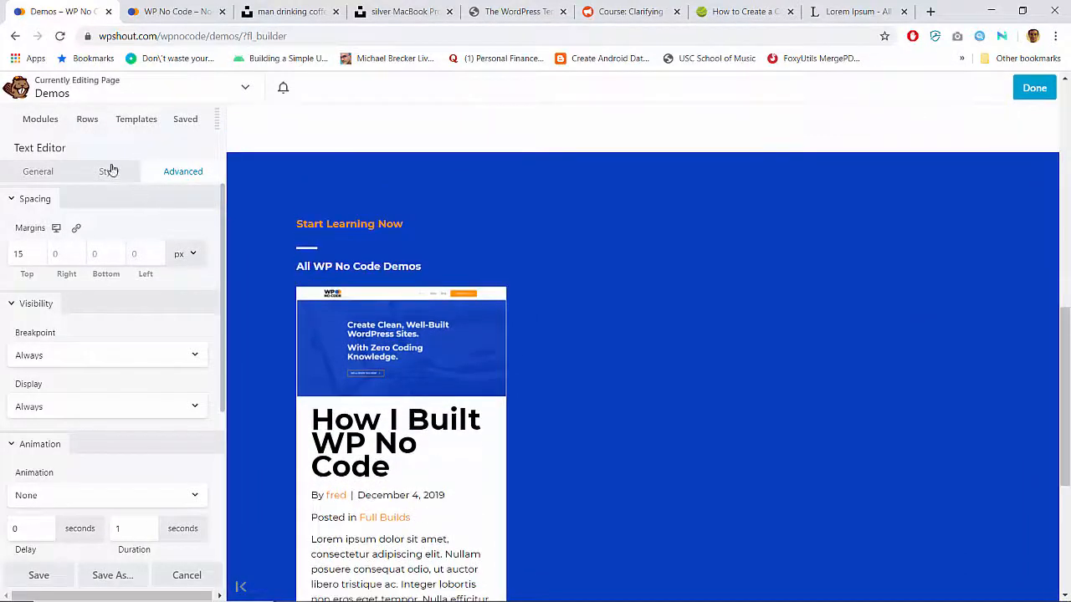
pyautogui.click(1033, 88)
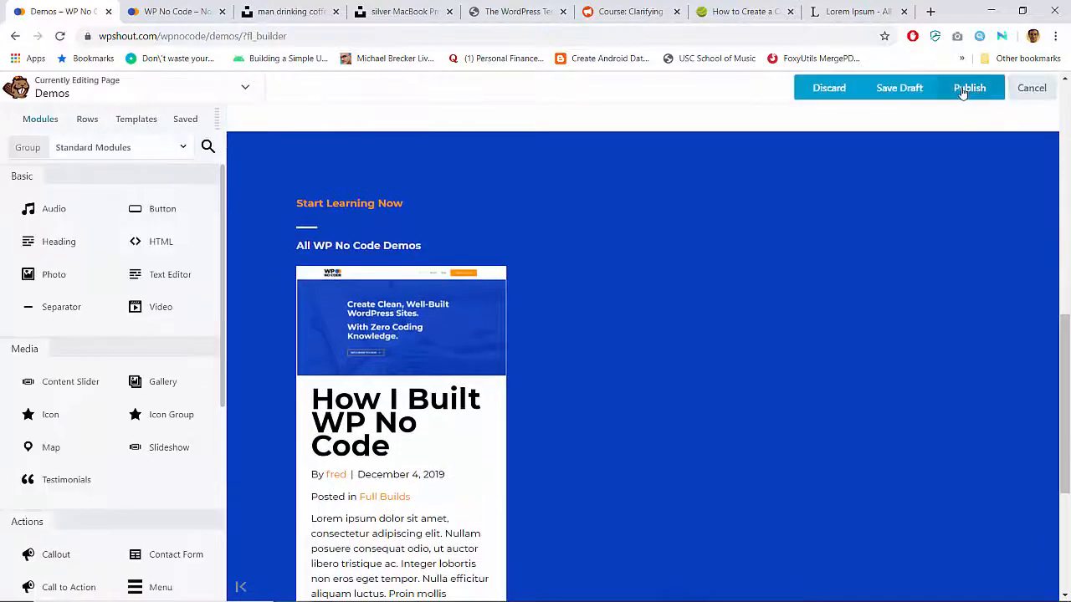
pyautogui.click(963, 89)
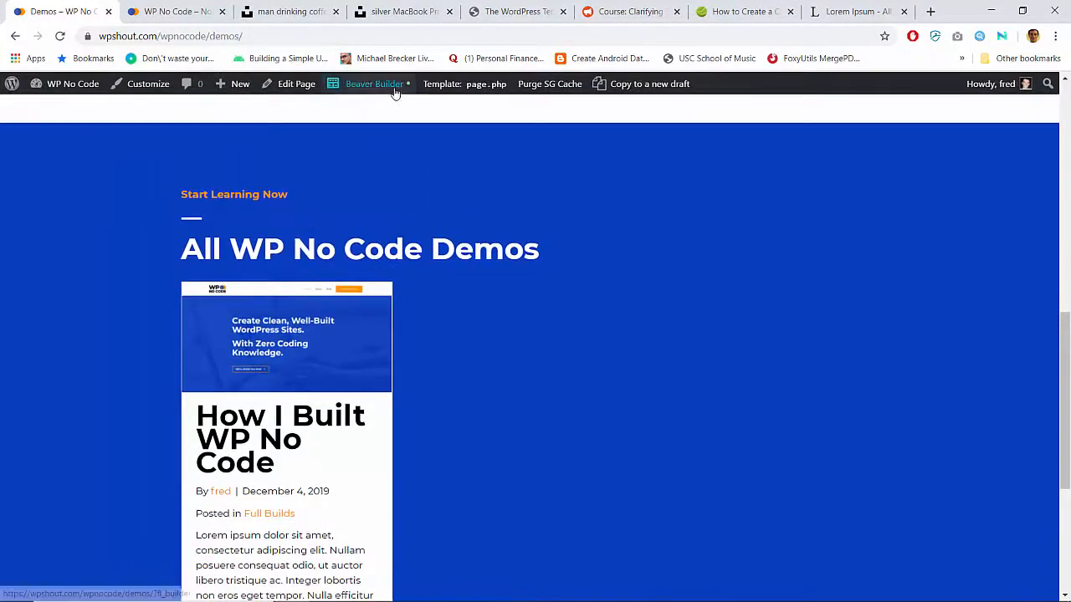
# Reopen the Demos page in Beaver Builder with responsive editing on.
pyautogui.click(394, 92)
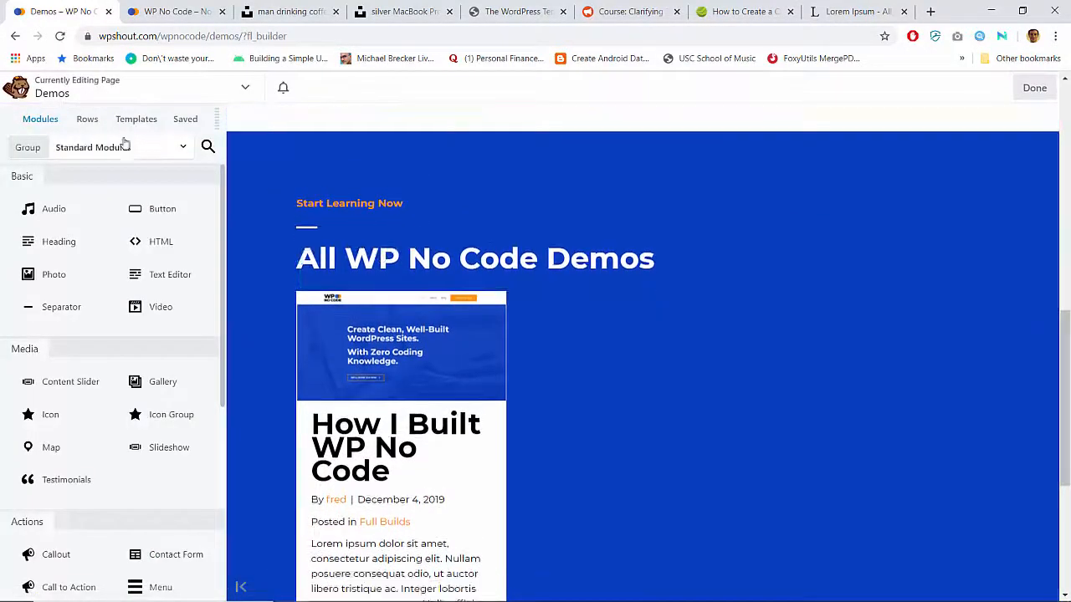
pyautogui.click(194, 92)
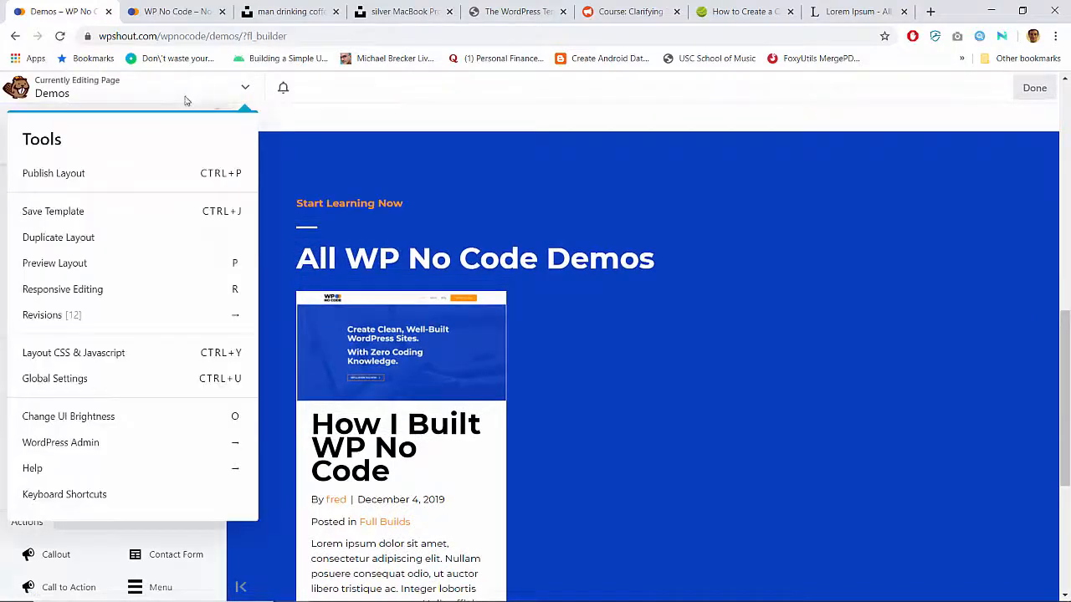
pyautogui.click(88, 289)
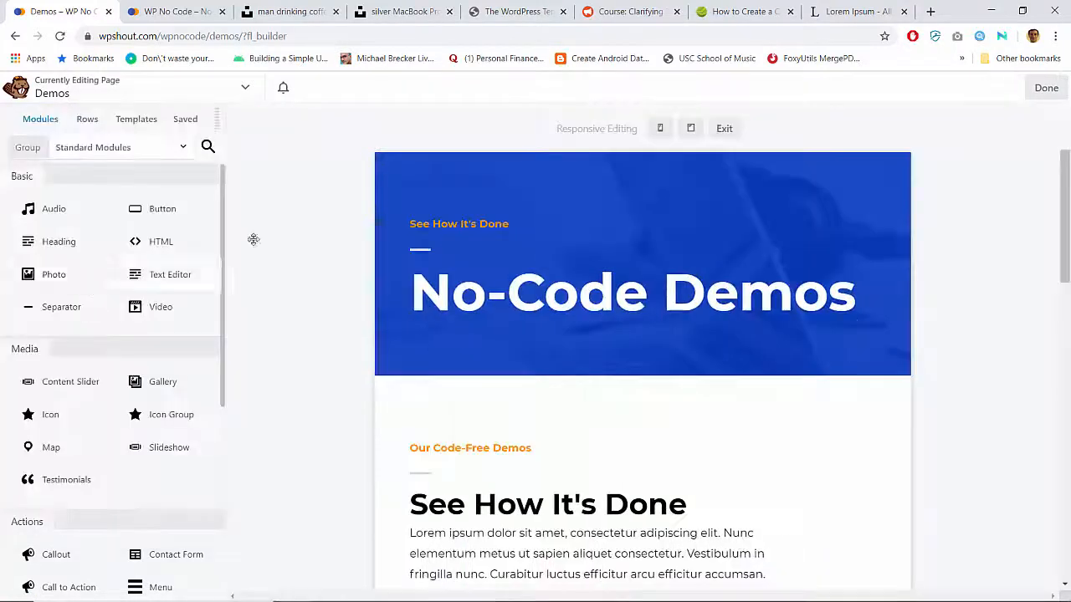
# Set the All WP No Code Demos heading's tablet bottom margin to 15 px and publish the page.
pyautogui.scroll(-5, 567, 346)
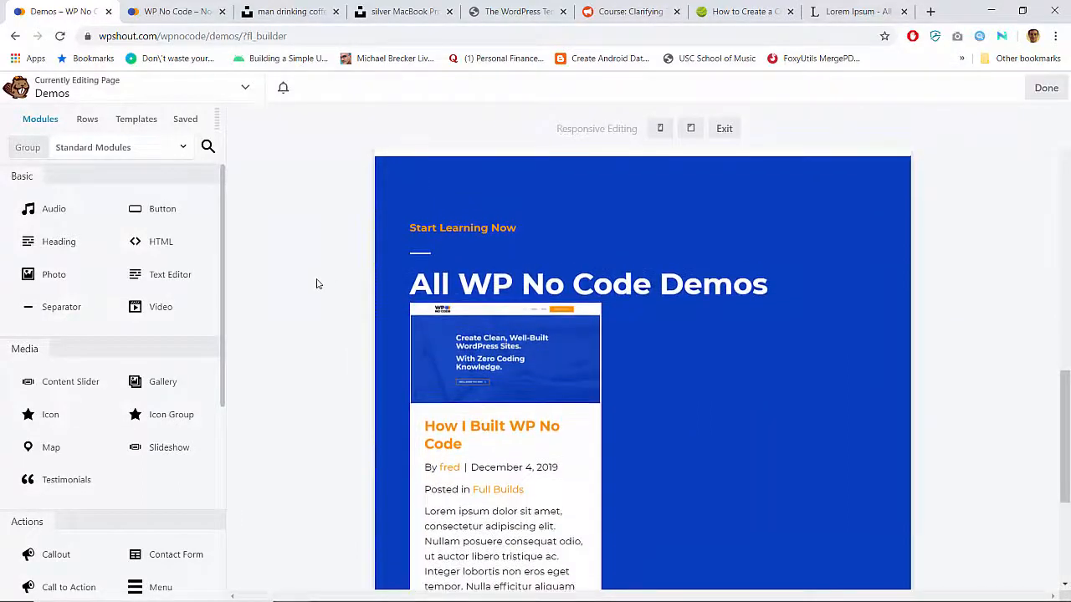
pyautogui.click(449, 298)
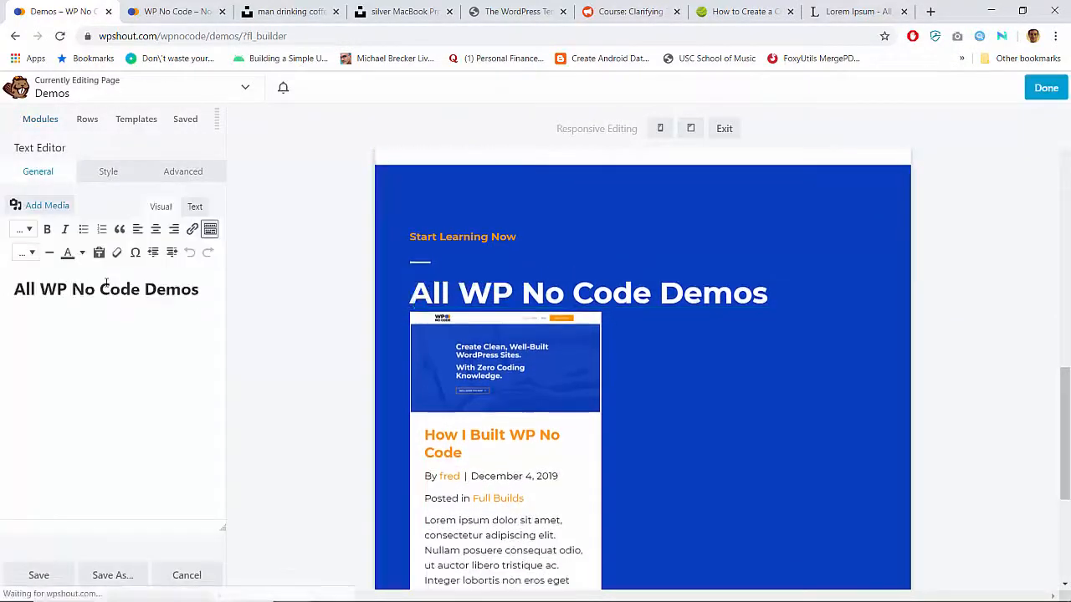
pyautogui.click(180, 171)
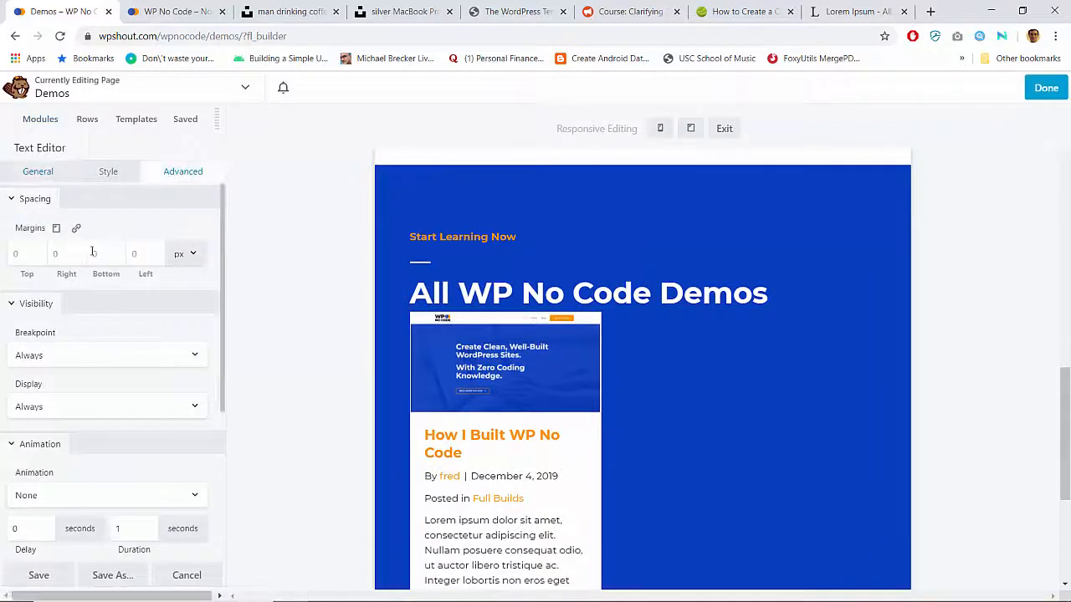
pyautogui.click(108, 250)
pyautogui.write('15')
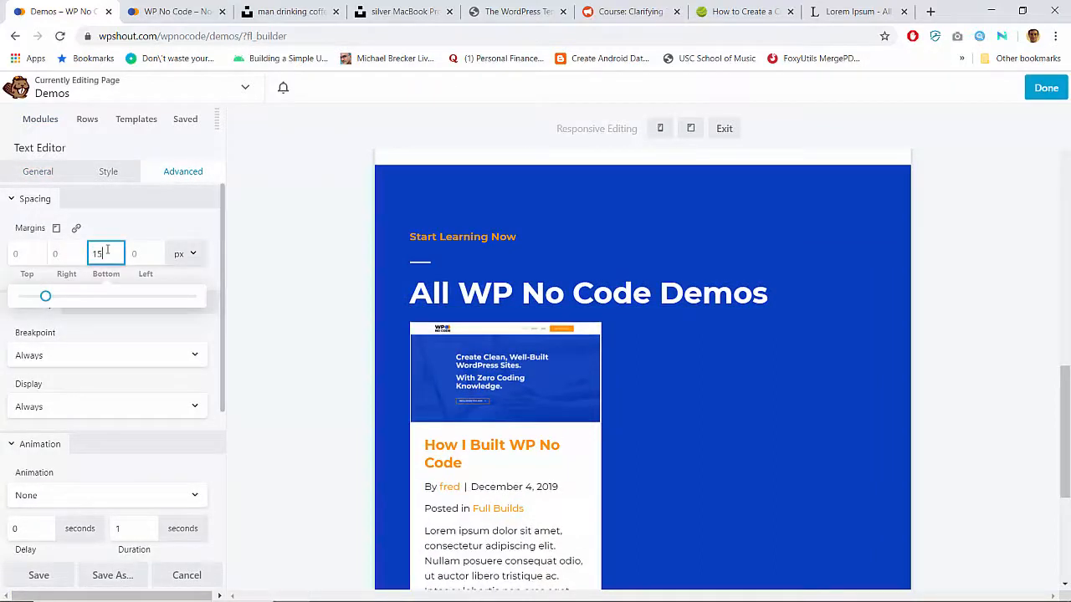
pyautogui.click(55, 229)
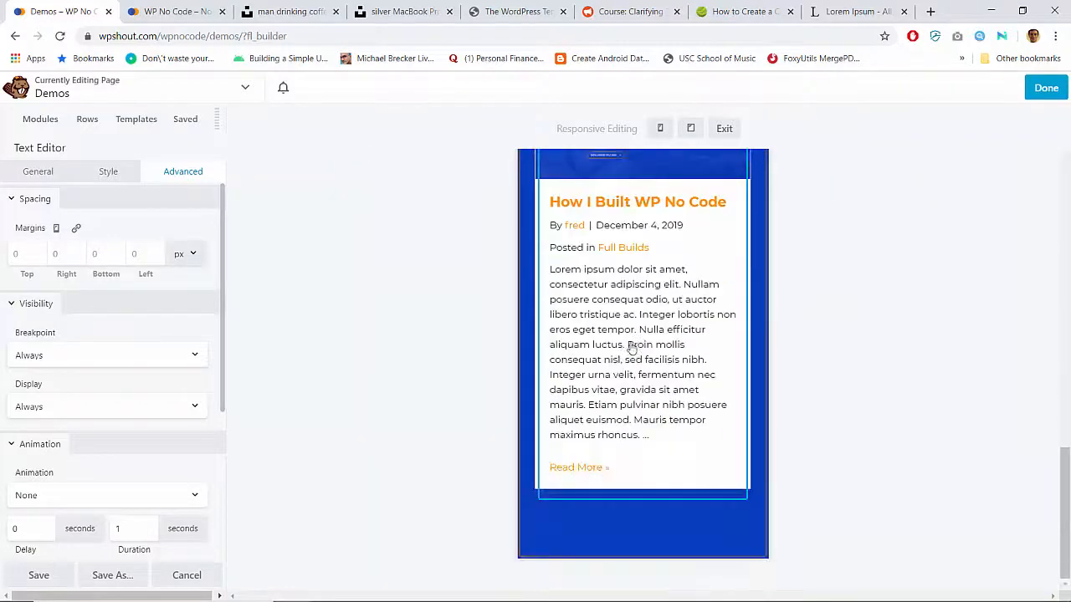
pyautogui.click(1041, 88)
pyautogui.click(983, 88)
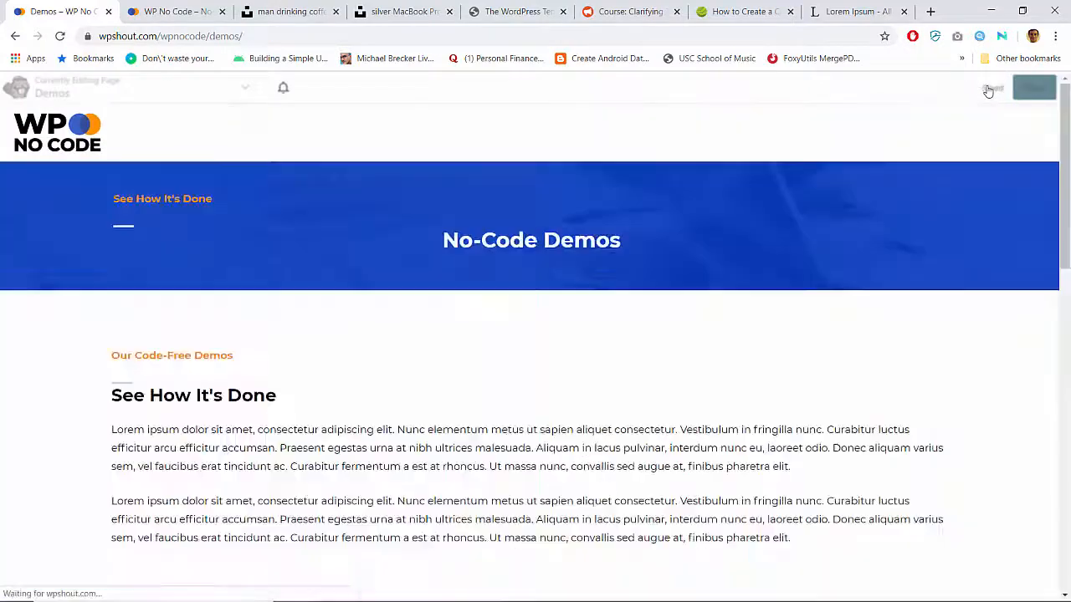
# Check the All WP No Code Demos section's spacing at full width, phone width and tablet width.
pyautogui.scroll(-10, 691, 394)
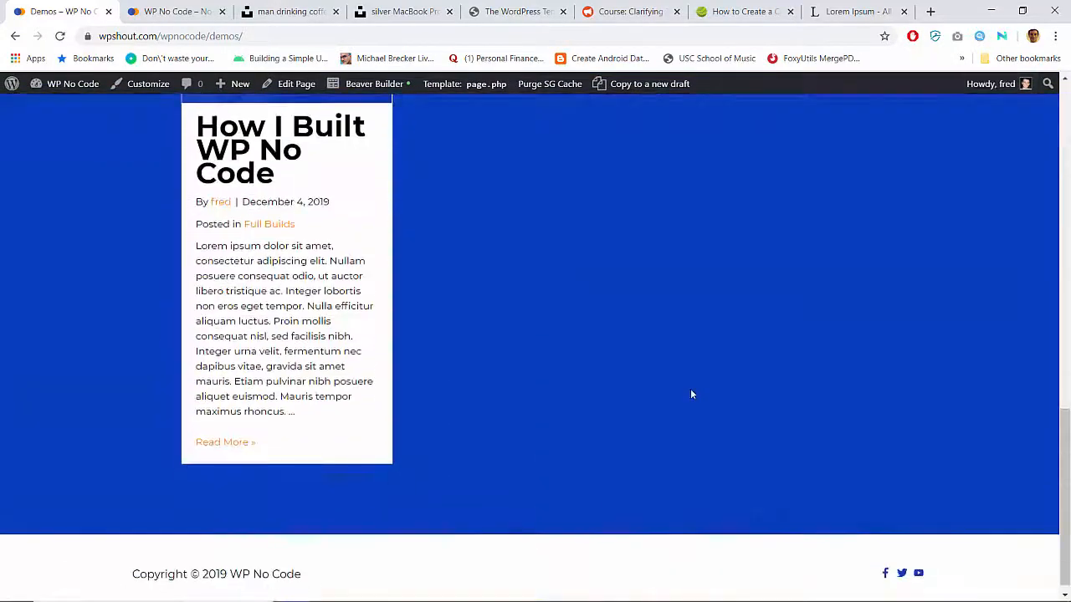
pyautogui.scroll(4, 690, 393)
pyautogui.click(1022, 11)
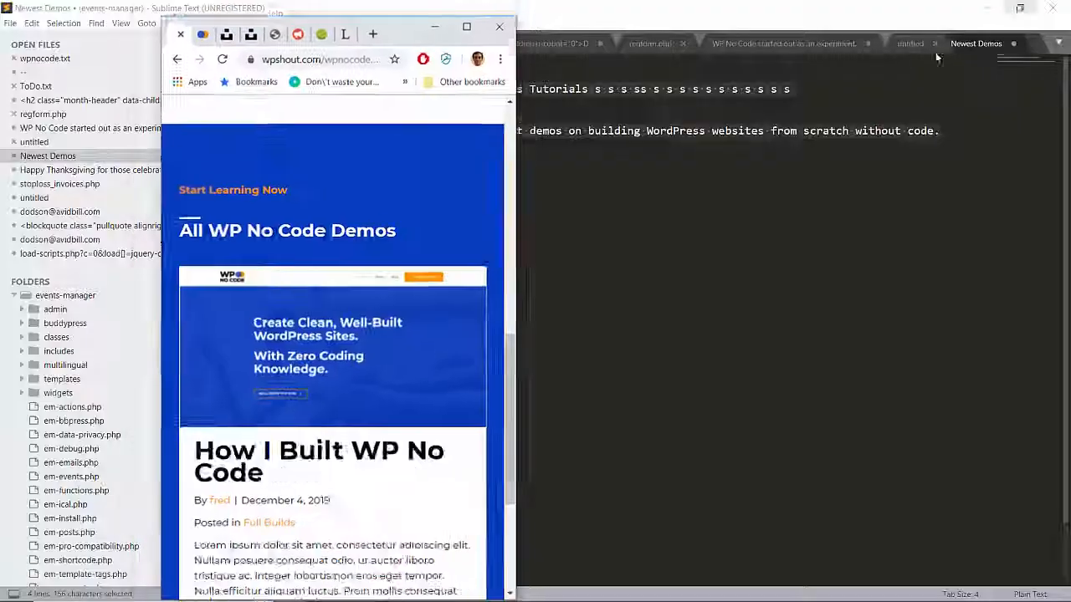
pyautogui.scroll(-1, 455, 245)
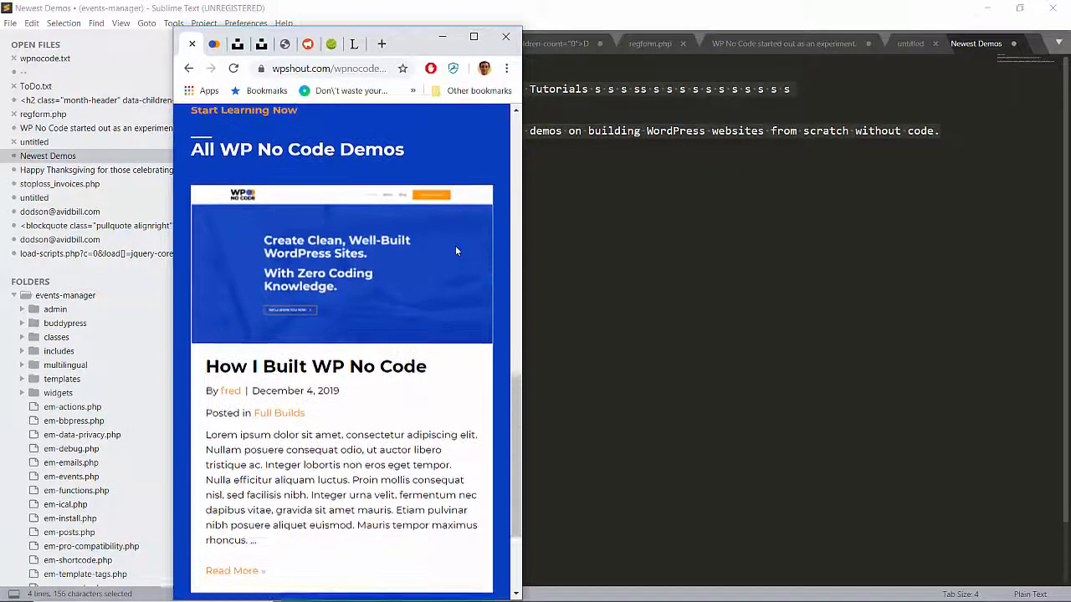
pyautogui.scroll(1, 455, 245)
pyautogui.moveTo(516, 224); pyautogui.dragTo(756, 251)
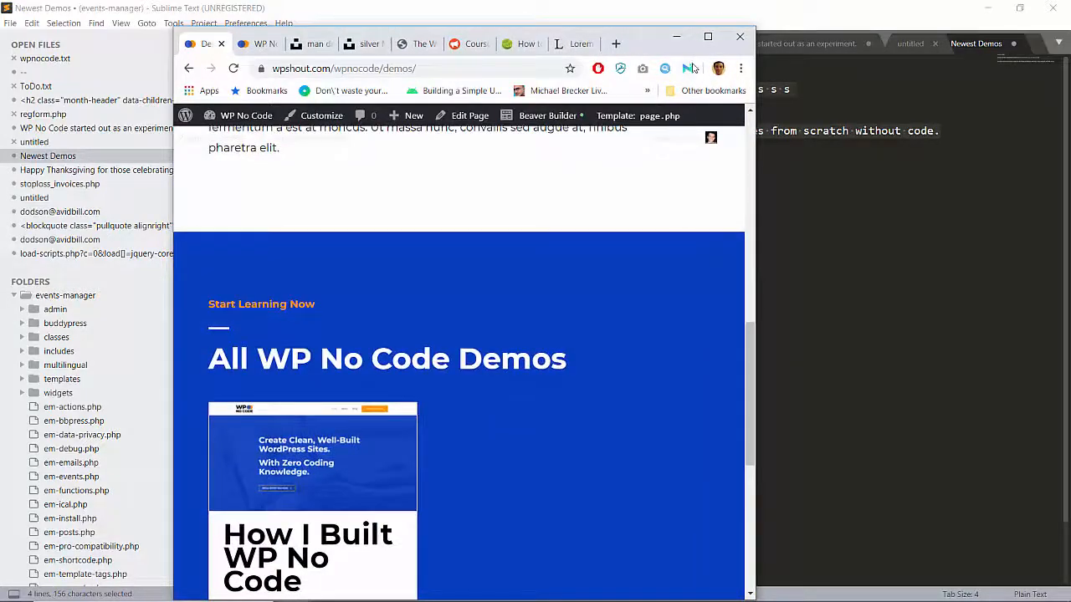
# Maximize the browser, reopen the Demos page in Beaver Builder and set the All WP No Code Demos heading's tablet top margin to 15 px.
pyautogui.click(707, 36)
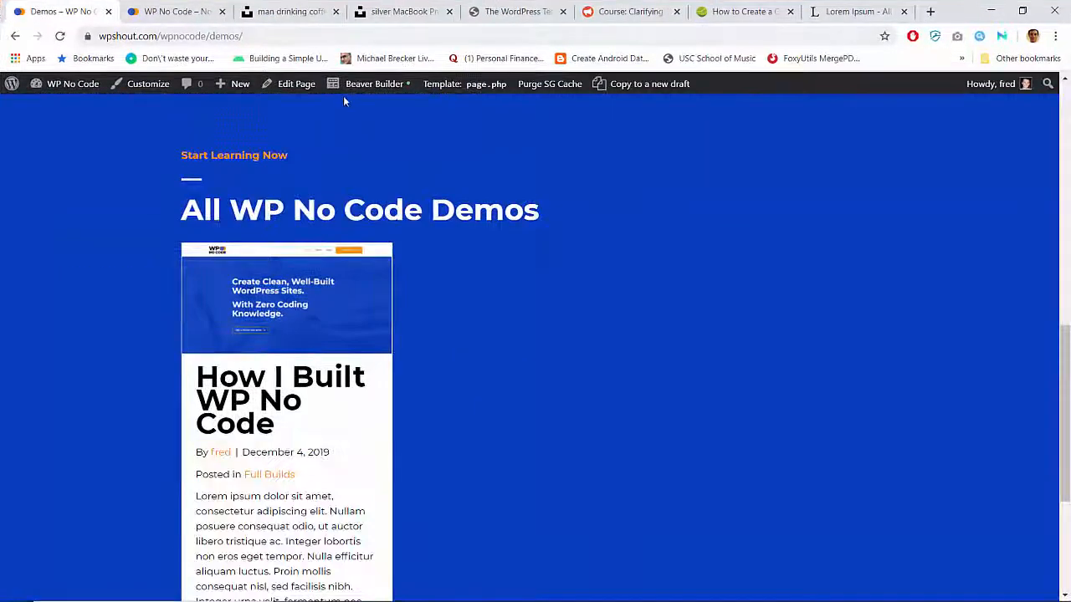
pyautogui.click(374, 84)
pyautogui.click(336, 224)
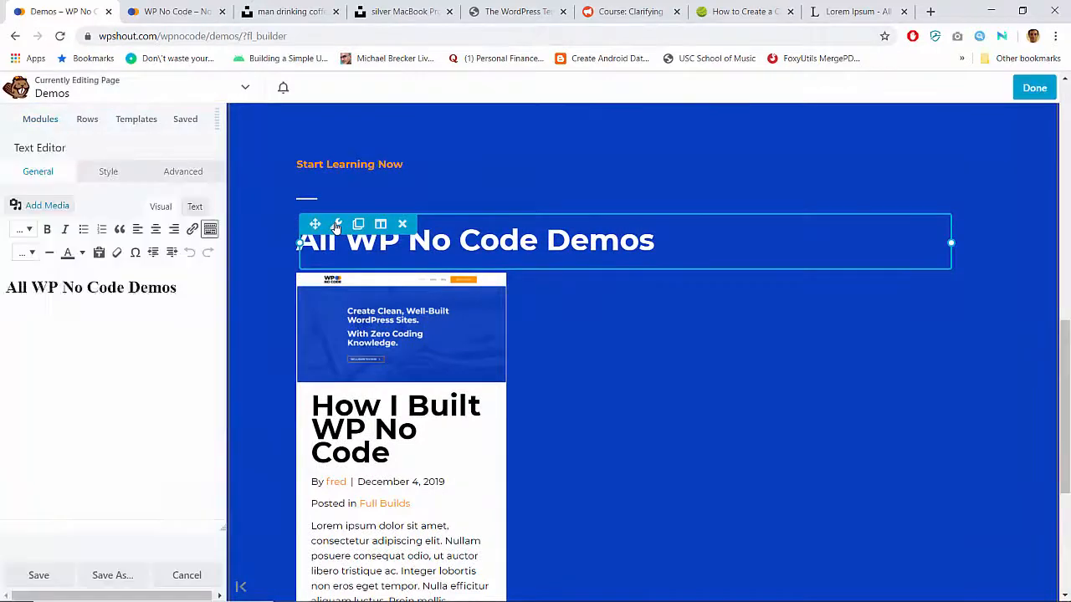
pyautogui.click(156, 173)
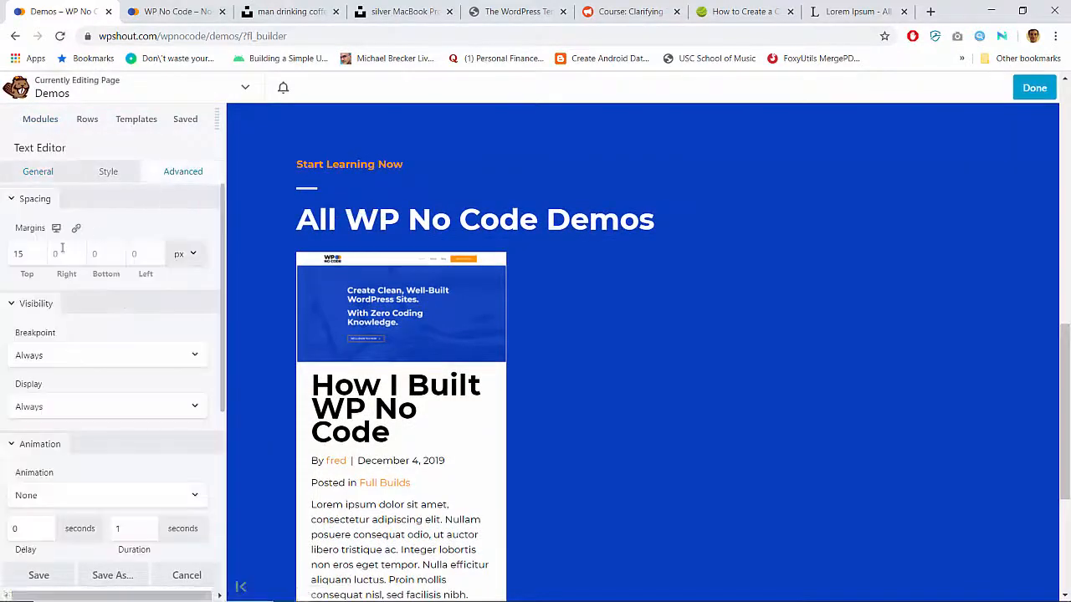
pyautogui.click(56, 233)
pyautogui.click(30, 254)
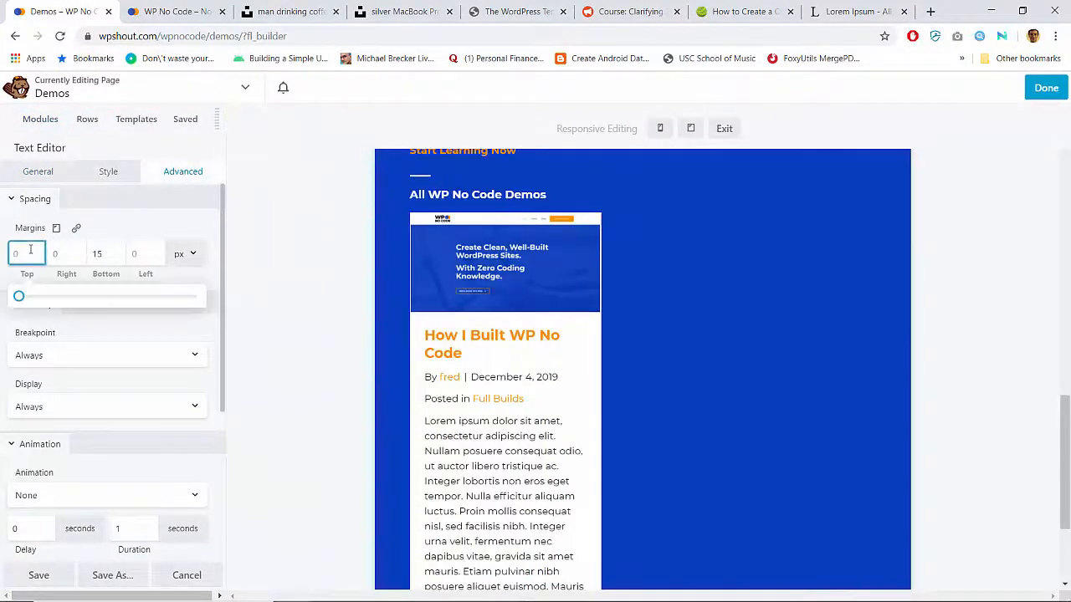
pyautogui.write('10')
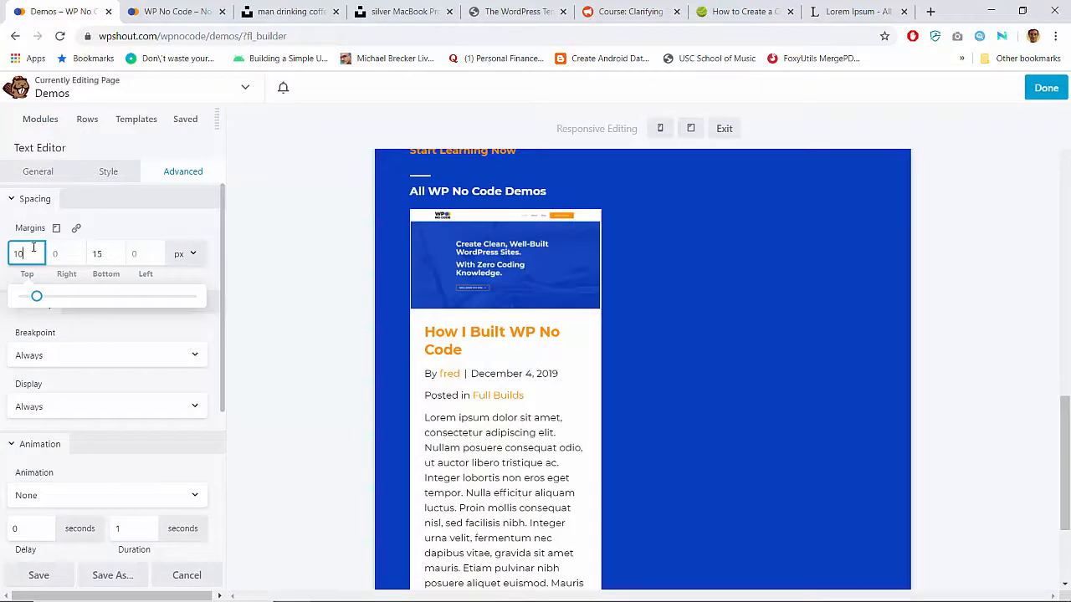
pyautogui.press('BackSpace')
pyautogui.write('5')
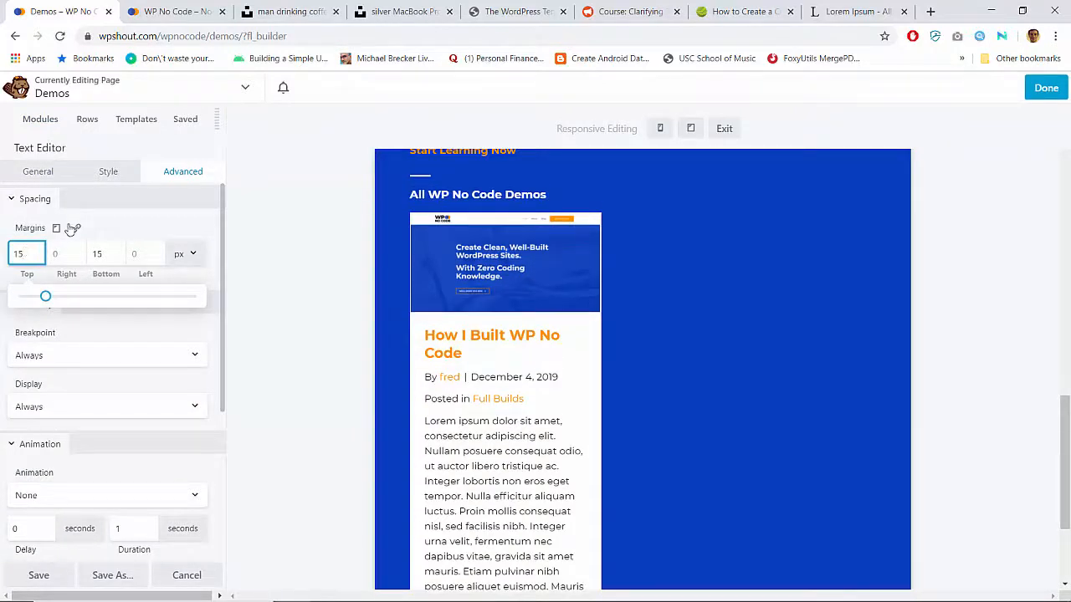
pyautogui.click(57, 230)
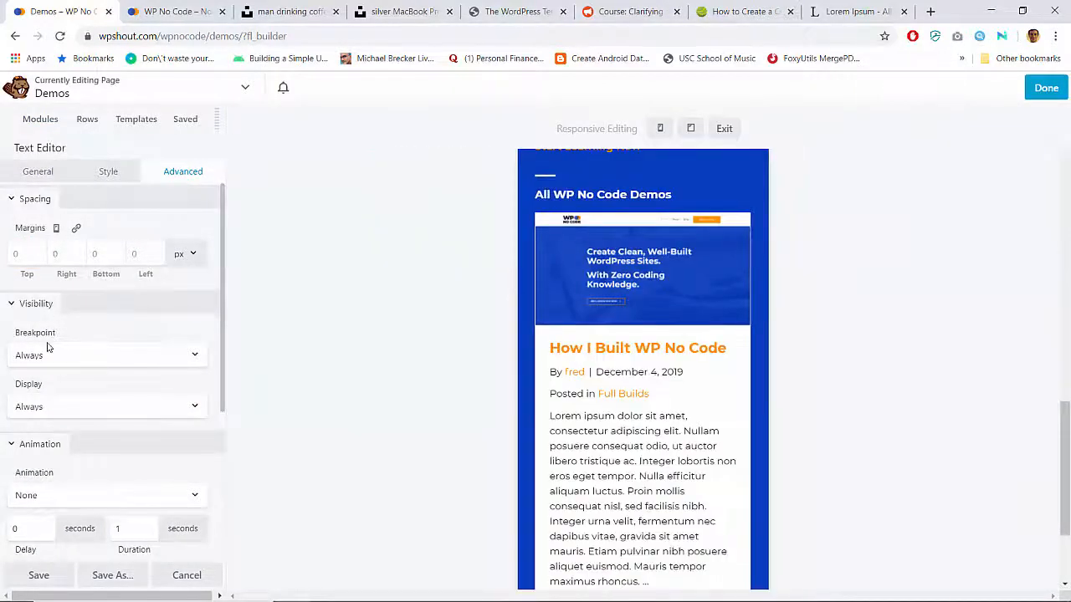
# Save the heading's settings and publish the Demos page.
pyautogui.click(46, 575)
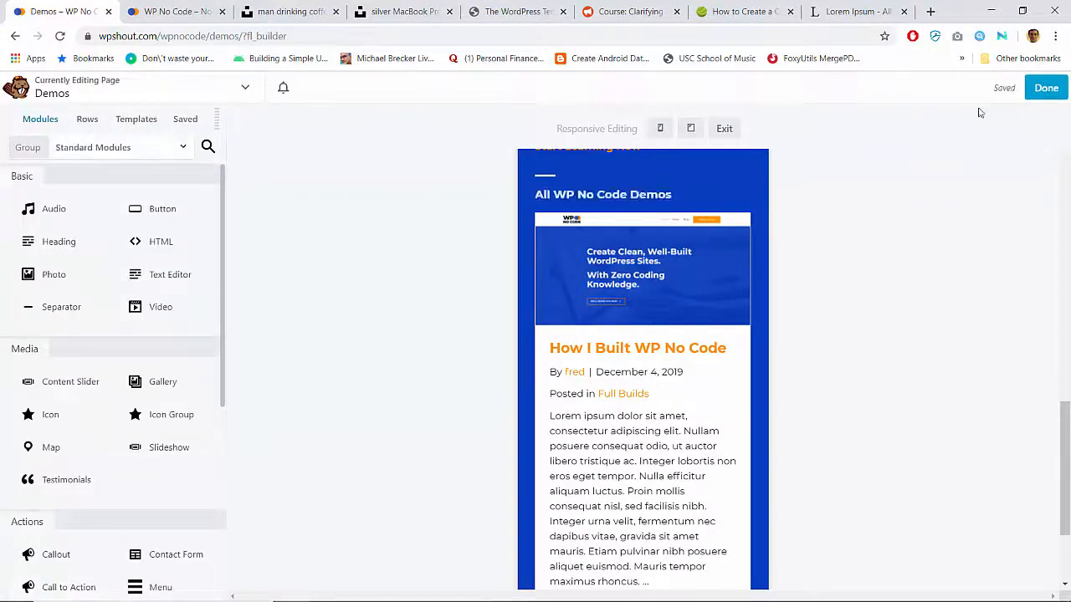
pyautogui.click(1046, 88)
pyautogui.click(1002, 93)
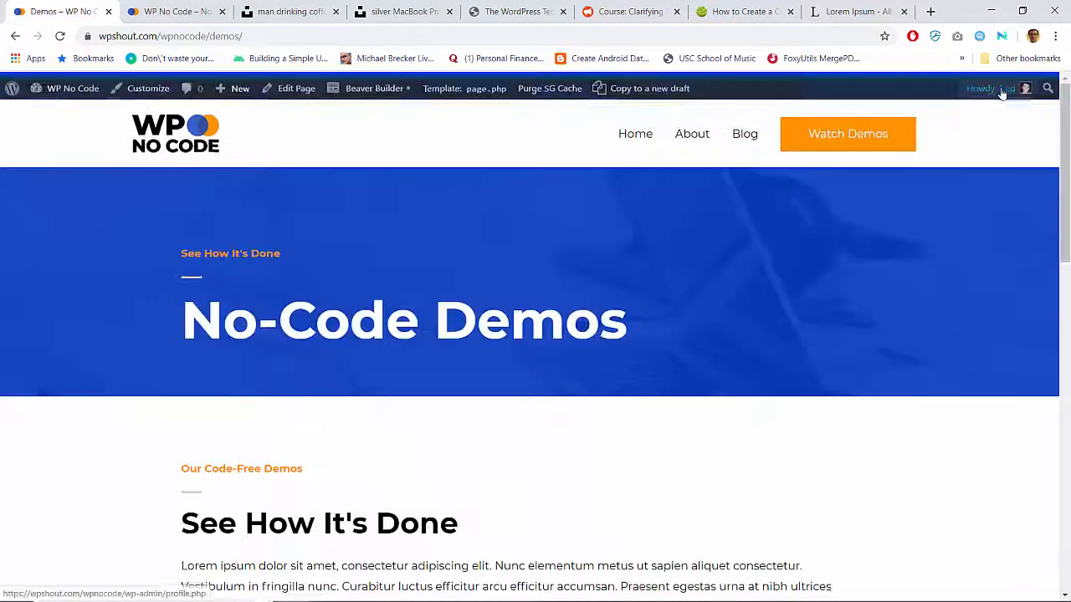
# Resize the browser window between tablet and phone widths to check the spacing around the All WP No Code Demos heading.
pyautogui.click(1022, 11)
pyautogui.scroll(-10, 564, 316)
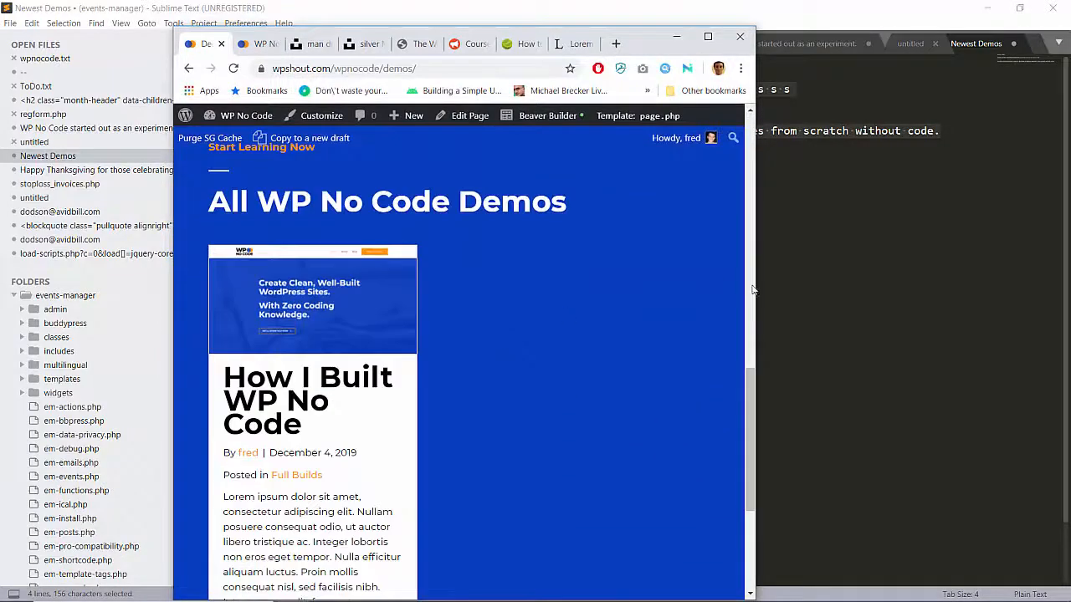
pyautogui.moveTo(756, 290); pyautogui.dragTo(611, 282)
pyautogui.scroll(3, 505, 322)
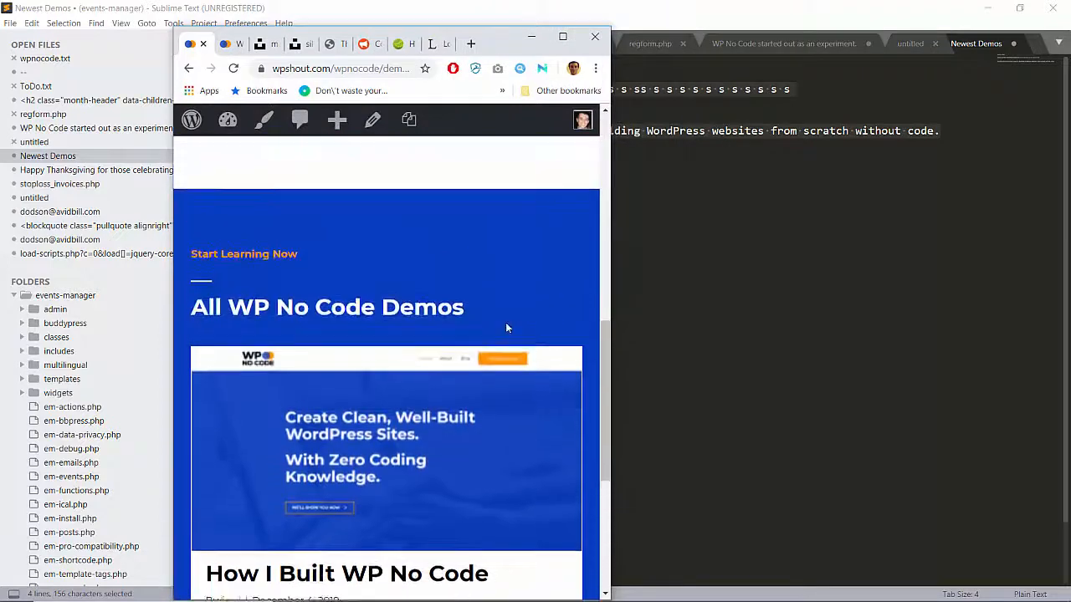
pyautogui.moveTo(614, 285); pyautogui.dragTo(519, 272)
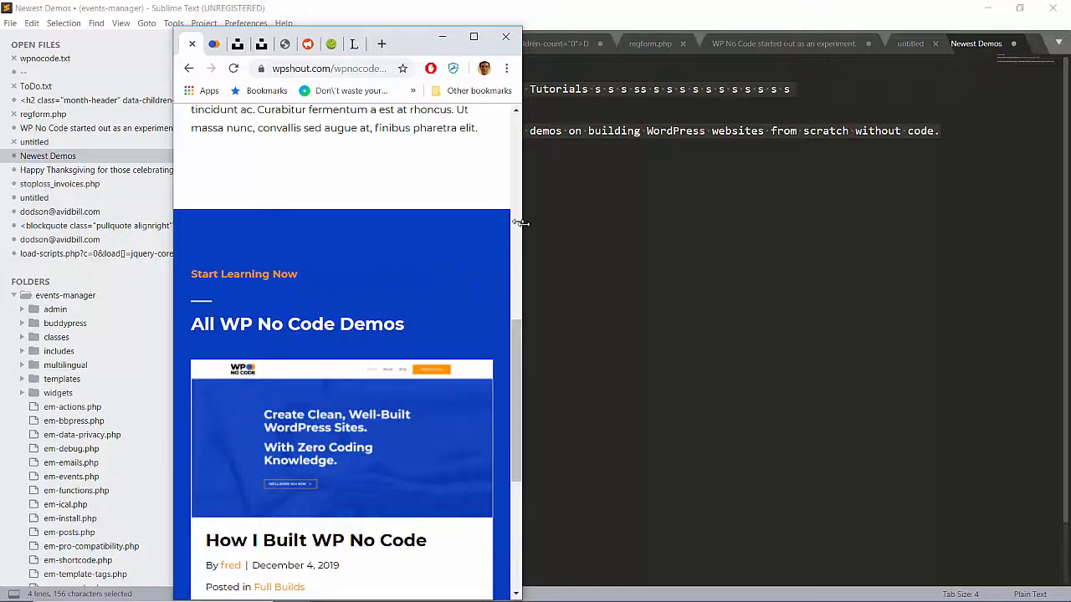
pyautogui.moveTo(522, 216); pyautogui.dragTo(729, 220)
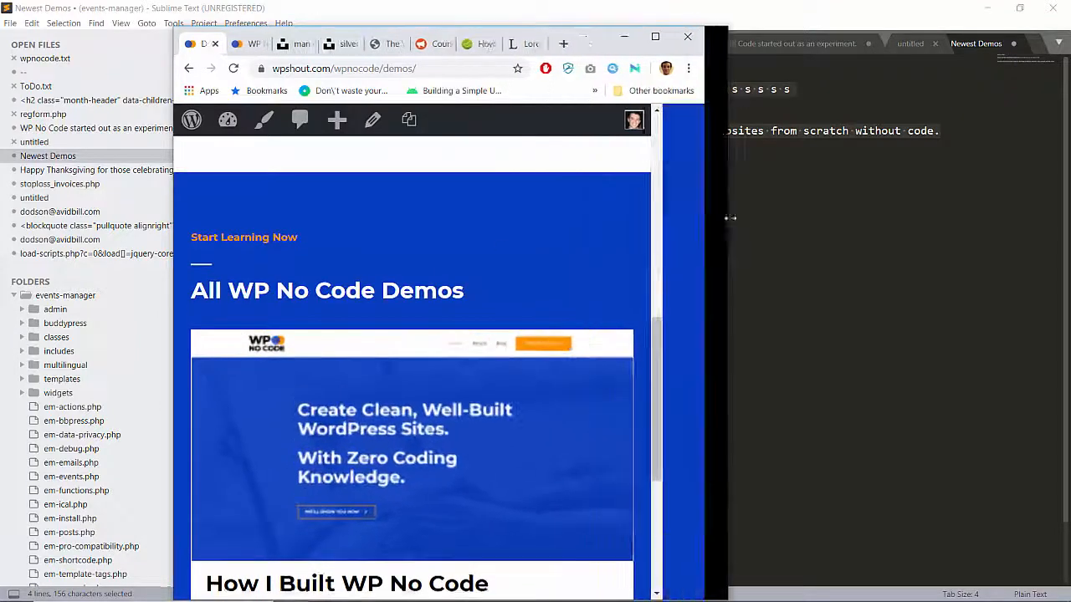
# Maximize the browser and review the Demos page's sections at full width.
pyautogui.click(677, 35)
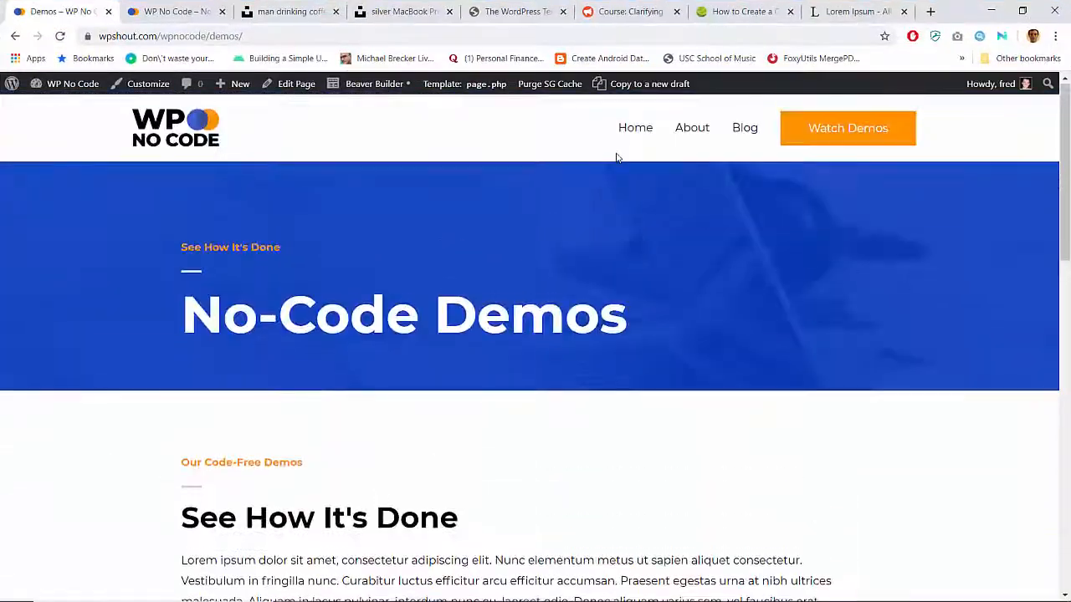
pyautogui.scroll(-4, 618, 157)
pyautogui.scroll(12, 617, 157)
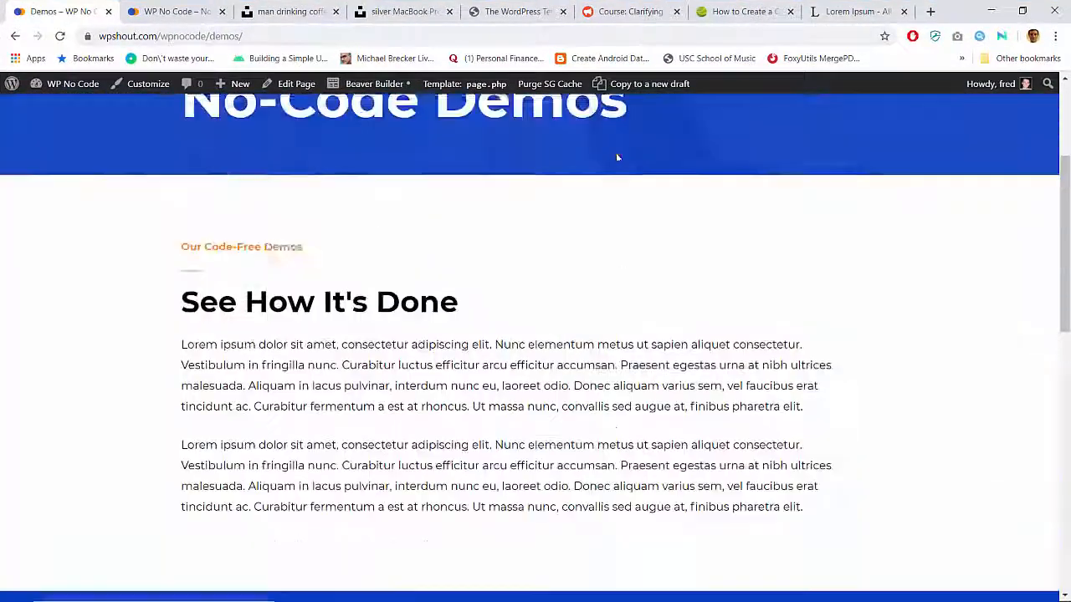
# Open the site's About page and narrow the browser window to phone width.
pyautogui.click(688, 129)
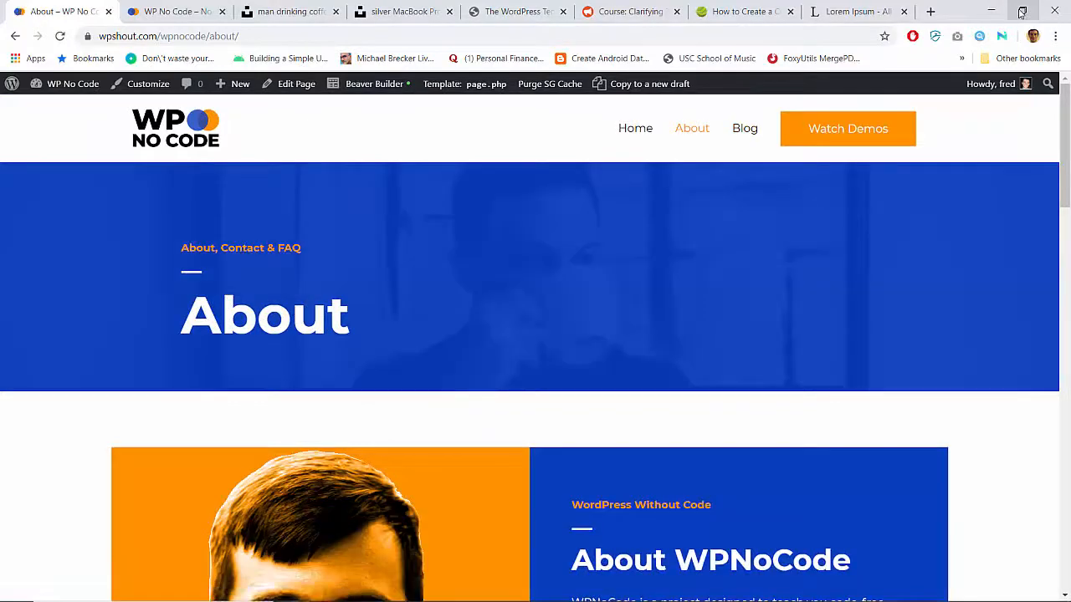
pyautogui.click(1022, 12)
pyautogui.scroll(-4, 466, 222)
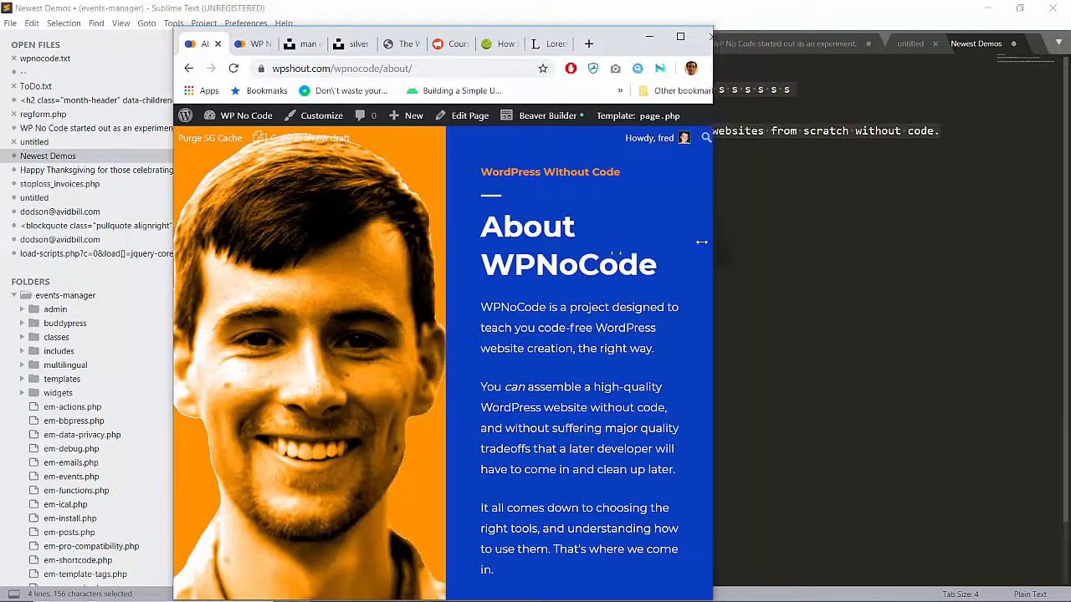
pyautogui.moveTo(703, 243); pyautogui.dragTo(447, 262)
# Examine the About page's phone-width layout from the header through the portrait, contact form and FAQ sections.
pyautogui.scroll(4, 397, 311)
pyautogui.scroll(-1, 396, 310)
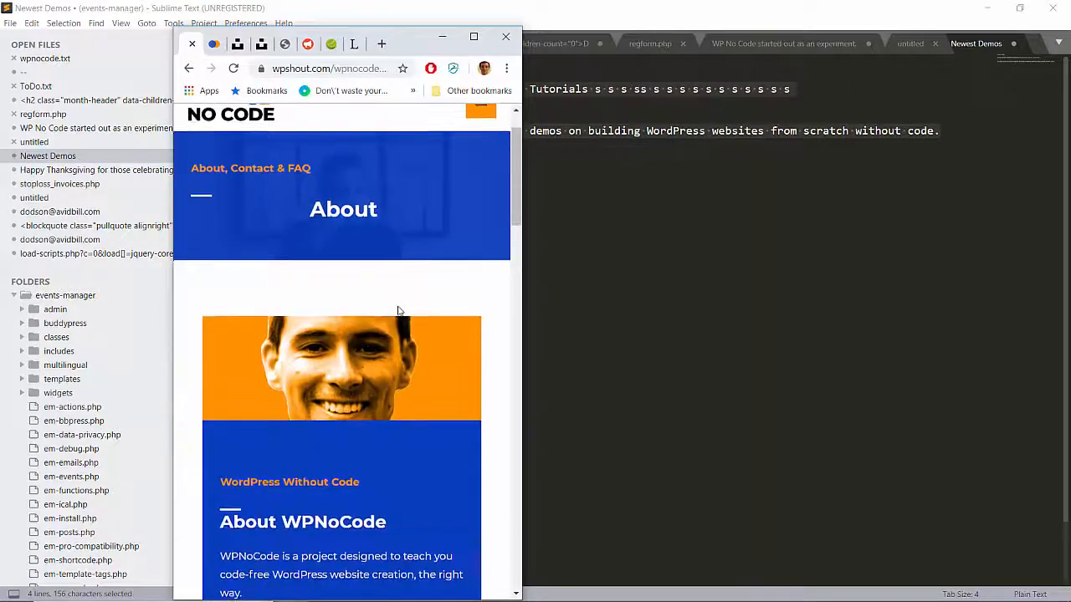
pyautogui.scroll(-3, 276, 533)
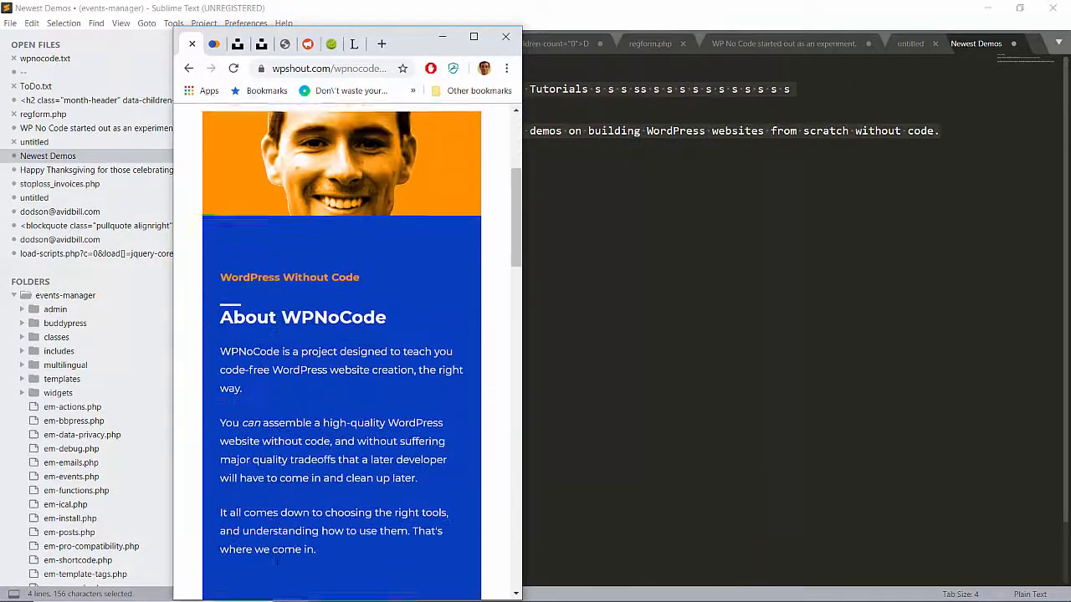
pyautogui.scroll(4, 363, 245)
pyautogui.scroll(-10, 363, 243)
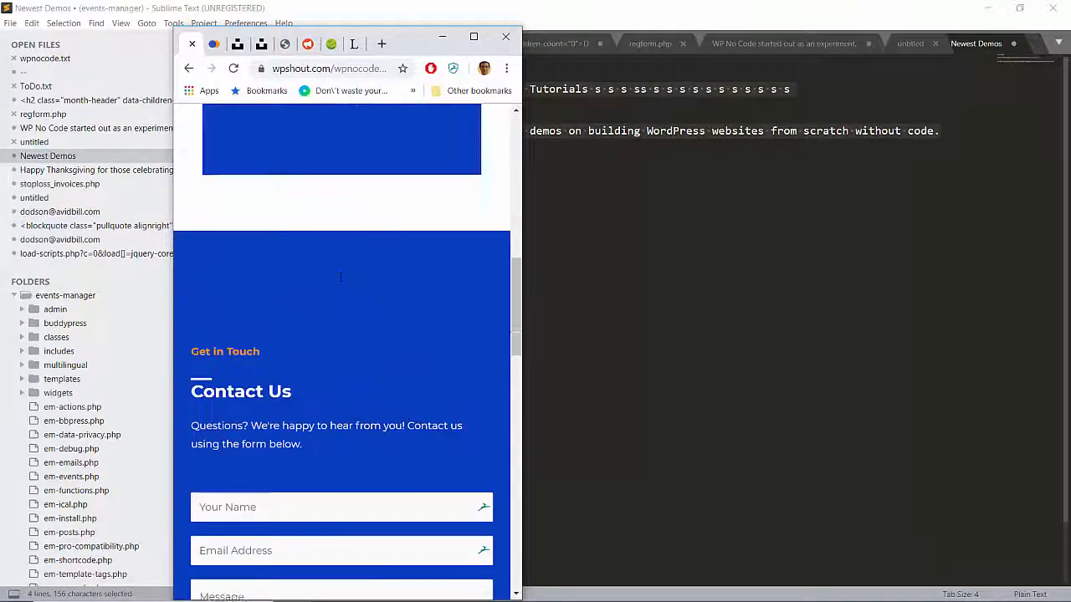
pyautogui.scroll(-6, 340, 278)
pyautogui.scroll(4, 341, 278)
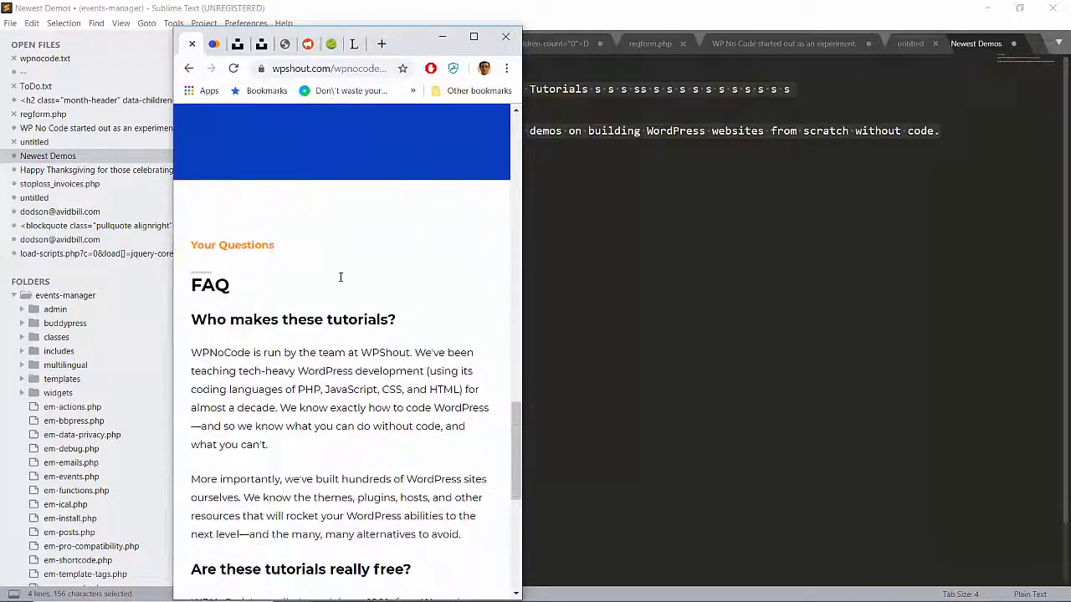
pyautogui.scroll(-5, 340, 278)
pyautogui.scroll(15, 340, 278)
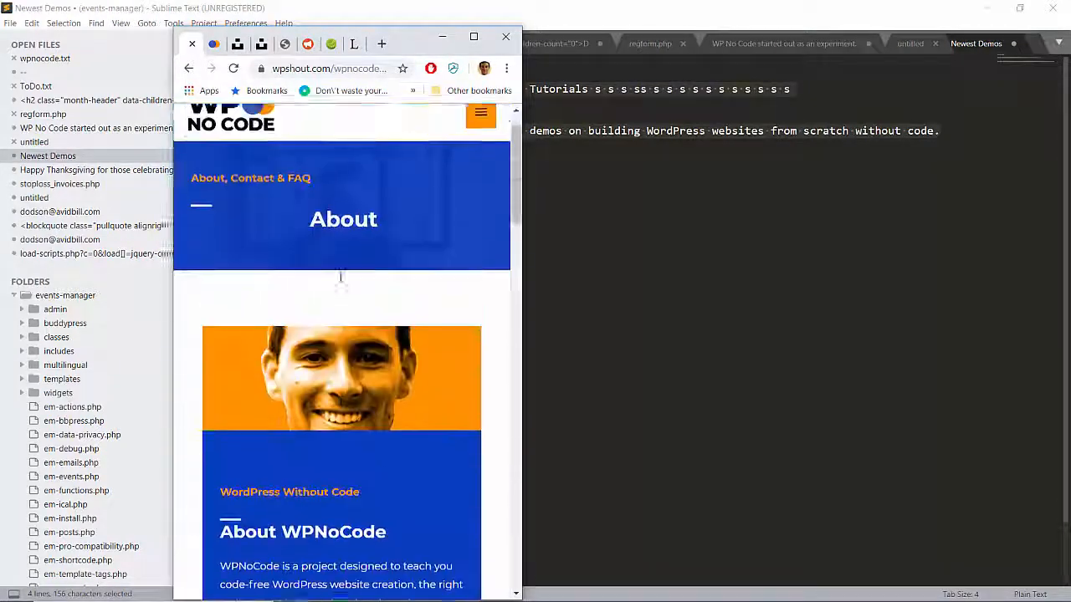
# Open the Watch Demos page from the mobile navigation and examine its phone-width layout.
pyautogui.click(480, 164)
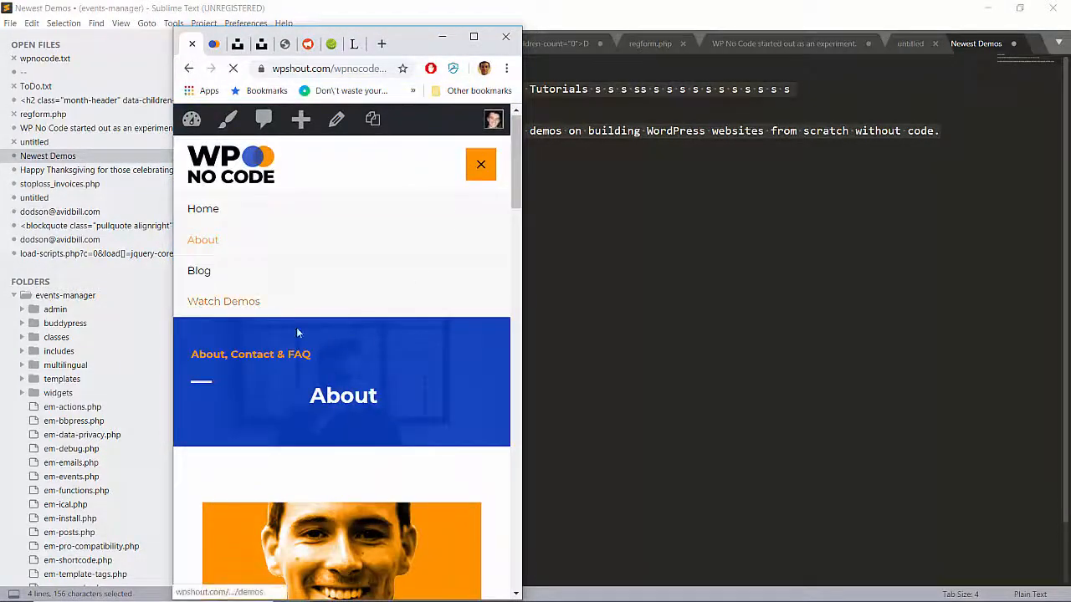
pyautogui.click(334, 306)
pyautogui.scroll(-3, 275, 351)
pyautogui.scroll(2, 275, 351)
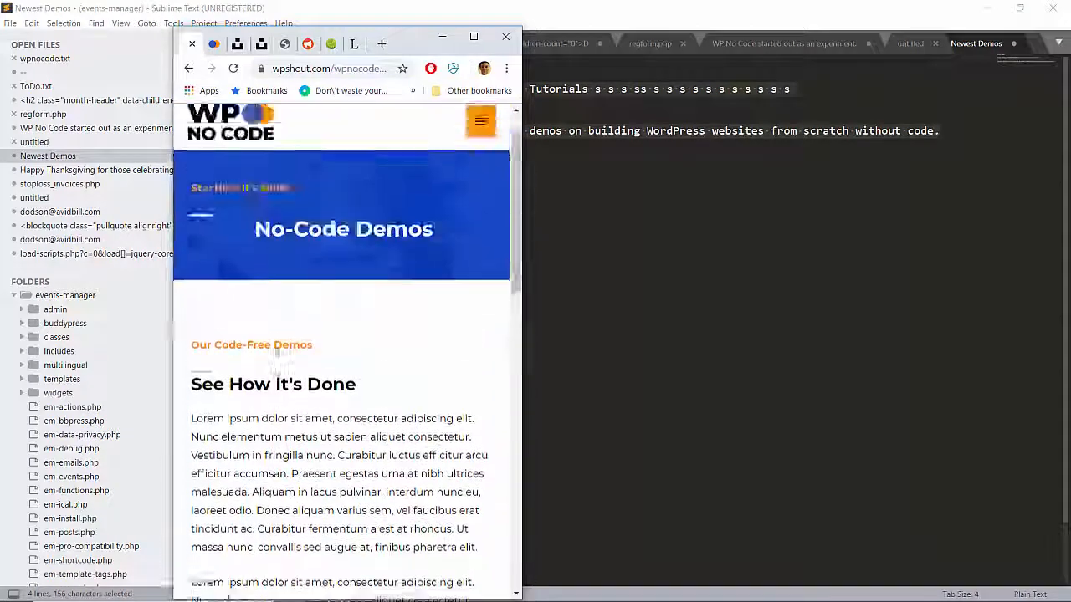
pyautogui.scroll(-10, 275, 351)
pyautogui.scroll(6, 275, 352)
pyautogui.scroll(5, 273, 346)
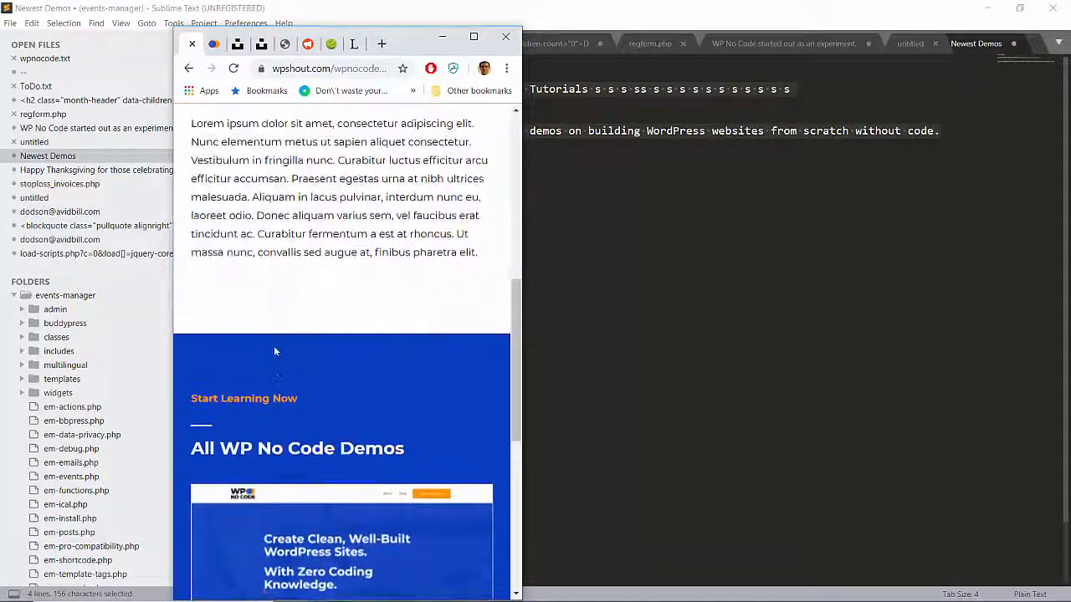
# At full window size, edit the Demos page in Beaver Builder and set the "See How It's Done" text module's tablet top margin to 15 px.
pyautogui.click(473, 37)
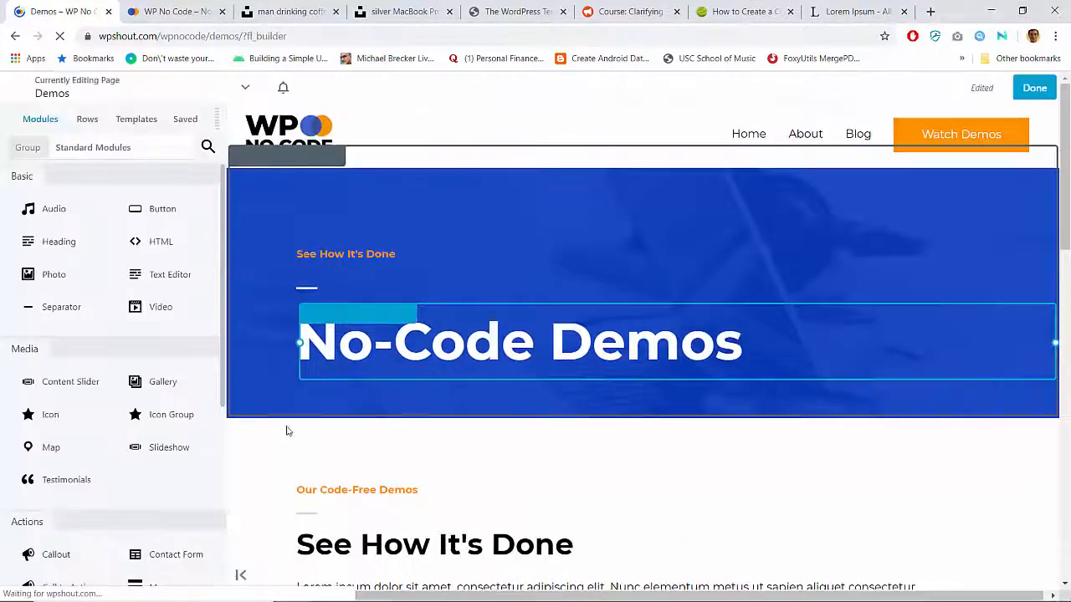
pyautogui.click(339, 485)
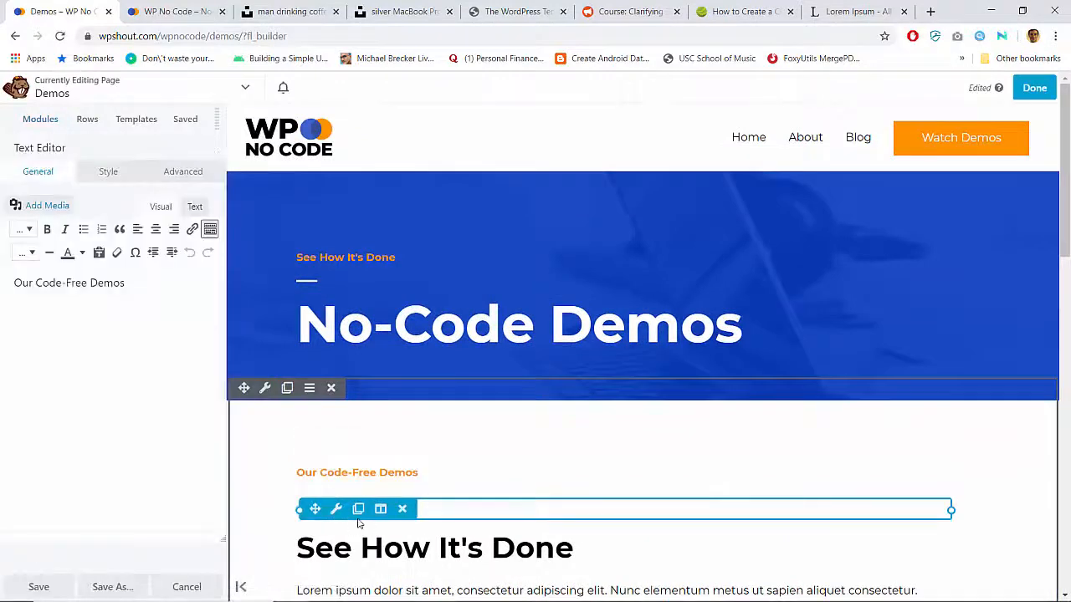
pyautogui.click(341, 542)
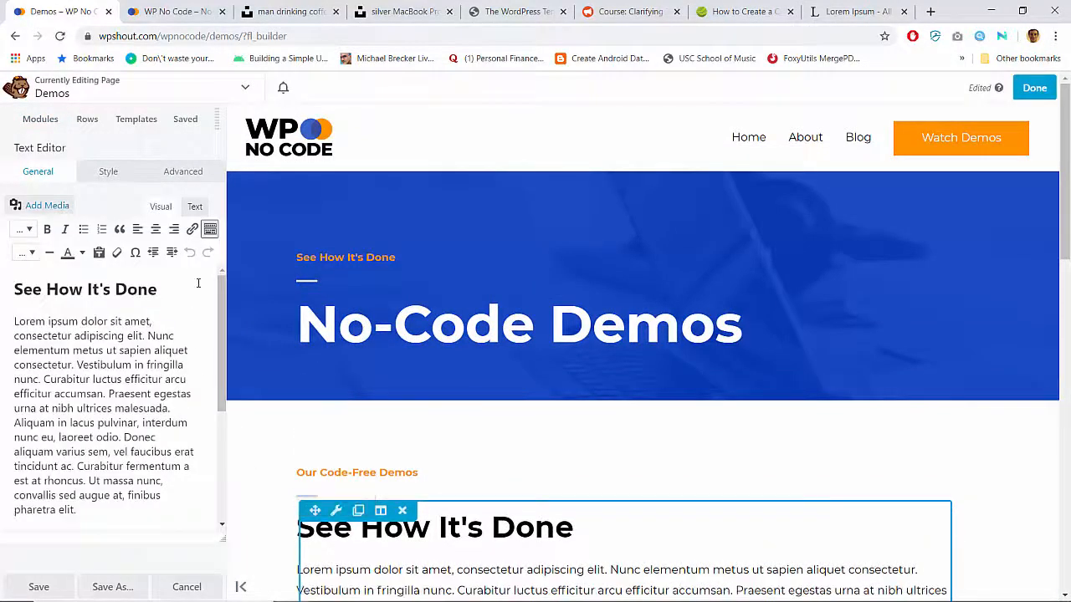
pyautogui.click(195, 208)
pyautogui.click(182, 173)
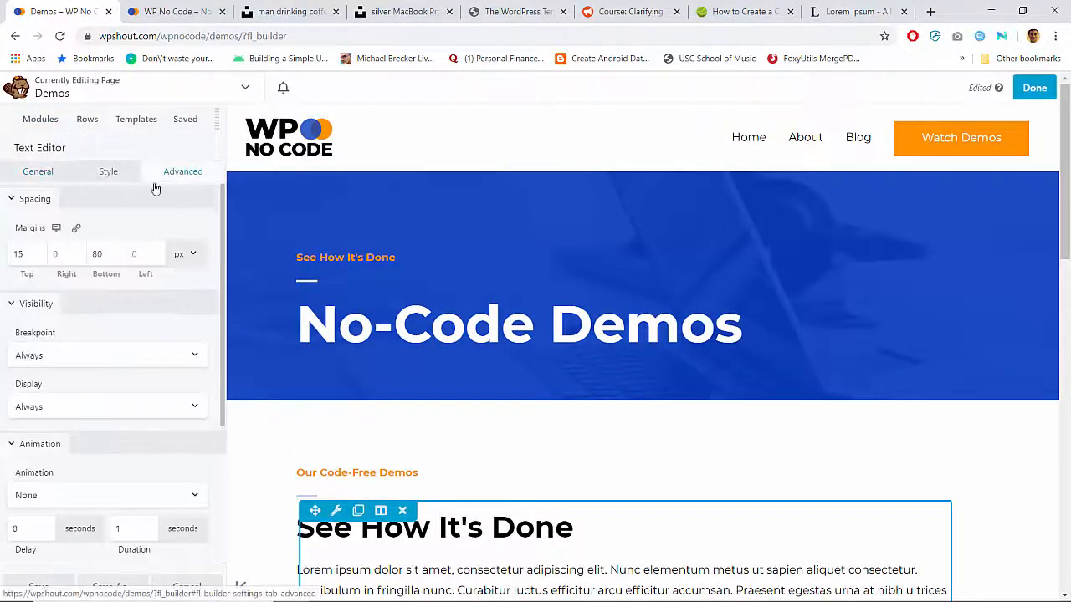
pyautogui.click(57, 229)
pyautogui.click(19, 254)
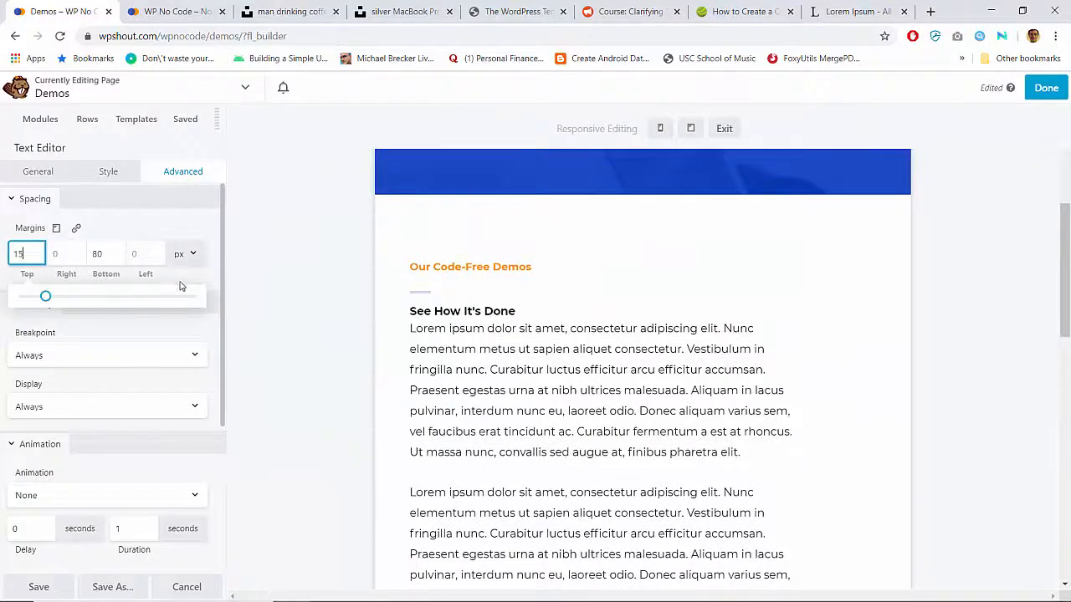
pyautogui.click(57, 229)
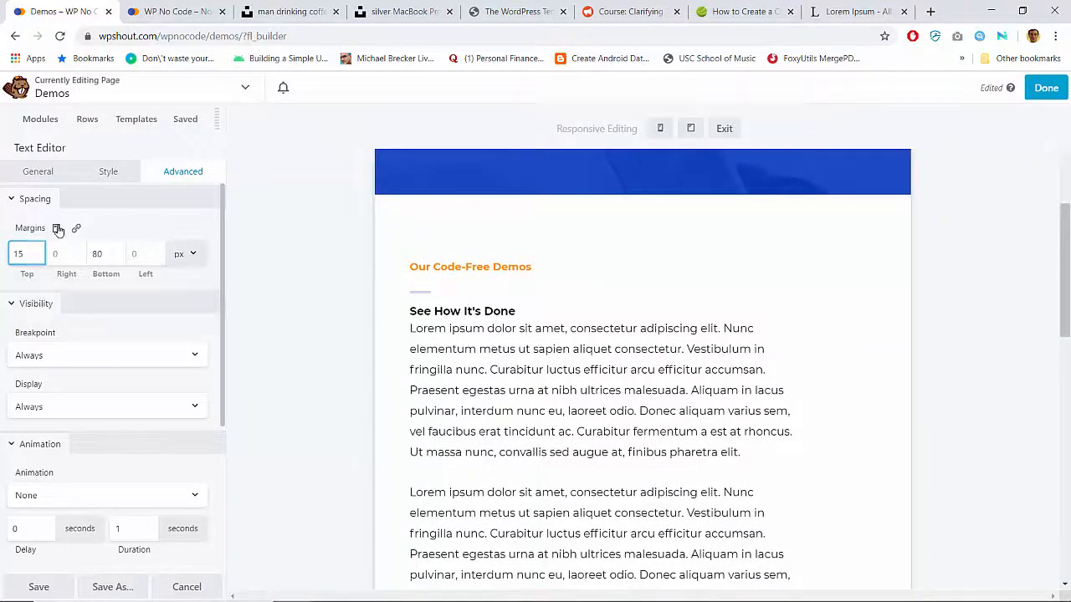
# Check the No-Code Demos heading's margins across the phone, desktop and tablet breakpoints.
pyautogui.scroll(4, 591, 310)
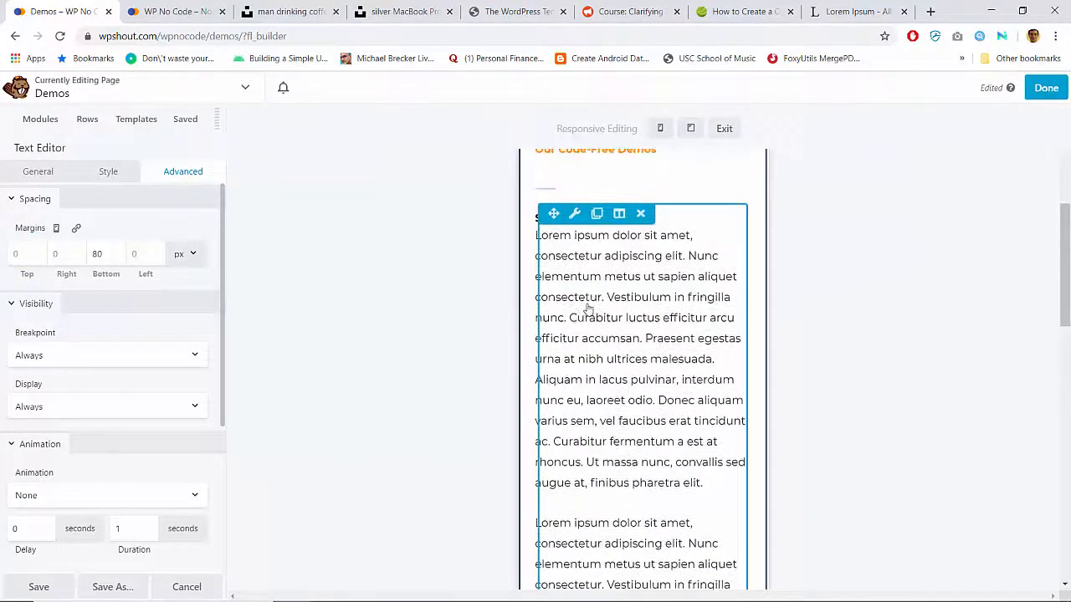
pyautogui.click(574, 231)
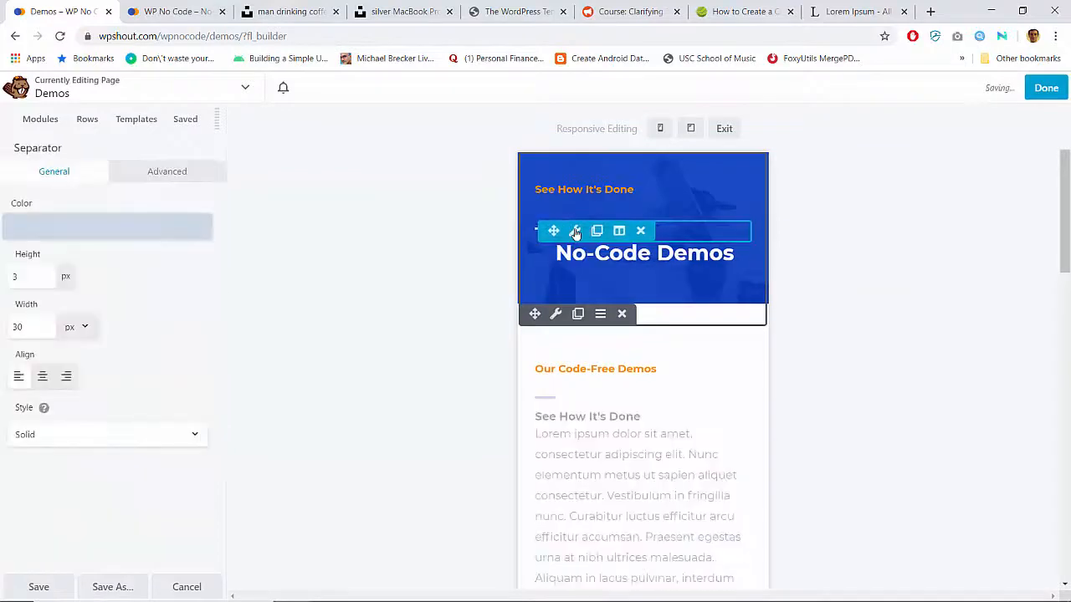
pyautogui.click(576, 255)
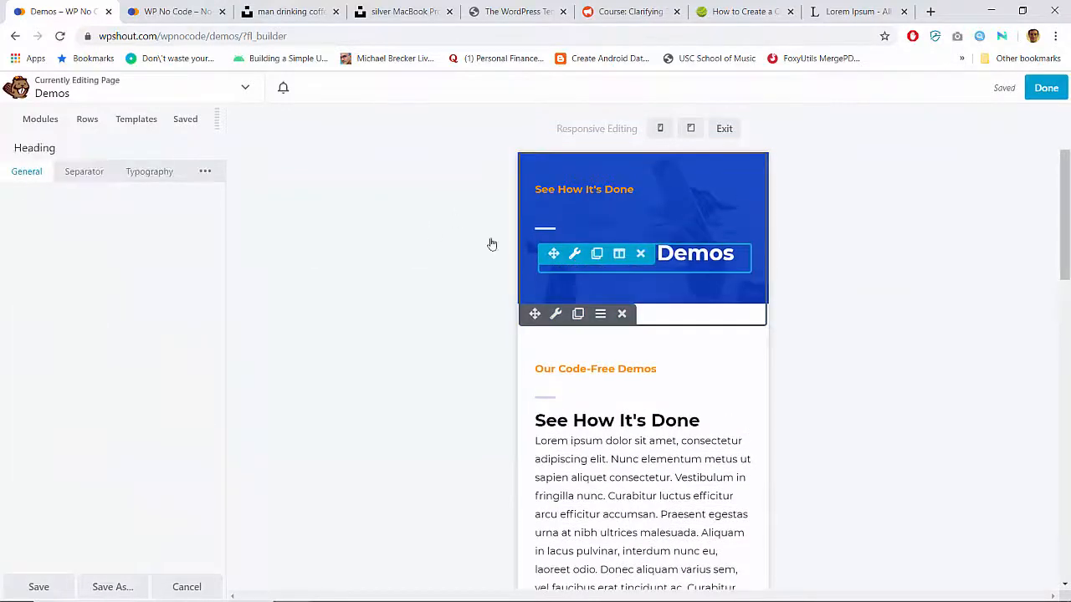
pyautogui.click(159, 173)
pyautogui.click(204, 174)
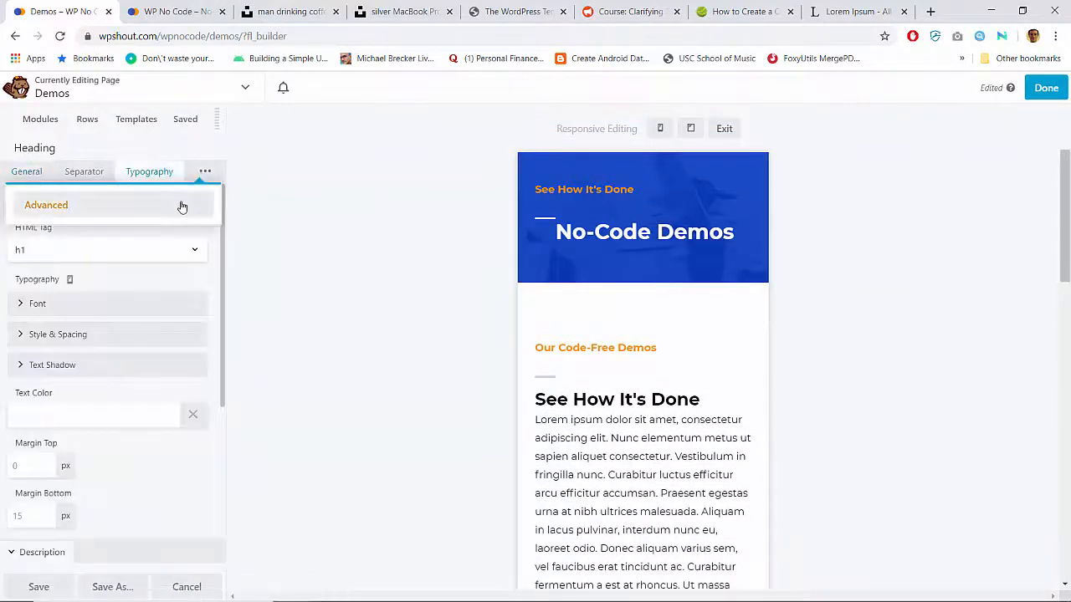
pyautogui.click(179, 205)
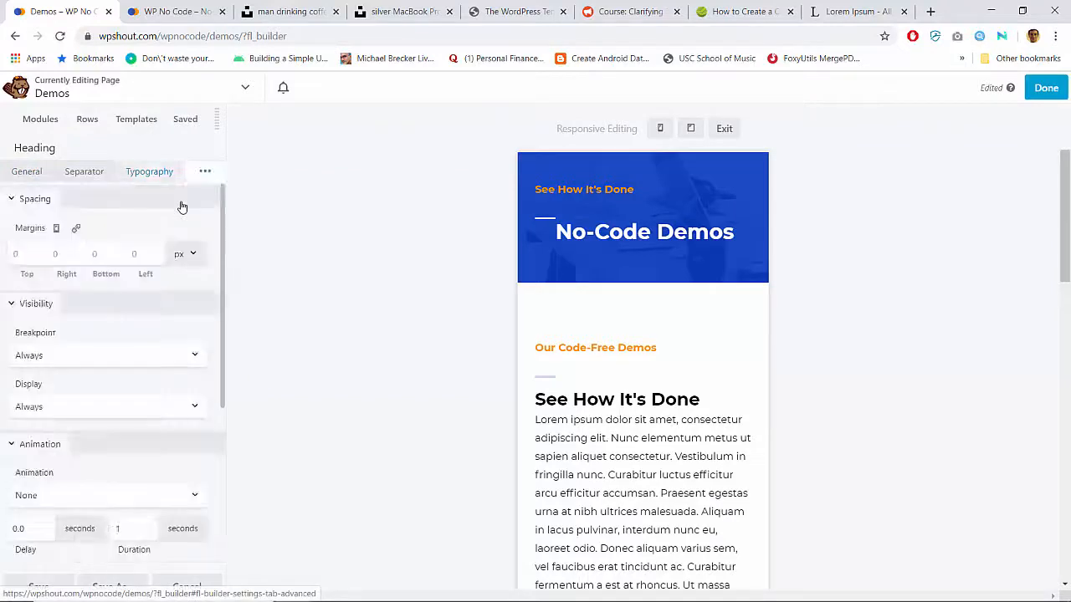
pyautogui.click(56, 229)
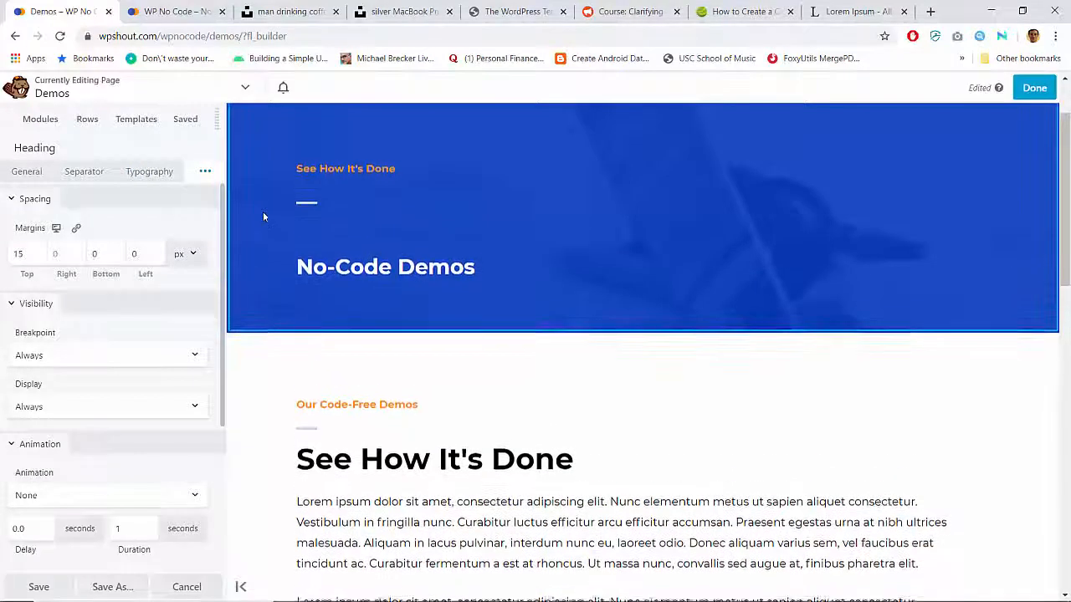
pyautogui.click(56, 229)
pyautogui.click(28, 255)
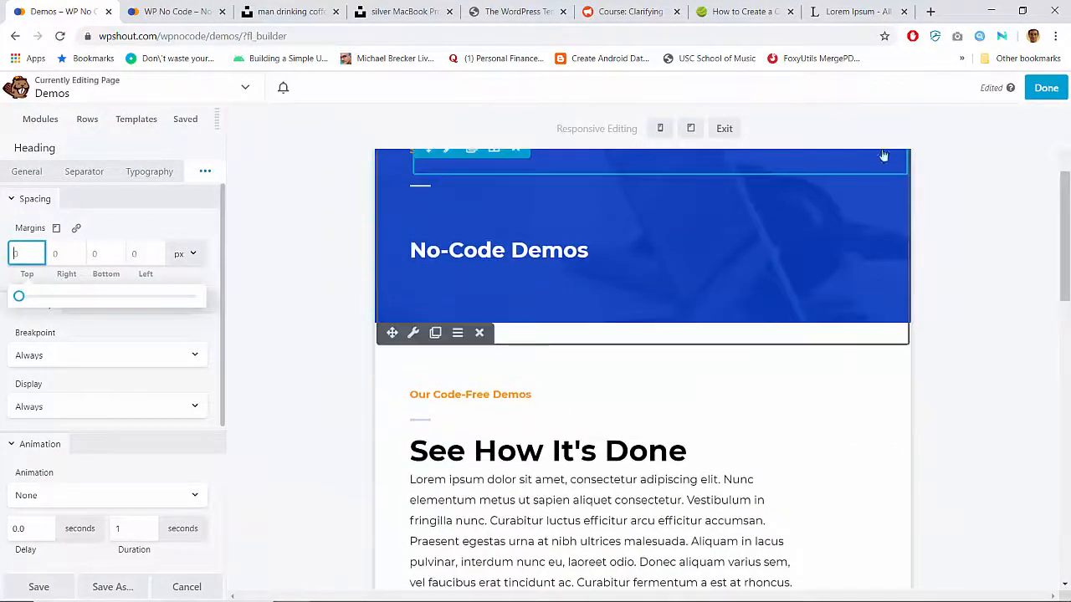
# Publish the Demos page changes and check the live page at phone width.
pyautogui.click(1046, 88)
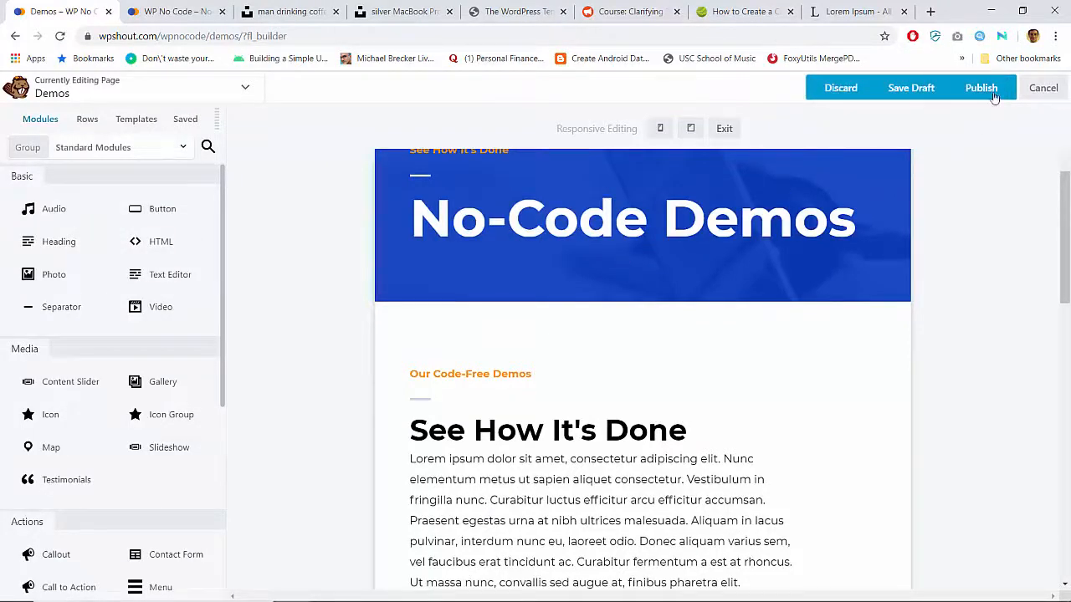
pyautogui.click(981, 88)
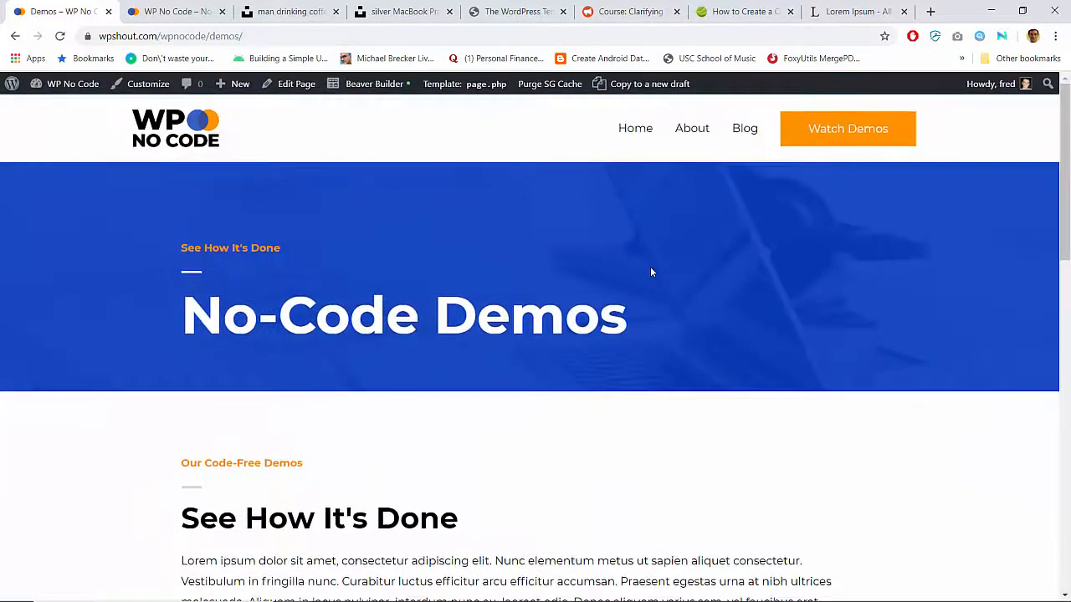
pyautogui.click(1021, 8)
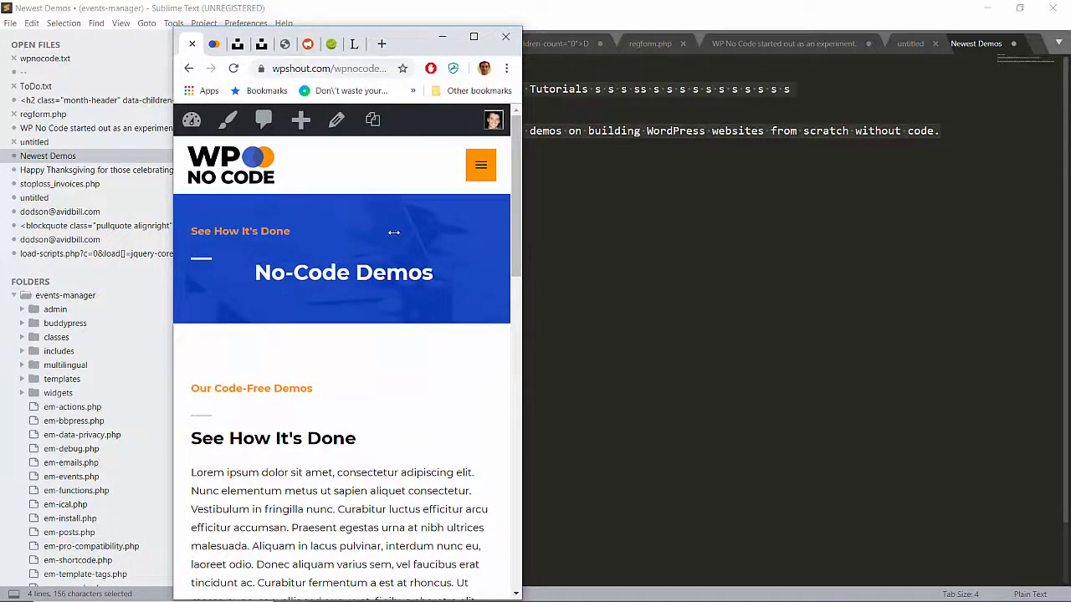
pyautogui.click(473, 36)
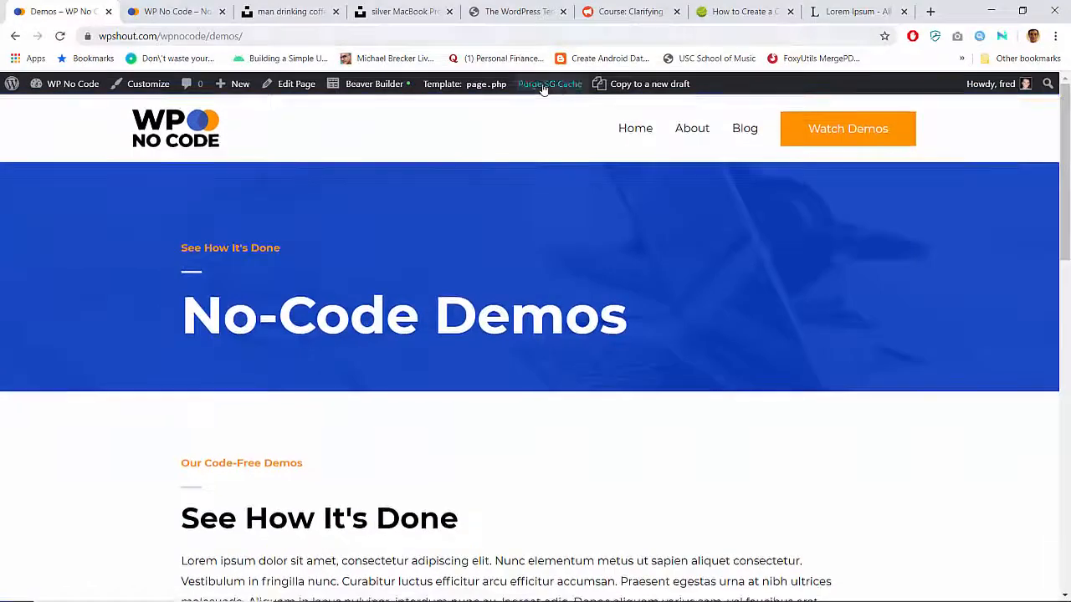
# Reopen the Demos page in Beaver Builder, clear the No-Code Demos heading's desktop bottom and left margins, and preview it at tablet size.
pyautogui.click(388, 87)
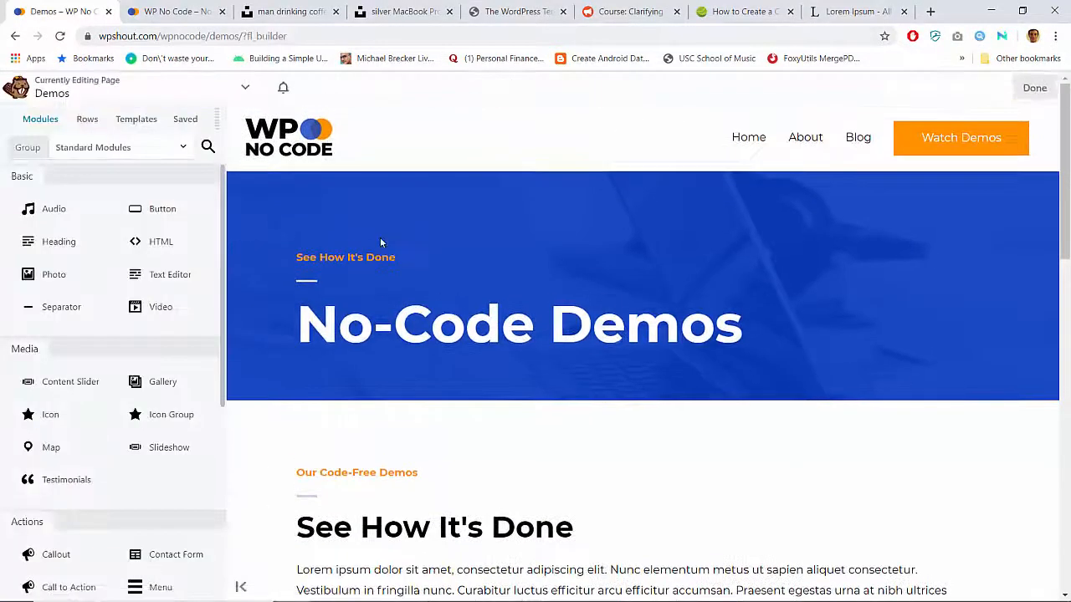
pyautogui.click(338, 330)
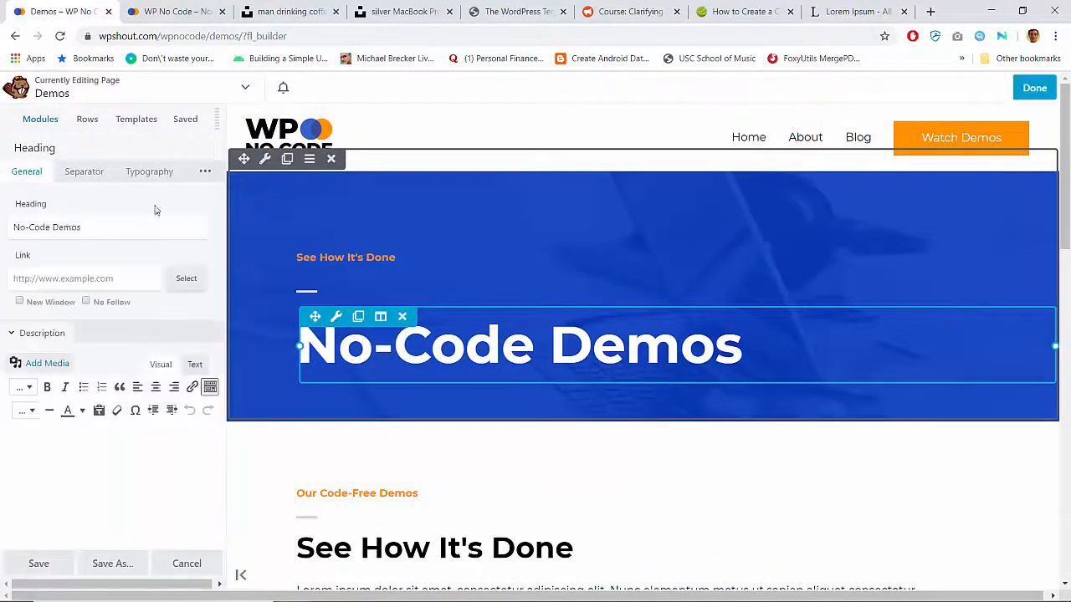
pyautogui.click(205, 174)
pyautogui.click(171, 208)
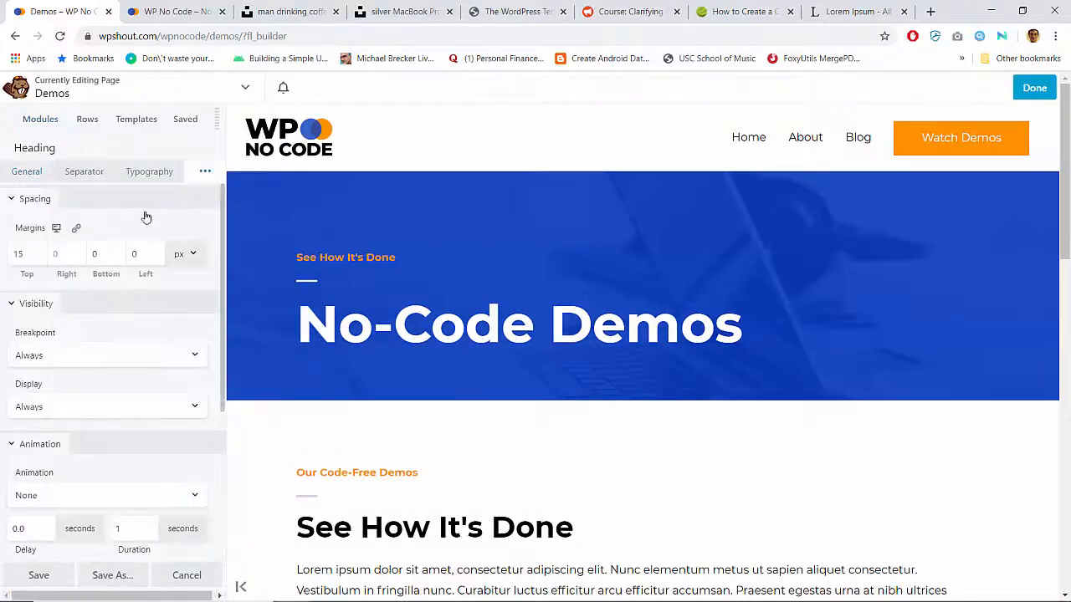
pyautogui.click(55, 229)
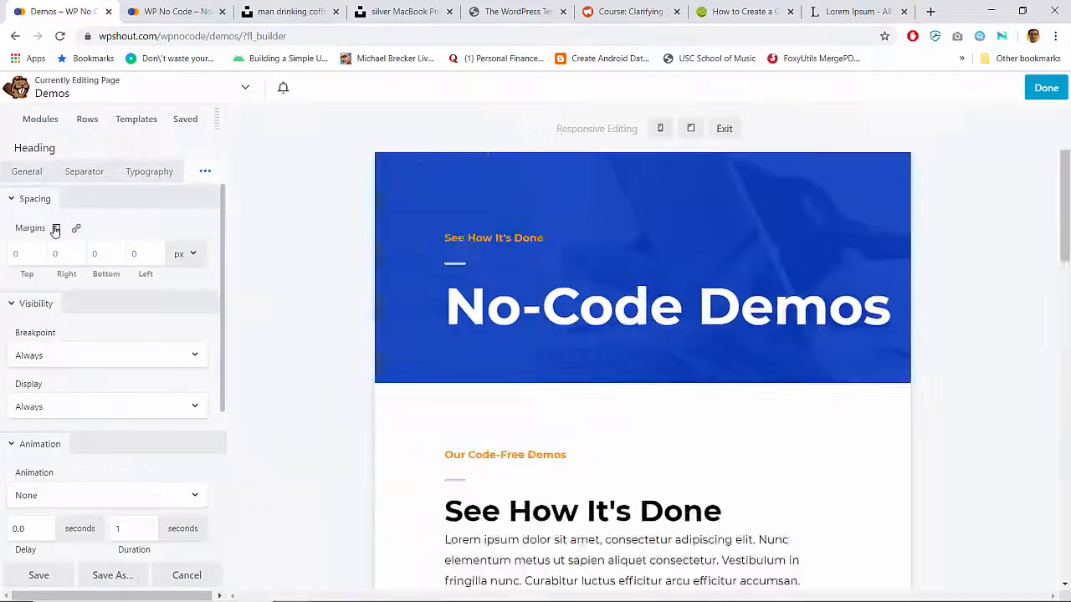
pyautogui.click(56, 229)
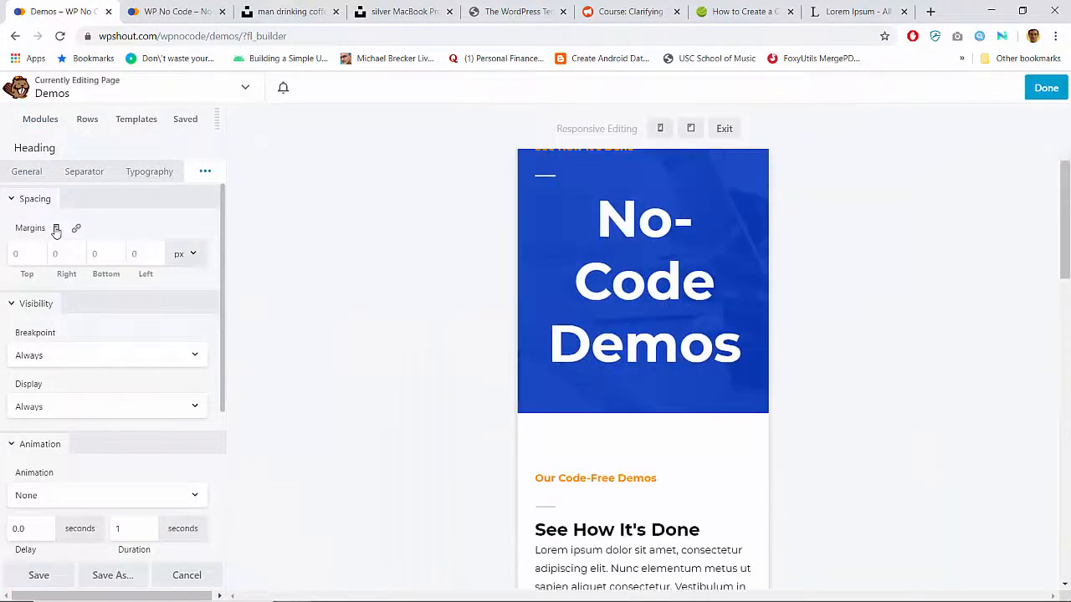
pyautogui.click(57, 229)
pyautogui.click(97, 253)
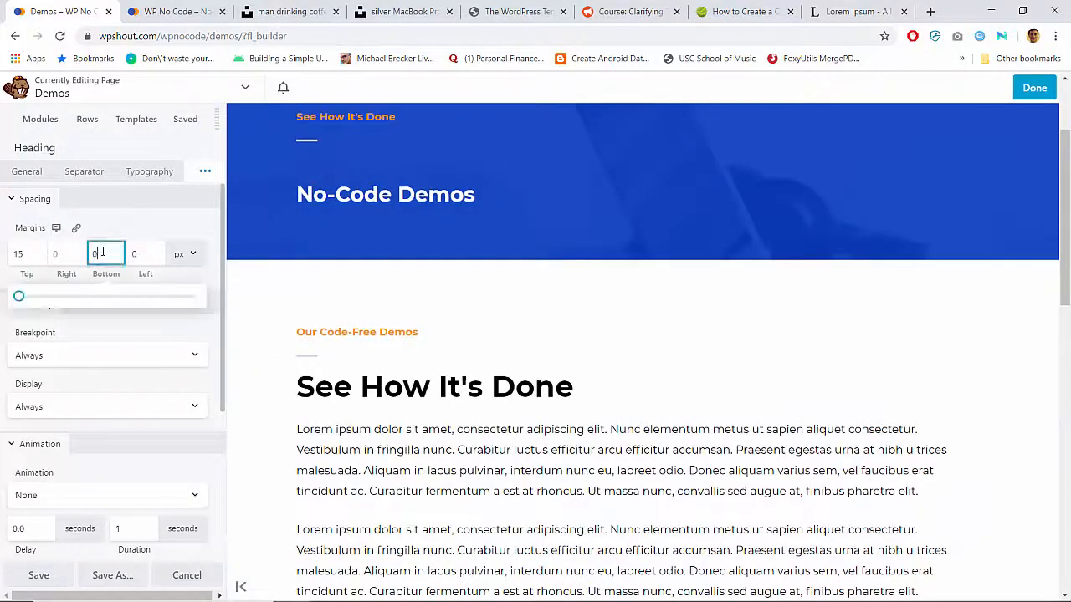
pyautogui.press('Tab')
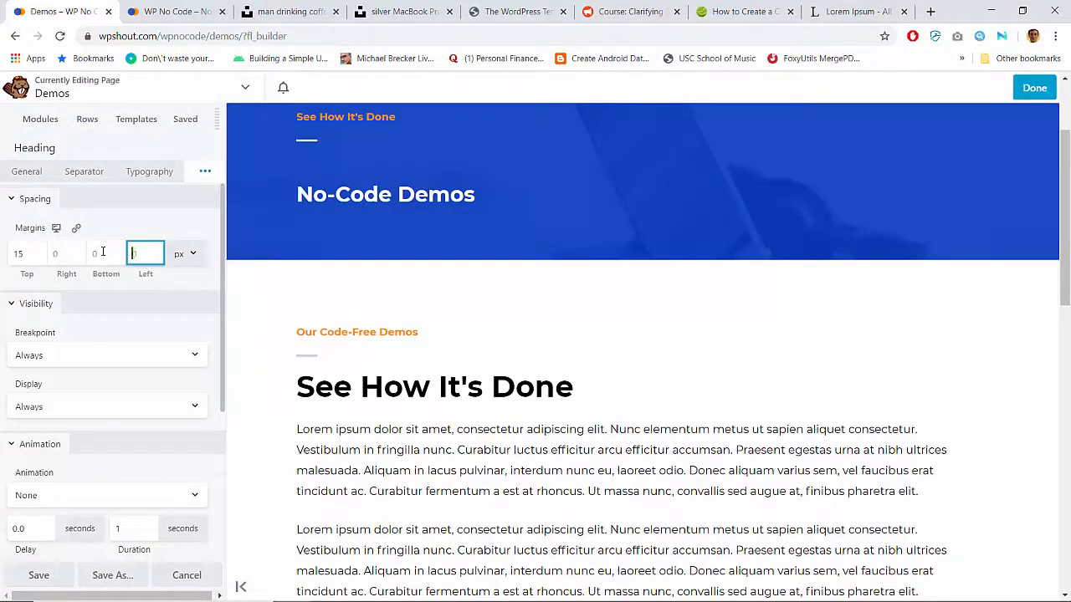
pyautogui.click(56, 228)
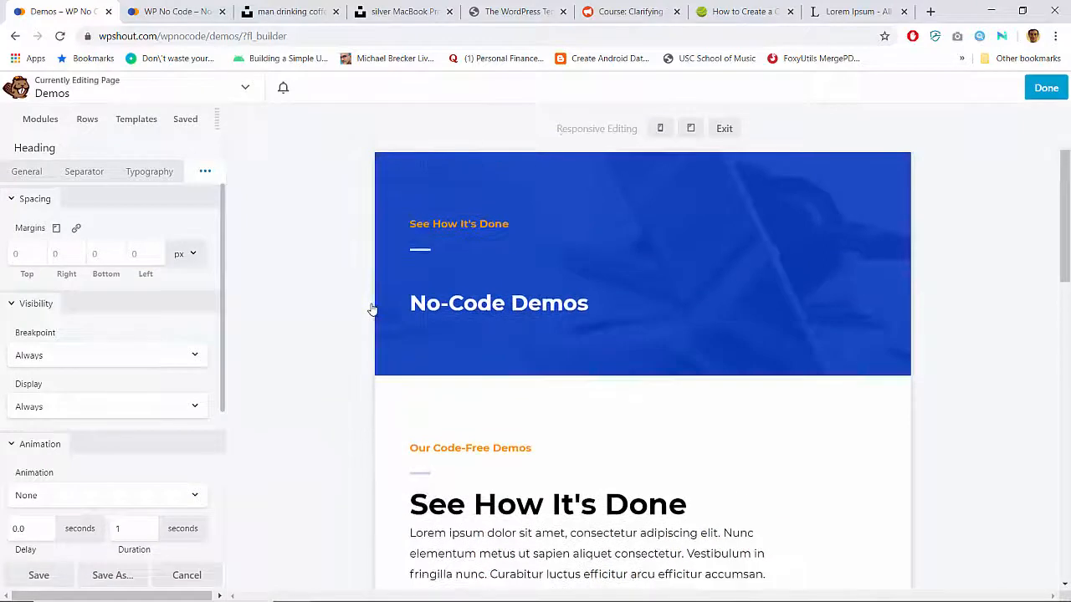
# Set the No-Code Demos heading's tablet top margin to 15 px and publish the Demos page.
pyautogui.click(26, 246)
pyautogui.write('15')
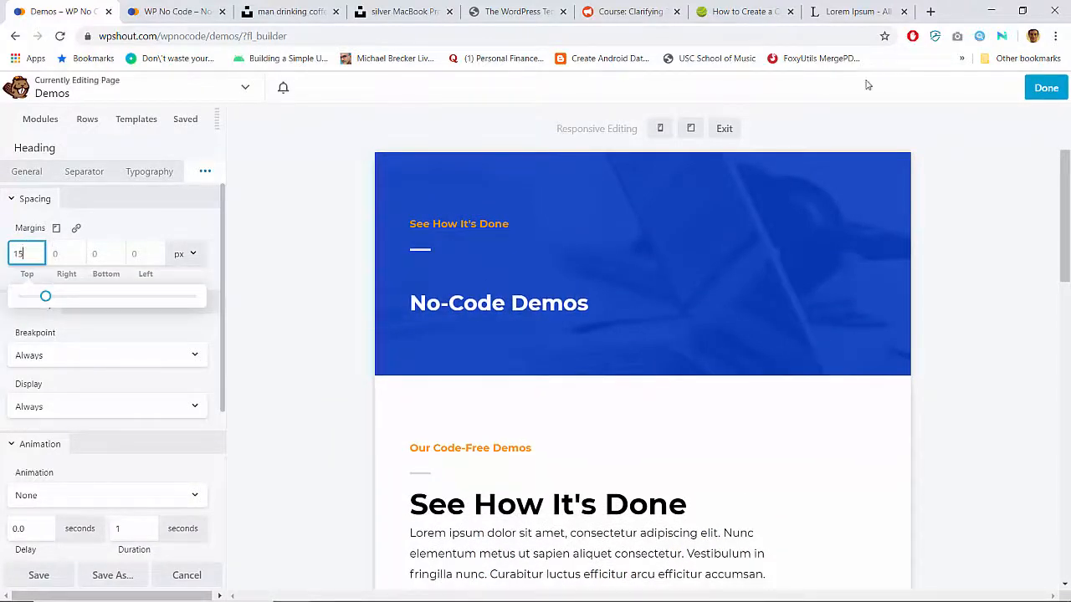
pyautogui.click(1037, 89)
pyautogui.click(991, 87)
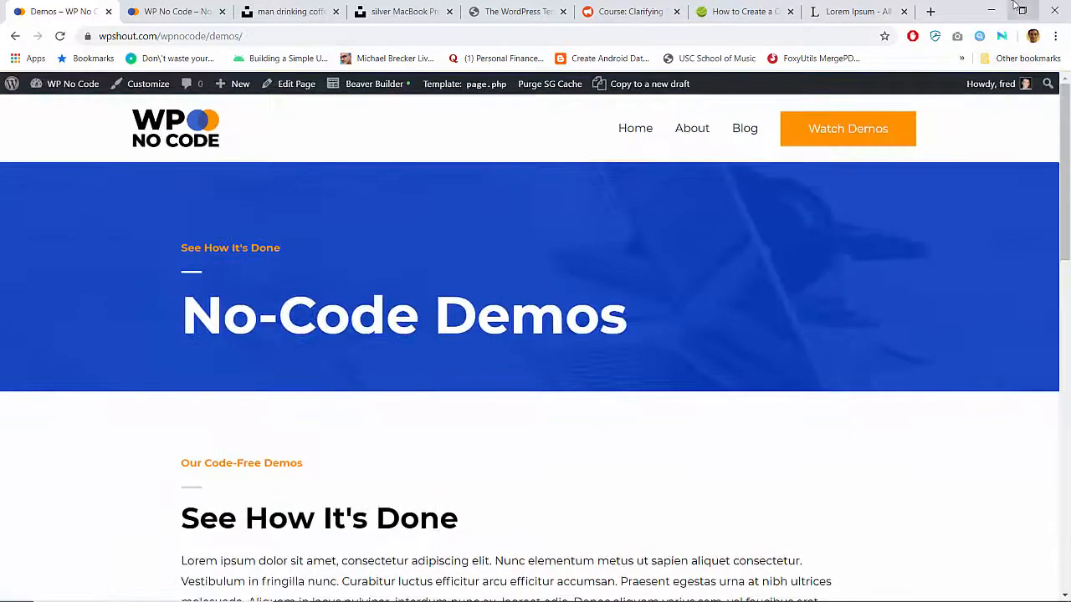
# Check the live Demos page at phone and tablet widths and go to the About page through the site navigation.
pyautogui.click(1022, 11)
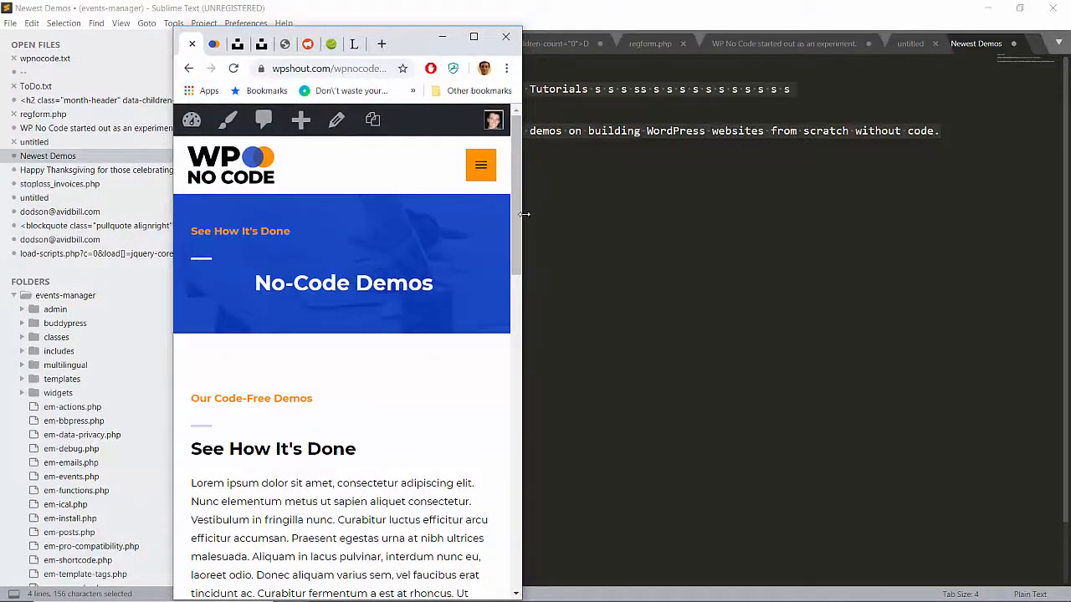
pyautogui.moveTo(452, 219); pyautogui.dragTo(629, 220)
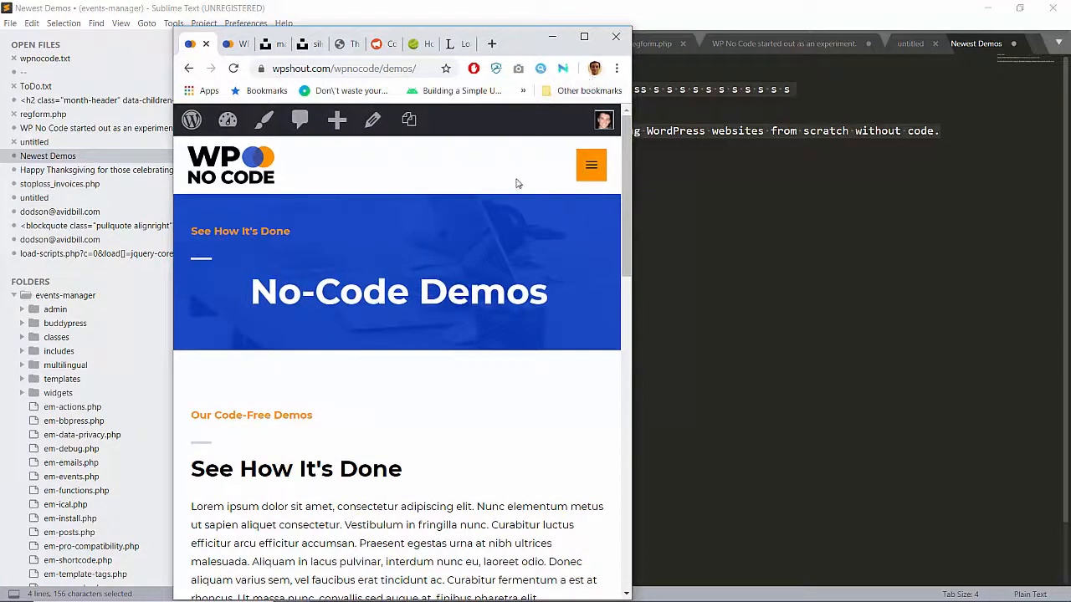
pyautogui.click(587, 164)
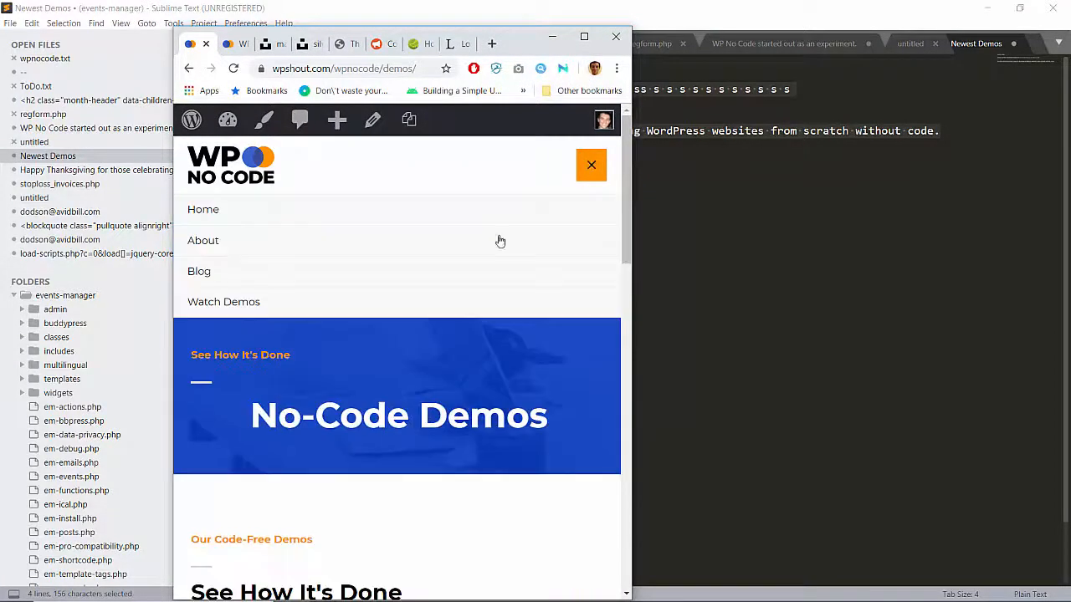
pyautogui.click(265, 236)
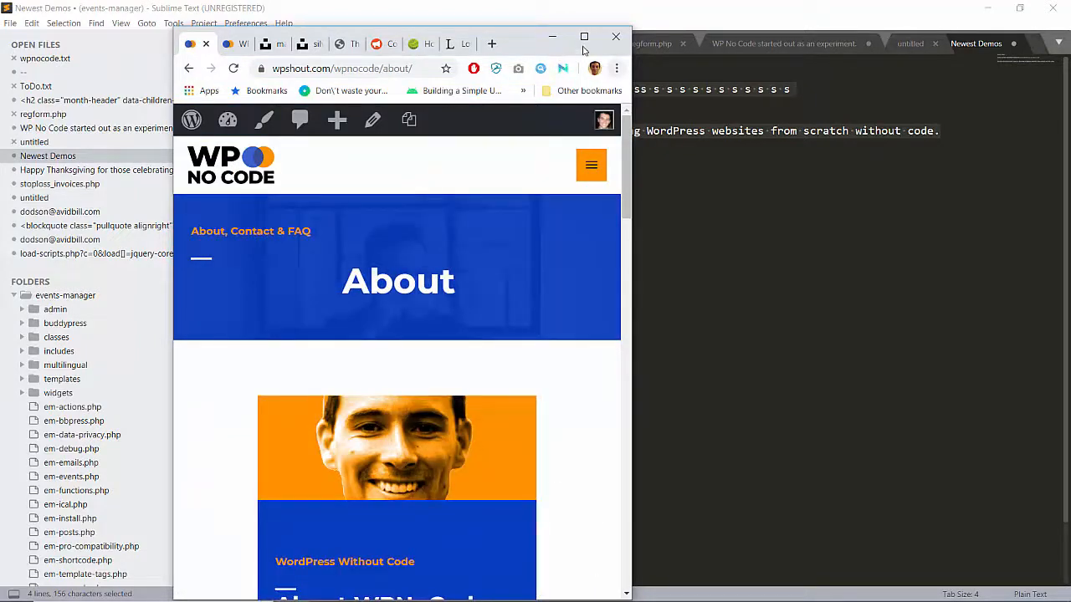
# At full window size, edit the About page in Beaver Builder and set the About heading's tablet top margin to 15 px.
pyautogui.click(584, 37)
pyautogui.click(387, 86)
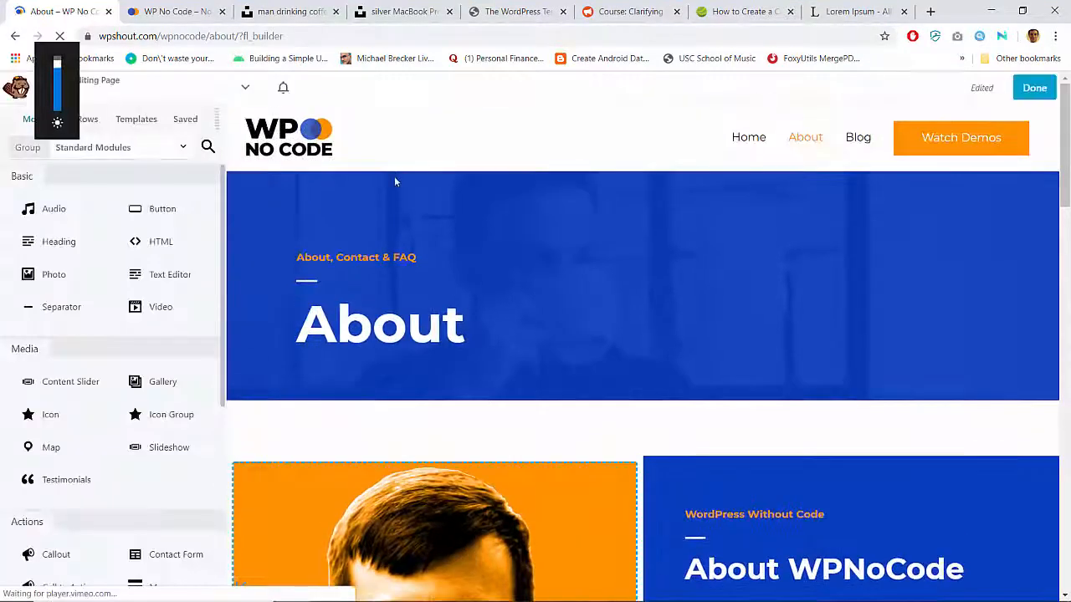
pyautogui.click(347, 347)
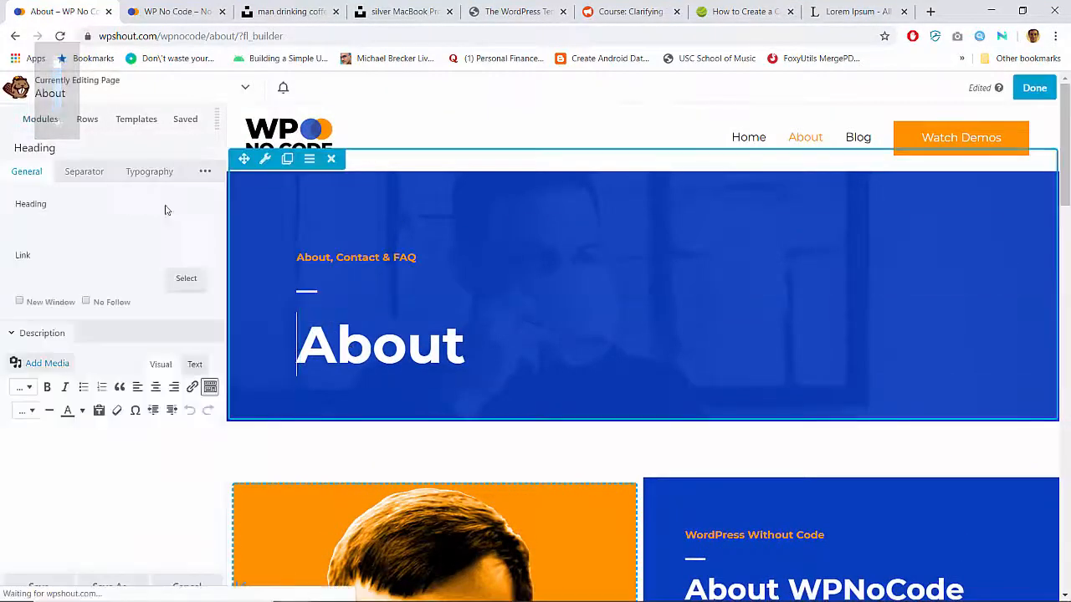
pyautogui.moveTo(209, 178)
pyautogui.click(205, 200)
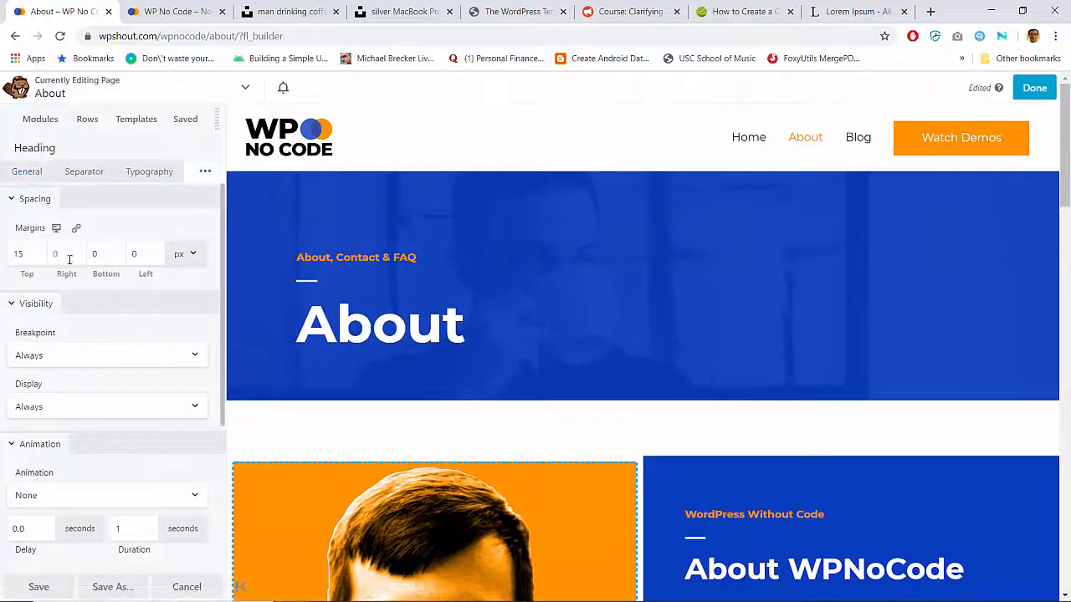
pyautogui.click(56, 230)
pyautogui.click(42, 254)
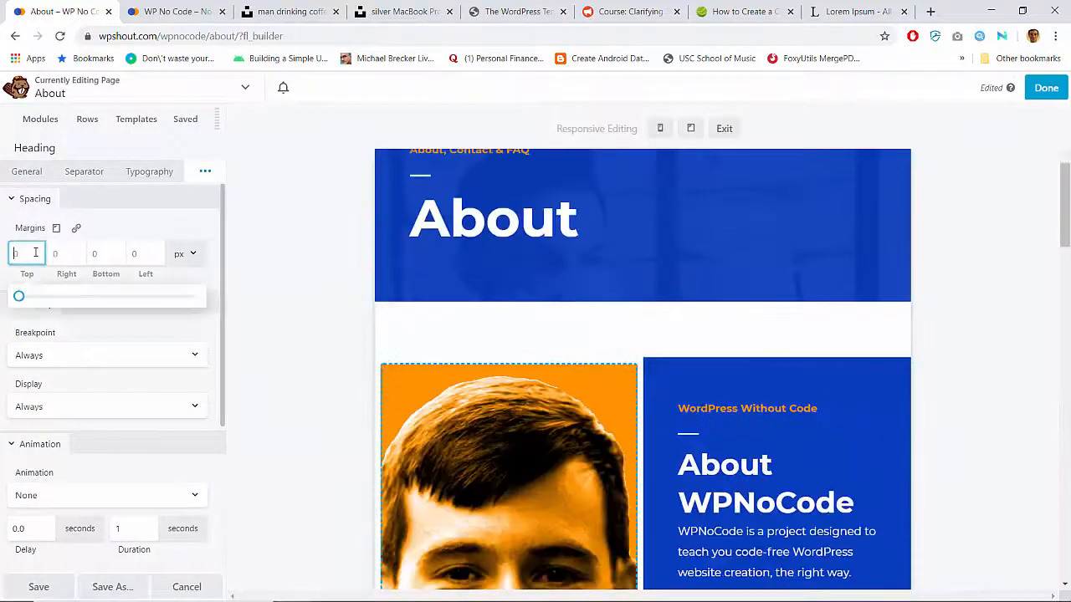
pyautogui.click(165, 227)
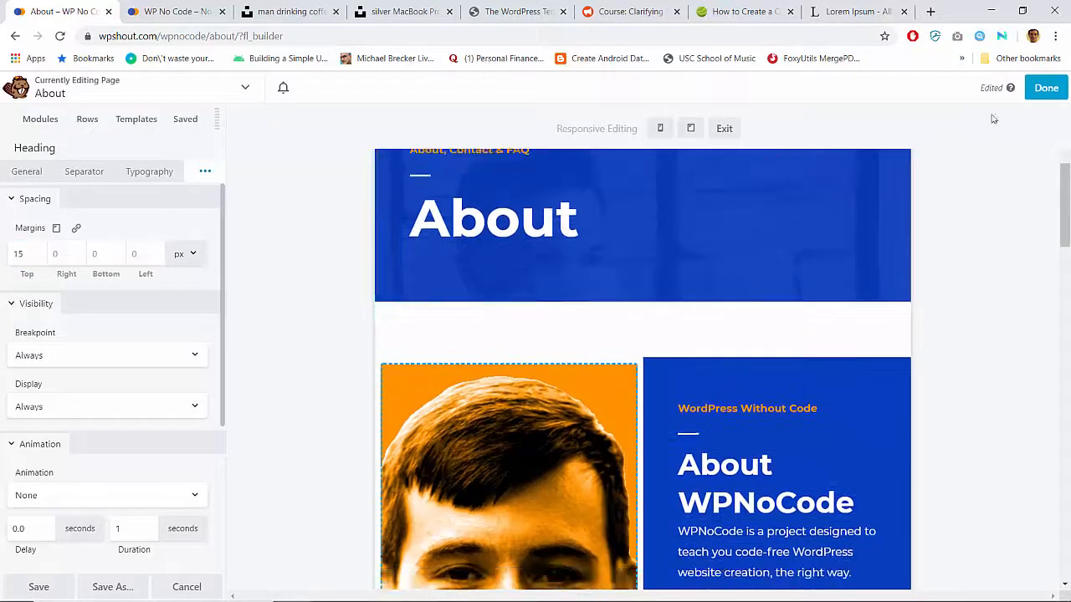
# Publish the About page changes and check the live page and its navigation menu at phone width.
pyautogui.click(1042, 89)
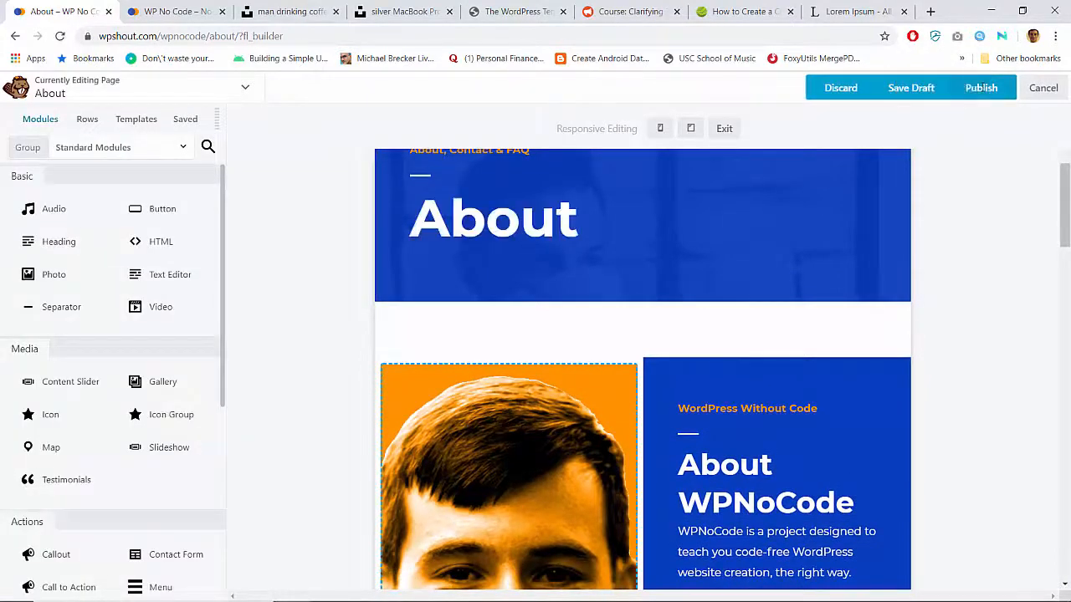
pyautogui.click(994, 88)
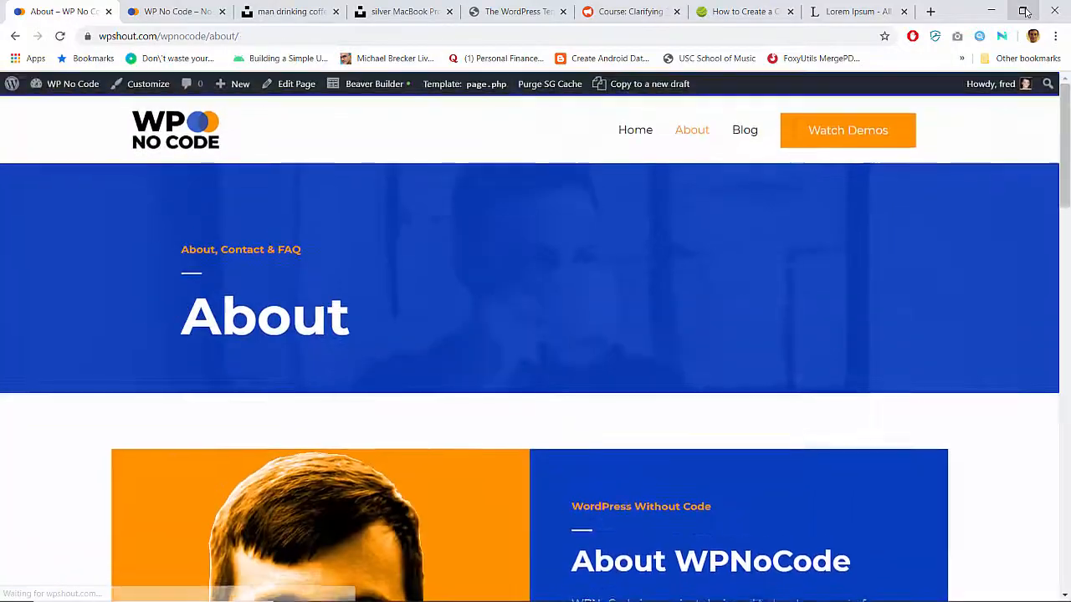
pyautogui.click(1023, 11)
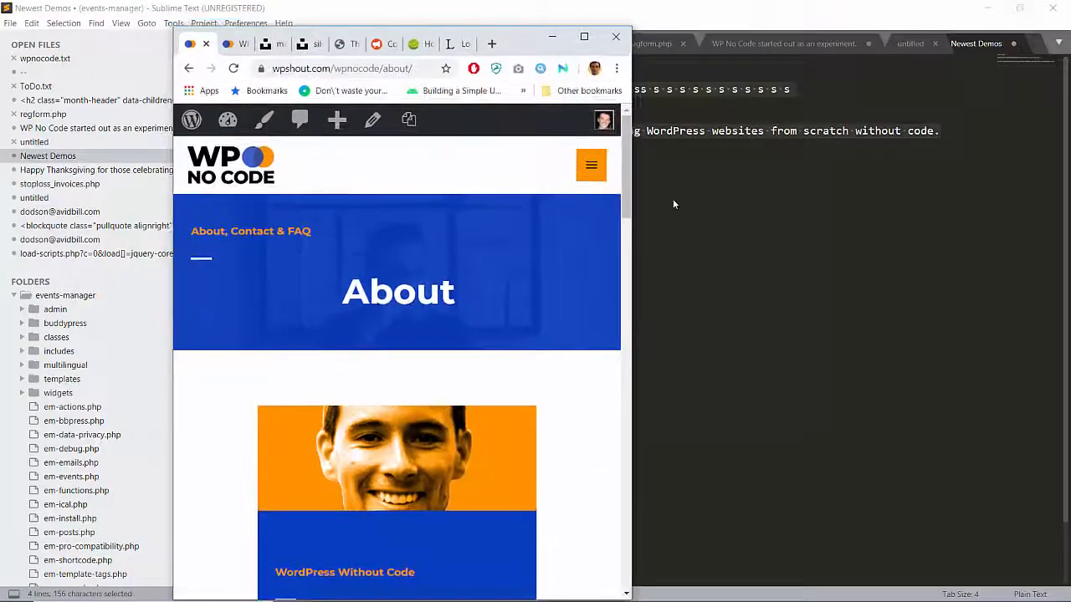
pyautogui.moveTo(636, 218); pyautogui.dragTo(436, 229)
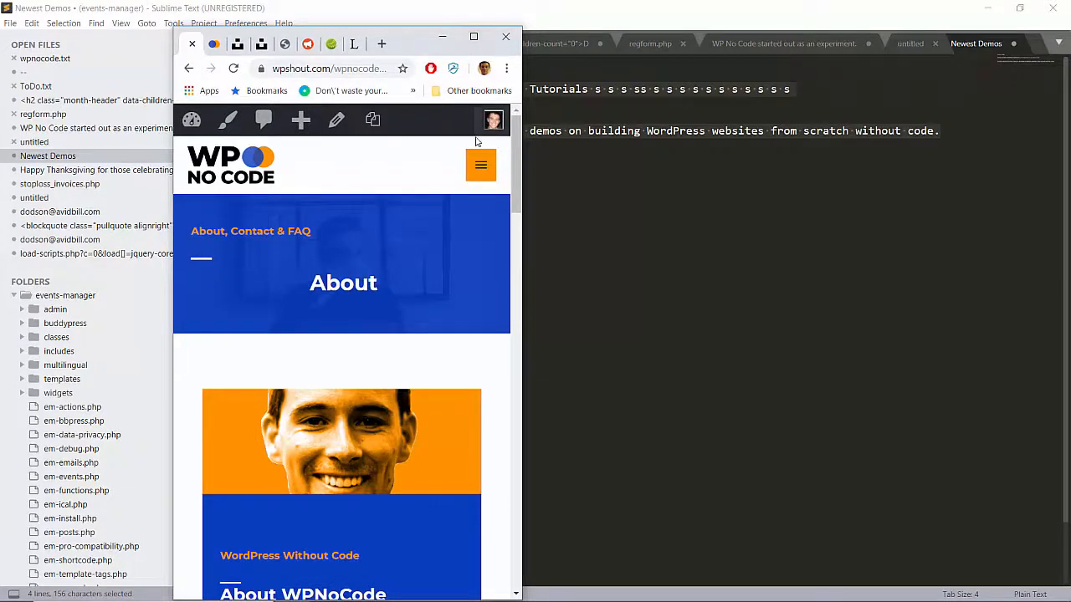
pyautogui.click(479, 167)
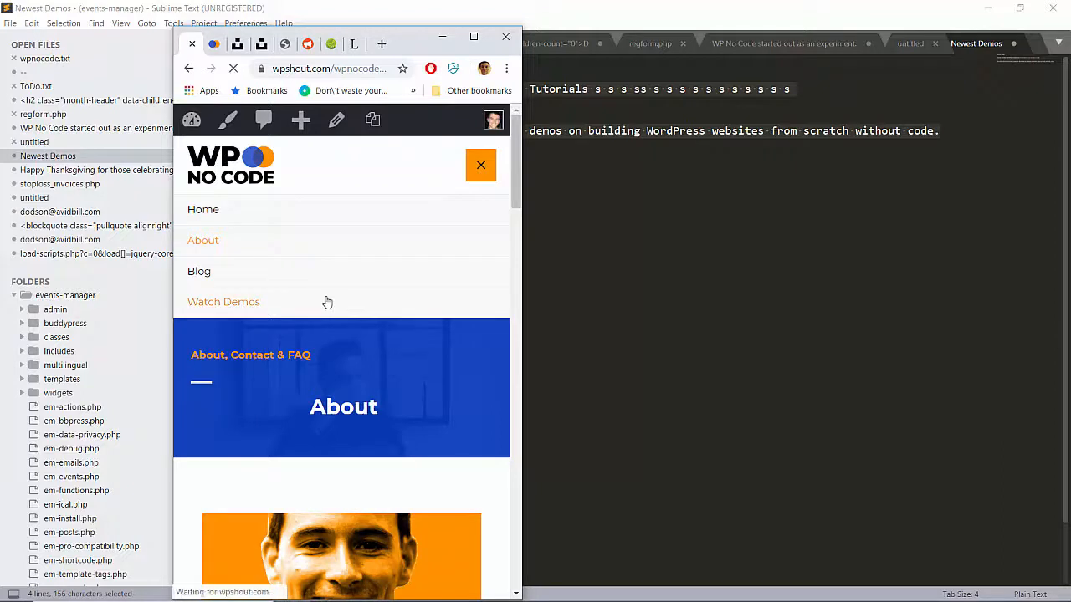
pyautogui.click(481, 167)
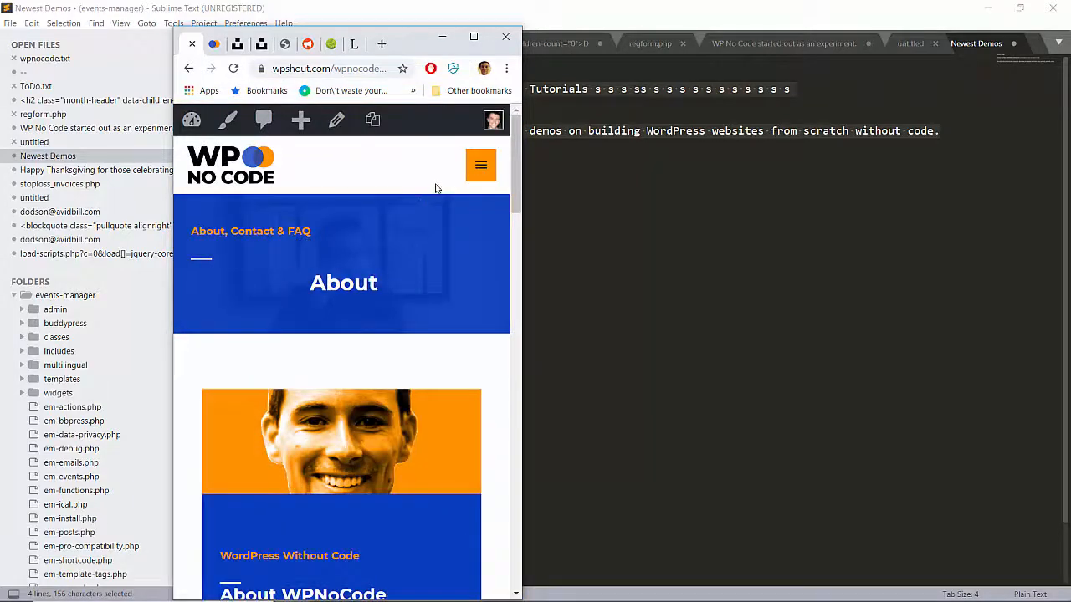
# Reopen the About page in Beaver Builder at full window size and set the About WPNoCode text module's tablet top margin to 15 px.
pyautogui.click(480, 40)
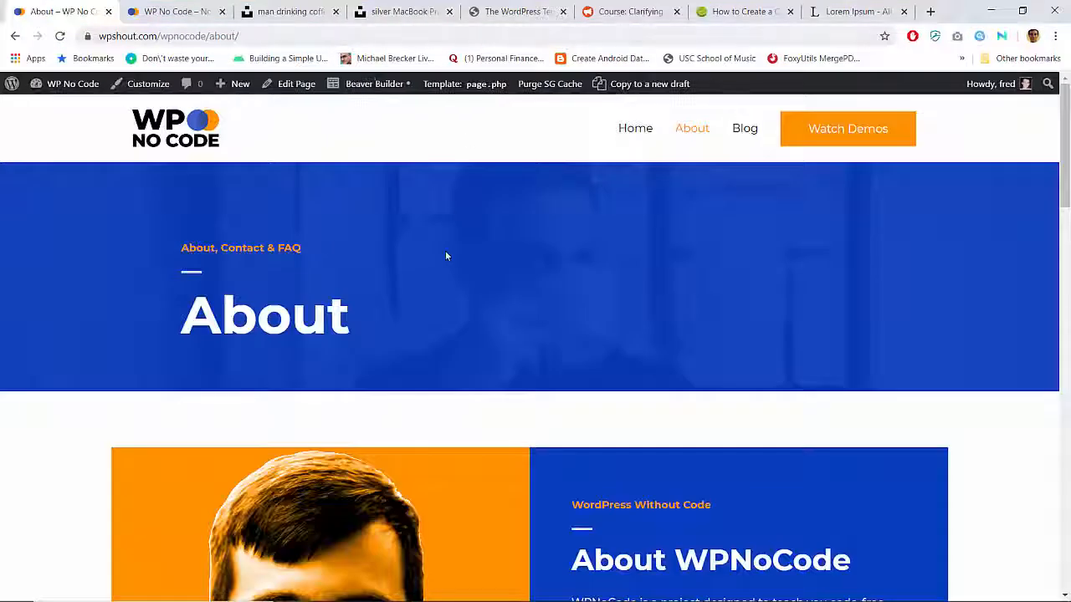
pyautogui.scroll(-2, 445, 254)
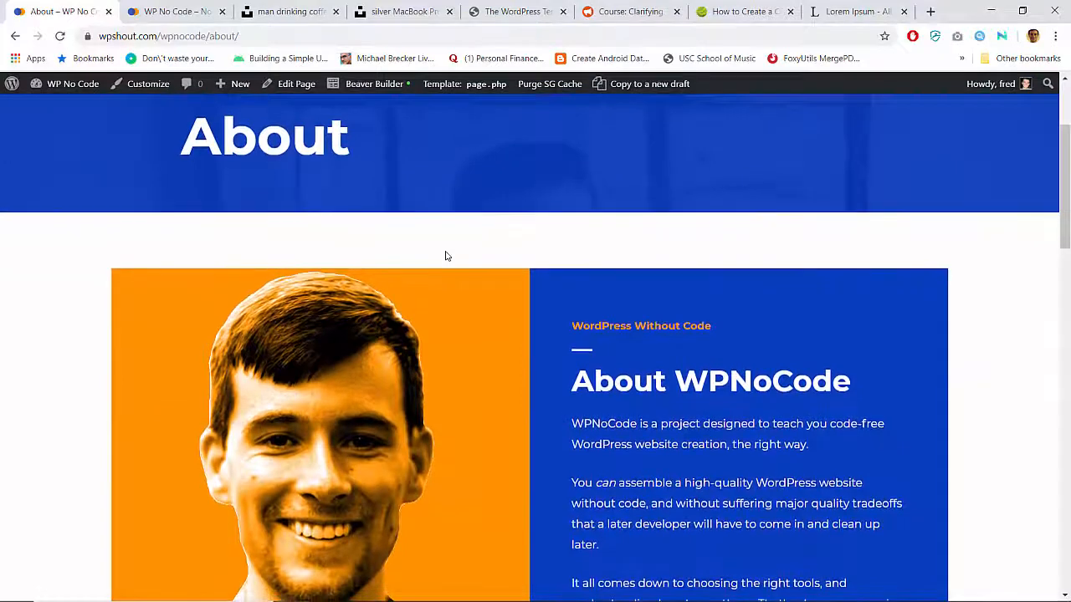
pyautogui.scroll(2, 445, 254)
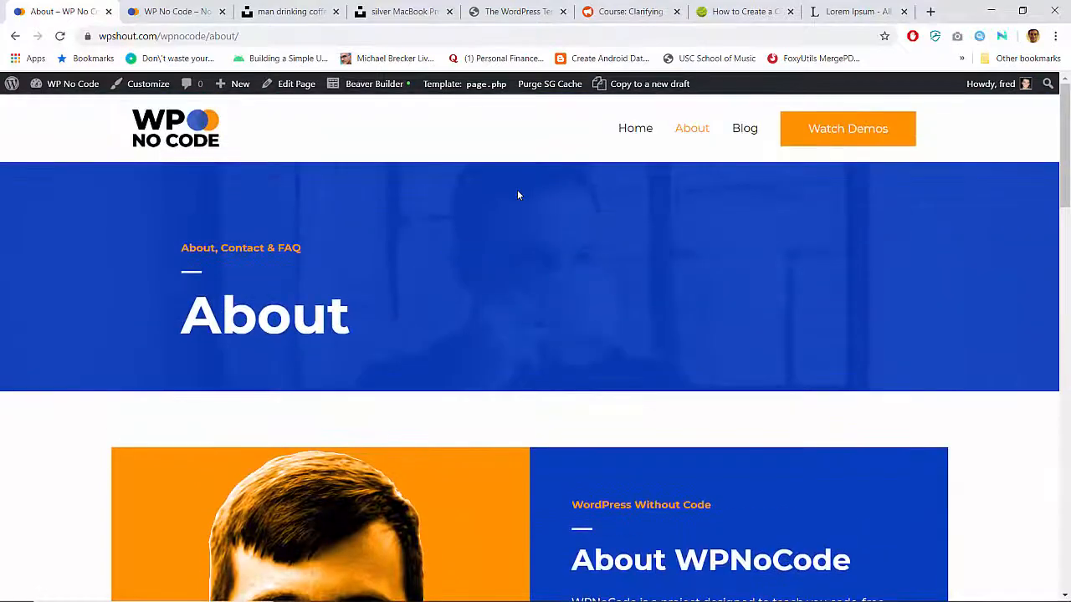
pyautogui.click(374, 84)
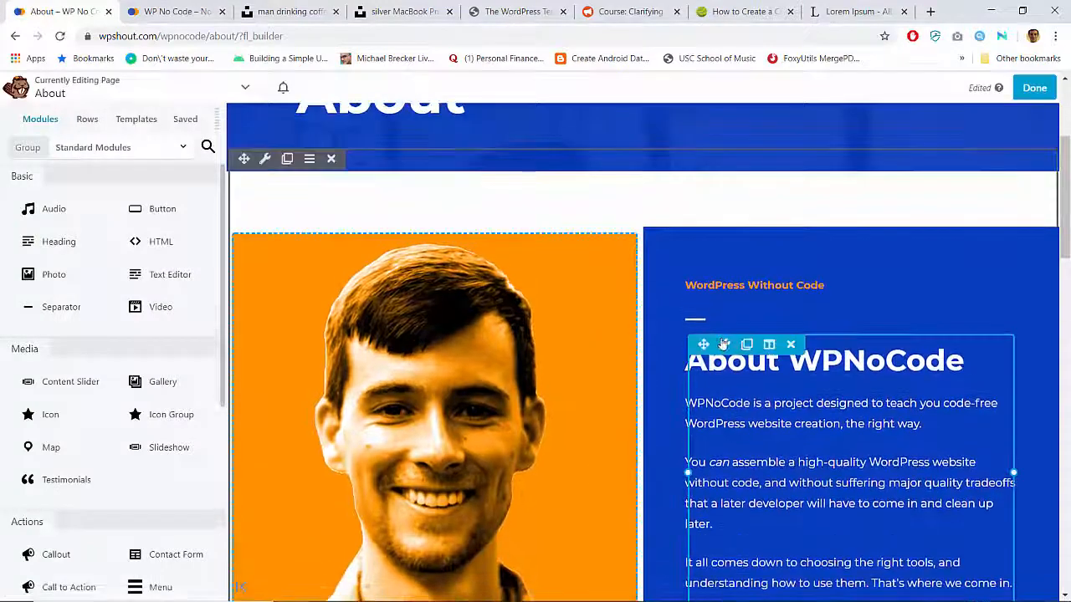
pyautogui.click(739, 352)
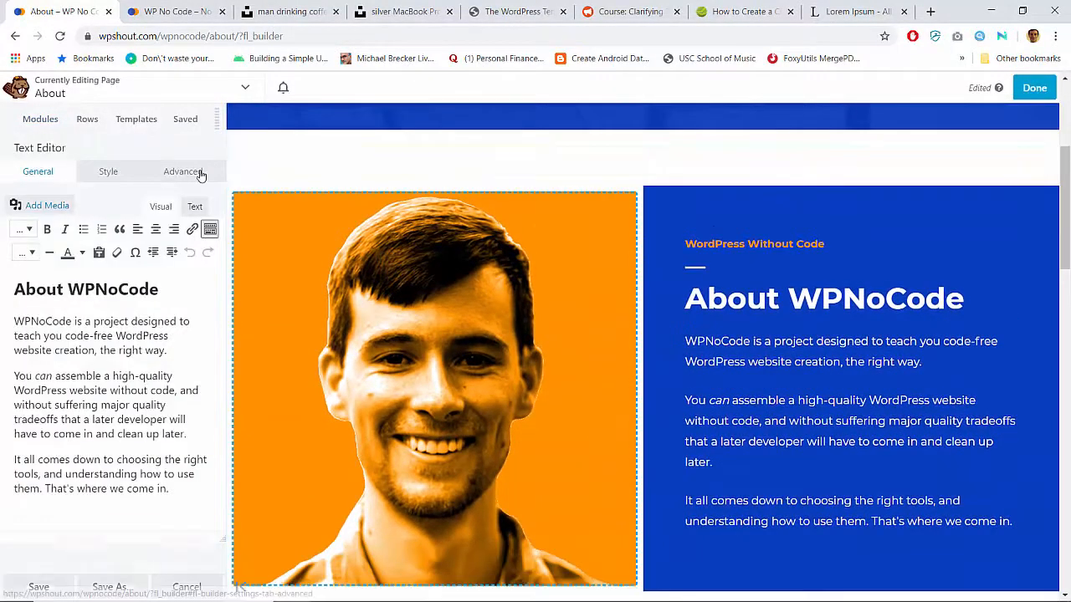
pyautogui.click(198, 173)
pyautogui.click(56, 230)
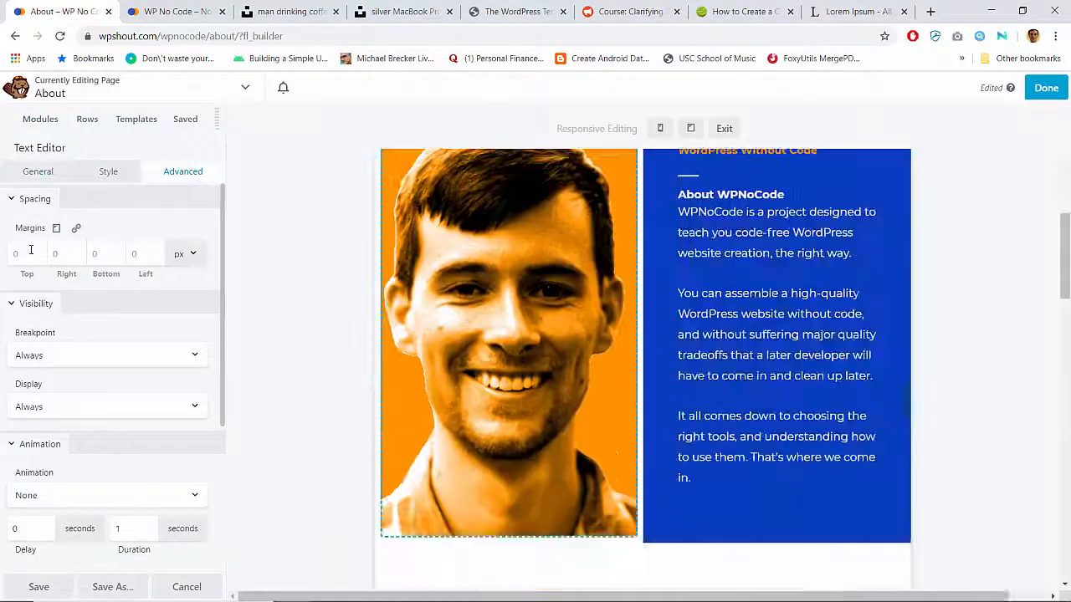
pyautogui.click(30, 252)
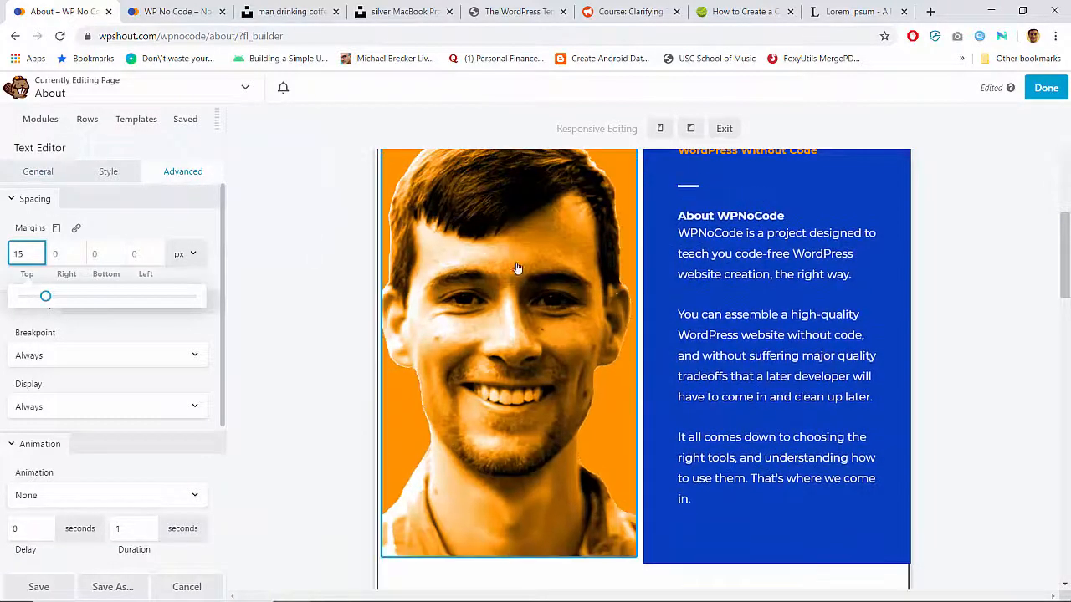
# Review the About page at phone size and set the Contact Us text module's tablet top margin to 15 px.
pyautogui.click(56, 228)
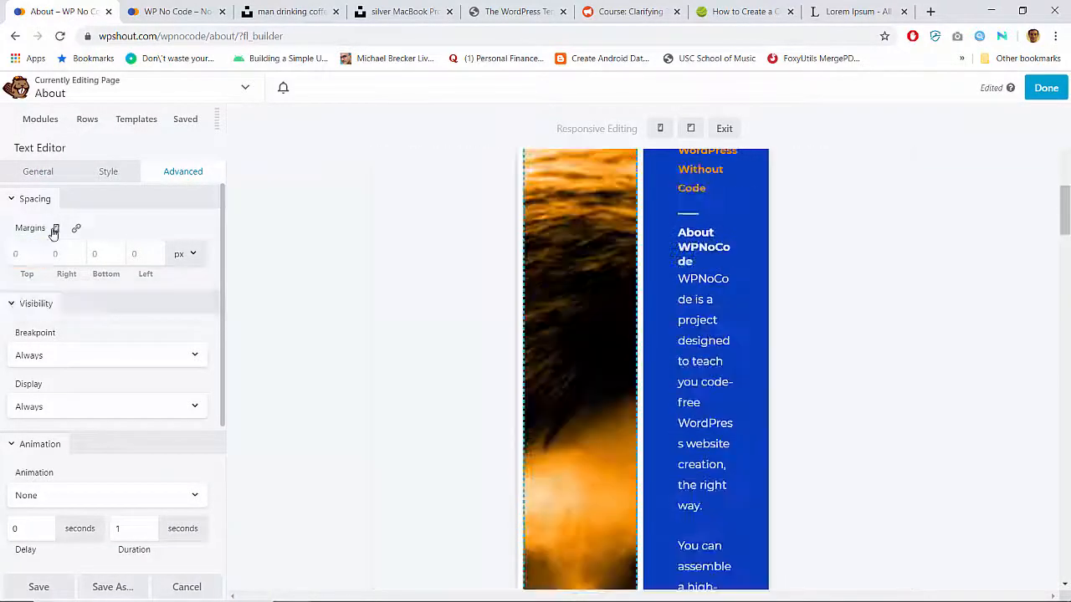
pyautogui.scroll(5, 666, 290)
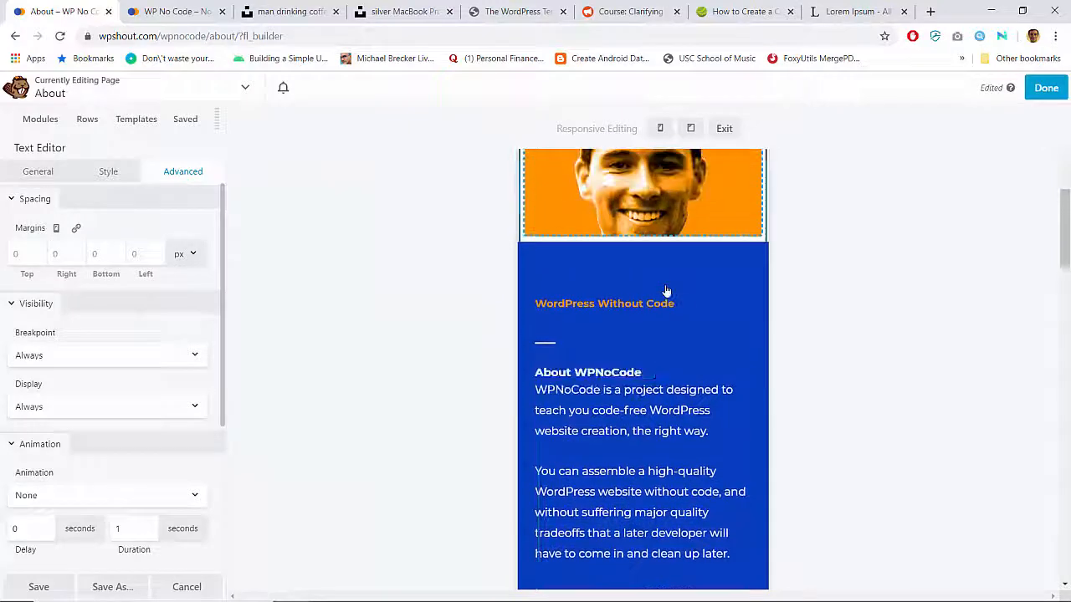
pyautogui.scroll(-15, 666, 290)
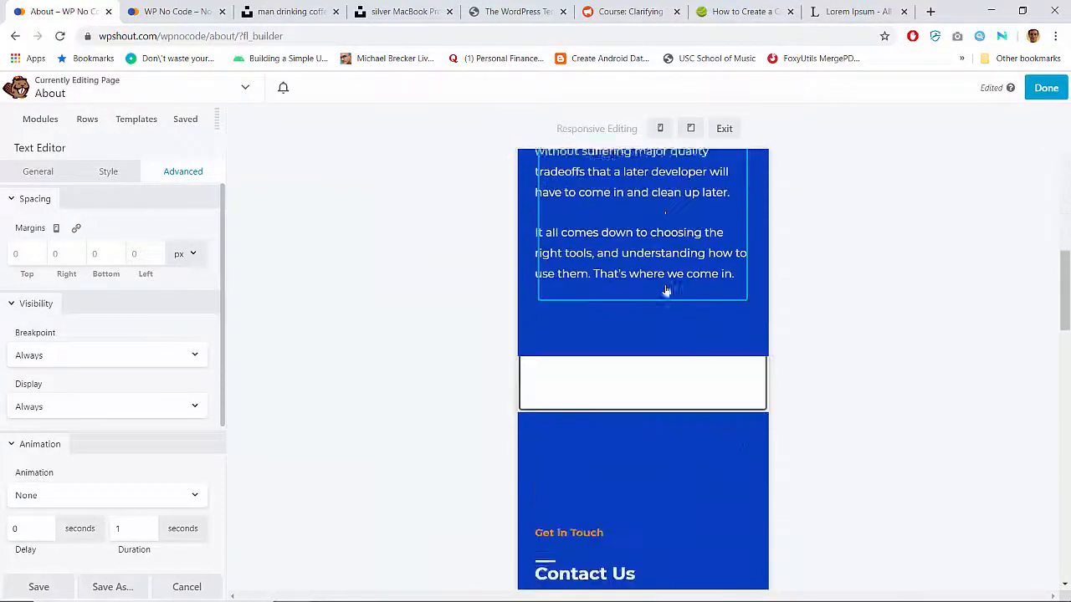
pyautogui.scroll(5, 621, 251)
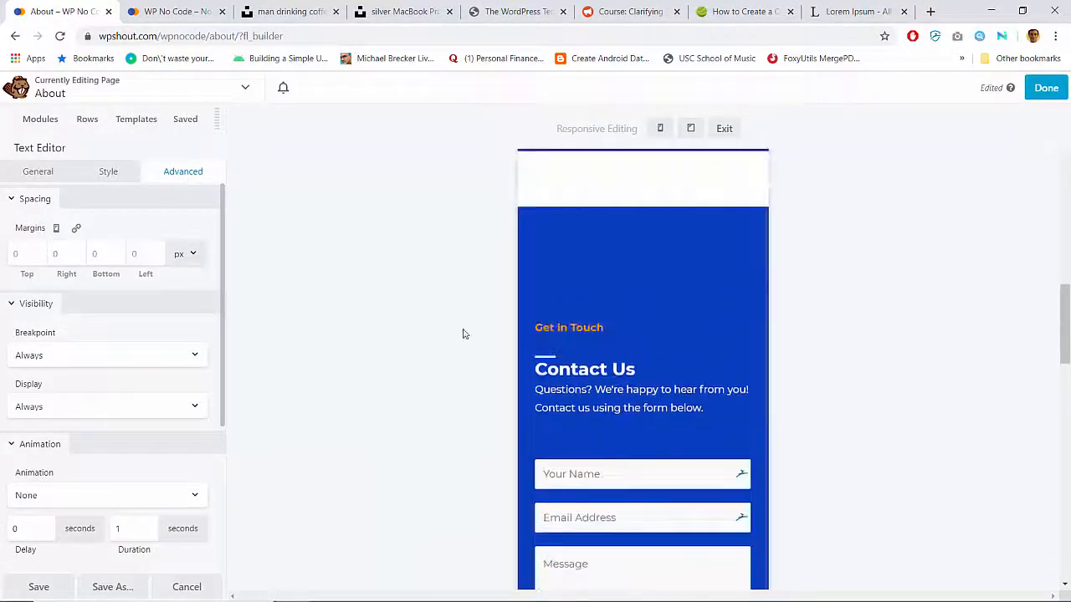
pyautogui.click(576, 393)
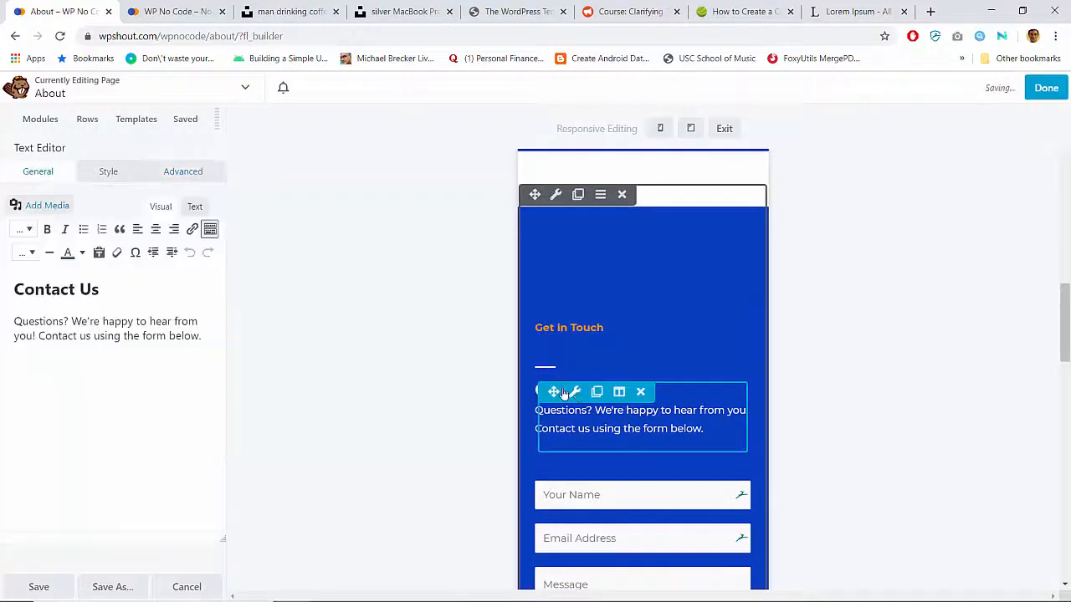
pyautogui.click(175, 174)
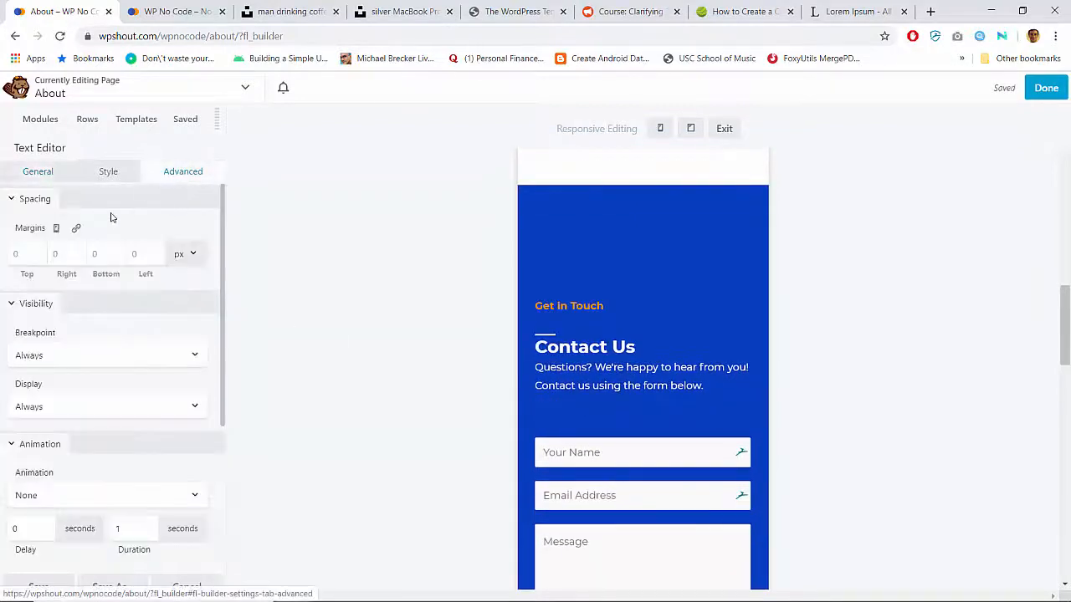
pyautogui.click(56, 229)
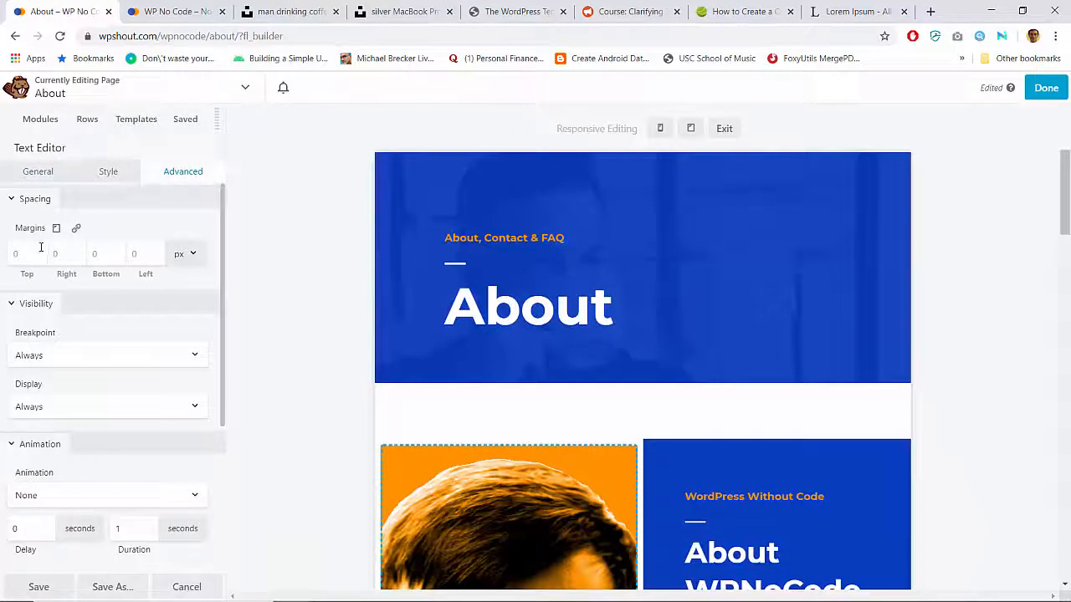
pyautogui.click(35, 253)
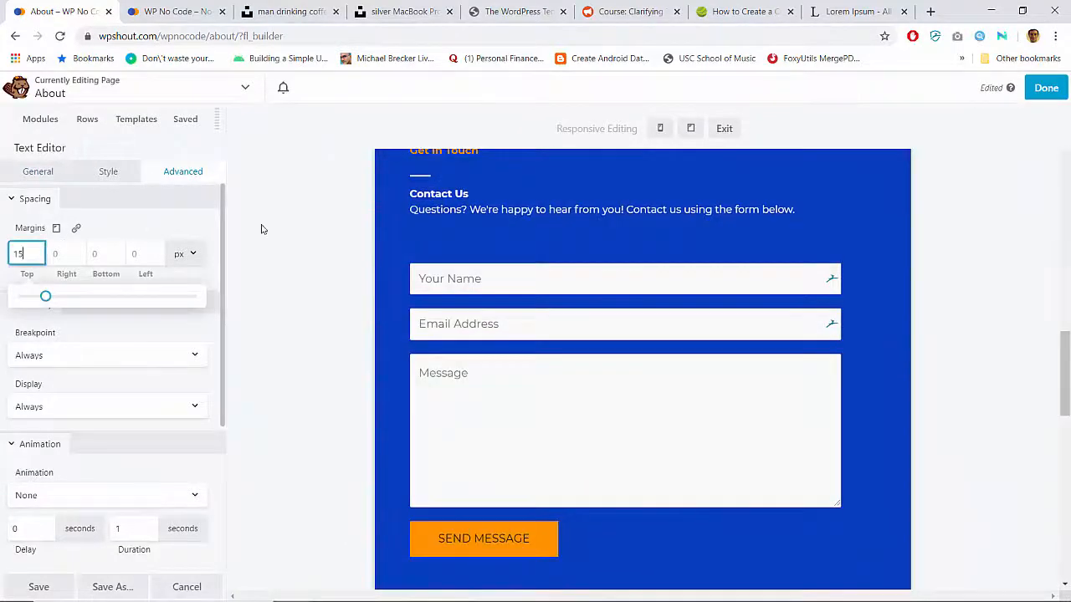
# Set the FAQ text module's tablet top margin to 15 px on the About page.
pyautogui.scroll(-4, 580, 276)
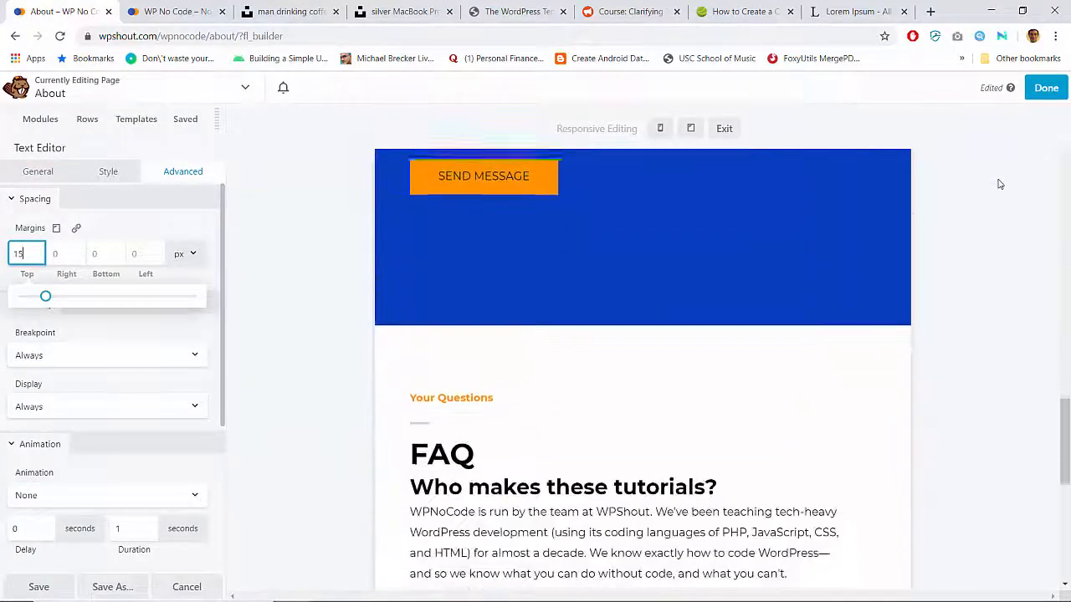
pyautogui.click(452, 431)
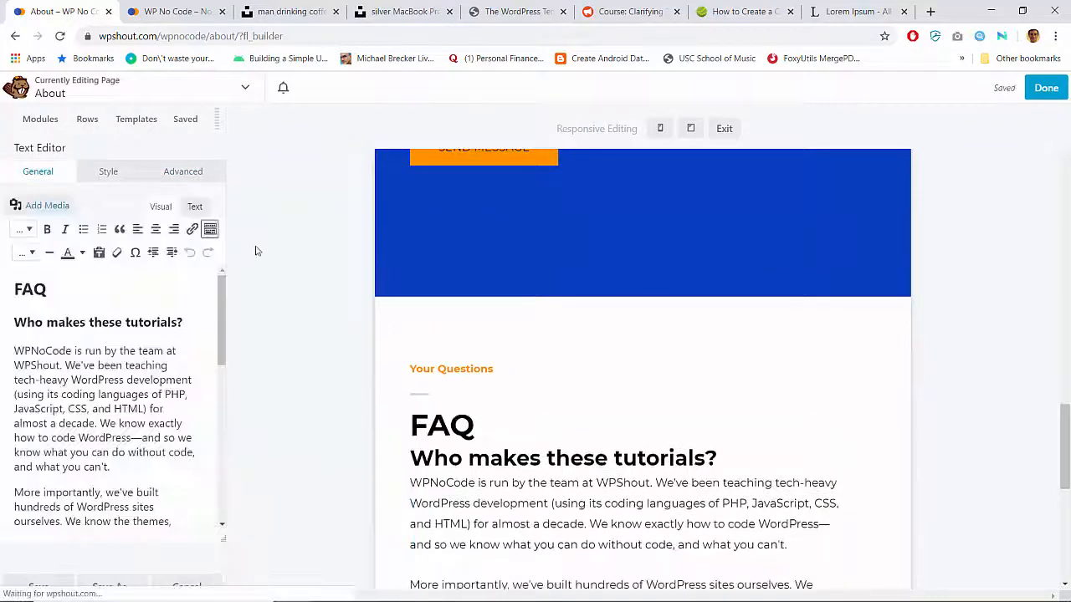
pyautogui.click(201, 173)
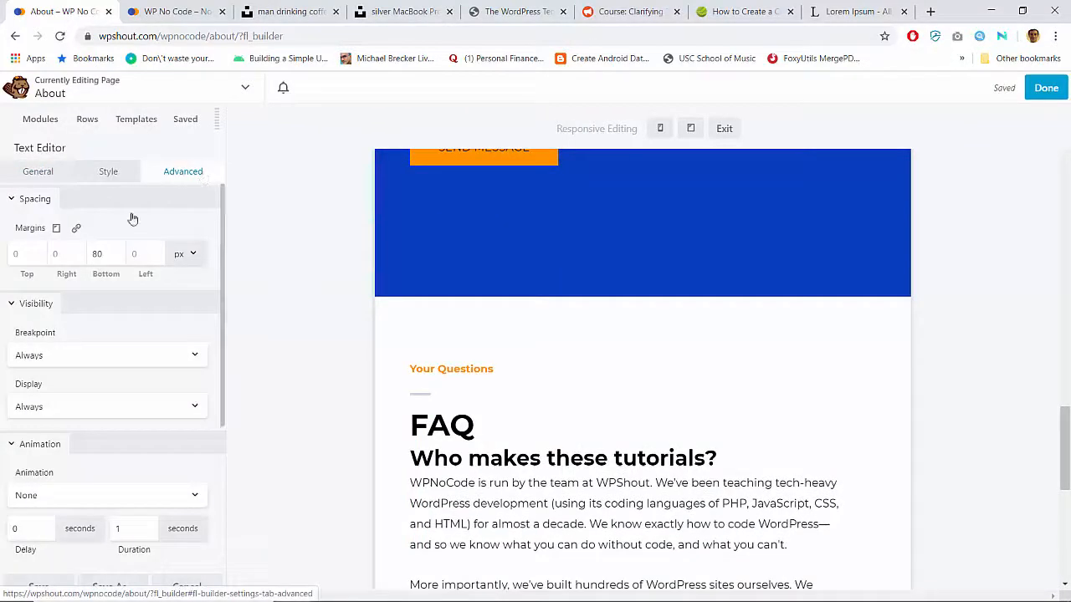
pyautogui.click(35, 253)
pyautogui.scroll(-6, 518, 416)
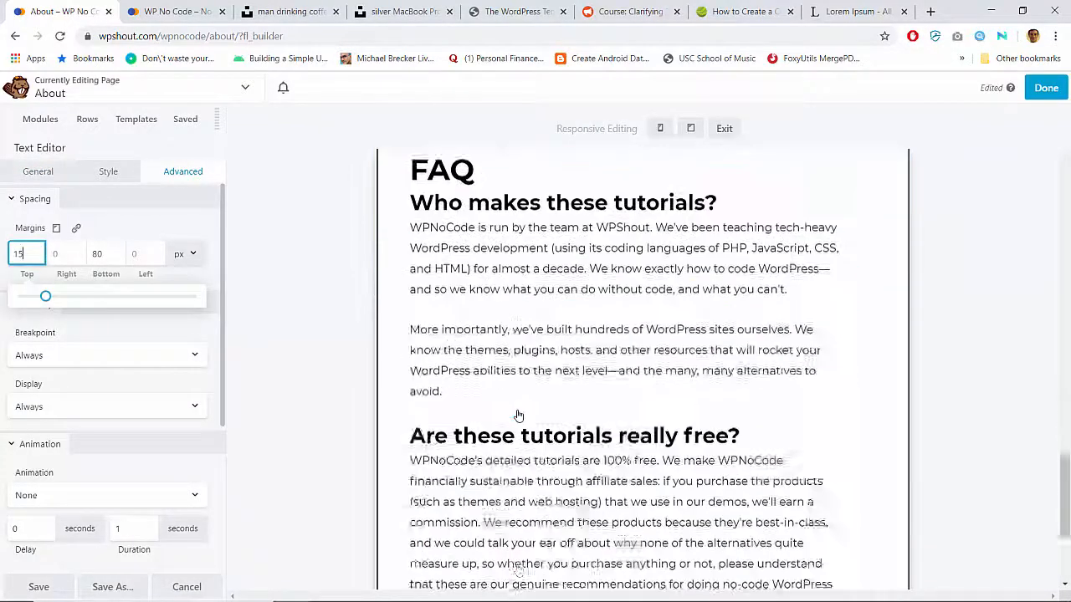
# Publish the About page changes and look over the live page at full window size.
pyautogui.click(1044, 92)
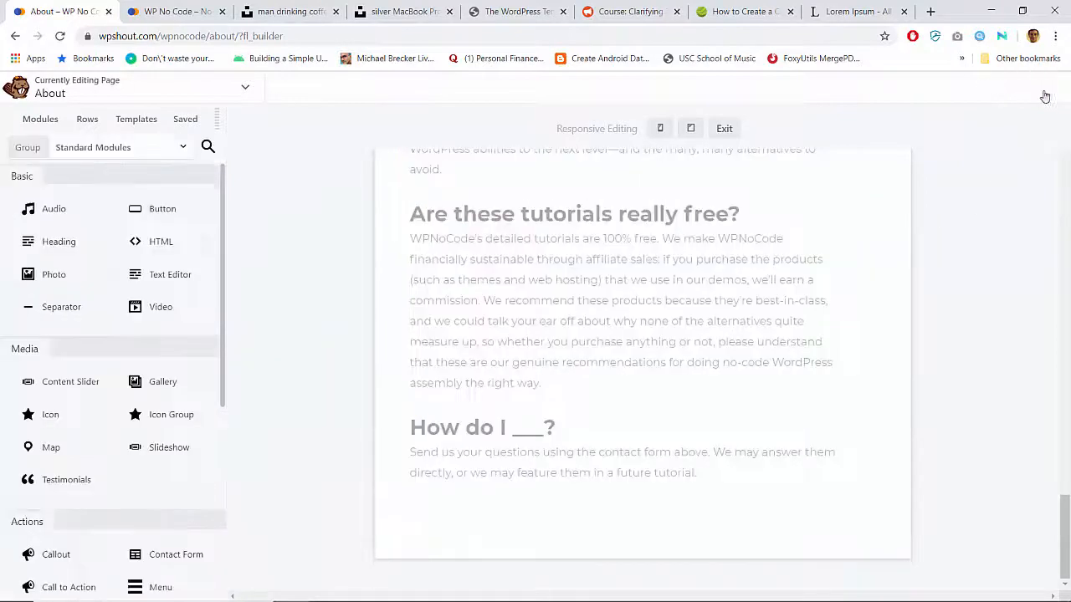
pyautogui.click(994, 92)
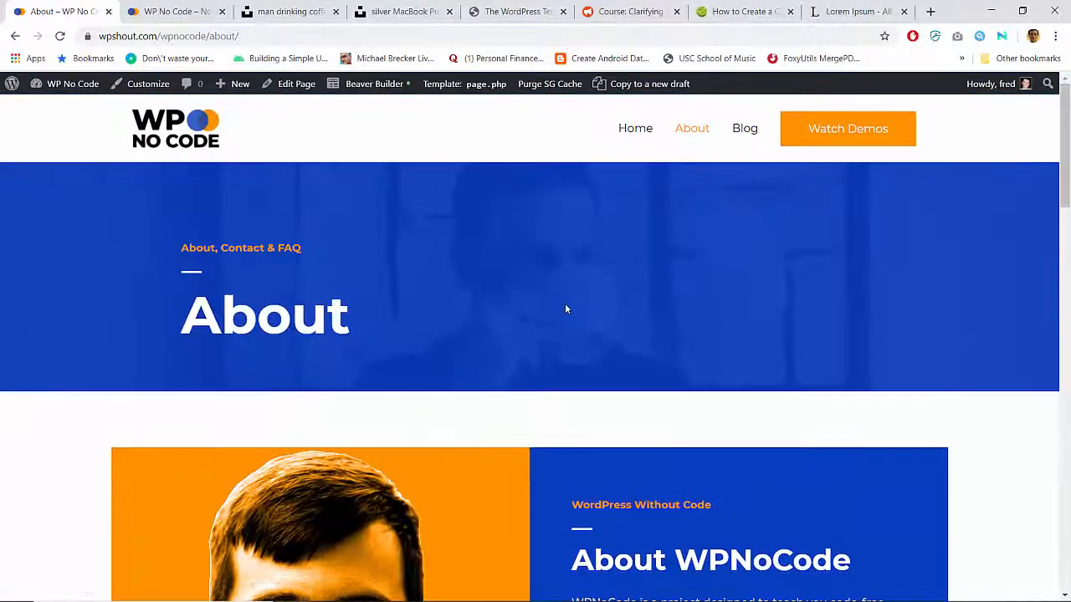
pyautogui.scroll(-4, 564, 303)
pyautogui.scroll(-5, 564, 303)
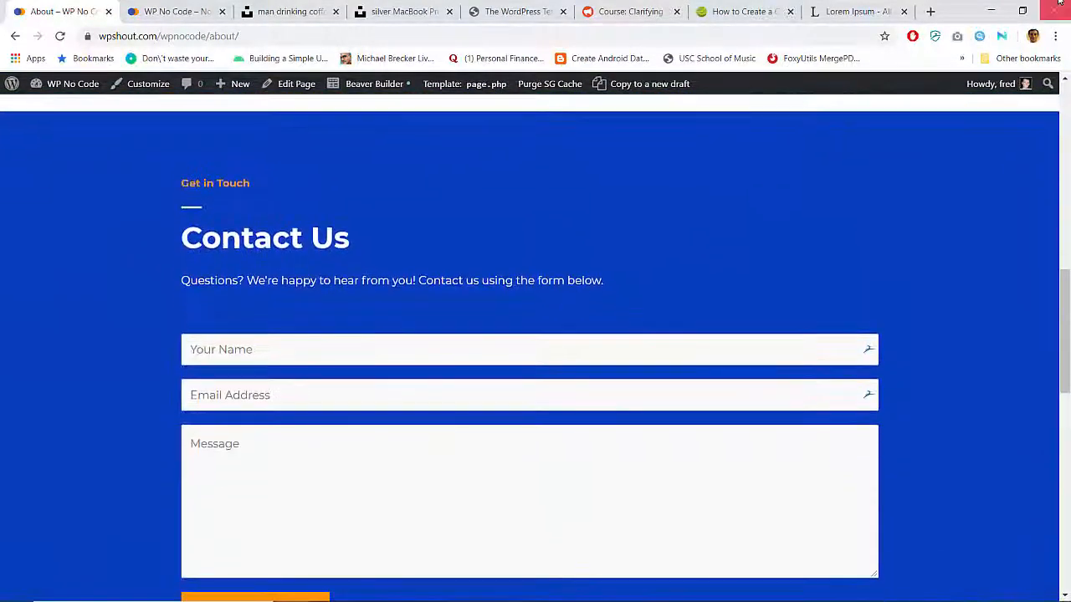
# Shrink the browser window to phone width and check the spacing throughout the live About page.
pyautogui.click(1035, 6)
pyautogui.scroll(-5, 324, 366)
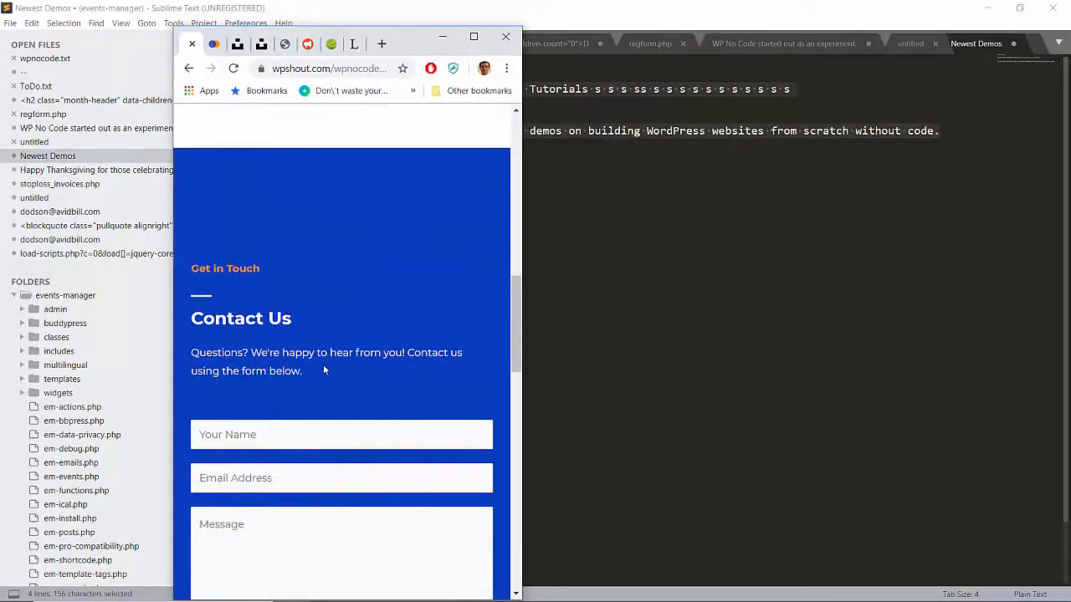
pyautogui.scroll(-5, 325, 369)
pyautogui.scroll(15, 324, 369)
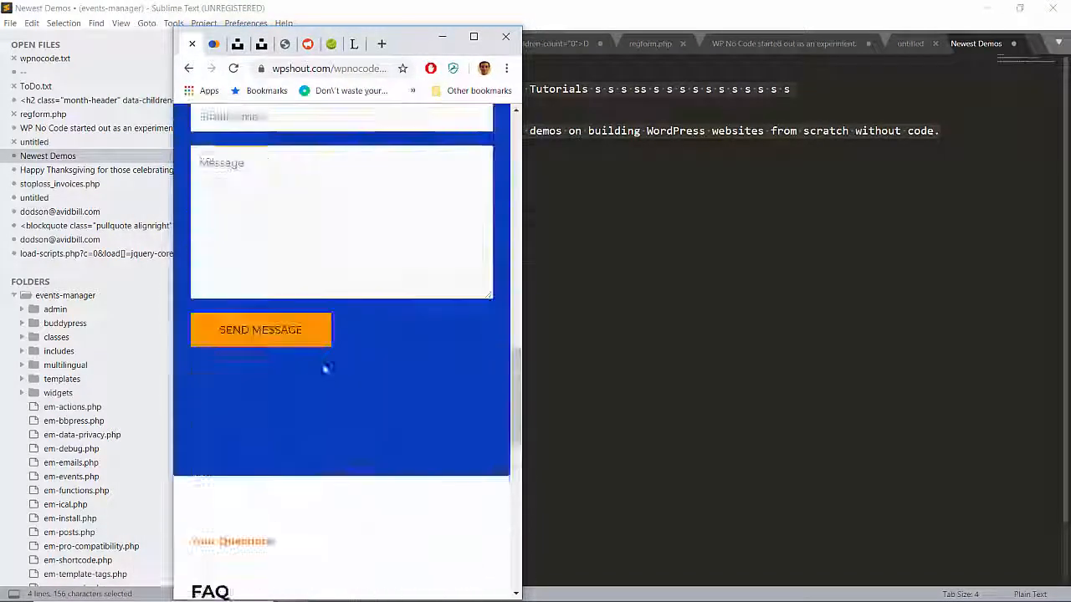
pyautogui.scroll(-1, 324, 369)
pyautogui.scroll(1, 325, 369)
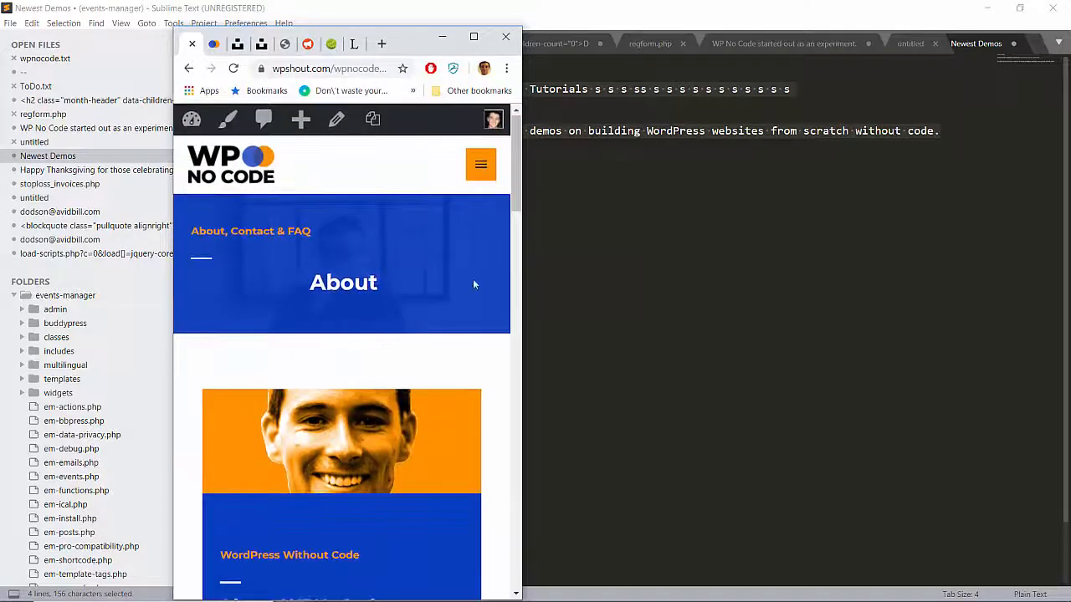
# Widen the browser window to tablet width and review the whole About page.
pyautogui.moveTo(525, 291); pyautogui.dragTo(671, 285)
pyautogui.scroll(-5, 671, 284)
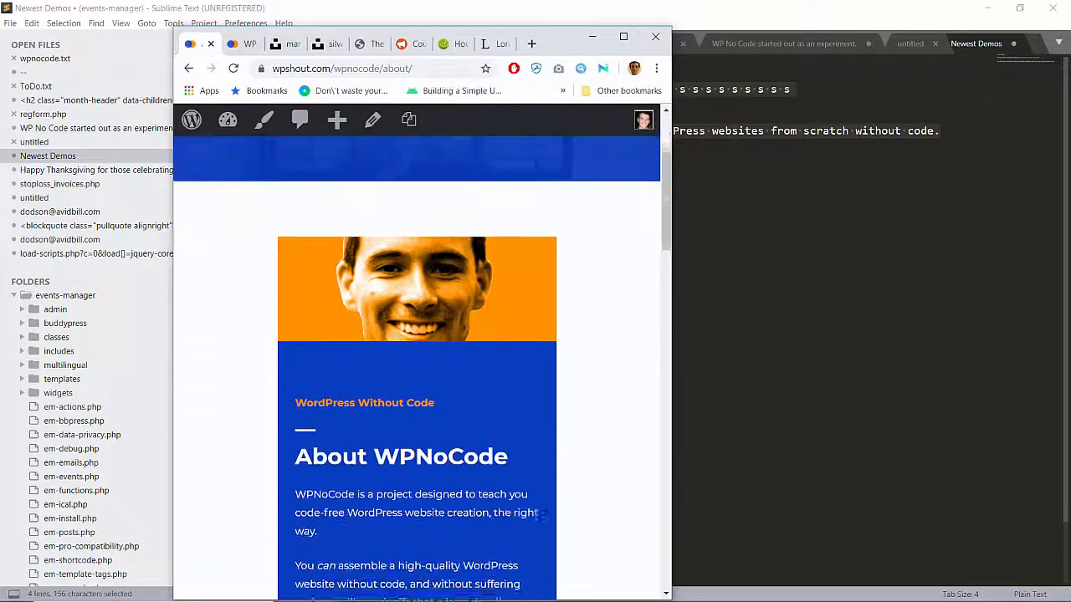
pyautogui.scroll(-10, 471, 306)
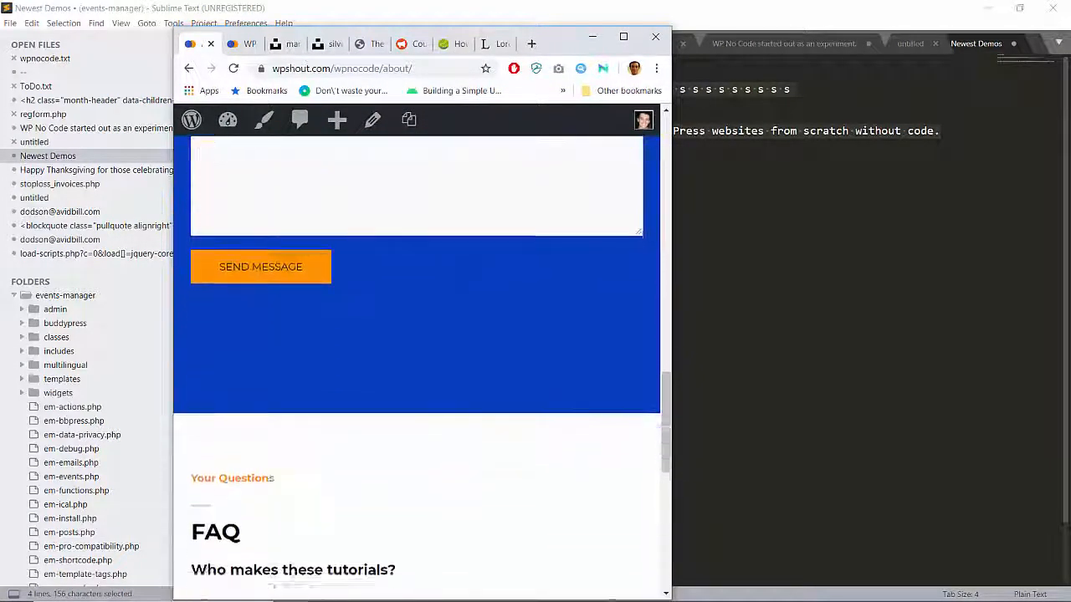
pyautogui.scroll(-3, 471, 307)
pyautogui.scroll(15, 514, 264)
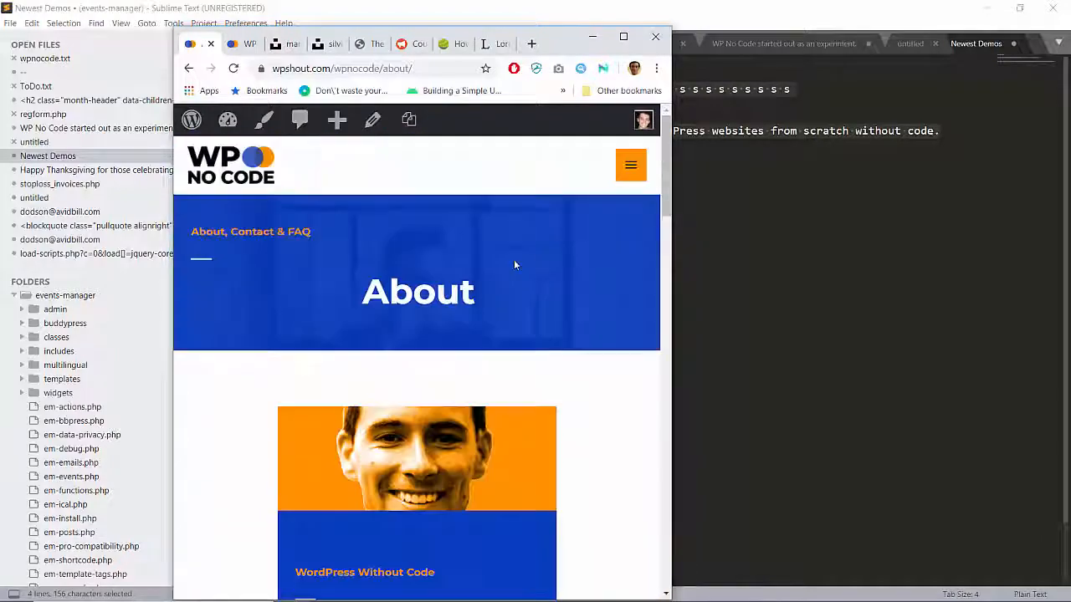
# Go to the Demos page and the Home page and review their layout at tablet width.
pyautogui.click(631, 167)
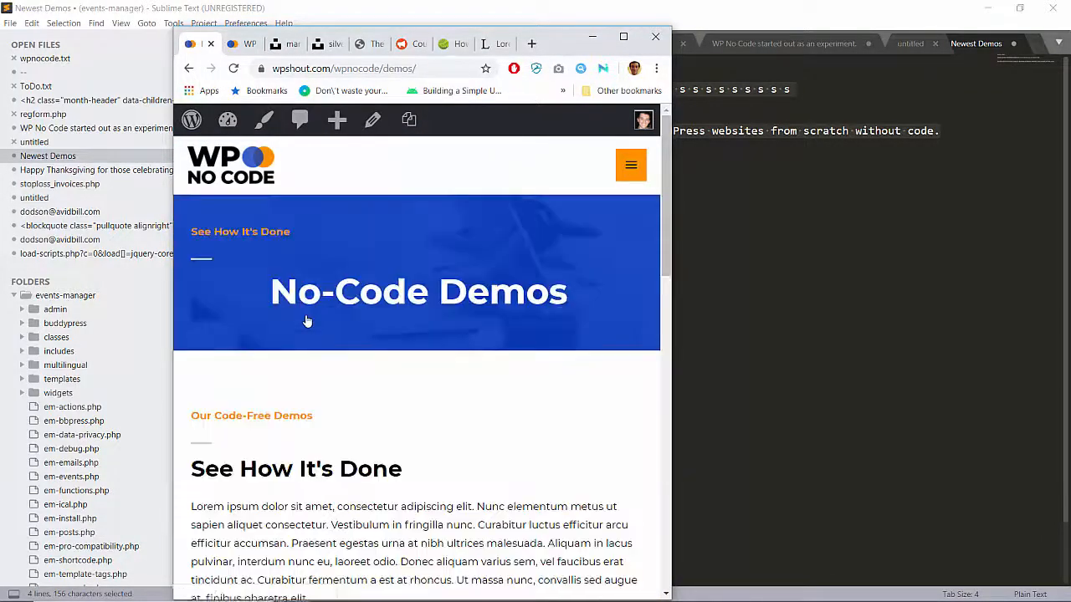
pyautogui.scroll(-10, 307, 321)
pyautogui.scroll(-3, 307, 321)
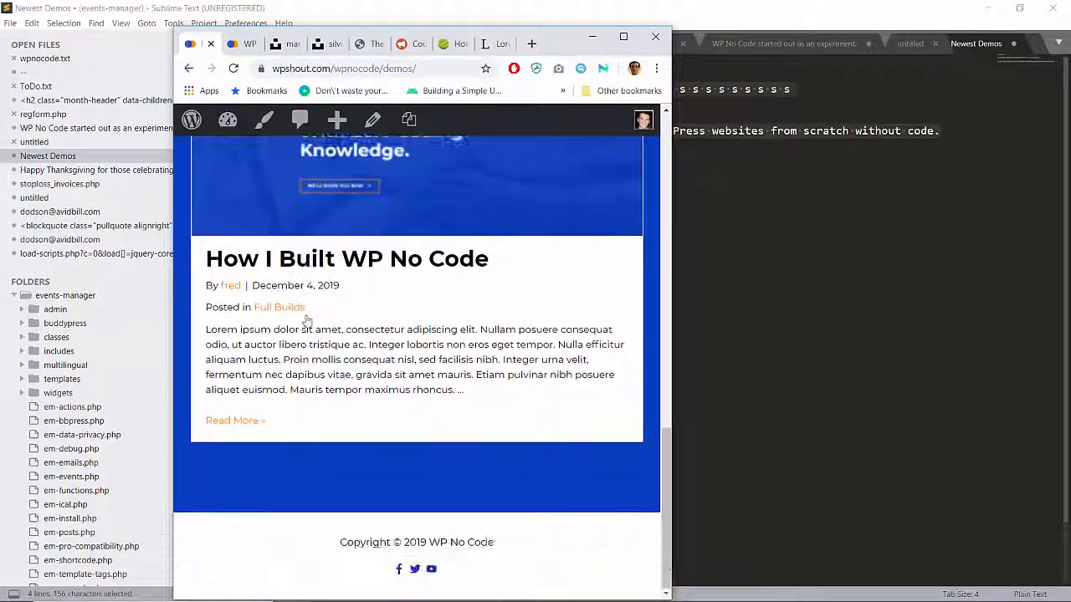
pyautogui.scroll(12, 303, 318)
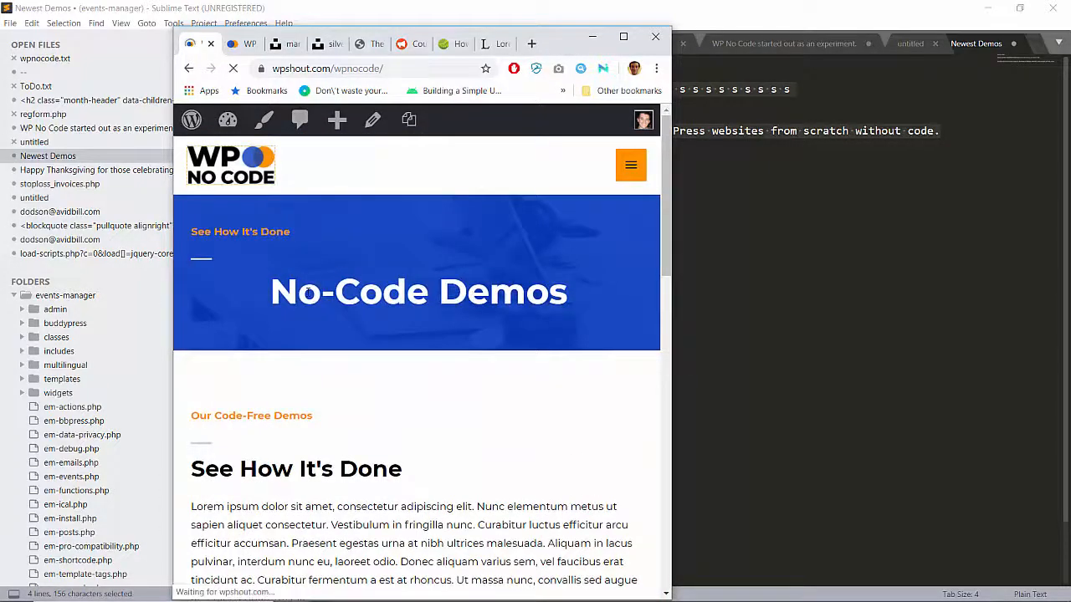
pyautogui.scroll(-4, 251, 281)
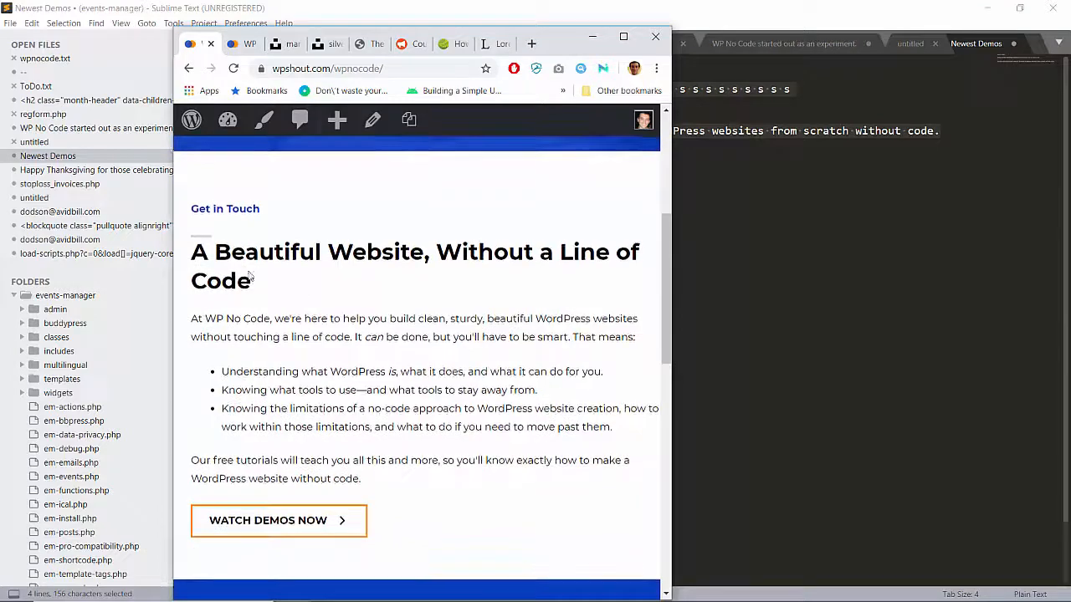
# At full window size, edit the Home page in Beaver Builder and set the "A Beautiful Website" text module's tablet top margin to 15 px.
pyautogui.click(623, 37)
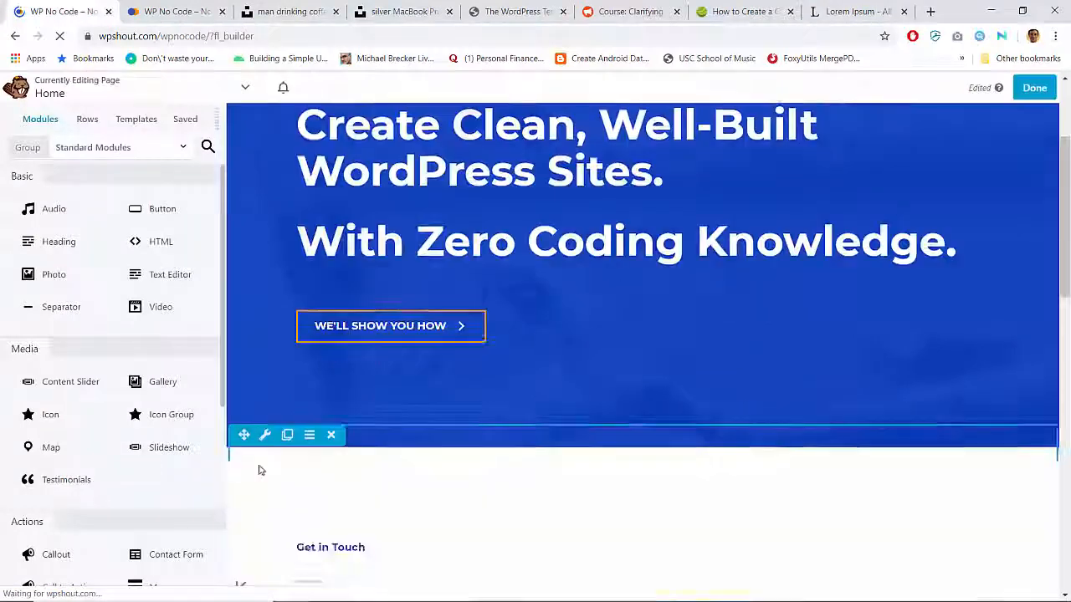
pyautogui.scroll(-2, 259, 470)
pyautogui.click(334, 446)
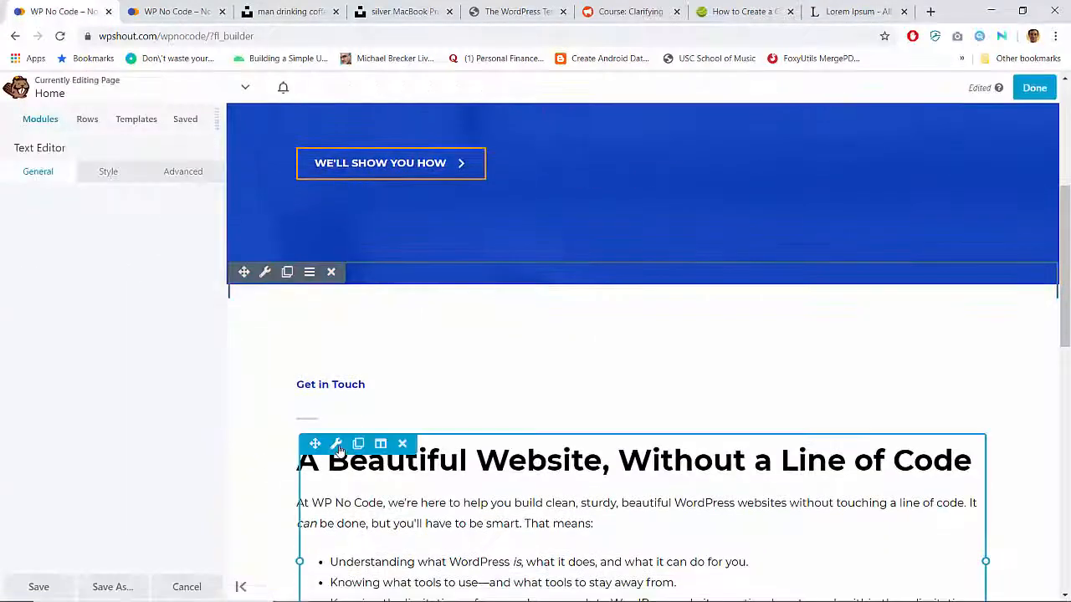
pyautogui.click(174, 173)
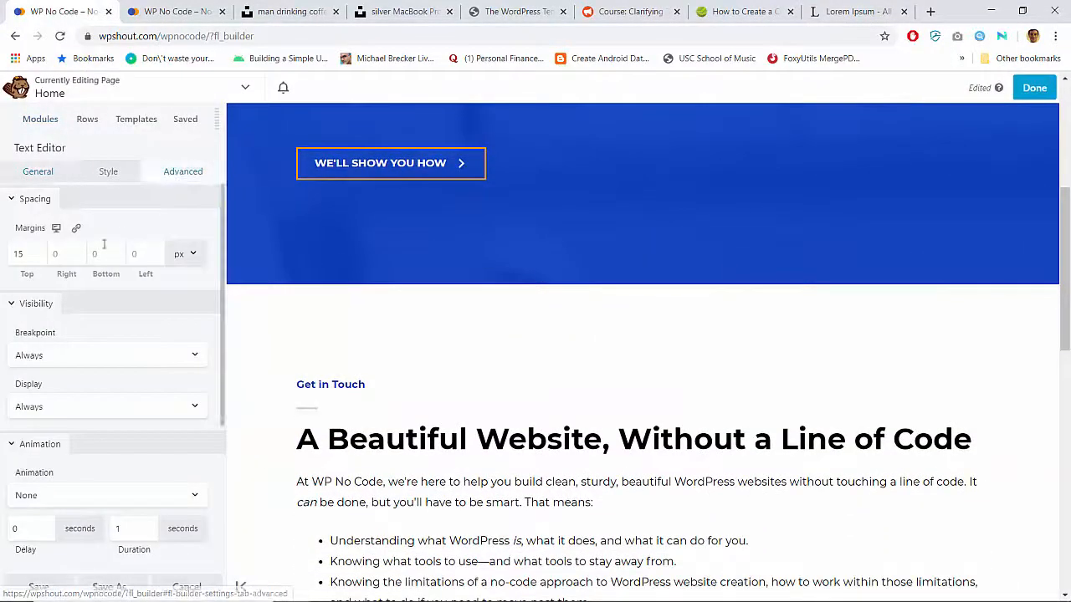
pyautogui.click(56, 228)
pyautogui.click(20, 253)
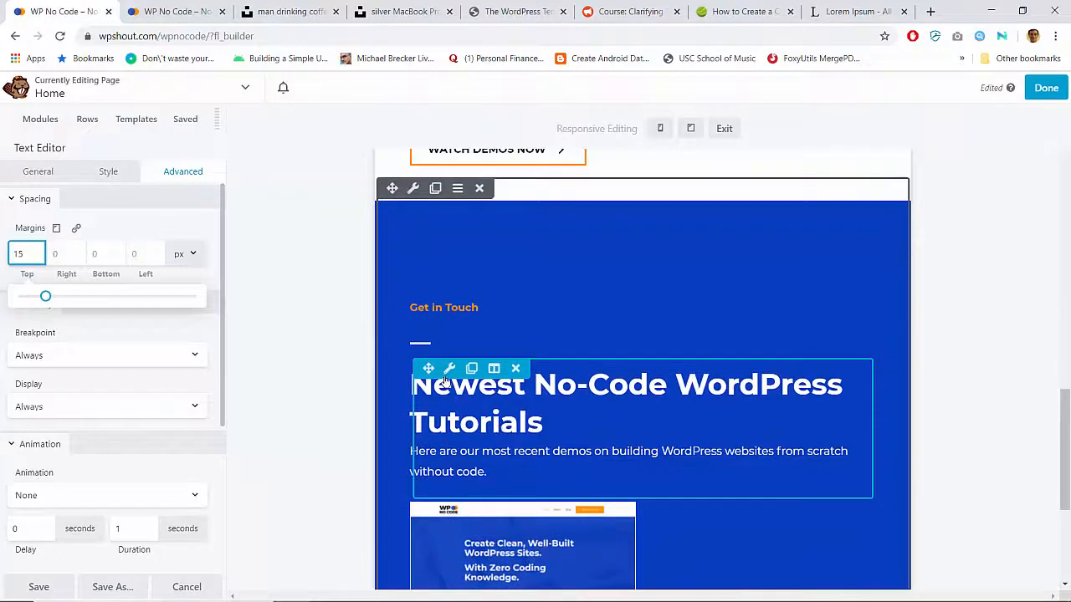
# Set the "Newest No-Code WordPress Tutorials" text module's tablet top margin to 15 px.
pyautogui.click(445, 381)
pyautogui.click(184, 176)
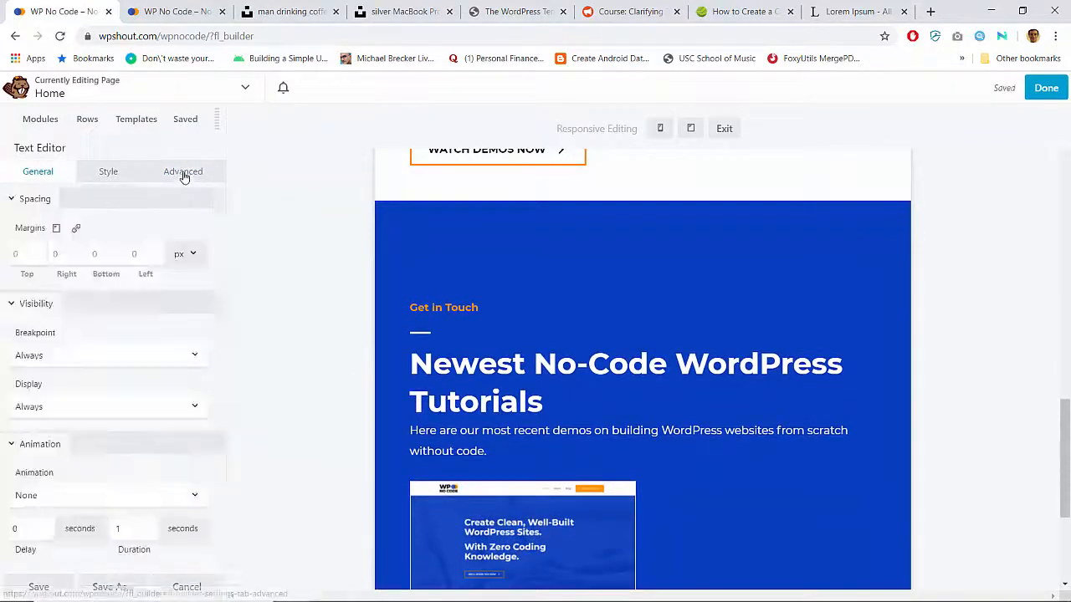
pyautogui.click(34, 254)
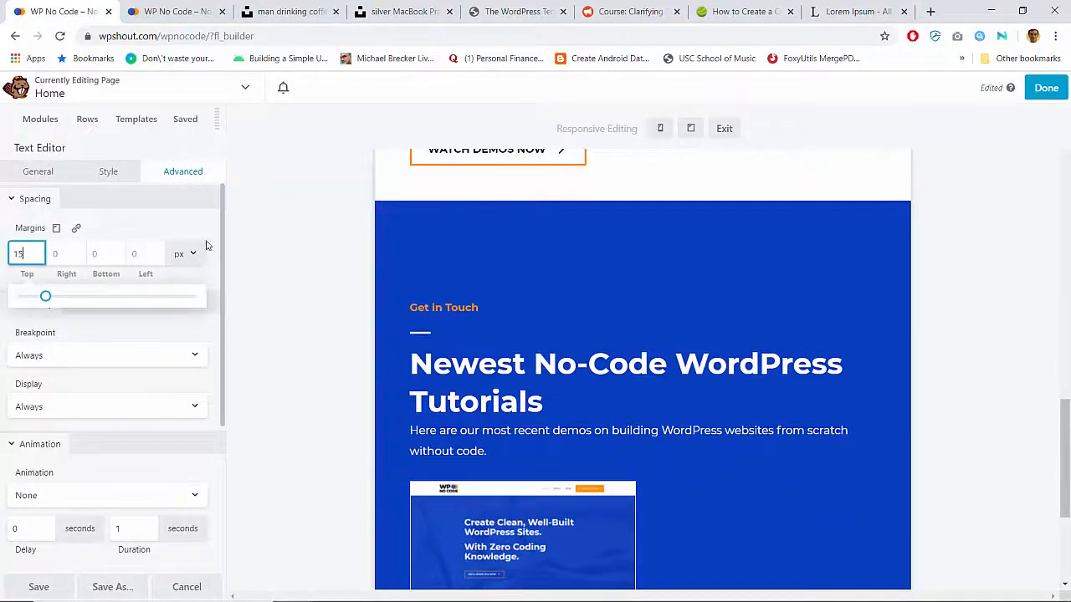
# Publish the Home page changes and look over the live page down to its footer.
pyautogui.scroll(-3, 642, 376)
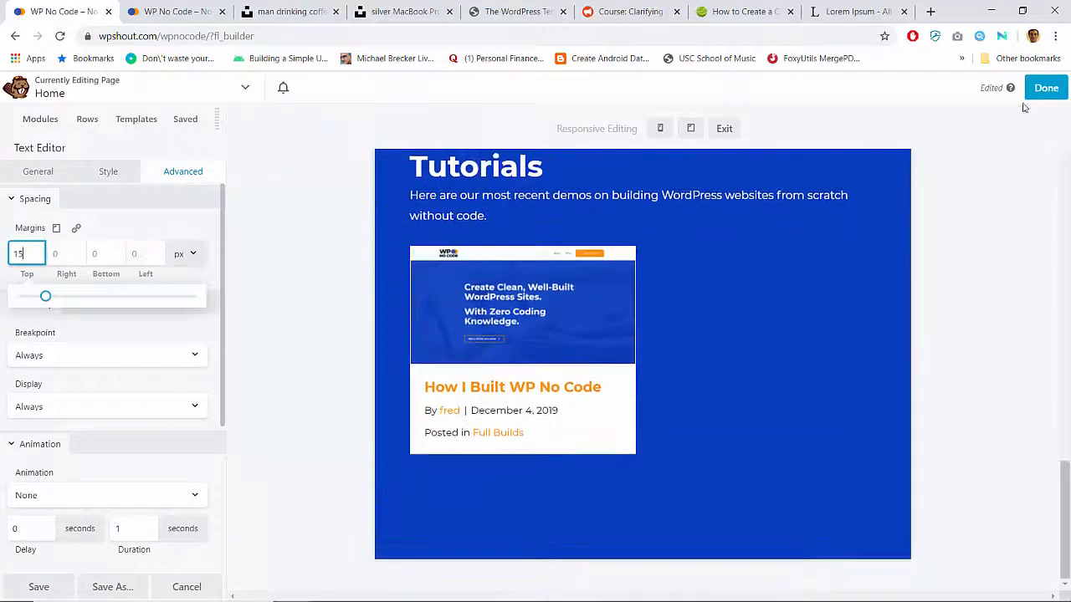
pyautogui.click(1046, 87)
pyautogui.click(980, 88)
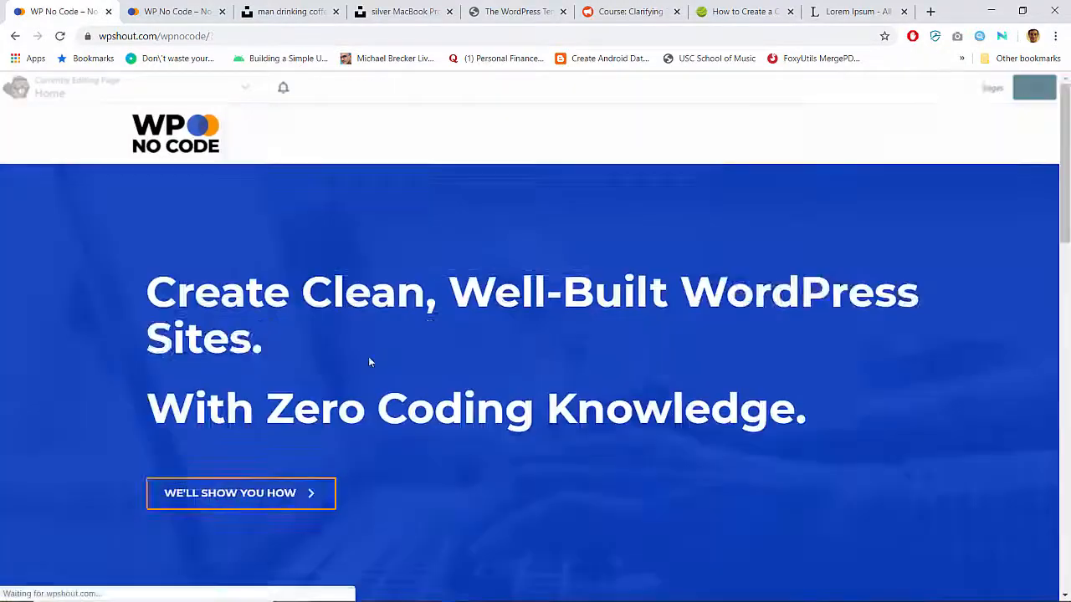
pyautogui.scroll(-15, 368, 361)
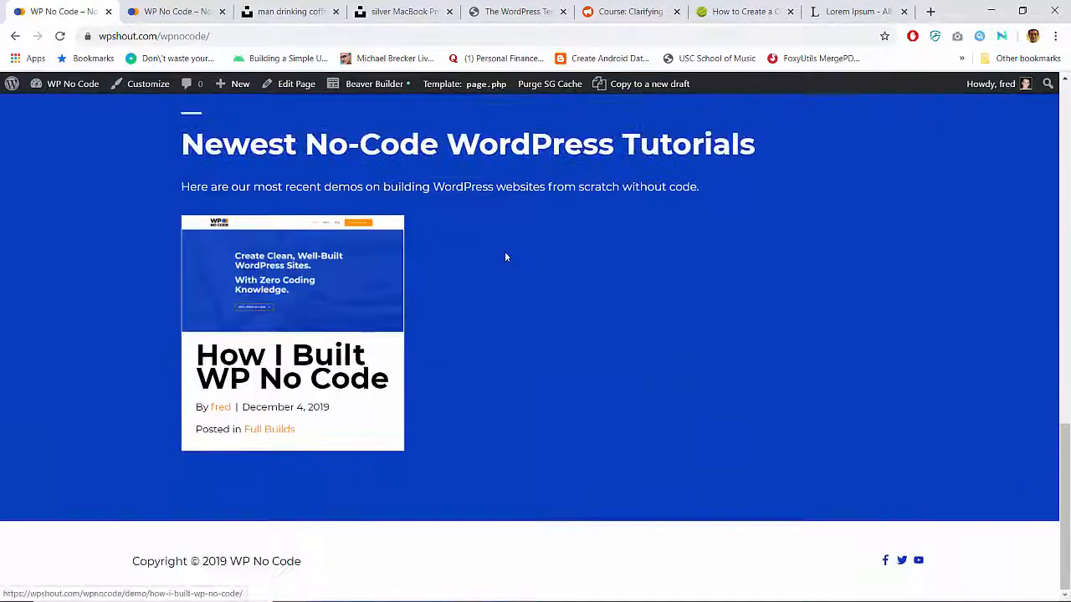
# Check the live Home page at tablet width, from the tutorials section up to the hero heading.
pyautogui.click(1021, 10)
pyautogui.scroll(3, 441, 281)
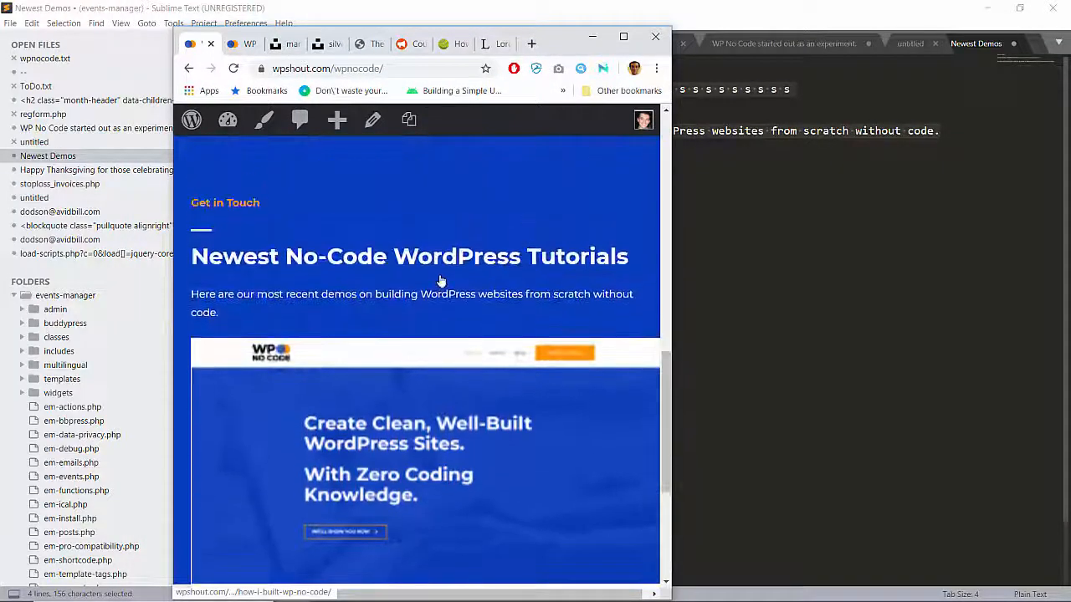
pyautogui.scroll(-3, 440, 281)
pyautogui.scroll(10, 591, 389)
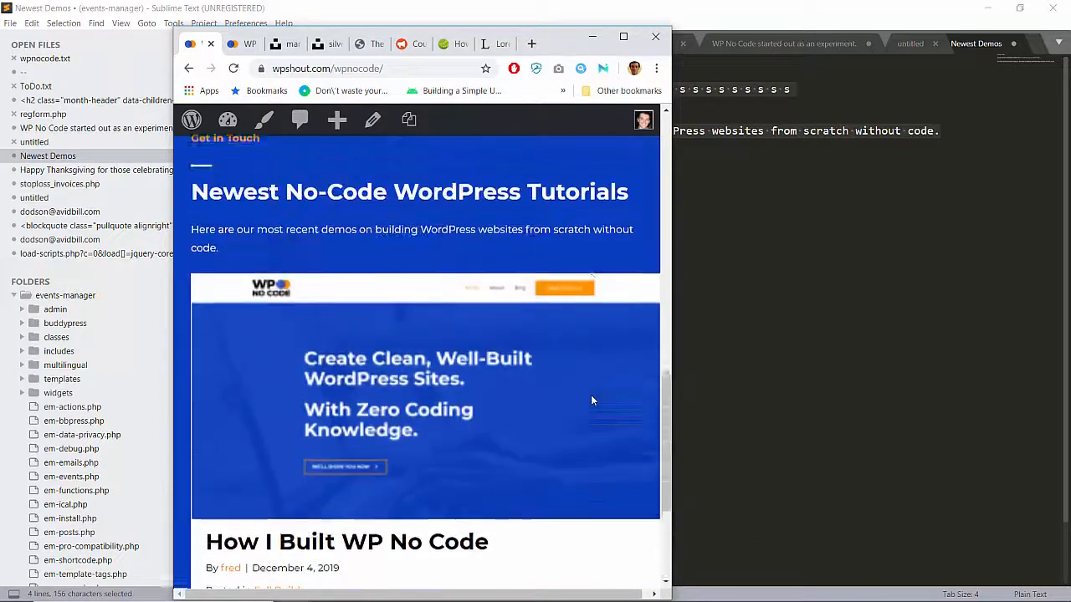
pyautogui.scroll(3, 592, 402)
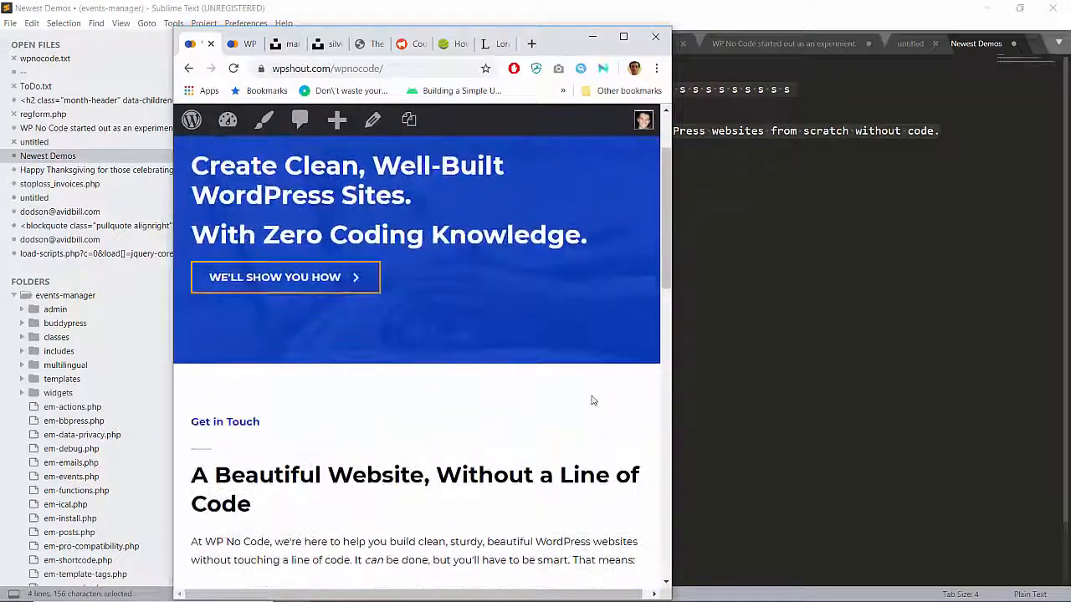
pyautogui.scroll(-2, 593, 402)
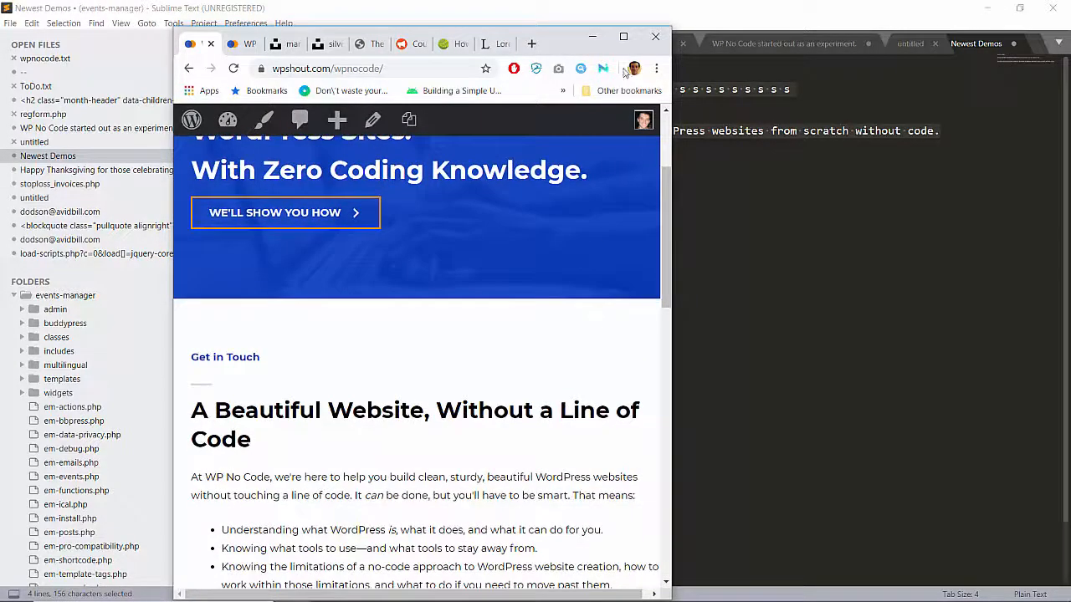
# Return to full window size and compare the spacing of the Home page's two "Get in Touch" sections.
pyautogui.click(625, 36)
pyautogui.scroll(-8, 532, 337)
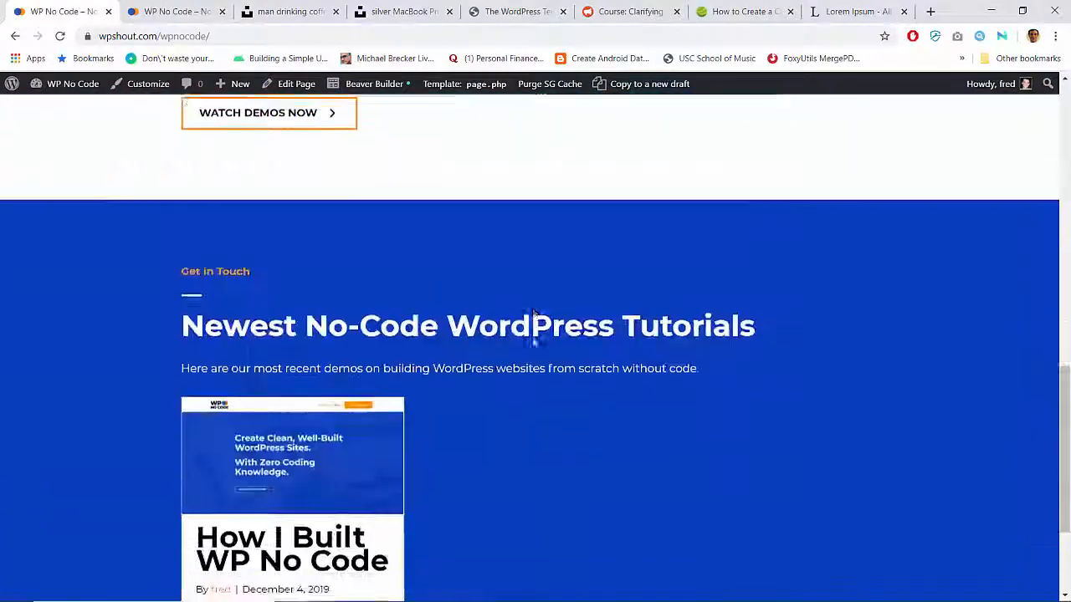
pyautogui.scroll(2, 533, 341)
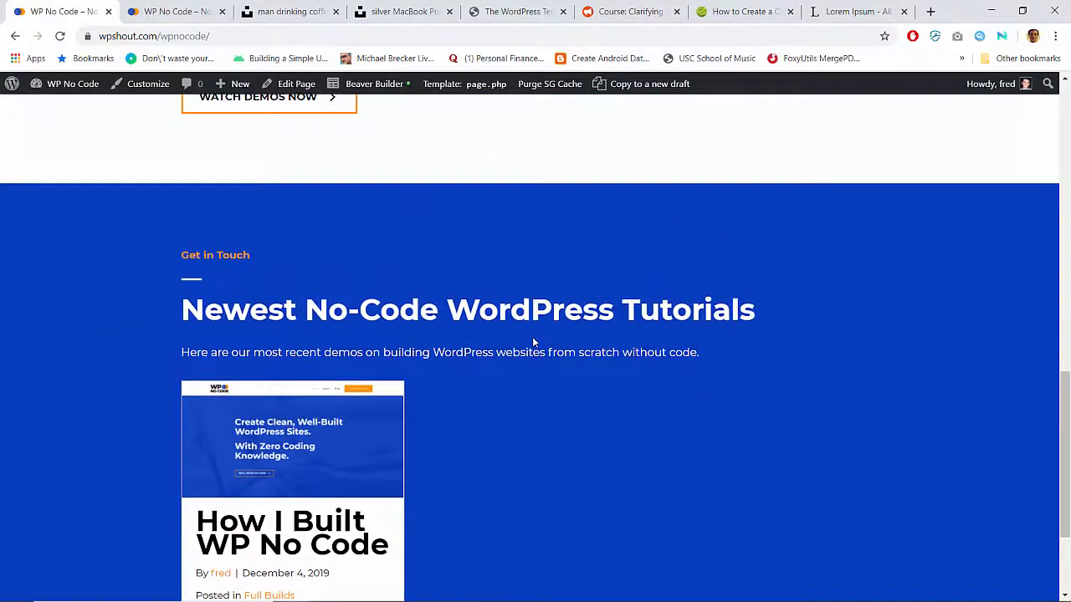
pyautogui.scroll(4, 533, 341)
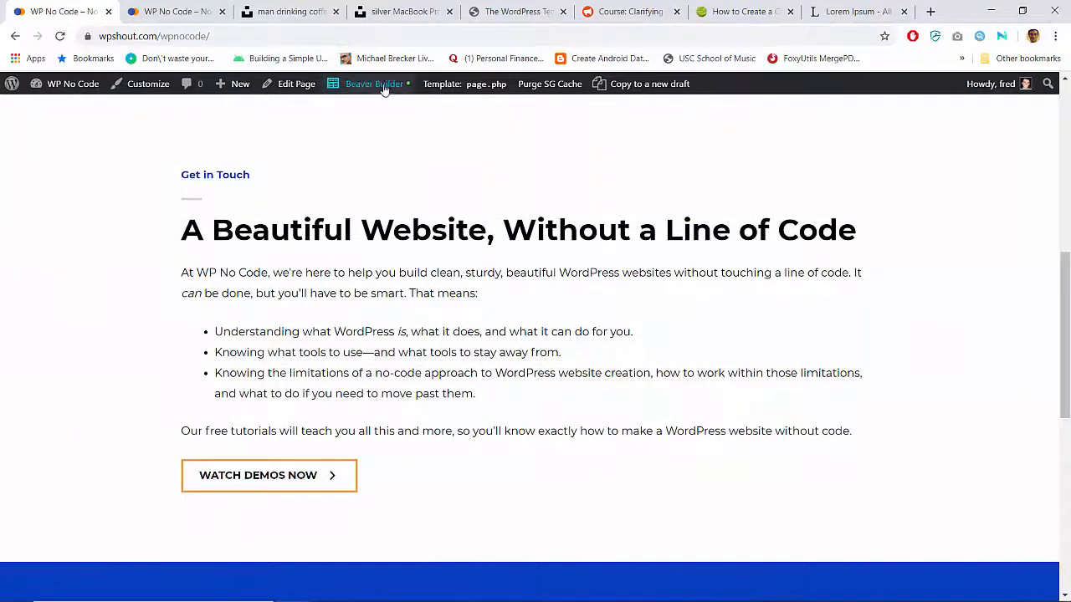
# Reopen the Home page in Beaver Builder and inspect the "A Beautiful Website" section's spacing.
pyautogui.click(373, 83)
pyautogui.scroll(2, 377, 296)
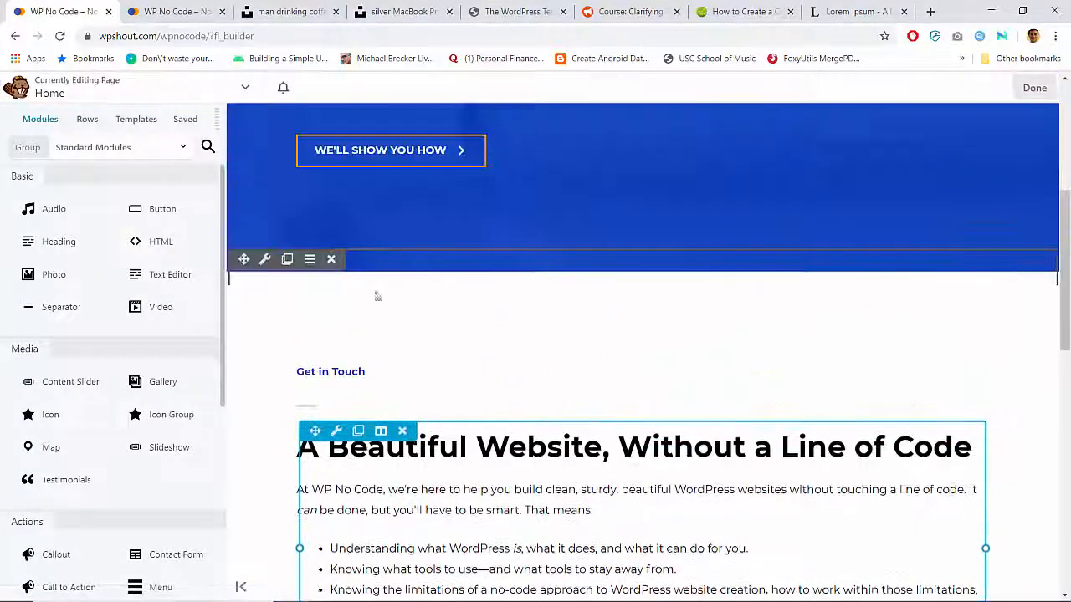
pyautogui.scroll(-2, 425, 384)
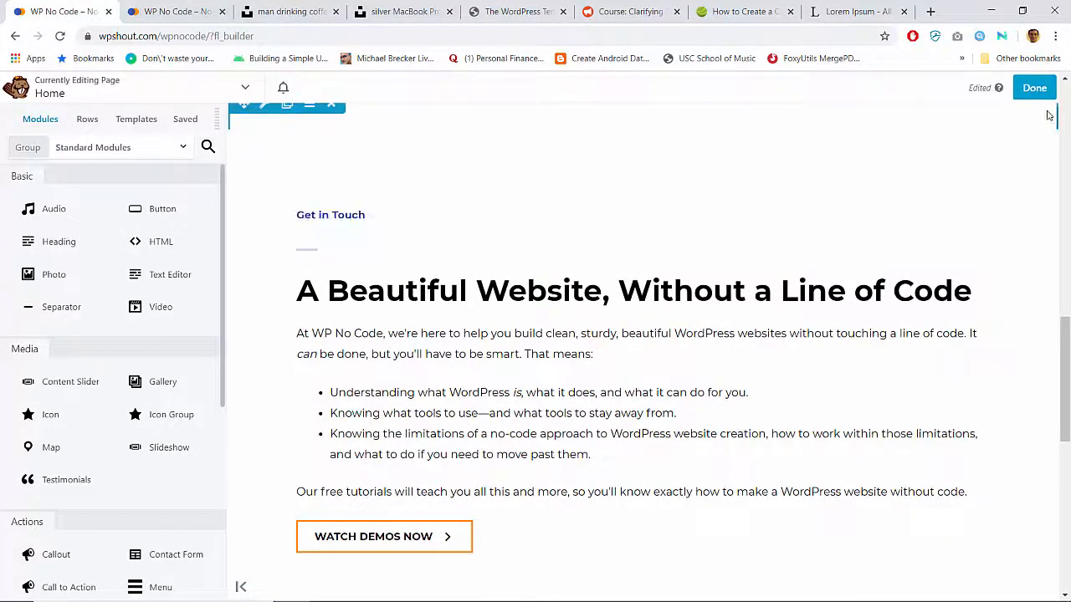
# Publish the Home page changes and shrink the browser window to tablet width.
pyautogui.click(1033, 88)
pyautogui.click(970, 87)
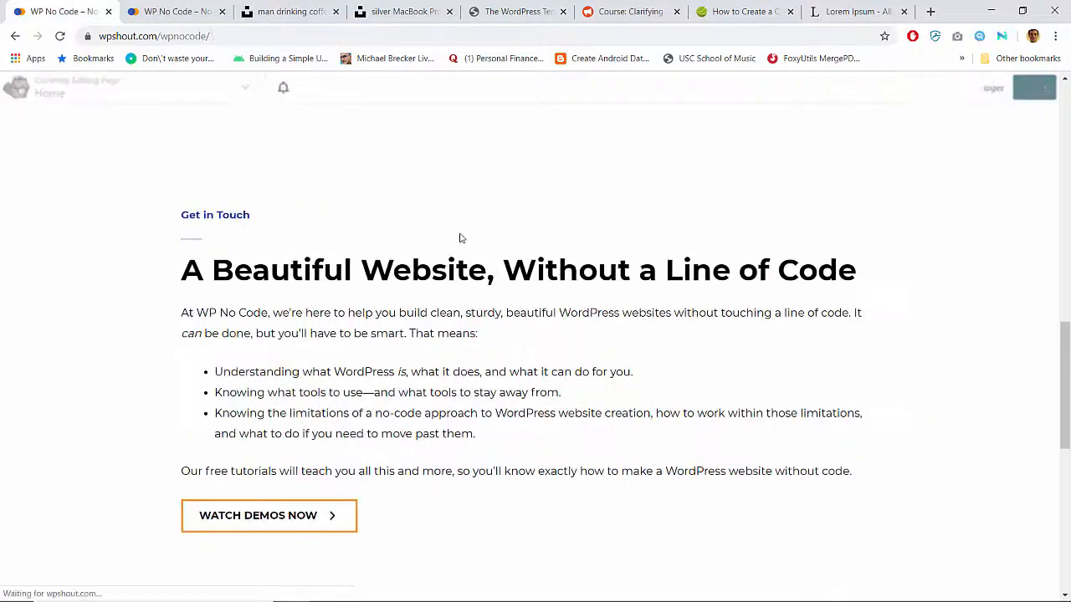
pyautogui.click(1022, 11)
# Examine the live Home page at tablet width, comparing the "A Beautiful Website" sections with the "Newest No-Code WordPress Tutorials" section.
pyautogui.scroll(-3, 534, 240)
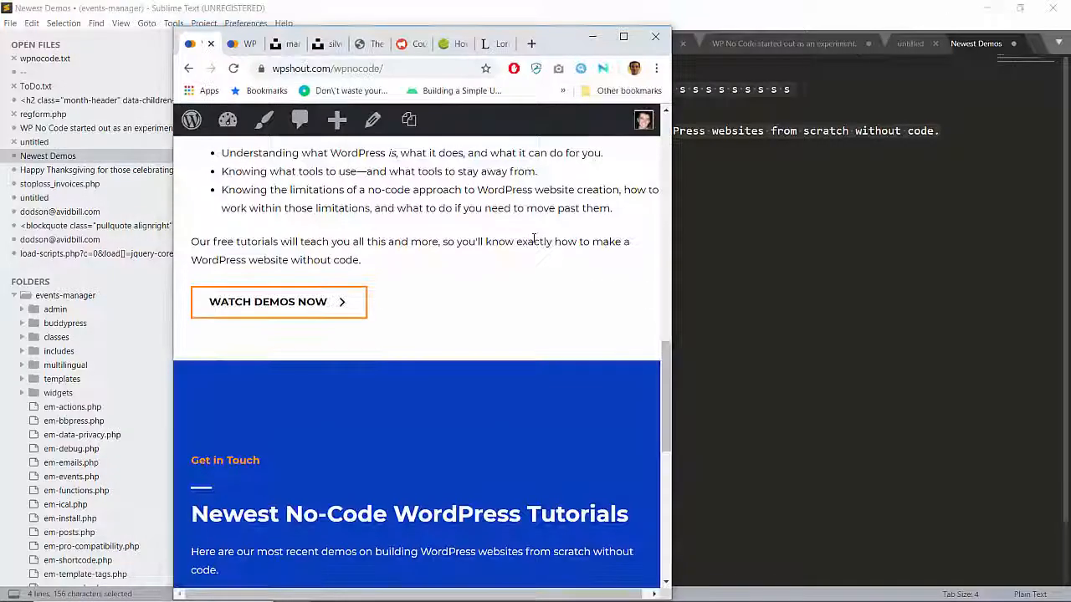
pyautogui.scroll(3, 534, 240)
pyautogui.scroll(-5, 533, 240)
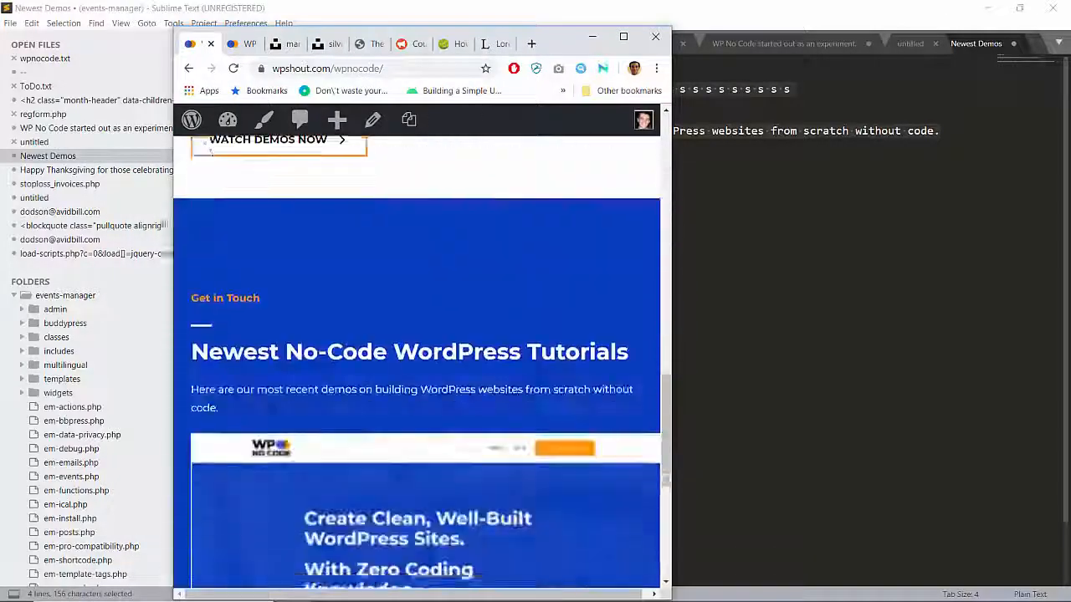
pyautogui.scroll(3, 533, 299)
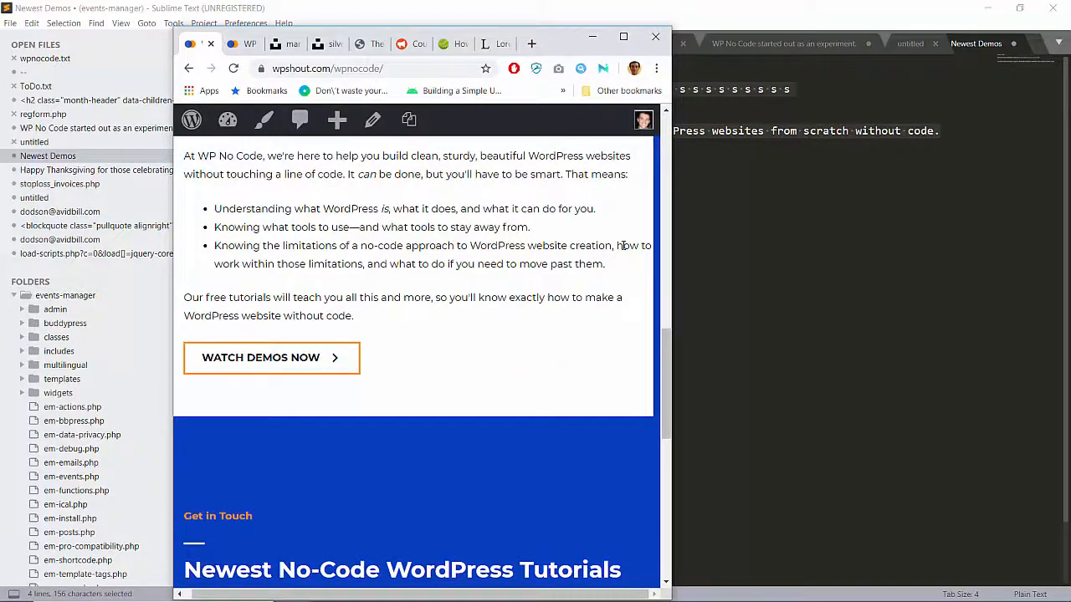
pyautogui.scroll(-1, 623, 245)
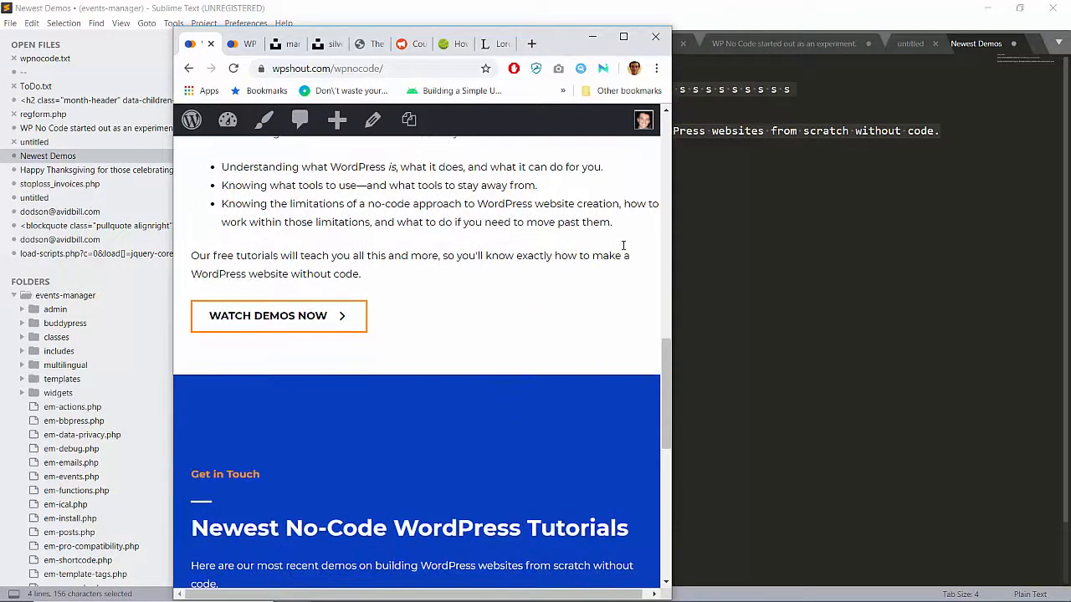
pyautogui.scroll(5, 623, 245)
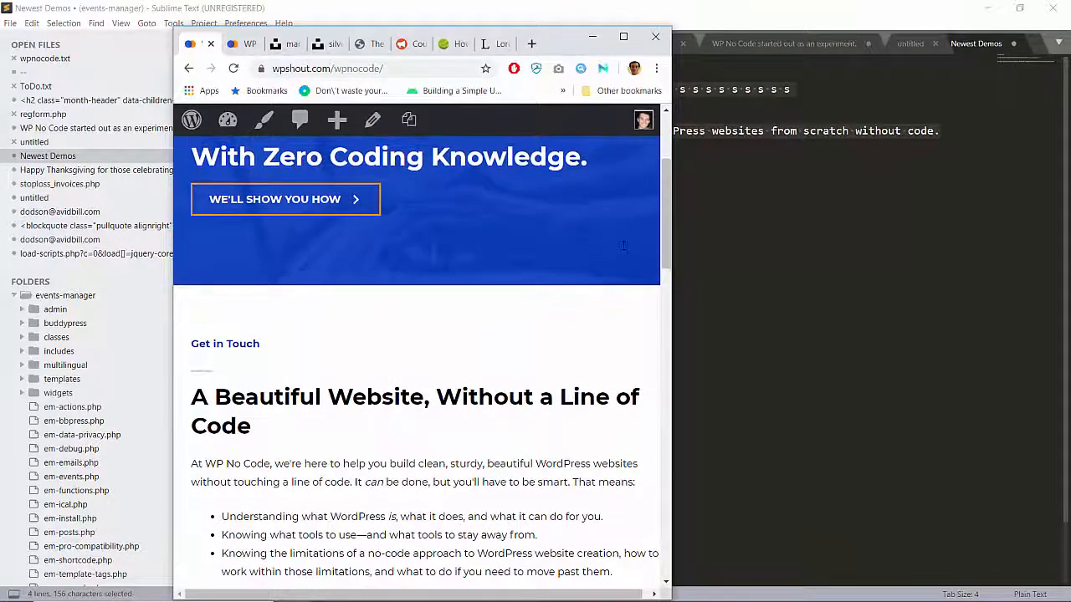
pyautogui.scroll(-15, 532, 380)
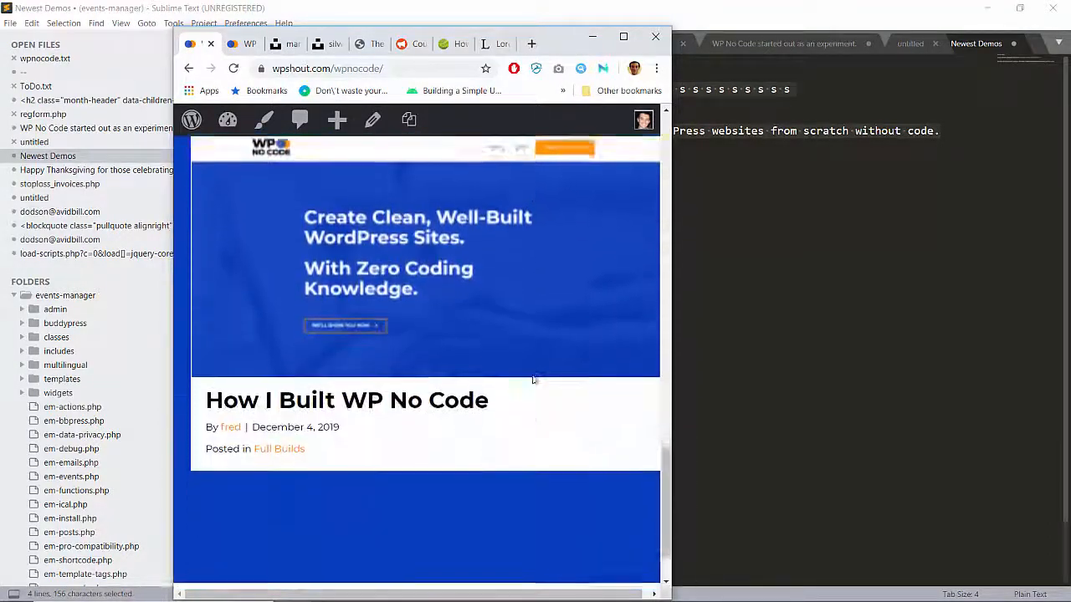
pyautogui.scroll(15, 532, 380)
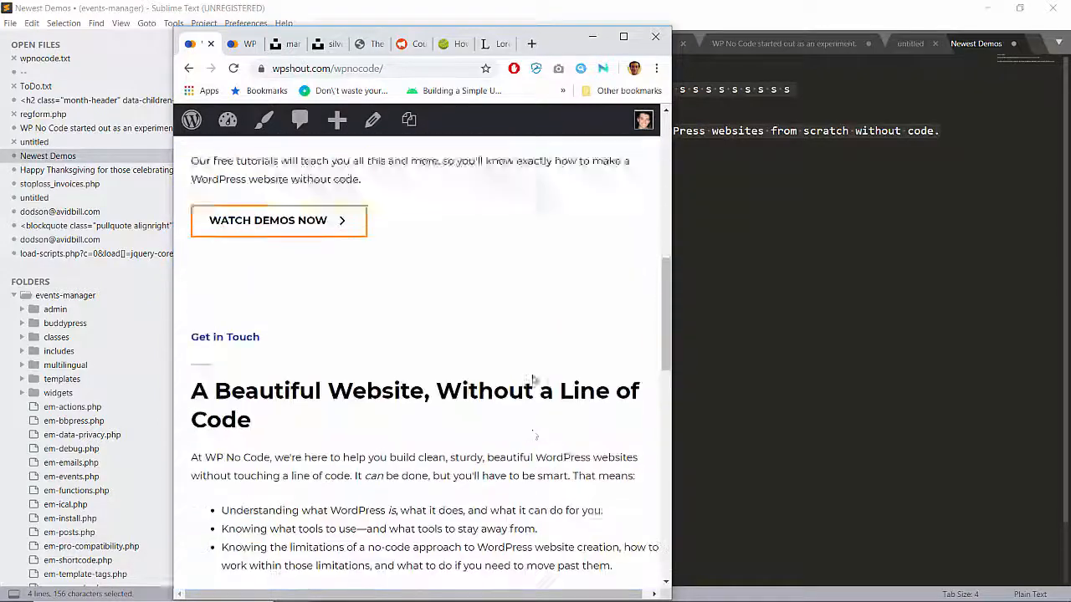
# Open the live About page at tablet width and look it over down to the end of the FAQ.
pyautogui.click(631, 166)
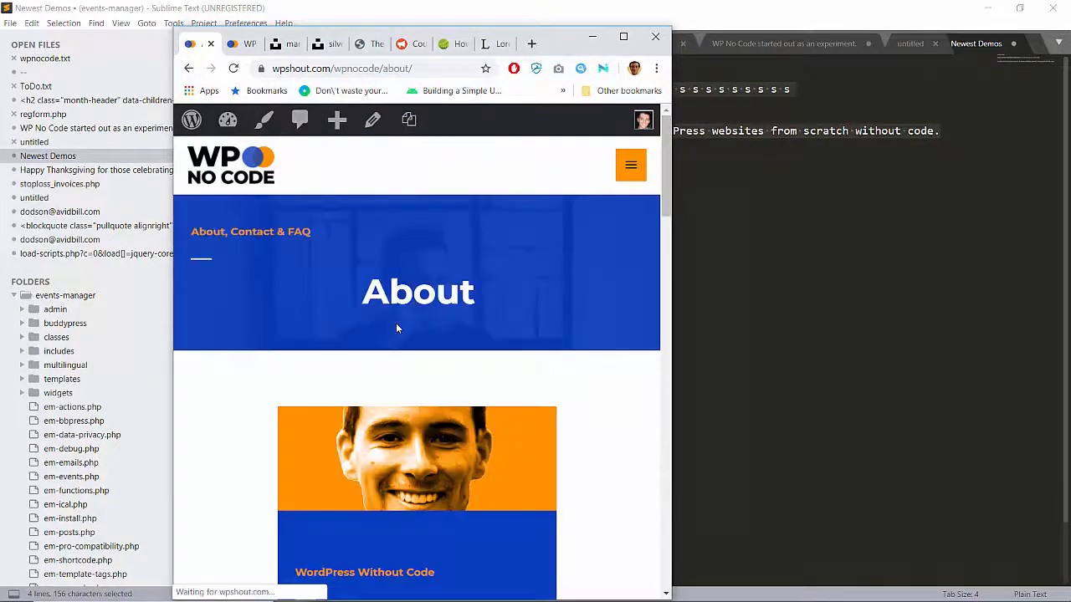
pyautogui.scroll(-12, 398, 329)
pyautogui.scroll(-6, 397, 329)
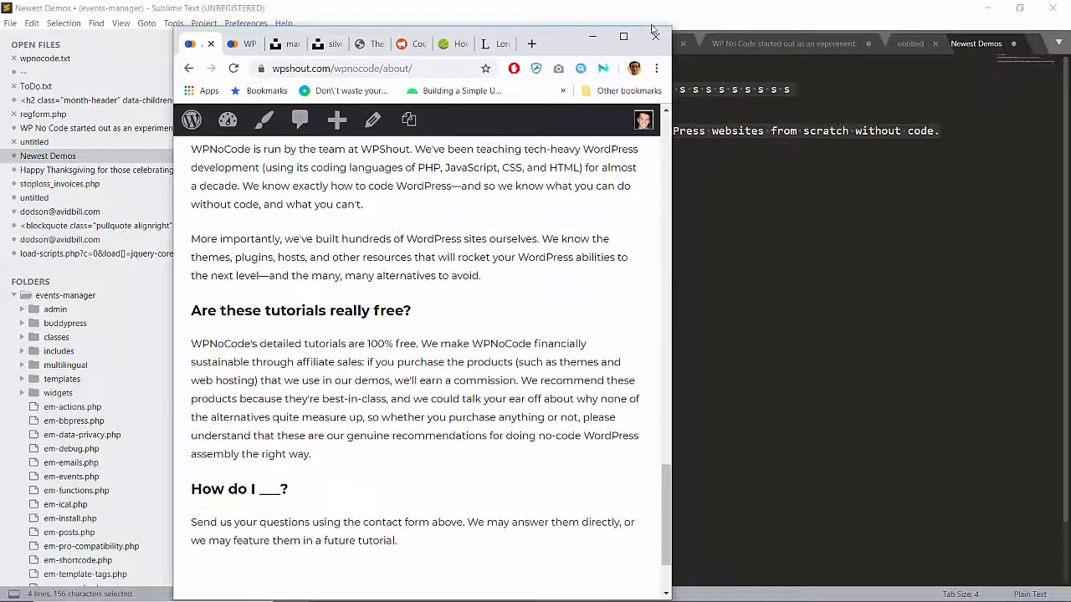
# At full window size, edit the About page in Beaver Builder and save its FAQ row as a non-global row named "Row, White Background".
pyautogui.click(623, 36)
pyautogui.scroll(5, 535, 176)
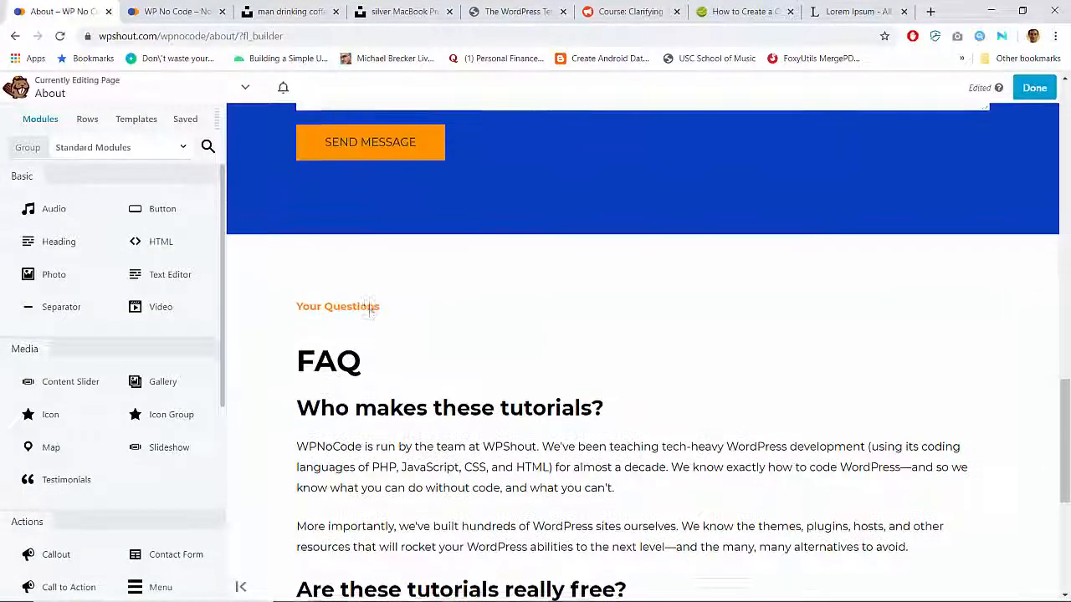
pyautogui.click(264, 230)
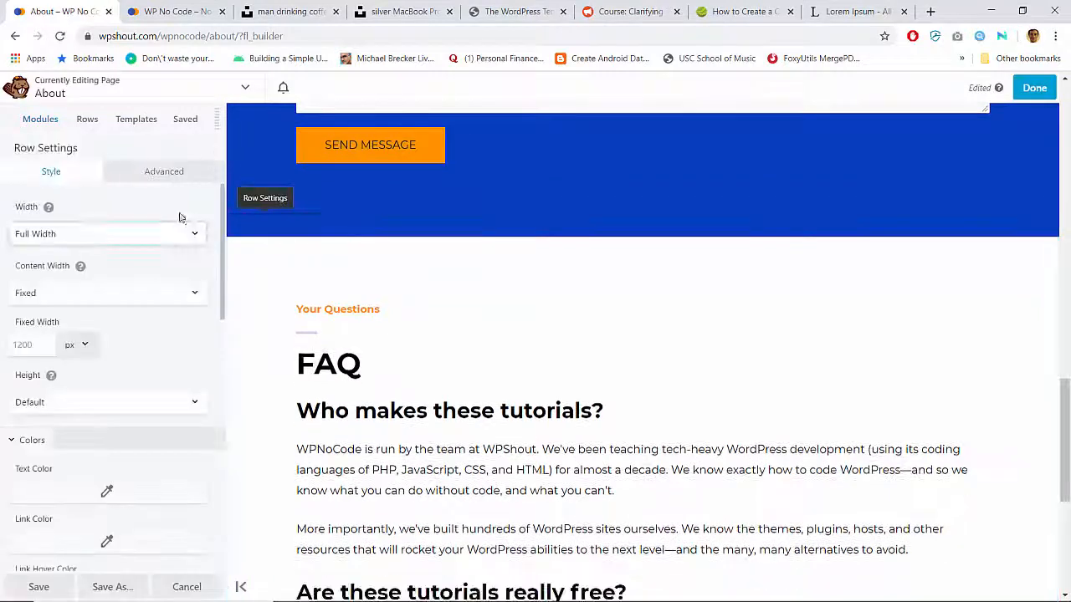
pyautogui.click(111, 588)
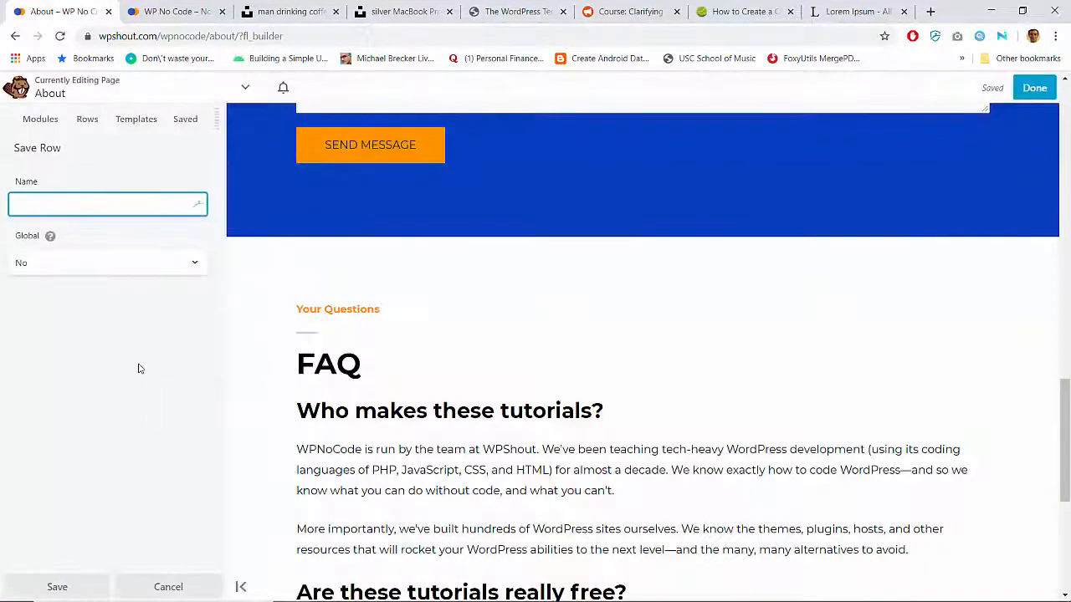
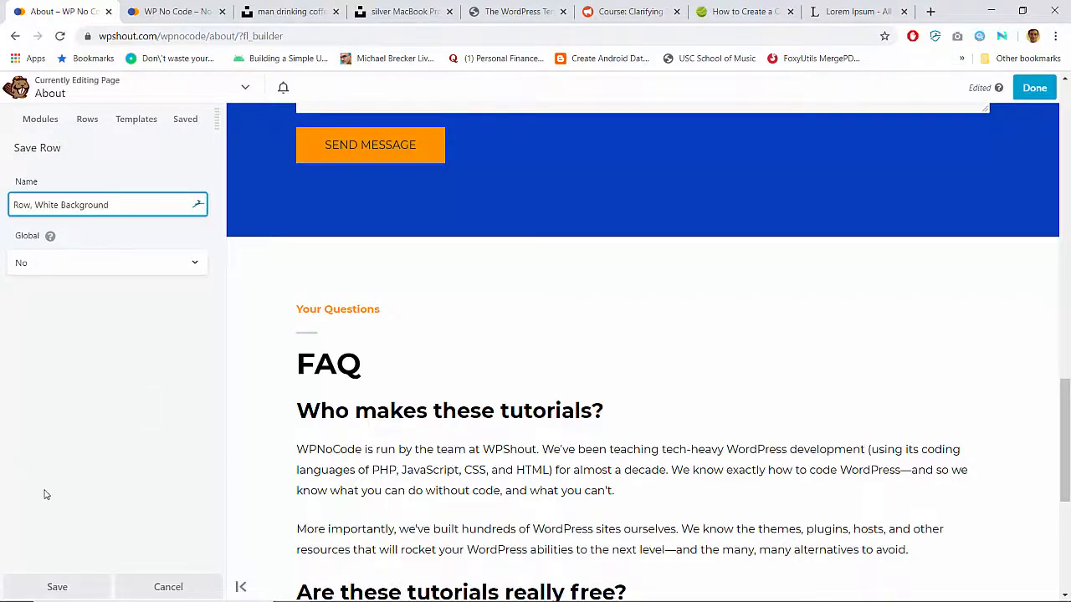
pyautogui.click(57, 587)
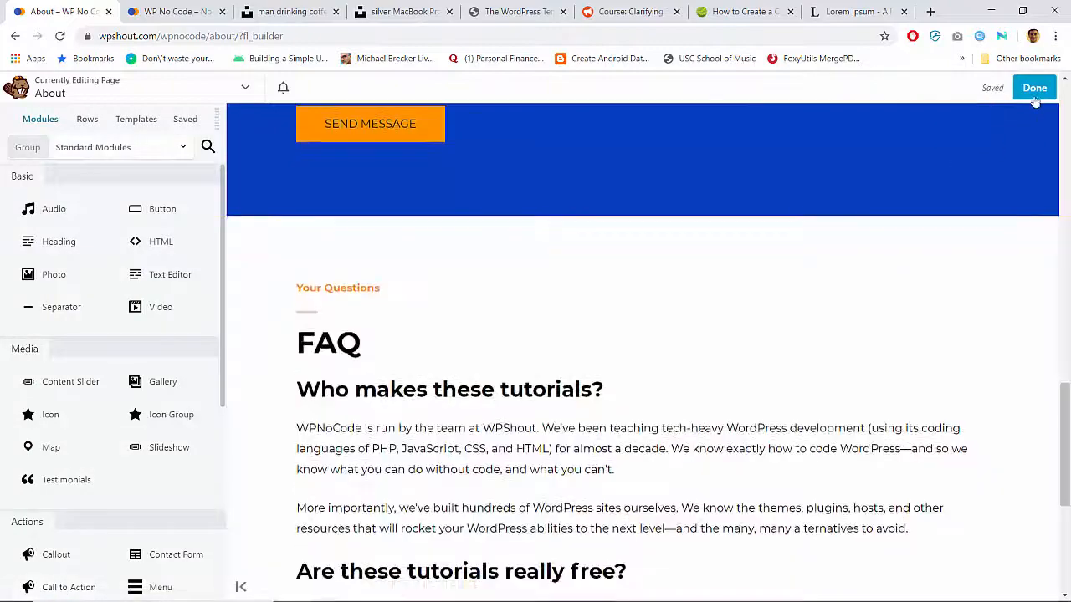
# Publish the About page and reopen the Home page in Beaver Builder.
pyautogui.click(1034, 88)
pyautogui.click(968, 90)
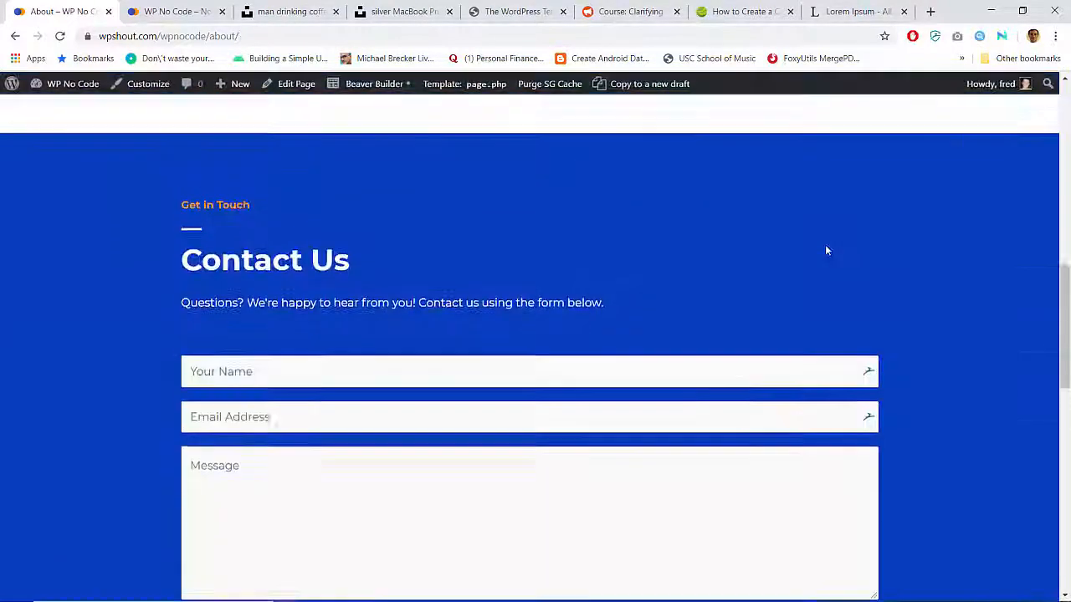
pyautogui.scroll(10, 824, 247)
pyautogui.click(194, 133)
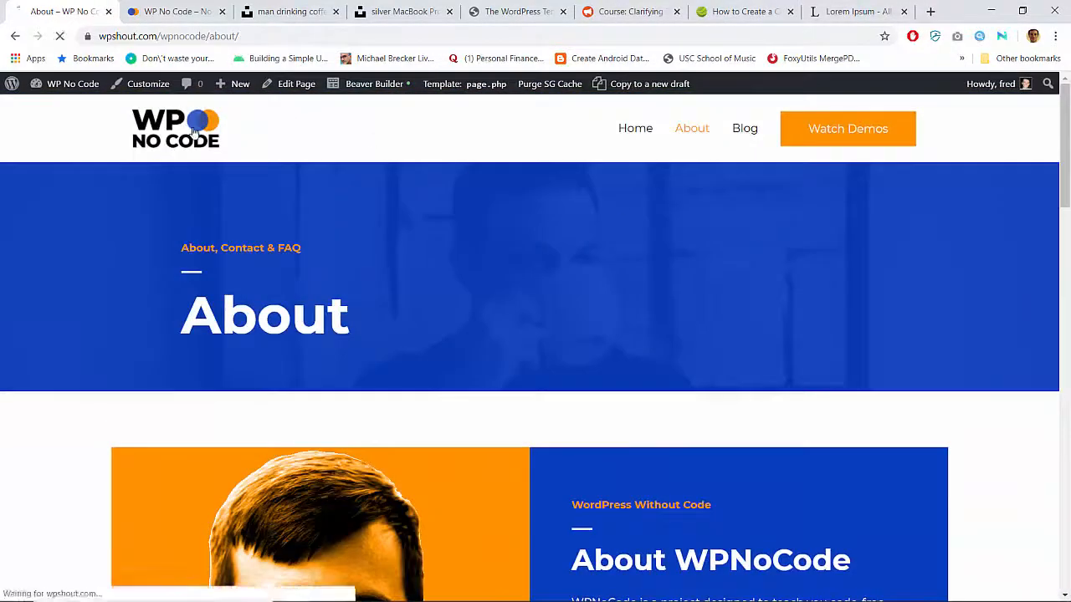
pyautogui.scroll(-10, 381, 266)
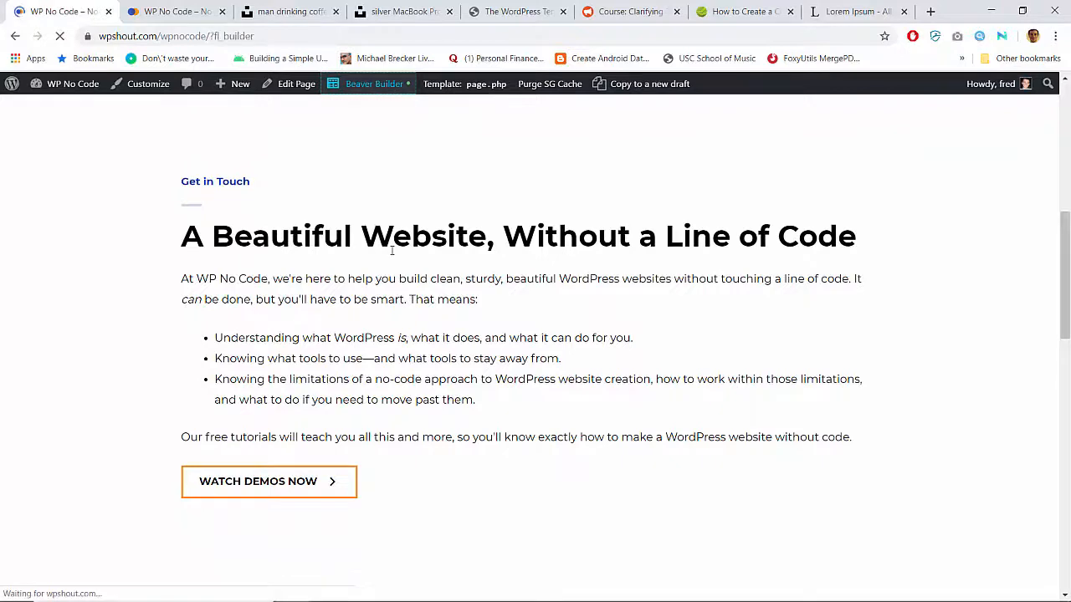
pyautogui.scroll(-5, 392, 248)
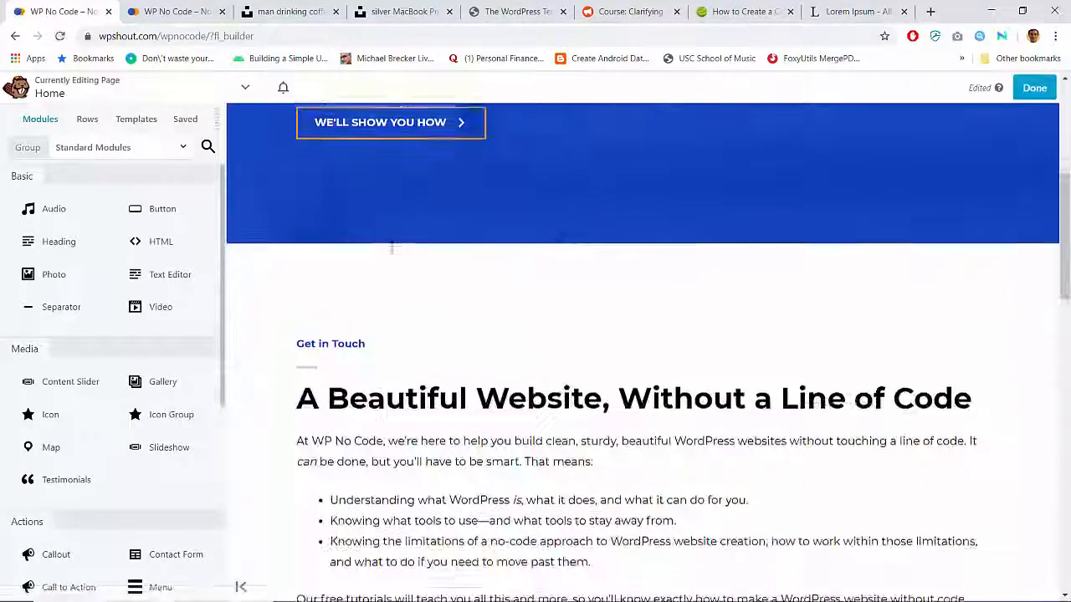
# Insert the saved row "Row, White Background" into the Home page directly below the hero section.
pyautogui.click(187, 118)
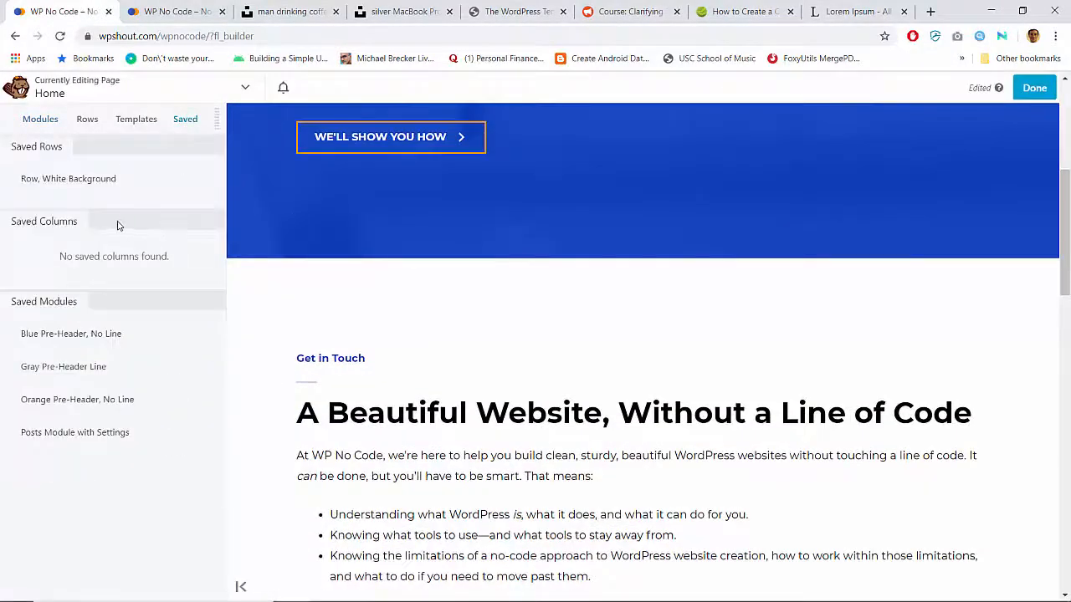
pyautogui.moveTo(93, 184); pyautogui.dragTo(275, 280)
pyautogui.moveTo(276, 291); pyautogui.dragTo(288, 273)
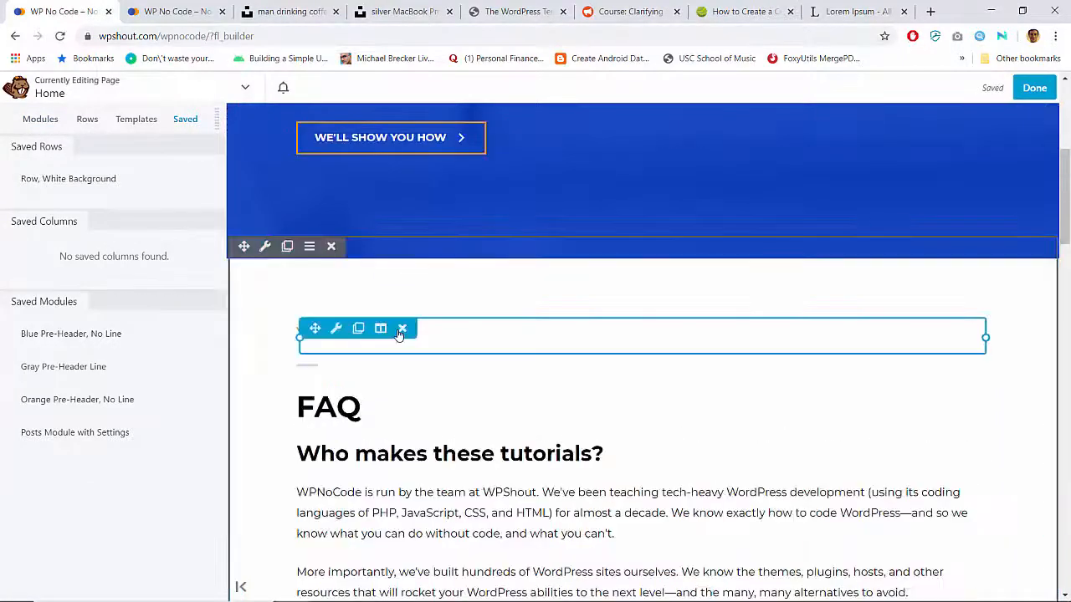
# Move the "Get in Touch" pre-header, separator, text and "Watch Demos Now" button into the inserted FAQ row, and delete the leftover "A Beautiful Website" rows.
pyautogui.scroll(-10, 400, 333)
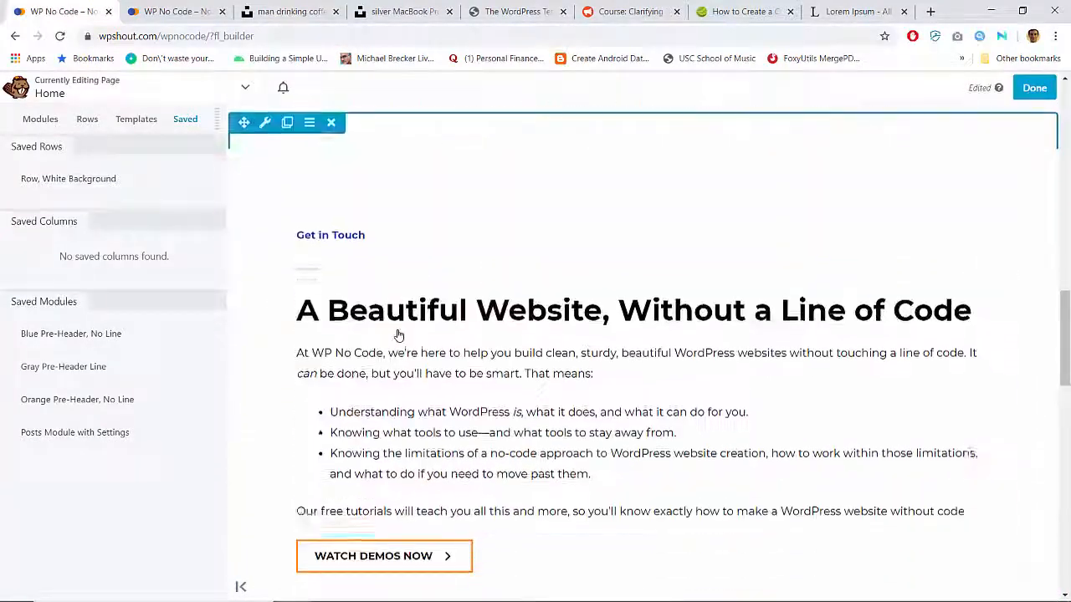
pyautogui.scroll(2, 374, 210)
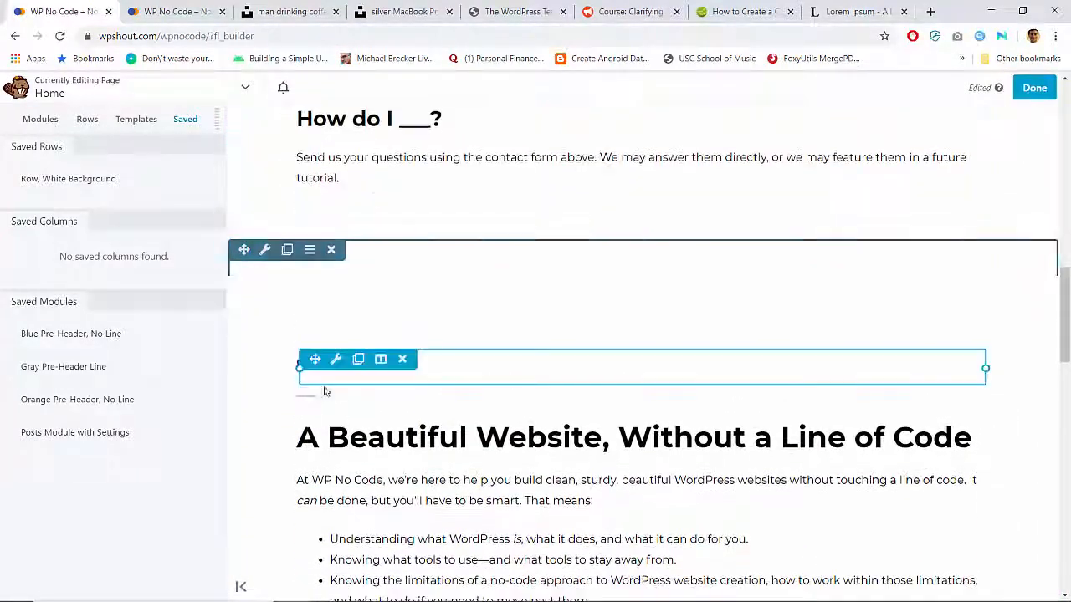
pyautogui.moveTo(312, 360); pyautogui.dragTo(320, 187)
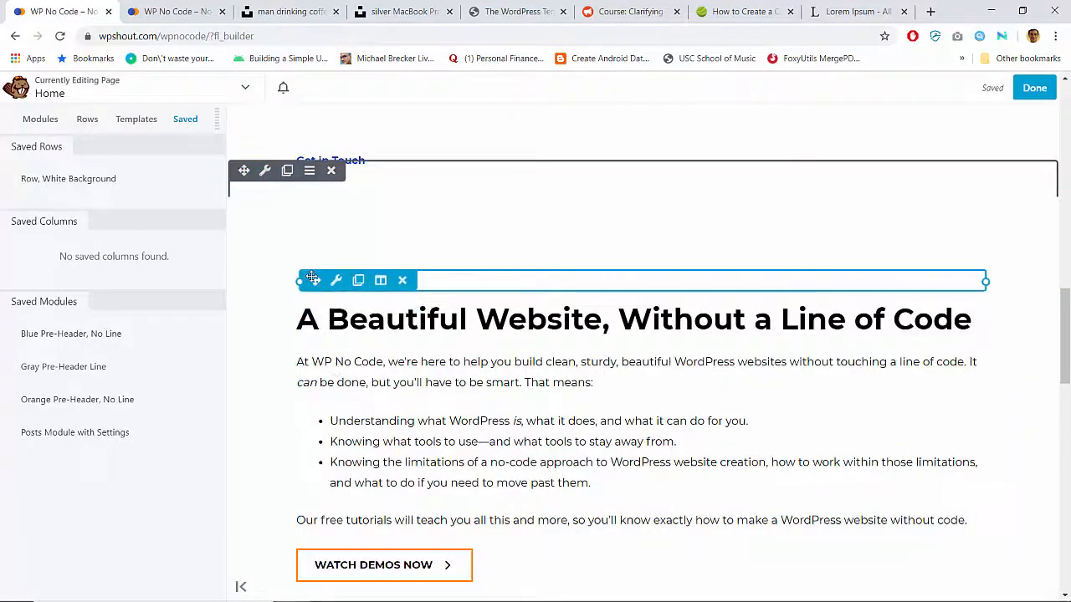
pyautogui.moveTo(312, 278); pyautogui.dragTo(333, 163)
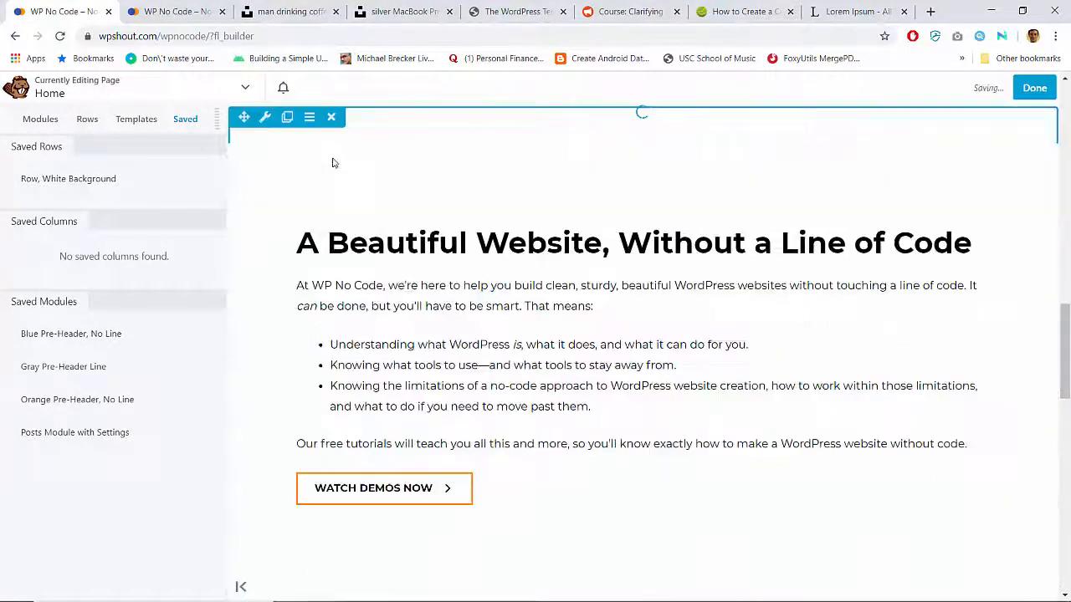
pyautogui.scroll(3, 358, 290)
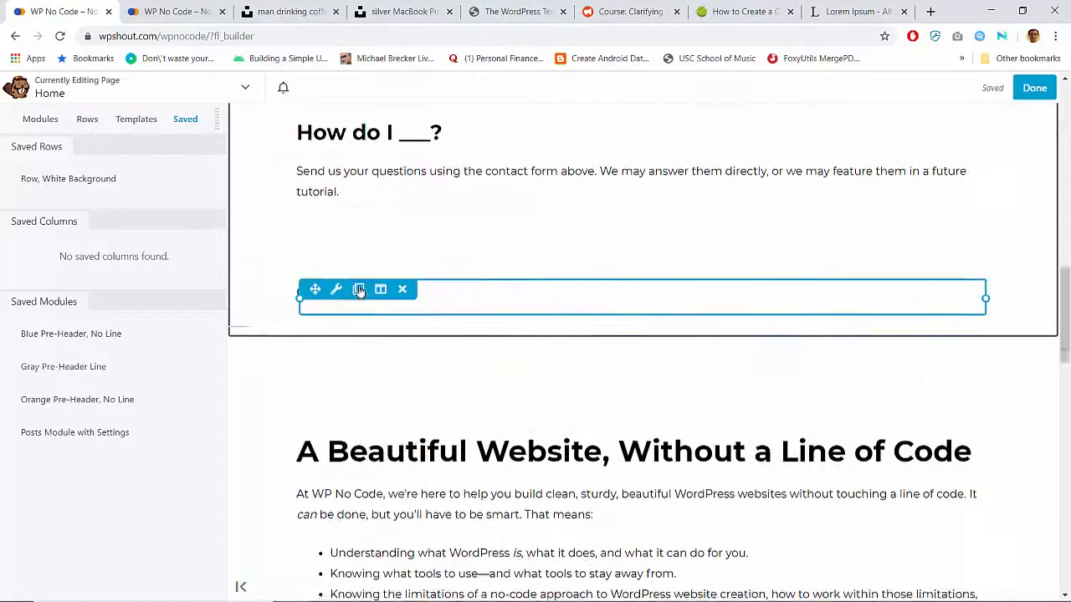
pyautogui.moveTo(312, 417); pyautogui.dragTo(327, 273)
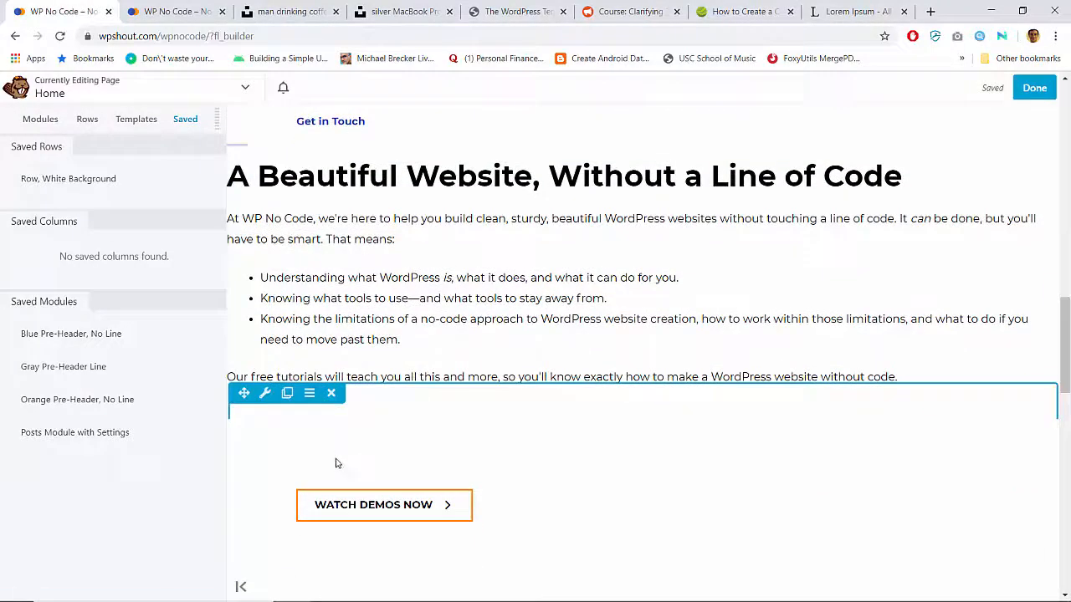
pyautogui.moveTo(316, 503); pyautogui.dragTo(323, 358)
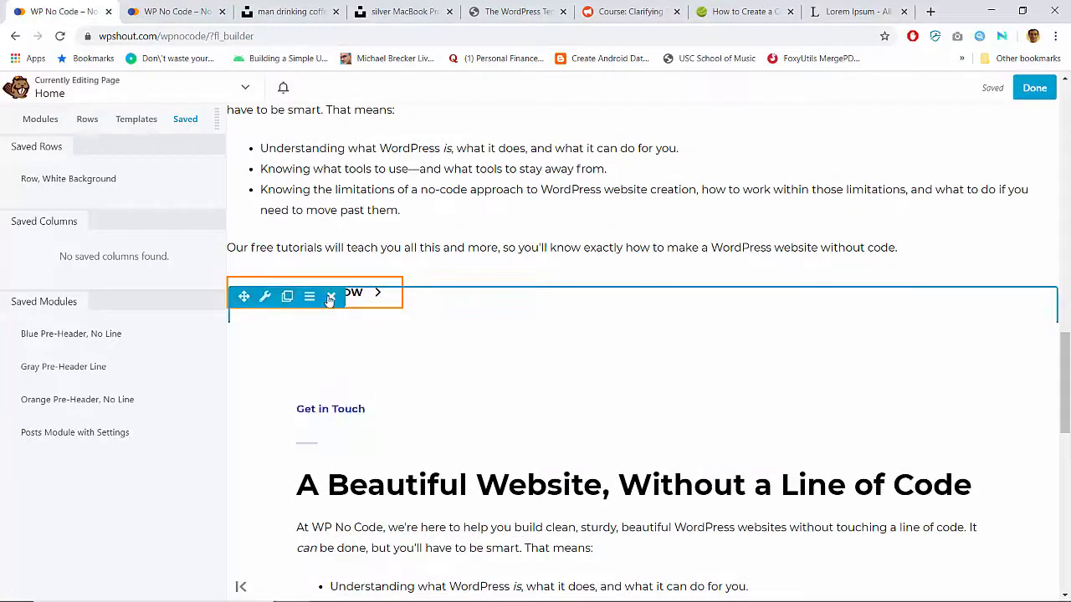
pyautogui.hotkey('ctrl', 'z')
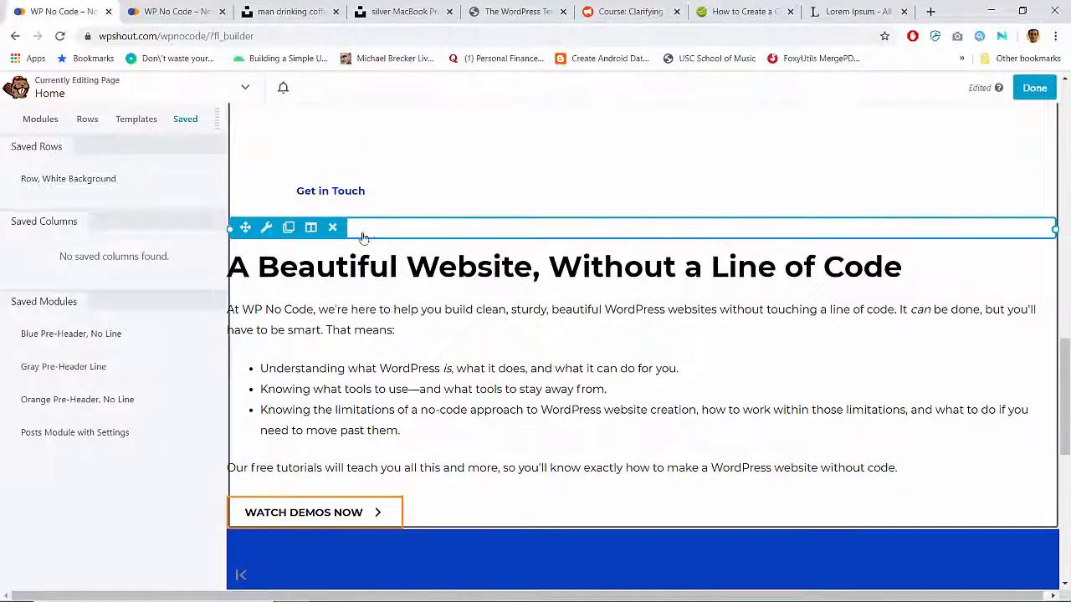
# Inspect the inserted row's layout, comparing the alignment of the moved "A Beautiful Website" modules with the FAQ content above them.
pyautogui.click(237, 242)
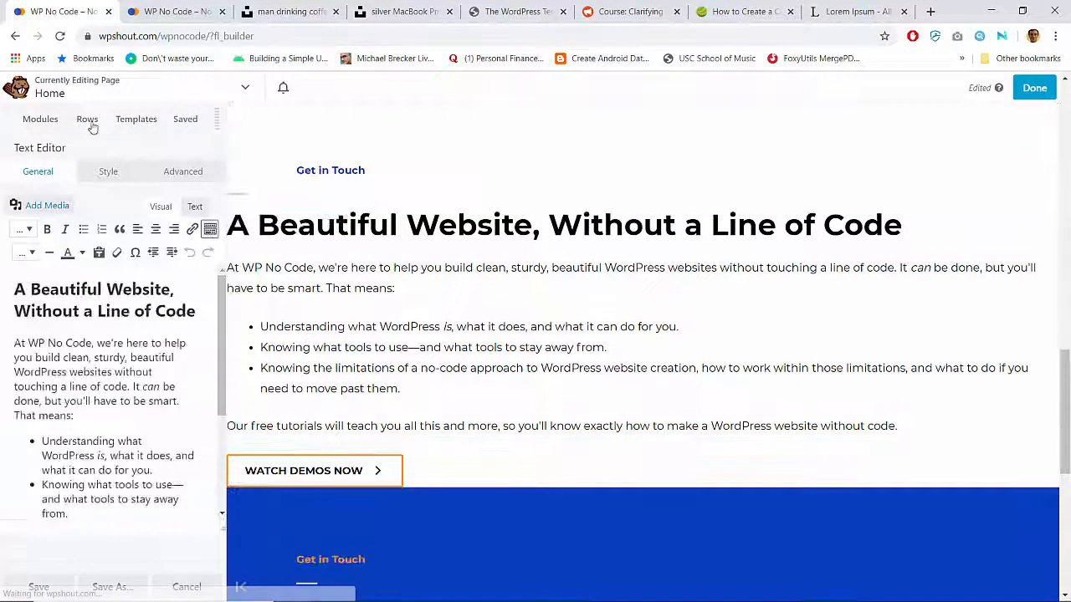
pyautogui.click(87, 122)
pyautogui.click(42, 120)
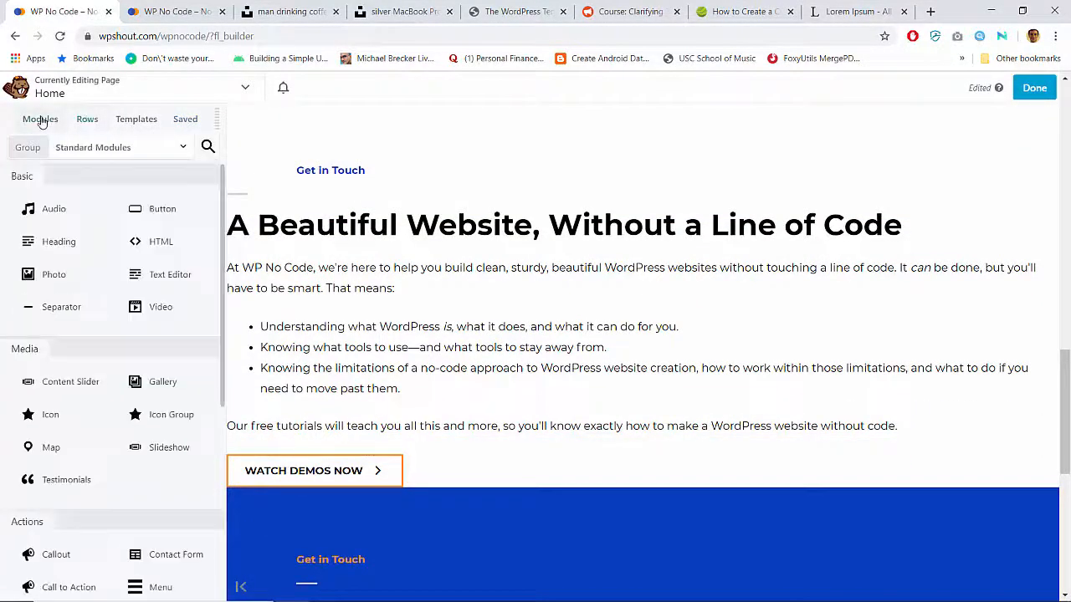
pyautogui.scroll(5, 298, 334)
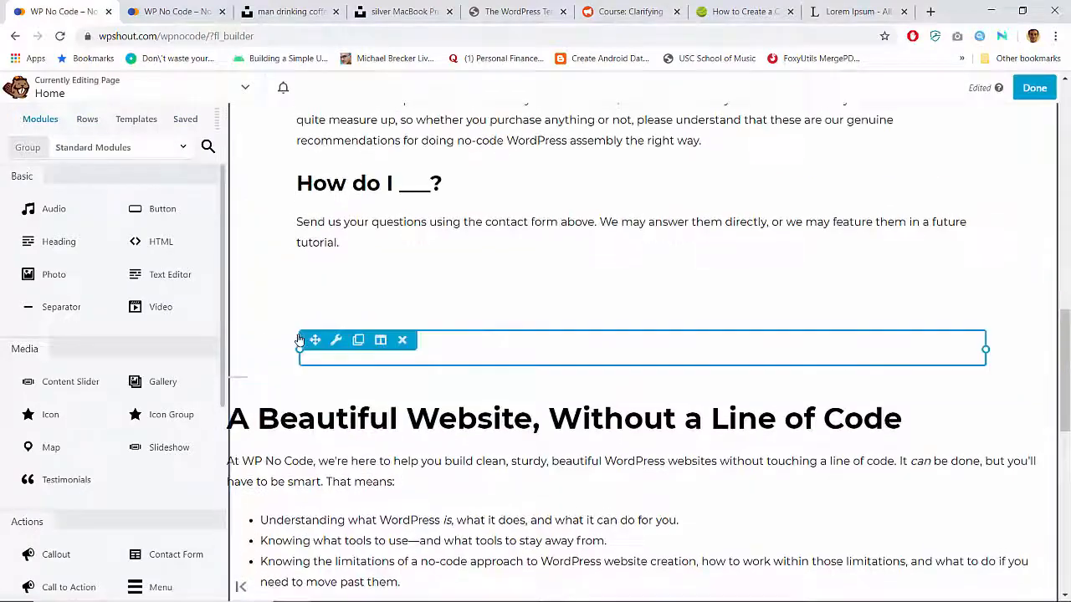
pyautogui.scroll(6, 298, 338)
pyautogui.scroll(-9, 298, 338)
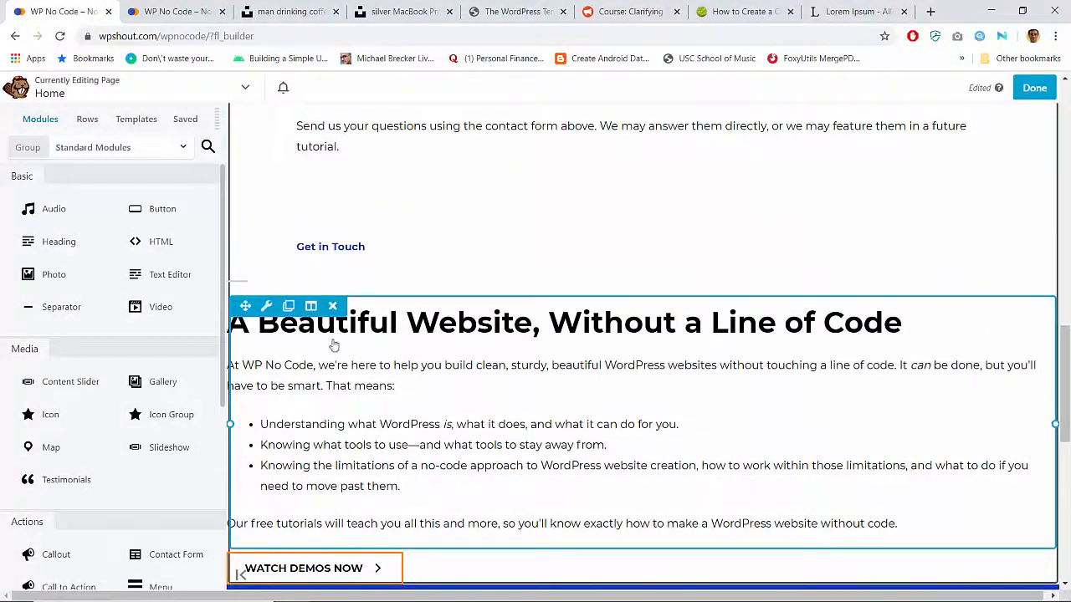
pyautogui.scroll(10, 332, 368)
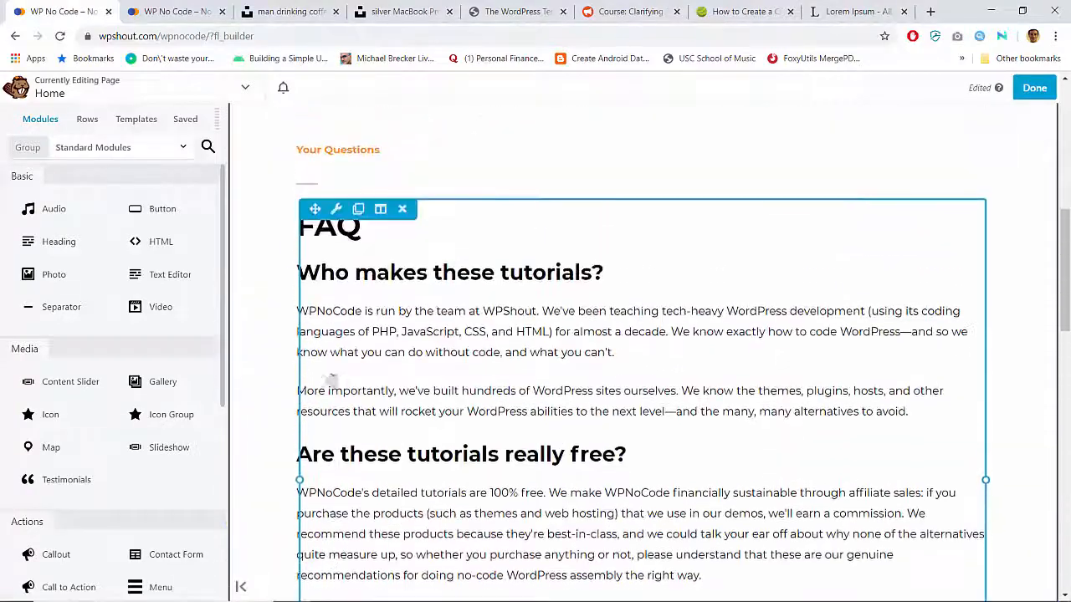
pyautogui.scroll(-10, 332, 381)
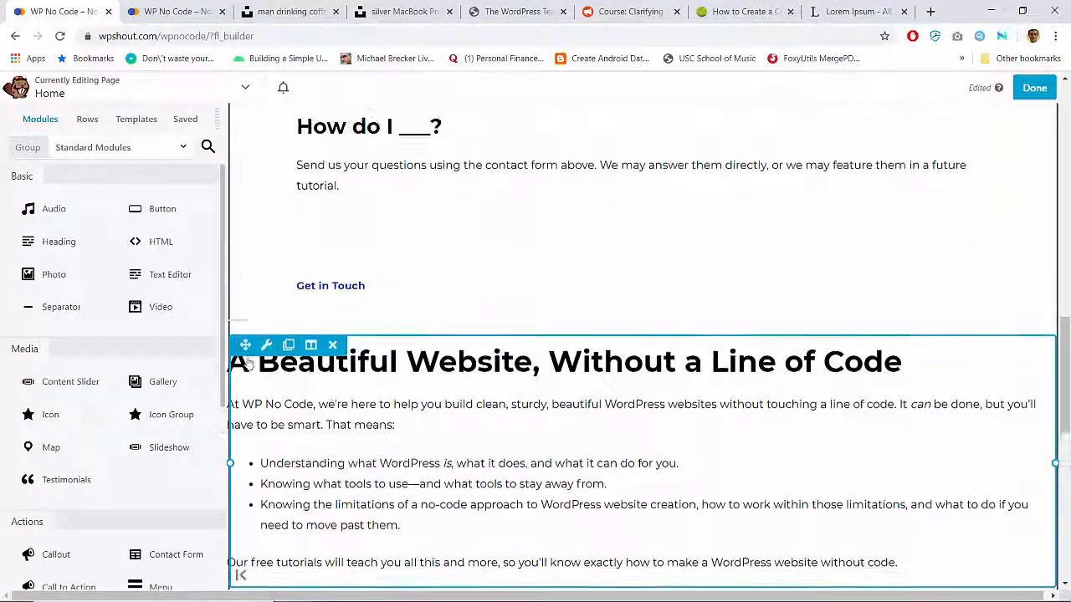
# Move the "A Beautiful Website" text module into the inserted row's indented column and delete the FAQ text module above it.
pyautogui.moveTo(245, 345); pyautogui.dragTo(366, 231)
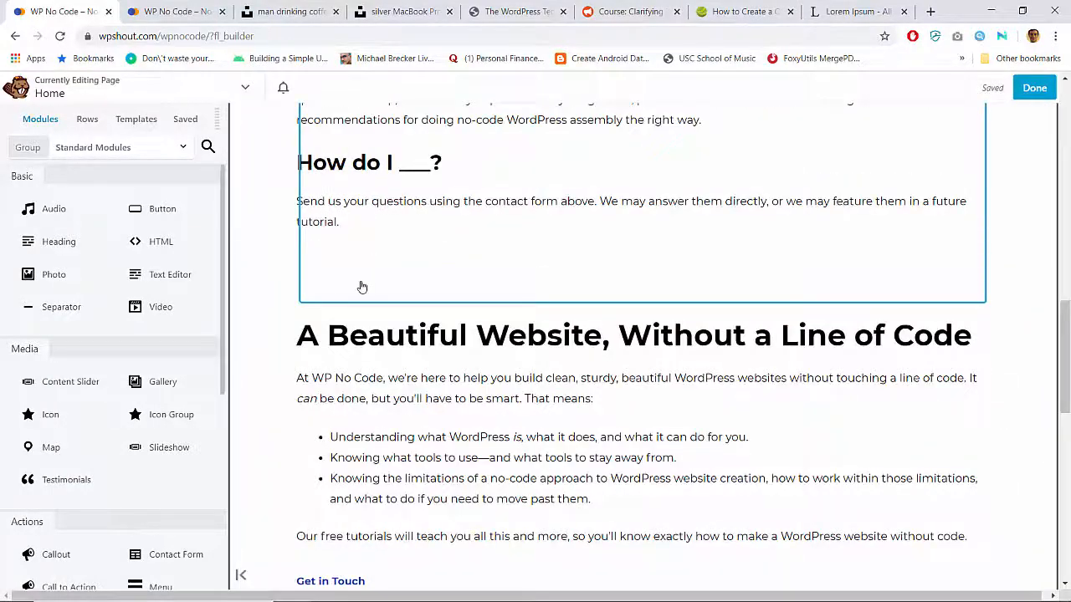
pyautogui.scroll(6, 362, 287)
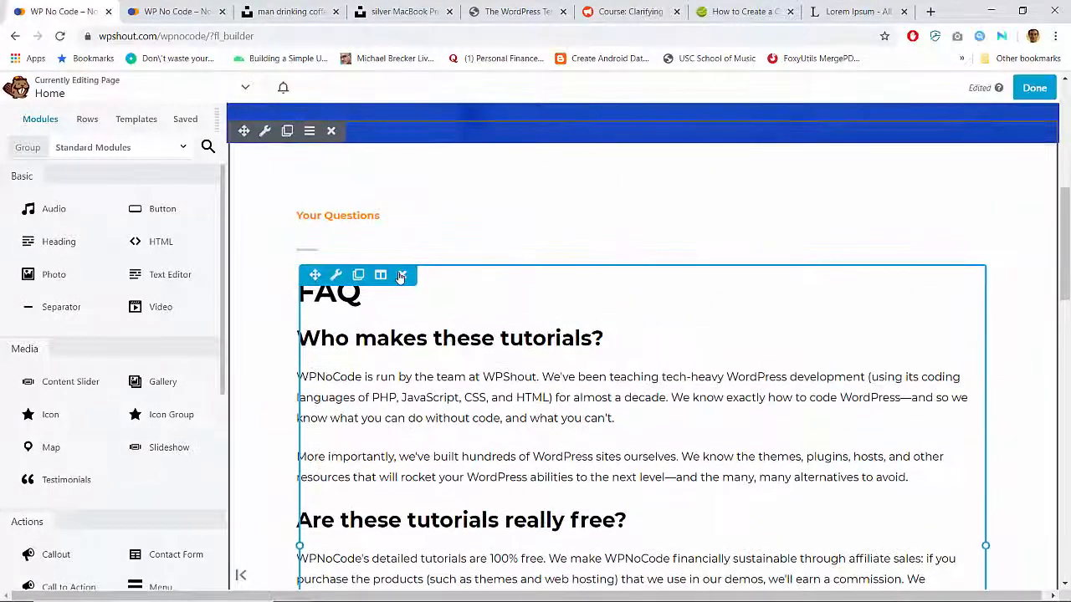
pyautogui.press('Return')
pyautogui.scroll(-3, 374, 383)
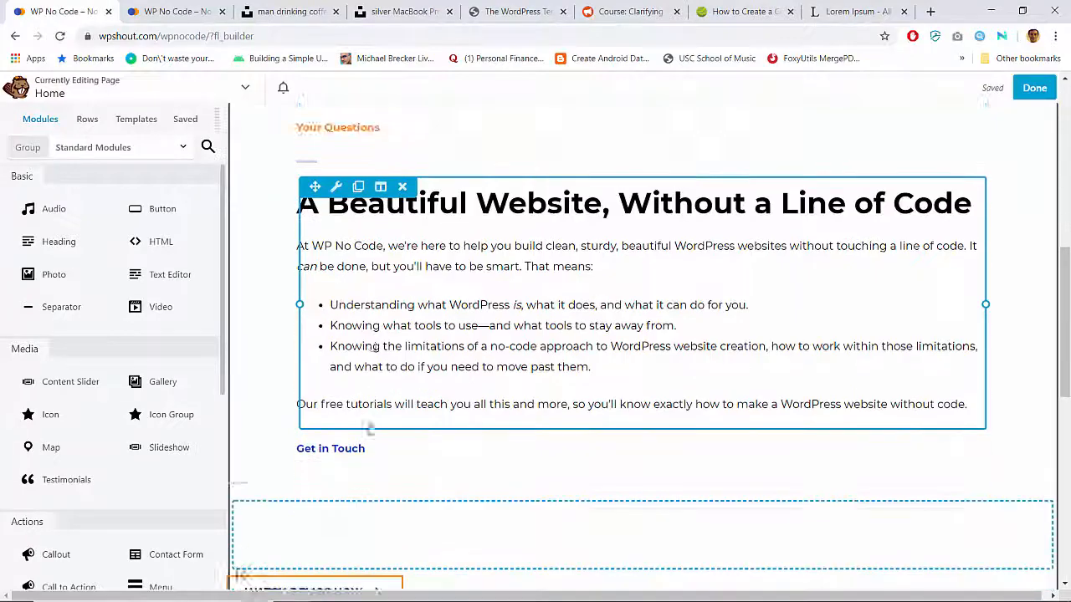
# Compare the rebuilt "A Beautiful Website" section in the builder with the published Home page, checking the pre-headers of both lower sections.
pyautogui.scroll(3, 370, 426)
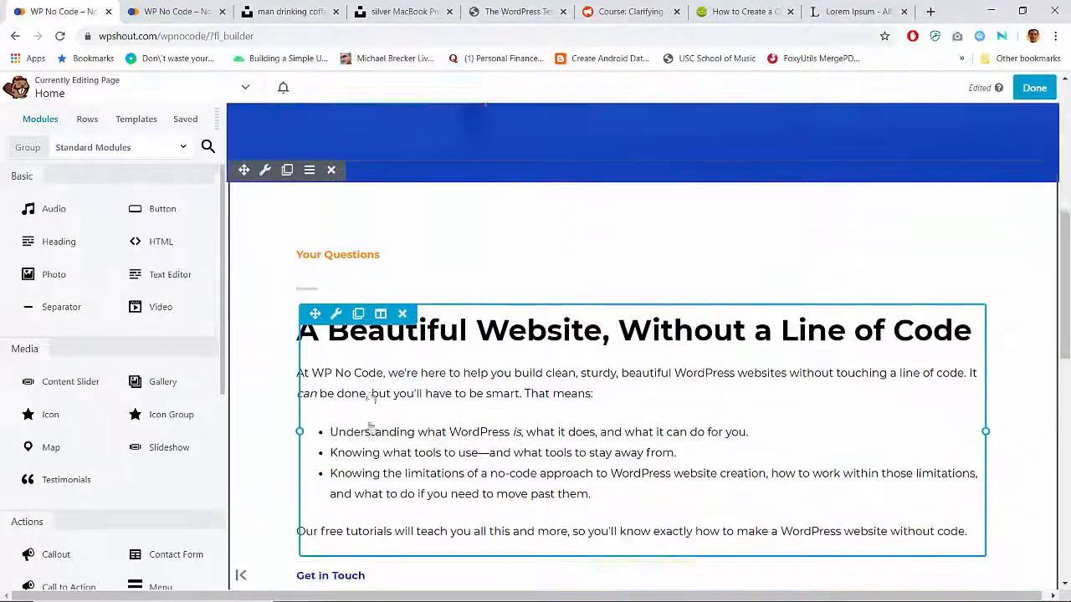
pyautogui.scroll(-6, 371, 428)
pyautogui.scroll(-2, 371, 428)
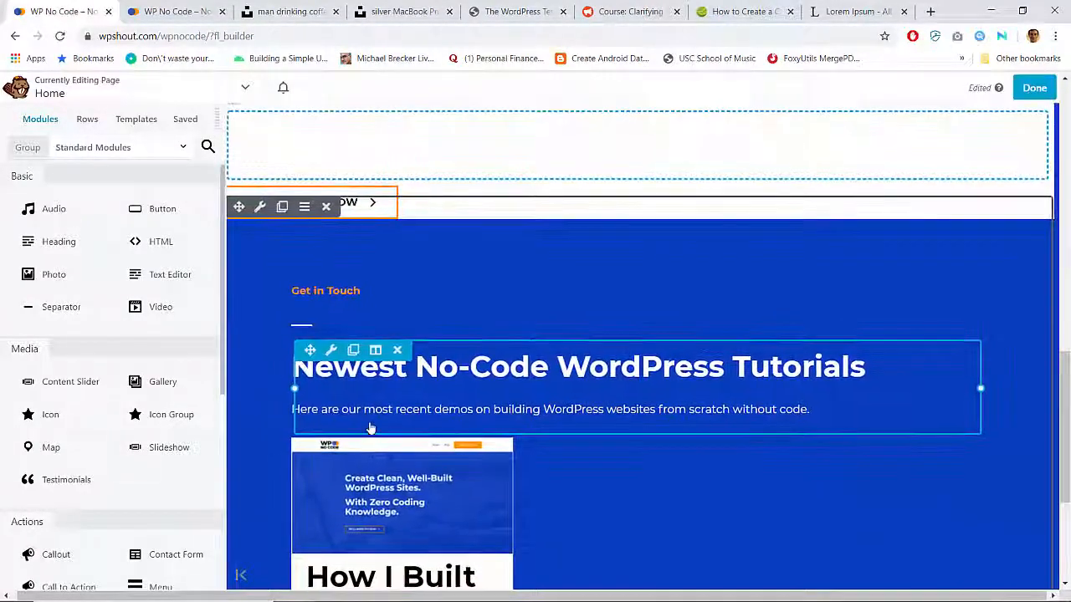
pyautogui.click(175, 12)
pyautogui.scroll(10, 281, 219)
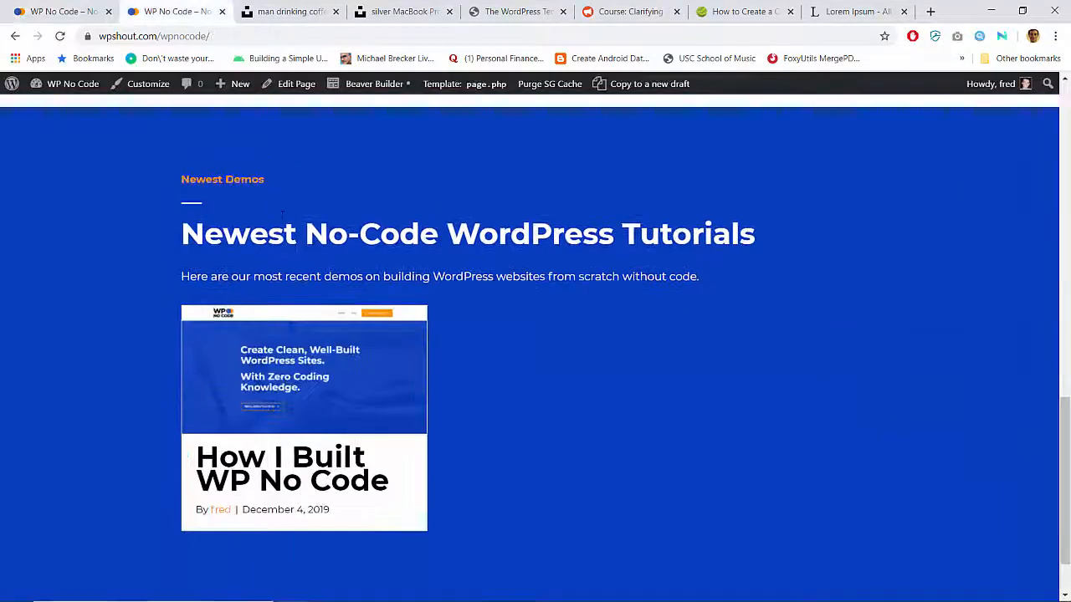
pyautogui.scroll(-3, 282, 220)
pyautogui.scroll(4, 282, 219)
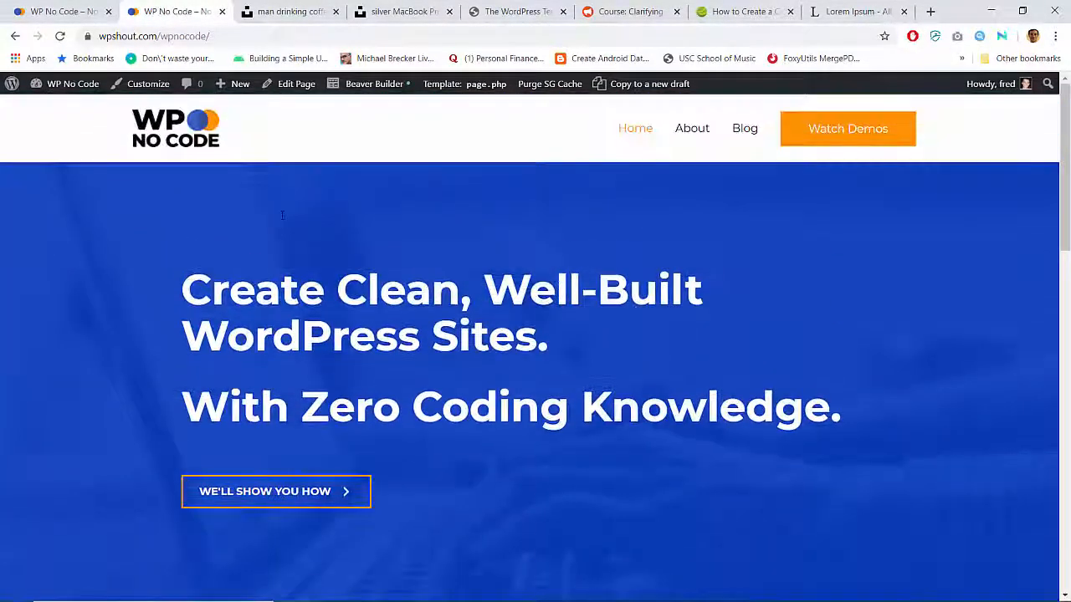
pyautogui.scroll(-6, 282, 220)
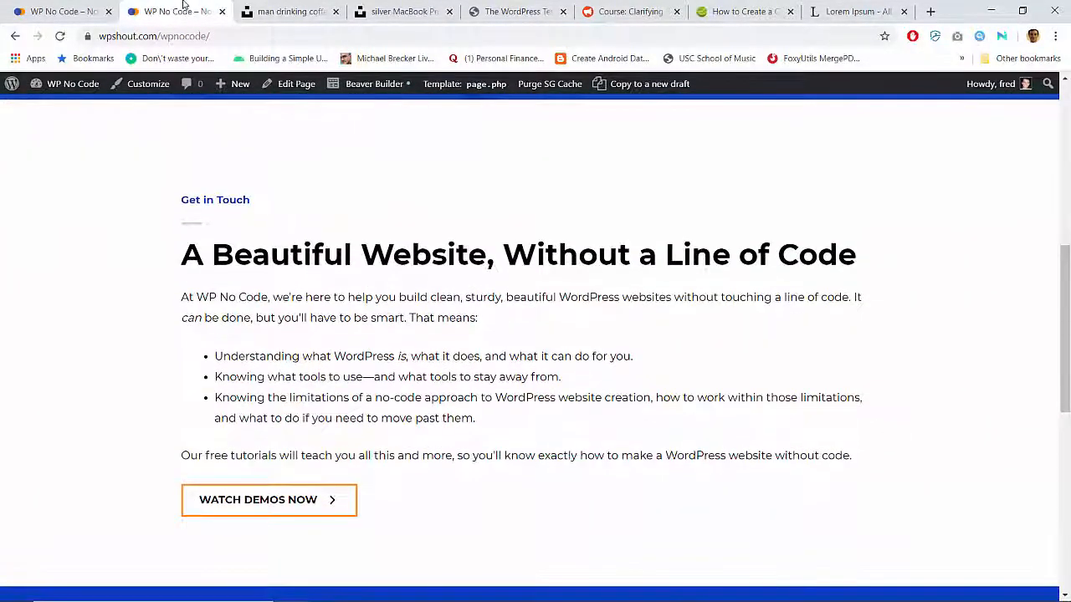
pyautogui.click(98, 6)
pyautogui.scroll(8, 284, 203)
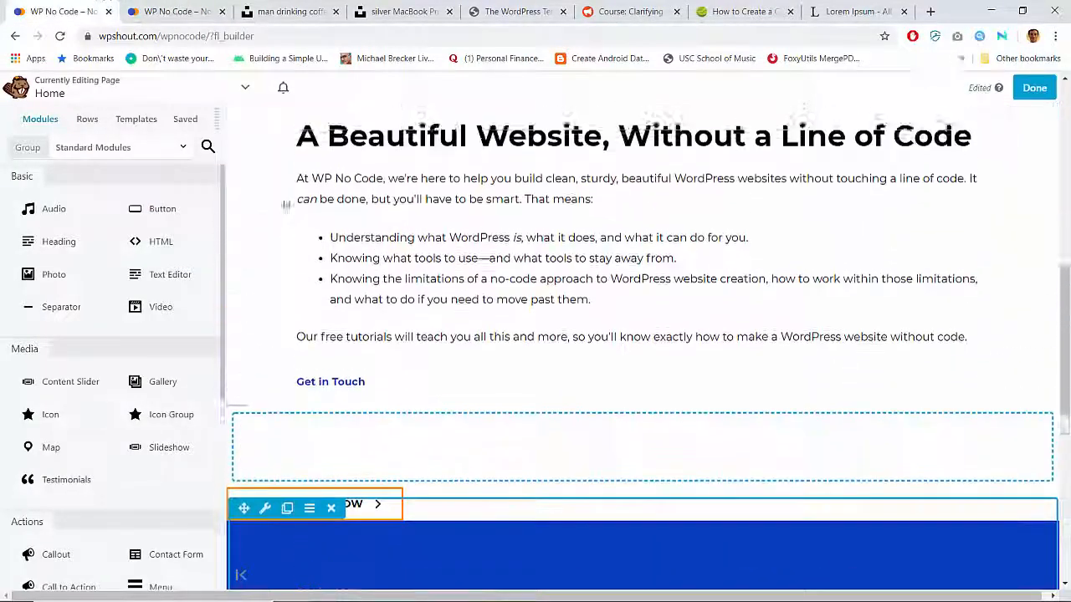
pyautogui.scroll(3, 283, 203)
pyautogui.scroll(-3, 283, 203)
pyautogui.scroll(4, 284, 203)
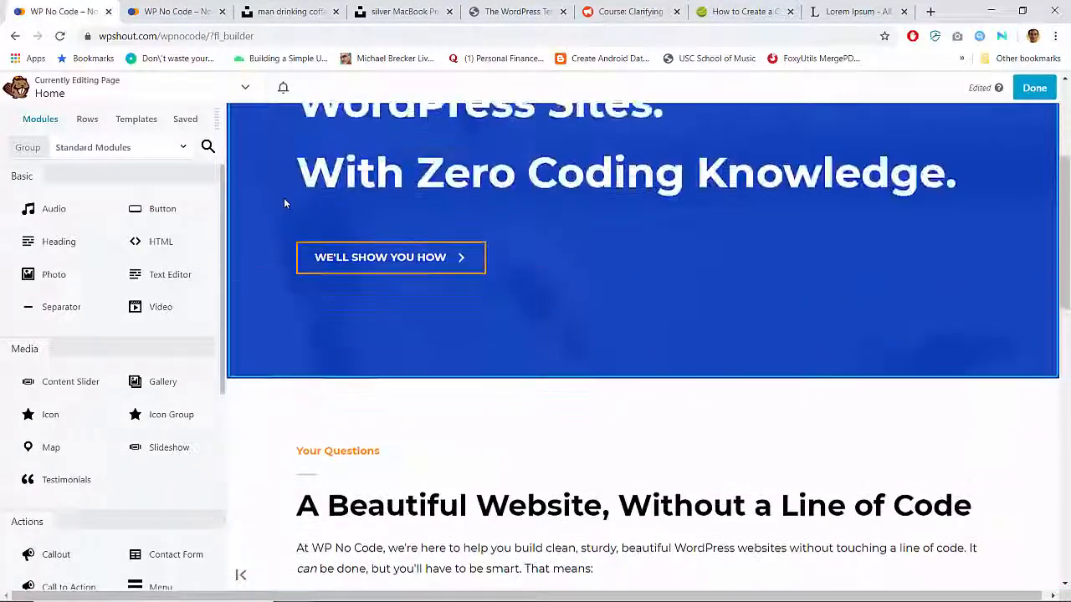
pyautogui.scroll(-5, 284, 203)
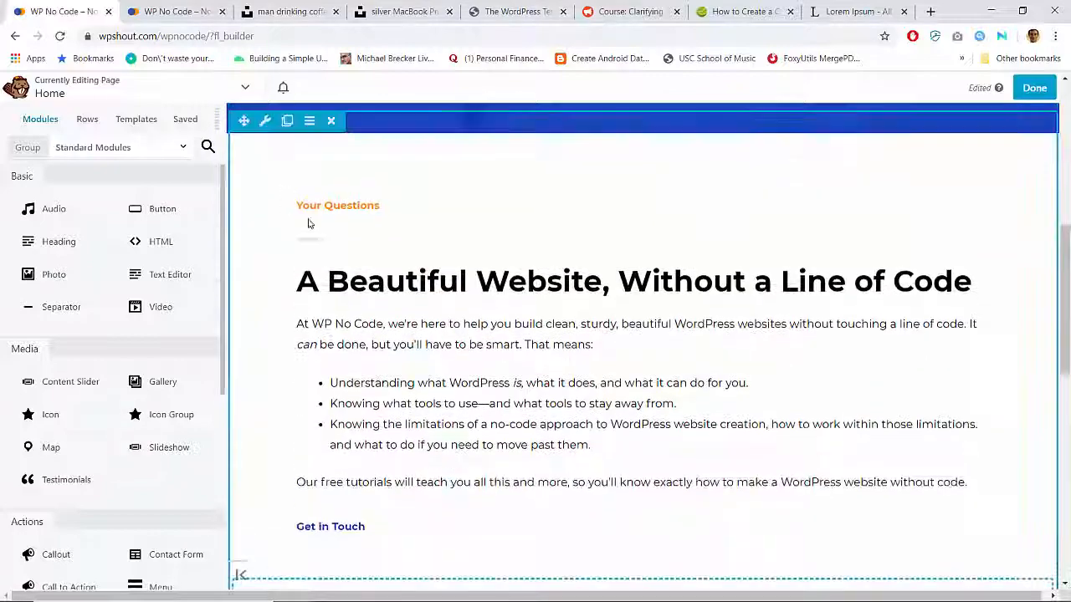
pyautogui.click(180, 10)
pyautogui.scroll(6, 343, 273)
pyautogui.scroll(-12, 343, 273)
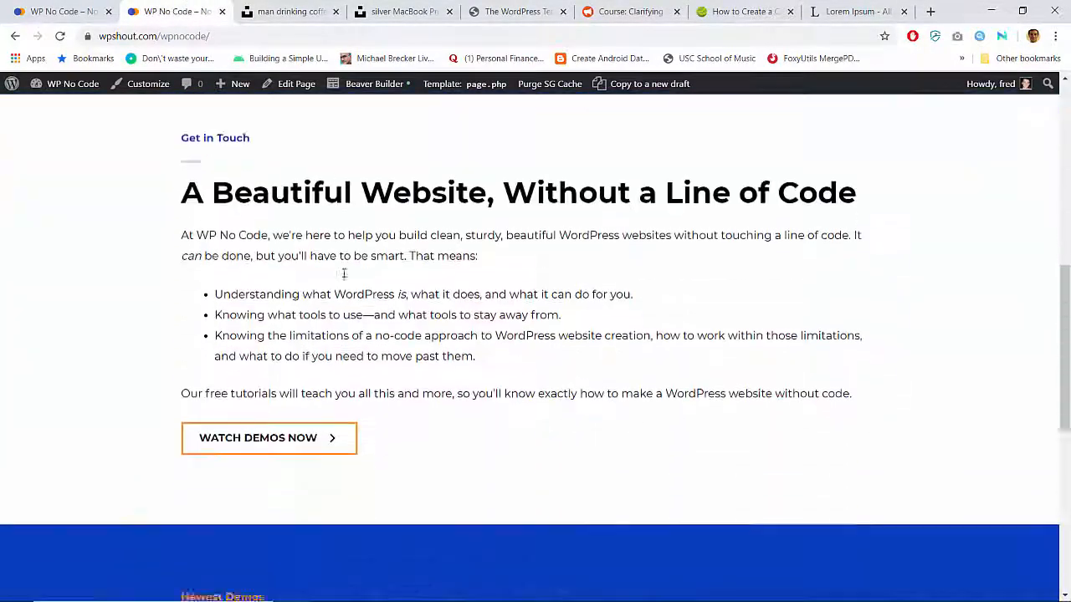
pyautogui.scroll(2, 343, 167)
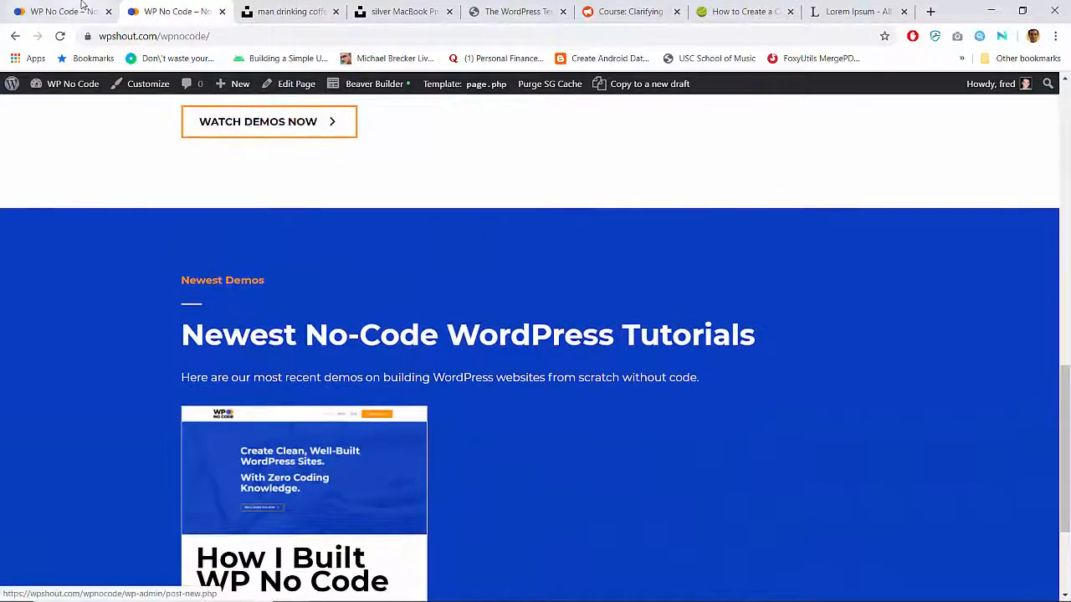
pyautogui.click(63, 11)
pyautogui.scroll(-10, 297, 316)
pyautogui.scroll(10, 297, 316)
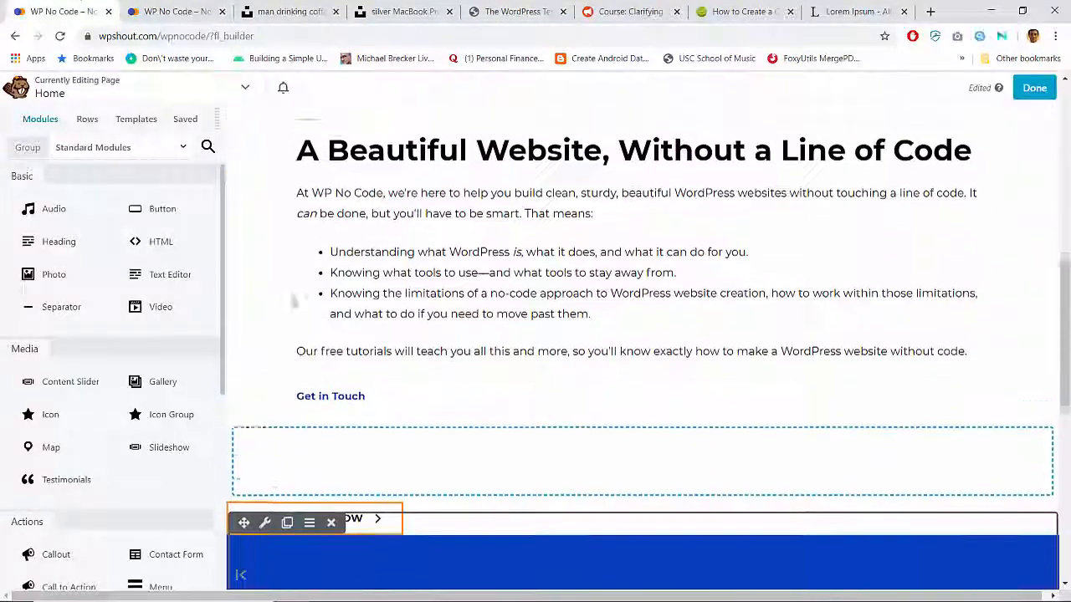
# Open the Home page in the WordPress editor and bring up its revision comparison.
pyautogui.click(175, 11)
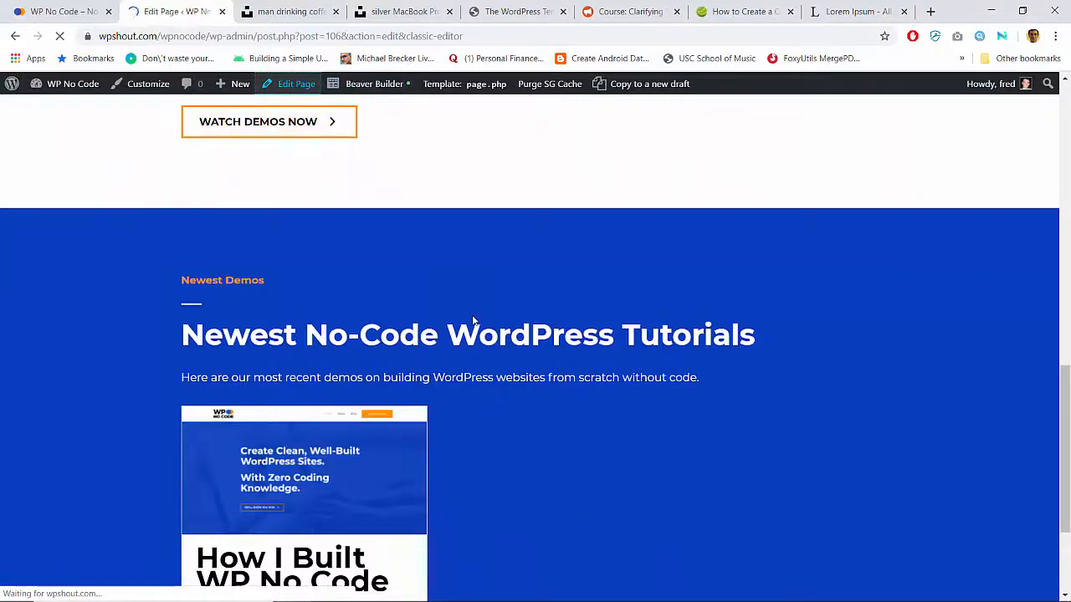
pyautogui.click(88, 11)
pyautogui.scroll(5, 352, 256)
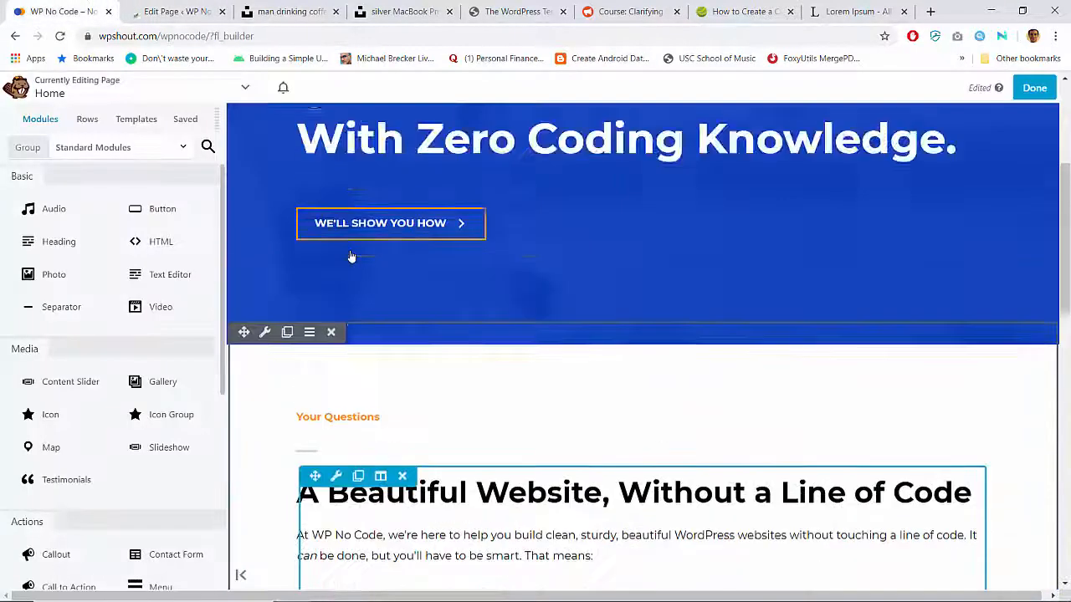
pyautogui.click(170, 11)
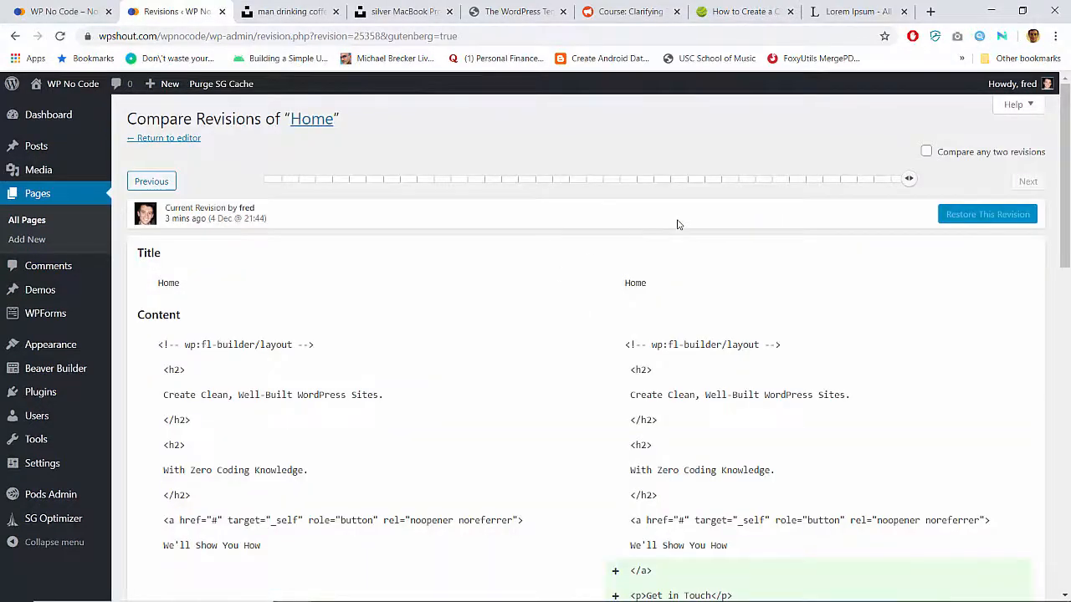
# Browse back through the Home page's revisions to 4 Dec @ 16:26 and copy the pre-header text "WordPress Done Right".
pyautogui.scroll(-2, 634, 332)
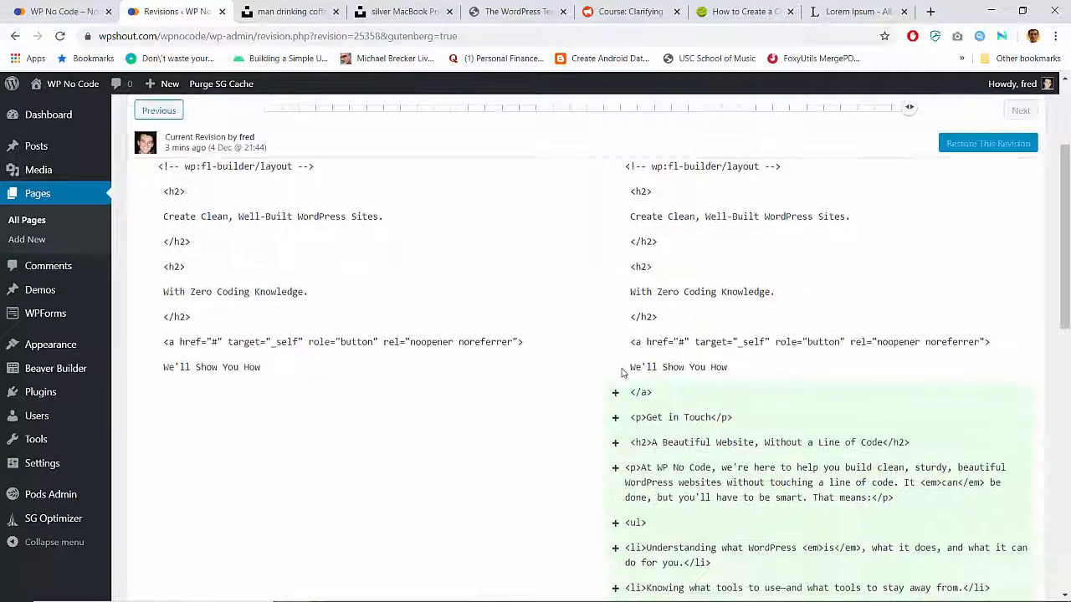
pyautogui.scroll(1, 759, 217)
pyautogui.click(793, 116)
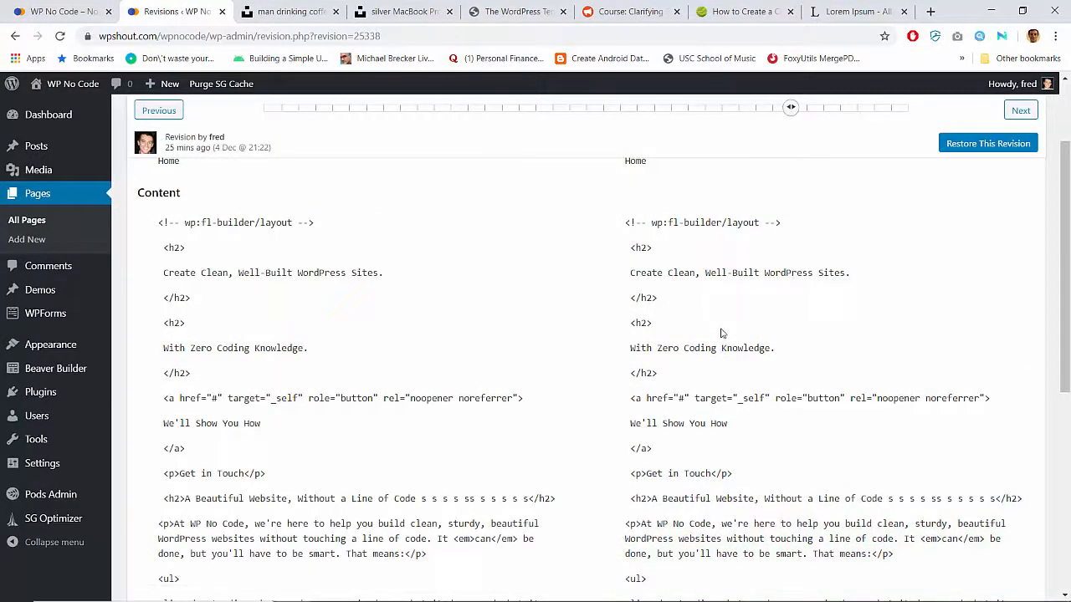
pyautogui.scroll(-1, 722, 333)
pyautogui.scroll(2, 722, 333)
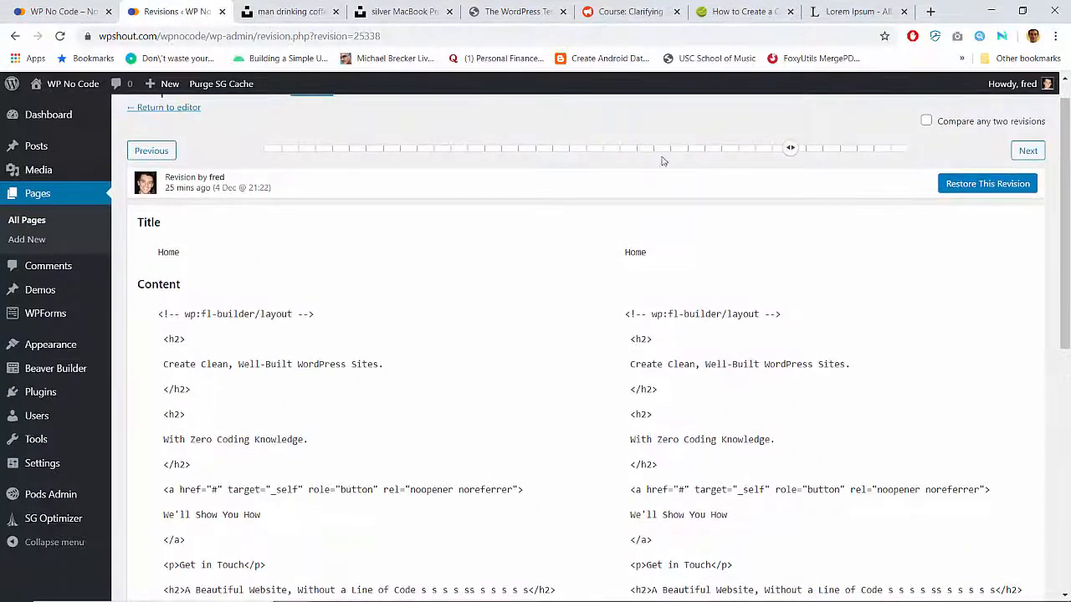
pyautogui.click(656, 148)
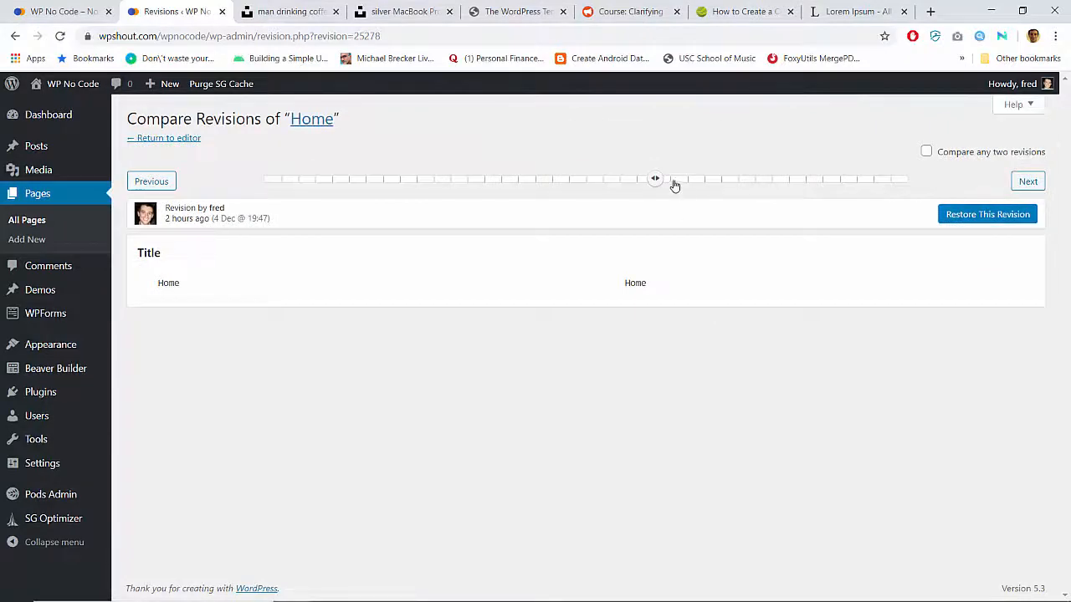
pyautogui.click(675, 184)
pyautogui.scroll(-2, 692, 374)
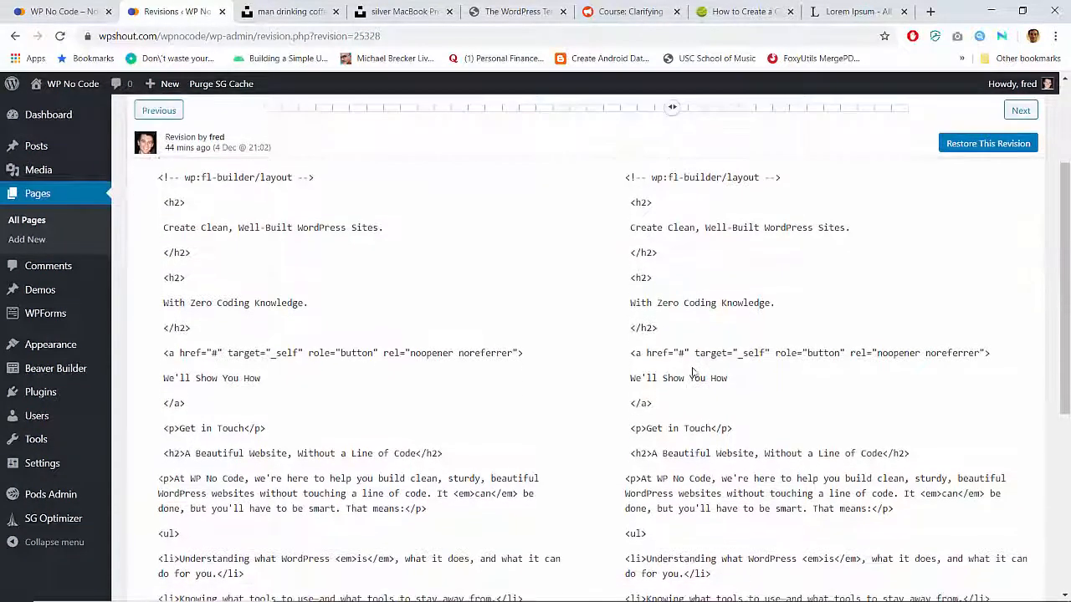
pyautogui.click(586, 115)
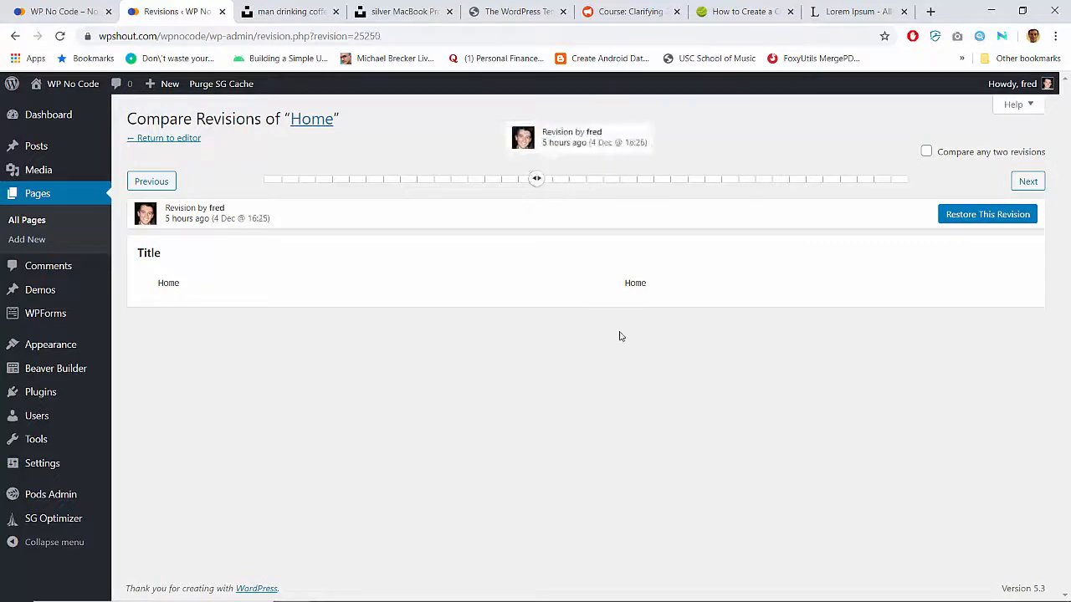
pyautogui.click(554, 182)
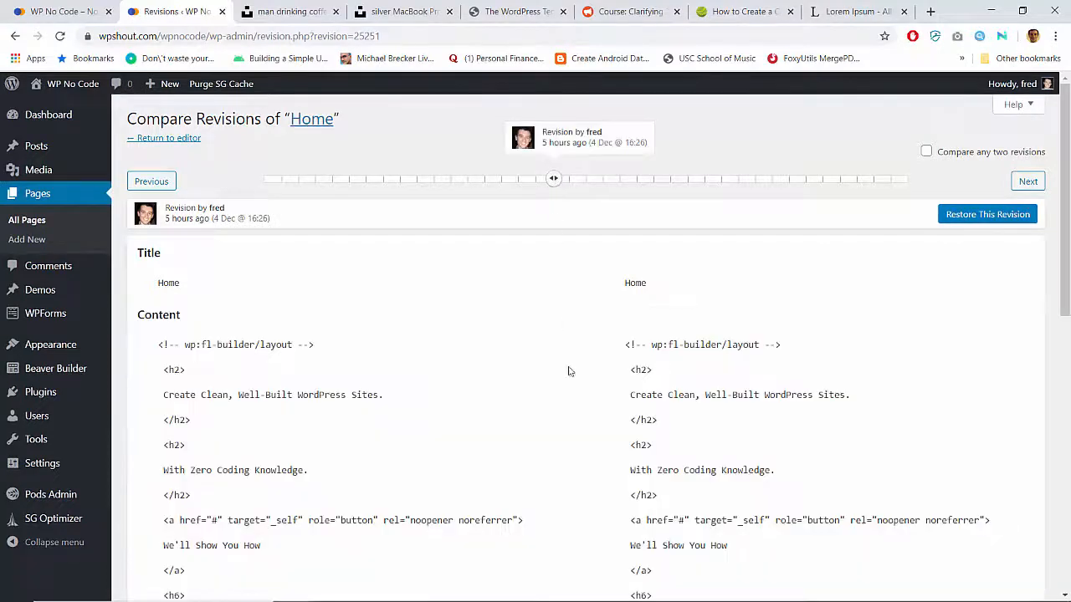
pyautogui.scroll(-4, 571, 440)
pyautogui.scroll(-1, 571, 440)
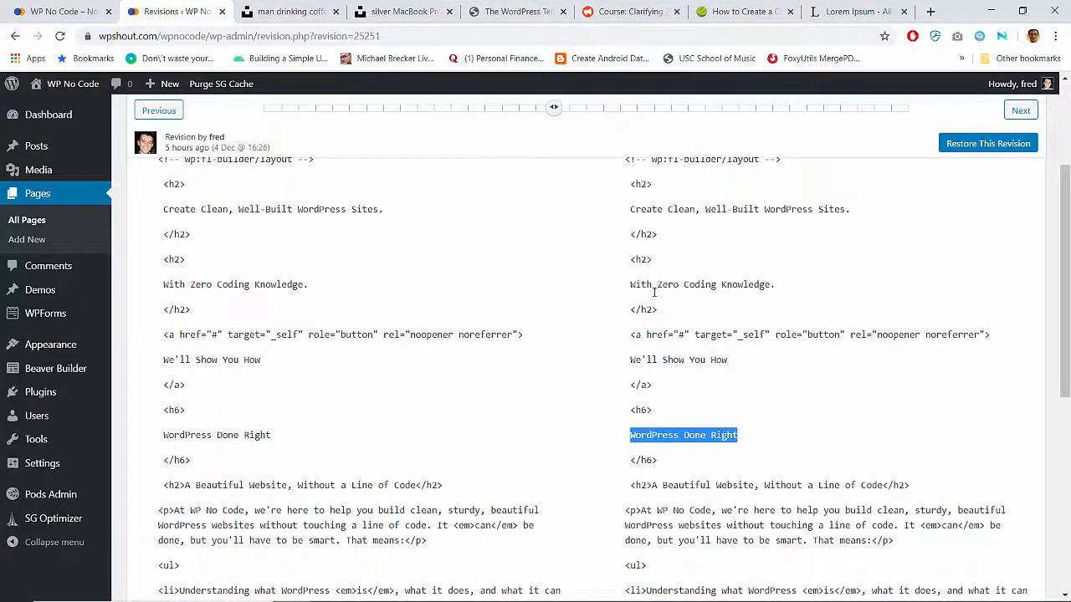
# Replace the "Your Questions" pre-header text with "WordPress Done Right" in the builder and show its text color setting.
pyautogui.click(88, 6)
pyautogui.scroll(-7, 354, 388)
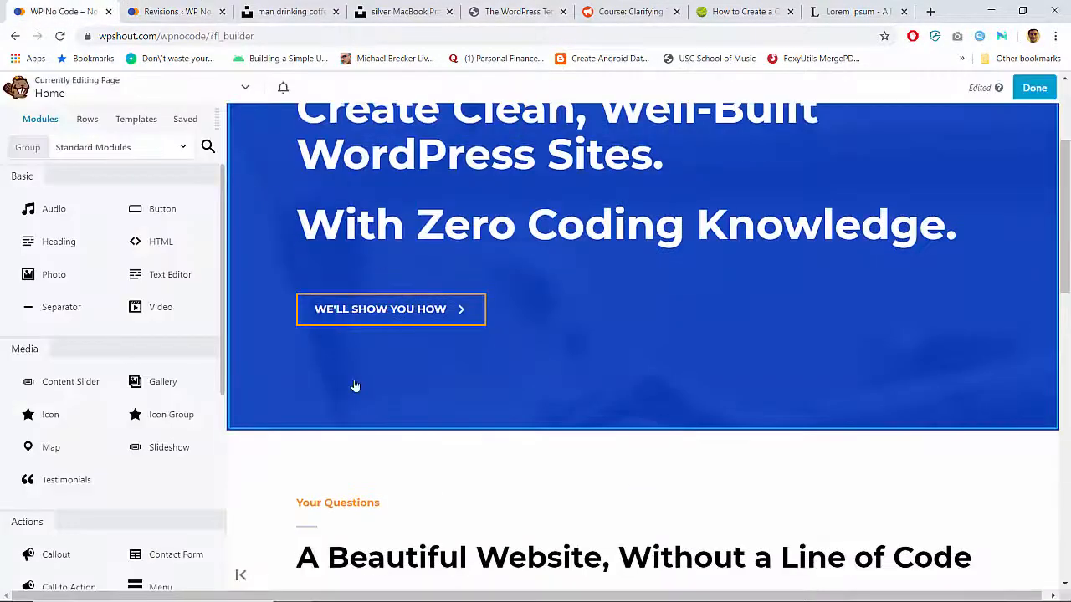
pyautogui.scroll(5, 354, 384)
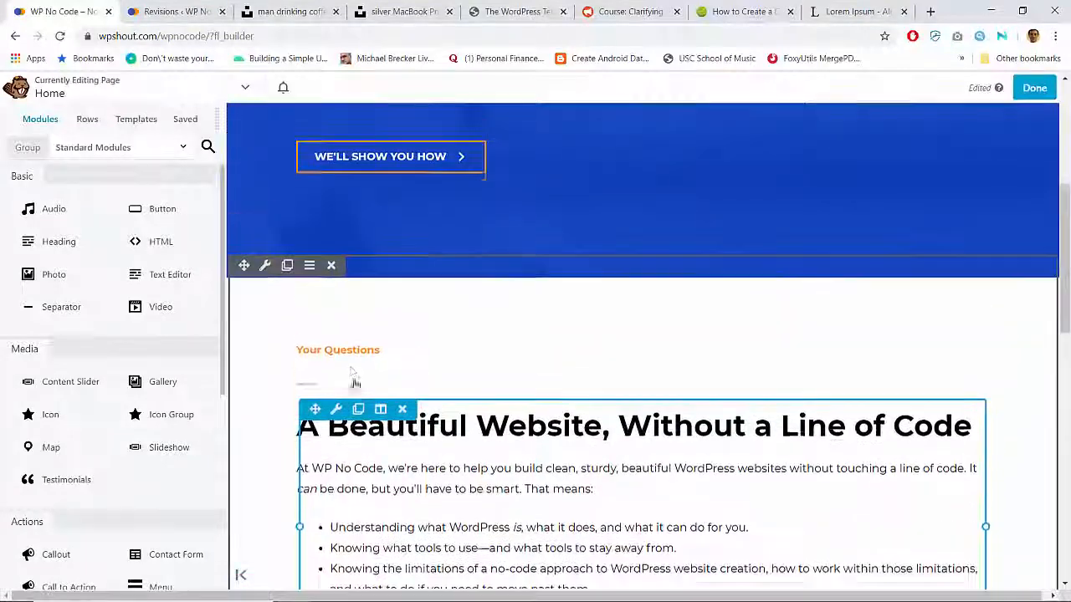
pyautogui.click(337, 358)
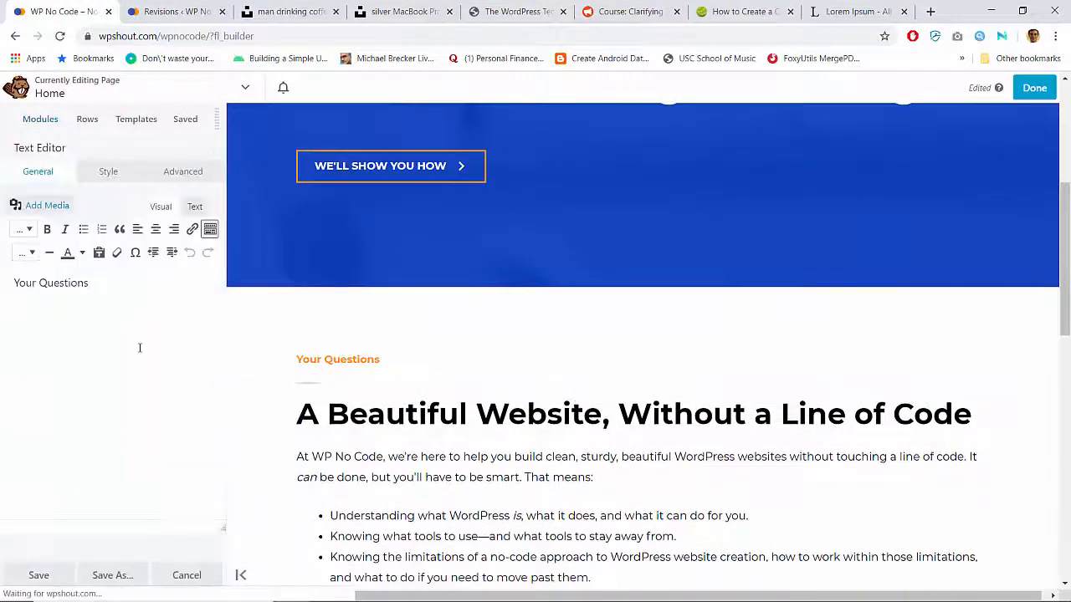
pyautogui.click(110, 171)
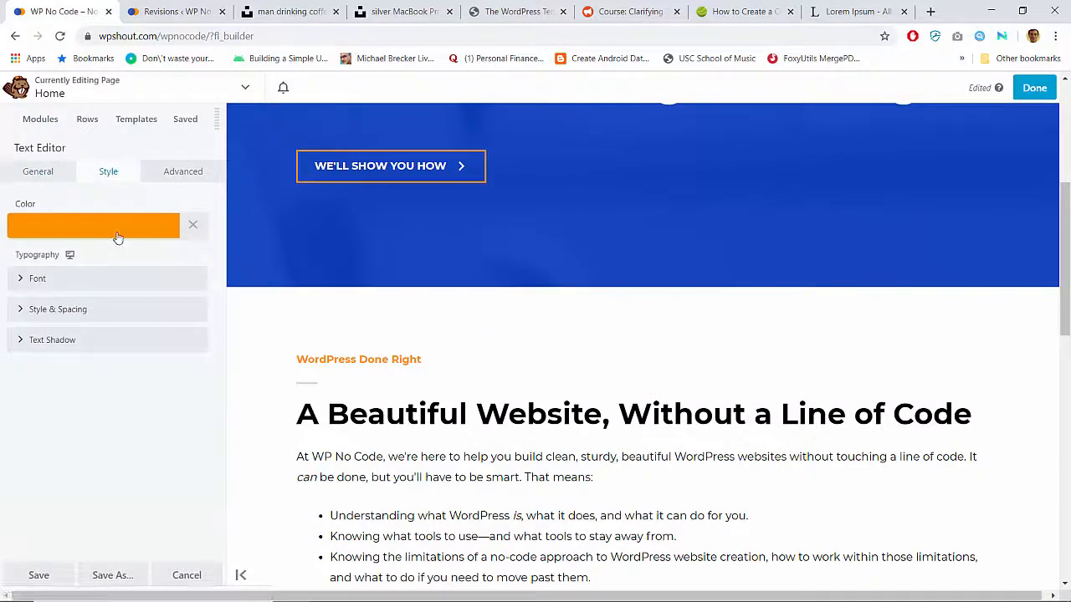
# Move the blue "Get in Touch" pre-header from below the body text to directly beneath the orange pre-header, above the separator.
pyautogui.scroll(-8, 433, 335)
pyautogui.scroll(5, 439, 339)
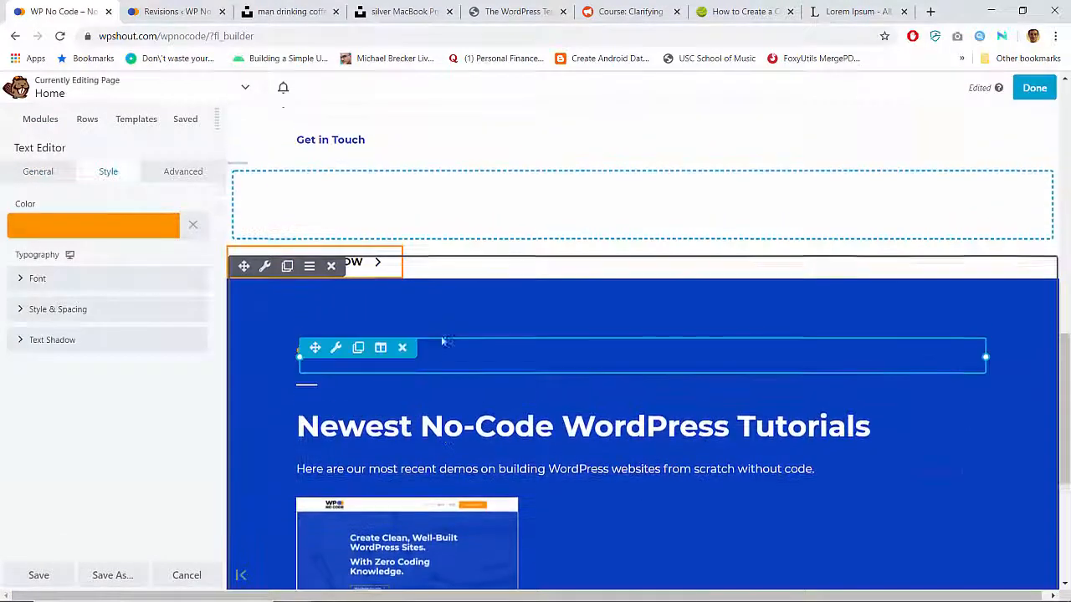
pyautogui.scroll(3, 443, 343)
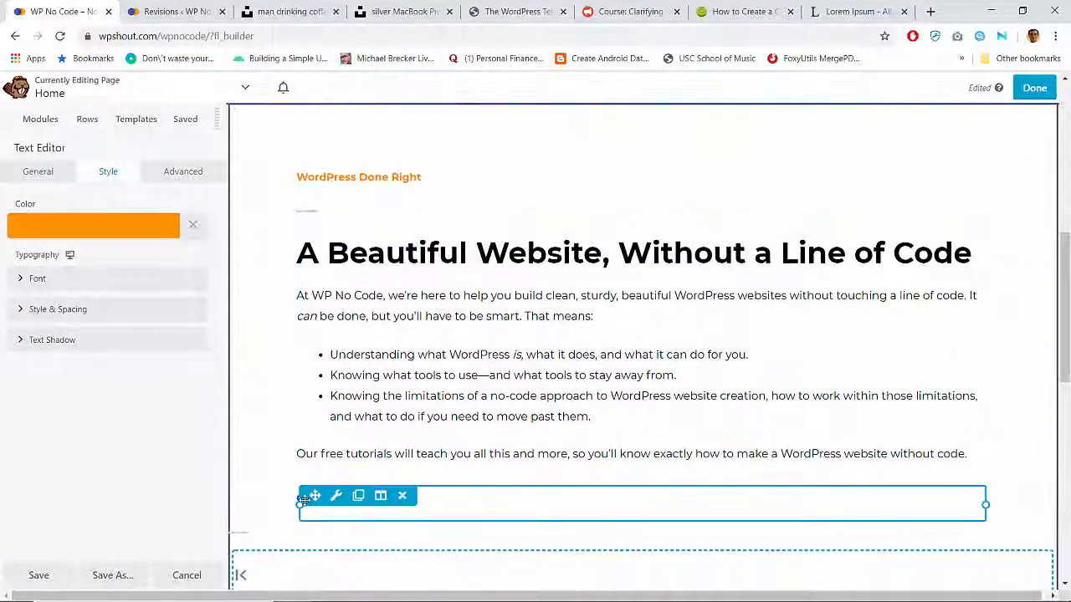
pyautogui.moveTo(313, 496); pyautogui.dragTo(333, 152)
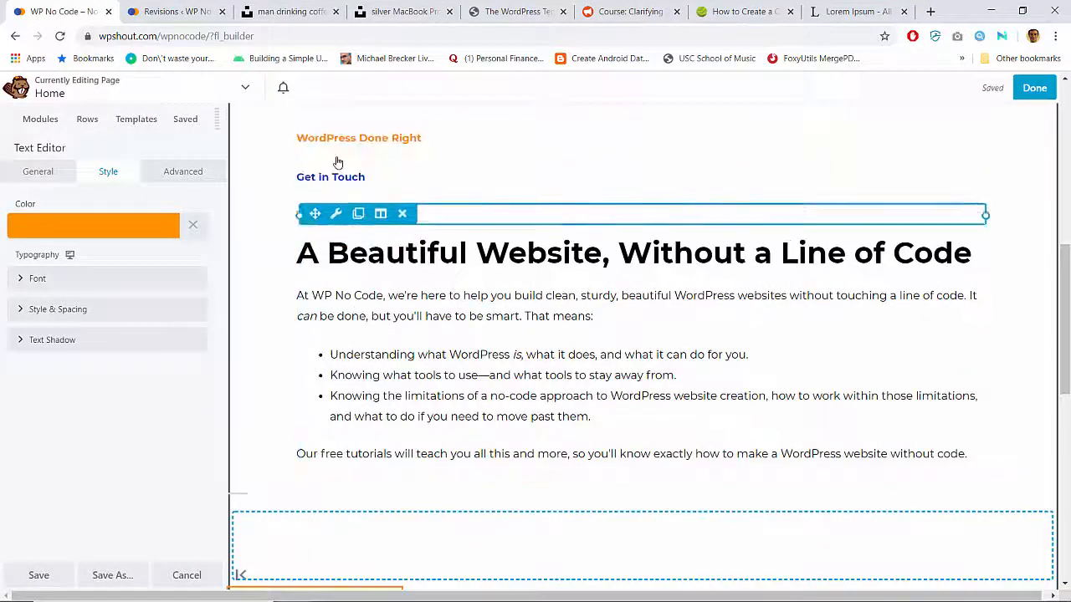
# Change the blue pre-header's text to "WordPress Done Right" and delete the orange pre-header module above it.
pyautogui.click(334, 176)
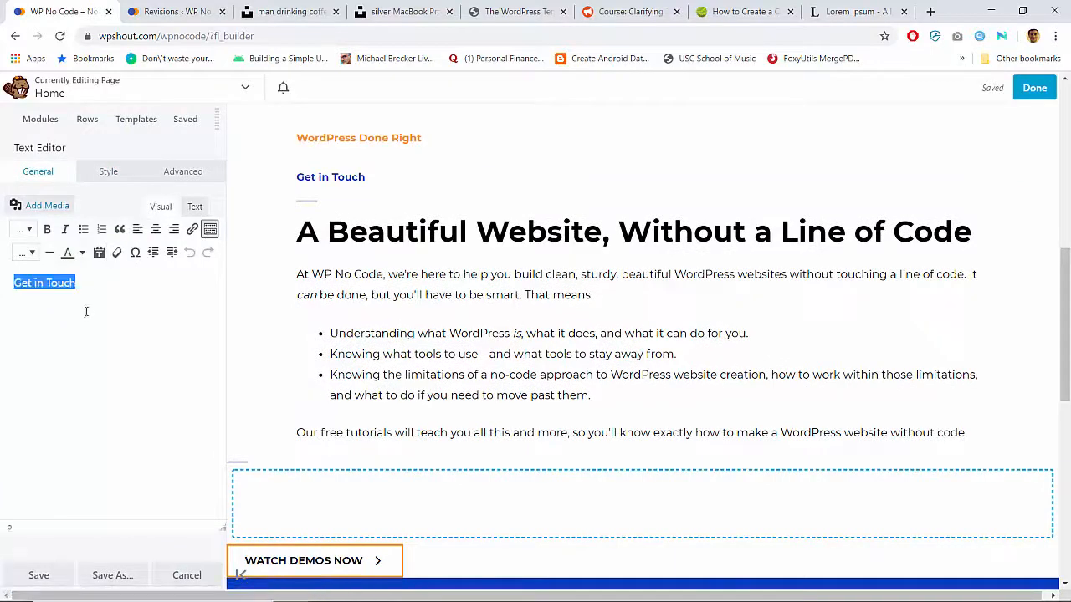
pyautogui.write('WordPress Done Right')
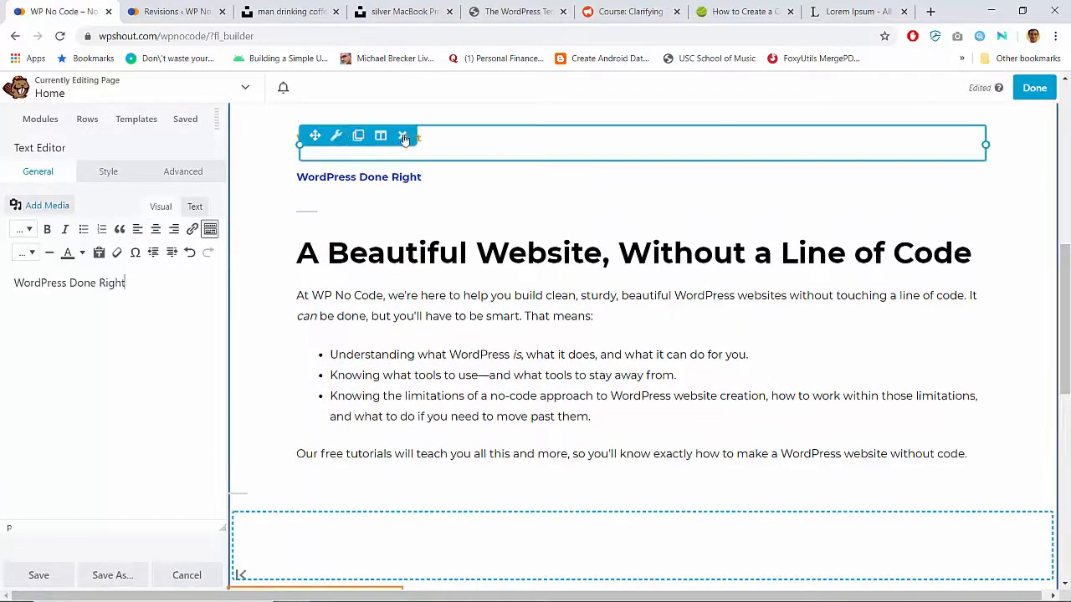
pyautogui.press('Return')
pyautogui.scroll(-2, 411, 358)
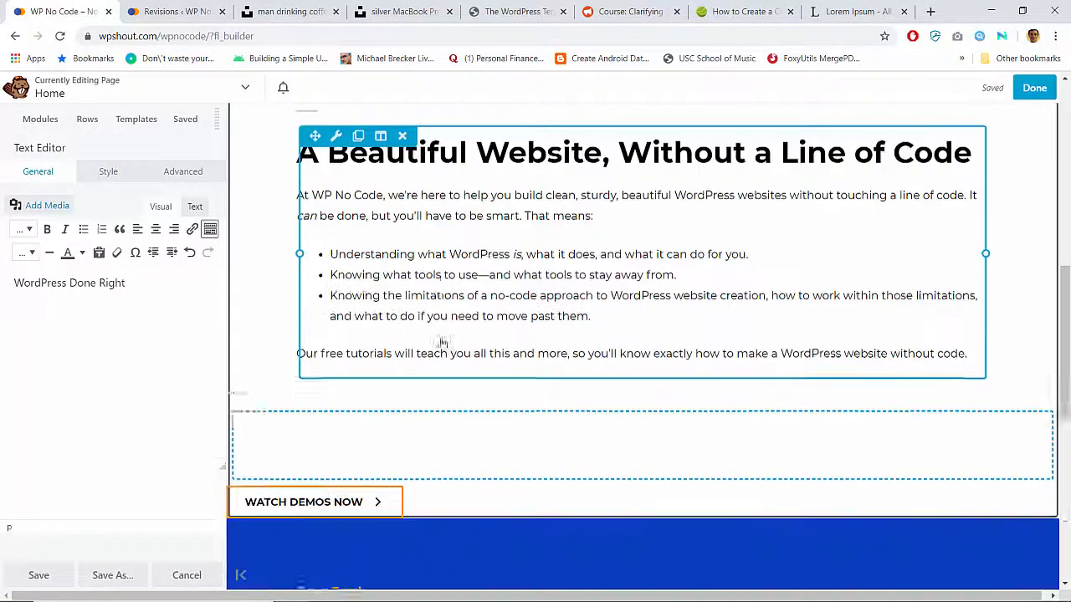
# Delete the leftover module and the empty columns between the body text and the "Watch Demos Now" button.
pyautogui.click(314, 343)
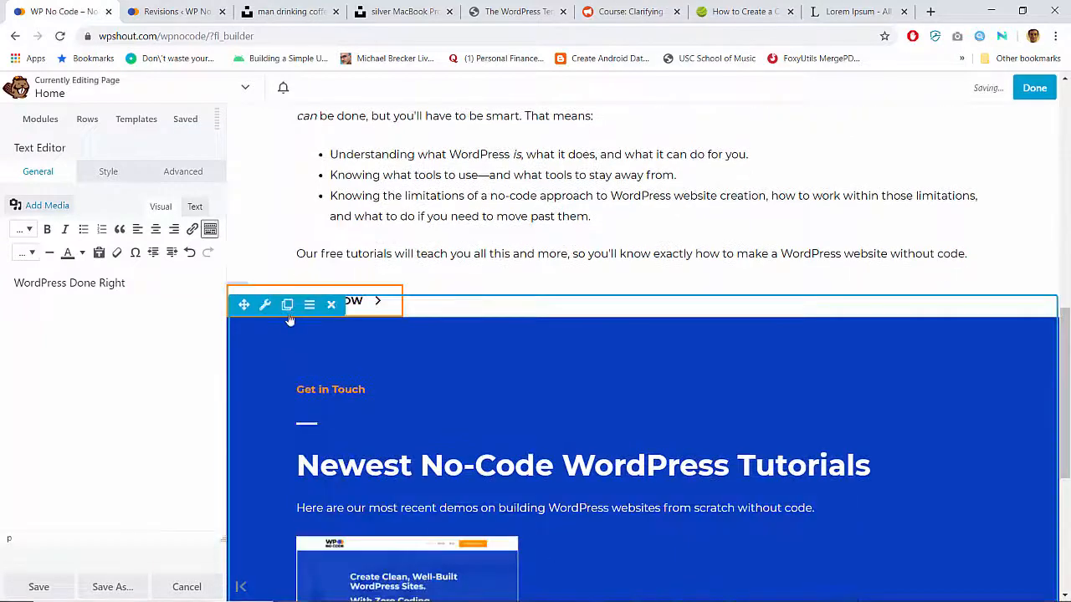
pyautogui.press('Return')
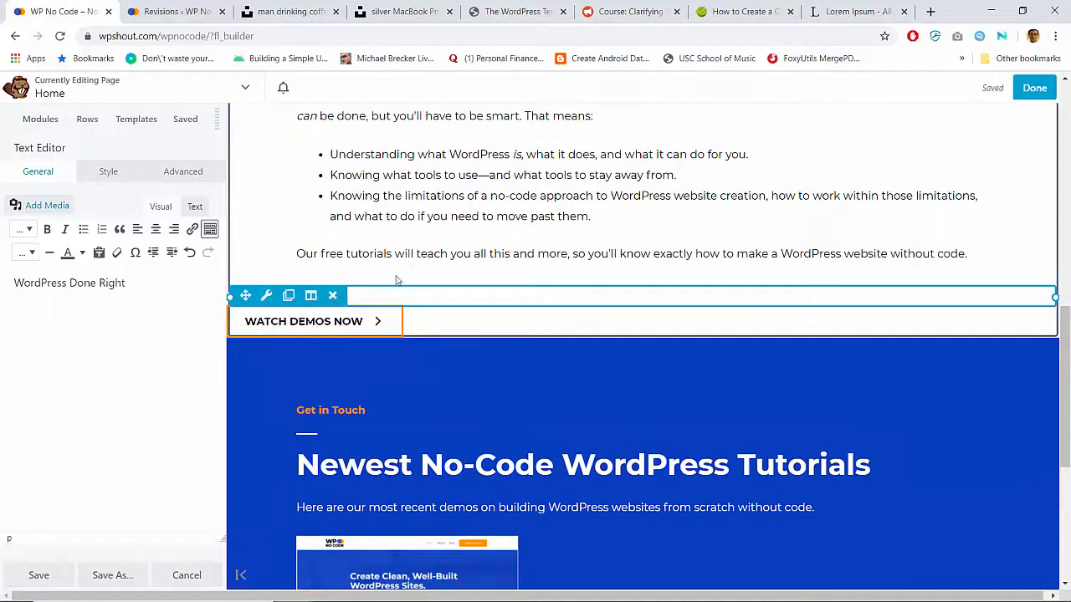
pyautogui.scroll(3, 398, 280)
pyautogui.scroll(-1, 342, 409)
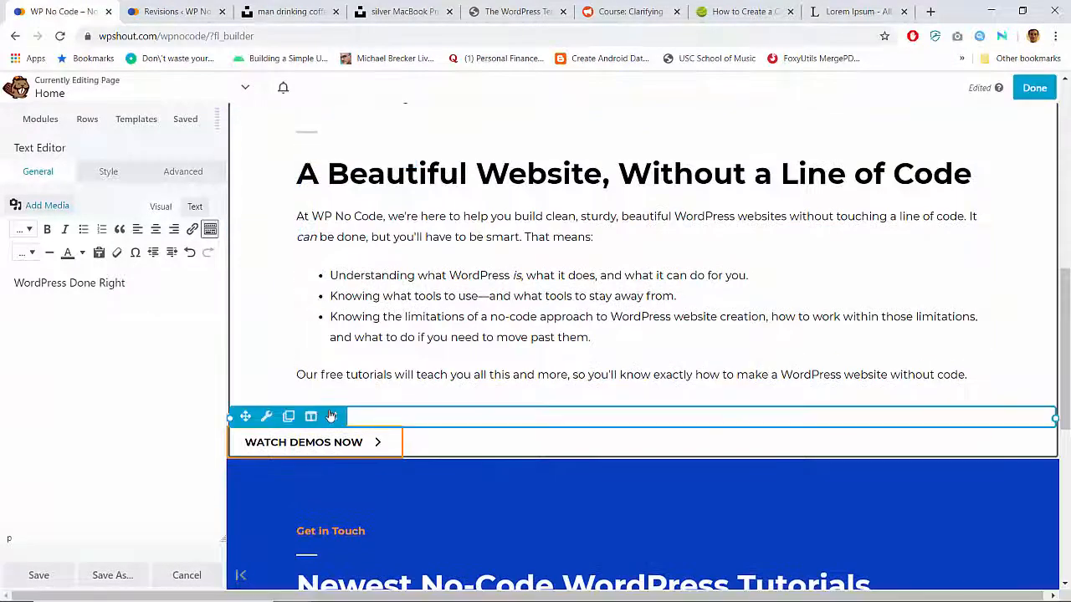
pyautogui.click(332, 416)
pyautogui.press('Return')
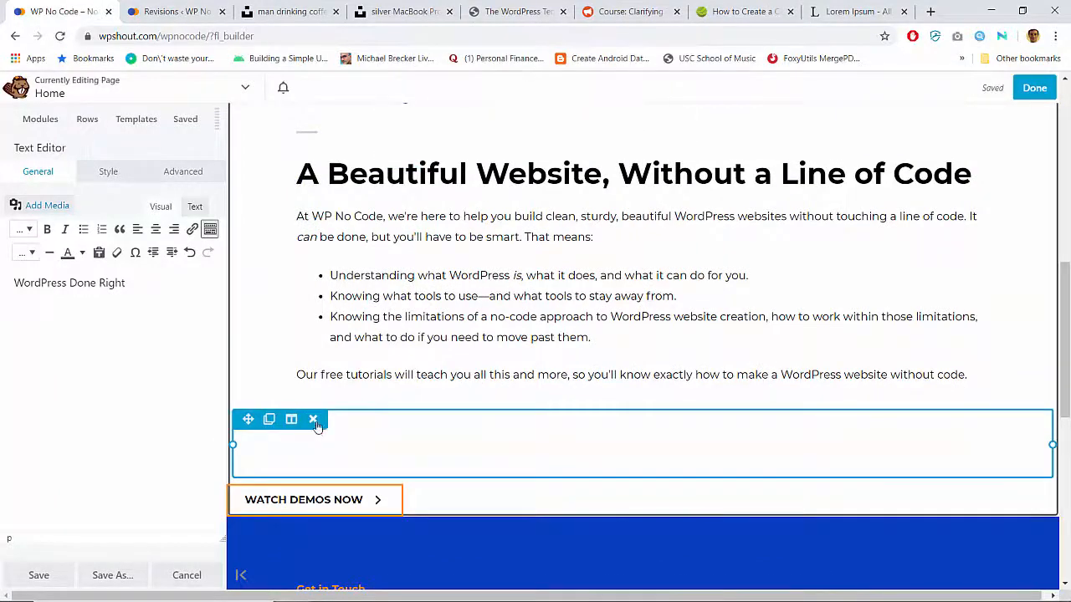
pyautogui.click(315, 420)
pyautogui.press('Return')
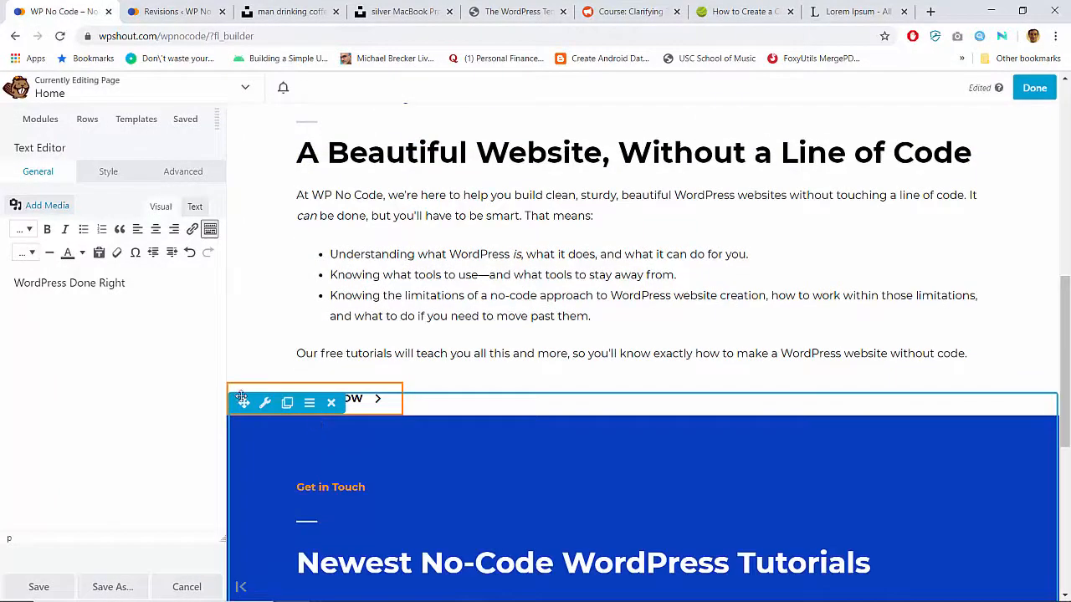
# Move the "Watch Demos Now" button into the content column beneath the body text and delete the emptied column below it.
pyautogui.moveTo(241, 397); pyautogui.dragTo(283, 381)
pyautogui.moveTo(276, 481); pyautogui.dragTo(281, 496)
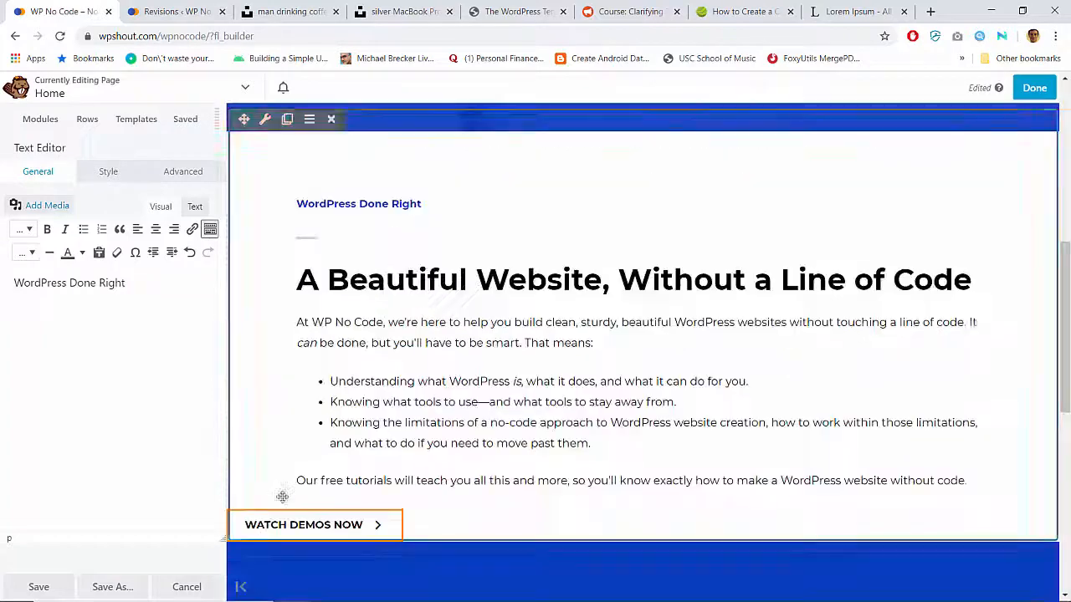
pyautogui.moveTo(265, 521)
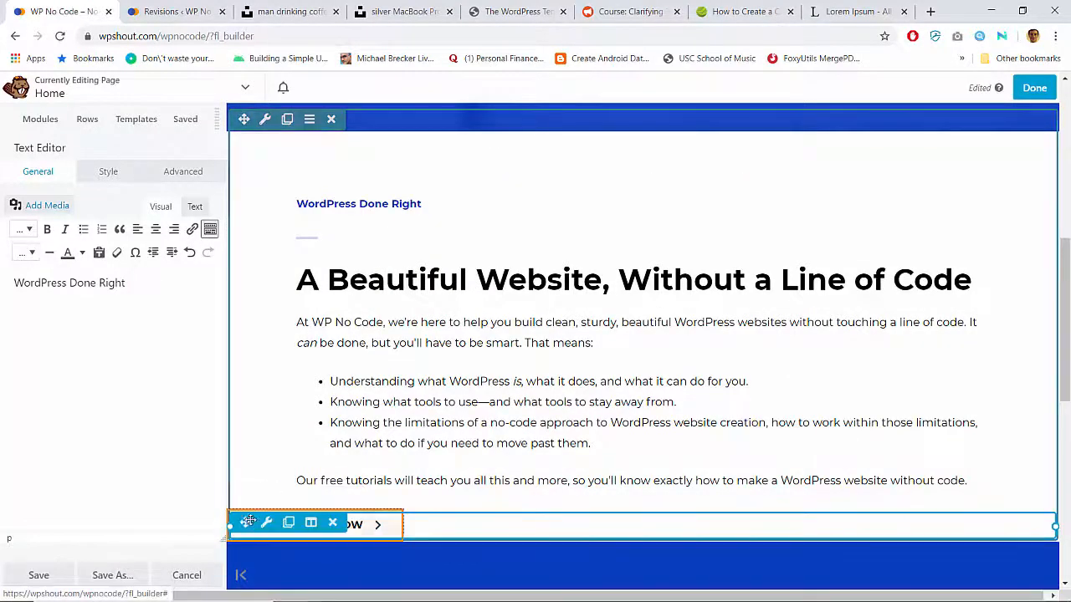
pyautogui.moveTo(246, 521); pyautogui.dragTo(345, 462)
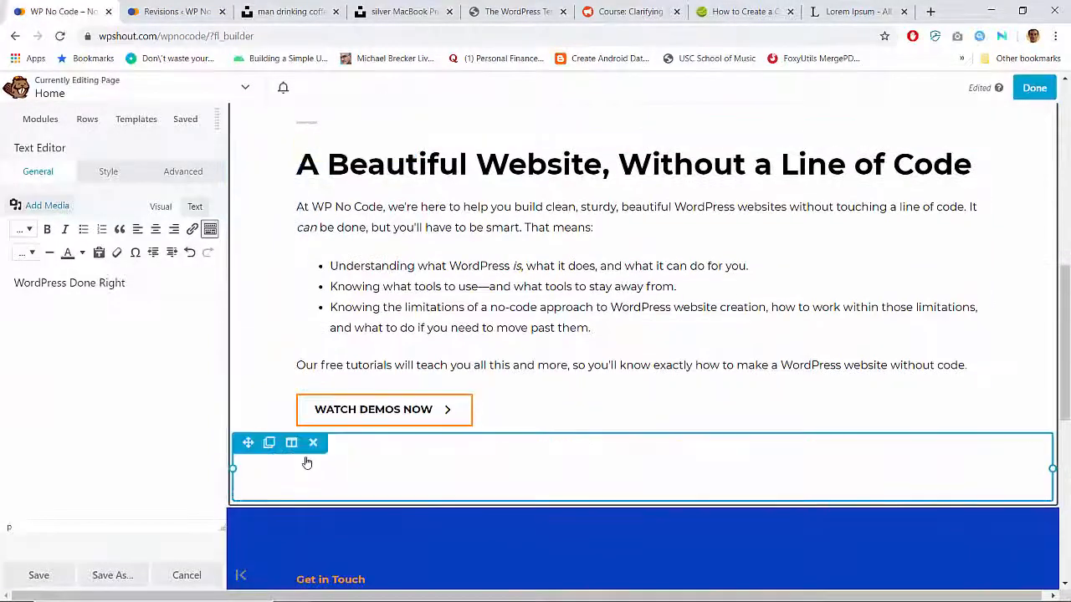
pyautogui.click(315, 444)
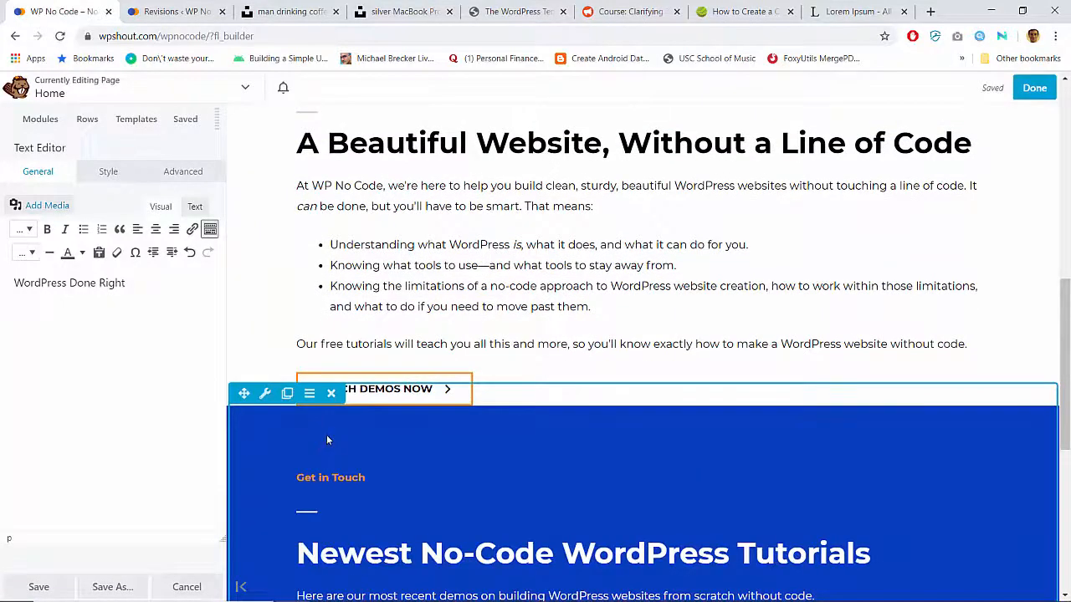
# Set the bottom padding of the "A Beautiful Website" row to 80 px and publish the Home page.
pyautogui.scroll(3, 377, 311)
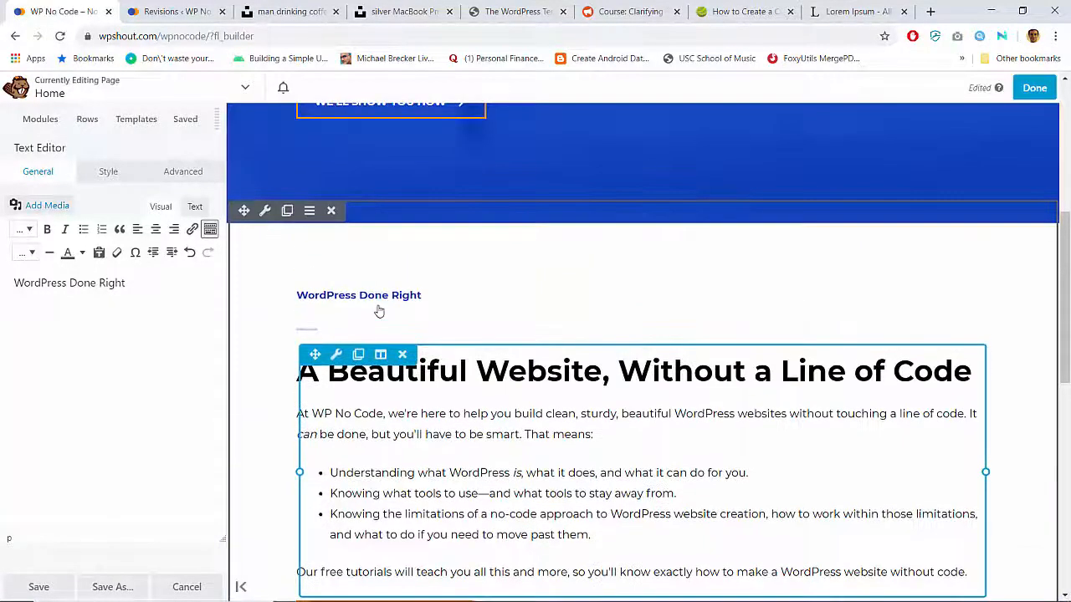
pyautogui.click(266, 212)
pyautogui.click(163, 172)
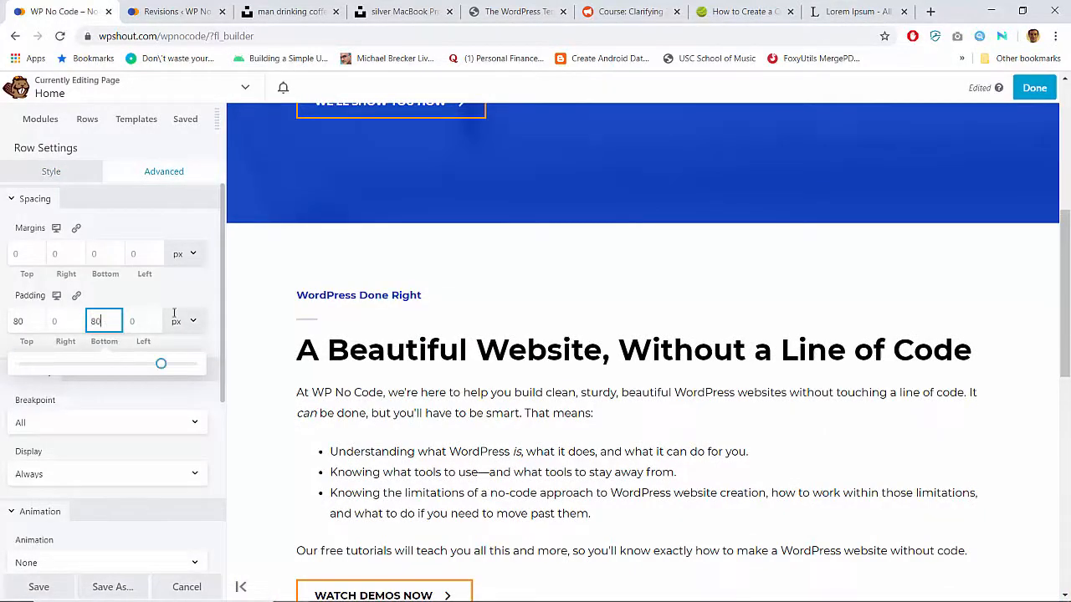
pyautogui.scroll(-6, 429, 368)
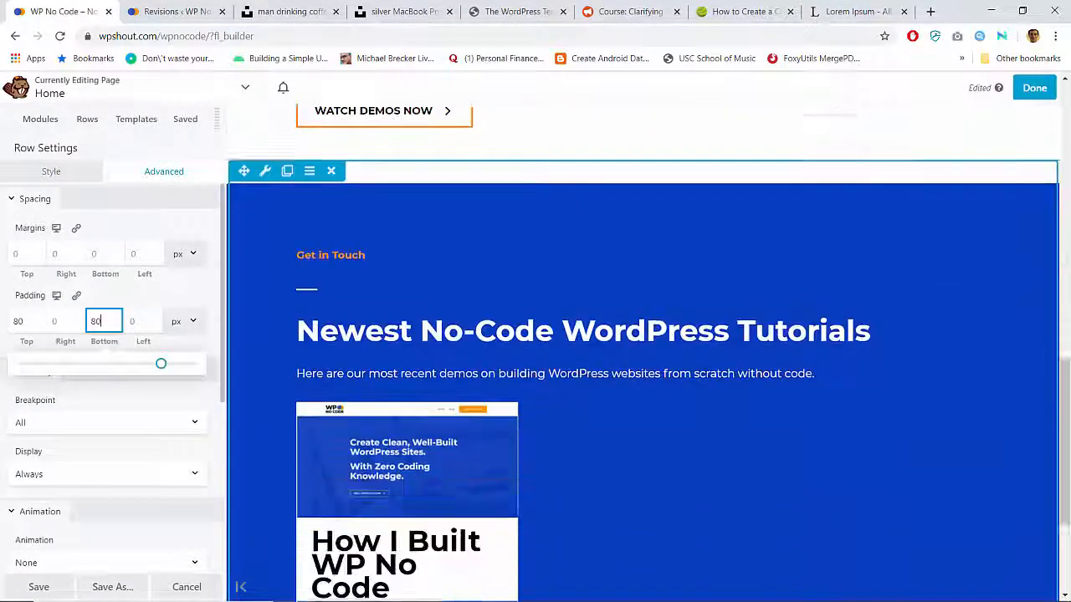
pyautogui.scroll(-3, 428, 376)
pyautogui.scroll(9, 428, 376)
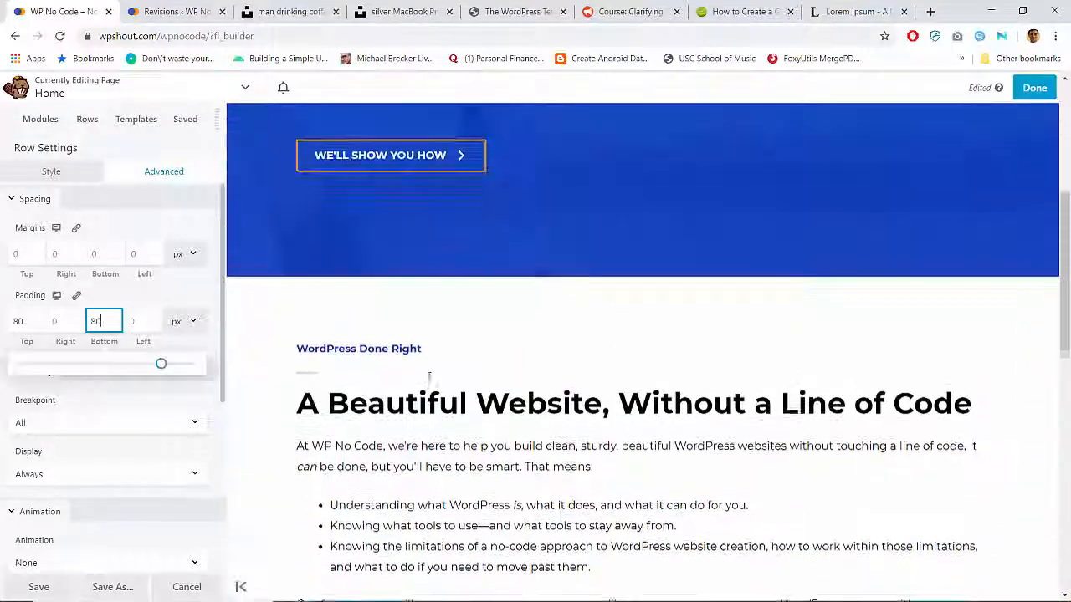
pyautogui.click(1029, 90)
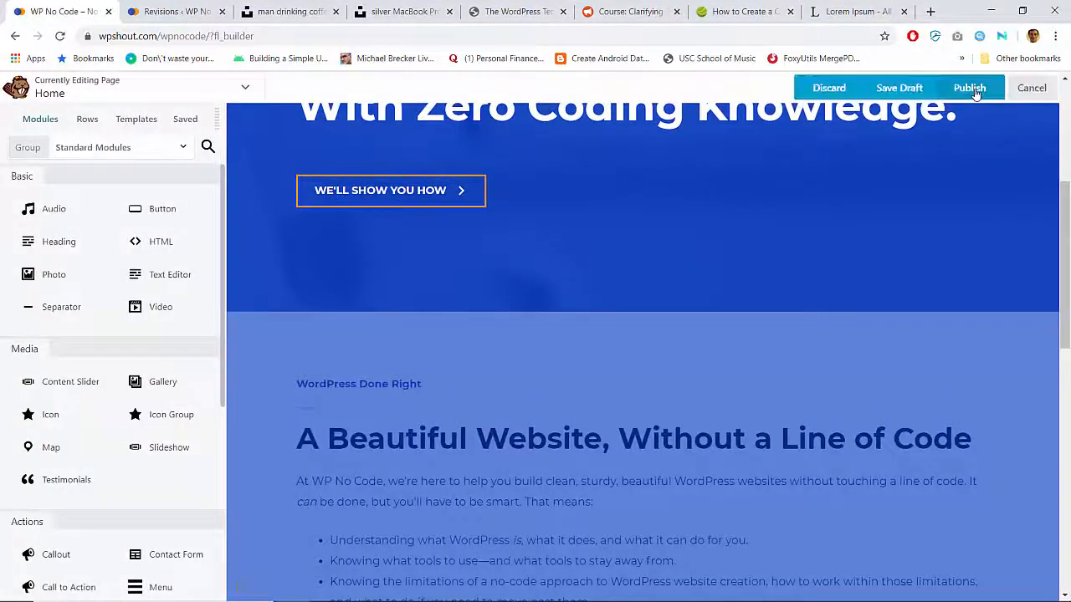
pyautogui.click(974, 89)
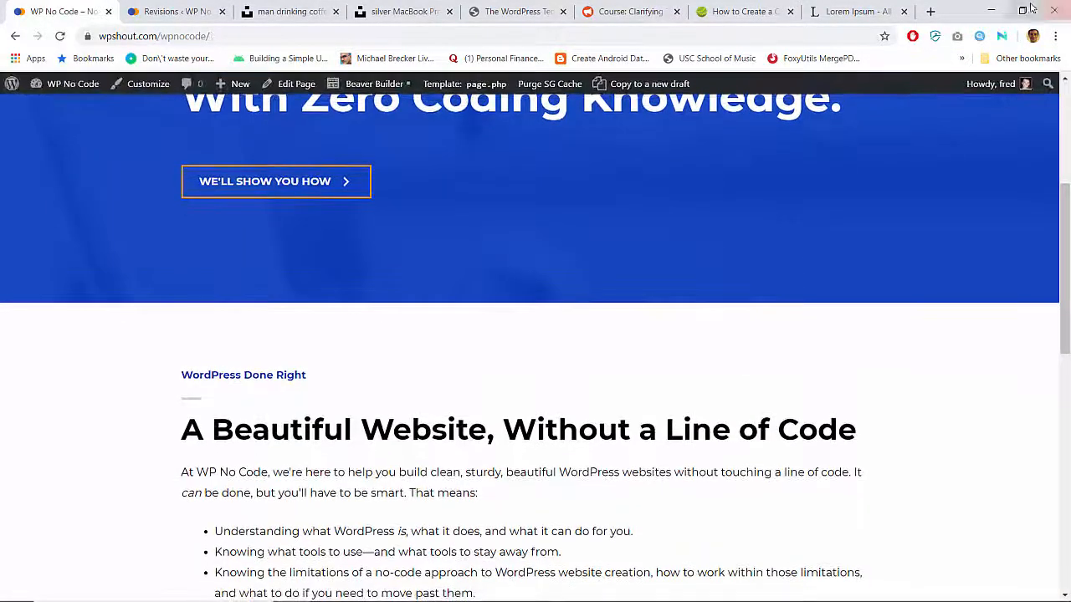
# Check the margins of the published "A Beautiful Website" and tutorials sections in a narrow browser window, then restore full width.
pyautogui.click(1022, 11)
pyautogui.scroll(-2, 461, 410)
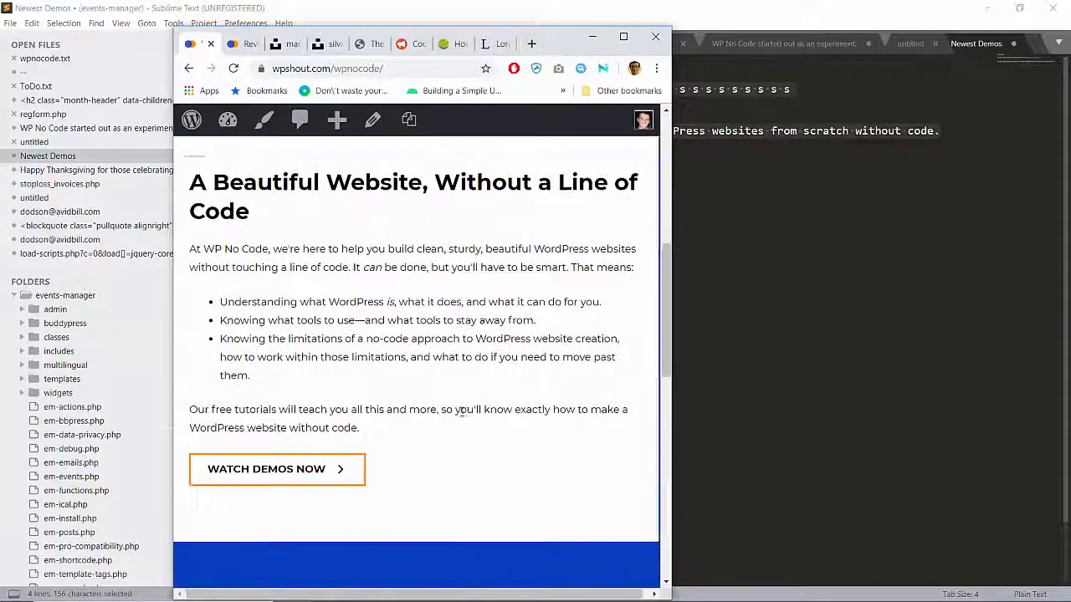
pyautogui.scroll(-4, 462, 410)
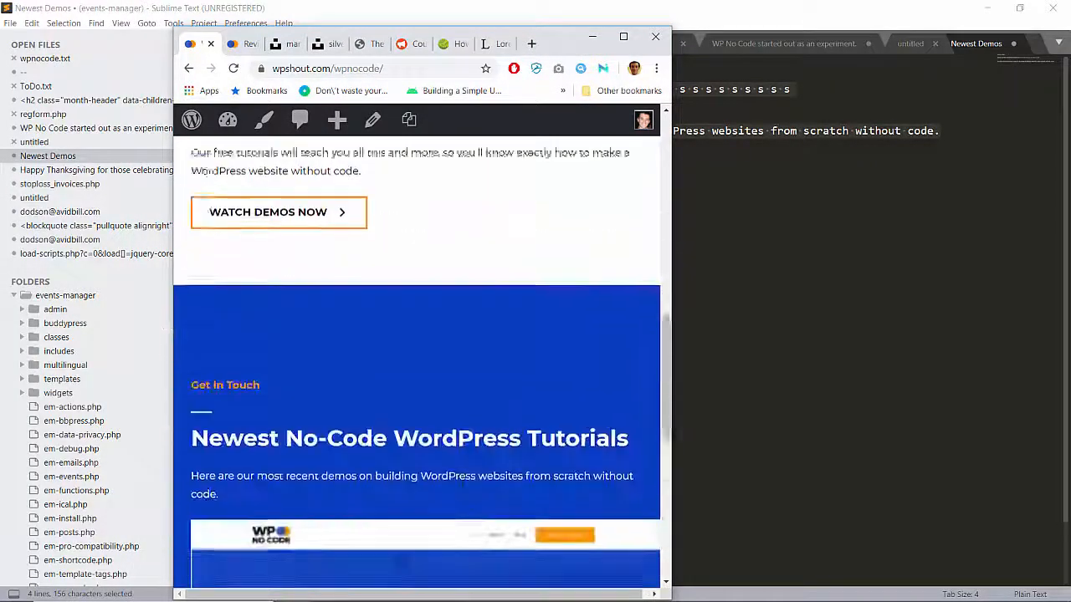
pyautogui.scroll(4, 461, 410)
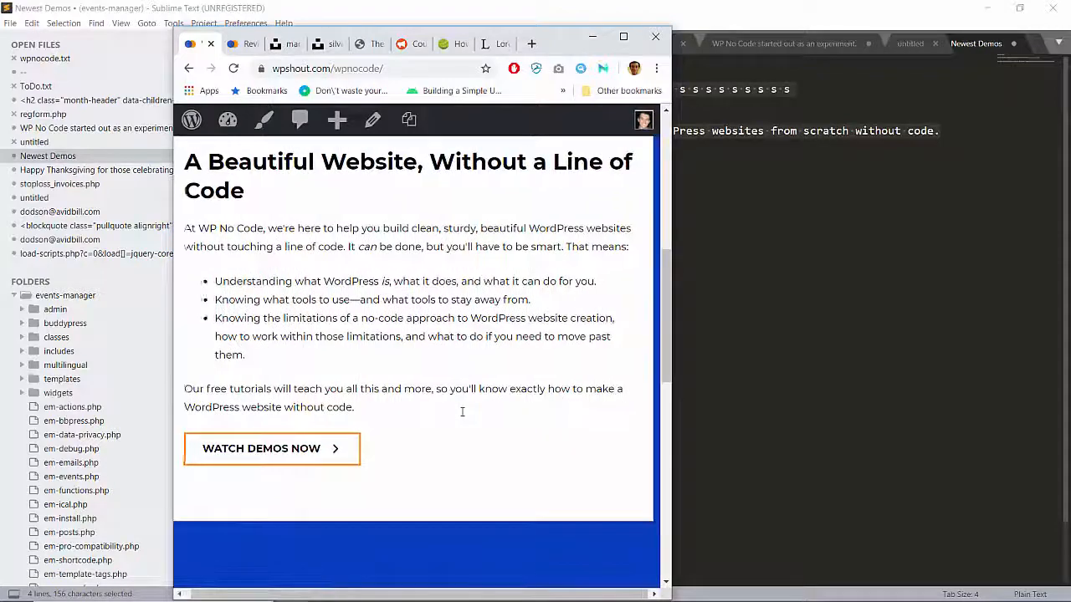
pyautogui.click(623, 38)
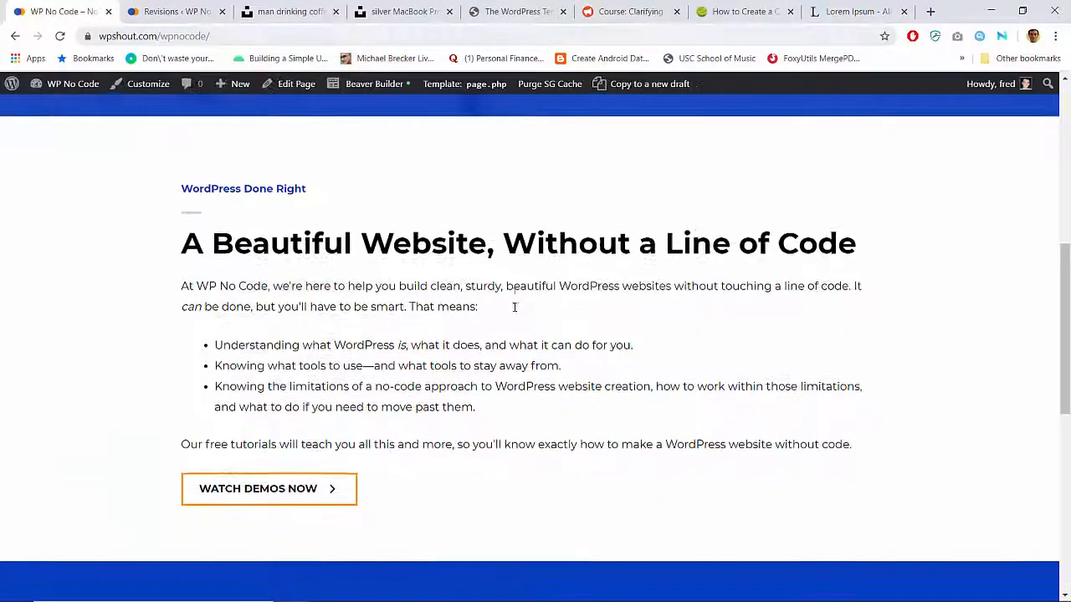
# Reopen the Home page in the builder and duplicate the "A Beautiful Website" row.
pyautogui.scroll(1, 514, 306)
pyautogui.click(362, 90)
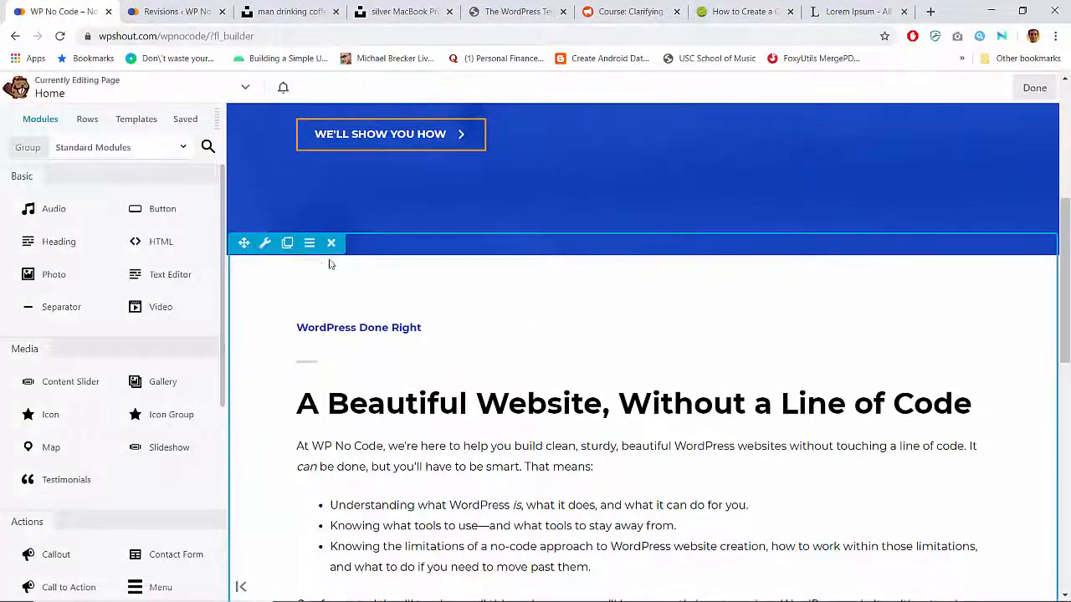
pyautogui.scroll(-7, 352, 354)
pyautogui.scroll(5, 352, 354)
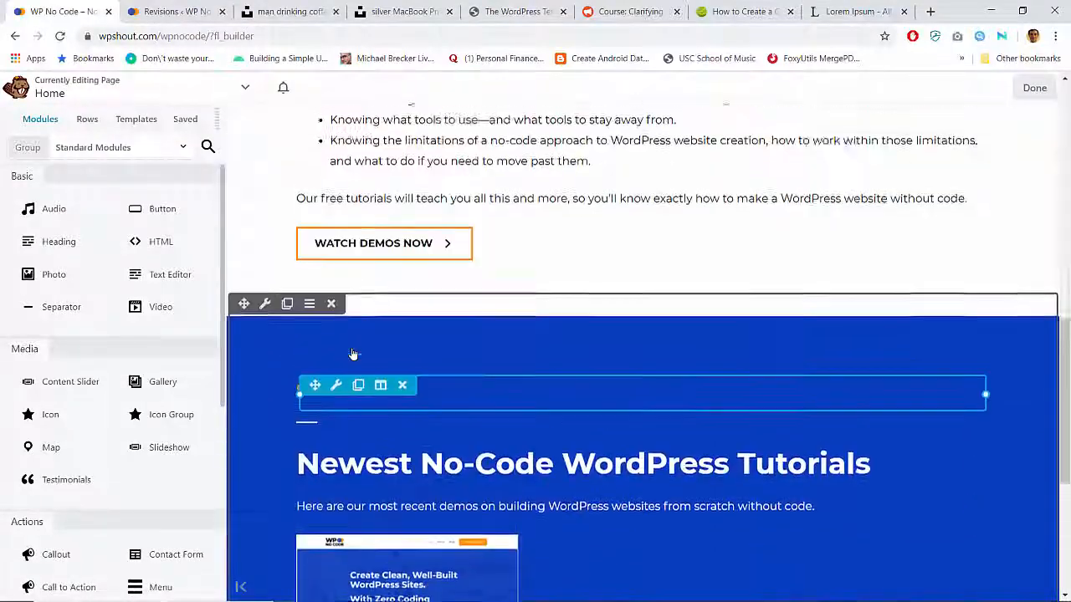
pyautogui.scroll(2, 353, 354)
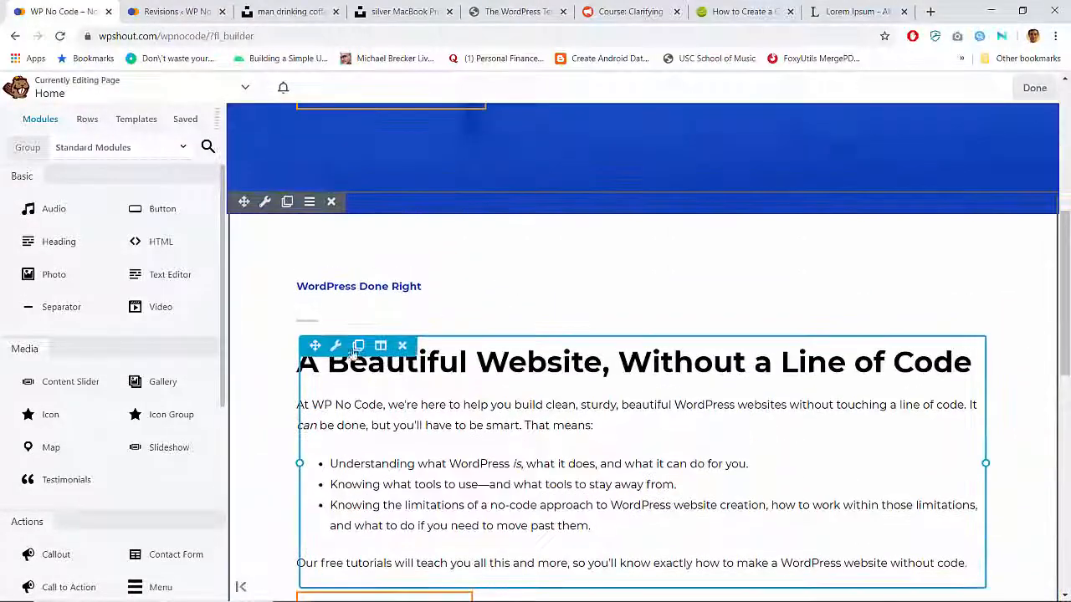
pyautogui.click(288, 207)
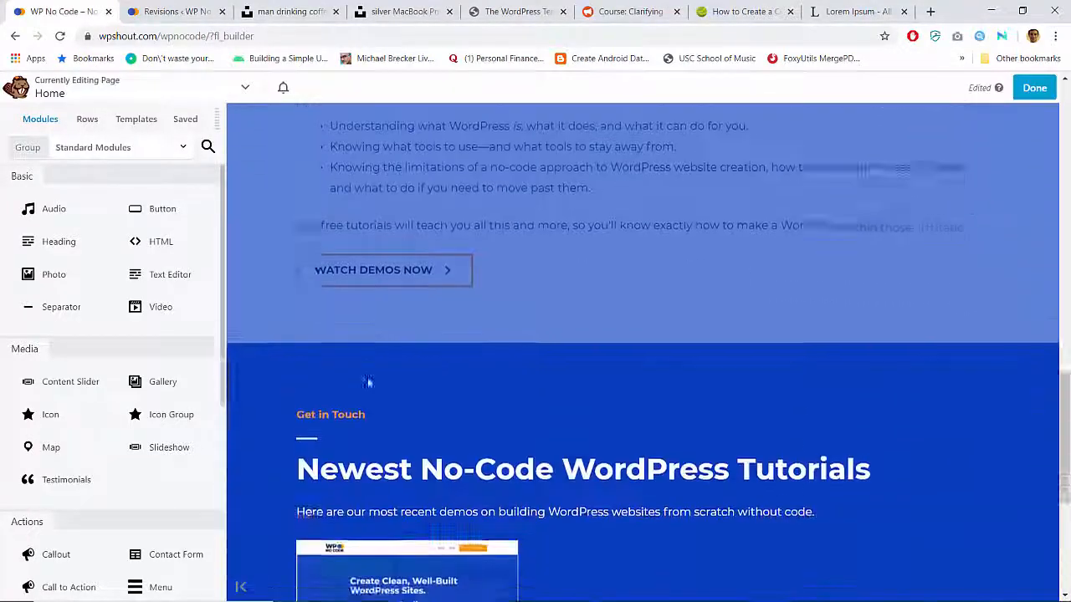
pyautogui.scroll(1, 367, 377)
pyautogui.scroll(-1, 369, 323)
pyautogui.scroll(2, 369, 323)
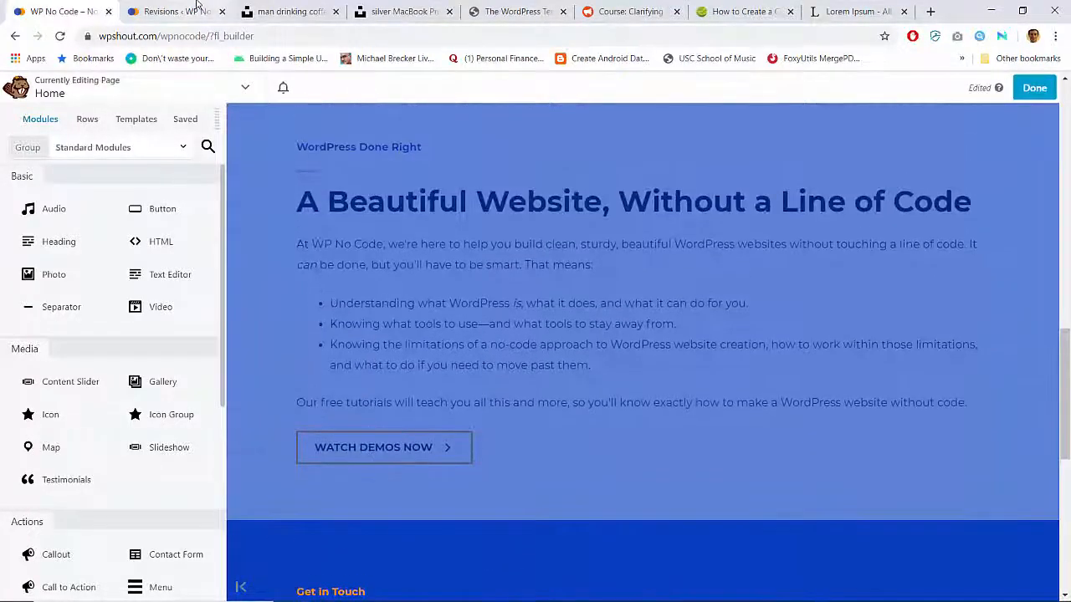
# Check the Home page's 4 Dec @ 16:26 revision for the tutorials section's original pre-header and text.
pyautogui.click(197, 6)
pyautogui.scroll(-1, 326, 280)
pyautogui.scroll(-3, 325, 280)
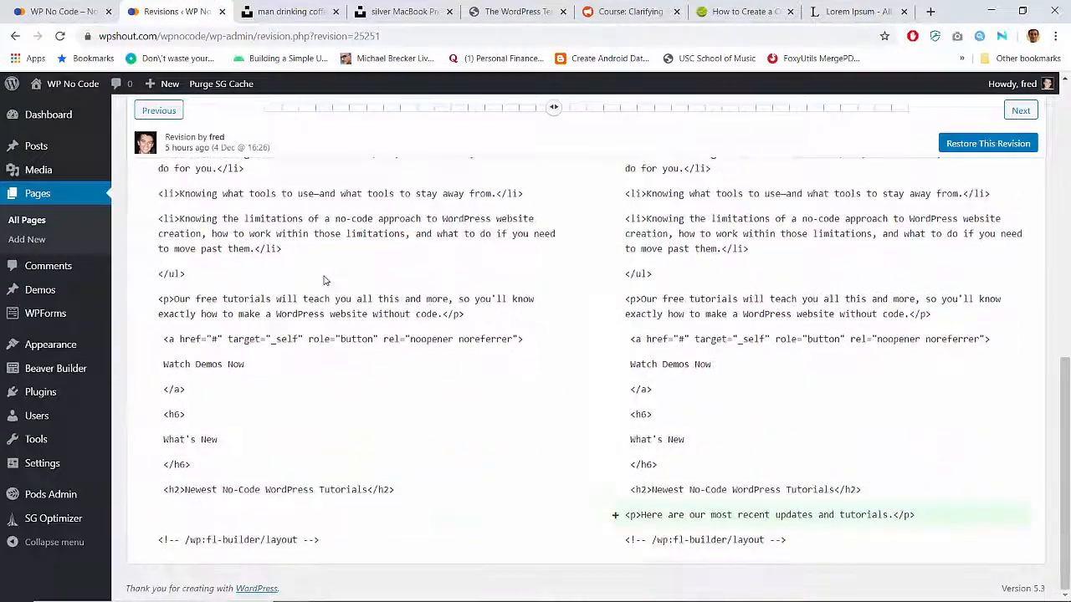
pyautogui.scroll(1, 325, 280)
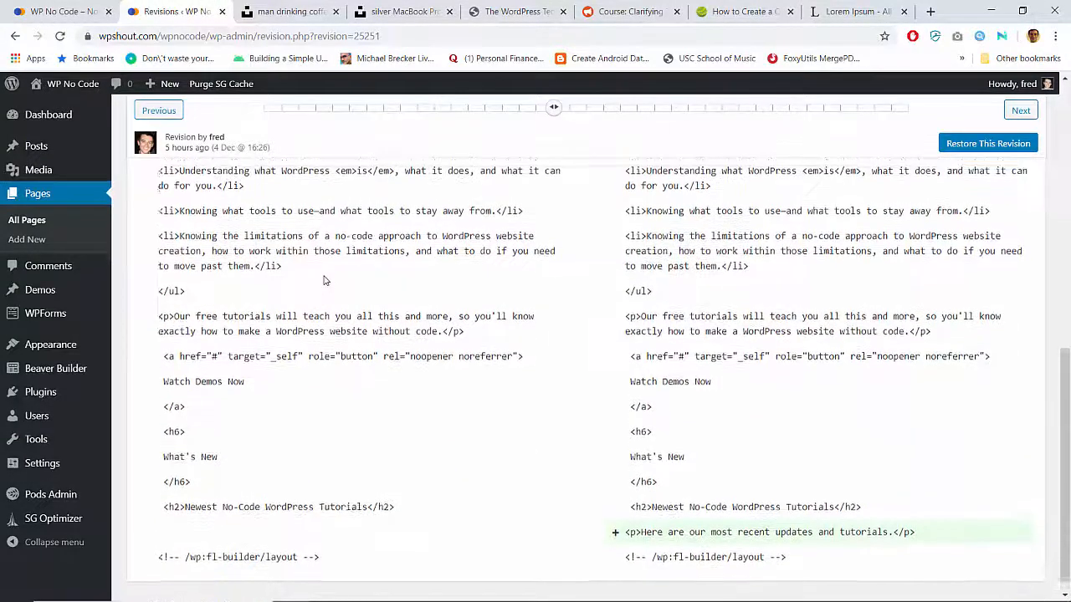
# Return to the builder and publish the Home page with the duplicated "A Beautiful Website" row.
pyautogui.click(85, 7)
pyautogui.scroll(-3, 363, 380)
pyautogui.scroll(6, 363, 379)
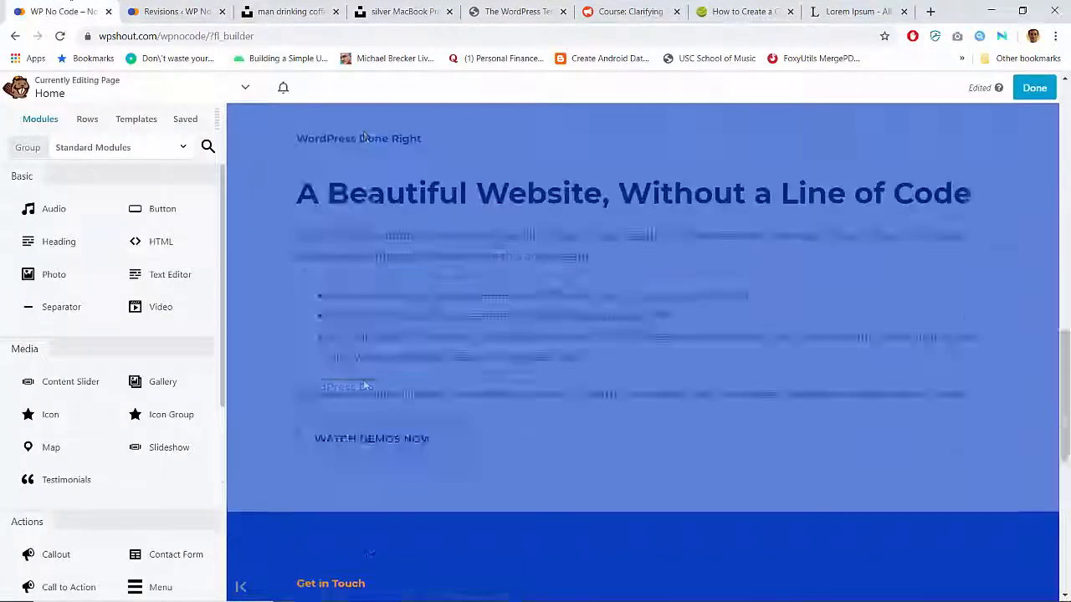
pyautogui.scroll(-1, 363, 379)
pyautogui.scroll(-1, 686, 338)
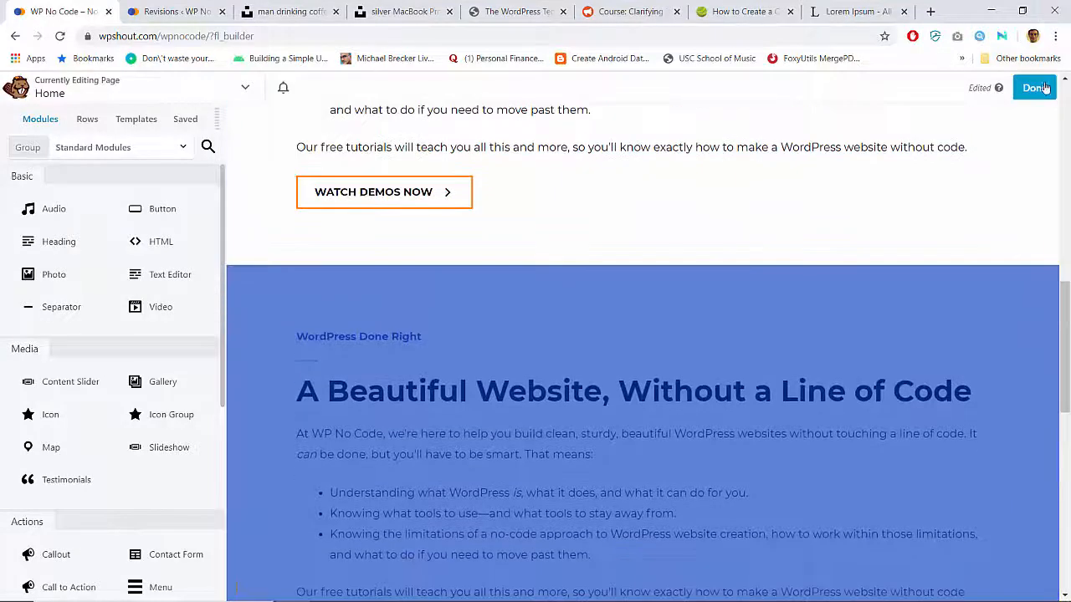
pyautogui.scroll(-2, 925, 253)
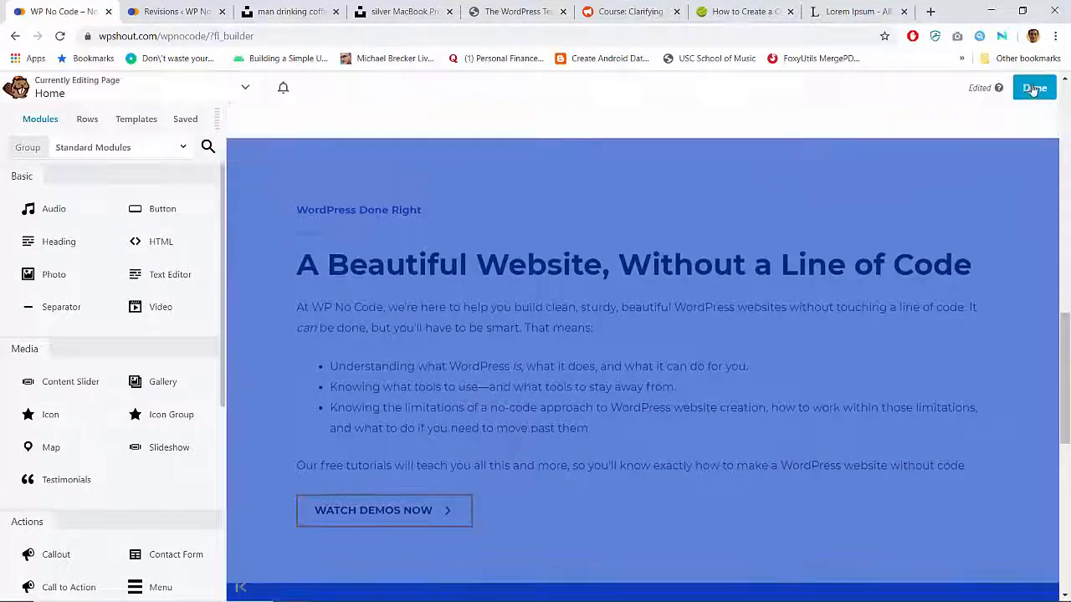
pyautogui.click(1034, 88)
pyautogui.click(968, 88)
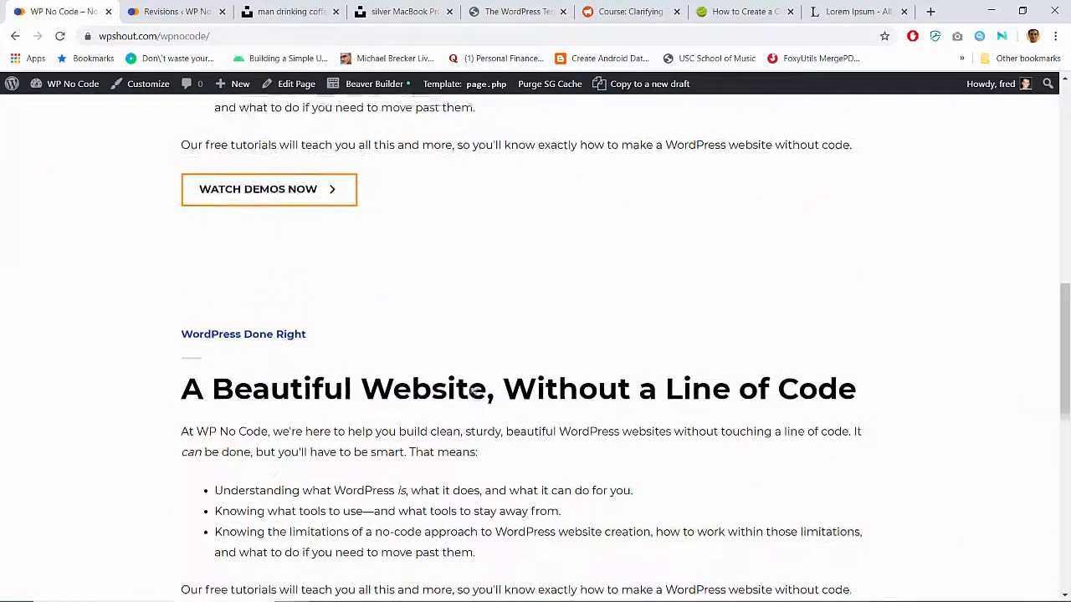
# Reopen the page builder and change the duplicated row's pre-header text to "What's New".
pyautogui.click(373, 82)
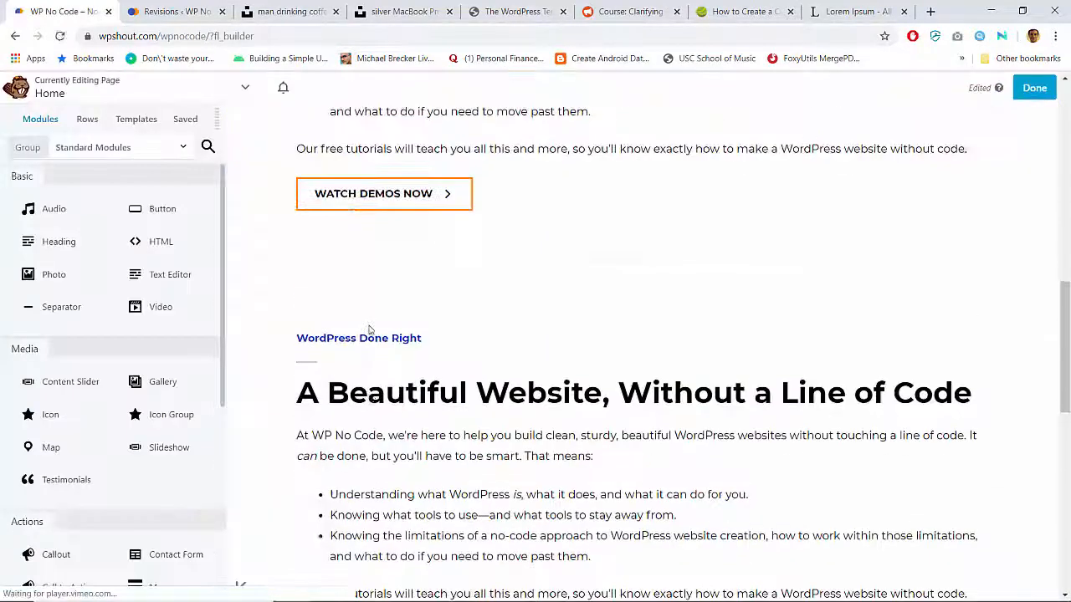
pyautogui.scroll(-4, 371, 330)
pyautogui.scroll(2, 334, 222)
pyautogui.click(333, 183)
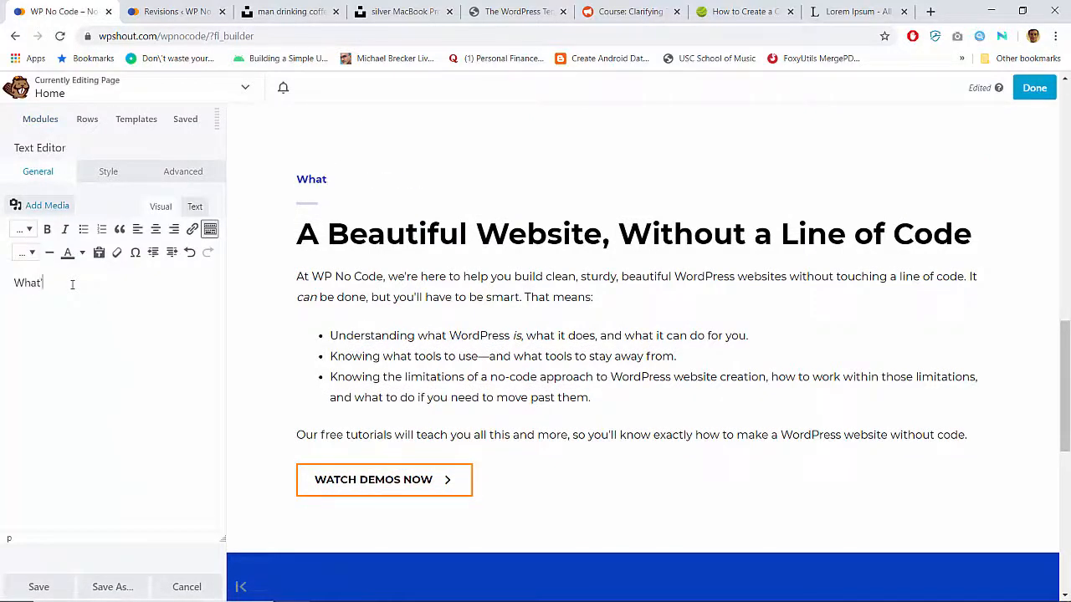
# Set the "What's New" pre-header's text color to the orange preset #ff9400.
pyautogui.click(174, 172)
pyautogui.click(115, 183)
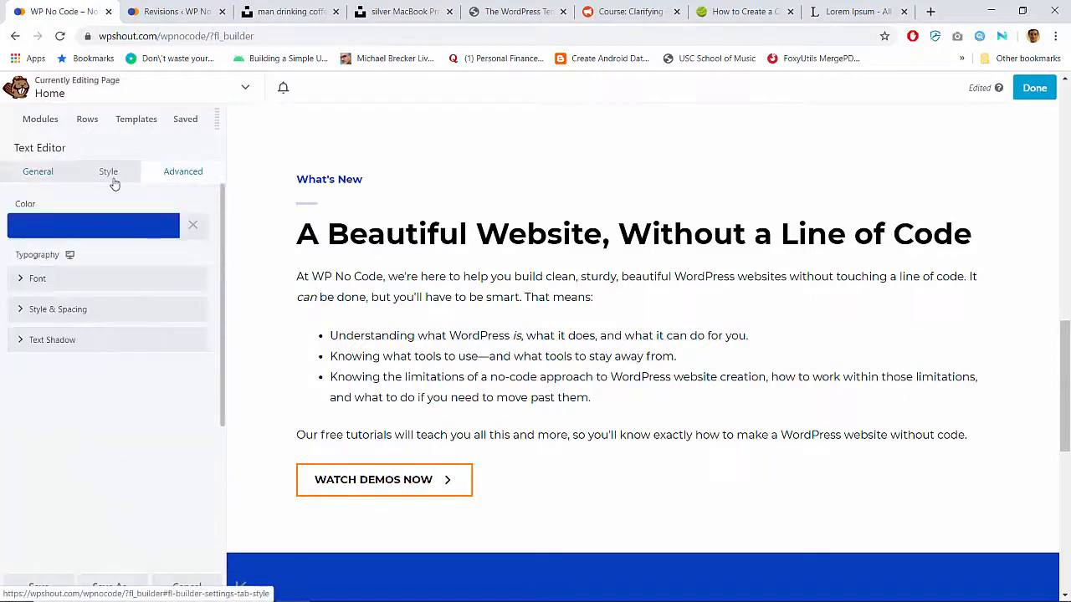
pyautogui.click(95, 233)
pyautogui.click(109, 433)
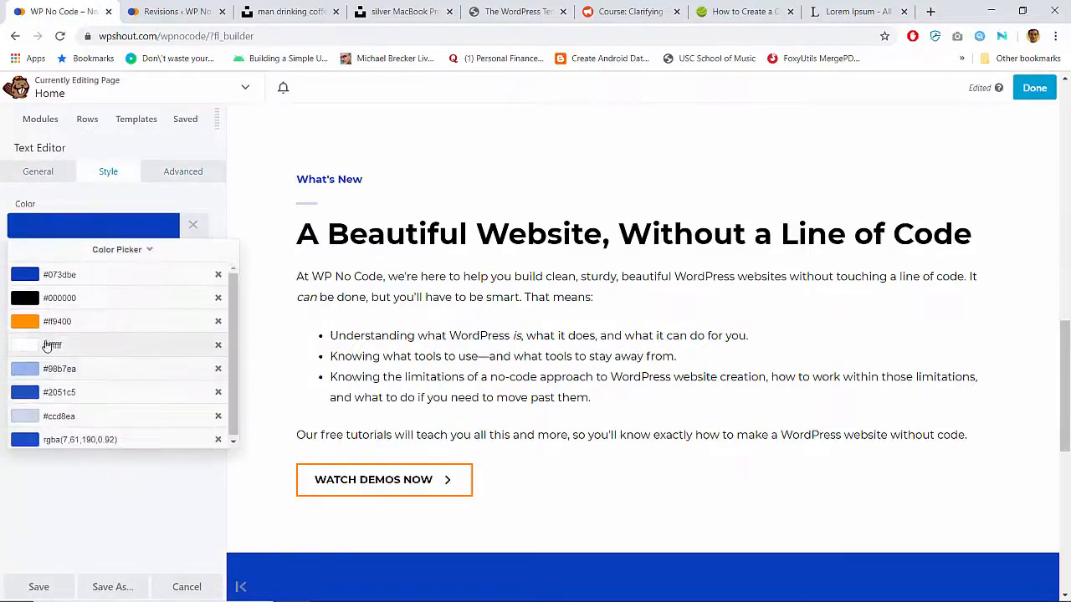
pyautogui.click(42, 321)
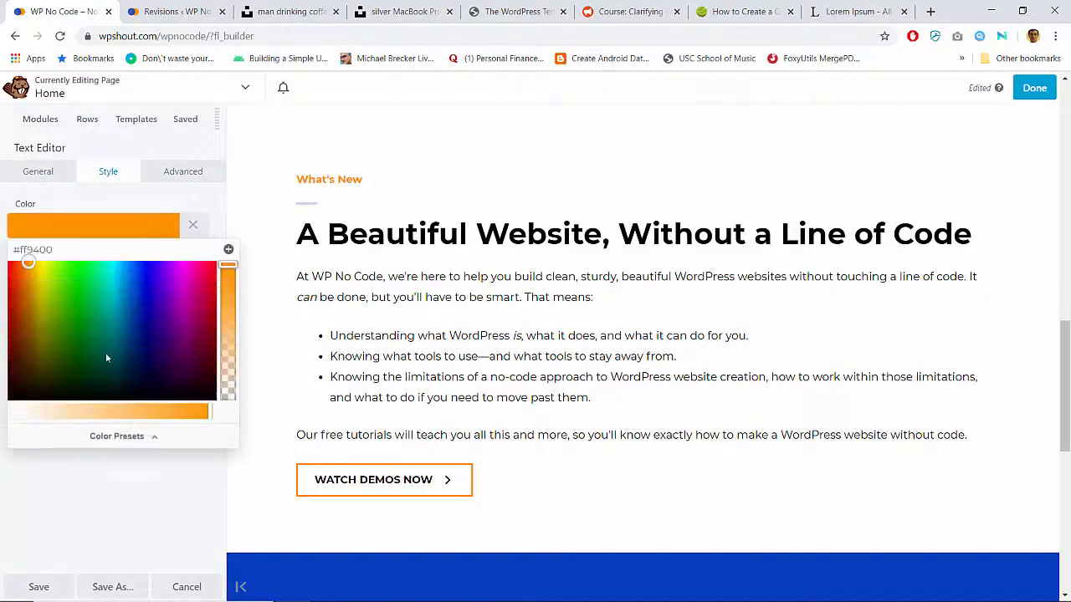
# Save the "What's New" pre-header's settings and delete the "Watch Demos Now" button from its row.
pyautogui.click(42, 587)
pyautogui.scroll(-1, 392, 432)
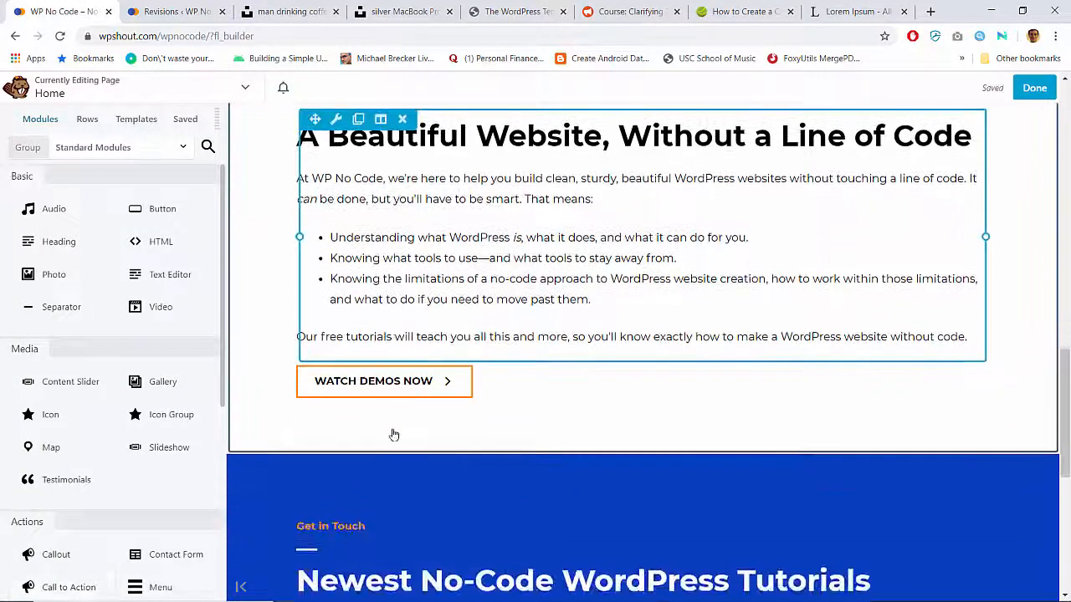
pyautogui.moveTo(445, 377)
pyautogui.click(403, 373)
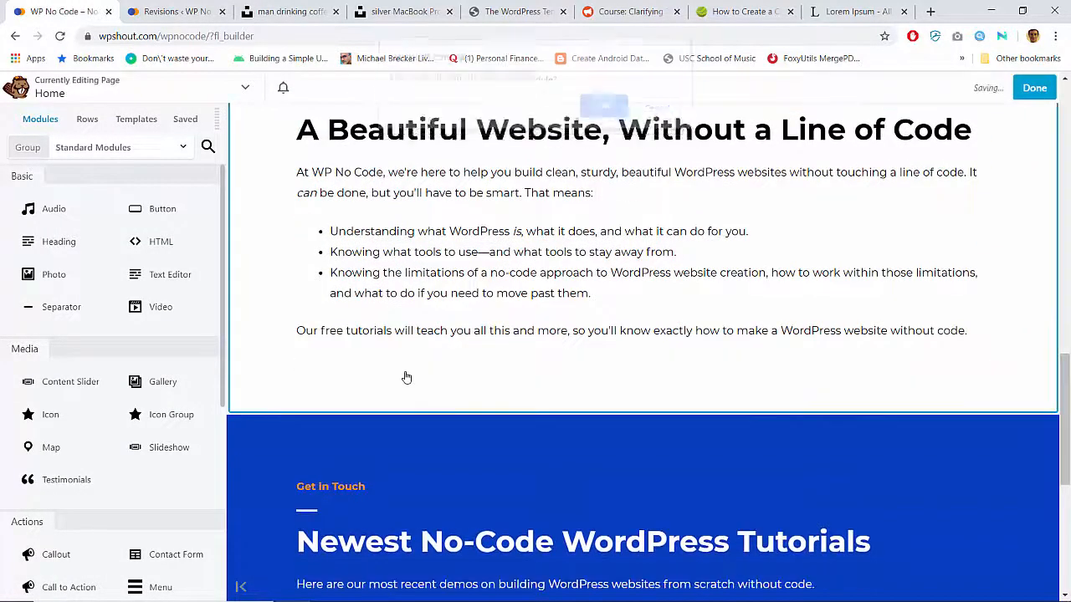
# Replace the "What's New" row's main text with the "Newest No-Code WordPress Tutorials" heading and paragraph copied from the "Get in Touch" row.
pyautogui.scroll(-3, 407, 376)
pyautogui.click(336, 329)
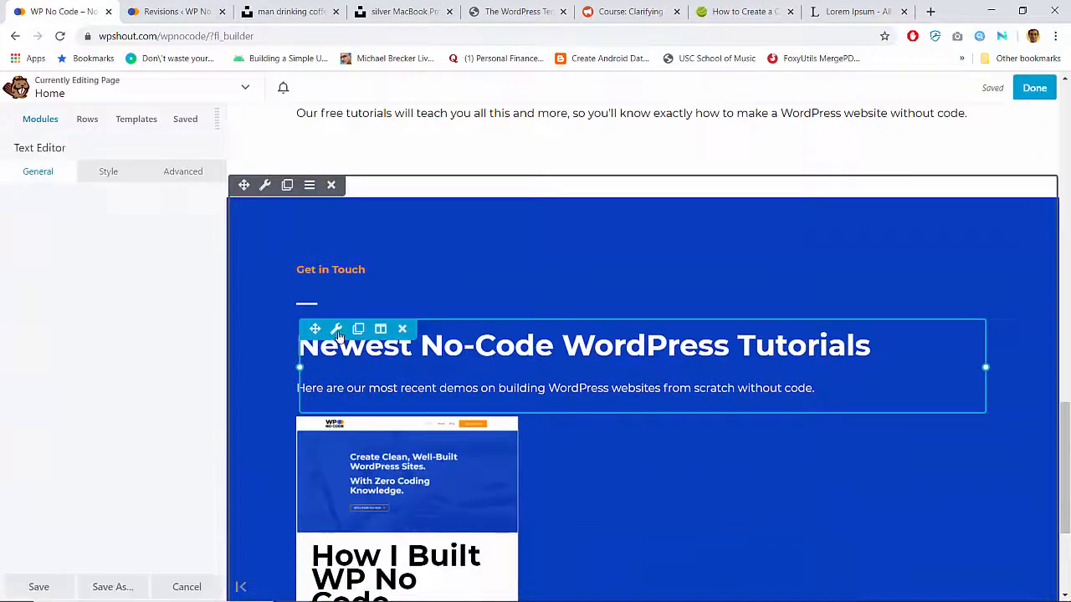
pyautogui.hotkey('ctrl', 'a')
pyautogui.hotkey('ctrl', 'c')
pyautogui.scroll(1, 420, 273)
pyautogui.scroll(3, 421, 274)
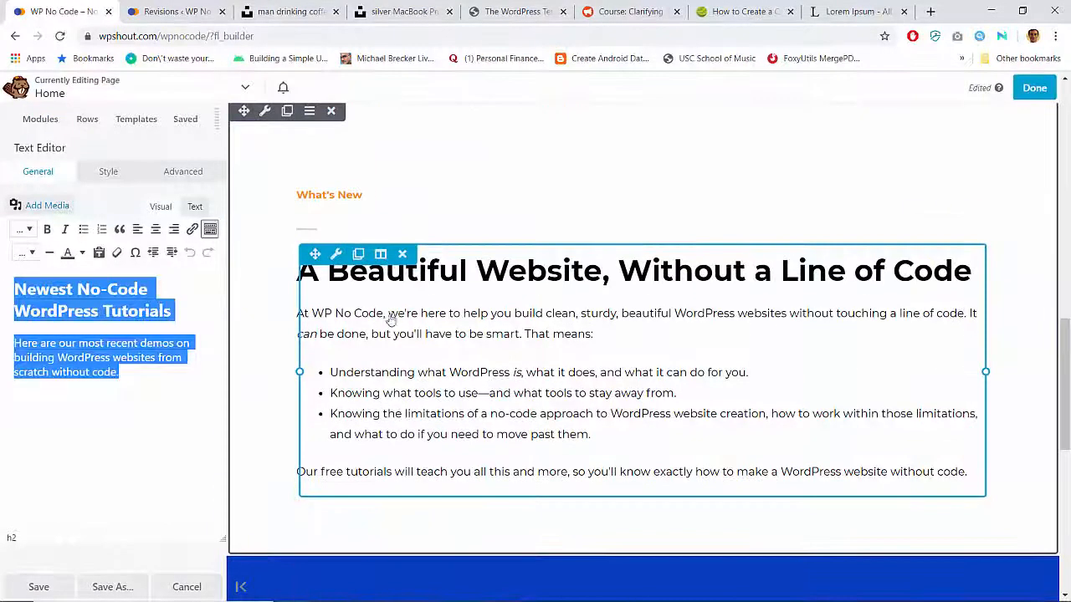
pyautogui.click(391, 318)
pyautogui.hotkey('ctrl', 'a')
pyautogui.hotkey('ctrl', 'v')
pyautogui.hotkey('ctrl', 'a')
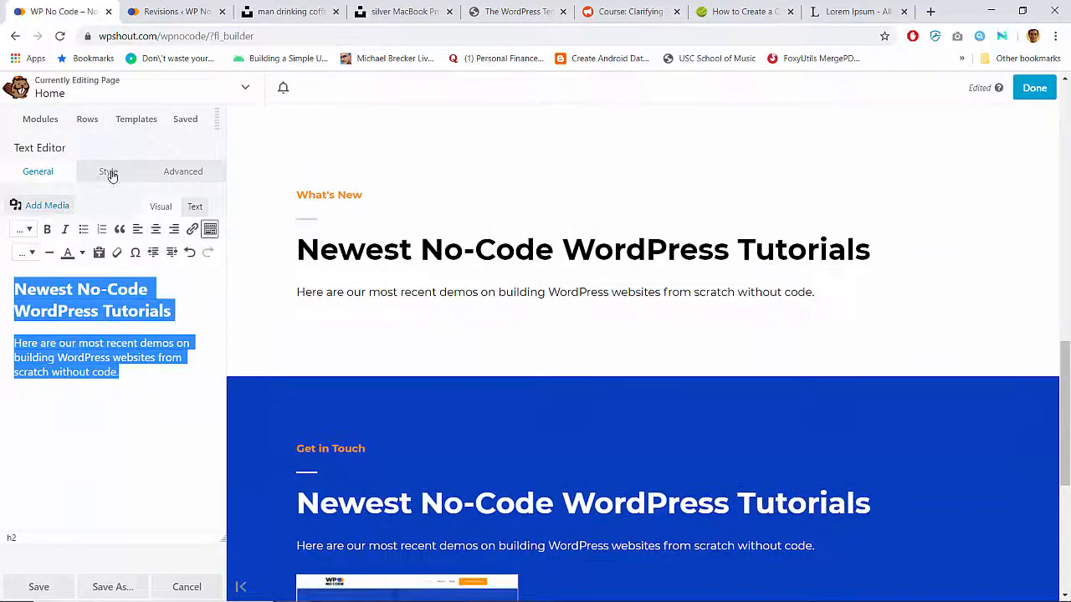
# Set the "What's New" row's main text color to white, #ffffff.
pyautogui.click(108, 172)
pyautogui.click(122, 225)
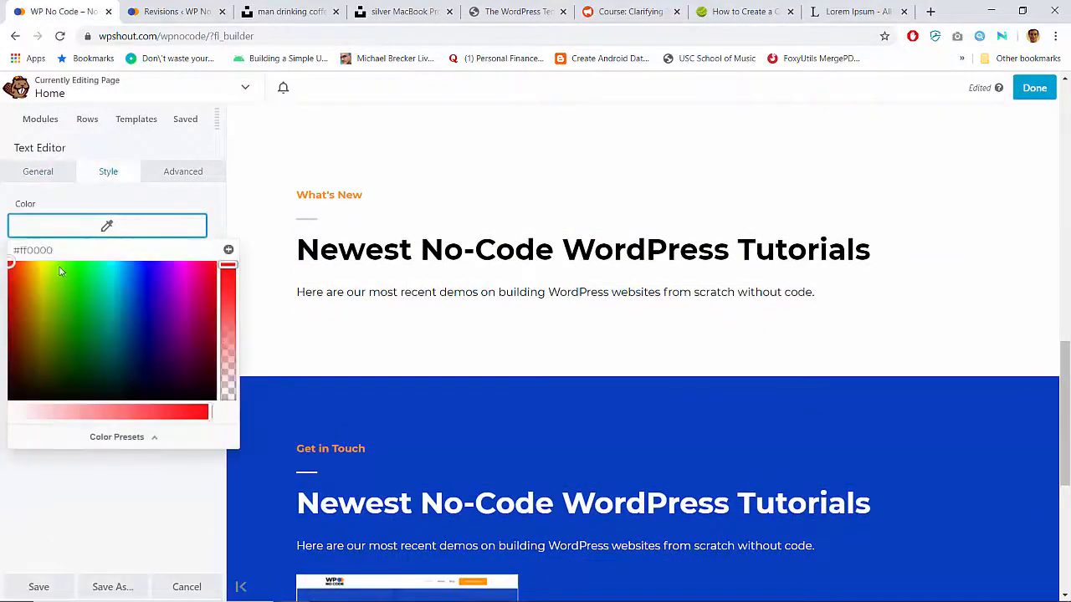
pyautogui.write('#ffffff')
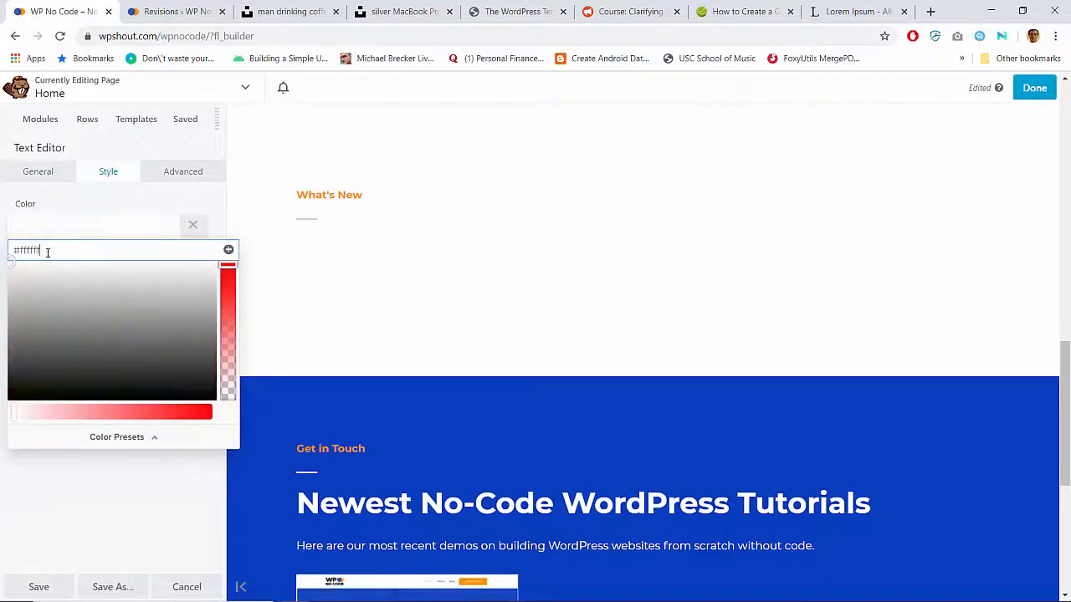
pyautogui.click(55, 178)
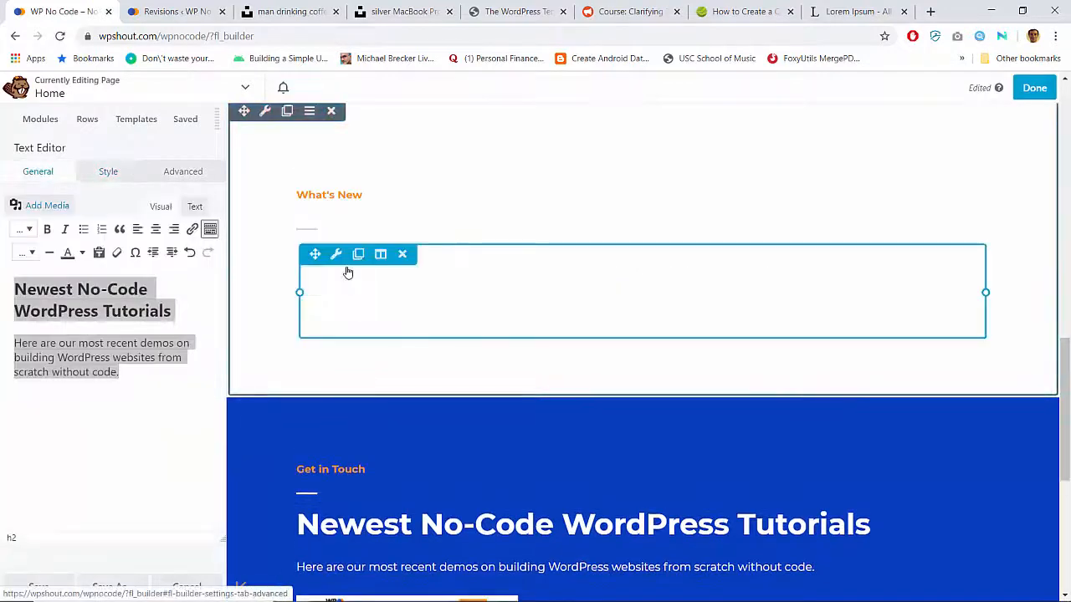
# Set the "What's New" row's background color to the blue preset #073dbe.
pyautogui.scroll(2, 347, 270)
pyautogui.click(266, 237)
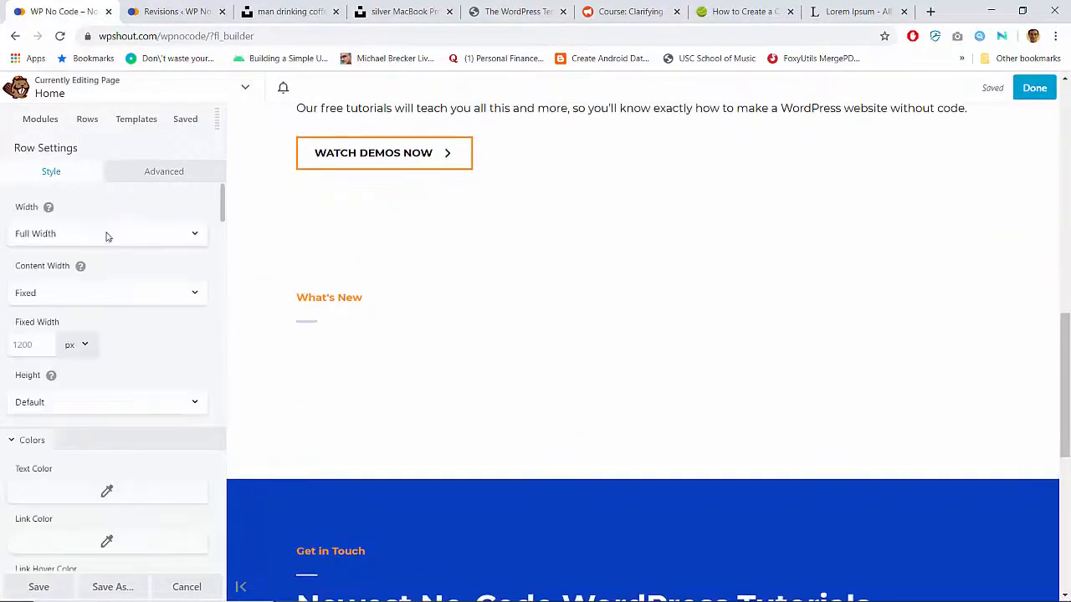
pyautogui.scroll(-5, 113, 382)
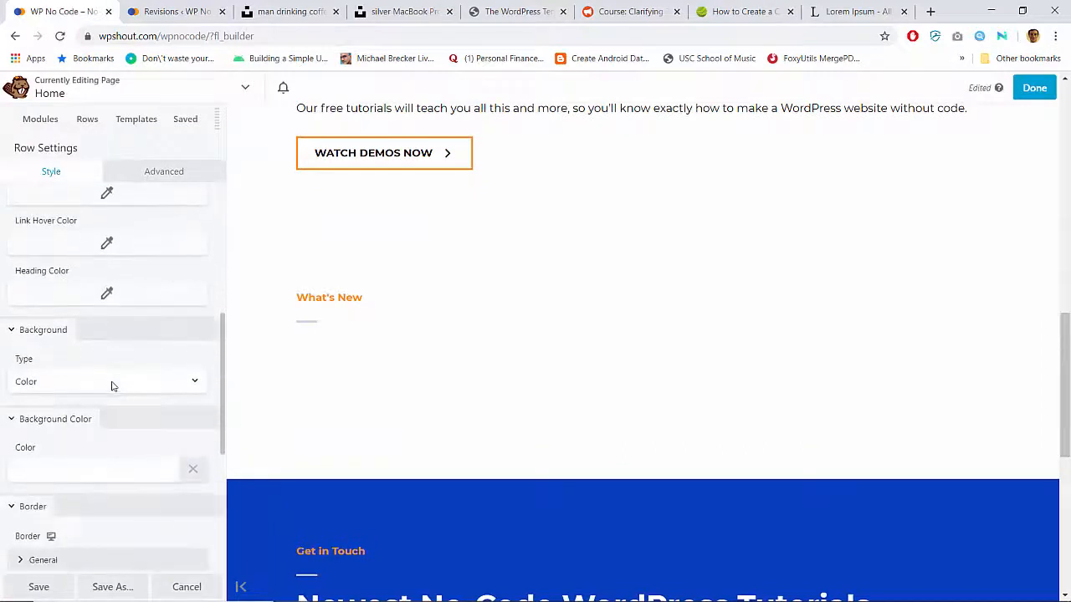
pyautogui.click(84, 473)
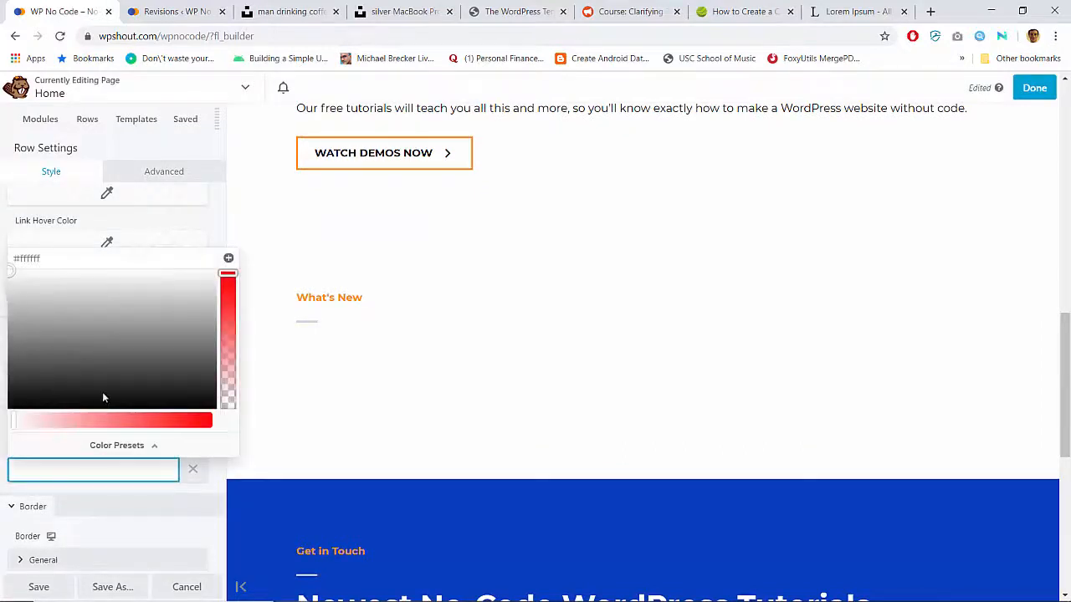
pyautogui.click(119, 446)
pyautogui.click(62, 286)
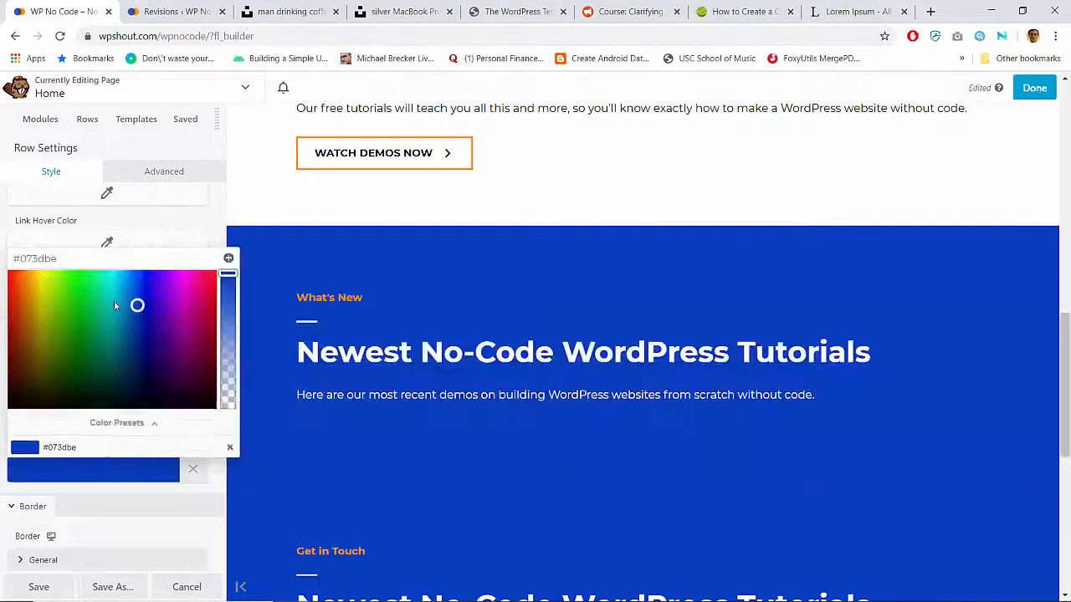
# Move the demo posts module below the "What's New" row's text and delete the old "Get in Touch" row.
pyautogui.scroll(-2, 376, 376)
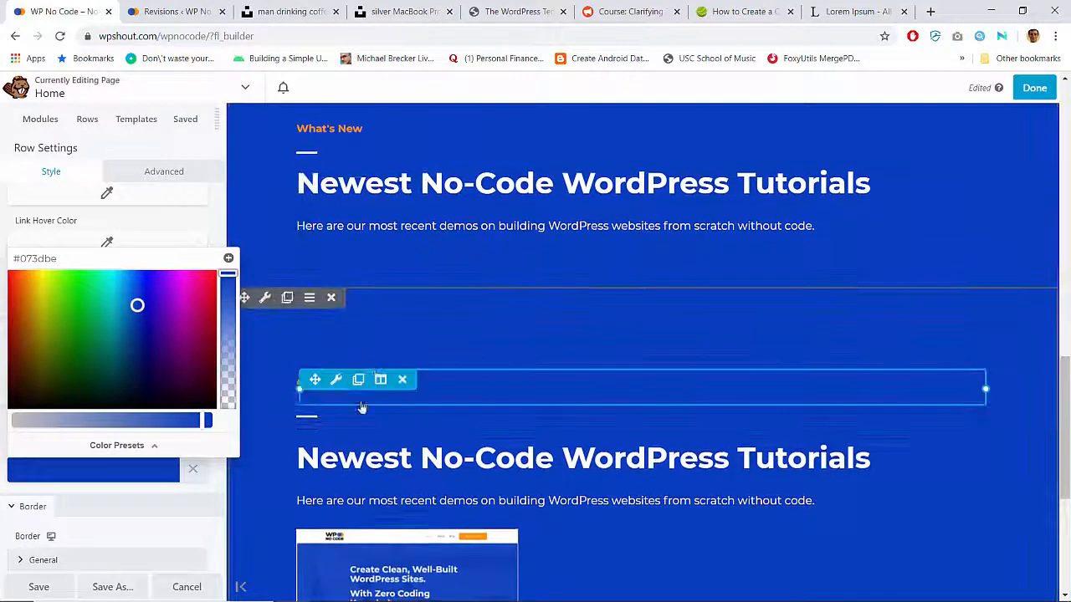
pyautogui.moveTo(317, 540); pyautogui.dragTo(341, 199)
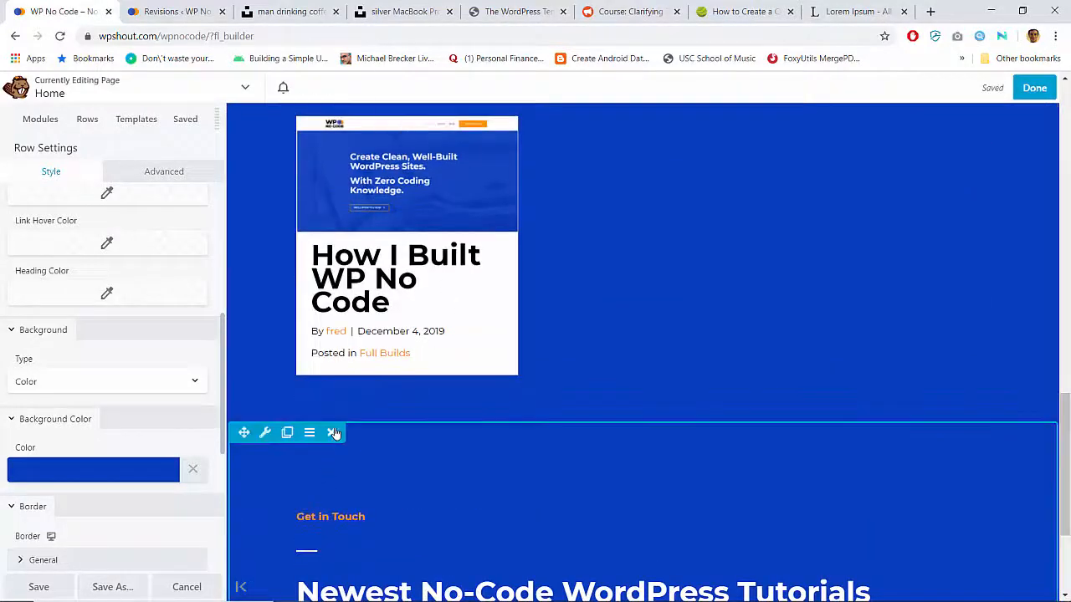
pyautogui.click(333, 432)
pyautogui.press('Return')
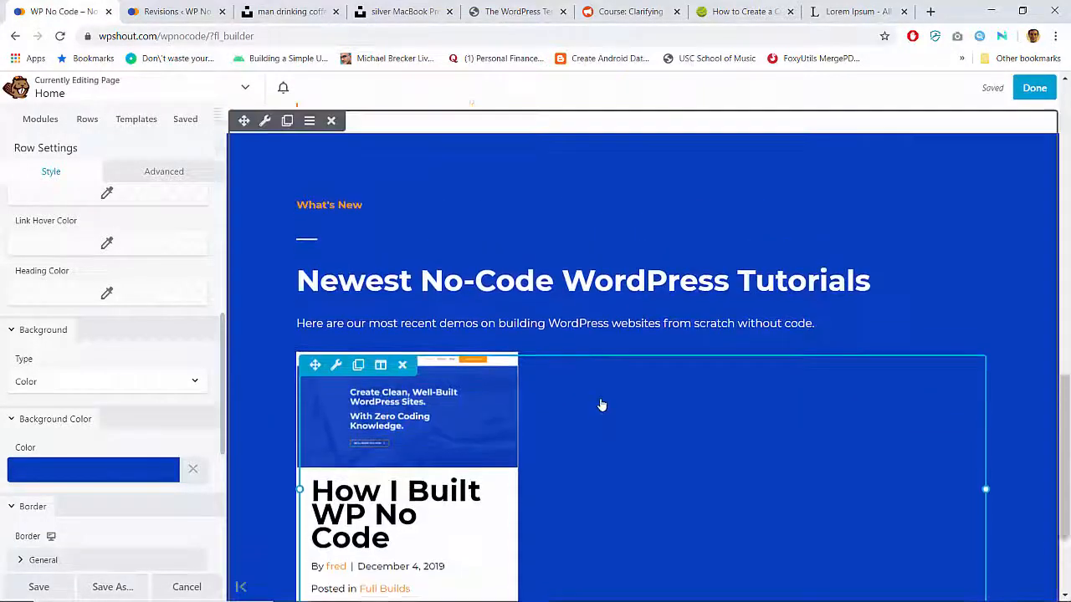
# Publish the Home page with the rebuilt tutorials section.
pyautogui.click(1035, 88)
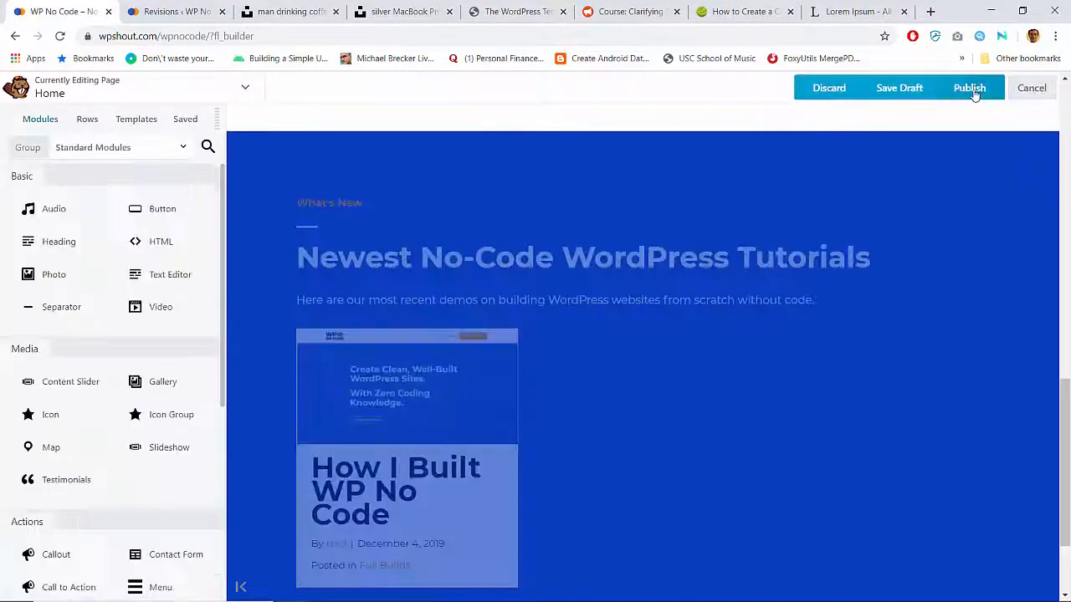
pyautogui.click(973, 90)
pyautogui.scroll(-2, 734, 251)
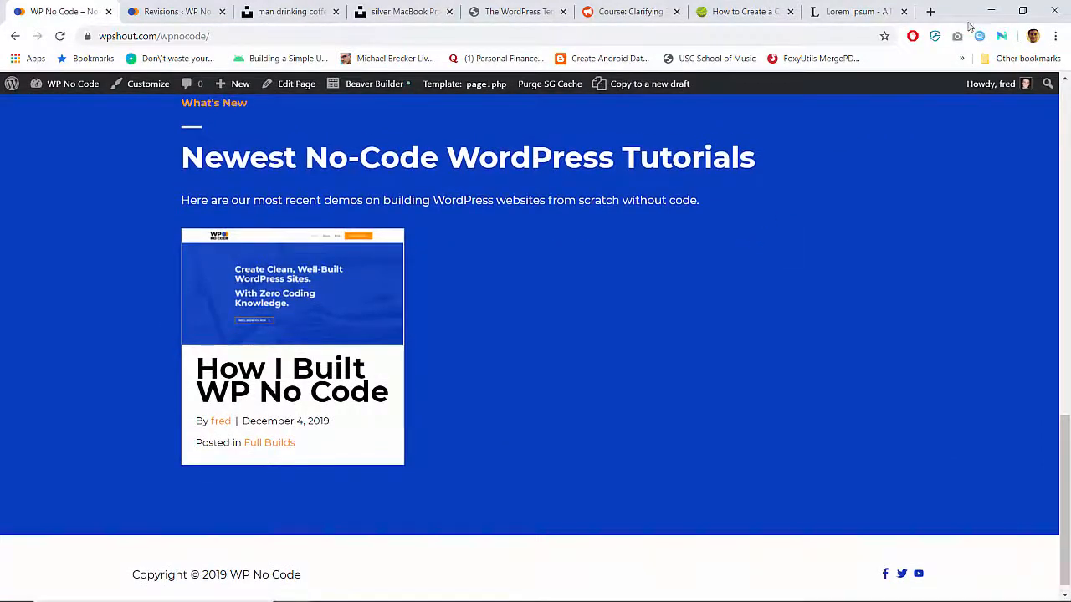
# Check the published Home page's tutorials section and margins at tablet and mobile window widths, then restore the full-size window.
pyautogui.click(1022, 10)
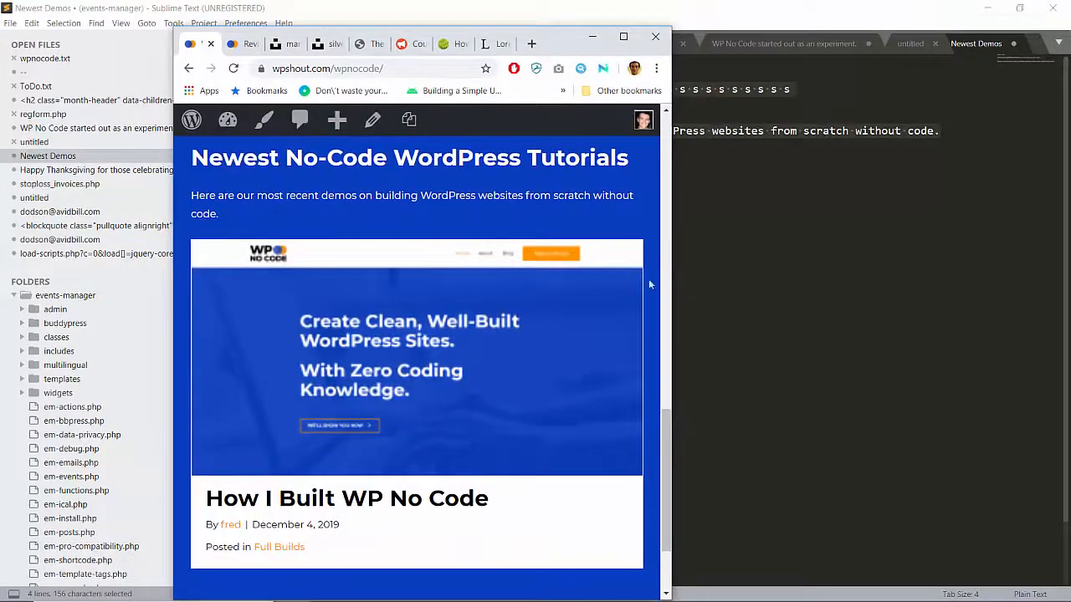
pyautogui.scroll(-2, 568, 332)
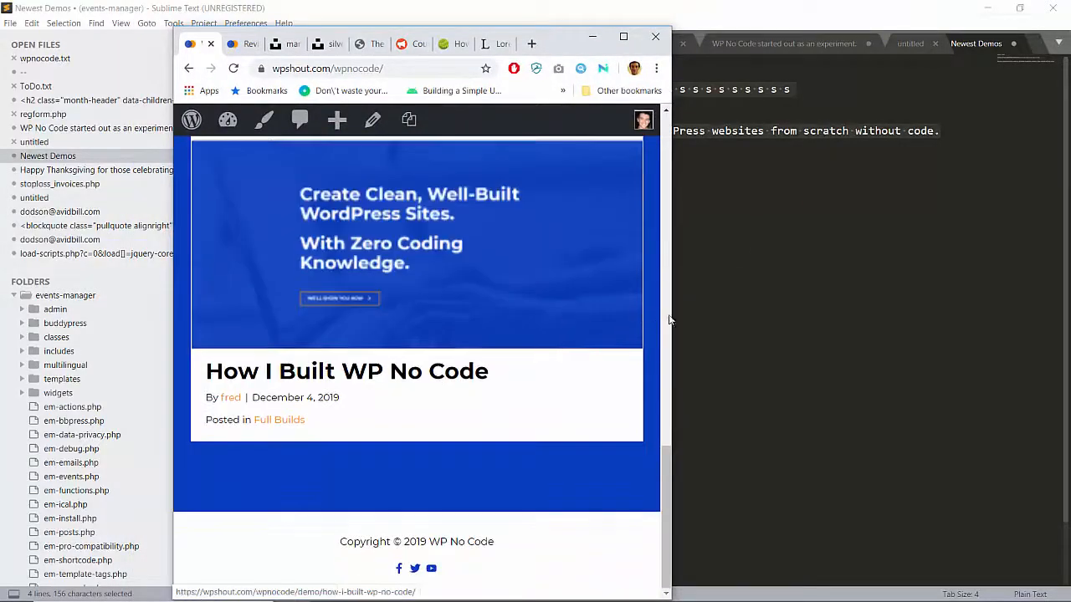
pyautogui.moveTo(669, 319); pyautogui.dragTo(494, 309)
pyautogui.scroll(10, 397, 331)
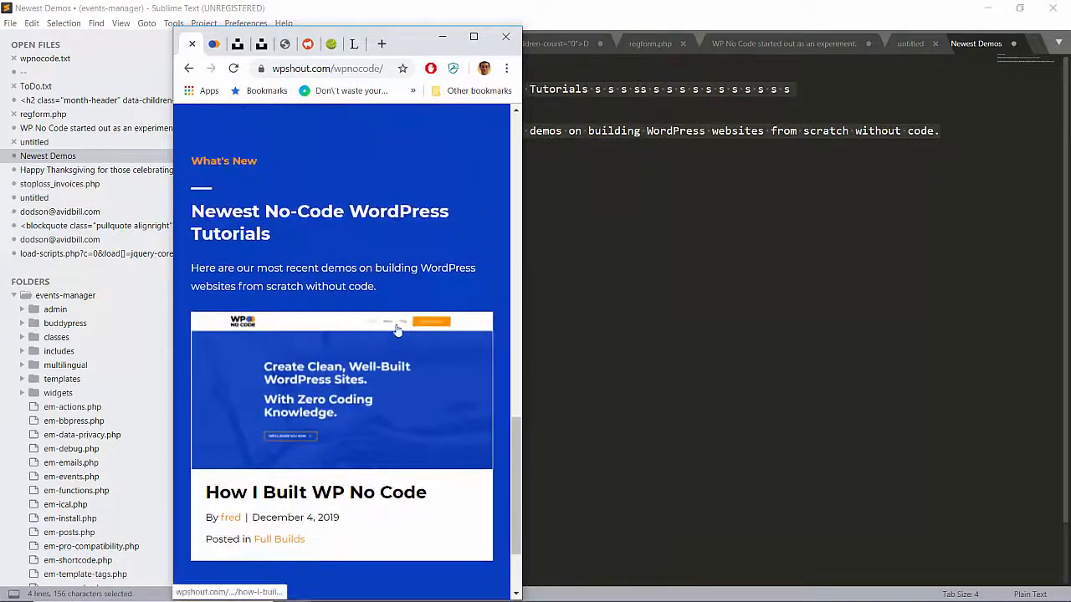
pyautogui.scroll(3, 397, 331)
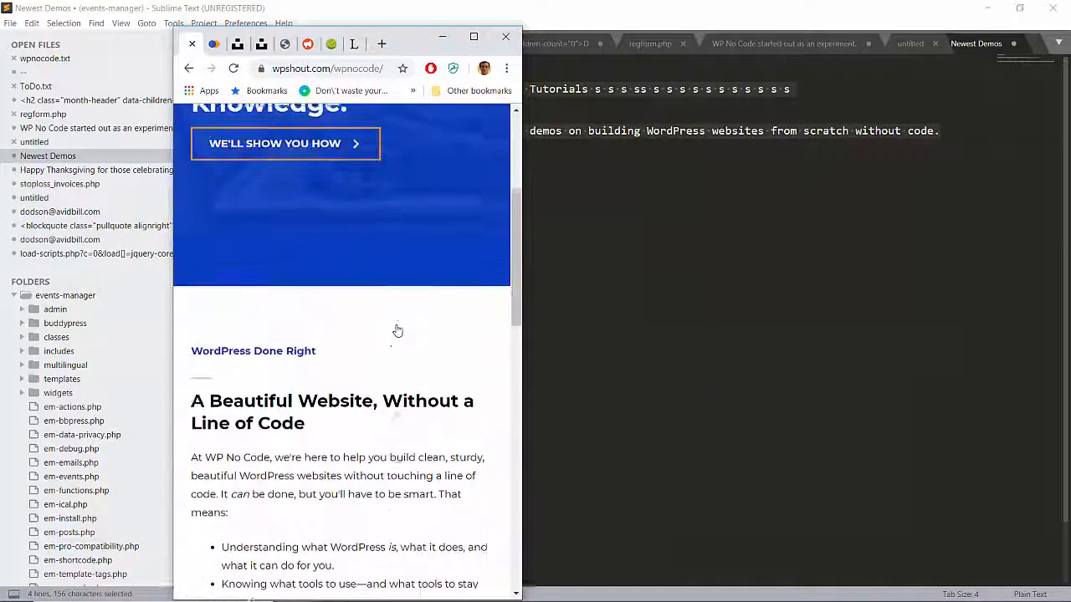
pyautogui.scroll(-8, 397, 329)
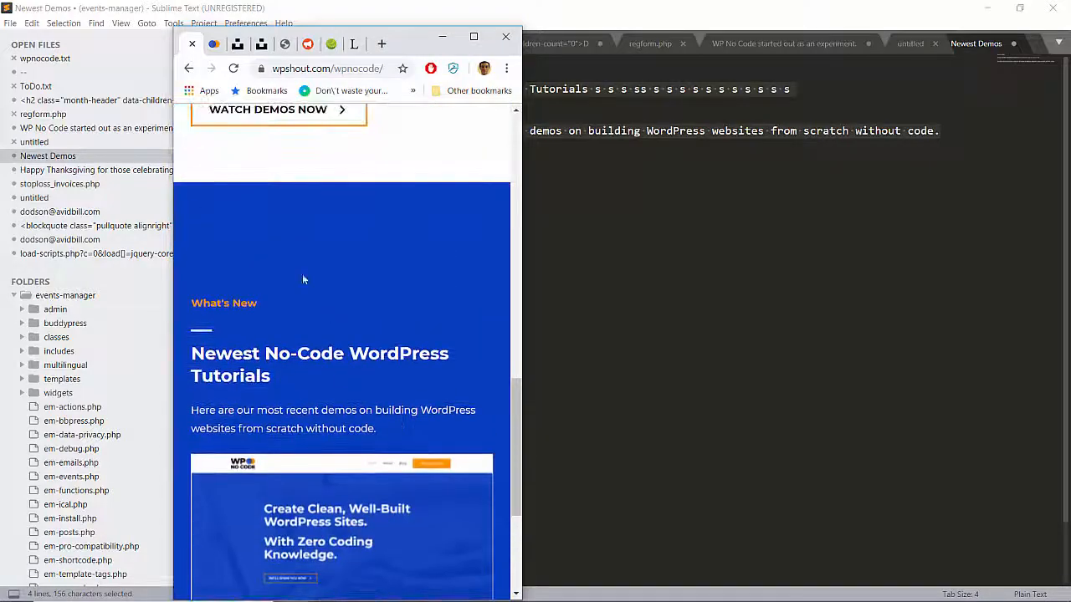
pyautogui.scroll(-3, 322, 326)
pyautogui.scroll(7, 342, 375)
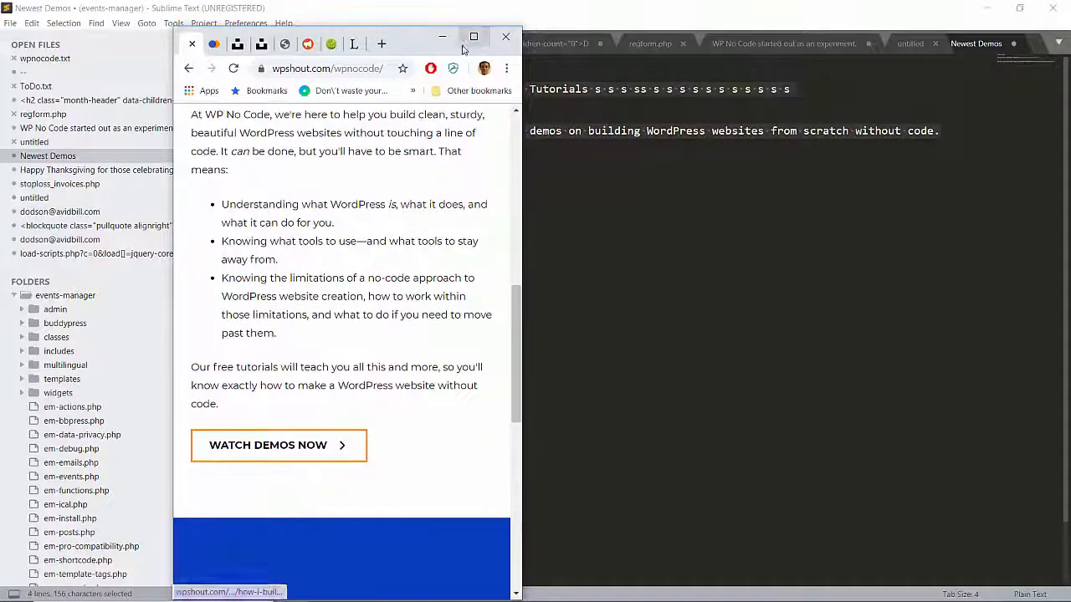
pyautogui.press('super+Up')
# Reopen the page builder and check the "What's New" pre-header's margins for desktop, tablet and mobile.
pyautogui.scroll(-3, 391, 334)
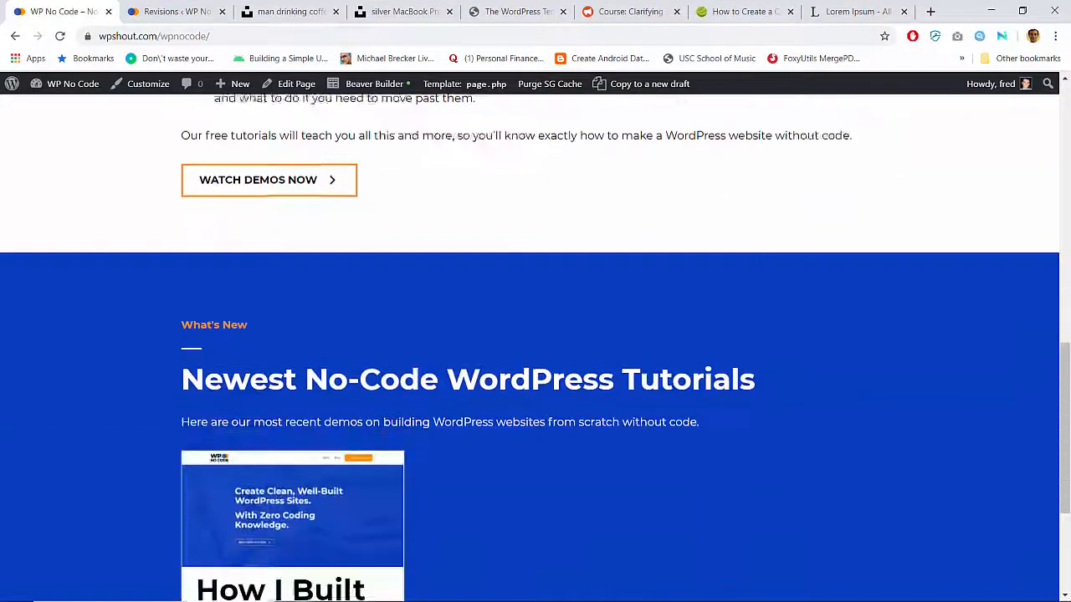
pyautogui.click(381, 85)
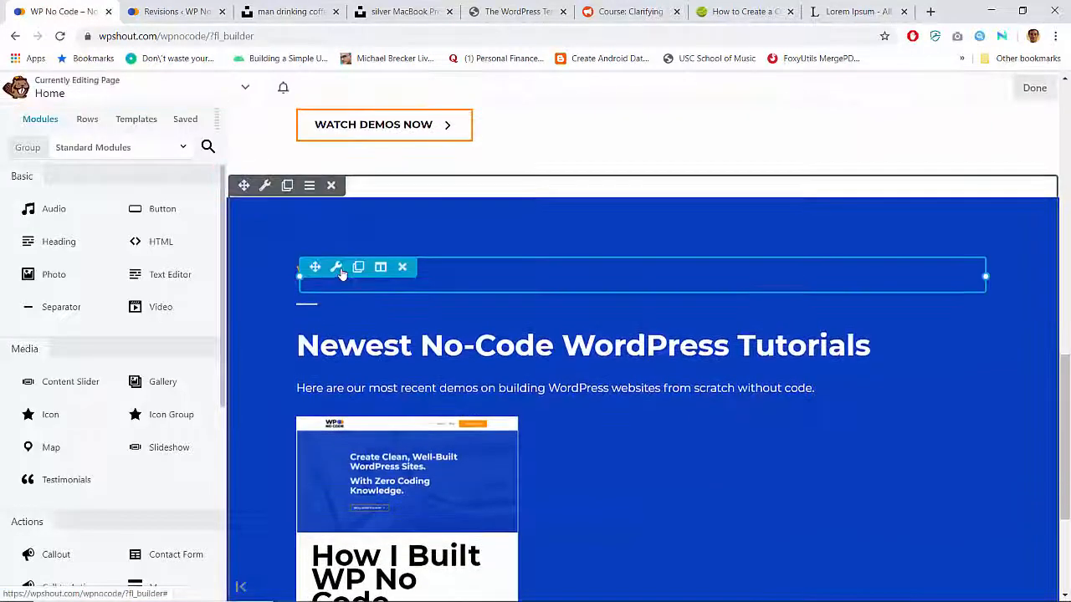
pyautogui.click(336, 267)
pyautogui.click(175, 173)
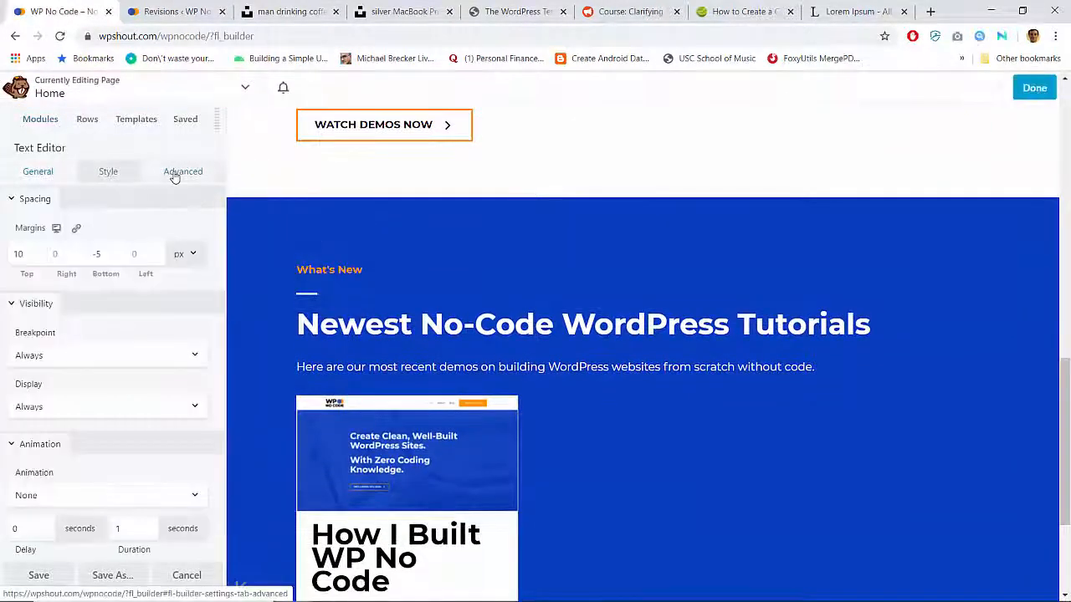
pyautogui.click(57, 229)
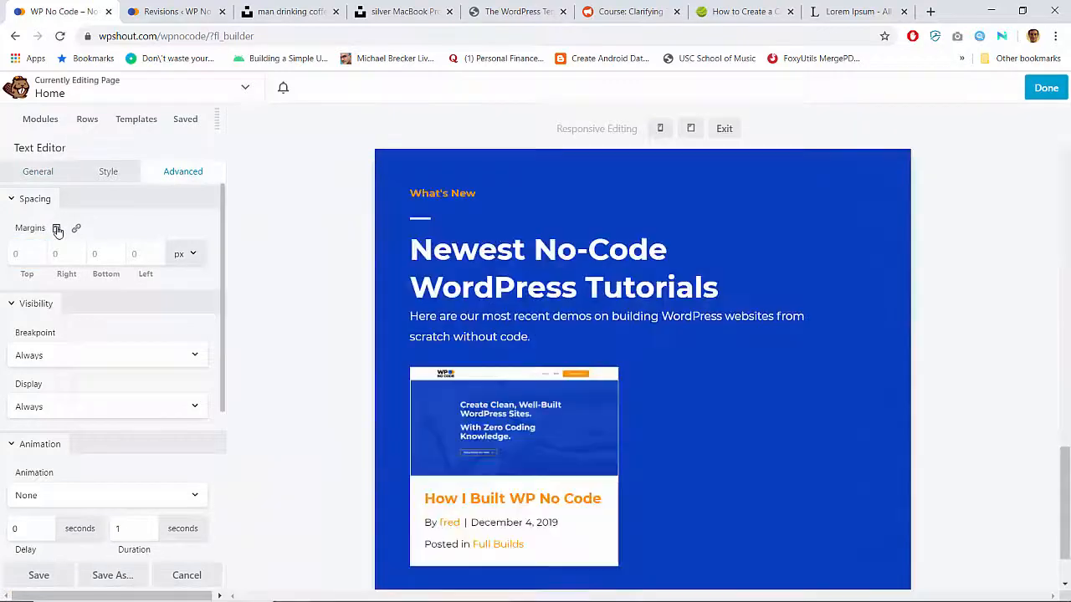
pyautogui.click(58, 230)
pyautogui.scroll(2, 614, 266)
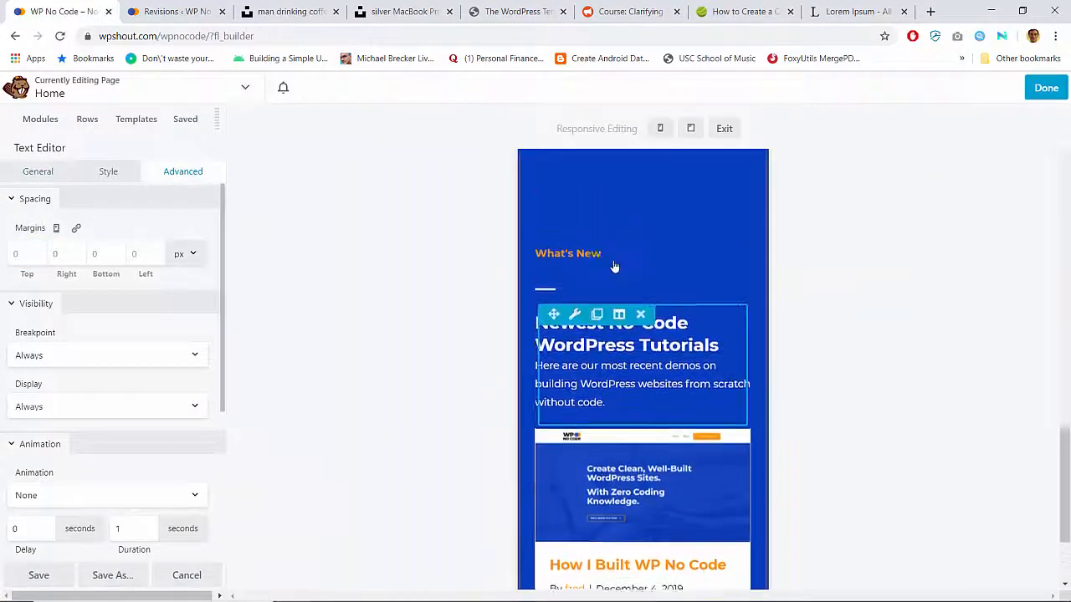
# Clear the "What's New" row's top margin for both tablet and mobile, and finish editing to bring up the publishing options.
pyautogui.click(555, 226)
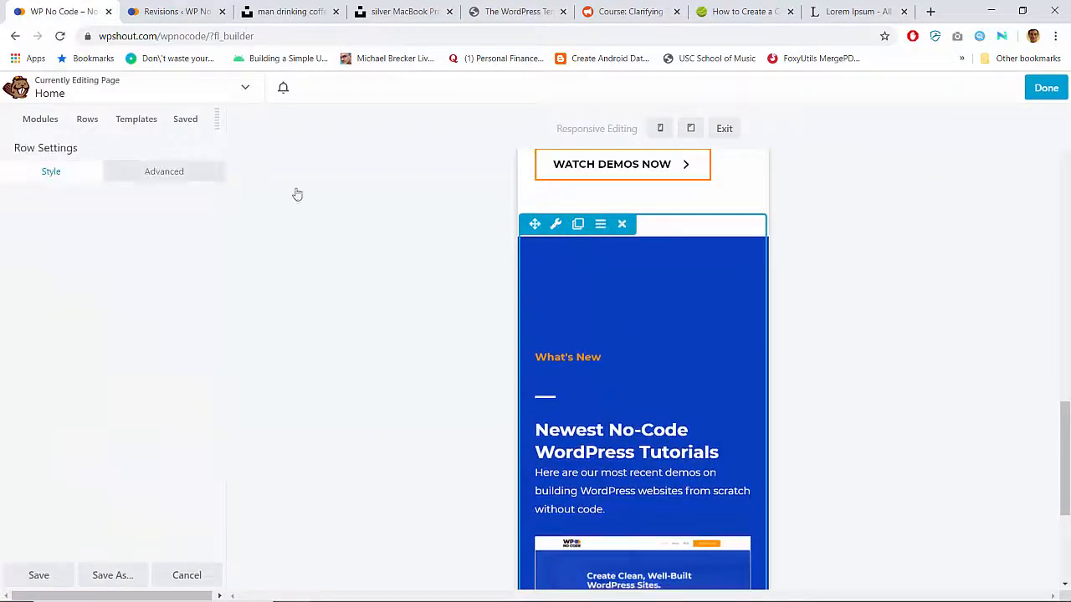
pyautogui.click(182, 173)
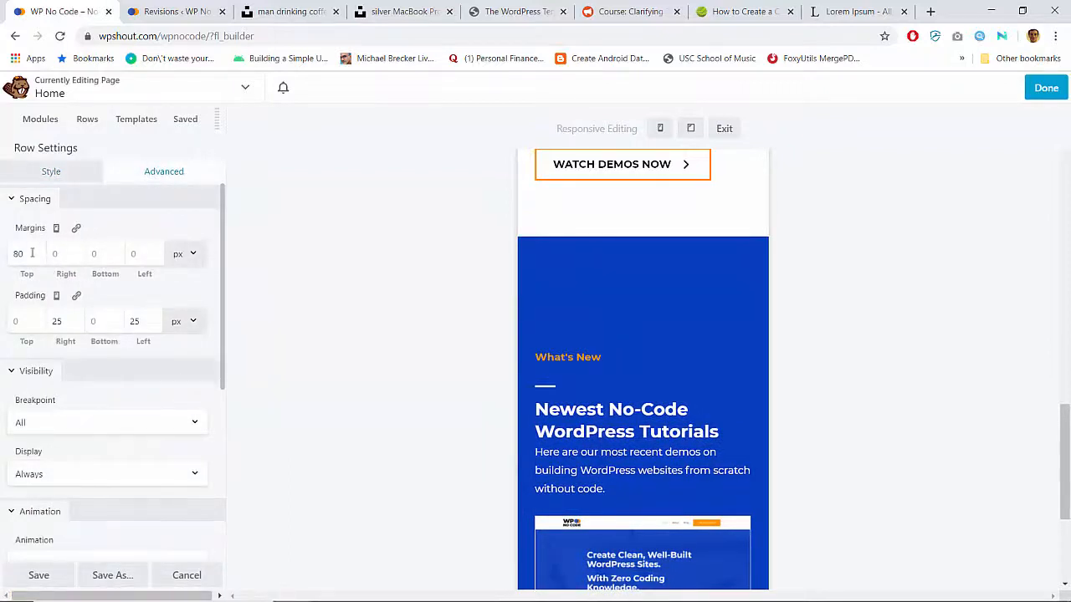
pyautogui.click(56, 229)
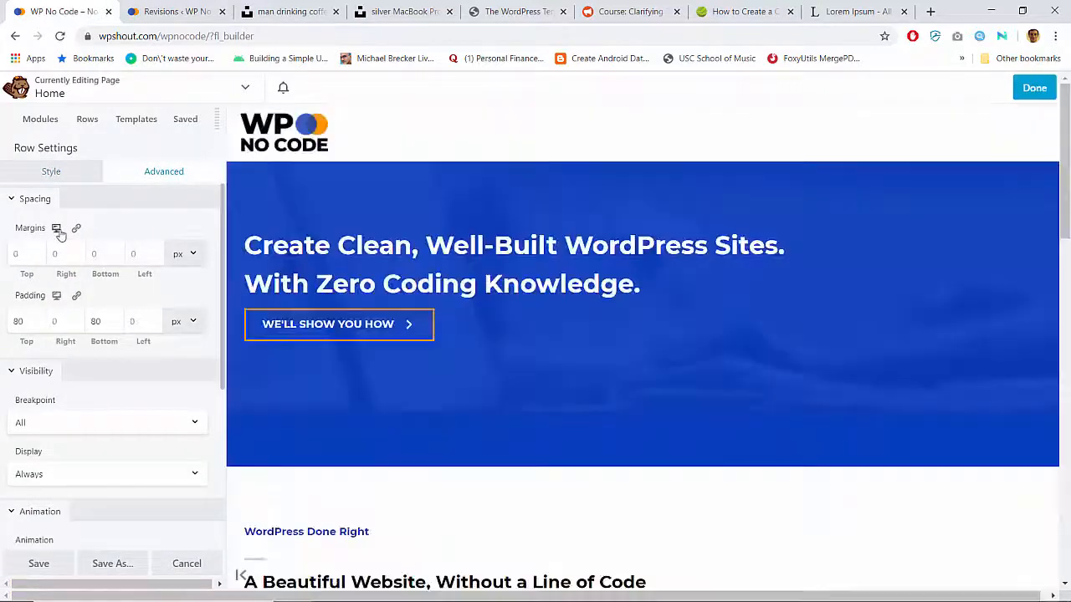
pyautogui.click(56, 228)
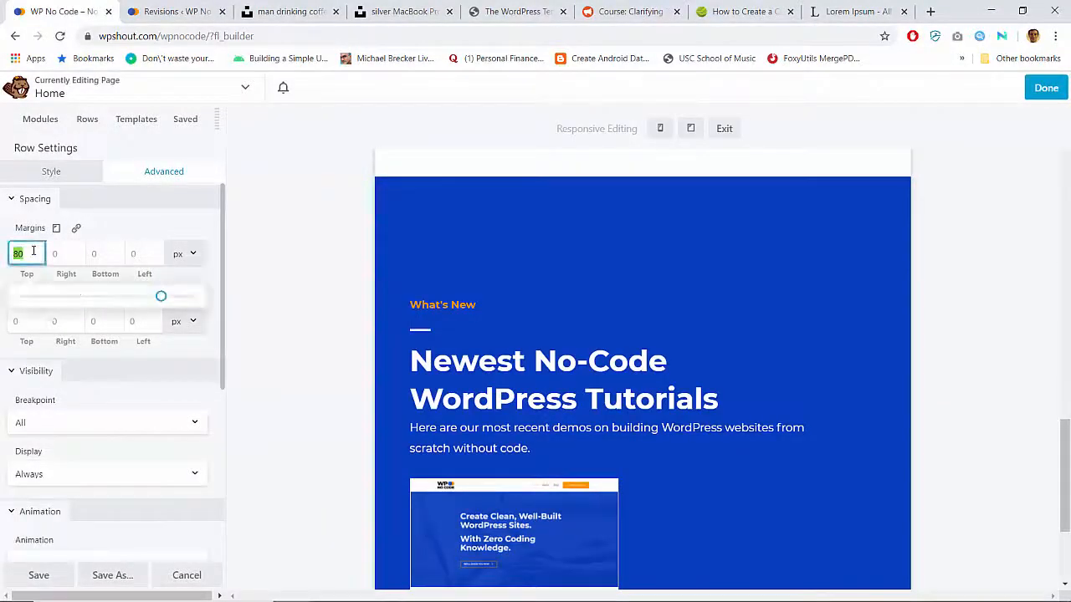
pyautogui.press('BackSpace')
pyautogui.click(56, 233)
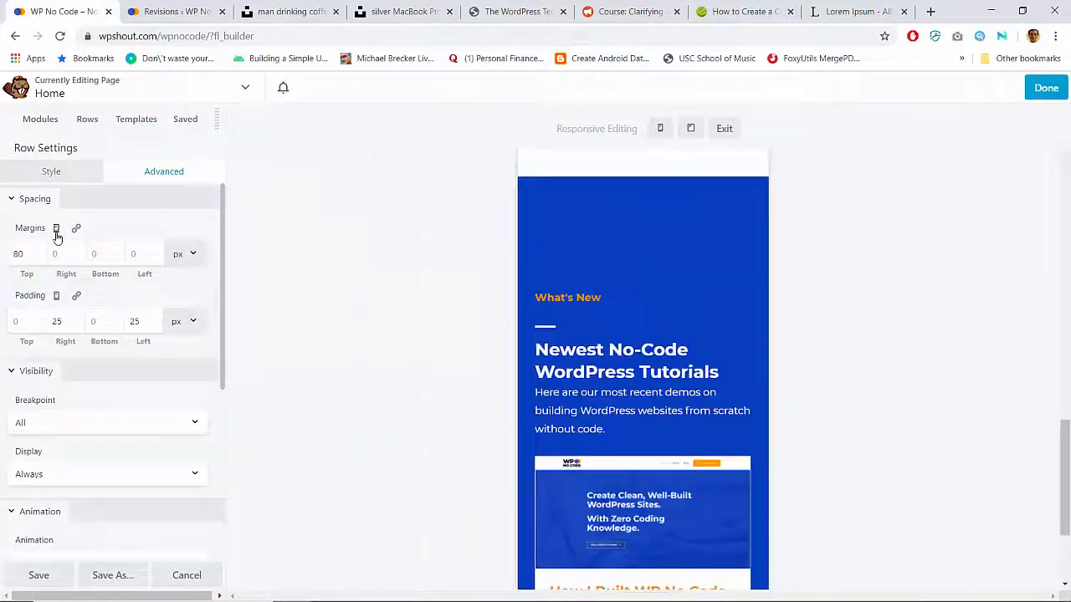
pyautogui.doubleClick(36, 252)
pyautogui.press('BackSpace')
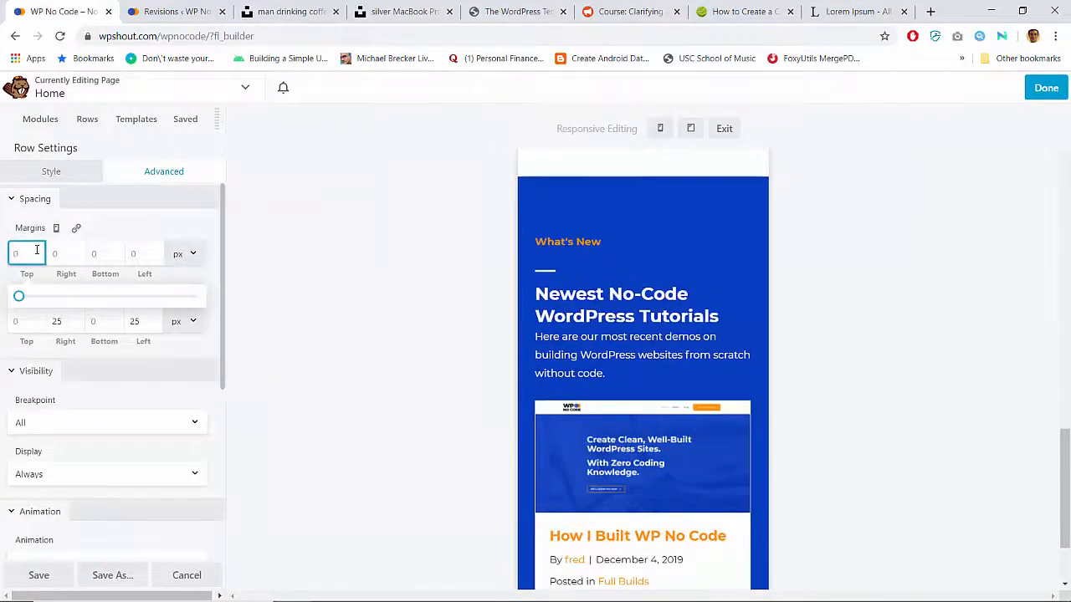
pyautogui.click(1044, 89)
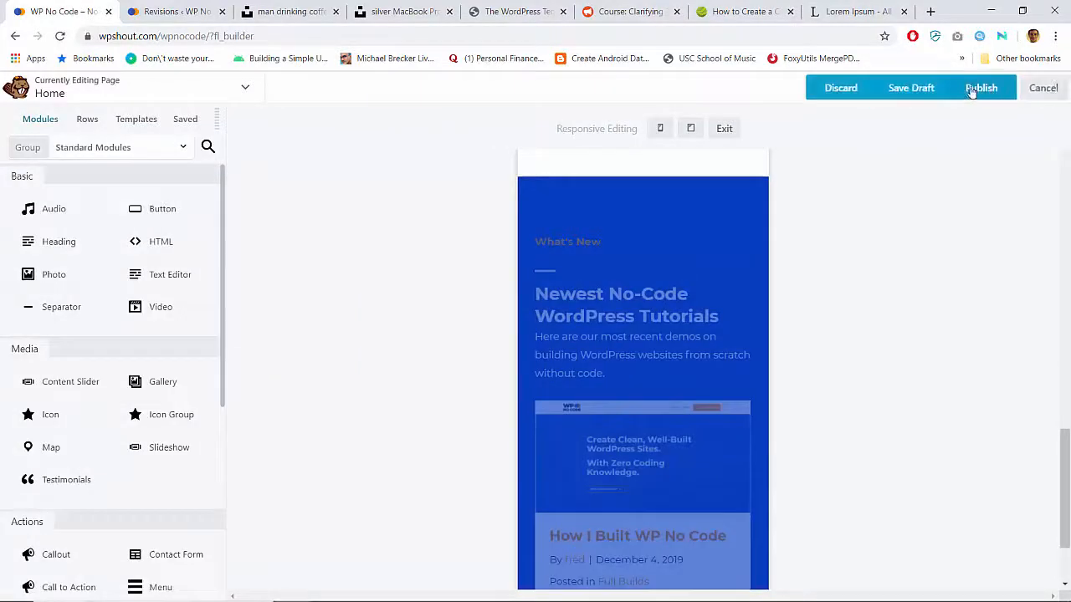
# Publish the Home page with the cleared "What's New" row margins and review the live page at full window width.
pyautogui.click(980, 86)
pyautogui.scroll(-12, 612, 294)
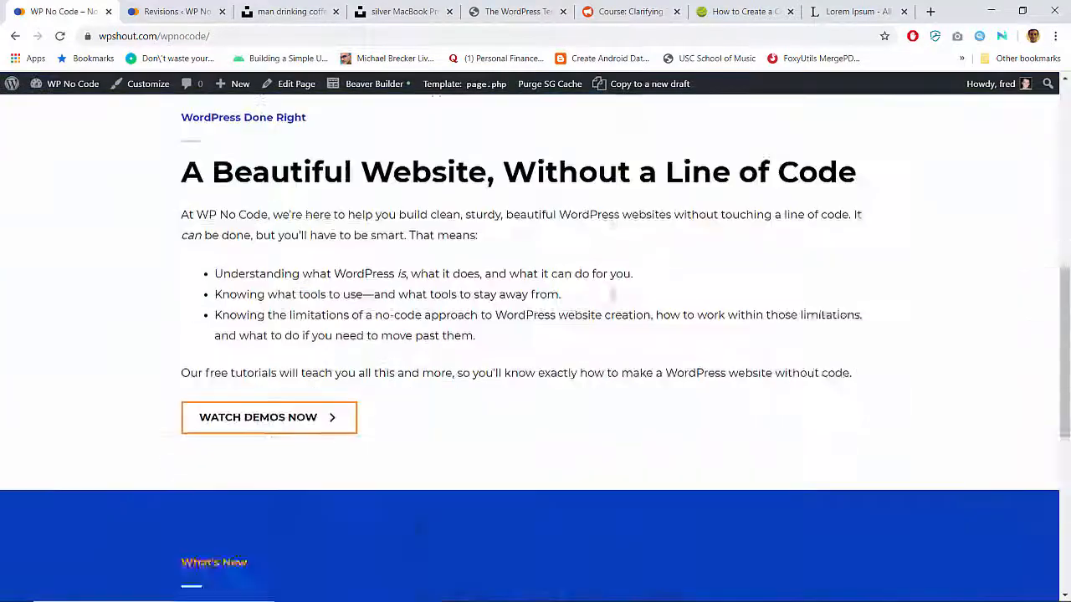
pyautogui.scroll(5, 612, 309)
pyautogui.scroll(2, 612, 310)
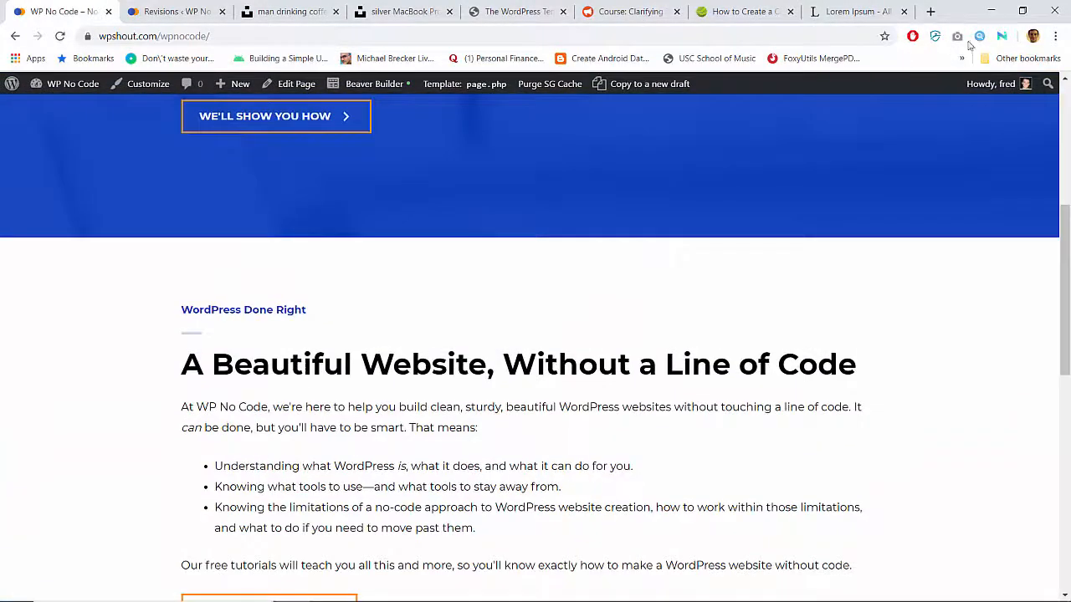
# Check the spacing of the published Home page's sections at mobile and tablet window widths, then restore the full-size window.
pyautogui.click(1022, 11)
pyautogui.scroll(1, 437, 282)
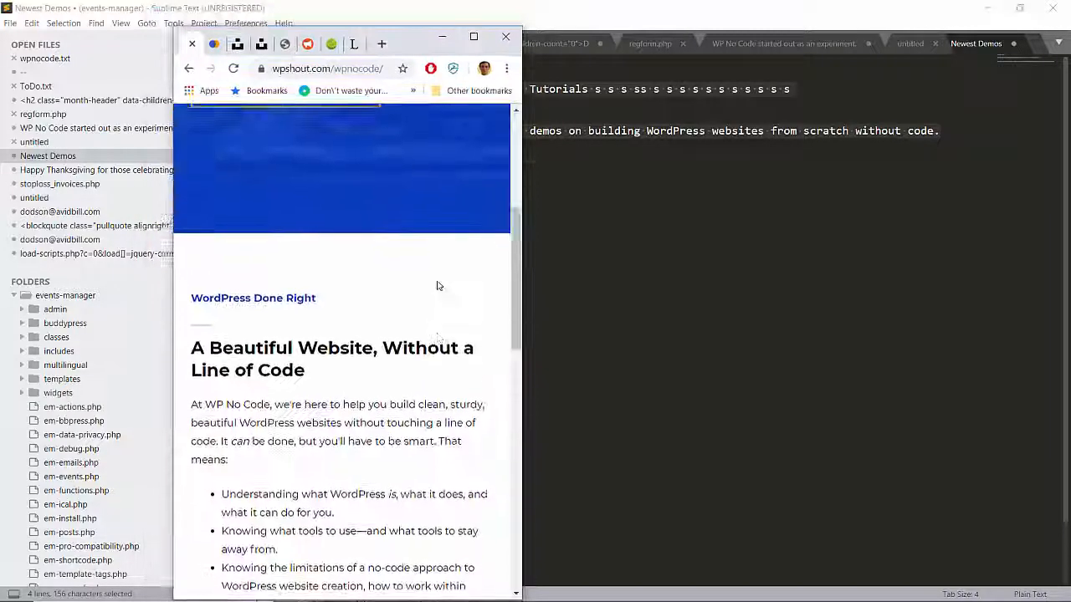
pyautogui.scroll(-4, 437, 281)
pyautogui.scroll(-5, 437, 280)
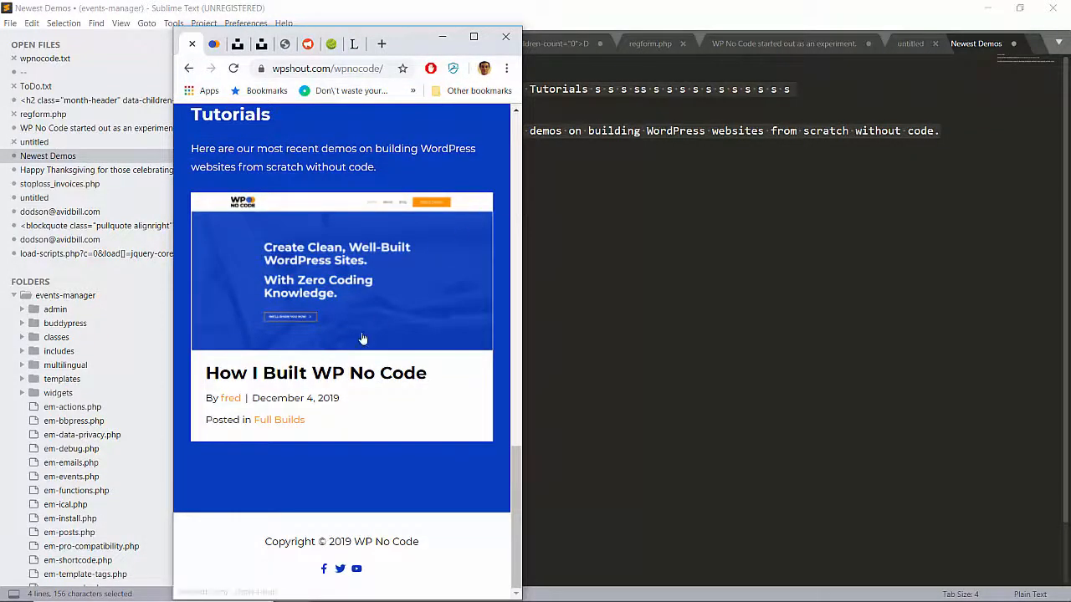
pyautogui.scroll(3, 362, 339)
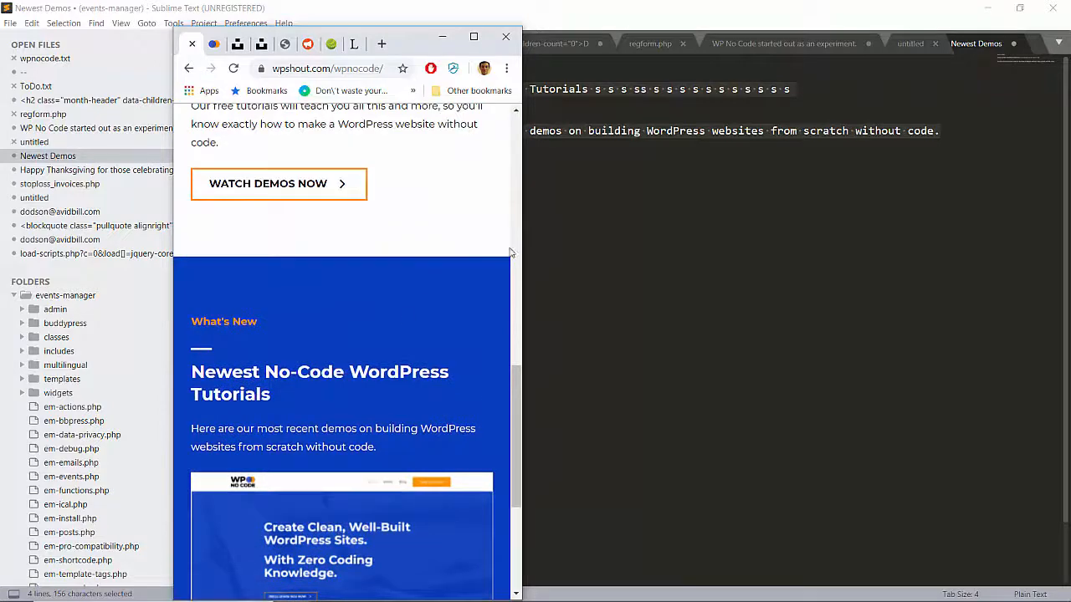
pyautogui.moveTo(524, 240); pyautogui.dragTo(726, 271)
pyautogui.scroll(4, 595, 311)
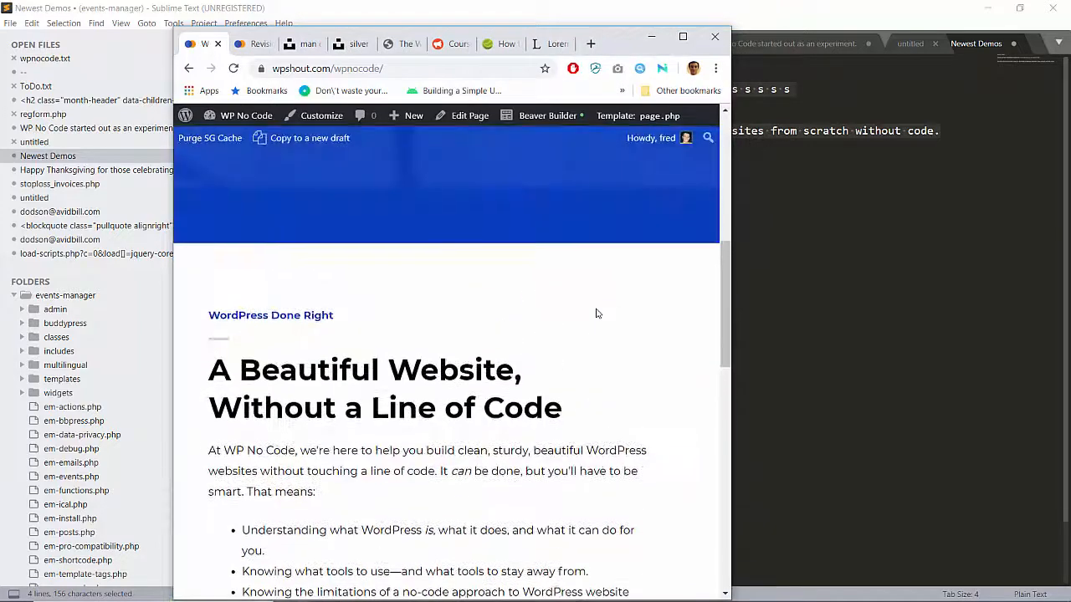
pyautogui.scroll(-4, 596, 313)
pyautogui.scroll(-3, 597, 314)
pyautogui.scroll(3, 596, 314)
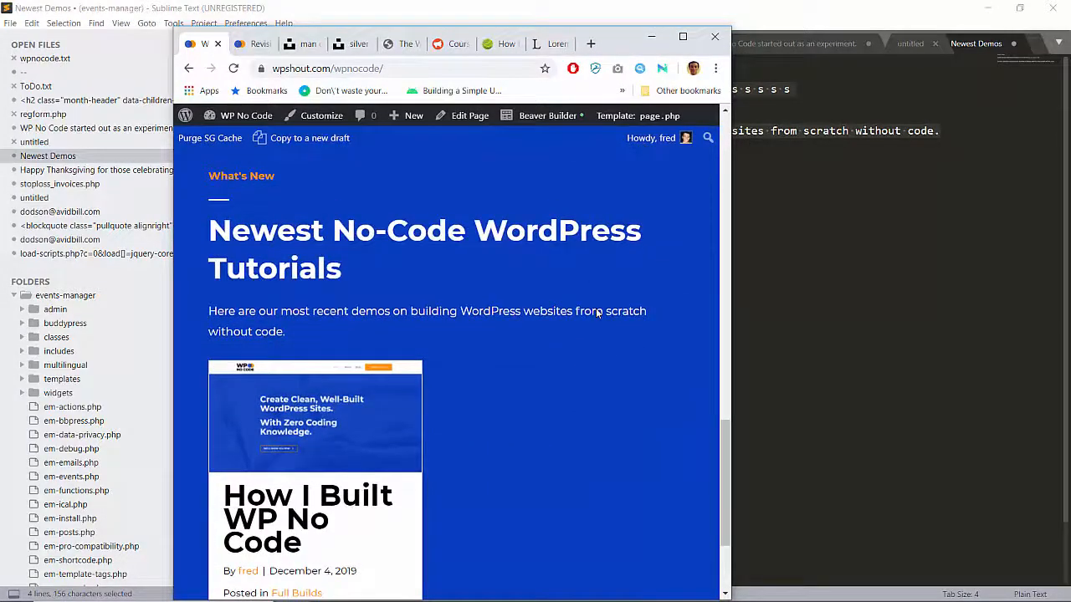
pyautogui.click(684, 37)
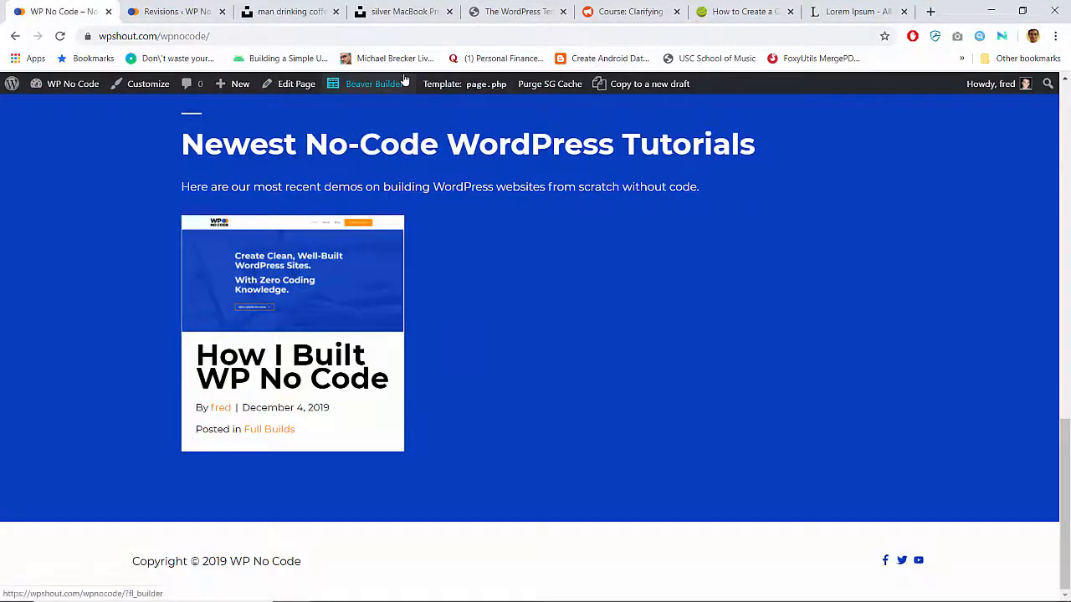
# Reopen the page builder and check the "What's New" row's margins and padding for desktop, tablet and mobile.
pyautogui.click(409, 82)
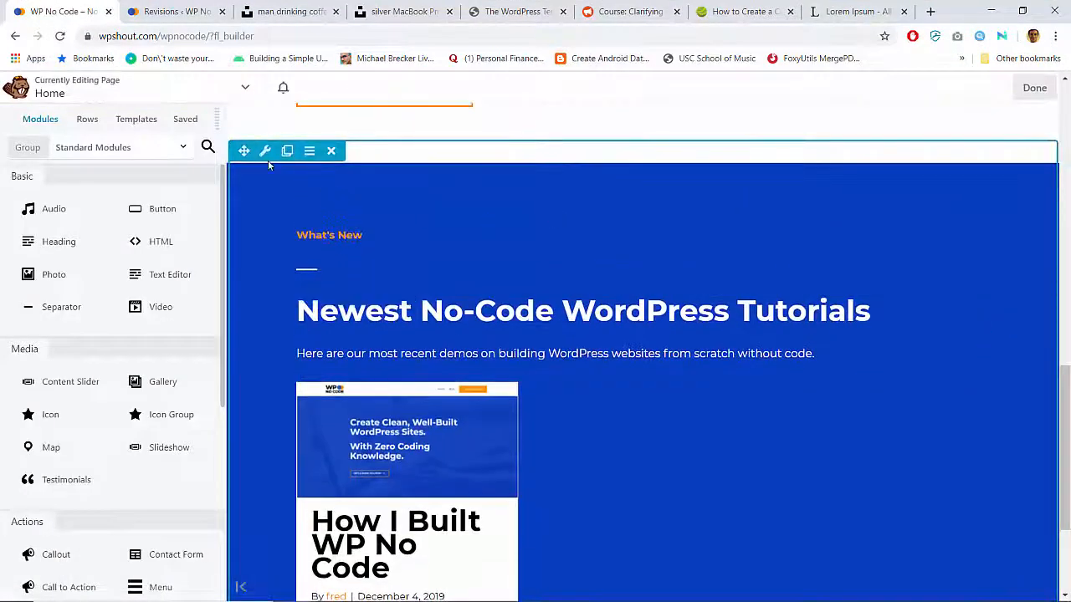
pyautogui.click(263, 151)
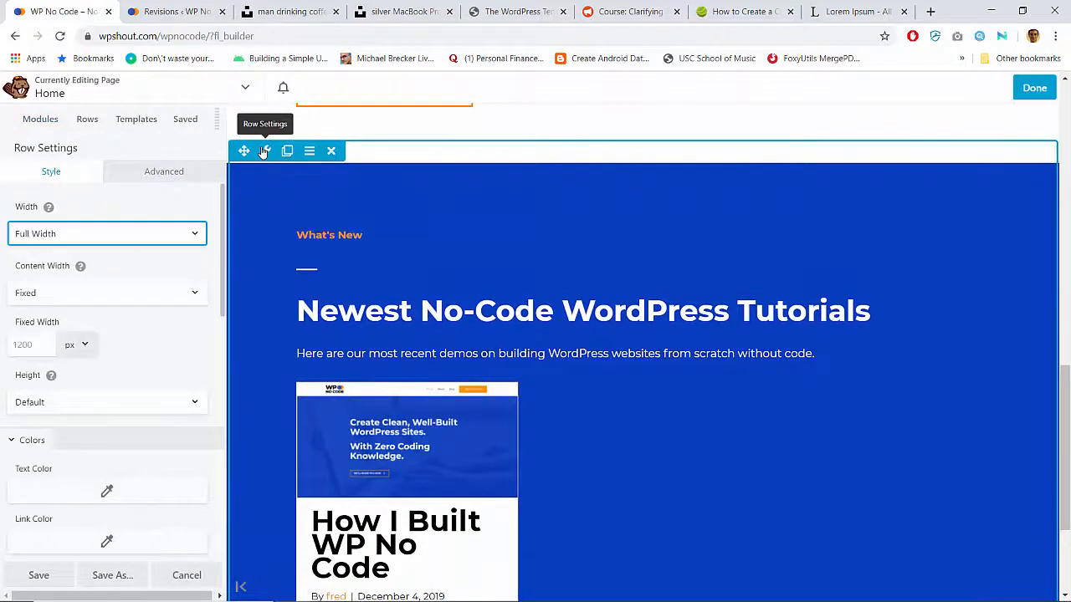
pyautogui.click(137, 174)
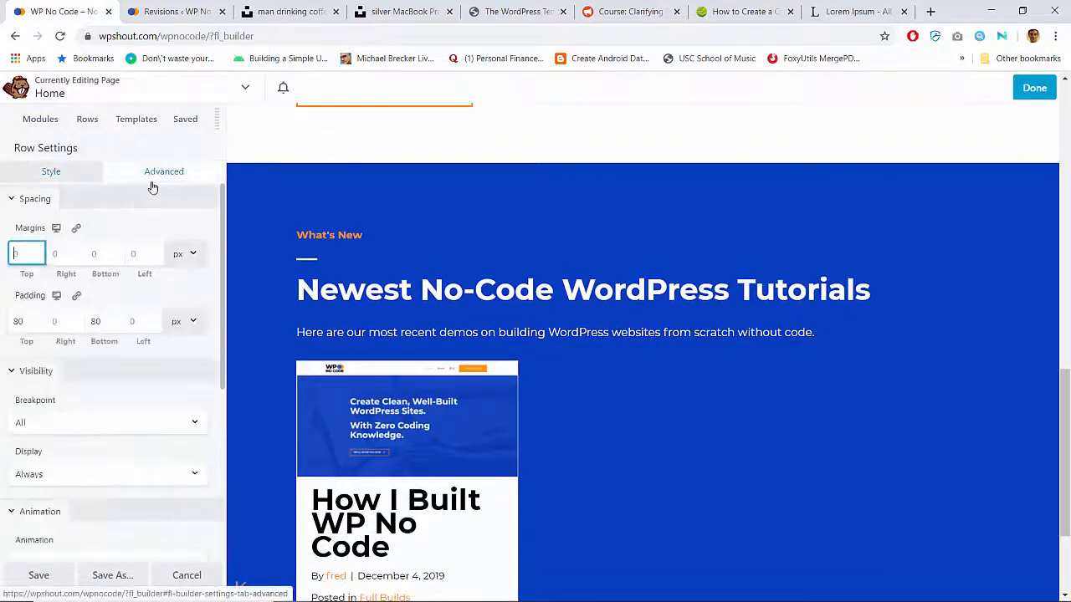
pyautogui.click(56, 229)
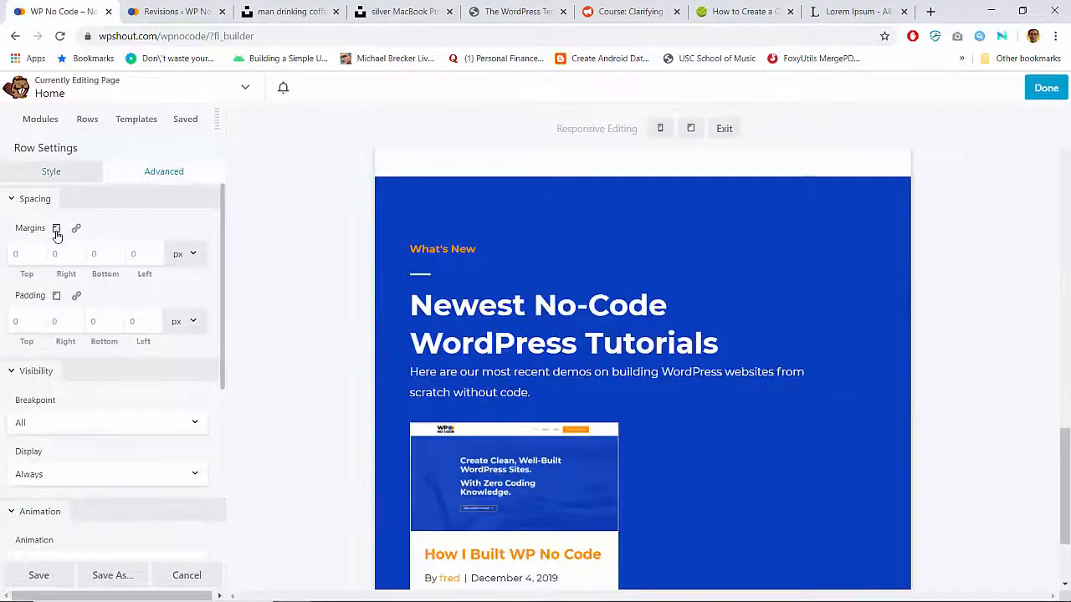
pyautogui.click(56, 231)
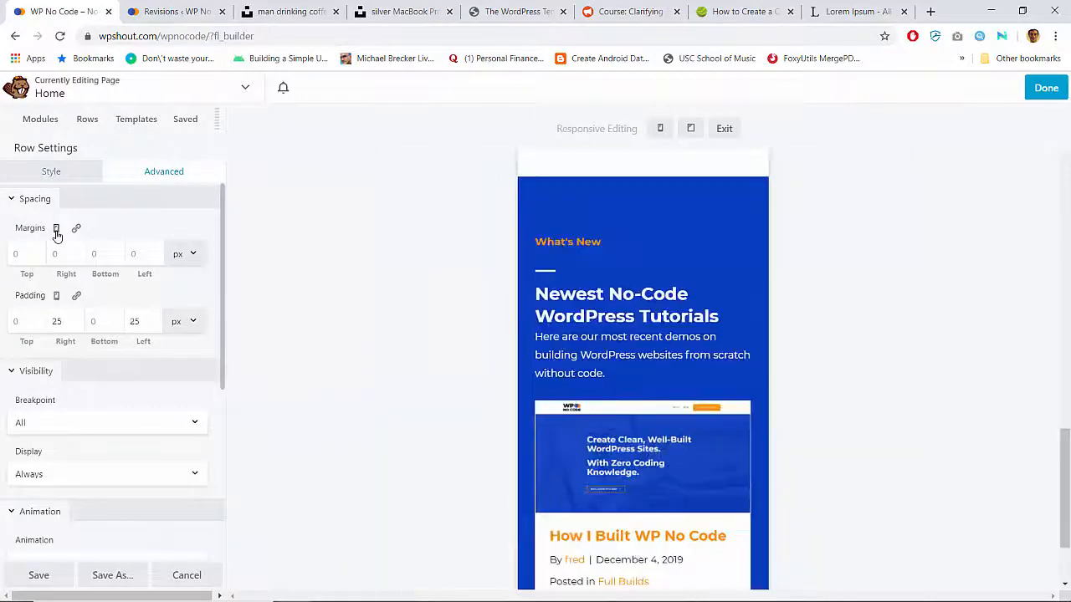
pyautogui.click(56, 230)
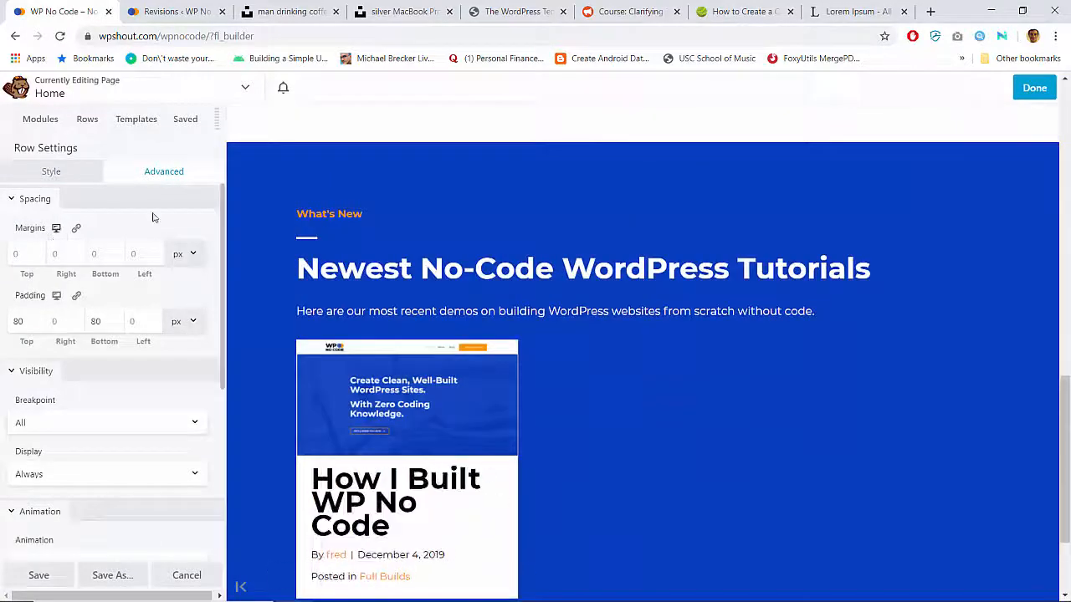
# Clear the mobile top margin of the white "WordPress Done Right" row.
pyautogui.scroll(7, 339, 343)
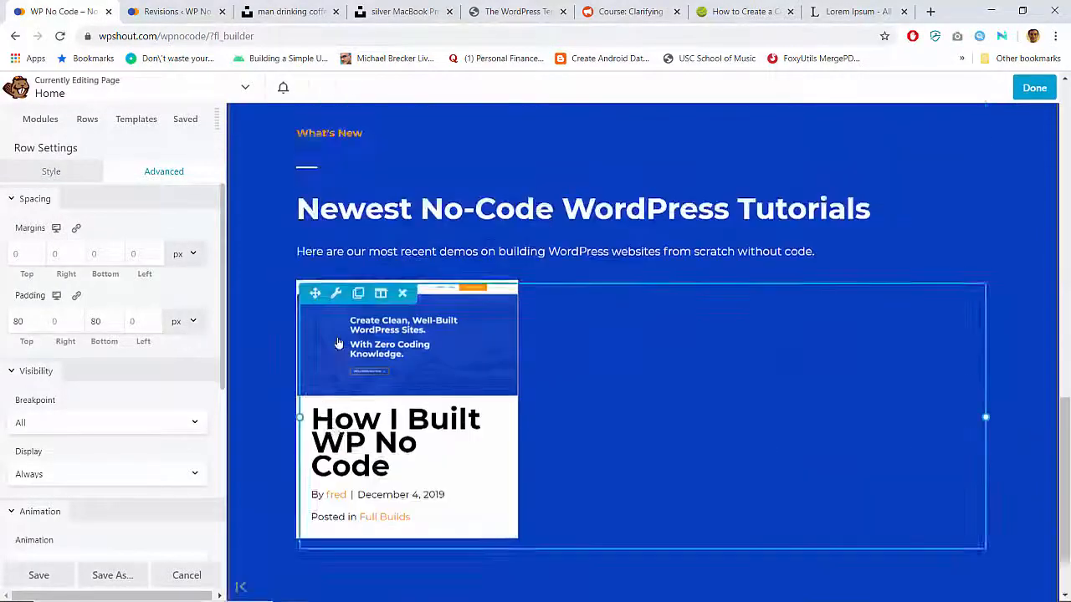
pyautogui.scroll(2, 339, 342)
pyautogui.scroll(-4, 339, 342)
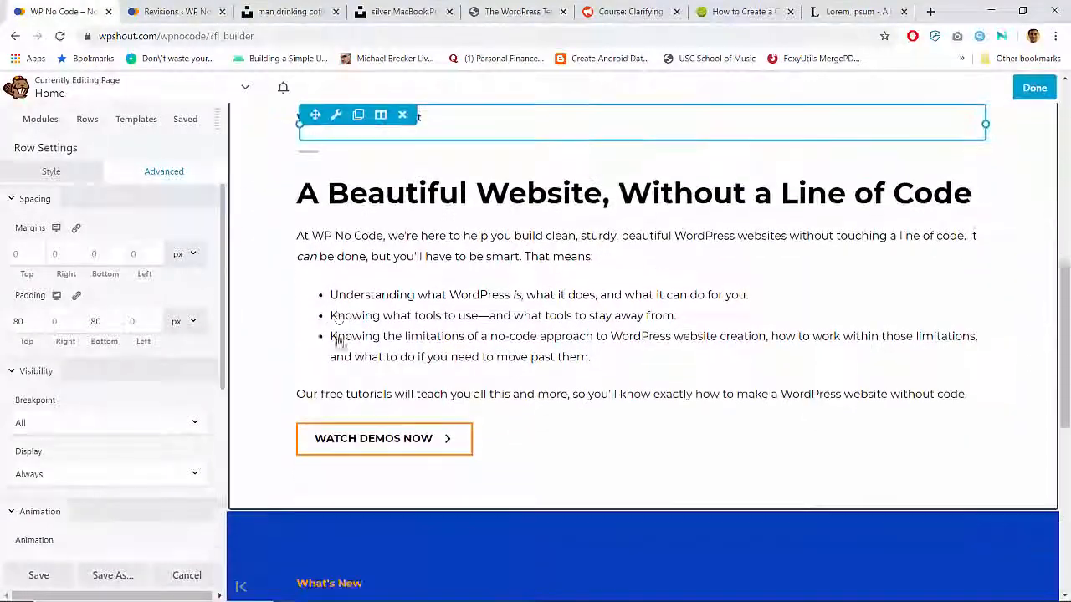
pyautogui.scroll(3, 339, 342)
pyautogui.click(51, 171)
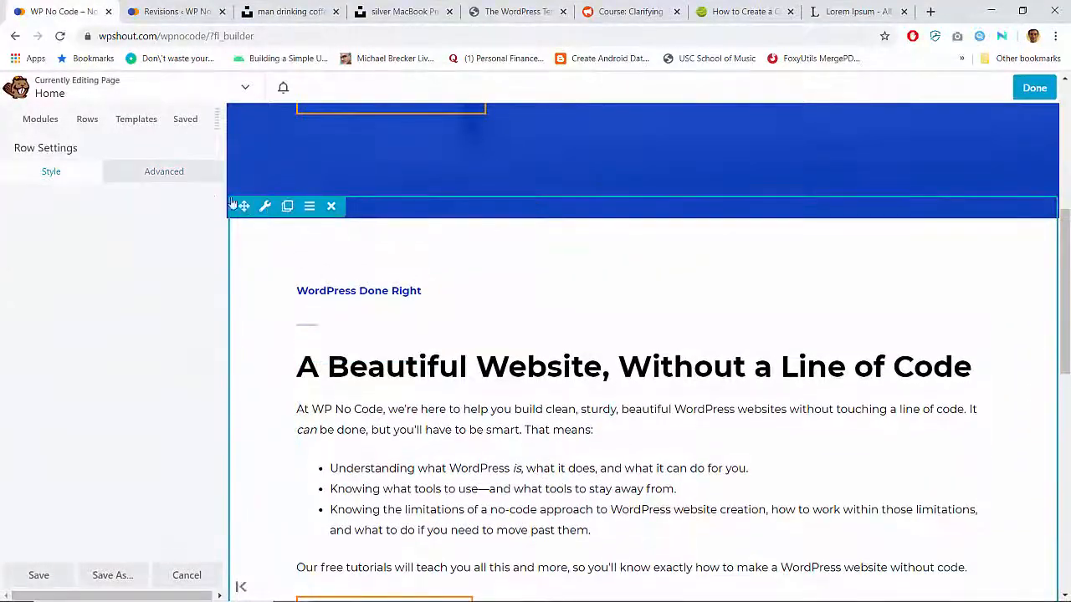
pyautogui.click(191, 177)
pyautogui.click(57, 229)
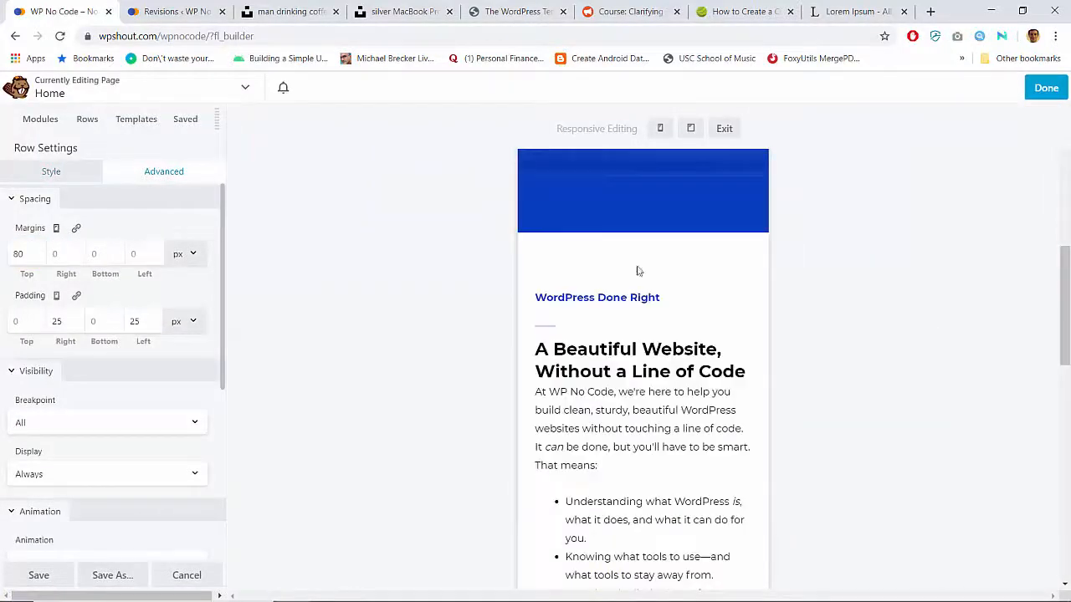
pyautogui.scroll(4, 637, 270)
pyautogui.scroll(-3, 637, 270)
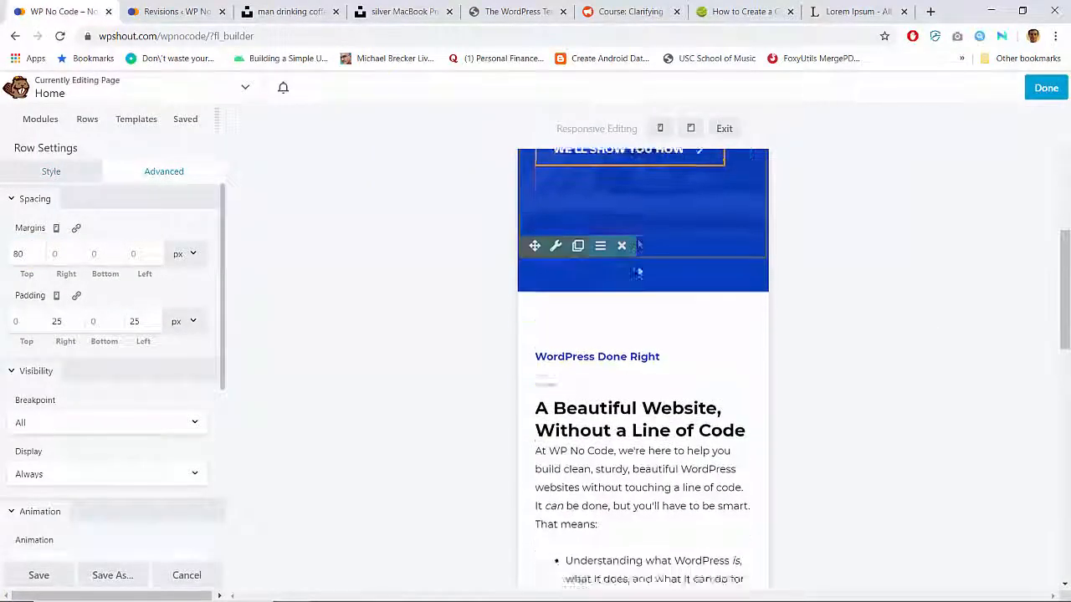
pyautogui.doubleClick(28, 254)
pyautogui.write('0')
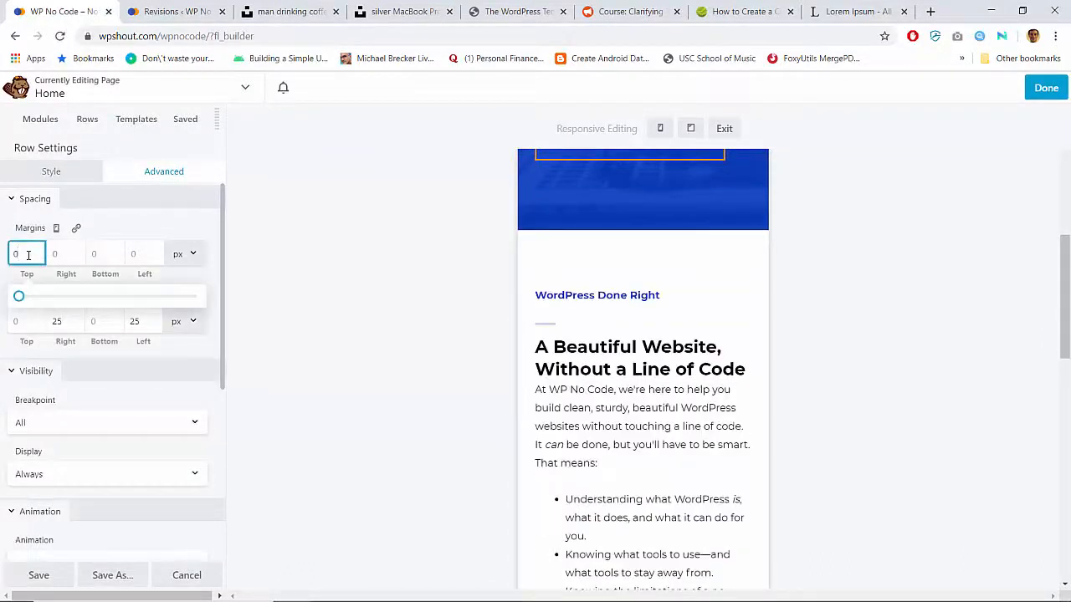
pyautogui.press('BackSpace')
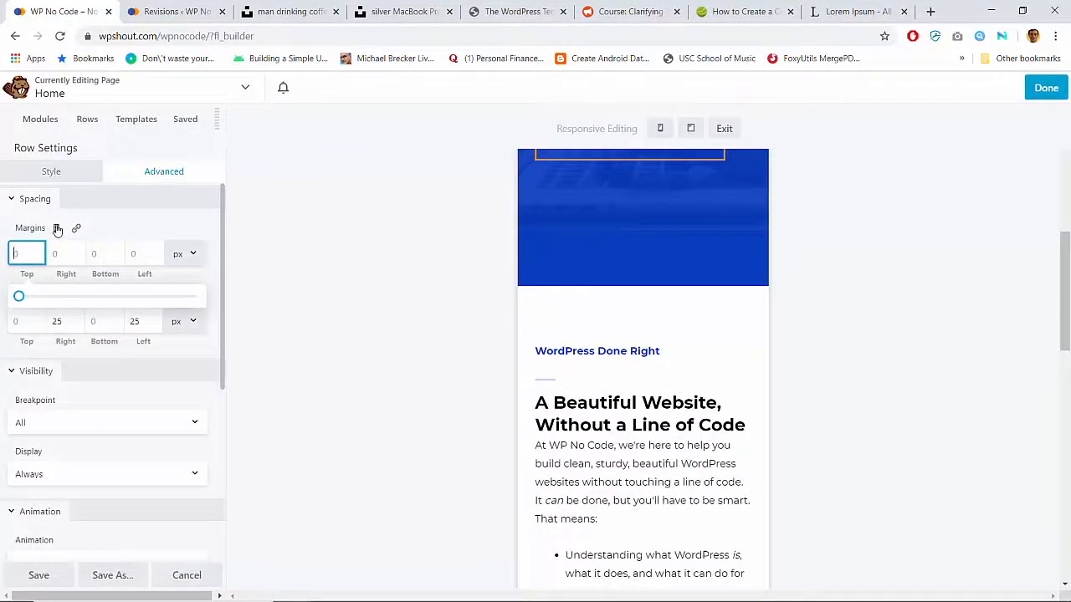
# Clear the "WordPress Done Right" row's top margin for tablet and check the spacing below the hero in the preview.
pyautogui.click(56, 228)
pyautogui.click(57, 228)
pyautogui.click(20, 252)
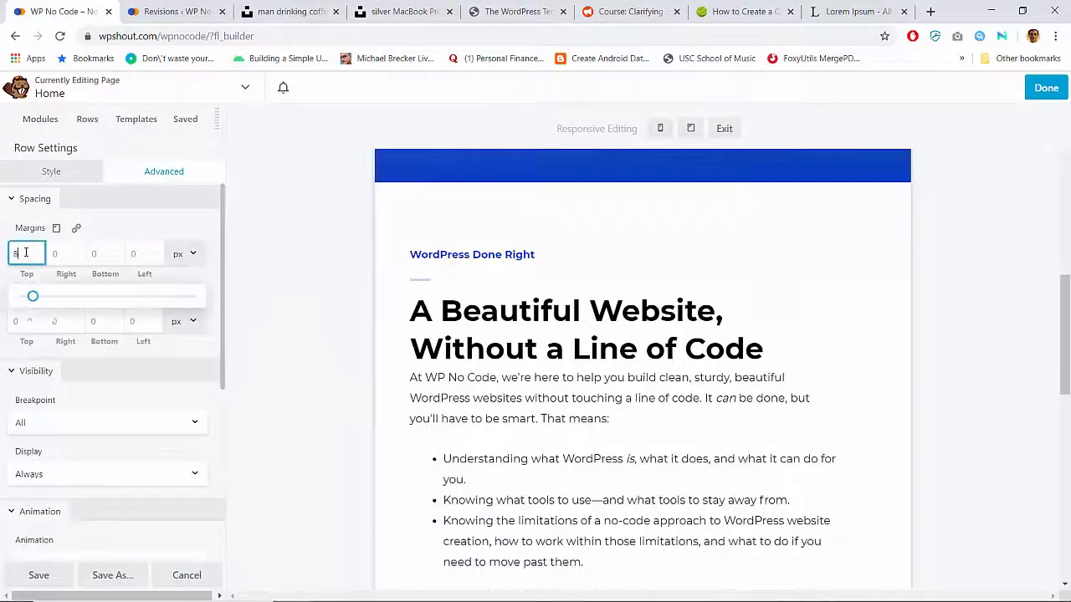
pyautogui.scroll(5, 502, 306)
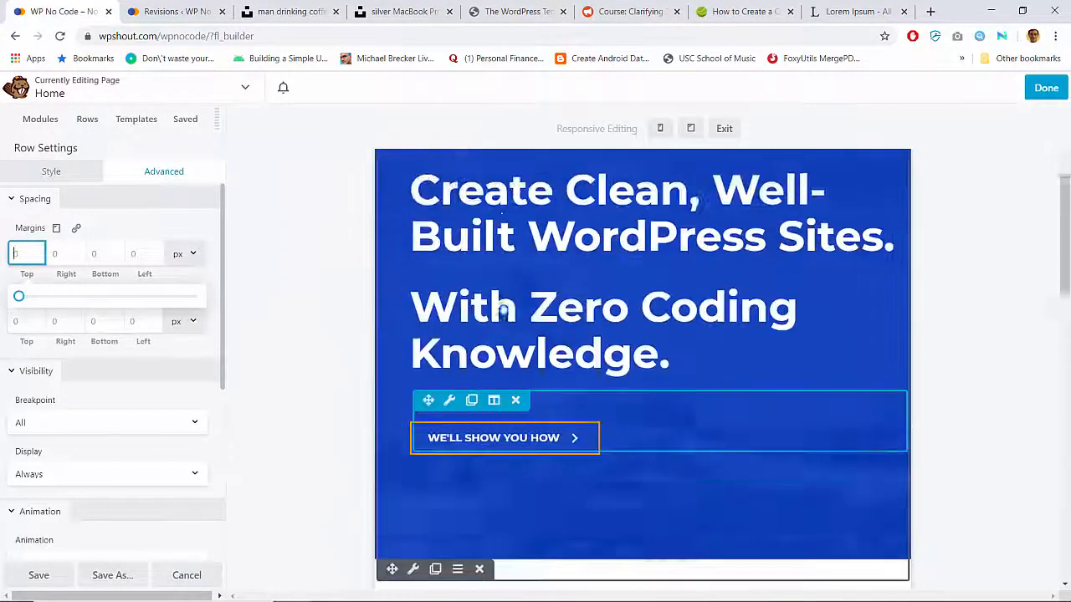
pyautogui.scroll(-3, 502, 308)
pyautogui.scroll(-2, 503, 309)
pyautogui.scroll(1, 499, 306)
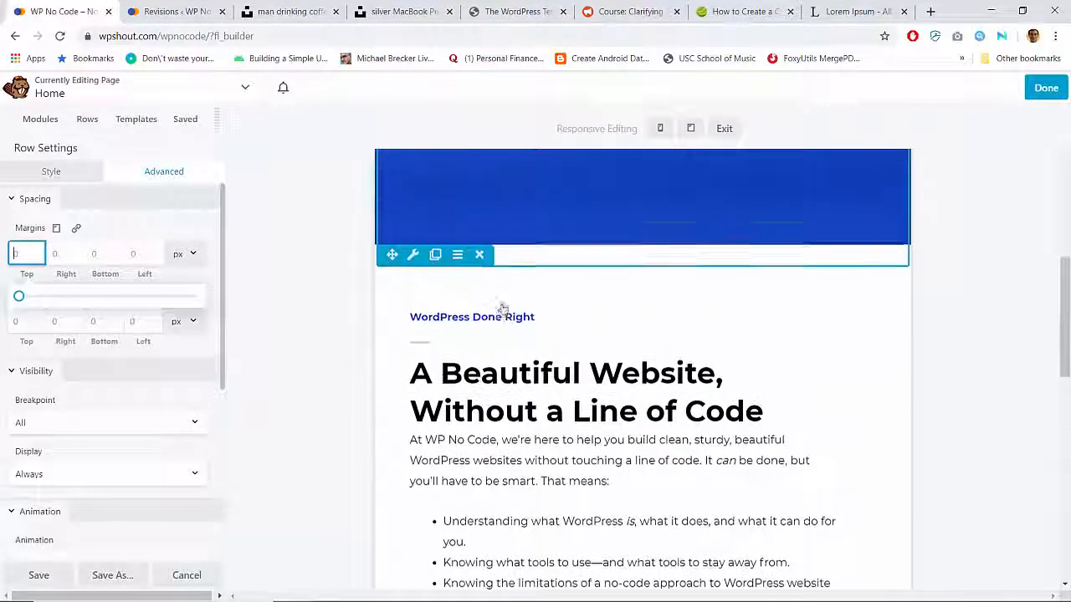
# Publish the Home page with the "WordPress Done Right" row's margin changes and review it at full window width.
pyautogui.click(1045, 88)
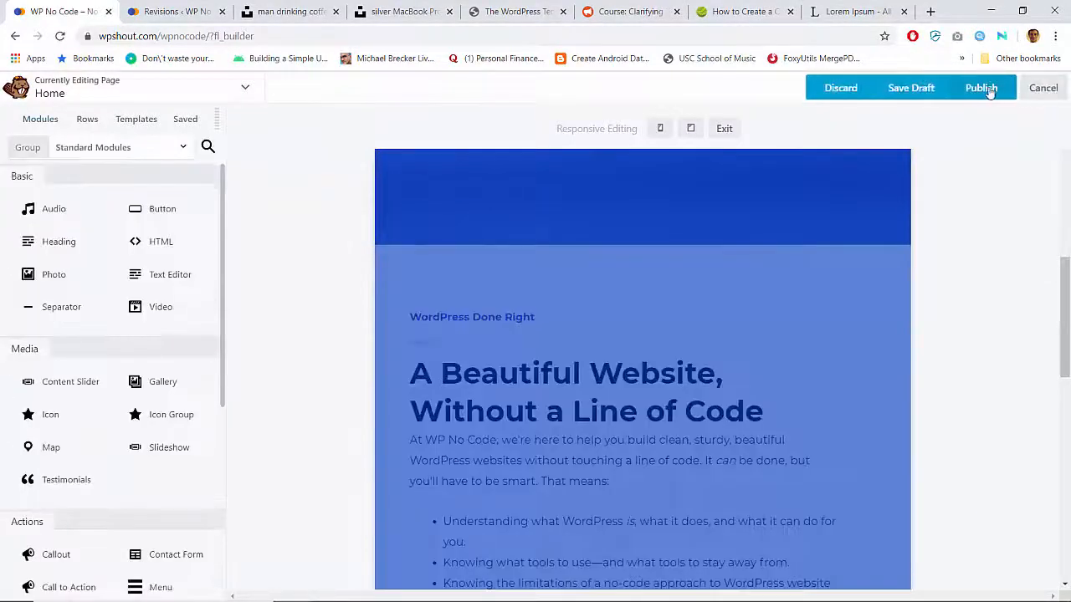
pyautogui.click(986, 89)
pyautogui.scroll(-8, 883, 321)
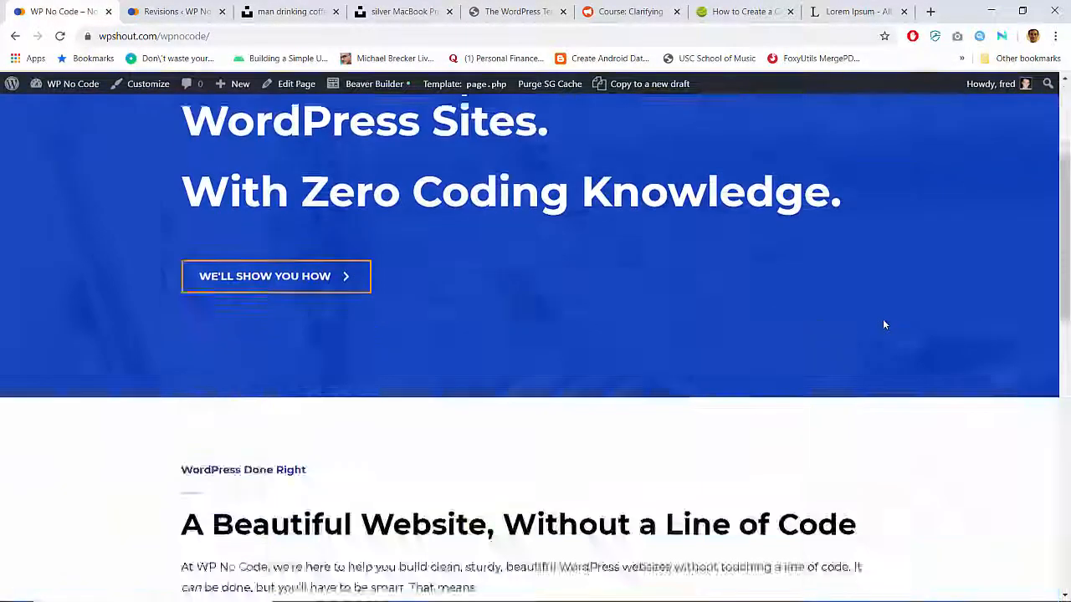
pyautogui.scroll(-5, 884, 324)
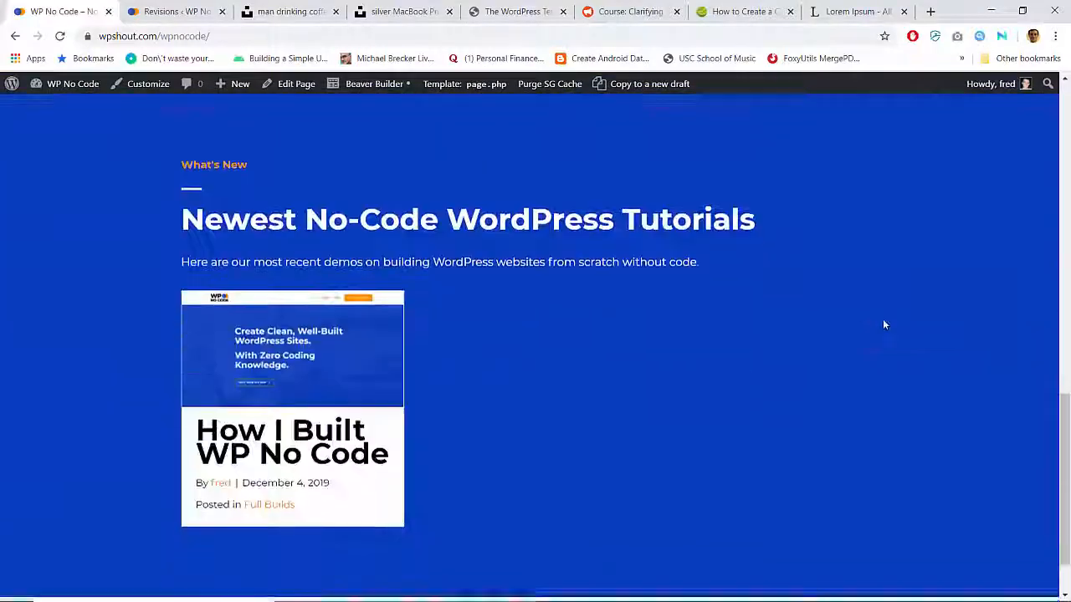
pyautogui.scroll(3, 884, 325)
pyautogui.scroll(2, 884, 324)
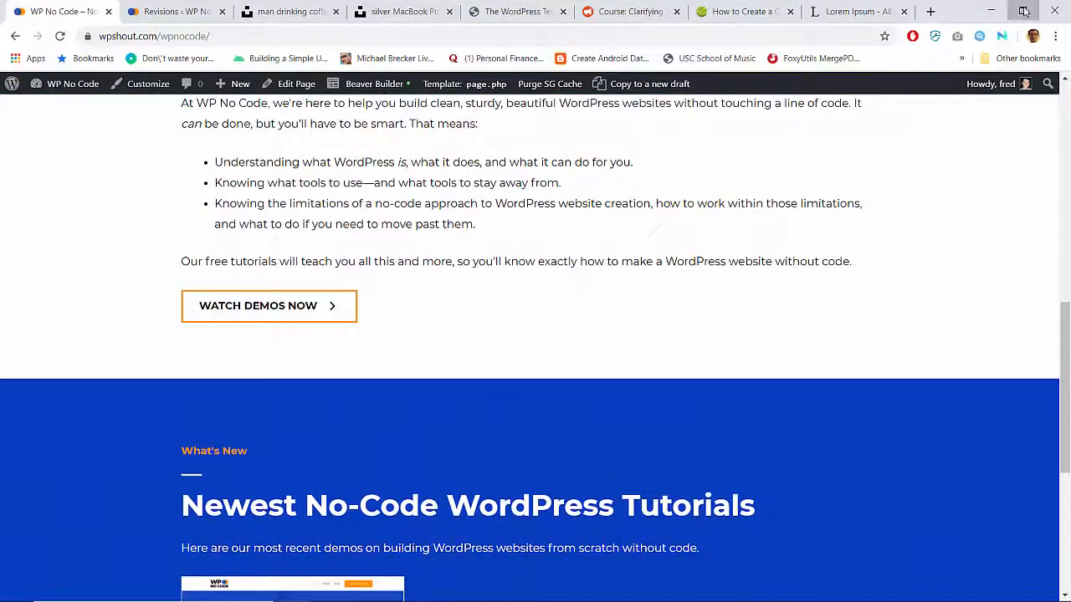
# Narrow the browser window to check the published page's row spacing and side margins, then restore the full-size window.
pyautogui.click(1022, 11)
pyautogui.scroll(4, 399, 377)
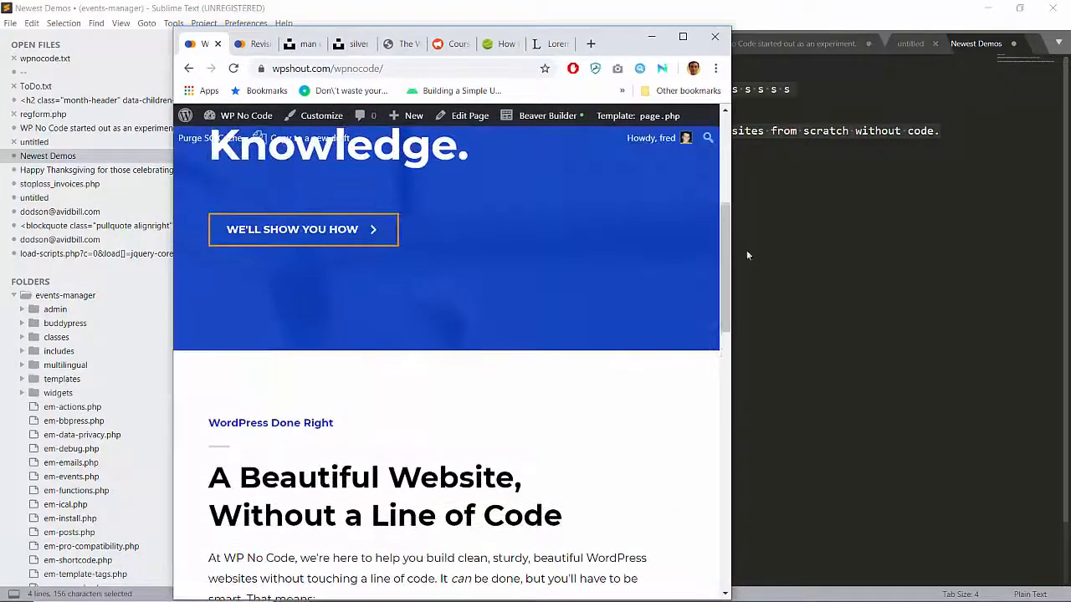
pyautogui.moveTo(734, 243); pyautogui.dragTo(624, 311)
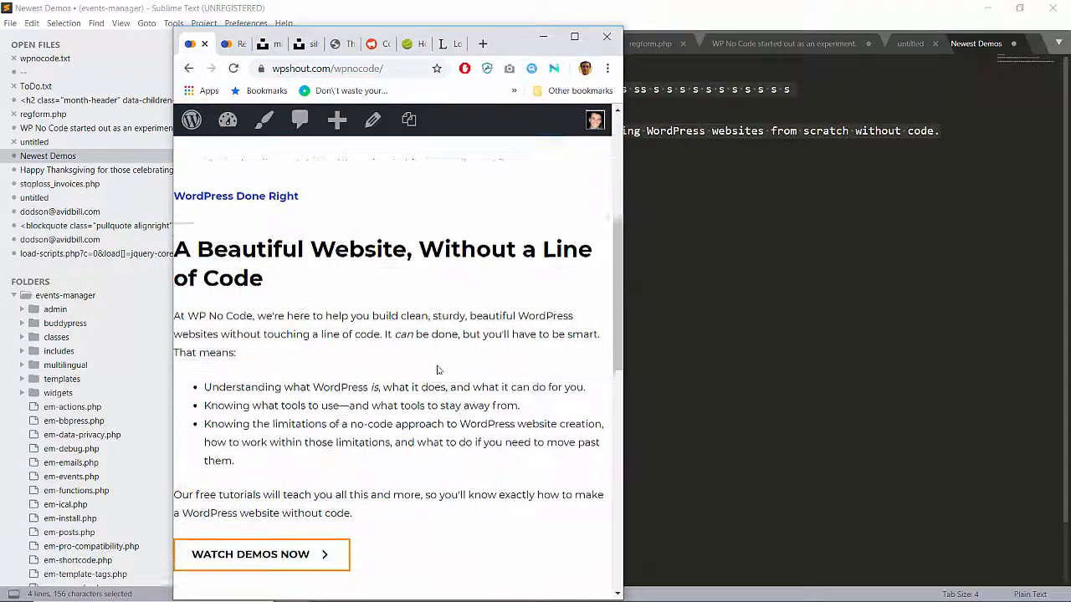
pyautogui.scroll(-5, 437, 371)
pyautogui.scroll(8, 437, 371)
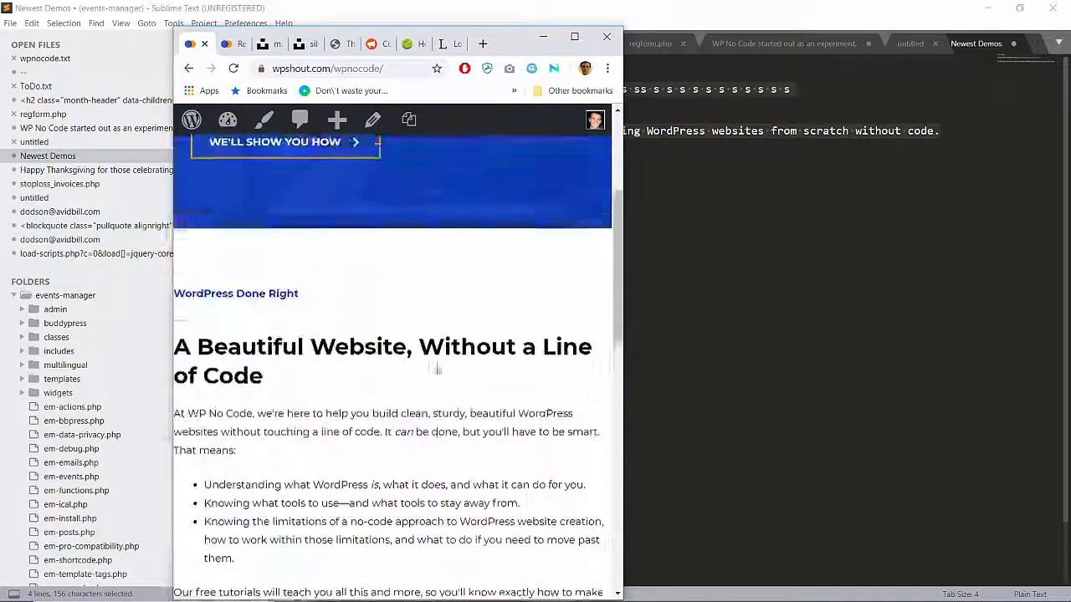
pyautogui.click(574, 36)
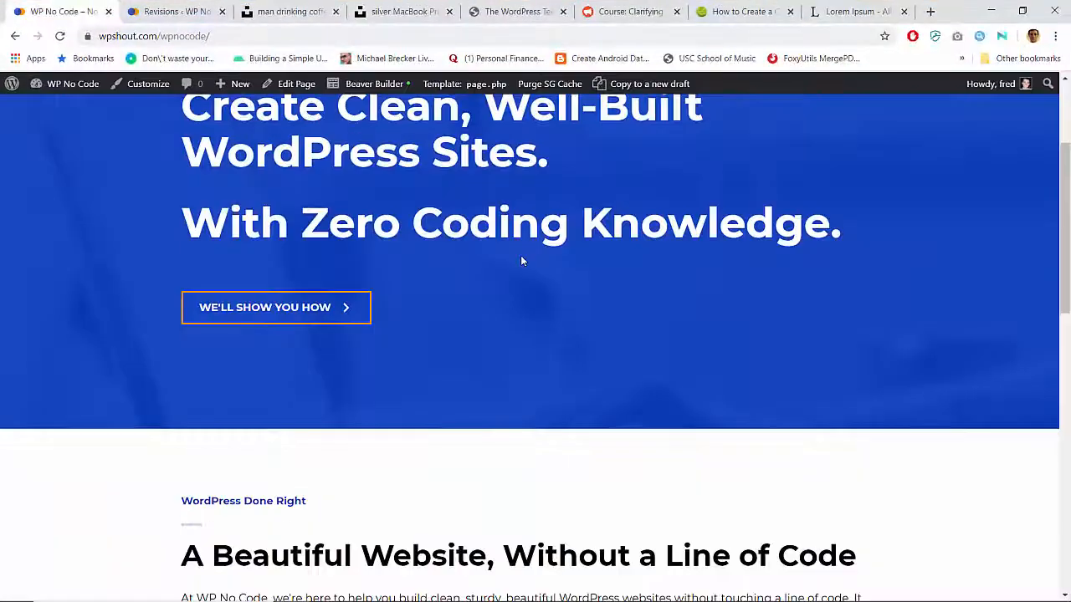
# Review the published Home page's row spacing and side margins at full width and in a narrowed browser window.
pyautogui.scroll(-2, 520, 255)
pyautogui.scroll(-3, 520, 261)
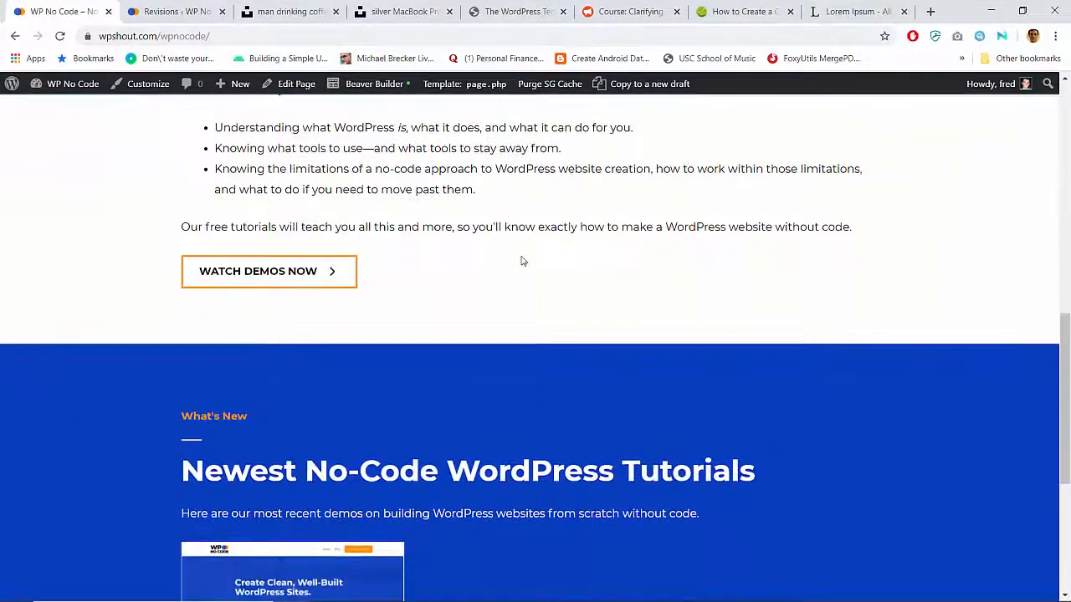
pyautogui.scroll(-4, 521, 261)
pyautogui.scroll(10, 523, 261)
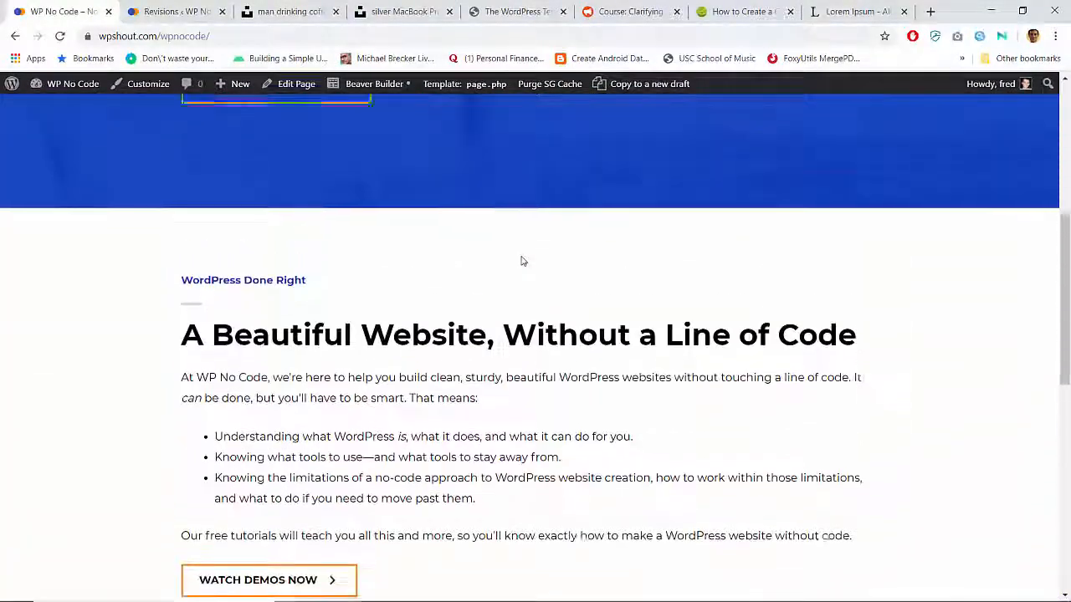
pyautogui.click(1016, 18)
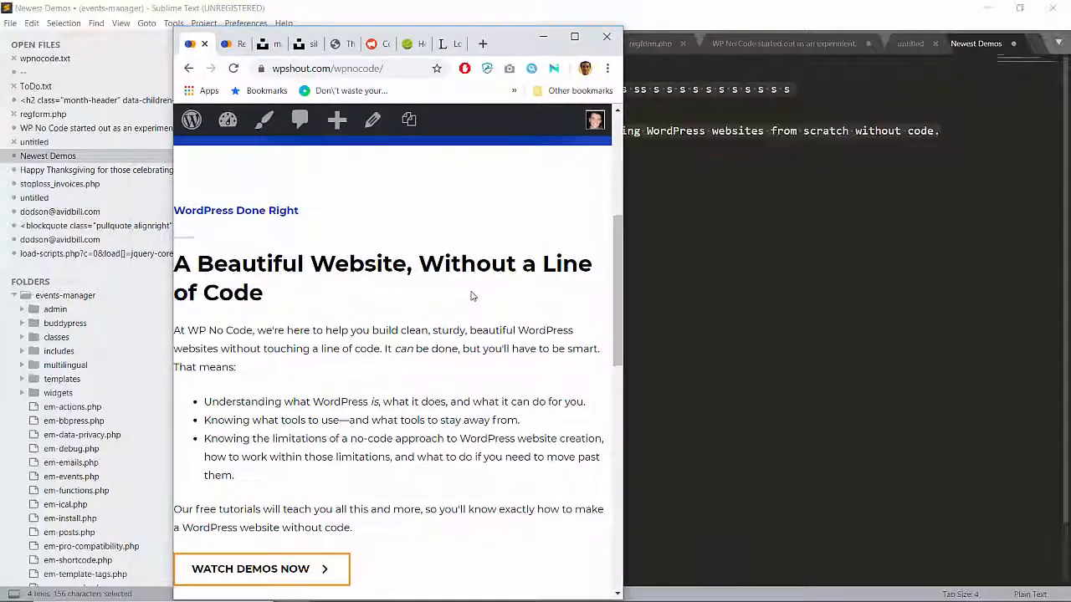
pyautogui.click(574, 37)
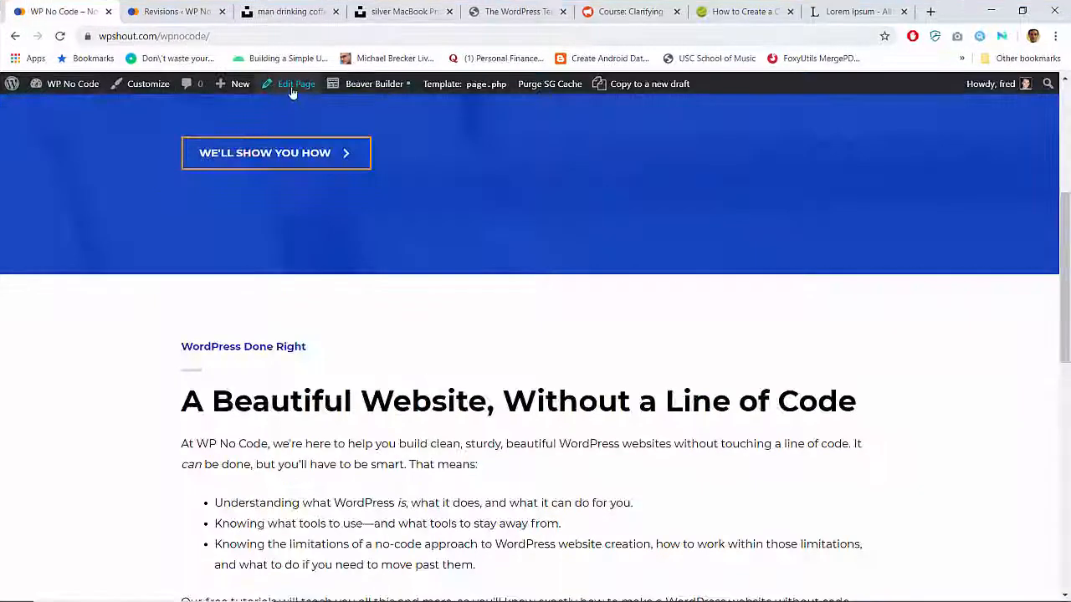
# Open the Home page's revision history and restore the revision just before the current one, from 4 Dec @ 21:50.
pyautogui.click(293, 87)
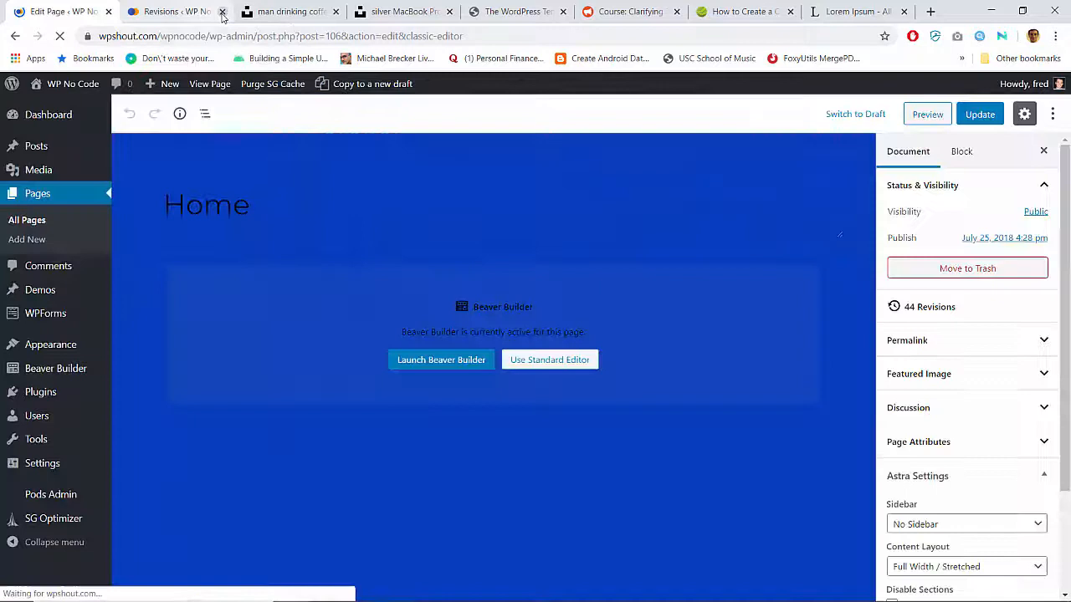
pyautogui.click(222, 11)
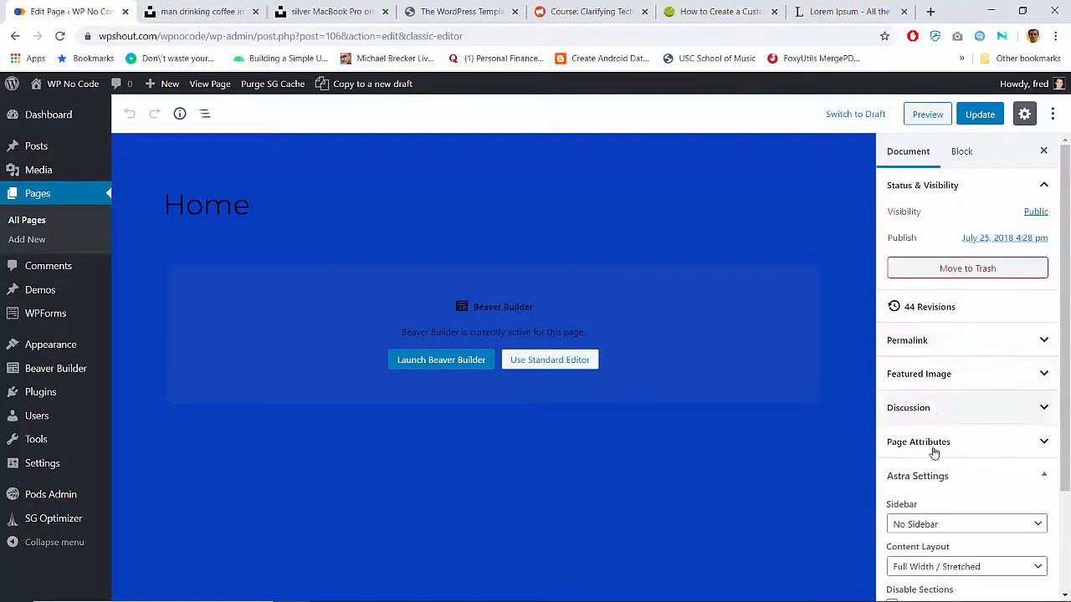
pyautogui.click(903, 309)
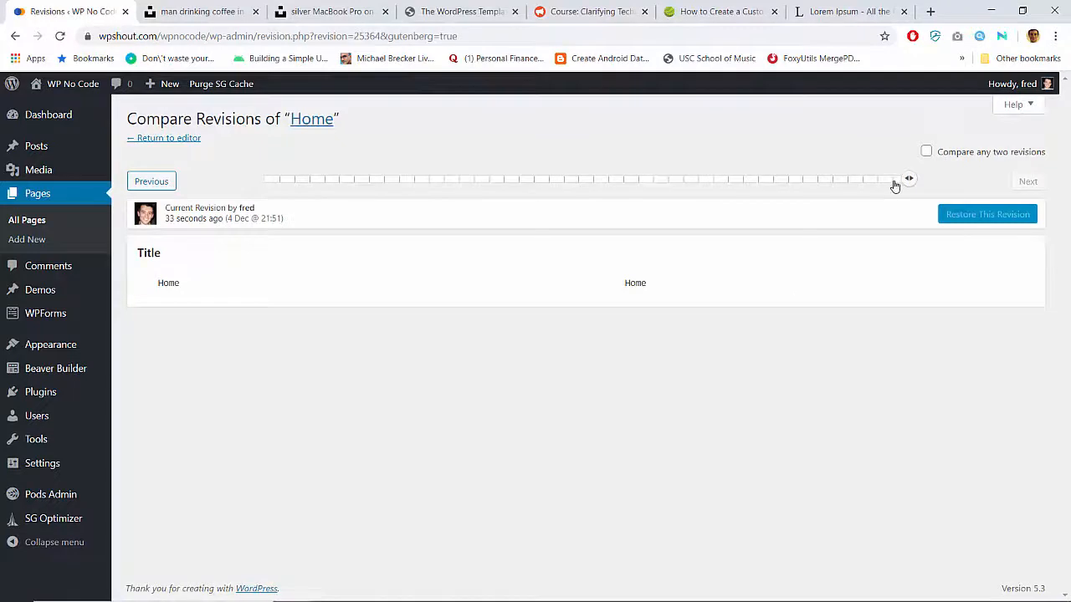
pyautogui.click(894, 184)
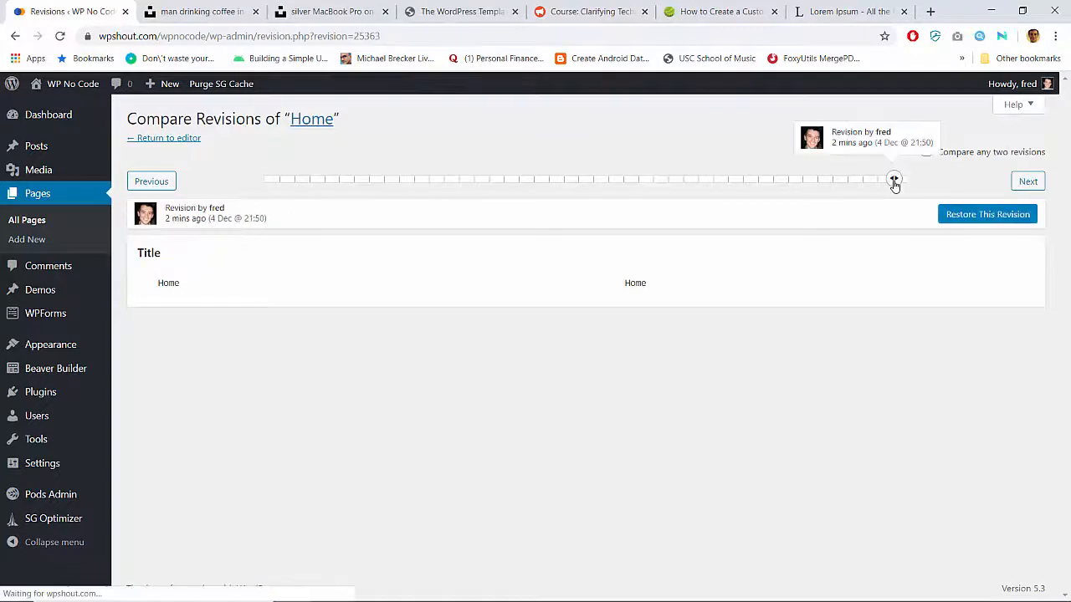
pyautogui.click(877, 180)
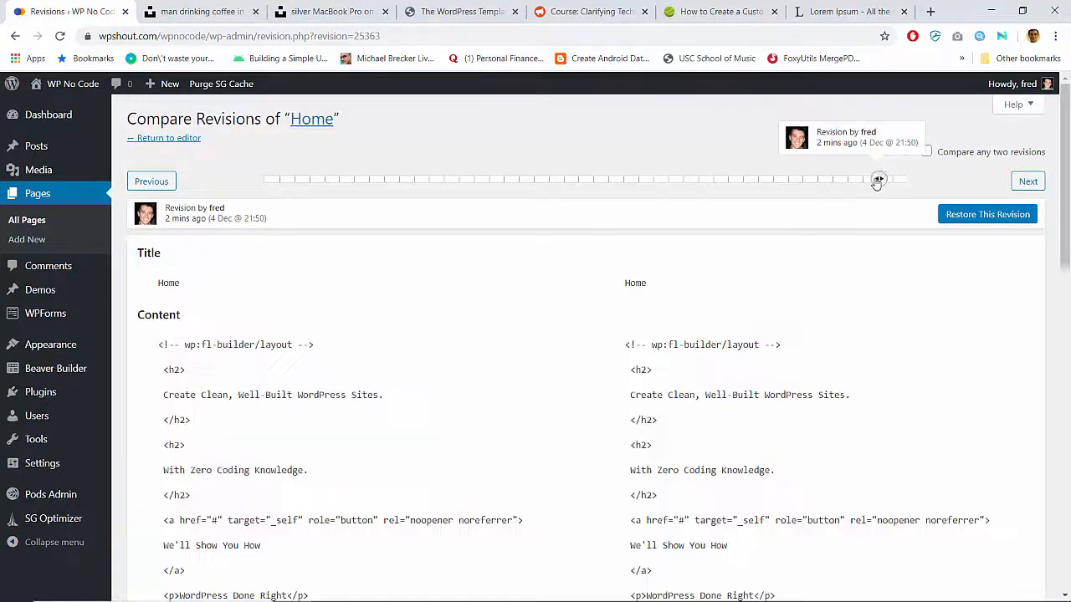
pyautogui.click(895, 183)
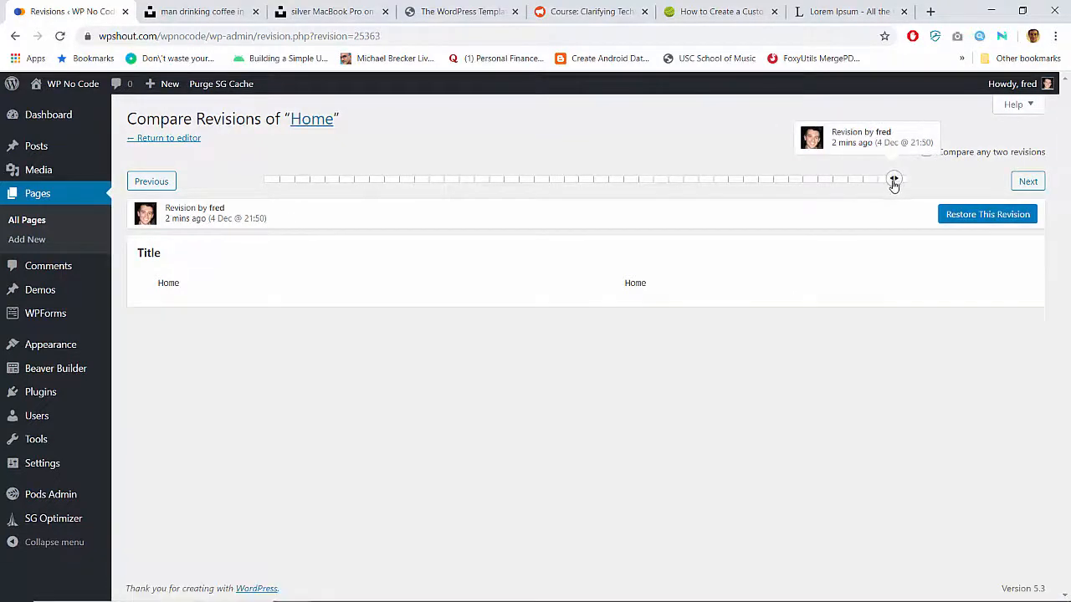
pyautogui.click(959, 217)
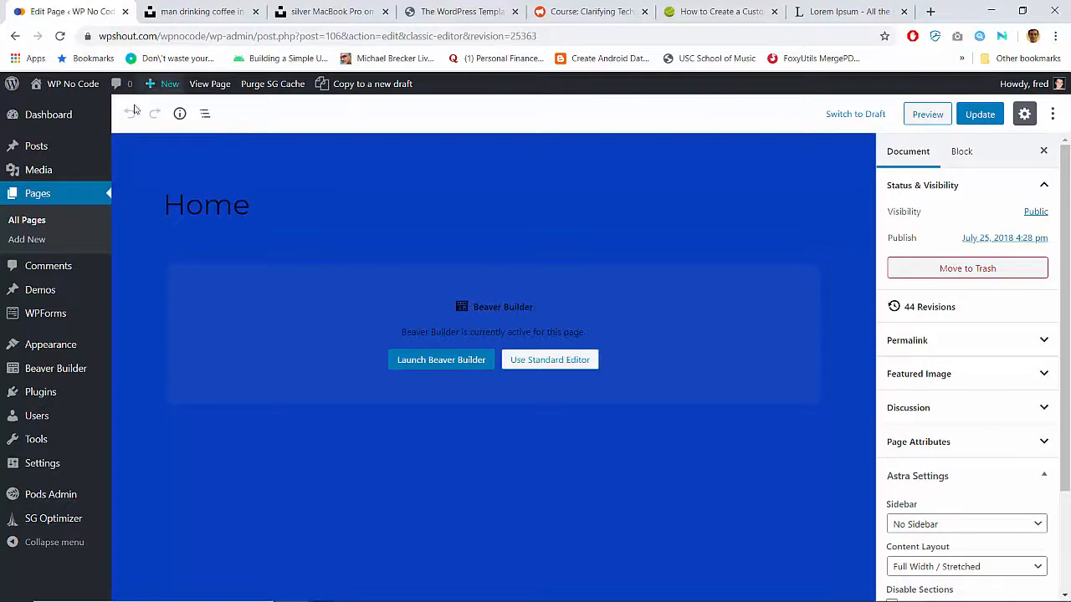
# View the restored Home page on the site and check its row spacing and side margins down to phone width.
pyautogui.click(87, 92)
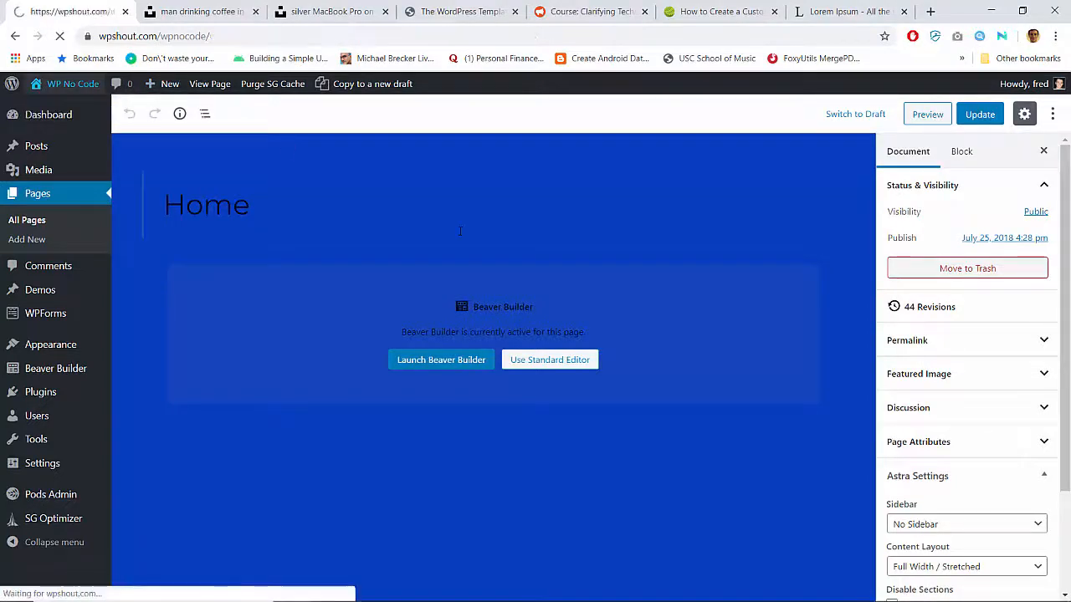
pyautogui.scroll(-5, 459, 231)
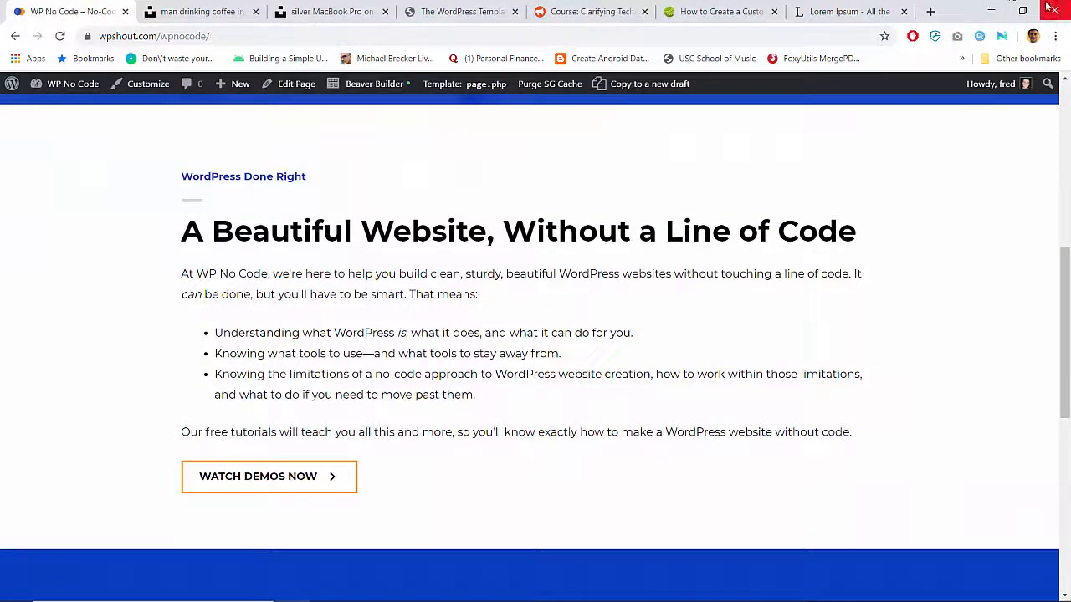
pyautogui.click(1022, 11)
pyautogui.scroll(1, 506, 208)
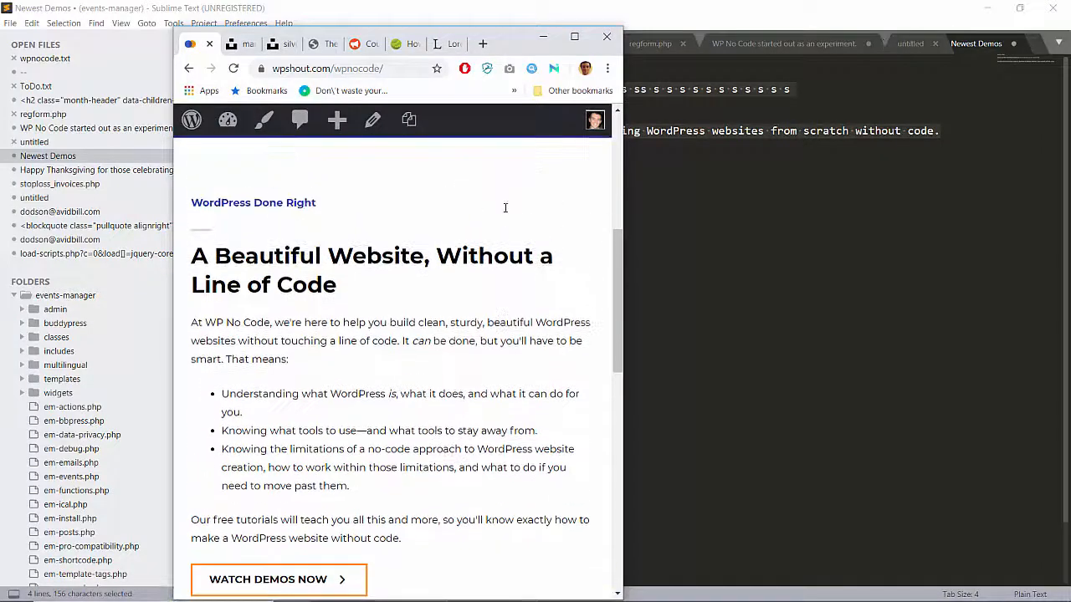
pyautogui.moveTo(624, 224); pyautogui.dragTo(450, 224)
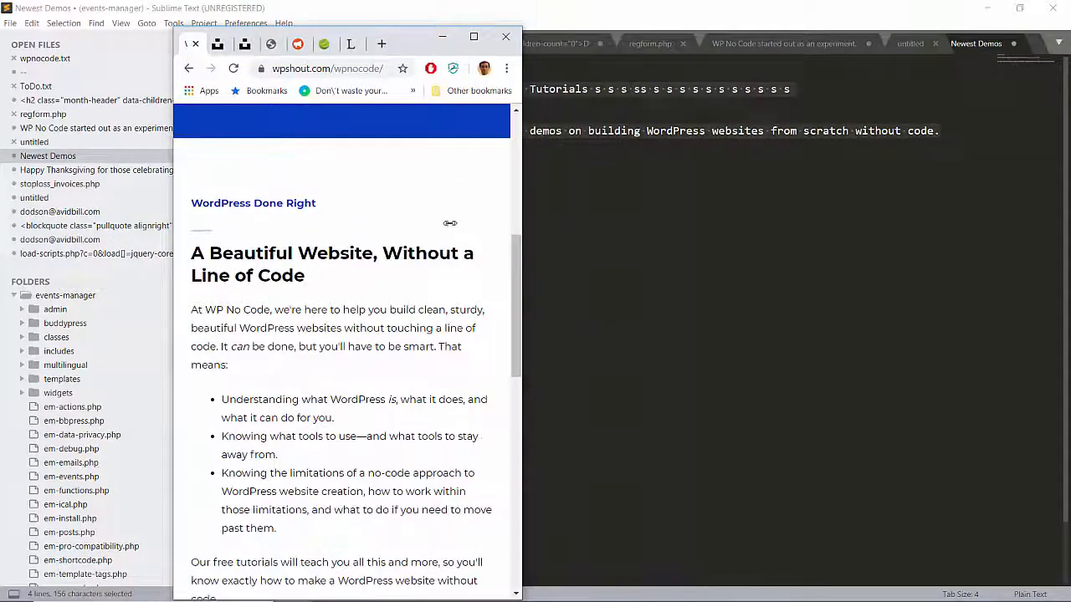
pyautogui.scroll(2, 447, 223)
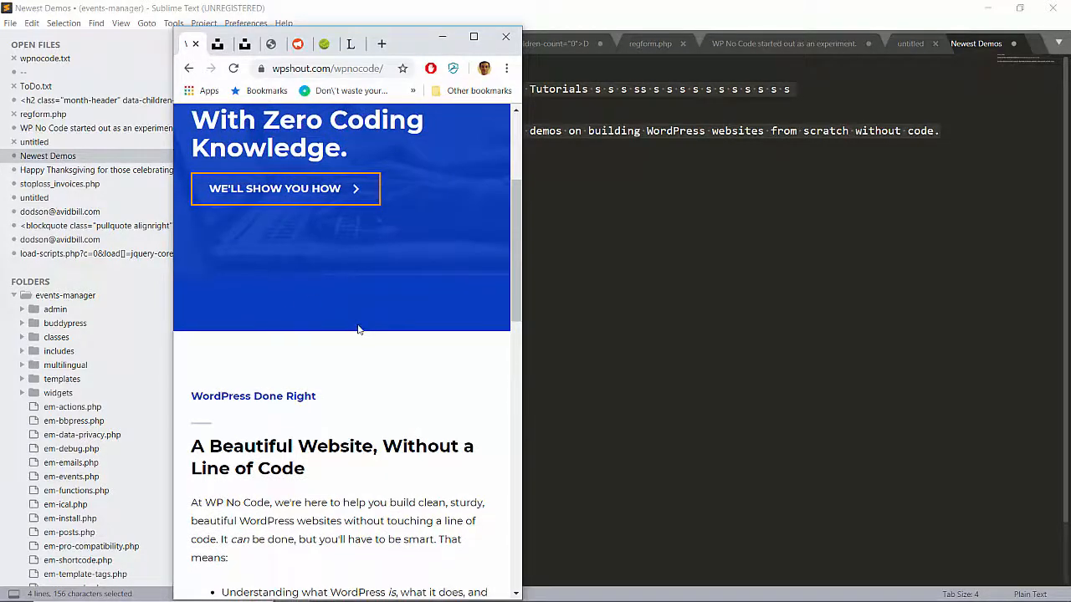
pyautogui.scroll(-7, 358, 329)
pyautogui.scroll(5, 360, 329)
pyautogui.scroll(3, 358, 329)
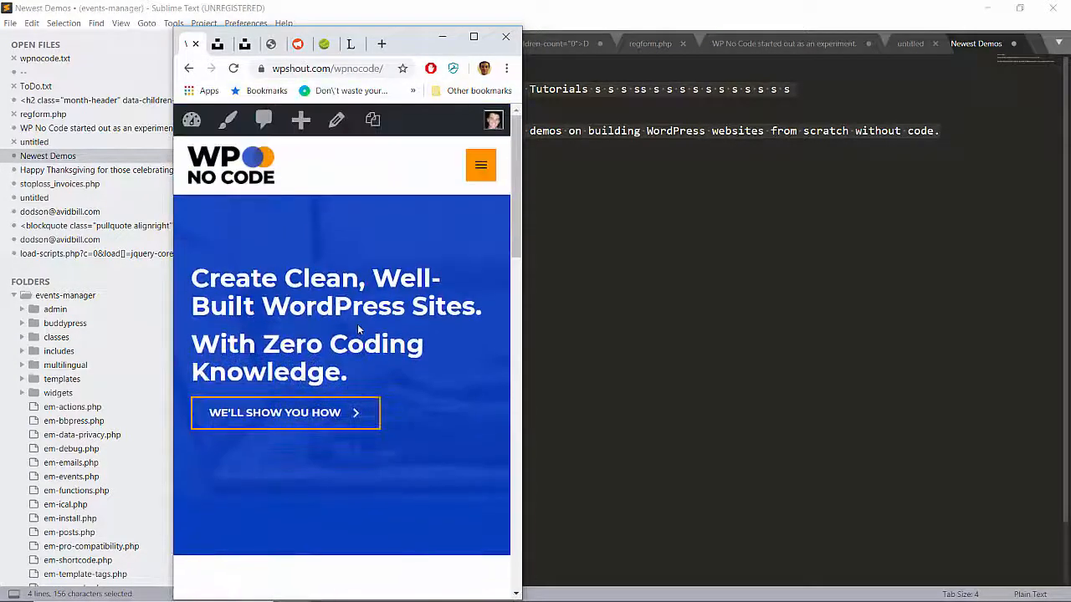
pyautogui.scroll(-1, 391, 285)
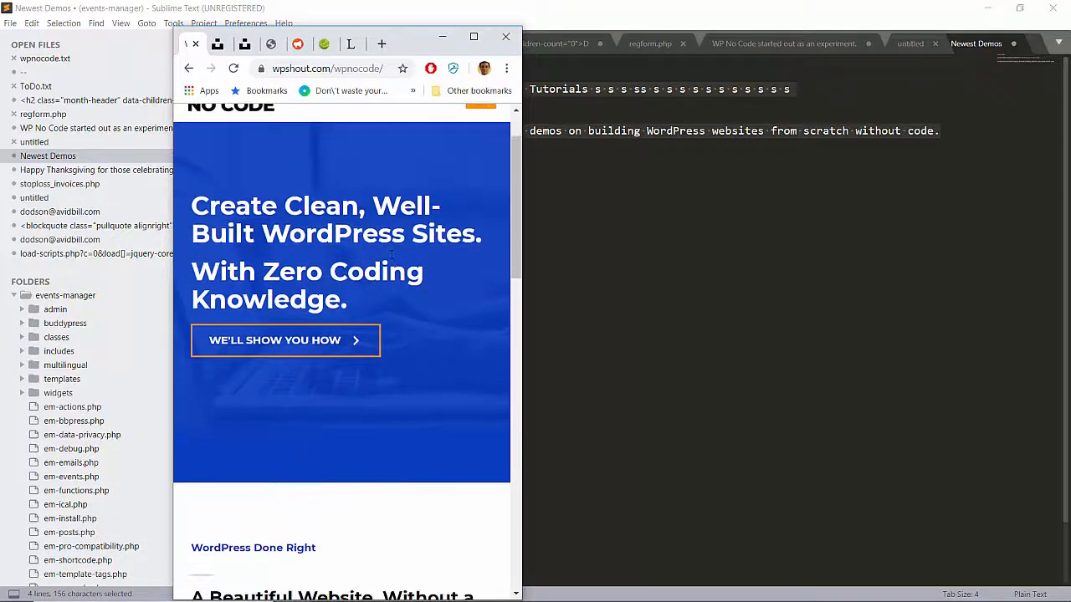
# Widen the browser window to about tablet width, check the spacing below the hero, and restore the full-size window.
pyautogui.moveTo(526, 280); pyautogui.dragTo(737, 384)
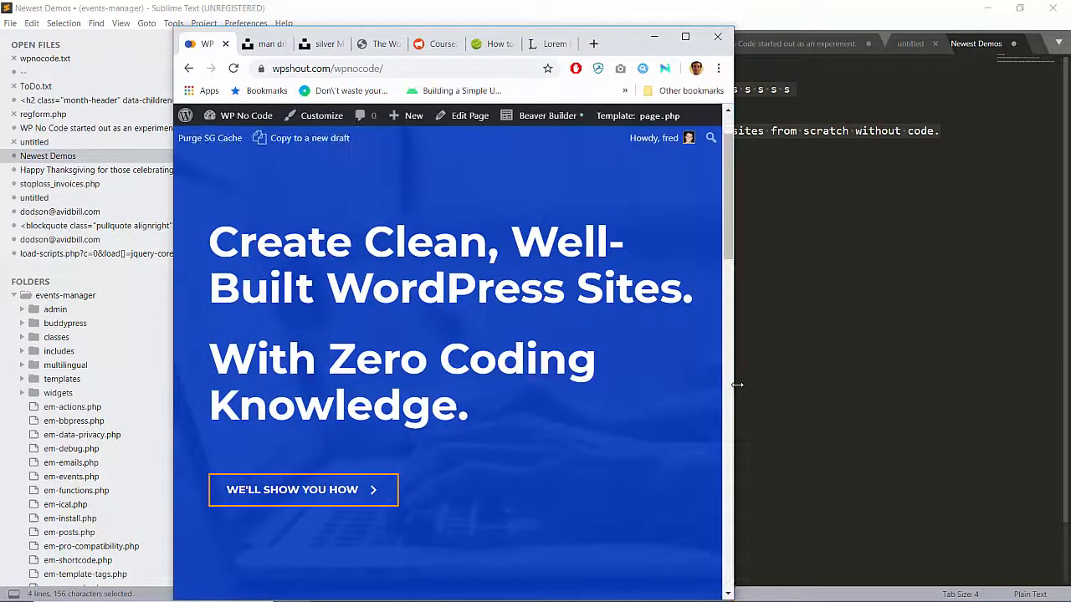
pyautogui.scroll(-4, 588, 405)
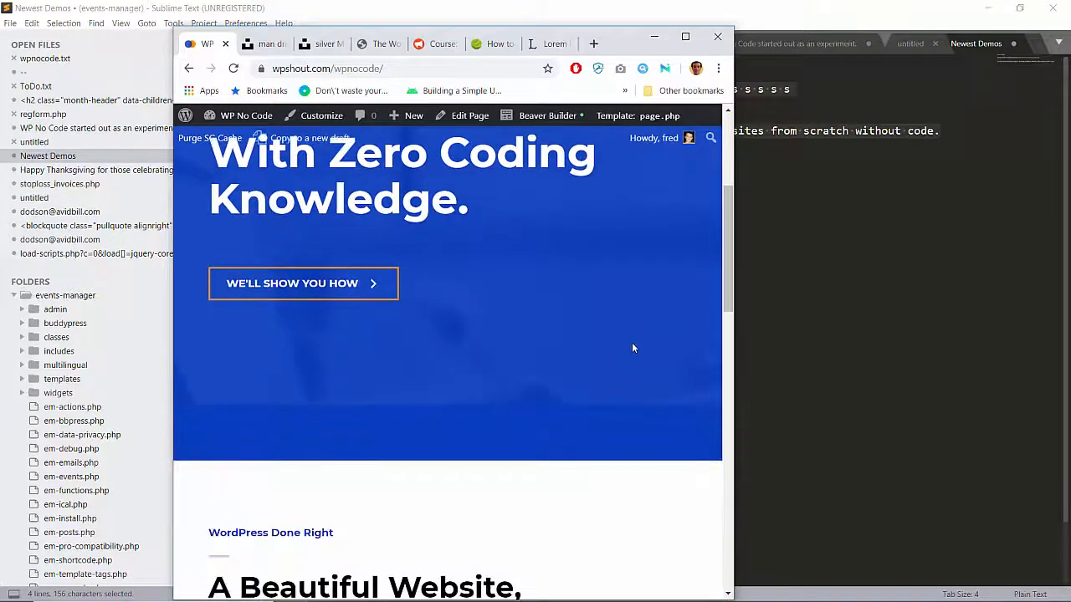
pyautogui.click(684, 38)
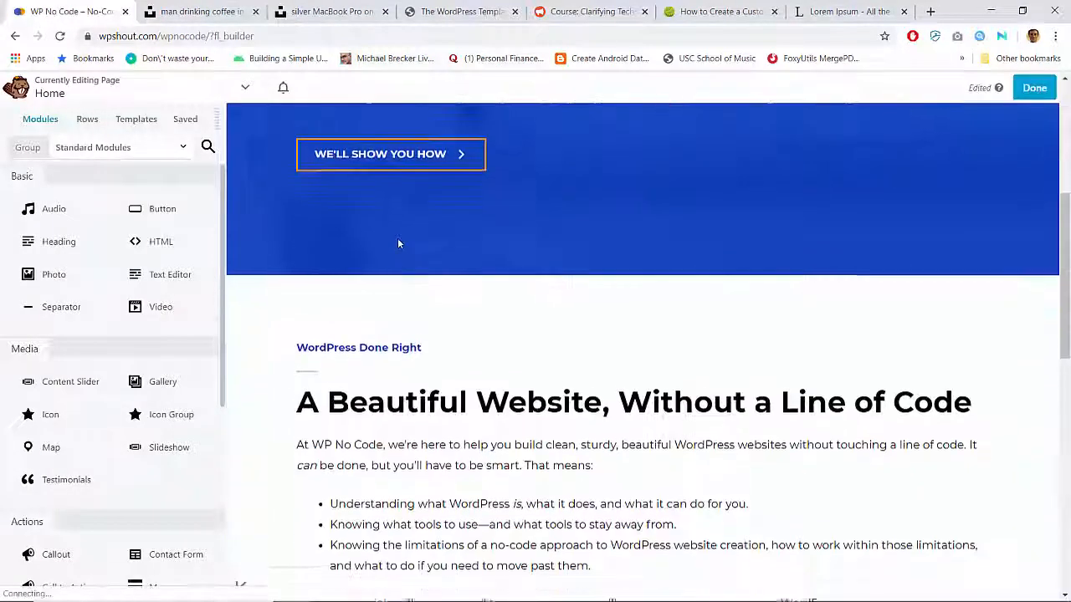
# Open the "WordPress Done Right" row's advanced settings in Beaver Builder and clear its tablet top margin.
pyautogui.click(264, 382)
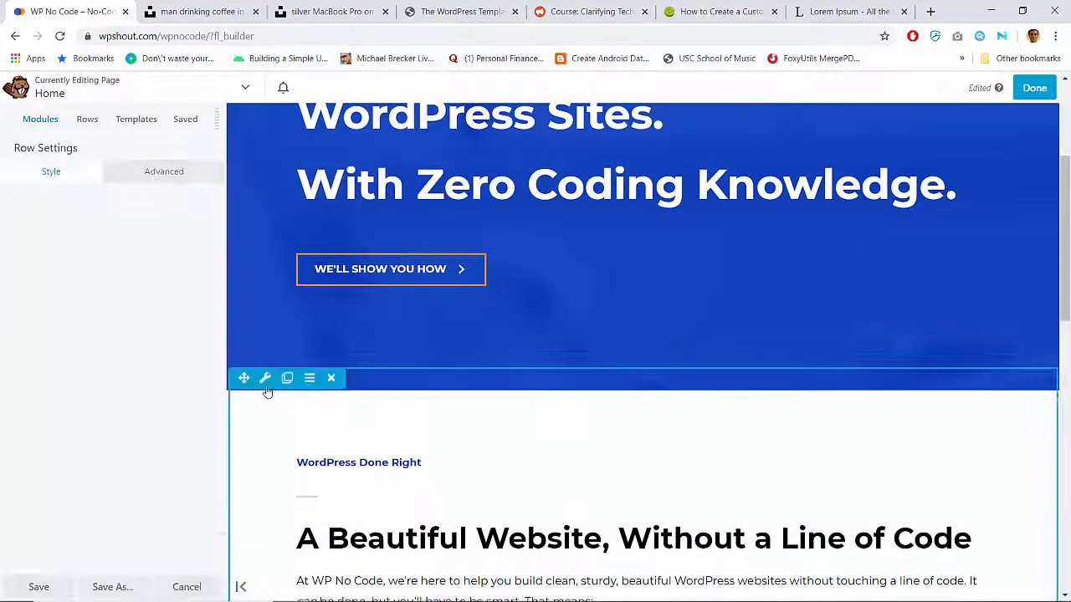
pyautogui.click(172, 171)
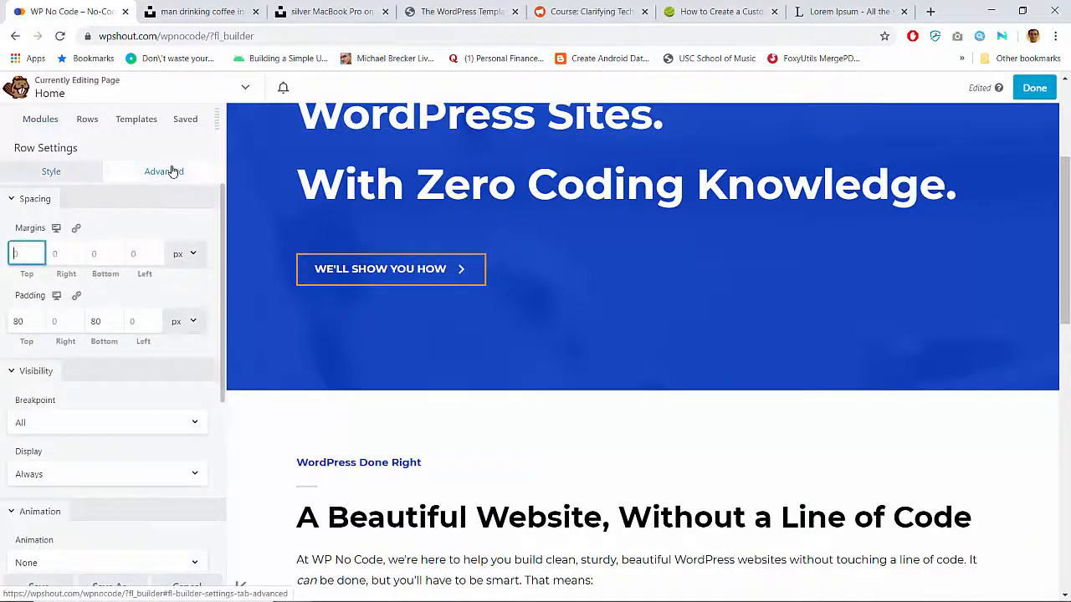
pyautogui.click(59, 230)
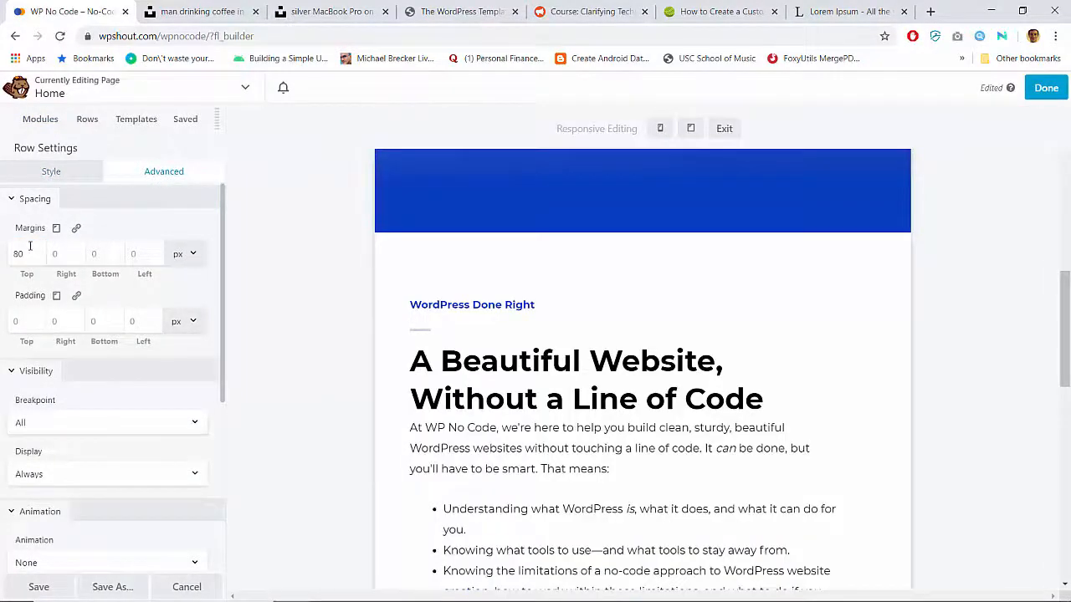
pyautogui.scroll(2, 445, 345)
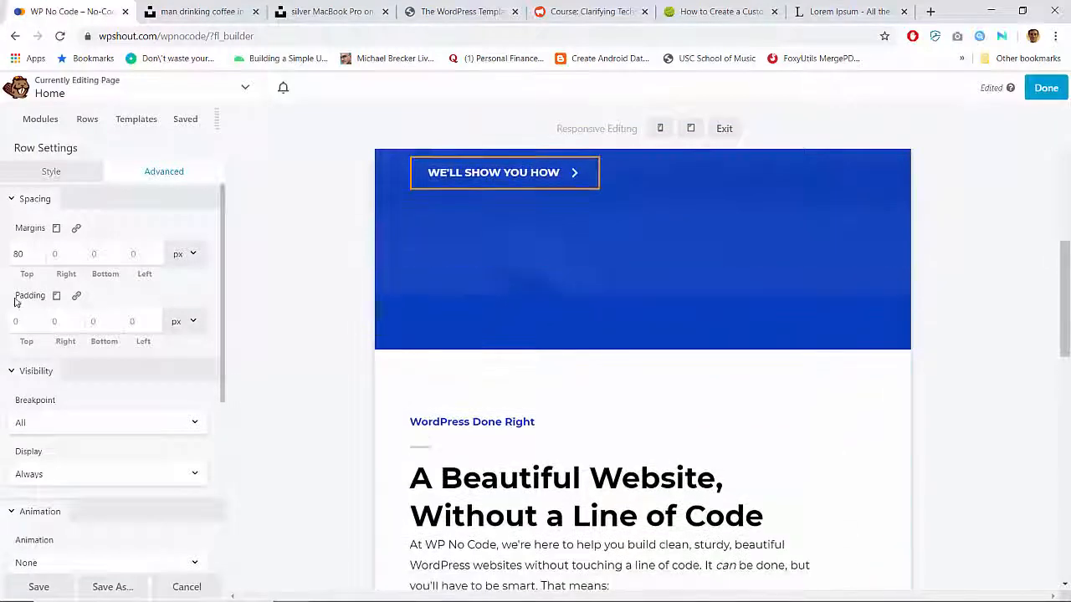
pyautogui.doubleClick(24, 253)
pyautogui.press('BackSpace')
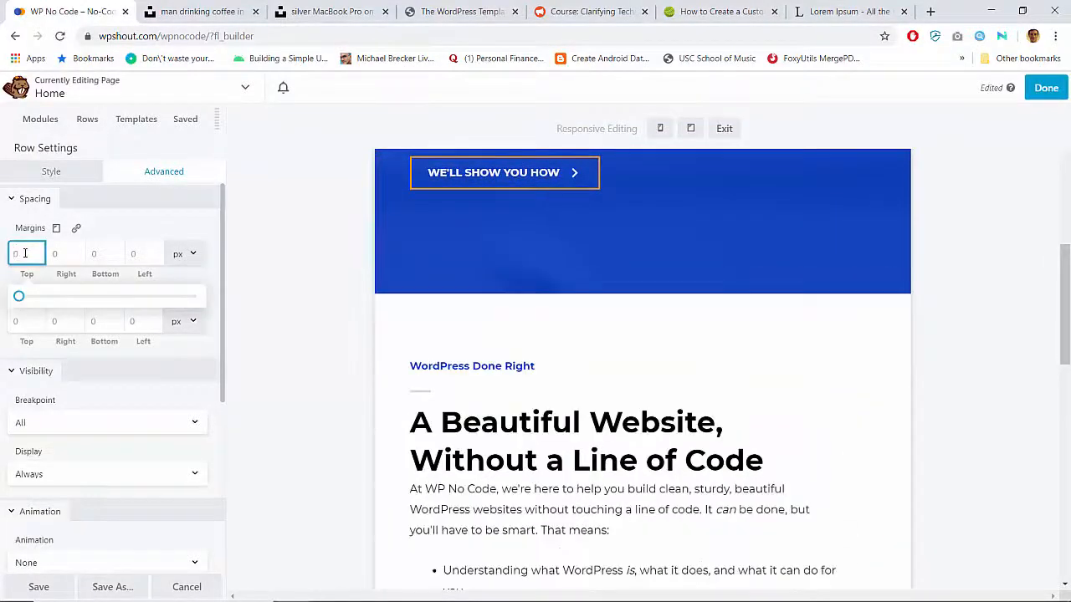
# Clear the "WordPress Done Right" row's top margin for mobile, keeping the 25 px side padding.
pyautogui.click(58, 229)
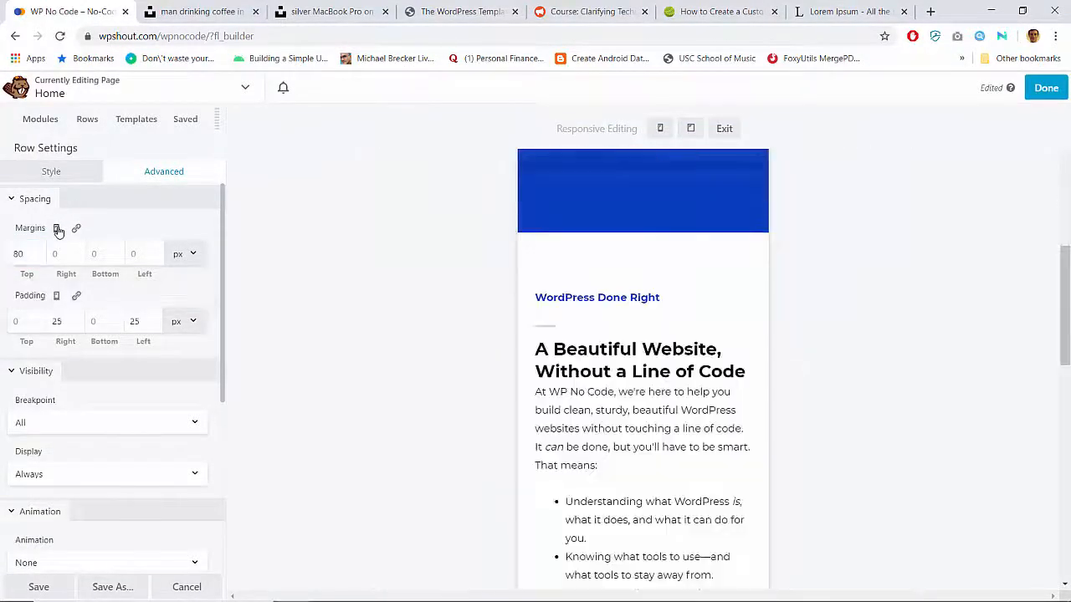
pyautogui.doubleClick(27, 254)
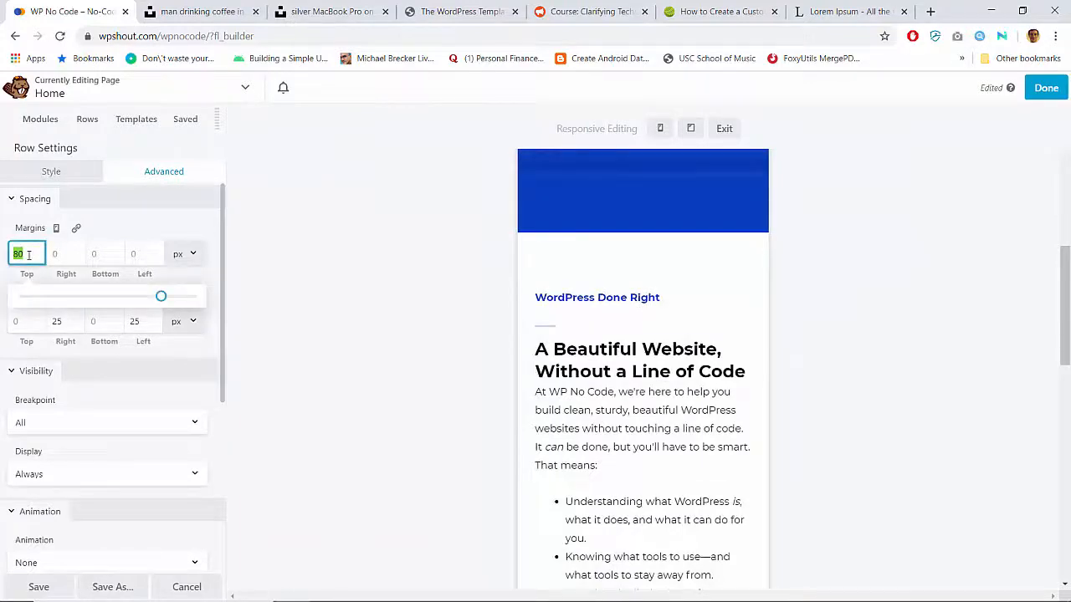
pyautogui.press('BackSpace')
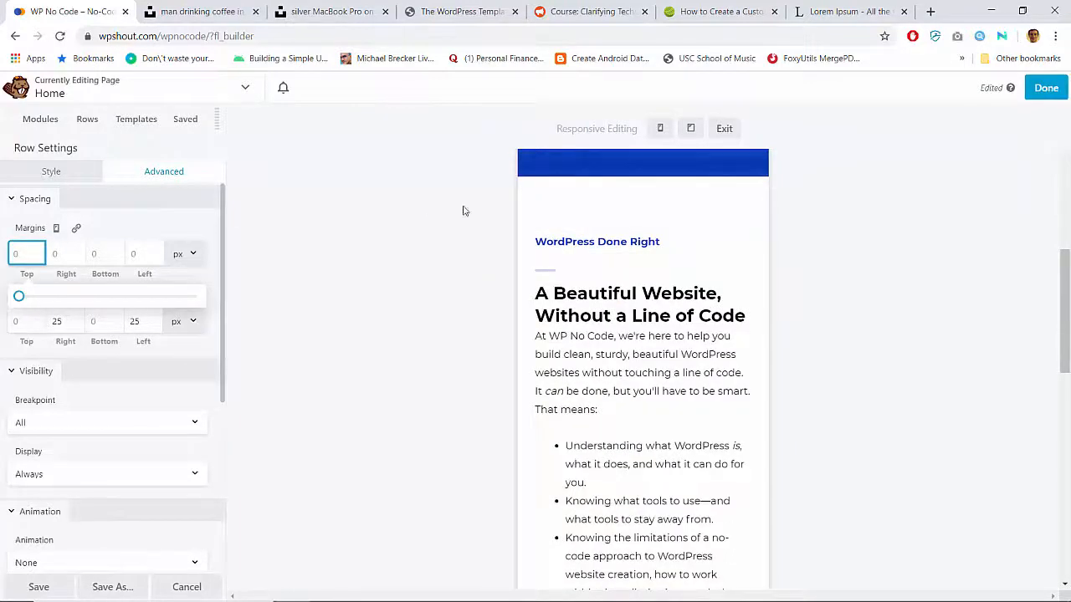
# Publish the restored Home page with the cleared responsive margins and review it at full window width.
pyautogui.click(1044, 89)
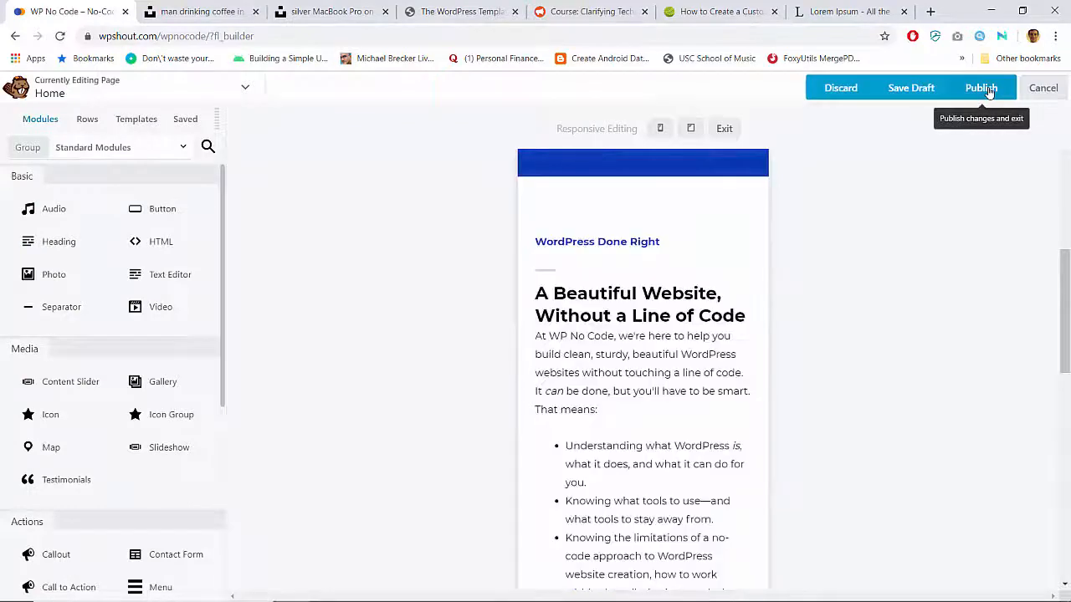
pyautogui.click(984, 88)
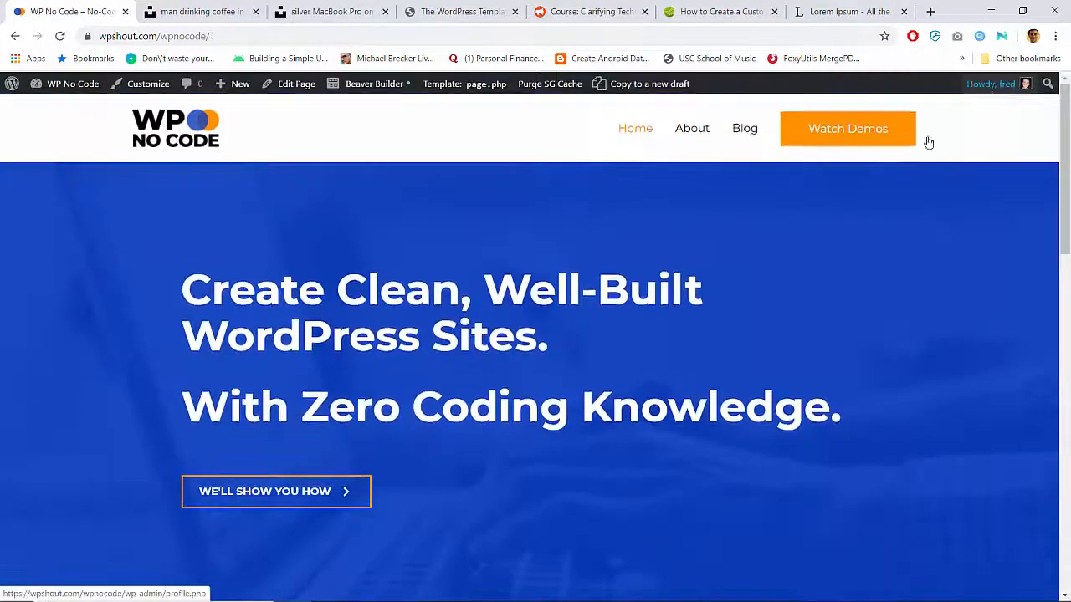
pyautogui.scroll(-5, 690, 385)
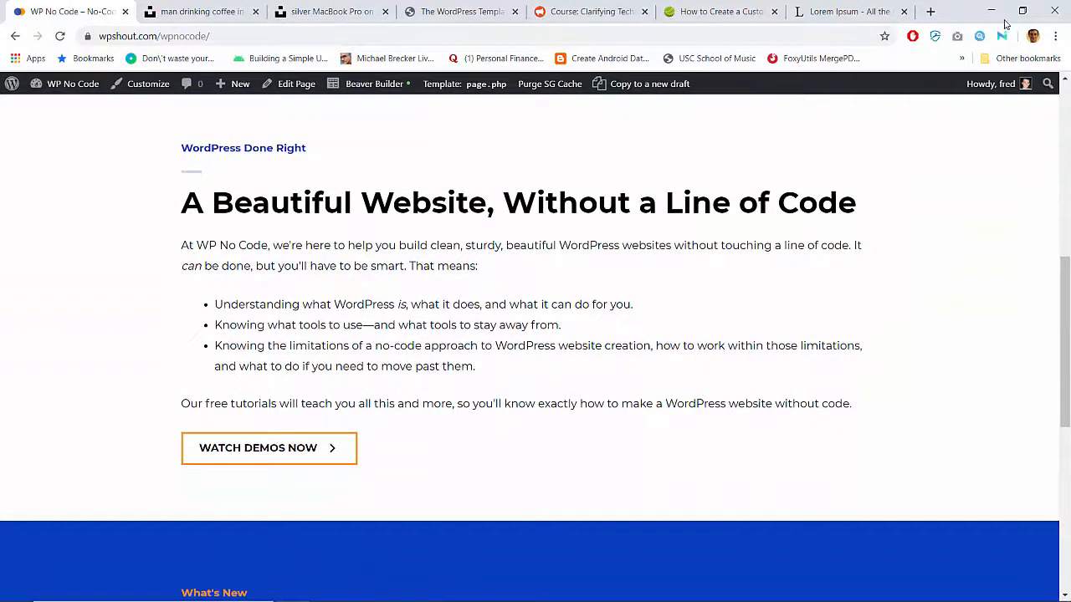
# Narrow the browser window and check the published page's spacing around the "WordPress Done Right" and "What's New" rows.
pyautogui.click(1020, 12)
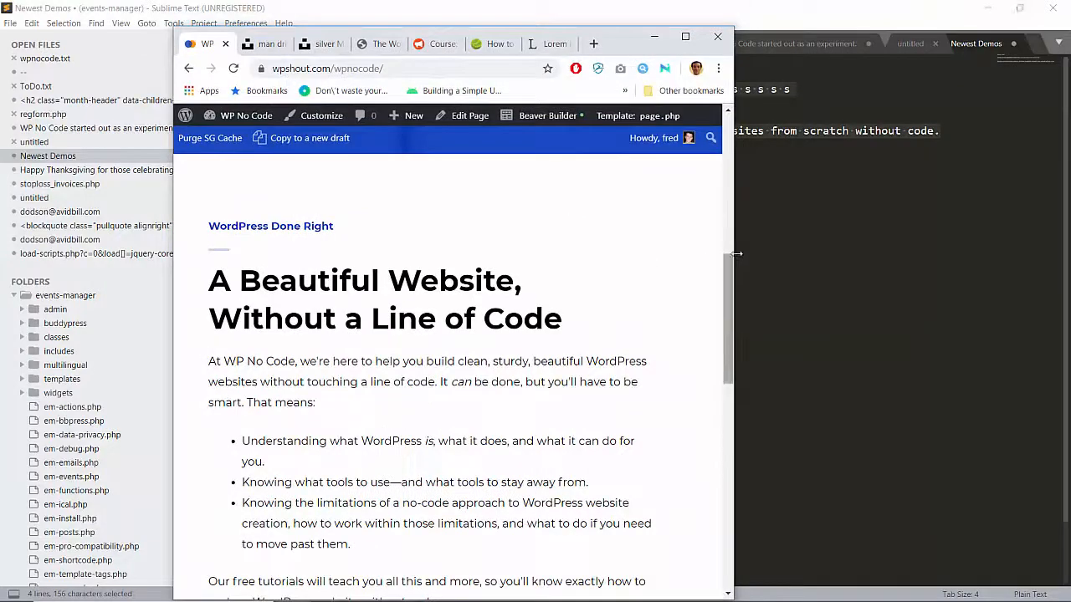
pyautogui.moveTo(733, 238); pyautogui.dragTo(559, 251)
pyautogui.scroll(-6, 503, 276)
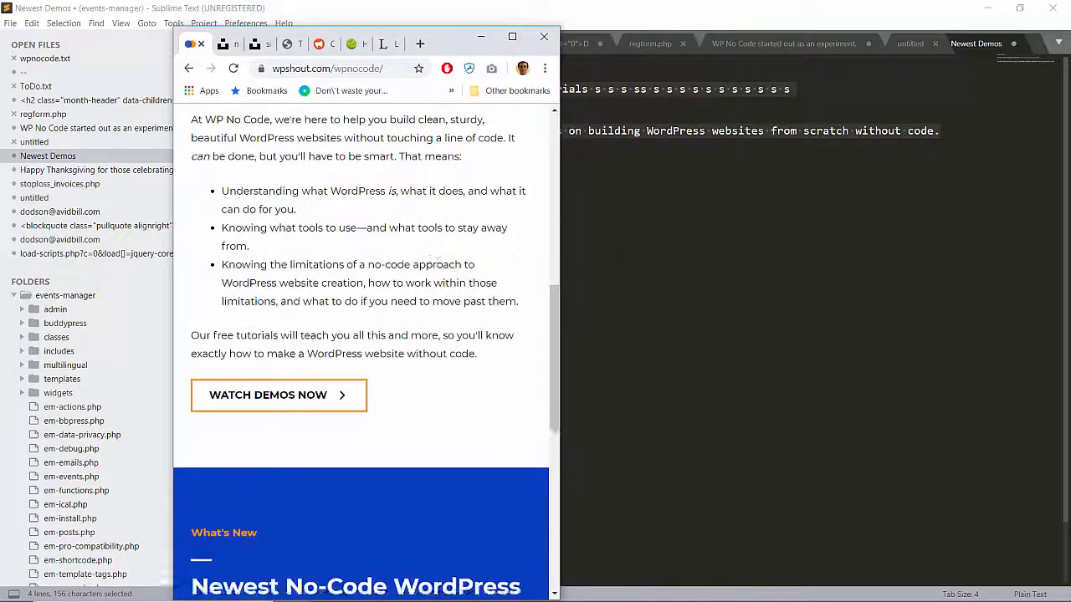
pyautogui.scroll(10, 436, 304)
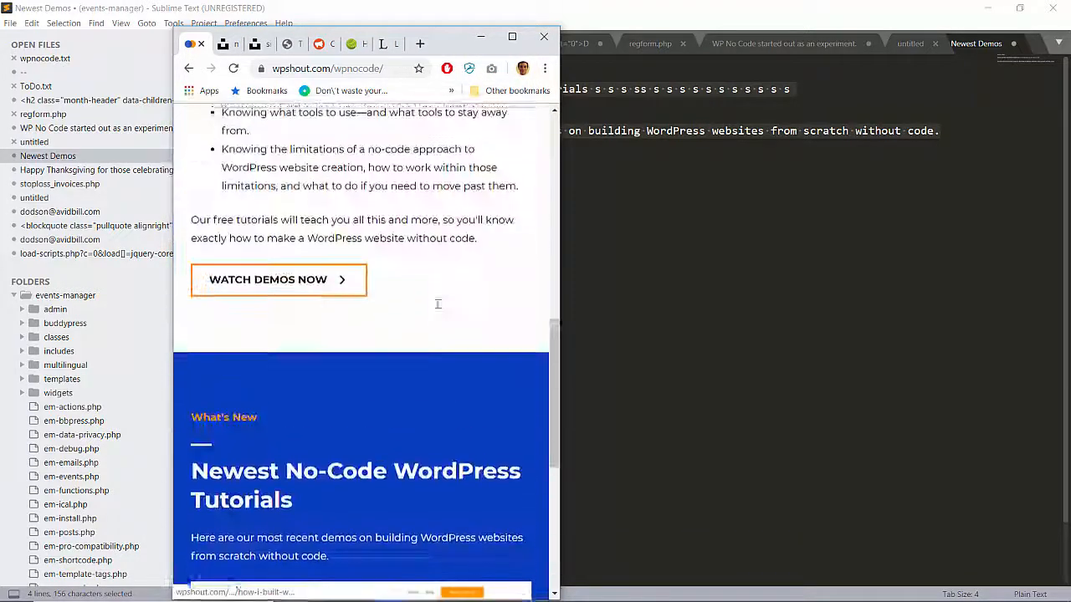
# Examine the published Home page from its hero to the footer at narrow window width.
pyautogui.scroll(3, 436, 303)
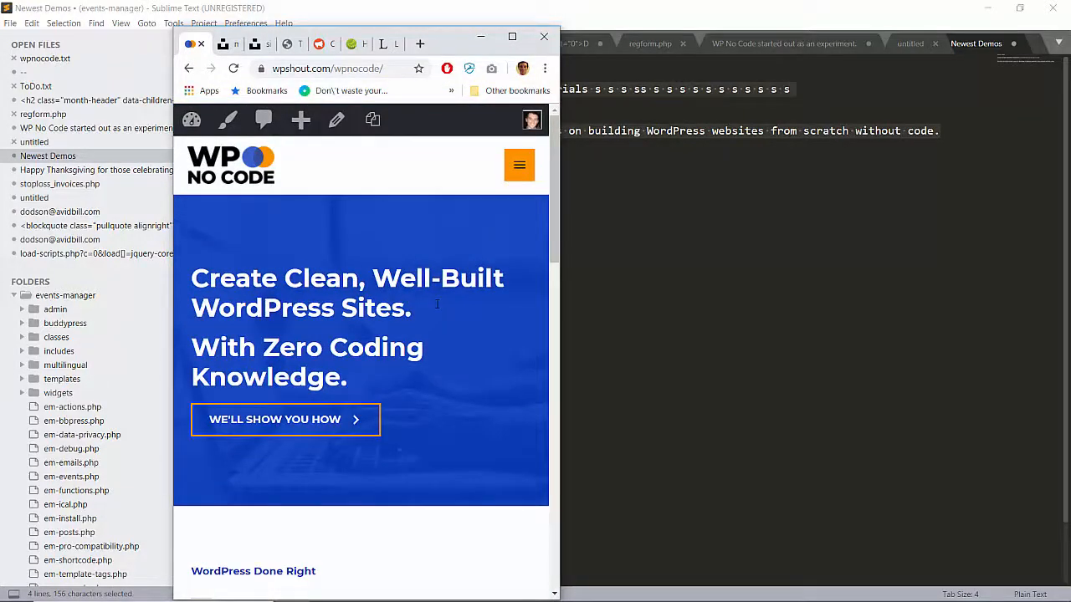
pyautogui.scroll(-3, 436, 304)
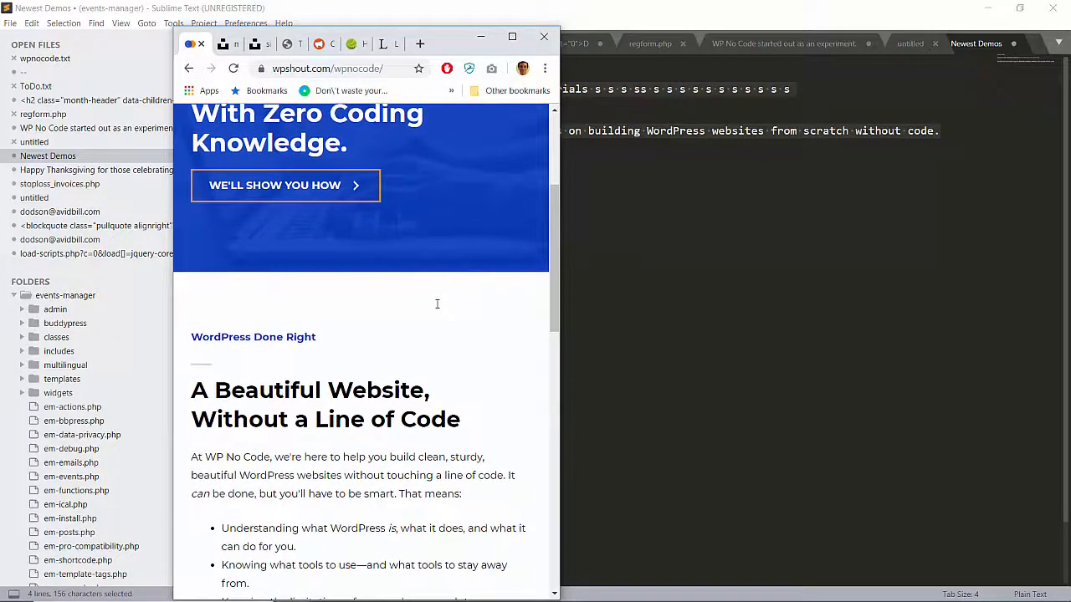
pyautogui.scroll(-15, 437, 304)
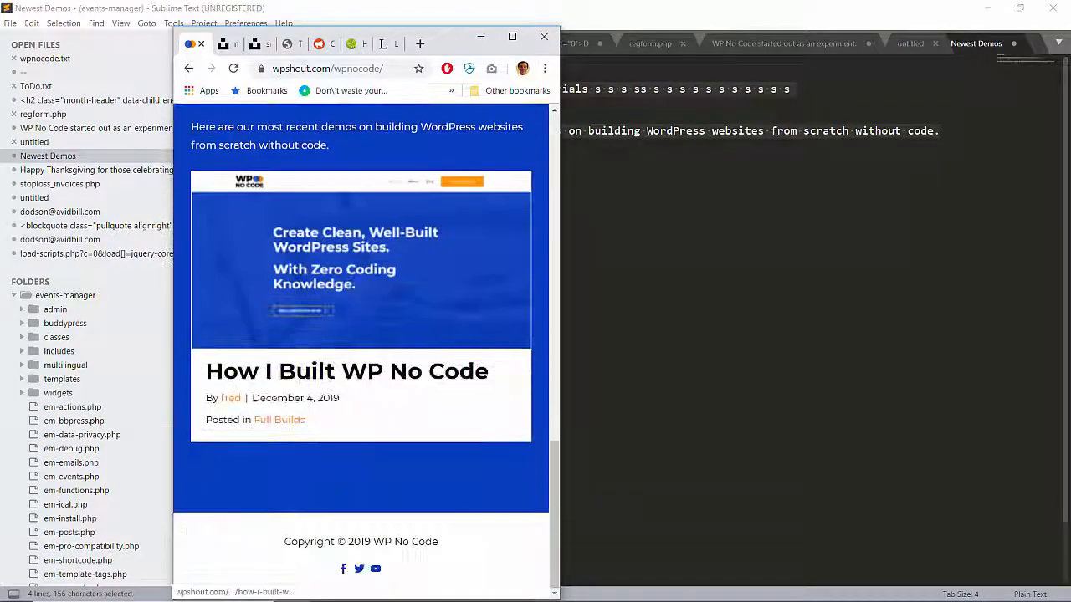
pyautogui.scroll(17, 437, 303)
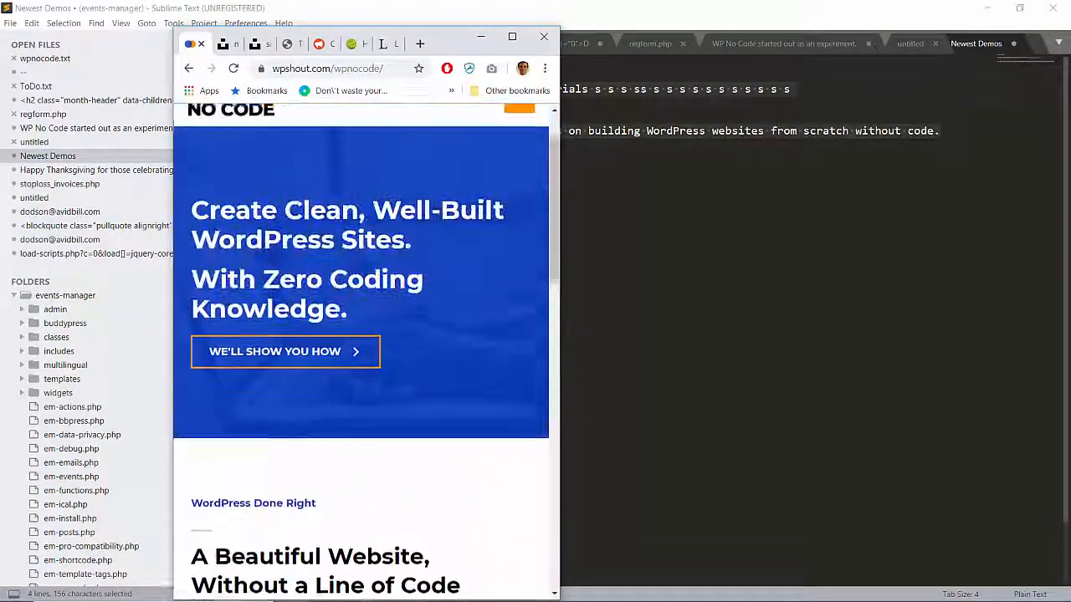
pyautogui.scroll(-3, 464, 294)
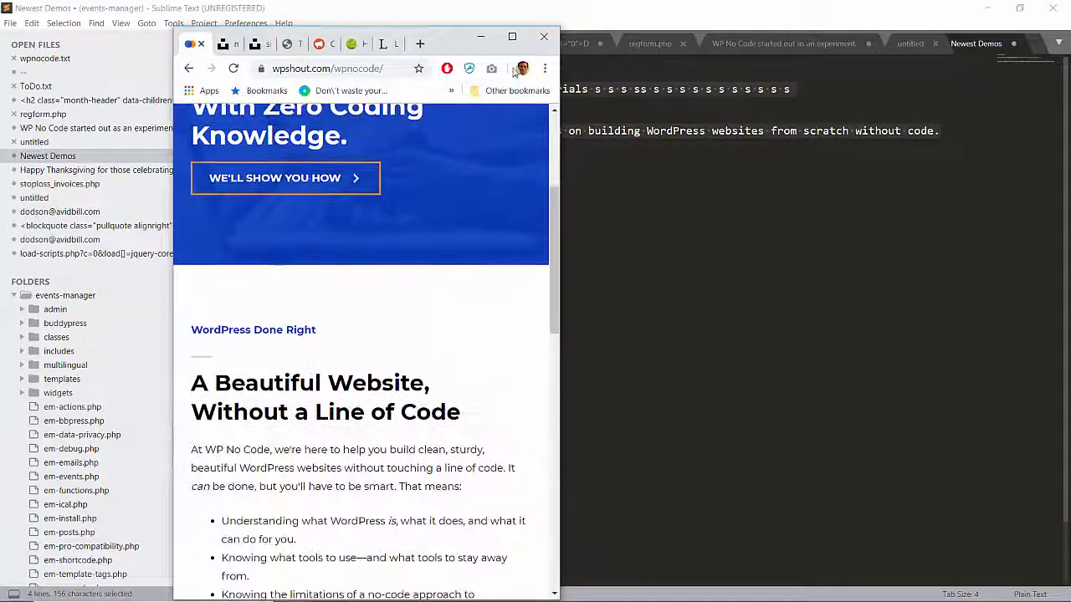
# Compare the Home page's row spacing at full and narrow window widths, ending with the browser window maximized.
pyautogui.click(513, 39)
pyautogui.scroll(-8, 490, 217)
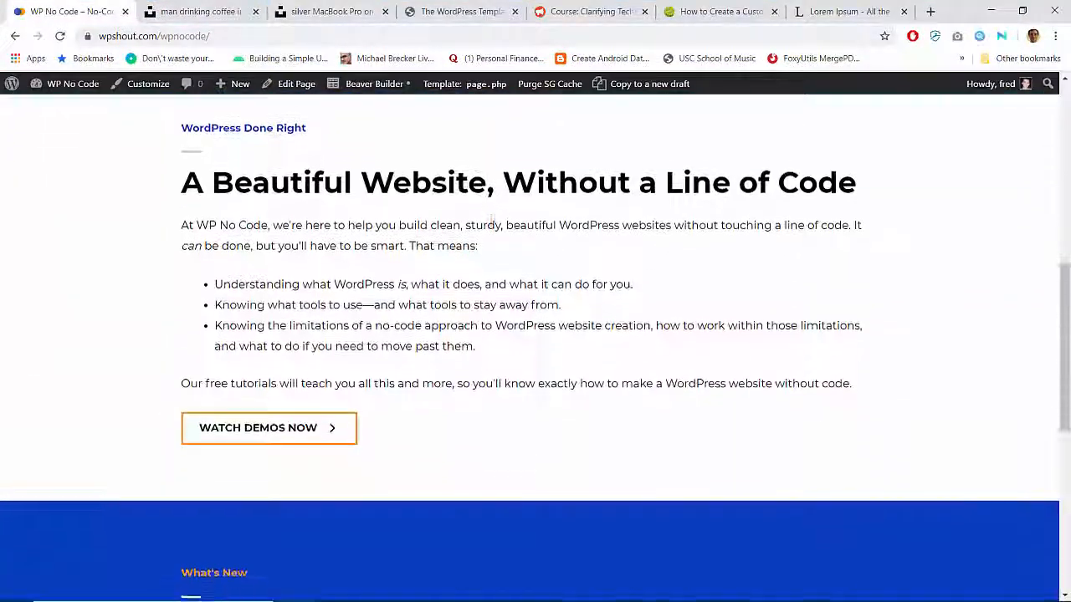
pyautogui.scroll(8, 490, 217)
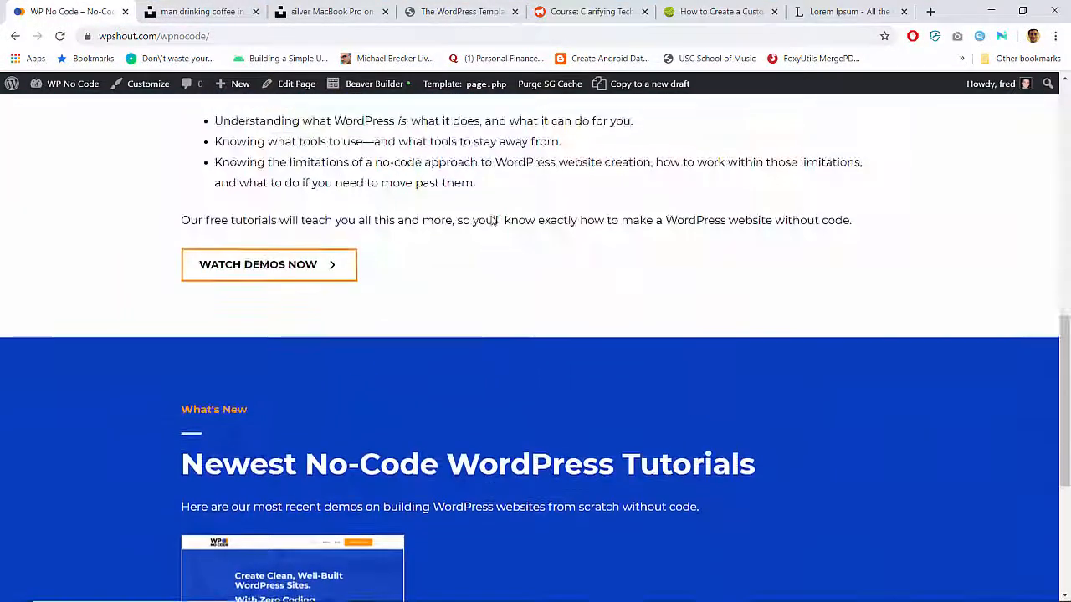
pyautogui.scroll(1, 492, 221)
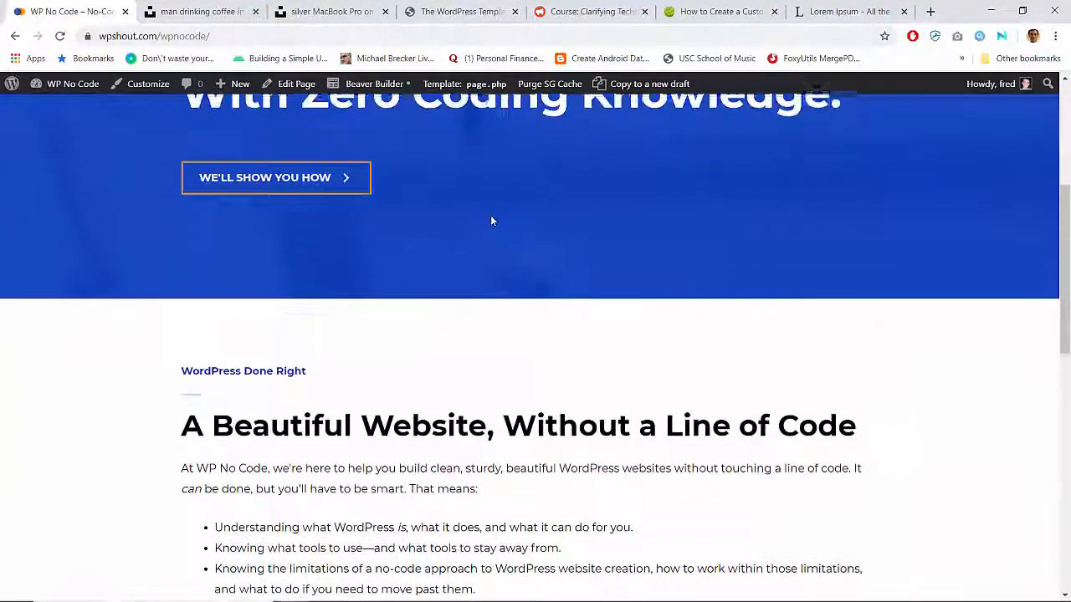
pyautogui.click(1021, 11)
pyautogui.scroll(3, 351, 274)
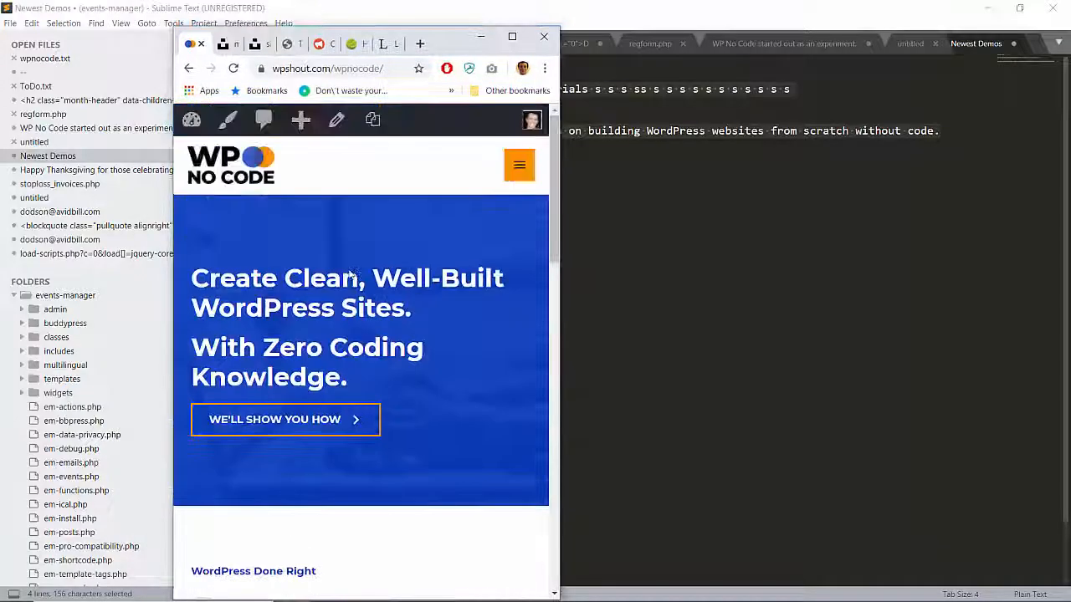
pyautogui.click(512, 36)
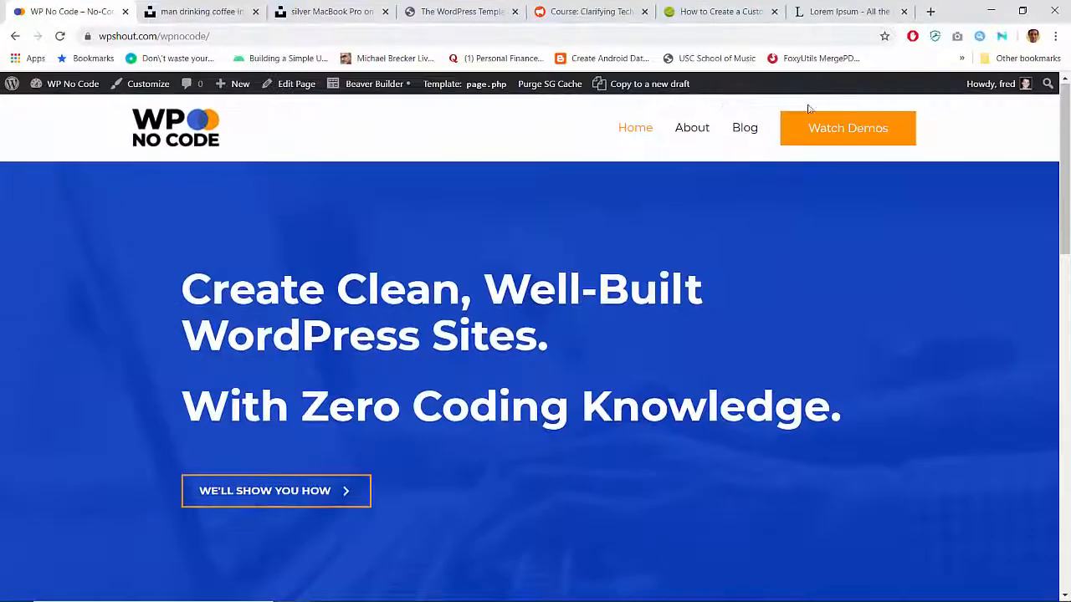
# Open the Demos page and examine its header, intro text and demo listing at full window width.
pyautogui.click(810, 125)
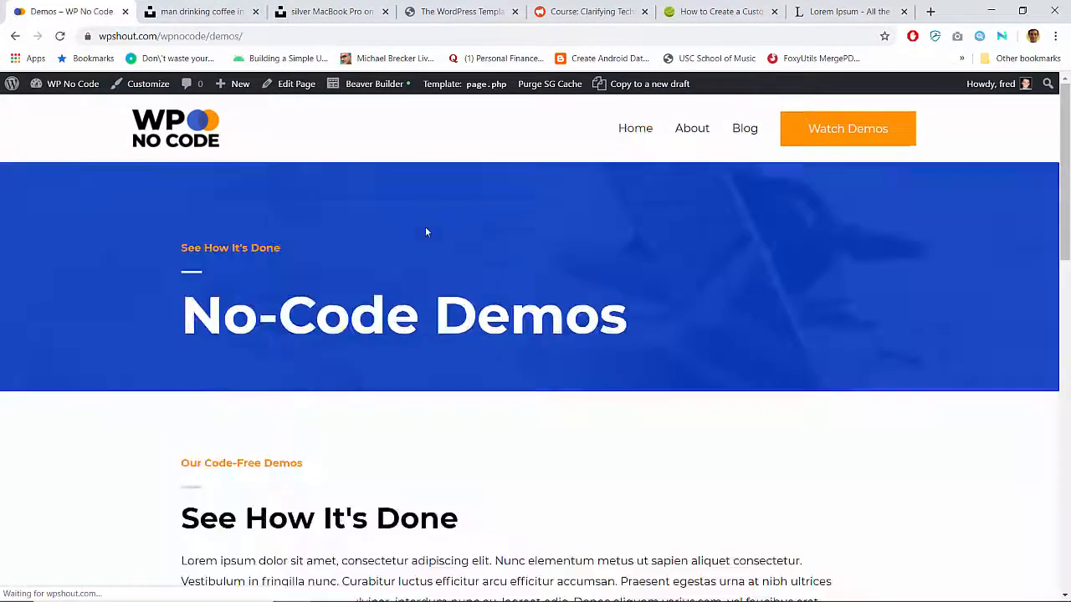
pyautogui.scroll(-10, 425, 231)
pyautogui.scroll(5, 425, 232)
pyautogui.scroll(5, 426, 232)
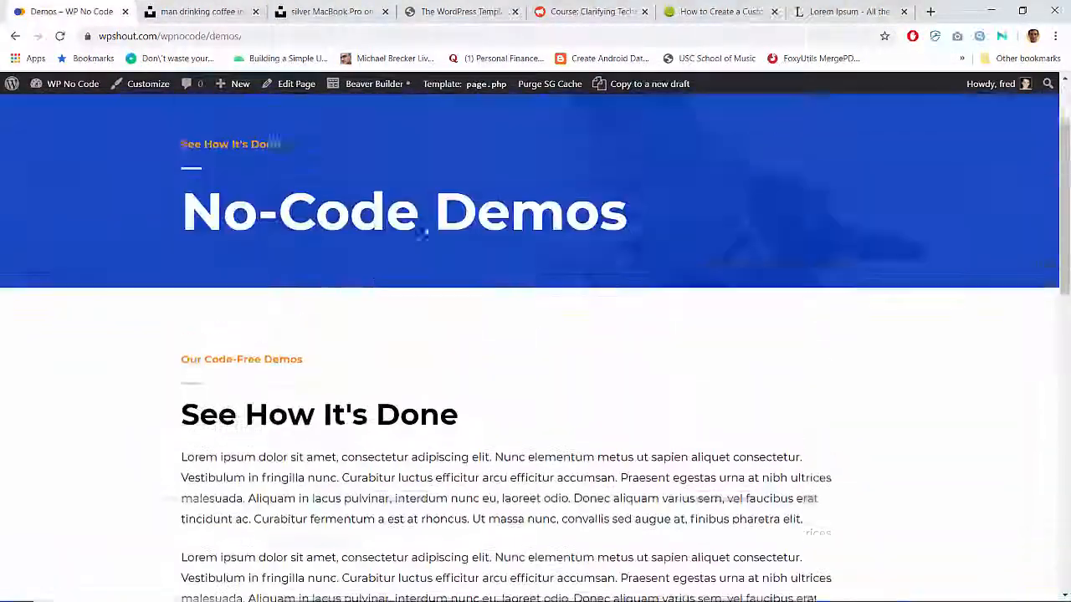
pyautogui.scroll(-9, 426, 232)
pyautogui.scroll(10, 425, 232)
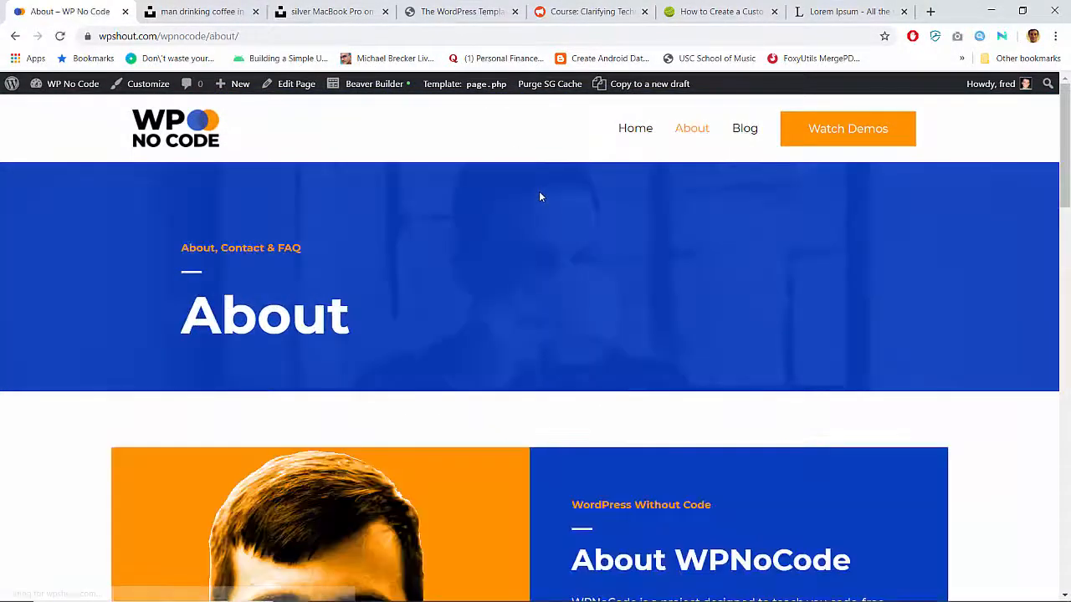
# Review the About page down to its FAQ and footer, and check the Blog page's layout.
pyautogui.scroll(-10, 540, 194)
pyautogui.scroll(-6, 539, 195)
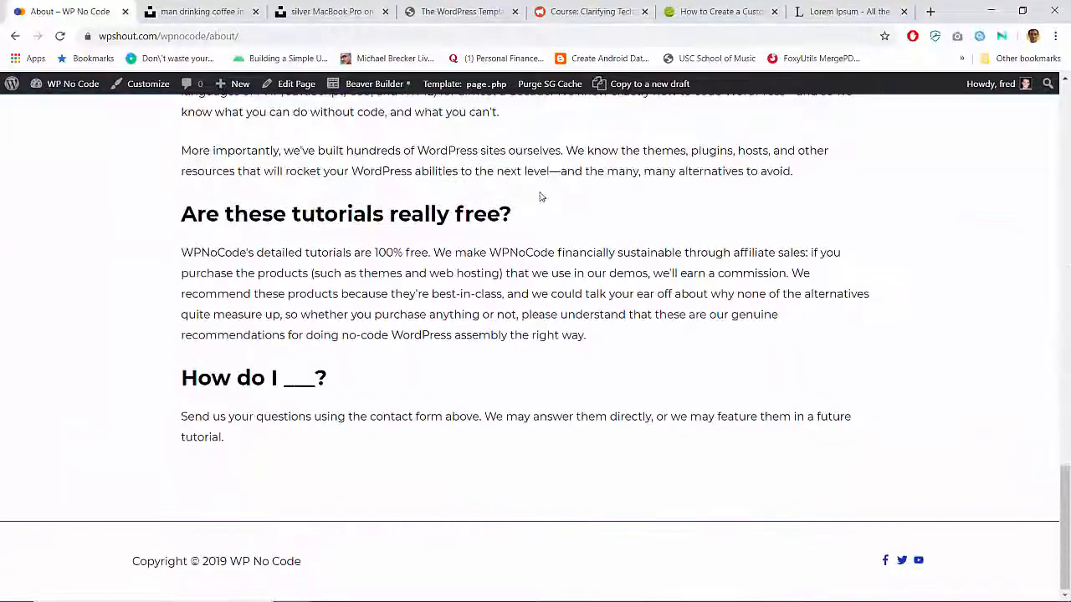
pyautogui.scroll(15, 540, 195)
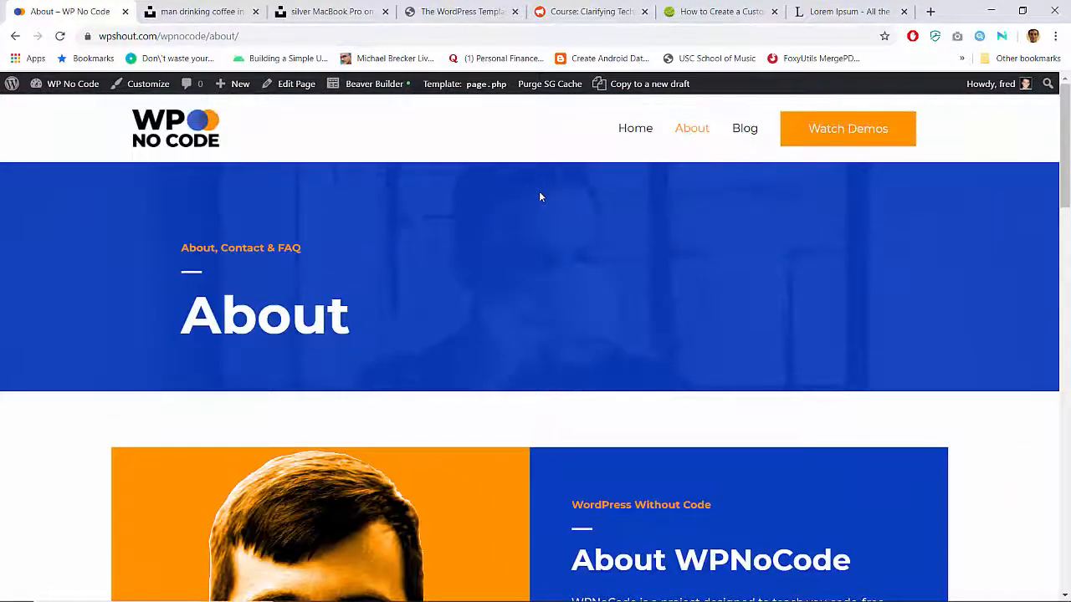
pyautogui.scroll(-15, 539, 196)
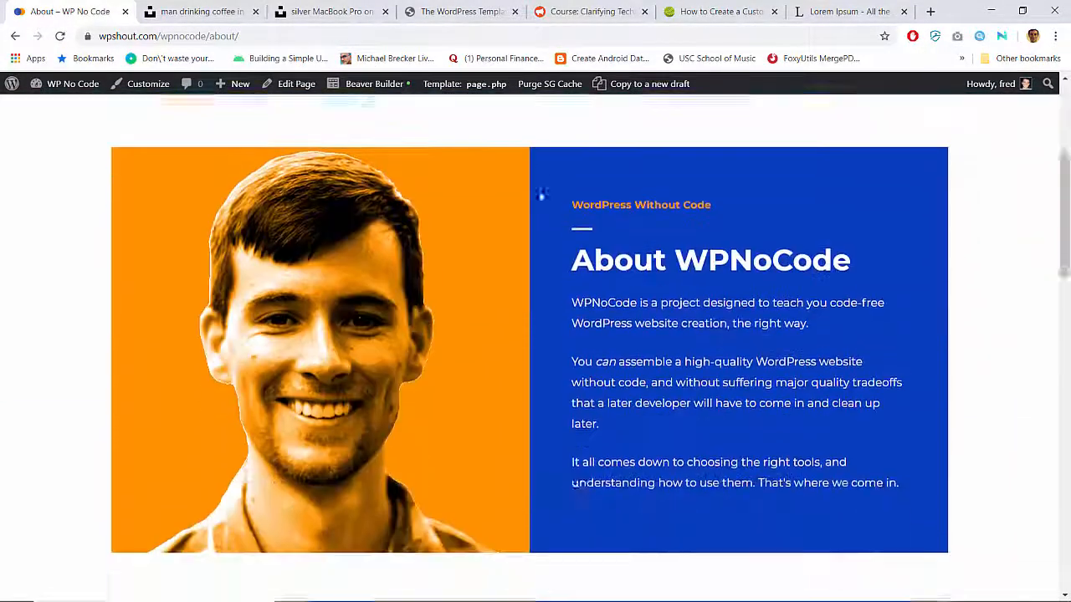
pyautogui.scroll(15, 540, 195)
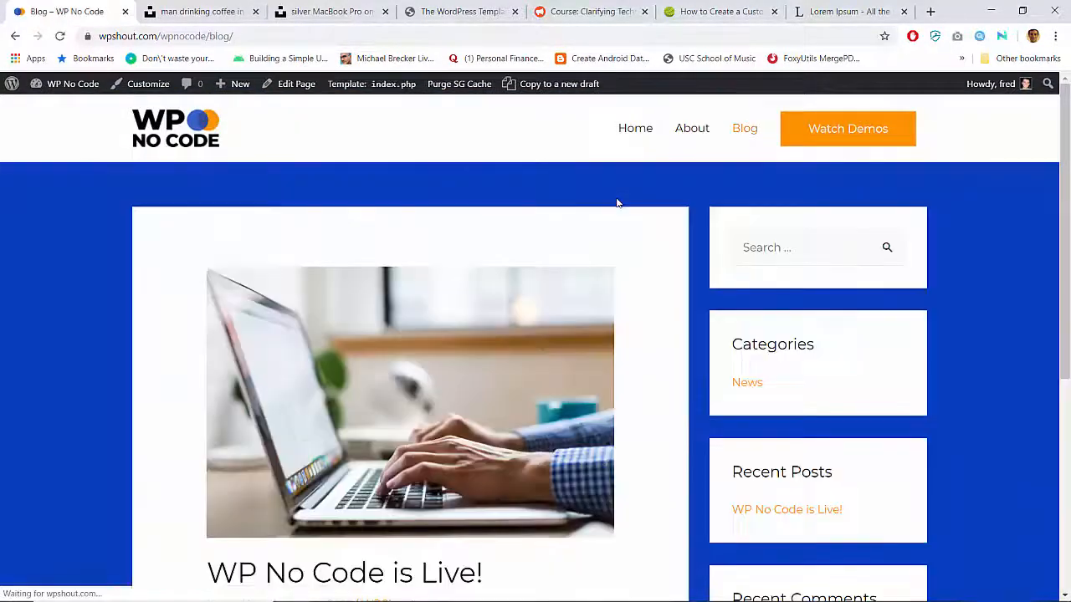
pyautogui.scroll(-5, 616, 203)
pyautogui.scroll(5, 617, 203)
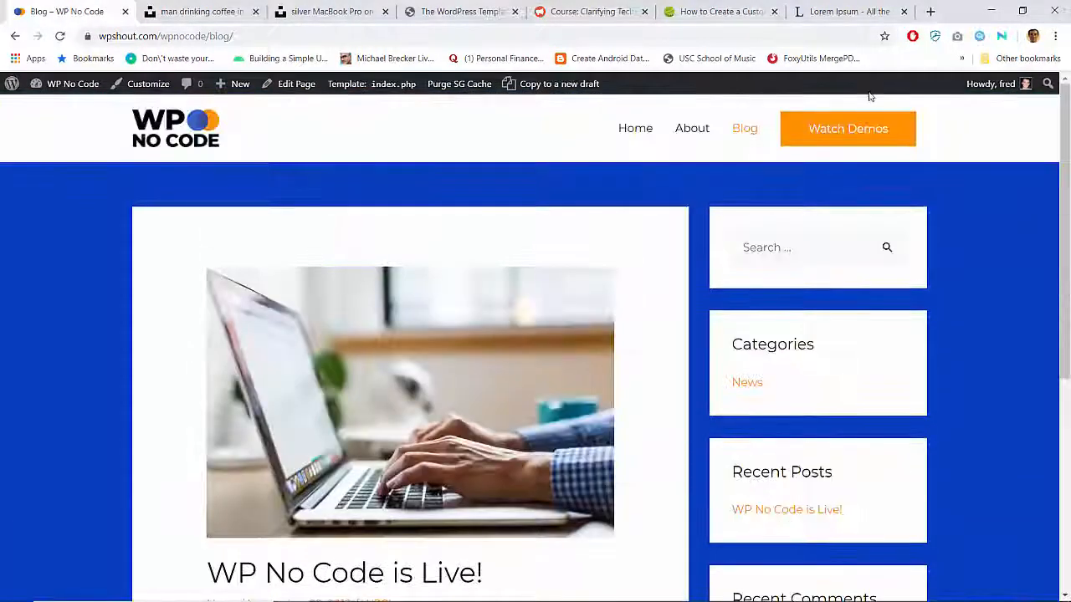
# Reopen the Demos page and compare its row spacing and demo card at narrow and full window widths.
pyautogui.click(862, 122)
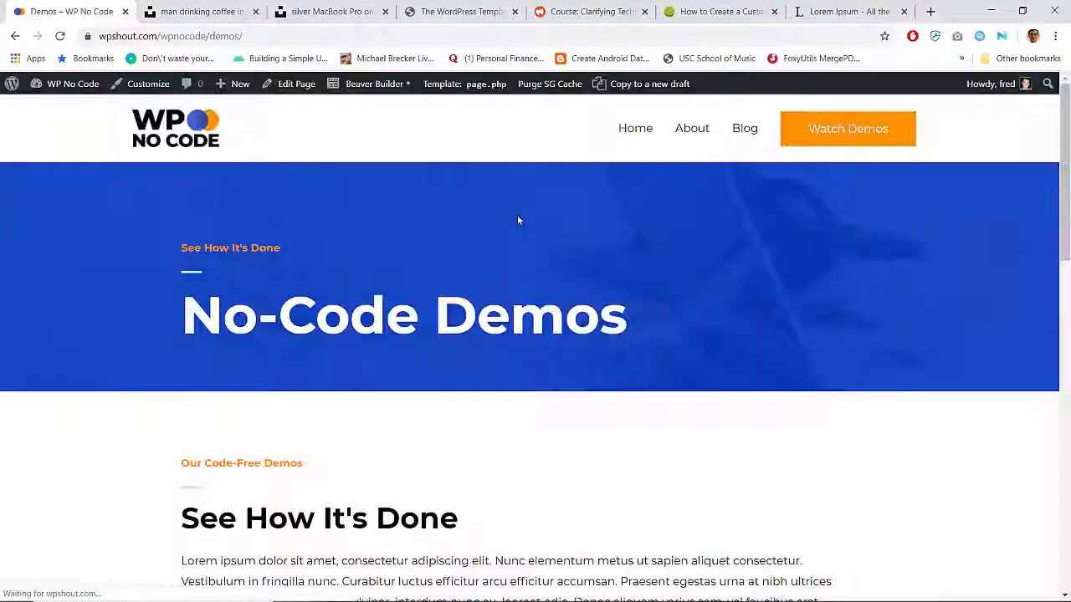
pyautogui.scroll(-5, 521, 220)
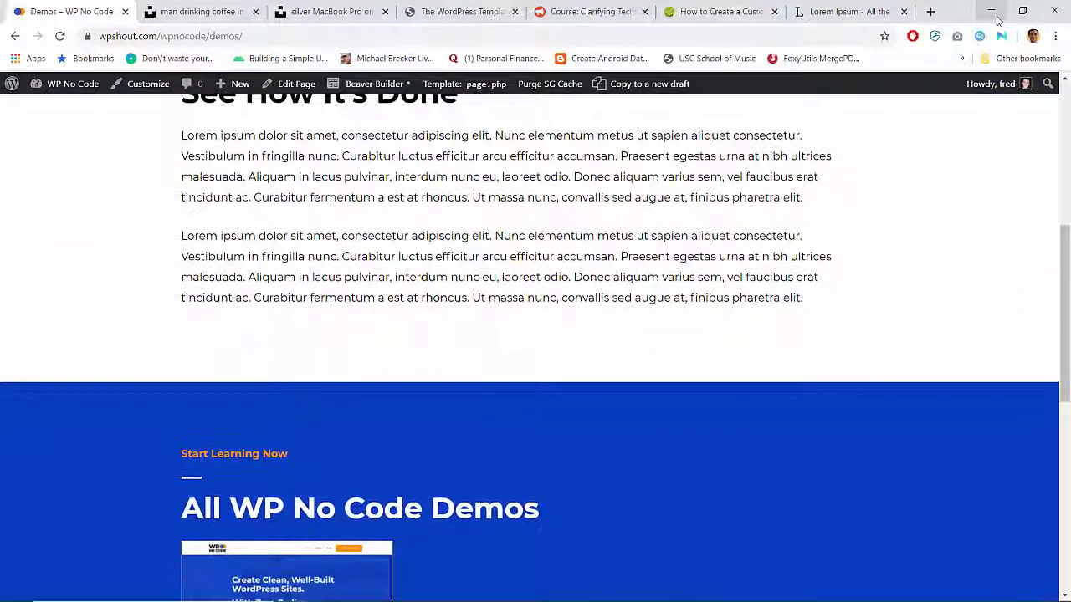
pyautogui.click(1022, 11)
pyautogui.scroll(5, 409, 312)
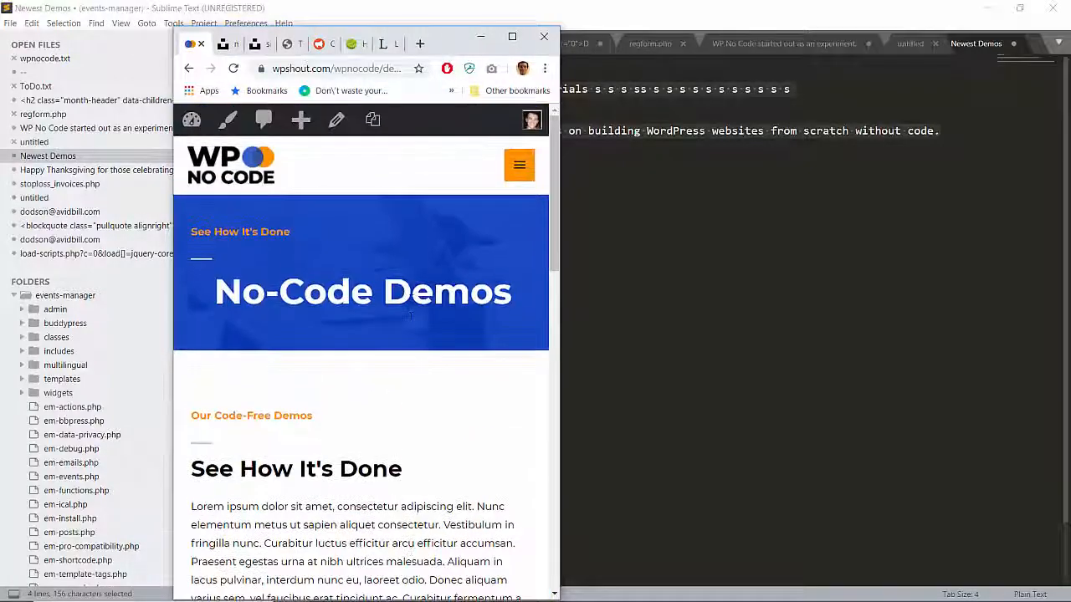
pyautogui.scroll(-10, 408, 315)
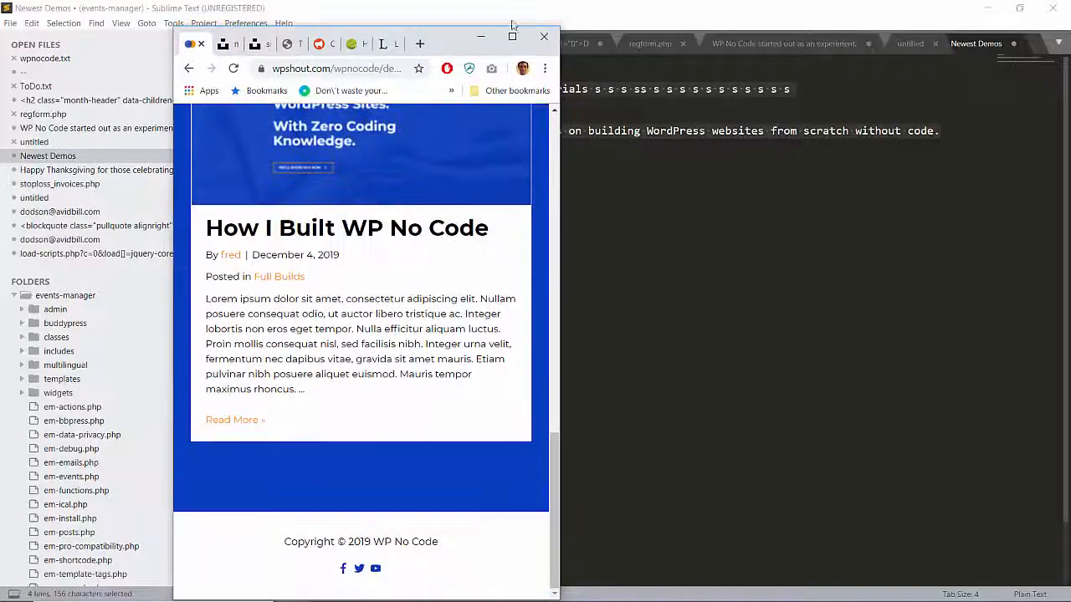
pyautogui.click(512, 35)
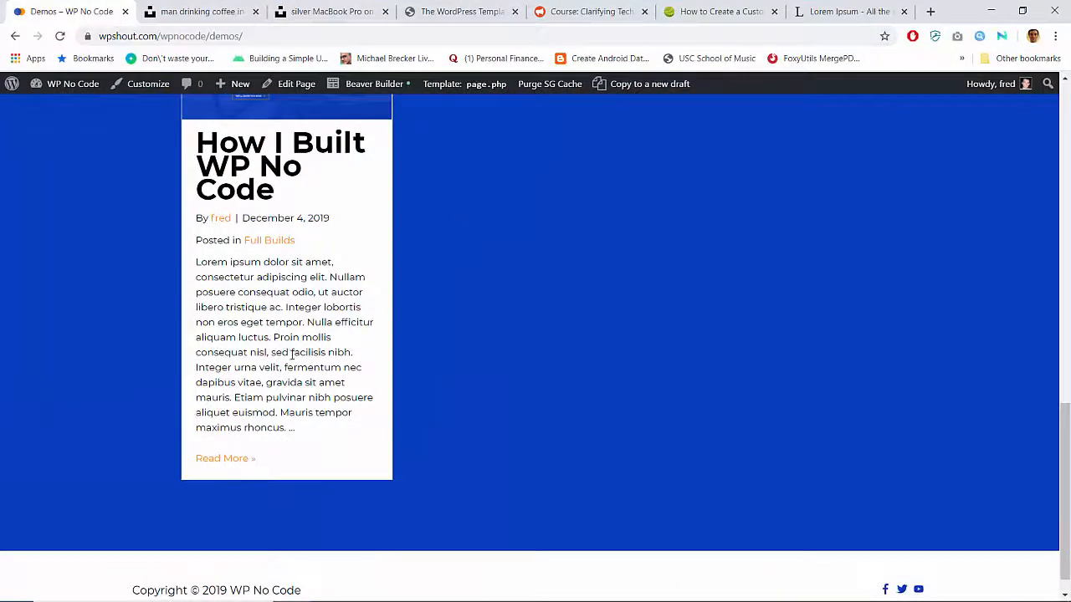
pyautogui.scroll(9, 293, 335)
pyautogui.scroll(-2, 298, 316)
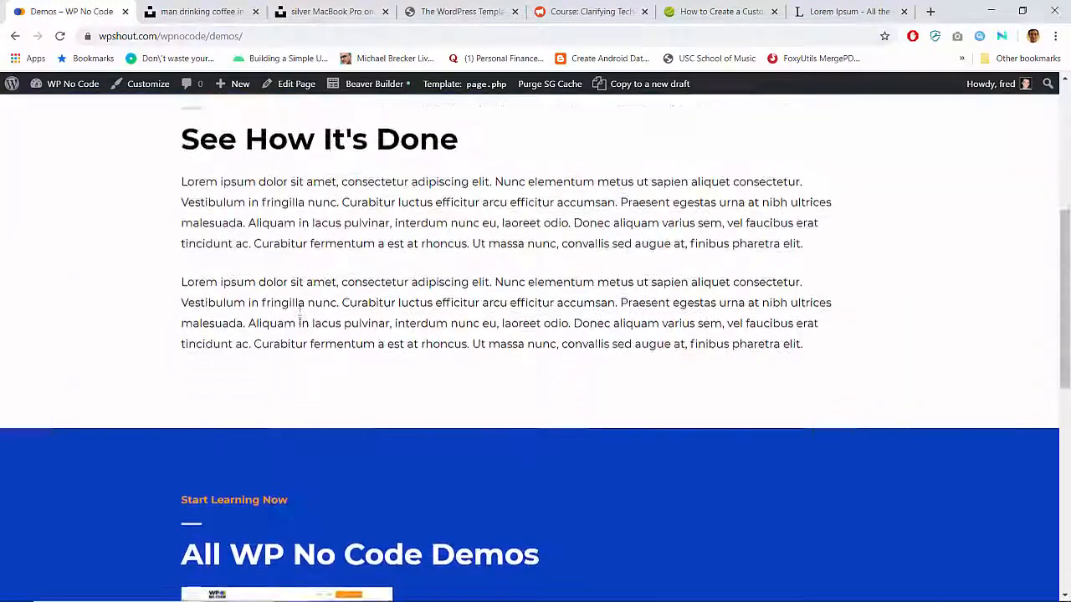
pyautogui.scroll(1, 299, 316)
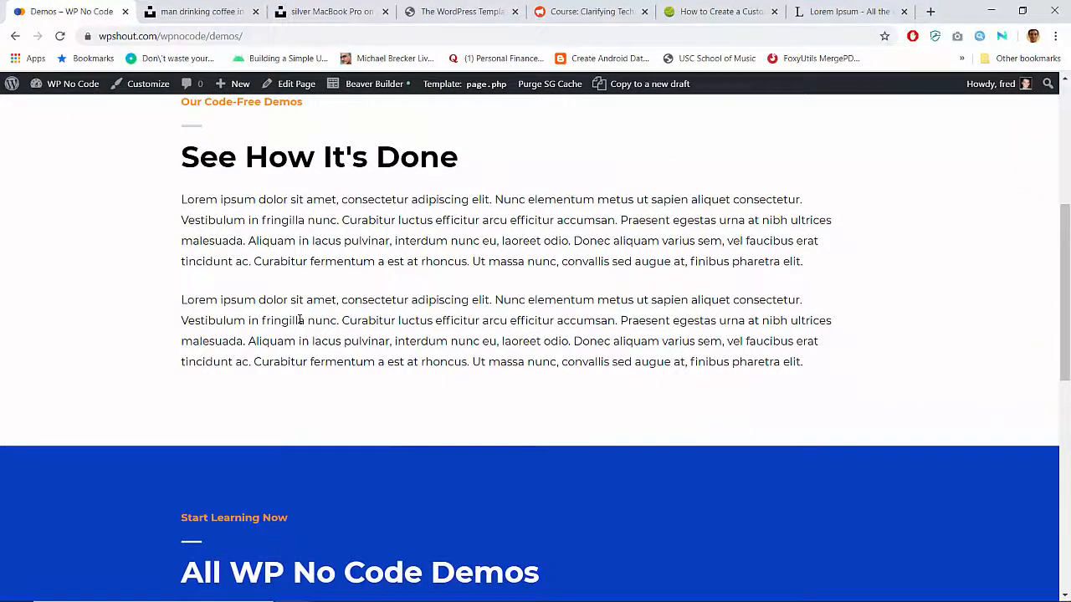